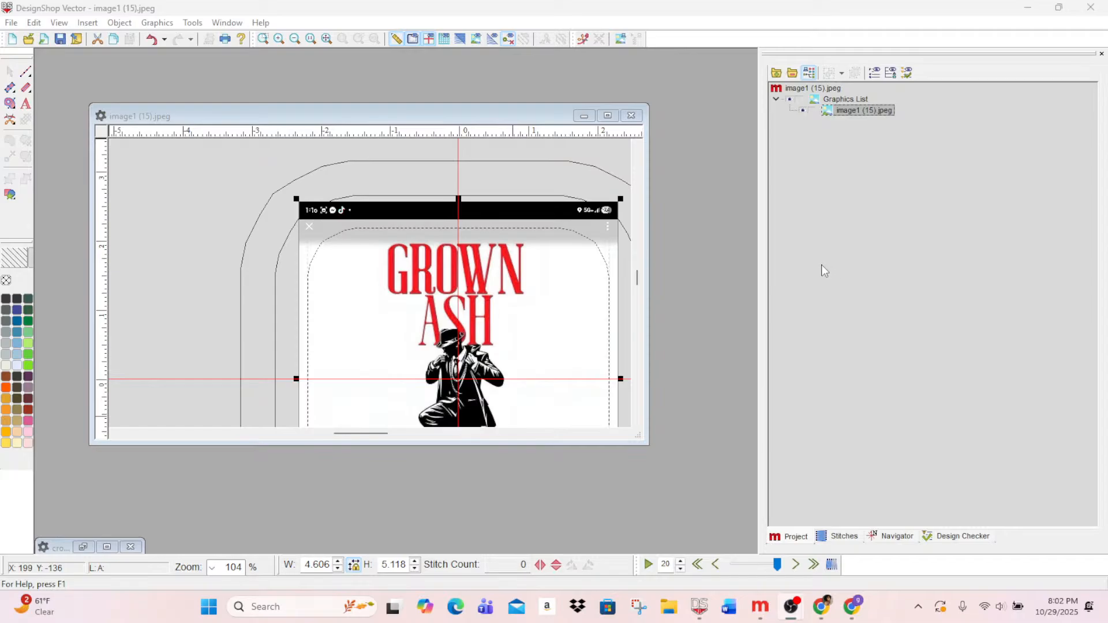
# - View the image1 (15).jpeg artwork maximized, and switch to the maximized crown ash.ofm design
pyautogui.click(1029, 9)
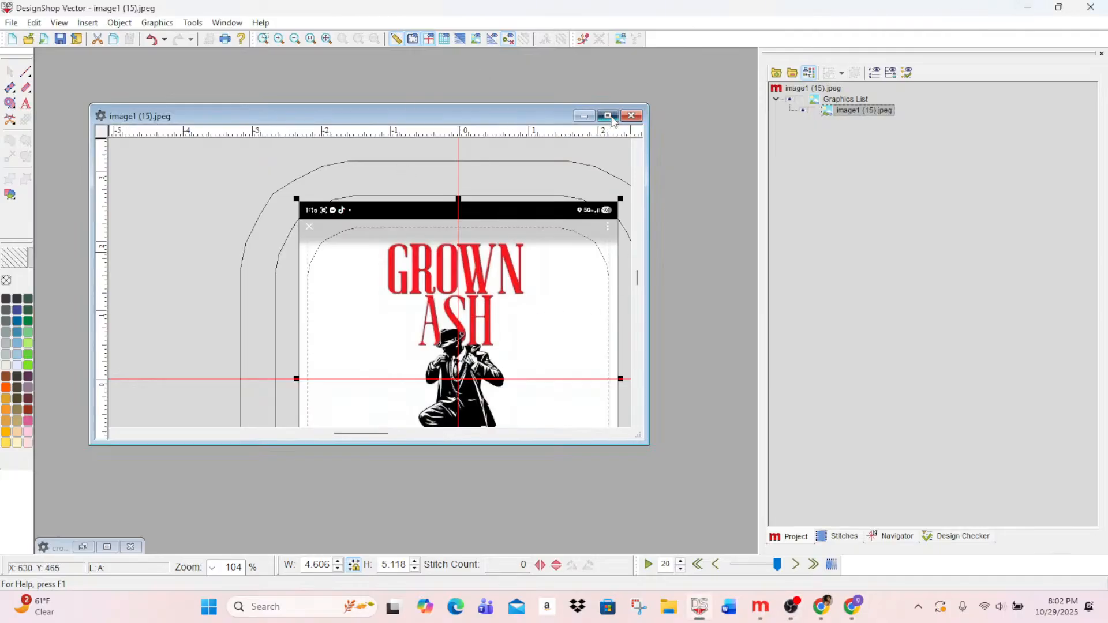
pyautogui.click(608, 116)
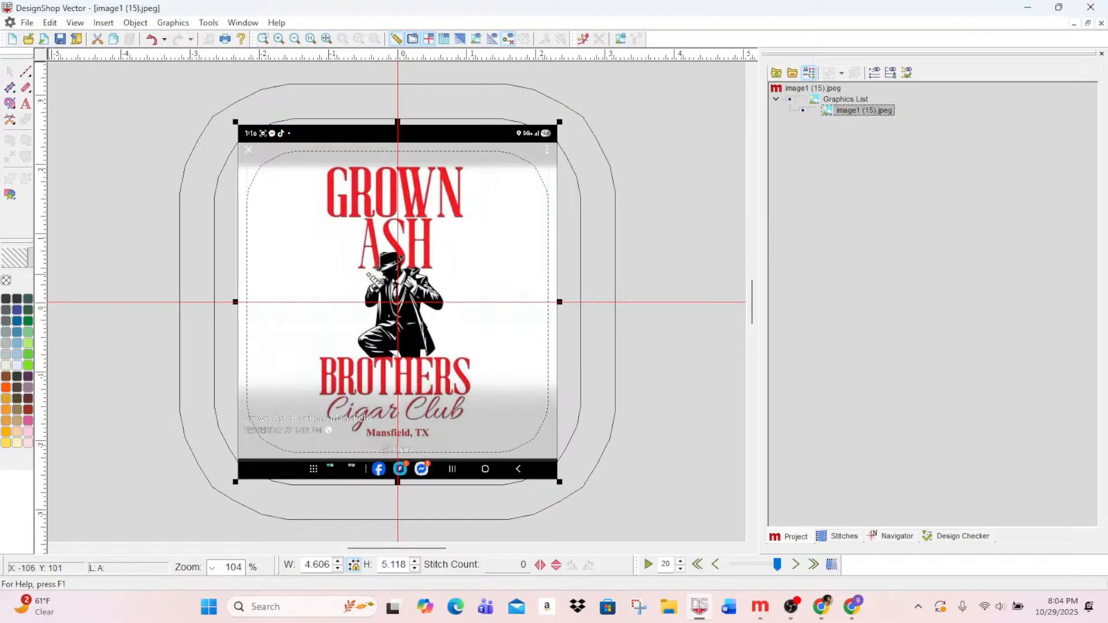
pyautogui.click(1074, 23)
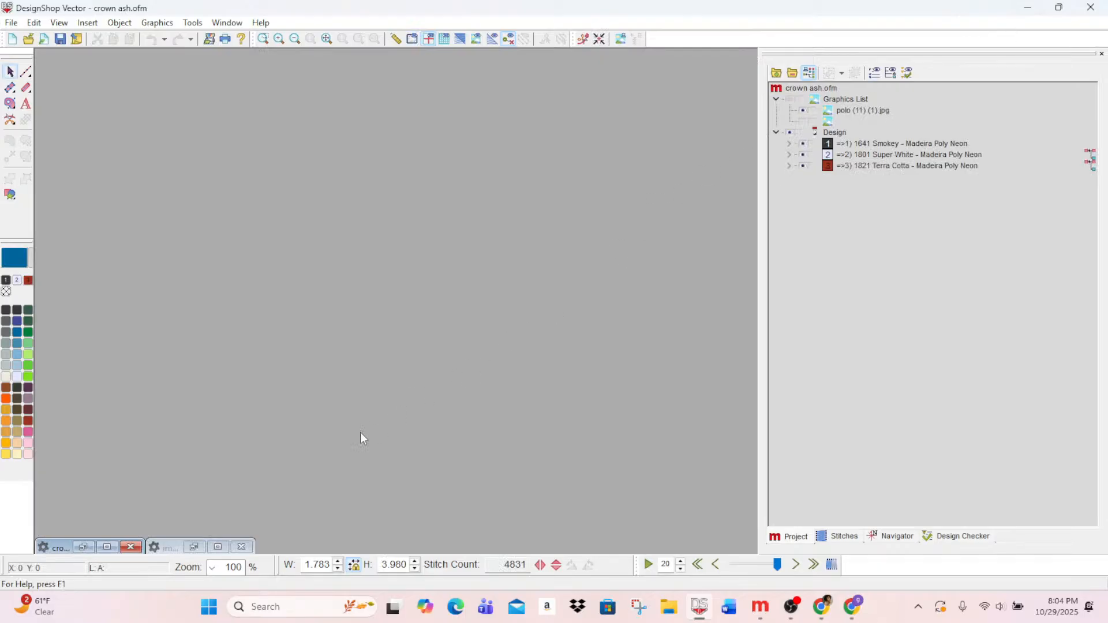
pyautogui.click(110, 547)
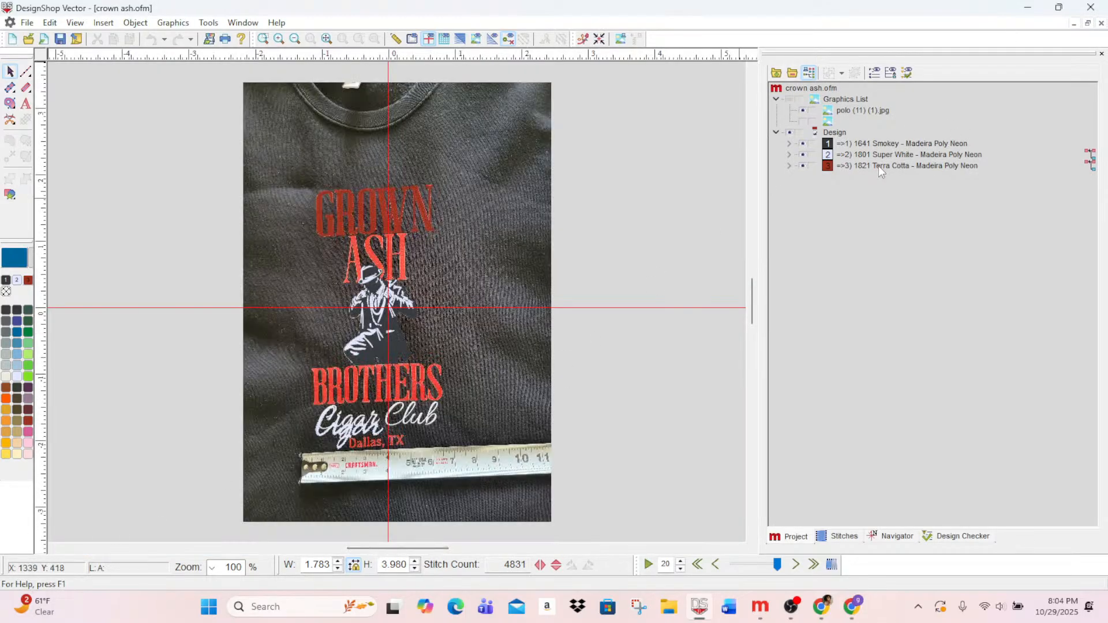
# - Hide the shirt photo graphics so only the embroidery design shows, toggle the 3D stitch display and enlarge the kneeling figure
pyautogui.click(791, 134)
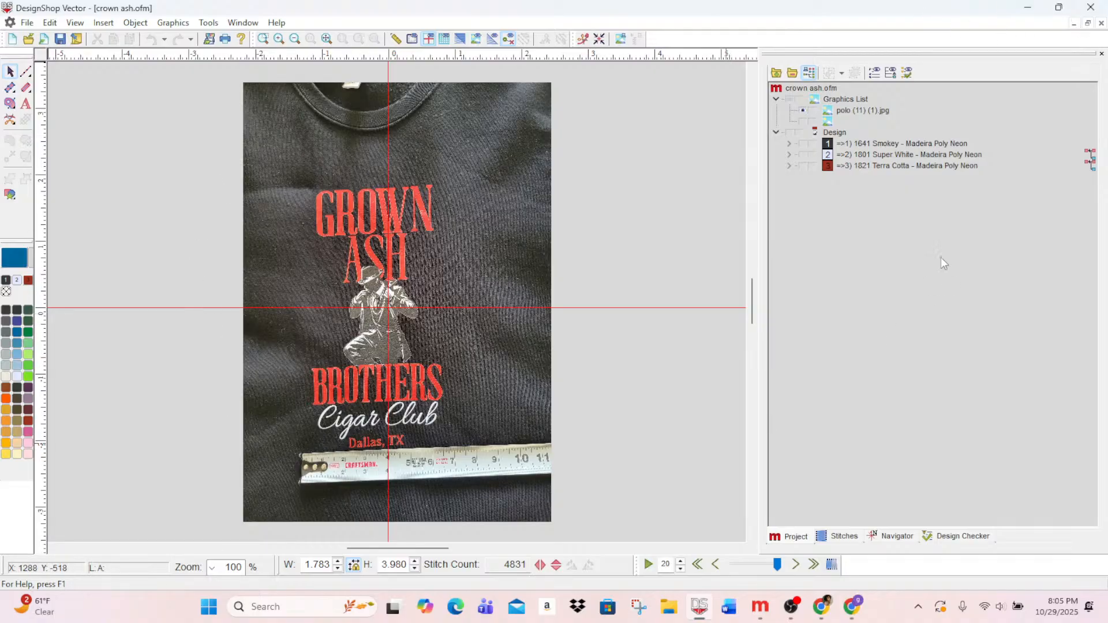
pyautogui.click(790, 100)
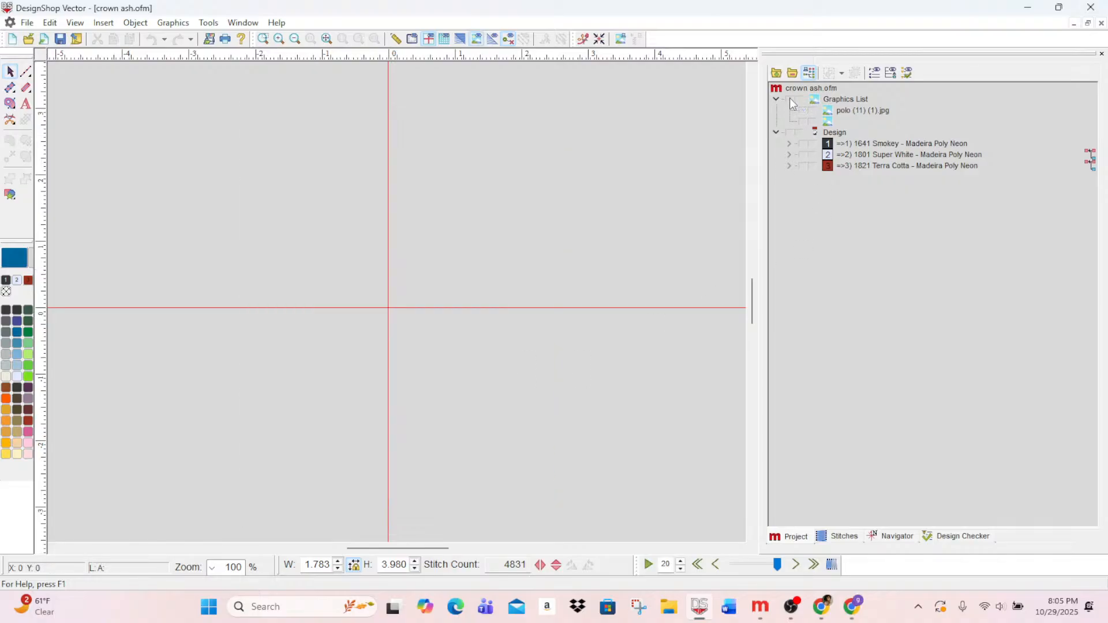
pyautogui.click(789, 133)
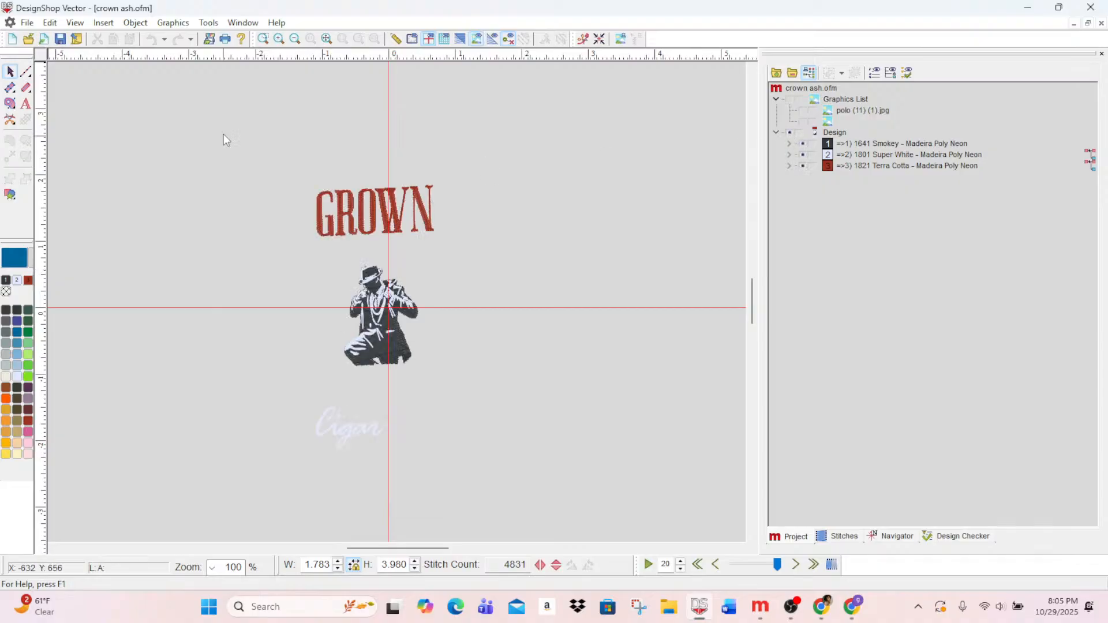
pyautogui.click(458, 42)
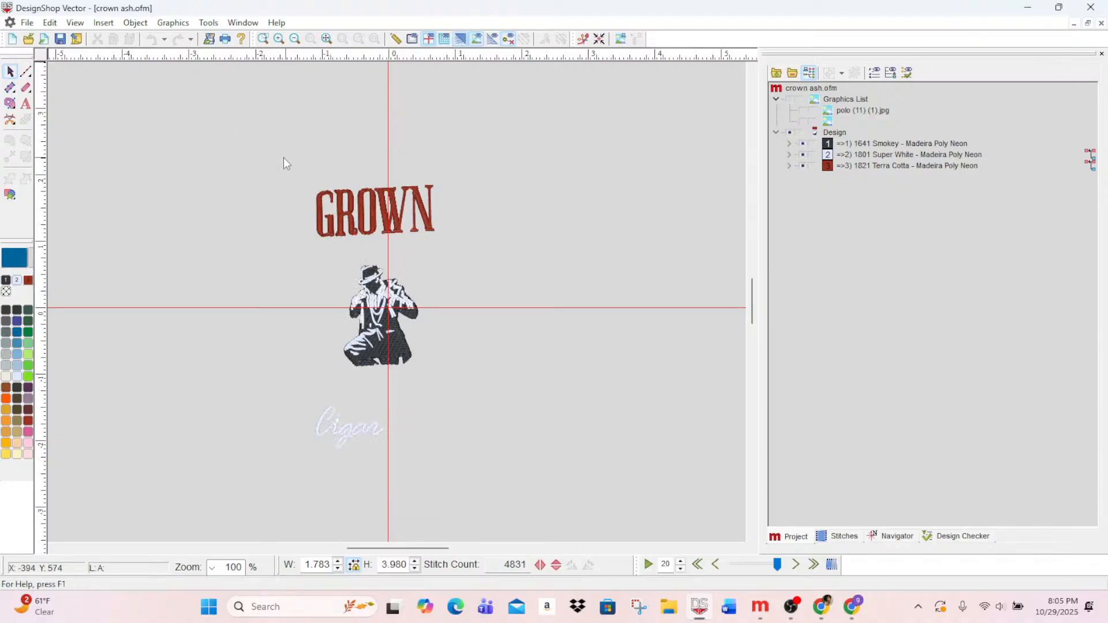
pyautogui.click(279, 39)
pyautogui.click(280, 41)
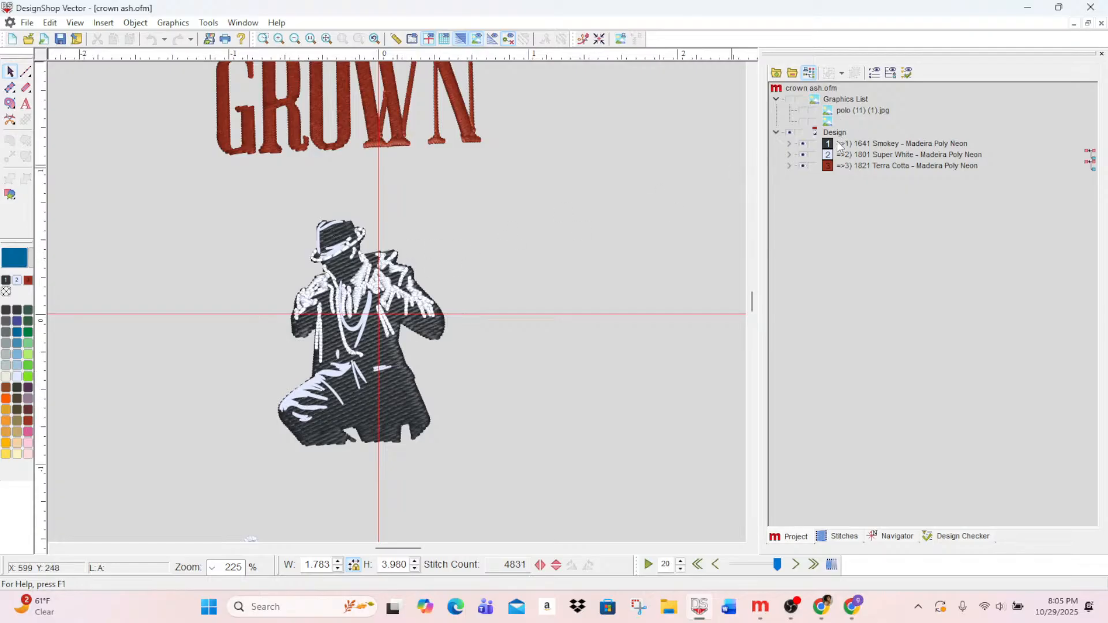
# - Delete the 1821 Terra Cotta GROWN lettering and check the remaining figure and Cigar lettering
pyautogui.click(922, 168)
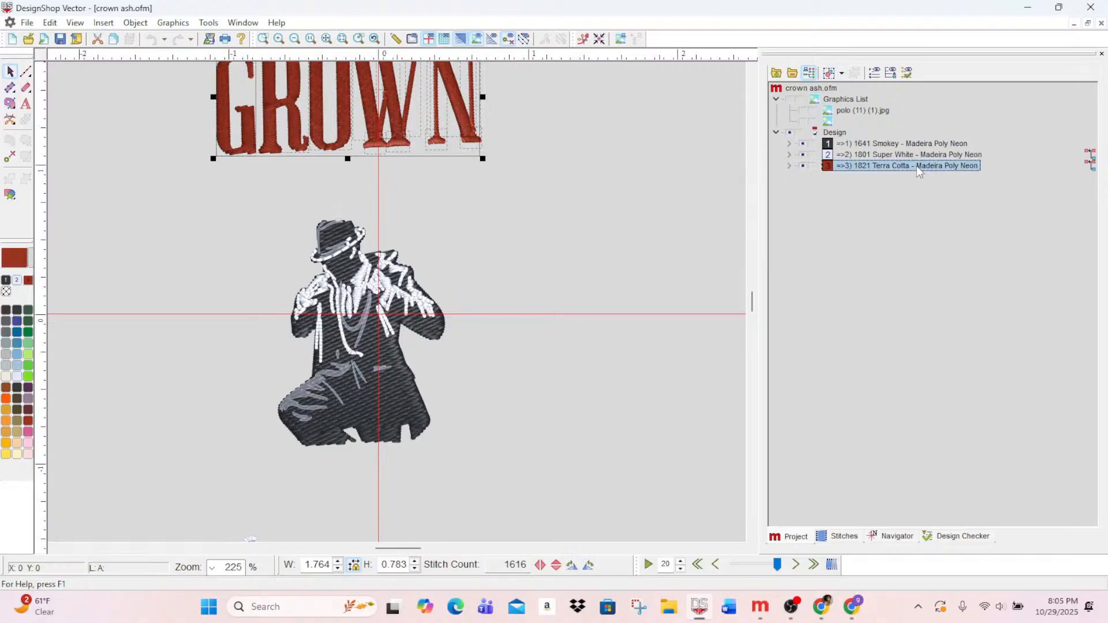
pyautogui.press('Delete')
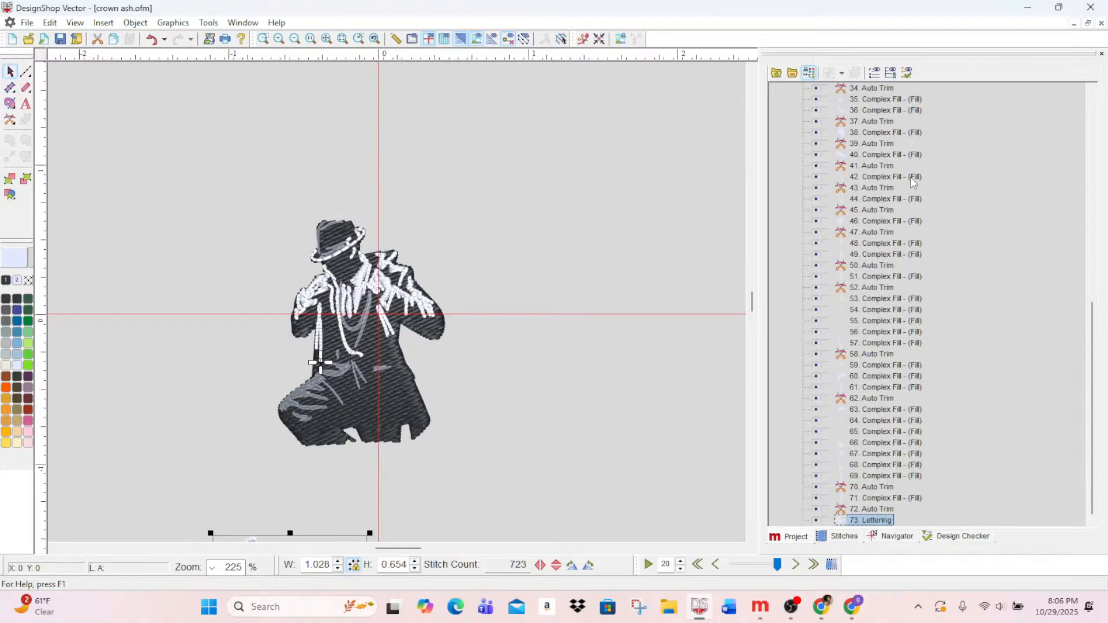
pyautogui.scroll(-5, 460, 340)
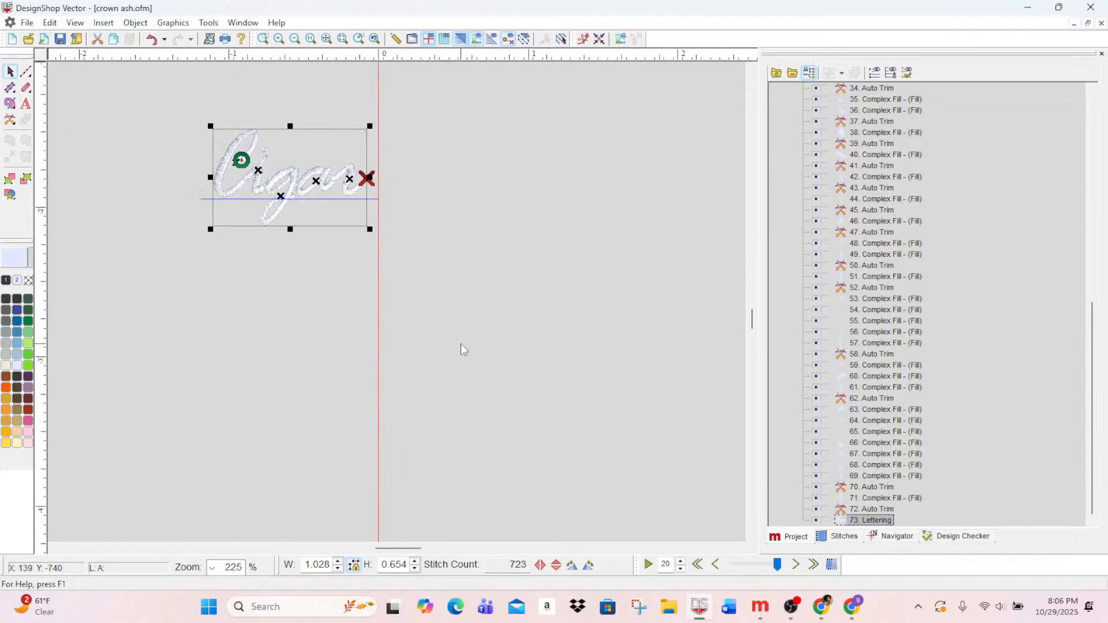
pyautogui.scroll(1, 461, 344)
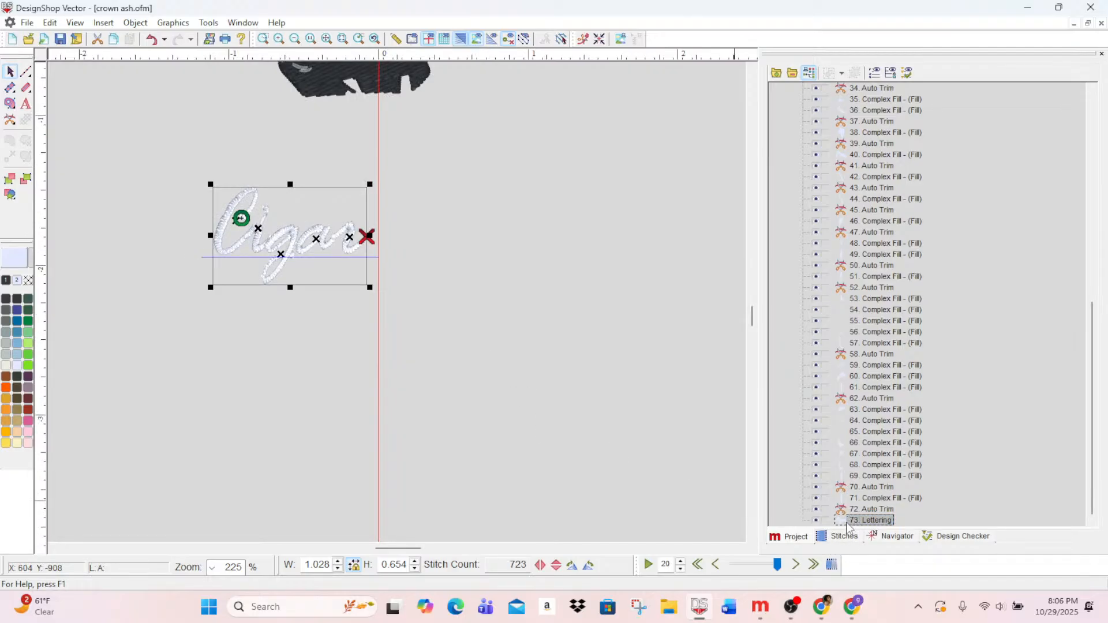
pyautogui.scroll(7, 519, 314)
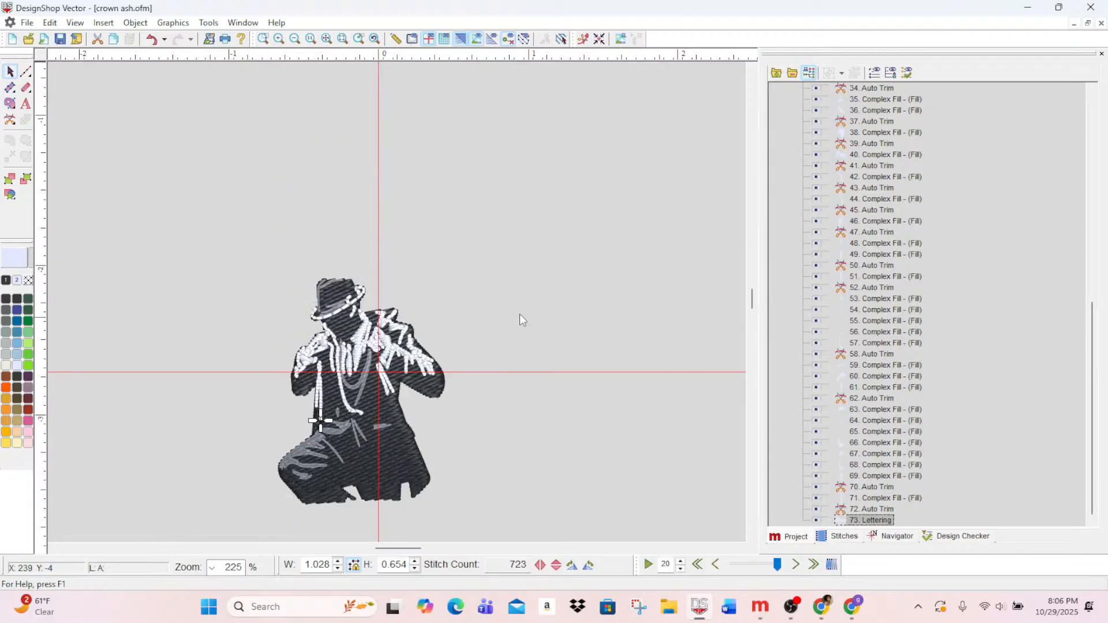
pyautogui.scroll(15, 872, 169)
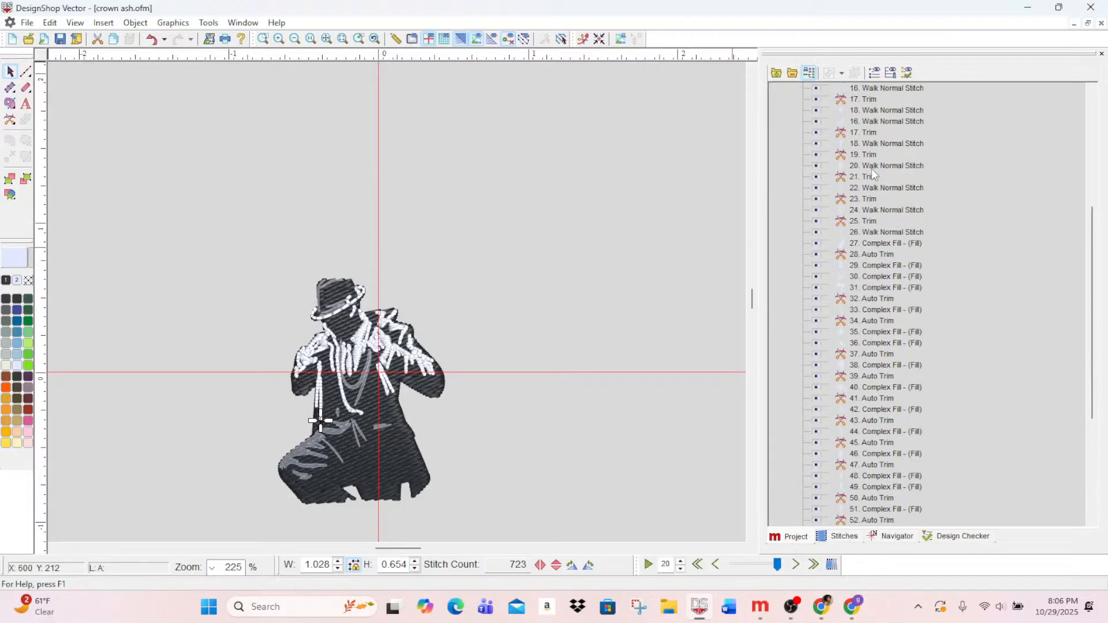
# - Copy the entire remaining design from crown ash.ofm and paste it into the image1 (15).jpeg document
pyautogui.click(831, 135)
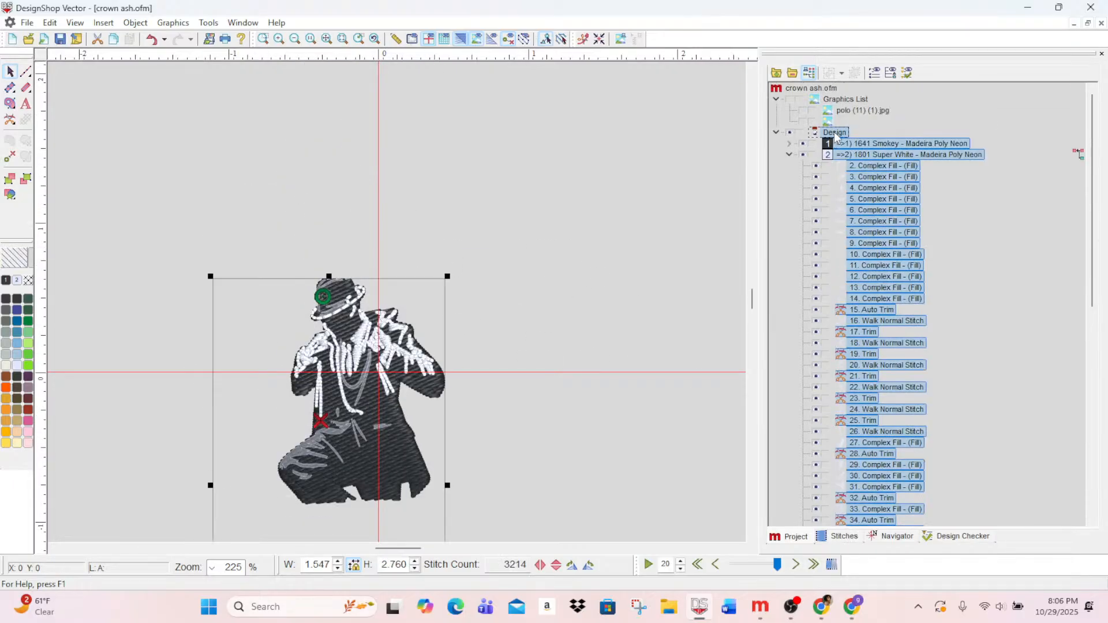
pyautogui.rightClick(833, 134)
pyautogui.click(875, 227)
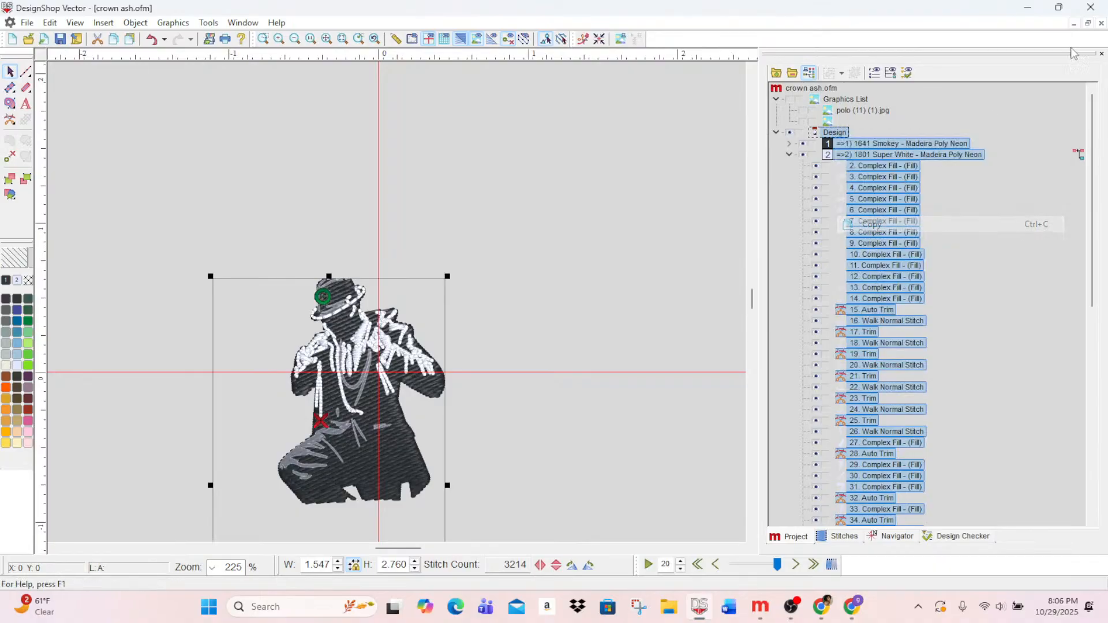
pyautogui.click(1074, 23)
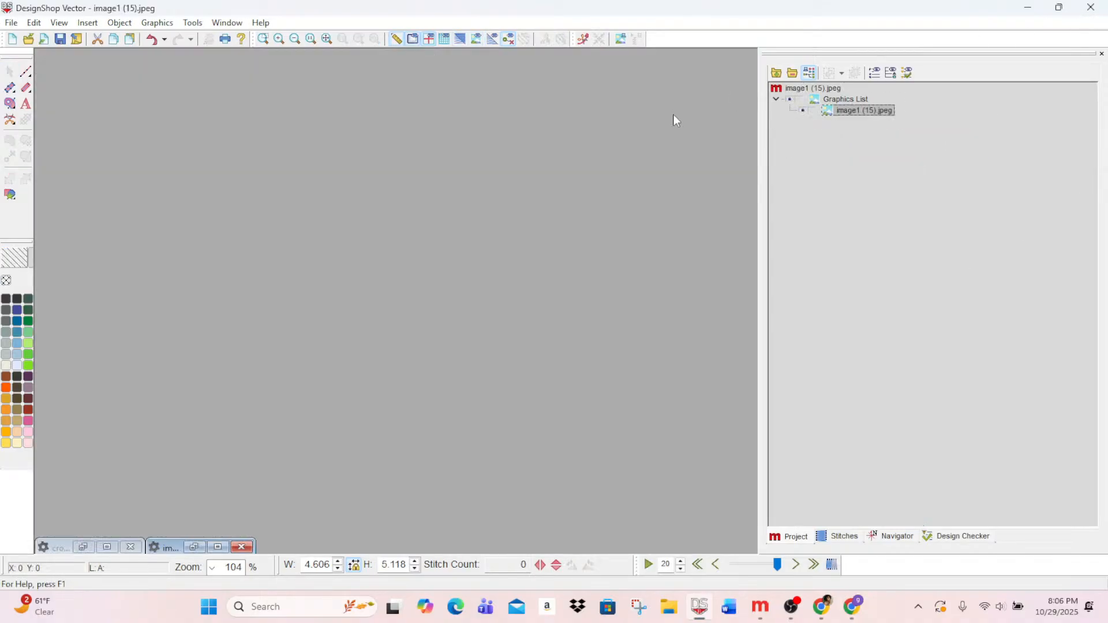
pyautogui.click(216, 547)
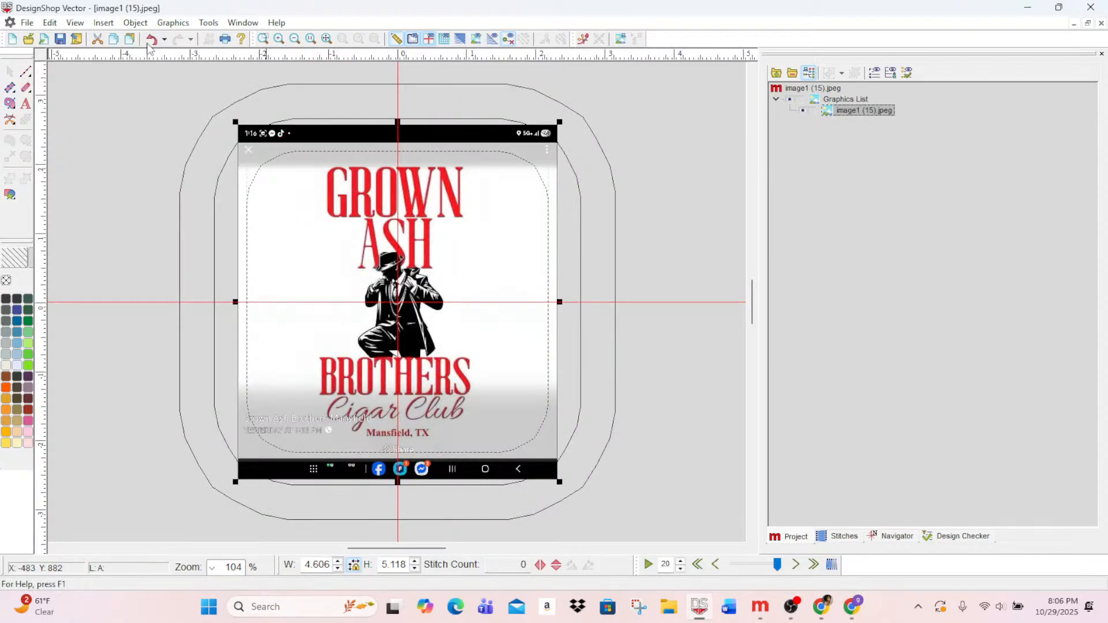
pyautogui.click(50, 23)
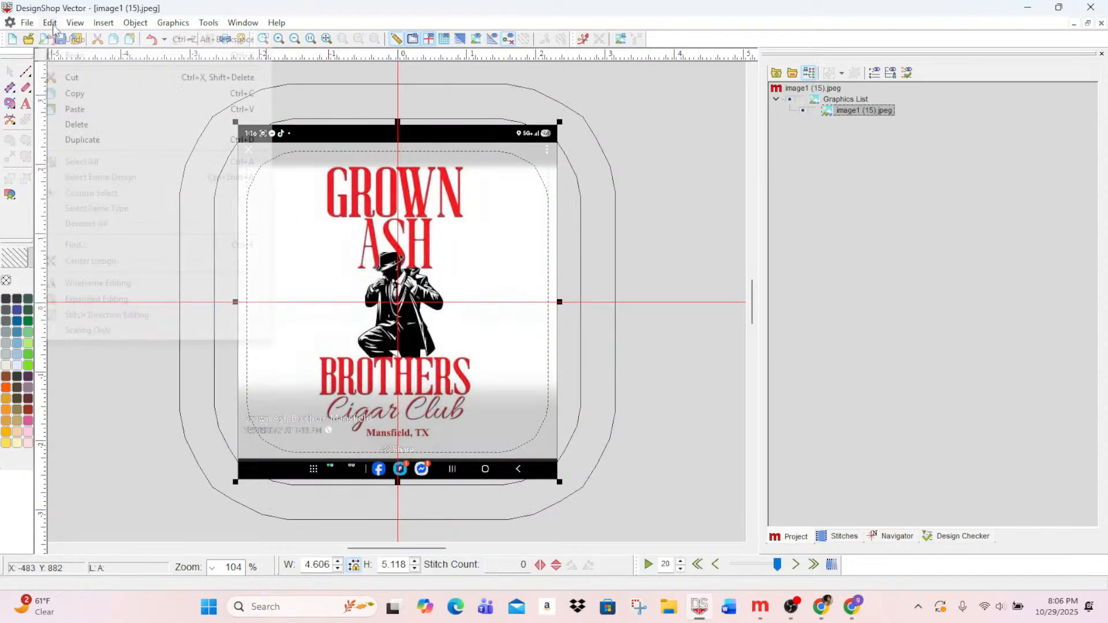
pyautogui.click(75, 109)
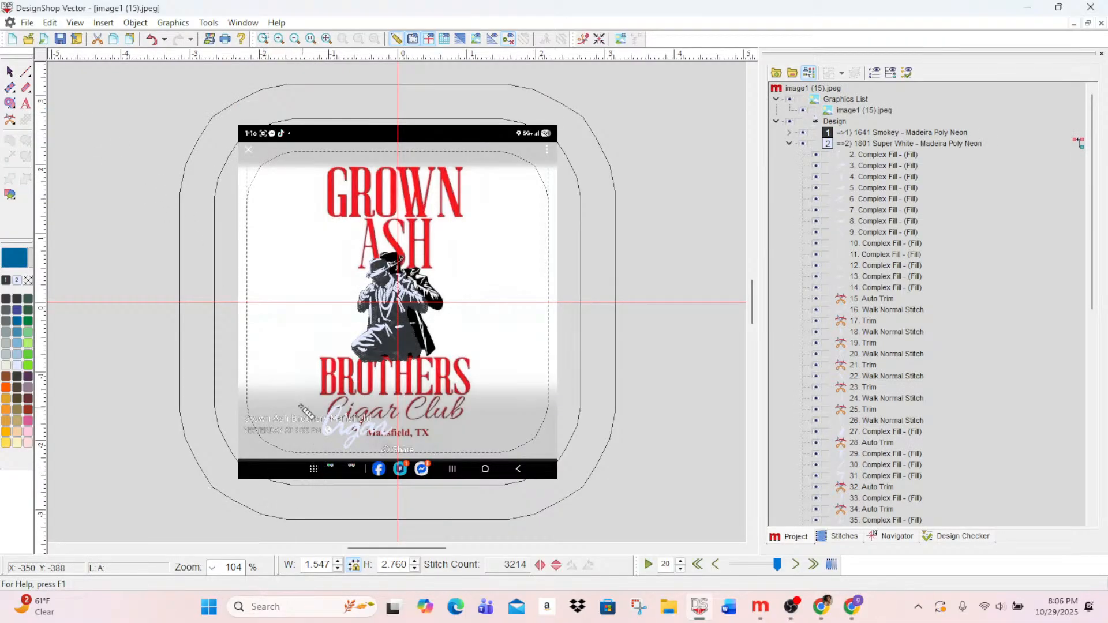
# - Recolor the pasted Cigar lettering to 1821 Terra Cotta
pyautogui.click(279, 39)
pyautogui.click(279, 39)
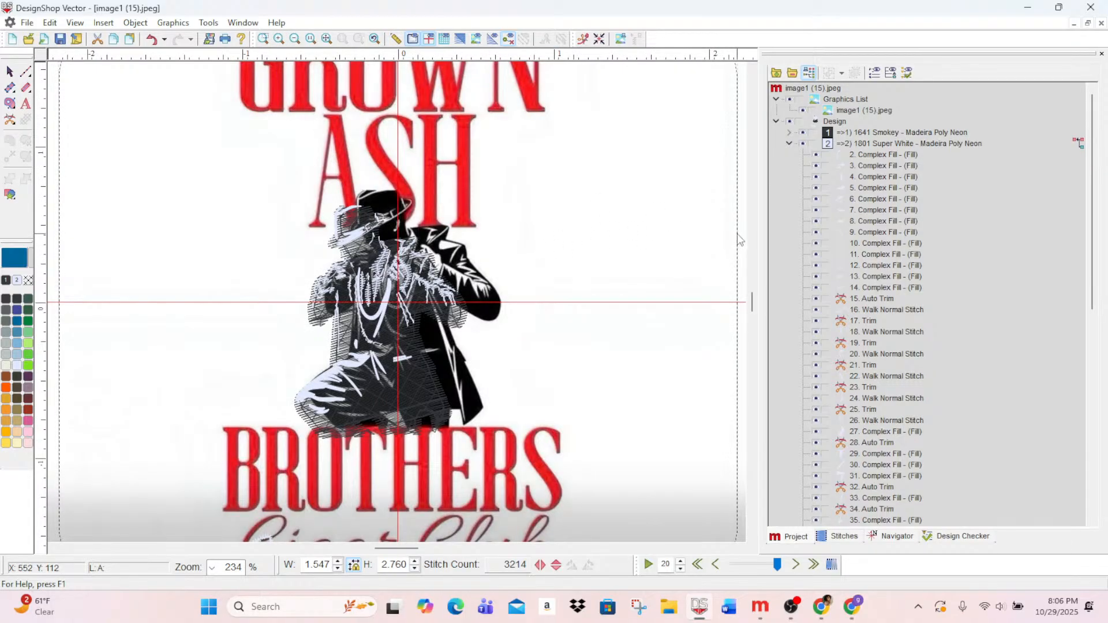
pyautogui.click(789, 144)
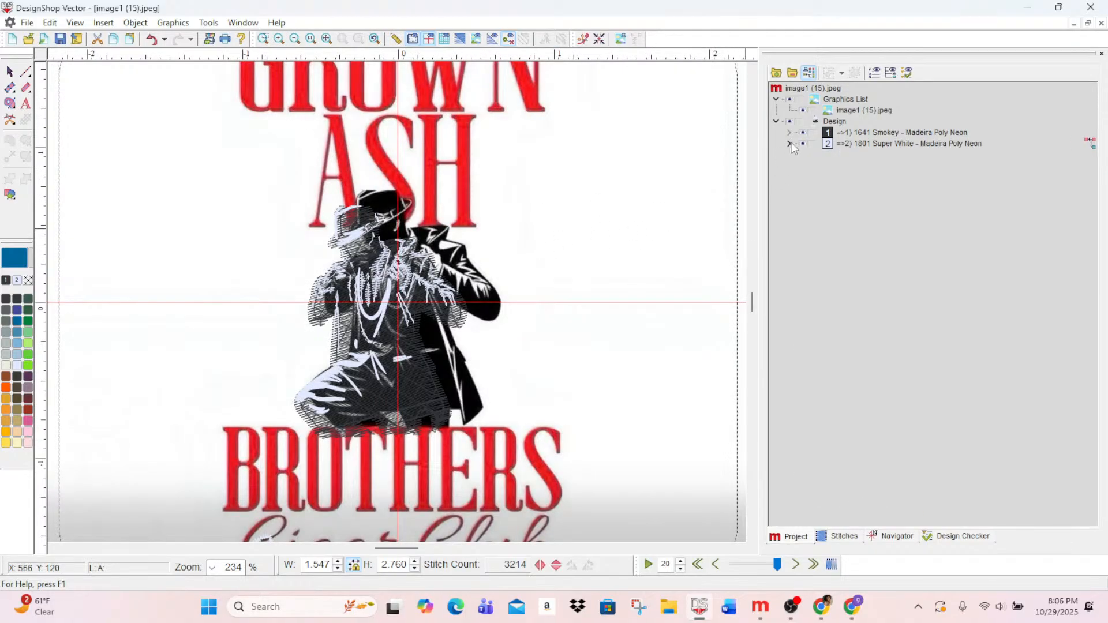
pyautogui.click(790, 144)
pyautogui.scroll(-1, 899, 381)
pyautogui.scroll(-4, 454, 424)
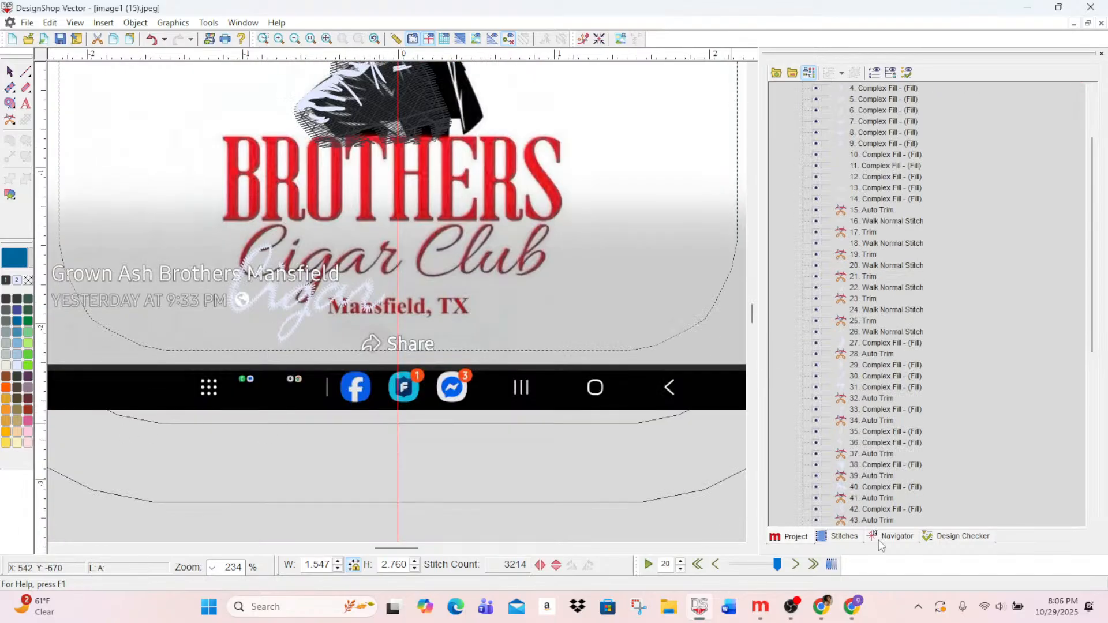
pyautogui.scroll(-10, 892, 512)
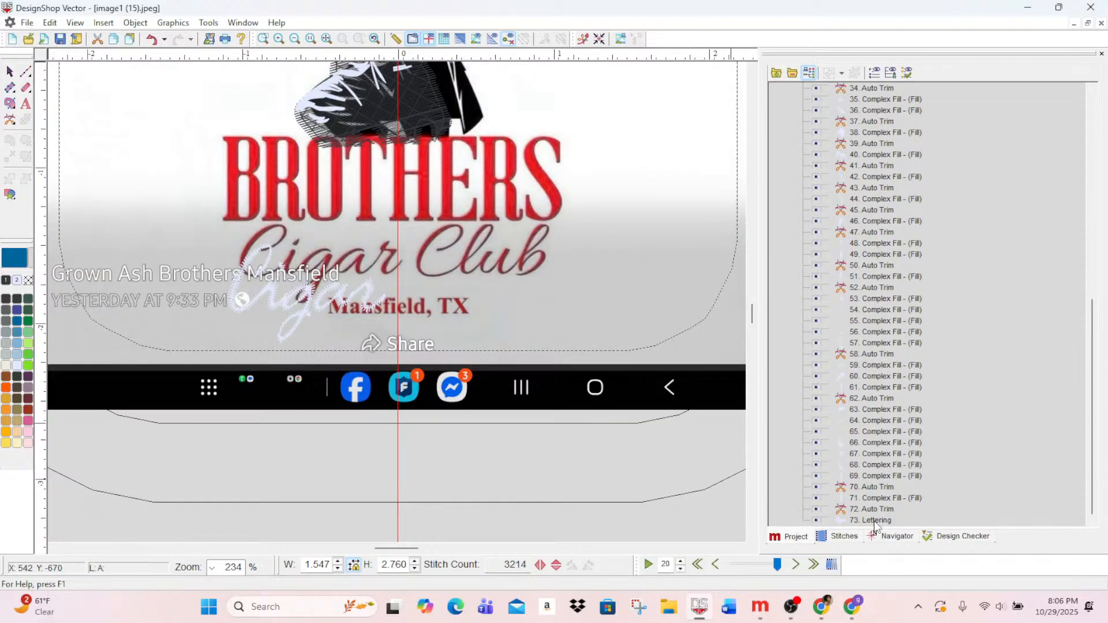
pyautogui.click(875, 521)
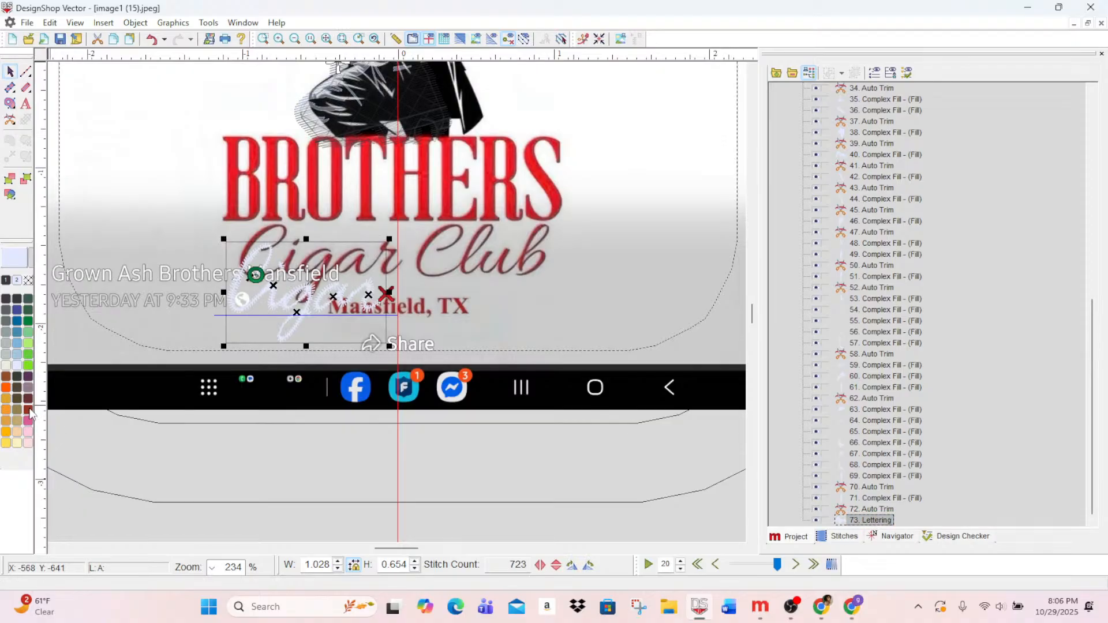
pyautogui.click(26, 411)
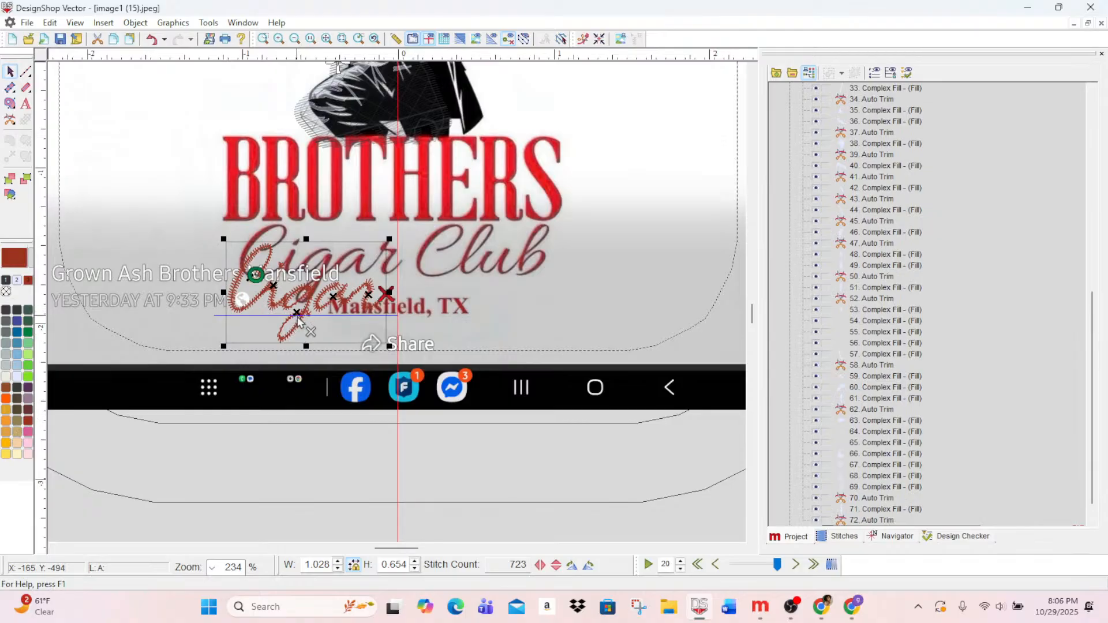
# - Move the Cigar lettering straight down below the artwork image and its start point to the upper left of the letter C
pyautogui.moveTo(288, 332); pyautogui.dragTo(288, 510)
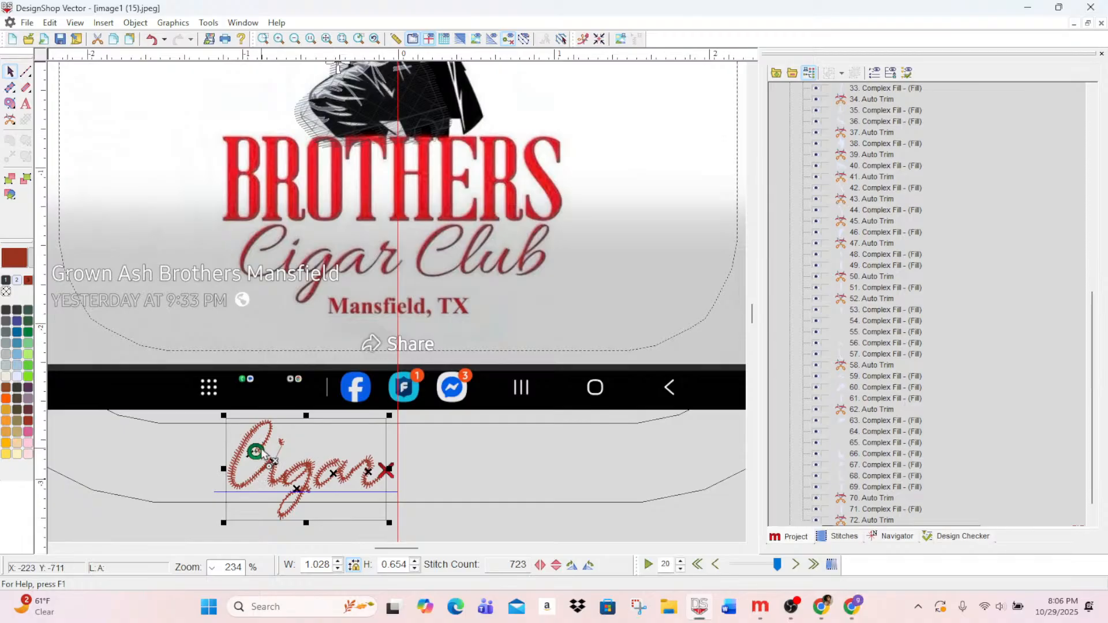
pyautogui.moveTo(256, 452); pyautogui.dragTo(234, 421)
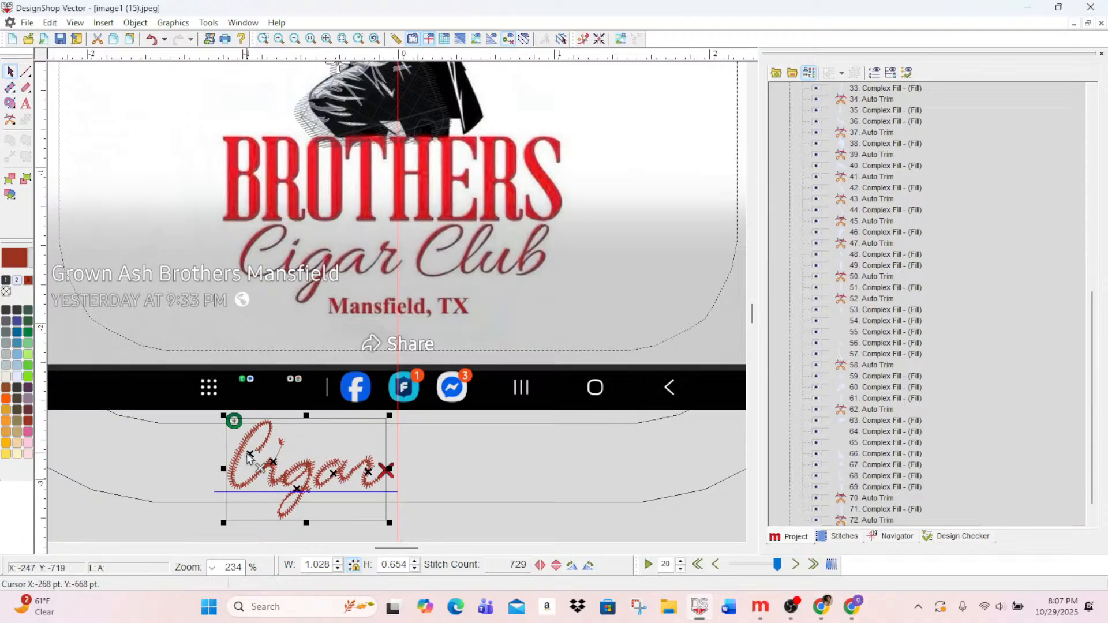
# - Widen the letter C of the Cigar lettering slightly
pyautogui.click(250, 455)
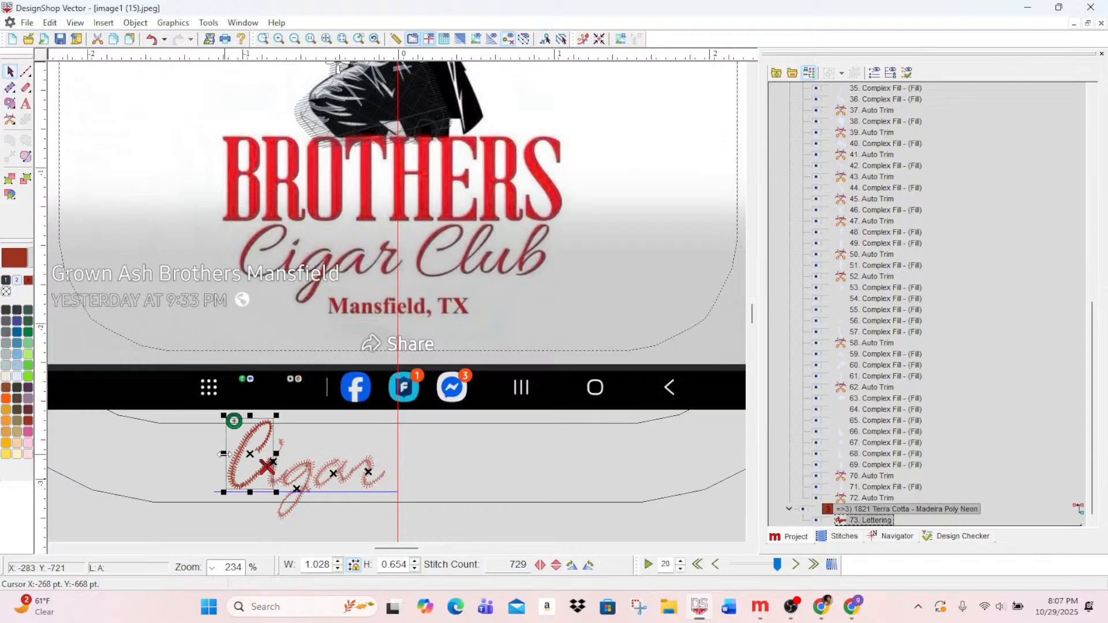
pyautogui.moveTo(224, 455); pyautogui.dragTo(222, 454)
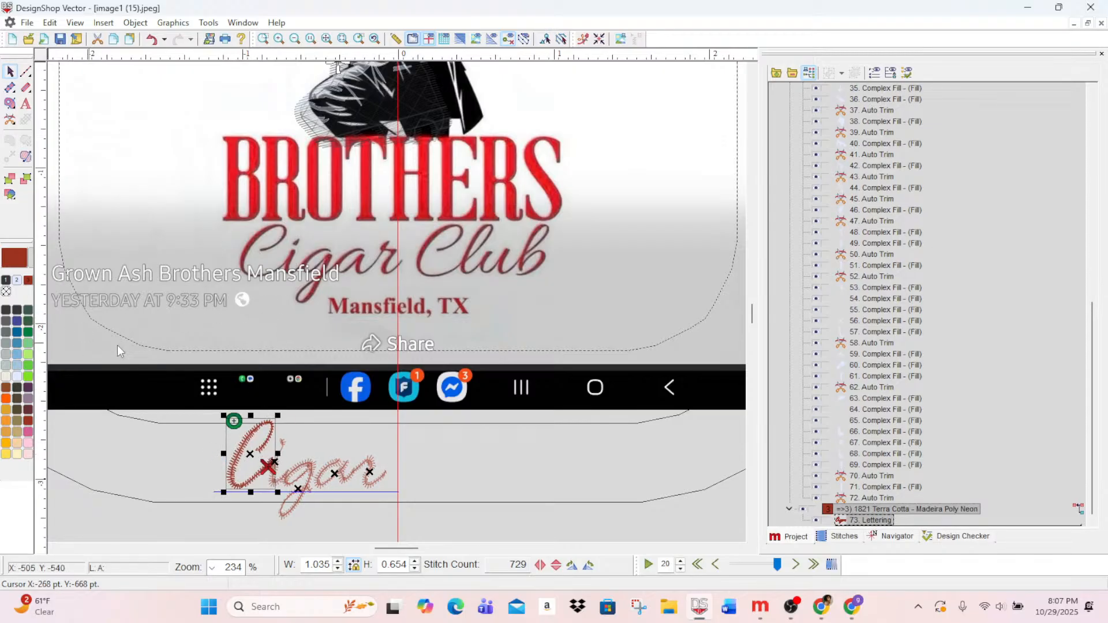
# - Switch to crown ash.ofm, show its reference photo, and compare the original shirt lettering and figure with the new artwork
pyautogui.scroll(6, 213, 309)
pyautogui.scroll(-3, 225, 303)
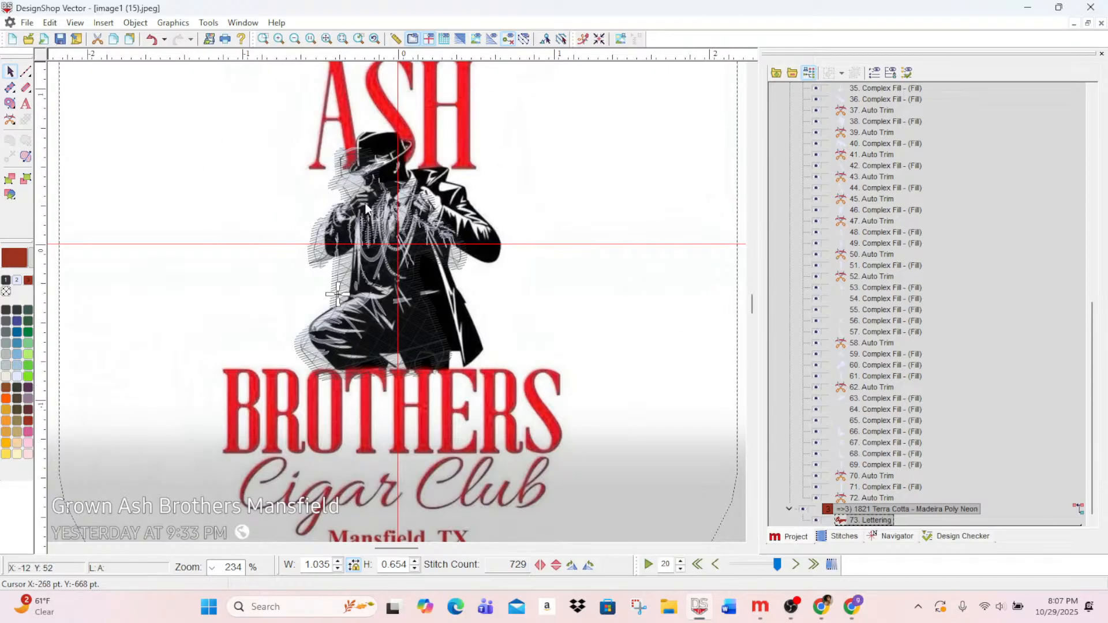
pyautogui.click(1075, 25)
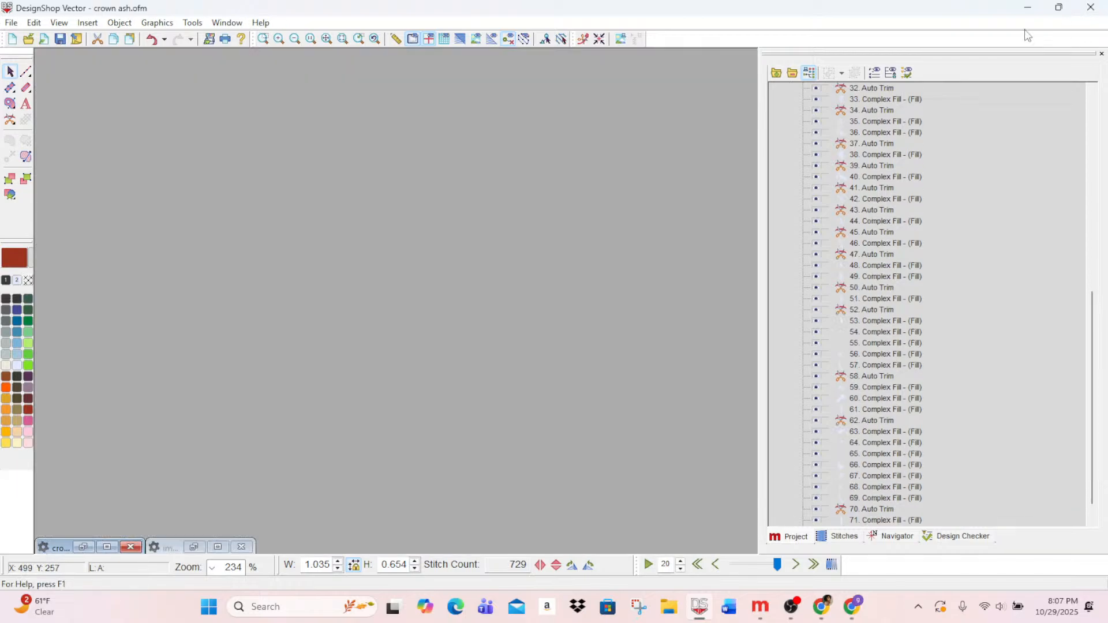
pyautogui.click(108, 547)
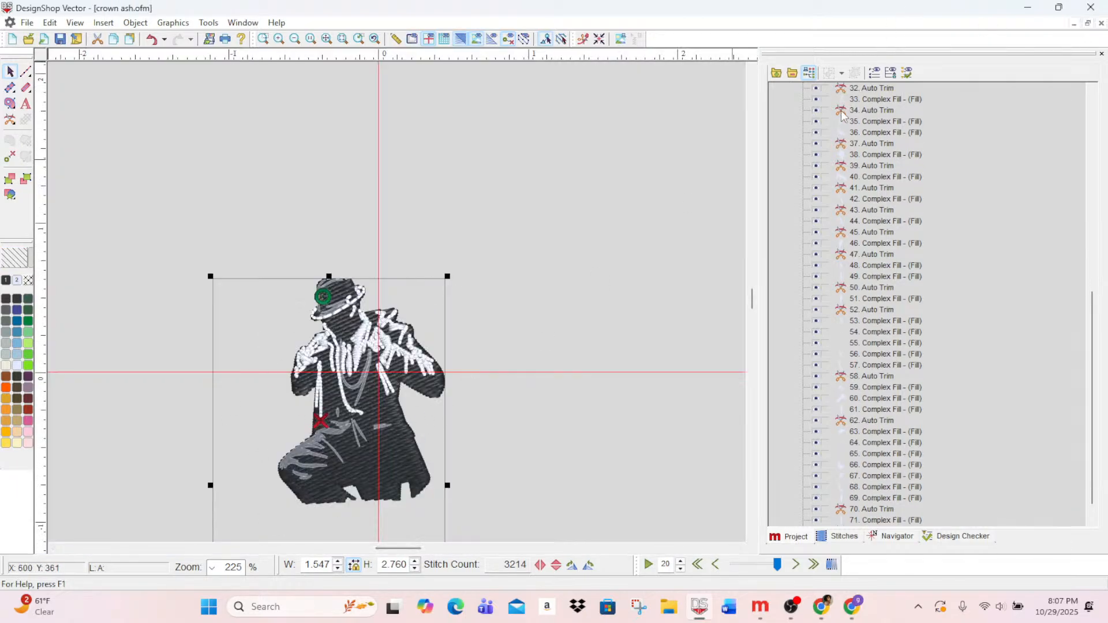
pyautogui.scroll(13, 843, 115)
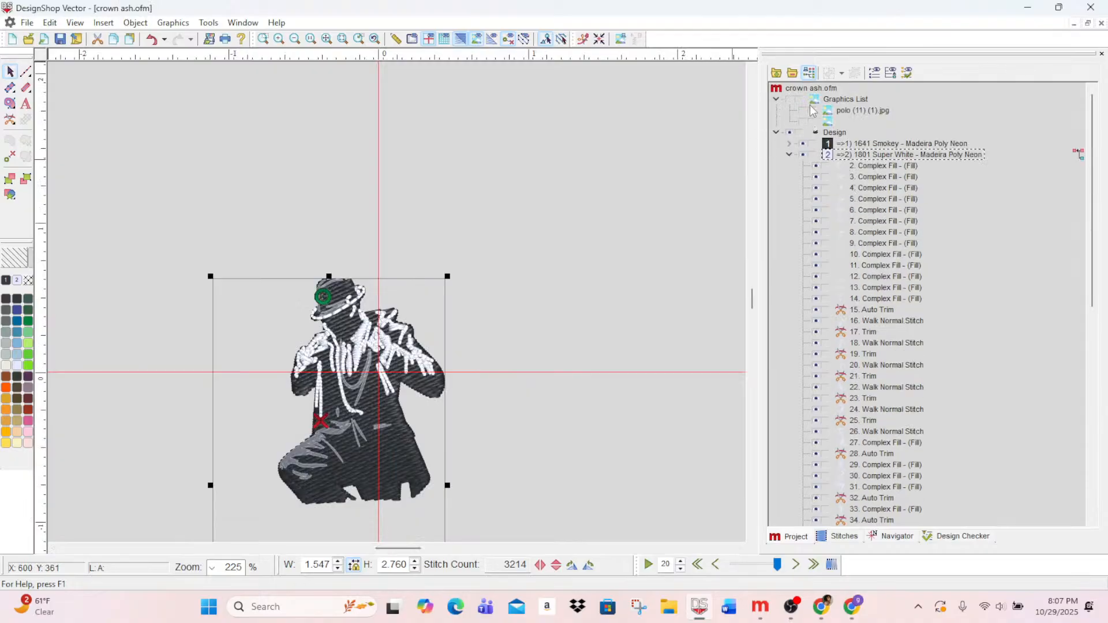
pyautogui.click(802, 111)
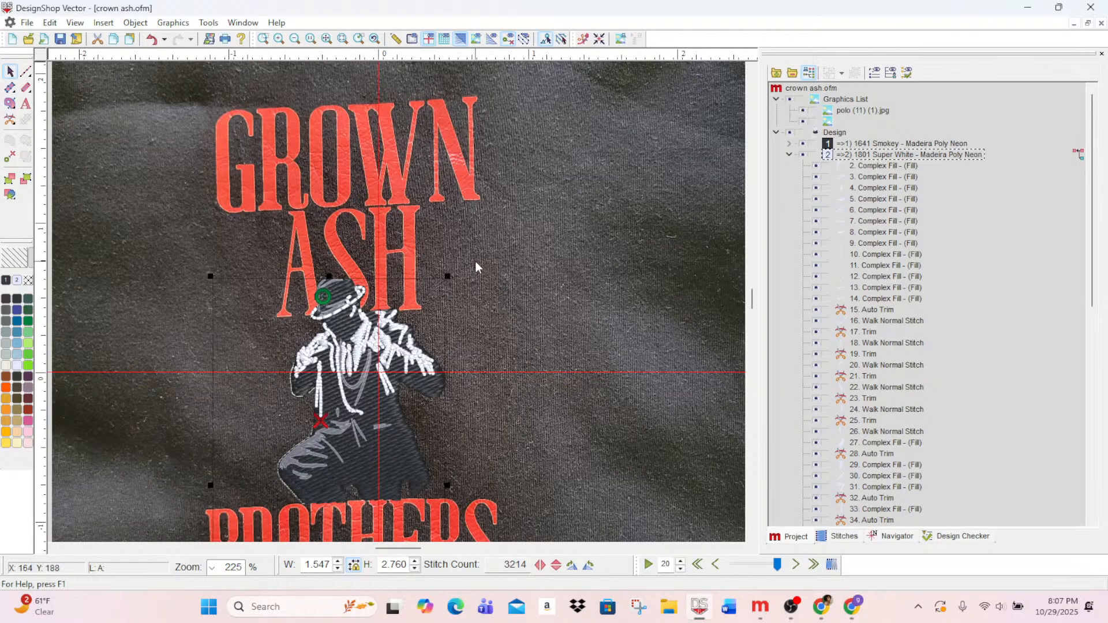
pyautogui.scroll(4, 494, 292)
pyautogui.scroll(-5, 465, 259)
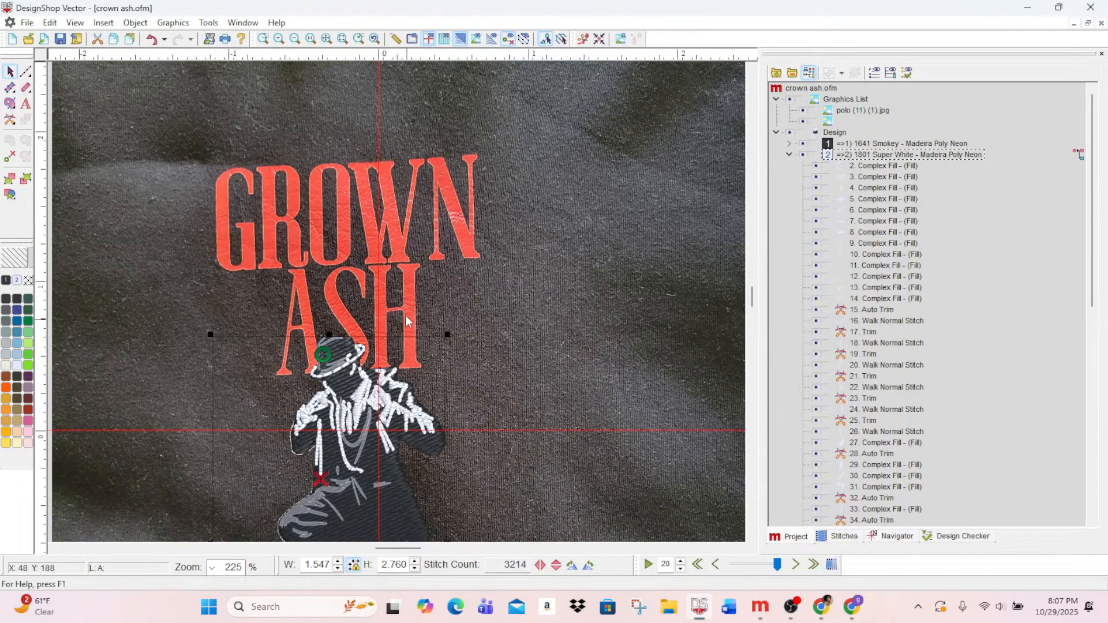
pyautogui.scroll(-2, 494, 332)
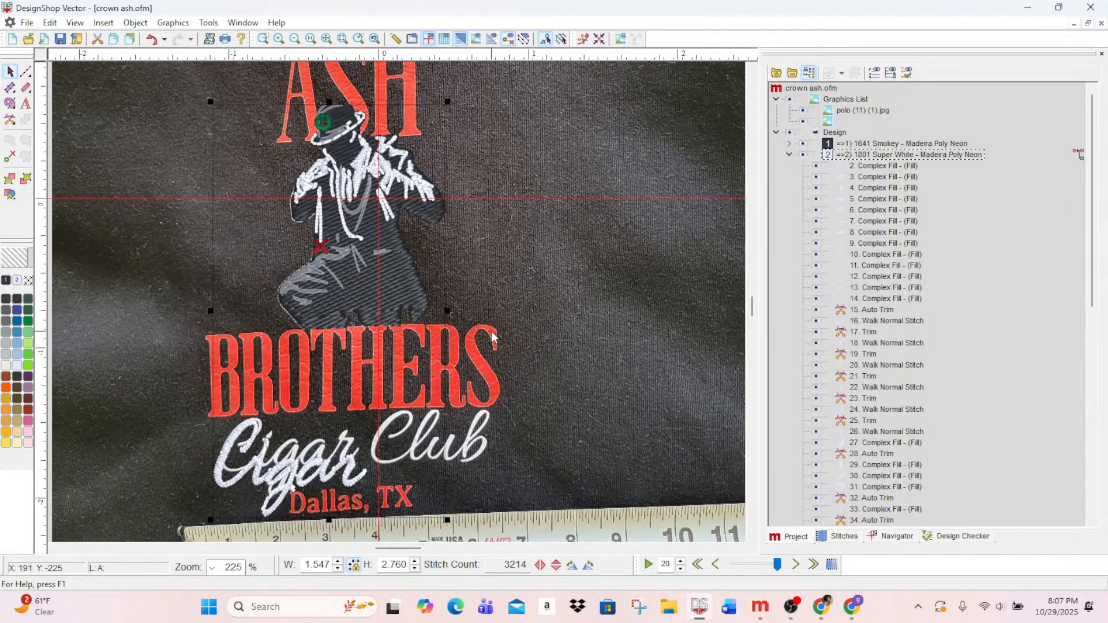
pyautogui.scroll(7, 493, 337)
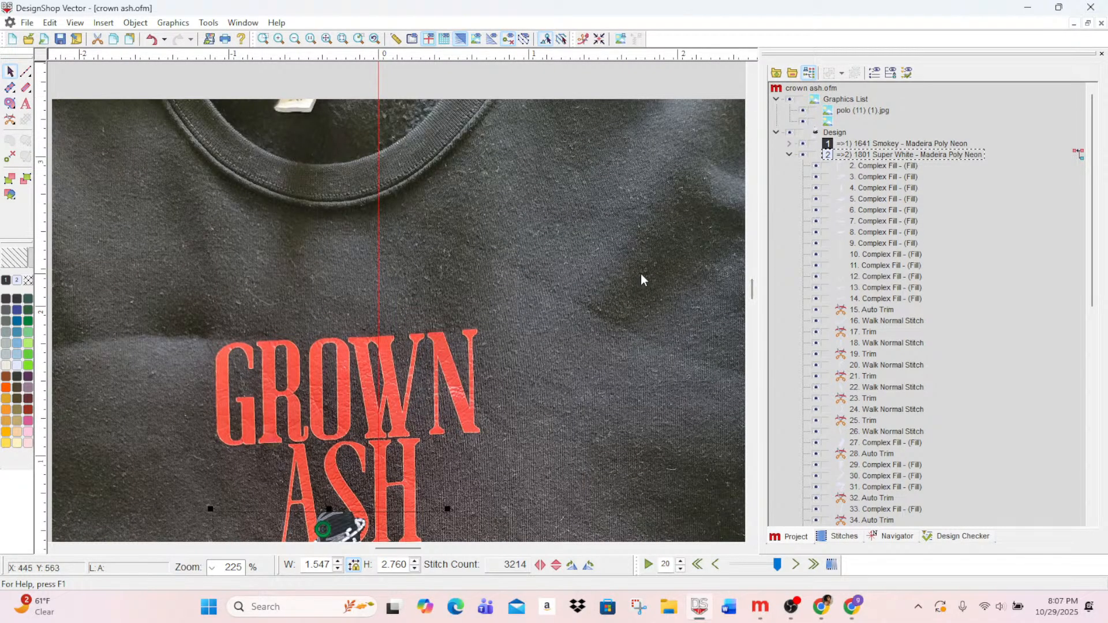
pyautogui.scroll(-2, 640, 276)
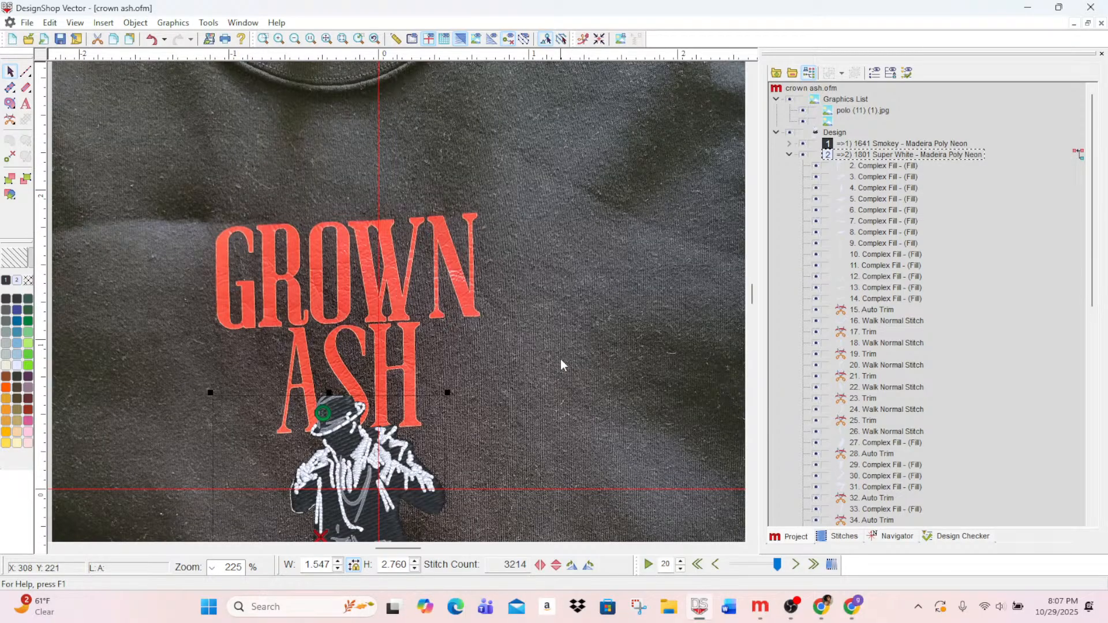
pyautogui.scroll(-5, 283, 306)
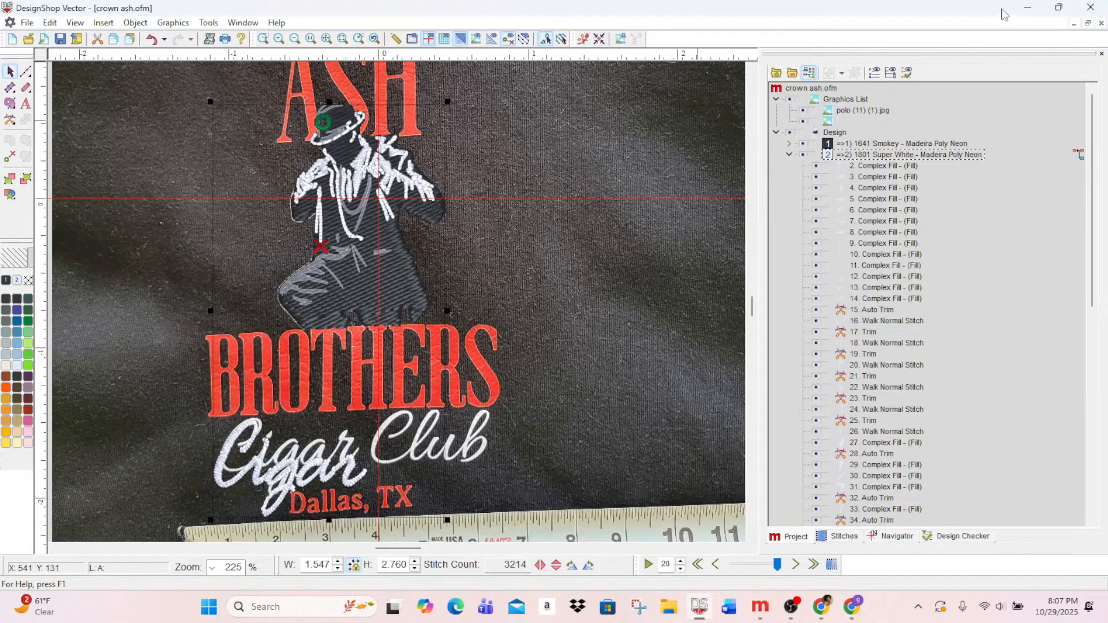
# - Return to the image1 (15).jpeg document and start saving it under a new name in the Grown ash folder on PE800 (F:)
pyautogui.click(1074, 24)
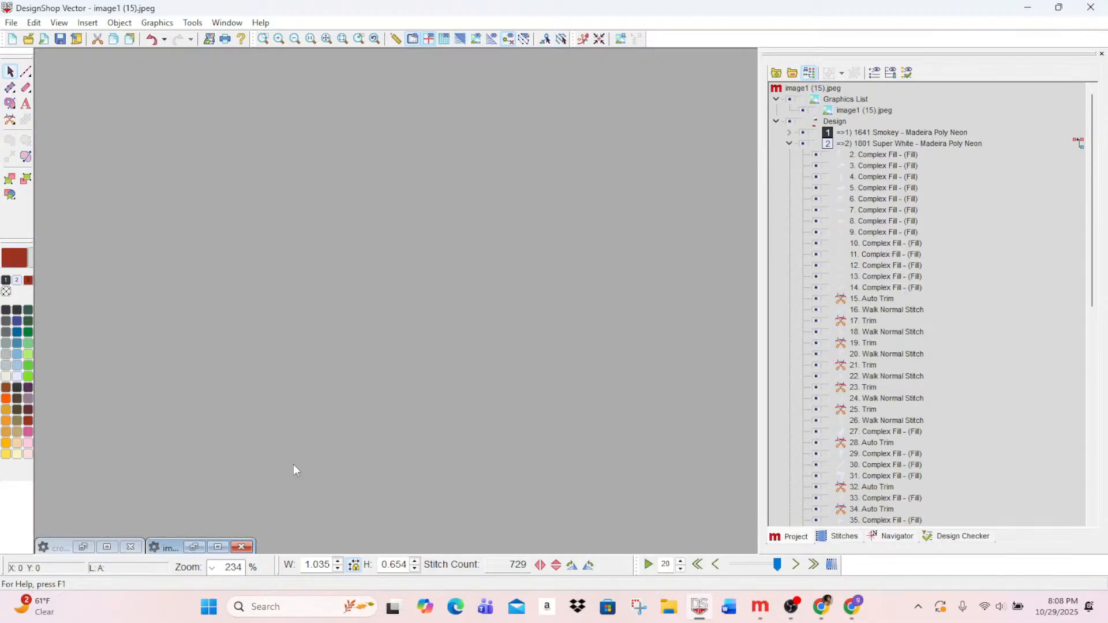
pyautogui.click(218, 546)
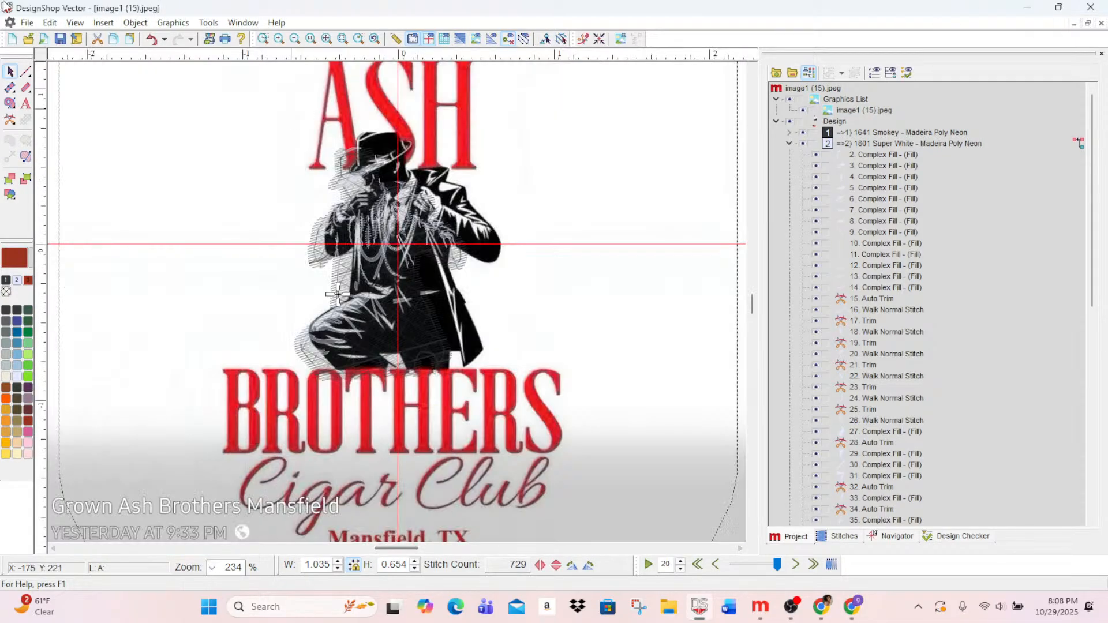
pyautogui.click(28, 22)
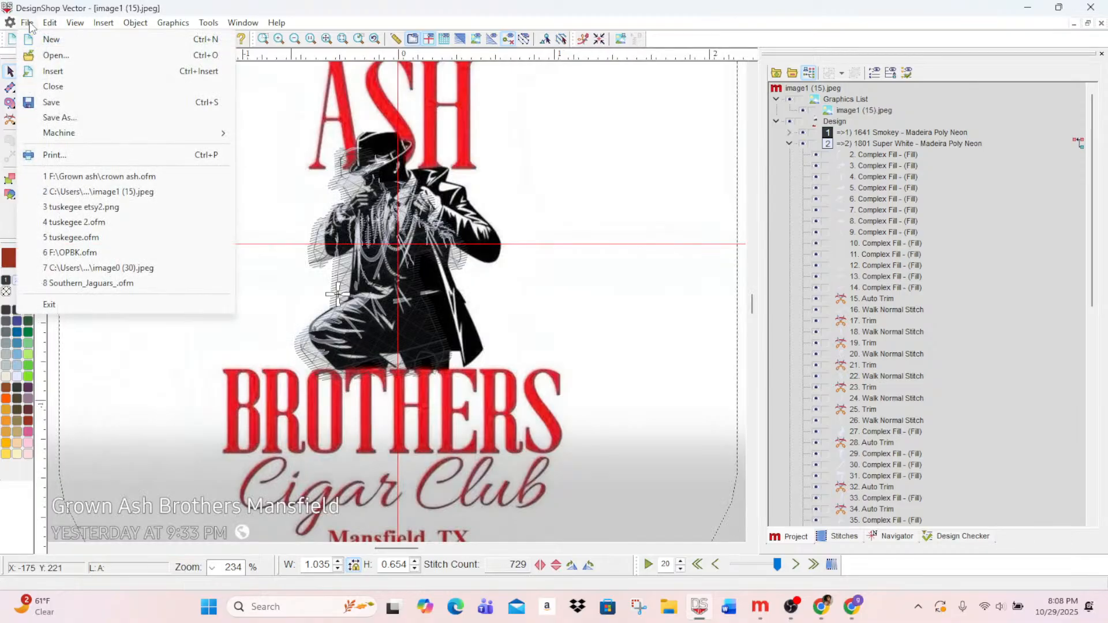
pyautogui.click(58, 117)
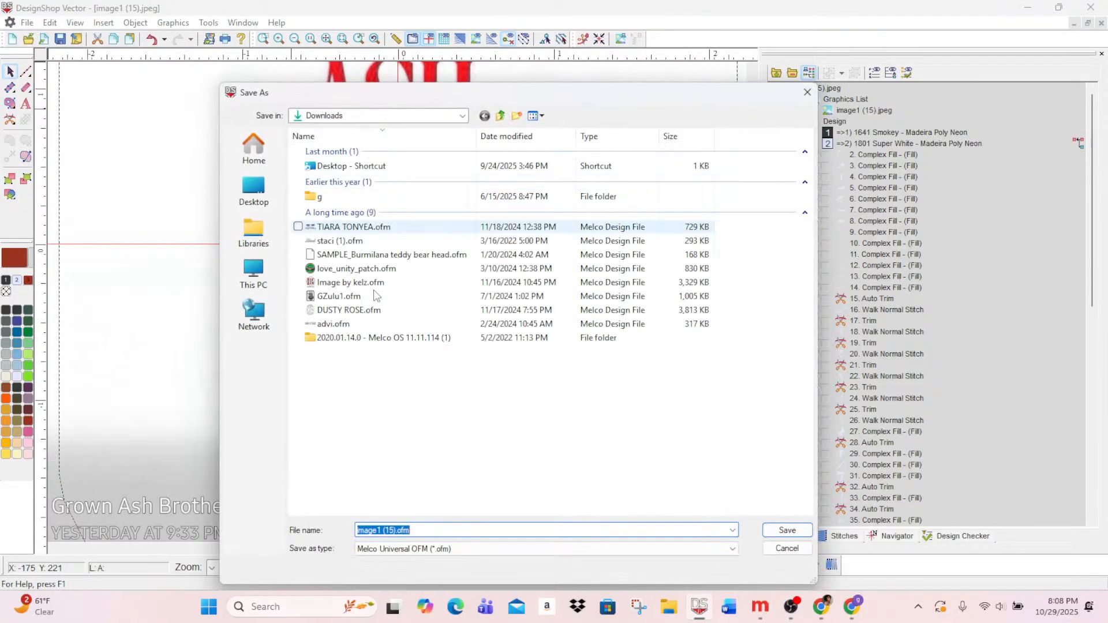
pyautogui.click(254, 320)
pyautogui.click(254, 272)
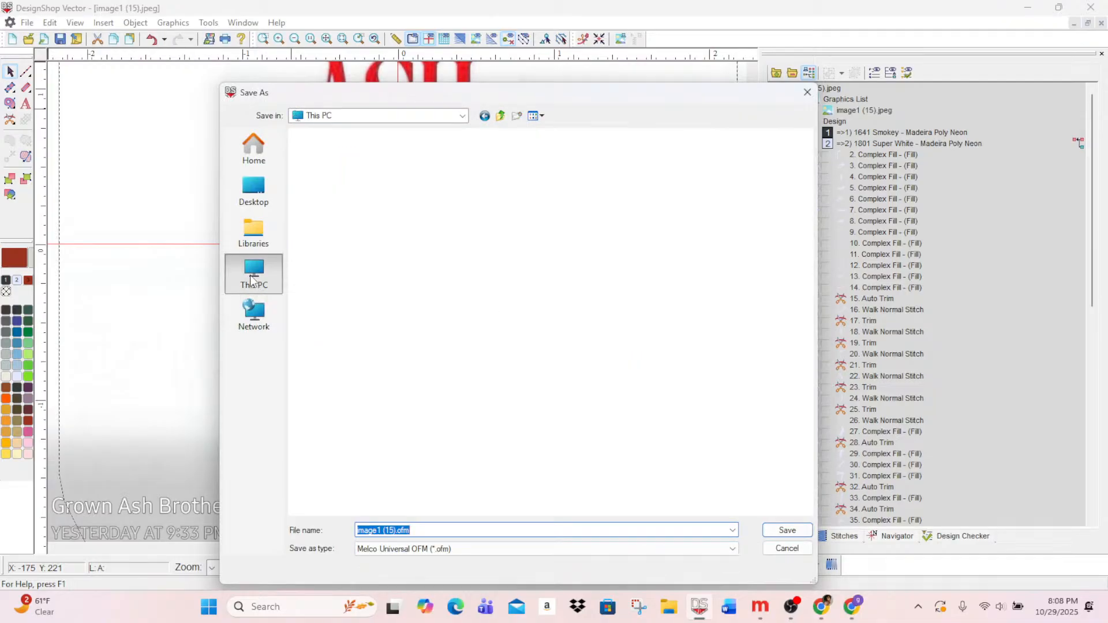
pyautogui.doubleClick(637, 157)
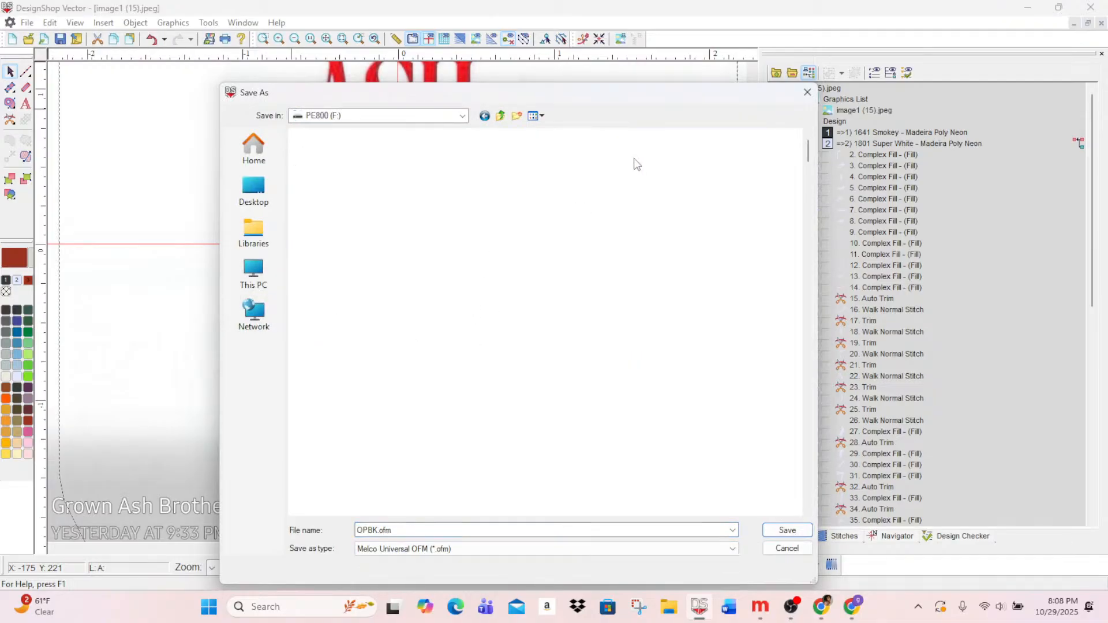
pyautogui.doubleClick(326, 205)
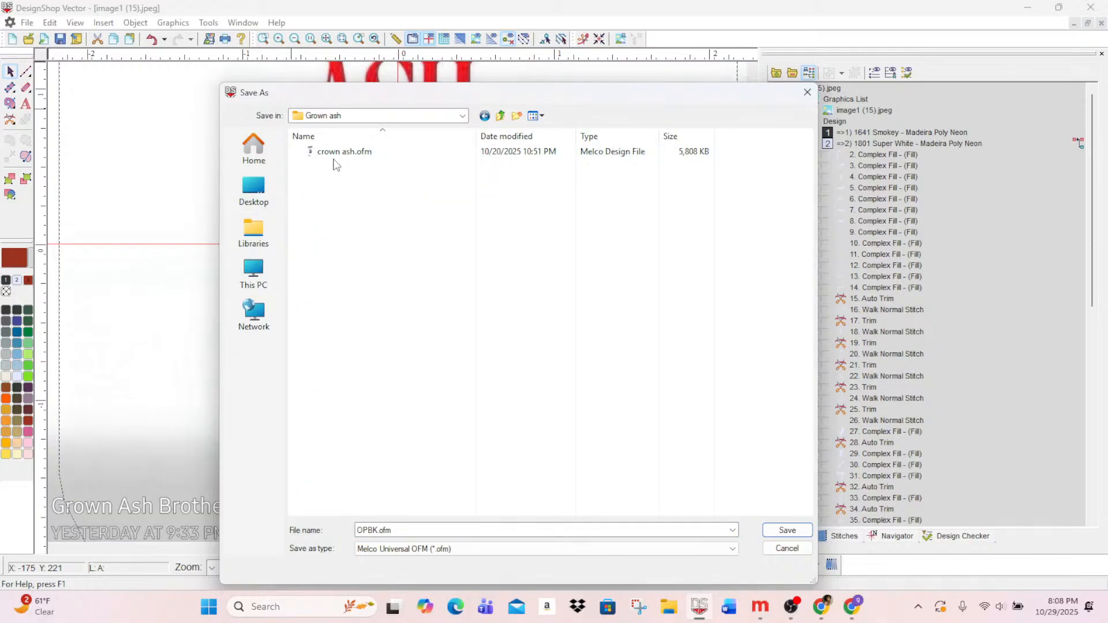
# - Save the design as Grown ash_2.ofm in Melco Universal OFM format, basing the name on crown ash.ofm
pyautogui.click(336, 152)
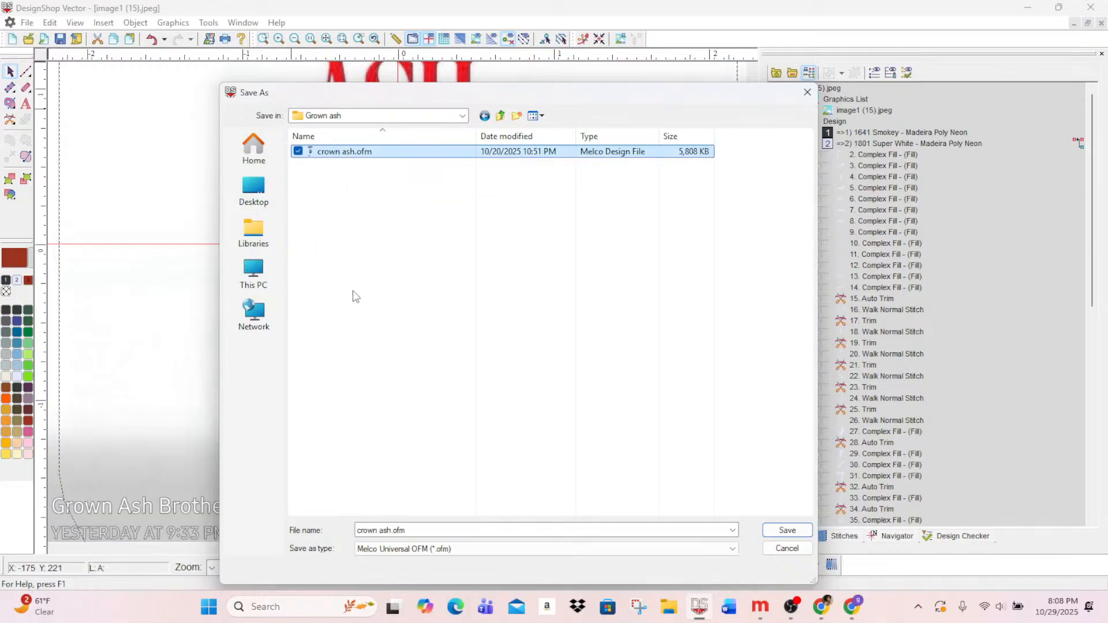
pyautogui.click(392, 531)
pyautogui.click(389, 530)
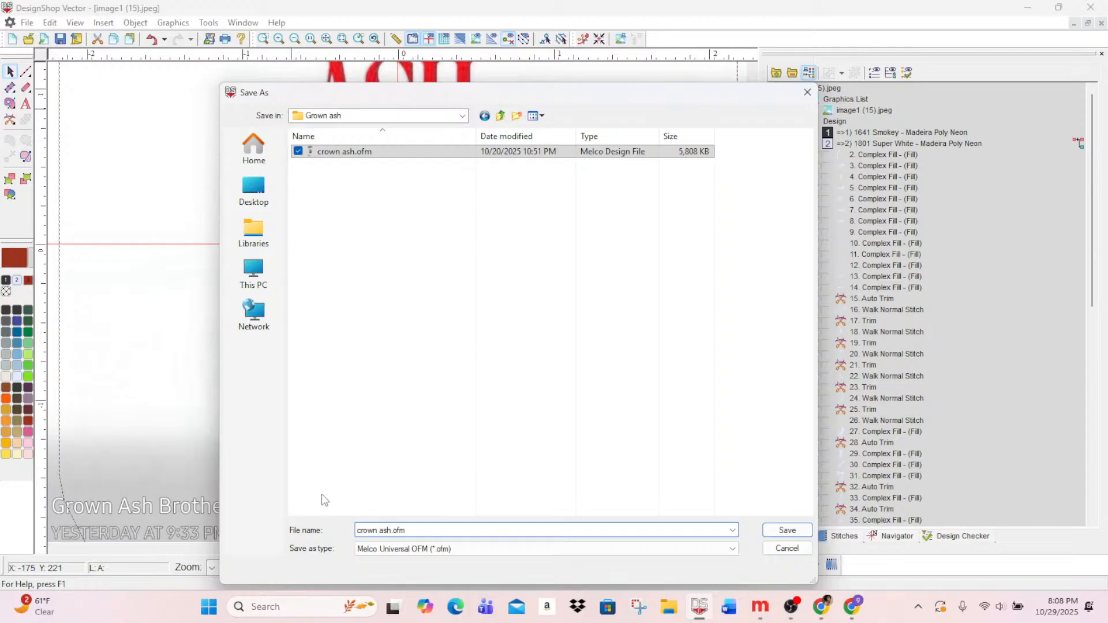
pyautogui.write('G')
pyautogui.press('Delete')
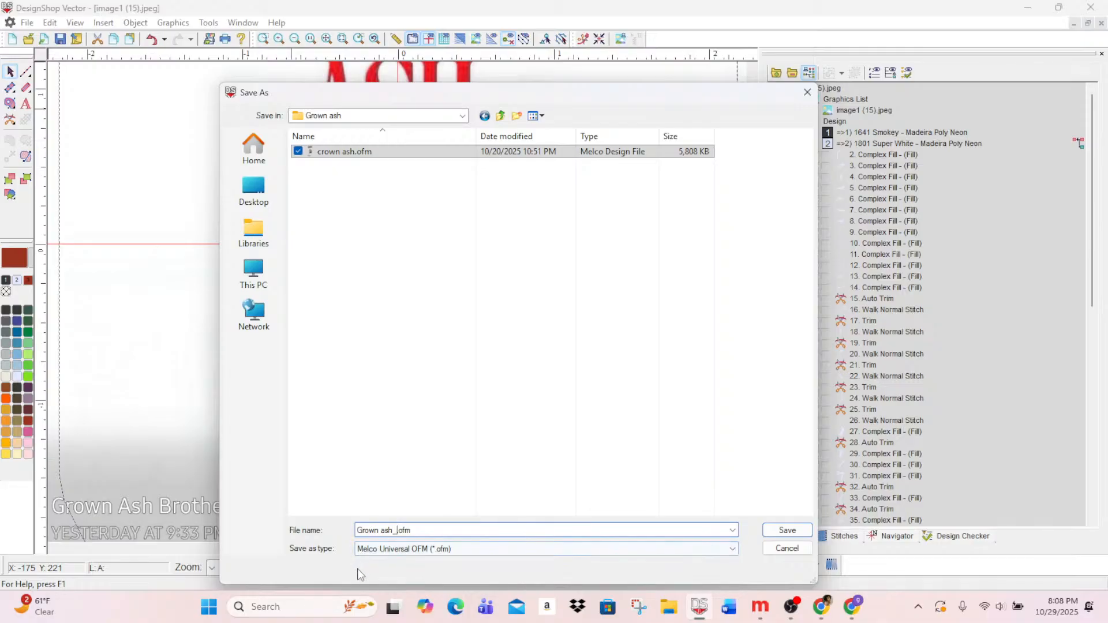
pyautogui.write('1.')
pyautogui.click(787, 530)
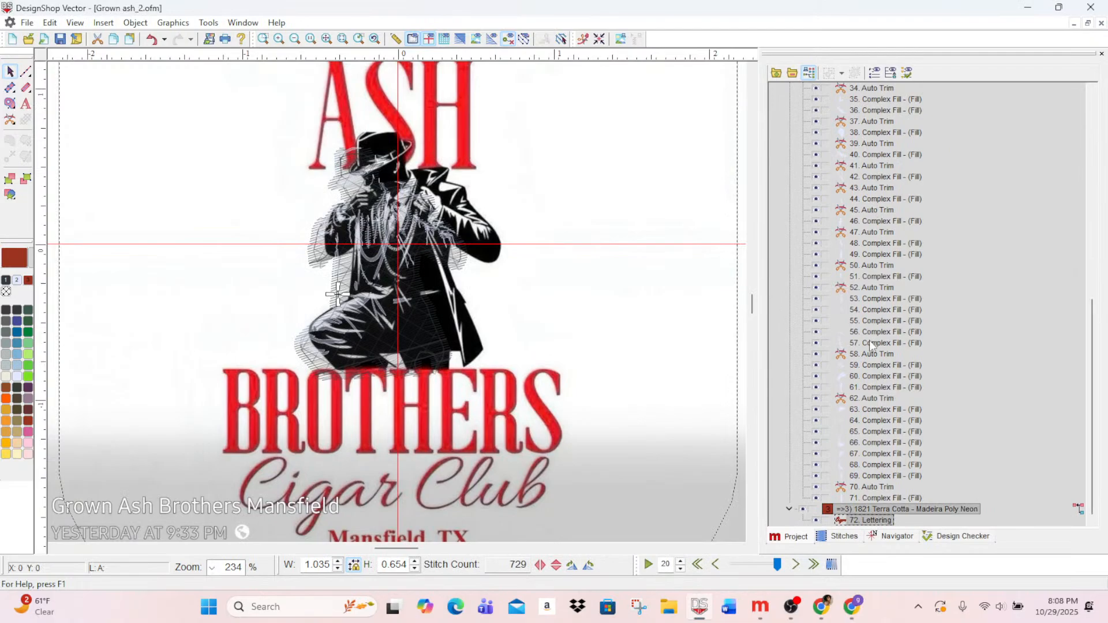
# - Select the 1641 Smokey and 1801 Super White color blocks together and move the figure right onto the artwork's figure
pyautogui.scroll(13, 869, 341)
pyautogui.click(789, 143)
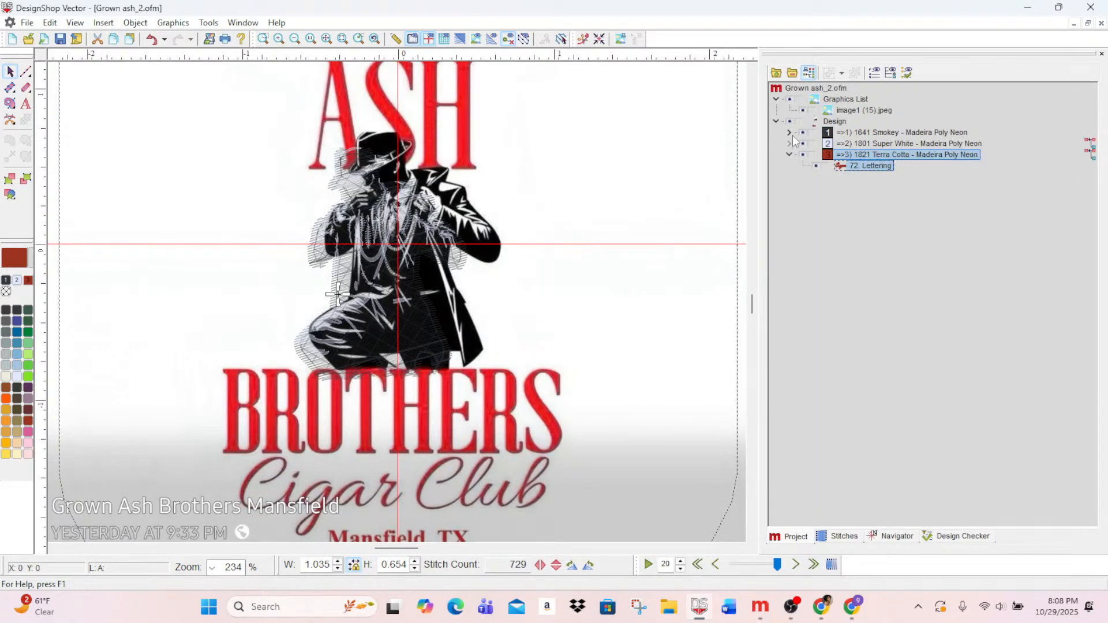
pyautogui.click(851, 133)
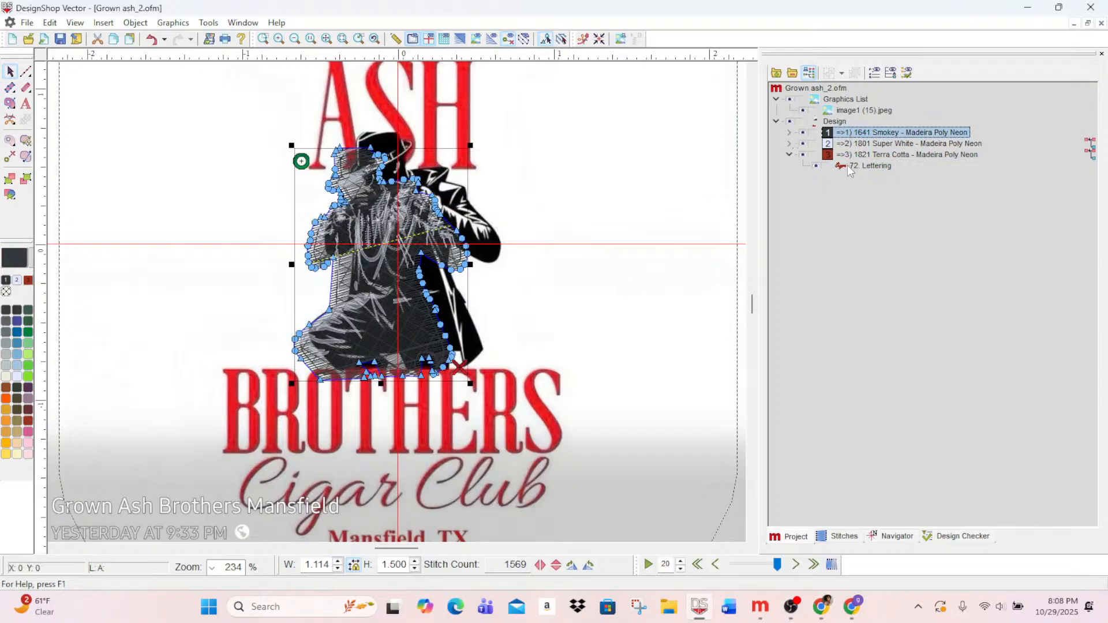
pyautogui.keyDown('ctrl'); pyautogui.click(868, 144); pyautogui.keyUp('ctrl')
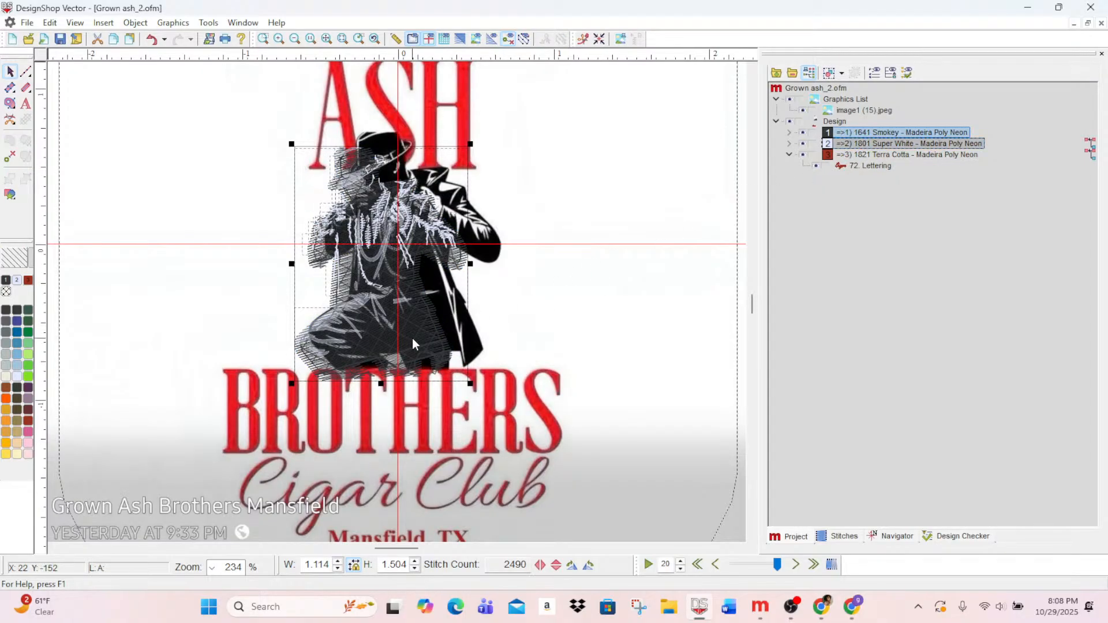
pyautogui.moveTo(414, 338); pyautogui.dragTo(439, 335)
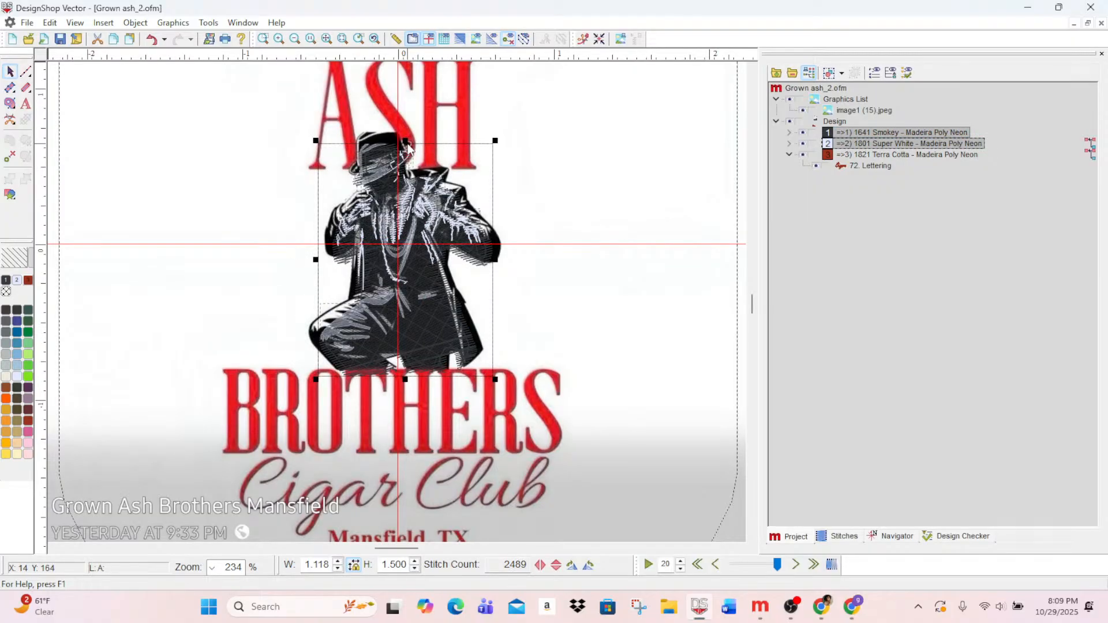
# - Stretch the figure upward and to both sides to about 1.252 wide by 1.583 high to match the artwork
pyautogui.moveTo(404, 141); pyautogui.dragTo(405, 128)
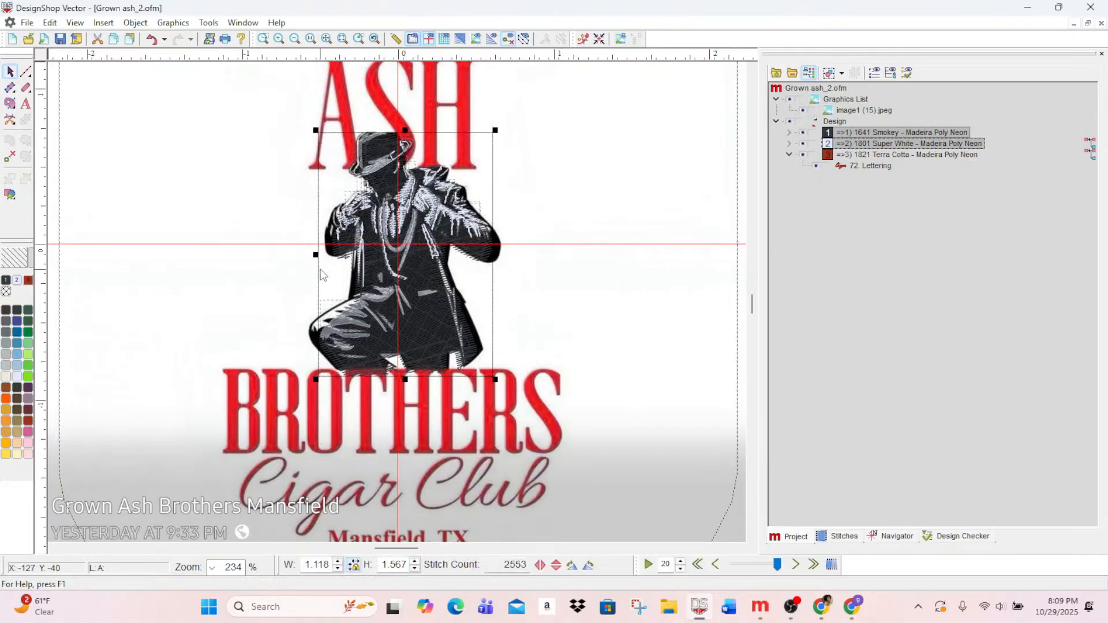
pyautogui.moveTo(315, 255); pyautogui.dragTo(302, 255)
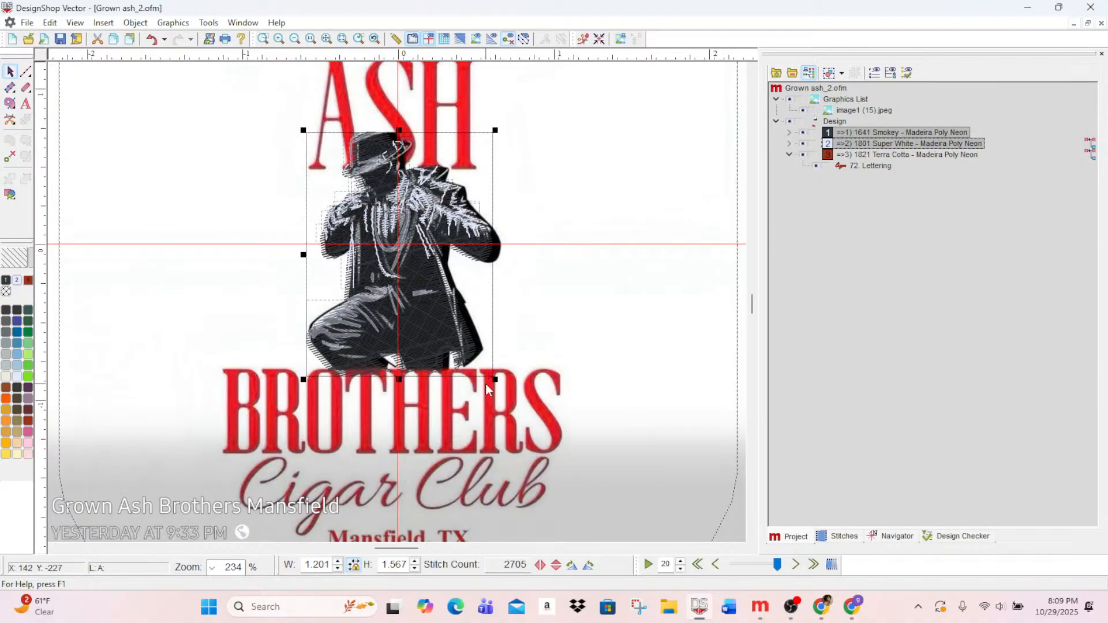
pyautogui.moveTo(496, 379); pyautogui.dragTo(501, 382)
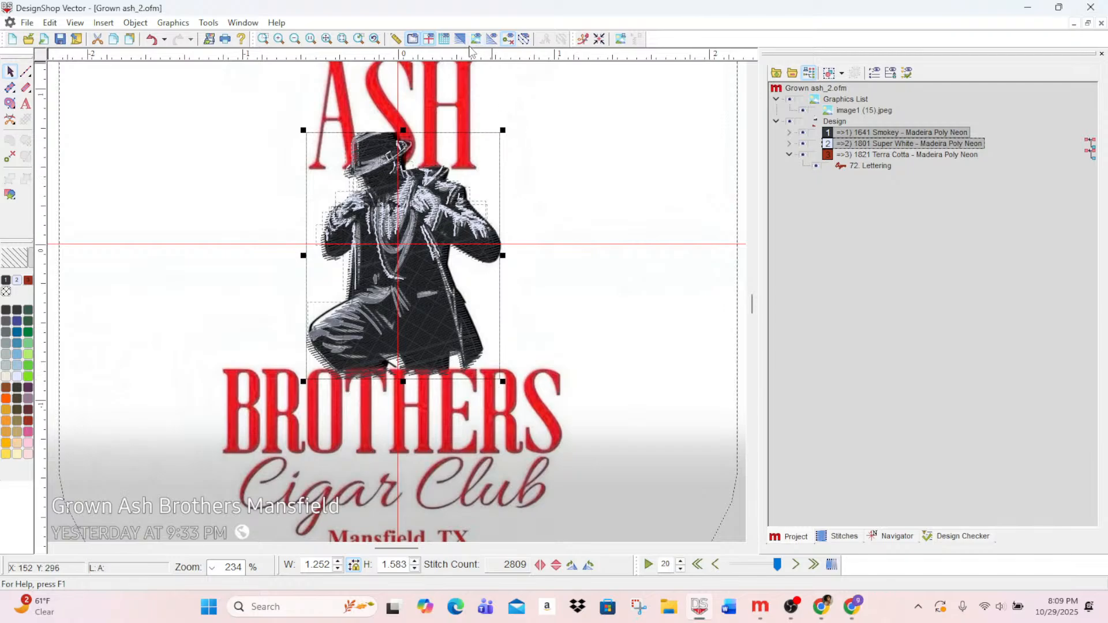
# - Deselect the figure, examine its rendered stitches up close against the artwork, and list the 1801 Super White elements
pyautogui.click(596, 268)
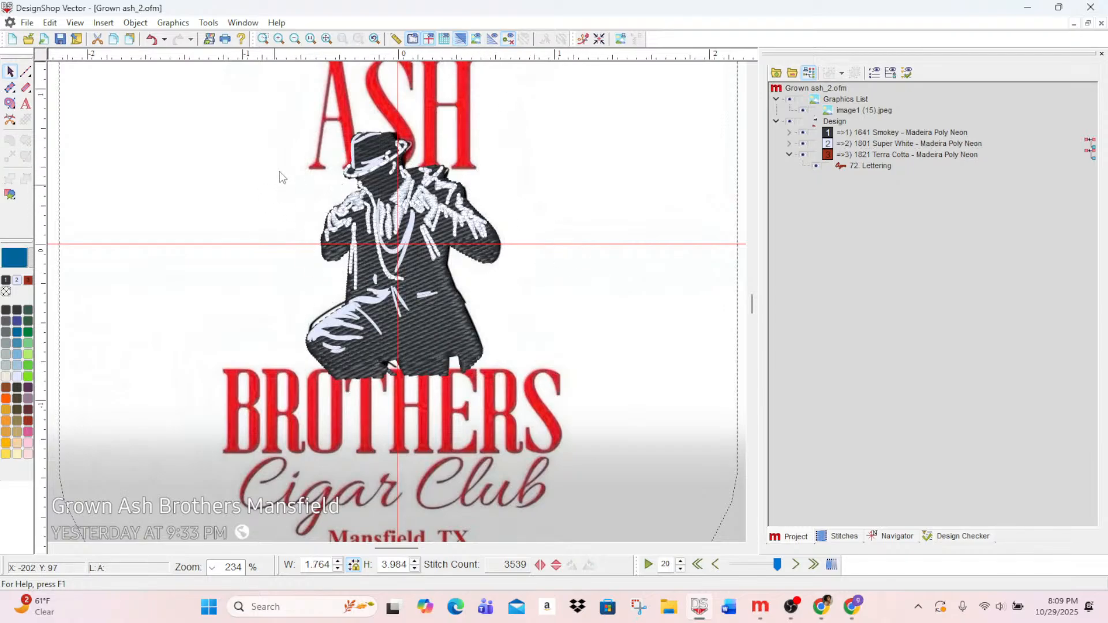
pyautogui.click(278, 41)
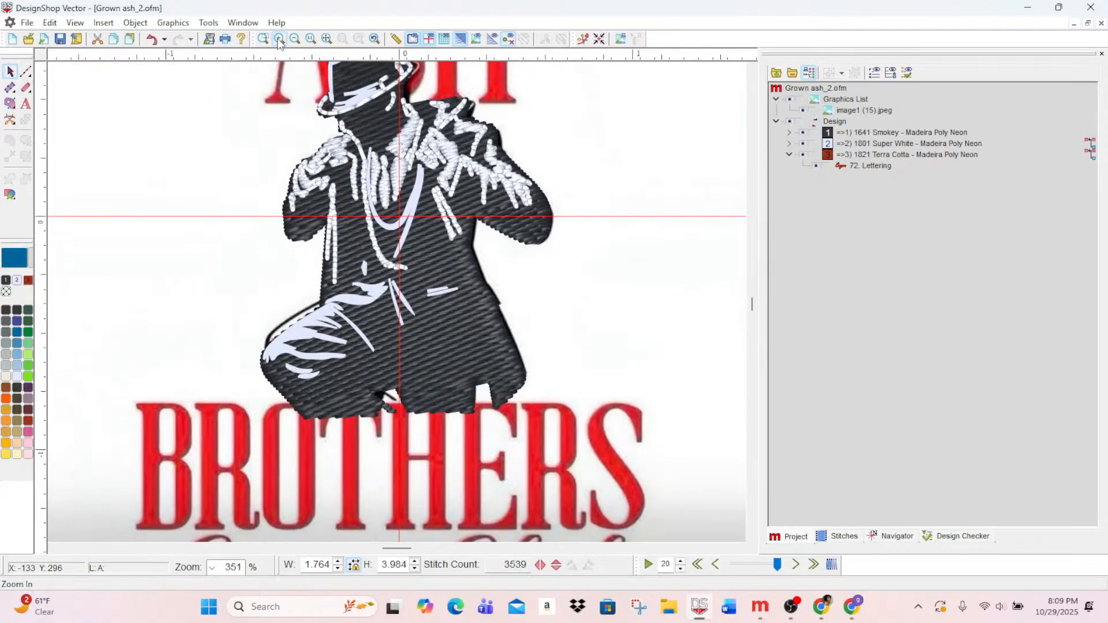
pyautogui.click(279, 40)
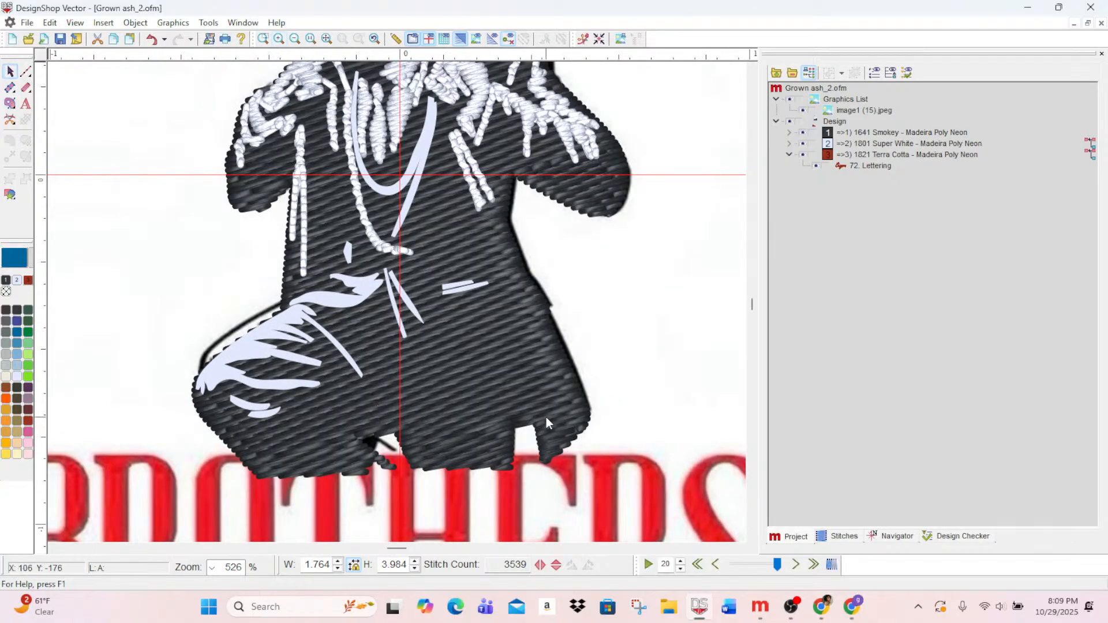
pyautogui.scroll(3, 546, 417)
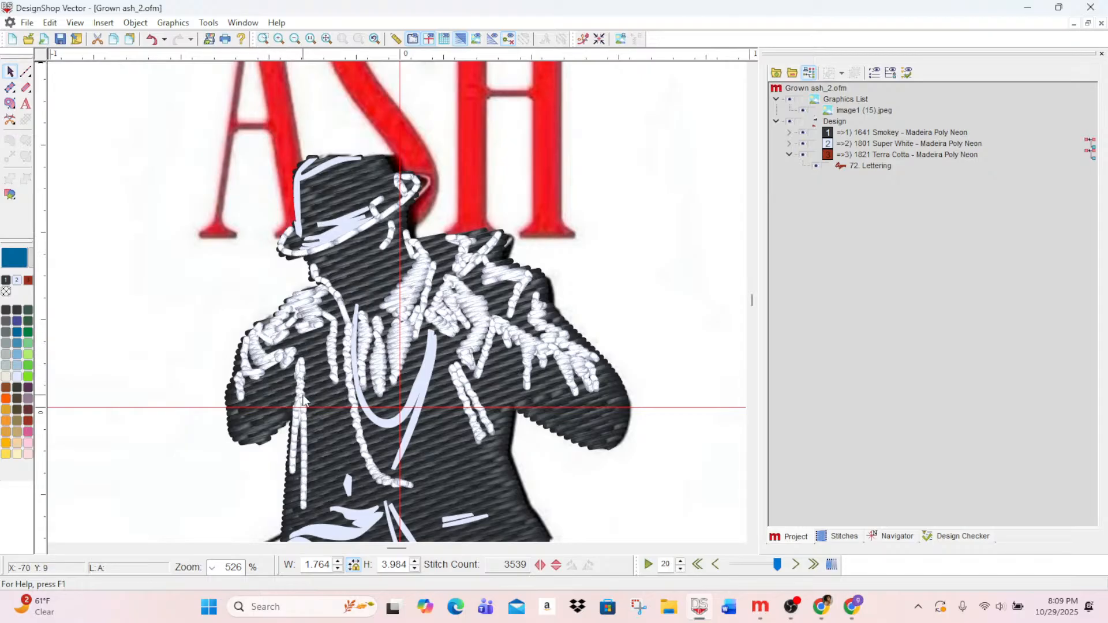
pyautogui.click(790, 155)
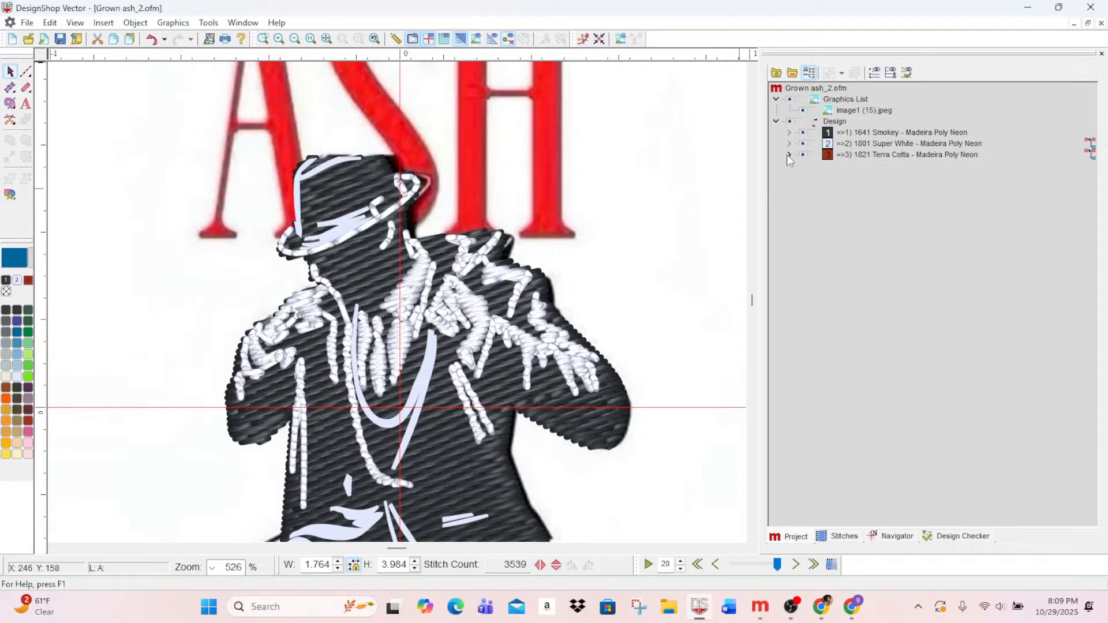
pyautogui.click(790, 143)
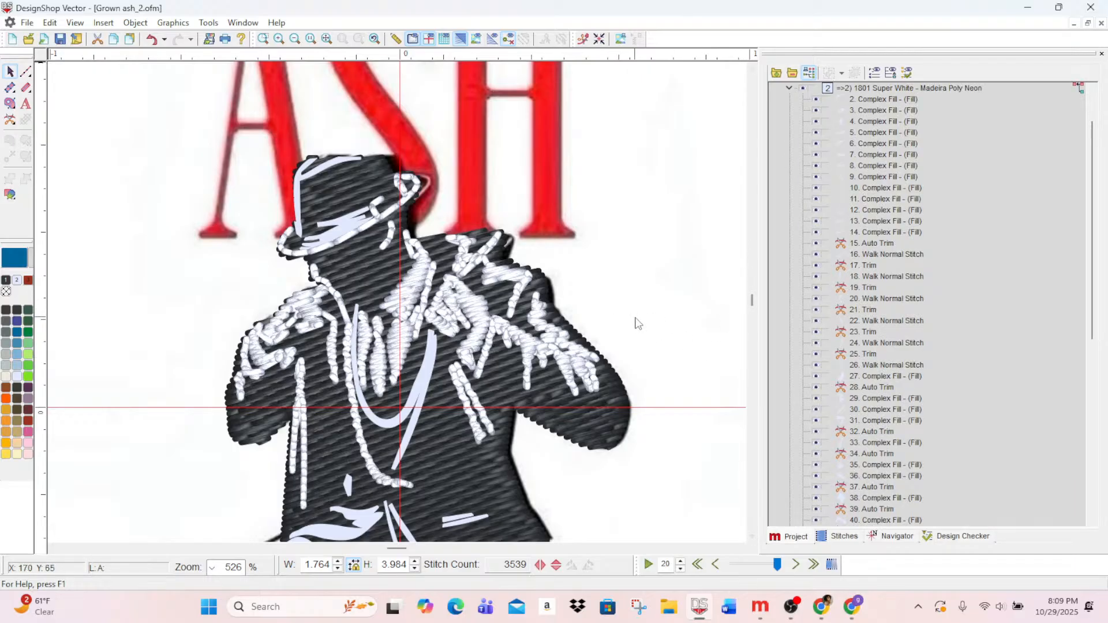
pyautogui.scroll(-2, 634, 323)
pyautogui.scroll(1, 634, 325)
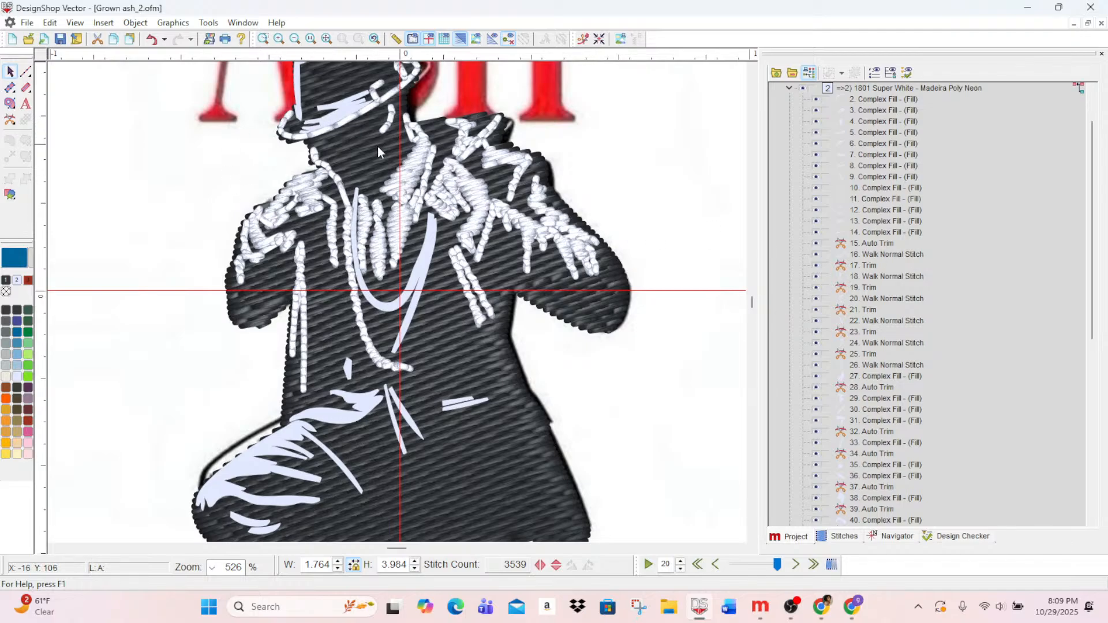
# - Delete the whole 1801 Super White block of fills, trims and walk stitches from the figure
pyautogui.scroll(3, 380, 151)
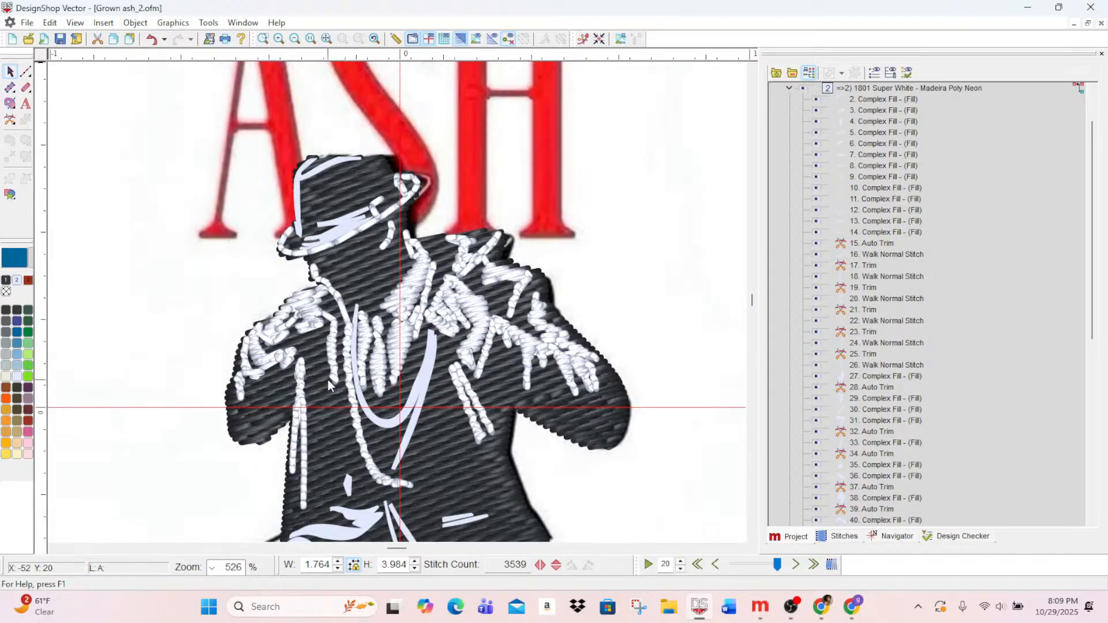
pyautogui.scroll(2, 843, 371)
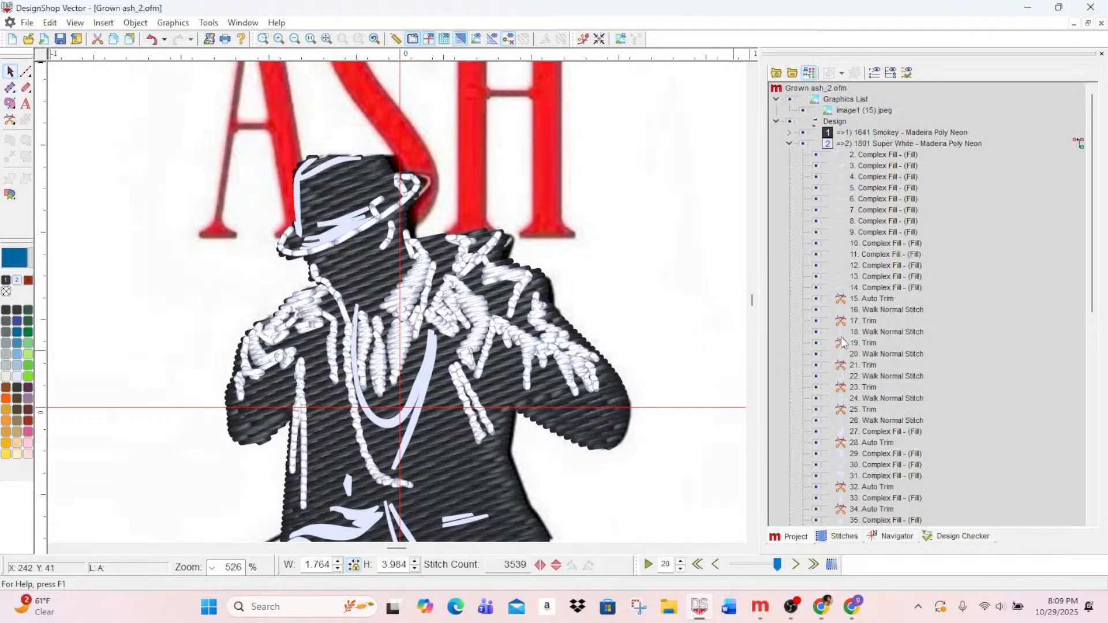
pyautogui.scroll(-6, 515, 291)
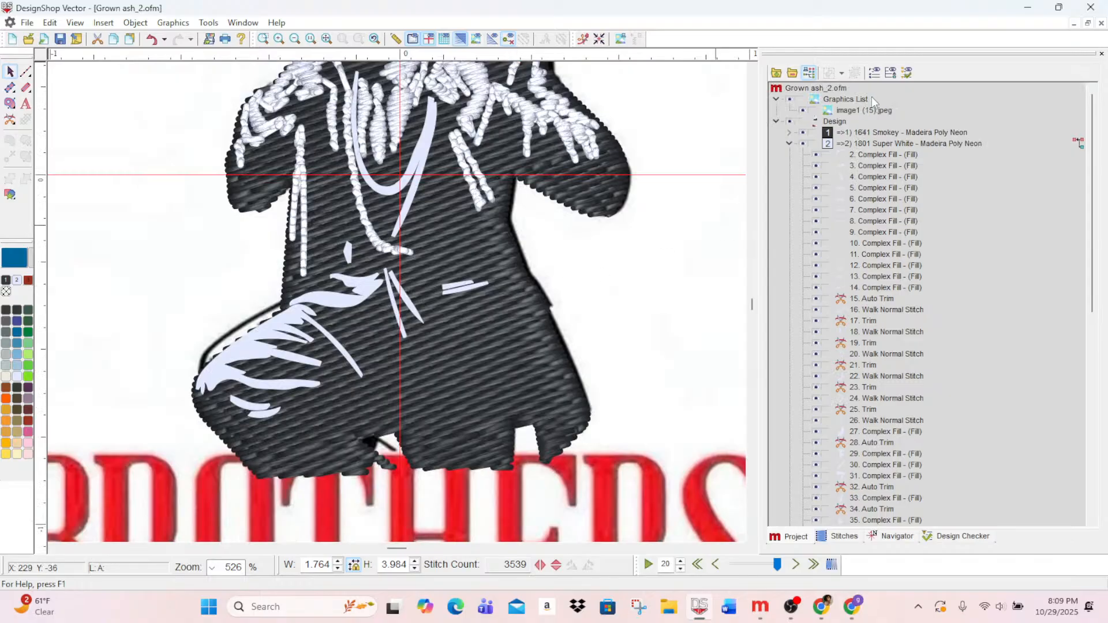
pyautogui.click(862, 144)
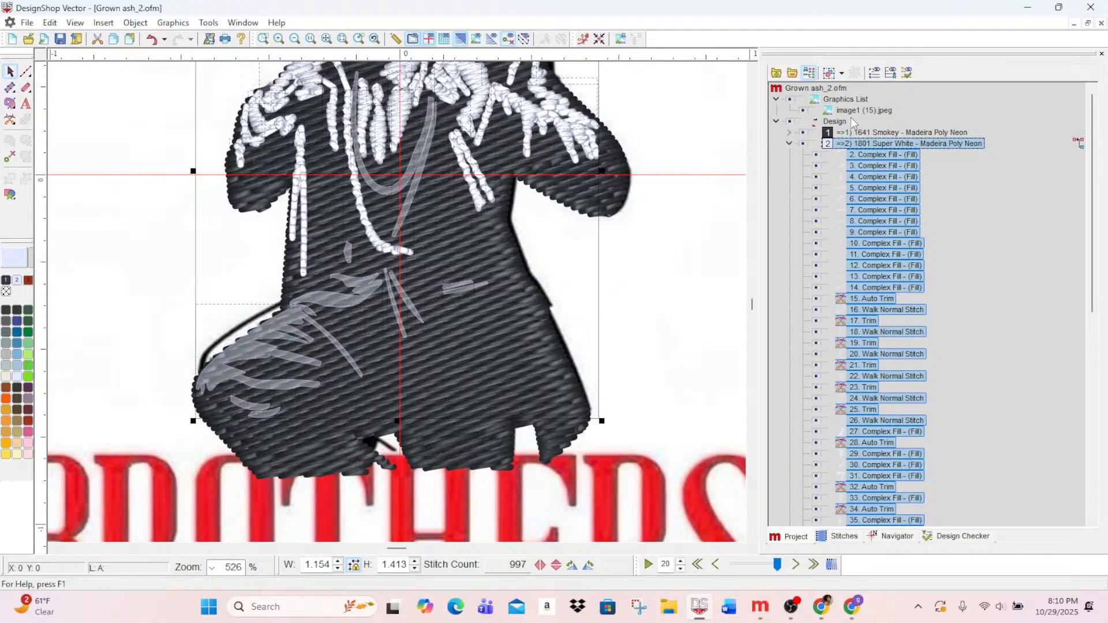
pyautogui.press('Delete')
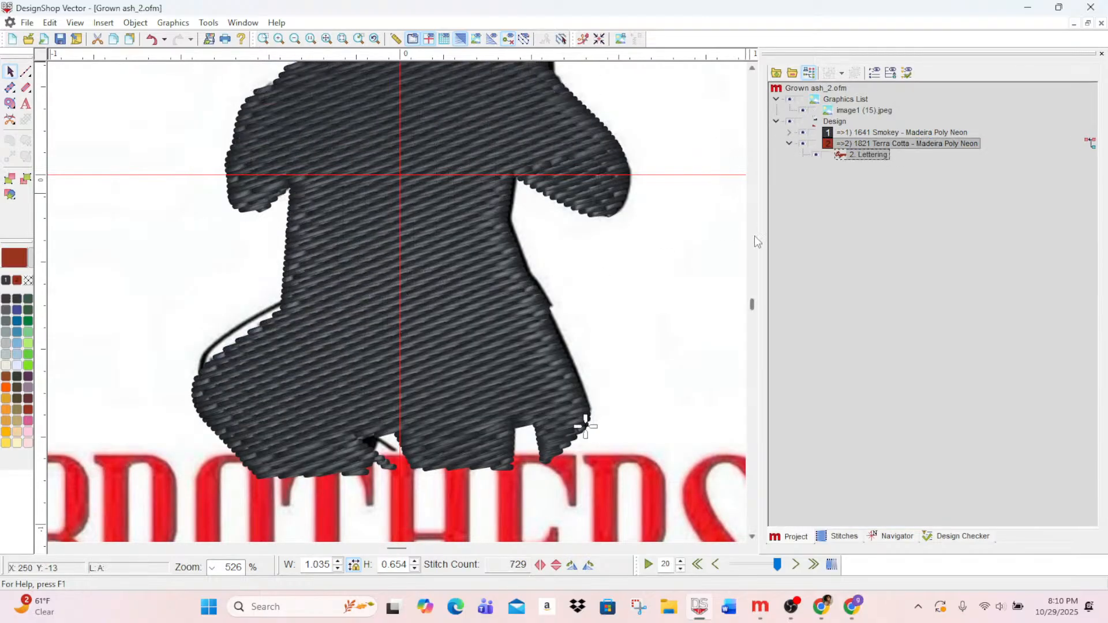
# - Shift the 1641 Smokey body fill slightly to fit the artwork's figure, reduce its height to about 1.543 from the lower edge, and deselect it
pyautogui.scroll(6, 392, 122)
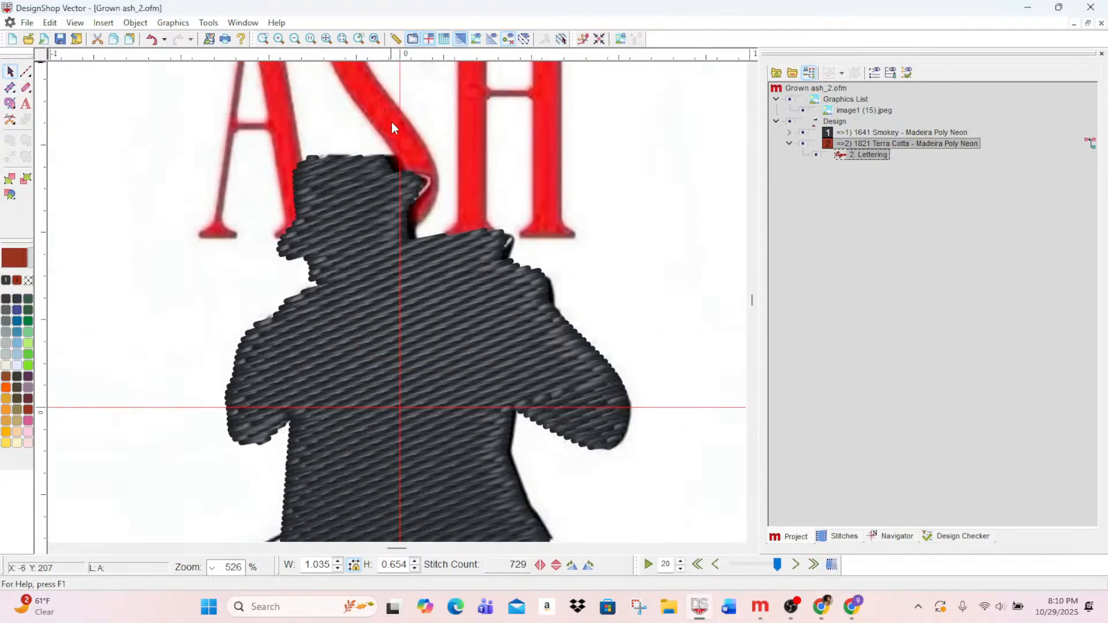
pyautogui.click(389, 324)
pyautogui.moveTo(404, 314); pyautogui.dragTo(404, 306)
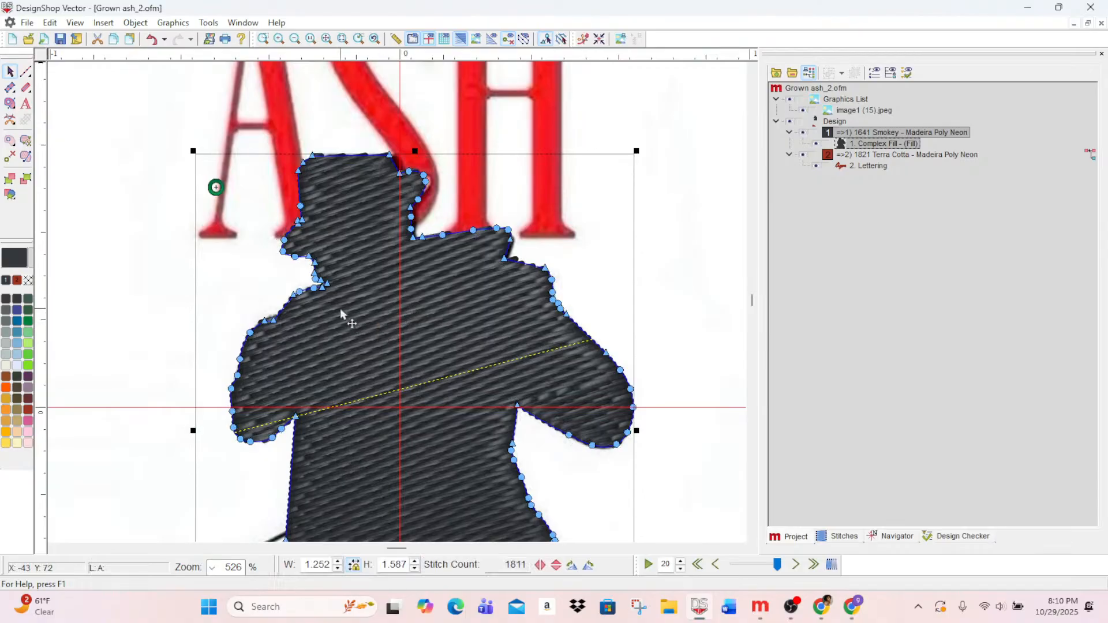
pyautogui.scroll(-6, 441, 305)
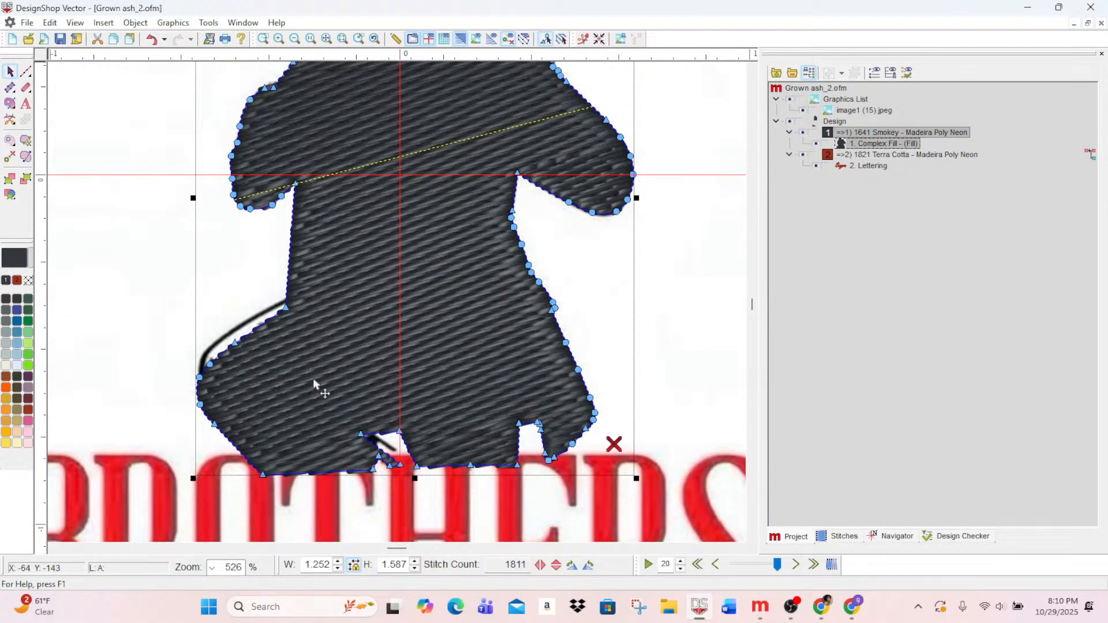
pyautogui.moveTo(415, 479)
pyautogui.mouseDown()
pyautogui.moveTo(395, 453)
pyautogui.moveTo(415, 464)
pyautogui.mouseUp()
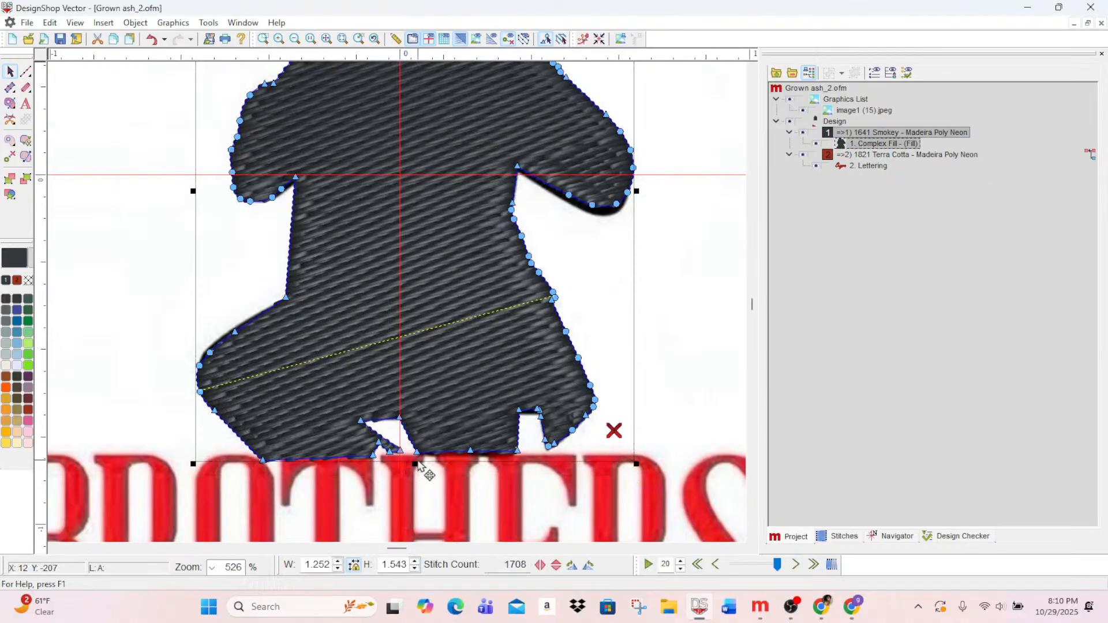
pyautogui.scroll(6, 448, 437)
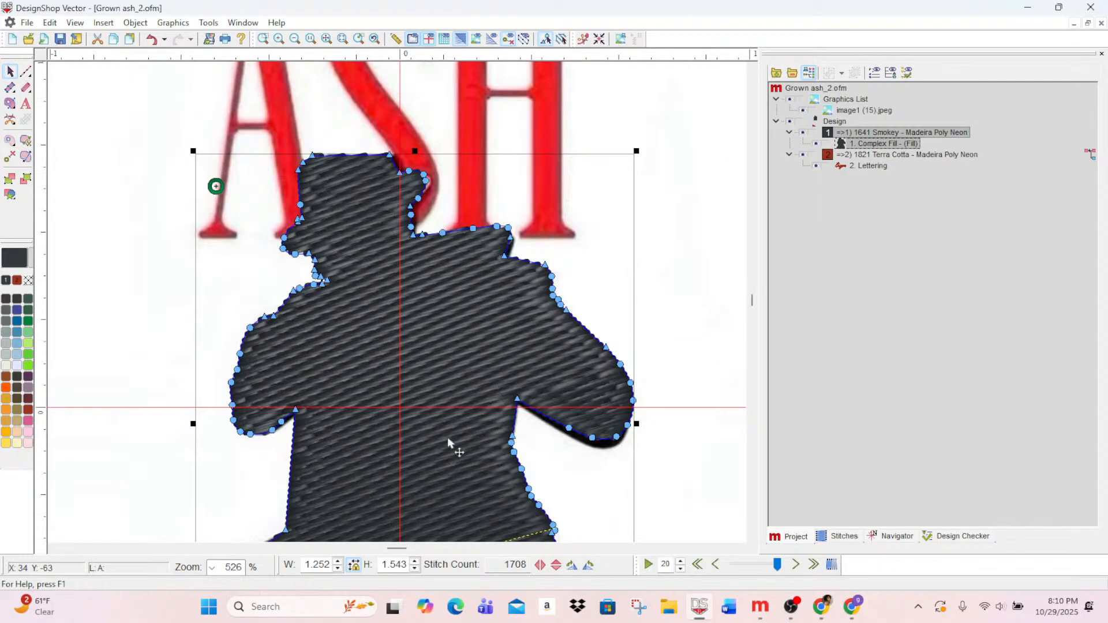
pyautogui.click(670, 263)
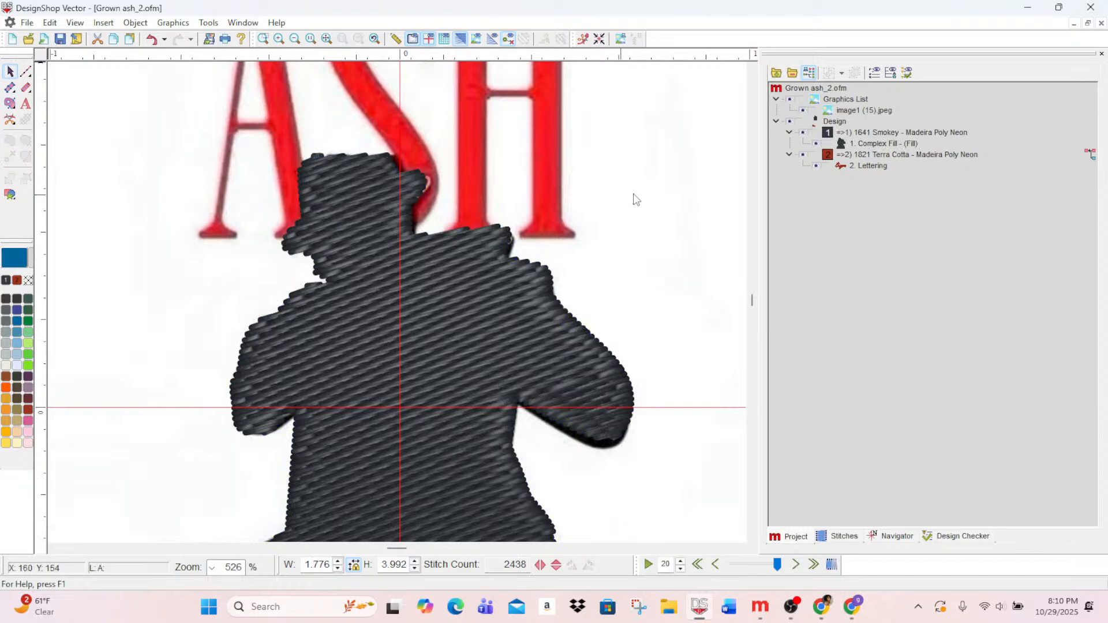
# - Hide the 1641 Smokey block and examine the white details of the artwork's figure from hat to knees
pyautogui.click(803, 133)
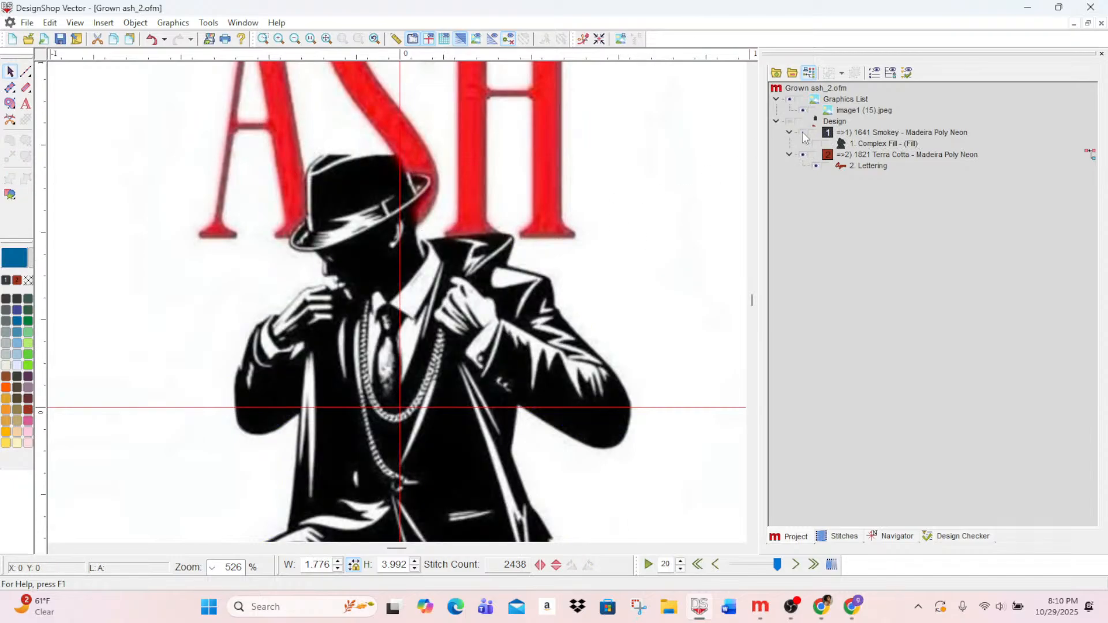
pyautogui.scroll(3, 298, 231)
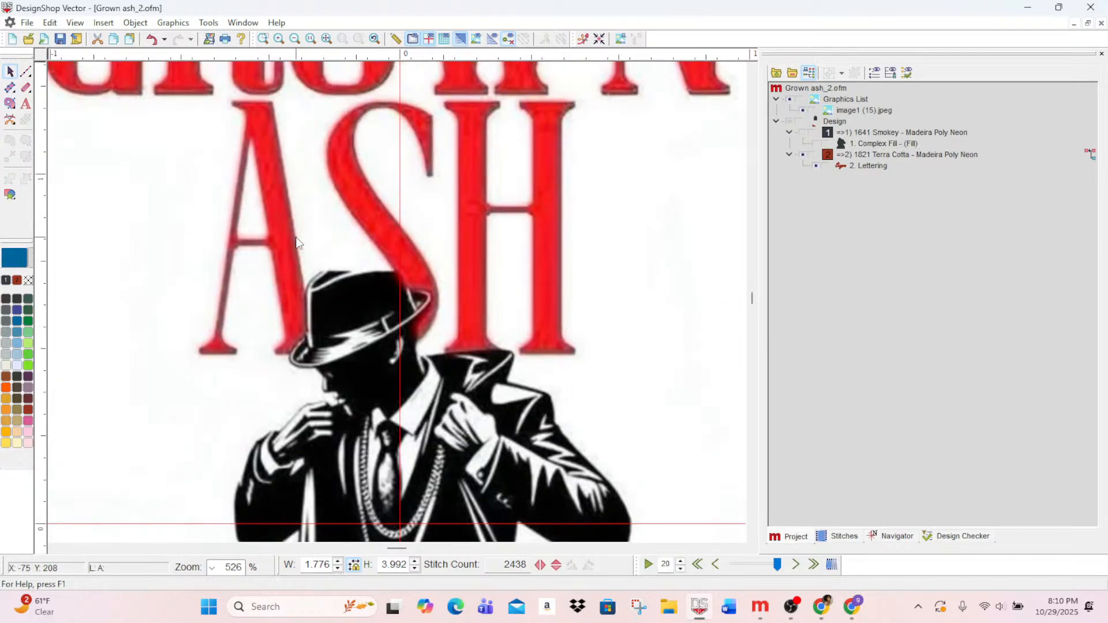
pyautogui.scroll(-6, 330, 256)
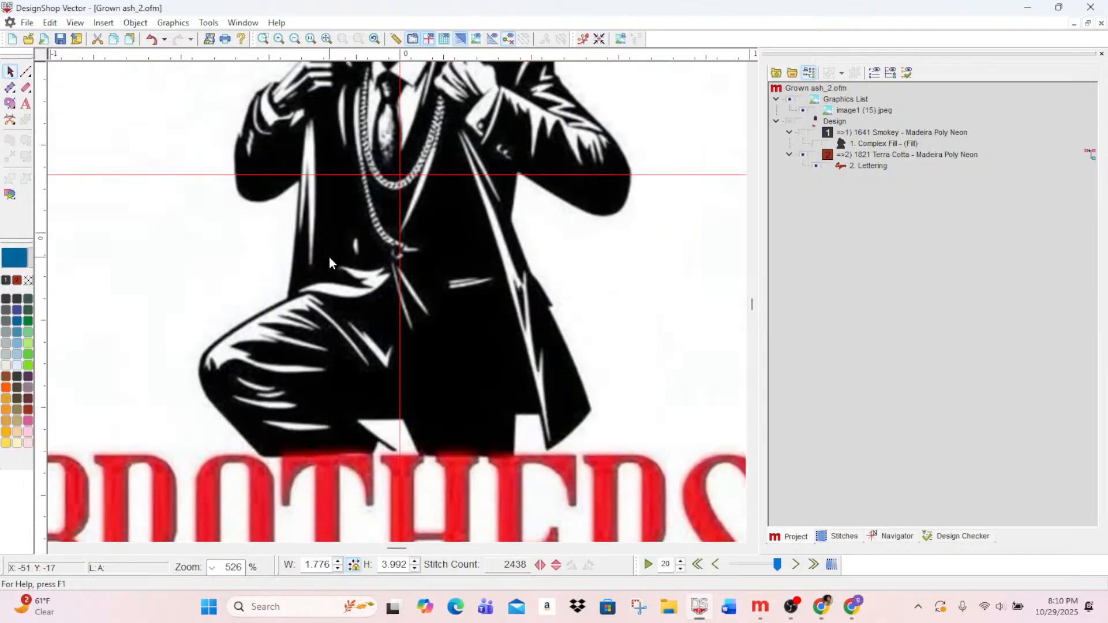
pyautogui.scroll(3, 325, 257)
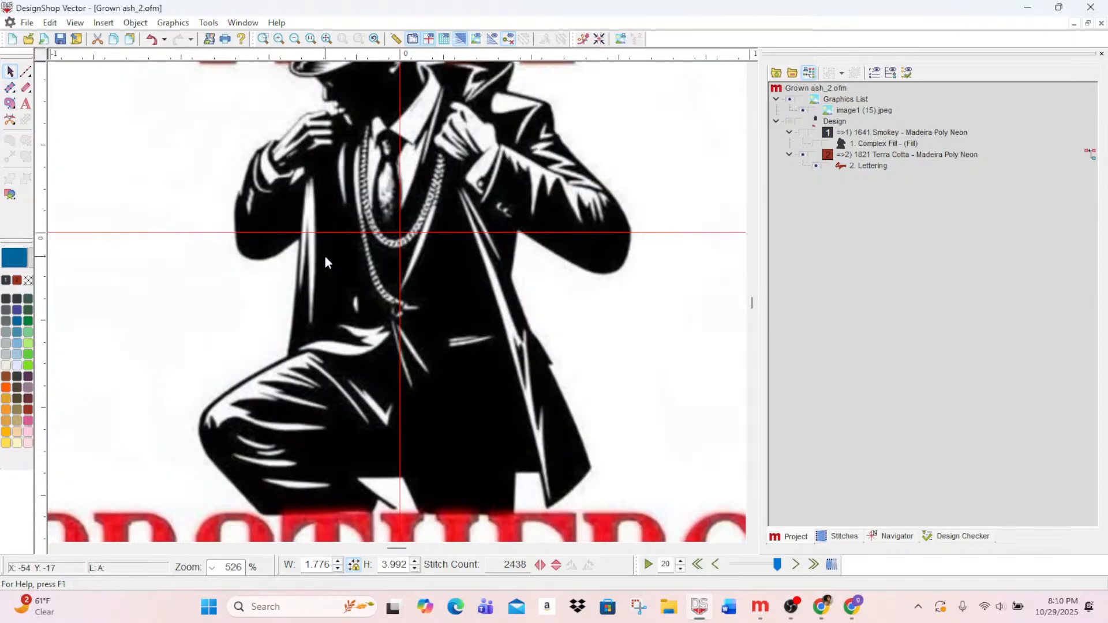
pyautogui.scroll(1, 326, 261)
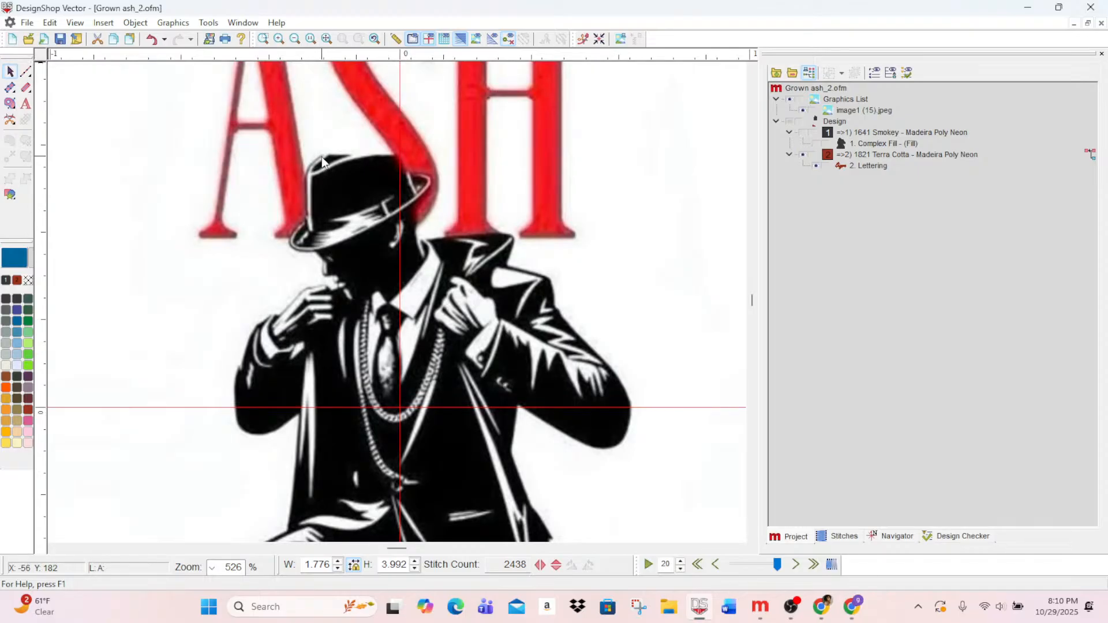
pyautogui.scroll(-3, 334, 456)
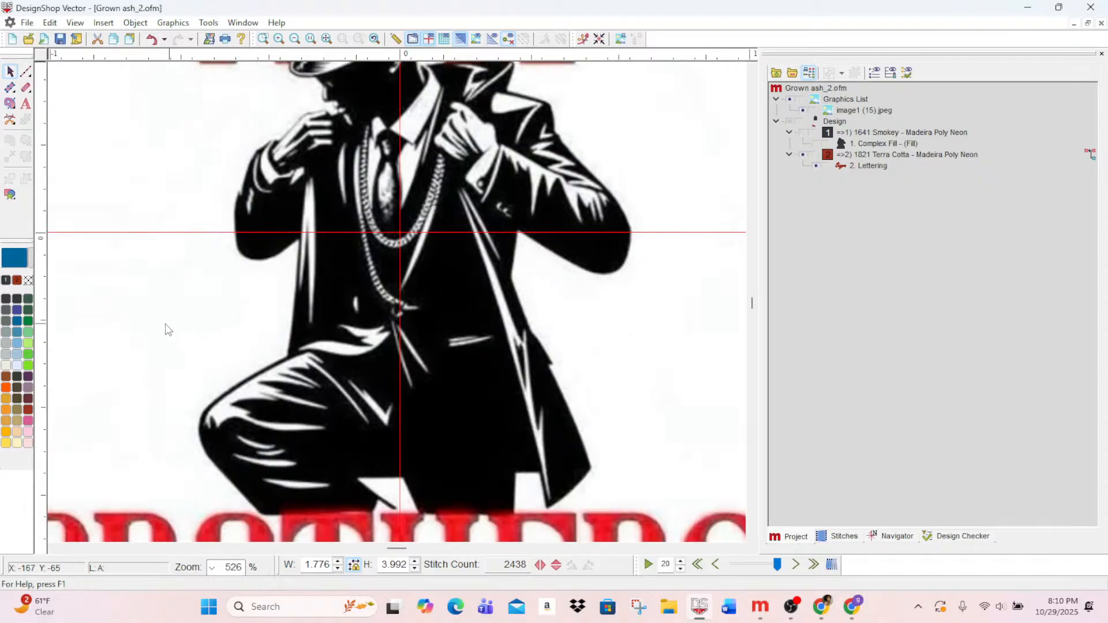
pyautogui.scroll(1, 166, 328)
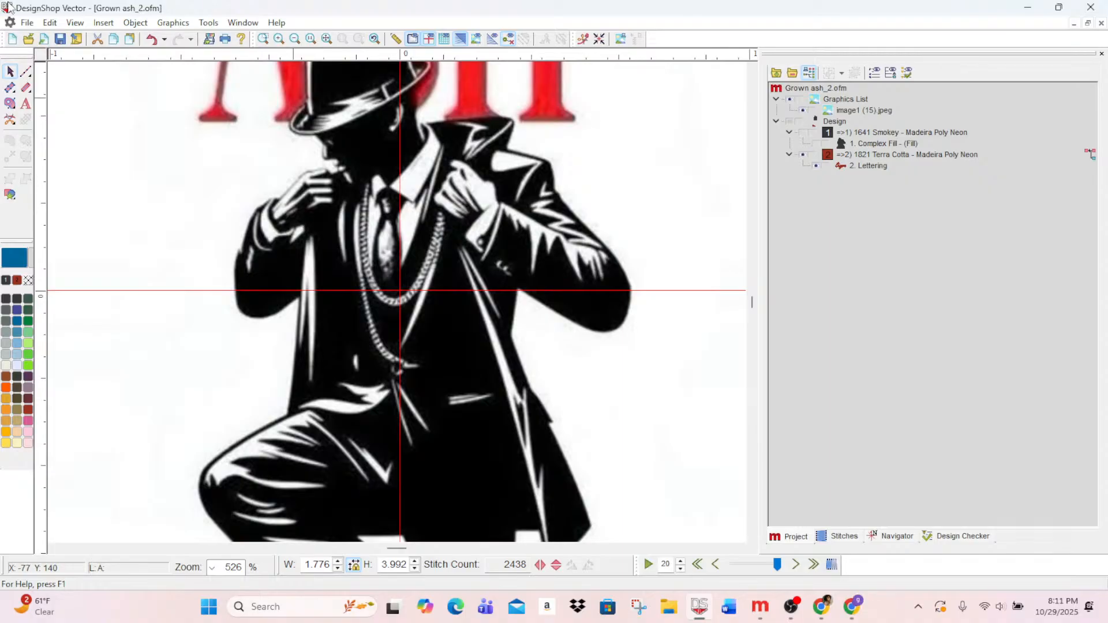
pyautogui.scroll(3, 442, 233)
pyautogui.scroll(-3, 442, 233)
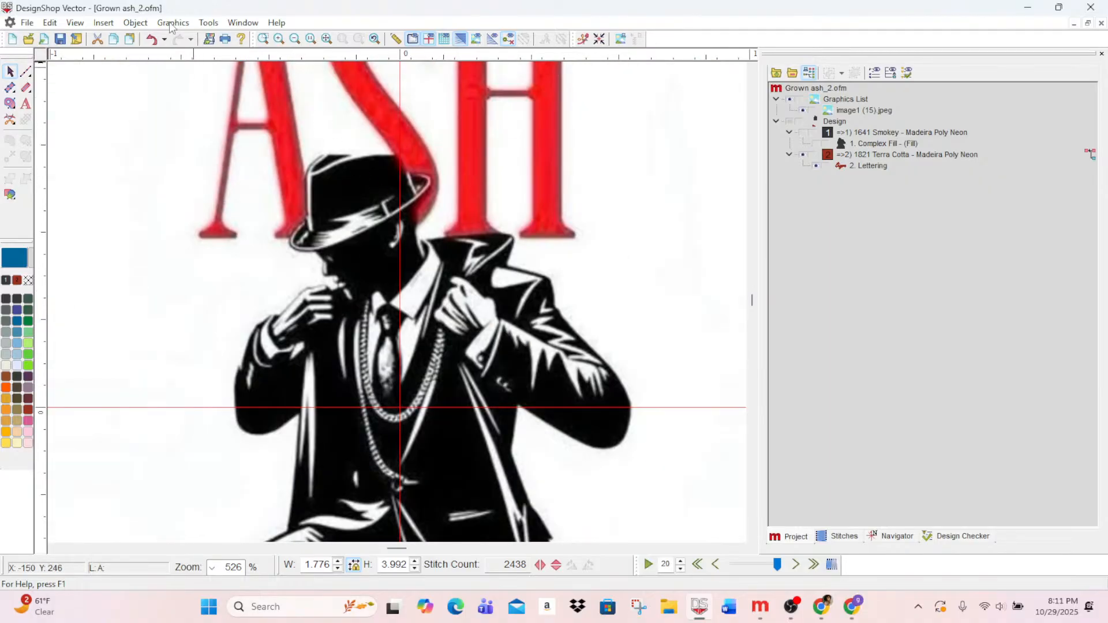
# - Trace the white crease on the upper left of the hat's crown as a walk stitch line in 1801 Super White
pyautogui.click(280, 39)
pyautogui.click(279, 38)
pyautogui.scroll(5, 351, 268)
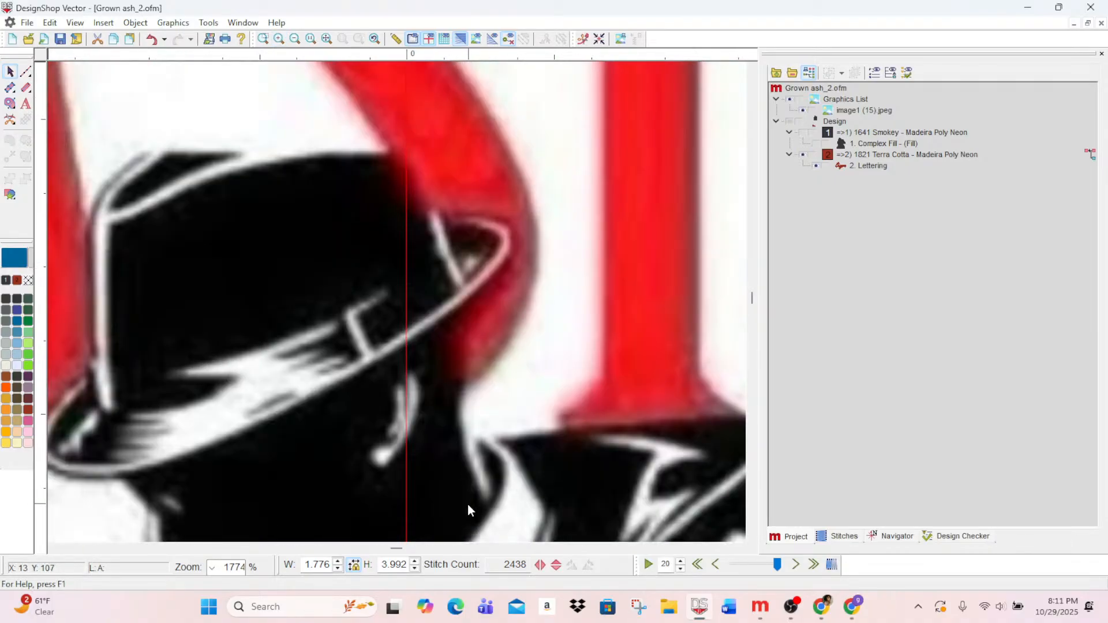
pyautogui.moveTo(396, 549); pyautogui.dragTo(396, 554)
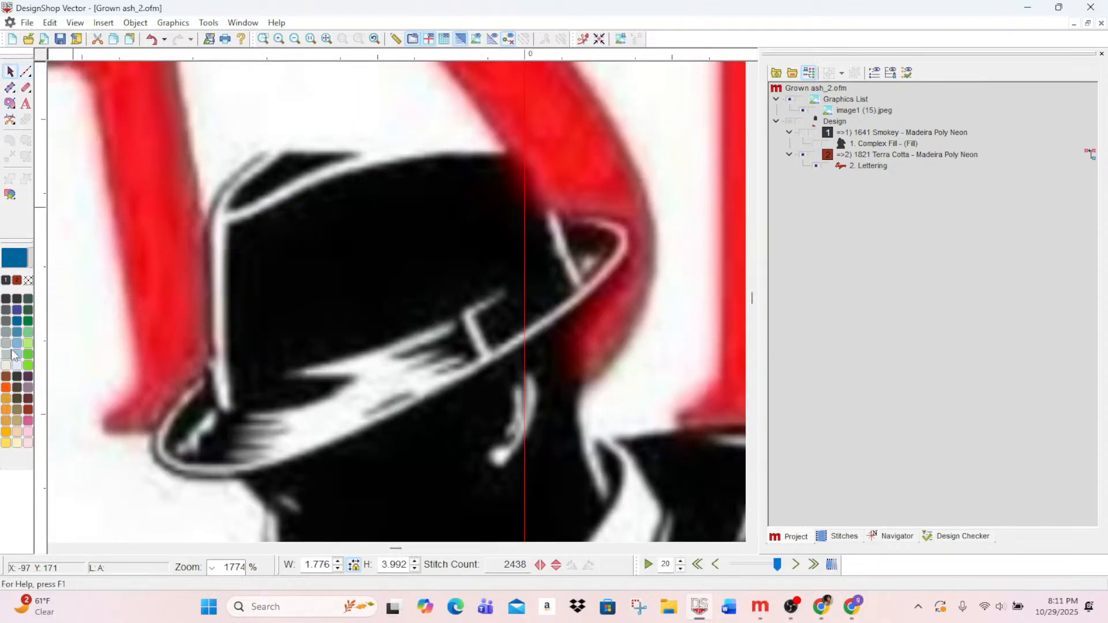
pyautogui.click(16, 367)
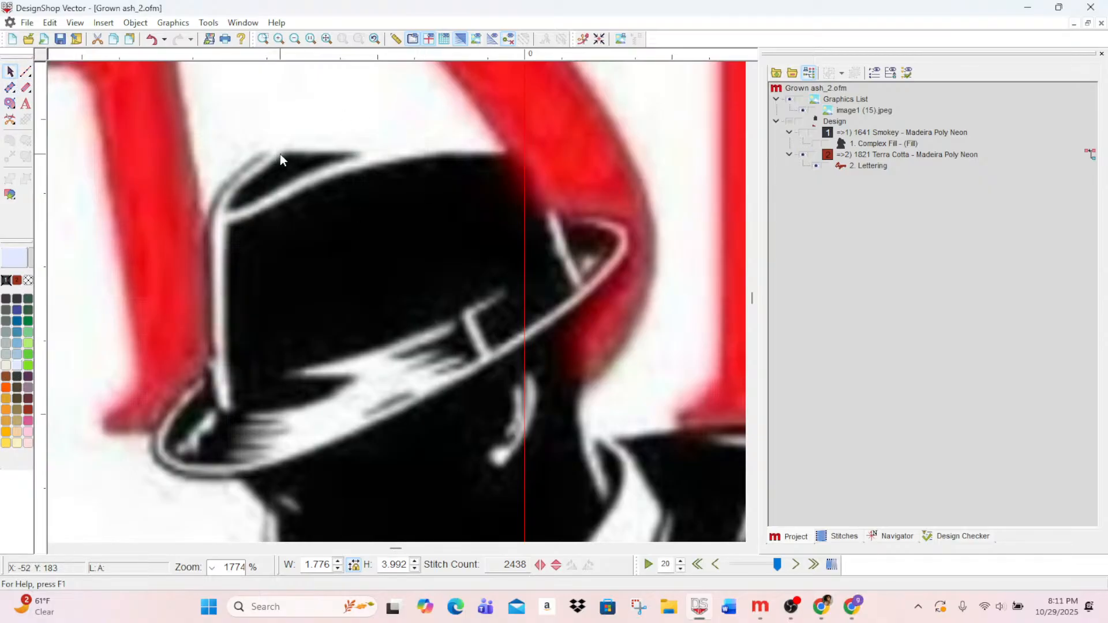
pyautogui.click(27, 71)
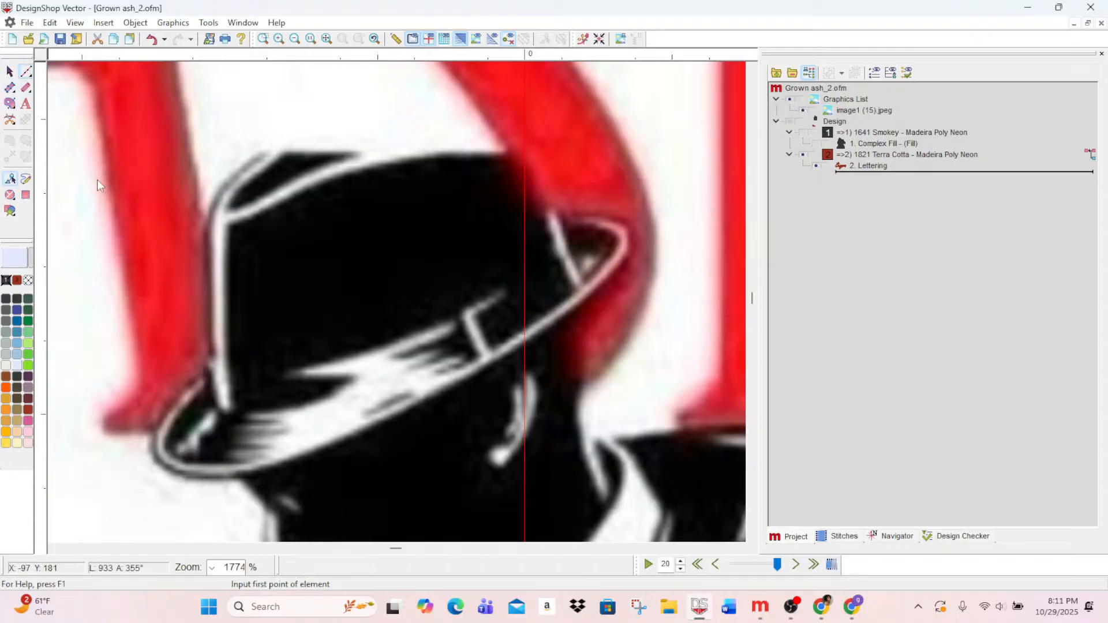
pyautogui.click(279, 152)
pyautogui.click(252, 174)
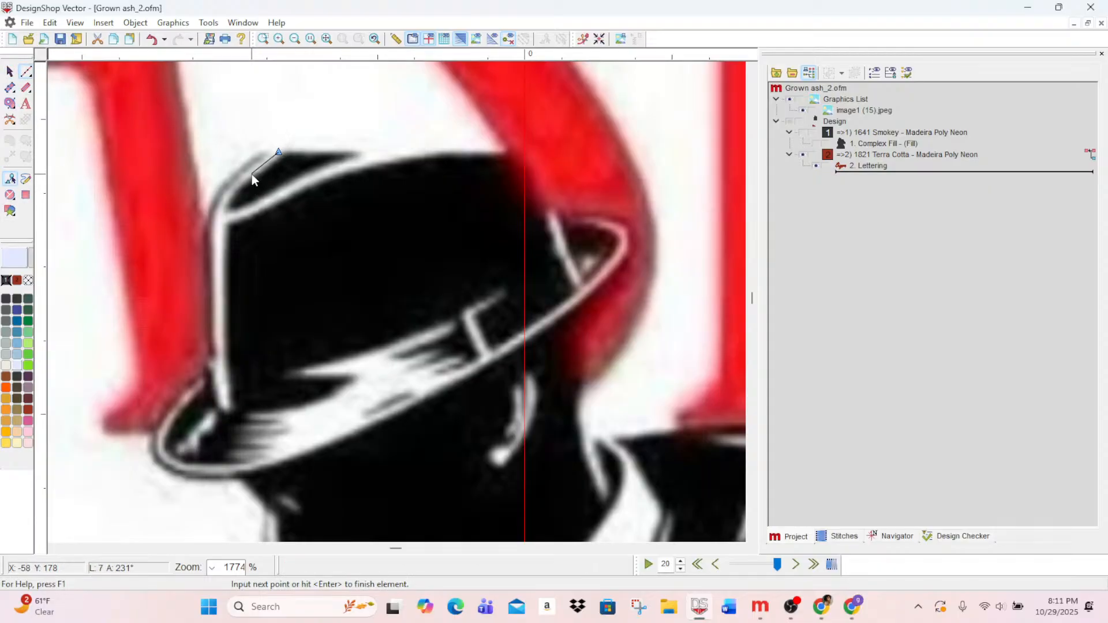
pyautogui.click(226, 197)
pyautogui.click(262, 204)
pyautogui.click(313, 182)
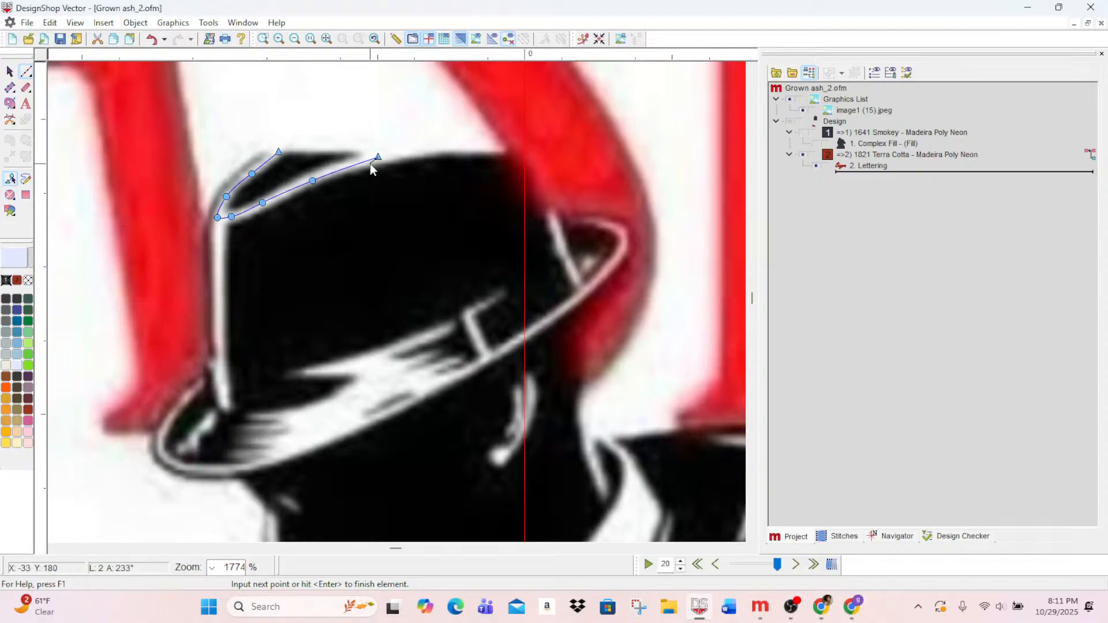
pyautogui.press('Return')
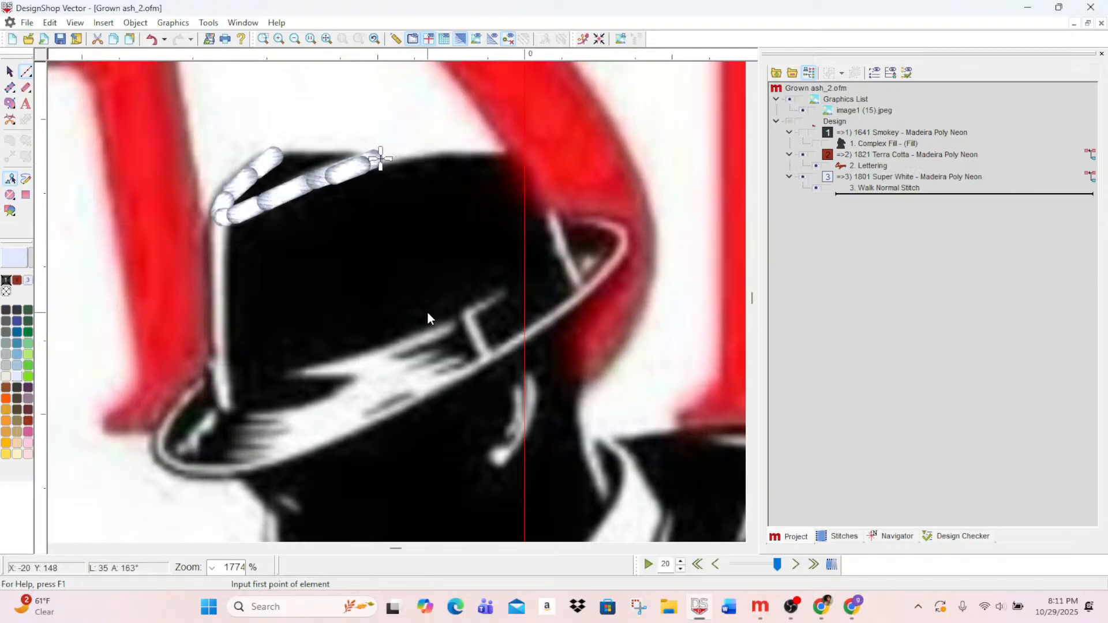
# - Draw a white walk stitch line down the left edge of the hat's crown to the brim
pyautogui.click(216, 220)
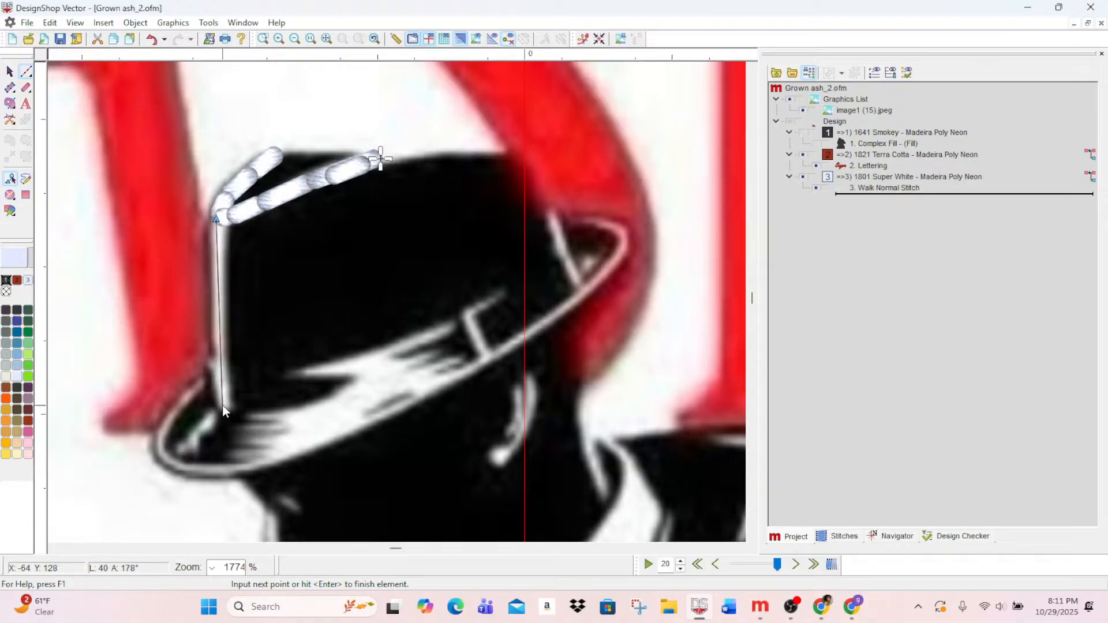
pyautogui.click(217, 280)
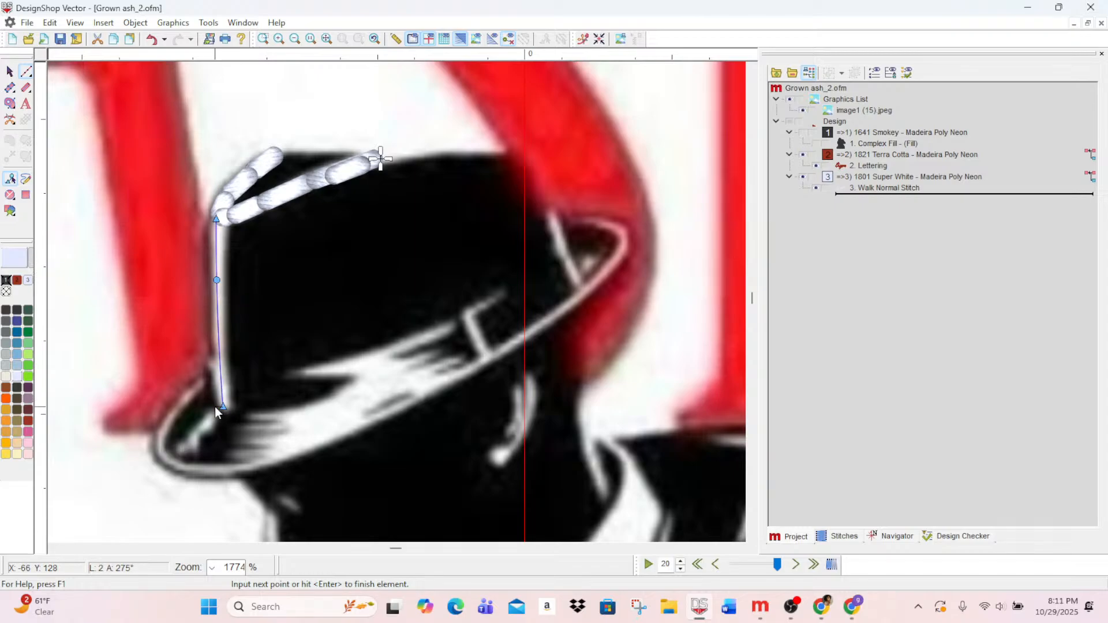
pyautogui.click(216, 408)
pyautogui.press('Return')
# - Trace the hat brim's lower outline as a white walk stitch, from the crown's left base around to the brim's upturned right end
pyautogui.scroll(1, 463, 365)
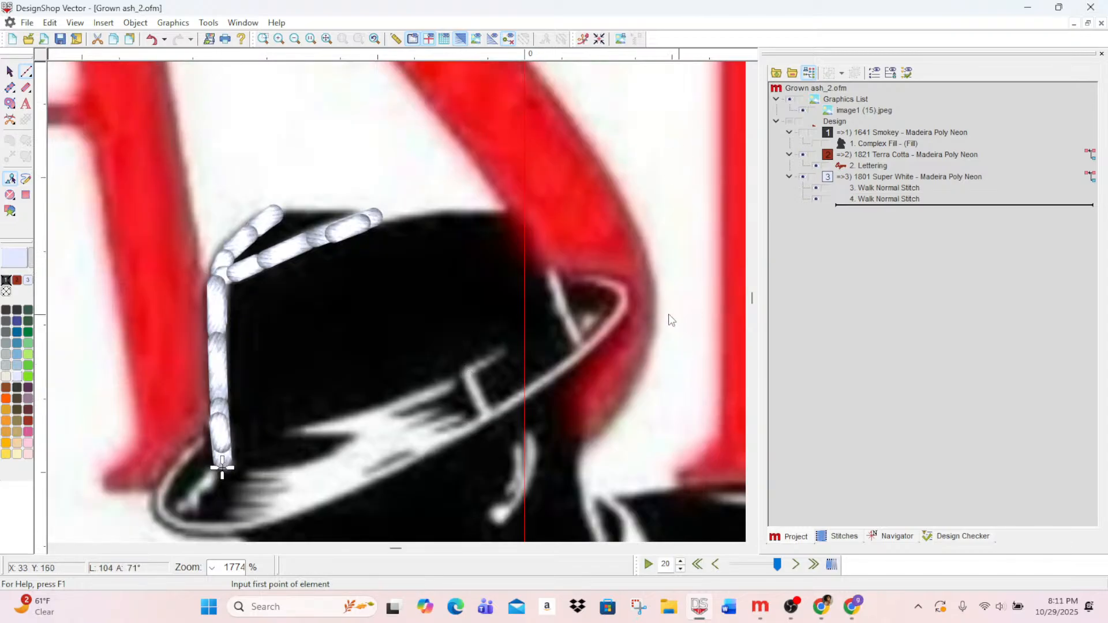
pyautogui.scroll(-2, 671, 321)
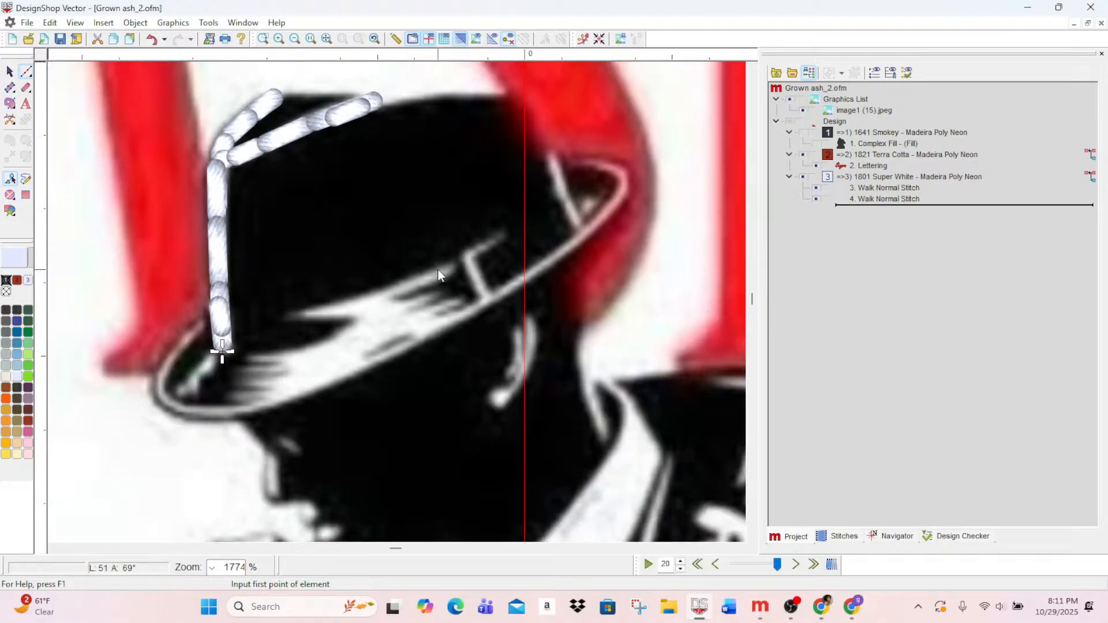
pyautogui.click(198, 322)
pyautogui.click(172, 358)
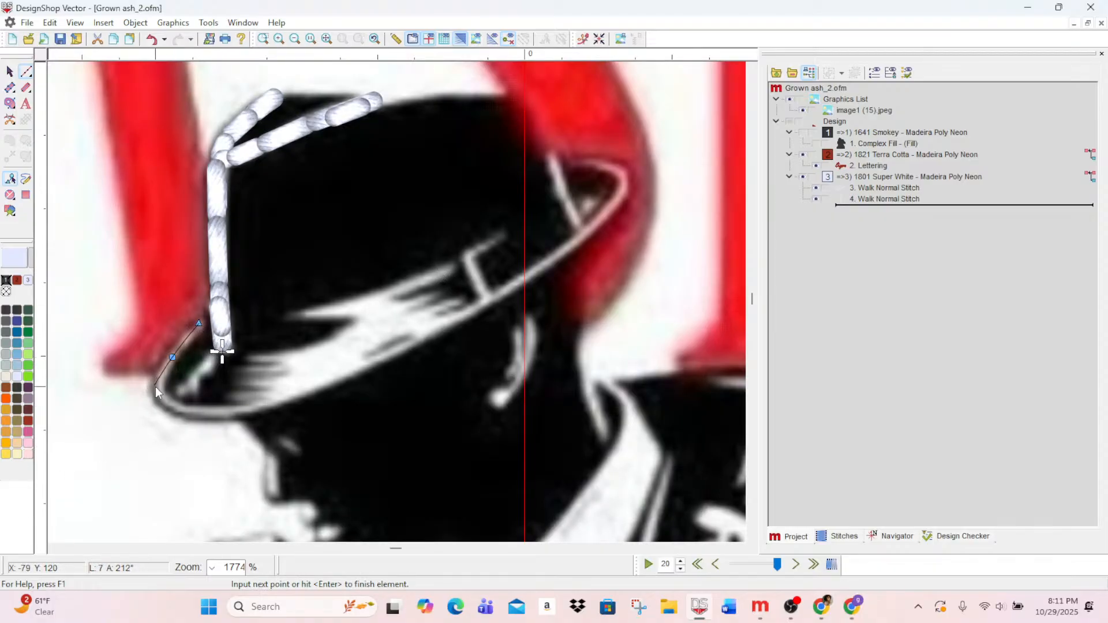
pyautogui.click(173, 405)
pyautogui.click(203, 414)
pyautogui.click(241, 410)
pyautogui.click(314, 390)
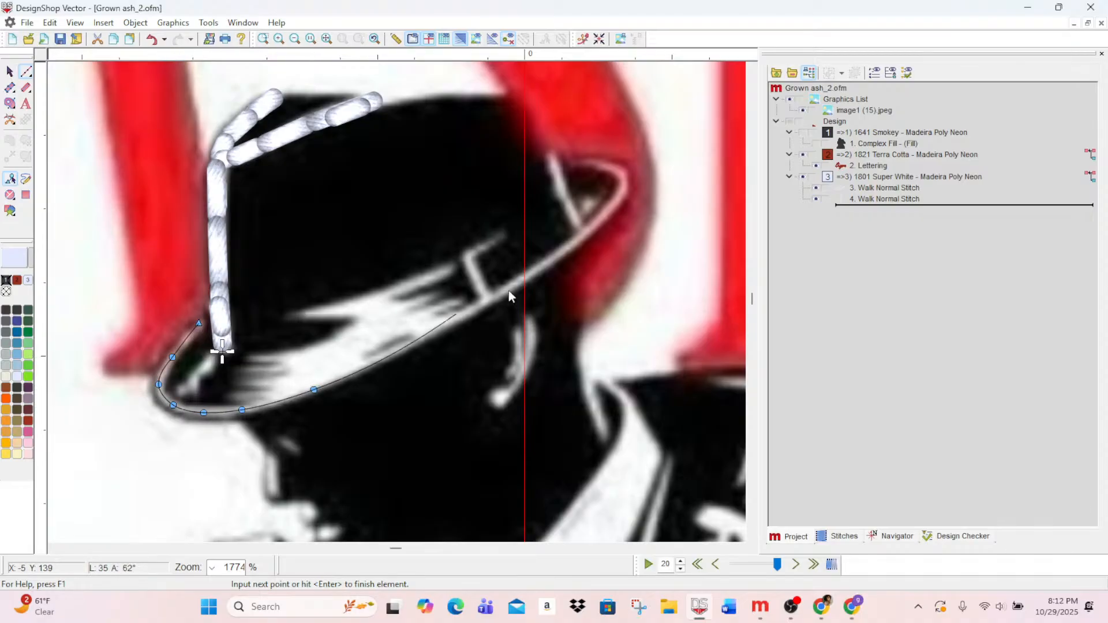
pyautogui.click(469, 313)
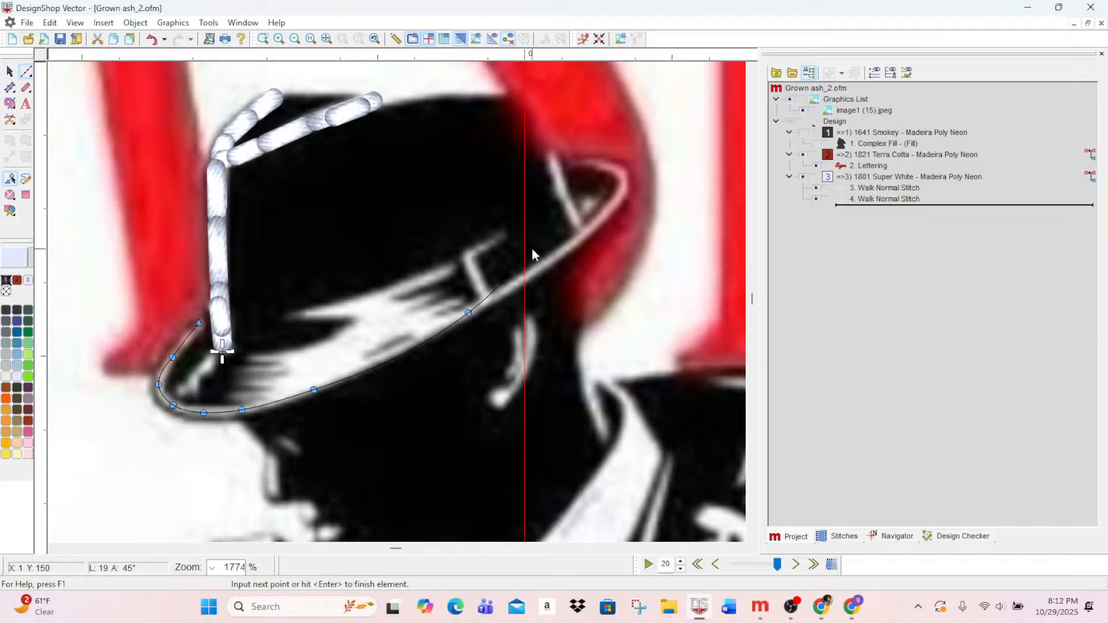
pyautogui.click(549, 260)
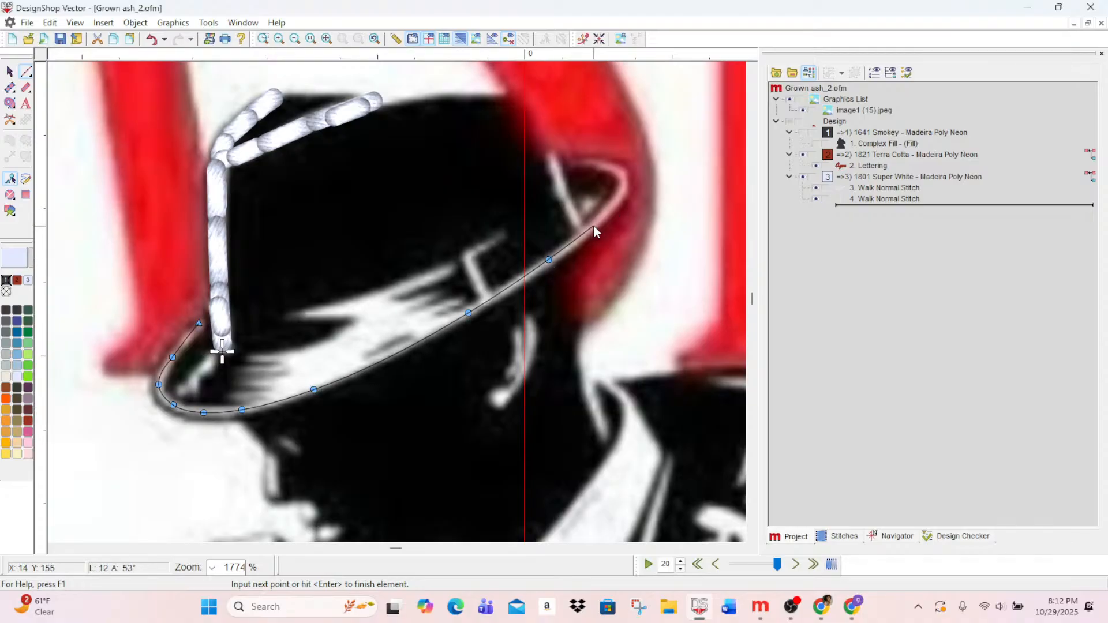
pyautogui.click(595, 225)
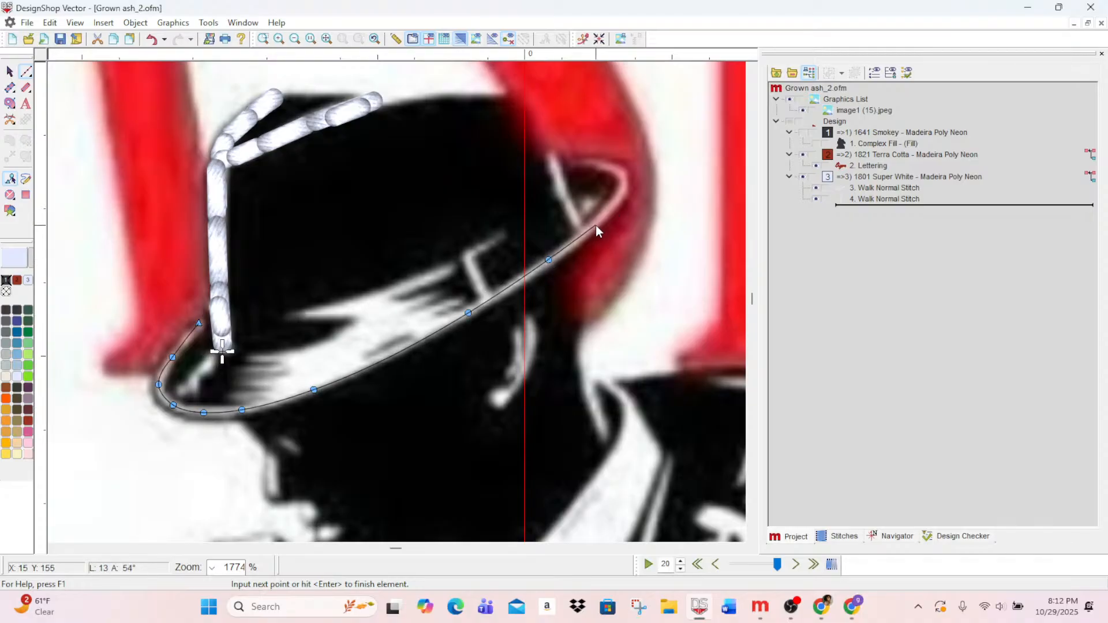
pyautogui.click(619, 202)
pyautogui.click(625, 186)
pyautogui.click(618, 171)
pyautogui.click(599, 164)
pyautogui.click(577, 161)
pyautogui.press('Return')
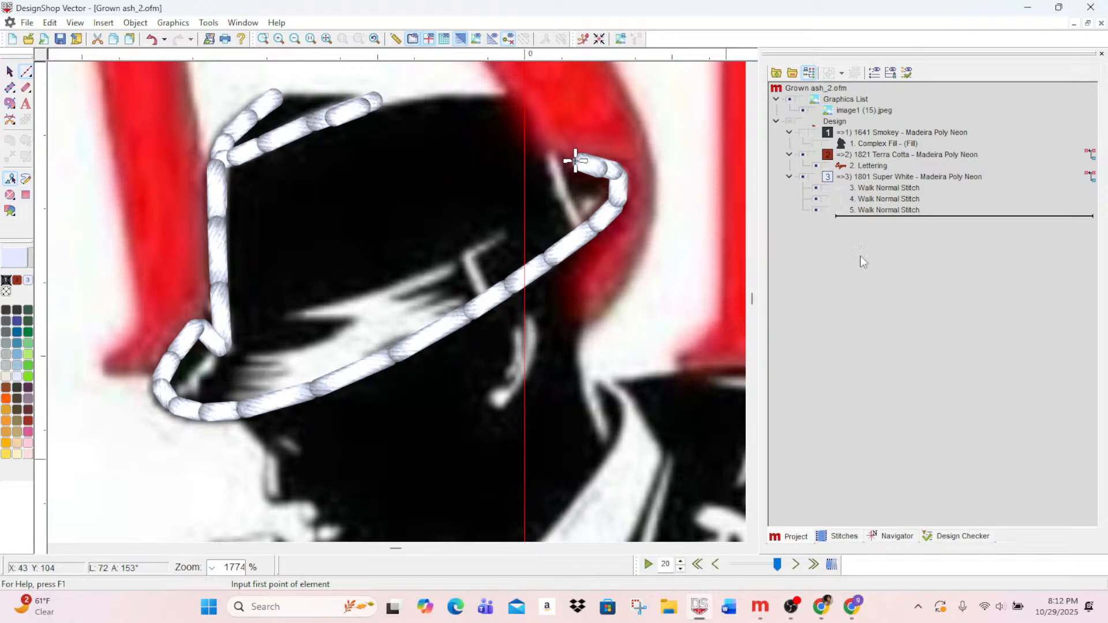
# - Insert a trim after the walk stitch on the crown's left edge, before the brim outline
pyautogui.click(887, 197)
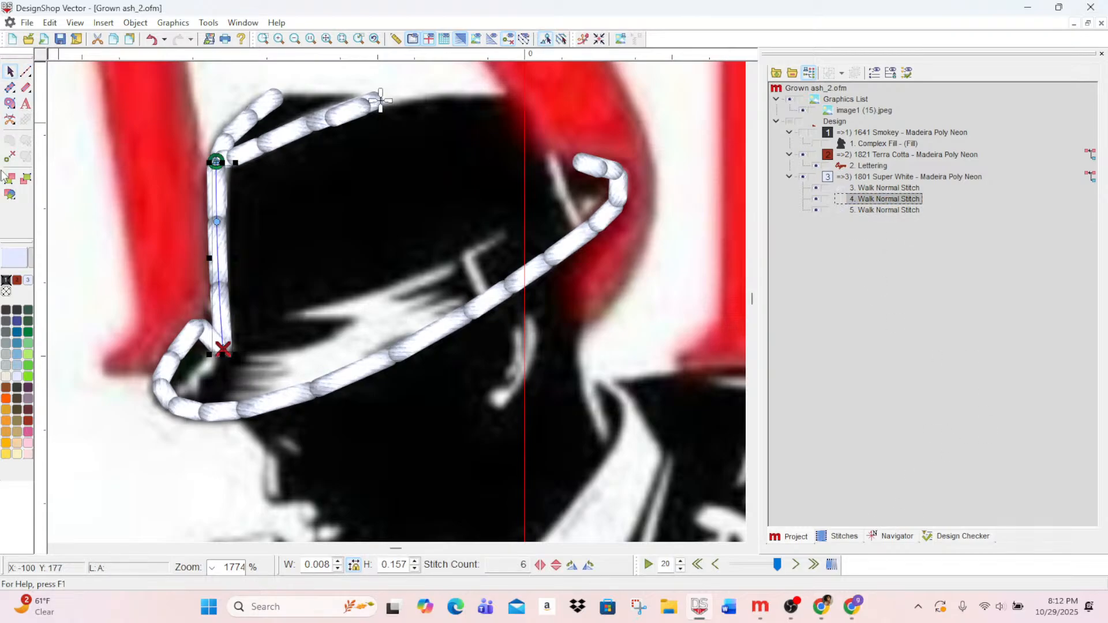
pyautogui.click(10, 119)
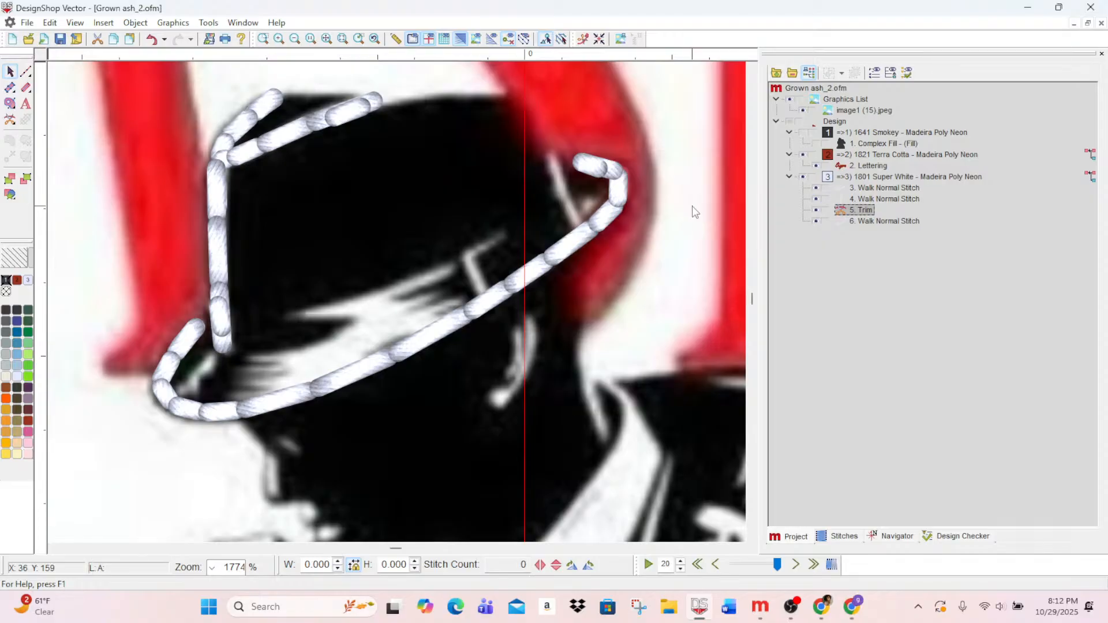
pyautogui.scroll(-1, 231, 337)
pyautogui.scroll(2, 291, 321)
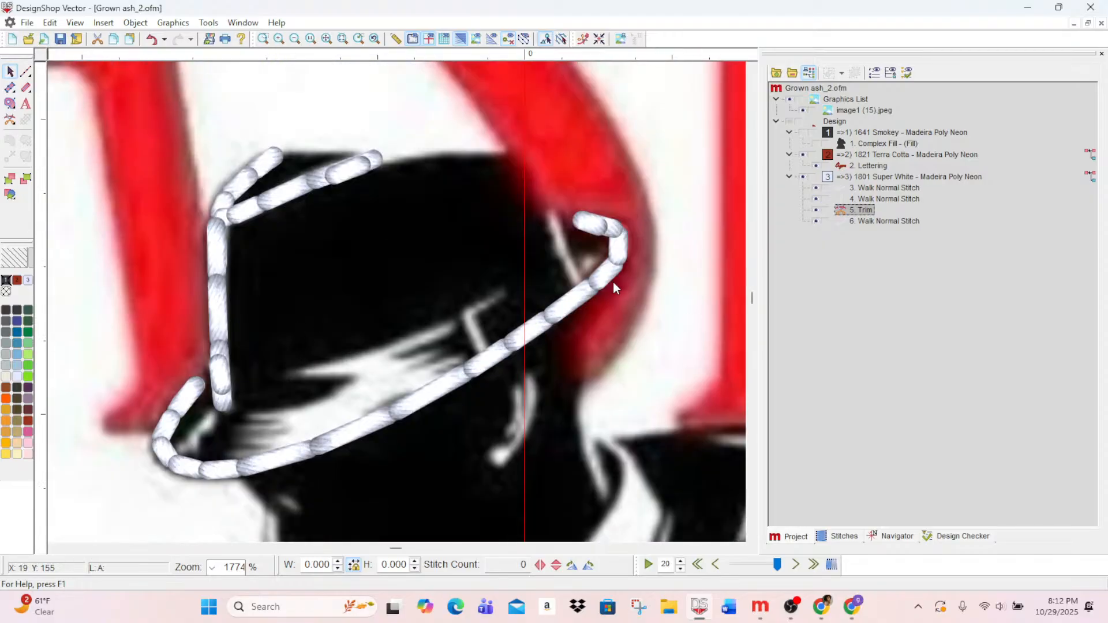
# - Draw the hooked white detail on the right part of the hat band as a walk stitch ending at the brim line
pyautogui.click(26, 71)
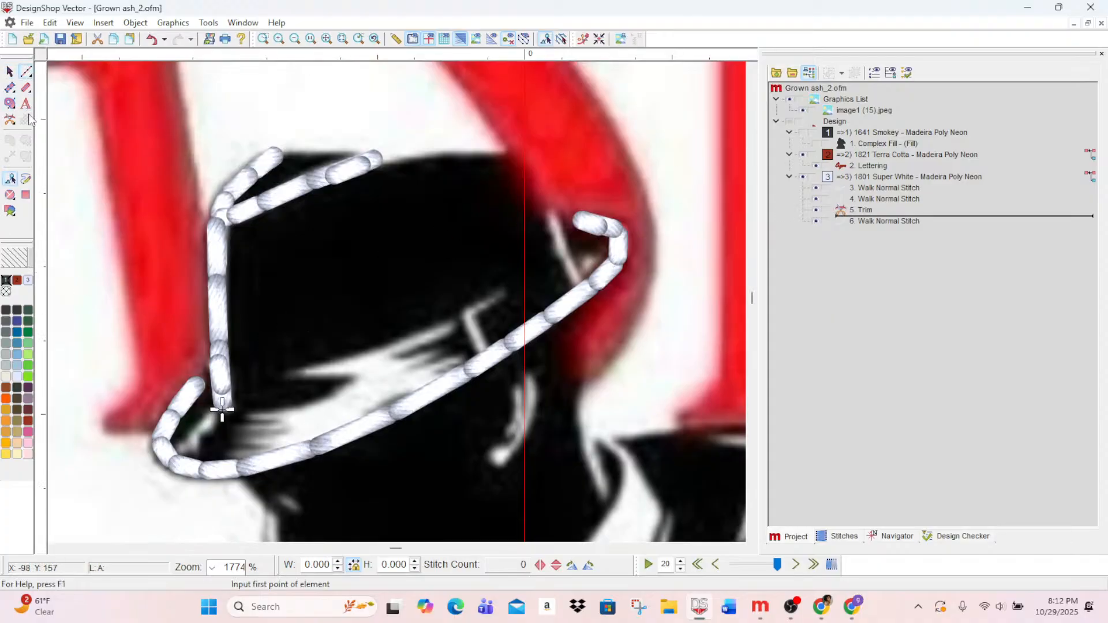
pyautogui.click(503, 290)
pyautogui.click(467, 314)
pyautogui.click(486, 354)
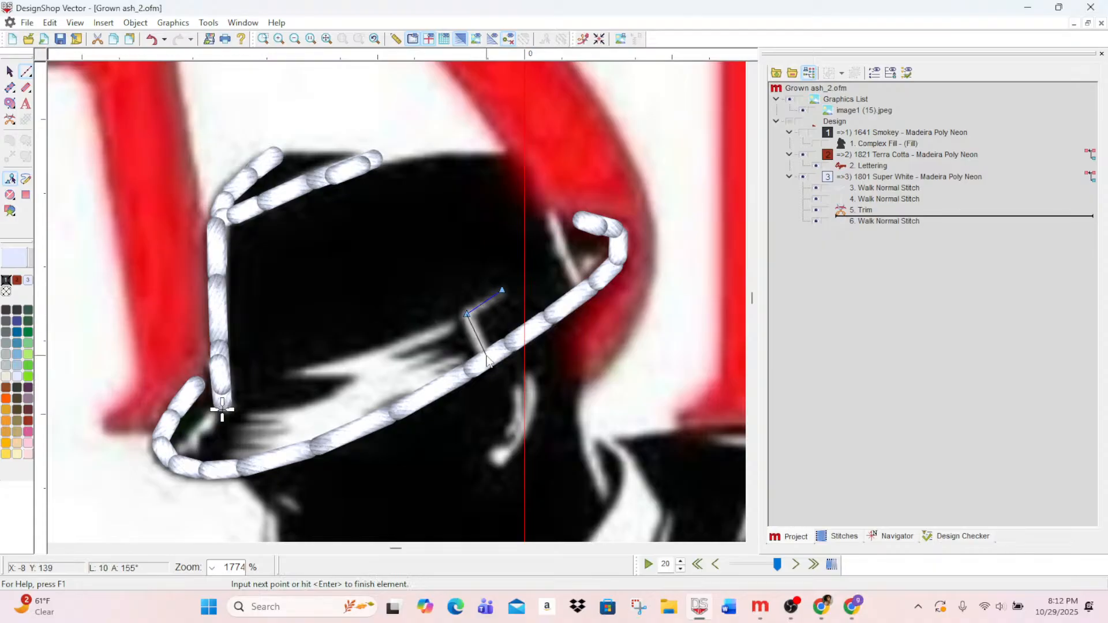
pyautogui.press('Return')
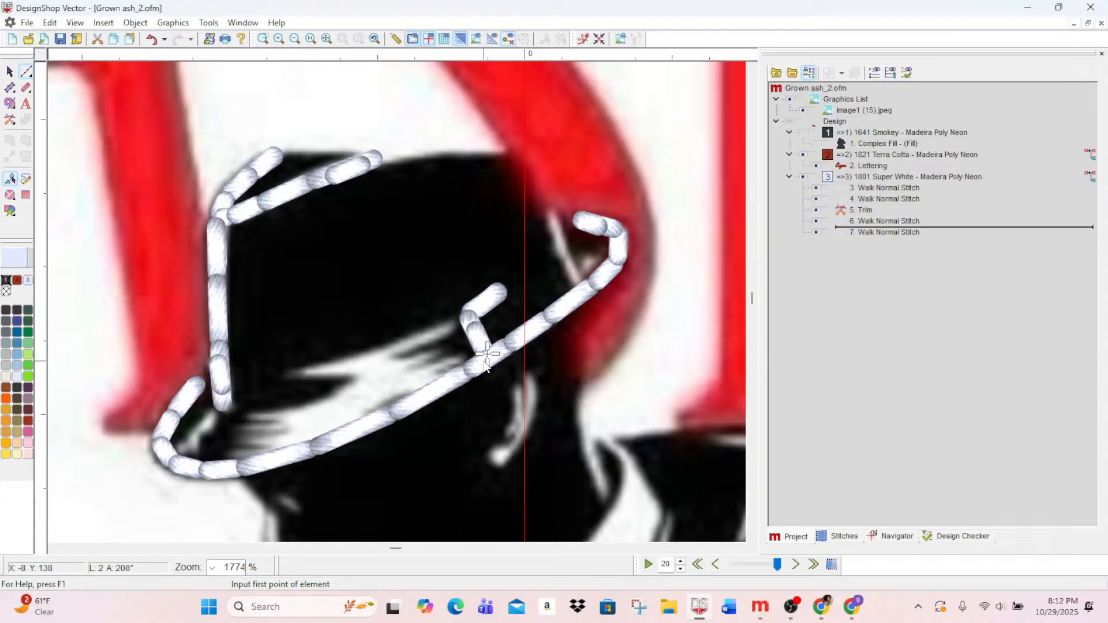
# - Trace the upper edge of the white highlight on the hat band as a curved walk stitch running toward the hooked detail
pyautogui.moveTo(857, 620)
pyautogui.click(283, 374)
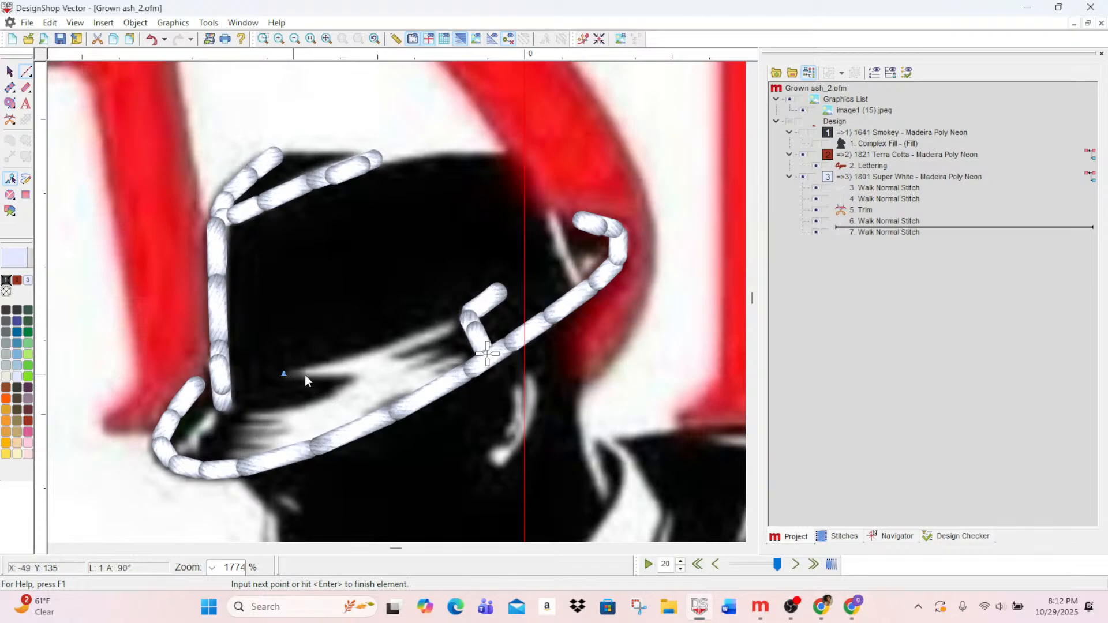
pyautogui.click(346, 363)
pyautogui.click(418, 341)
pyautogui.click(447, 327)
pyautogui.press('Return')
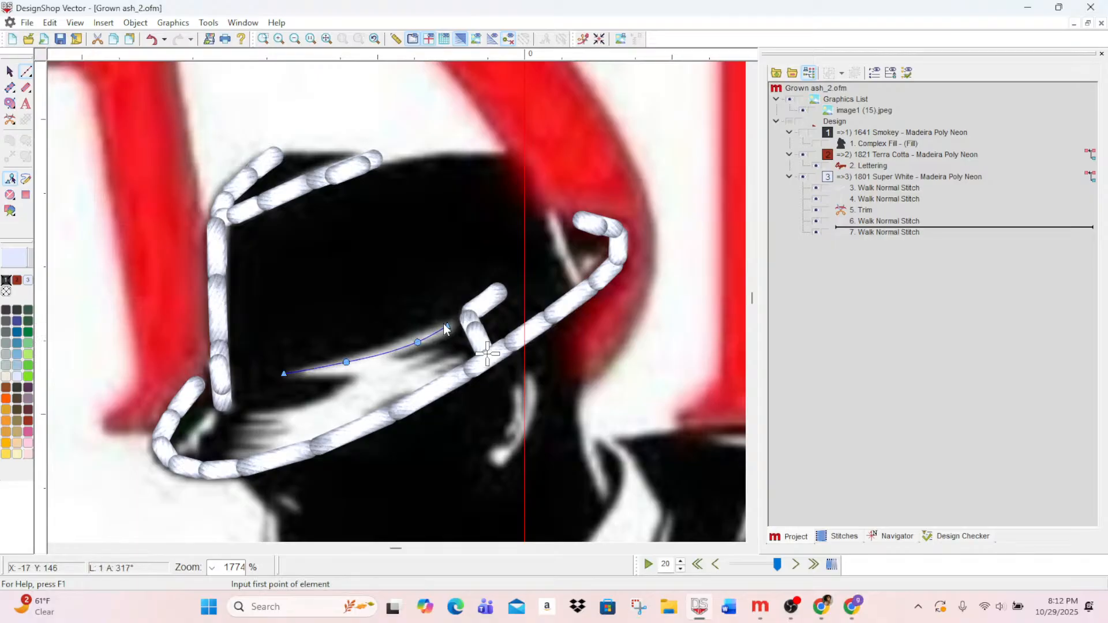
# - Draw two more white walk stitch lines through the hat's highlight, between its upper edge and the brim outline
pyautogui.click(249, 417)
pyautogui.click(309, 409)
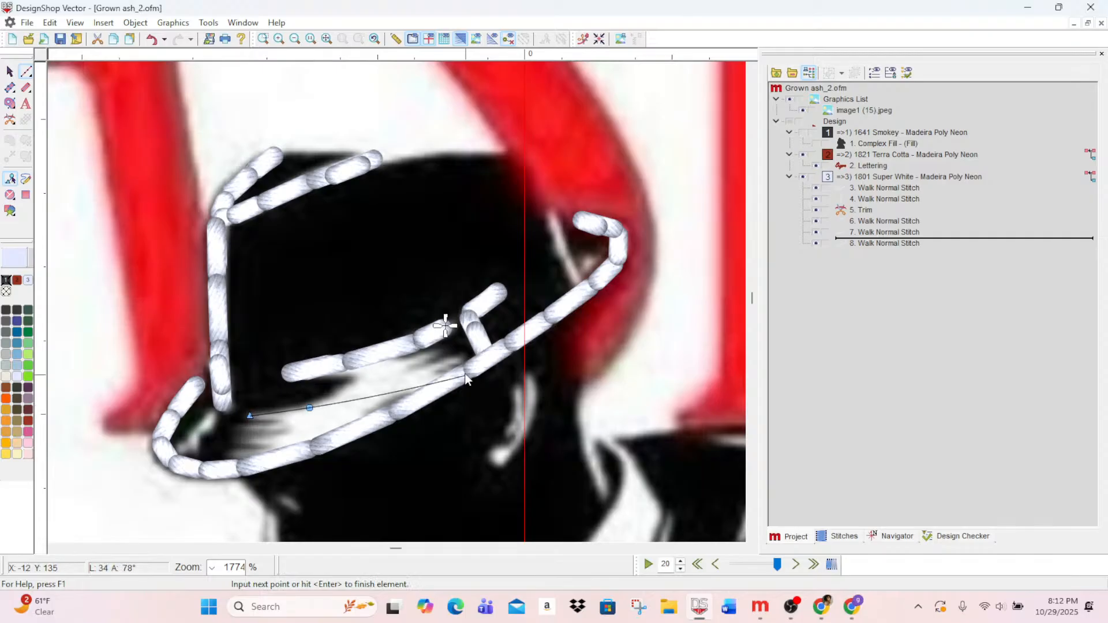
pyautogui.click(426, 366)
pyautogui.press('Return')
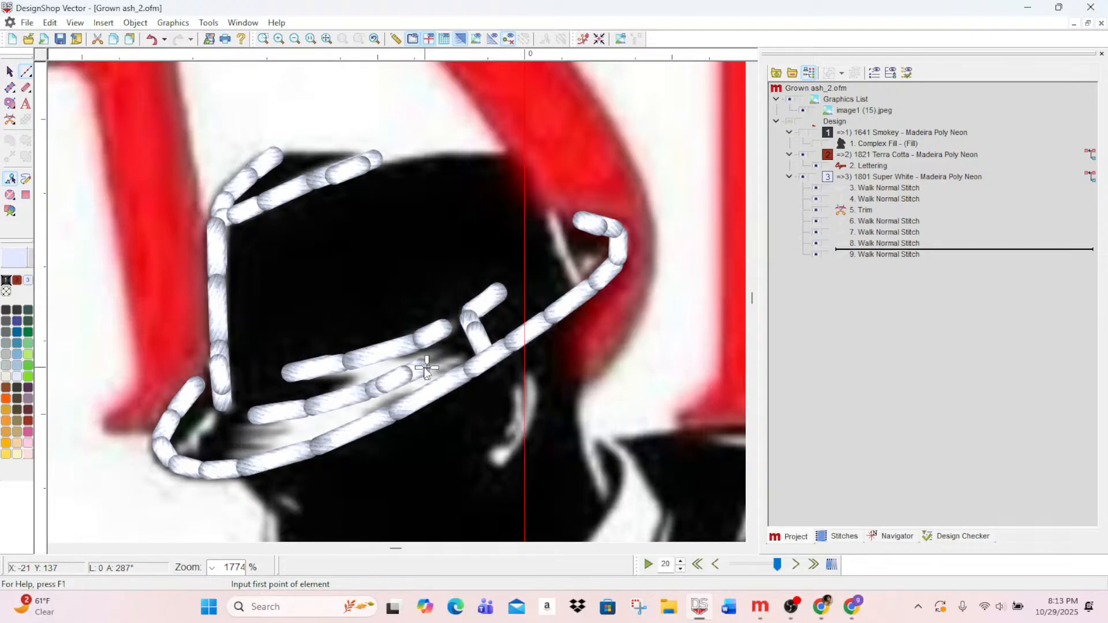
pyautogui.click(229, 435)
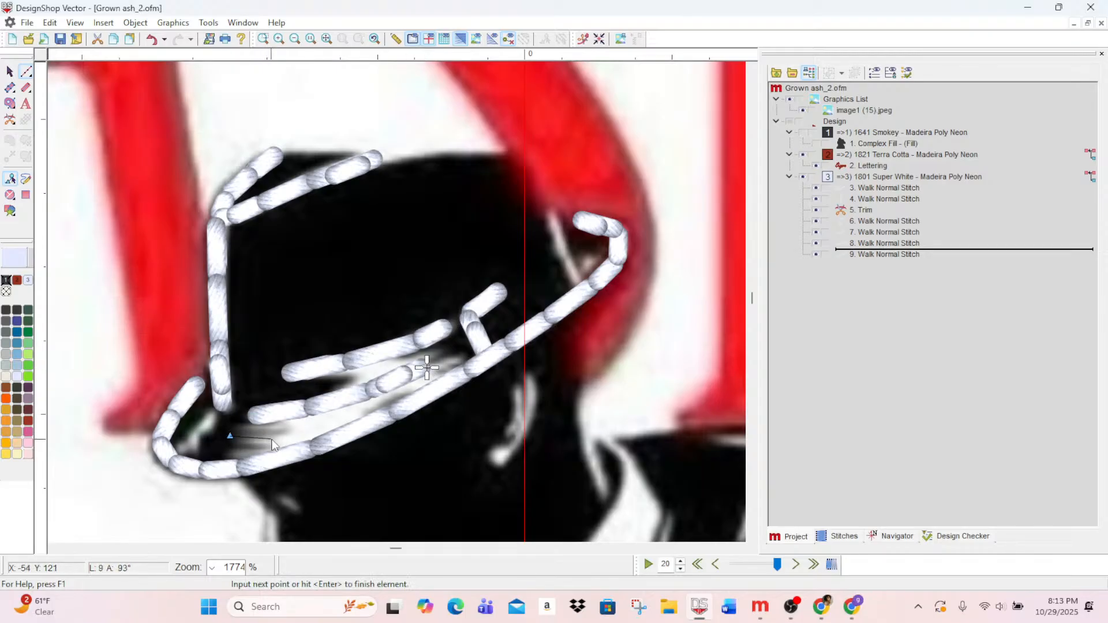
pyautogui.click(271, 439)
pyautogui.click(354, 421)
pyautogui.press('Return')
# - Draw a short vertical white walk stitch along the figure's nose below the hat brim
pyautogui.scroll(-2, 355, 422)
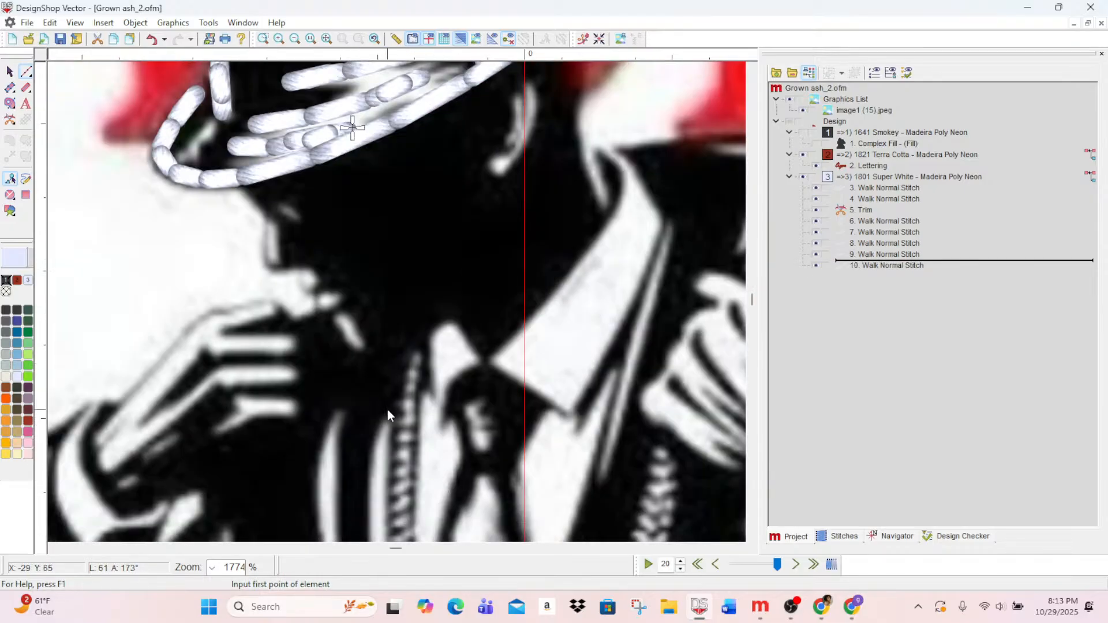
pyautogui.scroll(-1, 387, 410)
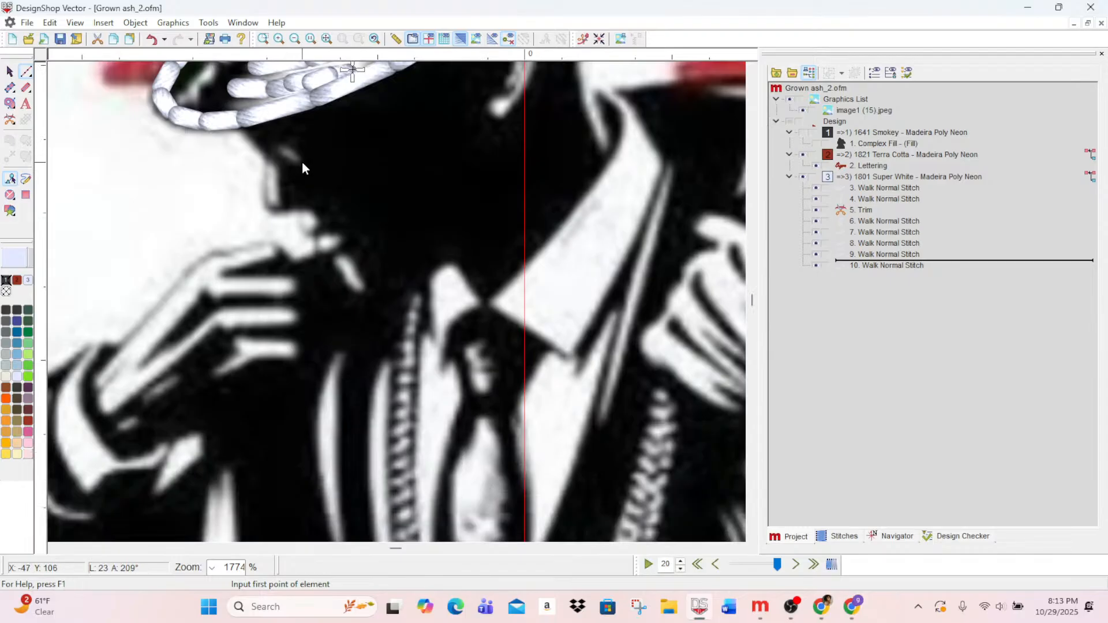
pyautogui.click(271, 163)
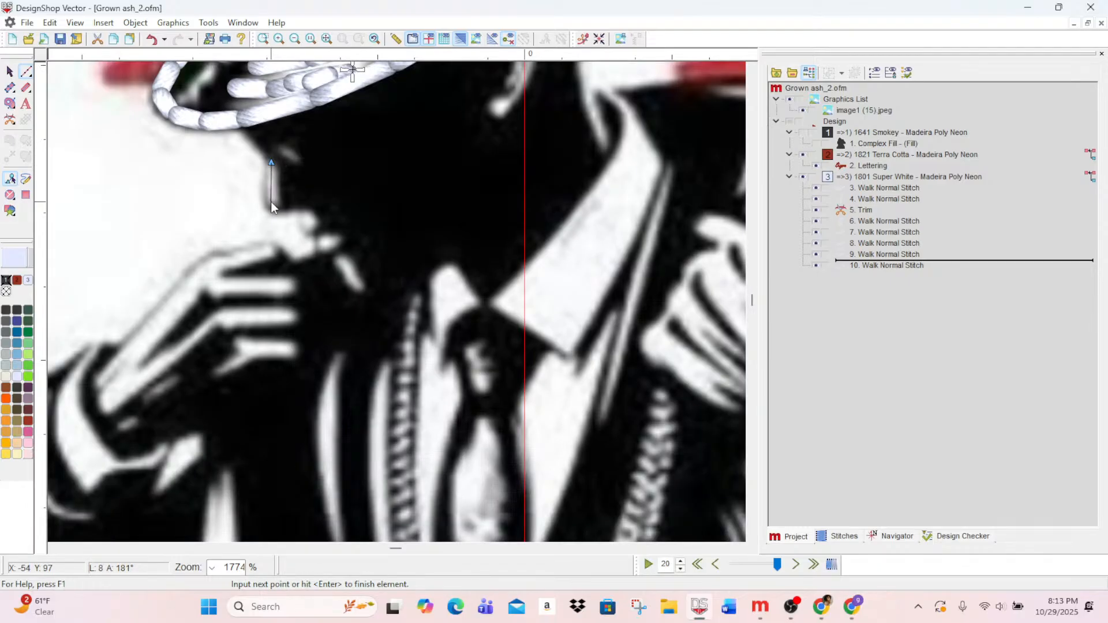
pyautogui.click(273, 203)
pyautogui.press('Return')
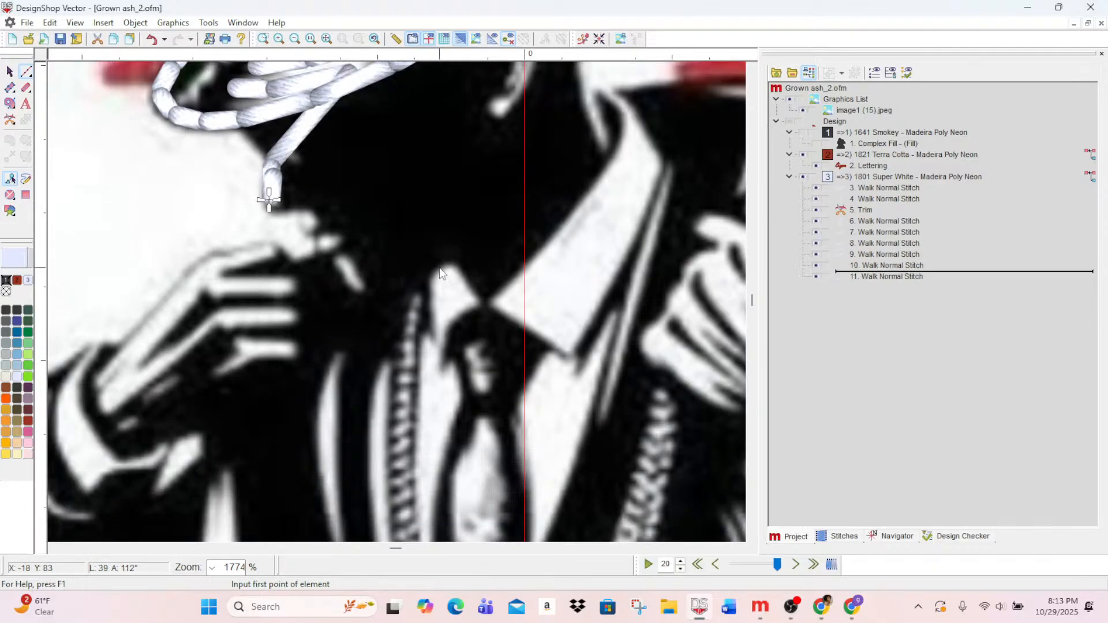
# - Move the nose's walk stitch to the end of the 1801 Super White sewing order
pyautogui.scroll(2, 272, 203)
pyautogui.moveTo(898, 279); pyautogui.dragTo(896, 272)
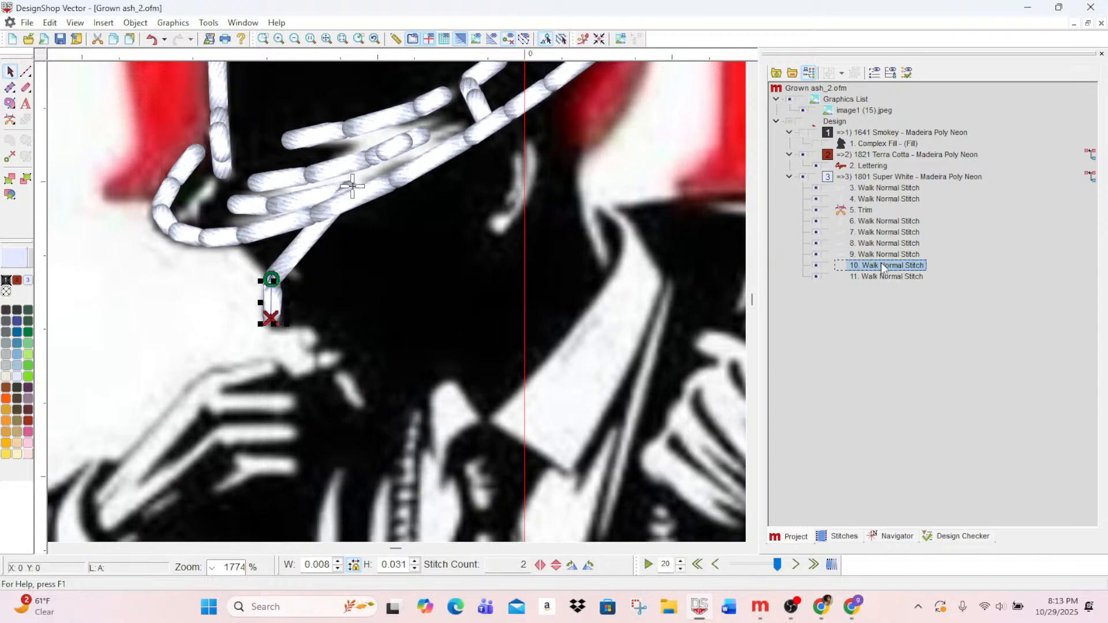
pyautogui.moveTo(883, 268); pyautogui.dragTo(883, 283)
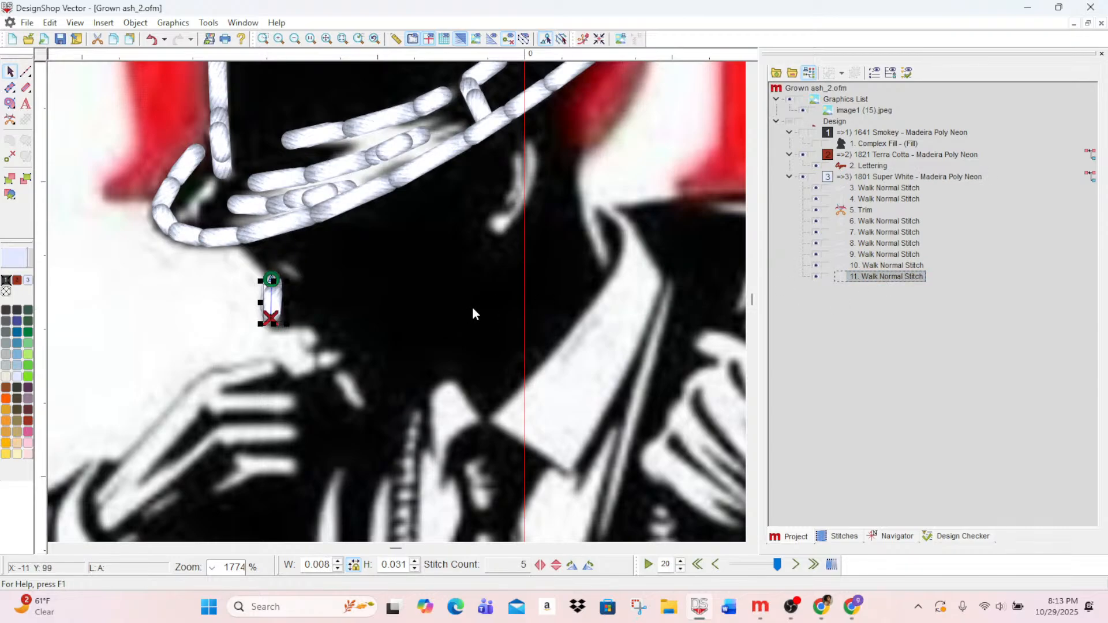
# - Trace the curved white ear highlight below the brim as a walk stitch
pyautogui.scroll(-2, 508, 309)
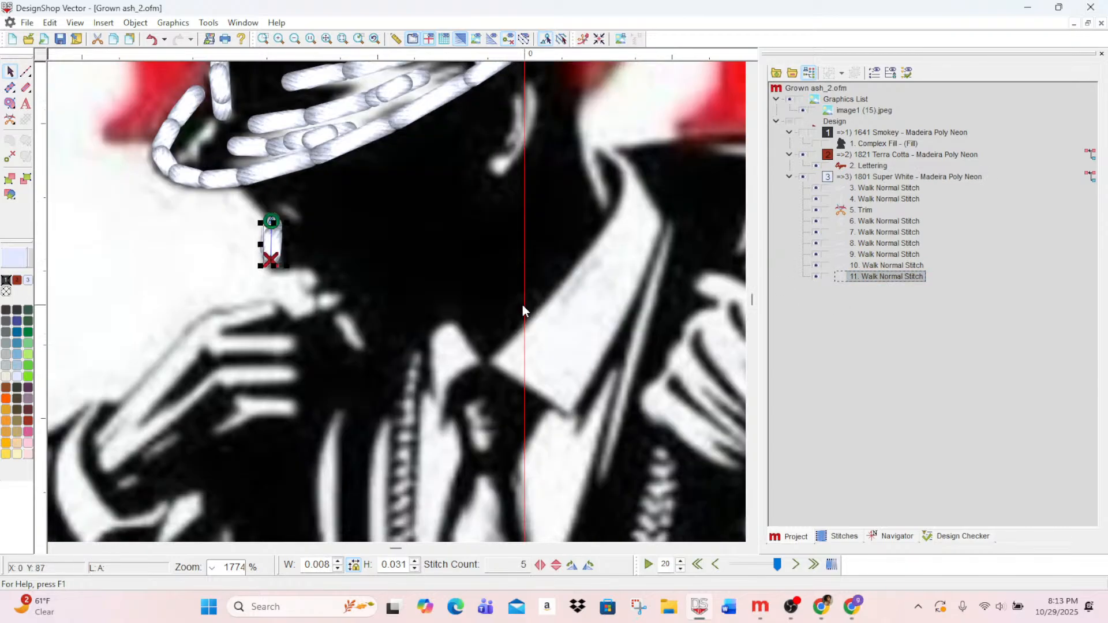
pyautogui.click(24, 74)
pyautogui.scroll(4, 469, 216)
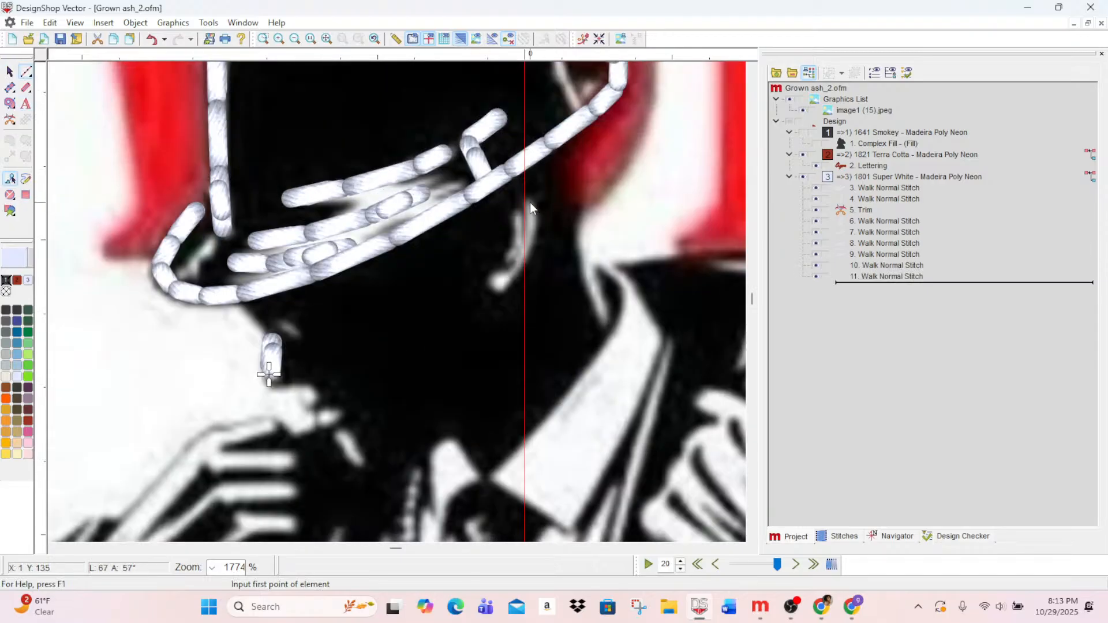
pyautogui.click(530, 202)
pyautogui.click(532, 228)
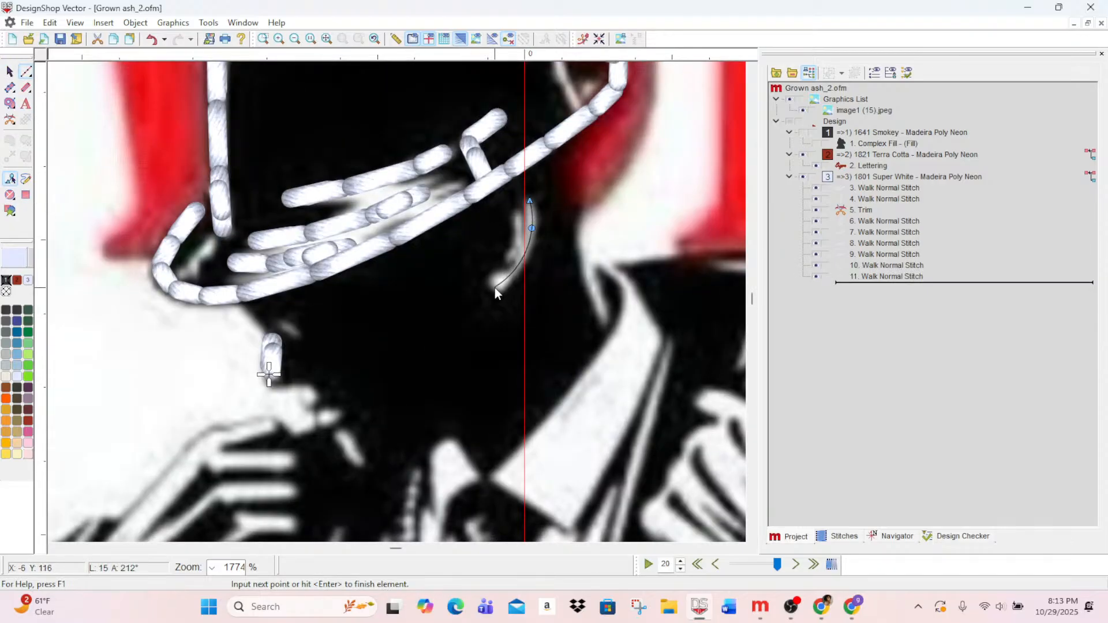
pyautogui.click(495, 287)
pyautogui.press('Return')
# - Draw two short white walk stitches over the mouth details below the nose, one slanting down and one toward the chin
pyautogui.scroll(-4, 403, 257)
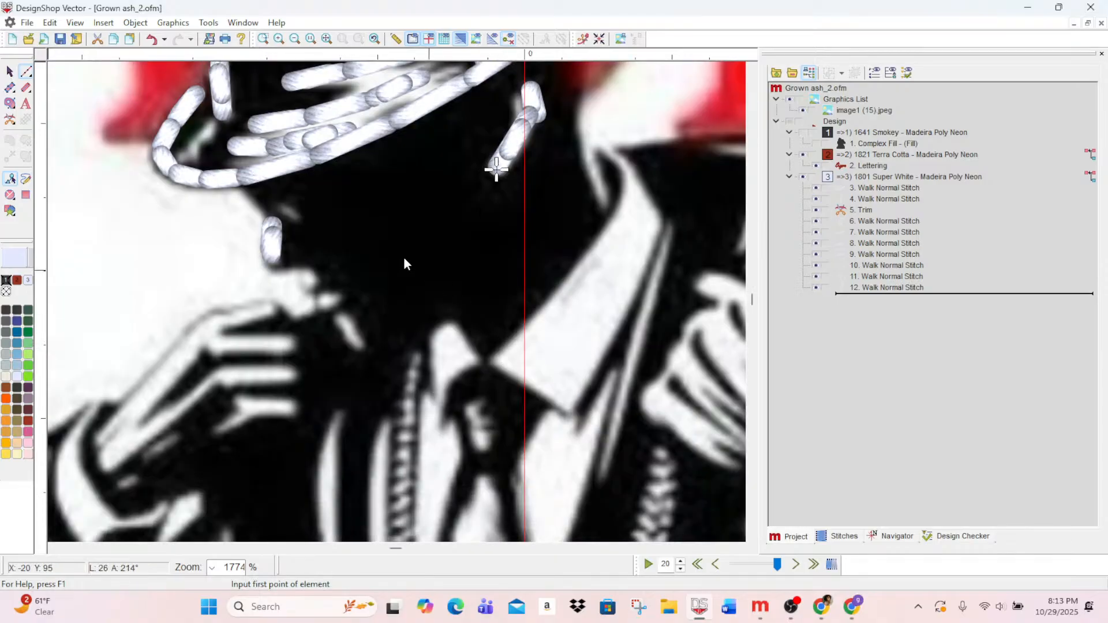
pyautogui.click(310, 266)
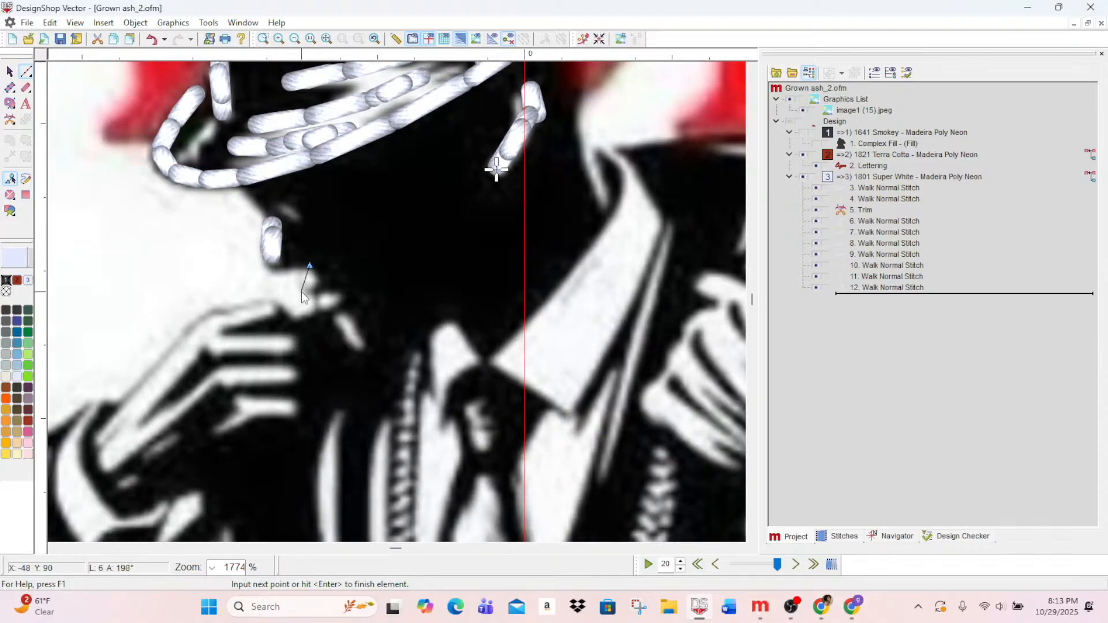
pyautogui.click(304, 287)
pyautogui.press('Return')
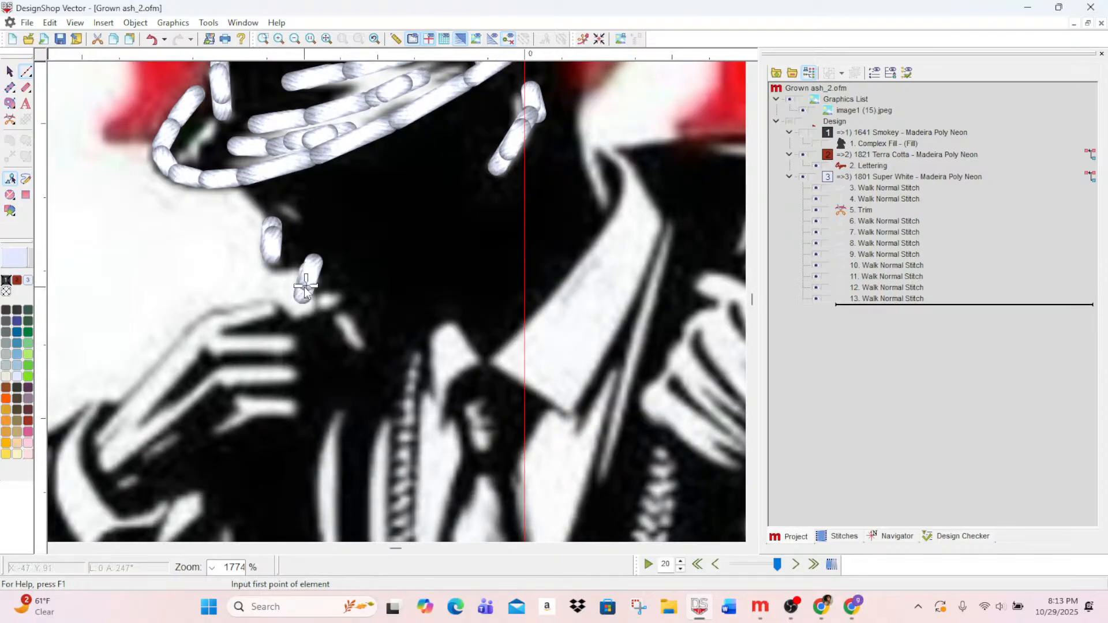
pyautogui.click(317, 306)
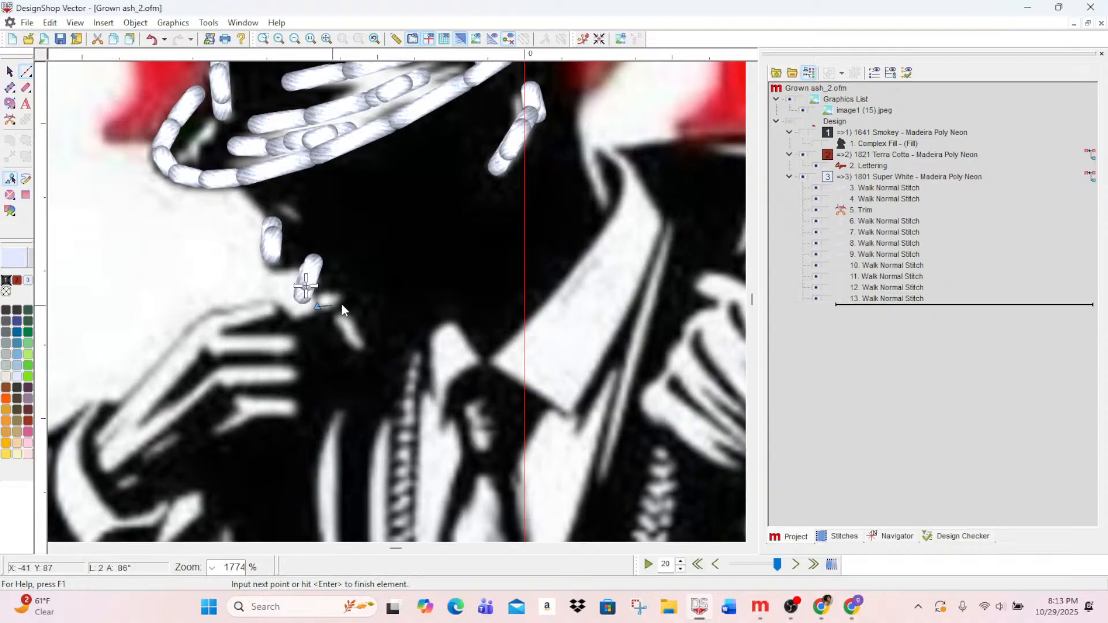
pyautogui.click(344, 298)
pyautogui.press('Return')
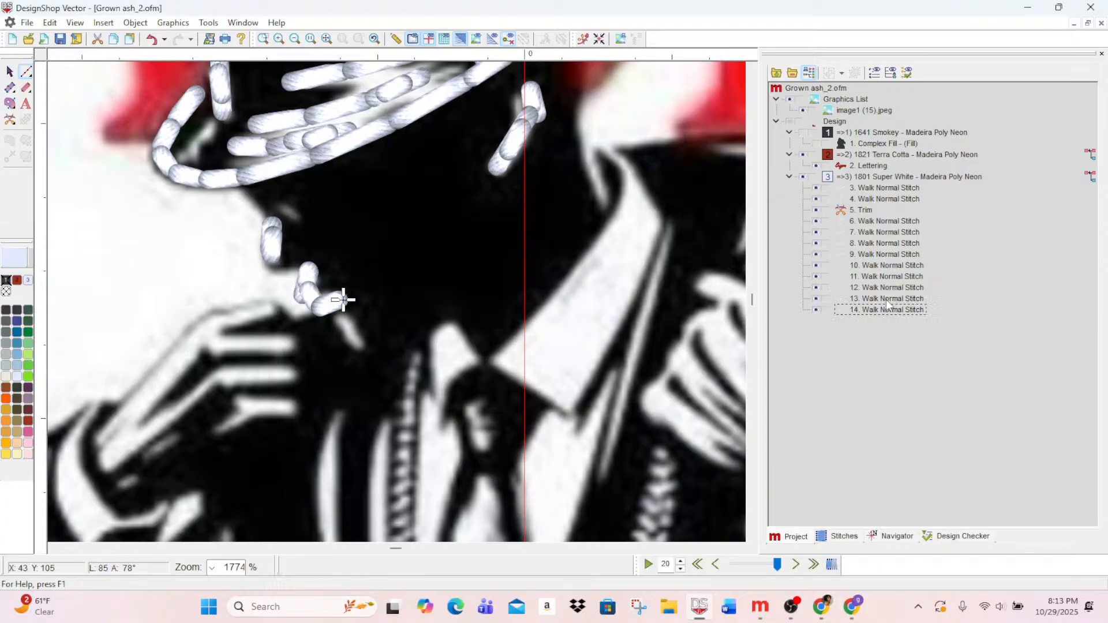
# - Insert a trim between the two short mouth walk stitches and resume the walk stitch tool
pyautogui.click(890, 299)
pyautogui.click(10, 121)
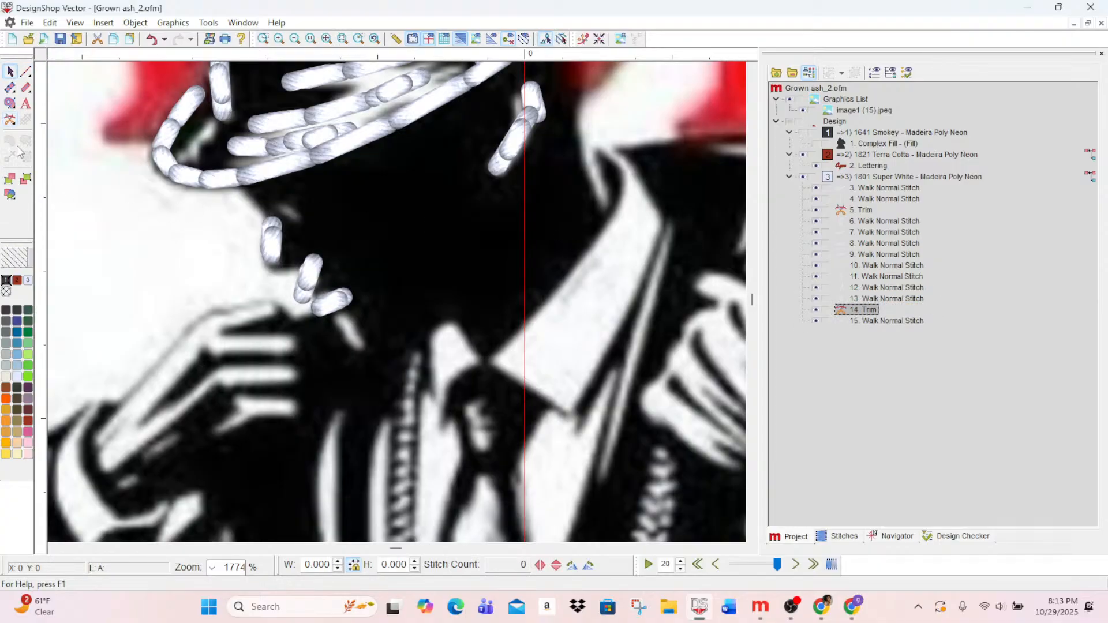
pyautogui.click(25, 71)
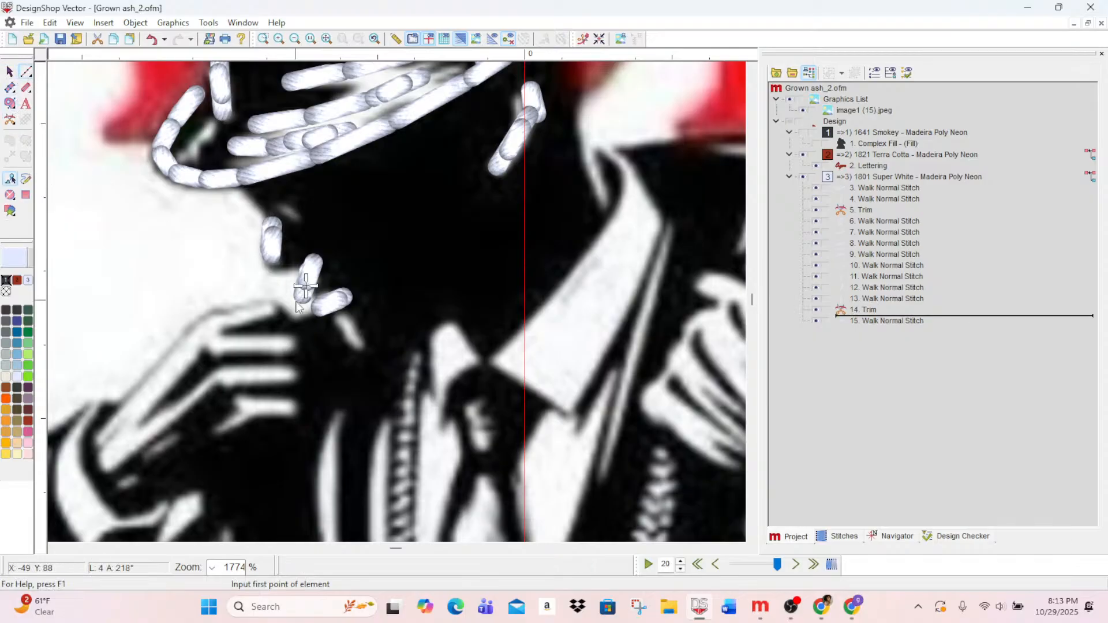
# - Draw a short white walk stitch over the slanting chin highlight just below the mouth stitches
pyautogui.click(343, 318)
pyautogui.click(362, 345)
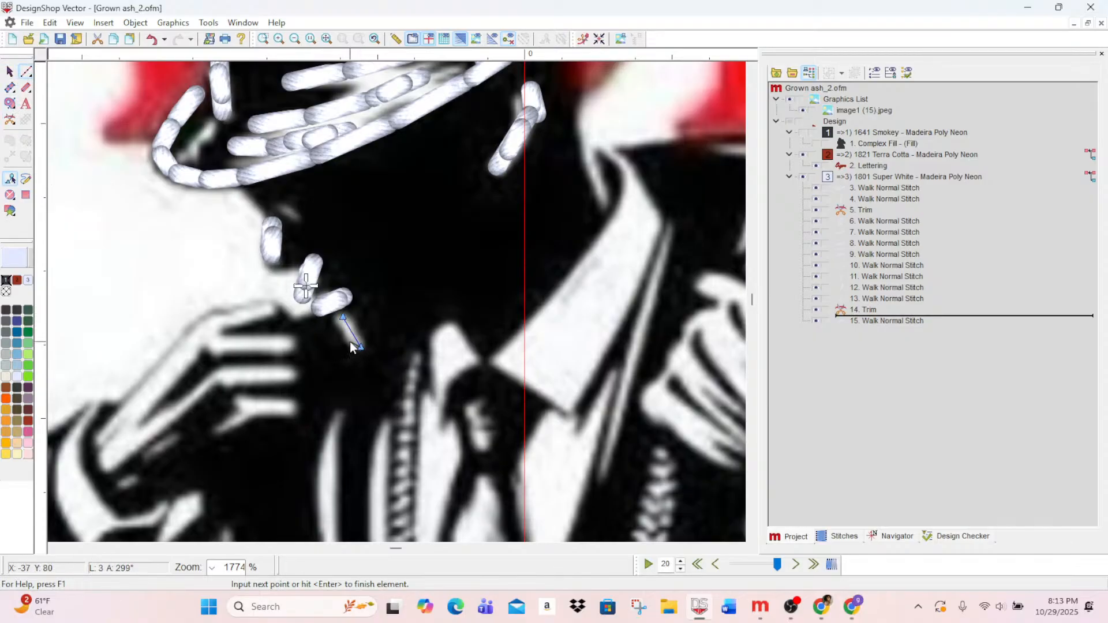
pyautogui.press('Return')
# - Insert a trim between the lower mouth walk stitch and the chin walk stitch in the sewing order
pyautogui.scroll(-3, 364, 357)
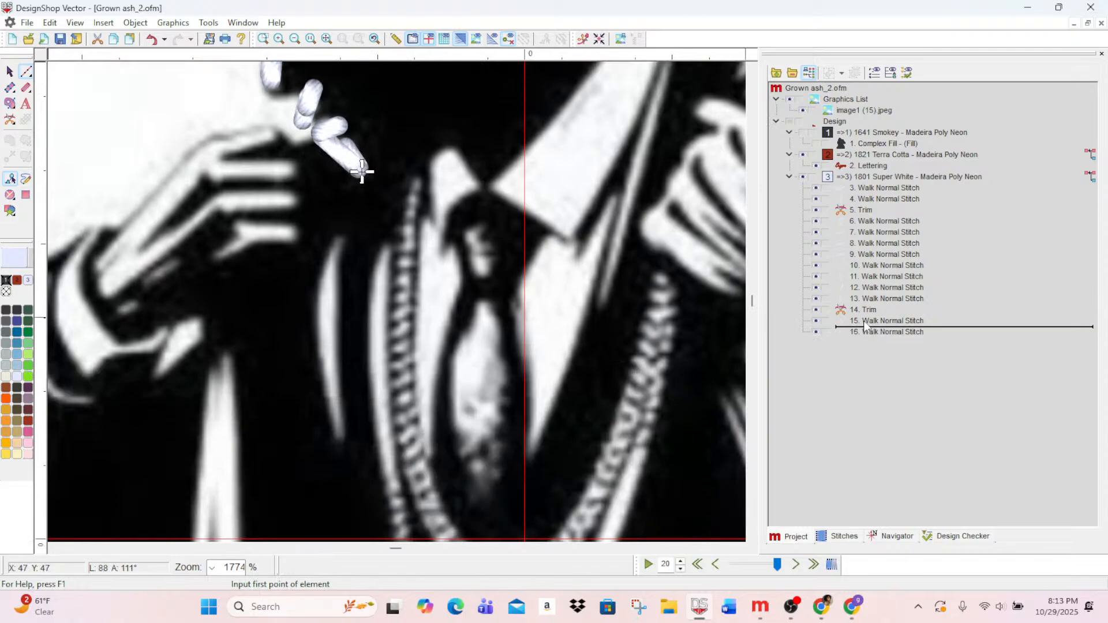
pyautogui.click(886, 321)
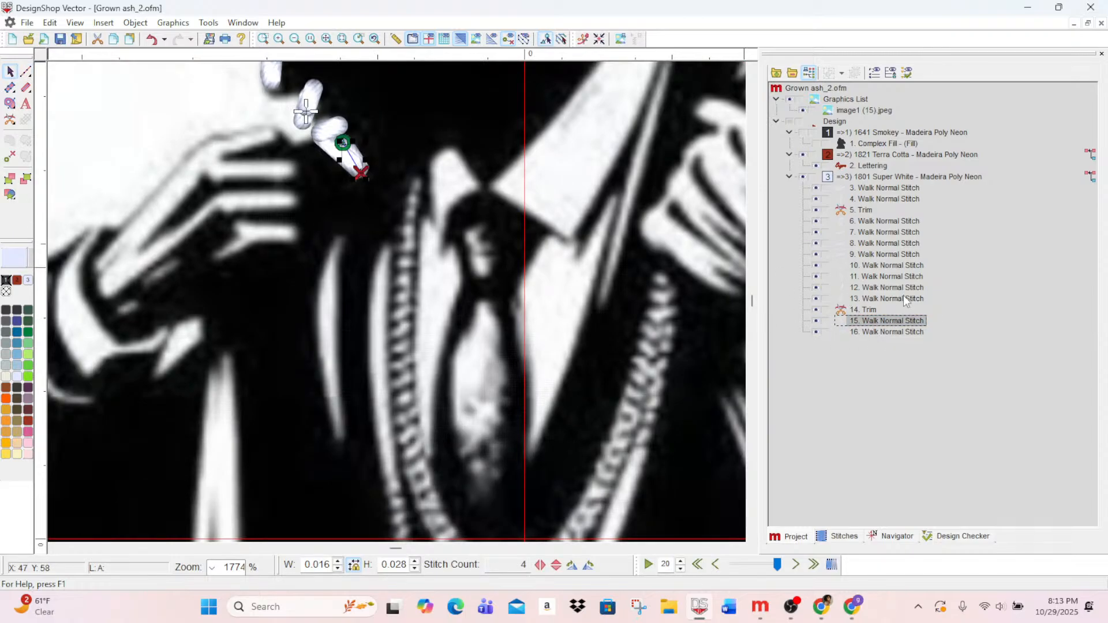
pyautogui.click(877, 333)
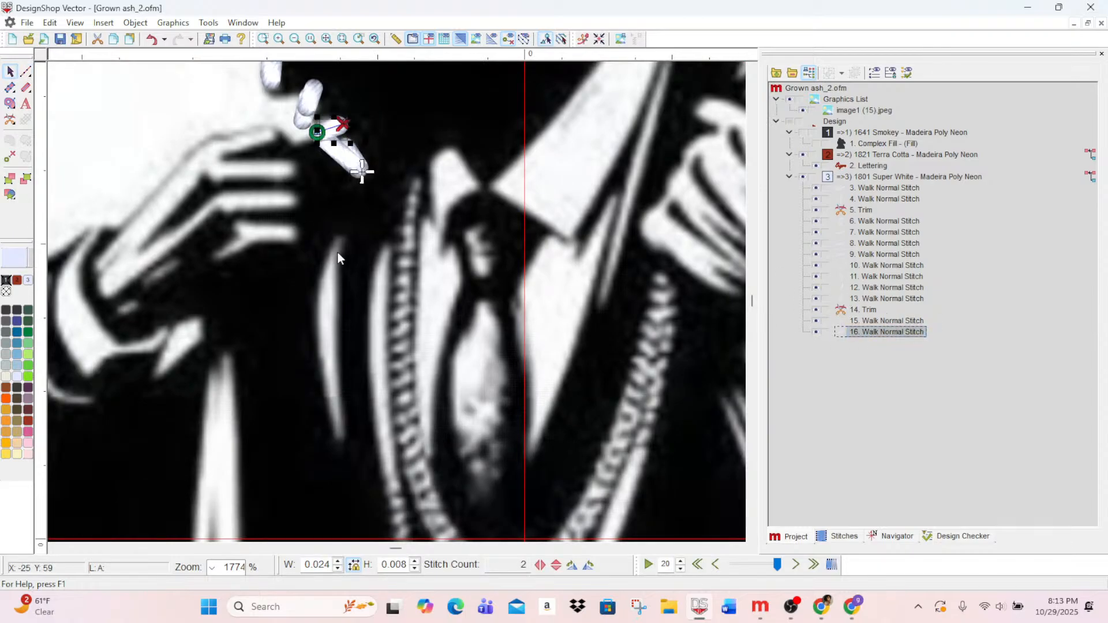
pyautogui.click(9, 120)
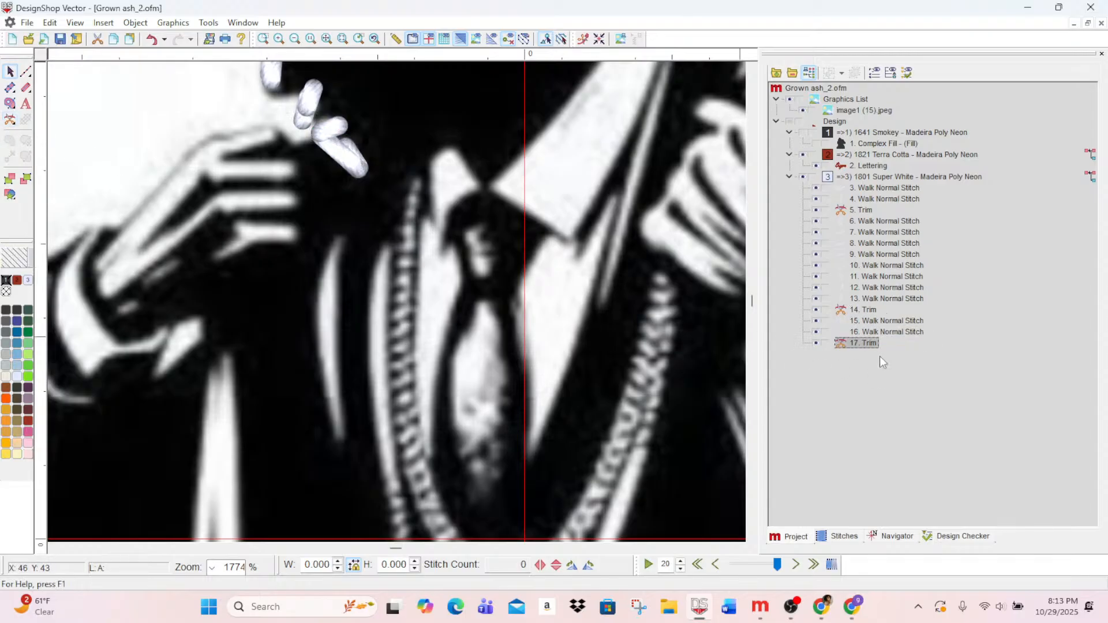
pyautogui.moveTo(868, 341); pyautogui.dragTo(870, 327)
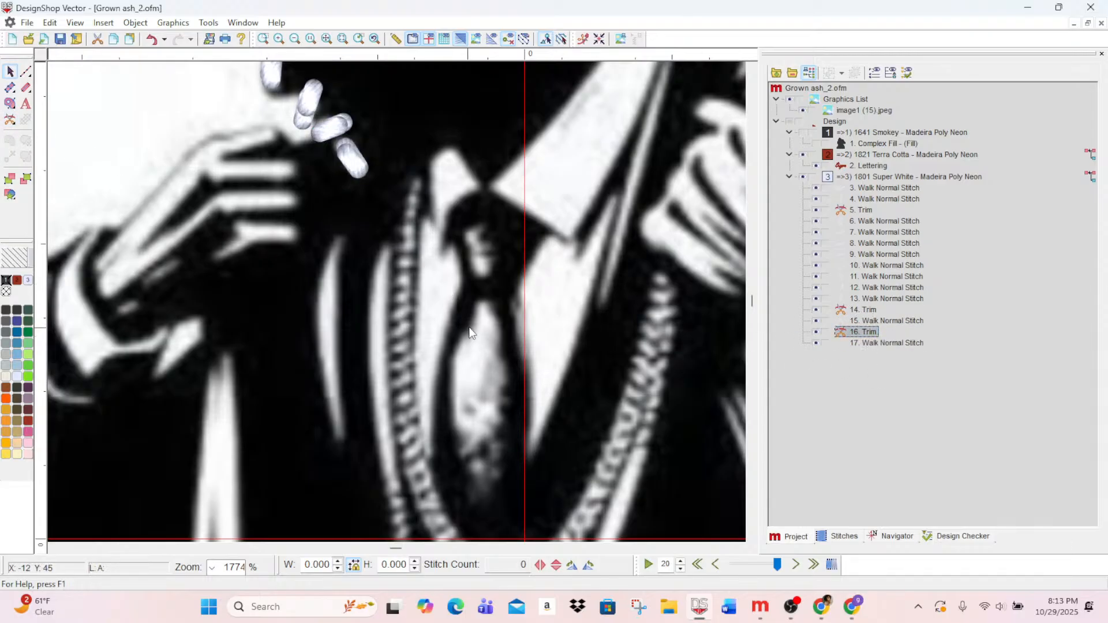
# - Trace the raised coat collar's angular white highlight as one walk stitch, from the collar tip back toward the neck
pyautogui.scroll(10, 469, 332)
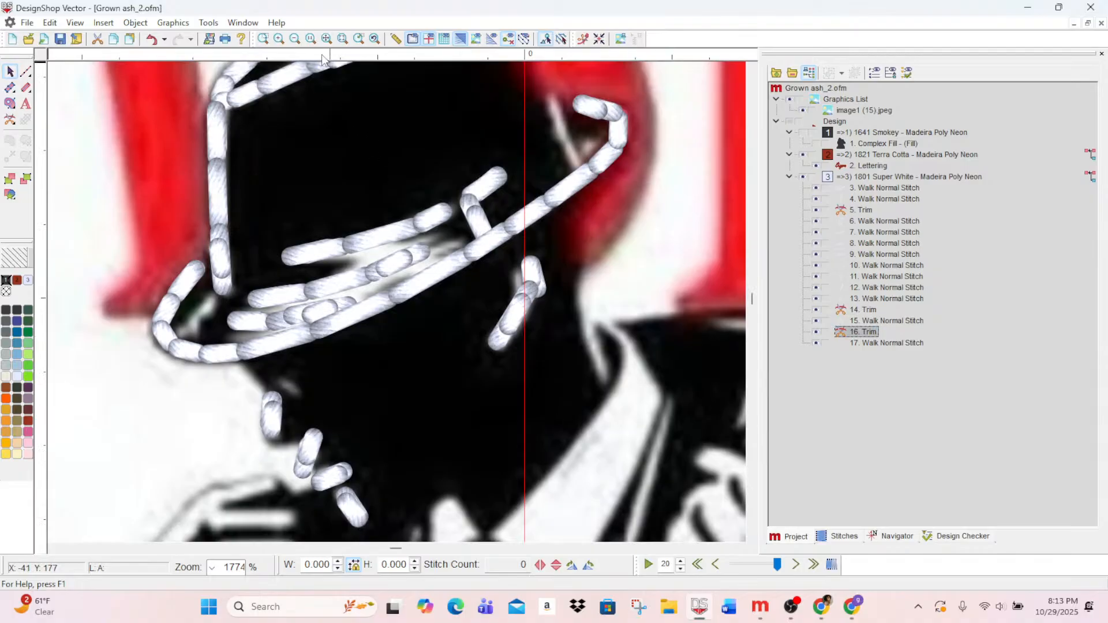
pyautogui.click(294, 39)
pyautogui.click(295, 39)
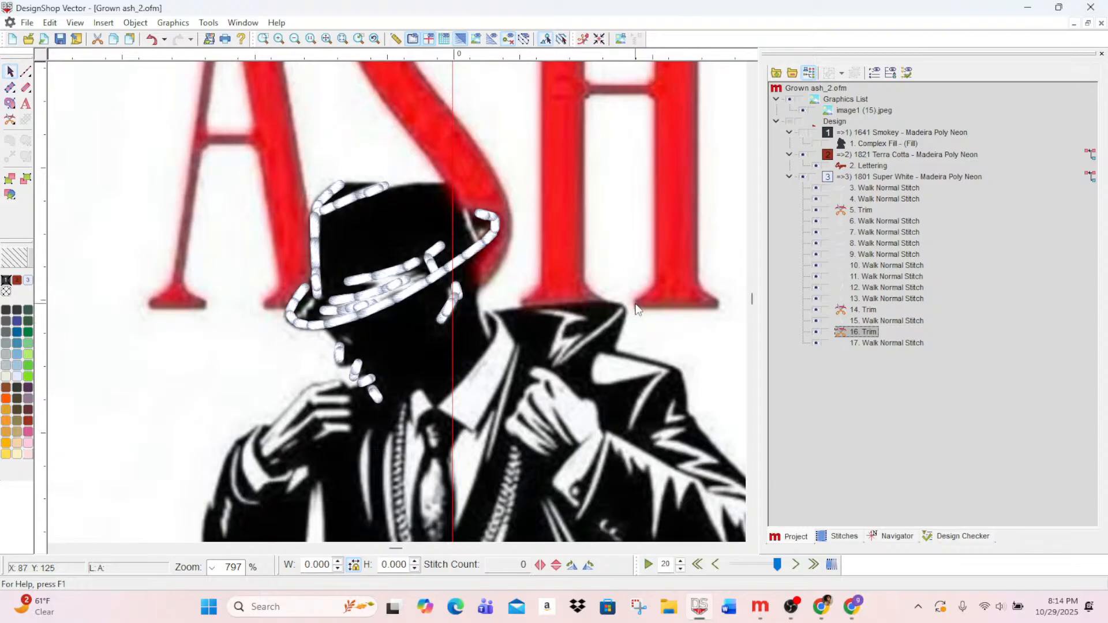
pyautogui.click(26, 71)
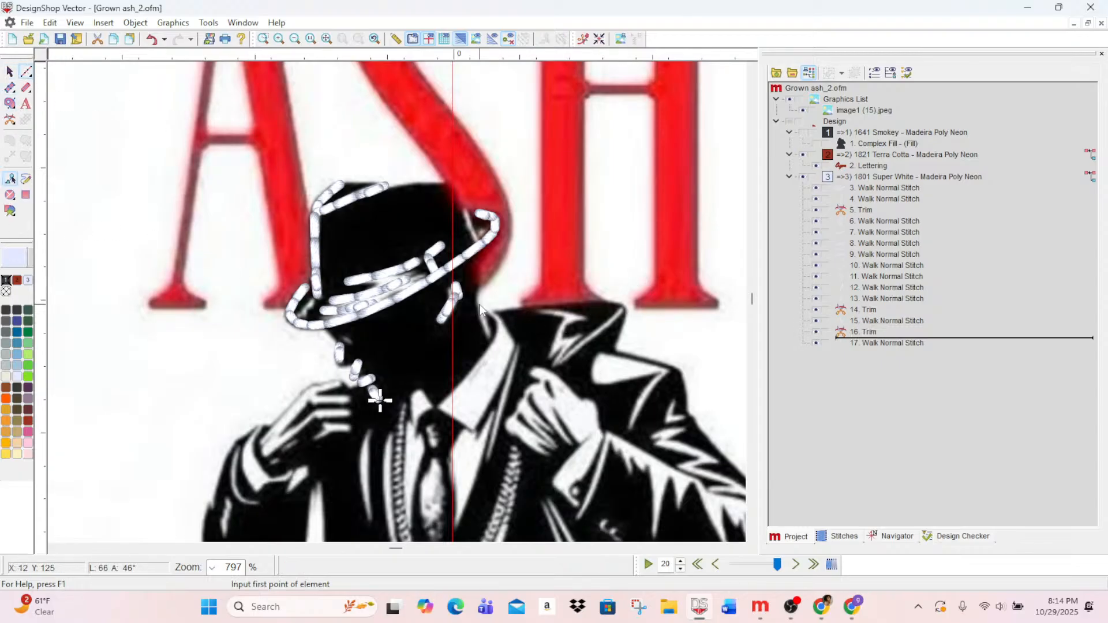
pyautogui.click(621, 307)
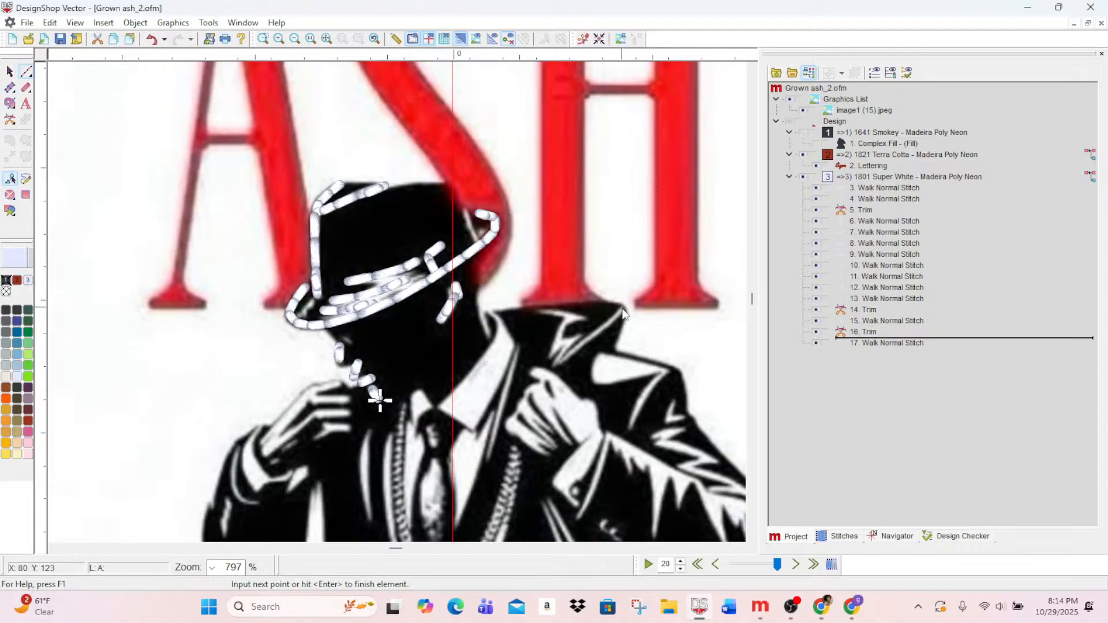
pyautogui.click(606, 325)
pyautogui.click(581, 347)
pyautogui.click(560, 364)
pyautogui.press('Return')
pyautogui.click(573, 338)
pyautogui.click(553, 354)
pyautogui.click(563, 322)
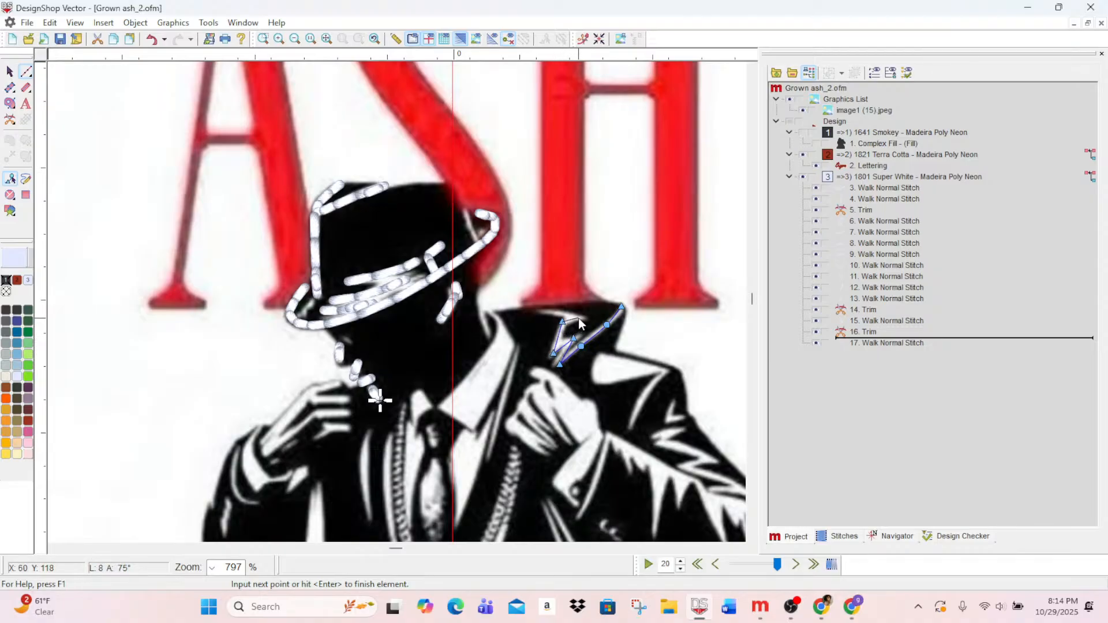
pyautogui.click(578, 318)
pyautogui.click(536, 311)
pyautogui.press('Return')
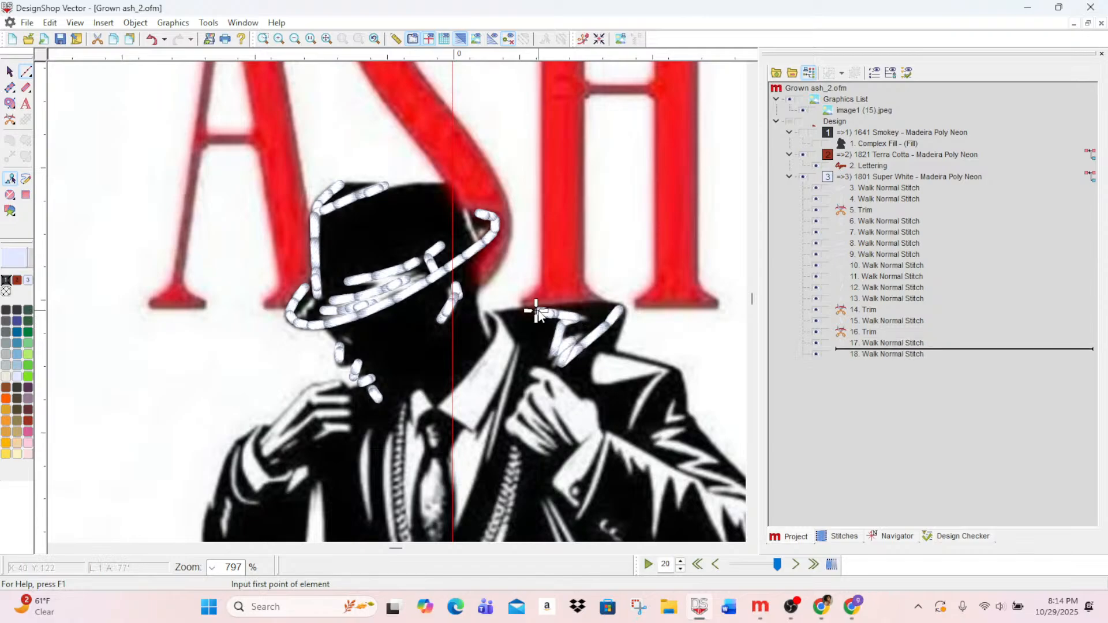
# - Toggle the 1641 Smokey fill on and off to check the white stitches against it, and look over the remaining artwork
pyautogui.click(803, 133)
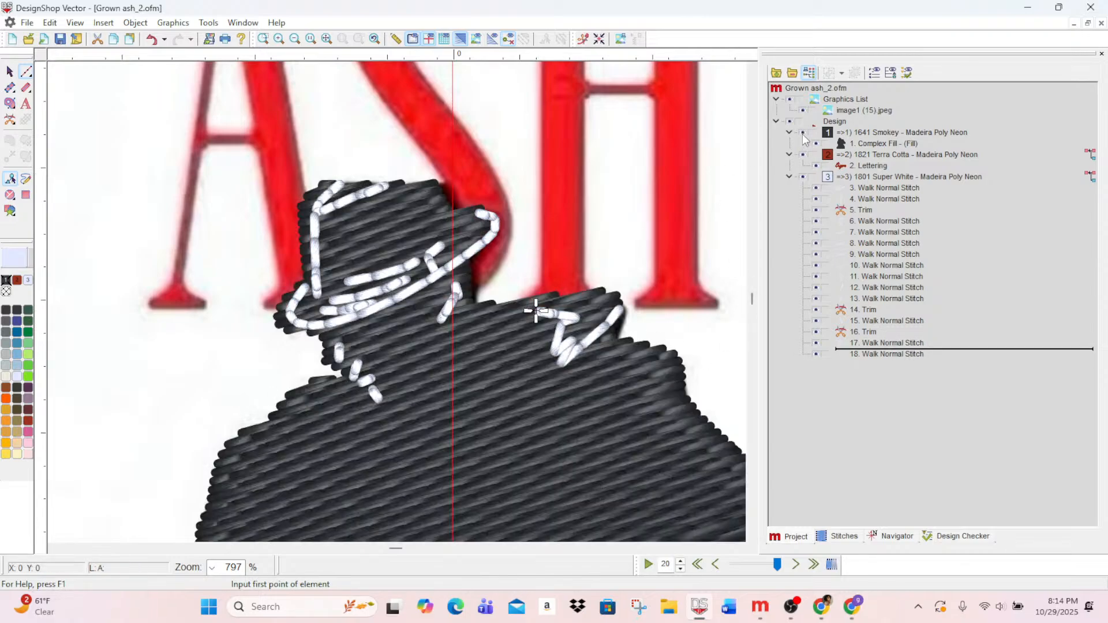
pyautogui.click(803, 134)
pyautogui.click(803, 134)
pyautogui.click(803, 133)
pyautogui.click(803, 134)
pyautogui.click(803, 134)
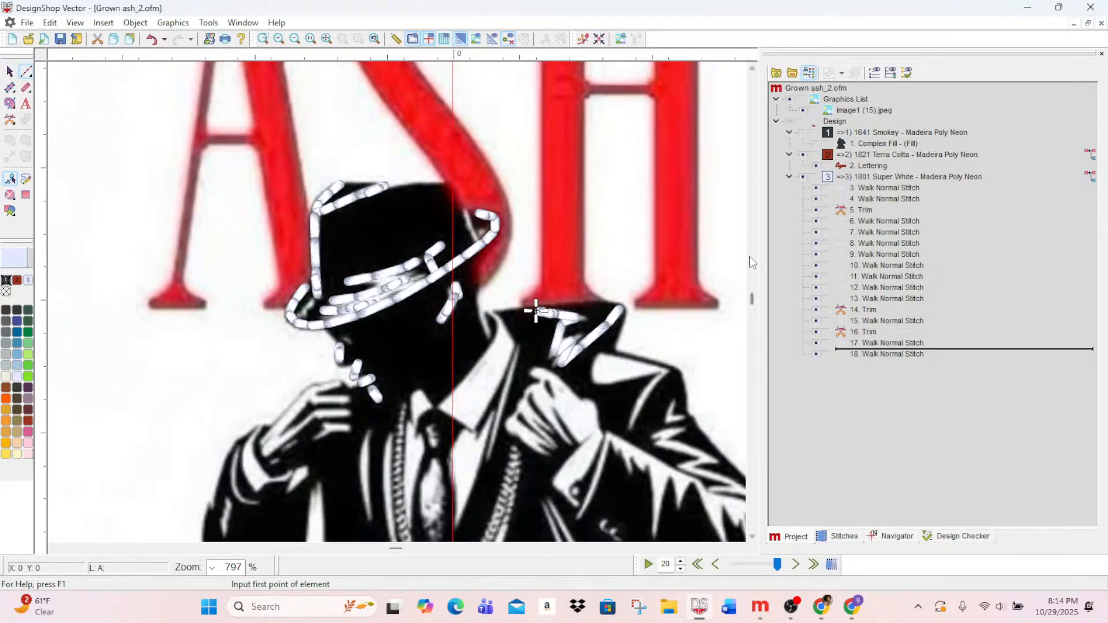
pyautogui.scroll(-2, 716, 327)
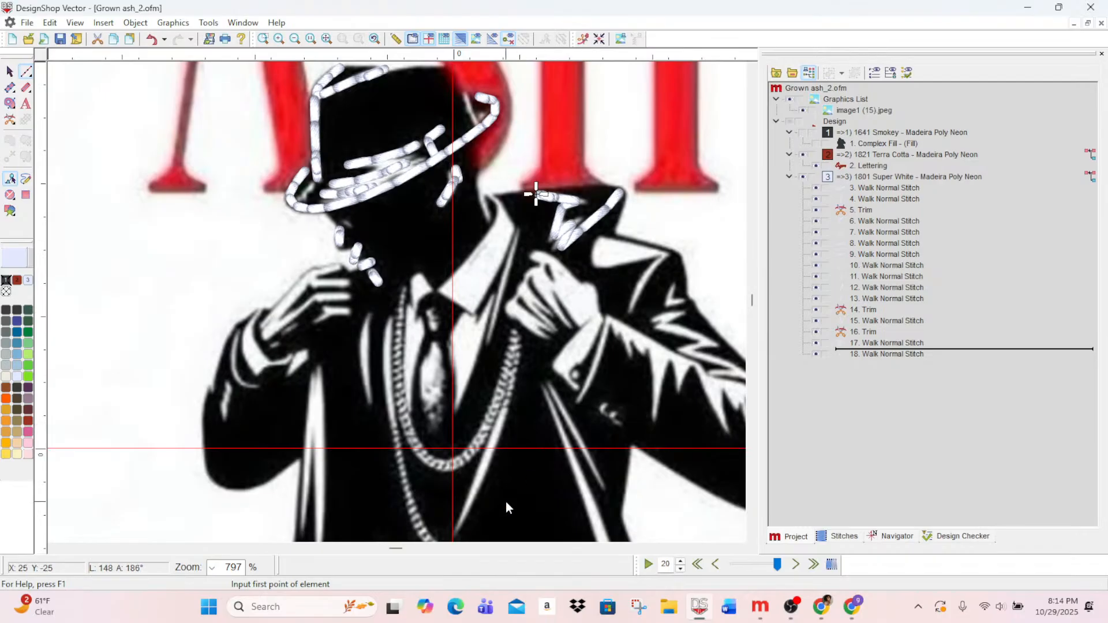
pyautogui.scroll(-2, 413, 417)
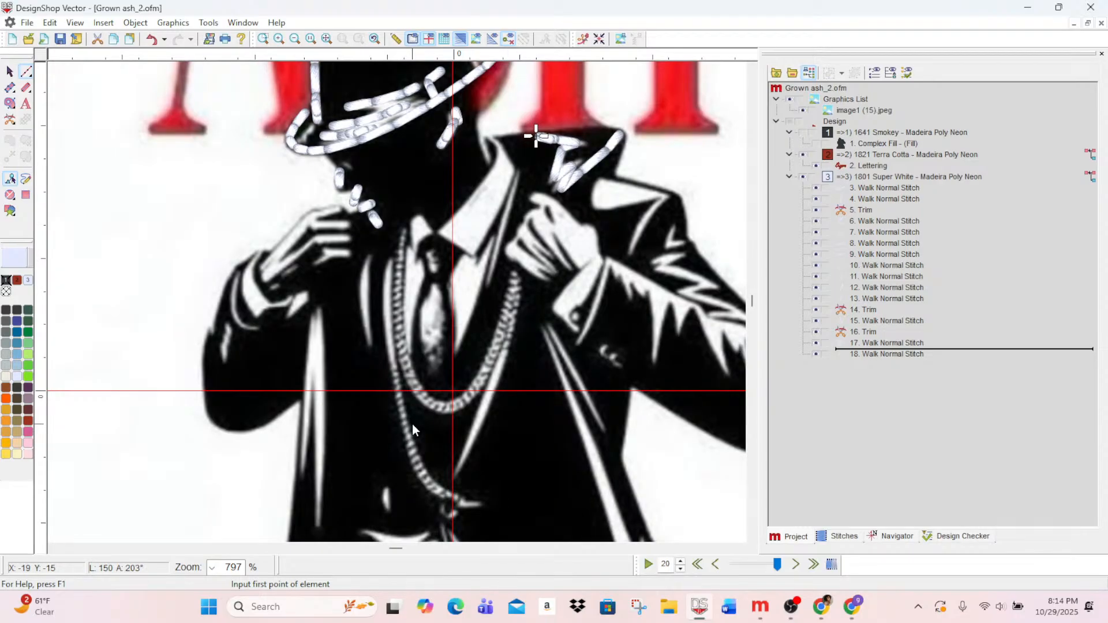
pyautogui.scroll(-2, 413, 428)
pyautogui.scroll(5, 416, 427)
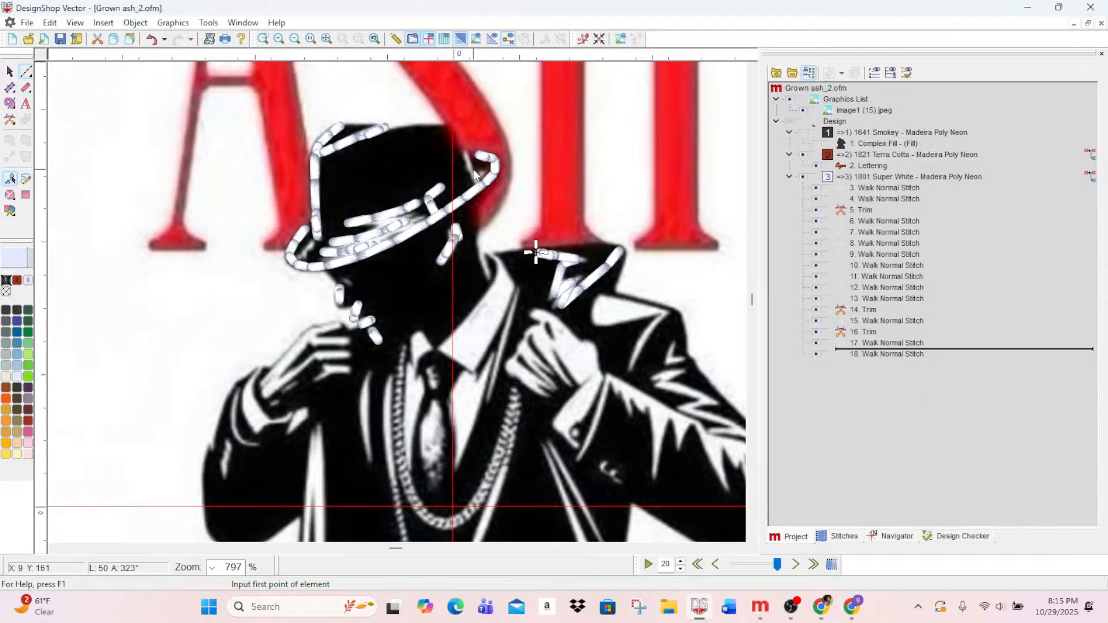
# - Trace the back edge of the hat and the back of the neck as two white walk stitches, inserted after walk stitch 6
pyautogui.click(882, 244)
pyautogui.click(884, 233)
pyautogui.click(885, 223)
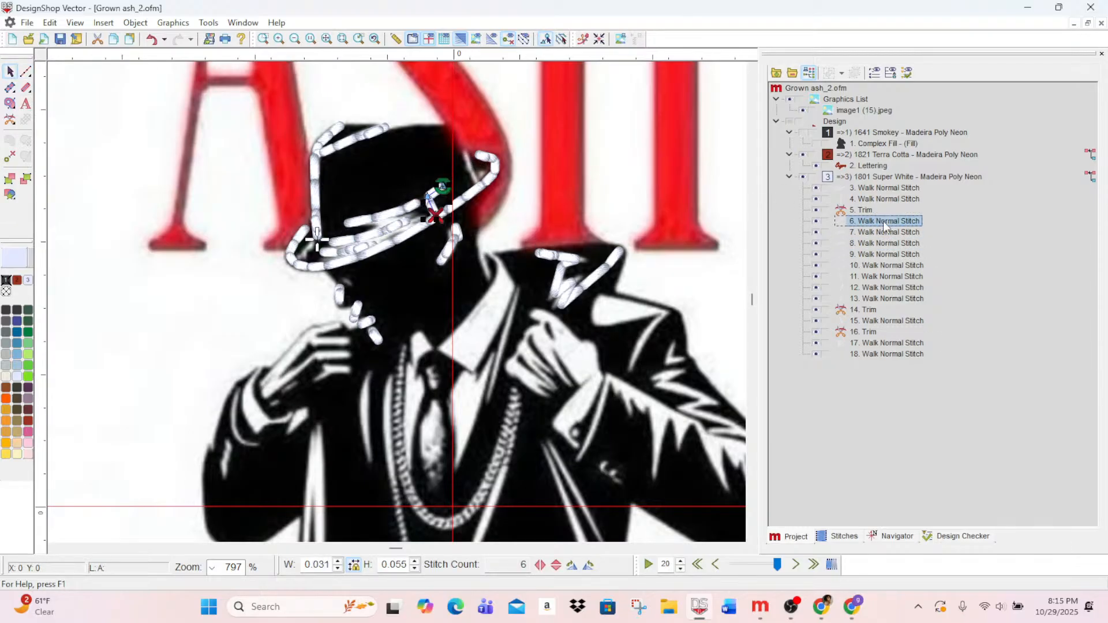
pyautogui.click(871, 198)
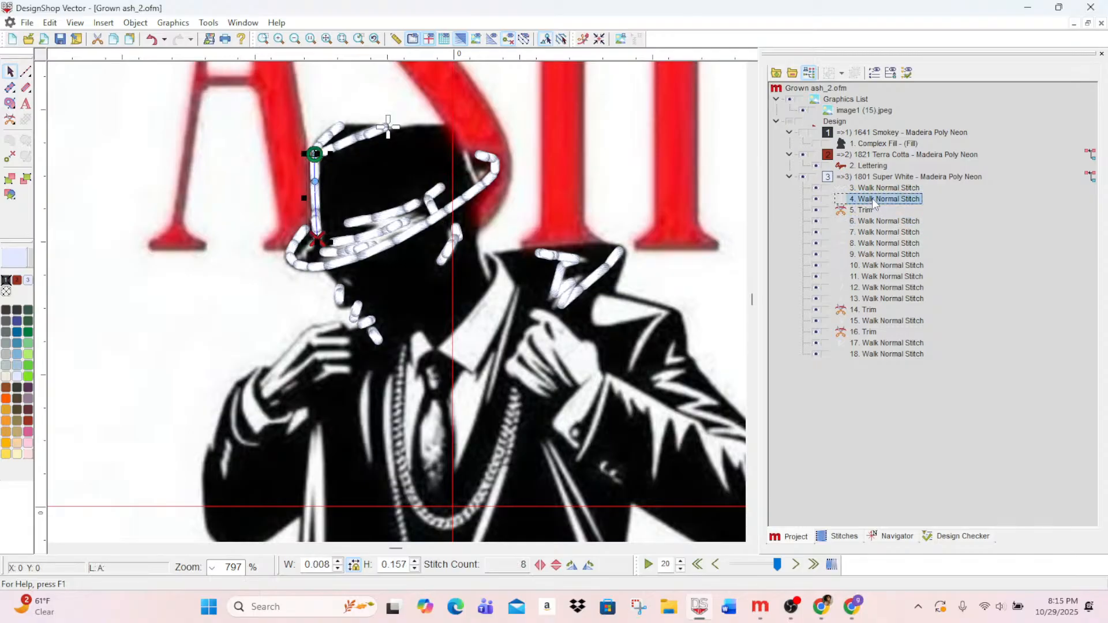
pyautogui.click(869, 224)
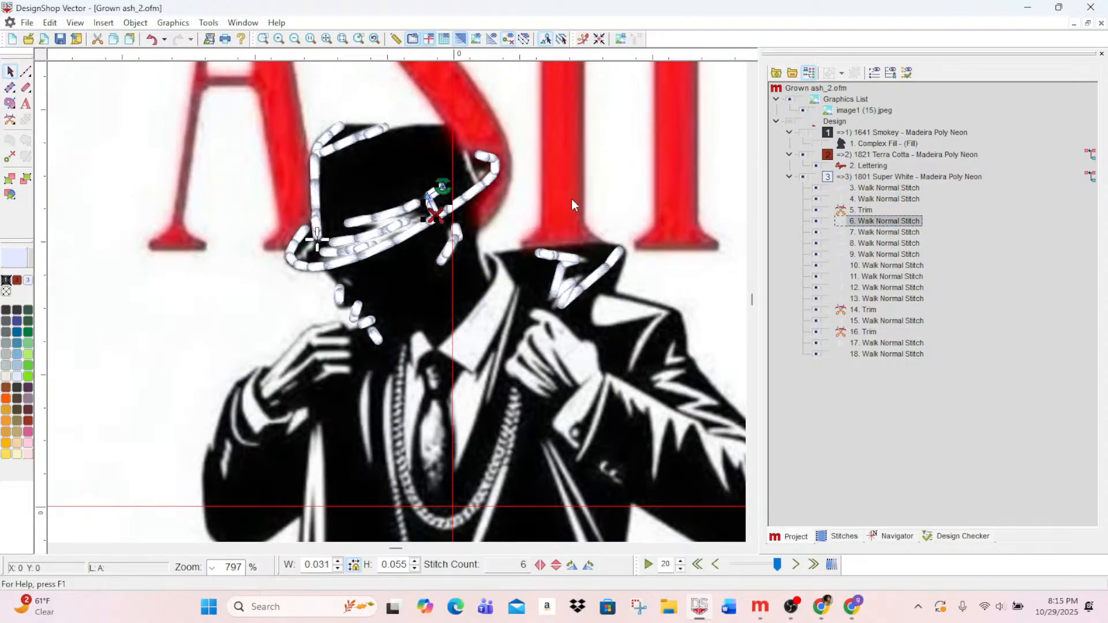
pyautogui.click(25, 71)
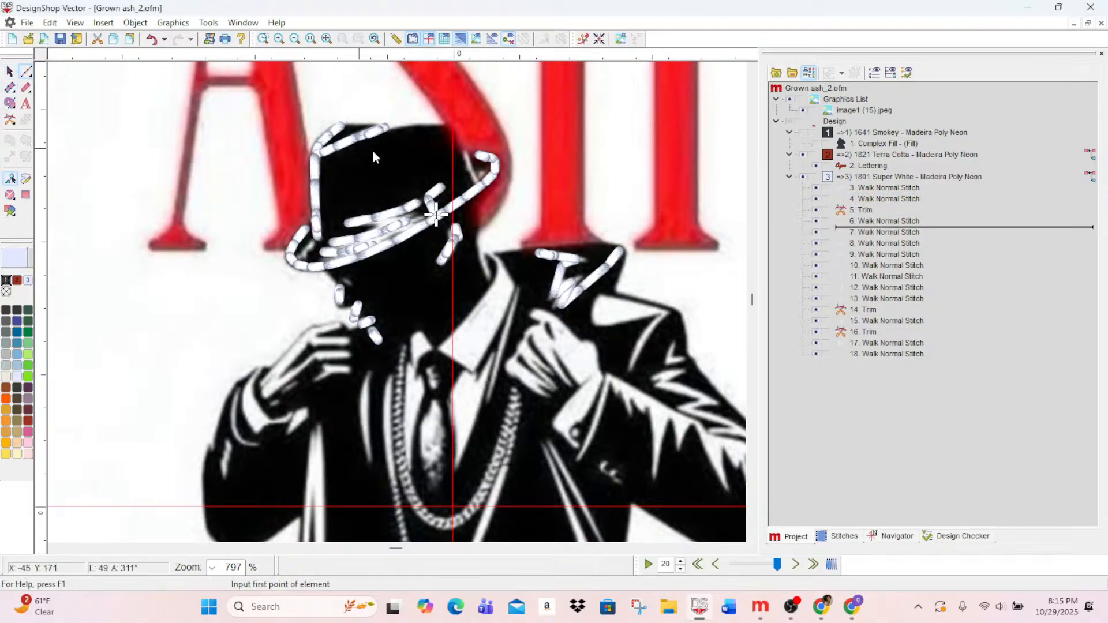
pyautogui.click(463, 151)
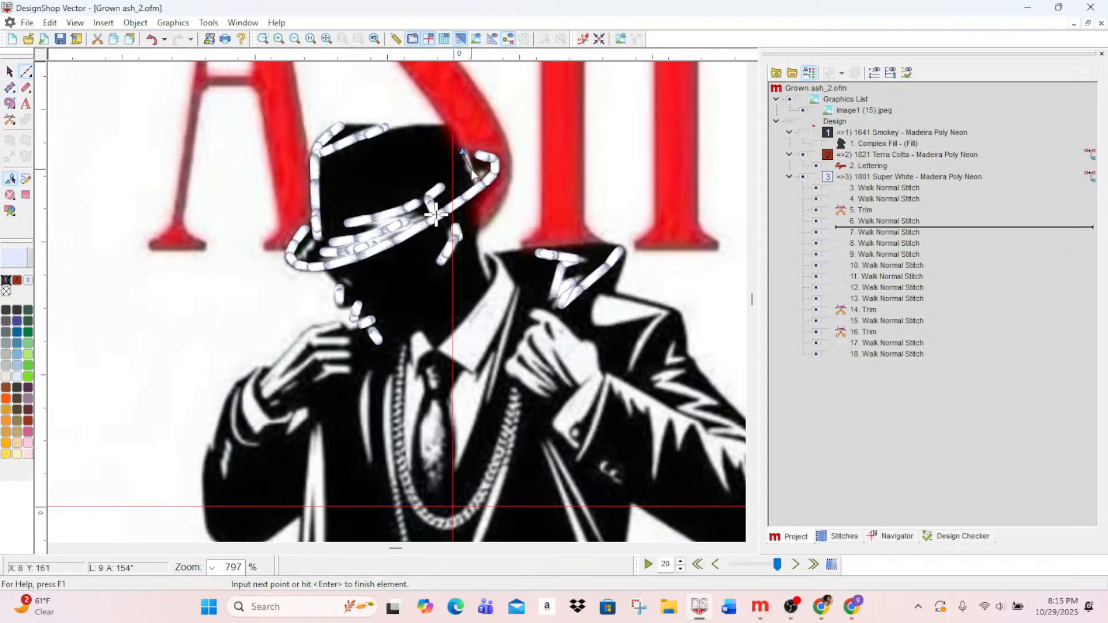
pyautogui.rightClick(467, 169)
pyautogui.click(479, 184)
pyautogui.press('Return')
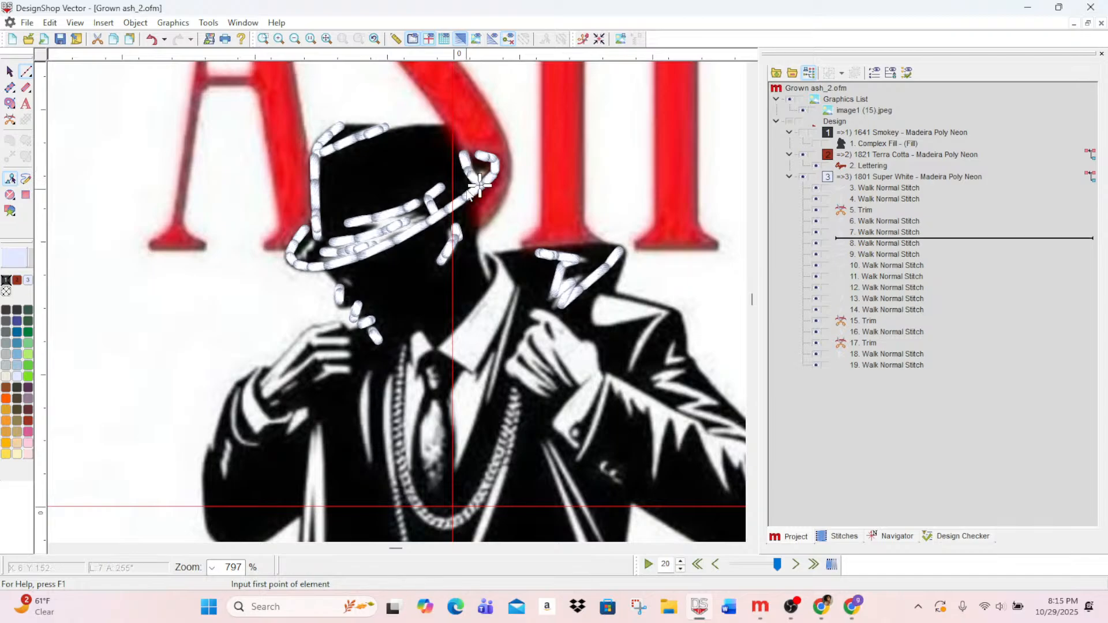
pyautogui.click(477, 231)
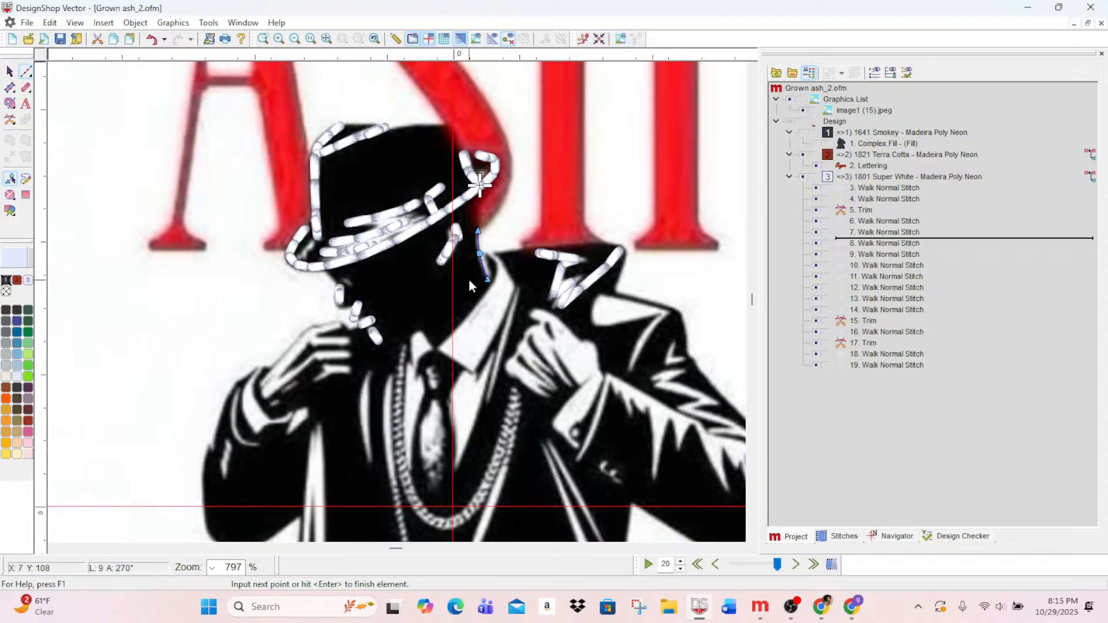
pyautogui.press('Return')
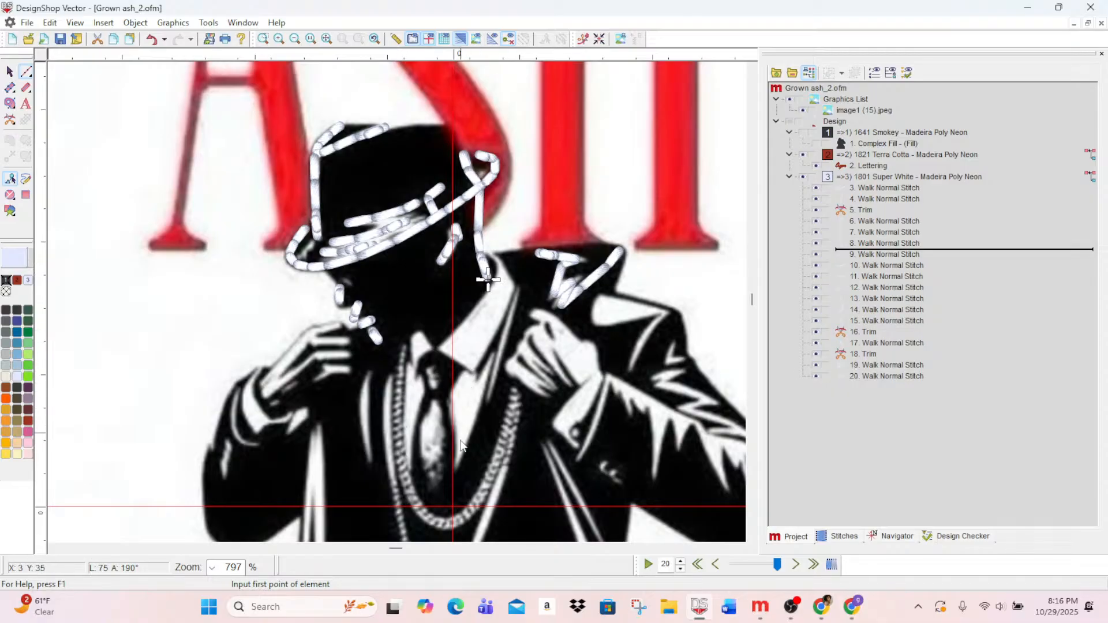
# - Trace the thin lapel line beside the shirt collar as a walk stitch and move it to the end of the 1801 Super White order
pyautogui.scroll(-3, 502, 445)
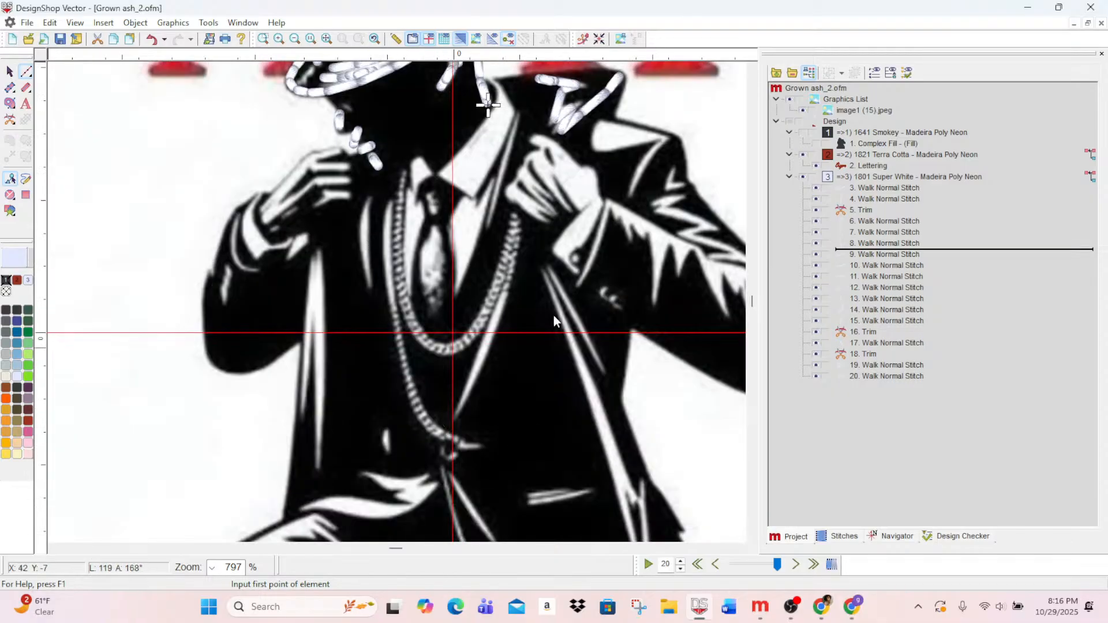
pyautogui.scroll(2, 381, 383)
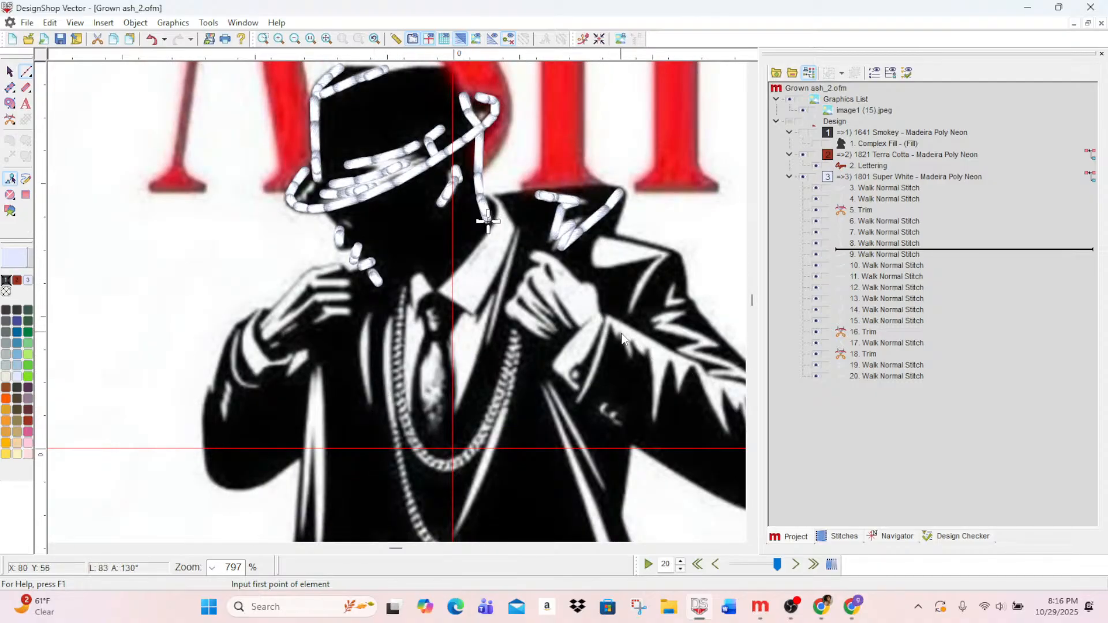
pyautogui.scroll(-2, 613, 331)
pyautogui.scroll(2, 584, 306)
pyautogui.click(519, 228)
pyautogui.click(508, 265)
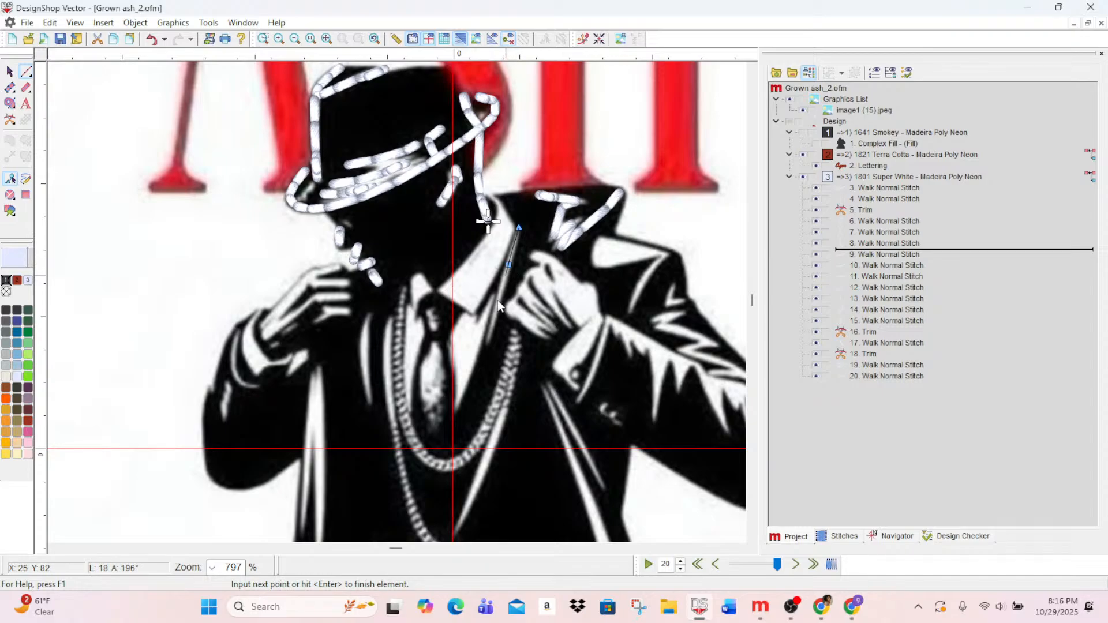
pyautogui.click(487, 341)
pyautogui.press('Return')
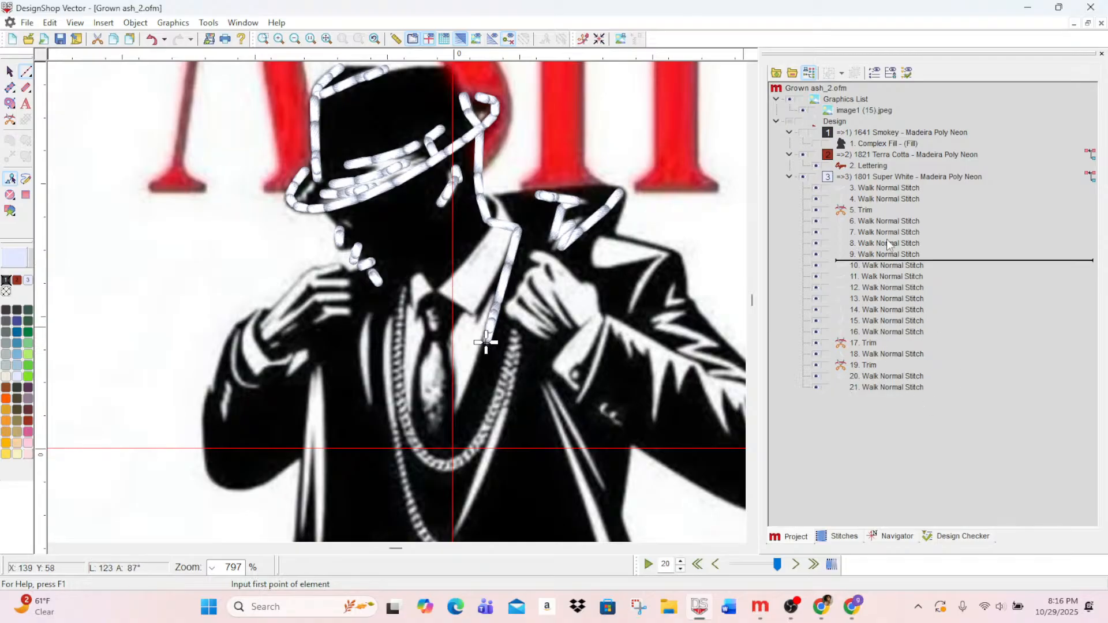
pyautogui.moveTo(884, 254); pyautogui.dragTo(881, 396)
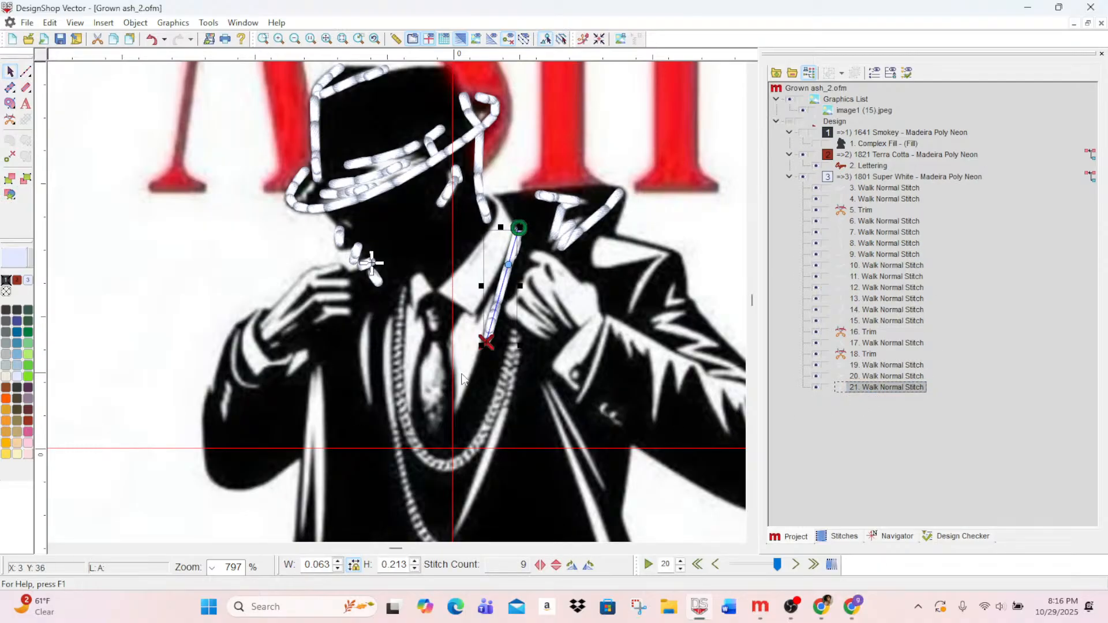
# - Trace the curved white jacket highlight between the raised hand and the chain as a walk stitch
pyautogui.scroll(-1, 462, 378)
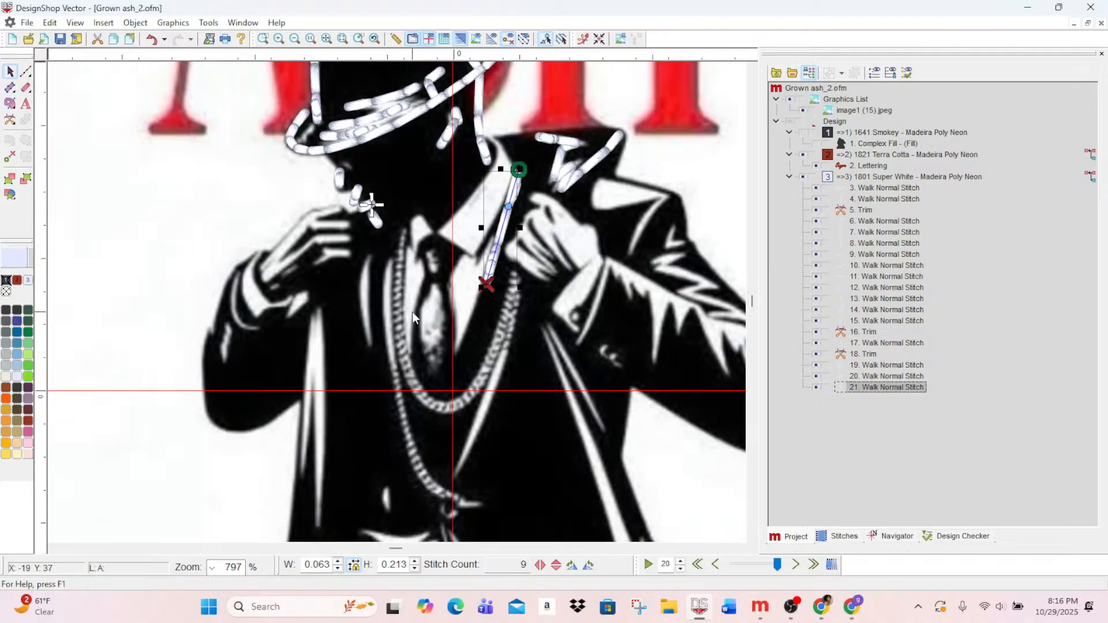
pyautogui.click(26, 71)
pyautogui.click(370, 255)
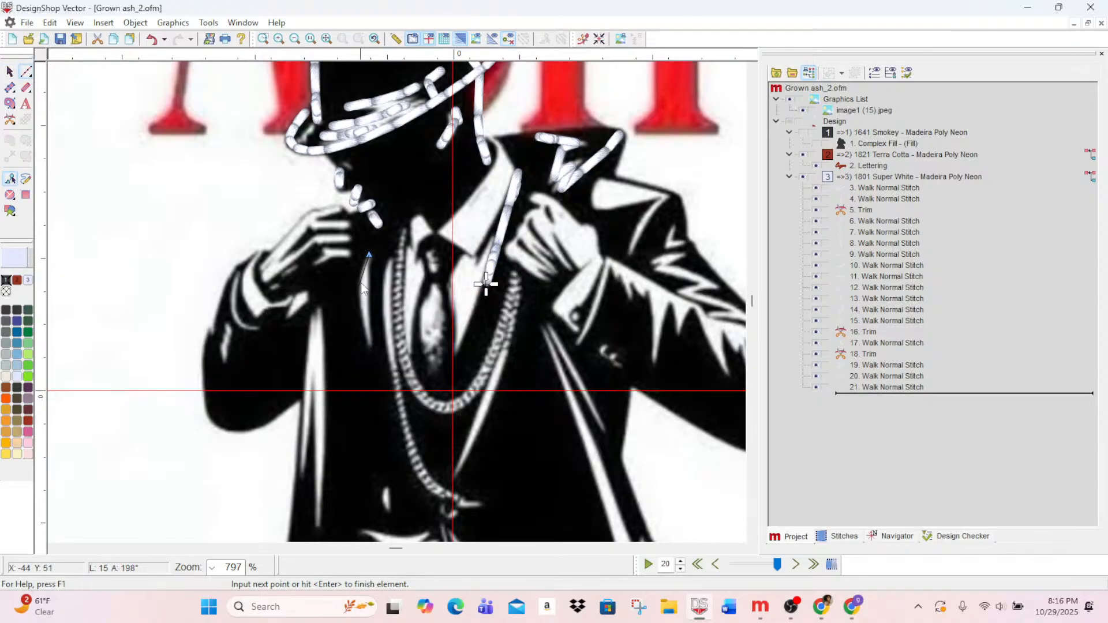
pyautogui.rightClick(362, 284)
pyautogui.click(369, 341)
pyautogui.press('Return')
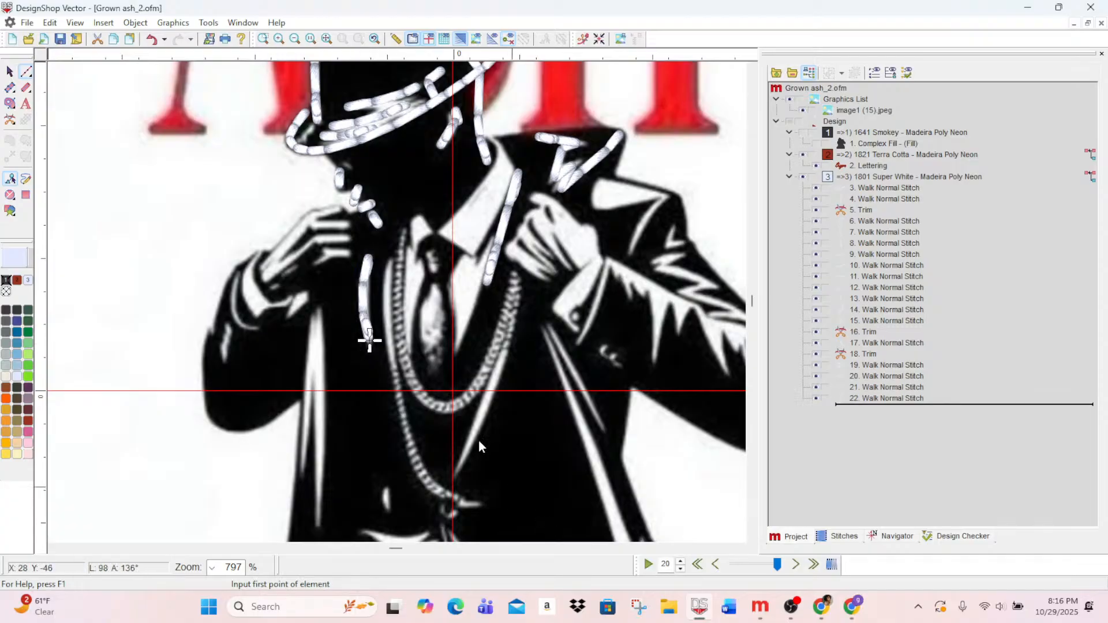
pyautogui.scroll(-2, 362, 387)
pyautogui.scroll(1, 515, 278)
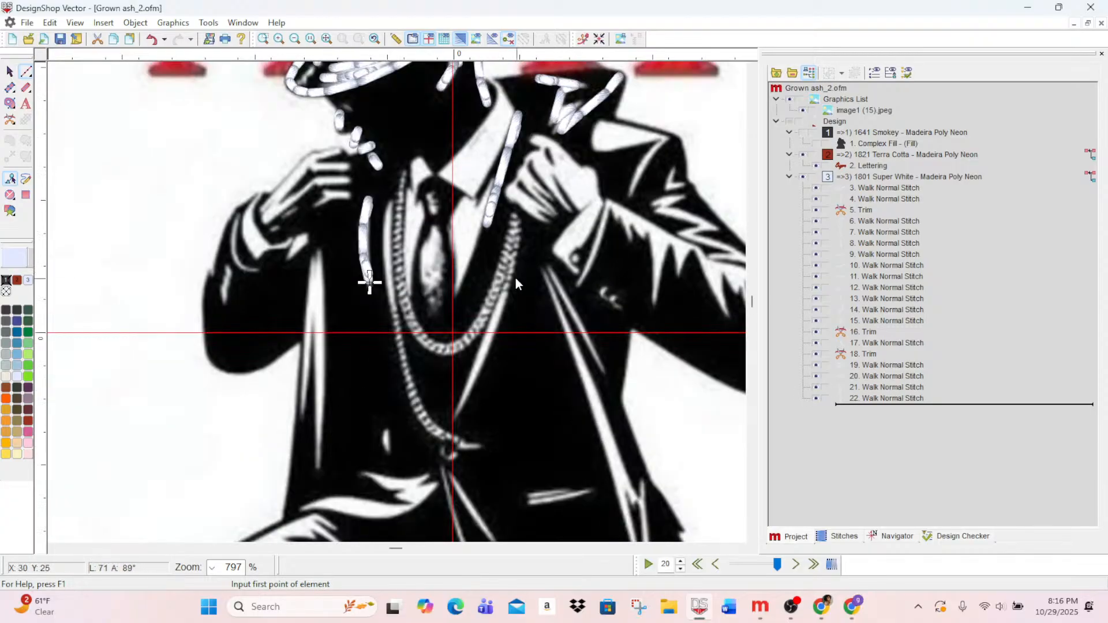
pyautogui.scroll(-1, 365, 323)
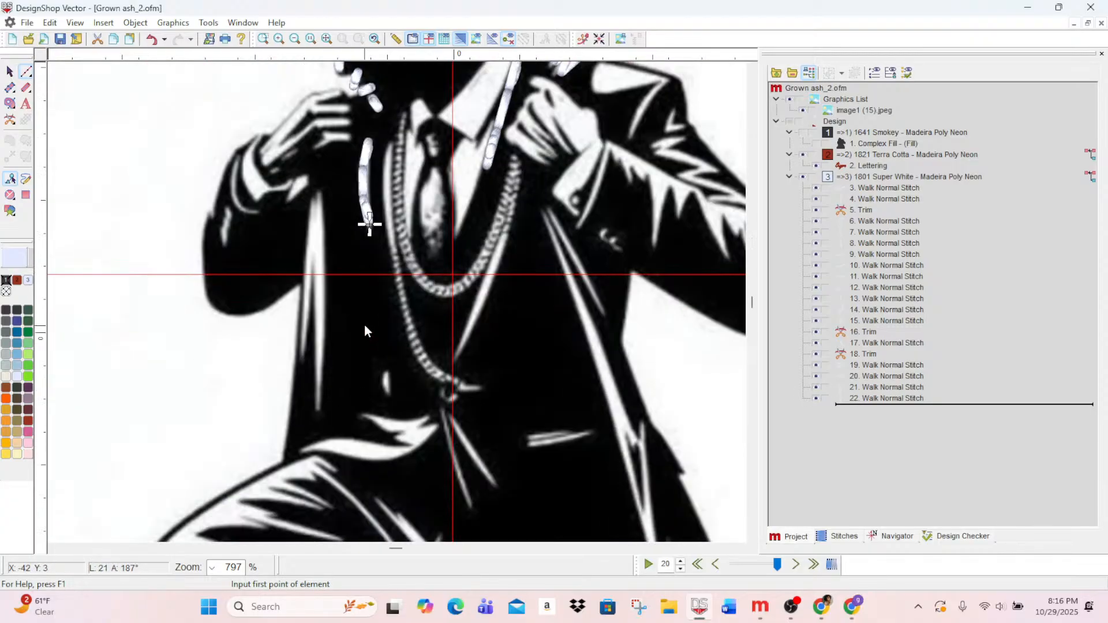
# - Trace the long vertical jacket highlight below the raised hand as a walk stitch and insert a trim after walk stitch 22
pyautogui.click(317, 192)
pyautogui.click(319, 287)
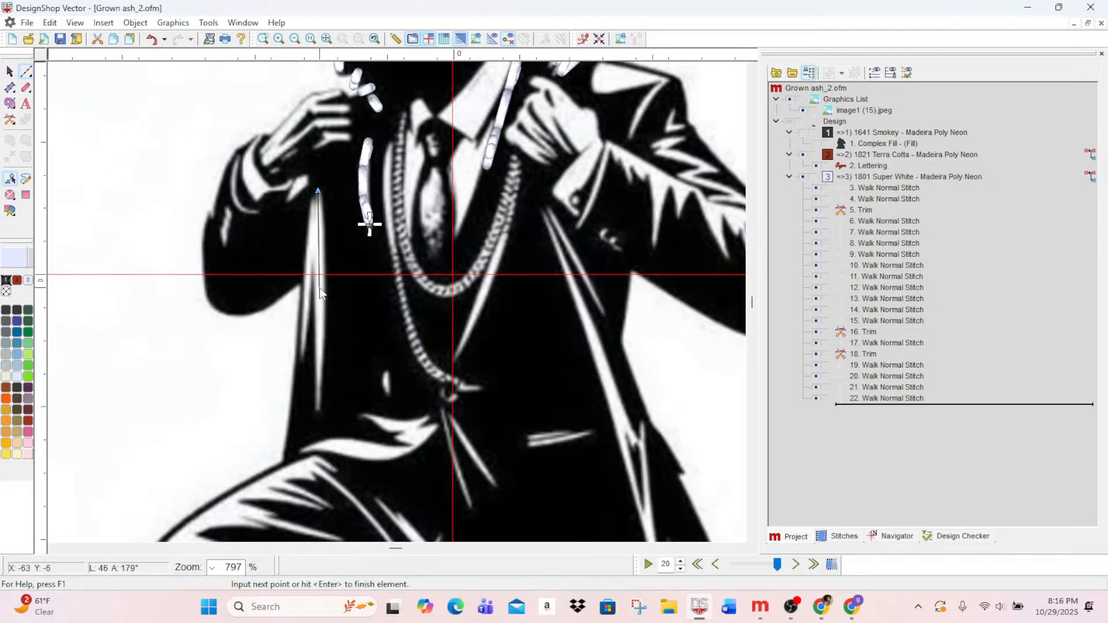
pyautogui.click(312, 398)
pyautogui.press('Return')
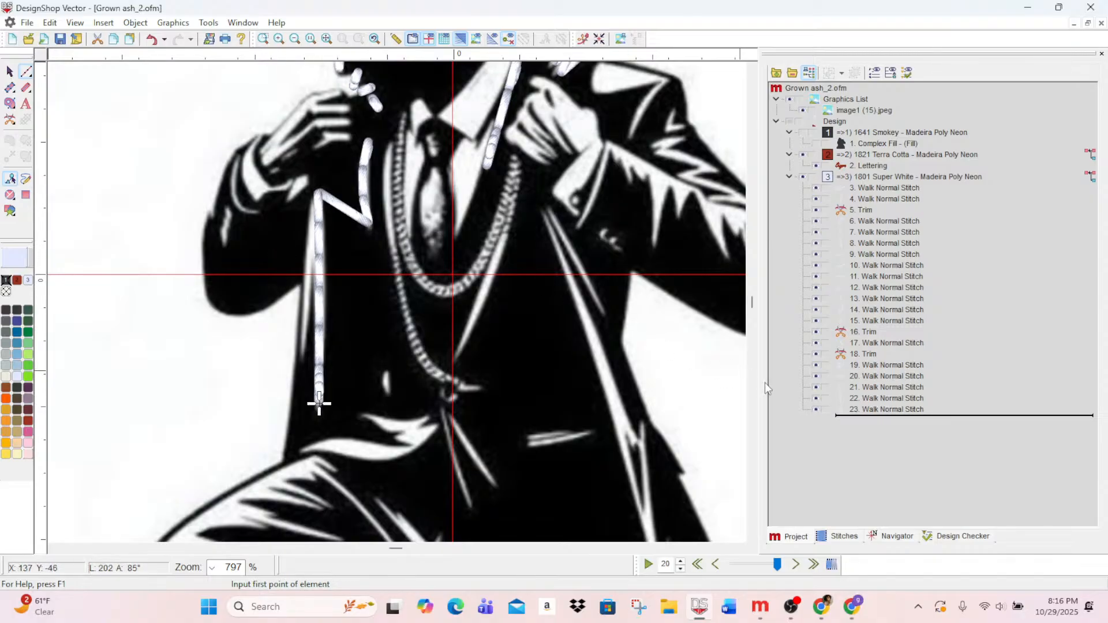
pyautogui.click(879, 398)
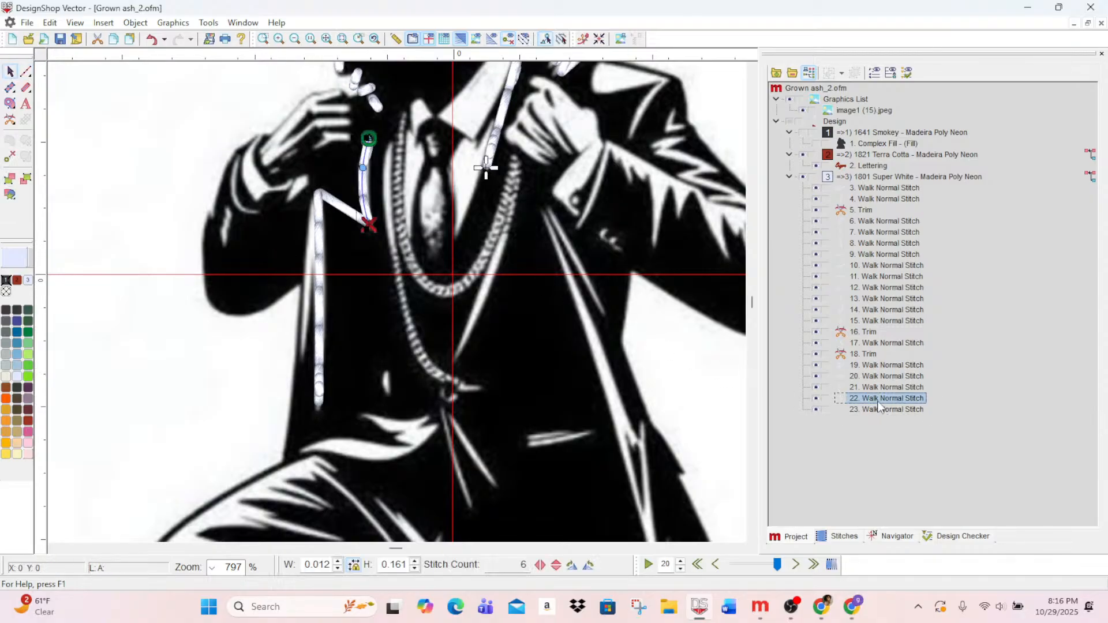
pyautogui.click(9, 119)
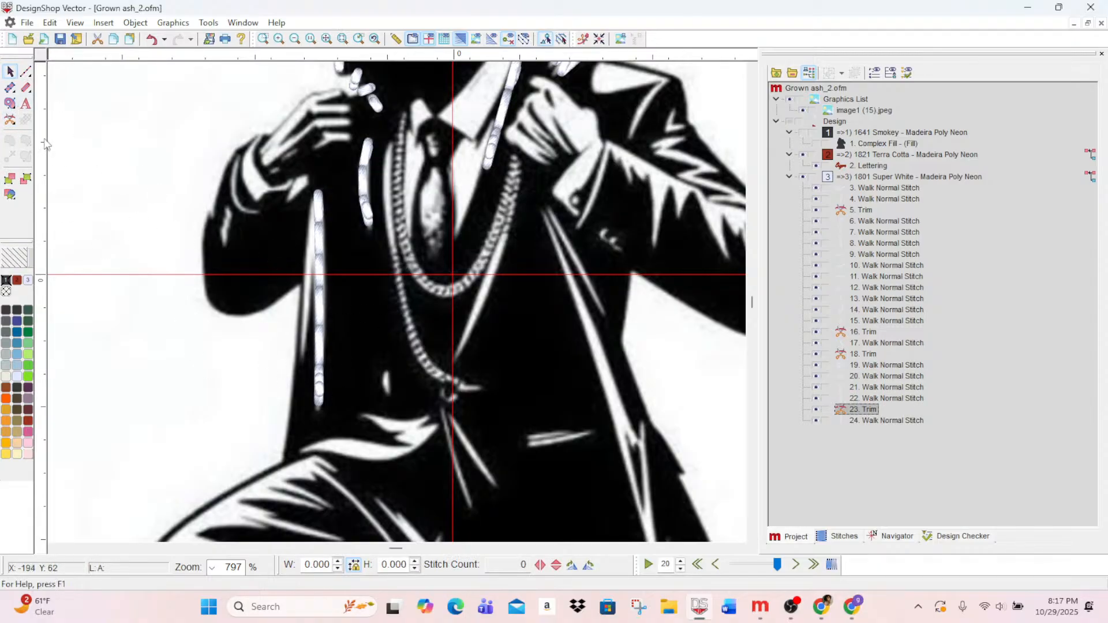
# - Trace the outer edge of the same vertical jacket highlight as a second walk stitch, placed directly after trim 23
pyautogui.click(26, 71)
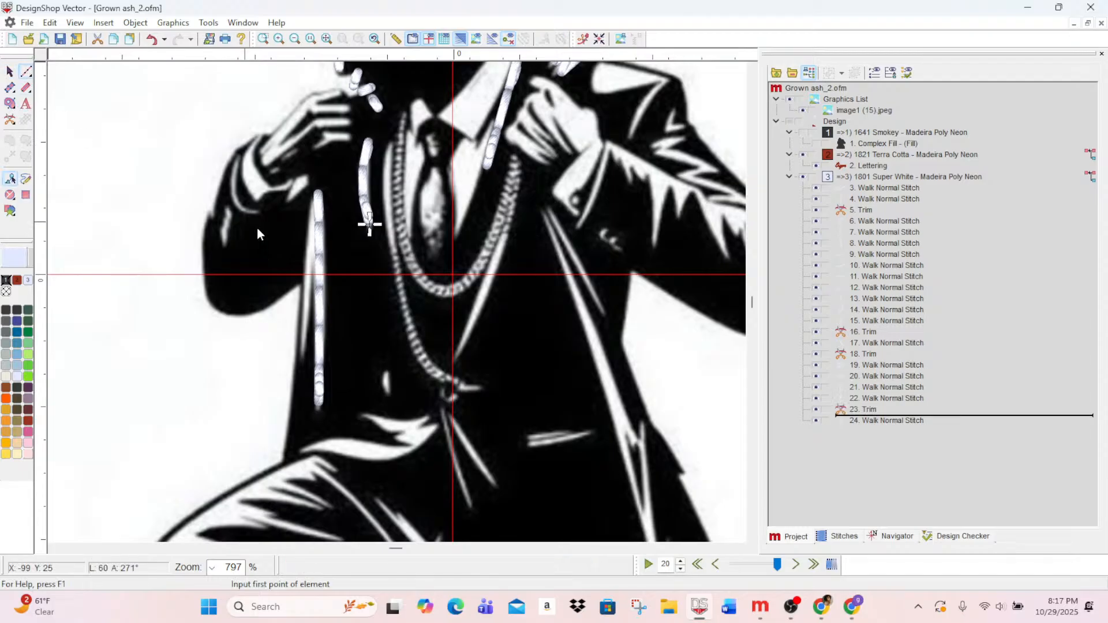
pyautogui.click(313, 202)
pyautogui.click(307, 286)
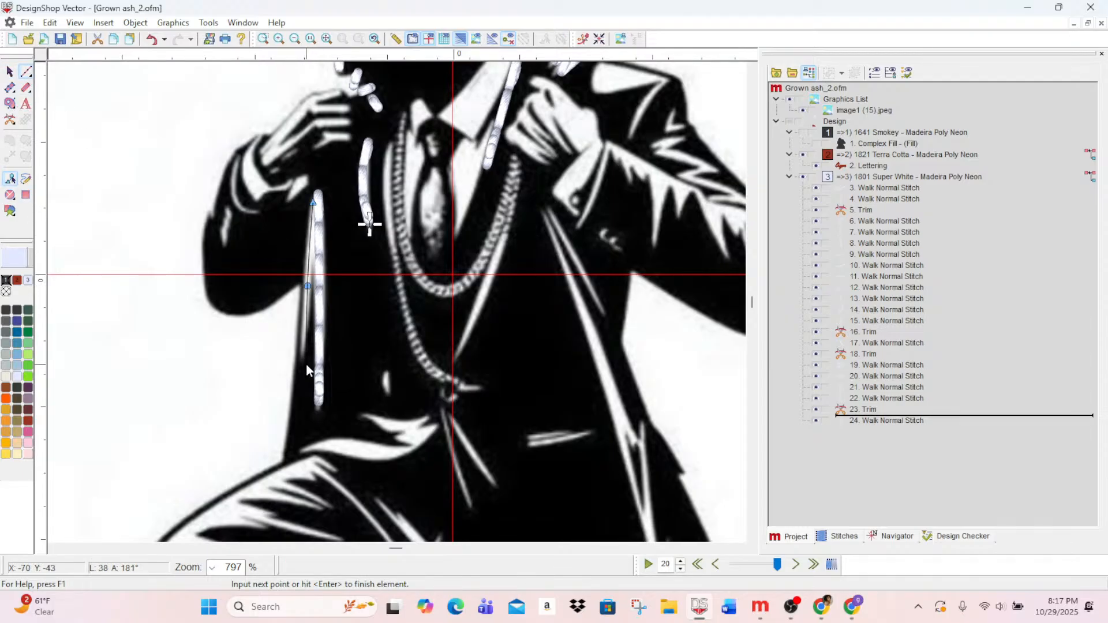
pyautogui.click(303, 360)
pyautogui.press('Return')
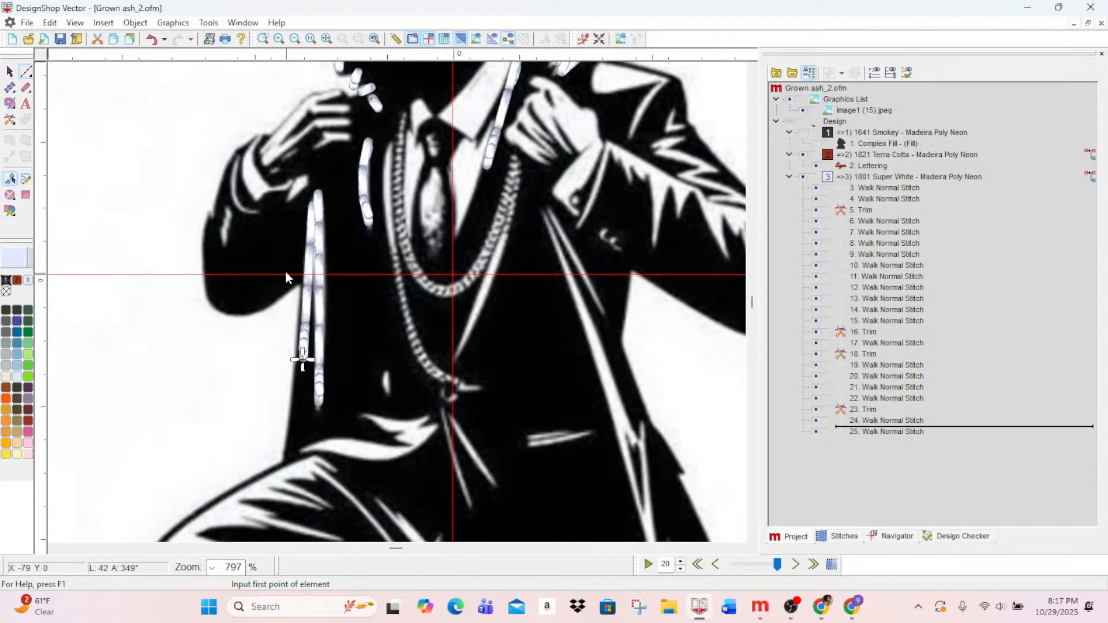
# - Trace the short white highlight on the bent sleeve near the elbow as a walk stitch
pyautogui.scroll(1, 284, 270)
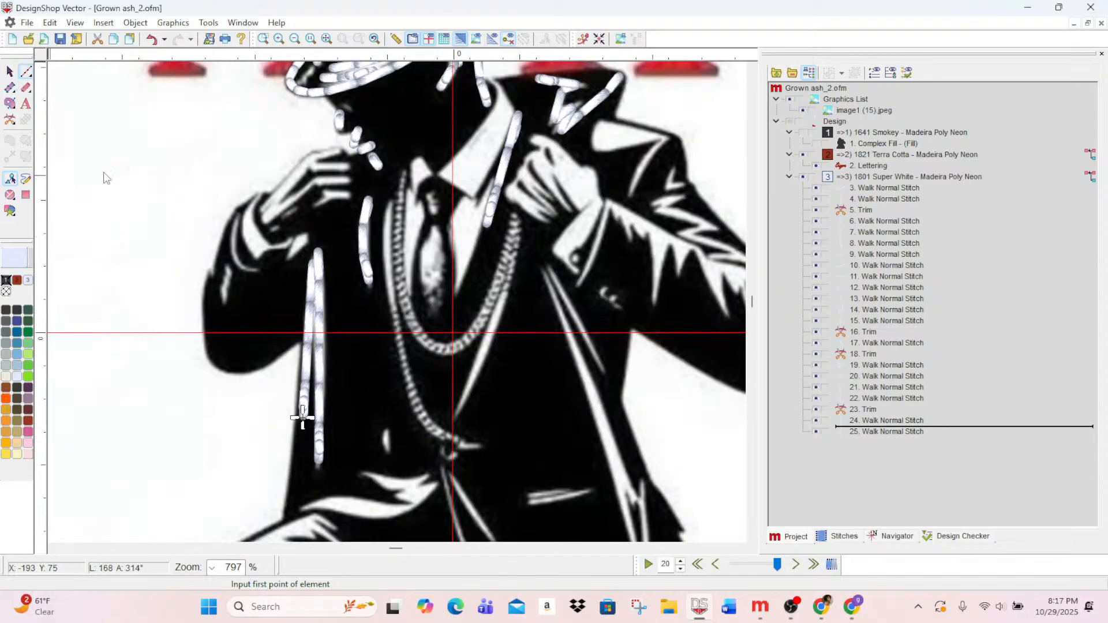
pyautogui.click(229, 271)
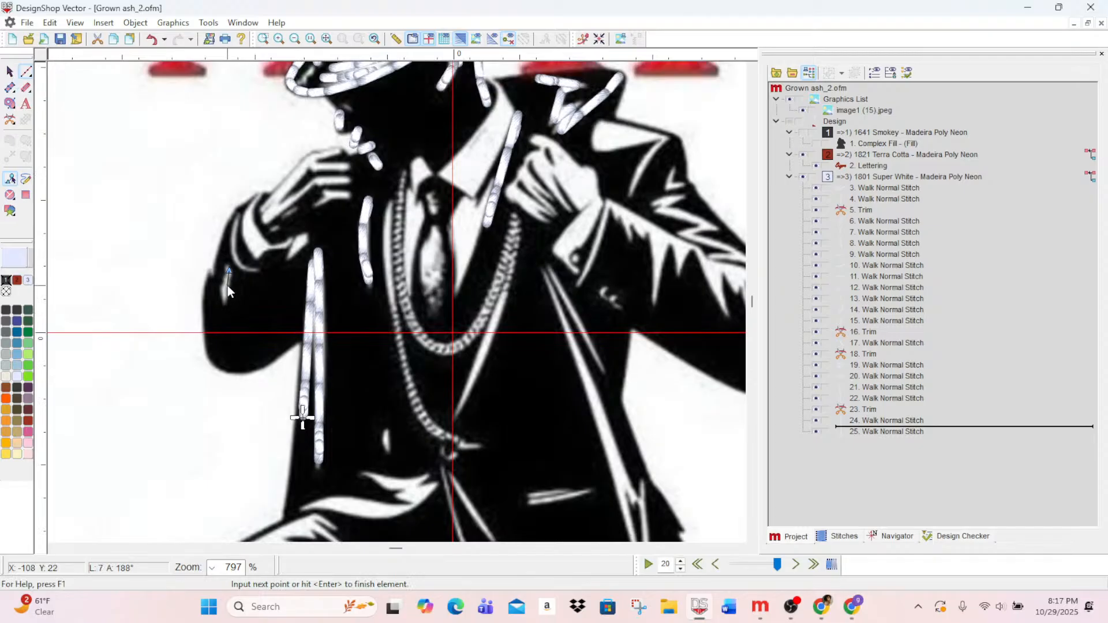
pyautogui.click(228, 286)
pyautogui.click(224, 300)
pyautogui.press('Return')
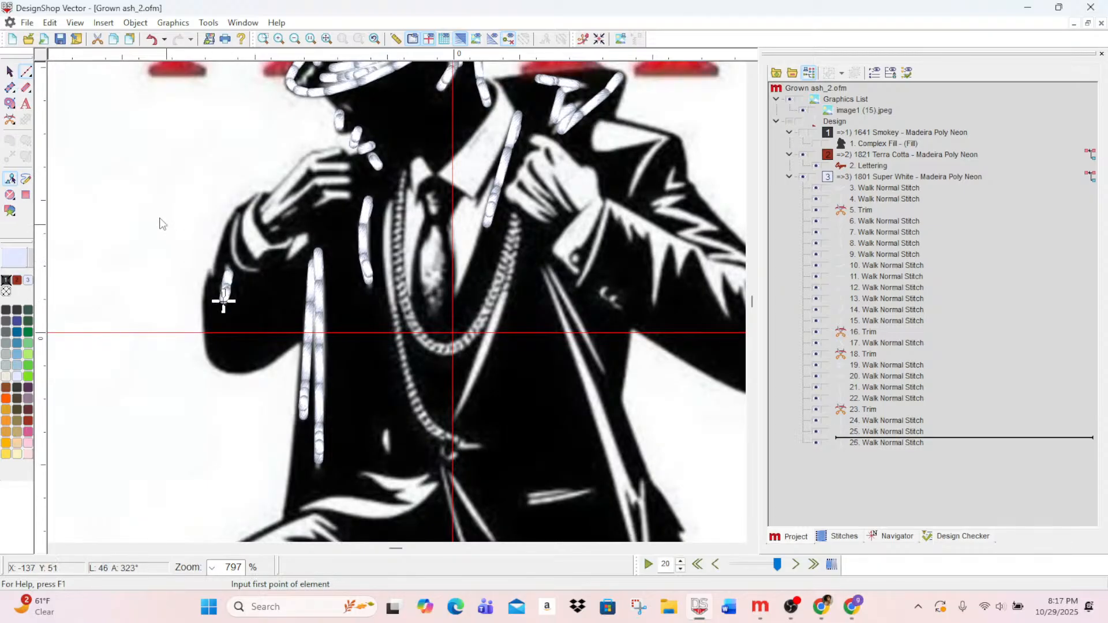
# - Trace the curved sleeve fold below the cuff as a walk stitch and insert a trim after walk stitch 26
pyautogui.click(234, 218)
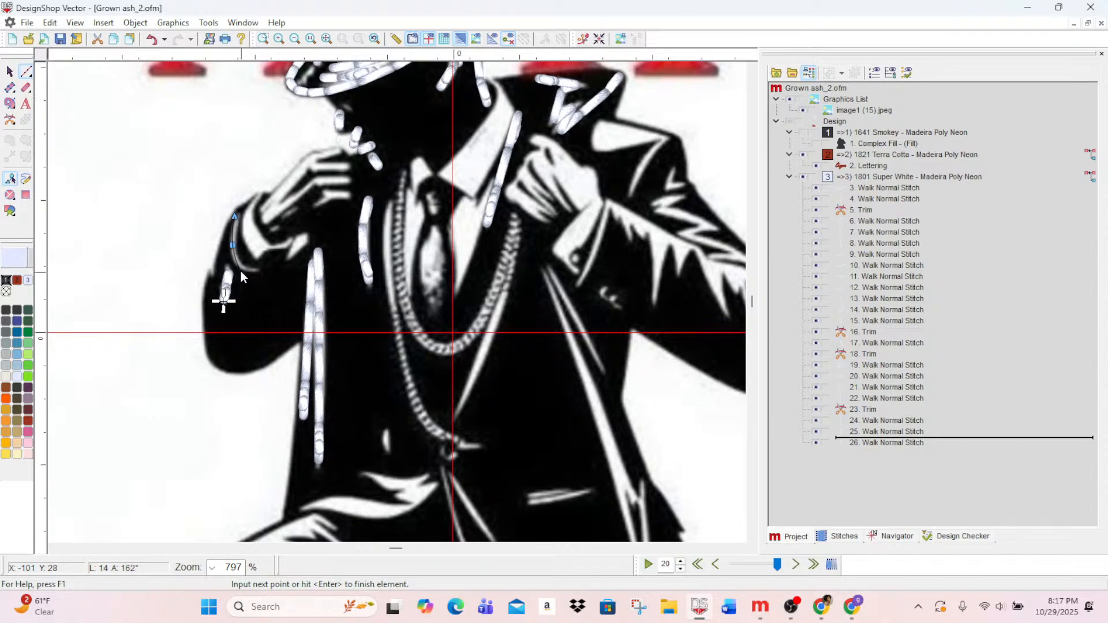
pyautogui.click(236, 262)
pyautogui.click(256, 269)
pyautogui.press('Return')
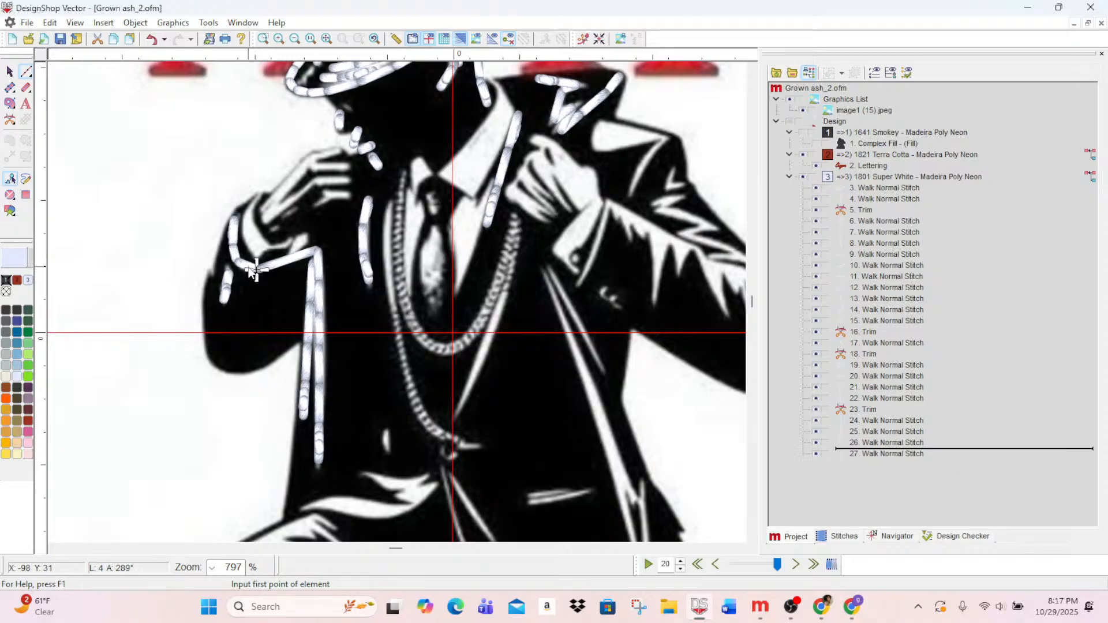
pyautogui.click(887, 442)
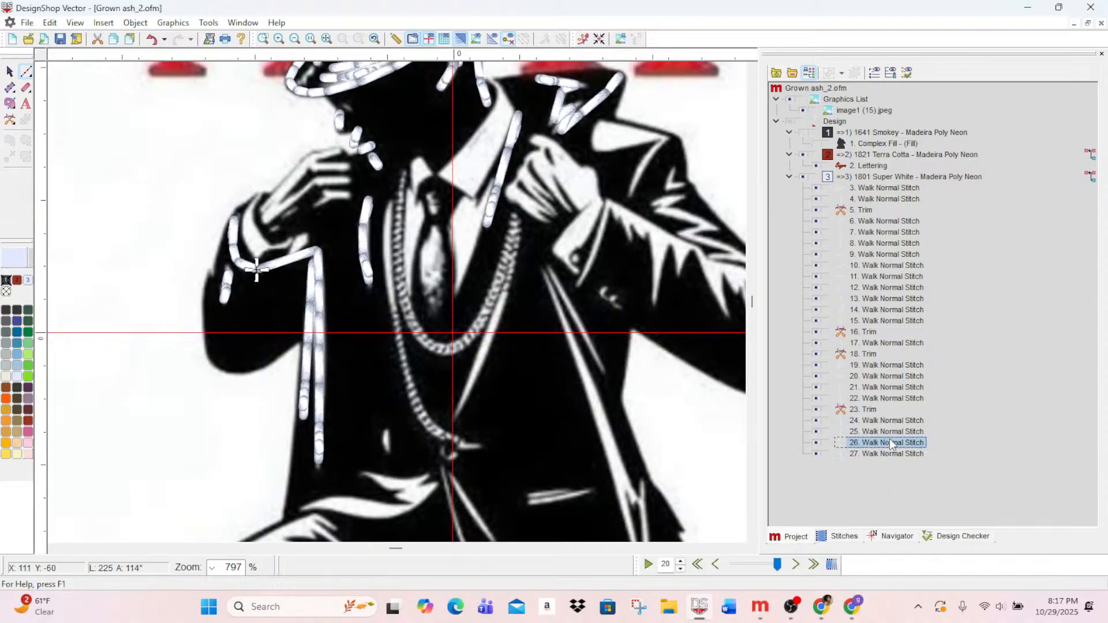
pyautogui.click(9, 121)
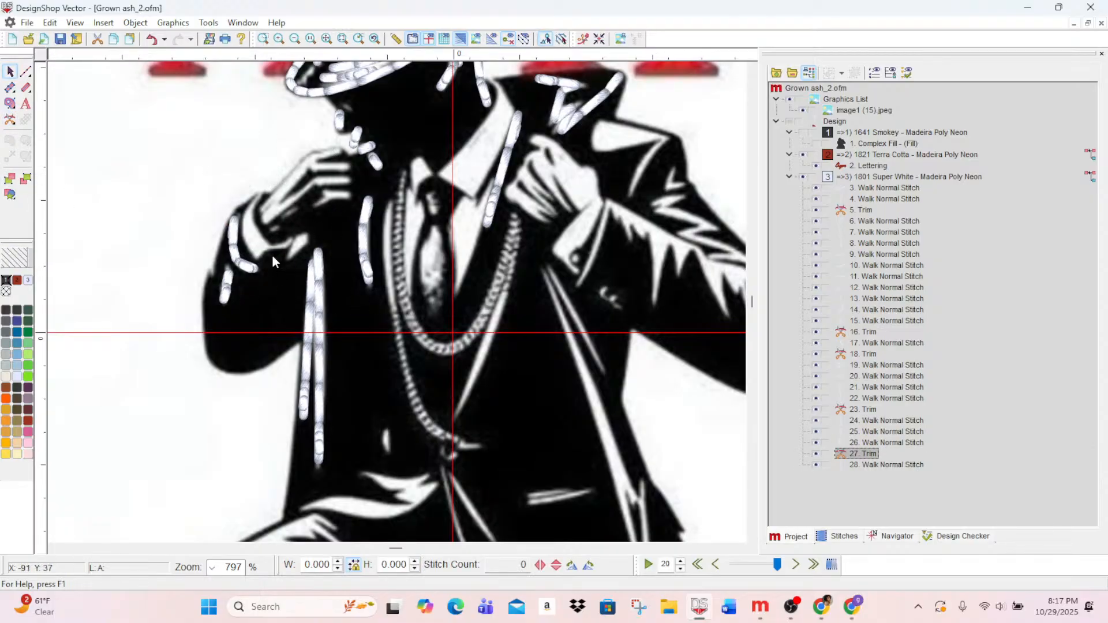
# - Trace the raised hand's upper edge from the top fingertip over the knuckle to the wrist as a walk stitch
pyautogui.scroll(1, 398, 448)
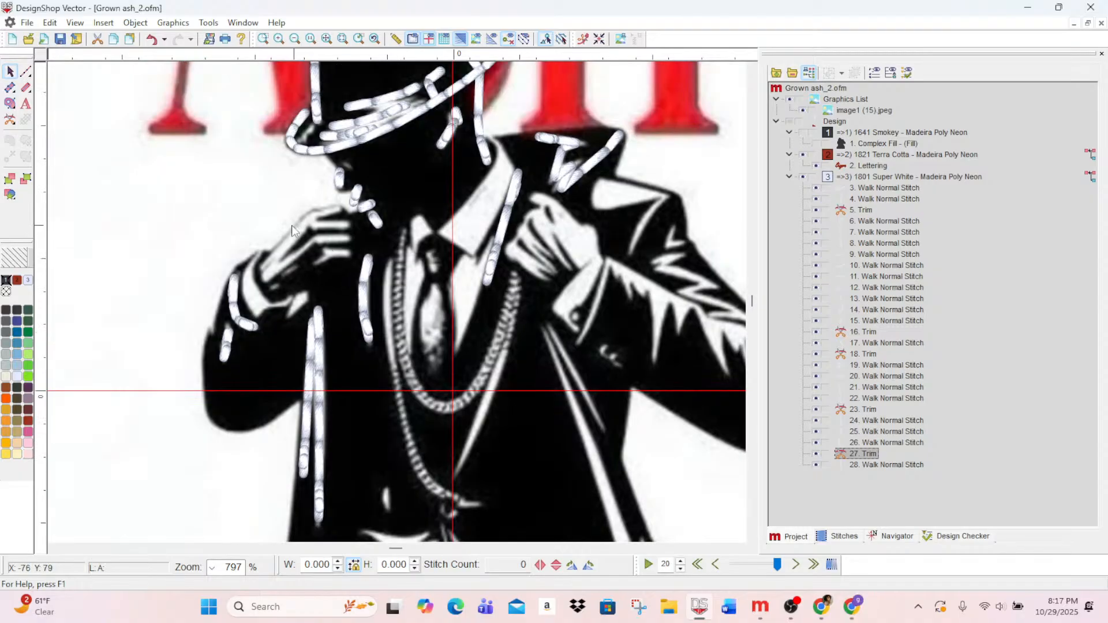
pyautogui.click(26, 71)
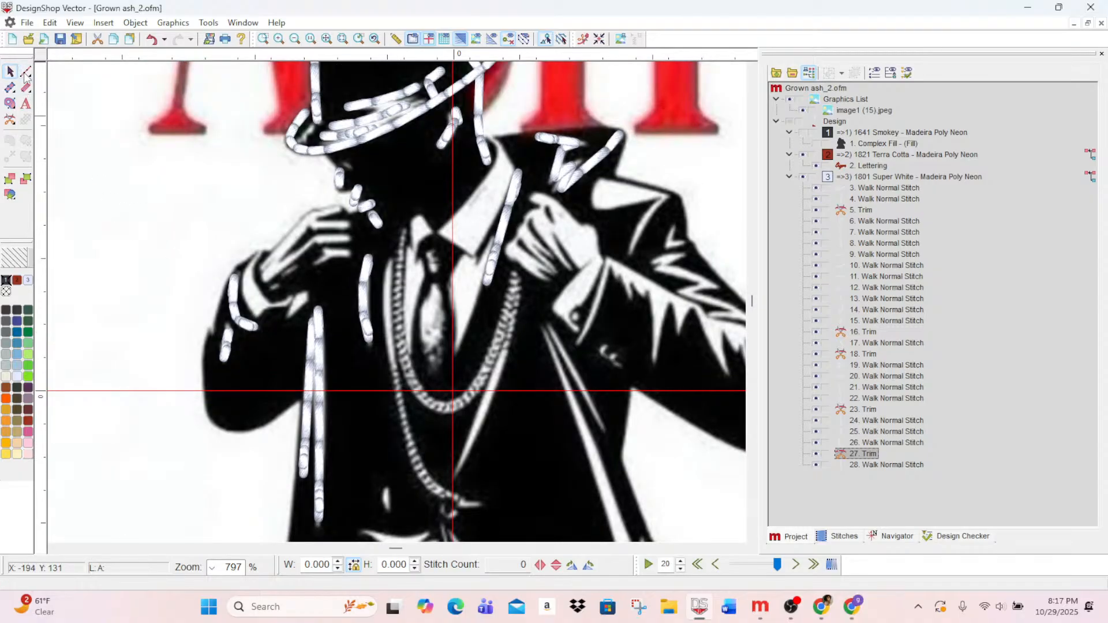
pyautogui.click(341, 209)
pyautogui.click(312, 215)
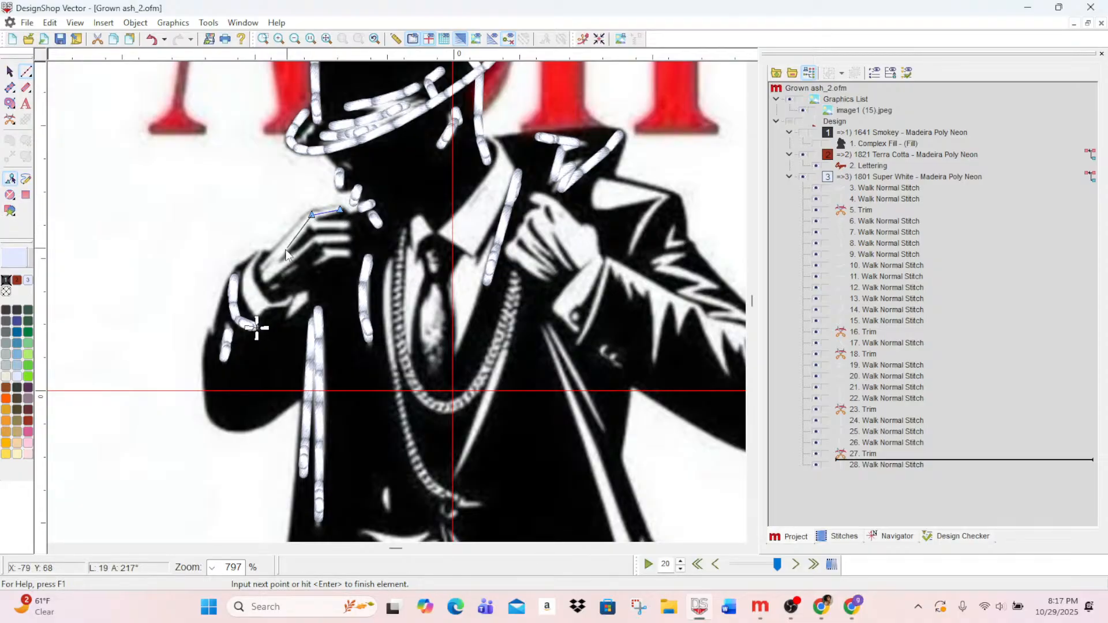
pyautogui.click(262, 272)
pyautogui.press('Return')
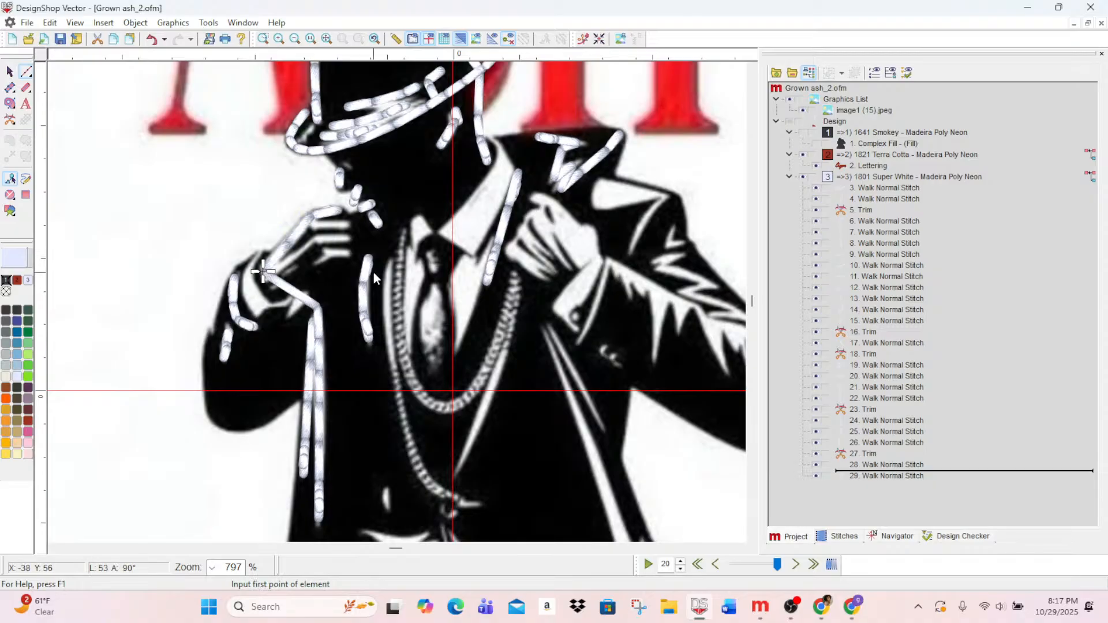
# - Trace the raised hand's second finger and its third finger down to the wrist as two walk stitches
pyautogui.click(348, 221)
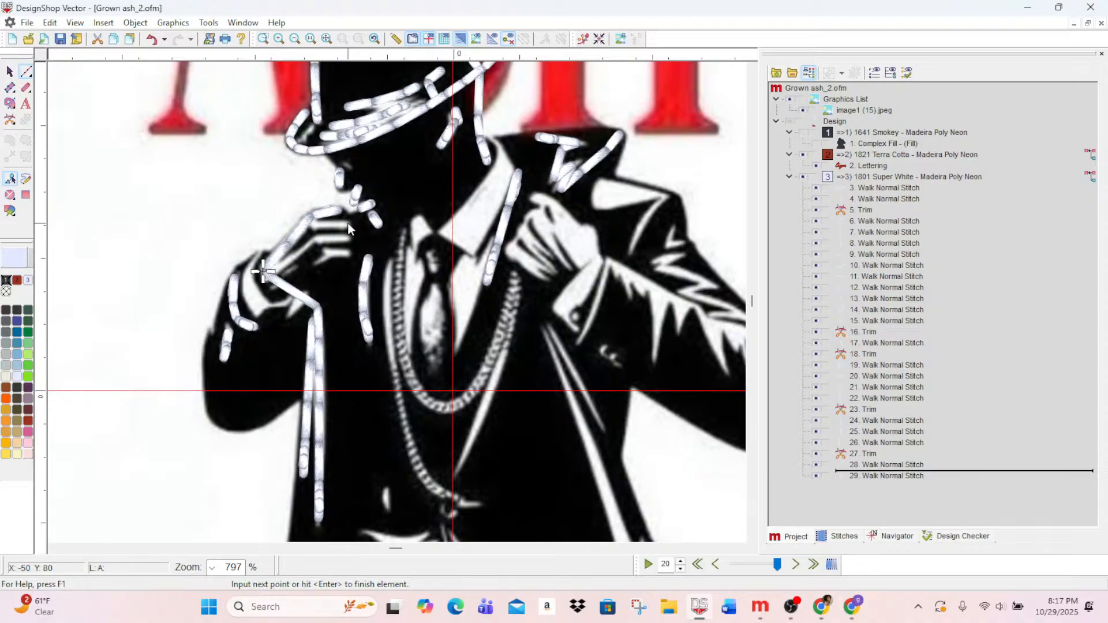
pyautogui.click(308, 222)
pyautogui.press('Return')
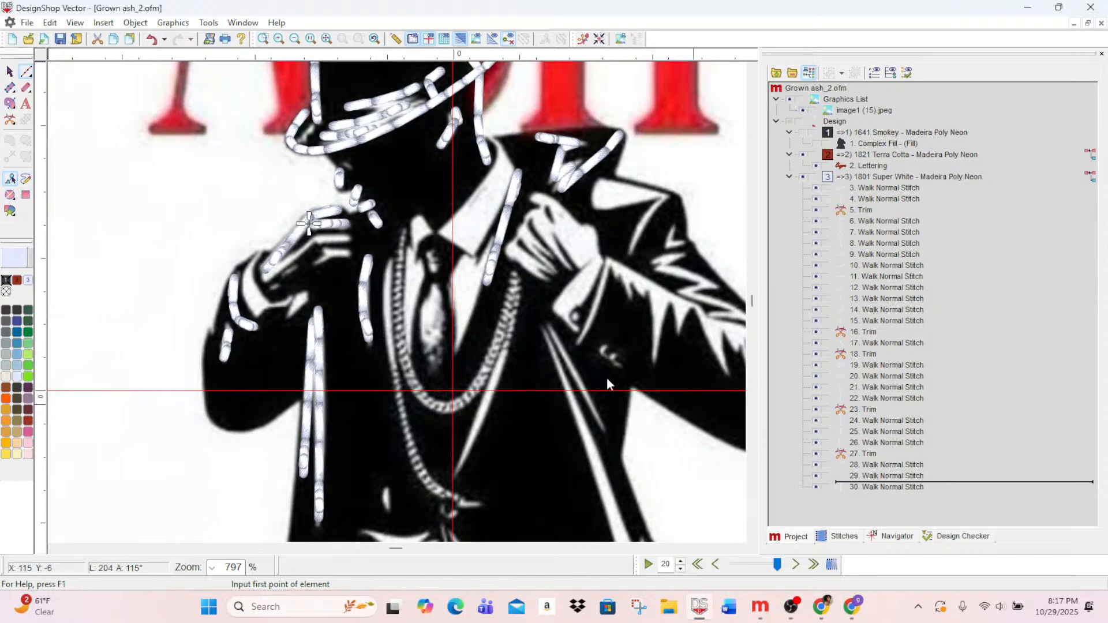
pyautogui.click(346, 239)
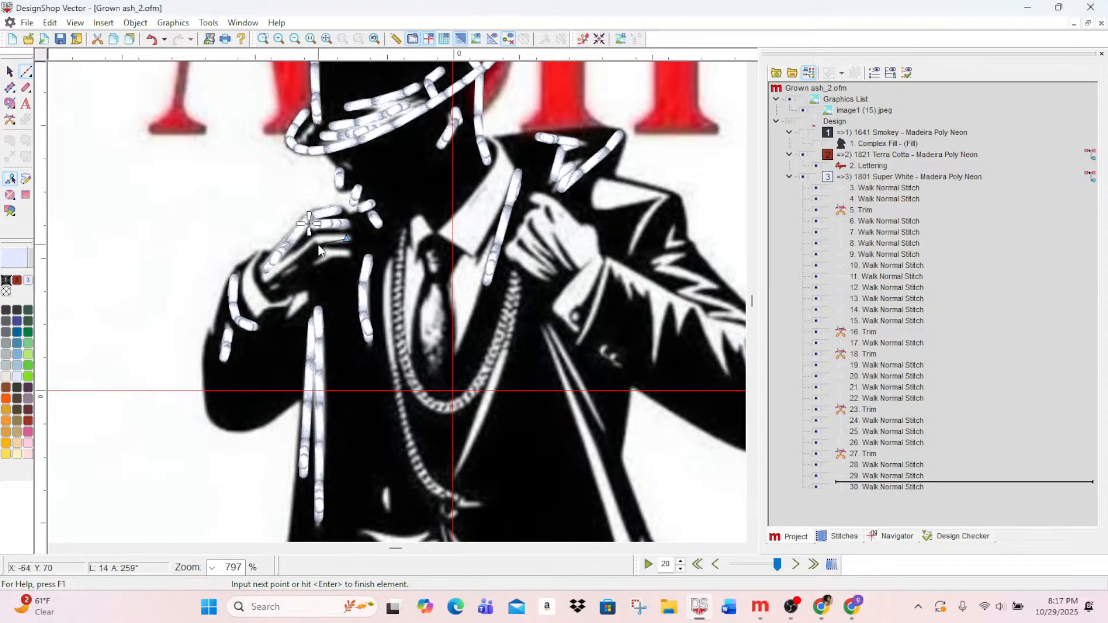
pyautogui.click(319, 237)
pyautogui.click(265, 280)
pyautogui.press('Return')
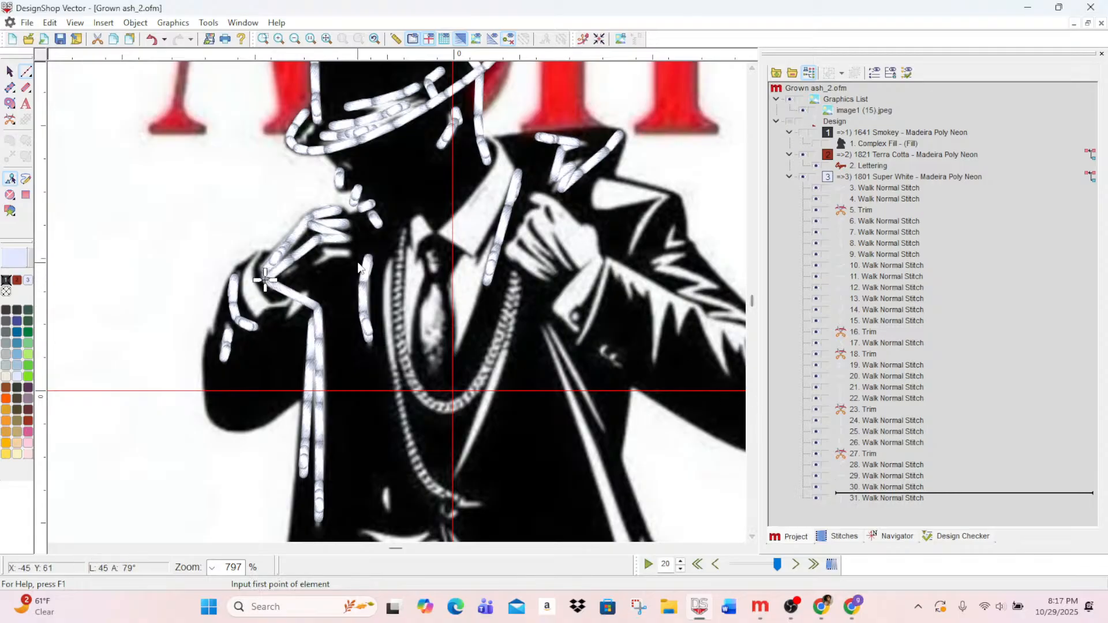
# - Trace the raised hand's lowest finger as a walk stitch and insert a trim after walk stitch 31
pyautogui.click(349, 252)
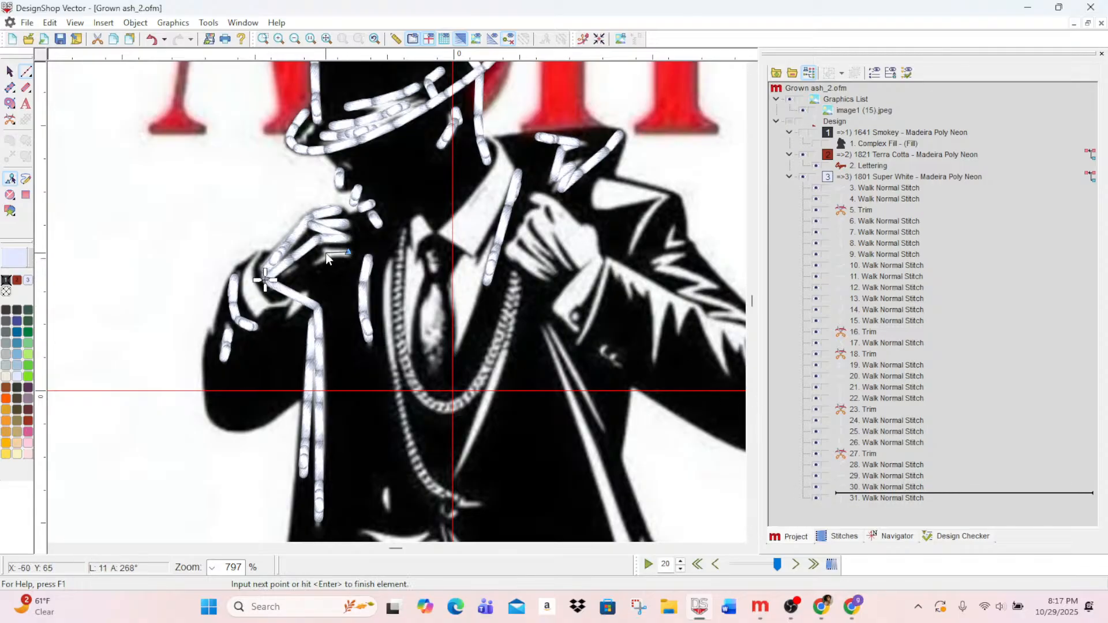
pyautogui.click(315, 266)
pyautogui.press('Return')
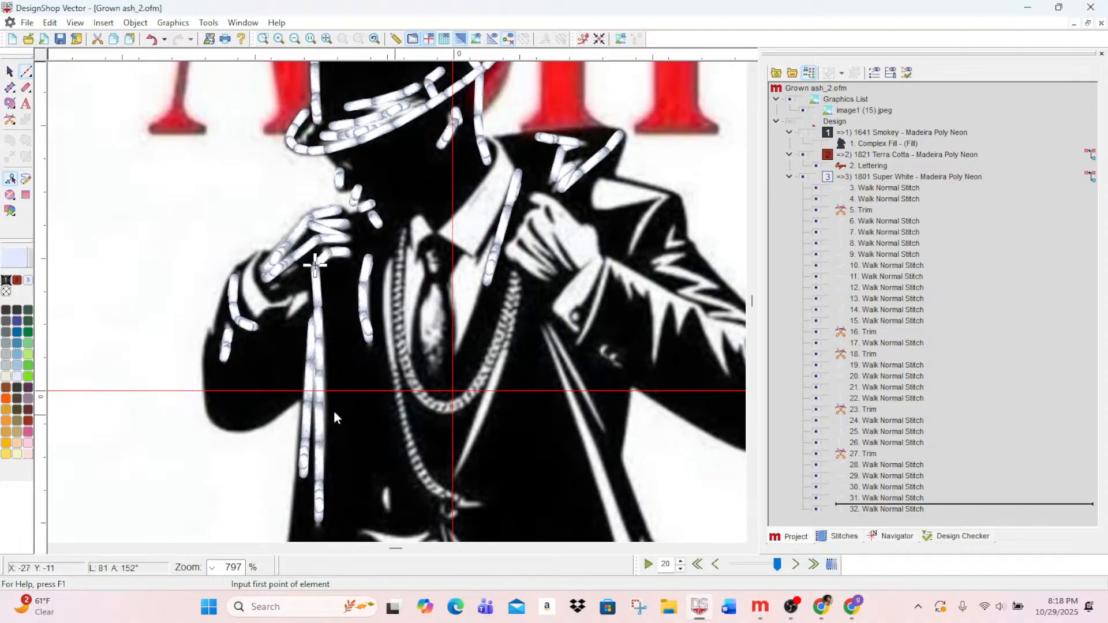
pyautogui.click(9, 120)
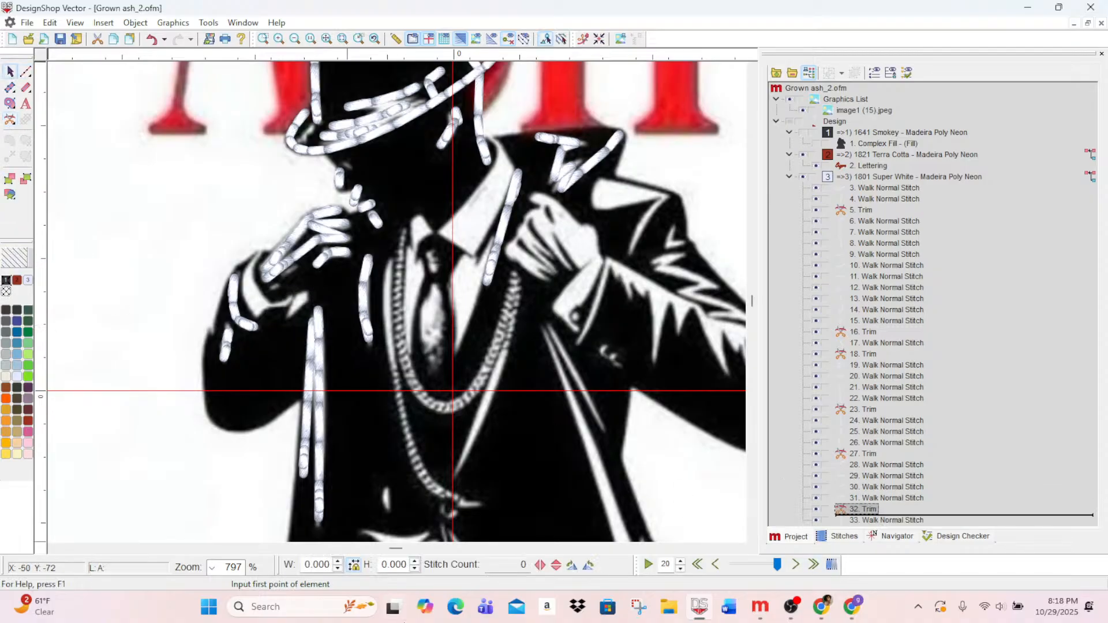
# - Trace the inner neck chain as one U-shaped walk stitch running from beside the shirt collar around to the opposite hand
pyautogui.scroll(-2, 397, 299)
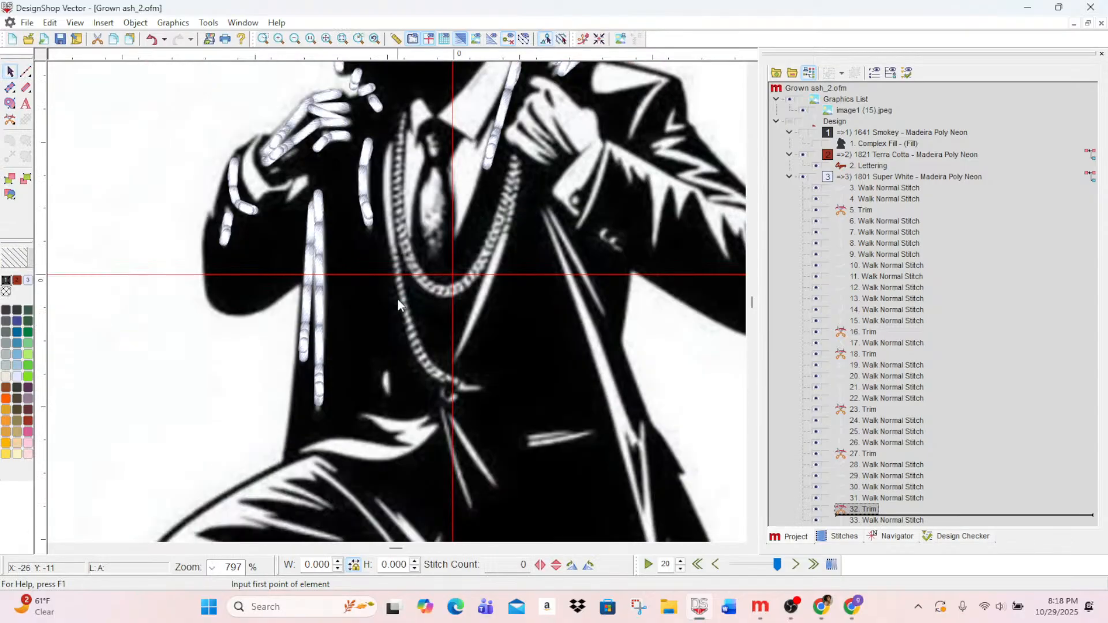
pyautogui.scroll(1, 399, 238)
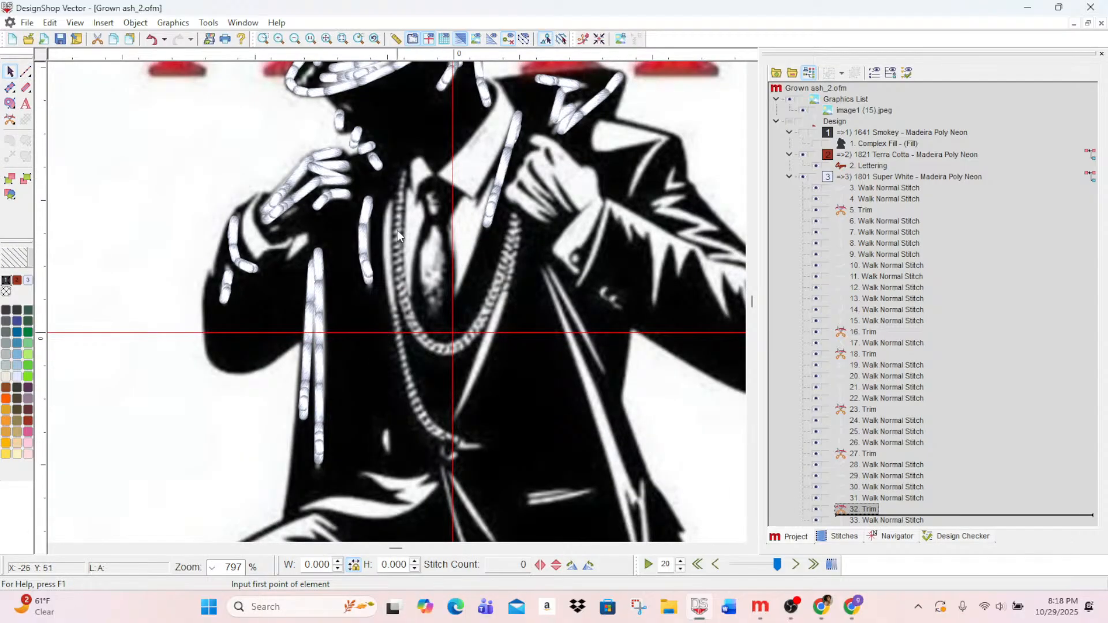
pyautogui.click(26, 72)
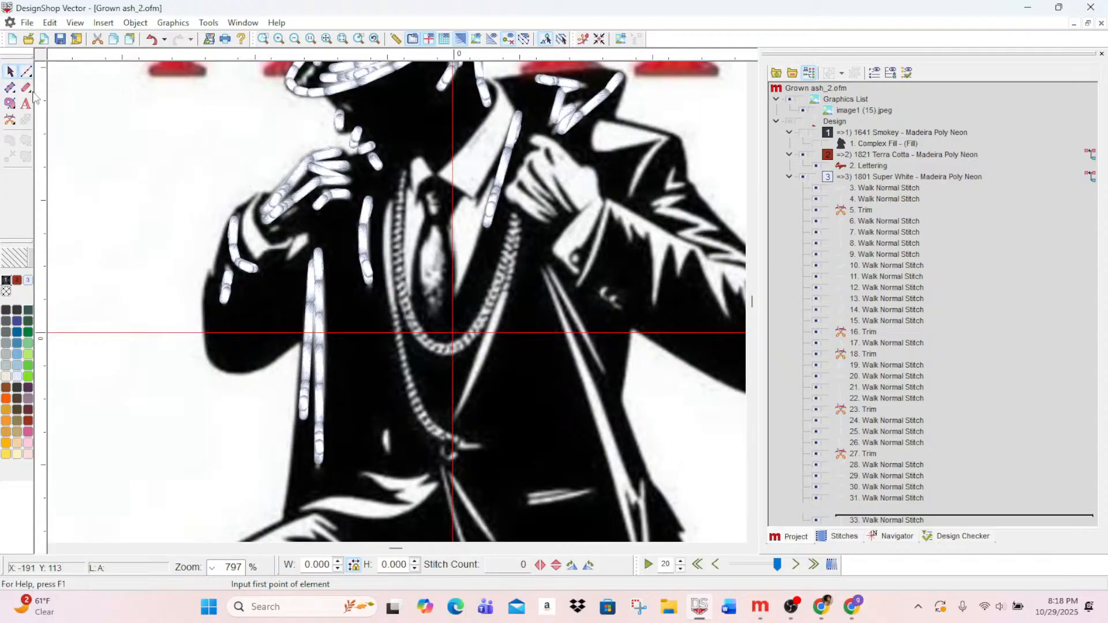
pyautogui.click(401, 172)
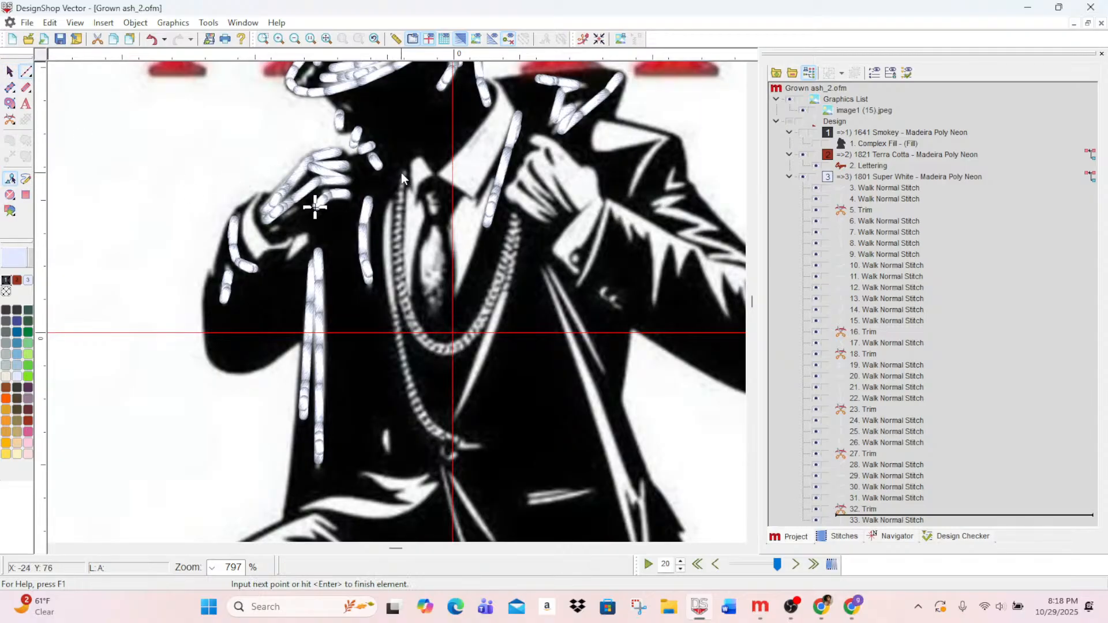
pyautogui.click(397, 238)
pyautogui.click(402, 290)
pyautogui.click(413, 329)
pyautogui.click(442, 349)
pyautogui.click(469, 337)
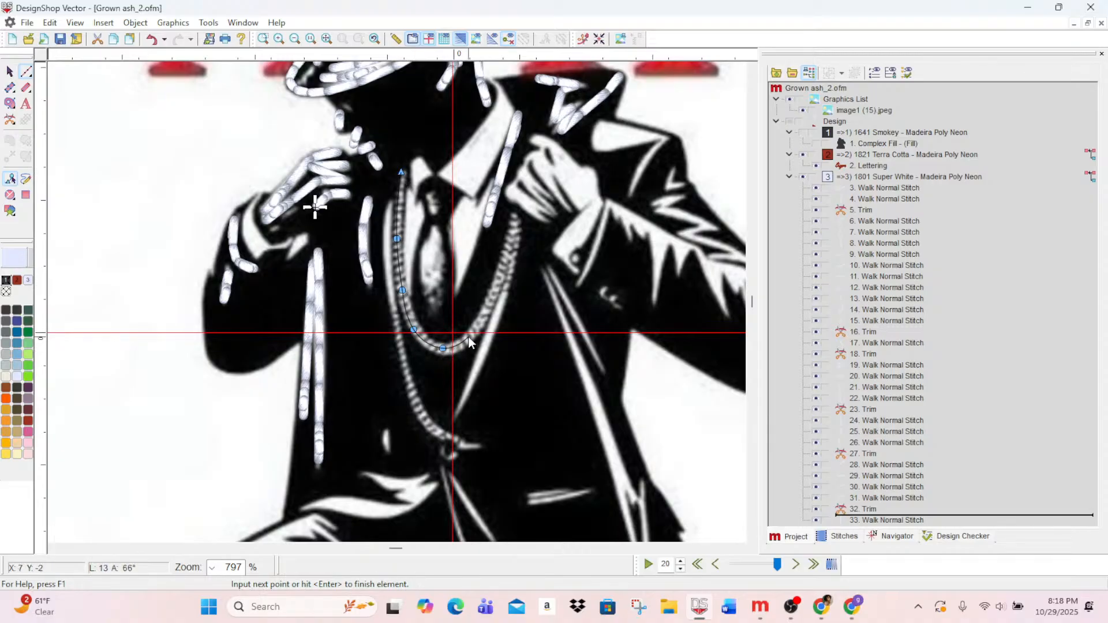
pyautogui.click(486, 311)
pyautogui.click(500, 284)
pyautogui.click(514, 214)
pyautogui.press('Return')
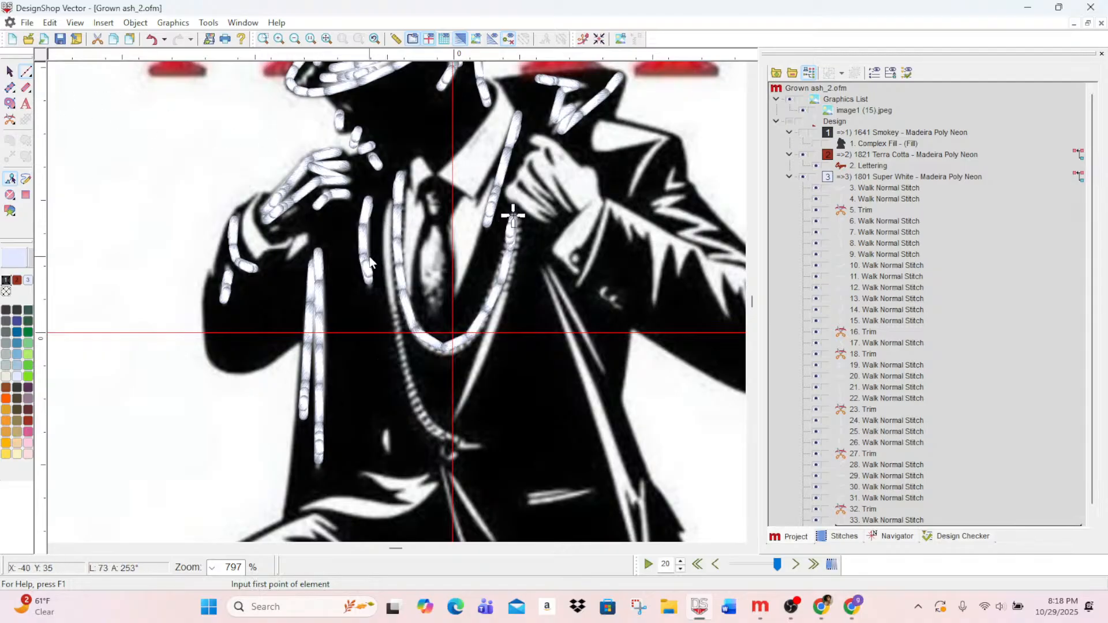
# - Trace the longer outer chain as a walk stitch from the chest down to its end at the jacket closure
pyautogui.click(390, 207)
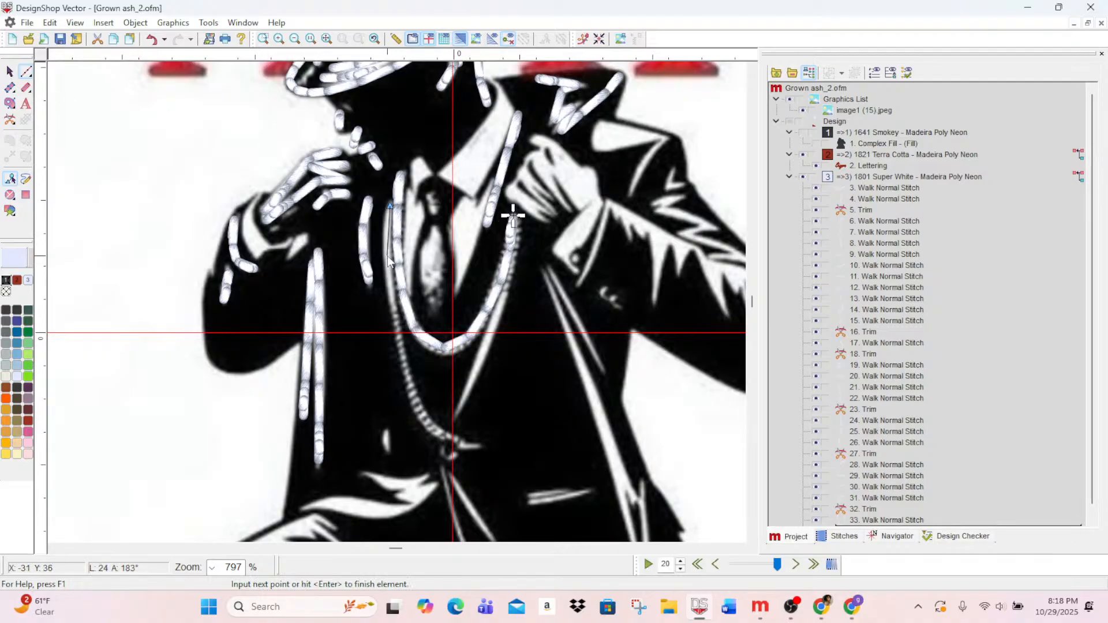
pyautogui.click(388, 255)
pyautogui.click(399, 346)
pyautogui.click(416, 406)
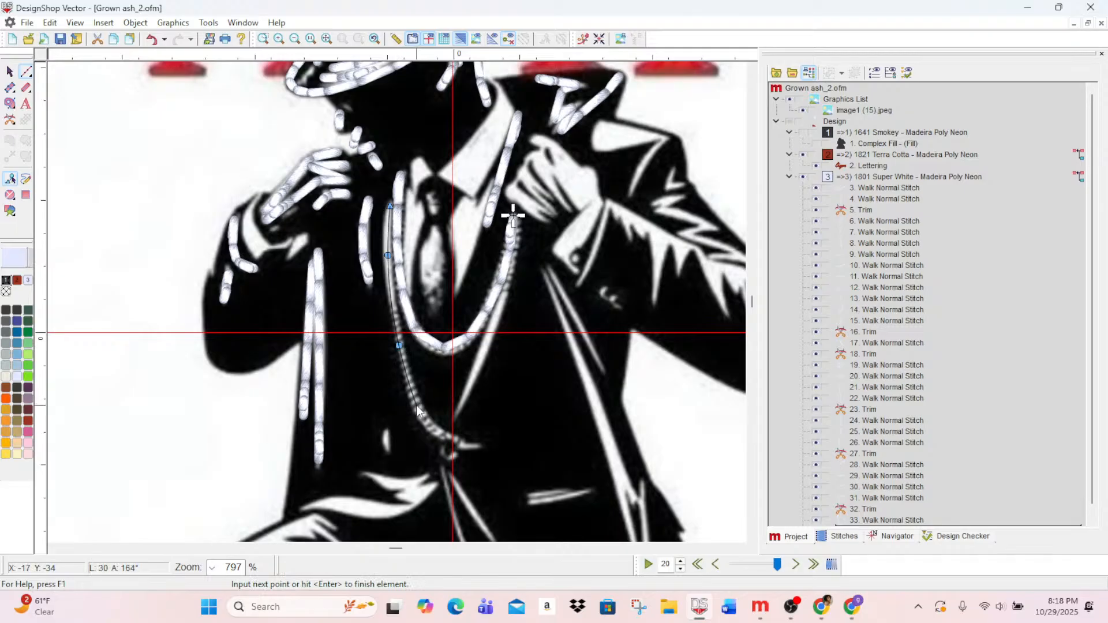
pyautogui.click(436, 430)
pyautogui.press('Return')
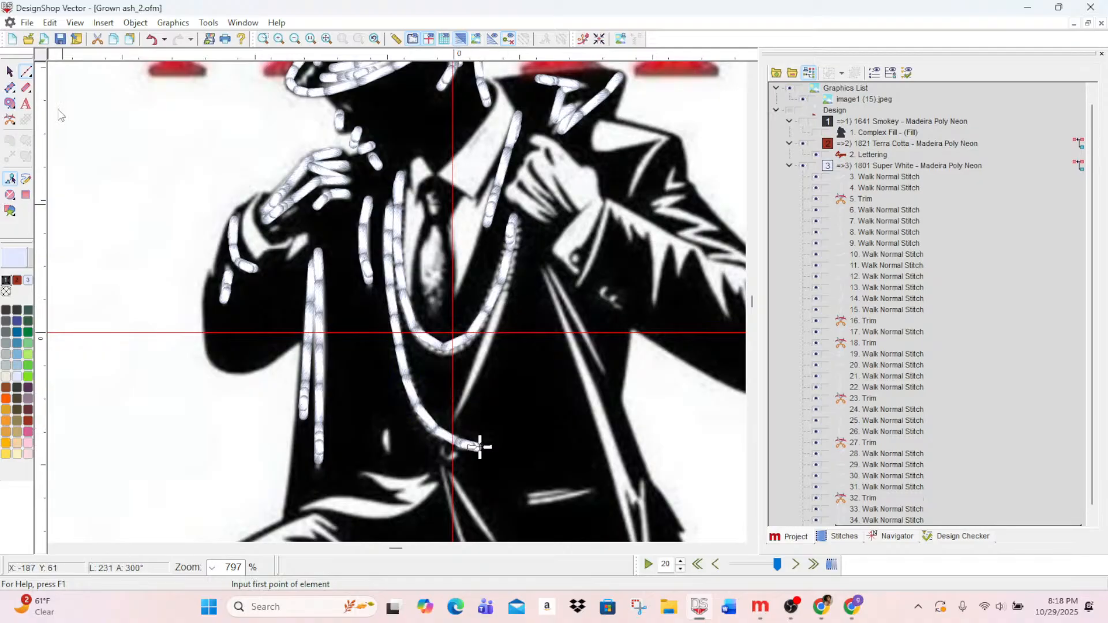
# - Trace the outer chain's other side as a walk stitch from beside the lapel-gripping hand down to the jacket closure
pyautogui.click(517, 222)
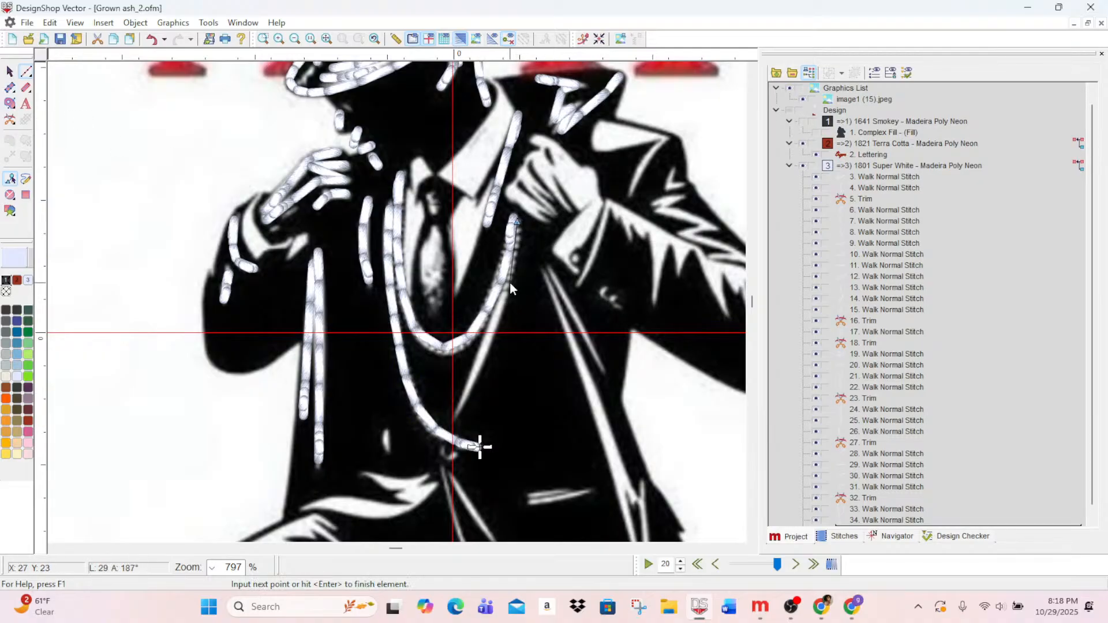
pyautogui.click(511, 280)
pyautogui.click(480, 365)
pyautogui.click(452, 417)
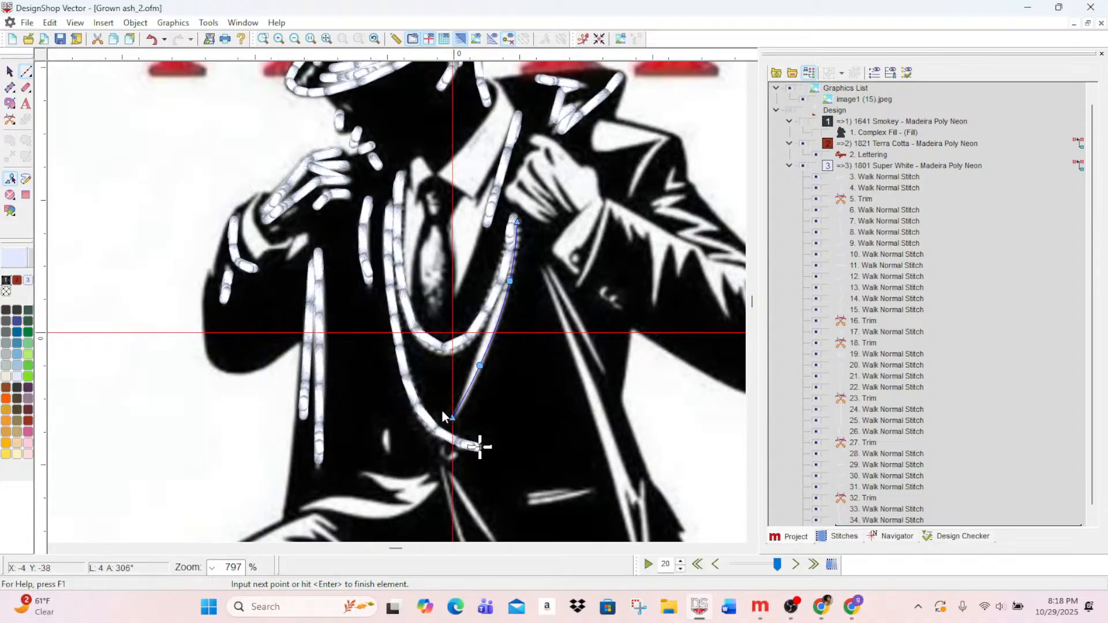
pyautogui.press('Return')
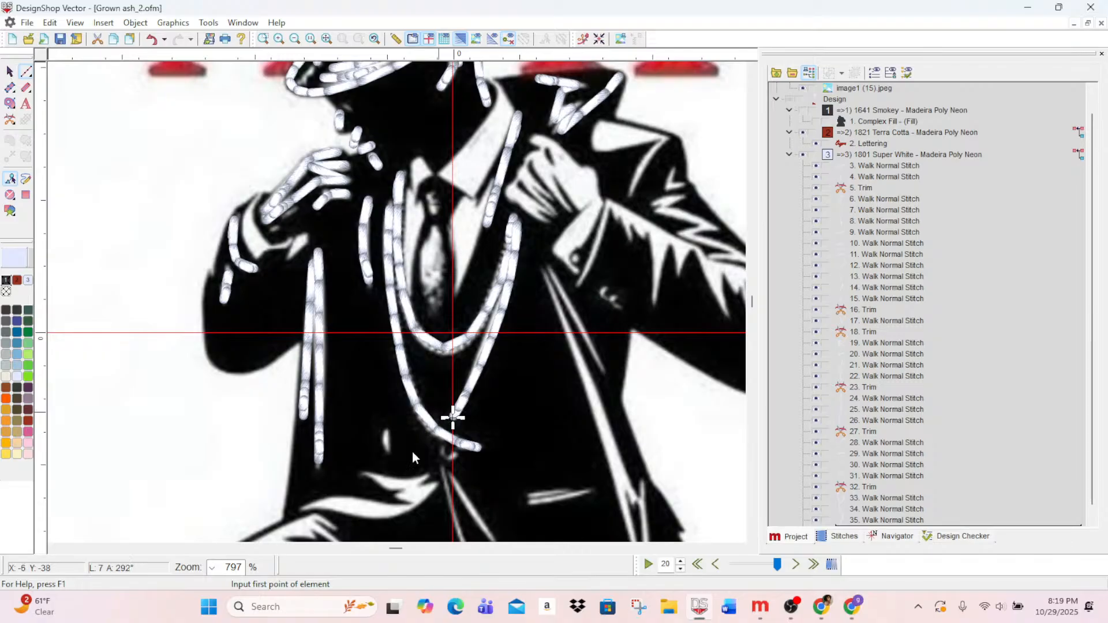
# - Trace the small white mark on the lower jacket front, beside the outer chain, as a short walk stitch
pyautogui.scroll(2, 447, 416)
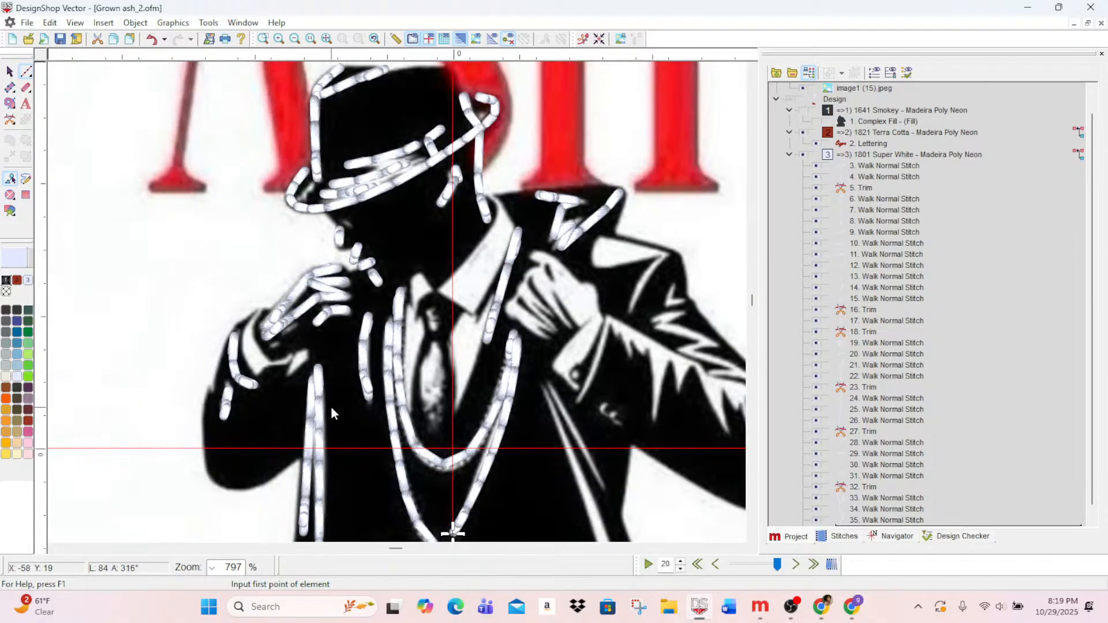
pyautogui.scroll(-3, 331, 406)
pyautogui.click(385, 372)
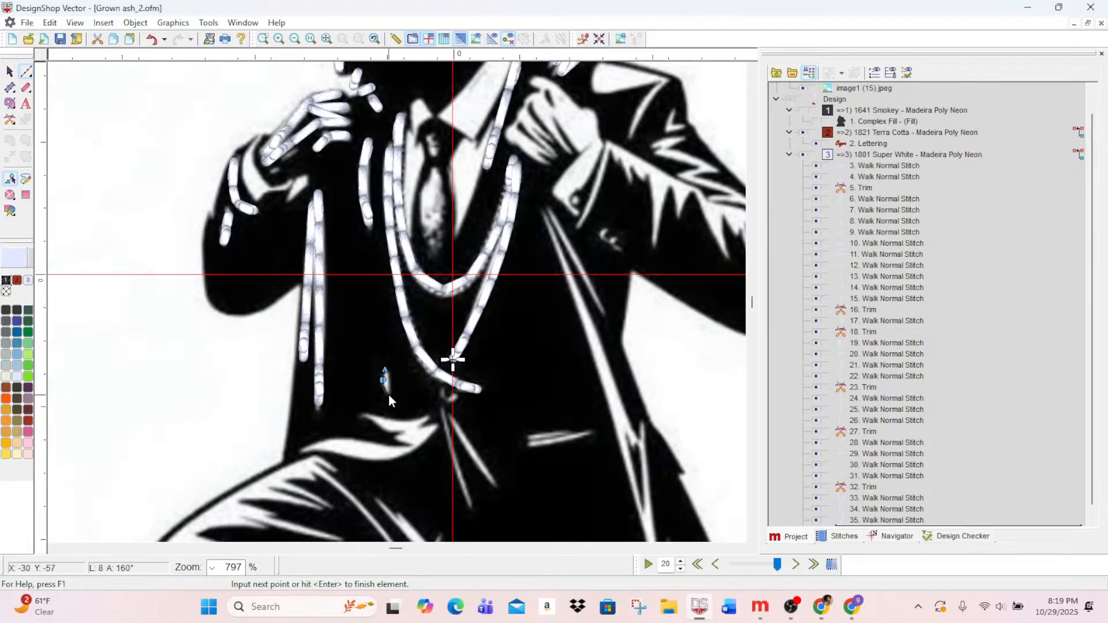
pyautogui.press('Return')
pyautogui.scroll(2, 404, 442)
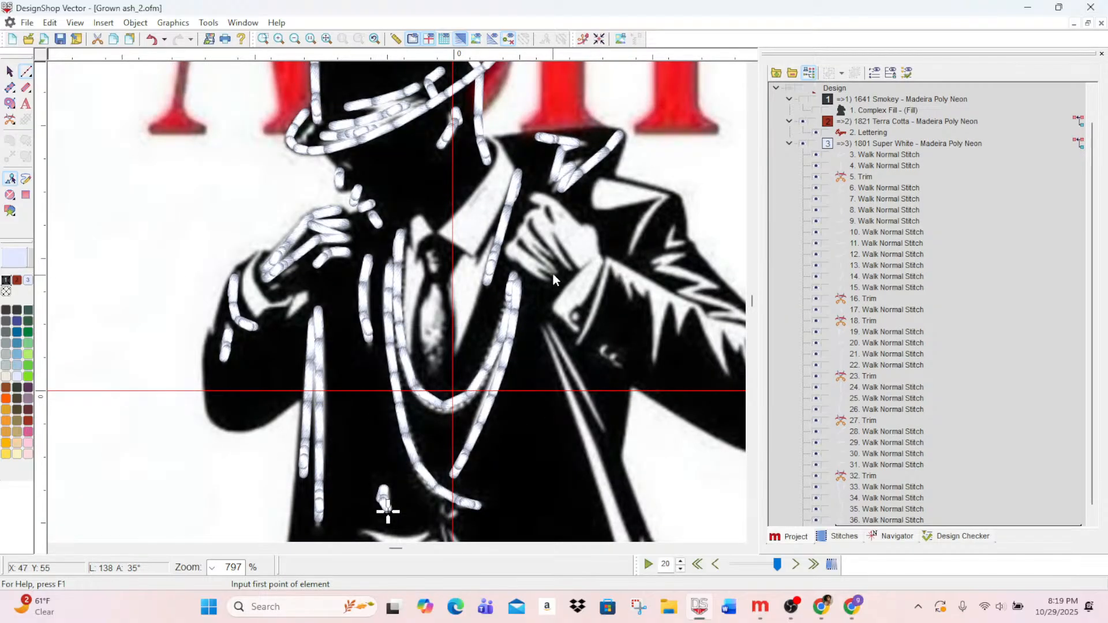
# - Trace the sleeve edge behind the lapel-gripping hand's cuff as a curved walk stitch down past the cuff button
pyautogui.click(609, 260)
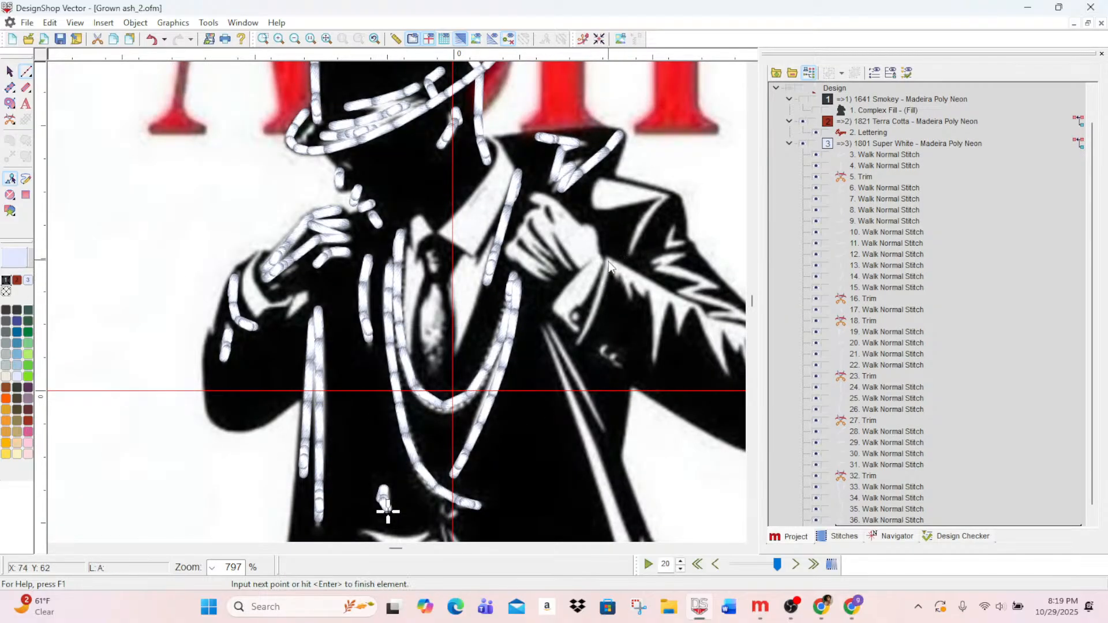
pyautogui.click(599, 298)
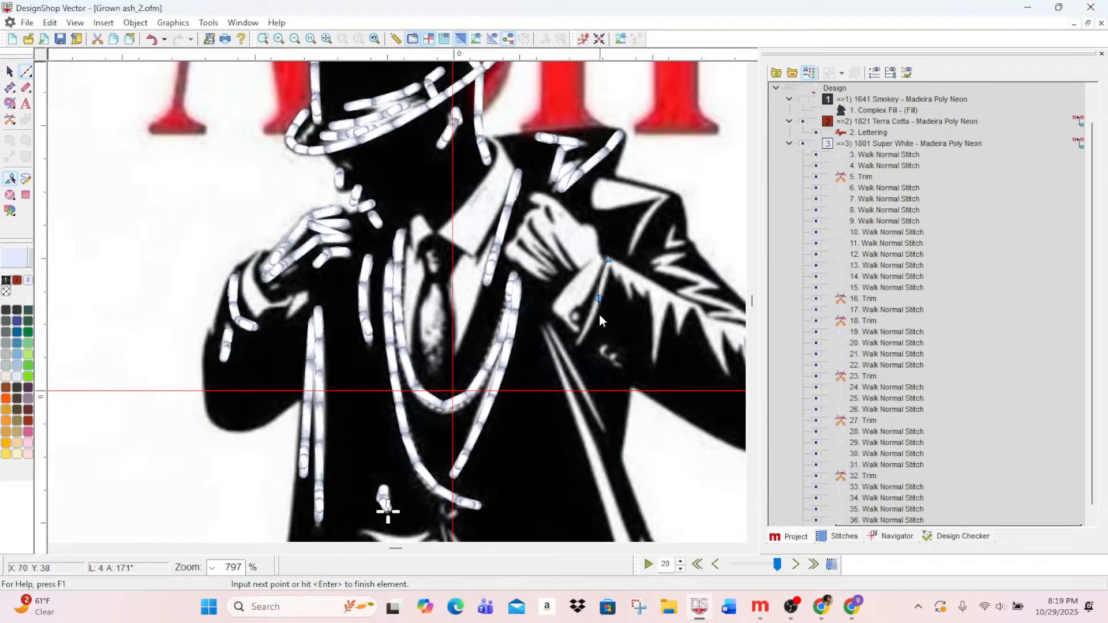
pyautogui.click(575, 345)
pyautogui.press('Return')
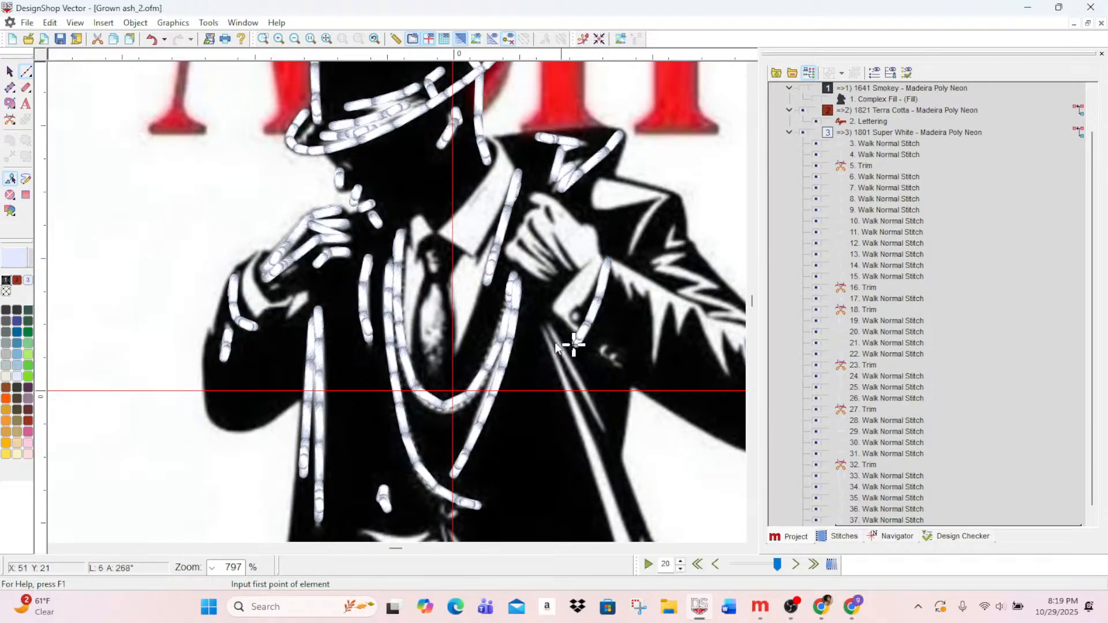
# - Trace the short outer highlight of the open jacket front below that cuff as a diagonal walk stitch
pyautogui.click(552, 325)
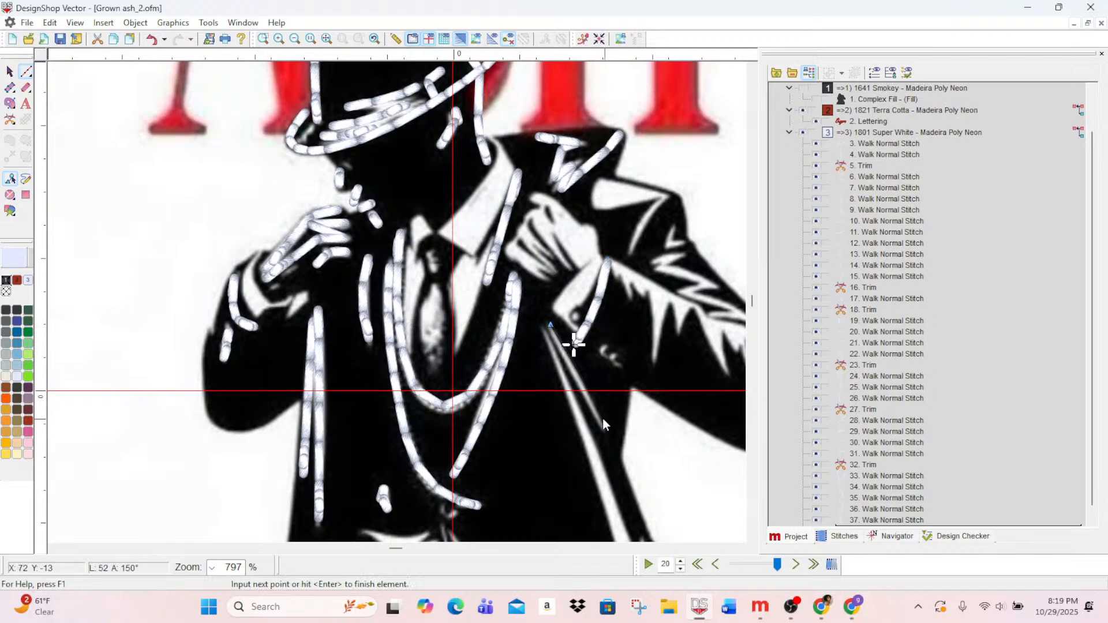
pyautogui.click(570, 366)
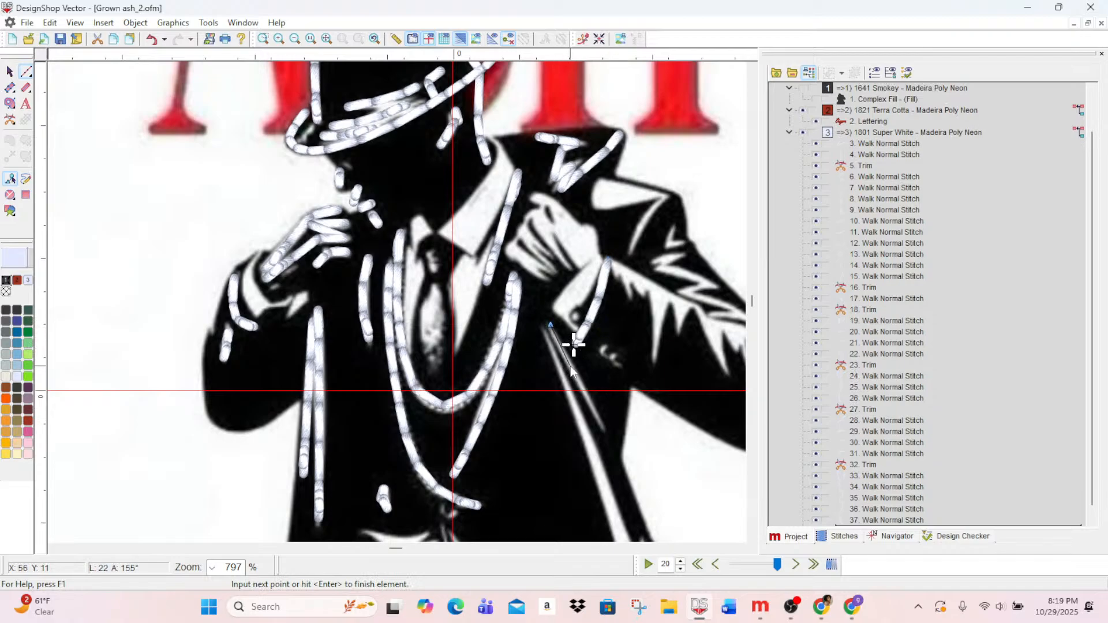
pyautogui.click(603, 431)
pyautogui.press('Return')
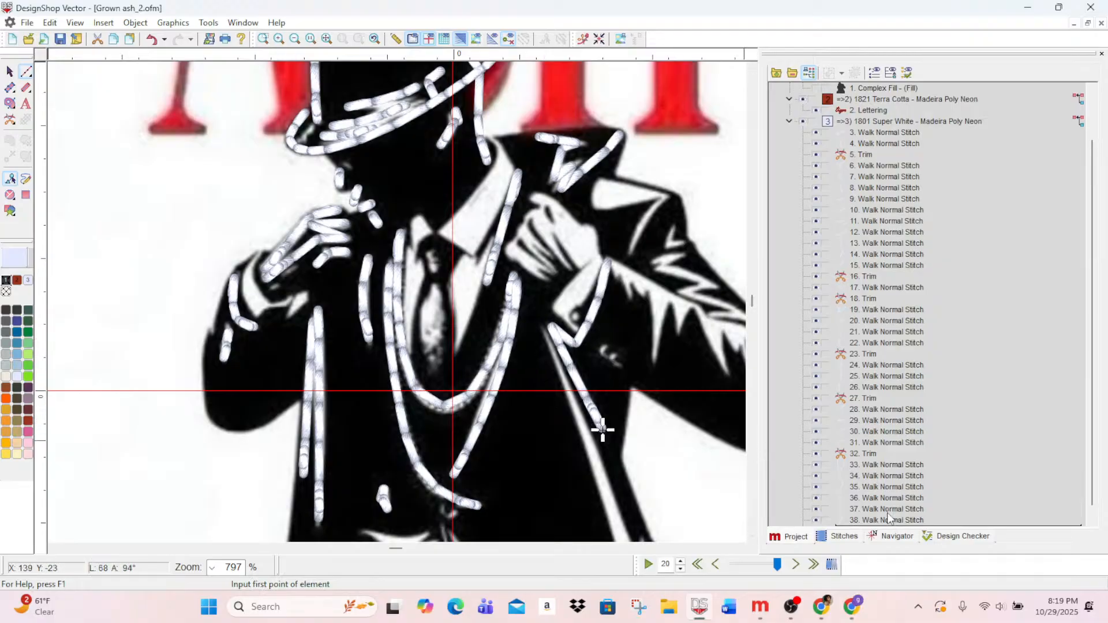
# - Insert a trim after walk stitch 37, the cuff-side sleeve edge
pyautogui.scroll(-1, 888, 497)
pyautogui.click(886, 498)
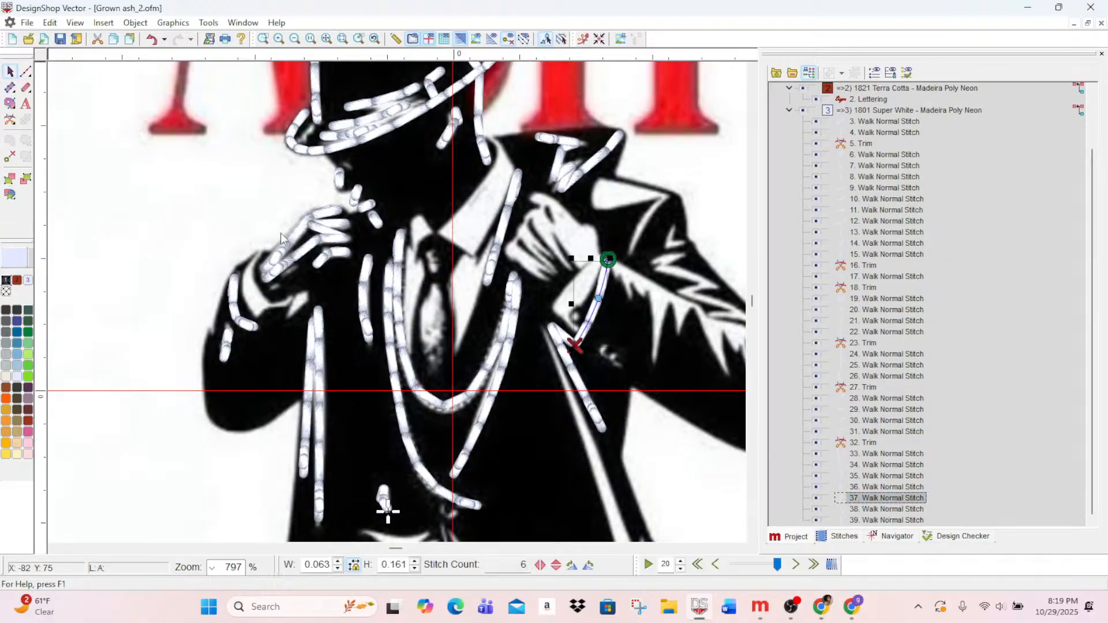
pyautogui.click(10, 119)
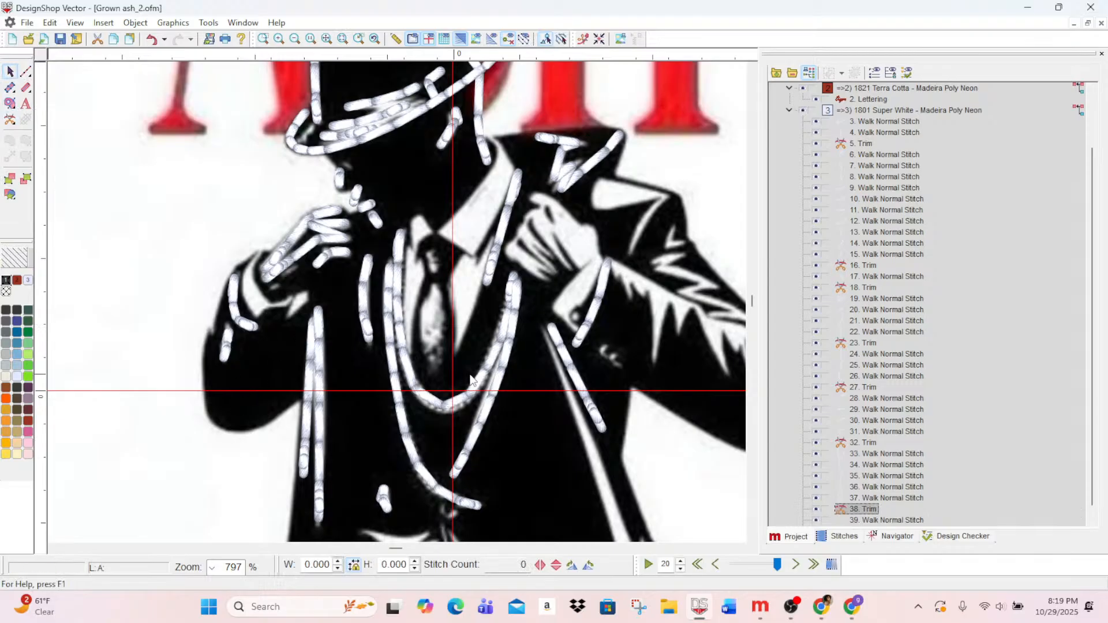
# - Trace the long jacket-front highlight as a walk stitch from below the cuff to the coat hem and back up its short branch
pyautogui.scroll(1, 482, 346)
pyautogui.scroll(-2, 490, 398)
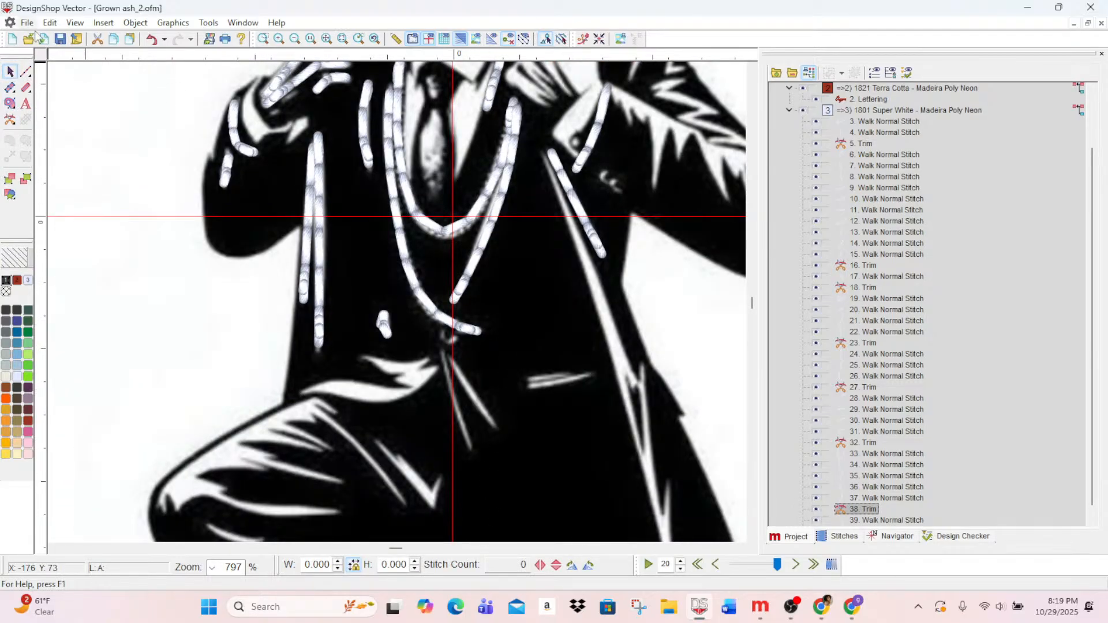
pyautogui.click(25, 71)
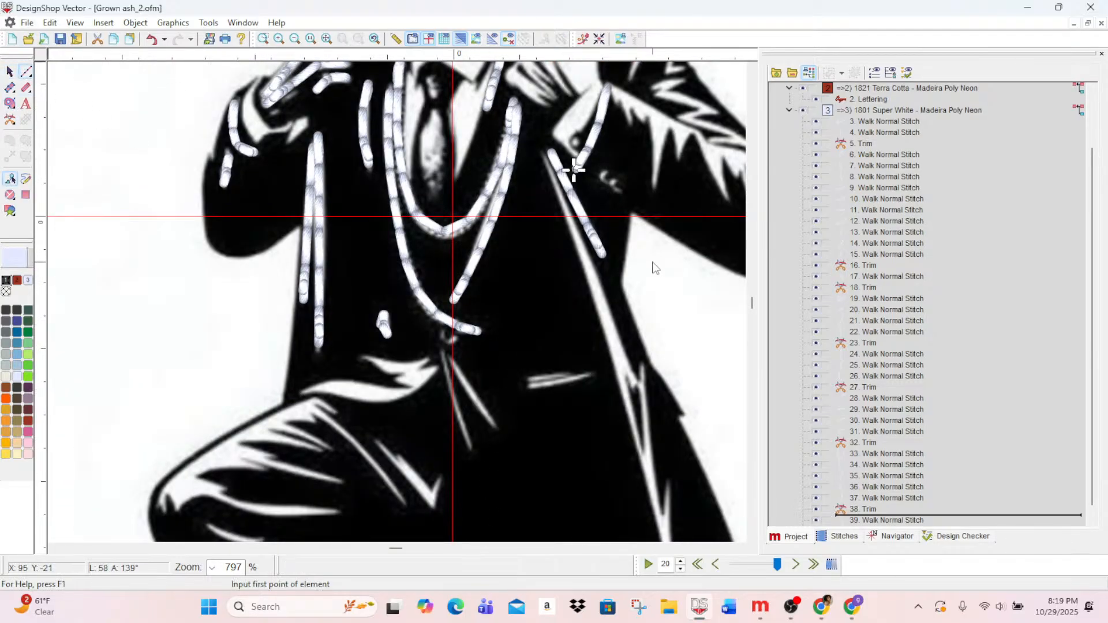
pyautogui.click(543, 155)
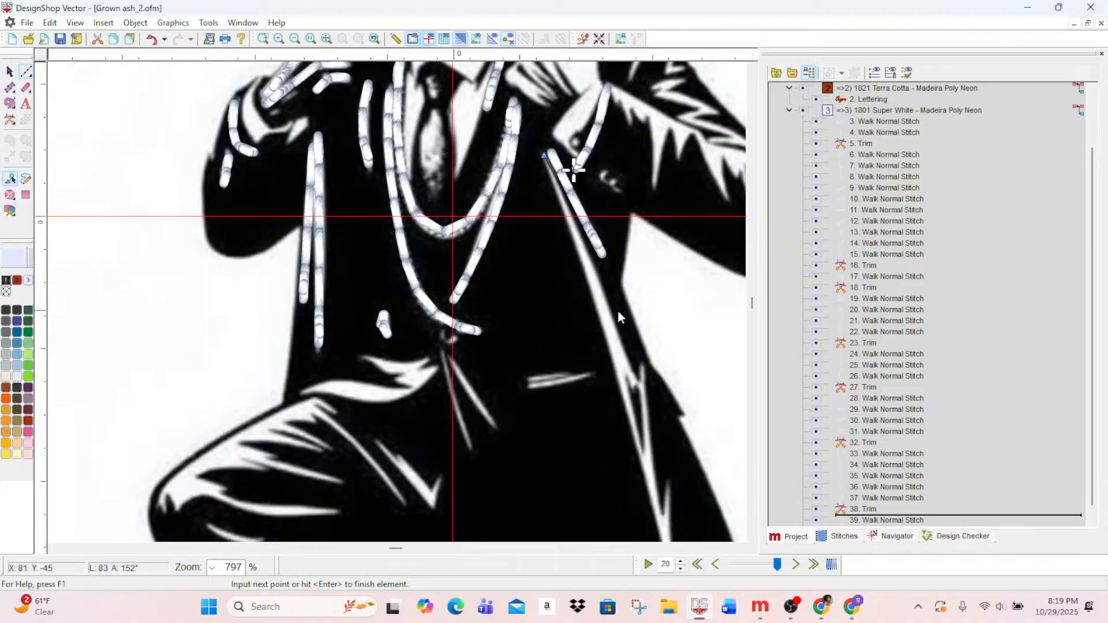
pyautogui.click(600, 302)
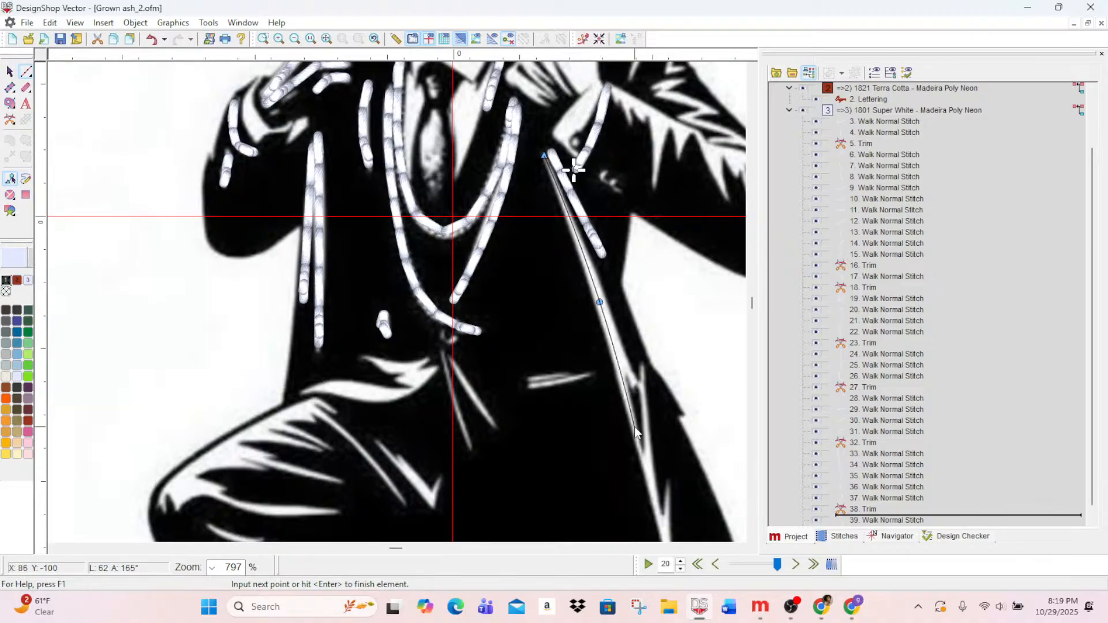
pyautogui.click(635, 427)
pyautogui.click(653, 504)
pyautogui.scroll(-2, 654, 503)
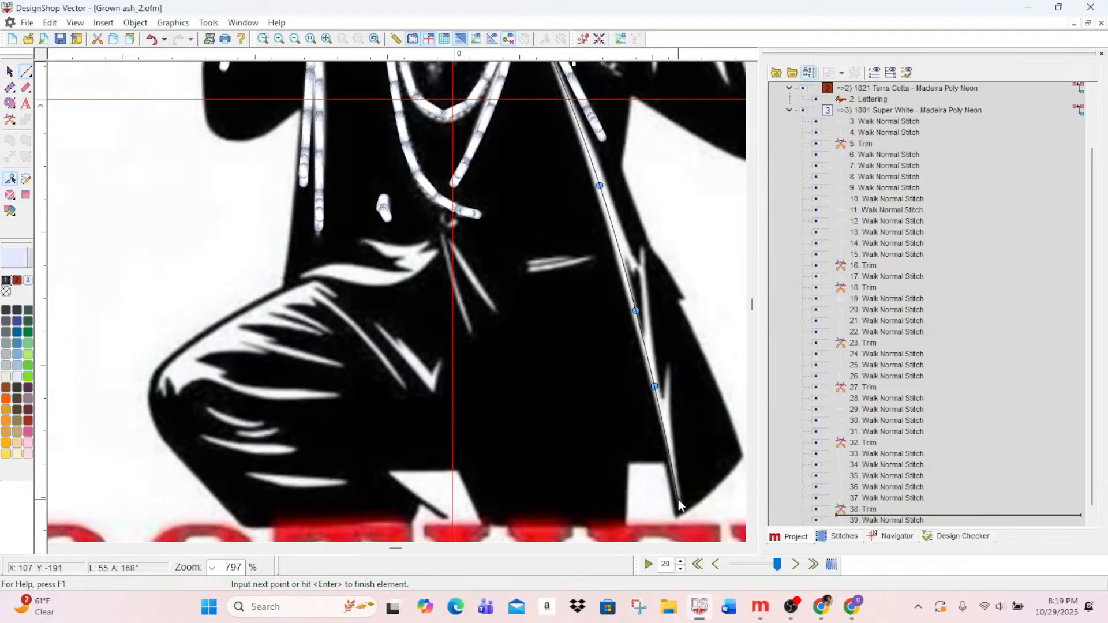
pyautogui.click(677, 500)
pyautogui.press('Return')
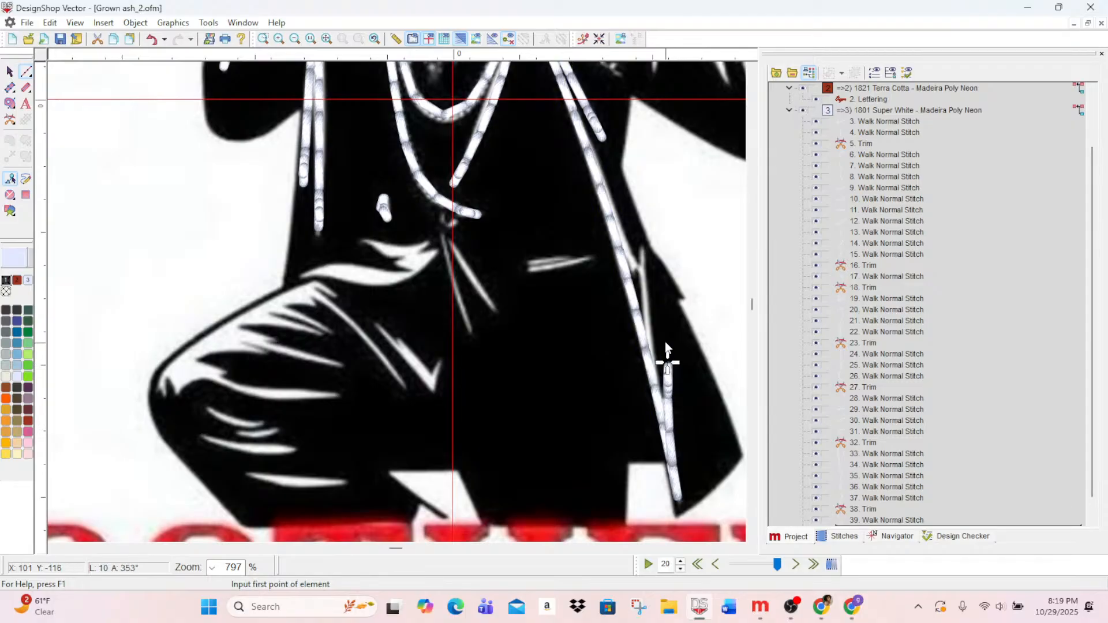
# - Trace the short upper branch beside the long jacket-front highlight as a walk stitch running down to meet it
pyautogui.click(642, 252)
pyautogui.click(647, 316)
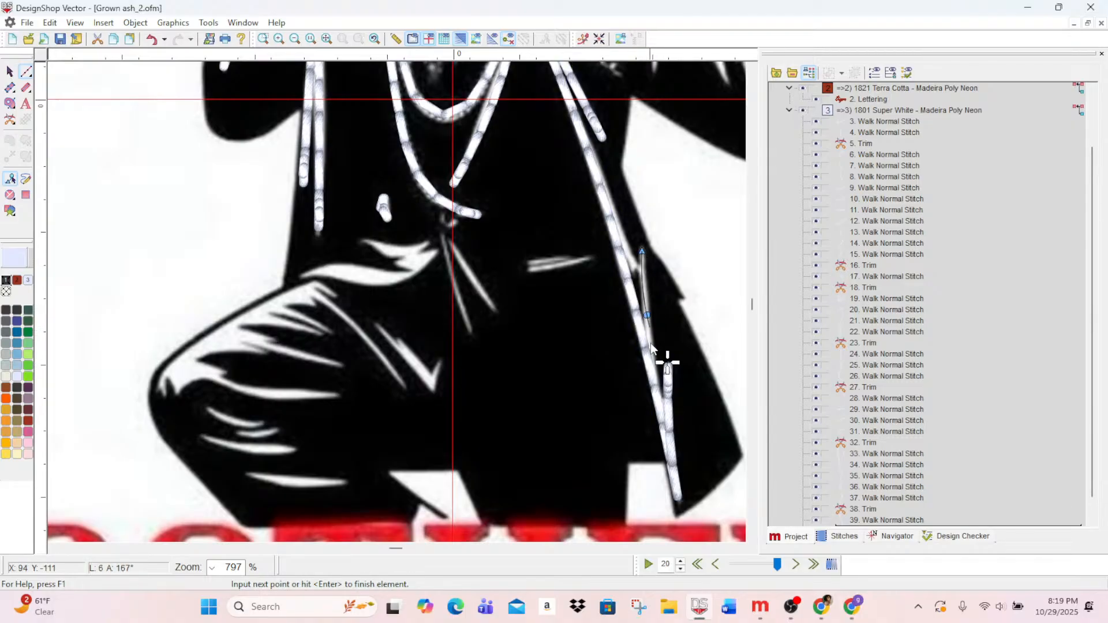
pyautogui.click(653, 369)
pyautogui.press('Return')
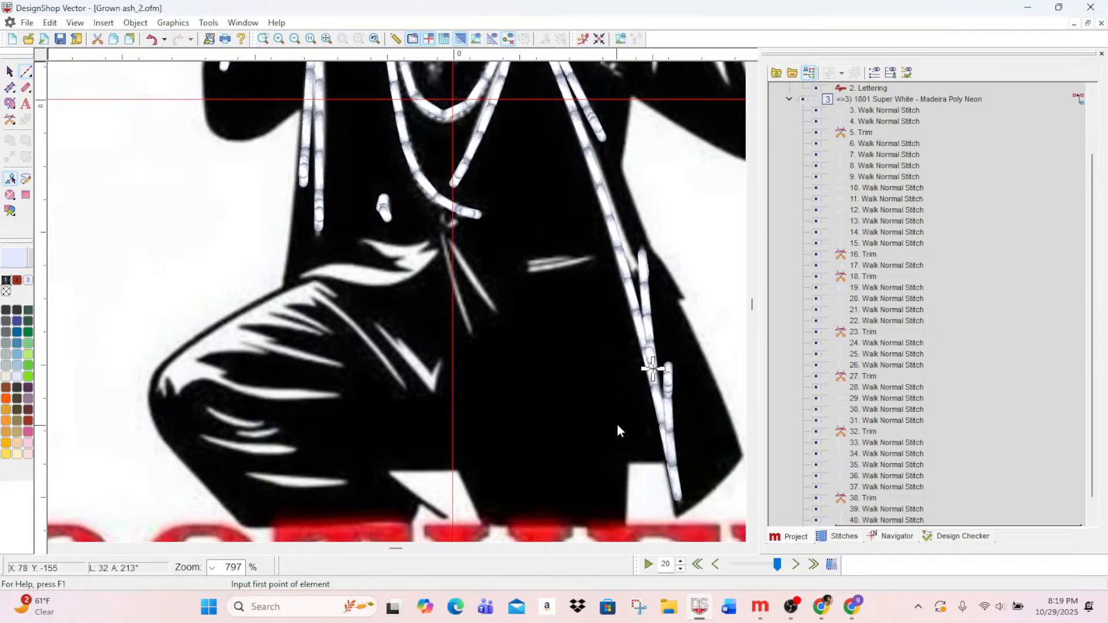
# - Trace the jacket pocket line as a short, nearly horizontal walk stitch
pyautogui.scroll(1, 618, 431)
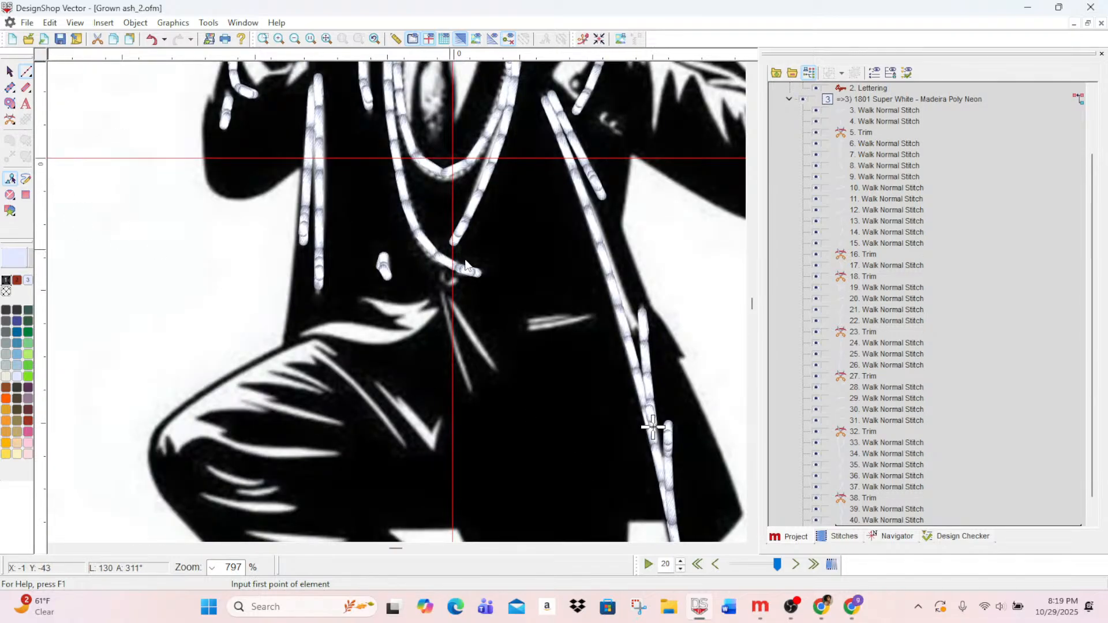
pyautogui.click(591, 316)
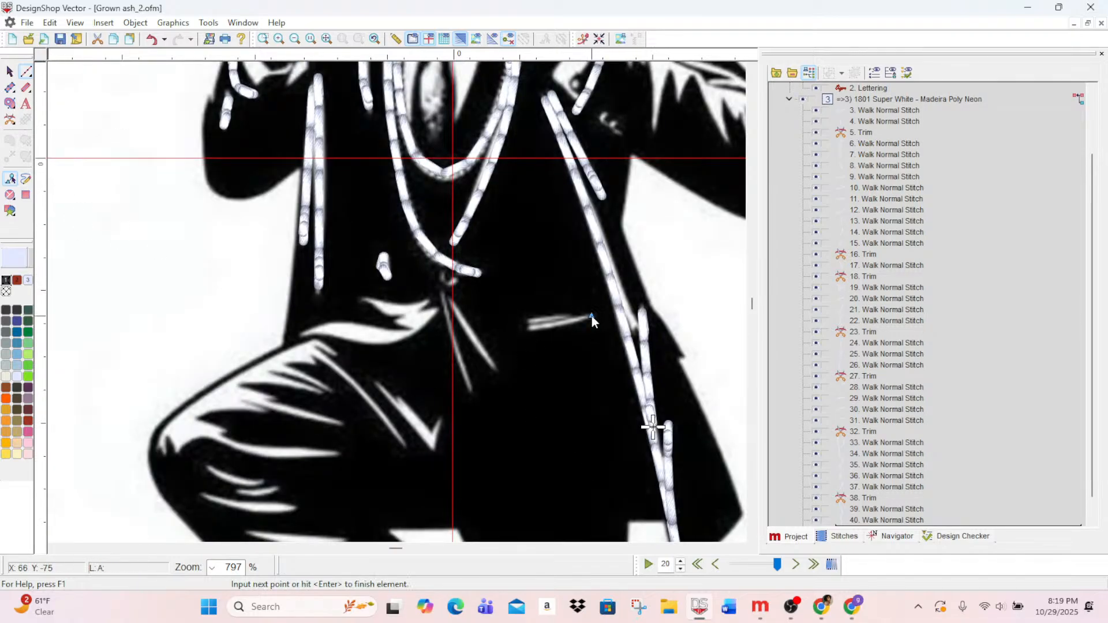
pyautogui.click(558, 323)
pyautogui.click(527, 323)
pyautogui.press('Return')
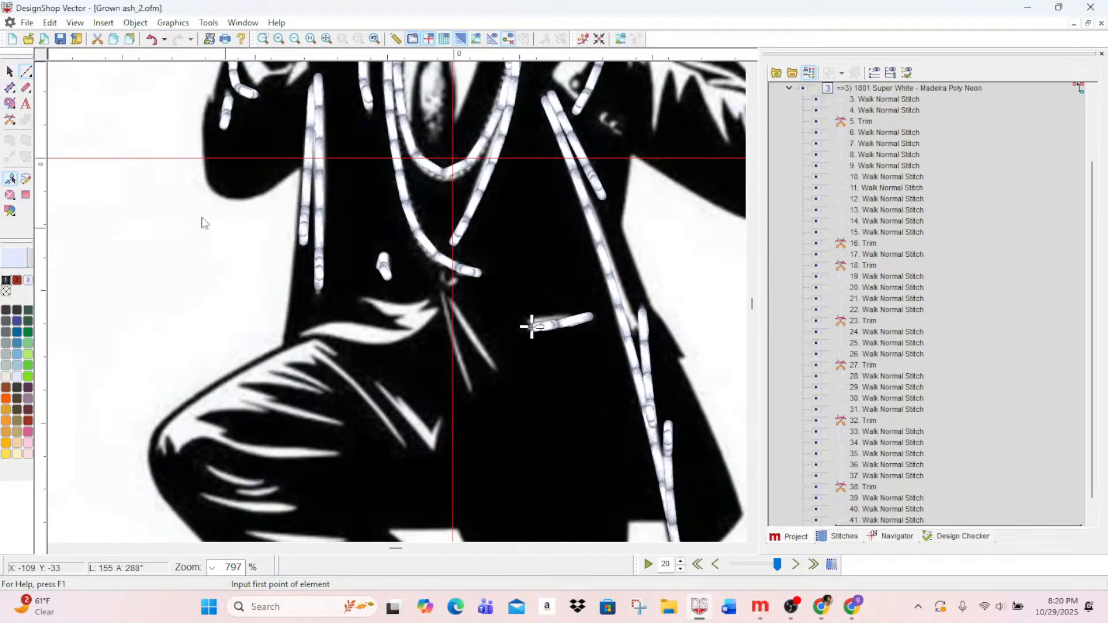
# - Trace the two diverging crease lines below the jacket closure as two separate walk stitches
pyautogui.click(449, 297)
pyautogui.click(468, 332)
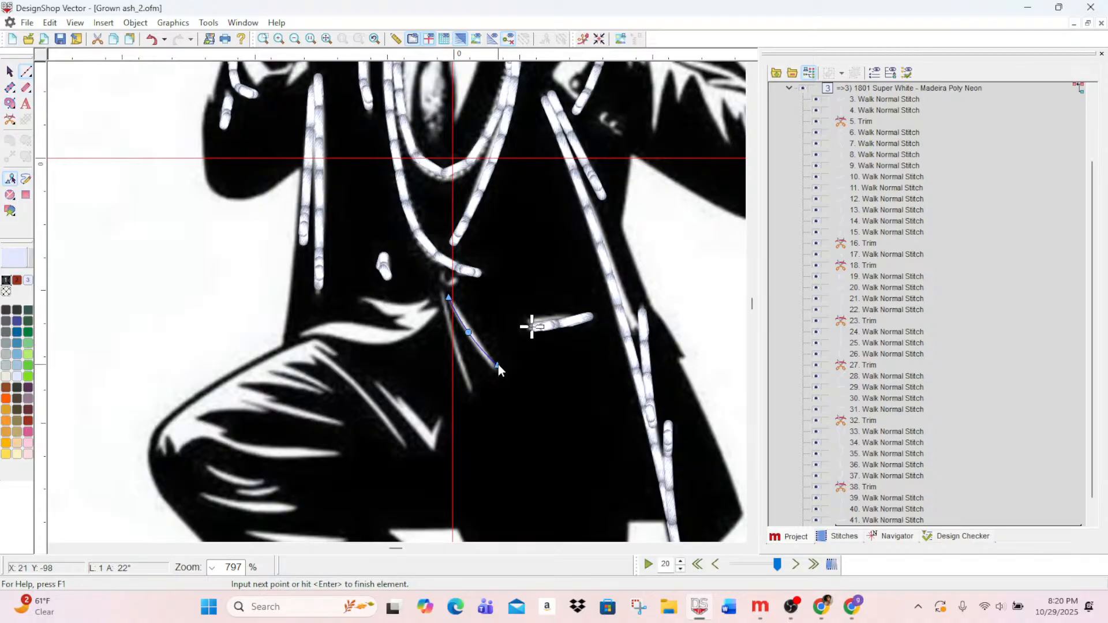
pyautogui.press('Return')
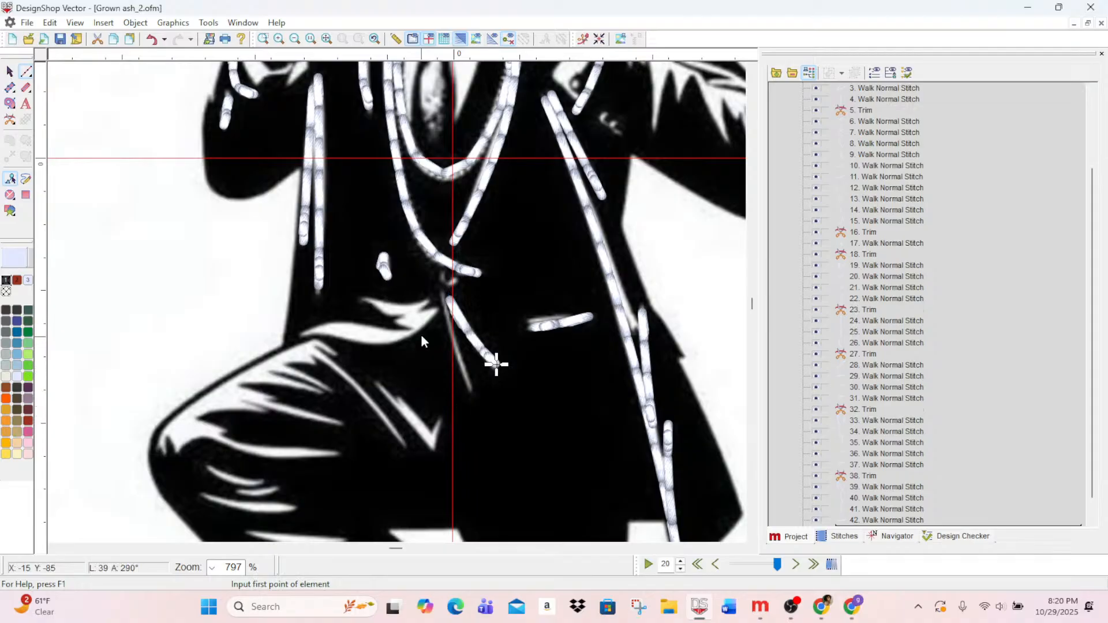
pyautogui.click(444, 291)
pyautogui.click(450, 330)
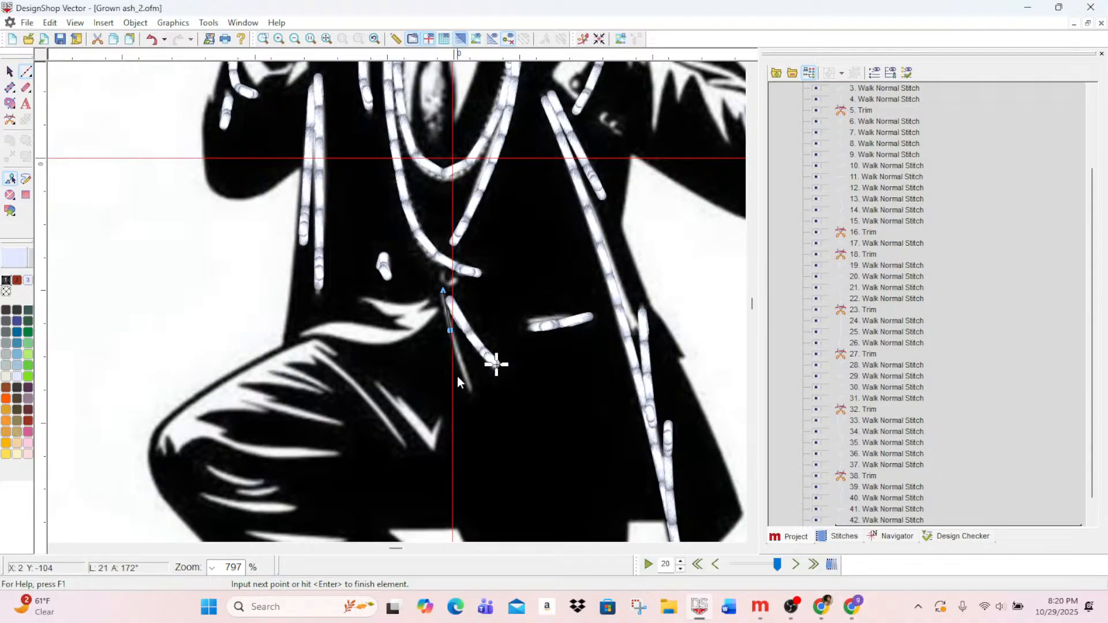
pyautogui.click(469, 388)
pyautogui.press('Return')
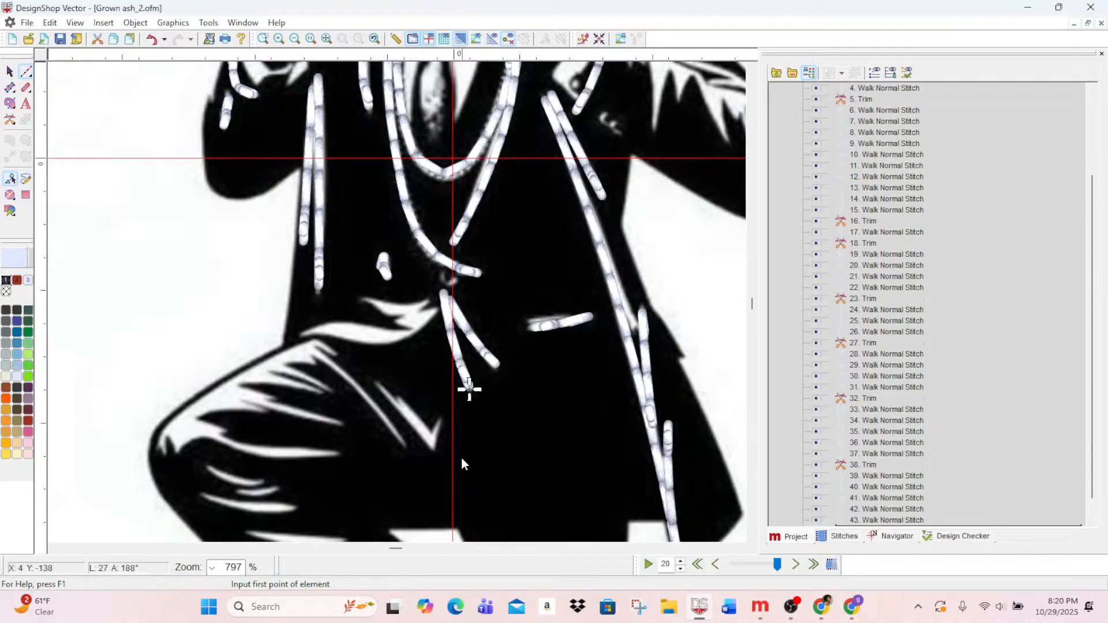
pyautogui.click(10, 72)
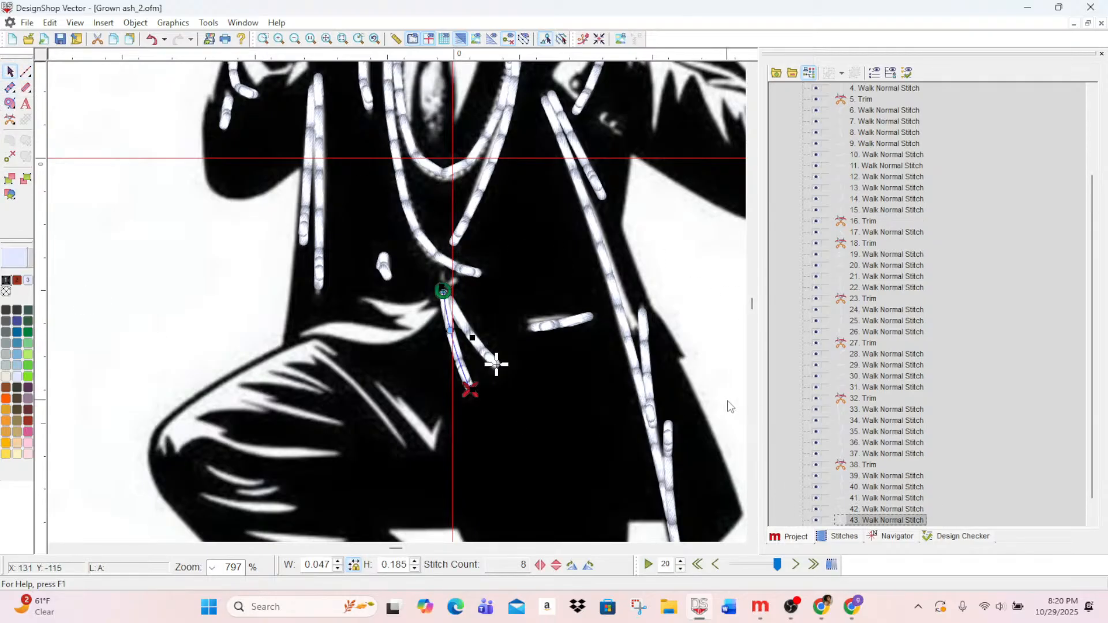
pyautogui.scroll(5, 499, 363)
pyautogui.scroll(-5, 501, 352)
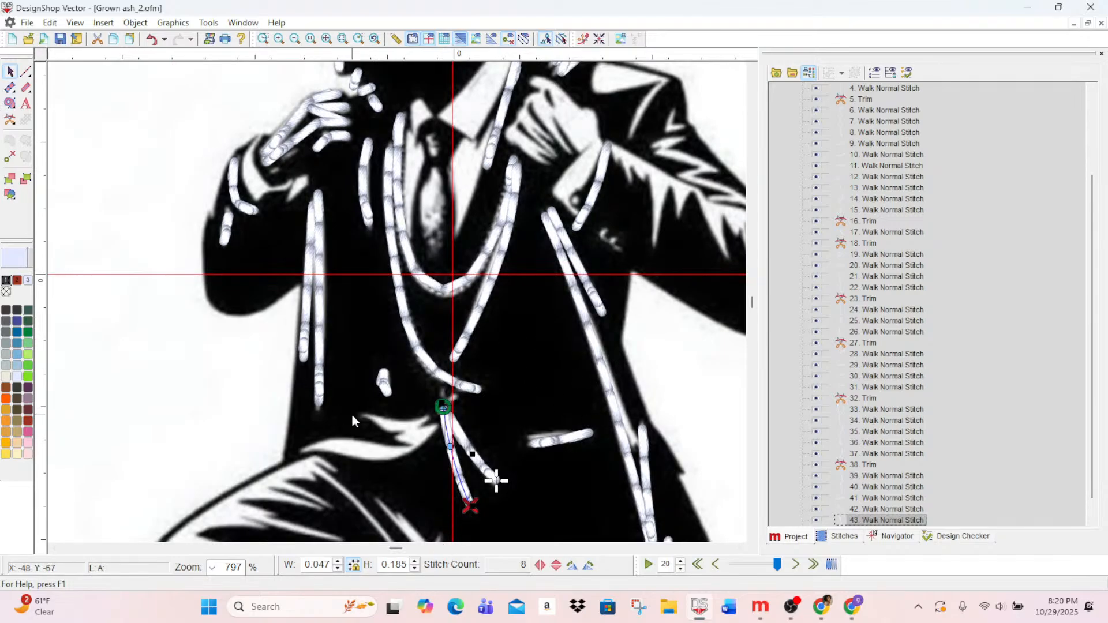
pyautogui.scroll(-3, 350, 424)
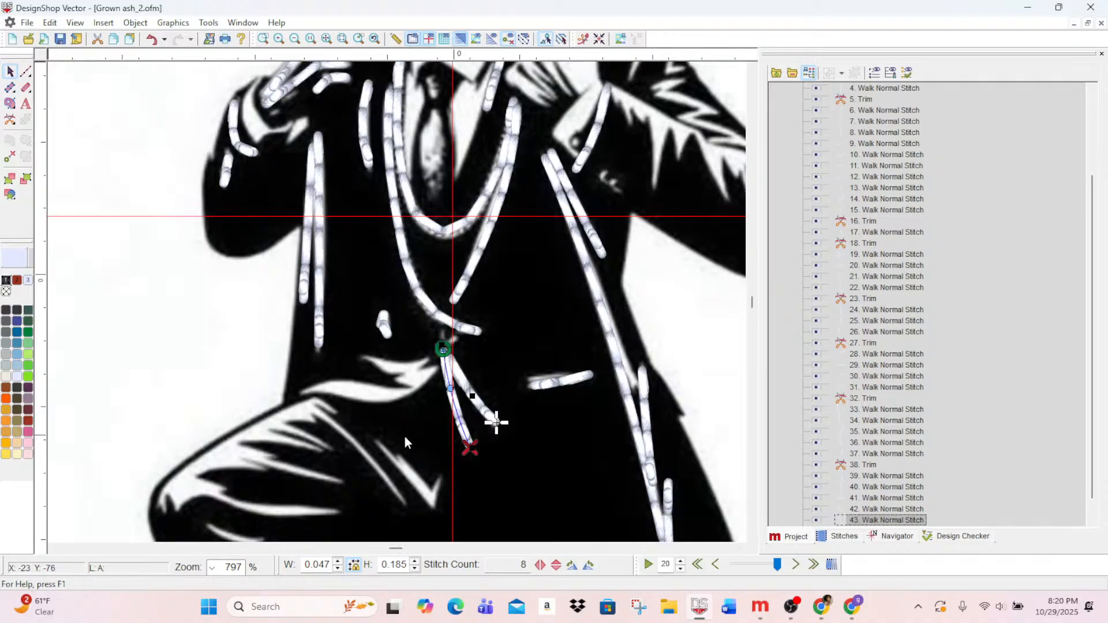
# - Trace the lowest fold highlight on the bent leg's trousers as a gently curved walk stitch
pyautogui.click(26, 72)
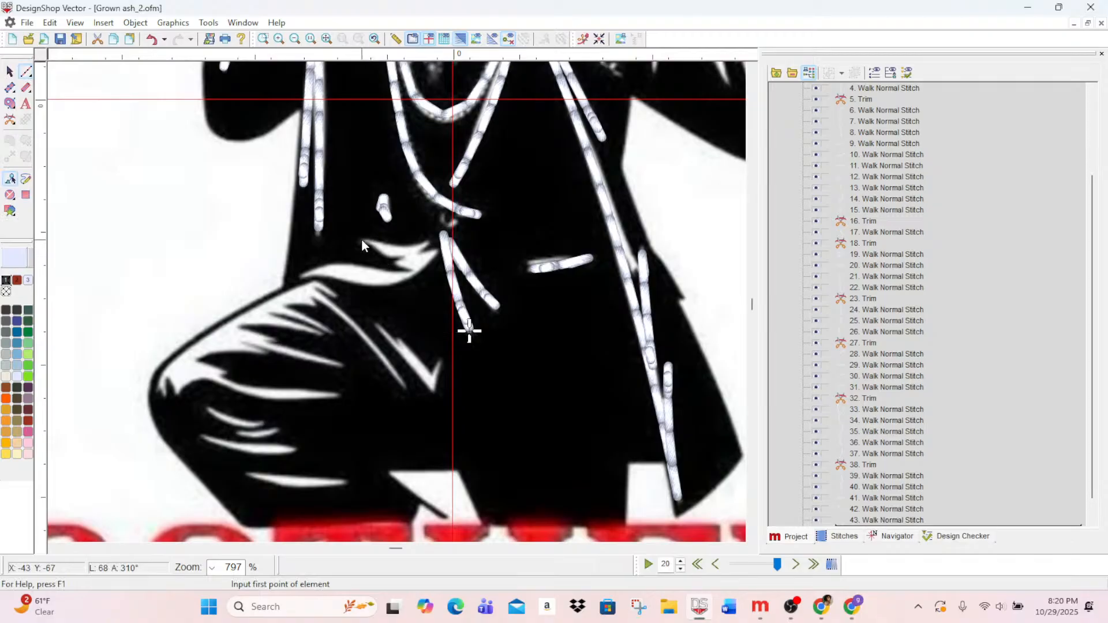
pyautogui.click(251, 475)
pyautogui.rightClick(298, 482)
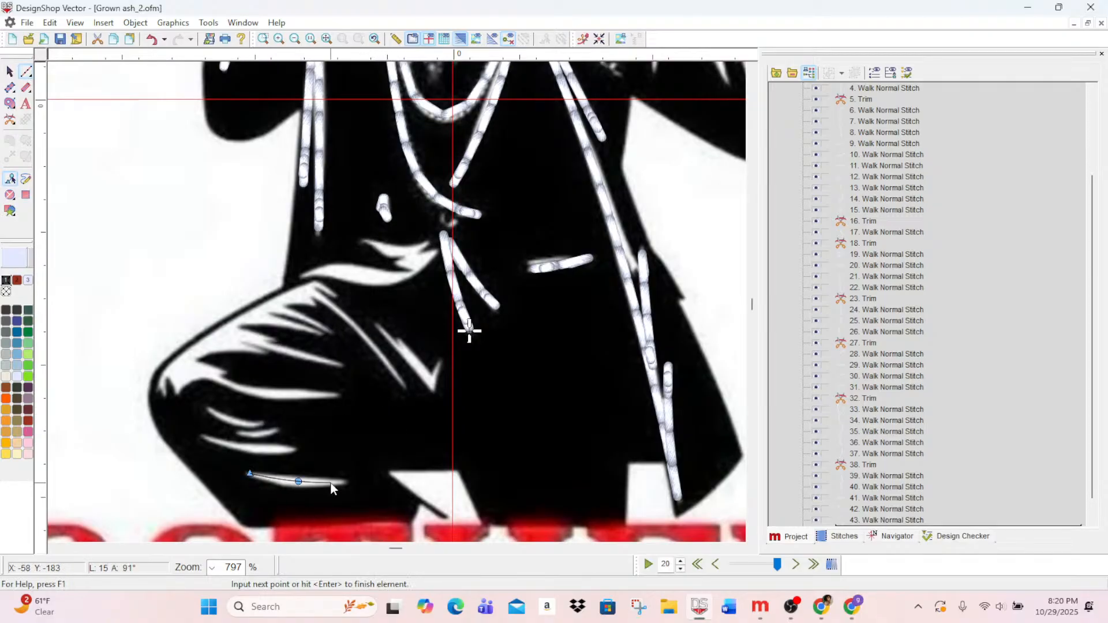
pyautogui.click(341, 480)
pyautogui.press('Return')
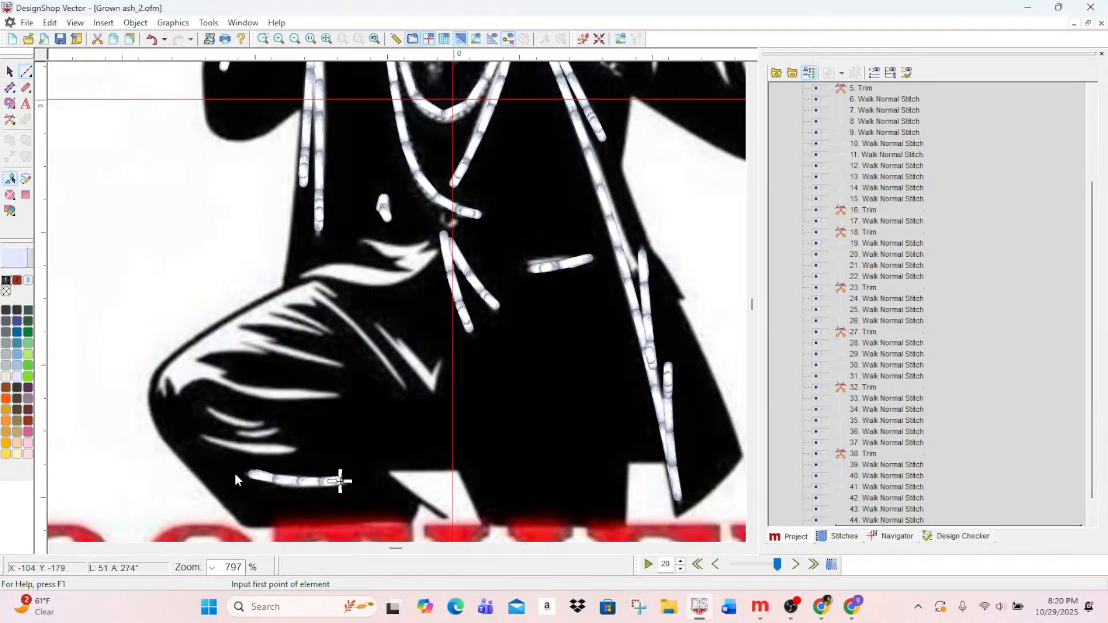
# - Trace the fold highlight just above the lowest one on the bent leg as a nearly horizontal walk stitch
pyautogui.click(200, 437)
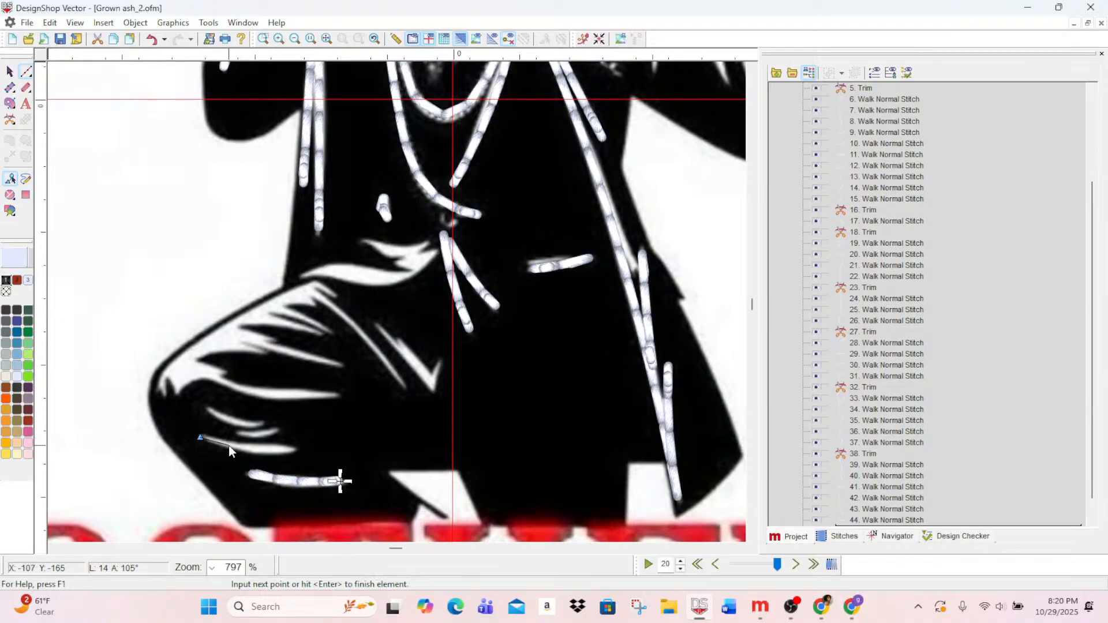
pyautogui.click(293, 450)
pyautogui.press('Return')
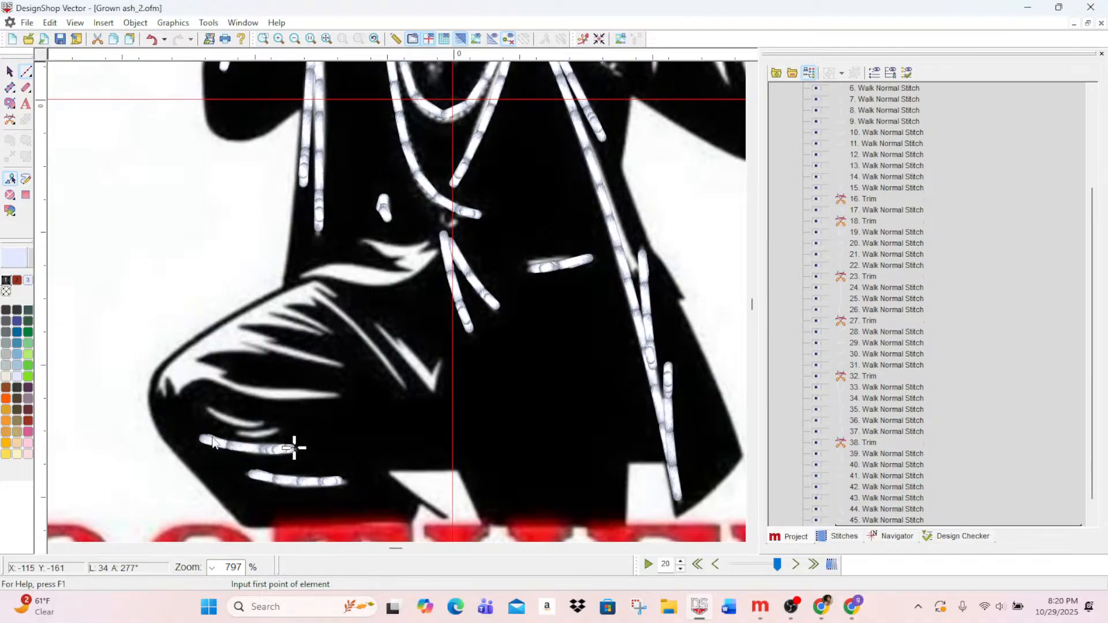
# - Trace the two short fold highlights below the bent knee's long curved fold as separate walk stitches
pyautogui.click(210, 408)
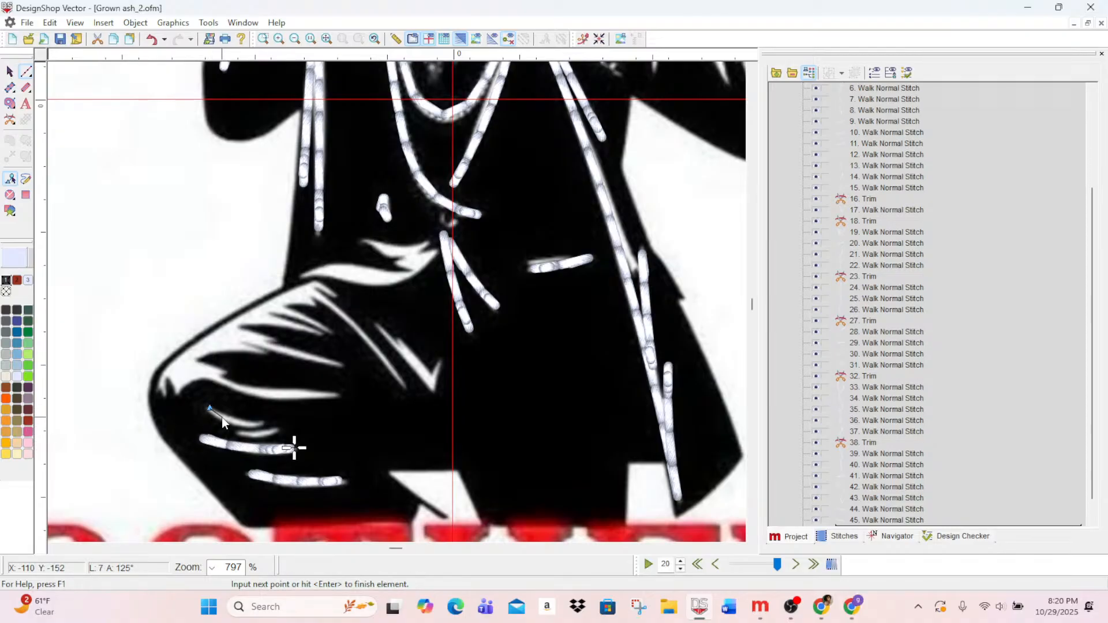
pyautogui.click(262, 419)
pyautogui.press('Return')
pyautogui.click(234, 430)
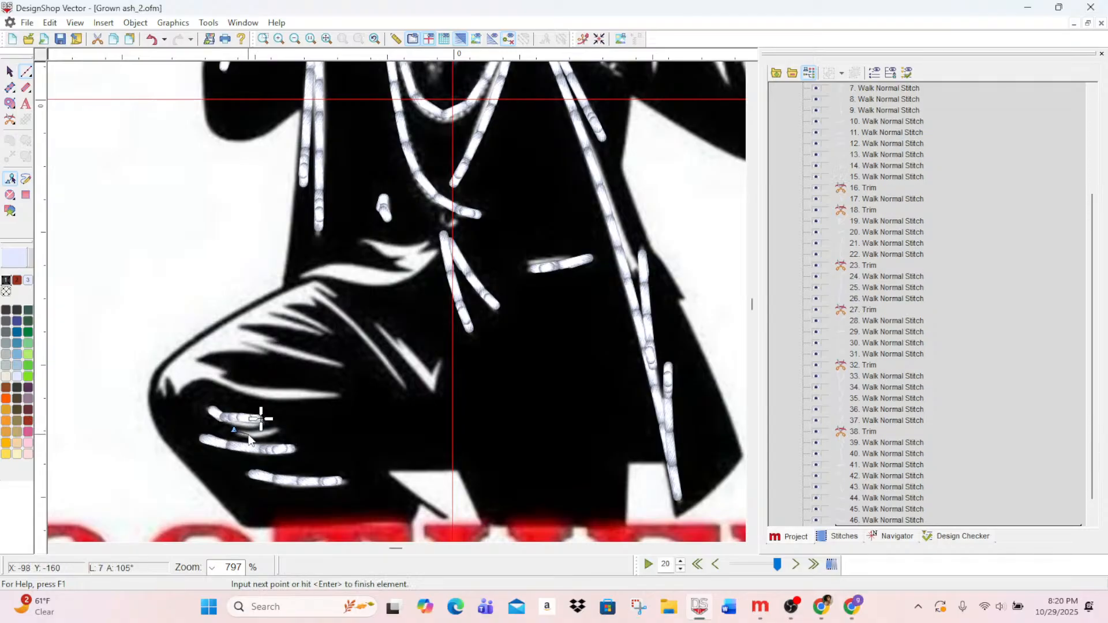
pyautogui.rightClick(253, 432)
pyautogui.press('BackSpace')
pyautogui.click(275, 428)
pyautogui.press('Return')
# - Move the long vertical jacket highlight's walk stitch ahead of the short jacket-front branch stitch in the sewing order
pyautogui.scroll(2, 341, 436)
pyautogui.scroll(-1, 913, 511)
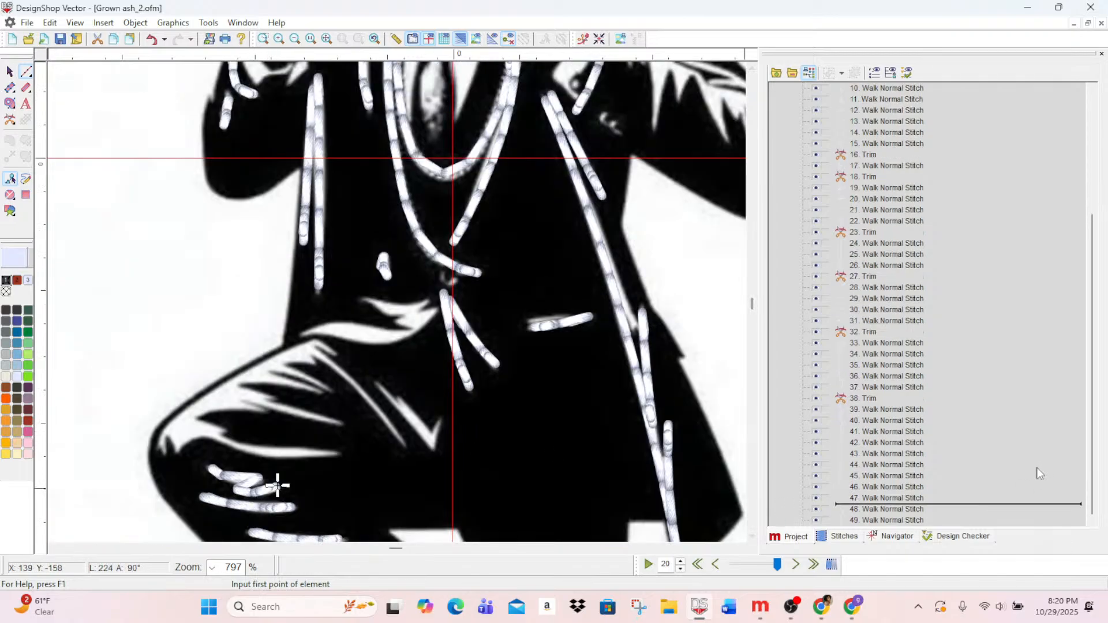
pyautogui.click(913, 510)
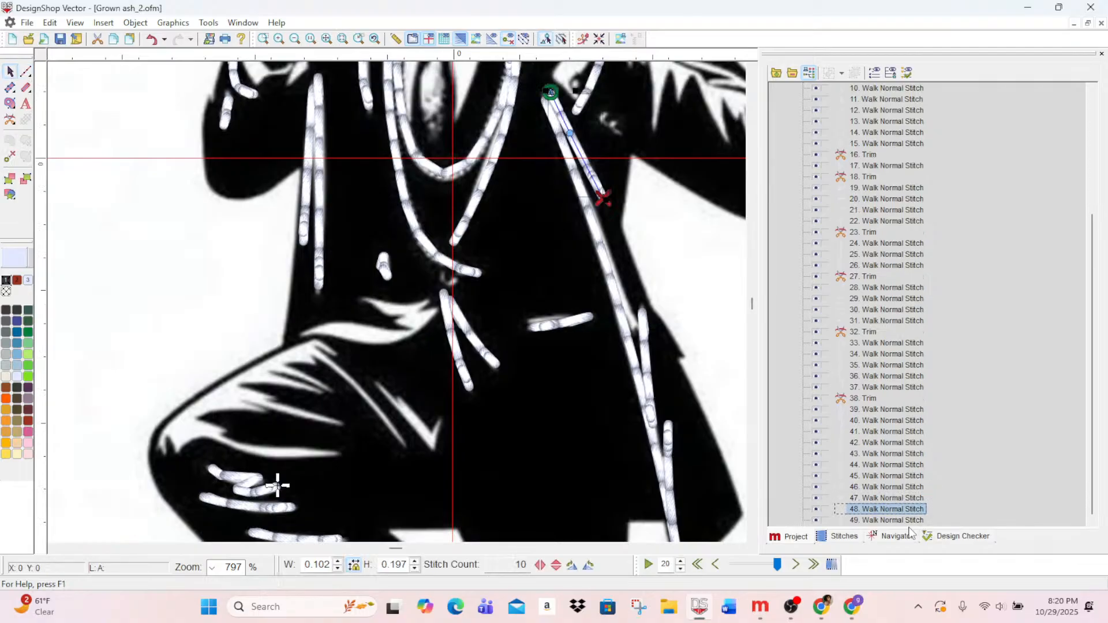
pyautogui.click(903, 521)
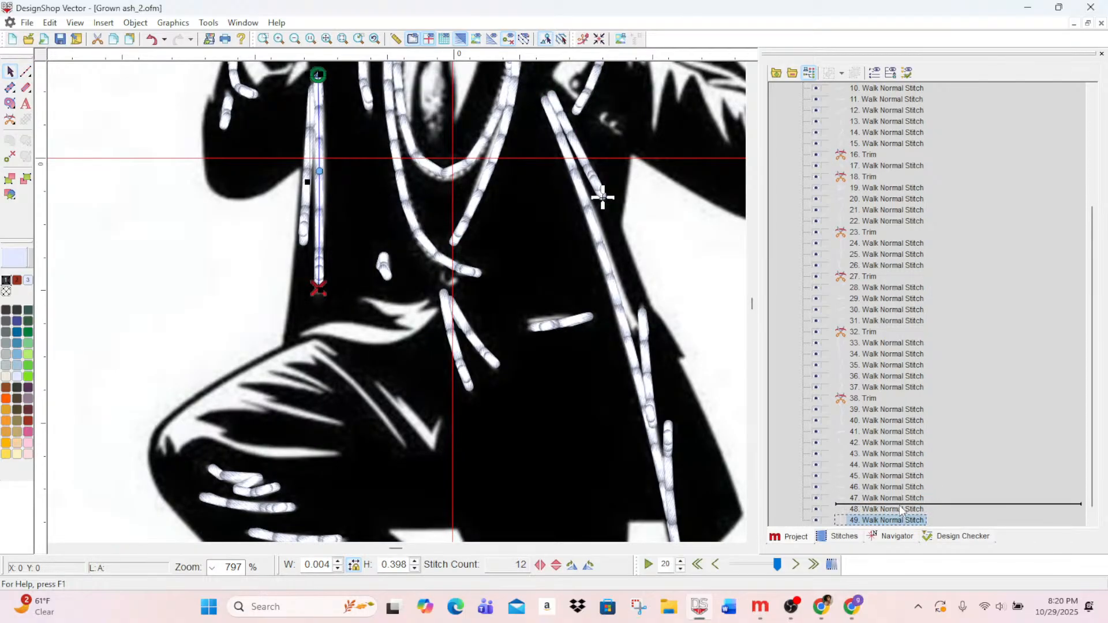
pyautogui.press('Delete')
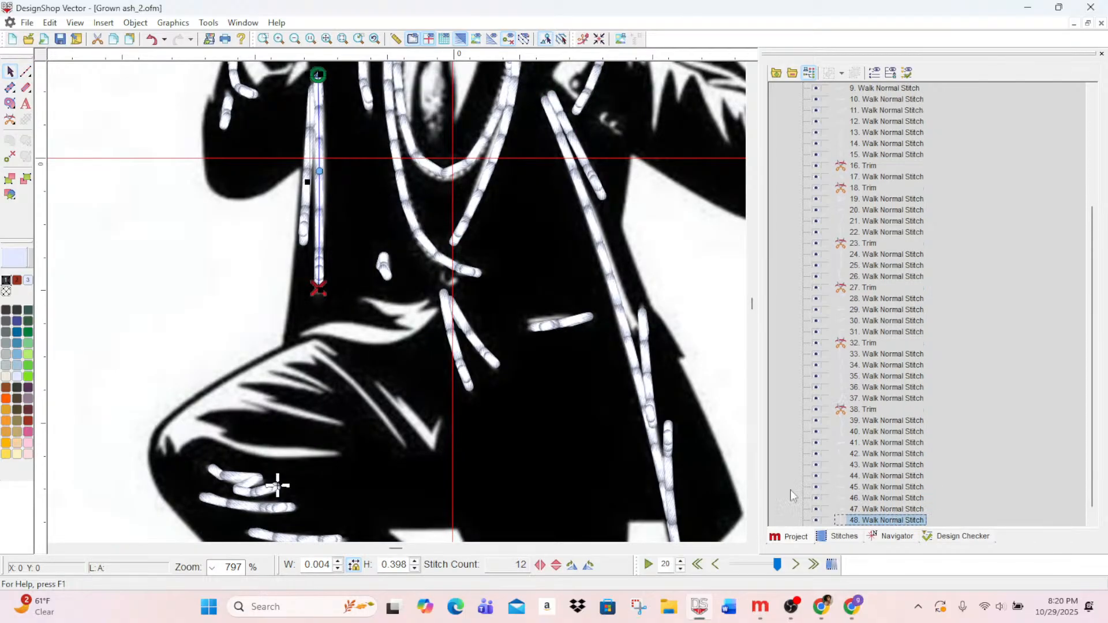
# - Insert a trim and move it up the sewing order to sit between the two short trouser fold stitches
pyautogui.click(10, 121)
pyautogui.moveTo(1095, 452); pyautogui.dragTo(1095, 461)
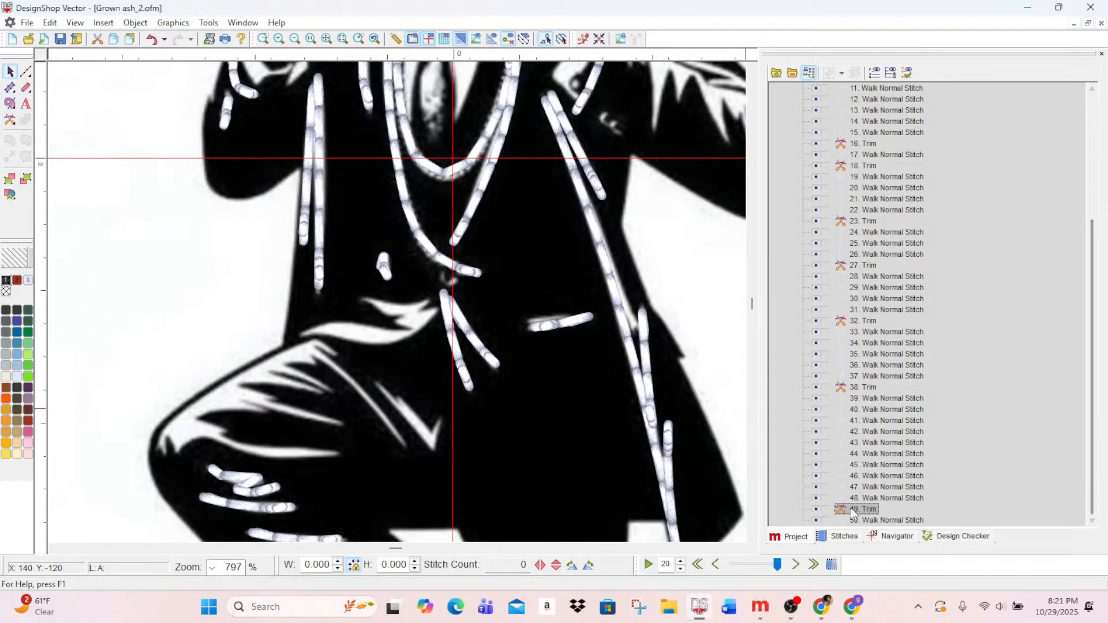
pyautogui.moveTo(864, 515); pyautogui.dragTo(909, 495)
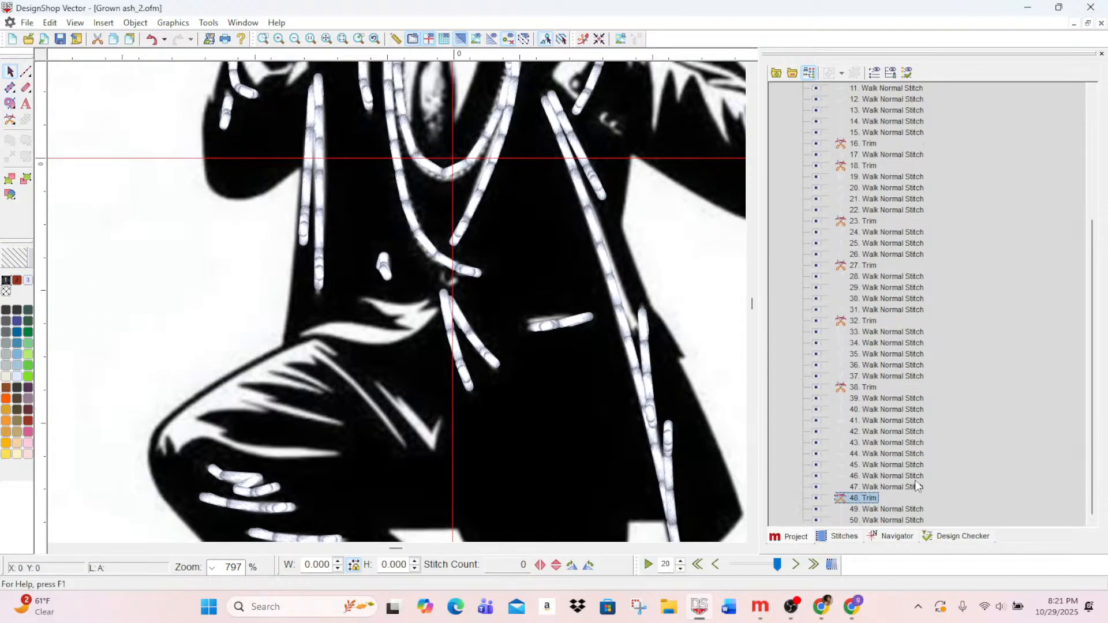
pyautogui.click(888, 520)
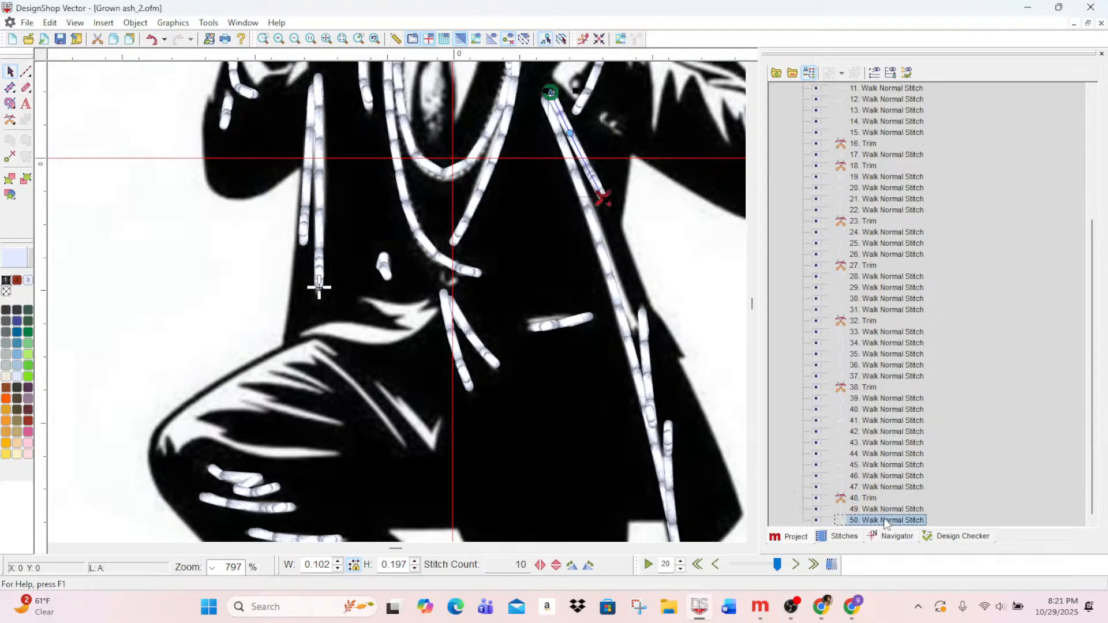
pyautogui.press('Delete')
pyautogui.click(250, 497)
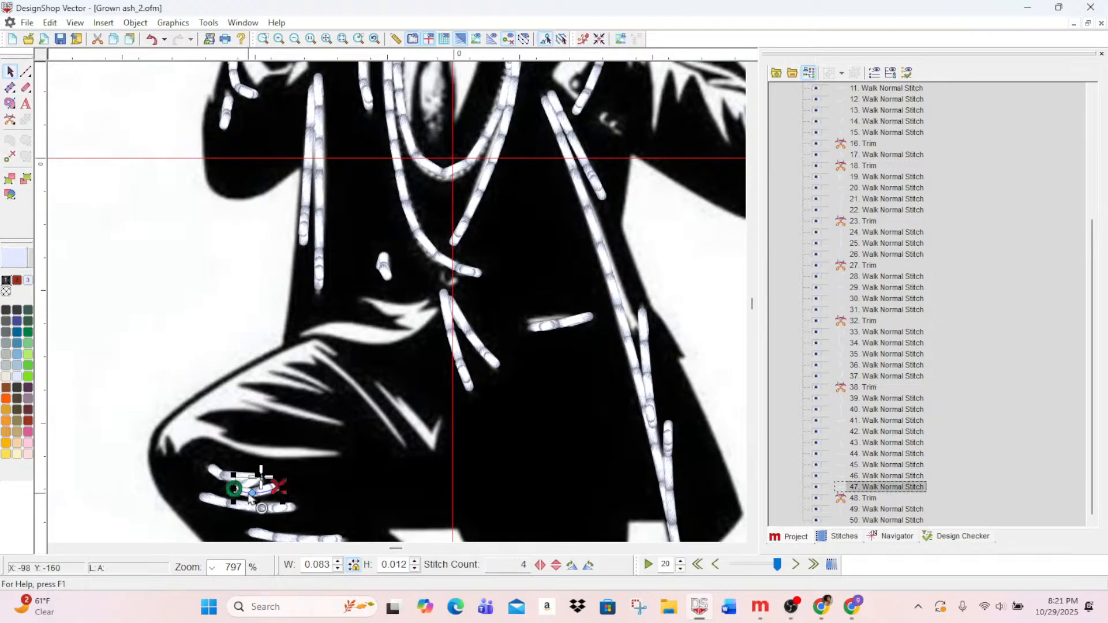
pyautogui.press('Delete')
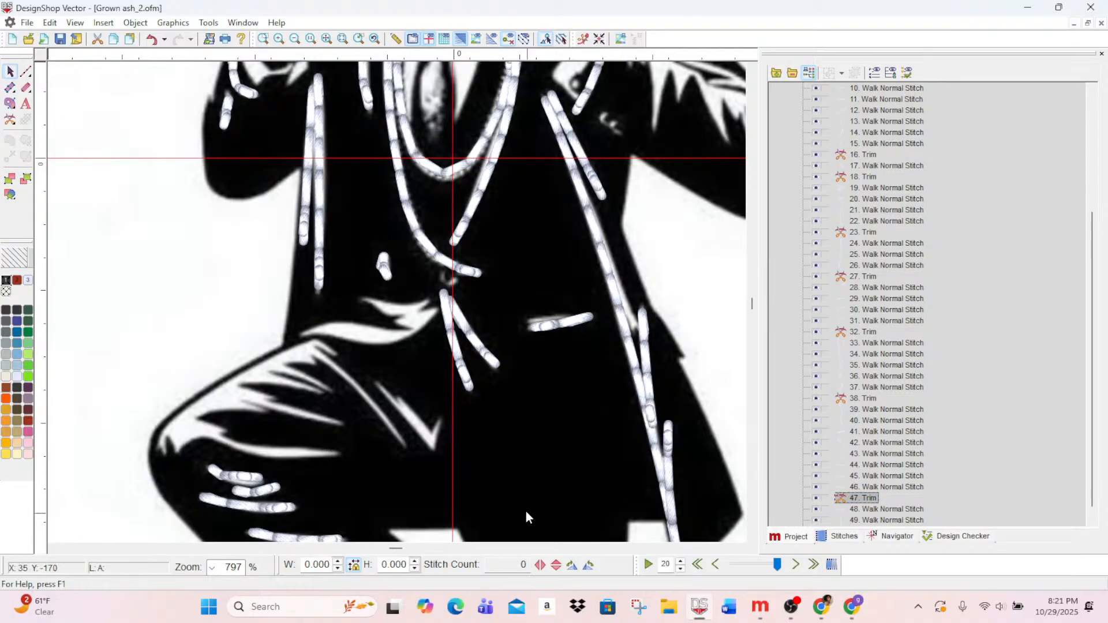
# - Trace the bent leg's long curved fold and the straighter fold highlight above it as two walk stitches
pyautogui.scroll(-1, 512, 497)
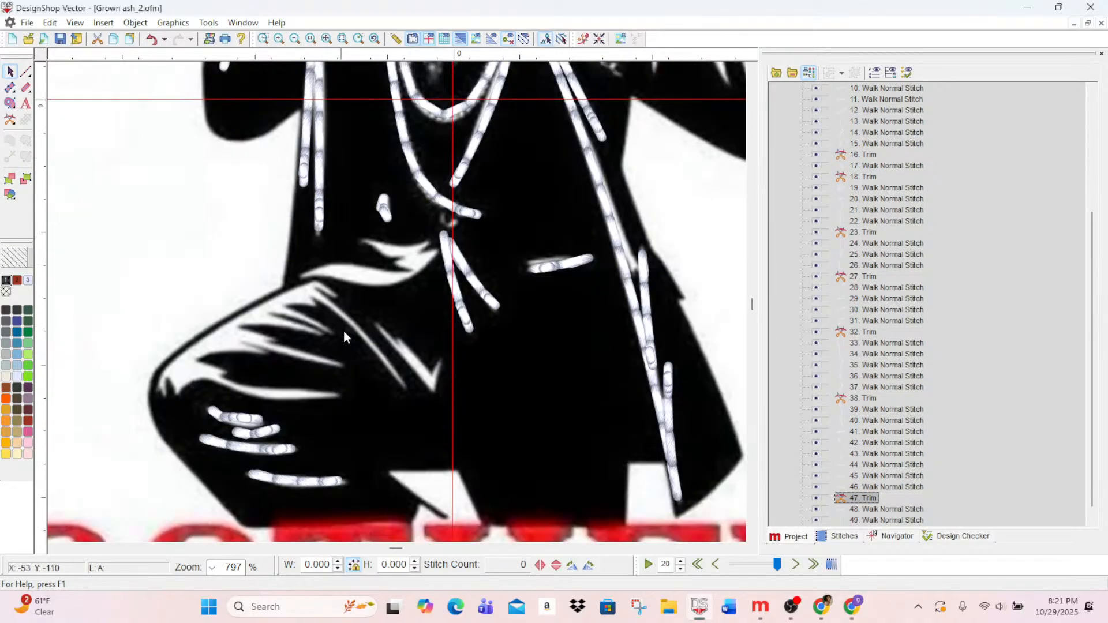
pyautogui.click(27, 71)
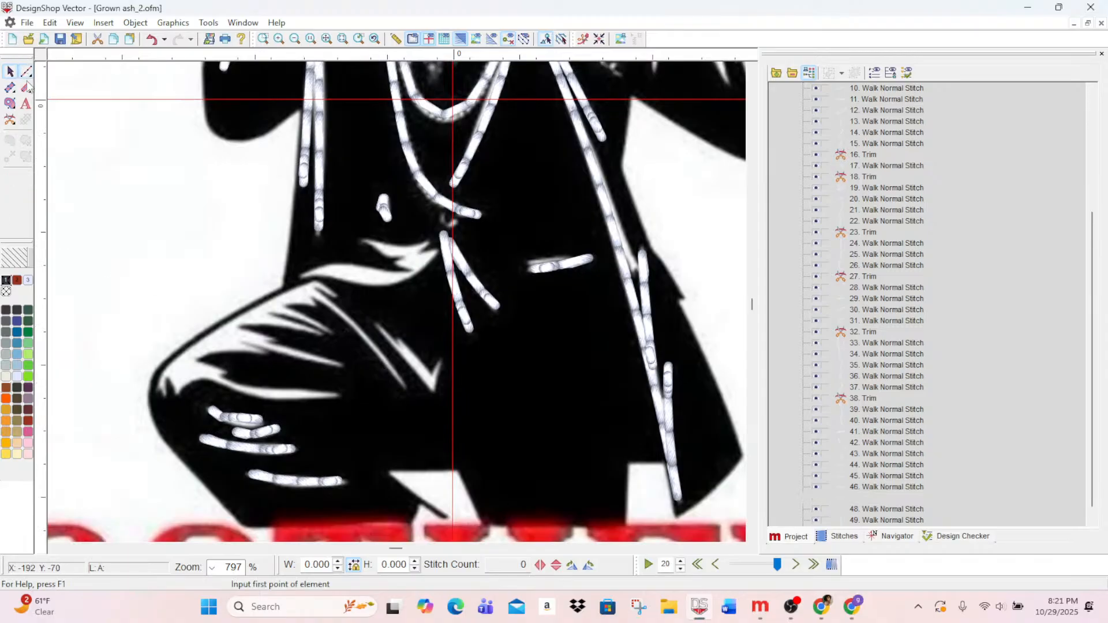
pyautogui.click(338, 394)
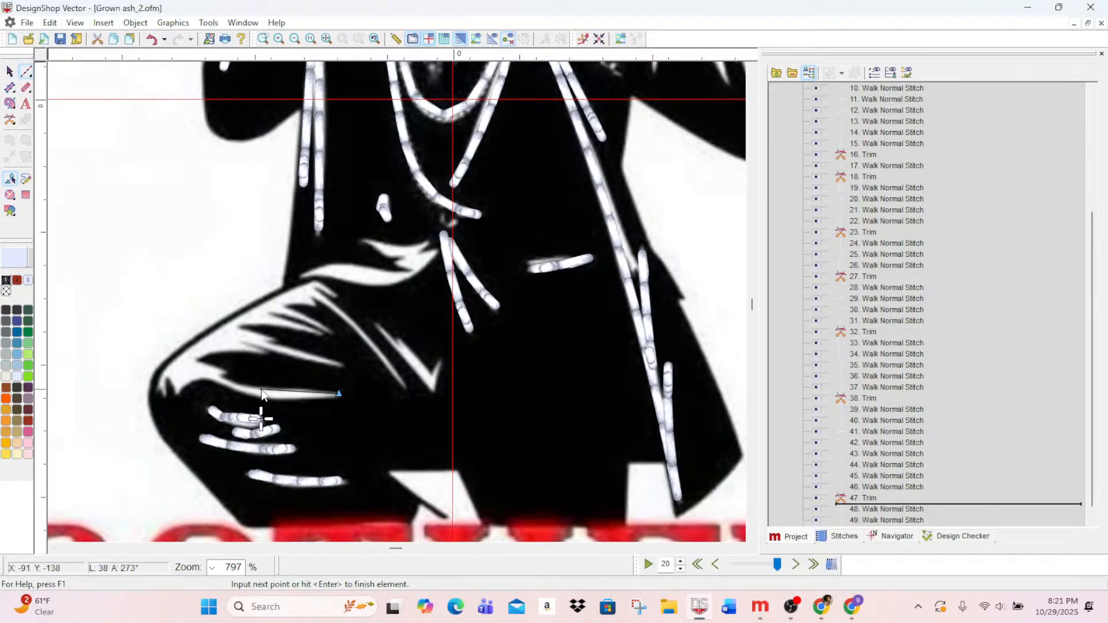
pyautogui.click(219, 381)
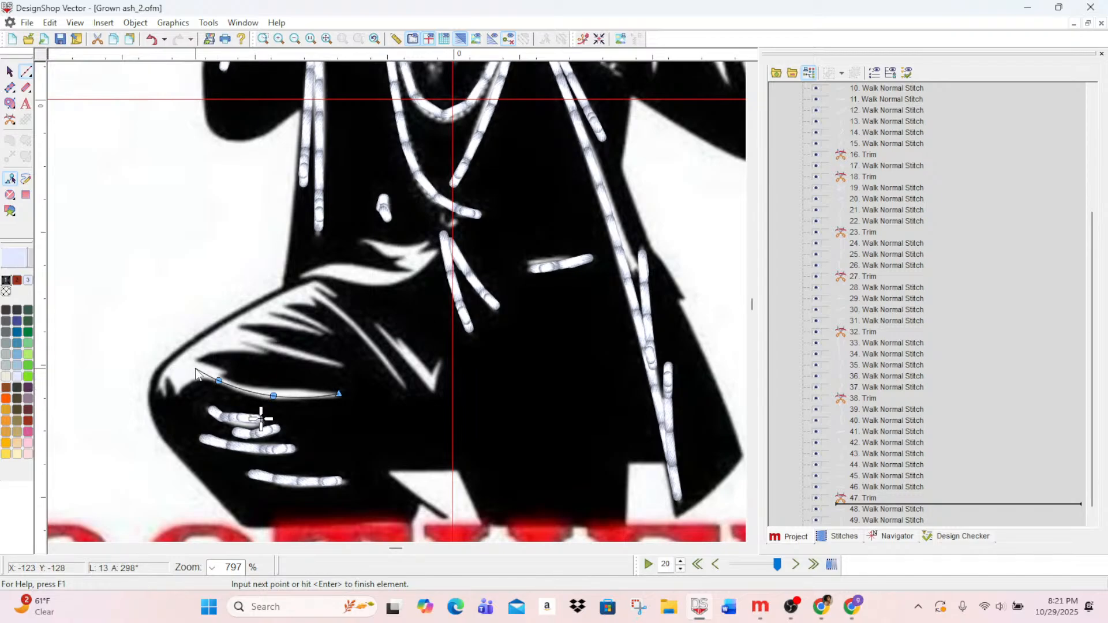
pyautogui.click(196, 369)
pyautogui.press('Return')
pyautogui.click(340, 361)
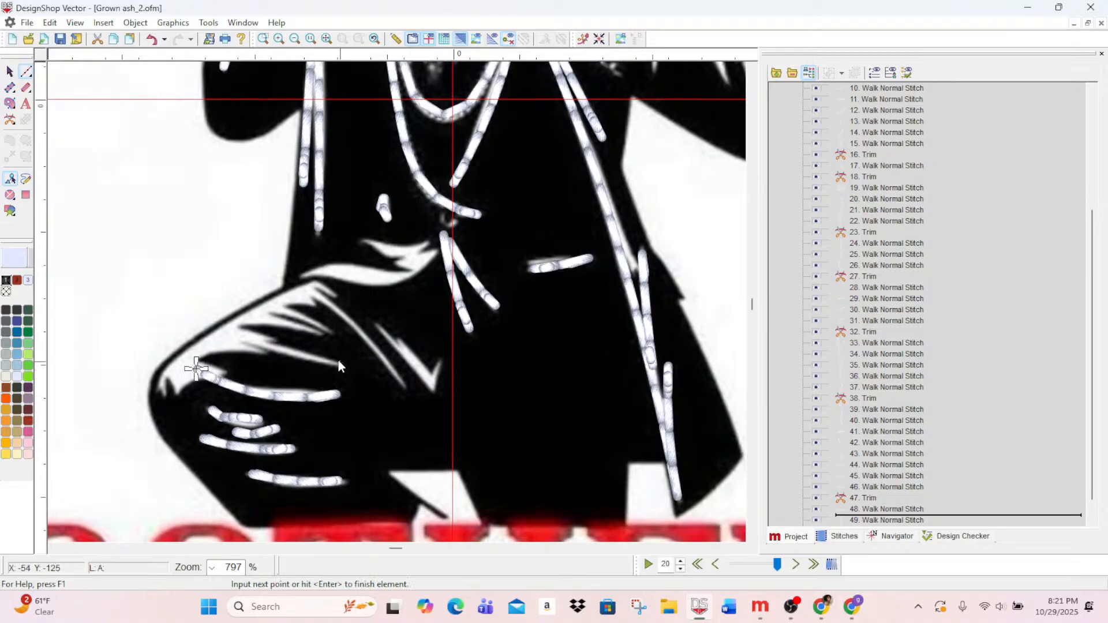
pyautogui.click(240, 337)
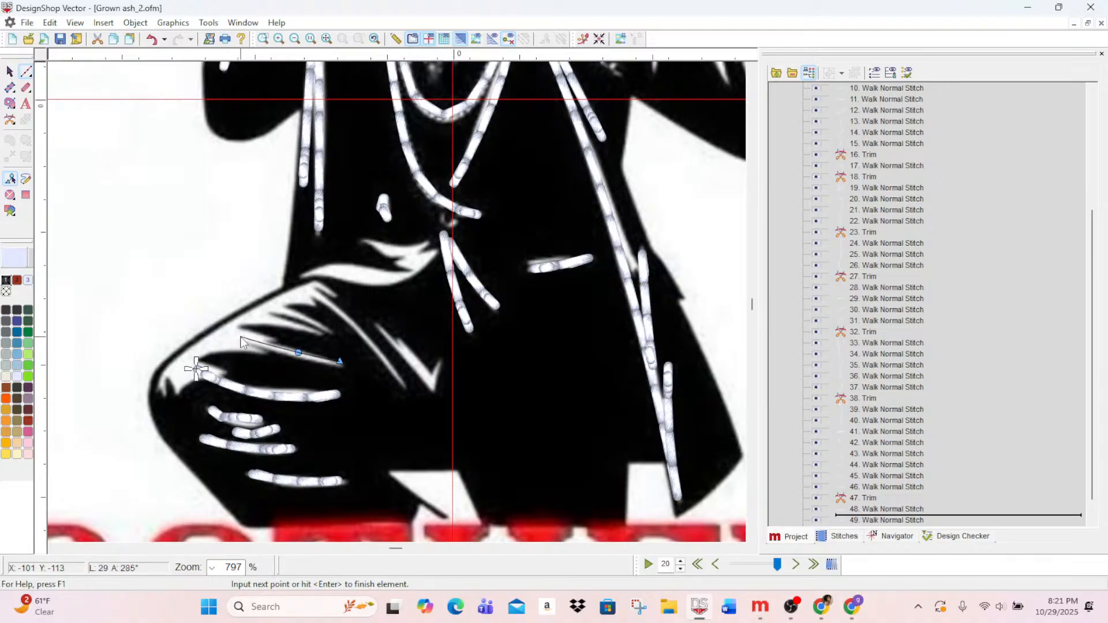
pyautogui.press('Return')
pyautogui.click(334, 333)
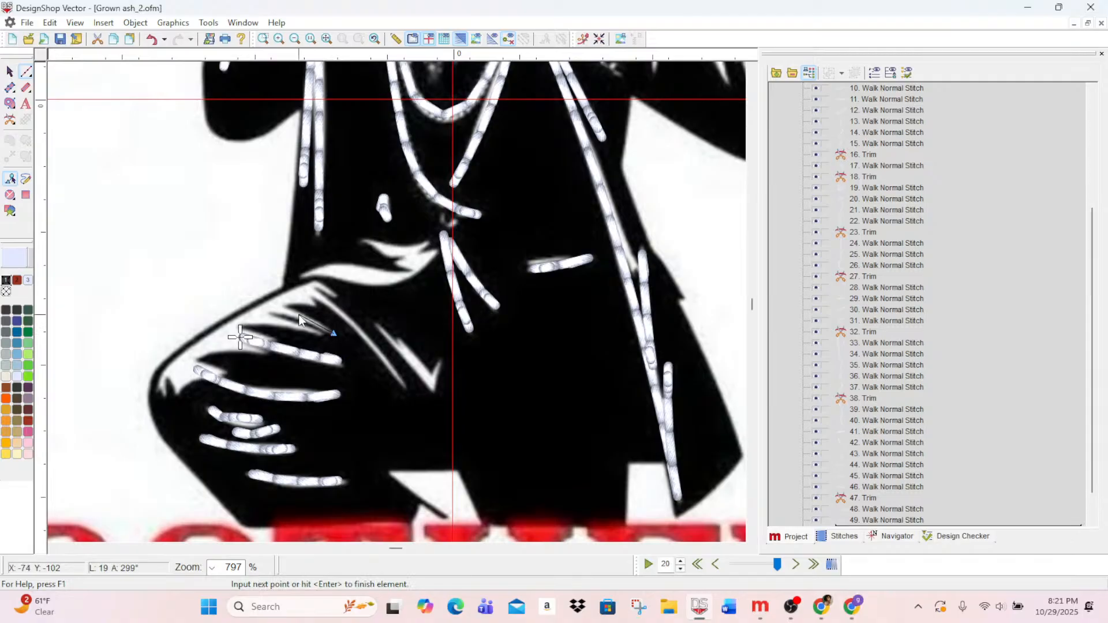
pyautogui.rightClick(299, 316)
pyautogui.press('BackSpace')
pyautogui.press('BackSpace')
# - Trace the two short, close-set fold highlights near the top of the thigh as separate walk stitches
pyautogui.click(316, 334)
pyautogui.rightClick(282, 326)
pyautogui.click(258, 317)
pyautogui.press('Return')
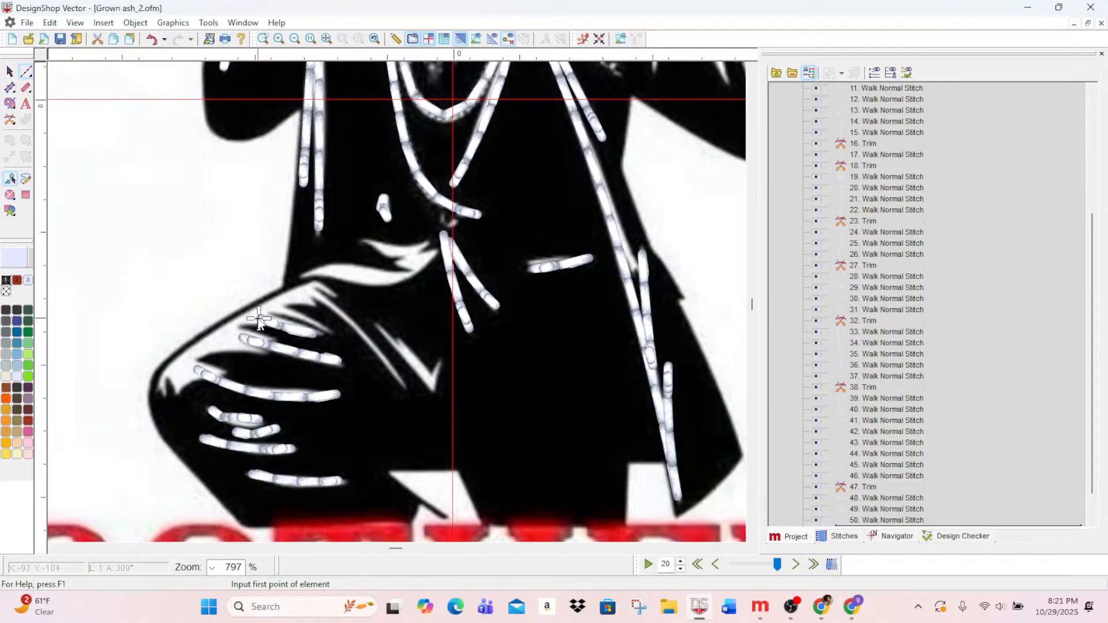
pyautogui.click(324, 327)
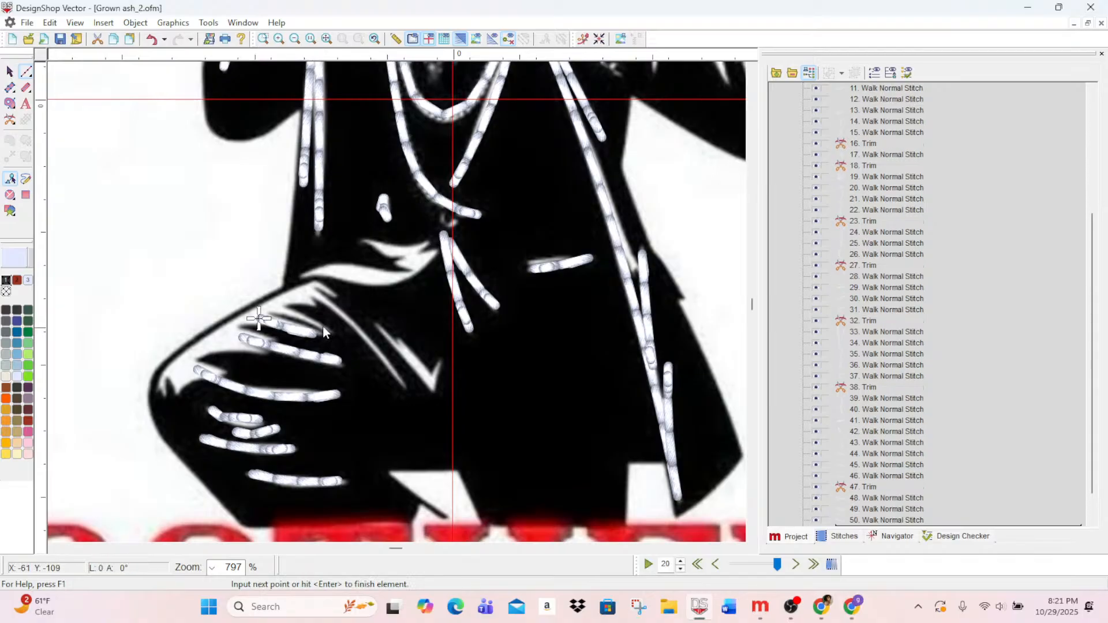
pyautogui.click(269, 307)
pyautogui.press('Return')
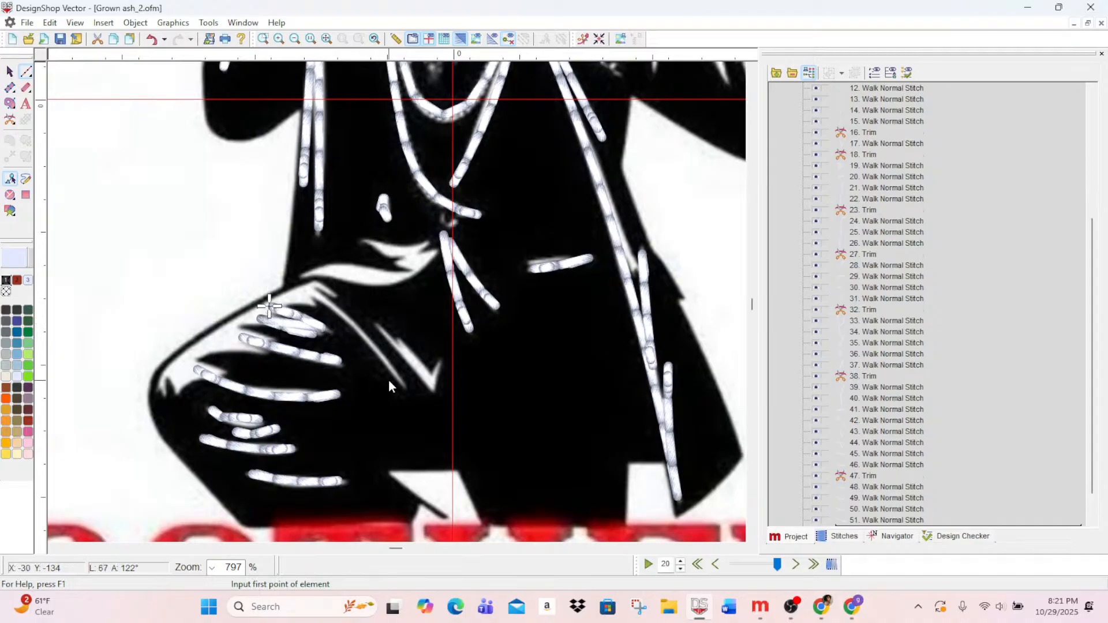
# - Trace the long diagonal thigh crease and the hooked V-shaped crease beside it as two walk stitches
pyautogui.click(403, 385)
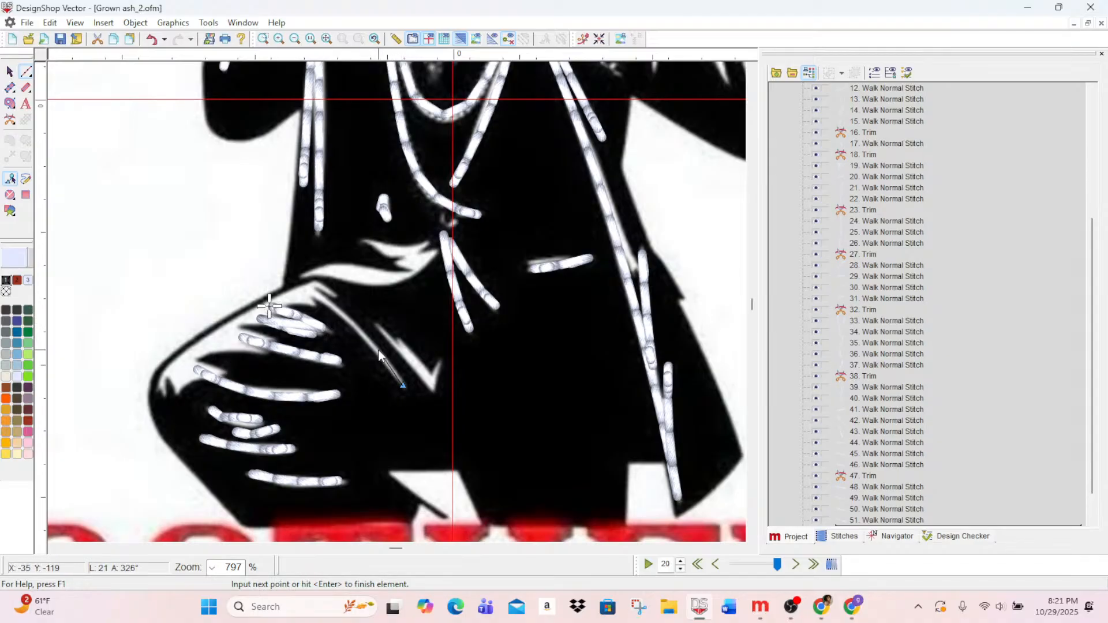
pyautogui.click(376, 351)
pyautogui.click(312, 295)
pyautogui.press('Return')
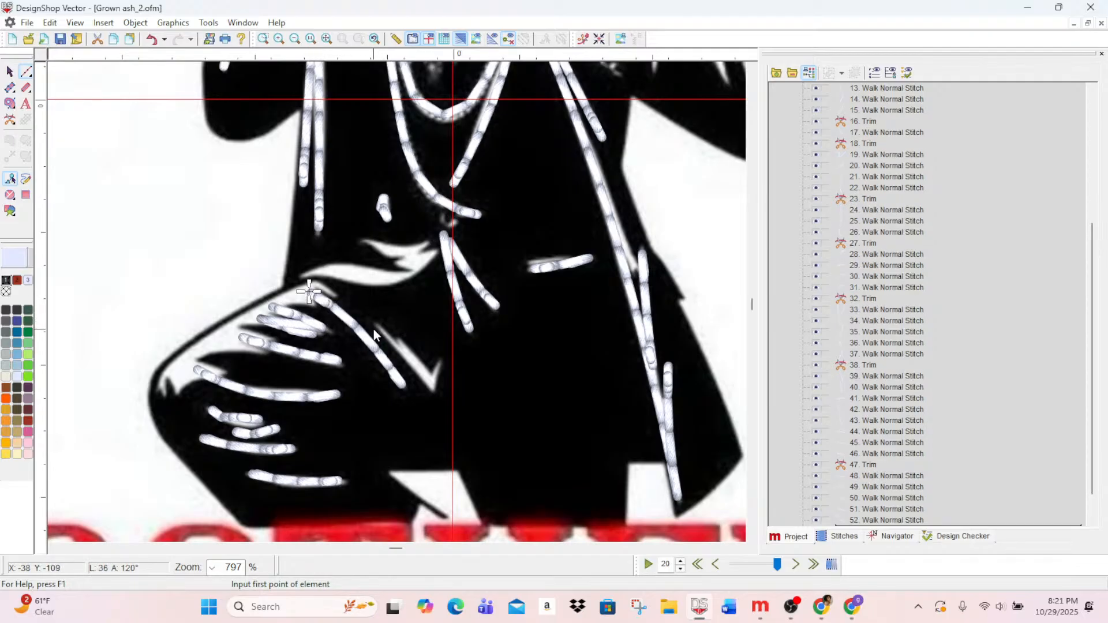
pyautogui.click(375, 325)
pyautogui.click(408, 358)
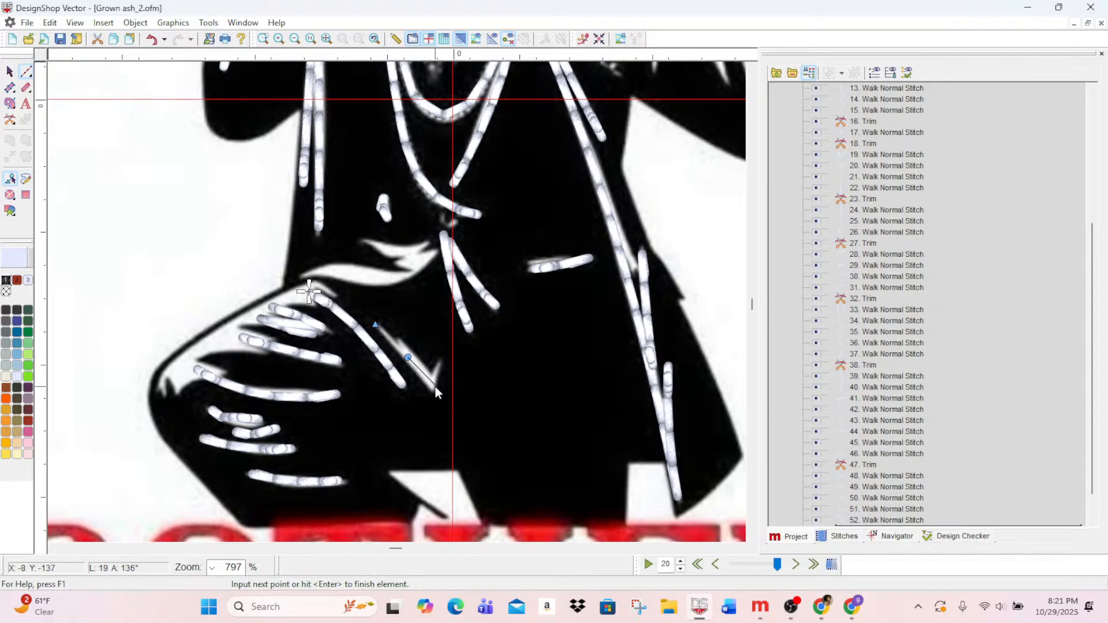
pyautogui.press('Return')
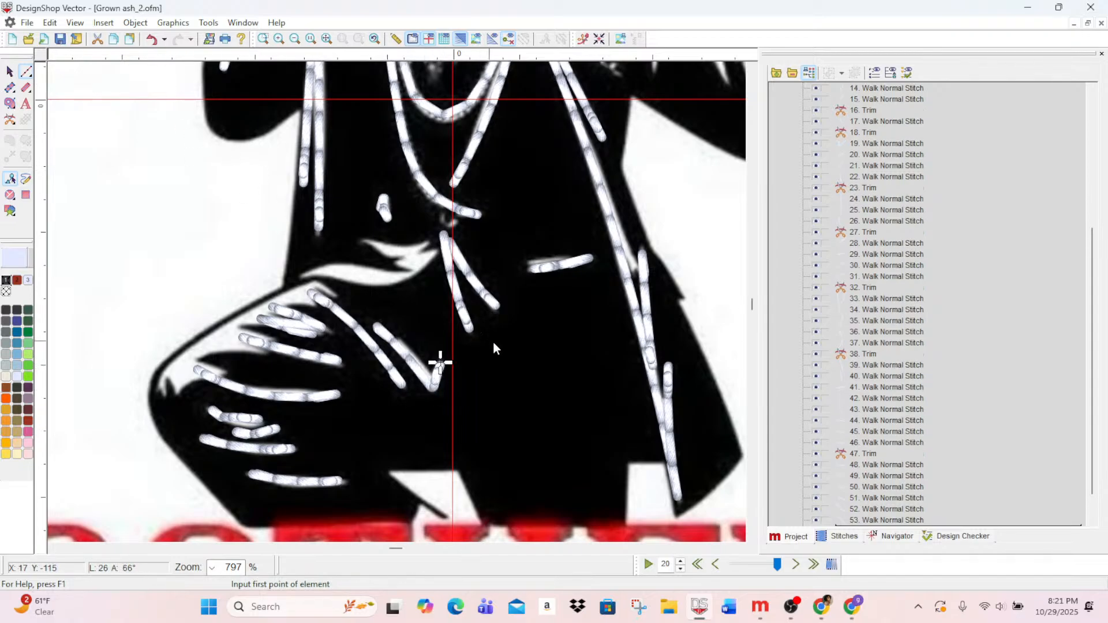
# - Trace the curved fold highlight below the jacket shoulder as a walk stitch sequenced right after the collar highlight stitch
pyautogui.scroll(5, 608, 415)
pyautogui.scroll(2, 608, 414)
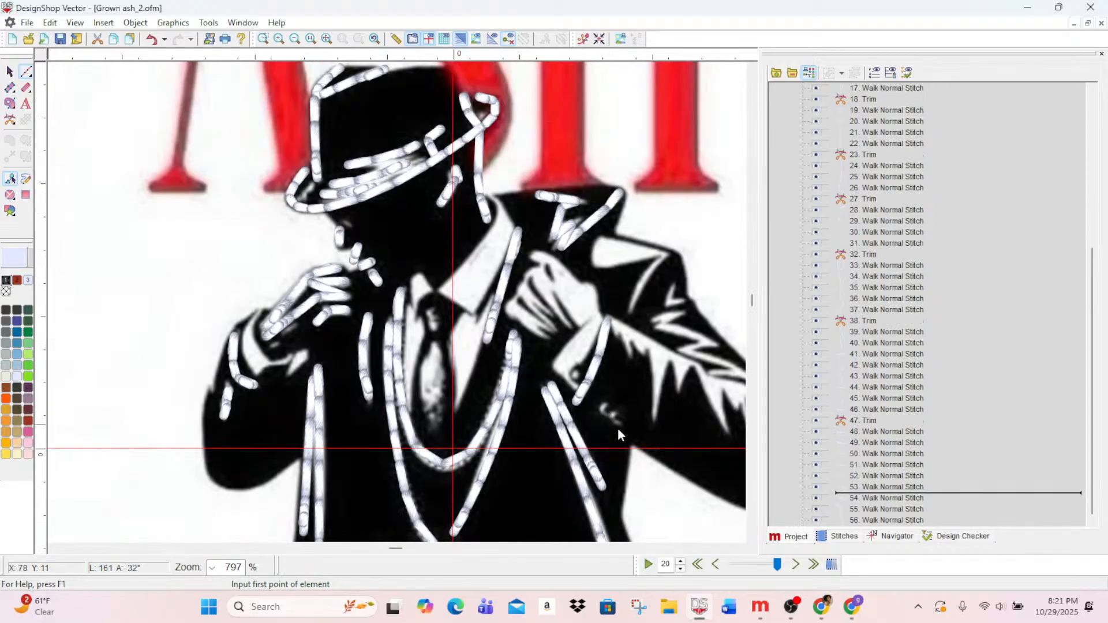
pyautogui.moveTo(396, 549); pyautogui.dragTo(397, 549)
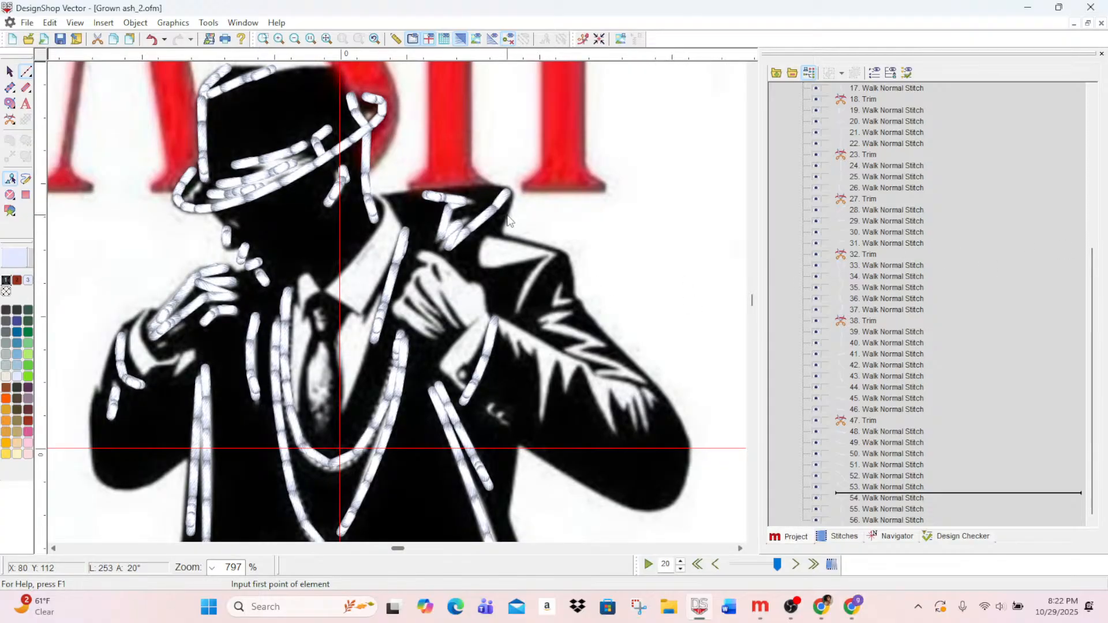
pyautogui.click(494, 209)
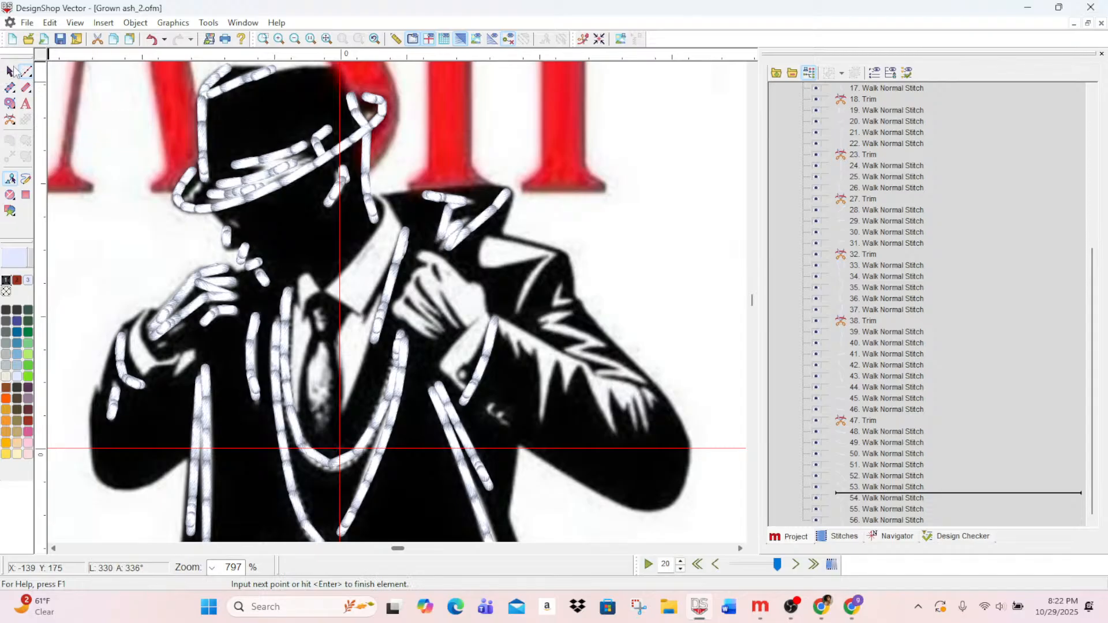
pyautogui.click(11, 71)
pyautogui.click(492, 212)
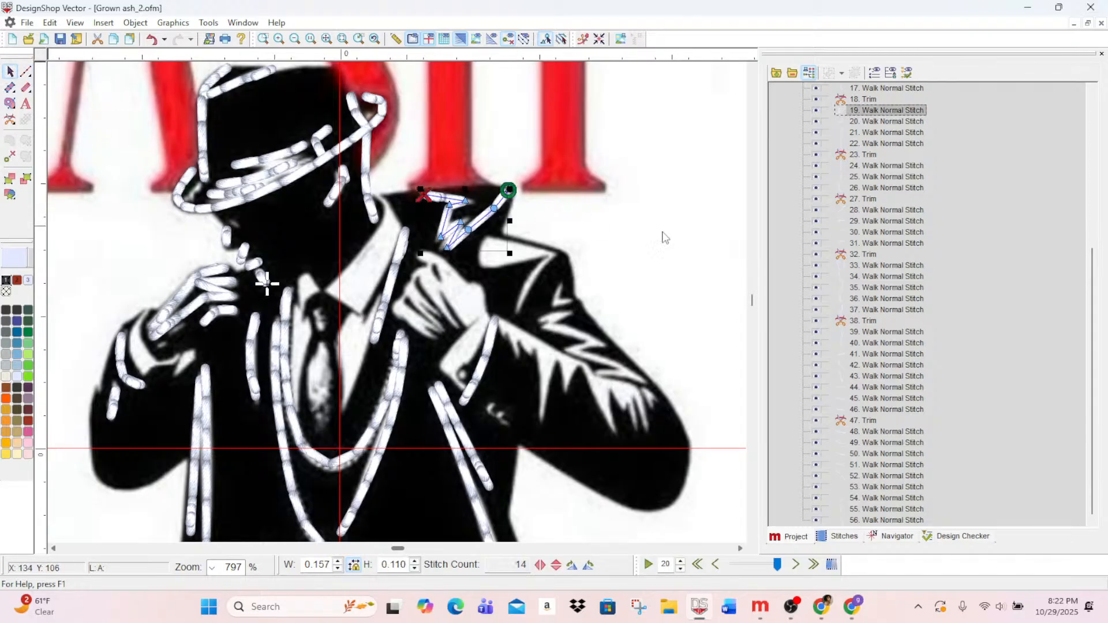
pyautogui.click(8, 121)
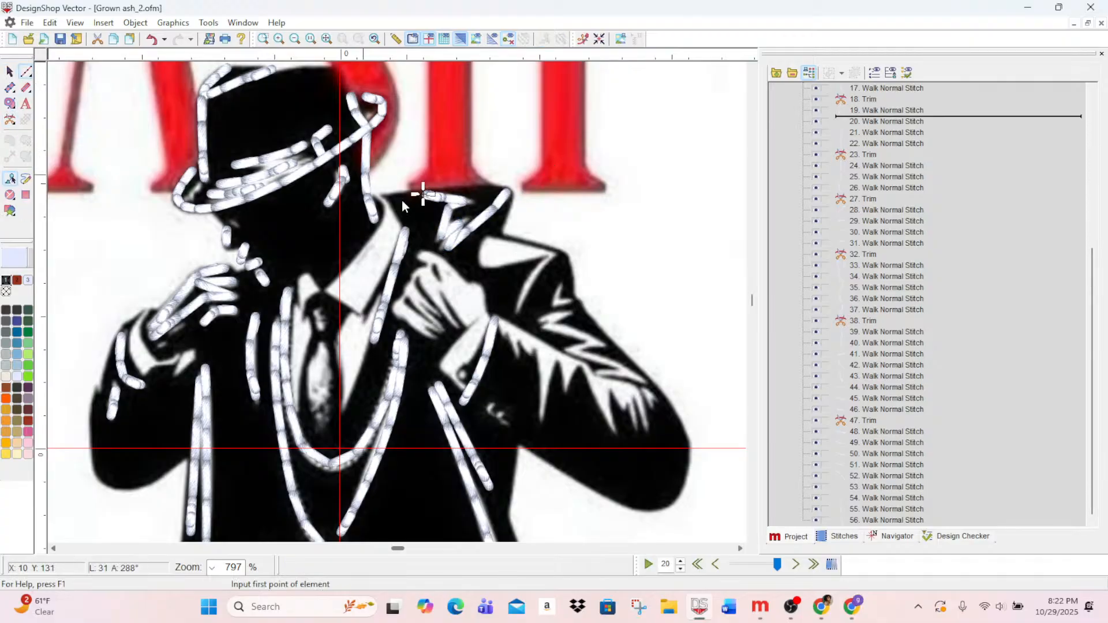
pyautogui.click(551, 254)
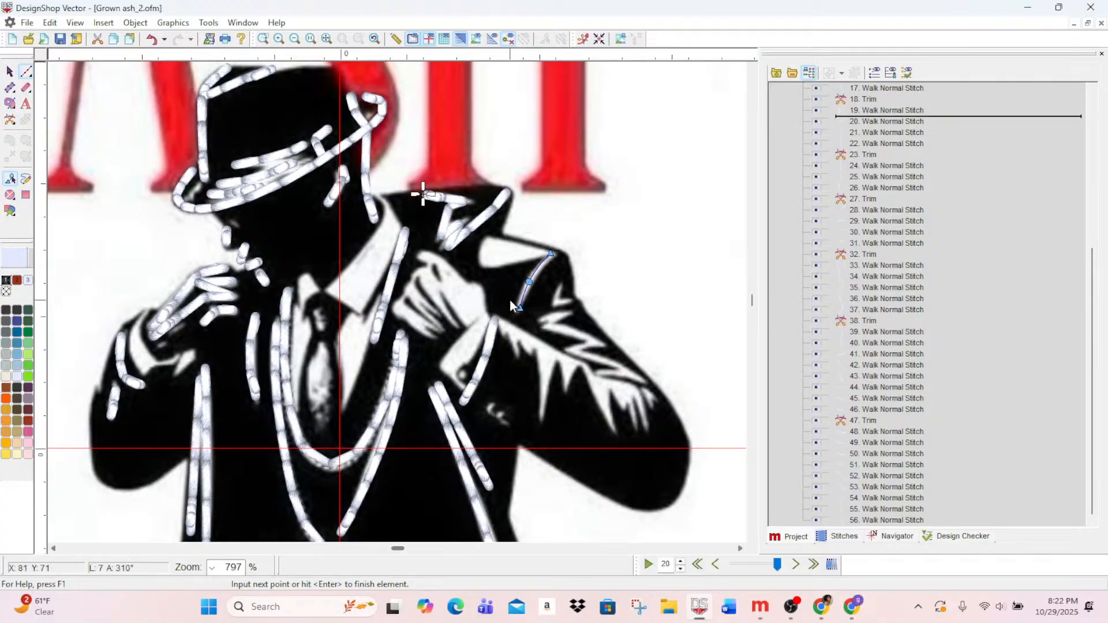
pyautogui.press('Return')
# - Trace the second upper-sleeve fold highlight as a walk stitch that meets the lower end of the shoulder fold
pyautogui.click(561, 284)
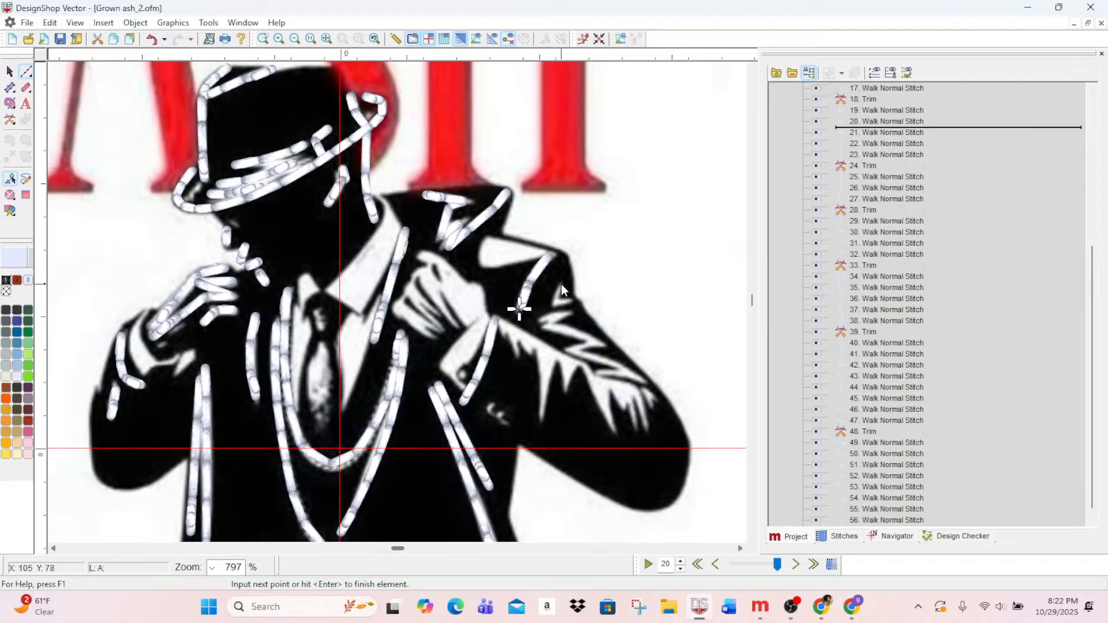
pyautogui.click(520, 309)
pyautogui.press('Return')
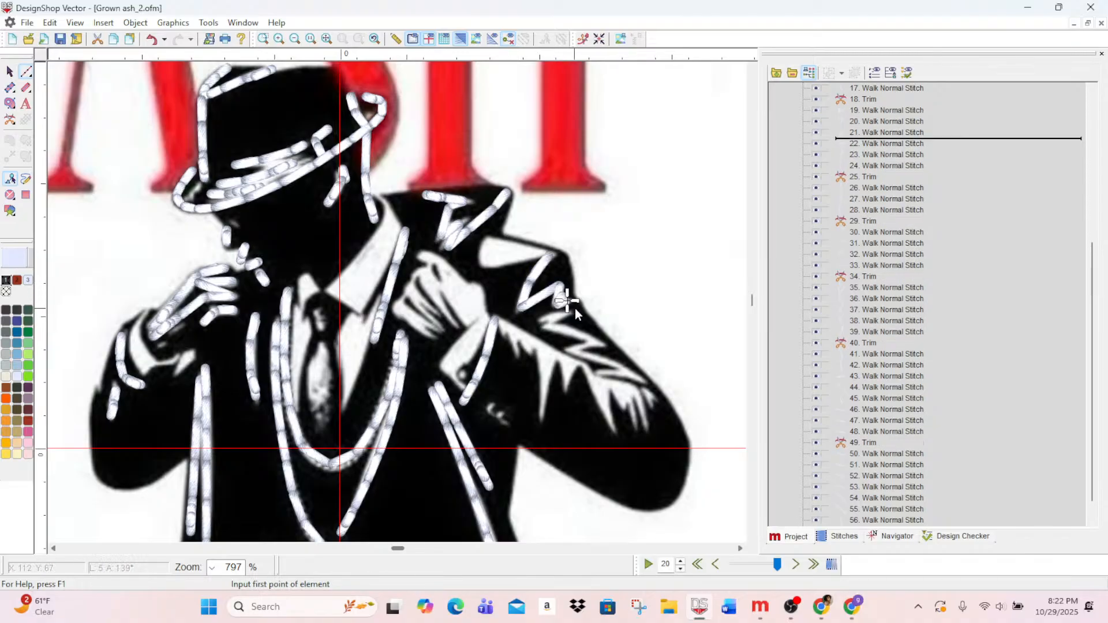
# - Insert a trim just before the upper-sleeve fold walk stitch to break its connection from the shoulder fold
pyautogui.click(878, 131)
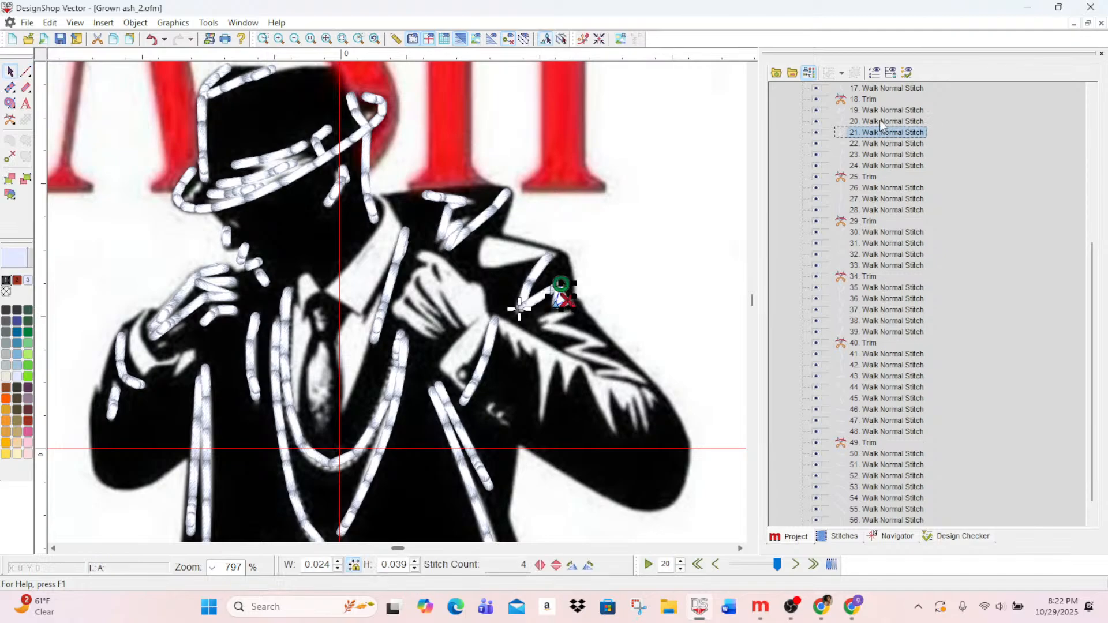
pyautogui.click(9, 123)
pyautogui.moveTo(866, 148); pyautogui.dragTo(856, 128)
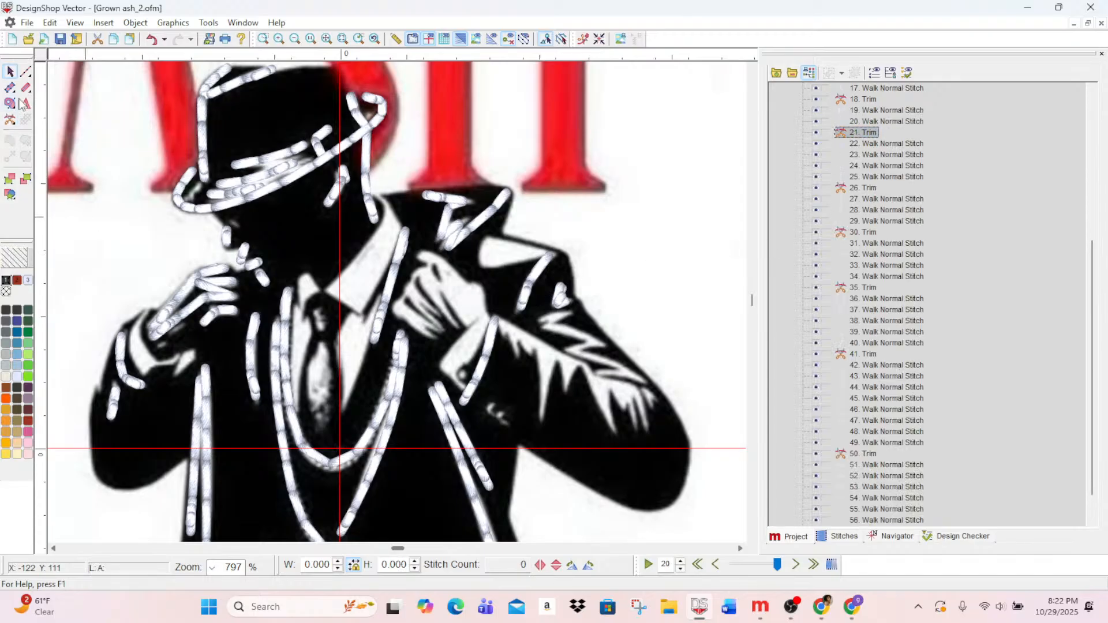
# - Trace the zigzag fold highlight running down the outer sleeve toward the elbow as one walk stitch placed right after the new trim
pyautogui.click(25, 71)
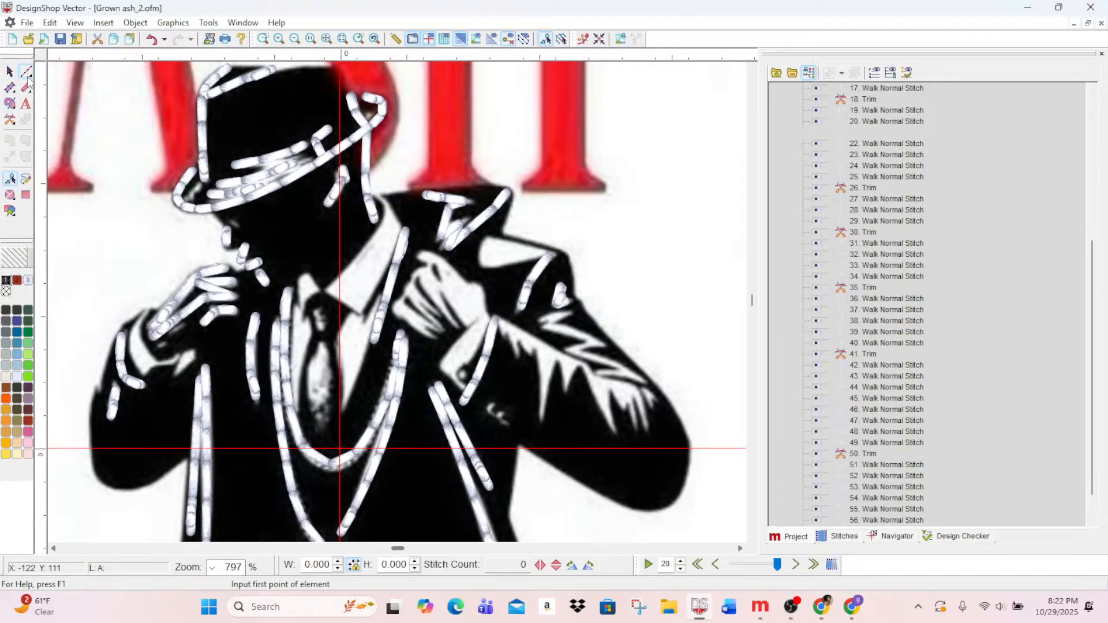
pyautogui.click(543, 319)
pyautogui.click(568, 315)
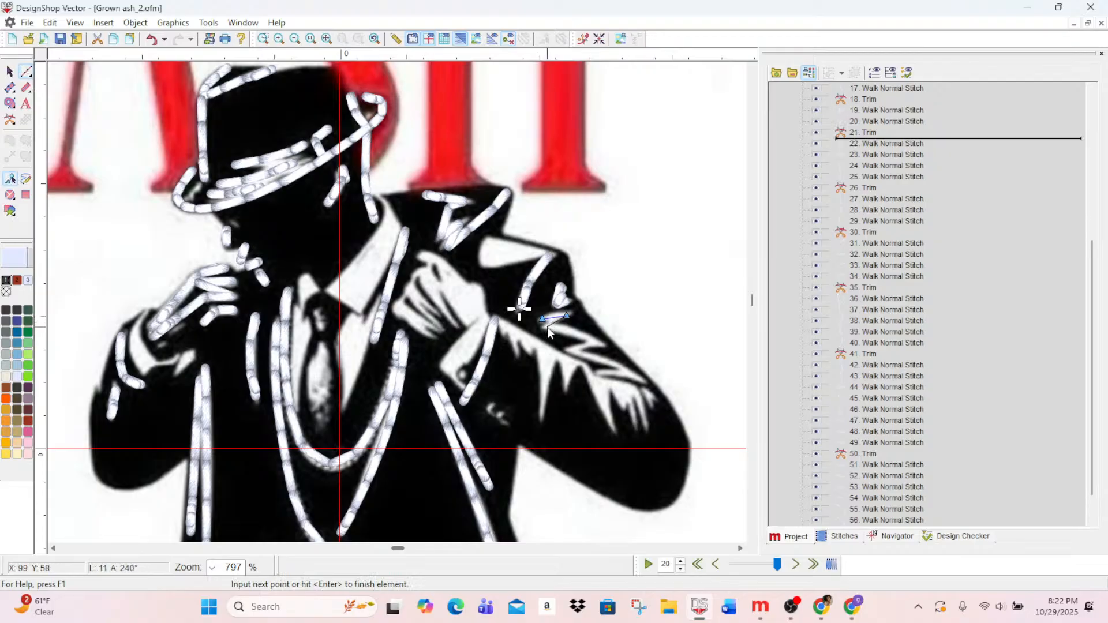
pyautogui.click(546, 327)
pyautogui.click(598, 343)
pyautogui.click(574, 351)
pyautogui.rightClick(614, 364)
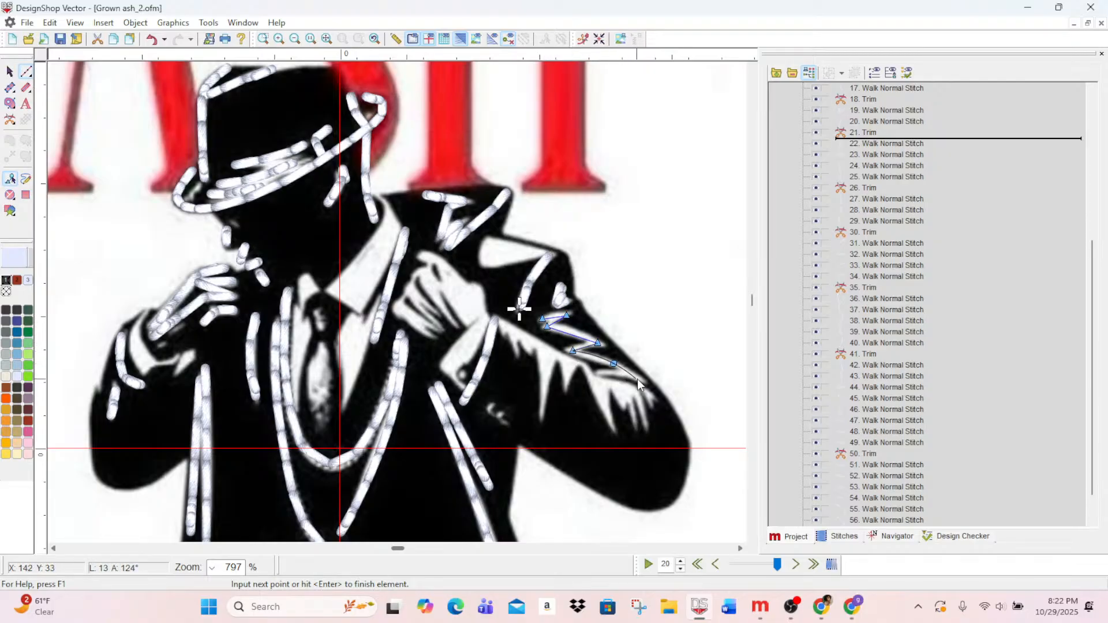
pyautogui.click(637, 379)
pyautogui.press('Return')
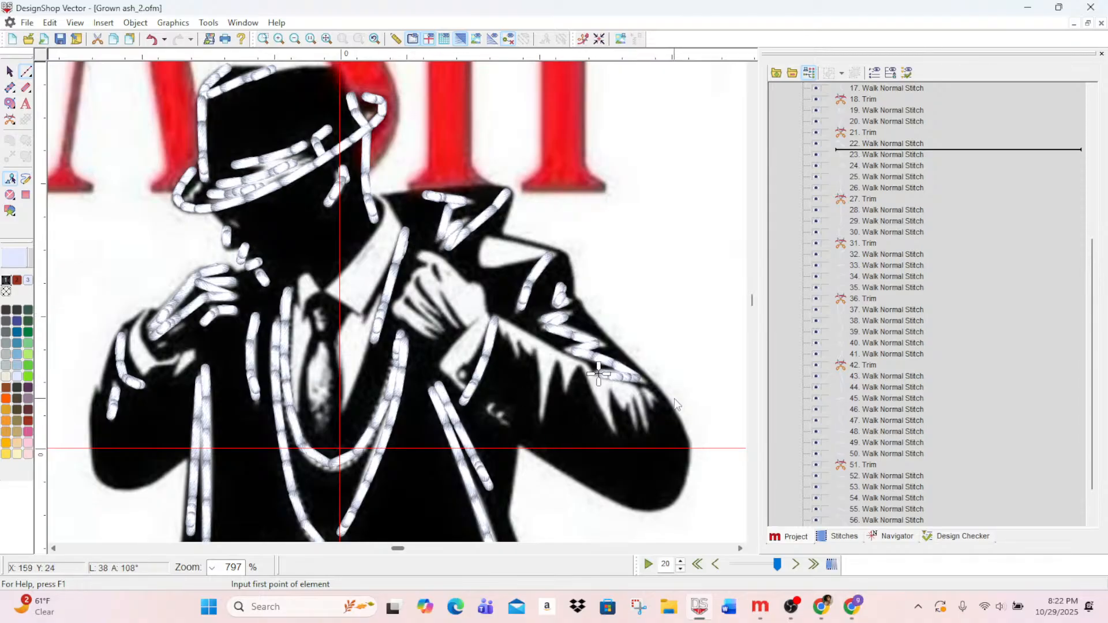
# - Show the 1641 Smokey fill to check how the white walk stitches read against it, and hide it again
pyautogui.scroll(-8, 514, 446)
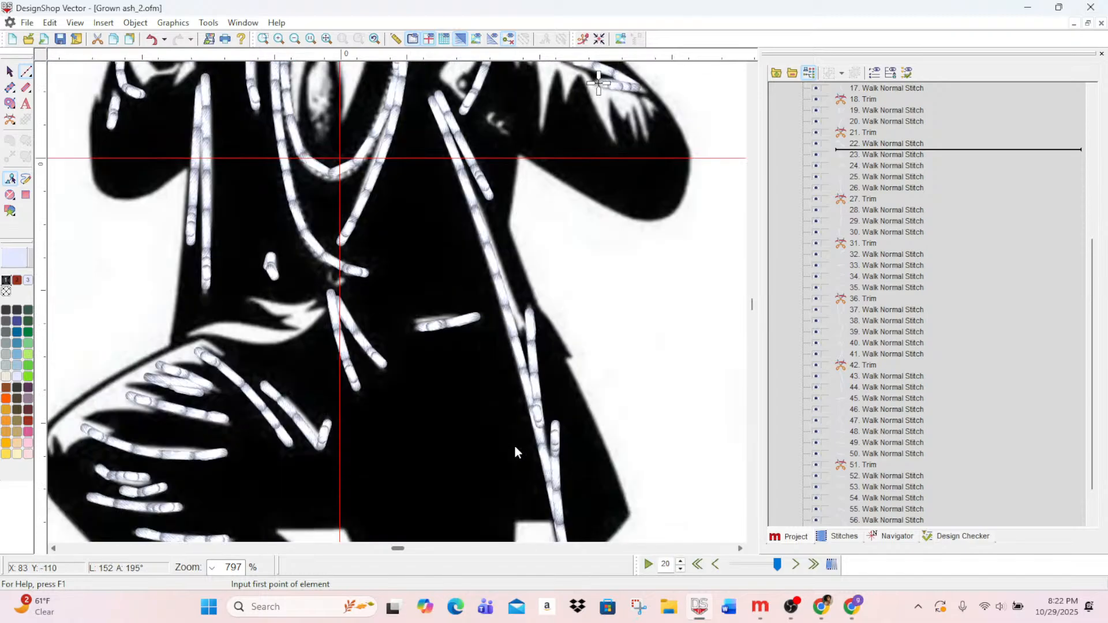
pyautogui.scroll(8, 513, 447)
pyautogui.scroll(-3, 488, 141)
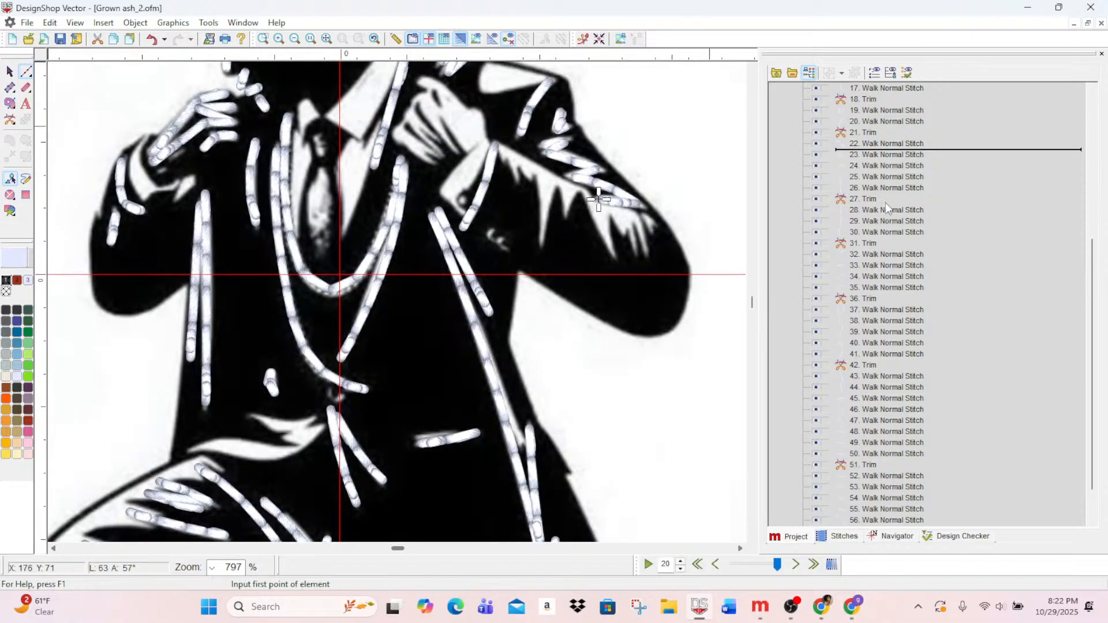
pyautogui.scroll(8, 886, 203)
pyautogui.click(803, 132)
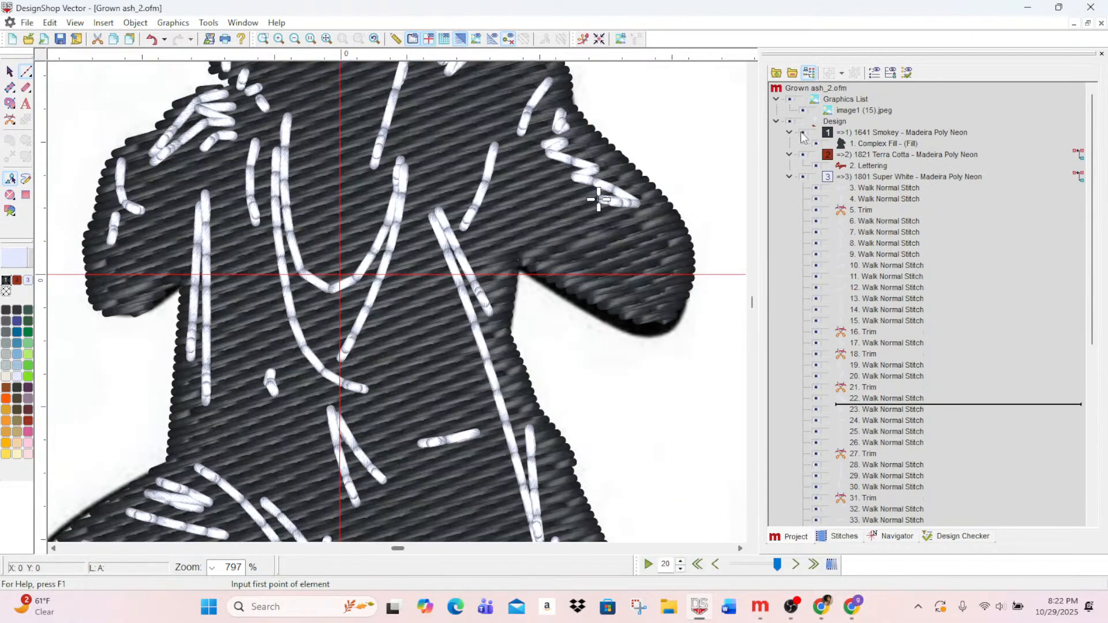
pyautogui.scroll(6, 685, 211)
pyautogui.scroll(-10, 685, 211)
pyautogui.scroll(8, 684, 203)
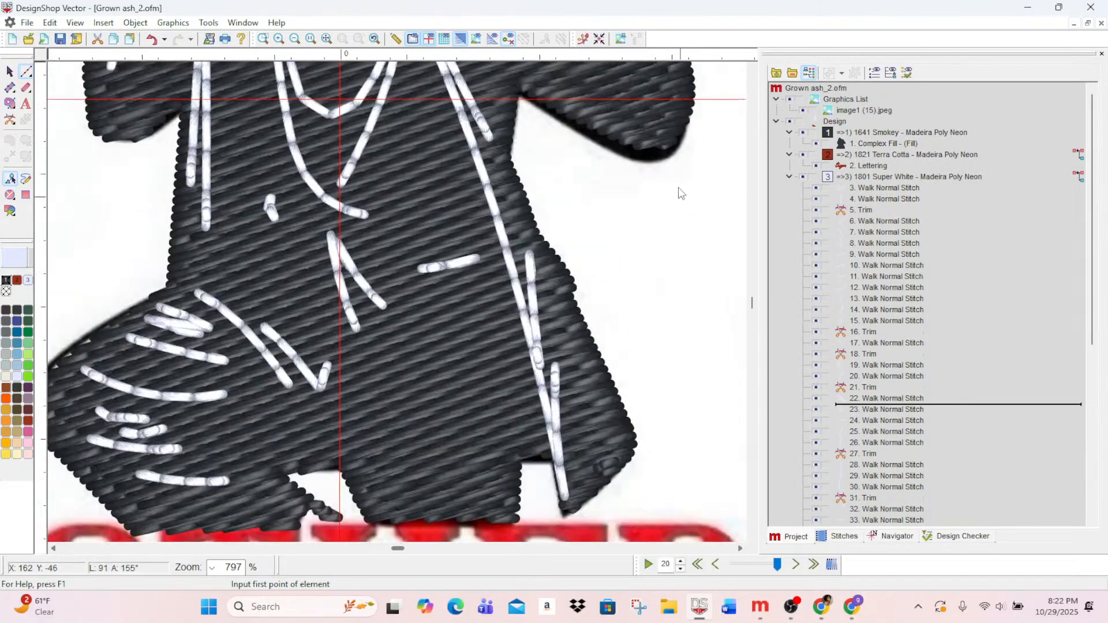
pyautogui.scroll(-6, 677, 187)
pyautogui.scroll(4, 681, 189)
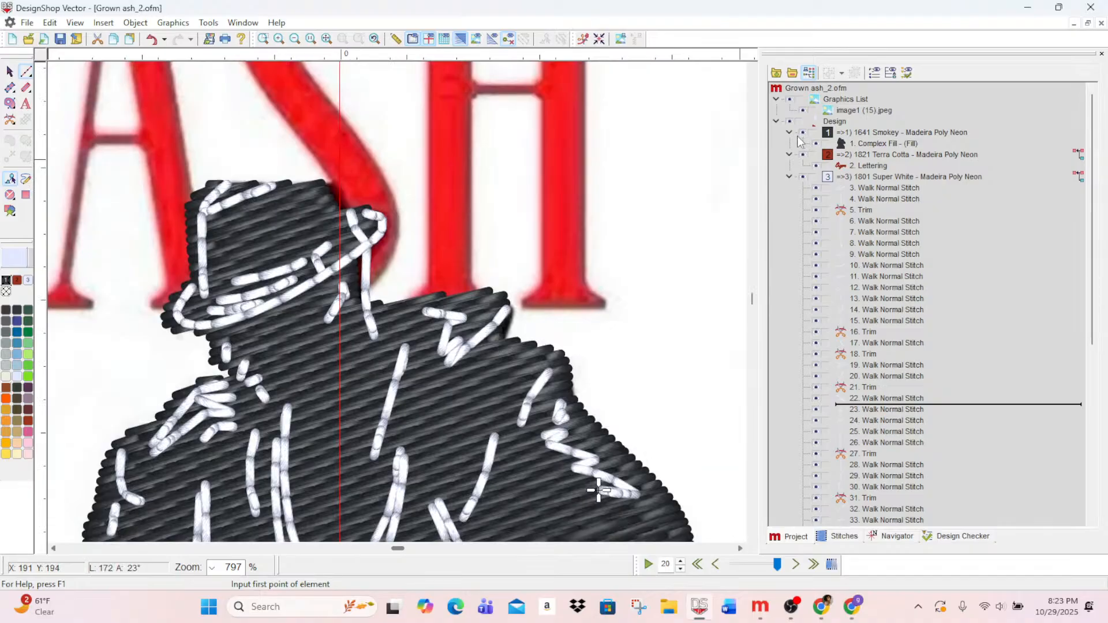
pyautogui.click(790, 134)
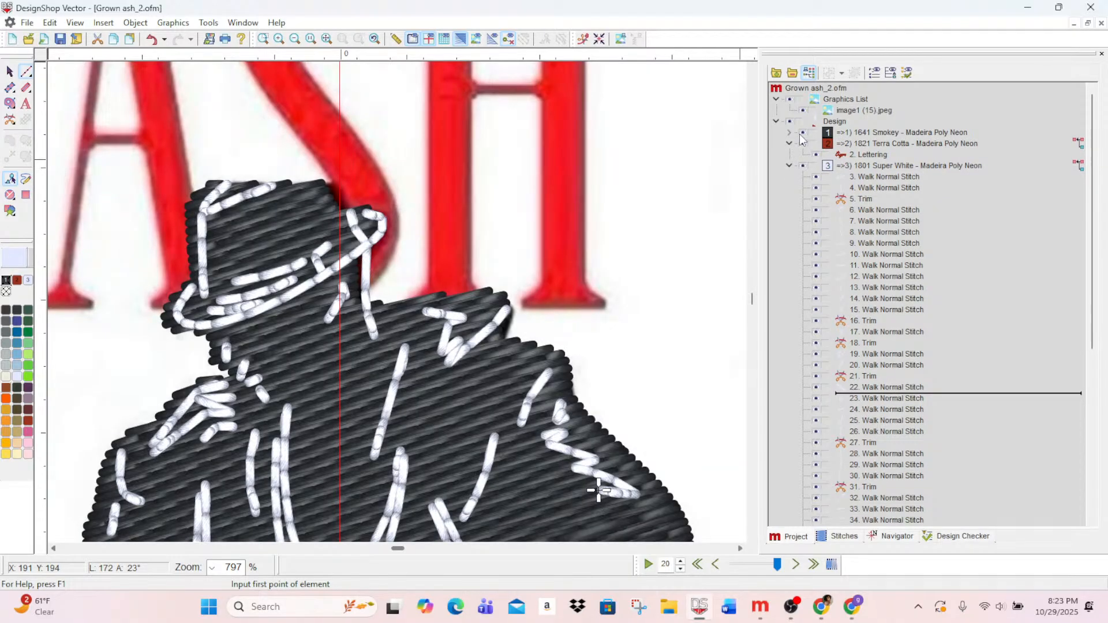
pyautogui.click(802, 132)
pyautogui.scroll(-4, 405, 249)
pyautogui.scroll(2, 405, 249)
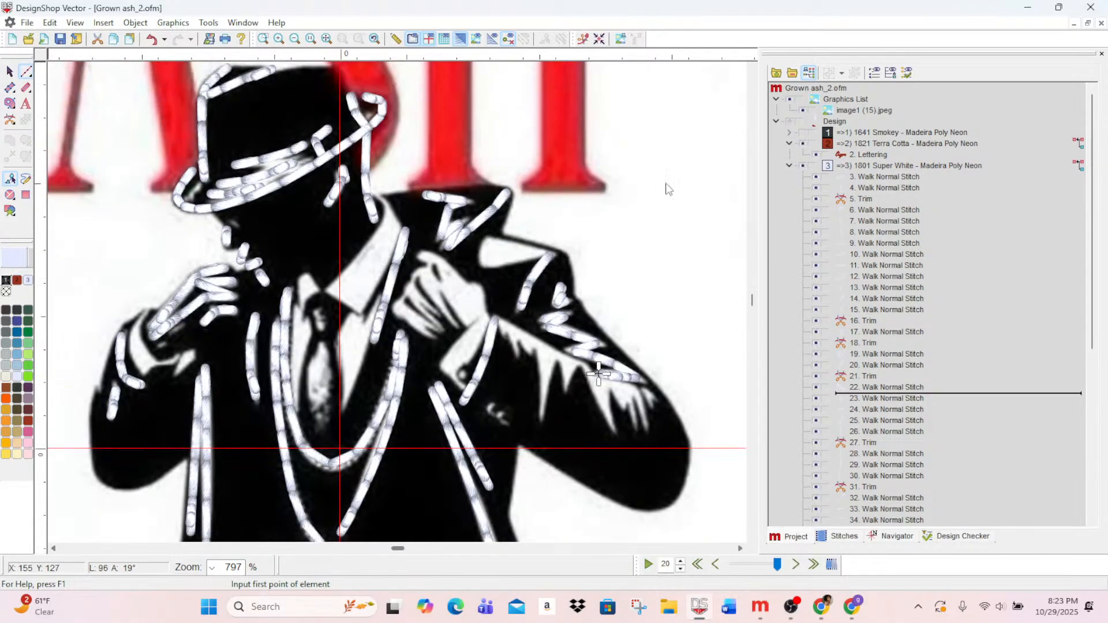
# - Outline the small white shirt-collar tip beside the tie knot as a fill and move it to the start of the Super White block
pyautogui.scroll(1, 60, 276)
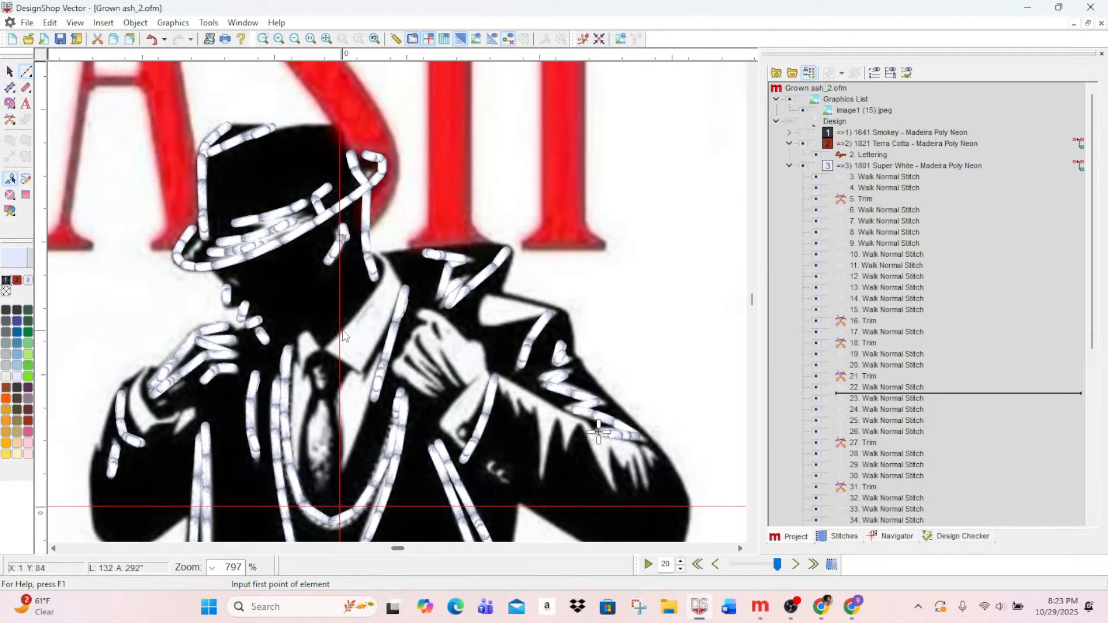
pyautogui.click(9, 102)
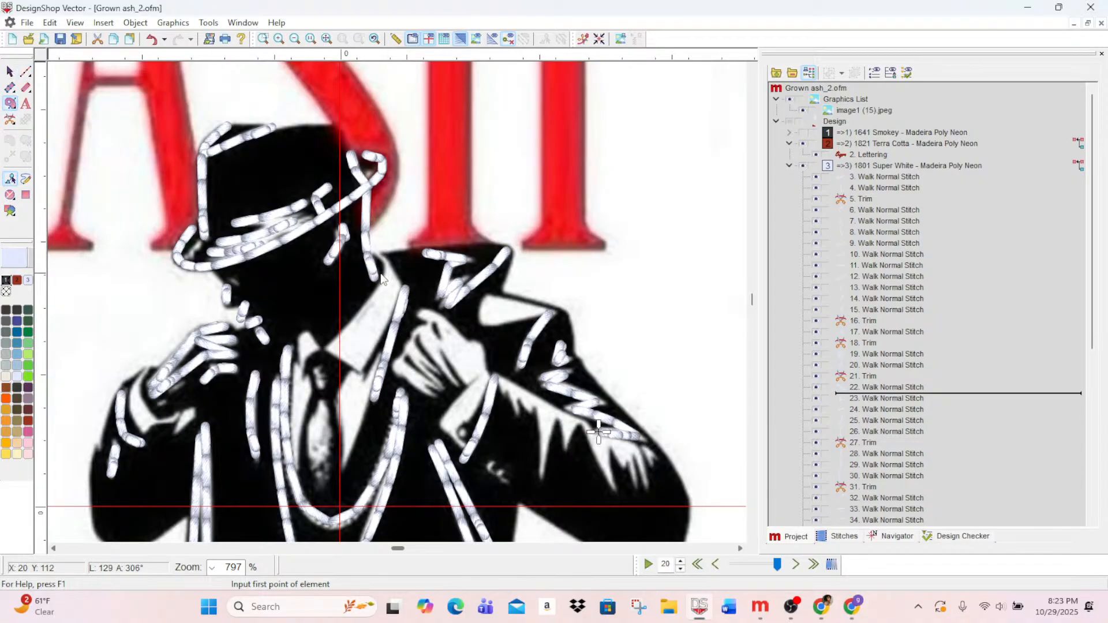
pyautogui.click(307, 333)
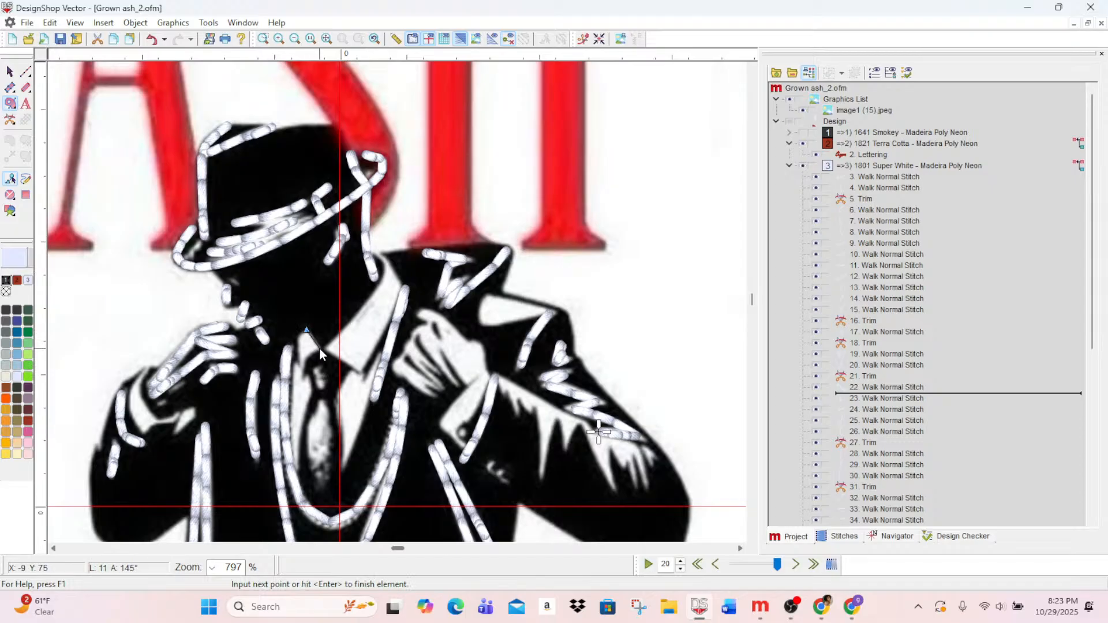
pyautogui.click(320, 348)
pyautogui.rightClick(309, 355)
pyautogui.click(304, 374)
pyautogui.click(295, 355)
pyautogui.click(292, 338)
pyautogui.press('Return')
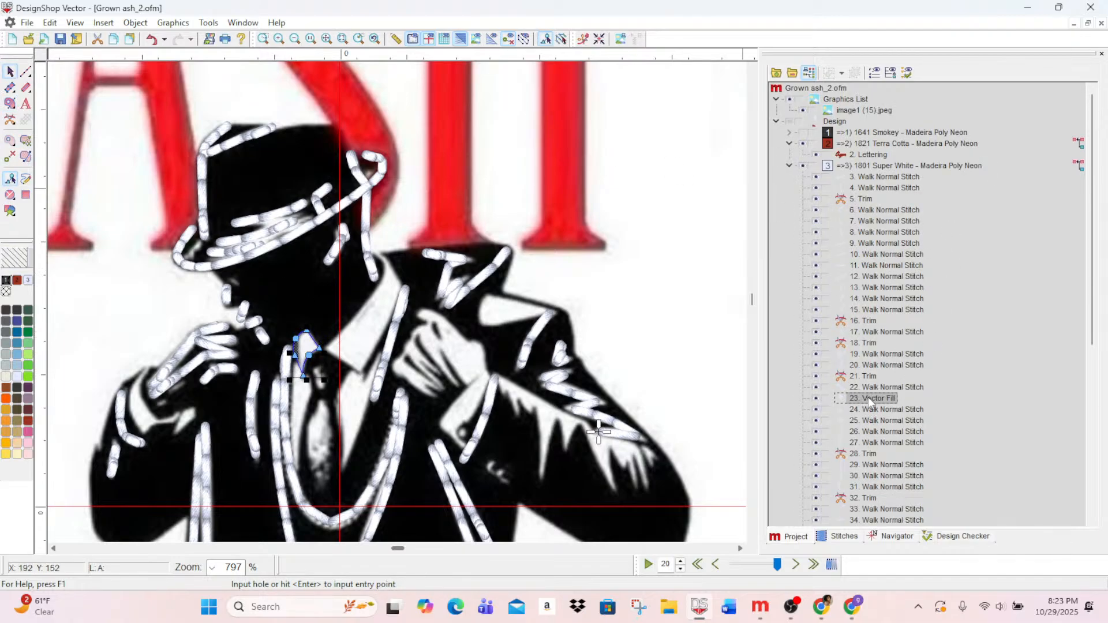
pyautogui.moveTo(870, 400); pyautogui.dragTo(842, 172)
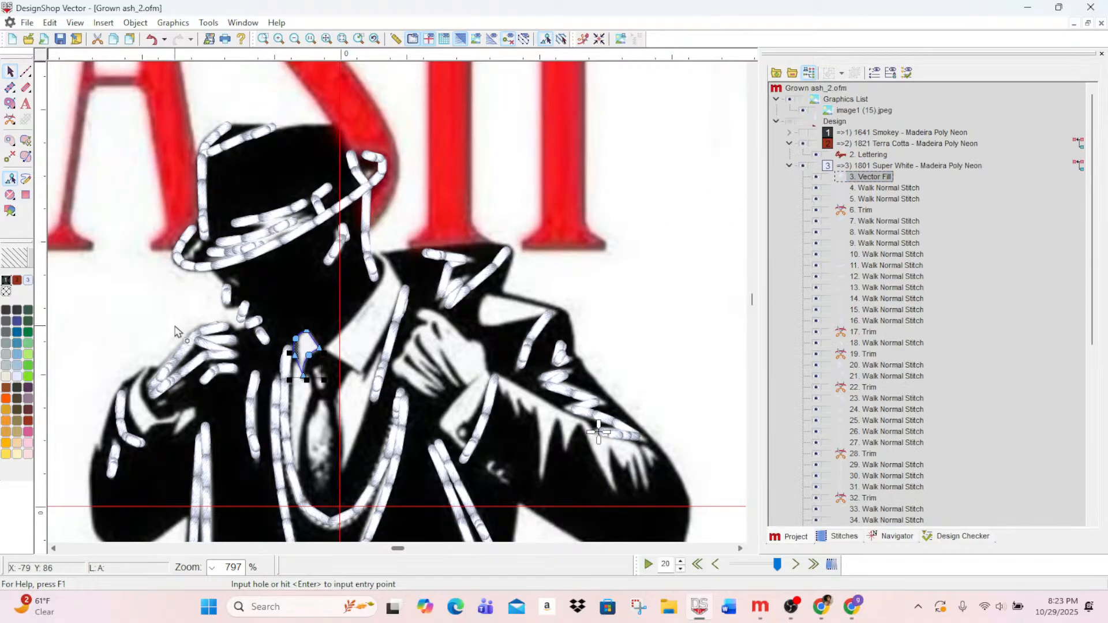
# - Turn on Short Stitch in the collar-tip fill's object properties and apply them to generate its stitches
pyautogui.click(20, 70)
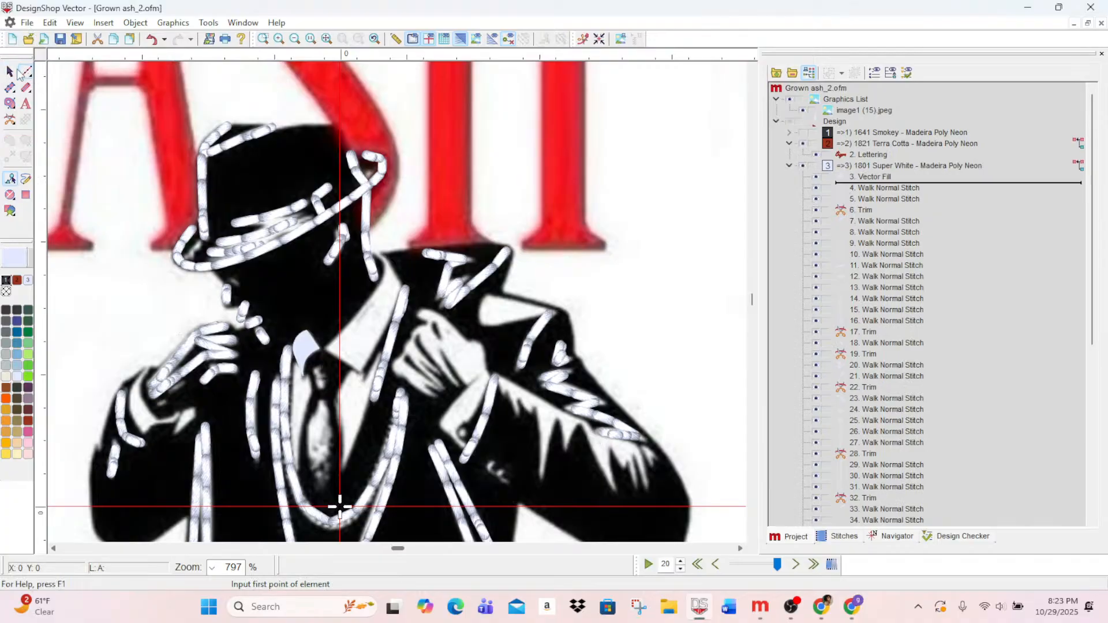
pyautogui.click(10, 71)
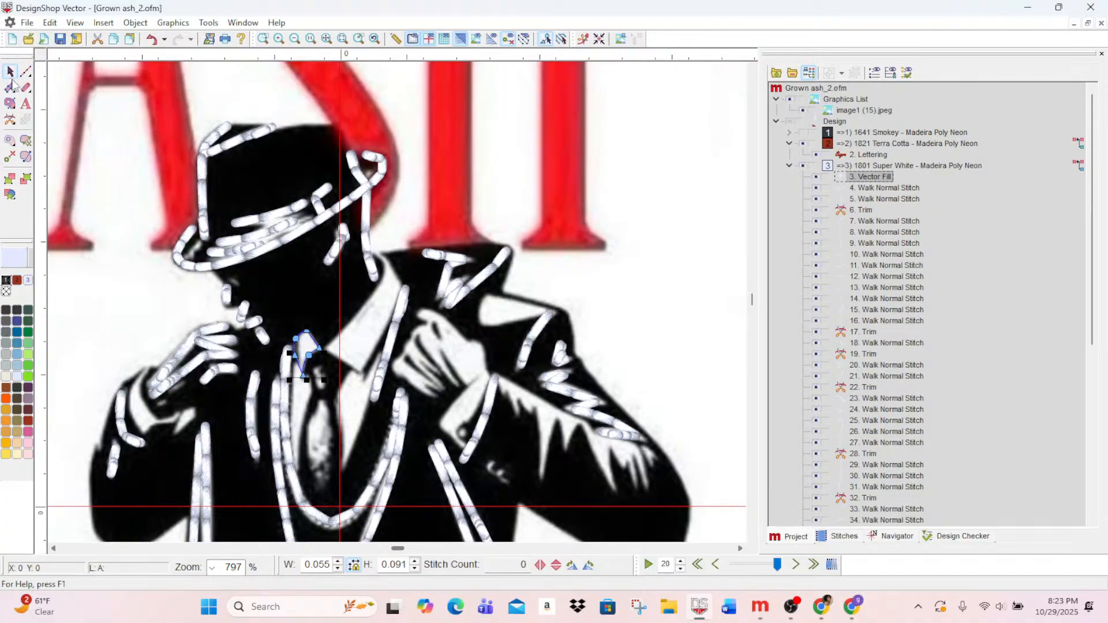
pyautogui.doubleClick(873, 178)
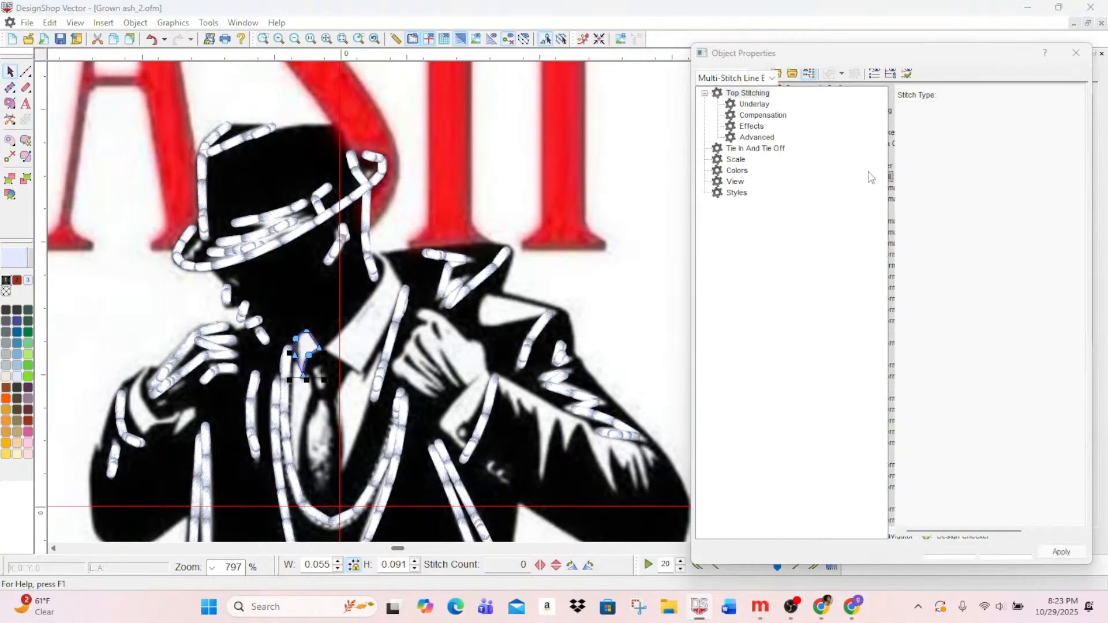
pyautogui.click(907, 134)
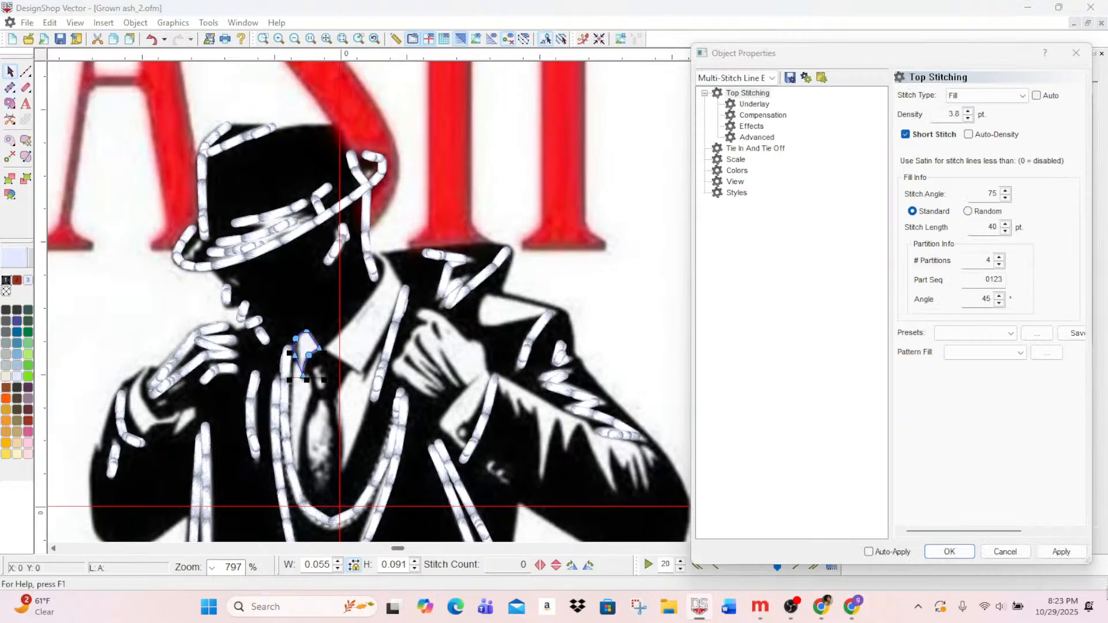
pyautogui.click(1062, 552)
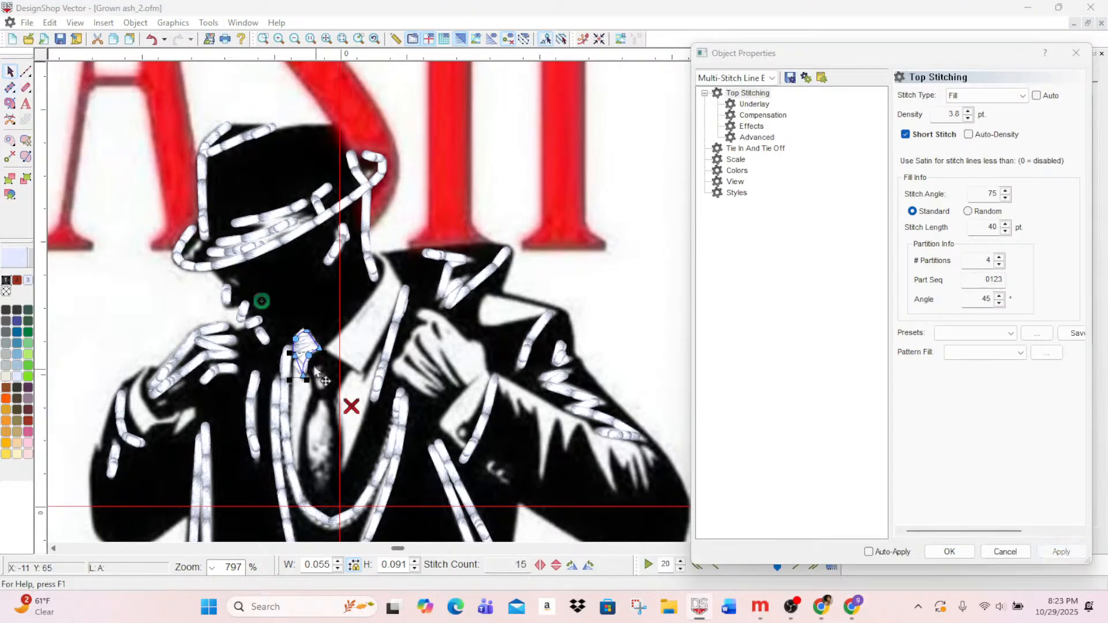
# - Move the collar-tip fill's entry point to its lower tip and its exit point to its upper peak
pyautogui.click(263, 302)
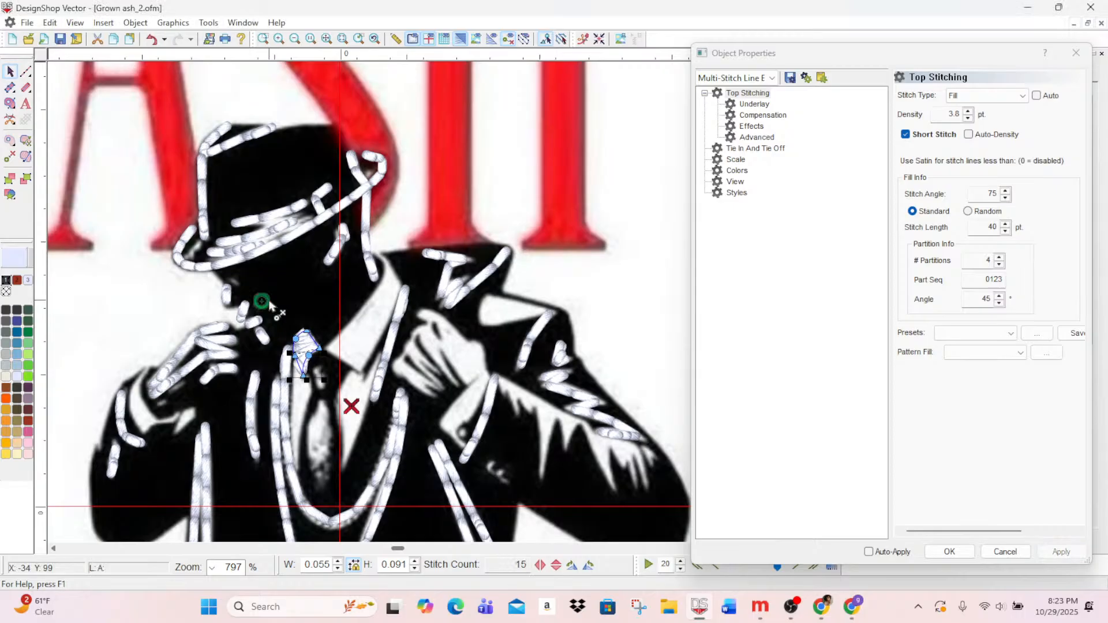
pyautogui.click(302, 373)
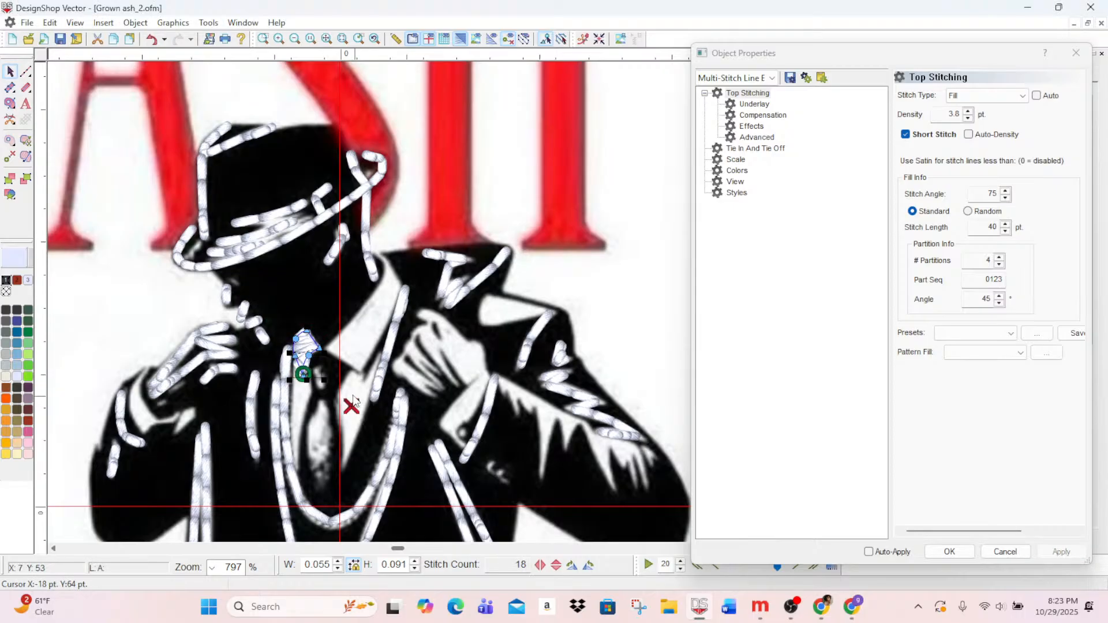
pyautogui.click(306, 326)
# - Draw a direction line on the collar-tip fill to set its stitch angle to 49 and deselect the fill
pyautogui.click(25, 156)
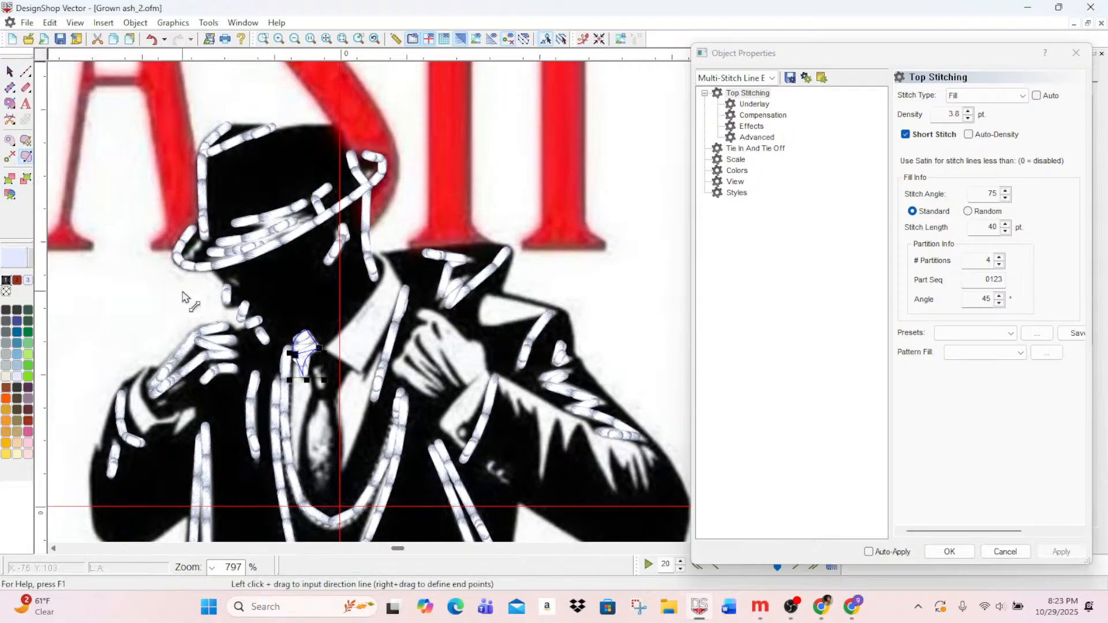
pyautogui.moveTo(295, 342)
pyautogui.mouseDown()
pyautogui.moveTo(318, 349)
pyautogui.moveTo(312, 362)
pyautogui.moveTo(316, 341)
pyautogui.moveTo(295, 355)
pyautogui.mouseUp()
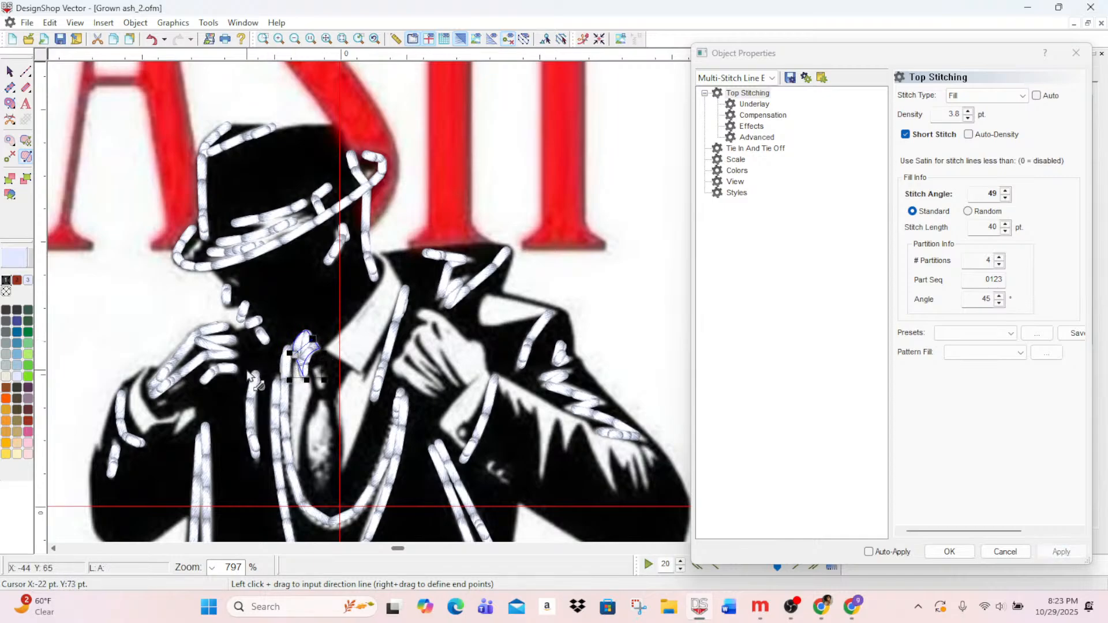
pyautogui.click(10, 71)
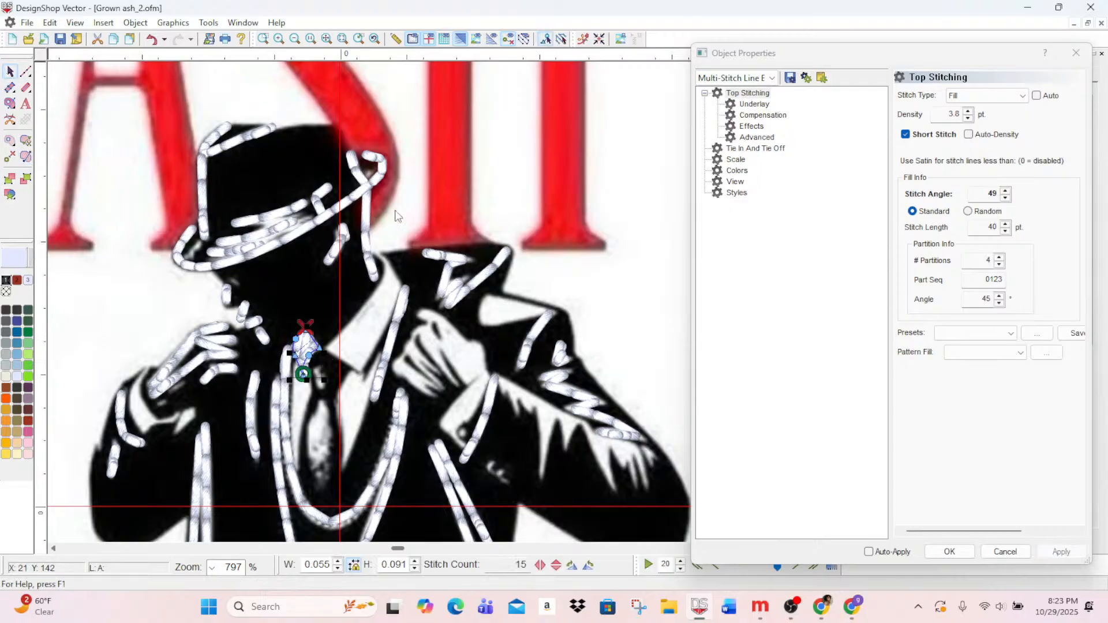
pyautogui.click(637, 296)
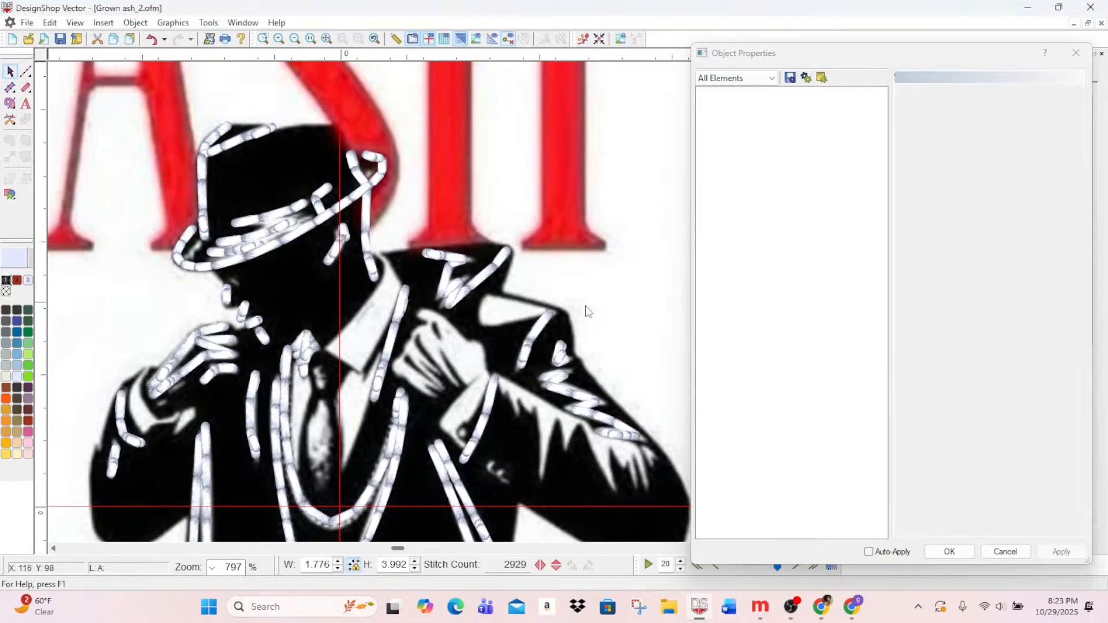
# - Outline the large white shirt-collar flap from the tie knot up to the back of the neck and back as a closed fill shape
pyautogui.click(9, 104)
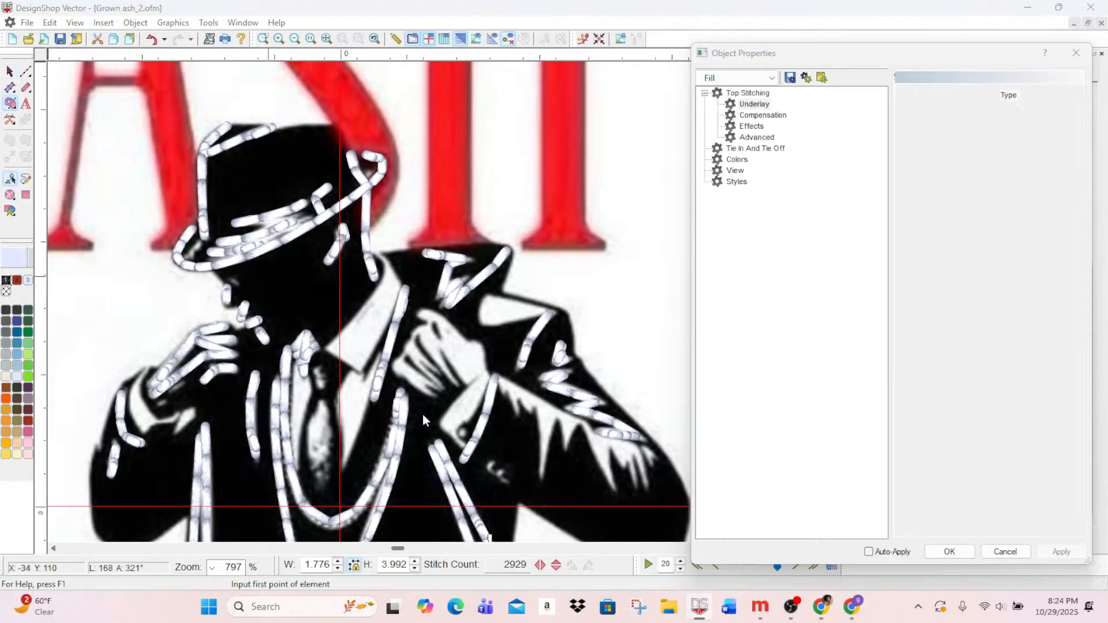
pyautogui.click(326, 348)
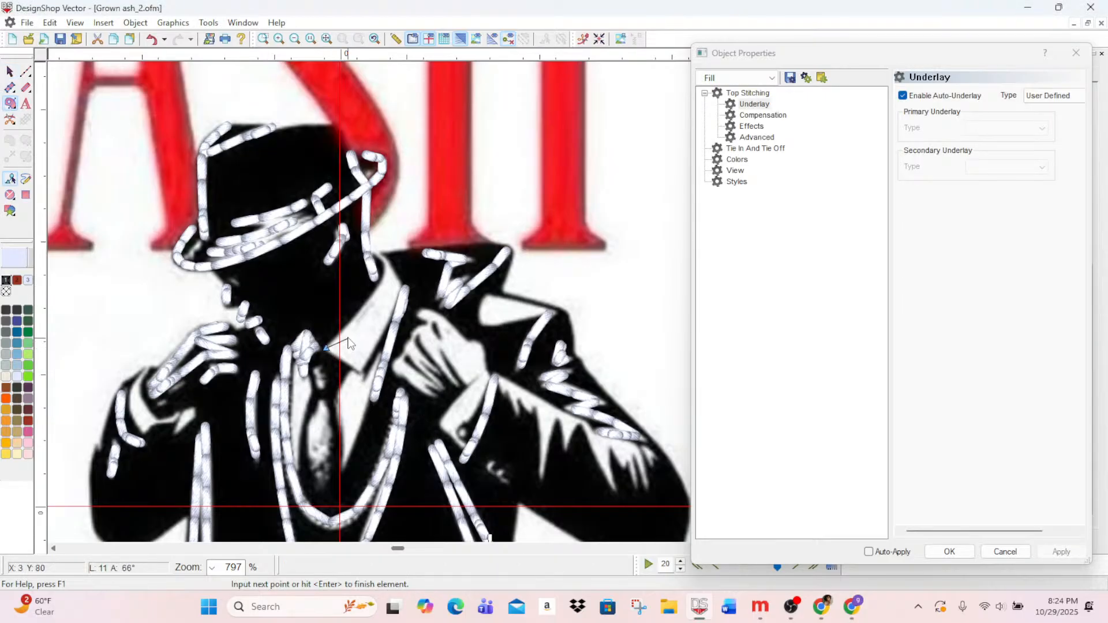
pyautogui.rightClick(353, 322)
pyautogui.rightClick(379, 285)
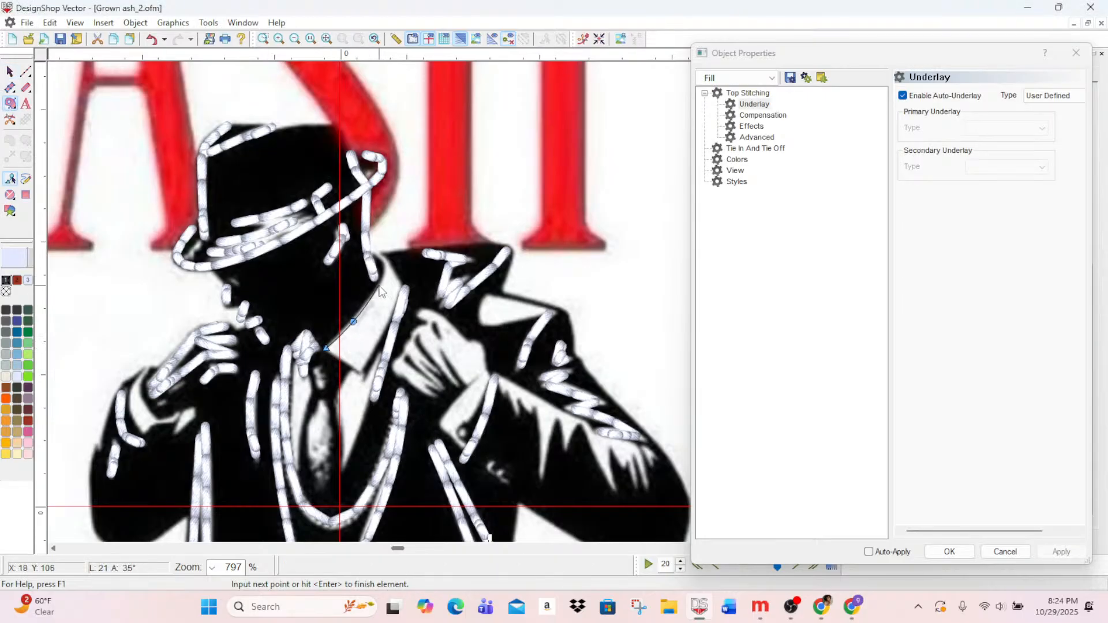
pyautogui.rightClick(386, 268)
pyautogui.click(378, 253)
pyautogui.rightClick(390, 262)
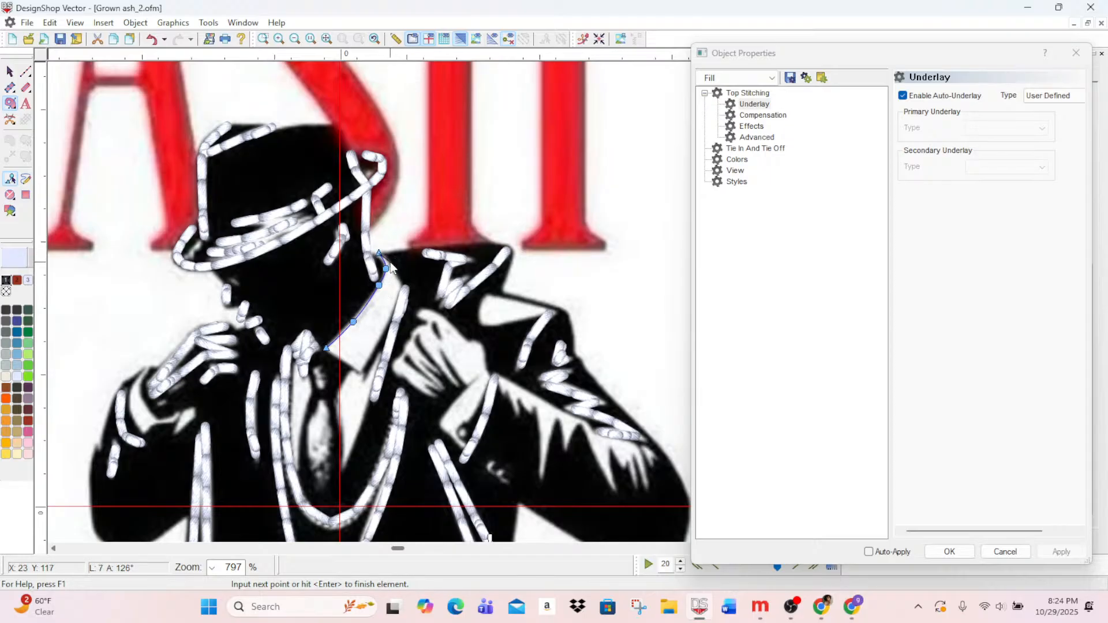
pyautogui.click(401, 285)
pyautogui.rightClick(386, 327)
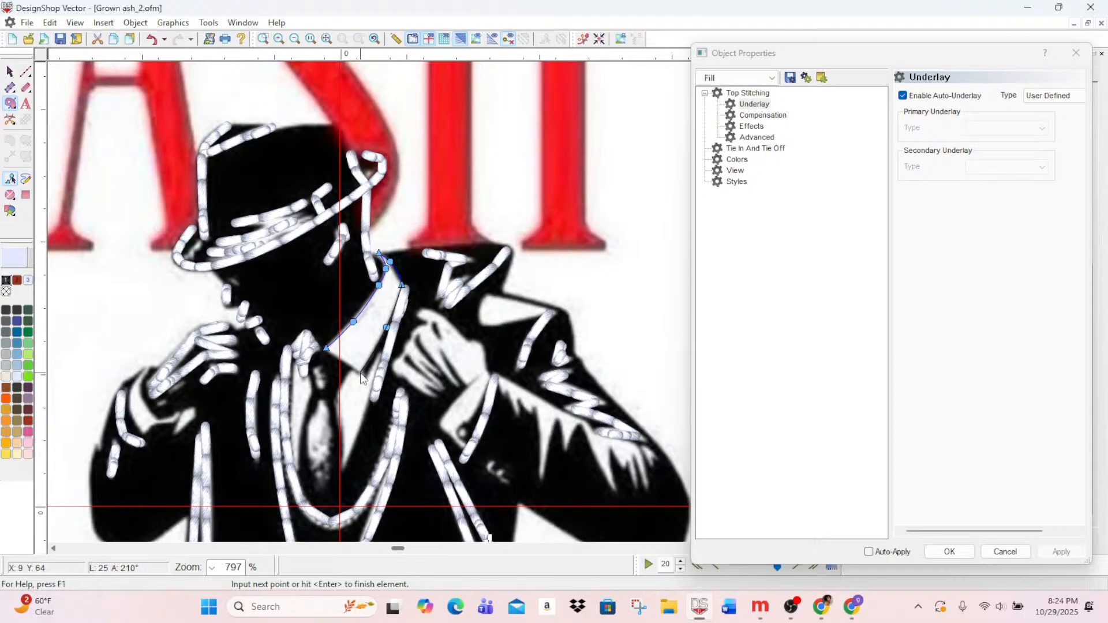
pyautogui.click(360, 372)
pyautogui.rightClick(341, 360)
pyautogui.rightClick(326, 349)
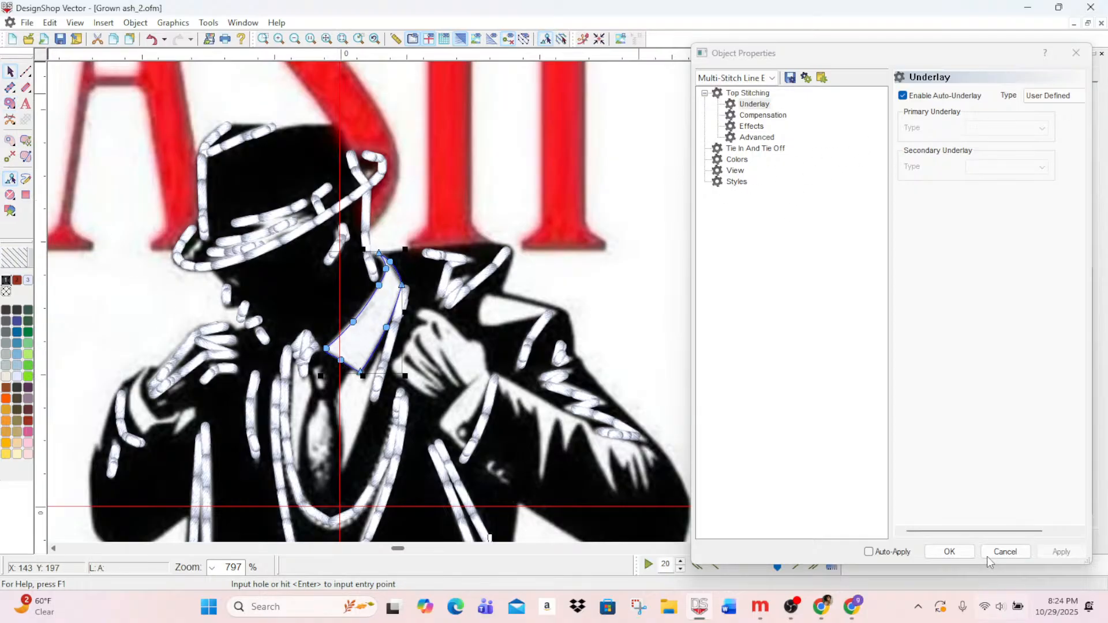
# - Move the collar-flap fill up the stitch sequence to directly after the first Complex Fill in the Super White colour block
pyautogui.click(950, 552)
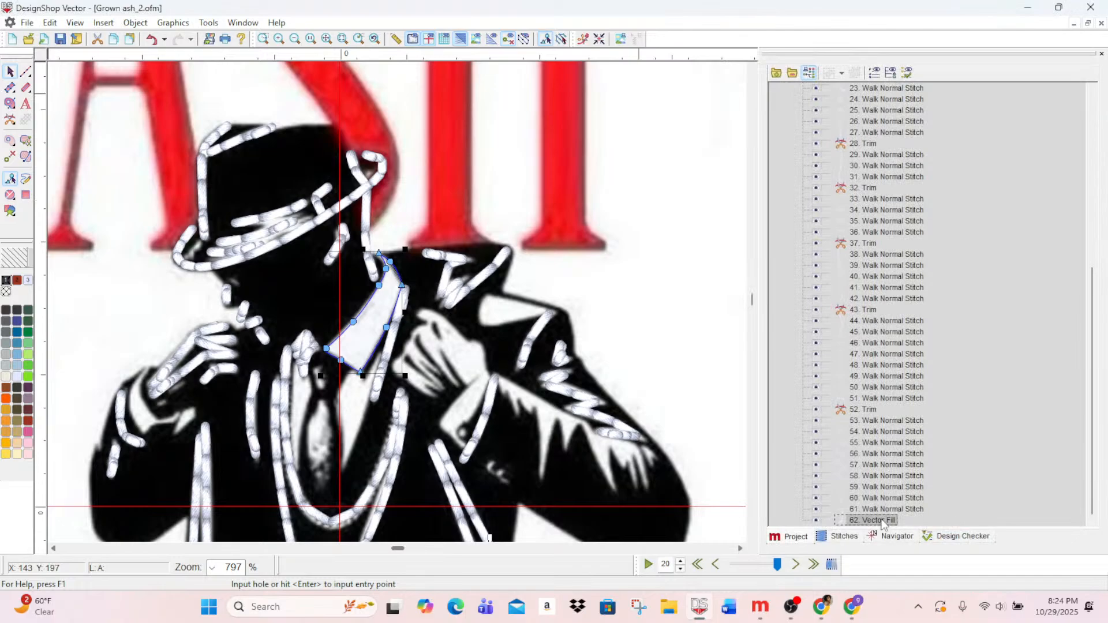
pyautogui.moveTo(881, 524); pyautogui.dragTo(868, 182)
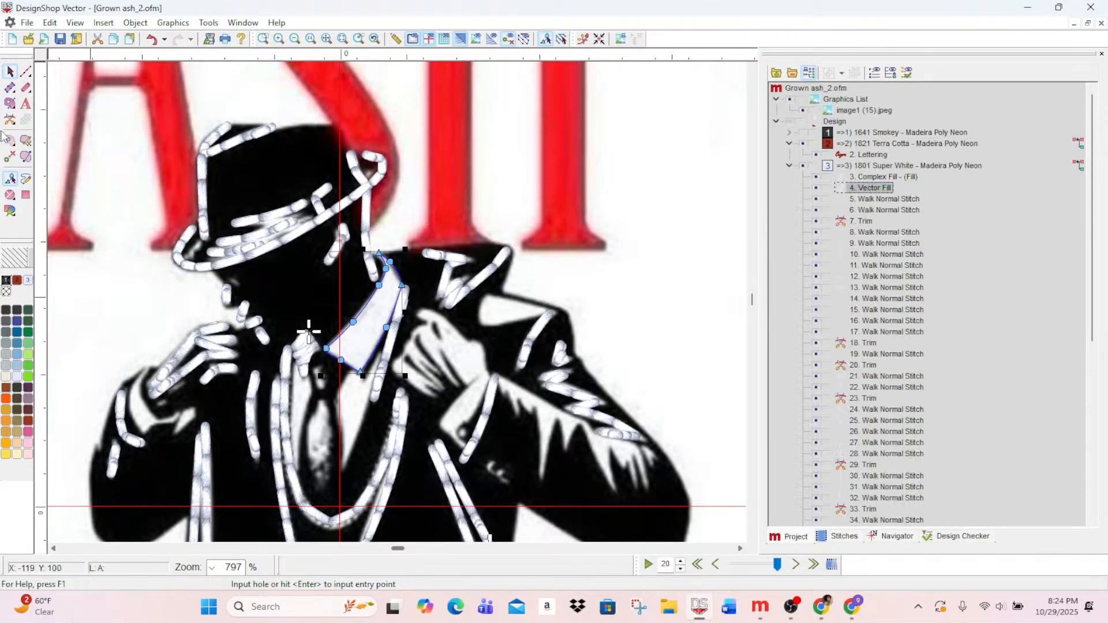
pyautogui.click(24, 76)
pyautogui.click(884, 188)
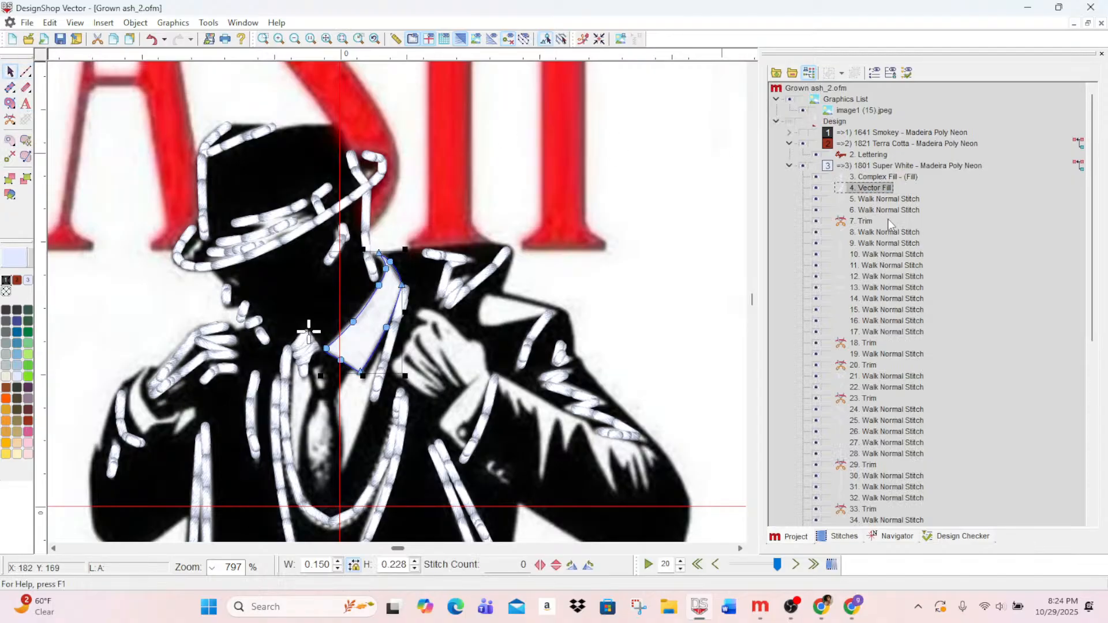
# - Turn on Short Stitch in the collar-flap fill's top stitching properties and apply it to generate the stitches
pyautogui.doubleClick(873, 186)
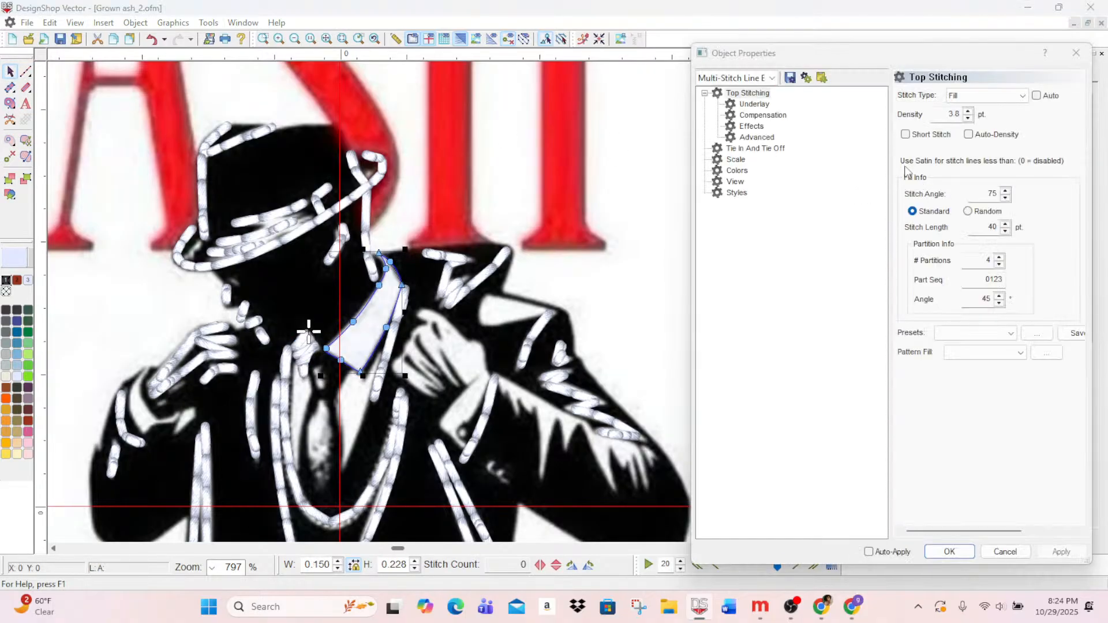
pyautogui.click(906, 135)
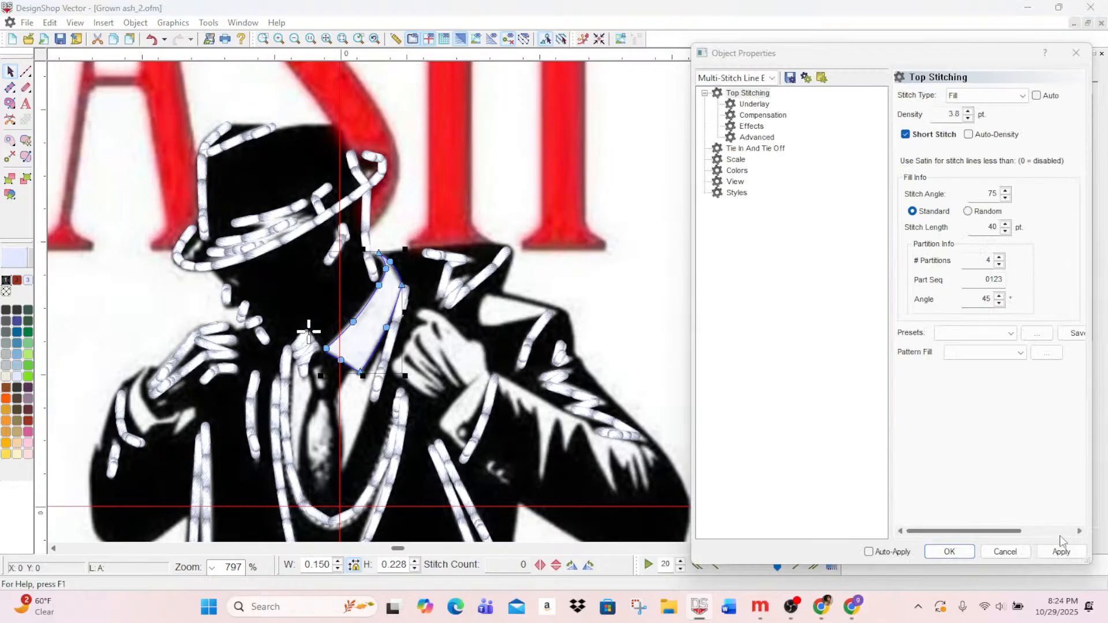
pyautogui.click(1061, 553)
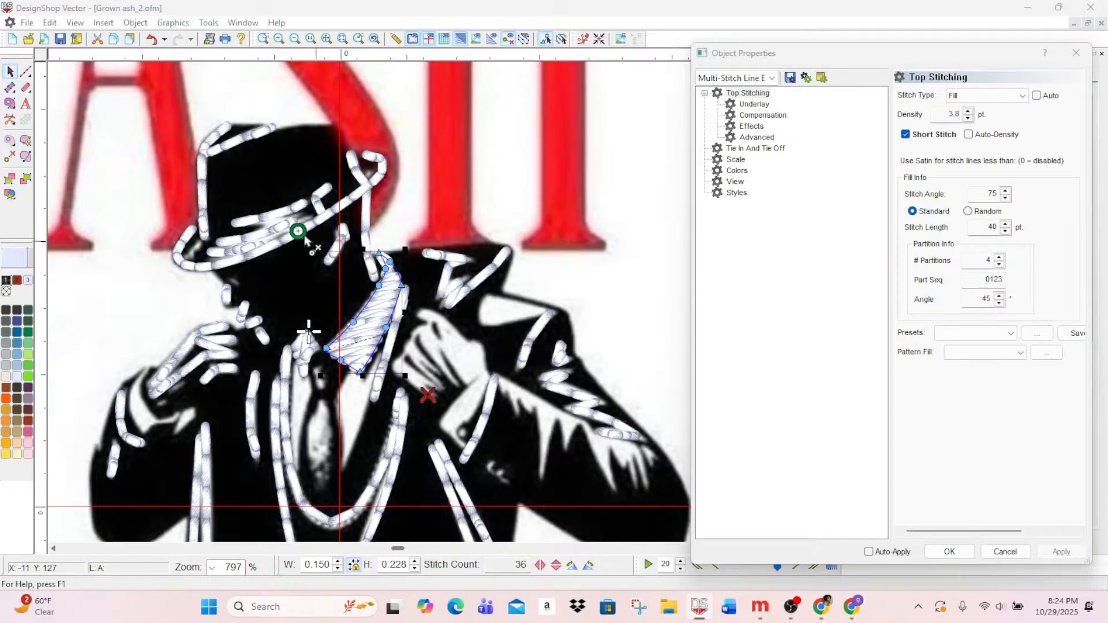
# - Move the collar-flap fill's entry point to its upper peak and its exit point to its lower tip, and deselect it
pyautogui.moveTo(335, 315)
pyautogui.mouseDown()
pyautogui.moveTo(327, 349)
pyautogui.moveTo(355, 342)
pyautogui.moveTo(391, 256)
pyautogui.moveTo(380, 252)
pyautogui.mouseUp()
pyautogui.moveTo(436, 396); pyautogui.dragTo(362, 377)
pyautogui.click(631, 314)
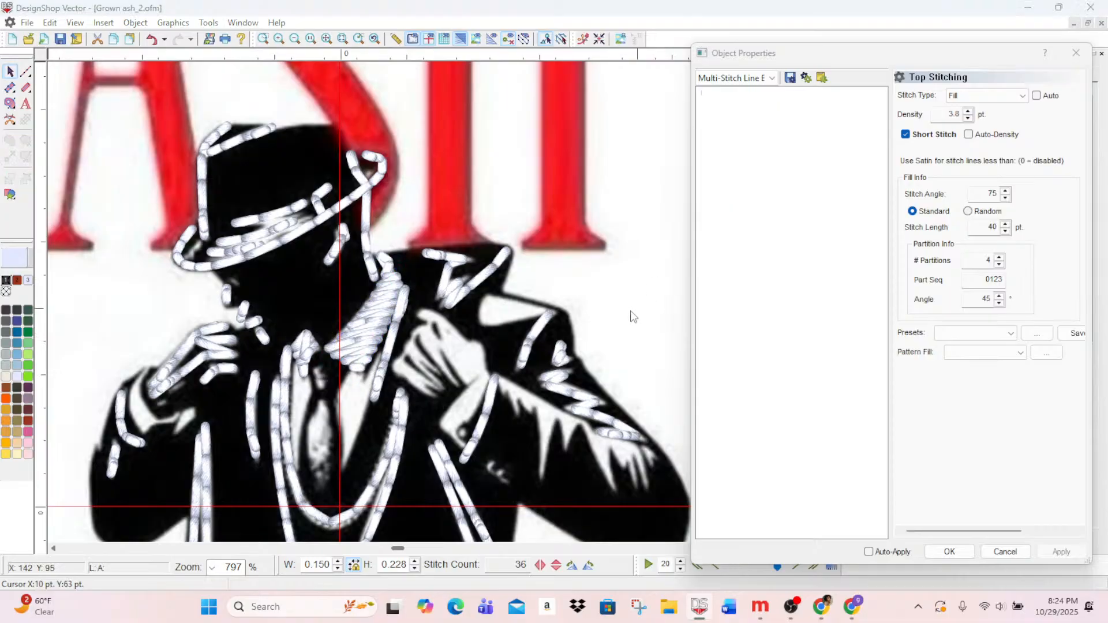
# - Outline the white shirt front between the tie and the lapel, below the collar flap, as a closed fill tapering to a point
pyautogui.scroll(-2, 383, 145)
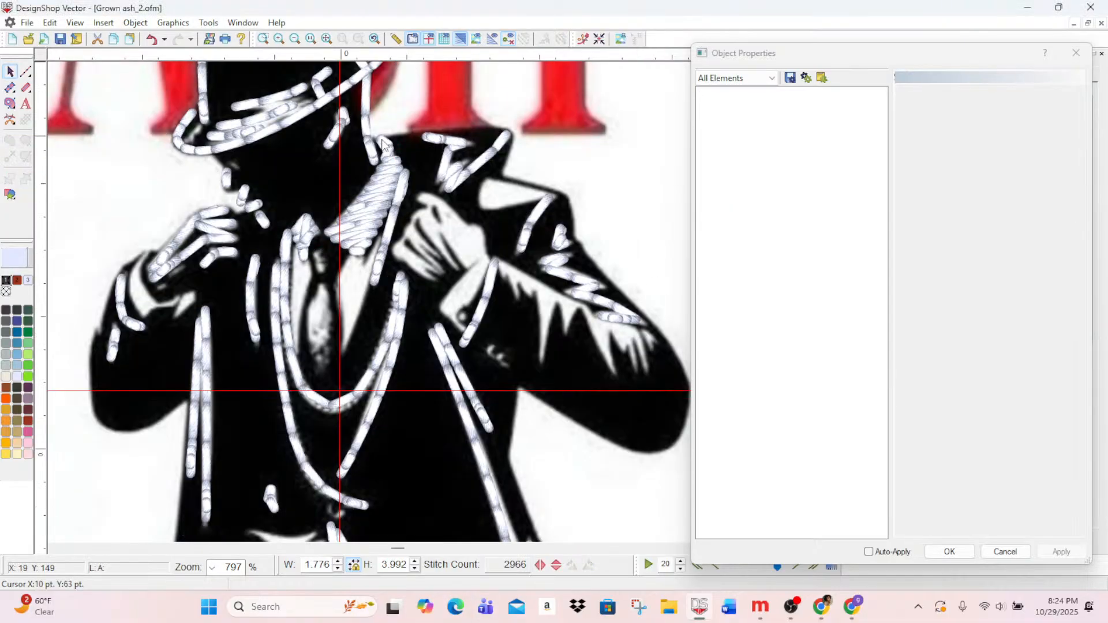
pyautogui.click(9, 105)
pyautogui.click(339, 281)
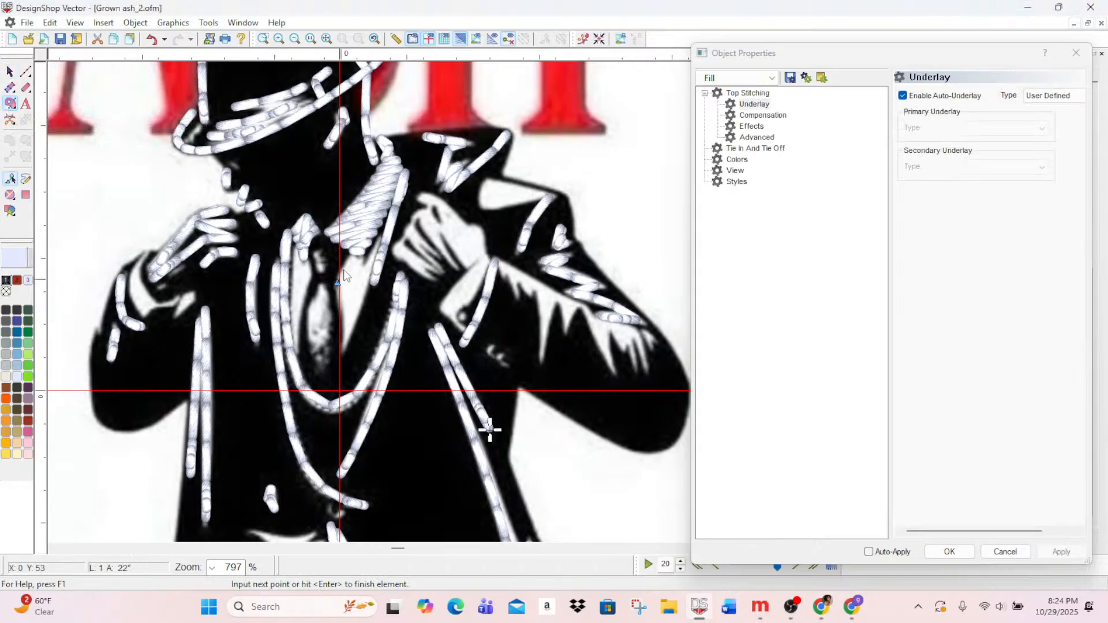
pyautogui.click(352, 253)
pyautogui.click(363, 266)
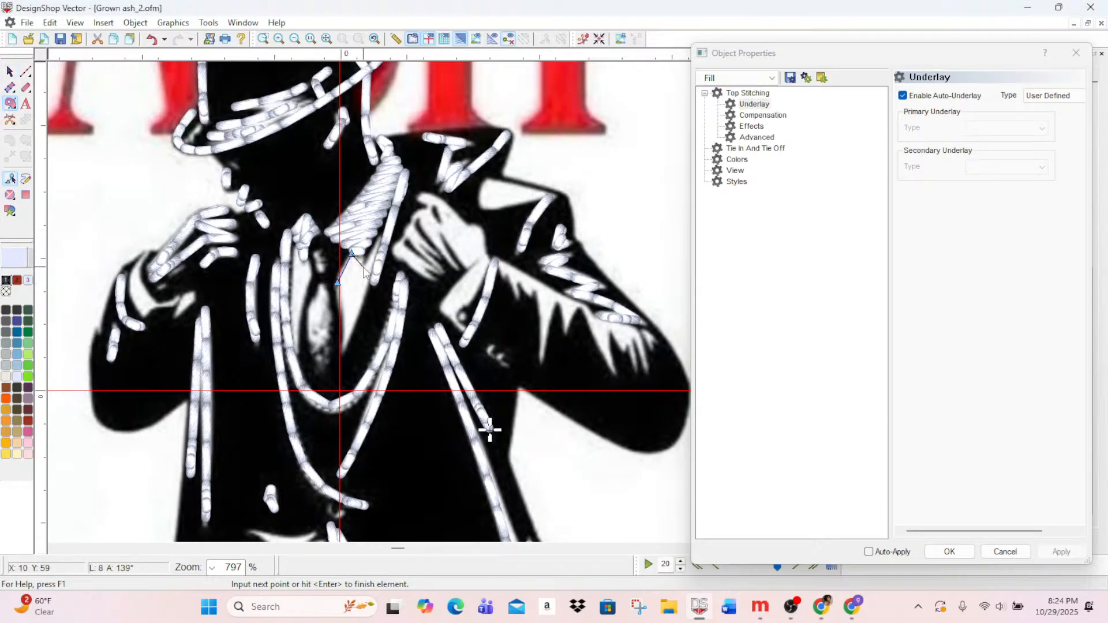
pyautogui.click(380, 241)
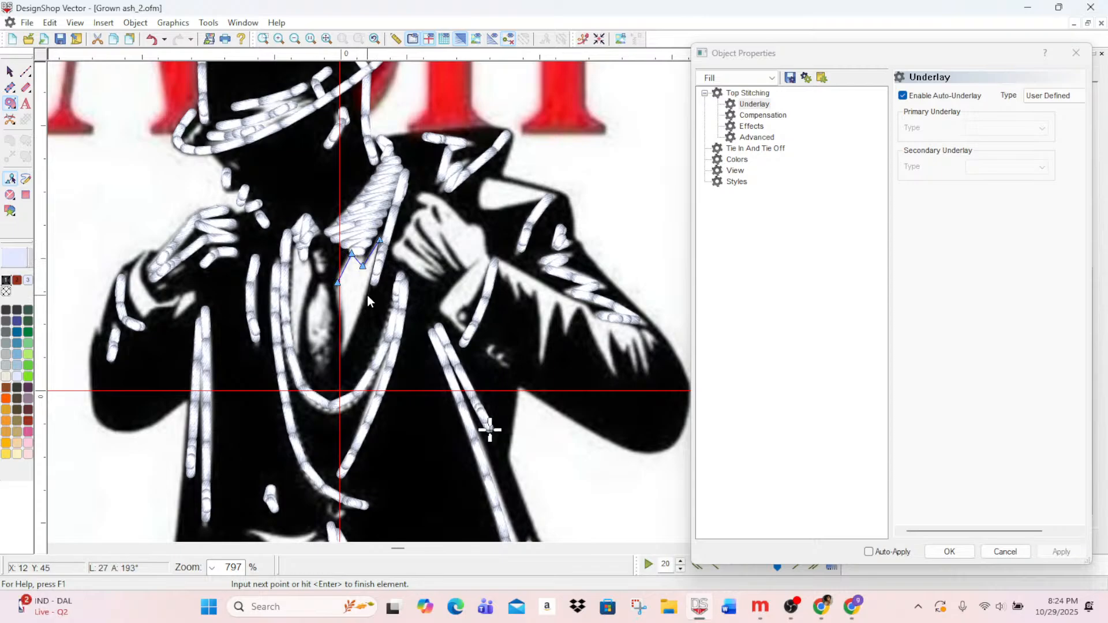
pyautogui.rightClick(367, 295)
pyautogui.click(345, 350)
pyautogui.click(344, 326)
pyautogui.rightClick(339, 301)
pyautogui.press('Return')
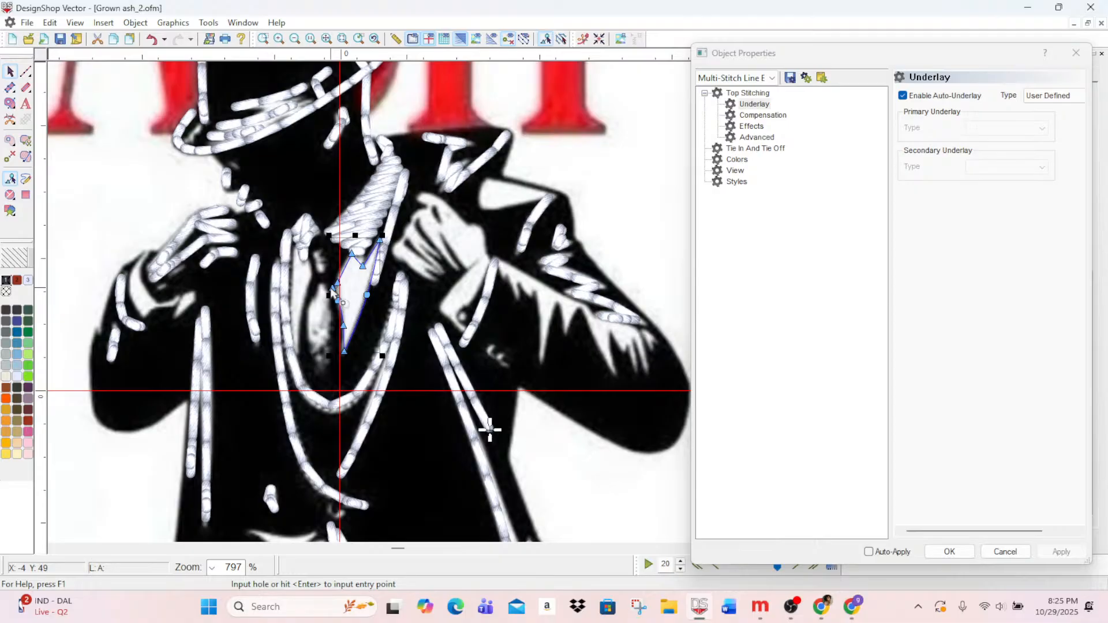
# - Finish the shirt-front fill and move it up the stitch sequence to directly after the collar-flap fill
pyautogui.click(25, 73)
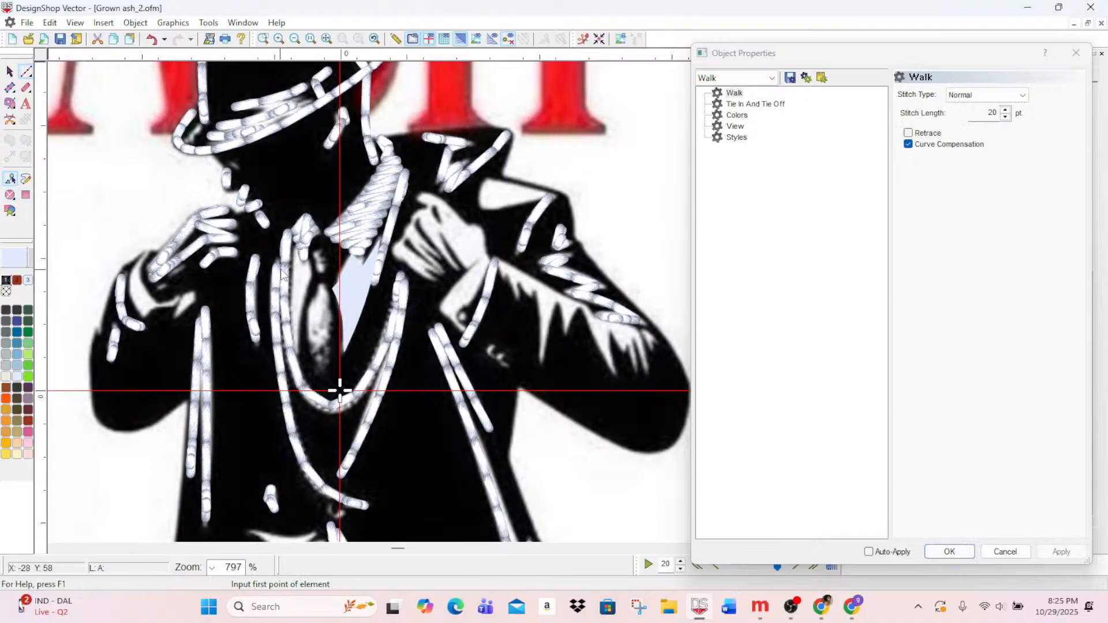
pyautogui.click(10, 103)
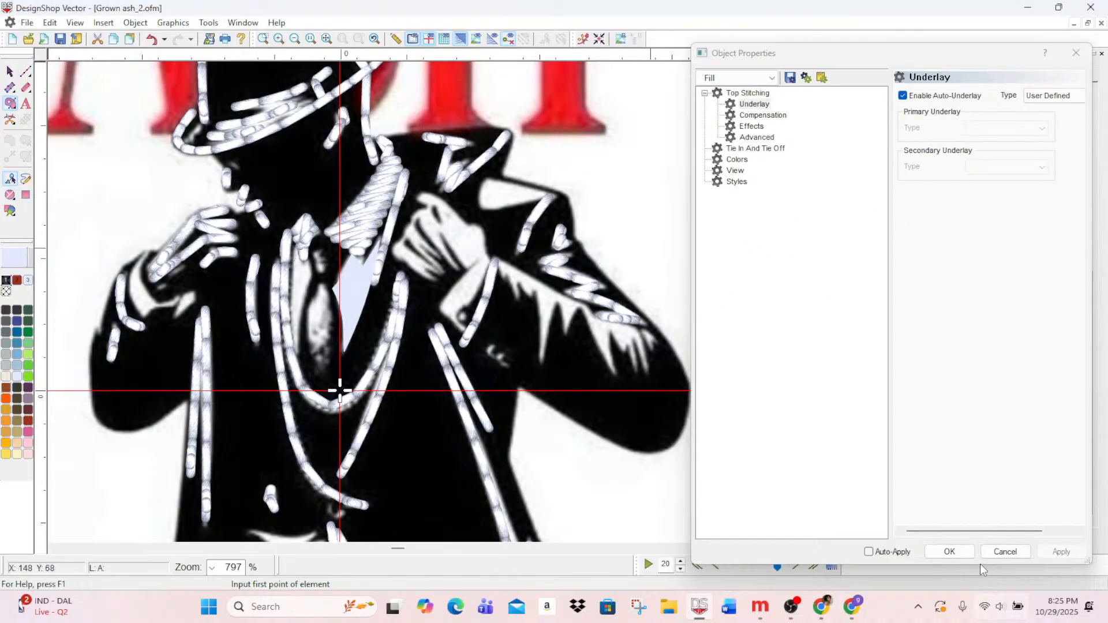
pyautogui.click(1076, 53)
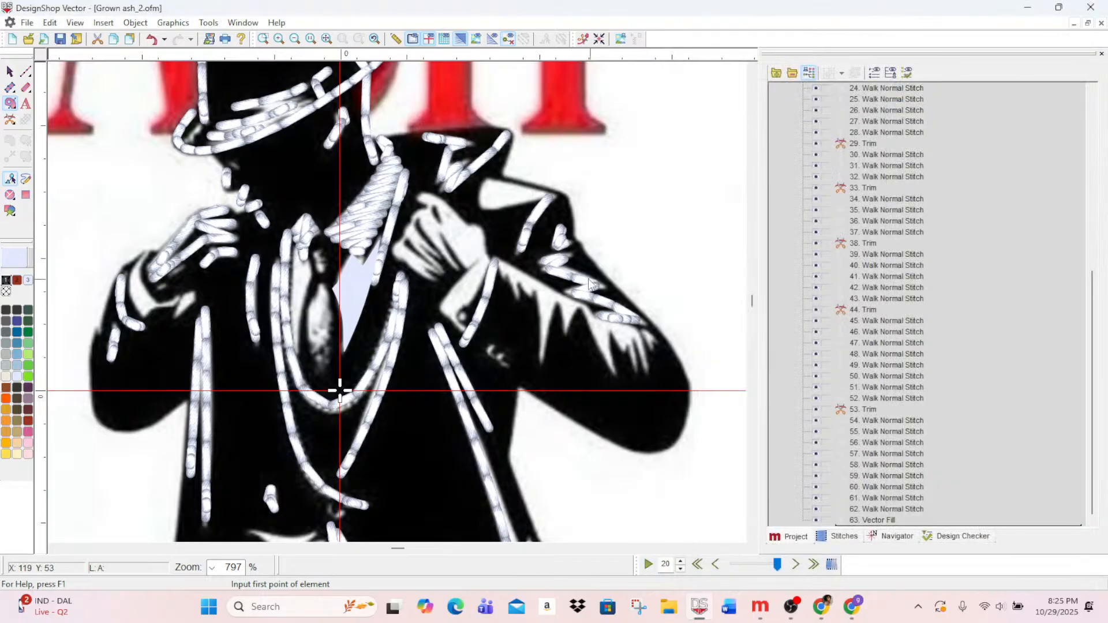
pyautogui.click(880, 521)
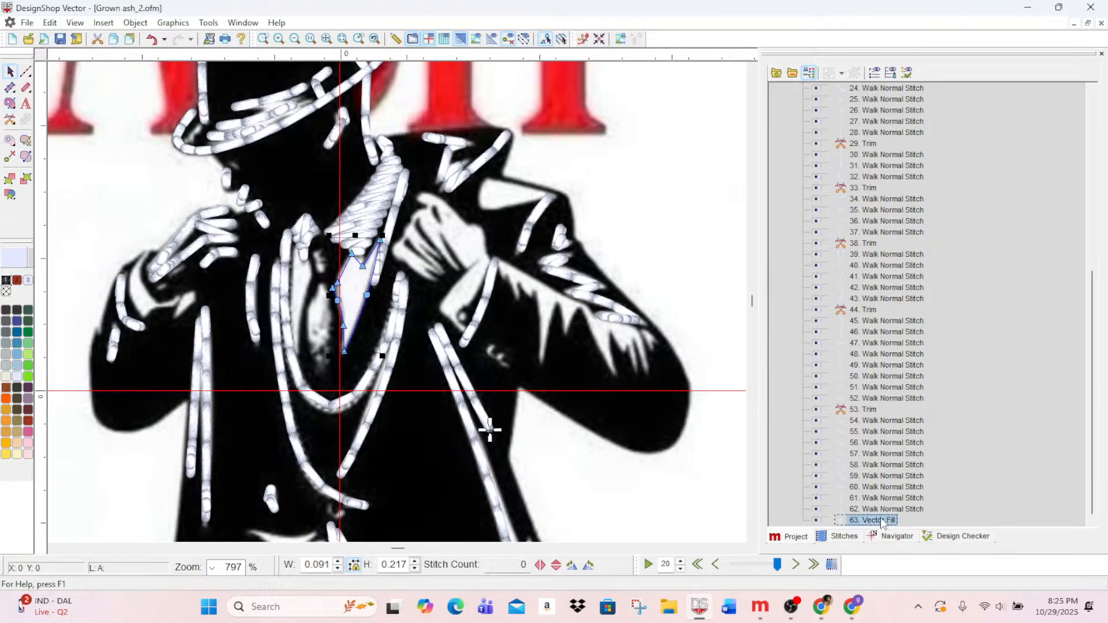
pyautogui.moveTo(881, 523); pyautogui.dragTo(863, 201)
# - Set the shirt-front fill's density to 3.7 pt with Short Stitch on and apply the properties to generate its stitches
pyautogui.doubleClick(873, 201)
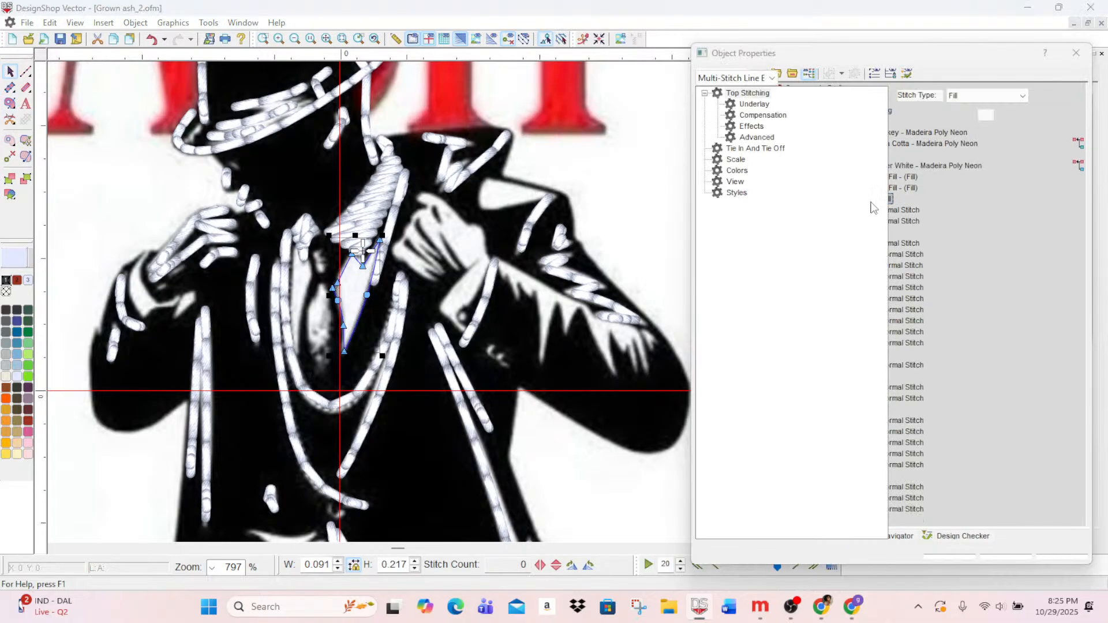
pyautogui.click(968, 117)
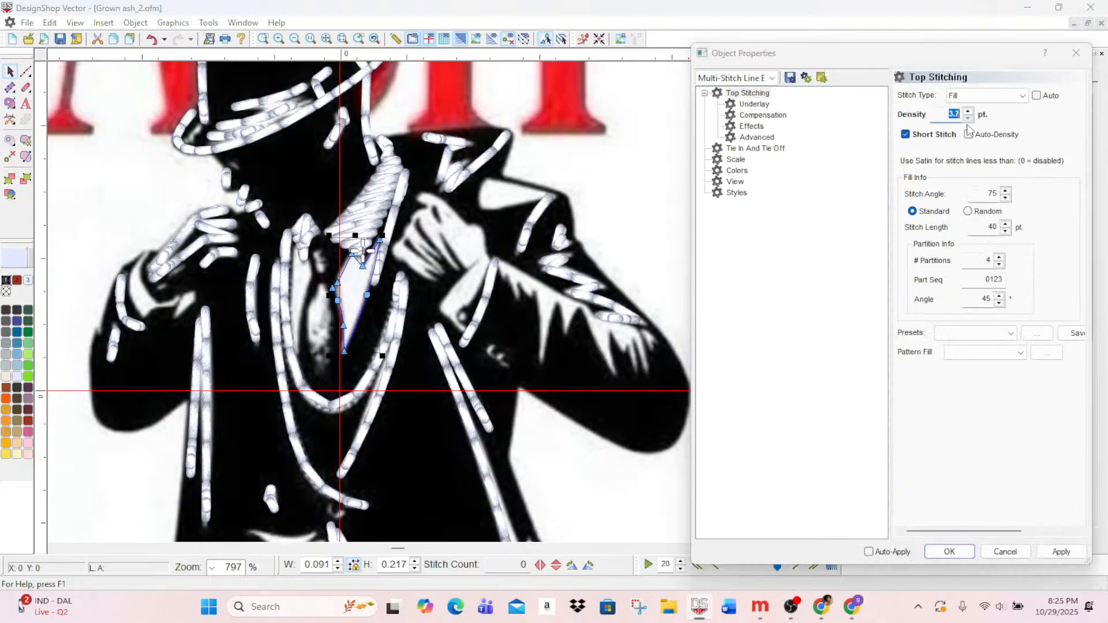
pyautogui.click(1057, 551)
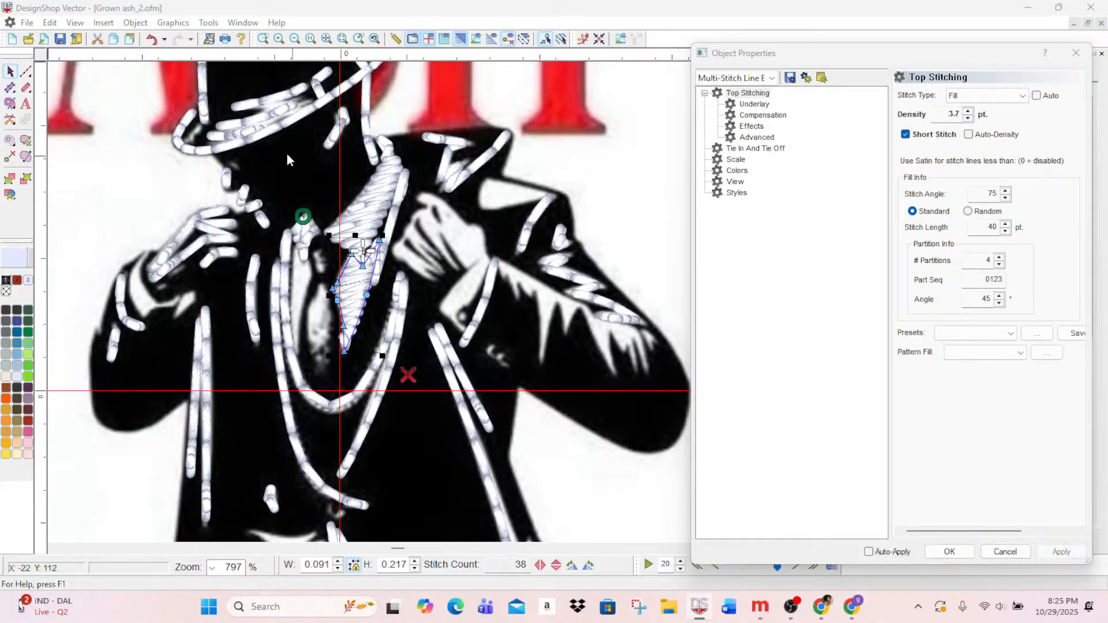
# - Move the shirt-front fill's entry point to its upper peak and its exit point to its bottom tip, and deselect it
pyautogui.moveTo(380, 257); pyautogui.dragTo(376, 241)
pyautogui.moveTo(412, 376); pyautogui.dragTo(345, 354)
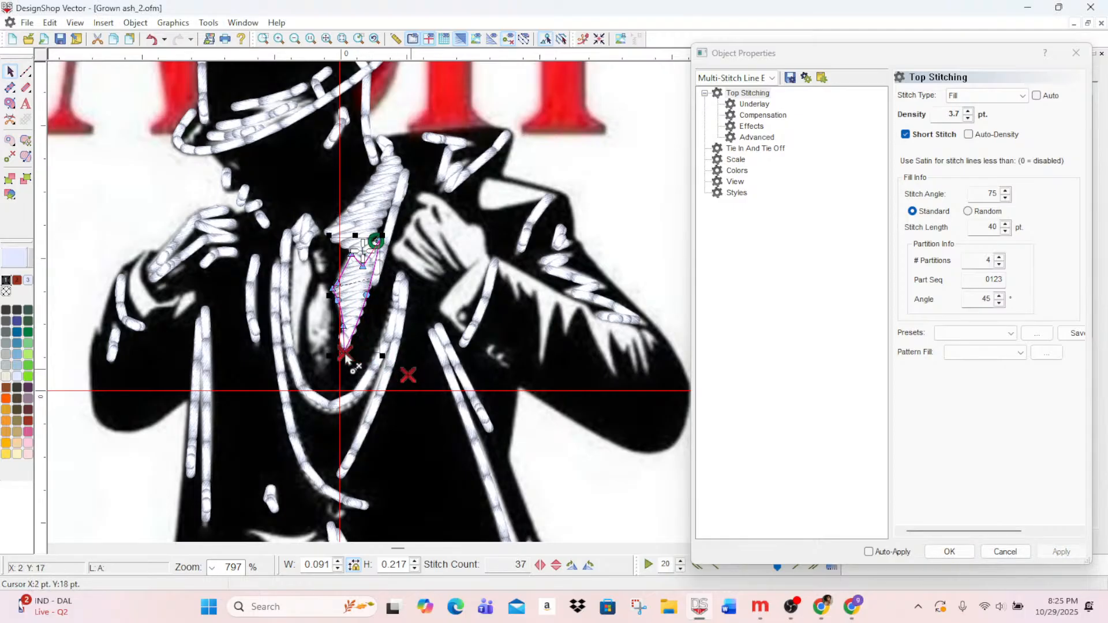
pyautogui.click(654, 199)
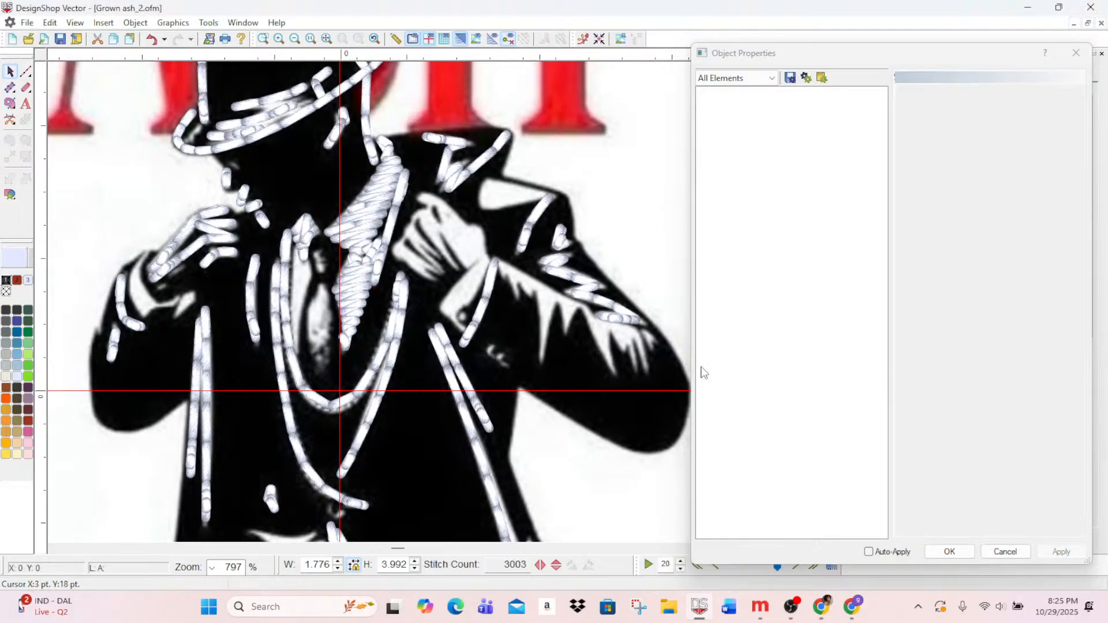
# - Outline the speckled tie body below the knot as a closed, curved fill shape
pyautogui.click(10, 103)
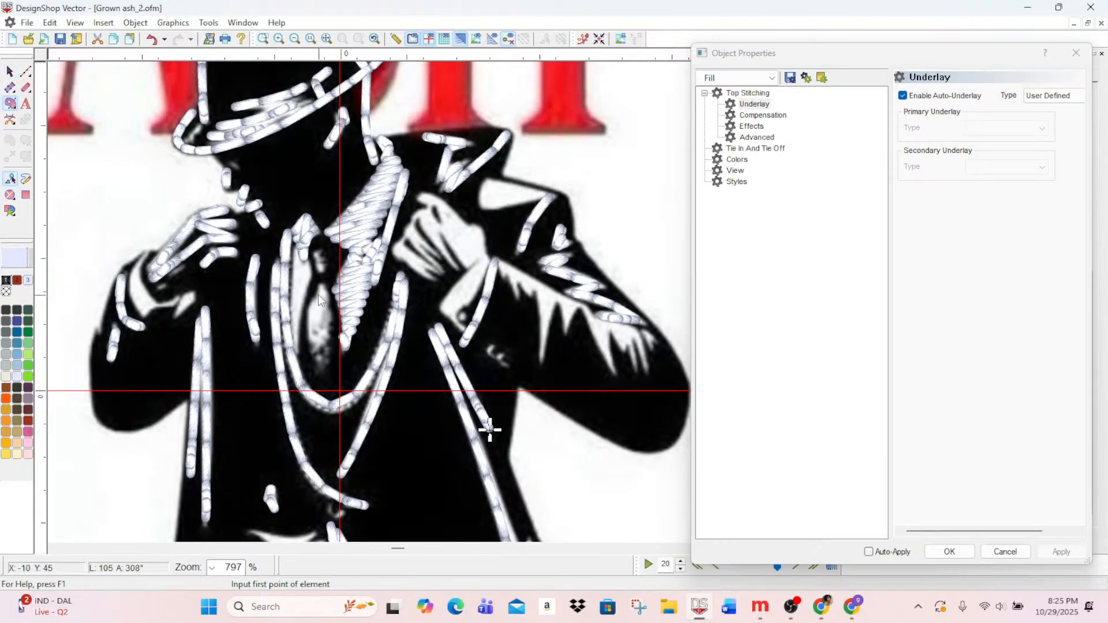
pyautogui.click(318, 288)
pyautogui.click(325, 286)
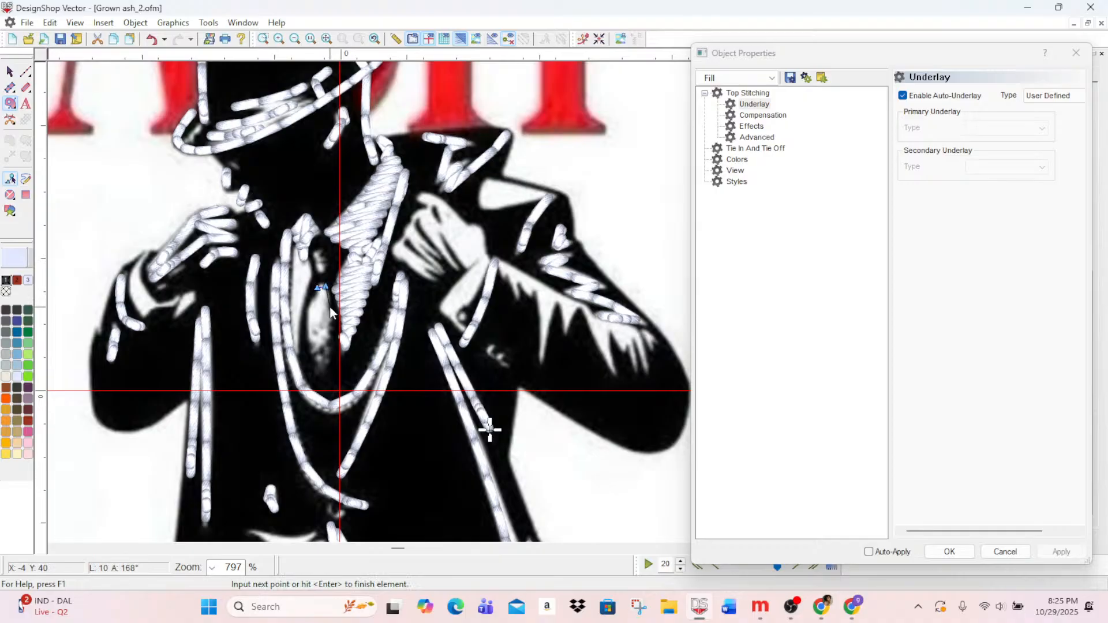
pyautogui.rightClick(330, 307)
pyautogui.rightClick(328, 364)
pyautogui.click(317, 374)
pyautogui.rightClick(306, 312)
pyautogui.press('Return')
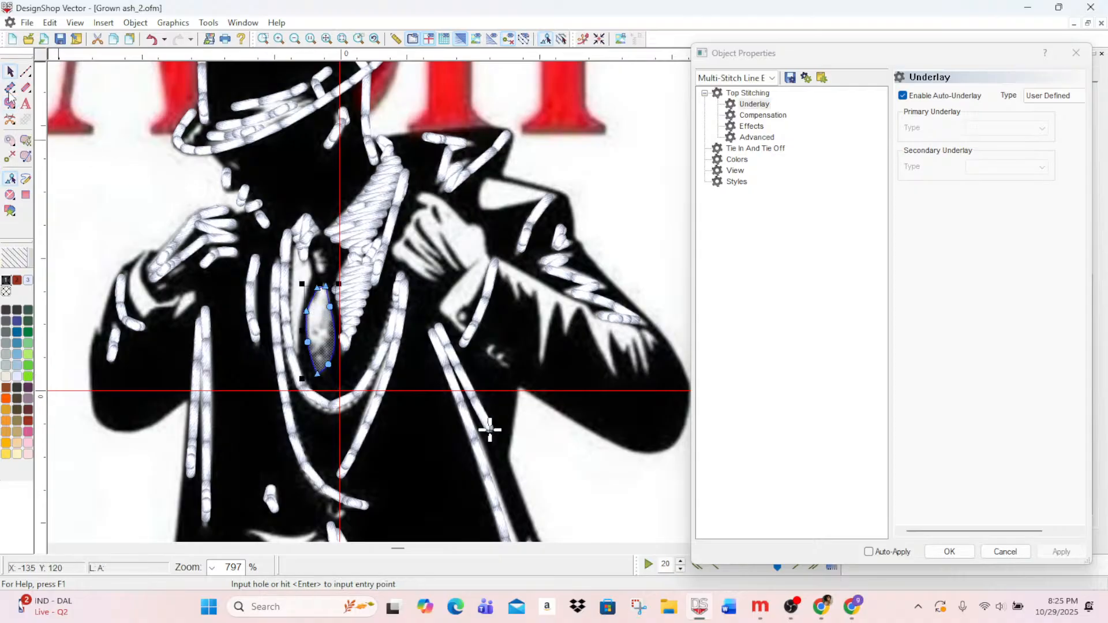
# - Turn on Short Stitch in the tie fill's top stitching properties, generate its stitches and deselect it
pyautogui.click(26, 71)
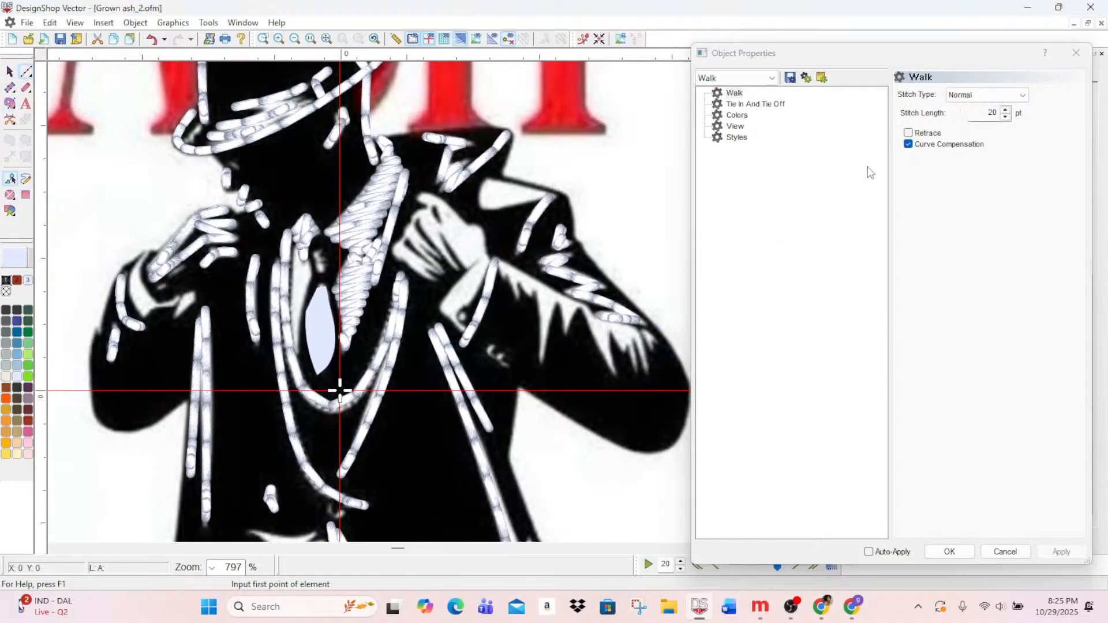
pyautogui.click(10, 71)
pyautogui.click(319, 329)
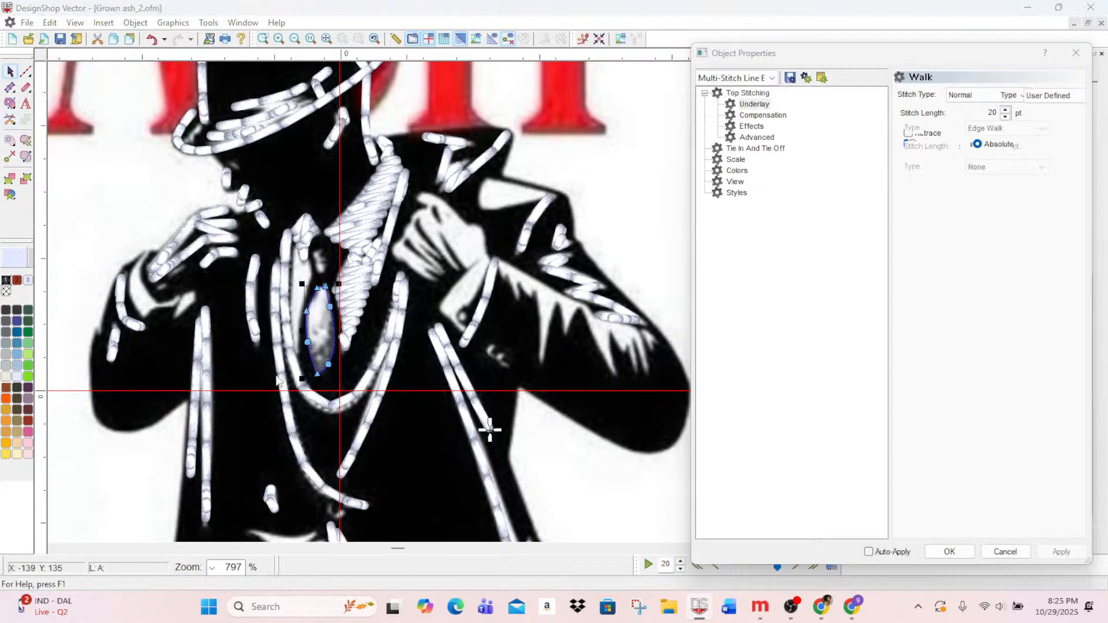
pyautogui.click(748, 93)
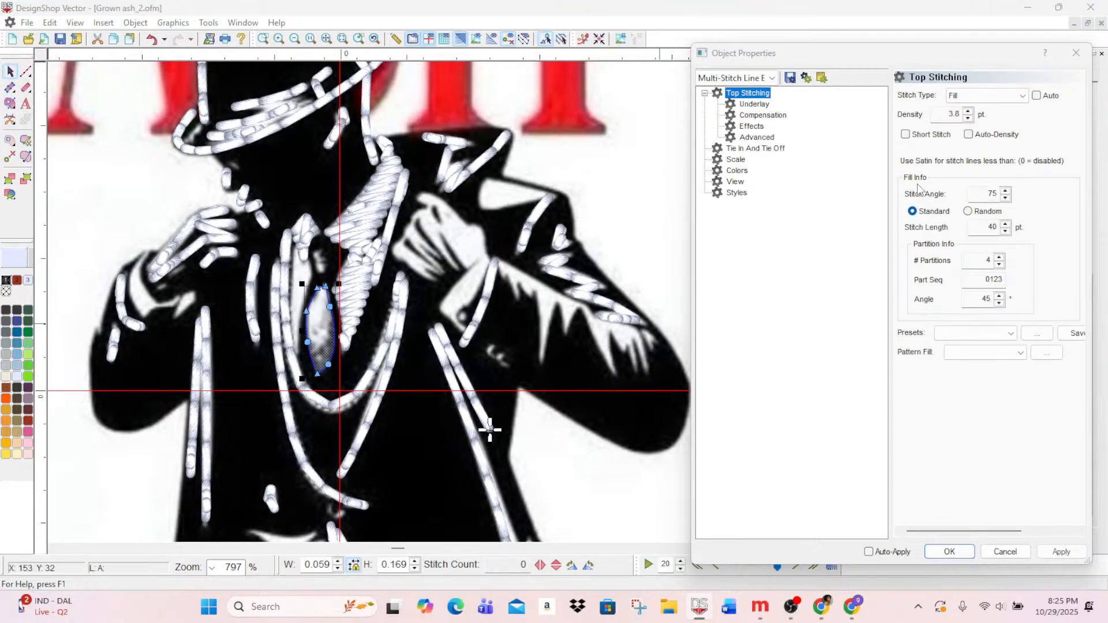
pyautogui.click(1061, 552)
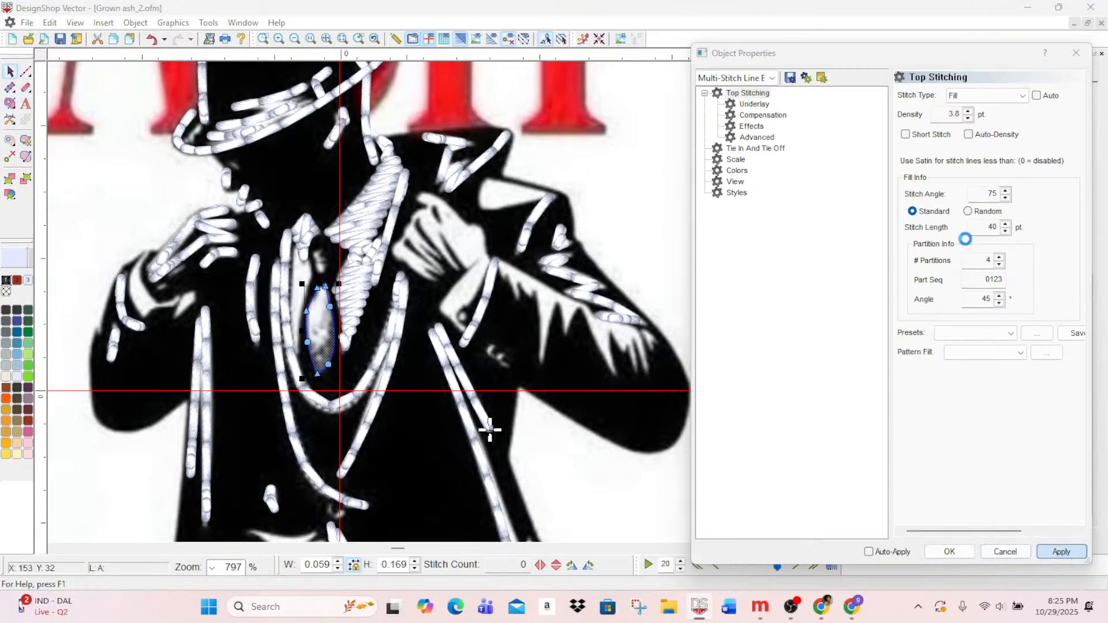
pyautogui.click(908, 134)
pyautogui.click(610, 203)
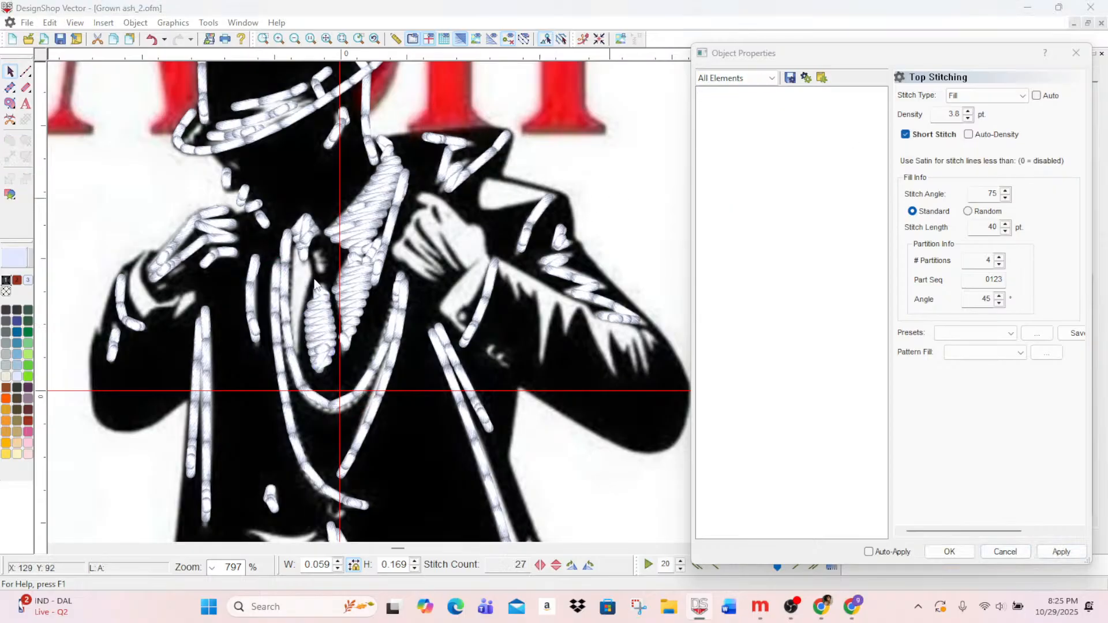
# - Outline the narrow white shirt strip between the tie and the opposite lapel as a closed fill shape
pyautogui.click(10, 105)
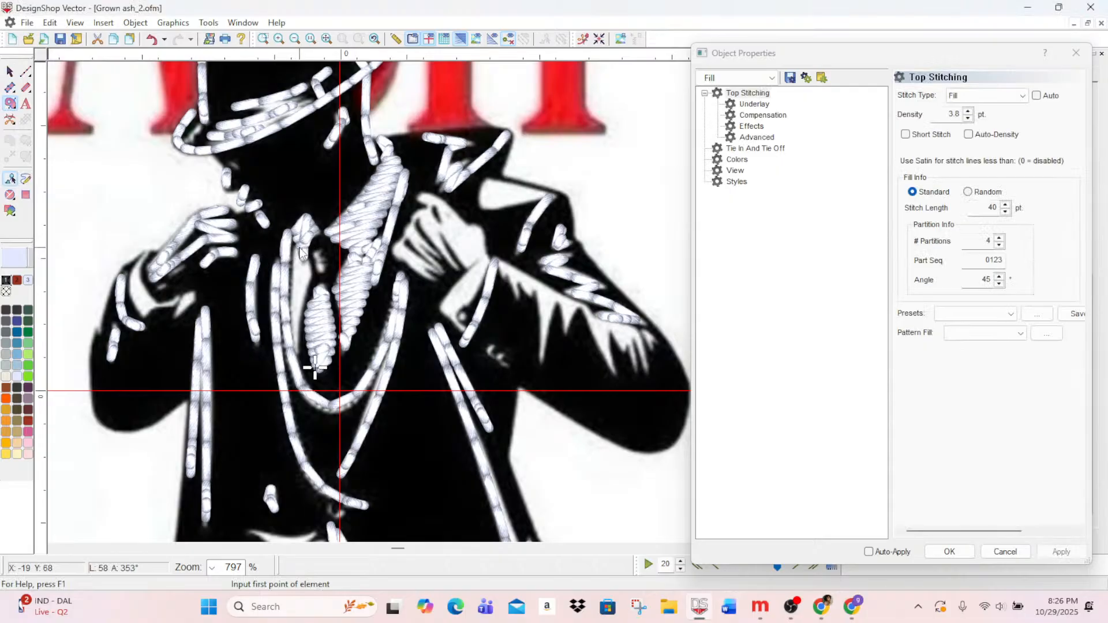
pyautogui.click(296, 250)
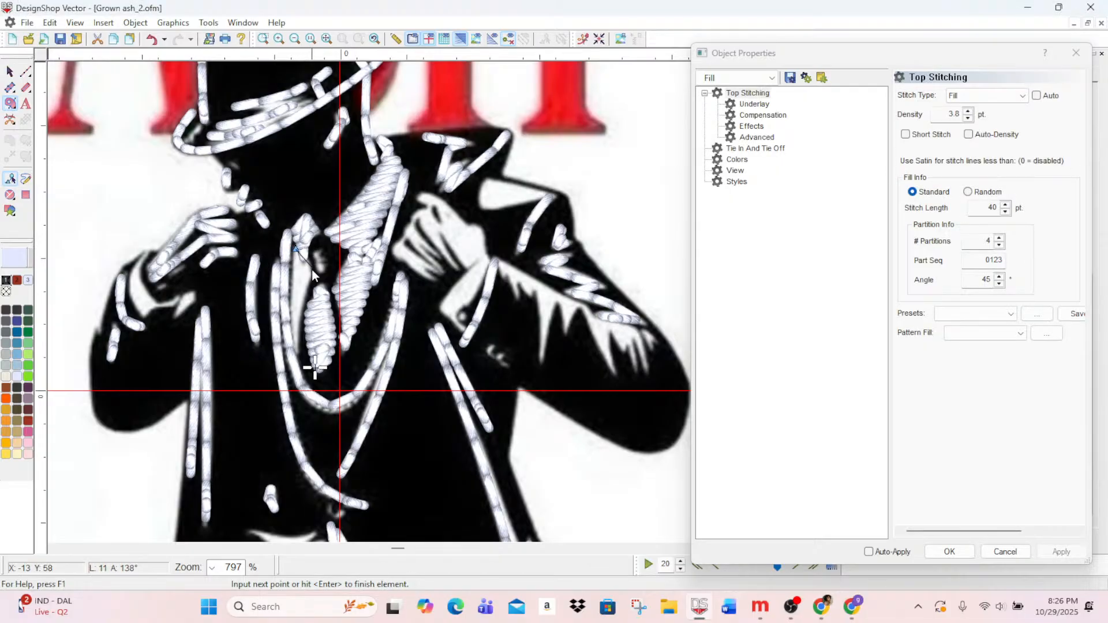
pyautogui.click(311, 270)
pyautogui.rightClick(305, 301)
pyautogui.click(300, 353)
pyautogui.rightClick(294, 326)
pyautogui.rightClick(293, 272)
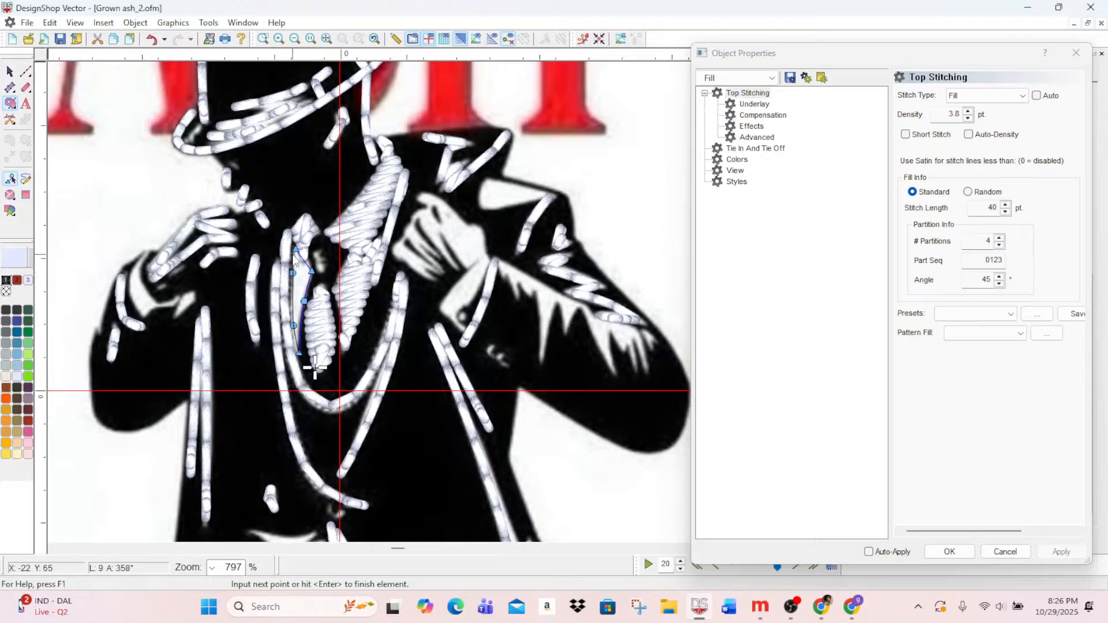
pyautogui.press('Return')
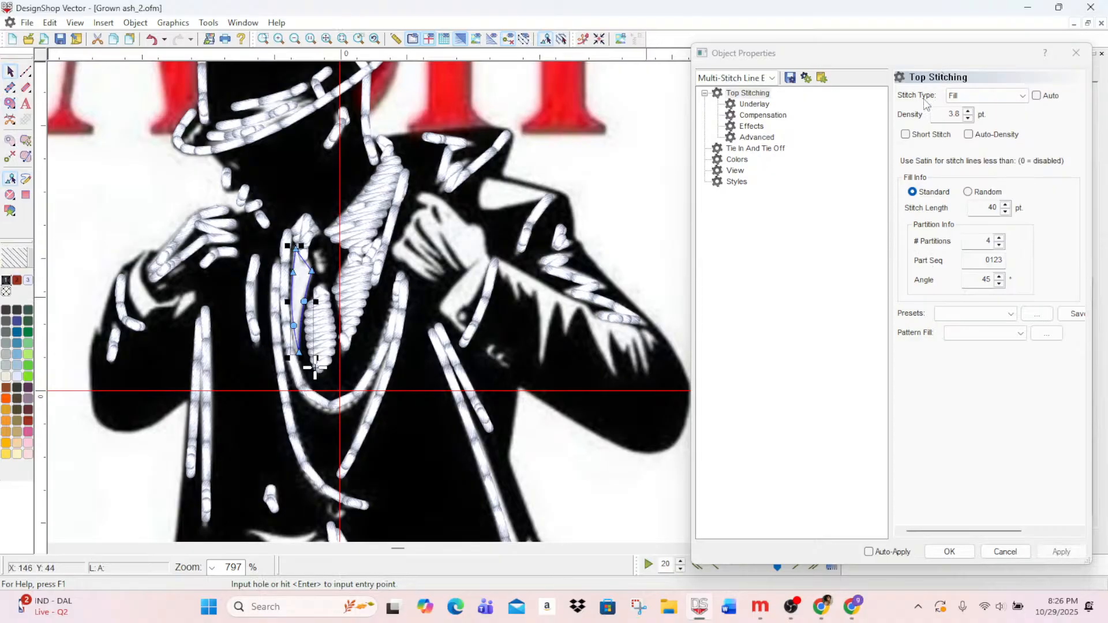
# - Turn on Short Stitch for the narrow shirt-strip fill and apply the setting
pyautogui.click(906, 134)
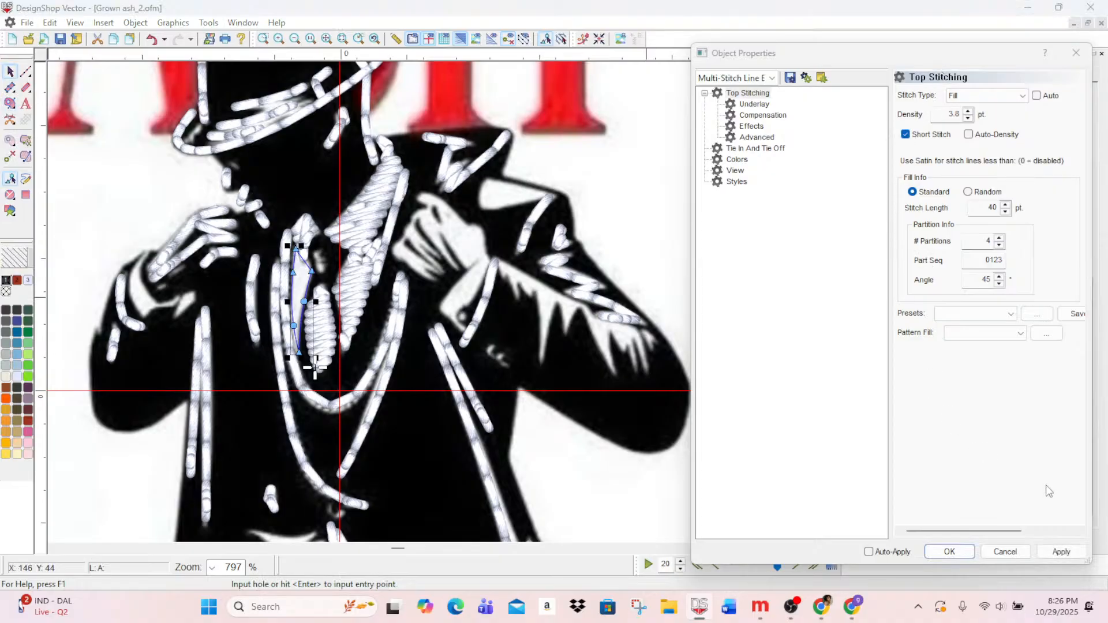
pyautogui.click(1061, 552)
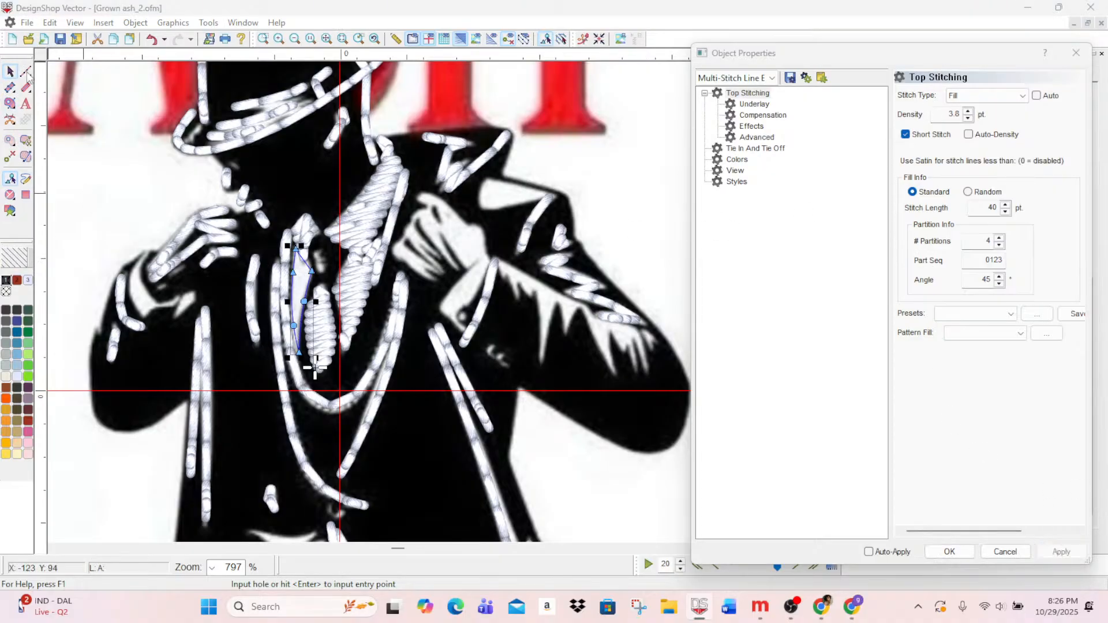
# - Finish the narrow shirt-strip fill, turn on Short Stitch in its top stitching properties and generate its stitches
pyautogui.click(27, 72)
pyautogui.click(11, 72)
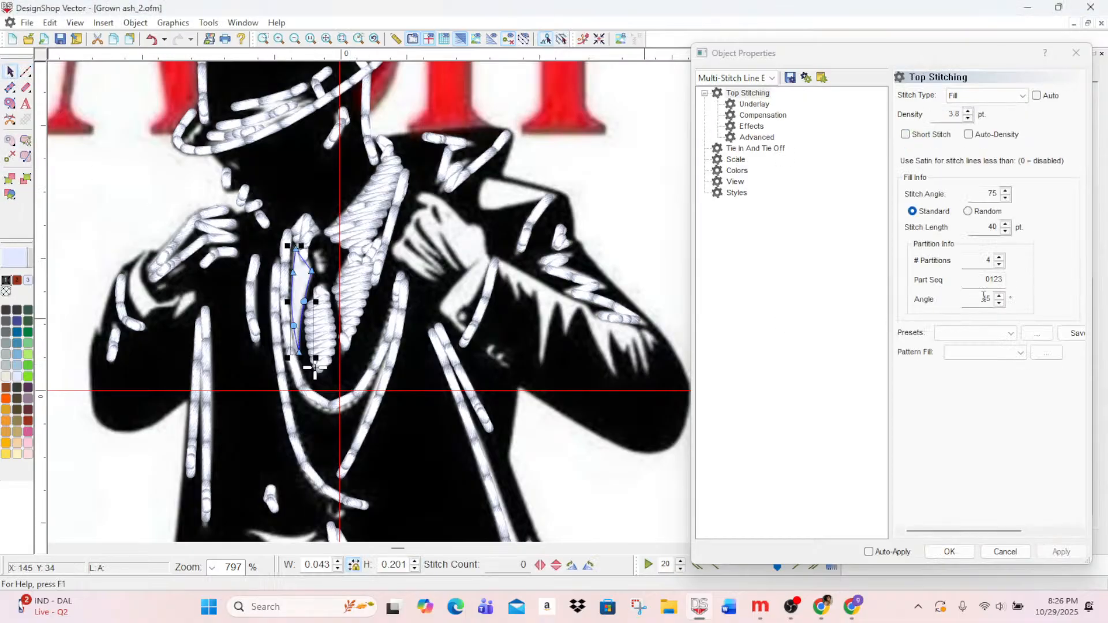
pyautogui.click(907, 134)
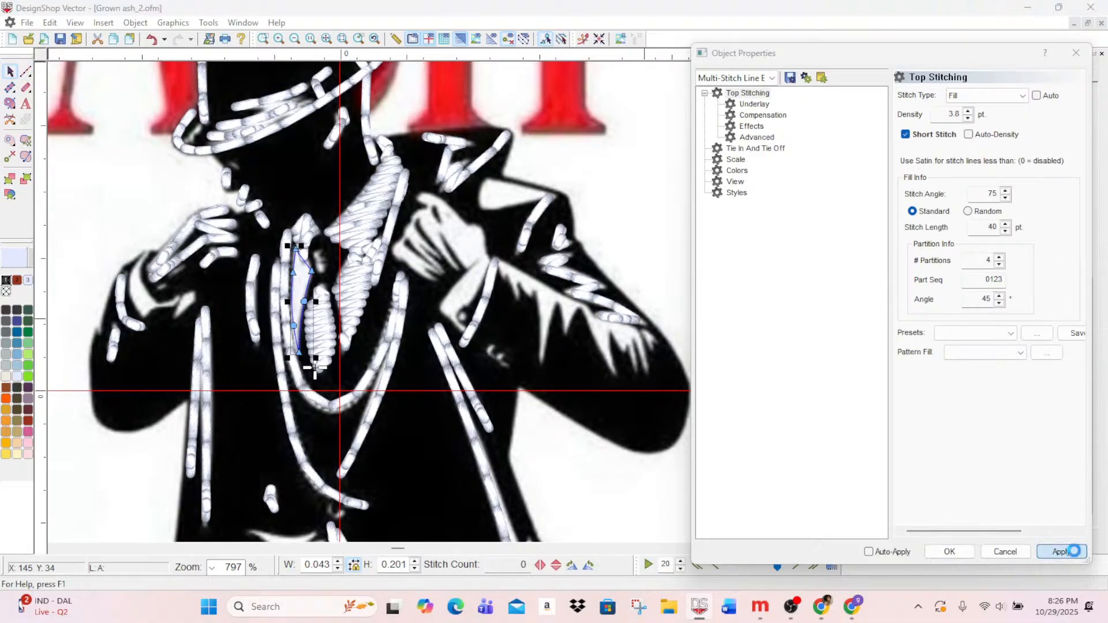
pyautogui.click(1062, 552)
pyautogui.moveTo(260, 226)
pyautogui.mouseDown()
pyautogui.moveTo(297, 358)
pyautogui.moveTo(349, 382)
pyautogui.moveTo(304, 257)
pyautogui.mouseUp()
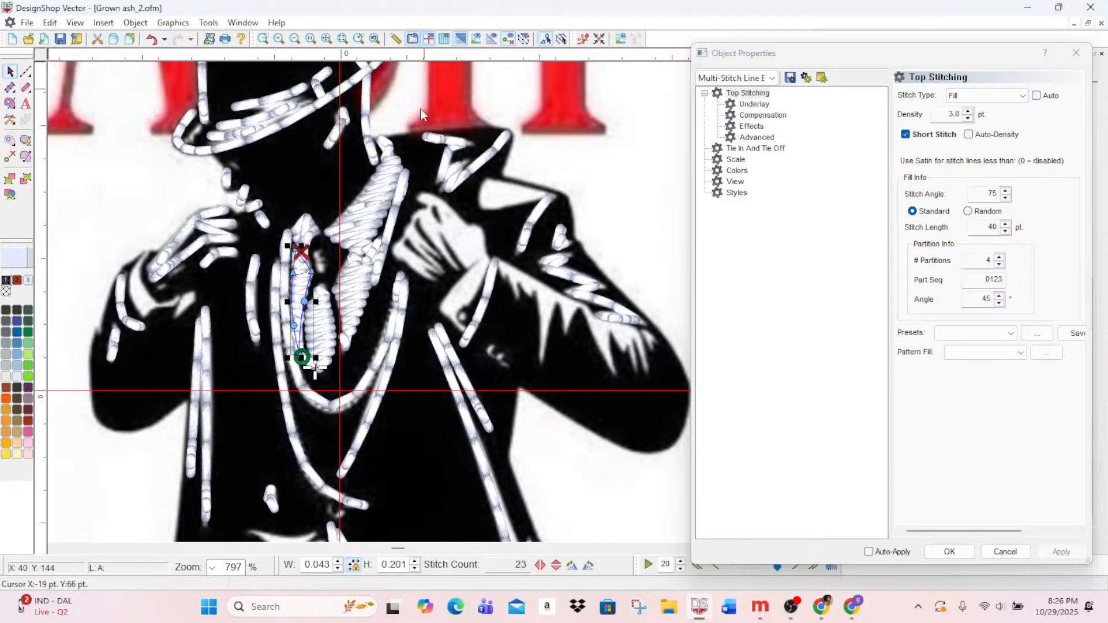
# - Outline the curved white shirt cuff at the wrist on the artwork's left side as a closed fill shape
pyautogui.click(10, 106)
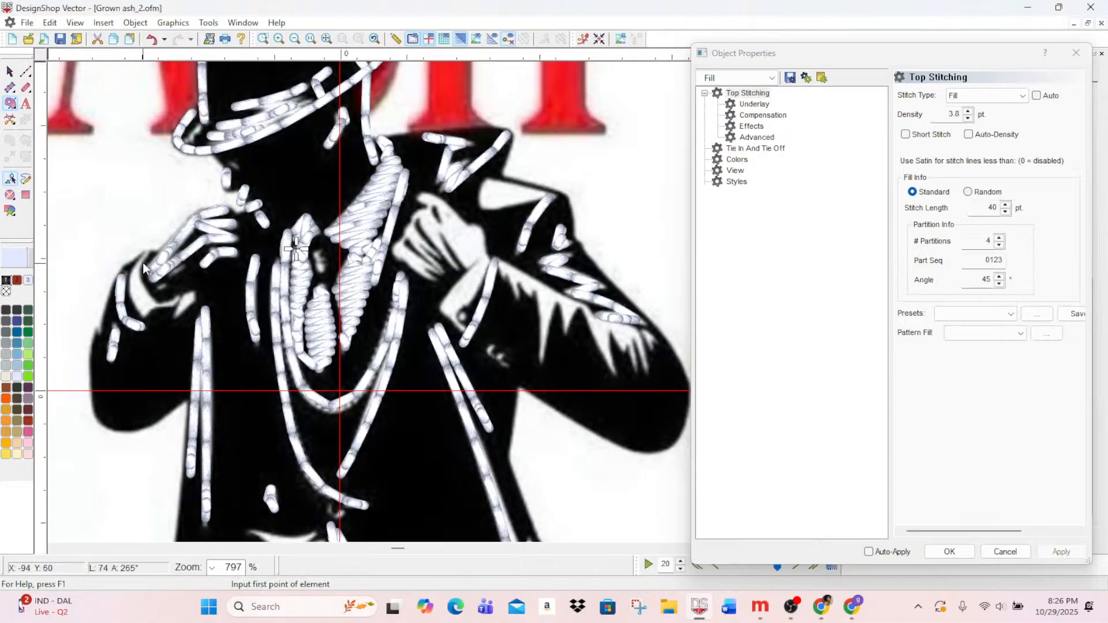
pyautogui.click(142, 250)
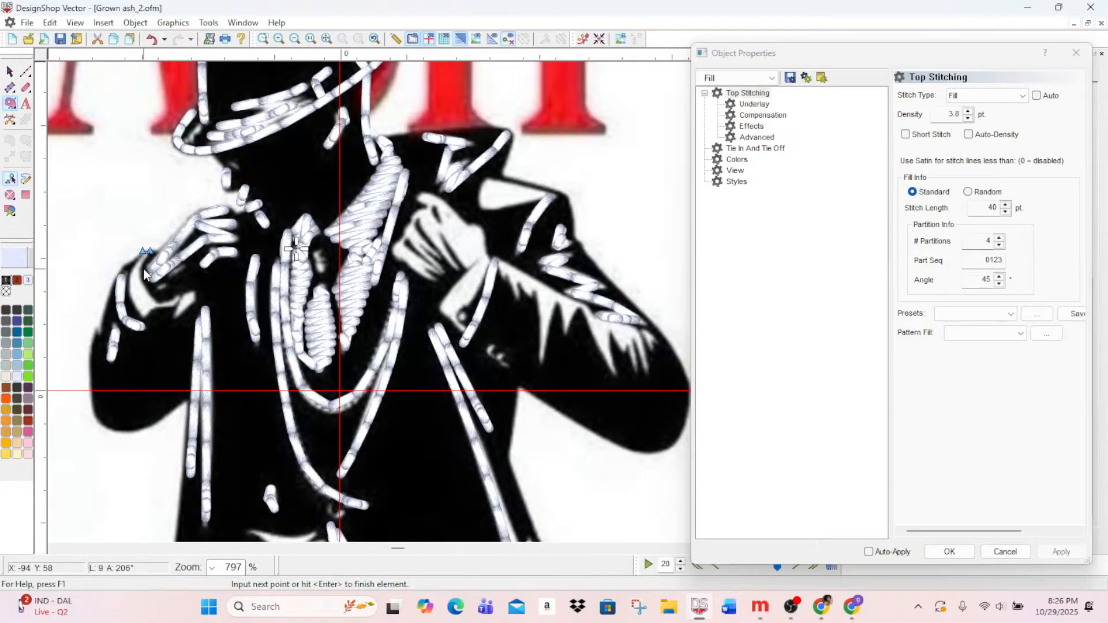
pyautogui.click(142, 268)
pyautogui.click(147, 288)
pyautogui.click(156, 304)
pyautogui.click(146, 316)
pyautogui.click(134, 301)
pyautogui.click(131, 279)
pyautogui.press('Return')
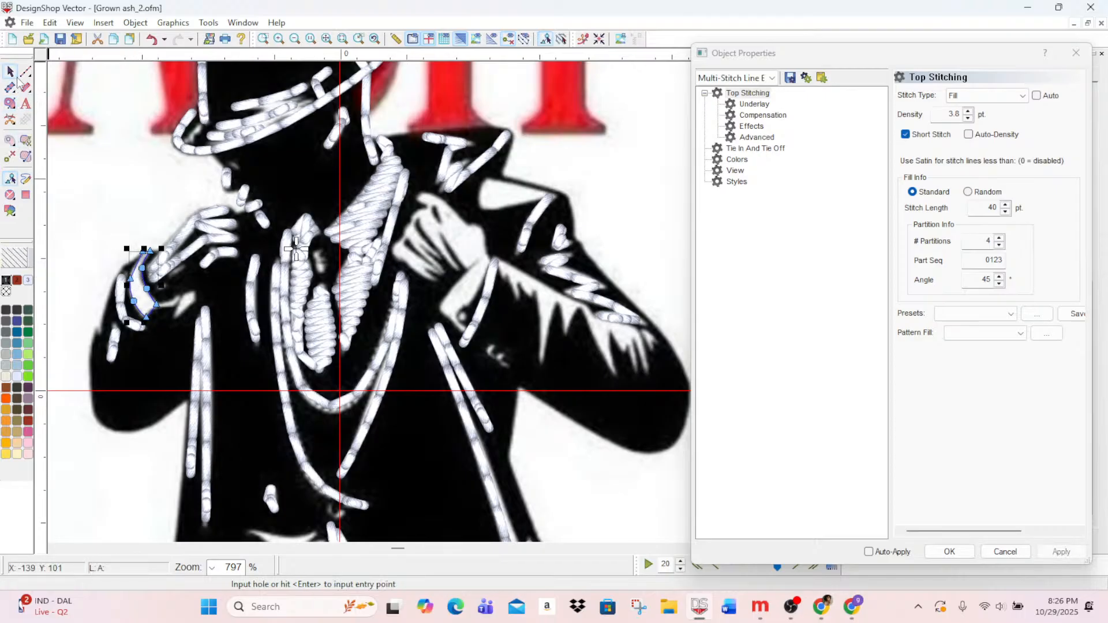
pyautogui.press('Return')
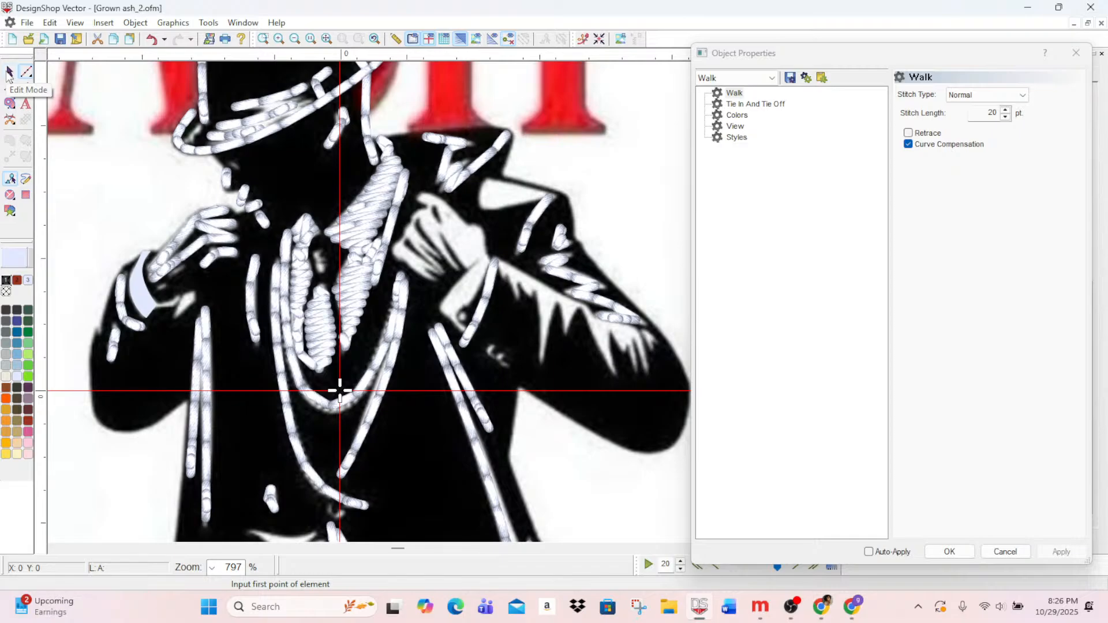
# - Enable Short Stitch, set the density to 3.6 pt on the new fill at the left-hand cuff, and generate its stitches
pyautogui.click(9, 71)
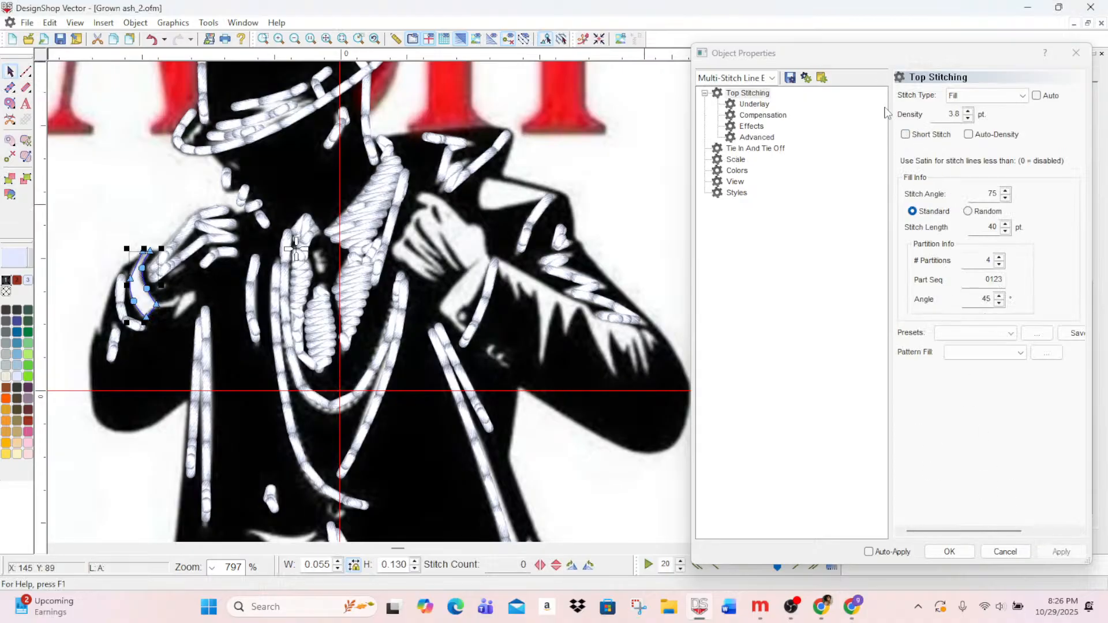
pyautogui.click(906, 135)
pyautogui.click(968, 118)
pyautogui.click(968, 118)
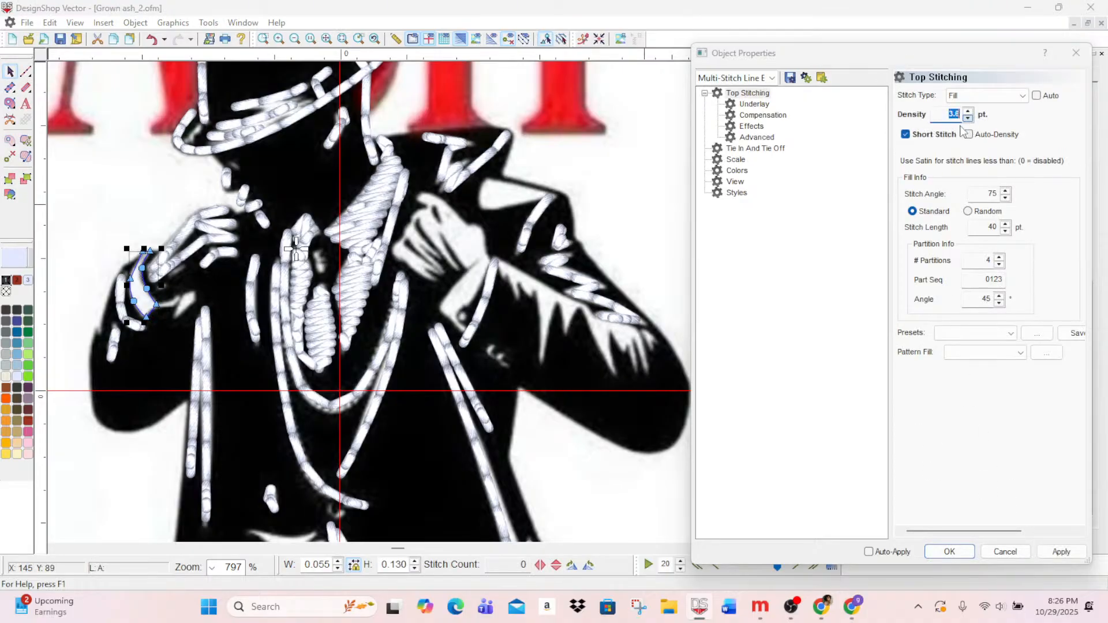
pyautogui.click(1061, 552)
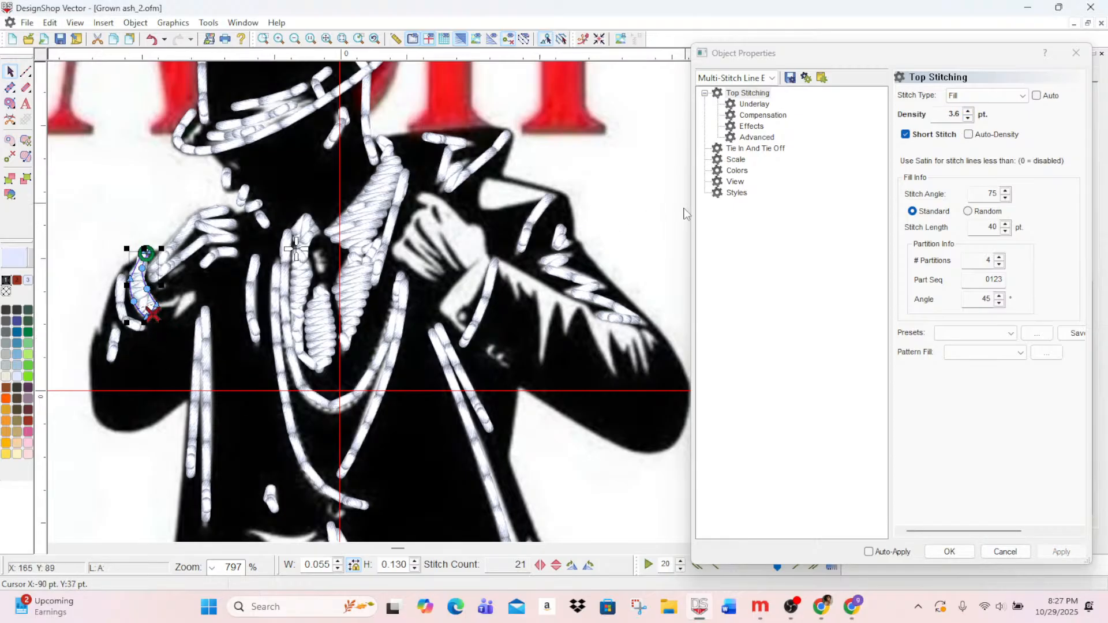
# - Outline the white shoulder highlight beside the raised fist as a complex fill about 0.14 wide and 0.07 high
pyautogui.scroll(1, 459, 254)
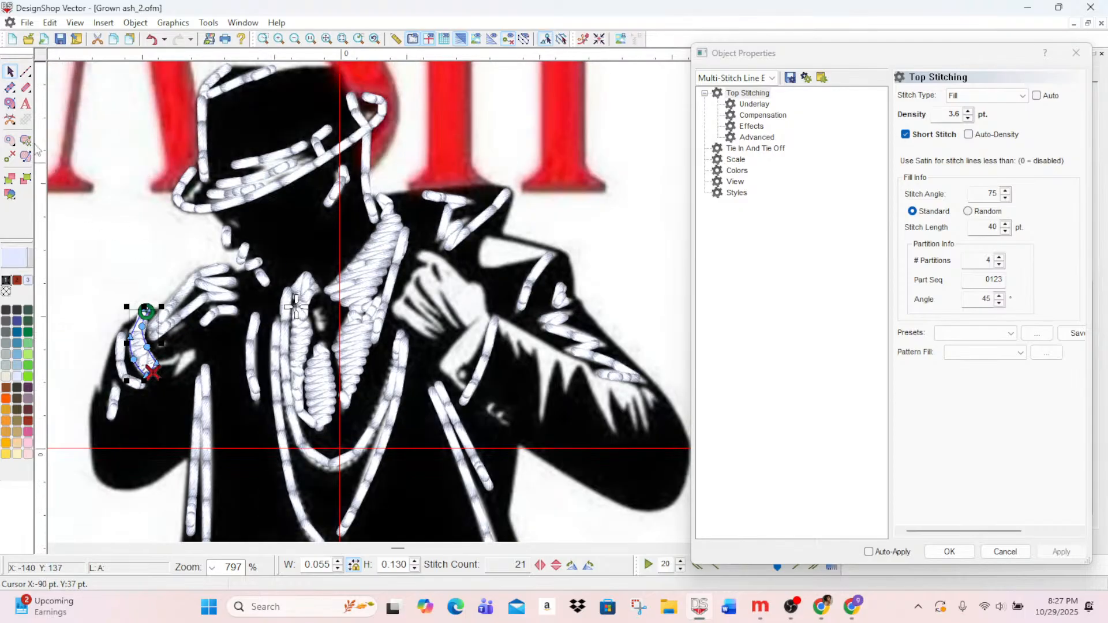
pyautogui.click(10, 103)
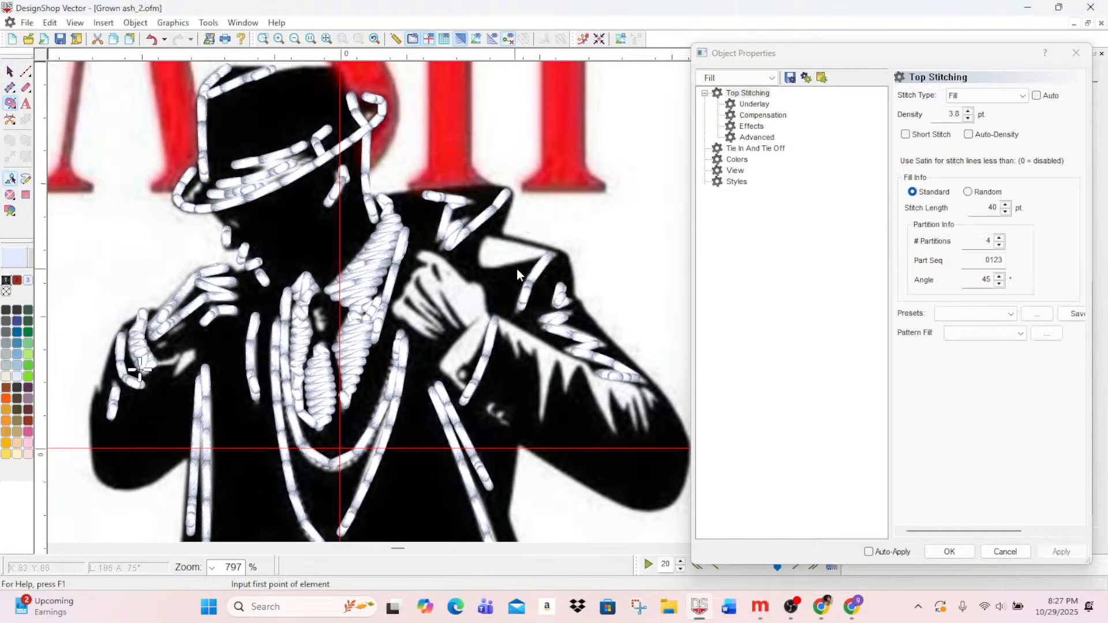
pyautogui.click(487, 235)
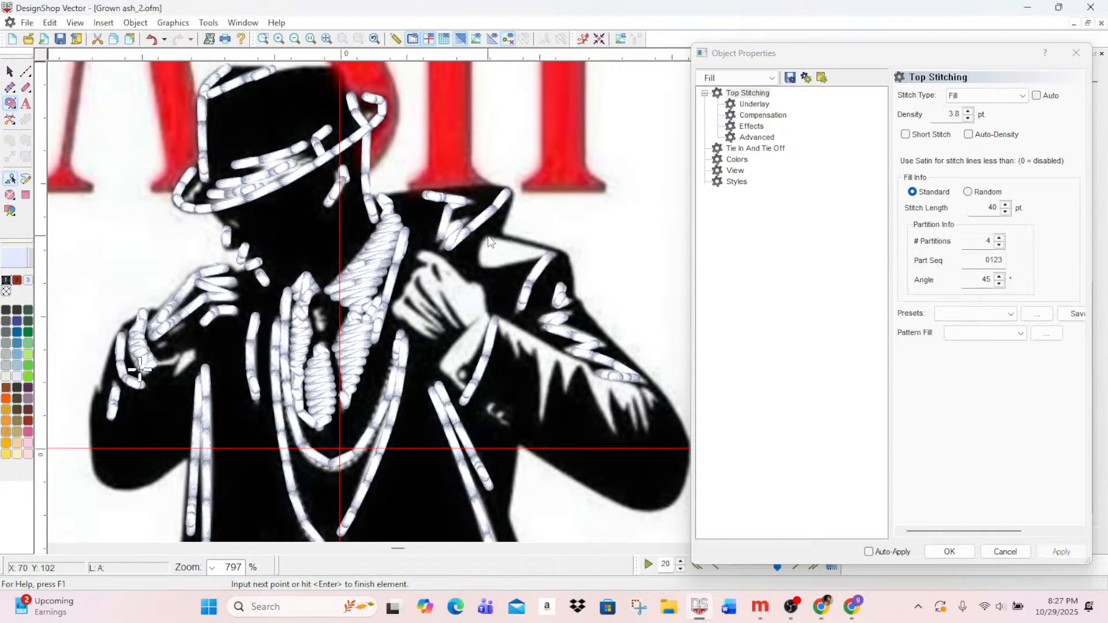
pyautogui.click(551, 252)
pyautogui.rightClick(531, 261)
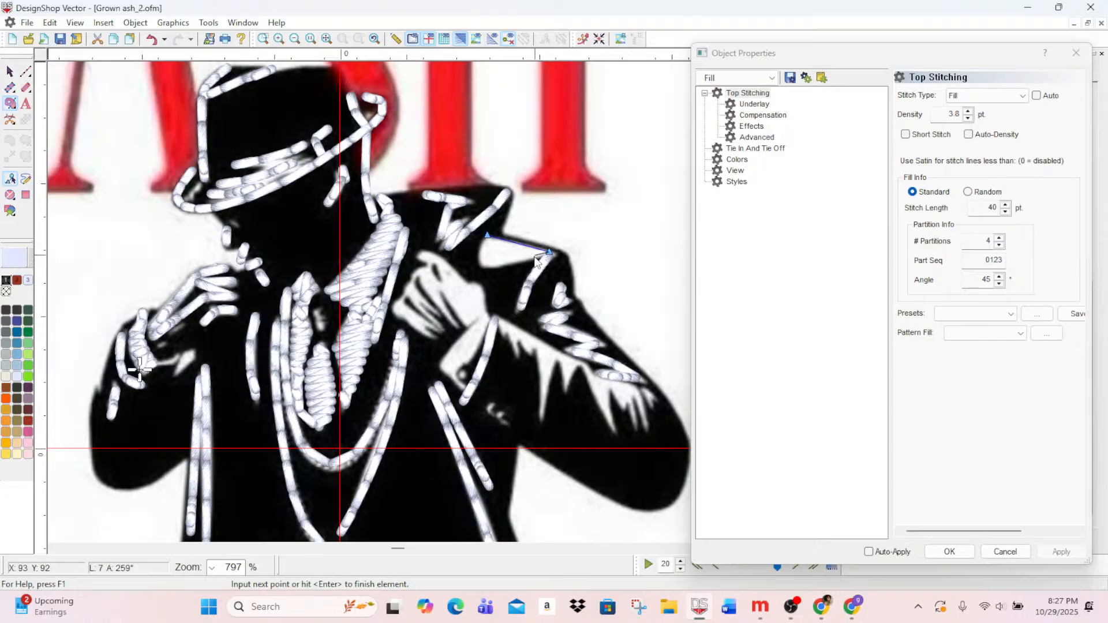
pyautogui.rightClick(495, 270)
pyautogui.rightClick(478, 266)
pyautogui.rightClick(479, 252)
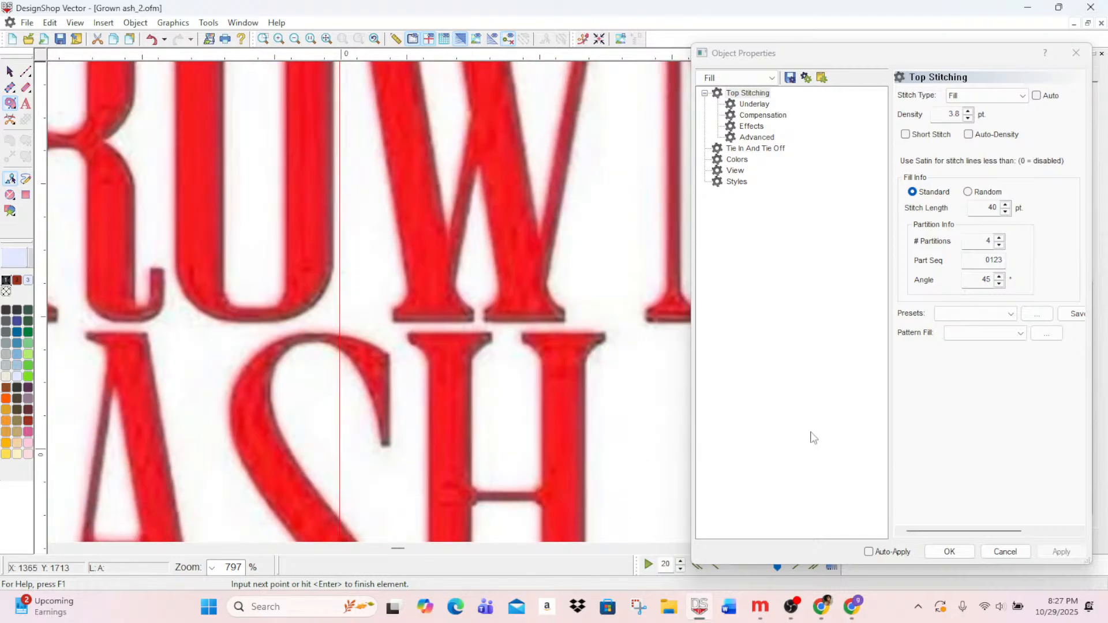
pyautogui.press('Return')
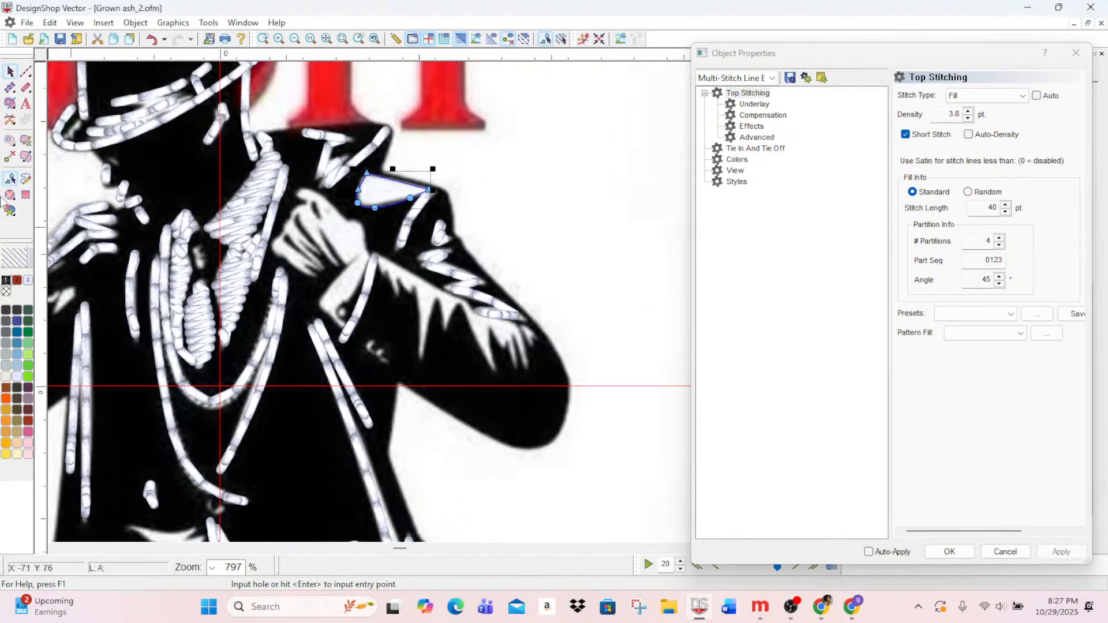
pyautogui.press('Return')
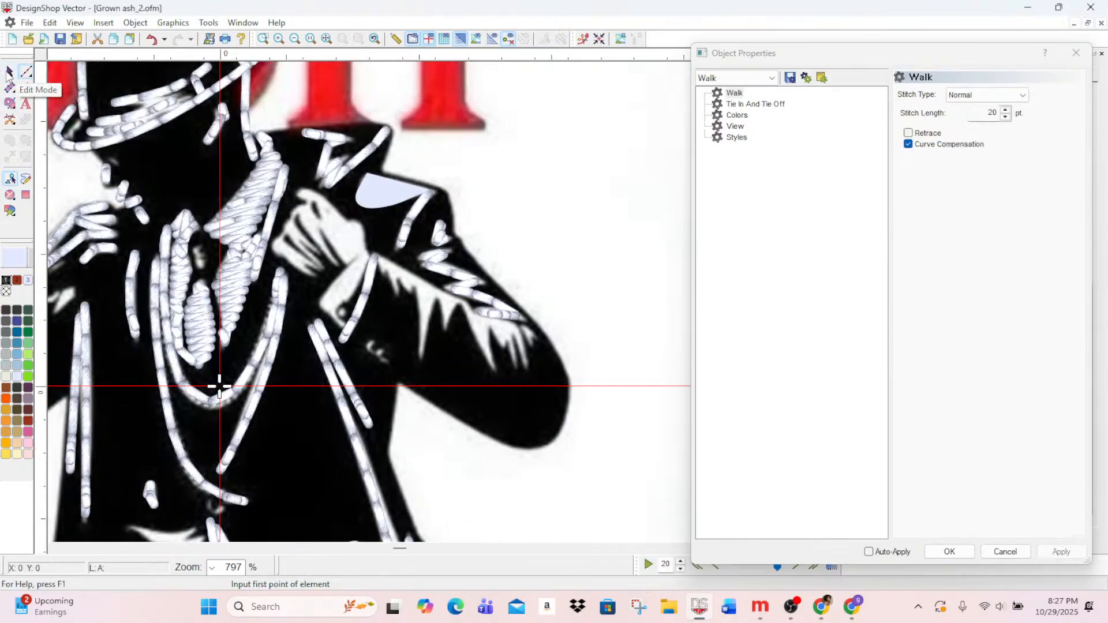
pyautogui.click(9, 72)
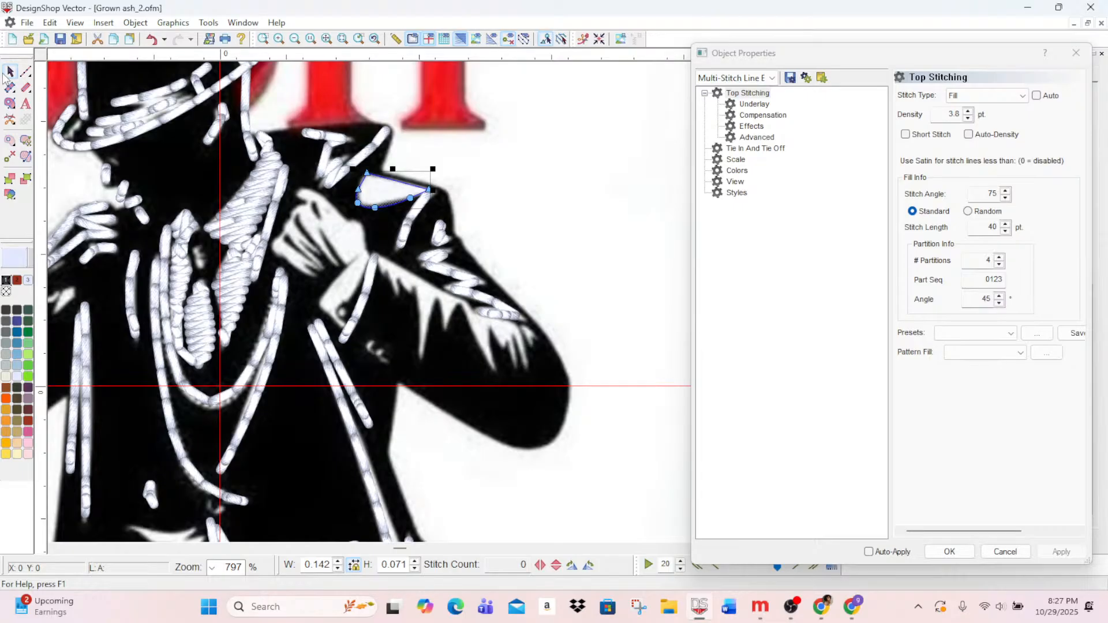
pyautogui.click(26, 72)
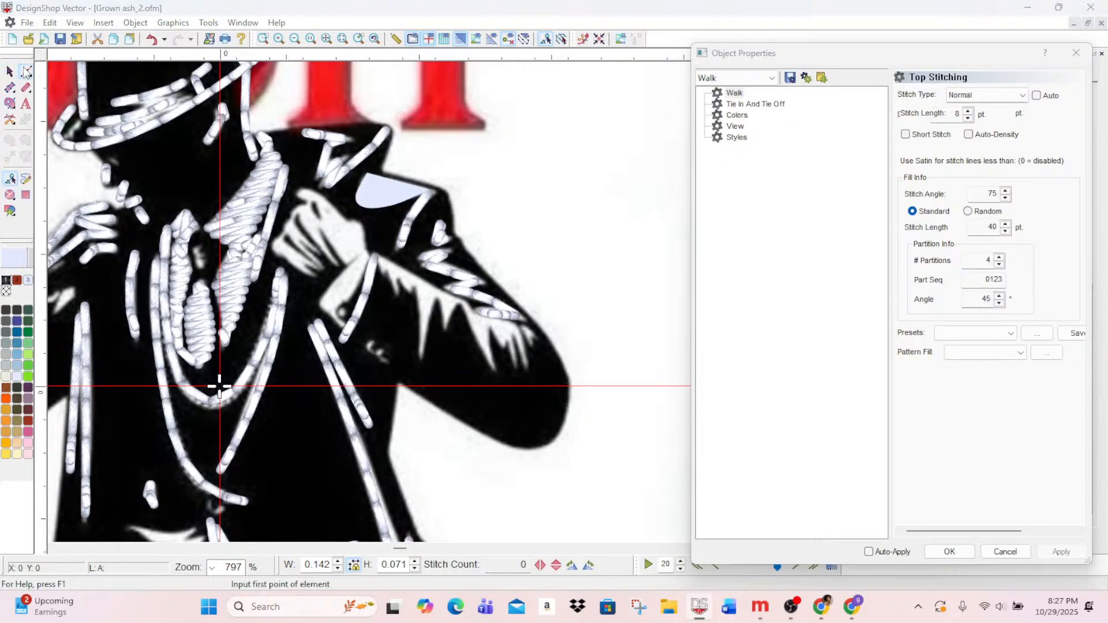
pyautogui.click(353, 195)
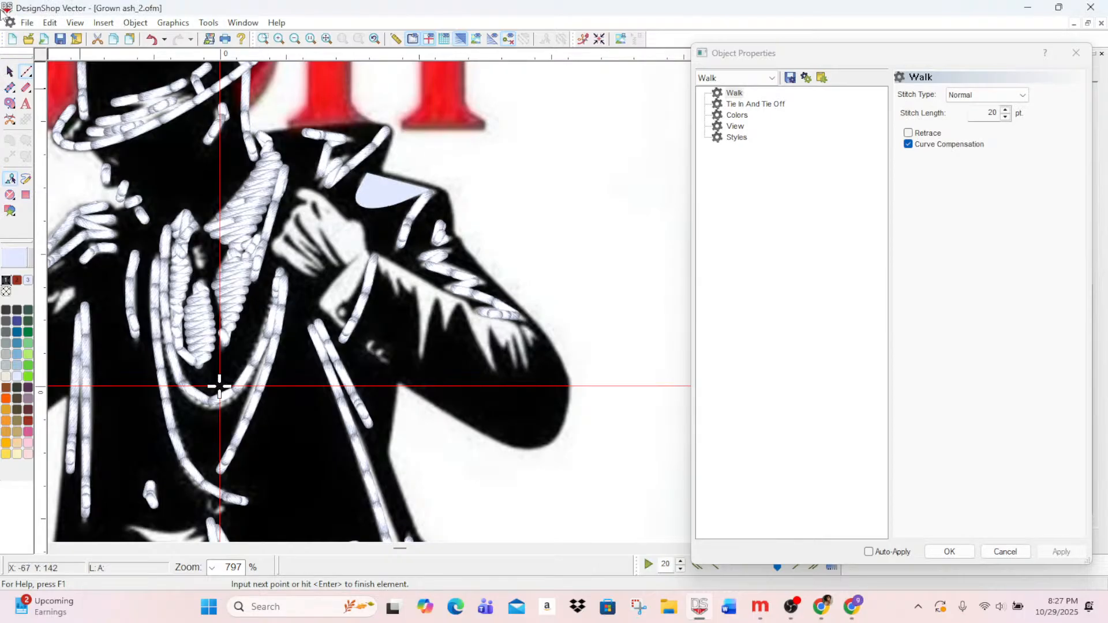
pyautogui.click(10, 71)
# - Close the object properties and move the last four fills in the project list ahead of the walk stitches
pyautogui.scroll(-2, 684, 228)
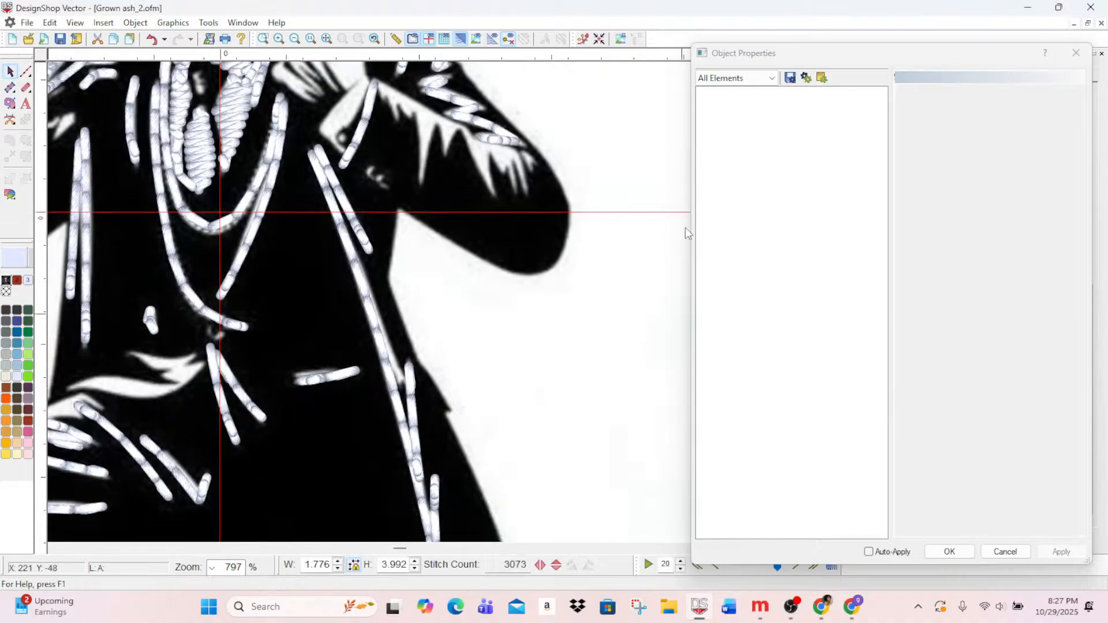
pyautogui.click(1005, 551)
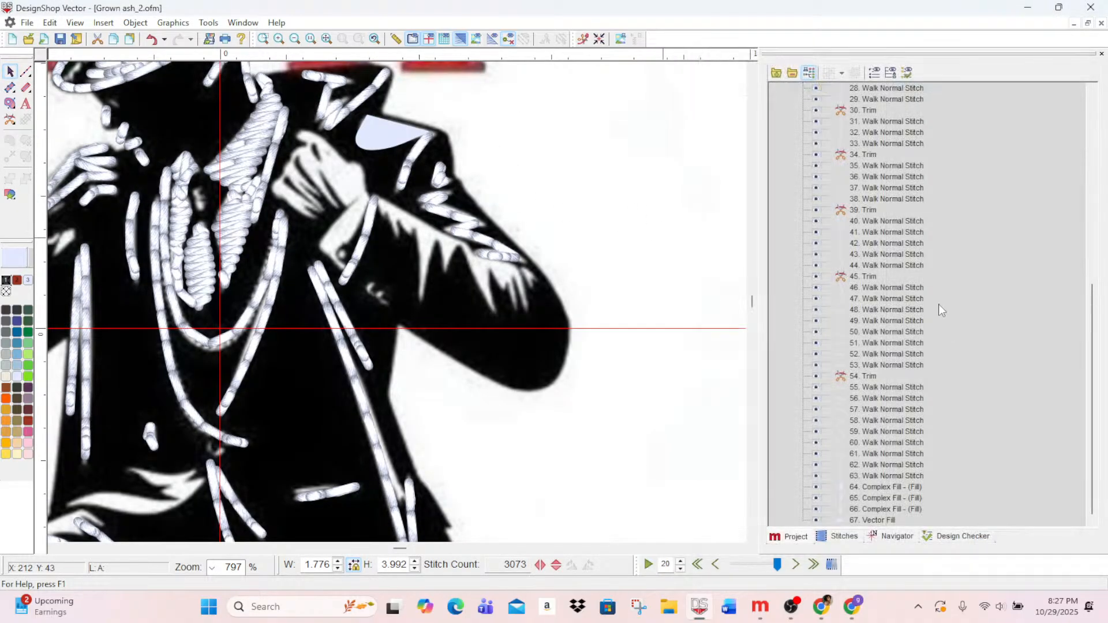
pyautogui.click(886, 488)
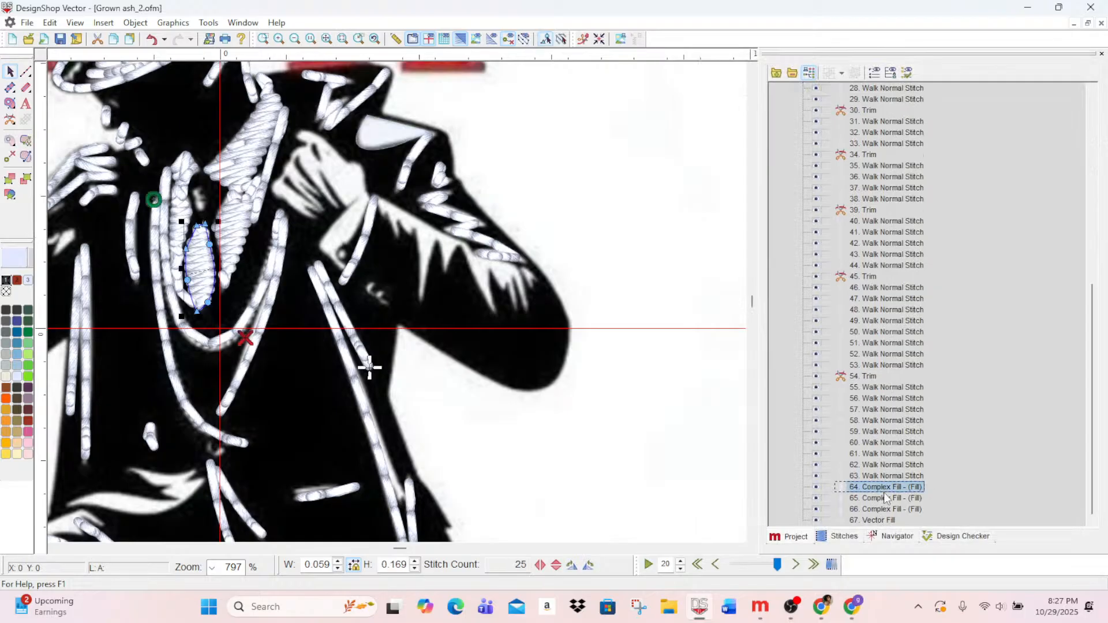
pyautogui.keyDown('shift'); pyautogui.click(870, 522); pyautogui.keyUp('shift')
pyautogui.moveTo(875, 494); pyautogui.dragTo(863, 203)
# - Enable Short Stitch for the shoulder highlight's vector fill and generate its stitches
pyautogui.doubleClick(862, 248)
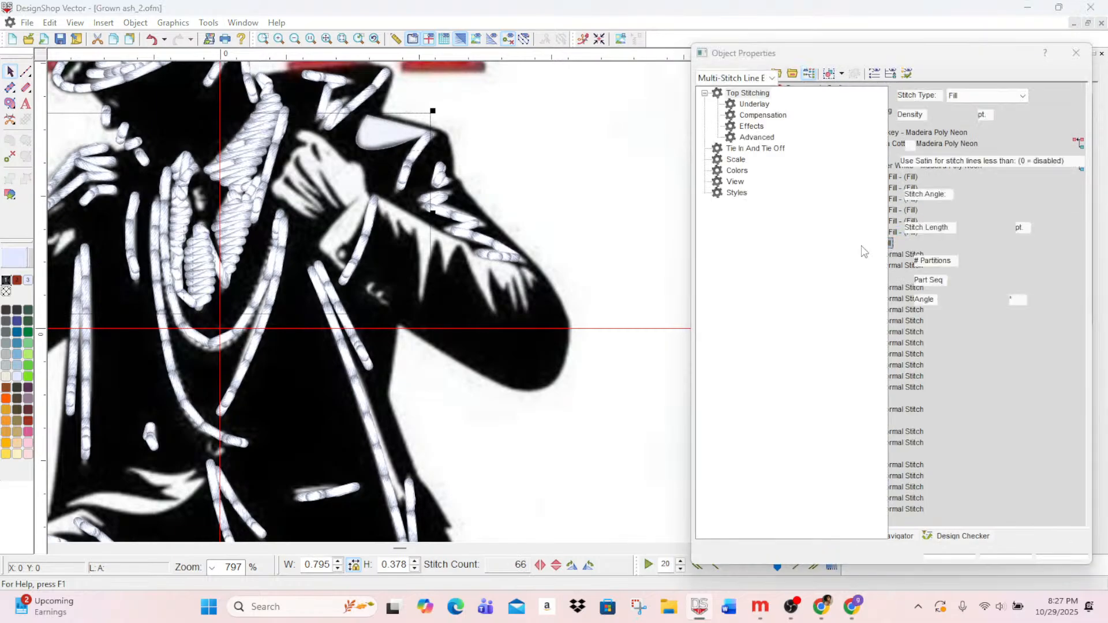
pyautogui.click(906, 135)
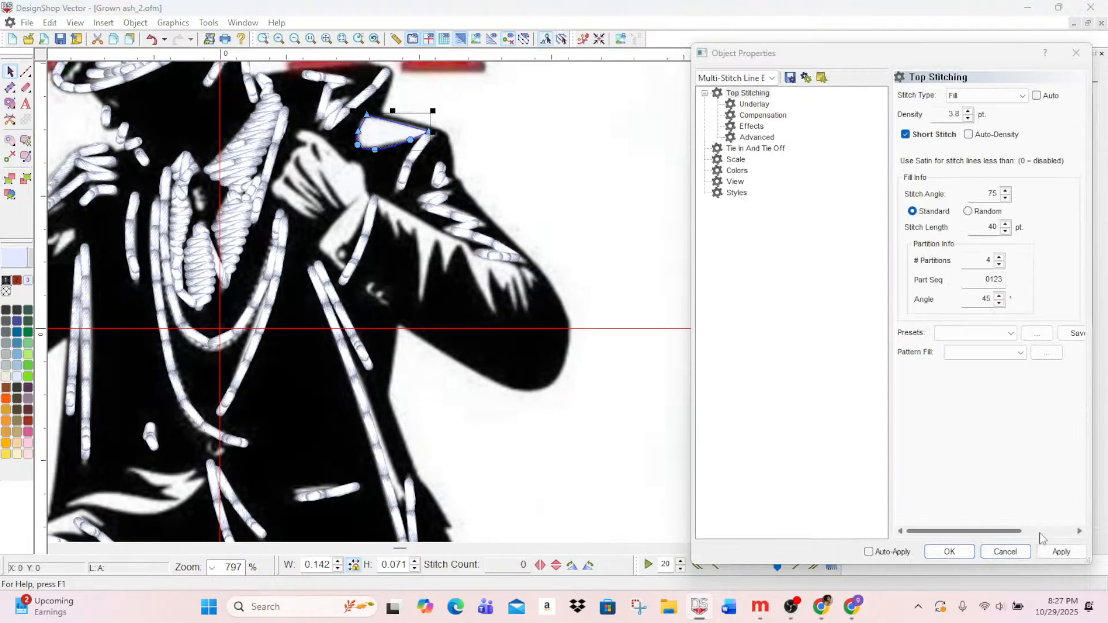
pyautogui.click(1059, 554)
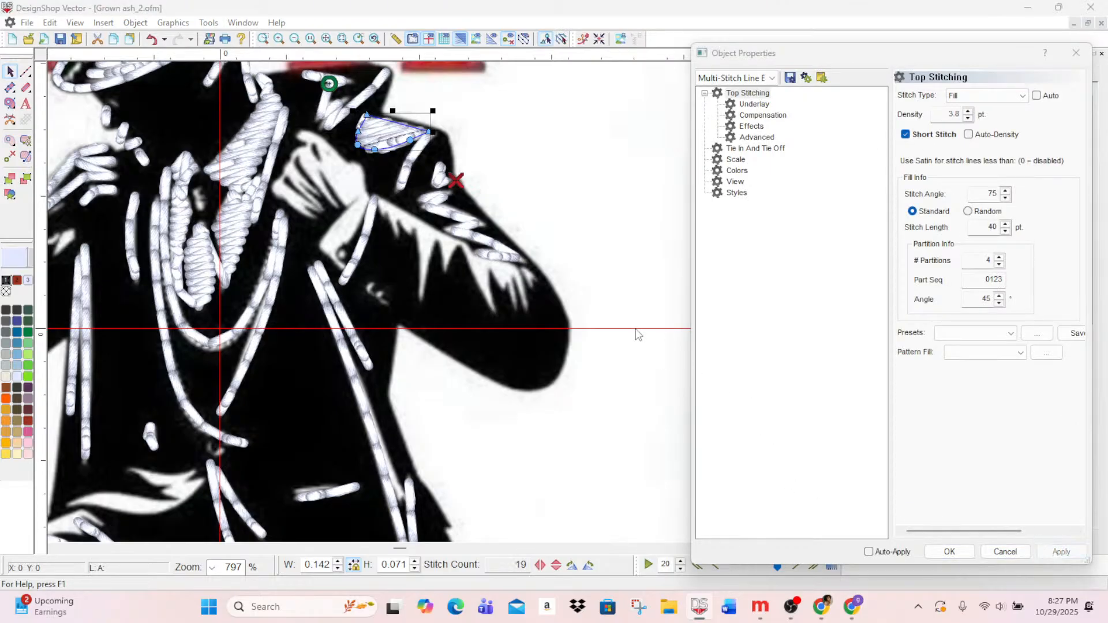
# - Place the shoulder fill's entry point at its left edge and its exit point at its right tip
pyautogui.moveTo(331, 85); pyautogui.dragTo(357, 134)
pyautogui.moveTo(459, 180); pyautogui.dragTo(426, 132)
pyautogui.scroll(-1, 471, 196)
pyautogui.scroll(2, 471, 201)
pyautogui.click(587, 111)
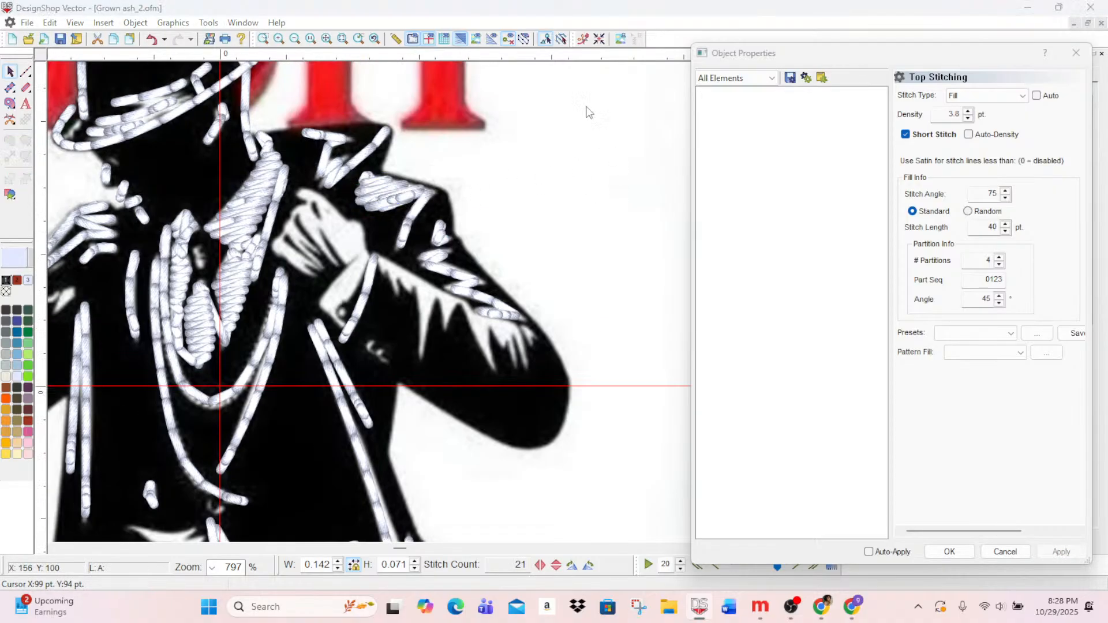
# - Start a complex fill on the sleeve highlight and trace its jagged lower edge from the elbow toward the wrist
pyautogui.click(9, 104)
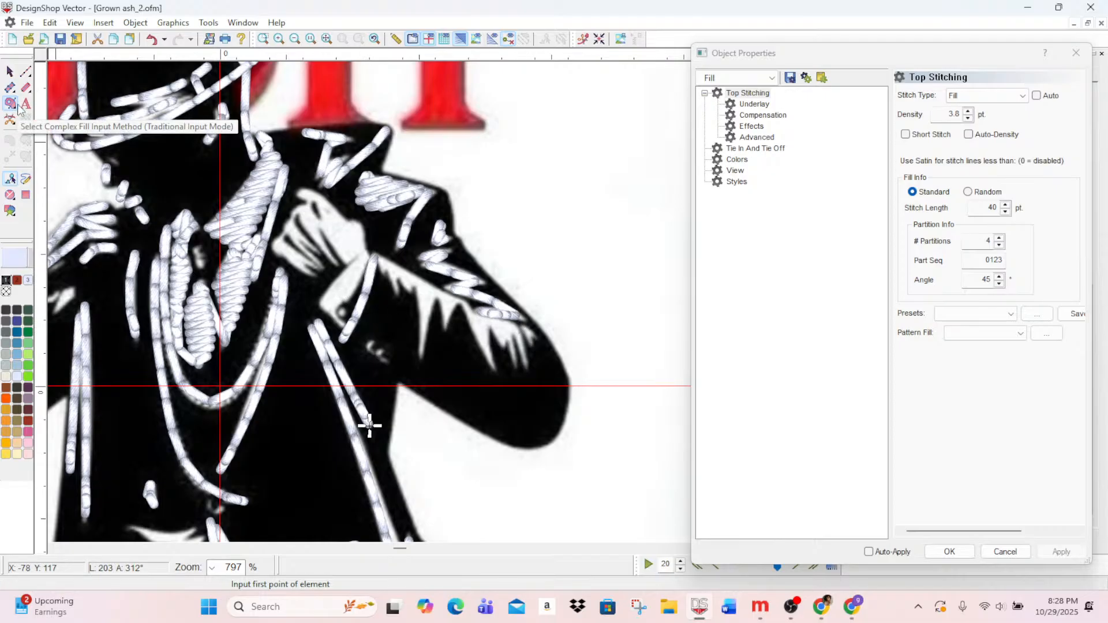
pyautogui.scroll(-4, 258, 321)
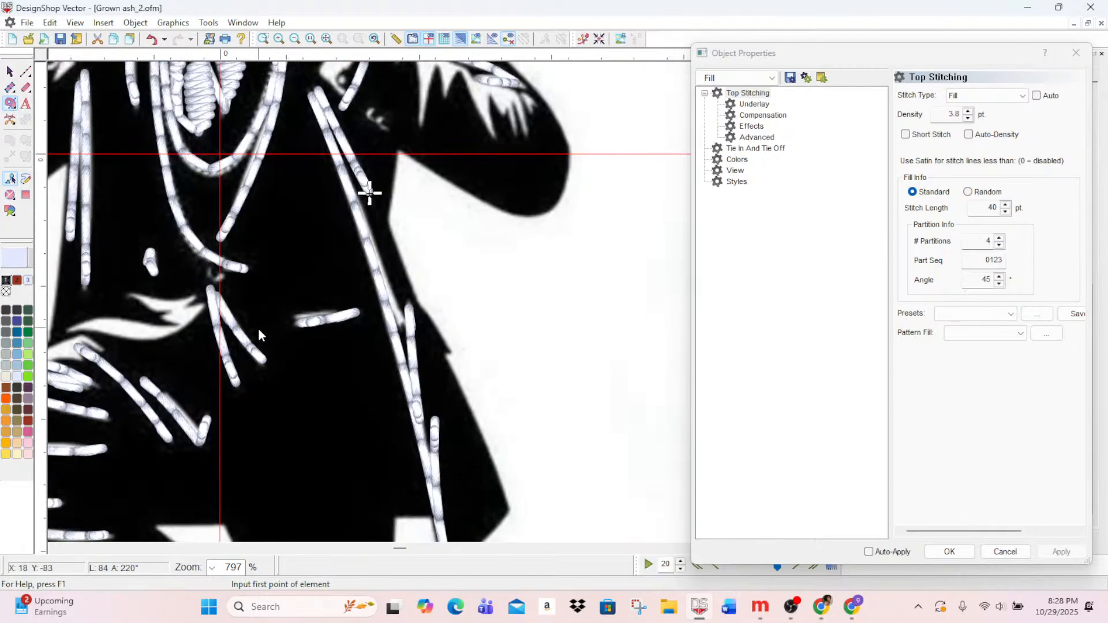
pyautogui.scroll(3, 258, 327)
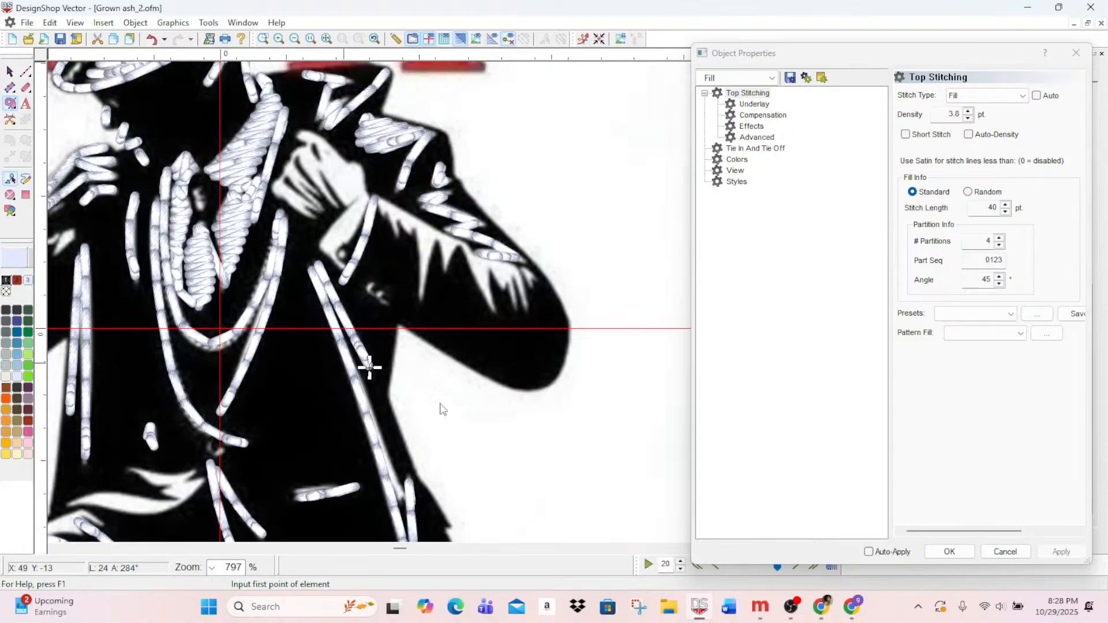
pyautogui.click(514, 266)
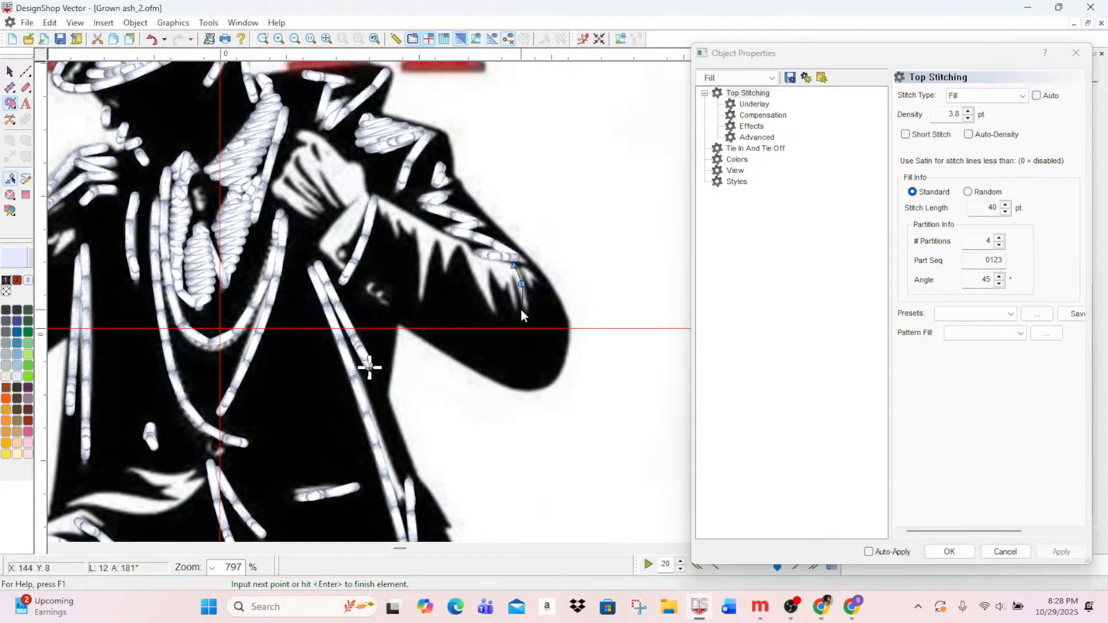
pyautogui.click(527, 311)
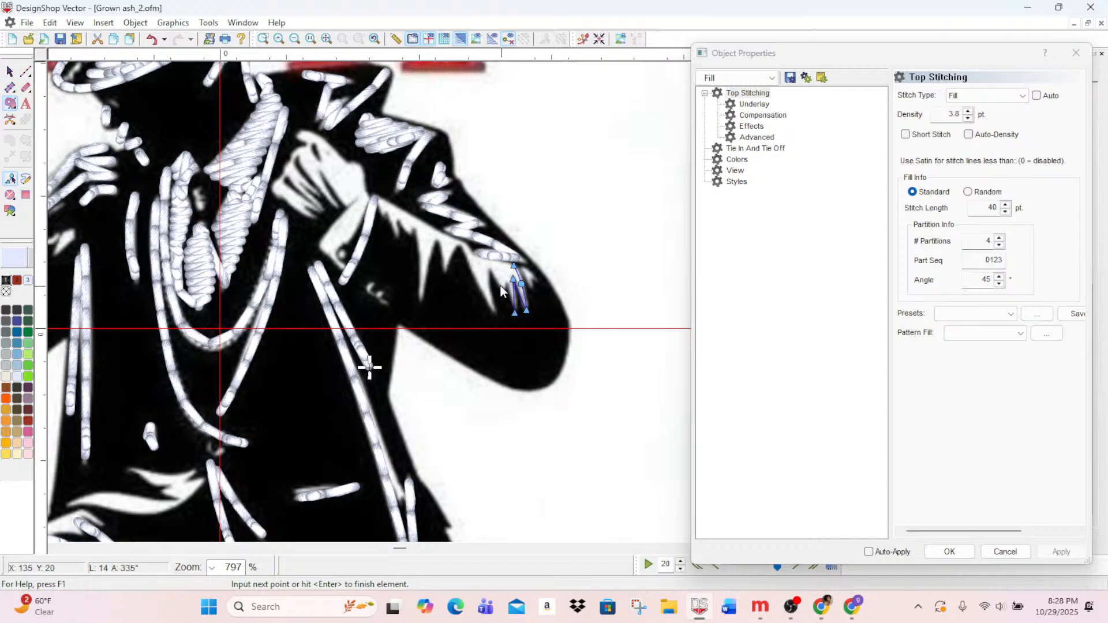
pyautogui.click(488, 266)
pyautogui.click(462, 249)
pyautogui.click(447, 273)
pyautogui.click(440, 244)
pyautogui.click(422, 304)
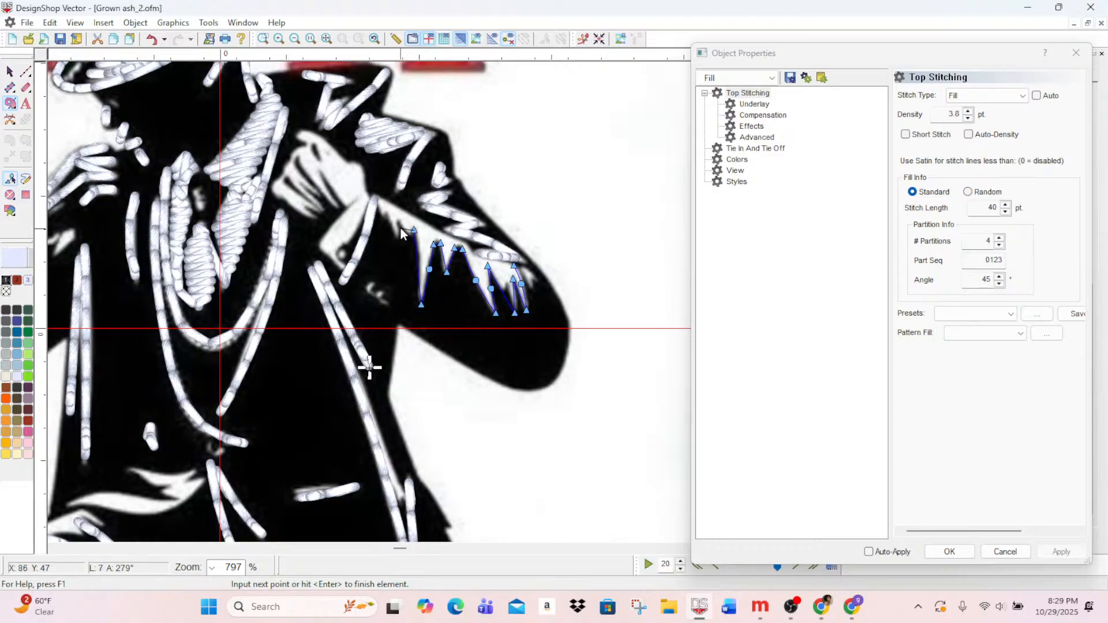
# - Finish the sleeve highlight's outline up to the wrist and back along its upper edge, about 0.295 wide and 0.232 high
pyautogui.click(408, 234)
pyautogui.click(399, 222)
pyautogui.click(399, 236)
pyautogui.click(443, 234)
pyautogui.click(466, 242)
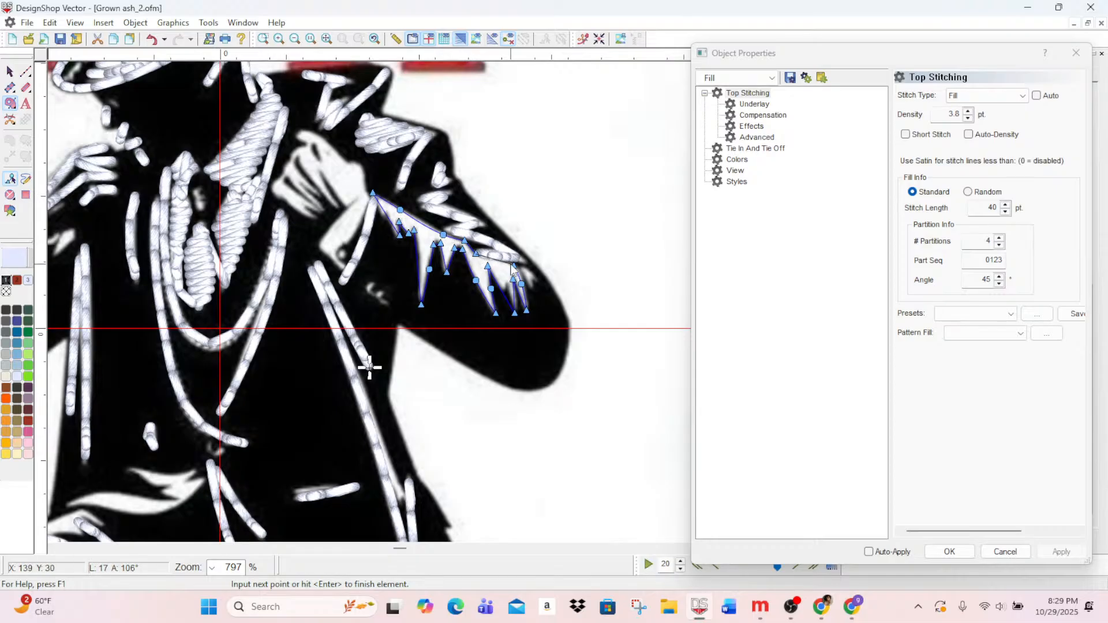
pyautogui.press('Return')
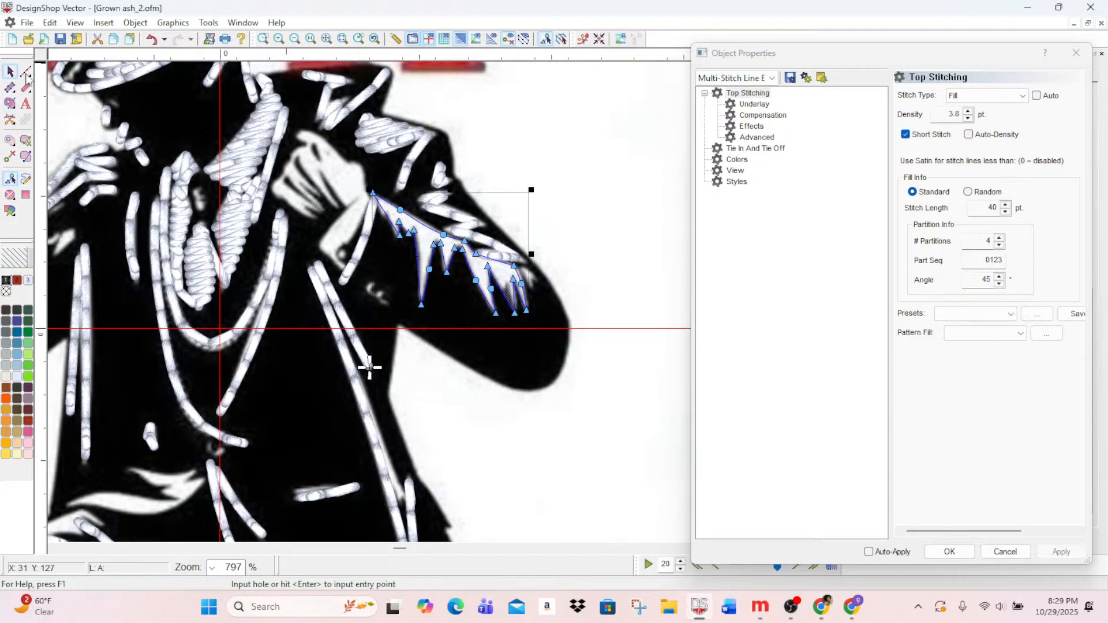
pyautogui.click(27, 74)
# - Enable Short Stitch for the sleeve highlight fill and generate its stitches
pyautogui.click(907, 135)
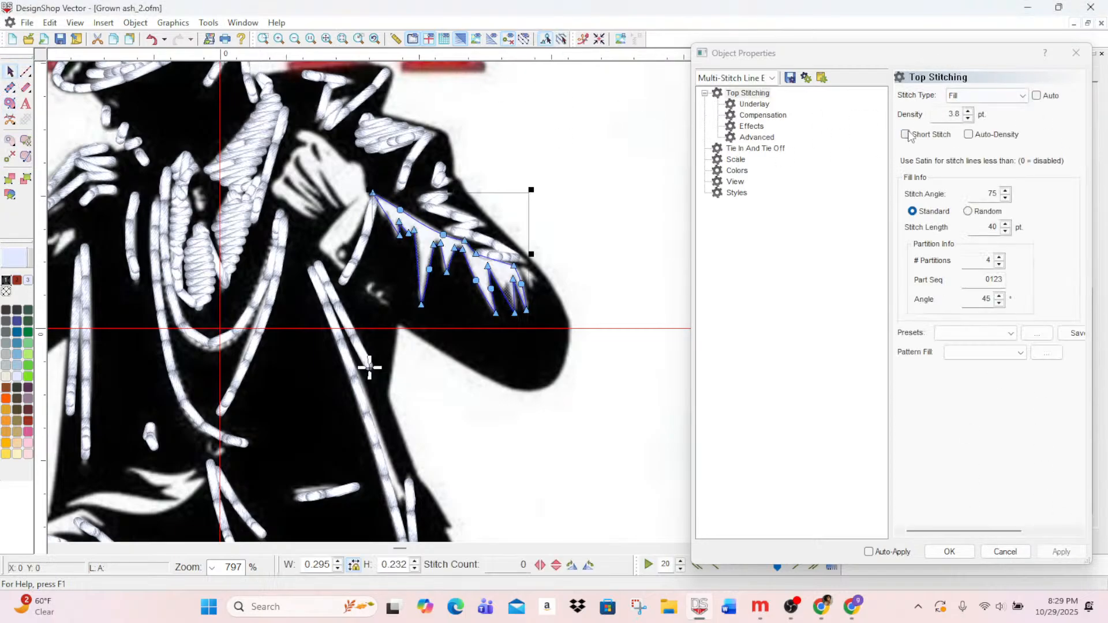
pyautogui.click(907, 134)
pyautogui.click(1062, 552)
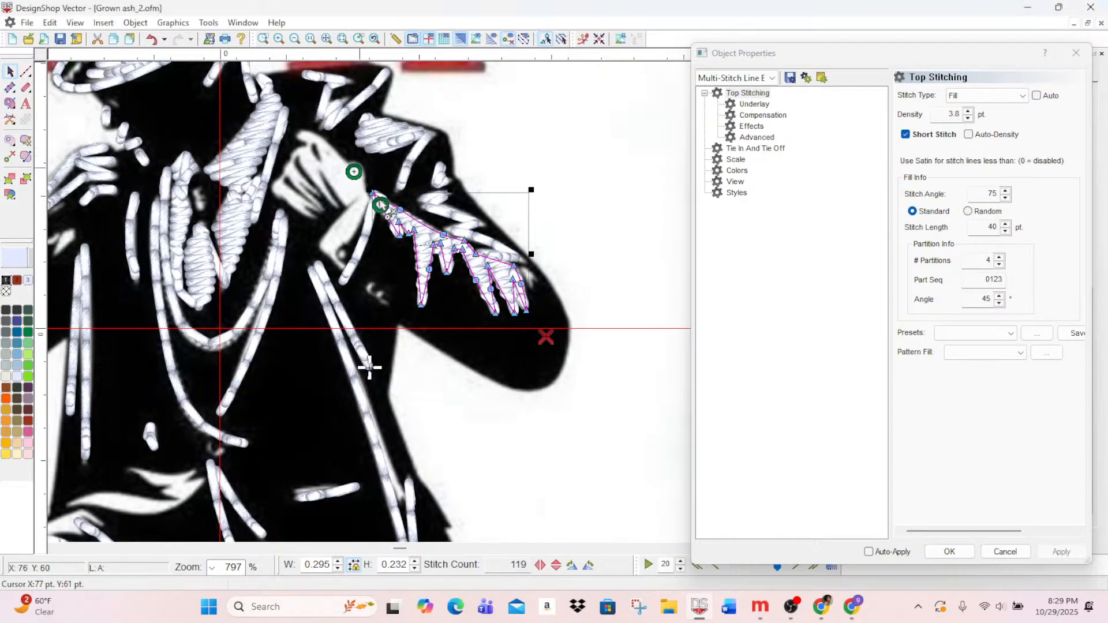
# - Place the sleeve fill's entry point near its elbow end and its exit point at its wrist end
pyautogui.moveTo(381, 205); pyautogui.dragTo(380, 199)
pyautogui.moveTo(552, 336)
pyautogui.mouseDown()
pyautogui.moveTo(483, 301)
pyautogui.moveTo(380, 207)
pyautogui.moveTo(496, 261)
pyautogui.mouseUp()
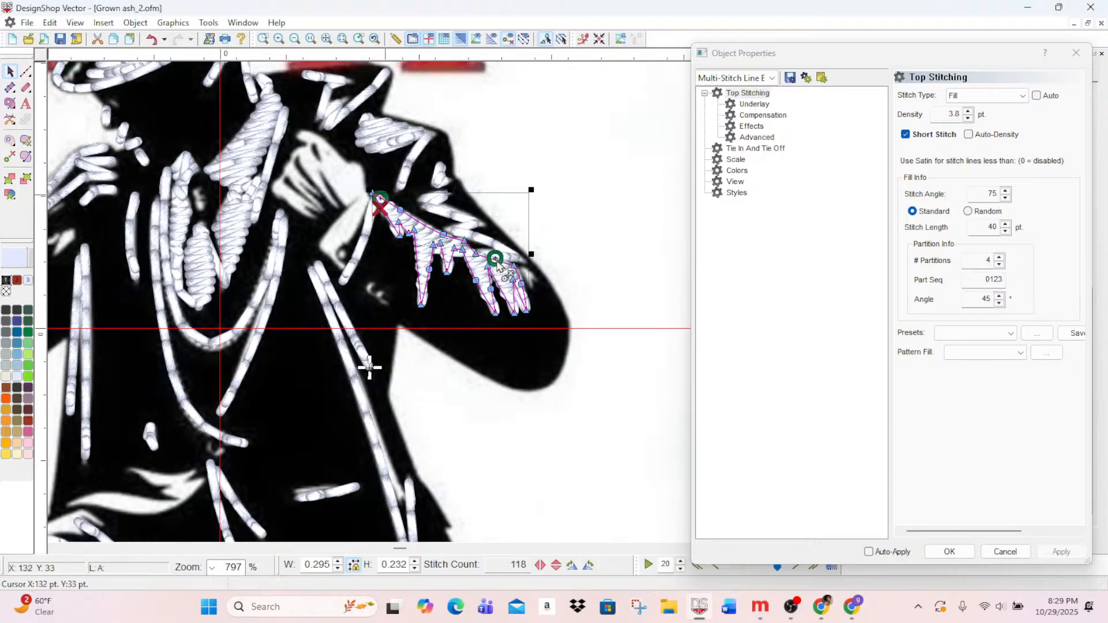
pyautogui.click(496, 138)
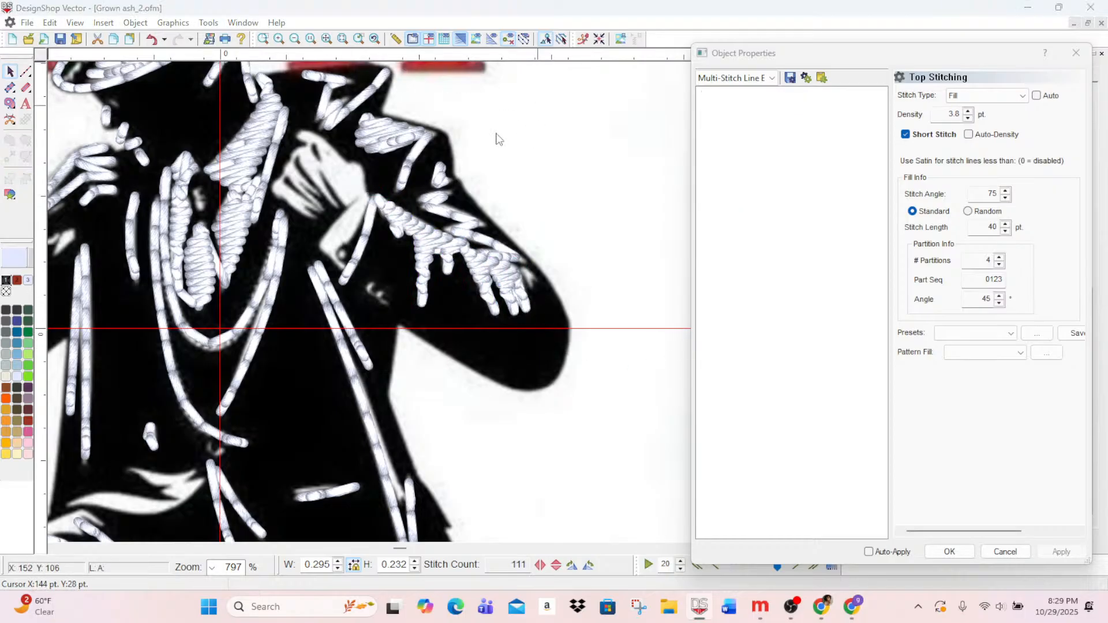
# - Outline the shirt cuff highlight between the fist and the sleeve as a complex fill, about 0.110 wide and 0.154 high
pyautogui.scroll(1, 497, 135)
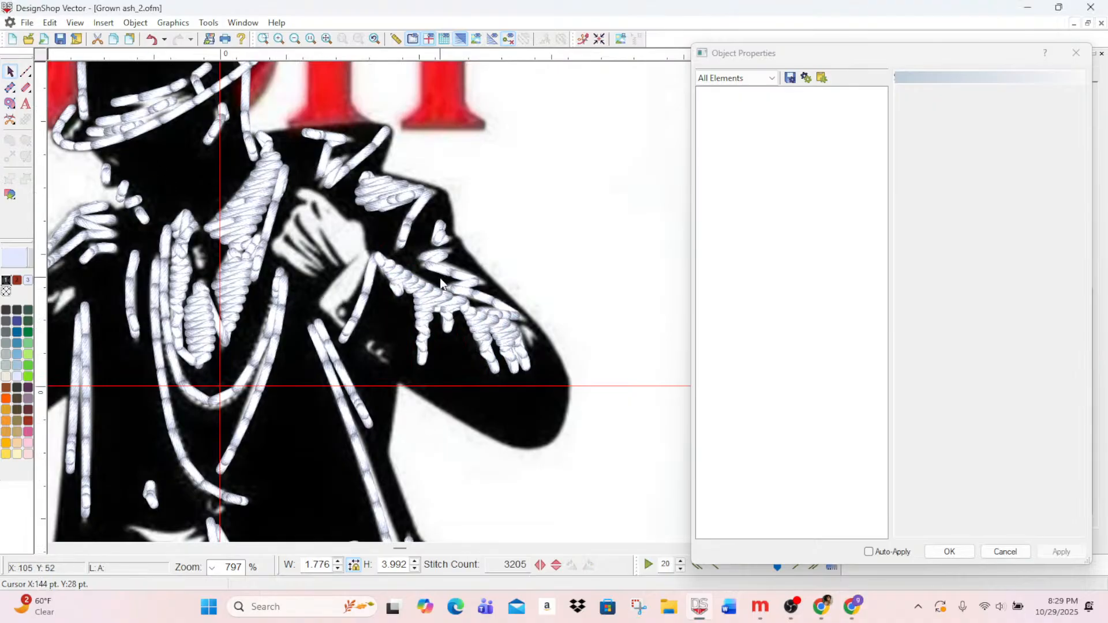
pyautogui.click(10, 103)
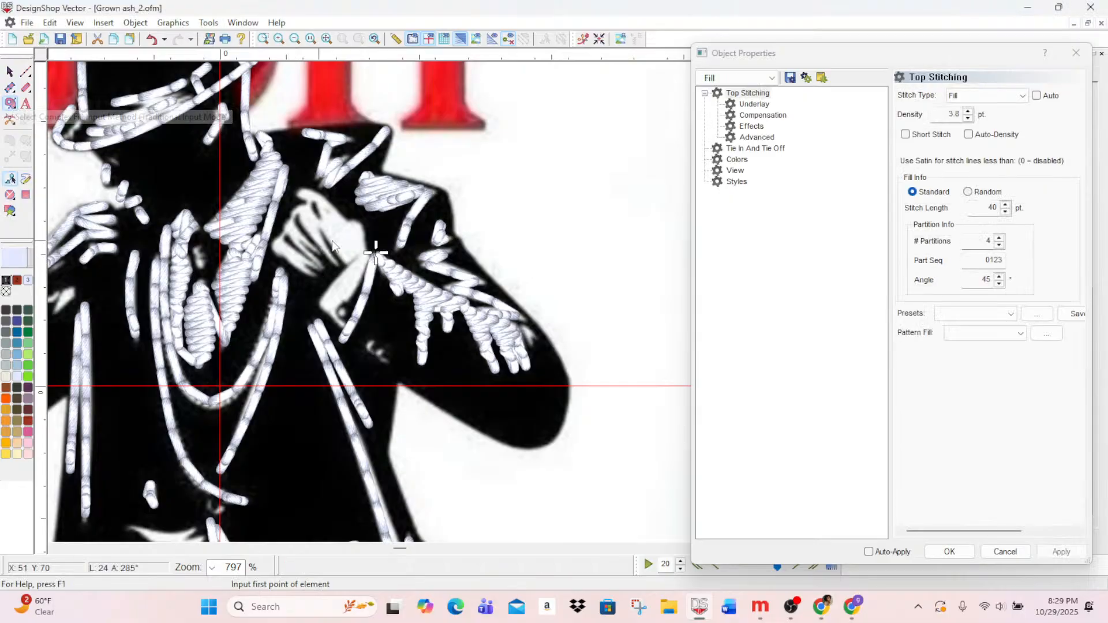
pyautogui.click(365, 252)
pyautogui.click(317, 304)
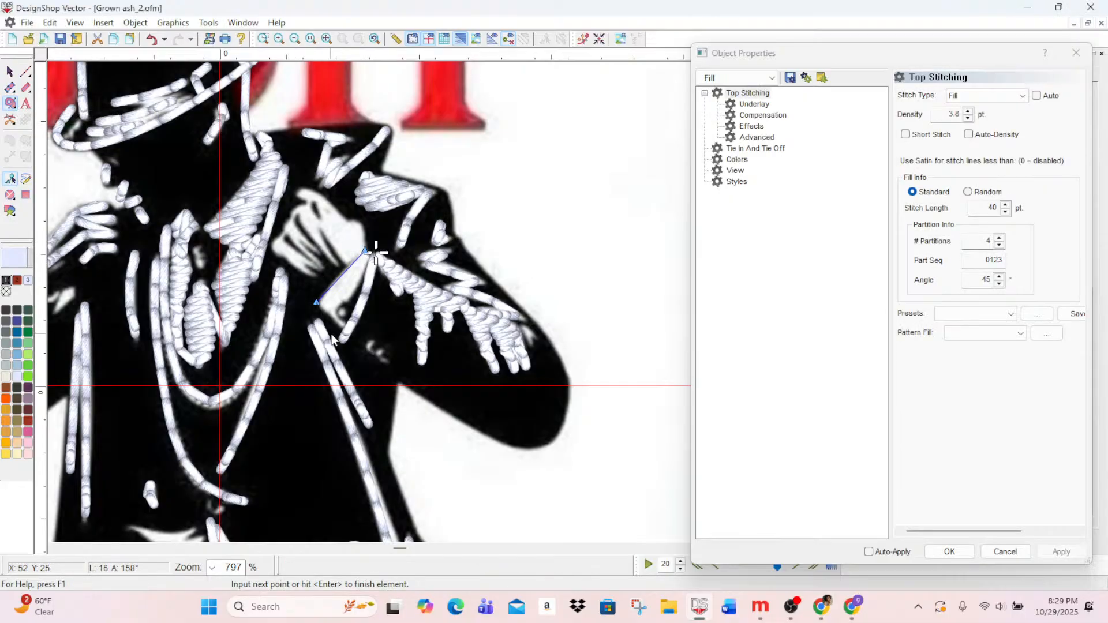
pyautogui.click(345, 329)
pyautogui.click(348, 324)
pyautogui.click(338, 313)
pyautogui.click(354, 294)
pyautogui.press('Return')
# - Enable Short Stitch for the cuff fill, generate its stitches and place its exit point at the cuff's lower tip
pyautogui.scroll(2, 544, 346)
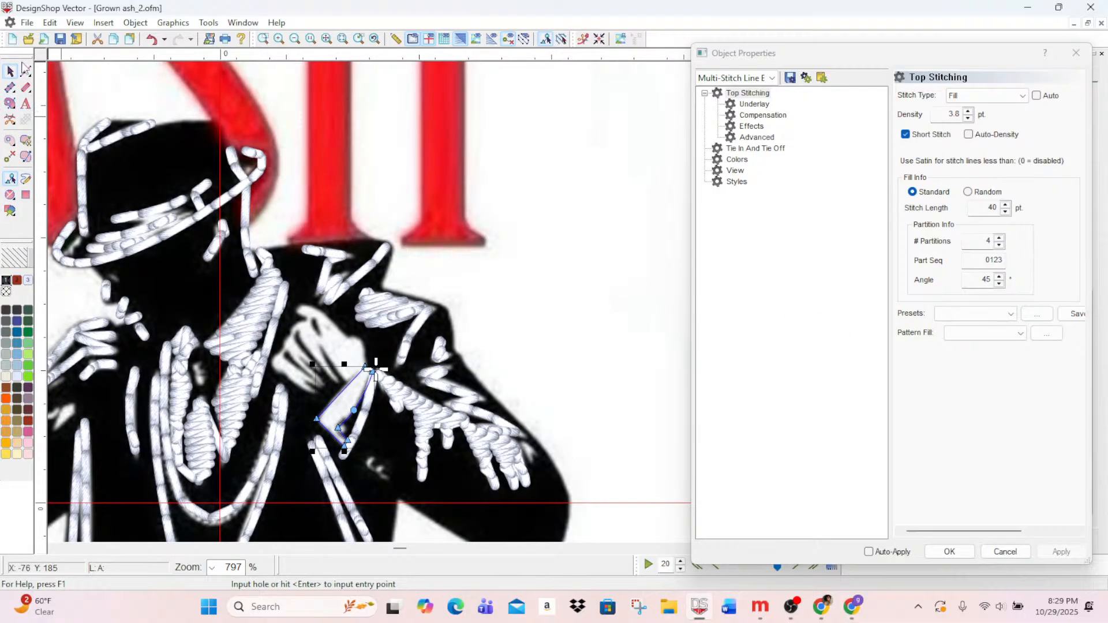
pyautogui.click(26, 72)
pyautogui.click(10, 74)
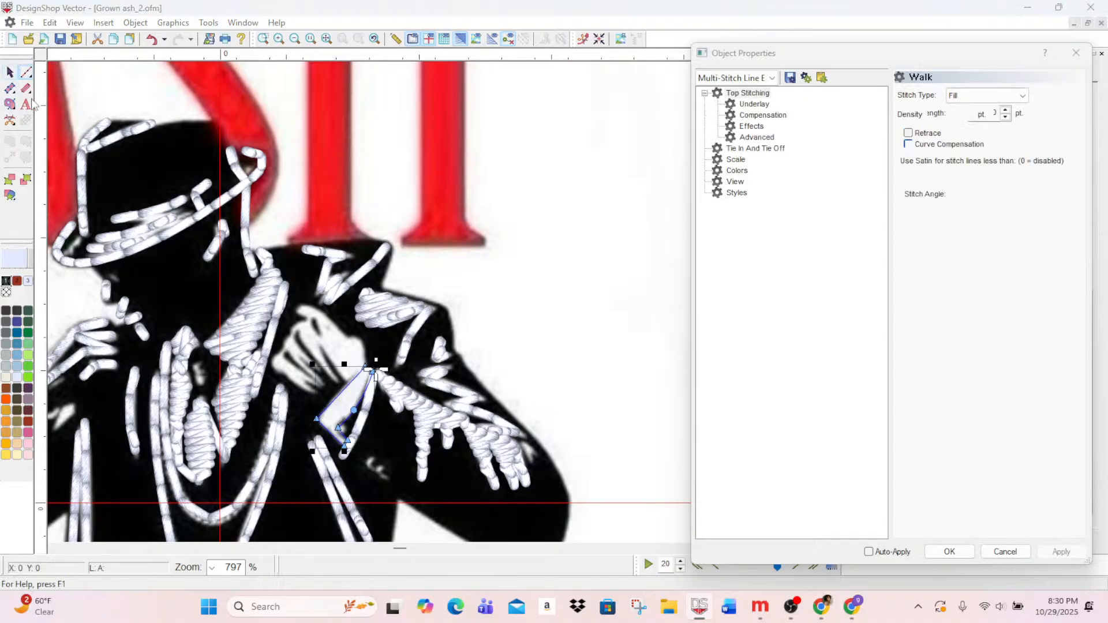
pyautogui.click(906, 134)
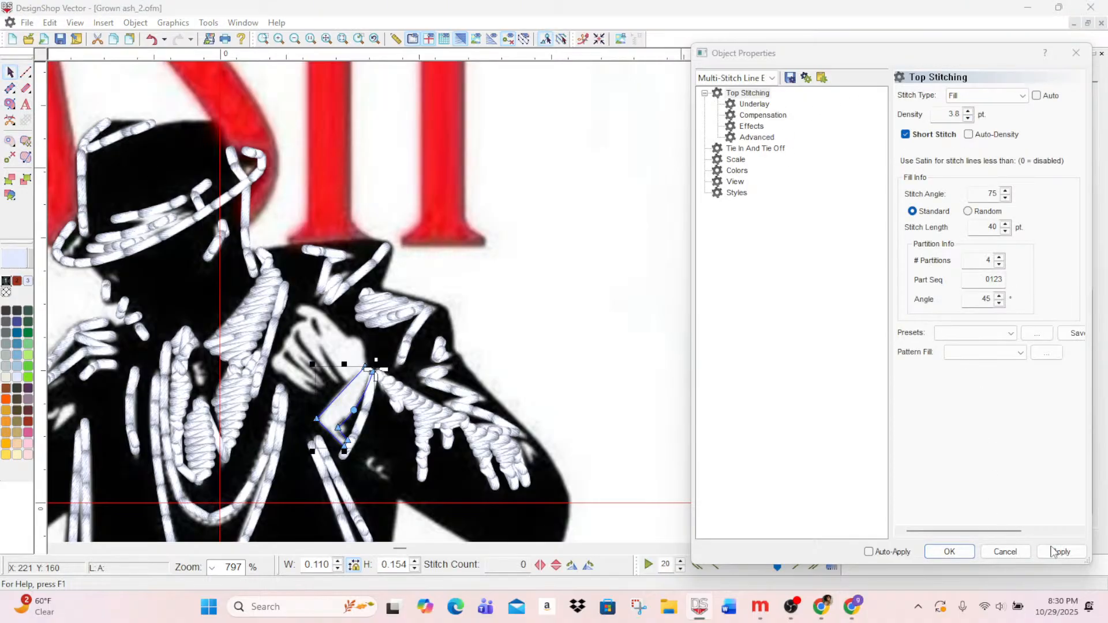
pyautogui.click(1061, 552)
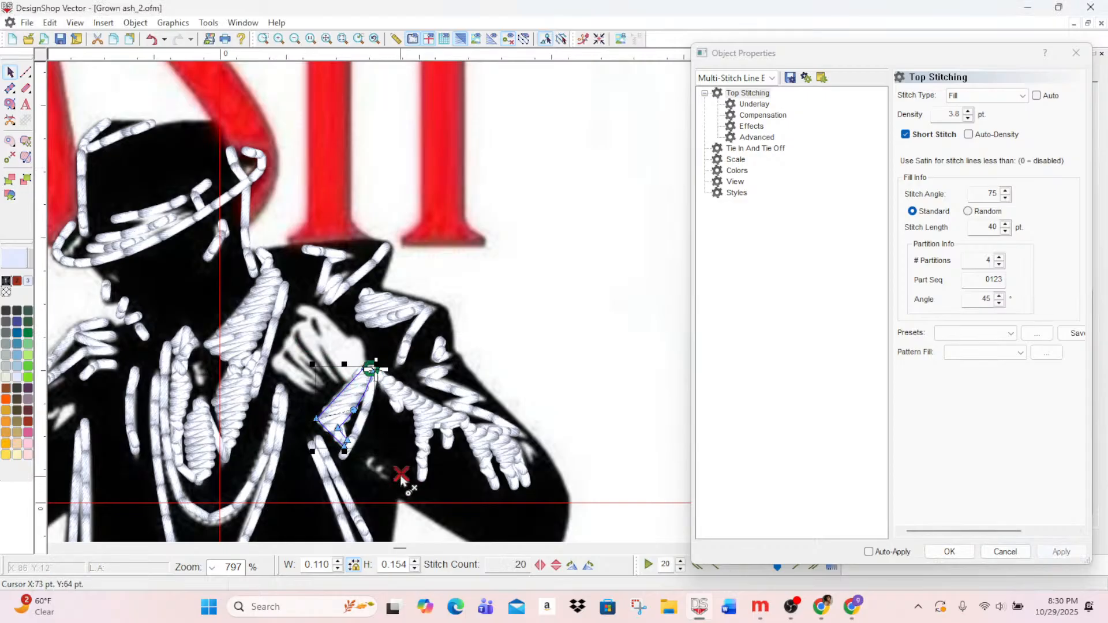
pyautogui.moveTo(401, 474); pyautogui.dragTo(344, 442)
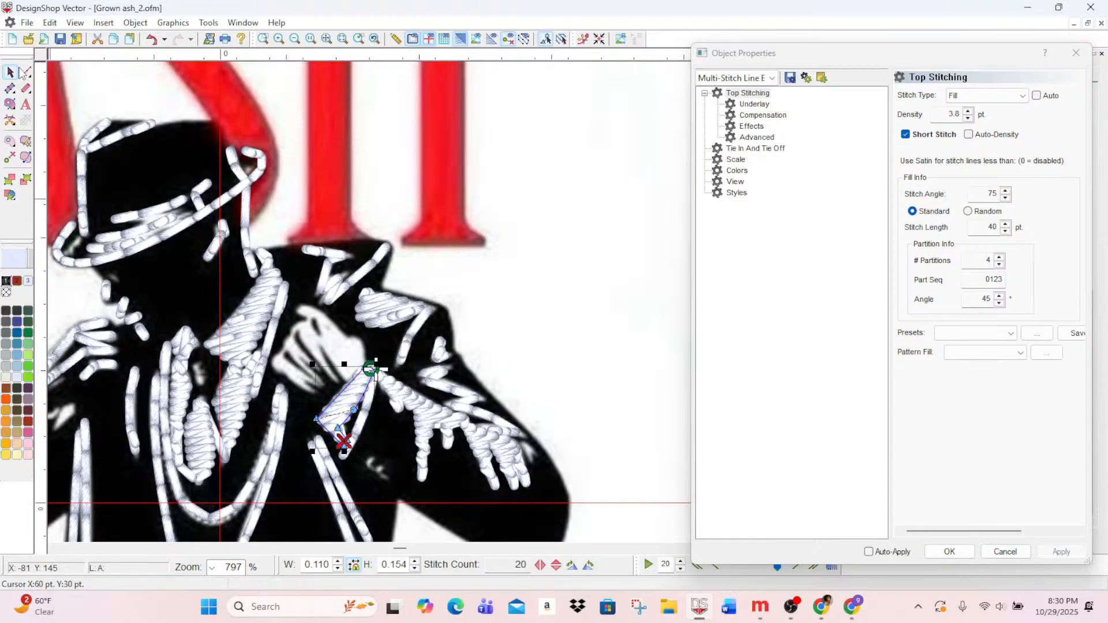
# - Start a complex fill on the fist and trace its upper edge from the cuff to the topmost fingertip
pyautogui.click(10, 104)
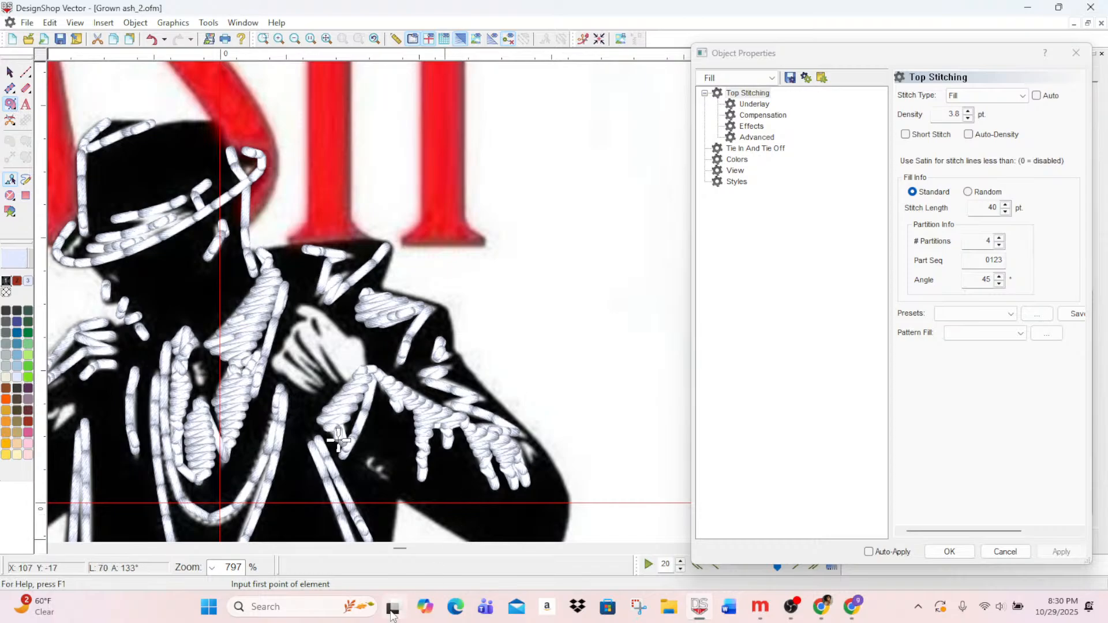
pyautogui.scroll(-1, 285, 365)
pyautogui.scroll(2, 285, 369)
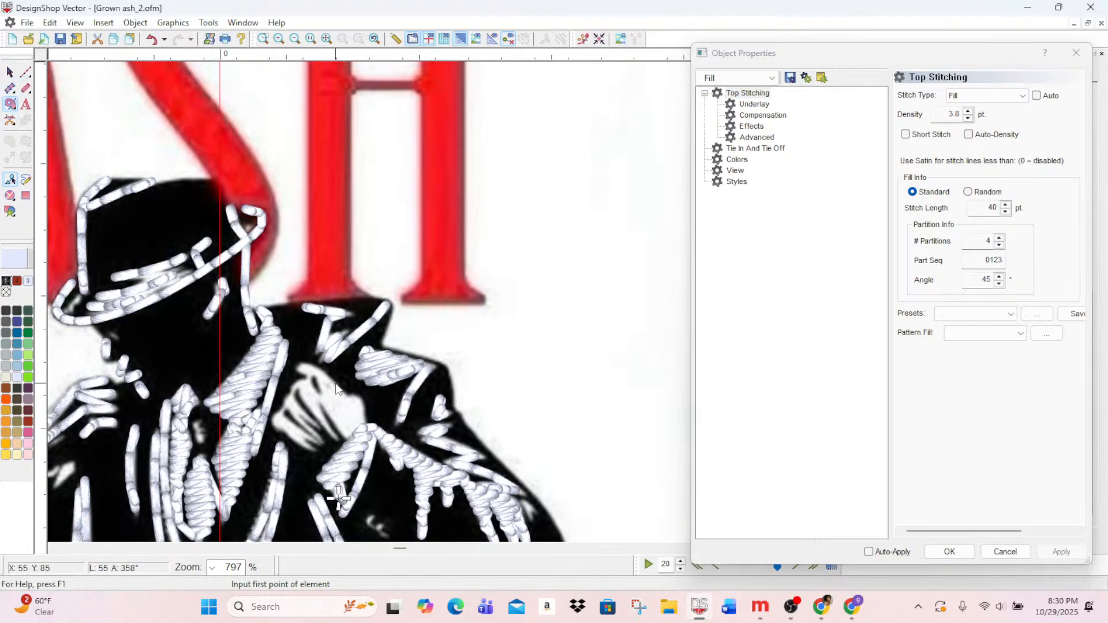
pyautogui.scroll(2, 336, 257)
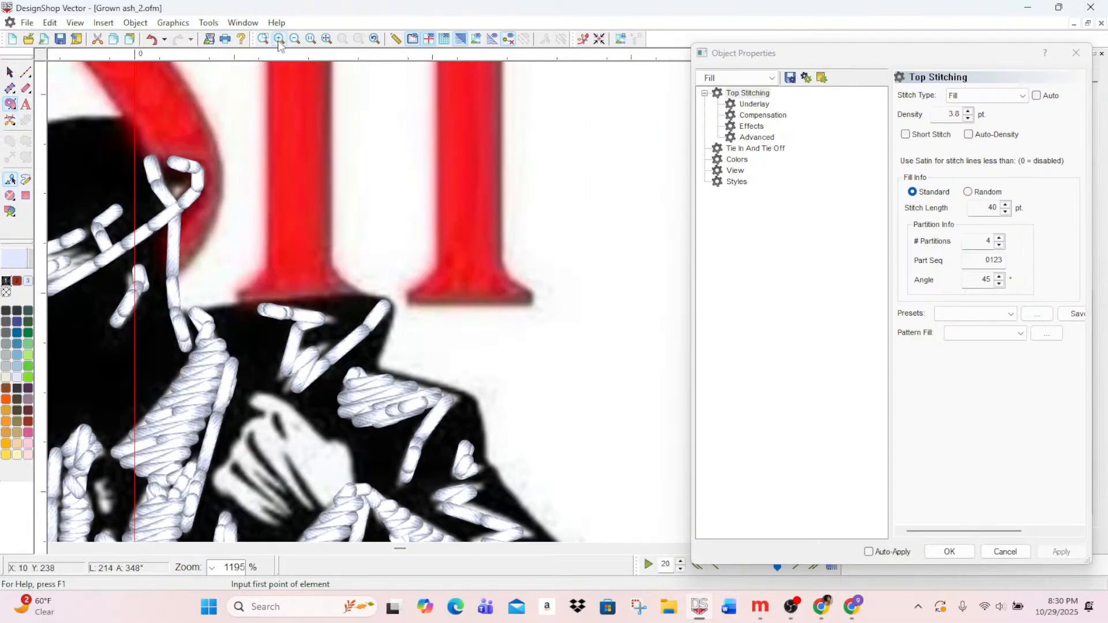
pyautogui.scroll(-4, 336, 257)
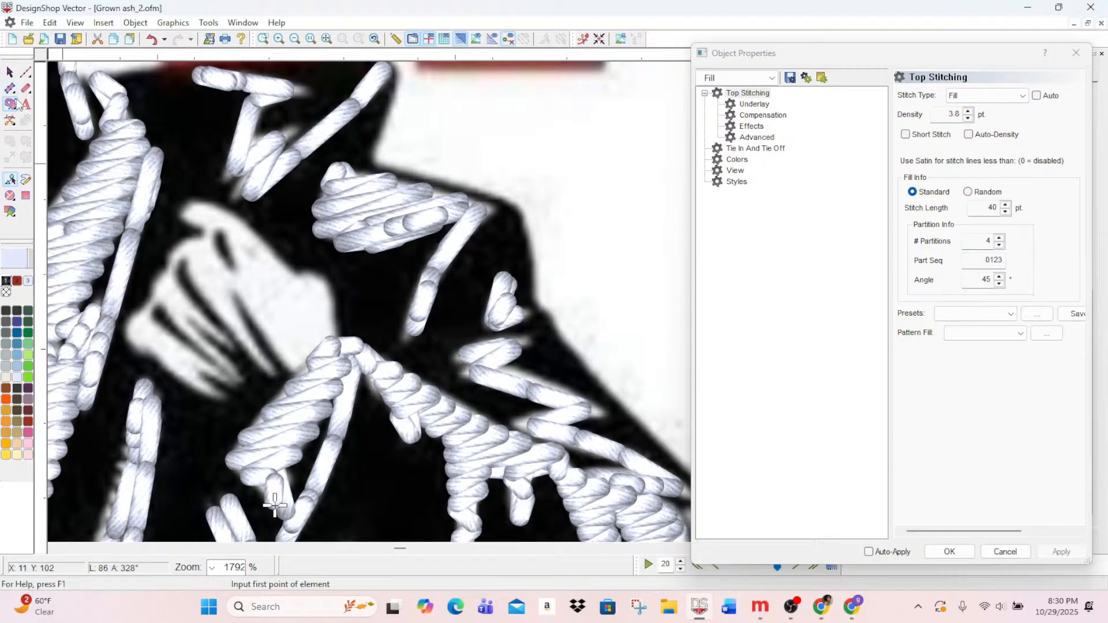
pyautogui.click(336, 339)
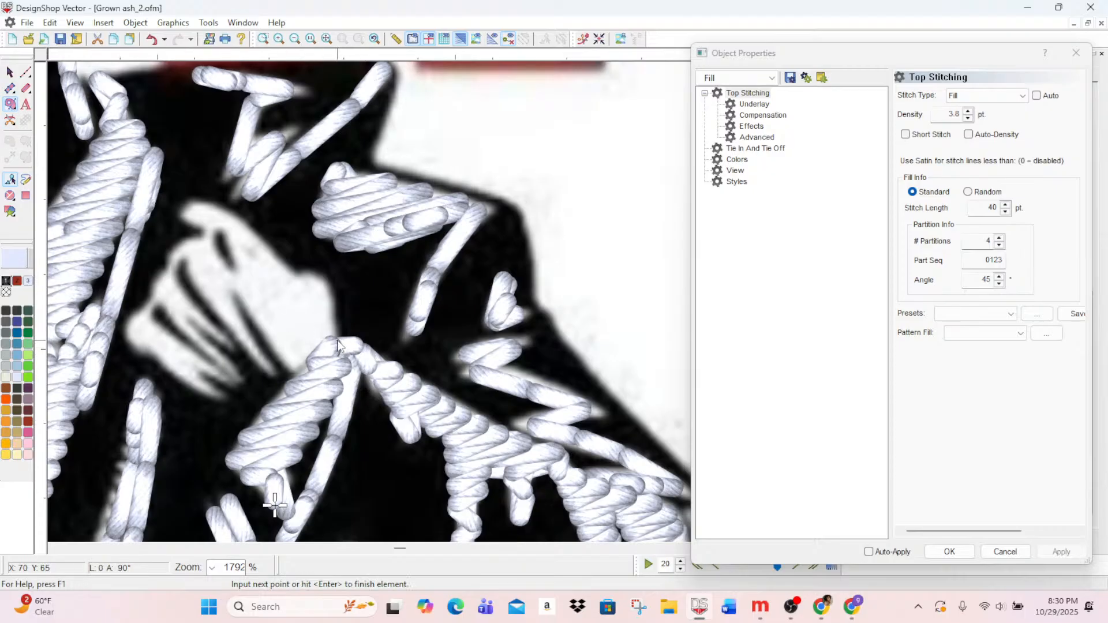
pyautogui.click(337, 296)
pyautogui.click(316, 271)
pyautogui.click(299, 273)
pyautogui.click(279, 258)
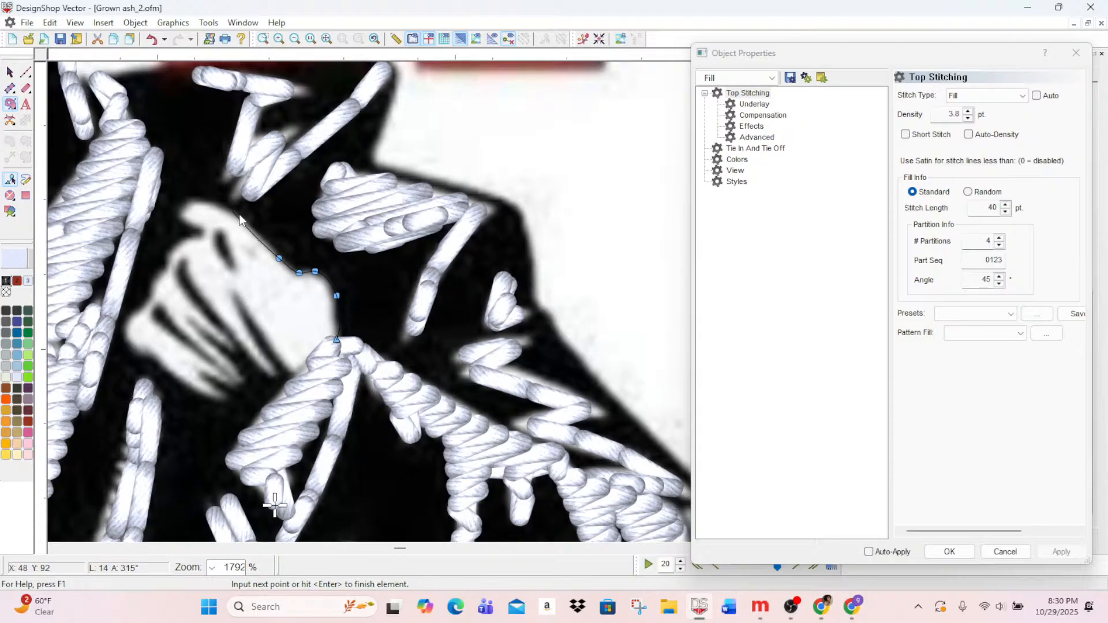
pyautogui.click(241, 218)
pyautogui.click(204, 199)
pyautogui.click(182, 208)
pyautogui.click(177, 213)
# - Continue the fist outline through the notch below the top finger and down around the outer knuckles
pyautogui.click(186, 224)
pyautogui.click(202, 228)
pyautogui.click(198, 237)
pyautogui.click(183, 238)
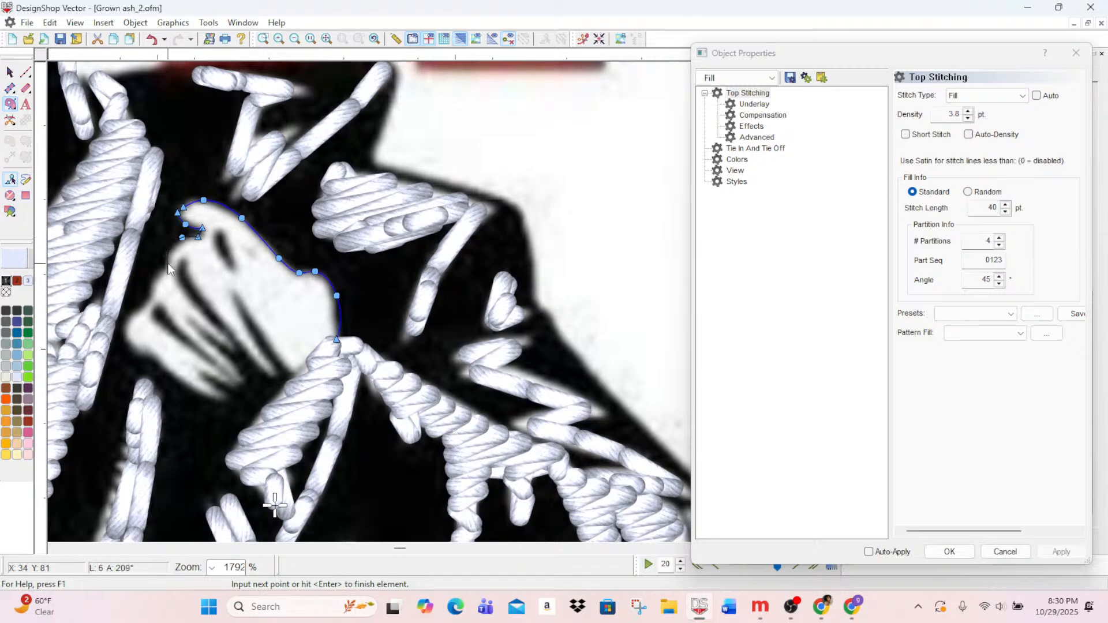
pyautogui.click(167, 263)
pyautogui.click(154, 295)
pyautogui.click(137, 313)
pyautogui.click(132, 347)
pyautogui.click(153, 353)
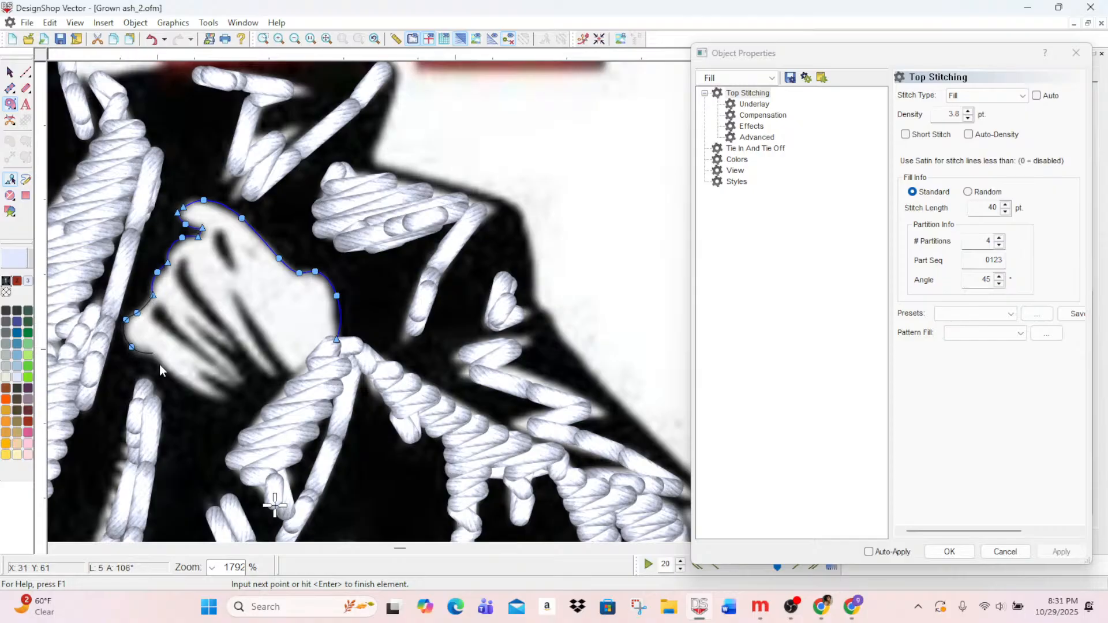
# - Trace the lower edge of the fist and the first narrow dark gaps between the fingers, following each gap in and out
pyautogui.click(230, 397)
pyautogui.click(205, 381)
pyautogui.click(229, 387)
pyautogui.click(224, 356)
pyautogui.click(191, 320)
pyautogui.click(233, 351)
pyautogui.rightClick(211, 318)
pyautogui.rightClick(186, 294)
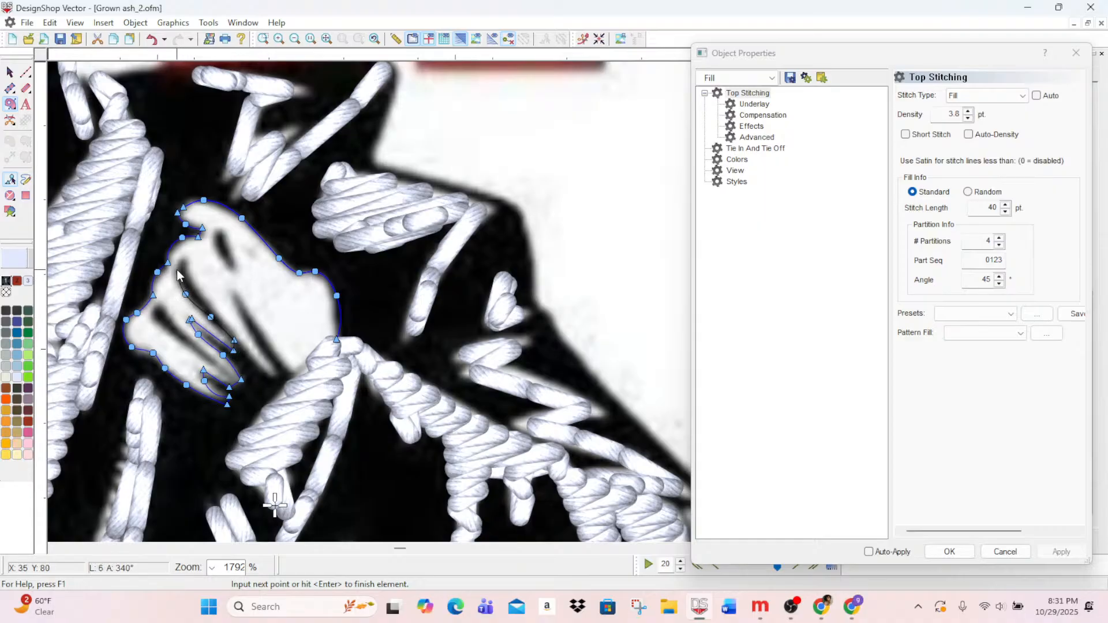
pyautogui.rightClick(176, 268)
pyautogui.click(184, 258)
pyautogui.rightClick(198, 287)
pyautogui.rightClick(229, 327)
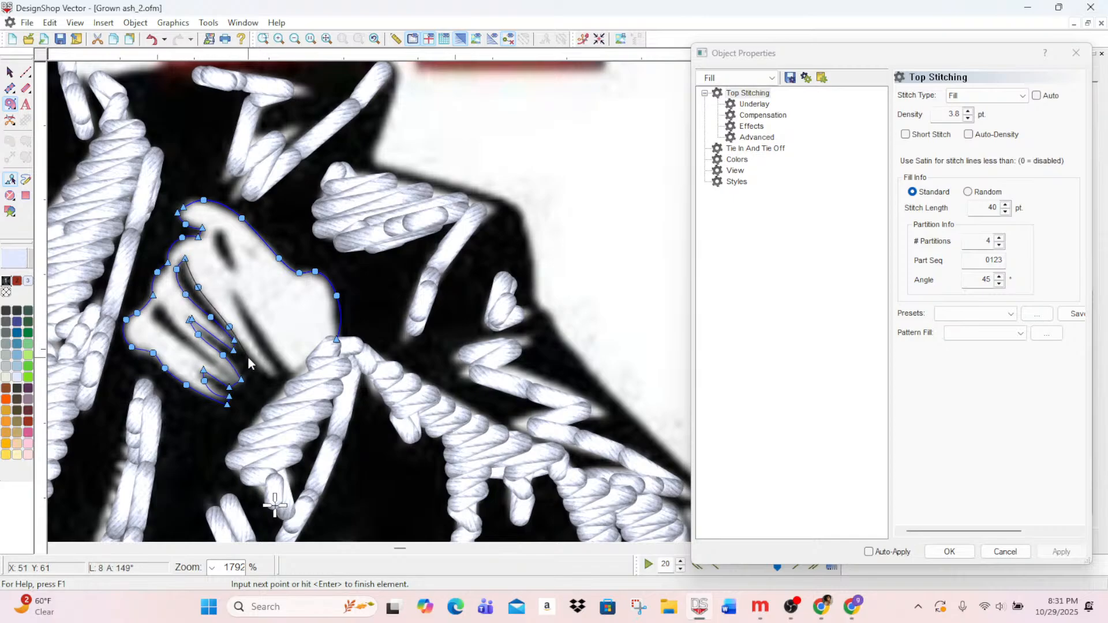
# - Trace the remaining finger gap beside the palm and close the fist outline at the cuff, about 0.185 wide and 0.177 high
pyautogui.click(266, 374)
pyautogui.click(277, 367)
pyautogui.rightClick(256, 346)
pyautogui.rightClick(237, 317)
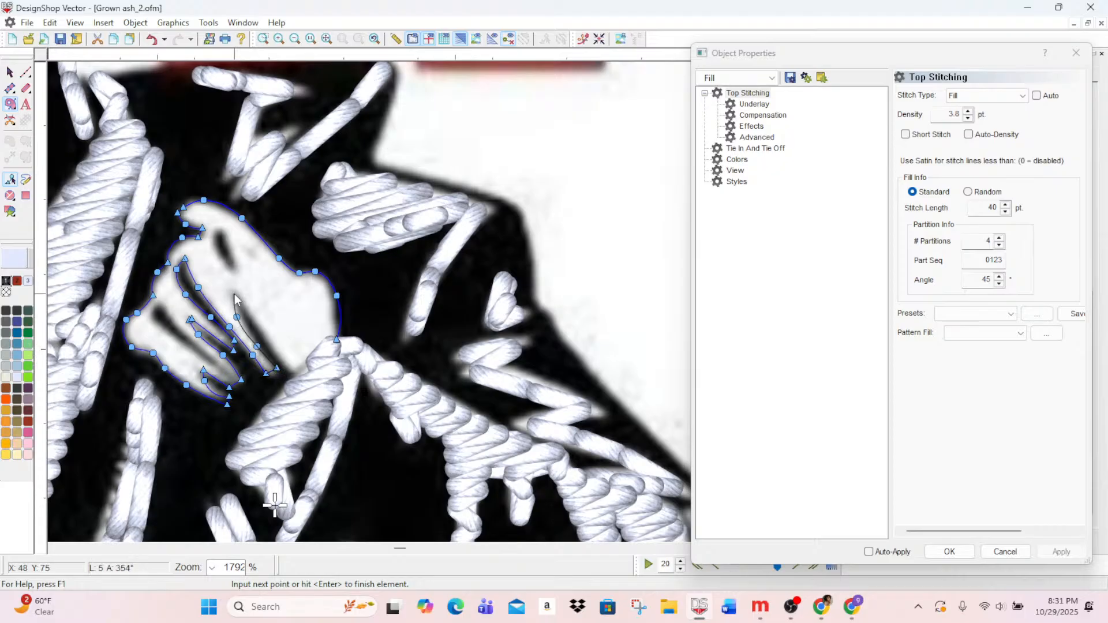
pyautogui.click(235, 293)
pyautogui.click(237, 296)
pyautogui.rightClick(267, 339)
pyautogui.rightClick(286, 367)
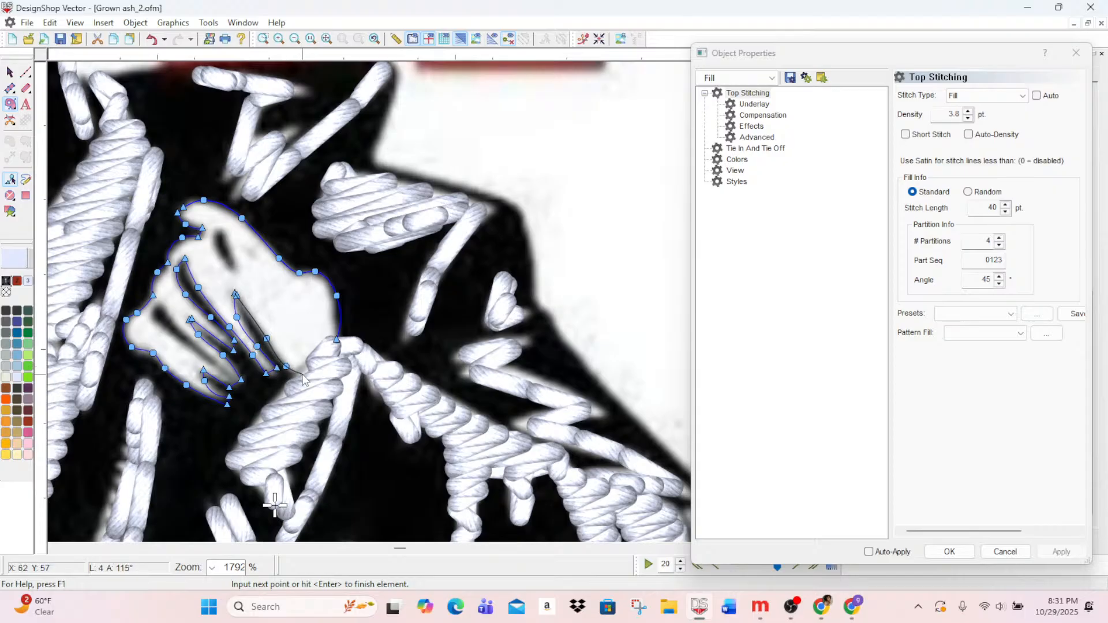
pyautogui.click(303, 374)
pyautogui.press('Return')
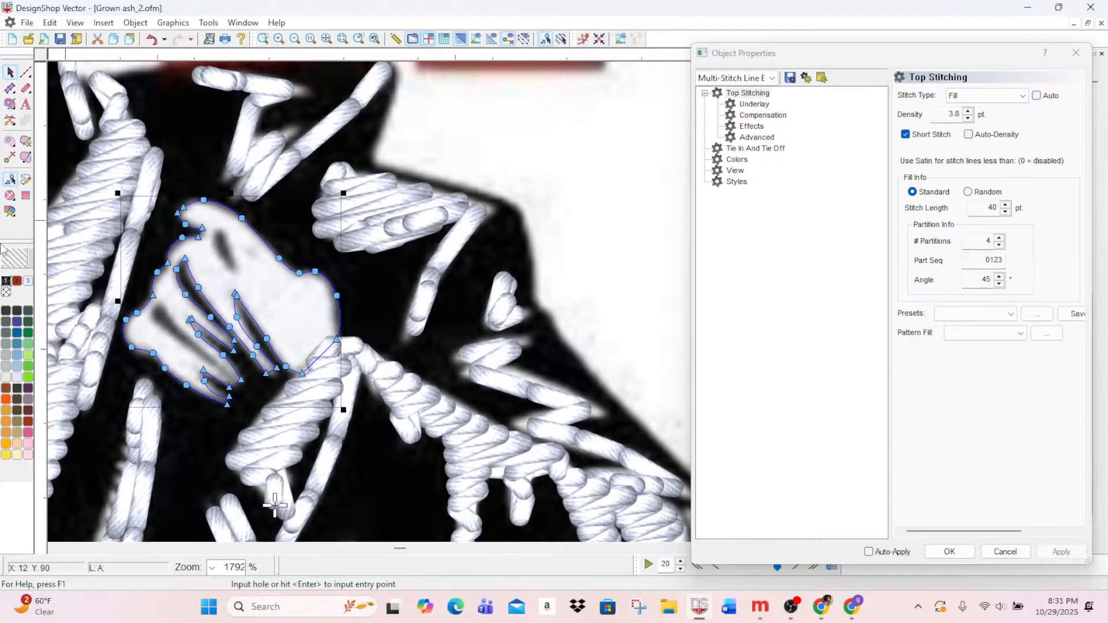
# - Add a hole to the fist fill around the short dark mark below the top finger
pyautogui.click(13, 144)
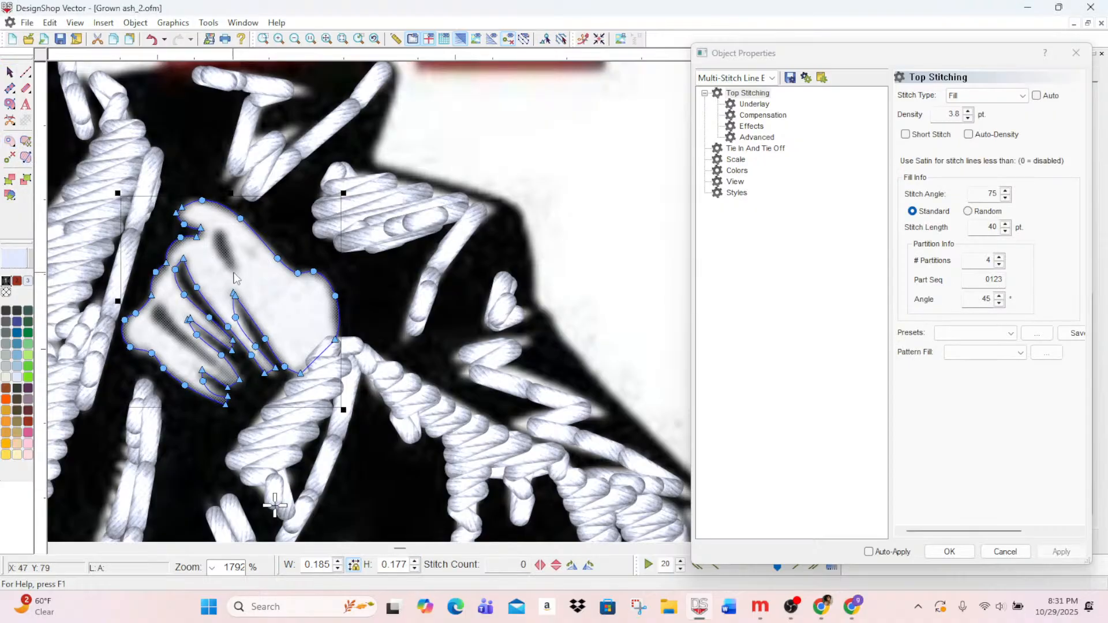
pyautogui.moveTo(225, 268); pyautogui.dragTo(243, 287)
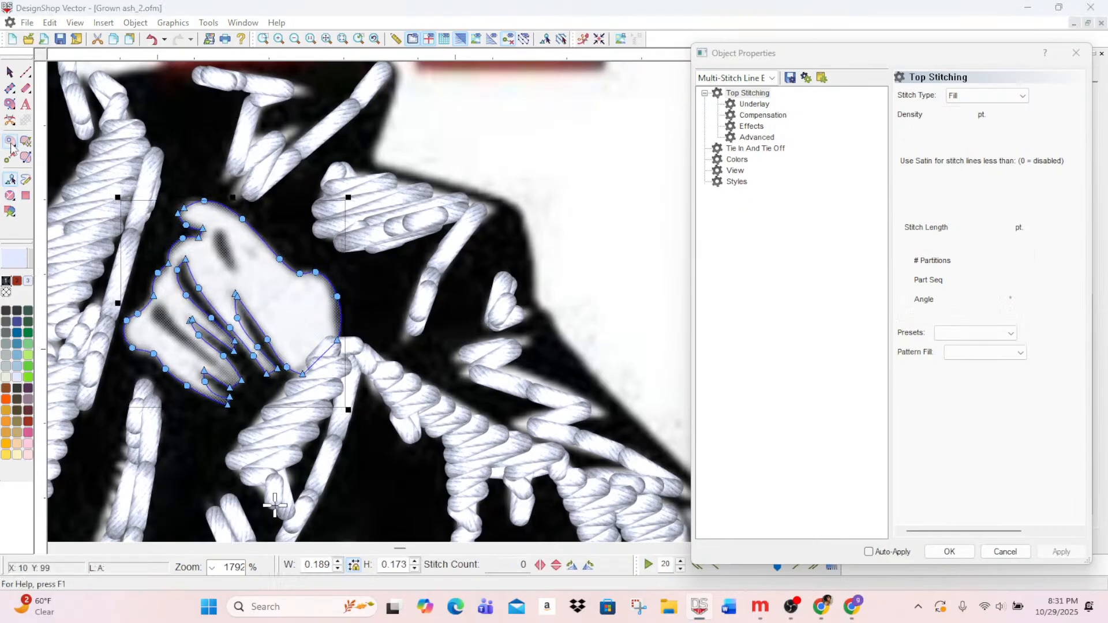
pyautogui.click(223, 265)
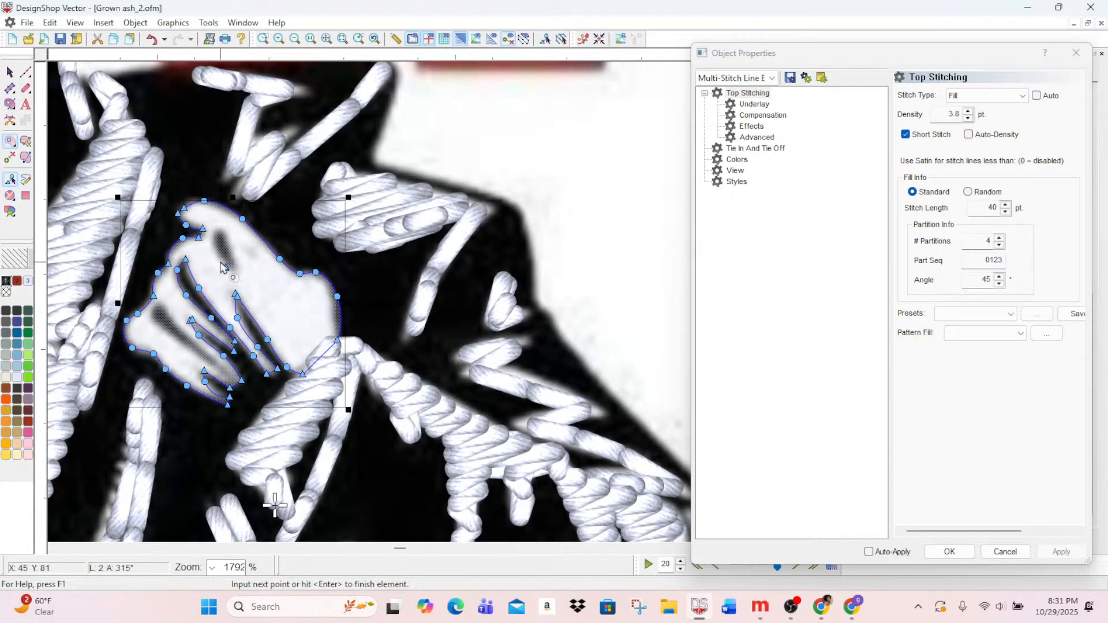
pyautogui.rightClick(213, 238)
pyautogui.rightClick(223, 227)
pyautogui.click(232, 232)
pyautogui.rightClick(237, 252)
pyautogui.rightClick(242, 267)
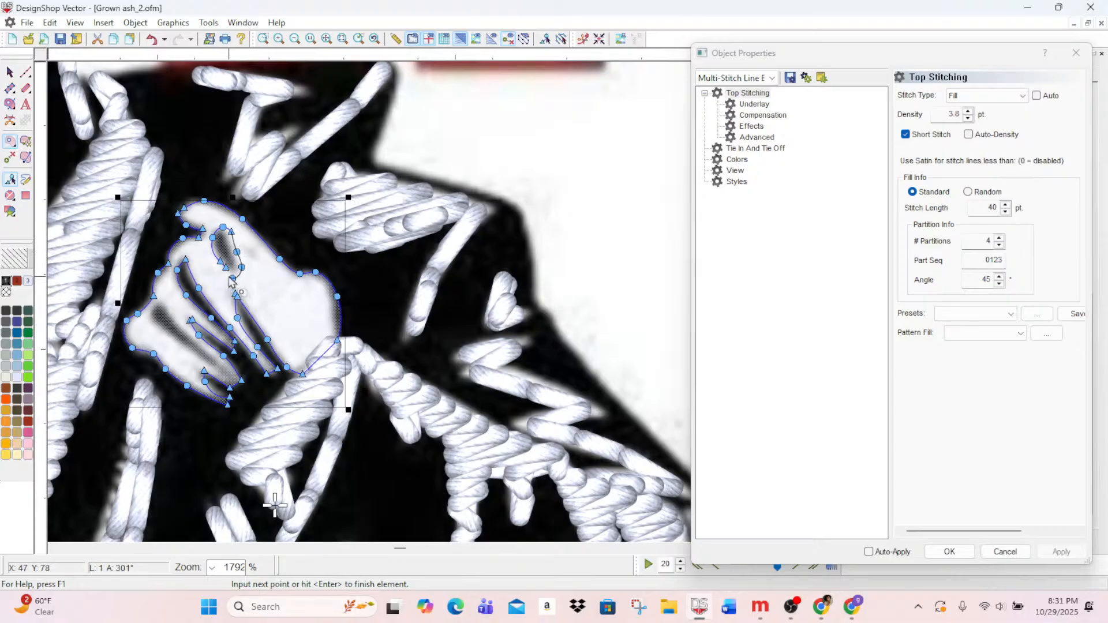
pyautogui.rightClick(231, 280)
pyautogui.press('Return')
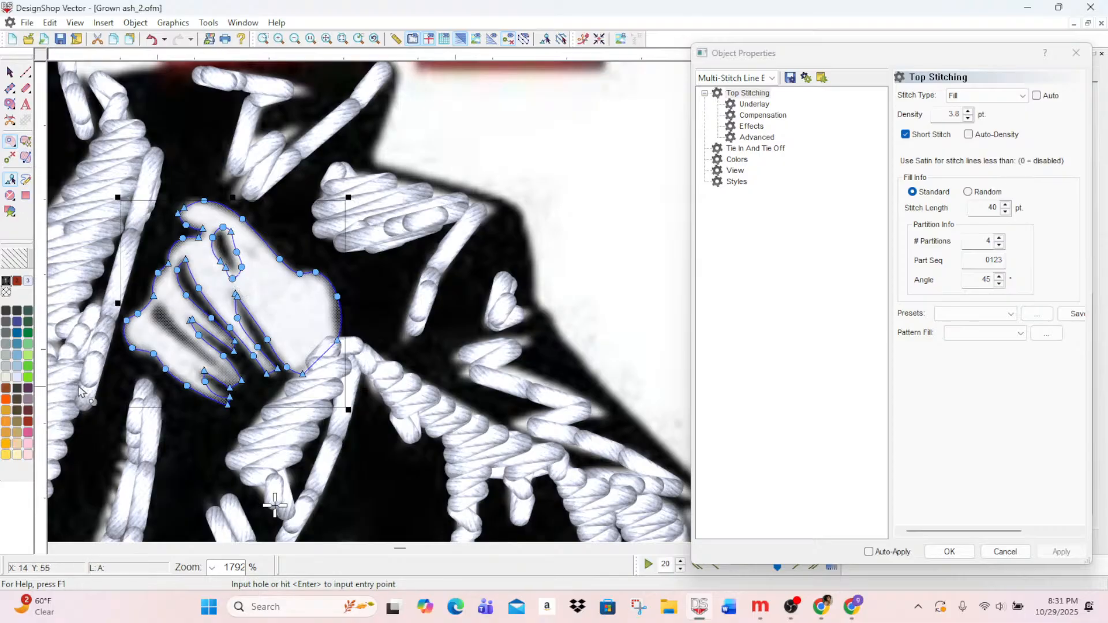
# - Add a second hole to the fist fill around the long dark gap between the two lowest fingers
pyautogui.click(206, 365)
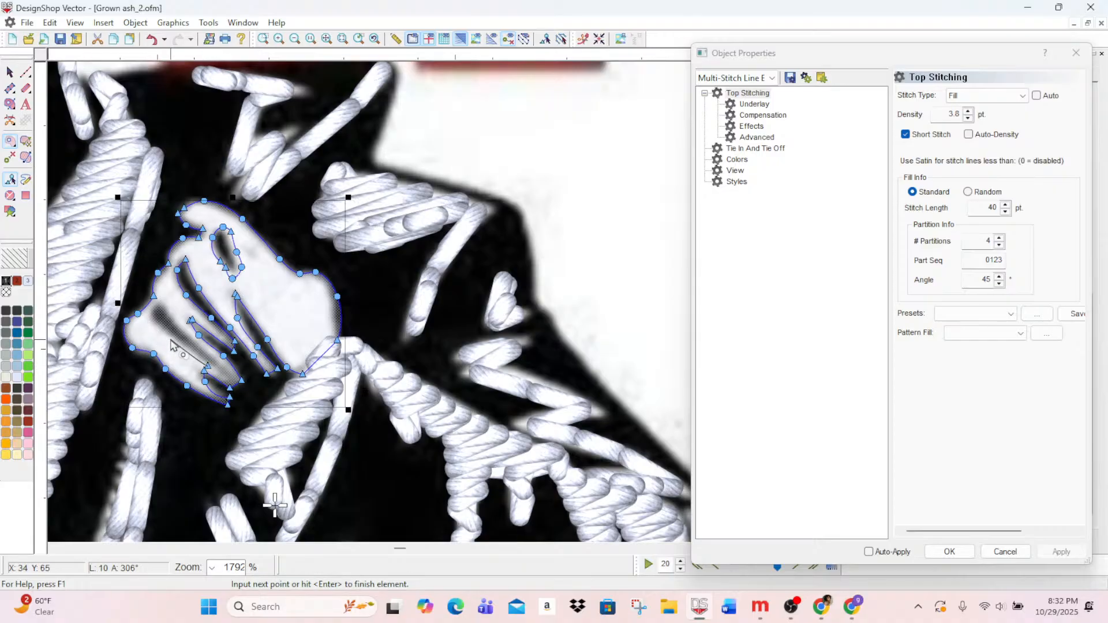
pyautogui.click(170, 338)
pyautogui.click(151, 325)
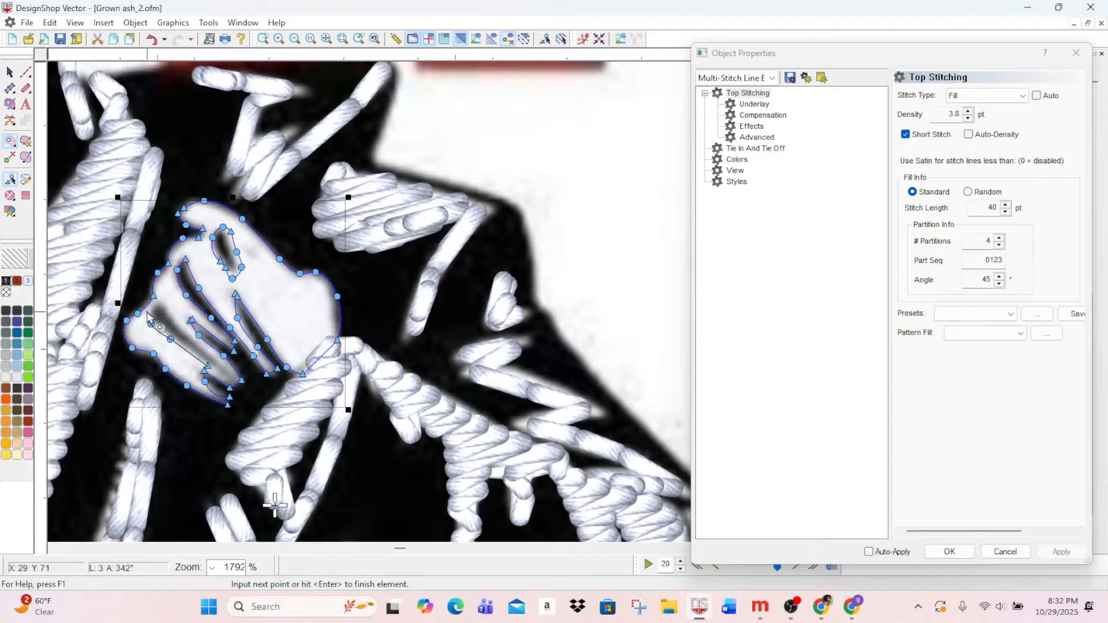
pyautogui.click(164, 301)
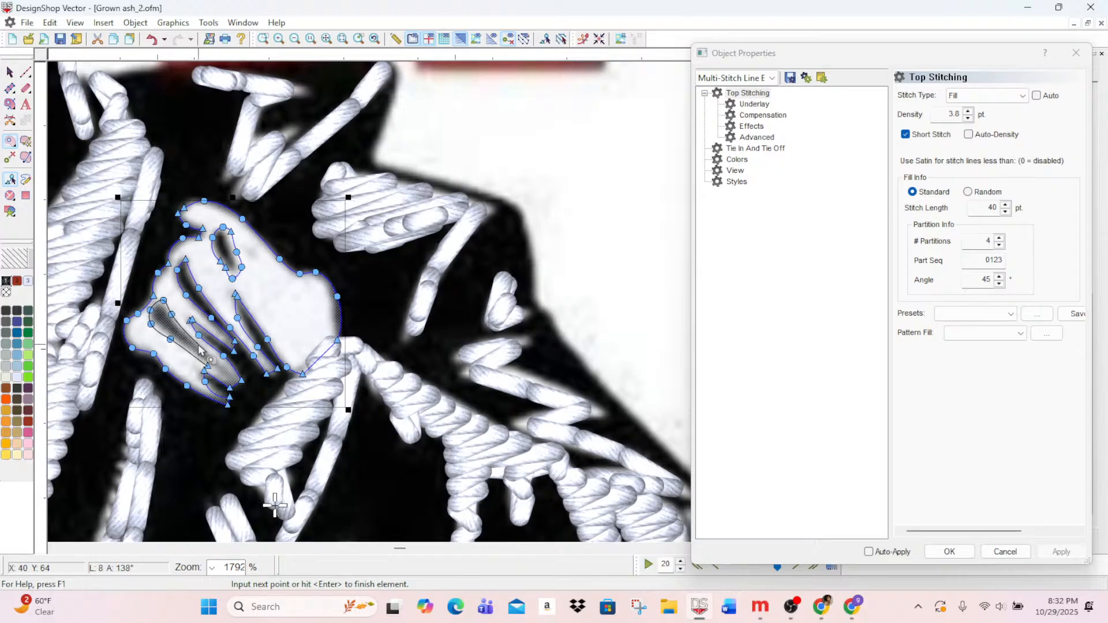
pyautogui.click(232, 380)
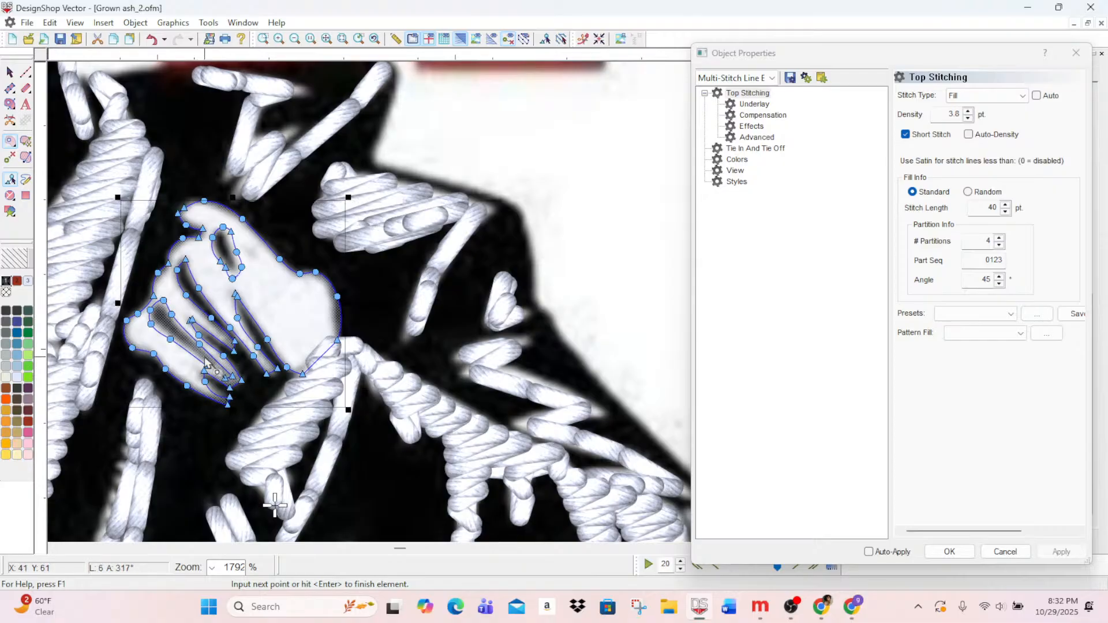
pyautogui.press('Return')
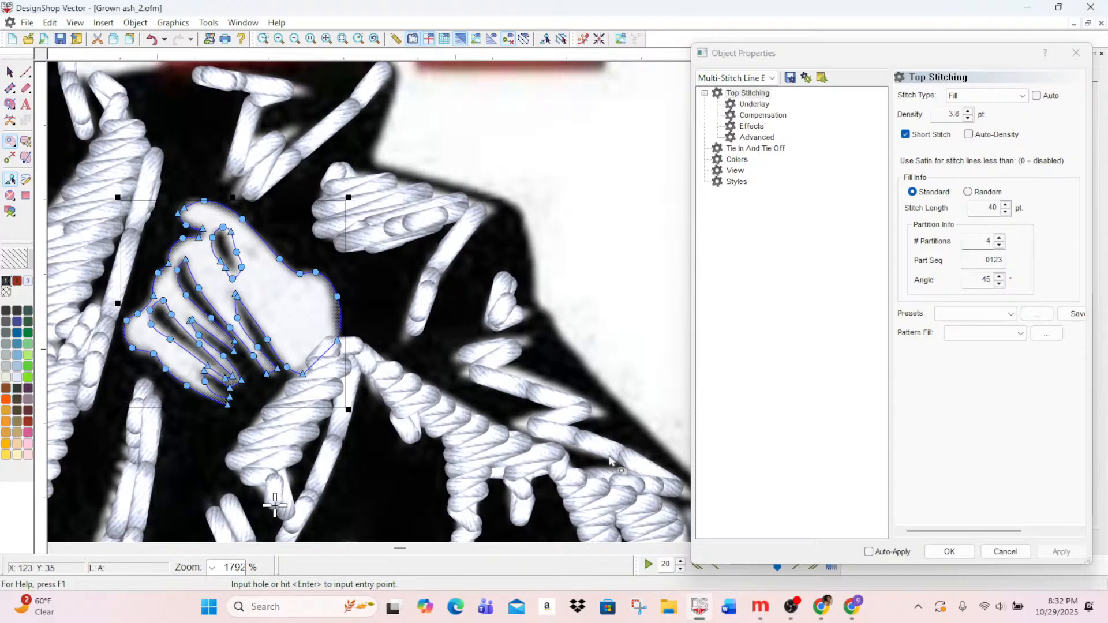
# - Enable Short Stitch for the fist fill, generate its stitches and reposition a point among the lower finger gaps
pyautogui.scroll(-4, 513, 417)
pyautogui.scroll(3, 482, 285)
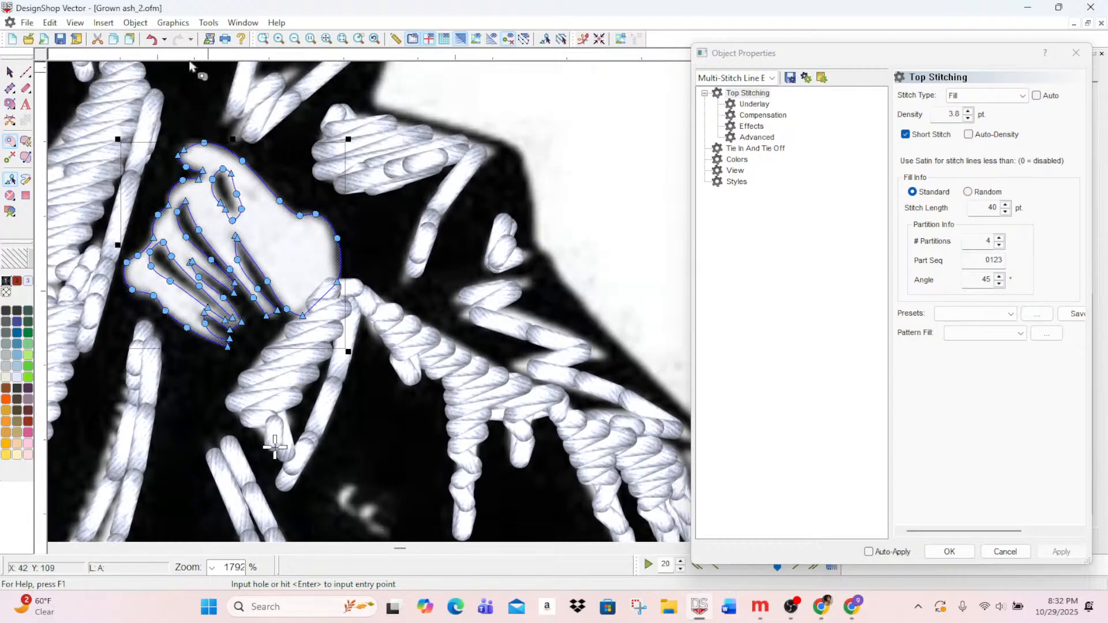
pyautogui.click(22, 74)
pyautogui.click(10, 72)
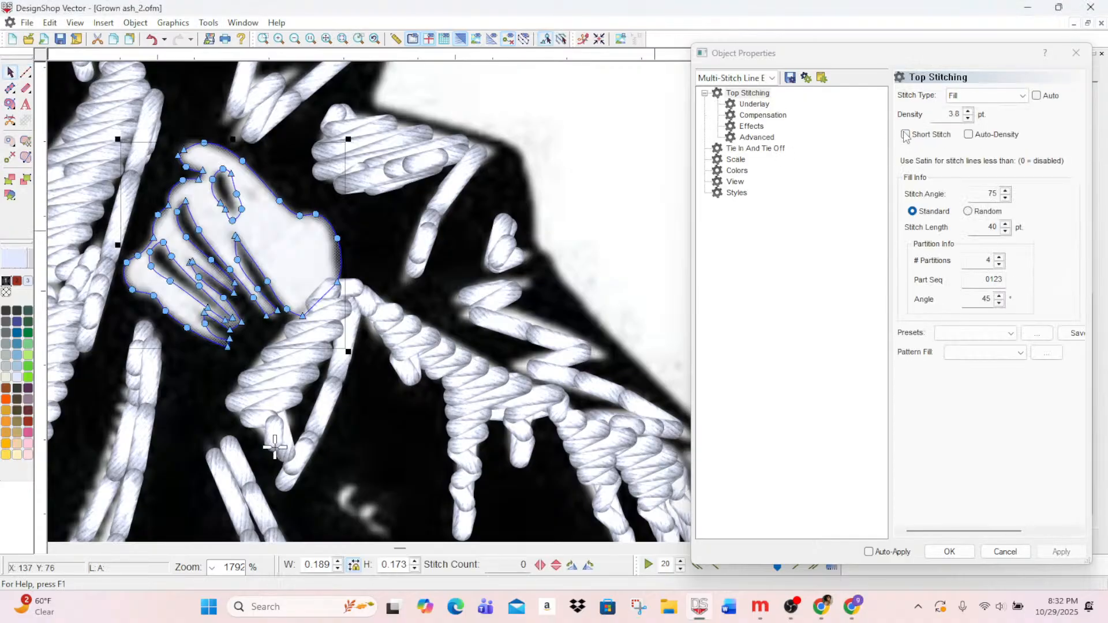
pyautogui.click(905, 135)
pyautogui.click(1061, 552)
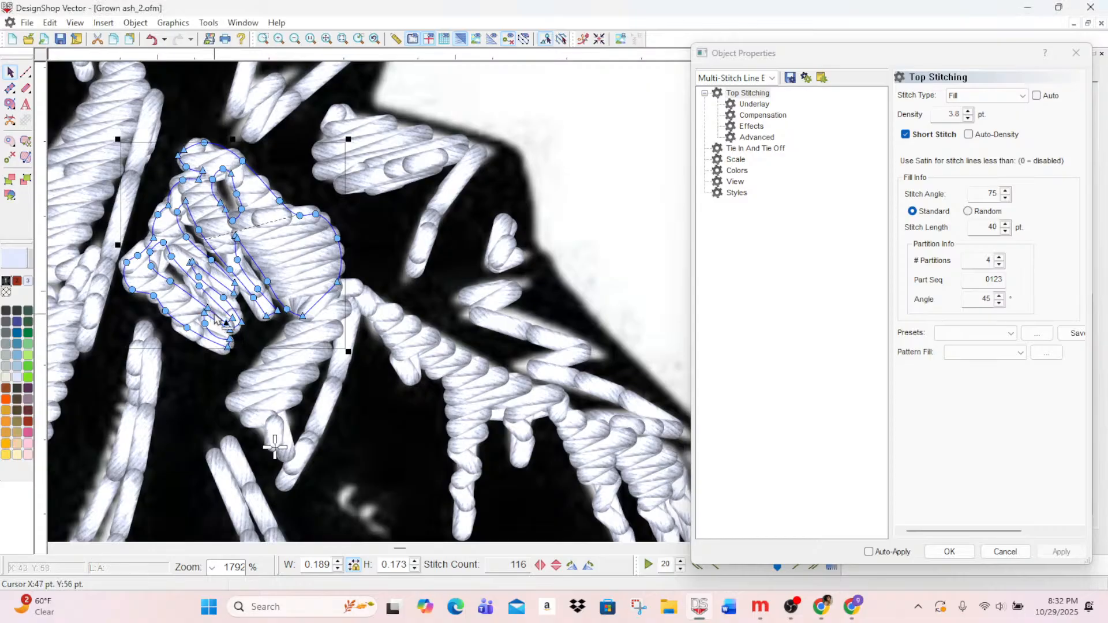
pyautogui.moveTo(209, 308); pyautogui.dragTo(233, 286)
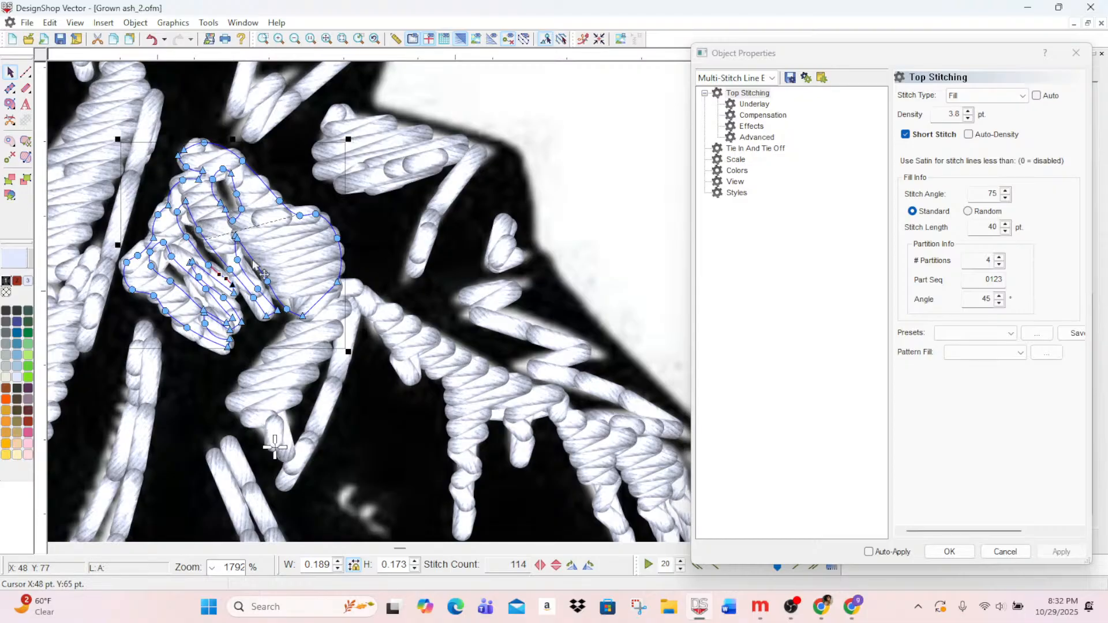
# - Check the stitched fist fill against the whole figure and close its object properties
pyautogui.click(294, 39)
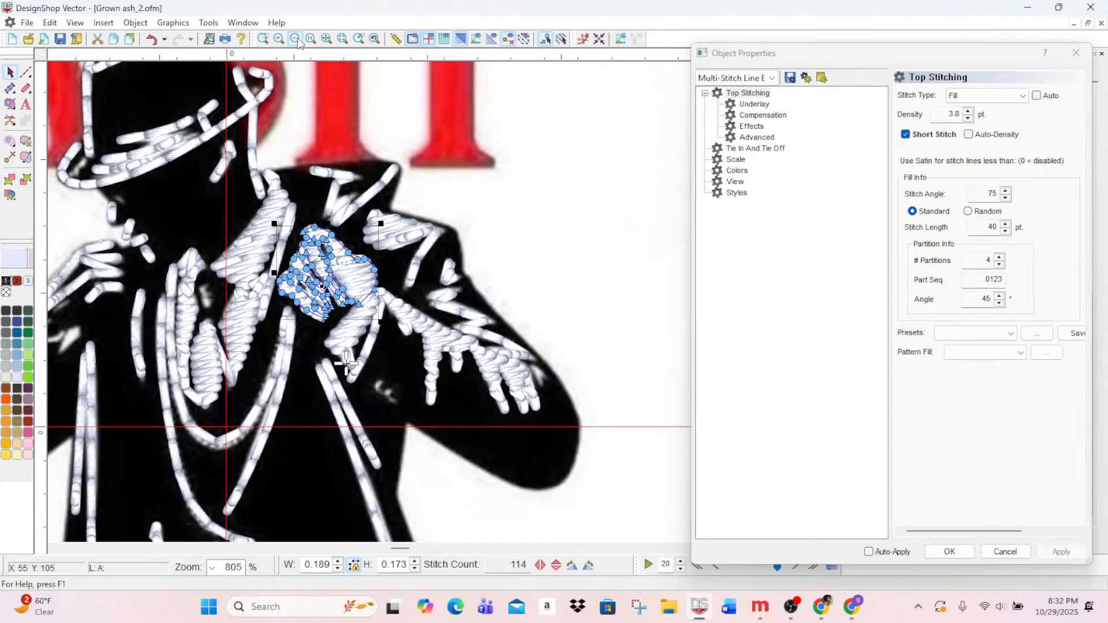
pyautogui.scroll(-3, 436, 381)
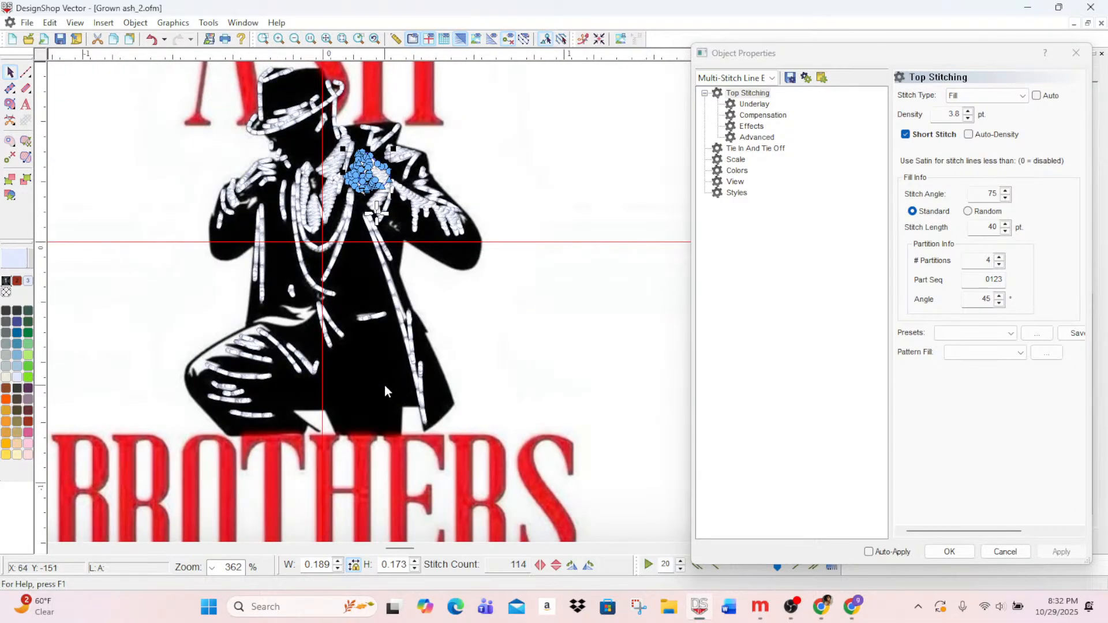
pyautogui.scroll(3, 300, 341)
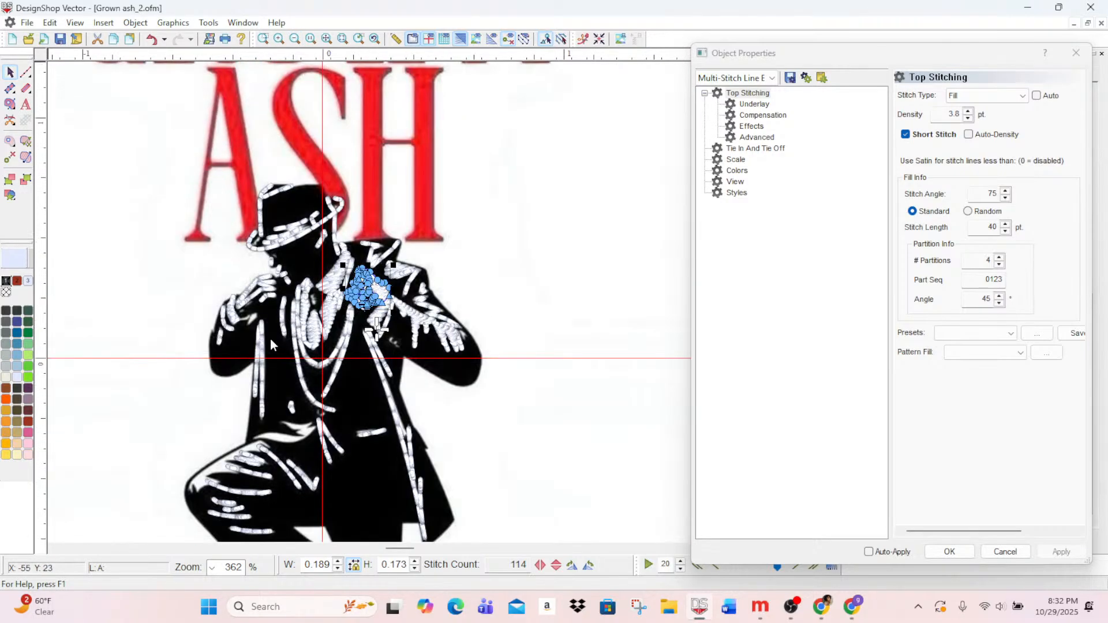
pyautogui.scroll(-3, 289, 335)
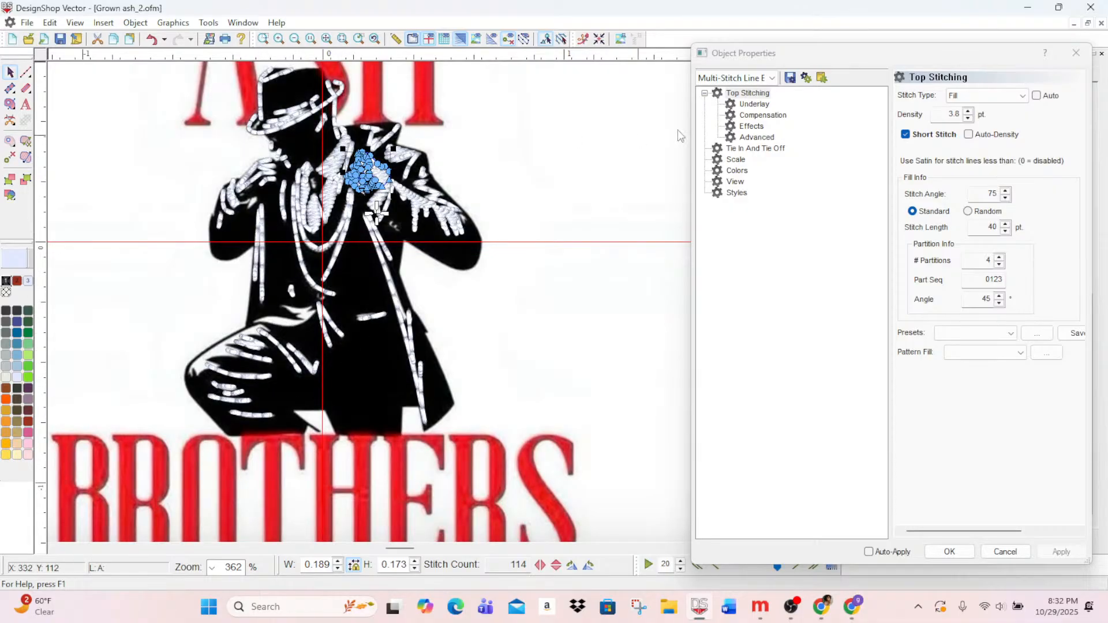
pyautogui.click(959, 556)
# - Trace a fill around the small upper white highlight above the bent knee, about 0.142 wide and 0.039 high
pyautogui.click(279, 39)
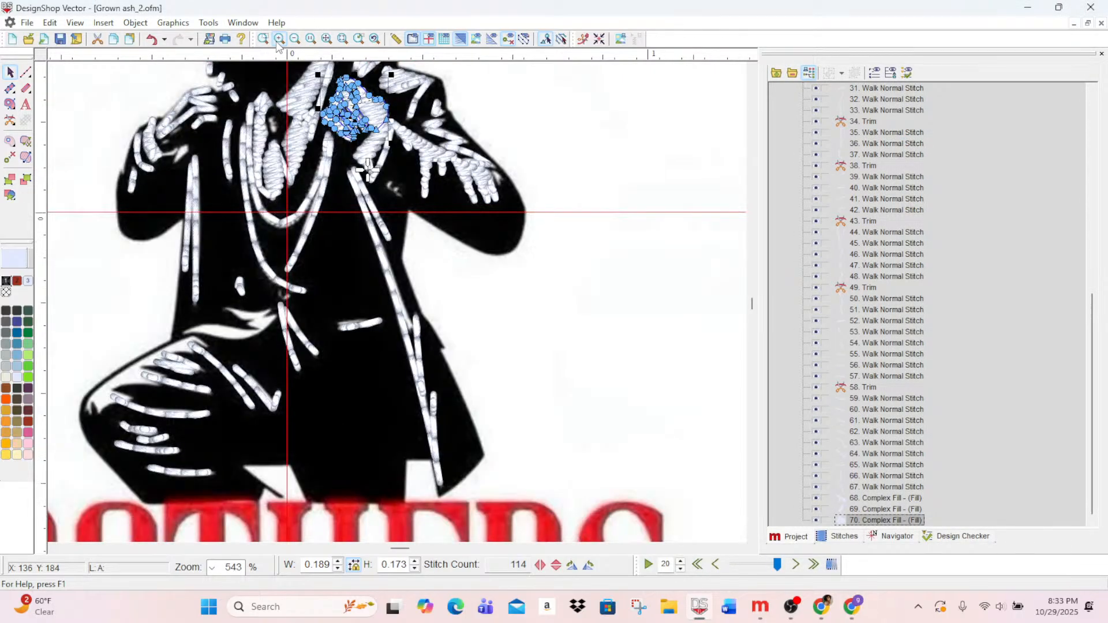
pyautogui.click(279, 39)
pyautogui.click(278, 39)
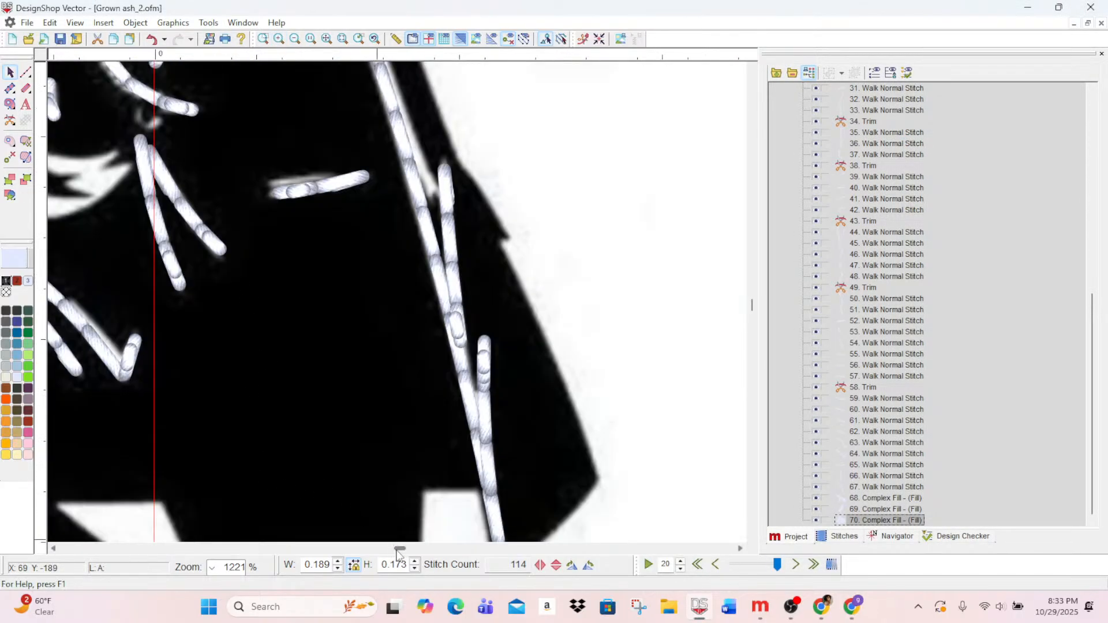
pyautogui.moveTo(400, 549)
pyautogui.mouseDown()
pyautogui.moveTo(384, 549)
pyautogui.moveTo(392, 551)
pyautogui.mouseUp()
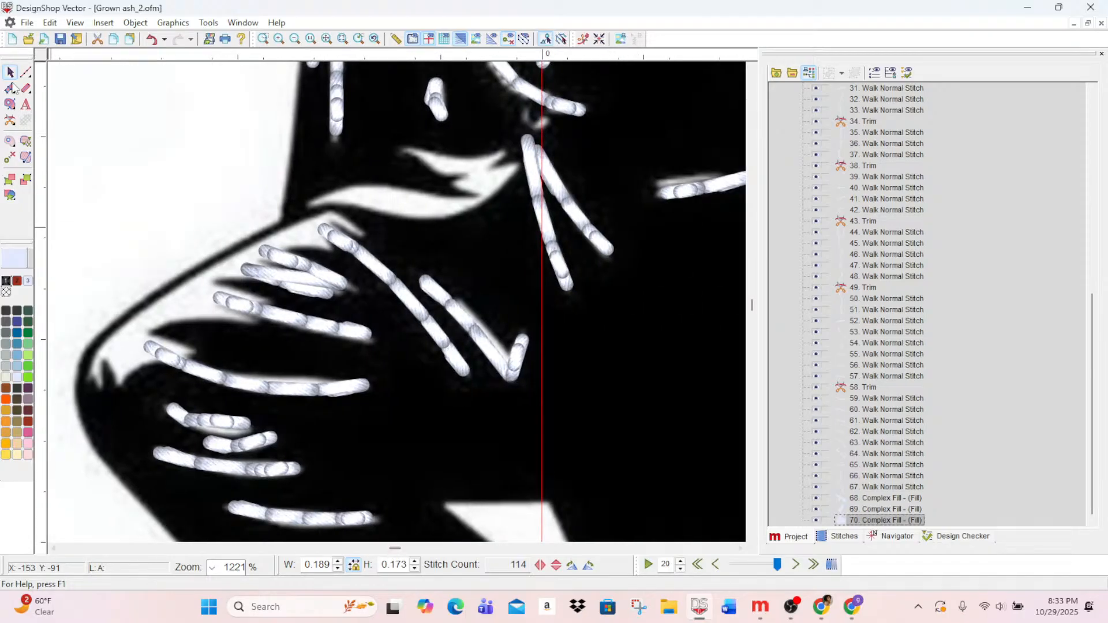
pyautogui.click(11, 105)
pyautogui.click(403, 148)
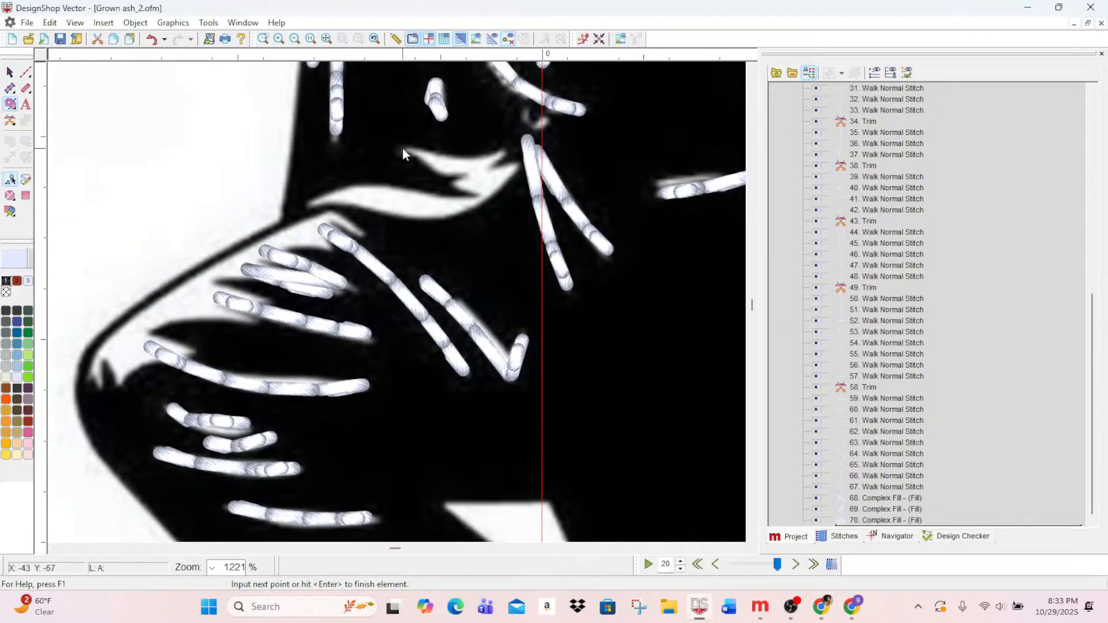
pyautogui.click(428, 150)
pyautogui.click(503, 148)
pyautogui.click(509, 155)
pyautogui.click(450, 178)
pyautogui.click(427, 168)
pyautogui.press('Return')
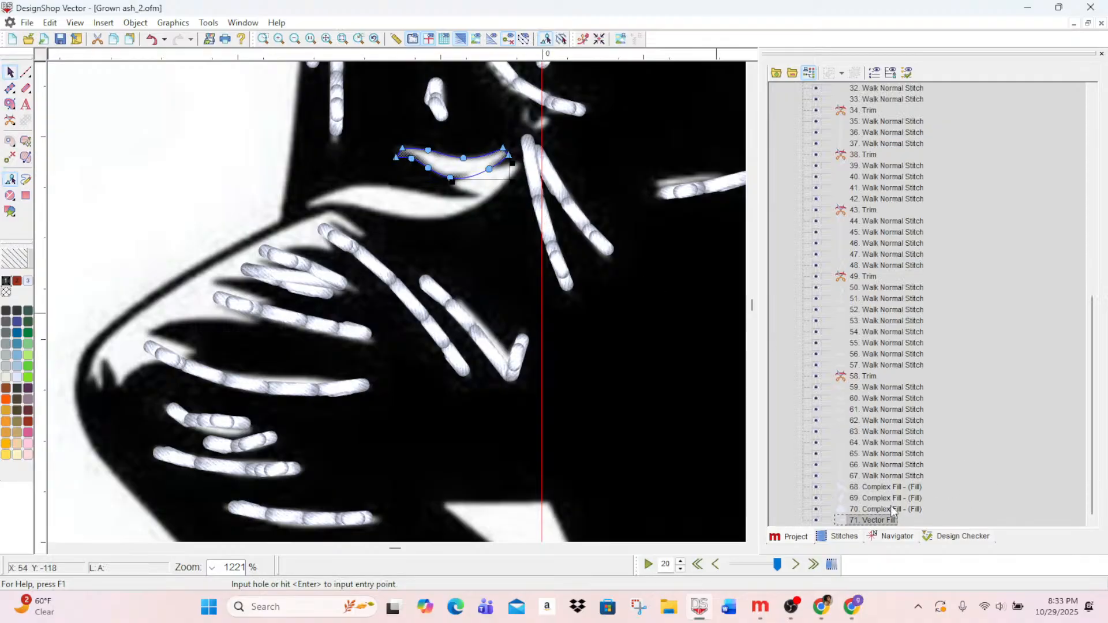
# - Move fills 68 to 71 up the Super White sequence to directly after Complex Fill 9
pyautogui.click(891, 468)
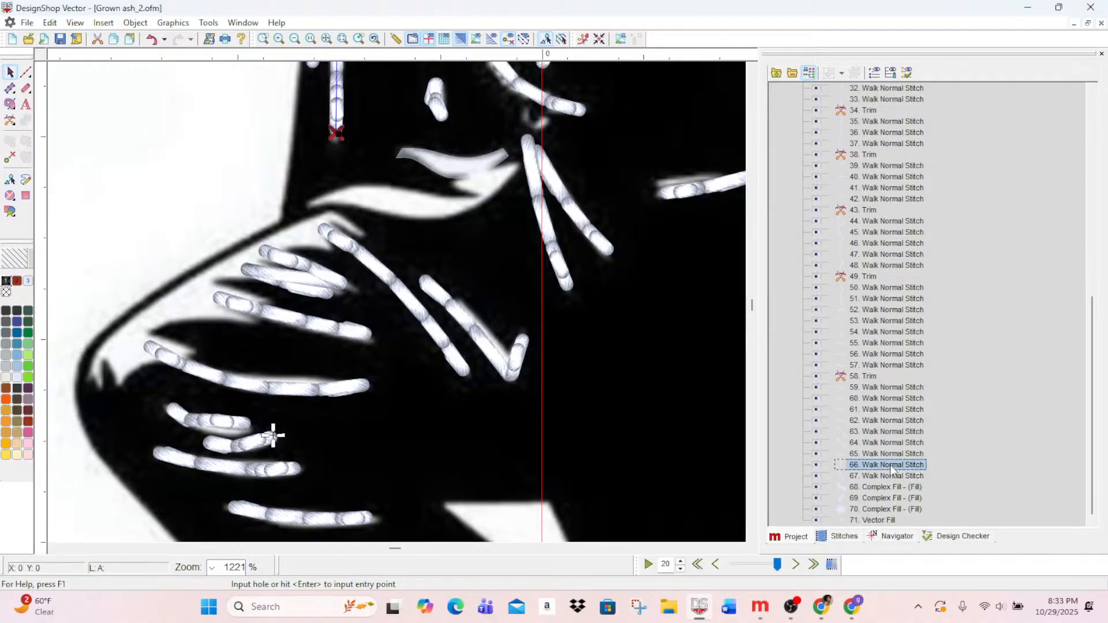
pyautogui.click(887, 476)
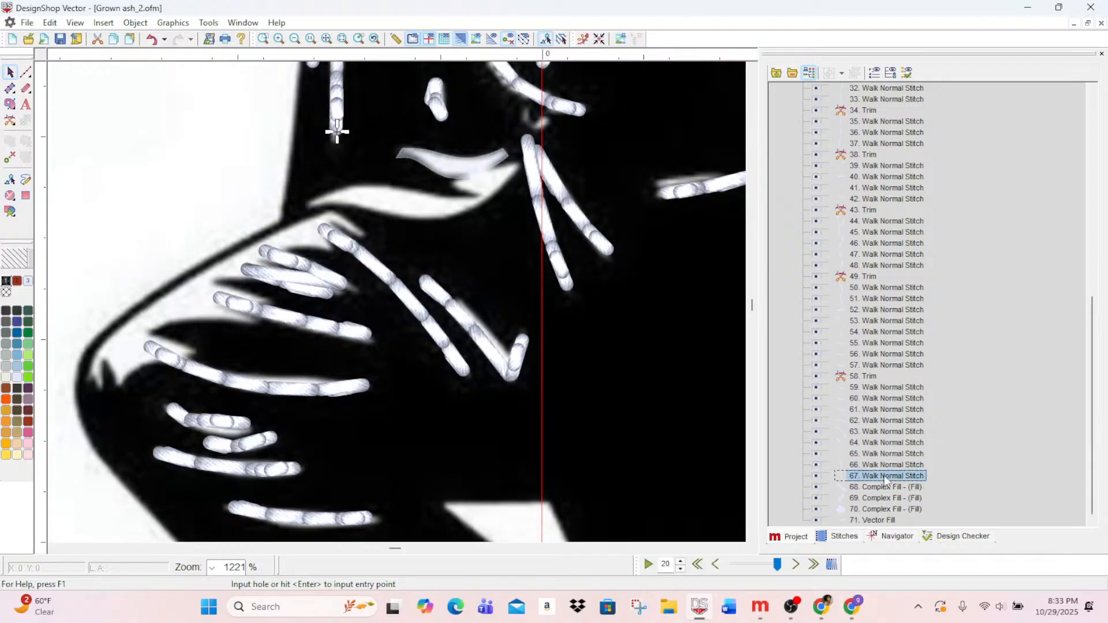
pyautogui.click(879, 488)
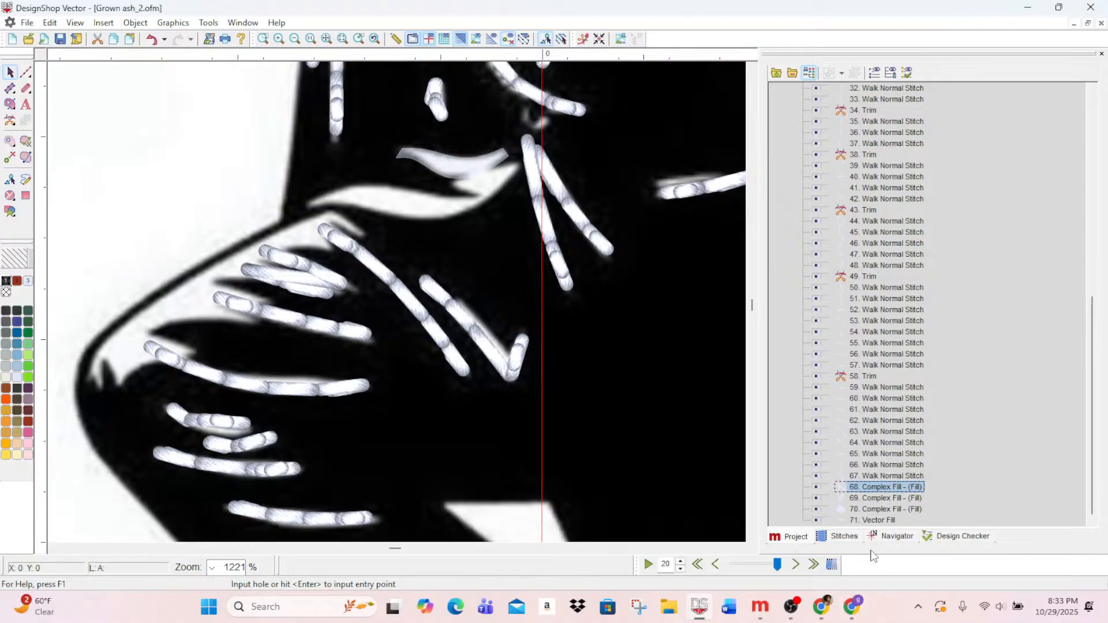
pyautogui.keyDown('shift'); pyautogui.click(877, 520); pyautogui.keyUp('shift')
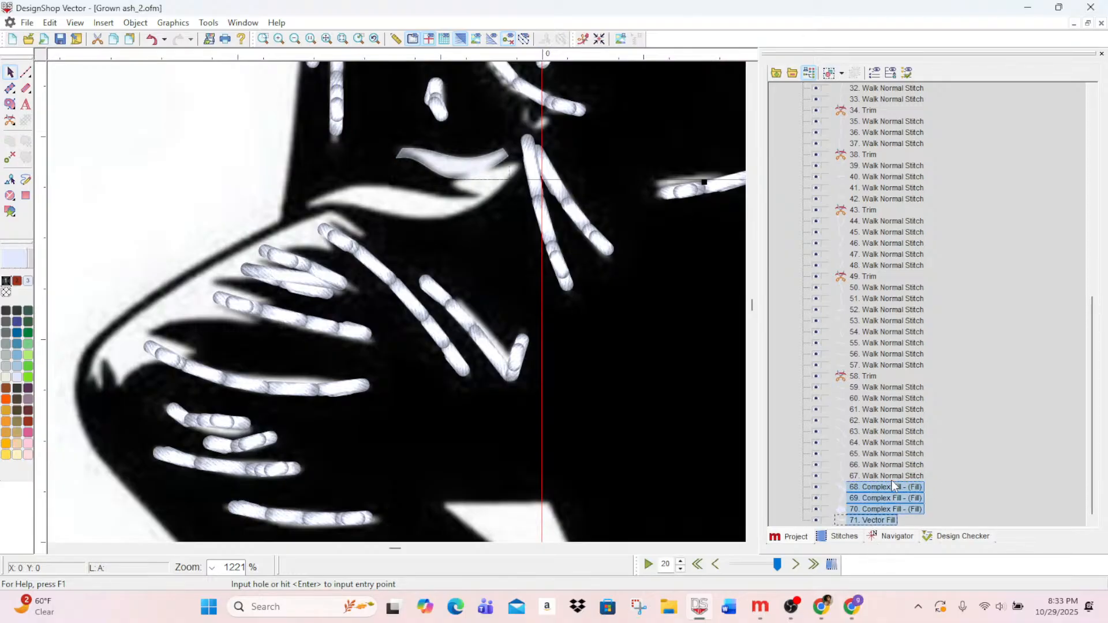
pyautogui.moveTo(896, 492); pyautogui.dragTo(889, 250)
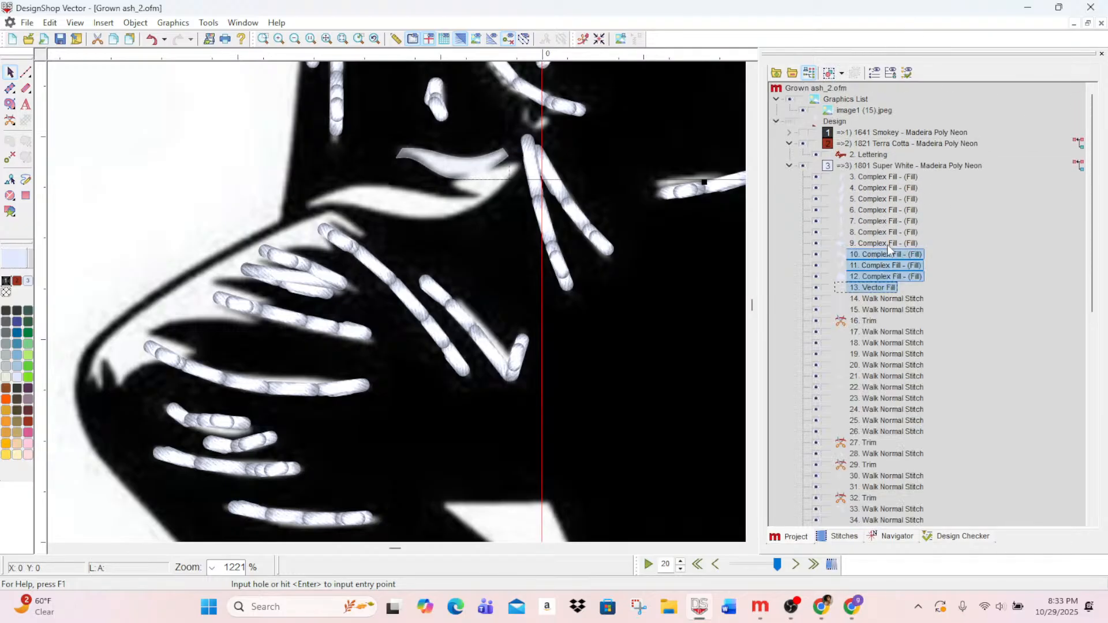
# - Enable Short Stitch for the small highlight fill above the knee and generate its stitches
pyautogui.doubleClick(878, 287)
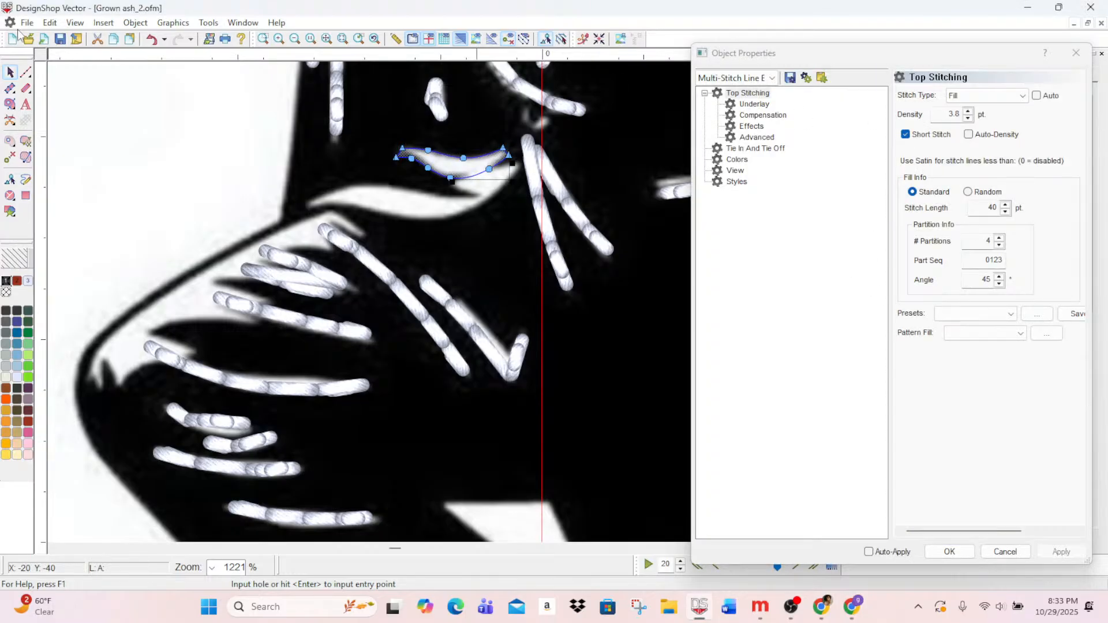
pyautogui.click(26, 72)
pyautogui.click(10, 73)
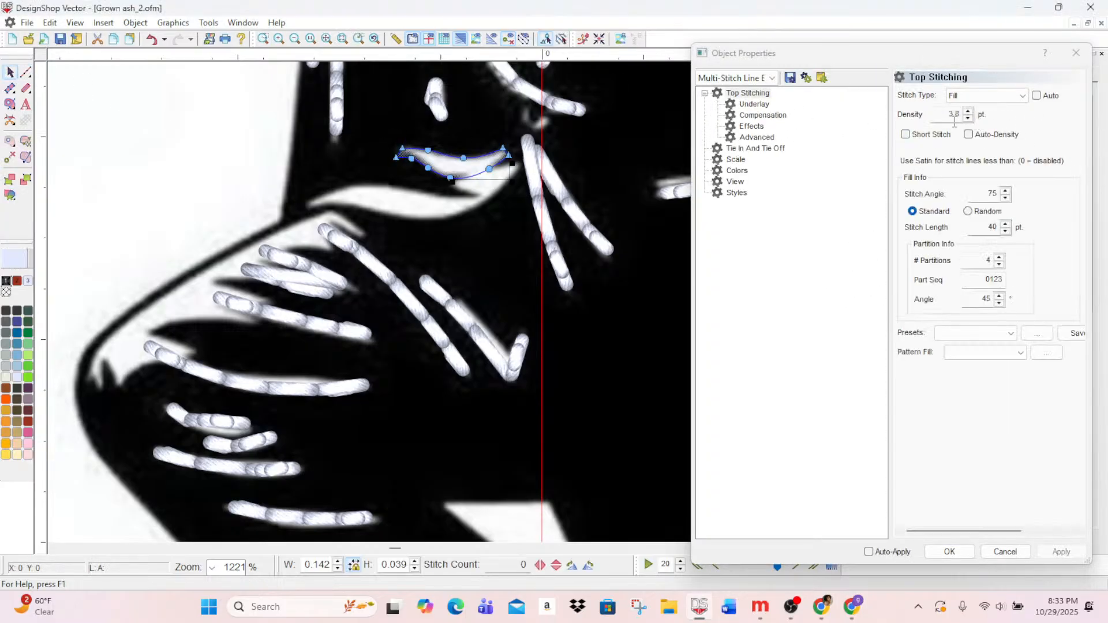
pyautogui.click(906, 134)
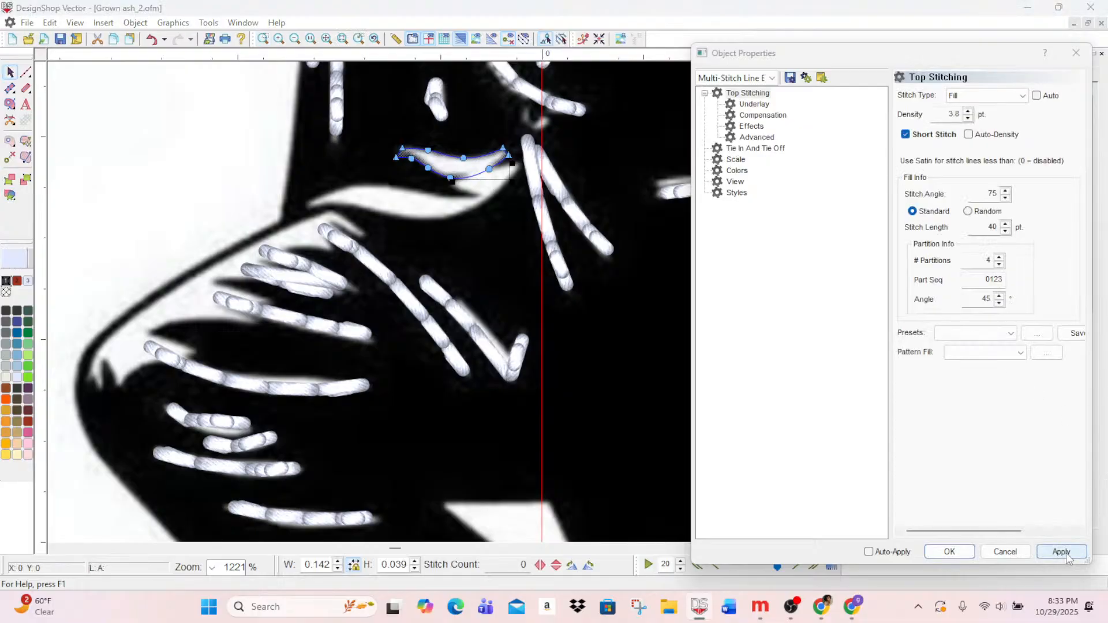
pyautogui.click(1062, 553)
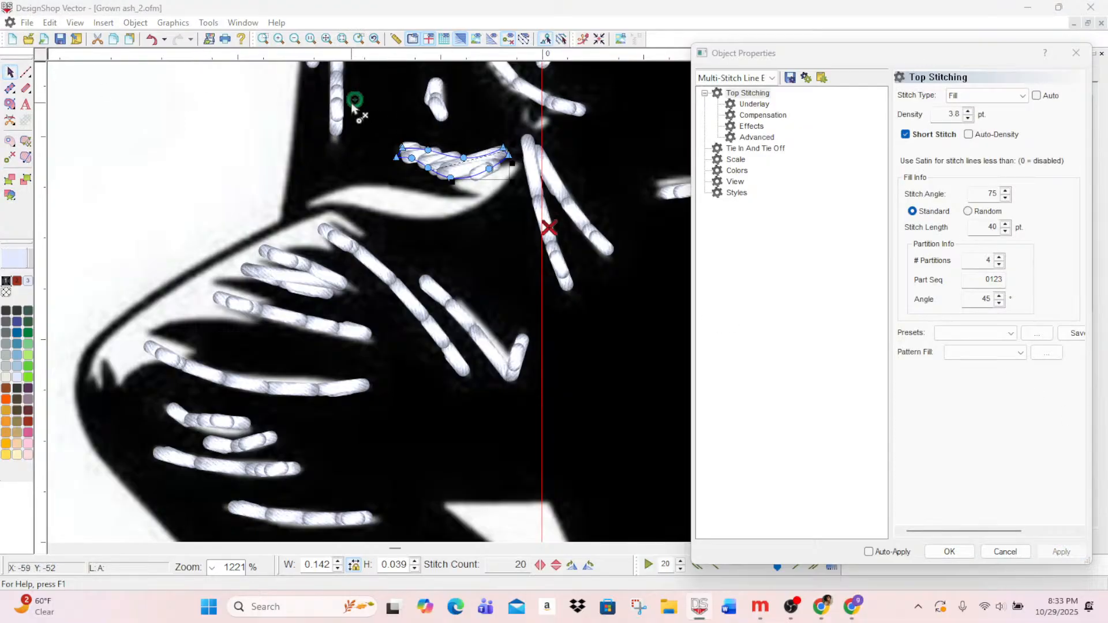
# - Place the small highlight's entry point at its left tip and exit point at its right tip, and redraw its stitch direction more steeply
pyautogui.moveTo(355, 101)
pyautogui.mouseDown()
pyautogui.moveTo(403, 163)
pyautogui.moveTo(404, 151)
pyautogui.mouseUp()
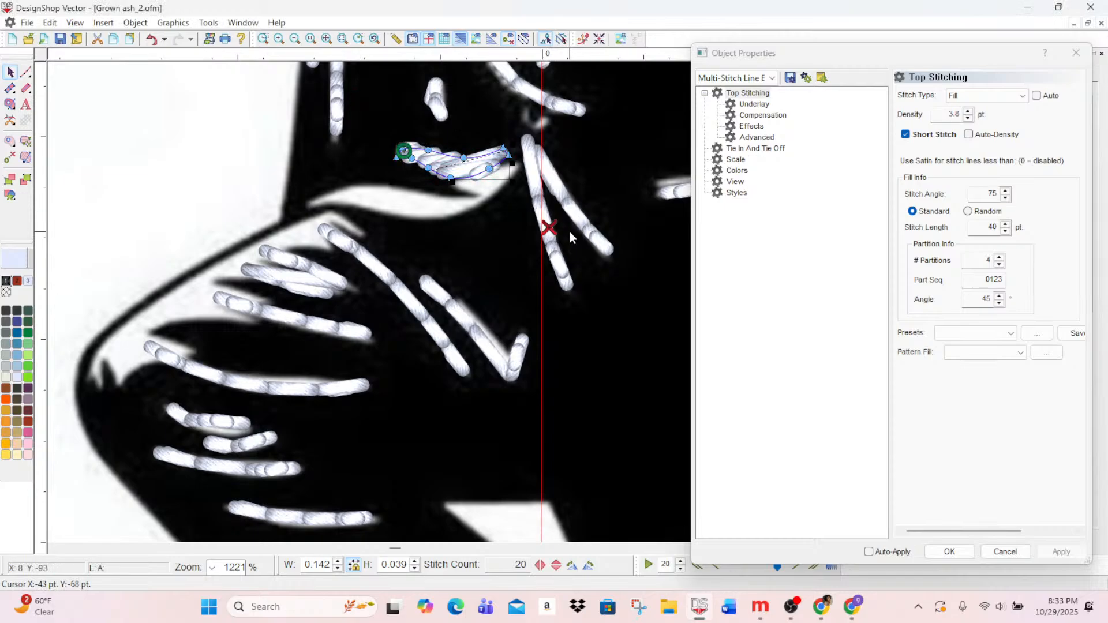
pyautogui.moveTo(555, 227)
pyautogui.mouseDown()
pyautogui.moveTo(545, 176)
pyautogui.moveTo(518, 149)
pyautogui.moveTo(503, 152)
pyautogui.mouseUp()
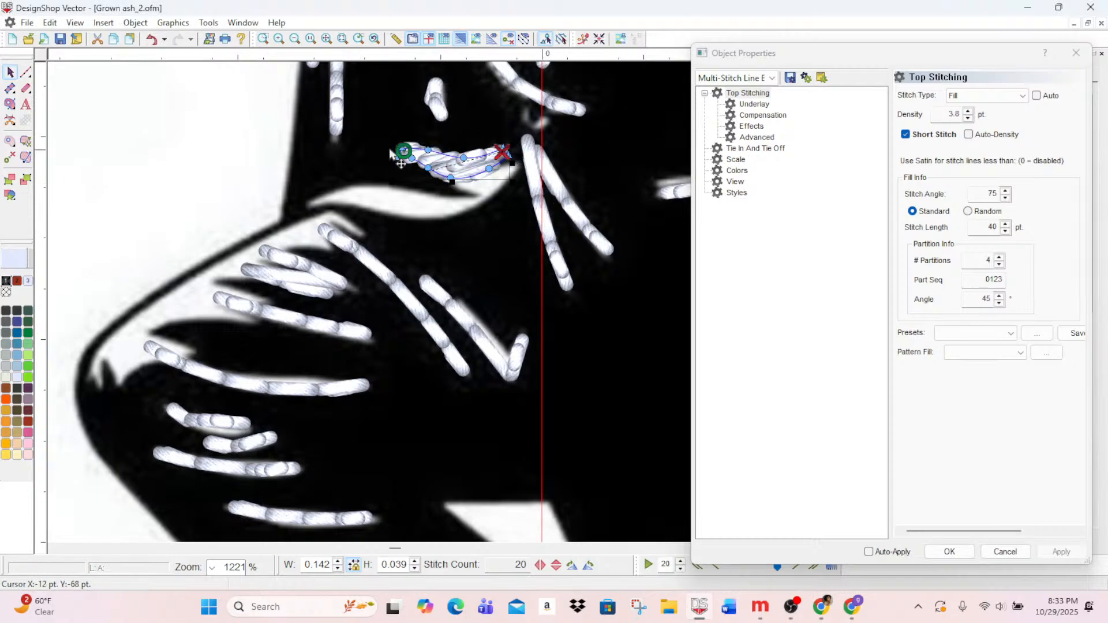
pyautogui.click(25, 156)
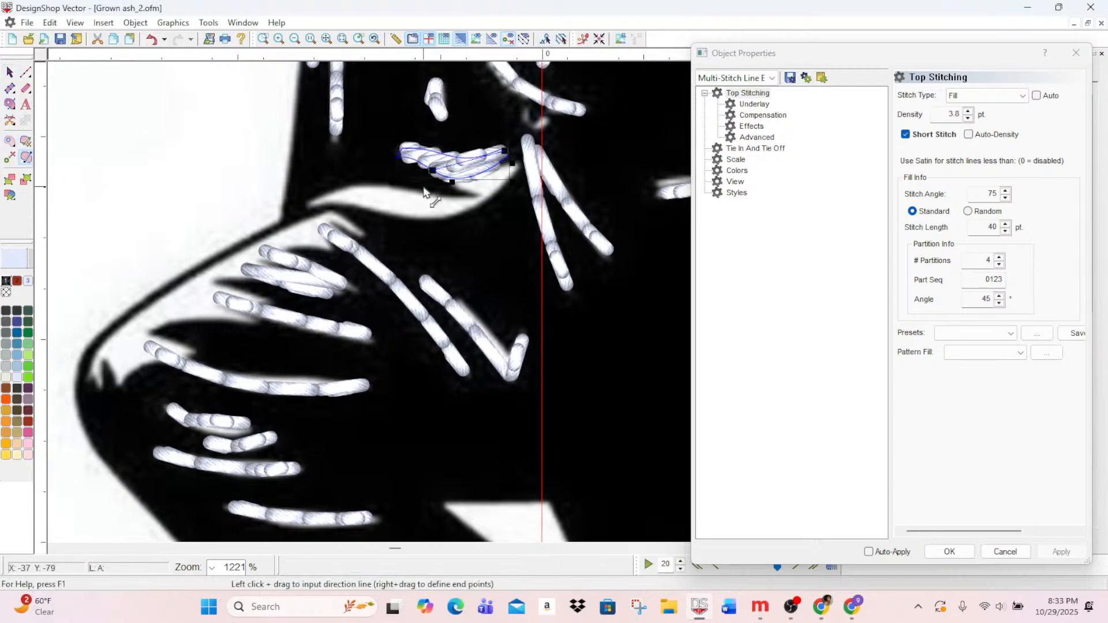
pyautogui.moveTo(433, 173); pyautogui.dragTo(499, 176)
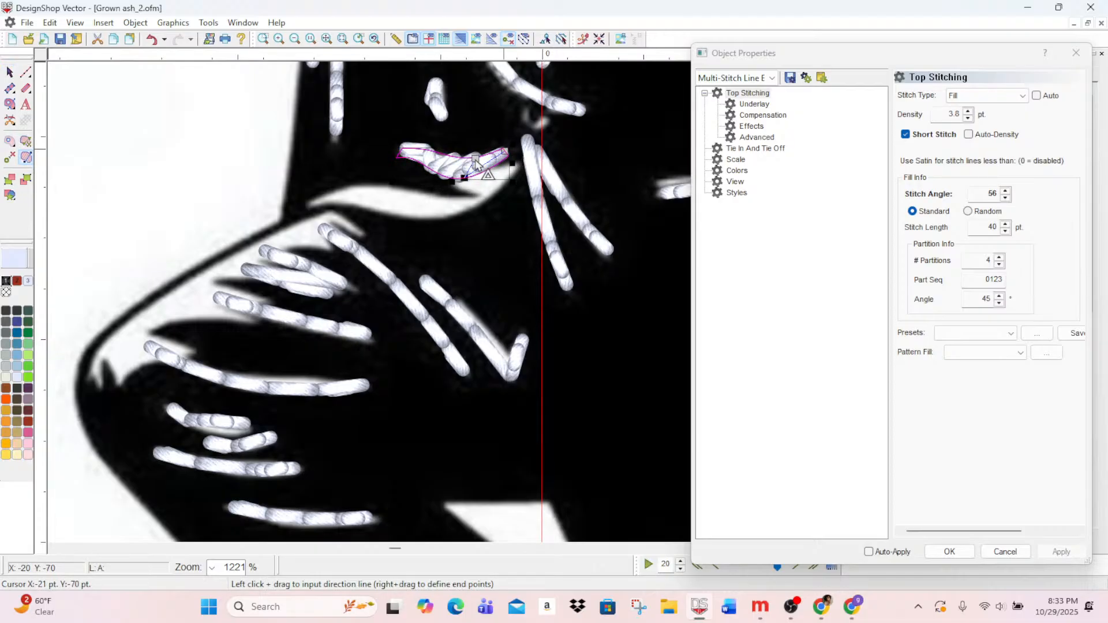
pyautogui.click(10, 107)
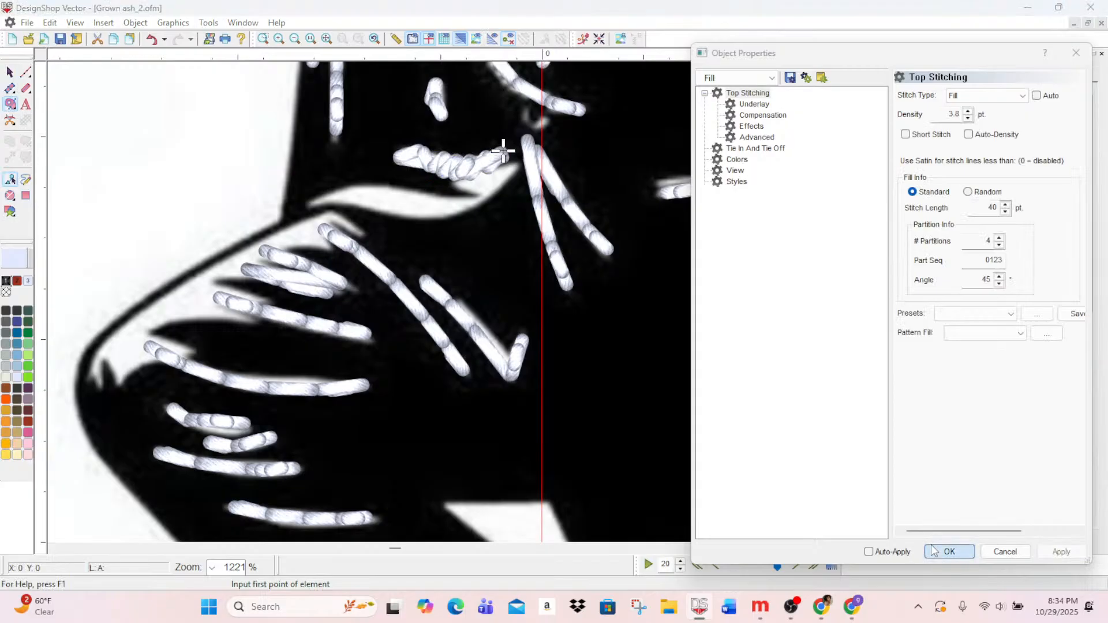
pyautogui.click(949, 552)
# - Start a fill after Complex Fill 13, tracing the larger wavy highlight from below the small fill around its right tip and along the lower edge
pyautogui.click(886, 288)
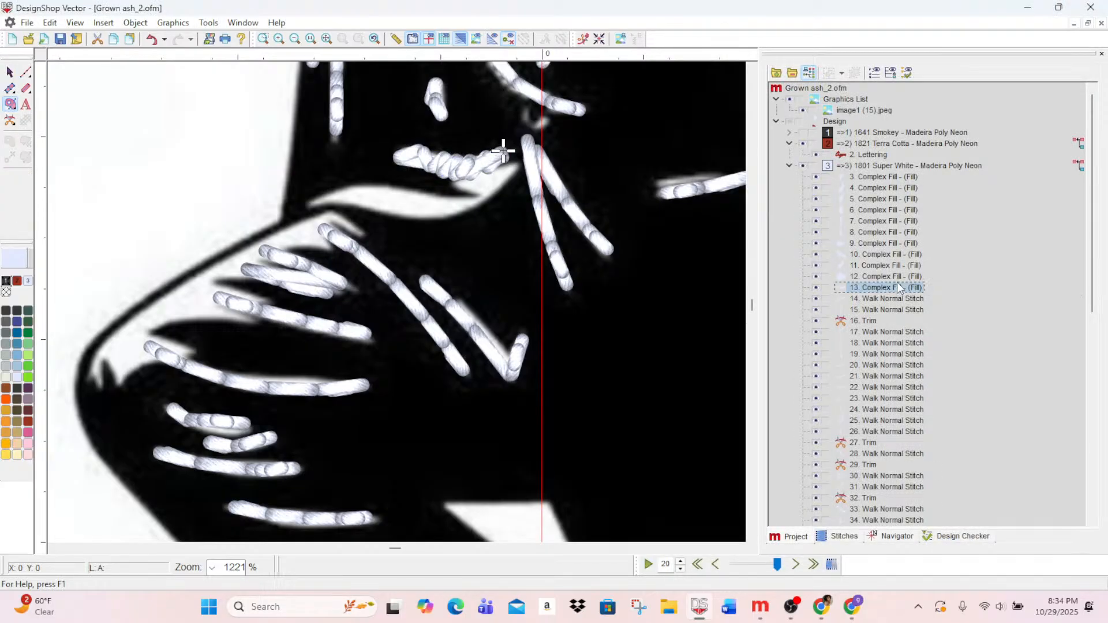
pyautogui.click(11, 106)
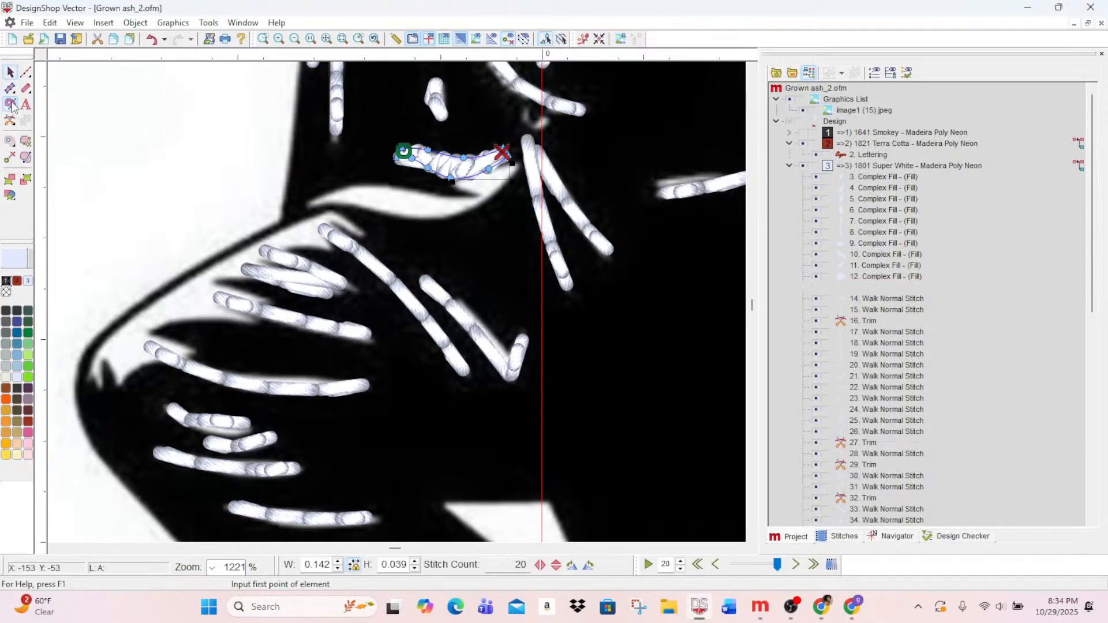
pyautogui.click(454, 175)
pyautogui.click(493, 172)
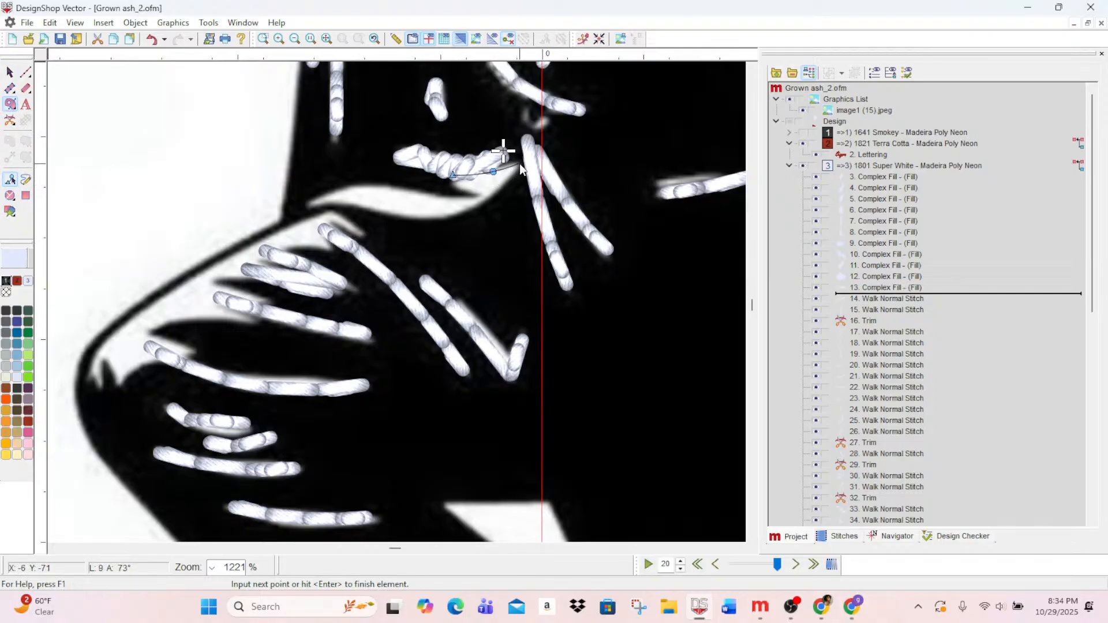
pyautogui.click(519, 163)
pyautogui.click(501, 187)
pyautogui.click(457, 215)
pyautogui.click(418, 219)
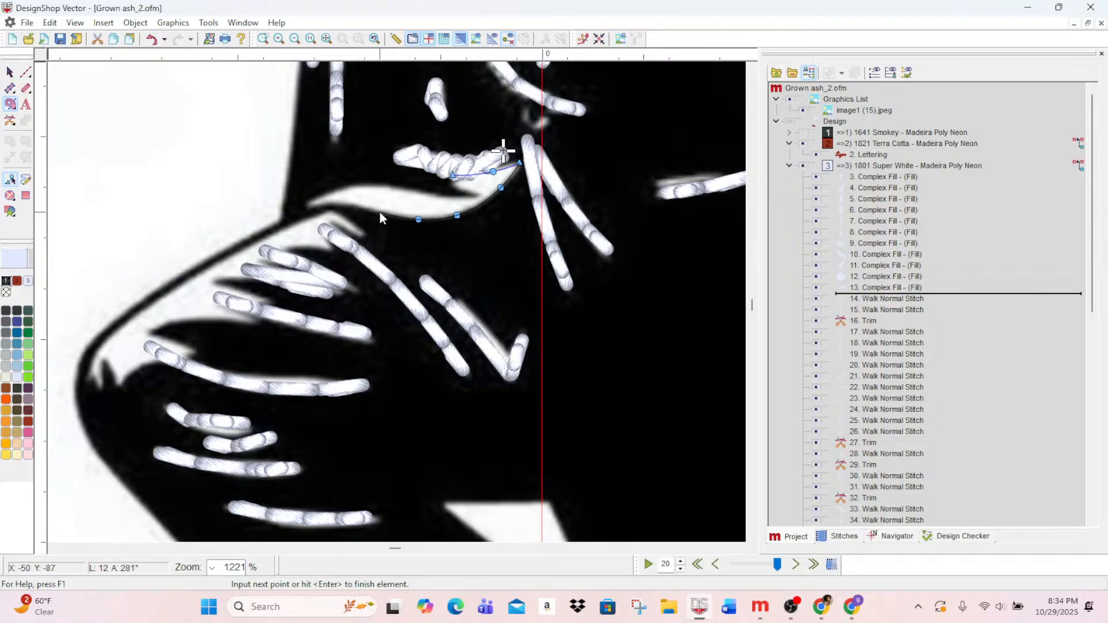
pyautogui.click(348, 206)
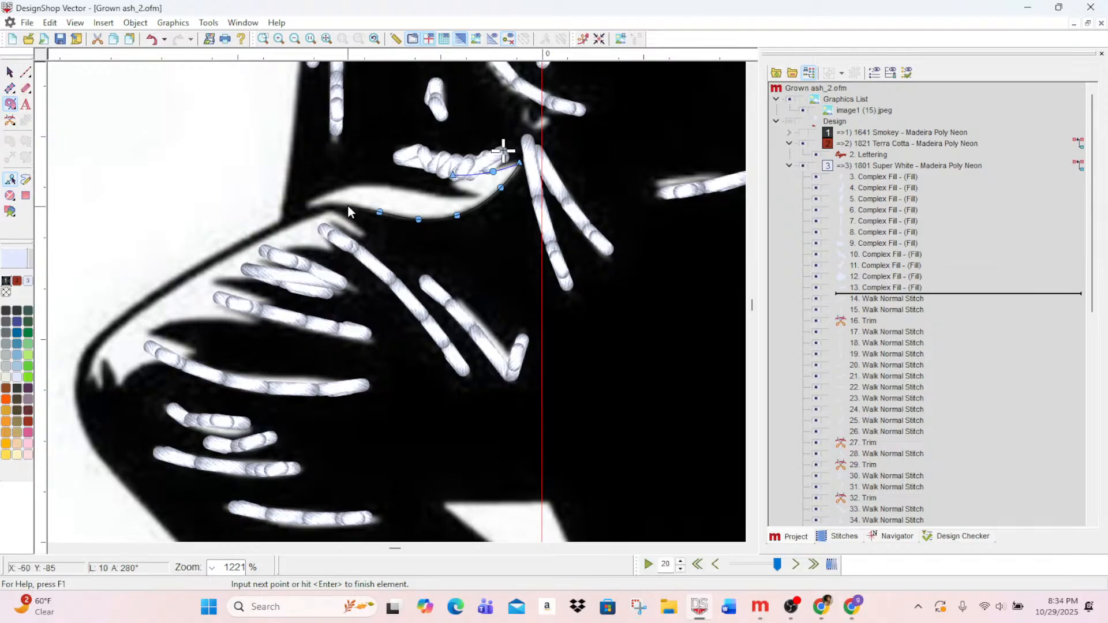
# - Trace the wavy highlight's left tip, upper edge and inner notch, finishing the outline at about 0.268 wide and 0.075 high without holes
pyautogui.click(307, 209)
pyautogui.click(305, 201)
pyautogui.click(344, 187)
pyautogui.click(410, 191)
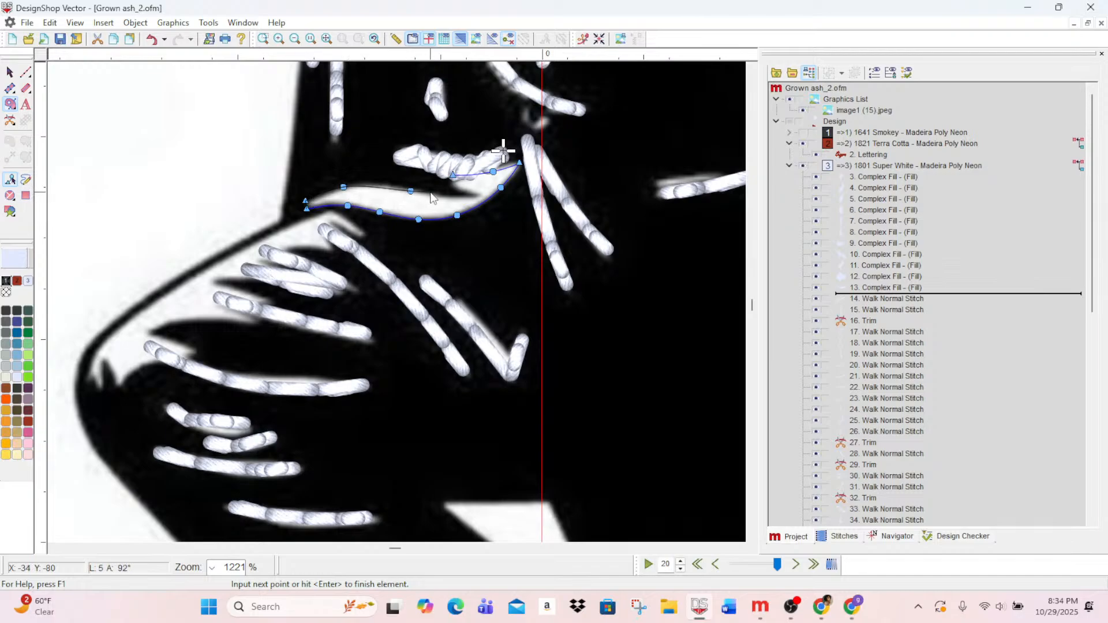
pyautogui.click(442, 197)
pyautogui.click(478, 195)
pyautogui.click(462, 190)
pyautogui.click(449, 181)
pyautogui.press('Return')
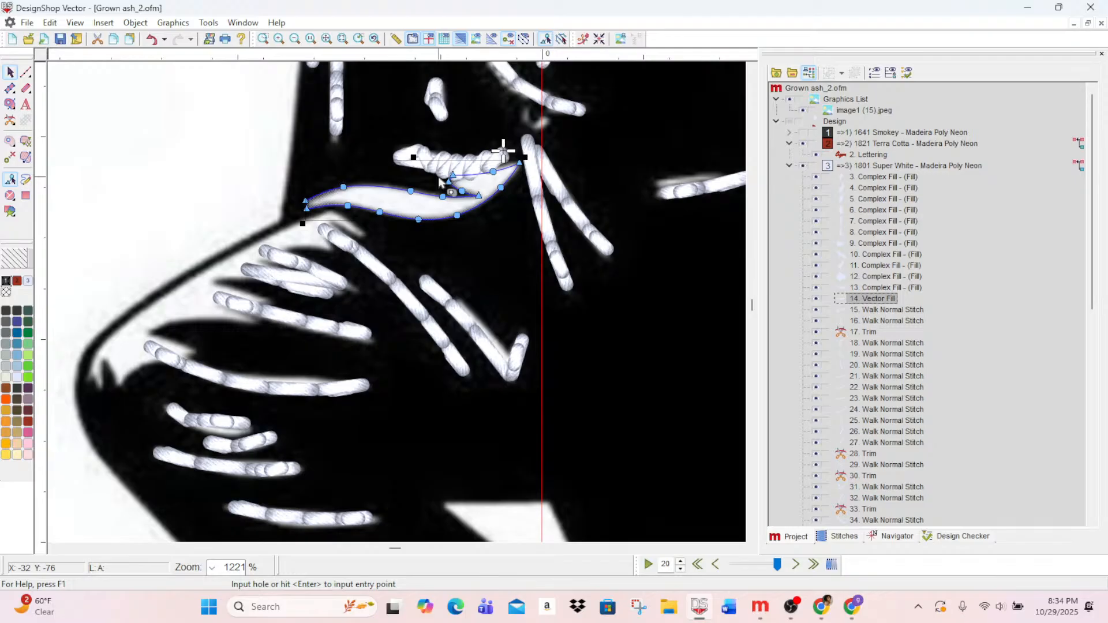
pyautogui.press('Return')
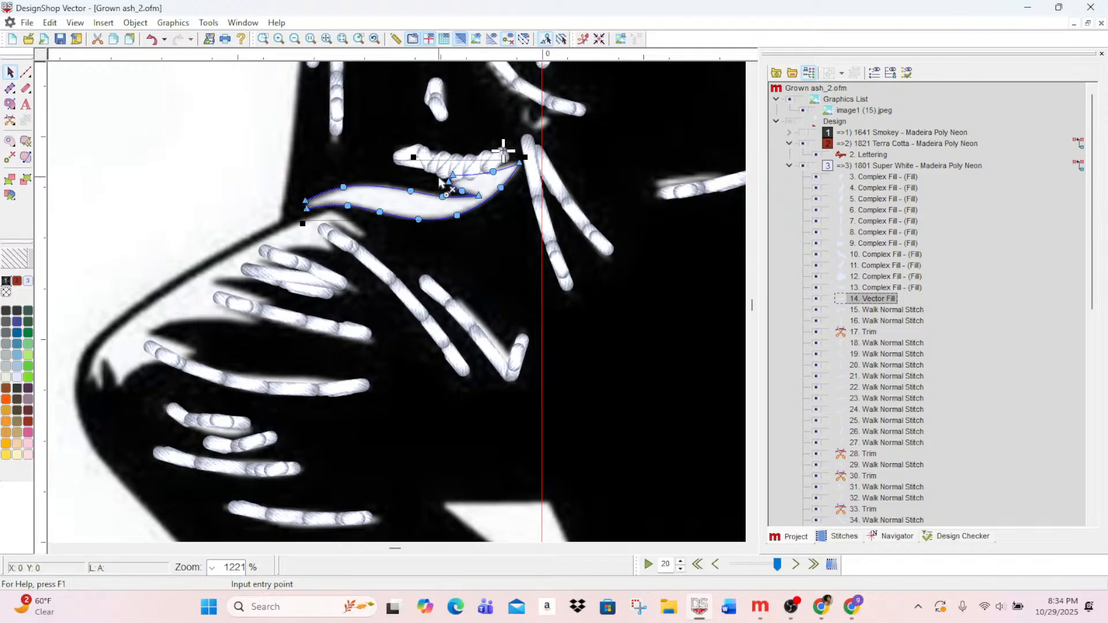
pyautogui.click(26, 73)
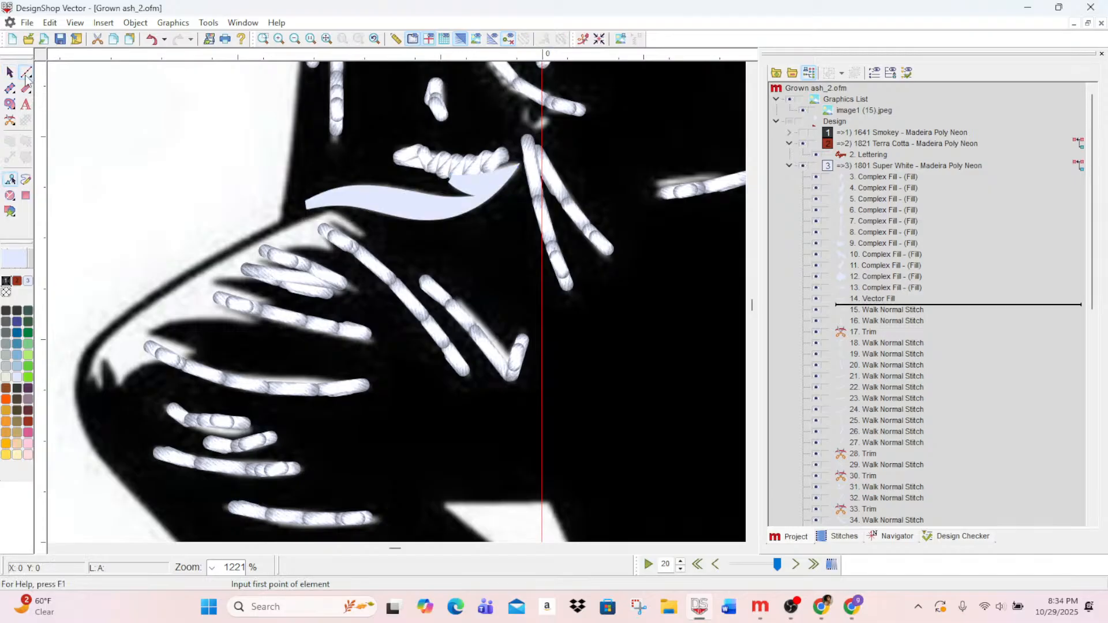
pyautogui.click(10, 72)
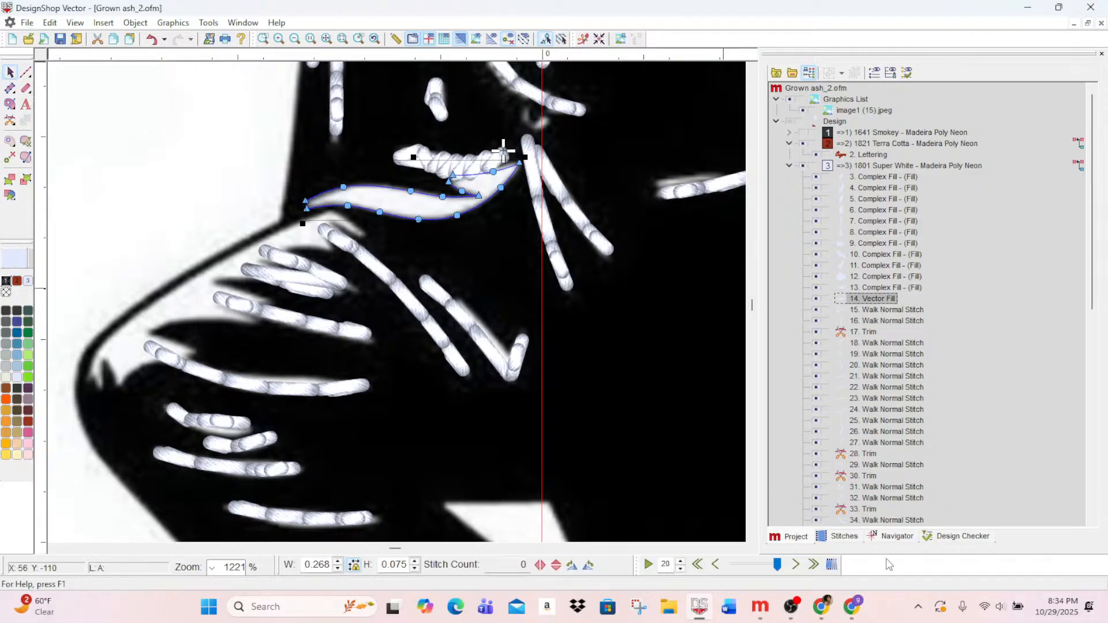
# - Enable Short Stitch for the wavy highlight fill and generate its stitches
pyautogui.doubleClick(881, 311)
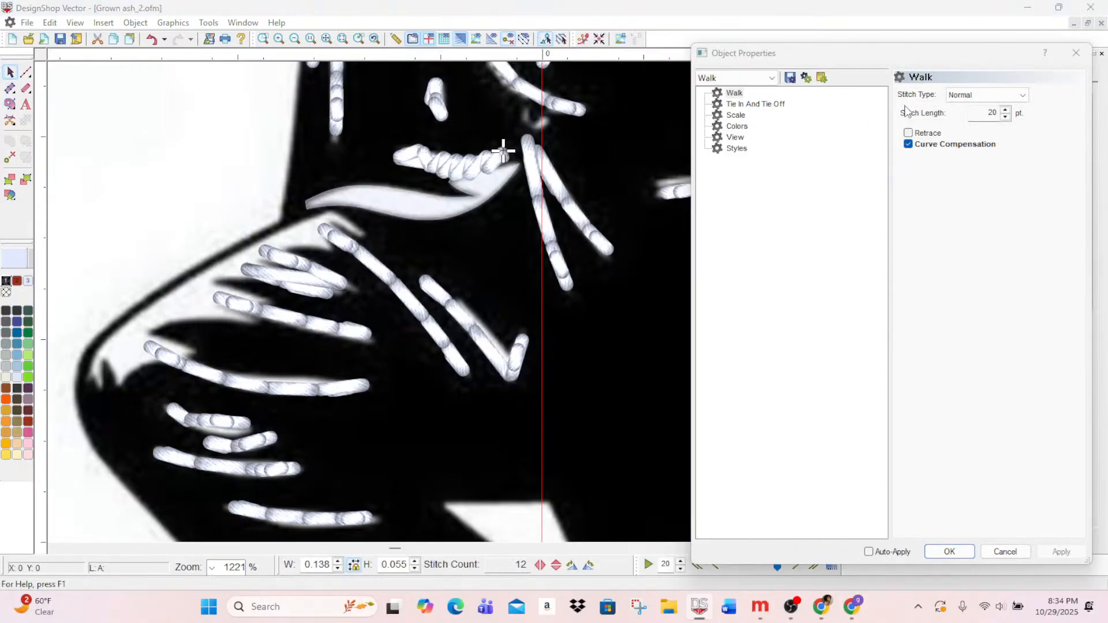
pyautogui.click(1076, 53)
pyautogui.doubleClick(876, 299)
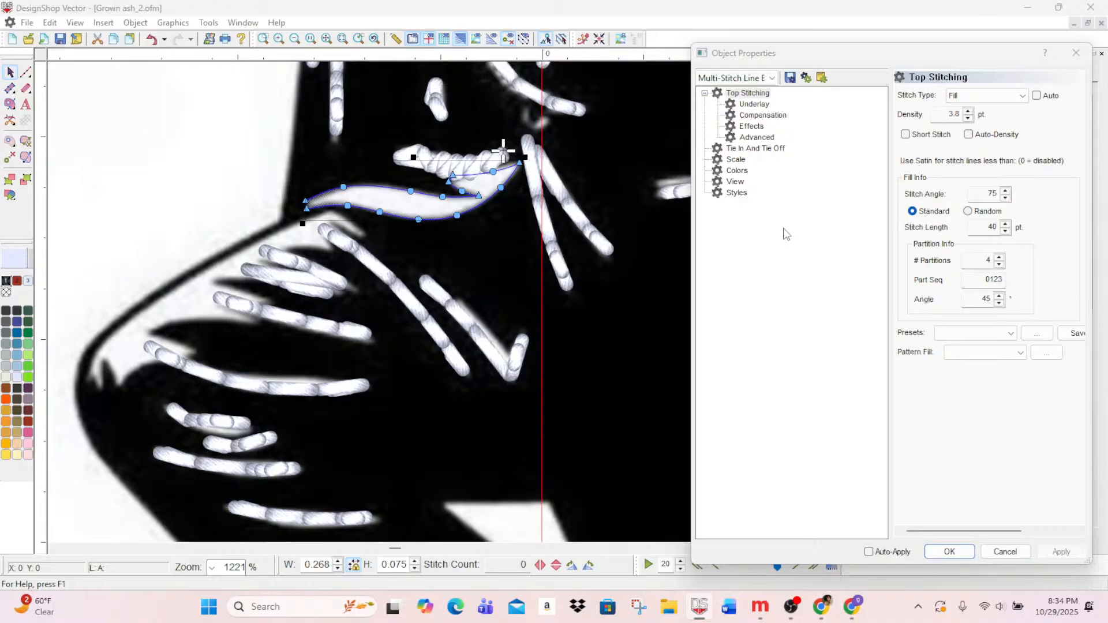
pyautogui.click(906, 133)
pyautogui.click(1061, 552)
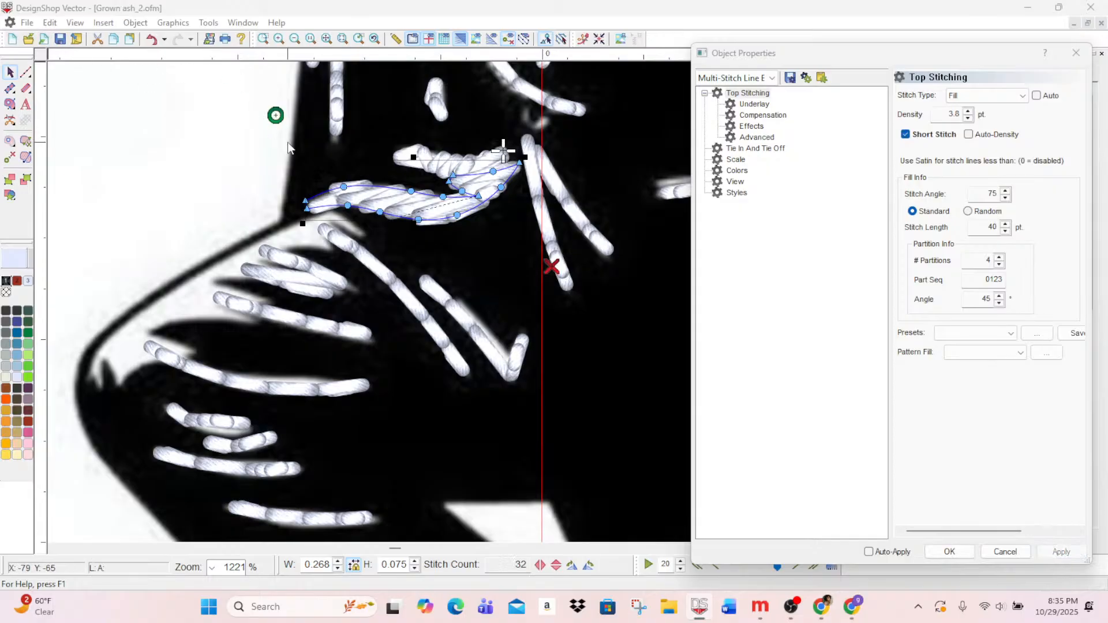
# - Place the wavy highlight's entry point at its right tip and exit point at its left tip, and redraw its stitch direction to 32°
pyautogui.moveTo(501, 169); pyautogui.dragTo(501, 168)
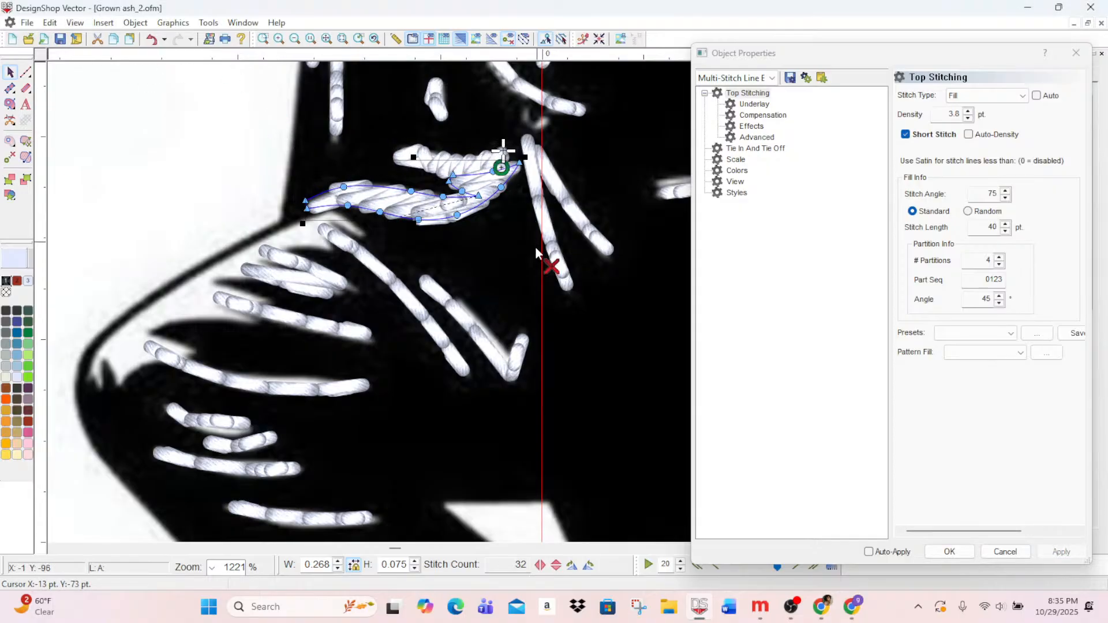
pyautogui.moveTo(553, 268)
pyautogui.mouseDown()
pyautogui.moveTo(399, 249)
pyautogui.moveTo(298, 204)
pyautogui.moveTo(315, 208)
pyautogui.mouseUp()
pyautogui.click(26, 158)
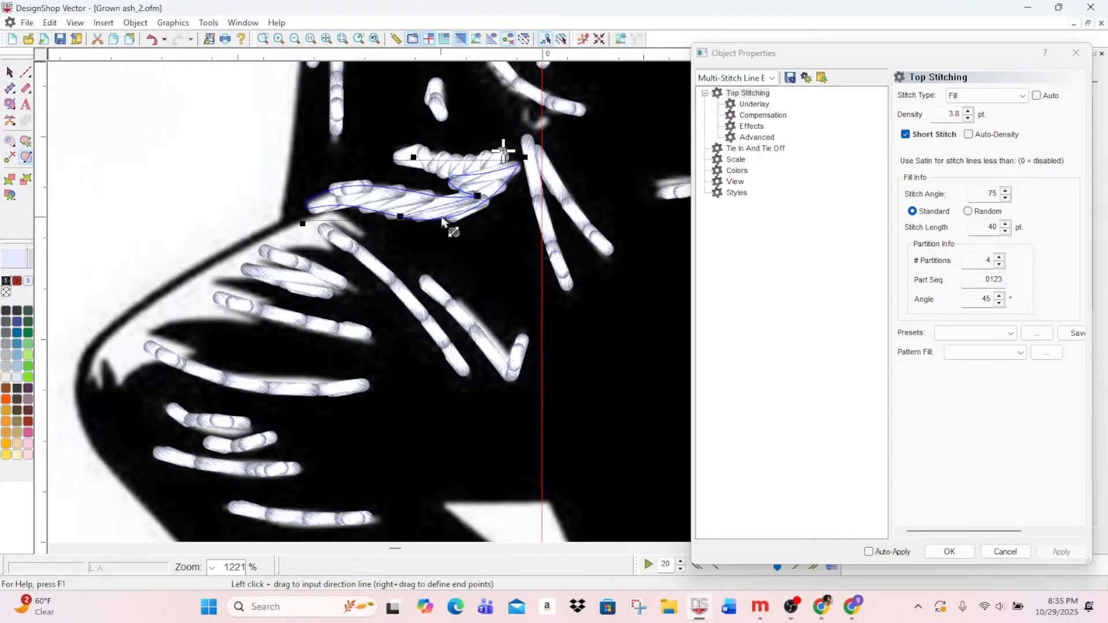
pyautogui.moveTo(427, 213); pyautogui.dragTo(430, 215)
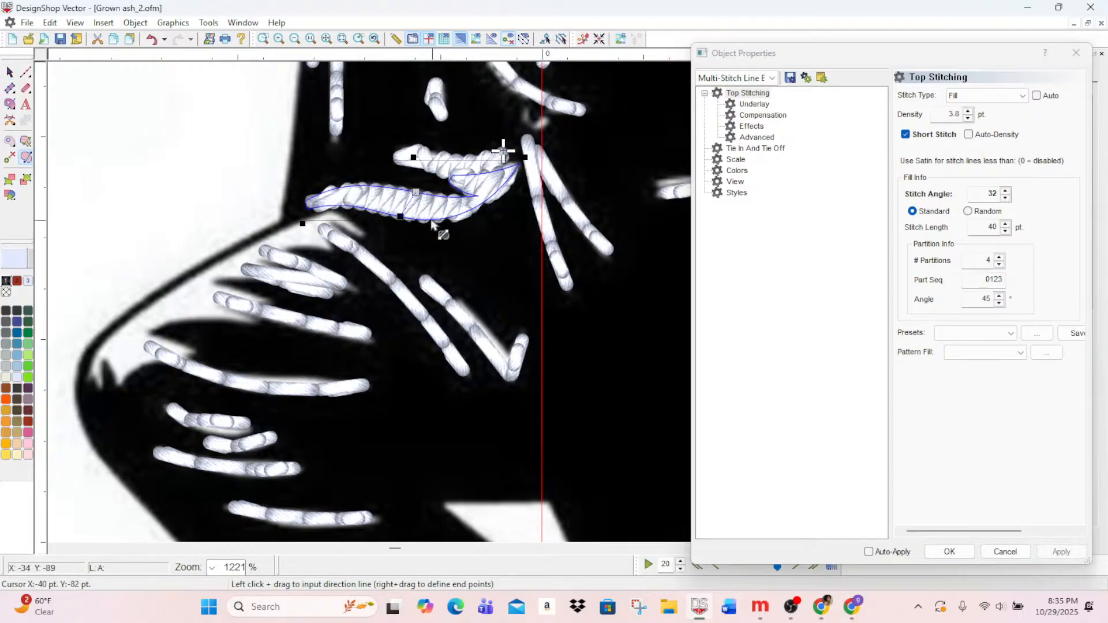
# - Start a fill for the large thigh highlight, tracing from its right tip over the peak and down the upper edge toward the knee
pyautogui.click(10, 104)
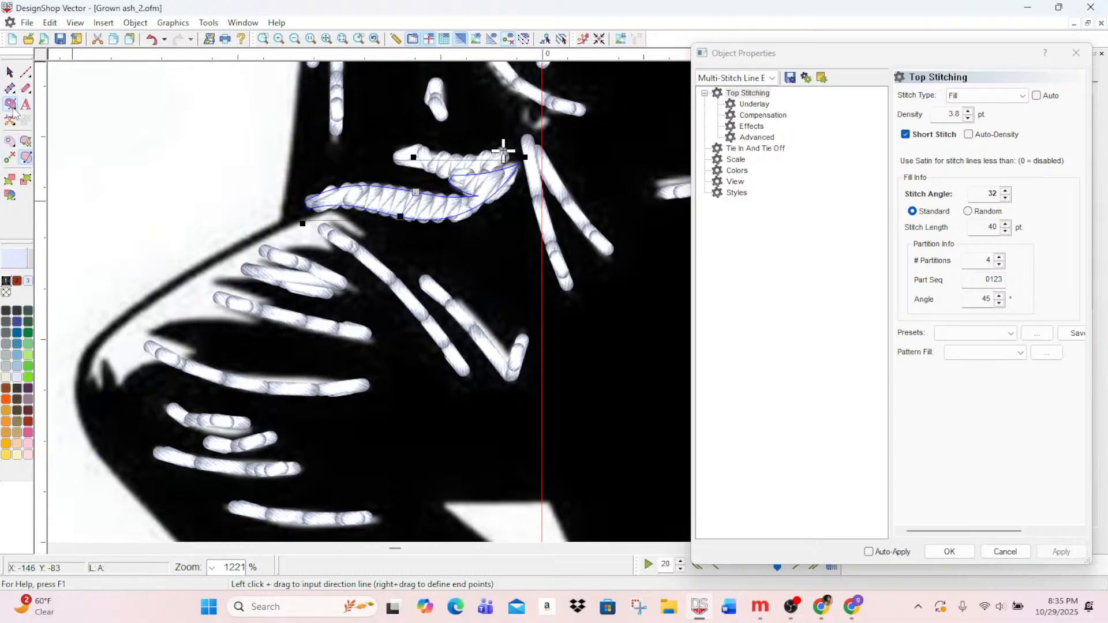
pyautogui.click(330, 209)
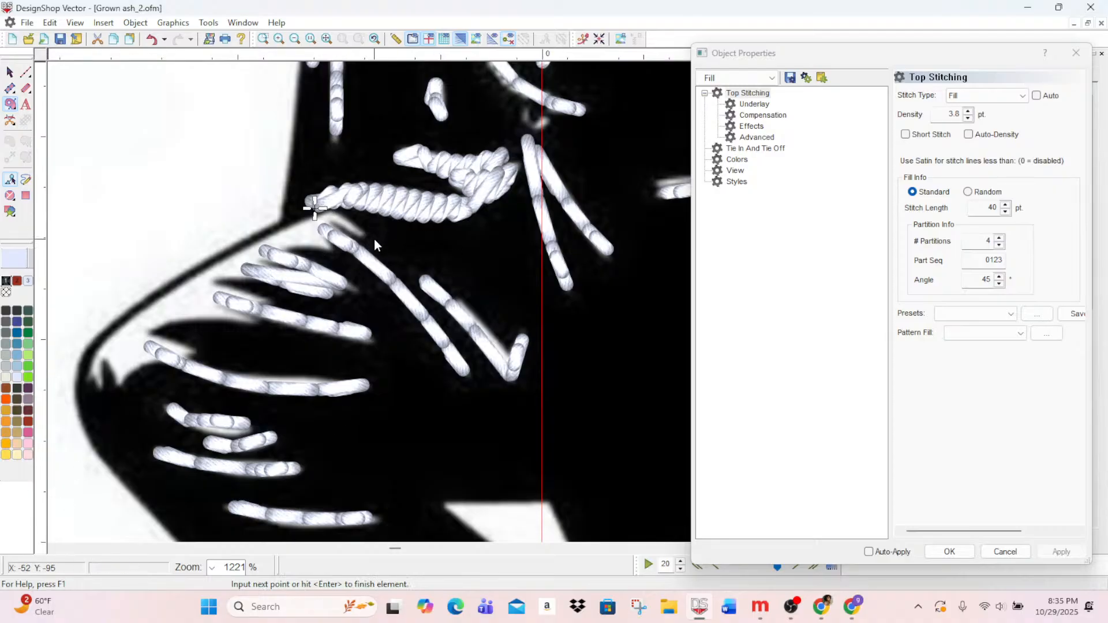
pyautogui.click(364, 233)
pyautogui.click(332, 208)
pyautogui.click(272, 234)
pyautogui.click(175, 287)
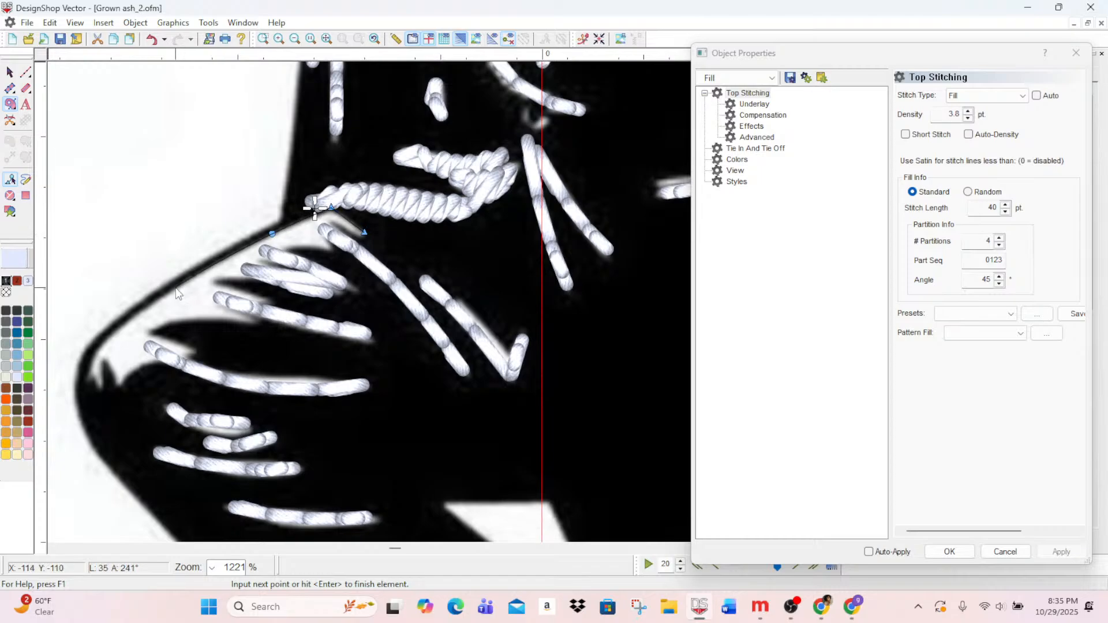
pyautogui.click(115, 333)
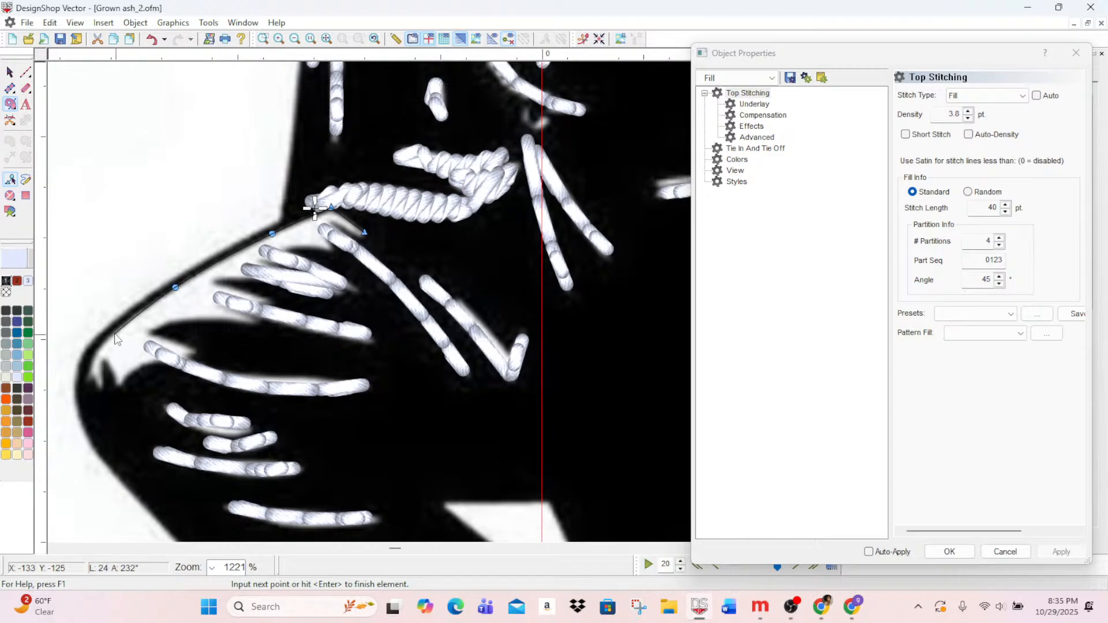
# - Trace the thigh highlight's outline around the knee spikes and the lowest prong, into the first notch on the underside
pyautogui.click(91, 379)
pyautogui.click(101, 360)
pyautogui.click(119, 384)
pyautogui.click(142, 367)
pyautogui.click(197, 353)
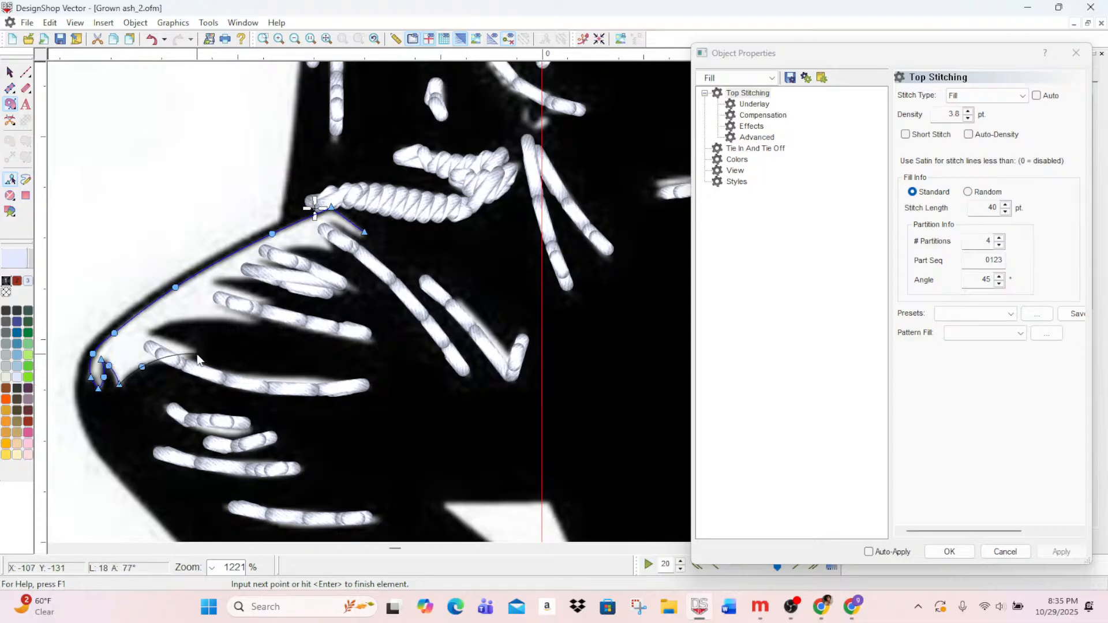
pyautogui.click(168, 341)
pyautogui.click(150, 330)
pyautogui.click(177, 322)
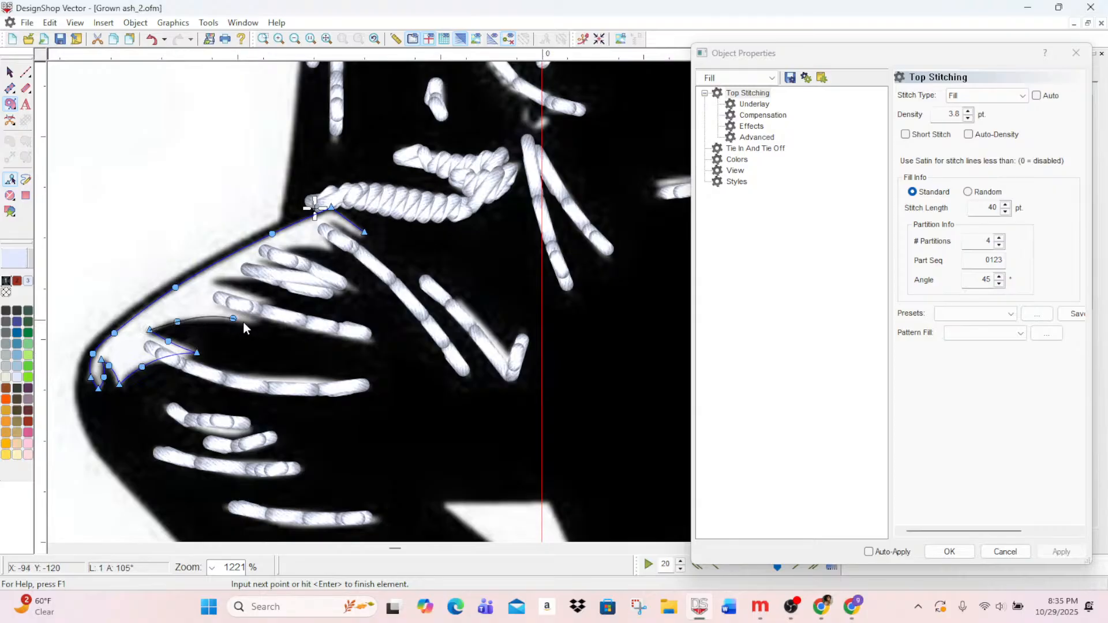
# - Trace the thigh highlight's middle prong, cutting across the walk stitch, and the second notch up to the next prong
pyautogui.click(254, 325)
pyautogui.click(273, 300)
pyautogui.click(246, 294)
pyautogui.click(214, 282)
pyautogui.click(254, 279)
pyautogui.click(277, 286)
pyautogui.click(286, 270)
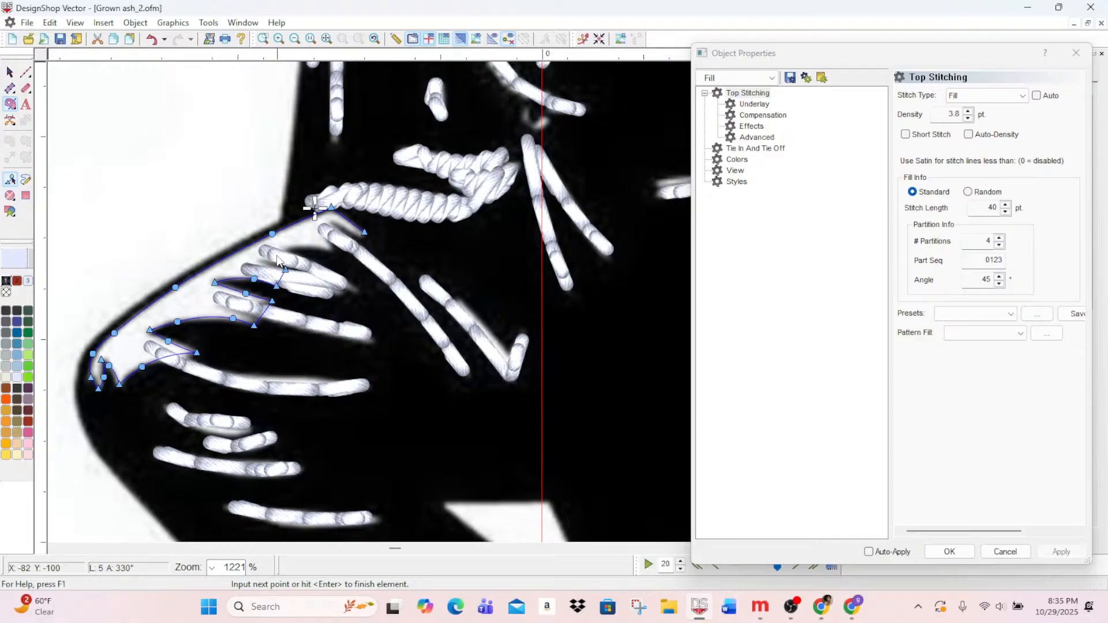
# - Trace the last underside edge back toward the right tip and finish the thigh highlight outline at about 0.343 wide and 0.228 high without holes
pyautogui.click(283, 252)
pyautogui.click(294, 250)
pyautogui.click(330, 250)
pyautogui.click(327, 226)
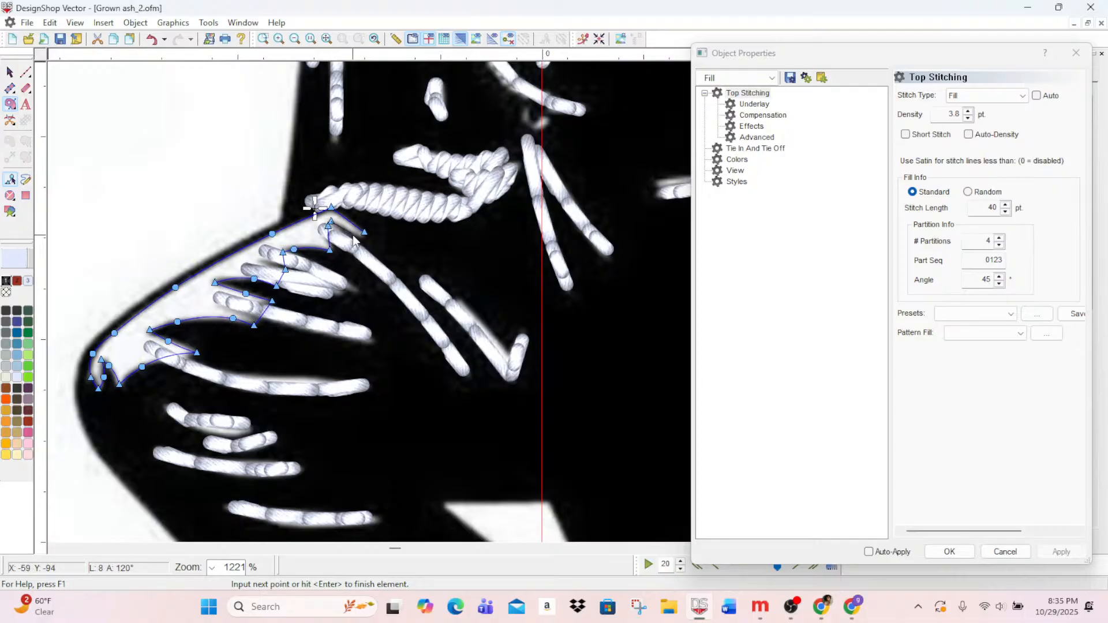
pyautogui.press('Return')
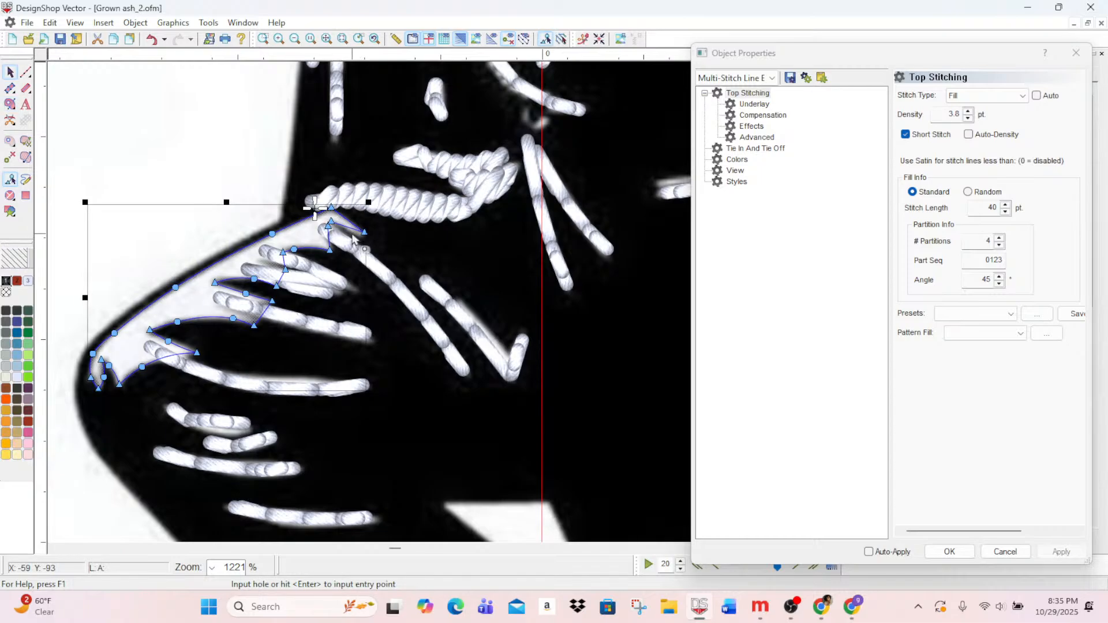
pyautogui.click(25, 70)
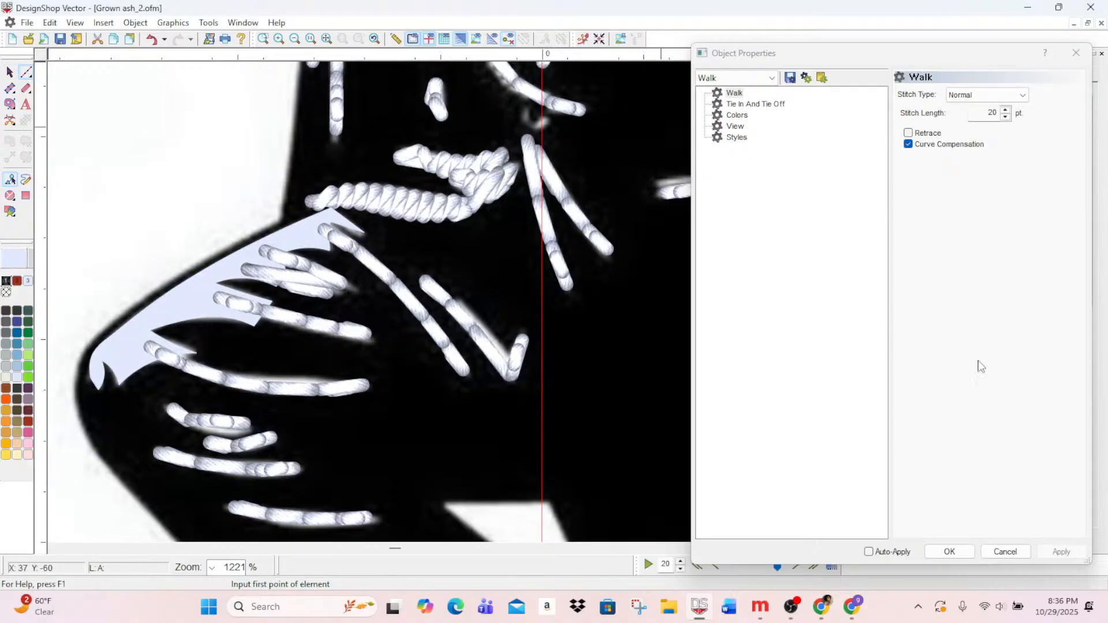
# - Enable Short Stitch for the thigh highlight fill and generate its stitches
pyautogui.click(950, 552)
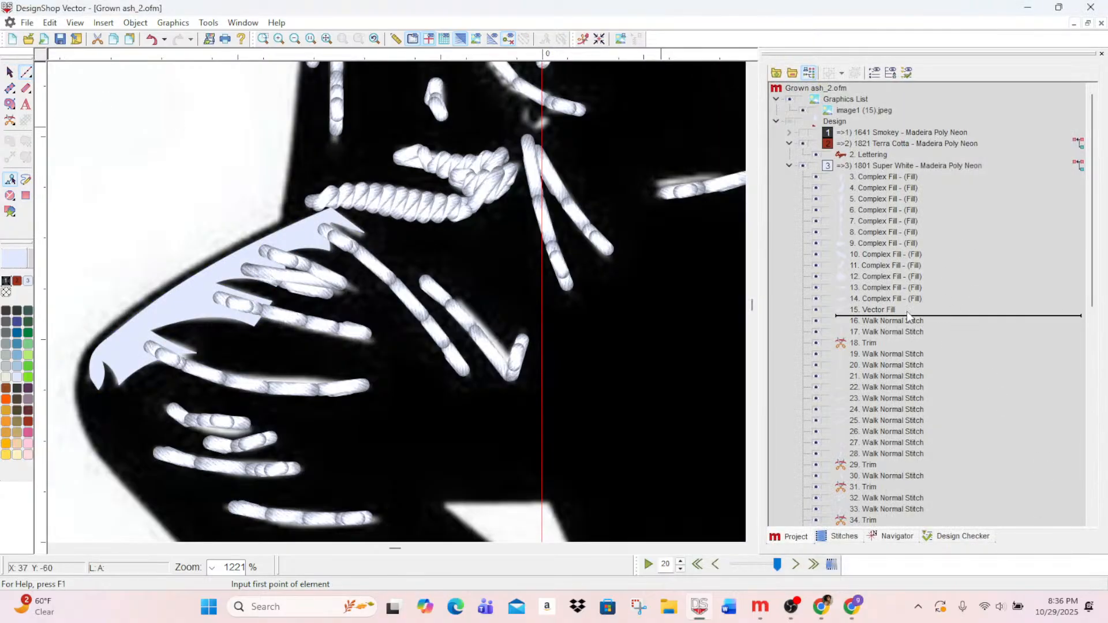
pyautogui.doubleClick(874, 310)
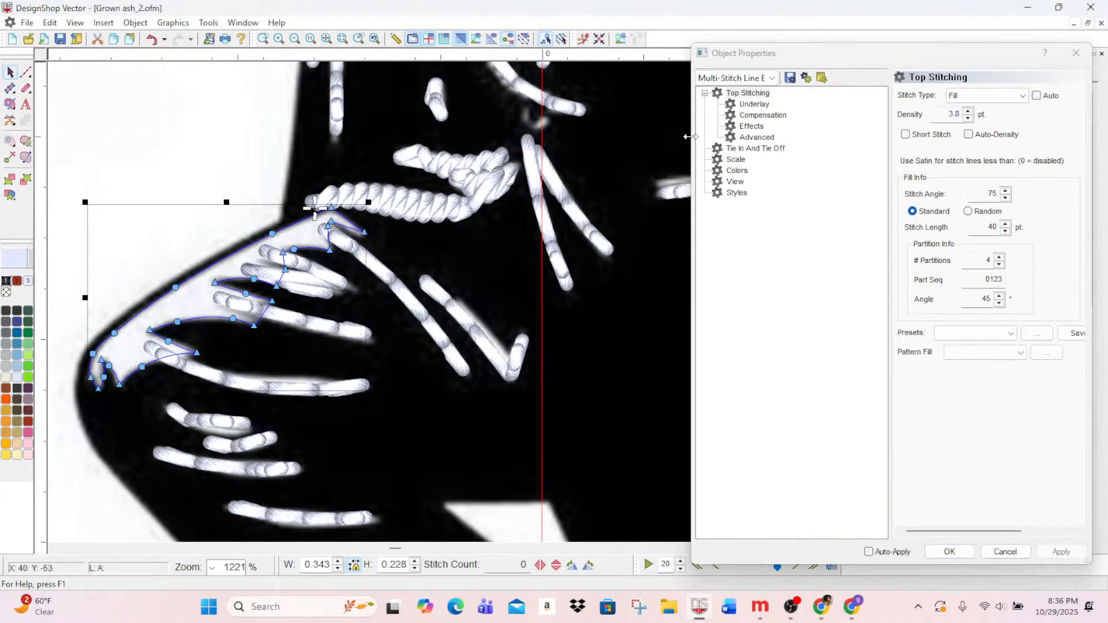
pyautogui.click(906, 135)
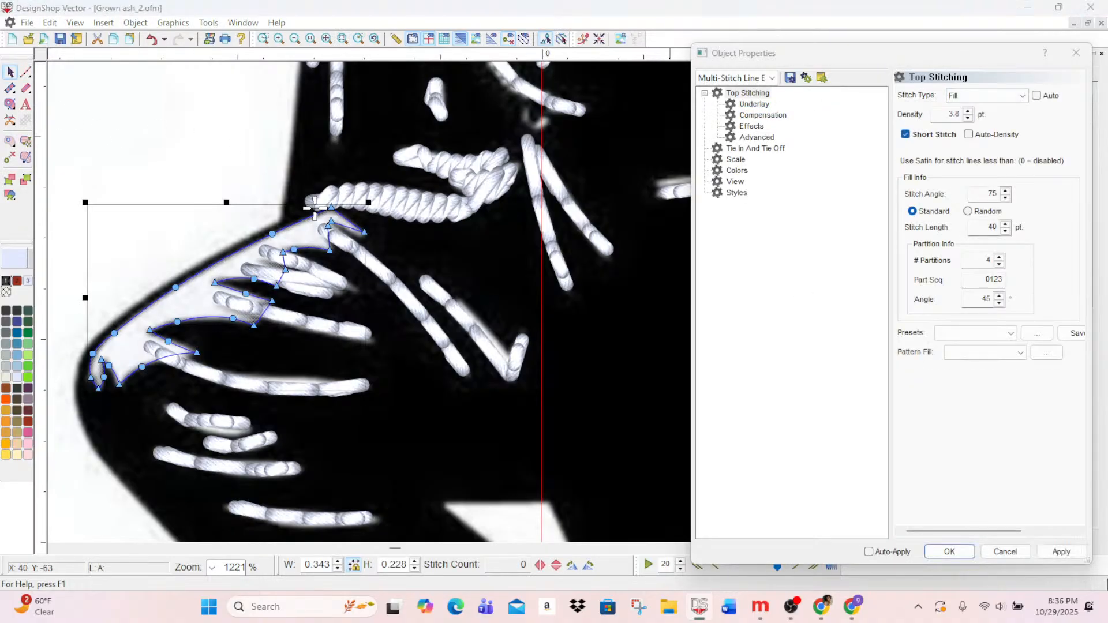
pyautogui.click(1060, 552)
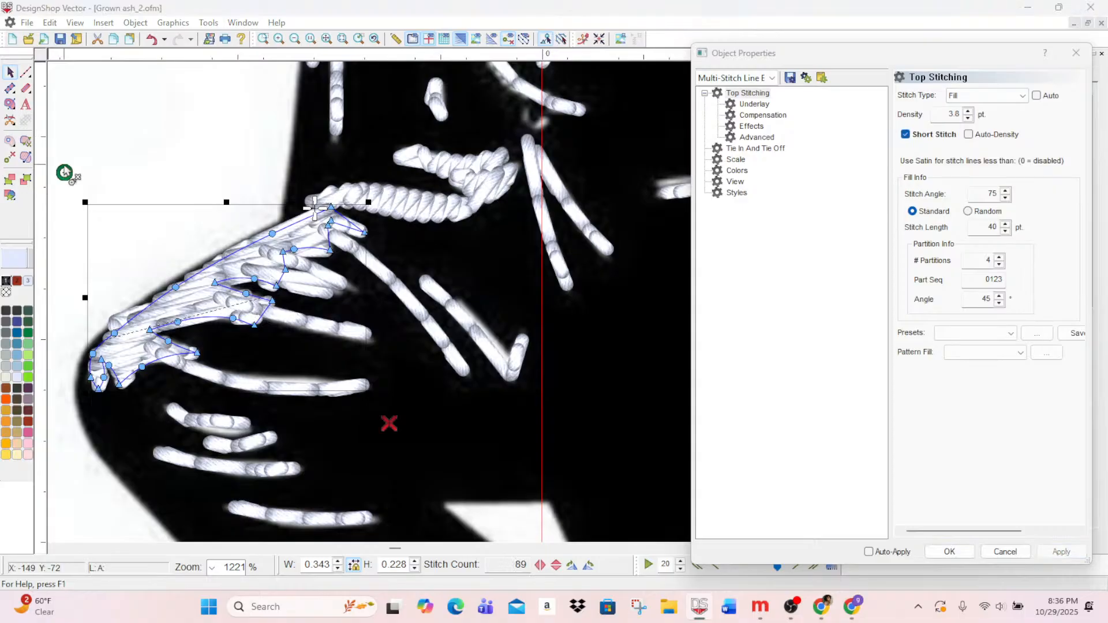
# - Place the thigh highlight's entry point at its upper right tip and exit point at the knee end, and redraw its stitch direction to 110°
pyautogui.moveTo(65, 172); pyautogui.dragTo(339, 215)
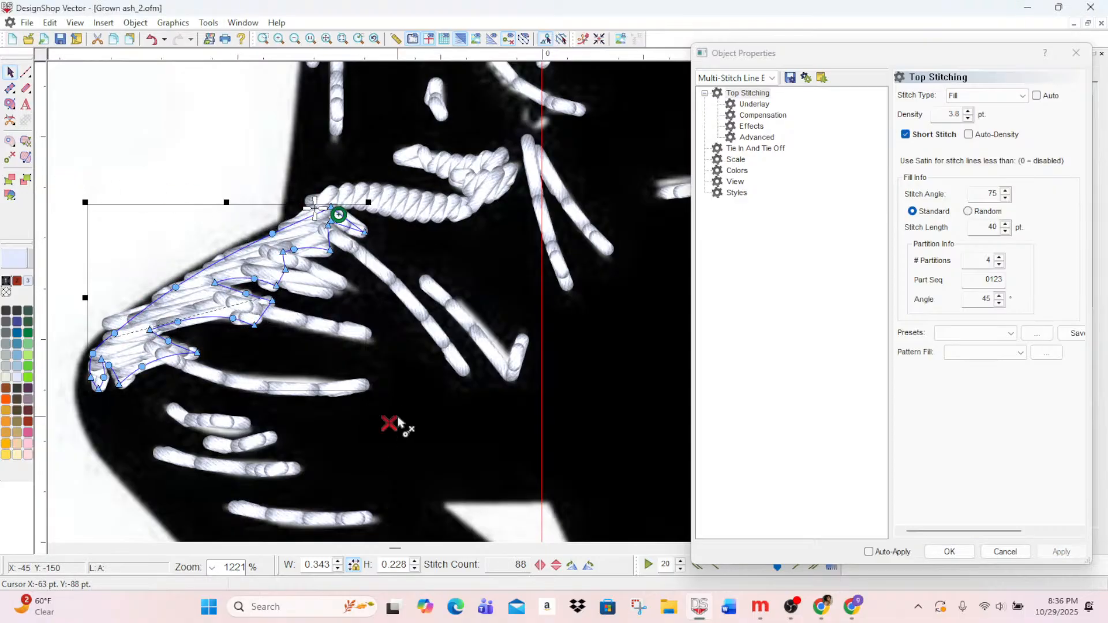
pyautogui.moveTo(398, 420); pyautogui.dragTo(97, 390)
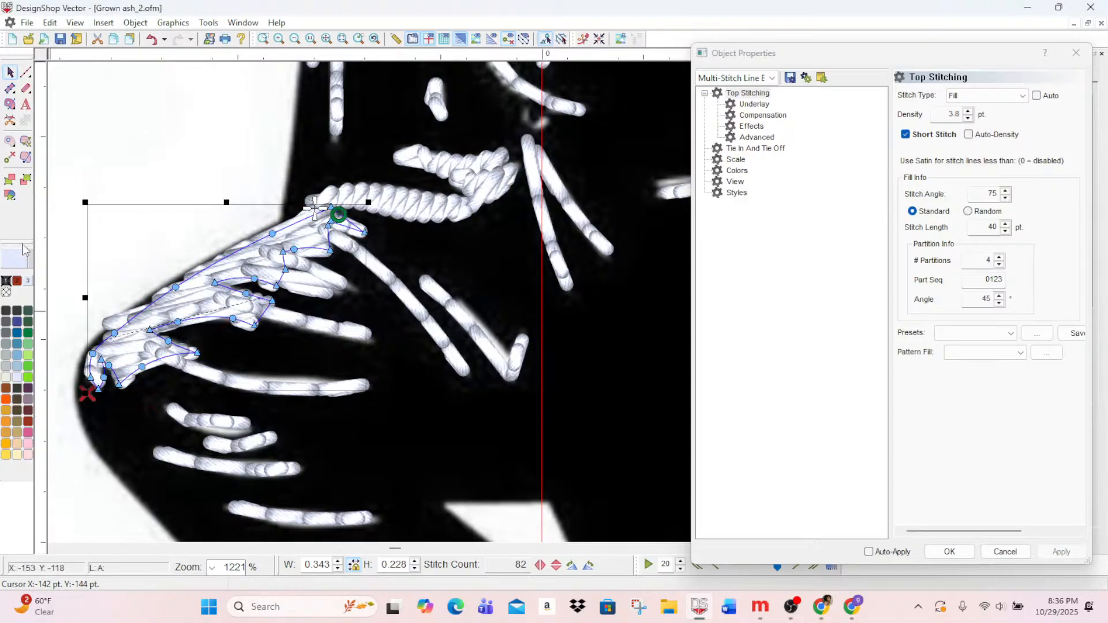
pyautogui.click(26, 157)
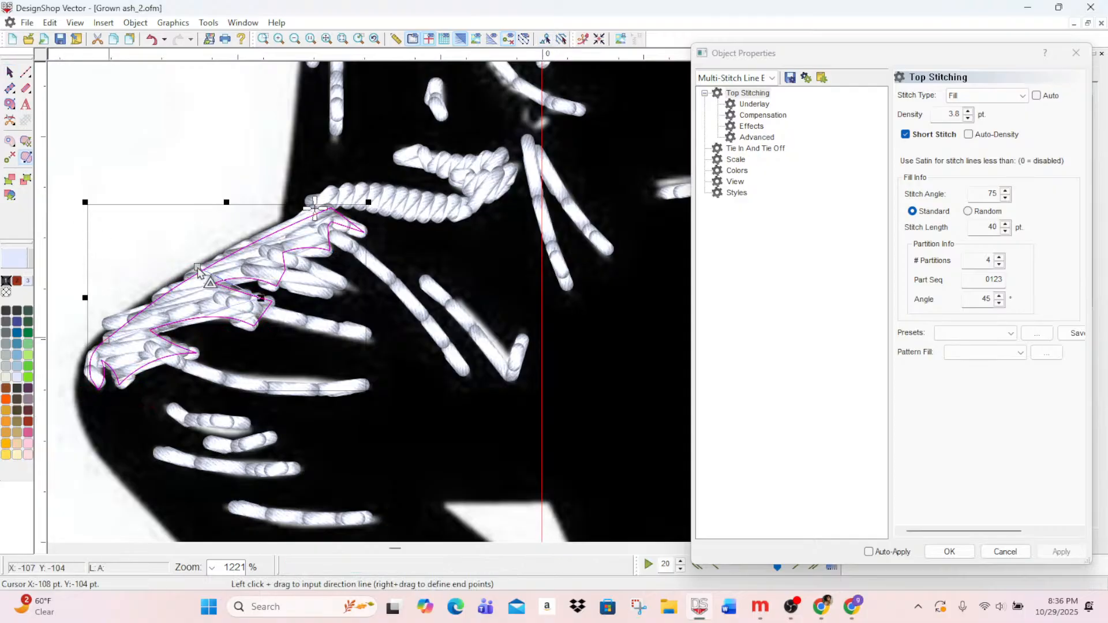
pyautogui.moveTo(199, 272); pyautogui.dragTo(194, 274)
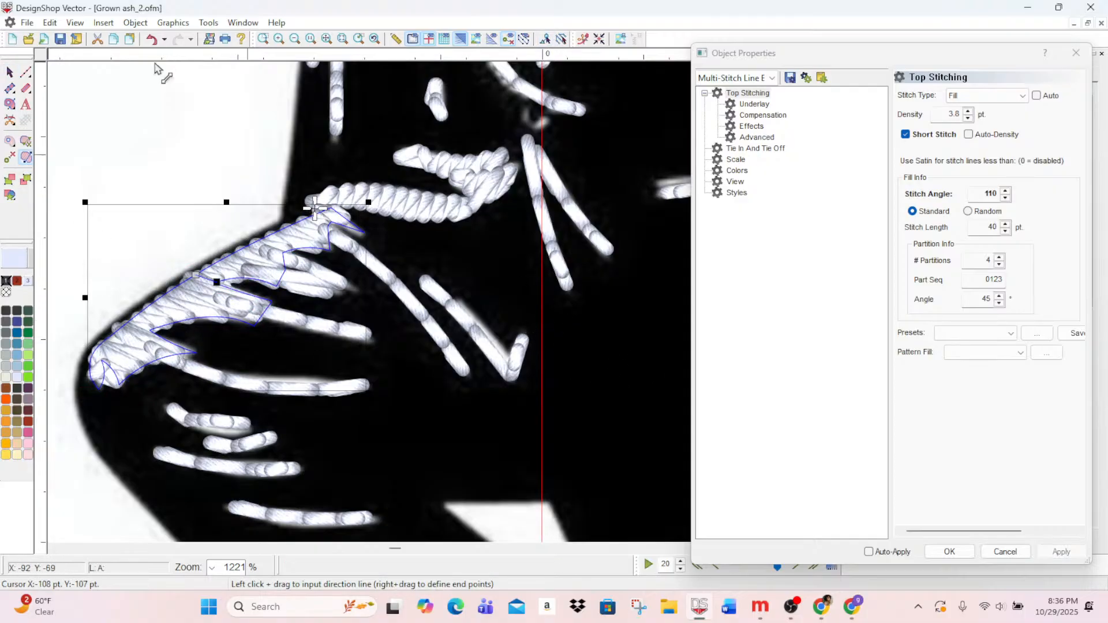
# - Accept the thigh highlight's properties and show the 1641 Smokey body fill beneath the white highlights
pyautogui.click(293, 39)
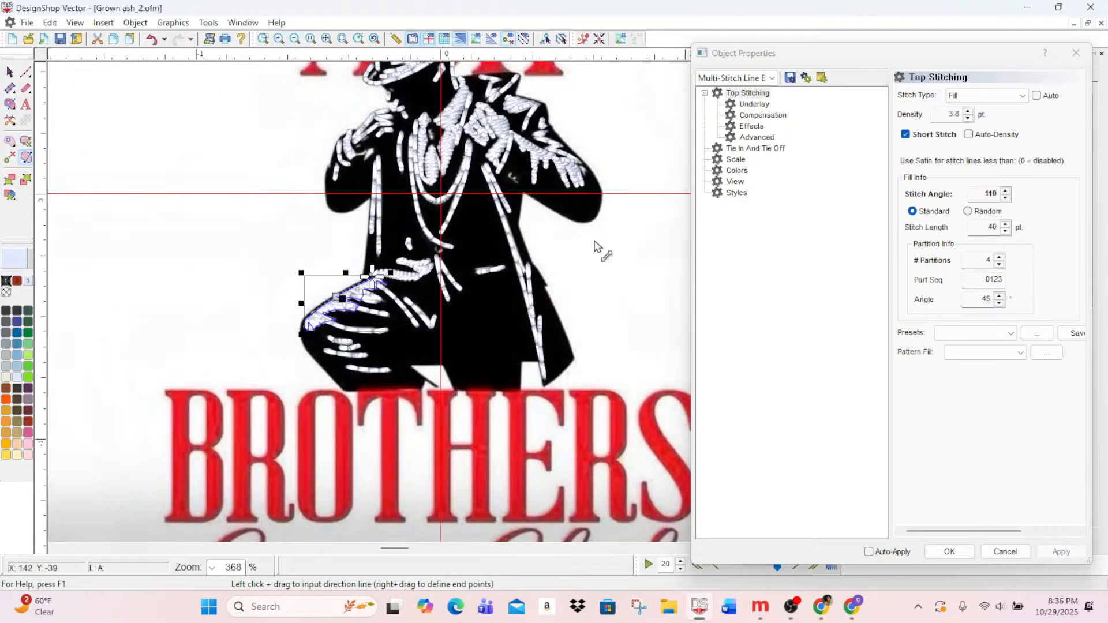
pyautogui.scroll(1, 626, 326)
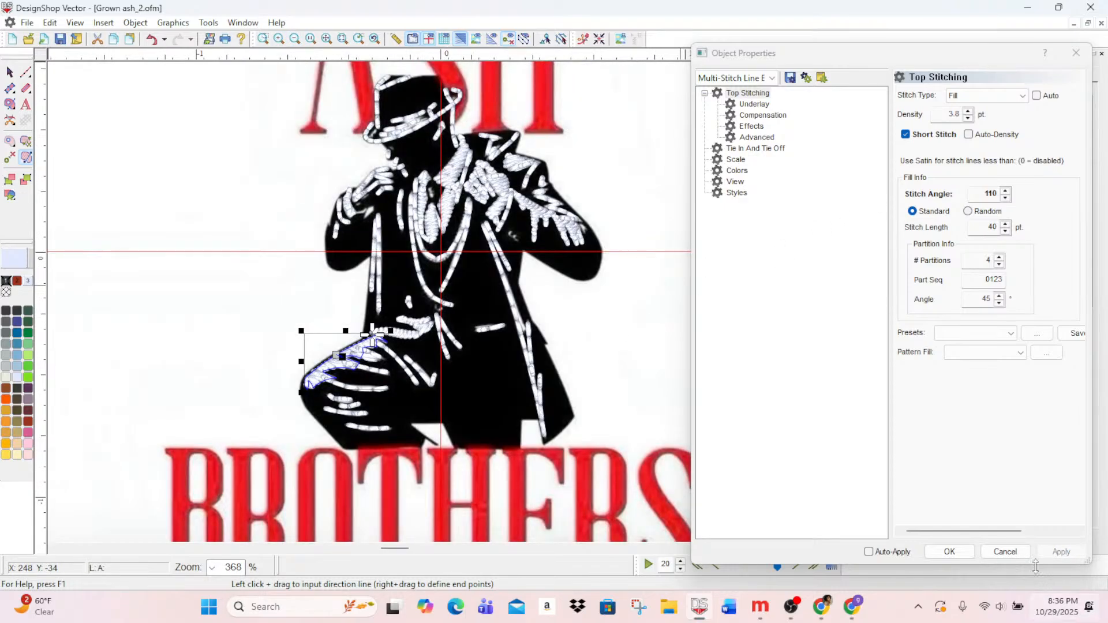
pyautogui.click(950, 552)
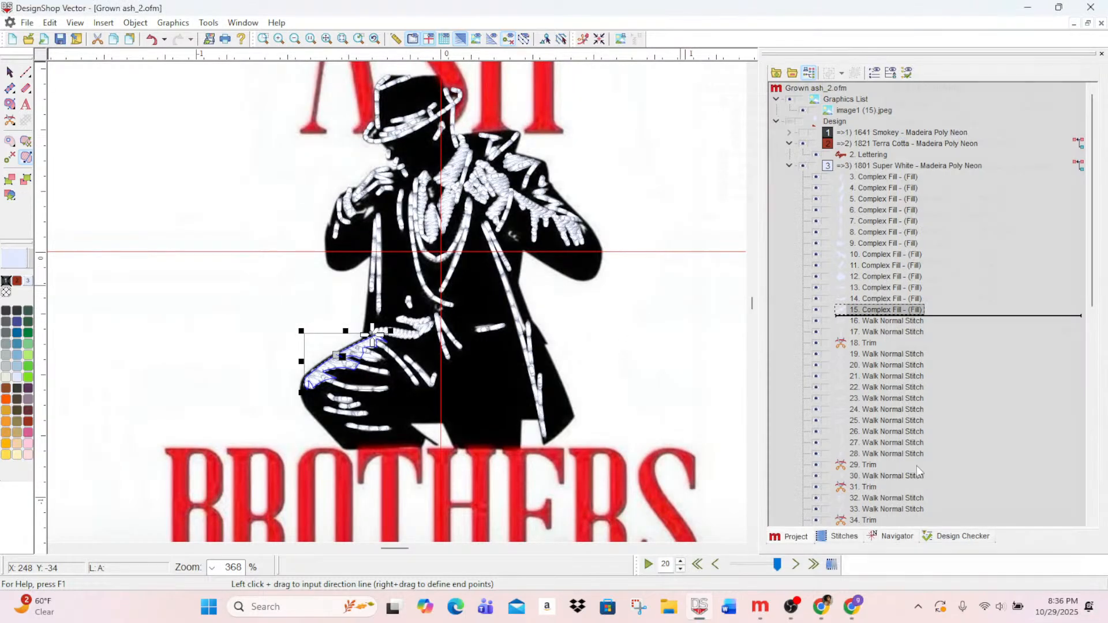
pyautogui.click(802, 132)
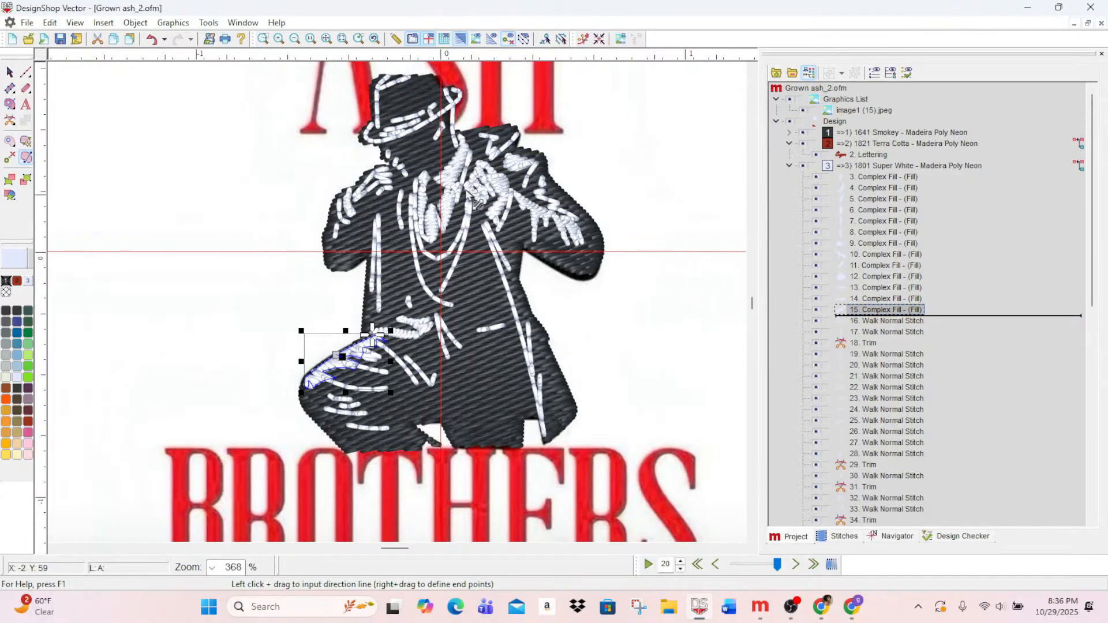
pyautogui.scroll(1, 445, 396)
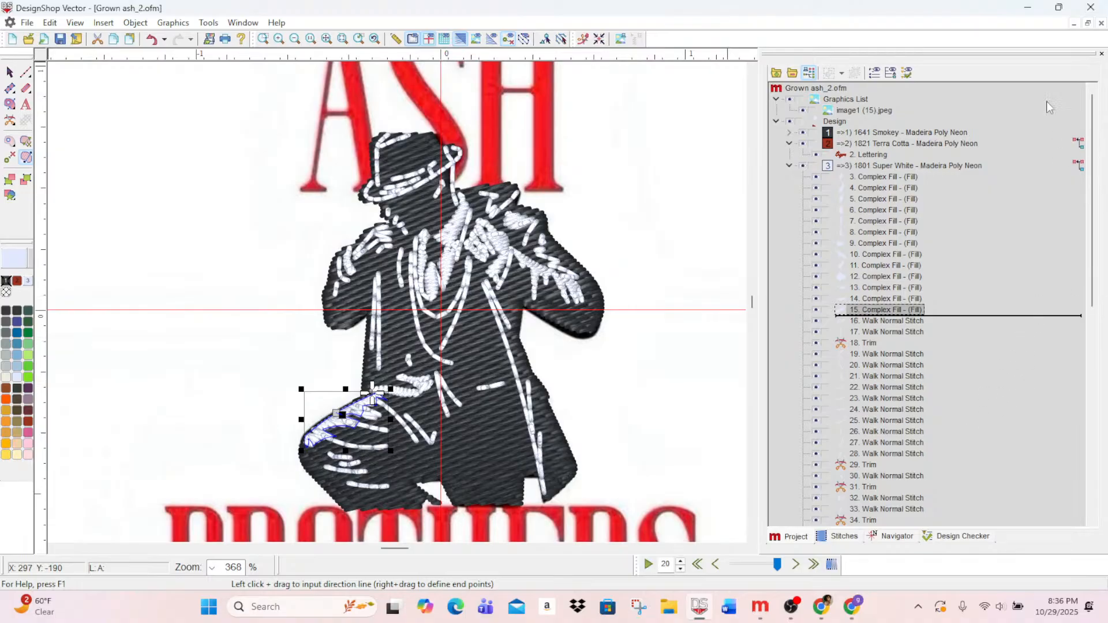
# - Nudge the Smokey body fill slightly right, narrow it to about 1.248 wide and stretch it downward to about 1.555 high
pyautogui.click(852, 133)
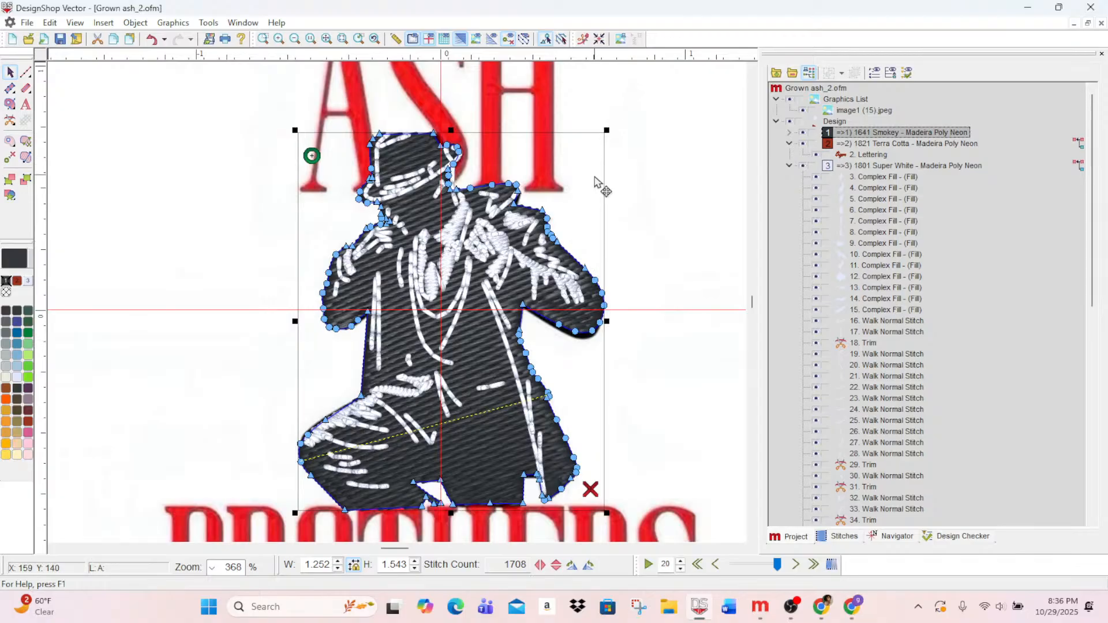
pyautogui.press('Right')
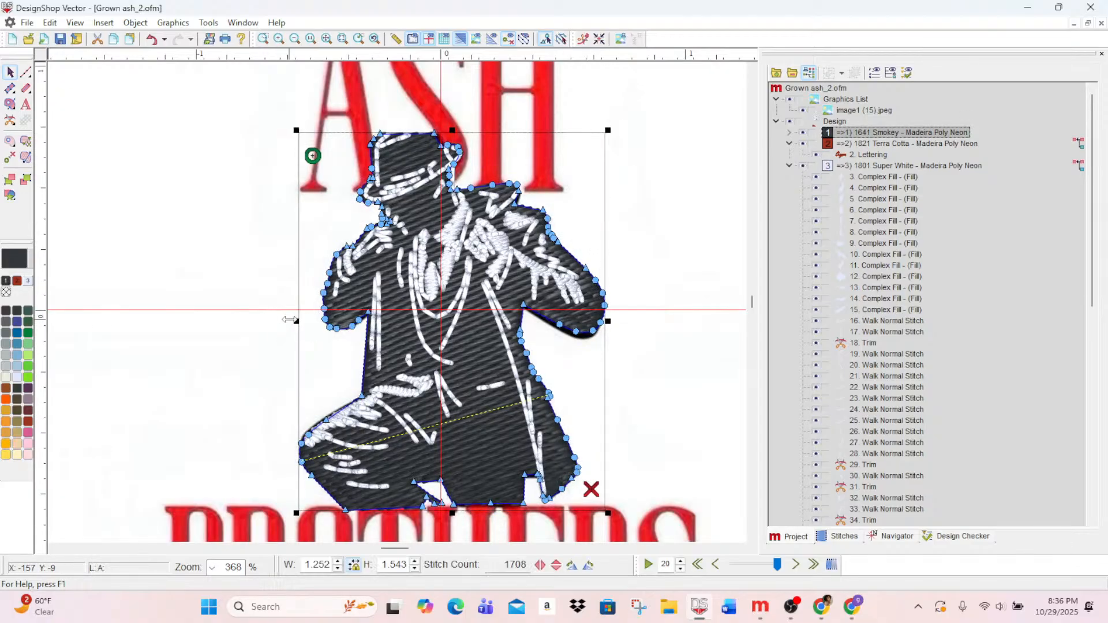
pyautogui.moveTo(289, 321); pyautogui.dragTo(290, 322)
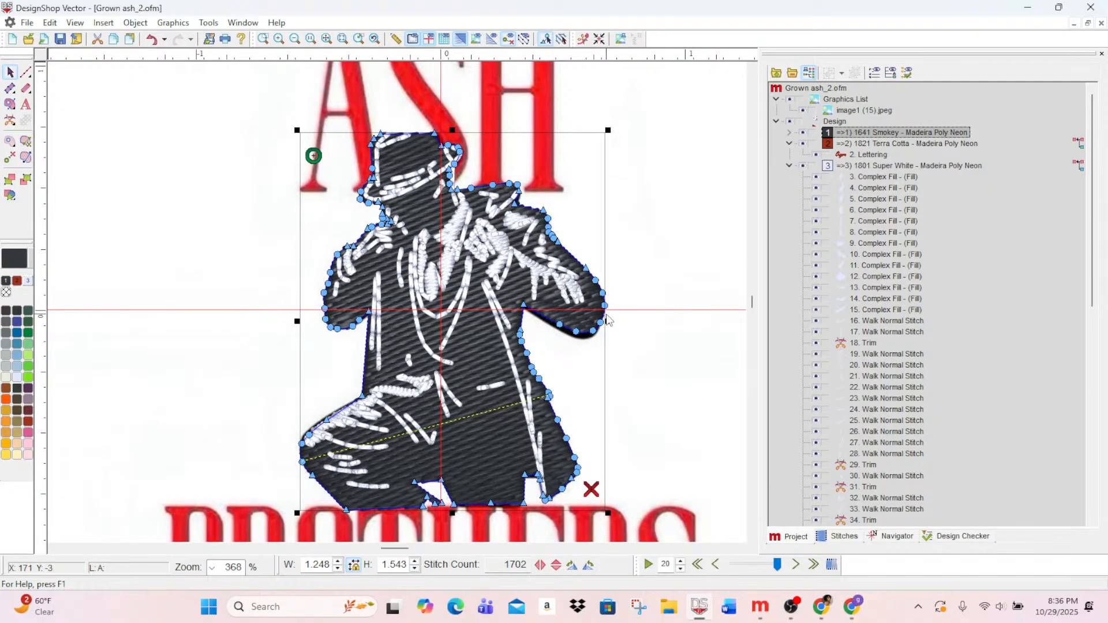
pyautogui.scroll(-1, 554, 421)
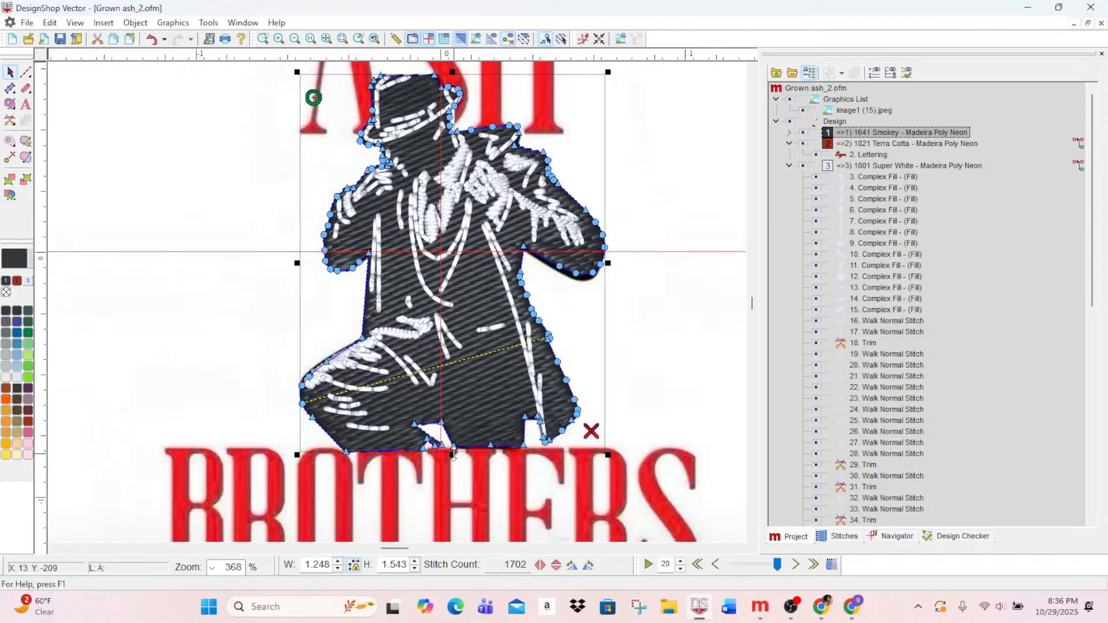
pyautogui.moveTo(452, 455); pyautogui.dragTo(452, 457)
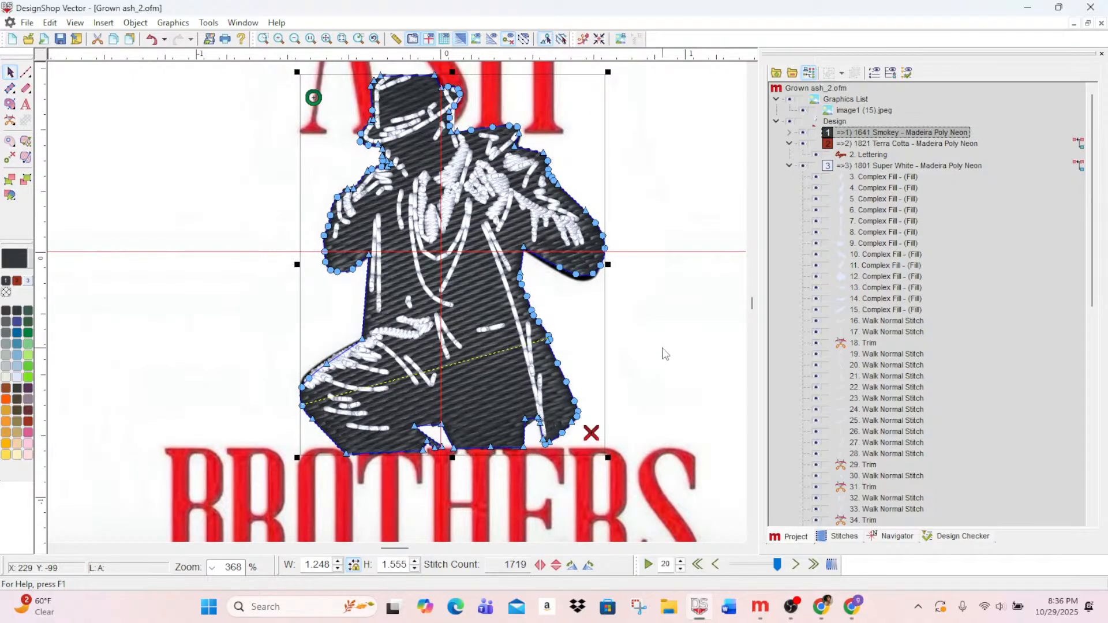
pyautogui.click(665, 354)
pyautogui.scroll(4, 672, 404)
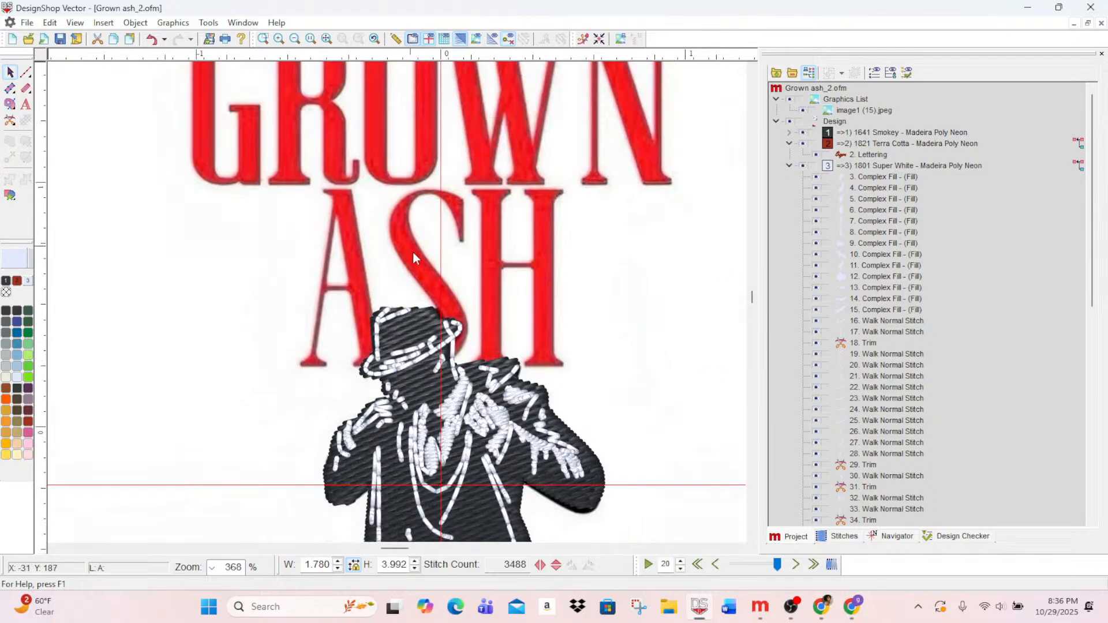
# - Examine the red lettering above and below the figure in the reference artwork, including the letter G of GROWN up close
pyautogui.scroll(2, 414, 251)
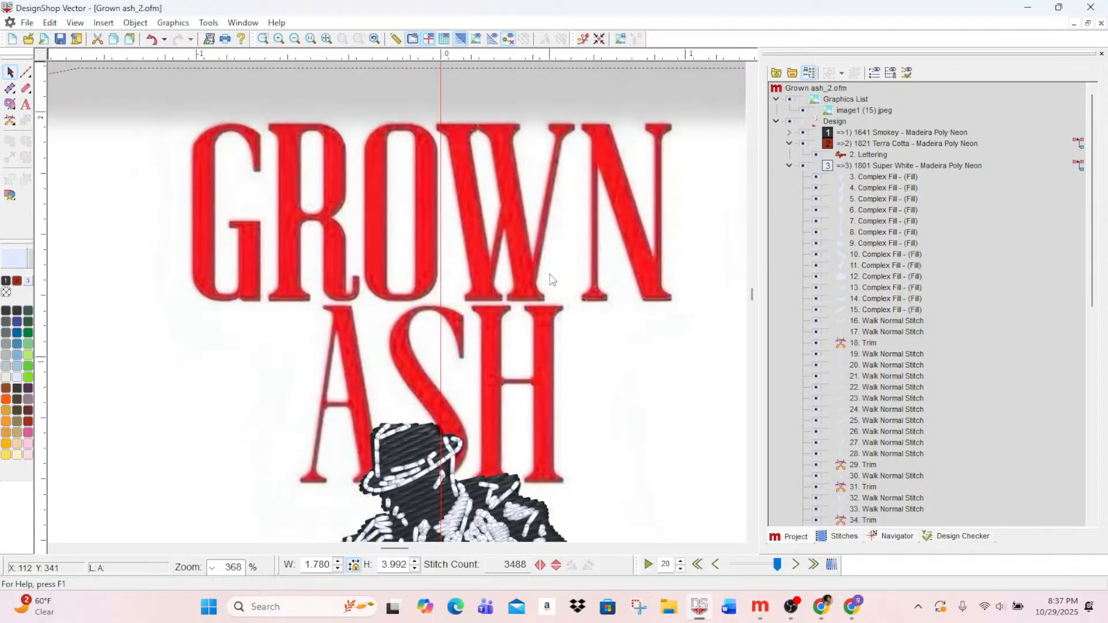
pyautogui.scroll(-8, 549, 275)
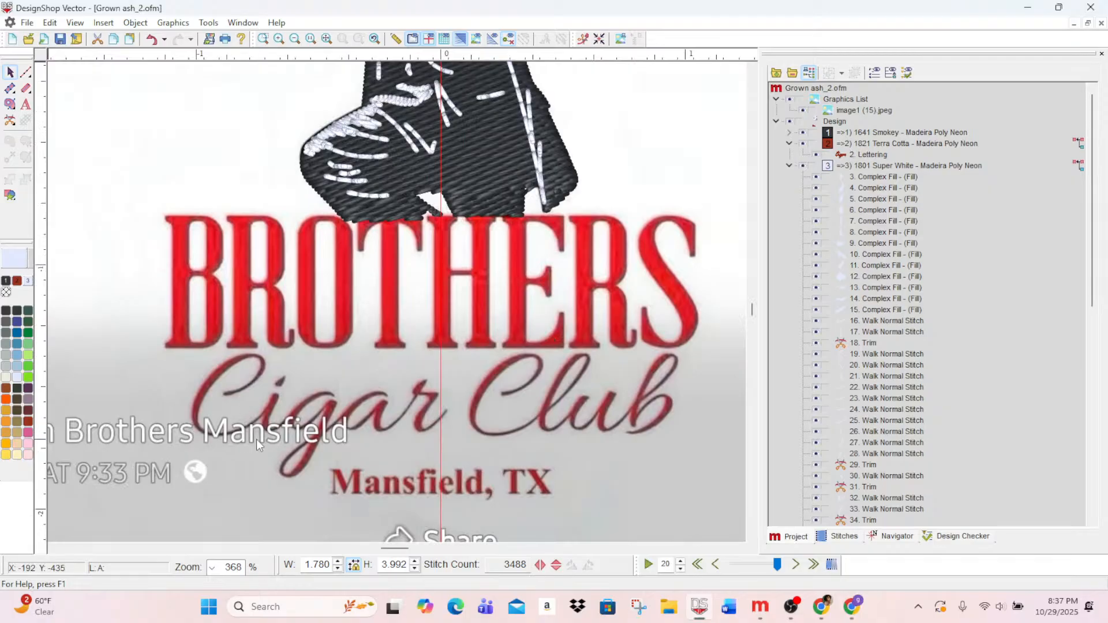
pyautogui.scroll(-1, 223, 430)
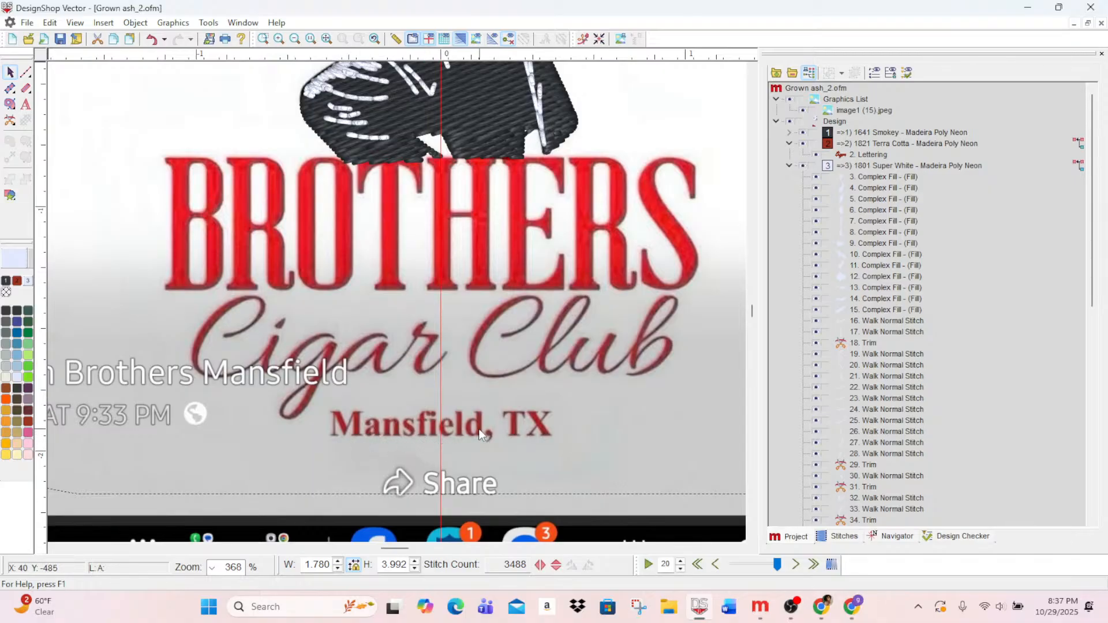
pyautogui.scroll(12, 479, 434)
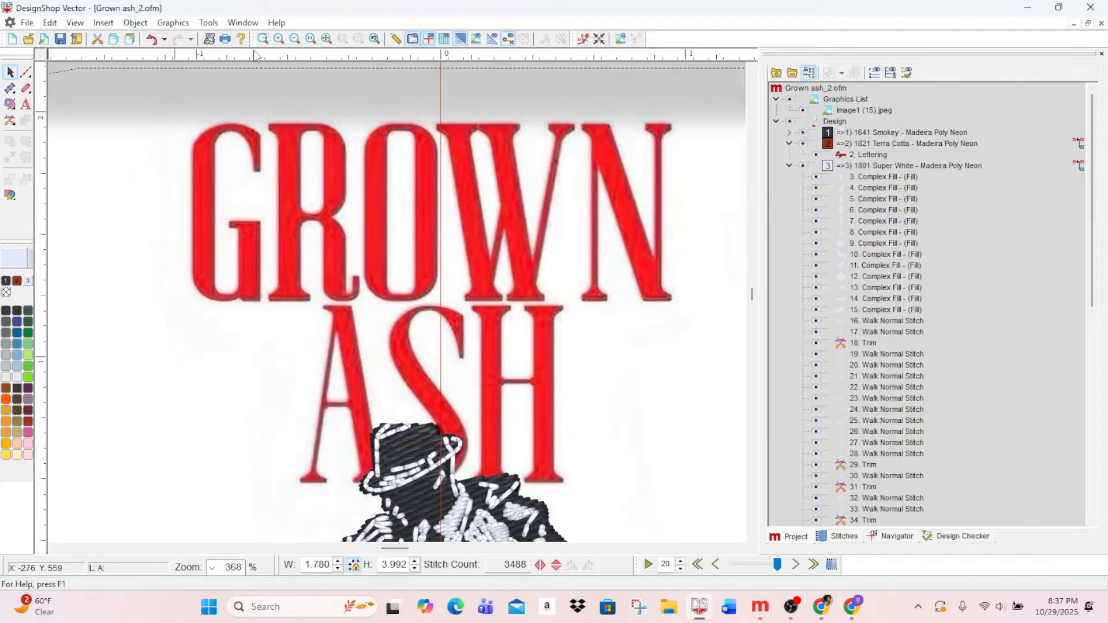
pyautogui.click(279, 39)
pyautogui.click(279, 38)
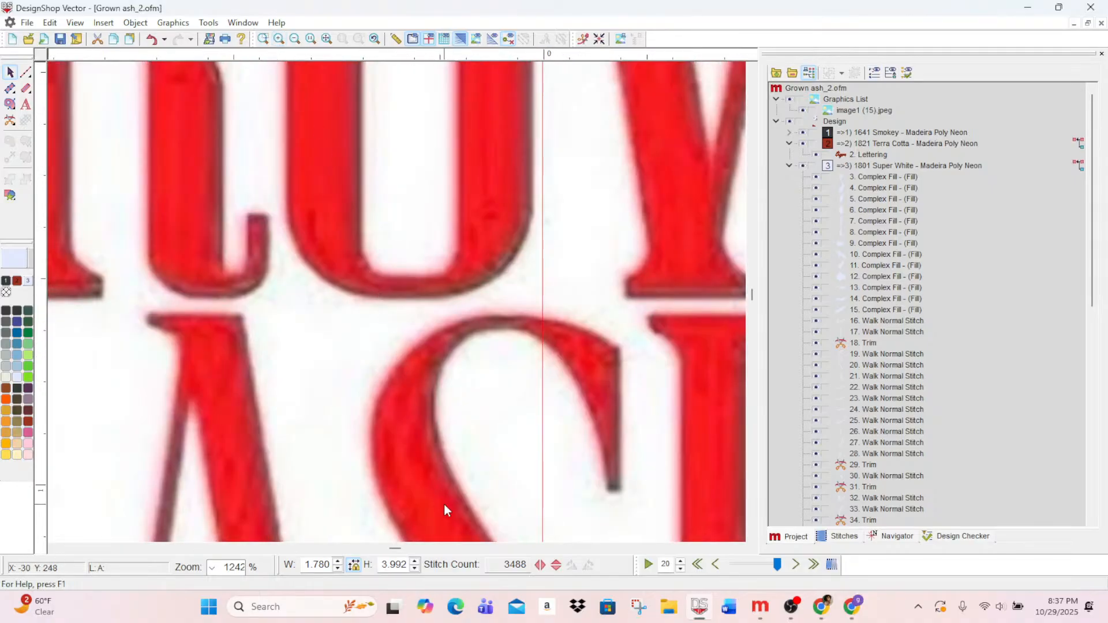
pyautogui.click(403, 549)
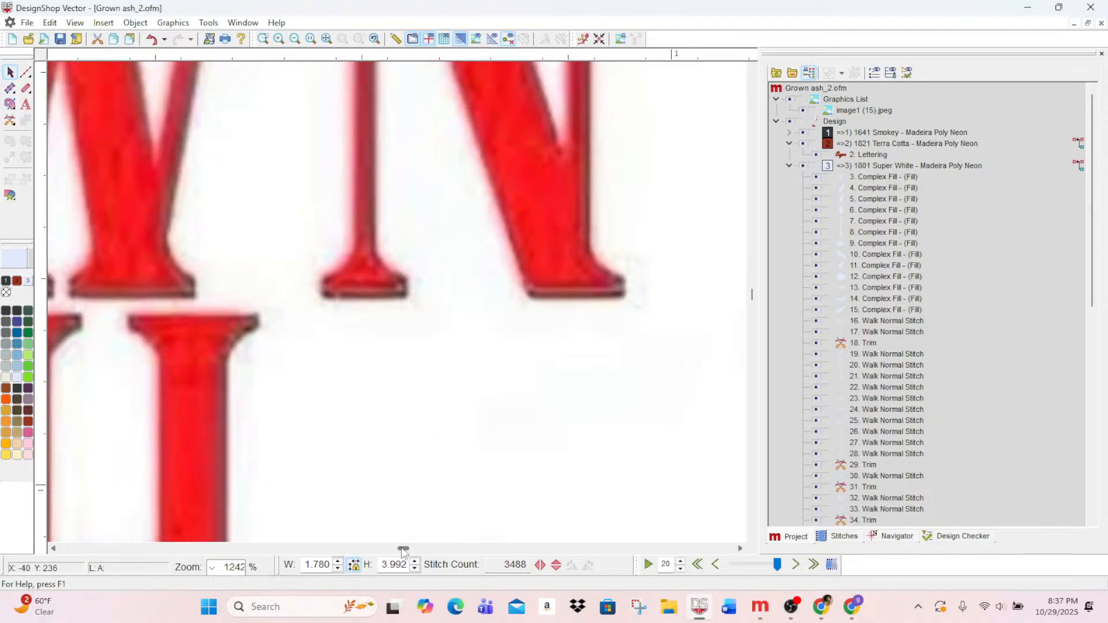
pyautogui.moveTo(403, 549); pyautogui.dragTo(385, 550)
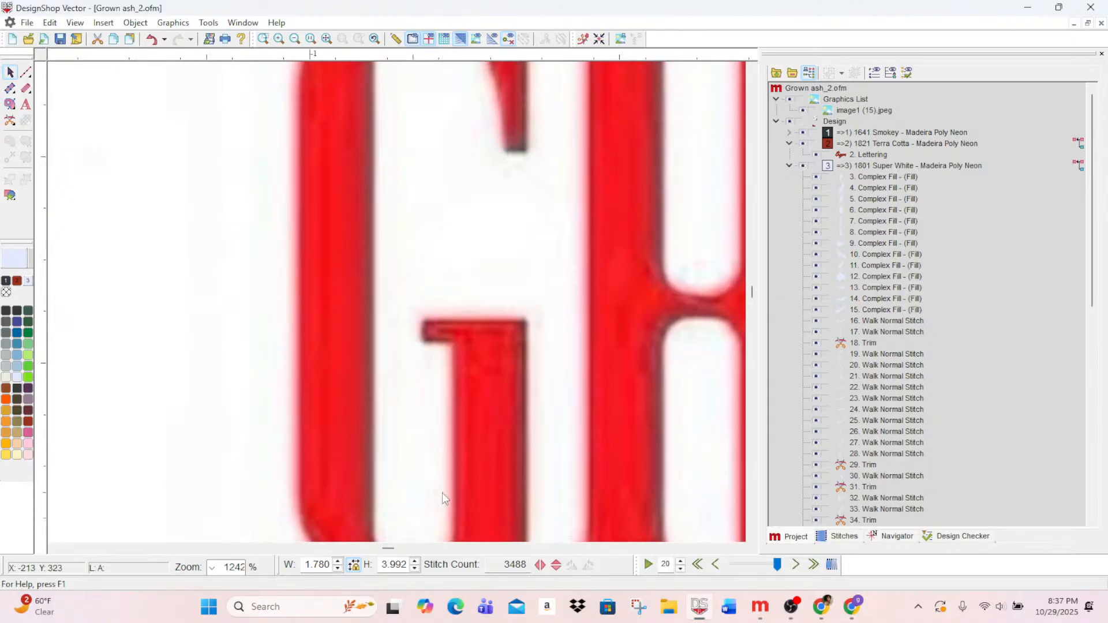
pyautogui.scroll(3, 442, 493)
pyautogui.scroll(-5, 441, 484)
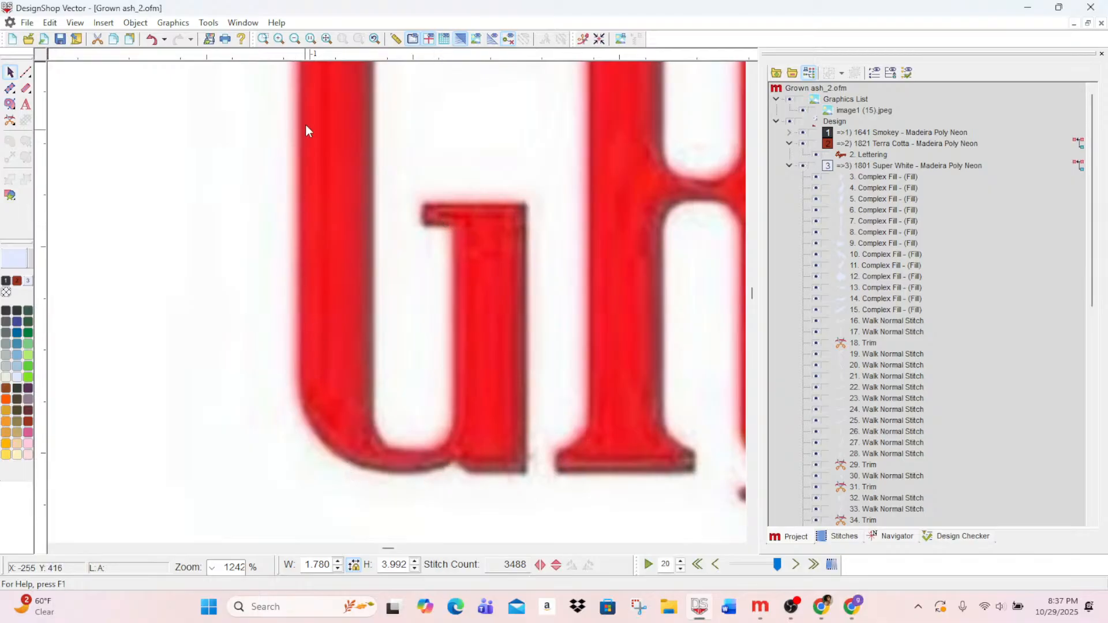
pyautogui.scroll(3, 306, 126)
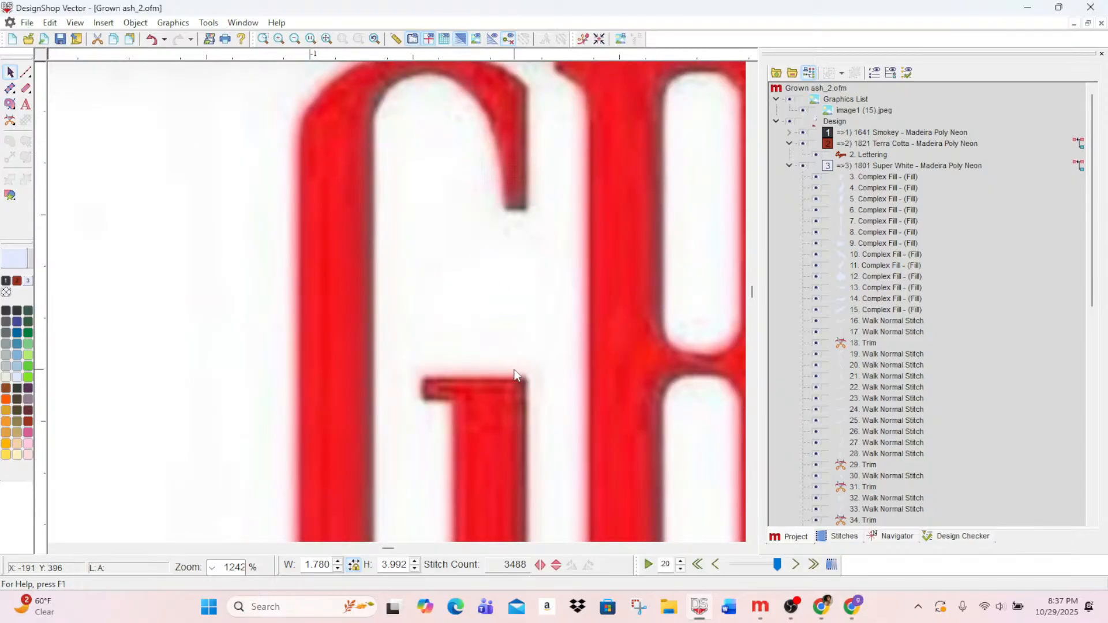
pyautogui.scroll(-3, 515, 370)
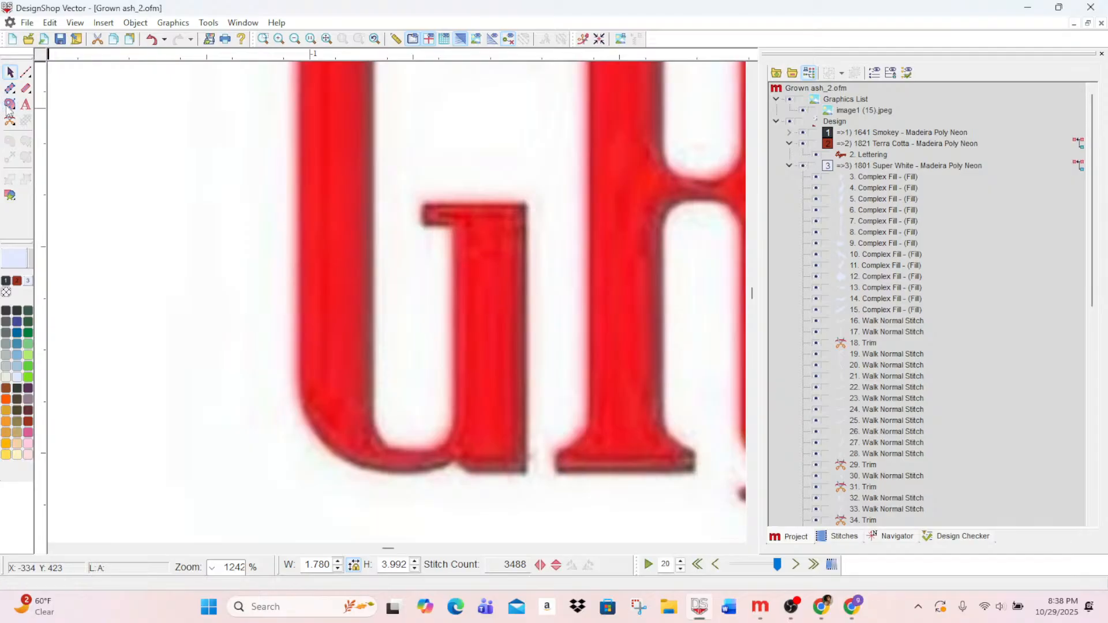
# - Outline the short right stem of the G in GROWN as a complex fill, including the angled corner at its foot
pyautogui.click(8, 106)
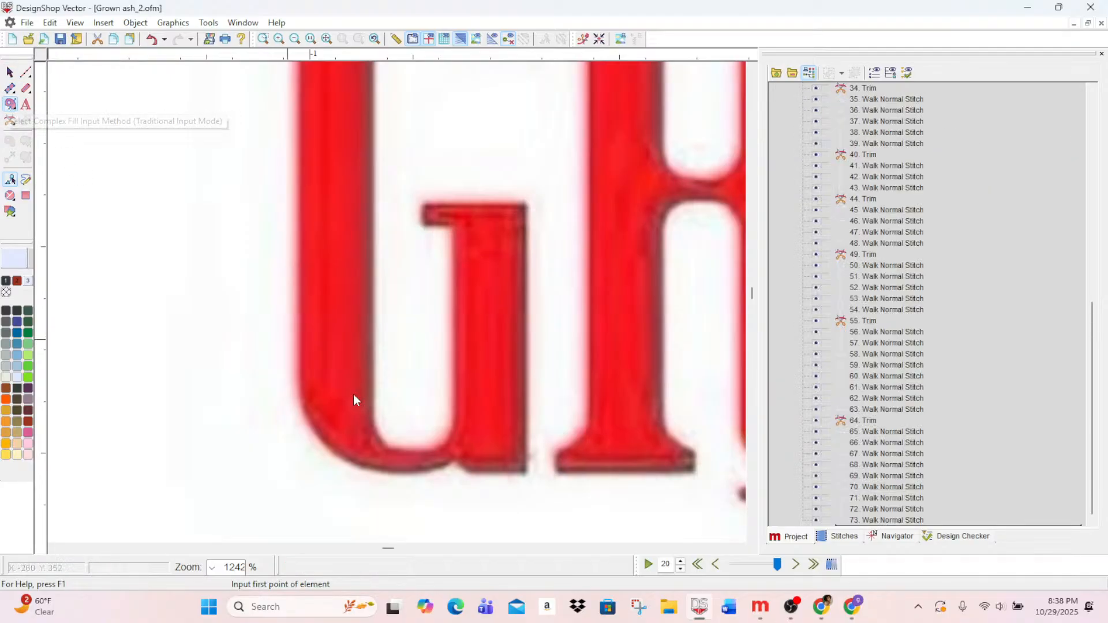
pyautogui.click(454, 207)
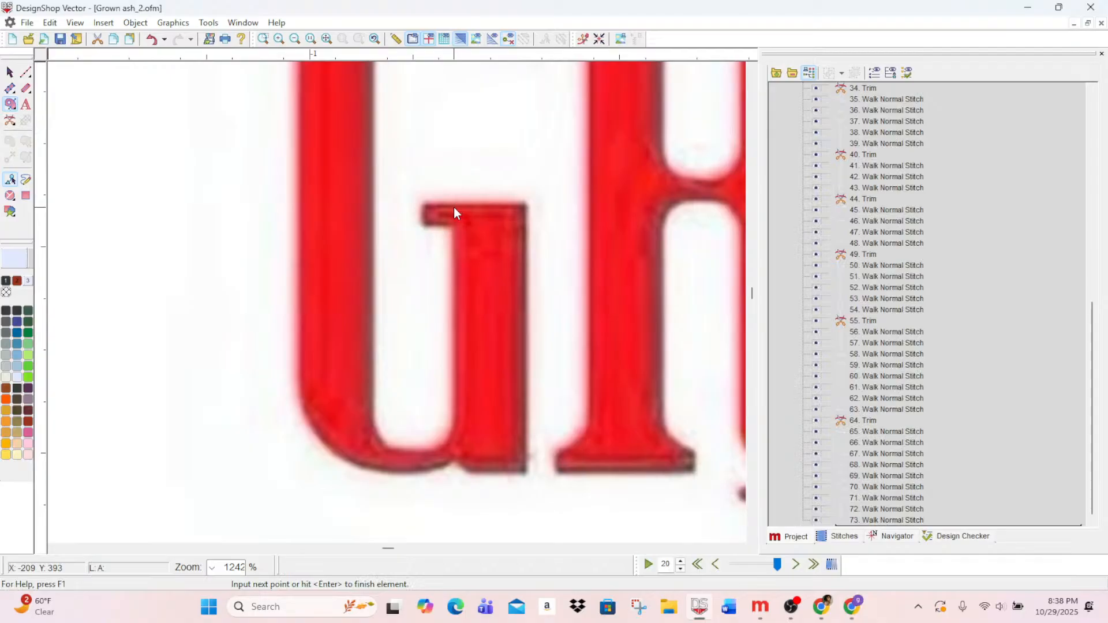
pyautogui.click(523, 207)
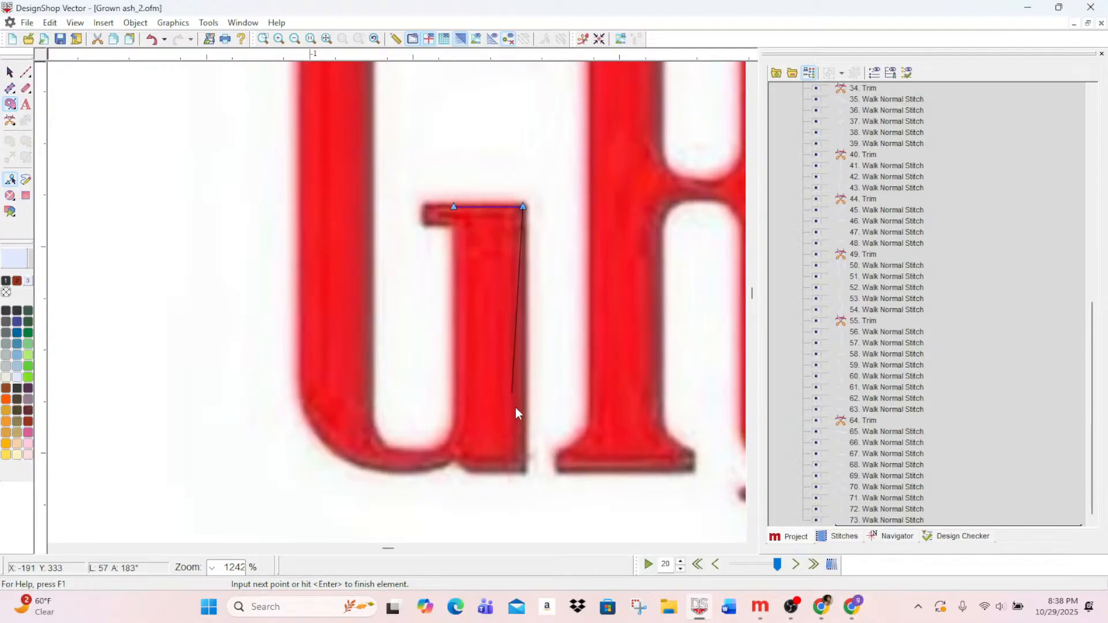
pyautogui.click(525, 472)
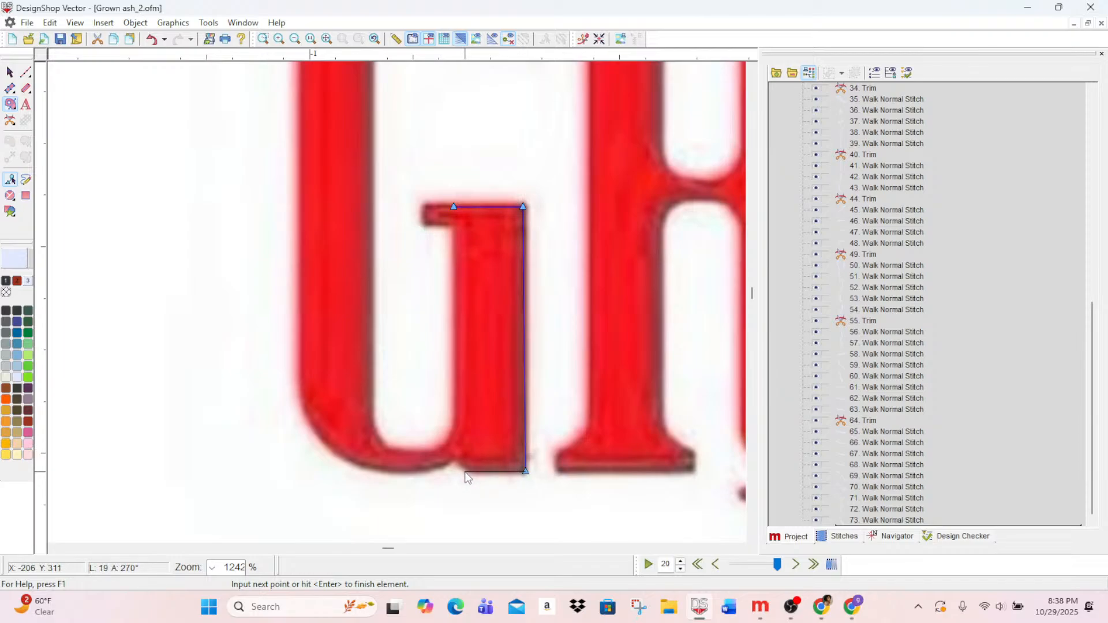
pyautogui.click(467, 471)
pyautogui.click(451, 458)
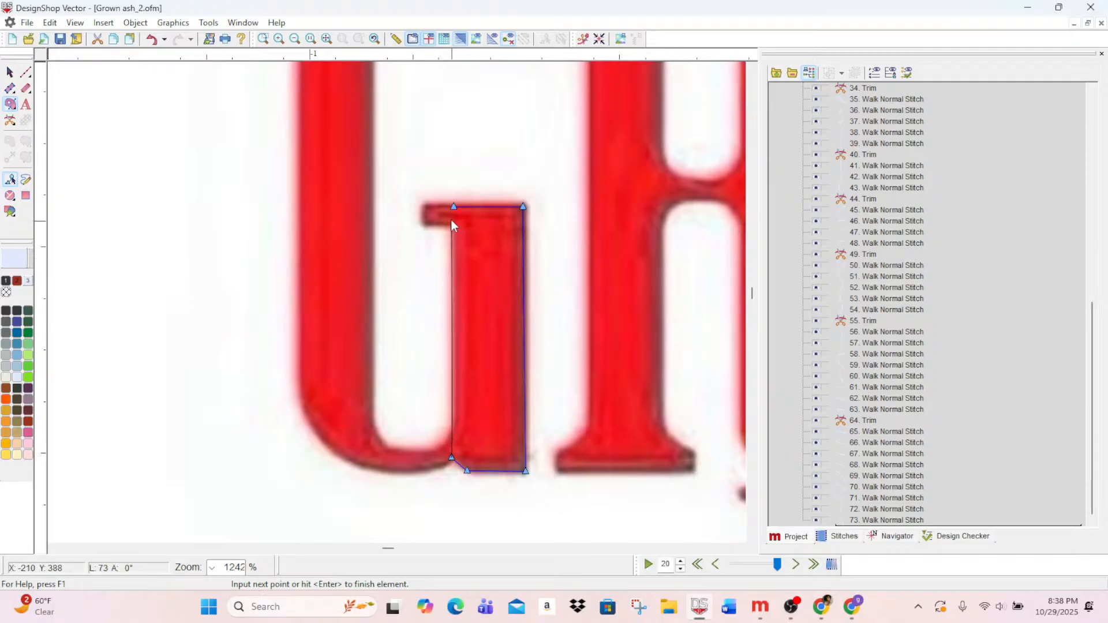
pyautogui.press('Return')
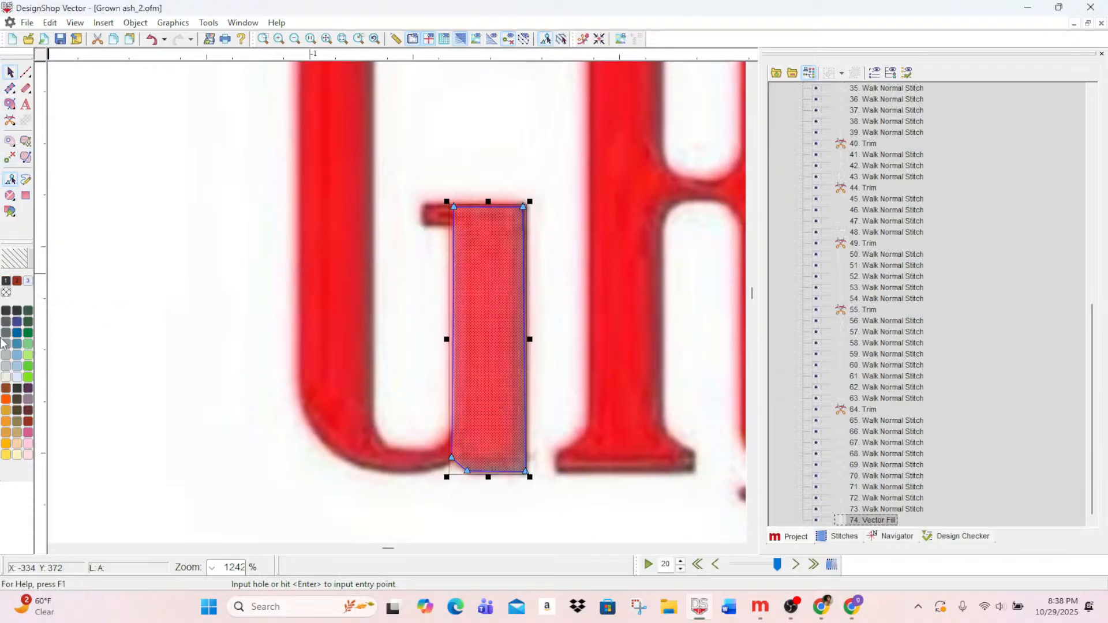
# - Assign the 1821 Terra Cotta thread color to the G's stem fill and collapse the 1801 Super White group
pyautogui.click(17, 282)
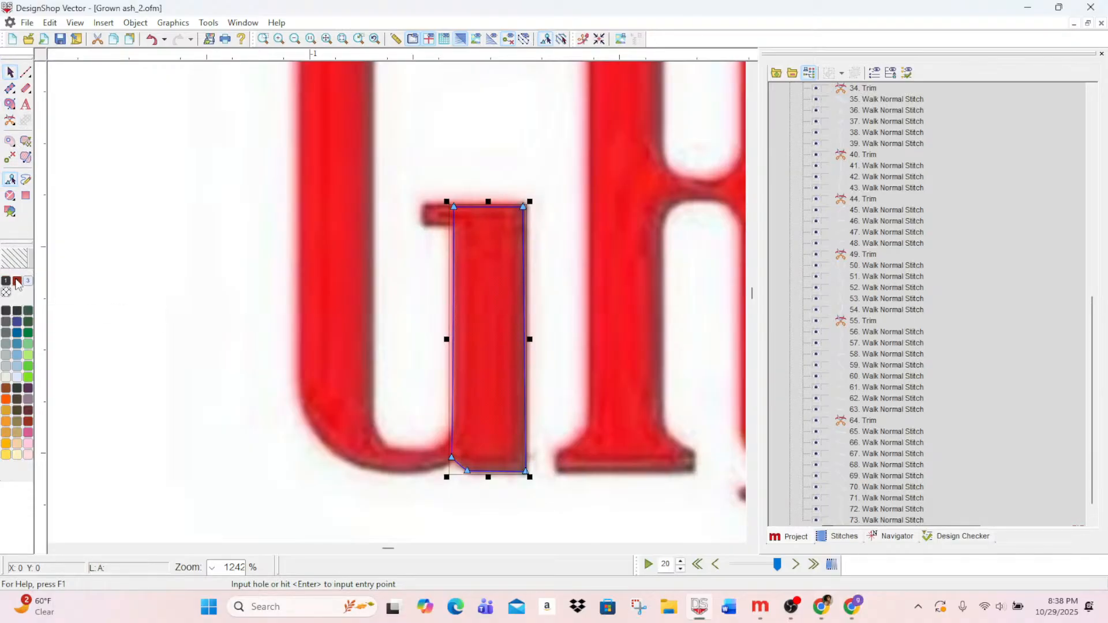
pyautogui.scroll(12, 832, 197)
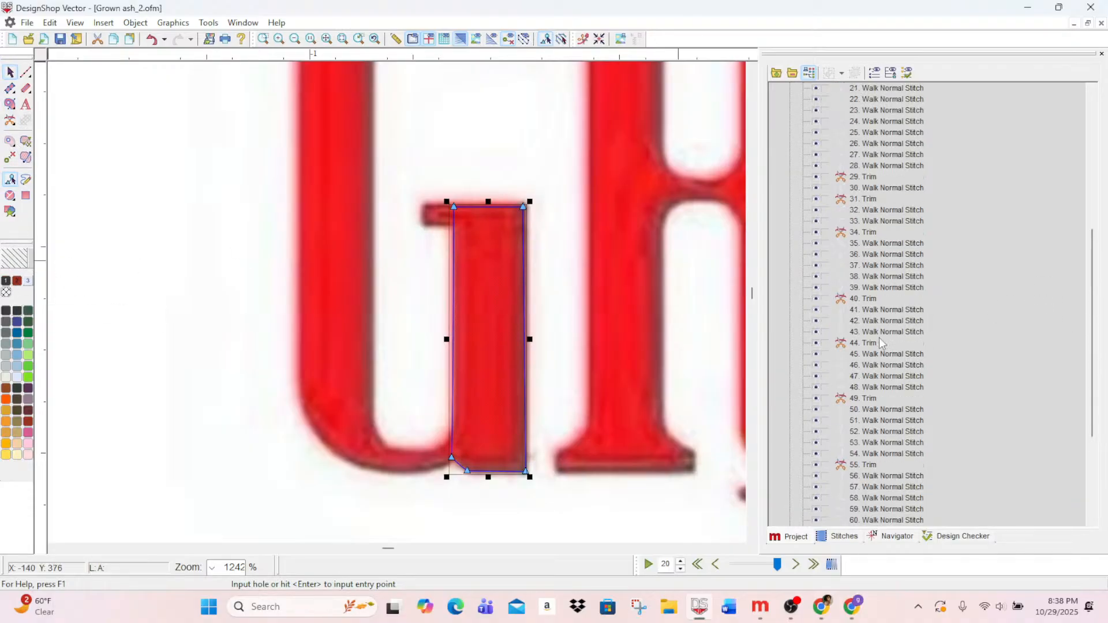
pyautogui.click(789, 165)
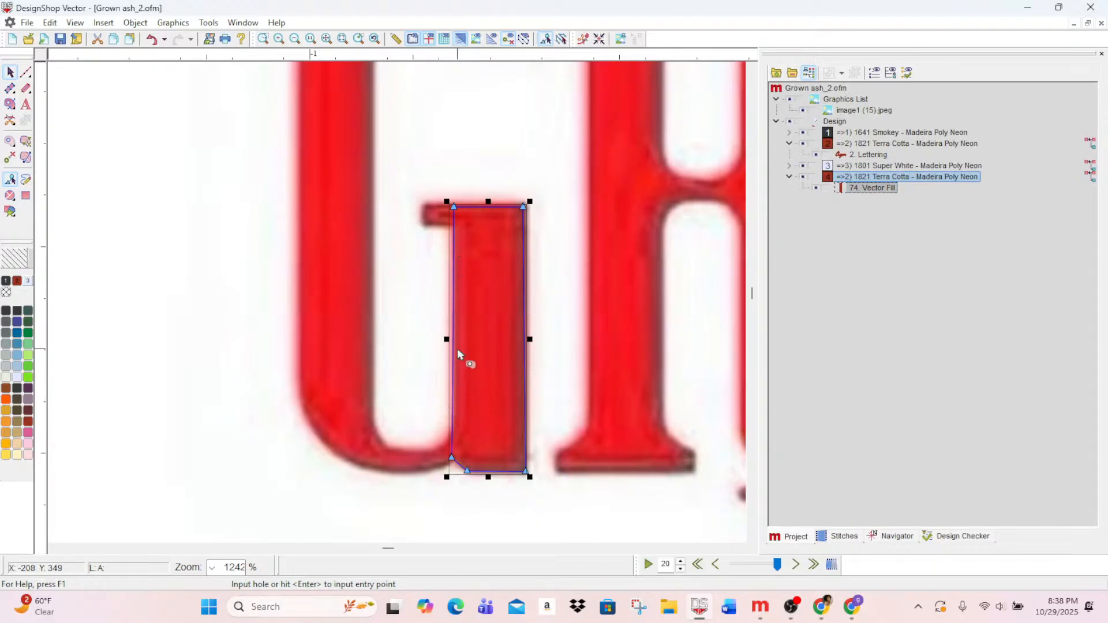
# - Outline the small serif bar at the top of the G's short stem as a complex fill overlapping the stem
pyautogui.click(11, 103)
pyautogui.click(421, 206)
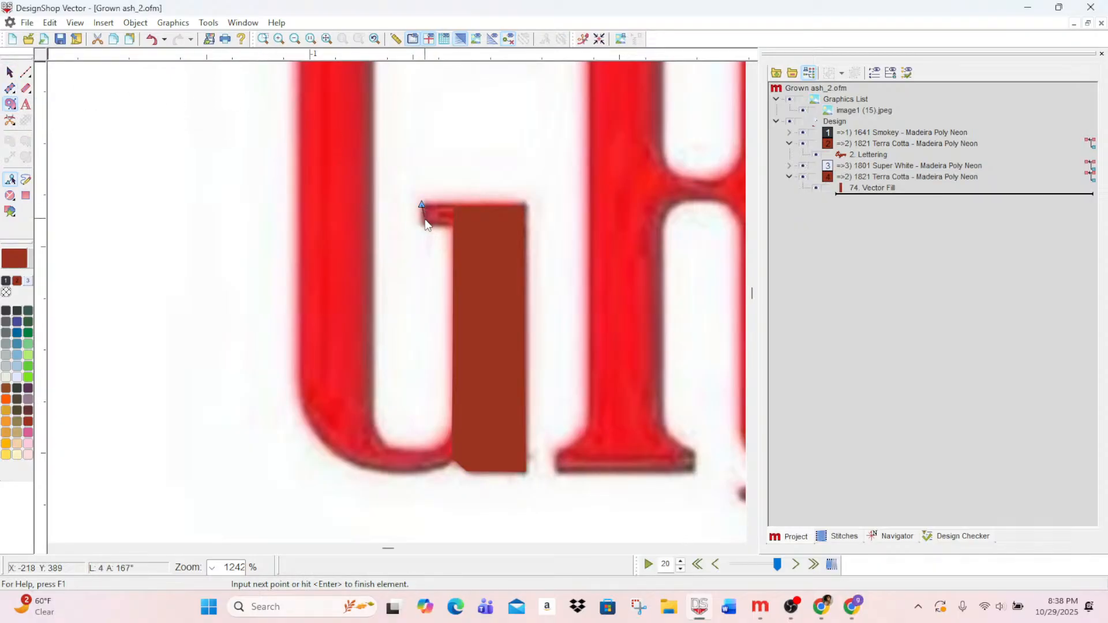
pyautogui.click(422, 223)
pyautogui.click(469, 203)
pyautogui.press('Return')
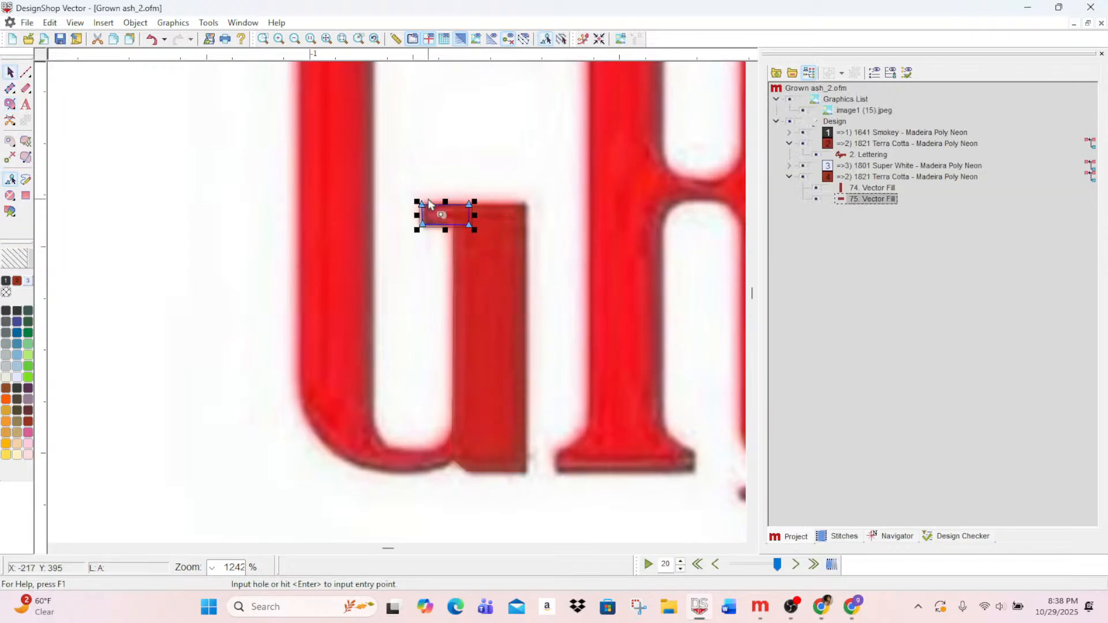
# - Move the G's serif fill ahead of its stem fill in the sewing order and select their Terra Cotta color block
pyautogui.click(866, 189)
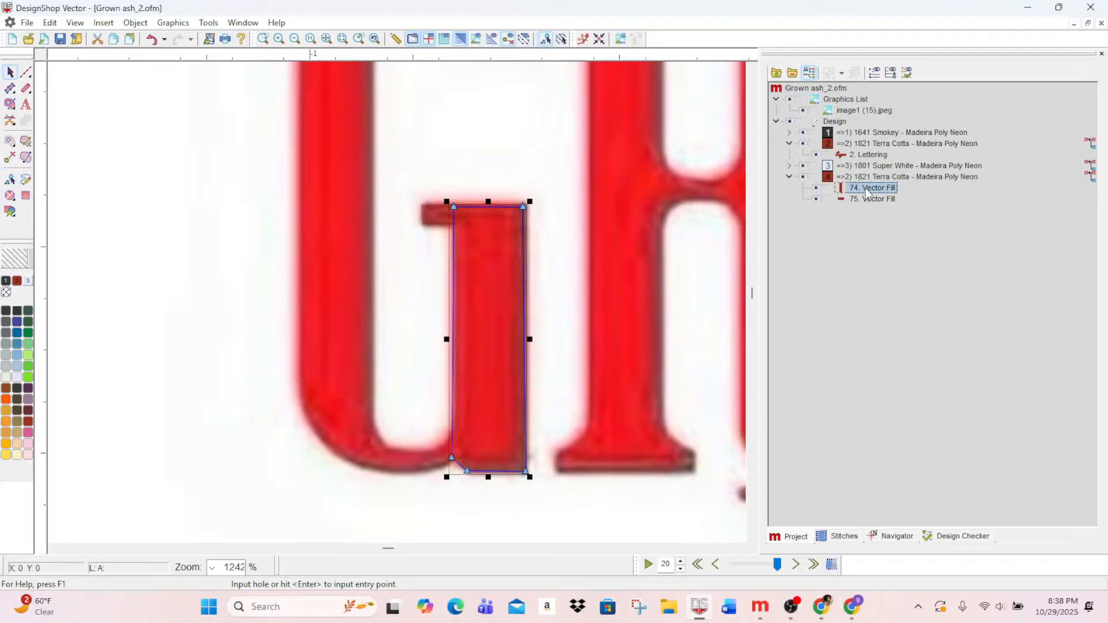
pyautogui.moveTo(873, 204); pyautogui.dragTo(866, 177)
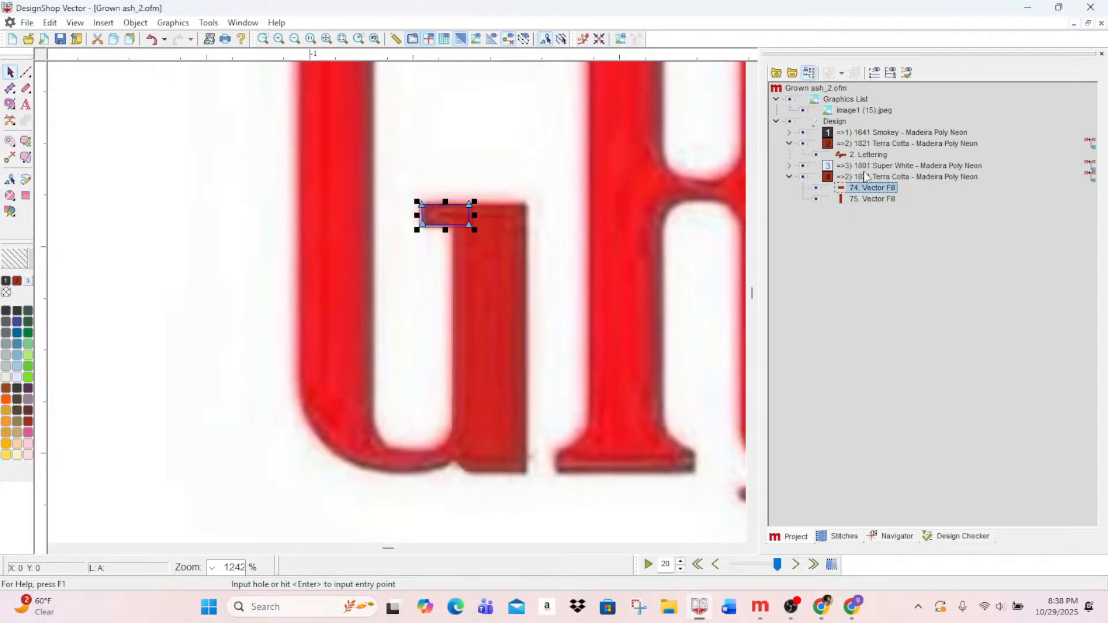
pyautogui.click(900, 177)
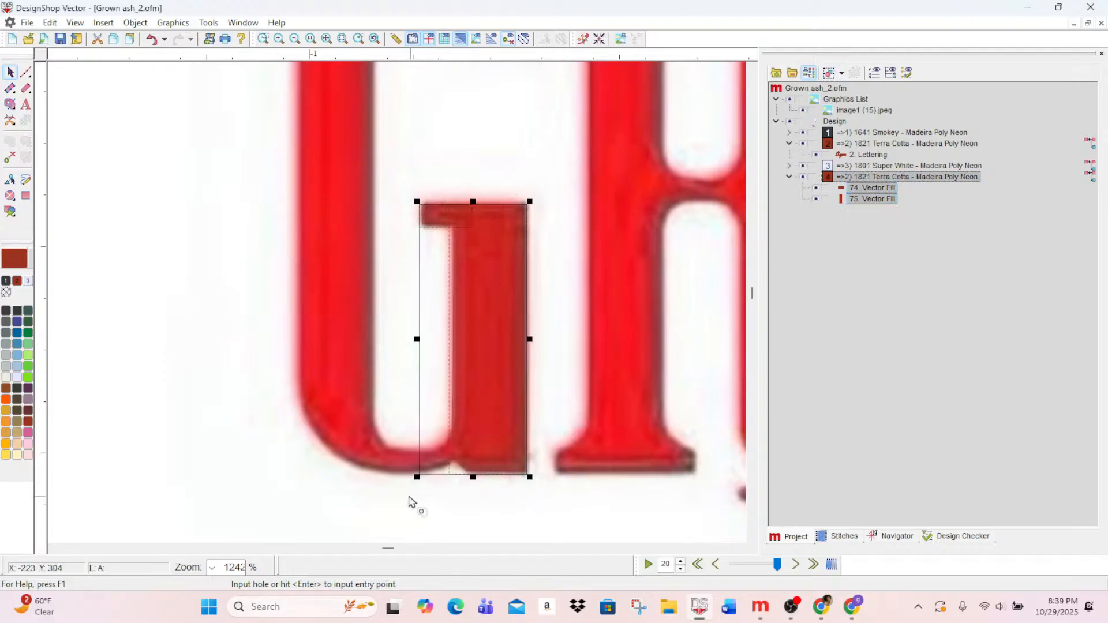
# - Begin a complex fill for the G's main stroke, tracing from the short stem around the outer bottom curve and up the left edge
pyautogui.click(10, 105)
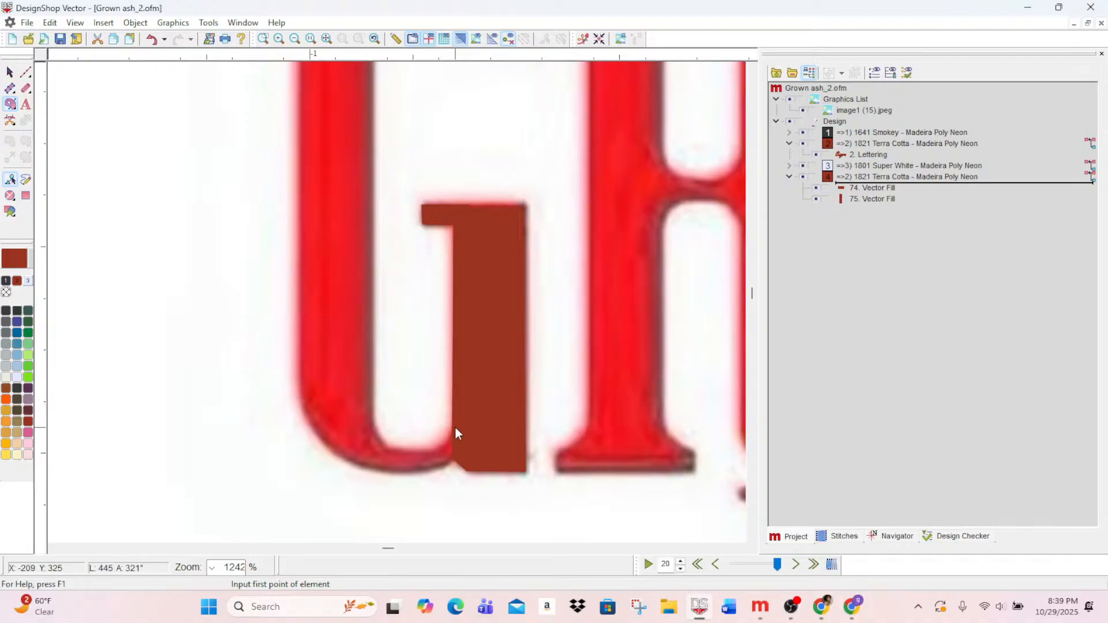
pyautogui.click(456, 433)
pyautogui.click(455, 457)
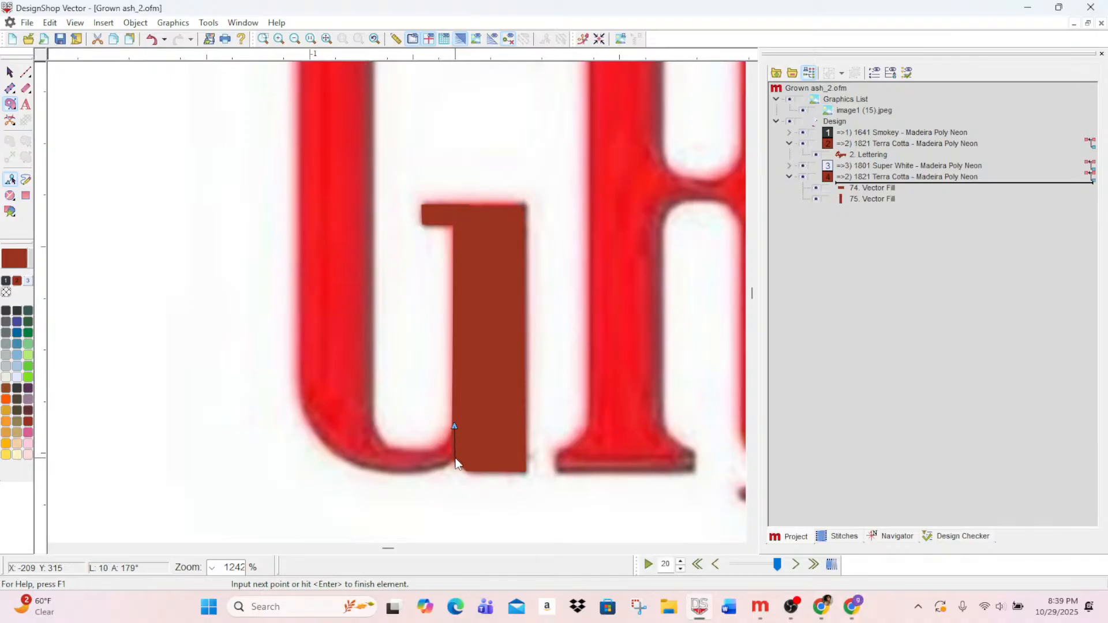
pyautogui.rightClick(443, 468)
pyautogui.rightClick(417, 474)
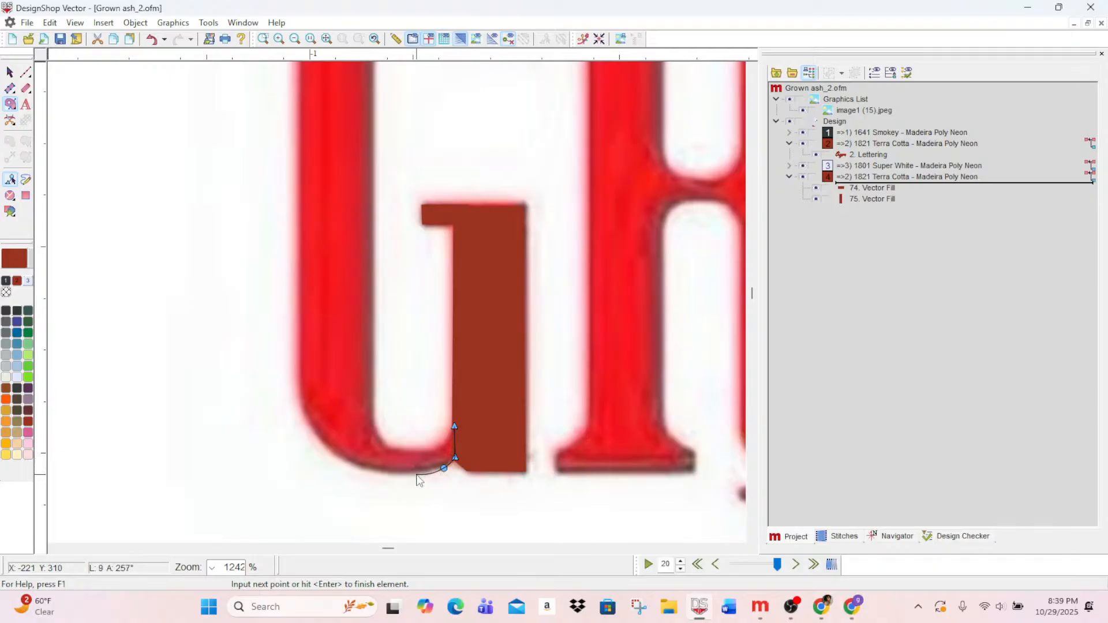
pyautogui.rightClick(355, 466)
pyautogui.rightClick(312, 431)
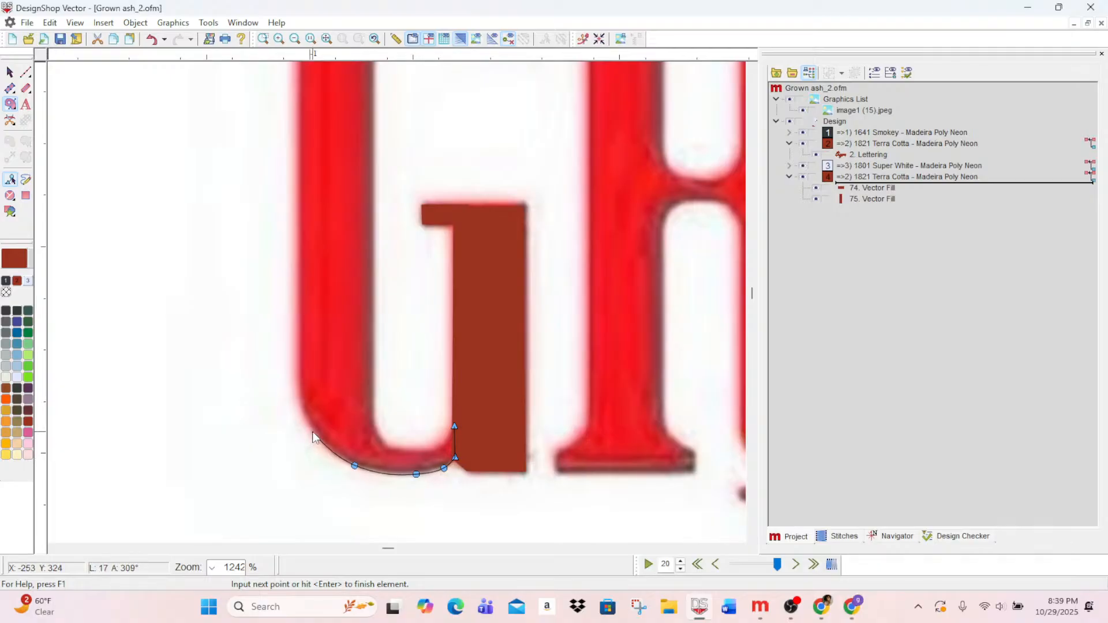
pyautogui.rightClick(299, 392)
pyautogui.click(299, 364)
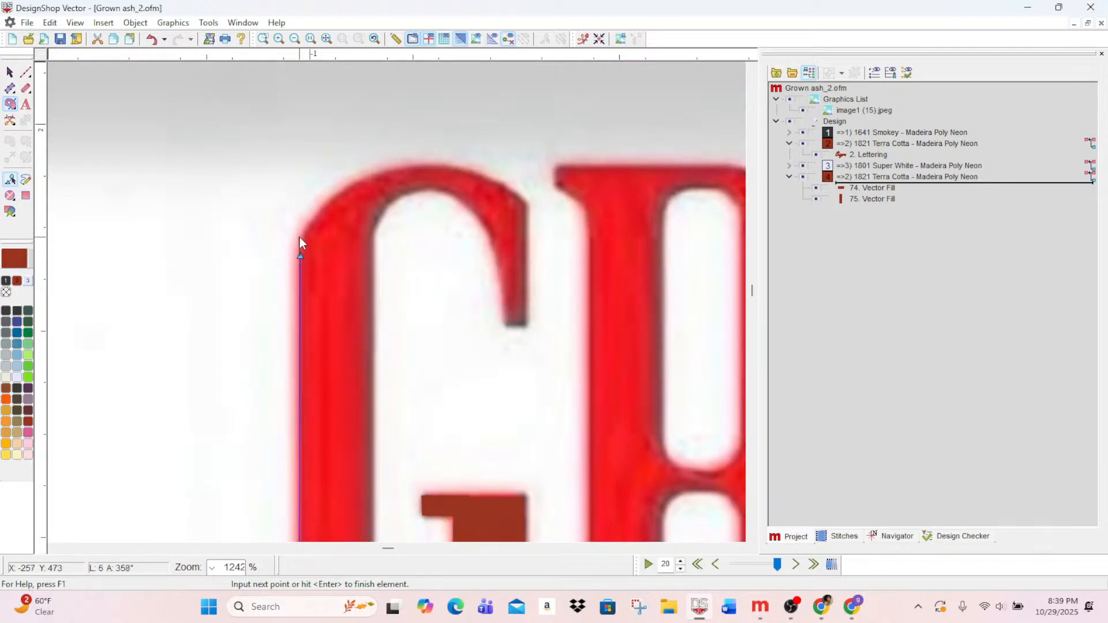
# - Continue the G's outline around its outer top curve, down the right side of the upper terminal and across the terminal's end
pyautogui.rightClick(303, 239)
pyautogui.rightClick(329, 199)
pyautogui.rightClick(373, 173)
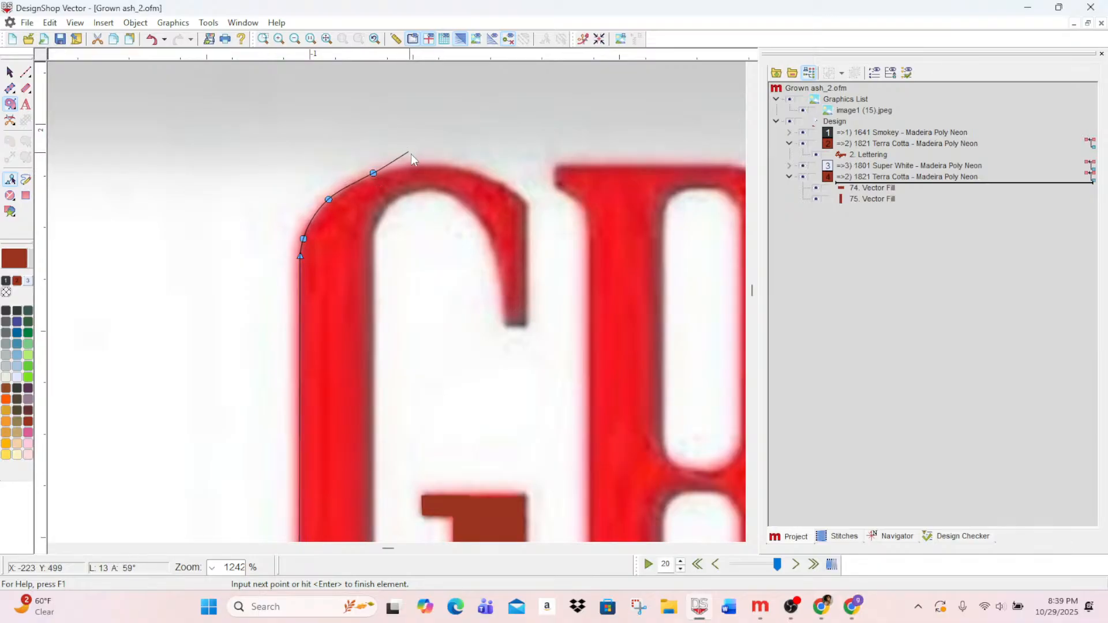
pyautogui.rightClick(448, 166)
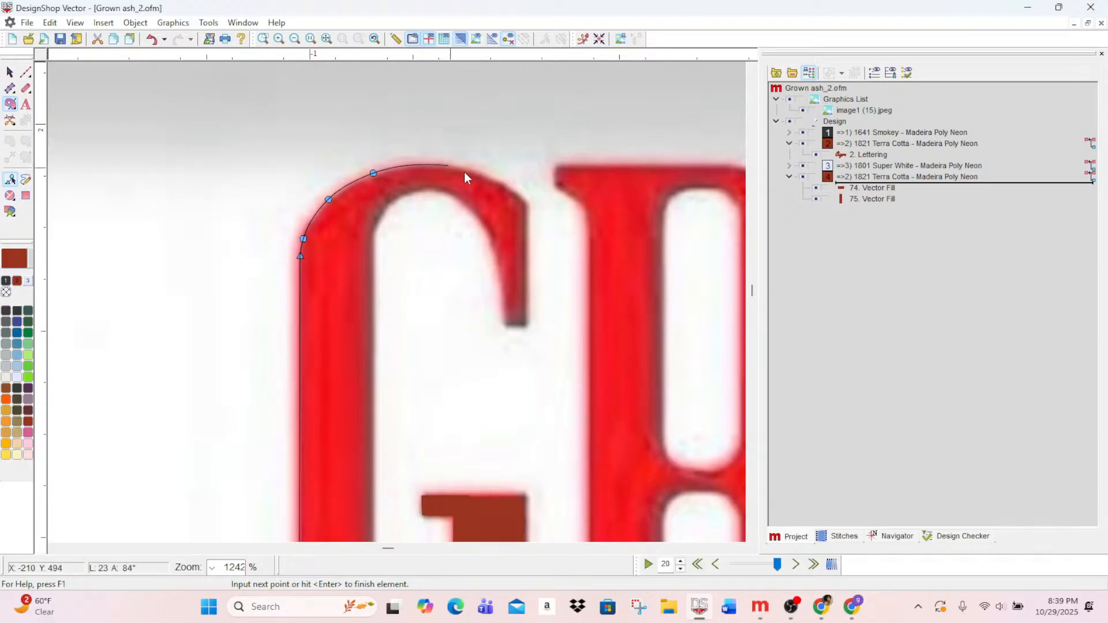
pyautogui.click(529, 205)
pyautogui.click(527, 328)
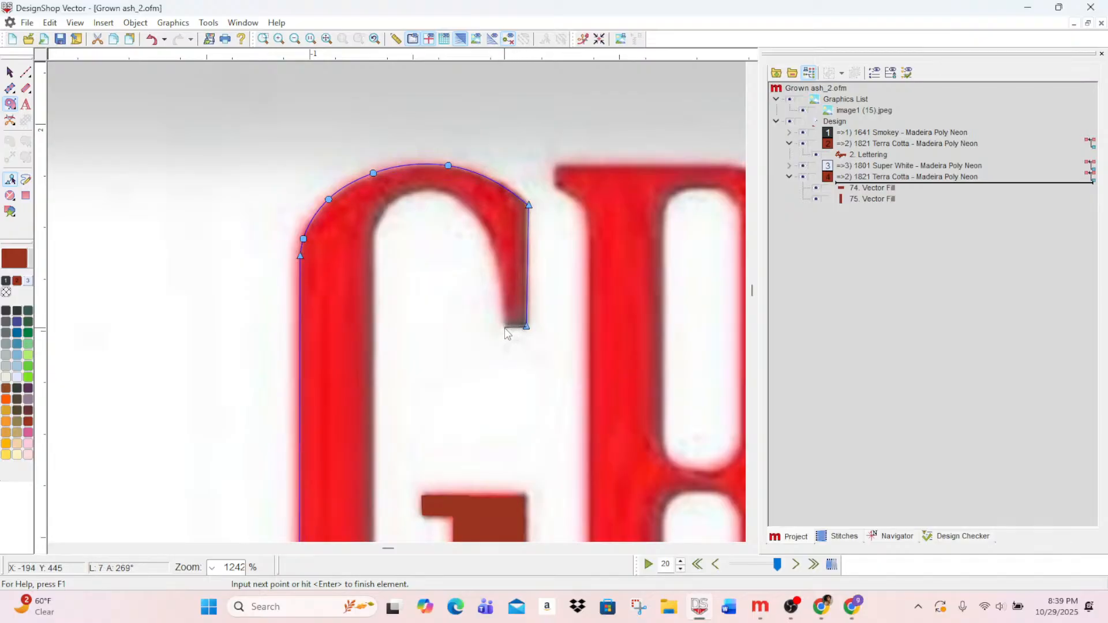
pyautogui.click(505, 327)
# - Continue the G's outline up the inner edge of the upper terminal and around the underside of the top arch
pyautogui.click(500, 263)
pyautogui.click(484, 224)
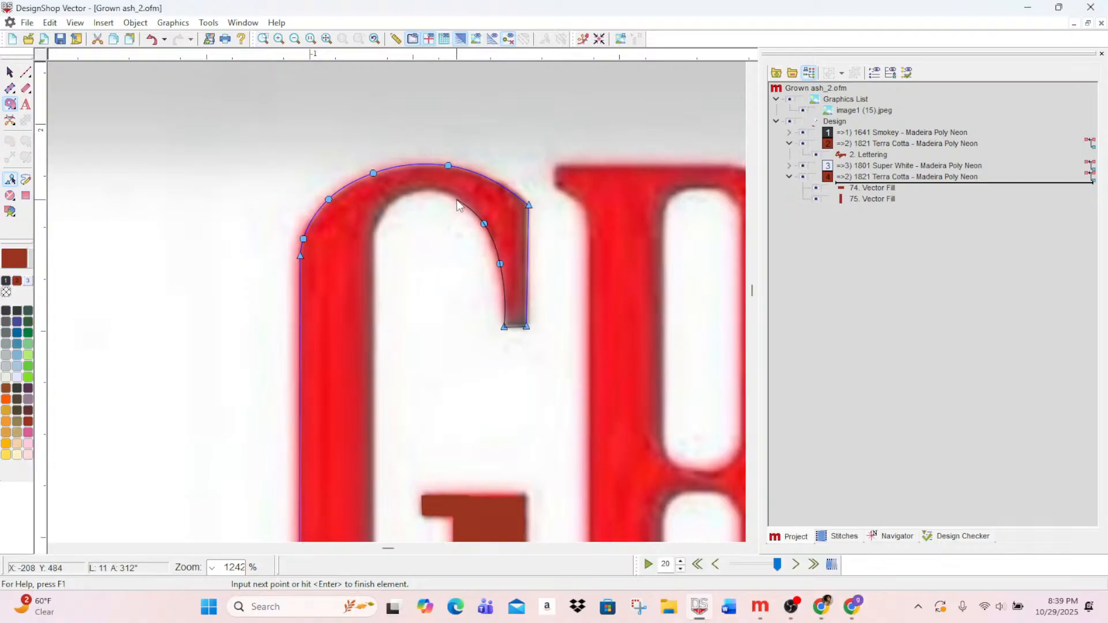
pyautogui.click(456, 199)
pyautogui.click(445, 194)
pyautogui.click(418, 191)
pyautogui.click(393, 200)
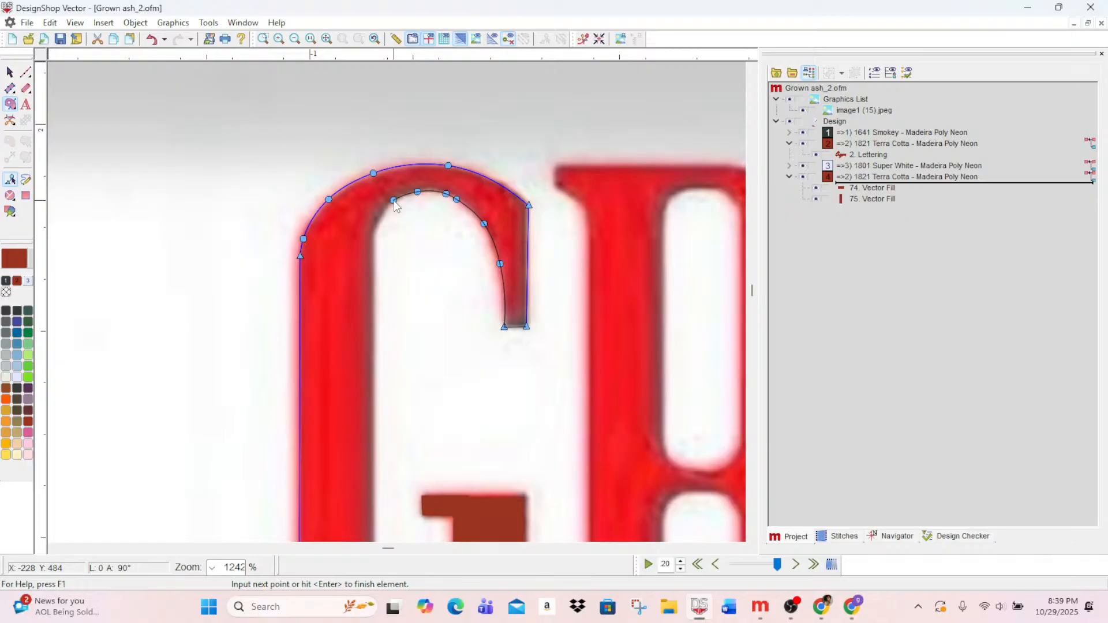
pyautogui.click(378, 219)
pyautogui.click(373, 238)
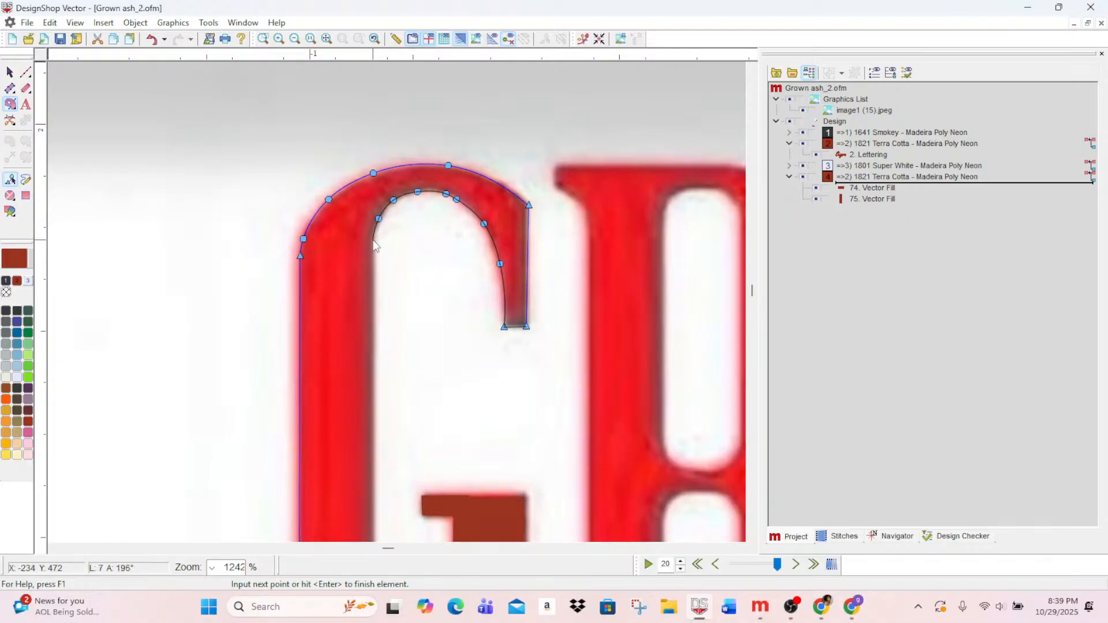
# - Trace down the G's inner left edge and around the inner bottom curve to the short stem, finishing the main stroke's outline
pyautogui.click(373, 324)
pyautogui.scroll(-3, 364, 370)
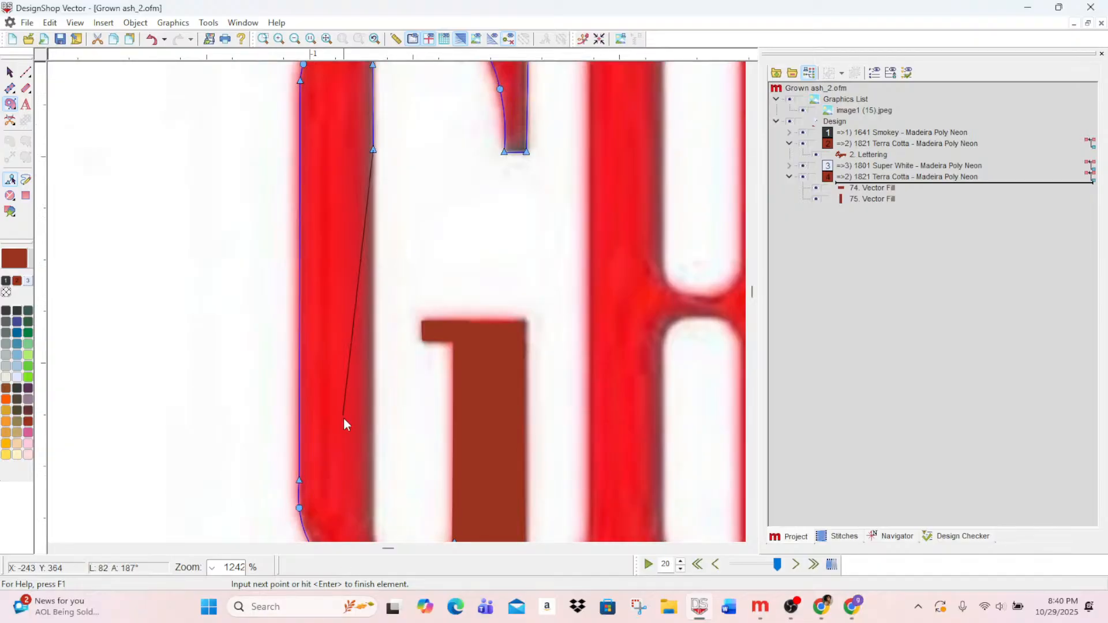
pyautogui.click(373, 508)
pyautogui.scroll(-2, 369, 462)
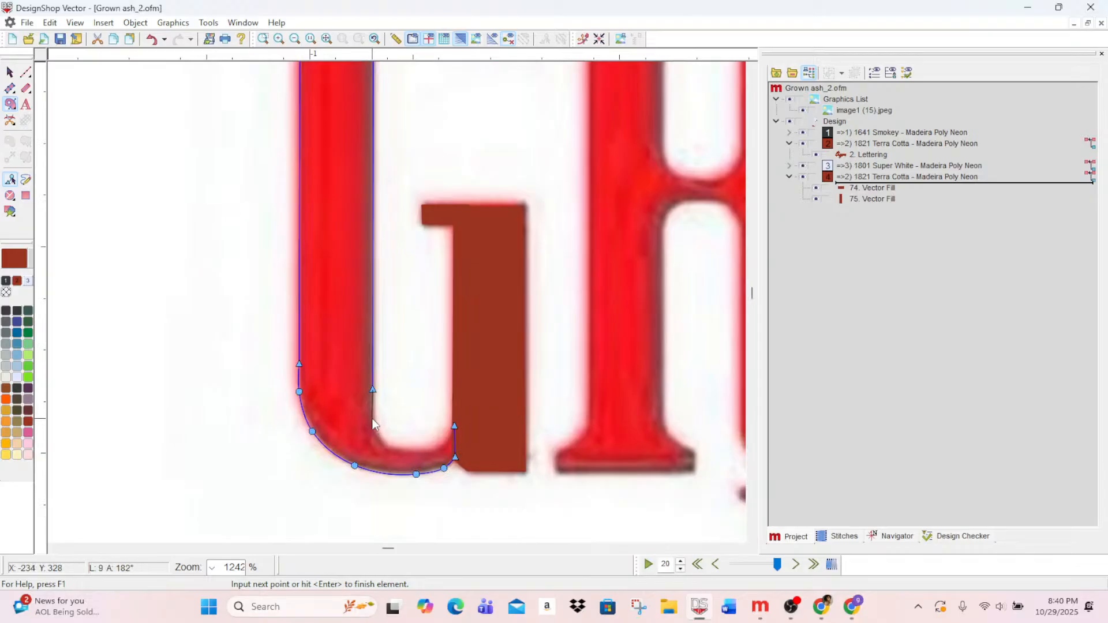
pyautogui.click(373, 419)
pyautogui.click(376, 433)
pyautogui.press('Return')
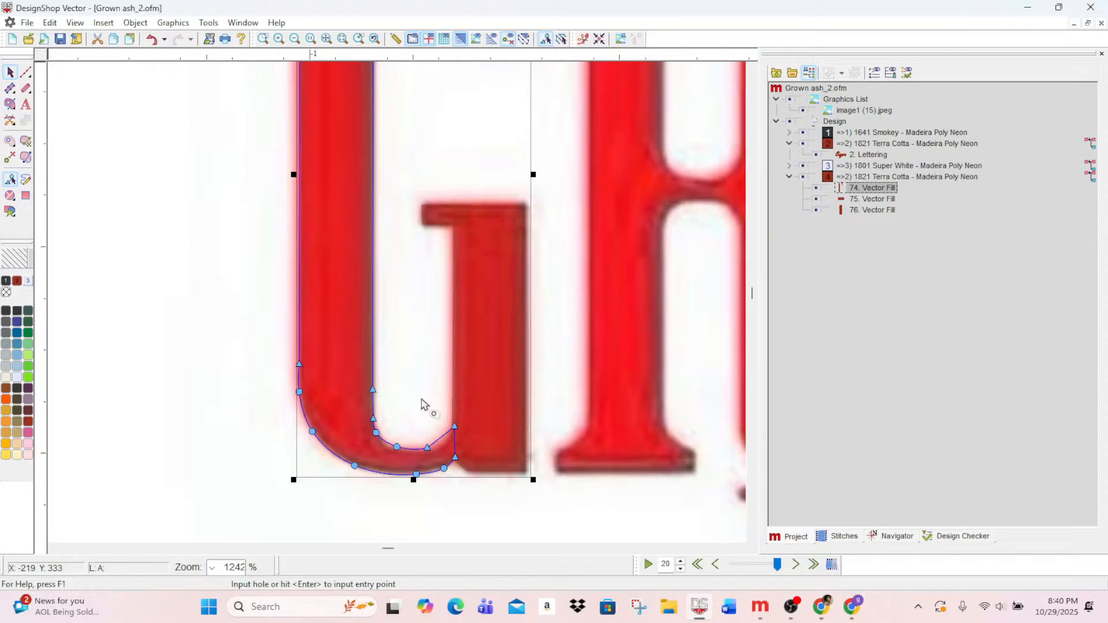
# - Apply Fill top stitching to all three Terra Cotta vector fills of the G, check the stitched letter and close the object properties
pyautogui.click(26, 72)
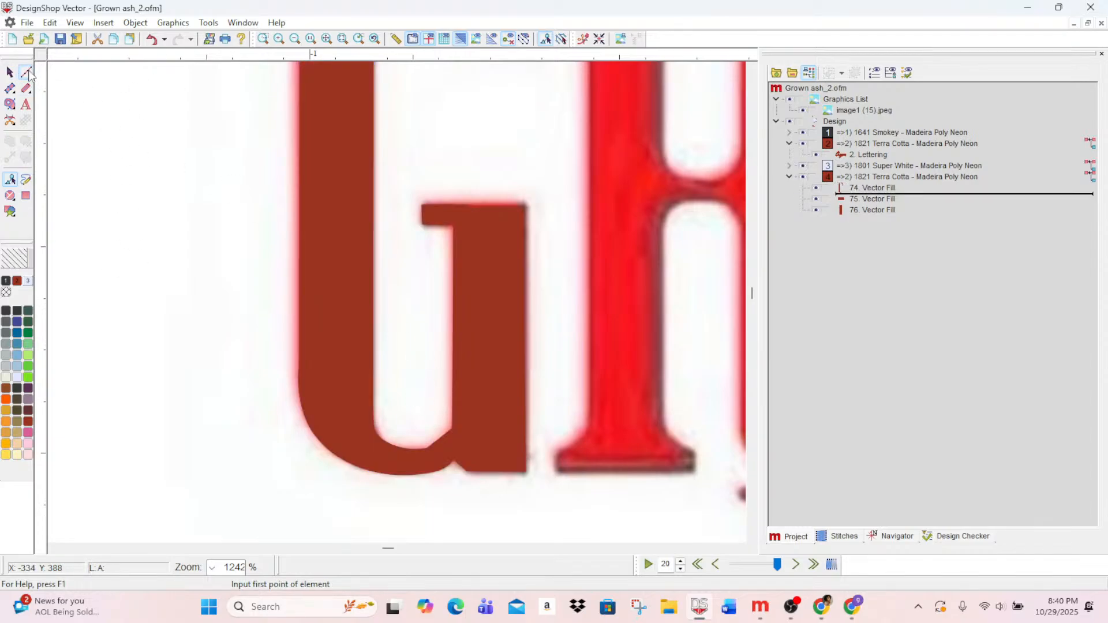
pyautogui.scroll(1, 646, 304)
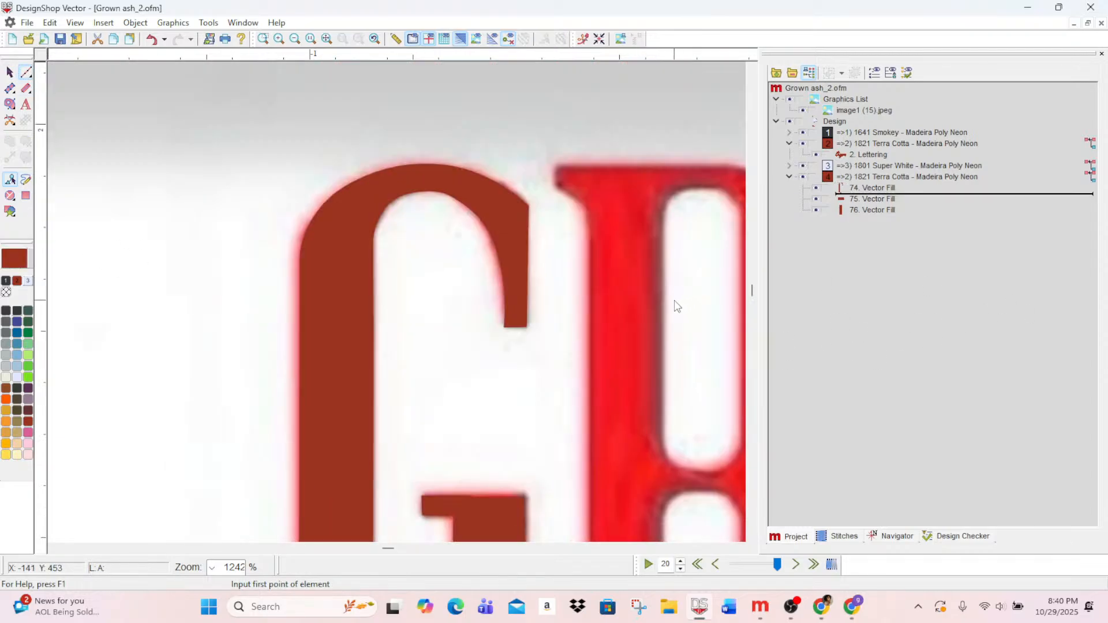
pyautogui.scroll(-1, 670, 312)
pyautogui.scroll(1, 663, 324)
pyautogui.doubleClick(869, 174)
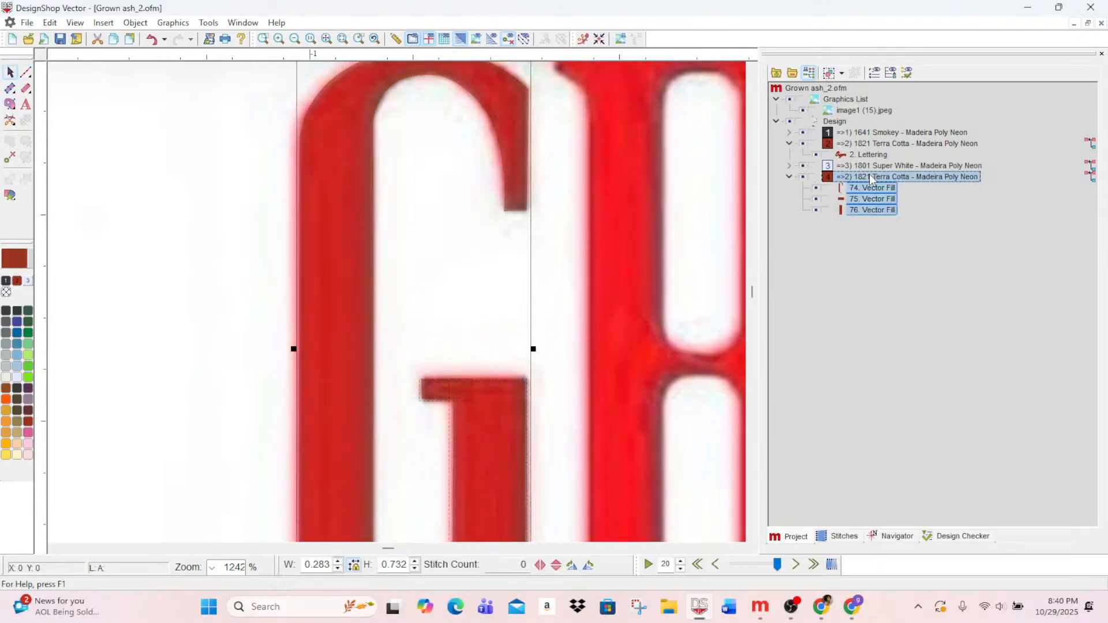
pyautogui.click(906, 135)
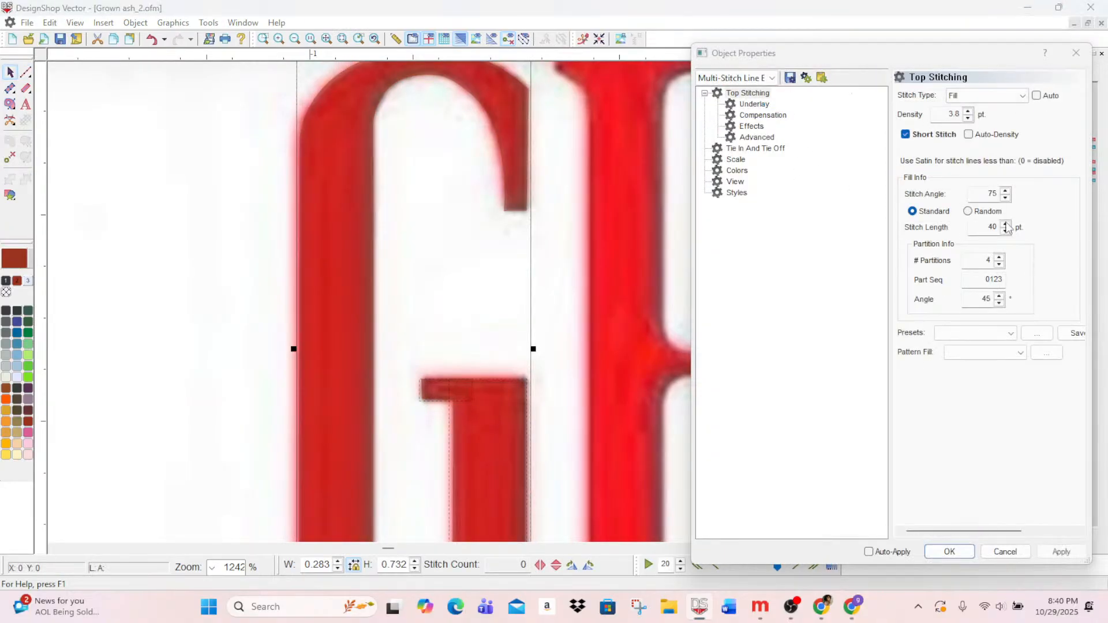
pyautogui.click(1066, 557)
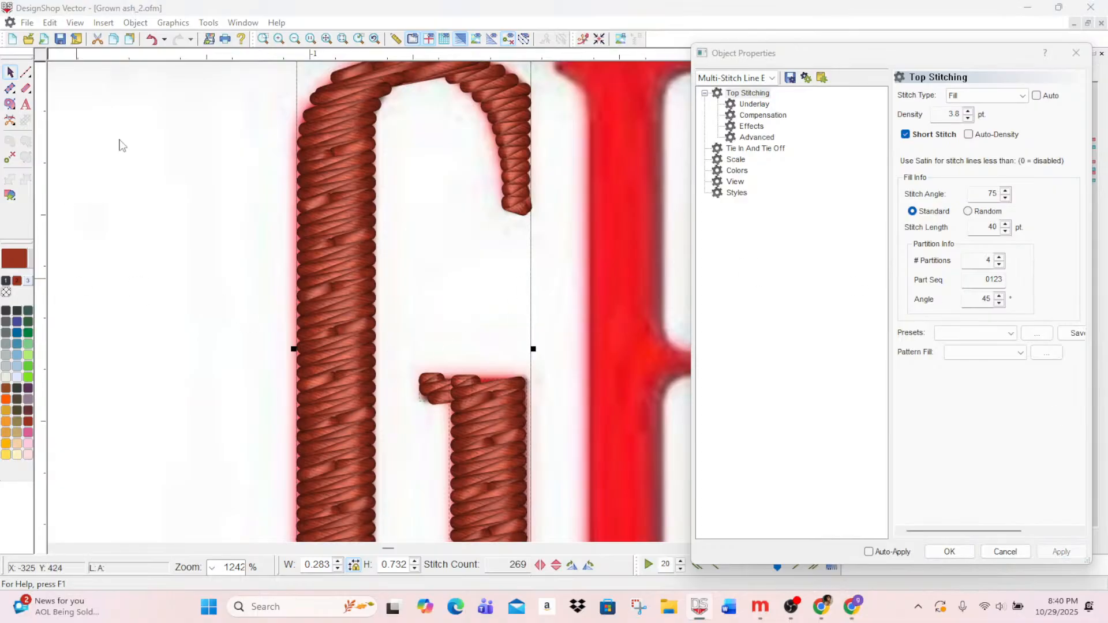
pyautogui.click(294, 41)
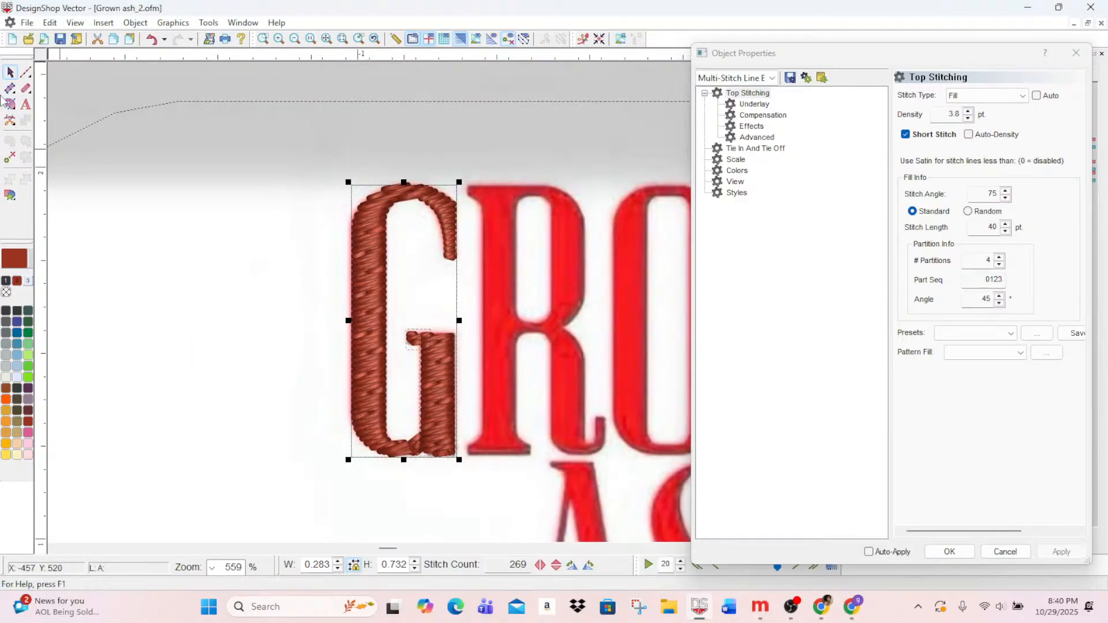
pyautogui.click(25, 72)
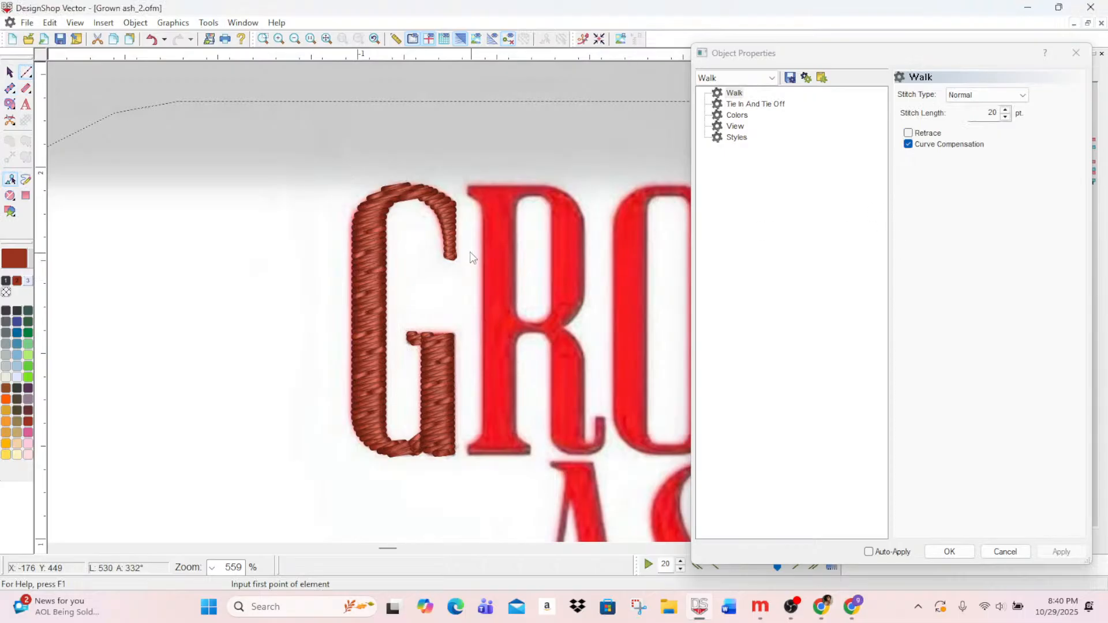
pyautogui.click(10, 72)
pyautogui.click(448, 391)
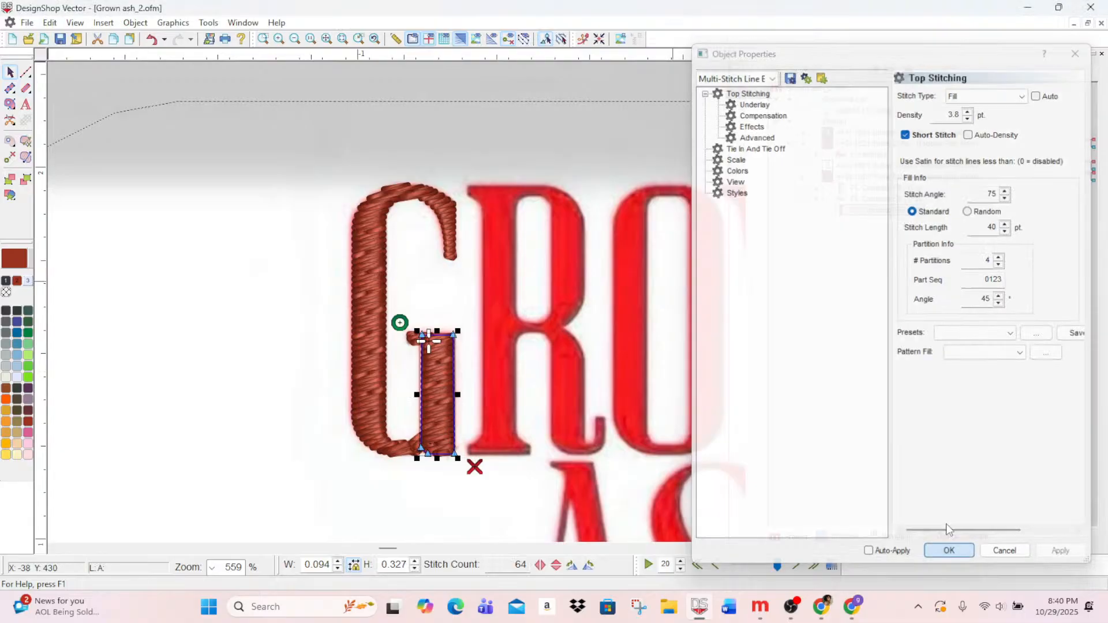
pyautogui.click(950, 551)
# - Move the G's serif fill ahead of the main stroke in the sewing order and reposition its entry and exit points onto the bar
pyautogui.click(878, 199)
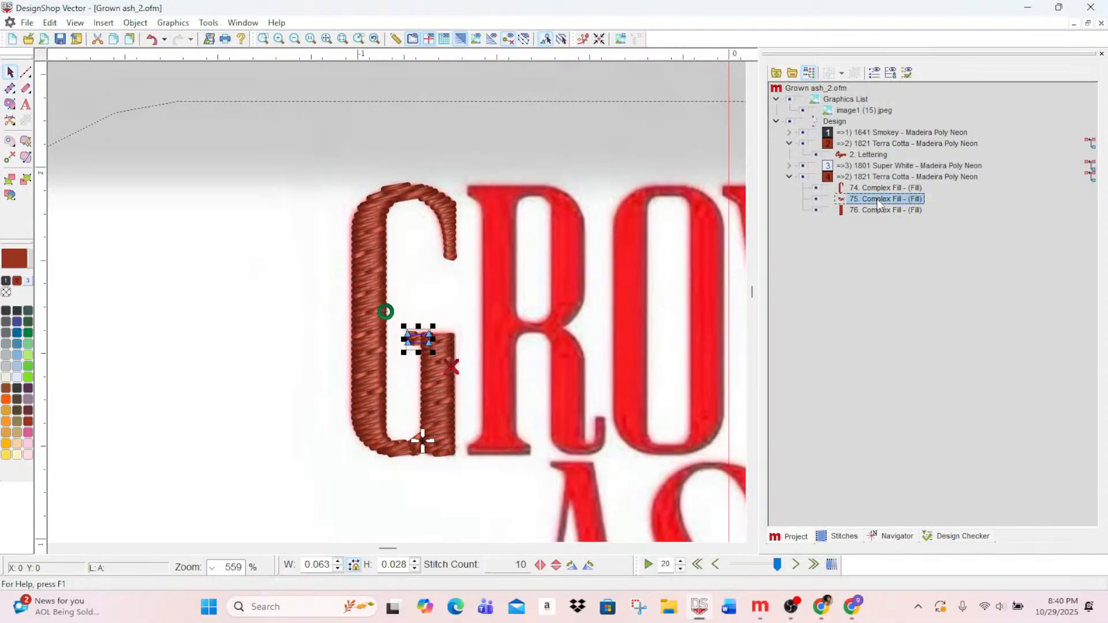
pyautogui.moveTo(877, 199); pyautogui.dragTo(877, 188)
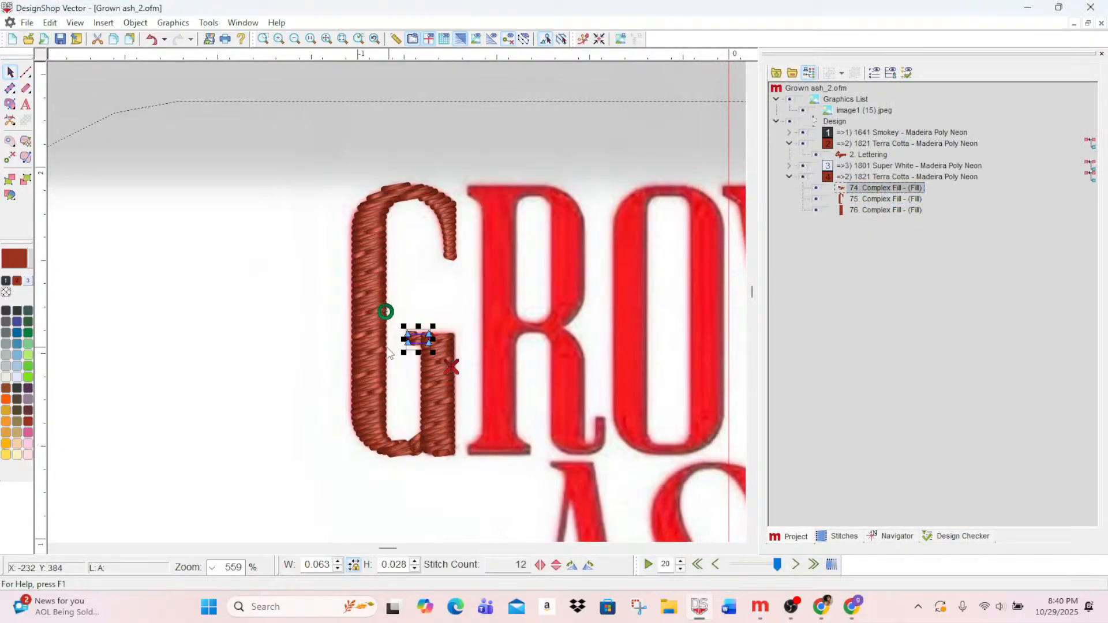
pyautogui.click(279, 38)
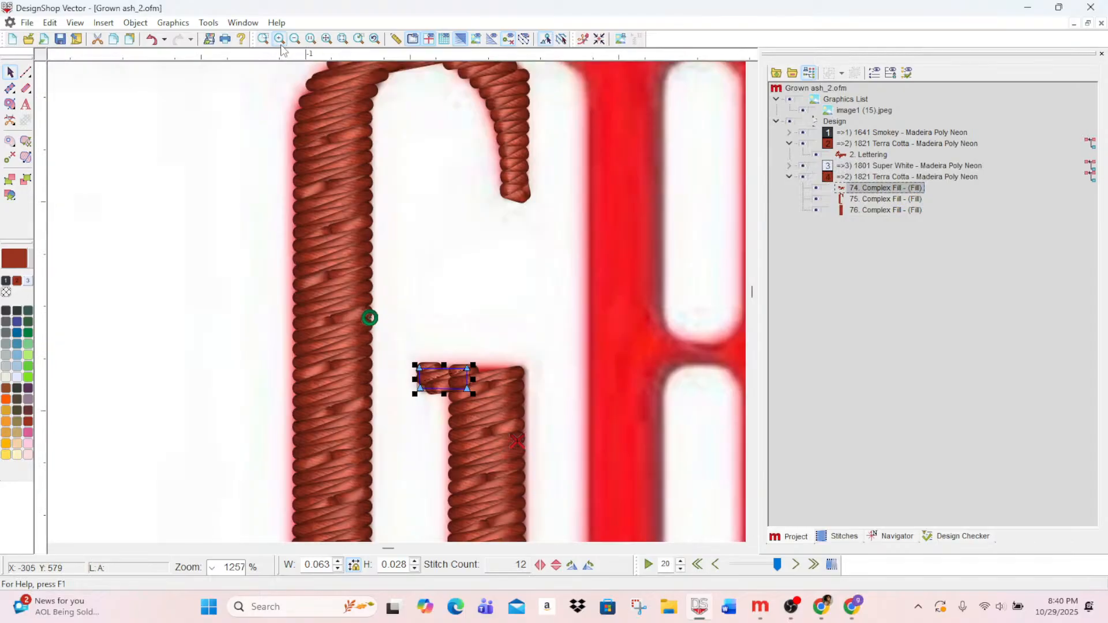
pyautogui.moveTo(370, 319)
pyautogui.mouseDown()
pyautogui.moveTo(415, 371)
pyautogui.moveTo(470, 379)
pyautogui.mouseUp()
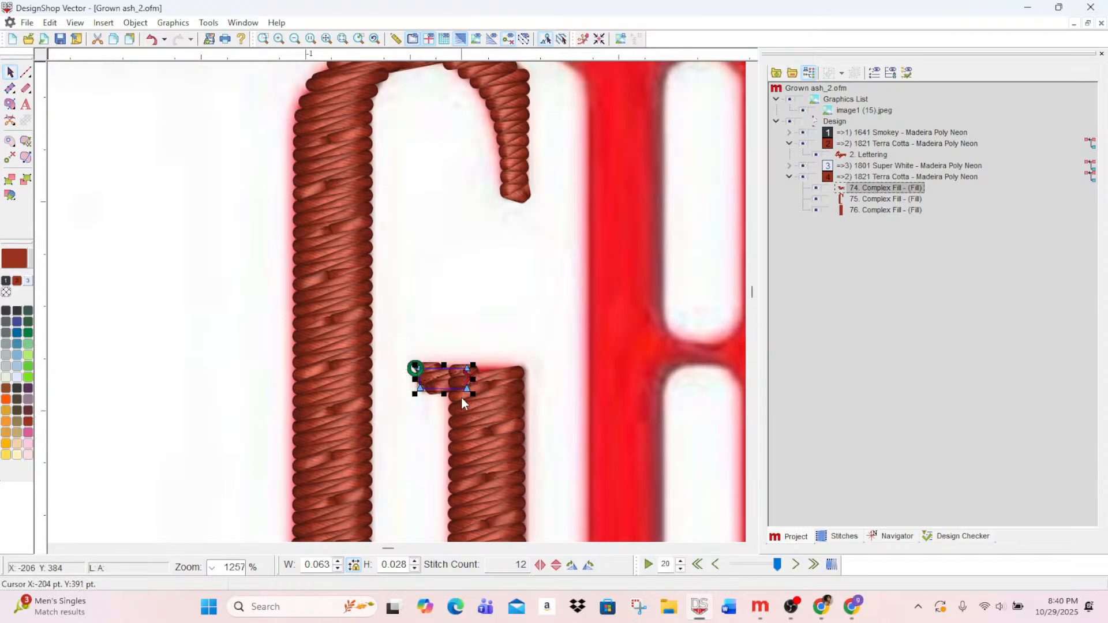
# - Draw a horizontal stitch direction line across the G's serif bar so its stitches follow the new direction
pyautogui.click(26, 158)
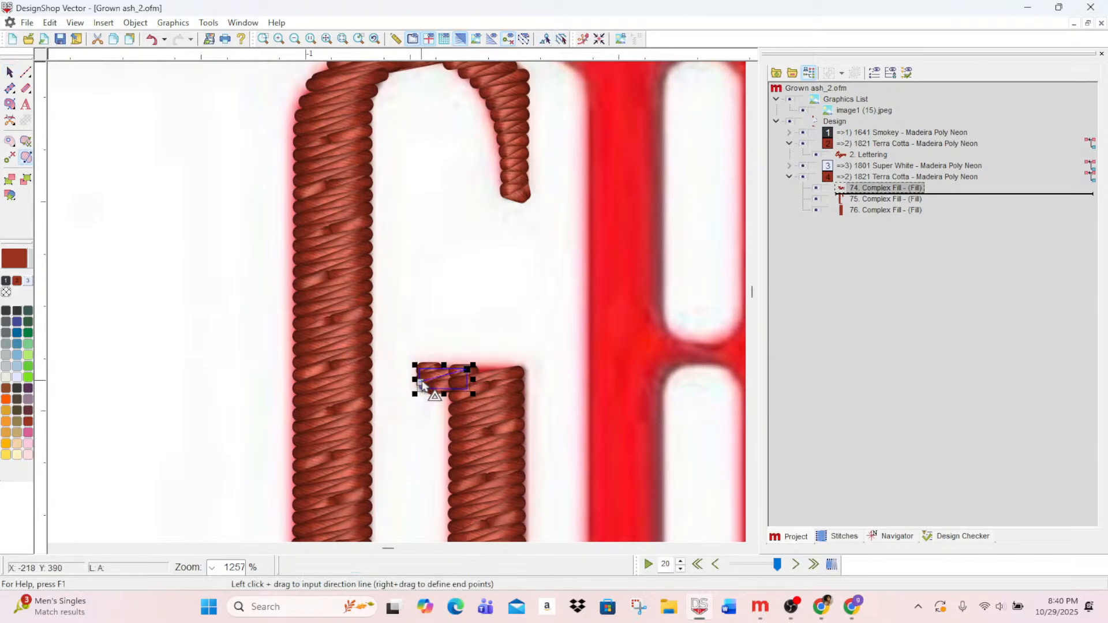
pyautogui.moveTo(446, 393); pyautogui.dragTo(446, 368)
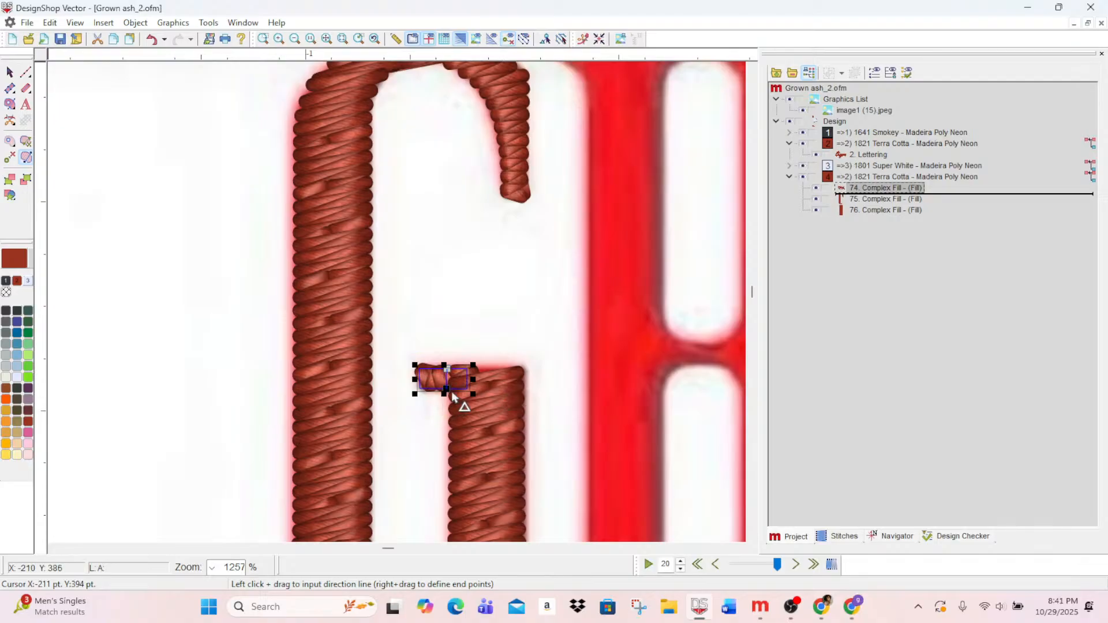
pyautogui.moveTo(447, 389); pyautogui.dragTo(471, 381)
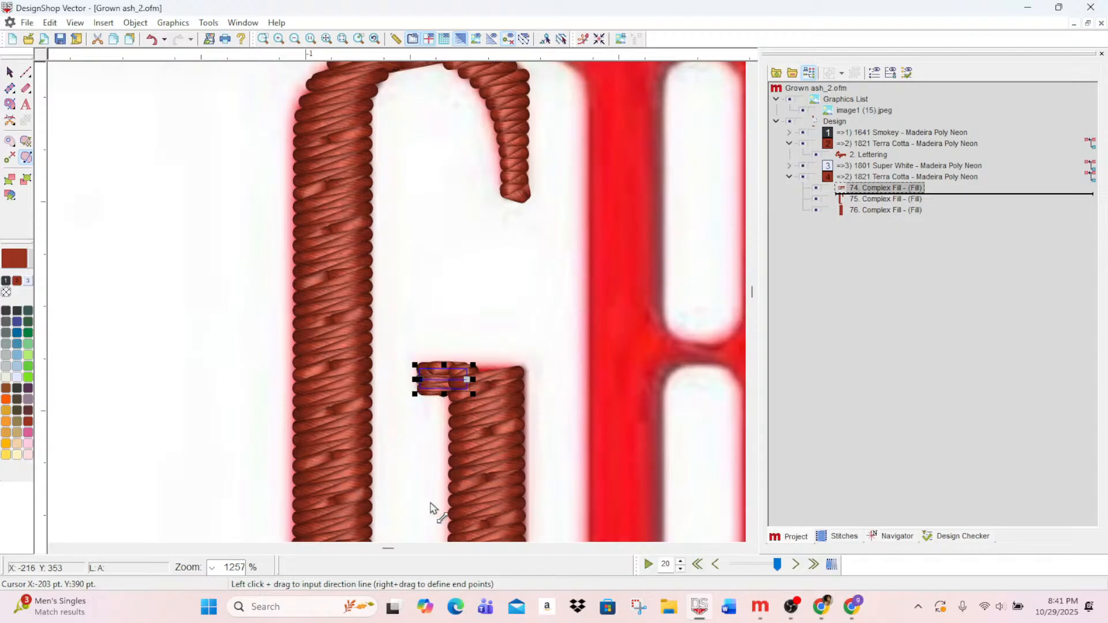
pyautogui.click(10, 88)
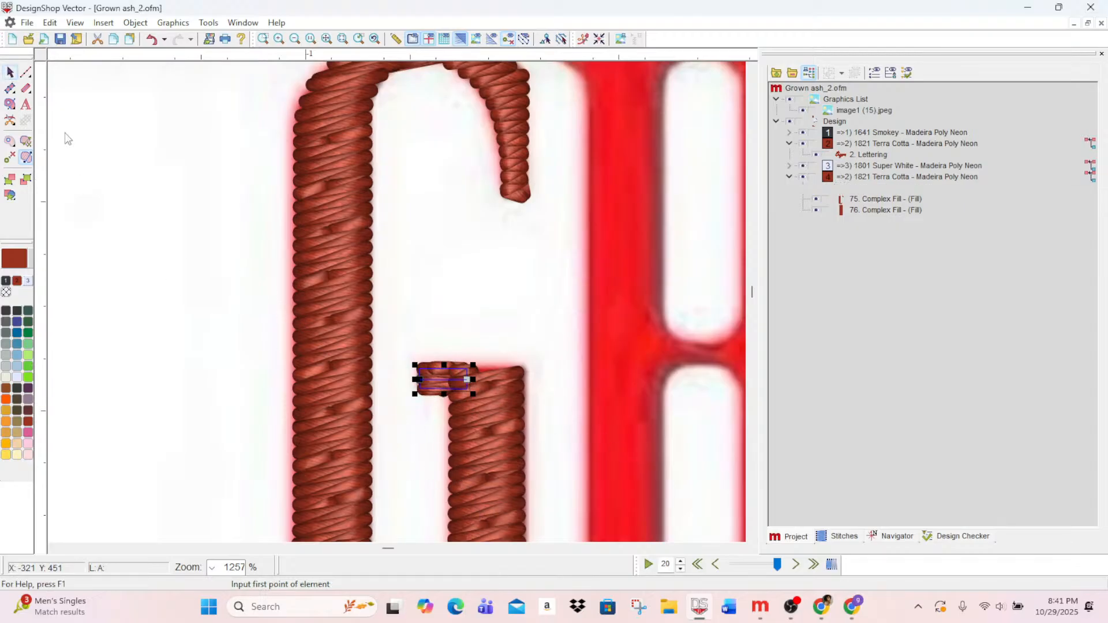
pyautogui.click(493, 456)
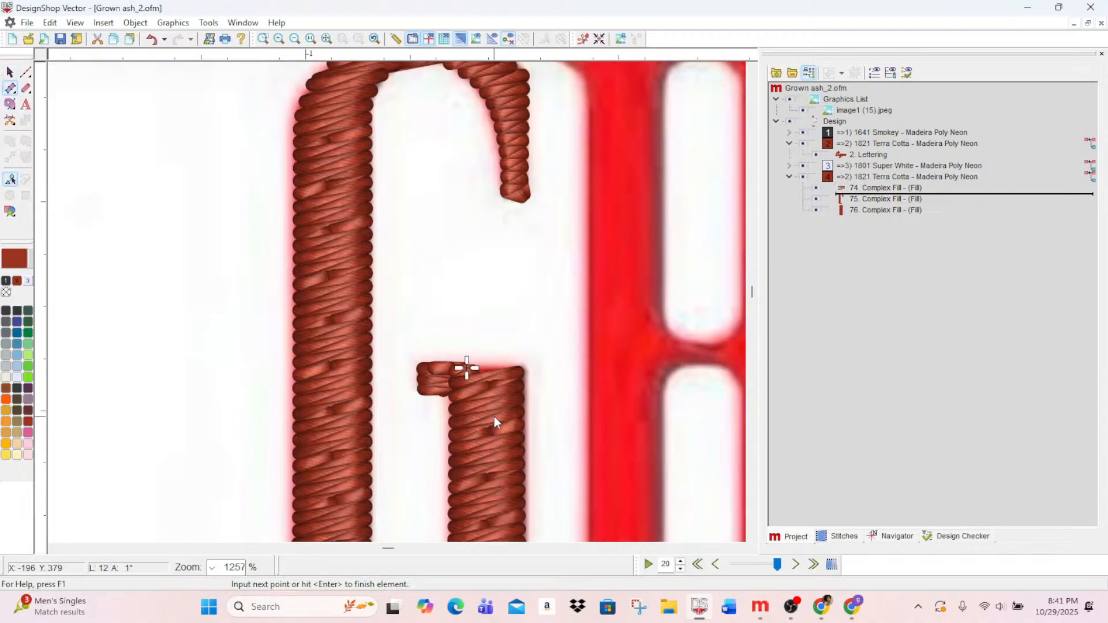
# - Move the G's short stem fill ahead of the main stroke fill in the sewing order
pyautogui.click(868, 211)
pyautogui.moveTo(871, 214); pyautogui.dragTo(874, 200)
pyautogui.scroll(-3, 461, 479)
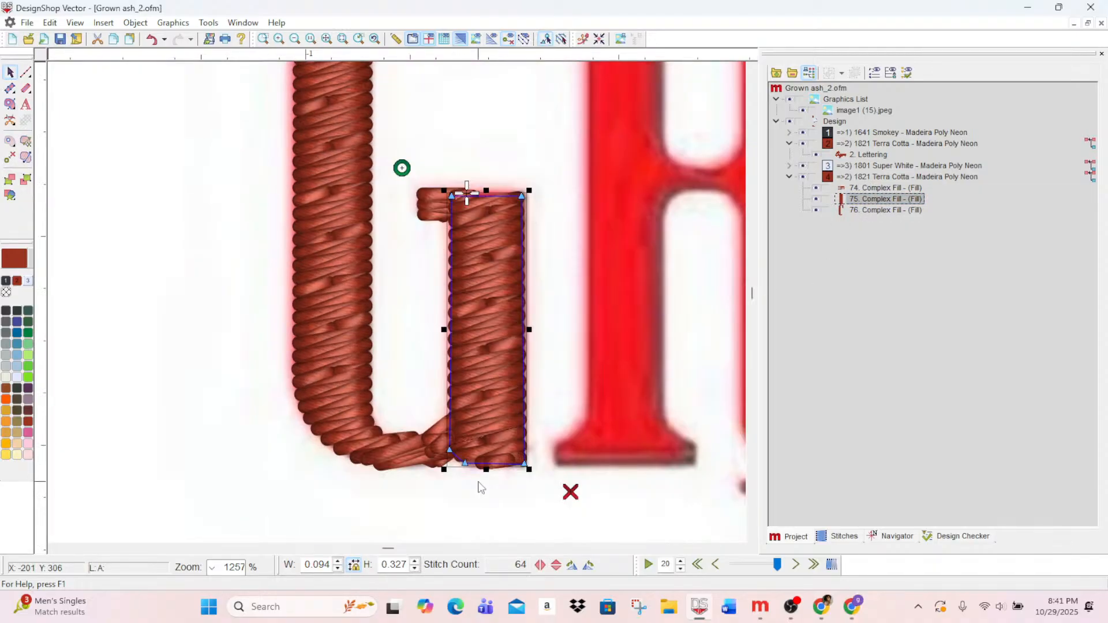
pyautogui.scroll(2, 480, 487)
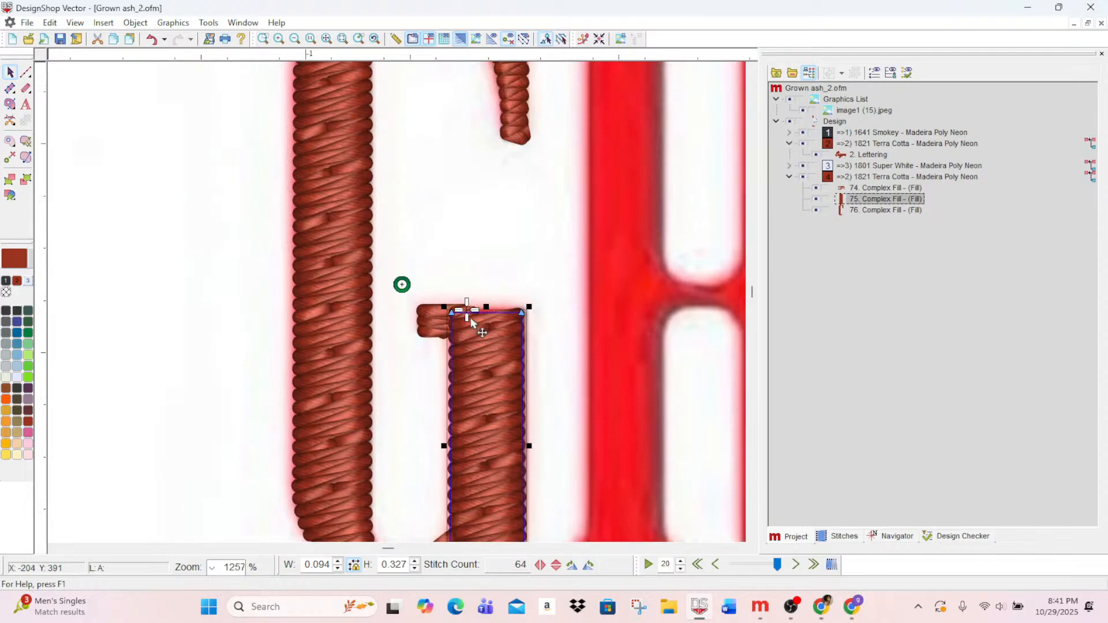
# - Shift the G's short stem fill slightly right and stretch its top edge upward to line up with the serif bar
pyautogui.click(487, 310)
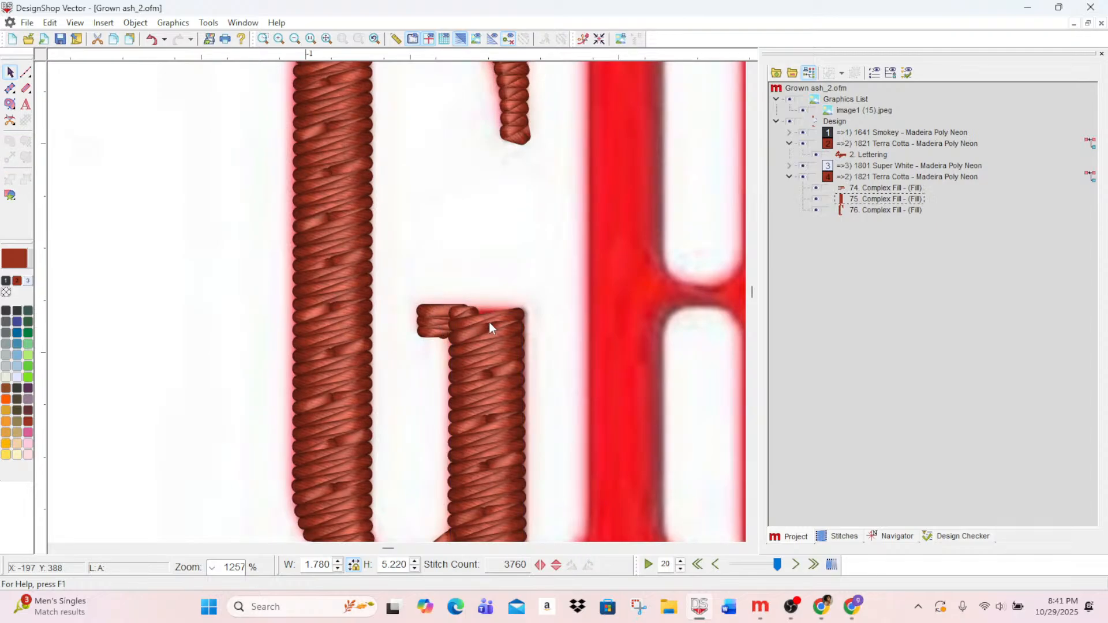
pyautogui.click(489, 327)
pyautogui.click(488, 305)
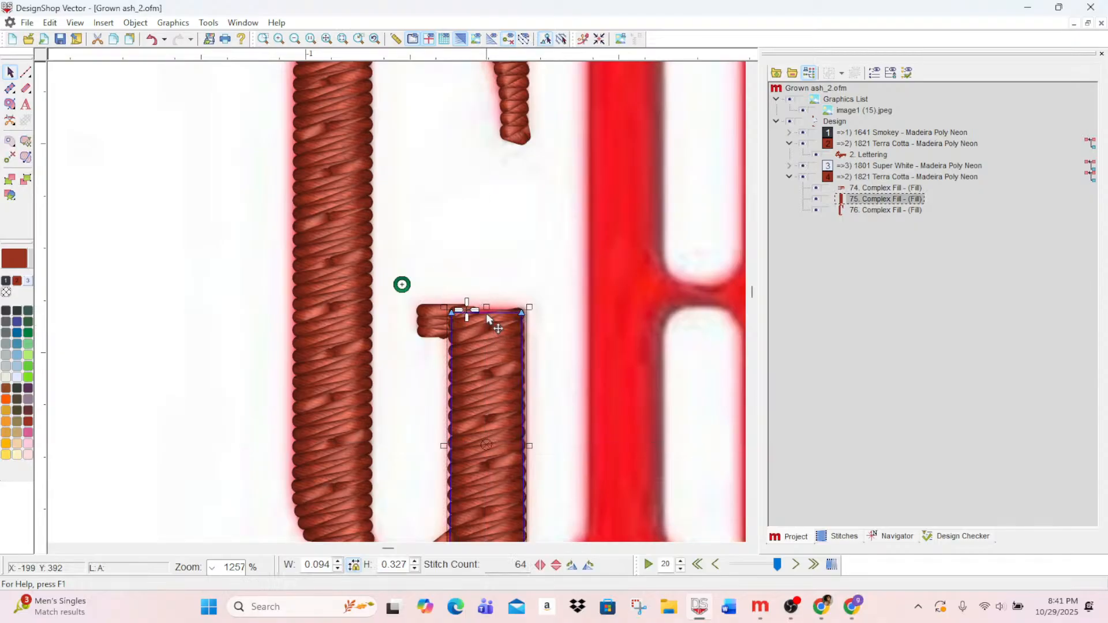
pyautogui.moveTo(488, 344); pyautogui.dragTo(491, 339)
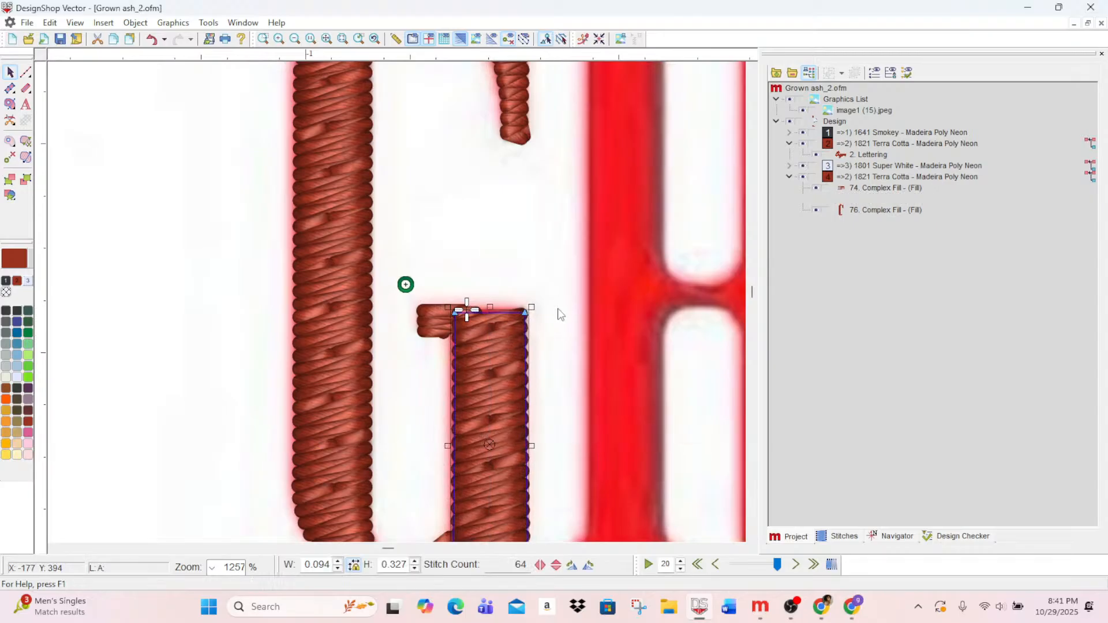
pyautogui.click(559, 312)
pyautogui.click(490, 342)
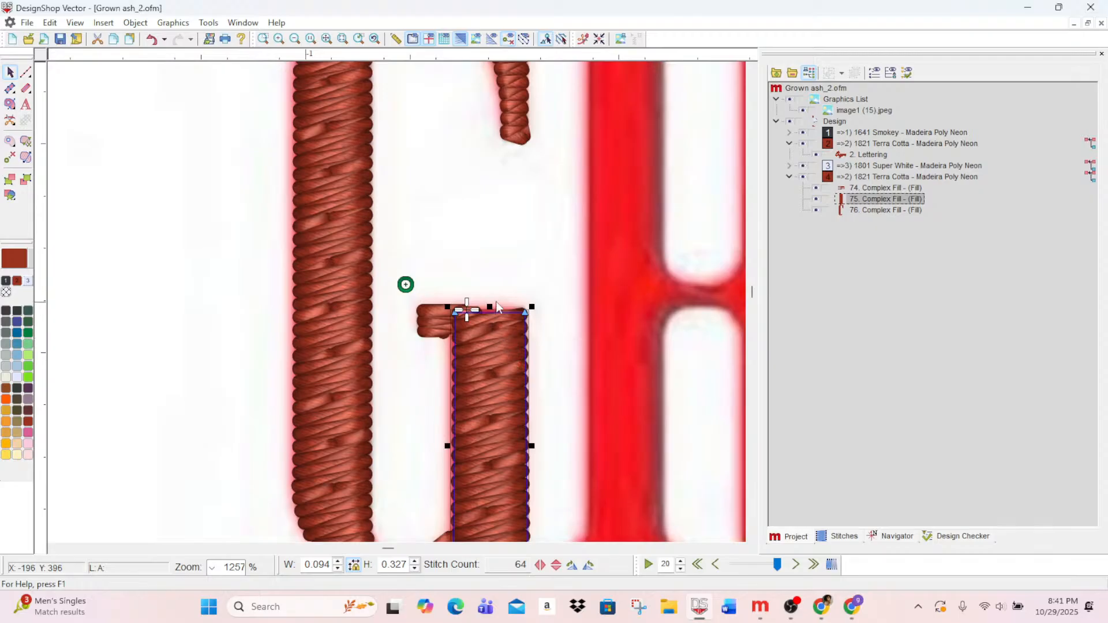
pyautogui.moveTo(490, 308); pyautogui.dragTo(490, 304)
pyautogui.click(544, 369)
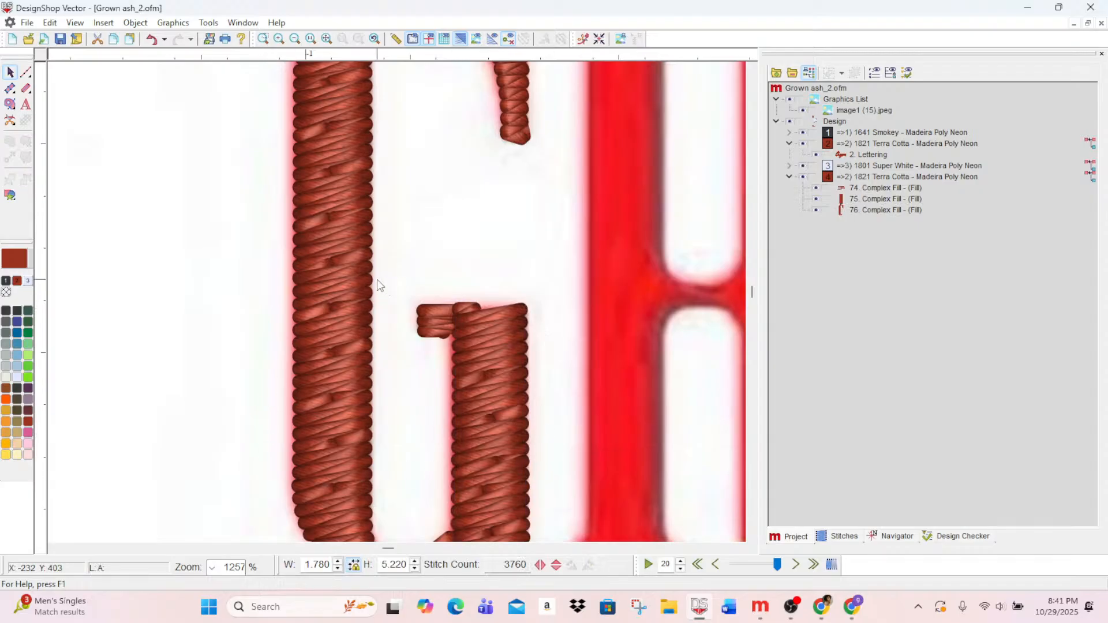
# - Try to stretch the G's serif bar fill to the right across the full width of the short stem
pyautogui.click(854, 188)
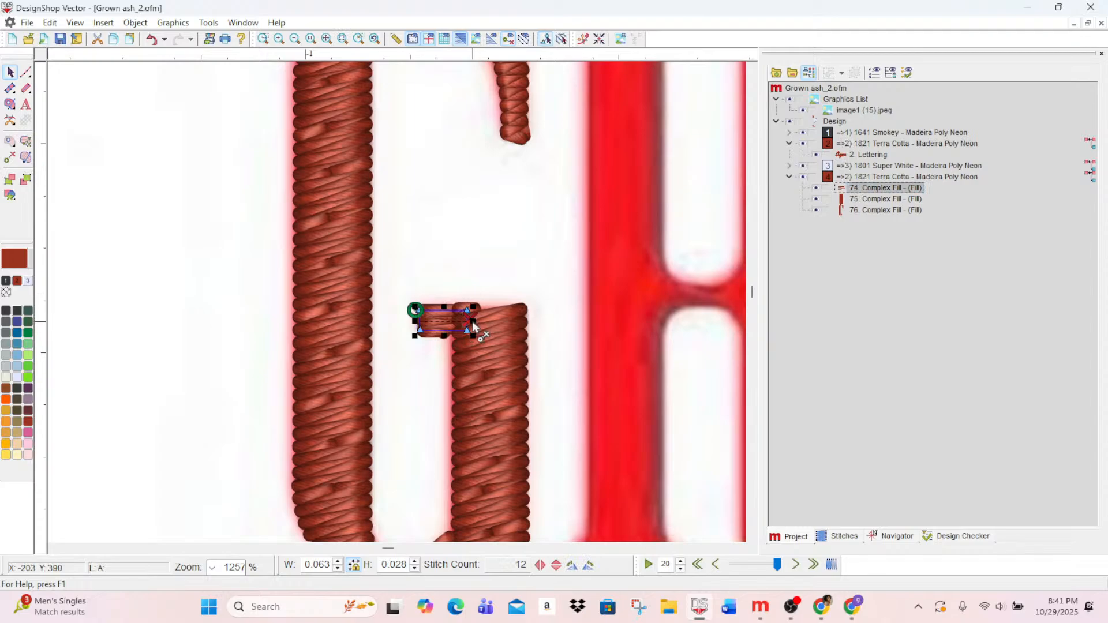
pyautogui.click(279, 39)
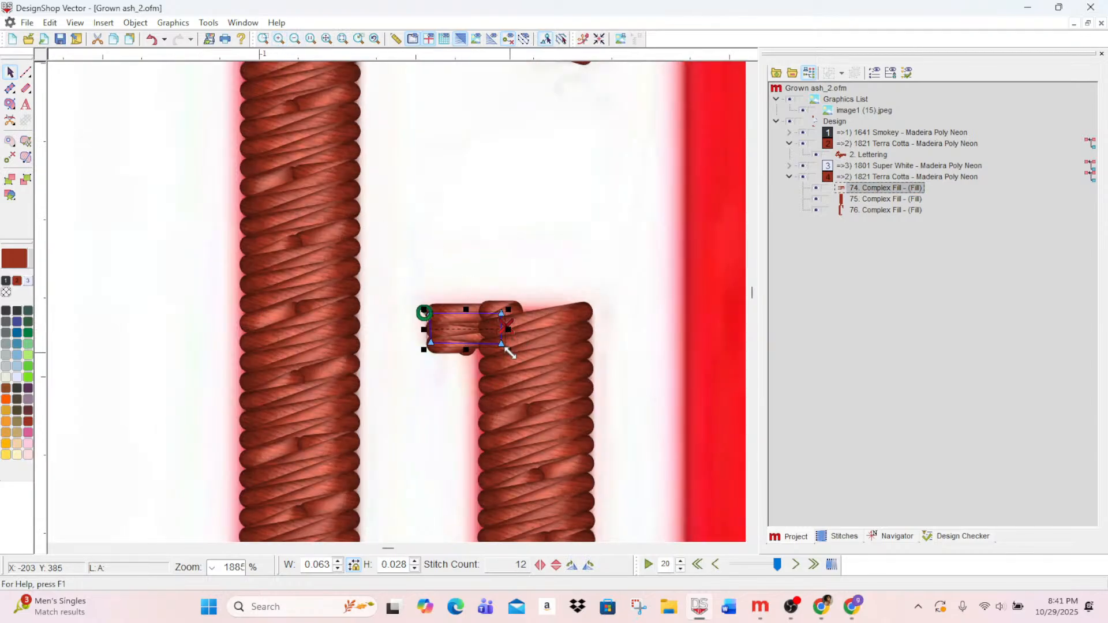
pyautogui.moveTo(510, 354); pyautogui.dragTo(603, 355)
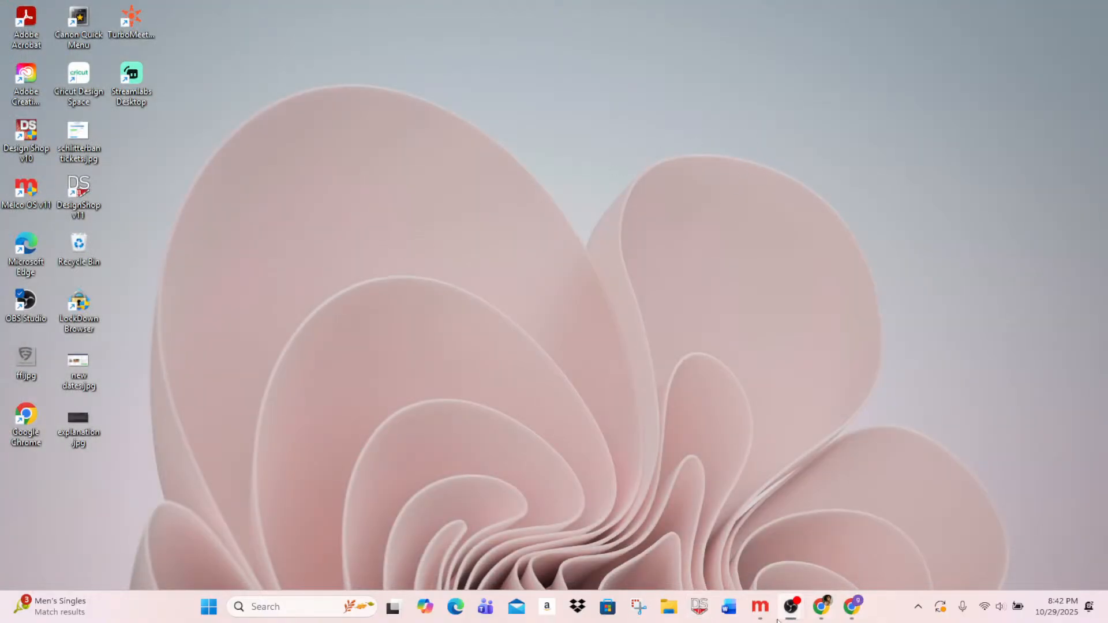
# - Relaunch DesignShop and recover the auto-saved files from the last session
pyautogui.click(700, 621)
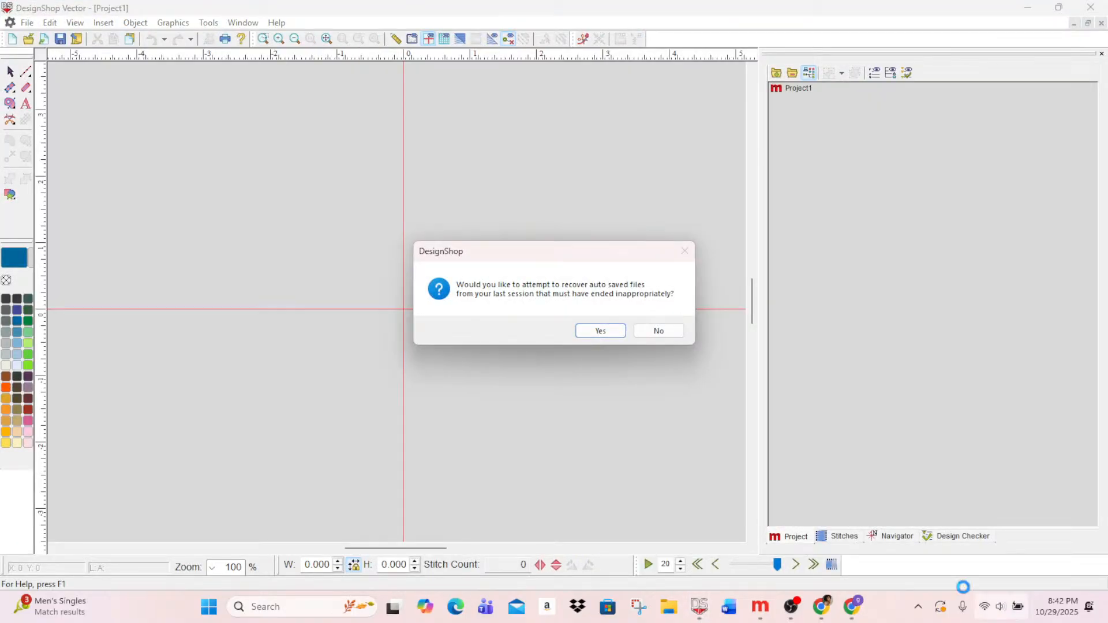
pyautogui.click(600, 331)
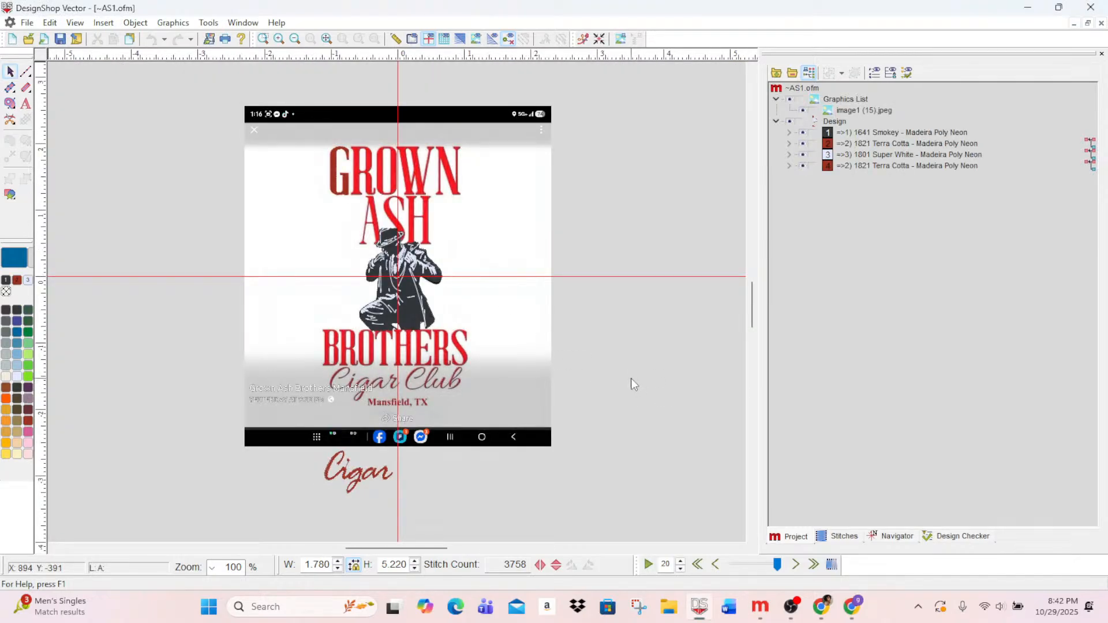
# - Save the recovered design as Grown ash_2.ofm in the Grown ash folder on the PE800 (F:) drive, replacing the existing file
pyautogui.click(842, 167)
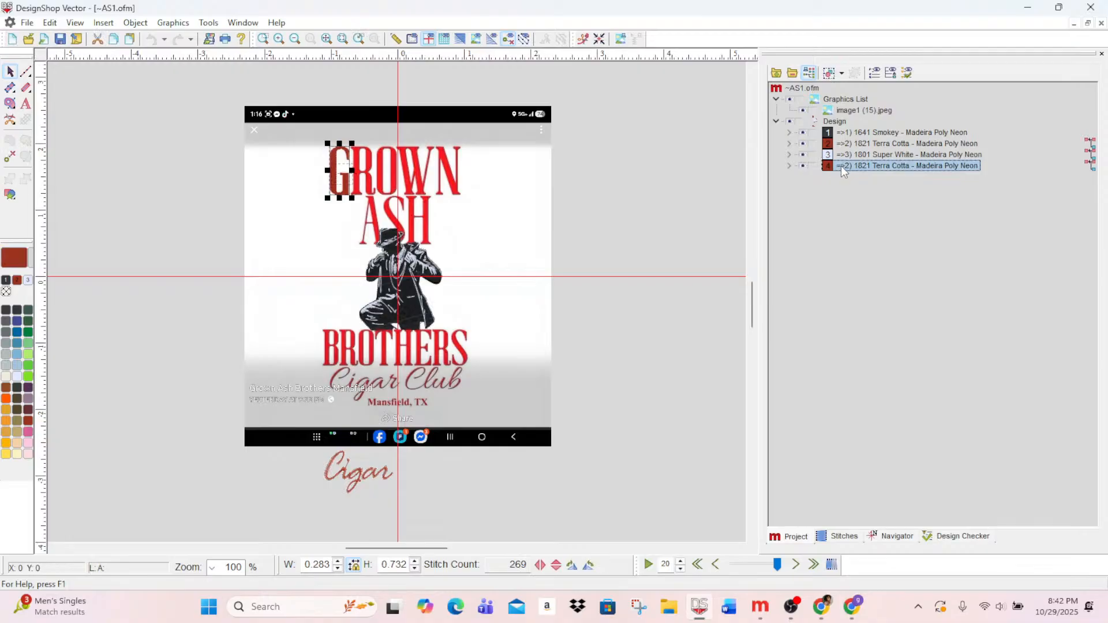
pyautogui.click(26, 23)
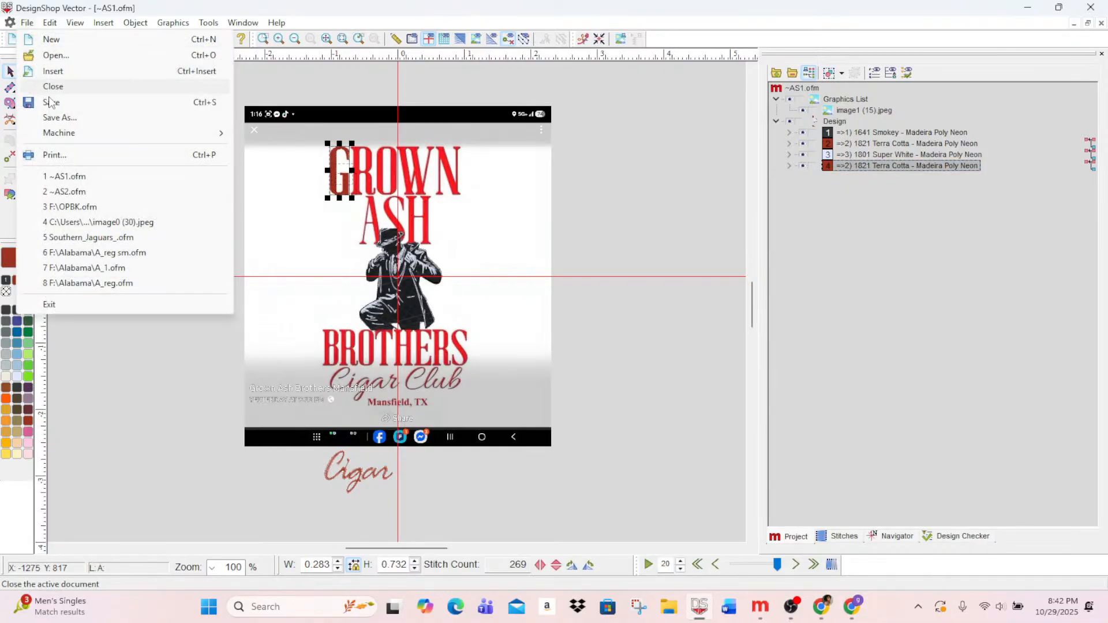
pyautogui.click(79, 118)
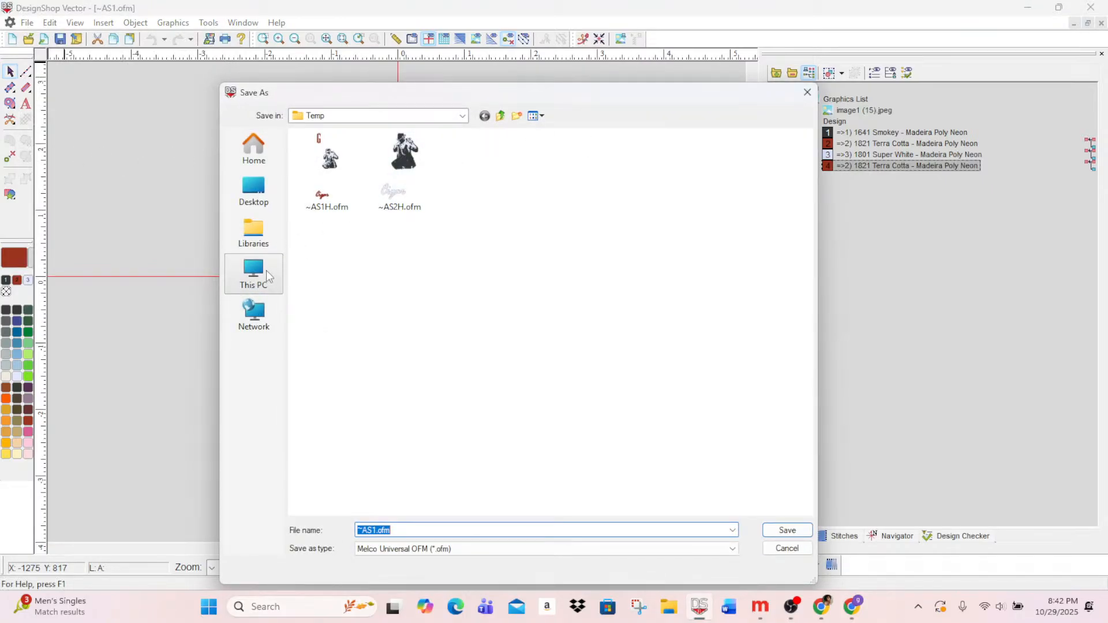
pyautogui.click(246, 198)
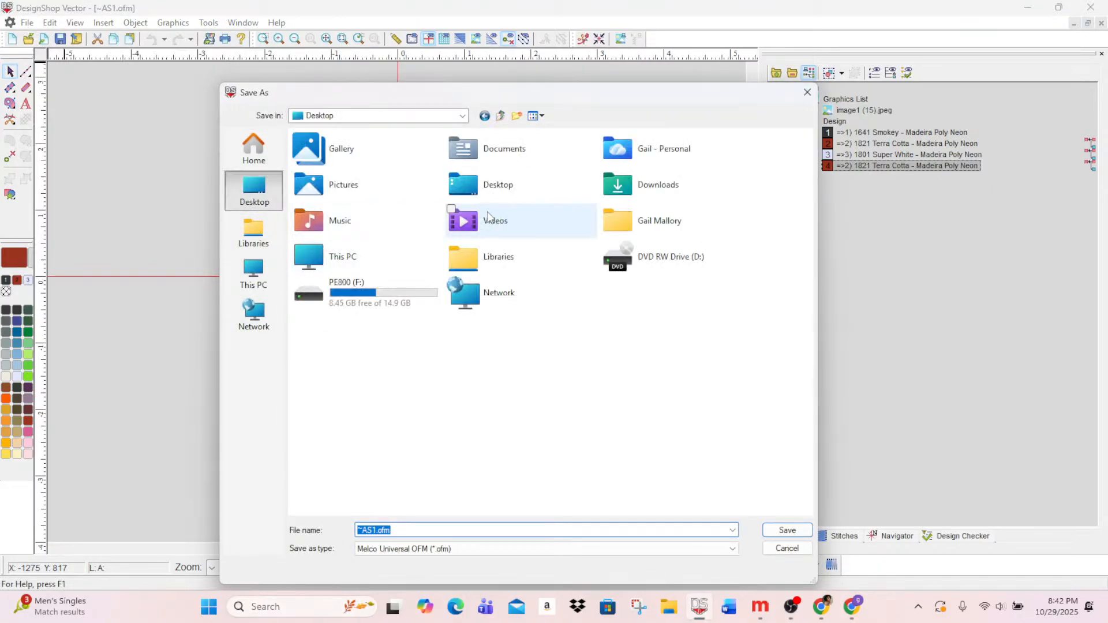
pyautogui.click(676, 180)
pyautogui.doubleClick(675, 175)
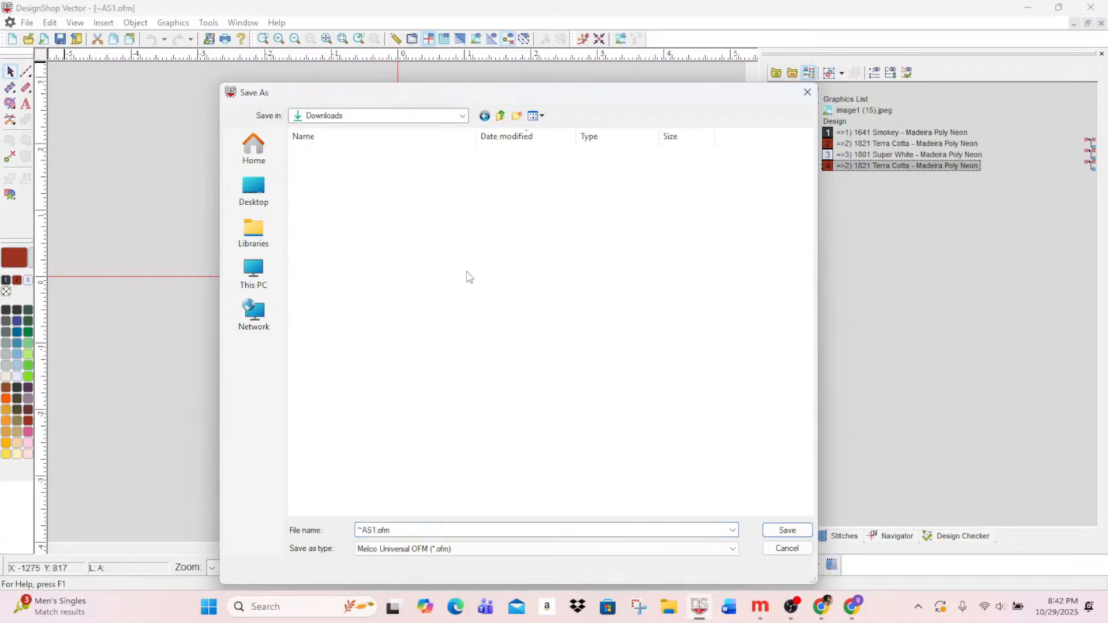
pyautogui.click(254, 275)
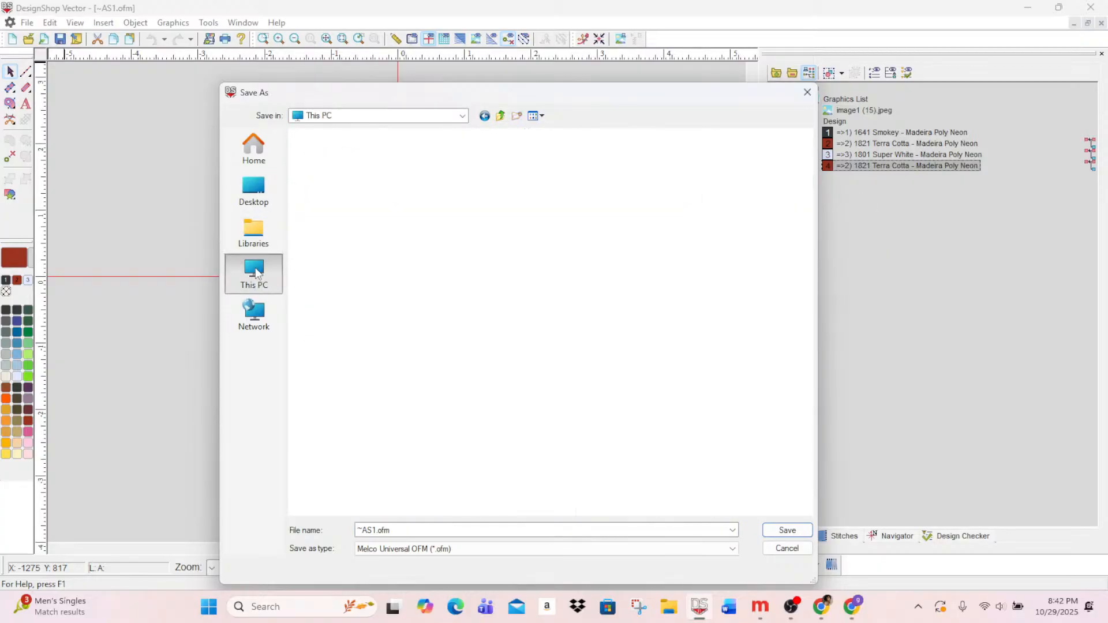
pyautogui.doubleClick(626, 172)
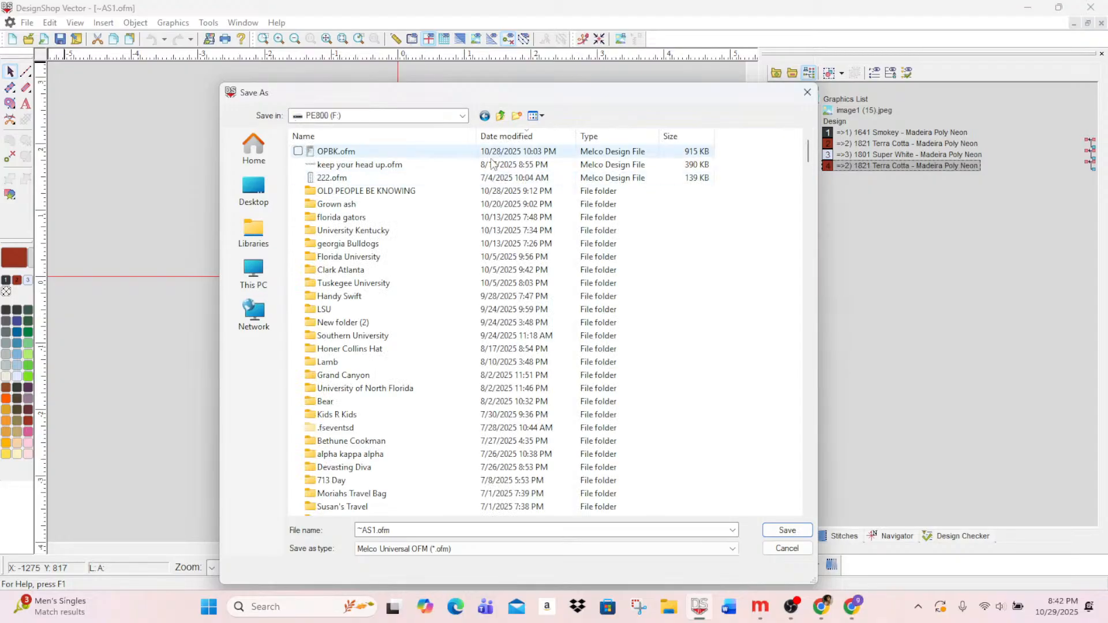
pyautogui.click(359, 205)
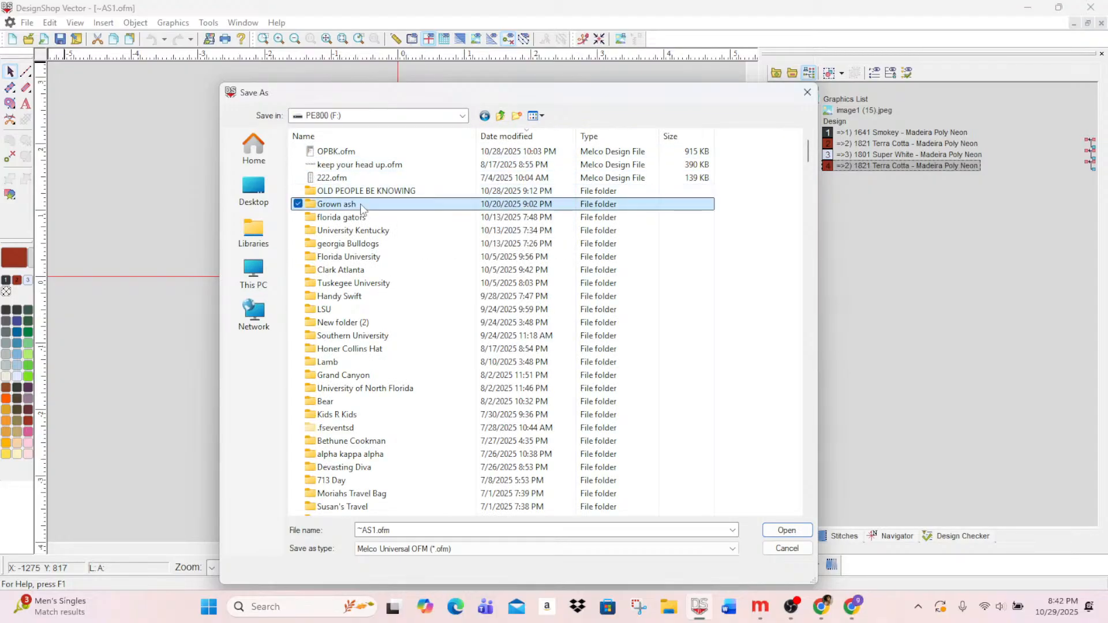
pyautogui.doubleClick(304, 206)
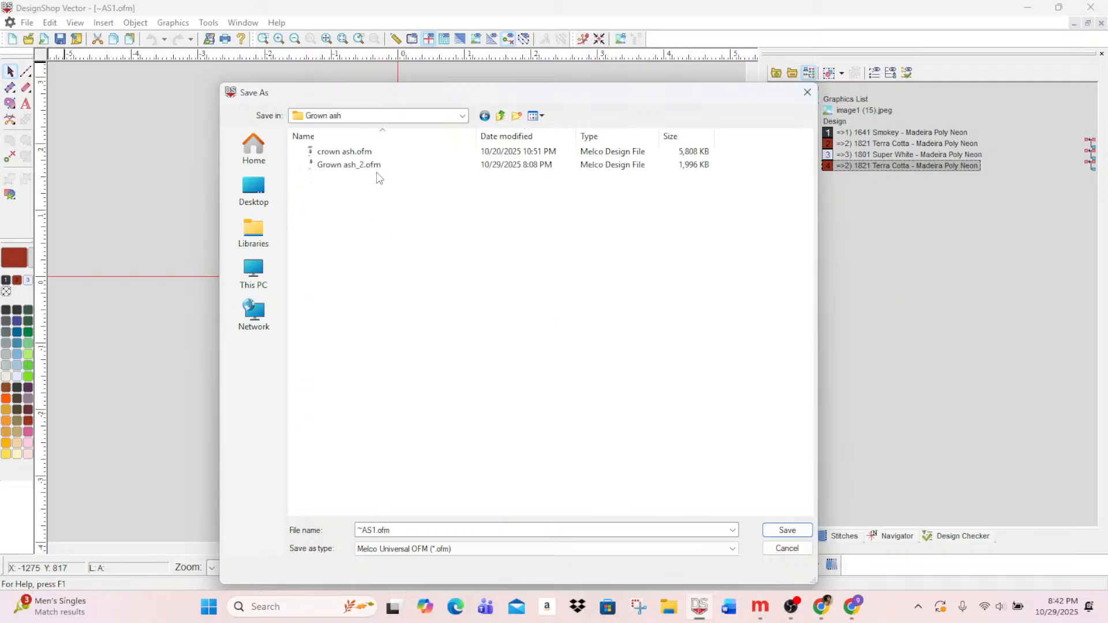
pyautogui.click(360, 167)
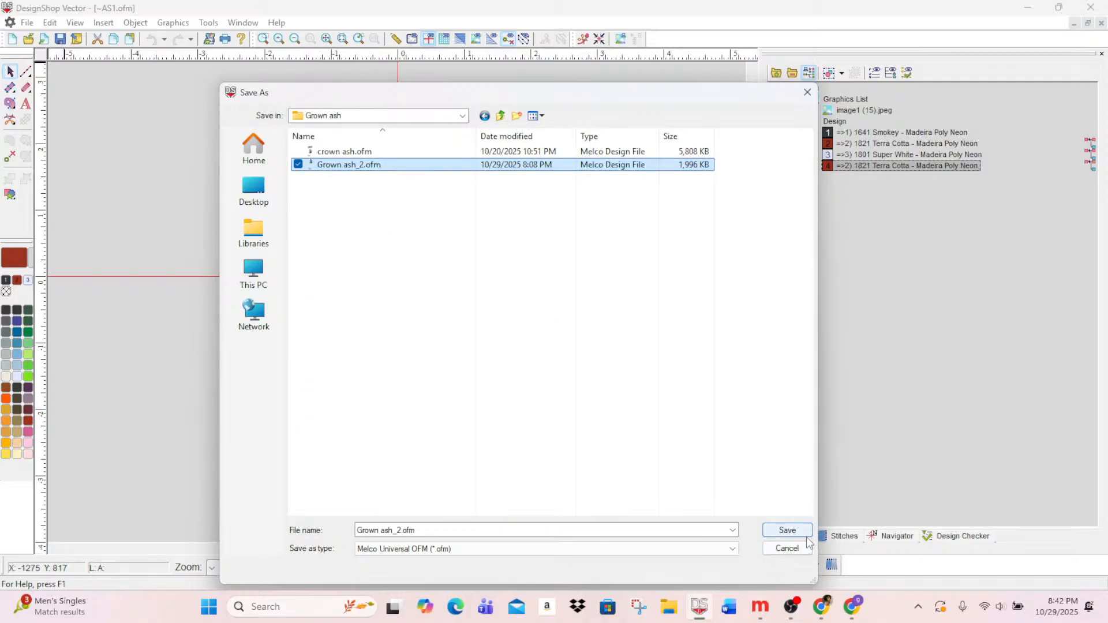
pyautogui.click(808, 537)
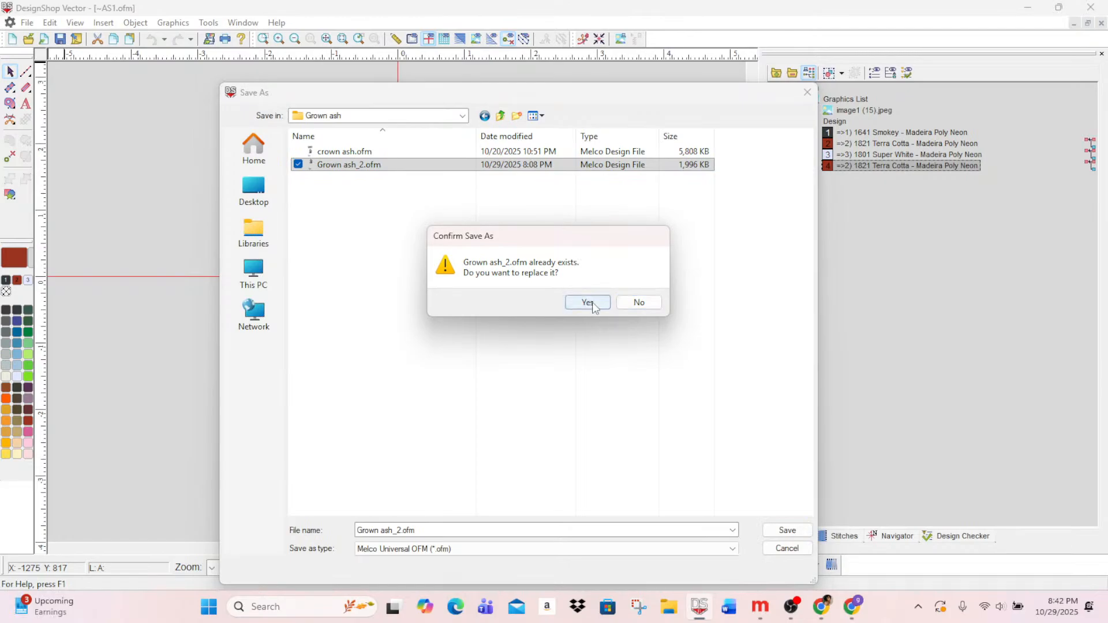
pyautogui.click(593, 304)
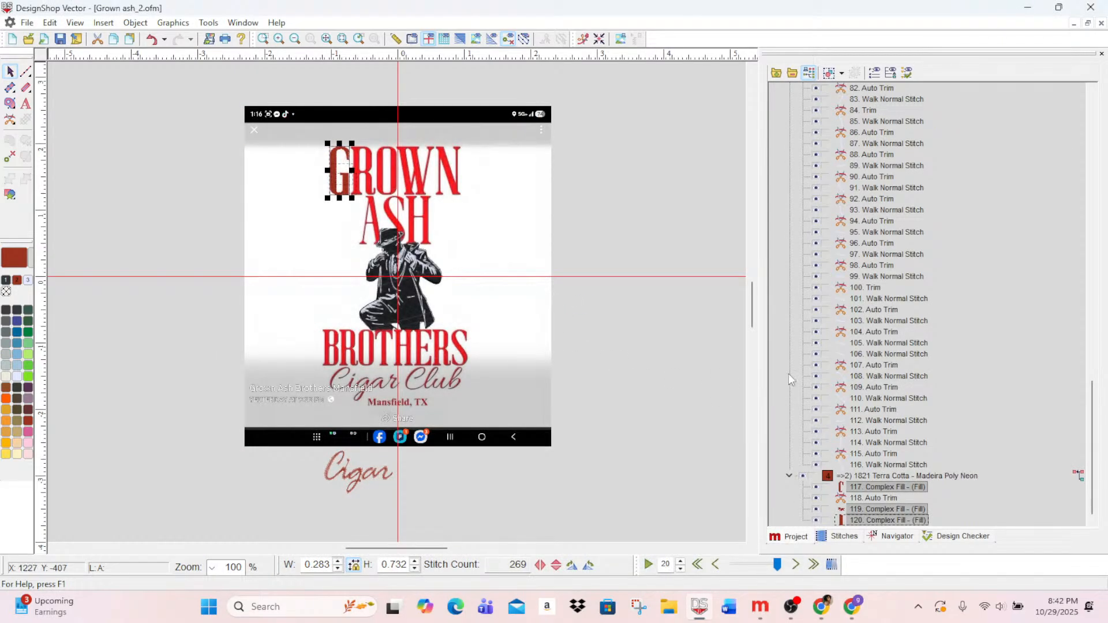
# - Move the start point of the G's serif bar fill onto the bar's left end
pyautogui.click(279, 39)
pyautogui.click(279, 39)
pyautogui.click(279, 39)
pyautogui.scroll(1, 291, 272)
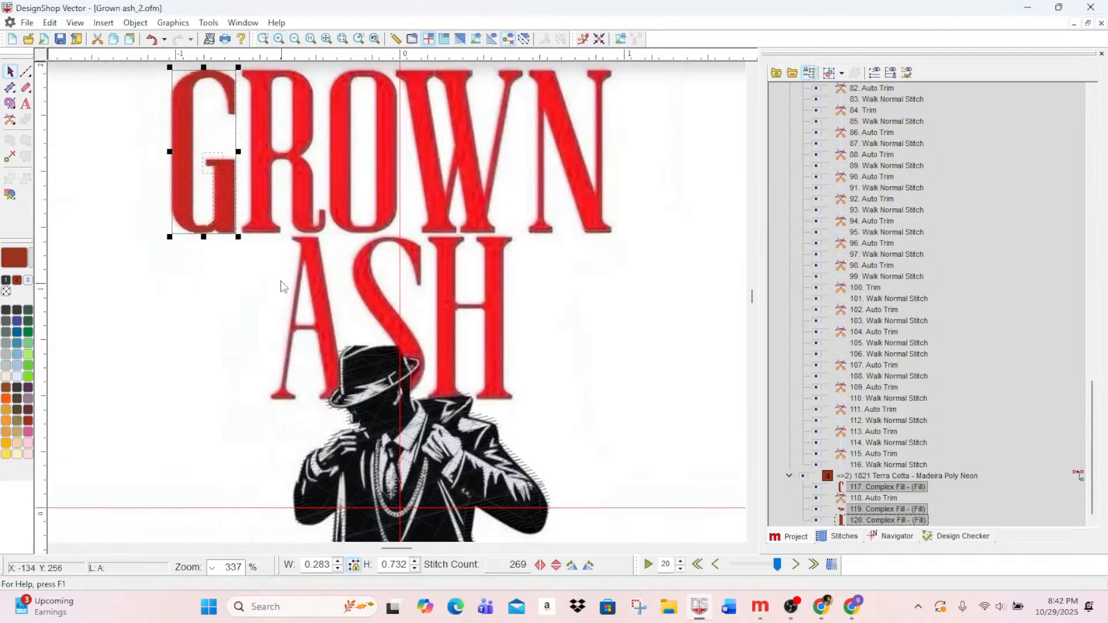
pyautogui.scroll(1, 281, 267)
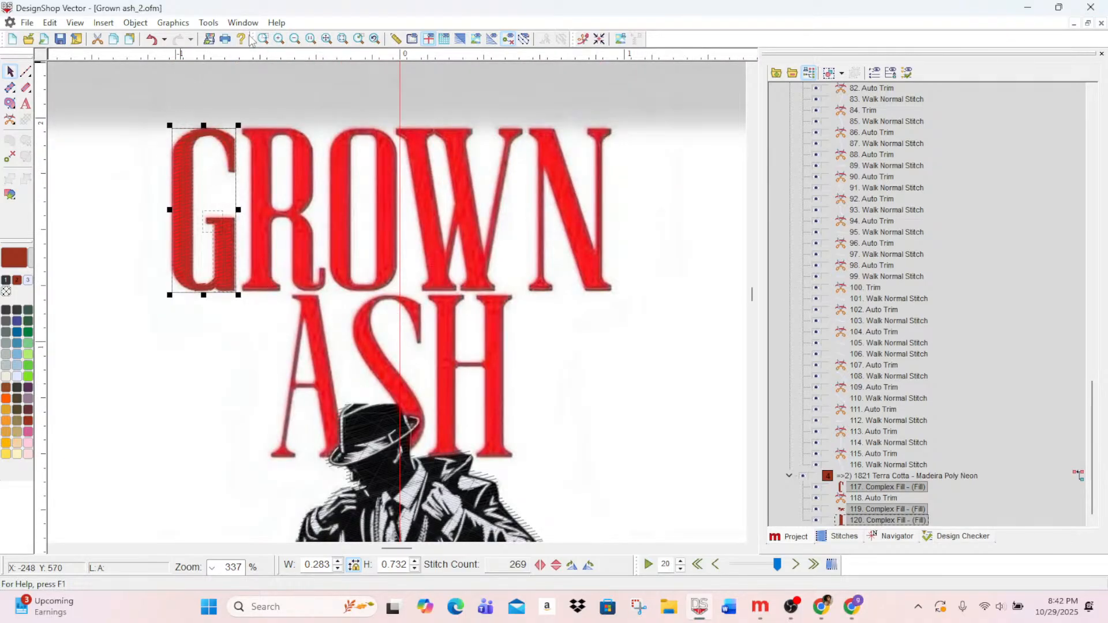
pyautogui.click(278, 39)
pyautogui.click(278, 38)
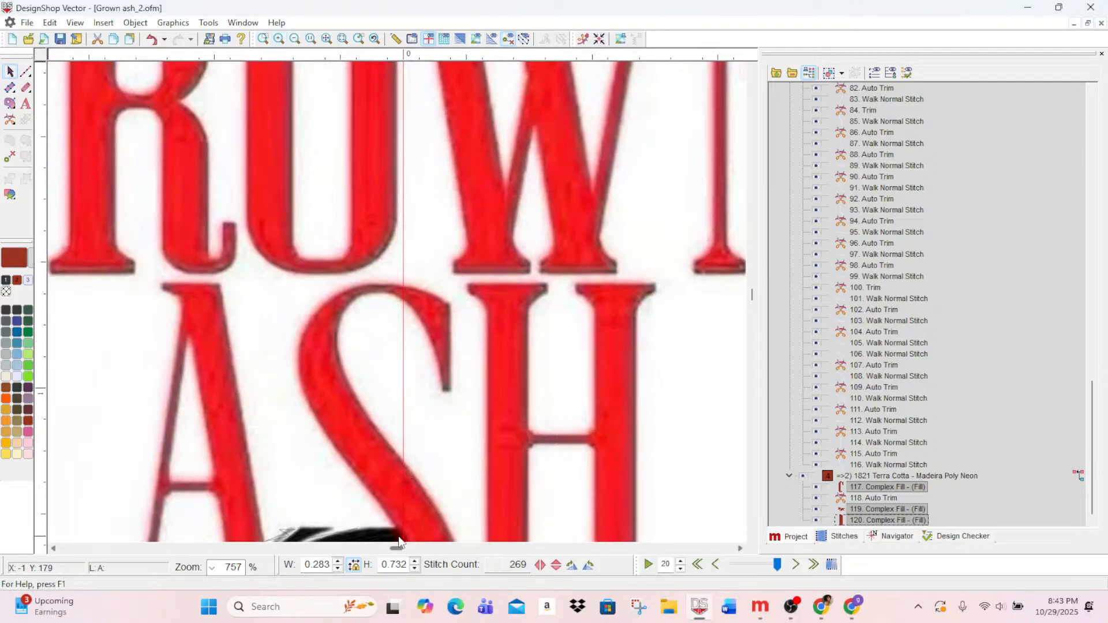
pyautogui.moveTo(396, 553); pyautogui.dragTo(364, 445)
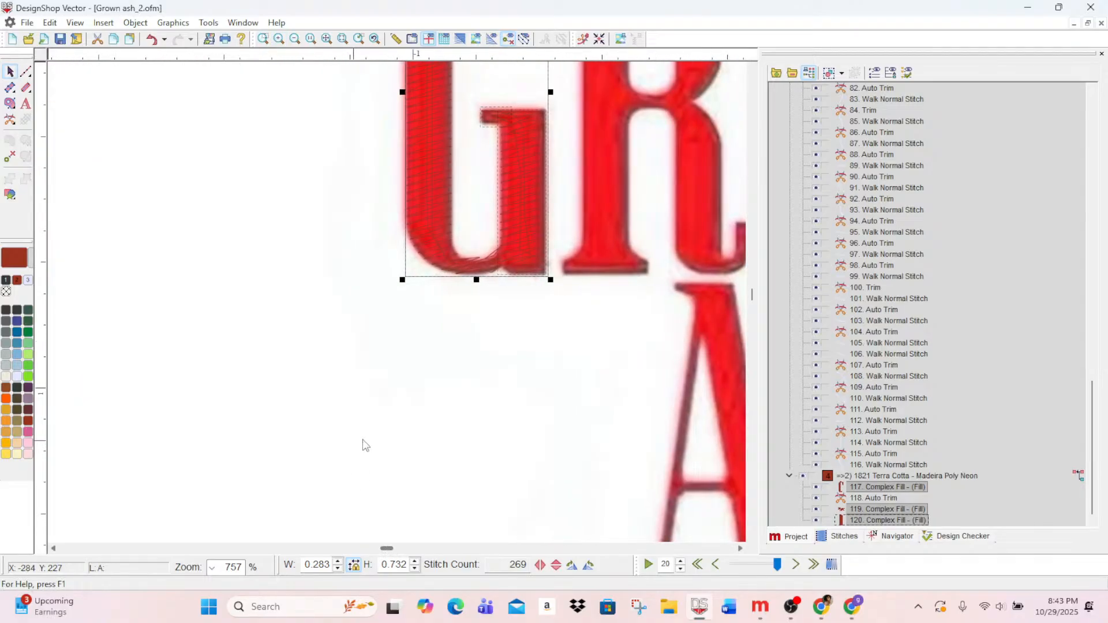
pyautogui.click(464, 432)
pyautogui.click(488, 113)
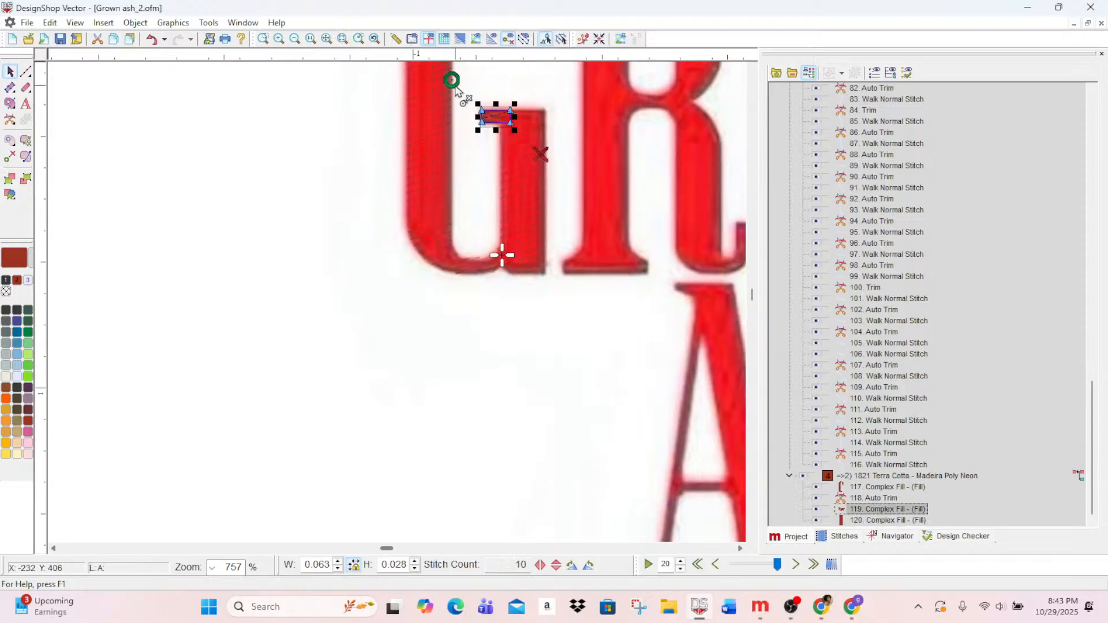
pyautogui.moveTo(453, 81); pyautogui.dragTo(480, 115)
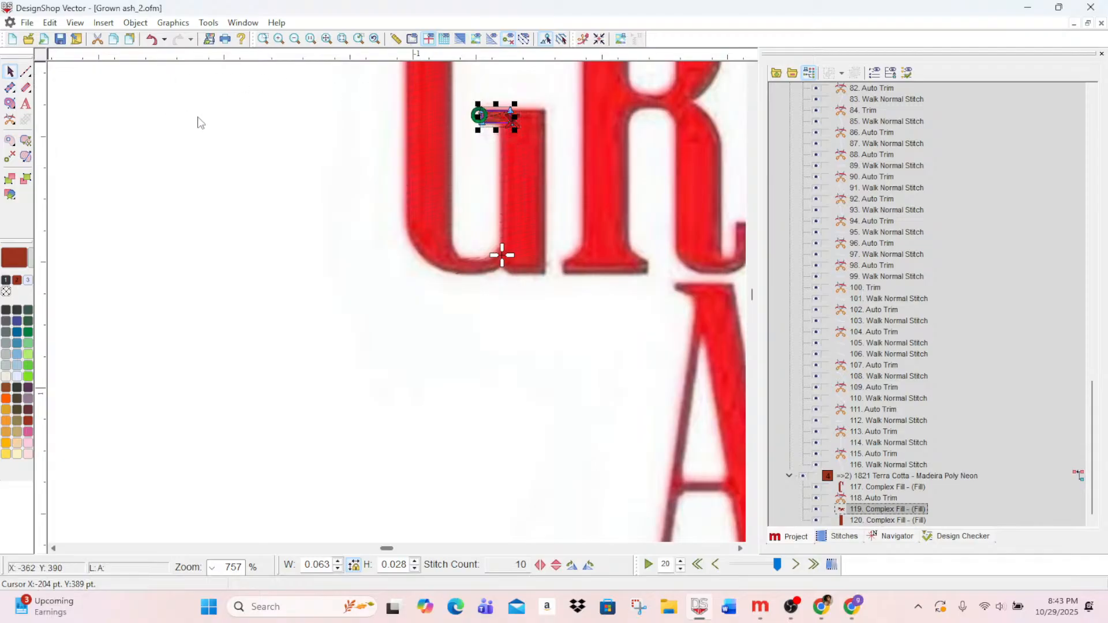
pyautogui.click(26, 156)
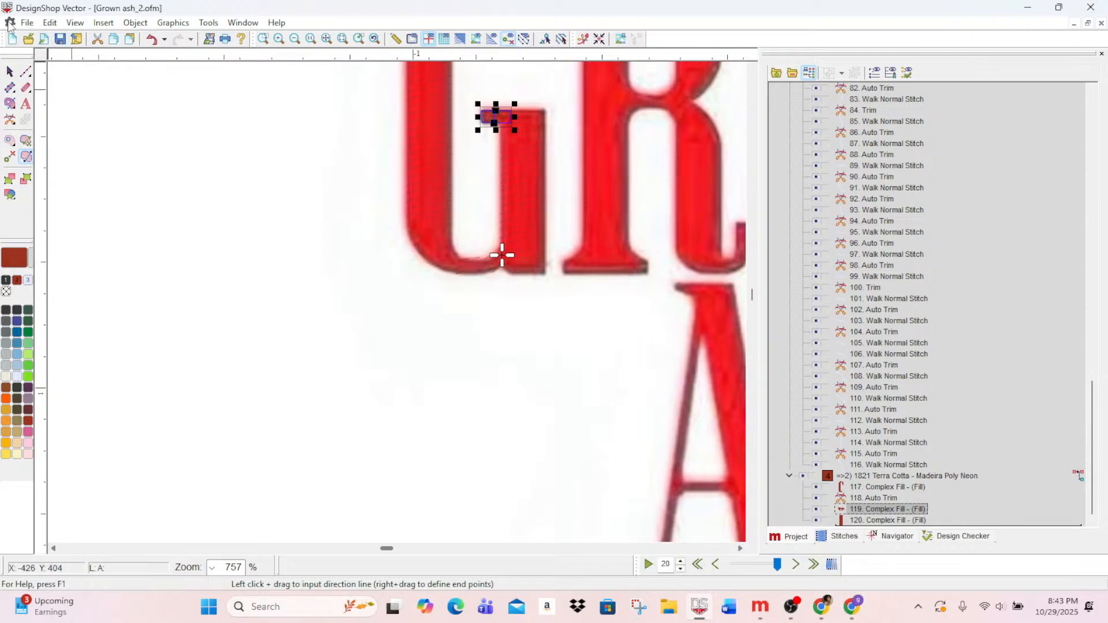
pyautogui.click(11, 71)
# - Disable auto-underlay on the G's short stem fill and set its Edge Walk border margin to 3 pt
pyautogui.click(533, 198)
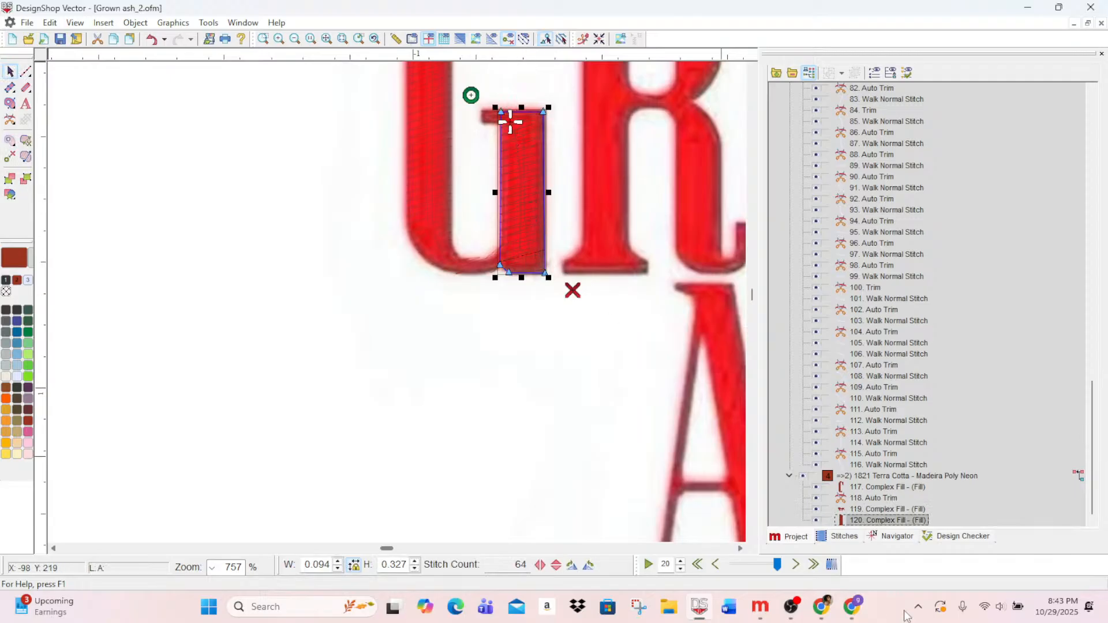
pyautogui.doubleClick(897, 520)
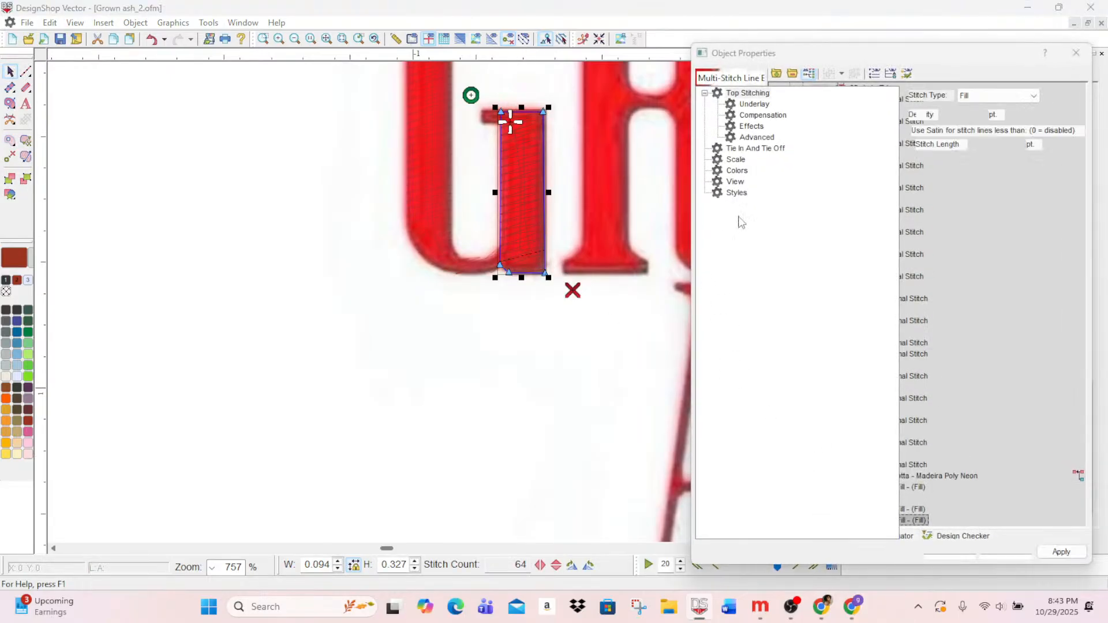
pyautogui.click(753, 104)
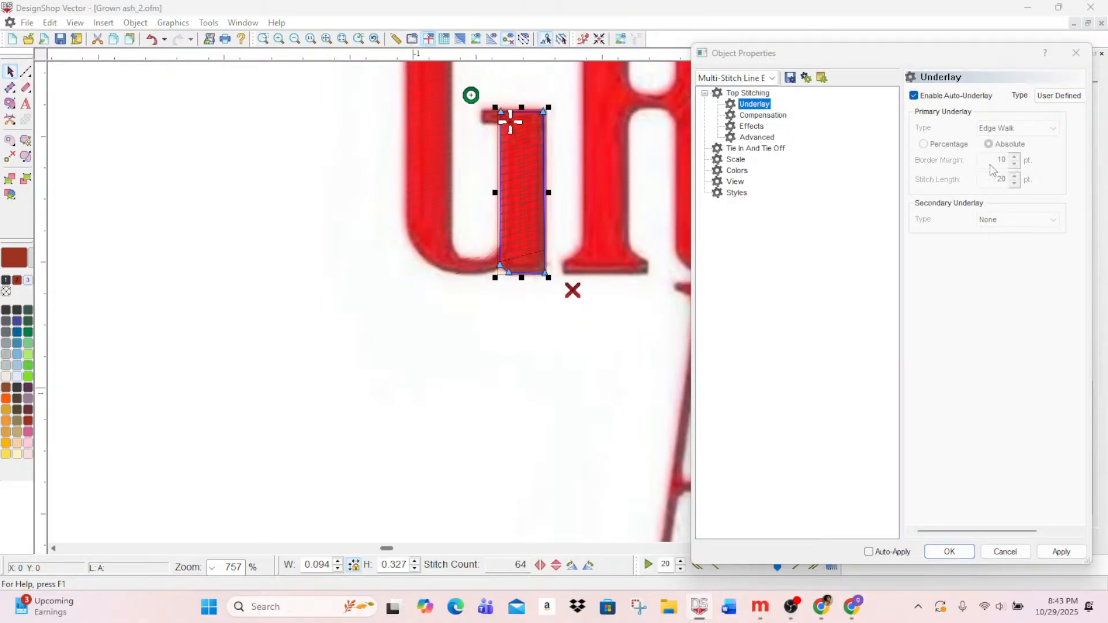
pyautogui.click(915, 96)
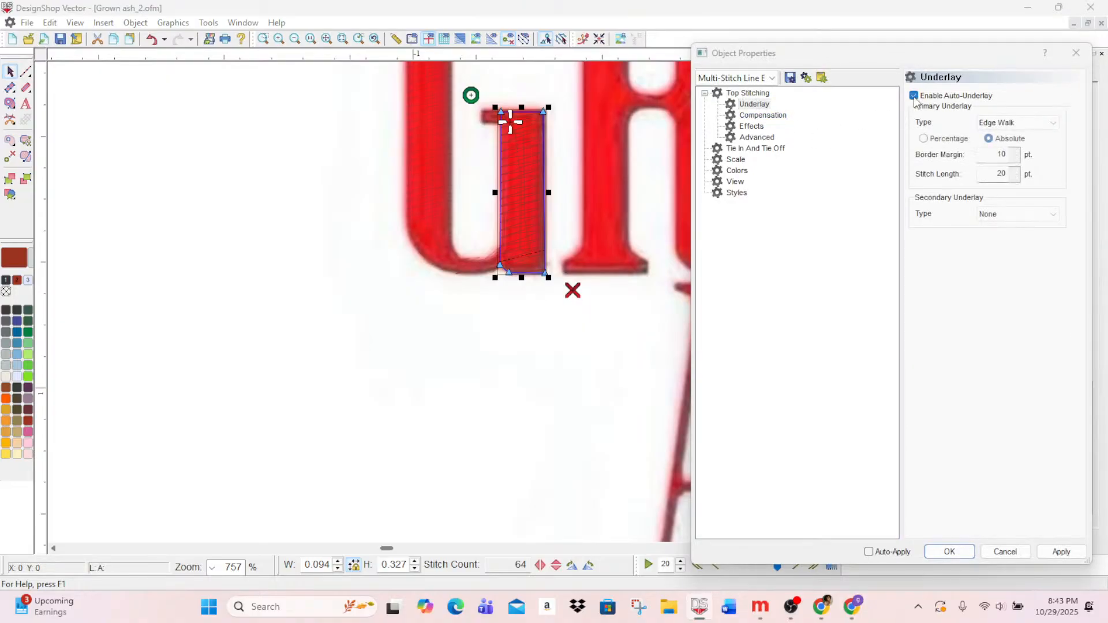
pyautogui.tripleClick(1014, 160)
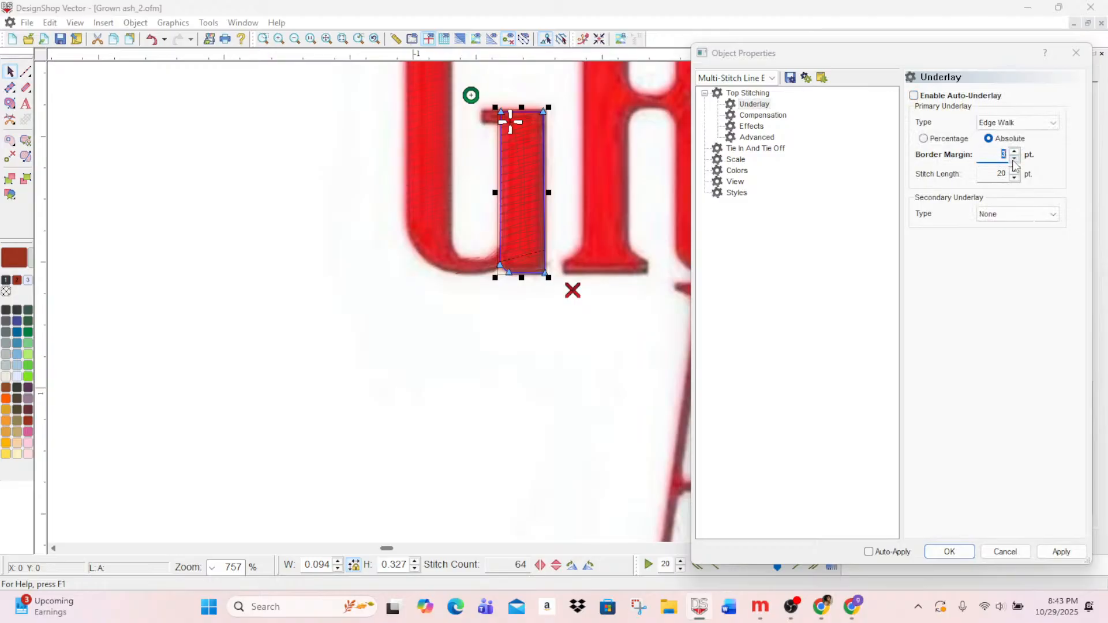
pyautogui.click(1061, 552)
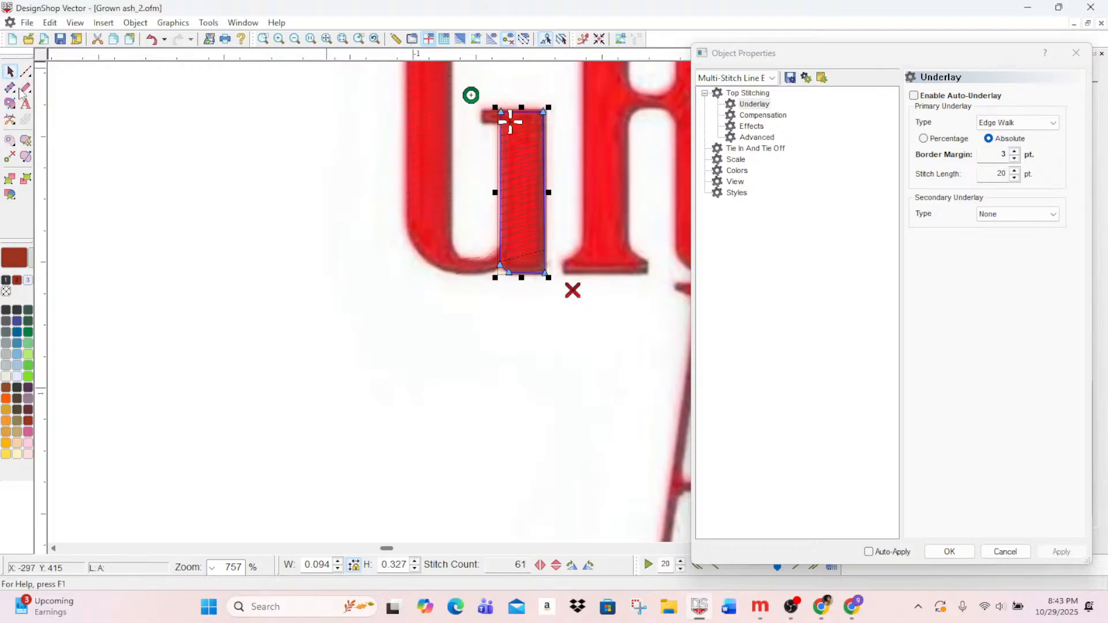
# - Disable auto-underlay on the G's main stroke fill and set its Edge Walk border margin to 4 pt
pyautogui.click(423, 222)
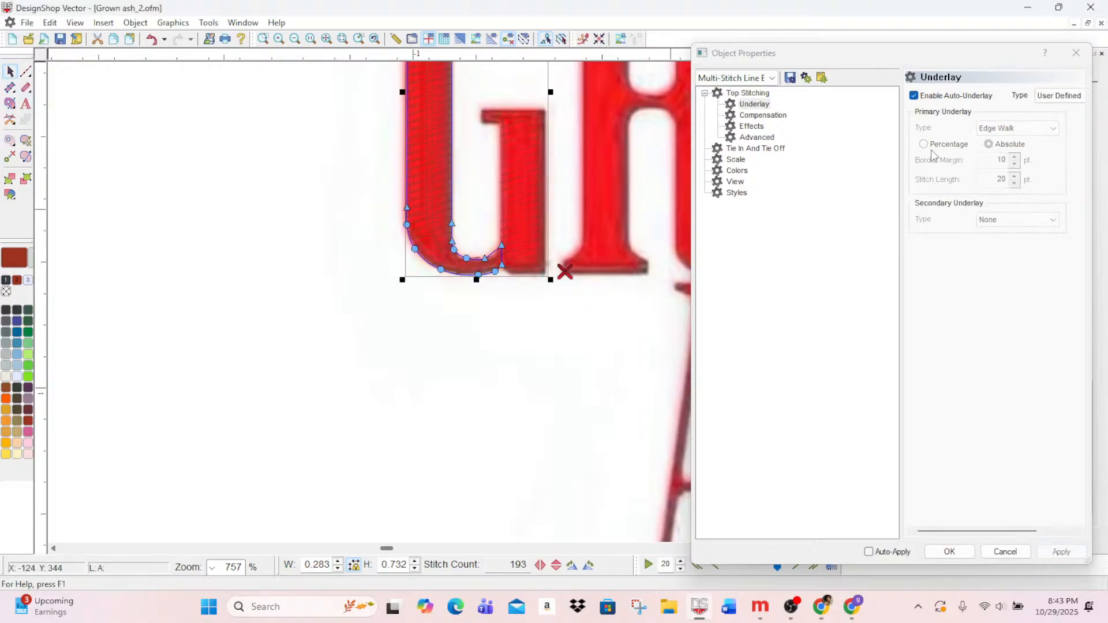
pyautogui.click(913, 95)
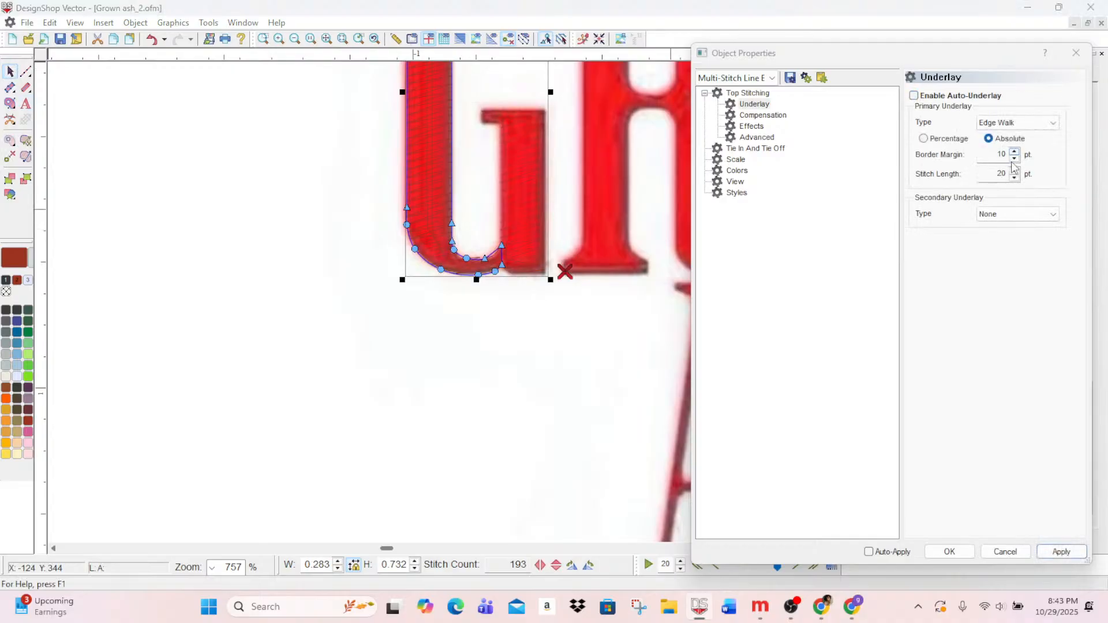
pyautogui.click(1015, 164)
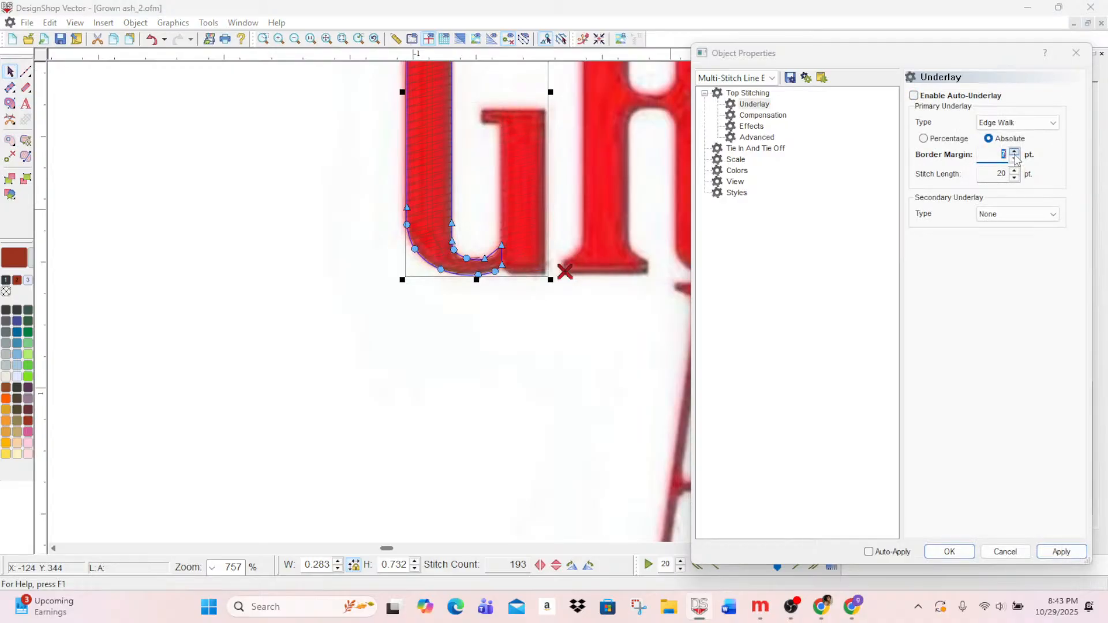
pyautogui.click(1015, 152)
pyautogui.click(1014, 151)
pyautogui.click(1014, 152)
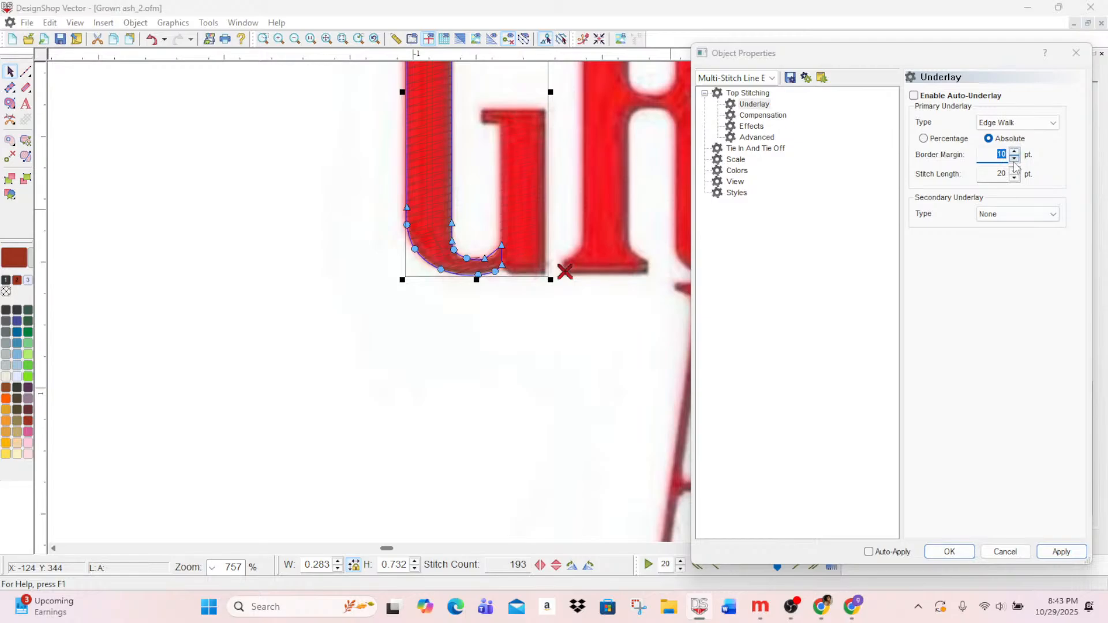
pyautogui.click(1015, 163)
pyautogui.click(1014, 164)
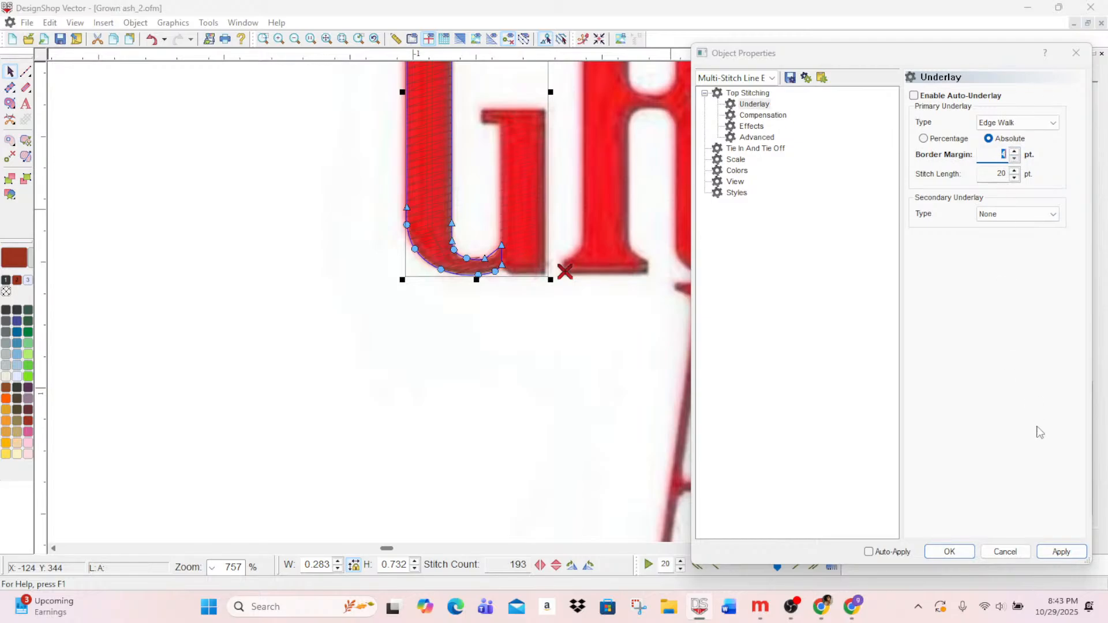
pyautogui.click(1062, 552)
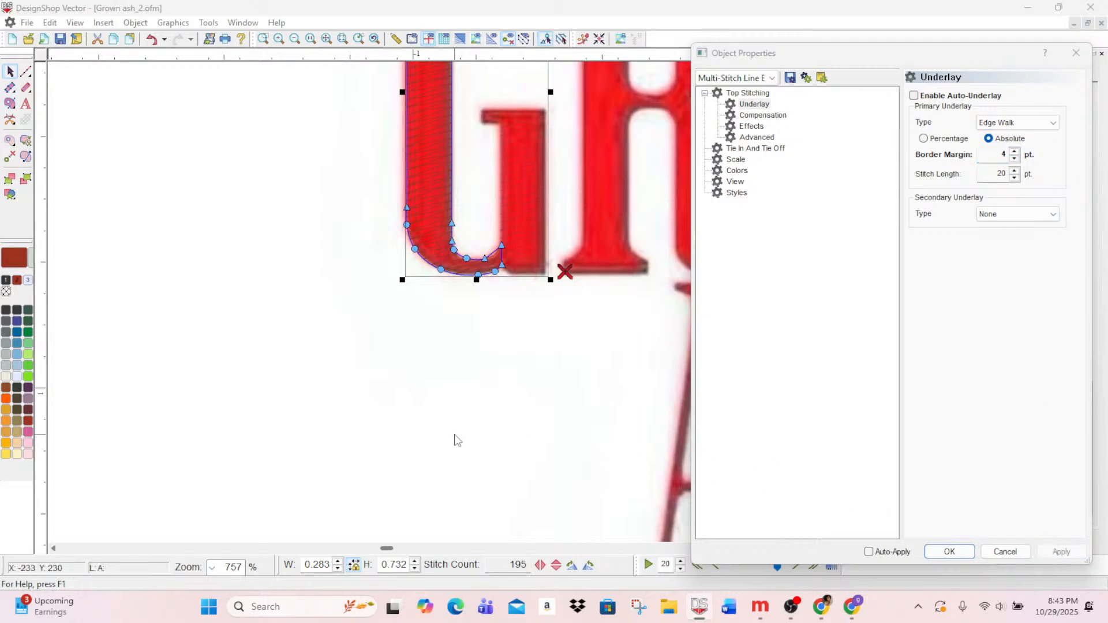
pyautogui.click(493, 411)
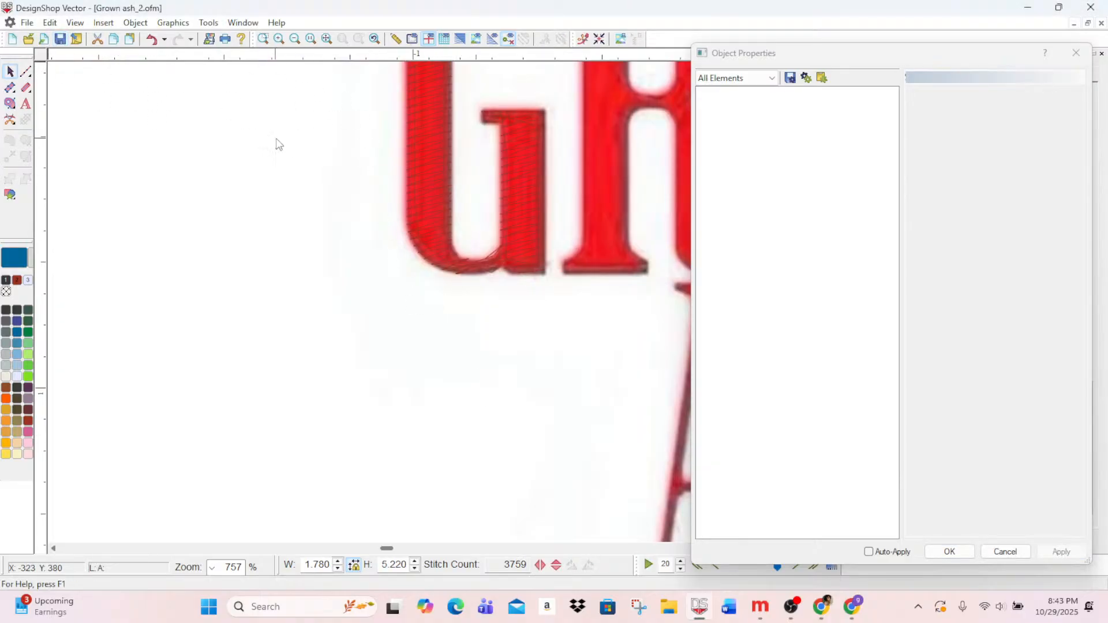
# - Show the stitches in 3D and move the G's main stroke start point to its lower end beside the short stem
pyautogui.click(460, 41)
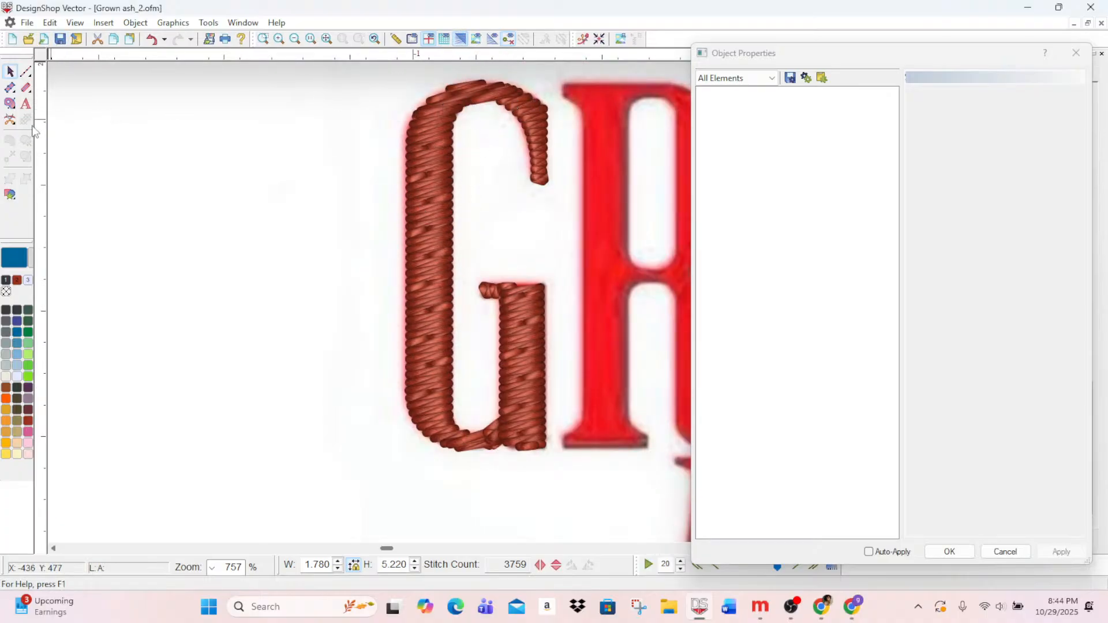
pyautogui.click(432, 125)
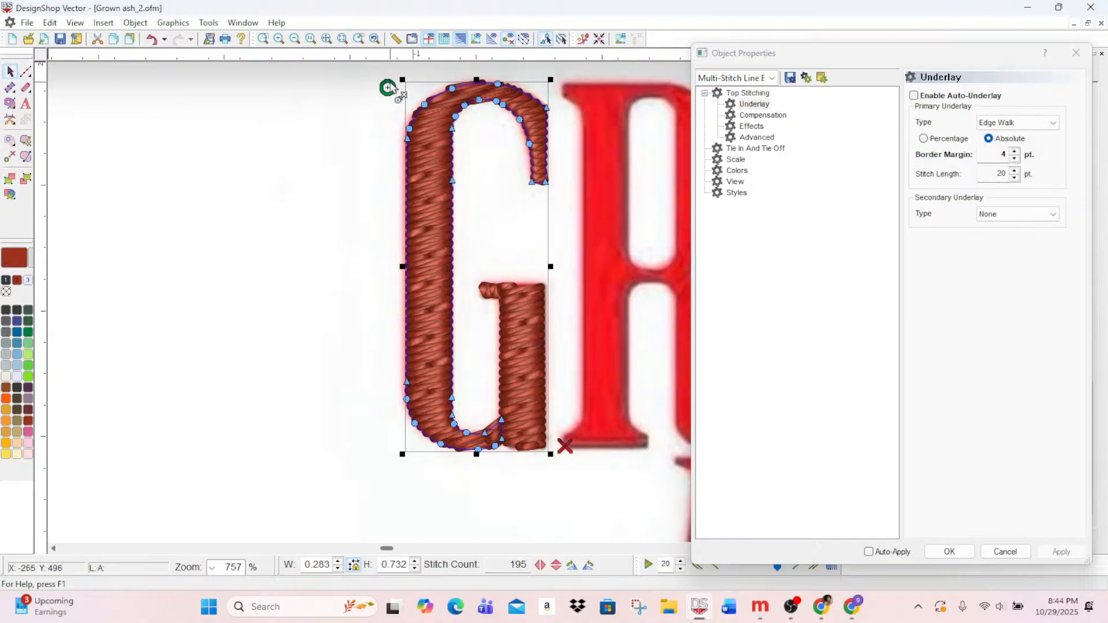
pyautogui.moveTo(398, 95)
pyautogui.mouseDown()
pyautogui.moveTo(514, 396)
pyautogui.moveTo(515, 432)
pyautogui.moveTo(561, 446)
pyautogui.moveTo(501, 423)
pyautogui.mouseUp()
pyautogui.click(544, 492)
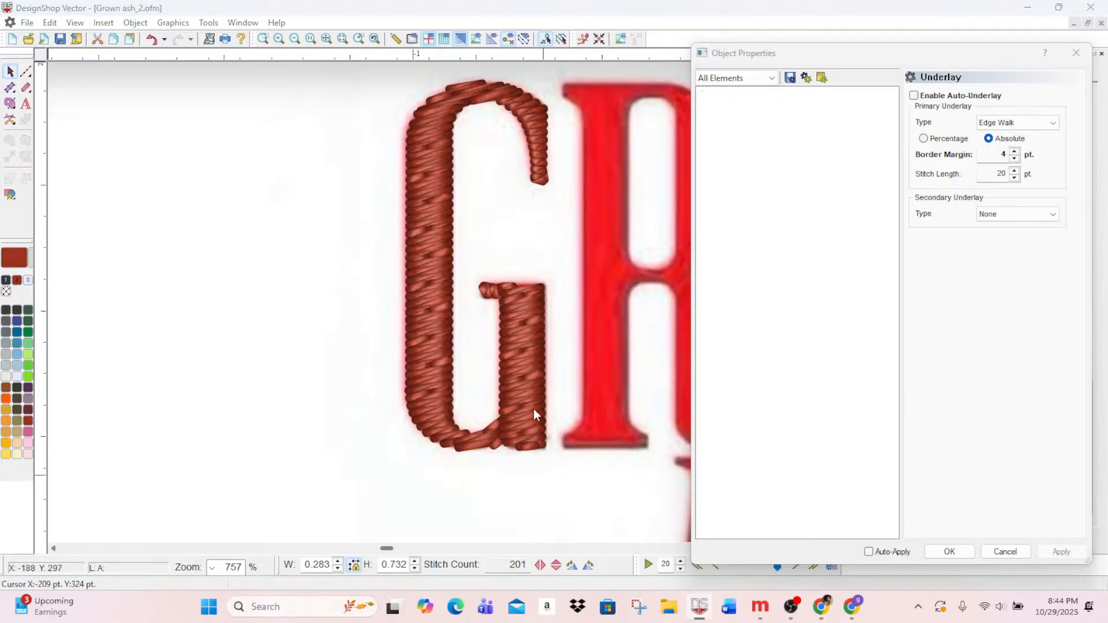
# - Move the G's short stem fill's start point to its top at the serif bar and its end point to its lower end
pyautogui.click(534, 411)
pyautogui.moveTo(464, 275); pyautogui.dragTo(516, 293)
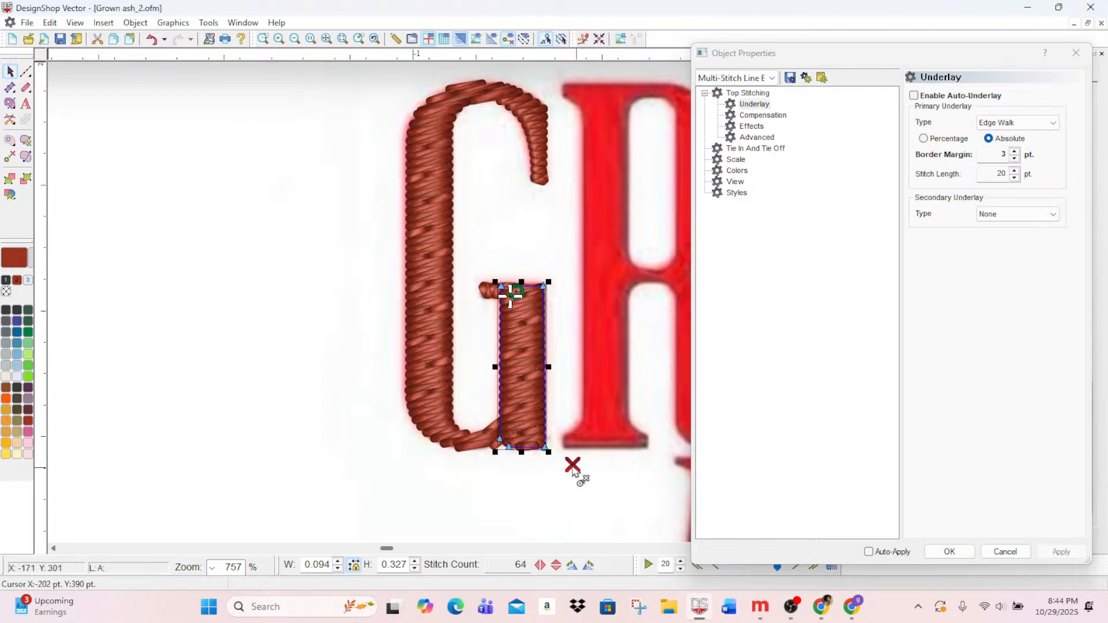
pyautogui.moveTo(574, 466); pyautogui.dragTo(519, 445)
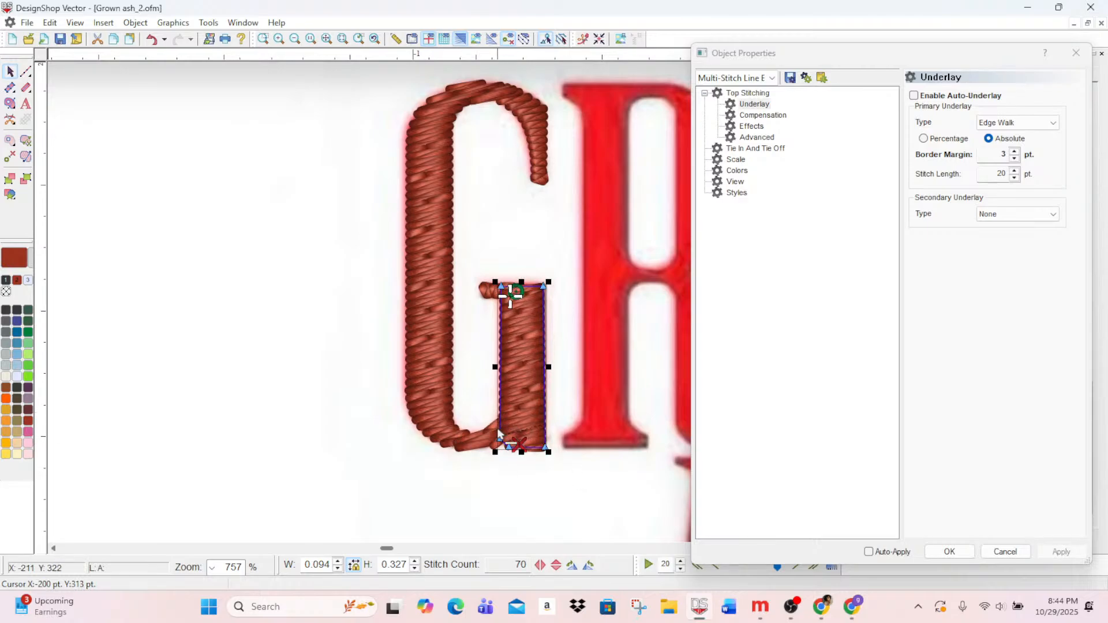
pyautogui.click(25, 72)
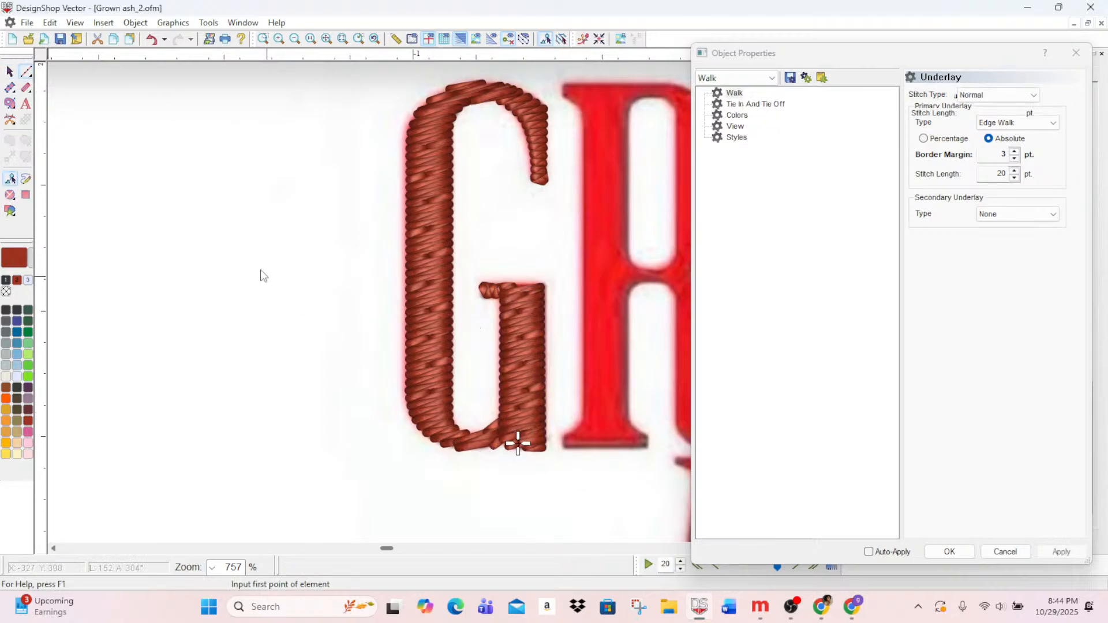
pyautogui.click(10, 72)
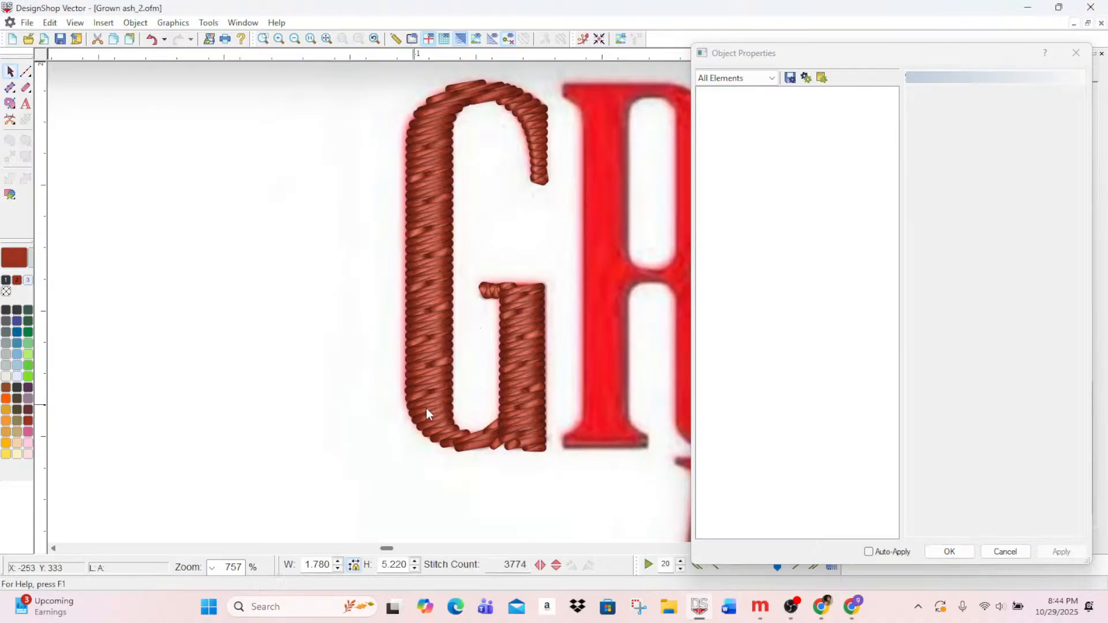
# - Add stitch direction lines to the G's main stroke at the bottom curve, the lower bend and the top curve's right side
pyautogui.click(439, 429)
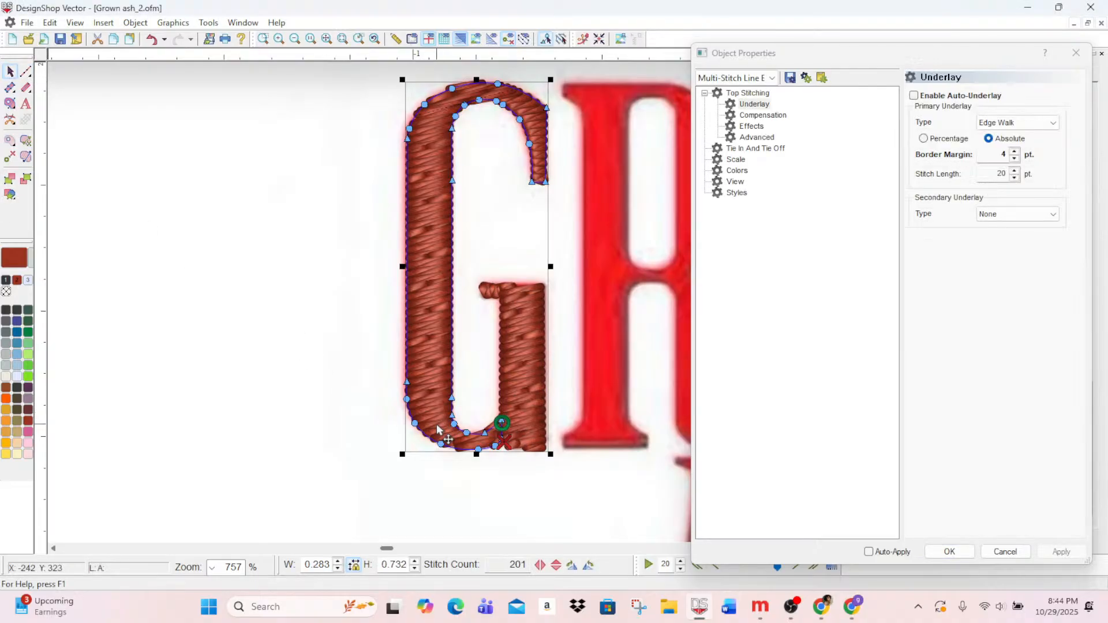
pyautogui.click(26, 157)
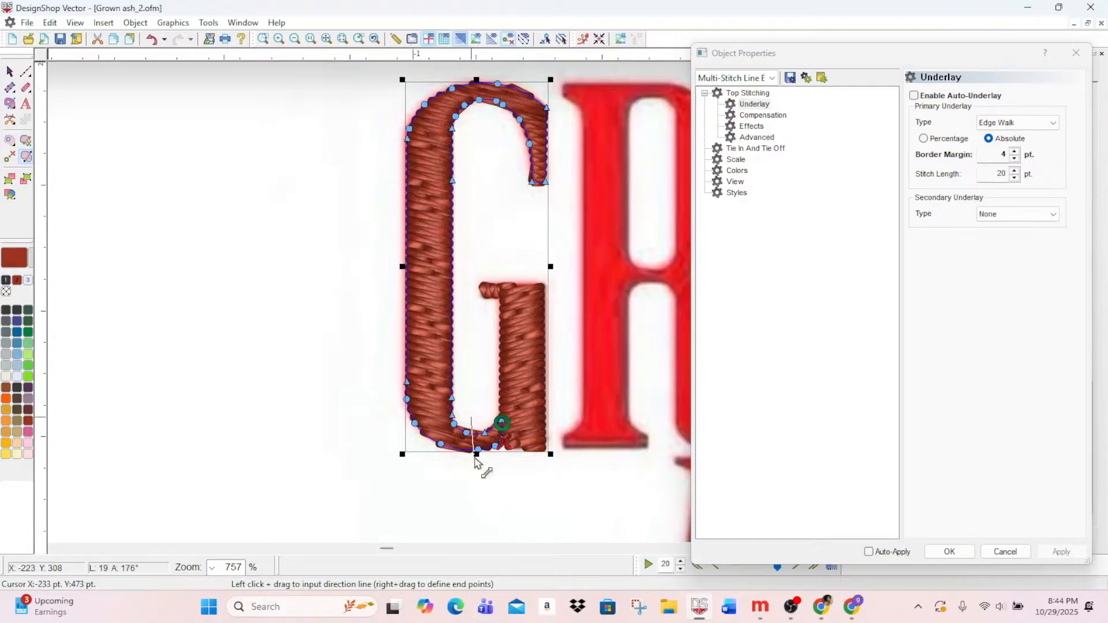
pyautogui.moveTo(468, 433); pyautogui.dragTo(466, 450)
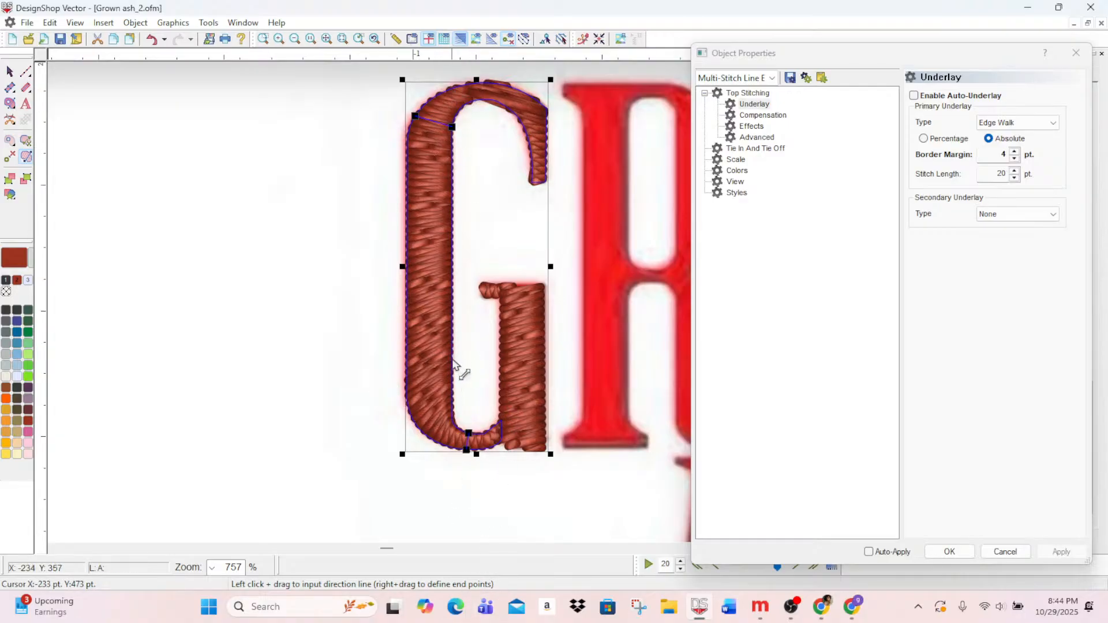
pyautogui.moveTo(452, 380)
pyautogui.mouseDown()
pyautogui.moveTo(404, 425)
pyautogui.moveTo(400, 416)
pyautogui.mouseUp()
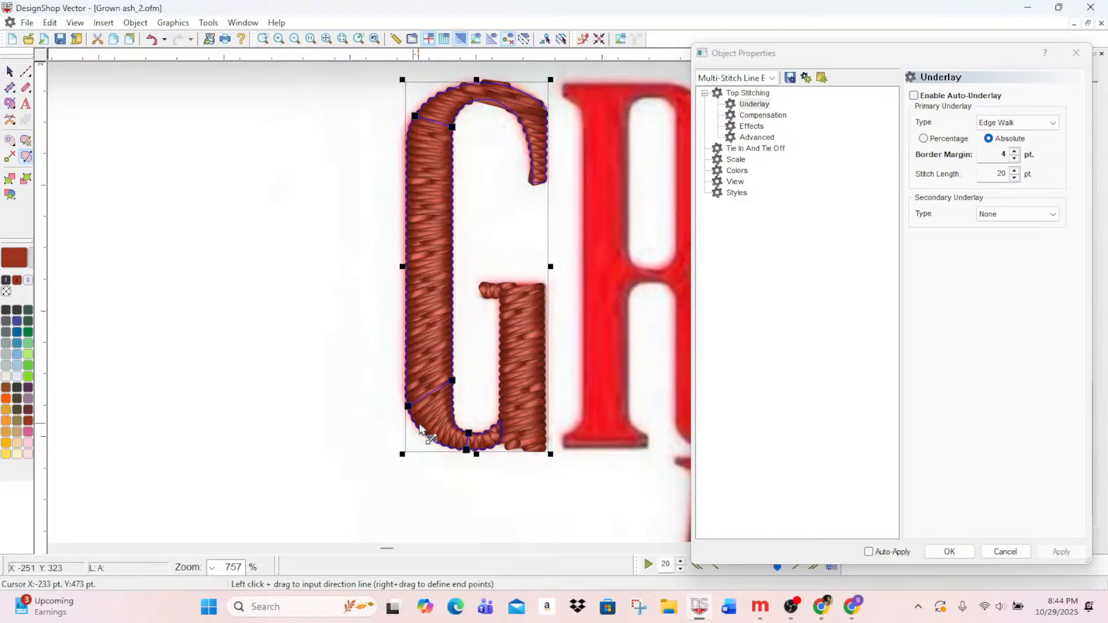
pyautogui.moveTo(494, 83)
pyautogui.mouseDown()
pyautogui.moveTo(496, 102)
pyautogui.moveTo(549, 113)
pyautogui.moveTo(548, 101)
pyautogui.mouseUp()
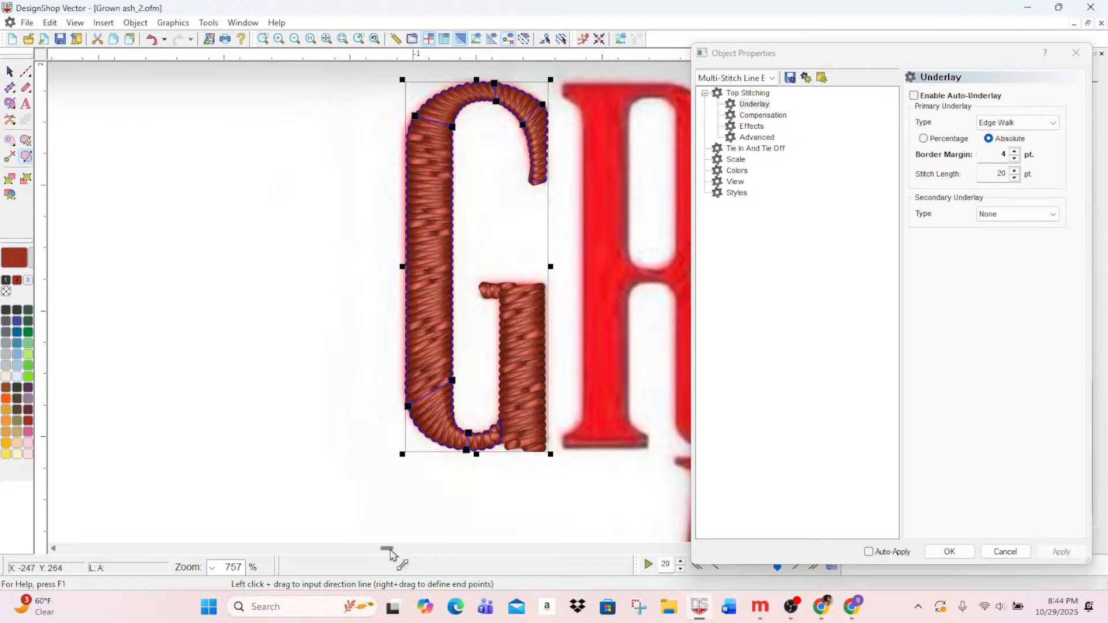
pyautogui.moveTo(390, 551); pyautogui.dragTo(395, 555)
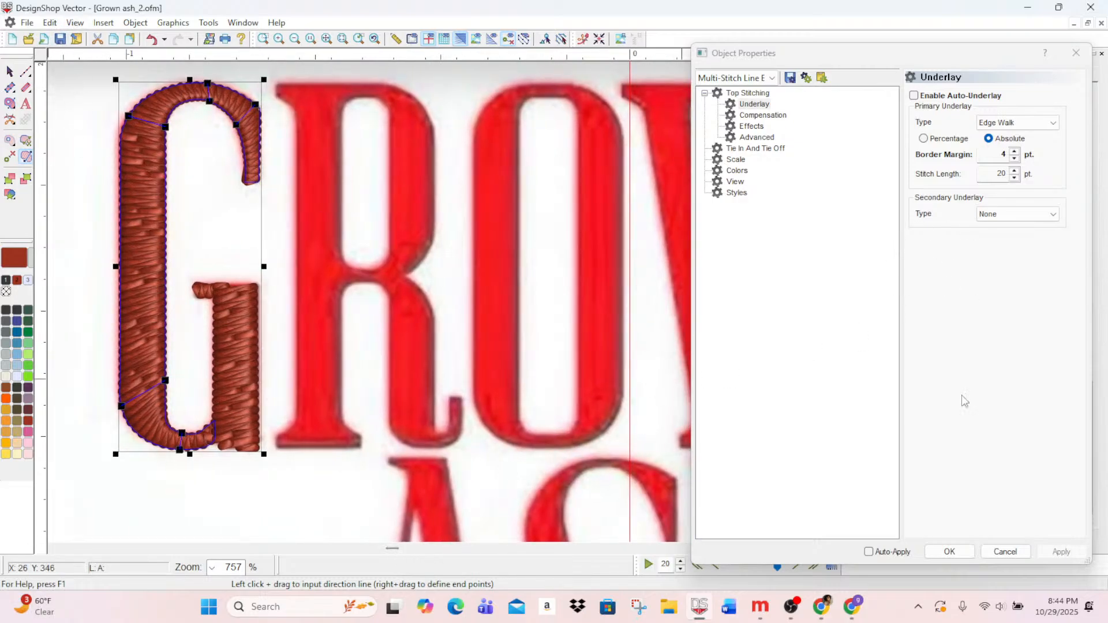
pyautogui.click(950, 552)
# - Look over the whole artwork from the GROWN ASH lettering down to the BROTHERS and Cigar Club text
pyautogui.scroll(-4, 712, 445)
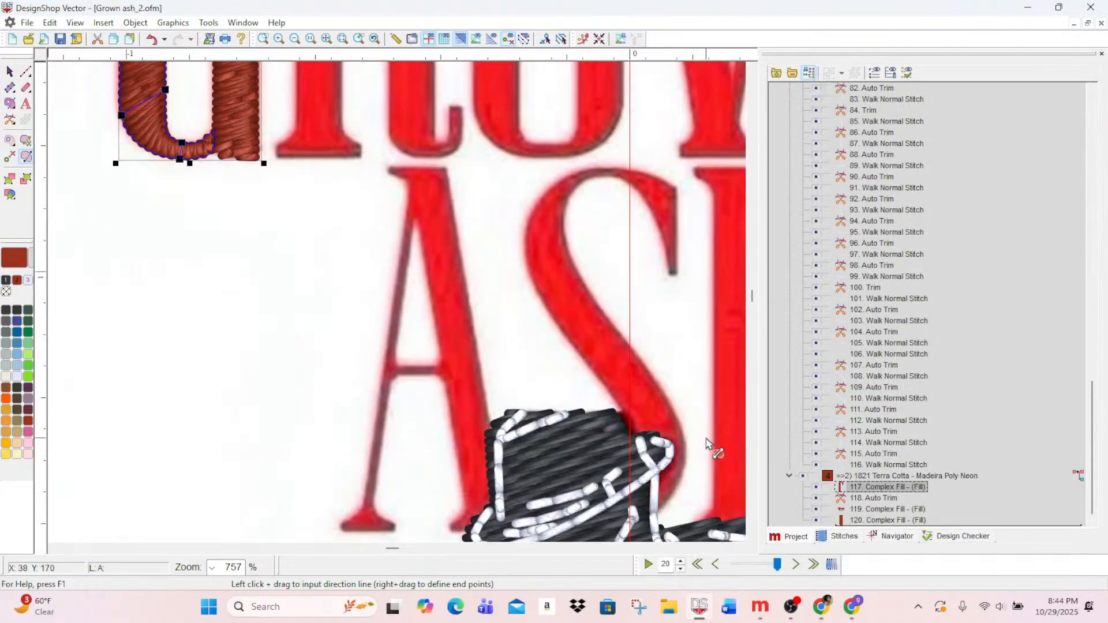
pyautogui.scroll(6, 712, 445)
pyautogui.scroll(-3, 544, 458)
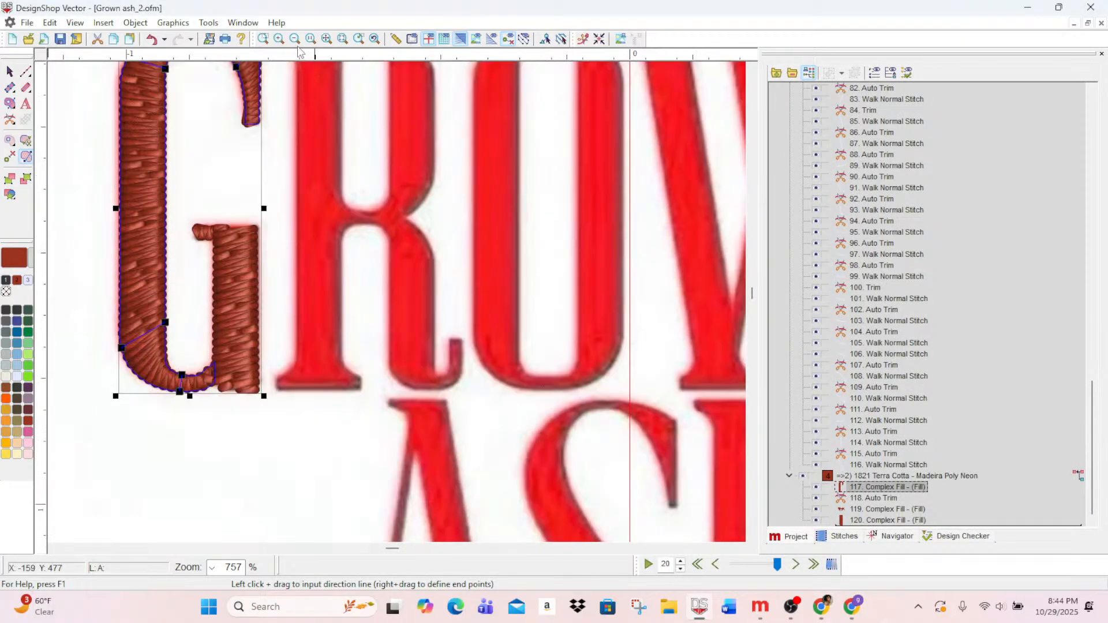
pyautogui.click(295, 40)
pyautogui.click(294, 40)
pyautogui.click(295, 40)
pyautogui.scroll(-6, 428, 243)
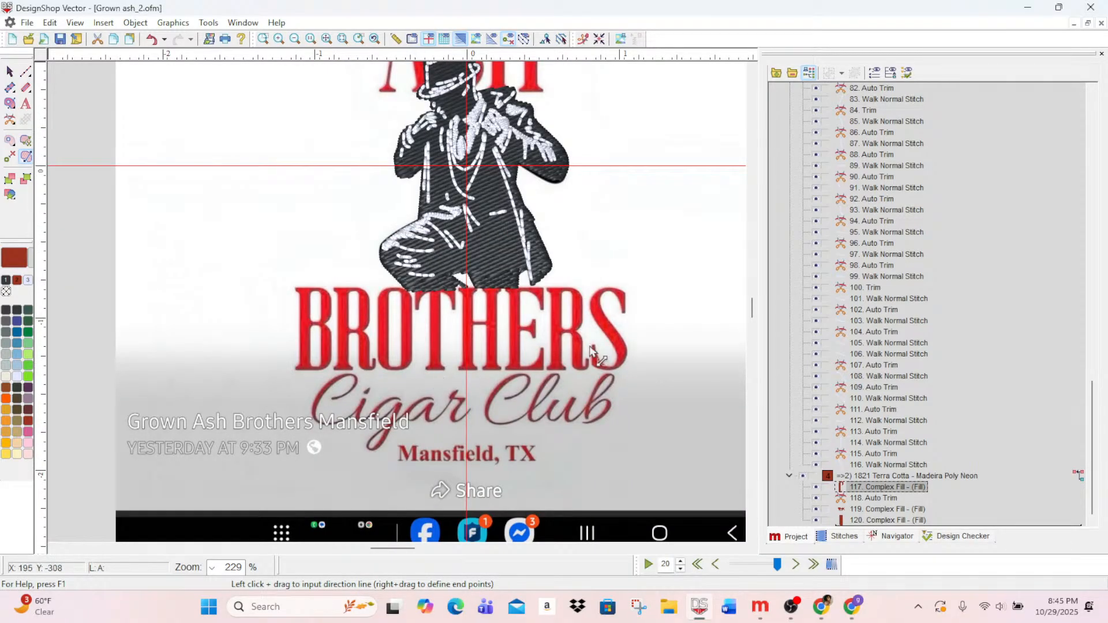
pyautogui.scroll(6, 589, 306)
pyautogui.scroll(-6, 398, 283)
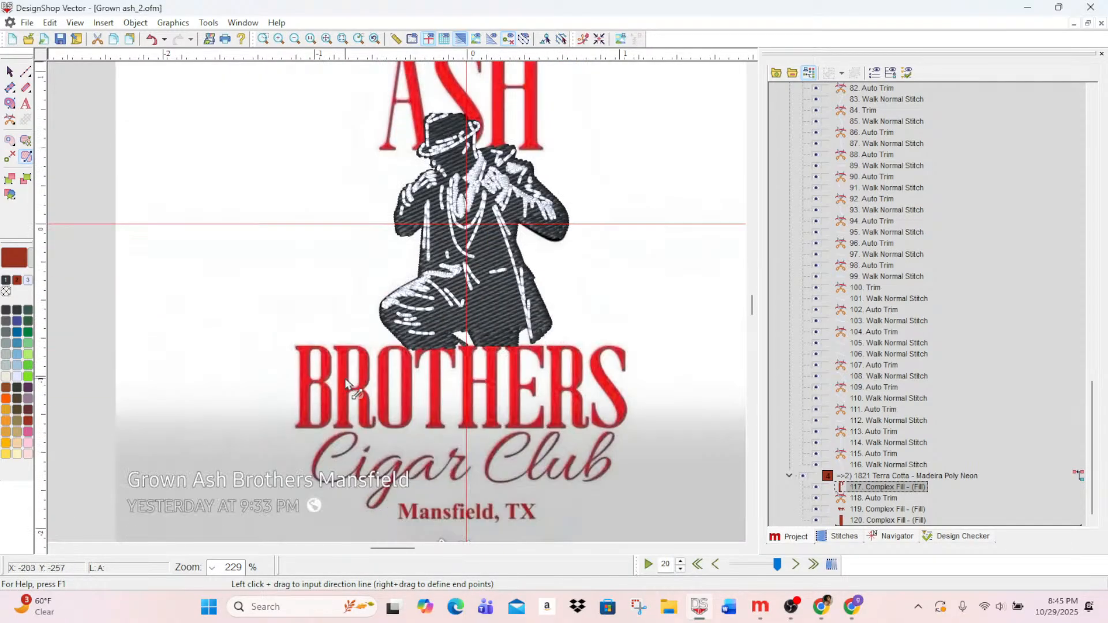
pyautogui.scroll(4, 398, 404)
pyautogui.scroll(-5, 390, 461)
pyautogui.scroll(1, 379, 366)
pyautogui.scroll(4, 379, 366)
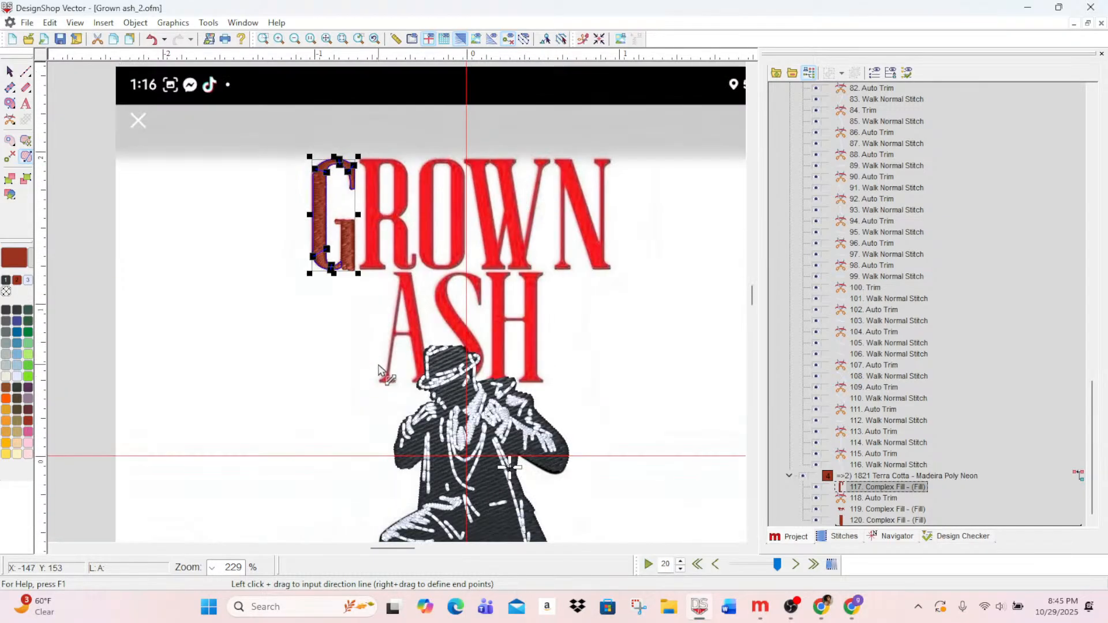
pyautogui.scroll(-2, 379, 370)
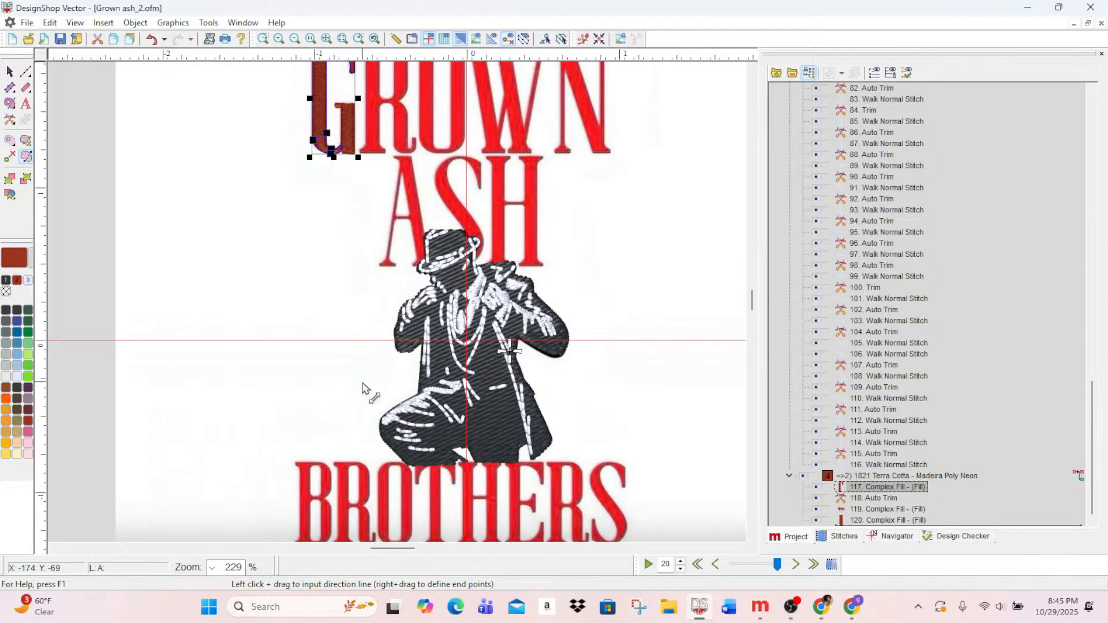
pyautogui.scroll(3, 365, 390)
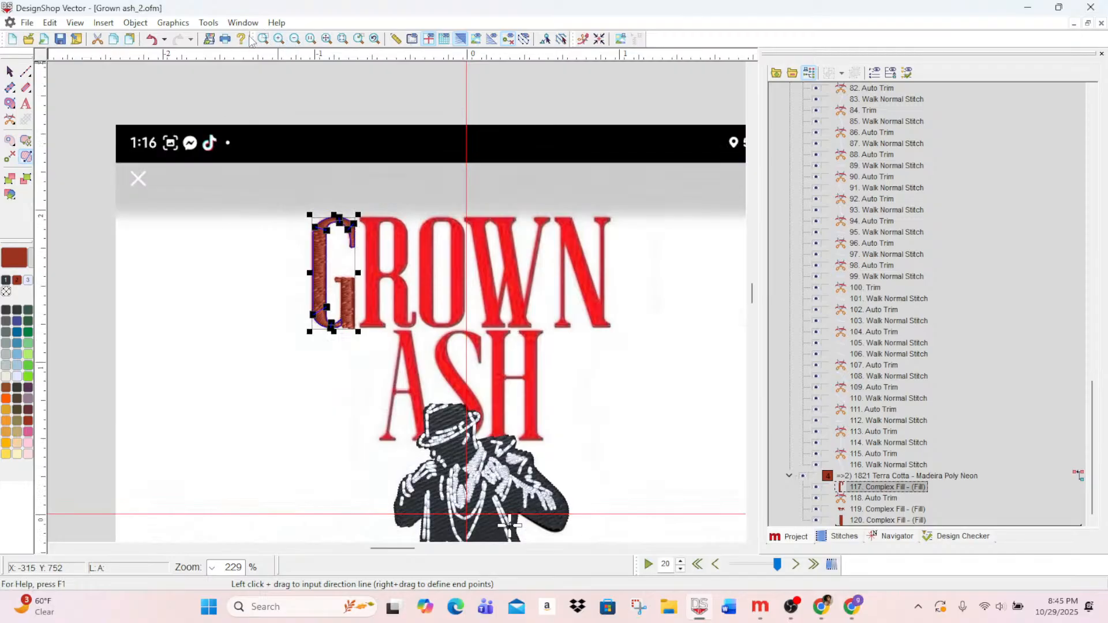
# - Delete the small Complex Fill that forms the G's serif bar
pyautogui.click(279, 40)
pyautogui.click(279, 39)
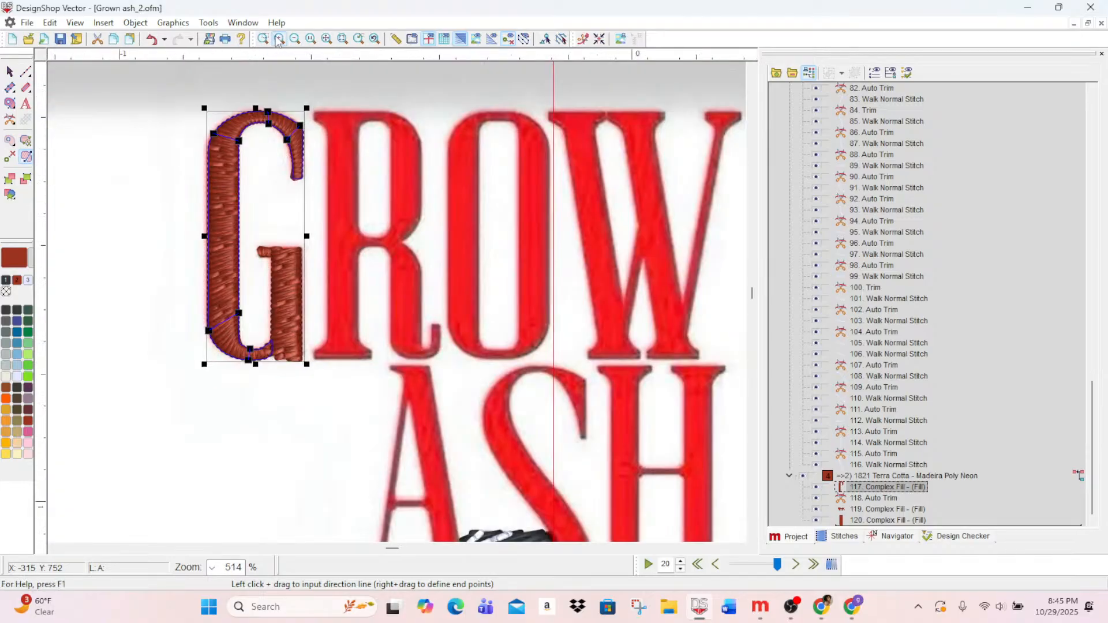
pyautogui.click(279, 39)
pyautogui.click(857, 510)
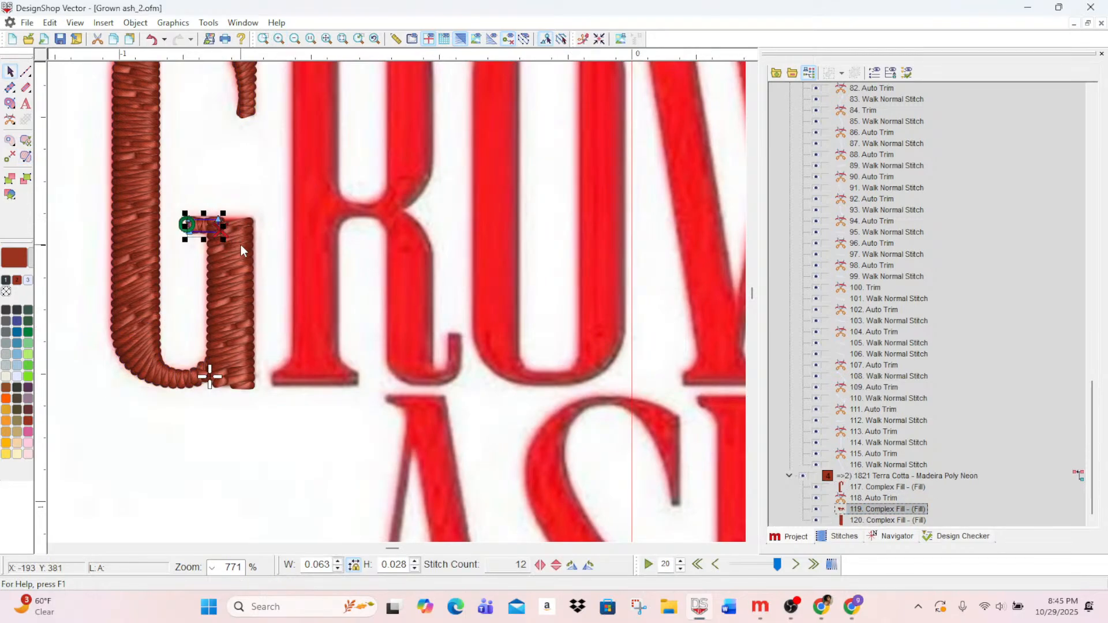
pyautogui.press('Delete')
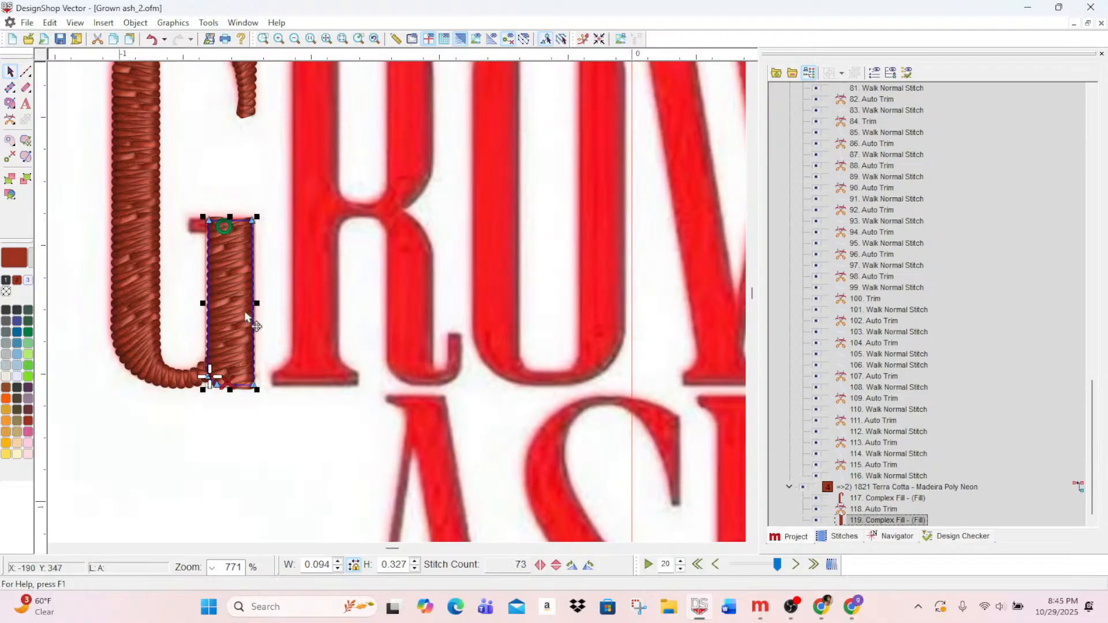
pyautogui.click(276, 186)
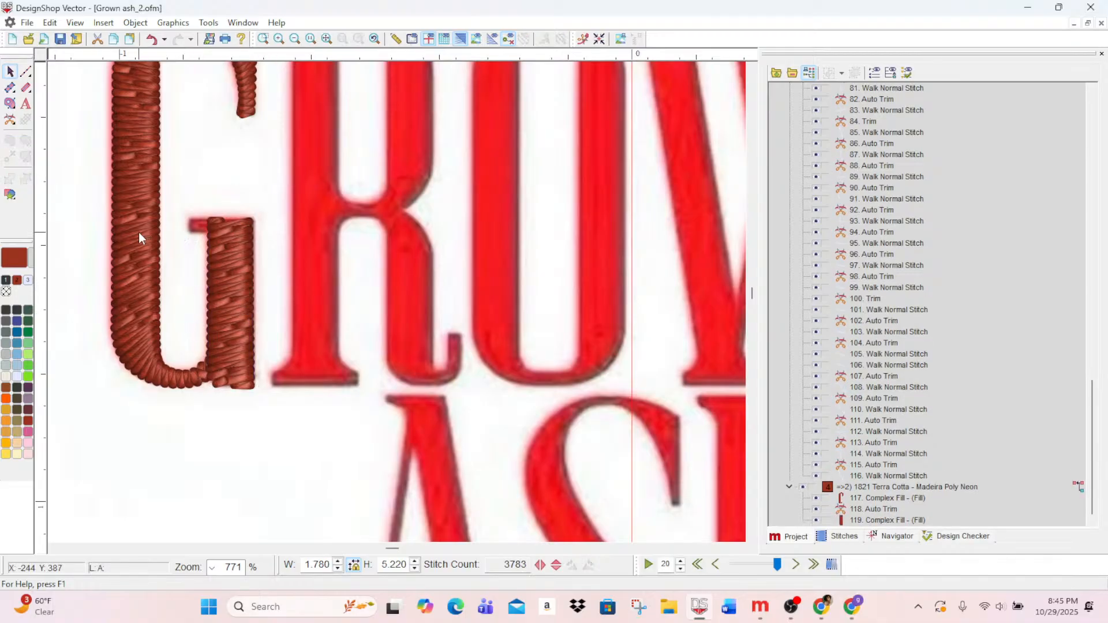
# - Draw a Column 1 serif bar about 0.13 wide and 0.03 high across the top of the G's short stem, and save the design
pyautogui.click(11, 88)
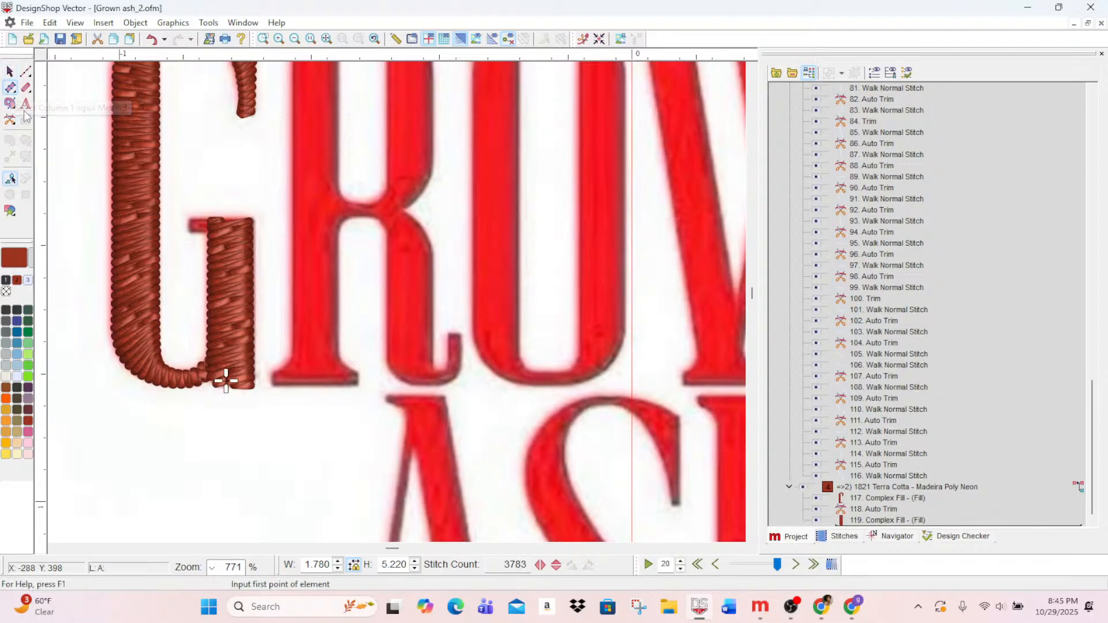
pyautogui.click(189, 219)
pyautogui.click(190, 231)
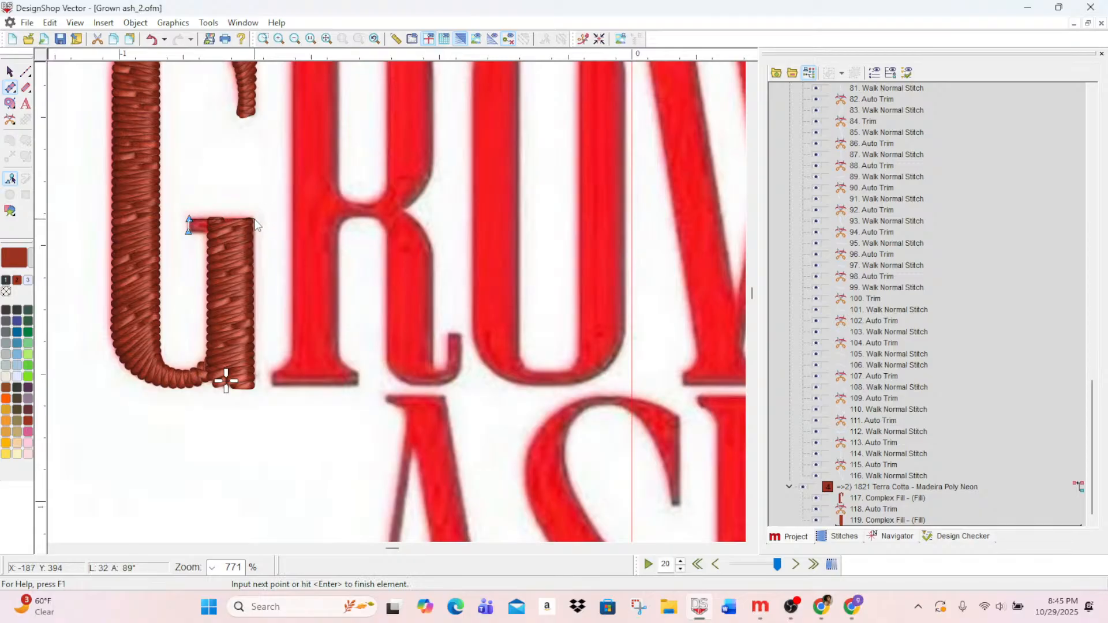
pyautogui.click(255, 218)
pyautogui.click(254, 232)
pyautogui.press('Return')
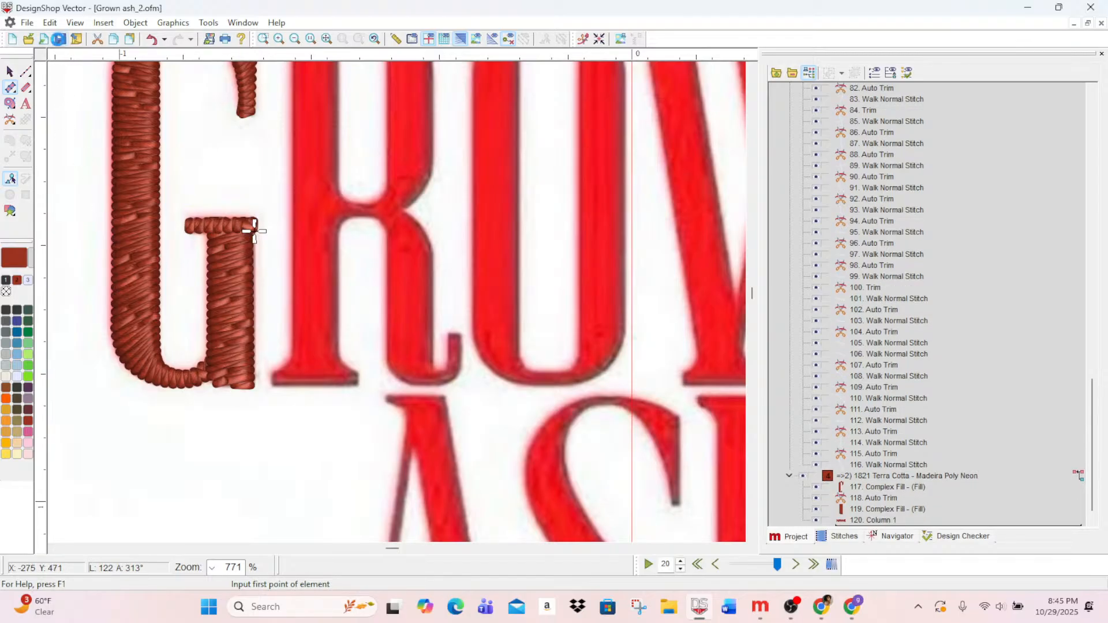
pyautogui.click(59, 39)
# - Level the stitch direction line near the lower end of the G's short stem fill and save the design
pyautogui.scroll(2, 265, 185)
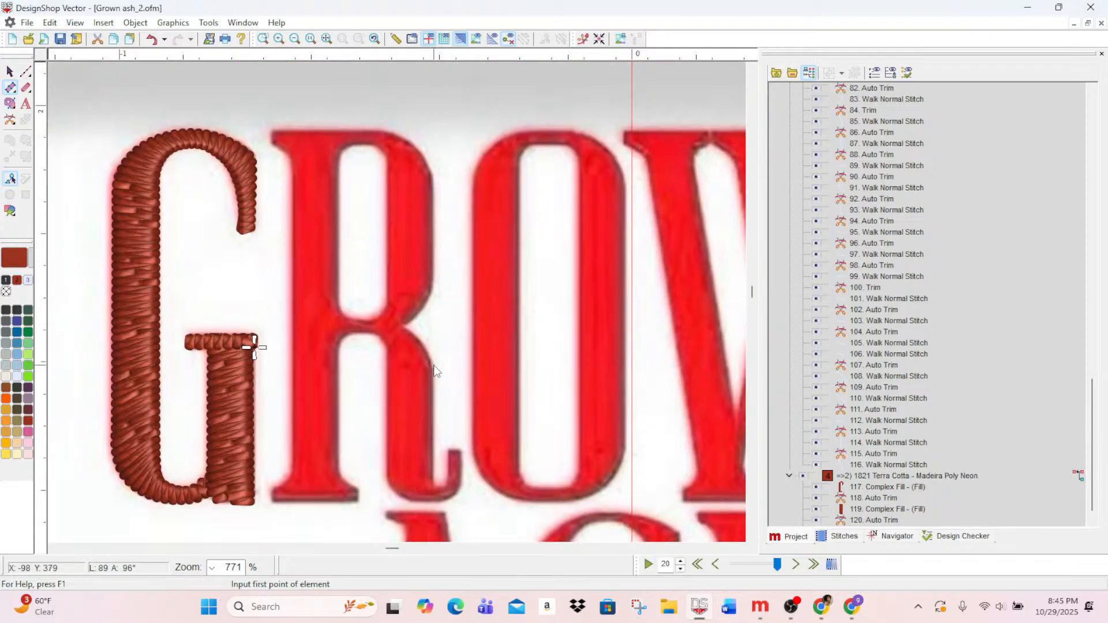
pyautogui.scroll(1, 435, 374)
pyautogui.scroll(-2, 438, 387)
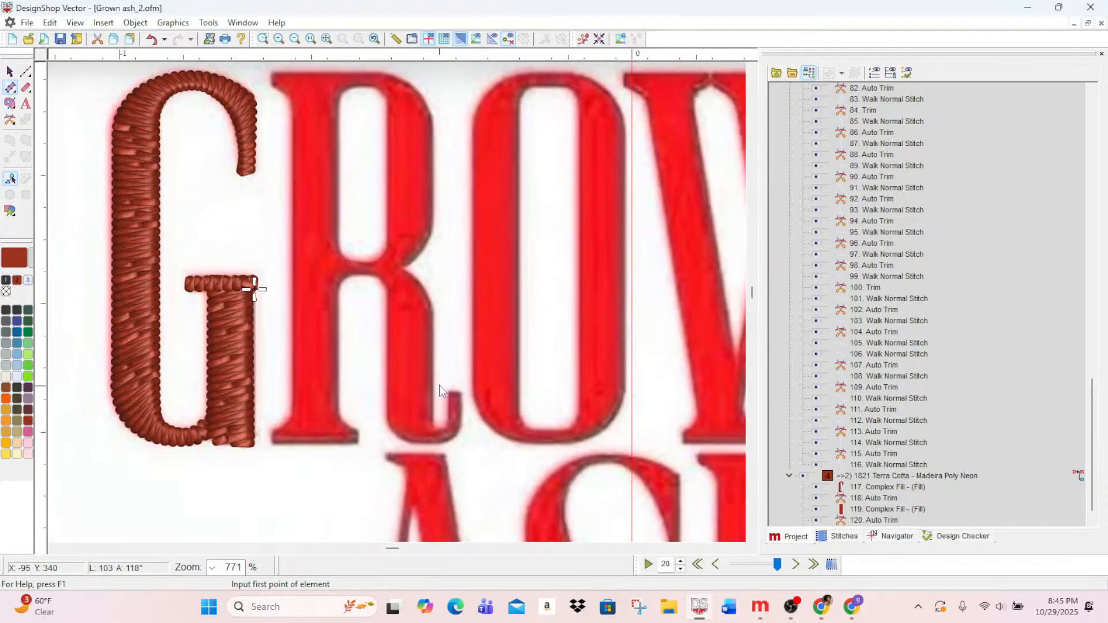
pyautogui.scroll(1, 439, 386)
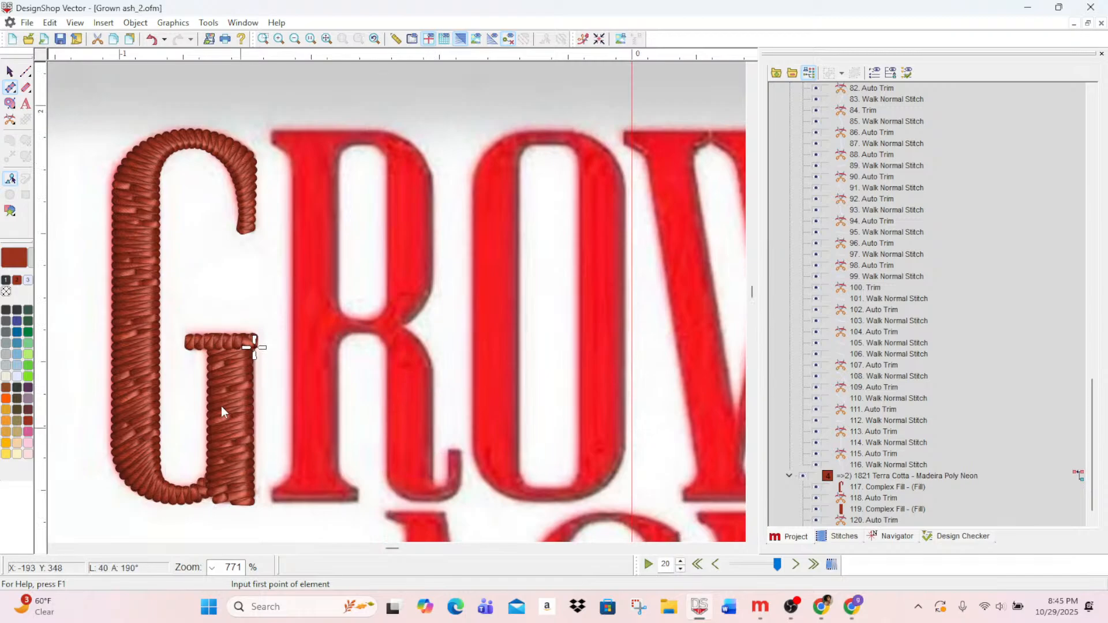
pyautogui.press('Escape')
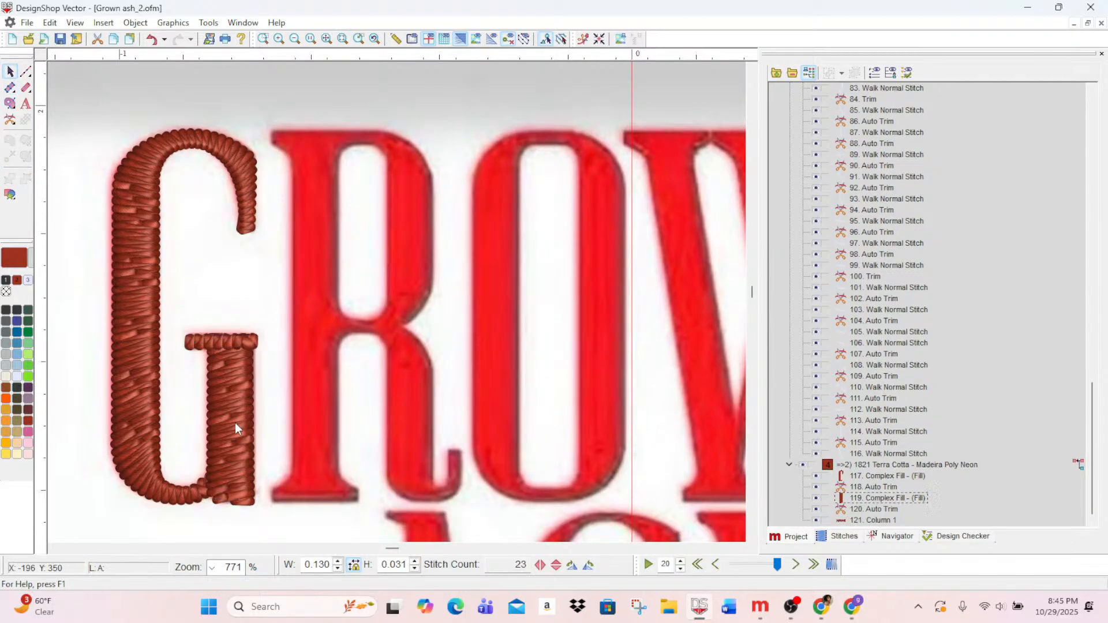
pyautogui.click(234, 422)
pyautogui.click(25, 156)
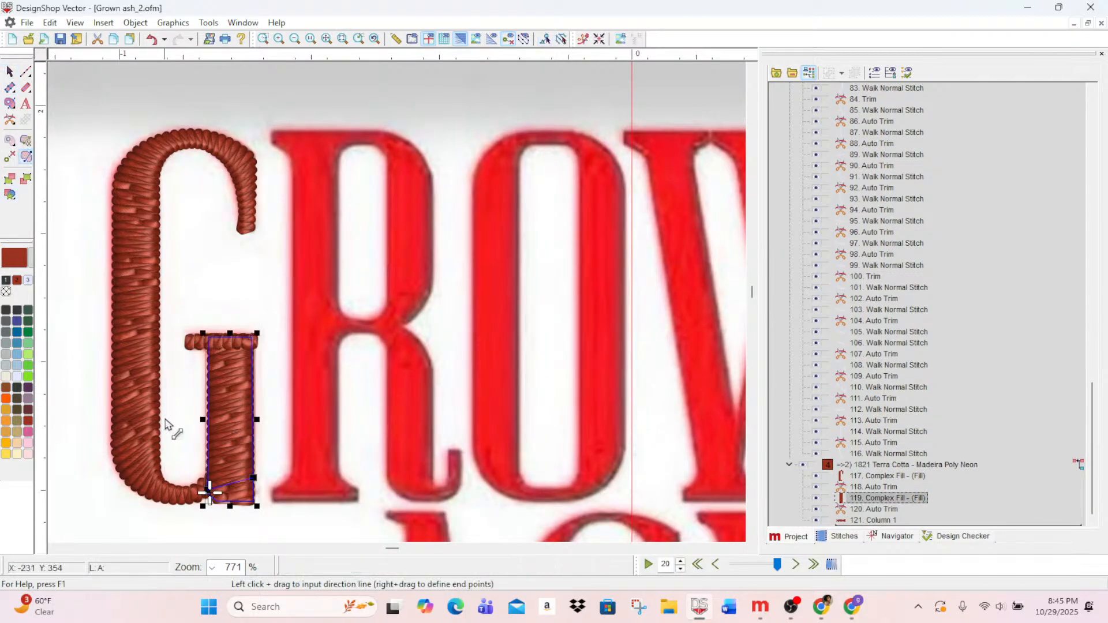
pyautogui.moveTo(208, 491); pyautogui.dragTo(209, 477)
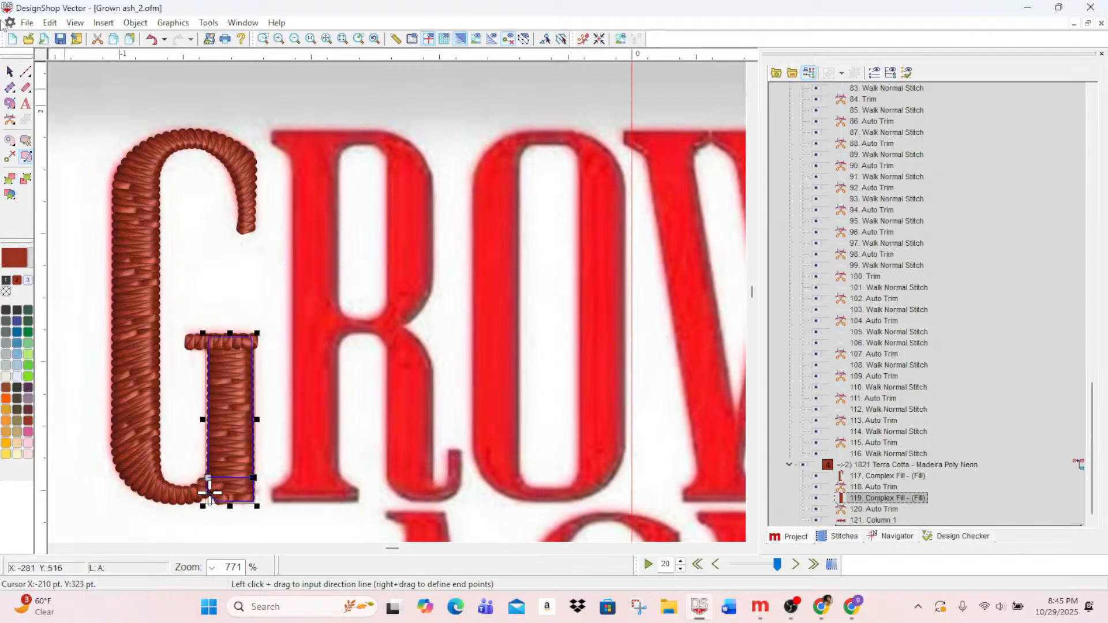
pyautogui.click(60, 40)
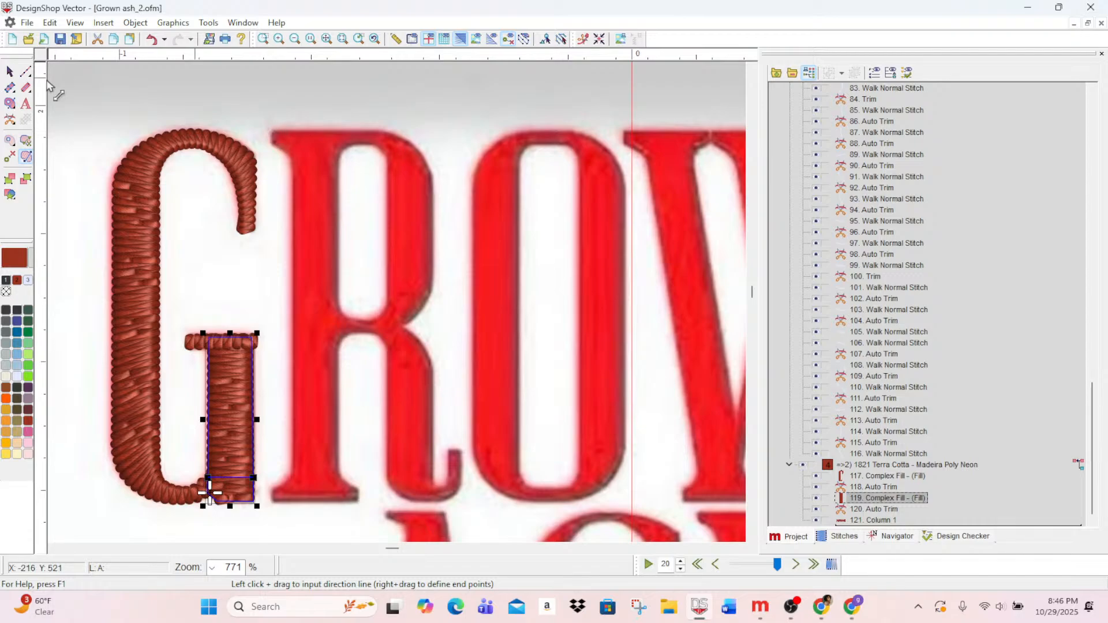
# - Draw a straight fill shape about 0.10 wide and 0.70 high over the R's vertical stem, without holes
pyautogui.click(10, 104)
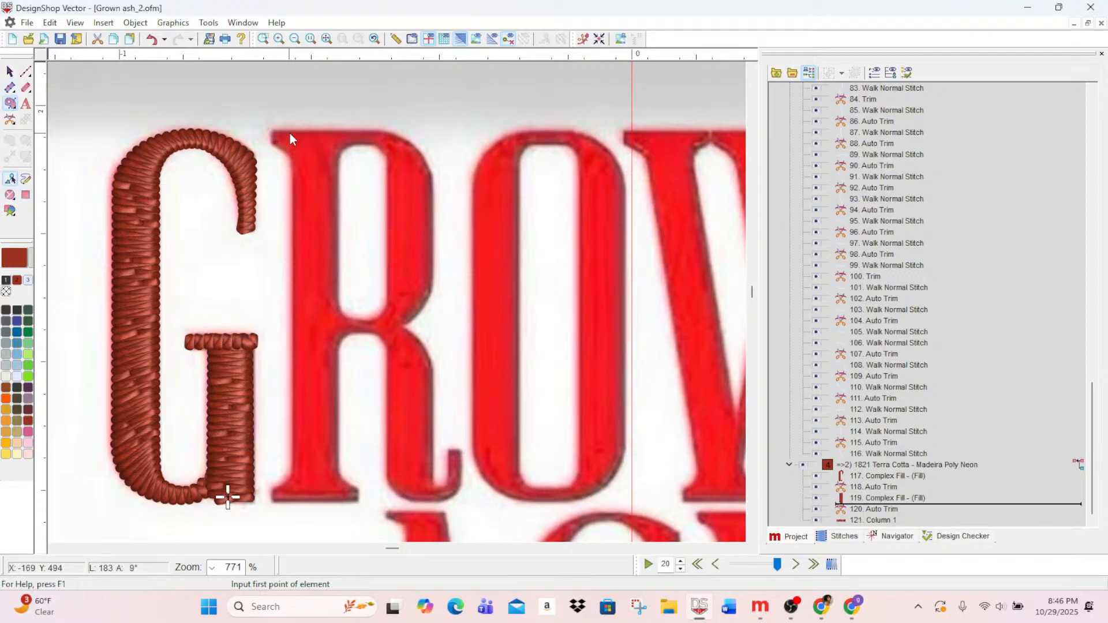
pyautogui.click(290, 132)
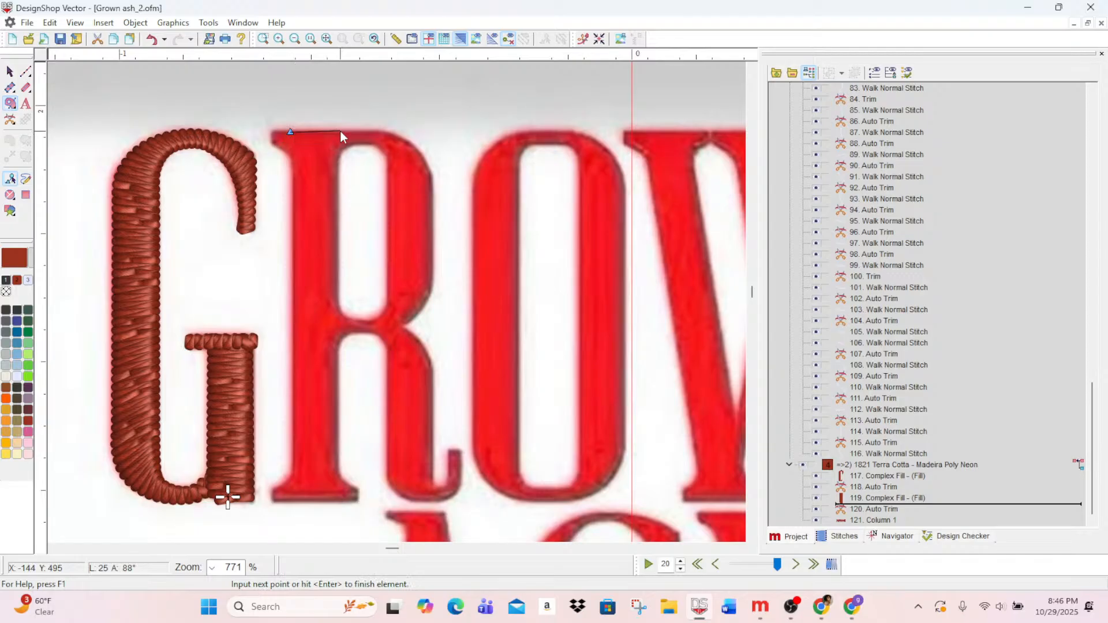
pyautogui.click(339, 133)
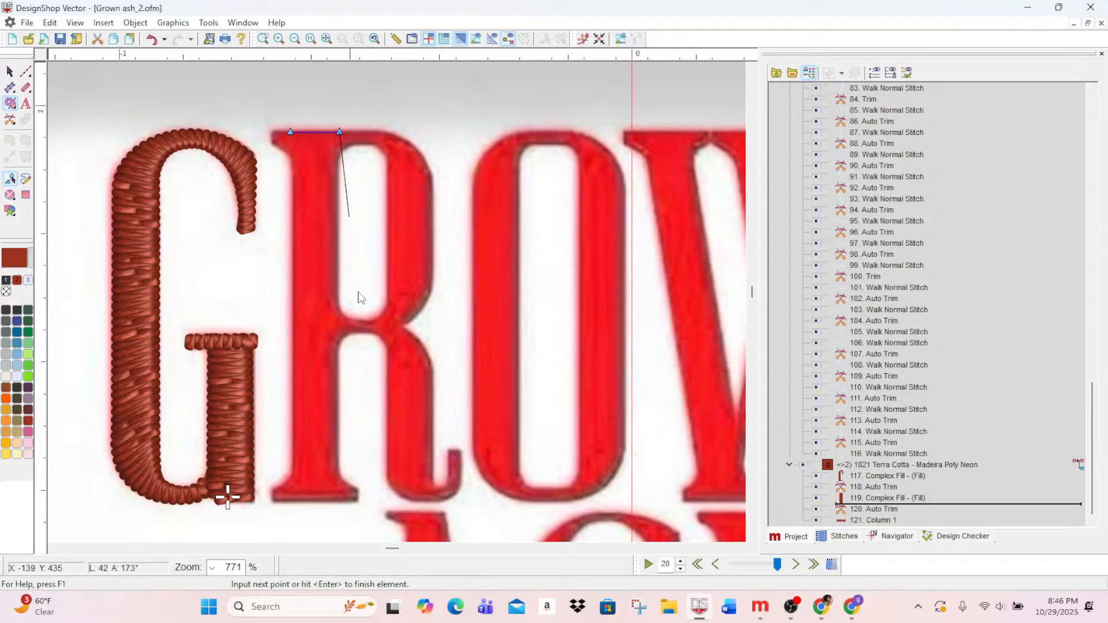
pyautogui.click(337, 489)
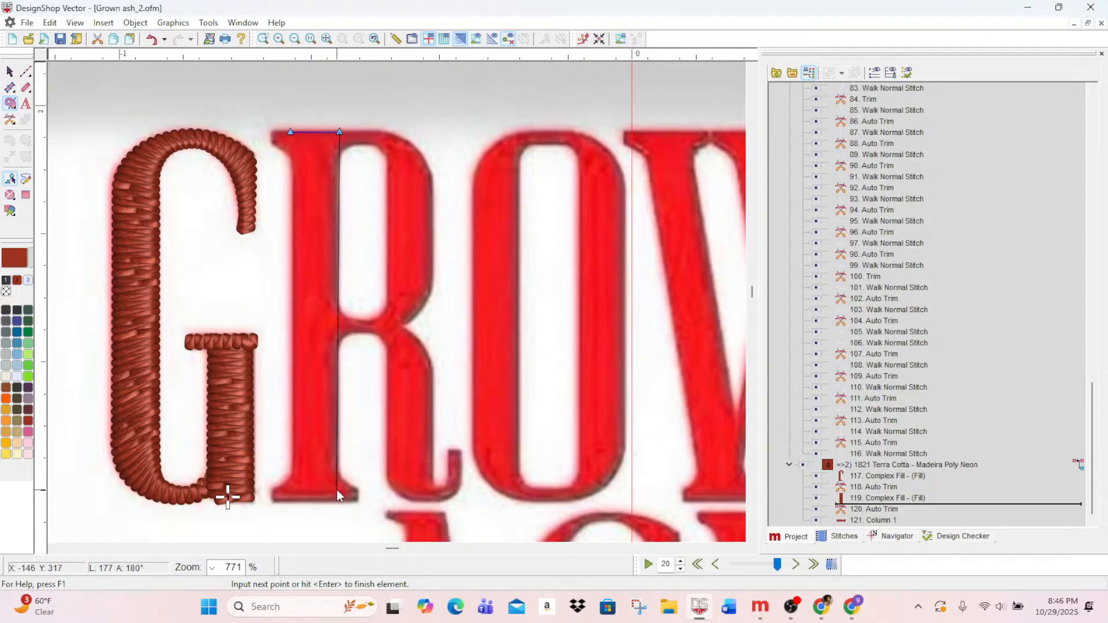
pyautogui.click(293, 490)
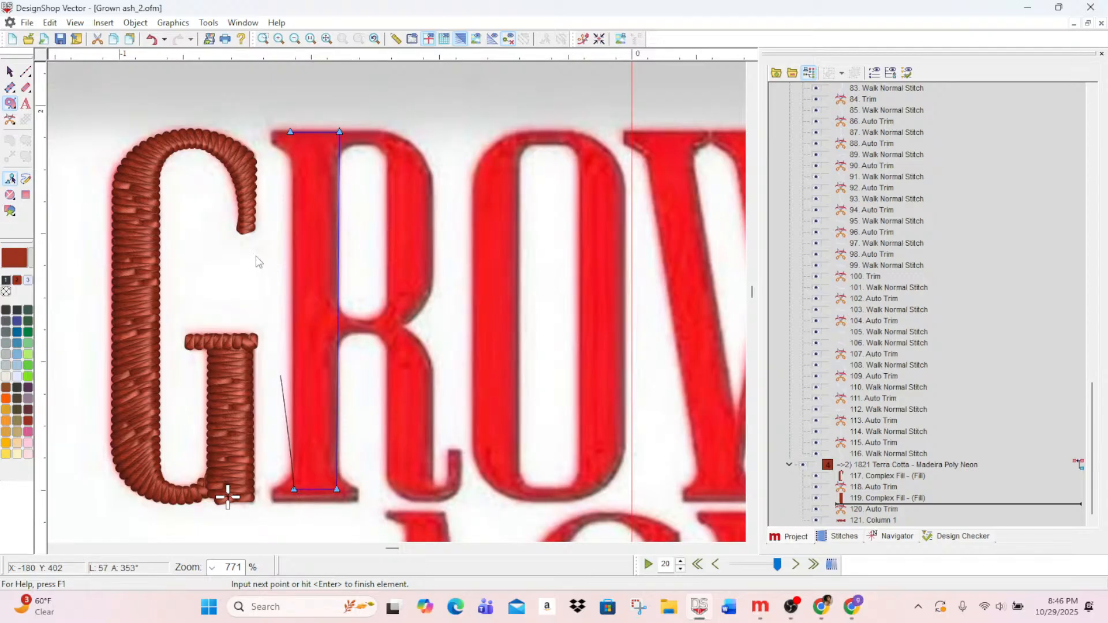
pyautogui.click(289, 134)
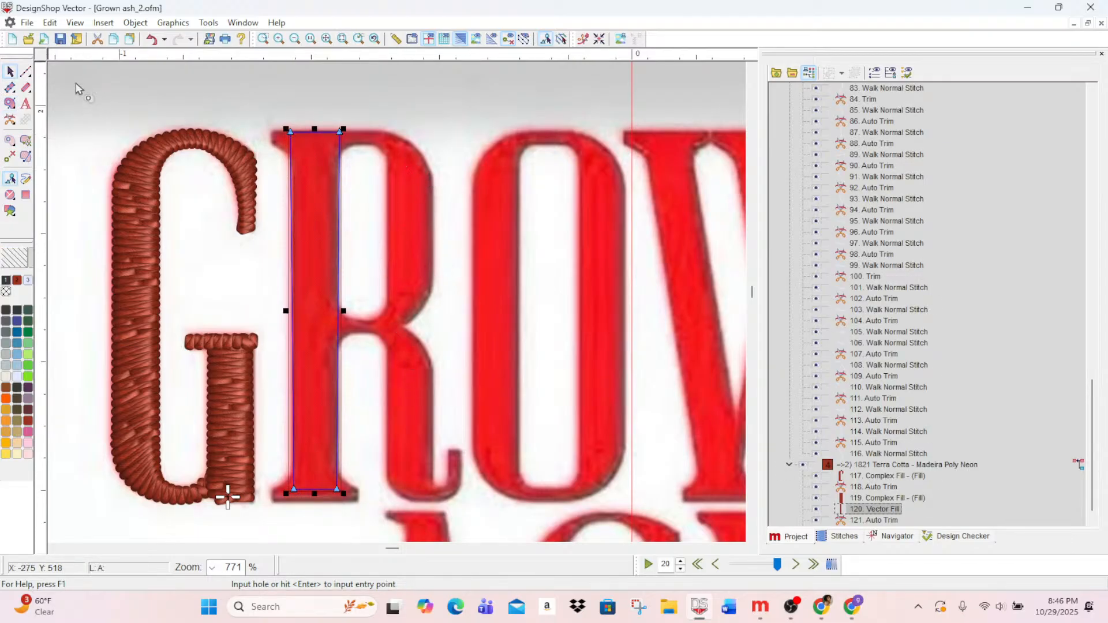
pyautogui.press('Return')
pyautogui.press('Return')
# - Outline the outer edge of the R's bowl with a new fill shape, from the stem's top around to just below the crossbar
pyautogui.click(335, 131)
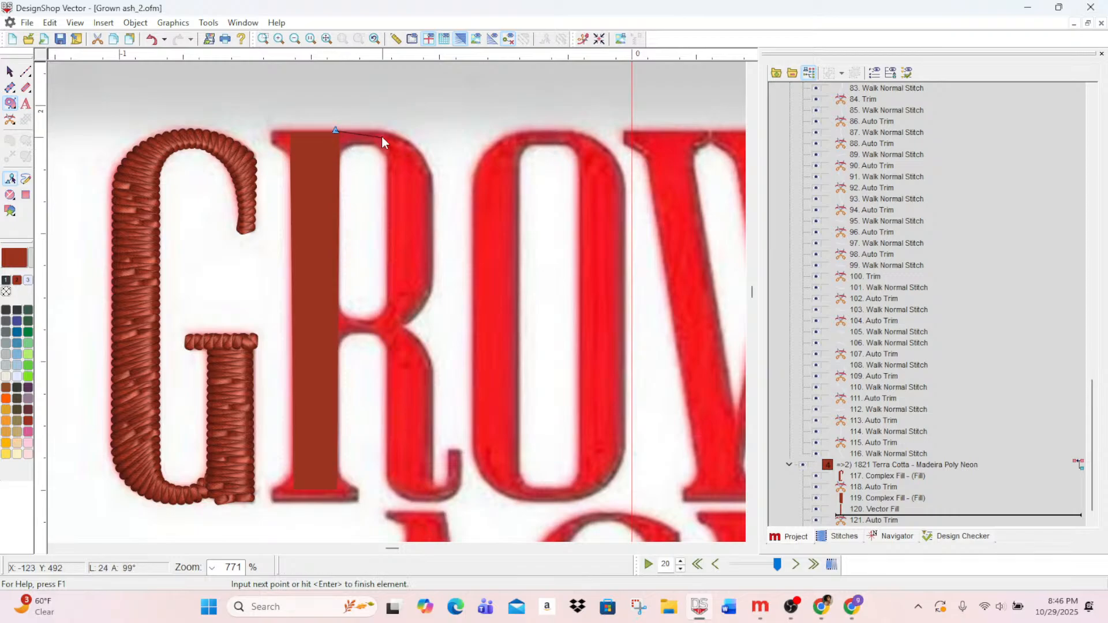
pyautogui.rightClick(379, 131)
pyautogui.press('BackSpace')
pyautogui.click(373, 131)
pyautogui.click(413, 145)
pyautogui.click(431, 171)
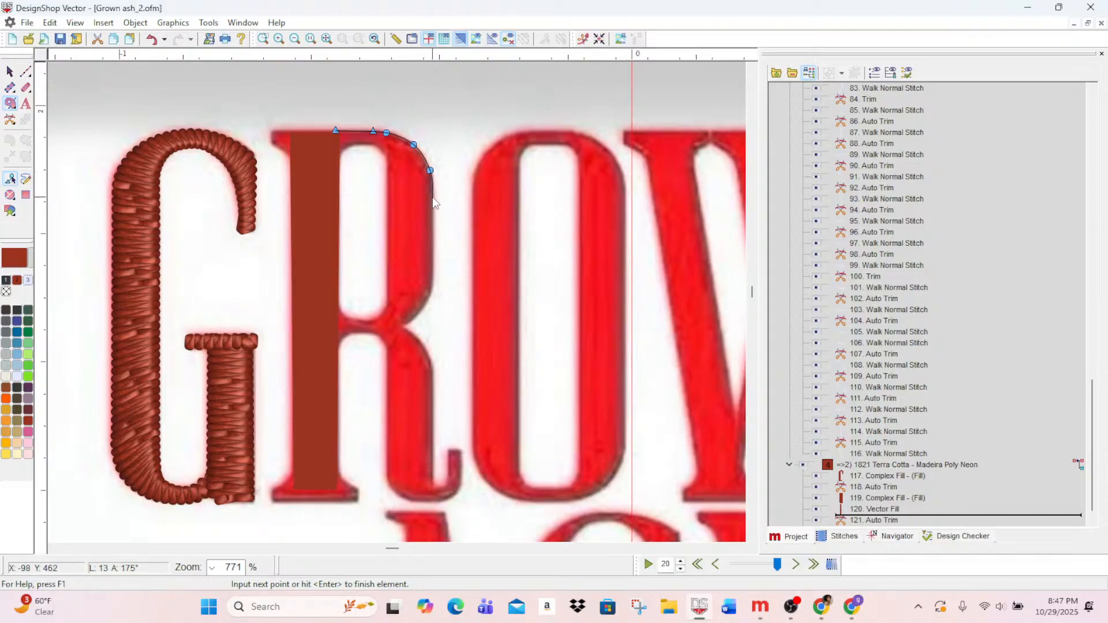
pyautogui.click(432, 196)
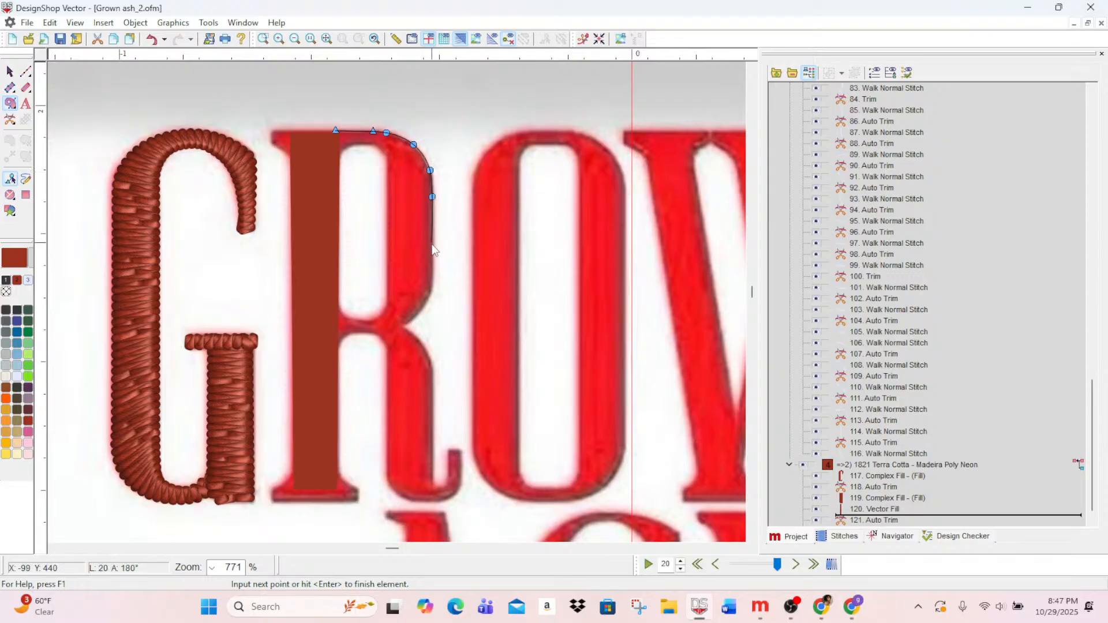
pyautogui.click(433, 281)
pyautogui.click(428, 297)
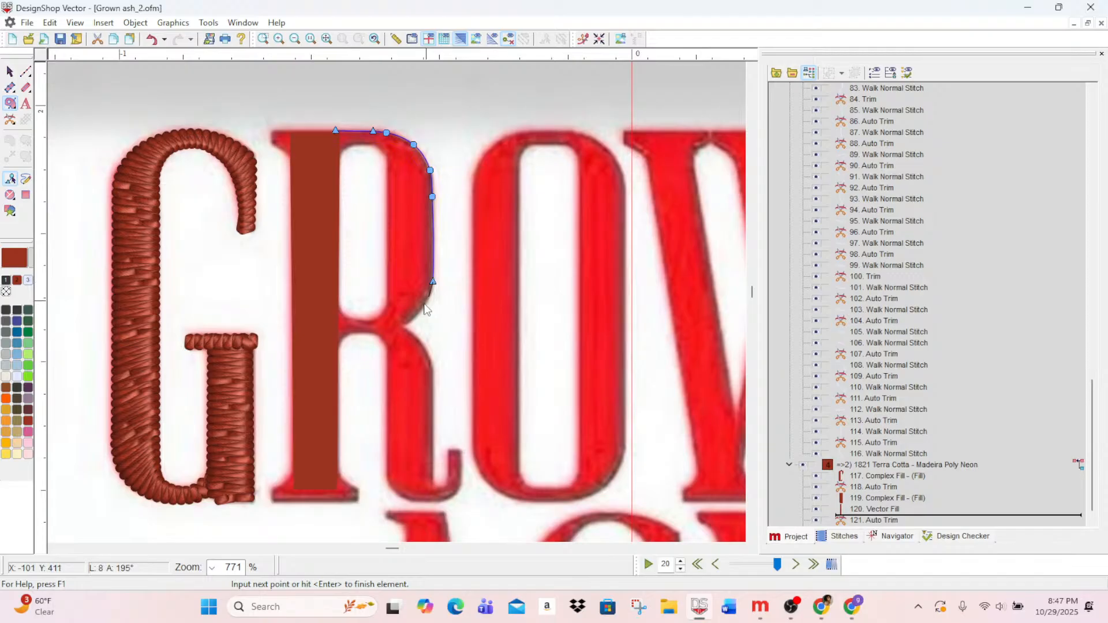
pyautogui.click(376, 333)
pyautogui.click(352, 333)
pyautogui.rightClick(354, 333)
pyautogui.rightClick(341, 340)
pyautogui.click(335, 350)
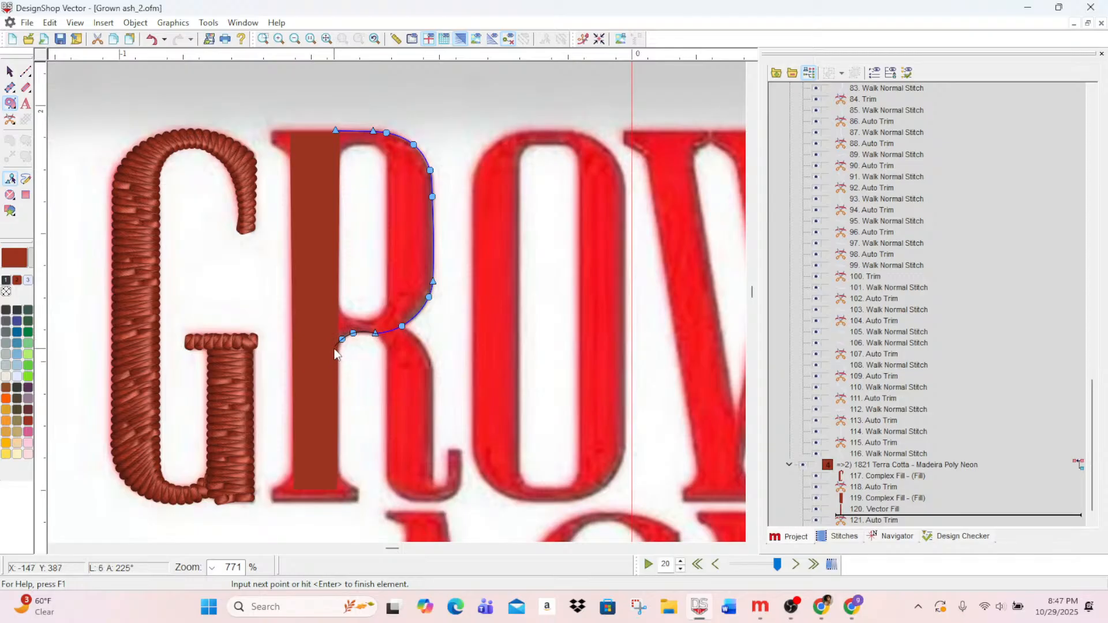
# - Trace the inner edge of the R's bowl around the counter and close the shape at about 0.20 wide and 0.43 high
pyautogui.click(334, 303)
pyautogui.rightClick(344, 315)
pyautogui.rightClick(364, 320)
pyautogui.rightClick(386, 307)
pyautogui.click(388, 288)
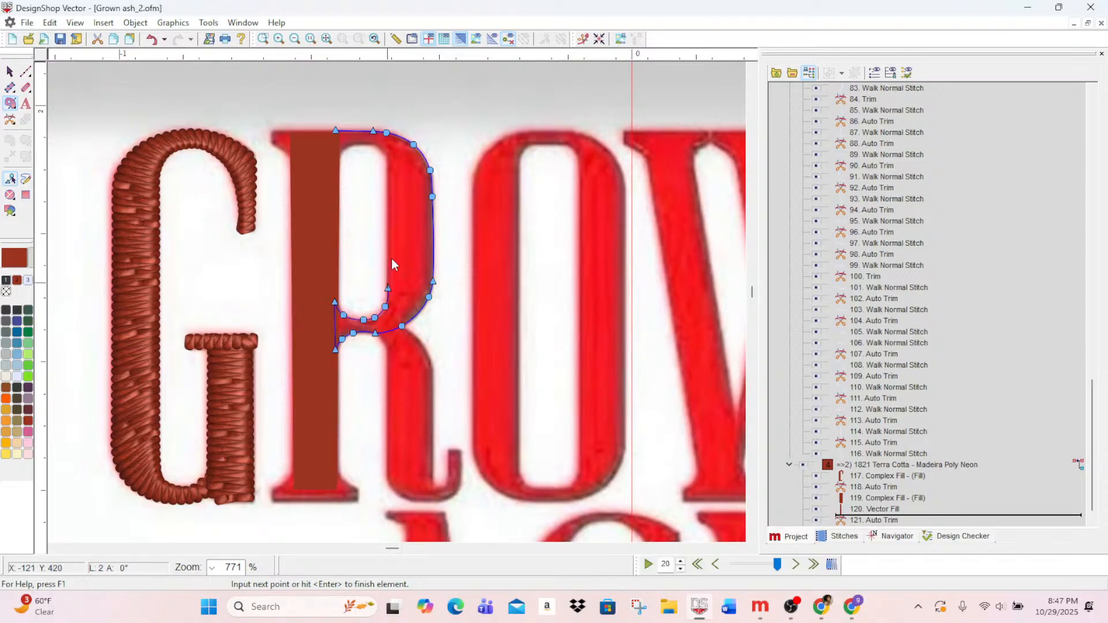
pyautogui.click(388, 160)
pyautogui.rightClick(376, 145)
pyautogui.rightClick(363, 144)
pyautogui.rightClick(350, 147)
pyautogui.click(338, 159)
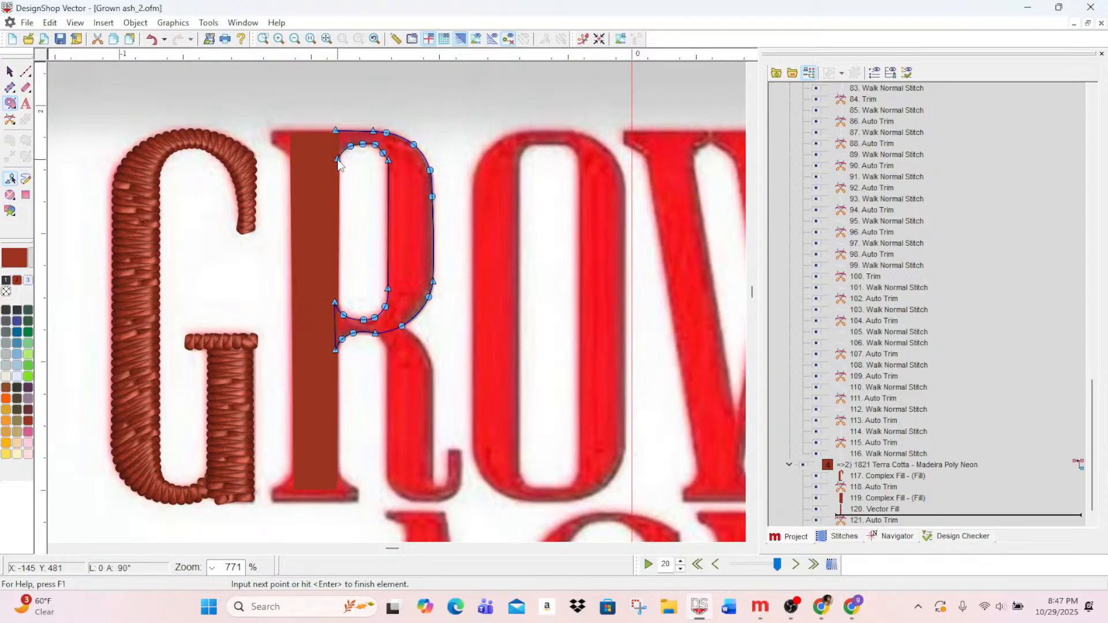
pyautogui.press('Return')
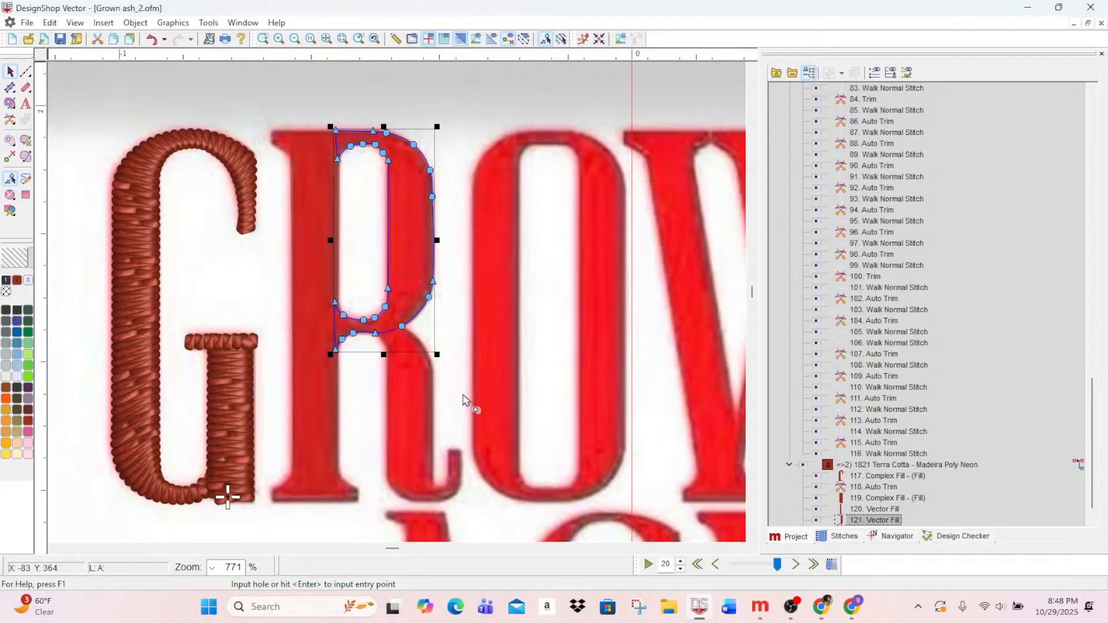
# - Shift the bowl's upper inner corner point slightly into the R's stem and convert the bowl to a Complex Fill
pyautogui.moveTo(786, 612)
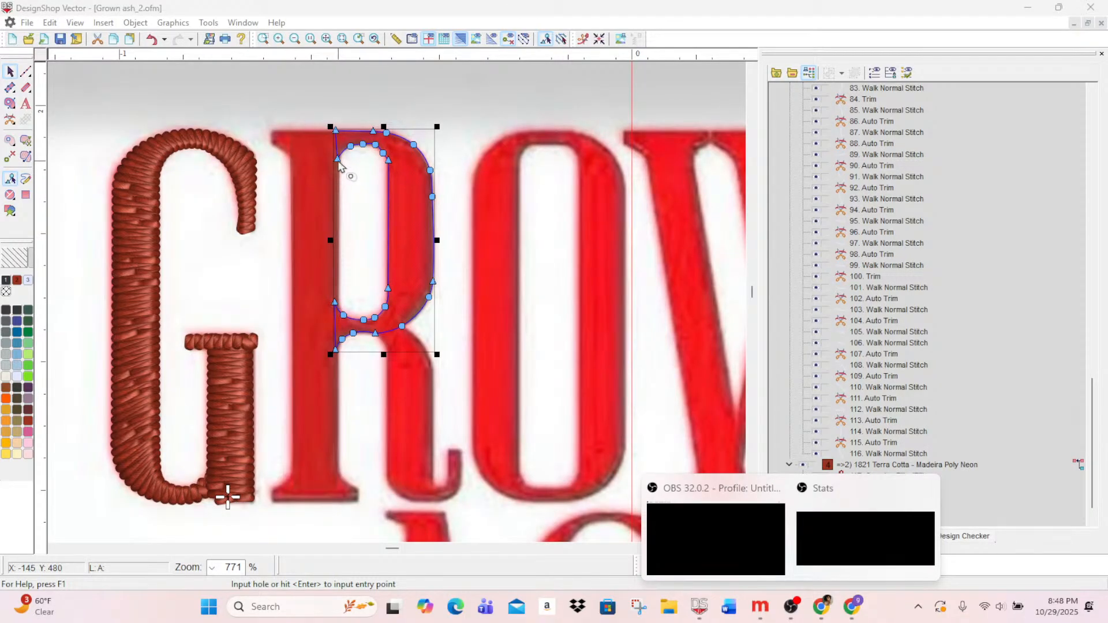
pyautogui.click(340, 165)
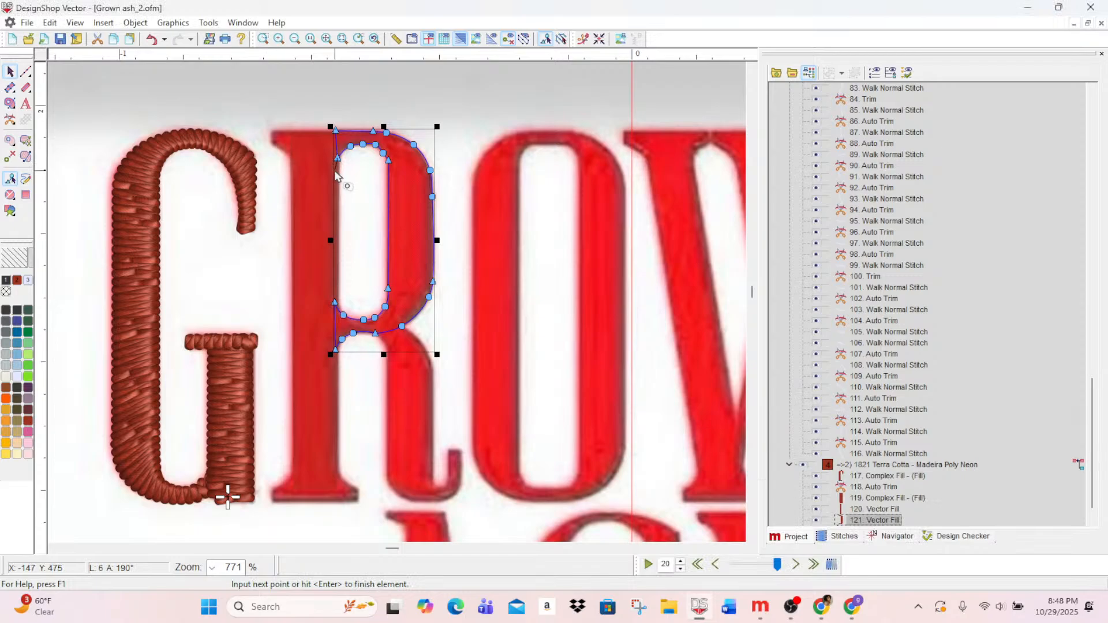
pyautogui.press('BackSpace')
pyautogui.press('Return')
pyautogui.click(9, 72)
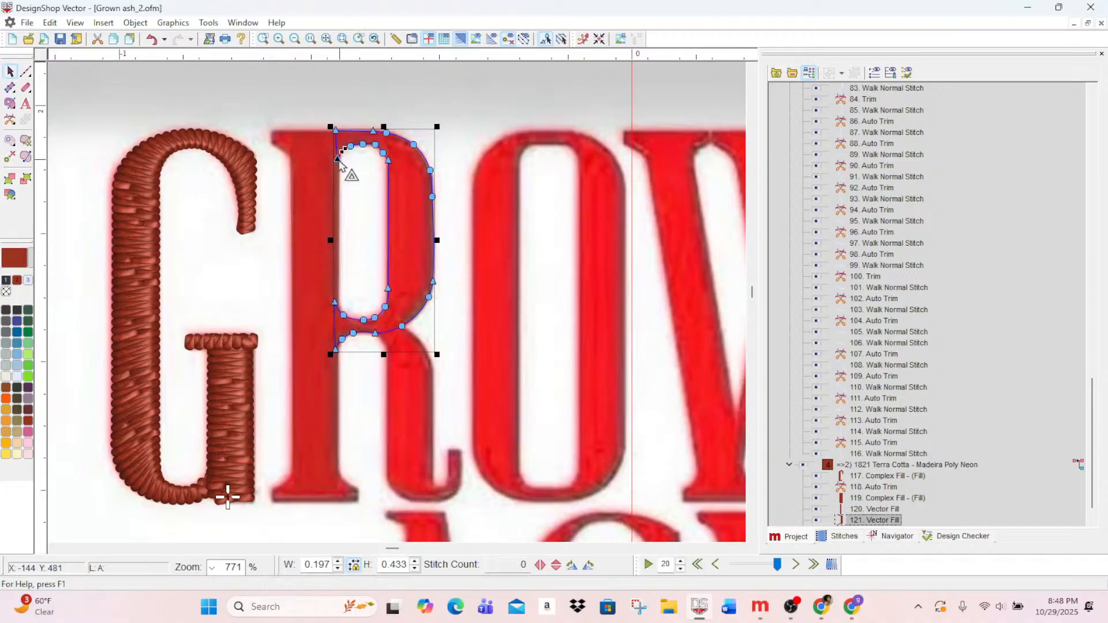
pyautogui.press('f')
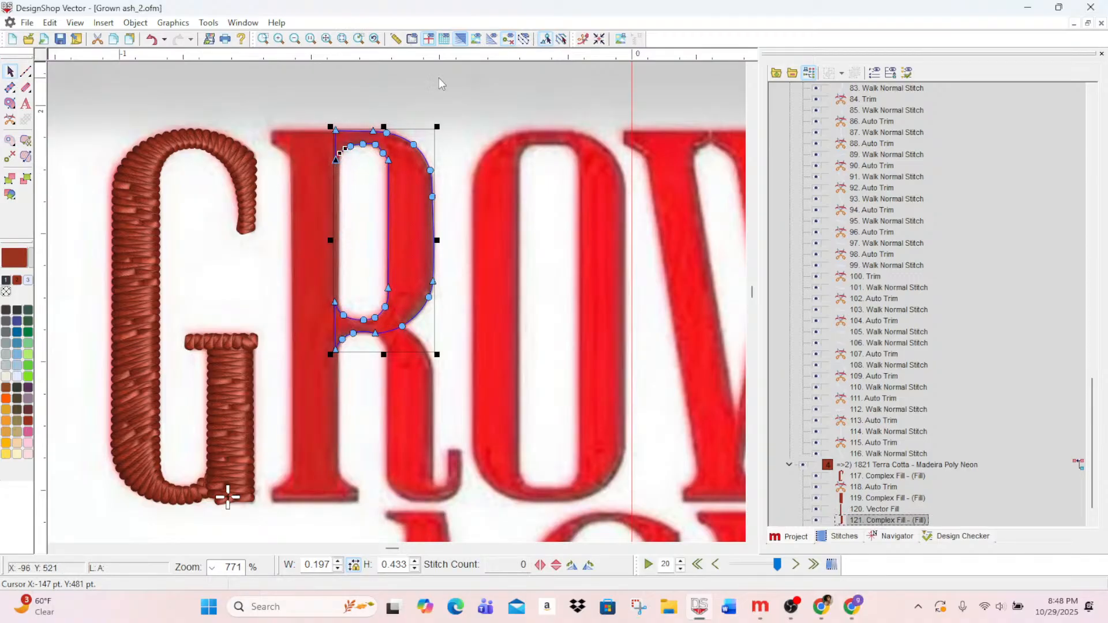
pyautogui.click(452, 84)
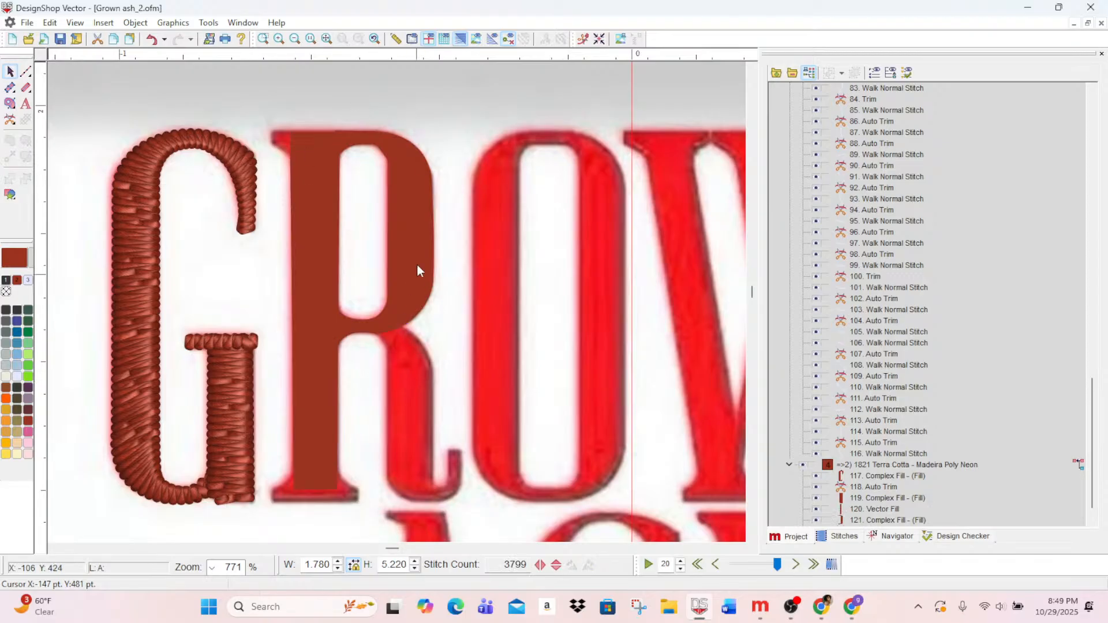
# - Adjust the points on the upper curve of the R's counter beside the bowl so the outline follows the artwork
pyautogui.click(402, 164)
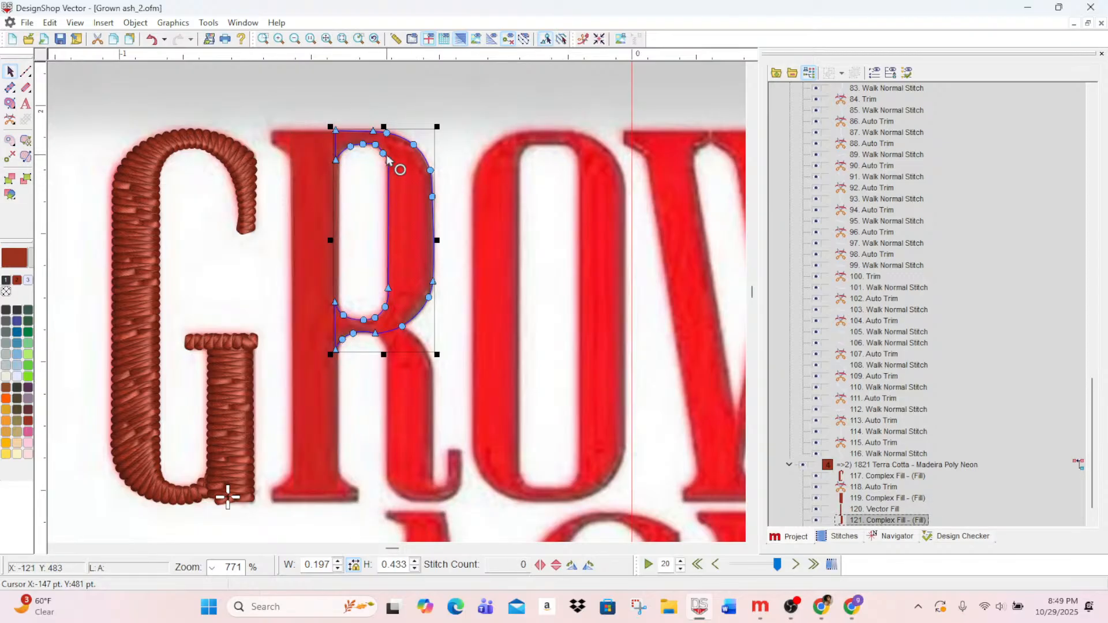
pyautogui.click(279, 39)
pyautogui.click(279, 39)
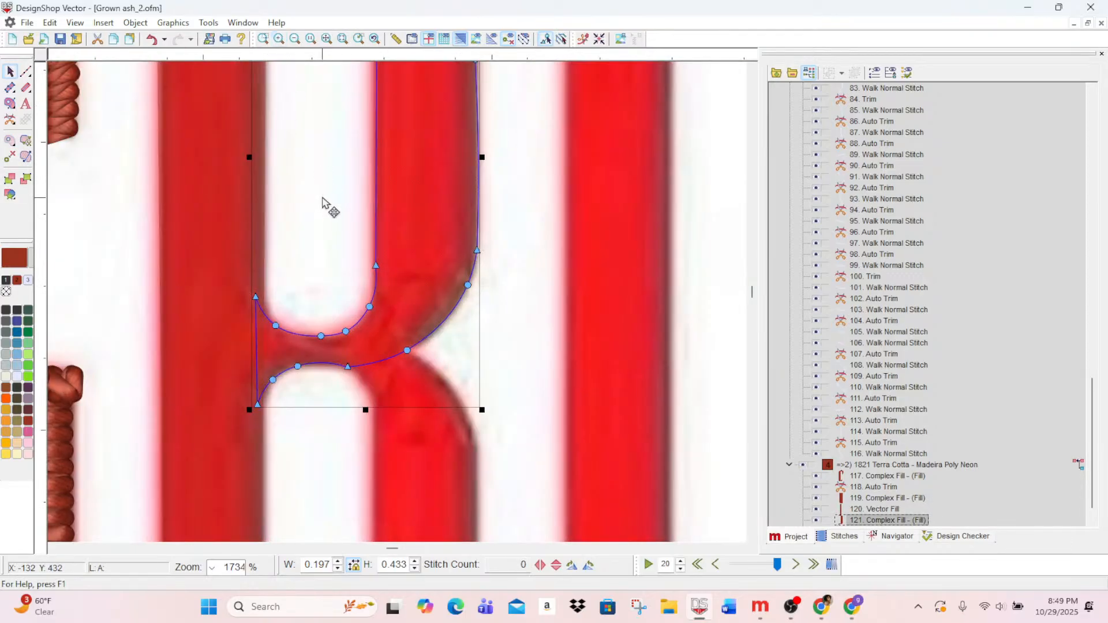
pyautogui.scroll(3, 323, 197)
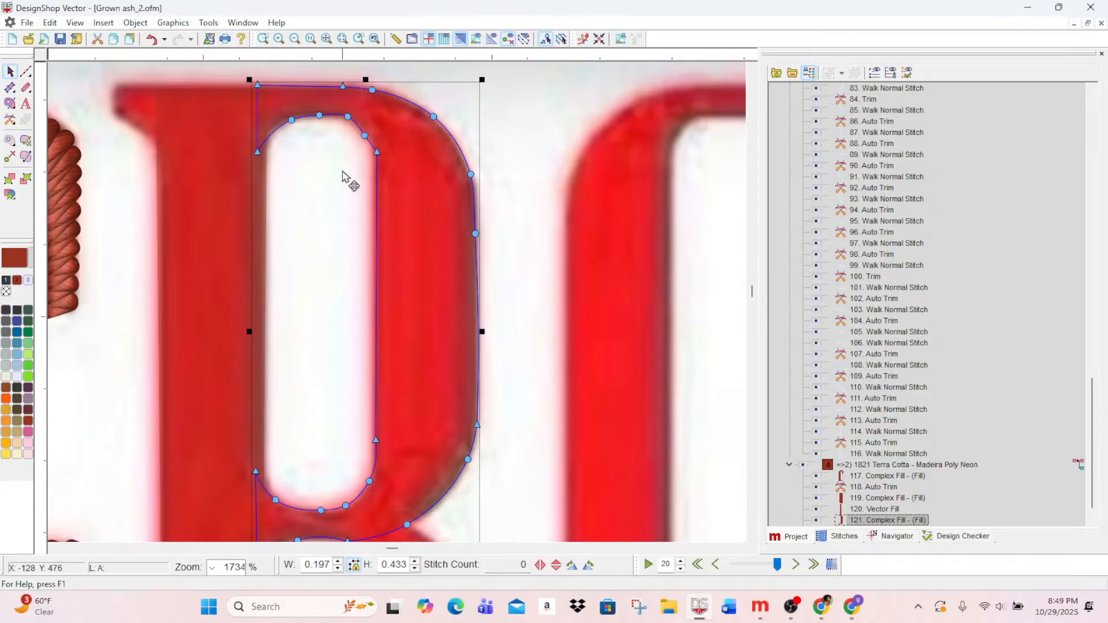
pyautogui.click(348, 119)
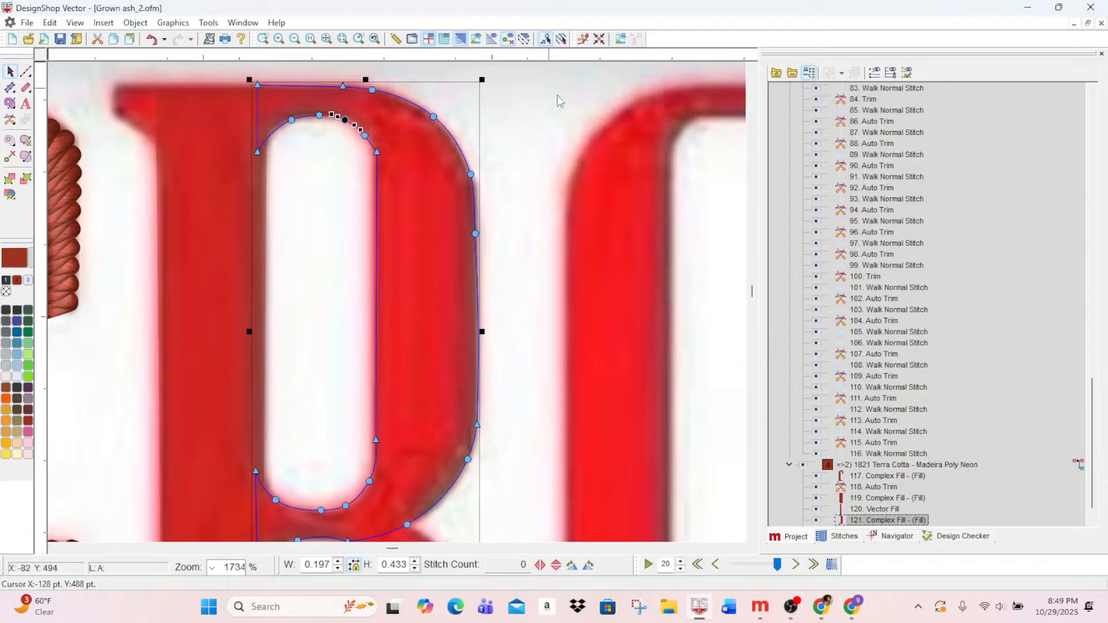
pyautogui.click(548, 115)
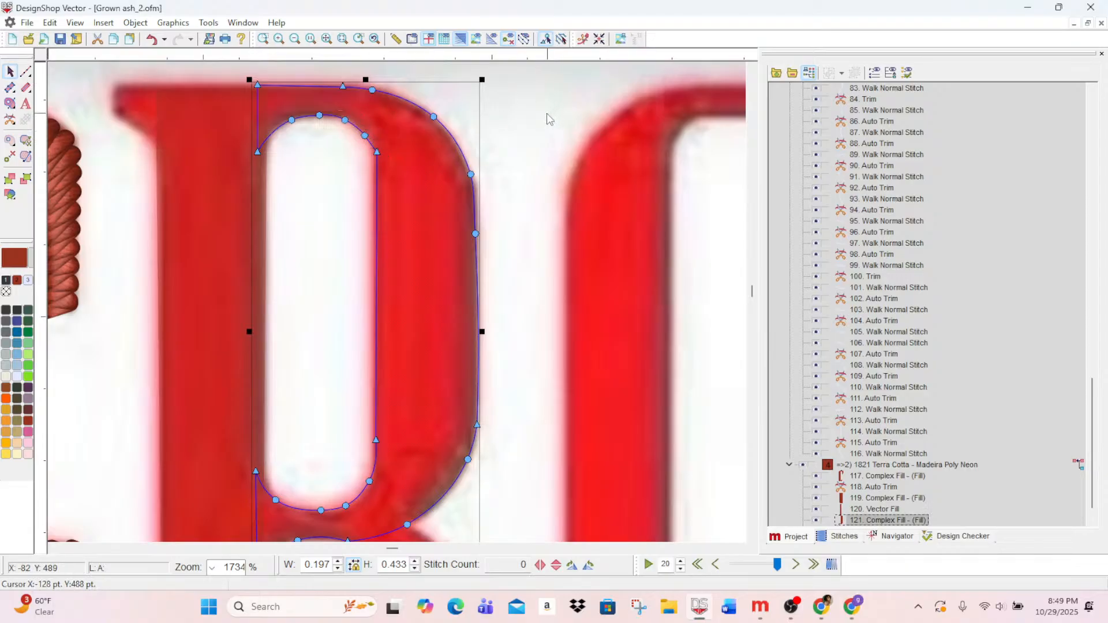
pyautogui.click(376, 155)
pyautogui.moveTo(375, 161); pyautogui.dragTo(374, 152)
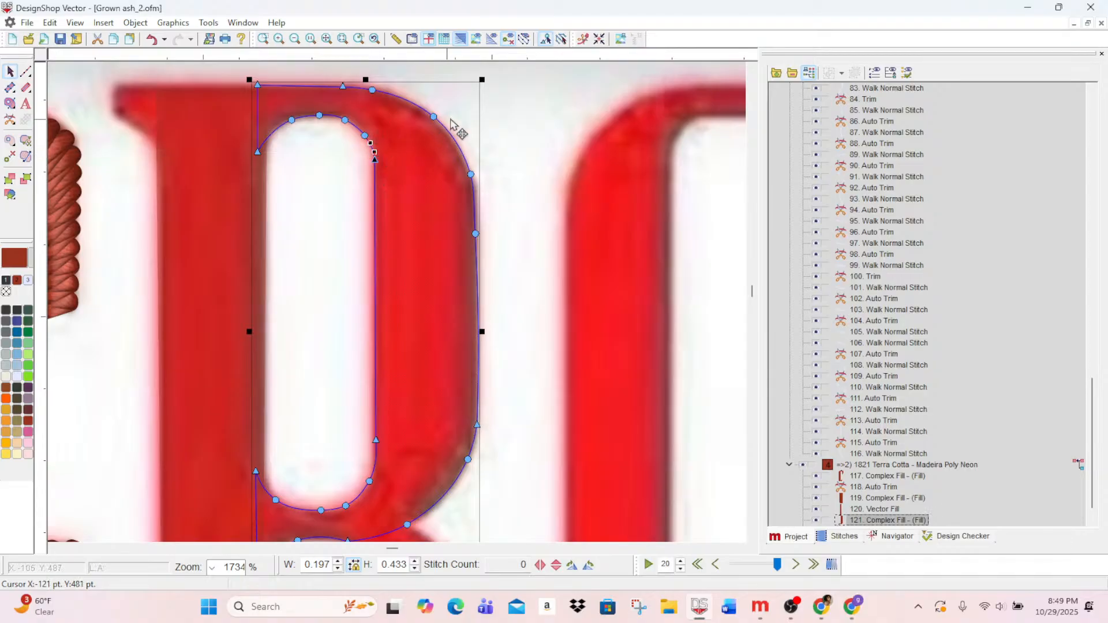
pyautogui.click(73, 94)
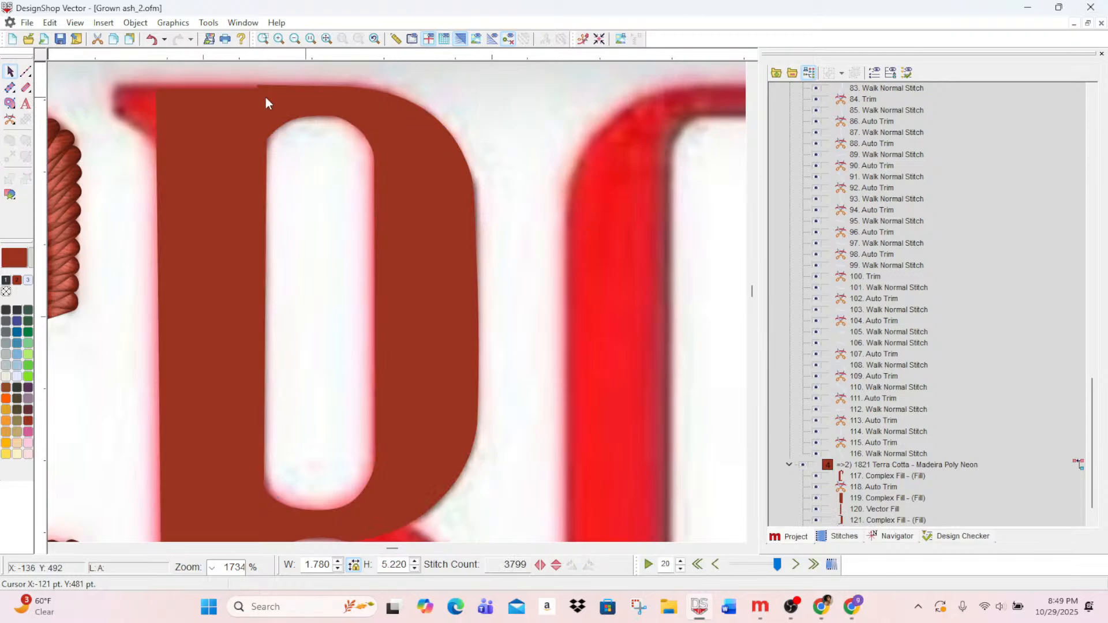
# - Stretch the R's stem slightly at its top edge and convert the stem to a Complex Fill
pyautogui.click(240, 111)
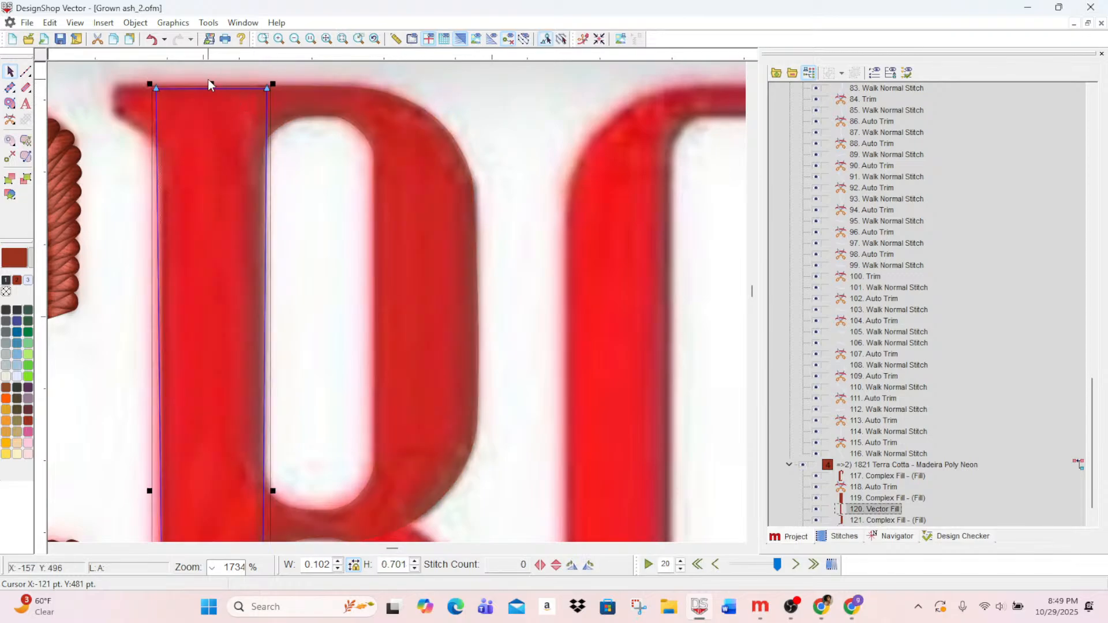
pyautogui.moveTo(210, 83); pyautogui.dragTo(211, 83)
pyautogui.click(493, 103)
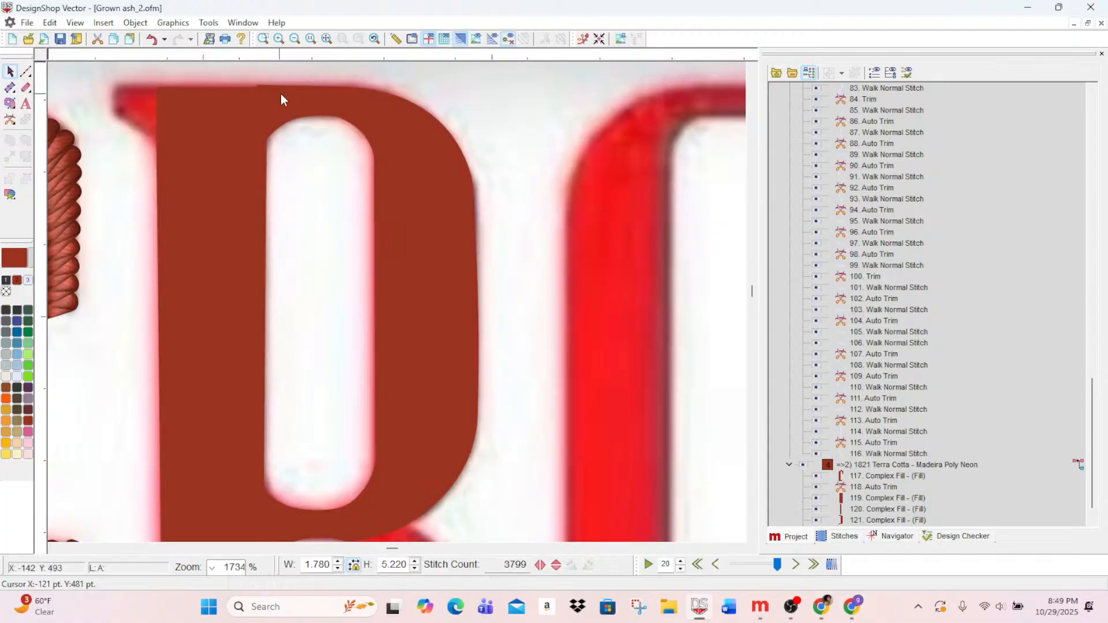
# - Lower the bowl's upper corner point at the stem slightly to align it with the top of the R's stem
pyautogui.click(280, 94)
pyautogui.moveTo(258, 86); pyautogui.dragTo(257, 86)
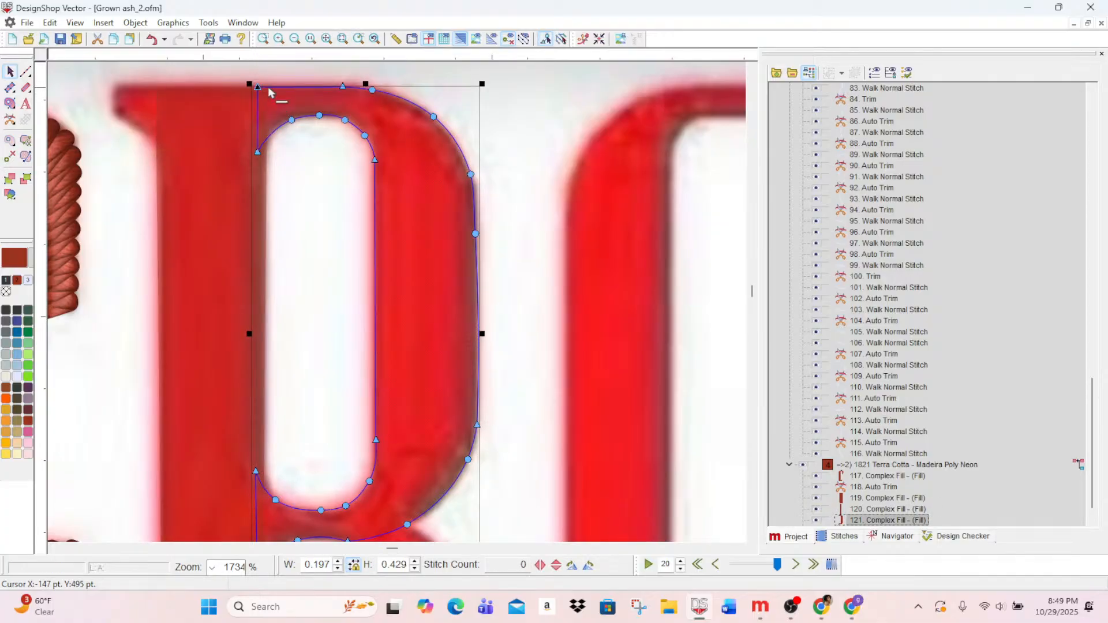
pyautogui.click(501, 118)
# - Start the outline of the R's leg at its junction with the bowl and trace its outer curve down to the hook
pyautogui.scroll(-4, 440, 220)
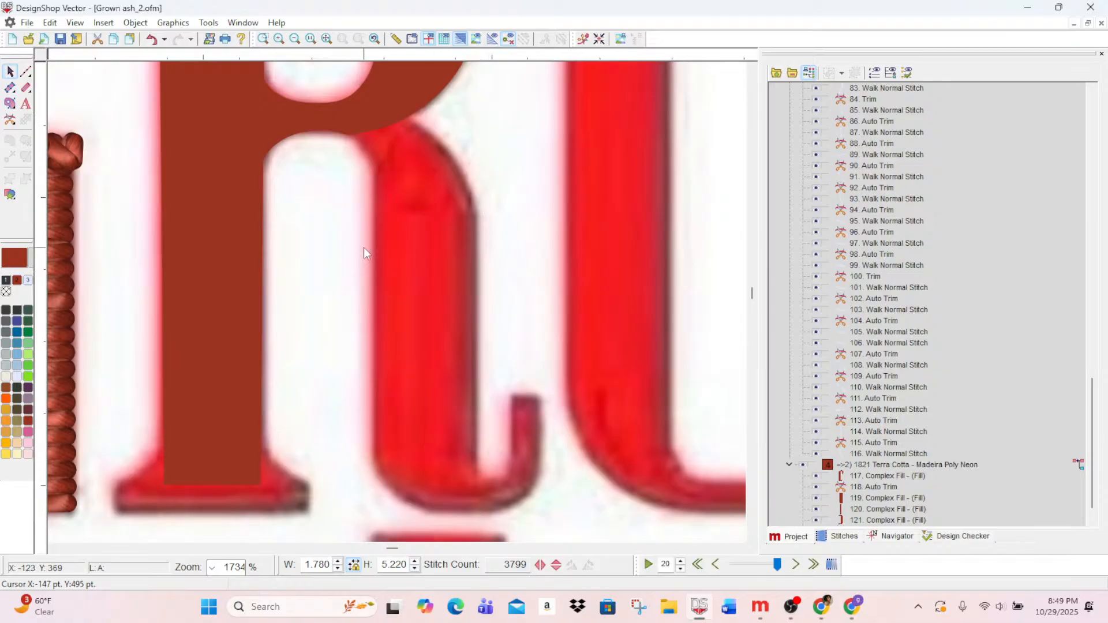
pyautogui.click(11, 103)
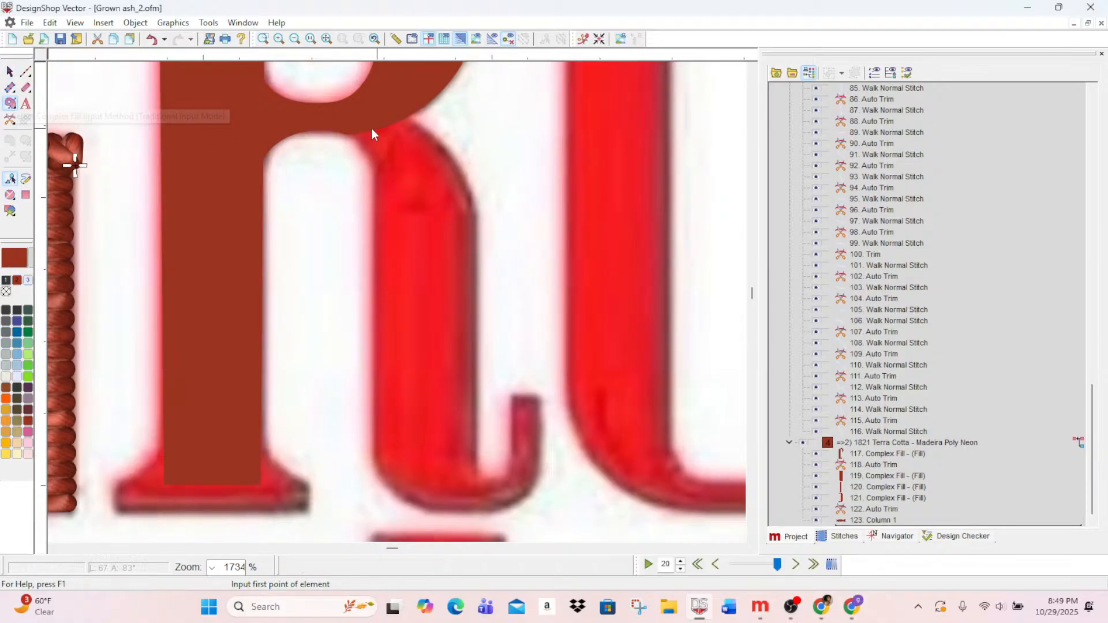
pyautogui.click(347, 132)
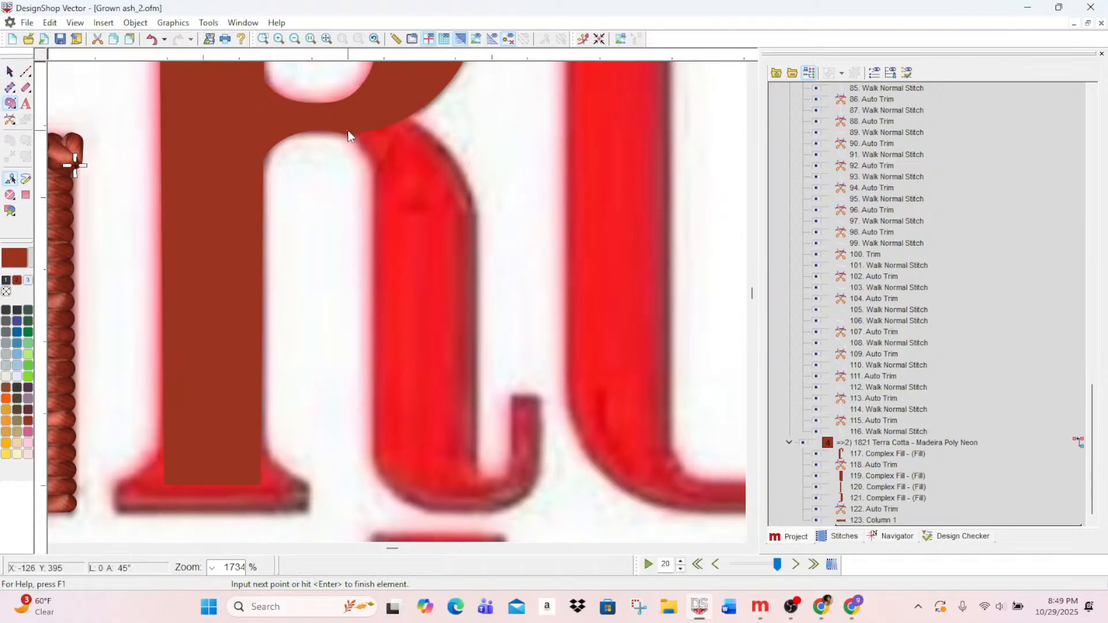
pyautogui.click(399, 111)
pyautogui.rightClick(418, 125)
pyautogui.rightClick(451, 158)
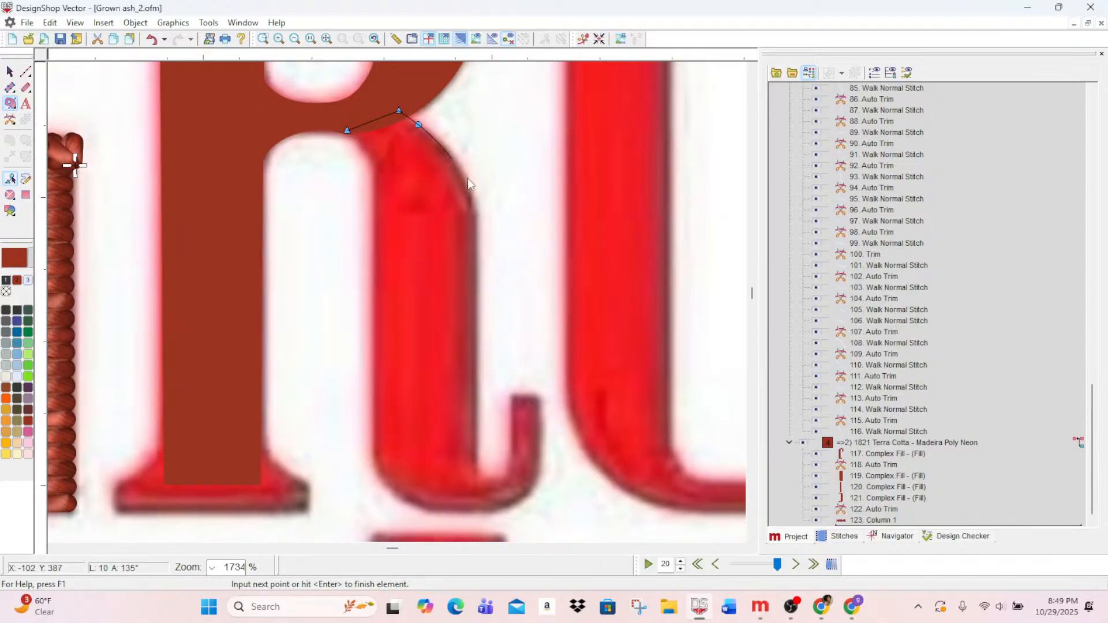
pyautogui.rightClick(473, 233)
pyautogui.rightClick(473, 301)
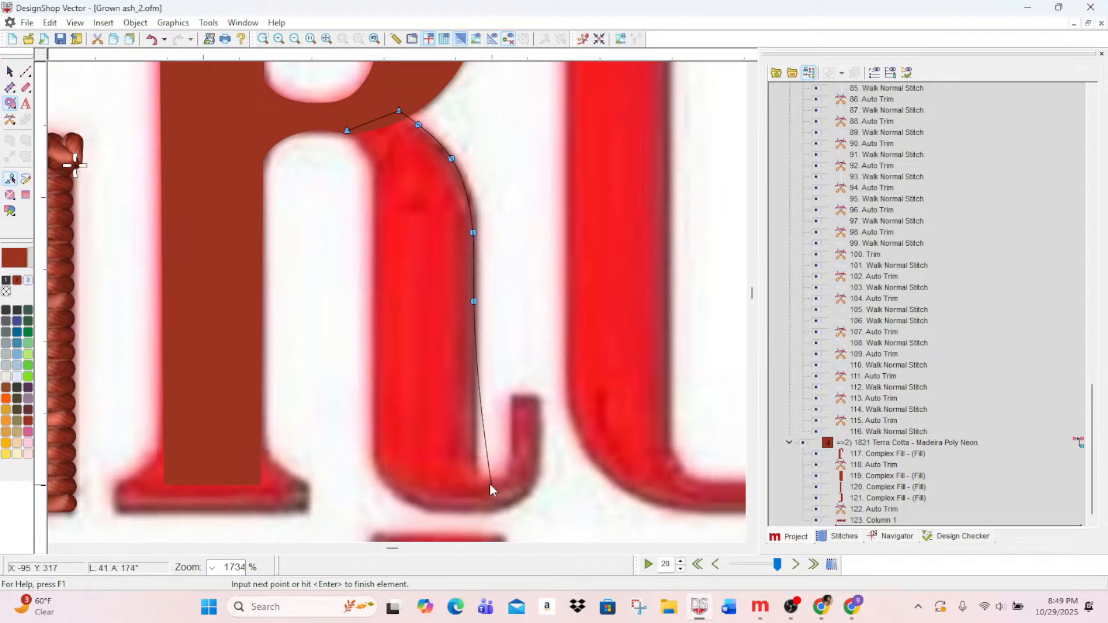
pyautogui.click(476, 462)
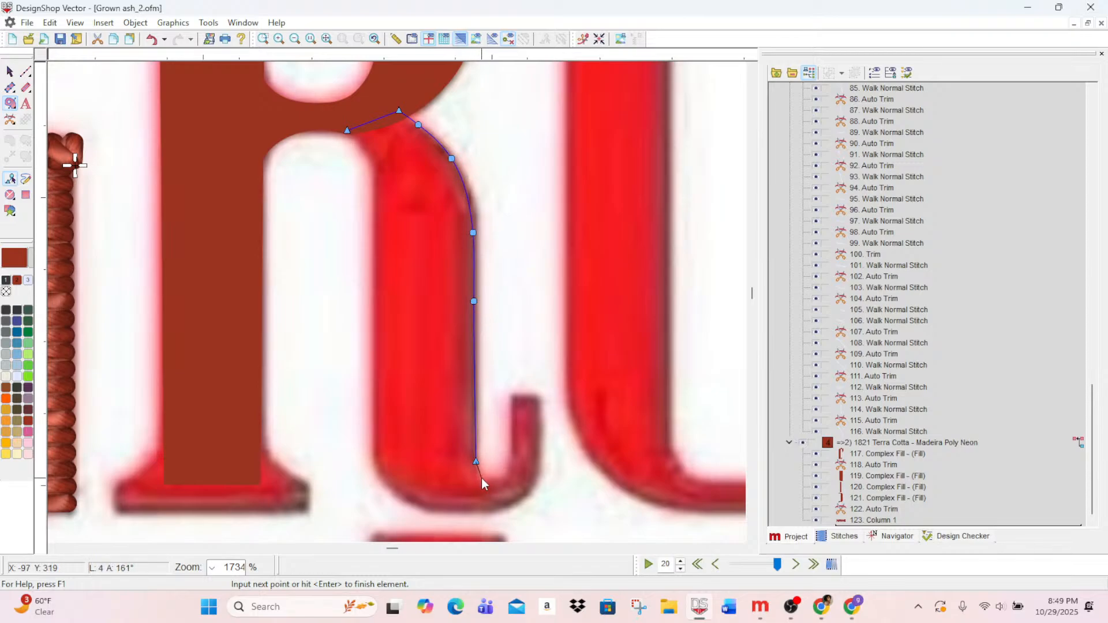
# - Trace around the leg's hooked foot and up its inner edge to the bowl, then finish the outline as a fill
pyautogui.click(511, 445)
pyautogui.rightClick(541, 452)
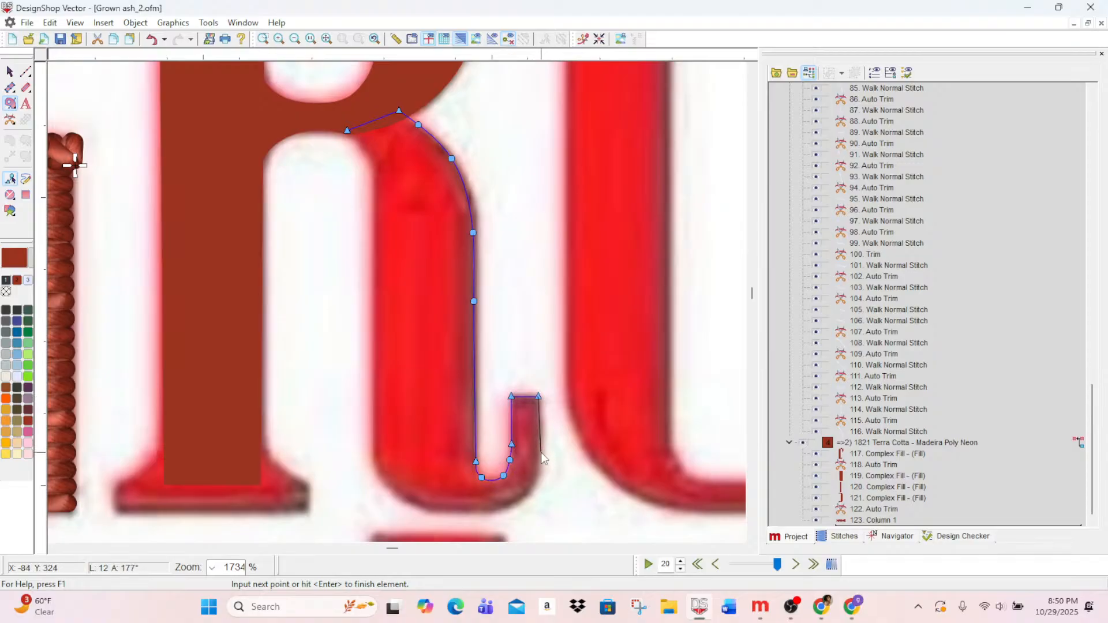
pyautogui.rightClick(534, 487)
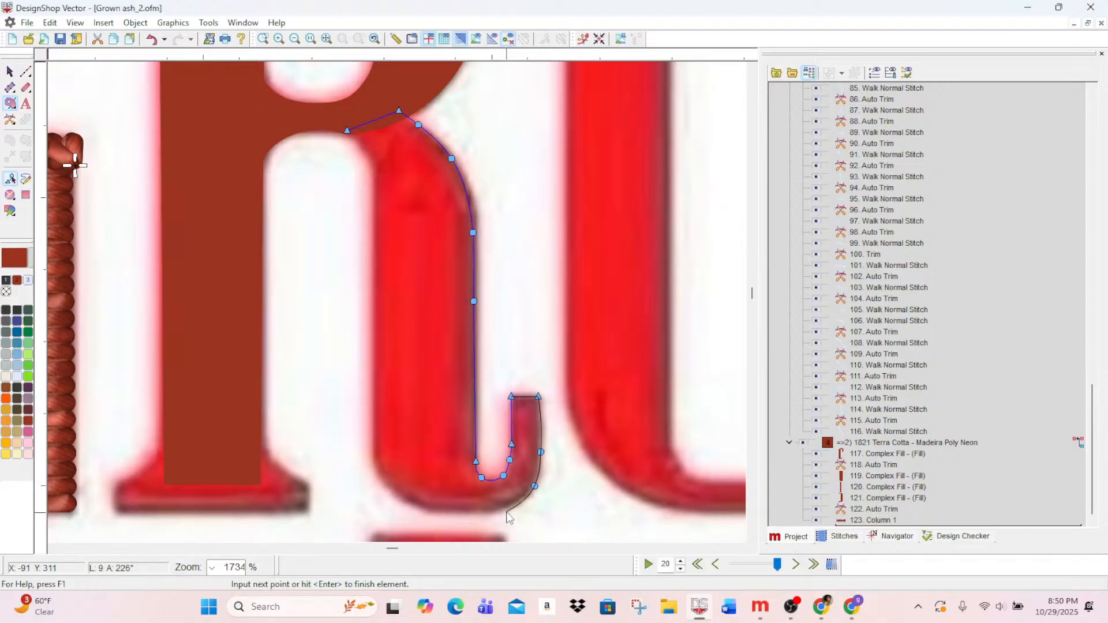
pyautogui.rightClick(466, 512)
pyautogui.rightClick(419, 504)
pyautogui.click(375, 449)
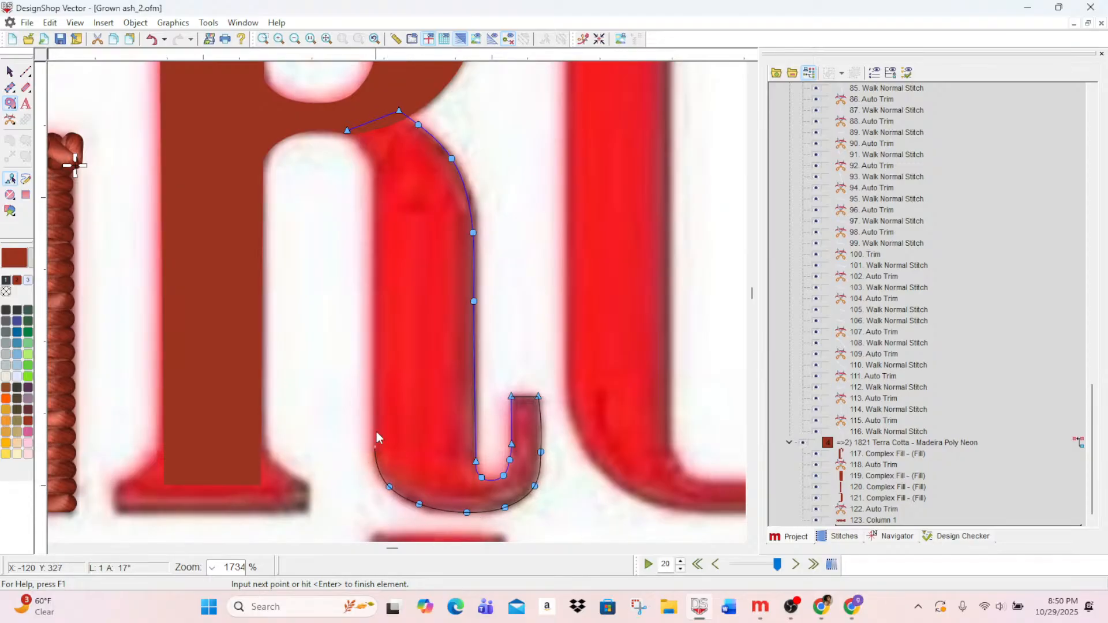
pyautogui.click(375, 182)
pyautogui.rightClick(372, 164)
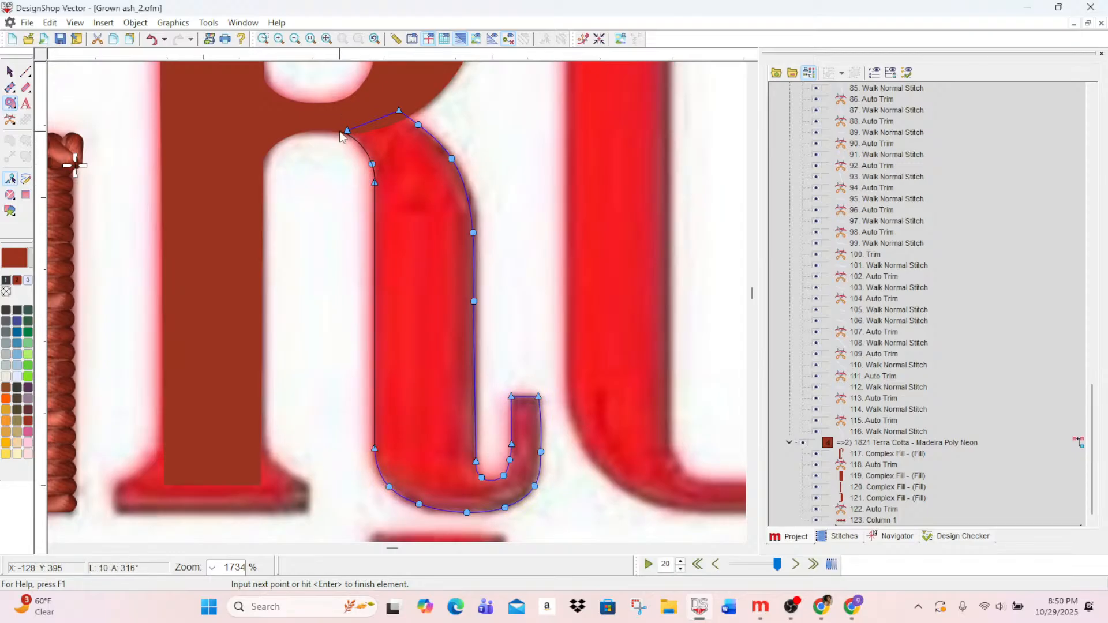
pyautogui.press('Return')
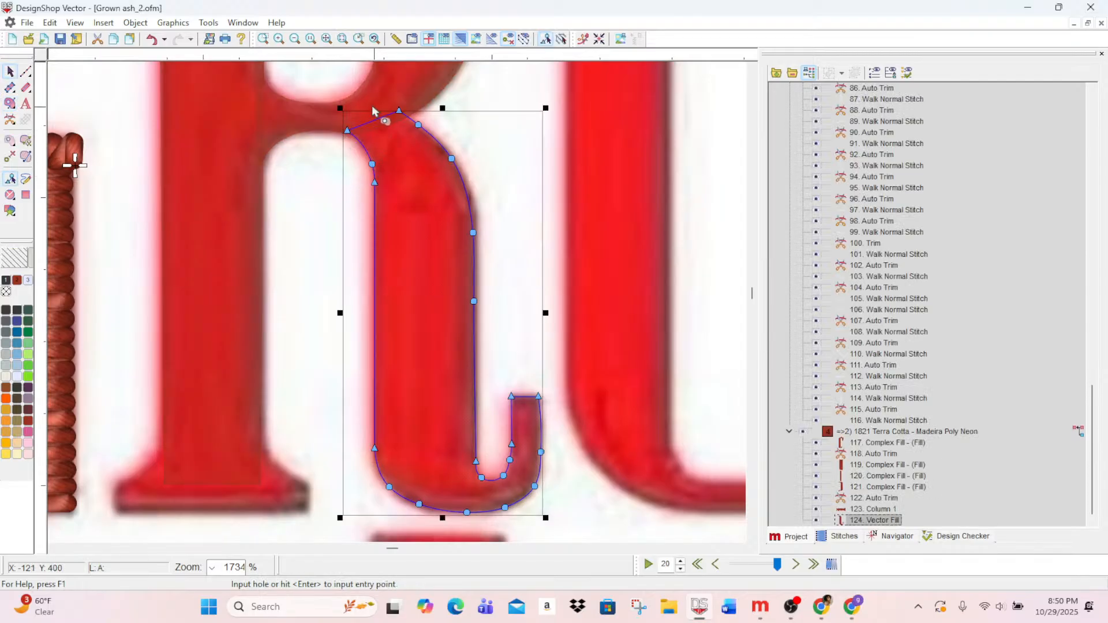
# - Outline the R's small upper serif as a four-point fill that slightly overlaps the stem
pyautogui.scroll(3, 434, 300)
pyautogui.scroll(-6, 437, 317)
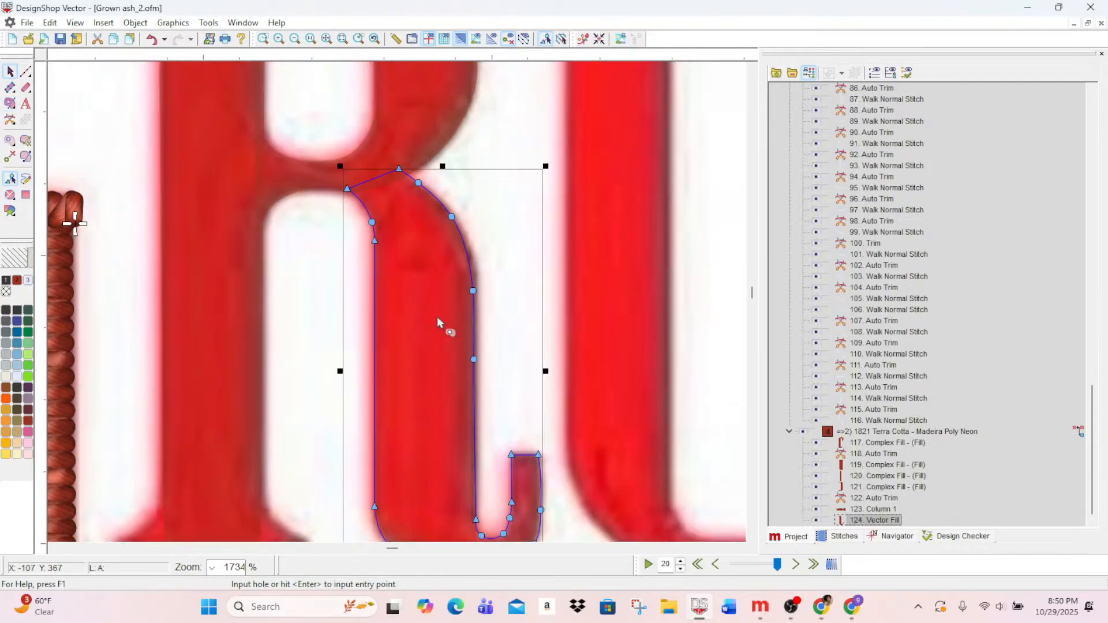
pyautogui.scroll(8, 441, 322)
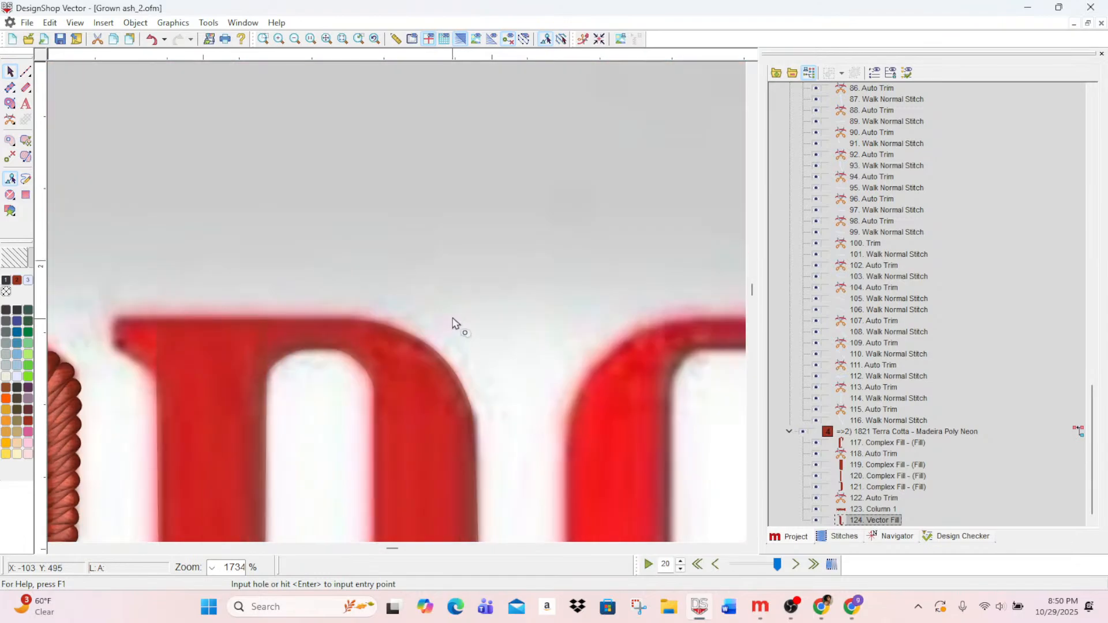
pyautogui.scroll(-2, 450, 313)
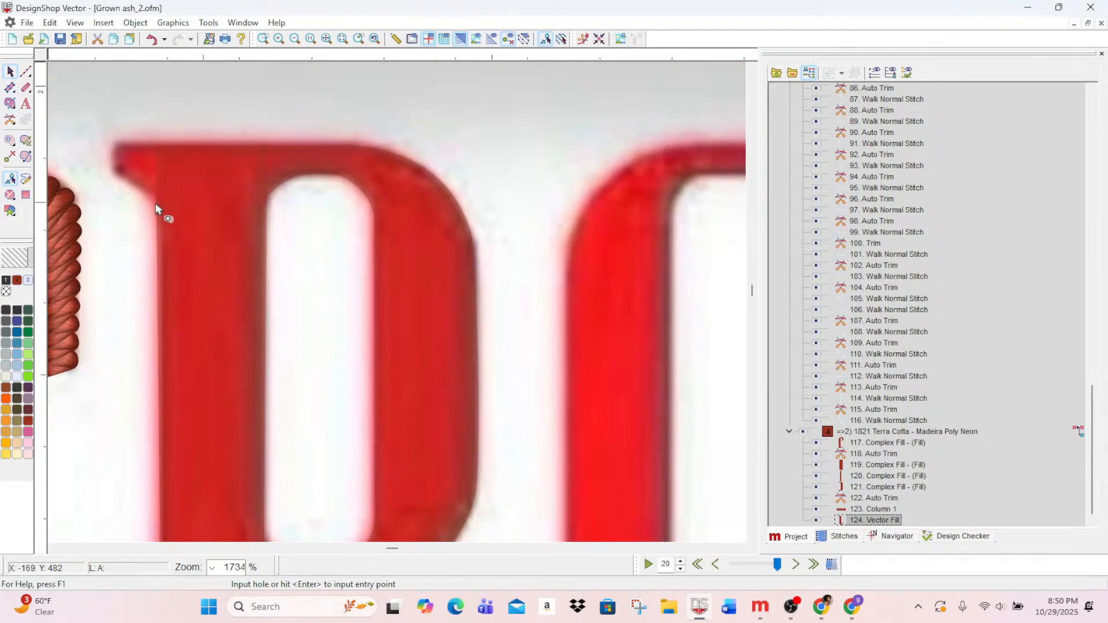
pyautogui.press('Return')
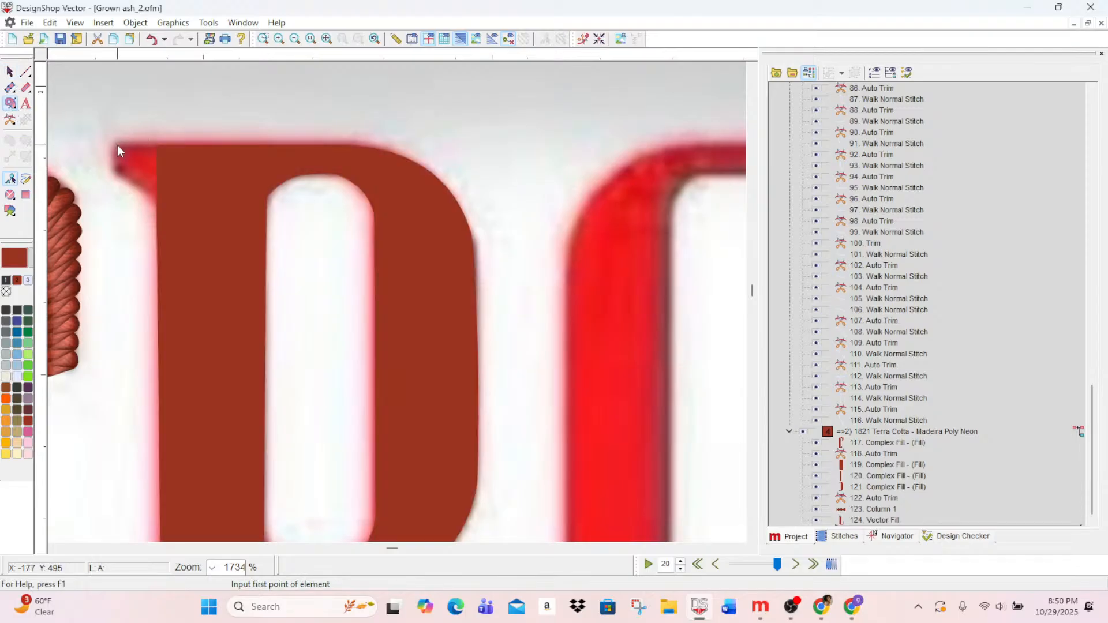
pyautogui.click(115, 144)
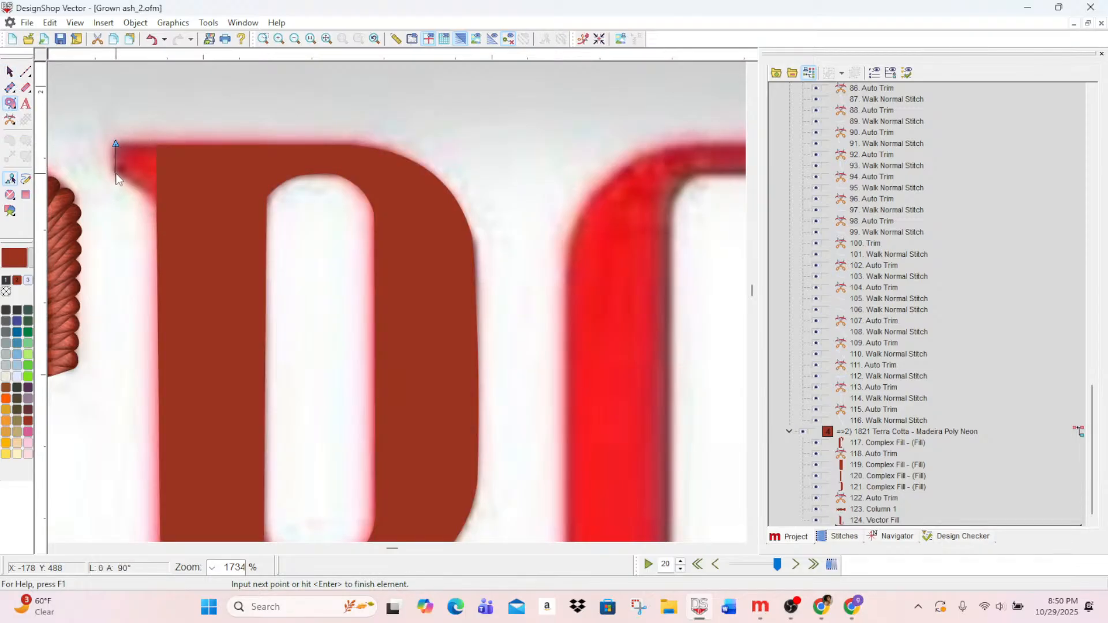
pyautogui.click(116, 172)
pyautogui.click(167, 204)
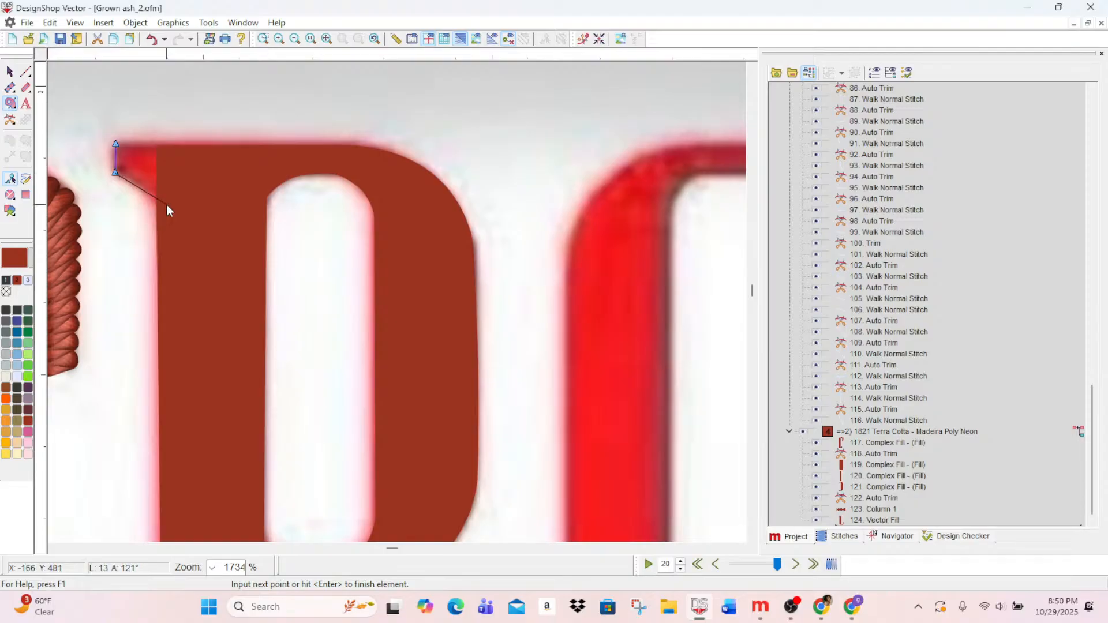
pyautogui.click(166, 141)
pyautogui.press('Return')
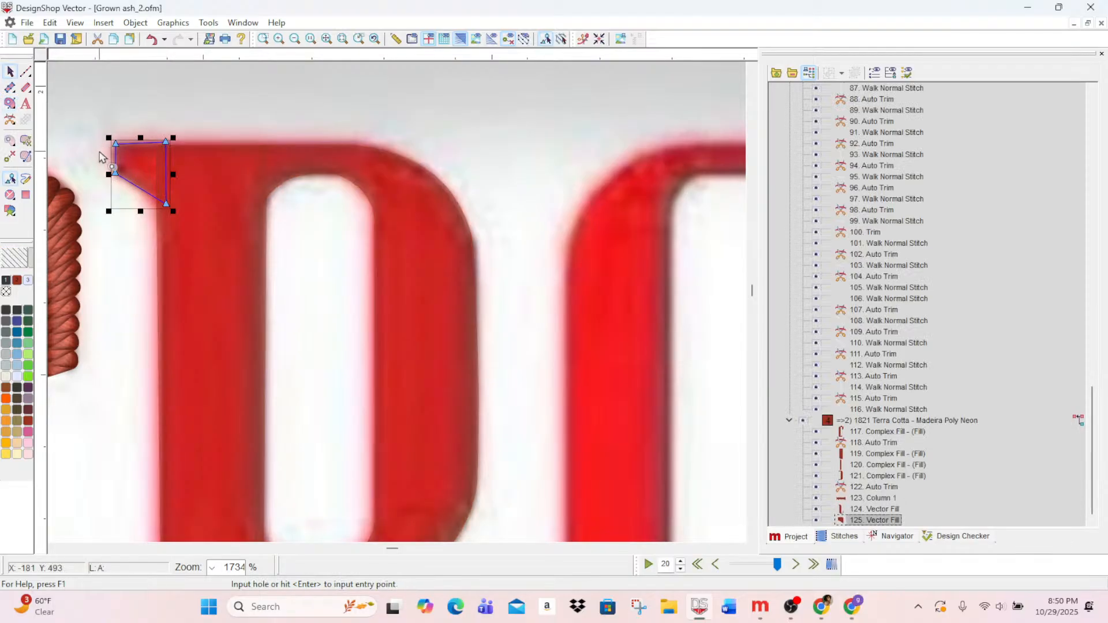
# - Outline the serif at the base of the R's stem as a fill, with curved shoulders on both sides
pyautogui.scroll(-7, 193, 164)
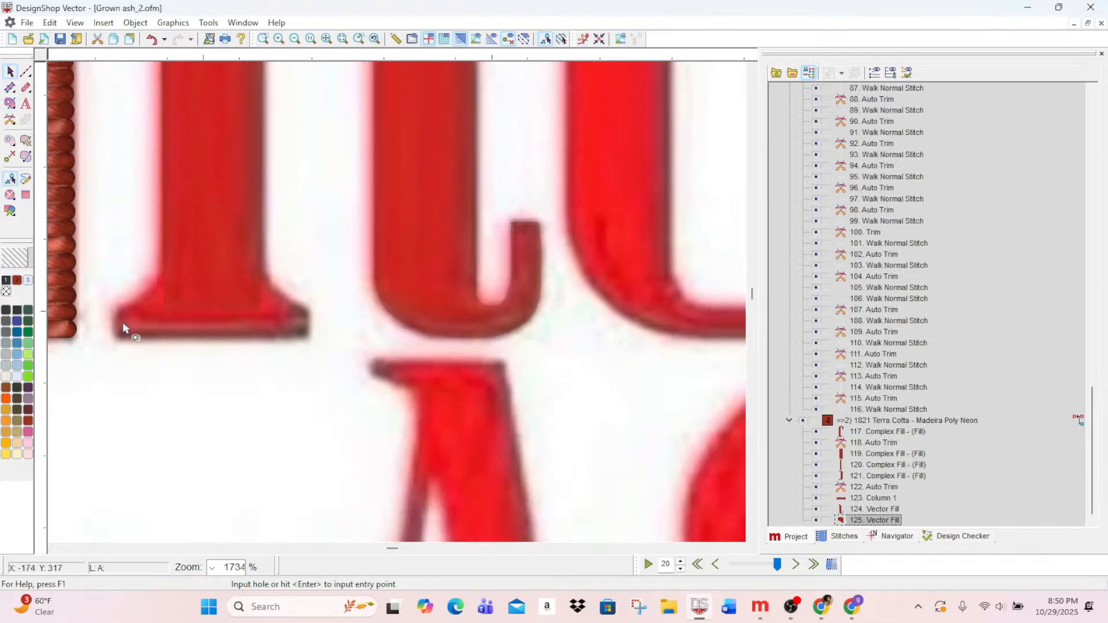
pyautogui.click(10, 103)
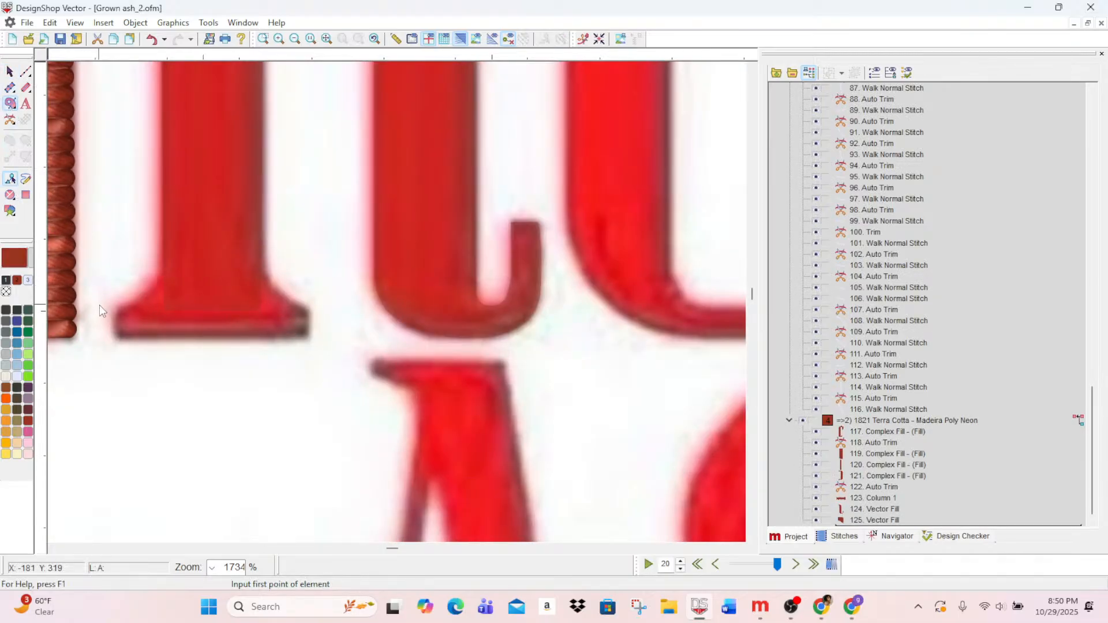
pyautogui.click(114, 305)
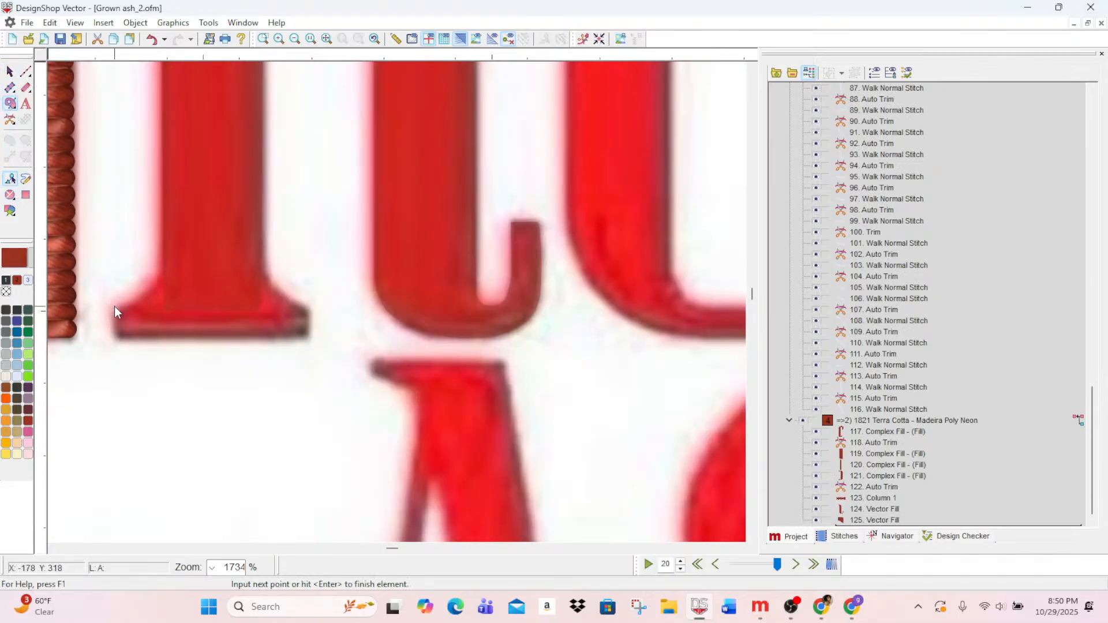
pyautogui.click(113, 340)
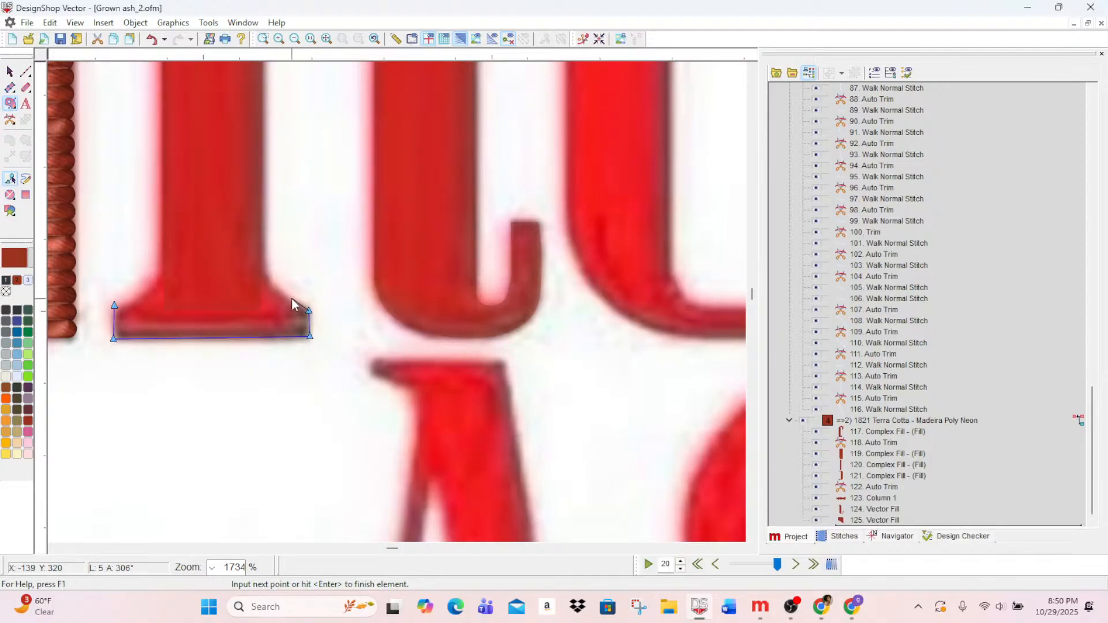
pyautogui.click(265, 272)
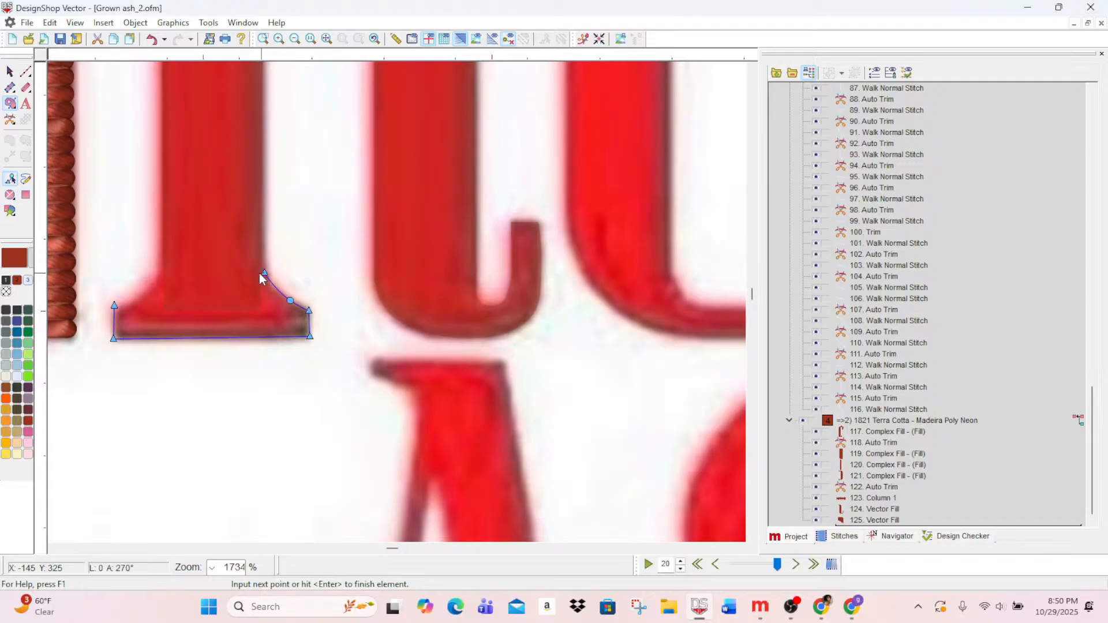
pyautogui.click(158, 273)
pyautogui.rightClick(156, 284)
pyautogui.press('BackSpace')
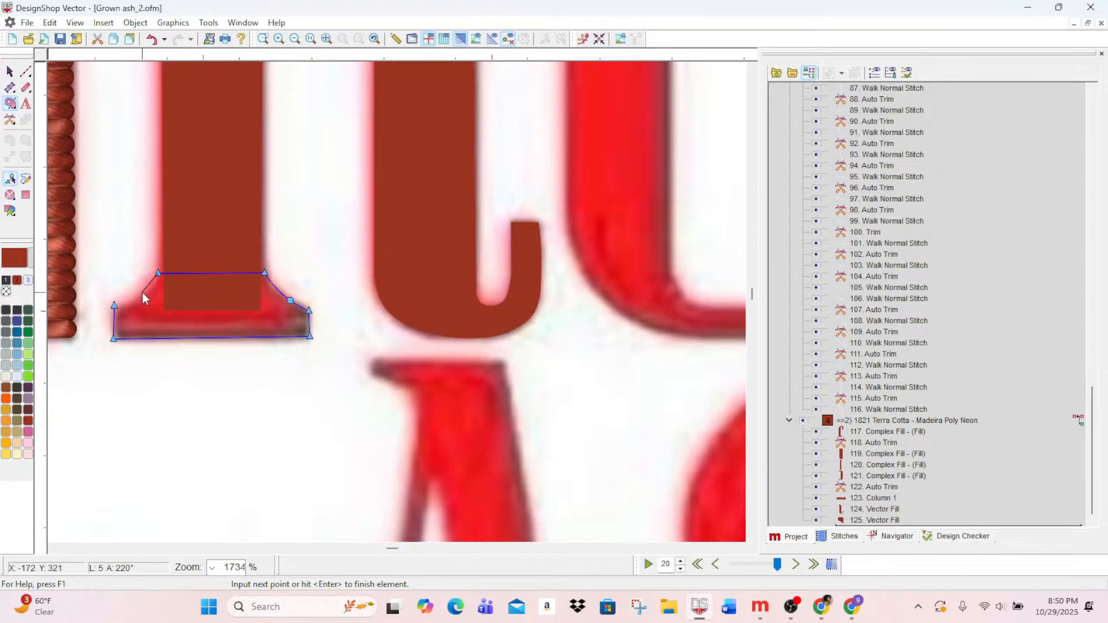
pyautogui.rightClick(142, 292)
pyautogui.click(116, 308)
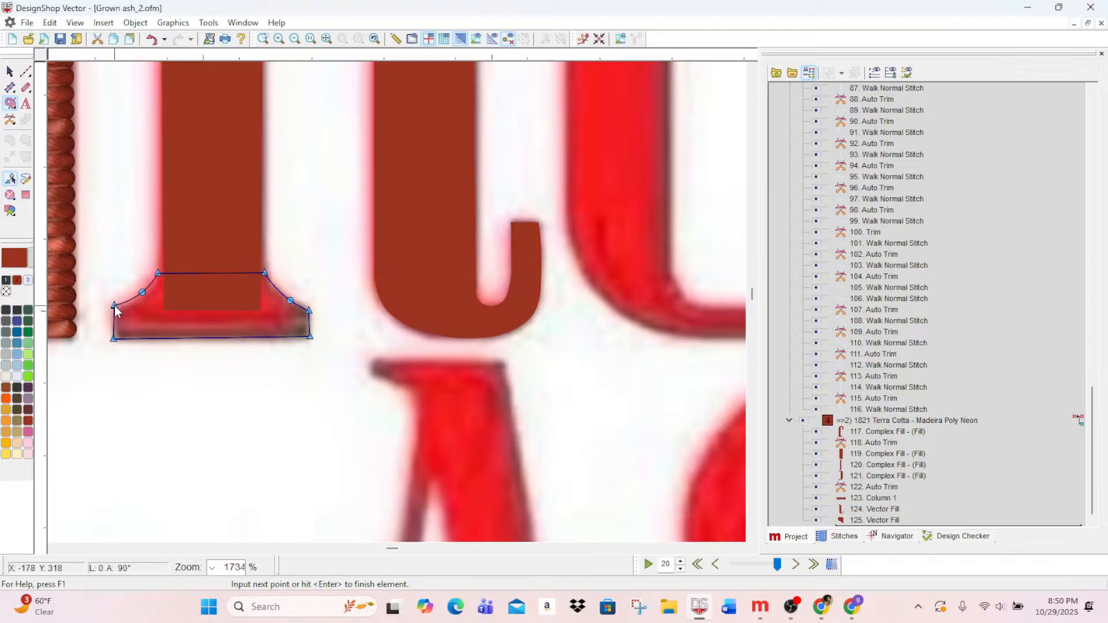
pyautogui.press('Return')
# - Bring the whole R into view and open the object properties of its leg fill
pyautogui.scroll(5, 116, 310)
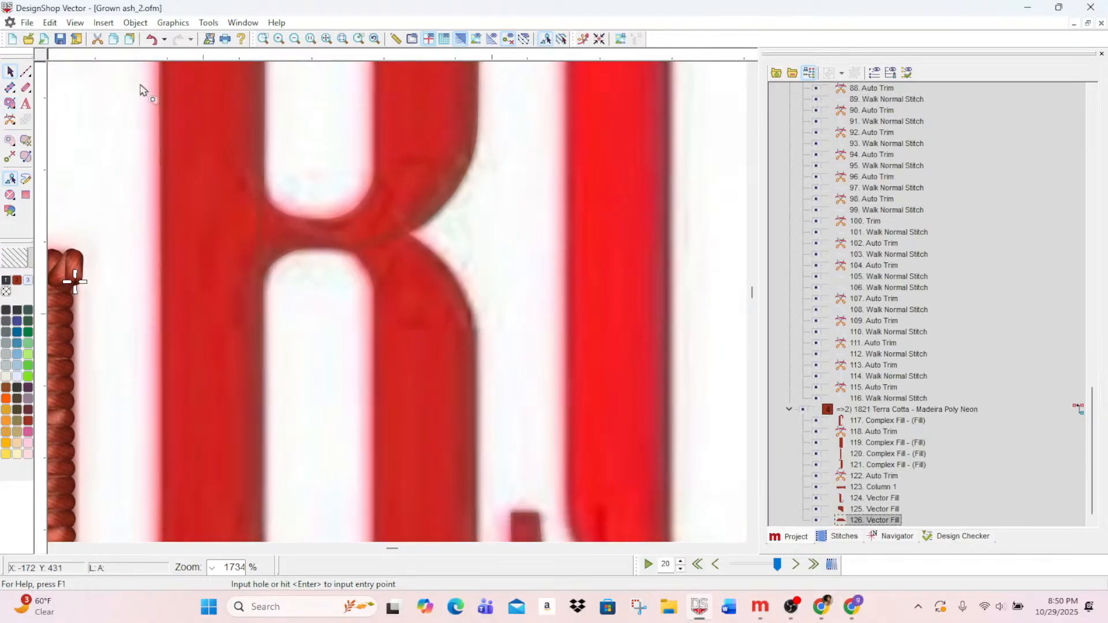
pyautogui.click(294, 39)
pyautogui.click(295, 39)
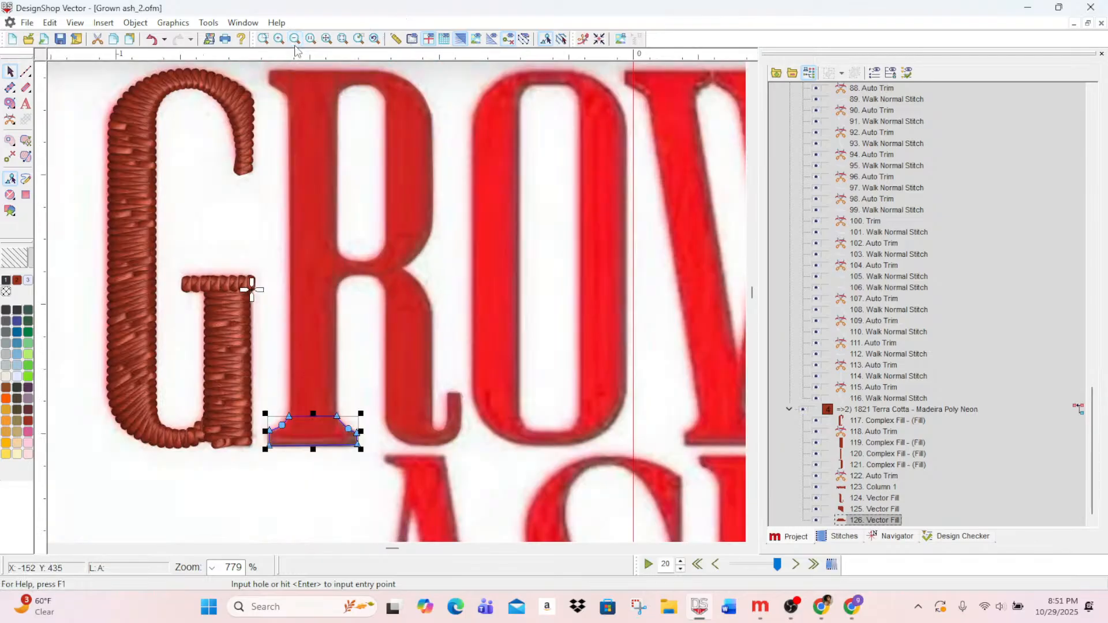
pyautogui.scroll(2, 412, 317)
pyautogui.scroll(-1, 462, 321)
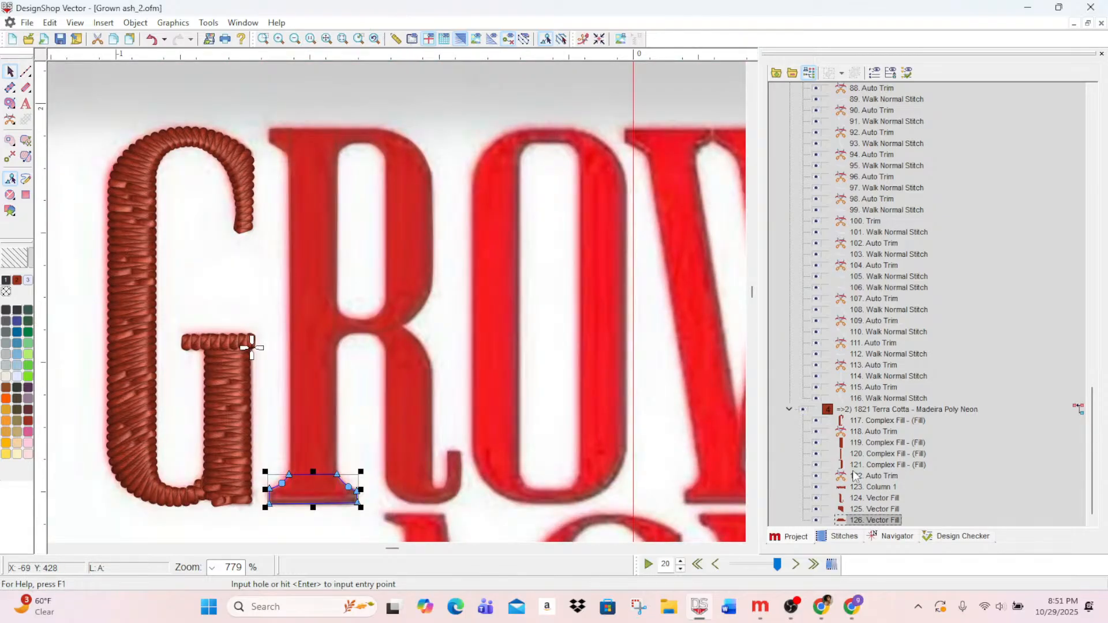
pyautogui.click(869, 488)
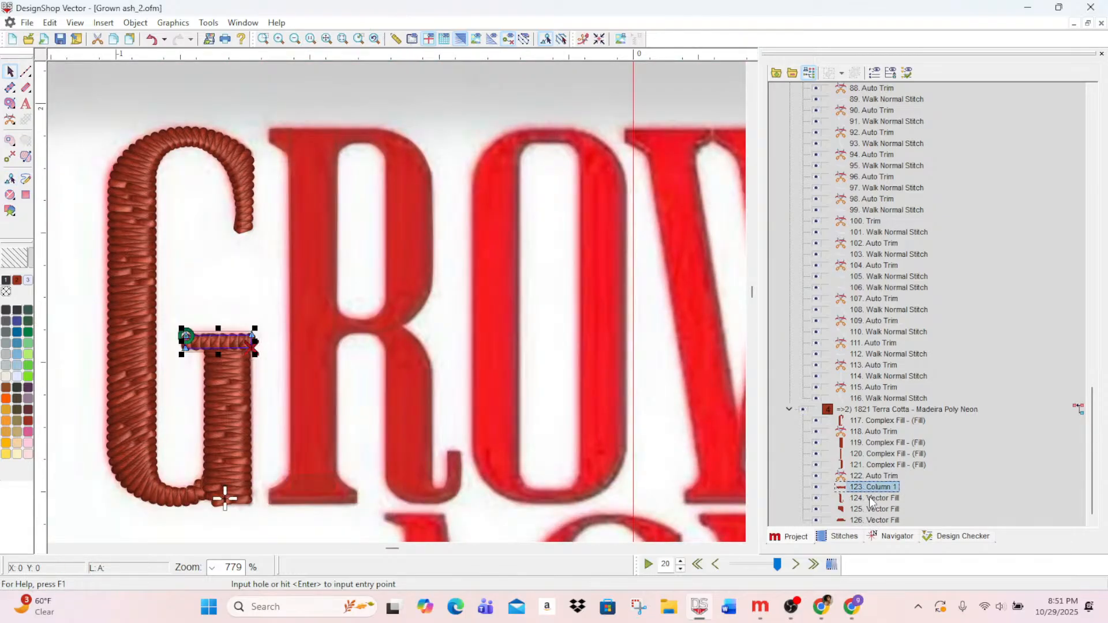
pyautogui.doubleClick(873, 499)
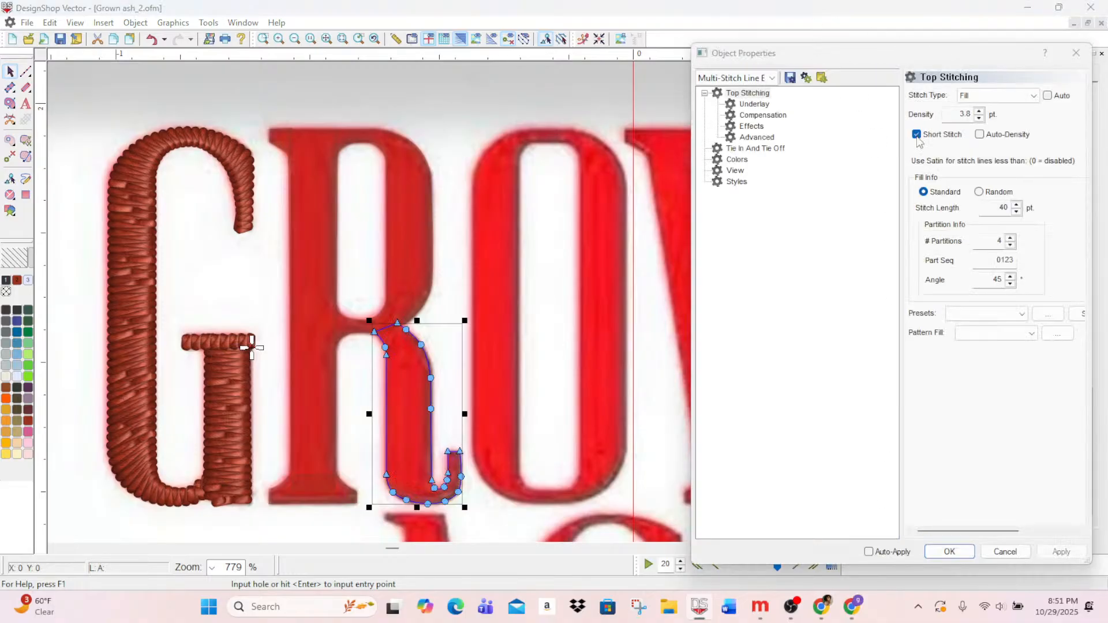
# - Enable Short Stitch for the fill of the serif at the base of the R's stem and apply it
pyautogui.click(26, 71)
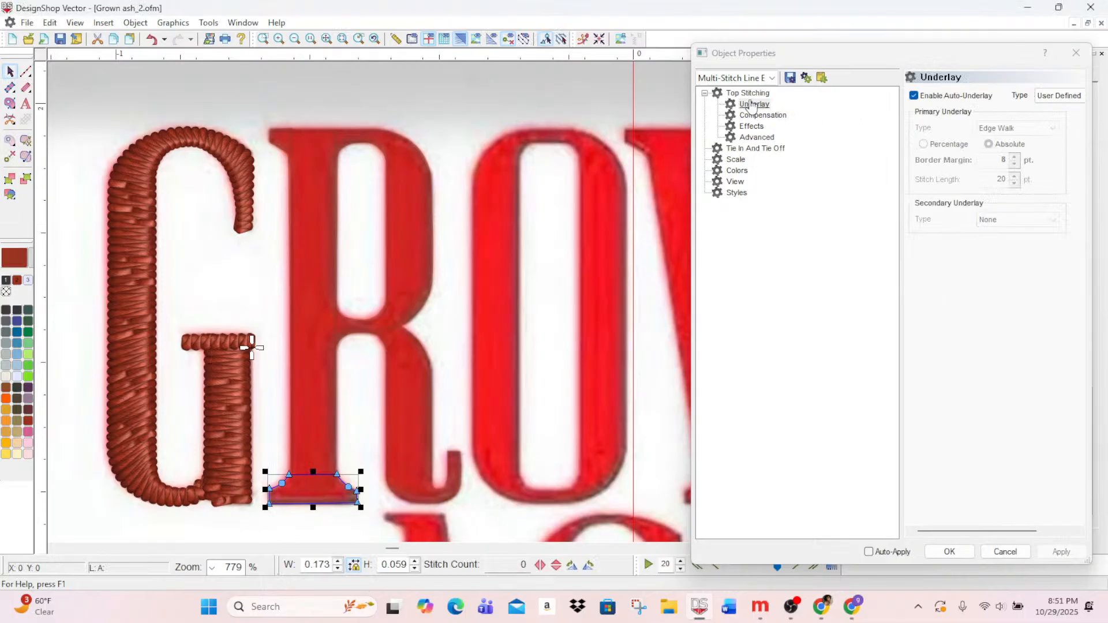
pyautogui.click(747, 93)
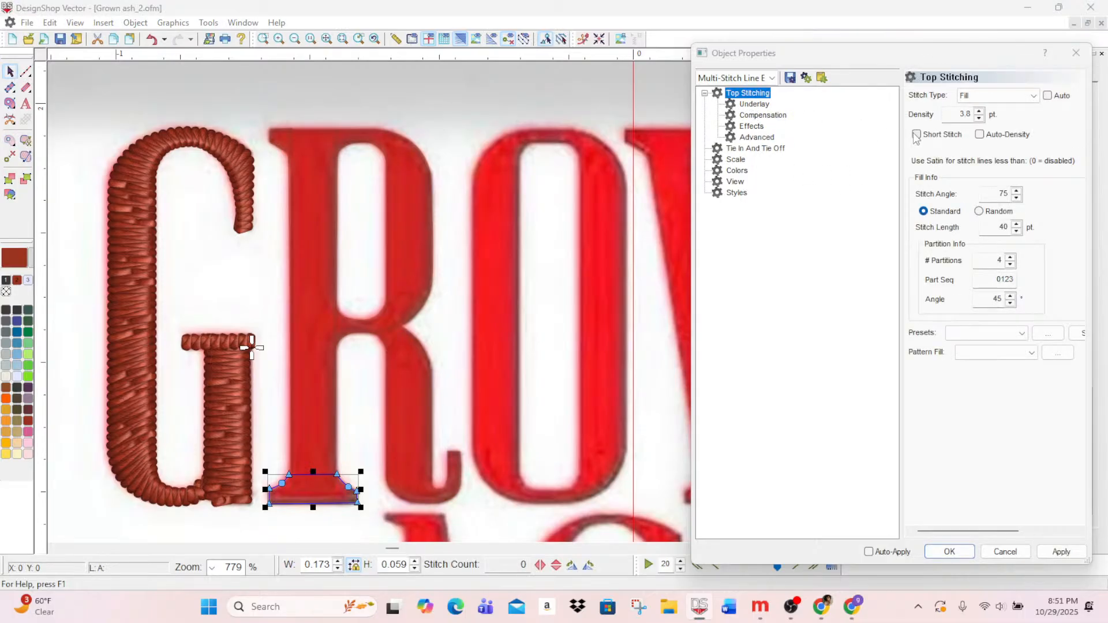
pyautogui.click(916, 135)
pyautogui.click(1062, 551)
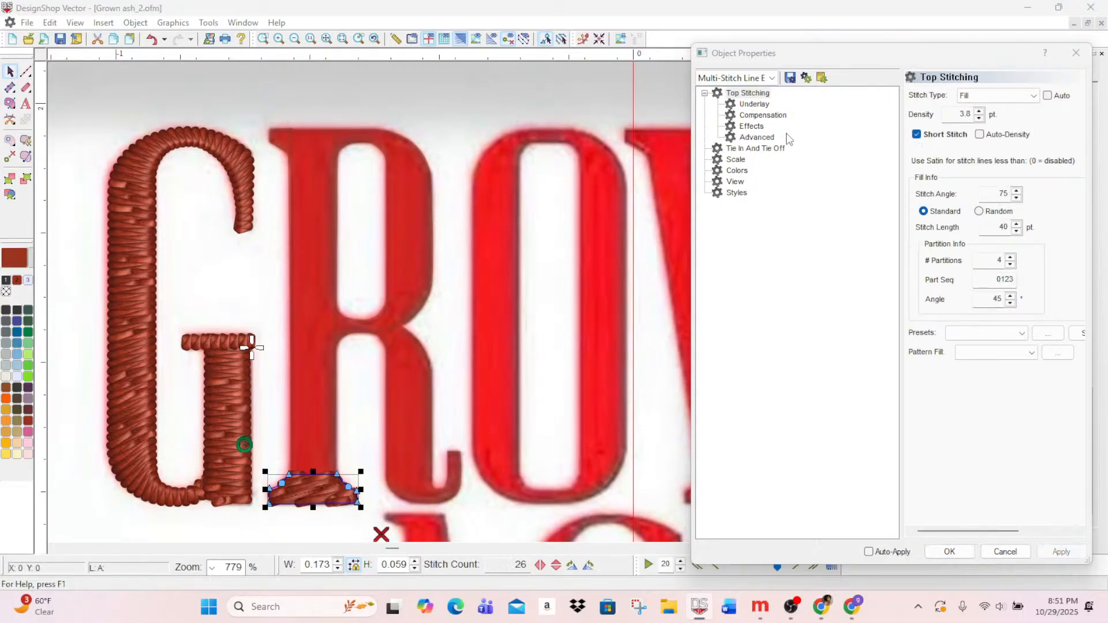
# - Turn off auto-underlay for the base serif and apply an edge walk underlay with a 6 pt border margin
pyautogui.click(754, 104)
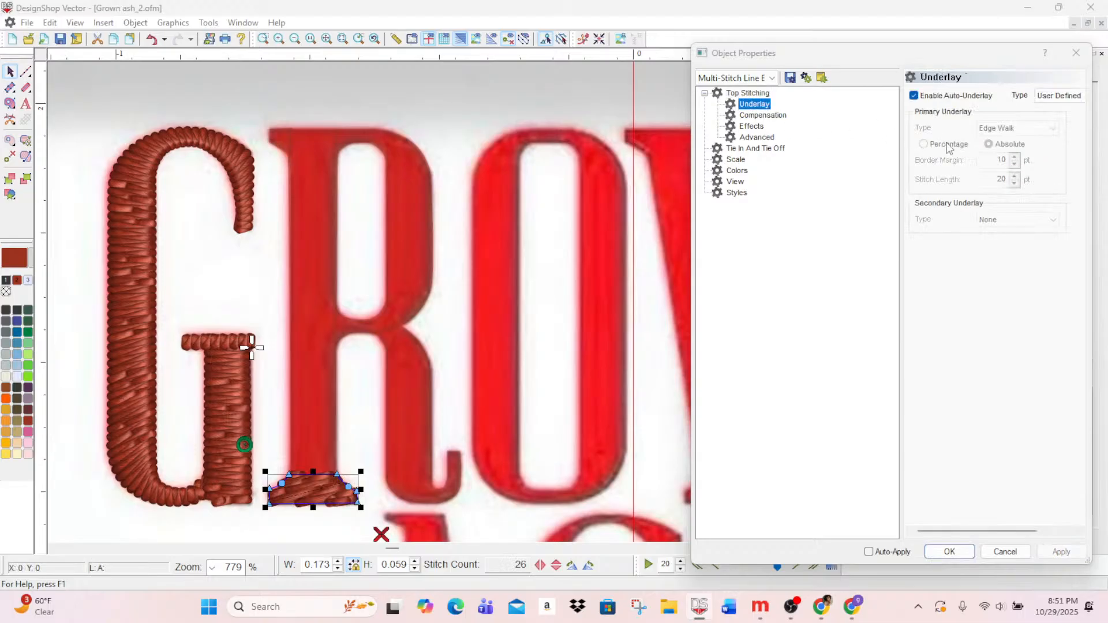
pyautogui.click(914, 96)
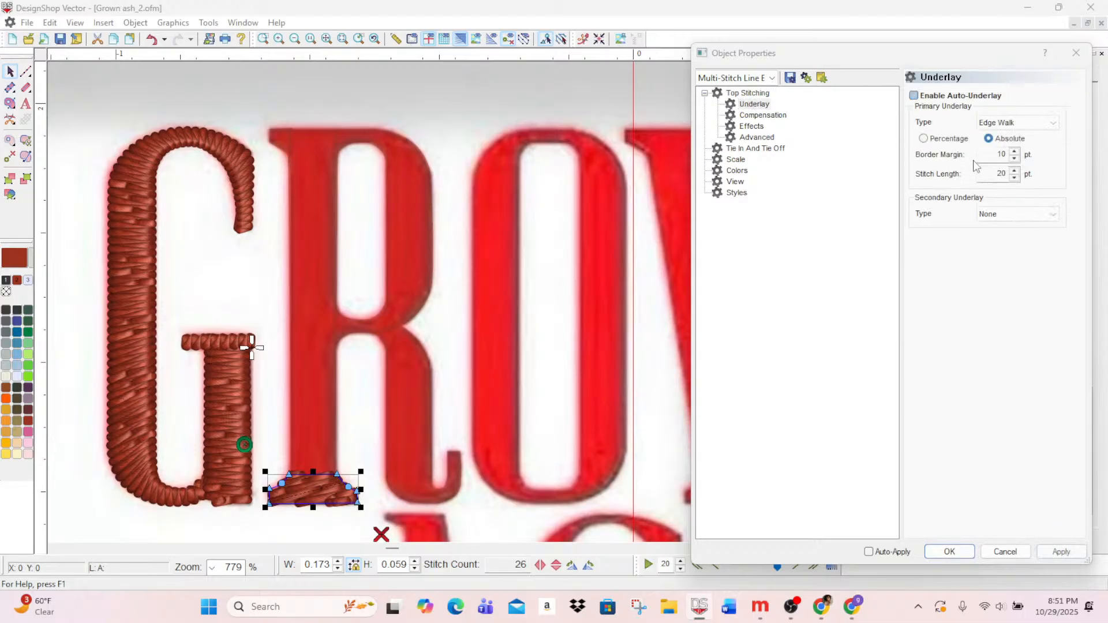
pyautogui.click(1015, 160)
pyautogui.click(1014, 160)
pyautogui.click(1014, 159)
pyautogui.click(1014, 159)
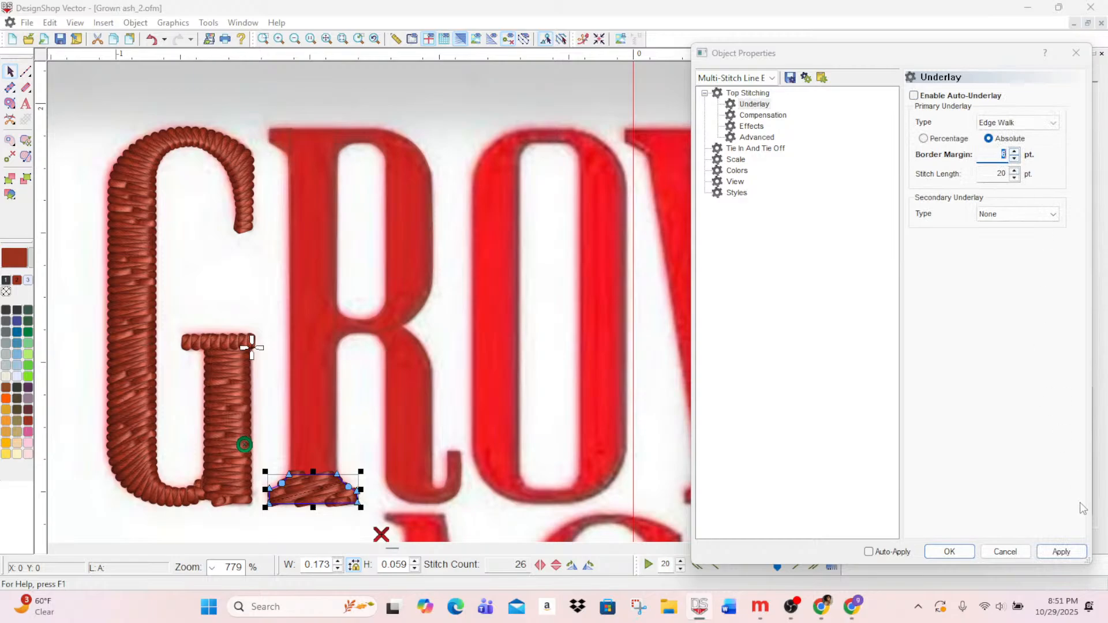
pyautogui.click(1062, 552)
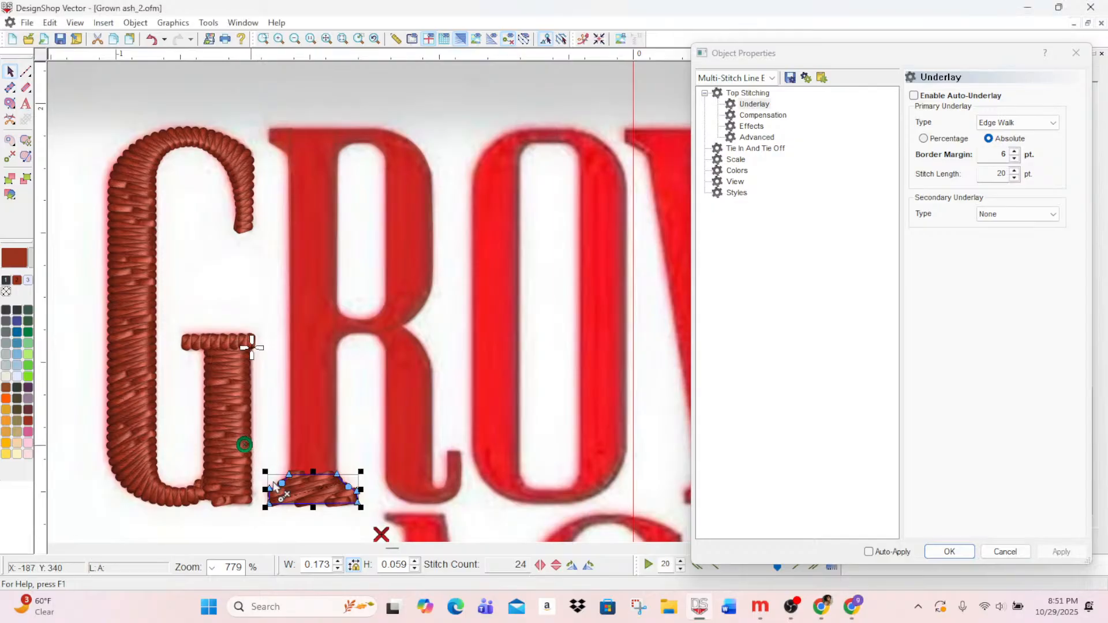
# - Place the base serif's entry point at its left edge and exit point at its lower right corner, with a vertical direction line through its middle
pyautogui.moveTo(274, 483); pyautogui.dragTo(272, 490)
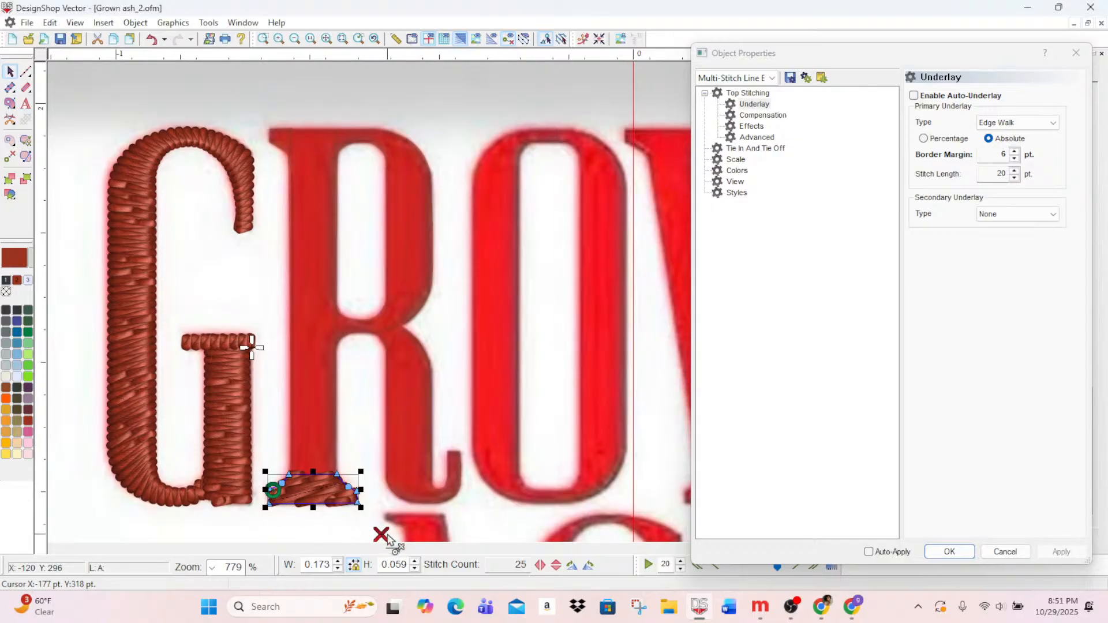
pyautogui.moveTo(388, 539); pyautogui.dragTo(369, 509)
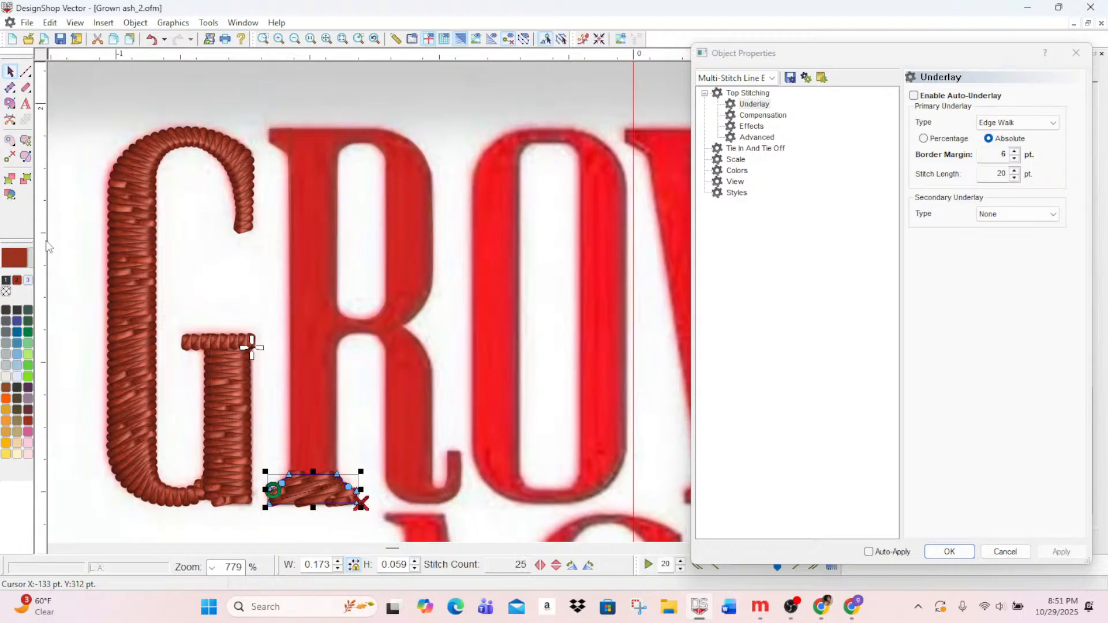
pyautogui.click(25, 156)
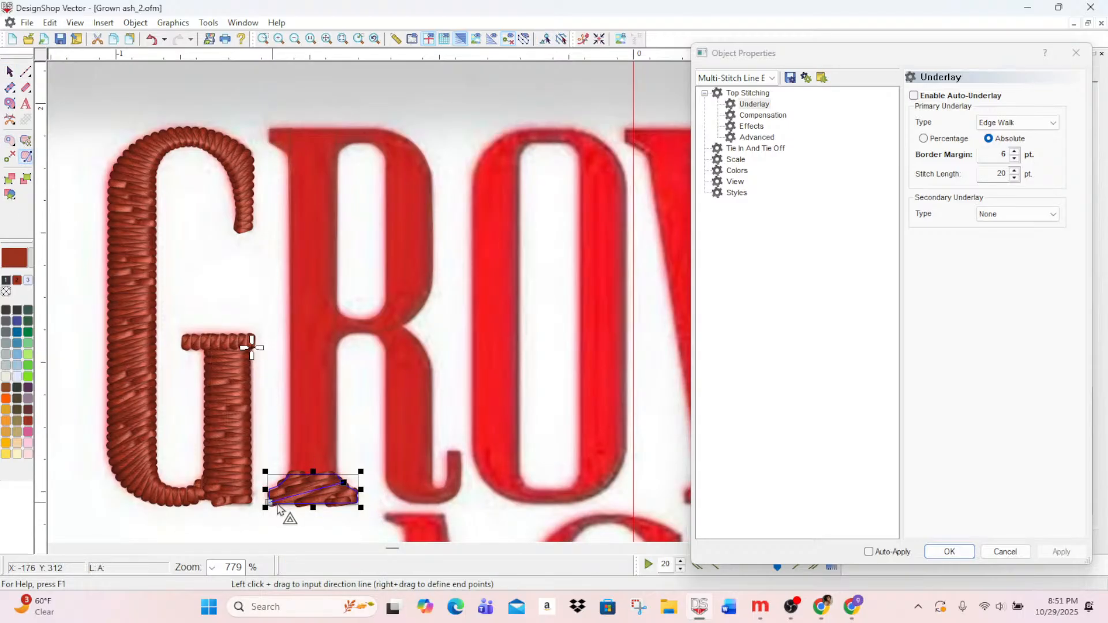
pyautogui.moveTo(272, 504); pyautogui.dragTo(313, 474)
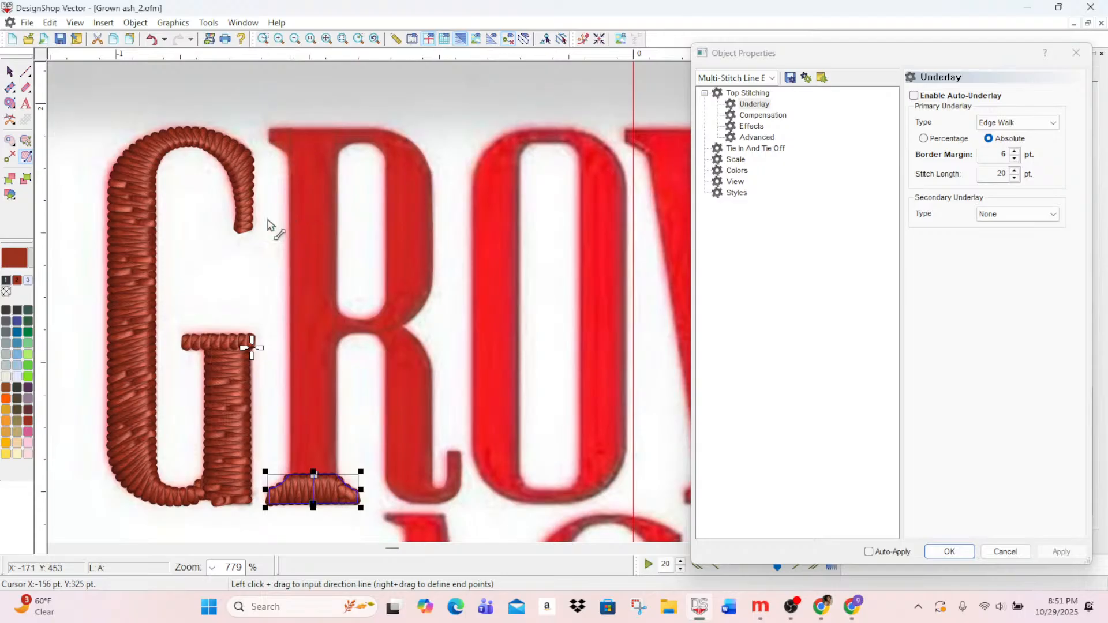
# - Enable Short Stitch for the fill of the R's tall vertical stem and apply it to generate the stitches
pyautogui.scroll(1, 326, 115)
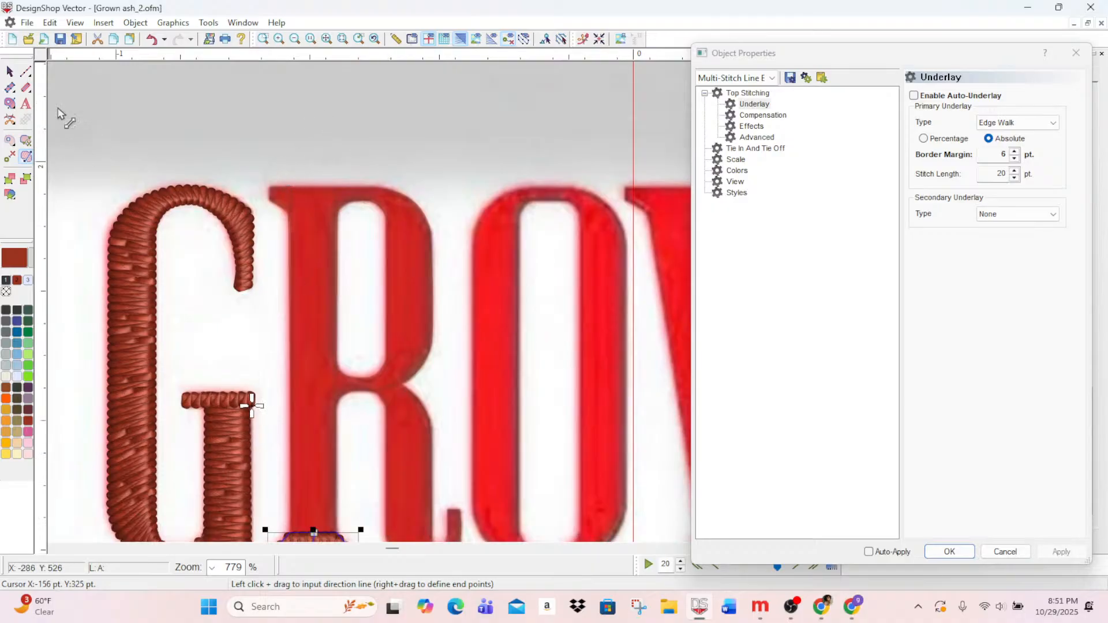
pyautogui.click(10, 71)
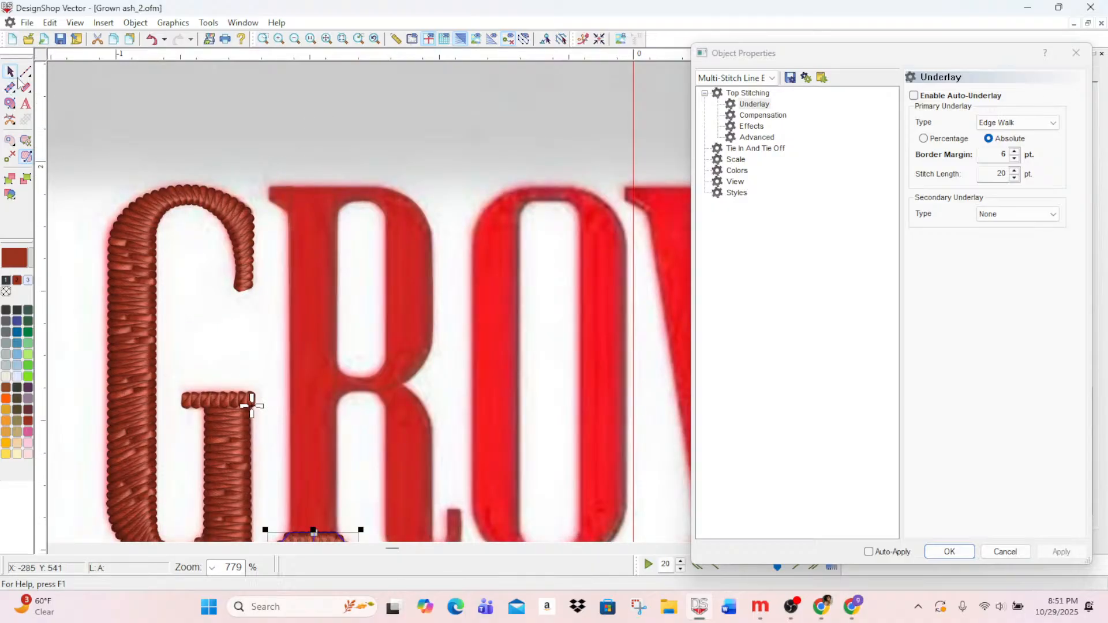
pyautogui.click(320, 228)
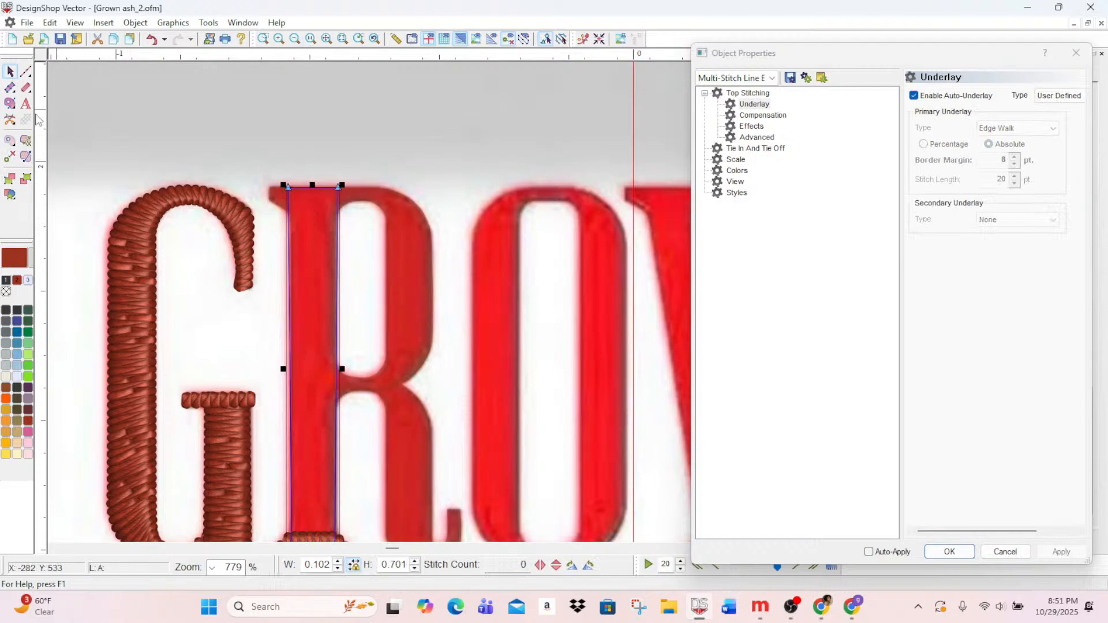
pyautogui.click(747, 93)
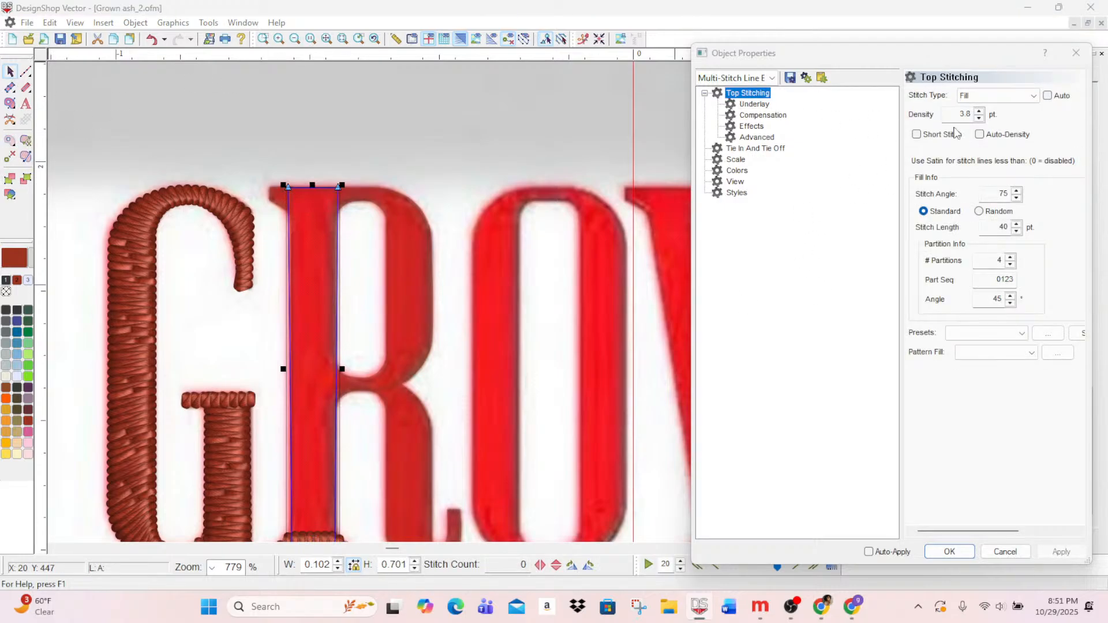
pyautogui.click(917, 134)
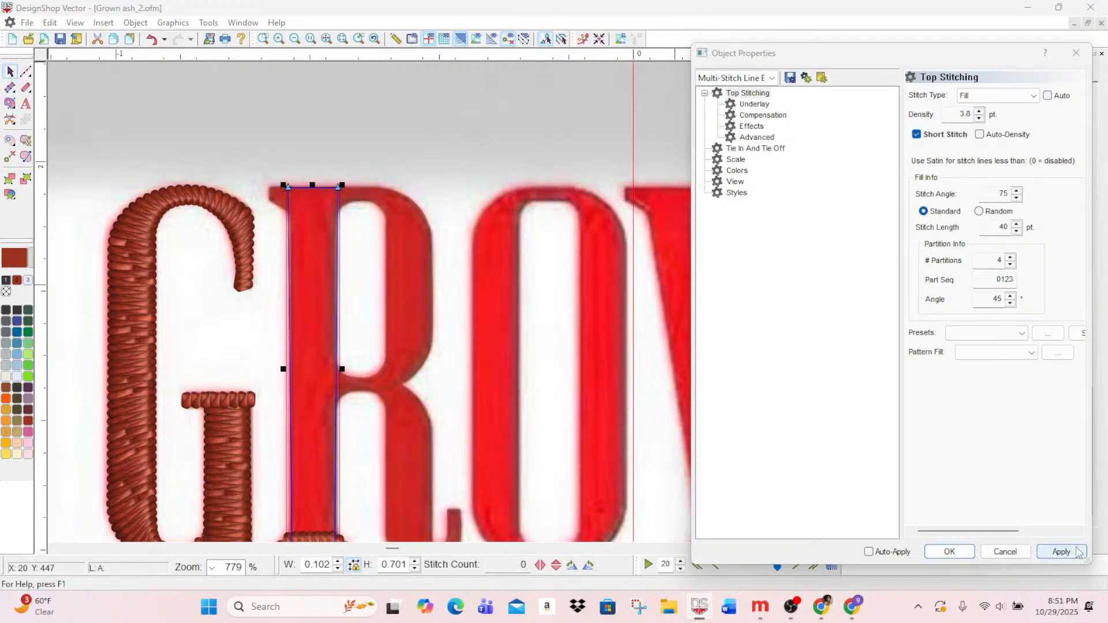
pyautogui.click(1061, 552)
pyautogui.scroll(-3, 558, 399)
pyautogui.scroll(3, 558, 398)
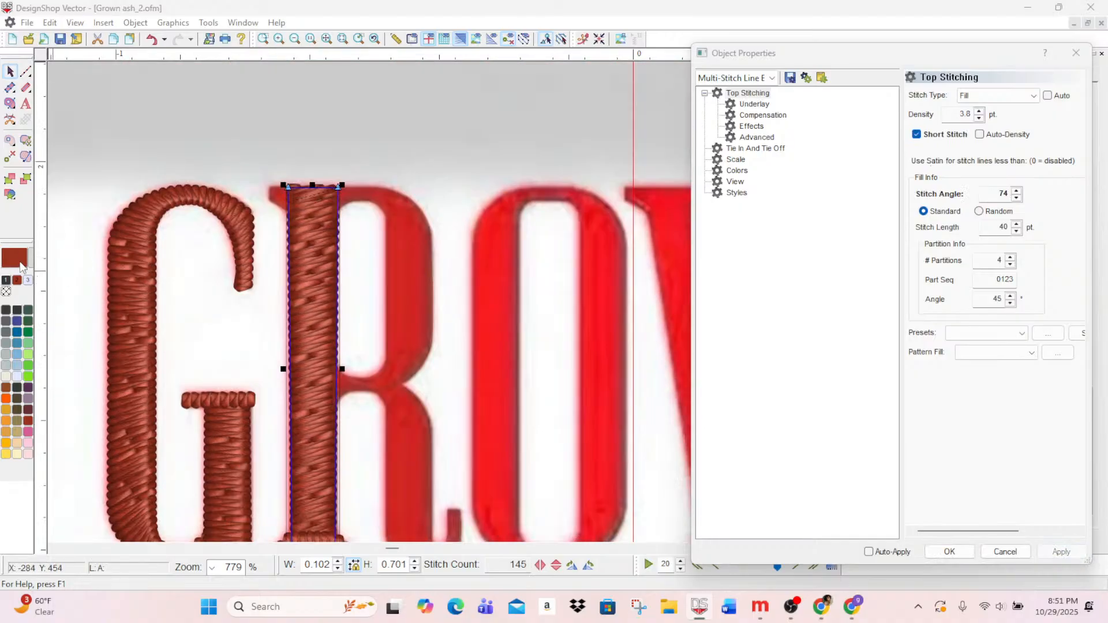
# - Draw a horizontal stitch direction line across the upper end of the R's stem fill
pyautogui.click(27, 157)
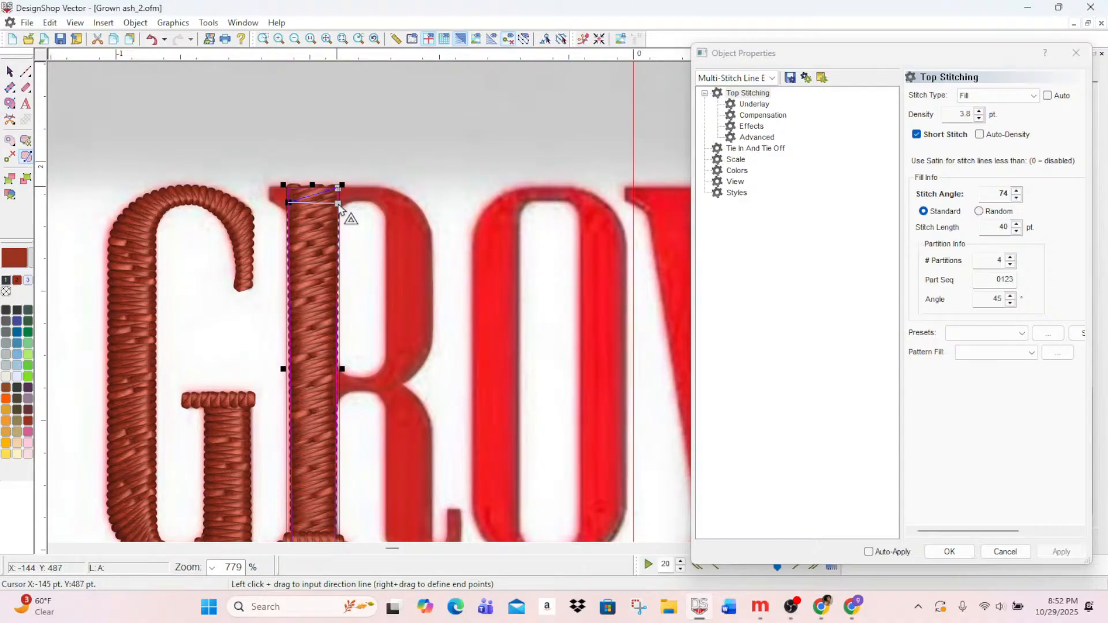
pyautogui.moveTo(338, 204); pyautogui.dragTo(338, 203)
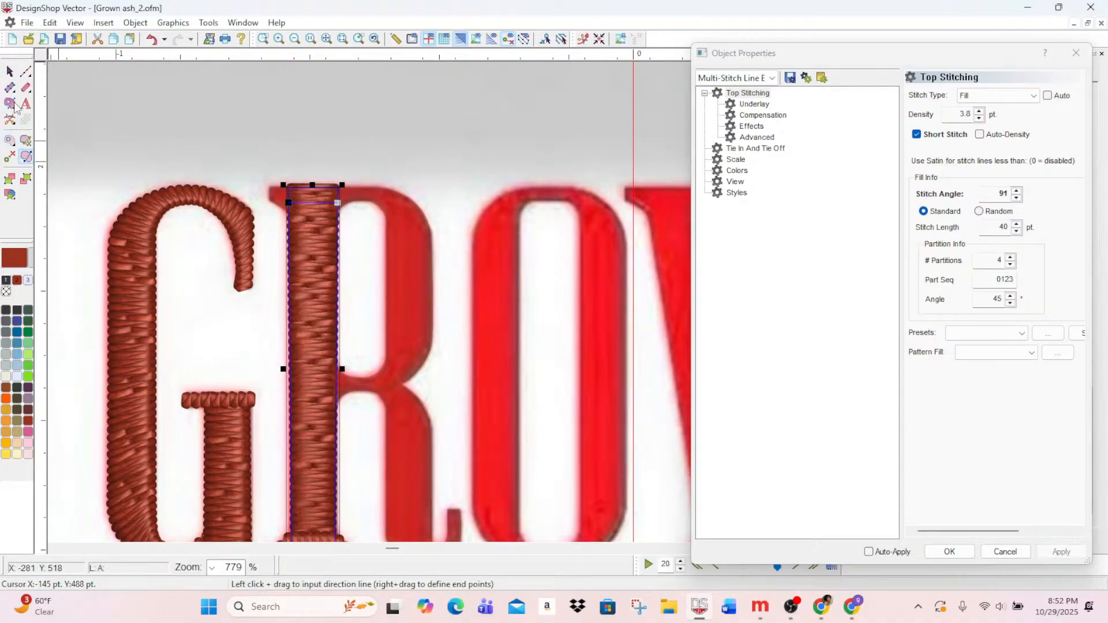
pyautogui.click(15, 75)
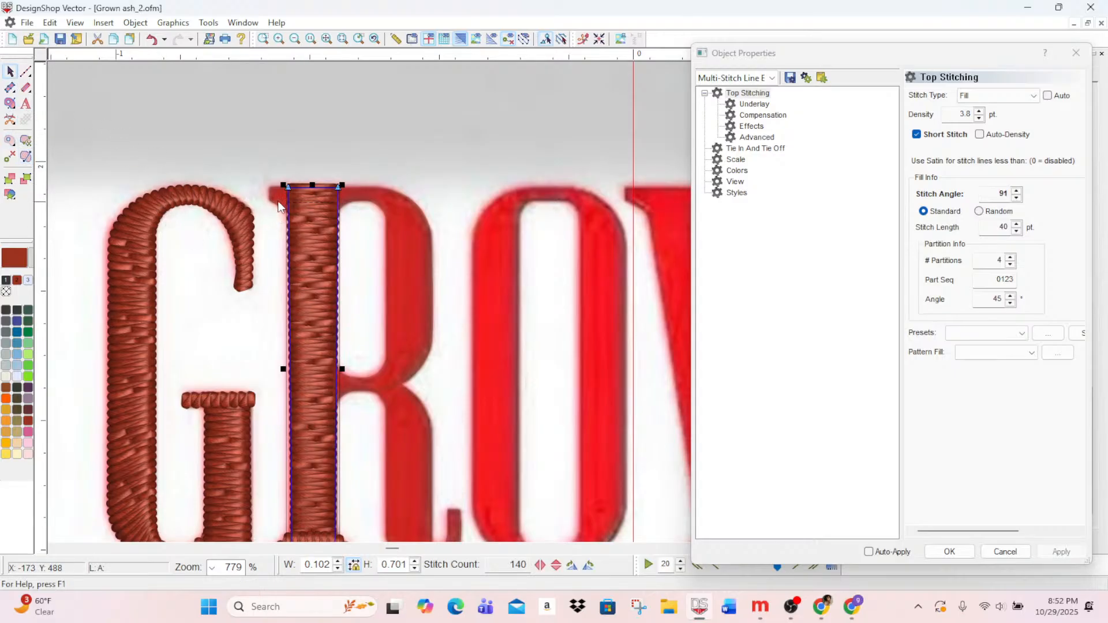
pyautogui.click(321, 133)
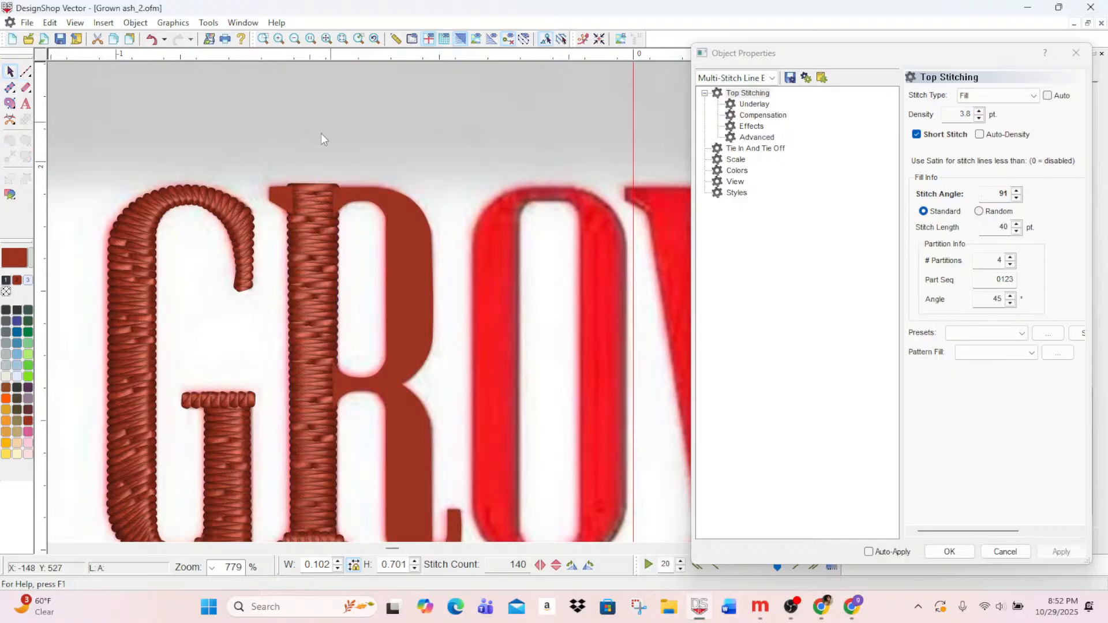
# - Enable Short Stitch for the R's upper-left serif and place its entry and exit points where the serif meets the stem
pyautogui.click(283, 200)
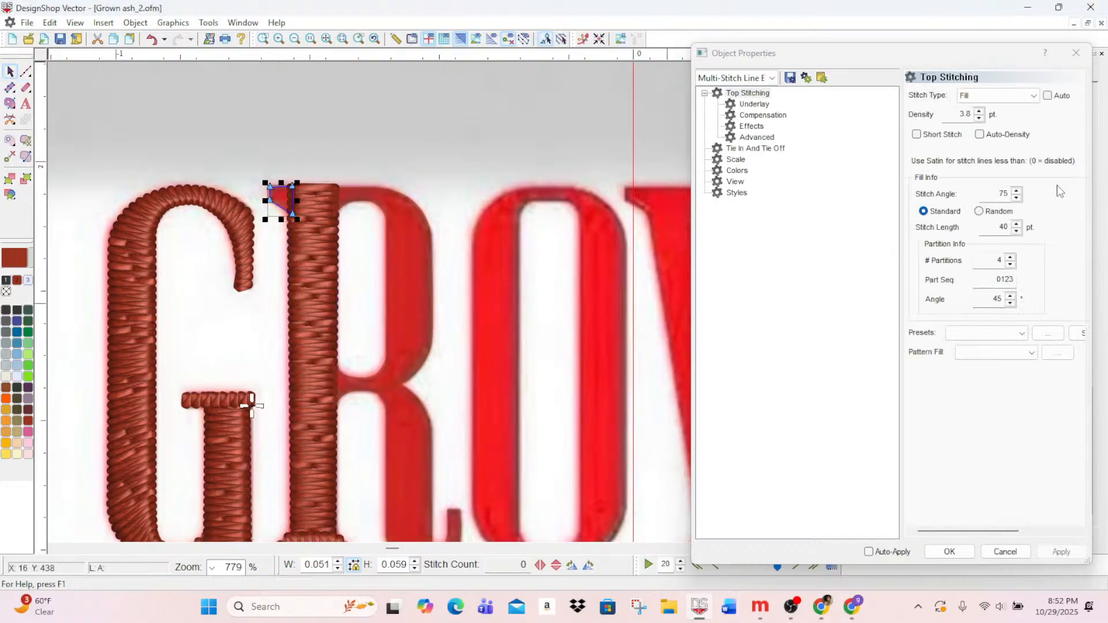
pyautogui.click(920, 136)
pyautogui.click(1061, 552)
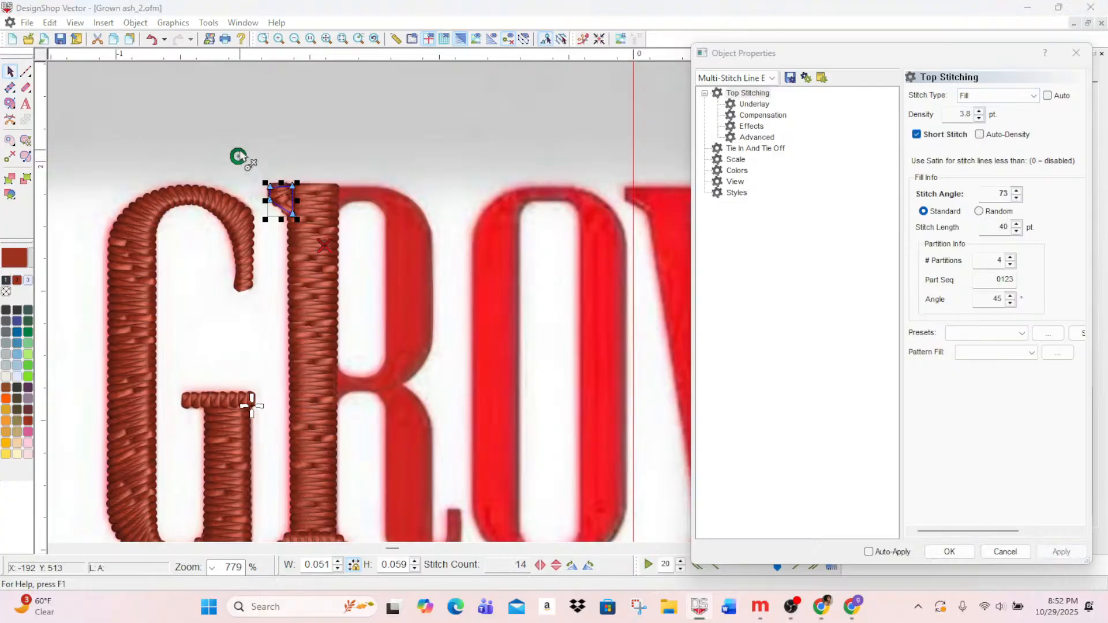
pyautogui.moveTo(238, 156); pyautogui.dragTo(291, 192)
pyautogui.moveTo(328, 245); pyautogui.dragTo(290, 210)
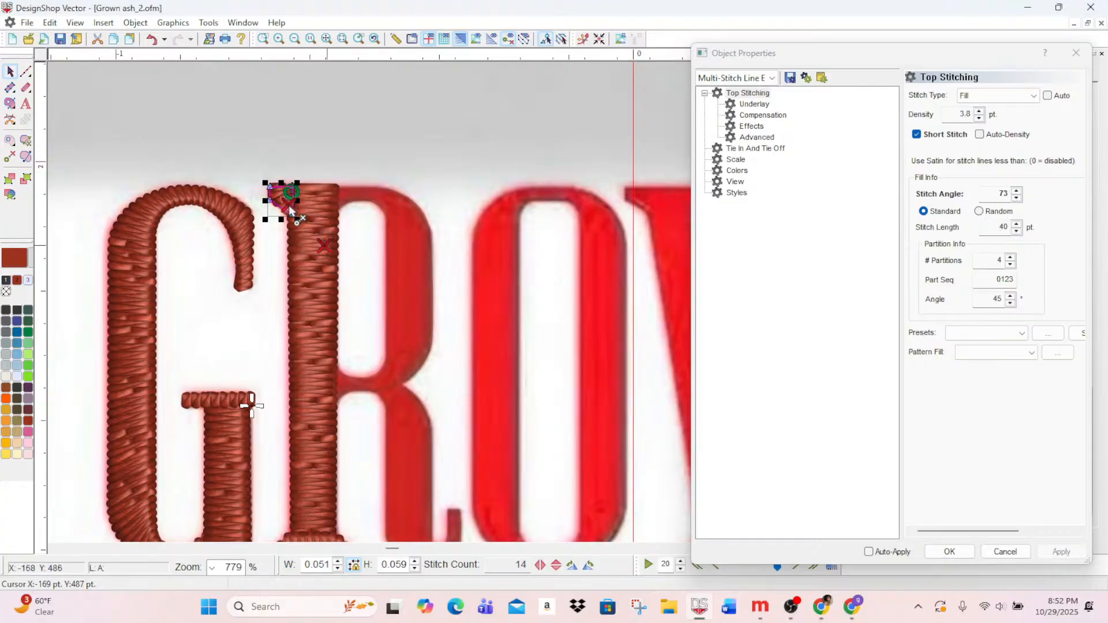
# - Draw a near-vertical stitch direction line through the R's upper-left serif and accept its object properties
pyautogui.click(26, 156)
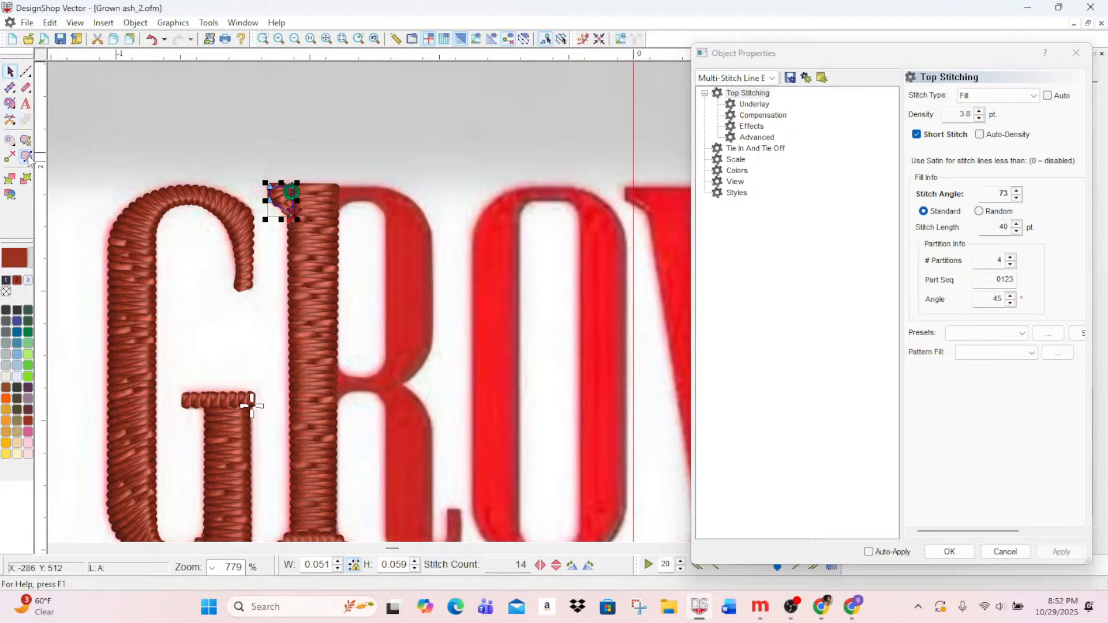
pyautogui.moveTo(281, 210); pyautogui.dragTo(283, 186)
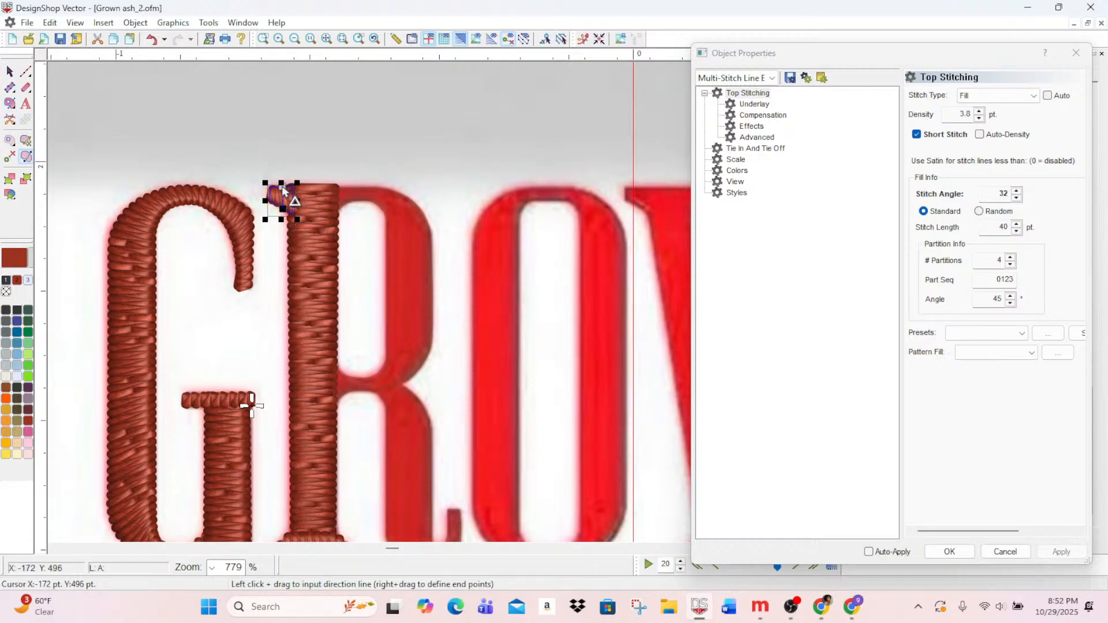
pyautogui.scroll(-3, 637, 329)
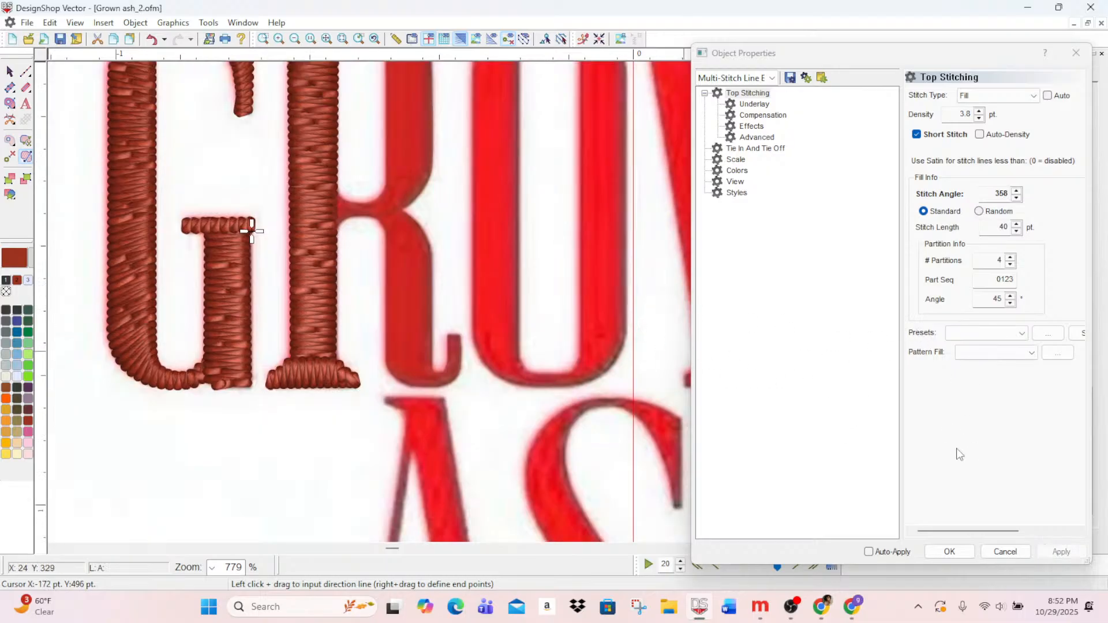
pyautogui.click(949, 552)
# - Move the R's upper-left serif directly after Column 1 in the stitch sequence
pyautogui.scroll(1, 840, 478)
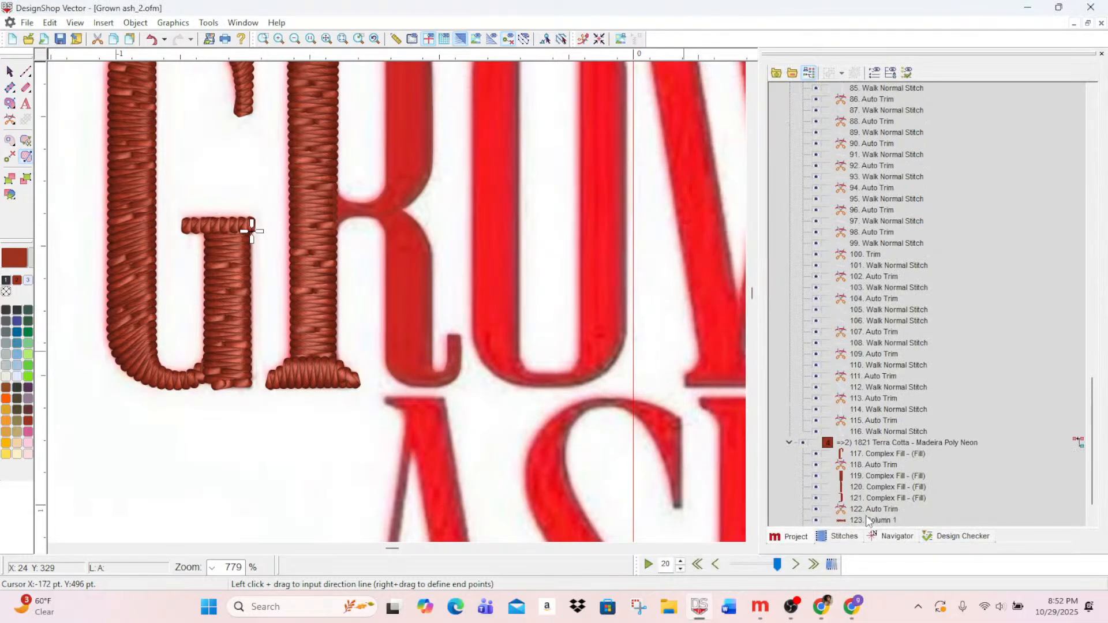
pyautogui.scroll(-1, 888, 507)
pyautogui.moveTo(870, 515); pyautogui.dragTo(874, 492)
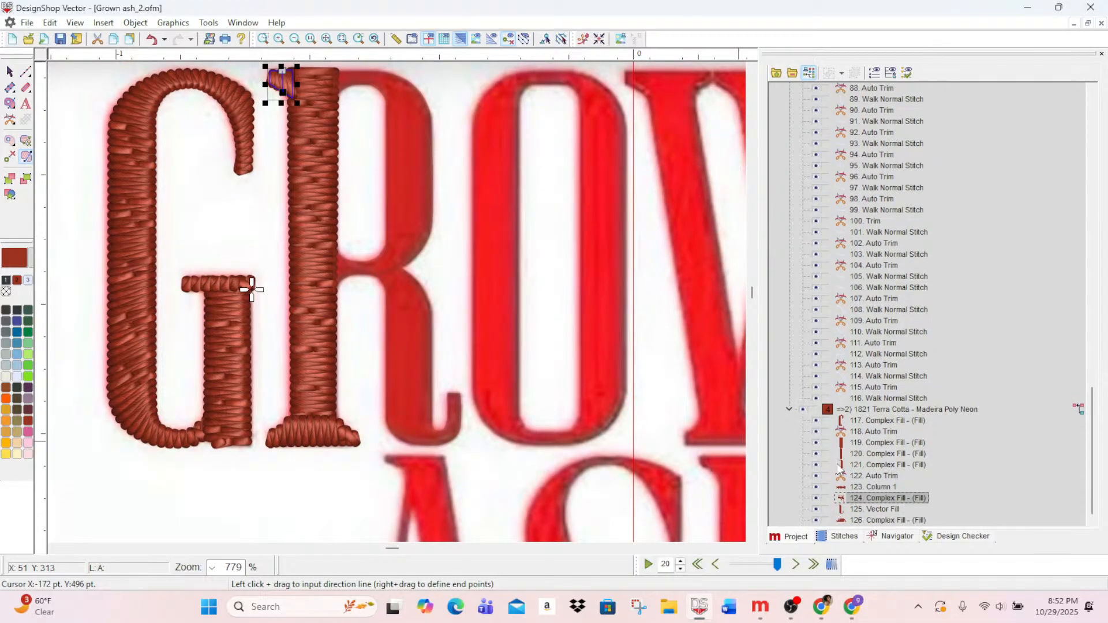
# - Check which parts of the letters the last objects in the Terra Cotta color block represent
pyautogui.click(865, 520)
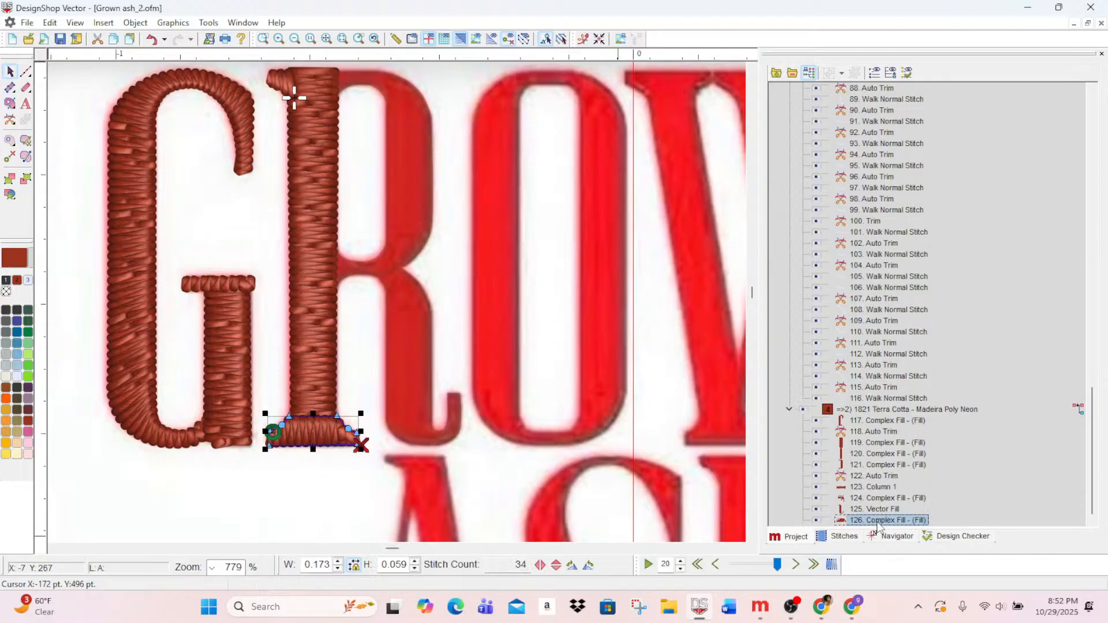
pyautogui.scroll(3, 221, 307)
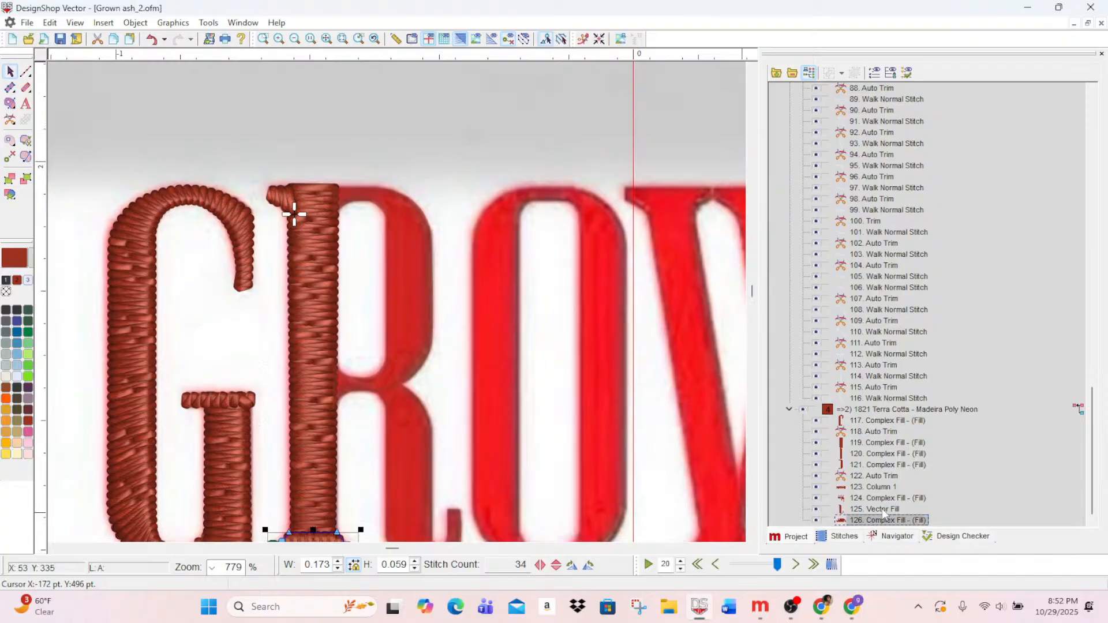
pyautogui.click(863, 510)
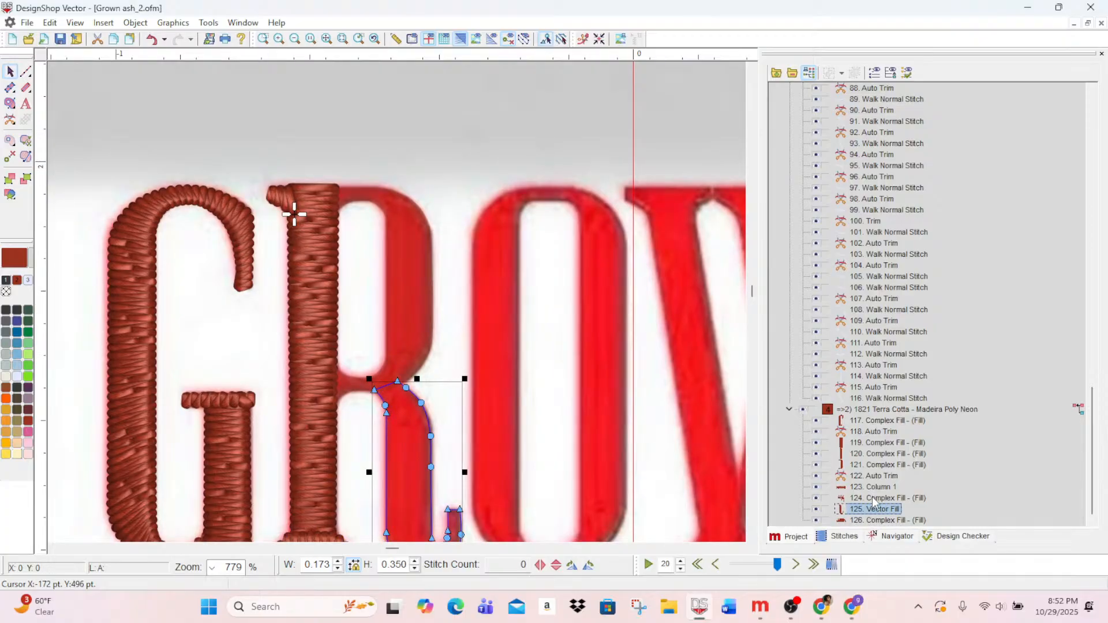
pyautogui.click(875, 500)
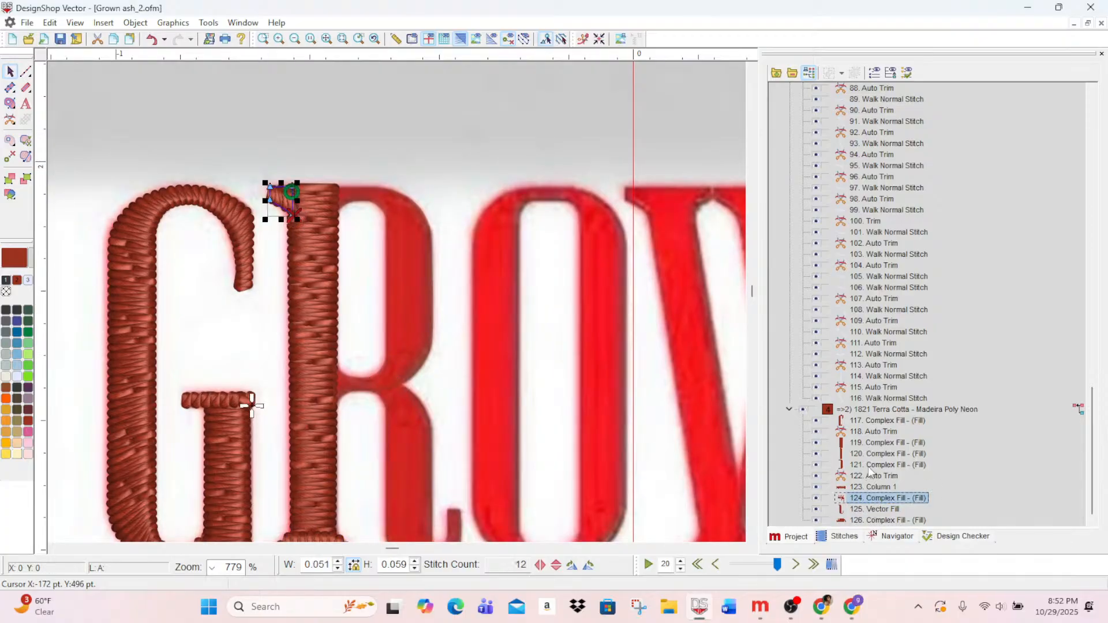
pyautogui.scroll(3, 874, 501)
pyautogui.scroll(-3, 866, 501)
pyautogui.scroll(3, 858, 502)
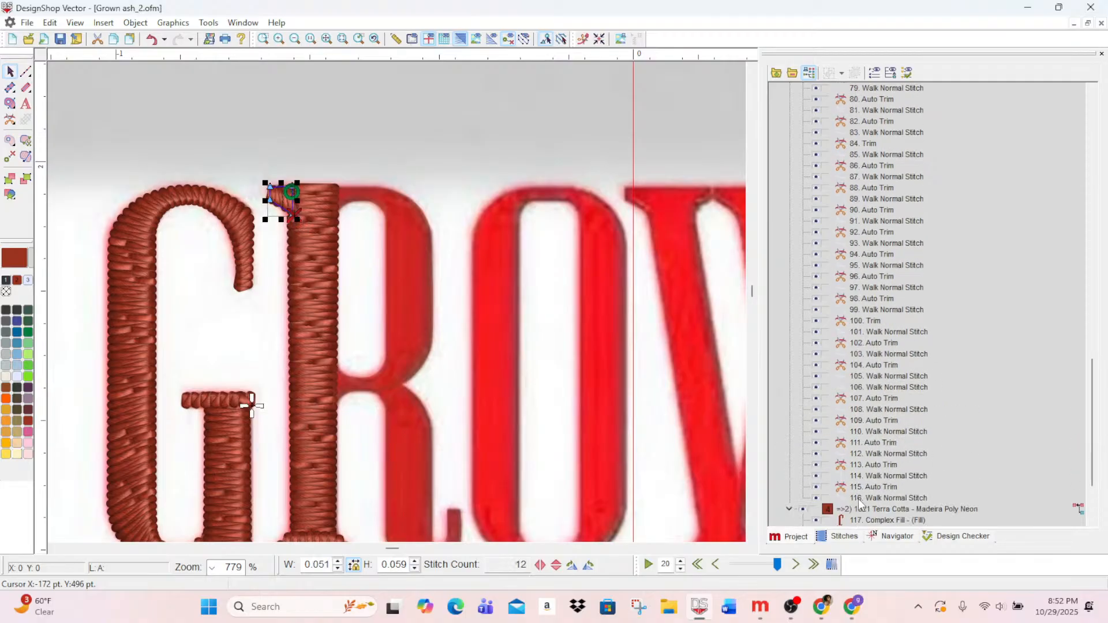
pyautogui.scroll(-3, 860, 509)
# - Move the R's stem fill directly after the upper-left serif in the stitch sequence
pyautogui.click(870, 443)
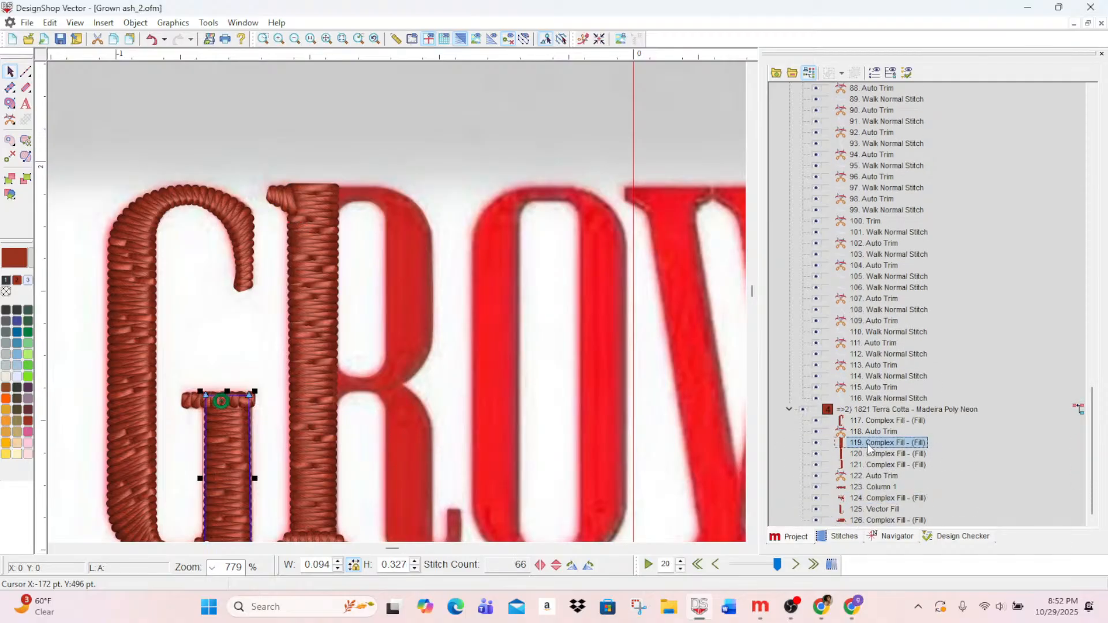
pyautogui.click(872, 455)
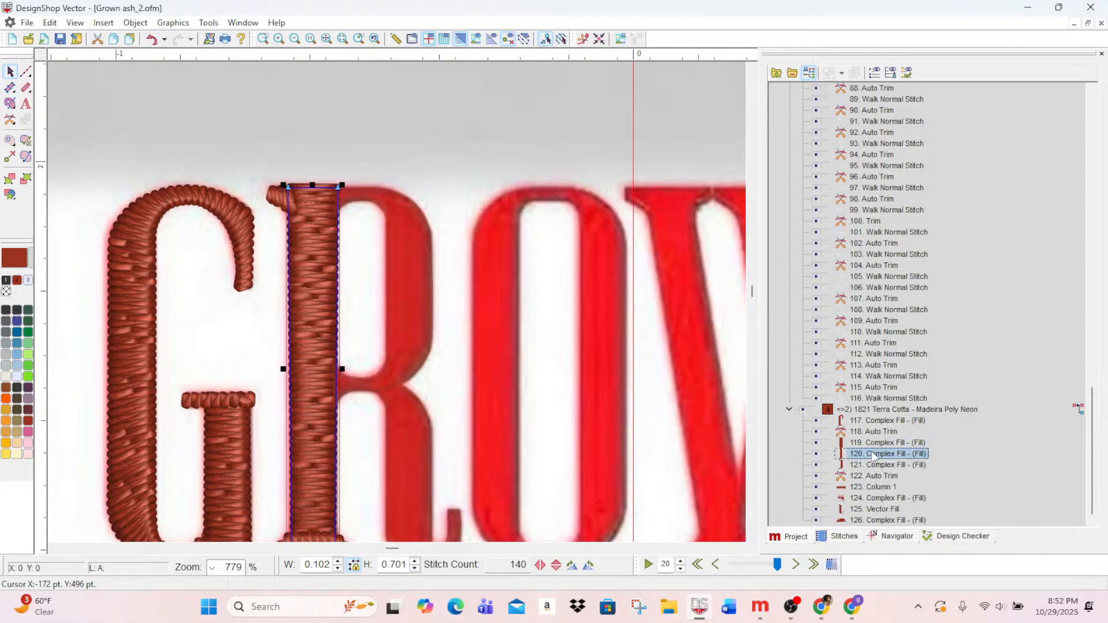
pyautogui.moveTo(873, 454); pyautogui.dragTo(878, 506)
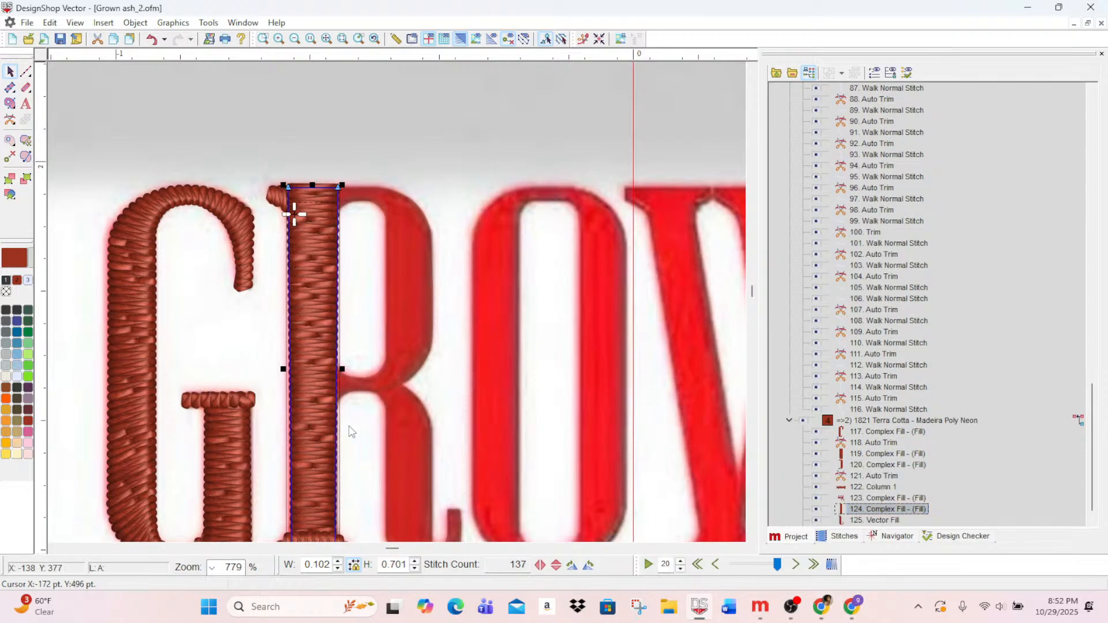
pyautogui.click(449, 145)
# - Move the R's upper bowl directly after Column 1 in the stitch sequence, ahead of the upper-left serif
pyautogui.scroll(-1, 418, 214)
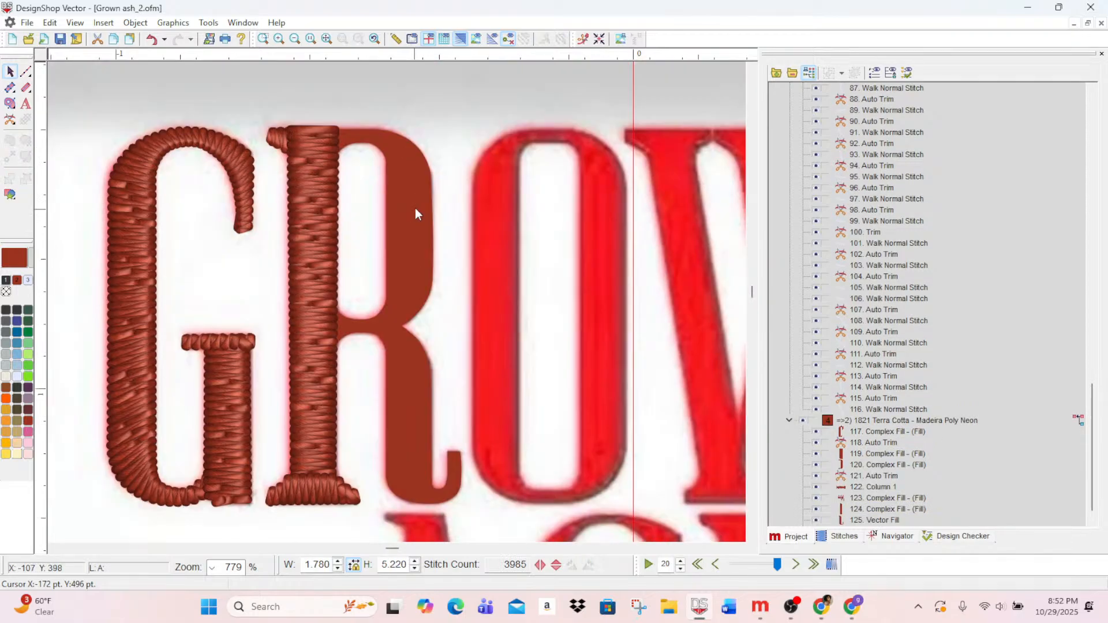
pyautogui.click(410, 189)
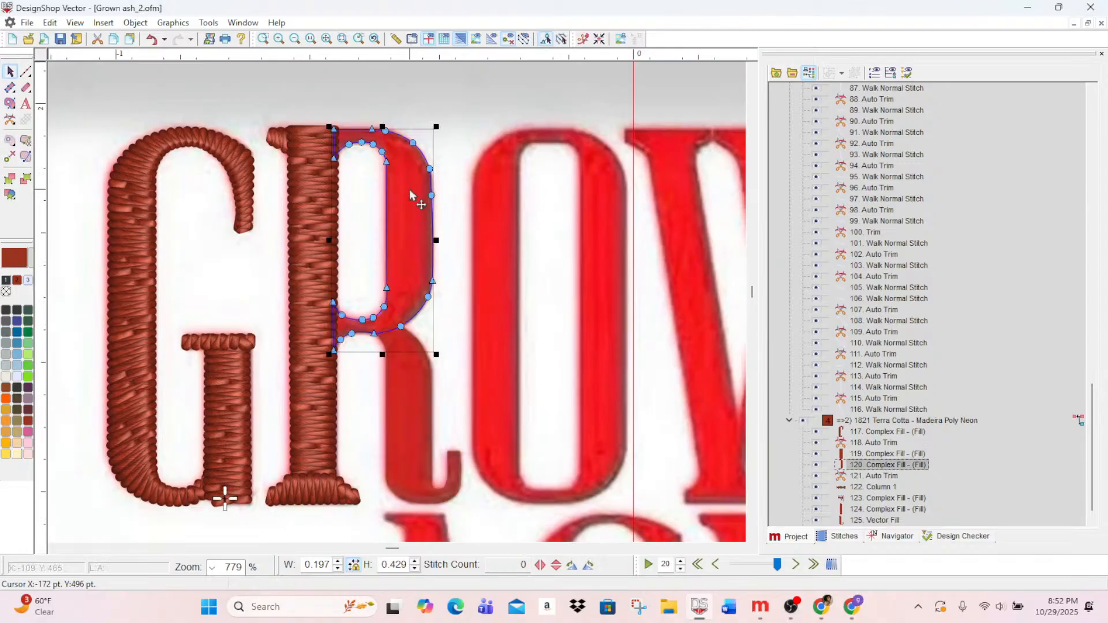
pyautogui.click(881, 467)
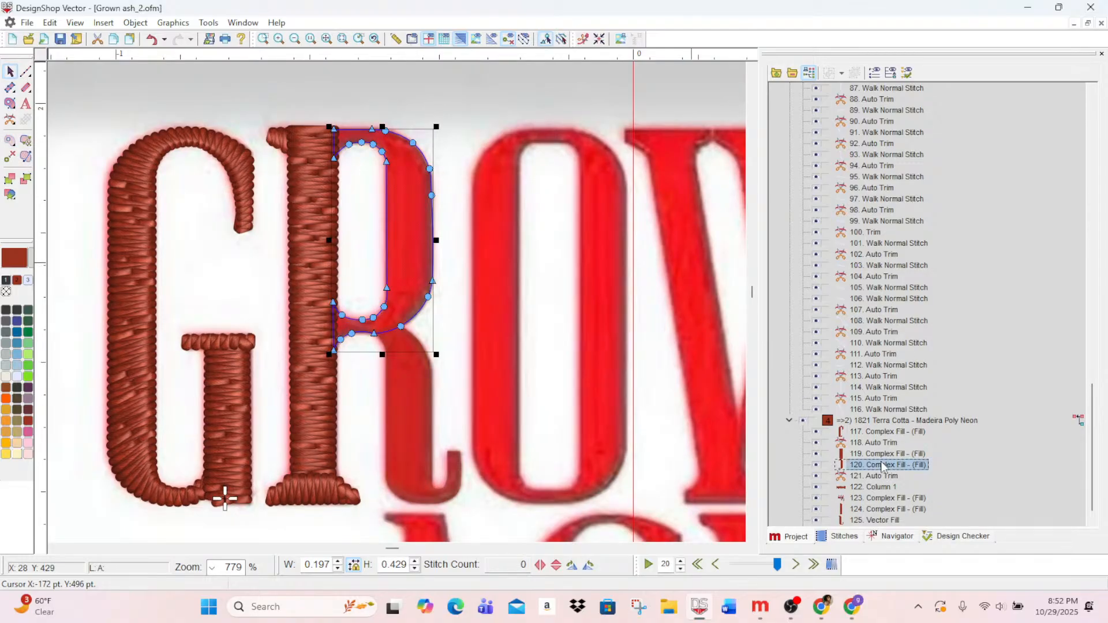
pyautogui.moveTo(882, 465); pyautogui.dragTo(887, 494)
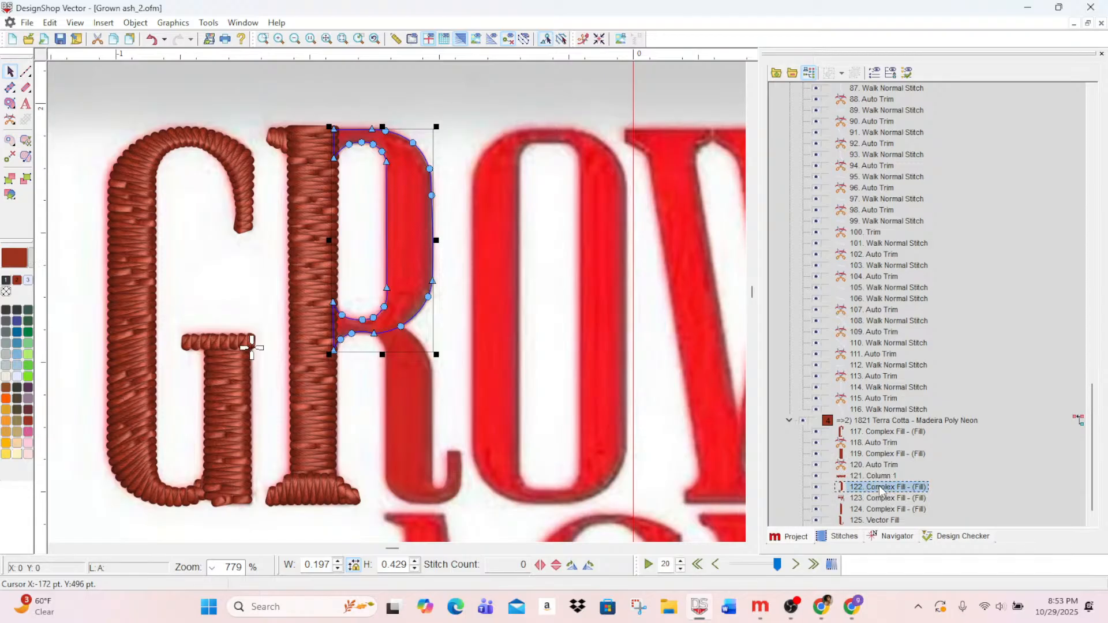
# - Enable Short Stitch in the R's bowl properties and apply the fill
pyautogui.doubleClick(881, 488)
pyautogui.click(917, 135)
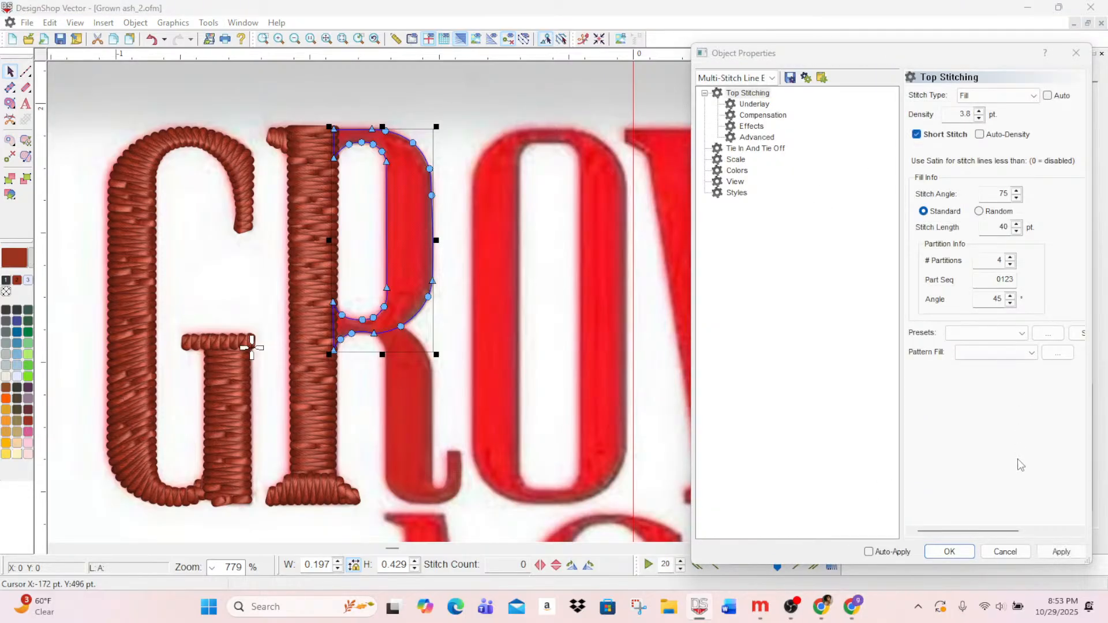
pyautogui.click(1055, 552)
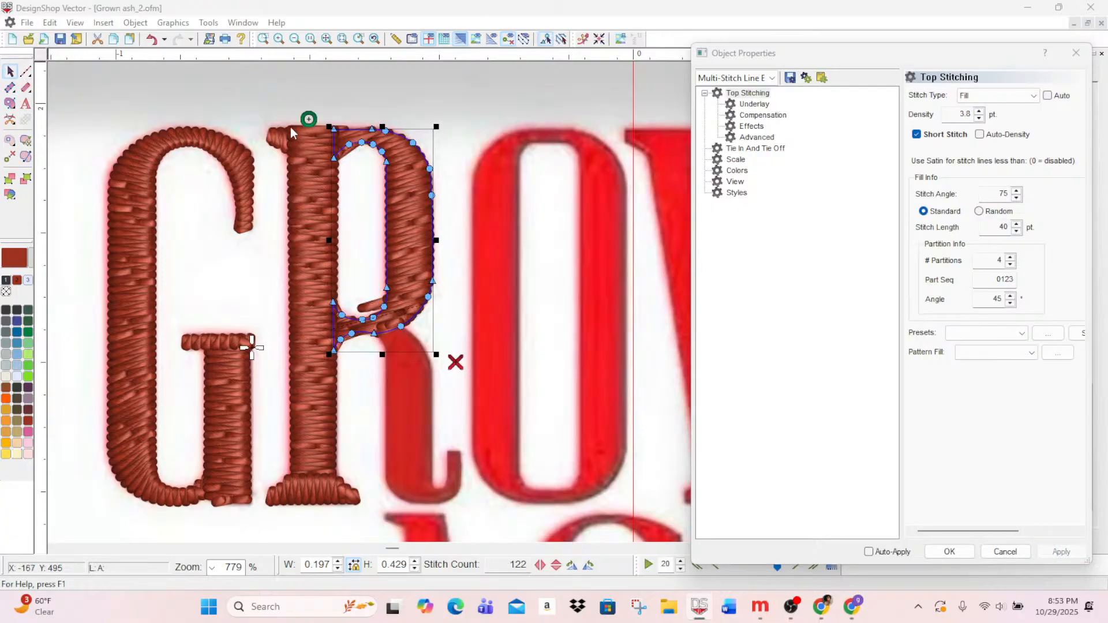
# - Place the bowl's entry point at its upper joint with the stem and its exit point at the lower joint, and save the design
pyautogui.moveTo(309, 119)
pyautogui.mouseDown()
pyautogui.moveTo(342, 161)
pyautogui.moveTo(334, 148)
pyautogui.mouseUp()
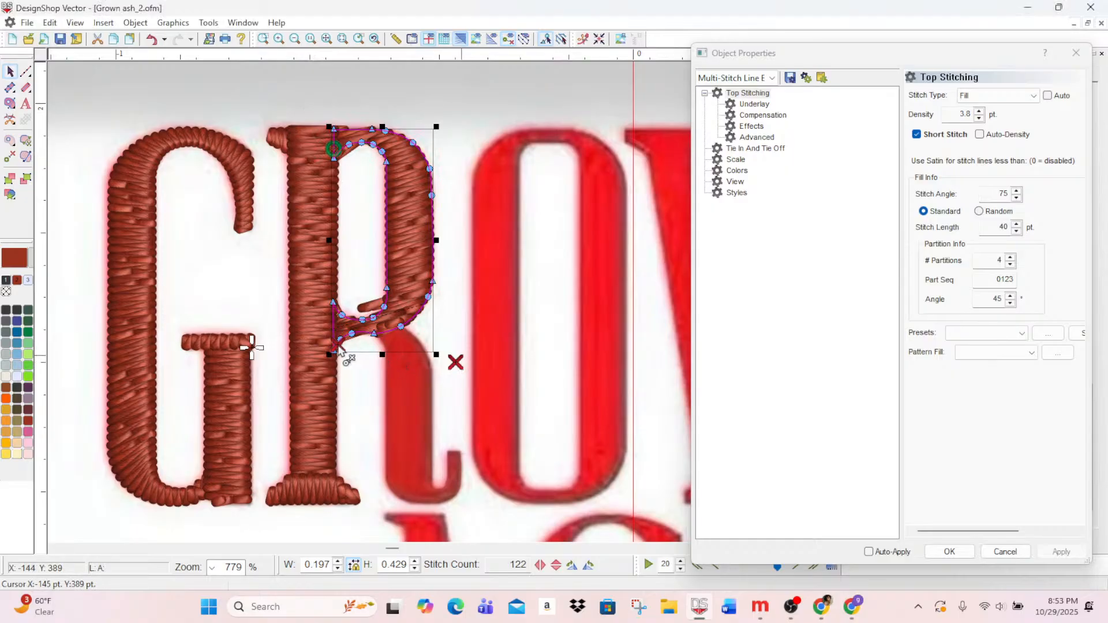
pyautogui.moveTo(339, 345); pyautogui.dragTo(338, 345)
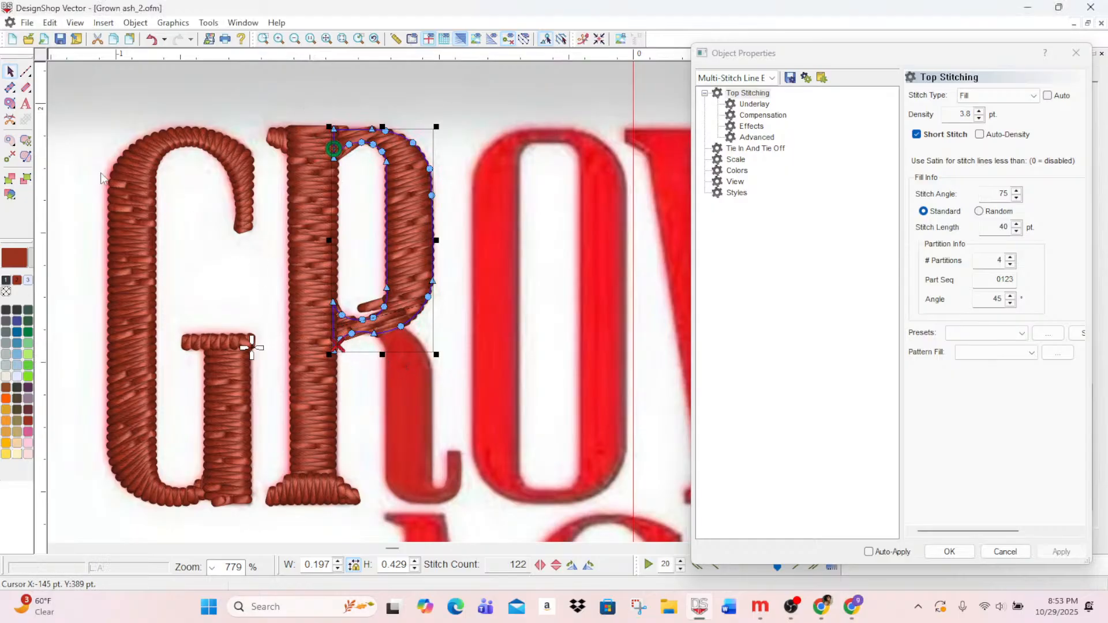
pyautogui.click(62, 40)
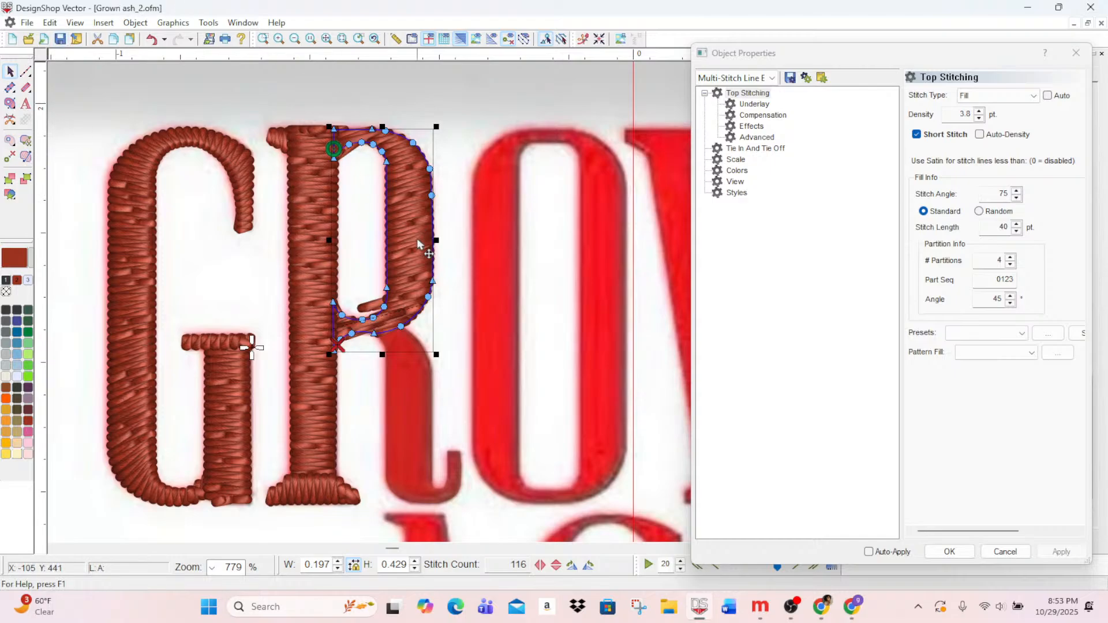
# - Draw stitch direction lines across the top, outer side and bottom of the R's bowl, and save the design
pyautogui.click(26, 157)
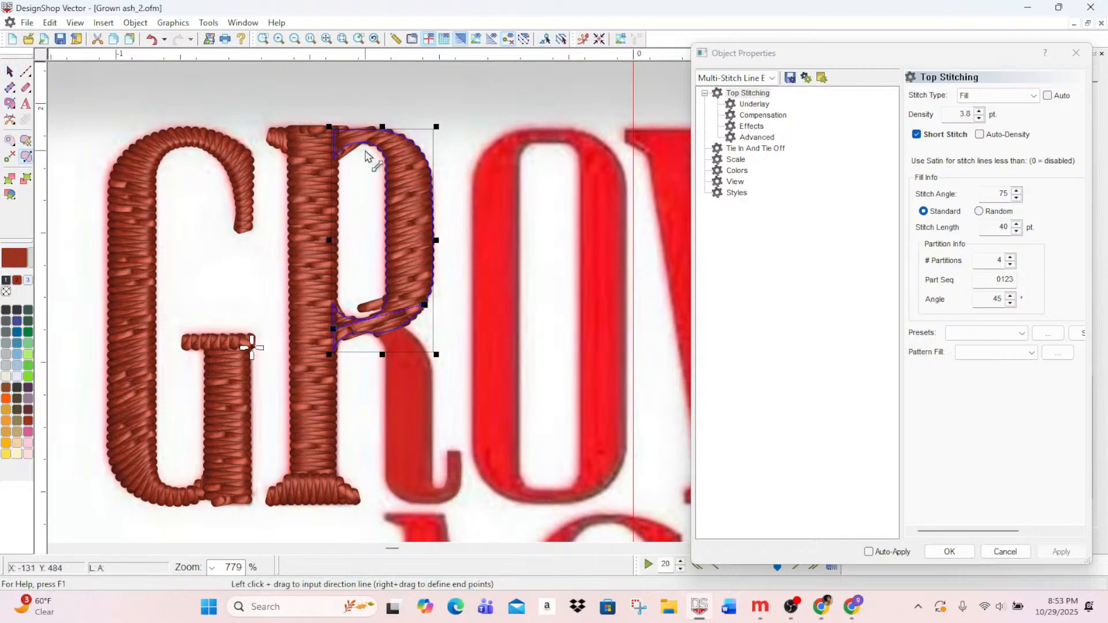
pyautogui.moveTo(365, 151); pyautogui.dragTo(370, 114)
pyautogui.moveTo(380, 281)
pyautogui.mouseDown()
pyautogui.moveTo(435, 322)
pyautogui.moveTo(435, 272)
pyautogui.moveTo(386, 269)
pyautogui.mouseUp()
pyautogui.moveTo(424, 305); pyautogui.dragTo(369, 318)
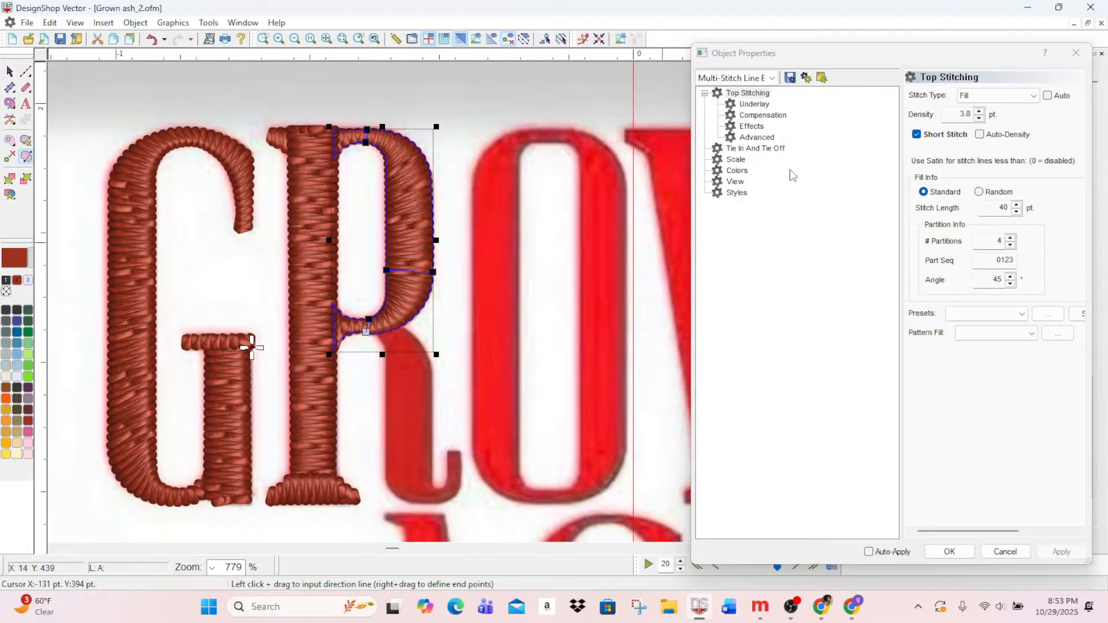
pyautogui.click(60, 40)
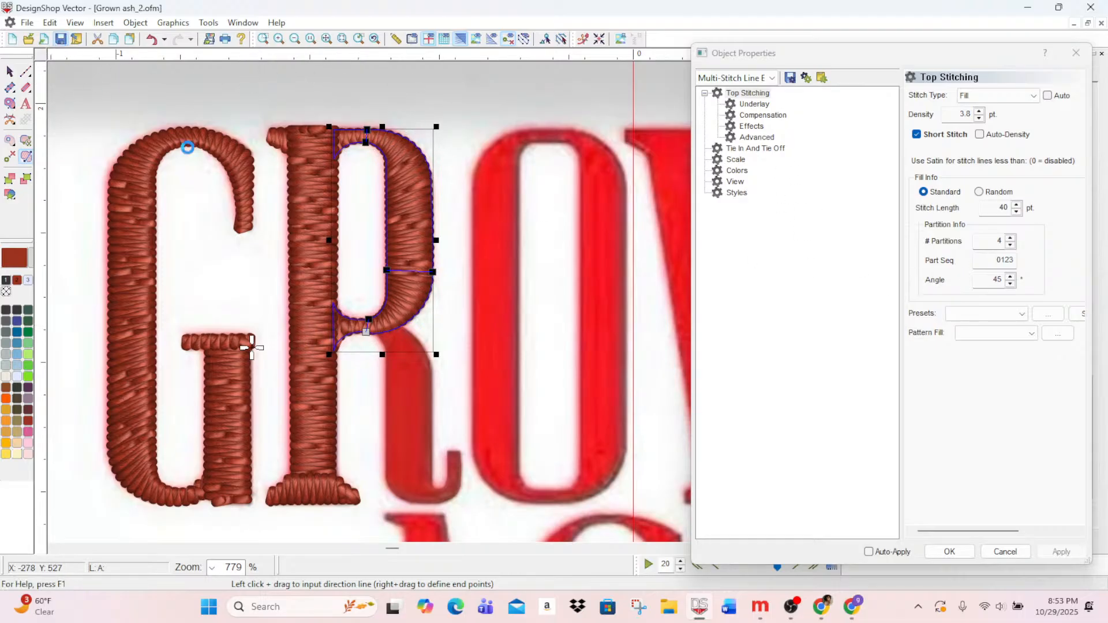
# - Disable auto-underlay on the R's bowl, set its Edge Walk border margin to 5 pt, apply it and save the design
pyautogui.click(754, 104)
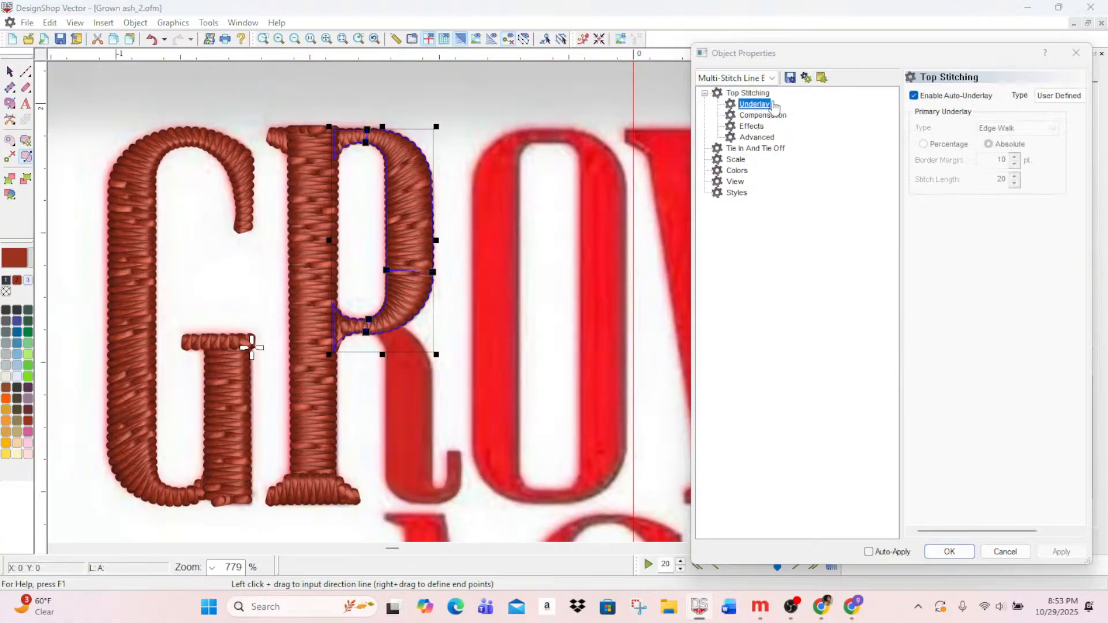
pyautogui.click(914, 96)
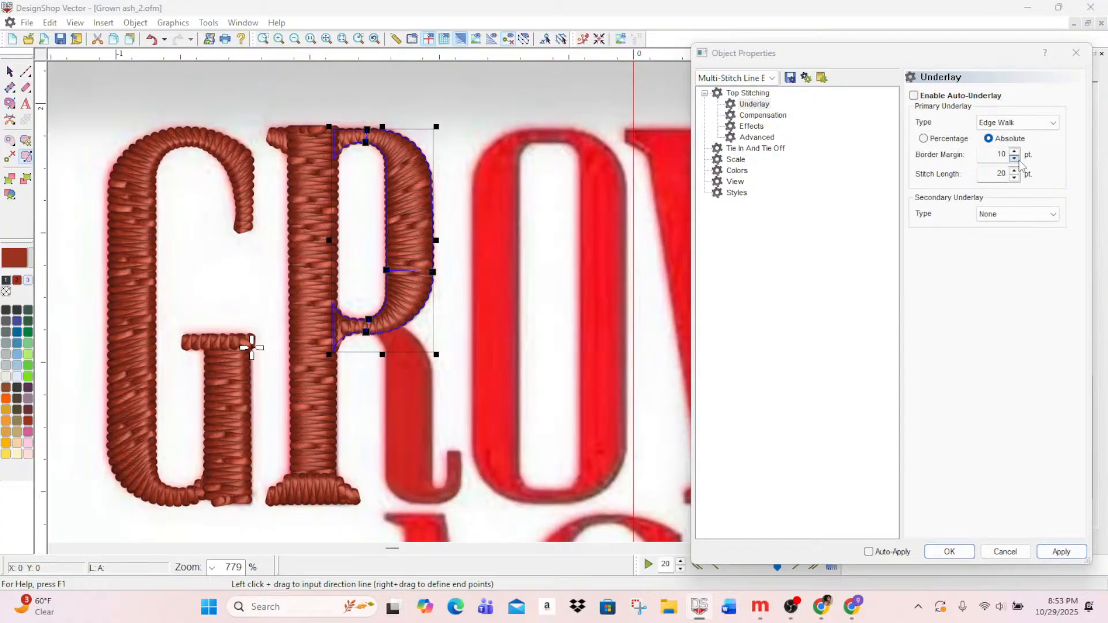
pyautogui.click(1014, 158)
pyautogui.click(1014, 158)
pyautogui.click(1015, 158)
pyautogui.click(1014, 158)
pyautogui.click(1015, 158)
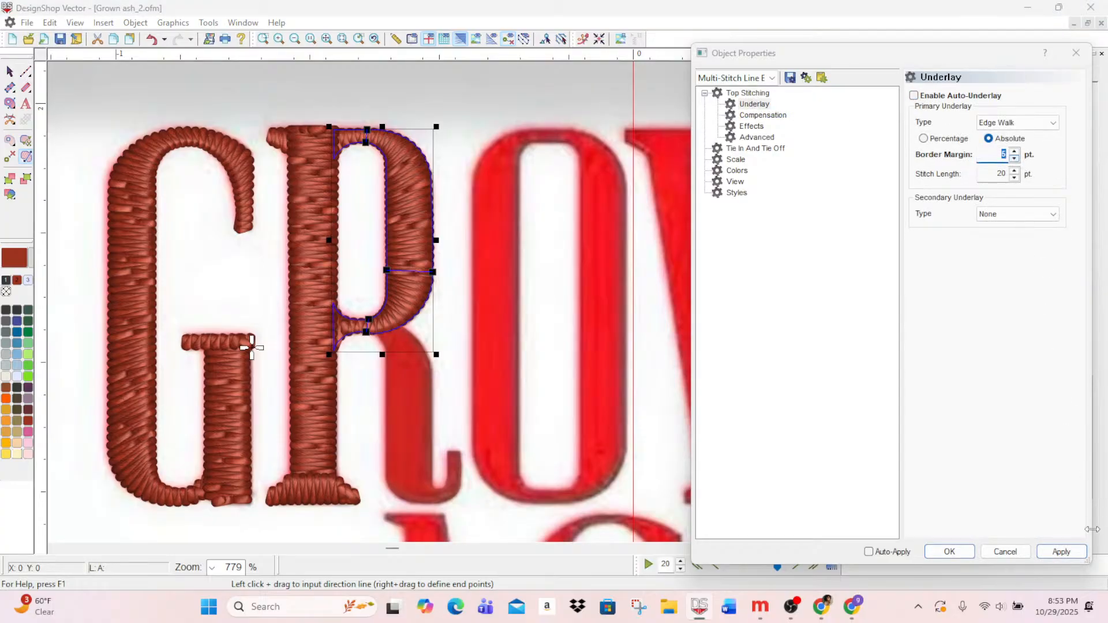
pyautogui.click(1067, 554)
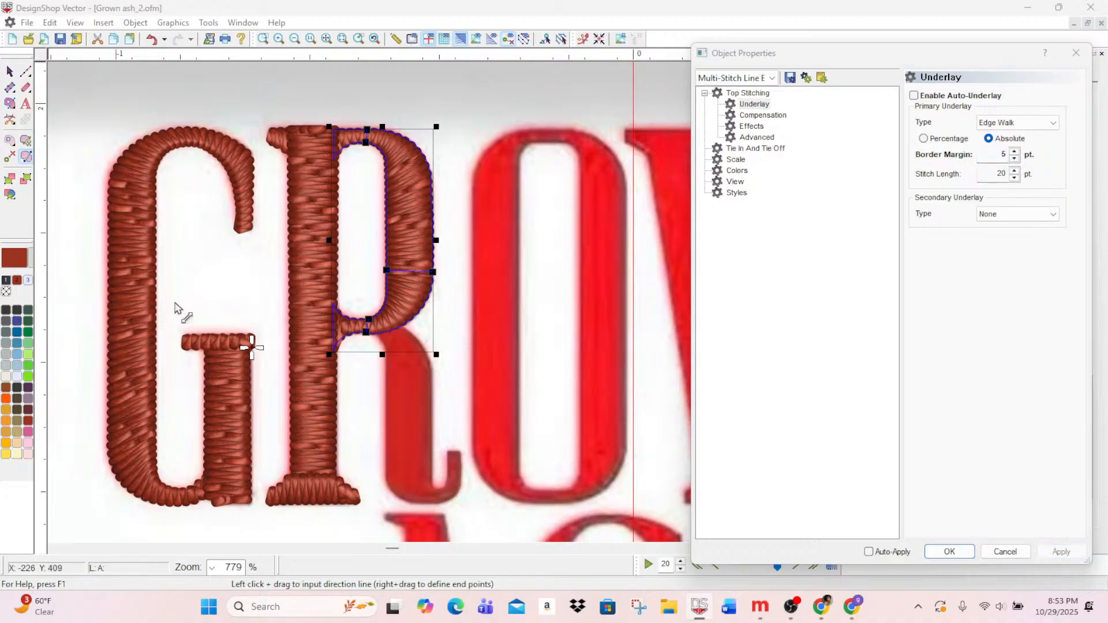
pyautogui.click(59, 40)
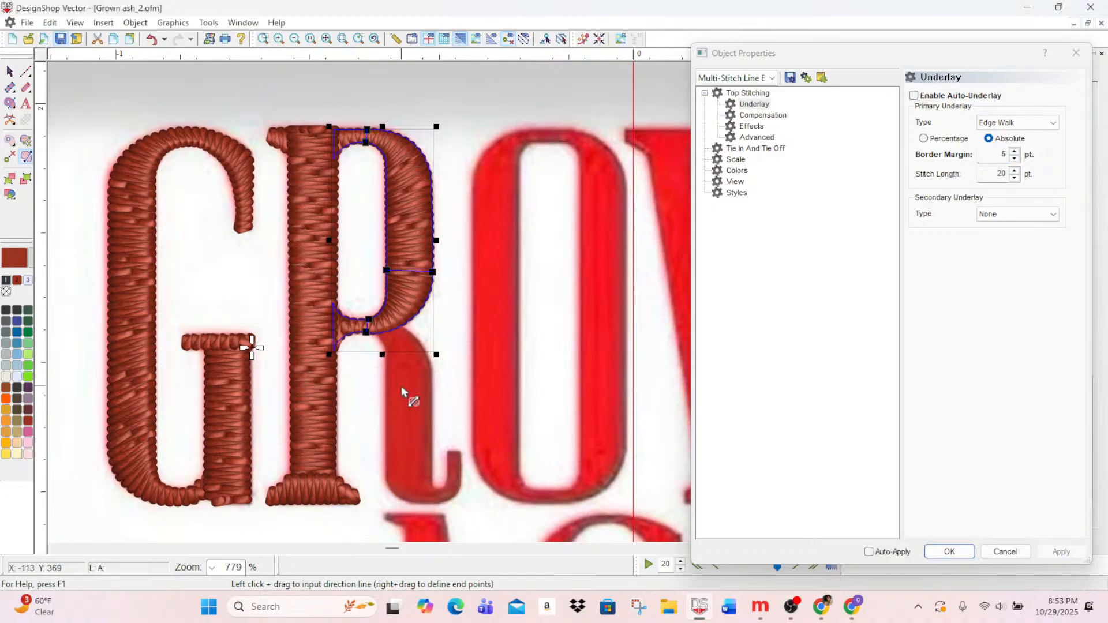
# - Enable Short Stitch on the R's leg, apply the fill, and place its entry point at the bowl joint and exit point at the hook
pyautogui.click(9, 71)
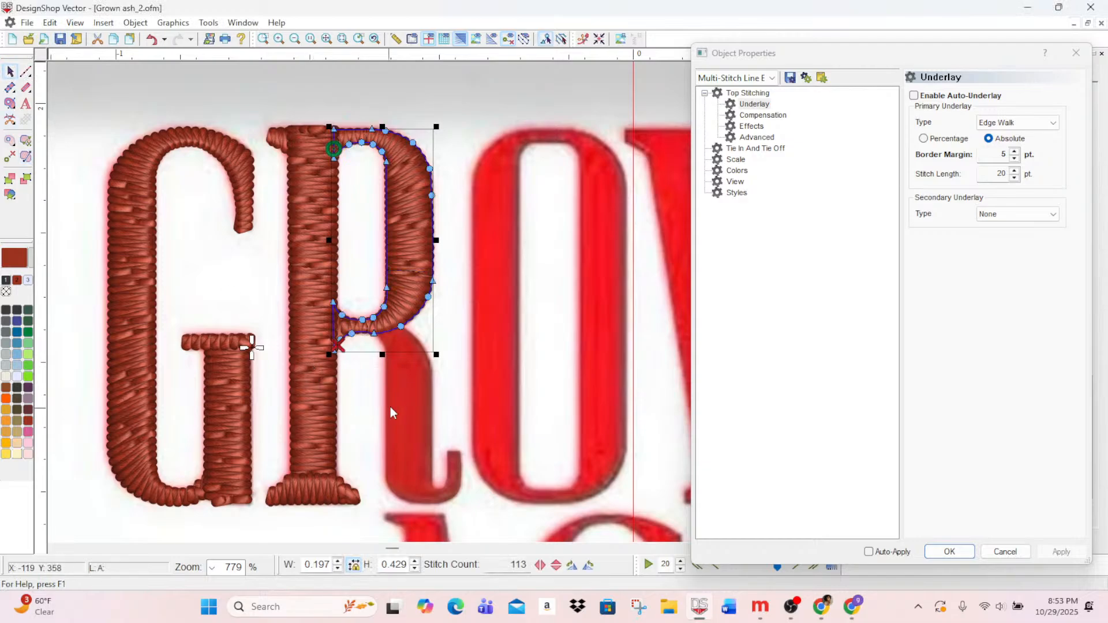
pyautogui.click(406, 400)
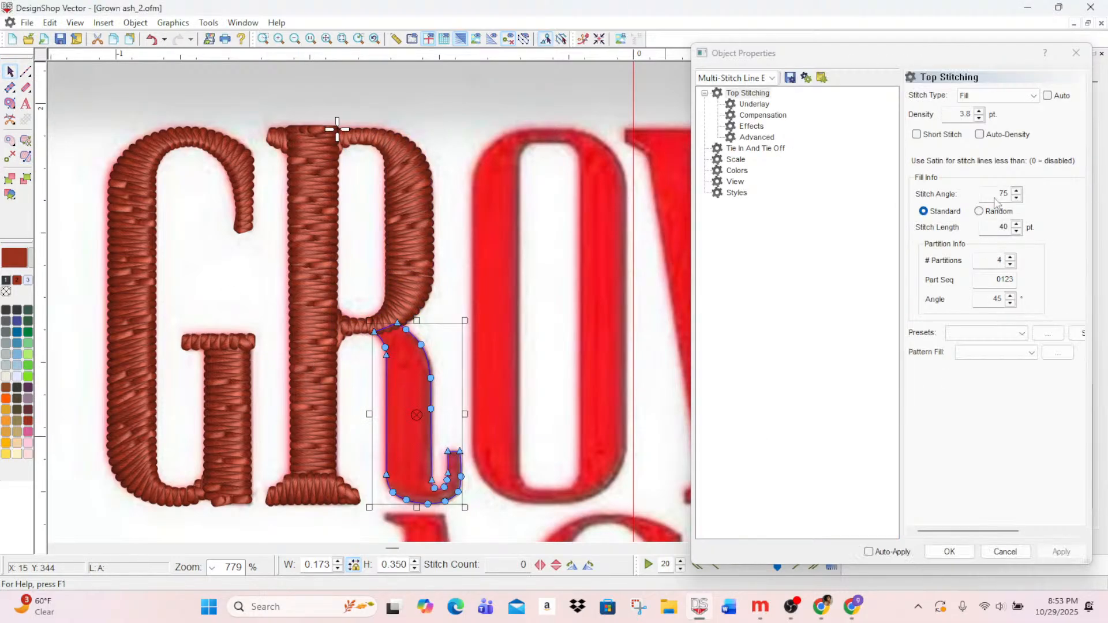
pyautogui.click(917, 134)
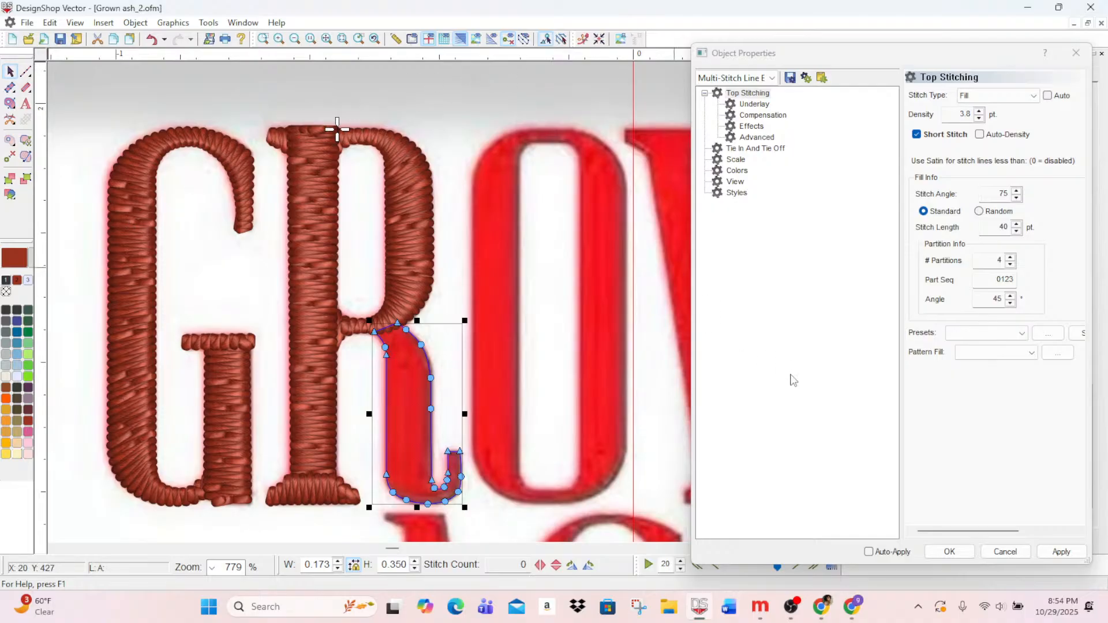
pyautogui.click(1067, 554)
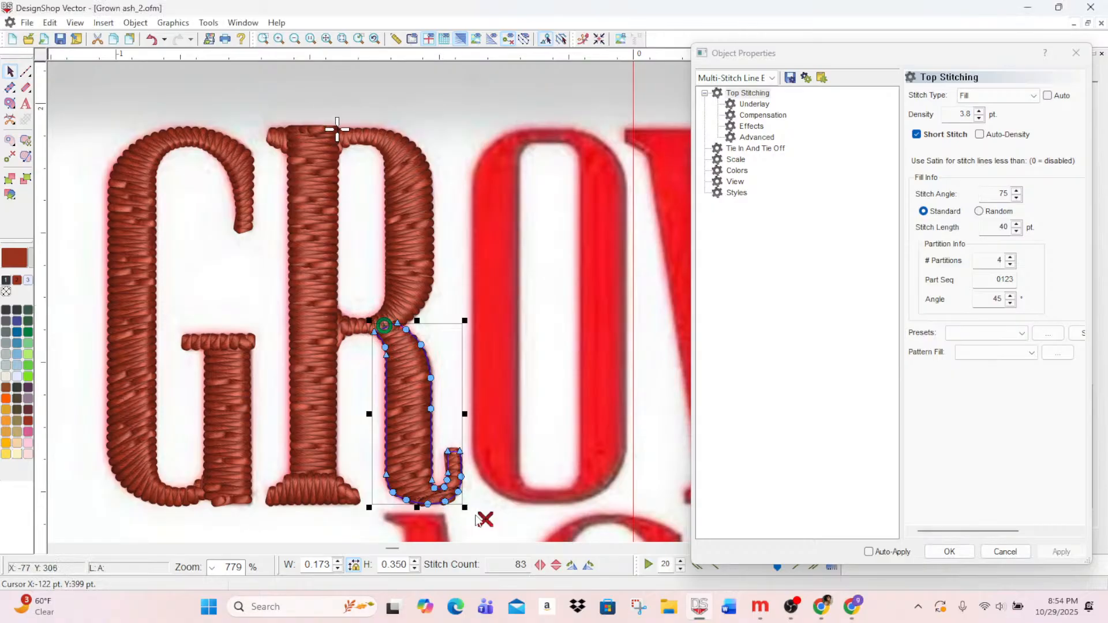
pyautogui.click(463, 469)
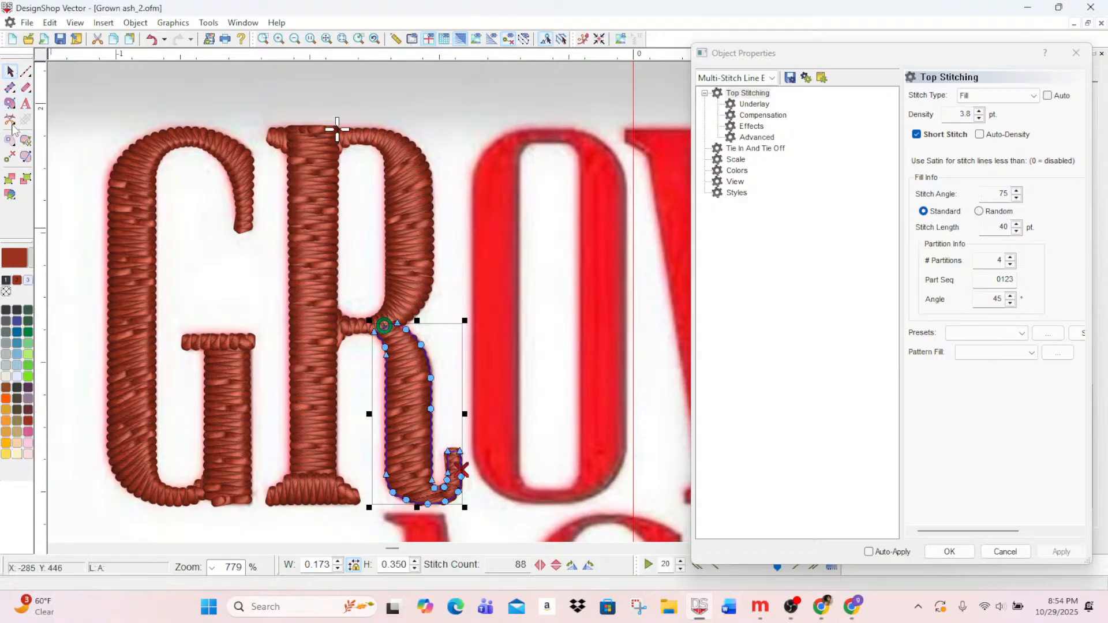
# - Draw stitch direction lines across the R's leg at the hook and mid-stem, and close the object properties
pyautogui.click(25, 156)
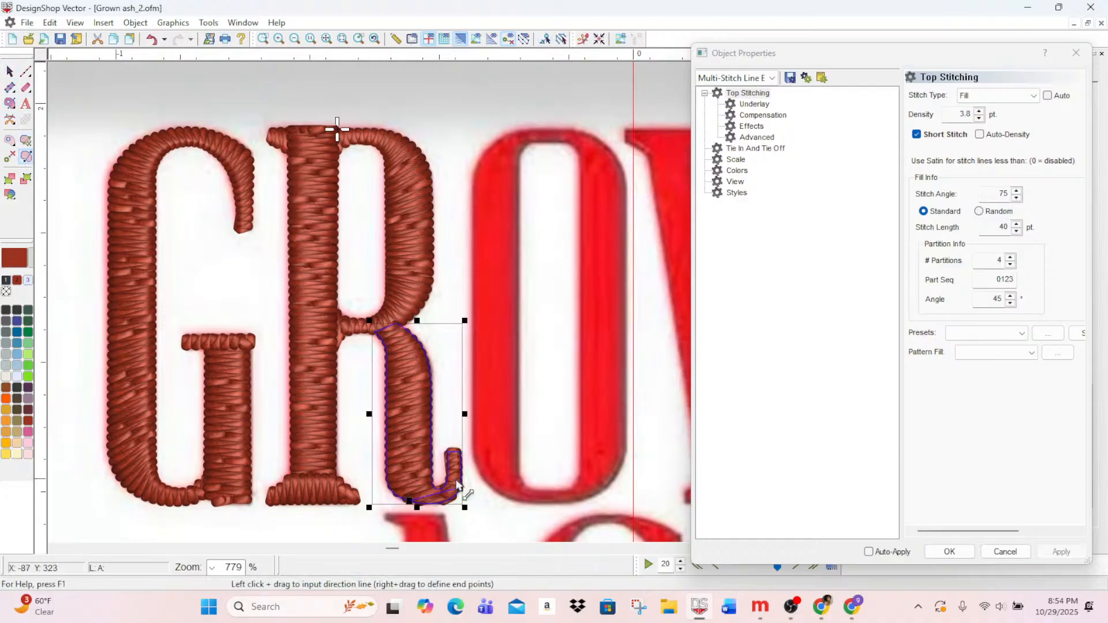
pyautogui.moveTo(456, 492)
pyautogui.mouseDown()
pyautogui.moveTo(432, 483)
pyautogui.moveTo(464, 490)
pyautogui.mouseUp()
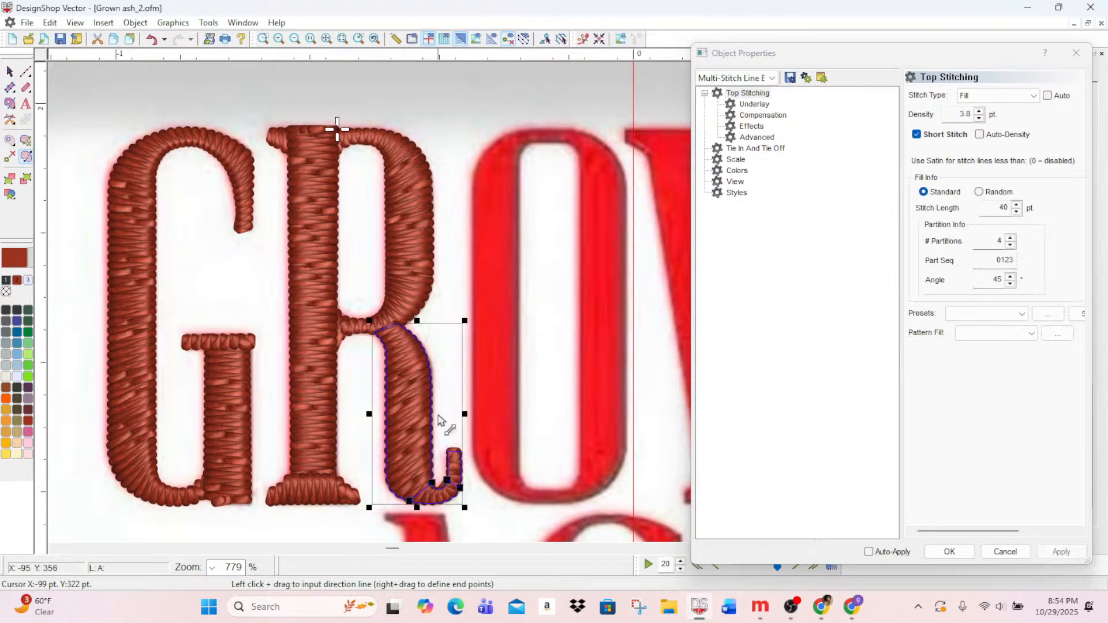
pyautogui.moveTo(440, 420); pyautogui.dragTo(379, 430)
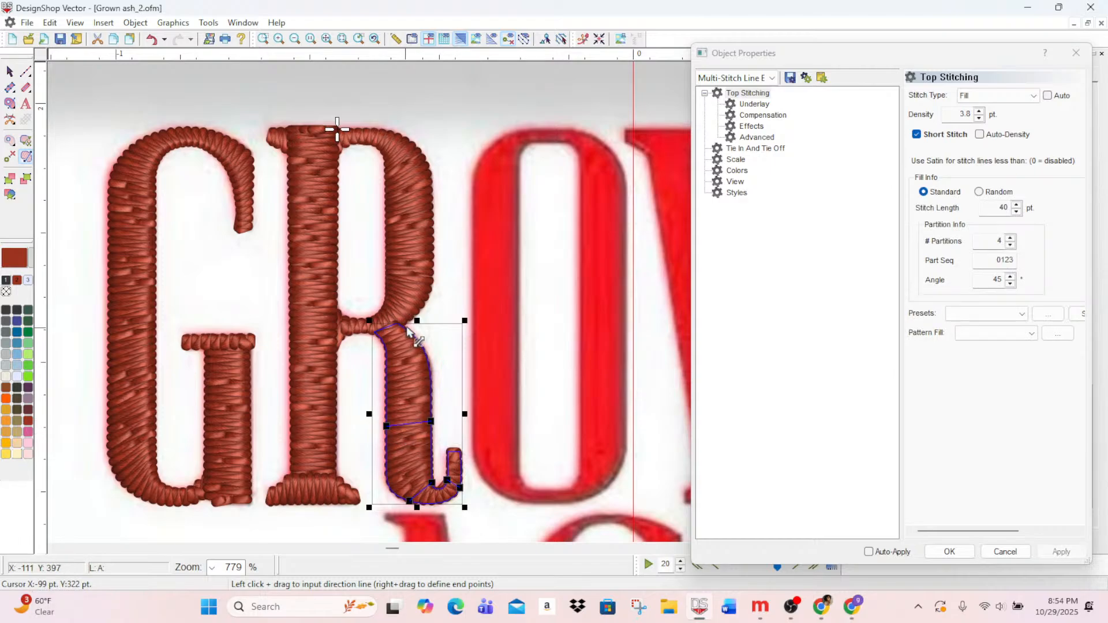
pyautogui.click(951, 552)
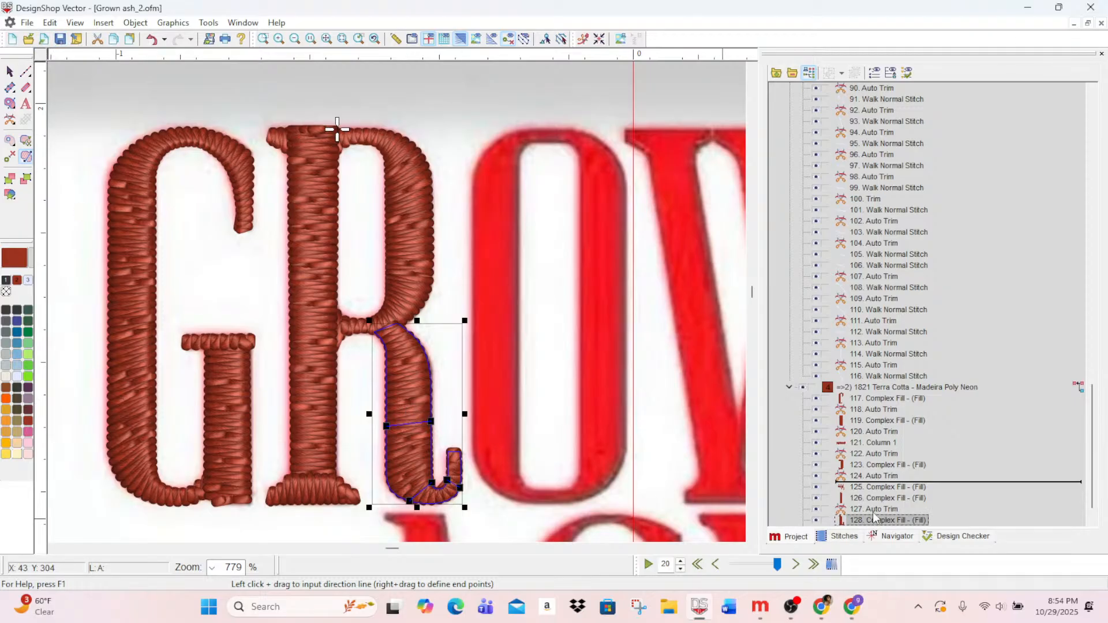
# - Move the R's leg fill directly ahead of the bowl in the stitch sequence, following Column 1 and its trim
pyautogui.scroll(-1, 883, 512)
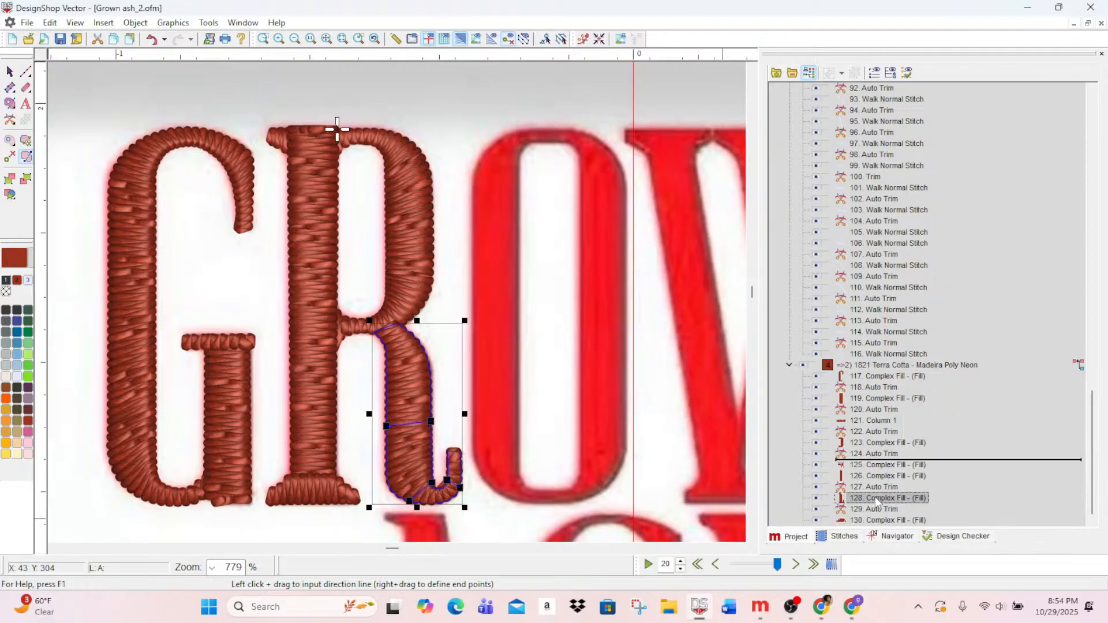
pyautogui.click(876, 500)
pyautogui.moveTo(877, 500); pyautogui.dragTo(869, 428)
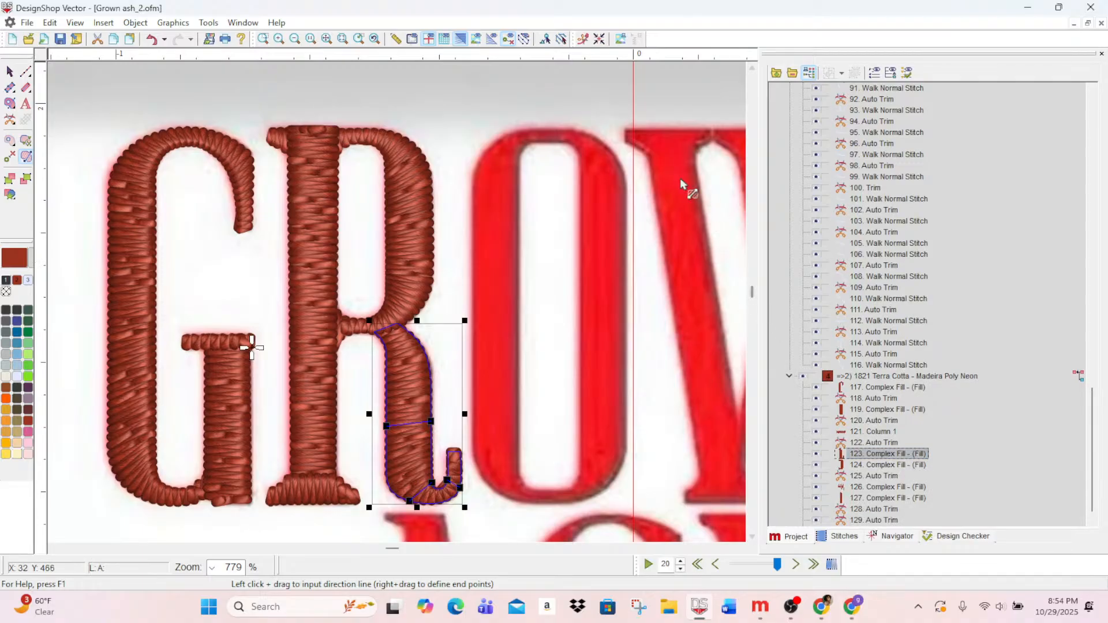
pyautogui.click(26, 72)
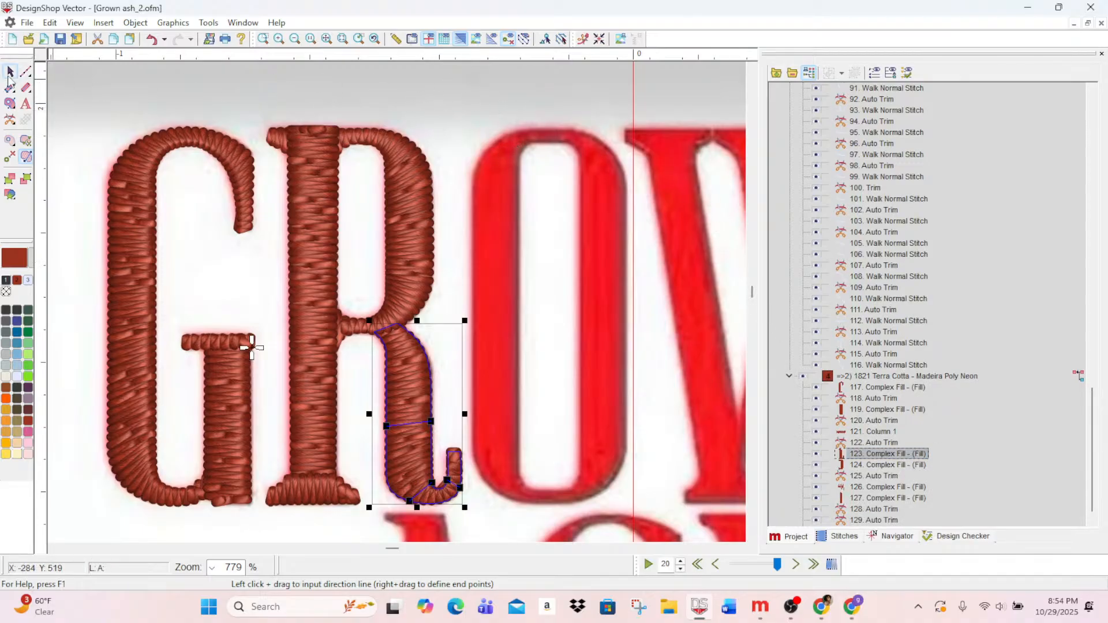
pyautogui.click(26, 71)
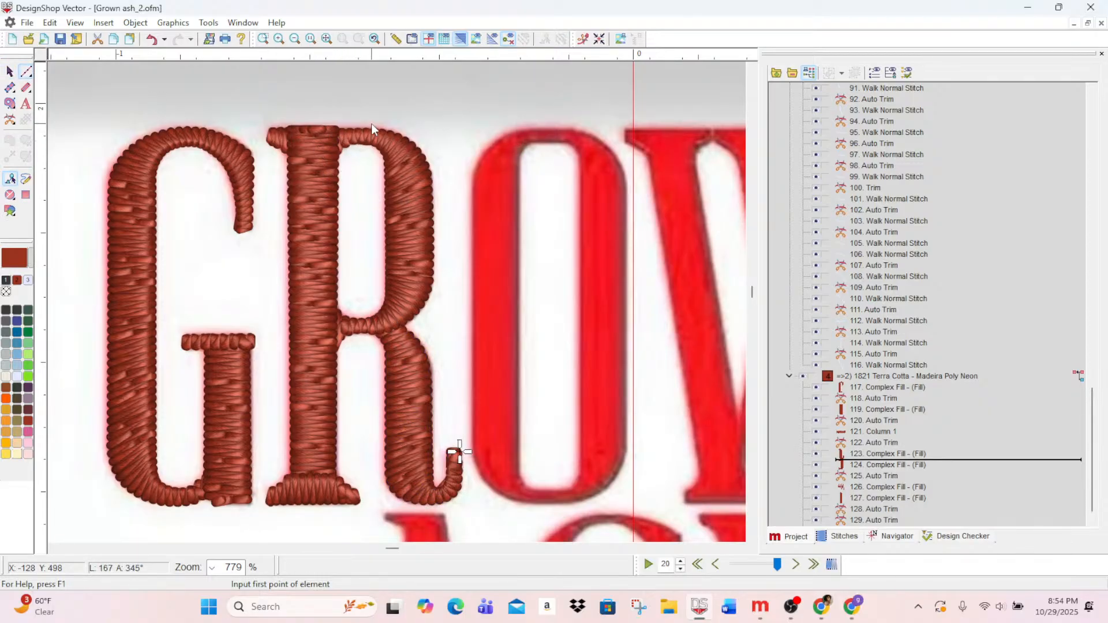
pyautogui.click(321, 136)
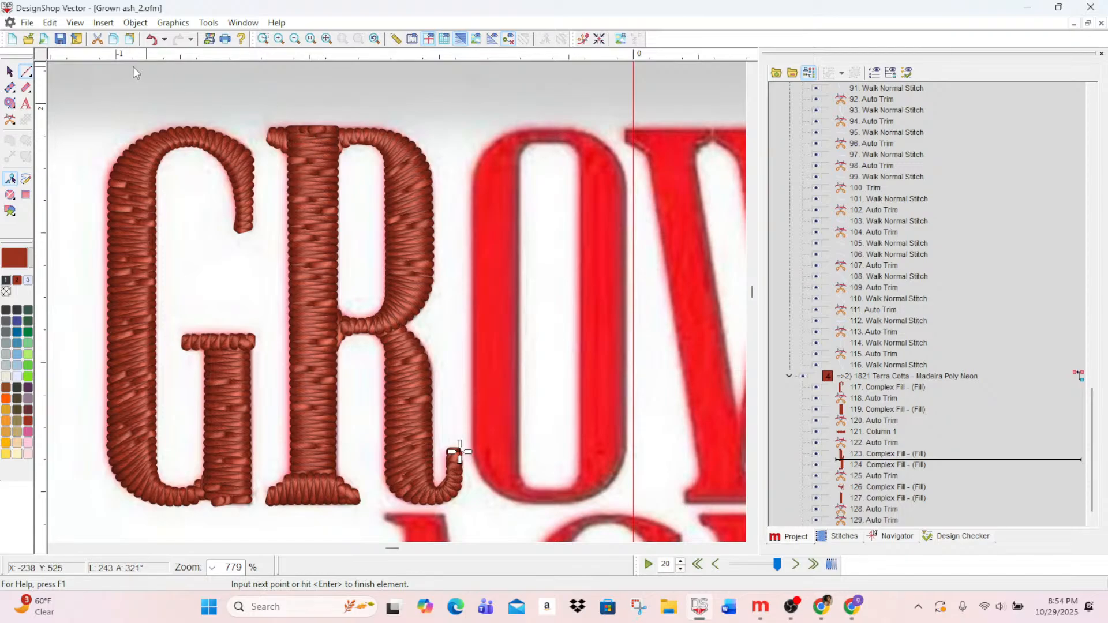
pyautogui.click(10, 71)
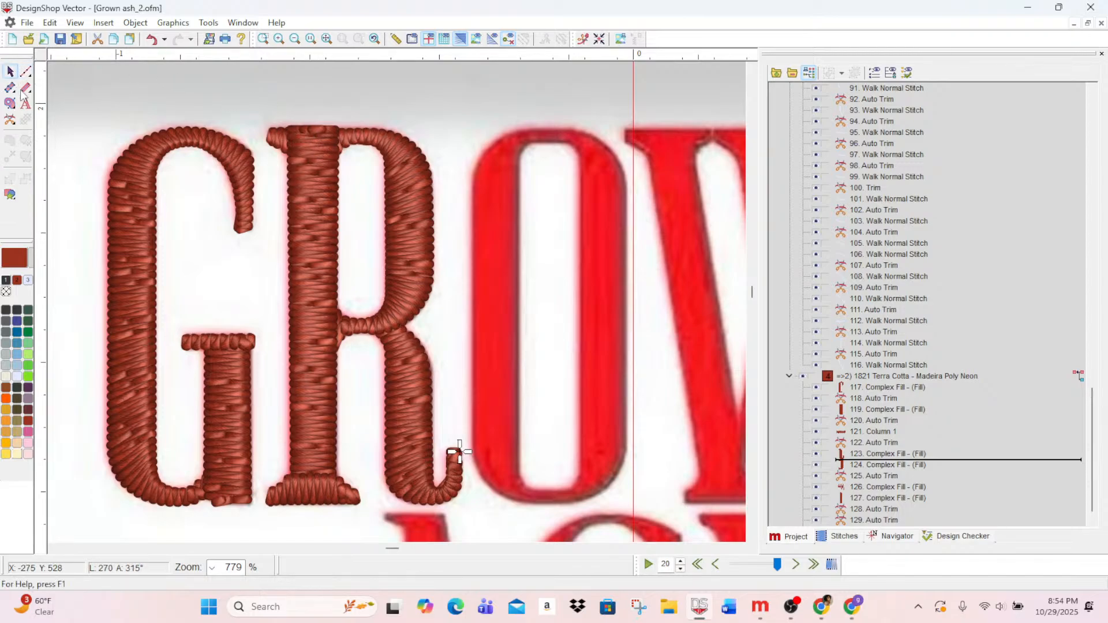
# - Shorten the R's stem slightly by lowering its top edge toward the tops of the serif and bowl
pyautogui.click(317, 148)
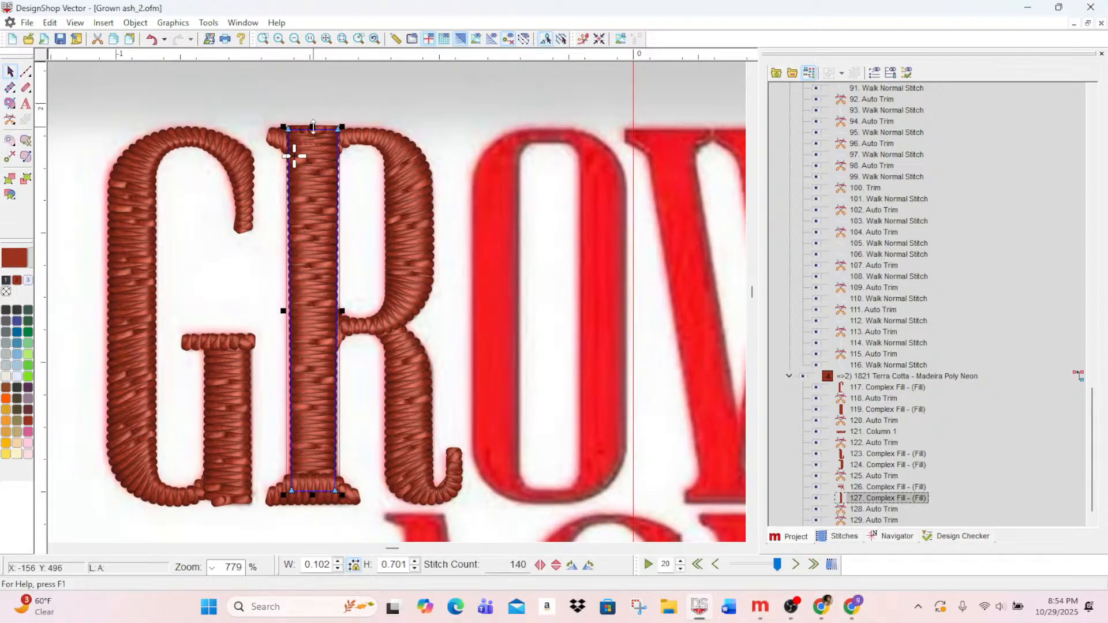
pyautogui.moveTo(313, 126); pyautogui.dragTo(315, 131)
pyautogui.click(363, 74)
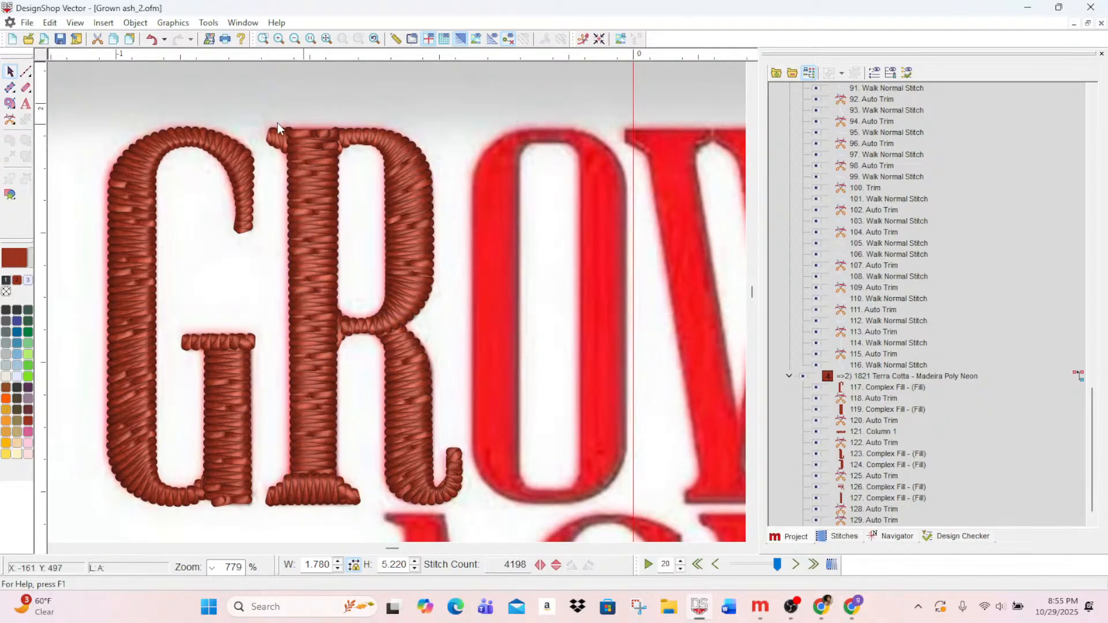
# - Trace the outer contour of the O in GROWN as a closed fill shape, with straight sides and curved top and bottom
pyautogui.scroll(-1, 687, 359)
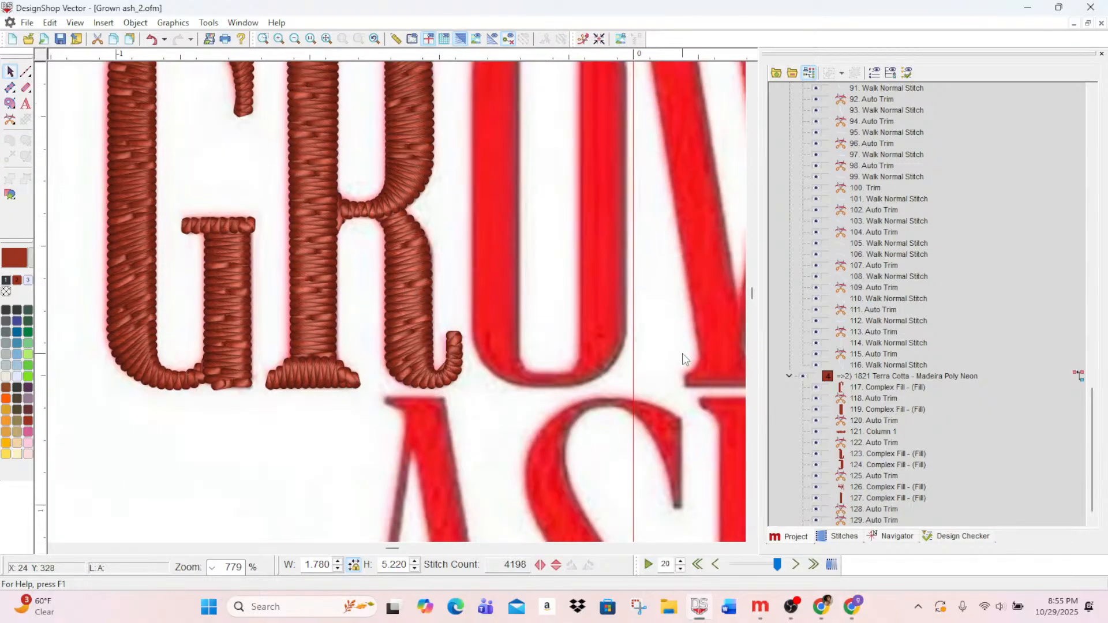
pyautogui.scroll(1, 676, 351)
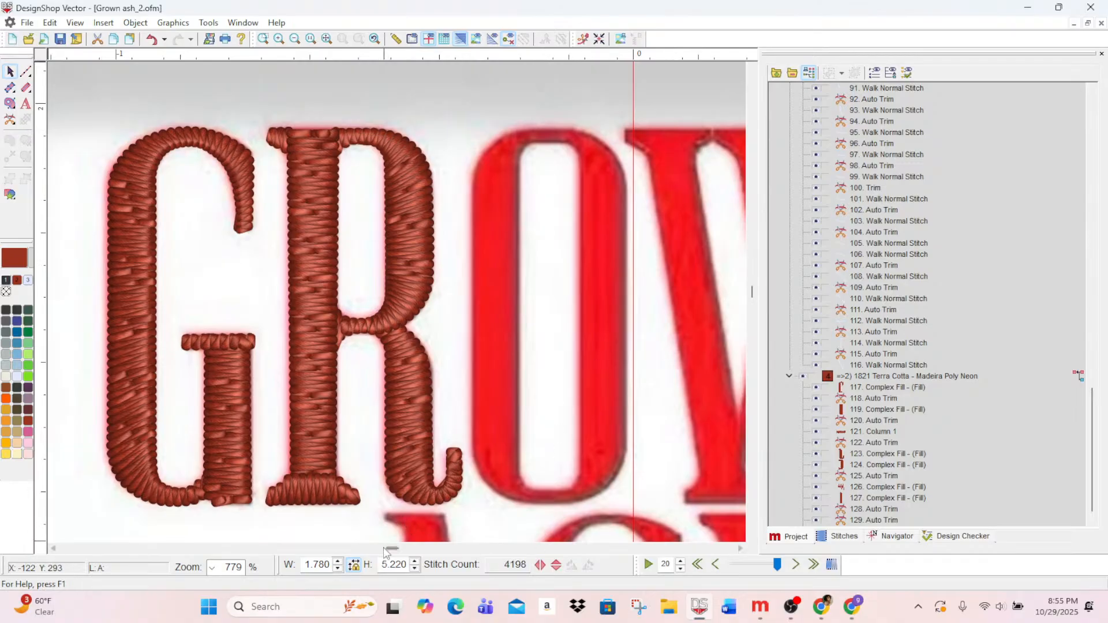
pyautogui.moveTo(390, 549); pyautogui.dragTo(397, 550)
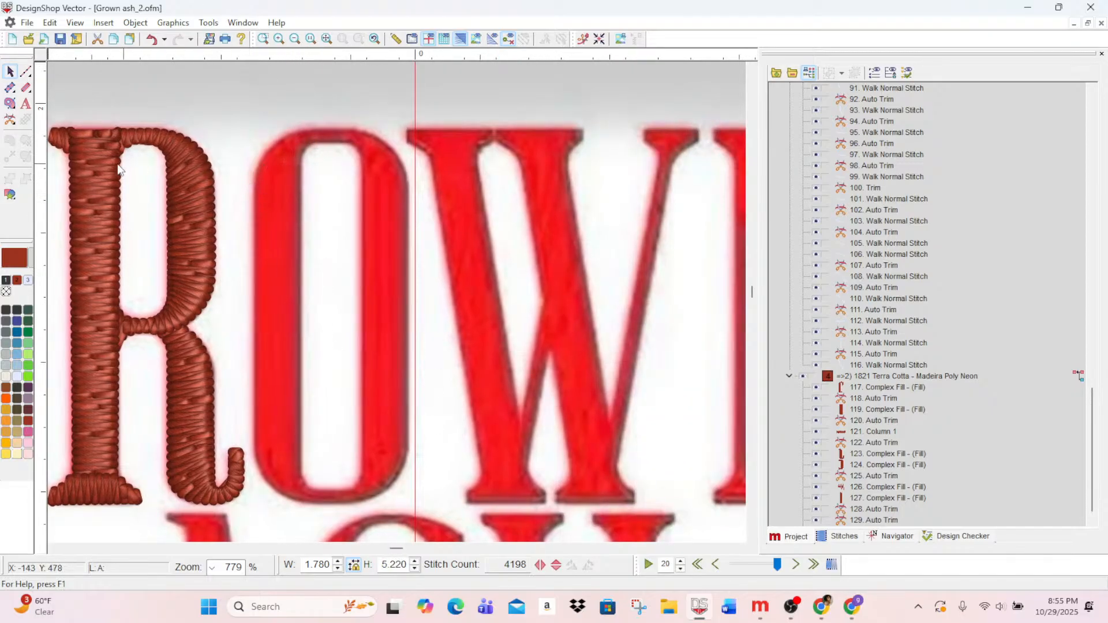
pyautogui.click(10, 103)
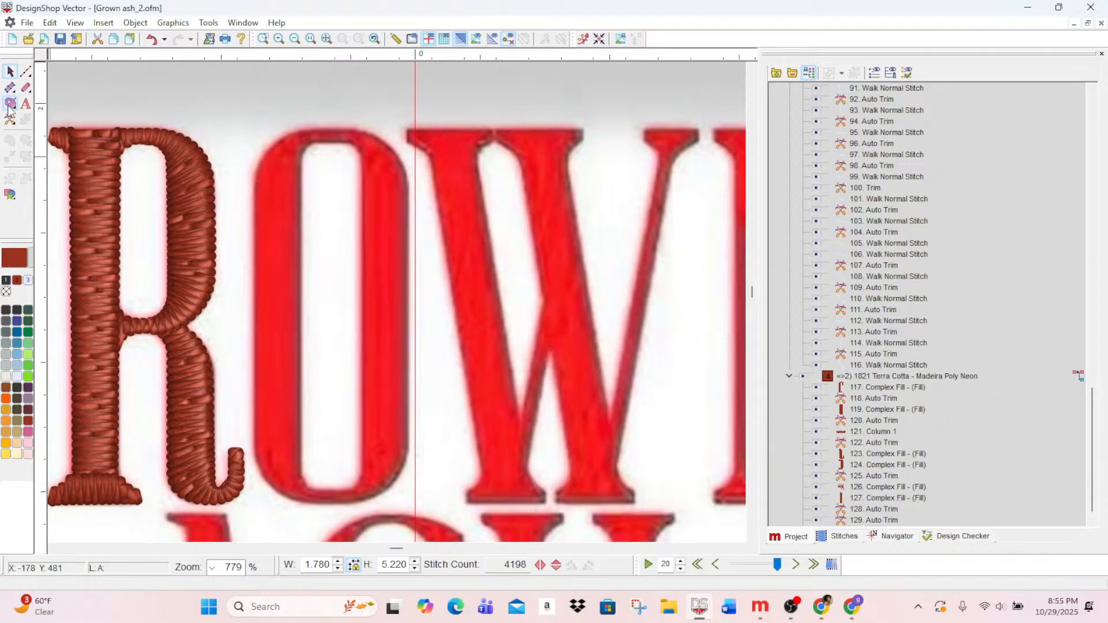
pyautogui.click(256, 458)
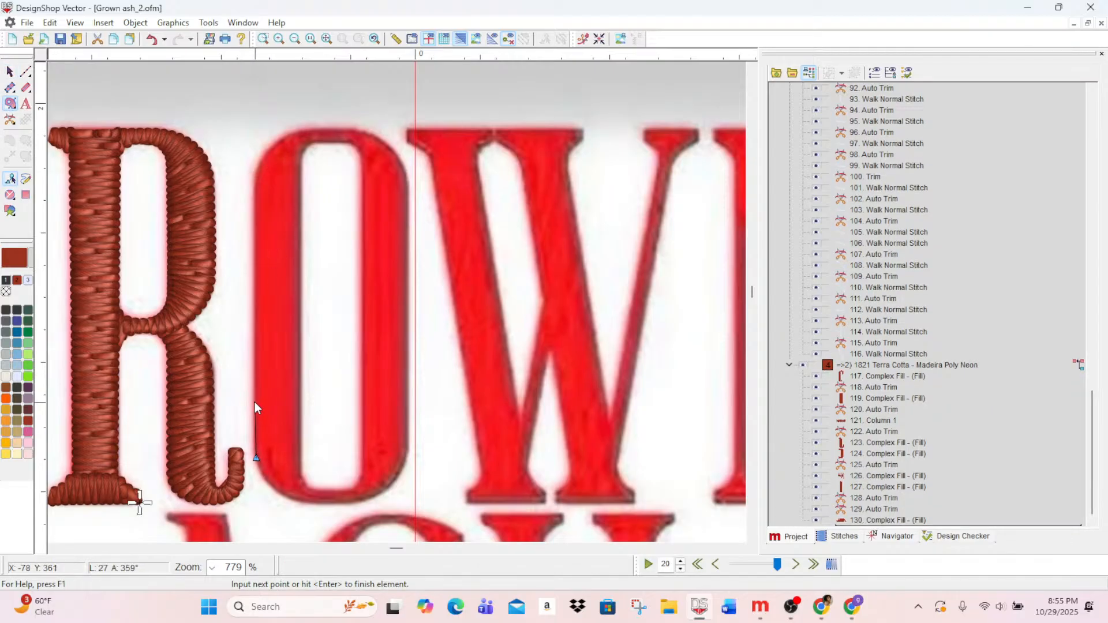
pyautogui.click(256, 398)
pyautogui.click(256, 175)
pyautogui.click(266, 152)
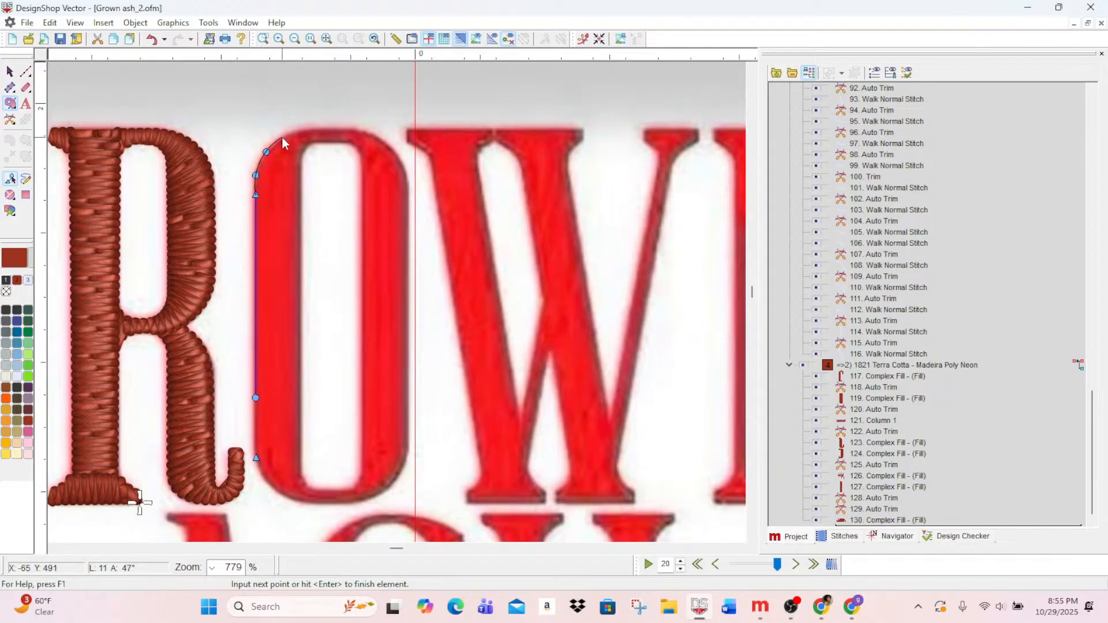
pyautogui.click(282, 137)
pyautogui.click(298, 133)
pyautogui.click(366, 132)
pyautogui.click(397, 156)
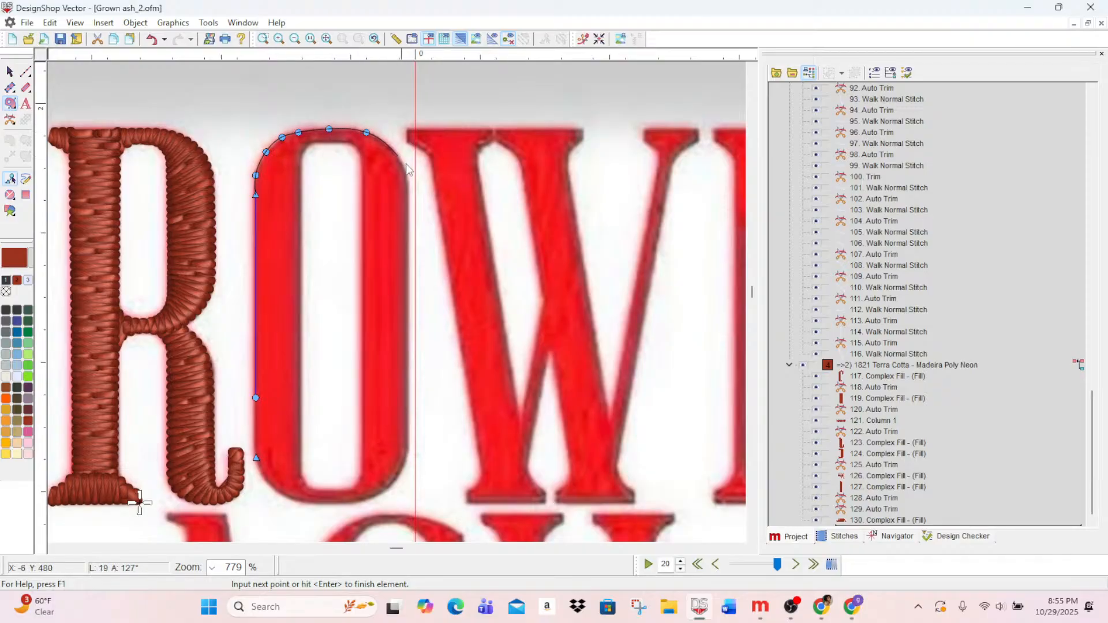
pyautogui.click(410, 201)
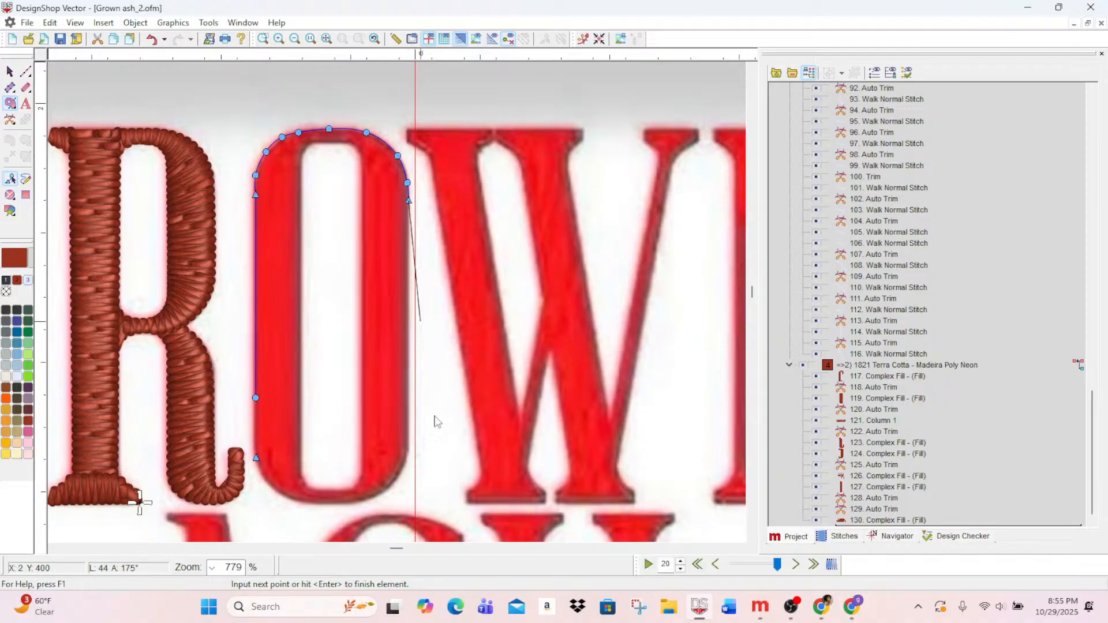
pyautogui.click(409, 449)
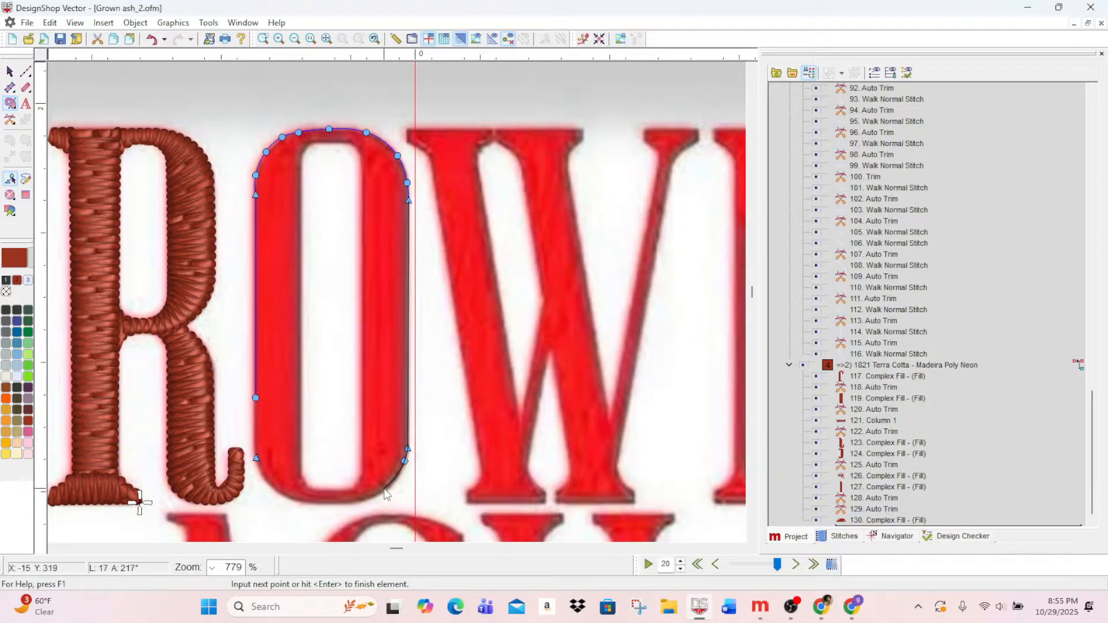
pyautogui.click(384, 489)
pyautogui.click(343, 504)
pyautogui.click(300, 500)
pyautogui.click(269, 484)
pyautogui.press('Return')
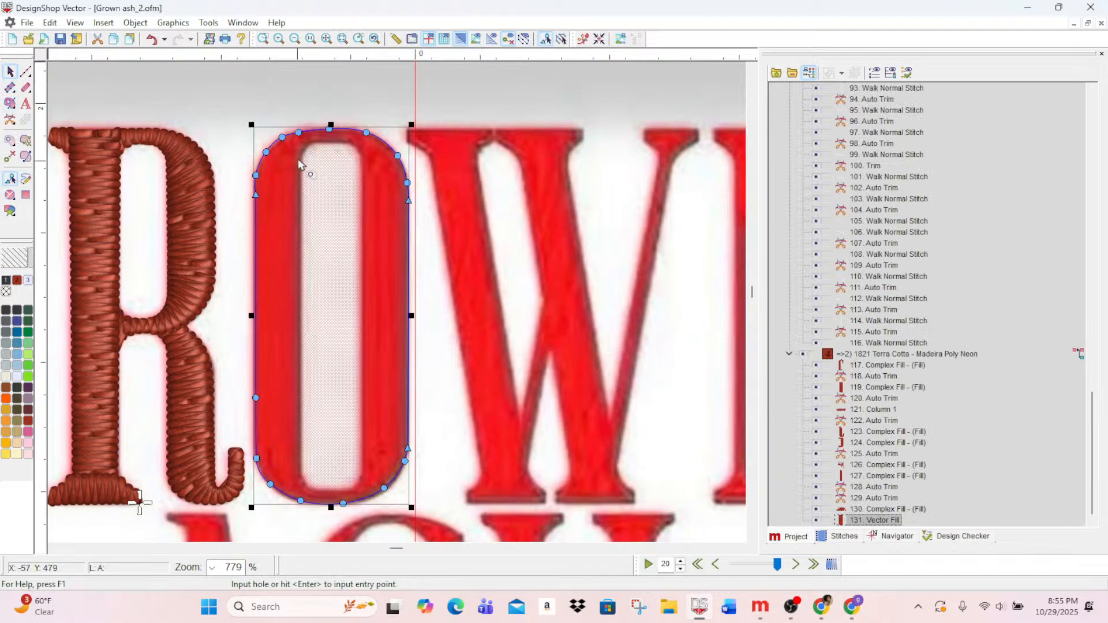
# - Trace the left side and curved top of the O's inner counter as a hole in the fill
pyautogui.click(311, 144)
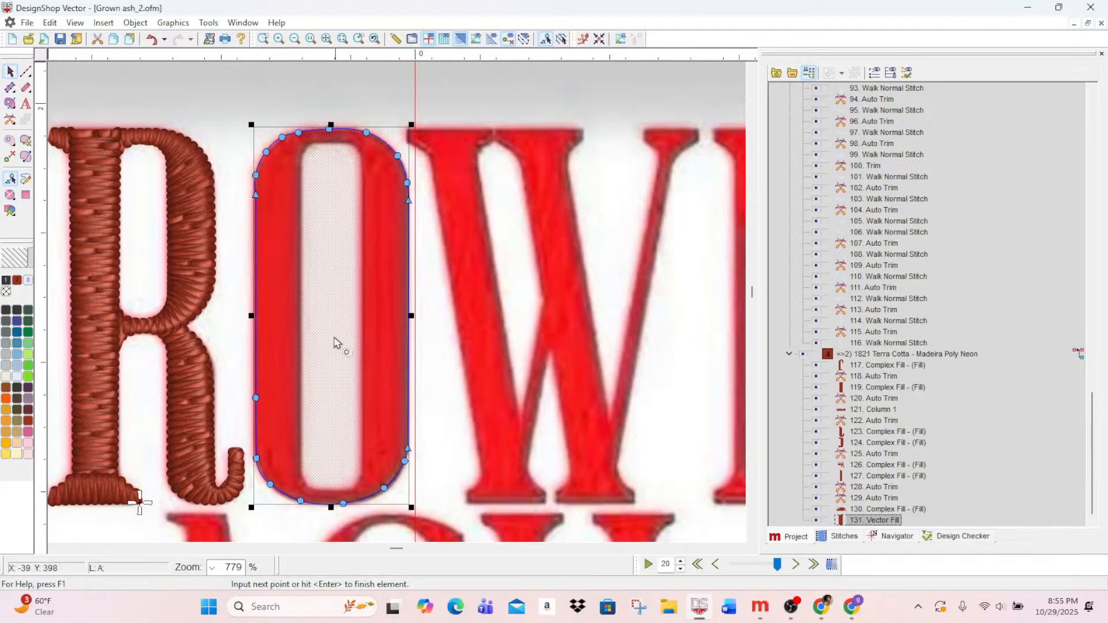
pyautogui.click(300, 474)
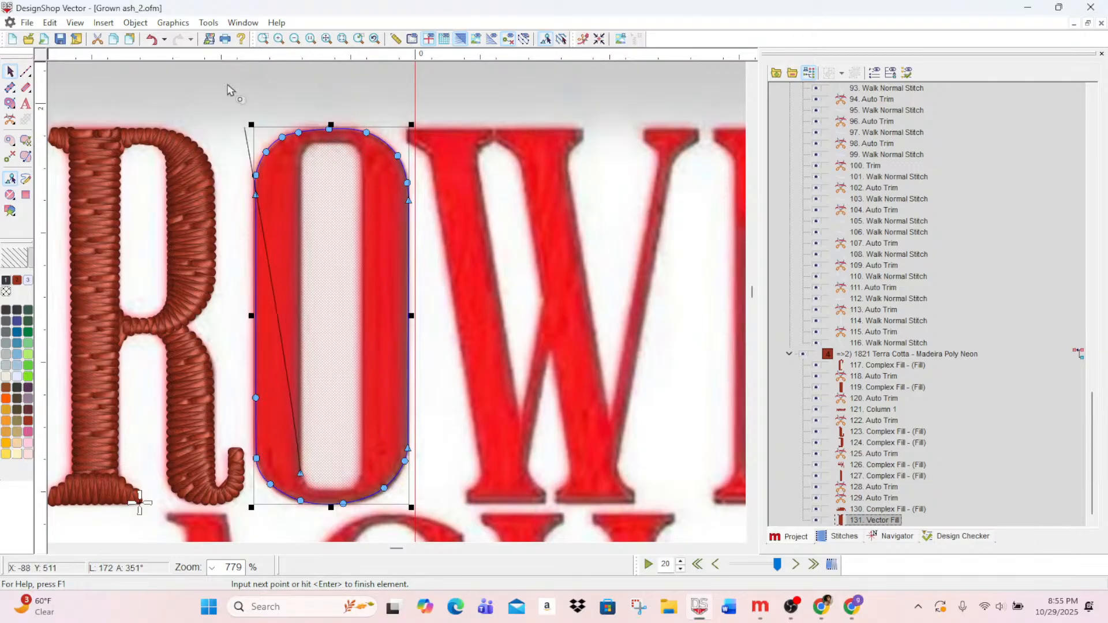
pyautogui.click(300, 165)
pyautogui.click(303, 152)
pyautogui.click(313, 145)
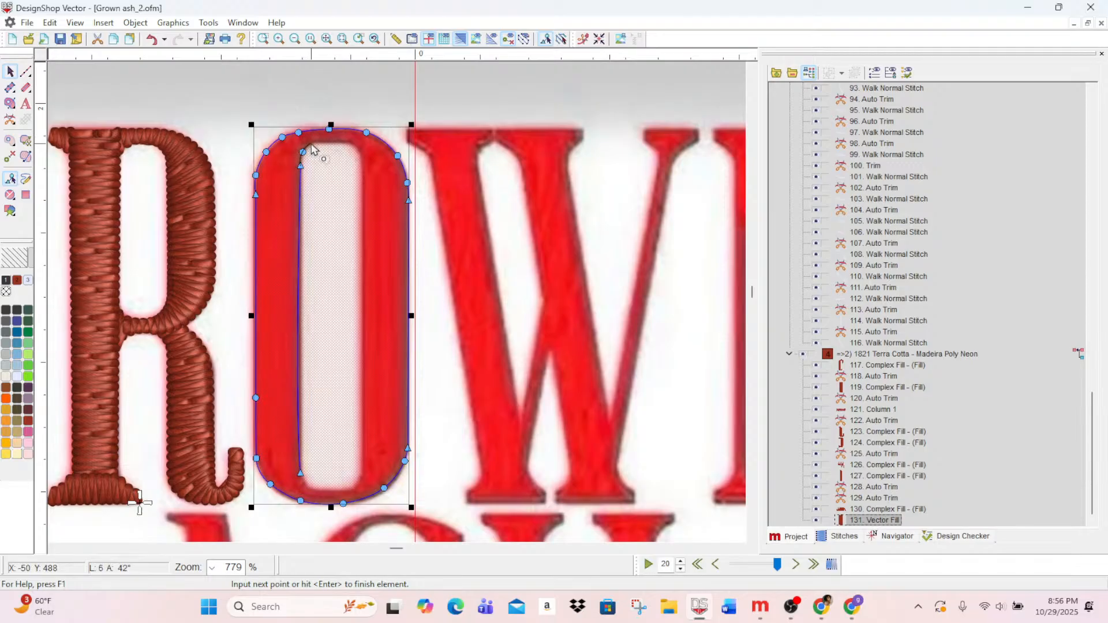
pyautogui.click(329, 141)
pyautogui.click(347, 142)
pyautogui.rightClick(357, 149)
pyautogui.click(362, 162)
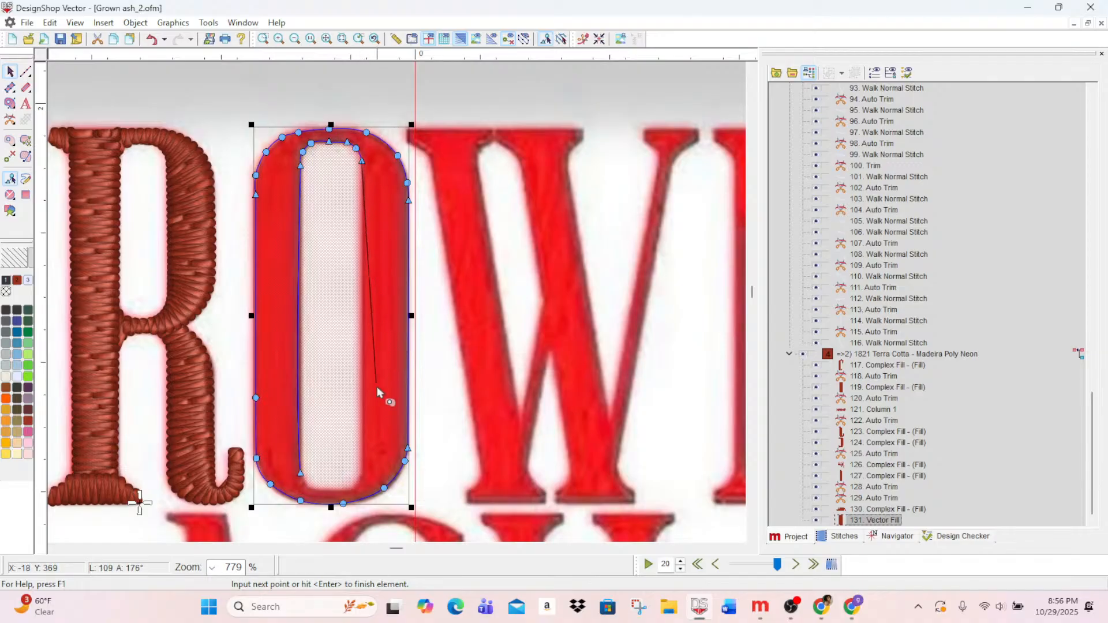
# - Trace the right side and rounded bottom of the O's inner counter, then close the hole and finish the fill shape
pyautogui.click(363, 462)
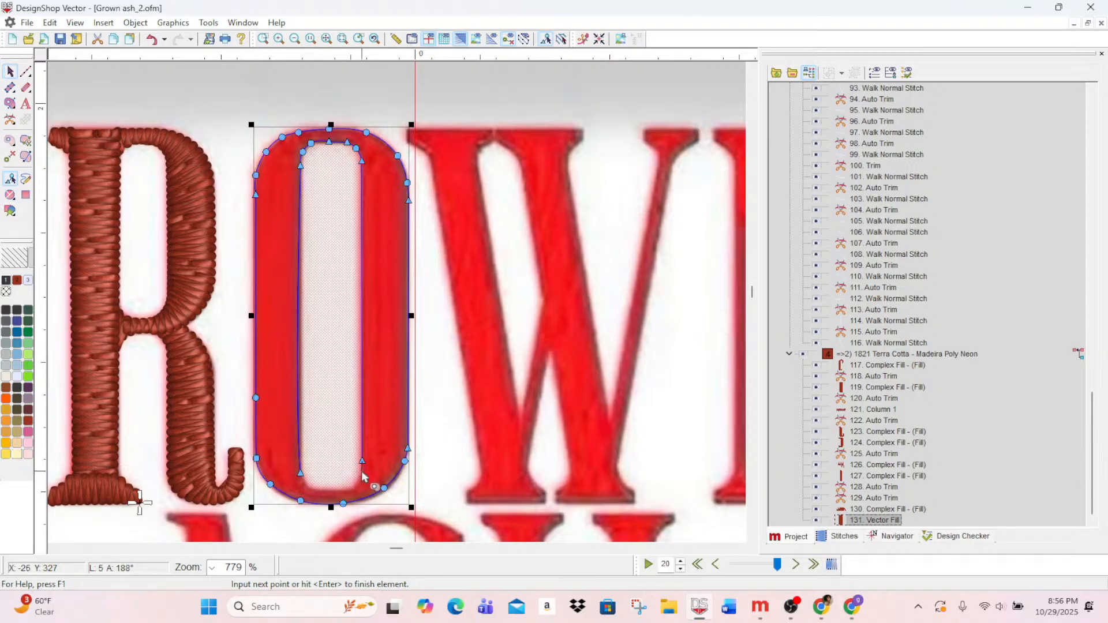
pyautogui.rightClick(362, 471)
pyautogui.rightClick(357, 483)
pyautogui.click(347, 490)
pyautogui.click(315, 489)
pyautogui.rightClick(306, 485)
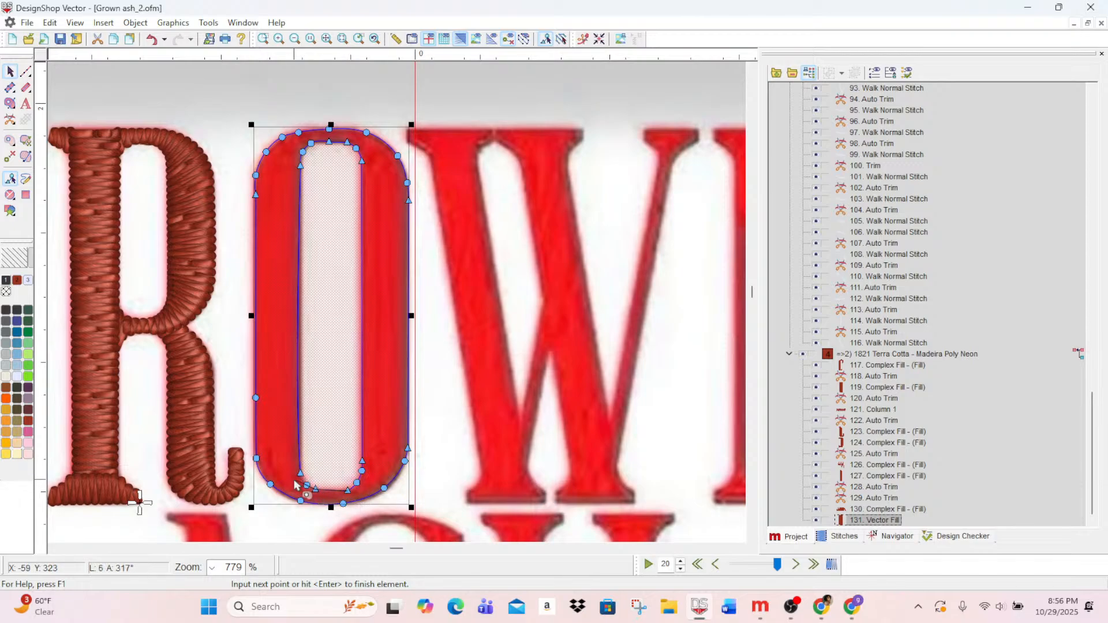
pyautogui.press('Return')
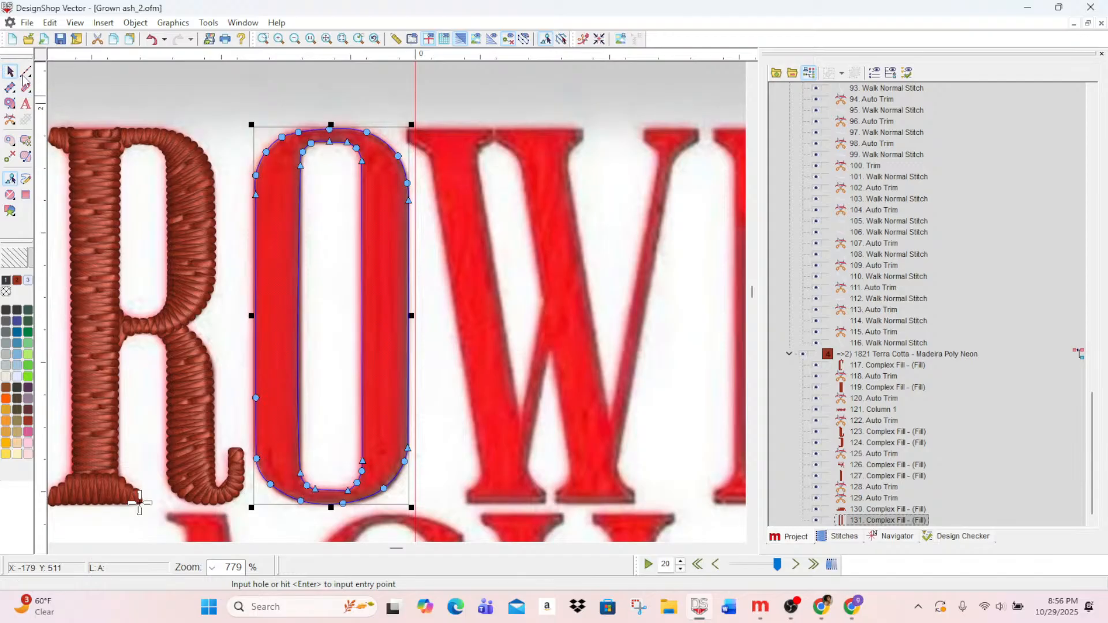
pyautogui.press('Return')
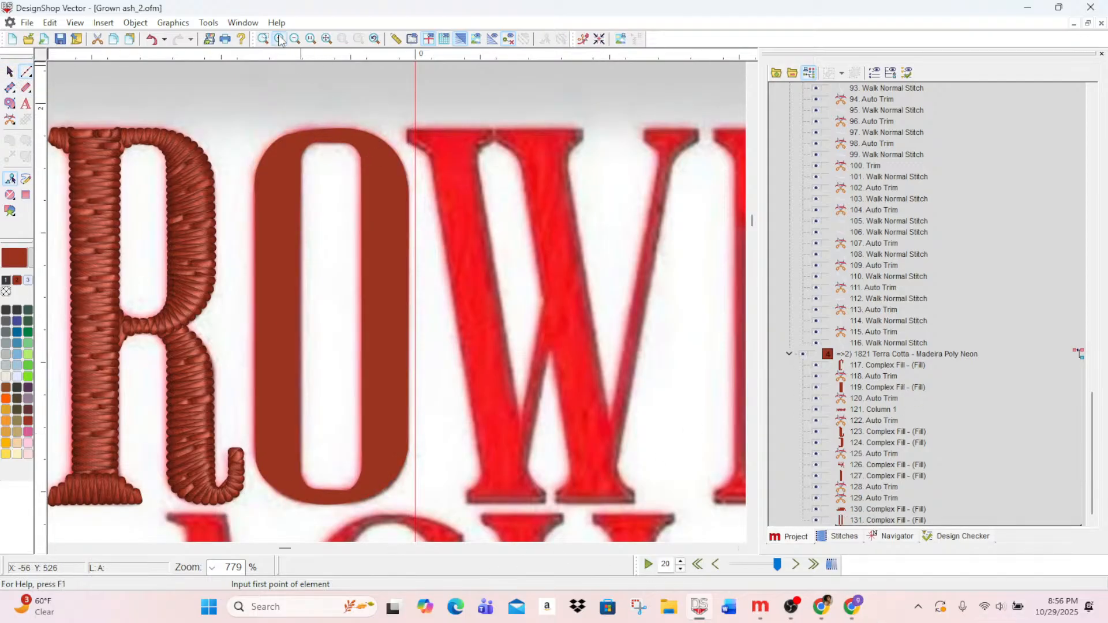
# - Refine the upper-left corner of the O's inner contour by adjusting its curve and side points to the artwork
pyautogui.click(279, 39)
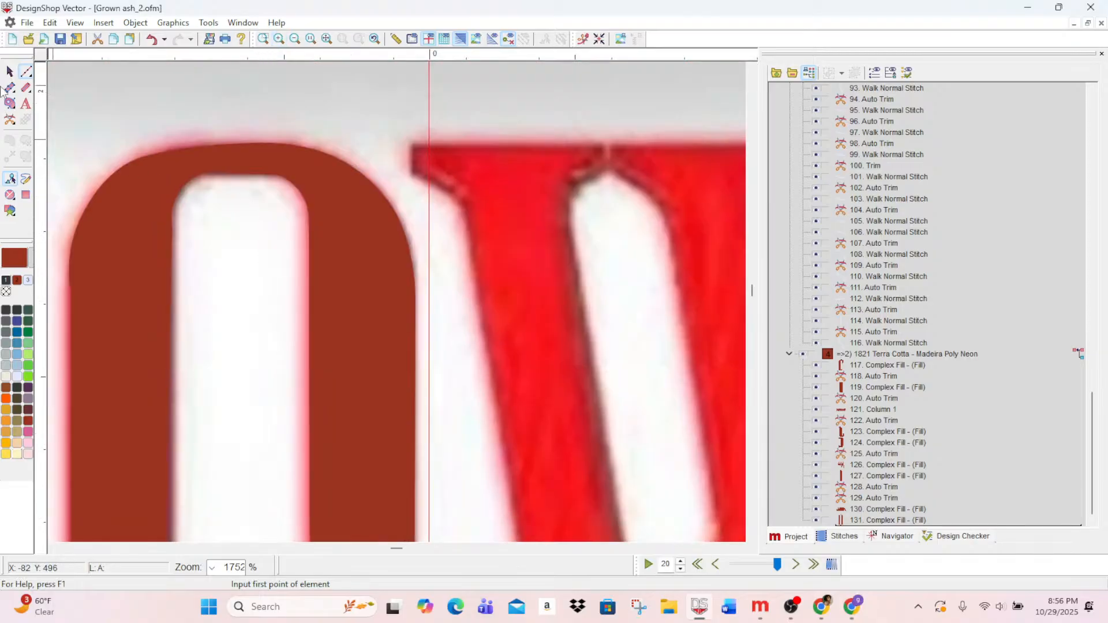
pyautogui.click(10, 71)
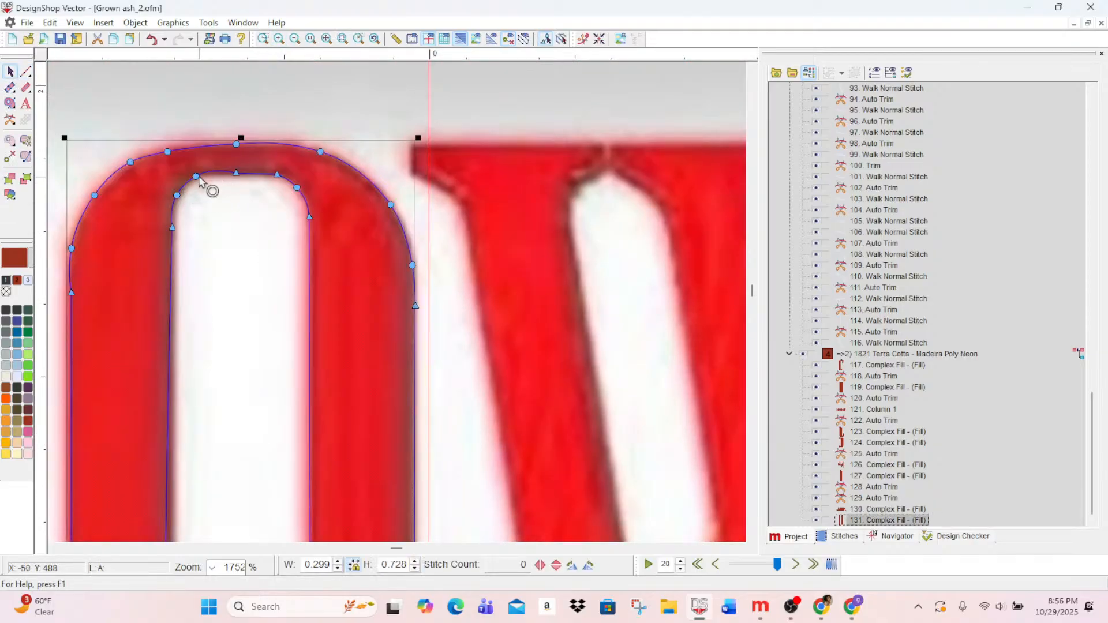
pyautogui.moveTo(199, 180); pyautogui.dragTo(217, 173)
pyautogui.click(196, 176)
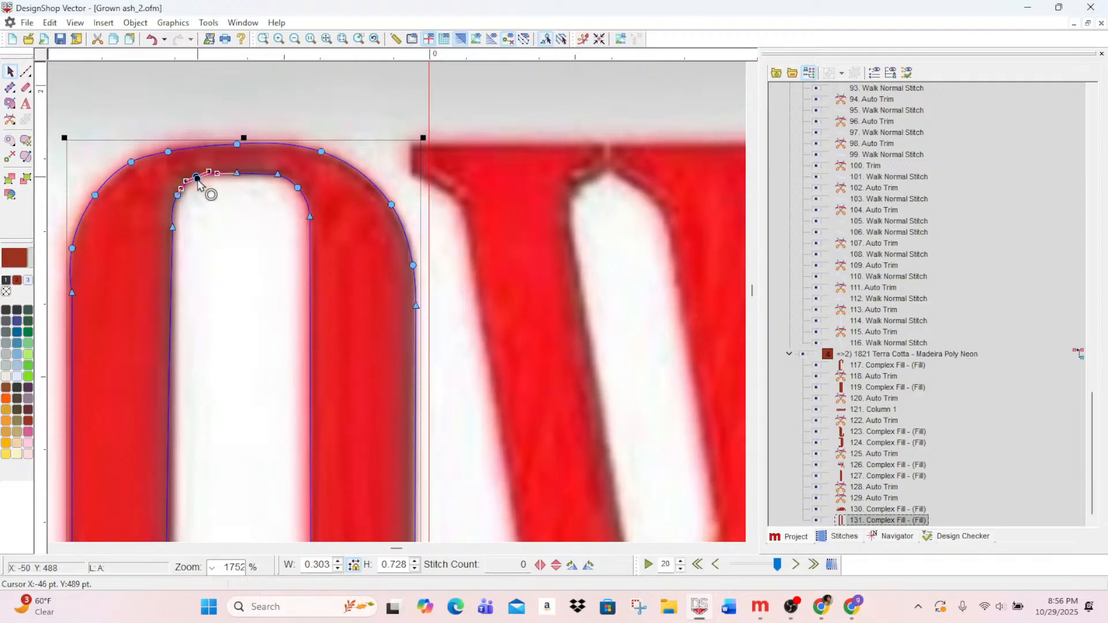
pyautogui.click(173, 228)
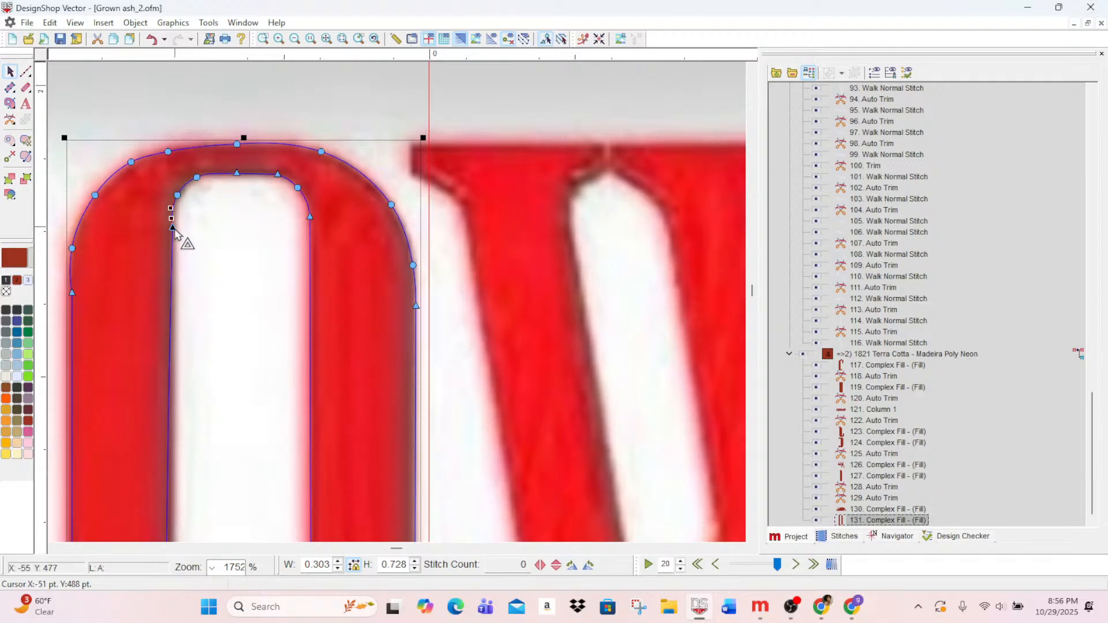
pyautogui.moveTo(173, 231); pyautogui.dragTo(173, 235)
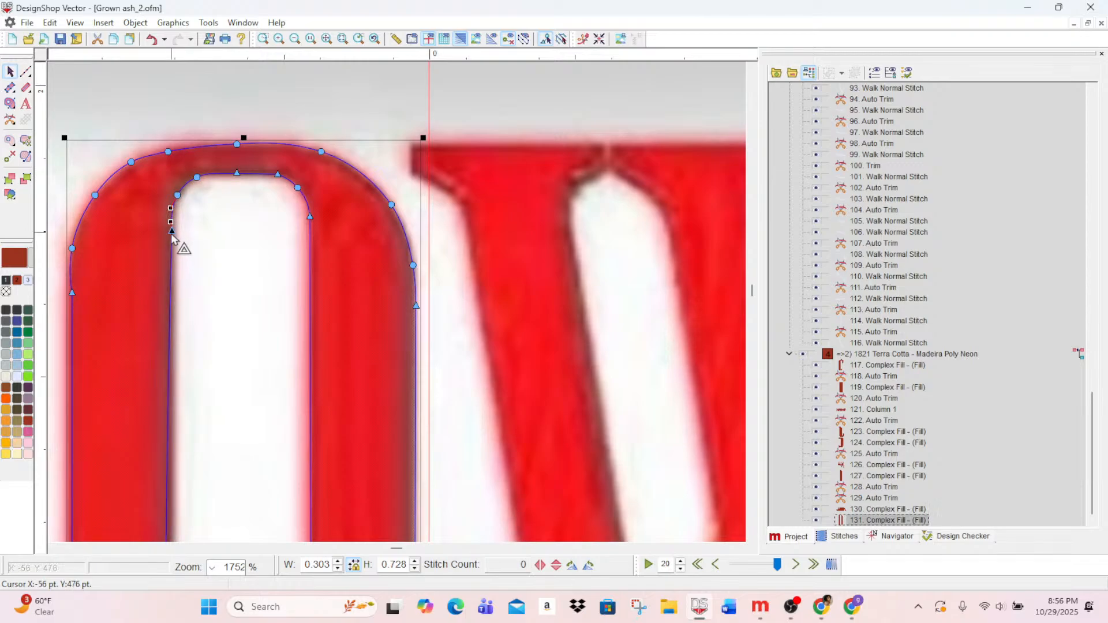
# - Adjust the O's inner contour points at the lower-left side and bottom edge to straighten the side and level the base
pyautogui.scroll(-10, 253, 276)
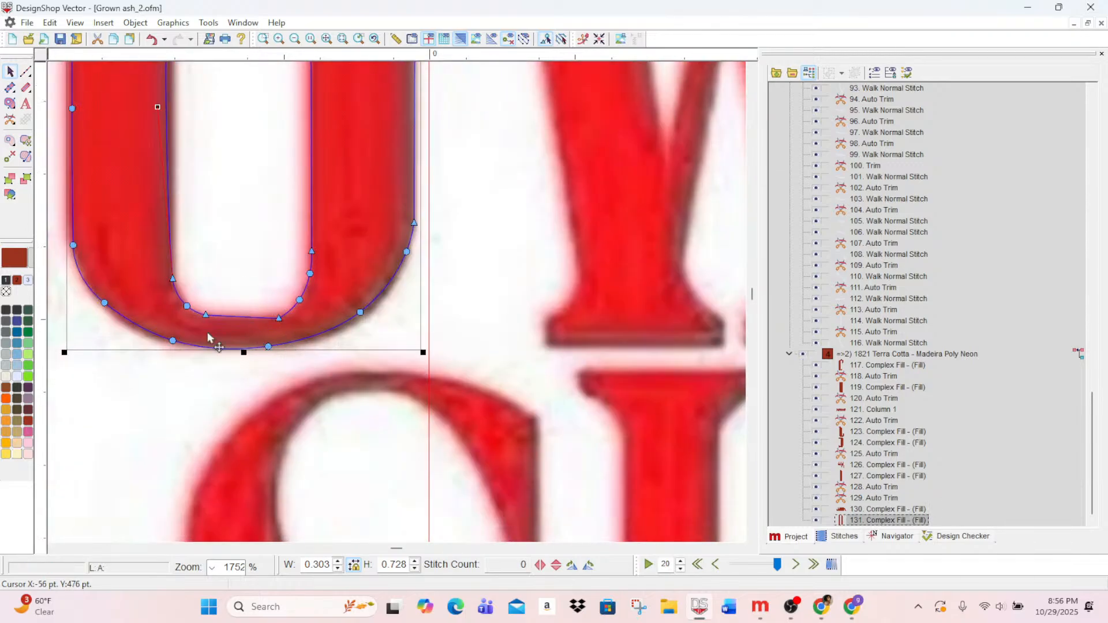
pyautogui.moveTo(280, 319); pyautogui.dragTo(282, 315)
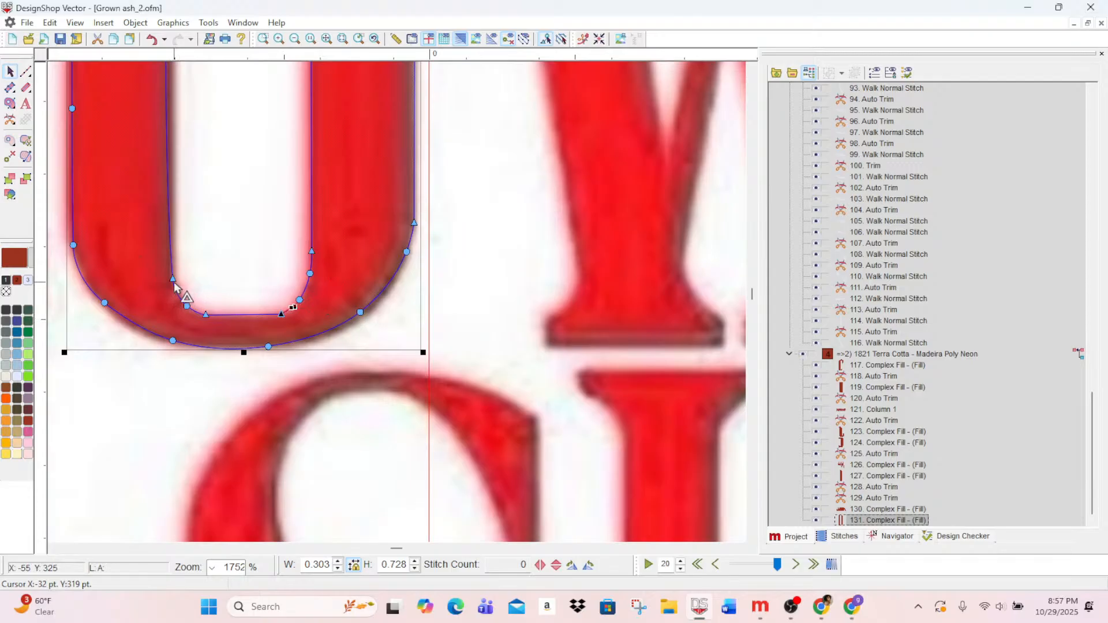
pyautogui.moveTo(174, 281)
pyautogui.mouseDown()
pyautogui.moveTo(171, 259)
pyautogui.moveTo(169, 269)
pyautogui.mouseUp()
pyautogui.scroll(3, 174, 166)
pyautogui.click(160, 267)
pyautogui.scroll(8, 180, 292)
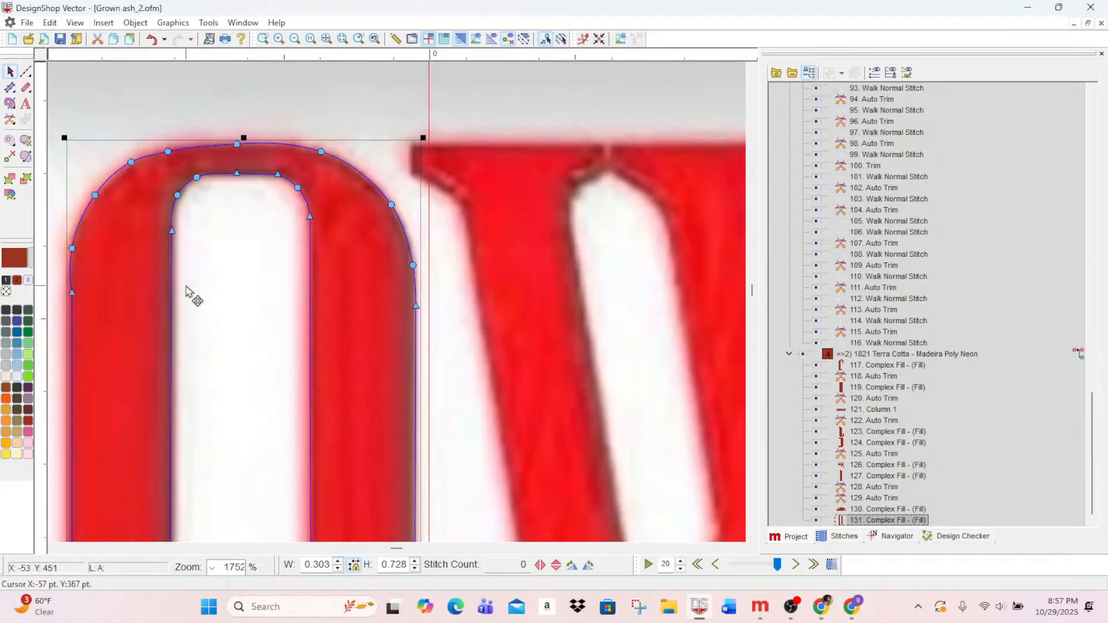
pyautogui.scroll(-10, 191, 295)
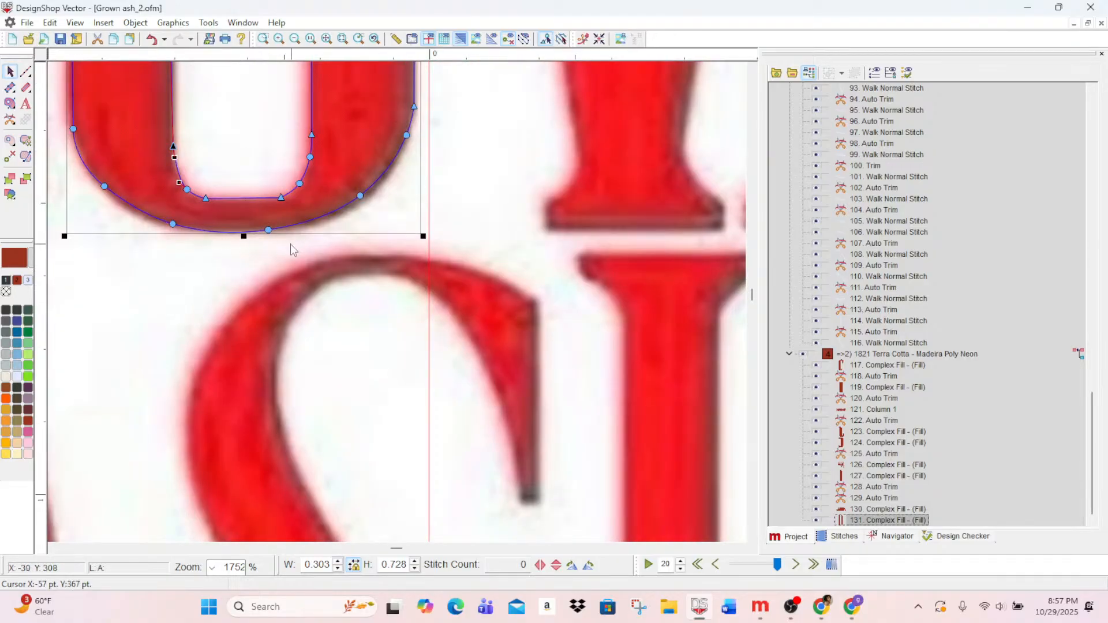
pyautogui.moveTo(281, 198); pyautogui.dragTo(291, 195)
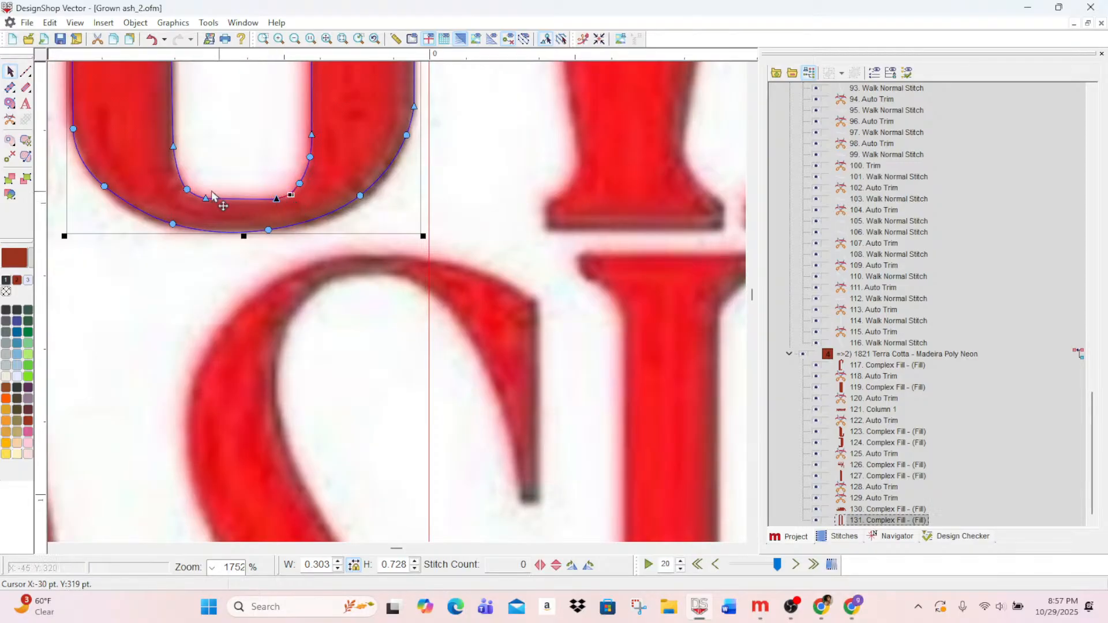
pyautogui.click(9, 71)
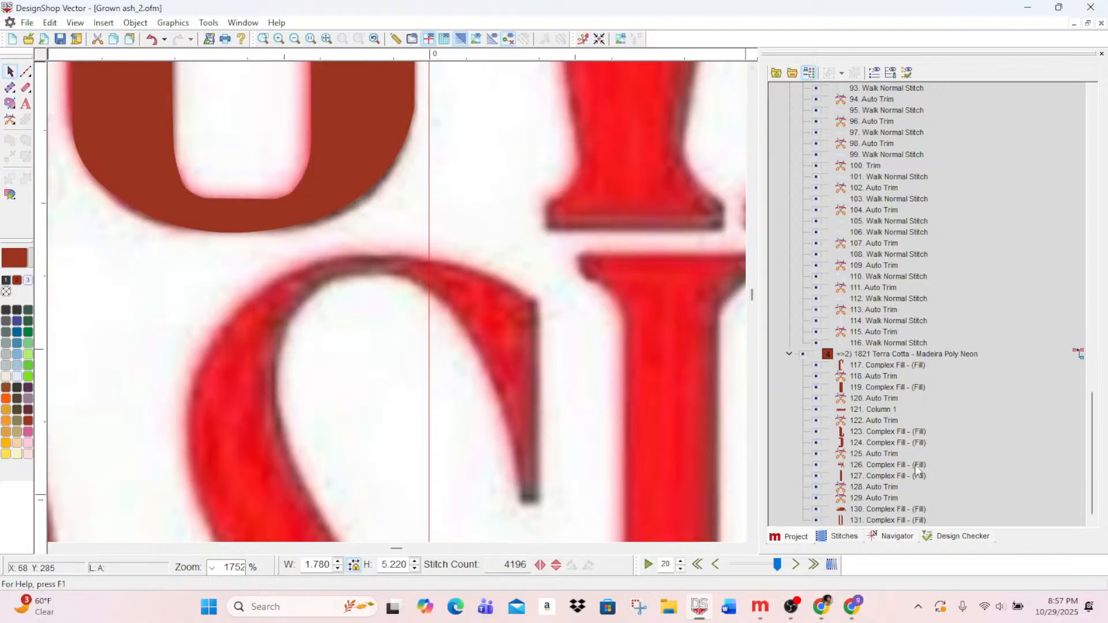
# - Enable Short Stitch in the O fill's top stitching properties and apply it
pyautogui.doubleClick(871, 521)
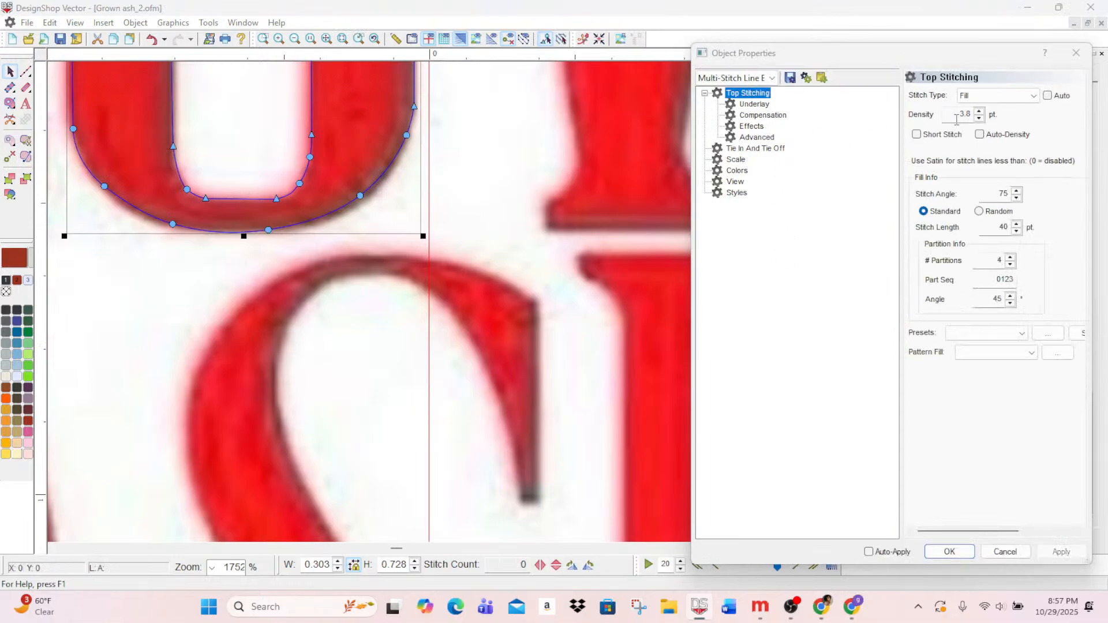
pyautogui.click(917, 134)
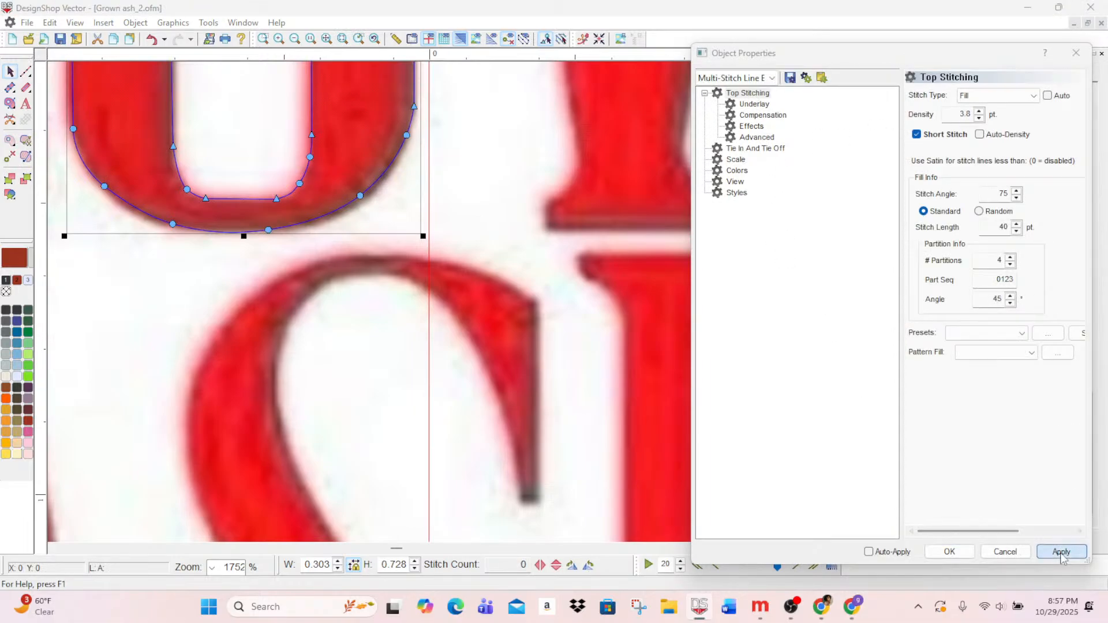
pyautogui.click(1061, 551)
# - Turn off auto-underlay for the O and apply an Edge Walk underlay with a 6 pt border margin
pyautogui.click(754, 104)
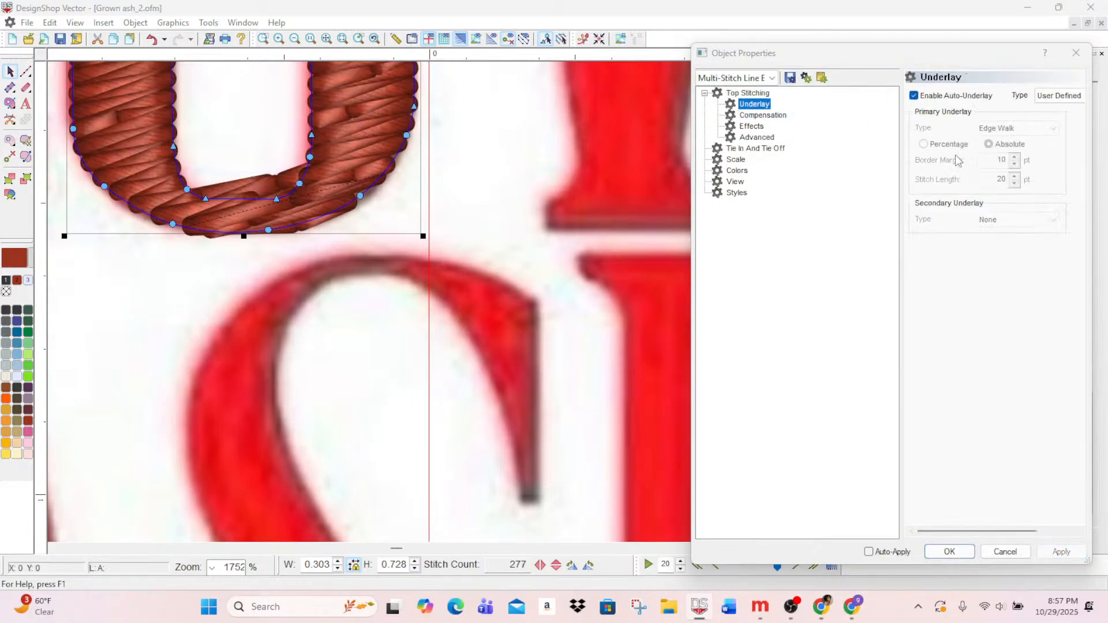
pyautogui.click(914, 96)
pyautogui.click(1014, 164)
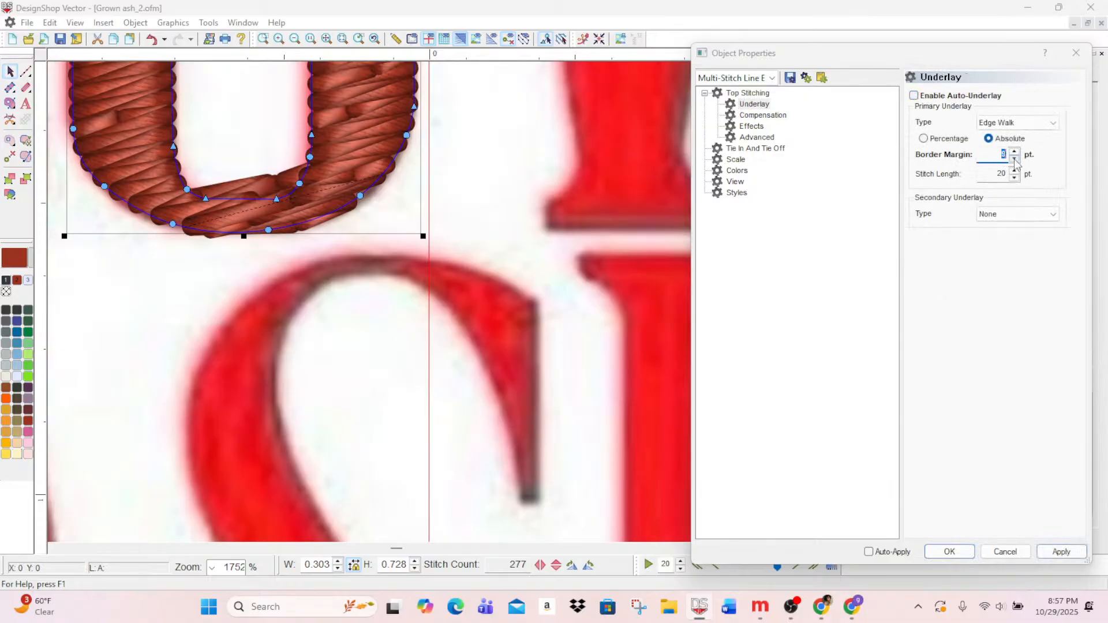
pyautogui.click(1061, 551)
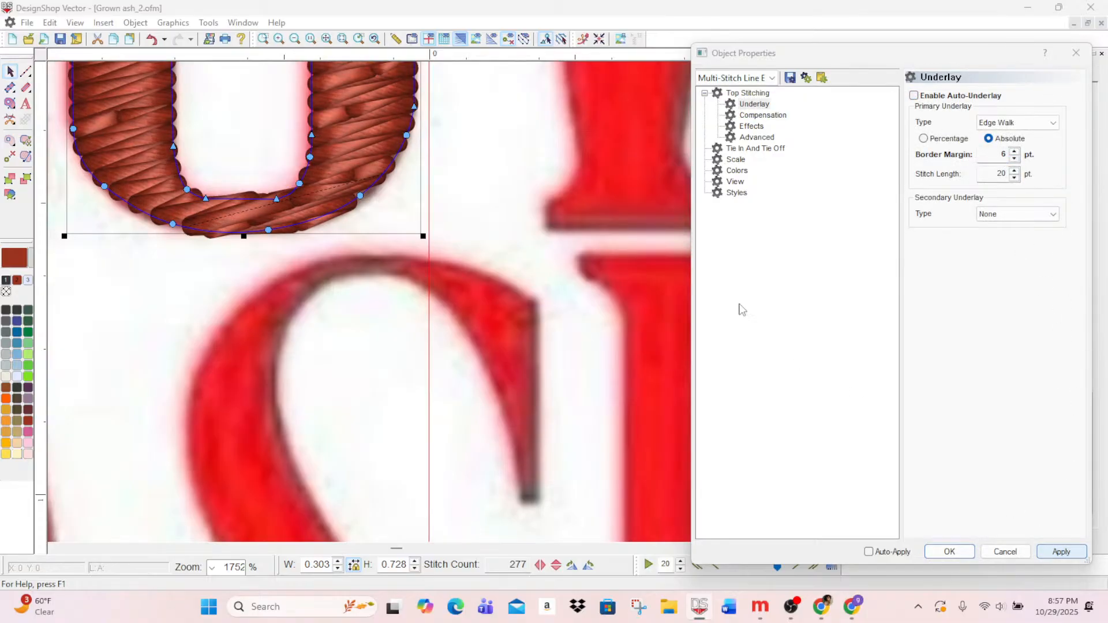
# - Draw stitch direction lines across the O's bottom curve, near the lower-left of the base and at the lower-right bend
pyautogui.click(293, 41)
pyautogui.click(293, 42)
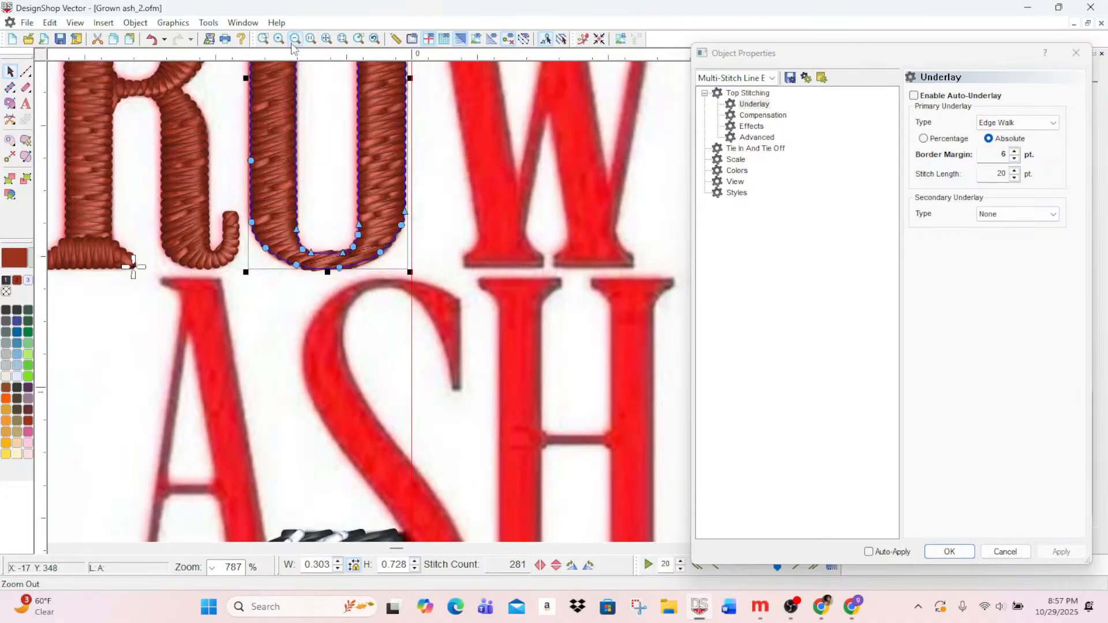
pyautogui.click(293, 41)
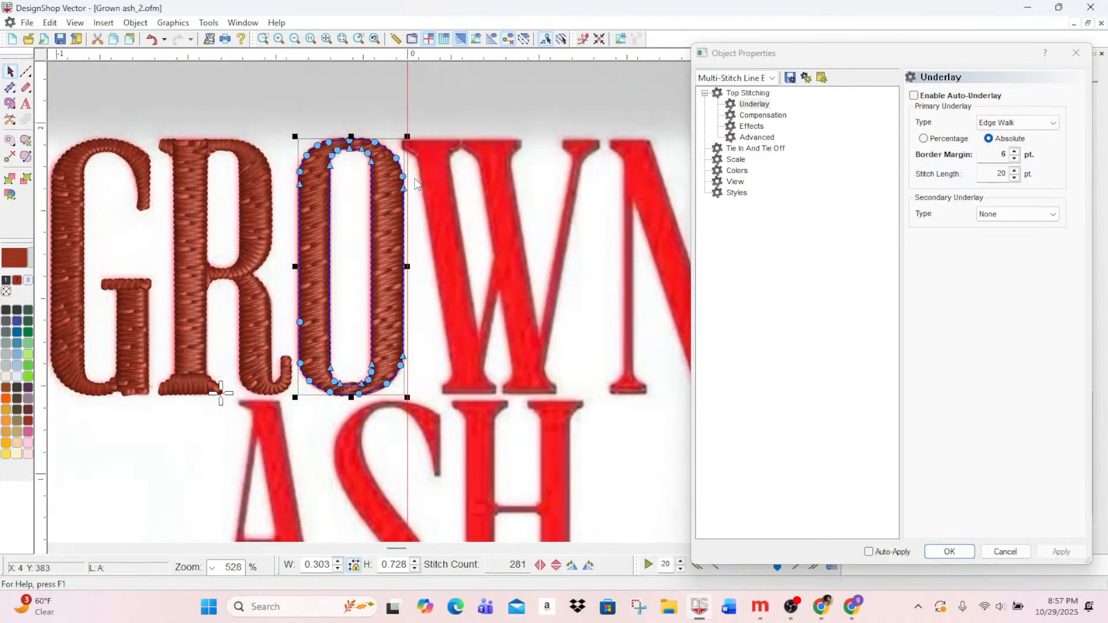
pyautogui.click(25, 156)
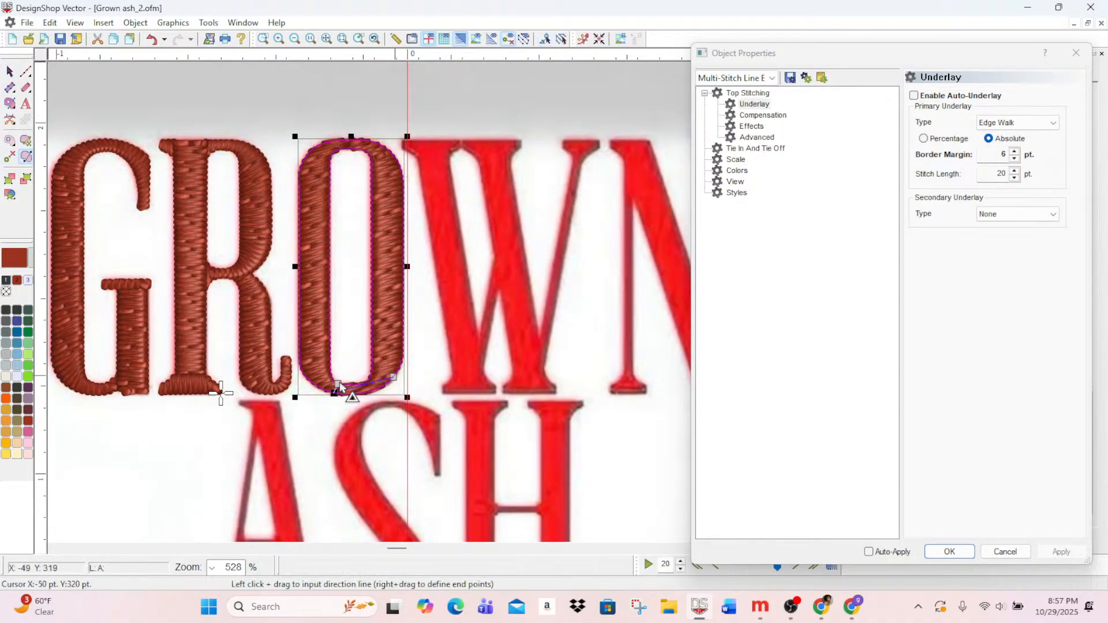
pyautogui.moveTo(339, 384); pyautogui.dragTo(393, 378)
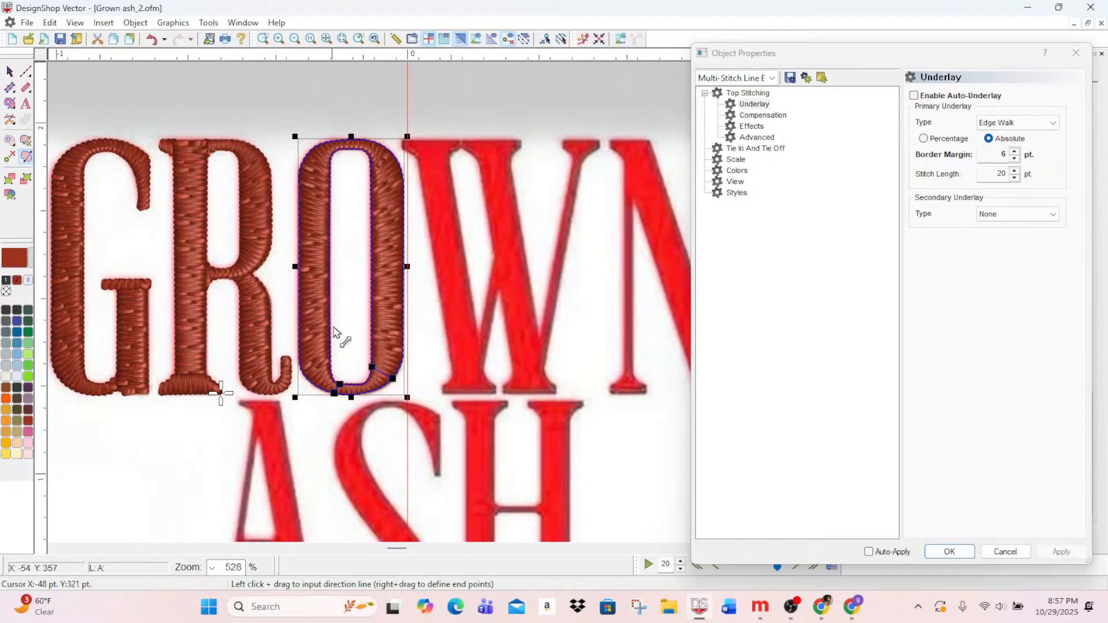
# - Draw nearly horizontal stitch direction lines across the lower part of the O's left and right sides
pyautogui.scroll(-1, 579, 357)
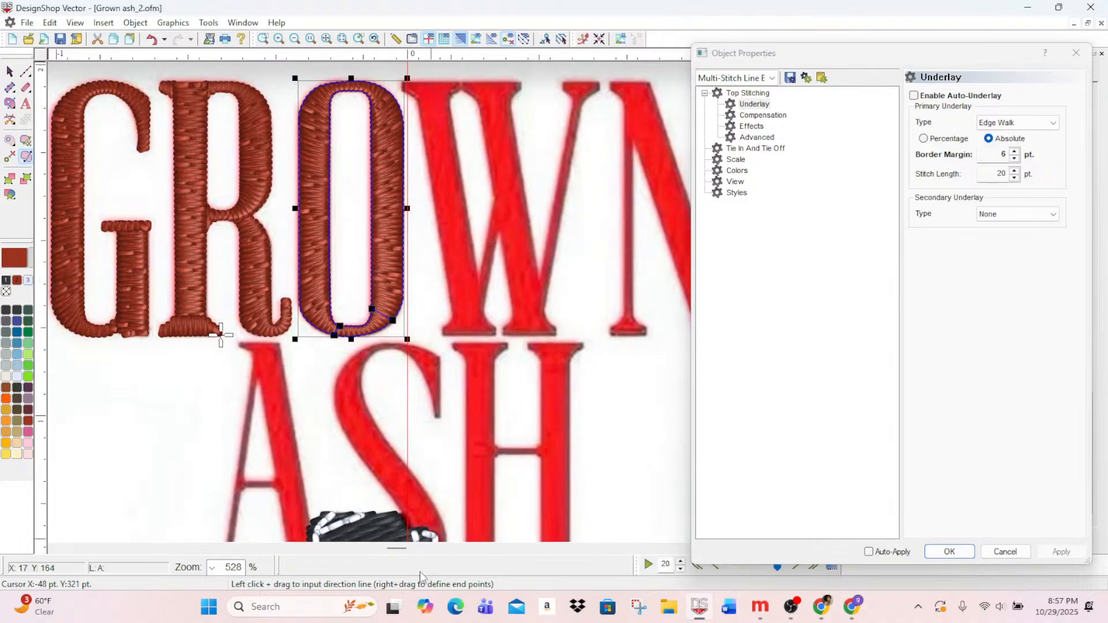
pyautogui.moveTo(399, 550); pyautogui.dragTo(399, 550)
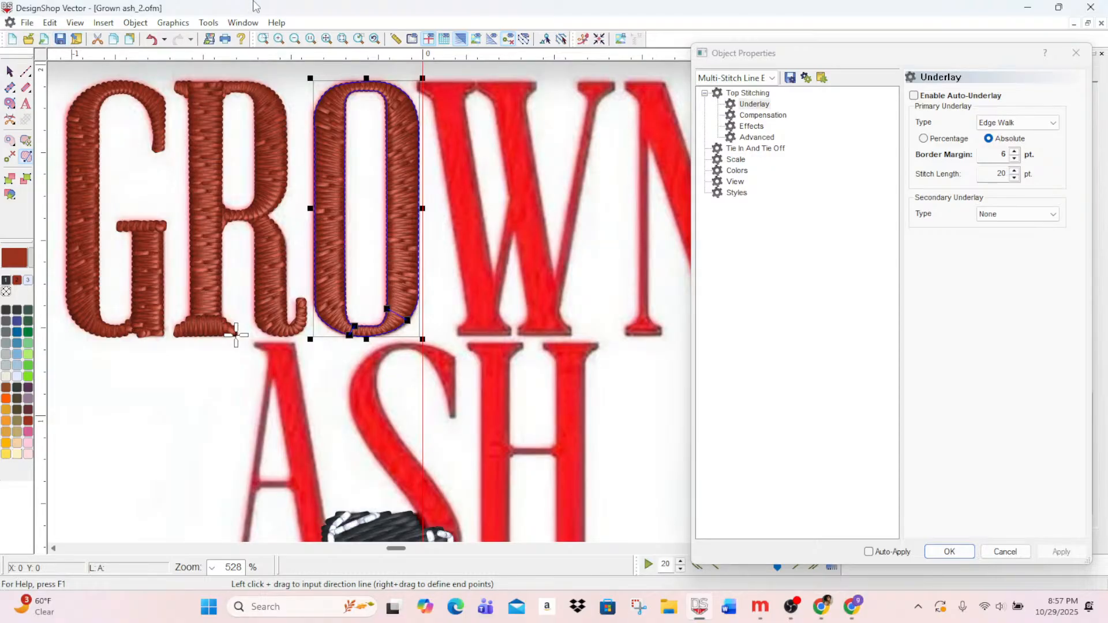
pyautogui.scroll(2, 558, 121)
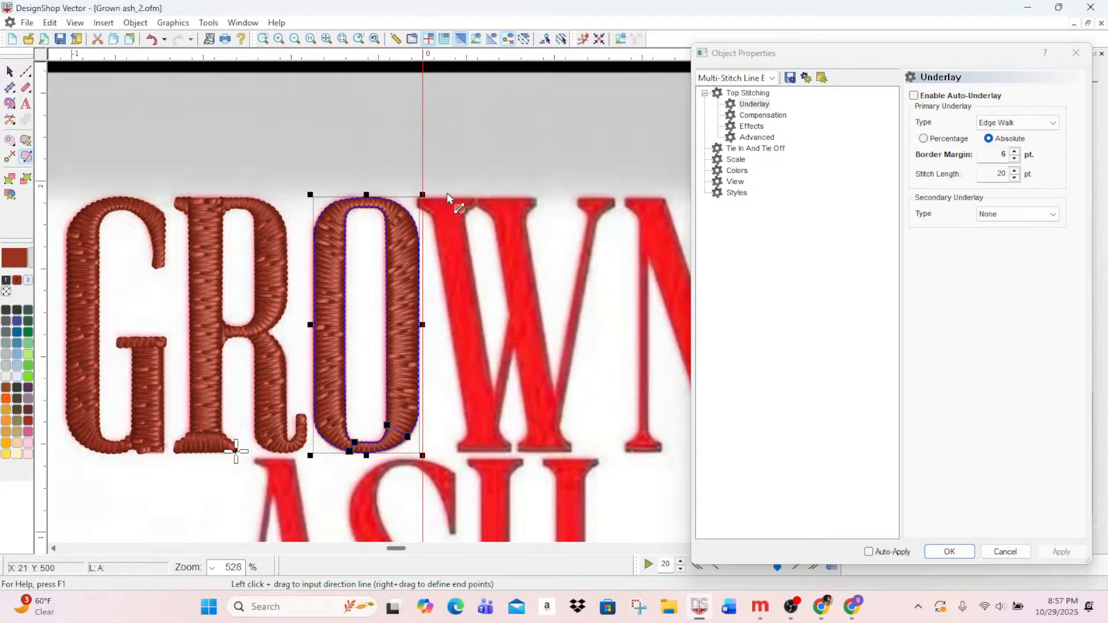
pyautogui.doubleClick(279, 44)
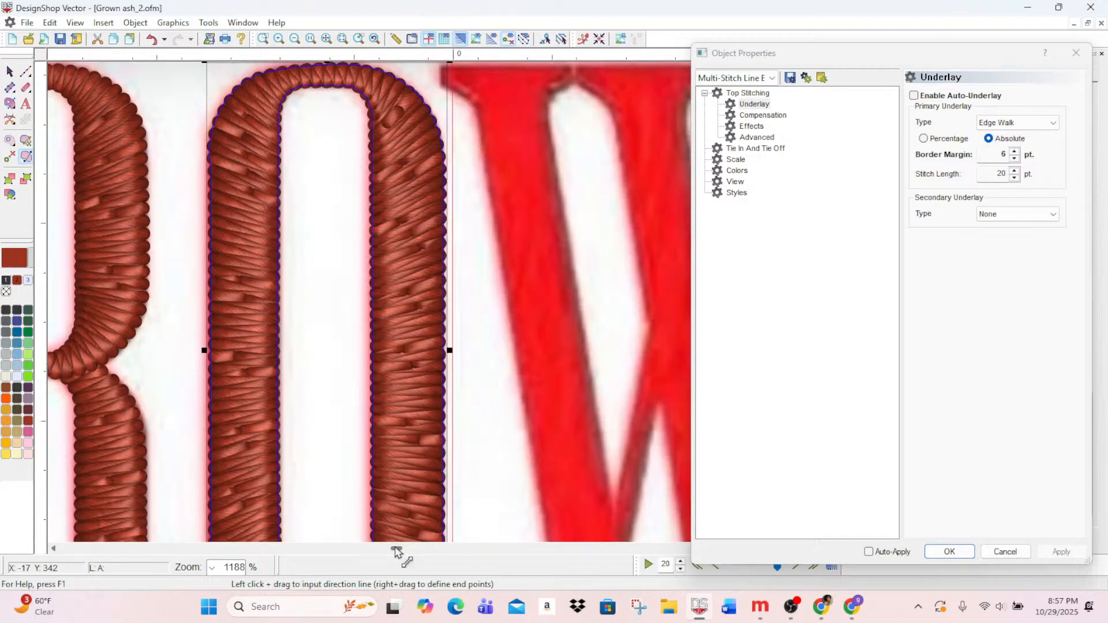
pyautogui.moveTo(396, 547); pyautogui.dragTo(393, 548)
pyautogui.scroll(-3, 387, 474)
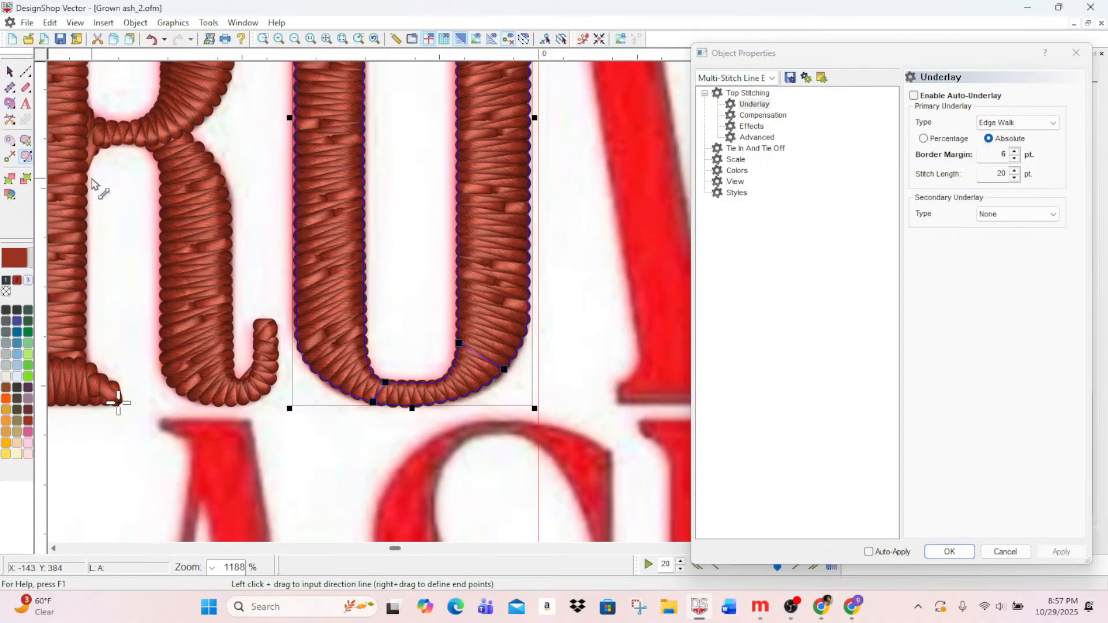
pyautogui.moveTo(373, 226); pyautogui.dragTo(284, 227)
pyautogui.moveTo(460, 223); pyautogui.dragTo(546, 261)
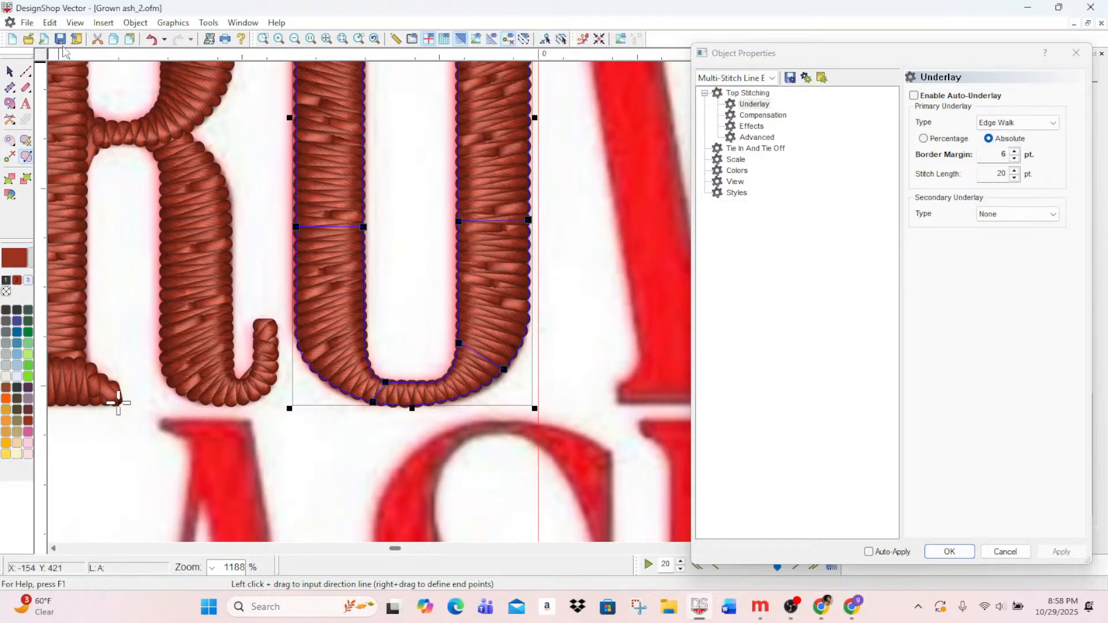
pyautogui.scroll(5, 317, 231)
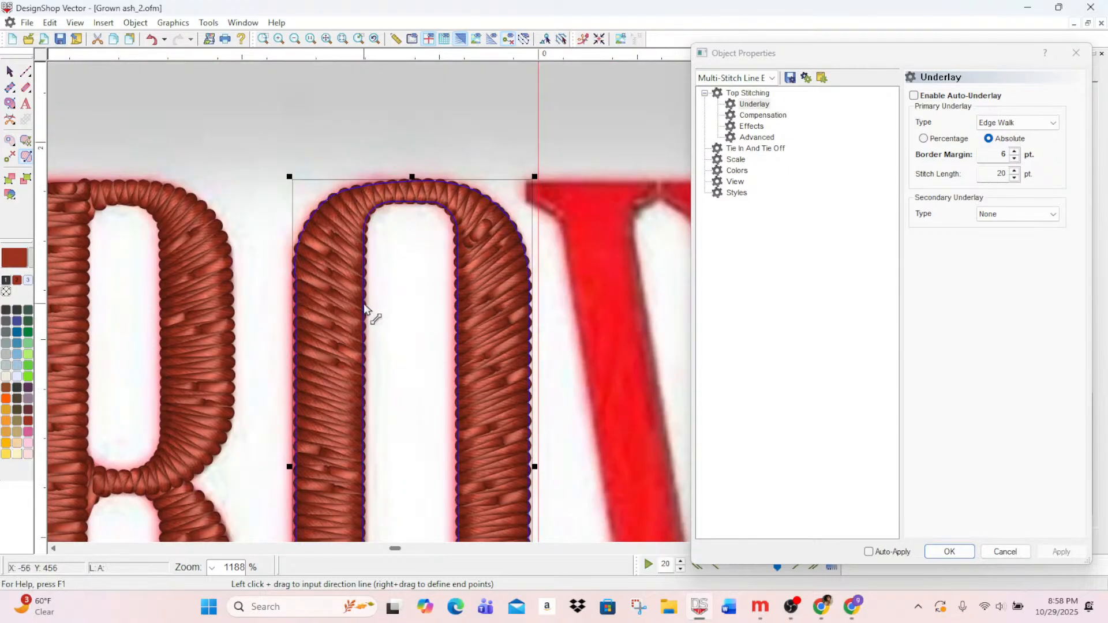
# - Draw nearly horizontal stitch direction lines across the upper part of the O's left and right sides, just below the top curve
pyautogui.moveTo(363, 292); pyautogui.dragTo(285, 291)
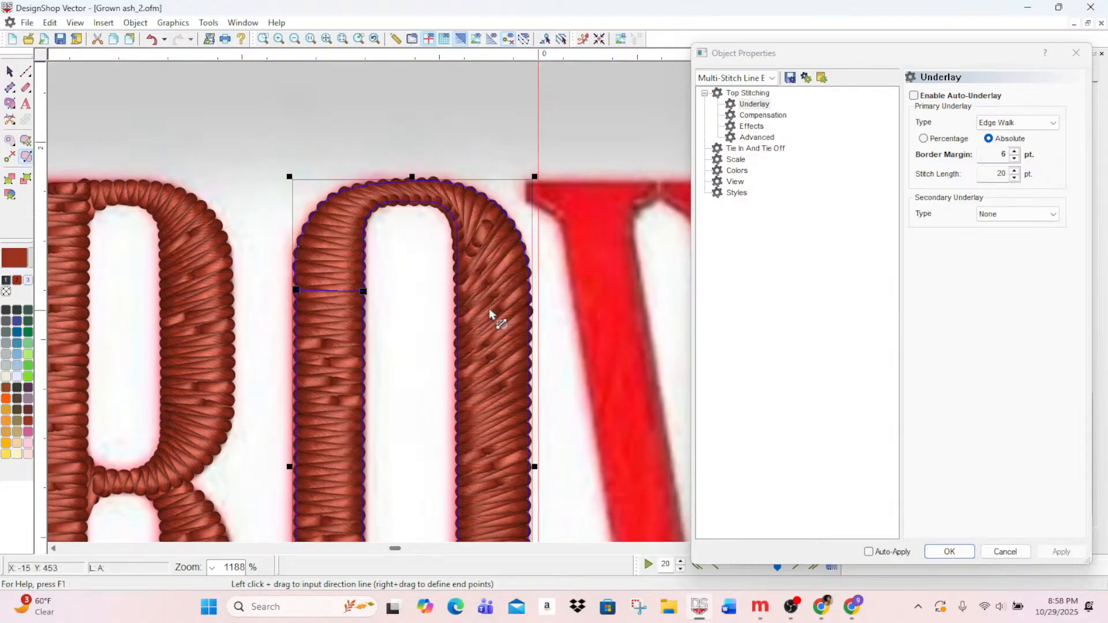
pyautogui.moveTo(457, 295); pyautogui.dragTo(545, 286)
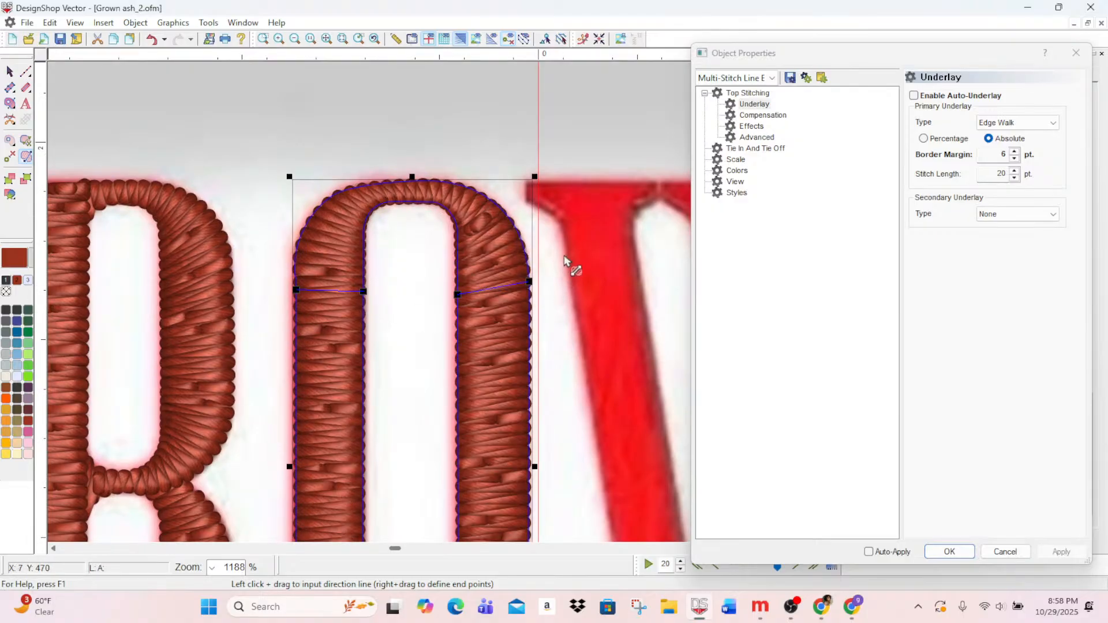
# - Trace the top serif of the W's first thick diagonal as a closed fill shape
pyautogui.scroll(-1, 389, 447)
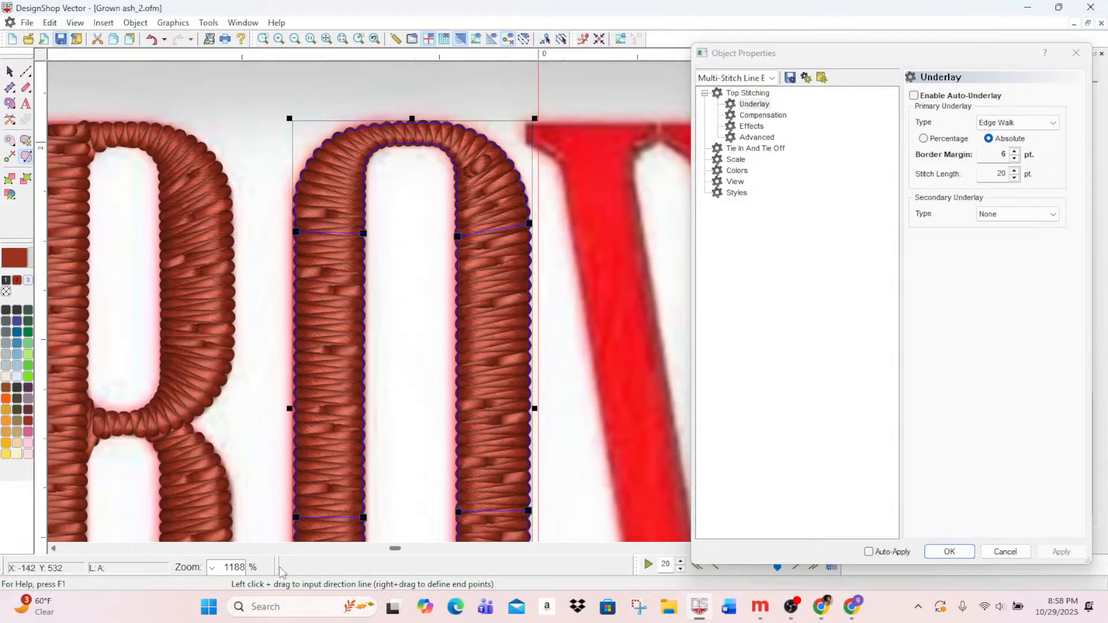
pyautogui.click(412, 549)
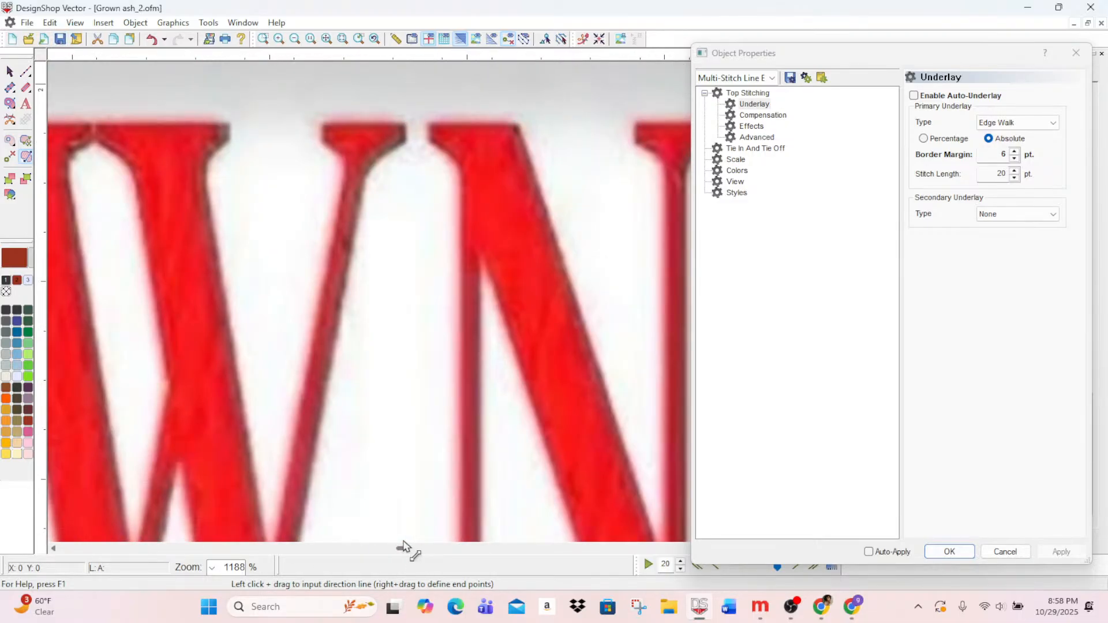
pyautogui.moveTo(403, 543); pyautogui.dragTo(400, 545)
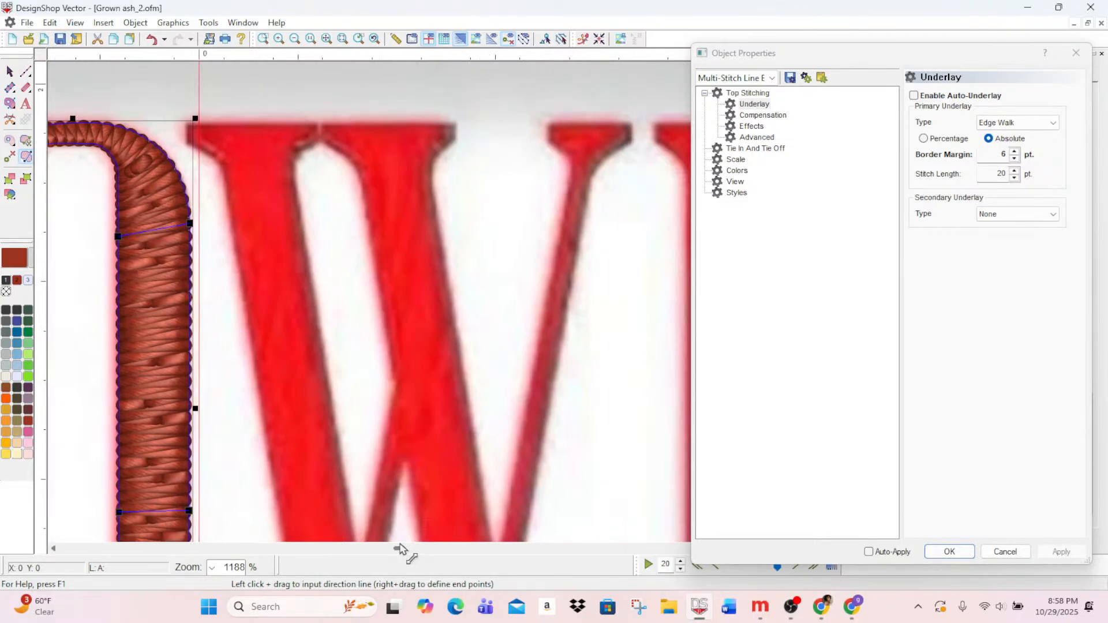
pyautogui.click(9, 104)
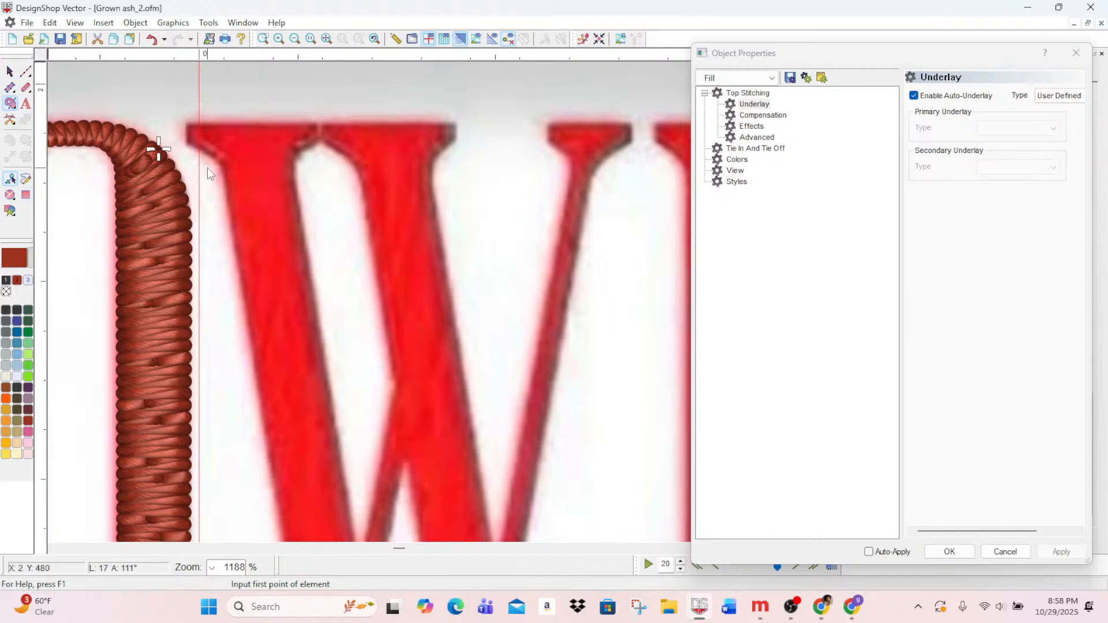
pyautogui.click(186, 124)
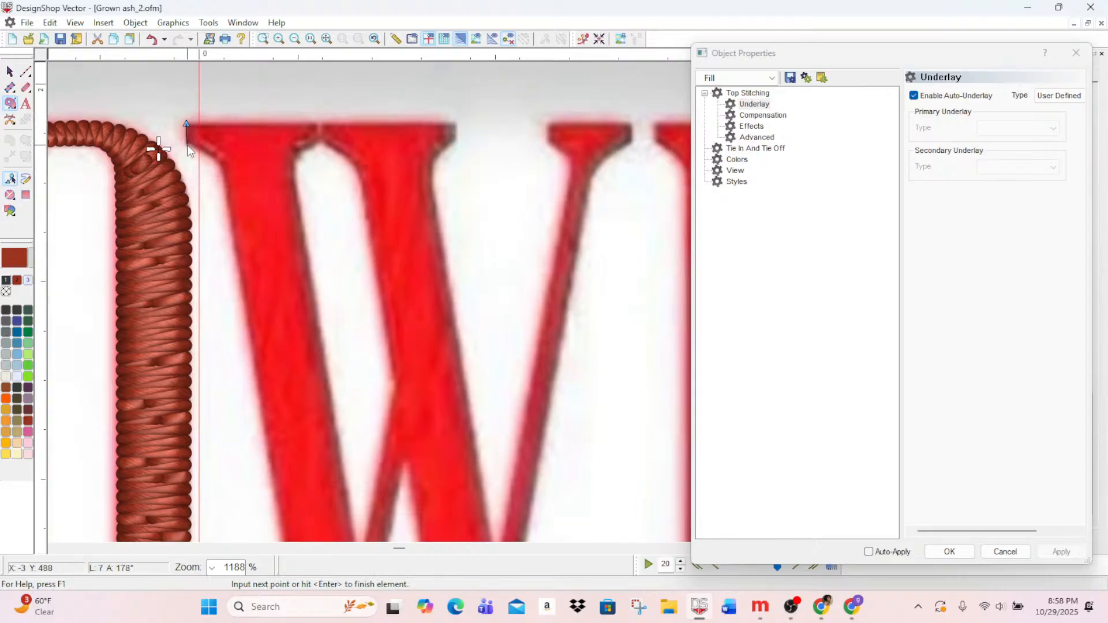
pyautogui.click(188, 144)
pyautogui.click(217, 161)
pyautogui.click(290, 162)
pyautogui.click(317, 140)
pyautogui.click(192, 128)
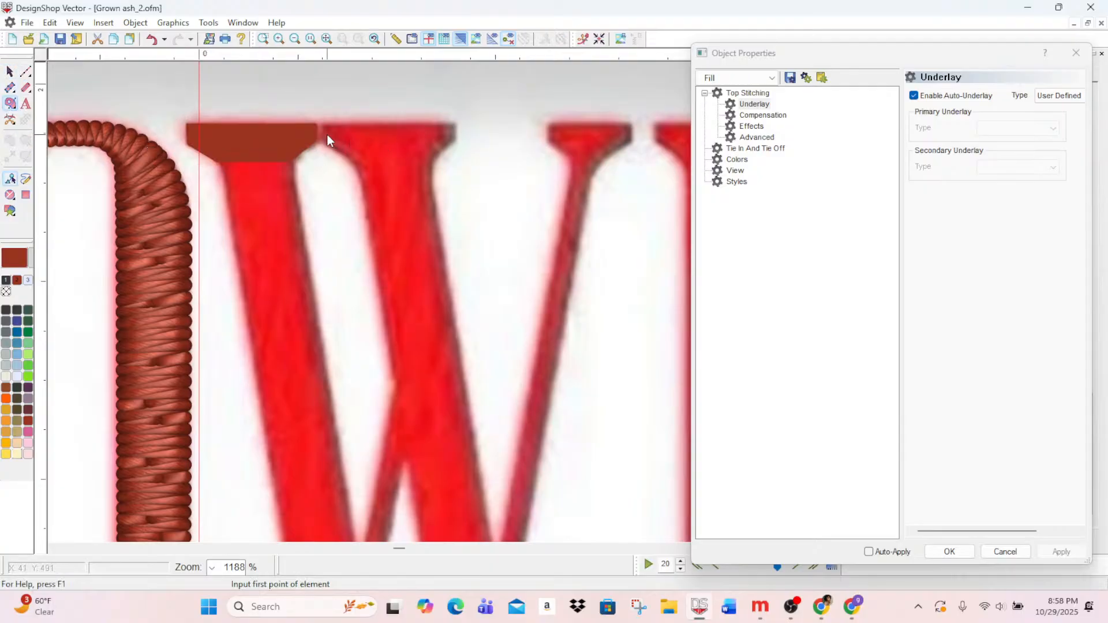
# - Trace the top serif of the W's second thick diagonal as a closed fill shape, rounding the brackets down to the stem
pyautogui.click(322, 124)
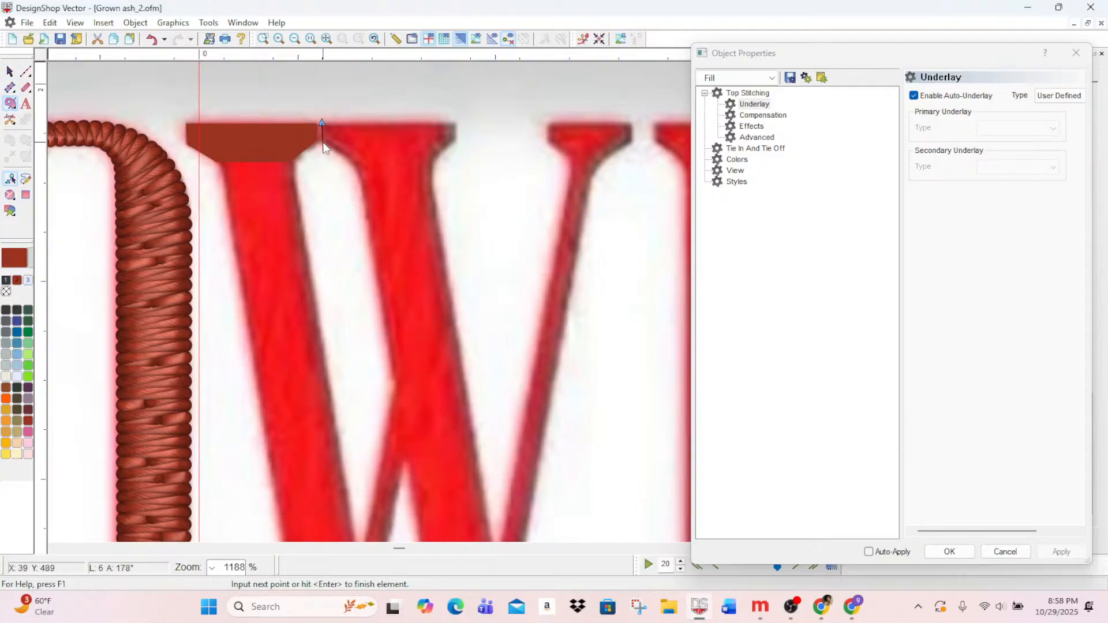
pyautogui.click(322, 142)
pyautogui.click(347, 157)
pyautogui.click(358, 167)
pyautogui.click(431, 168)
pyautogui.click(441, 152)
pyautogui.click(455, 140)
pyautogui.click(457, 121)
pyautogui.press('Return')
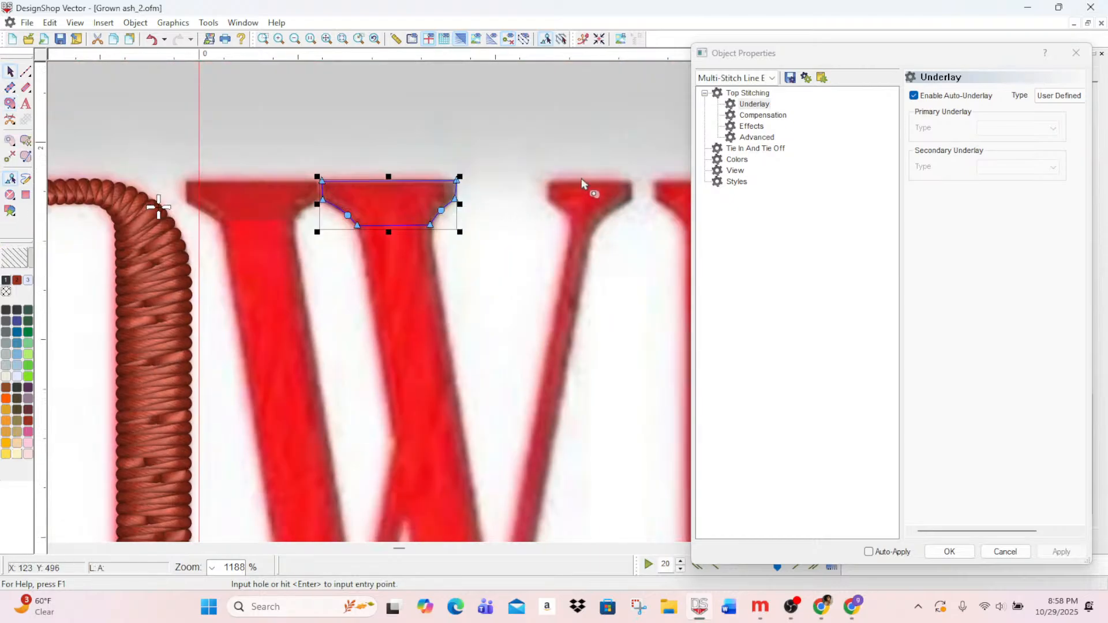
# - Trace the small top serif of the W's thin right-hand stroke as a closed fill shape
pyautogui.click(10, 104)
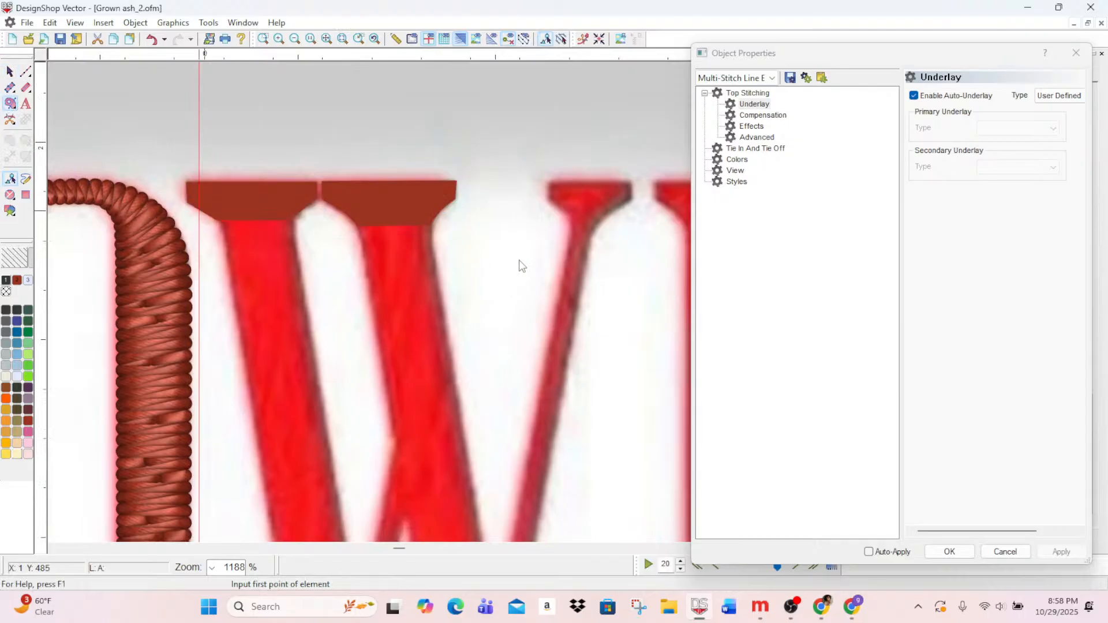
pyautogui.click(547, 179)
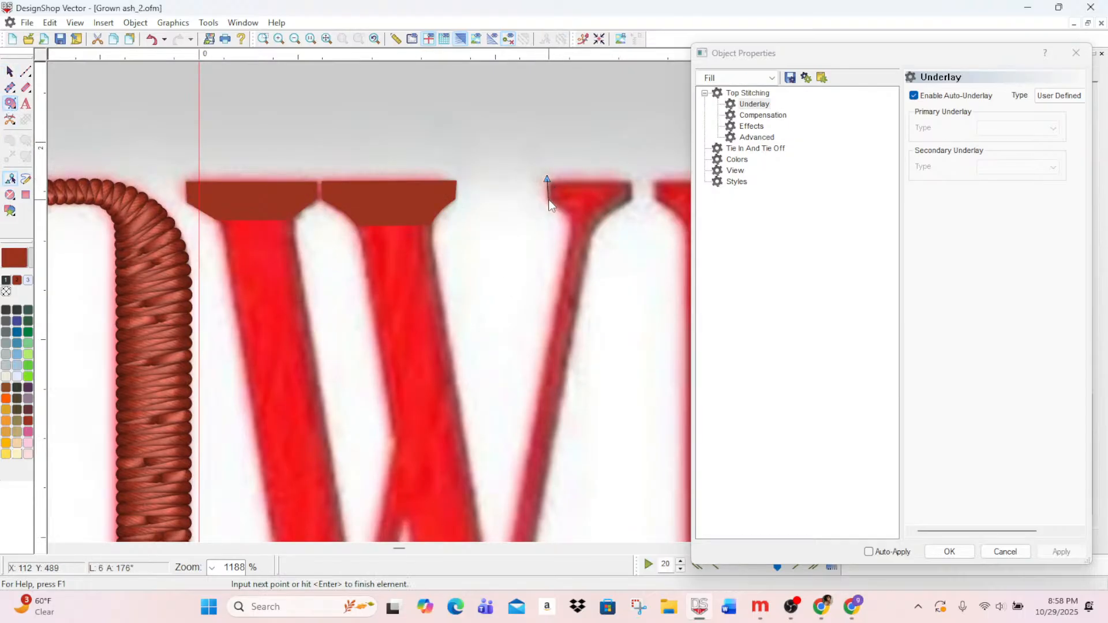
pyautogui.click(569, 215)
pyautogui.click(602, 215)
pyautogui.click(632, 201)
pyautogui.click(633, 179)
pyautogui.press('Return')
# - Trace the W's left foot serif as a closed fill shape with curved sides rising to the stem
pyautogui.scroll(-1, 489, 374)
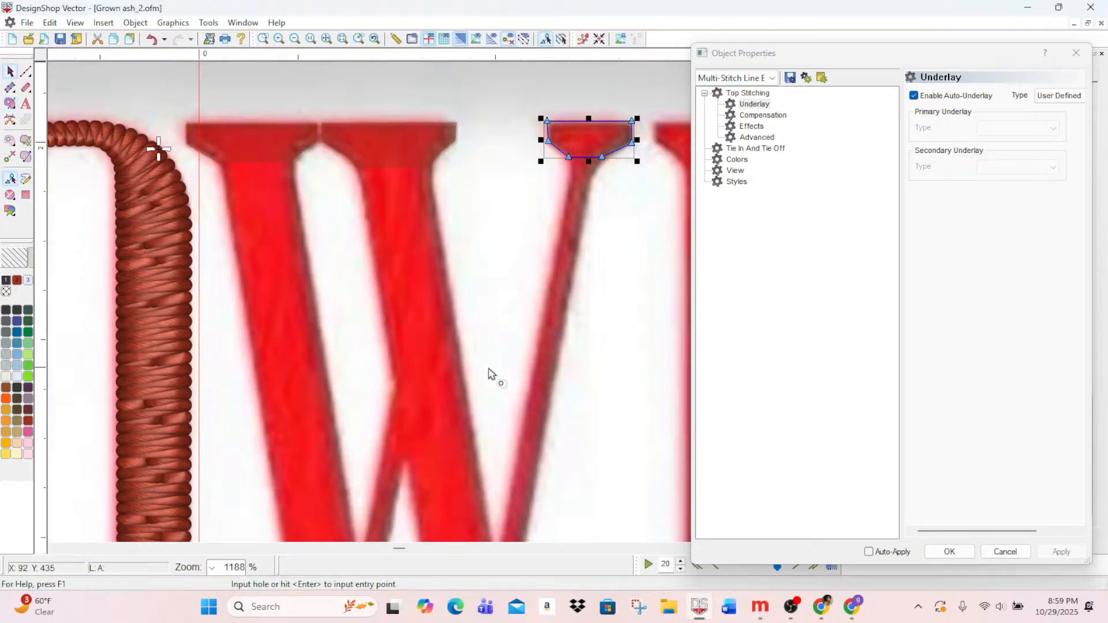
pyautogui.scroll(-2, 490, 374)
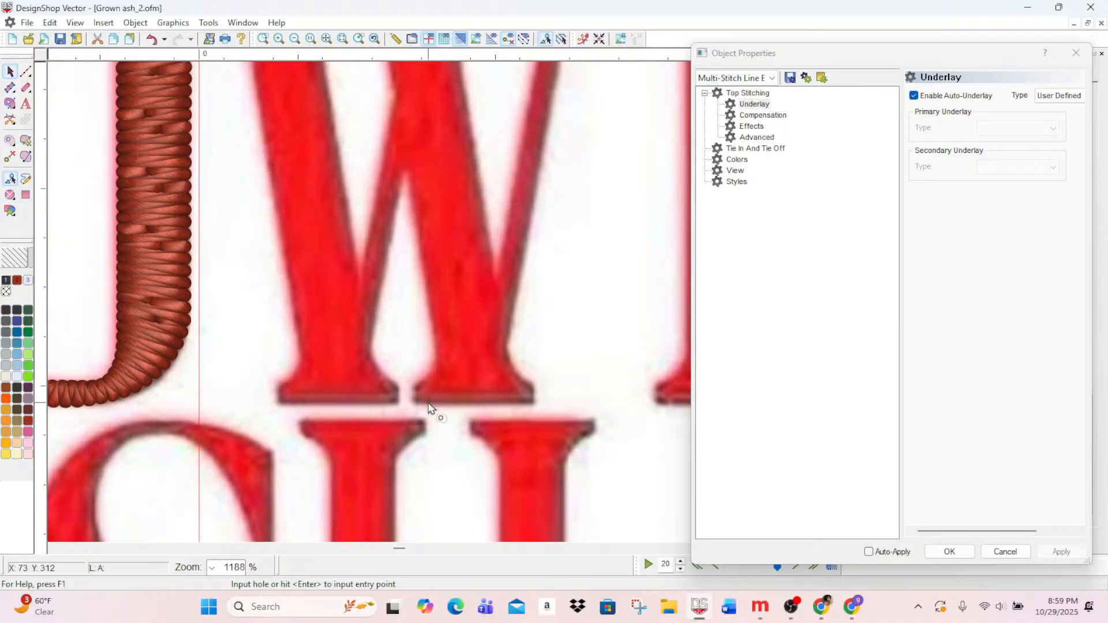
pyautogui.scroll(-2, 428, 407)
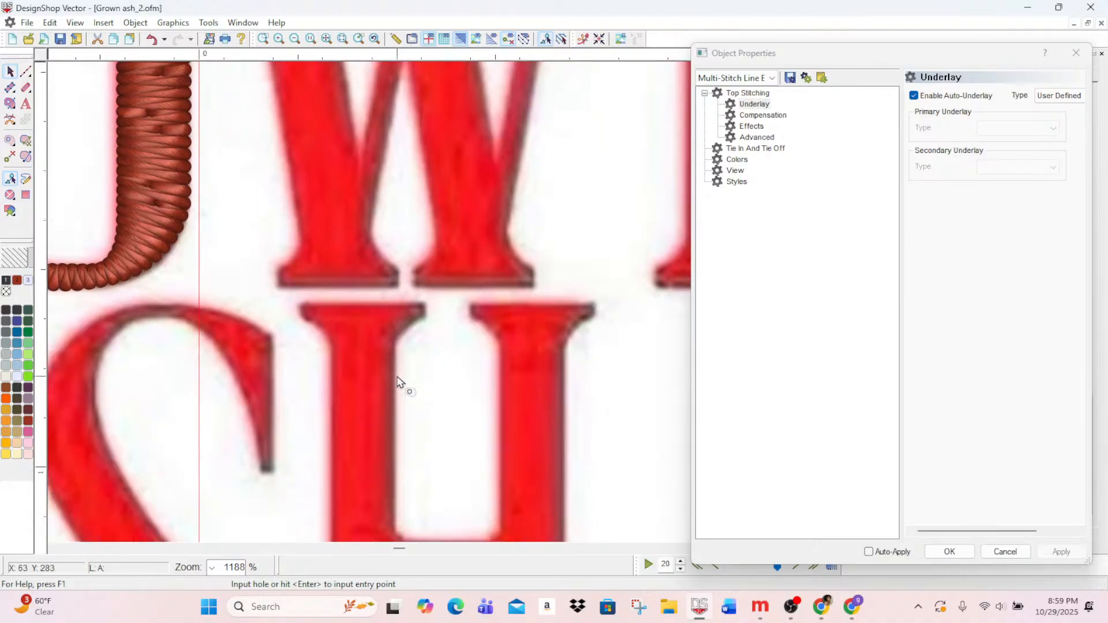
pyautogui.click(10, 103)
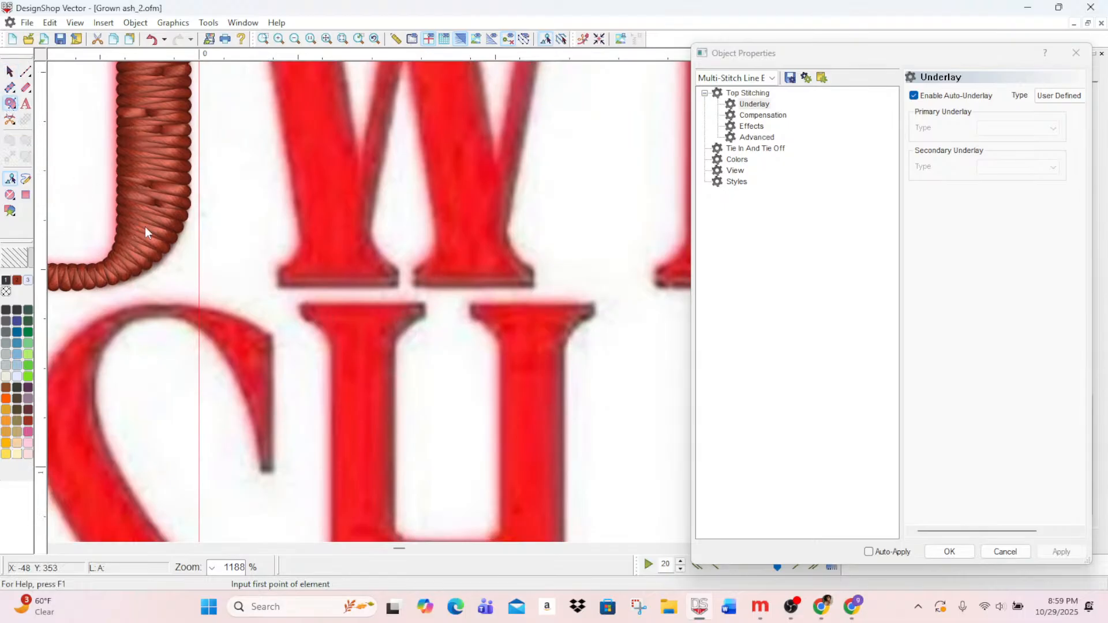
pyautogui.click(279, 270)
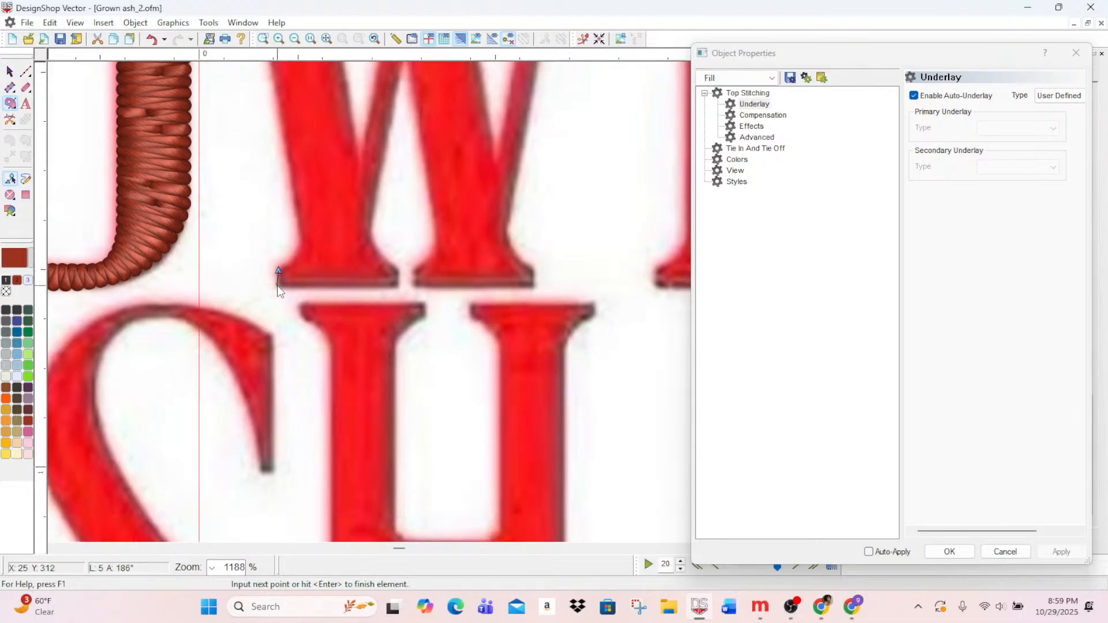
pyautogui.click(279, 285)
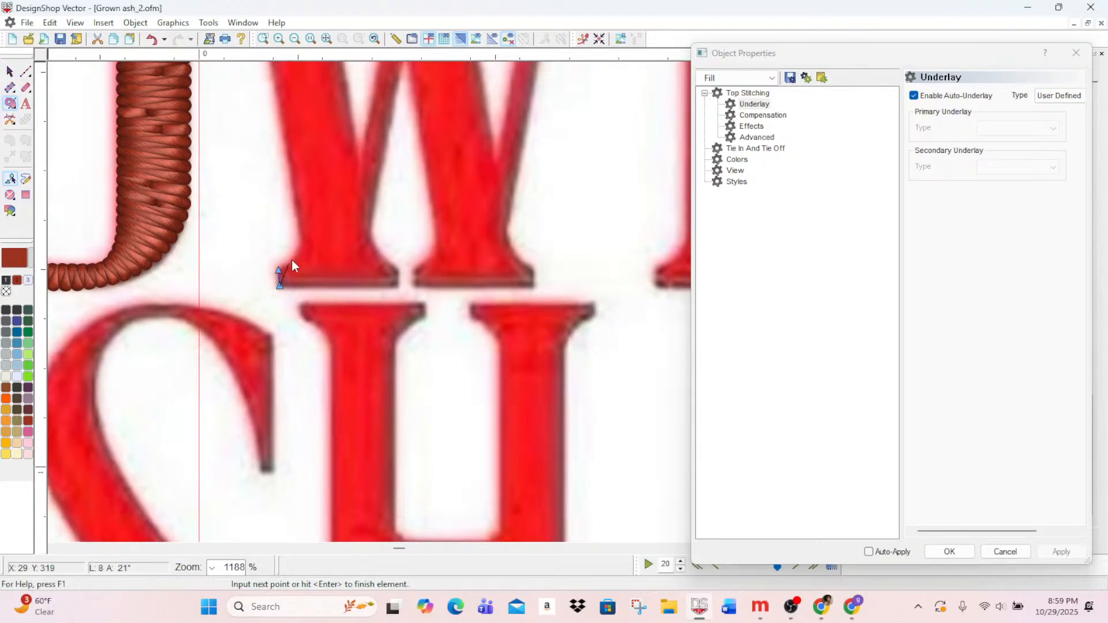
pyautogui.click(399, 287)
pyautogui.click(401, 269)
pyautogui.rightClick(384, 259)
pyautogui.click(371, 240)
pyautogui.click(299, 239)
pyautogui.rightClick(297, 251)
pyautogui.press('Return')
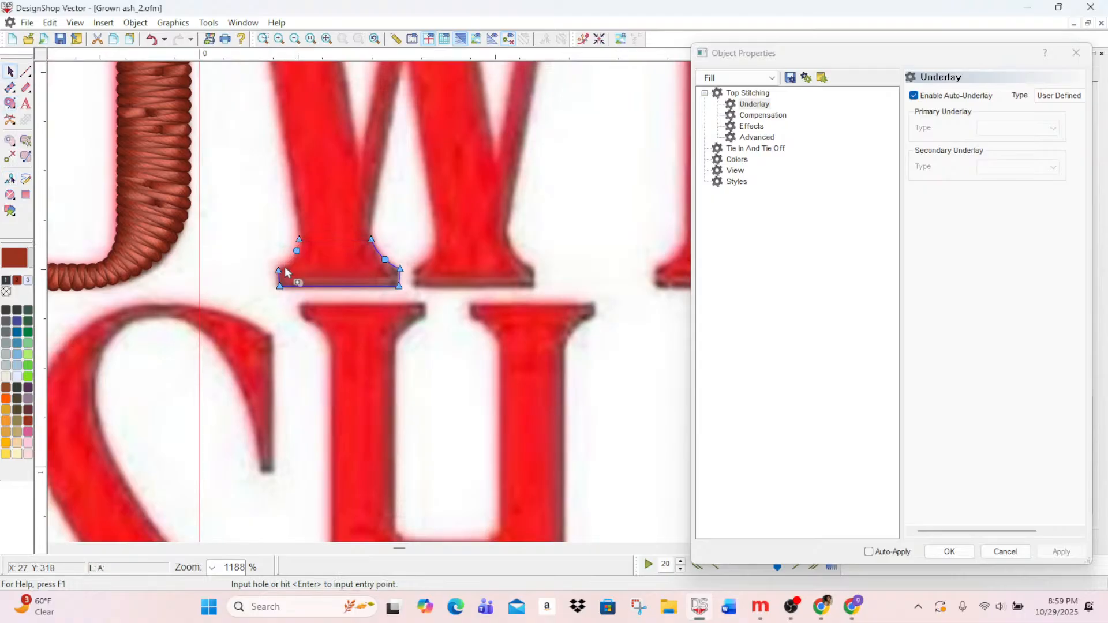
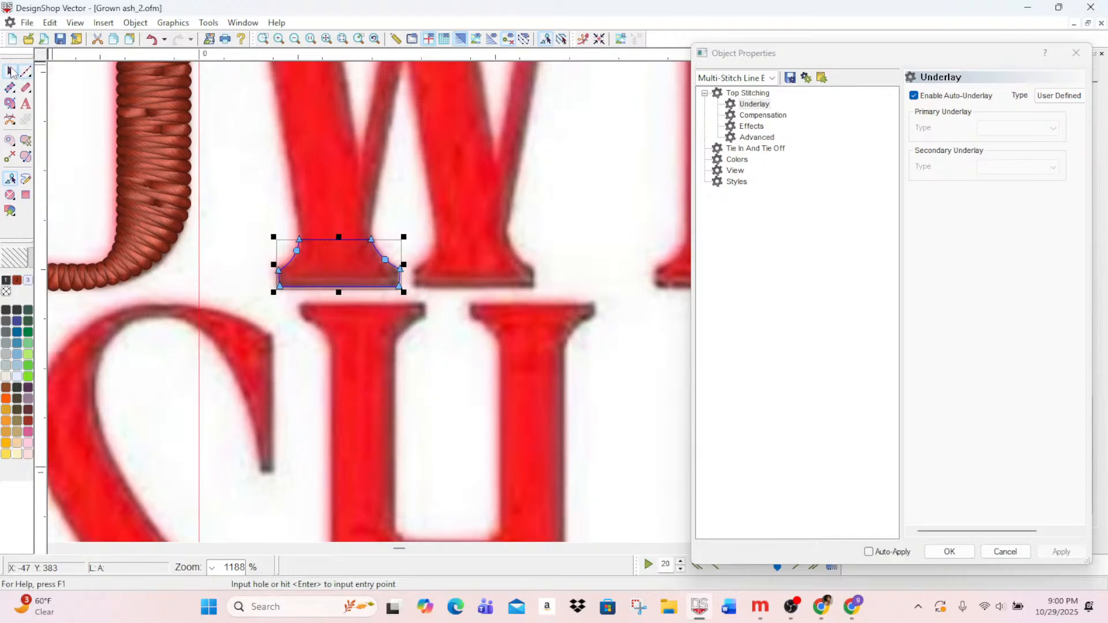
pyautogui.click(25, 72)
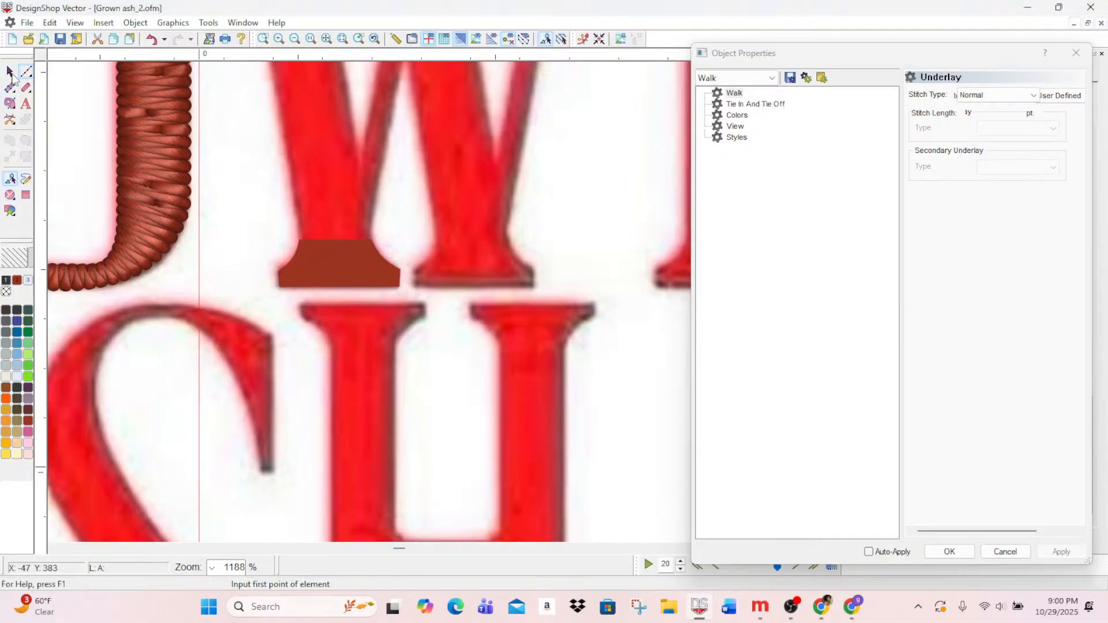
pyautogui.click(10, 71)
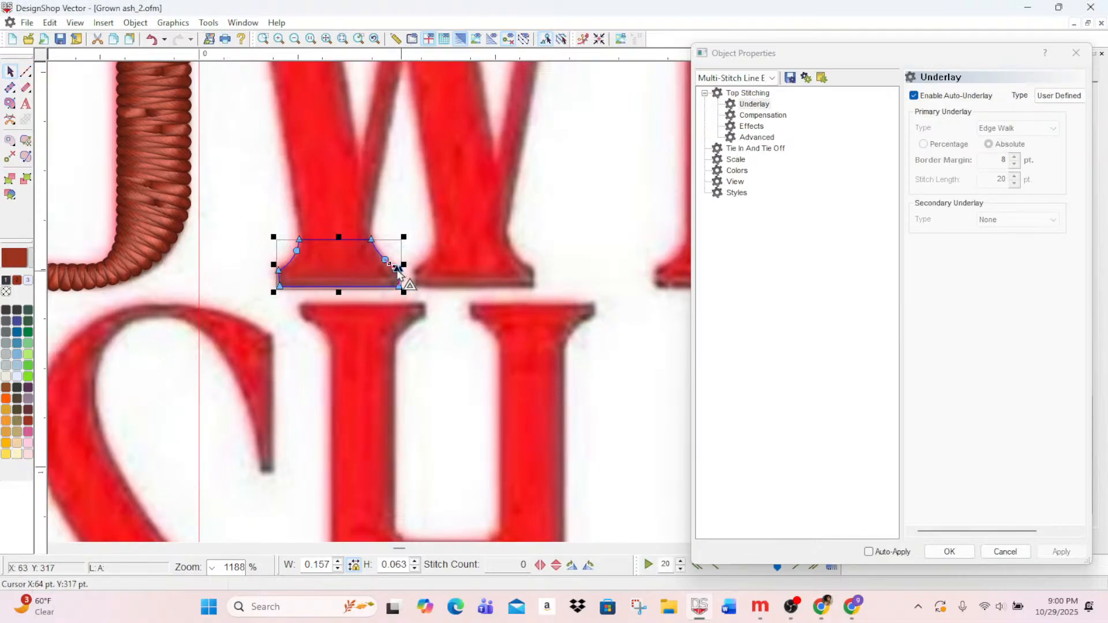
# - Trace the W's right foot serif as a closed fill shape with curve points along both flared sides
pyautogui.scroll(-3, 520, 269)
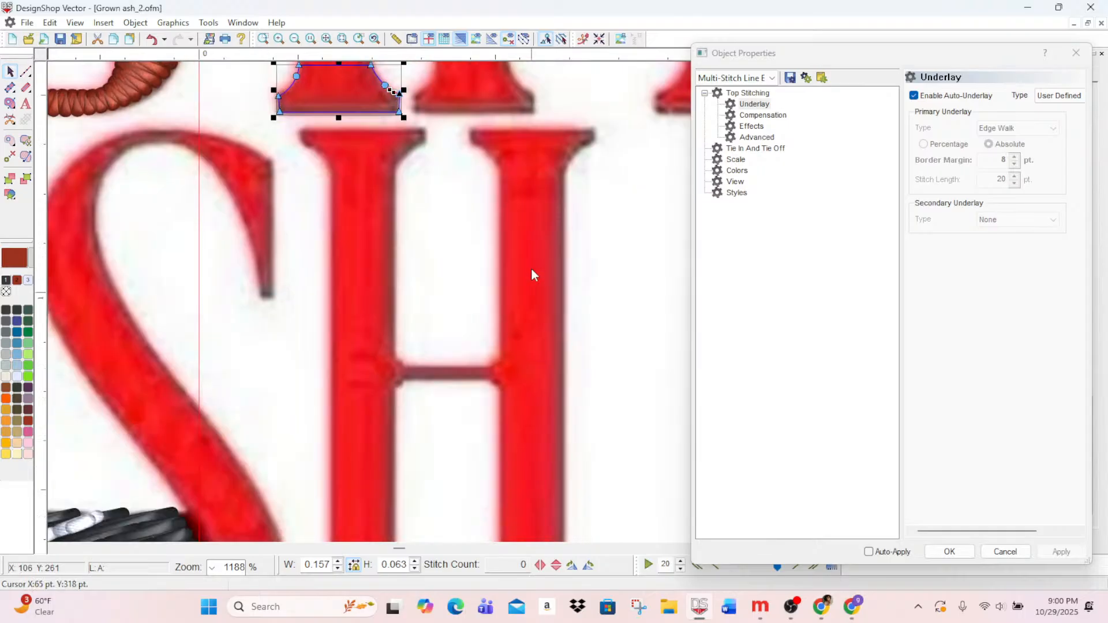
pyautogui.scroll(5, 438, 273)
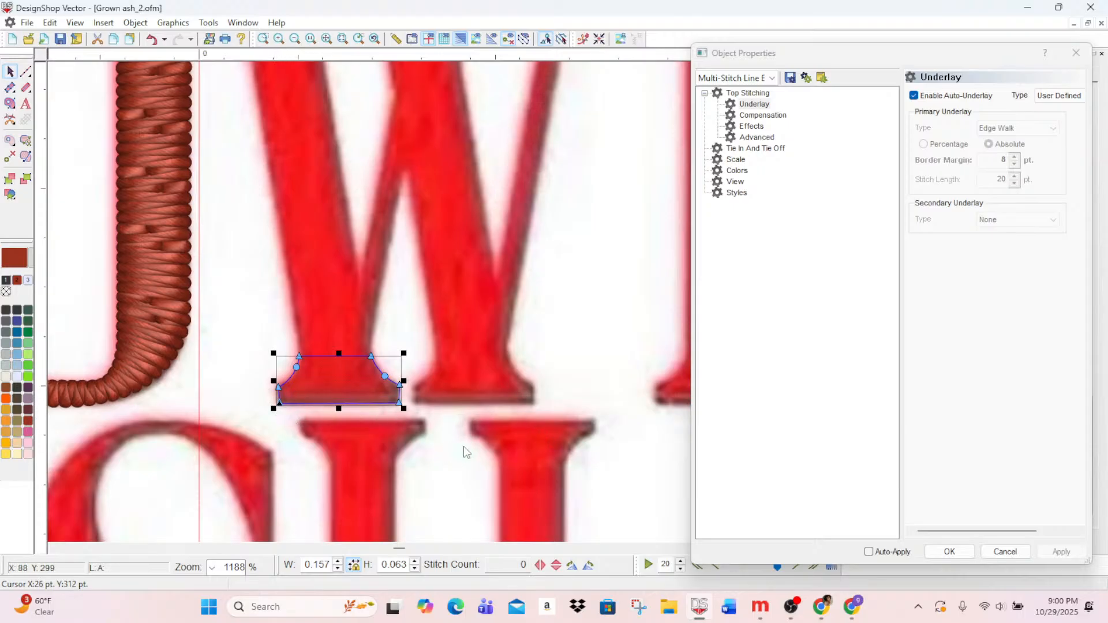
pyautogui.click(10, 103)
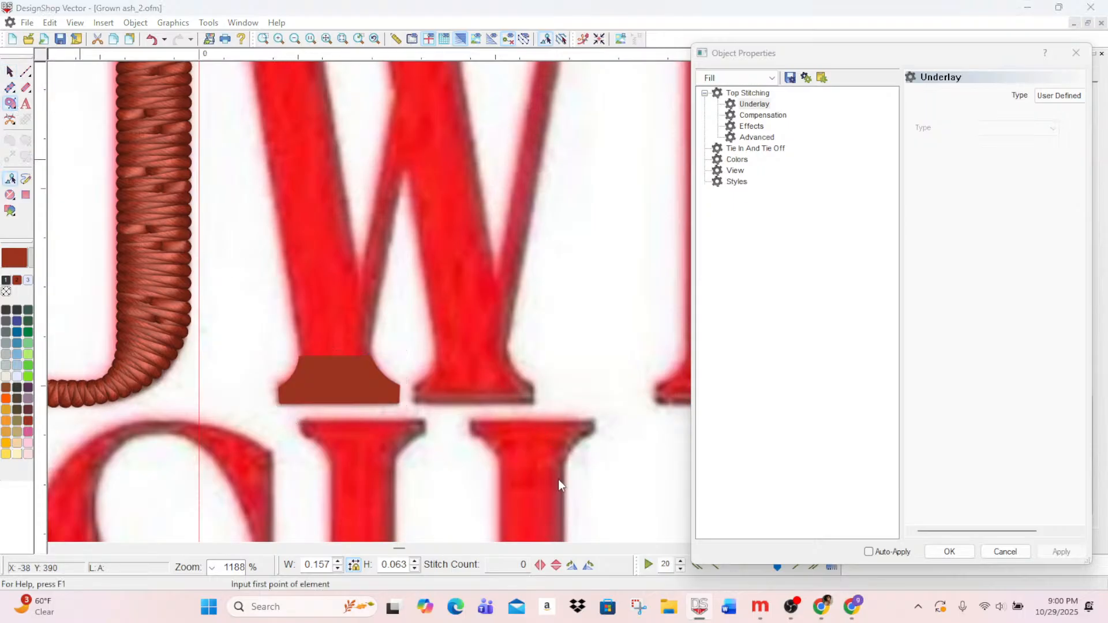
pyautogui.click(412, 387)
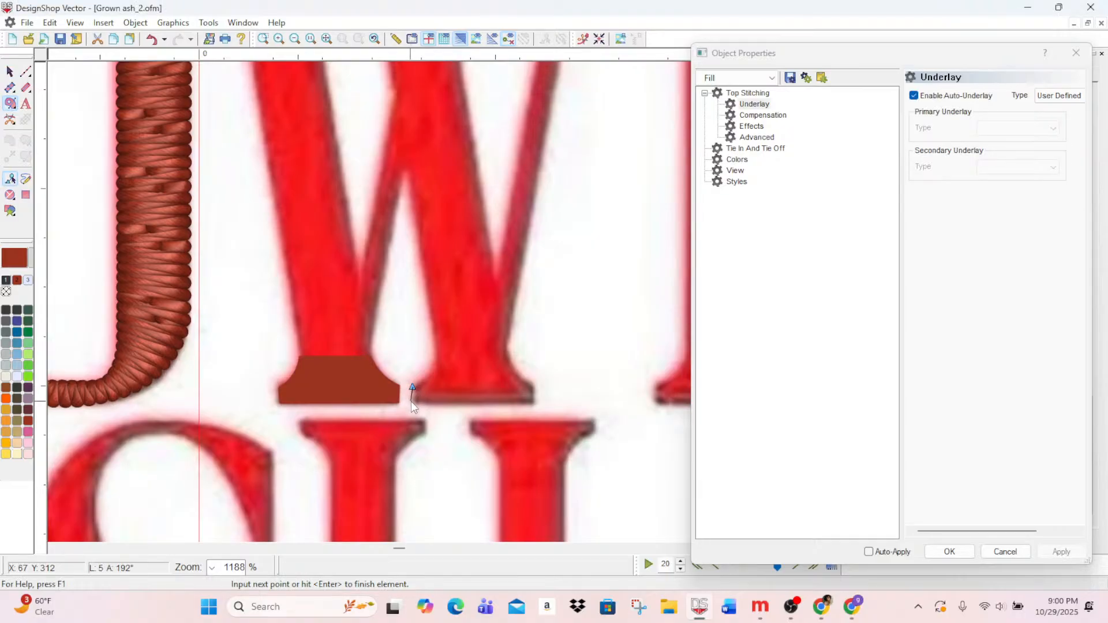
pyautogui.click(413, 399)
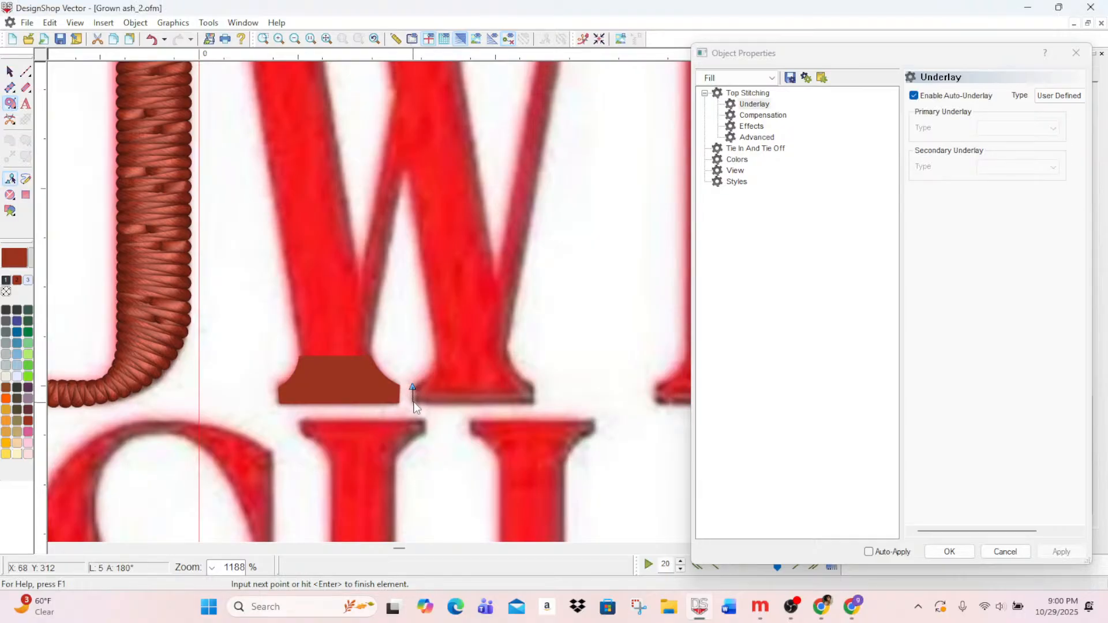
pyautogui.click(534, 404)
pyautogui.rightClick(524, 379)
pyautogui.click(508, 361)
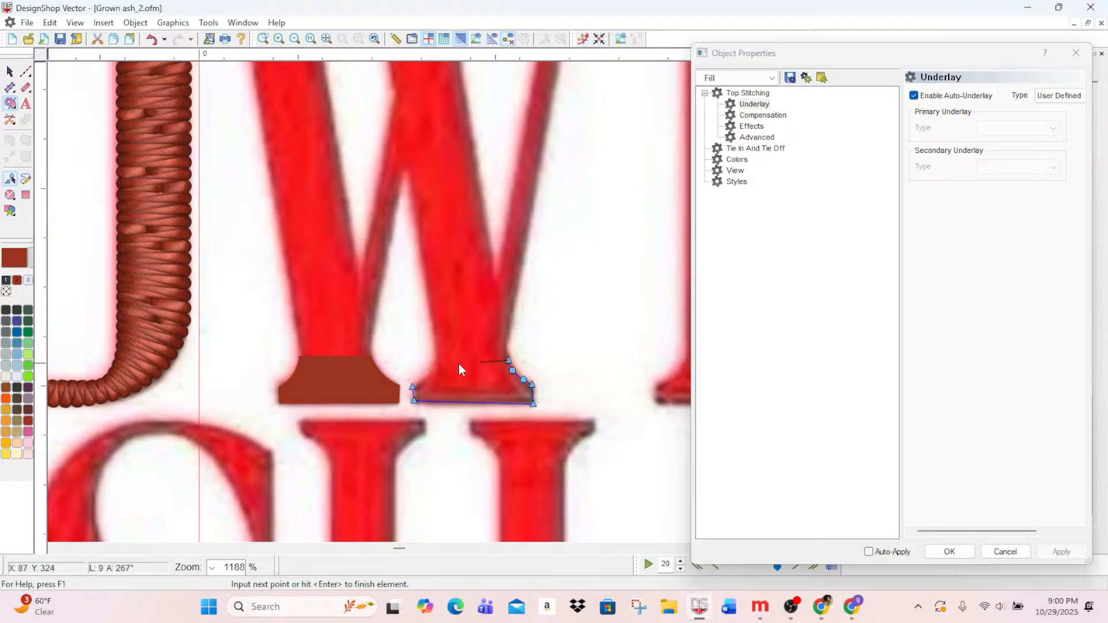
pyautogui.click(437, 362)
pyautogui.rightClick(432, 369)
pyautogui.rightClick(424, 381)
pyautogui.press('Return')
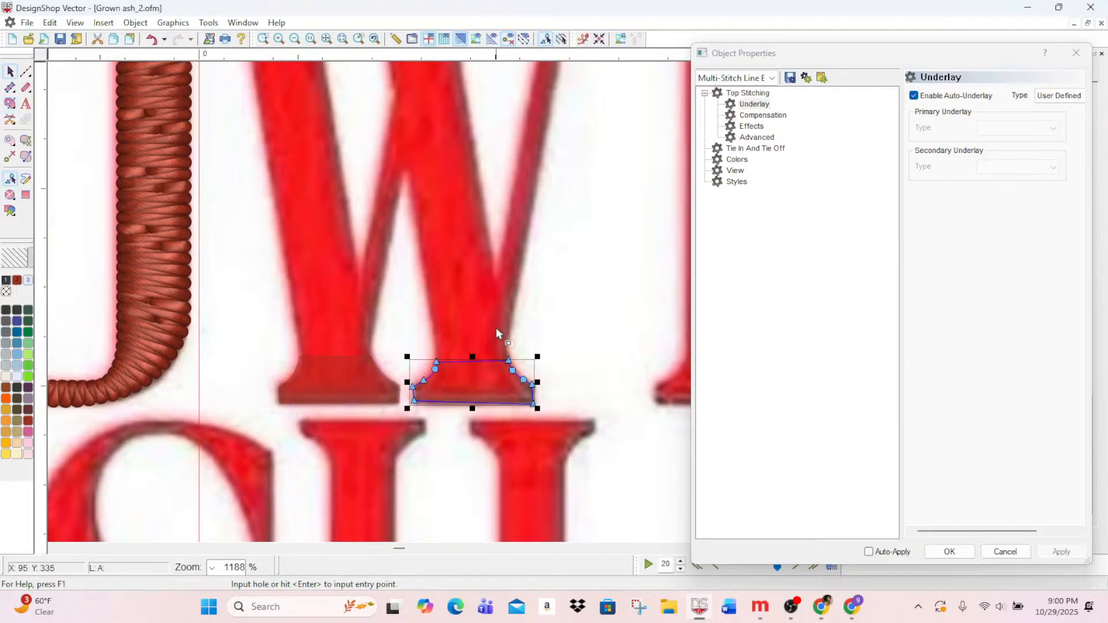
# - Examine the W from its top serifs down to its feet, including the diagonal strokes not yet traced
pyautogui.scroll(5, 496, 327)
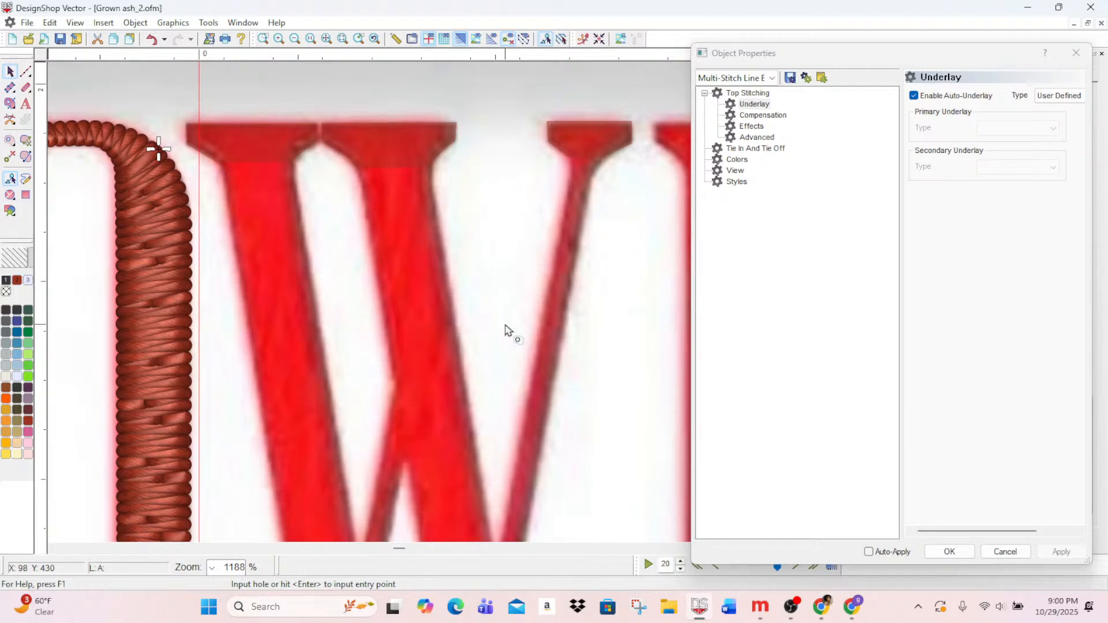
pyautogui.scroll(-5, 552, 483)
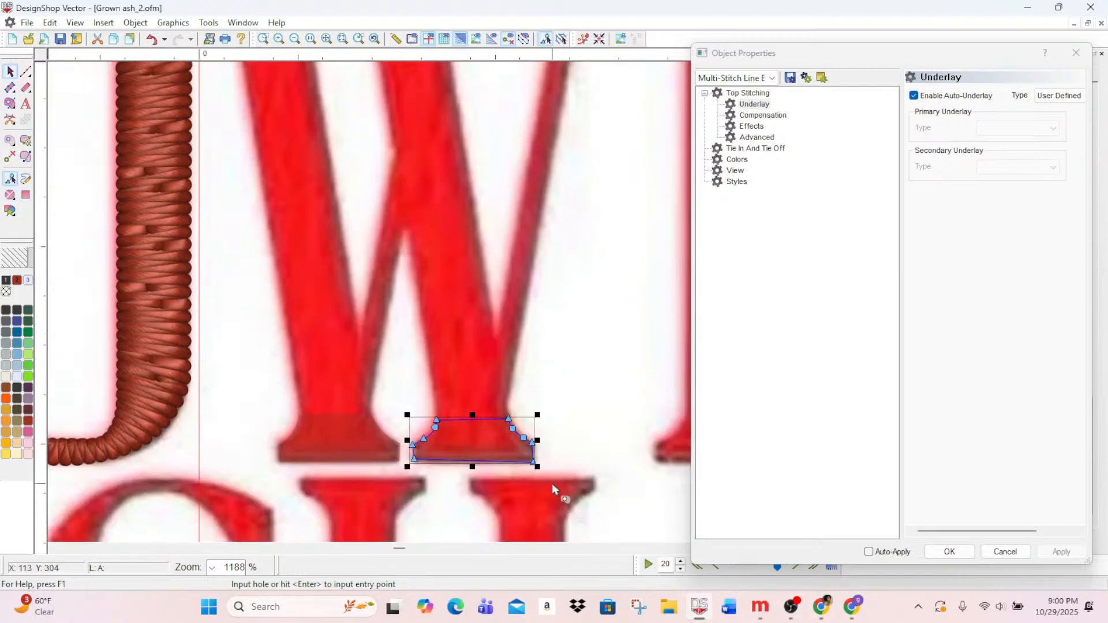
pyautogui.scroll(4, 548, 473)
pyautogui.scroll(-5, 547, 469)
pyautogui.scroll(6, 552, 440)
pyautogui.scroll(-6, 554, 428)
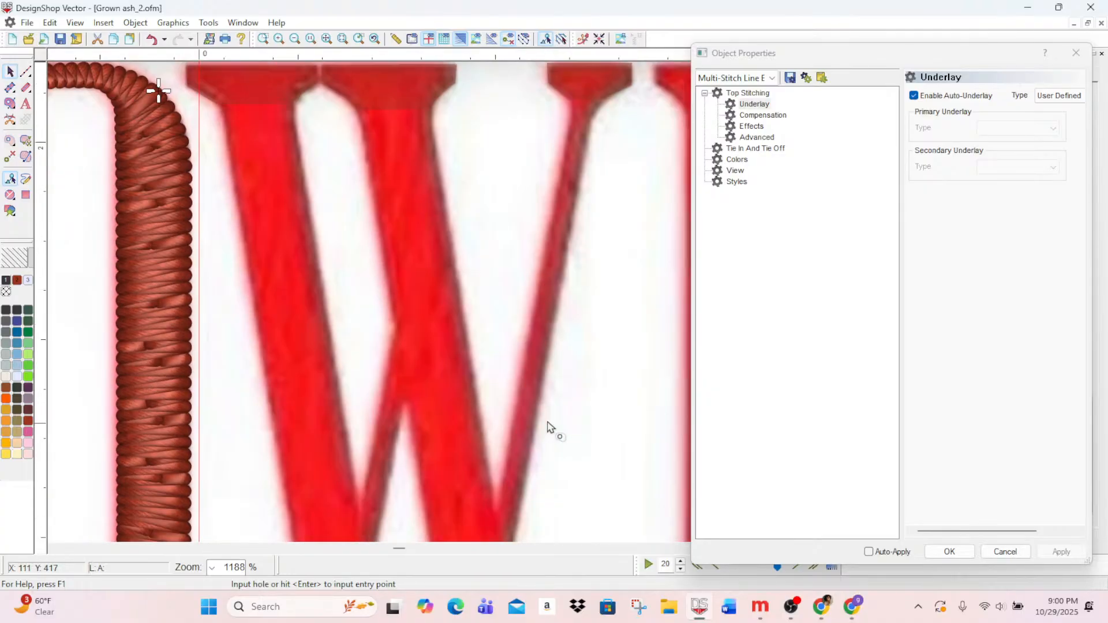
pyautogui.scroll(1, 490, 421)
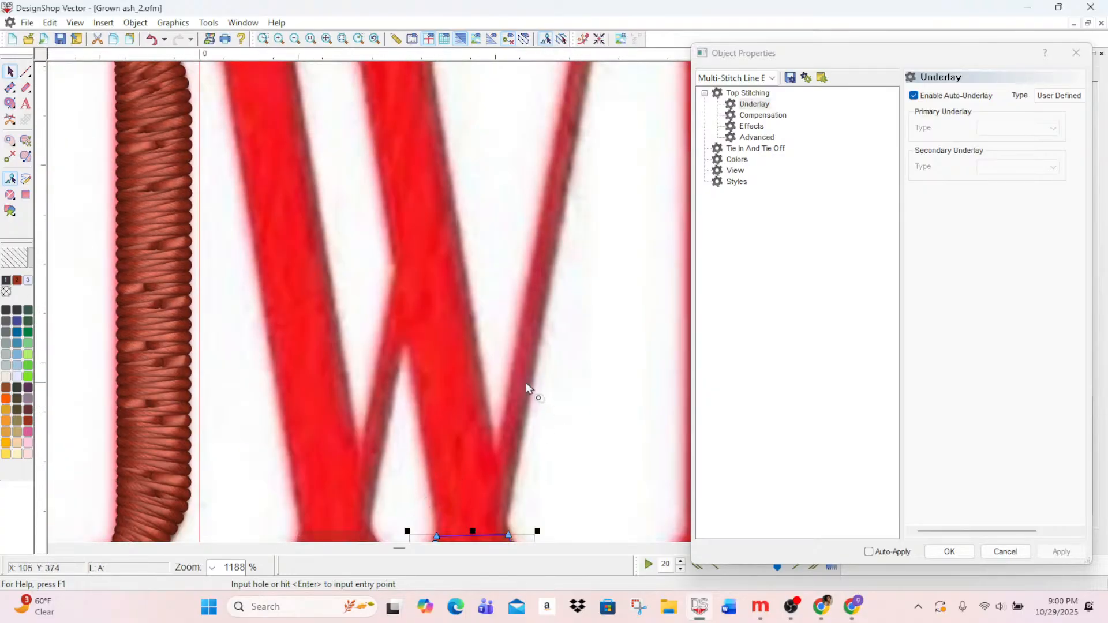
pyautogui.scroll(-4, 519, 404)
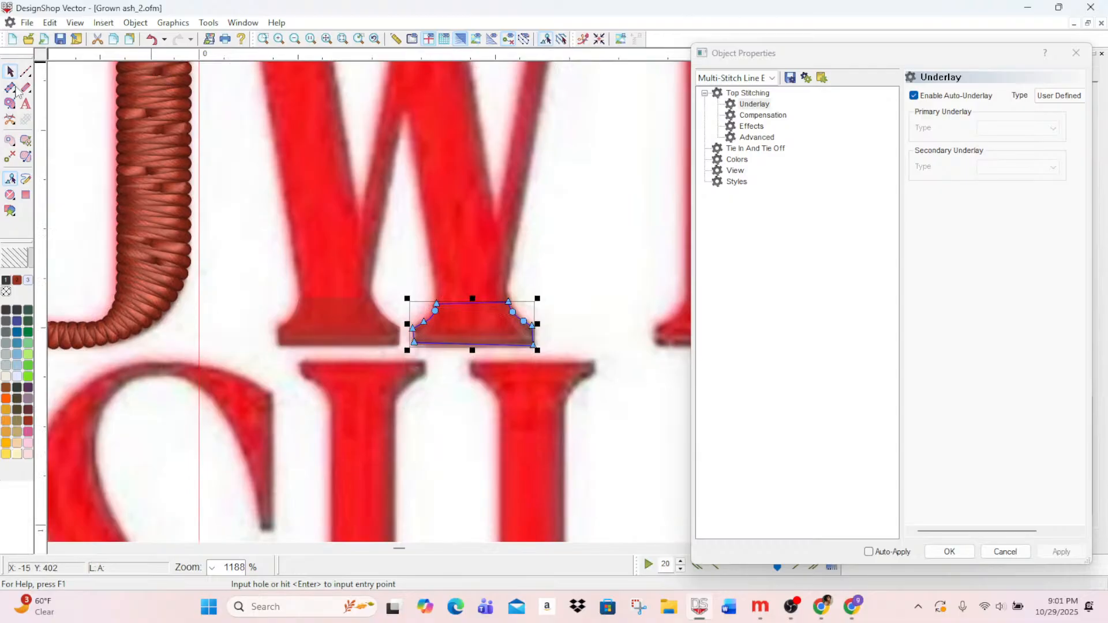
pyautogui.click(25, 71)
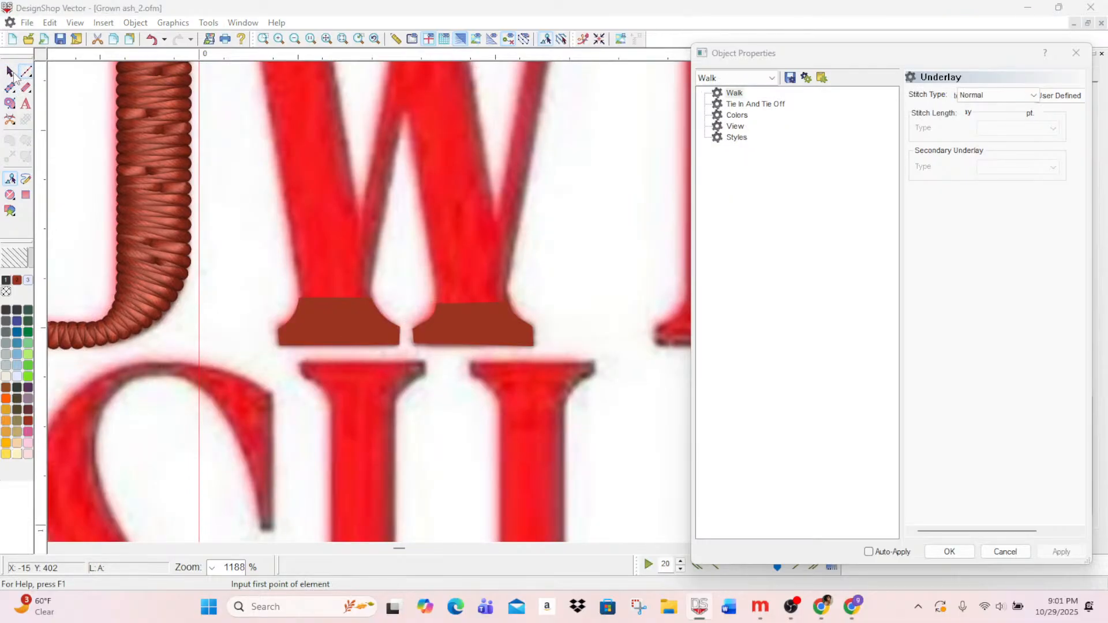
# - Refine the W's right foot serif outline by moving its bottom corner points and upper corner point to match the artwork
pyautogui.click(279, 38)
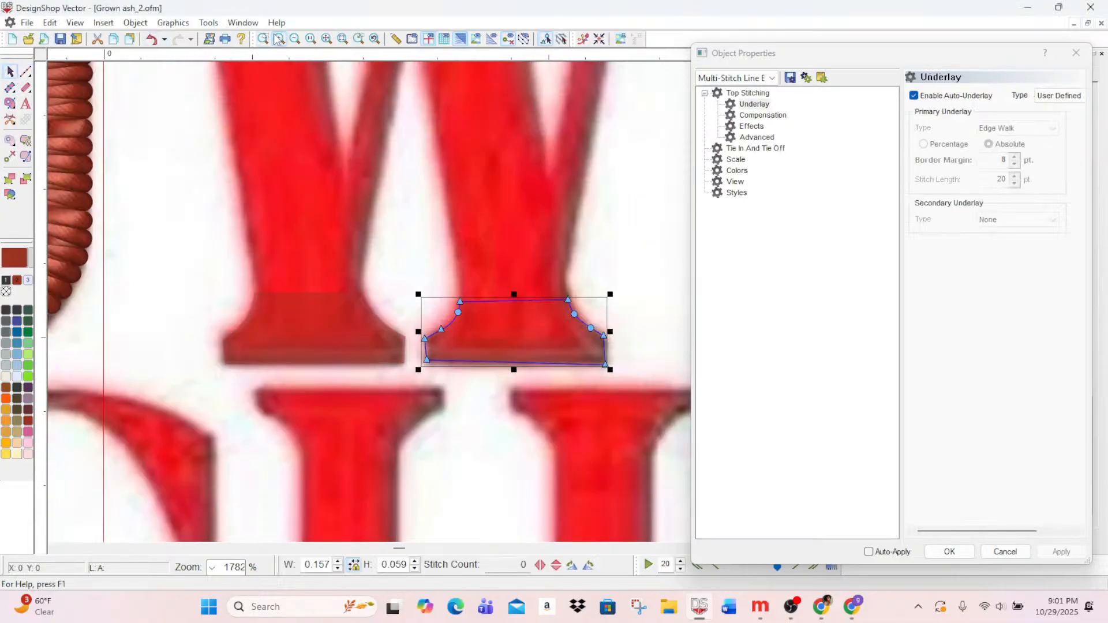
pyautogui.click(279, 38)
pyautogui.scroll(-1, 520, 378)
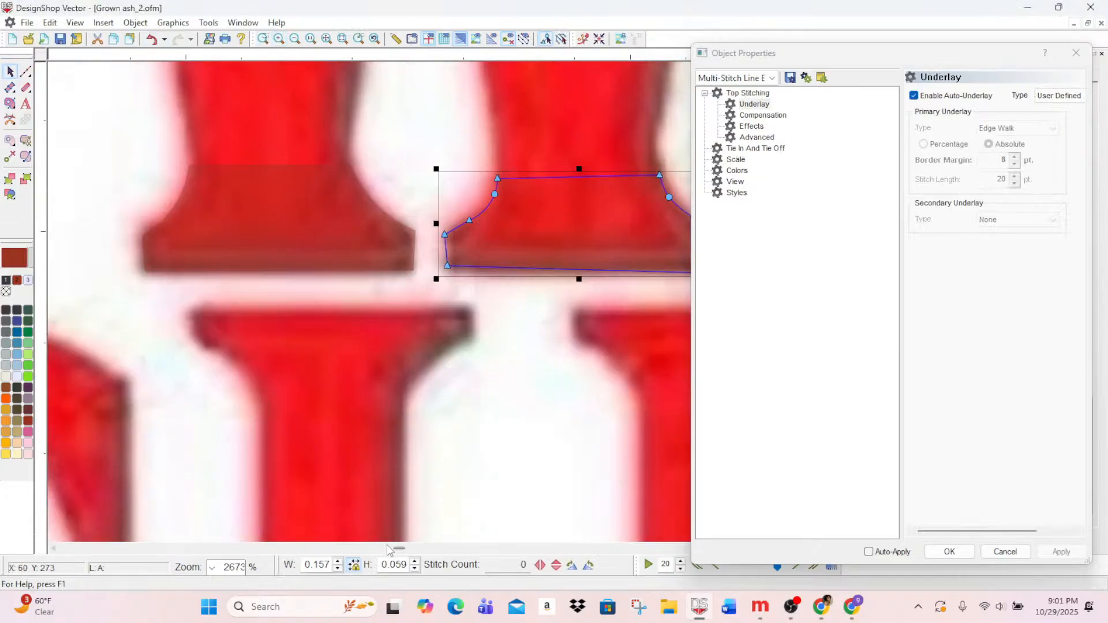
pyautogui.moveTo(399, 548); pyautogui.dragTo(402, 549)
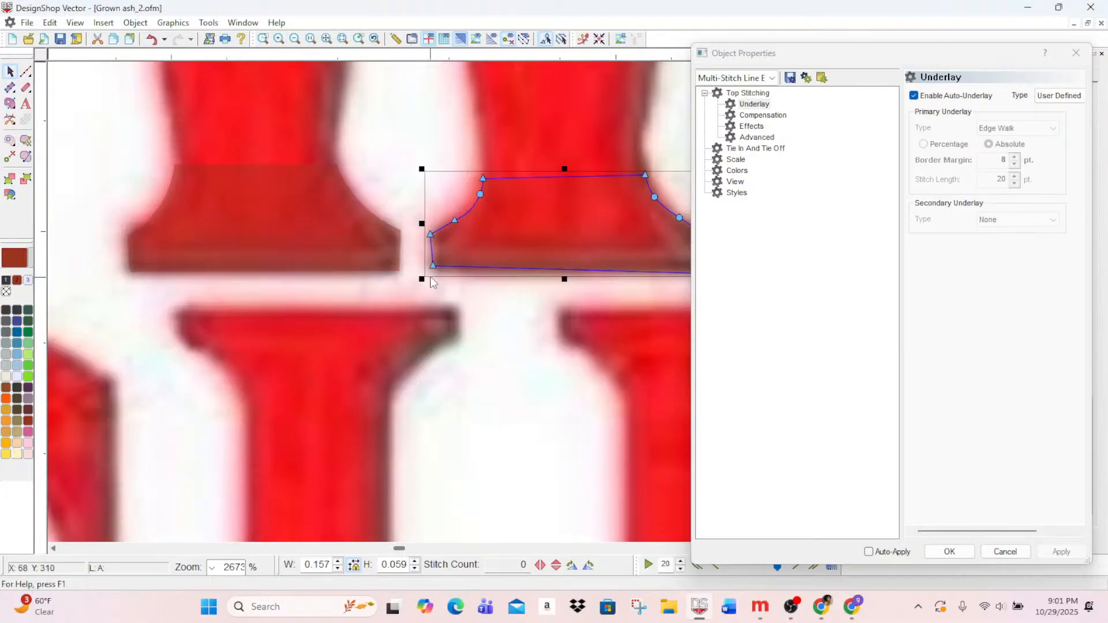
pyautogui.click(433, 268)
pyautogui.moveTo(432, 273); pyautogui.dragTo(431, 270)
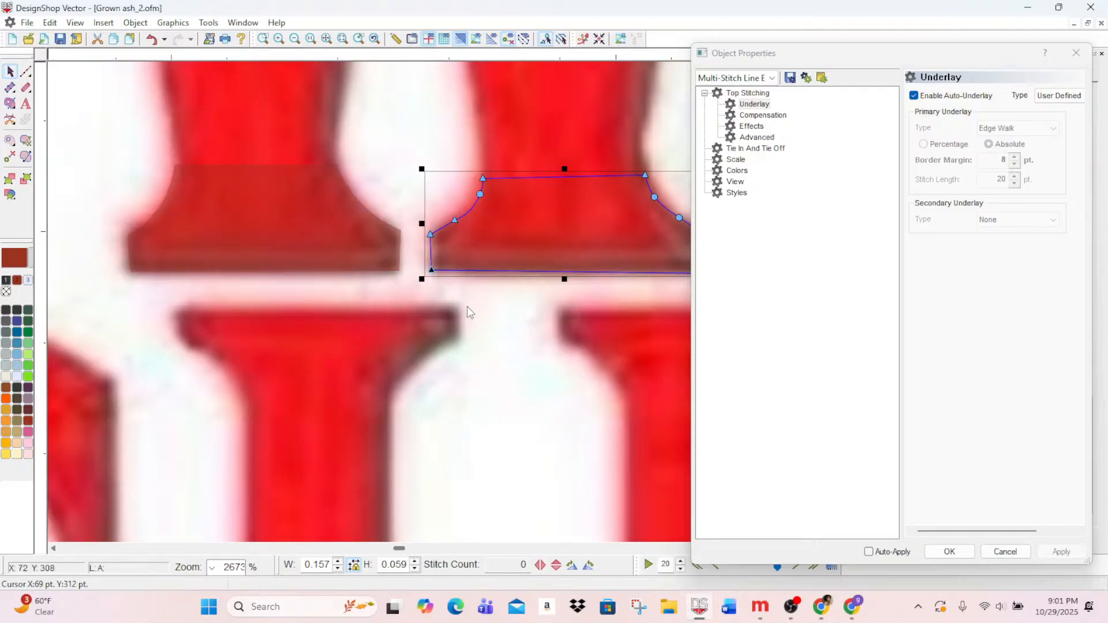
pyautogui.moveTo(399, 549); pyautogui.dragTo(402, 551)
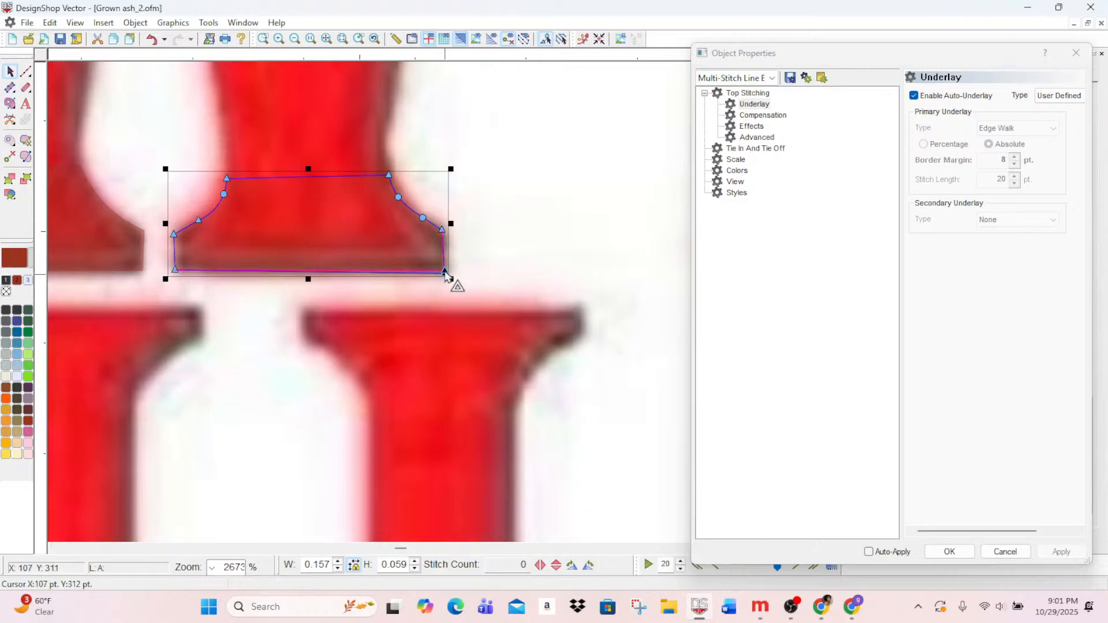
pyautogui.scroll(2, 445, 279)
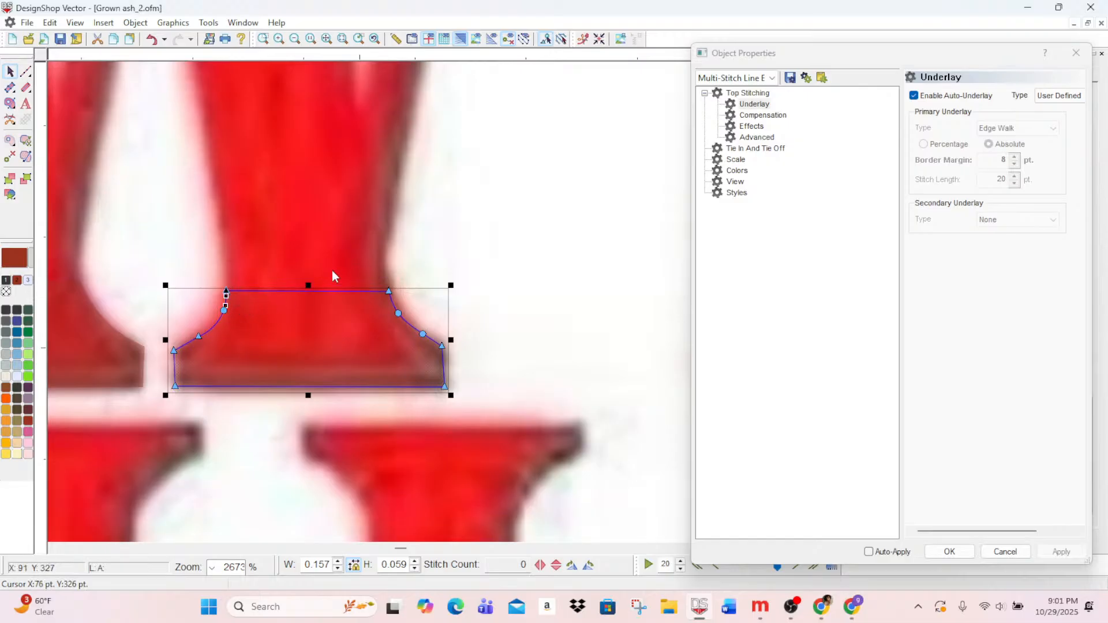
# - Examine the W's diagonal strokes and top serifs together with the neighbouring N
pyautogui.scroll(-4, 325, 280)
pyautogui.scroll(15, 325, 281)
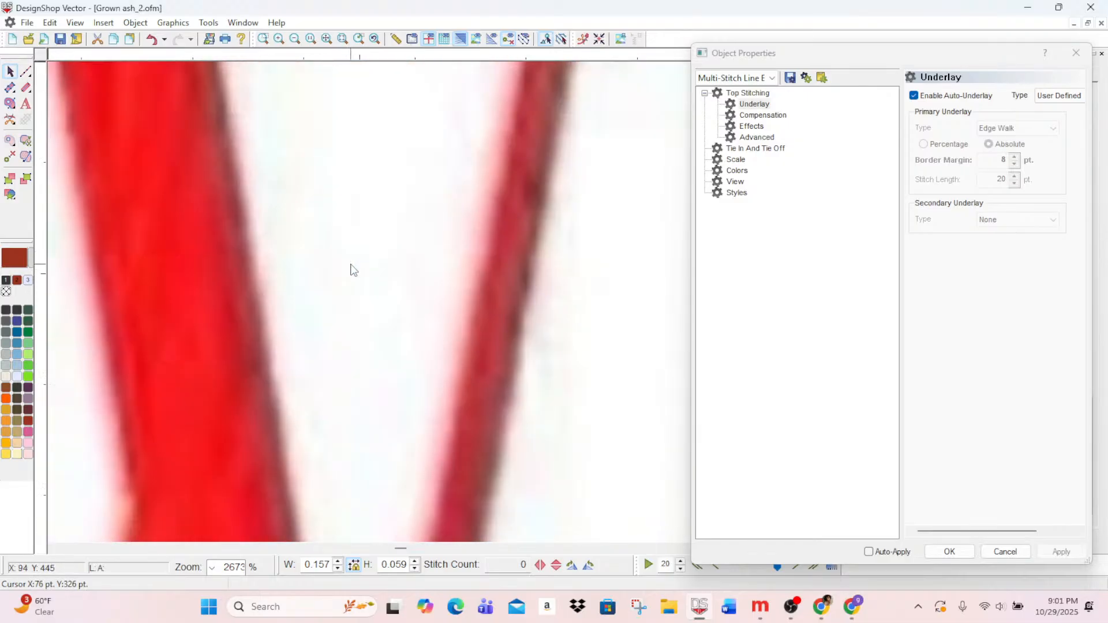
pyautogui.scroll(-5, 366, 291)
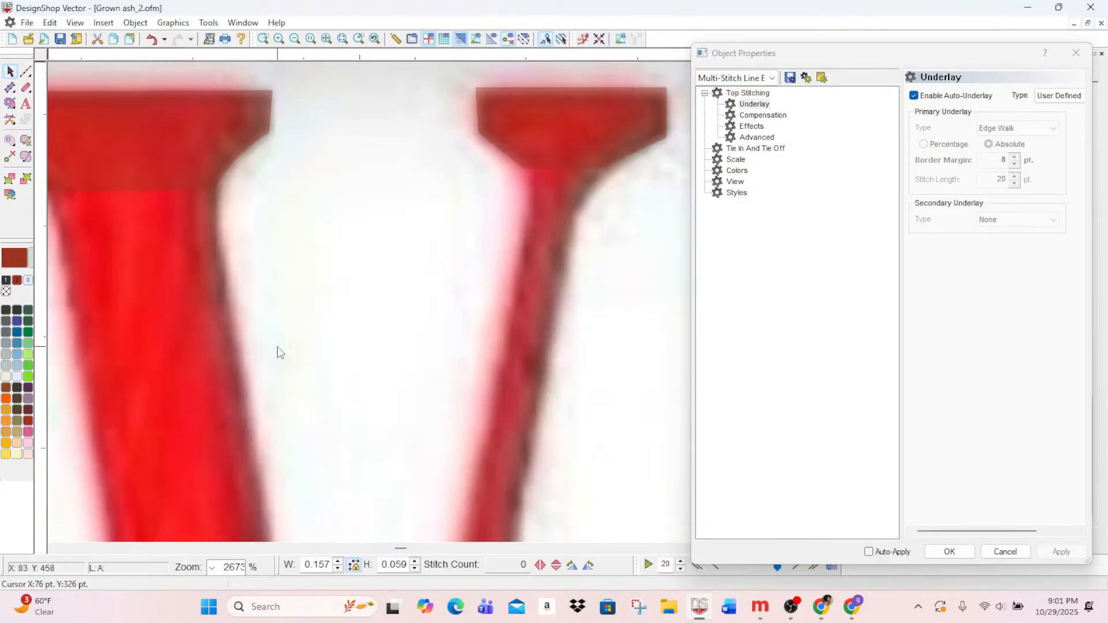
pyautogui.moveTo(403, 555); pyautogui.dragTo(406, 555)
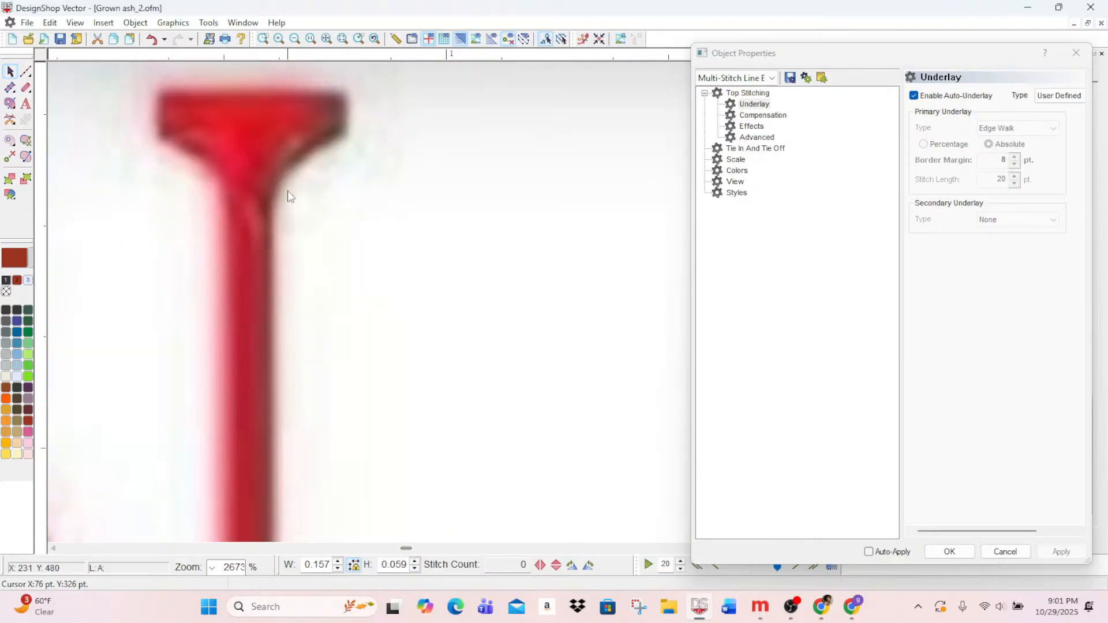
pyautogui.click(294, 39)
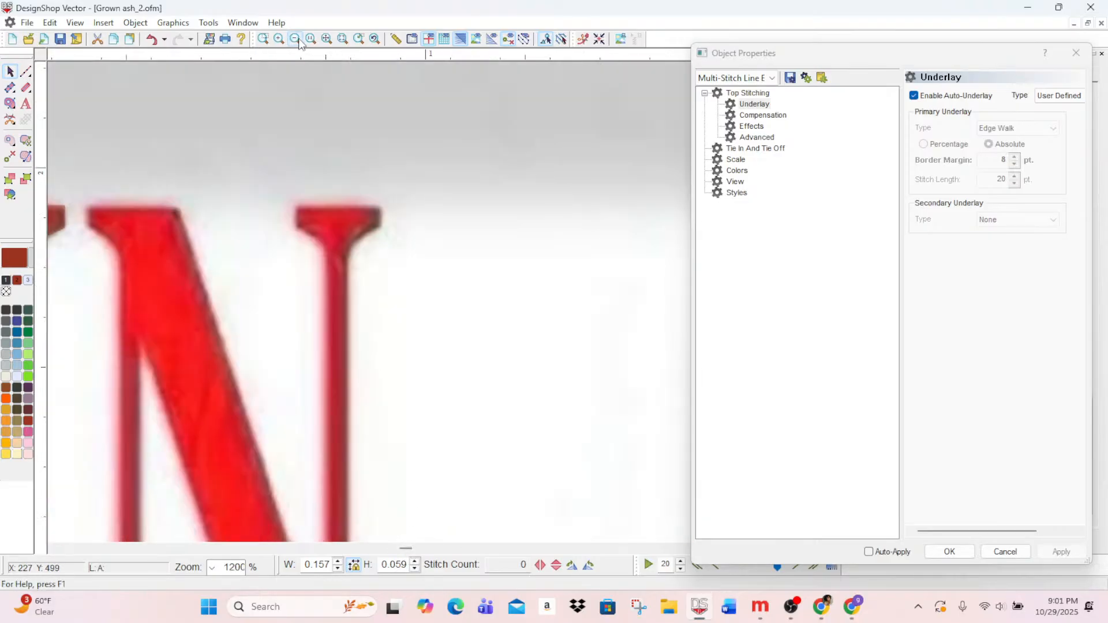
pyautogui.click(295, 39)
pyautogui.moveTo(403, 549); pyautogui.dragTo(395, 549)
pyautogui.scroll(-4, 430, 501)
pyautogui.scroll(2, 404, 151)
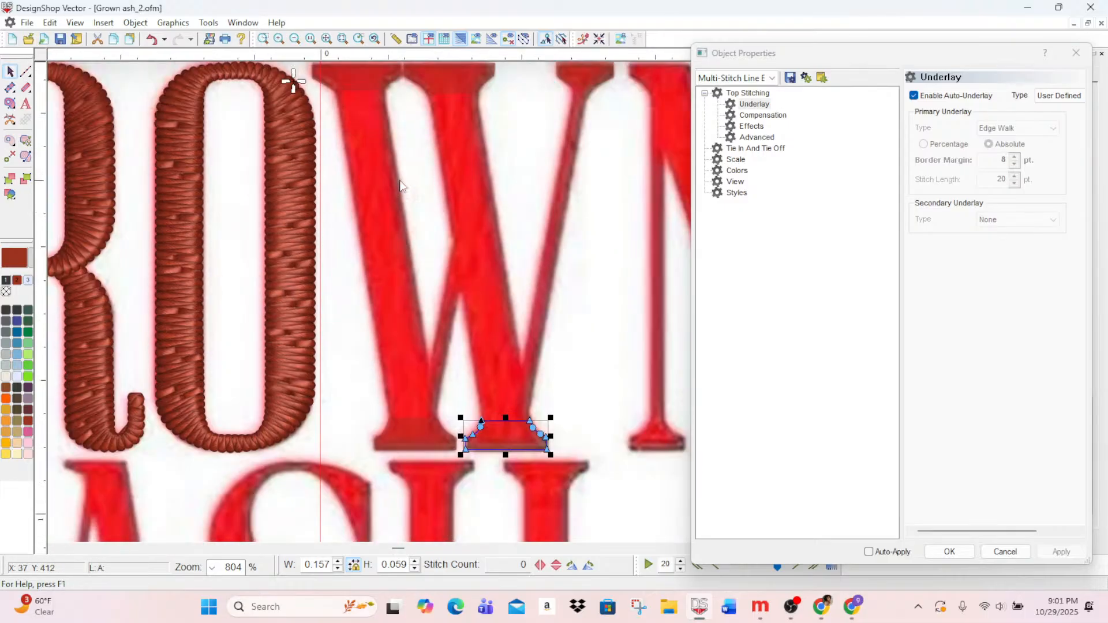
# - Trace the W's first thick diagonal stroke as a closed four-point fill shape running from its top serif into the left foot serif
pyautogui.click(10, 102)
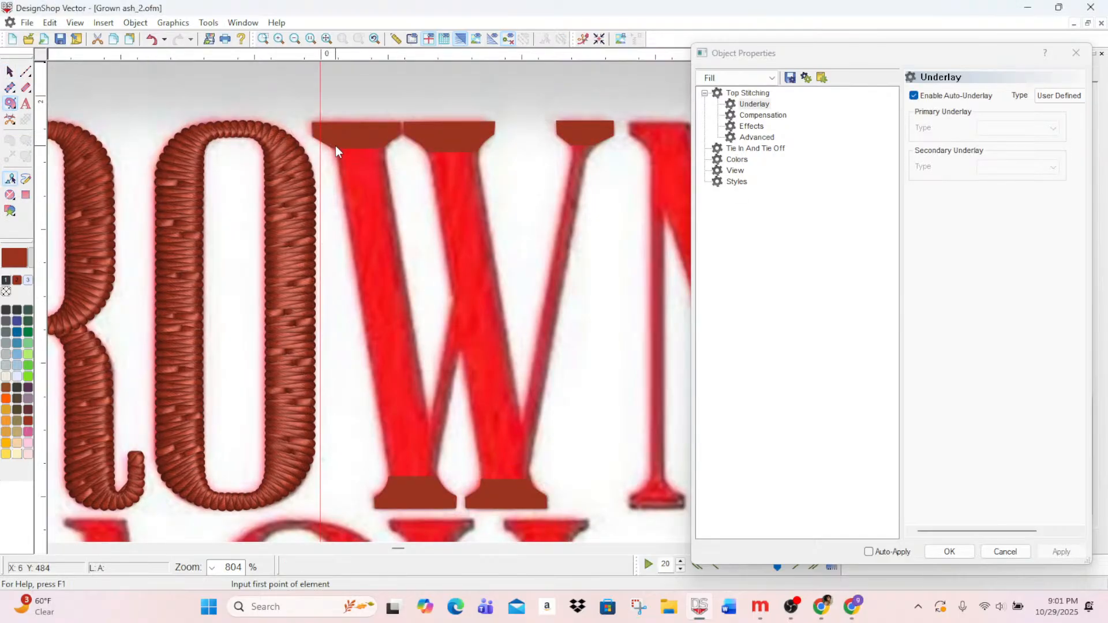
pyautogui.click(335, 143)
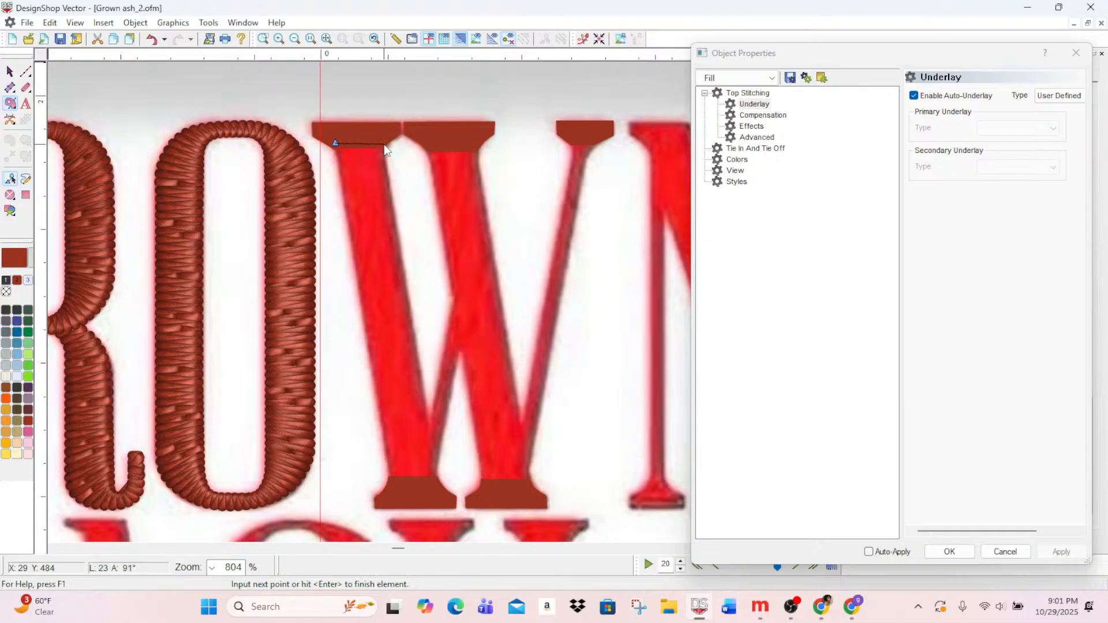
pyautogui.click(384, 144)
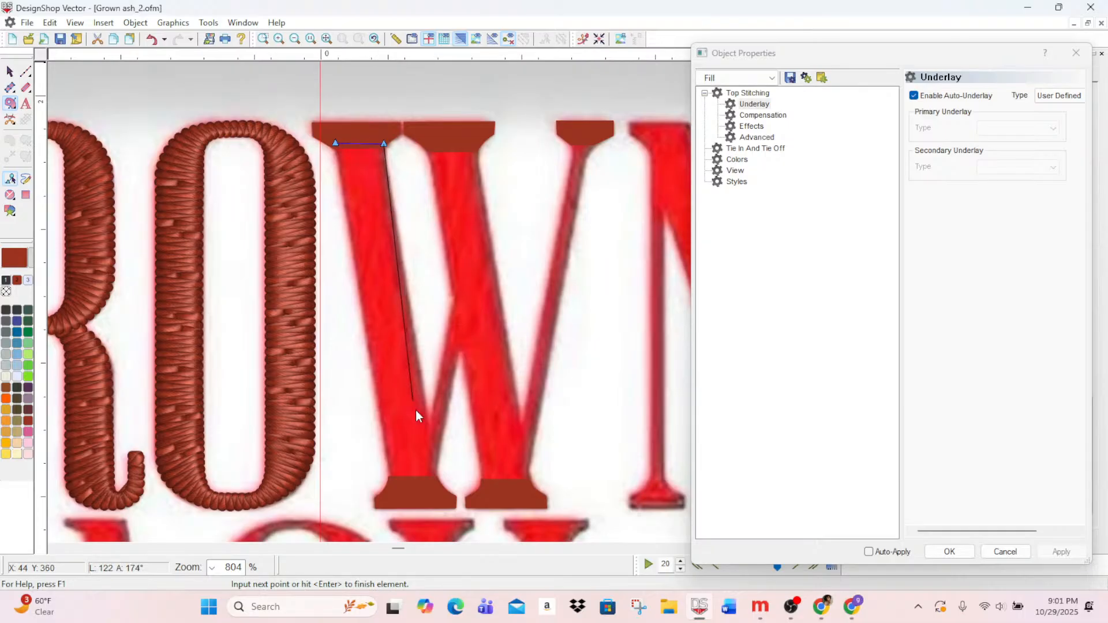
pyautogui.click(438, 483)
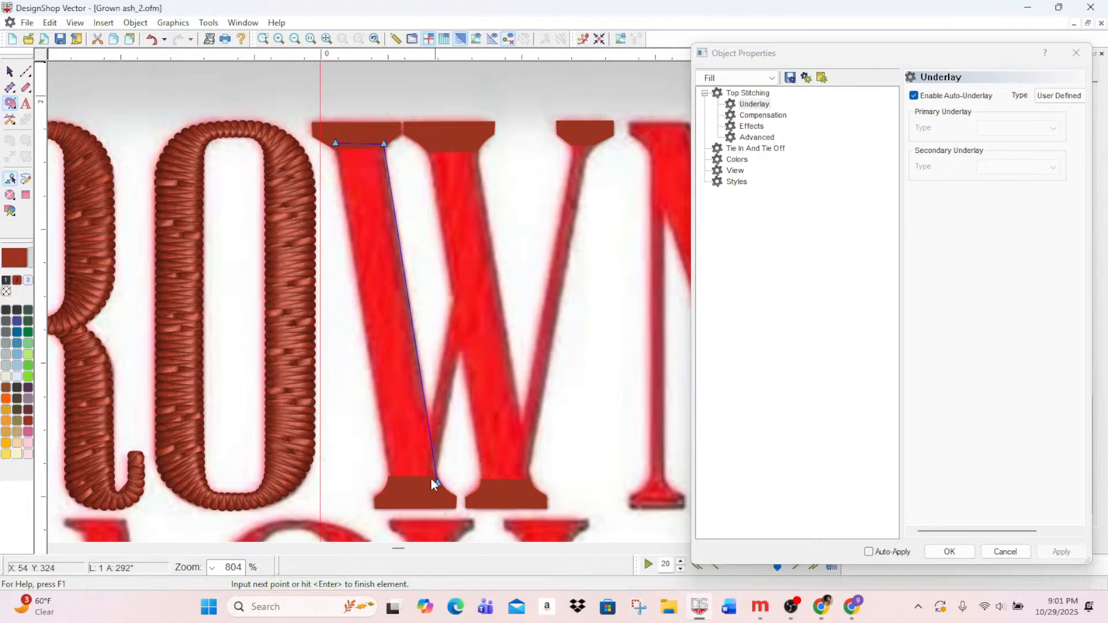
pyautogui.click(393, 482)
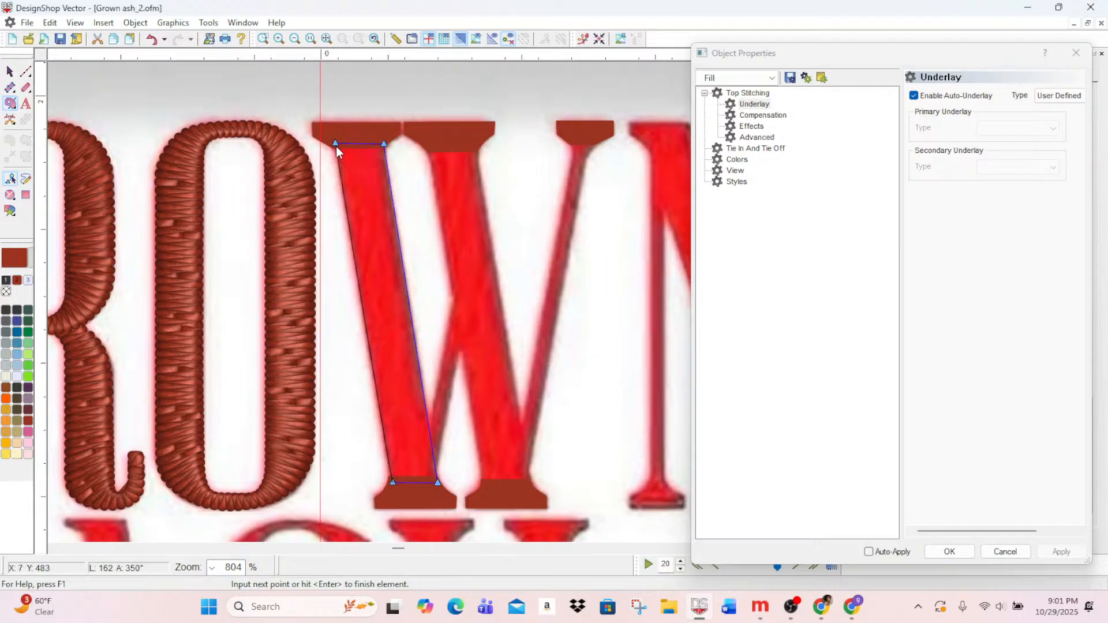
pyautogui.press('Return')
pyautogui.press('Return')
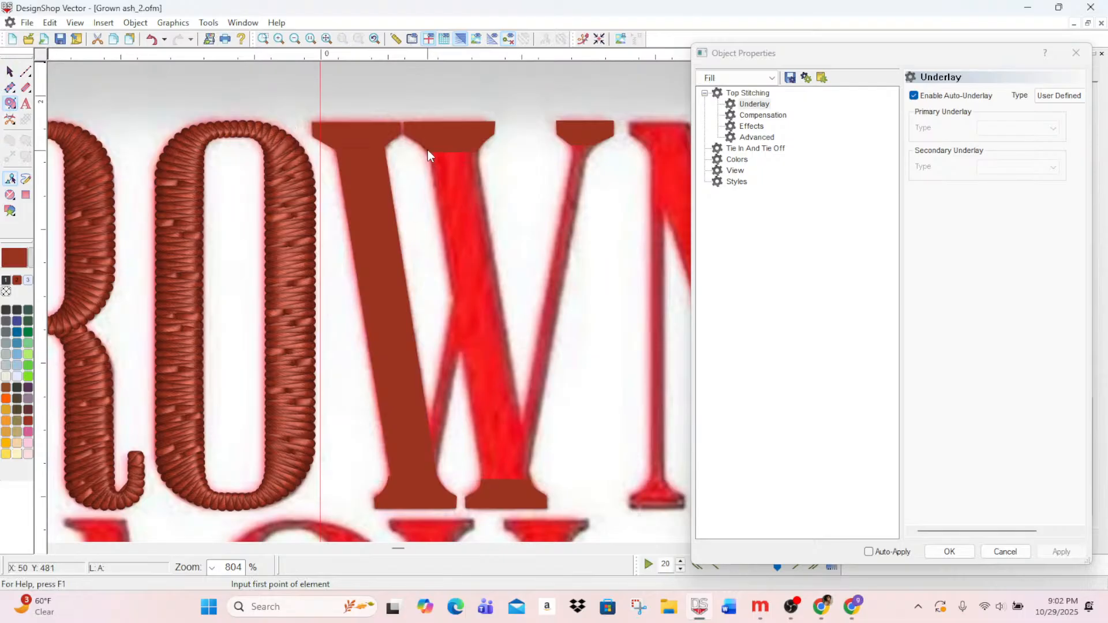
# - Trace the W's second thick diagonal stroke as a closed fill shape from the middle top serif into the right foot serif
pyautogui.click(428, 151)
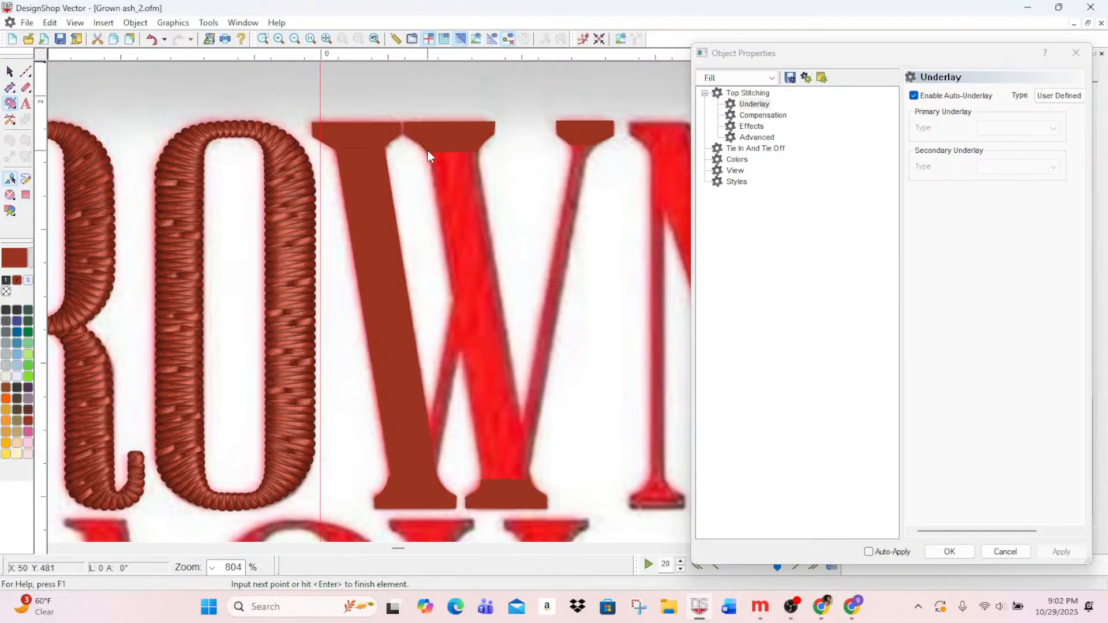
pyautogui.click(478, 152)
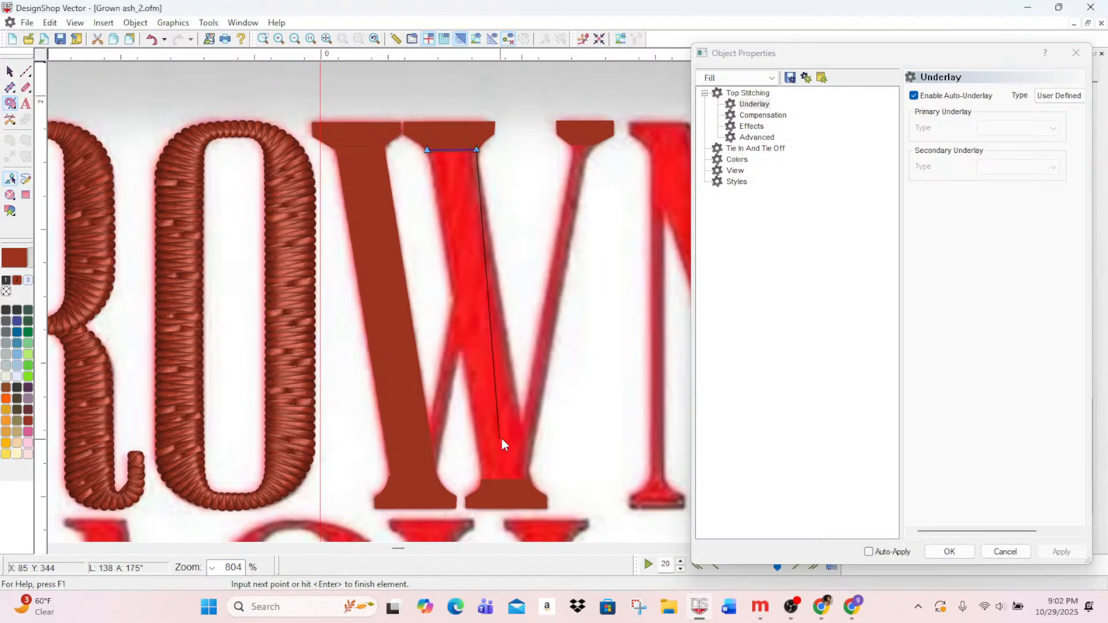
pyautogui.click(530, 460)
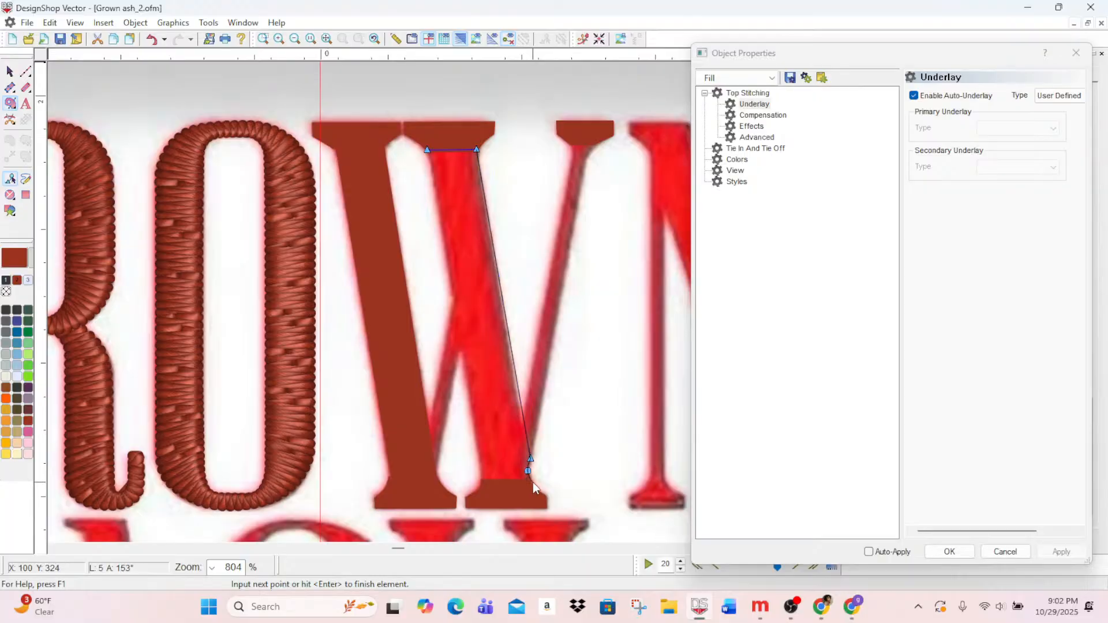
pyautogui.click(483, 480)
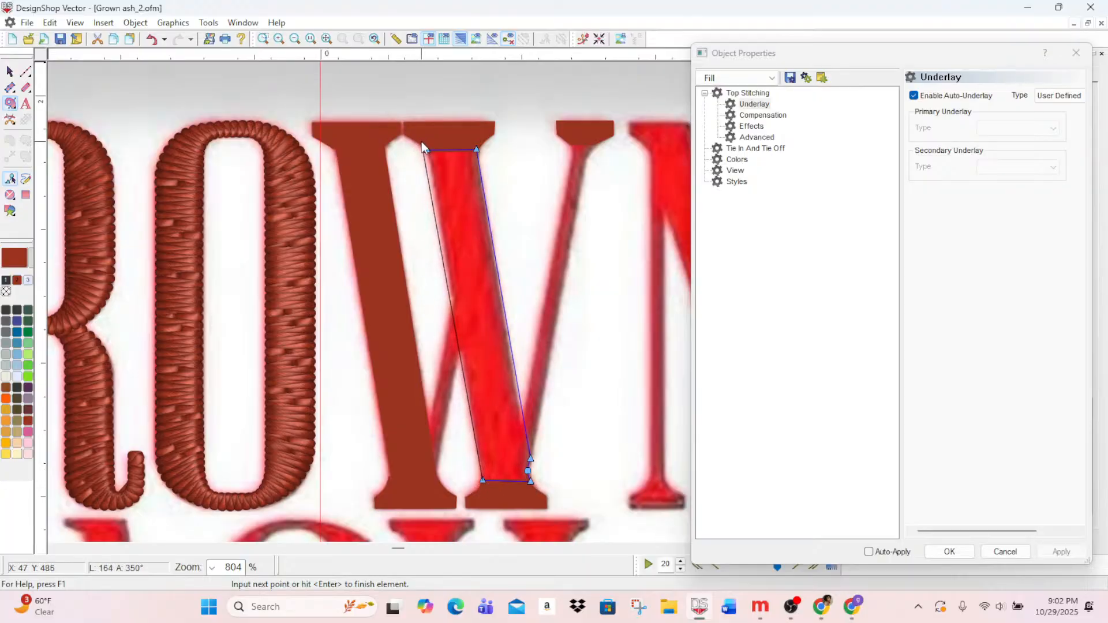
pyautogui.press('Return')
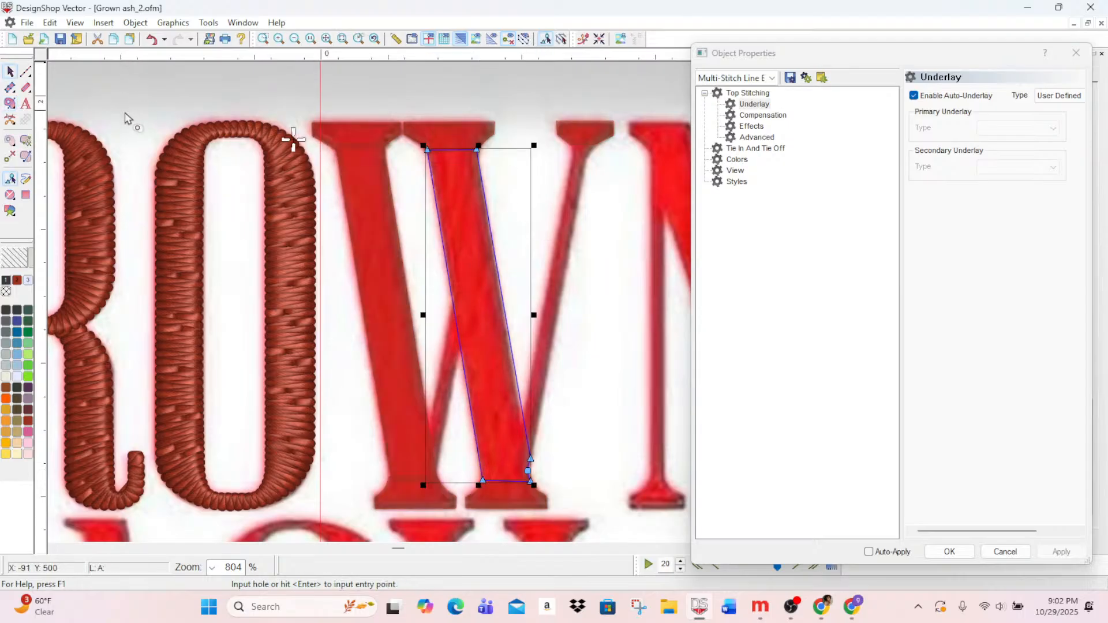
# - Trace the short thin stroke between the W's two thick diagonals as a closed four-point fill shape
pyautogui.click(10, 103)
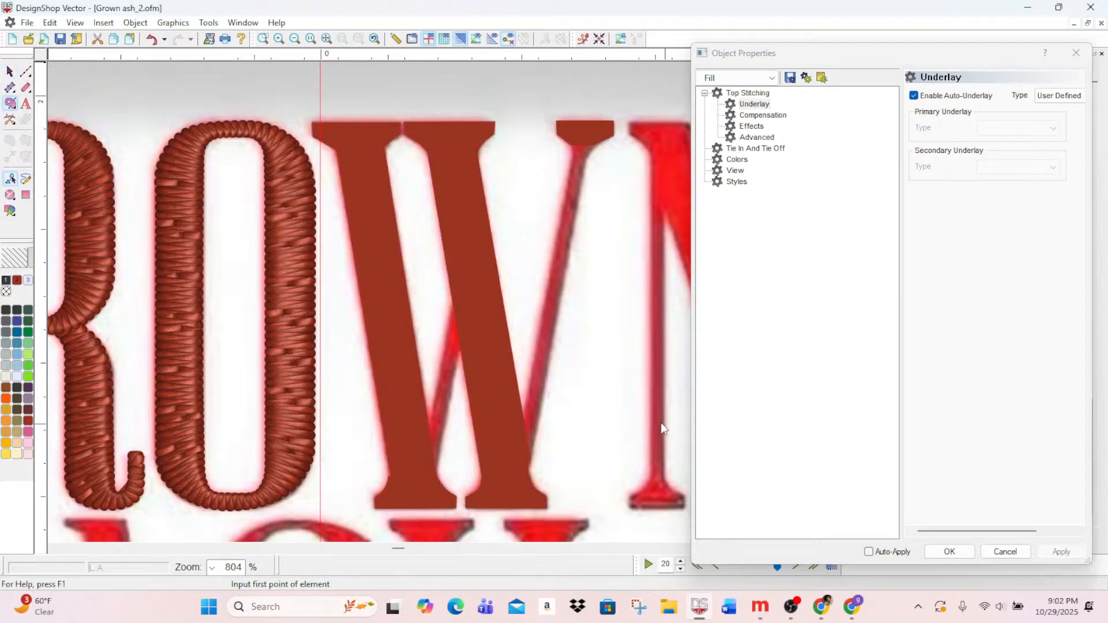
pyautogui.click(455, 300)
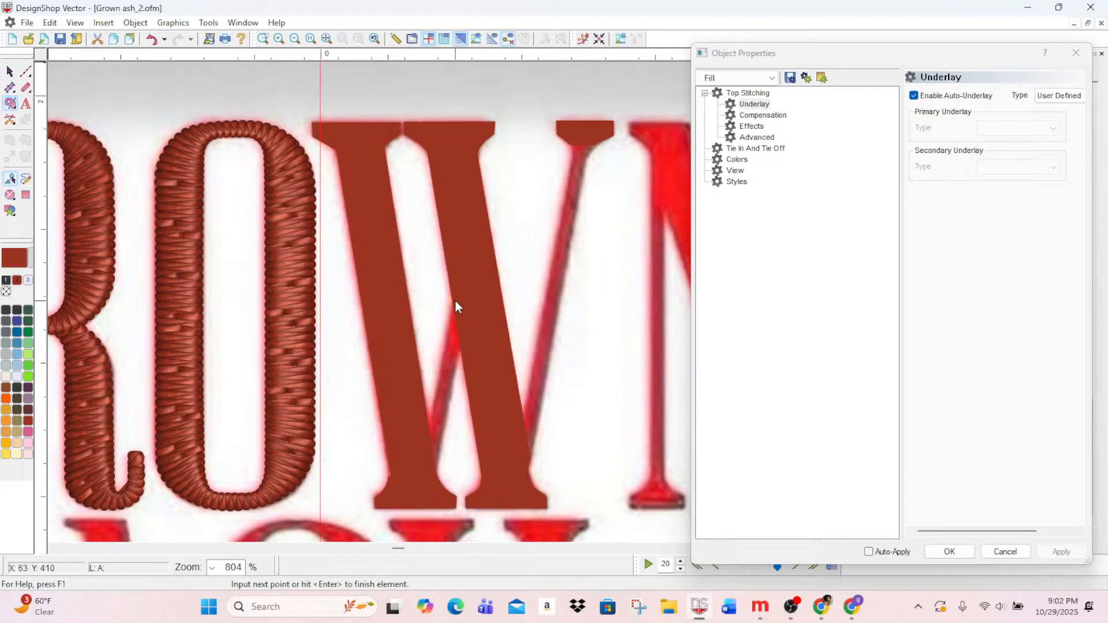
pyautogui.click(463, 343)
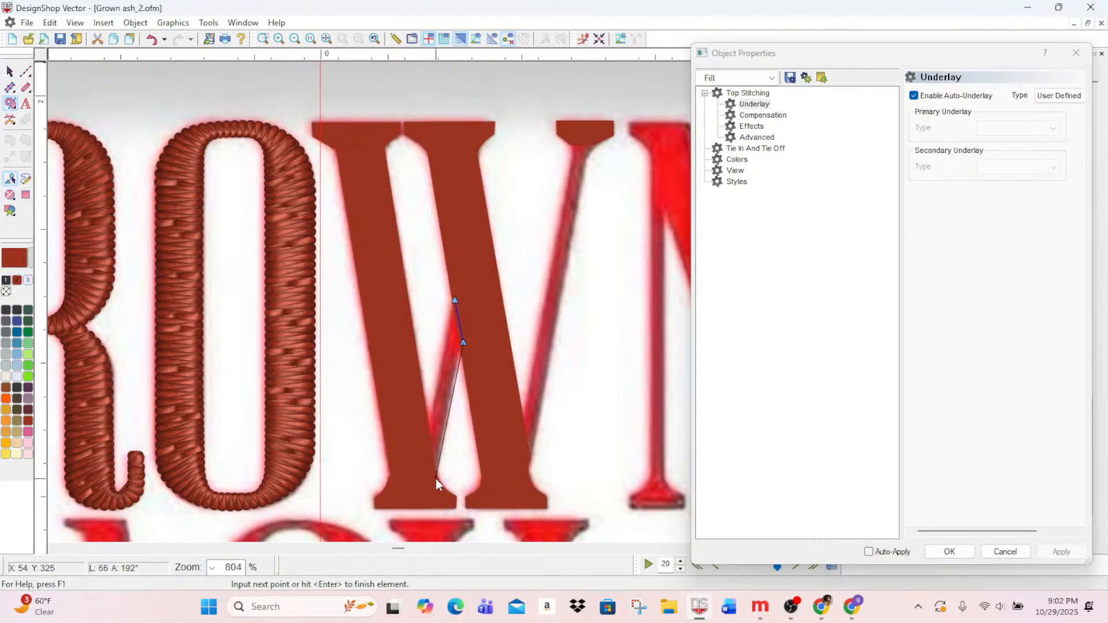
pyautogui.click(428, 437)
pyautogui.click(453, 300)
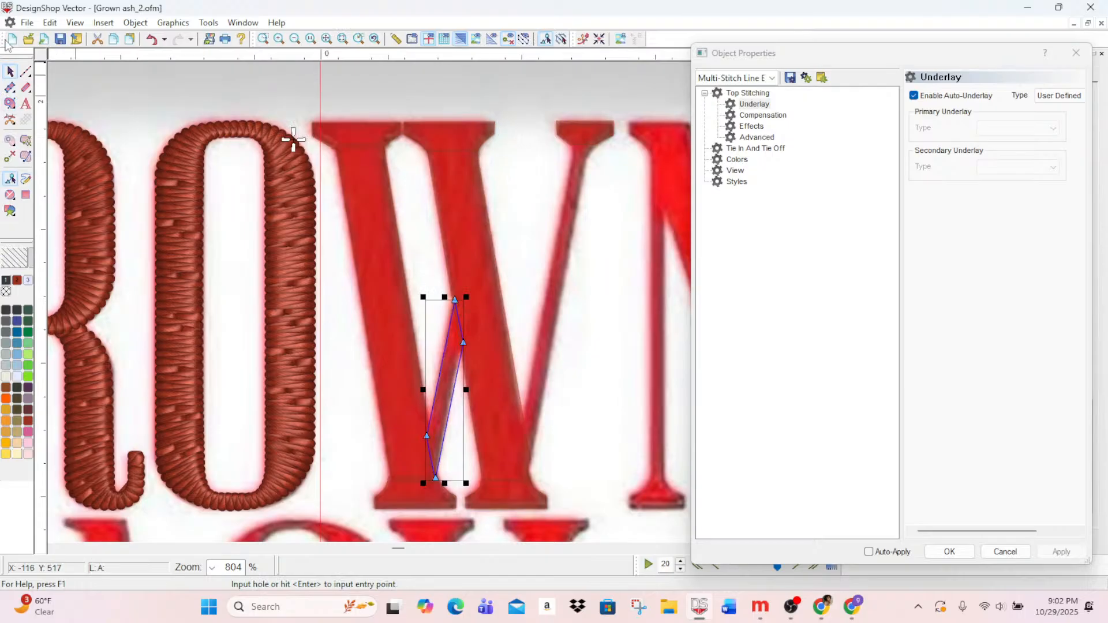
# - Trace the W's thin right-hand stroke as a closed four-point fill shape from its small top serif down to the second thick diagonal
pyautogui.click(11, 104)
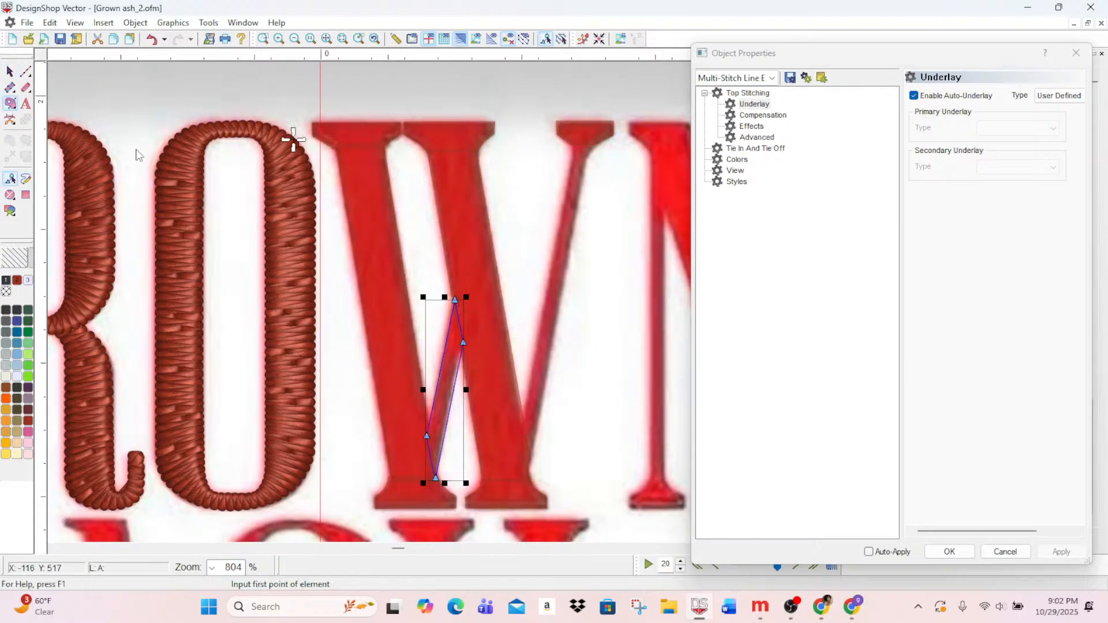
pyautogui.click(571, 143)
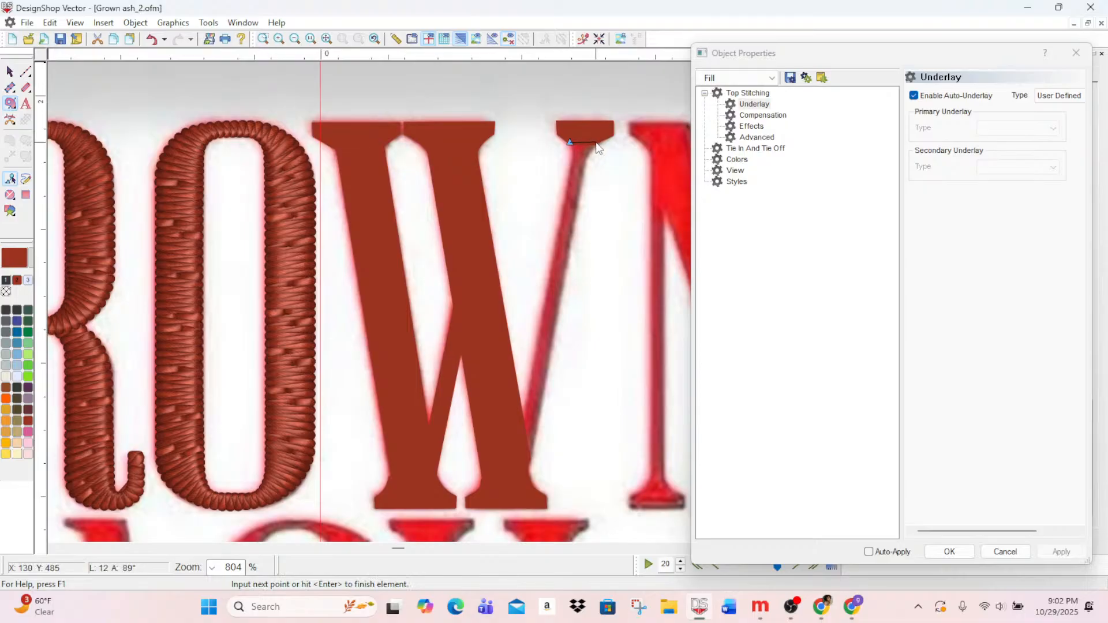
pyautogui.click(596, 144)
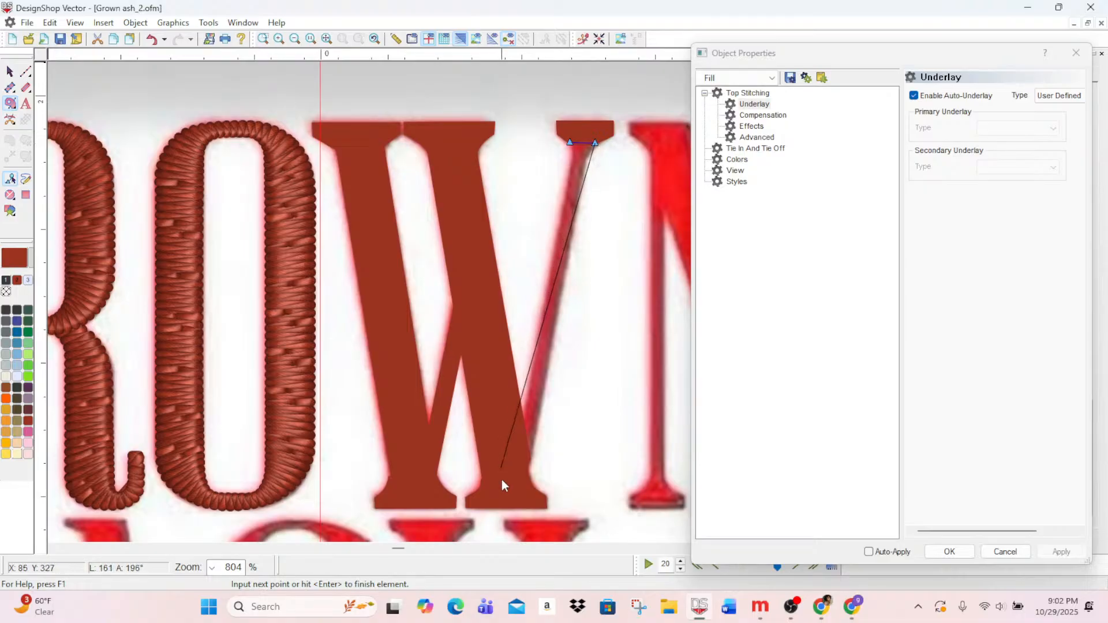
pyautogui.click(528, 466)
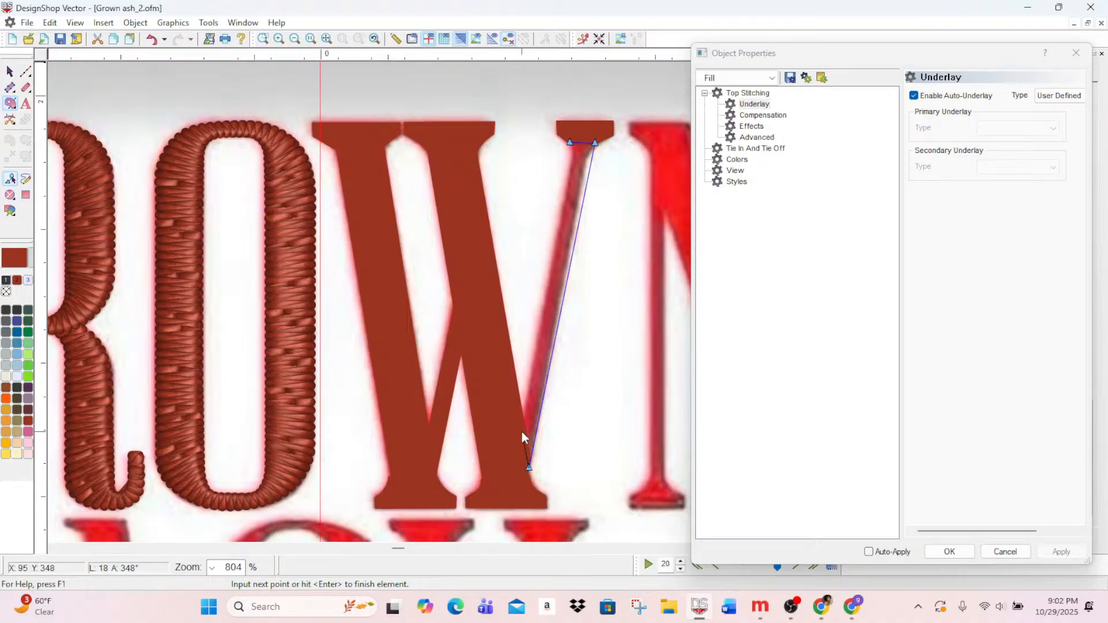
pyautogui.click(522, 431)
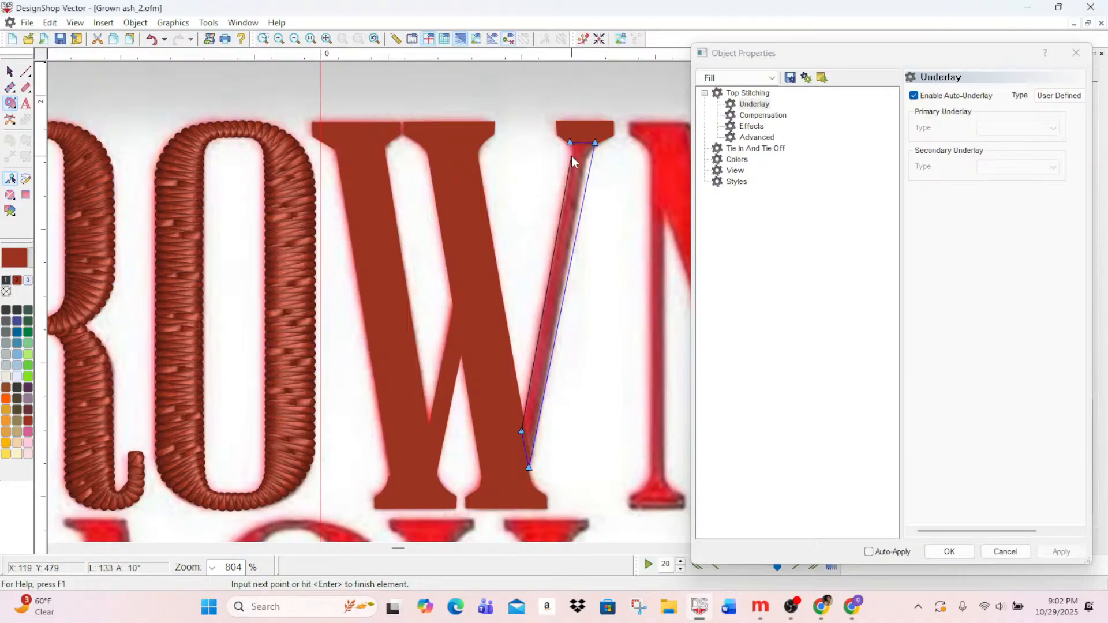
pyautogui.press('Return')
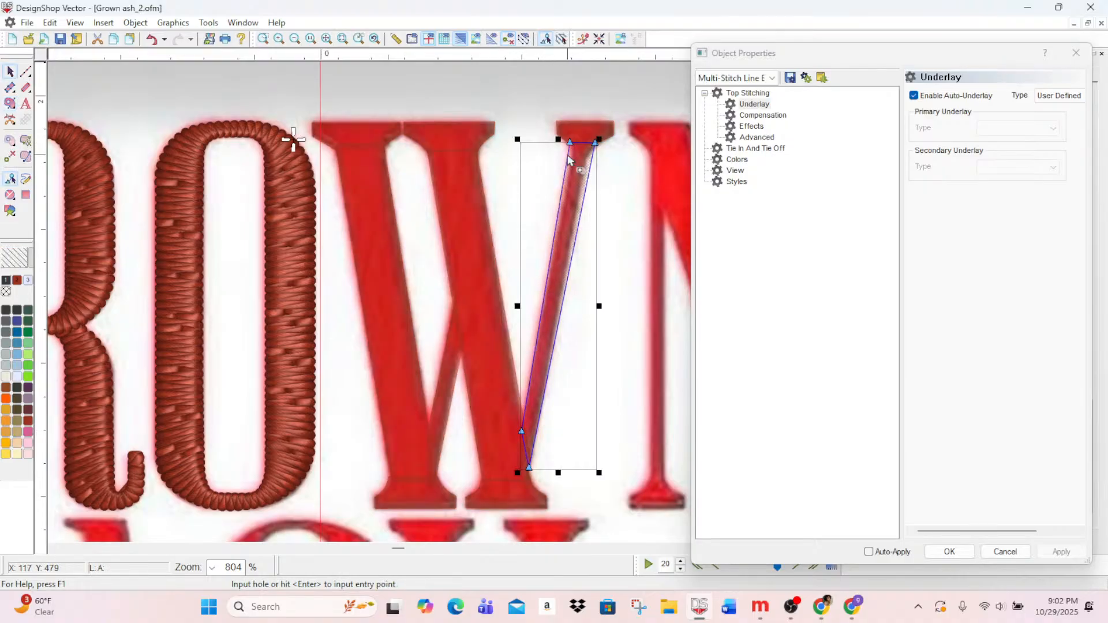
# - Check which parts of the W the listed shapes represent, then select its four stroke shapes together
pyautogui.click(949, 551)
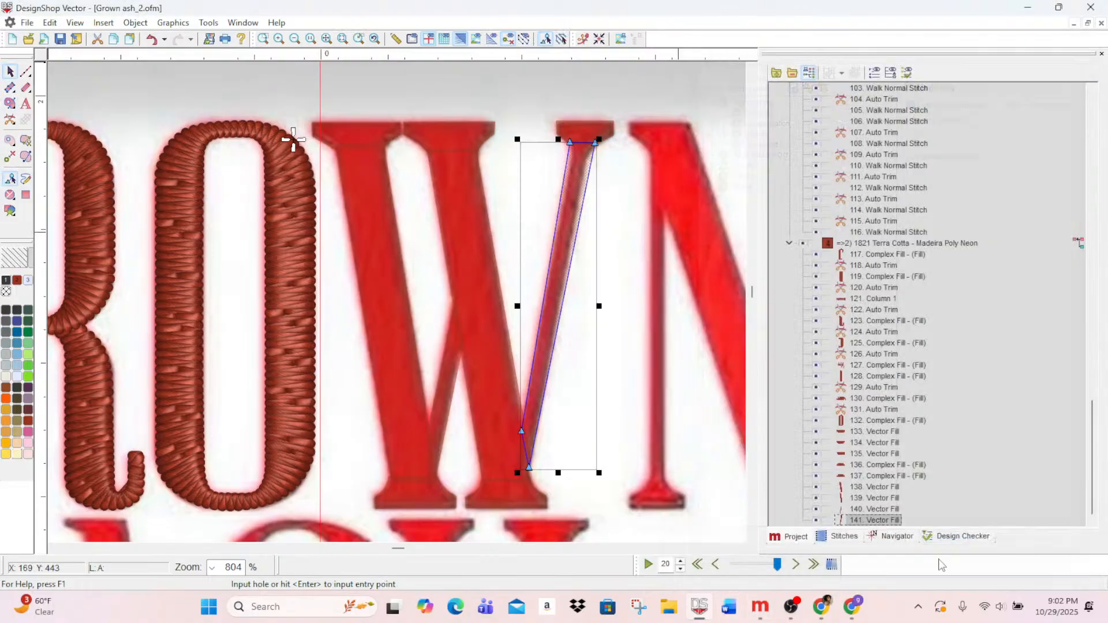
pyautogui.click(878, 464)
pyautogui.click(871, 432)
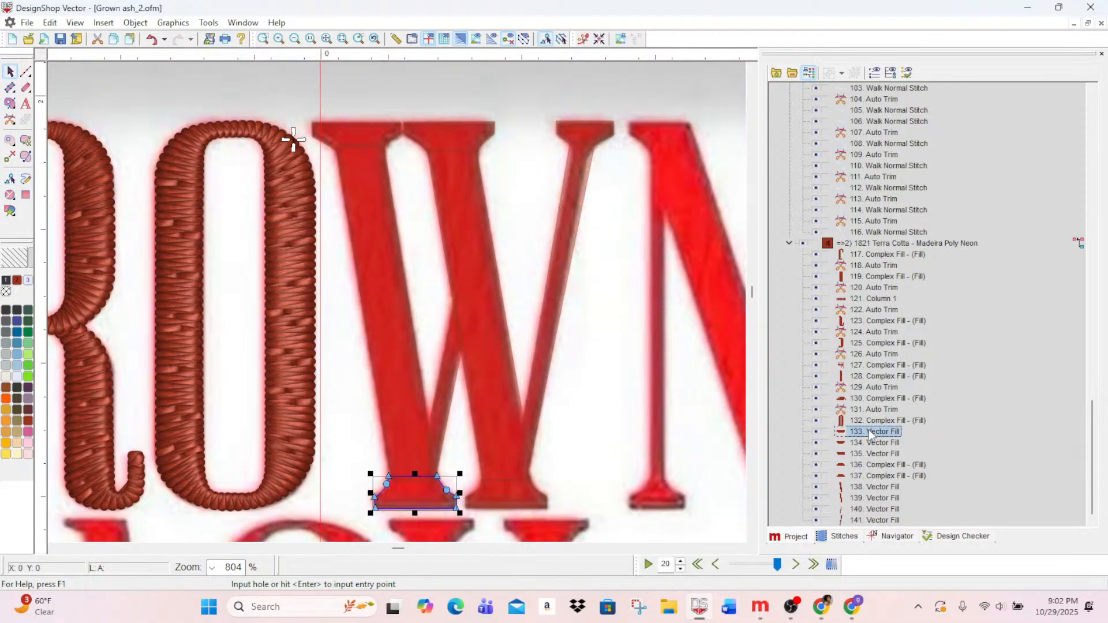
pyautogui.click(869, 442)
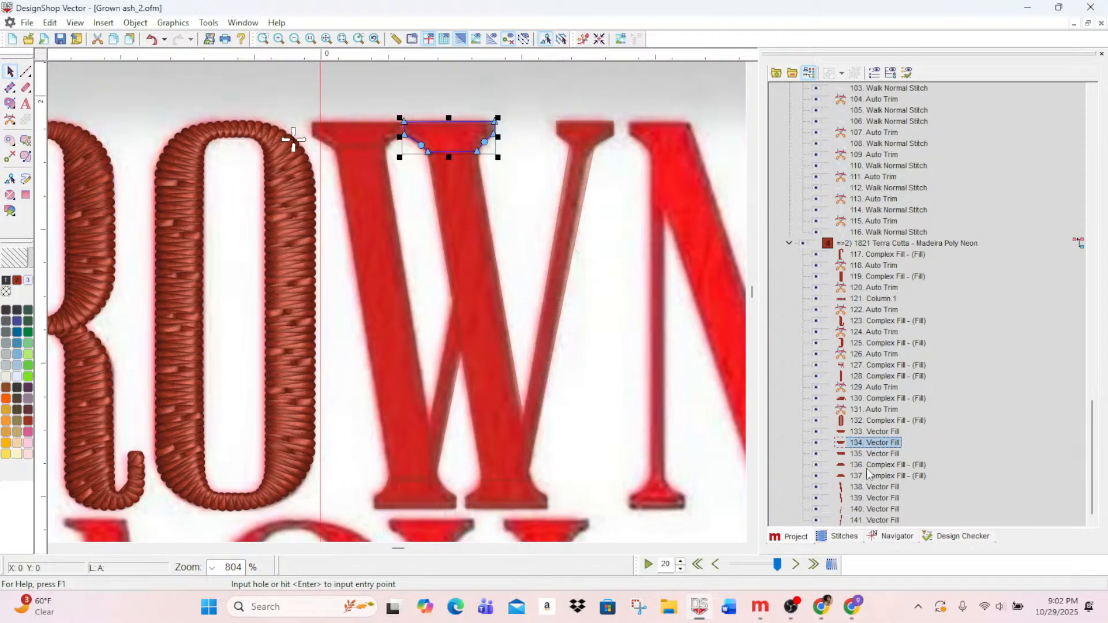
pyautogui.click(868, 475)
pyautogui.click(868, 487)
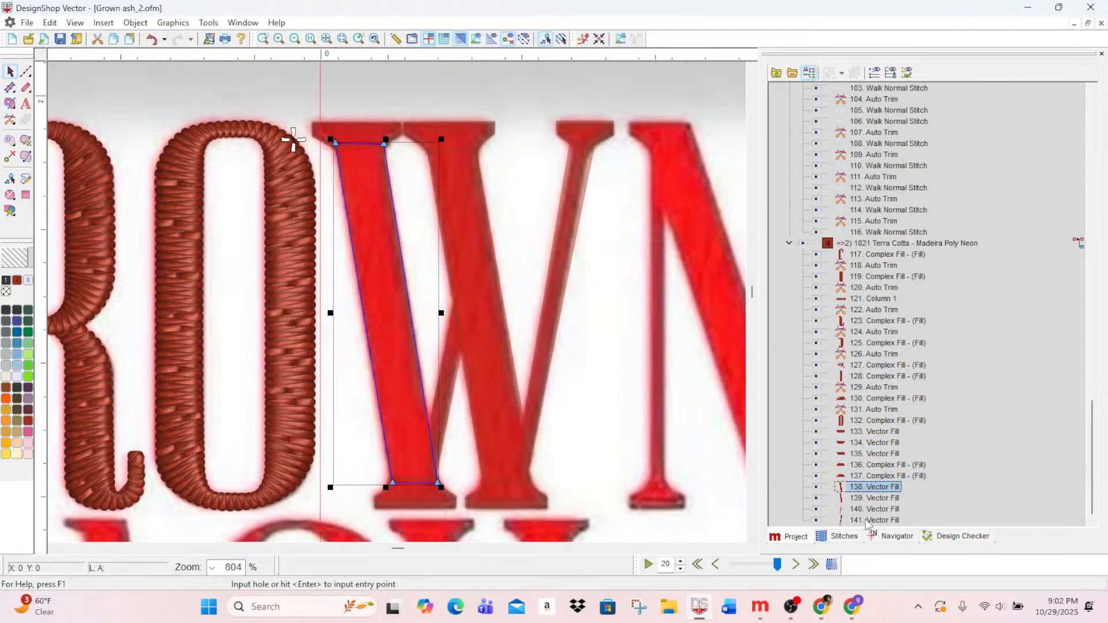
pyautogui.click(866, 521)
pyautogui.click(876, 488)
pyautogui.keyDown('shift'); pyautogui.click(882, 521); pyautogui.keyUp('shift')
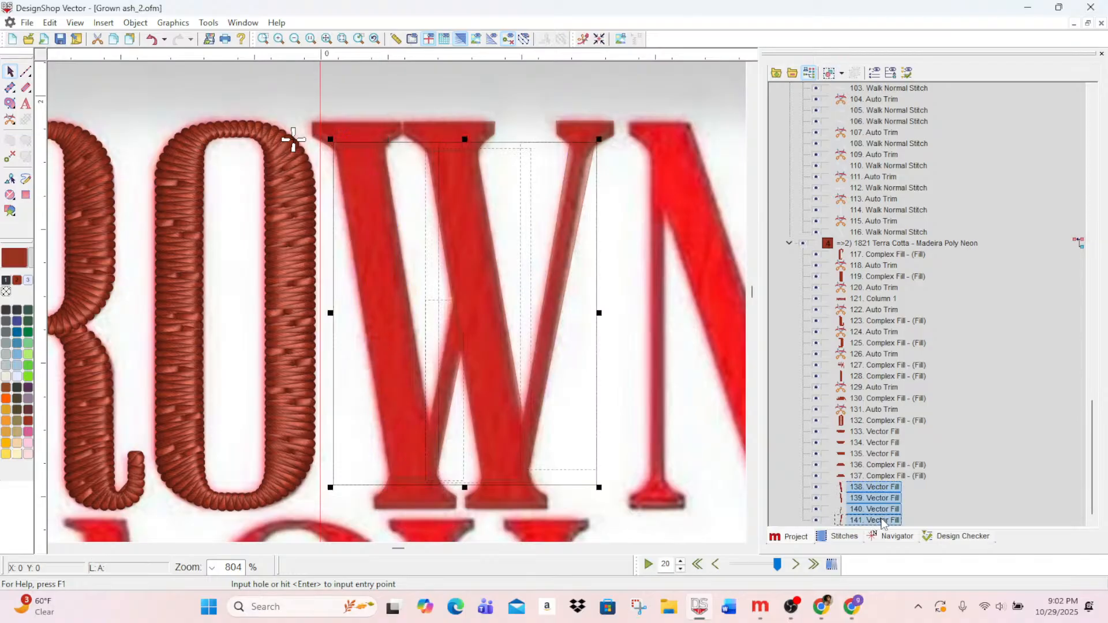
# - Enable short stitch on the W's thin right-hand stroke, apply it to generate the fill, and check its underlay
pyautogui.doubleClick(882, 521)
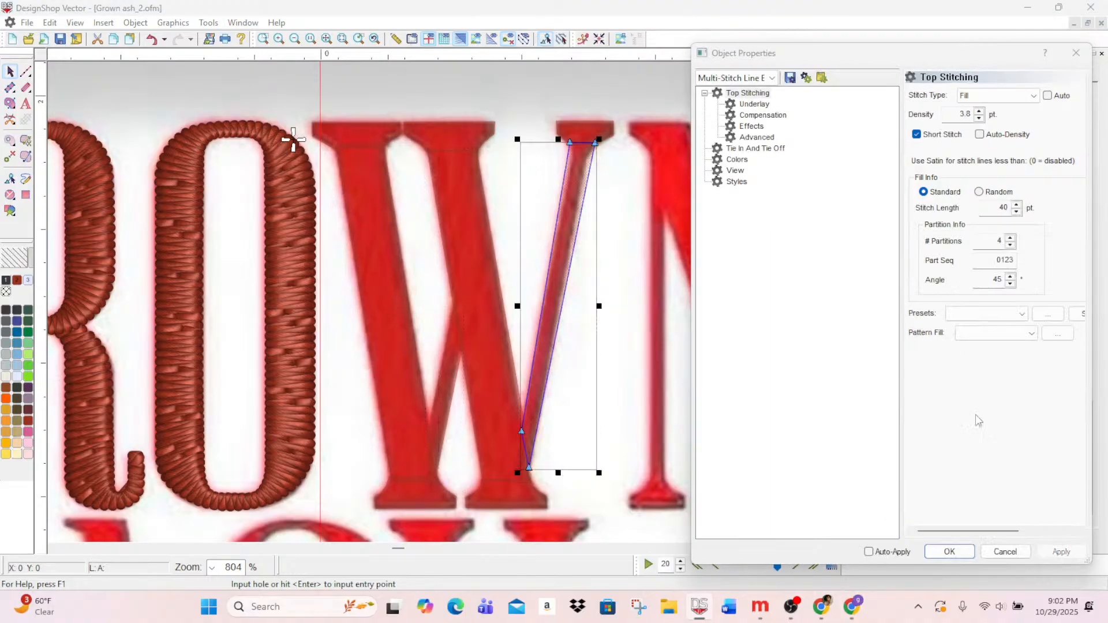
pyautogui.click(26, 73)
pyautogui.click(10, 73)
pyautogui.click(750, 104)
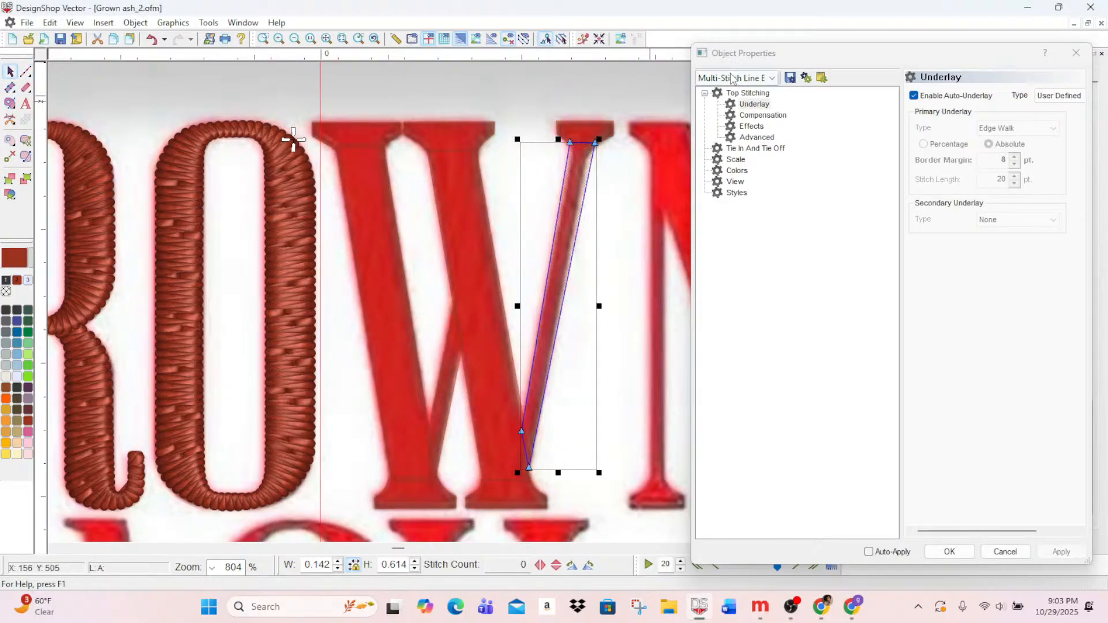
pyautogui.click(739, 94)
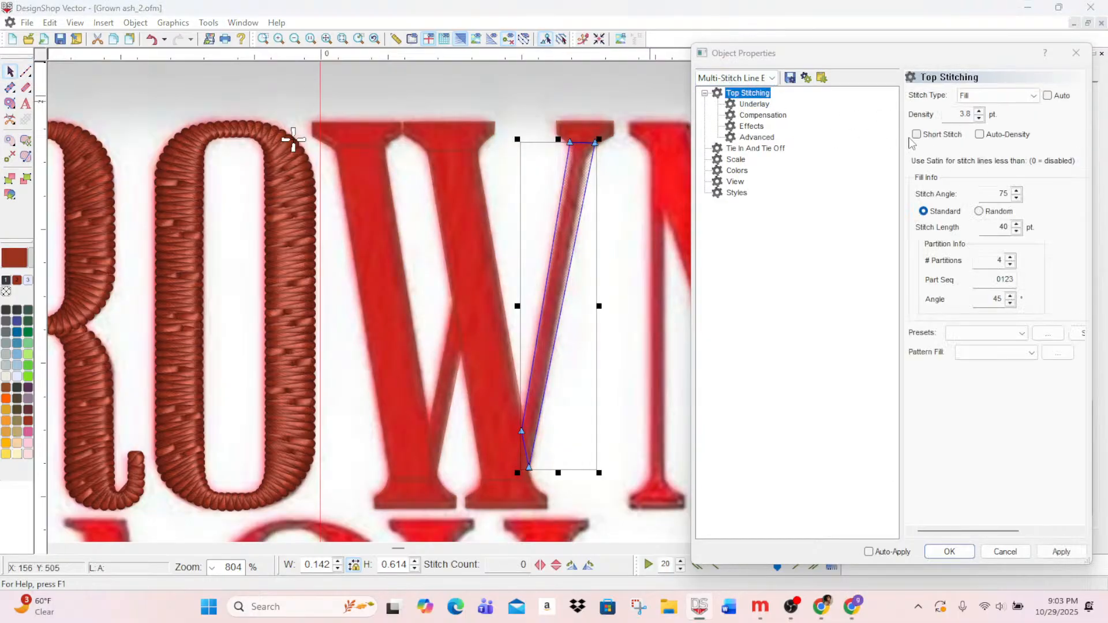
pyautogui.click(916, 134)
pyautogui.click(1060, 553)
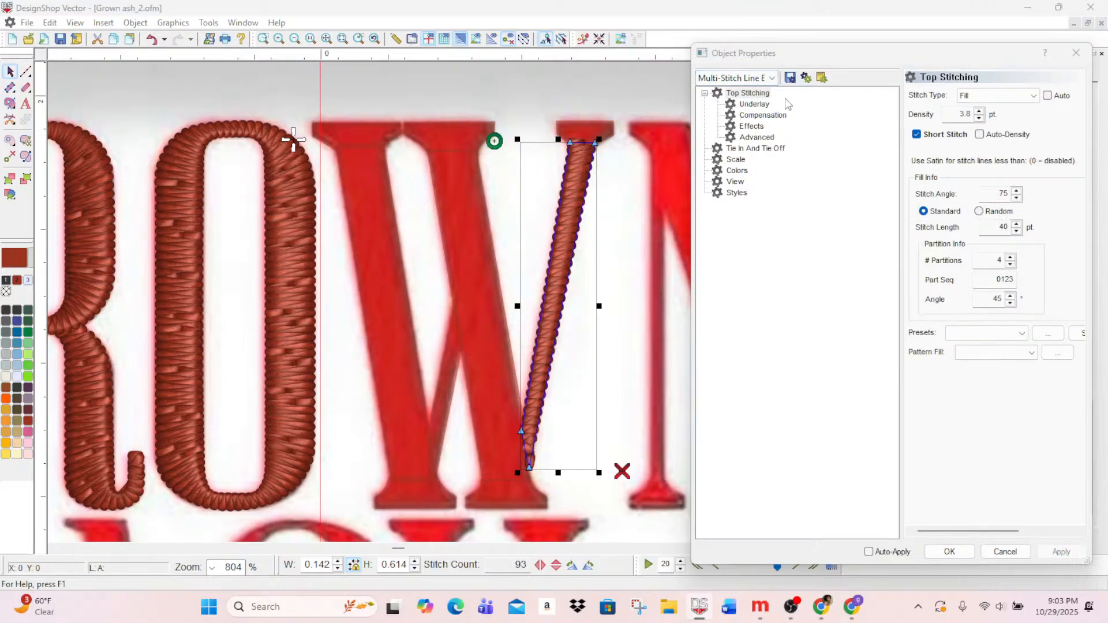
pyautogui.click(754, 104)
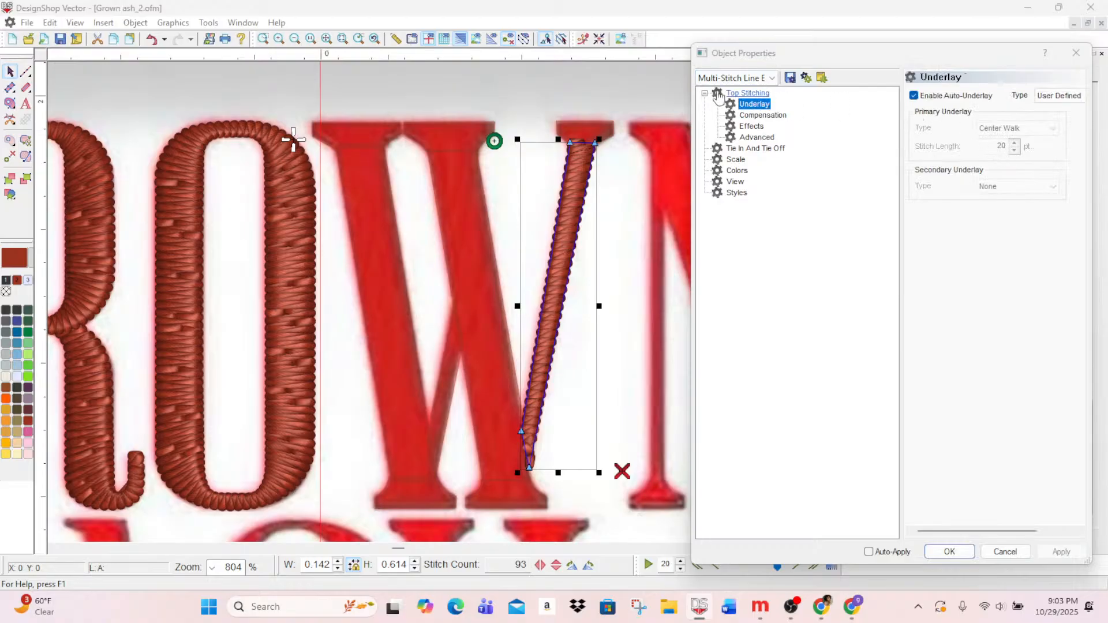
pyautogui.click(952, 552)
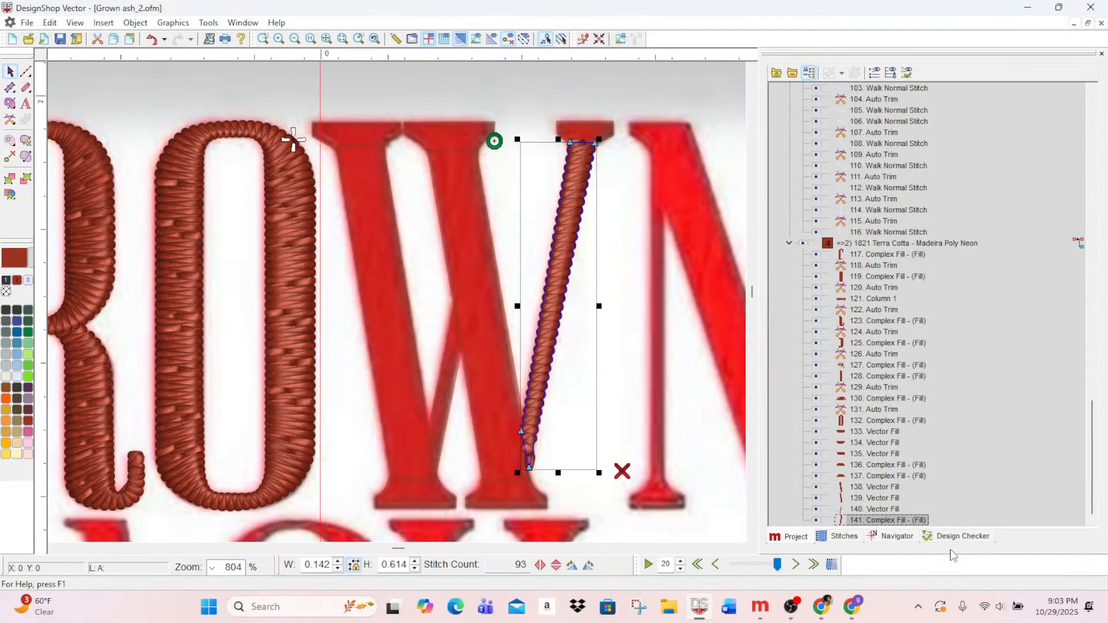
# - Enable short stitch on the W's first thick diagonal stroke and apply it to generate the fill stitches
pyautogui.click(878, 490)
pyautogui.click(881, 510)
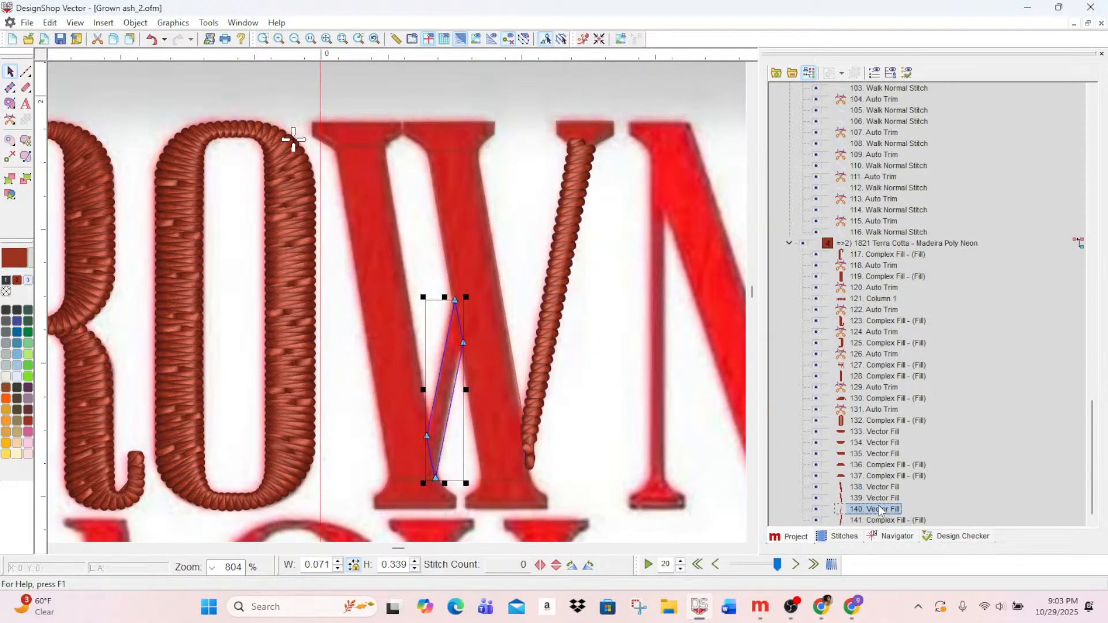
pyautogui.keyDown('shift'); pyautogui.click(884, 489); pyautogui.keyUp('shift')
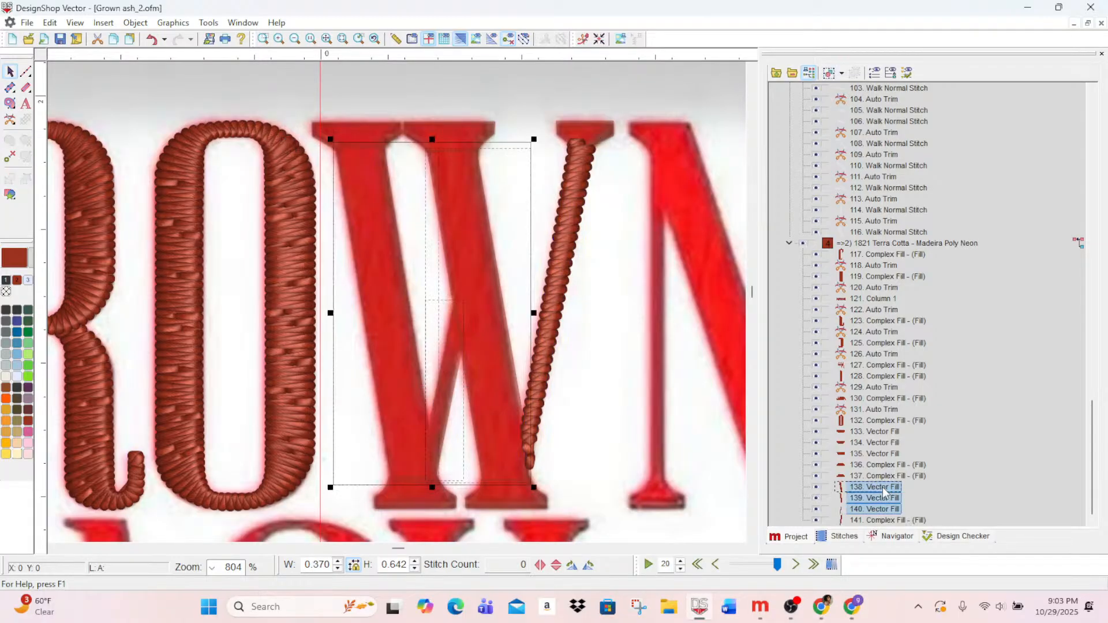
pyautogui.doubleClick(884, 489)
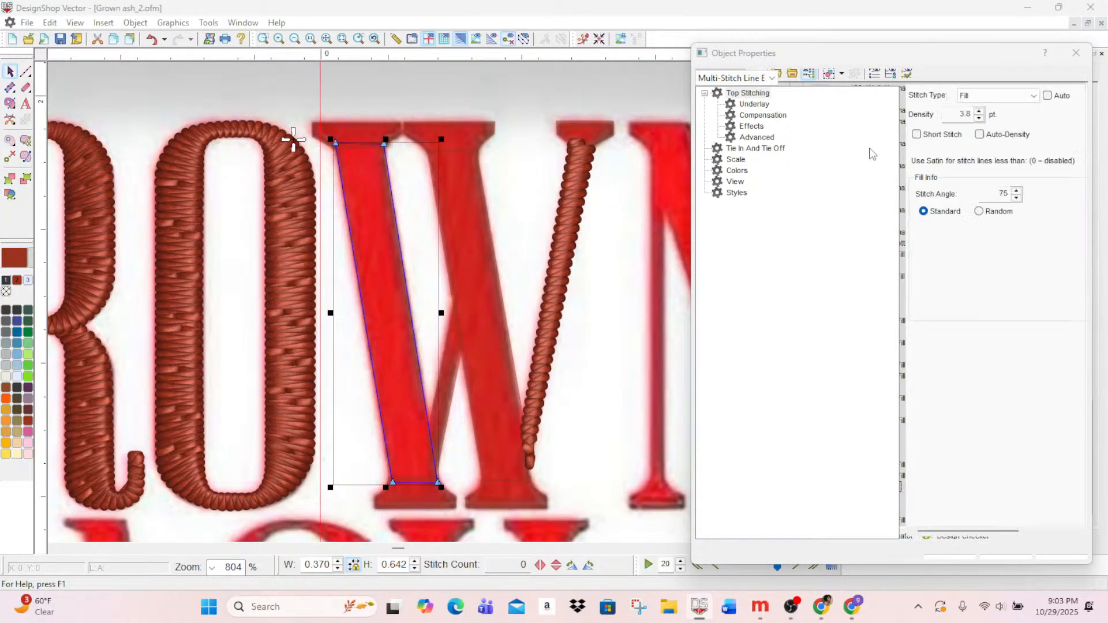
pyautogui.click(918, 135)
pyautogui.click(1078, 556)
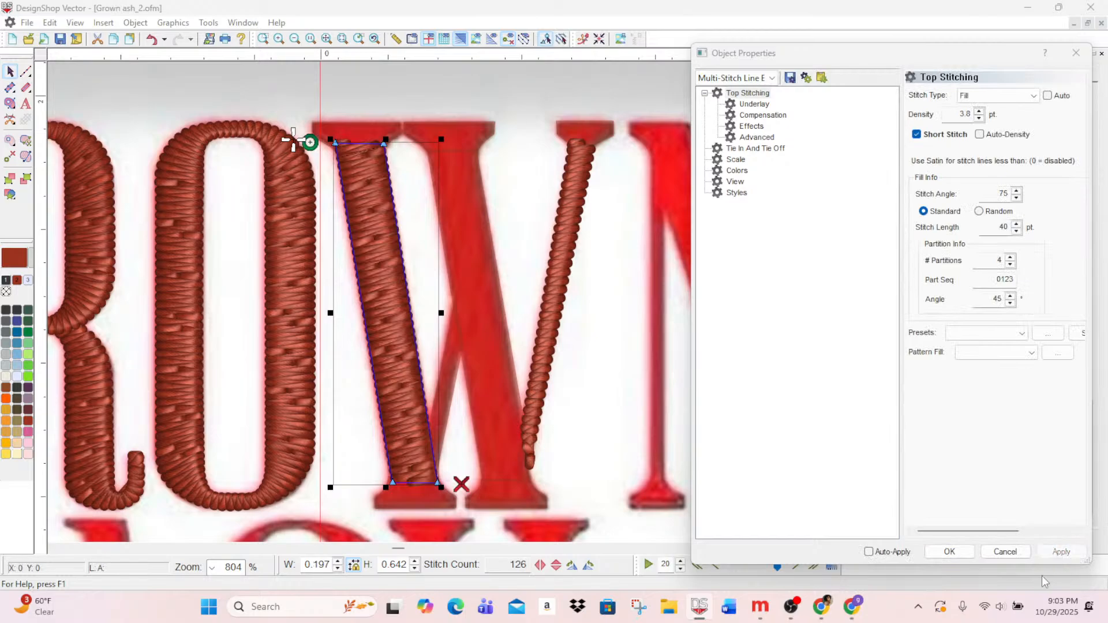
pyautogui.click(946, 552)
# - Enable short stitch on the W's second thick diagonal stroke and apply it to generate the fill stitches
pyautogui.doubleClick(877, 497)
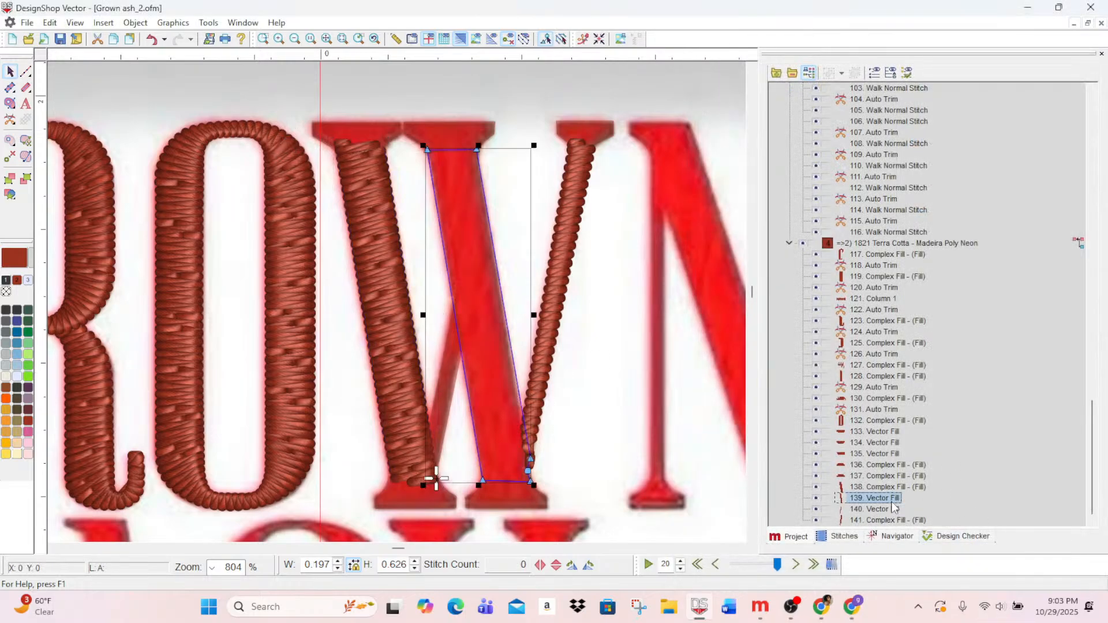
pyautogui.click(931, 135)
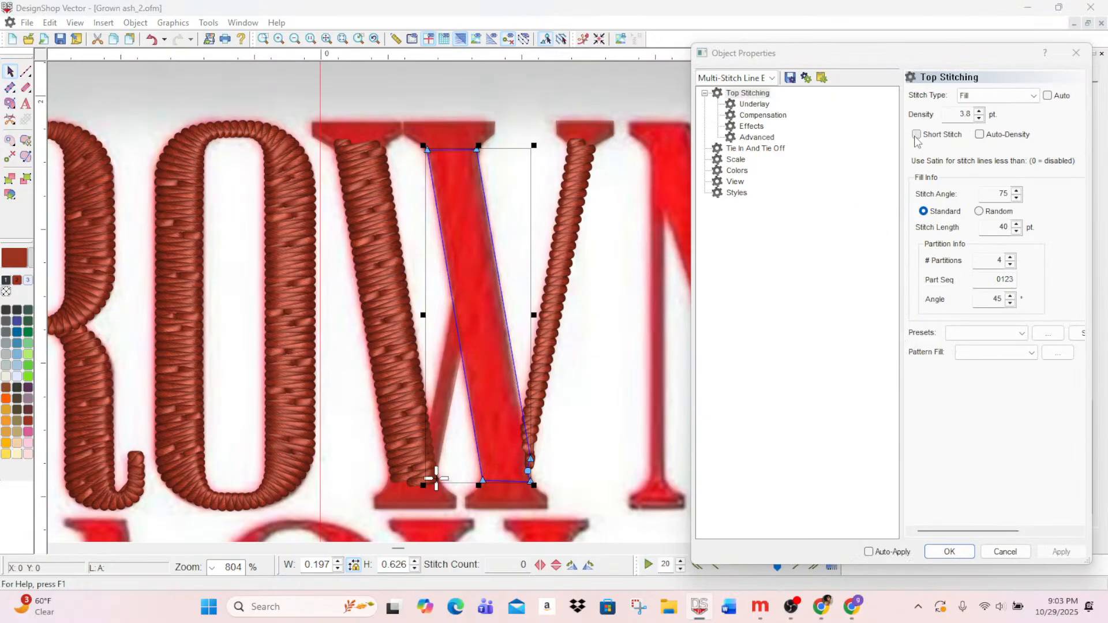
pyautogui.click(1047, 556)
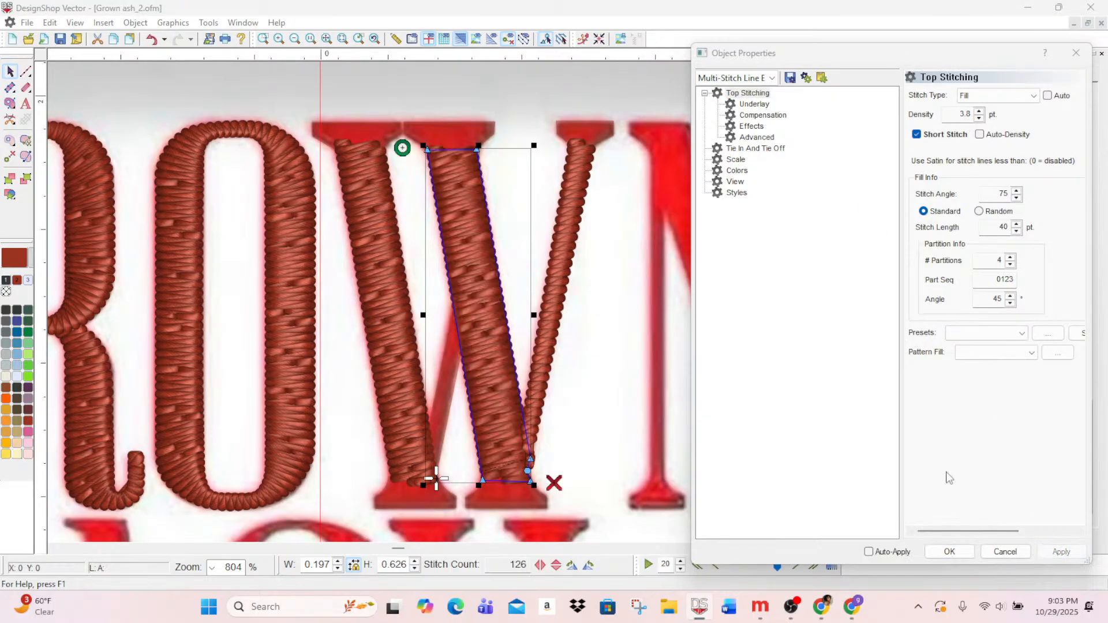
pyautogui.click(949, 551)
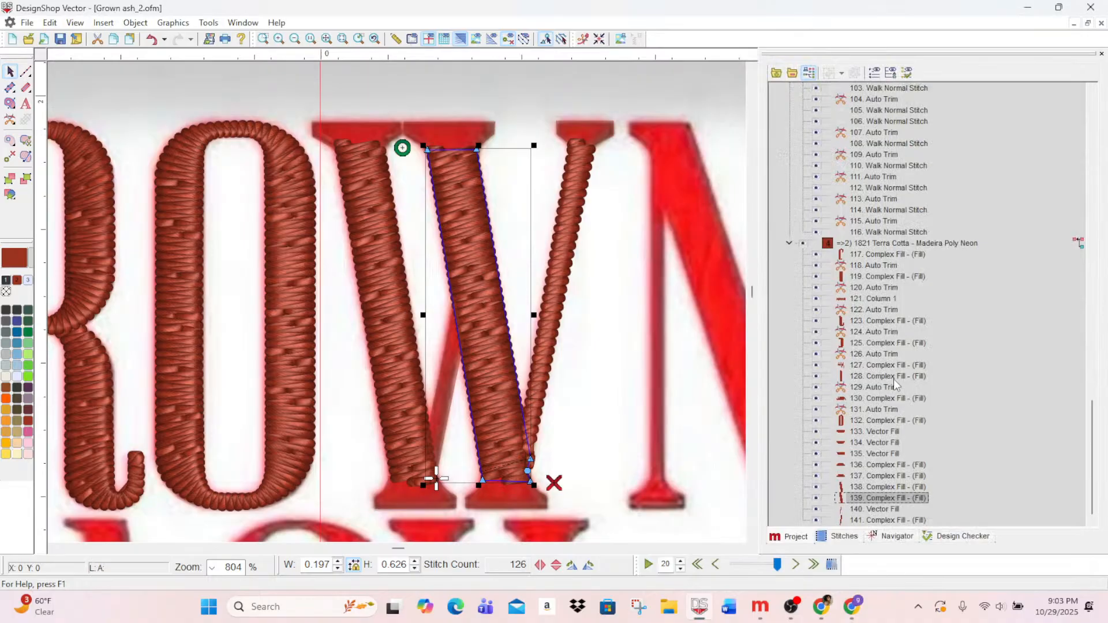
# - Enable short stitch on the short thin stroke between the W's thick diagonals and generate its fill stitches
pyautogui.doubleClick(882, 509)
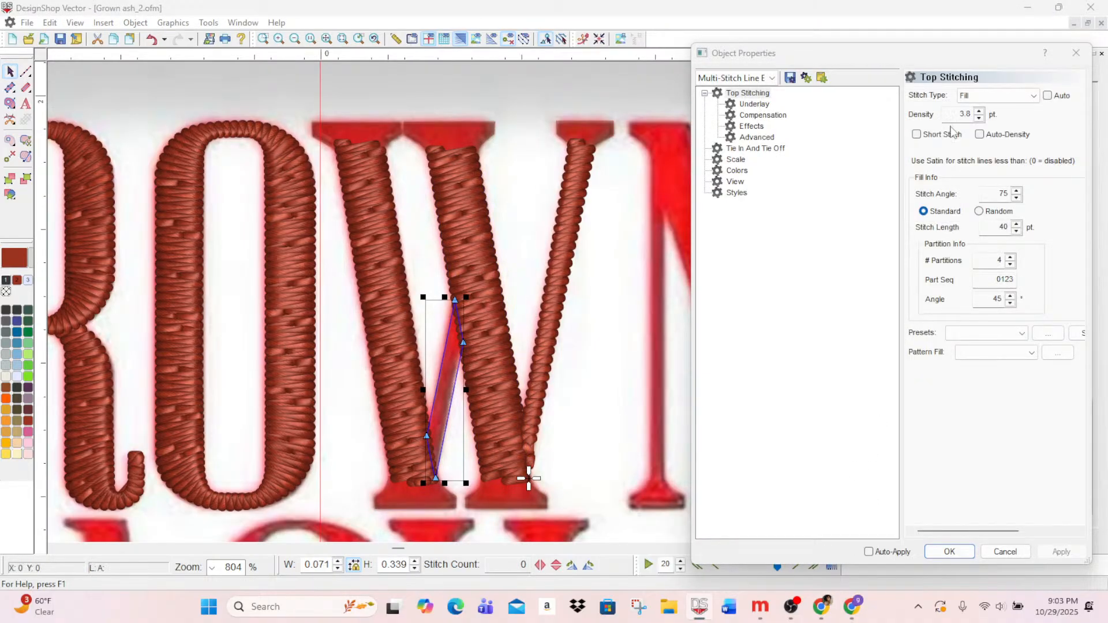
pyautogui.click(916, 134)
pyautogui.click(1061, 552)
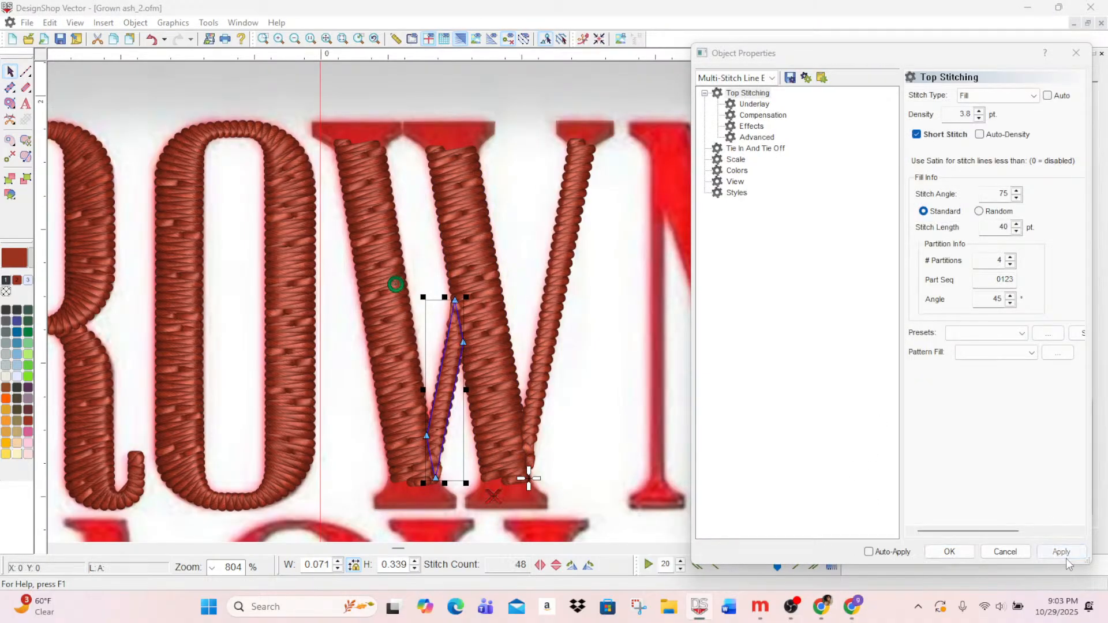
pyautogui.click(950, 551)
# - Generate the W's first top serif fill with short stitch enabled, and place its exit point at the serif's lower-right corner
pyautogui.doubleClick(870, 442)
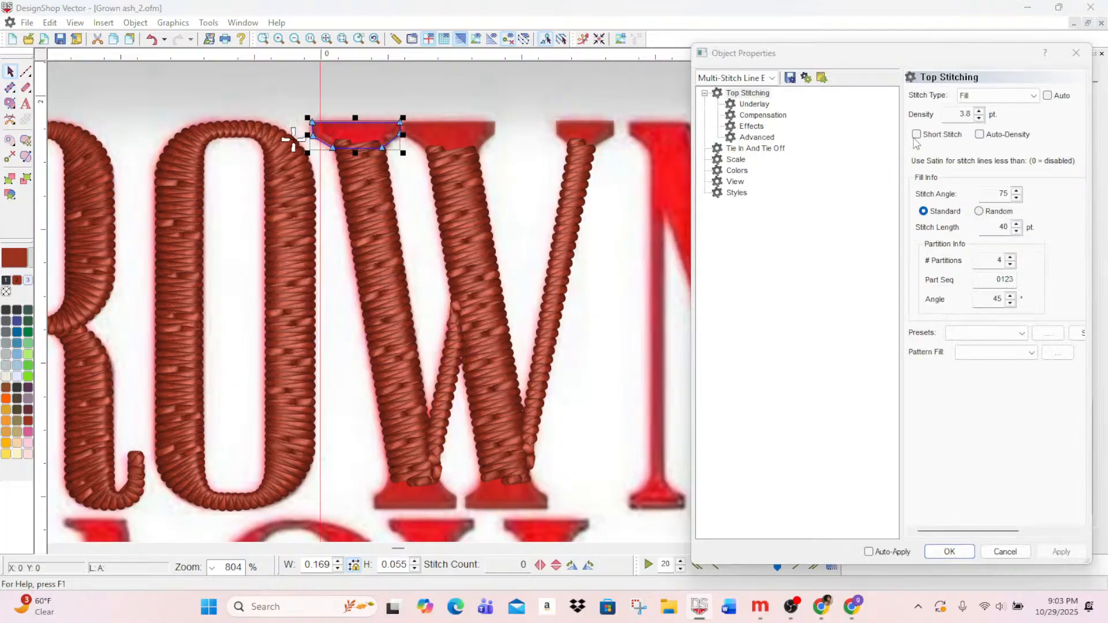
pyautogui.click(916, 134)
pyautogui.click(1046, 553)
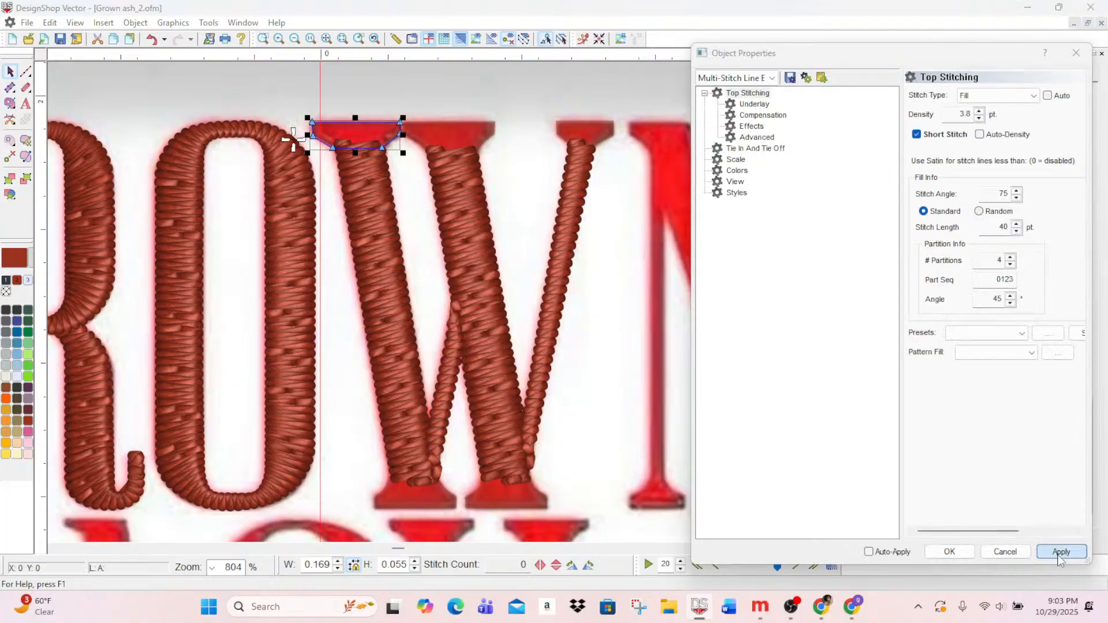
pyautogui.click(373, 150)
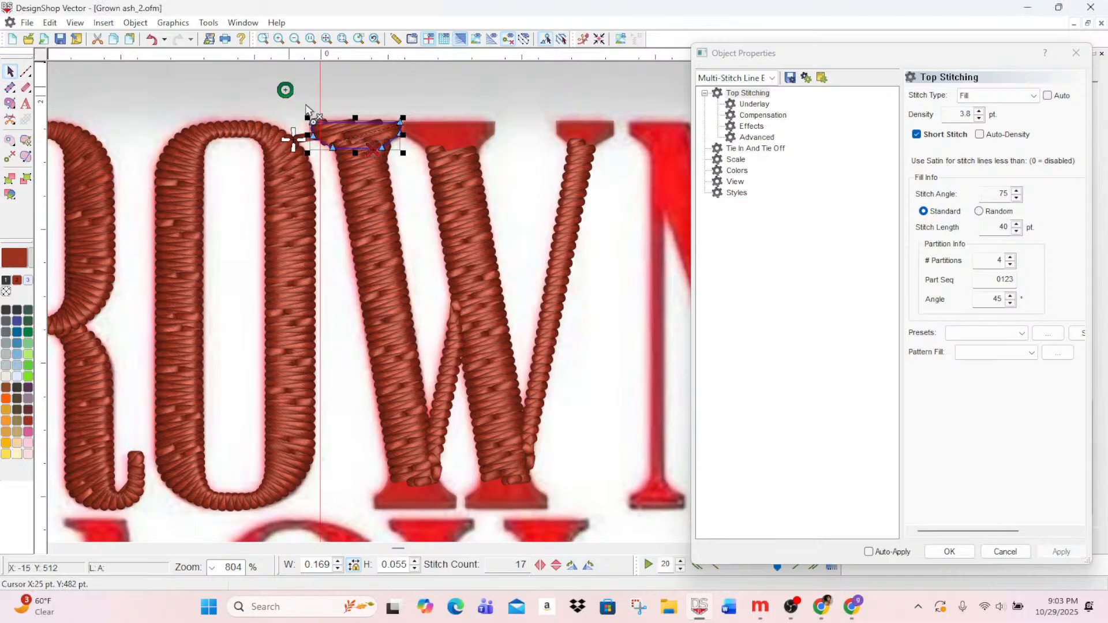
# - Draw a nearly vertical stitch direction line across the W's first top serif and accept its properties
pyautogui.click(26, 157)
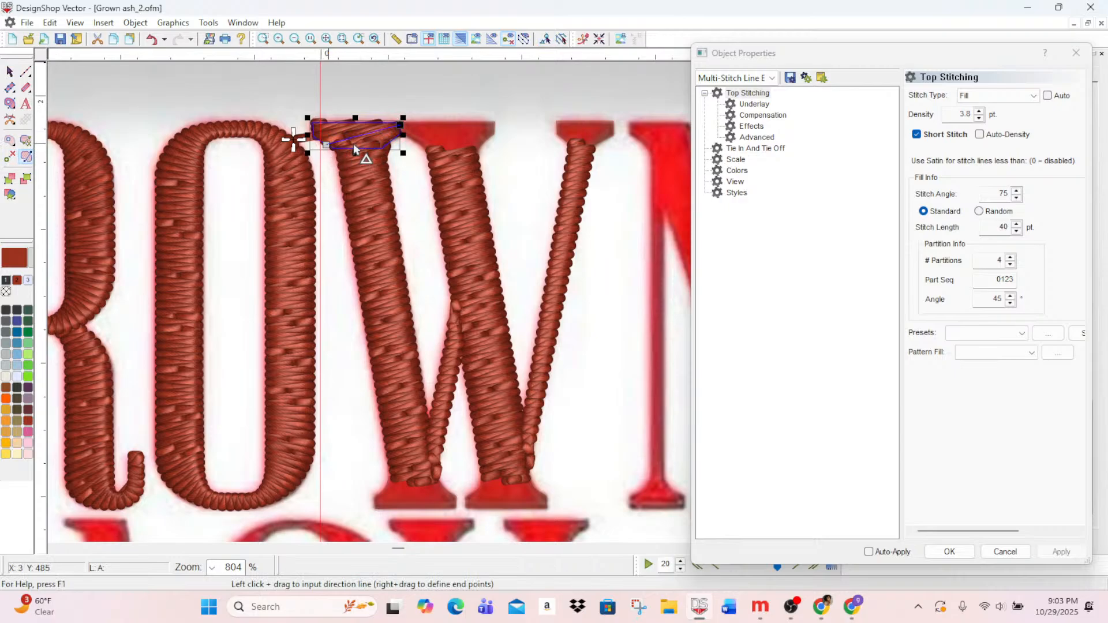
pyautogui.moveTo(356, 149)
pyautogui.mouseDown()
pyautogui.moveTo(403, 131)
pyautogui.moveTo(359, 121)
pyautogui.mouseUp()
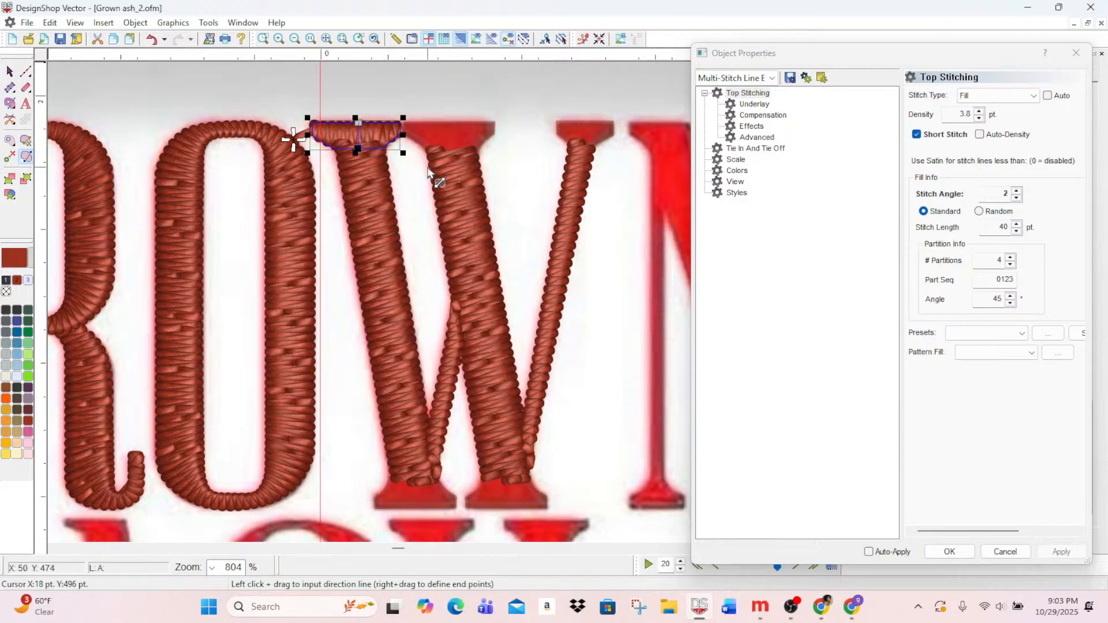
pyautogui.click(949, 552)
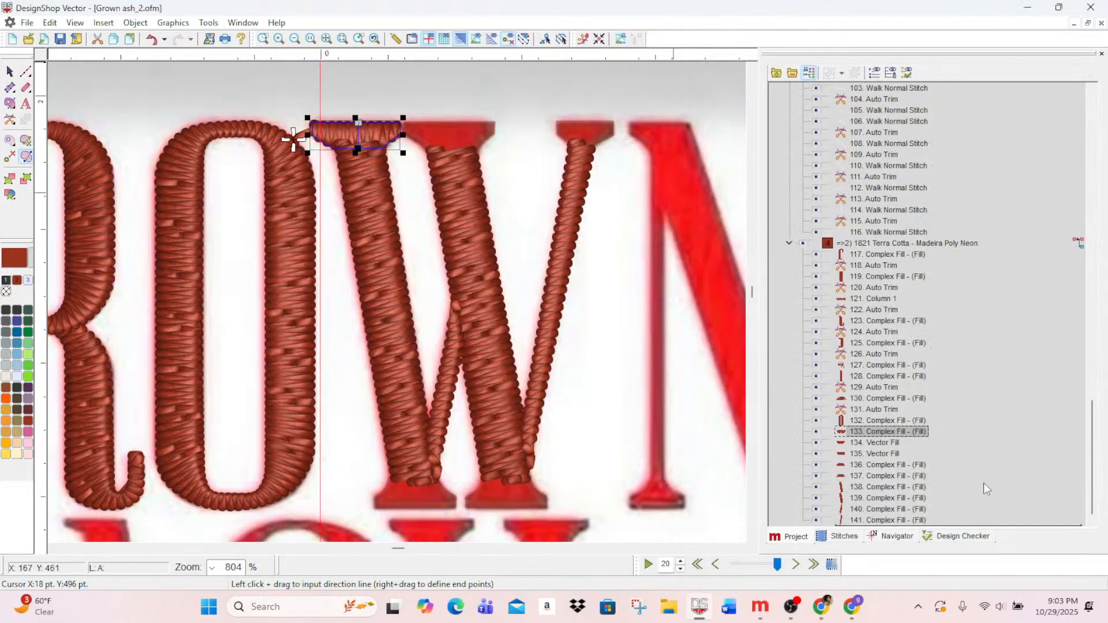
# - Insert a trim after the letter O, ahead of the W's first top serif in the sewing order
pyautogui.click(887, 422)
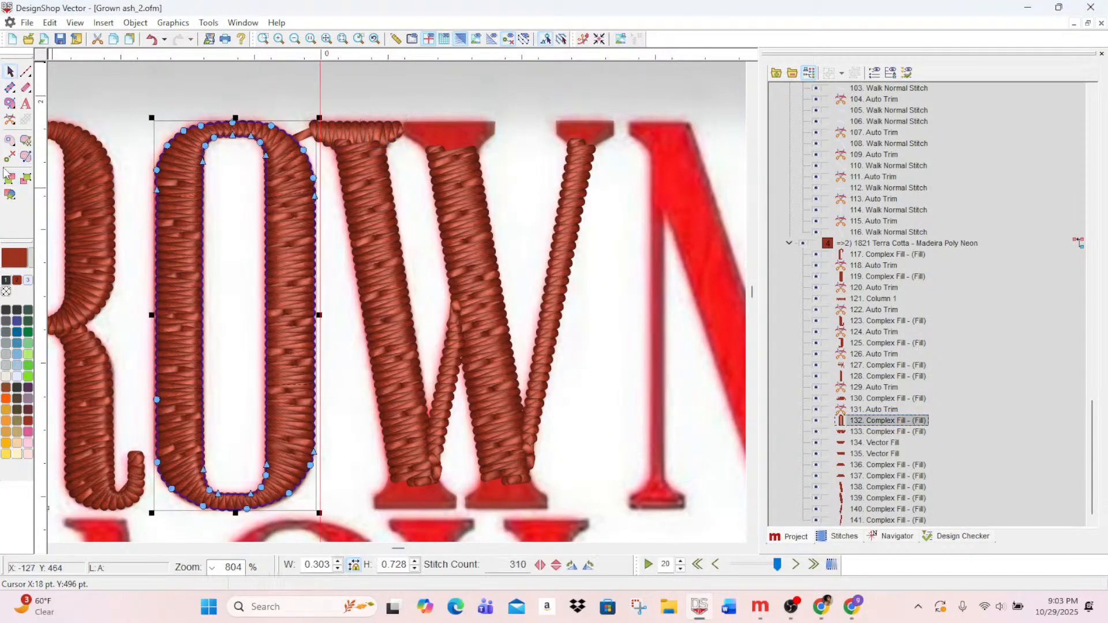
pyautogui.click(11, 104)
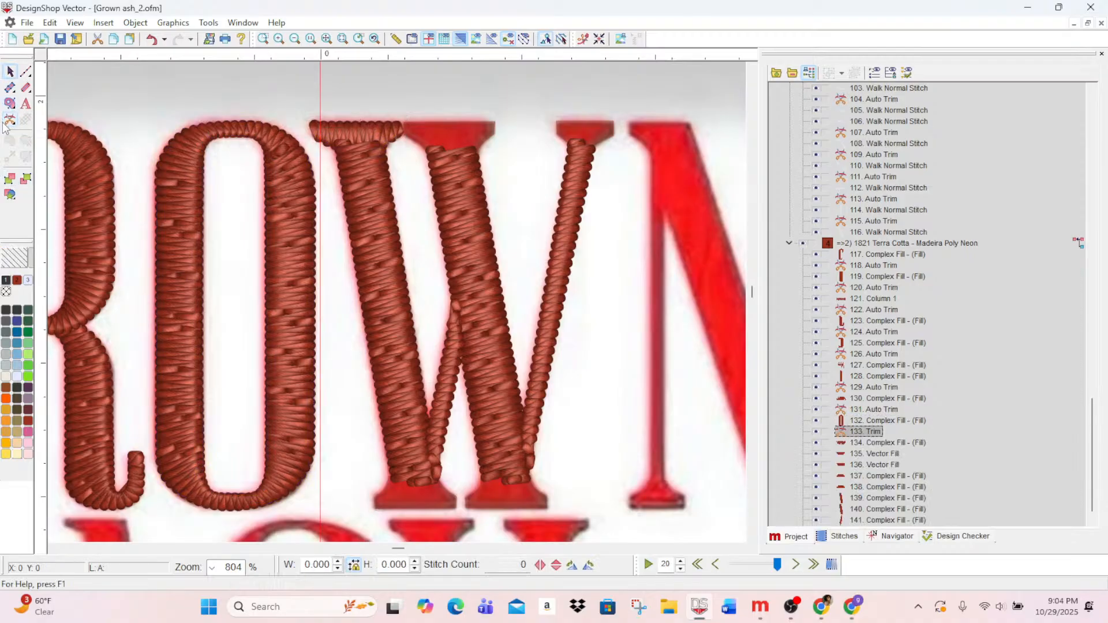
# - Generate the W's middle top serif fill with short stitch enabled, placing its entry and exit points at its lower-left and lower-right corners
pyautogui.click(427, 140)
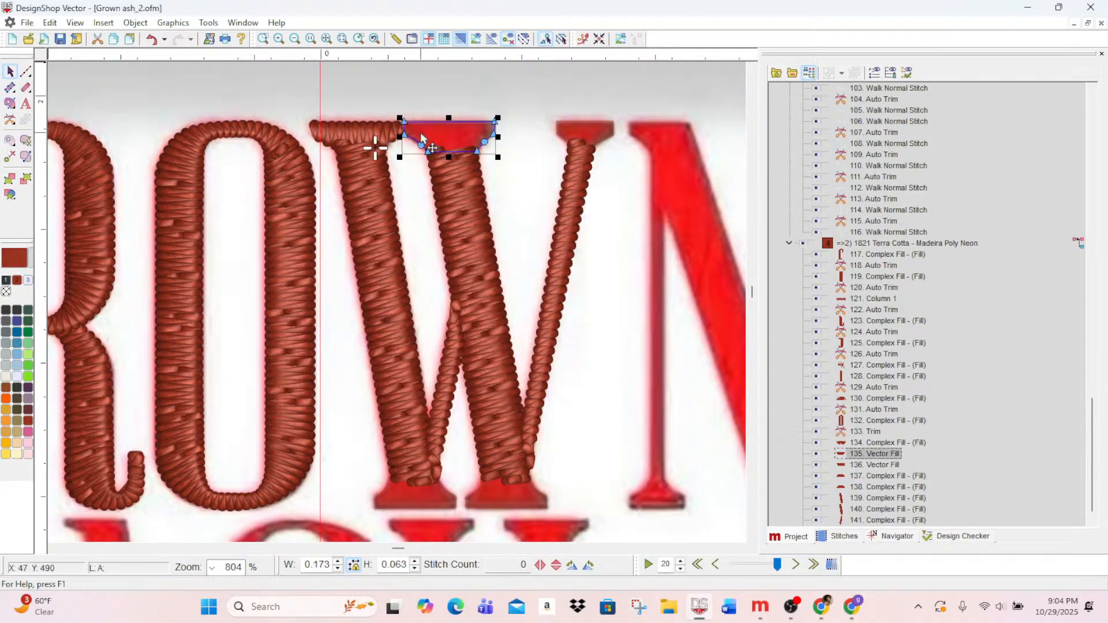
pyautogui.doubleClick(871, 454)
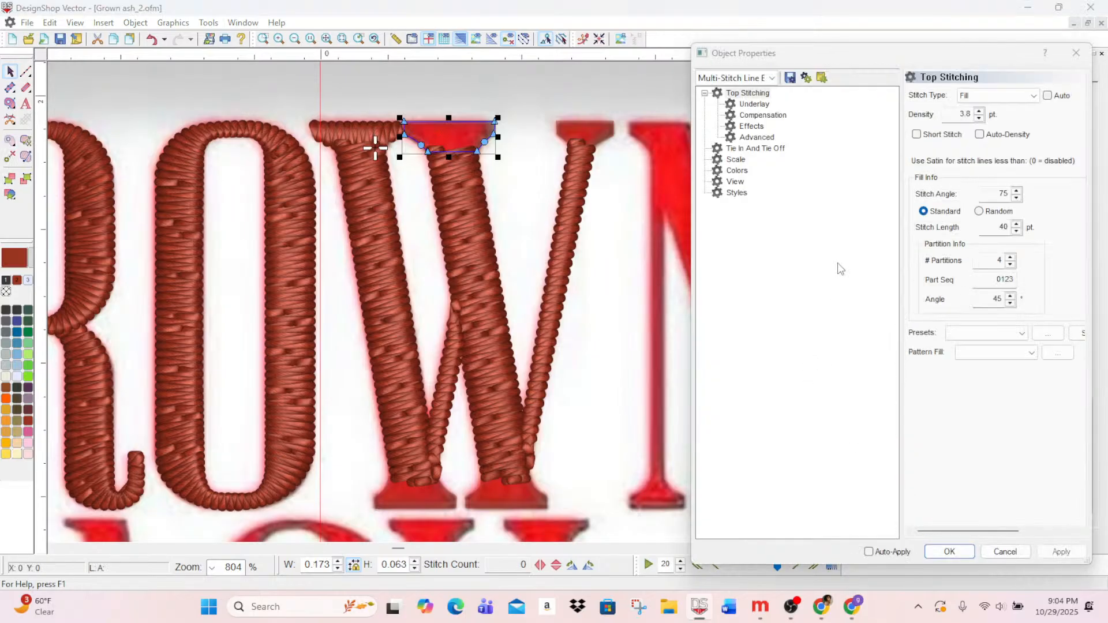
pyautogui.click(918, 135)
pyautogui.click(1061, 551)
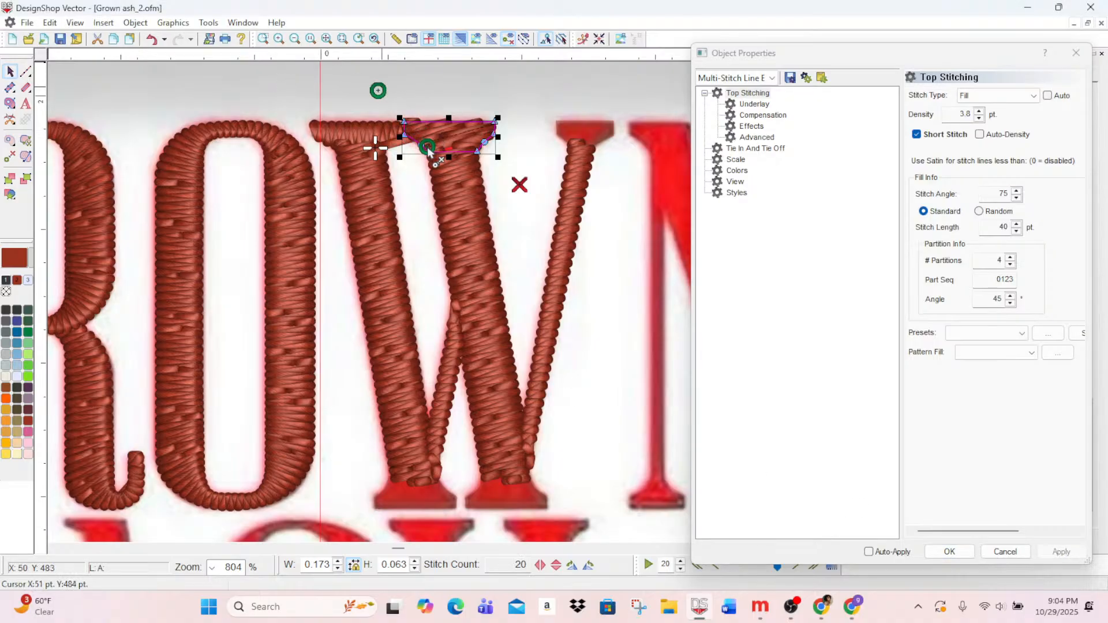
pyautogui.moveTo(521, 185); pyautogui.dragTo(473, 151)
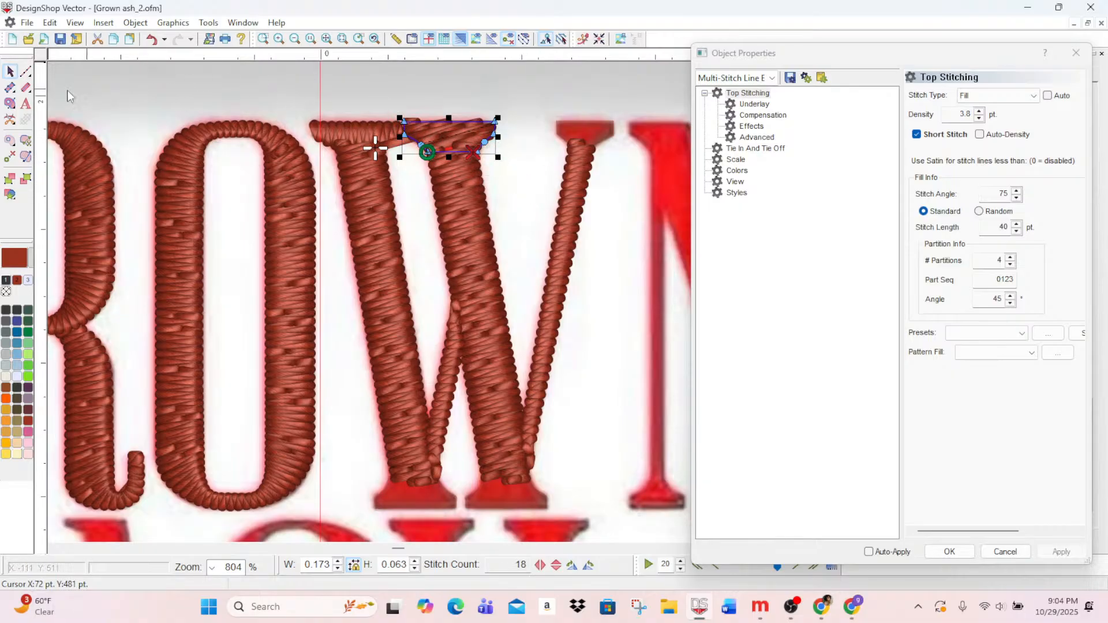
# - Draw a nearly vertical stitch direction line across the W's middle top serif and accept its properties
pyautogui.click(26, 157)
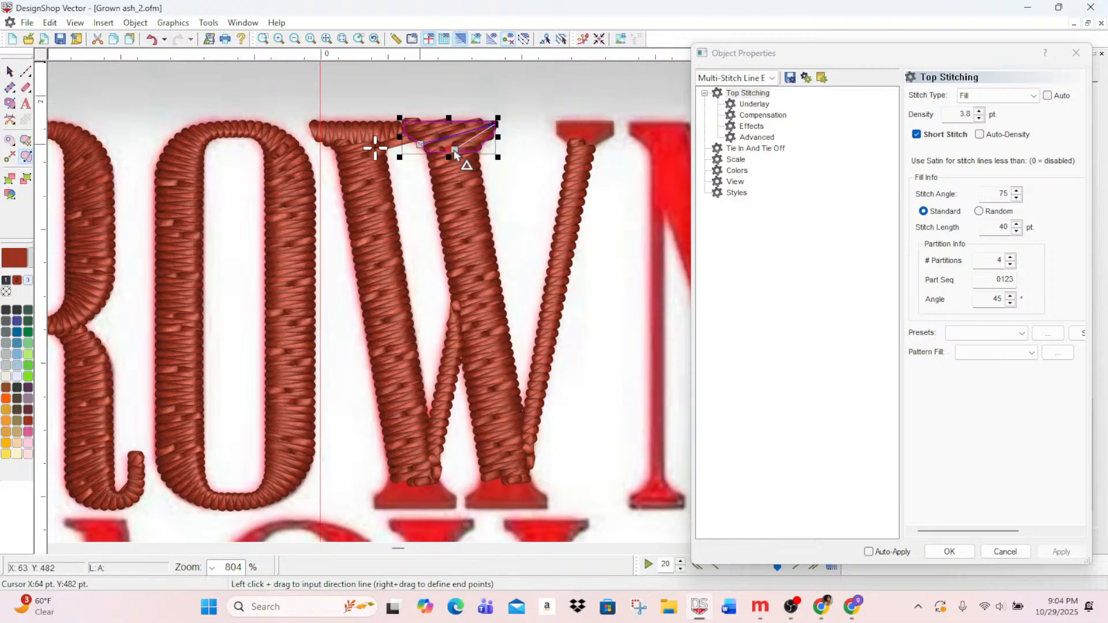
pyautogui.moveTo(450, 153)
pyautogui.mouseDown()
pyautogui.moveTo(495, 125)
pyautogui.moveTo(453, 123)
pyautogui.mouseUp()
pyautogui.click(950, 551)
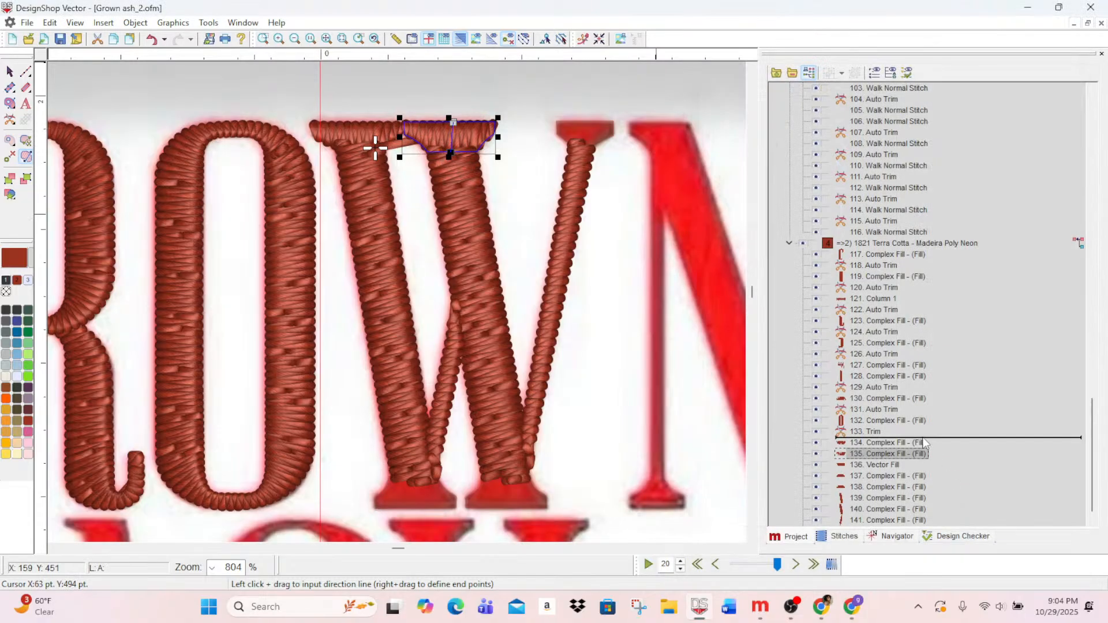
# - Insert a trim between the W's first and middle top serifs in the sewing order
pyautogui.moveTo(876, 446); pyautogui.dragTo(877, 444)
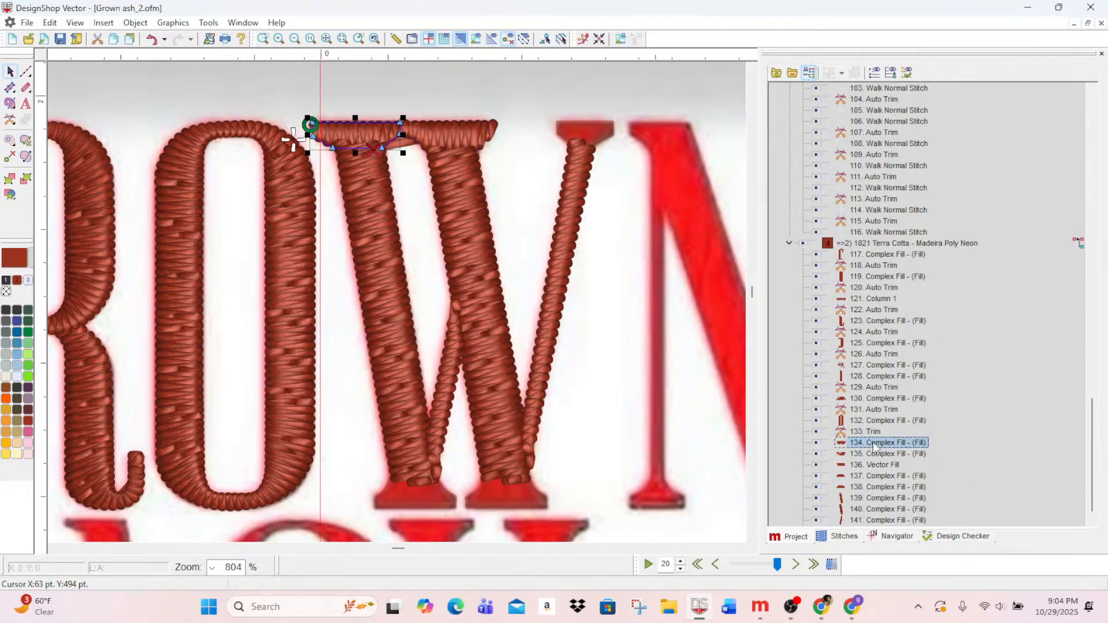
pyautogui.click(9, 119)
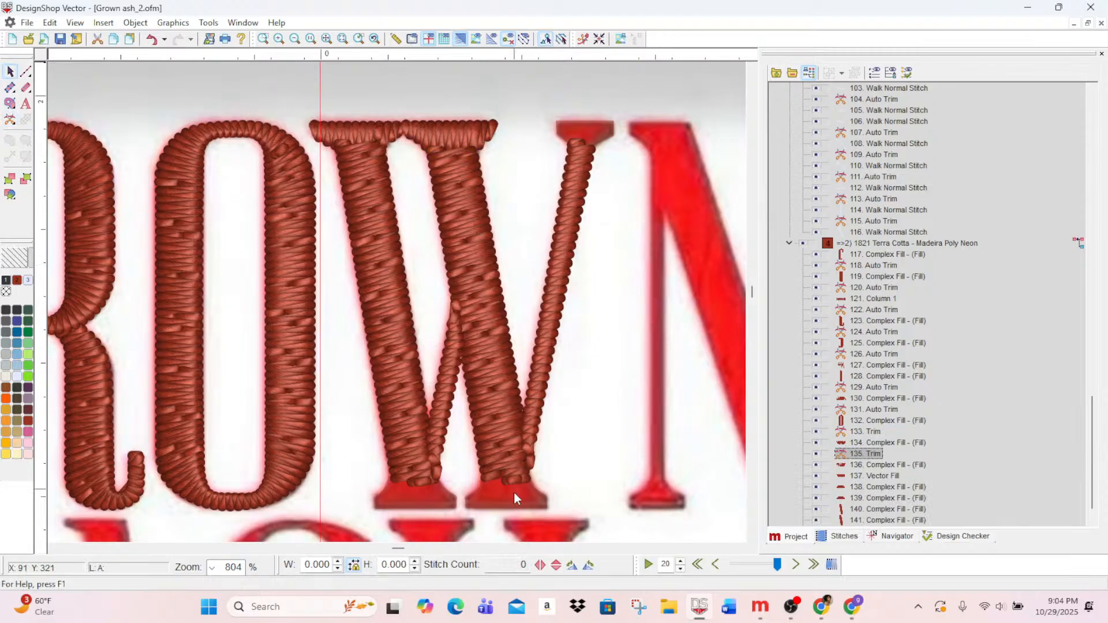
# - Generate the fill stitches for the W's last top serif with short stitch enabled
pyautogui.scroll(-1, 641, 406)
pyautogui.click(571, 76)
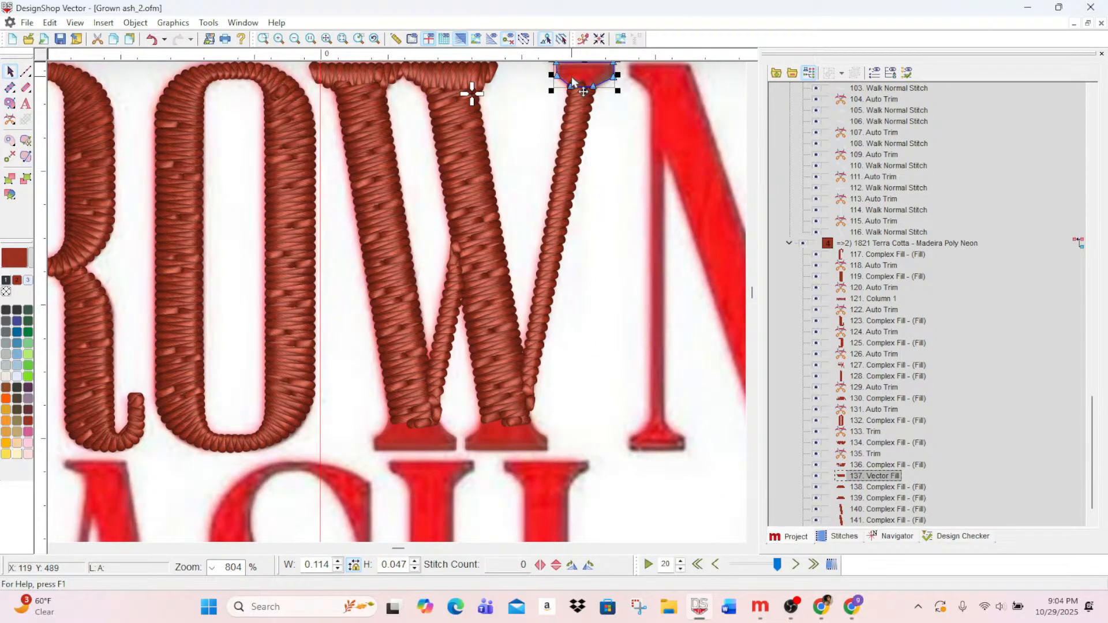
pyautogui.doubleClick(879, 477)
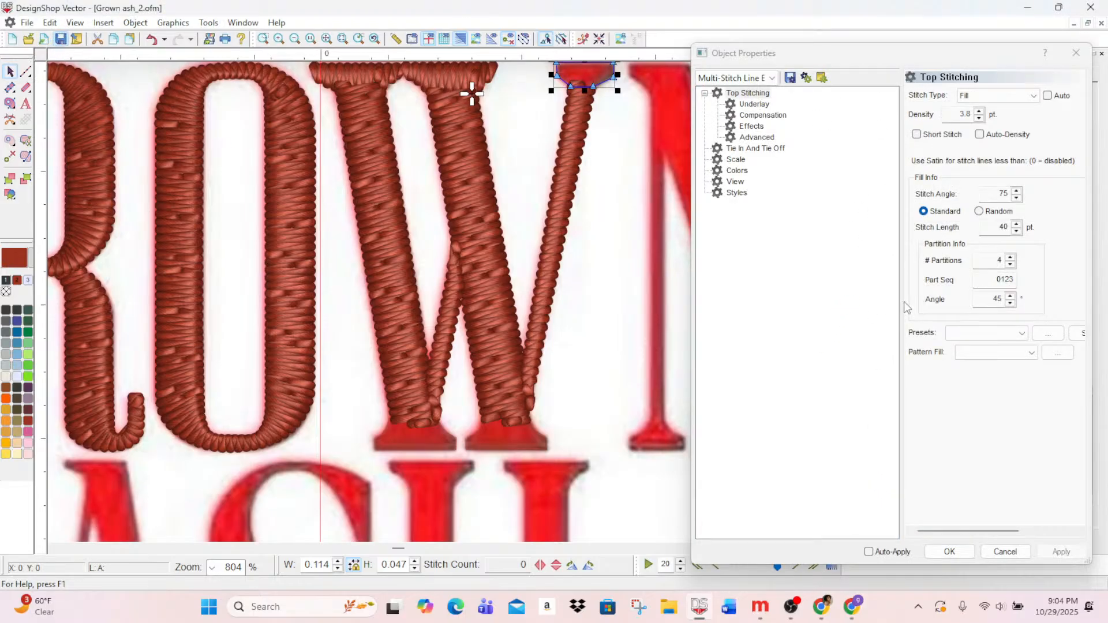
pyautogui.click(917, 134)
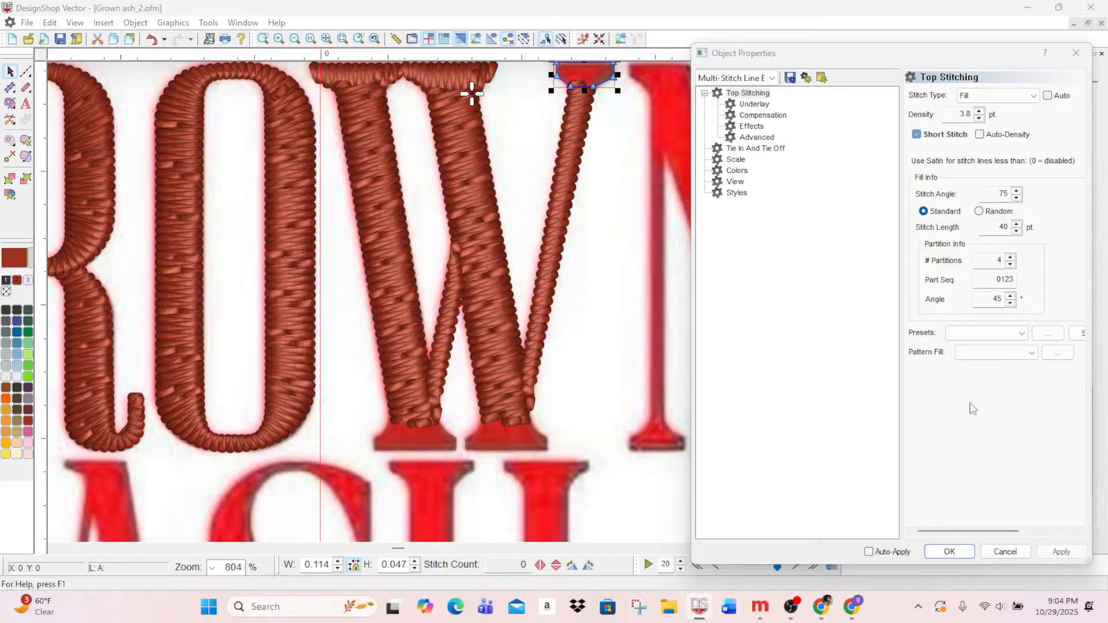
pyautogui.click(1061, 552)
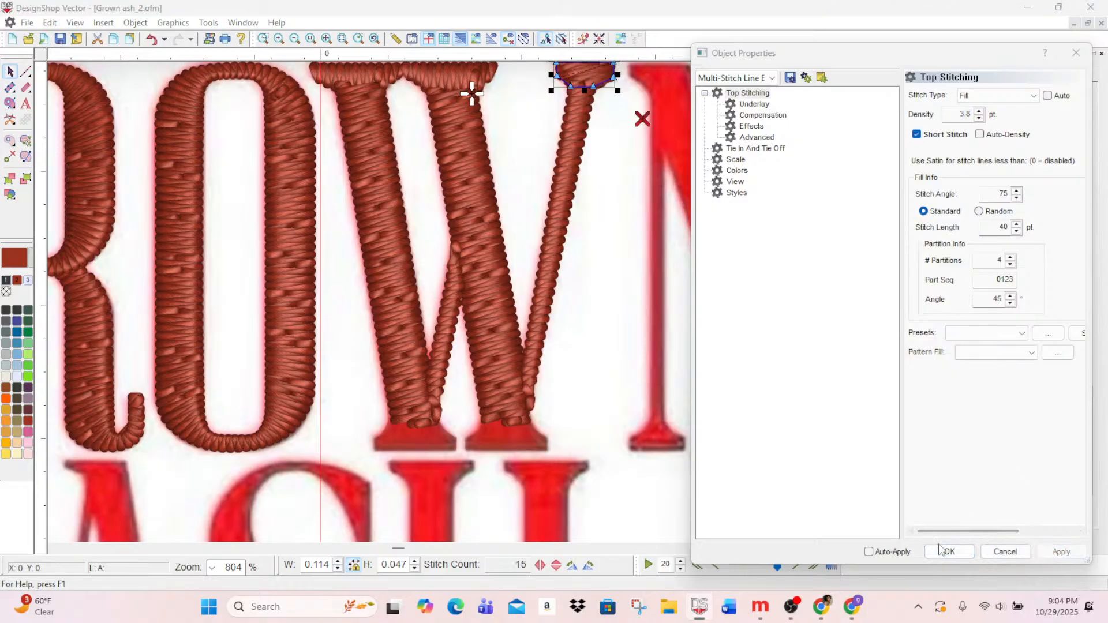
# - Place the W's last top serif's entry and exit points at its lower-left and lower-right, and draw a nearly vertical stitch direction line across it
pyautogui.scroll(3, 552, 163)
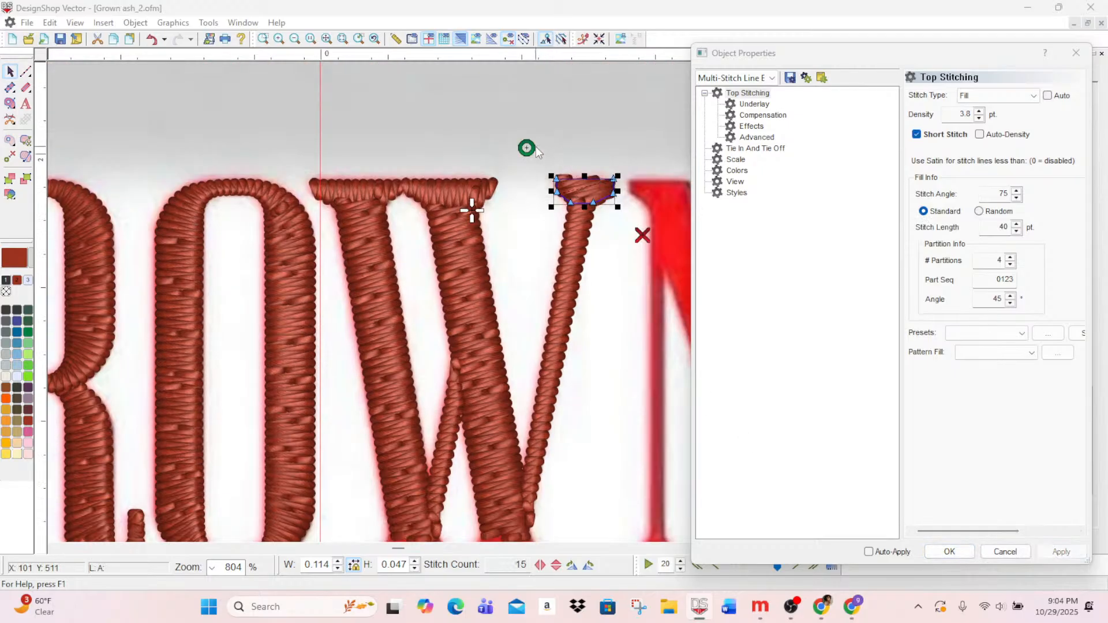
pyautogui.moveTo(565, 195); pyautogui.dragTo(566, 197)
pyautogui.moveTo(642, 235); pyautogui.dragTo(607, 203)
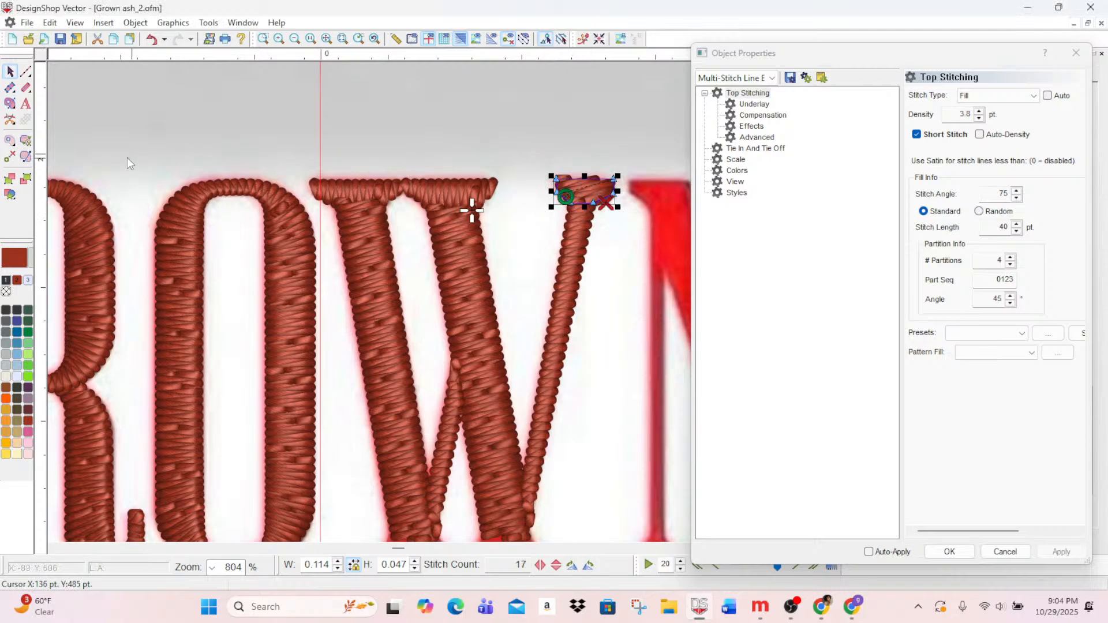
pyautogui.click(25, 156)
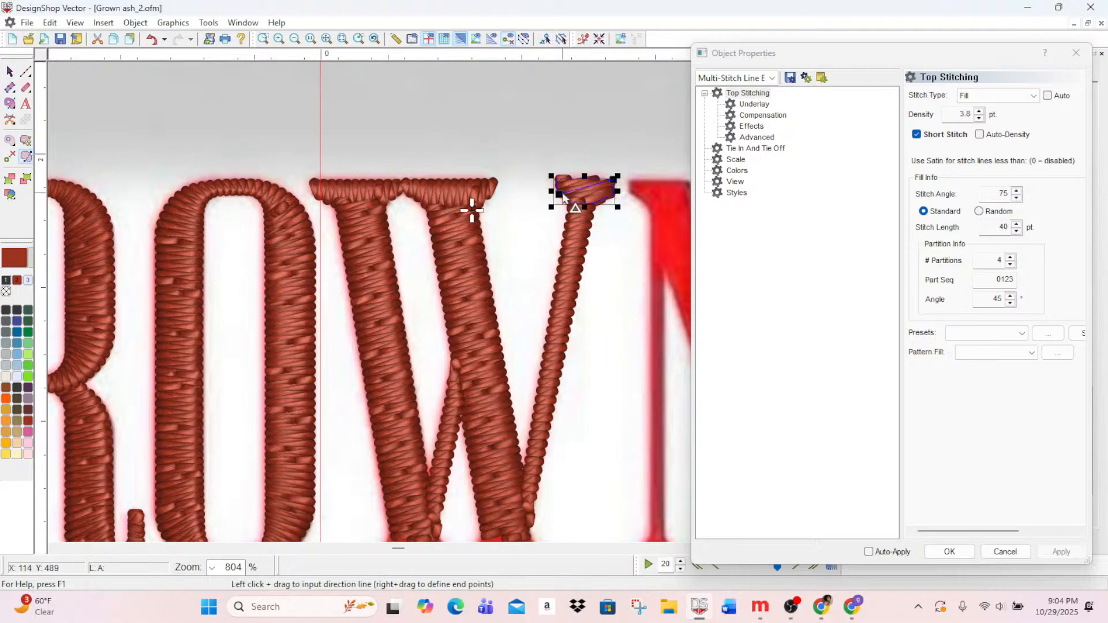
pyautogui.moveTo(582, 202)
pyautogui.mouseDown()
pyautogui.moveTo(614, 182)
pyautogui.moveTo(583, 182)
pyautogui.mouseUp()
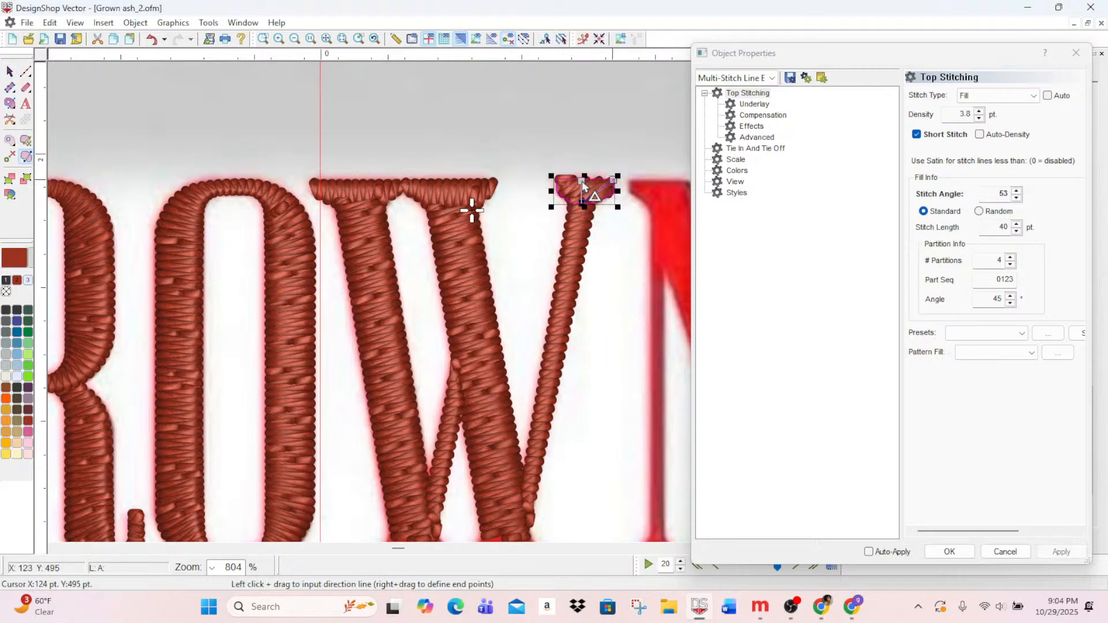
# - Generate the fill stitches for the W's first bottom serif with short stitch enabled
pyautogui.scroll(-3, 581, 272)
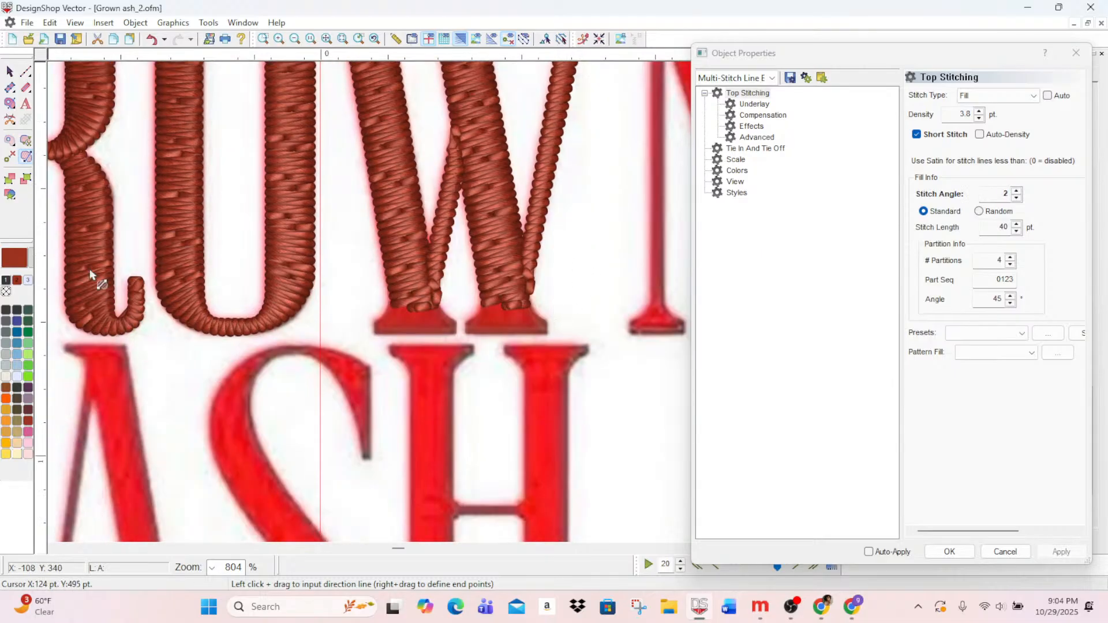
pyautogui.click(10, 71)
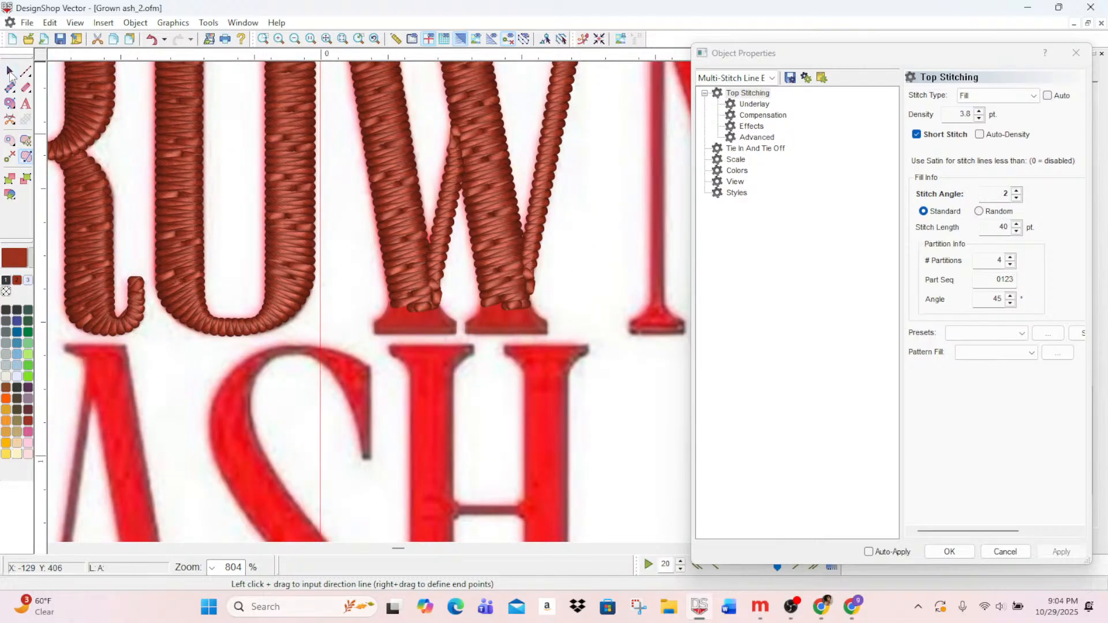
pyautogui.click(417, 323)
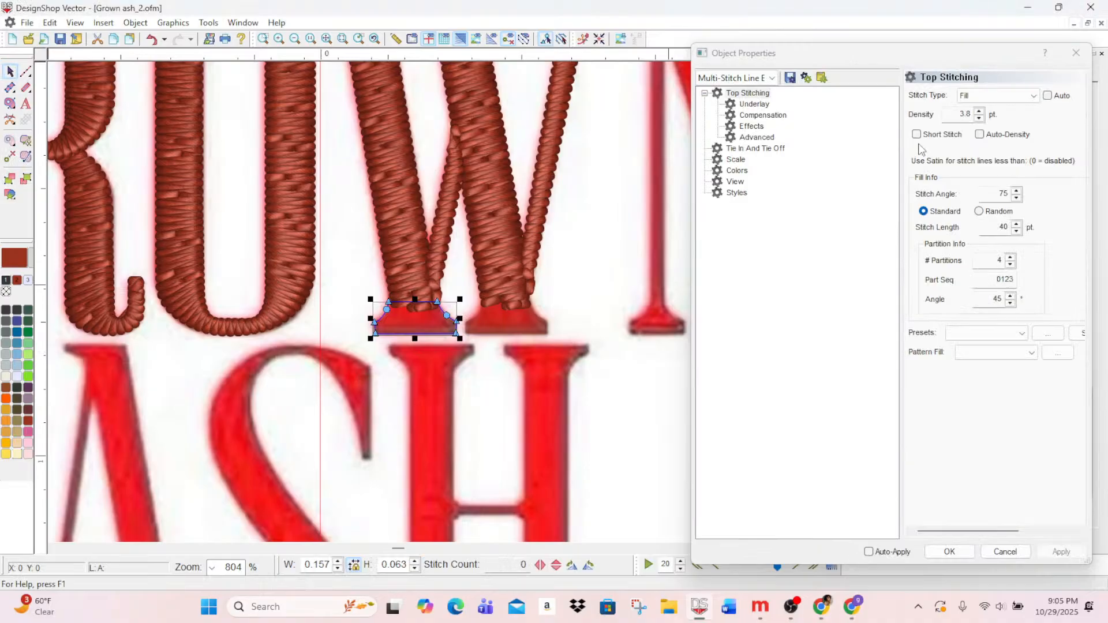
pyautogui.click(917, 134)
pyautogui.click(1061, 552)
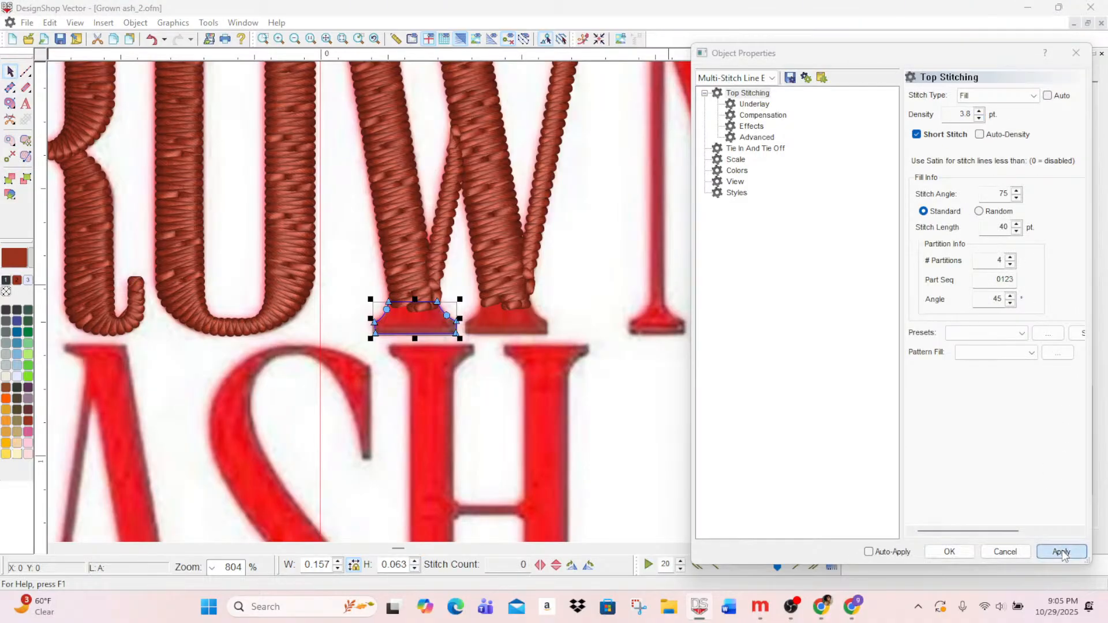
# - Move the entry and exit points onto the W's first bottom serif and draw a nearly vertical stitch direction line across it
pyautogui.moveTo(442, 317); pyautogui.dragTo(406, 302)
pyautogui.moveTo(483, 366)
pyautogui.mouseDown()
pyautogui.moveTo(455, 324)
pyautogui.moveTo(413, 335)
pyautogui.moveTo(415, 300)
pyautogui.mouseUp()
pyautogui.click(25, 157)
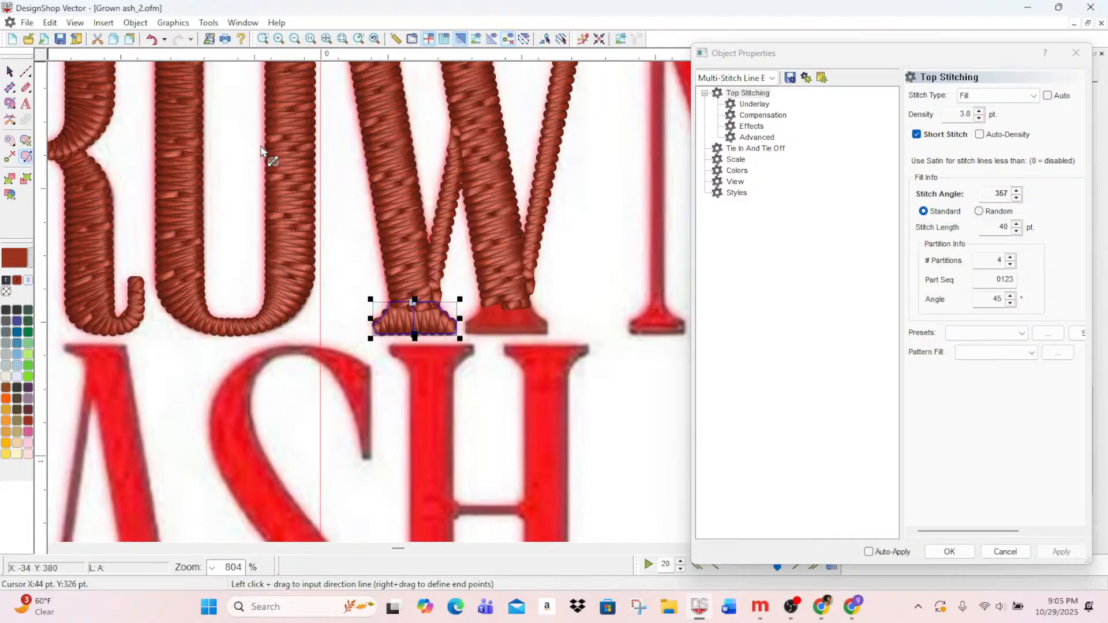
# - Generate the fill stitches for the W's second bottom serif with short stitch enabled
pyautogui.click(10, 72)
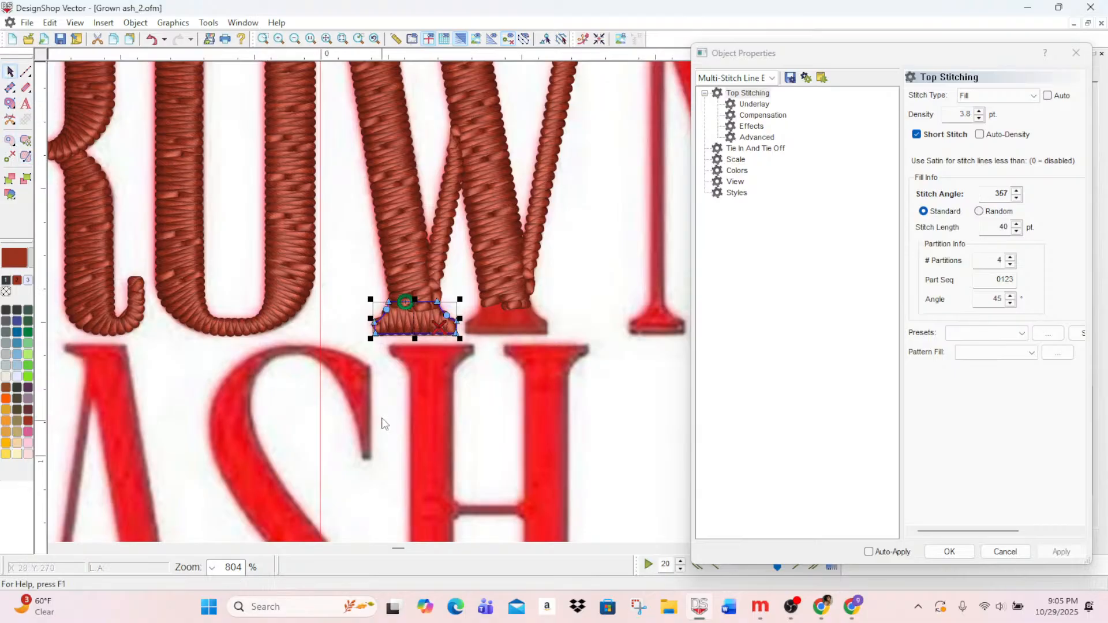
pyautogui.click(507, 321)
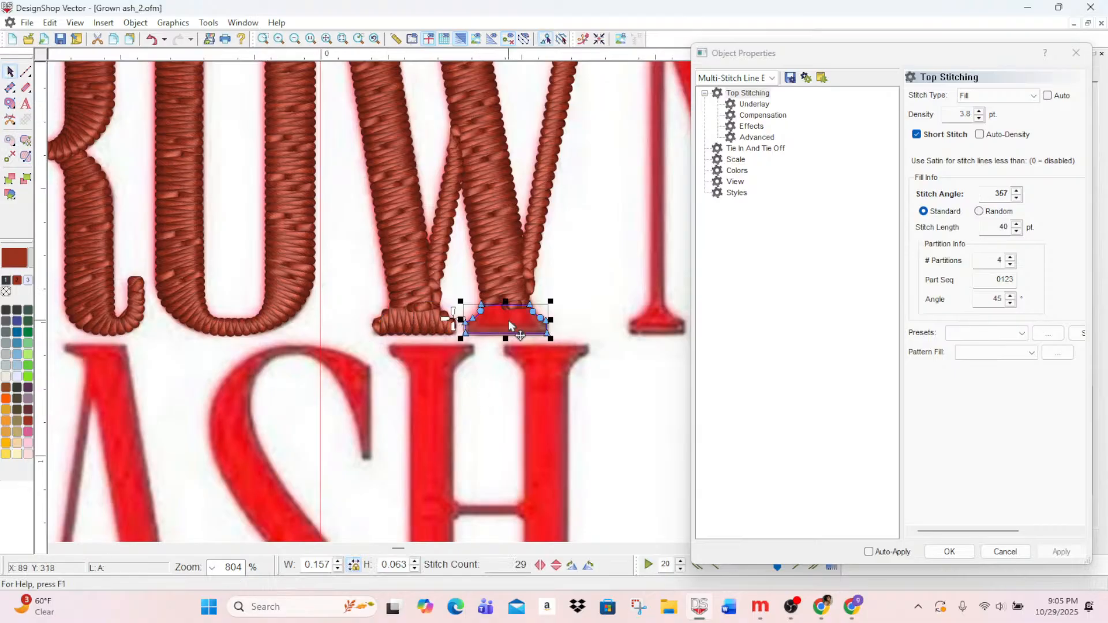
pyautogui.click(917, 135)
pyautogui.click(1068, 552)
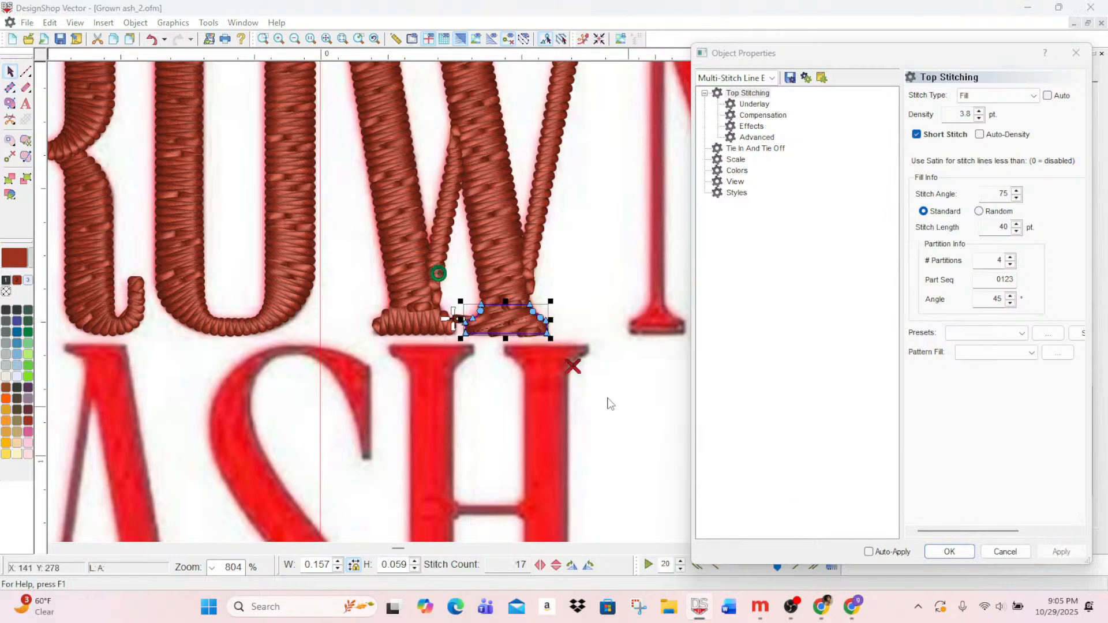
# - Move the entry and exit points onto the W's second bottom serif and draw a nearly vertical stitch direction line across it
pyautogui.moveTo(440, 274)
pyautogui.mouseDown()
pyautogui.moveTo(470, 317)
pyautogui.moveTo(498, 314)
pyautogui.mouseUp()
pyautogui.moveTo(574, 366)
pyautogui.mouseDown()
pyautogui.moveTo(532, 334)
pyautogui.moveTo(488, 321)
pyautogui.moveTo(504, 306)
pyautogui.mouseUp()
pyautogui.click(26, 156)
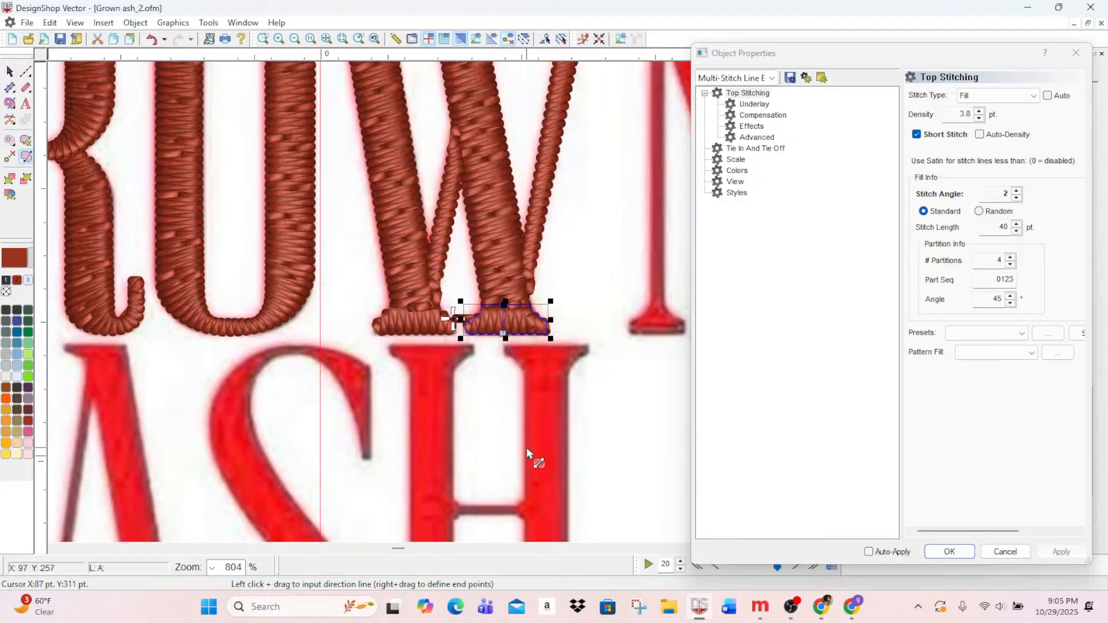
# - Trace the N's first top serif as a closed complex fill outline with a slanted right end and a curved lower-left edge
pyautogui.scroll(3, 526, 449)
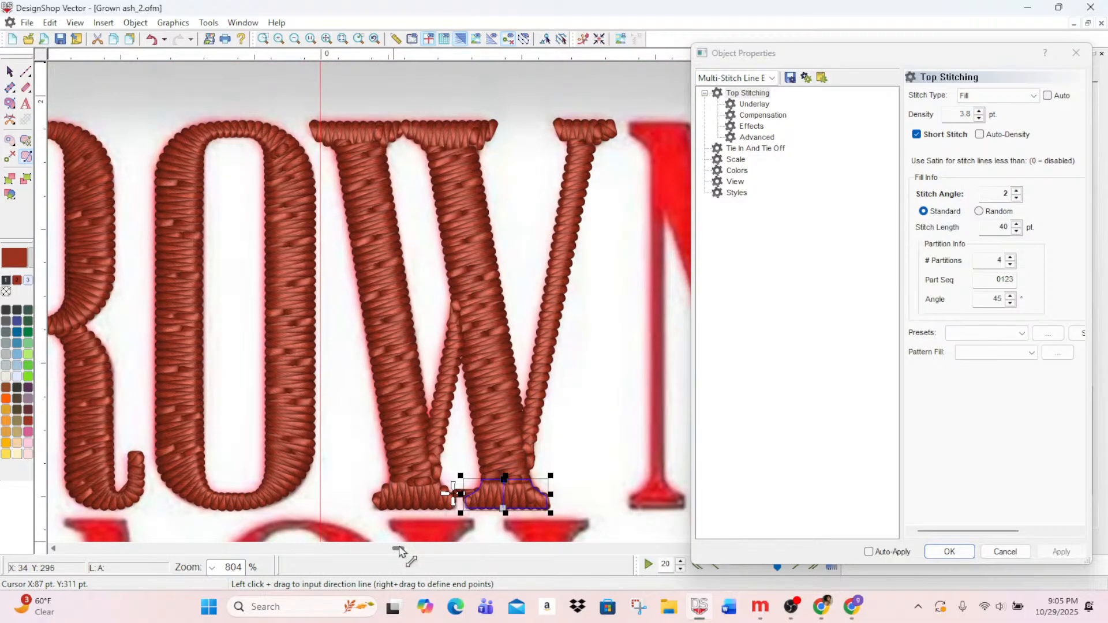
pyautogui.moveTo(396, 550)
pyautogui.mouseDown()
pyautogui.moveTo(414, 554)
pyautogui.moveTo(391, 546)
pyautogui.moveTo(406, 546)
pyautogui.mouseUp()
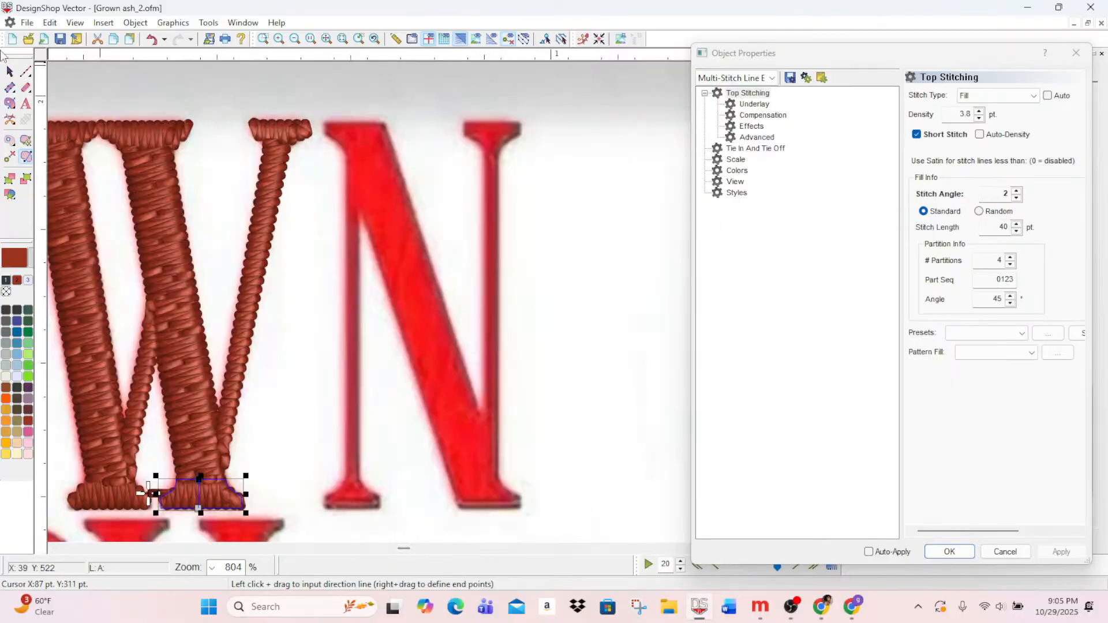
pyautogui.scroll(2, 327, 166)
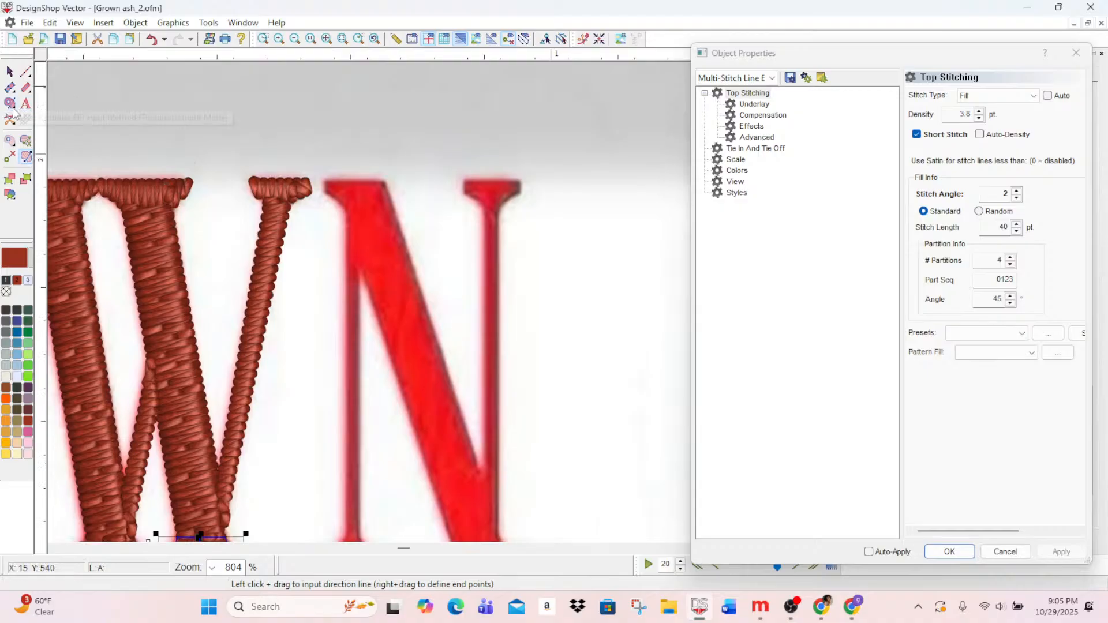
pyautogui.click(32, 122)
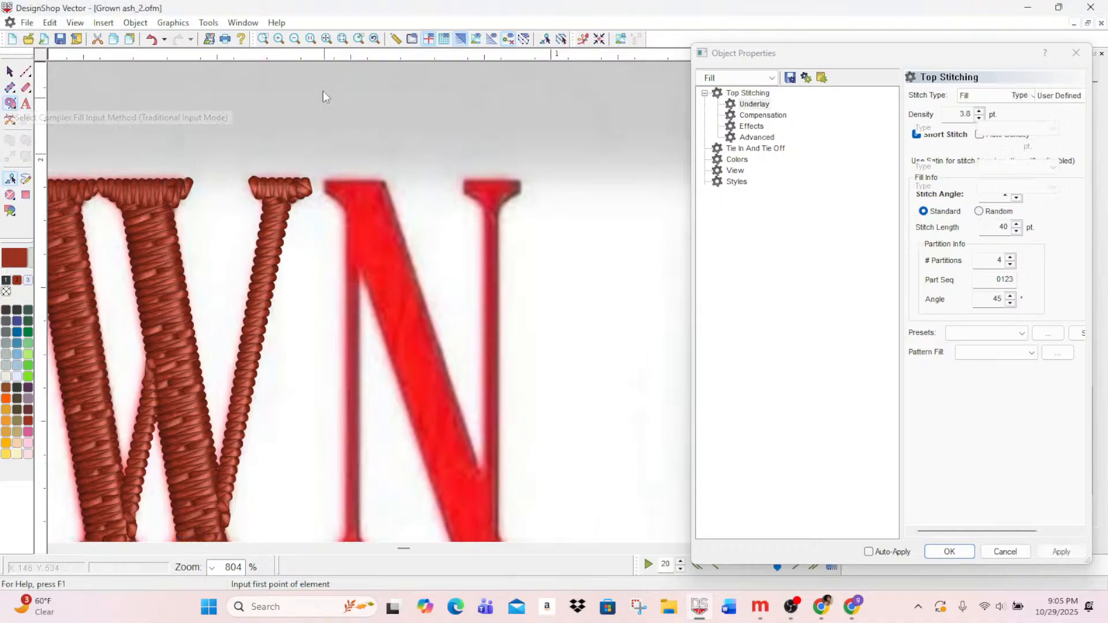
pyautogui.doubleClick(280, 39)
pyautogui.scroll(3, 345, 191)
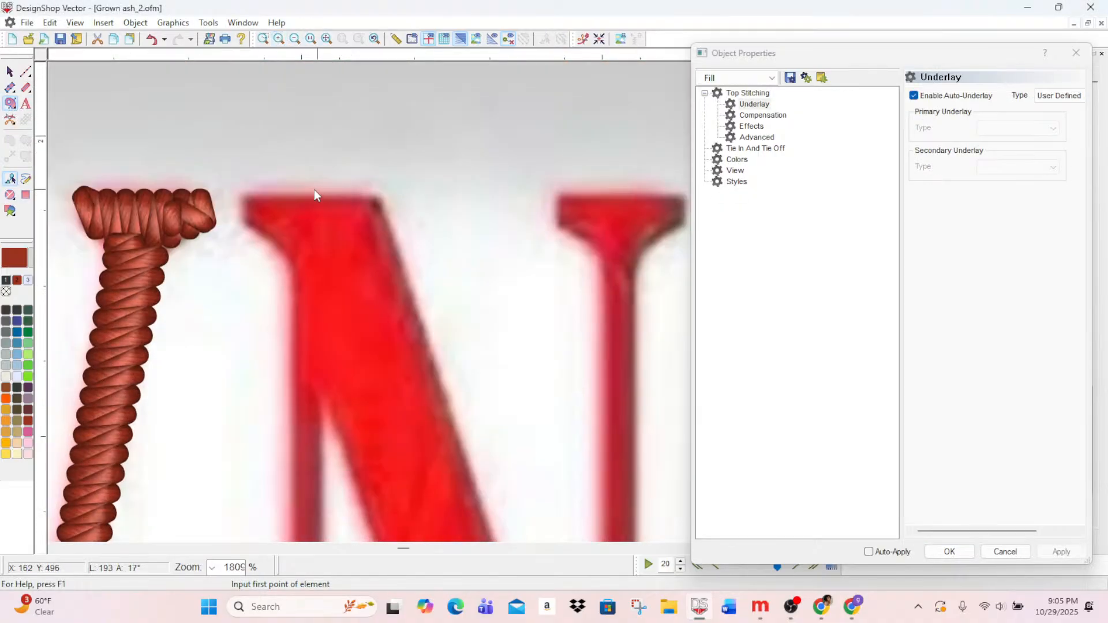
pyautogui.click(244, 197)
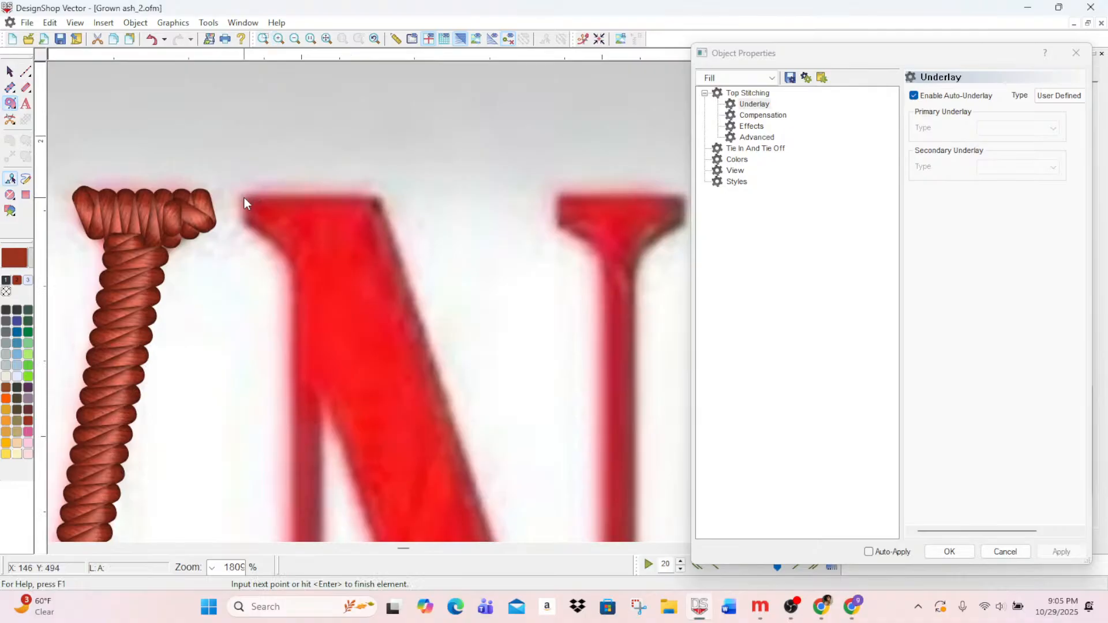
pyautogui.click(377, 200)
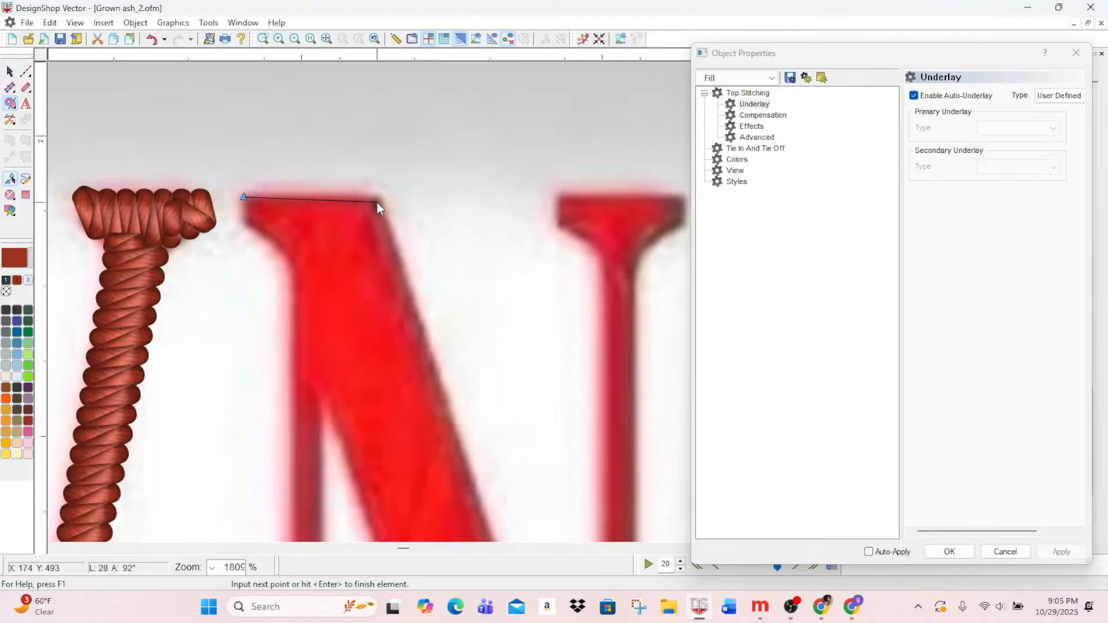
pyautogui.click(394, 240)
pyautogui.click(295, 264)
pyautogui.rightClick(280, 243)
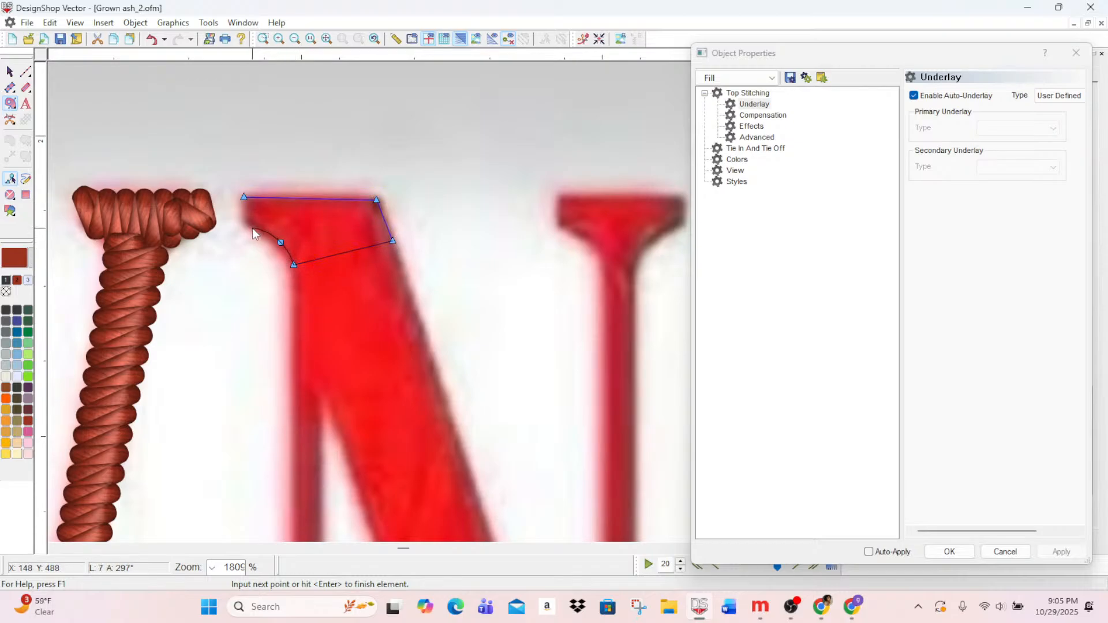
pyautogui.click(248, 224)
pyautogui.press('Return')
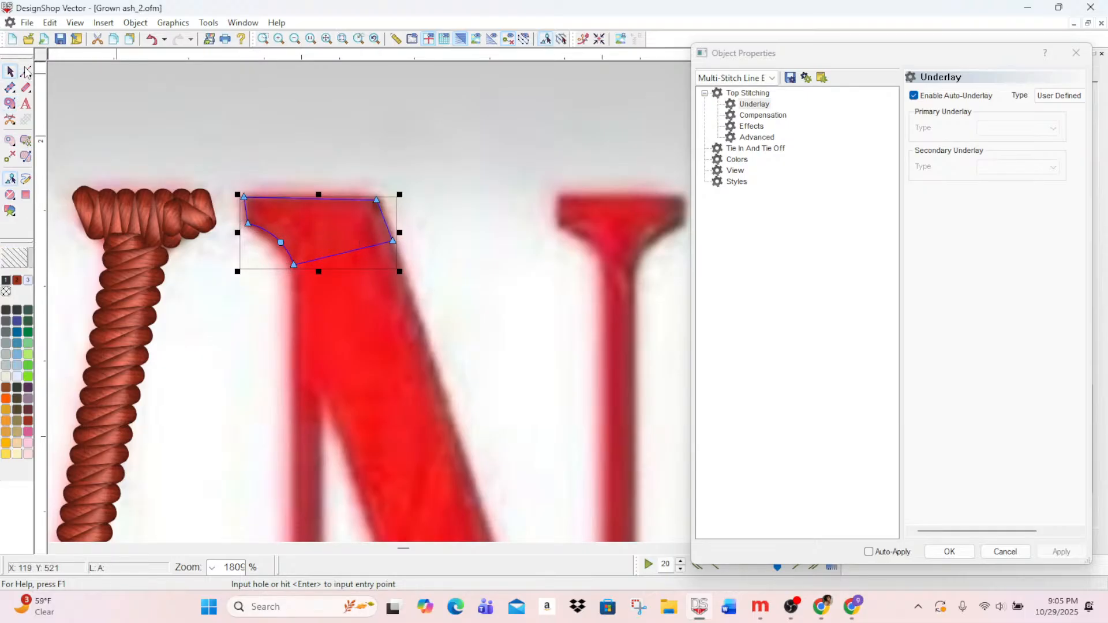
# - End the input of the N's first top serif and nudge its lower-left outline point slightly outward to the letter's edge
pyautogui.click(26, 71)
pyautogui.press('Escape')
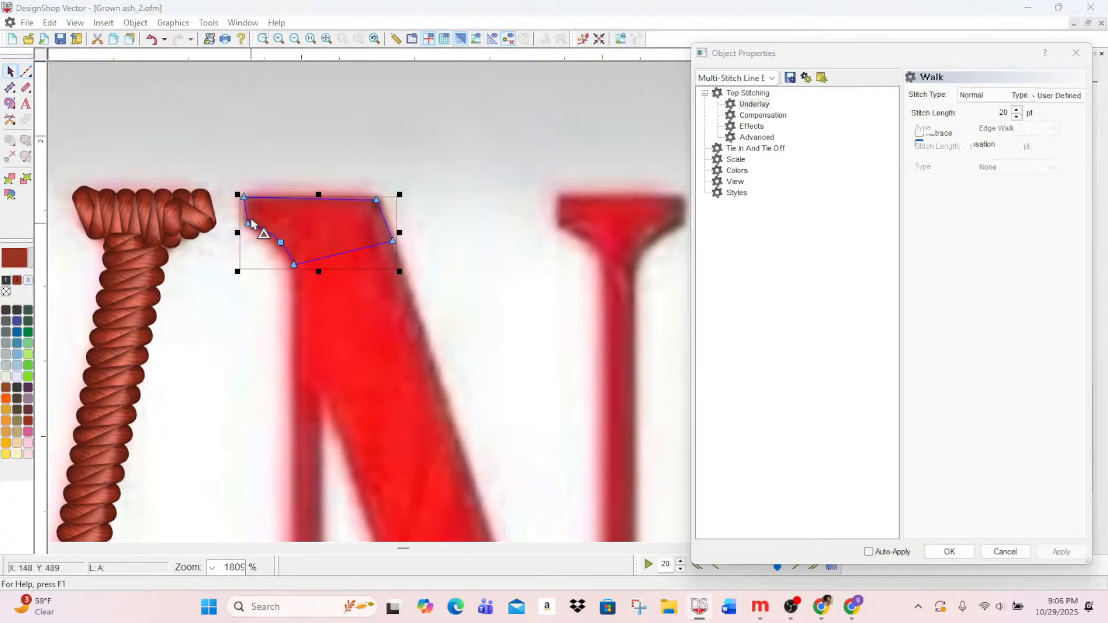
pyautogui.click(245, 224)
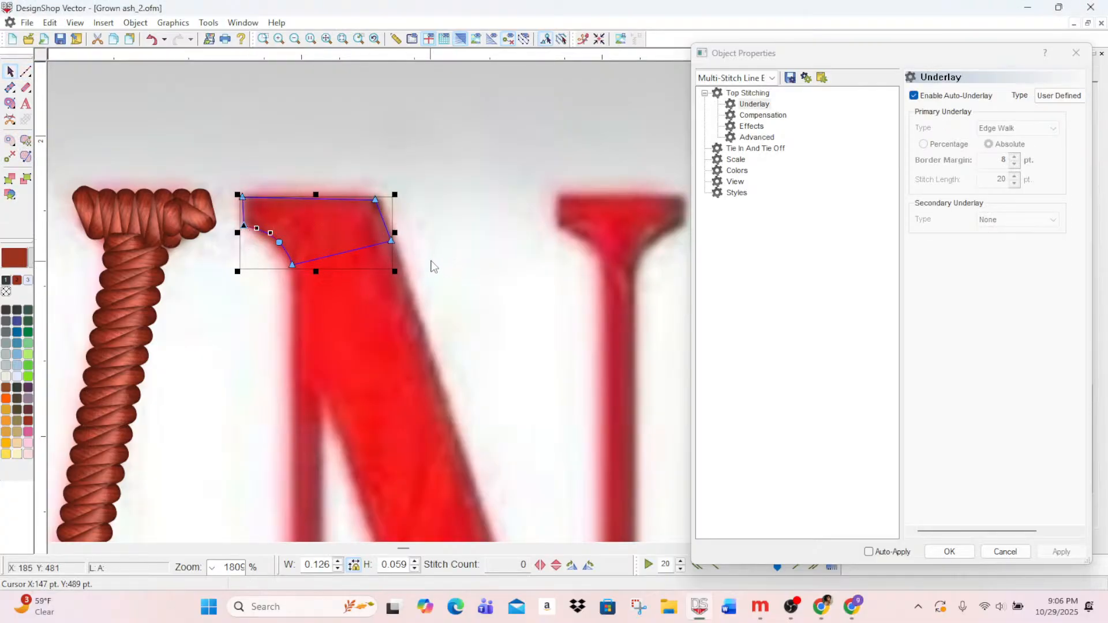
pyautogui.click(492, 258)
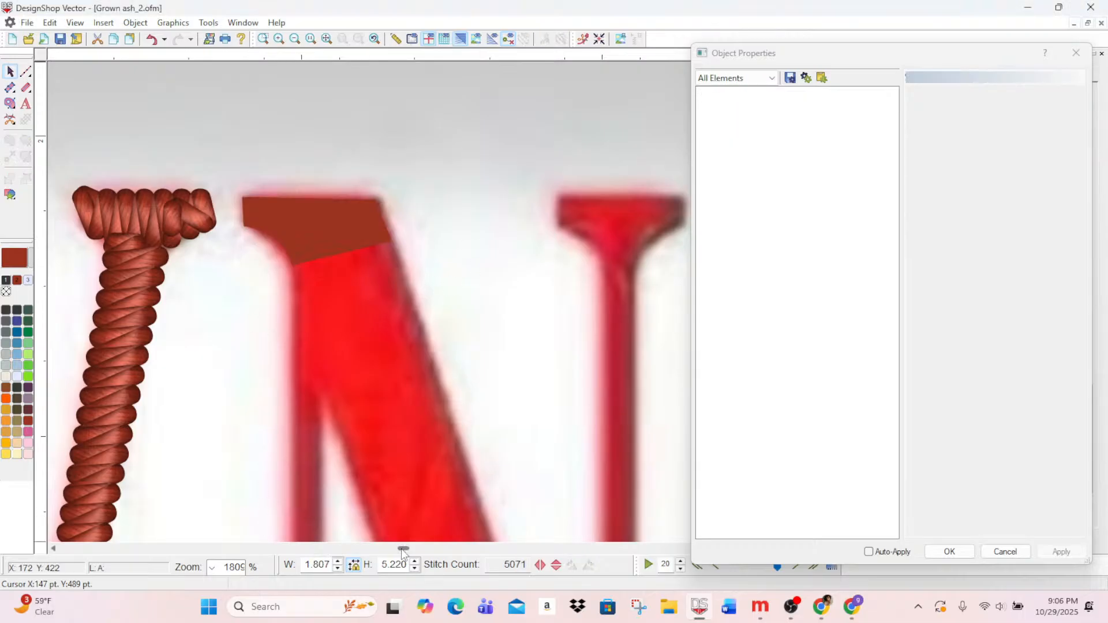
# - Trace the N's second top serif as a closed complex fill outline, following its flat top and curved underside
pyautogui.moveTo(399, 549); pyautogui.dragTo(406, 548)
pyautogui.click(9, 102)
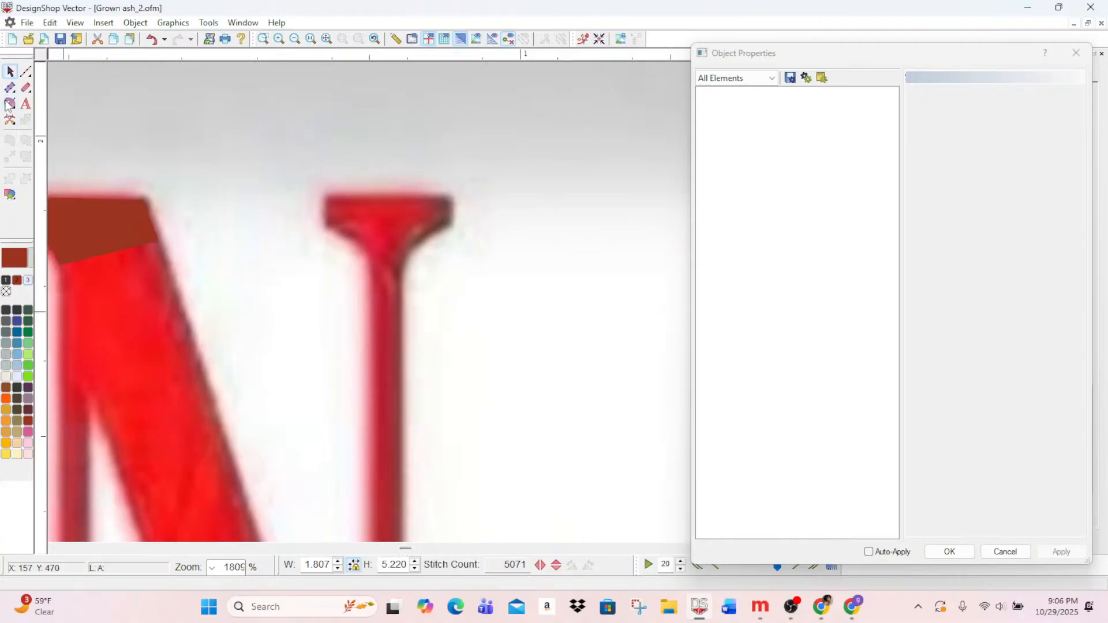
pyautogui.click(324, 194)
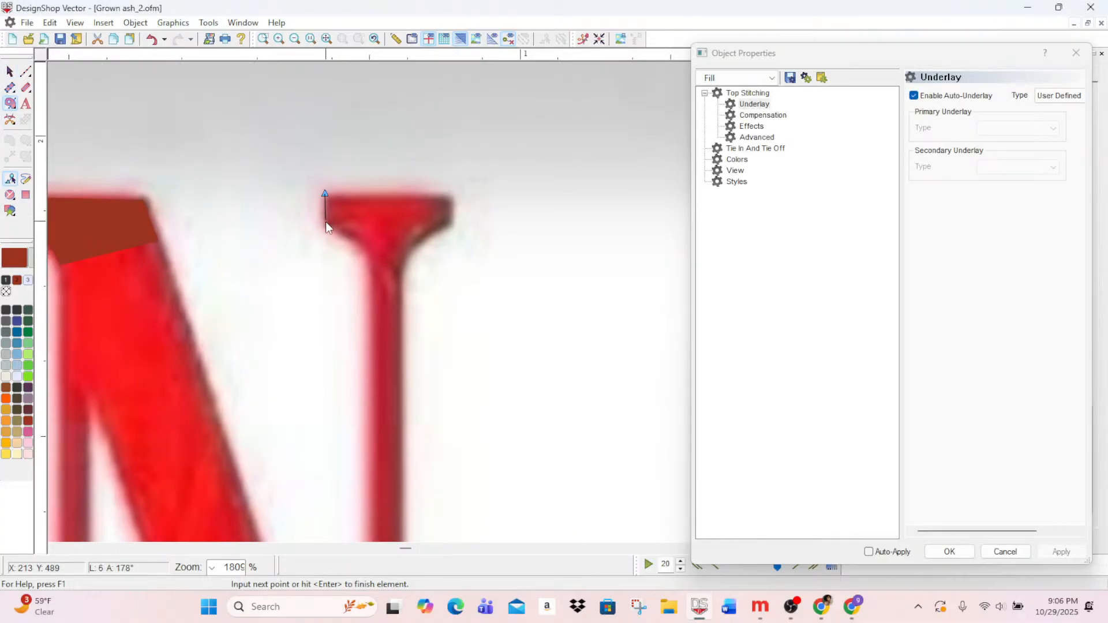
pyautogui.click(326, 225)
pyautogui.click(407, 254)
pyautogui.rightClick(429, 235)
pyautogui.click(453, 223)
pyautogui.click(452, 193)
pyautogui.press('Return')
# - Trace the N's first bottom serif as a closed complex fill outline, following its flat base, vertical ends and curved shoulders up to the thin stem
pyautogui.scroll(-10, 242, 156)
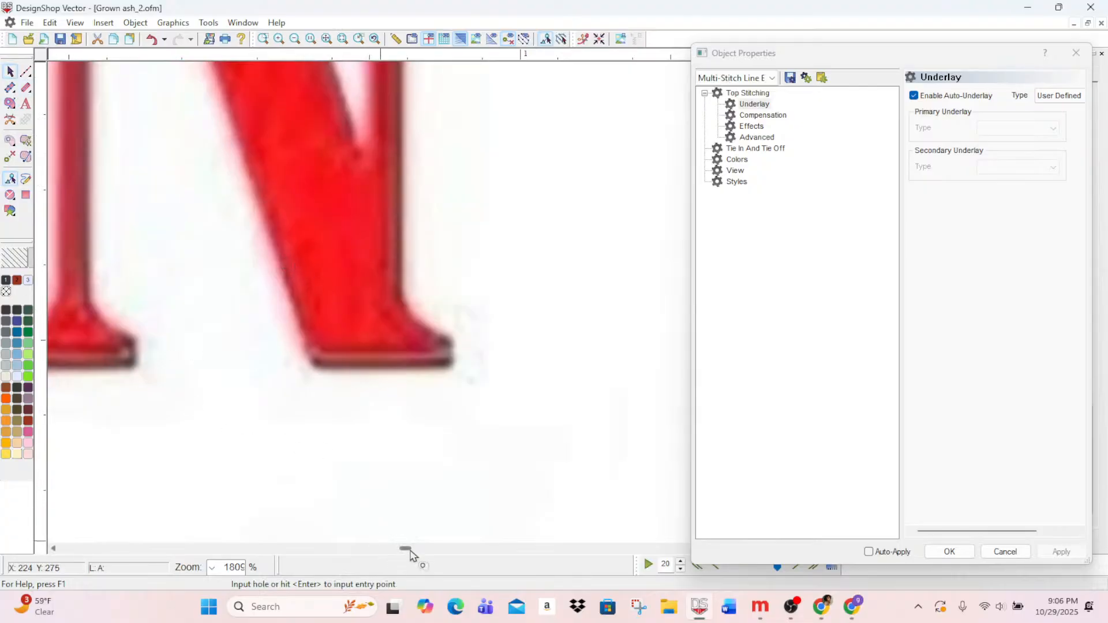
pyautogui.moveTo(410, 552); pyautogui.dragTo(405, 553)
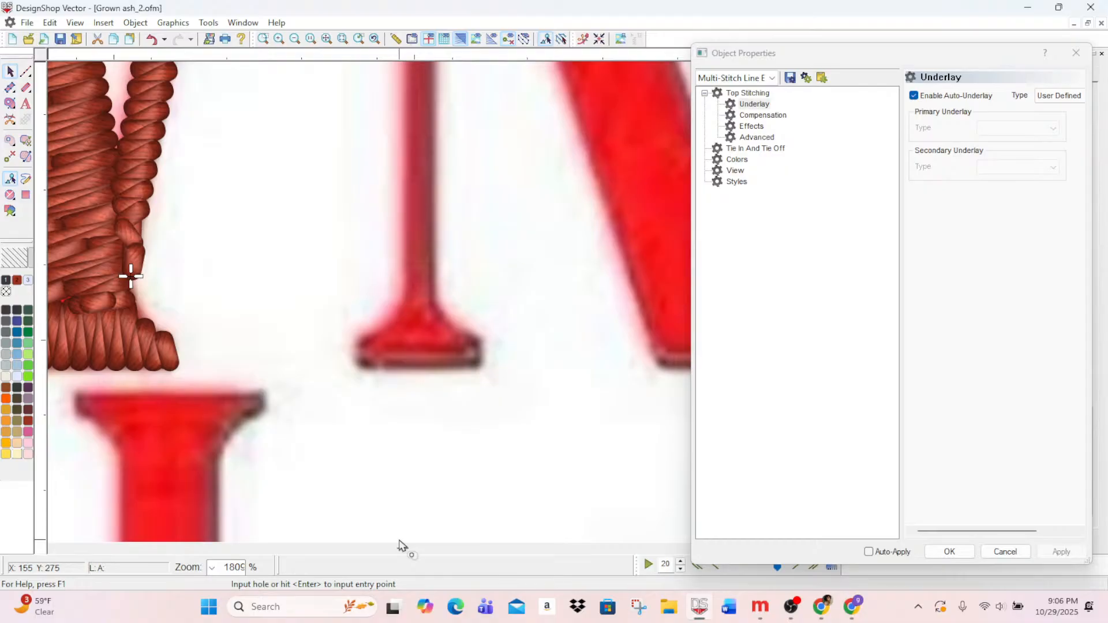
pyautogui.scroll(3, 413, 379)
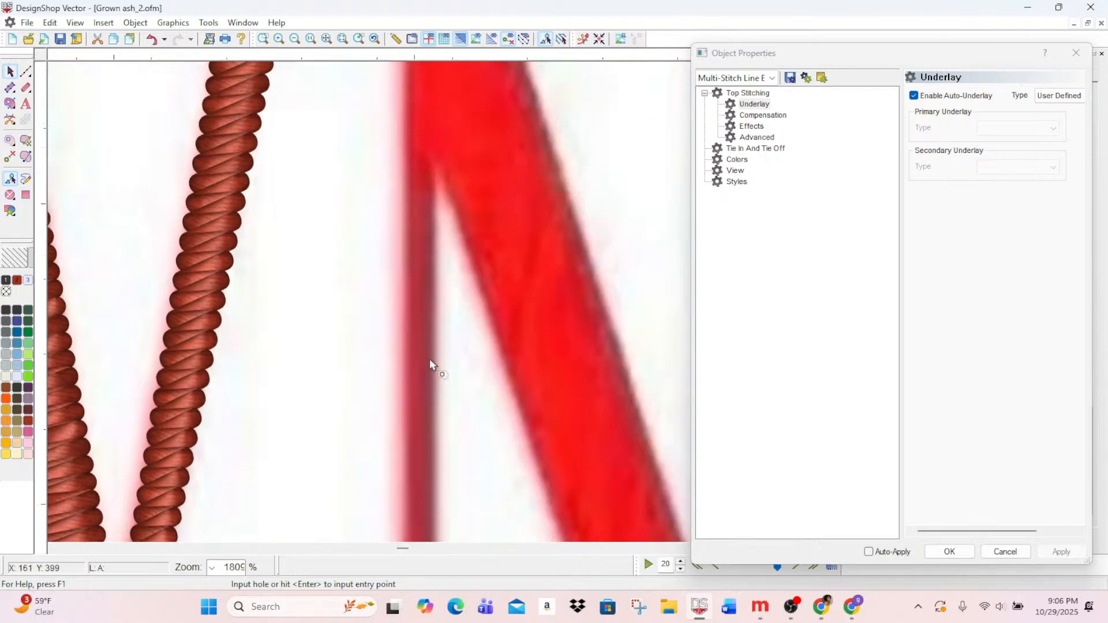
pyautogui.scroll(-5, 449, 399)
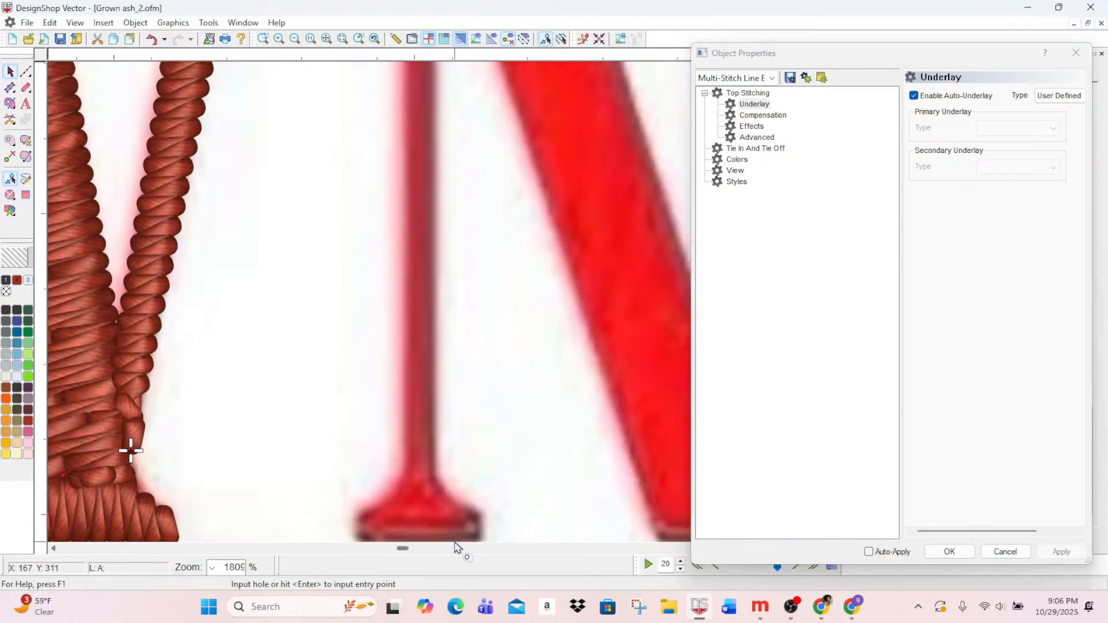
pyautogui.click(12, 104)
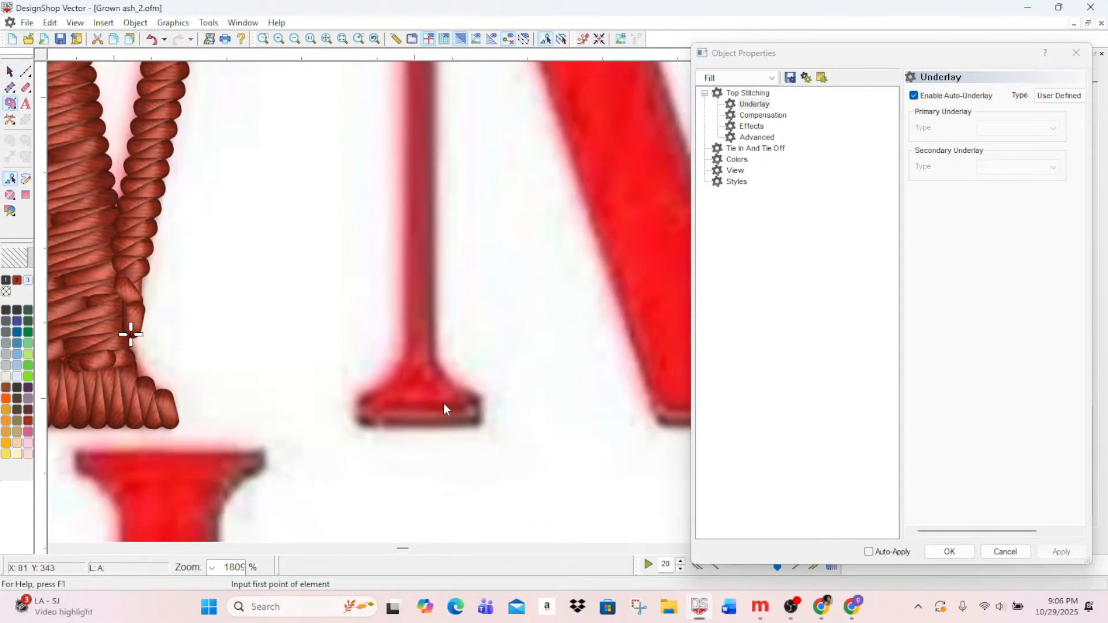
pyautogui.click(358, 398)
pyautogui.click(357, 426)
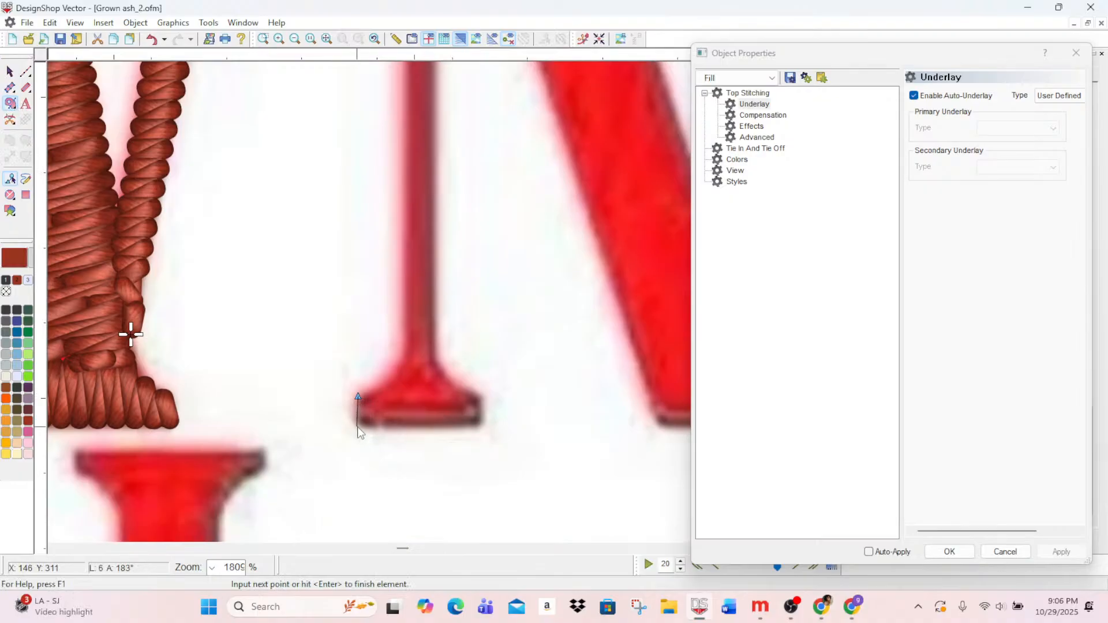
pyautogui.click(482, 412)
pyautogui.press('BackSpace')
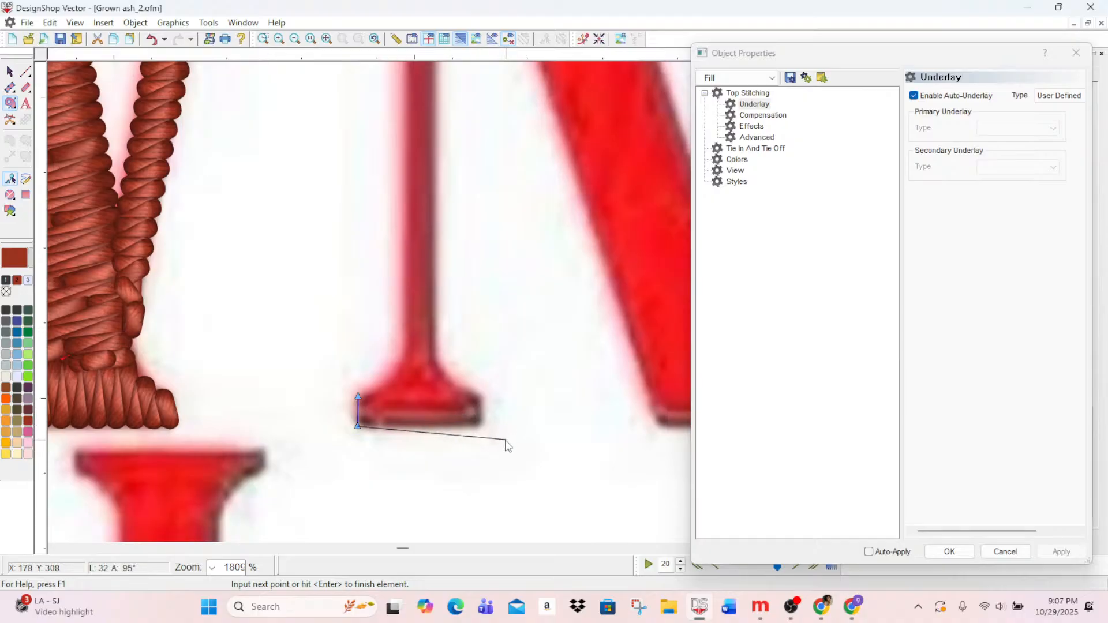
pyautogui.click(480, 395)
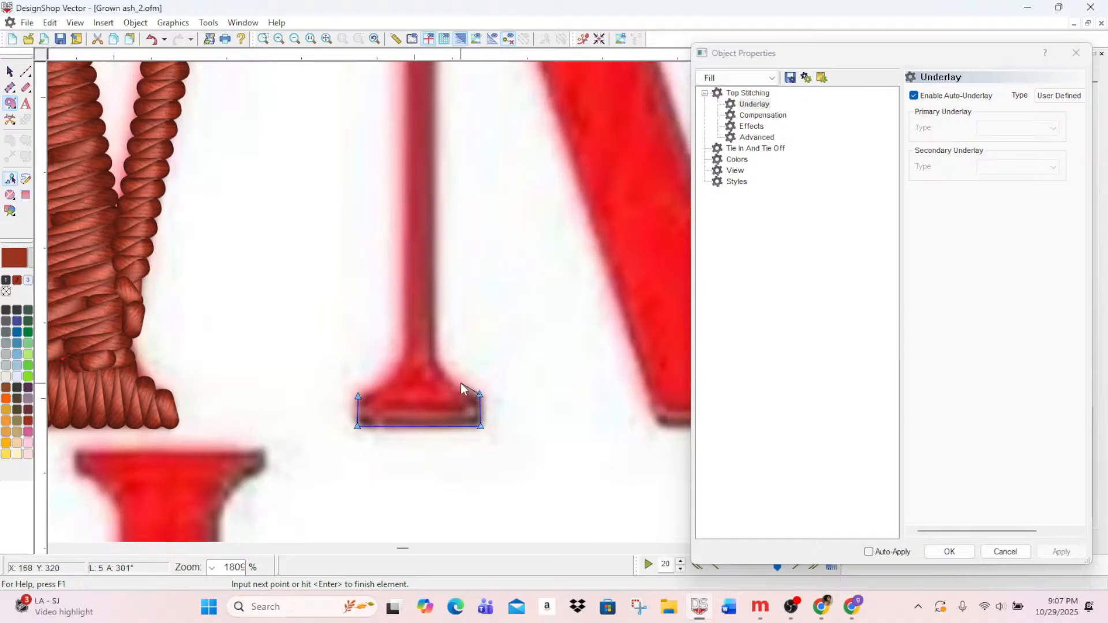
pyautogui.click(435, 361)
pyautogui.click(392, 374)
pyautogui.press('Return')
pyautogui.press('Escape')
# - Trace the N's second bottom serif as a closed complex fill outline with a slanted left end and a curved upper-right edge
pyautogui.scroll(4, 505, 166)
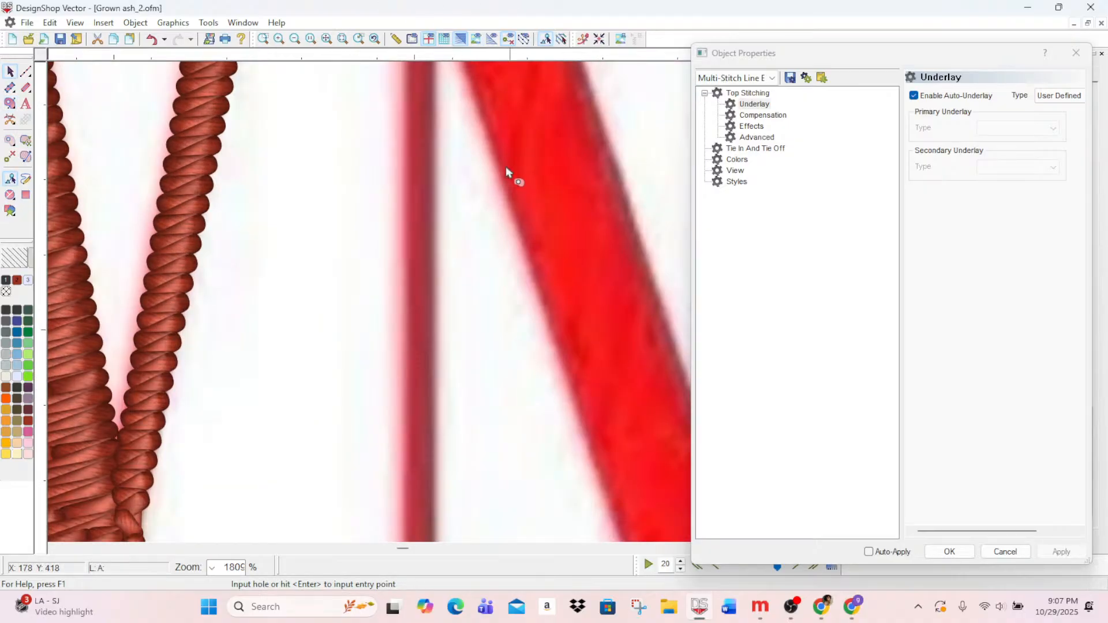
pyautogui.scroll(-5, 510, 507)
pyautogui.moveTo(403, 549); pyautogui.dragTo(410, 552)
pyautogui.scroll(1, 233, 309)
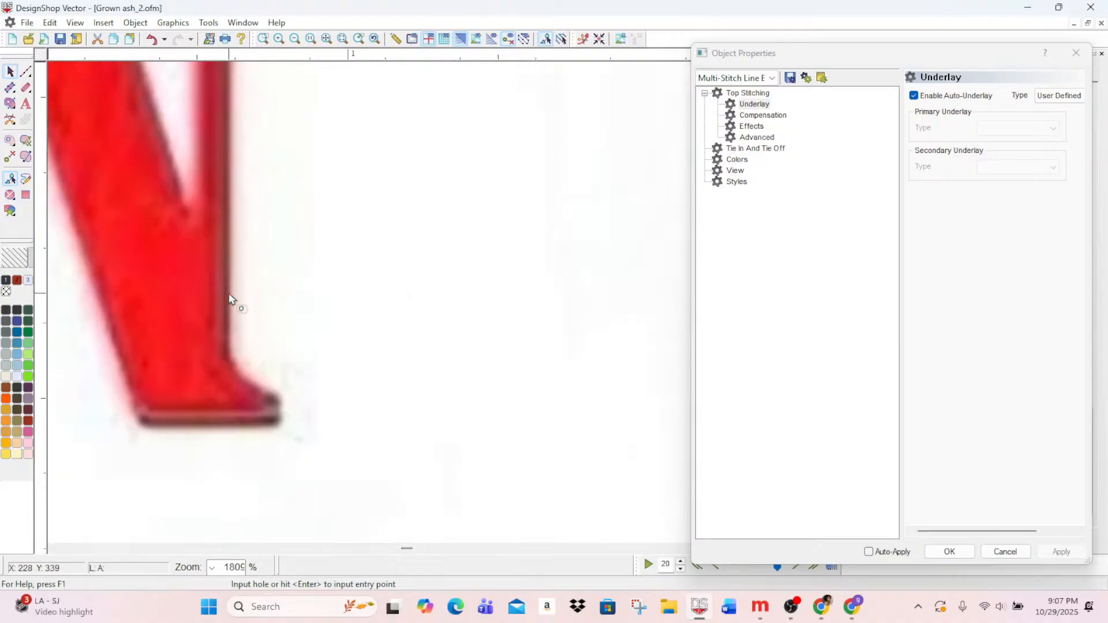
pyautogui.click(10, 104)
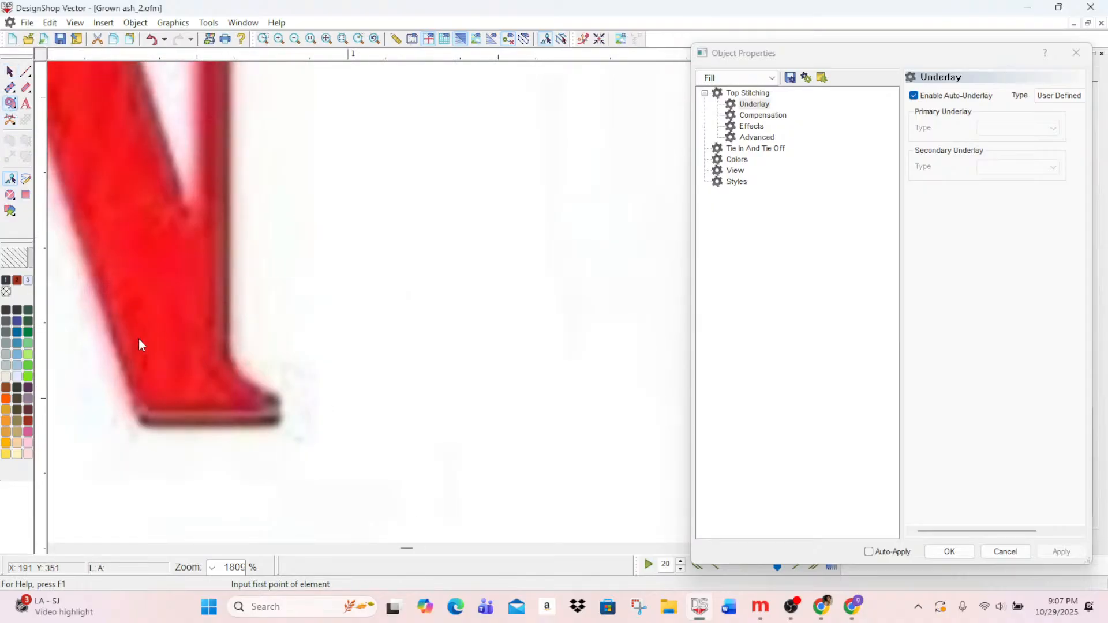
pyautogui.click(279, 399)
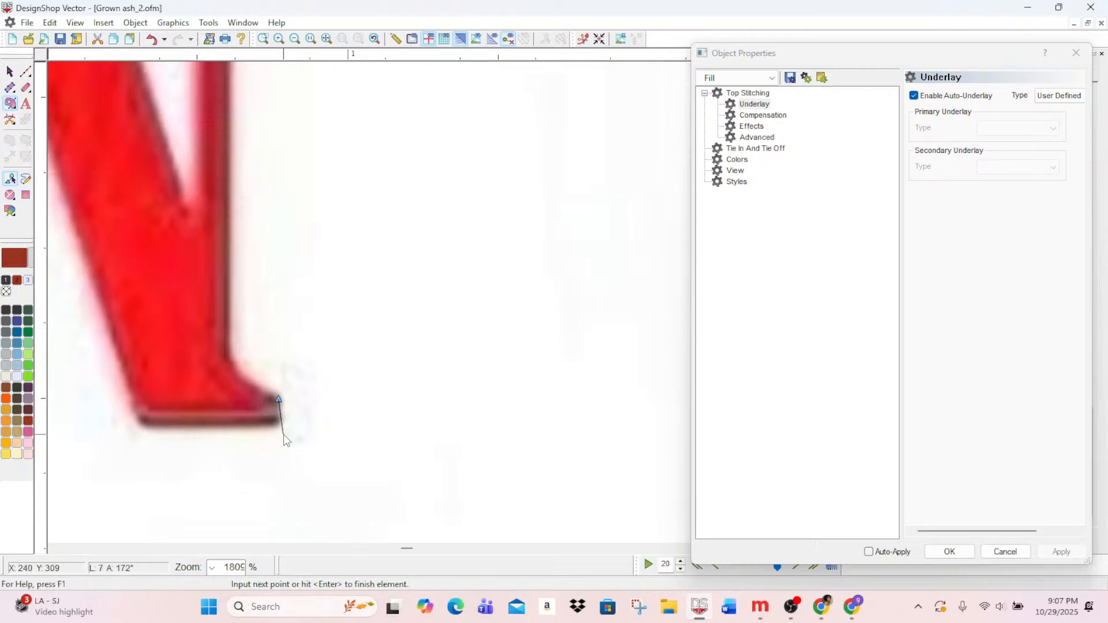
pyautogui.click(278, 429)
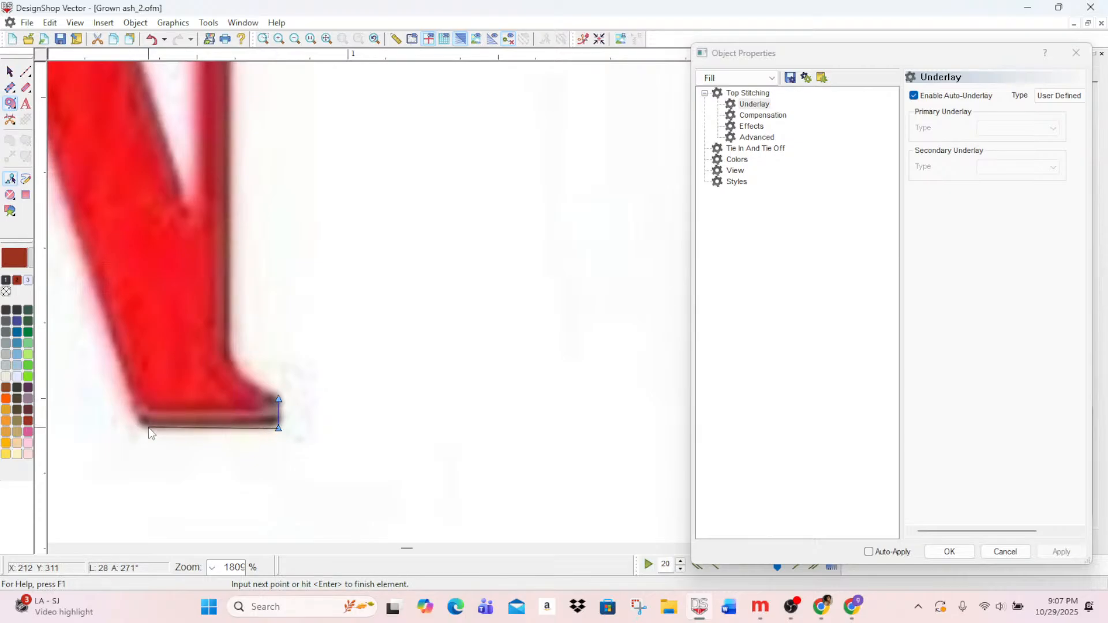
pyautogui.click(142, 427)
pyautogui.click(124, 378)
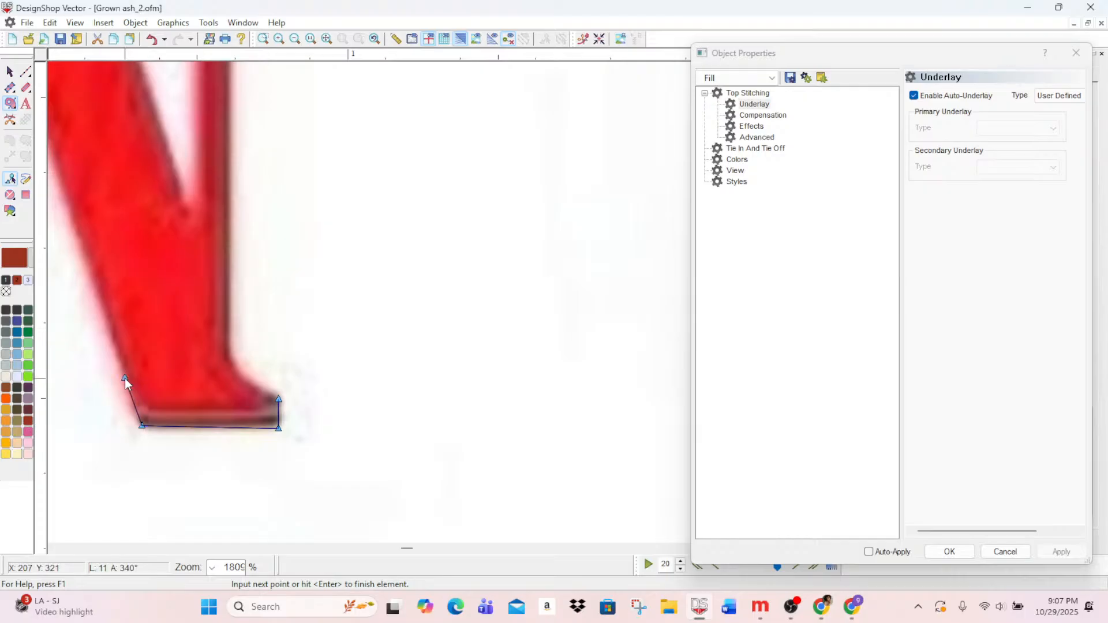
pyautogui.click(240, 379)
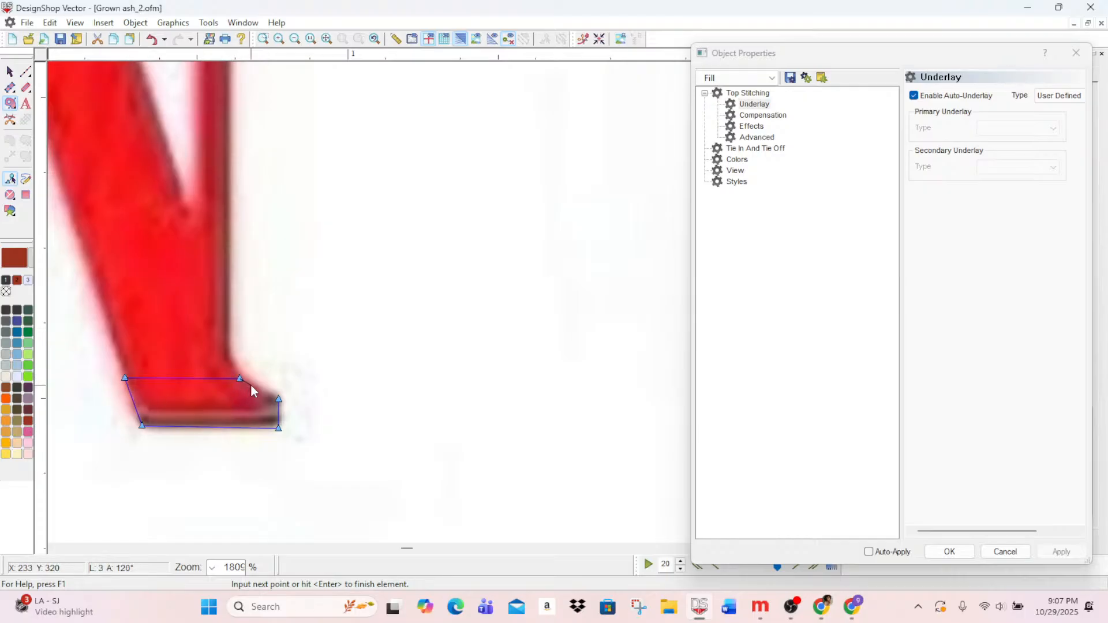
pyautogui.rightClick(250, 385)
pyautogui.press('Return')
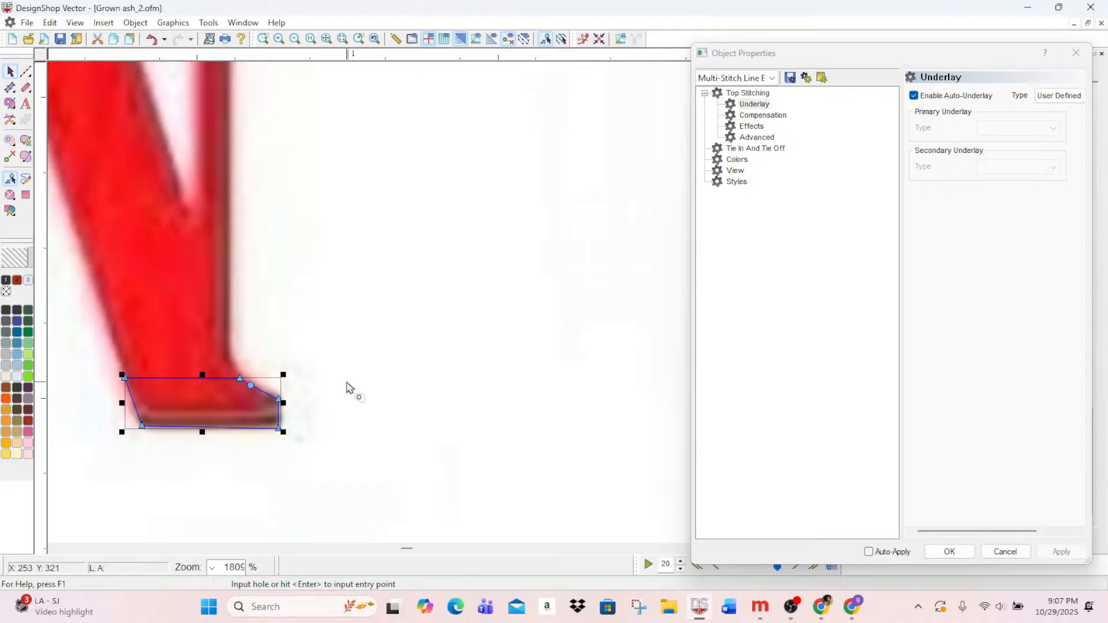
# - Trace the N's thick diagonal stroke as a four-point complex fill outline, overlapping the first top serif and meeting the second bottom serif
pyautogui.scroll(5, 209, 202)
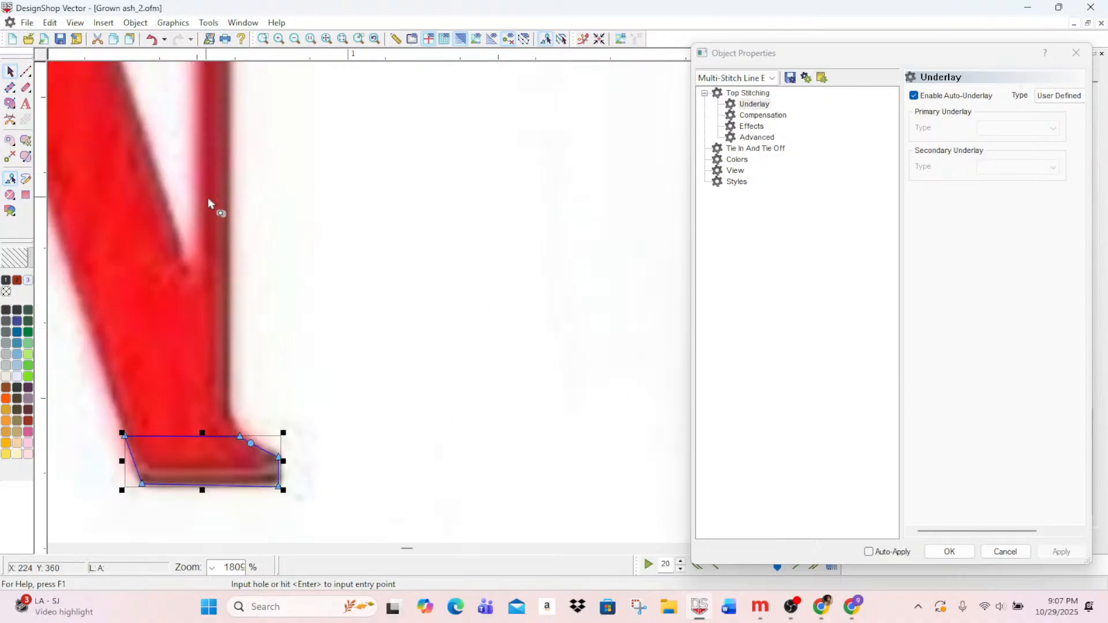
pyautogui.click(295, 39)
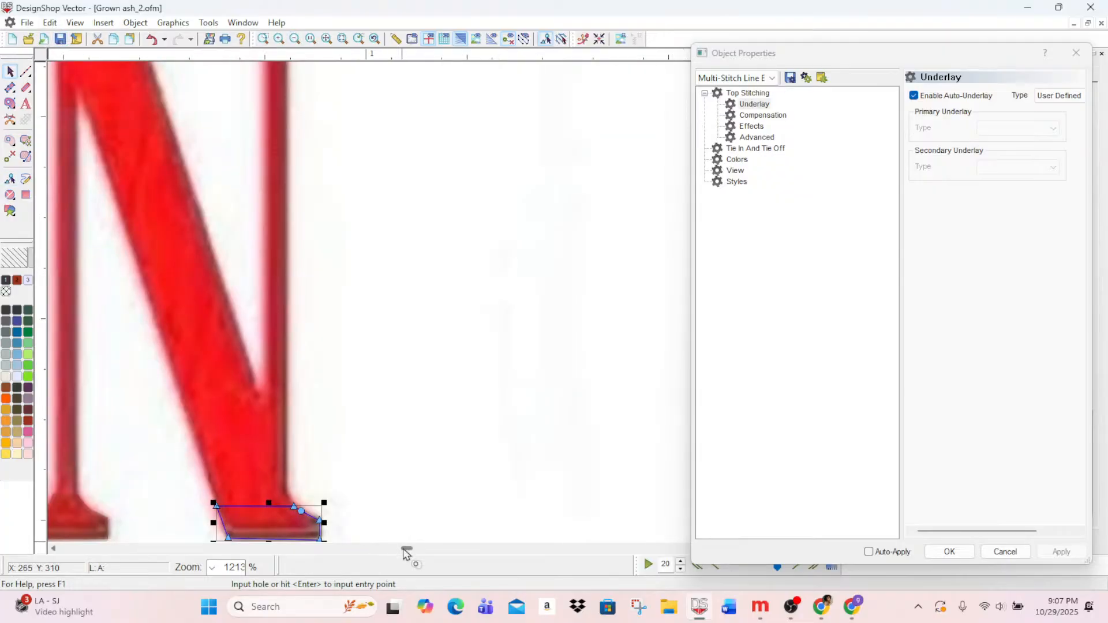
pyautogui.moveTo(404, 549); pyautogui.dragTo(400, 548)
pyautogui.hscroll(-3, 402, 549)
pyautogui.scroll(9, 424, 537)
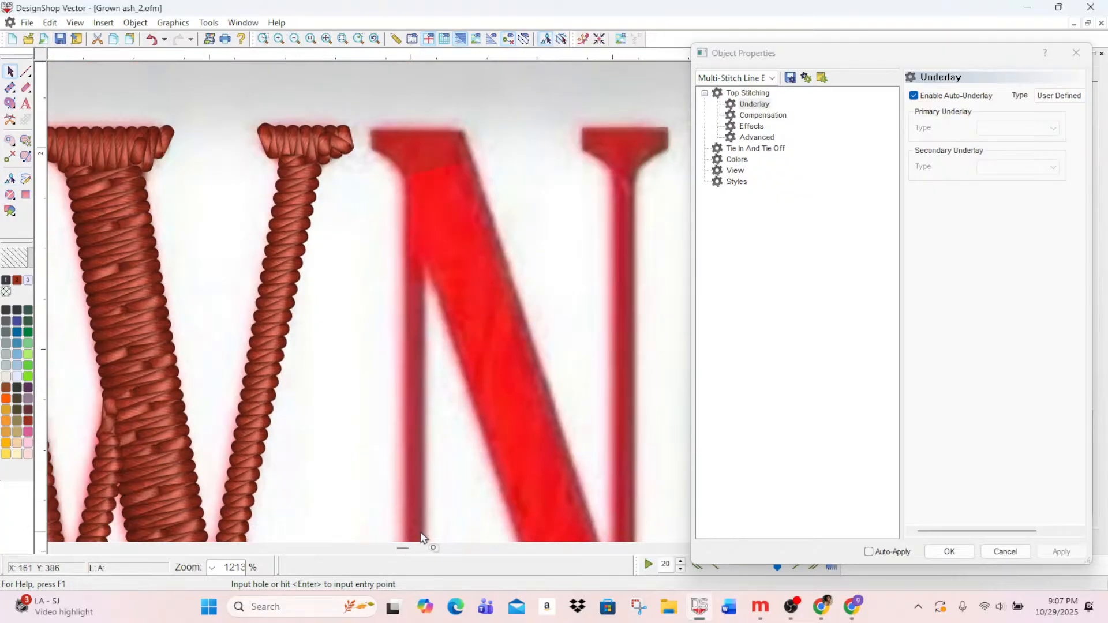
pyautogui.click(11, 104)
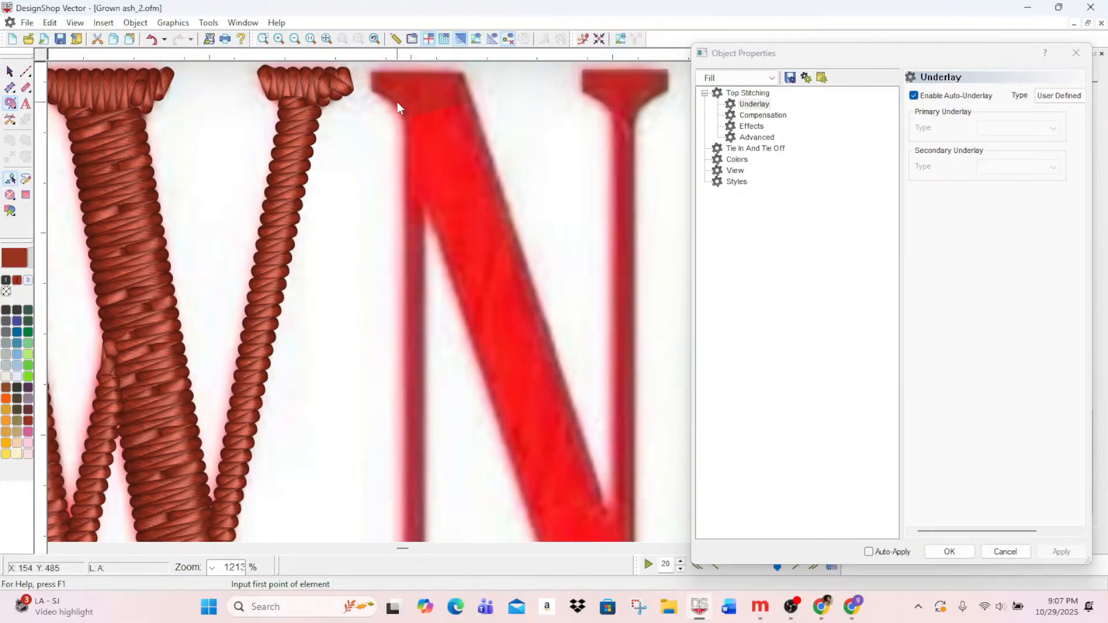
pyautogui.click(398, 106)
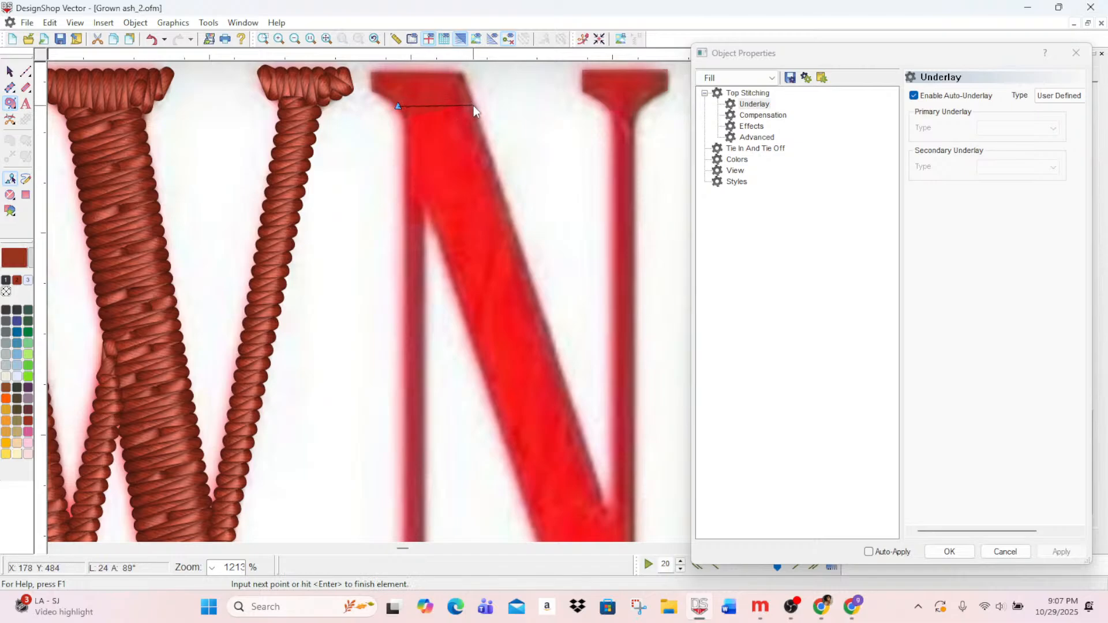
pyautogui.press('Escape')
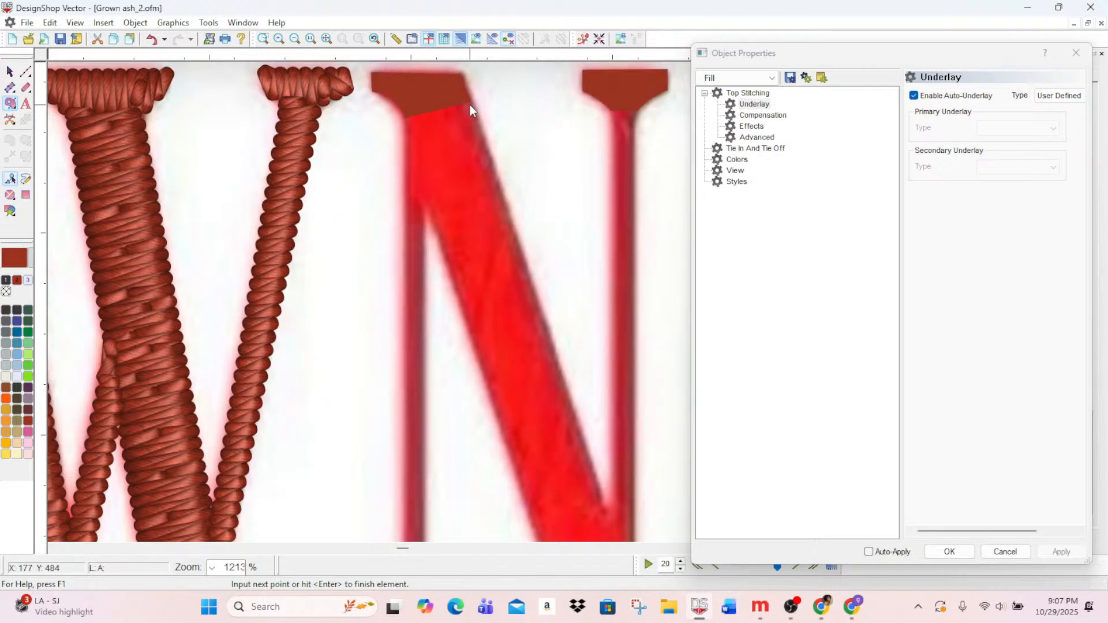
pyautogui.click(394, 101)
pyautogui.click(471, 100)
pyautogui.scroll(-5, 614, 477)
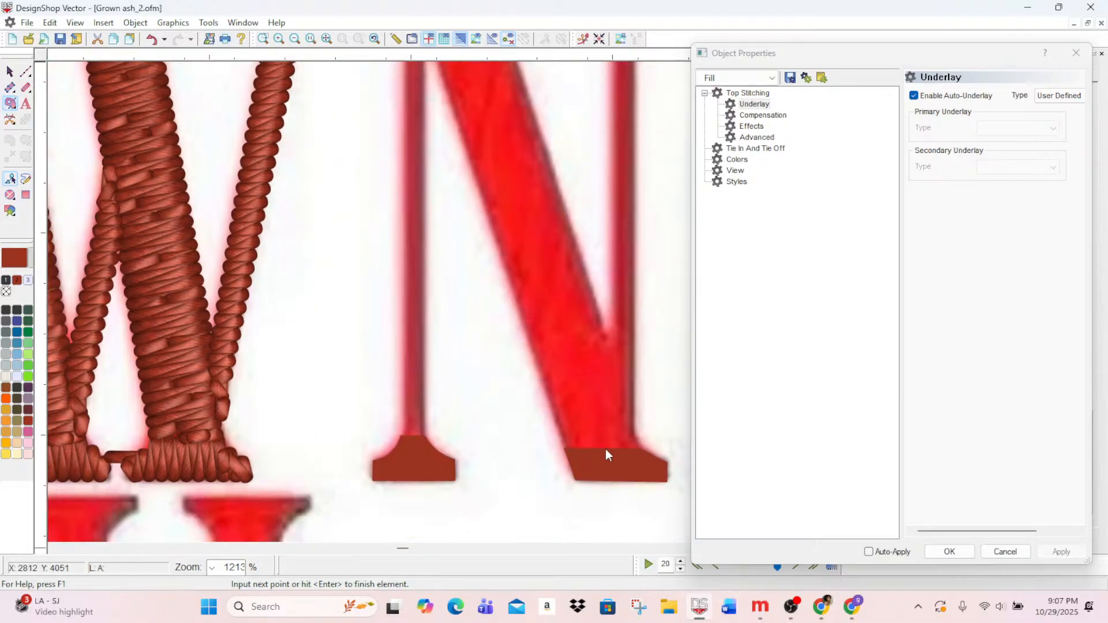
pyautogui.click(642, 451)
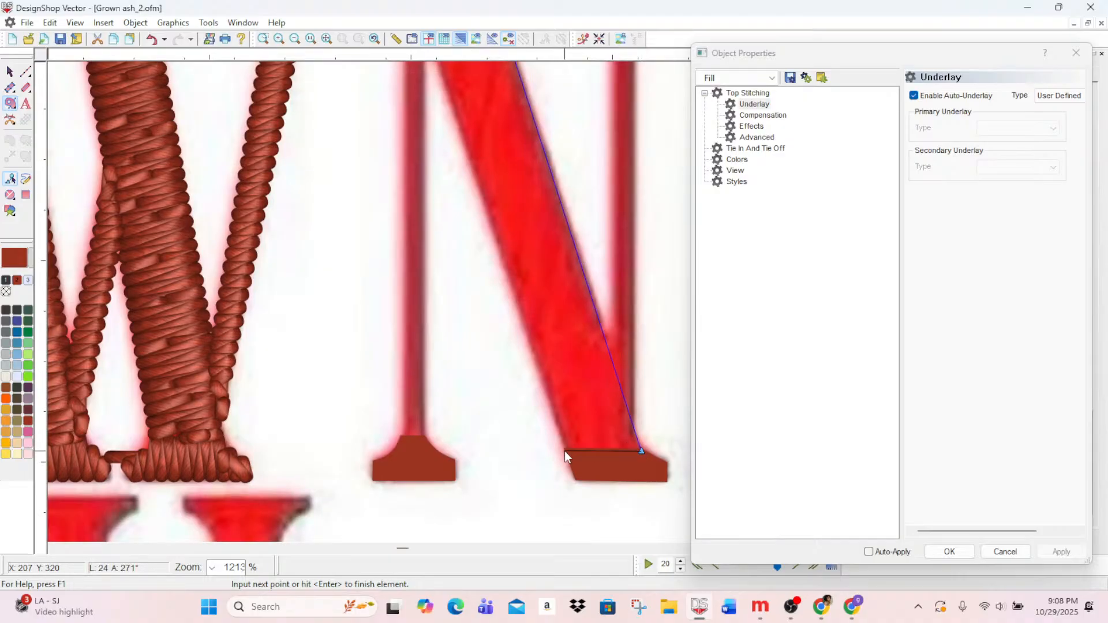
pyautogui.click(565, 451)
pyautogui.scroll(5, 346, 173)
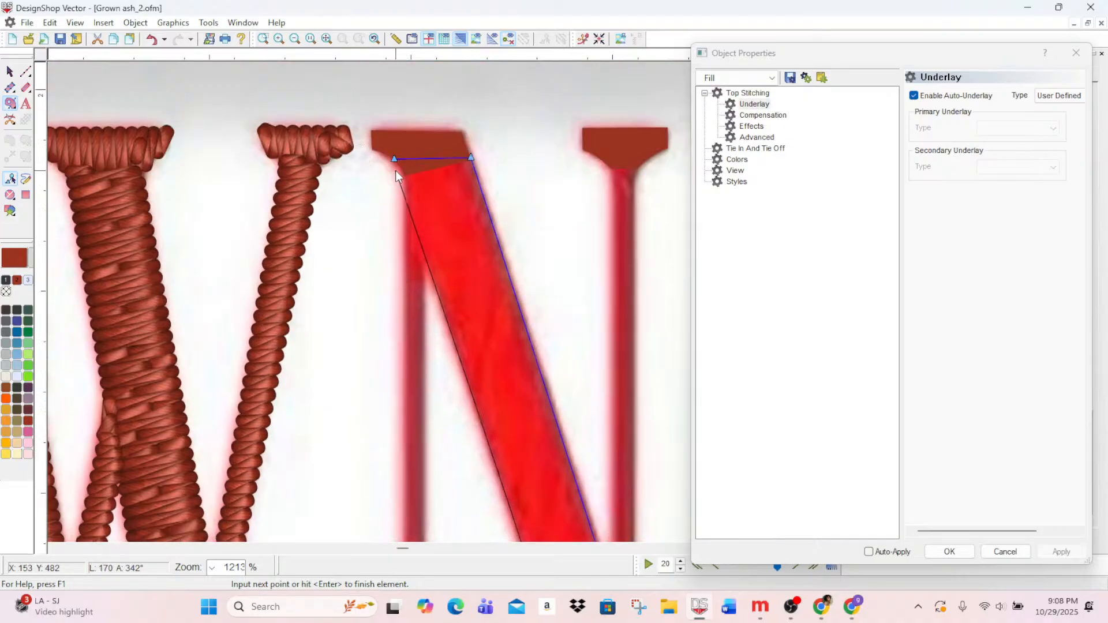
pyautogui.click(394, 159)
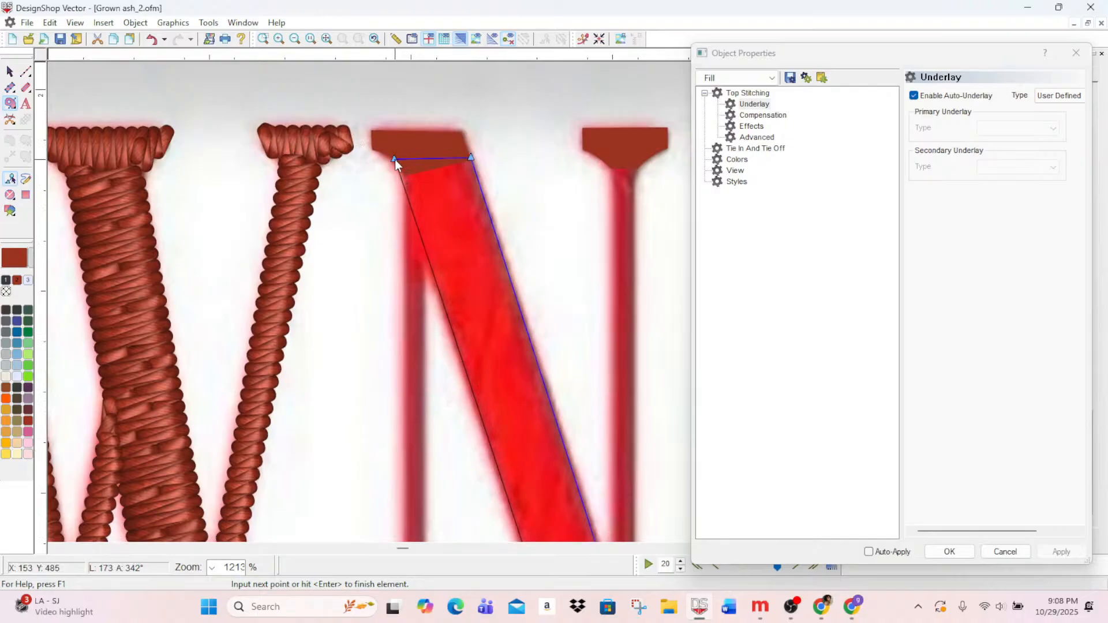
pyautogui.press('Return')
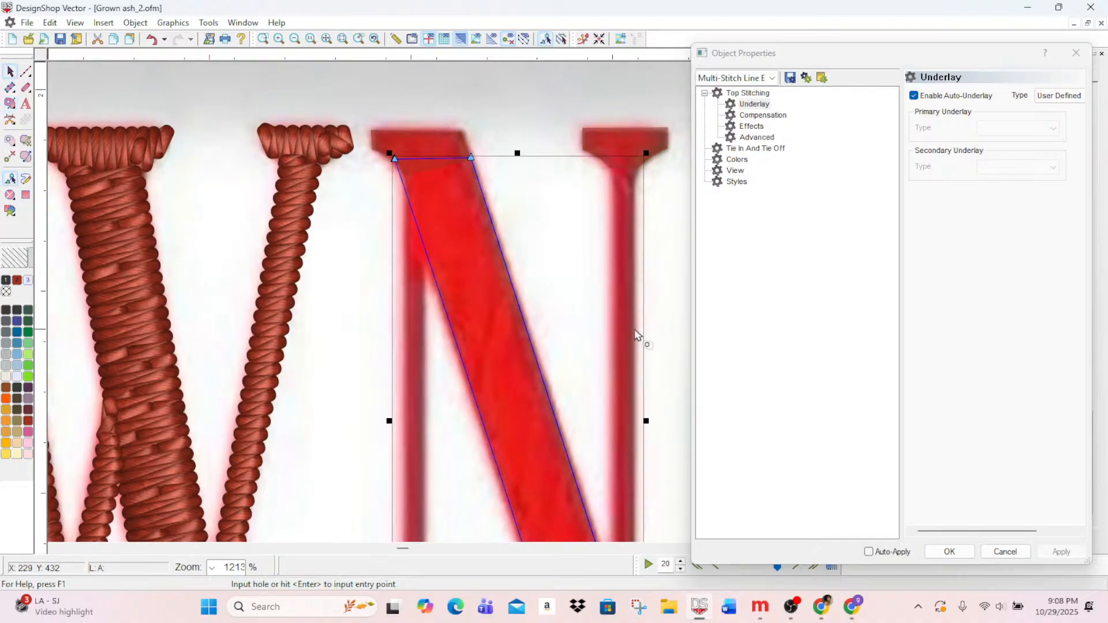
# - Trace the N's thin left stem as a four-point complex fill outline from the diagonal stroke down into the first bottom serif
pyautogui.scroll(-5, 558, 354)
pyautogui.click(11, 103)
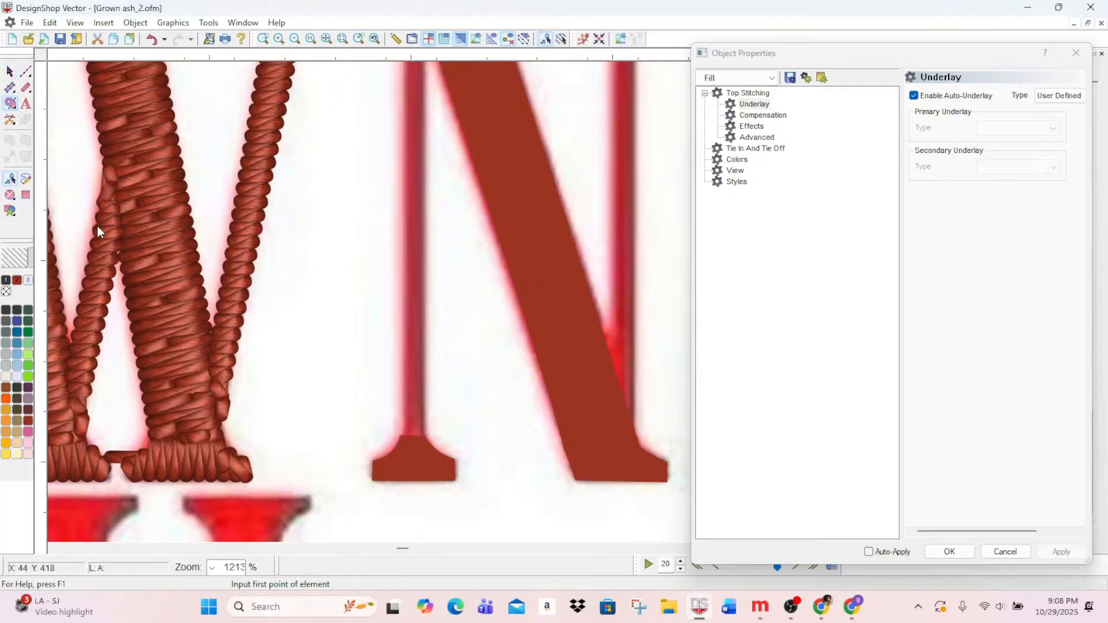
pyautogui.scroll(5, 242, 358)
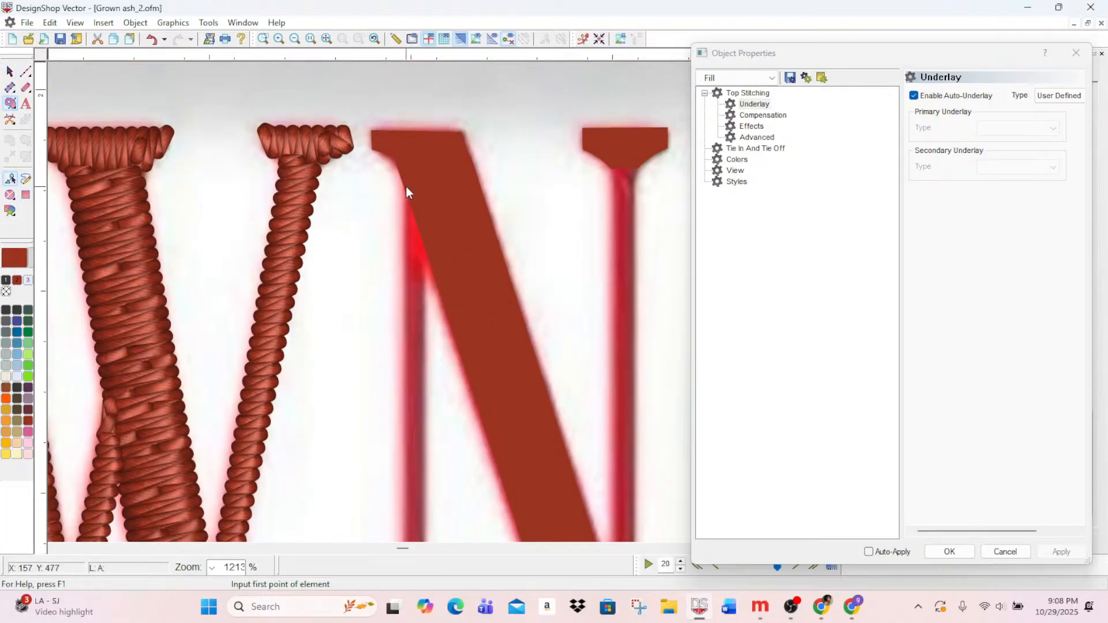
pyautogui.click(404, 181)
pyautogui.scroll(-5, 410, 493)
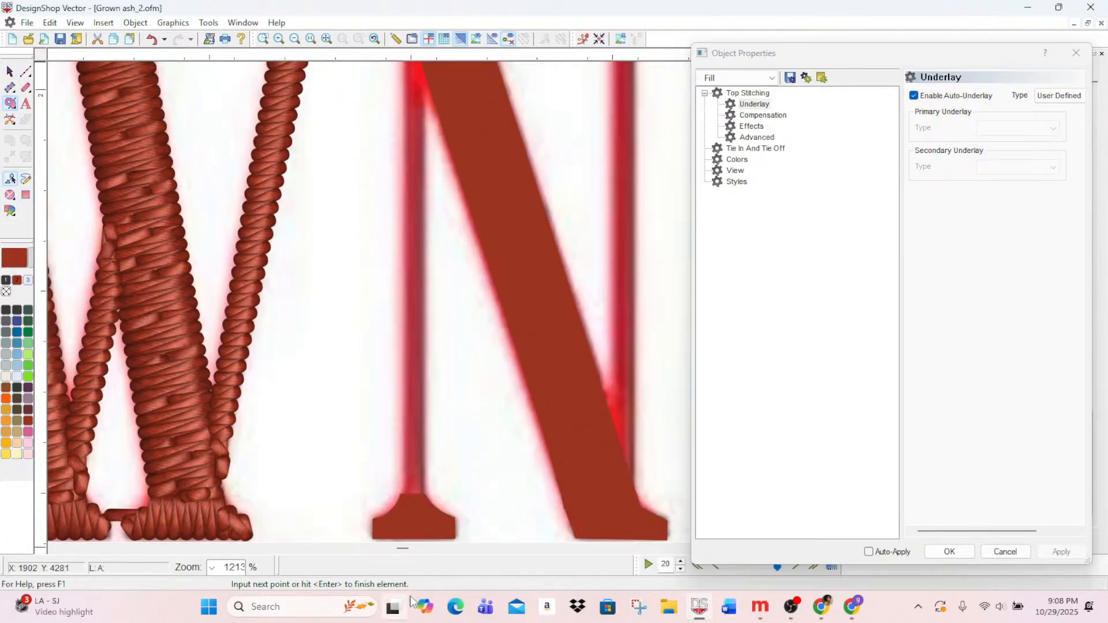
pyautogui.click(402, 382)
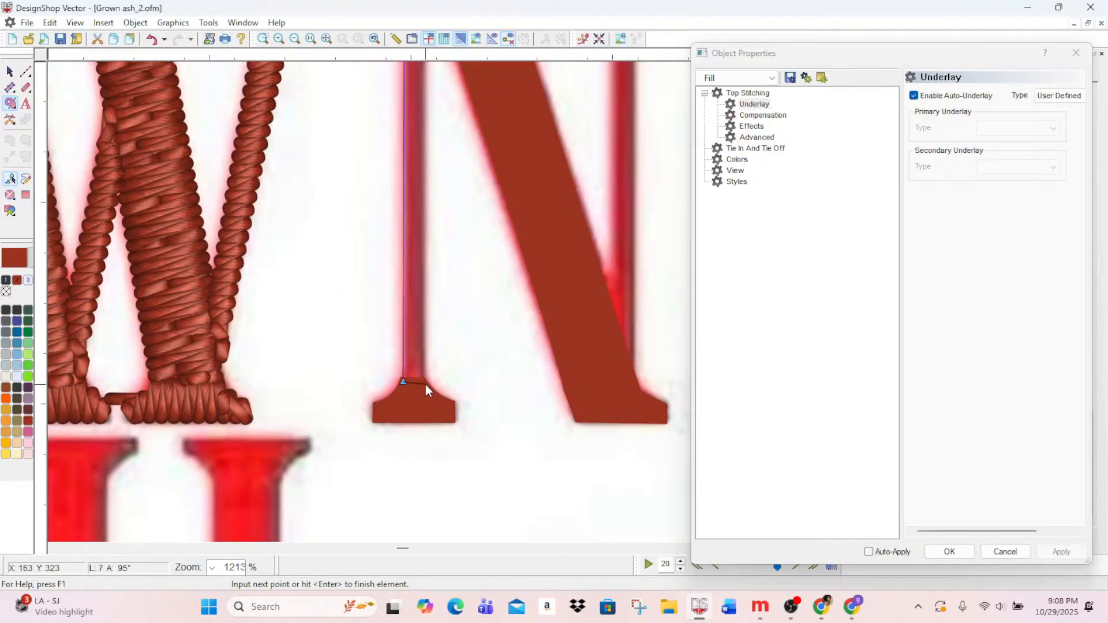
pyautogui.scroll(5, 425, 367)
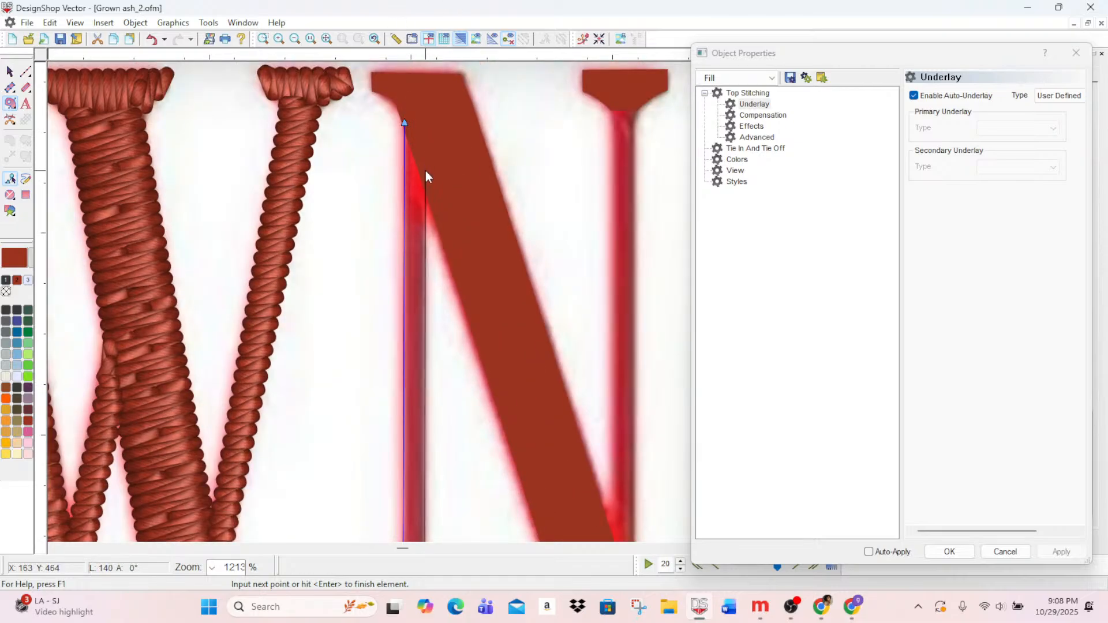
pyautogui.click(426, 171)
pyautogui.press('Return')
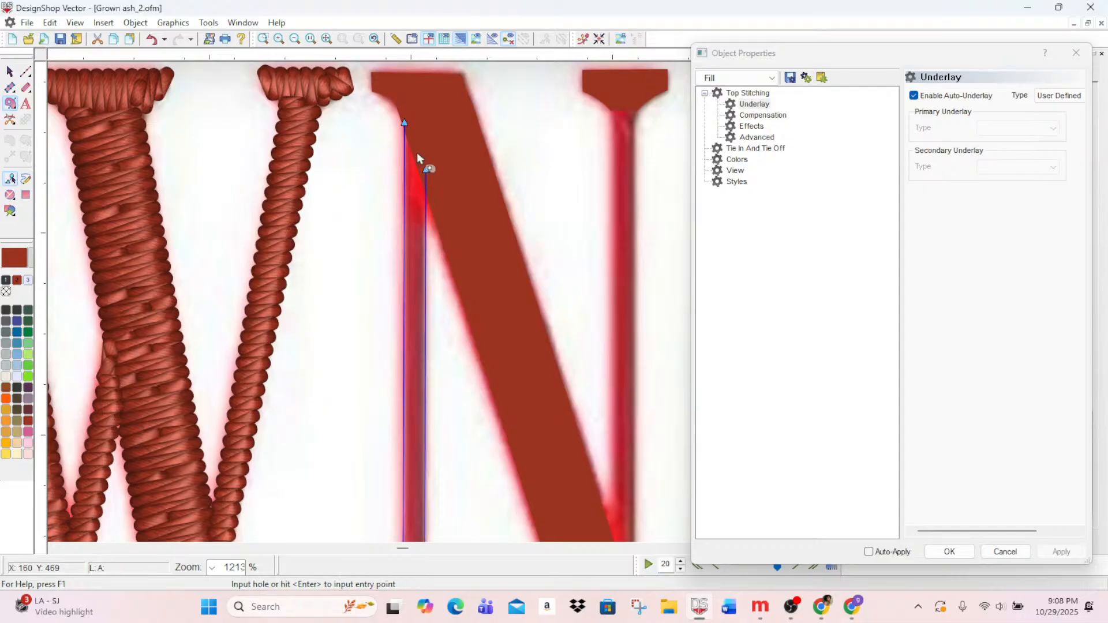
pyautogui.scroll(-6, 483, 284)
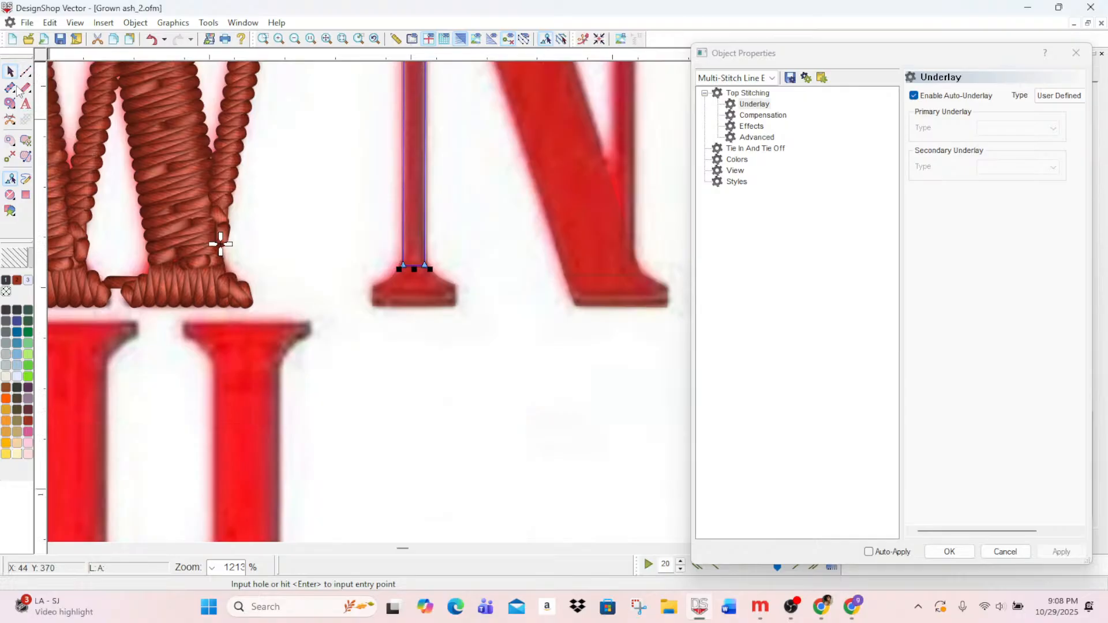
pyautogui.press('Return')
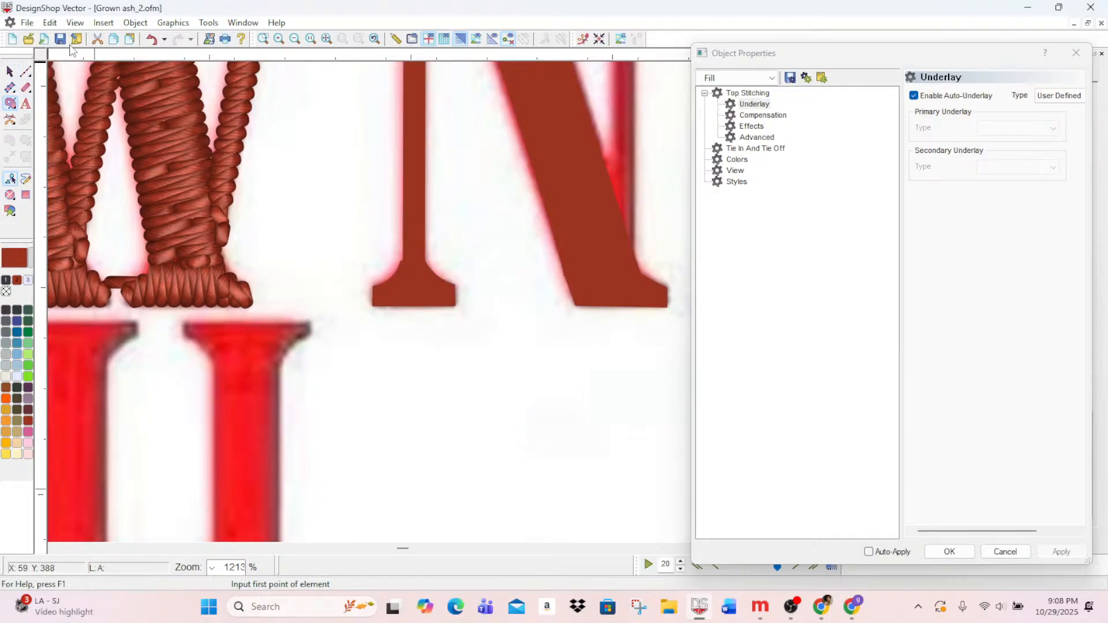
# - Widen the N's thin left stem by moving its two bottom corner points and upper-left point outward to the artwork edges
pyautogui.click(279, 39)
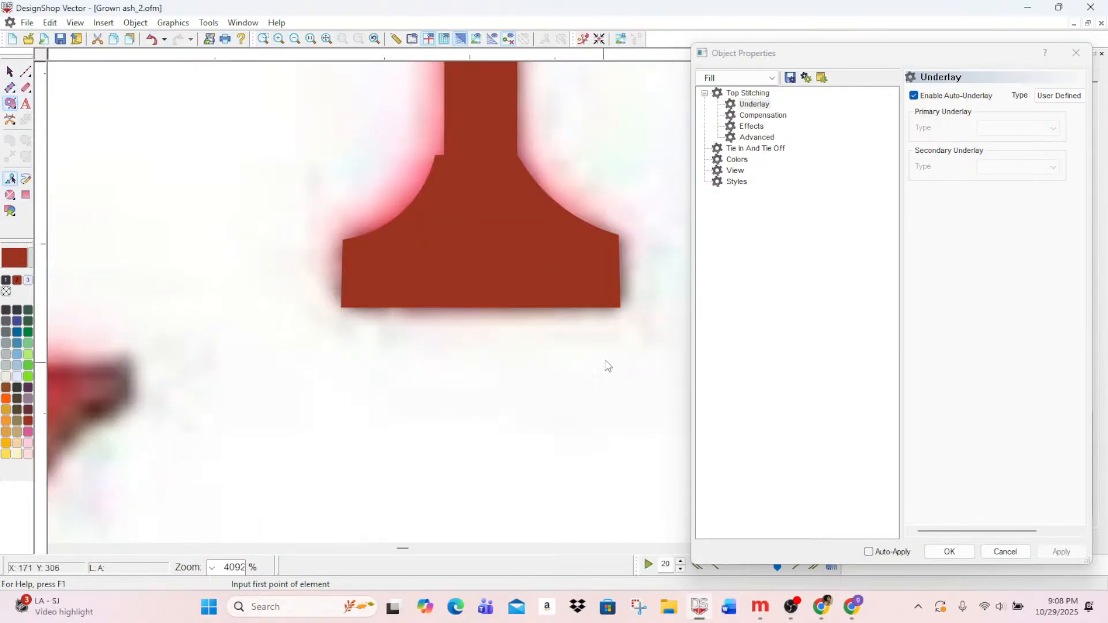
pyautogui.scroll(3, 549, 347)
pyautogui.press('Escape')
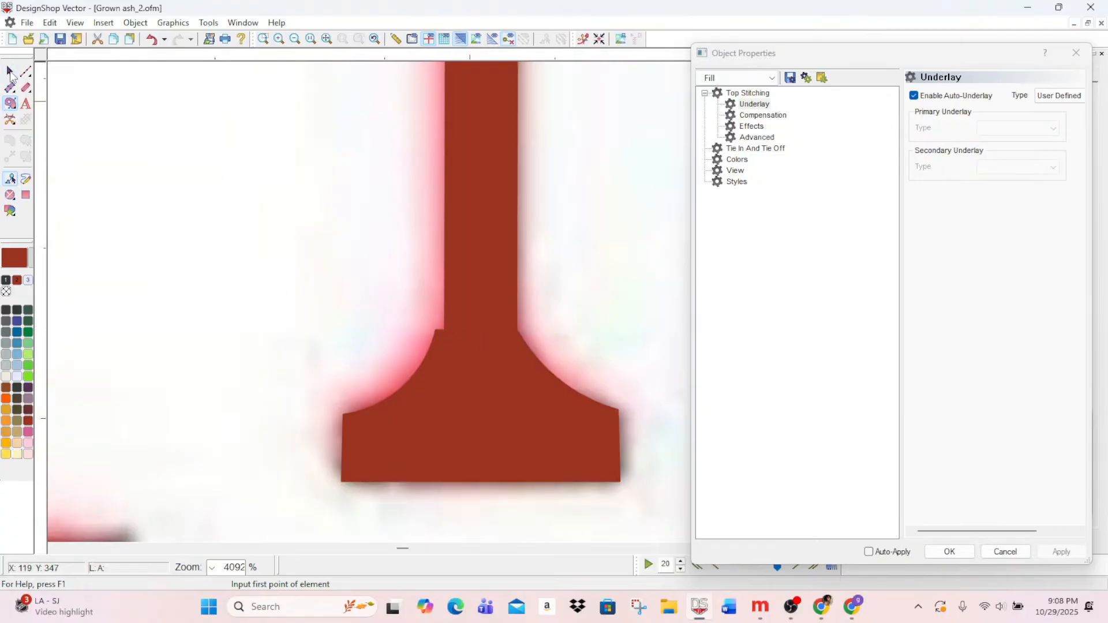
pyautogui.click(460, 339)
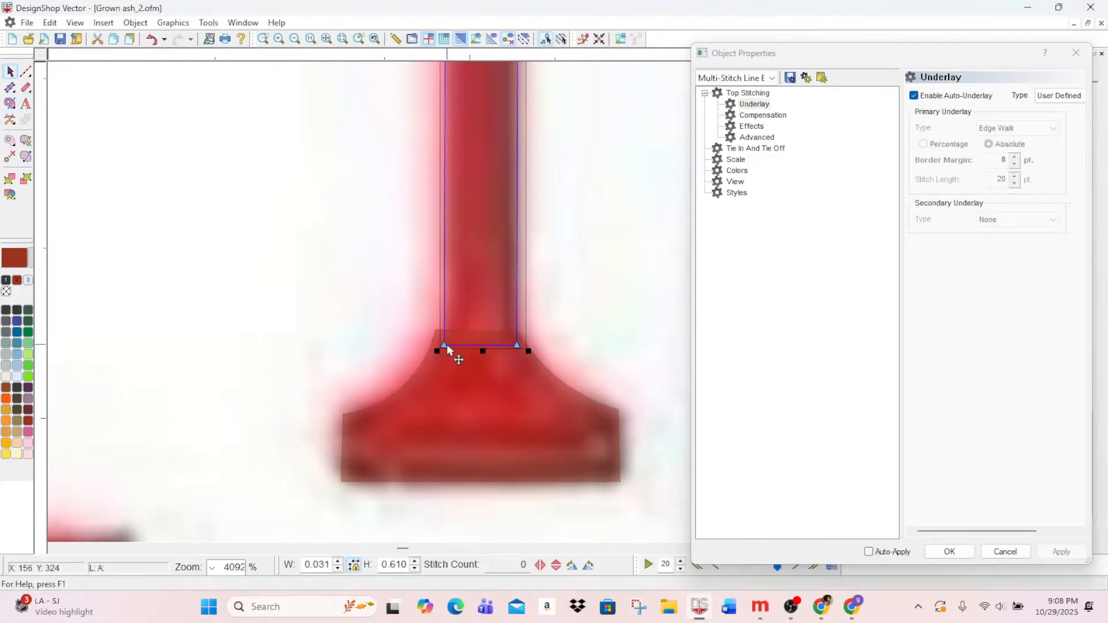
pyautogui.moveTo(447, 344); pyautogui.dragTo(446, 344)
pyautogui.moveTo(450, 348)
pyautogui.mouseDown()
pyautogui.moveTo(448, 358)
pyautogui.moveTo(435, 346)
pyautogui.mouseUp()
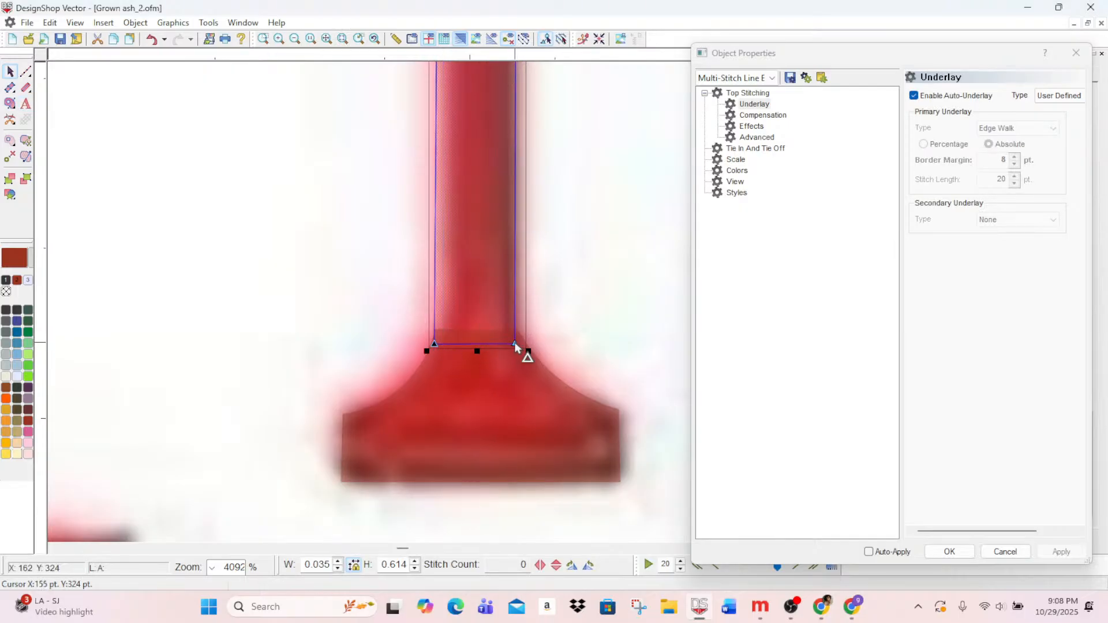
pyautogui.moveTo(515, 343); pyautogui.dragTo(519, 346)
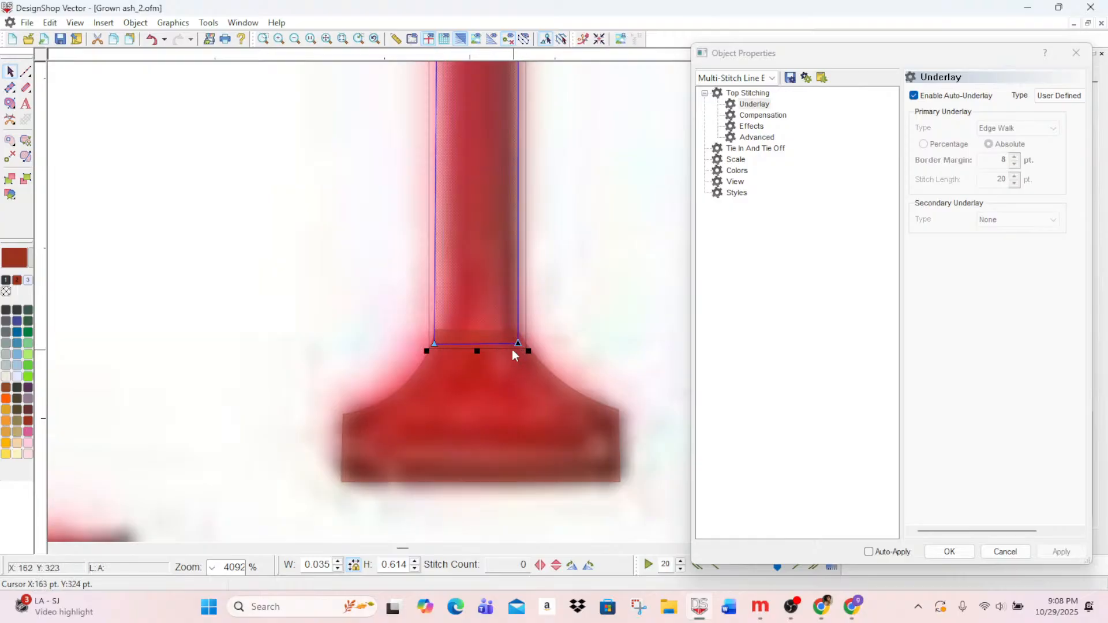
pyautogui.scroll(6, 513, 354)
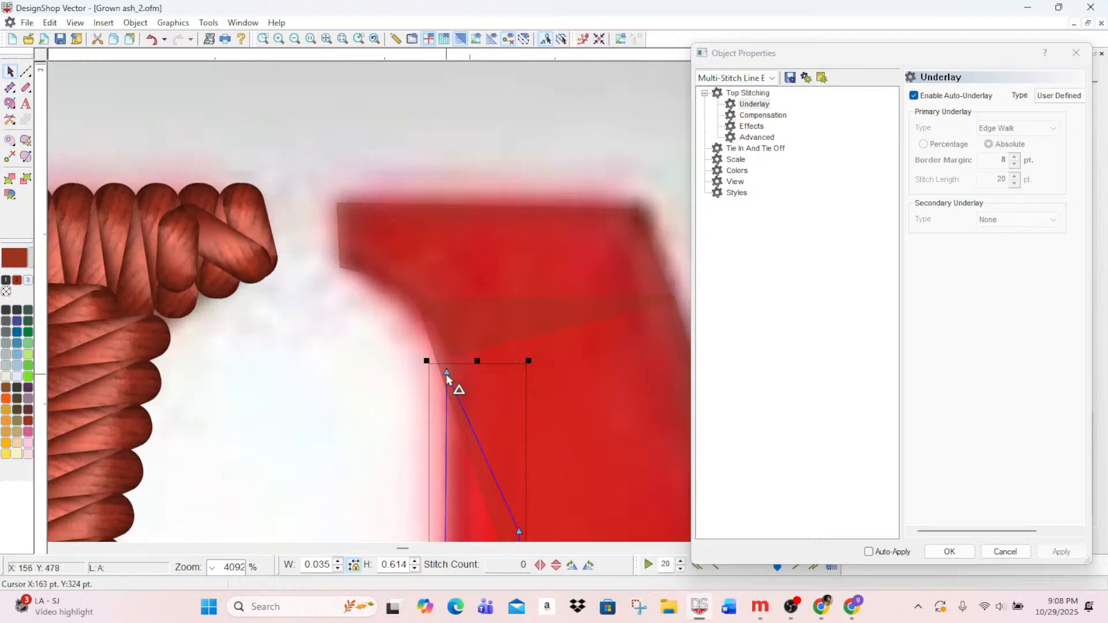
pyautogui.moveTo(448, 375); pyautogui.dragTo(442, 369)
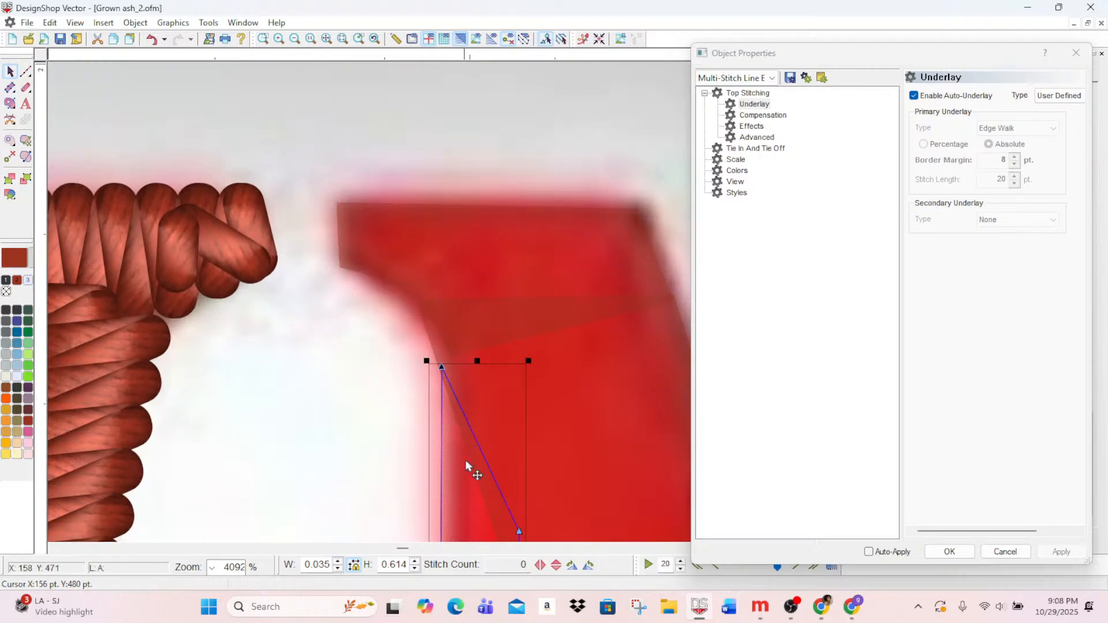
pyautogui.scroll(-5, 468, 461)
pyautogui.scroll(-6, 518, 376)
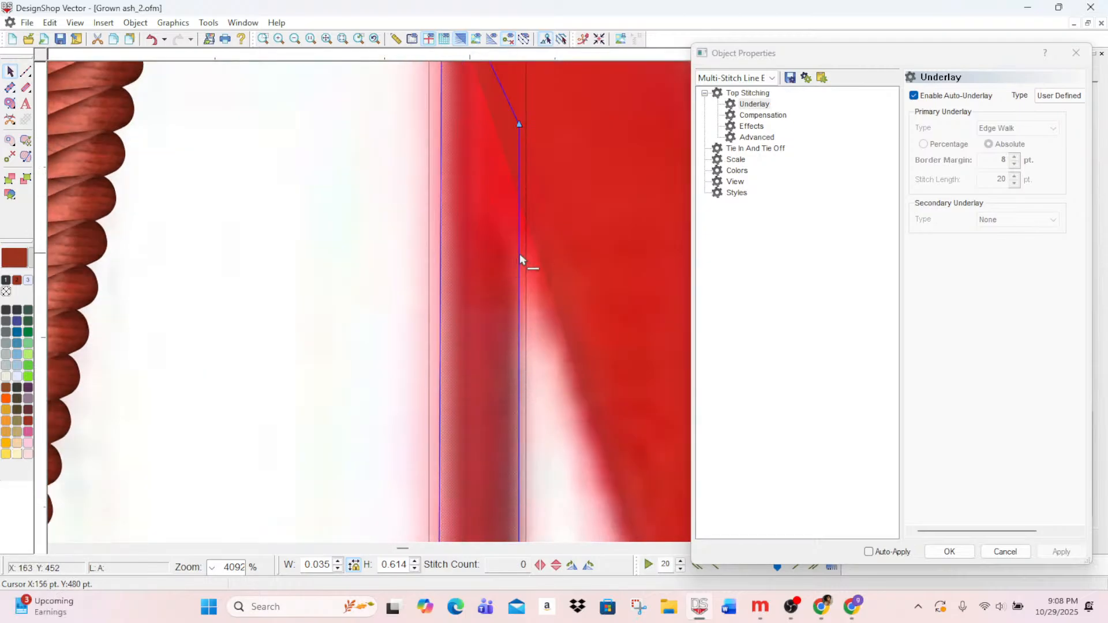
pyautogui.scroll(-5, 516, 404)
# - Start the N's thin right stem as a complex fill outline, crossing its top serif's neck and curving into the stem's right edge
pyautogui.click(296, 39)
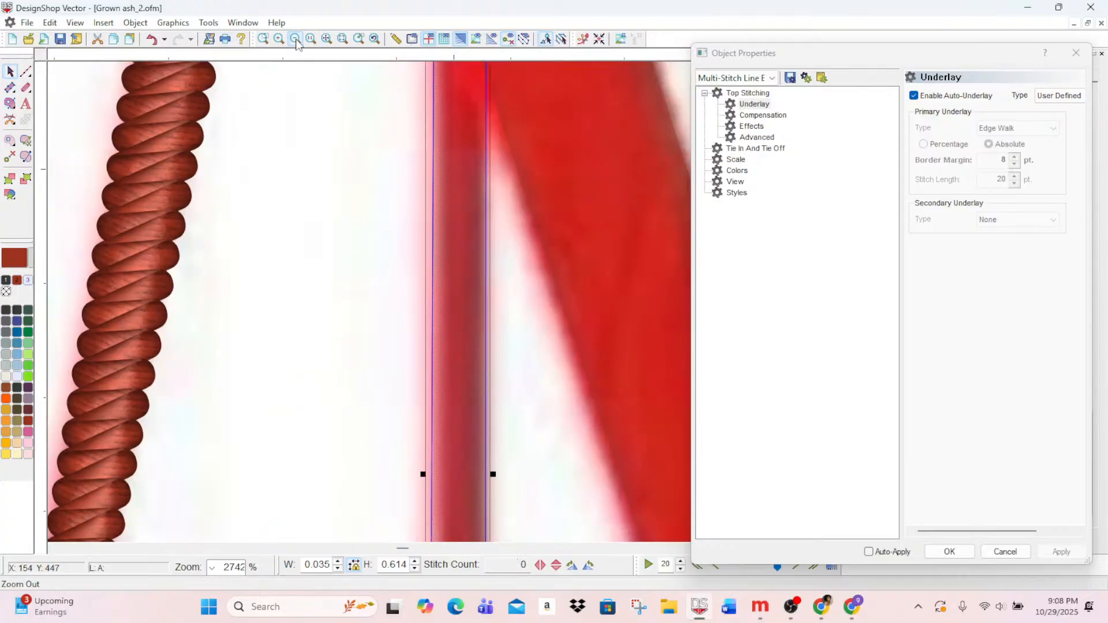
pyautogui.click(296, 40)
pyautogui.click(296, 39)
pyautogui.click(296, 40)
pyautogui.click(295, 40)
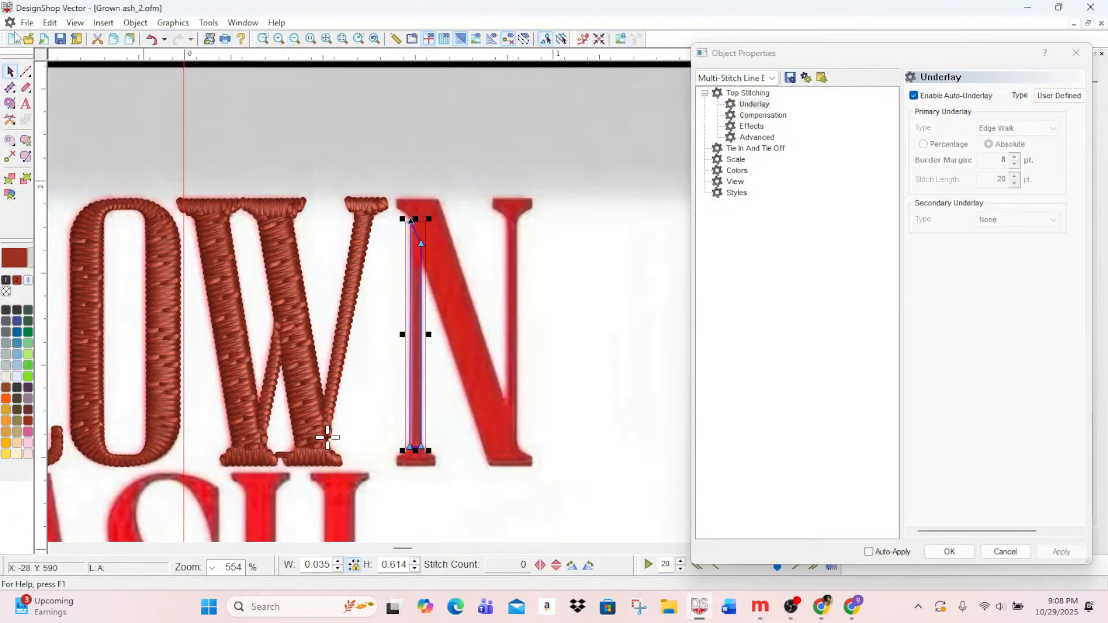
pyautogui.click(278, 38)
pyautogui.click(279, 39)
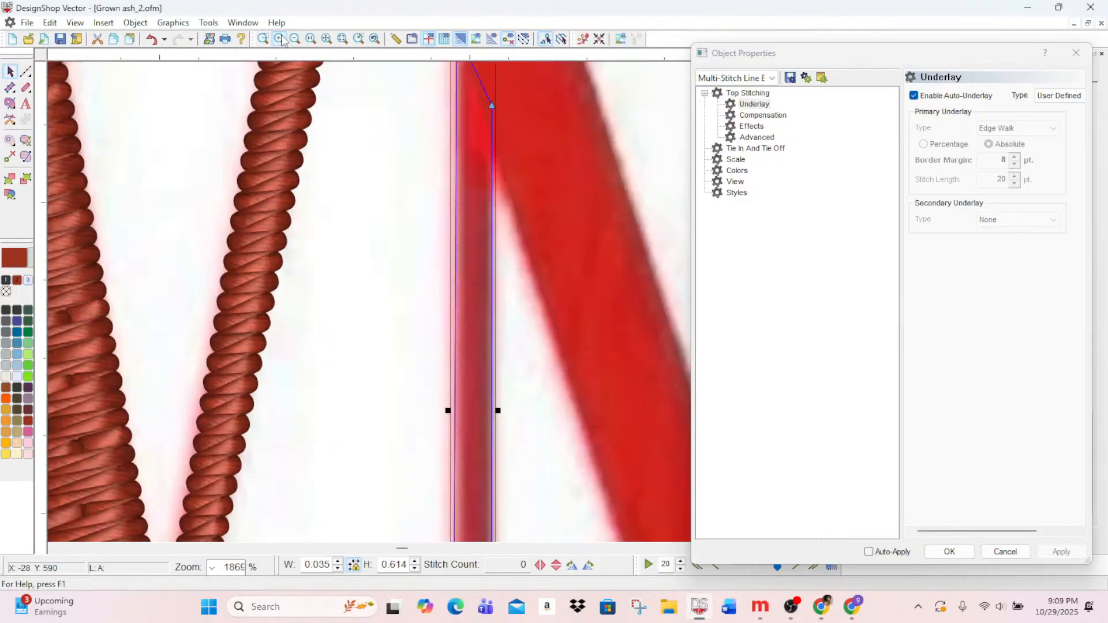
pyautogui.moveTo(405, 548); pyautogui.dragTo(408, 551)
pyautogui.scroll(5, 447, 513)
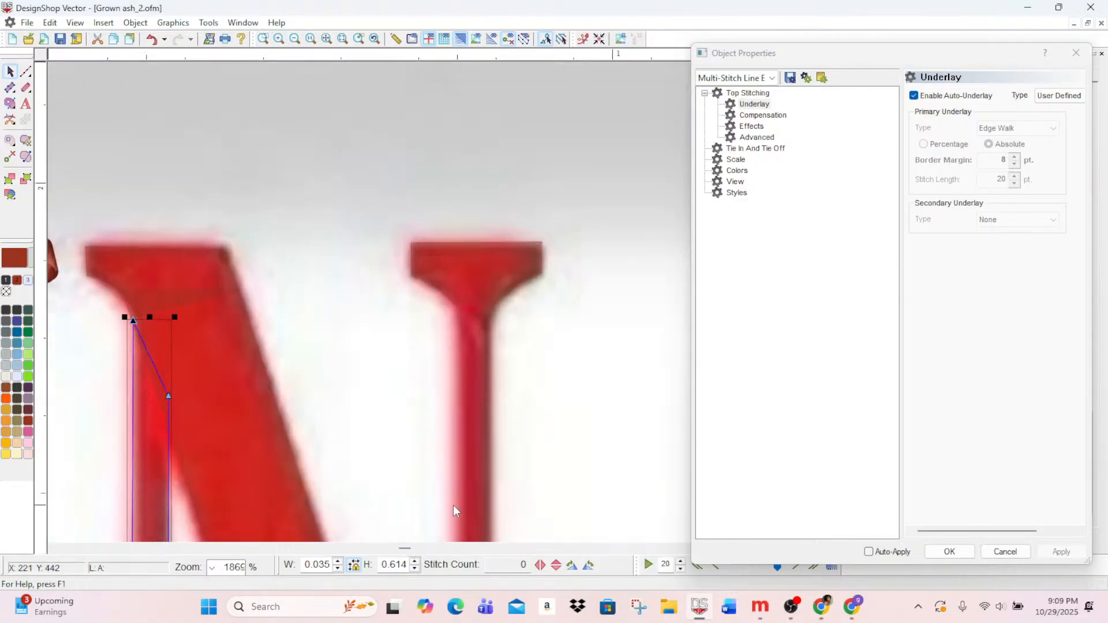
pyautogui.click(10, 104)
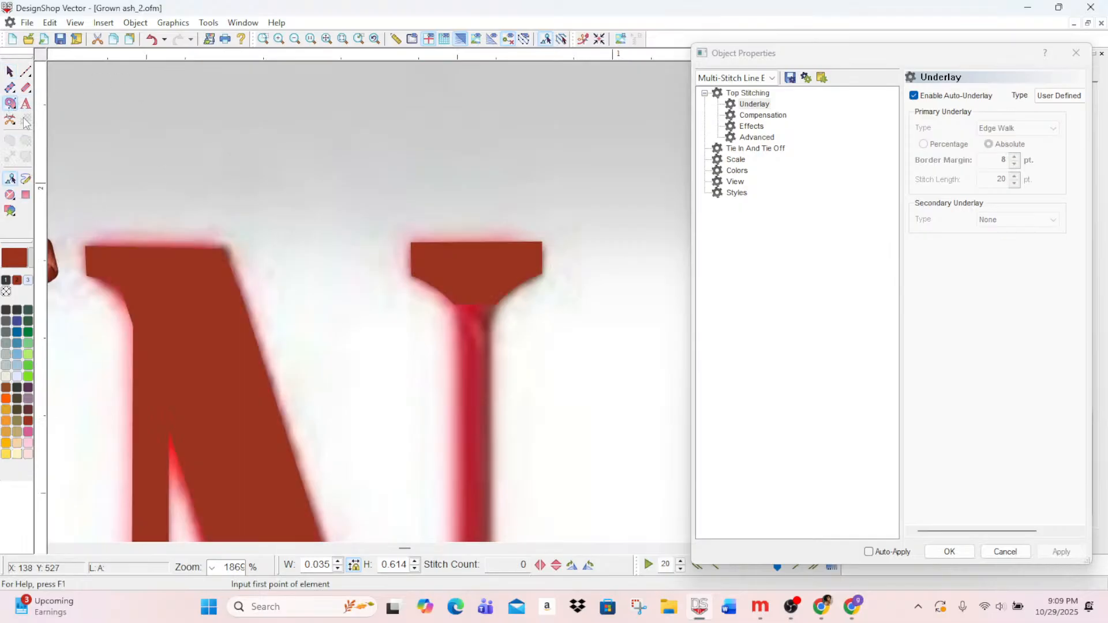
pyautogui.click(452, 299)
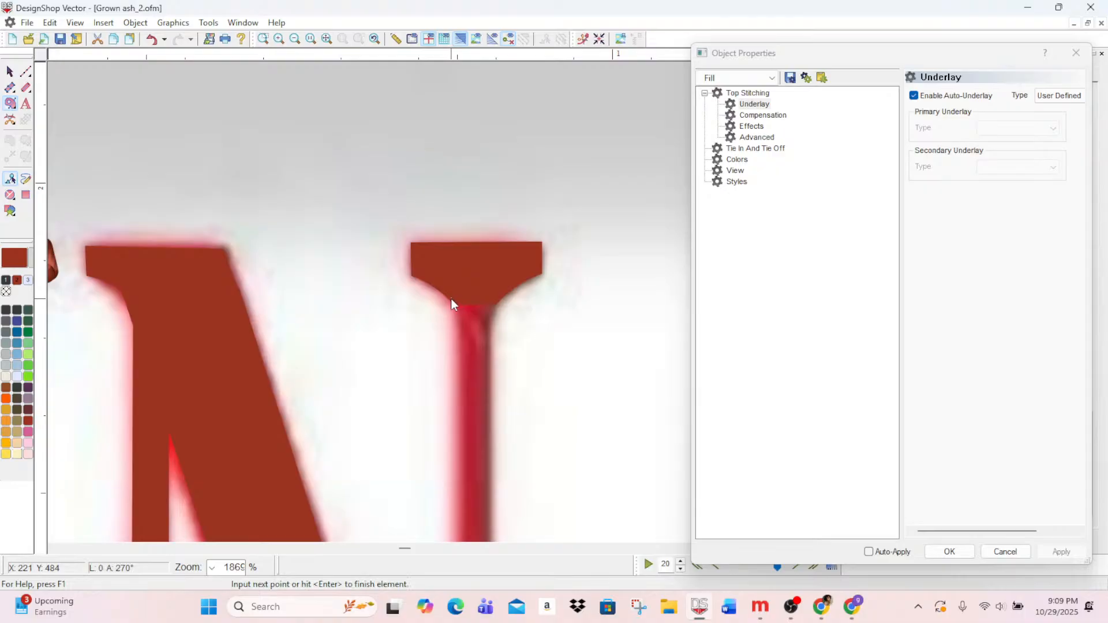
pyautogui.click(497, 299)
pyautogui.rightClick(492, 333)
pyautogui.scroll(-7, 492, 333)
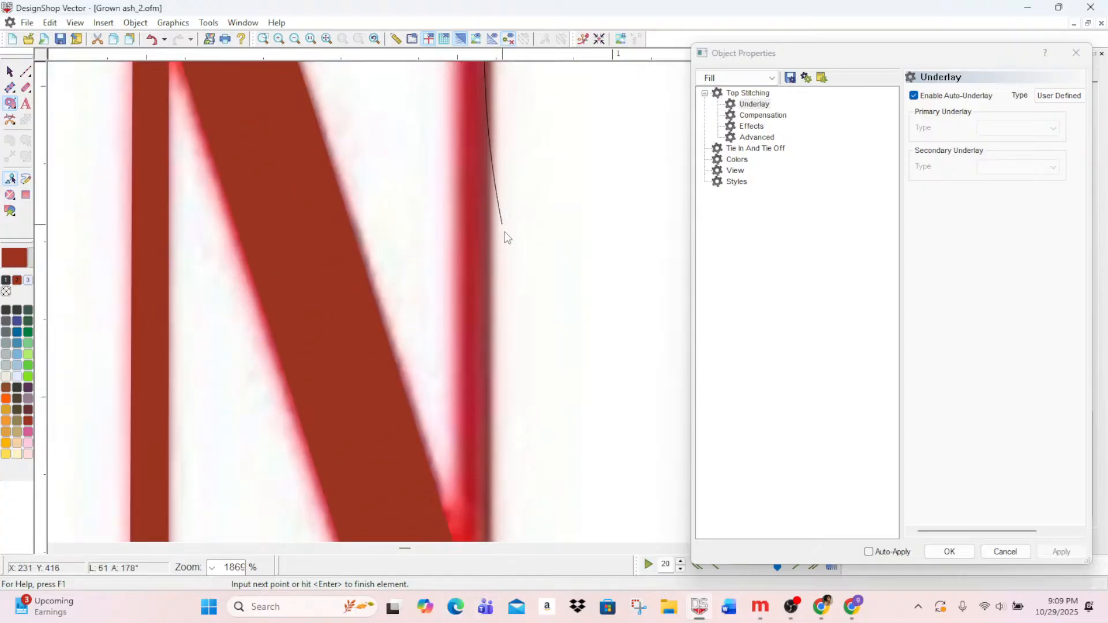
pyautogui.scroll(7, 501, 231)
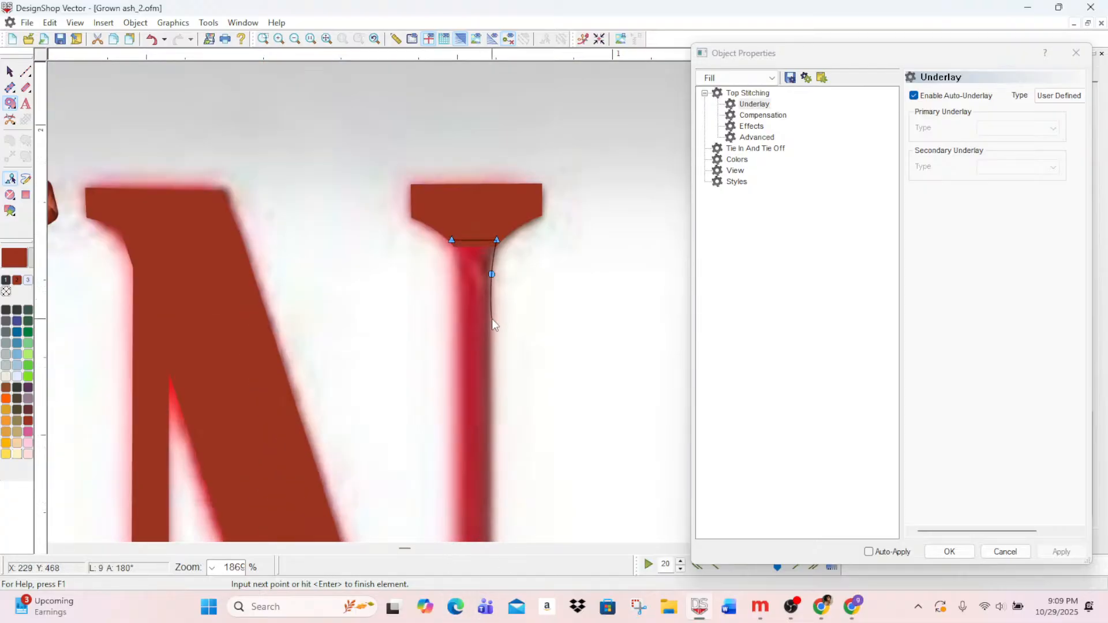
# - Finish the right stem's outline down to the bottom serif, across the diagonal stroke and back up its left edge
pyautogui.scroll(-5, 490, 324)
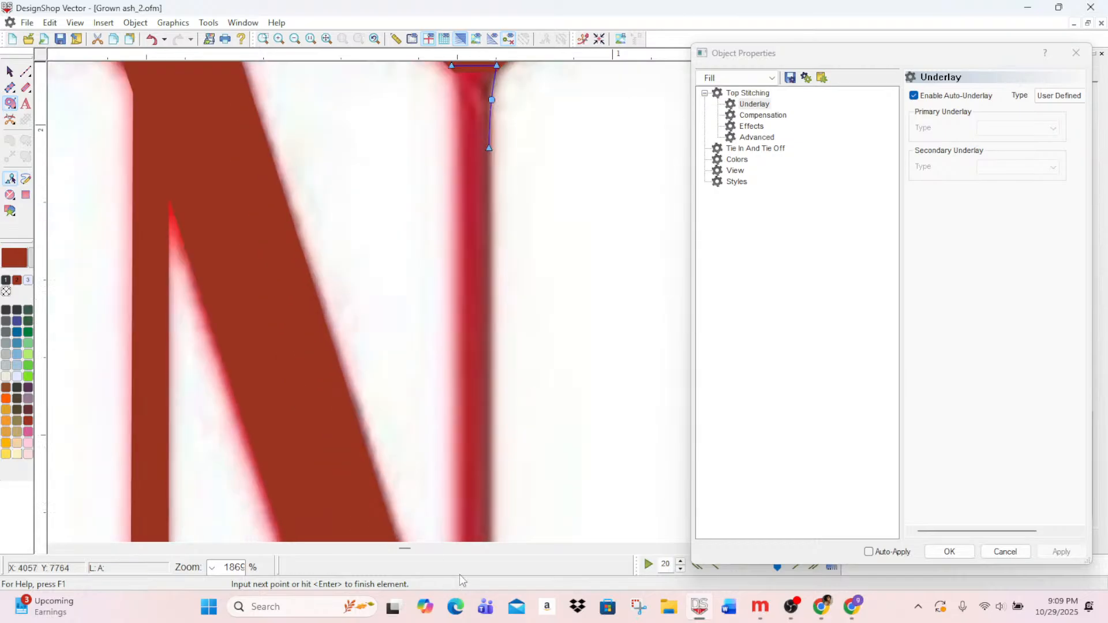
pyautogui.scroll(-3, 491, 542)
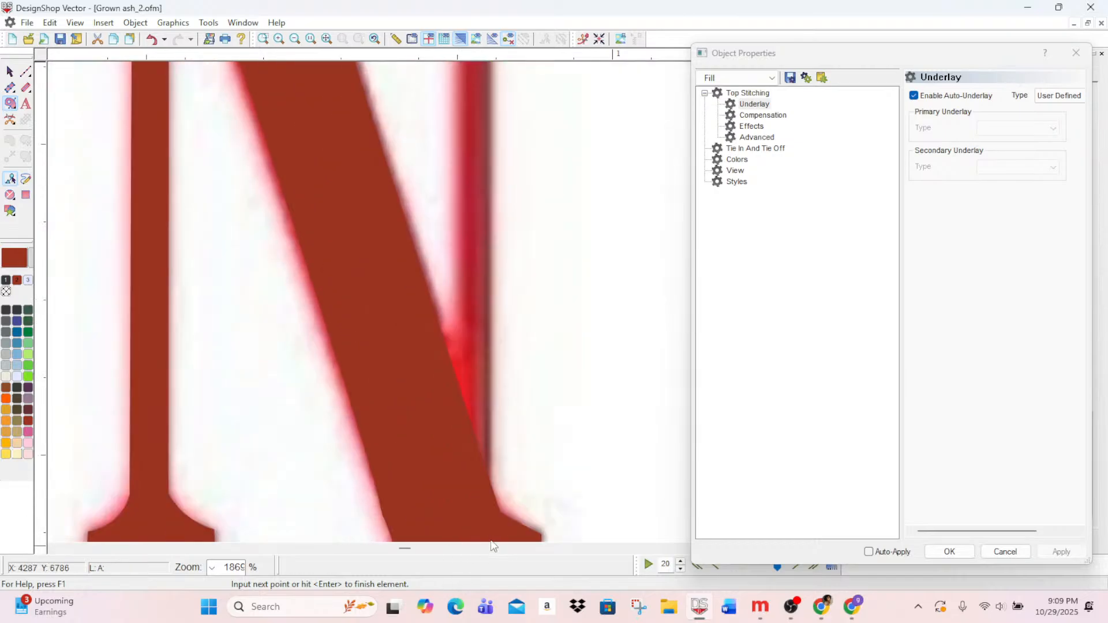
pyautogui.click(490, 451)
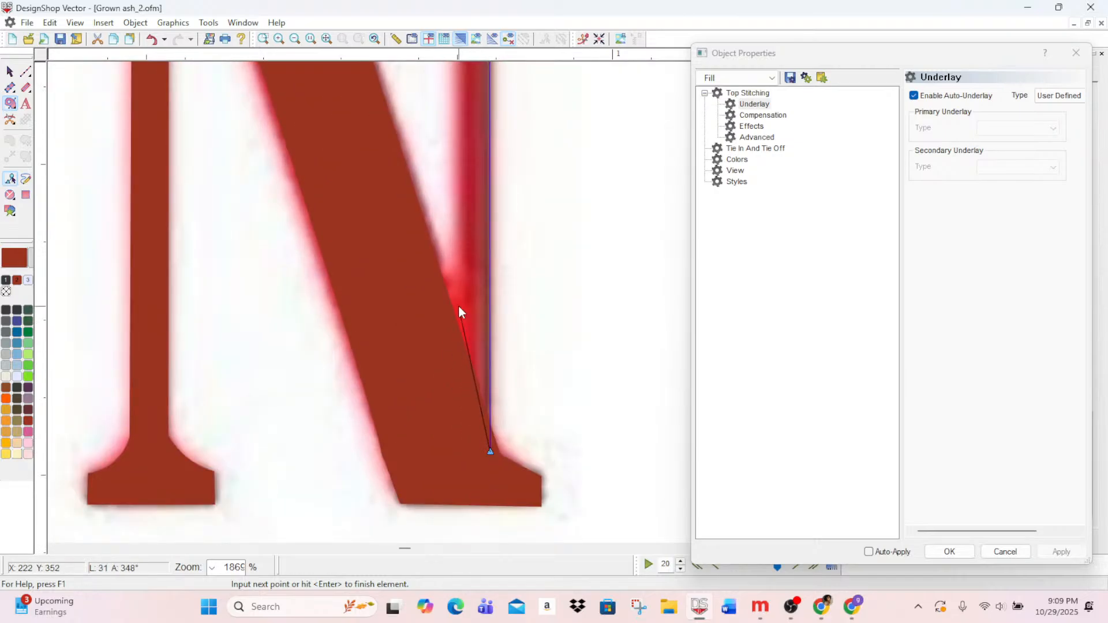
pyautogui.click(437, 276)
pyautogui.click(459, 263)
pyautogui.scroll(5, 460, 42)
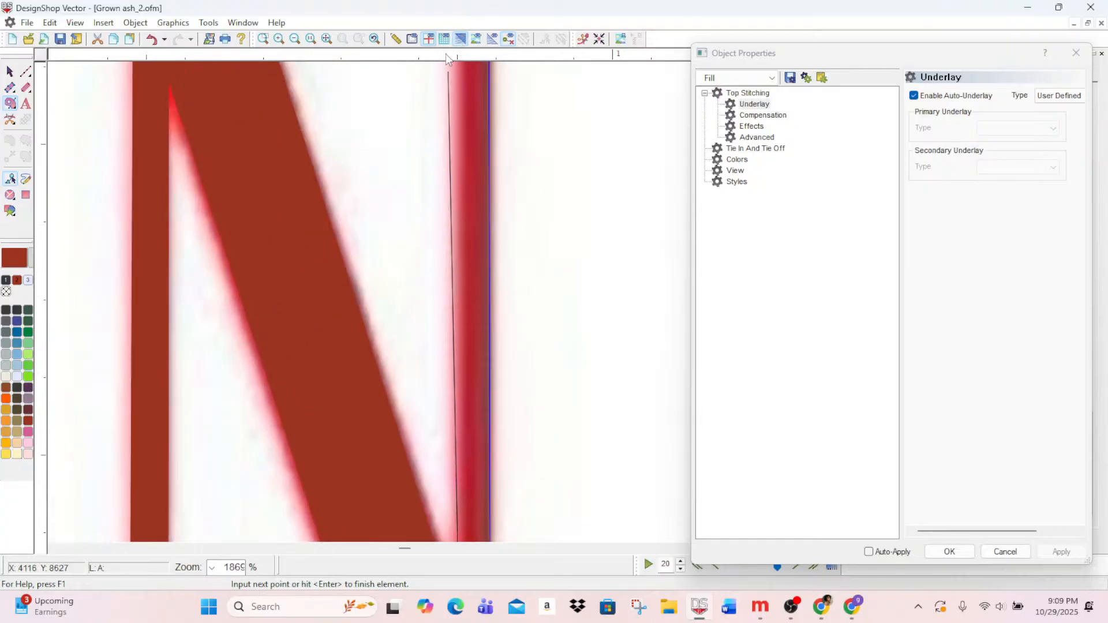
pyautogui.scroll(3, 446, 54)
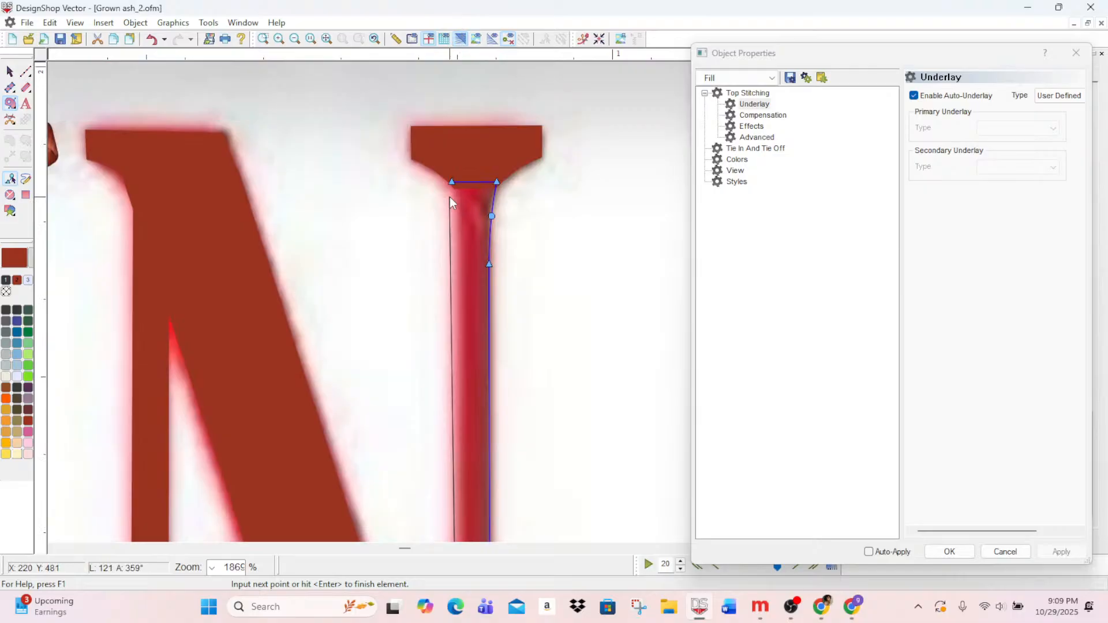
pyautogui.press('Return')
pyautogui.scroll(-5, 465, 213)
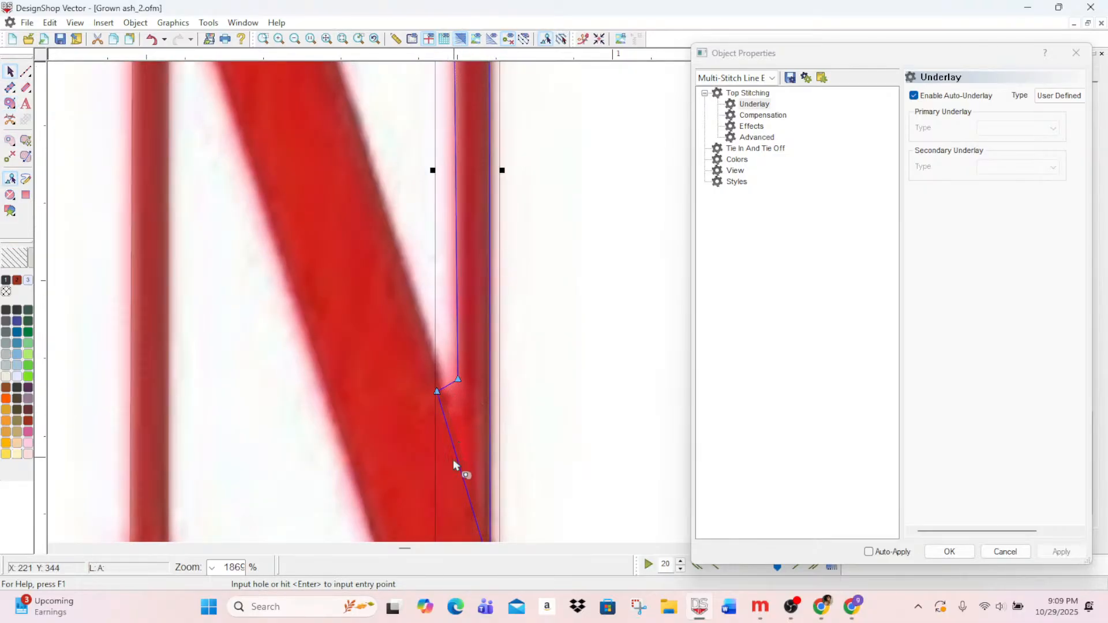
# - Reshape the right stem's junction with the diagonal by lowering the inner point and moving the stem's lower-left point outward
pyautogui.click(26, 71)
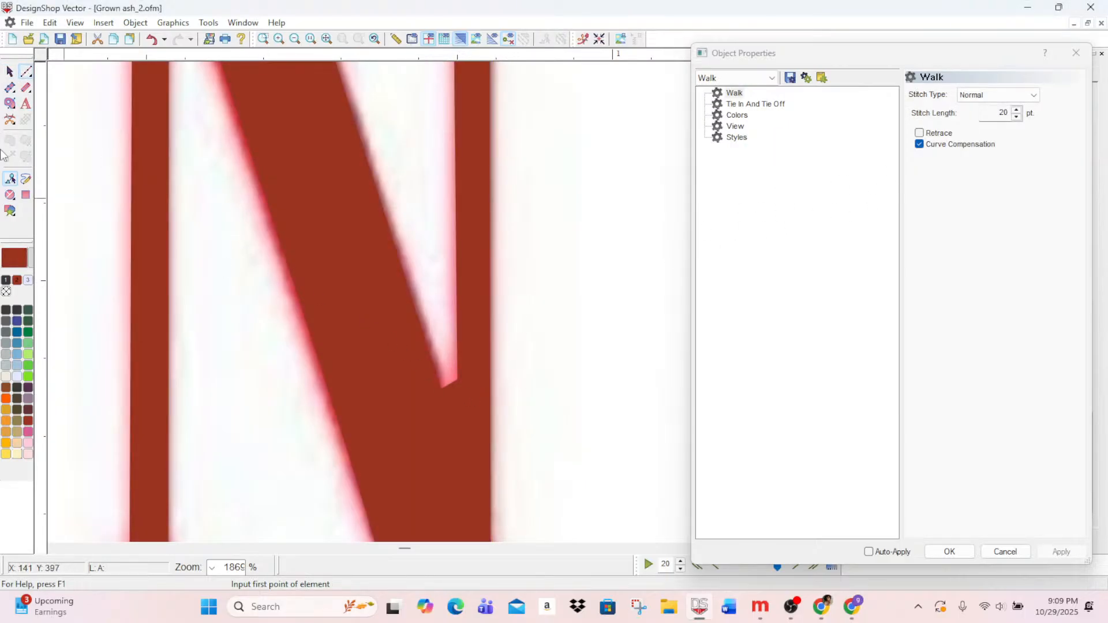
pyautogui.click(9, 71)
pyautogui.click(407, 408)
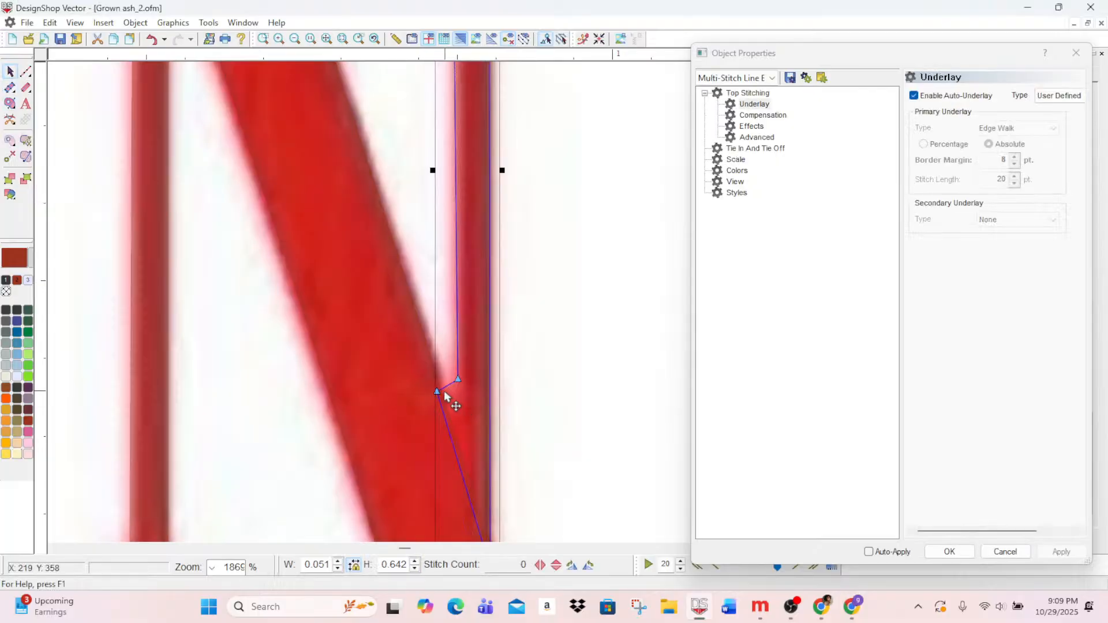
pyautogui.moveTo(437, 391)
pyautogui.mouseDown()
pyautogui.moveTo(447, 384)
pyautogui.moveTo(444, 405)
pyautogui.mouseUp()
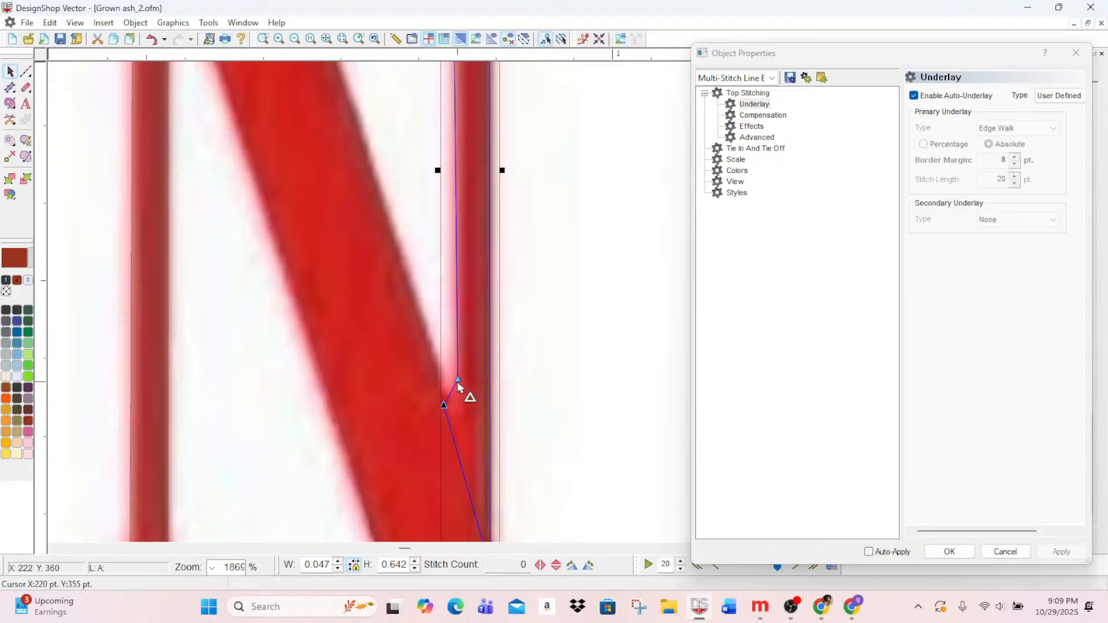
pyautogui.moveTo(462, 377); pyautogui.dragTo(455, 375)
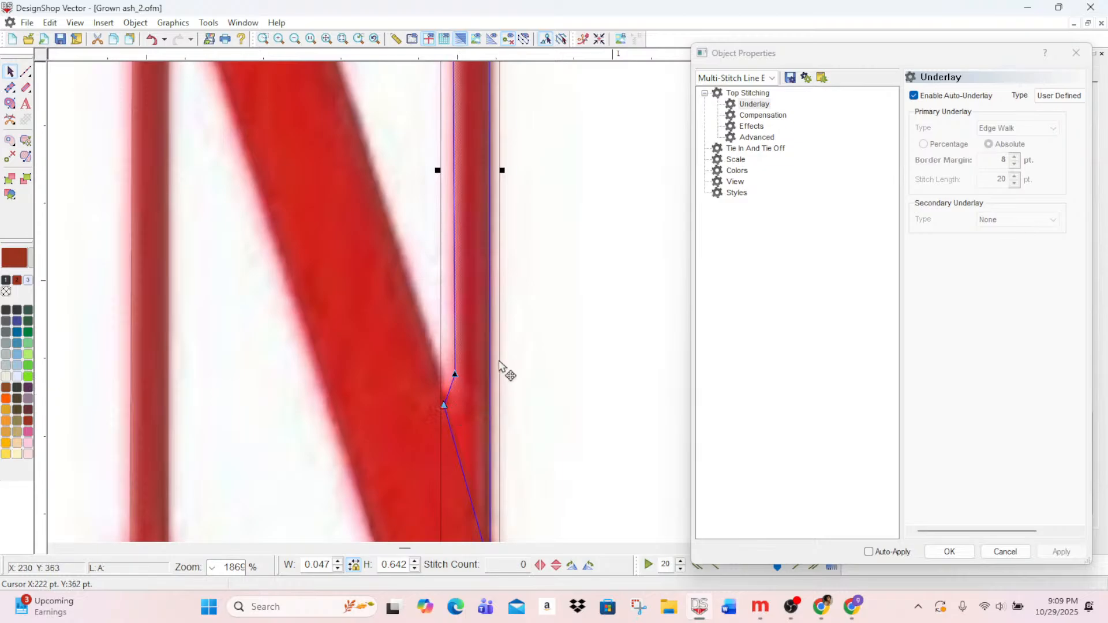
pyautogui.moveTo(441, 419); pyautogui.dragTo(445, 416)
pyautogui.moveTo(457, 375); pyautogui.dragTo(452, 373)
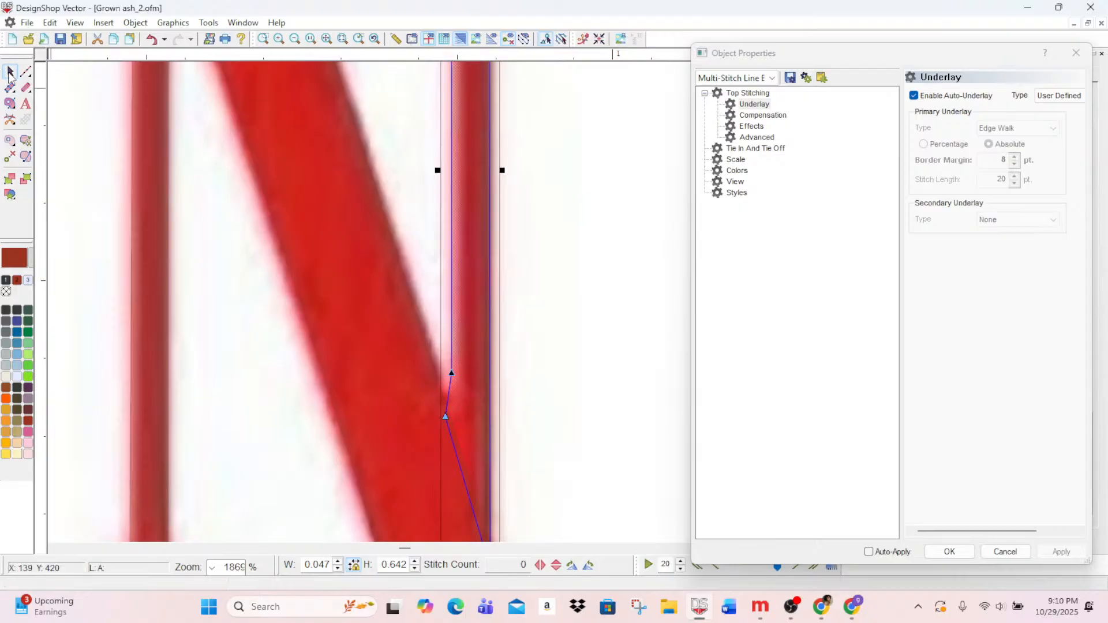
pyautogui.click(26, 71)
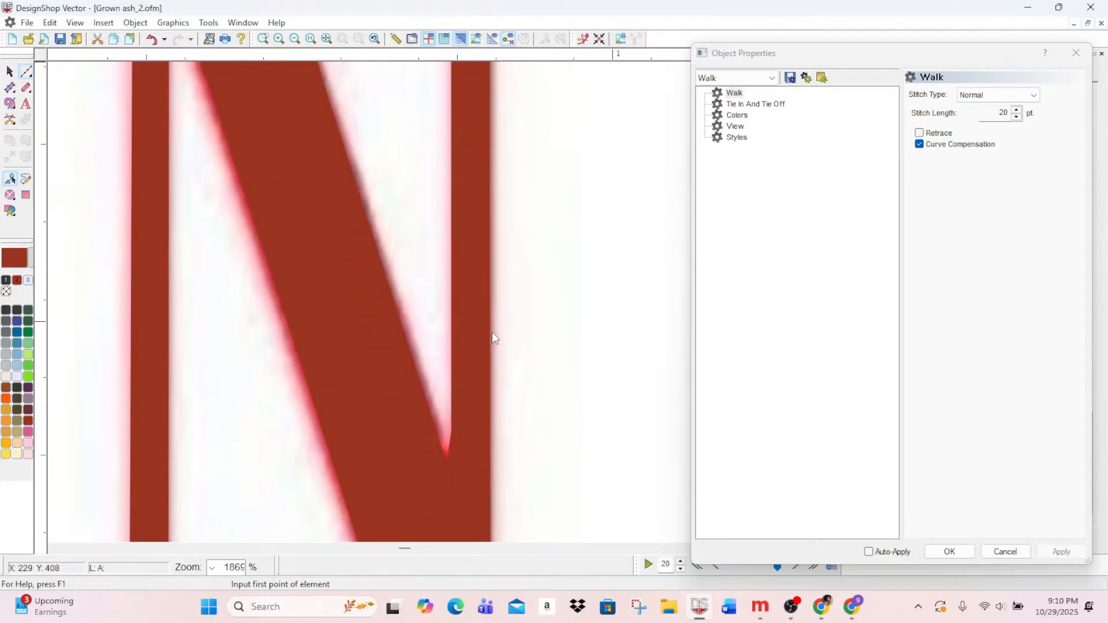
pyautogui.click(403, 388)
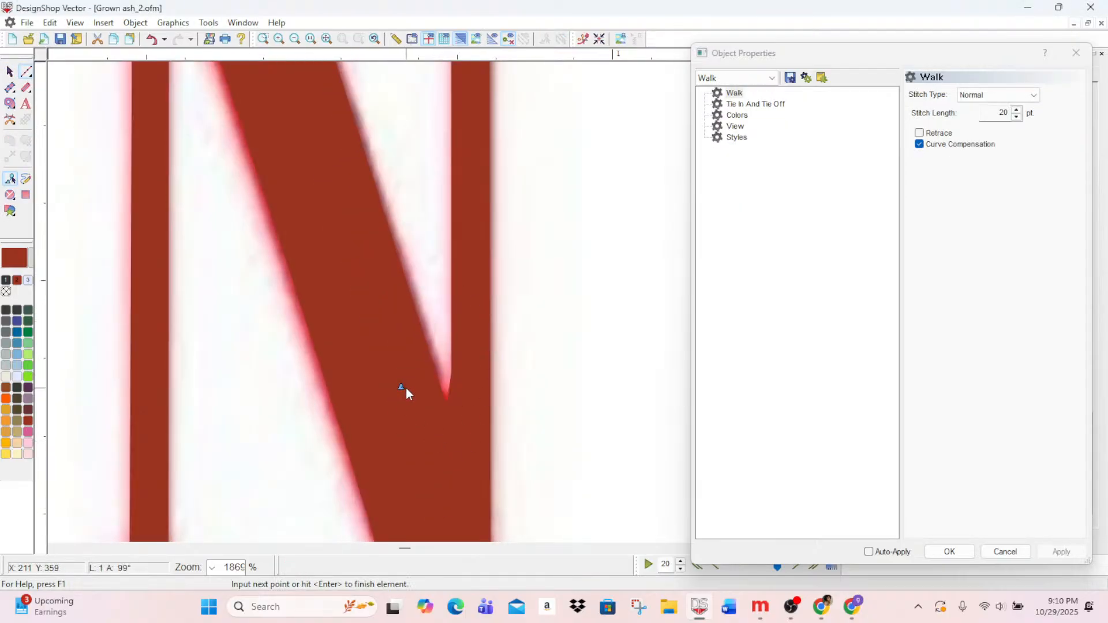
pyautogui.click(10, 72)
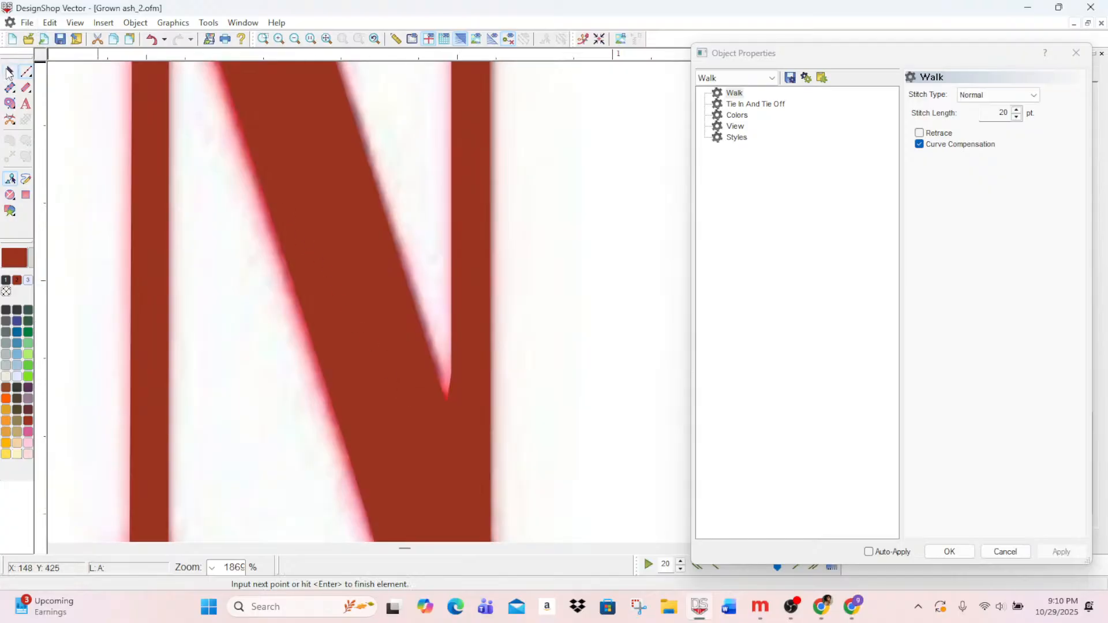
# - Nudge the diagonal stroke's bottom-right point inward and extend its top-right point up to the first top serif's upper corner
pyautogui.click(405, 441)
pyautogui.scroll(-3, 475, 470)
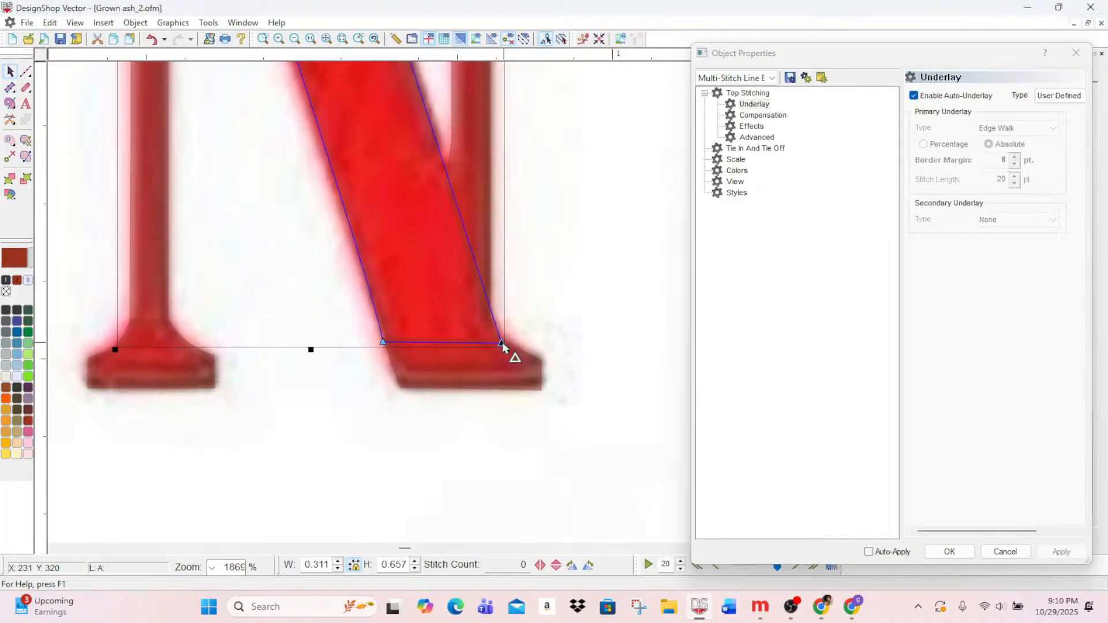
pyautogui.click(501, 344)
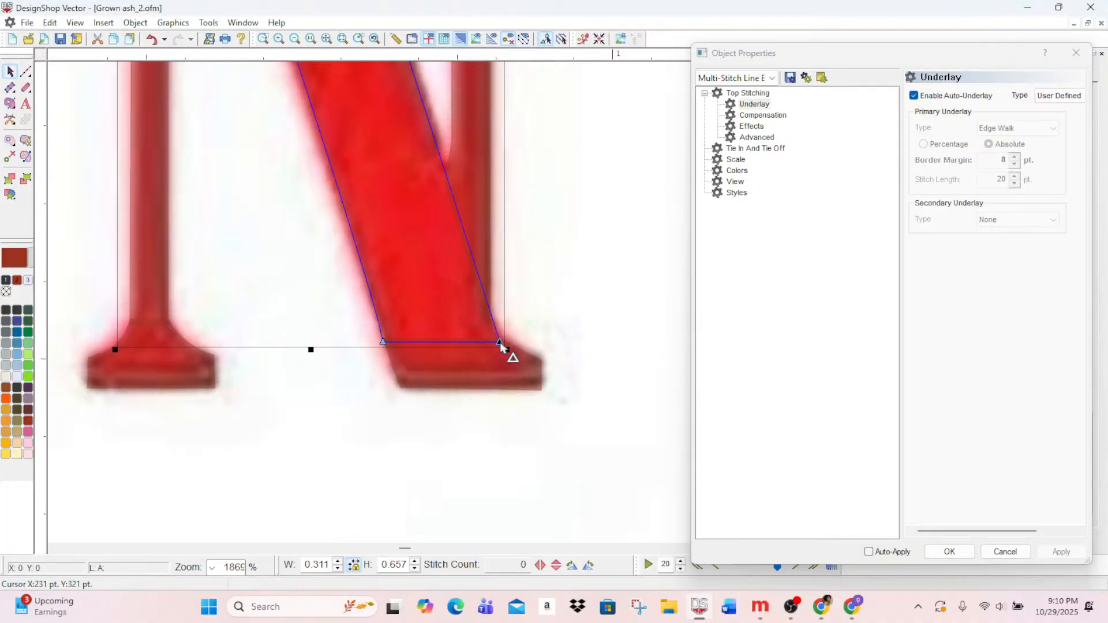
pyautogui.scroll(6, 473, 202)
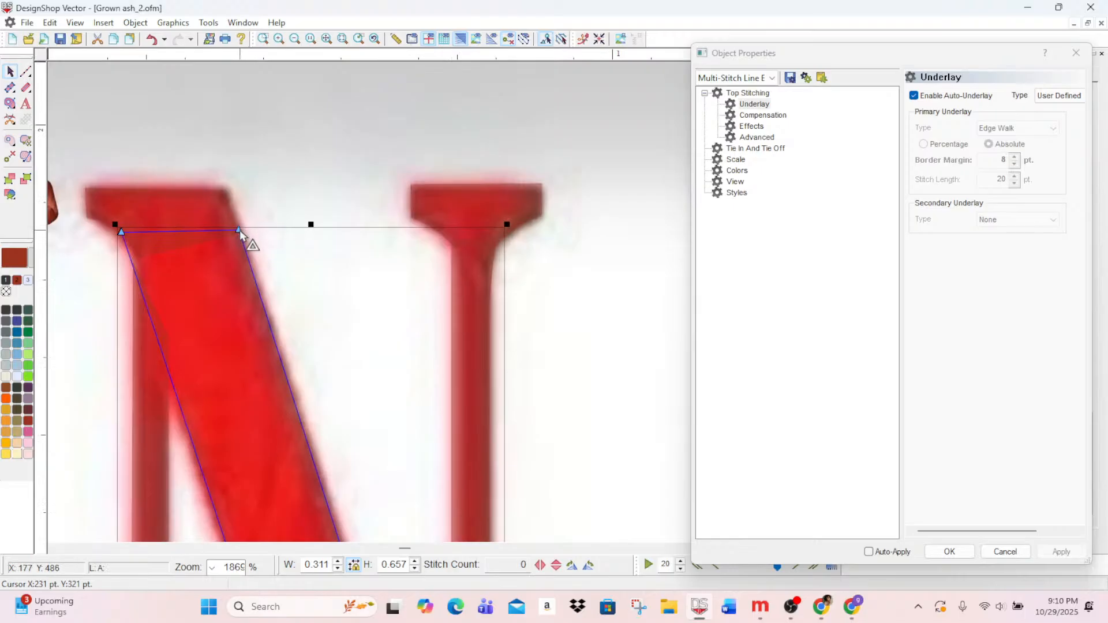
pyautogui.moveTo(240, 228); pyautogui.dragTo(227, 190)
pyautogui.scroll(-6, 377, 515)
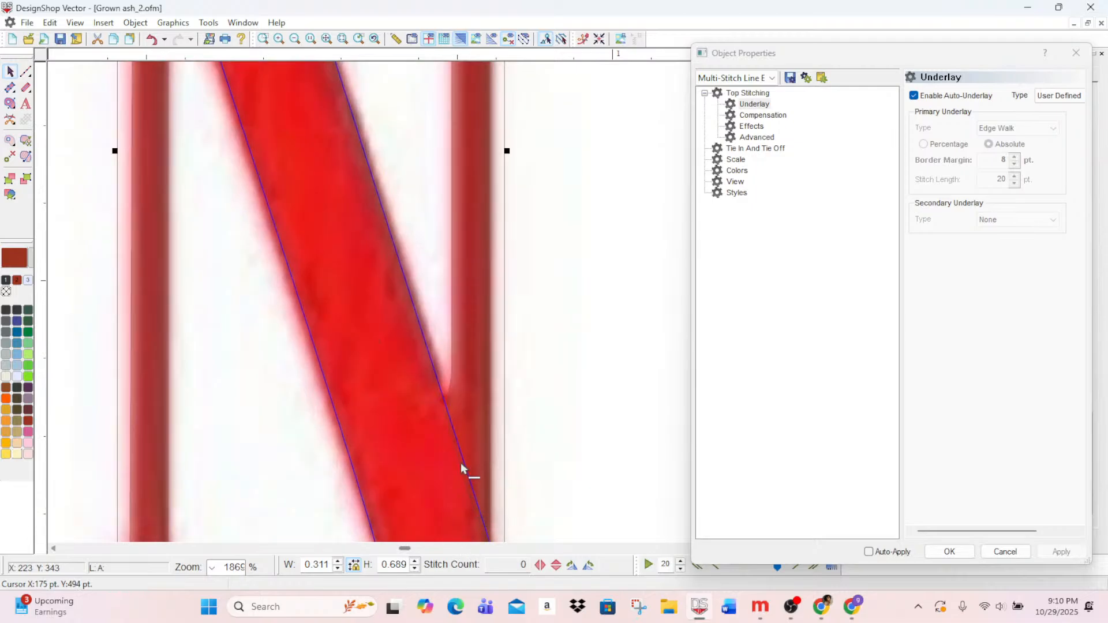
pyautogui.scroll(5, 591, 404)
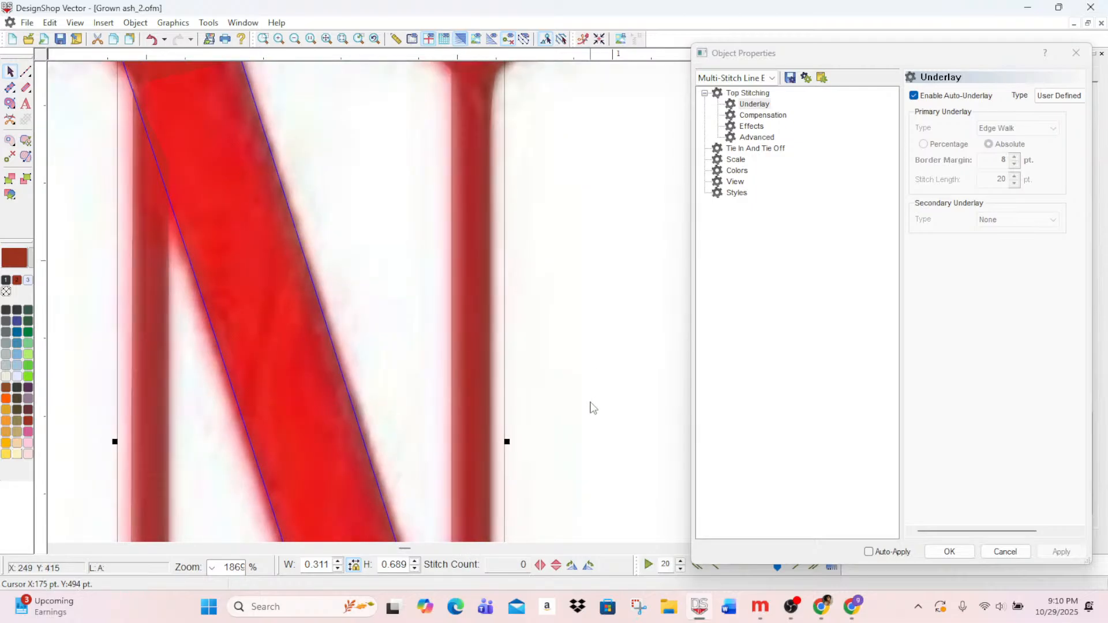
# - Deselect the N's diagonal stroke, close its object properties and review the whole GROWN ASH lettering
pyautogui.scroll(4, 591, 407)
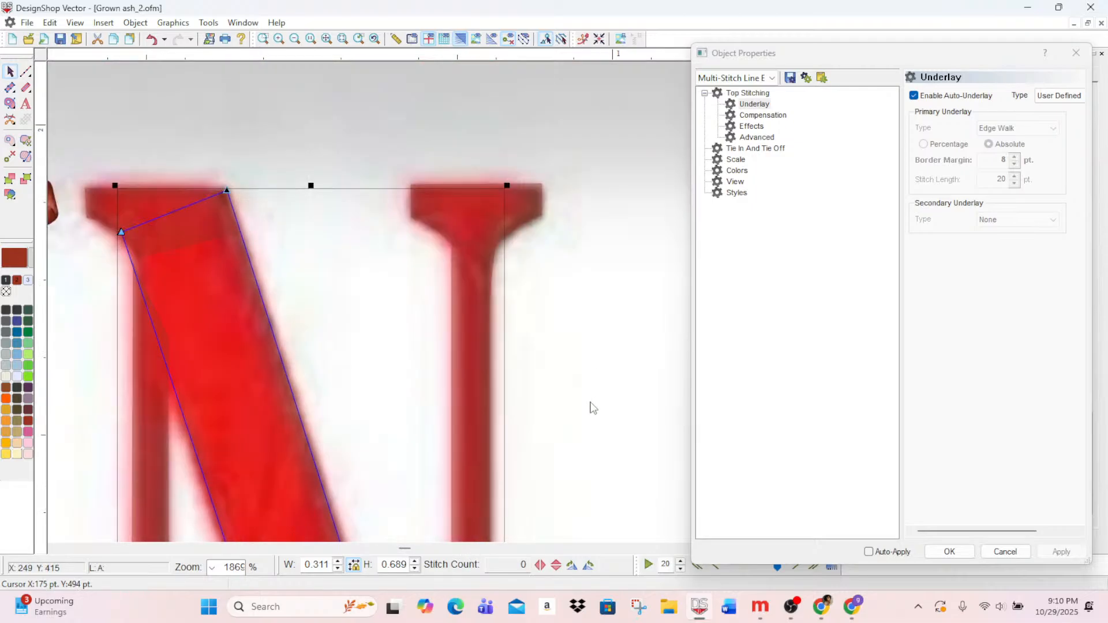
pyautogui.click(611, 272)
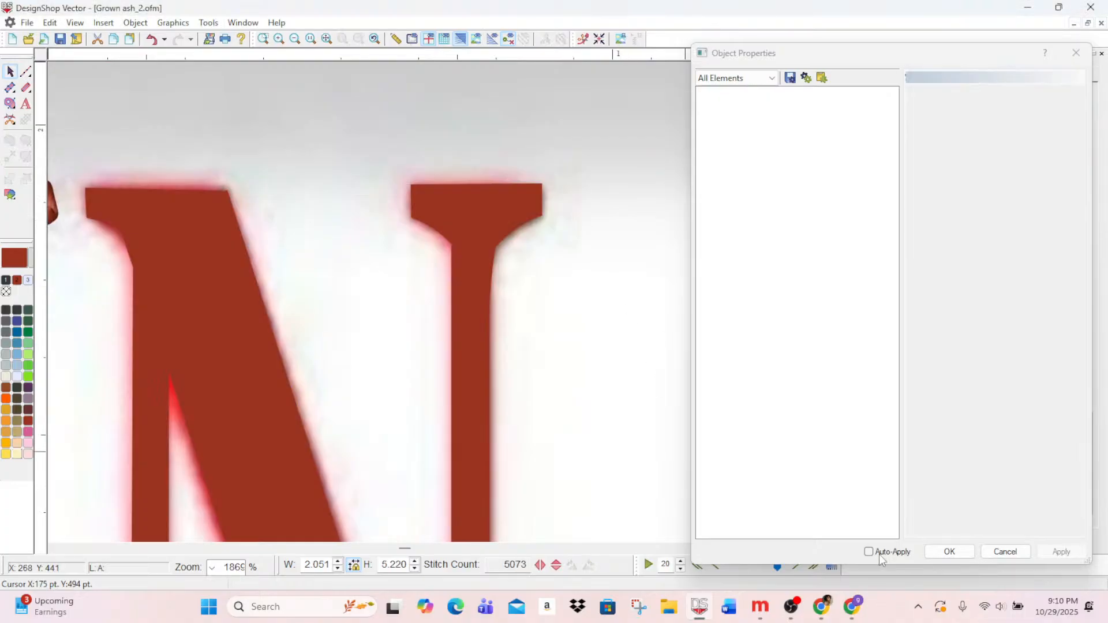
pyautogui.click(949, 552)
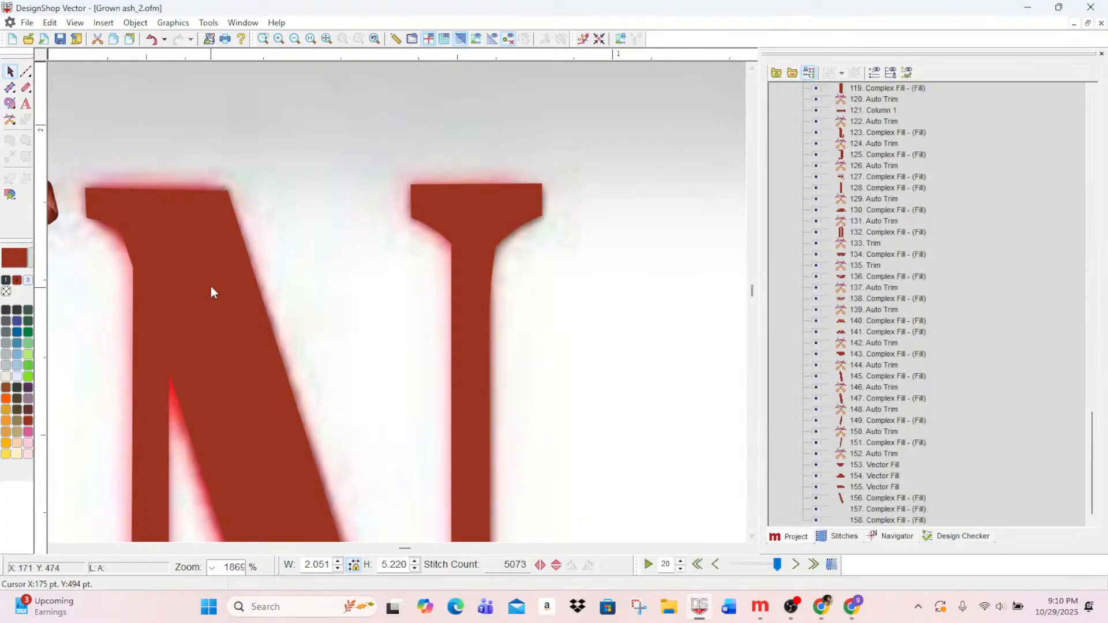
pyautogui.scroll(-6, 210, 289)
pyautogui.click(292, 39)
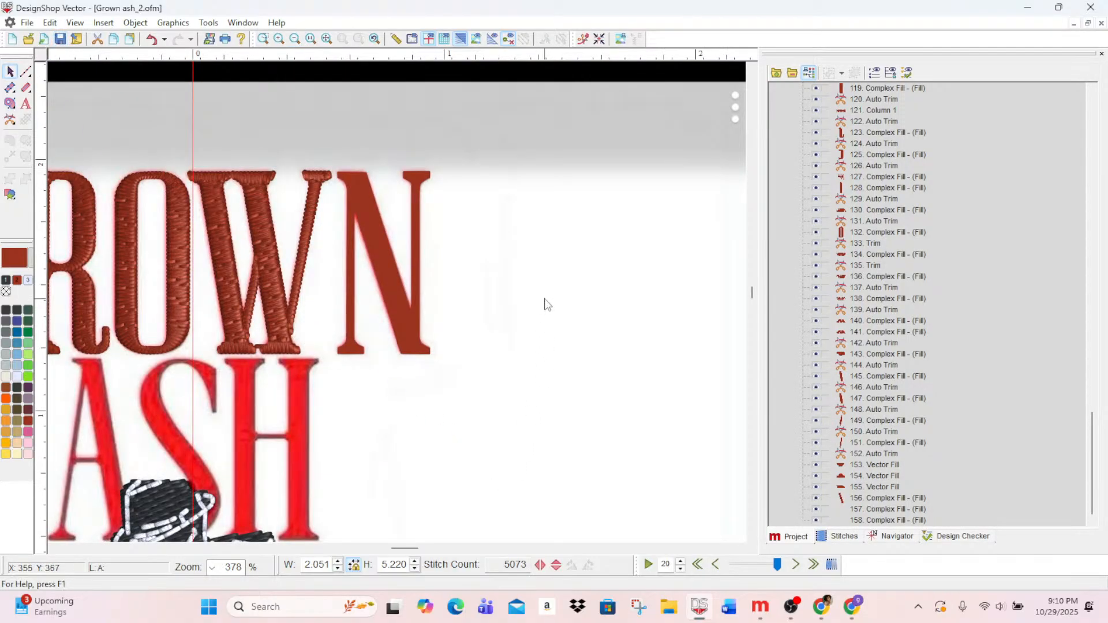
pyautogui.scroll(-3, 546, 312)
pyautogui.scroll(3, 553, 352)
pyautogui.moveTo(407, 547)
pyautogui.mouseDown()
pyautogui.moveTo(389, 549)
pyautogui.moveTo(404, 551)
pyautogui.mouseUp()
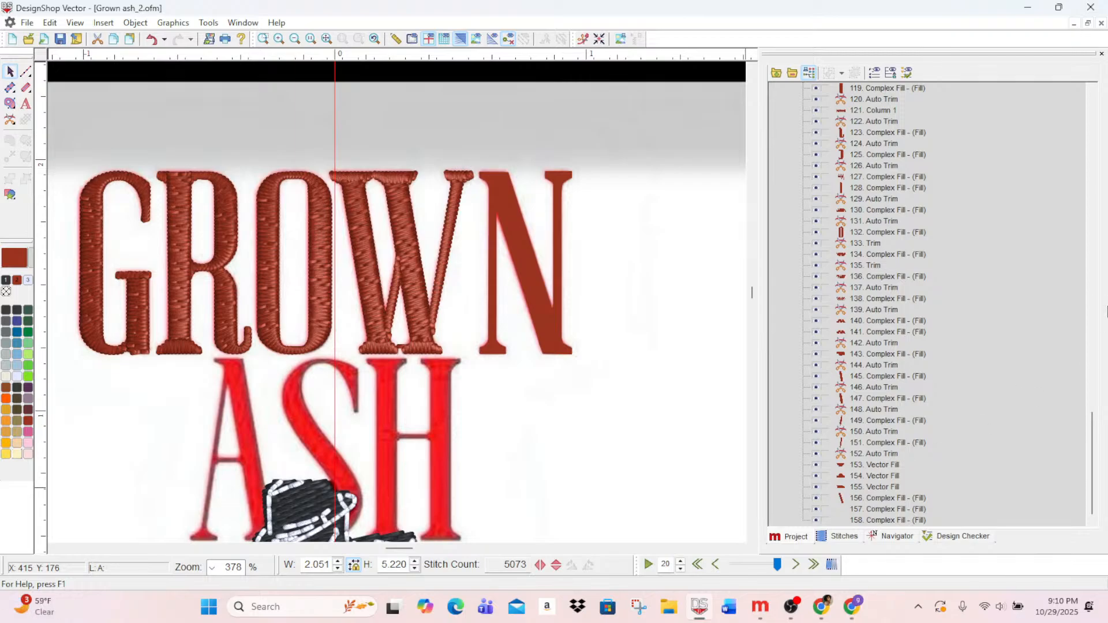
# - Identify the N's serifs in the element list and move its second top serif and first bottom serif up behind its first top serif
pyautogui.click(872, 459)
pyautogui.click(873, 478)
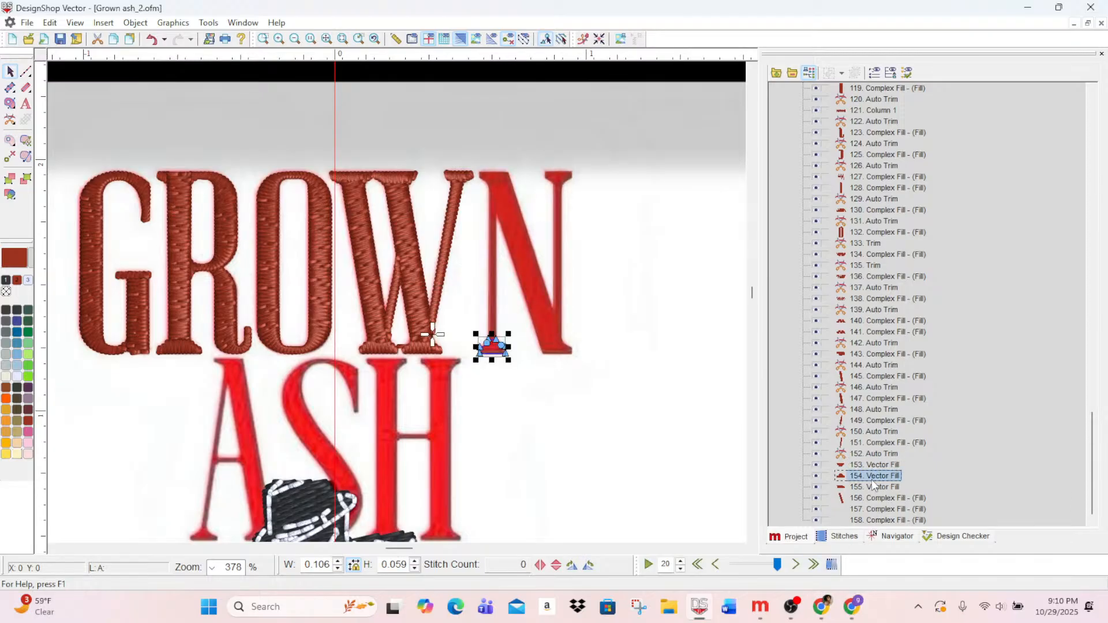
pyautogui.click(875, 490)
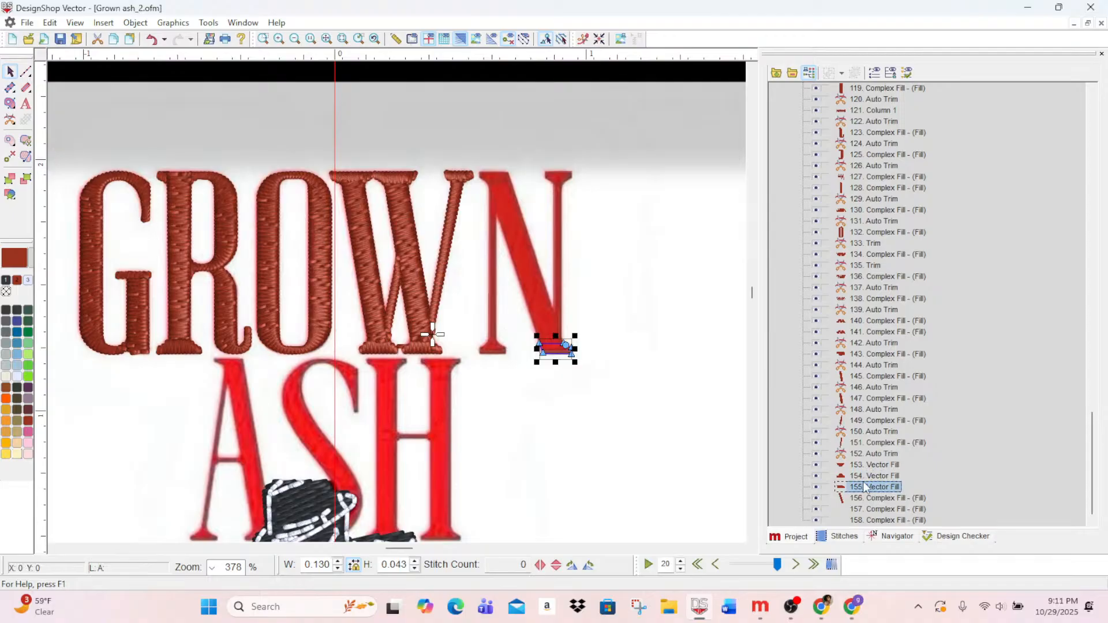
pyautogui.click(872, 354)
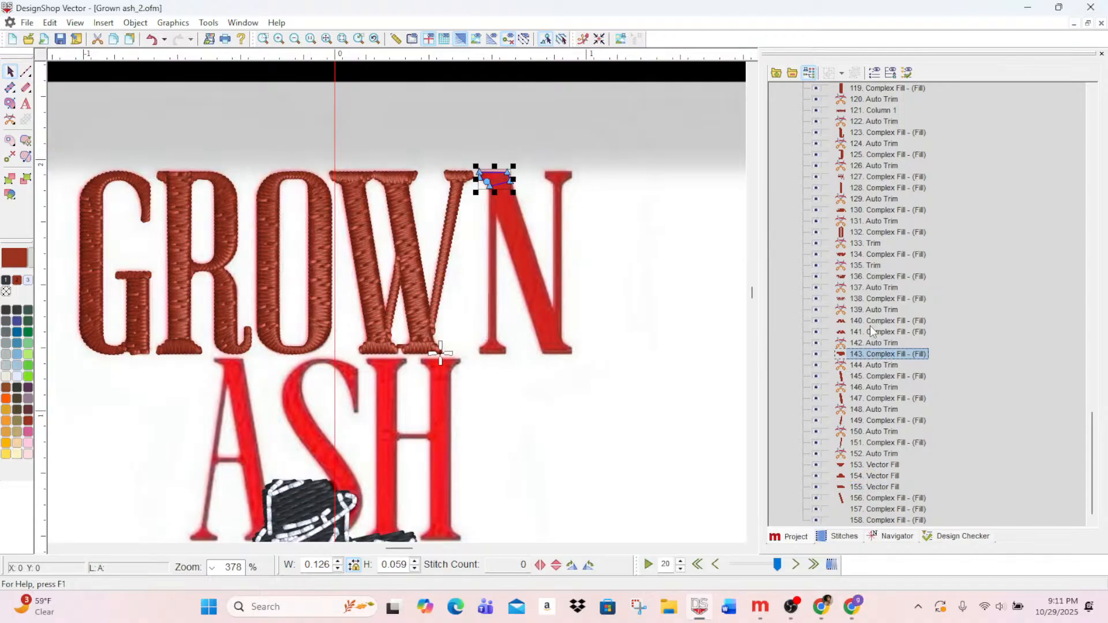
pyautogui.click(877, 333)
pyautogui.click(871, 355)
pyautogui.moveTo(878, 467); pyautogui.dragTo(878, 370)
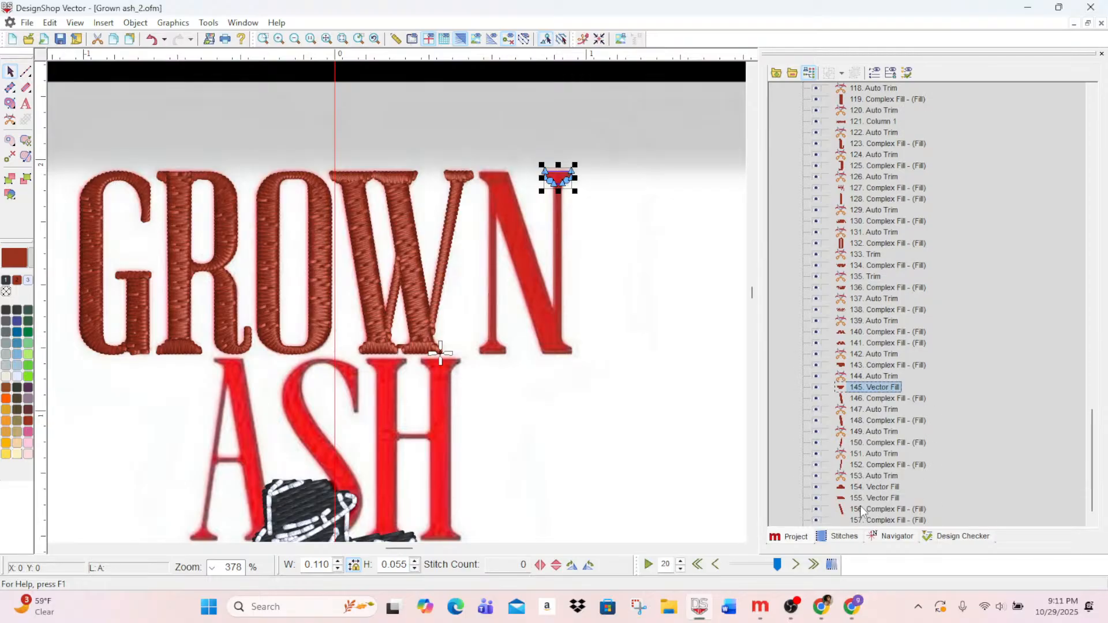
pyautogui.moveTo(874, 487); pyautogui.dragTo(872, 395)
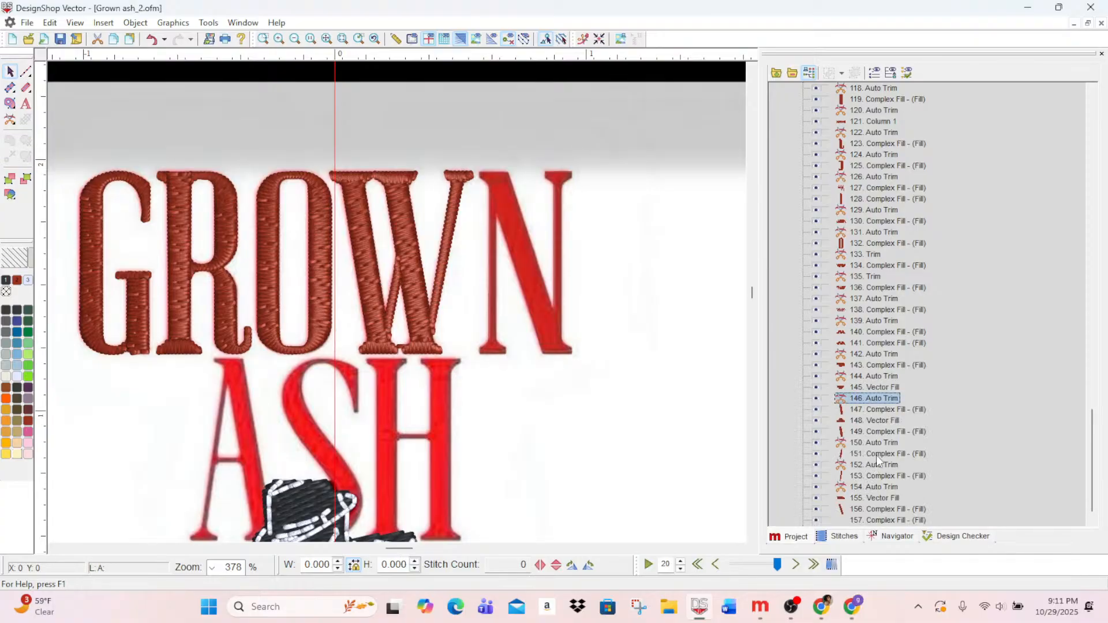
pyautogui.moveTo(879, 442)
pyautogui.mouseDown()
pyautogui.moveTo(881, 411)
pyautogui.moveTo(868, 439)
pyautogui.mouseUp()
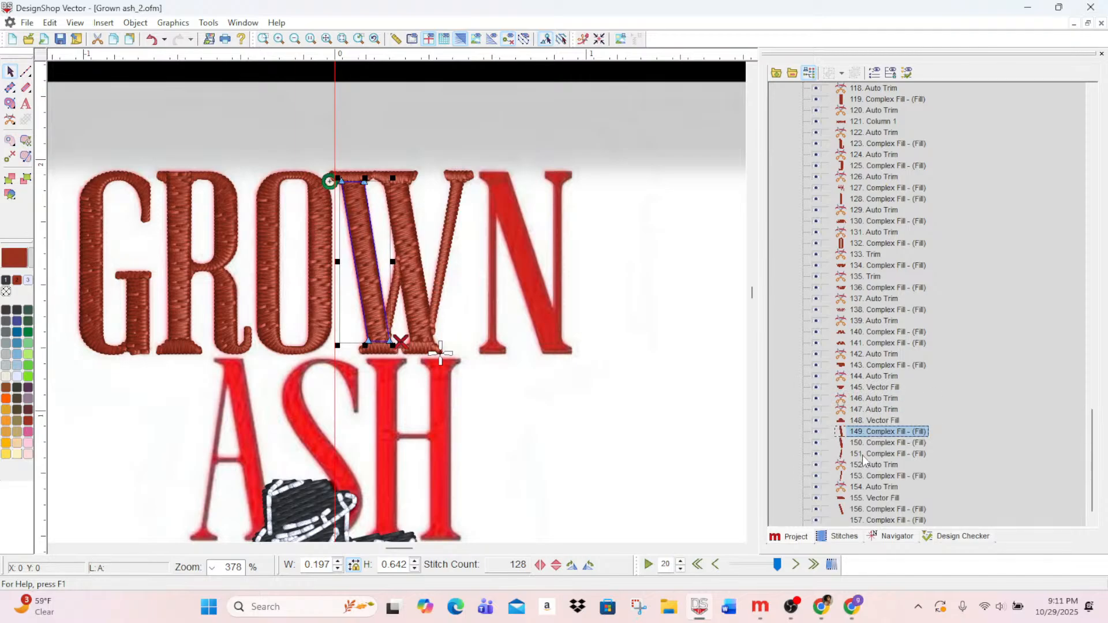
# - Move the W's four strokes ahead of the N's serifs in the sewing order
pyautogui.click(863, 421)
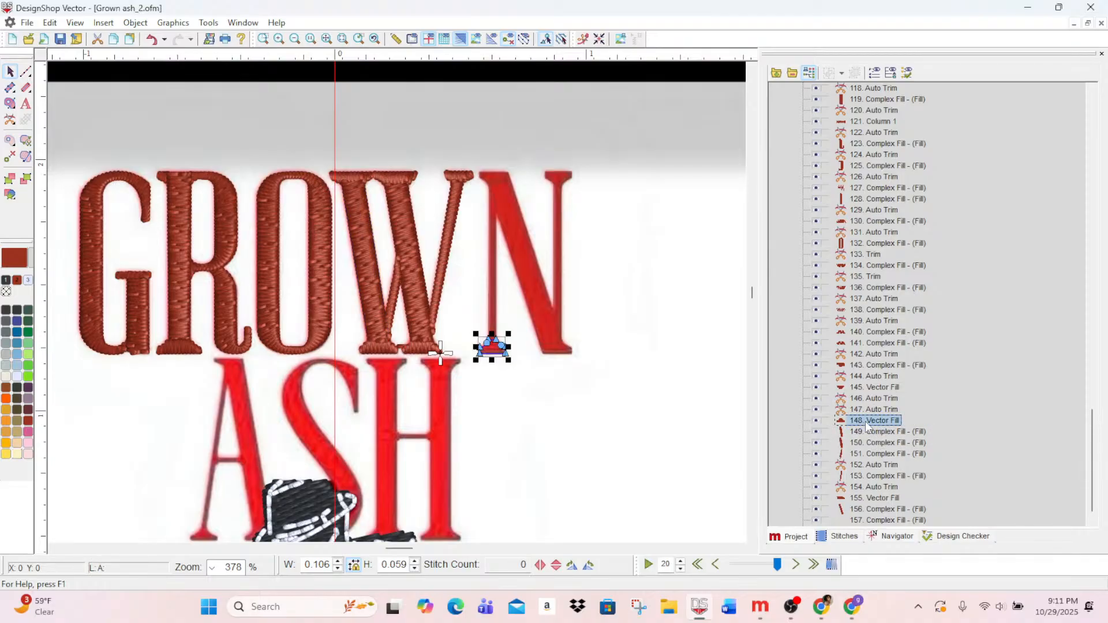
pyautogui.click(868, 434)
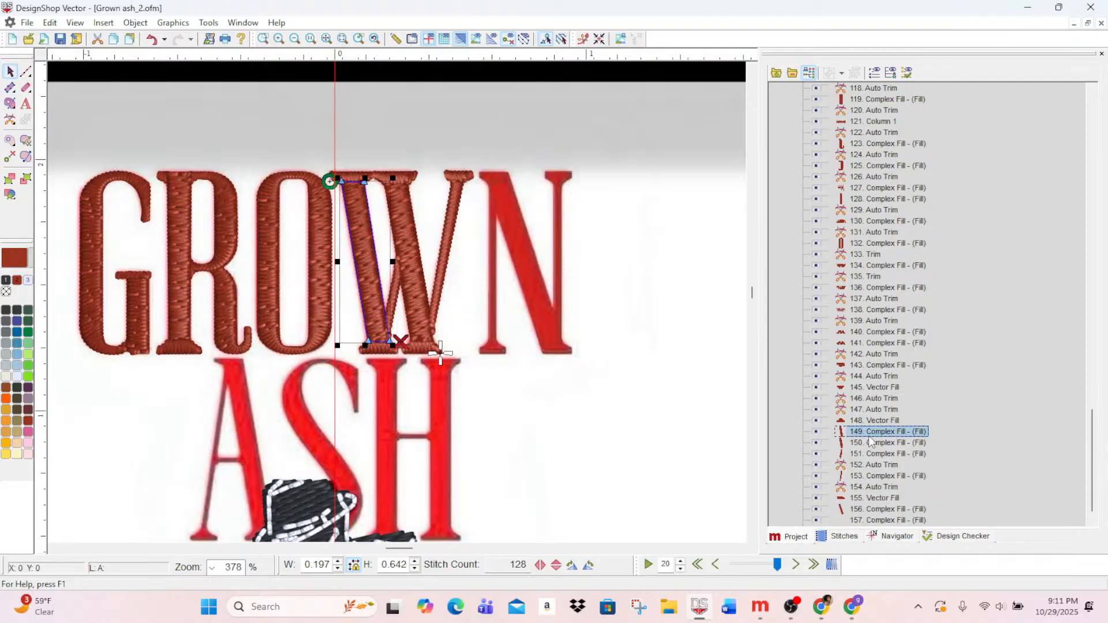
pyautogui.click(875, 422)
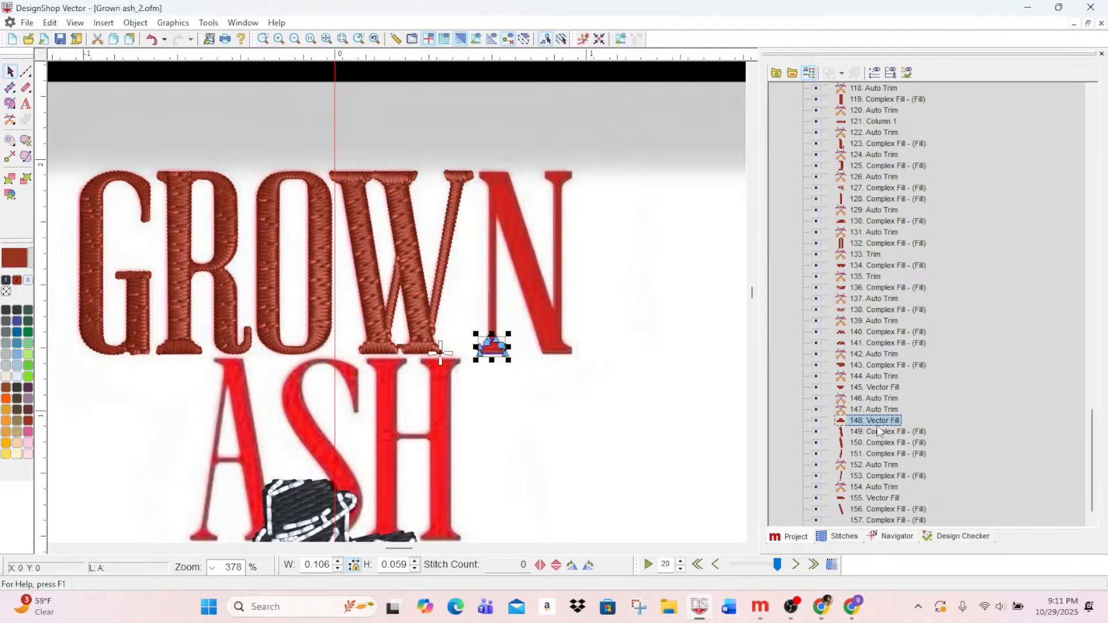
pyautogui.click(875, 433)
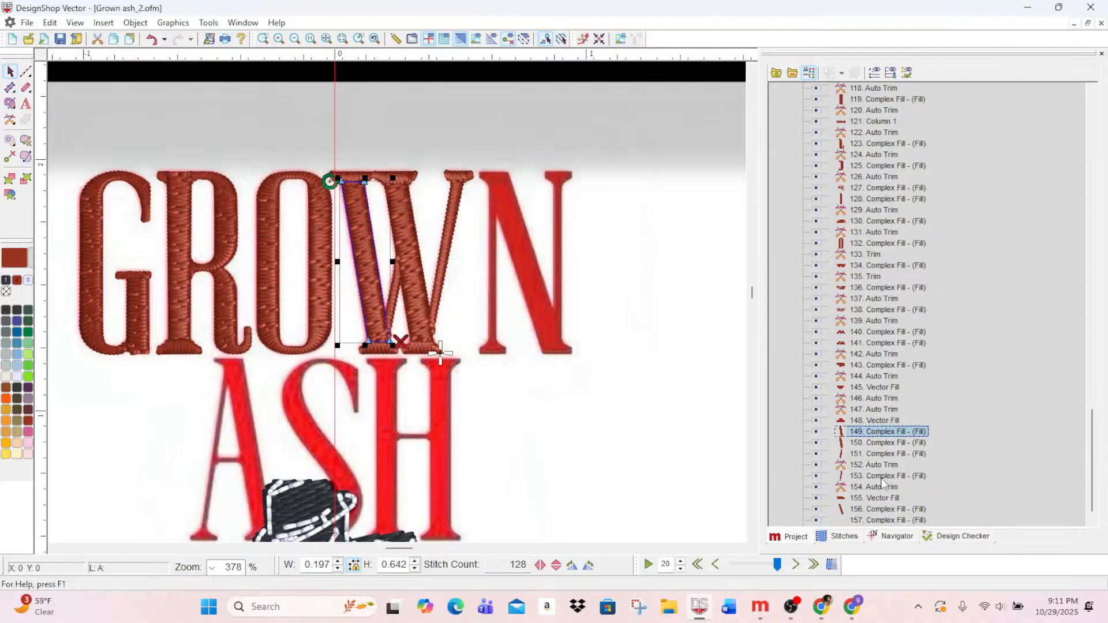
pyautogui.keyDown('shift'); pyautogui.click(883, 454); pyautogui.keyUp('shift')
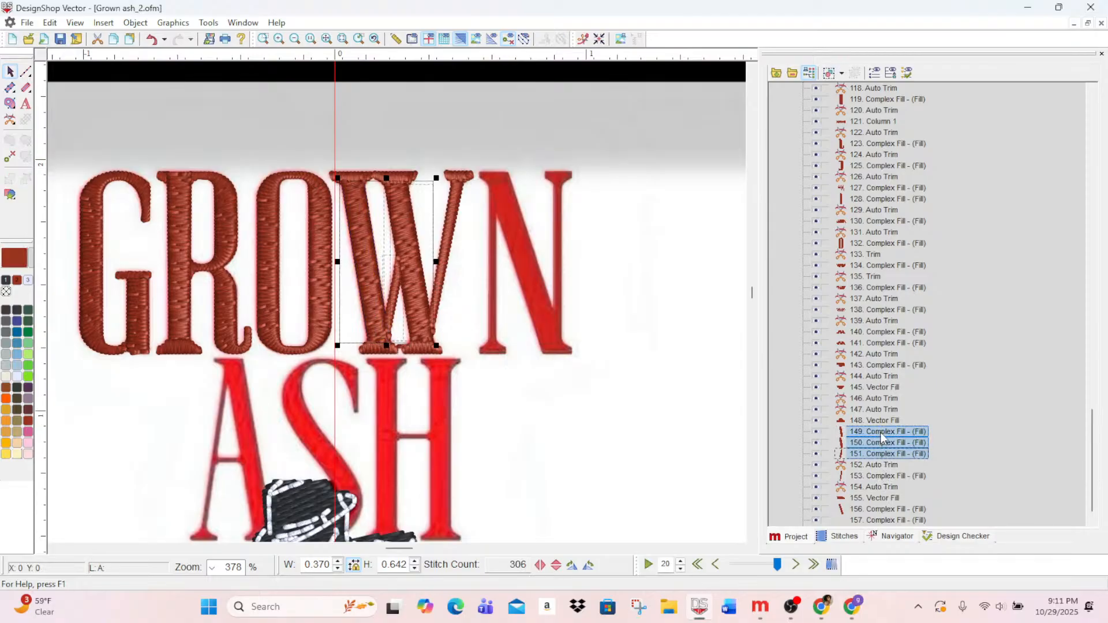
pyautogui.moveTo(881, 438); pyautogui.dragTo(877, 416)
# - Check which elements form the N's diagonal and stems, selecting the range from its first top serif through its right stem
pyautogui.click(868, 500)
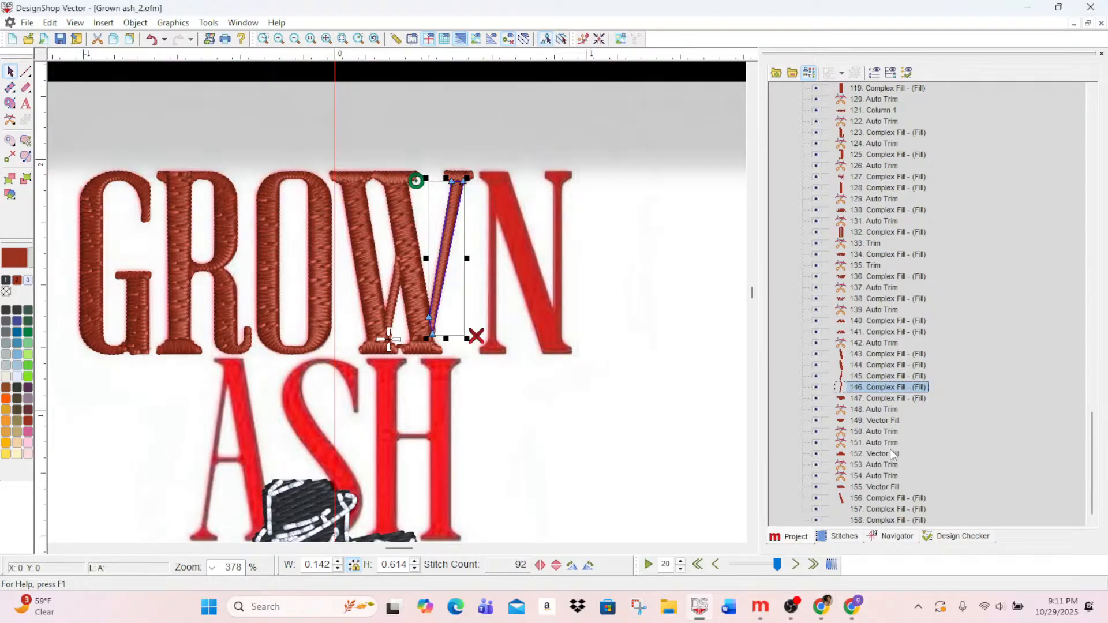
pyautogui.click(870, 499)
pyautogui.click(872, 509)
pyautogui.click(871, 520)
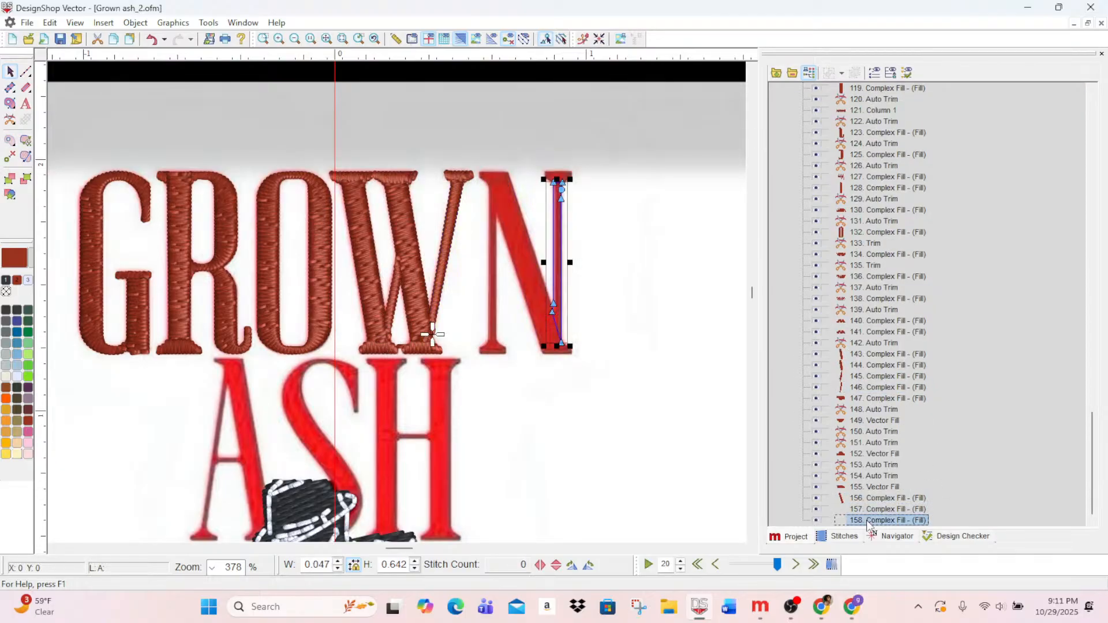
pyautogui.click(879, 398)
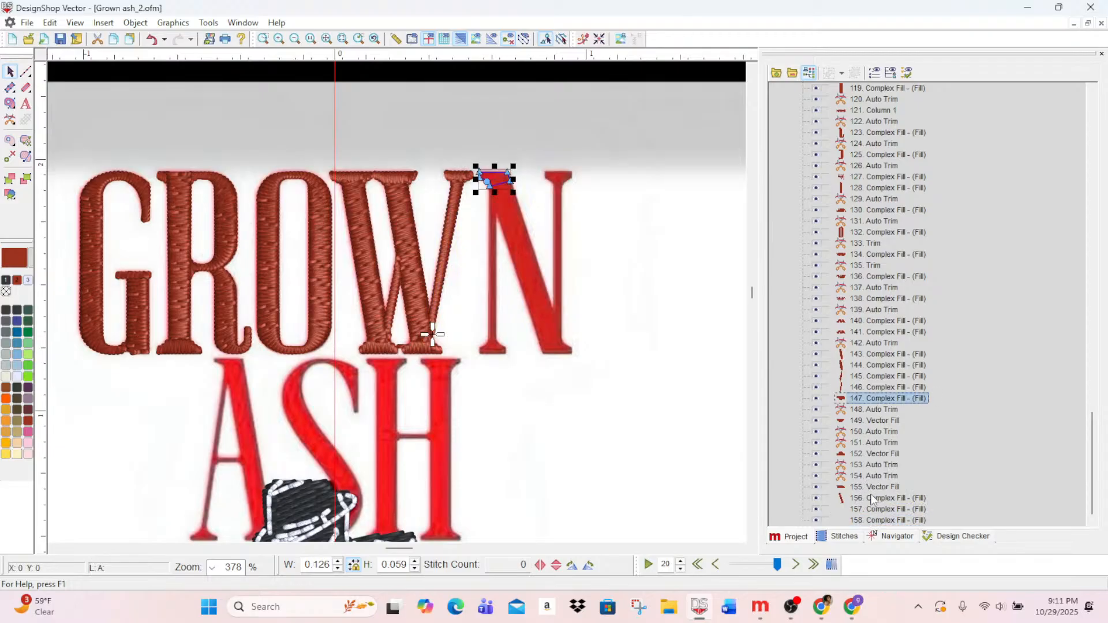
pyautogui.keyDown('shift'); pyautogui.click(877, 517); pyautogui.keyUp('shift')
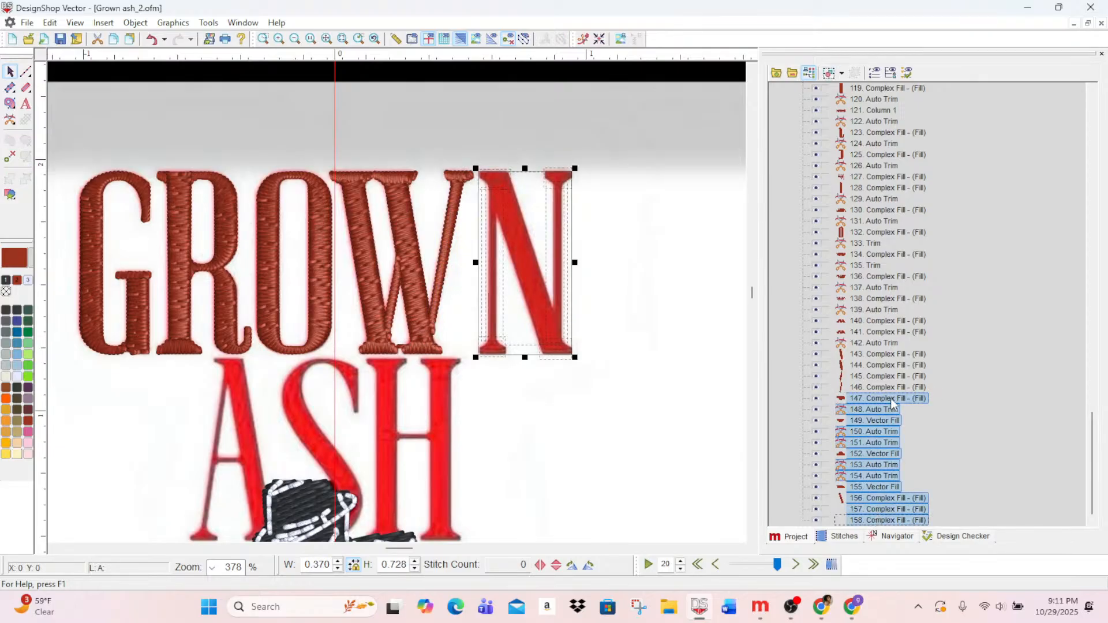
# - Enable Short Stitch on the fills of the N's two top serifs
pyautogui.doubleClick(891, 400)
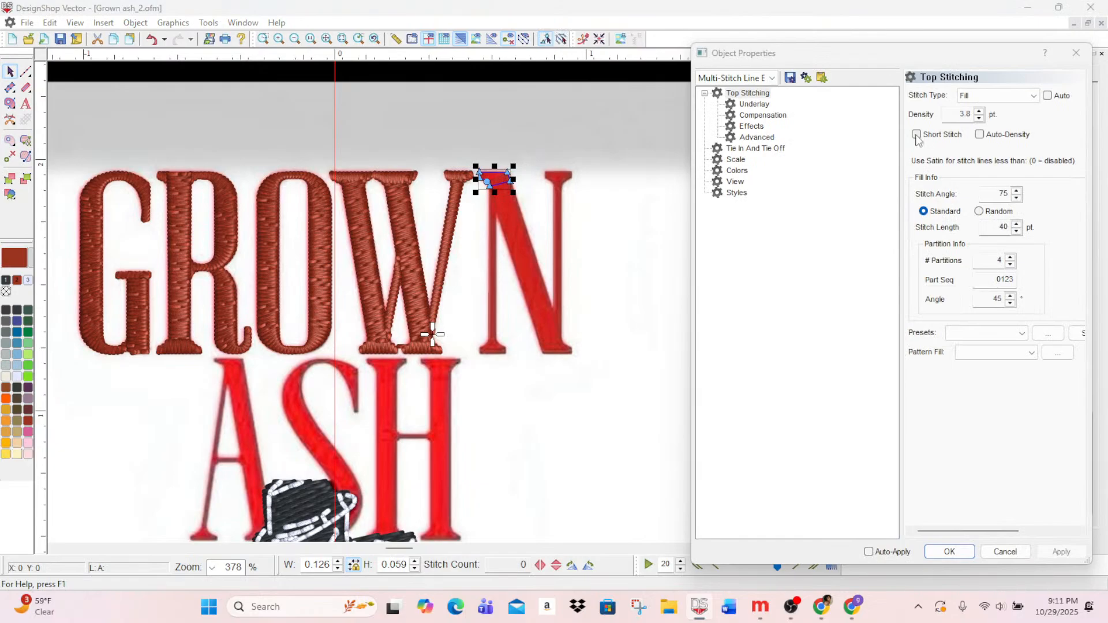
pyautogui.click(916, 134)
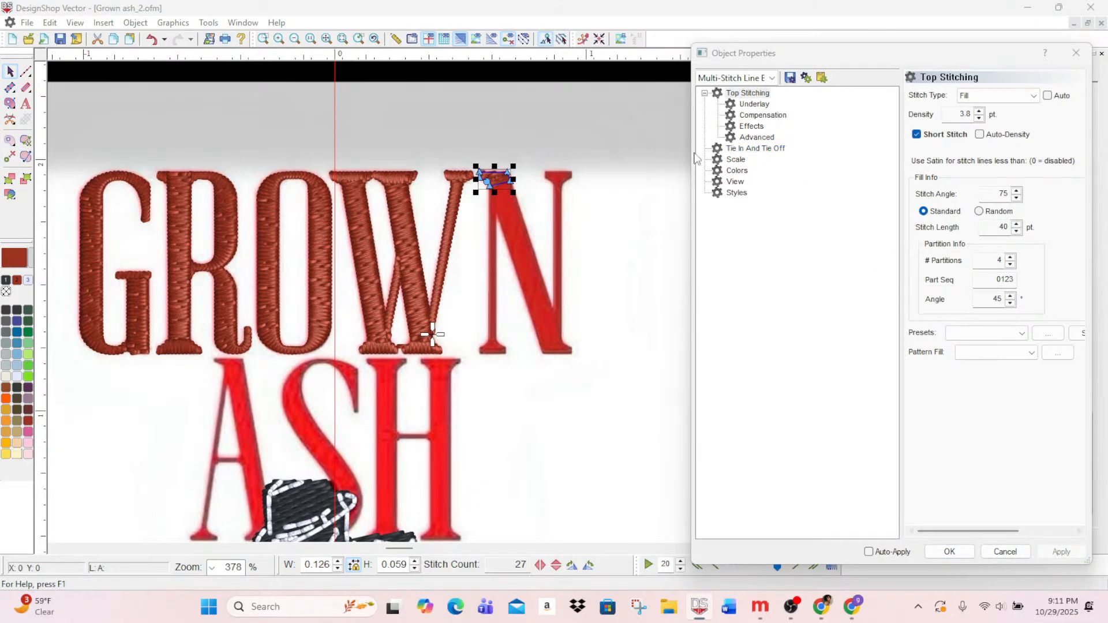
pyautogui.click(556, 172)
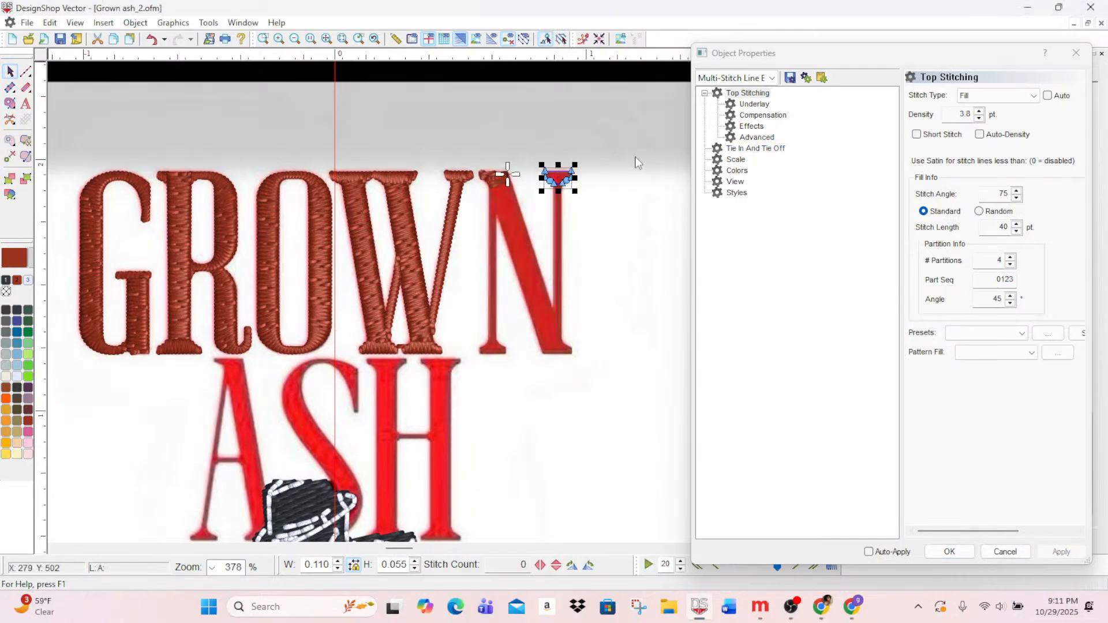
pyautogui.click(917, 134)
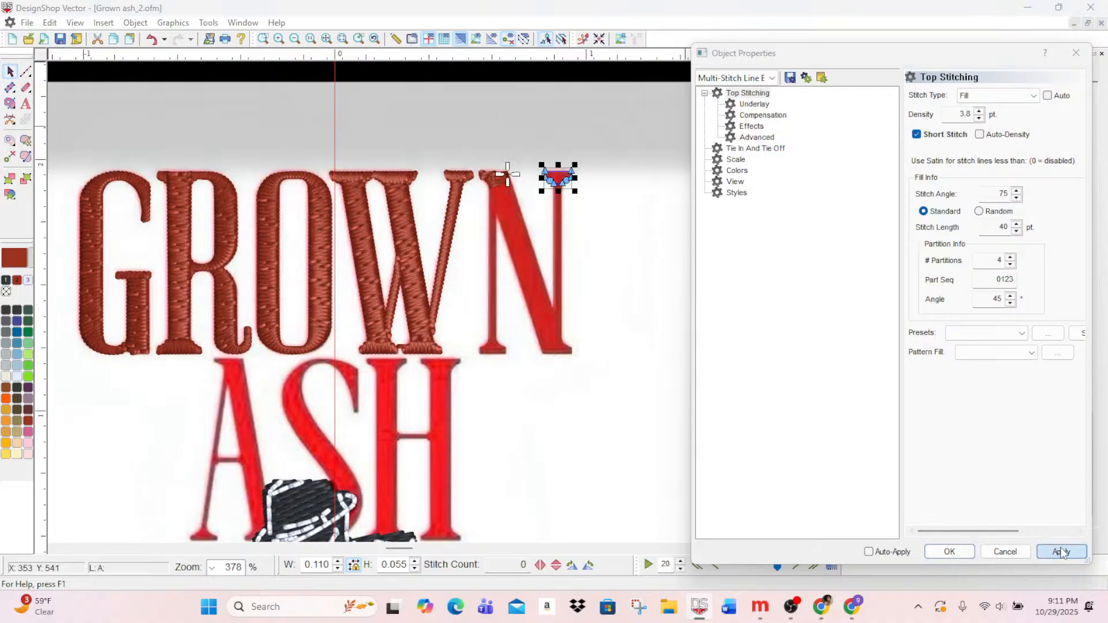
pyautogui.click(1061, 552)
# - Enable Short Stitch on the fill of the serif below the N's left stem and save the design
pyautogui.click(494, 354)
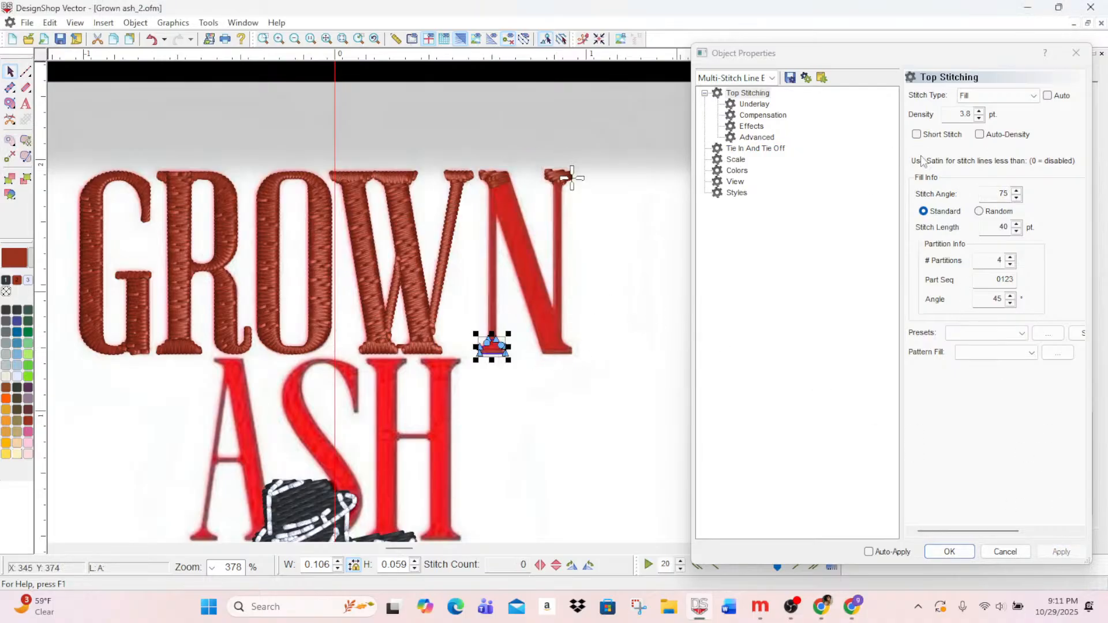
pyautogui.click(917, 134)
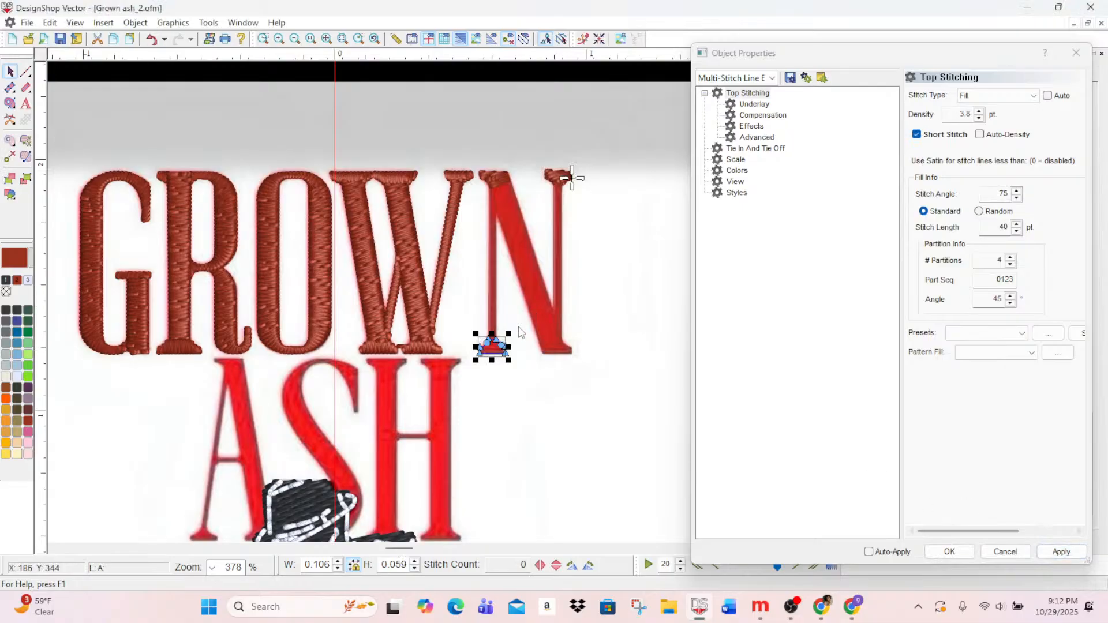
pyautogui.click(1059, 553)
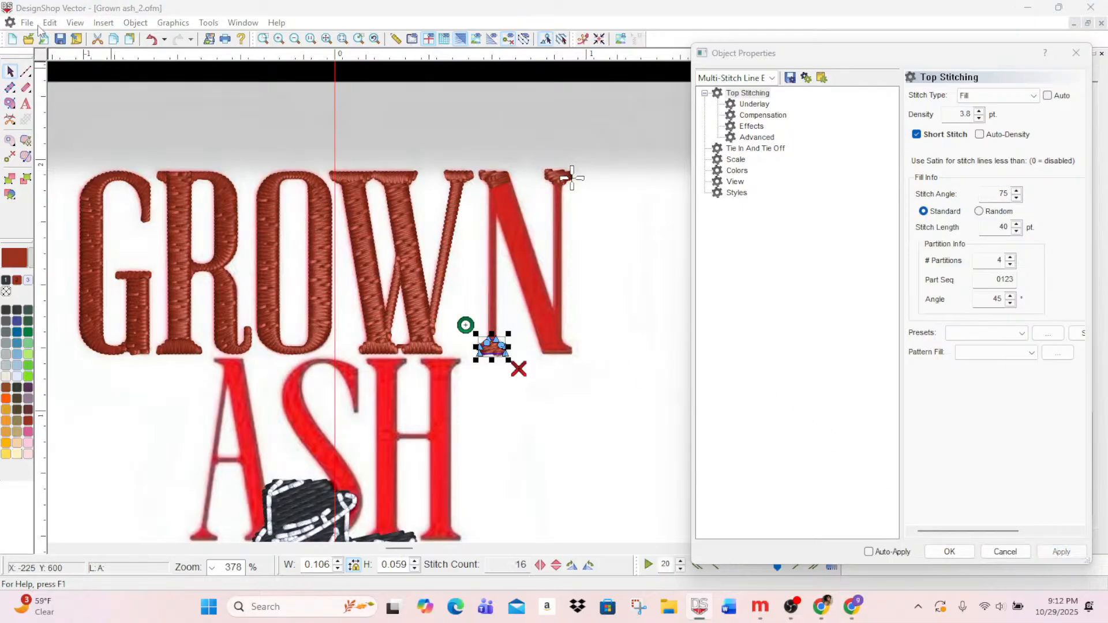
pyautogui.click(60, 41)
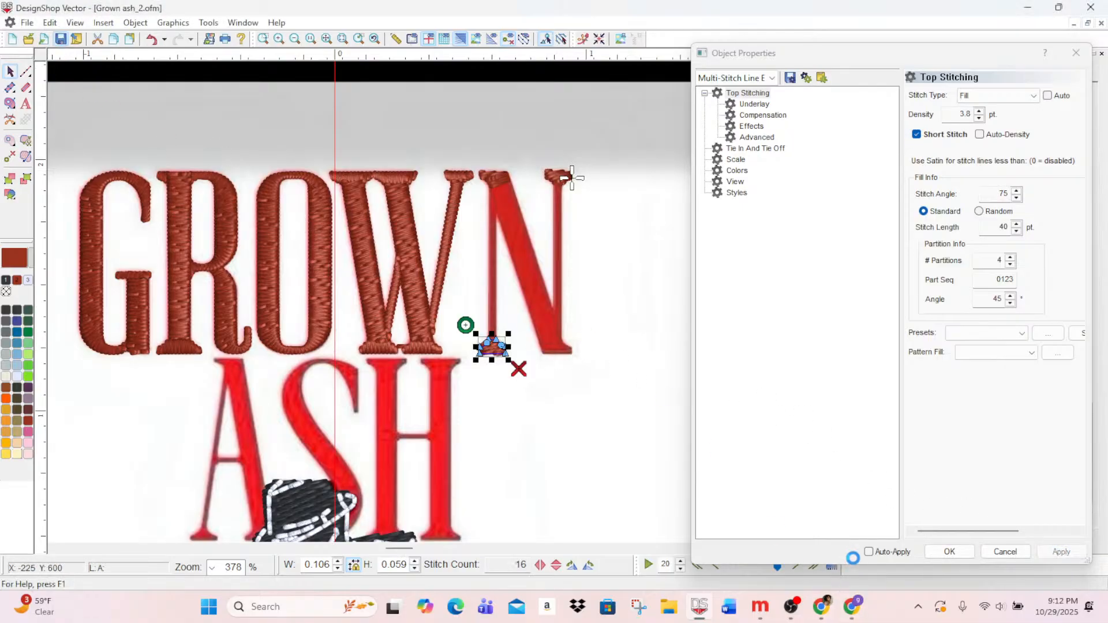
# - Enable Short Stitch on the serif below the N's right stem, set its stitch angle to 74 and save the design
pyautogui.click(553, 350)
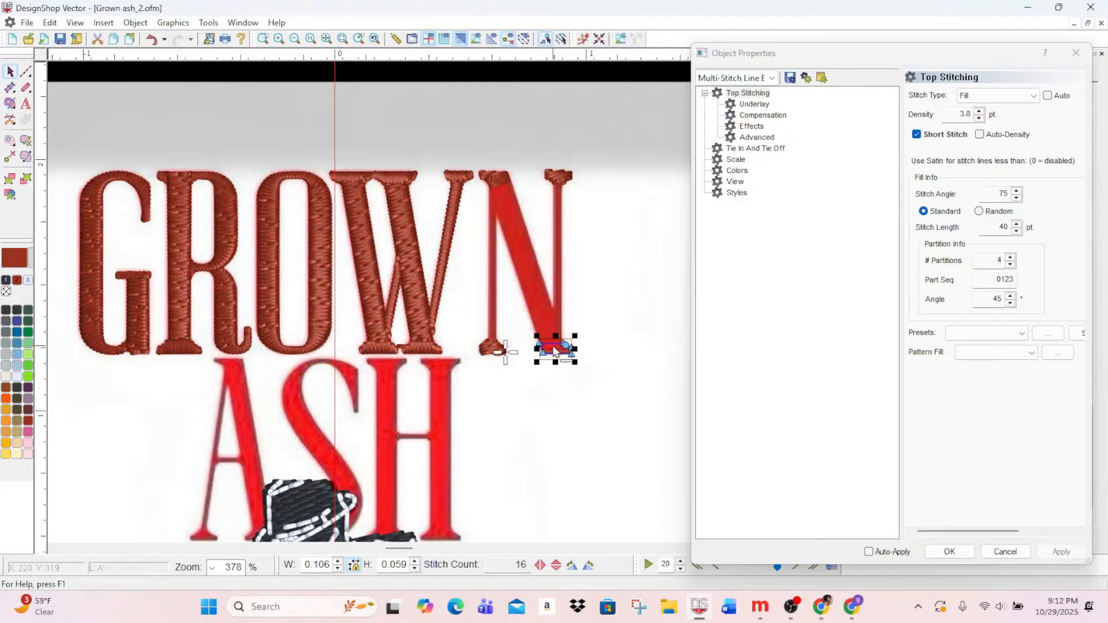
pyautogui.click(917, 135)
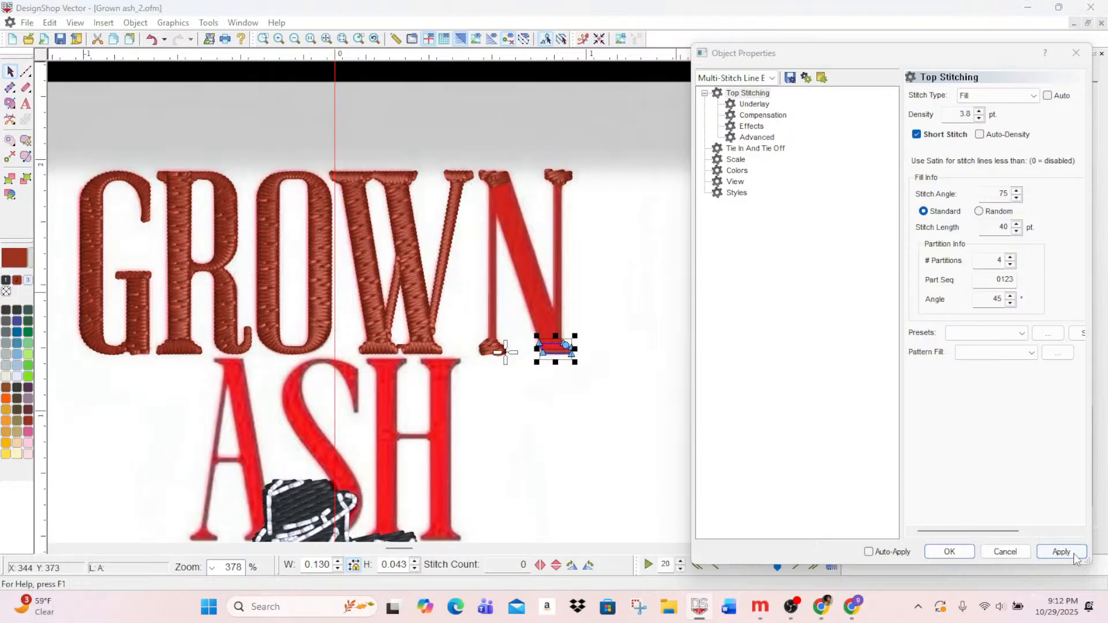
pyautogui.click(1074, 554)
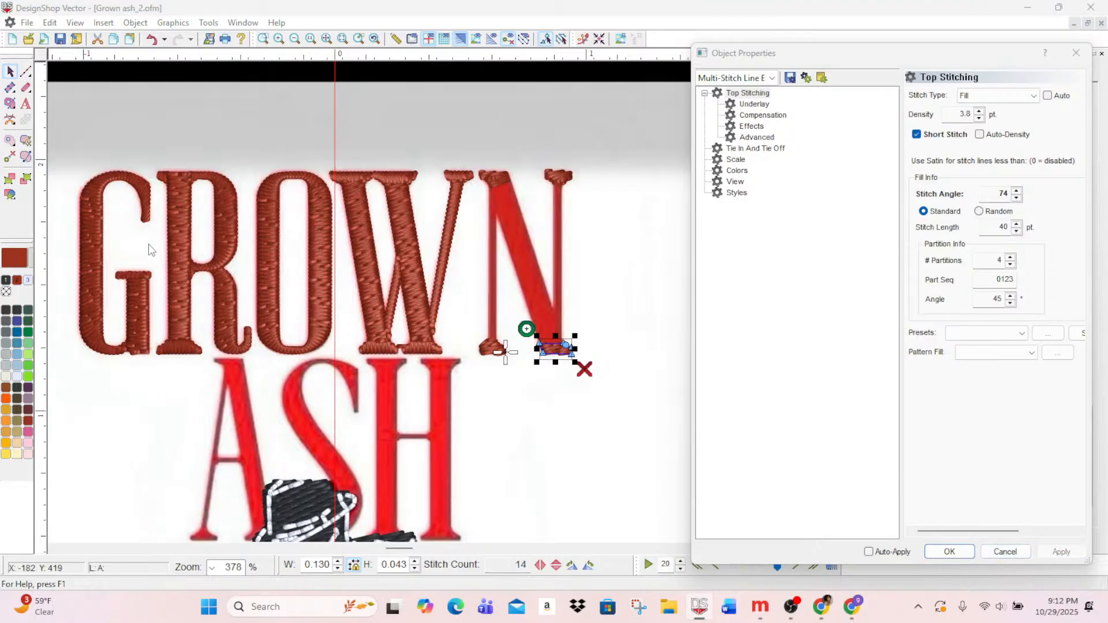
pyautogui.click(62, 39)
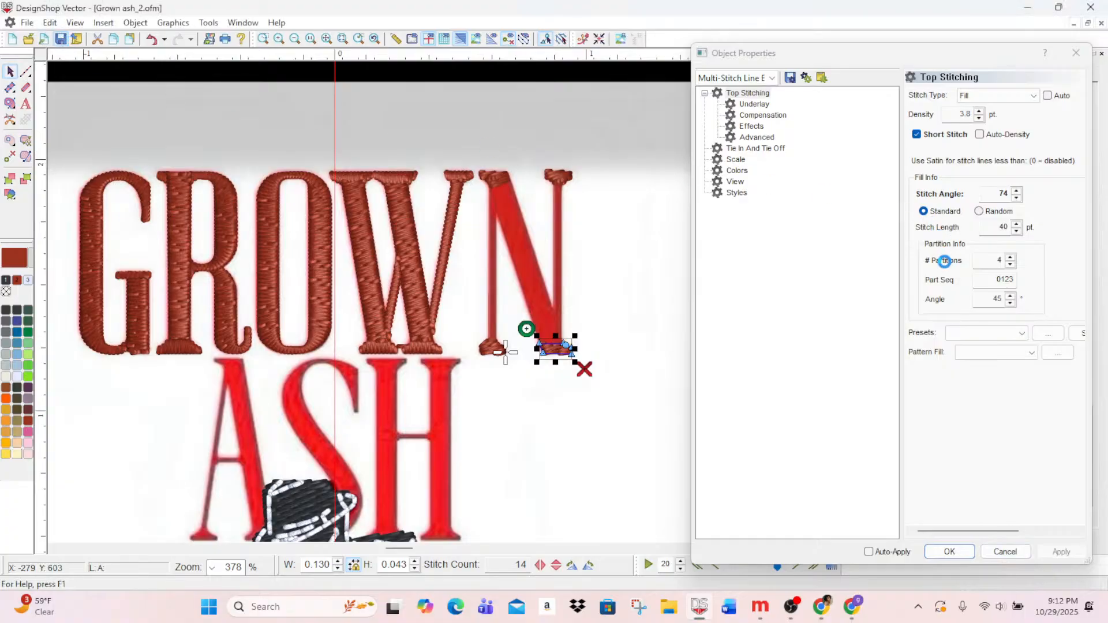
pyautogui.click(950, 551)
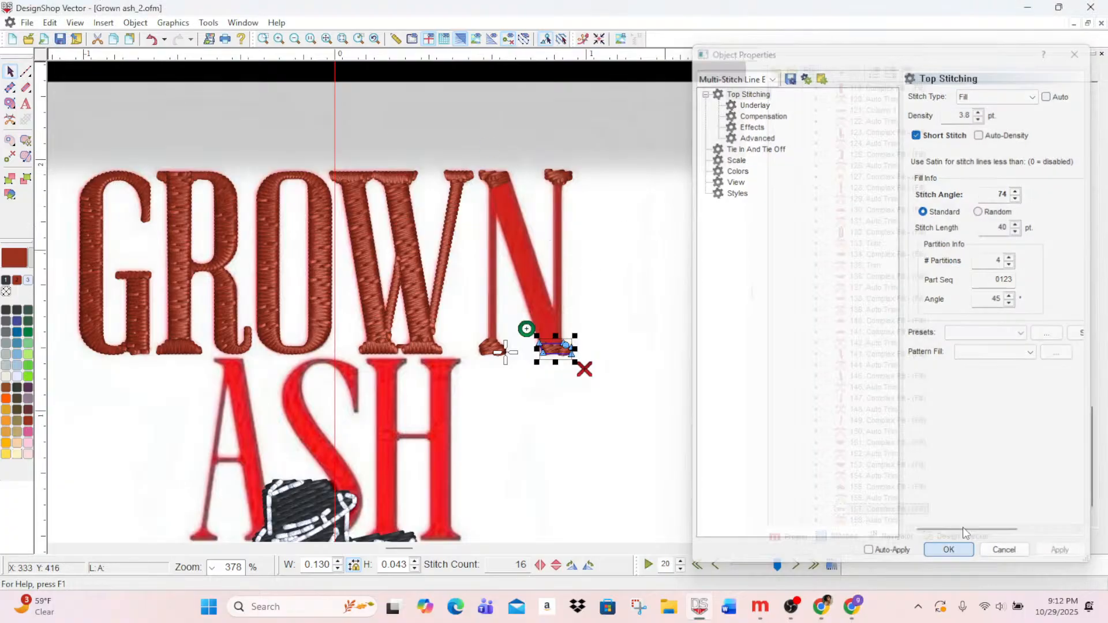
# - Enable Short Stitch on the fill of the N's diagonal, apply it and save the design
pyautogui.scroll(-3, 875, 467)
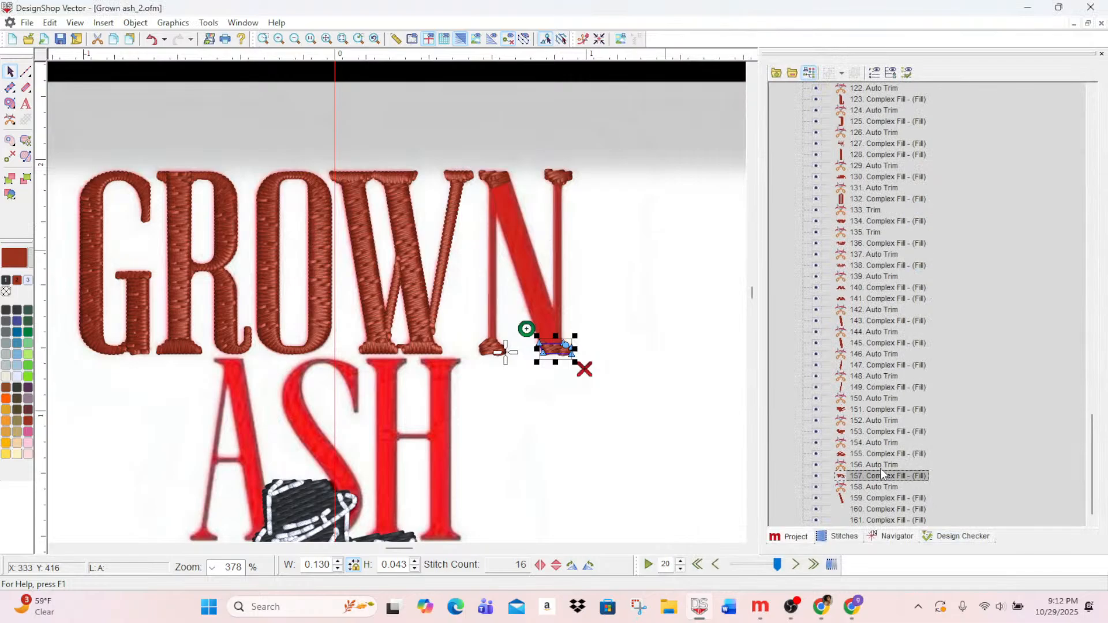
pyautogui.click(875, 500)
pyautogui.doubleClick(876, 501)
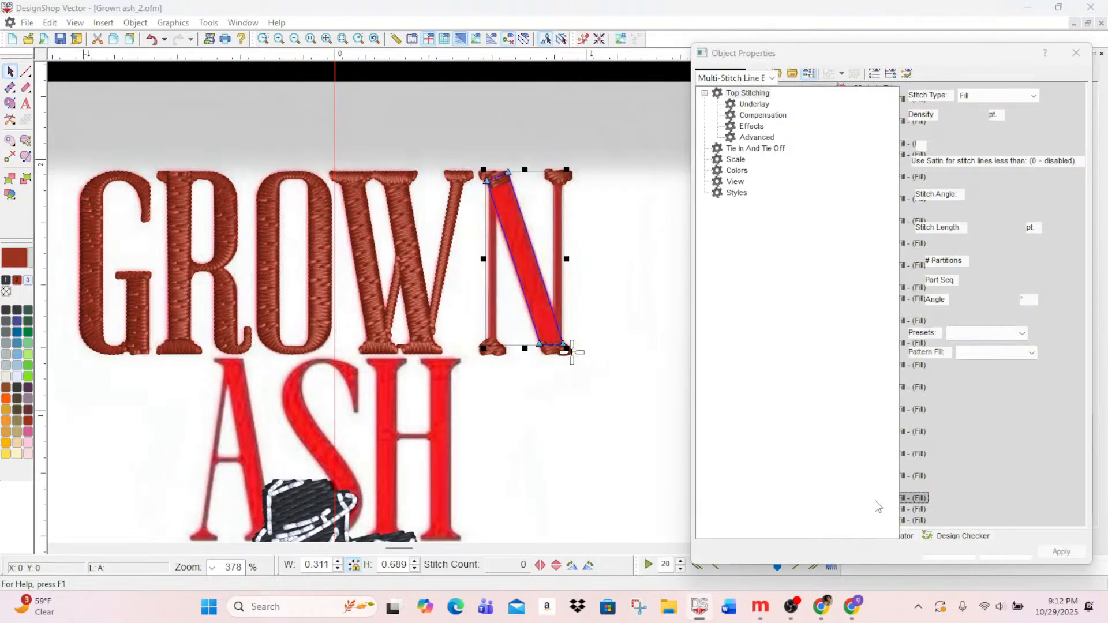
pyautogui.click(923, 135)
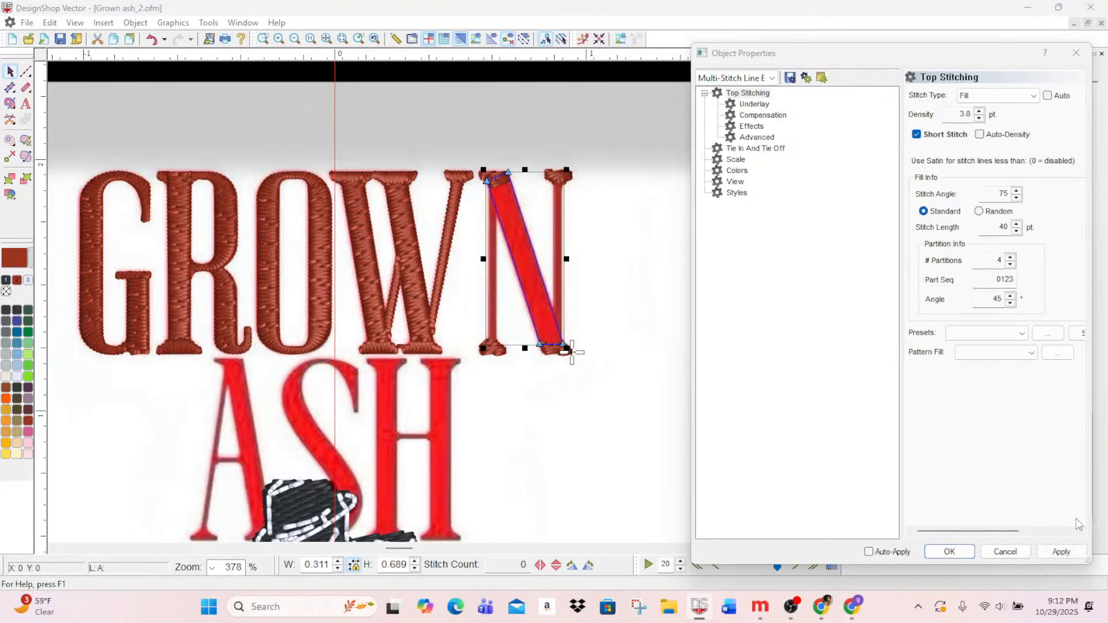
pyautogui.click(1061, 551)
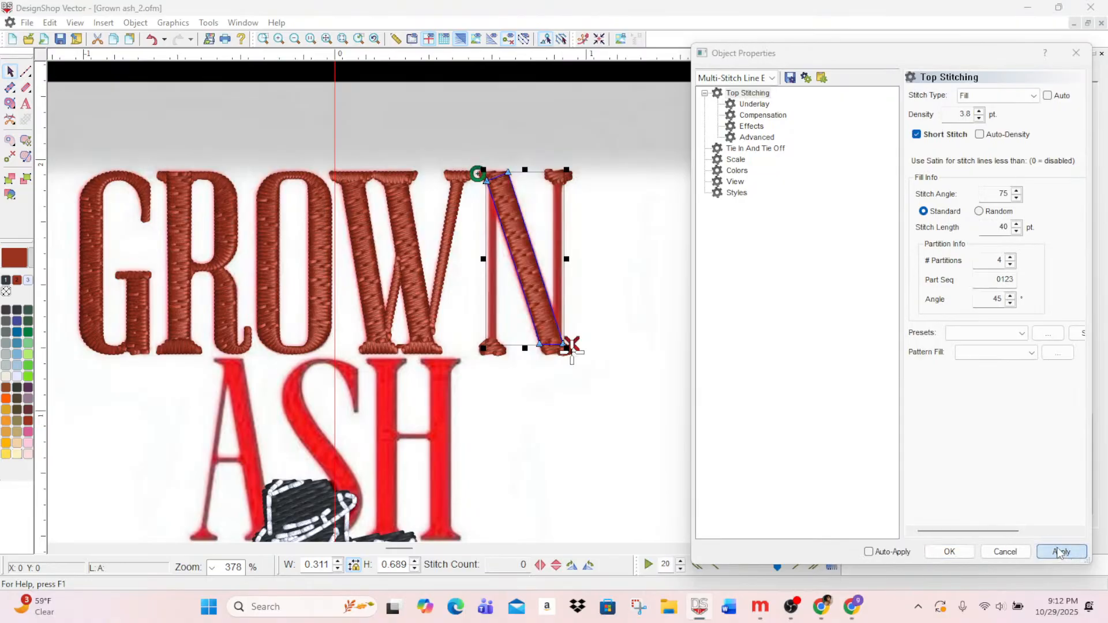
pyautogui.click(61, 40)
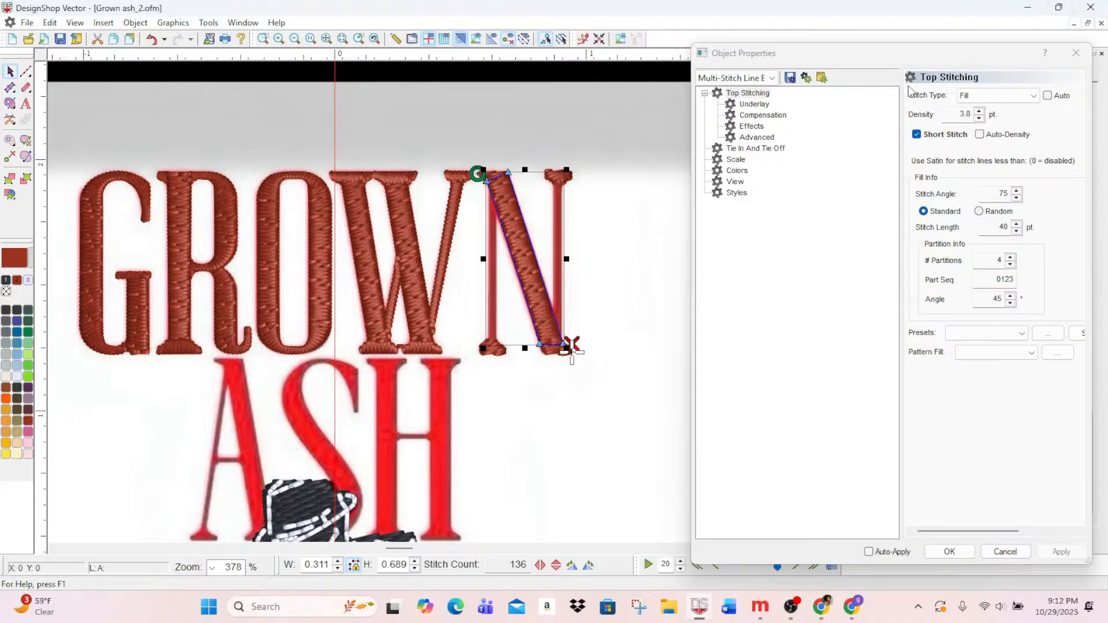
# - Enable Short Stitch on the fill of the N's right stem
pyautogui.click(609, 214)
pyautogui.click(561, 231)
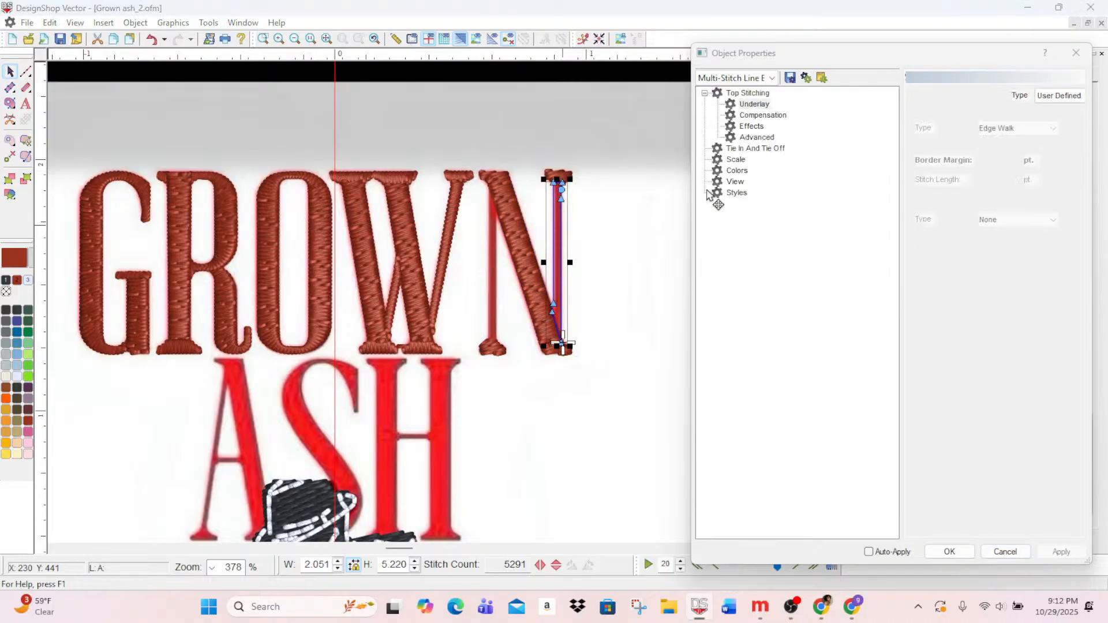
pyautogui.click(748, 93)
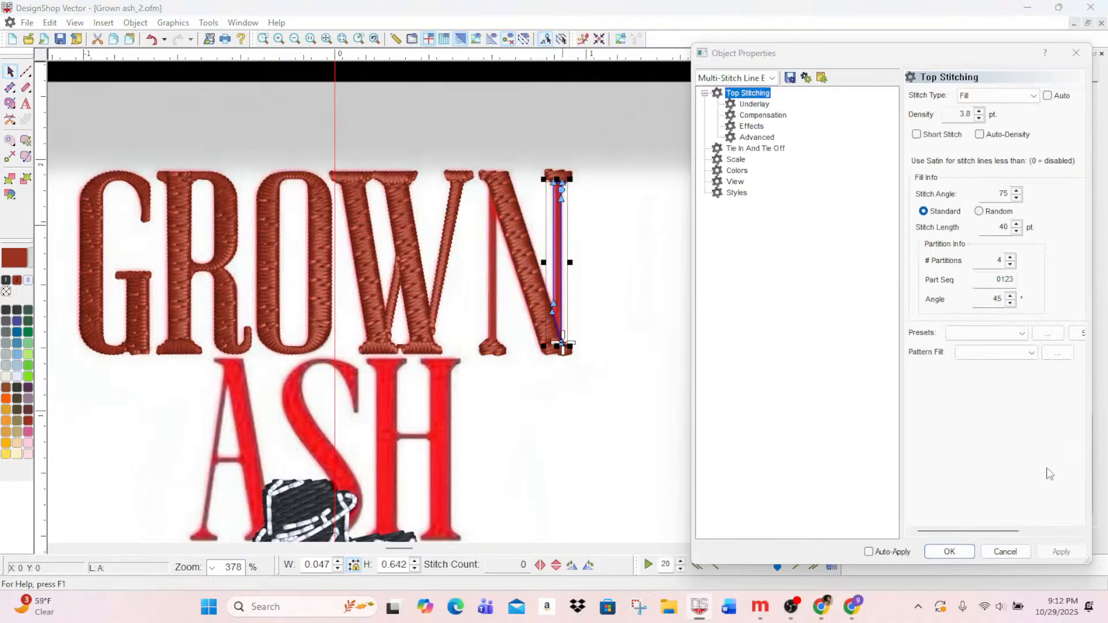
pyautogui.click(917, 134)
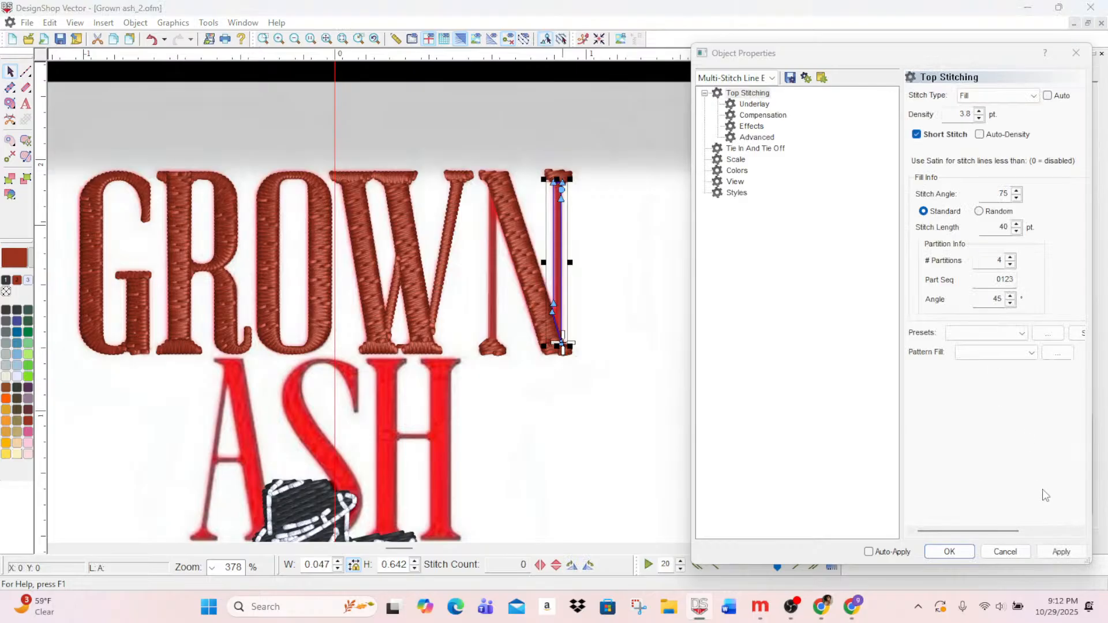
# - Turn on Short Stitch for both thin vertical stems of the letter N
pyautogui.click(1061, 552)
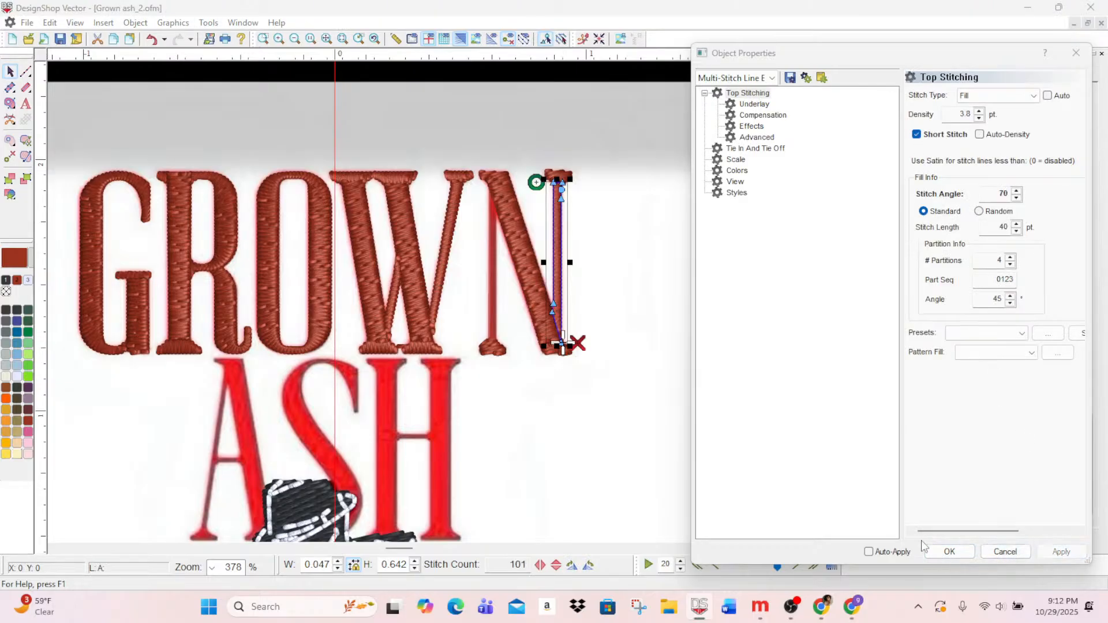
pyautogui.click(524, 412)
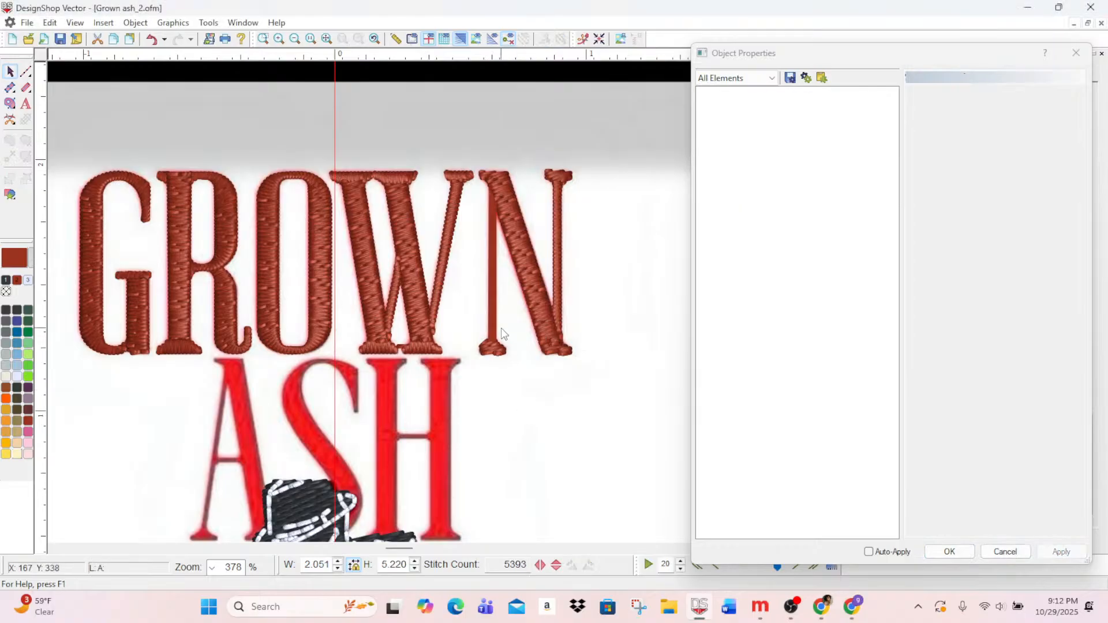
pyautogui.click(492, 325)
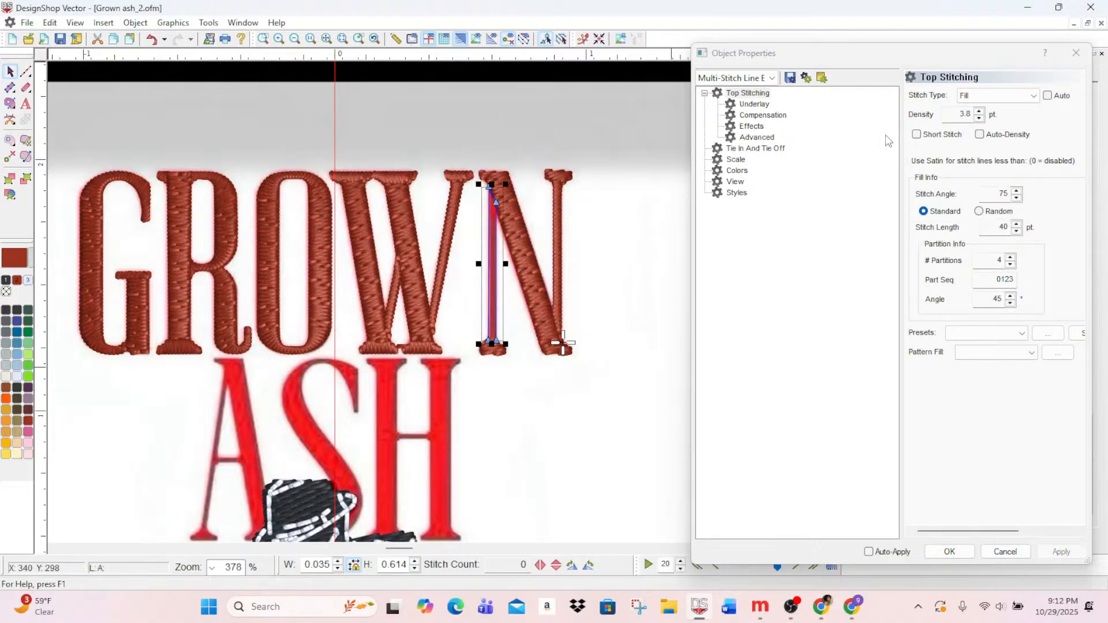
pyautogui.click(916, 136)
pyautogui.click(1061, 552)
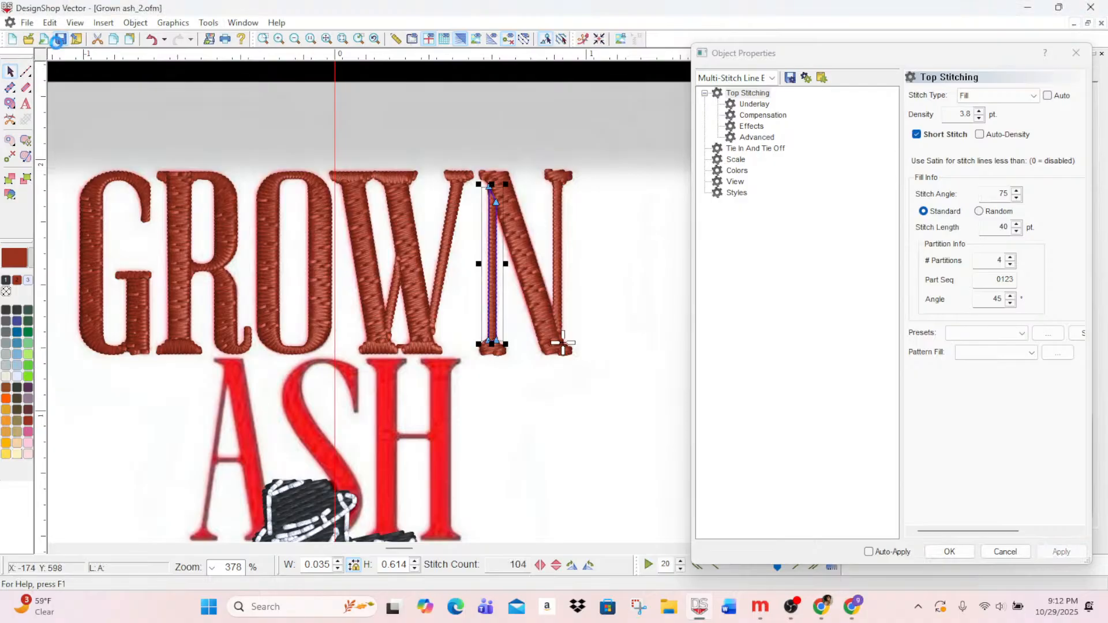
# - Insert a trim between the two bottom serifs of the W, after Complex Fill element 140
pyautogui.click(280, 39)
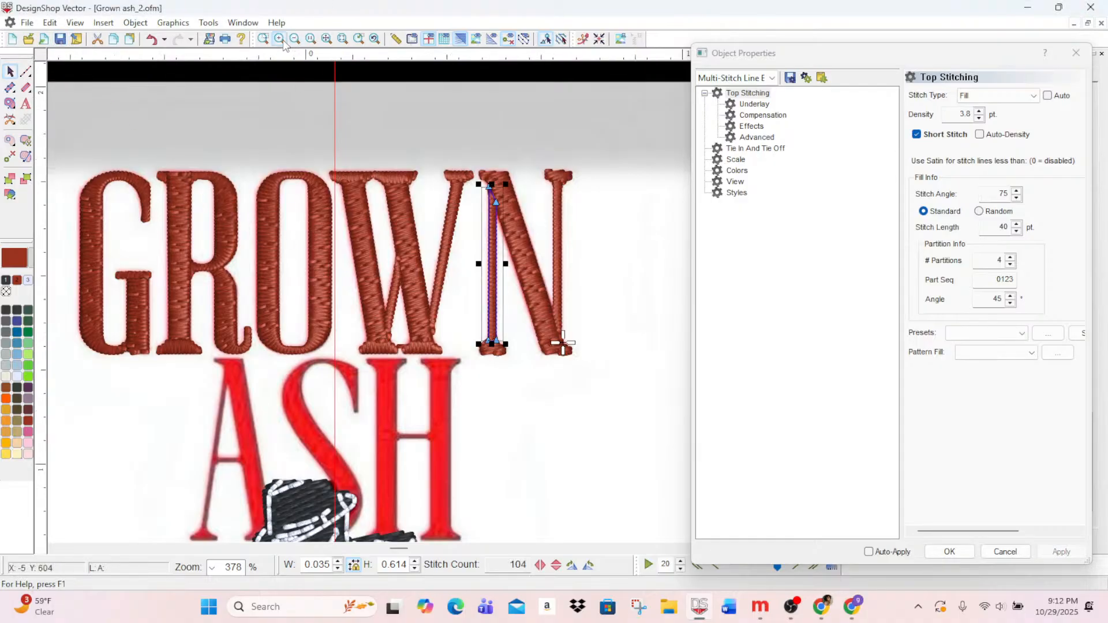
pyautogui.click(280, 39)
pyautogui.click(279, 40)
pyautogui.scroll(3, 491, 381)
pyautogui.scroll(-5, 491, 379)
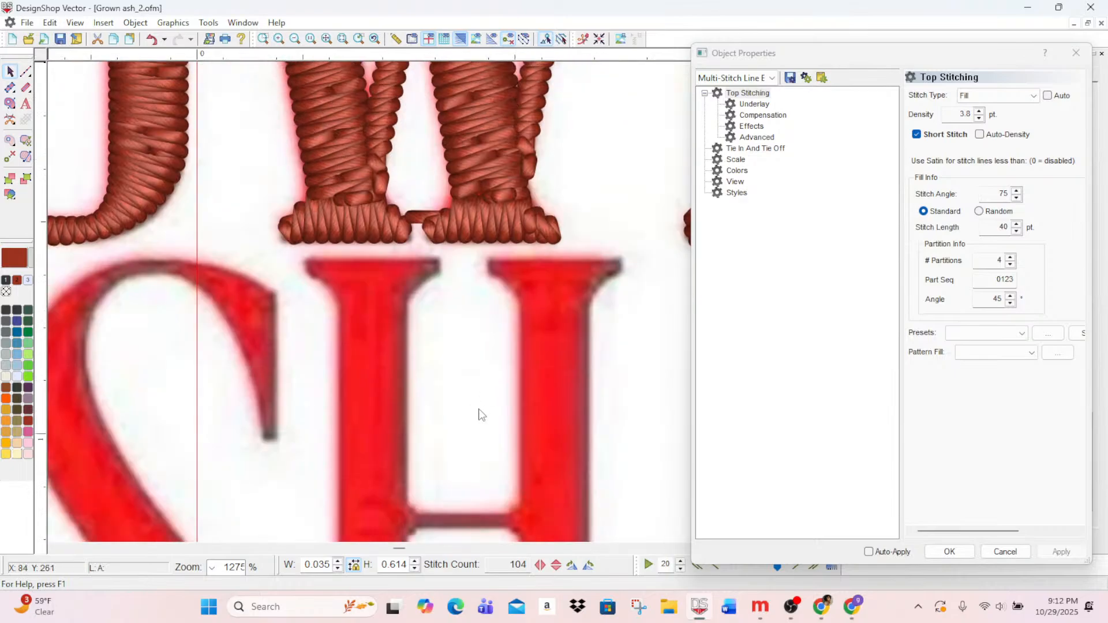
pyautogui.click(450, 229)
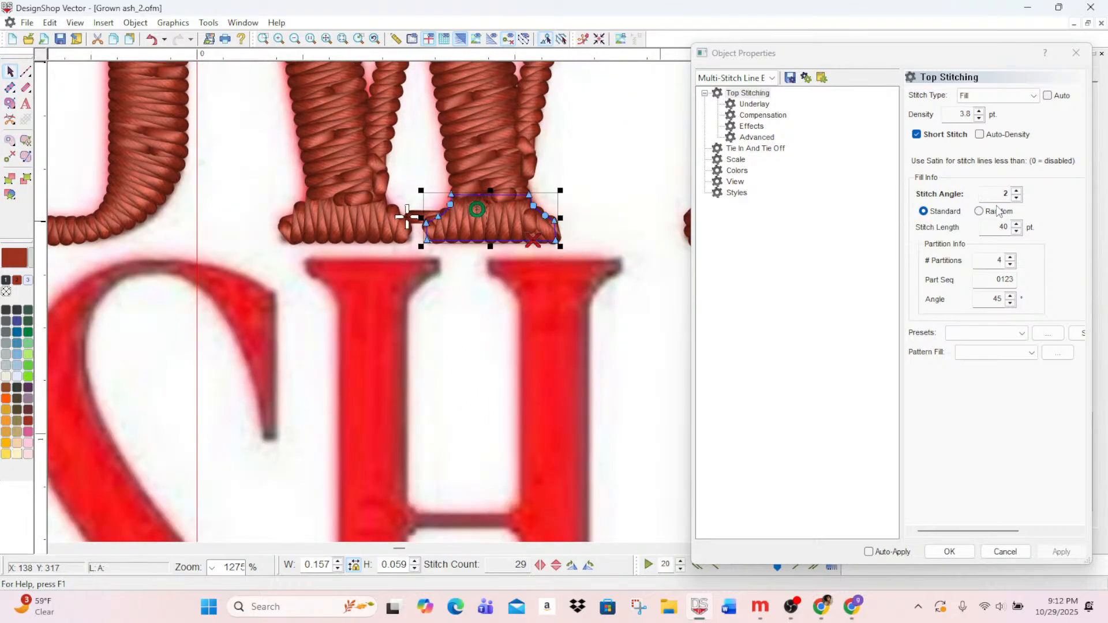
pyautogui.click(1076, 52)
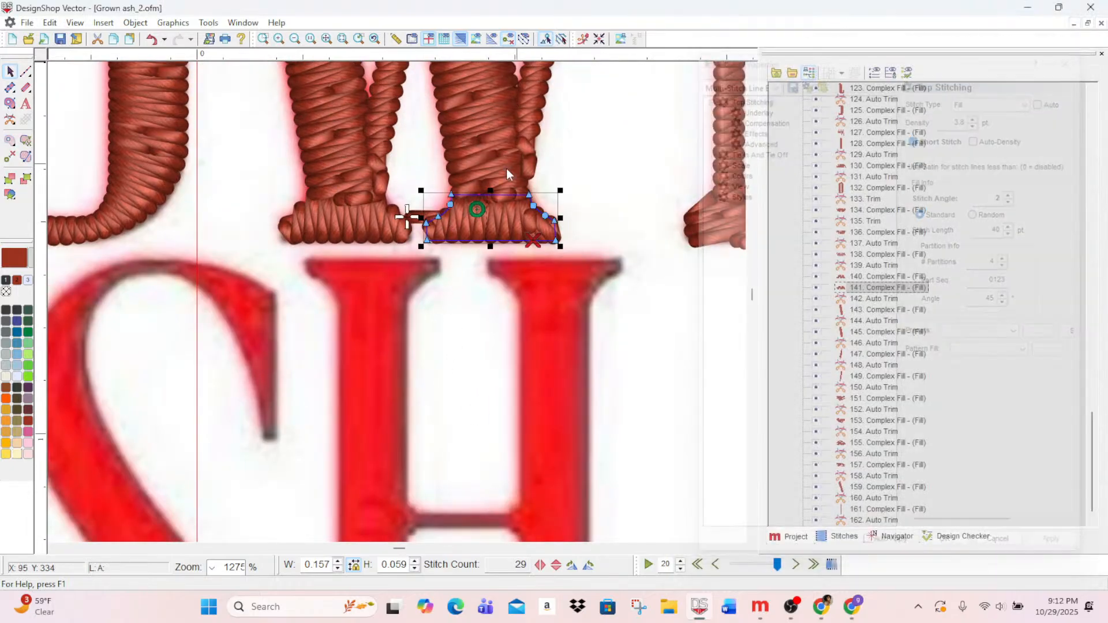
pyautogui.click(873, 277)
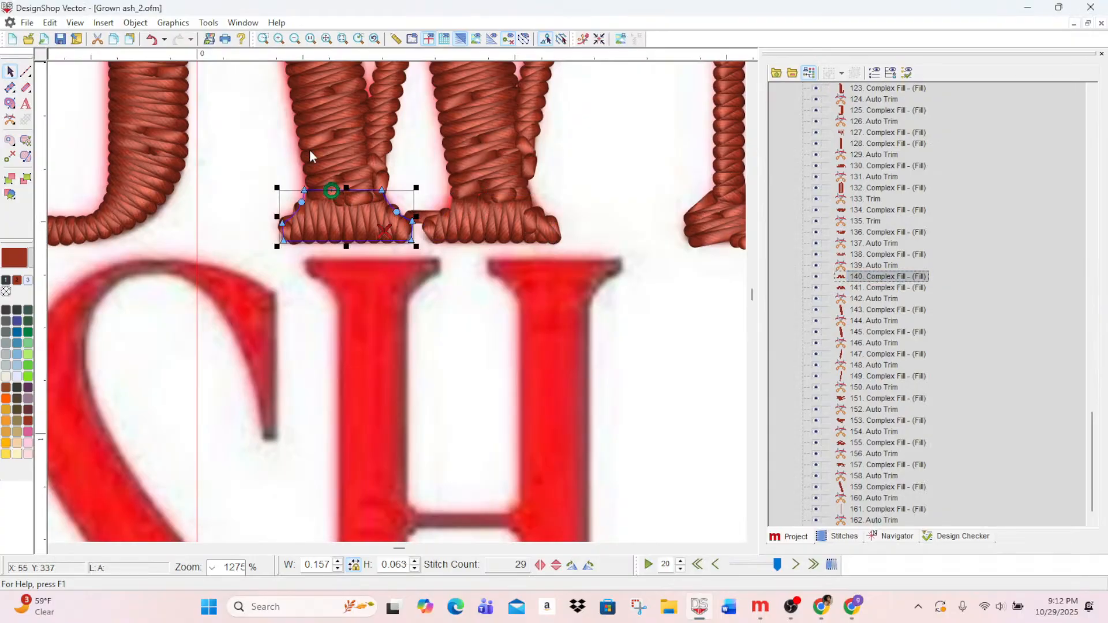
pyautogui.click(13, 121)
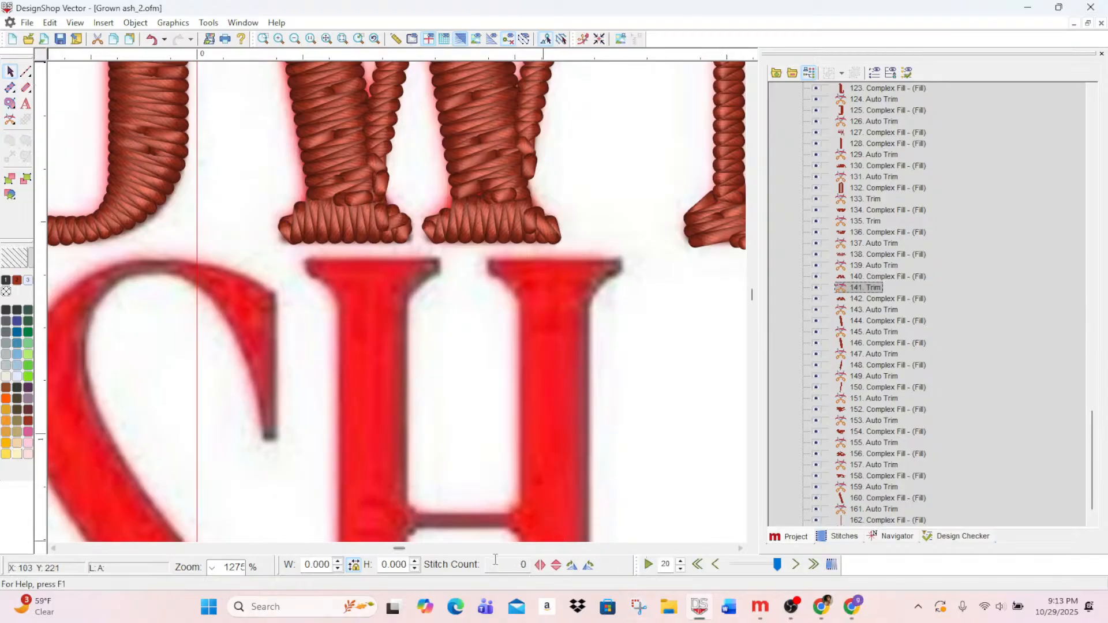
# - Redraw the stitch direction line of the N's top-left serif so that it runs nearly vertical
pyautogui.hscroll(3, 398, 550)
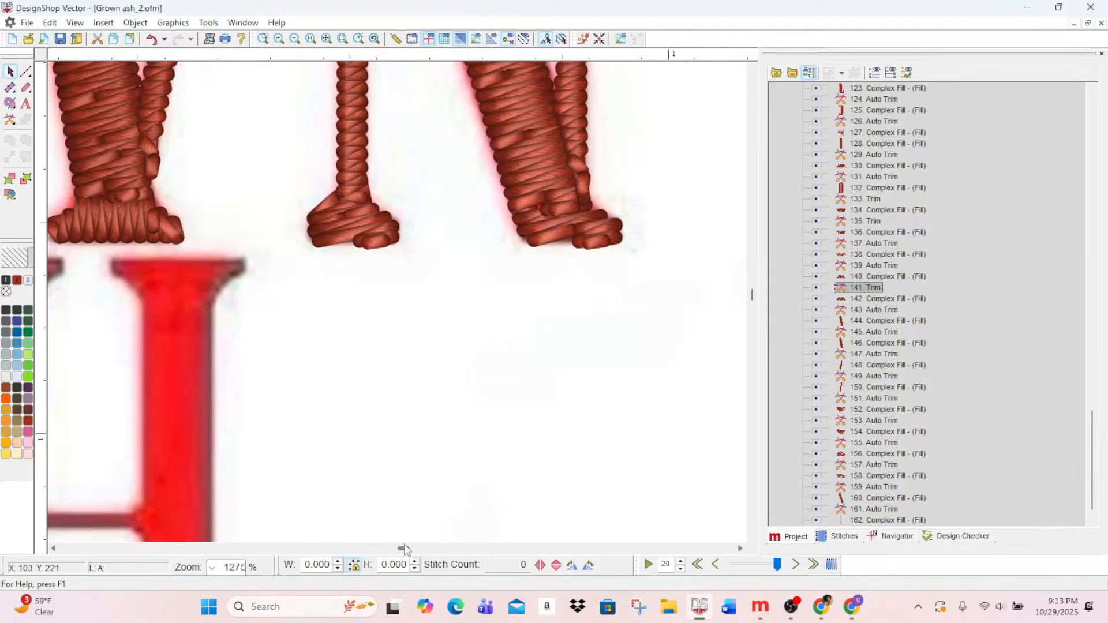
pyautogui.scroll(1, 447, 494)
pyautogui.scroll(1, 109, 498)
pyautogui.scroll(-1, 201, 464)
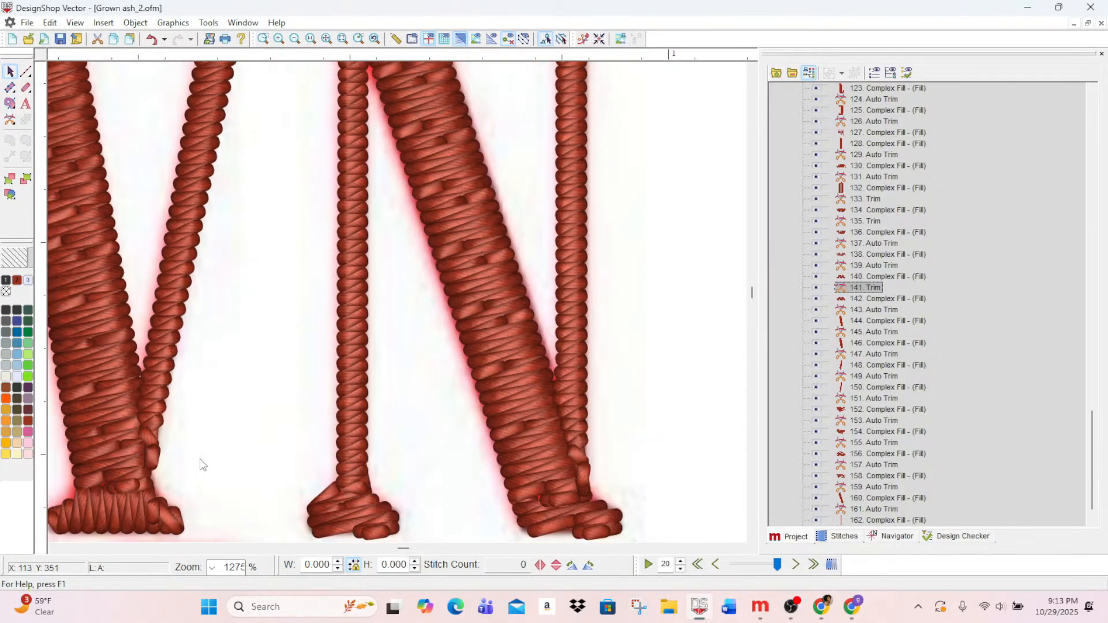
pyautogui.scroll(3, 257, 276)
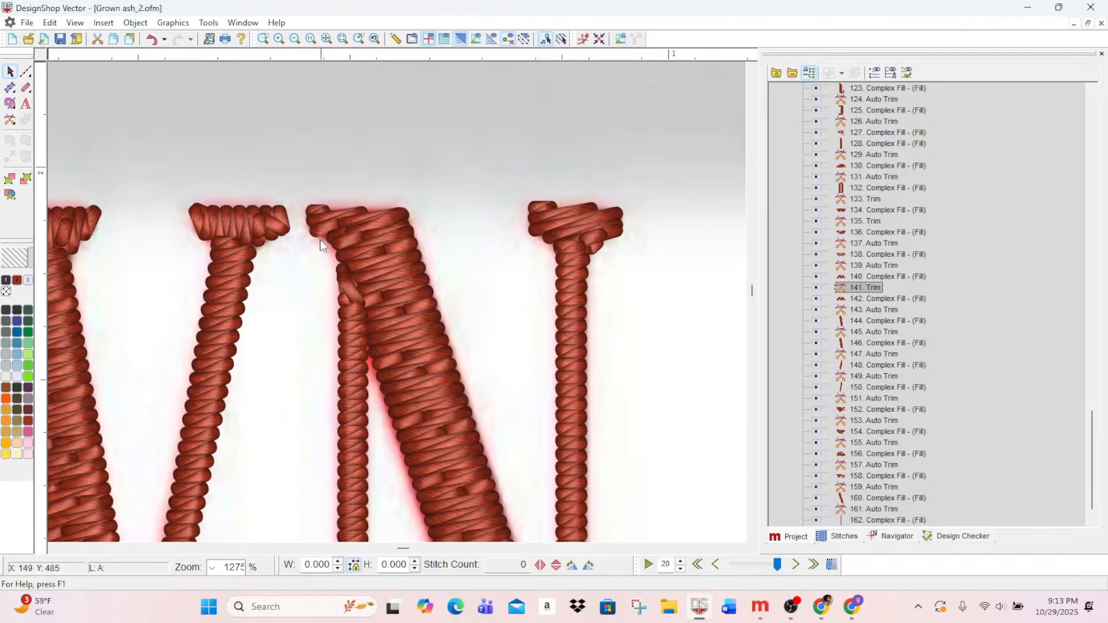
pyautogui.click(350, 290)
pyautogui.scroll(-4, 361, 372)
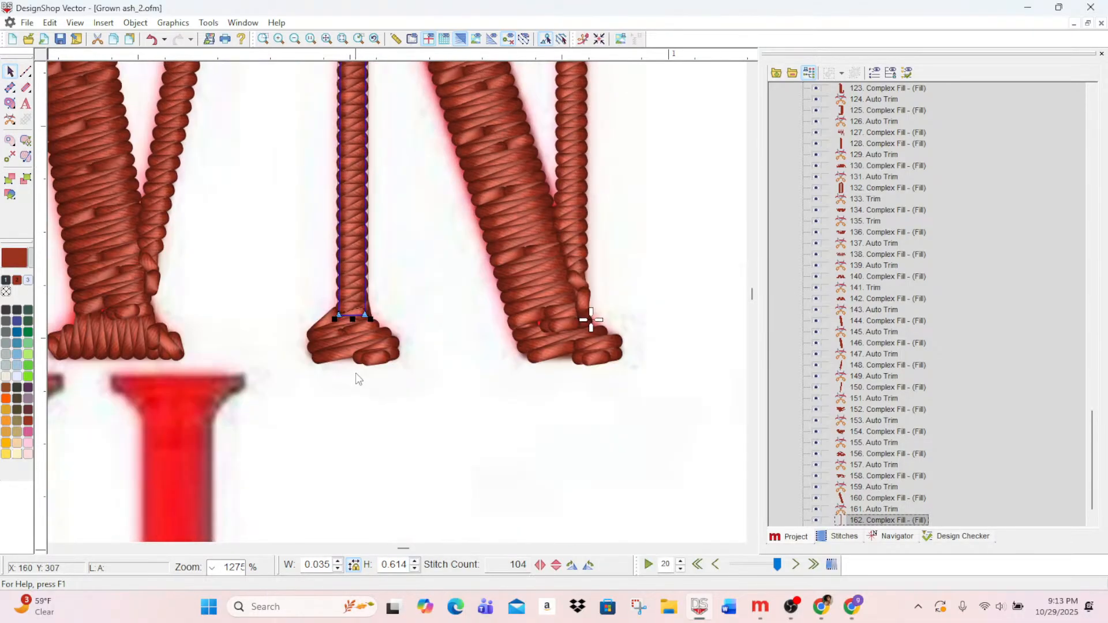
pyautogui.scroll(4, 356, 372)
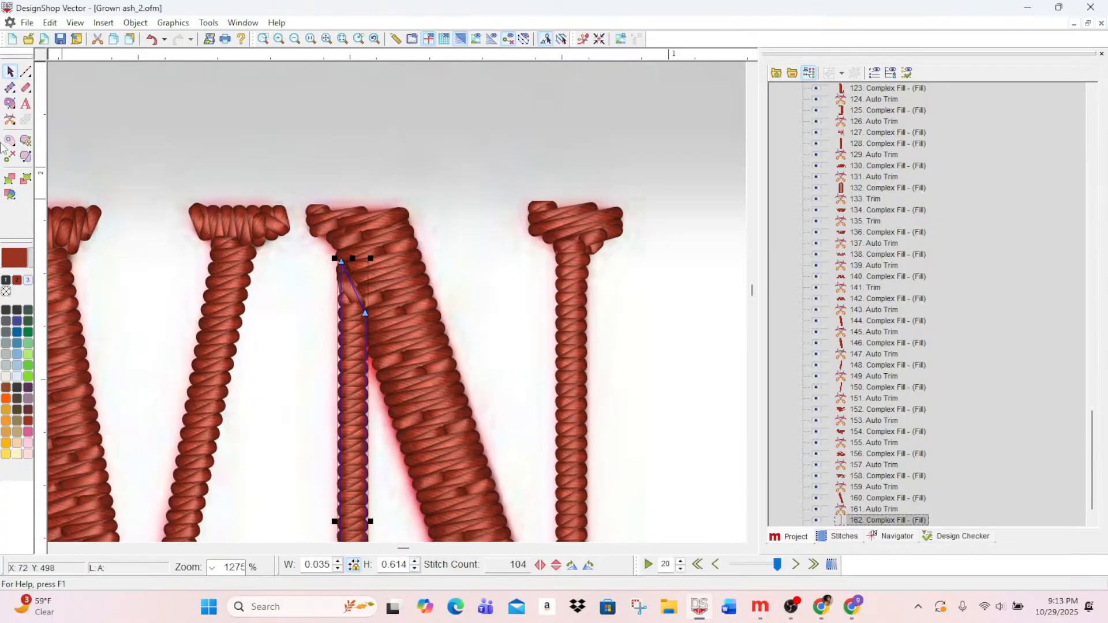
pyautogui.click(337, 224)
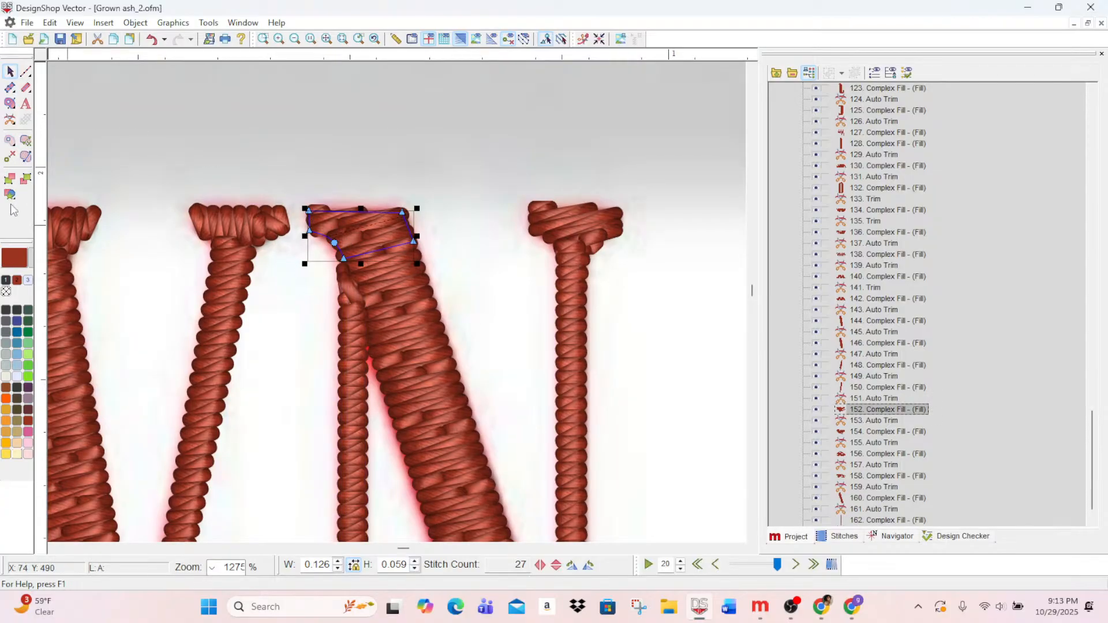
pyautogui.click(25, 156)
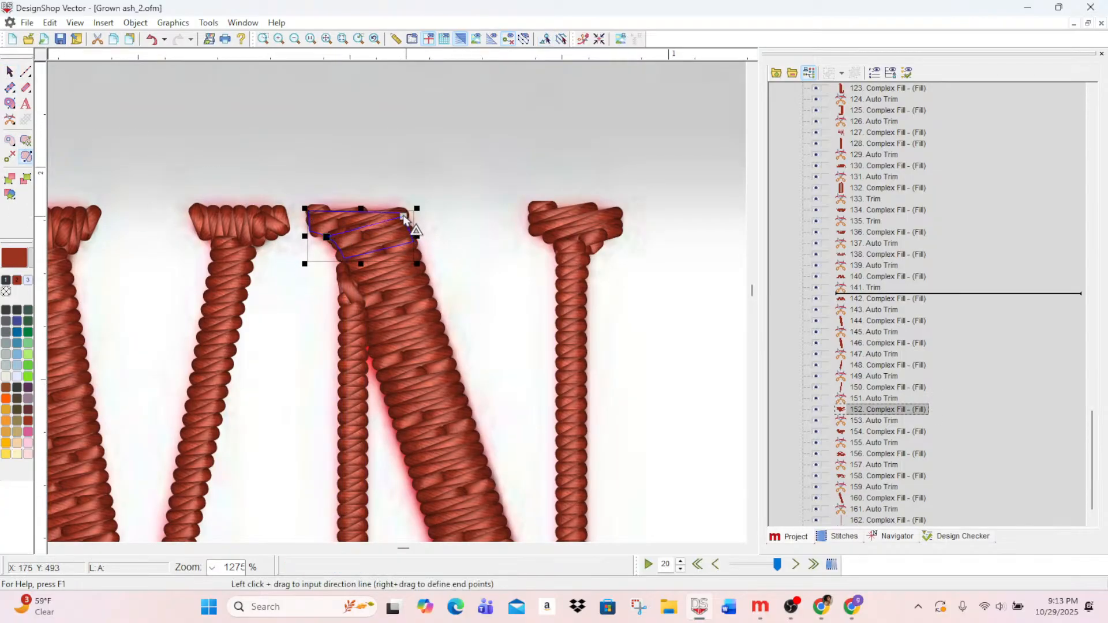
pyautogui.moveTo(404, 218); pyautogui.dragTo(330, 212)
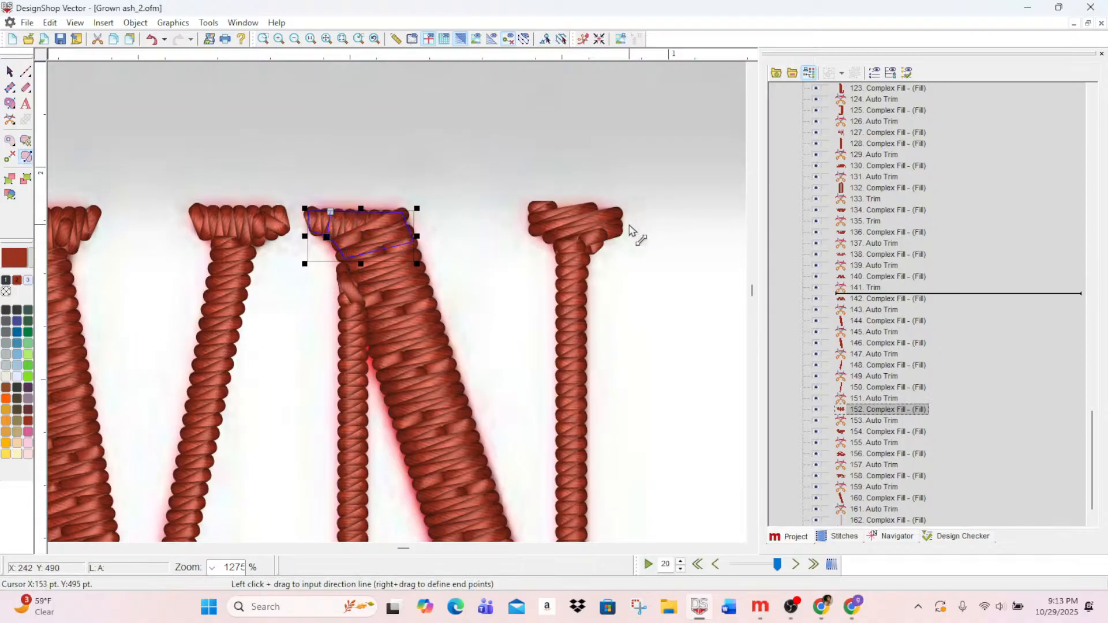
# - Move the entry and exit points of the N's top-right serif onto its left and right edges and steepen its stitch direction line
pyautogui.click(10, 71)
pyautogui.click(562, 218)
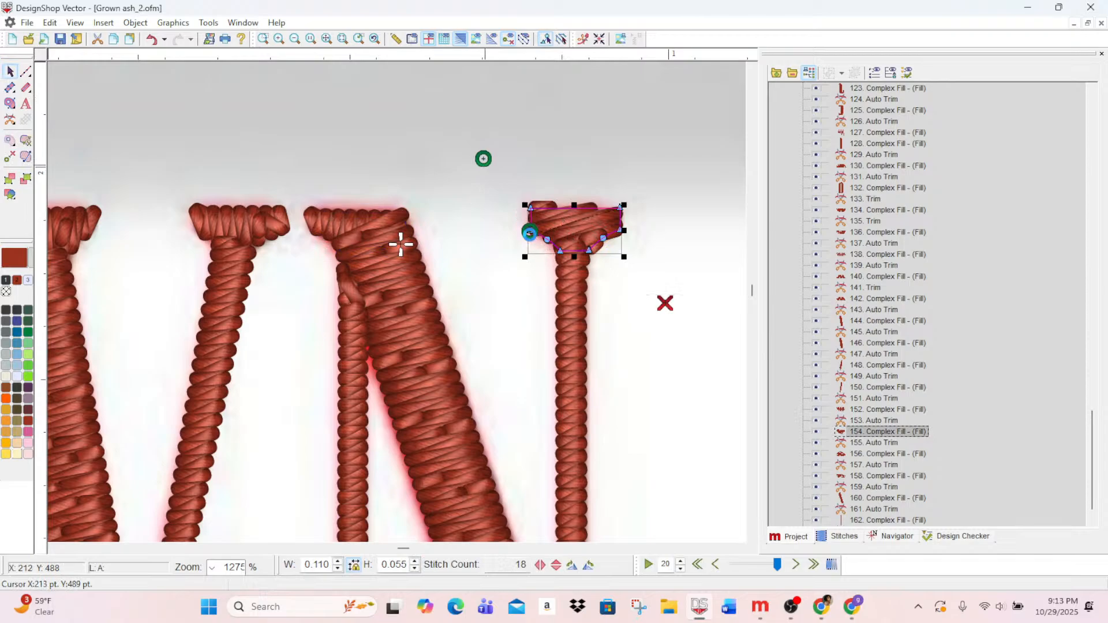
pyautogui.click(529, 232)
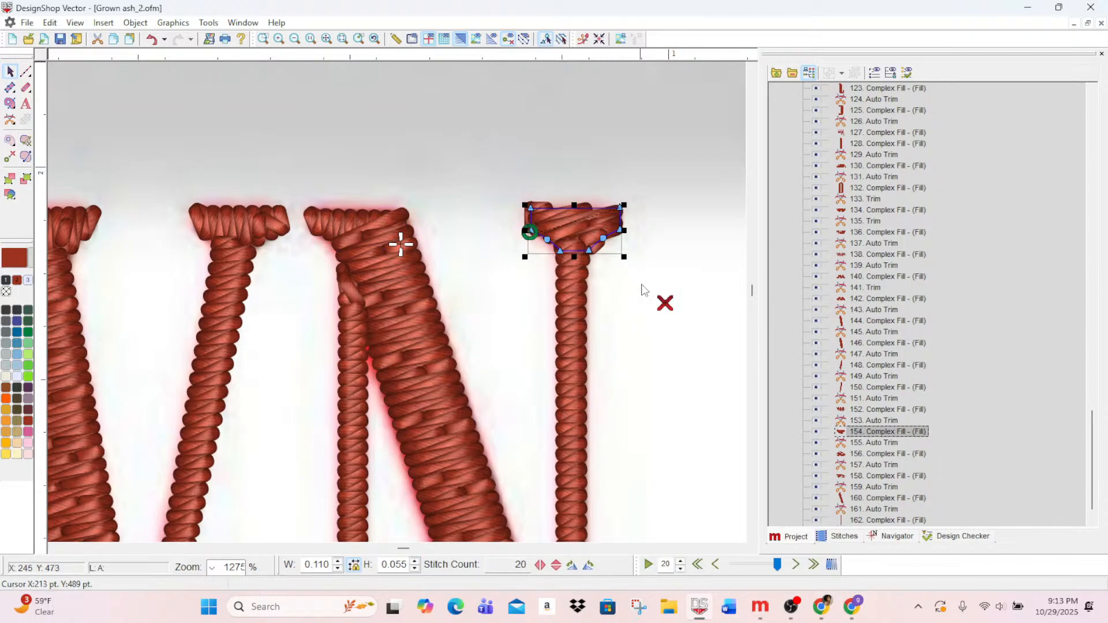
pyautogui.moveTo(668, 302); pyautogui.dragTo(621, 237)
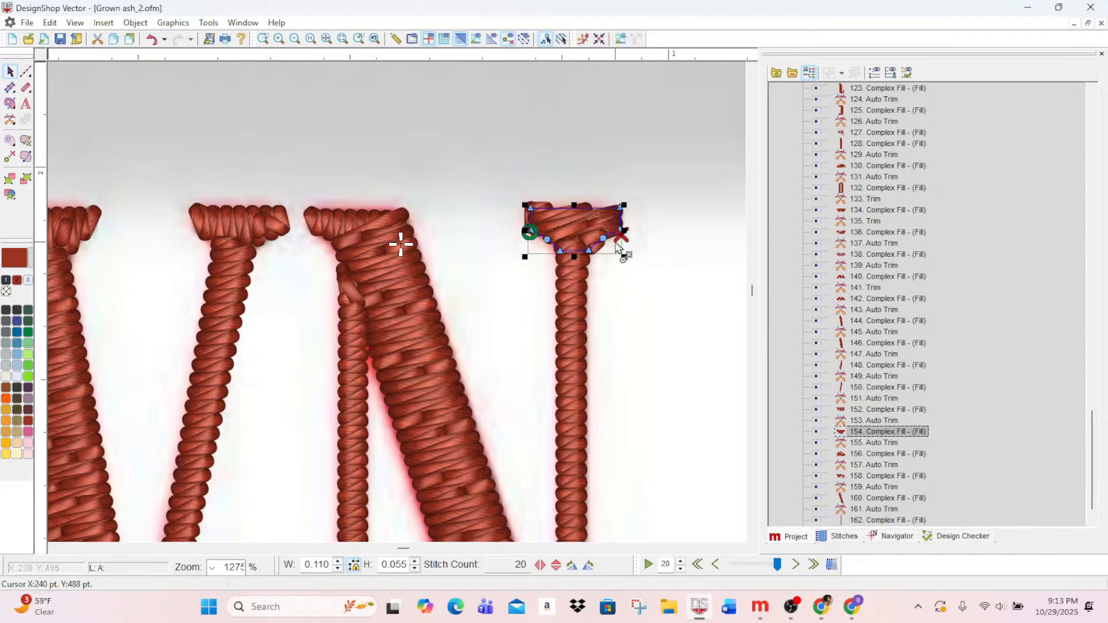
pyautogui.click(26, 156)
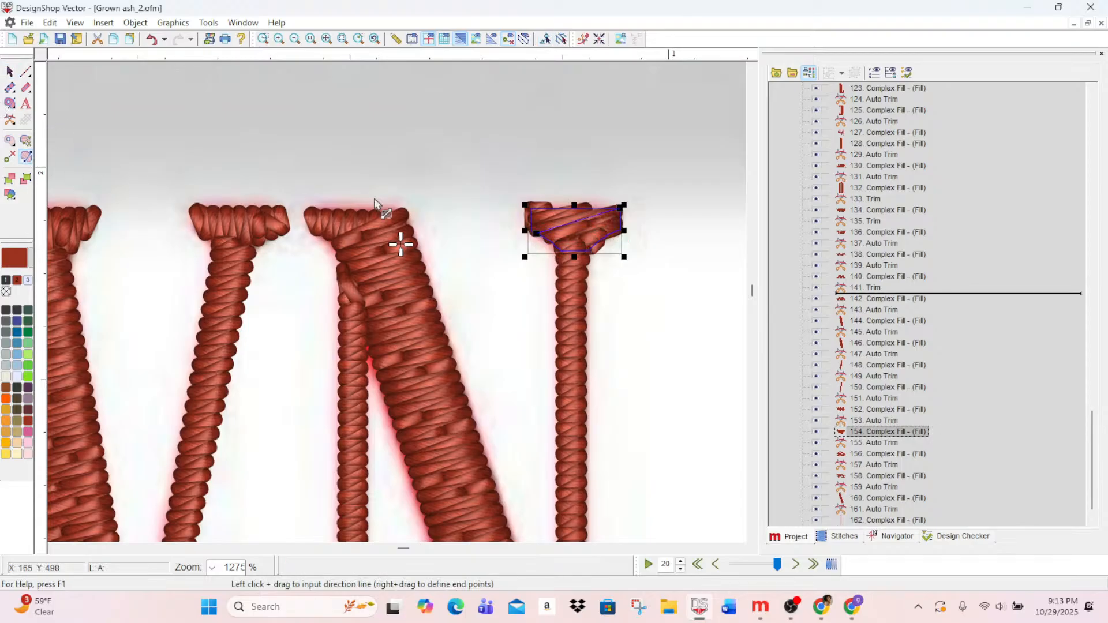
pyautogui.moveTo(621, 207); pyautogui.dragTo(561, 215)
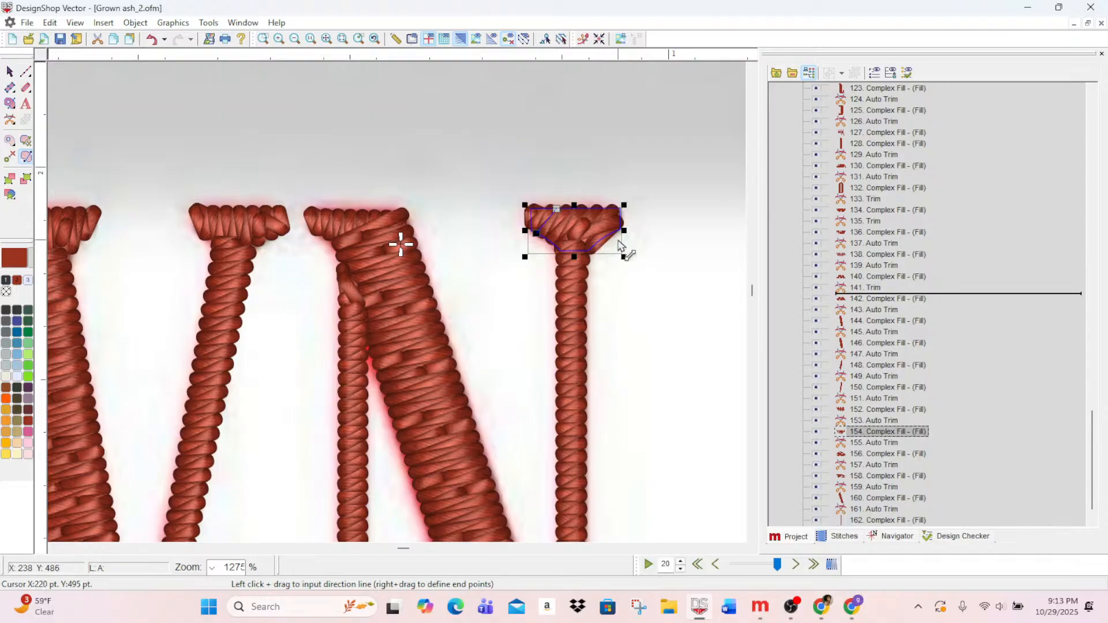
# - Move the entry and exit points of the N's bottom-left serif to its top centre and make its stitch direction vertical
pyautogui.scroll(-10, 613, 255)
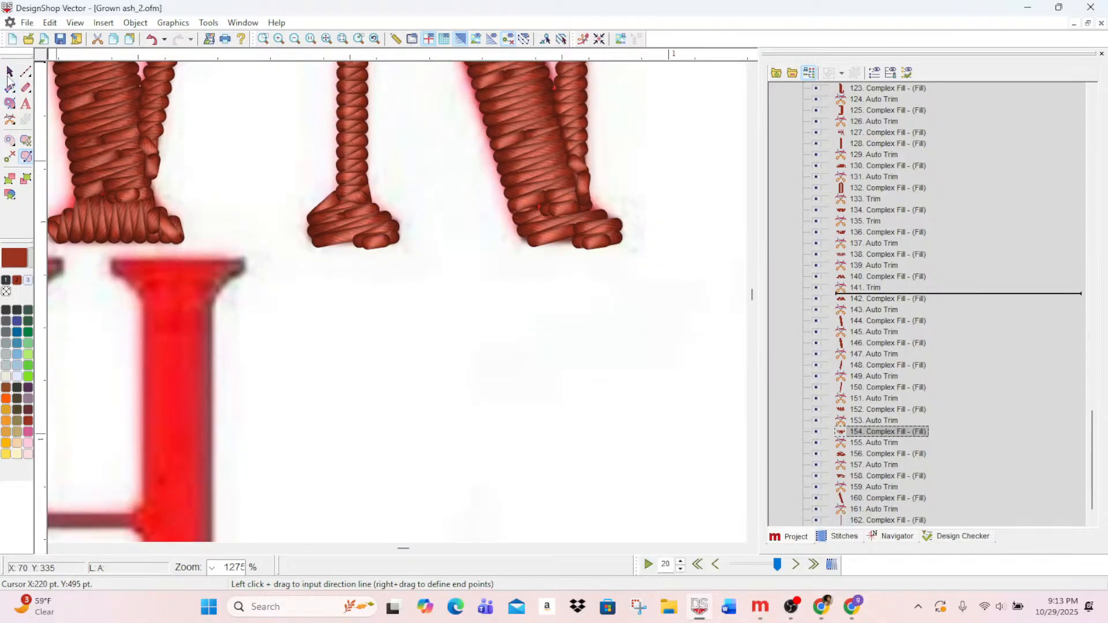
pyautogui.click(9, 72)
pyautogui.click(376, 232)
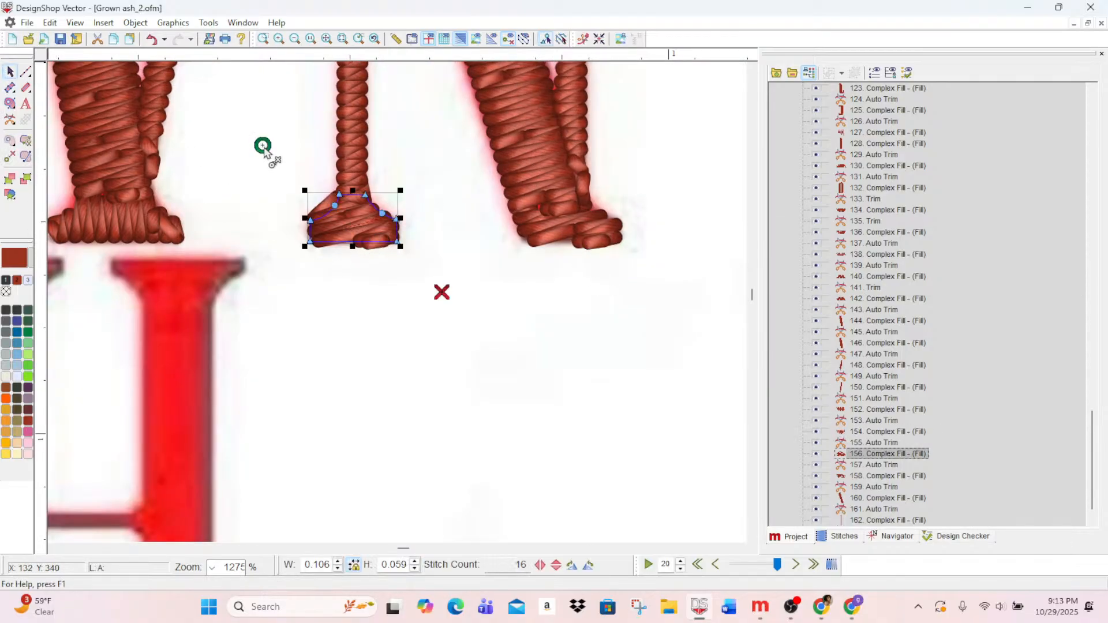
pyautogui.moveTo(263, 148); pyautogui.dragTo(350, 199)
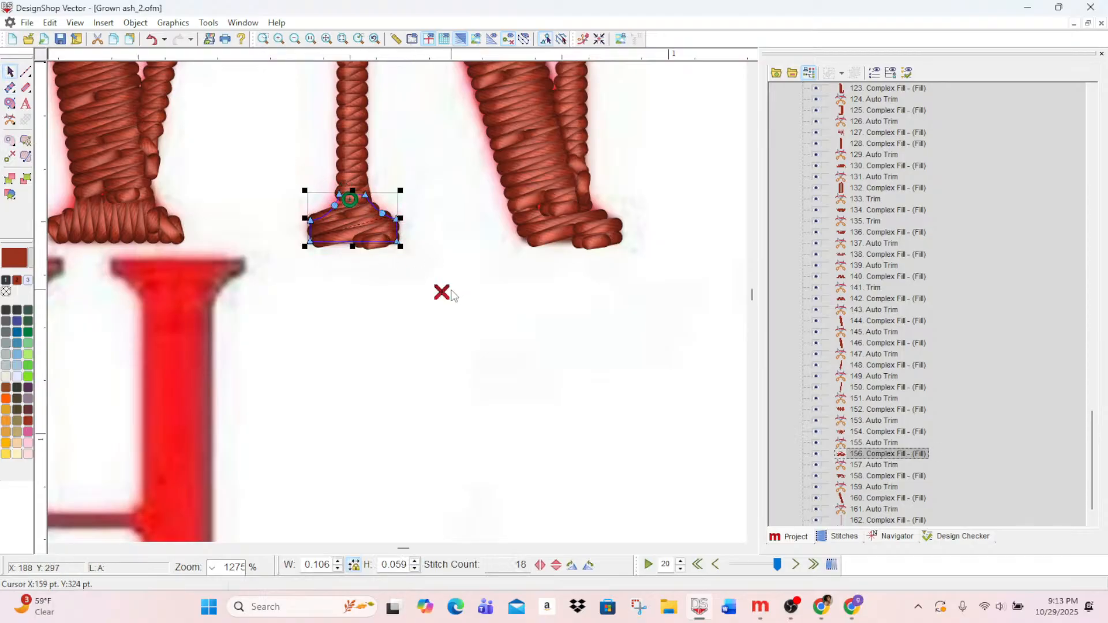
pyautogui.moveTo(442, 293); pyautogui.dragTo(358, 202)
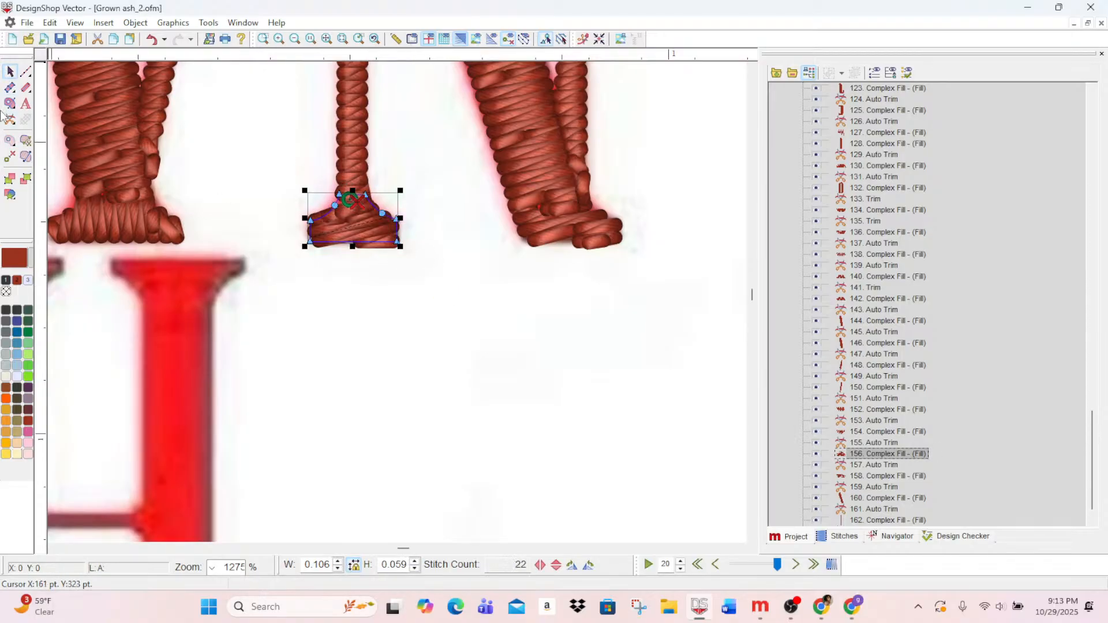
pyautogui.click(28, 154)
pyautogui.moveTo(310, 238); pyautogui.dragTo(353, 195)
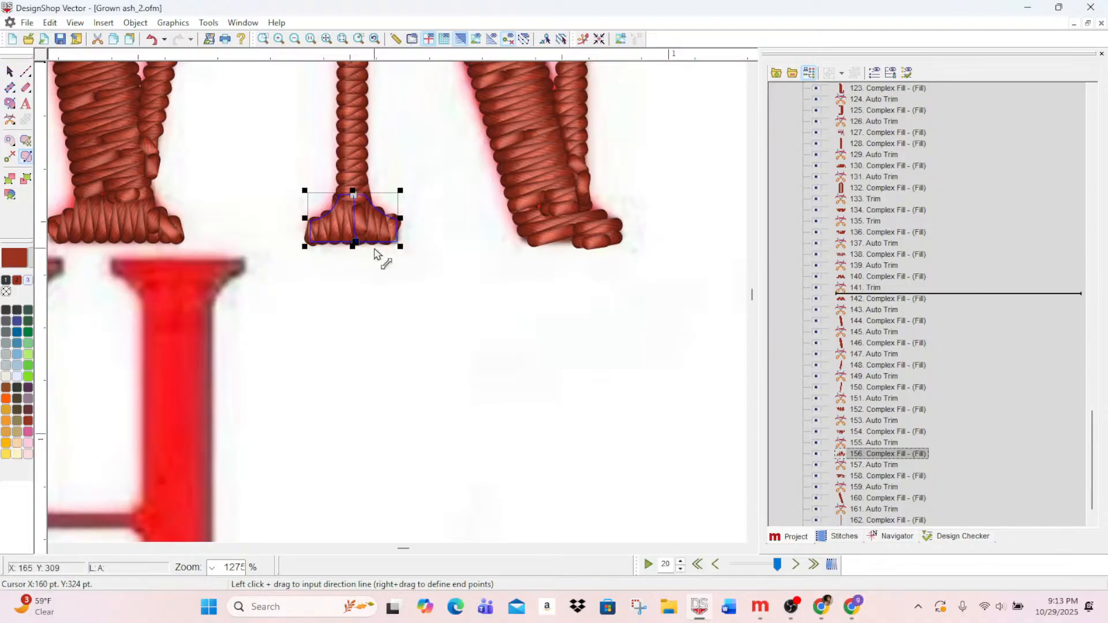
pyautogui.click(10, 71)
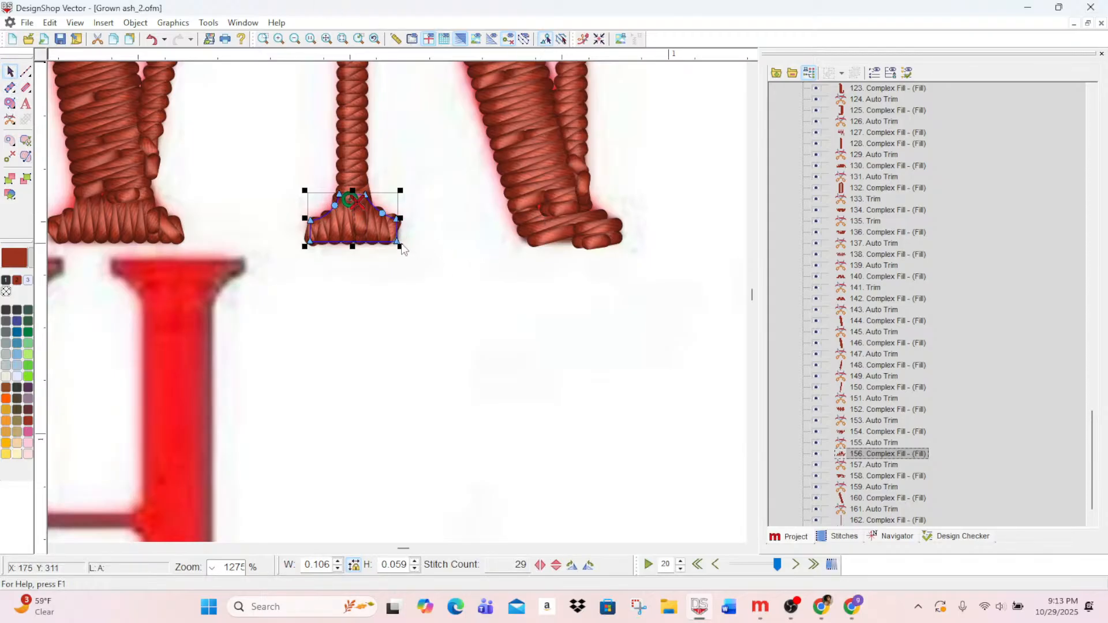
pyautogui.scroll(-1, 481, 259)
pyautogui.scroll(2, 477, 240)
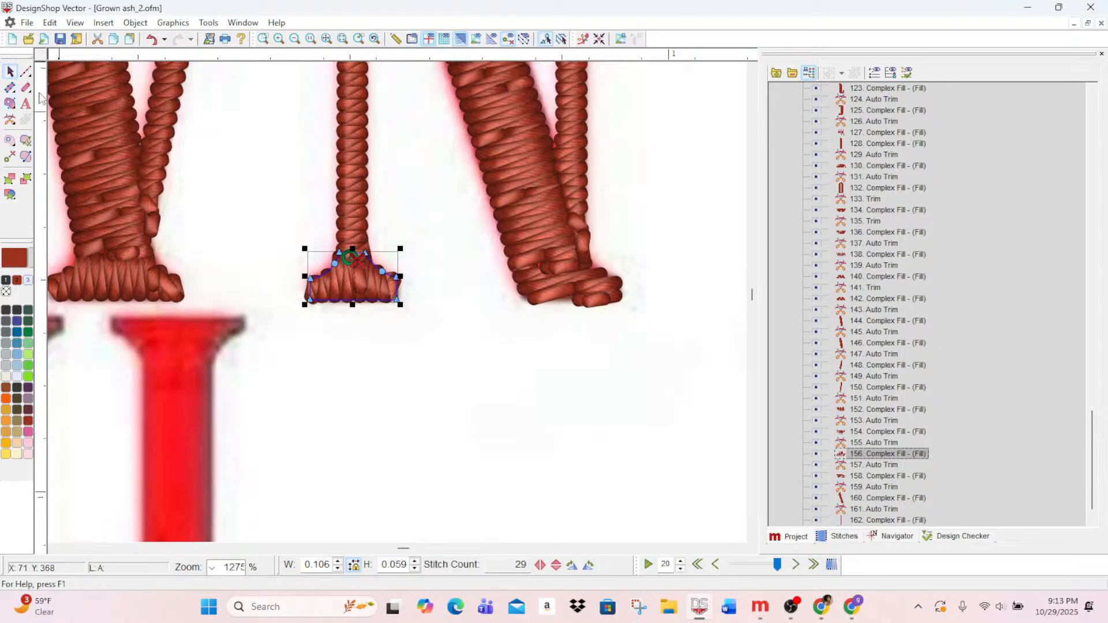
pyautogui.click(26, 71)
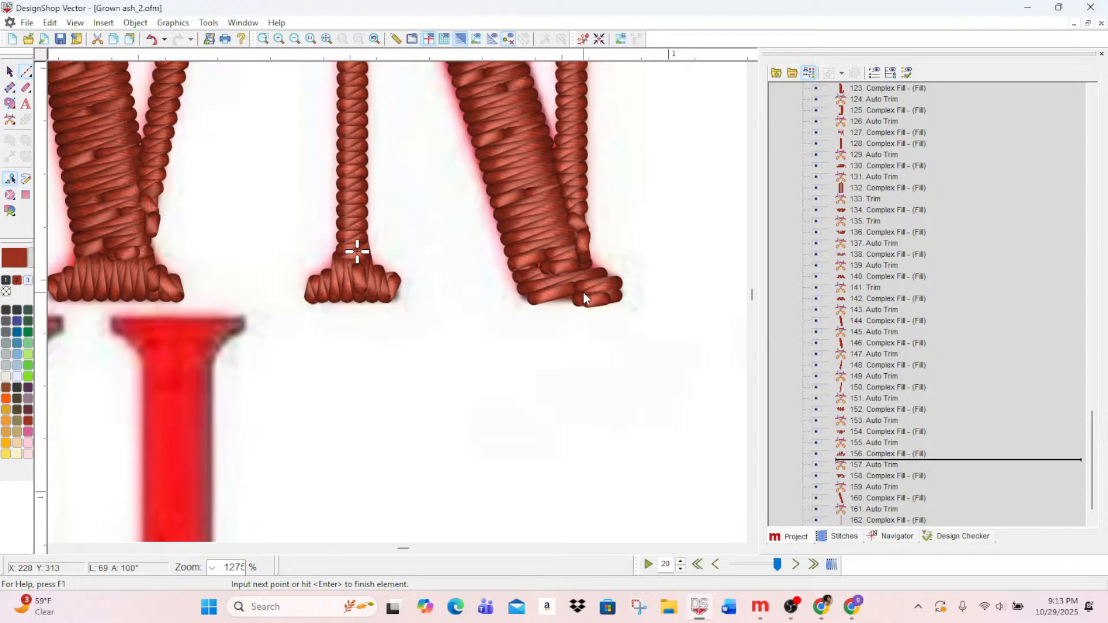
pyautogui.click(10, 71)
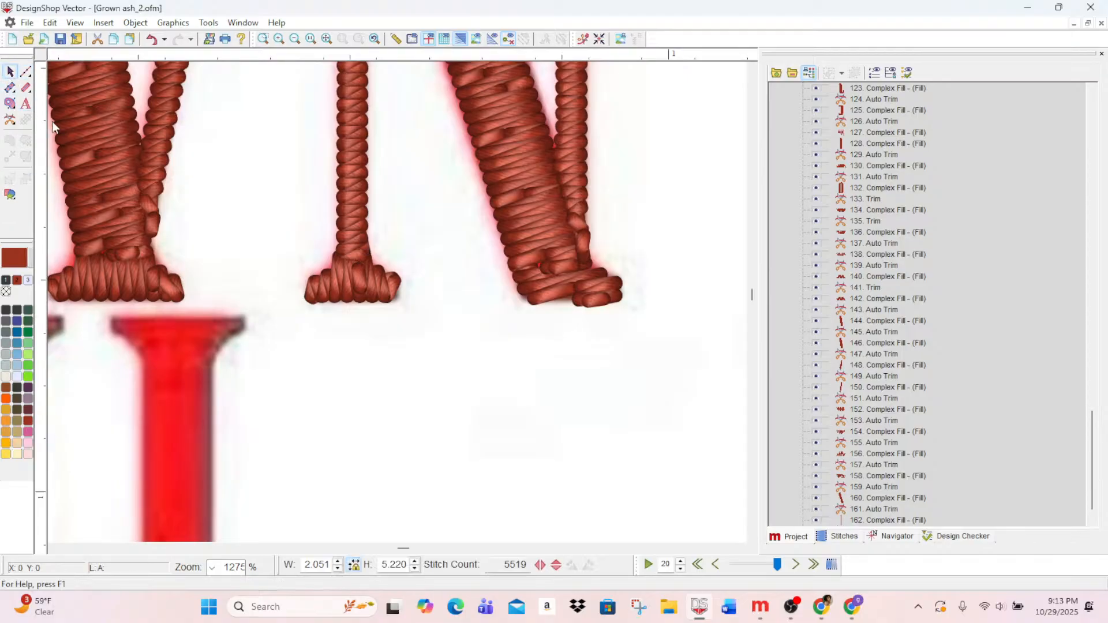
# - Move the N's bottom-right serif entry point to its upper edge and its exit point to its lower-right corner
pyautogui.click(602, 289)
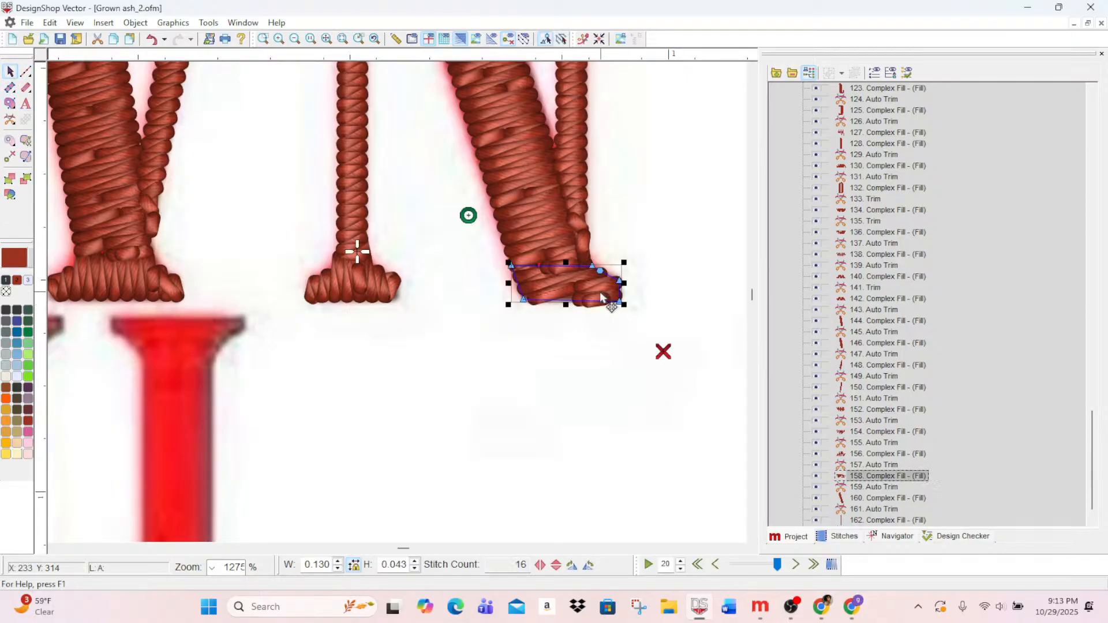
pyautogui.moveTo(469, 215); pyautogui.dragTo(550, 274)
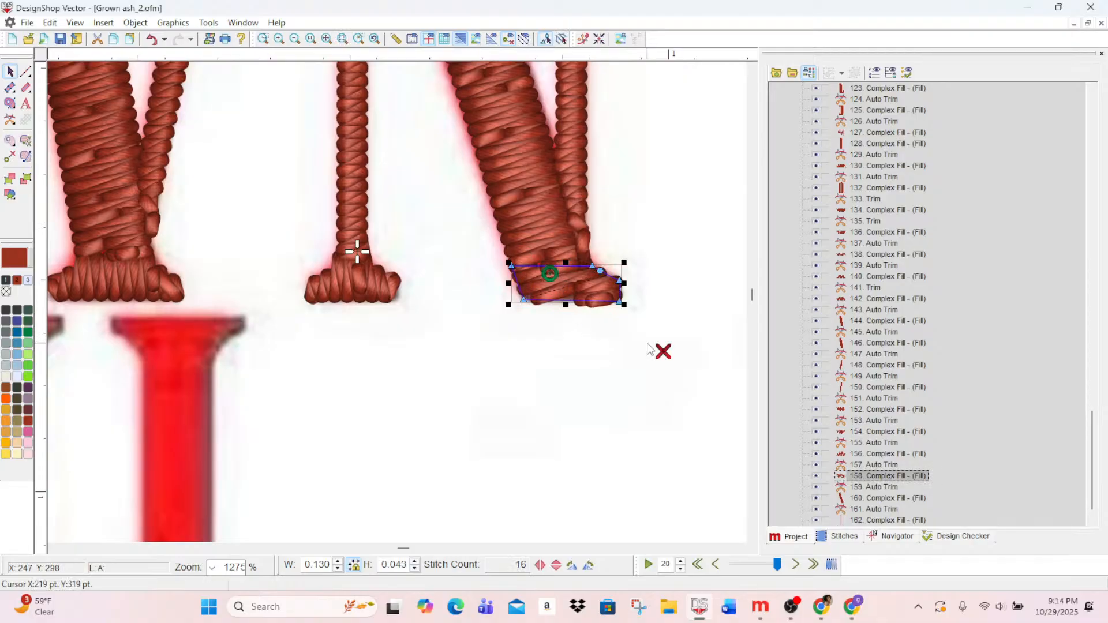
pyautogui.moveTo(639, 332); pyautogui.dragTo(619, 300)
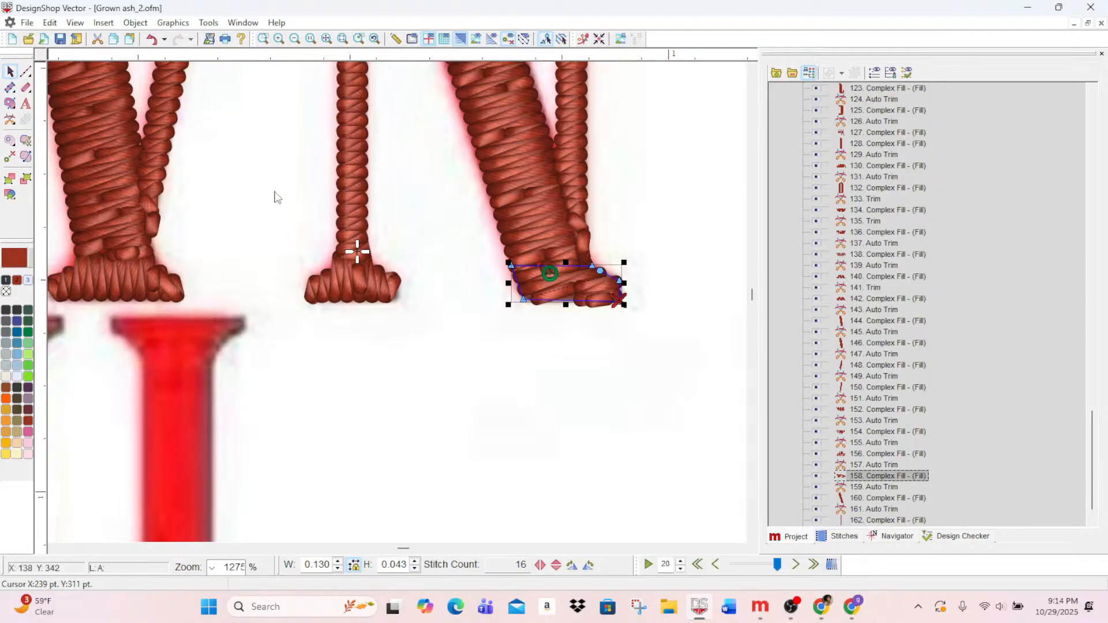
# - Redraw the stitch direction line of the N's bottom-right serif so that it runs vertically
pyautogui.click(25, 156)
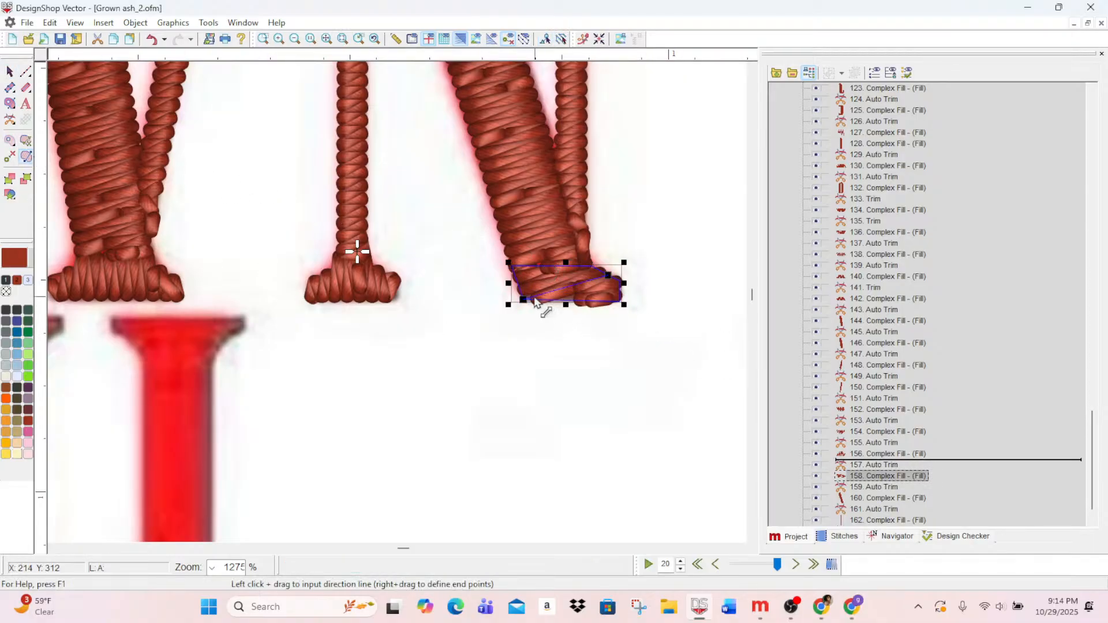
pyautogui.moveTo(524, 300); pyautogui.dragTo(577, 301)
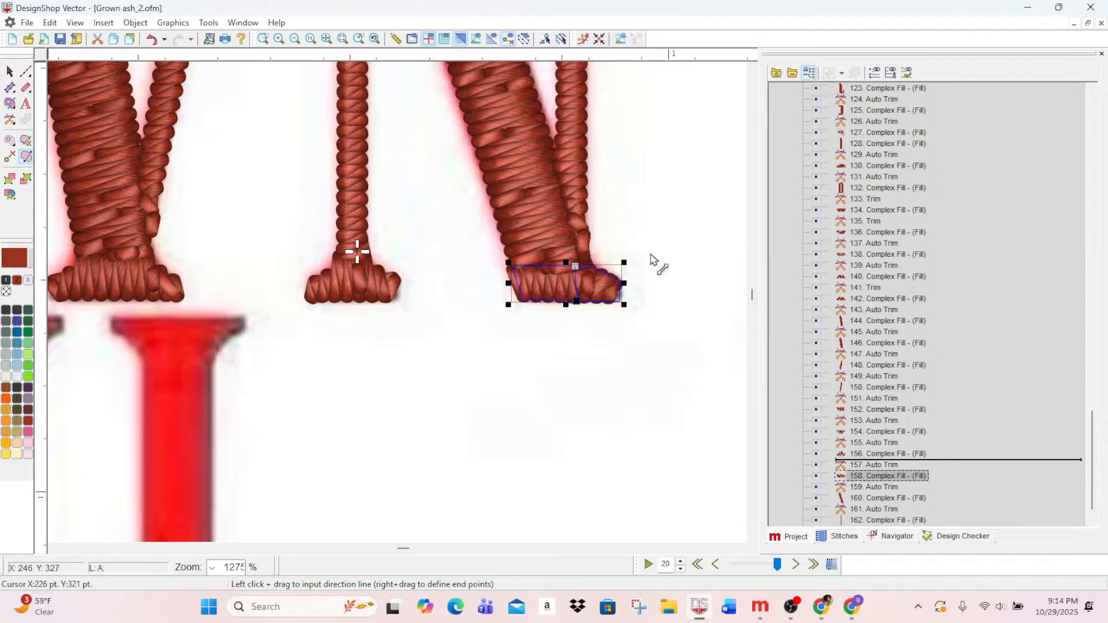
pyautogui.scroll(3, 631, 245)
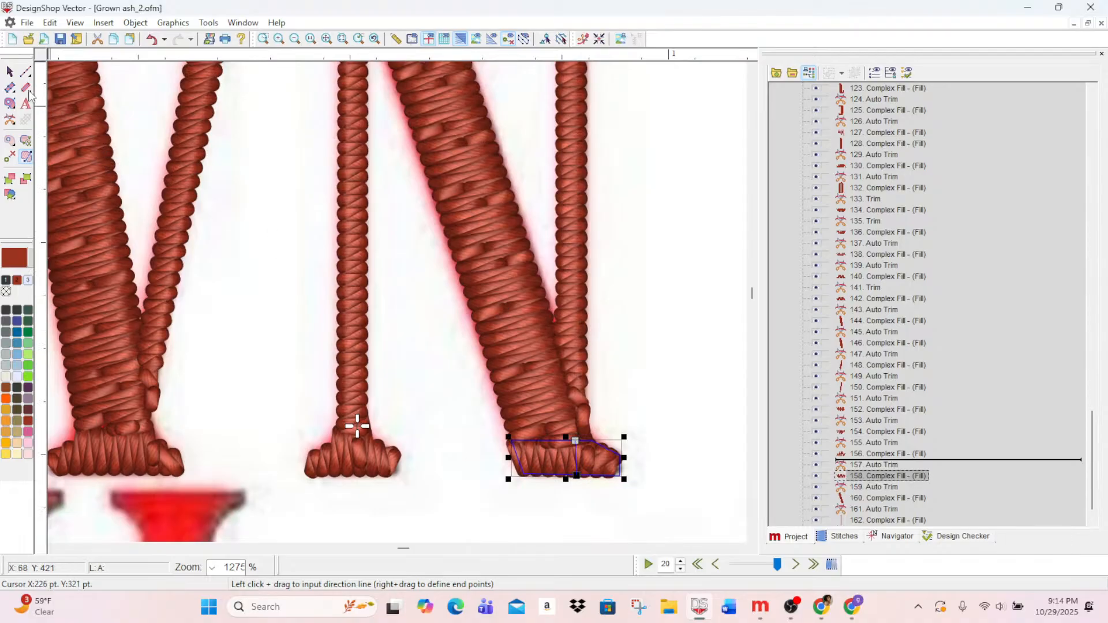
pyautogui.click(10, 72)
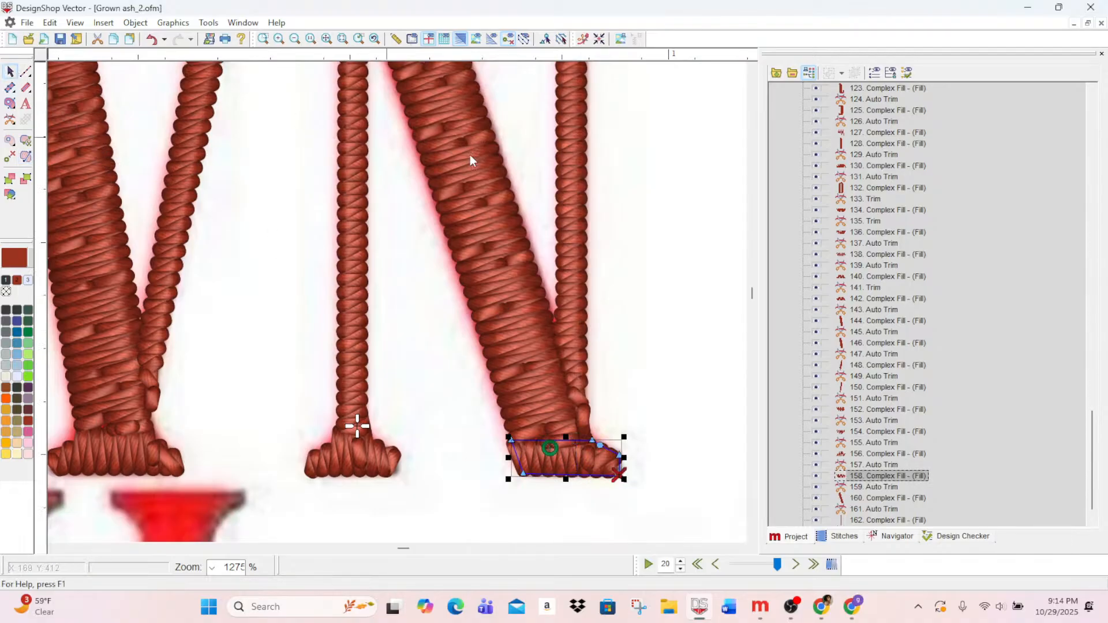
# - Move the entry point of the N's thin right stem onto its top edge and its exit point onto its bottom edge
pyautogui.click(570, 270)
pyautogui.moveTo(642, 439); pyautogui.dragTo(587, 441)
pyautogui.scroll(10, 588, 375)
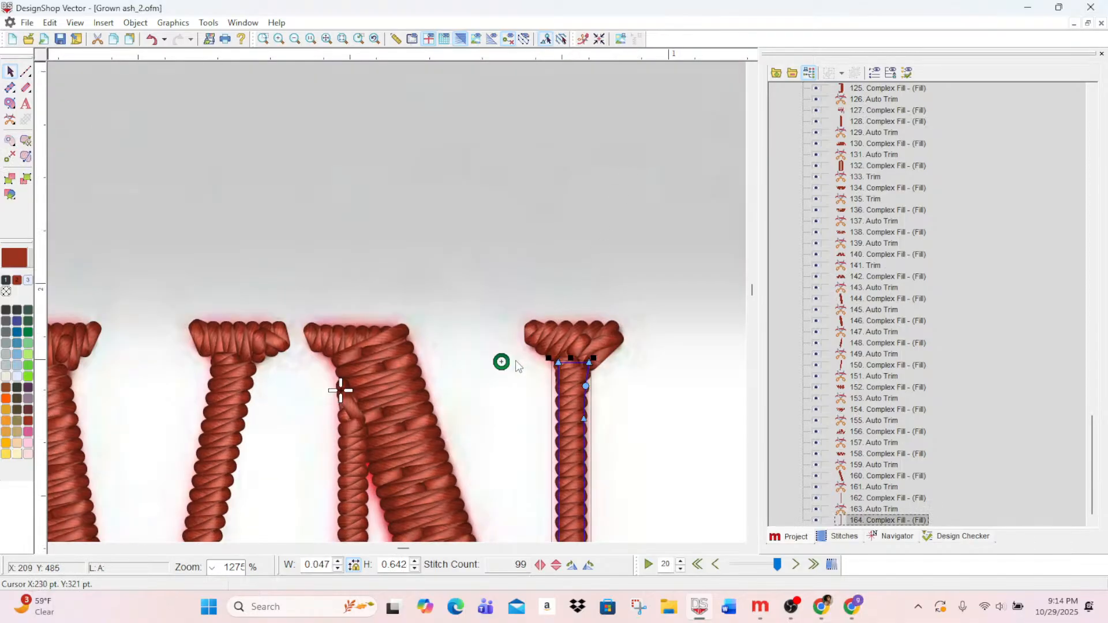
pyautogui.moveTo(506, 367); pyautogui.dragTo(579, 356)
# - Redraw the stitch direction of the N's top-right serif with two lines that slant outward towards its lower sides
pyautogui.click(622, 359)
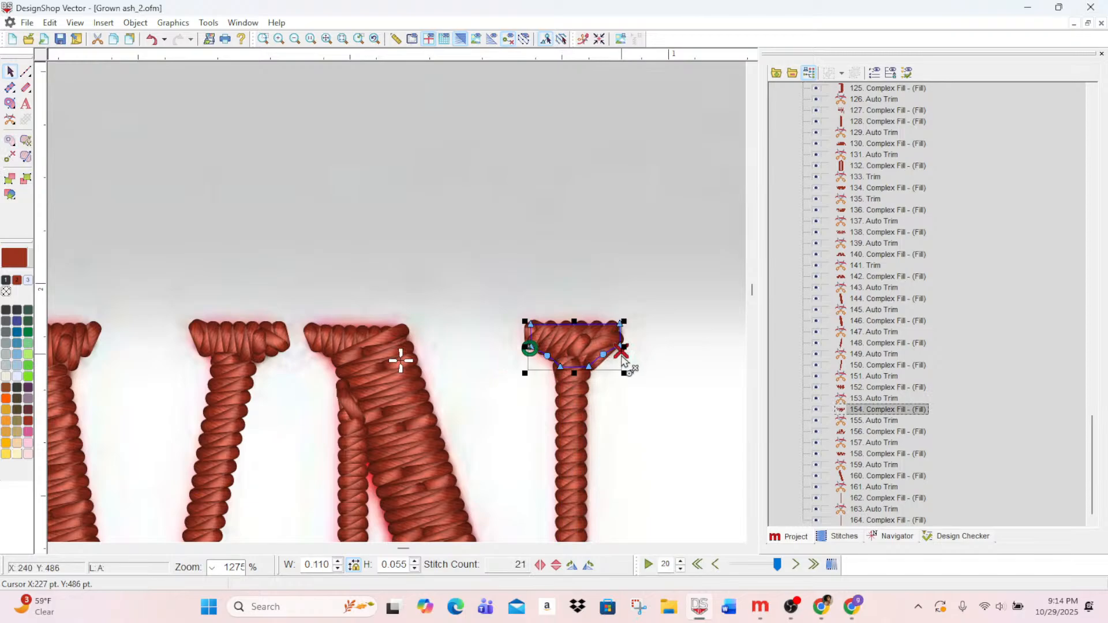
pyautogui.click(26, 157)
pyautogui.moveTo(593, 321); pyautogui.dragTo(618, 372)
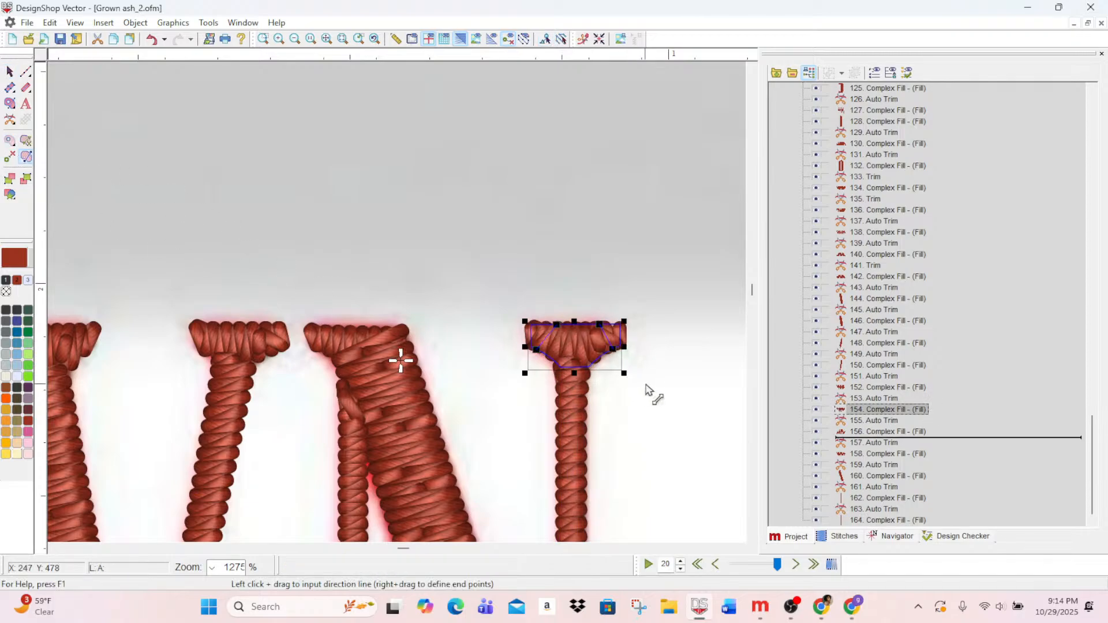
# - Deselect the serif and review the stitched GROWN lettering against the remaining ASH, BROTHERS and Cigar Club artwork
pyautogui.scroll(-2, 565, 379)
pyautogui.scroll(-8, 565, 380)
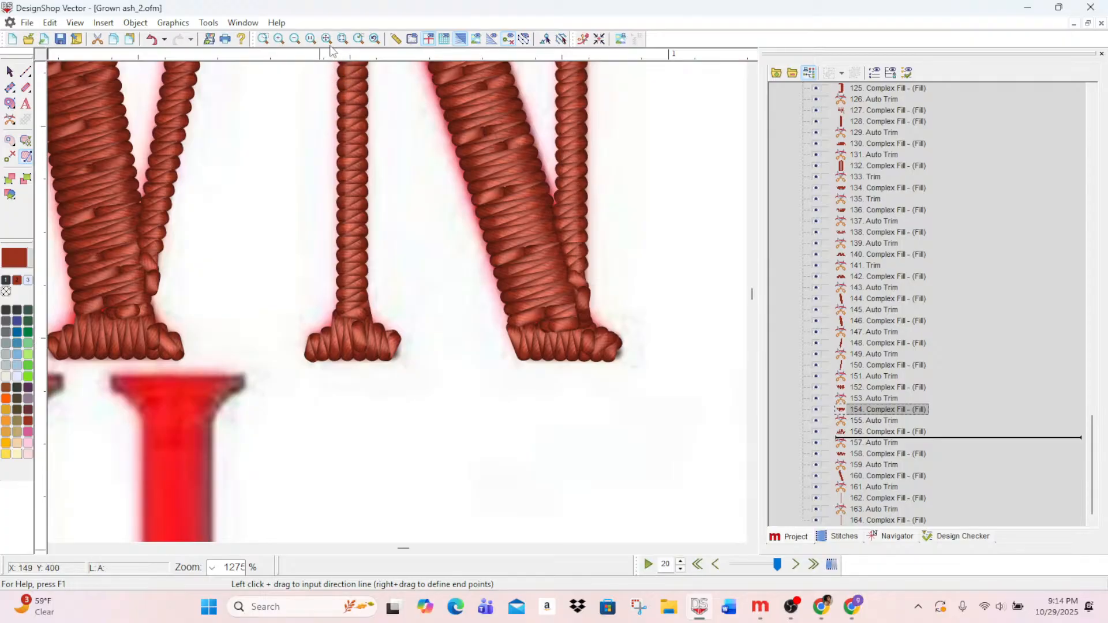
pyautogui.click(298, 47)
pyautogui.hscroll(-3, 358, 240)
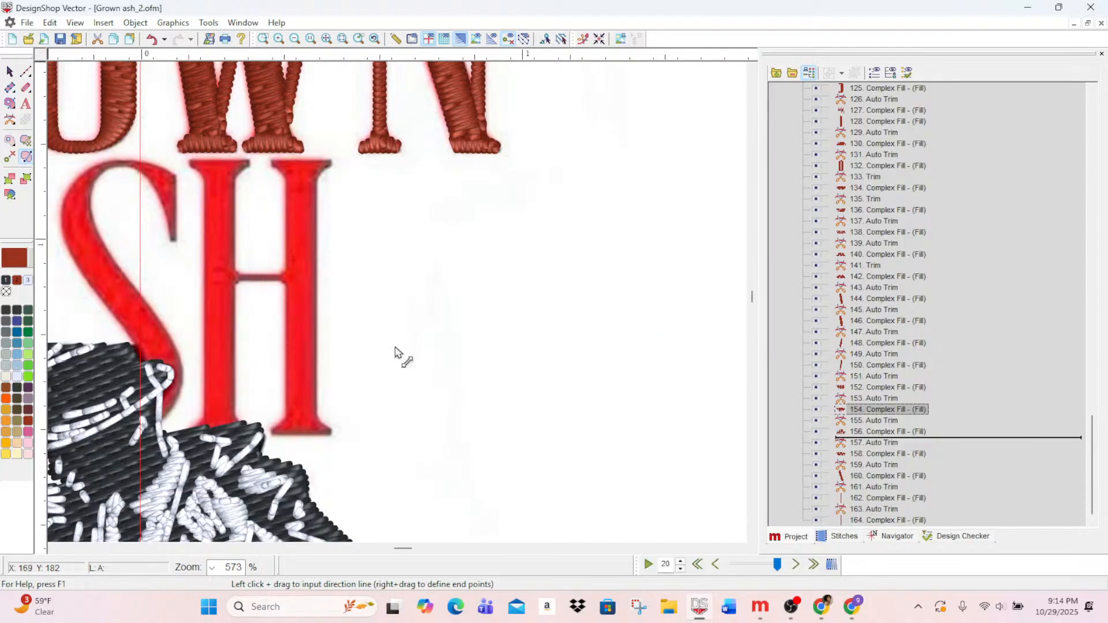
pyautogui.scroll(-4, 395, 354)
pyautogui.moveTo(406, 549); pyautogui.dragTo(398, 553)
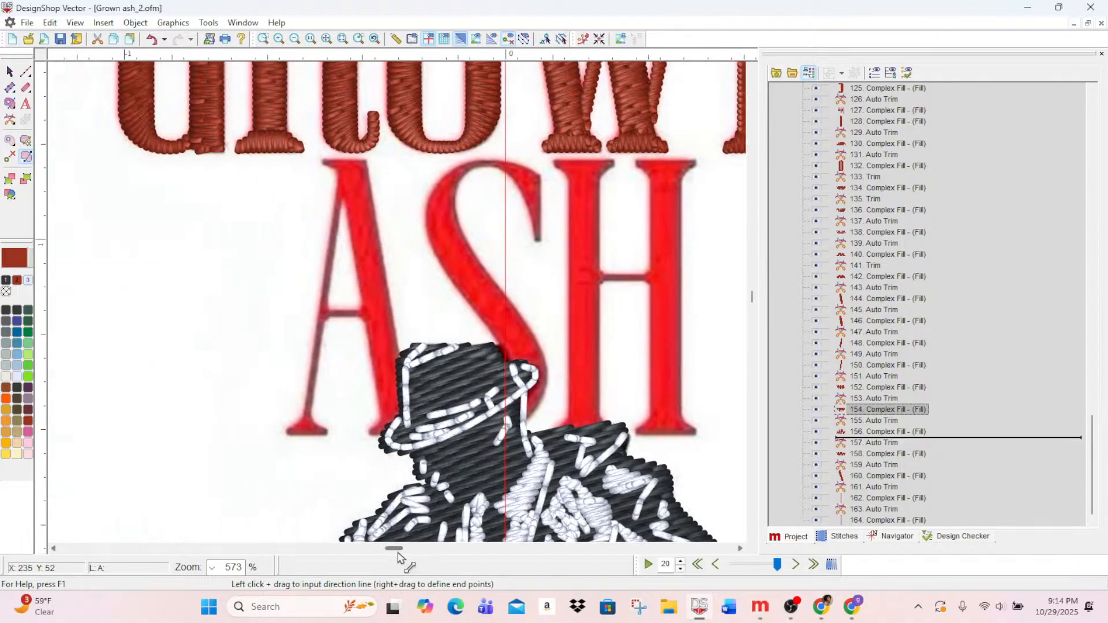
pyautogui.scroll(5, 238, 420)
pyautogui.scroll(-3, 237, 420)
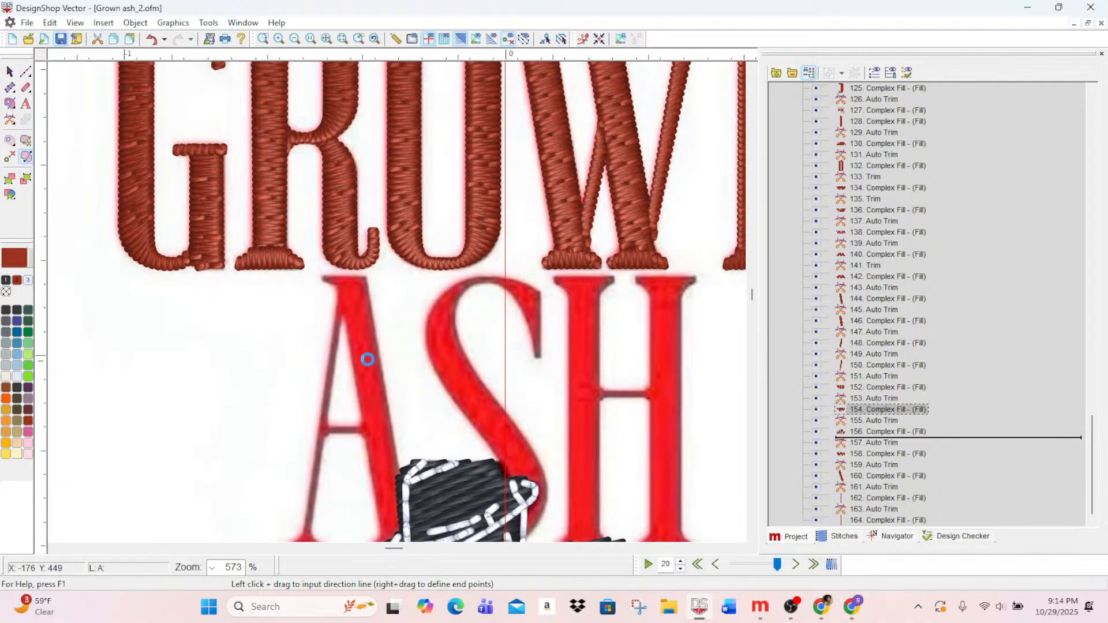
pyautogui.scroll(-3, 375, 367)
pyautogui.scroll(5, 375, 367)
pyautogui.scroll(-4, 372, 359)
pyautogui.scroll(5, 347, 317)
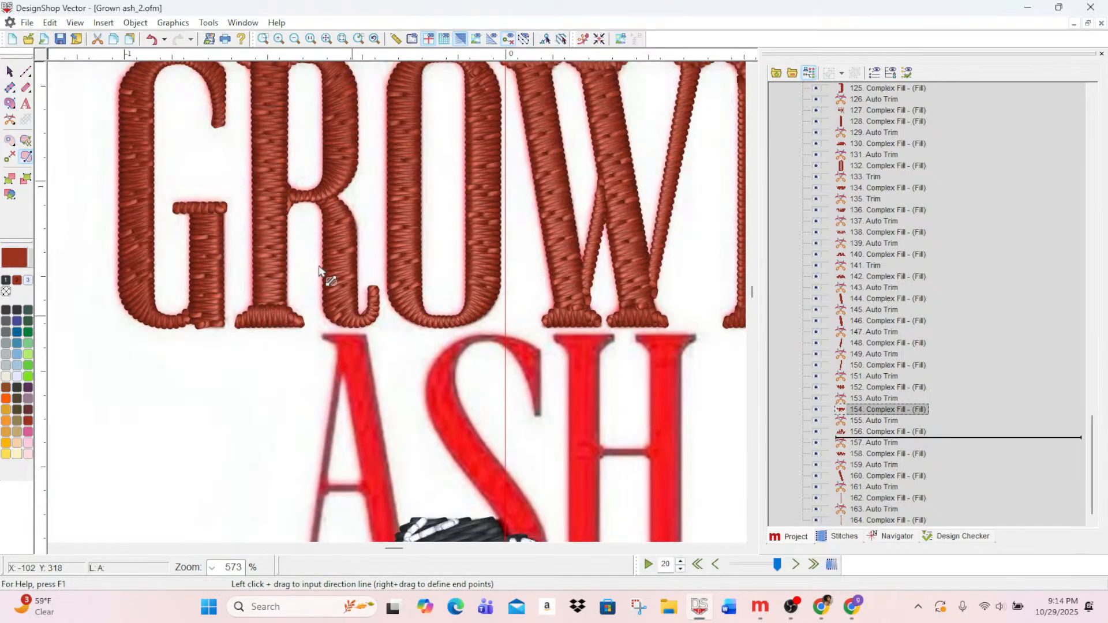
pyautogui.click(295, 39)
pyautogui.click(294, 39)
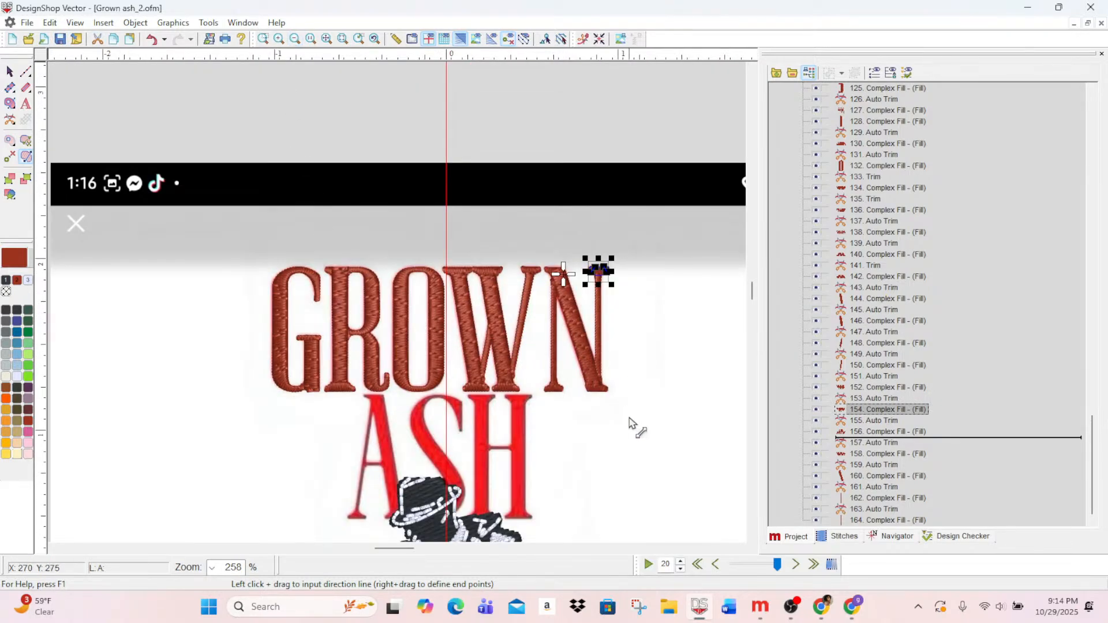
pyautogui.click(10, 72)
pyautogui.click(629, 475)
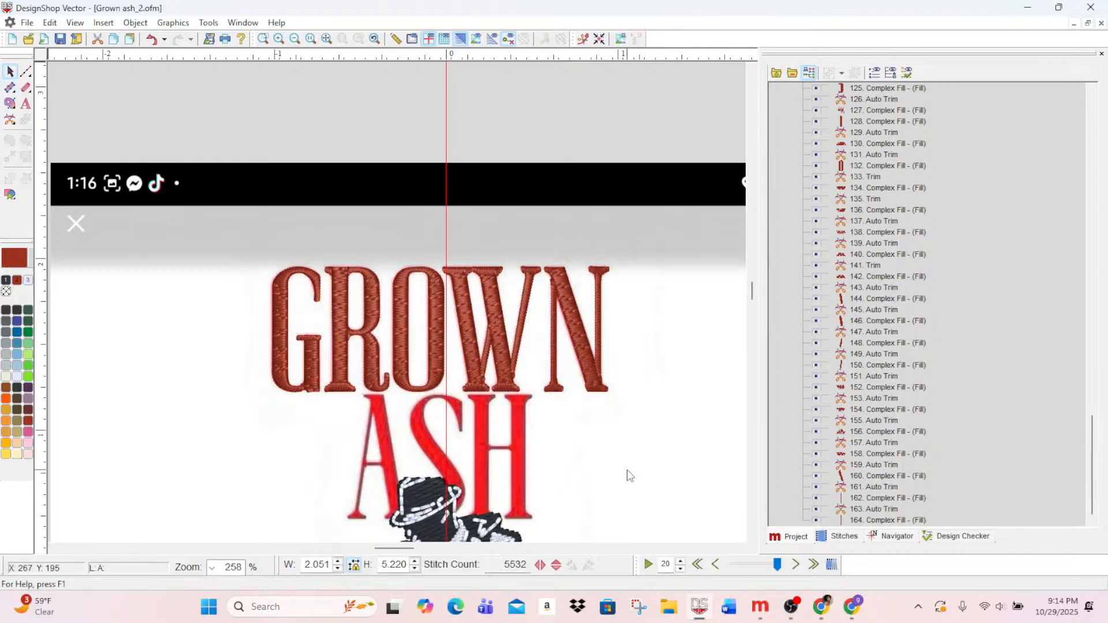
pyautogui.scroll(1, 629, 476)
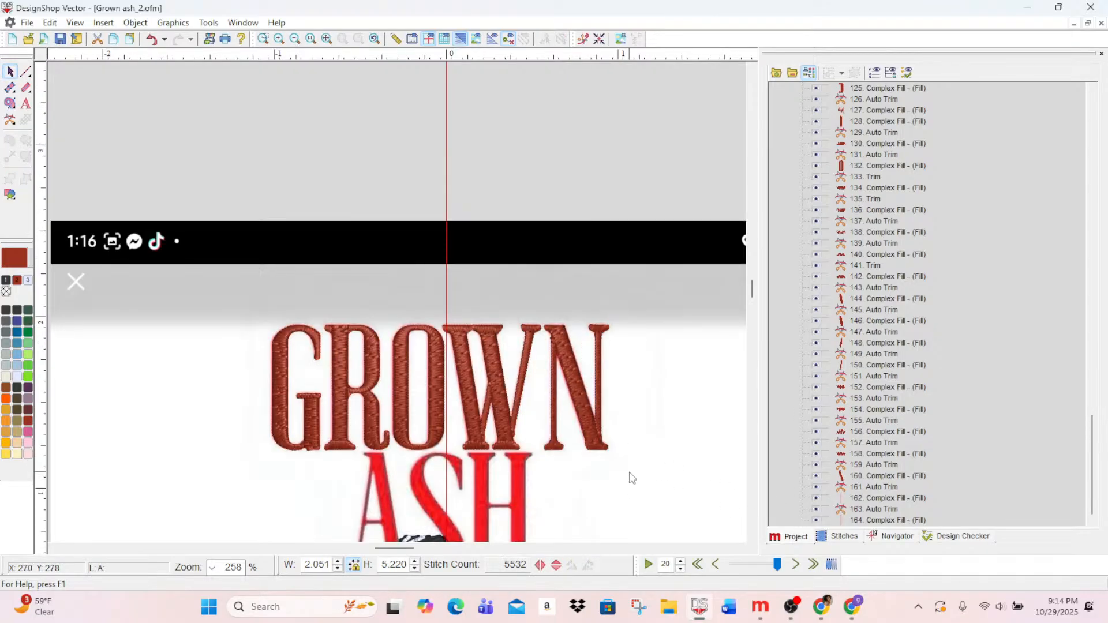
pyautogui.scroll(-4, 624, 490)
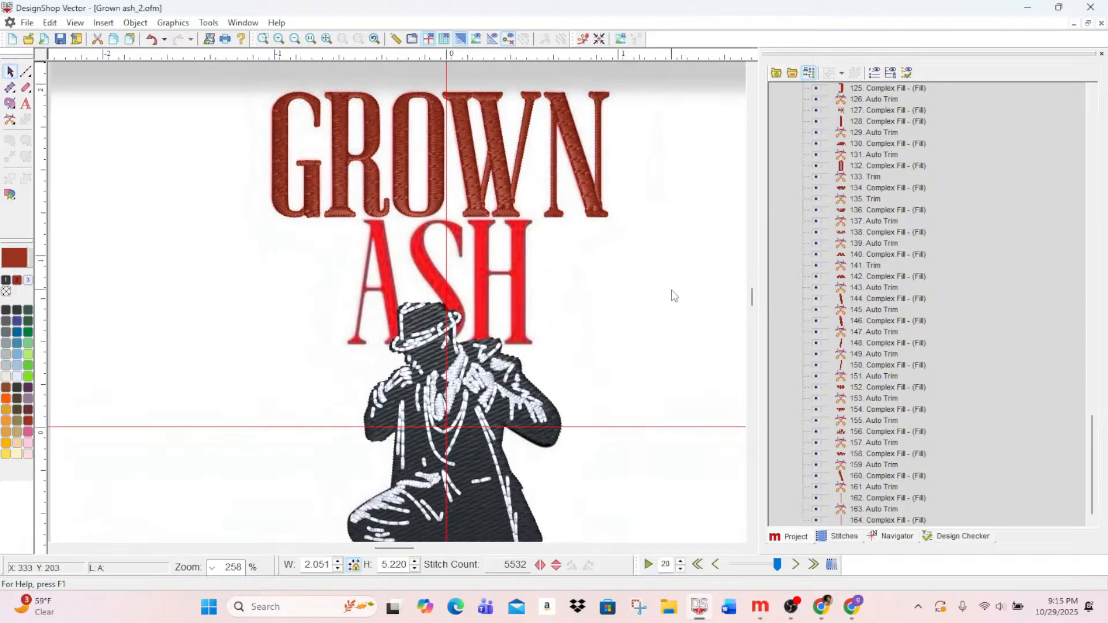
pyautogui.scroll(-3, 565, 450)
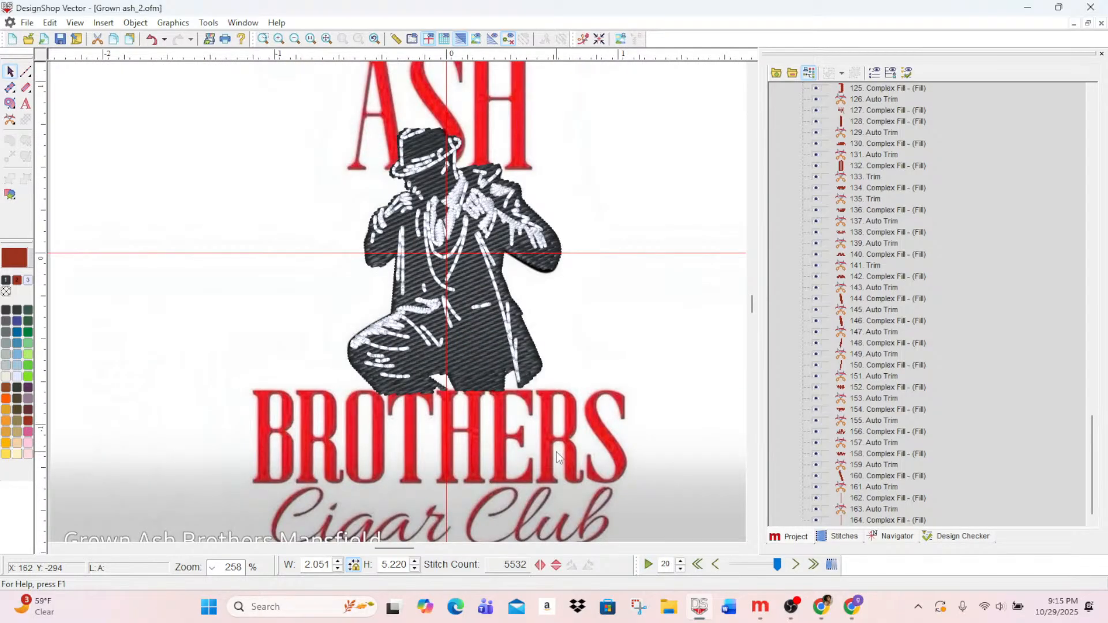
pyautogui.scroll(3, 554, 455)
pyautogui.scroll(-3, 554, 455)
pyautogui.scroll(3, 531, 467)
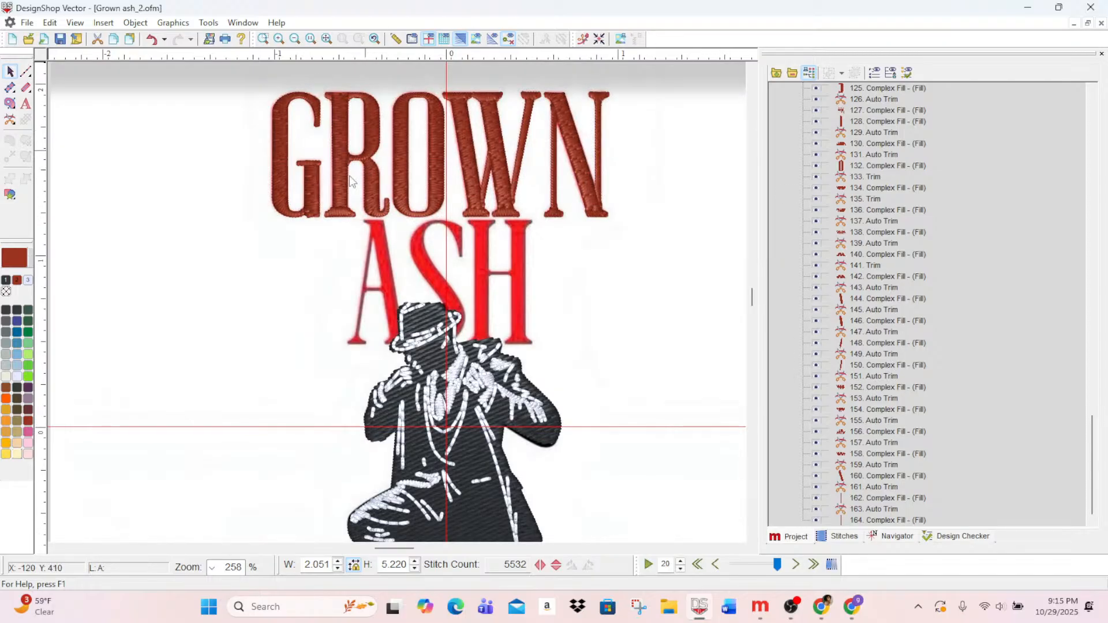
pyautogui.scroll(-4, 509, 344)
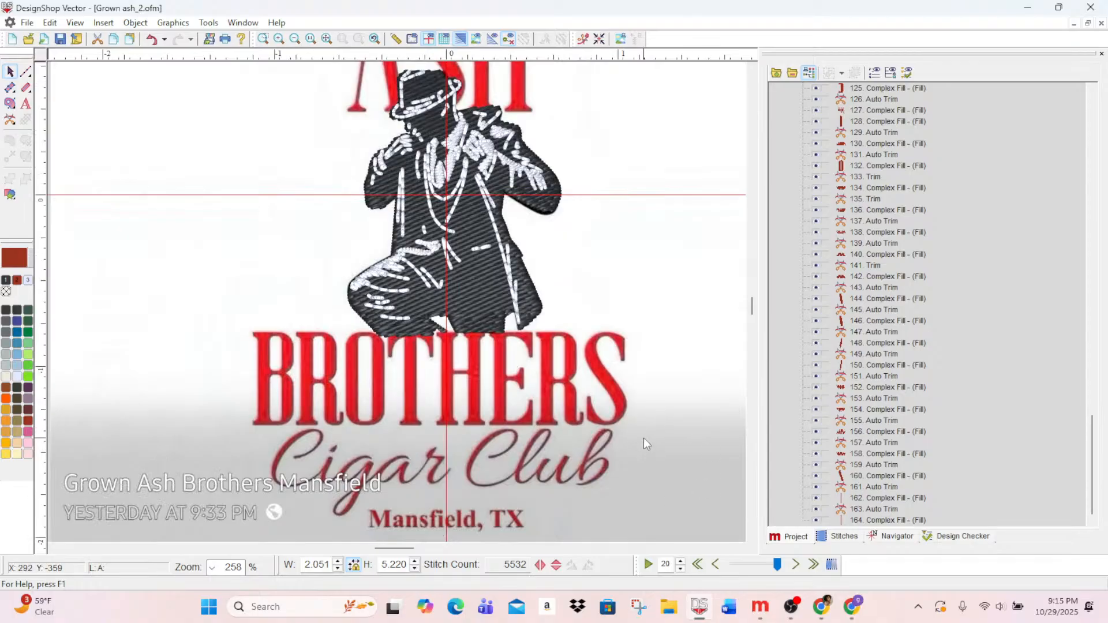
pyautogui.scroll(4, 643, 440)
pyautogui.scroll(-3, 646, 448)
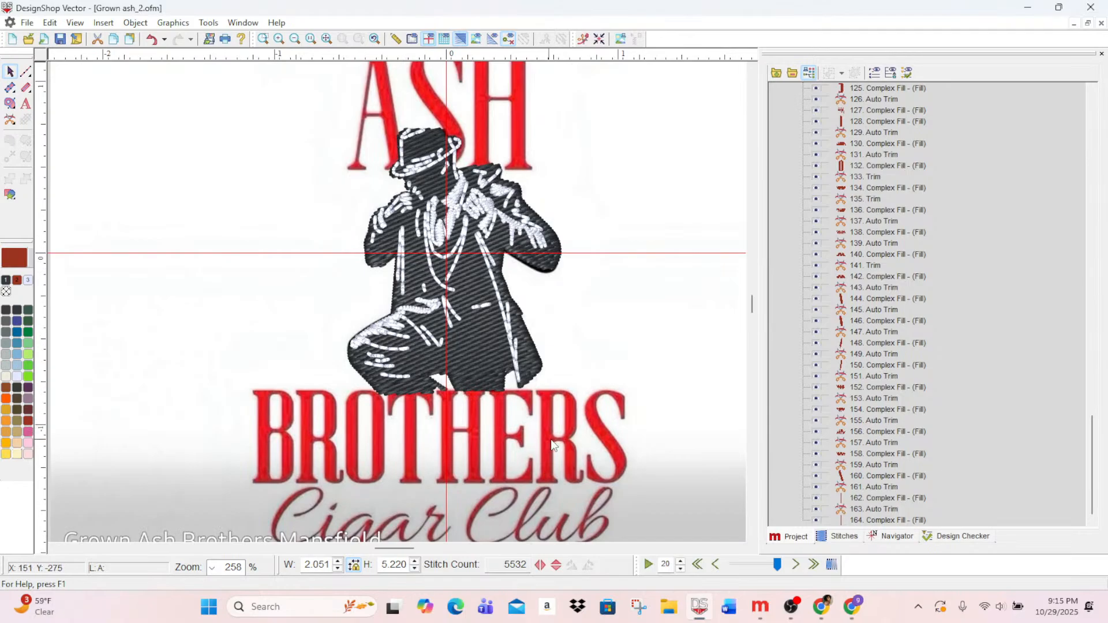
pyautogui.scroll(-2, 484, 456)
pyautogui.scroll(8, 484, 456)
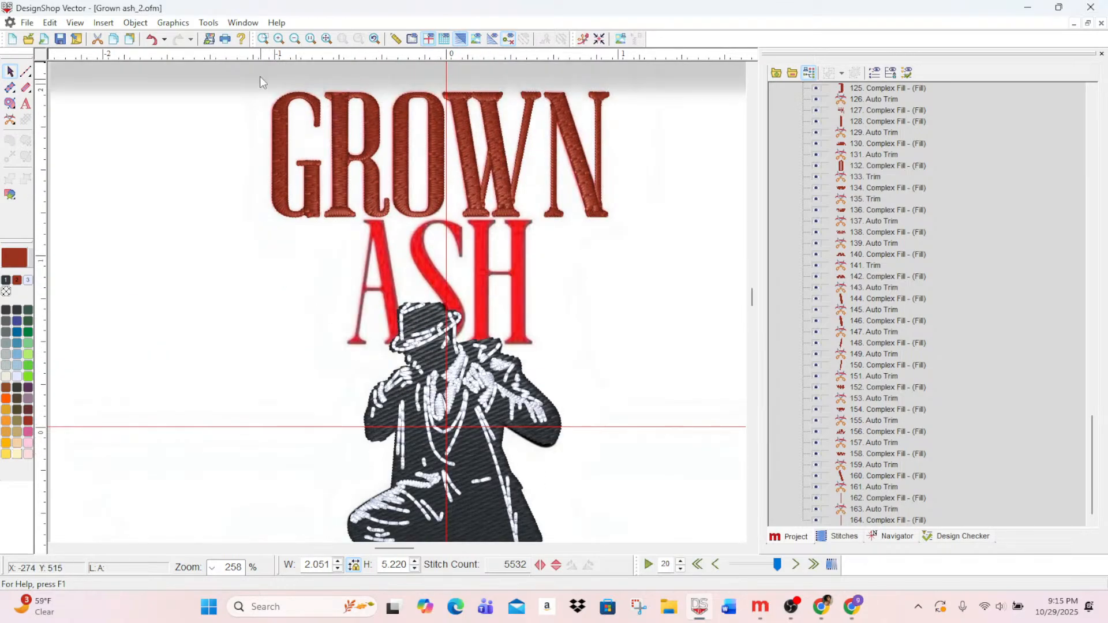
# - Outline the top serif of the A in ASH as a closed fill shape with a curved lower-left edge
pyautogui.click(278, 39)
pyautogui.click(279, 39)
pyautogui.click(279, 39)
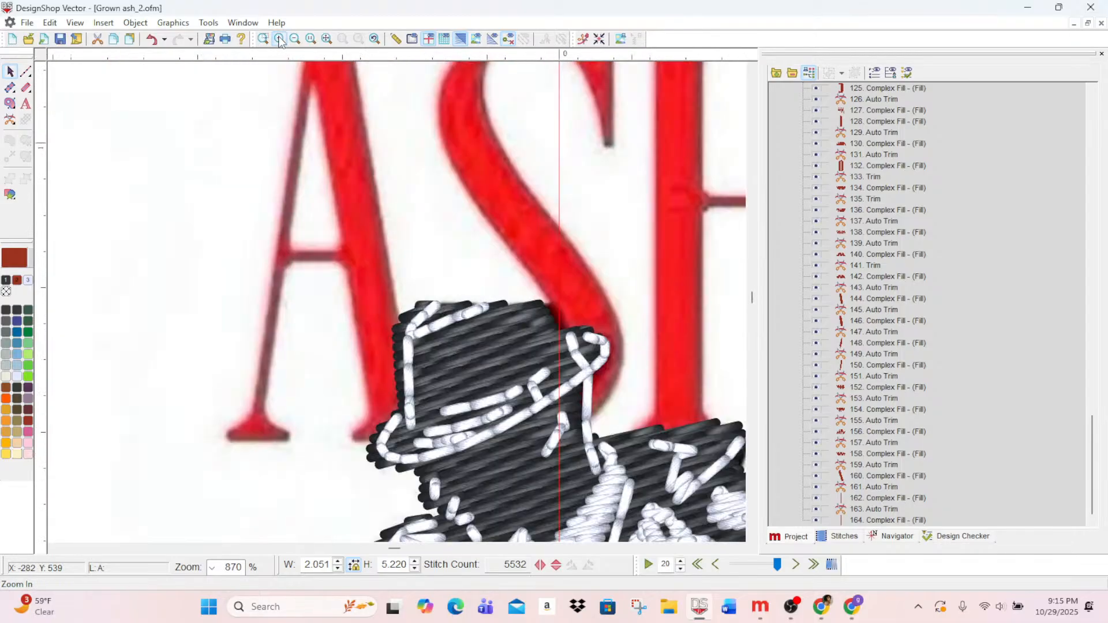
pyautogui.click(279, 39)
pyautogui.scroll(10, 293, 264)
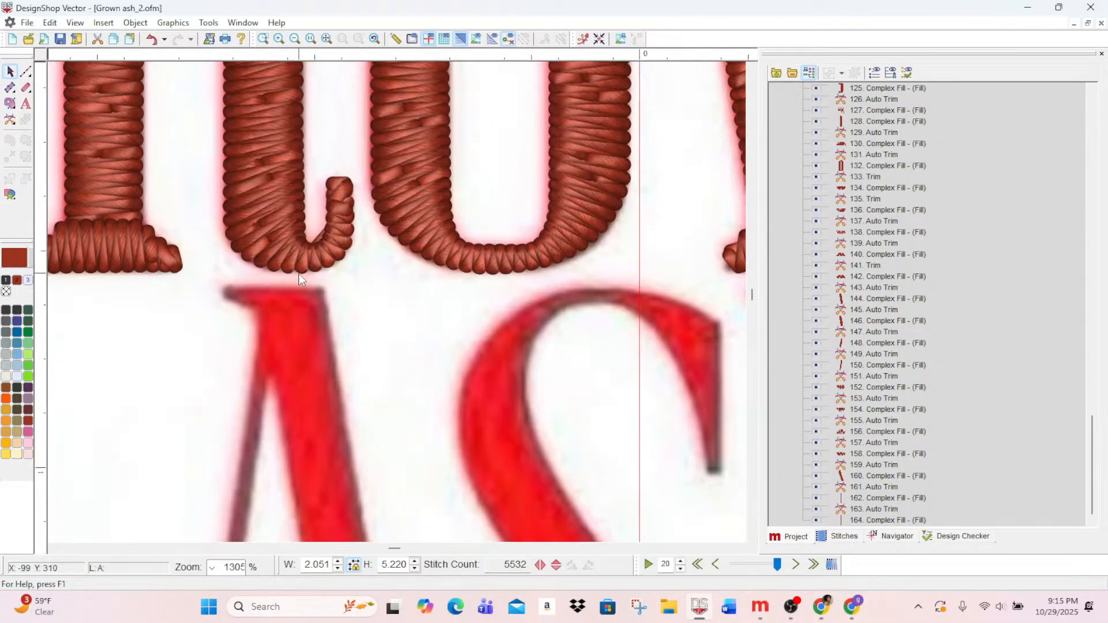
pyautogui.click(279, 40)
pyautogui.click(279, 39)
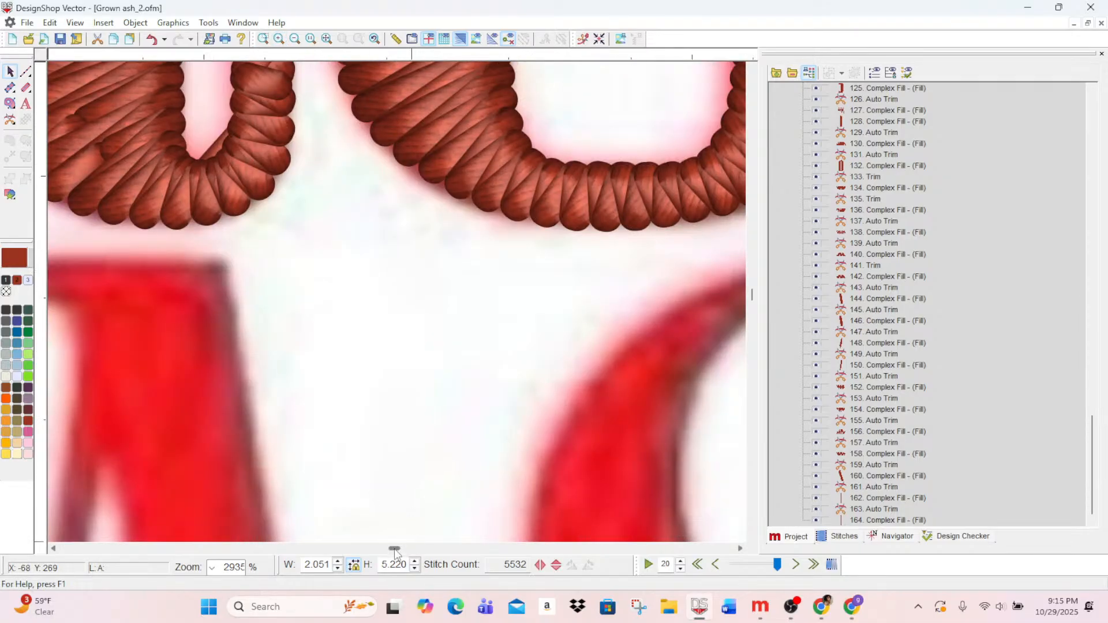
pyautogui.moveTo(394, 549); pyautogui.dragTo(395, 551)
pyautogui.scroll(-1, 425, 517)
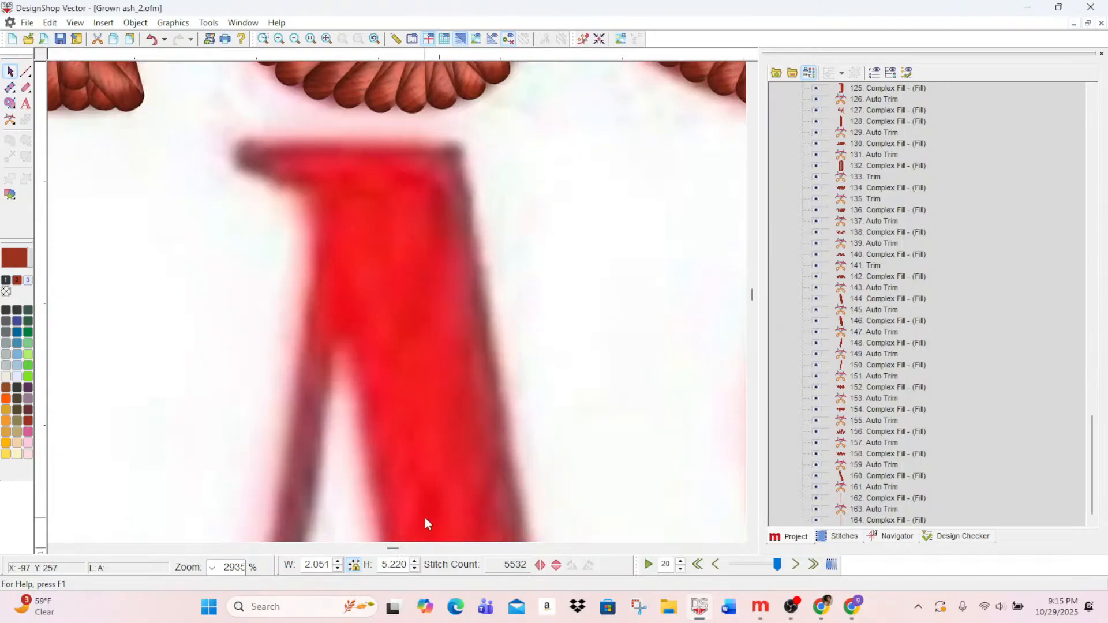
pyautogui.click(12, 104)
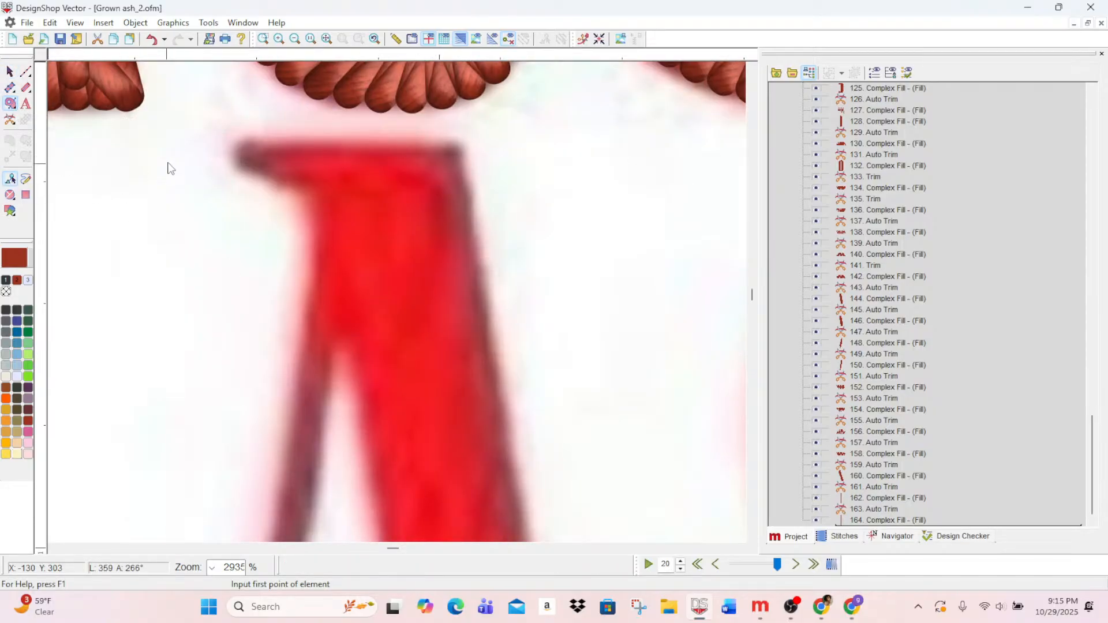
pyautogui.click(236, 140)
pyautogui.click(234, 166)
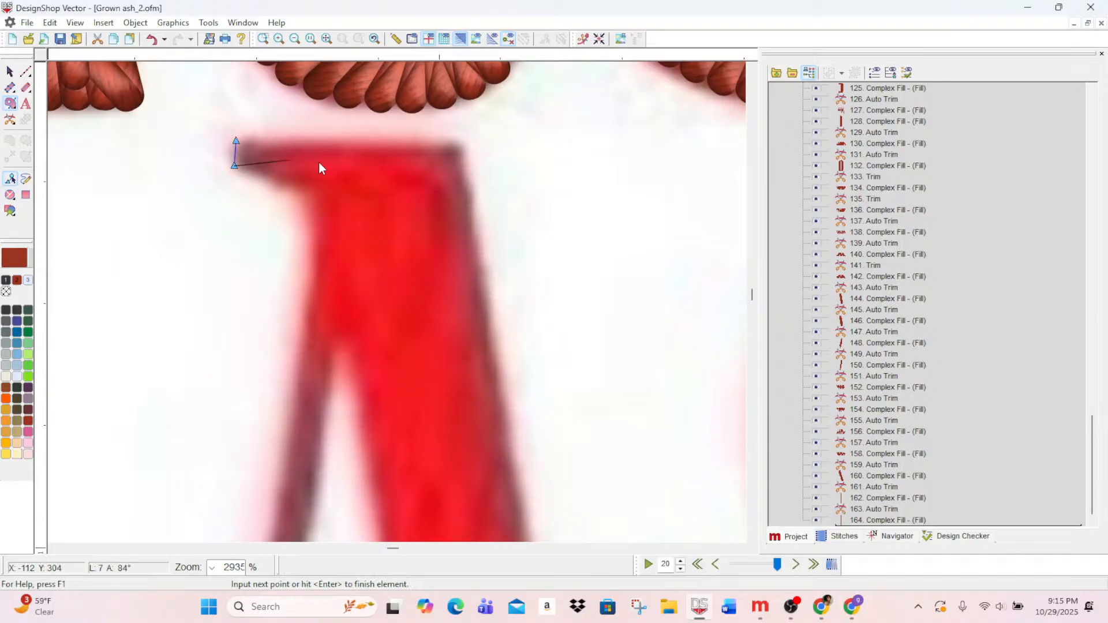
pyautogui.rightClick(273, 175)
pyautogui.click(311, 206)
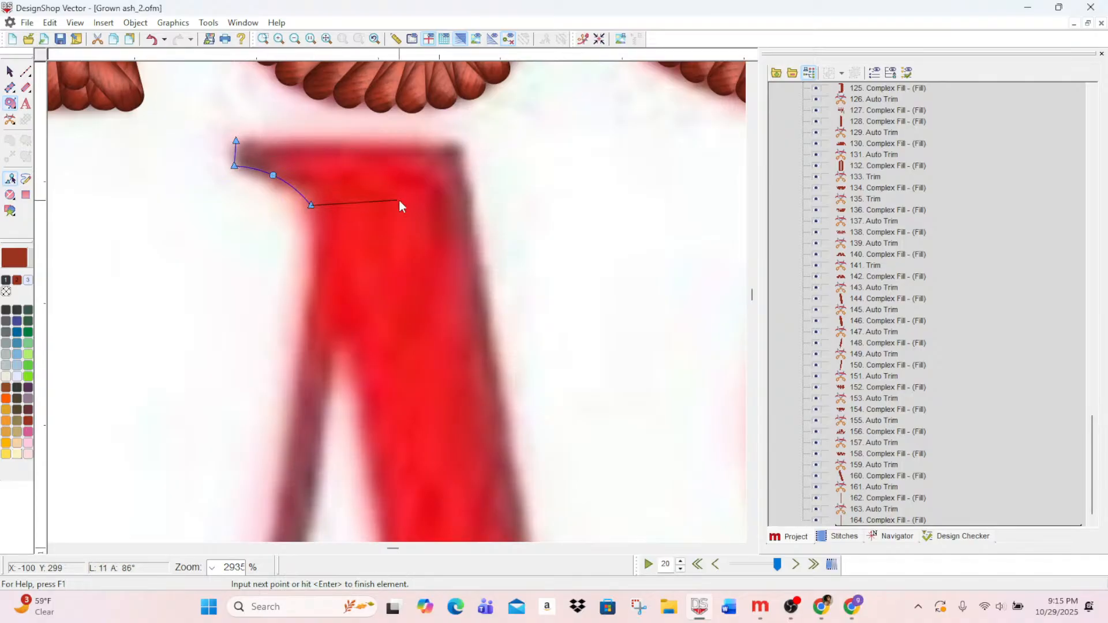
pyautogui.click(468, 206)
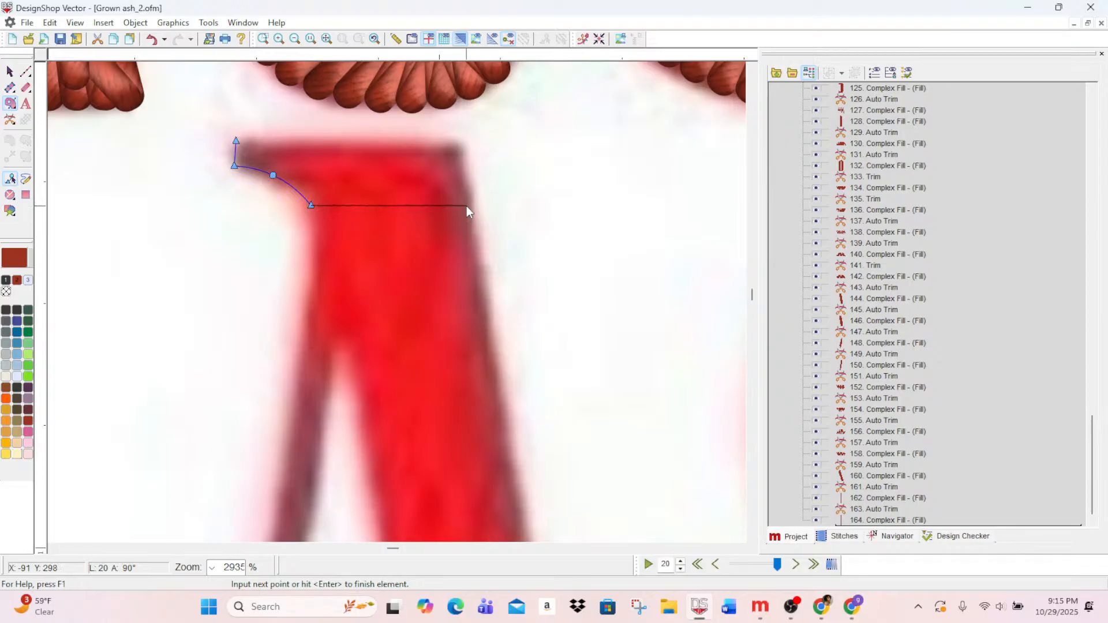
pyautogui.click(460, 140)
pyautogui.press('Return')
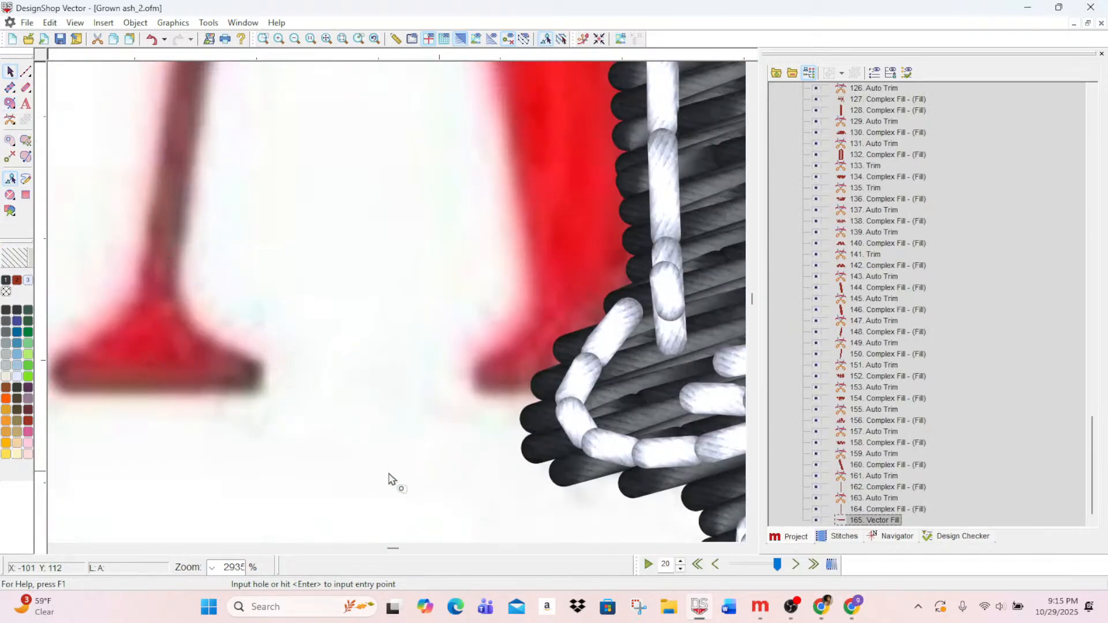
# - Save the Grown ash_2.ofm design
pyautogui.moveTo(395, 550); pyautogui.dragTo(393, 555)
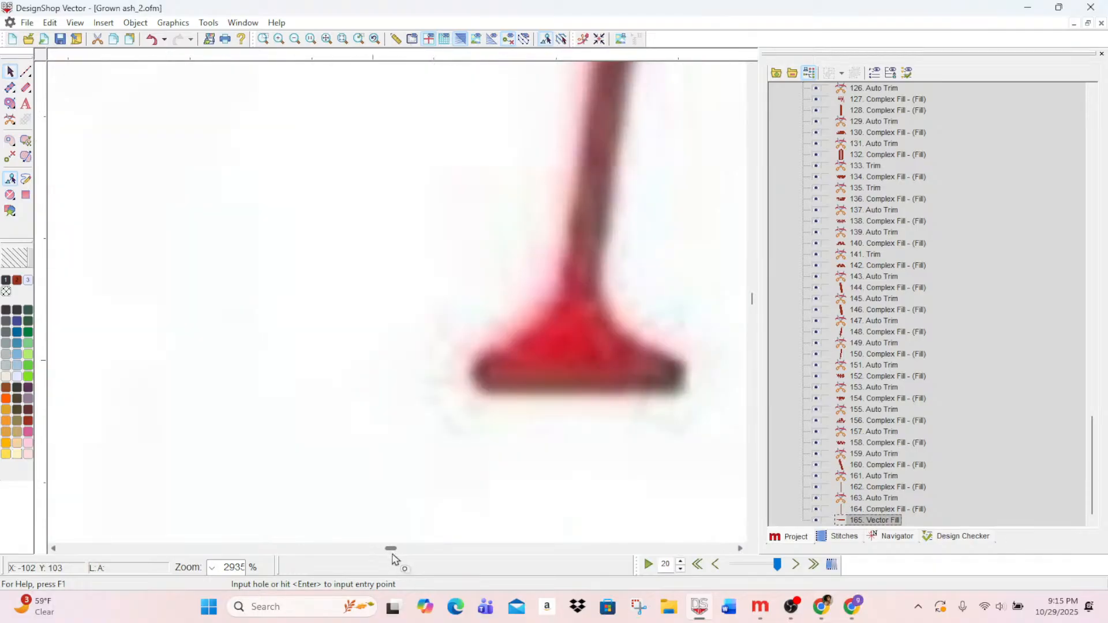
pyautogui.click(61, 41)
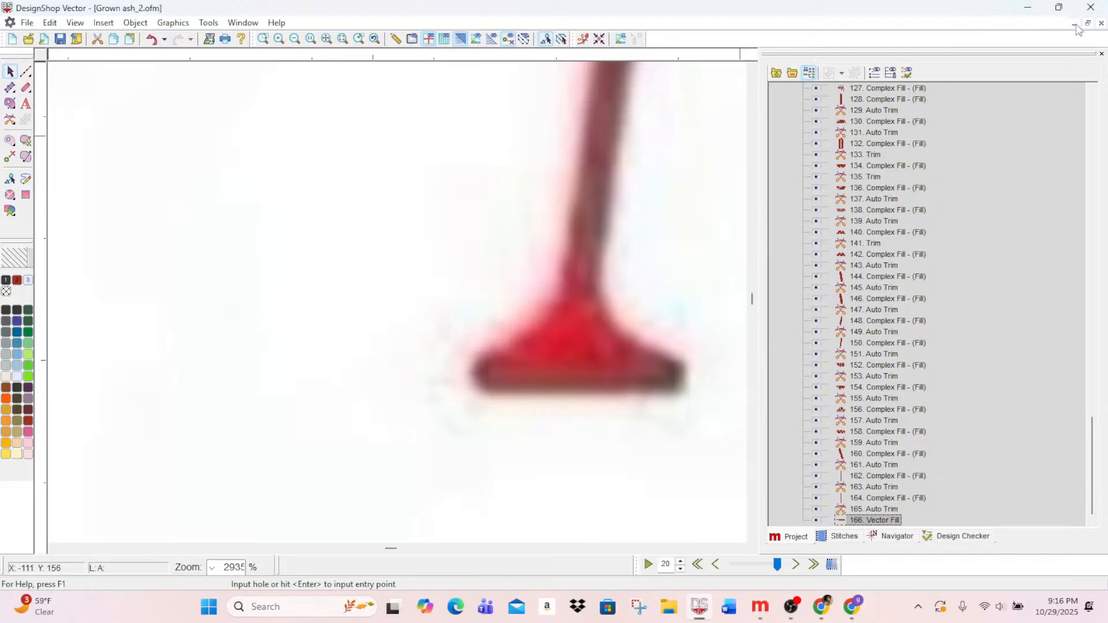
pyautogui.hotkey('ctrl', 's')
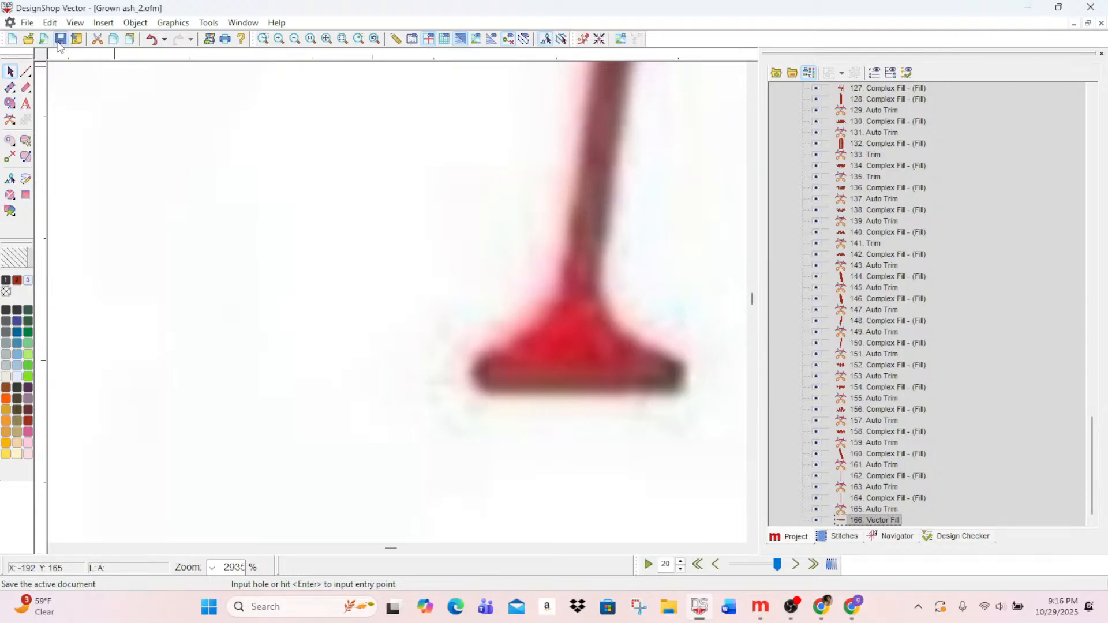
# - Minimize the Grown ash_2.ofm document and close the ~AS2.ofm document
pyautogui.click(1074, 25)
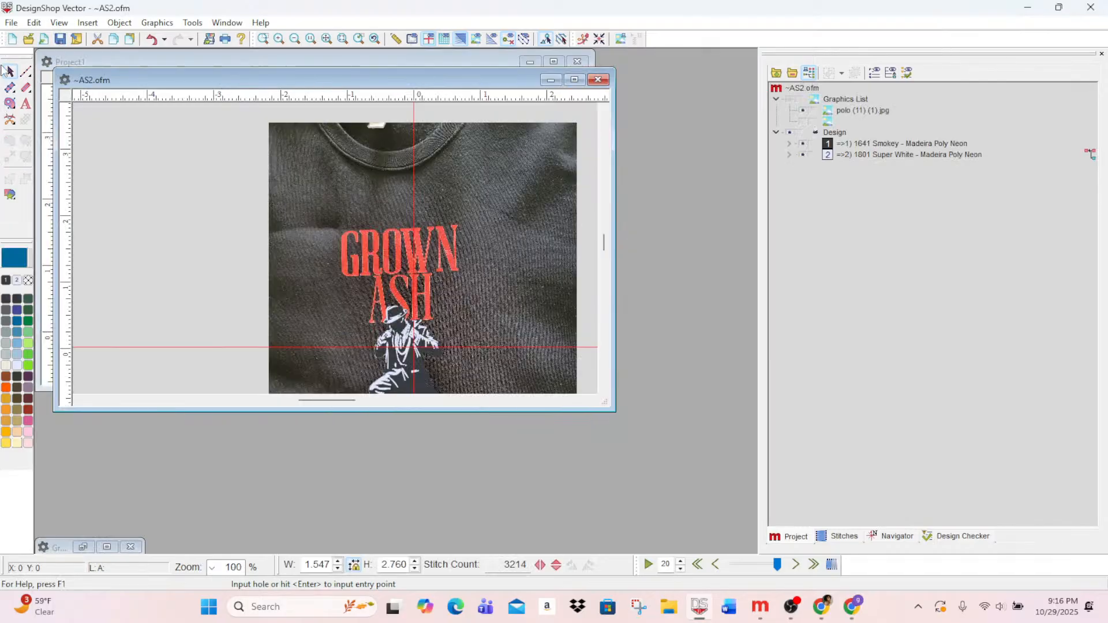
pyautogui.click(598, 79)
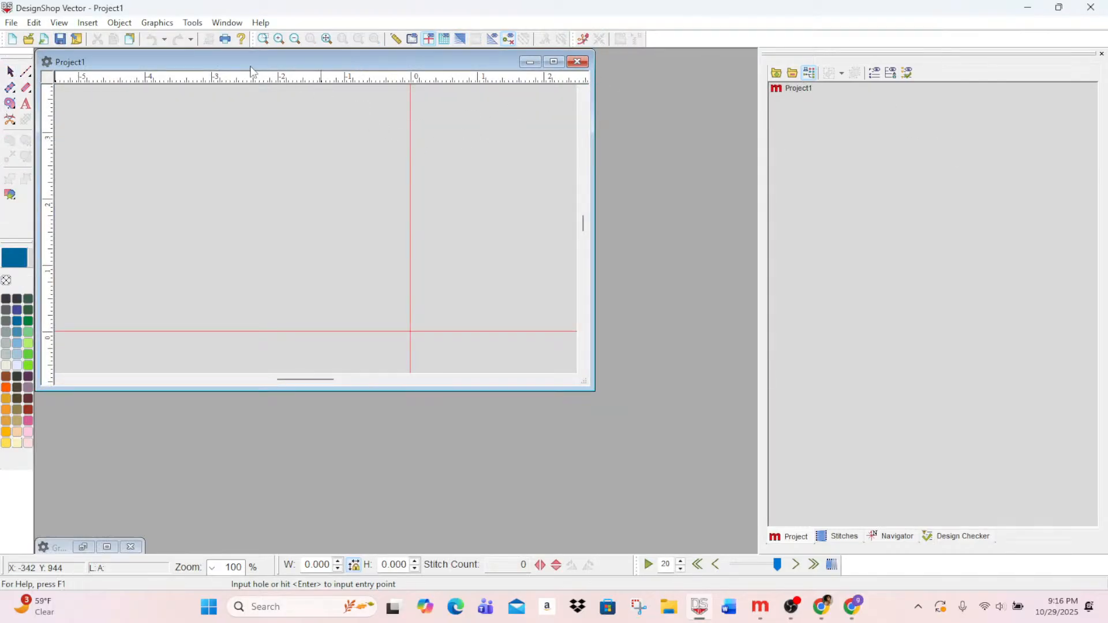
# - Close the blank Project1 document and open image0 (4).png from the Downloads folder in a maximized document window
pyautogui.click(577, 62)
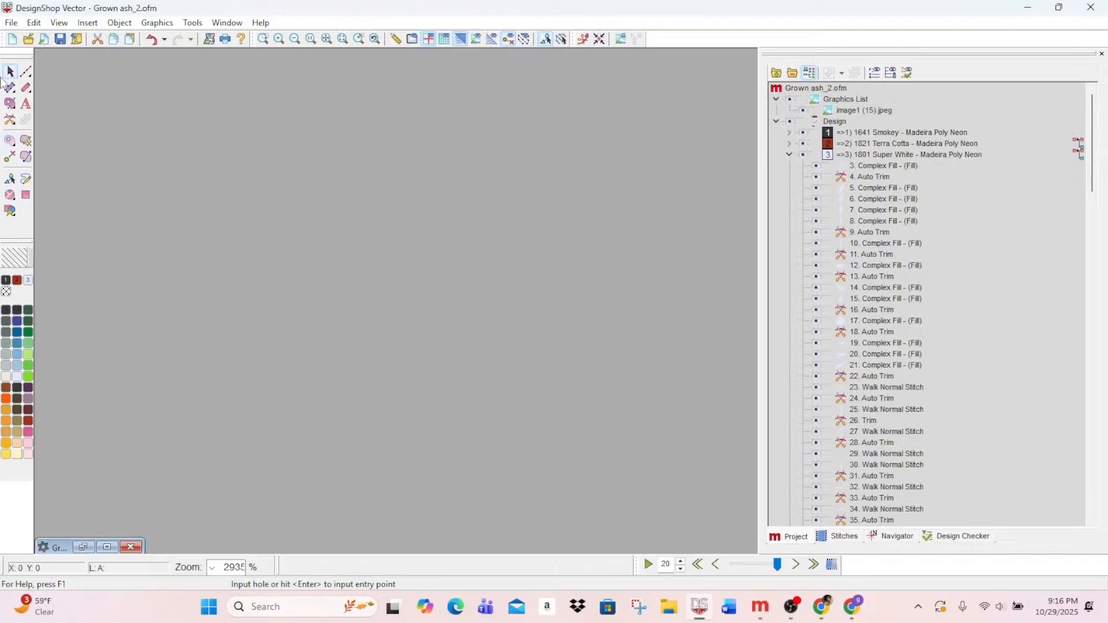
pyautogui.click(29, 39)
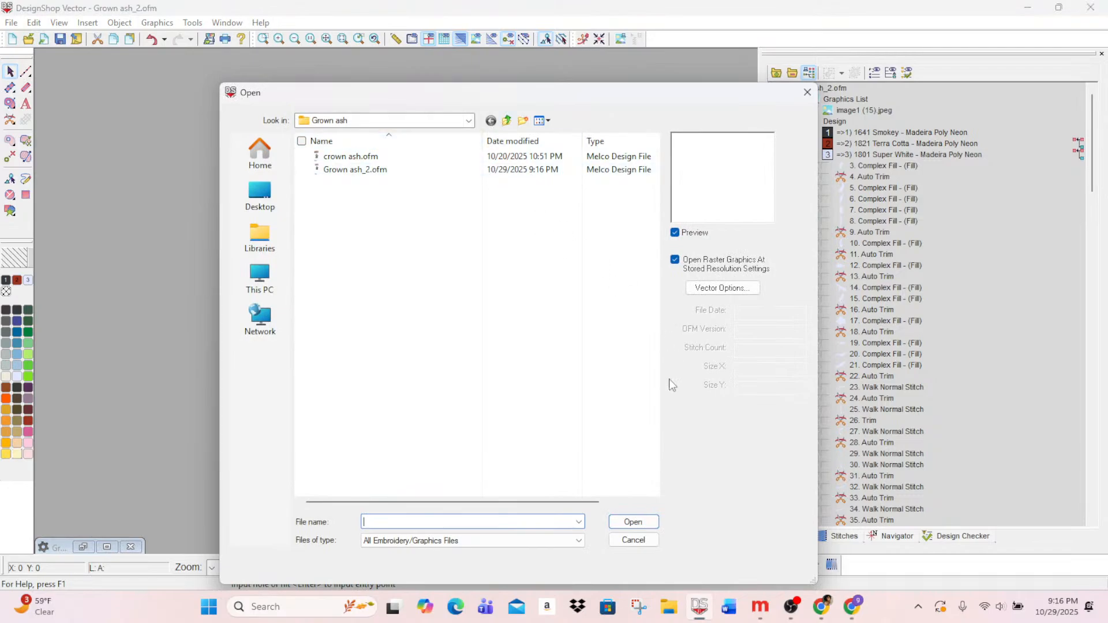
pyautogui.click(247, 182)
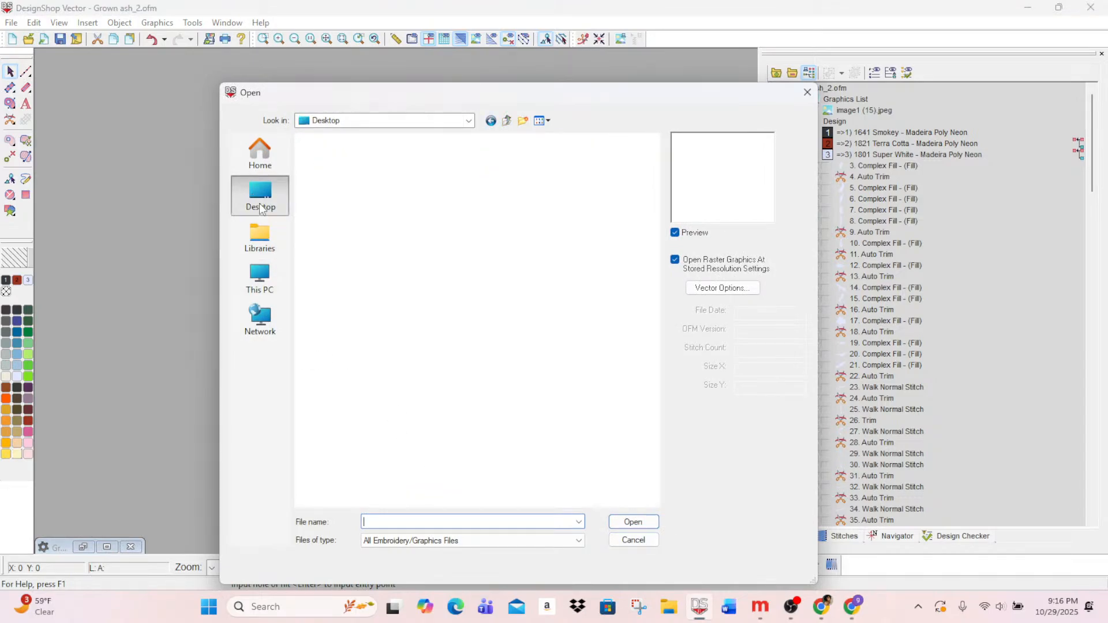
pyautogui.click(483, 241)
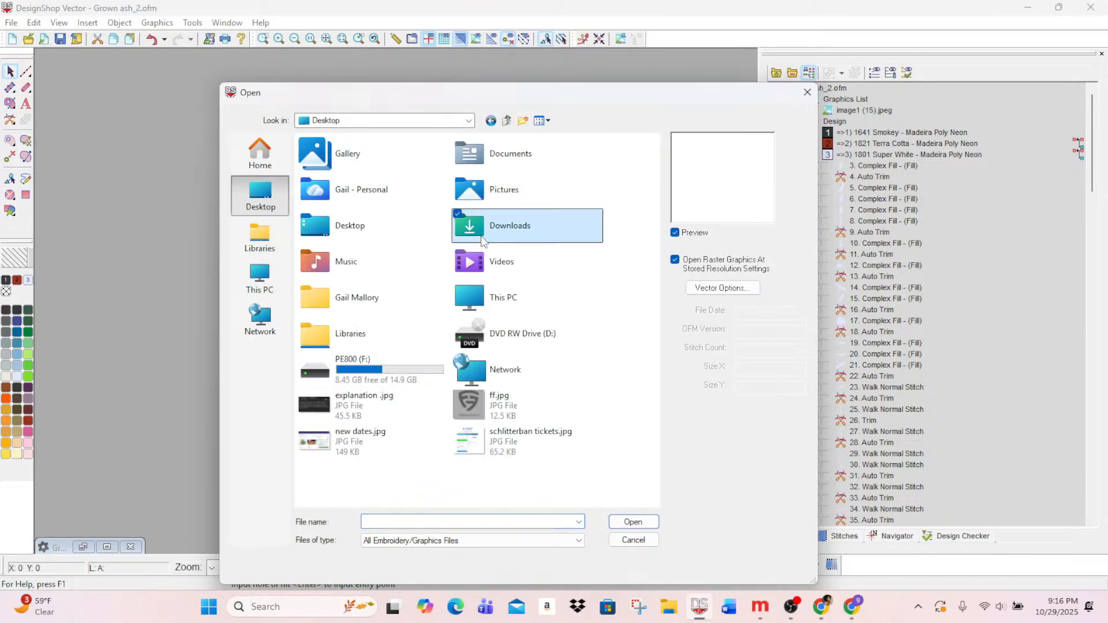
pyautogui.doubleClick(491, 232)
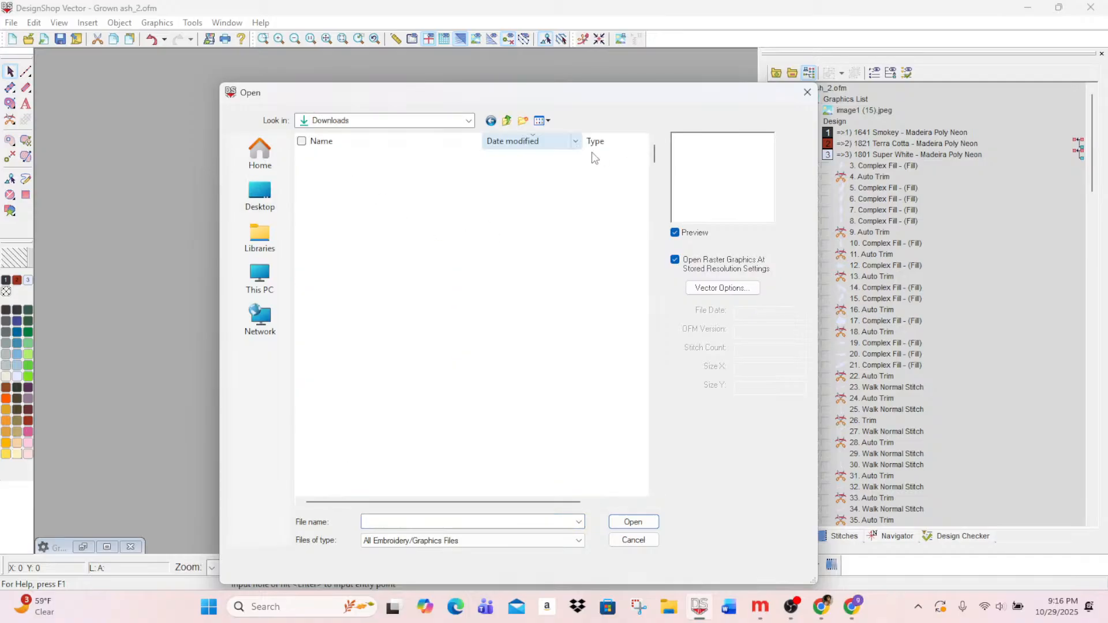
pyautogui.click(381, 185)
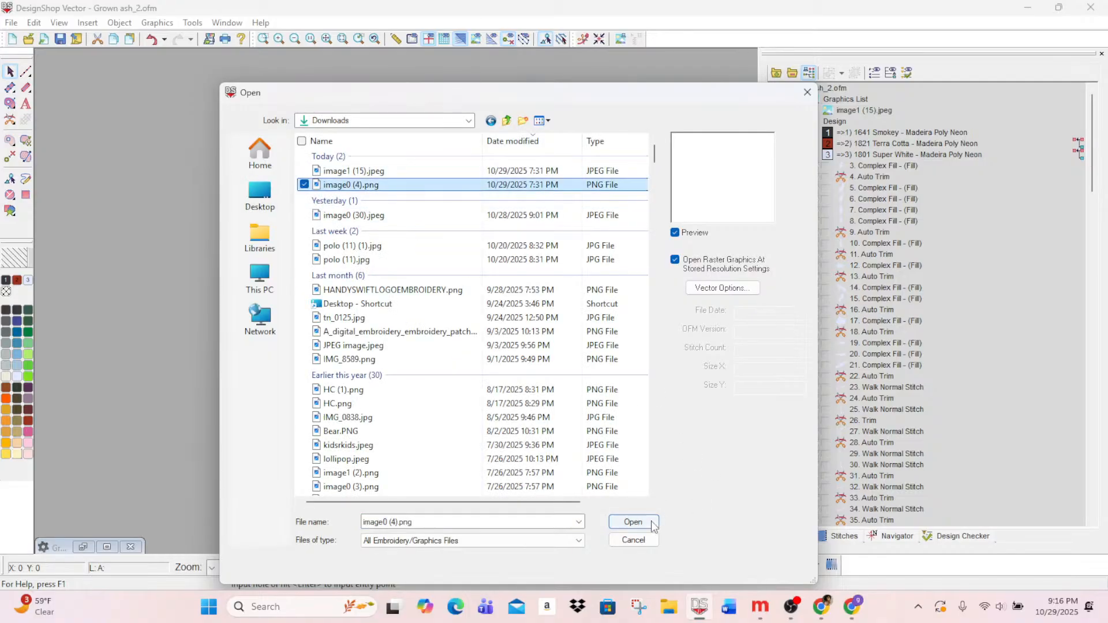
pyautogui.click(634, 522)
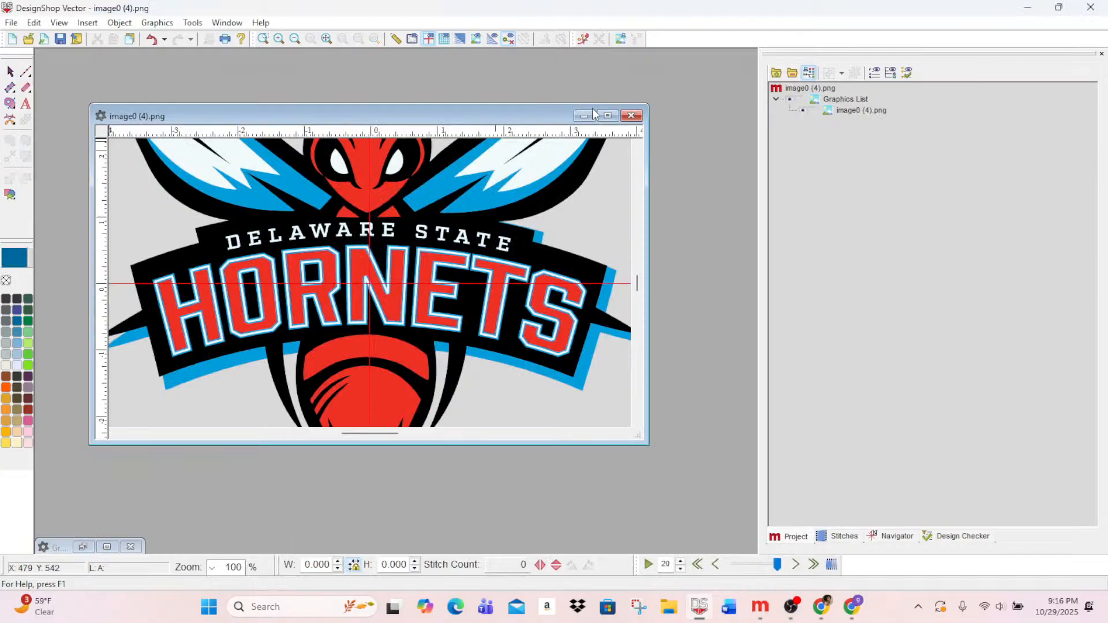
pyautogui.click(607, 116)
pyautogui.scroll(3, 416, 283)
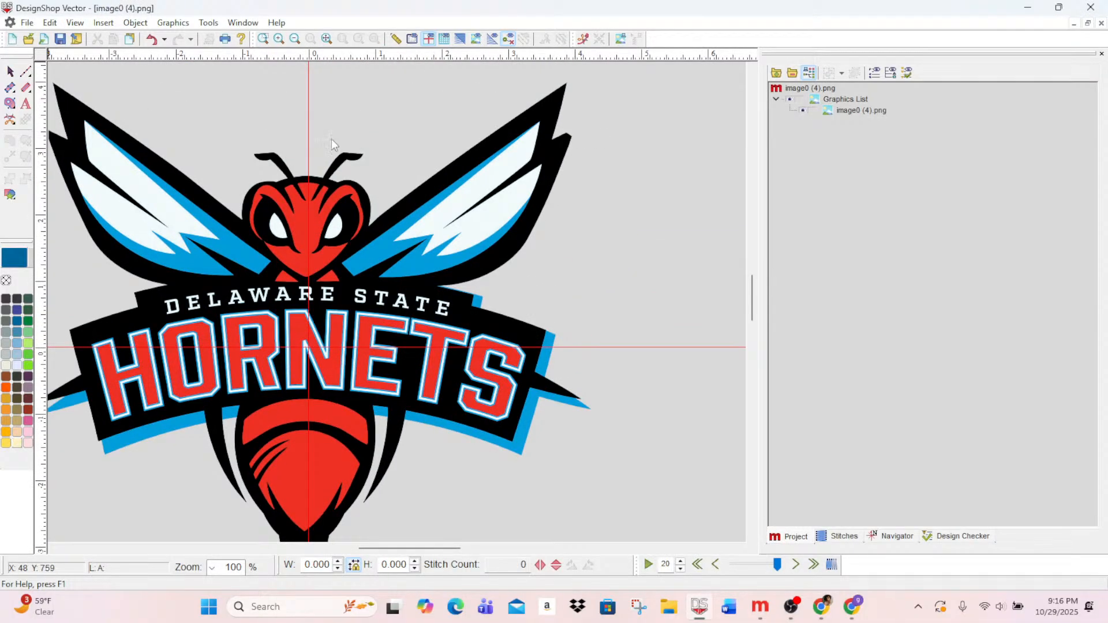
# - Show the hoop around the artwork and change it to Mighty Hoop (5.5 x 5.5 in)
pyautogui.click(413, 39)
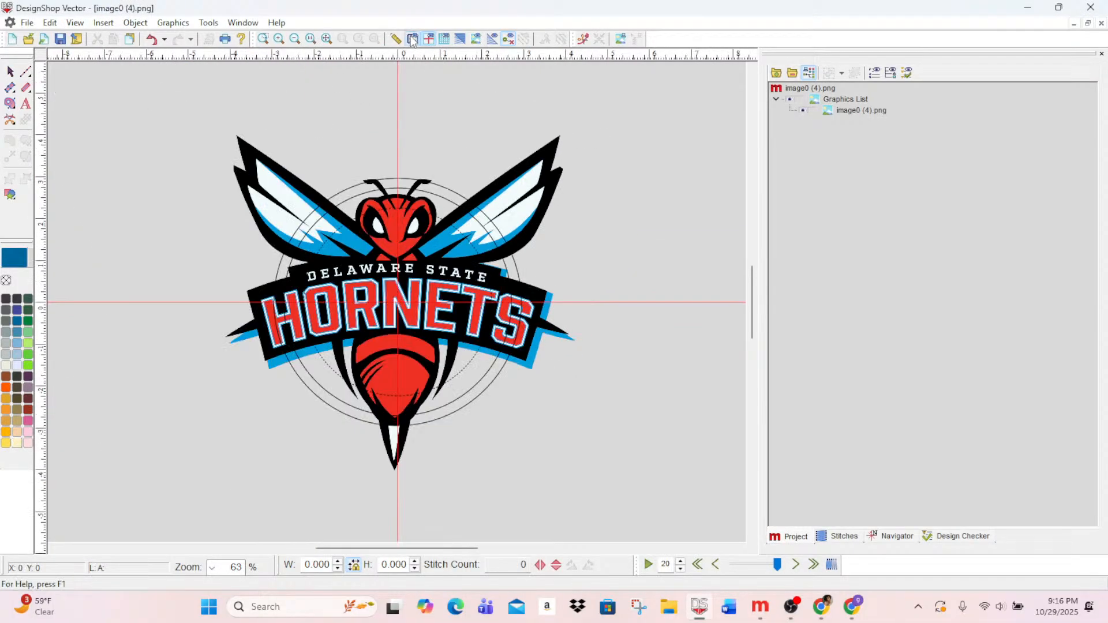
pyautogui.click(413, 39)
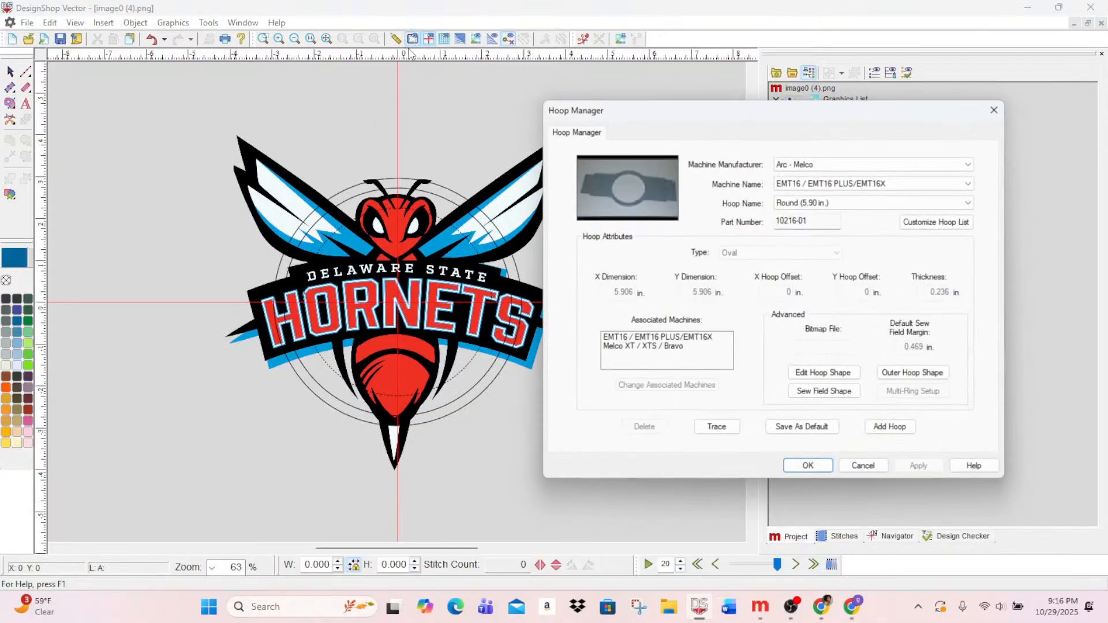
pyautogui.click(810, 202)
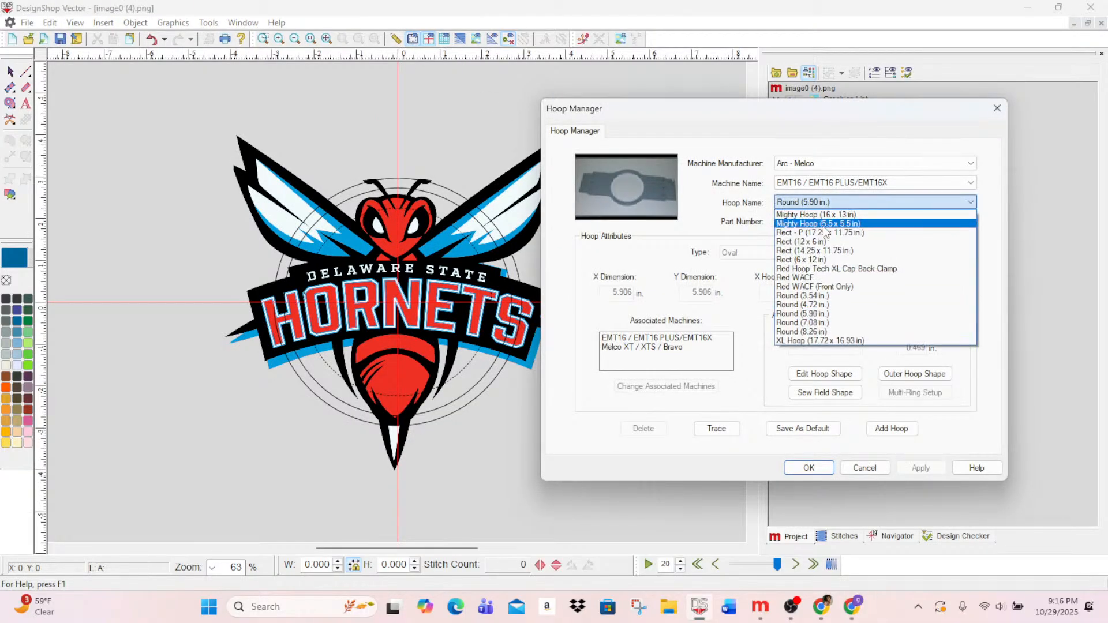
pyautogui.click(808, 219)
pyautogui.click(921, 467)
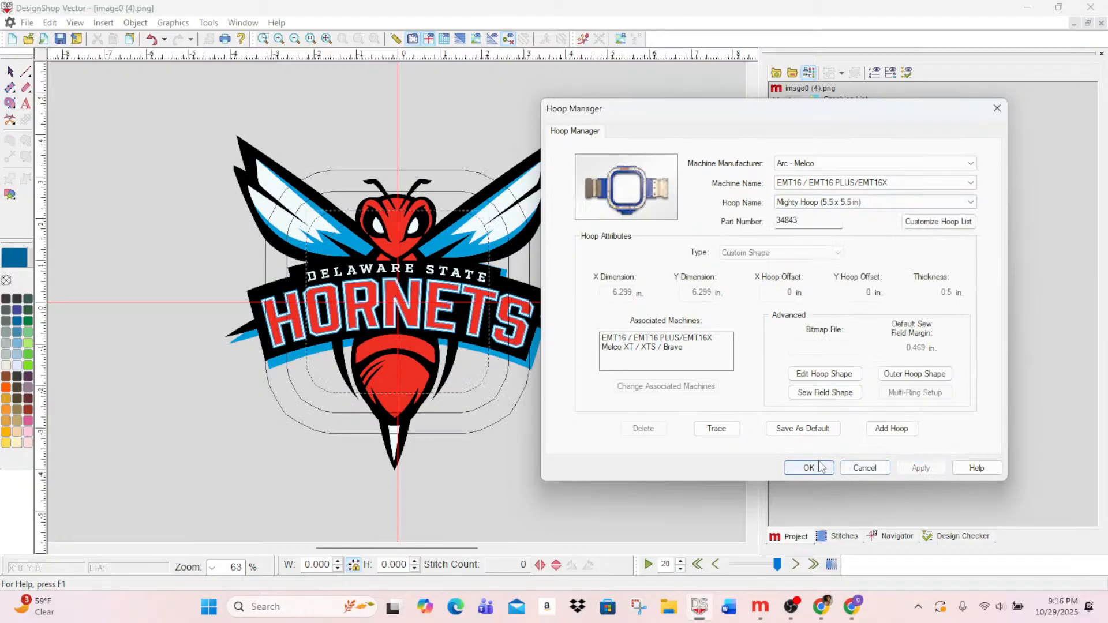
pyautogui.click(809, 467)
# - Scale the image0 (4).png graphic down proportionally to 6.693 in wide so the hornet fits inside the hoop's sew field, and deselect it
pyautogui.click(860, 110)
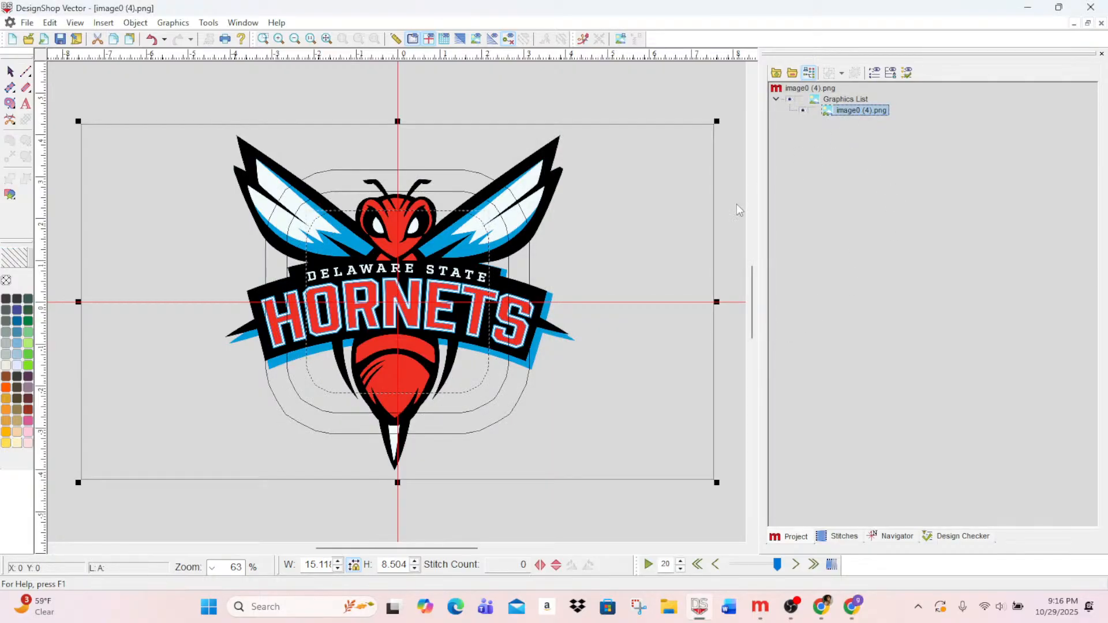
pyautogui.click(337, 569)
pyautogui.click(337, 568)
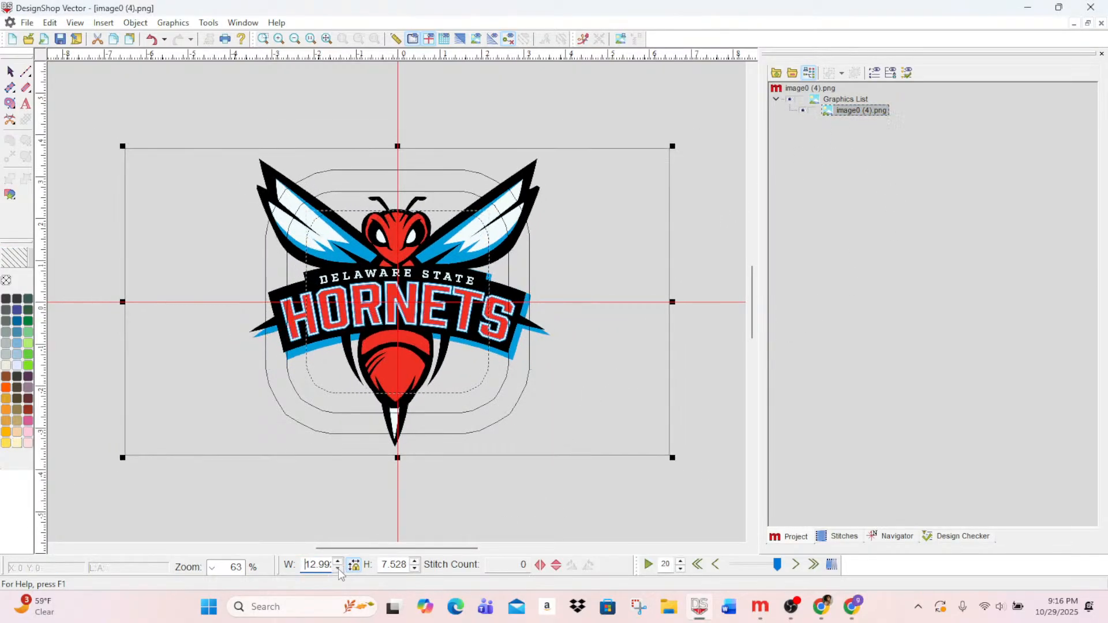
pyautogui.click(337, 569)
pyautogui.click(337, 568)
pyautogui.click(337, 569)
pyautogui.click(337, 569)
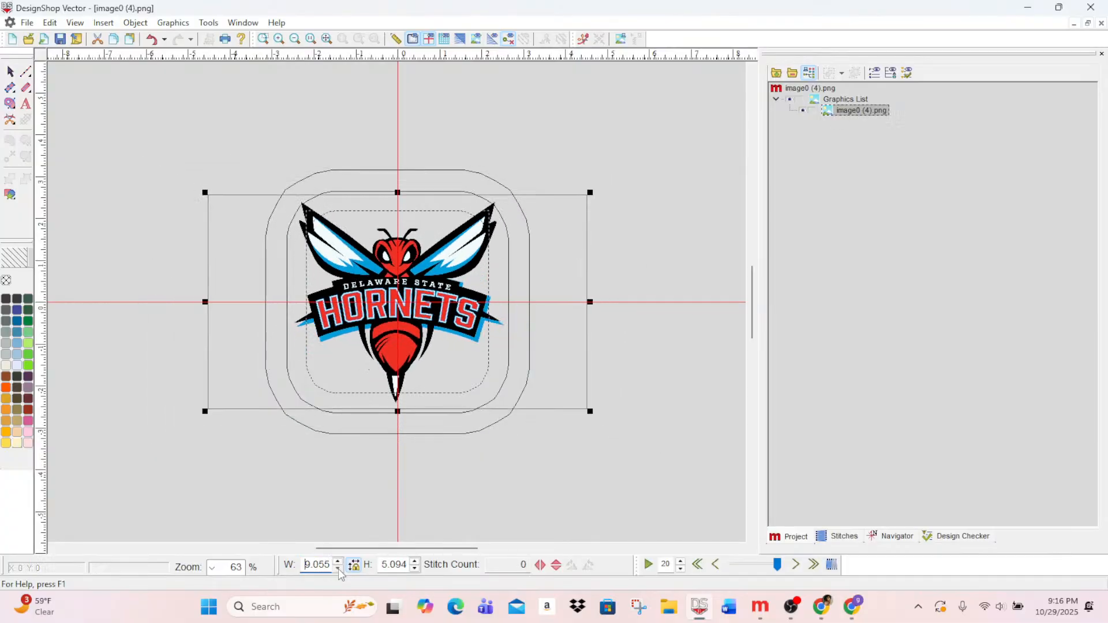
pyautogui.click(338, 569)
pyautogui.click(338, 569)
pyautogui.click(338, 569)
pyautogui.click(337, 569)
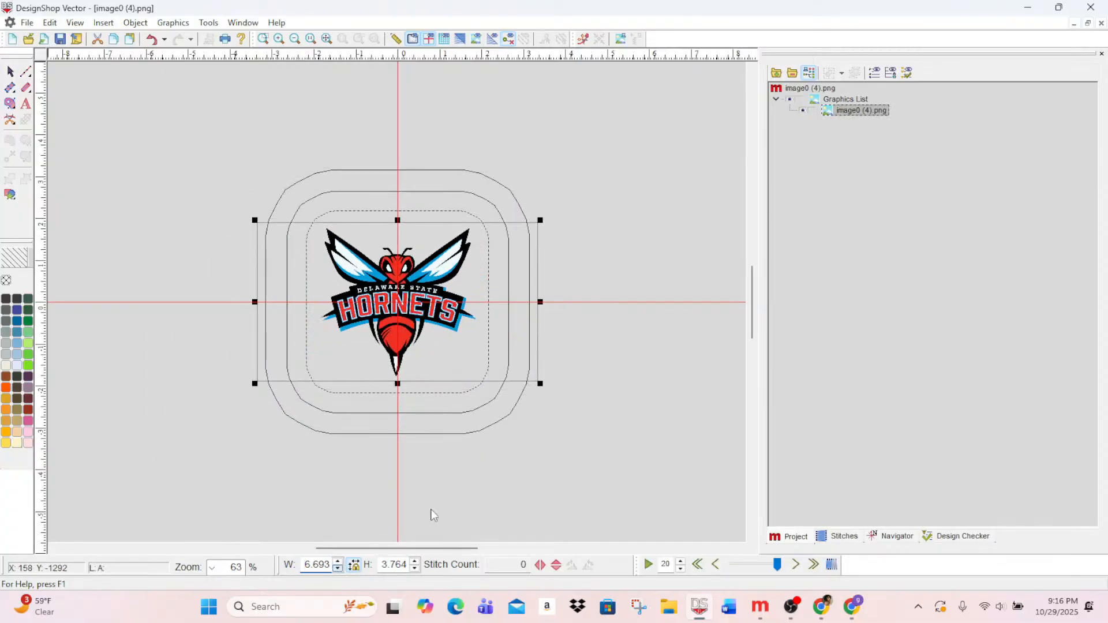
pyautogui.click(578, 399)
# - Examine the hornet artwork up close, from the Delaware State HORNETS lettering and head down to the stinger, and return to the overall view
pyautogui.click(279, 38)
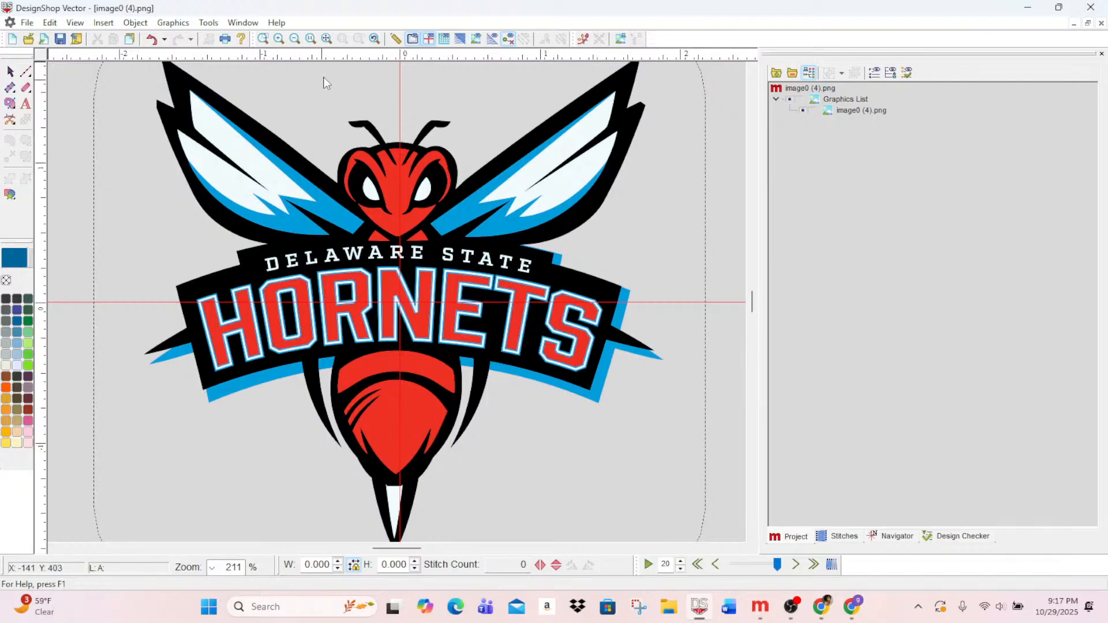
pyautogui.click(279, 38)
pyautogui.click(279, 38)
pyautogui.click(279, 39)
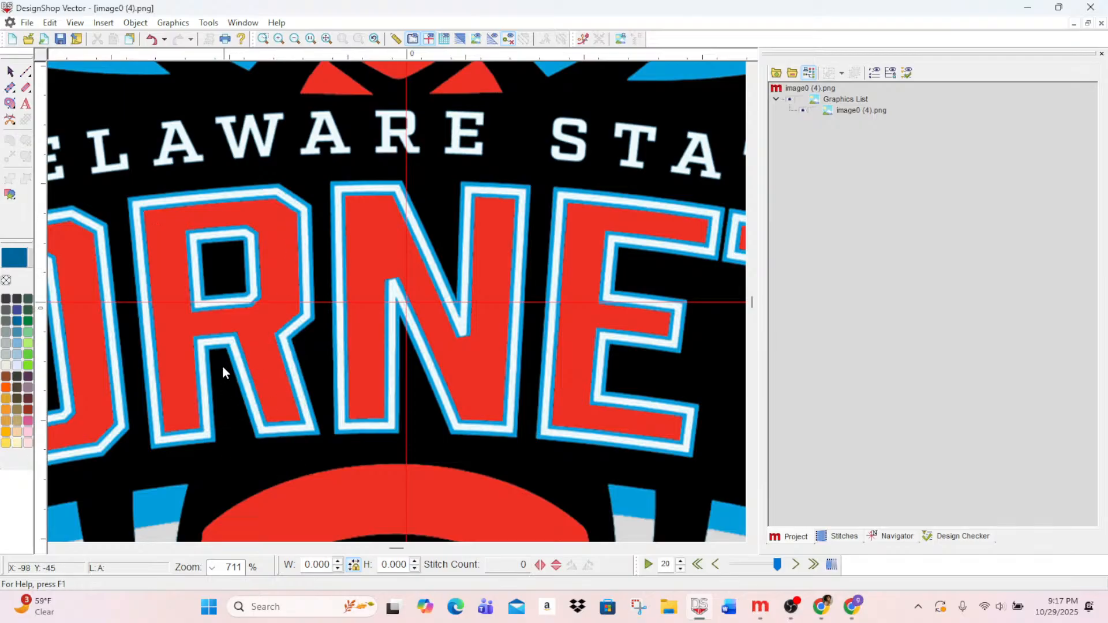
pyautogui.scroll(3, 245, 439)
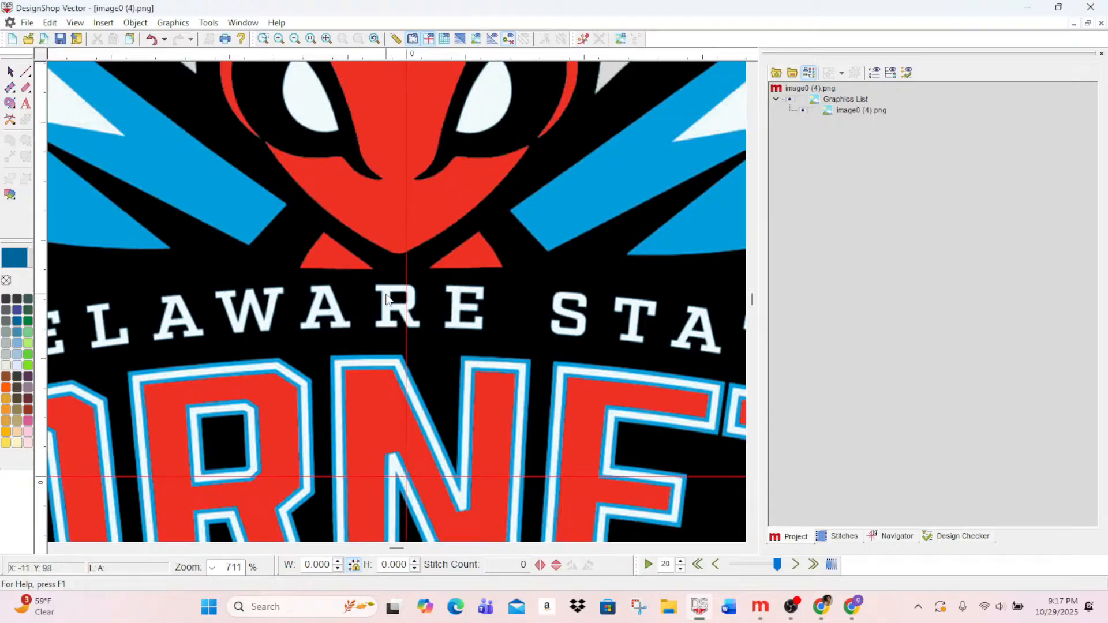
pyautogui.scroll(4, 387, 301)
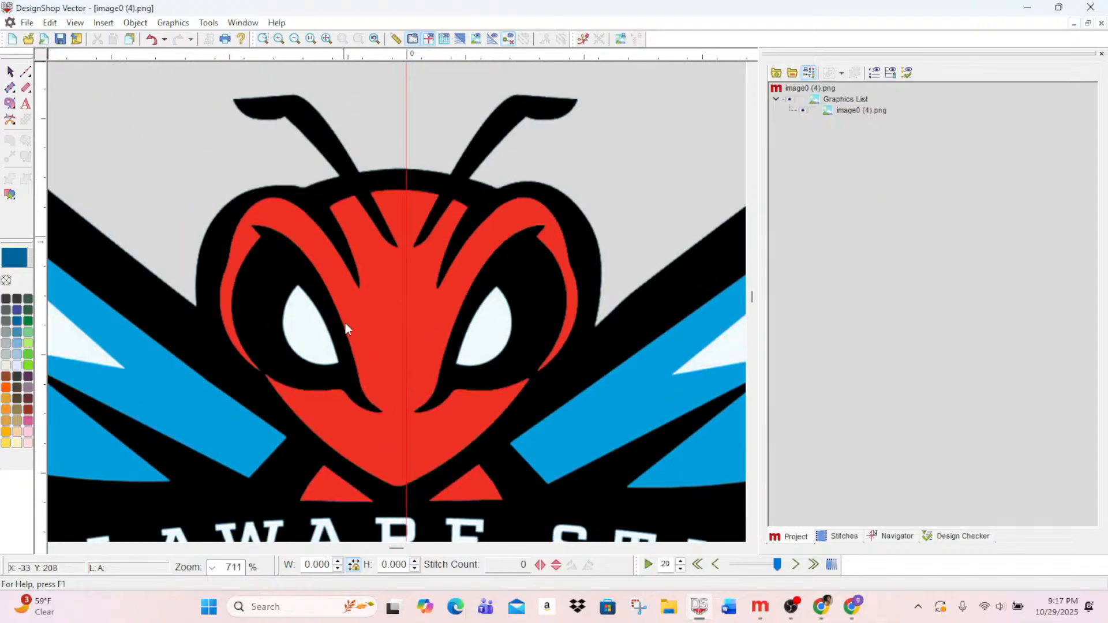
pyautogui.scroll(-20, 364, 370)
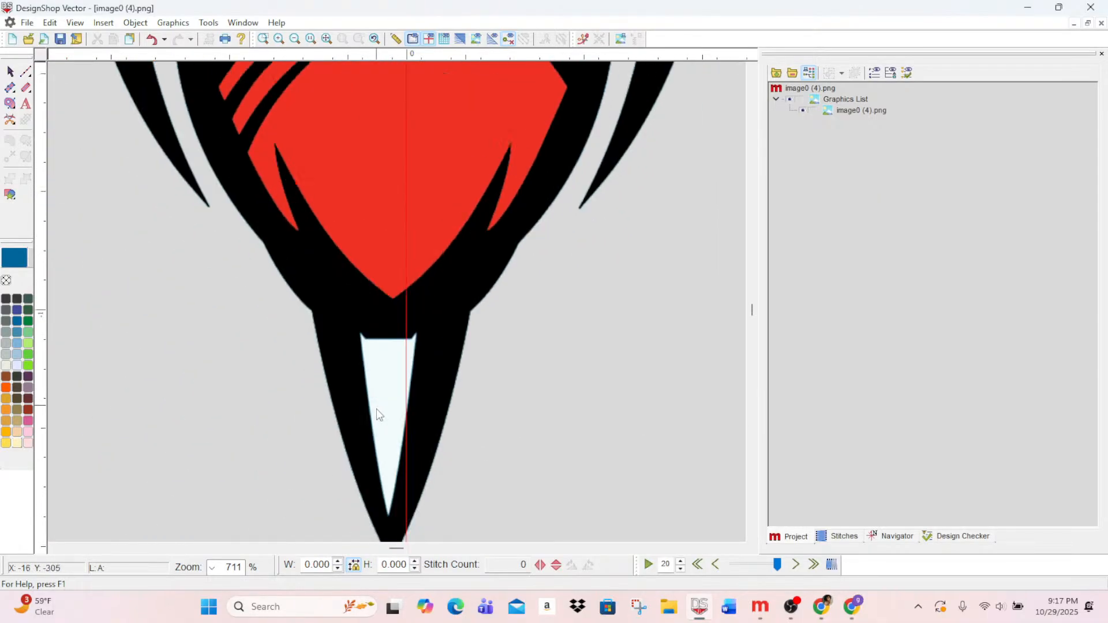
pyautogui.scroll(3, 385, 413)
pyautogui.scroll(-1, 384, 433)
pyautogui.scroll(3, 380, 467)
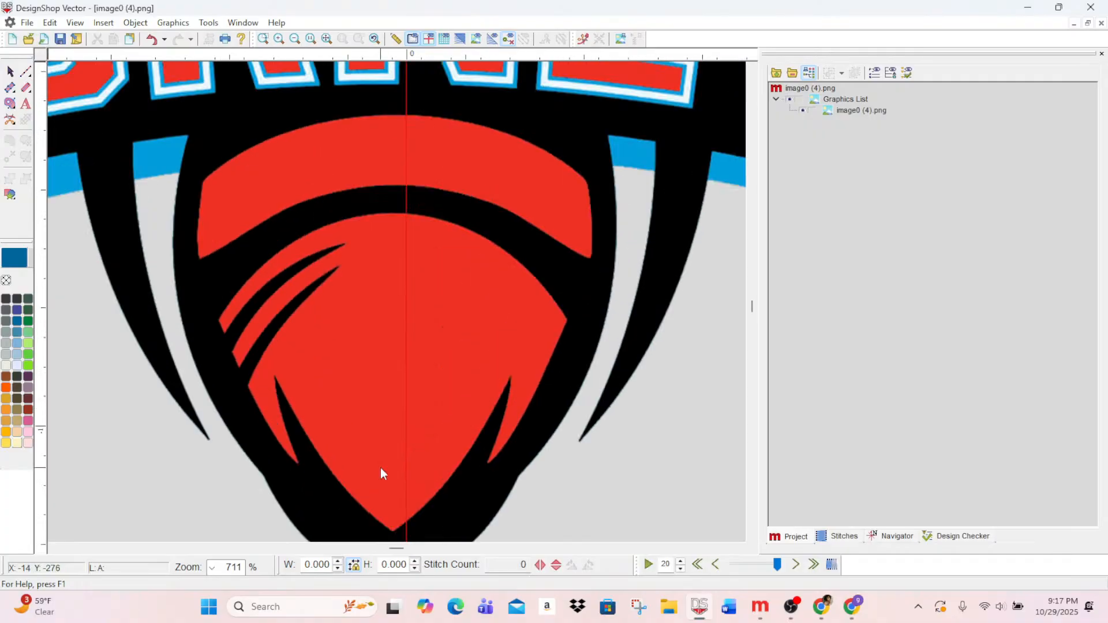
pyautogui.scroll(-4, 381, 473)
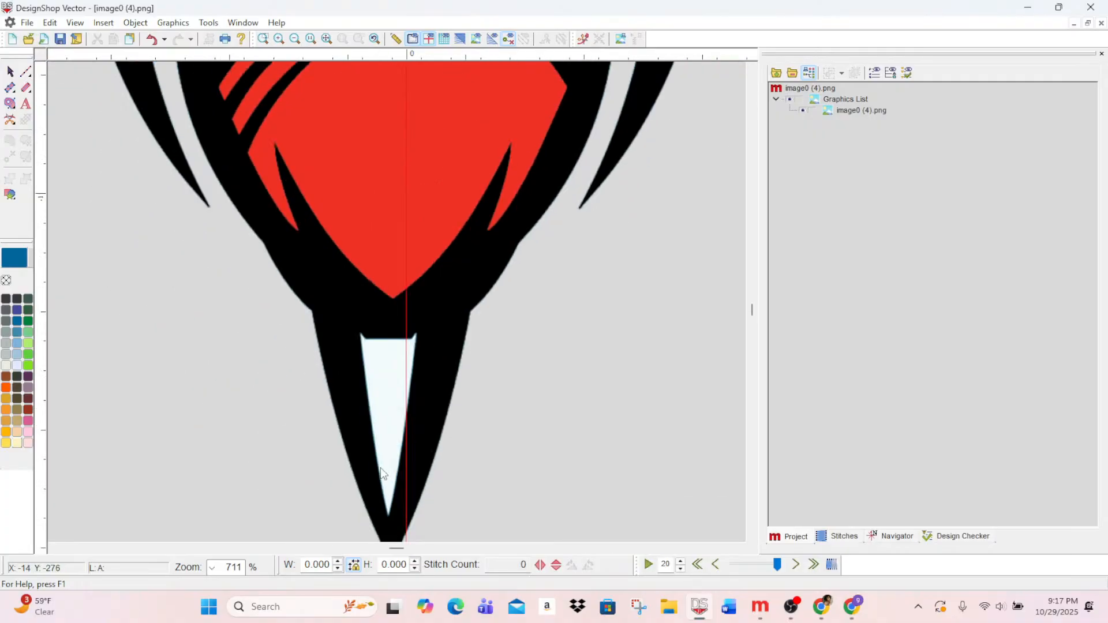
pyautogui.click(294, 39)
pyautogui.click(294, 39)
pyautogui.click(294, 39)
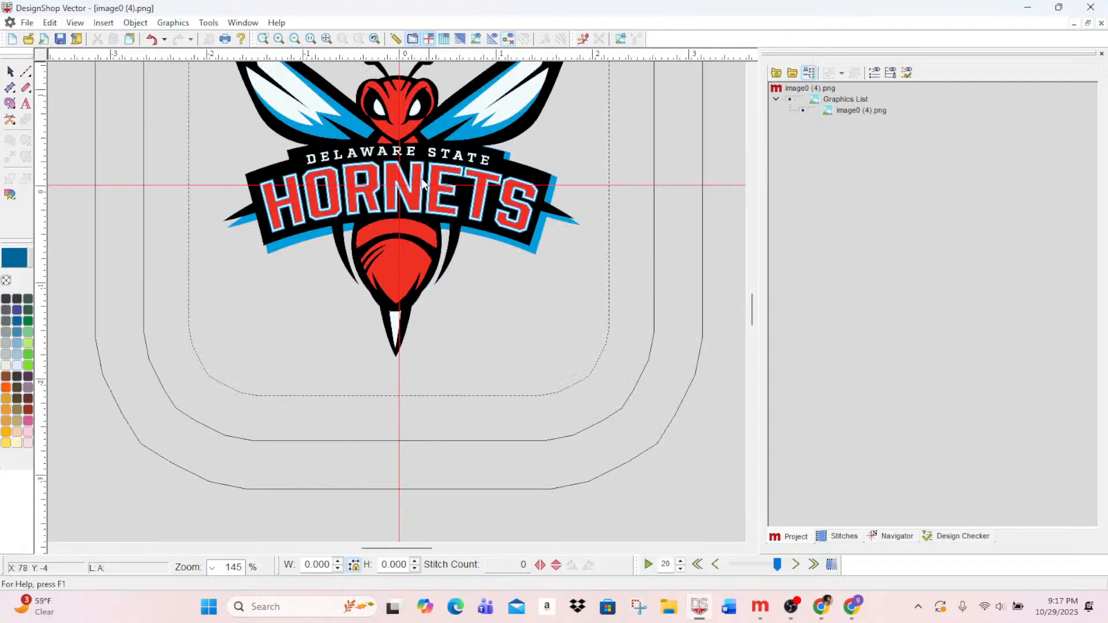
pyautogui.scroll(5, 469, 266)
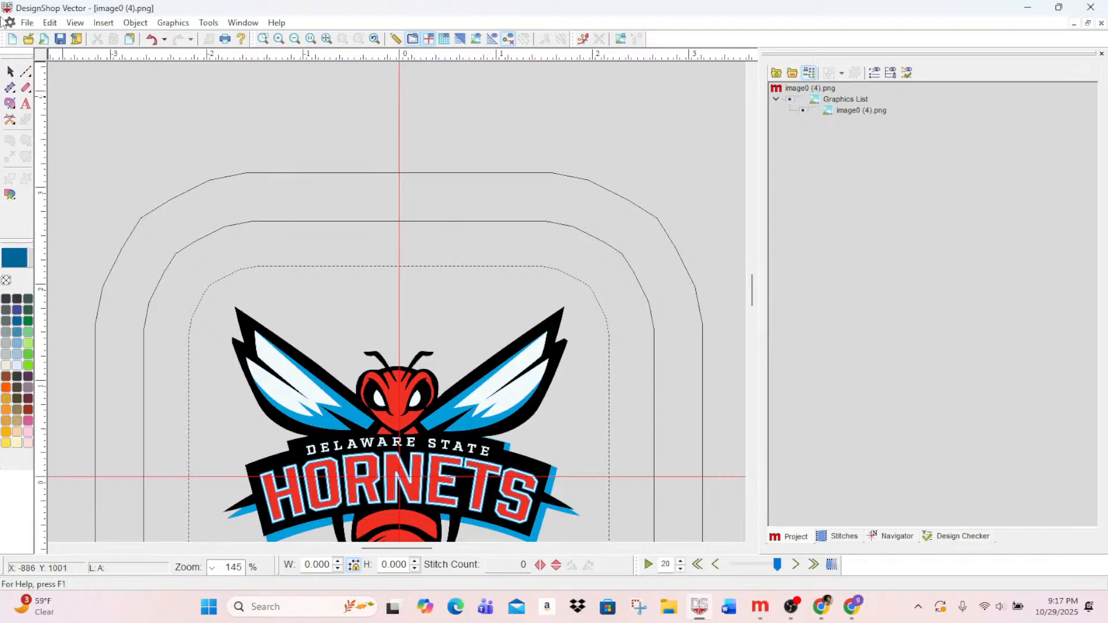
pyautogui.scroll(-2, 390, 300)
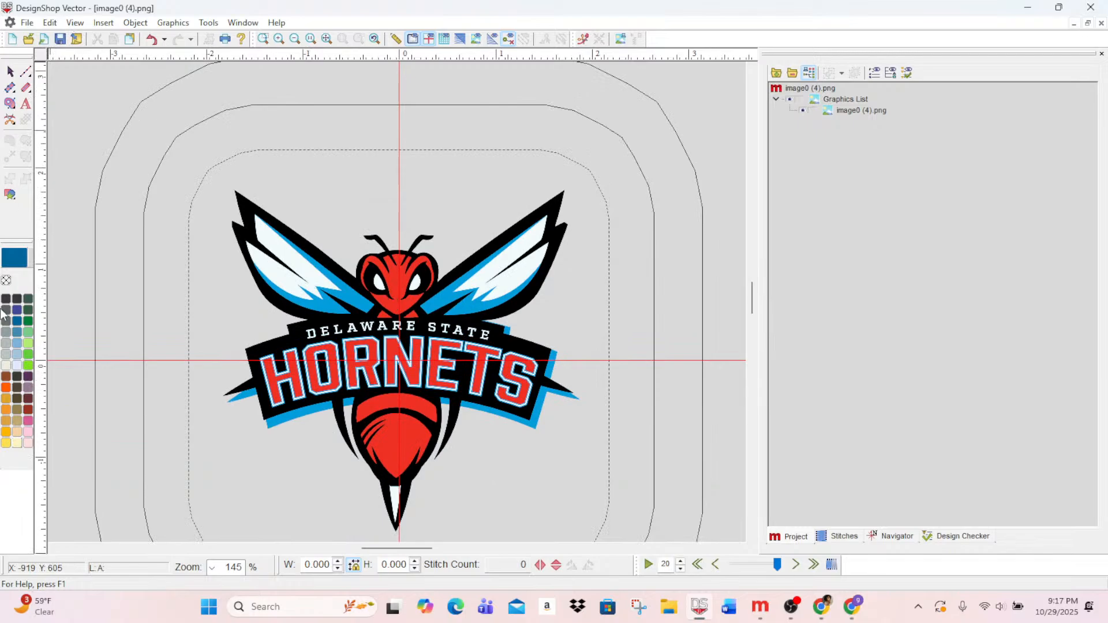
# - Add Madeira Poly Neon thread 1800 Emerald Black as colour 1 of the design palette
pyautogui.doubleClick(7, 283)
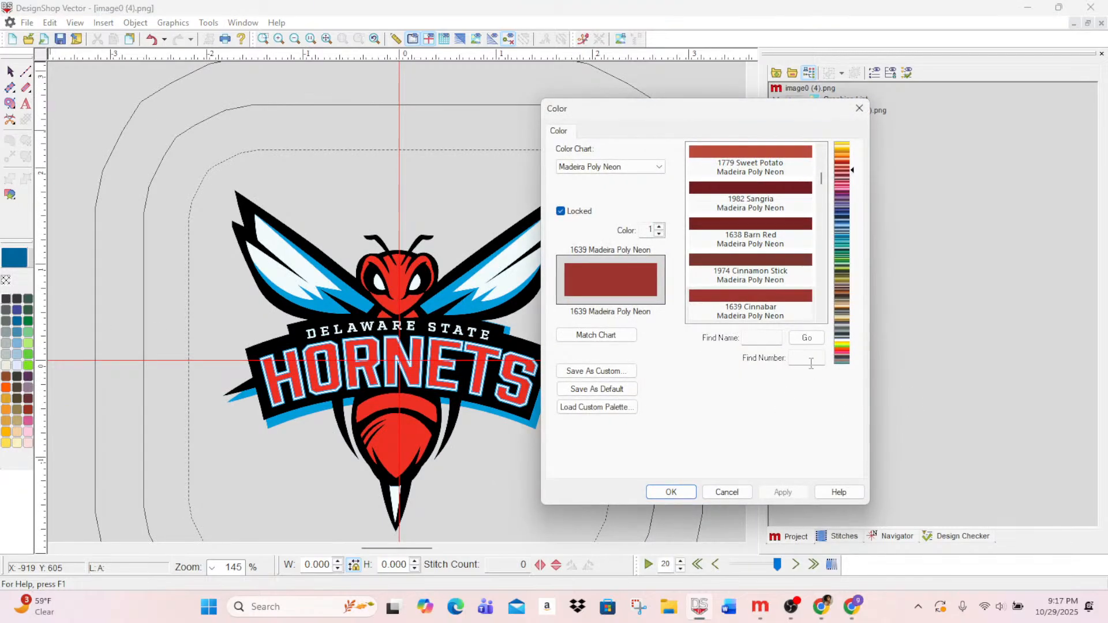
pyautogui.click(811, 364)
pyautogui.write('1800')
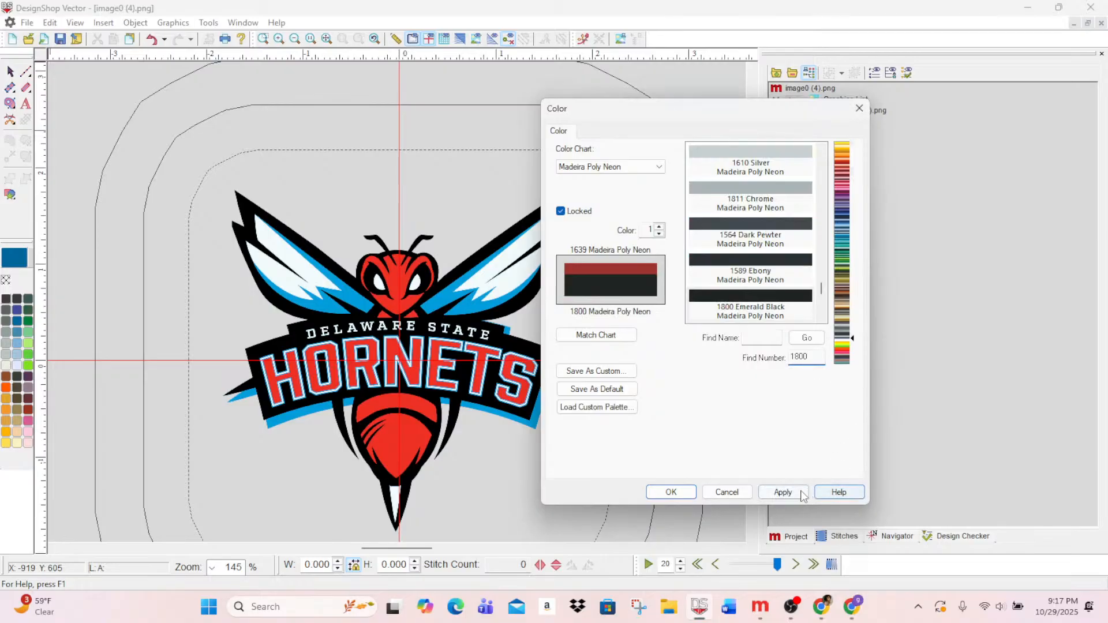
pyautogui.click(783, 492)
pyautogui.click(685, 492)
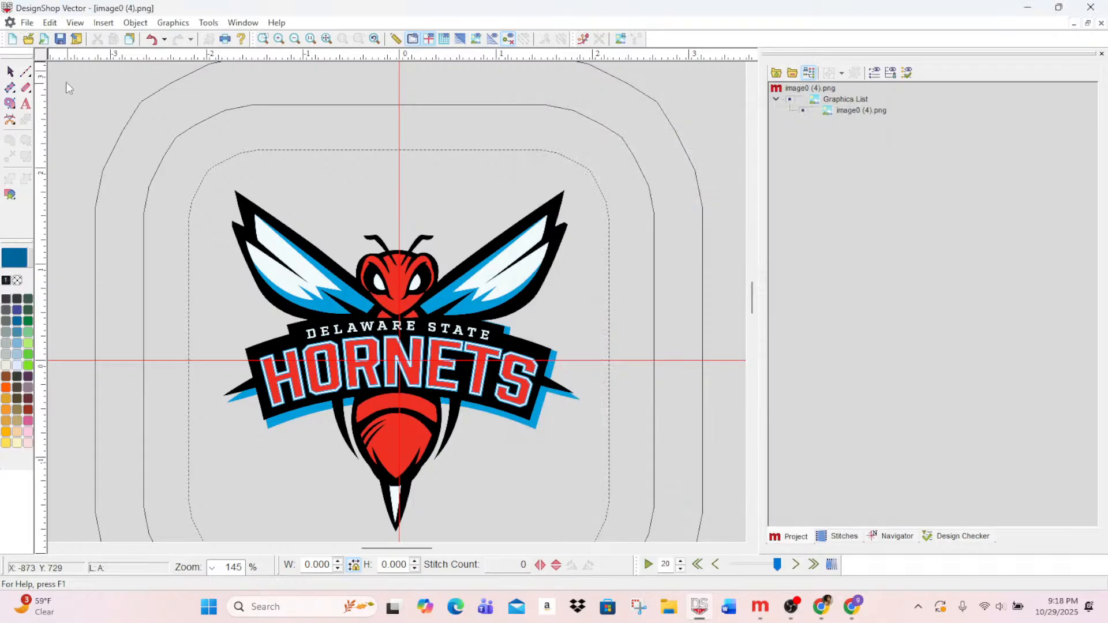
# - Begin saving the artwork under a new name and create a folder named Delaware State on the PE800 (F:) drive
pyautogui.click(26, 23)
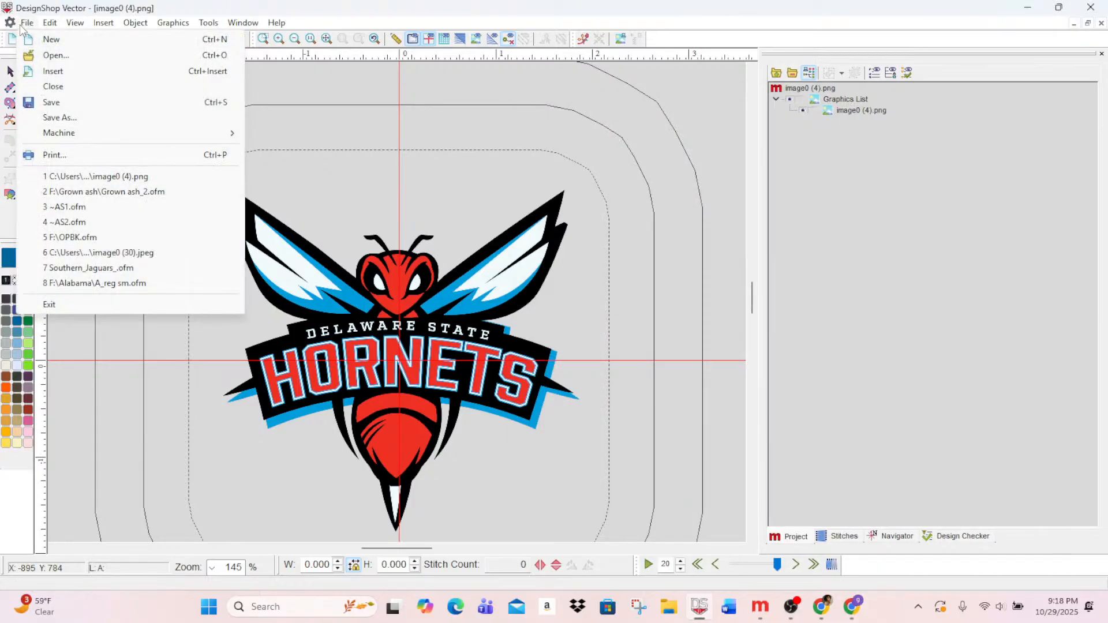
pyautogui.click(69, 119)
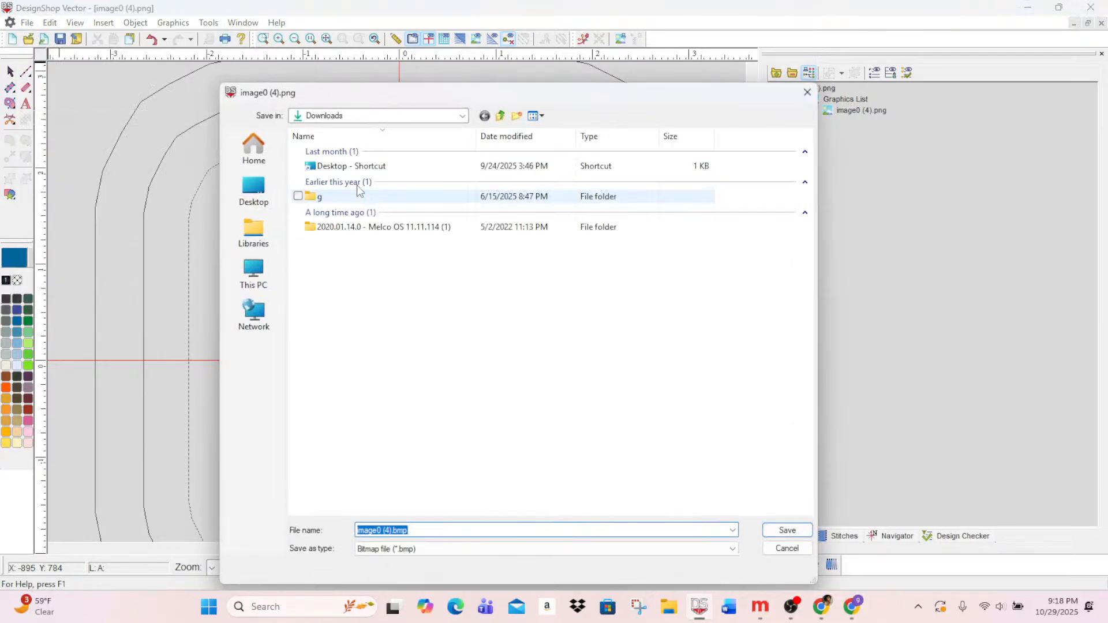
pyautogui.click(262, 286)
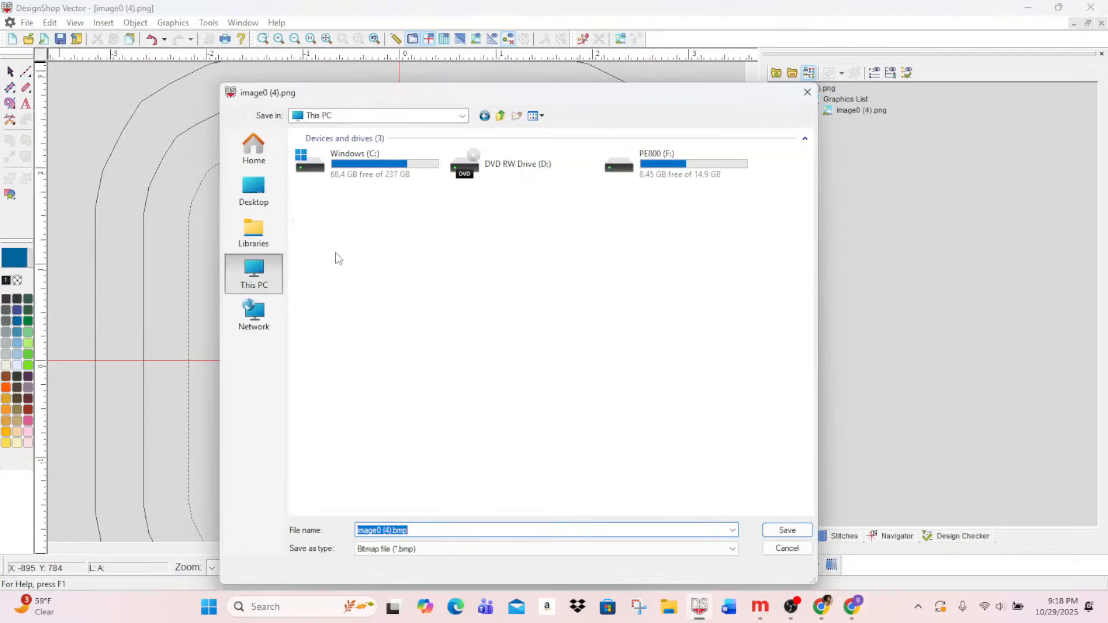
pyautogui.doubleClick(625, 163)
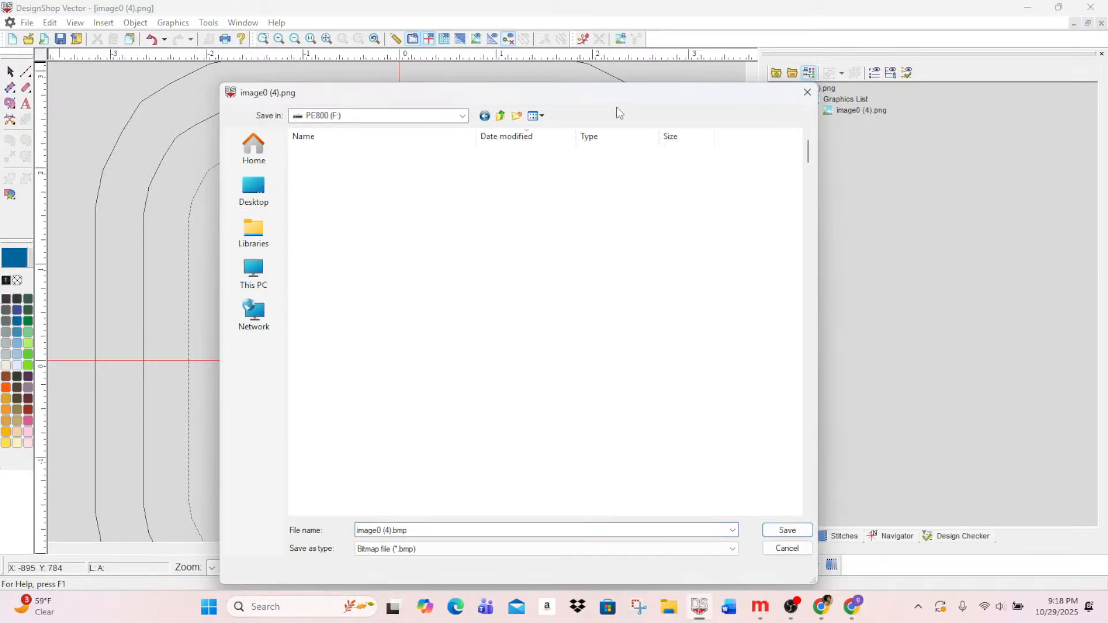
pyautogui.moveTo(615, 96); pyautogui.dragTo(663, 90)
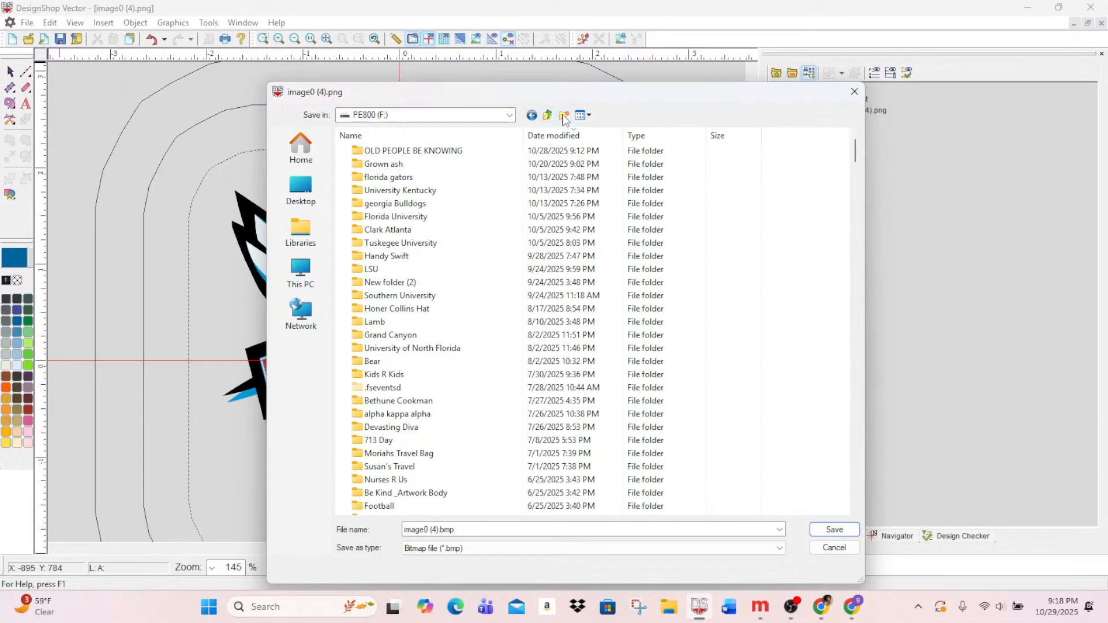
pyautogui.click(564, 118)
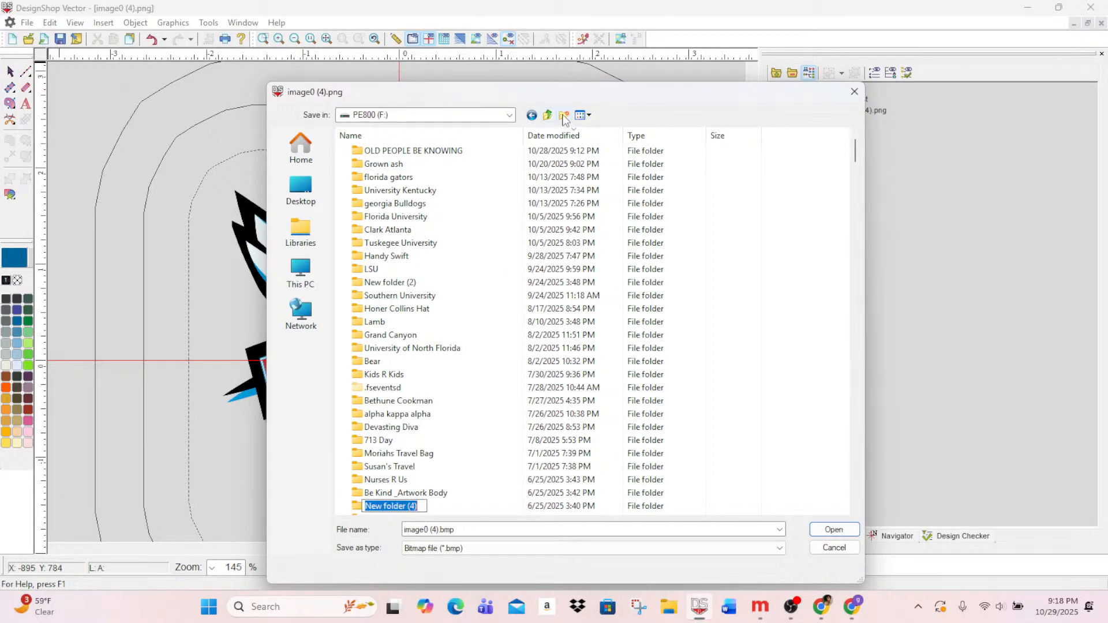
pyautogui.write('Delaware Sat')
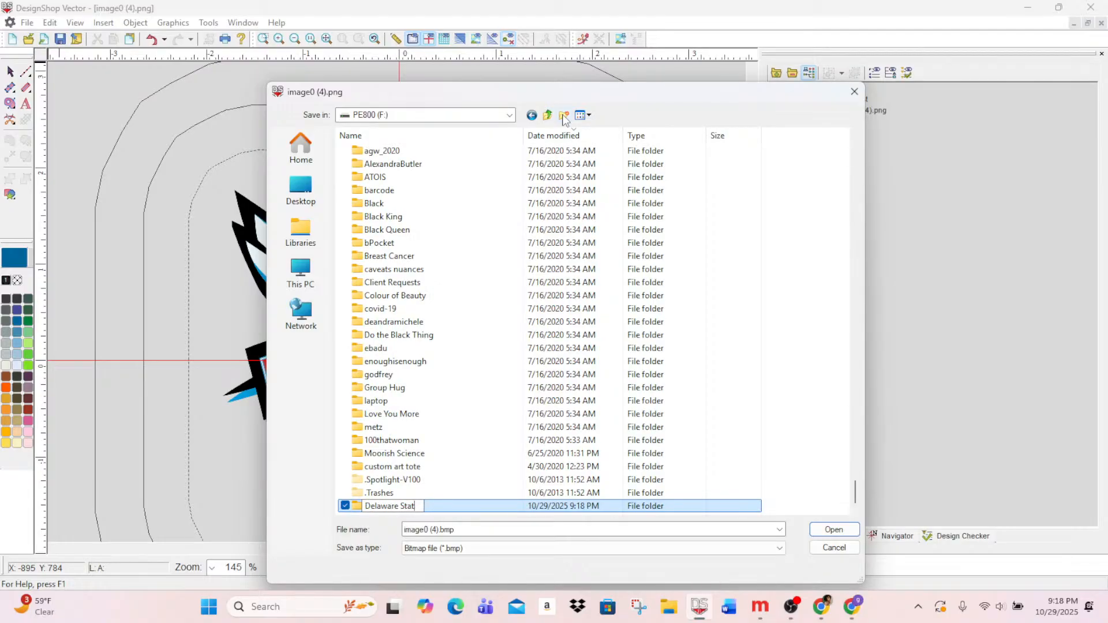
# - Save the artwork as delaware state.bmp inside the Delaware State folder
pyautogui.click(441, 531)
pyautogui.click(438, 530)
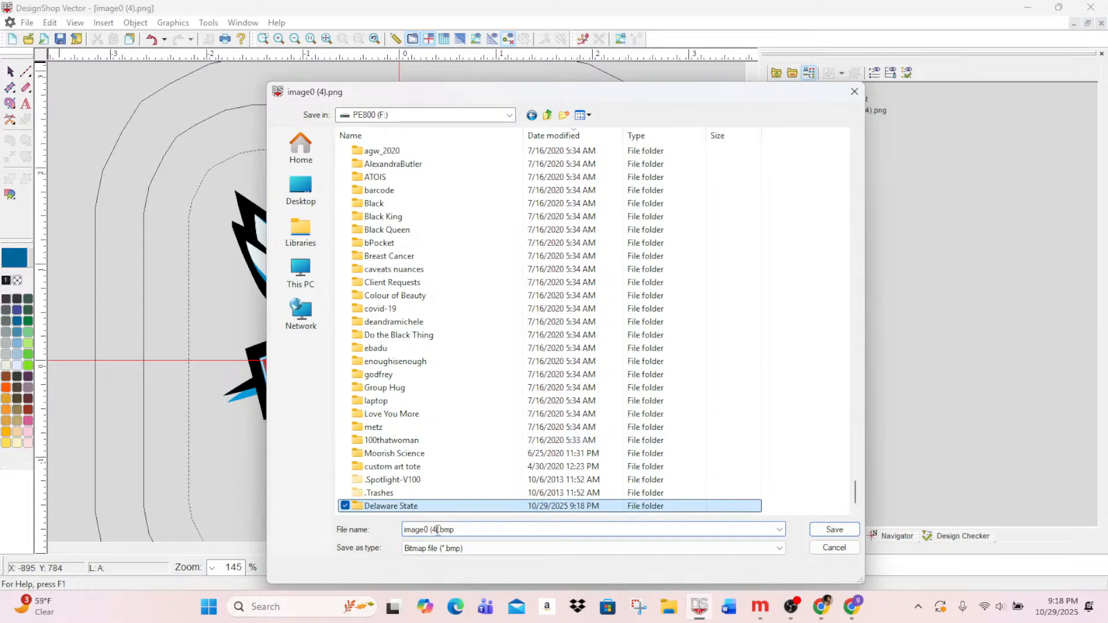
pyautogui.moveTo(440, 530); pyautogui.dragTo(404, 530)
pyautogui.write('delawar')
pyautogui.doubleClick(366, 507)
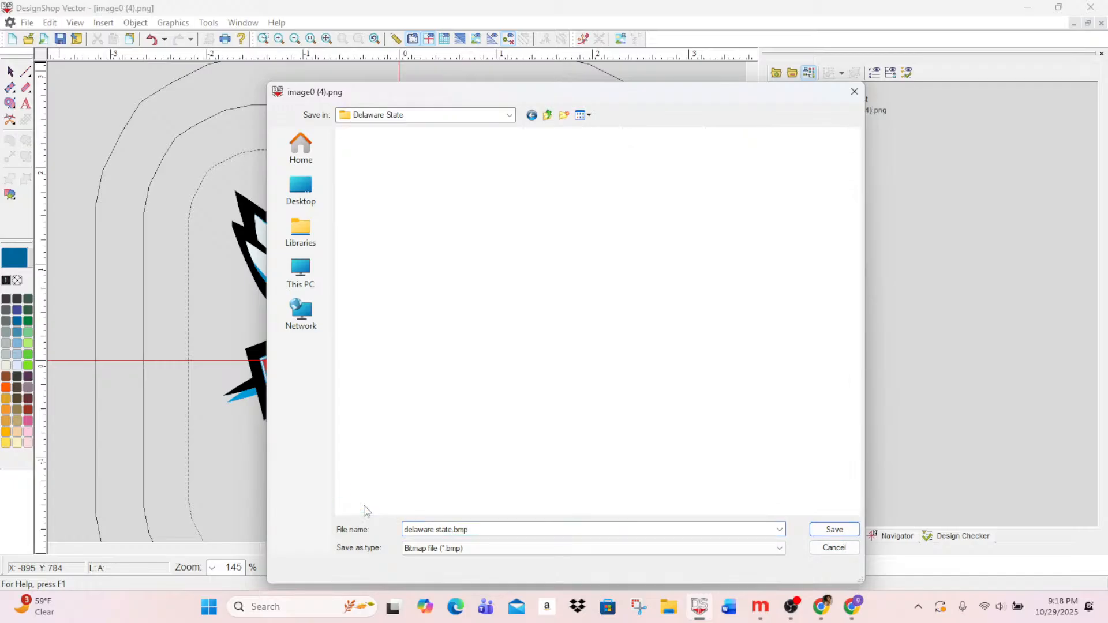
pyautogui.click(843, 530)
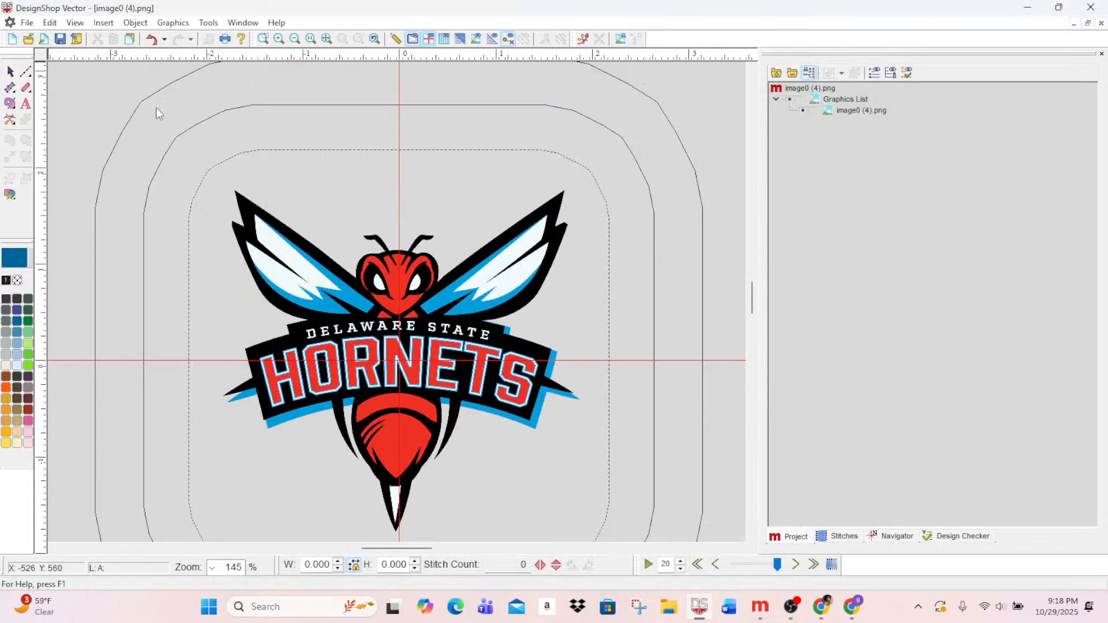
# - Start point-by-point digitizing of a new element for the hornet's black outline around the left wing and head
pyautogui.click(279, 39)
pyautogui.click(279, 39)
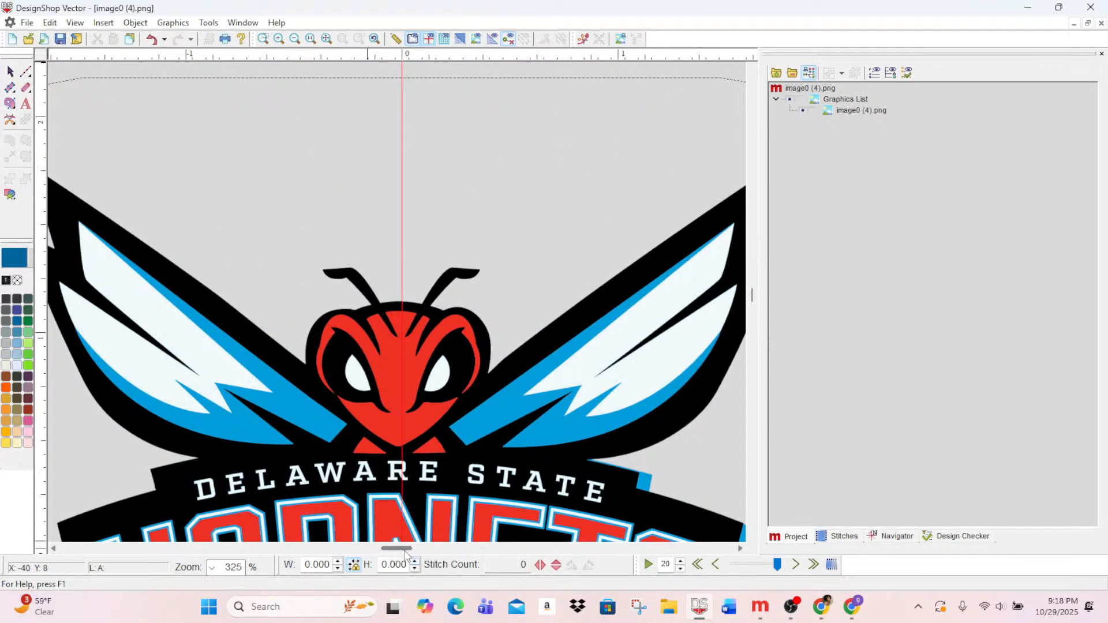
pyautogui.moveTo(405, 549); pyautogui.dragTo(402, 550)
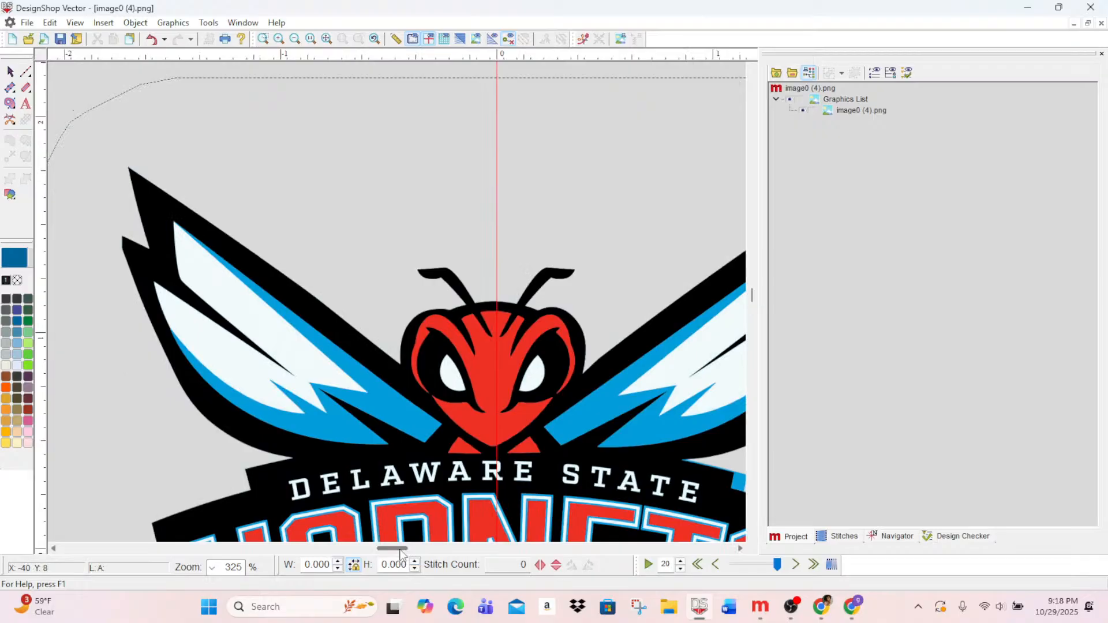
pyautogui.hscroll(-1, 400, 552)
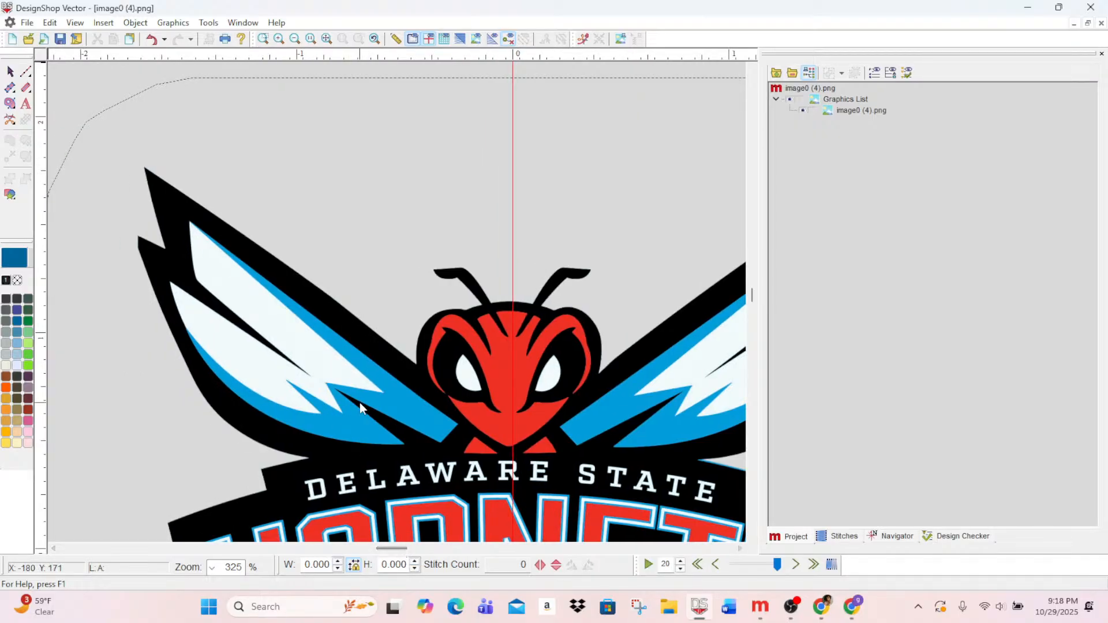
pyautogui.click(12, 103)
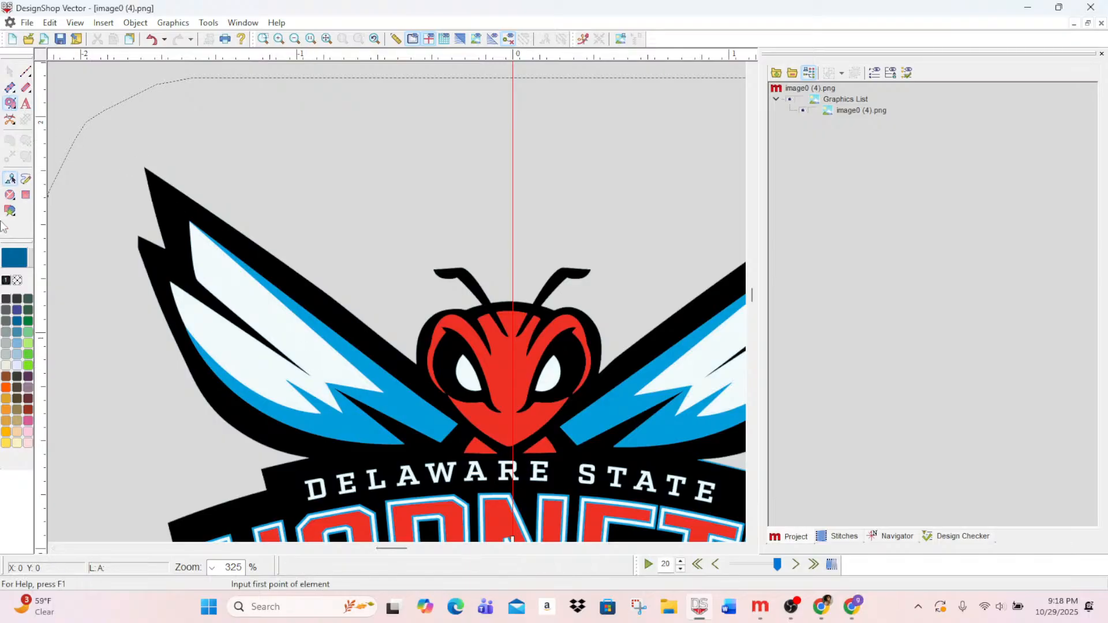
pyautogui.click(144, 167)
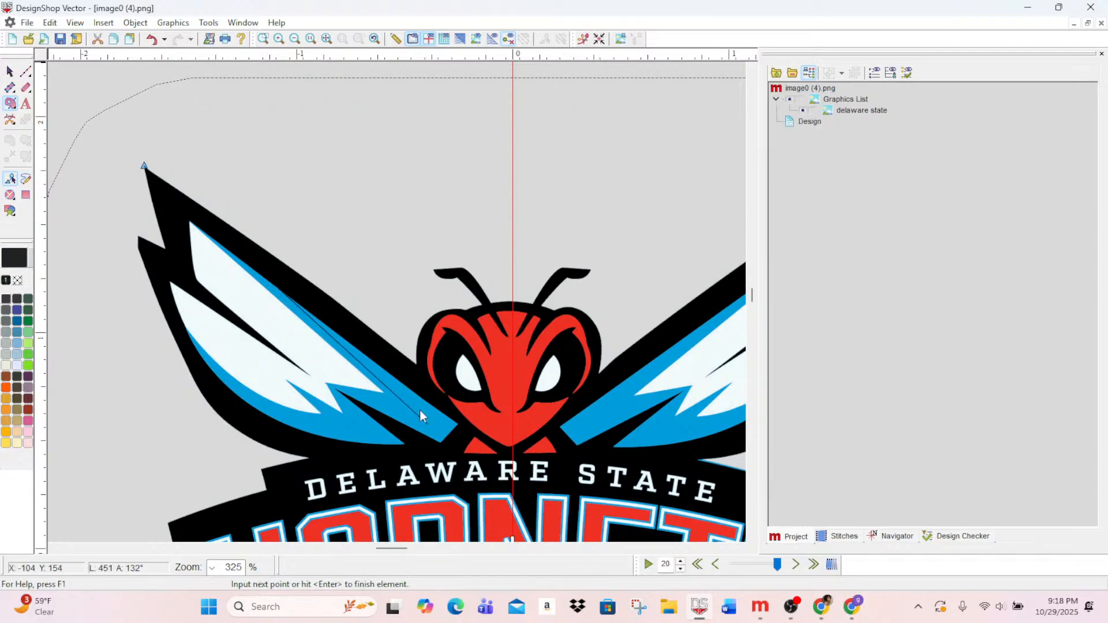
pyautogui.click(417, 365)
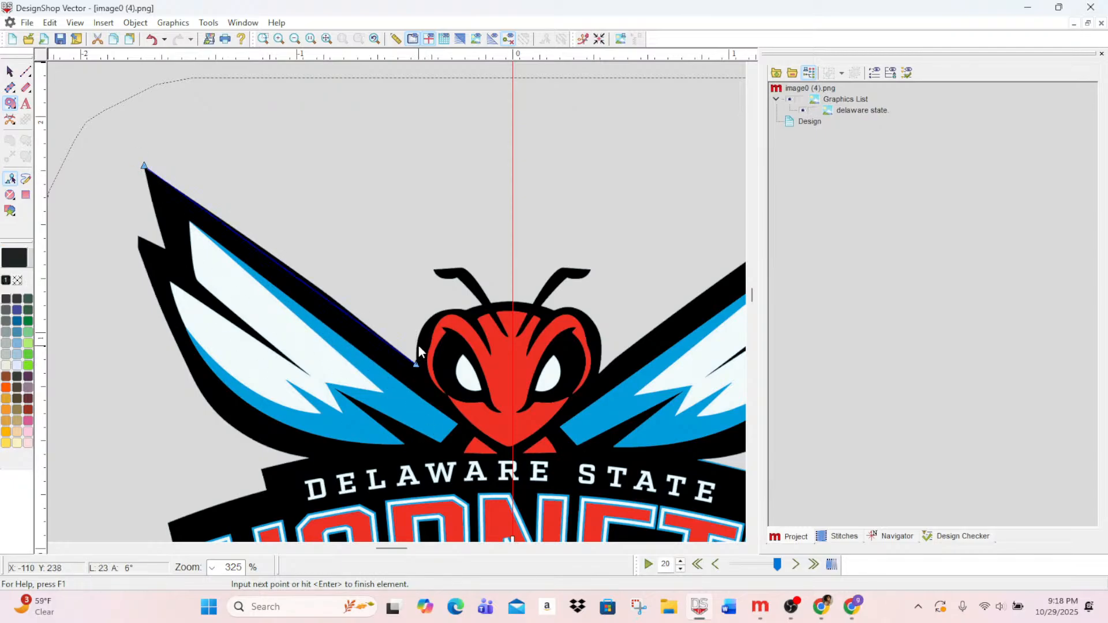
pyautogui.press('BackSpace')
pyautogui.press('BackSpace')
# - Trace the black upper edge of the left wing from its tip to where it meets the hornet's head
pyautogui.click(279, 38)
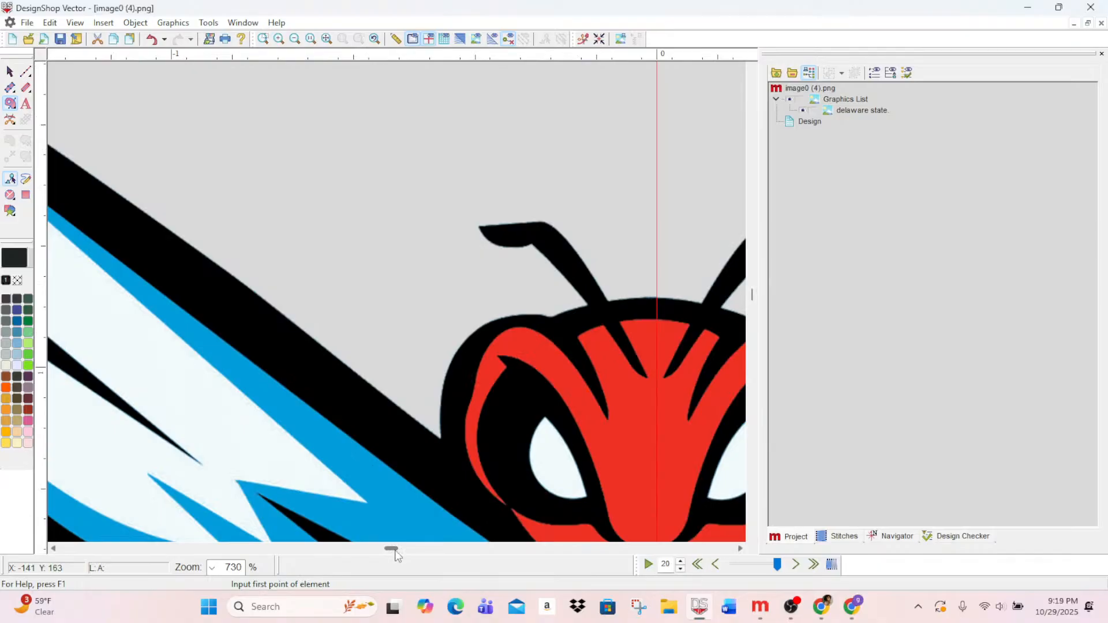
pyautogui.moveTo(390, 549); pyautogui.dragTo(392, 551)
pyautogui.scroll(1, 373, 510)
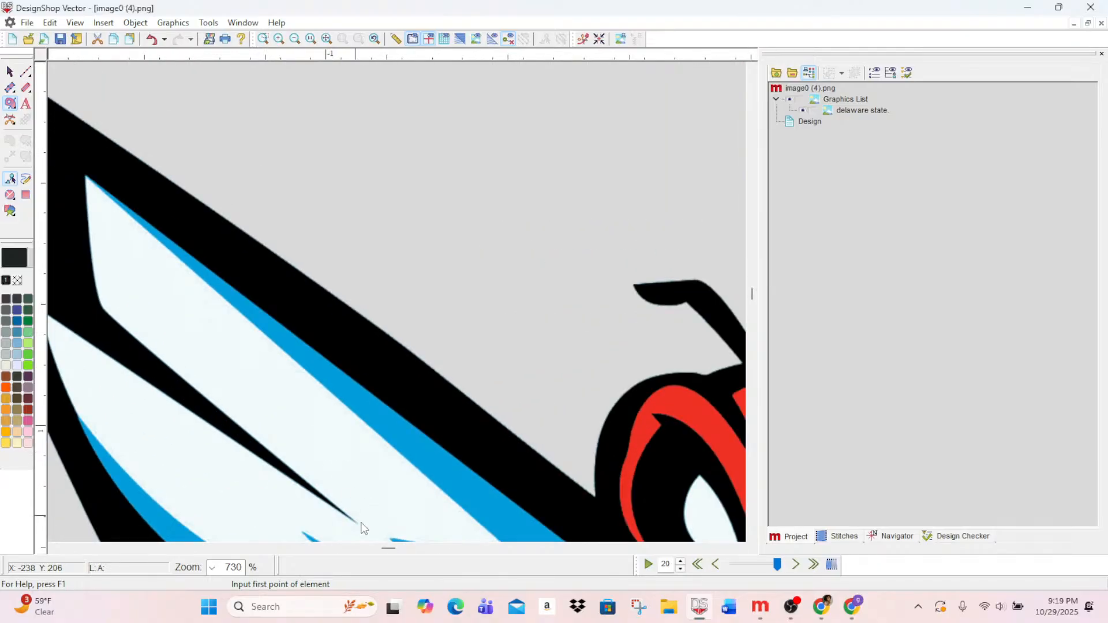
pyautogui.moveTo(391, 547); pyautogui.dragTo(384, 552)
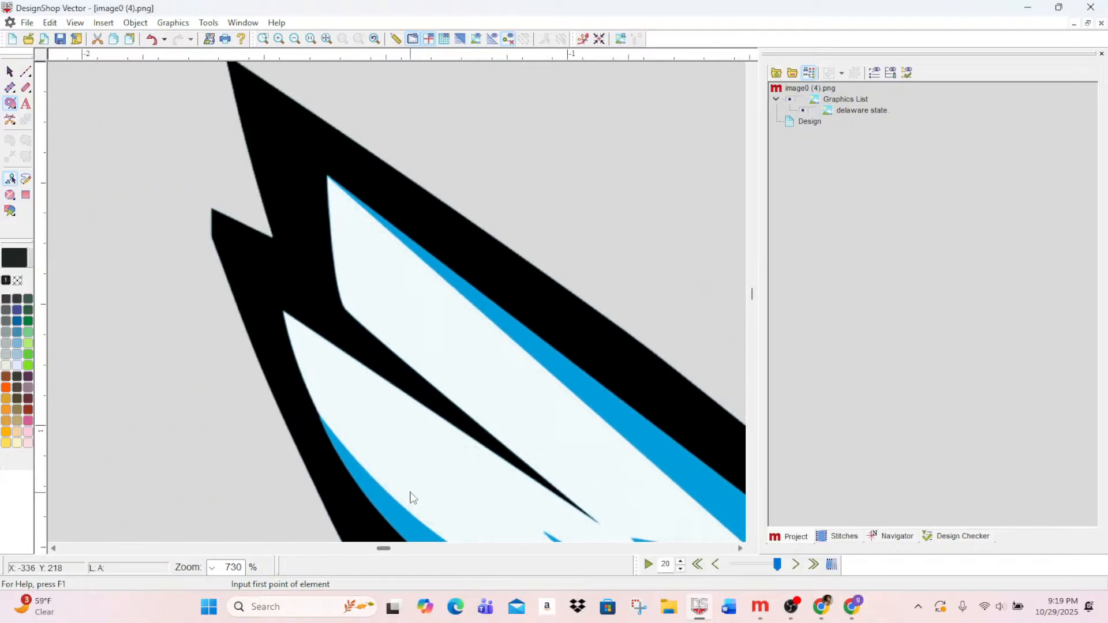
pyautogui.scroll(1, 414, 497)
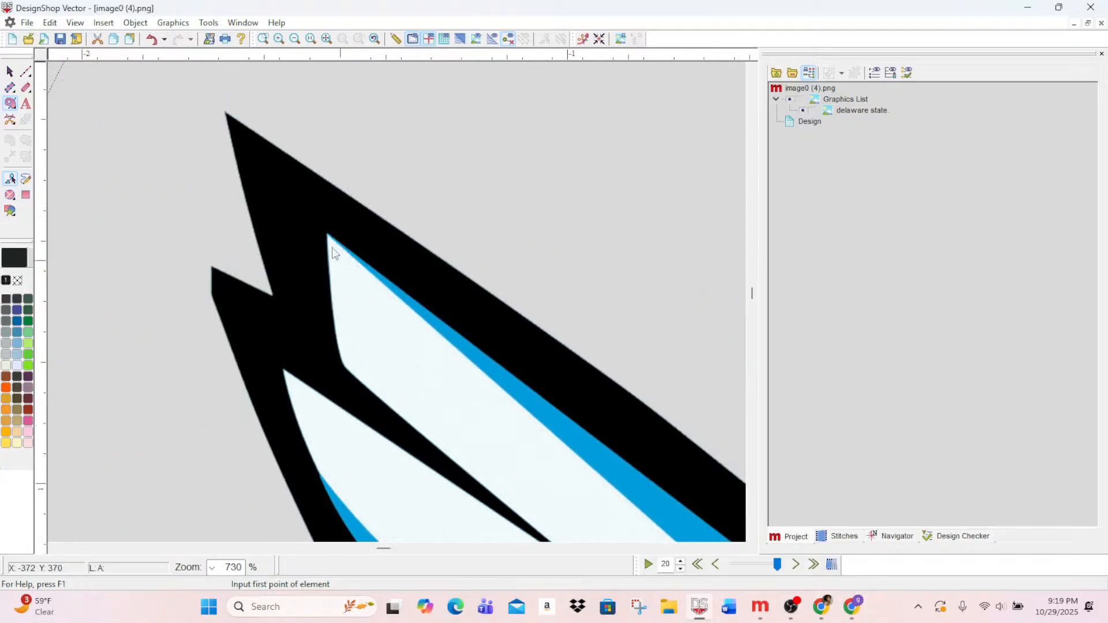
pyautogui.click(225, 111)
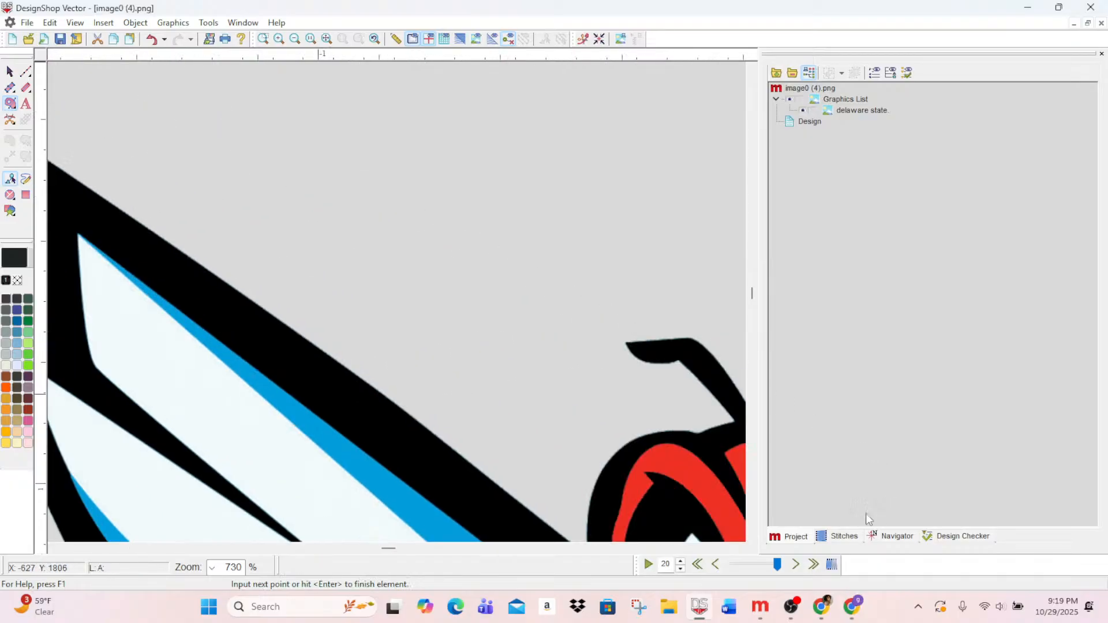
pyautogui.click(186, 255)
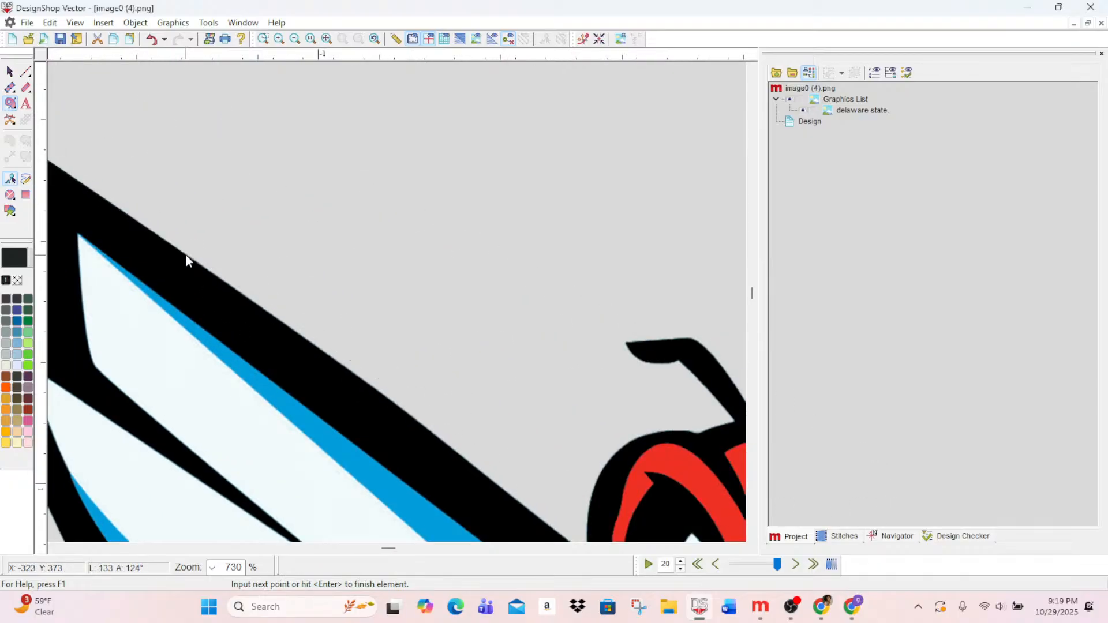
pyautogui.click(303, 337)
pyautogui.click(494, 484)
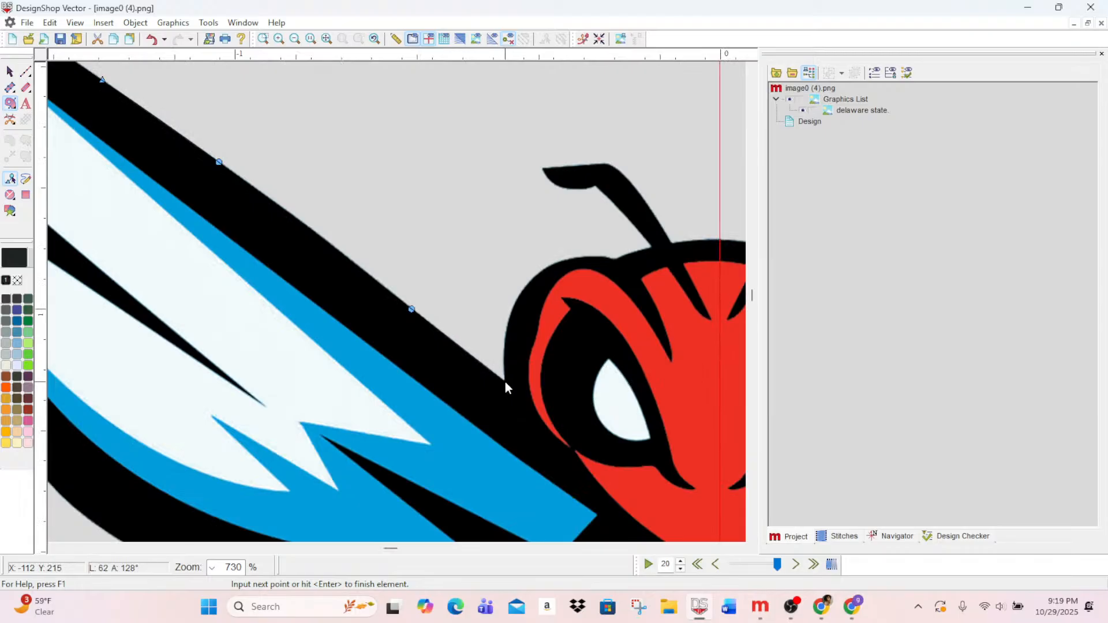
pyautogui.click(505, 382)
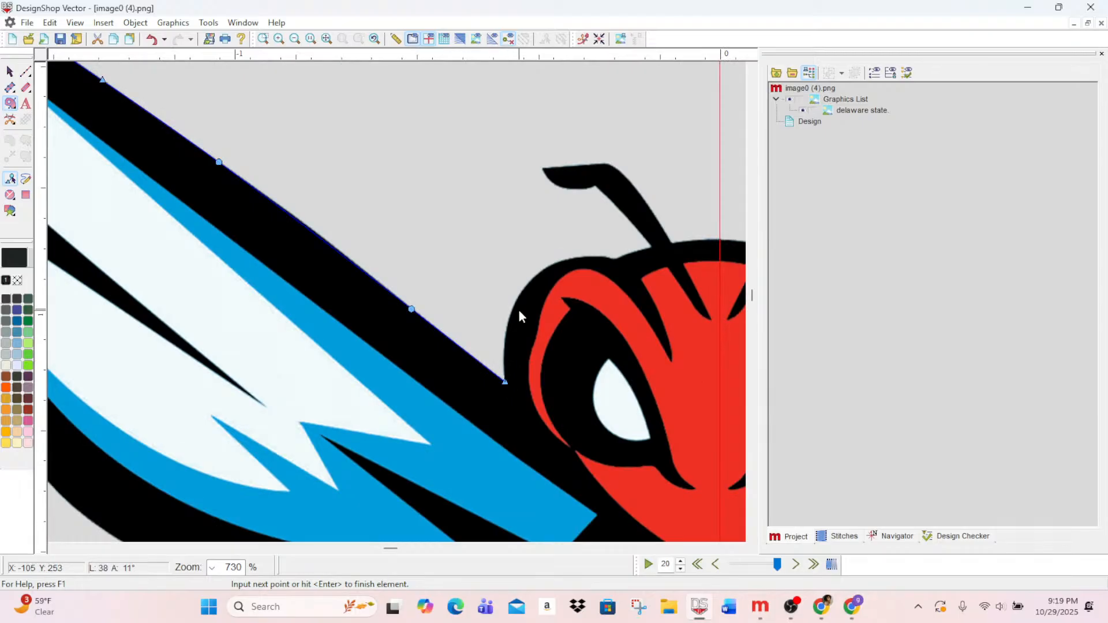
# - Continue the outline around the left side of the hornet's head with curve points up to the left antenna's outer base
pyautogui.click(504, 341)
pyautogui.click(520, 295)
pyautogui.click(546, 268)
pyautogui.click(592, 257)
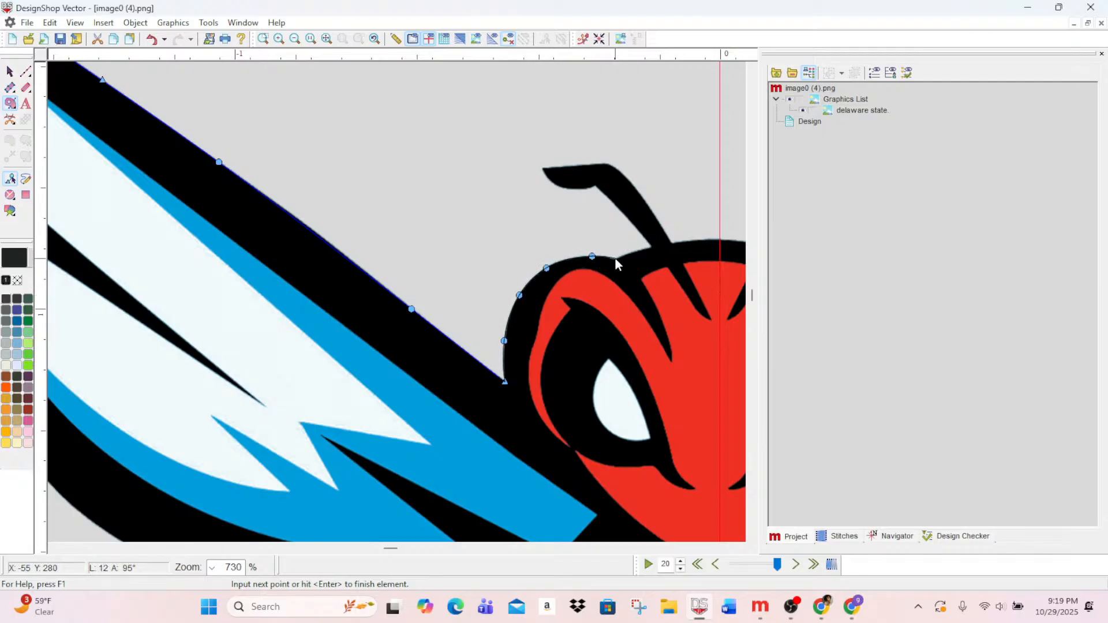
pyautogui.click(612, 258)
pyautogui.click(617, 257)
pyautogui.click(630, 252)
pyautogui.click(652, 247)
# - Trace the left antenna from its outer base around the tip to its inner base on the head
pyautogui.click(594, 185)
pyautogui.click(565, 188)
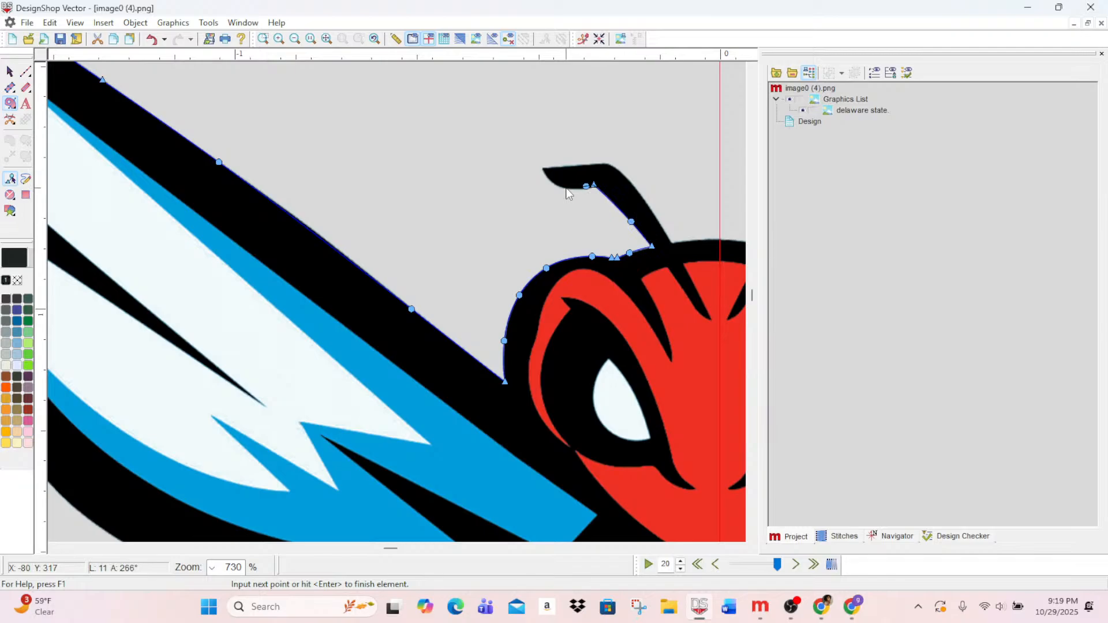
pyautogui.click(542, 169)
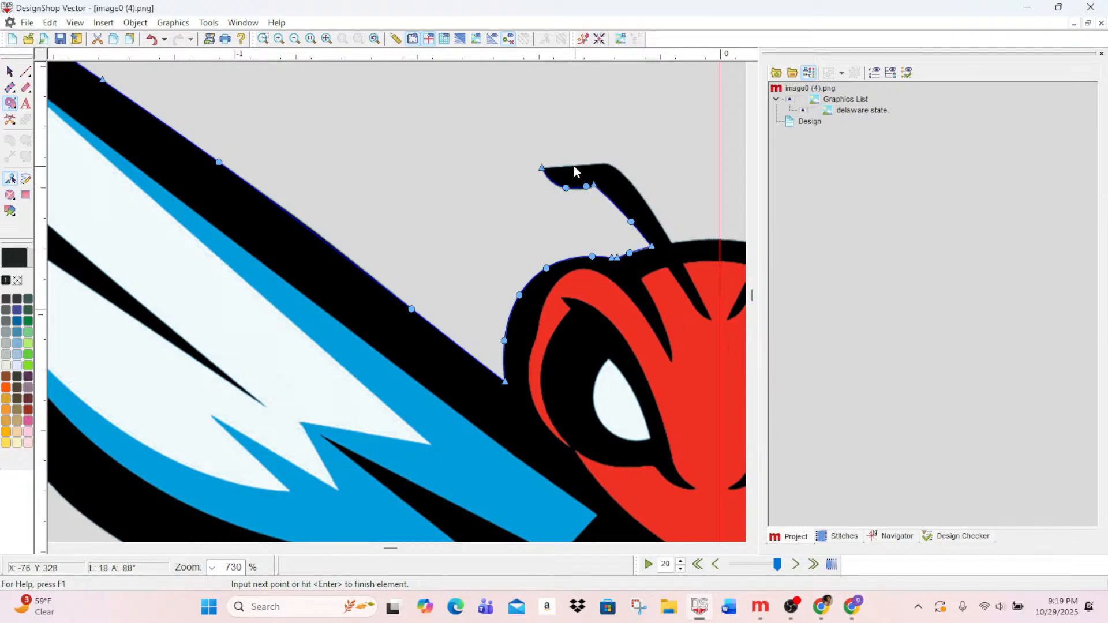
pyautogui.click(607, 164)
pyautogui.click(619, 170)
pyautogui.click(632, 183)
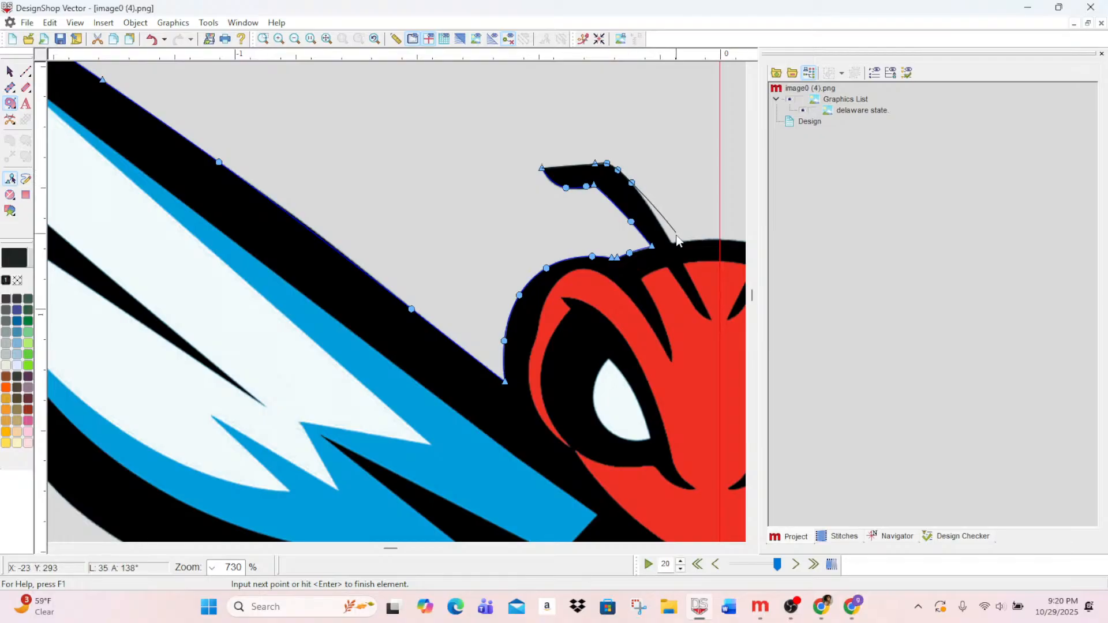
pyautogui.click(646, 202)
pyautogui.click(670, 244)
# - Outline the top of the hornet's head between the antennae, re-placing the point at the right antenna's inner base
pyautogui.click(698, 242)
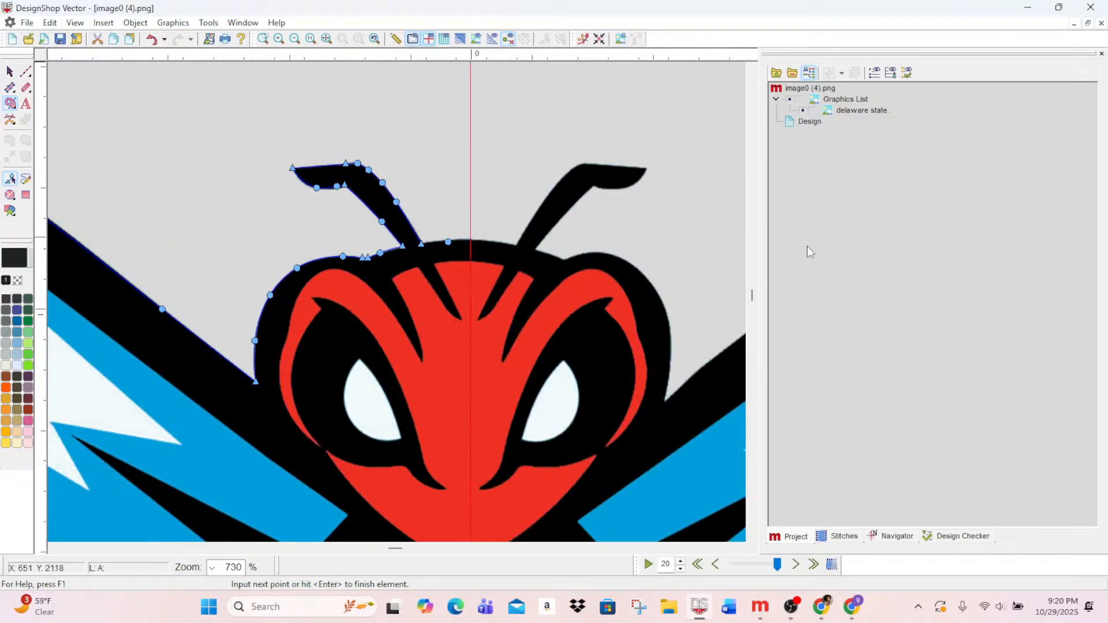
pyautogui.click(483, 241)
pyautogui.click(515, 244)
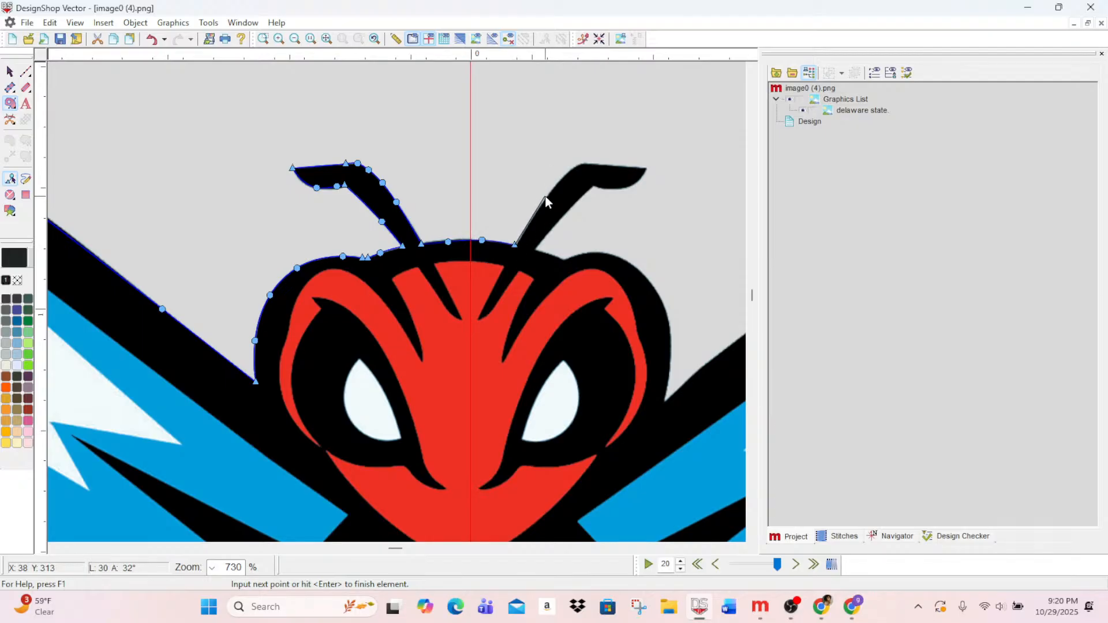
pyautogui.press('BackSpace')
pyautogui.click(516, 245)
# - Trace the right antenna from its inner base around the tip and down its underside toward the outer base
pyautogui.click(550, 194)
pyautogui.click(571, 171)
pyautogui.click(582, 165)
pyautogui.click(597, 165)
pyautogui.click(647, 170)
pyautogui.click(639, 180)
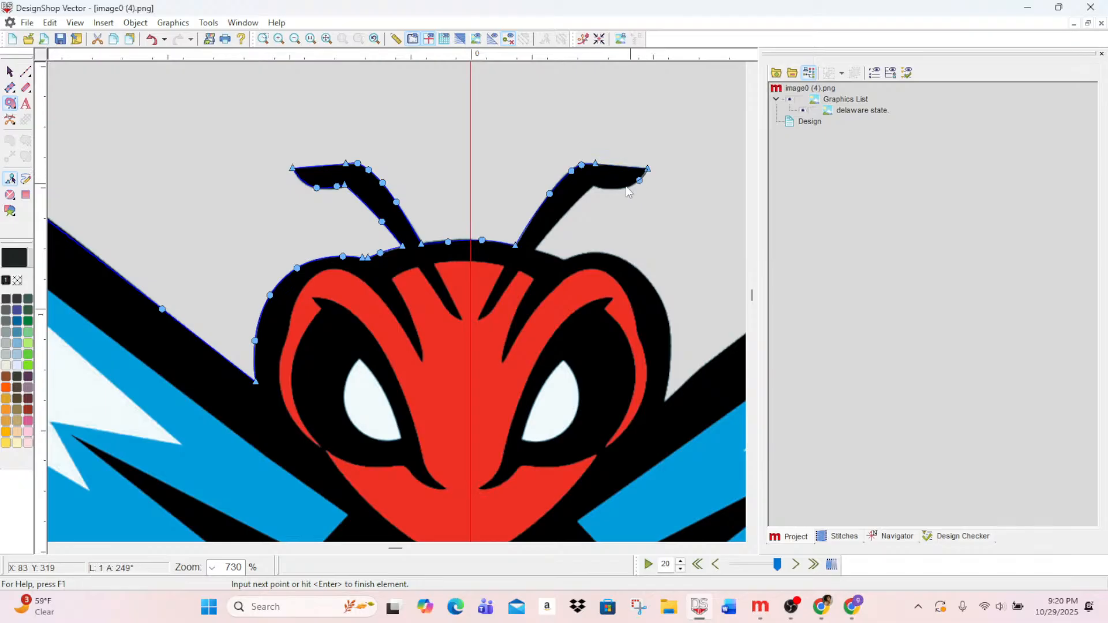
pyautogui.click(625, 189)
pyautogui.click(593, 186)
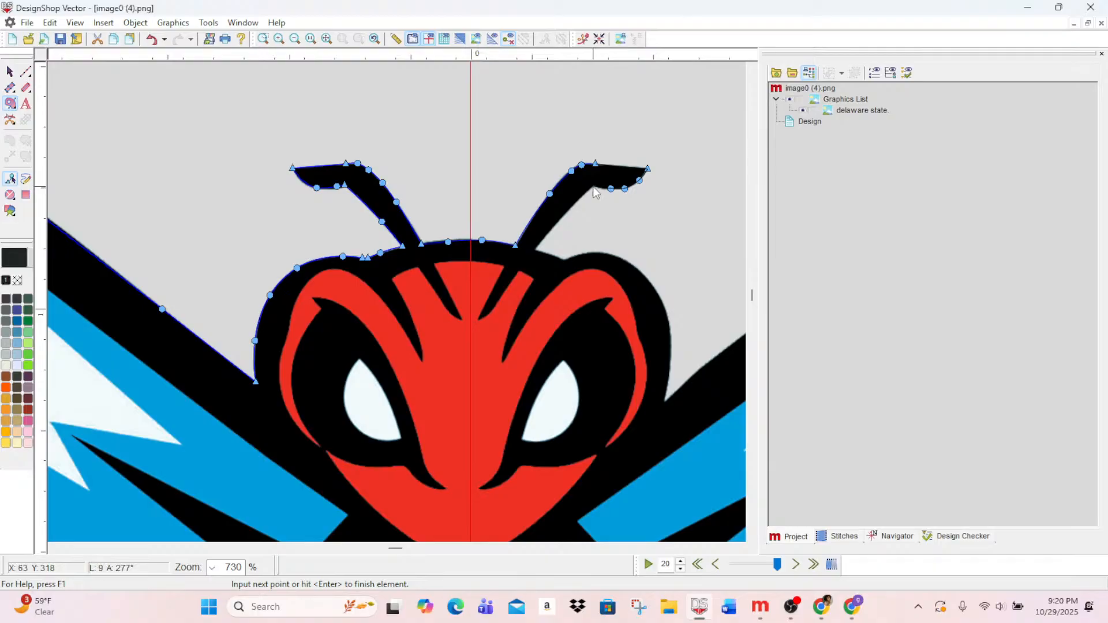
pyautogui.click(569, 209)
# - Continue the outline around the right side of the hornet's head to the corner where it meets the right wing
pyautogui.rightClick(548, 254)
pyautogui.click(564, 260)
pyautogui.rightClick(591, 252)
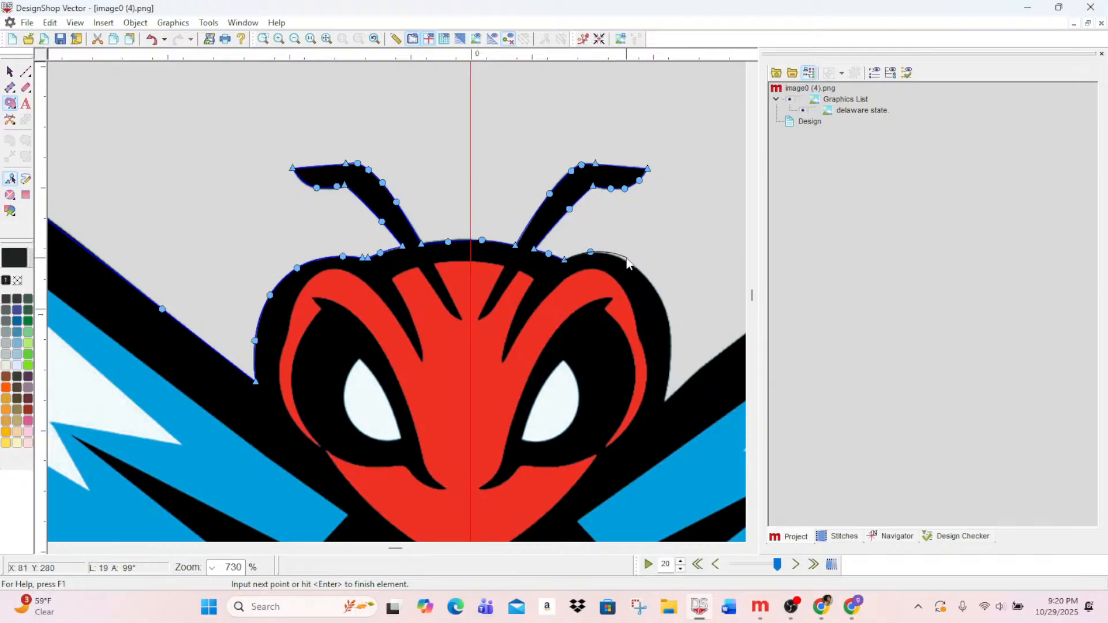
pyautogui.rightClick(621, 257)
pyautogui.rightClick(648, 281)
pyautogui.rightClick(664, 308)
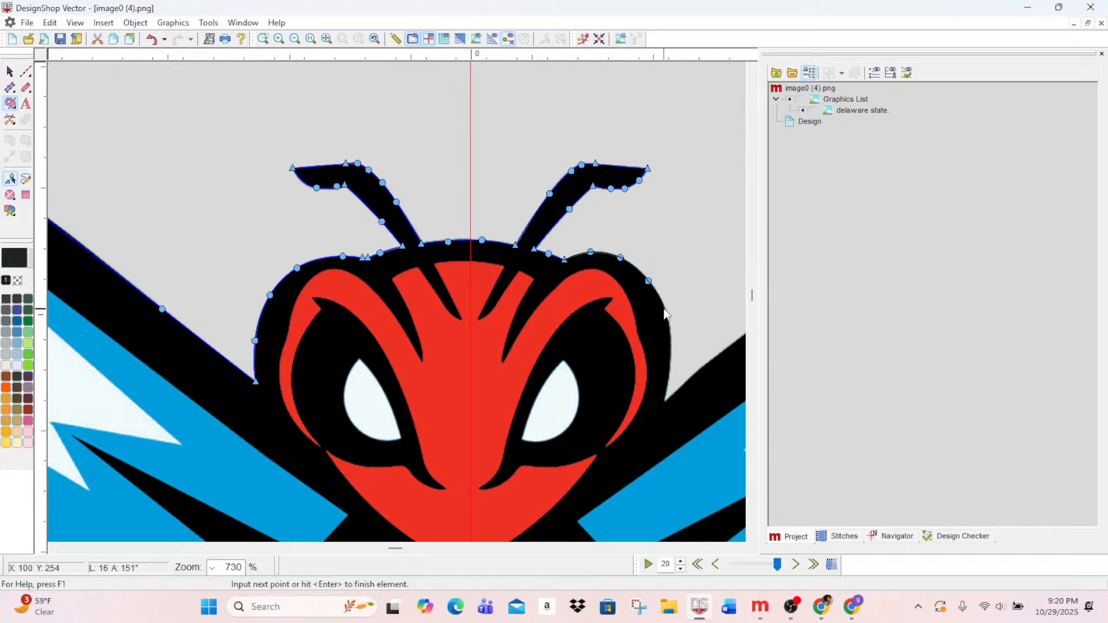
pyautogui.rightClick(669, 365)
pyautogui.press('BackSpace')
pyautogui.click(664, 401)
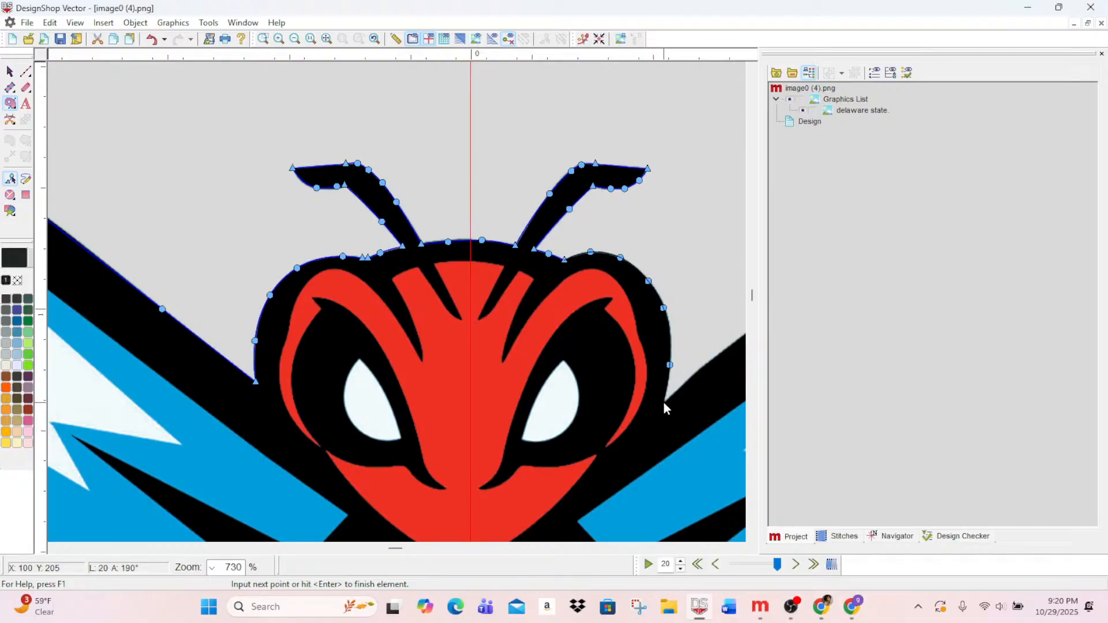
# - Trace the upper edge of the right wing from the head corner out to the wing's pointed tip
pyautogui.click(699, 370)
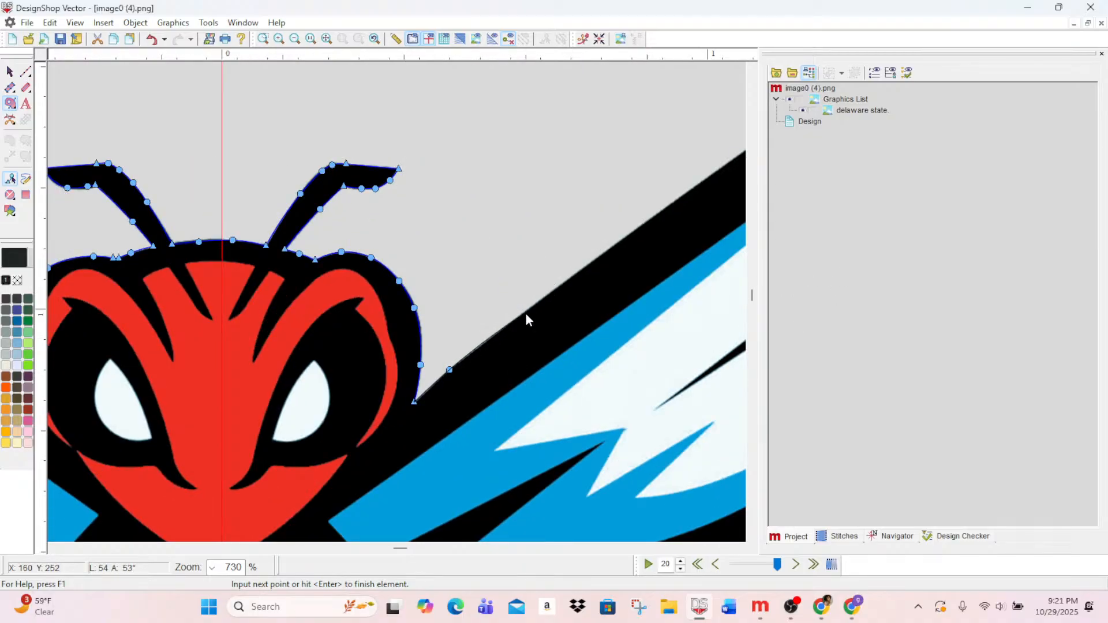
pyautogui.click(488, 341)
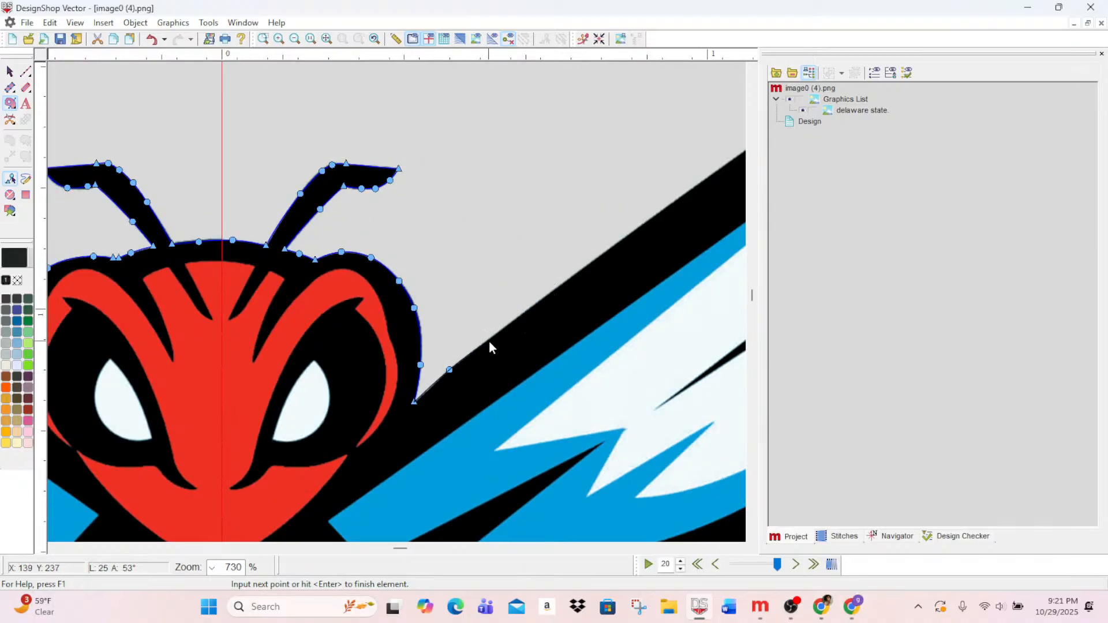
pyautogui.click(608, 250)
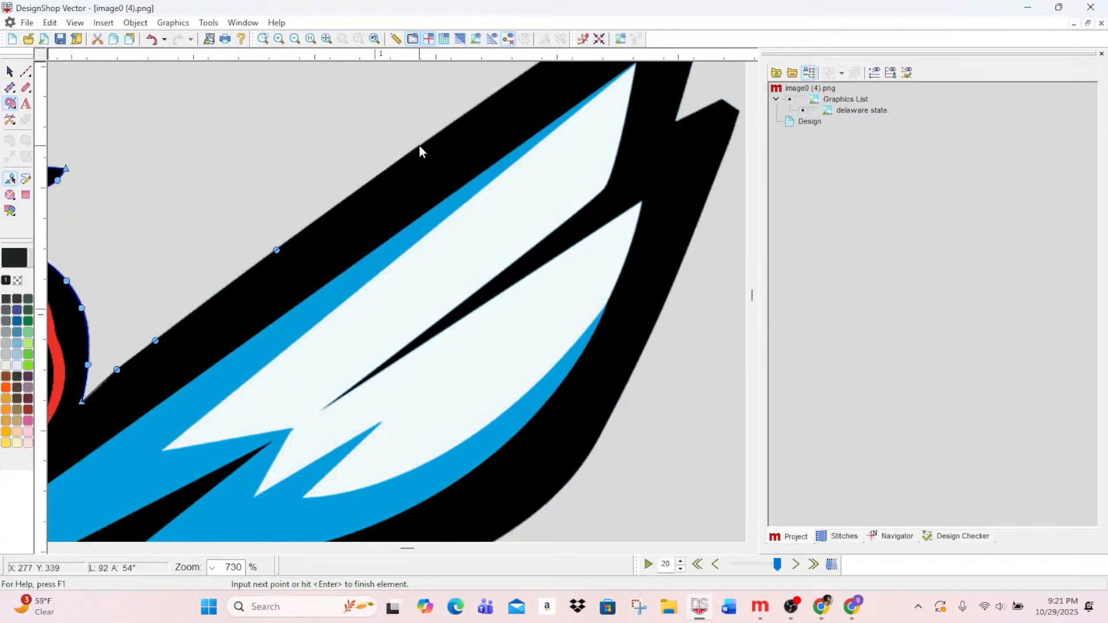
pyautogui.click(419, 146)
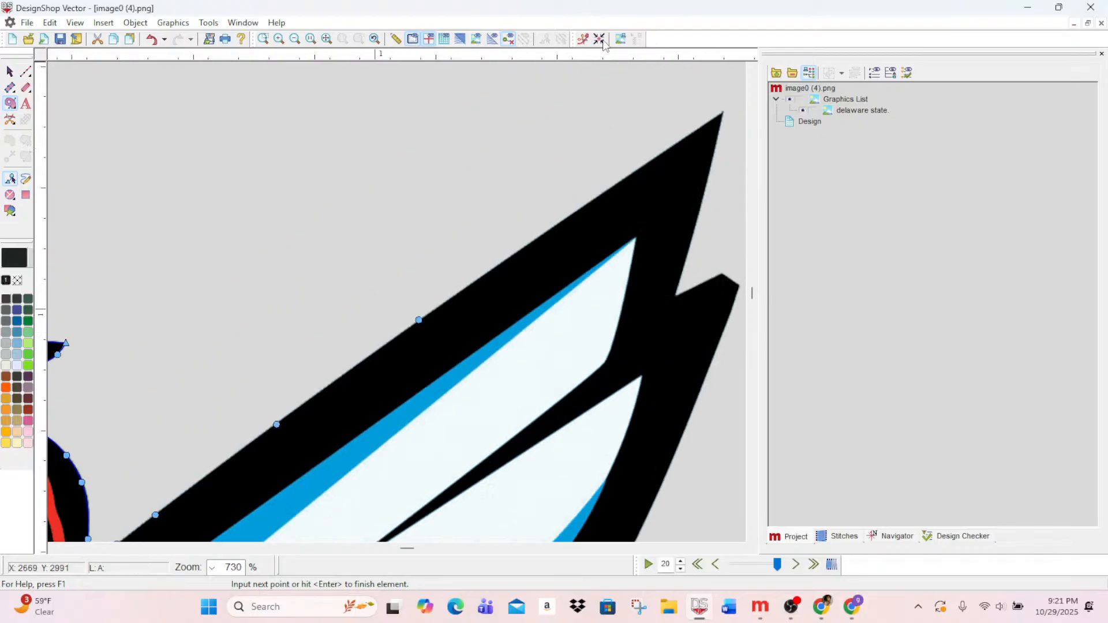
pyautogui.click(557, 224)
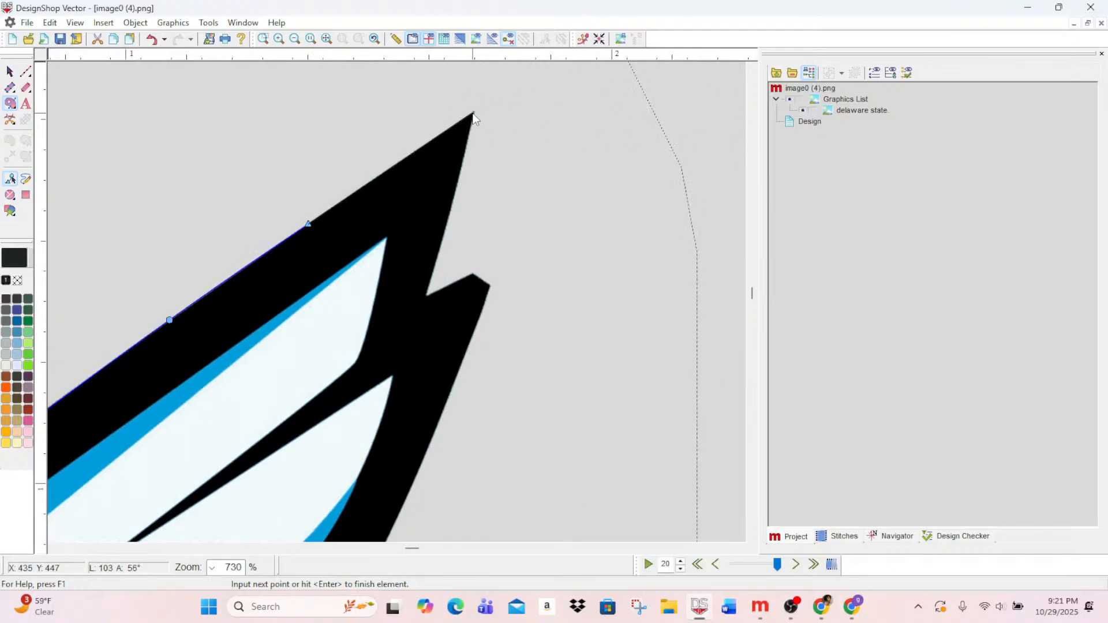
pyautogui.click(474, 112)
# - Outline the notch below the right wing's tip and the two corners of the blunt lower tip
pyautogui.click(441, 240)
pyautogui.click(472, 274)
pyautogui.click(490, 285)
# - Trace the right wing's curved outer edge from the blunt lower tip down to the corner where it meets the STATE banner
pyautogui.rightClick(475, 329)
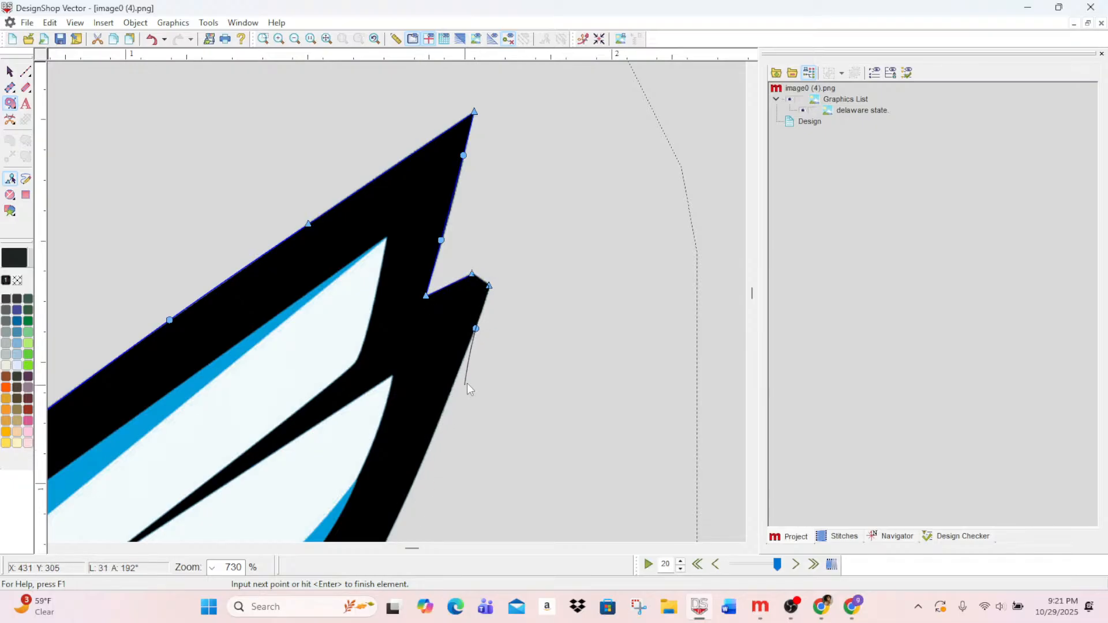
pyautogui.rightClick(460, 368)
pyautogui.rightClick(424, 458)
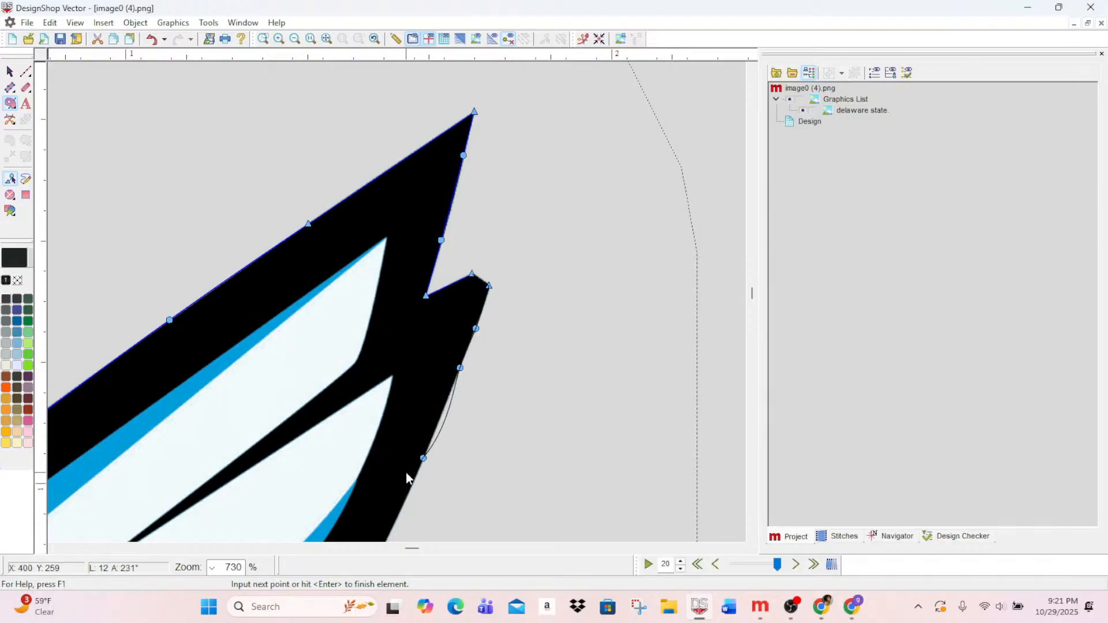
pyautogui.moveTo(425, 570)
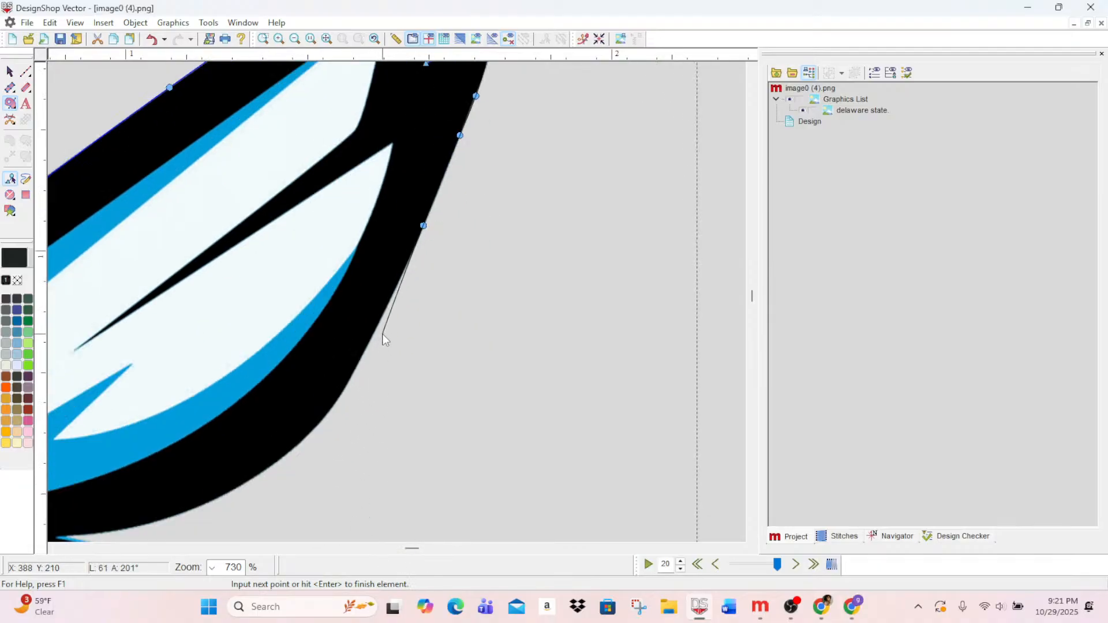
pyautogui.rightClick(376, 328)
pyautogui.rightClick(348, 381)
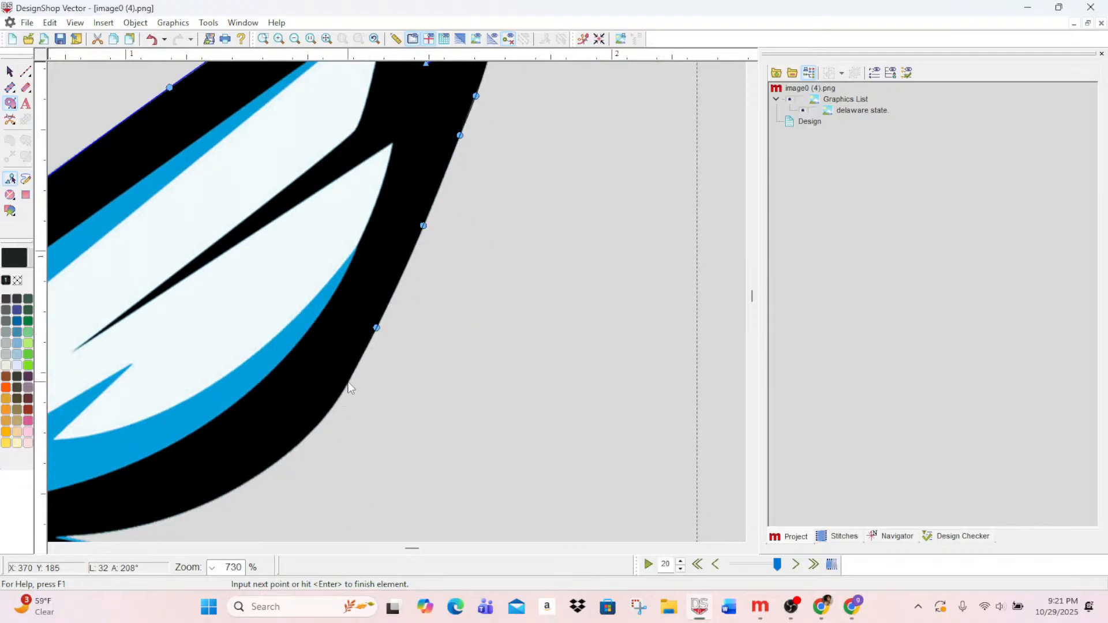
pyautogui.rightClick(325, 417)
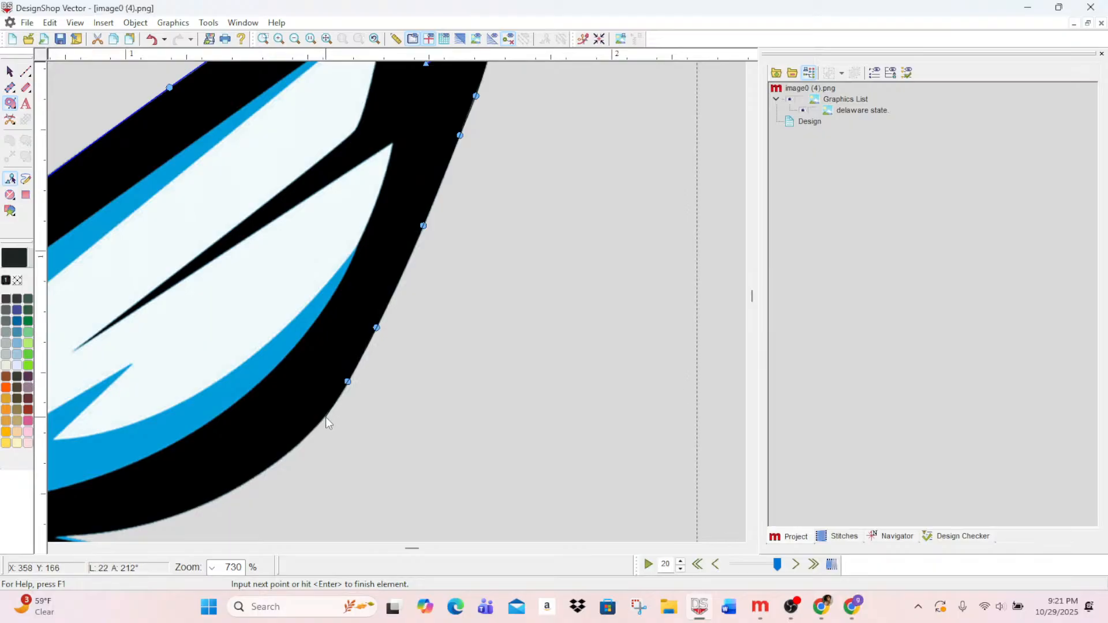
pyautogui.rightClick(279, 460)
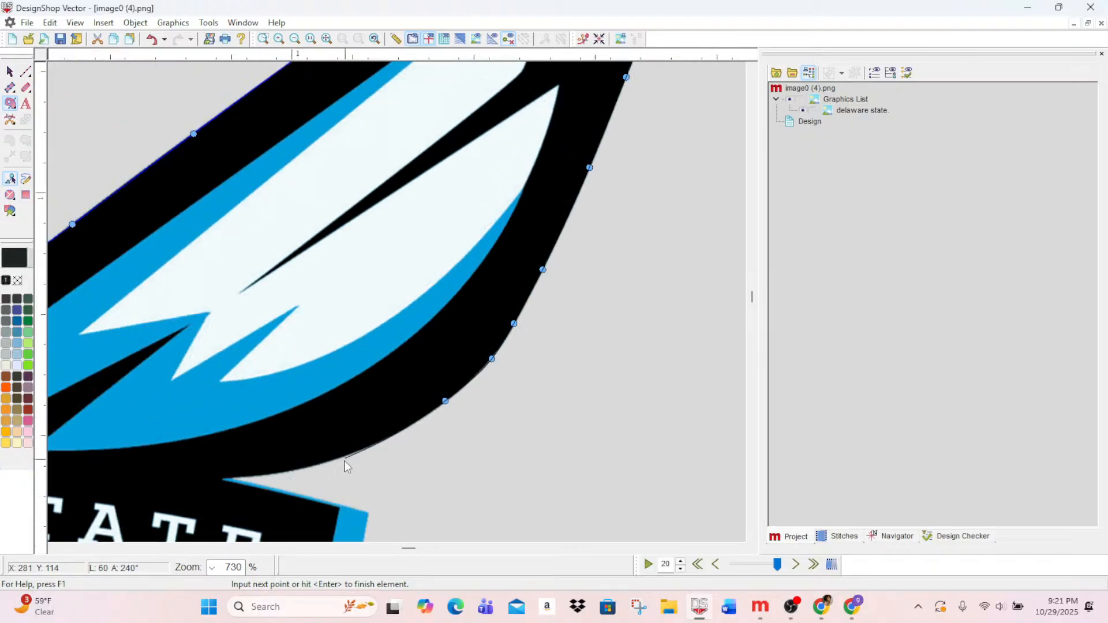
pyautogui.rightClick(347, 455)
pyautogui.click(222, 479)
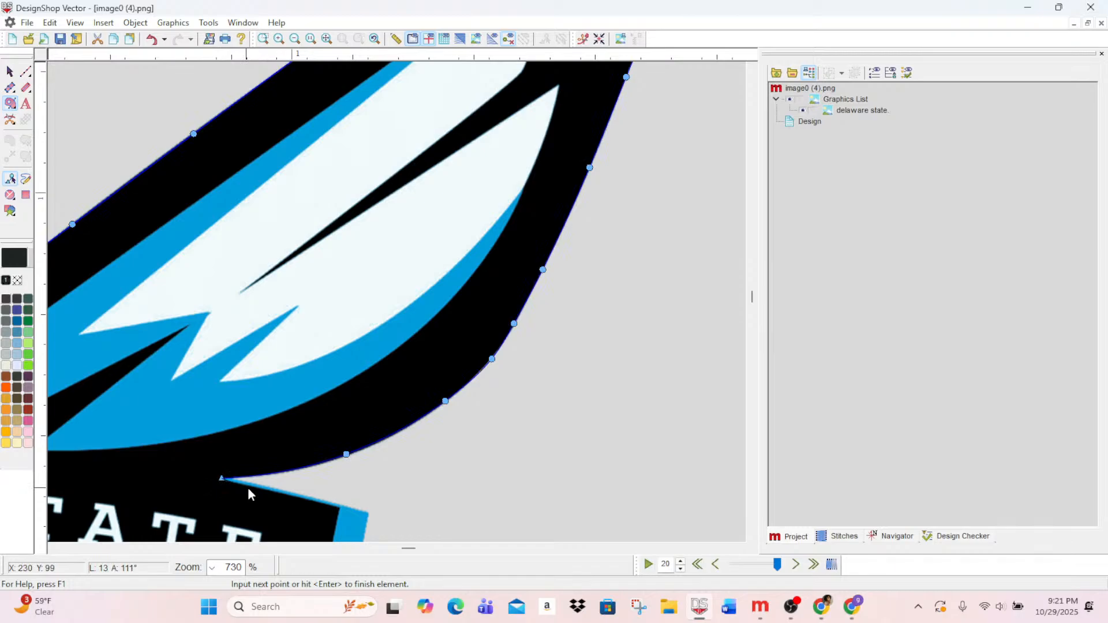
# - Outline the black banner's stepped upper edge from the wing corner to the corner above the letter S, re-placing the first step's corner point
pyautogui.click(341, 509)
pyautogui.scroll(-4, 343, 461)
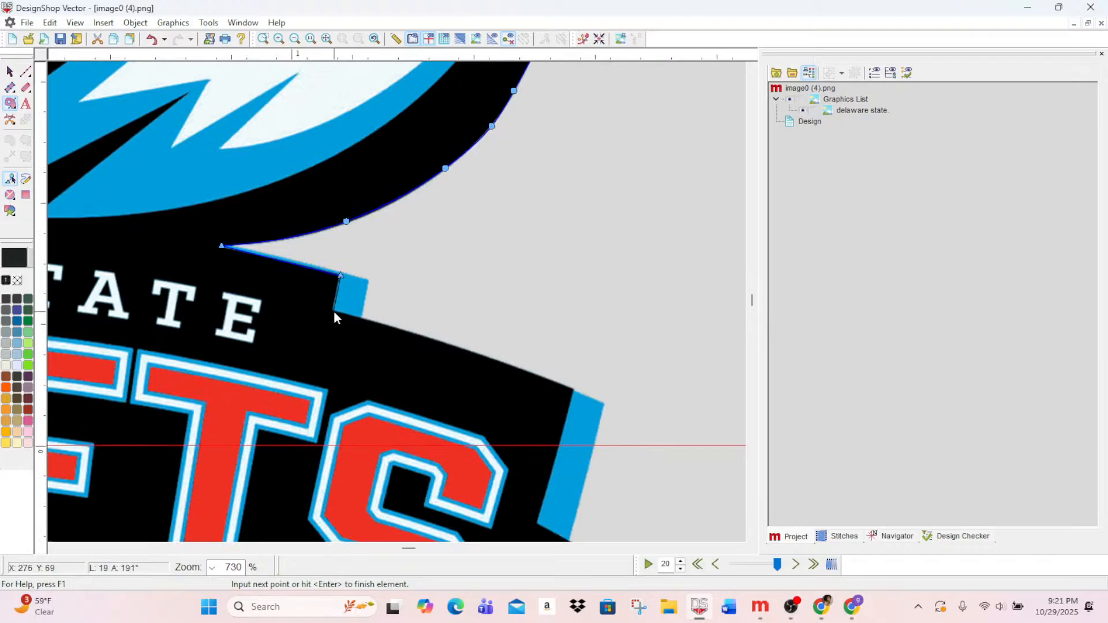
pyautogui.press('BackSpace')
pyautogui.click(340, 276)
pyautogui.click(331, 310)
pyautogui.click(375, 322)
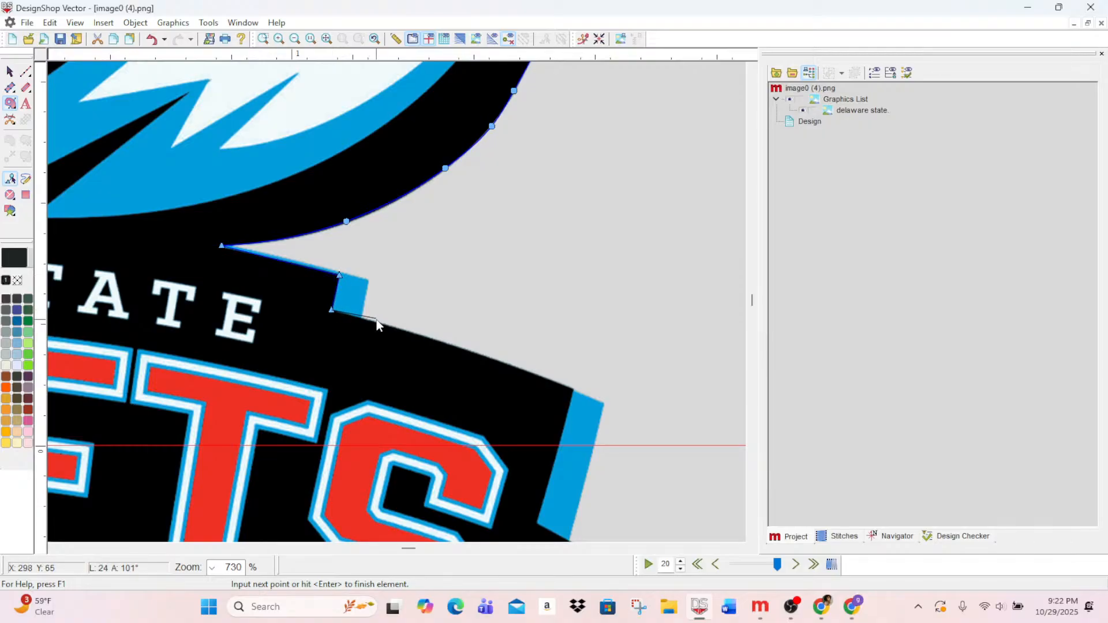
pyautogui.click(493, 359)
pyautogui.click(573, 391)
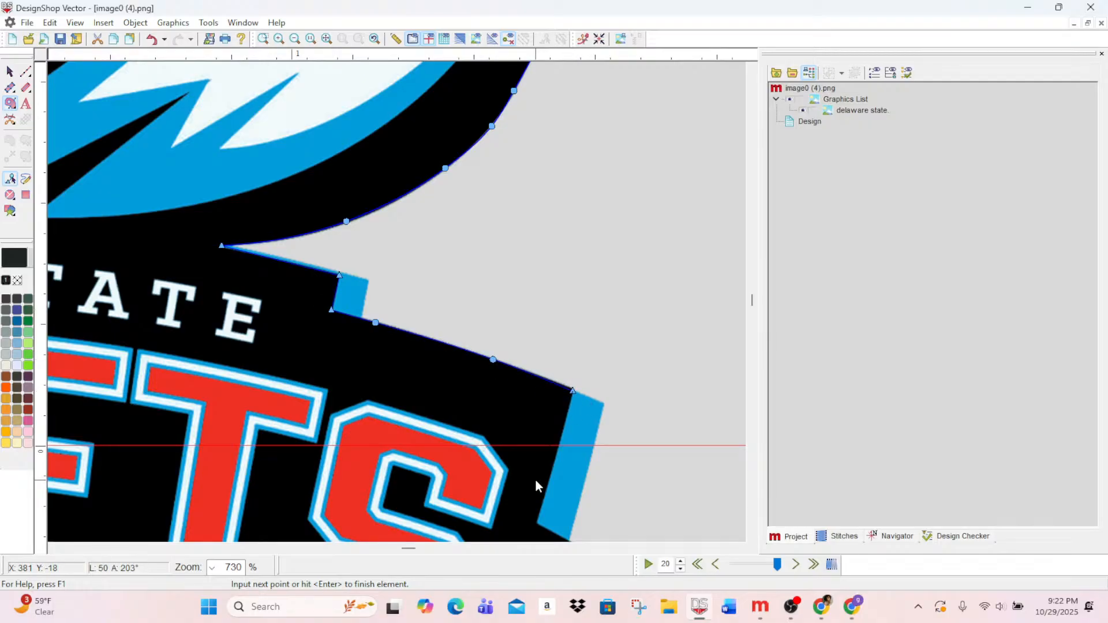
# - Trace the banner's right end and the black spike below it, out to its tip and back to the inner corner
pyautogui.click(557, 454)
pyautogui.click(535, 522)
pyautogui.scroll(-3, 577, 462)
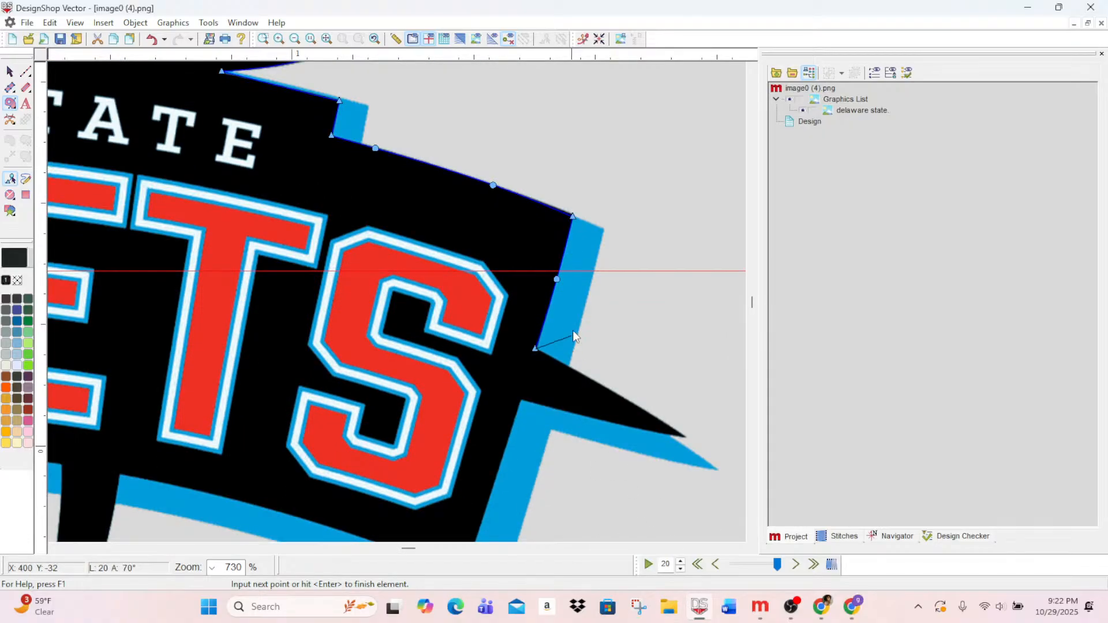
pyautogui.click(583, 374)
pyautogui.click(685, 438)
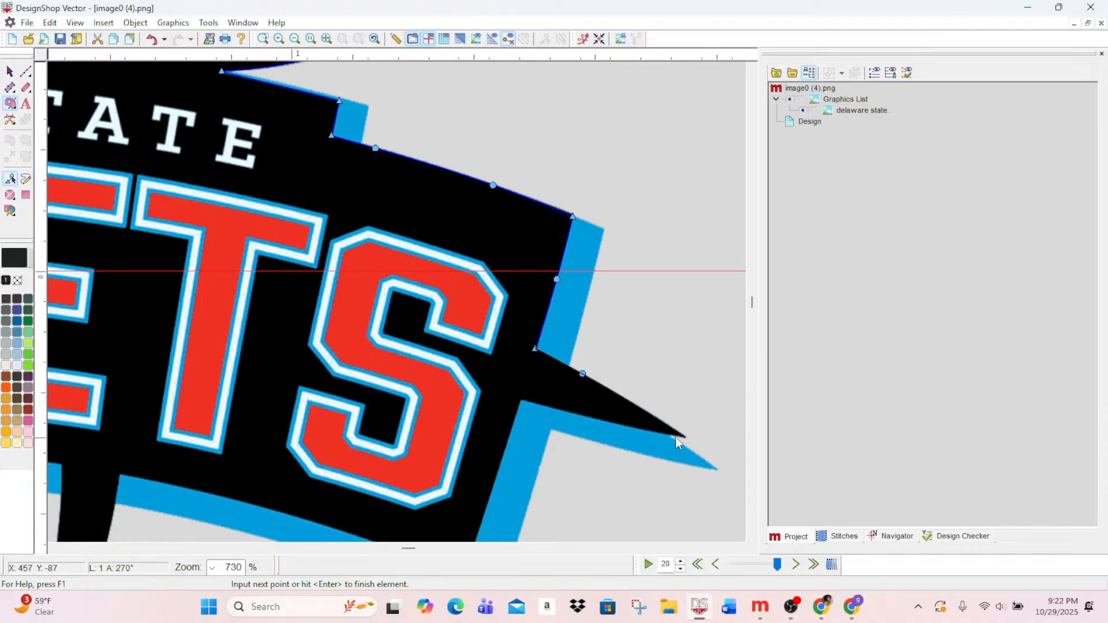
pyautogui.click(600, 418)
pyautogui.scroll(-3, 452, 572)
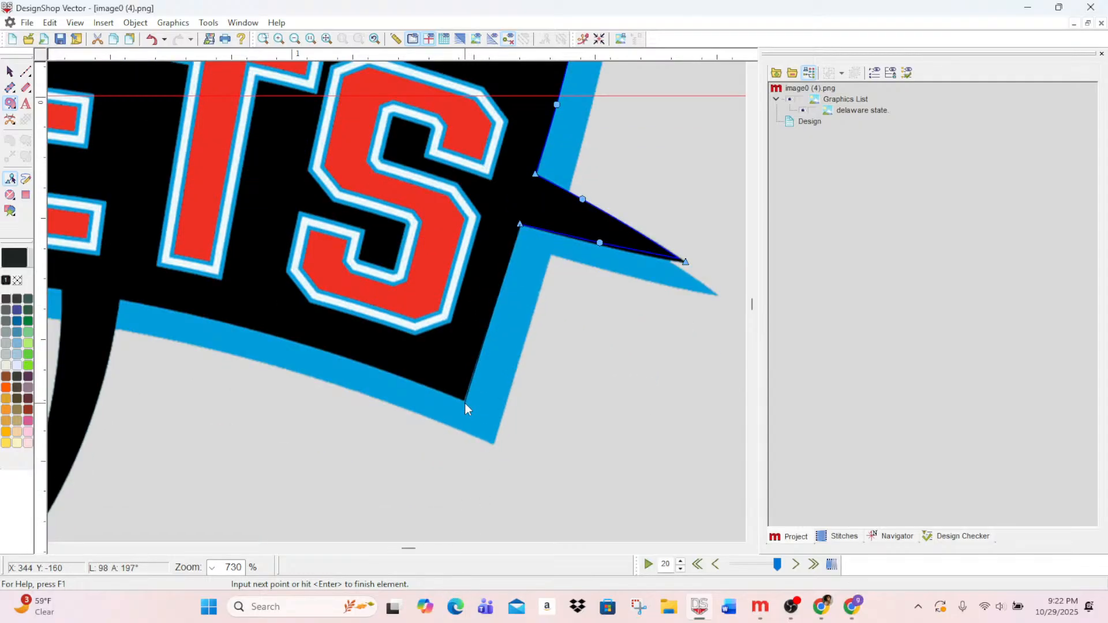
# - Outline the banner's lower right corner and its curved bottom edge up to the hornet's right leg
pyautogui.click(466, 400)
pyautogui.rightClick(378, 370)
pyautogui.rightClick(178, 310)
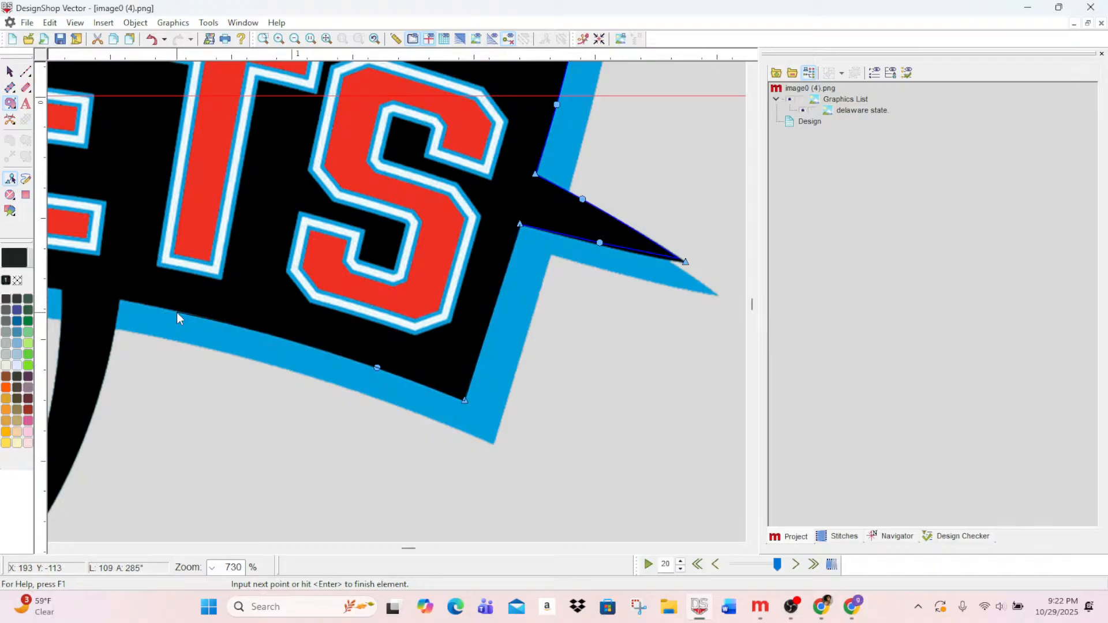
pyautogui.click(120, 300)
# - Trace the outer edge of the right leg from the banner's bottom edge down to the leg's pointed tip
pyautogui.rightClick(112, 345)
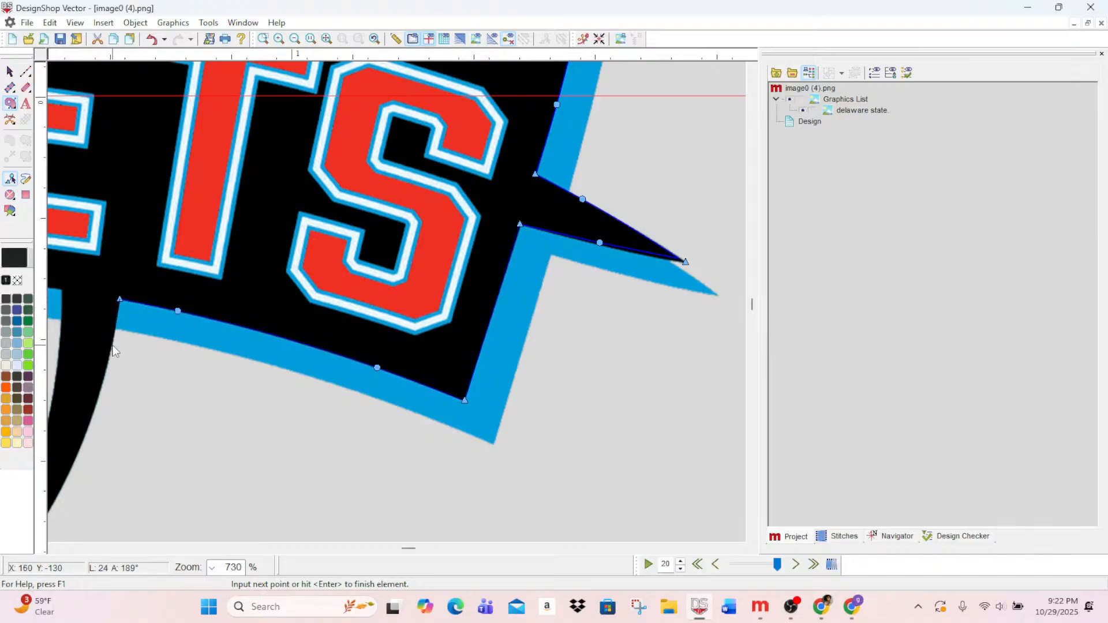
pyautogui.rightClick(89, 424)
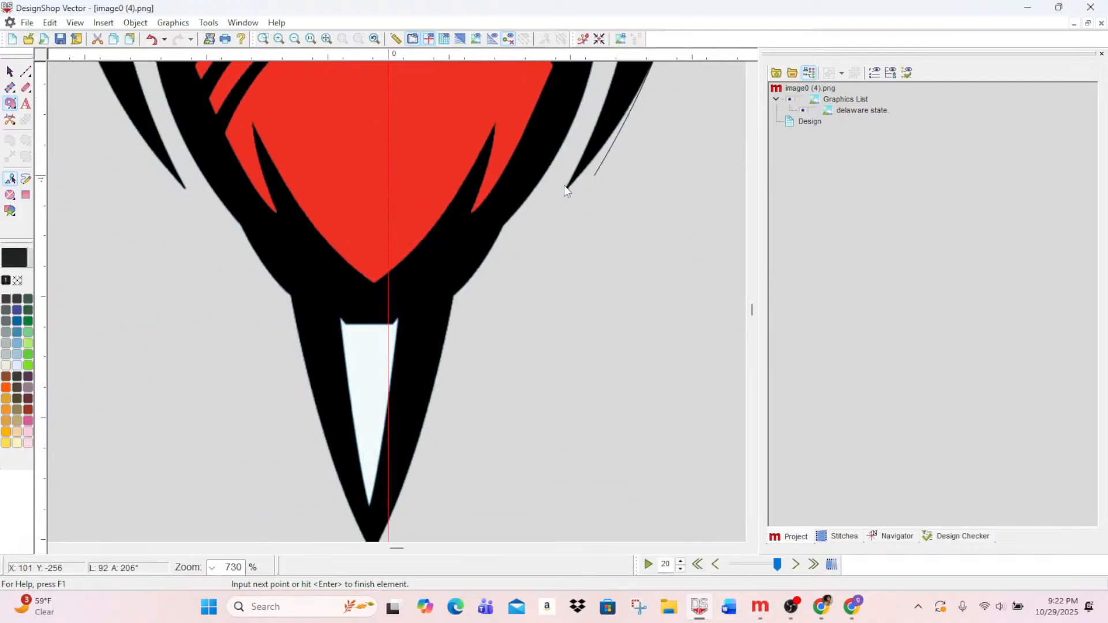
pyautogui.scroll(2, 571, 208)
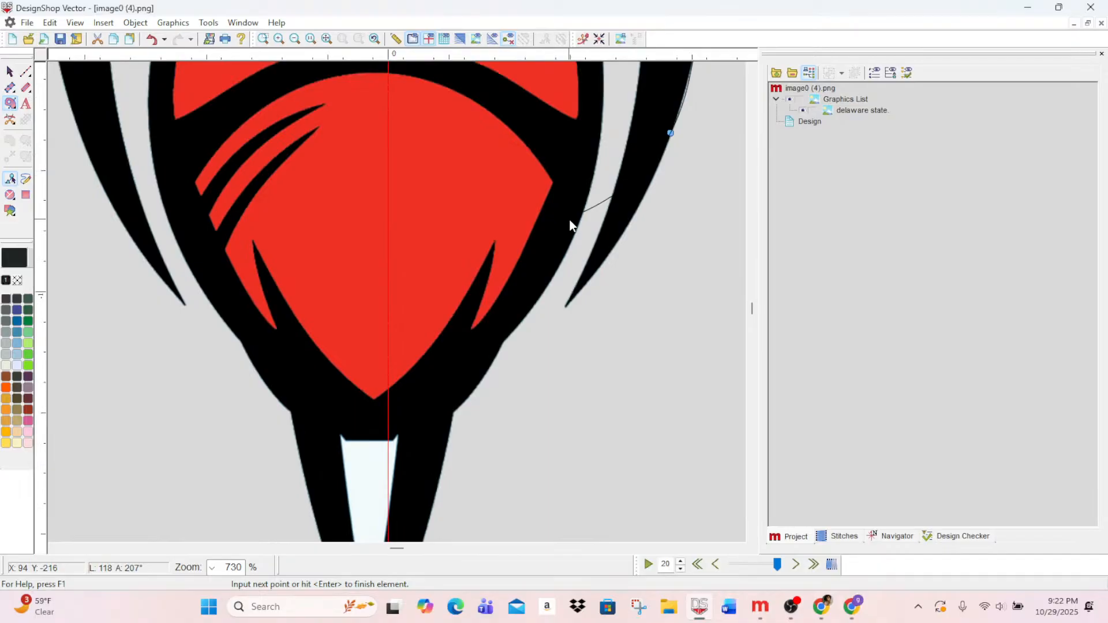
pyautogui.click(599, 267)
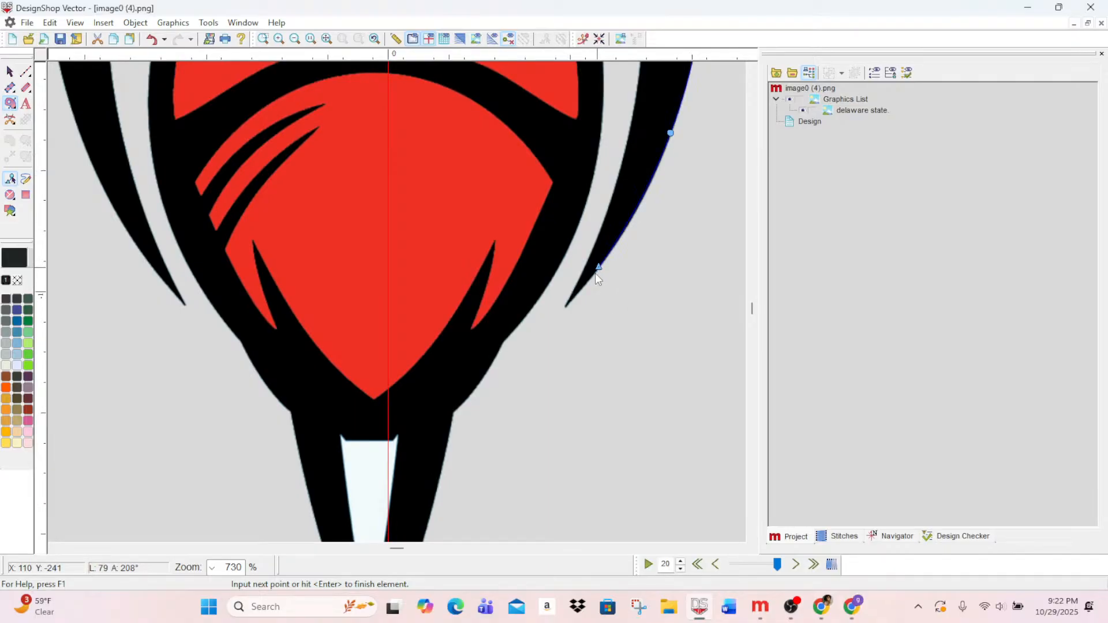
pyautogui.click(565, 308)
# - Trace the right leg's inner edge up to the banner and across the gap to the hornet's body
pyautogui.scroll(2, 658, 93)
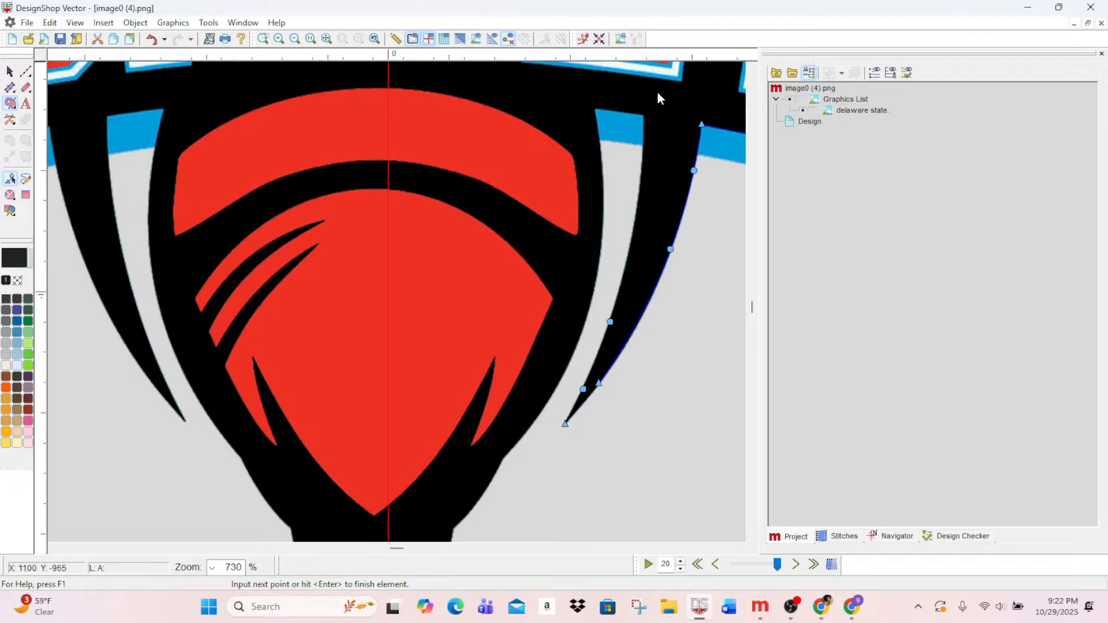
pyautogui.click(639, 183)
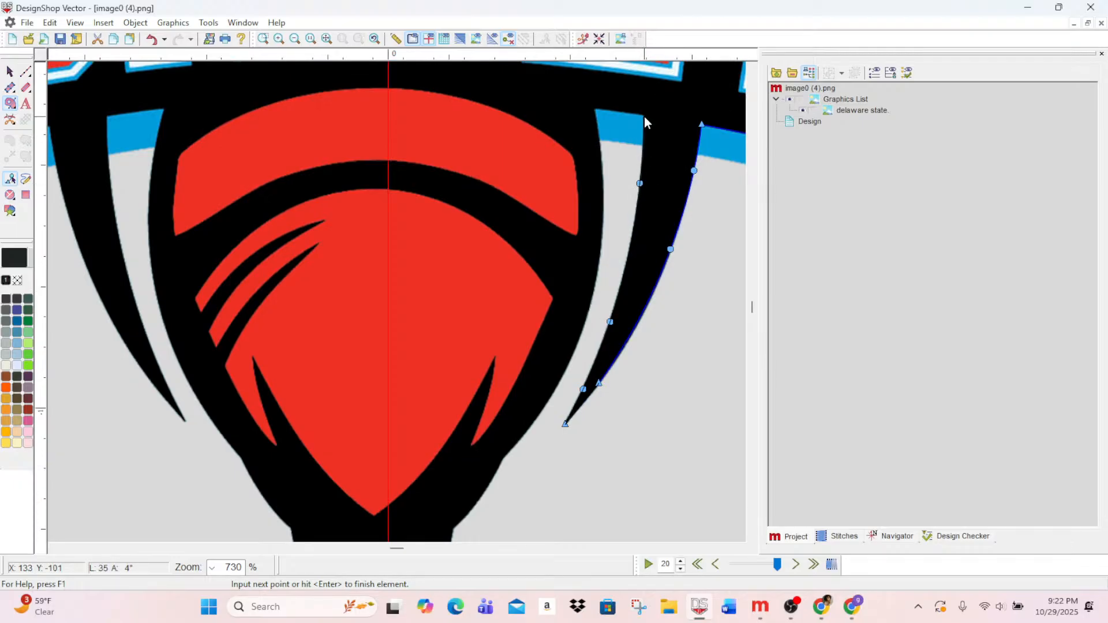
pyautogui.click(644, 114)
pyautogui.click(595, 110)
# - Outline the right side of the hornet's body from the banner down to the base of the stinger
pyautogui.click(600, 148)
pyautogui.click(602, 237)
pyautogui.click(586, 321)
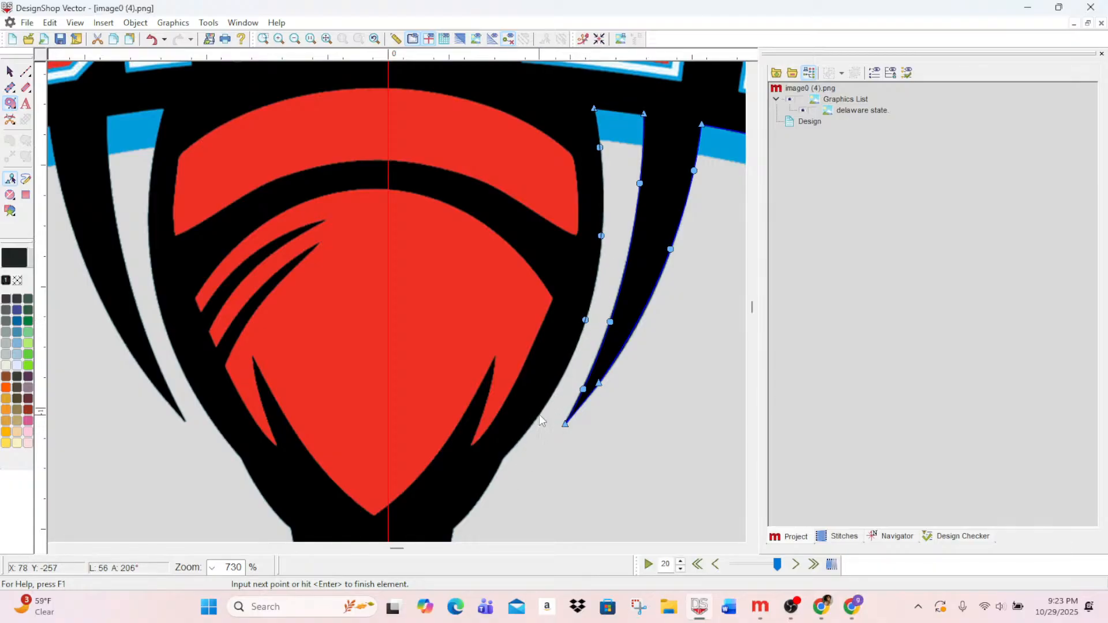
pyautogui.click(538, 412)
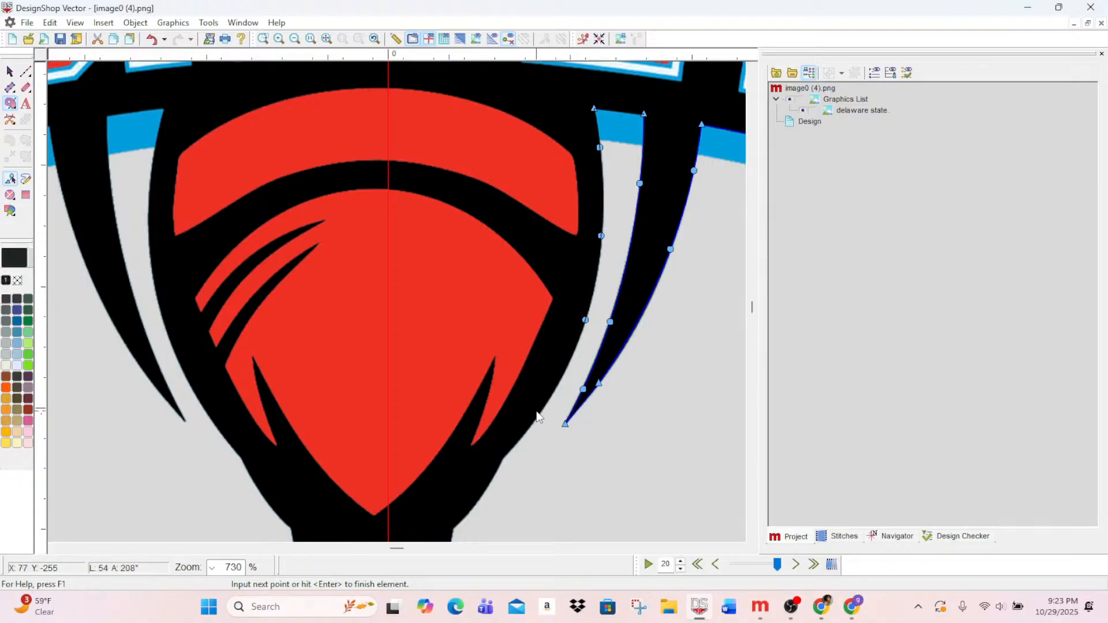
pyautogui.click(505, 456)
pyautogui.click(489, 484)
pyautogui.scroll(-2, 479, 450)
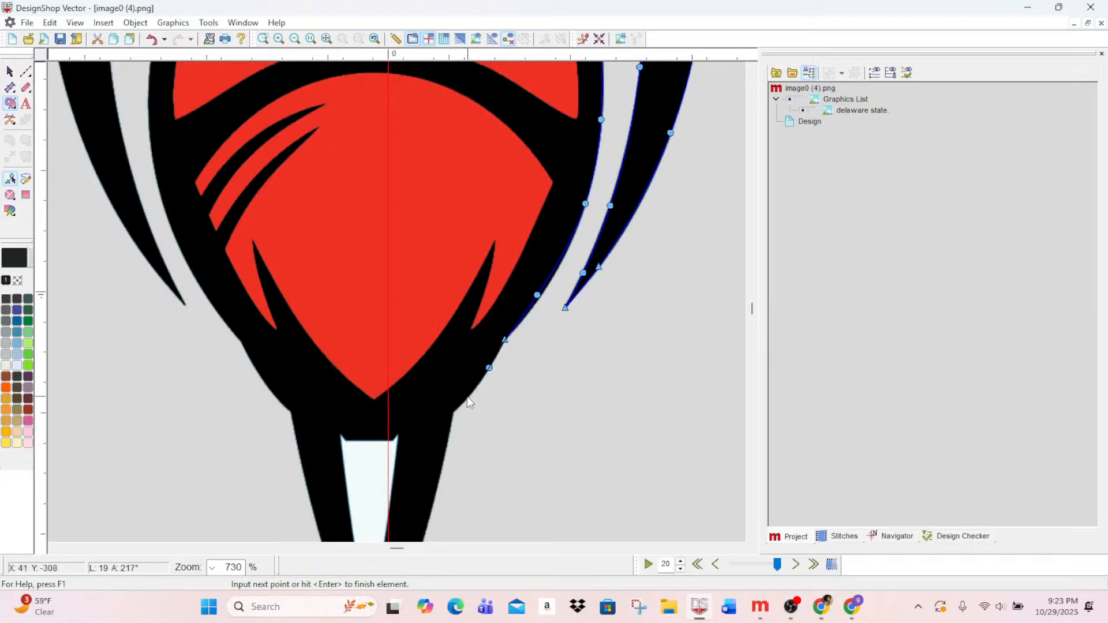
pyautogui.click(466, 399)
pyautogui.click(453, 413)
# - Trace the stinger from its right base corner down around the tip and up to its left base corner
pyautogui.click(438, 477)
pyautogui.scroll(-3, 433, 471)
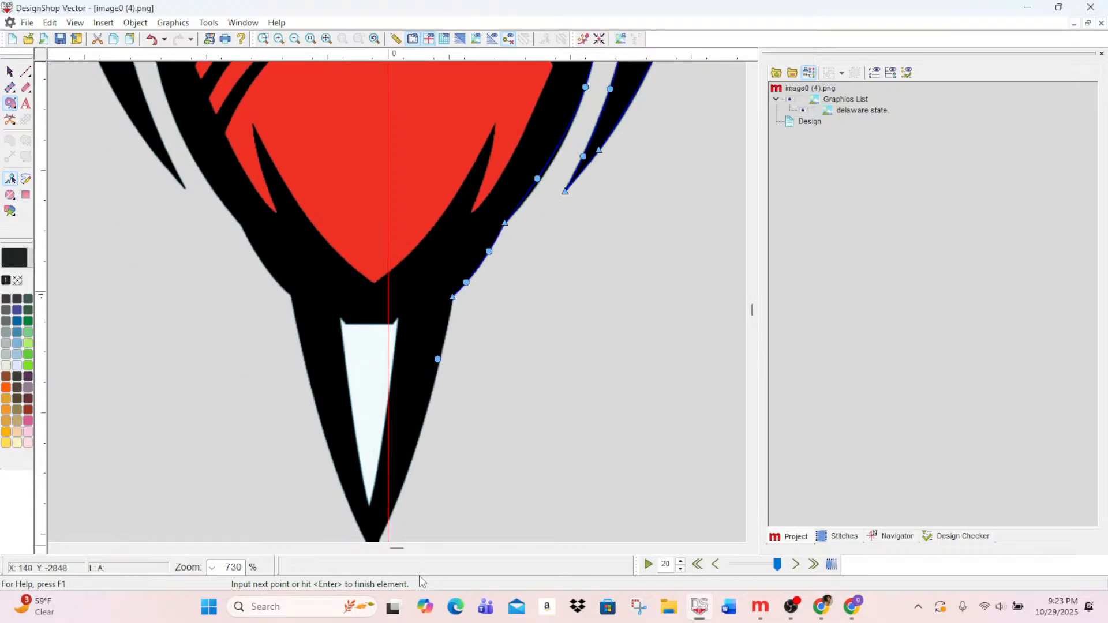
pyautogui.click(400, 435)
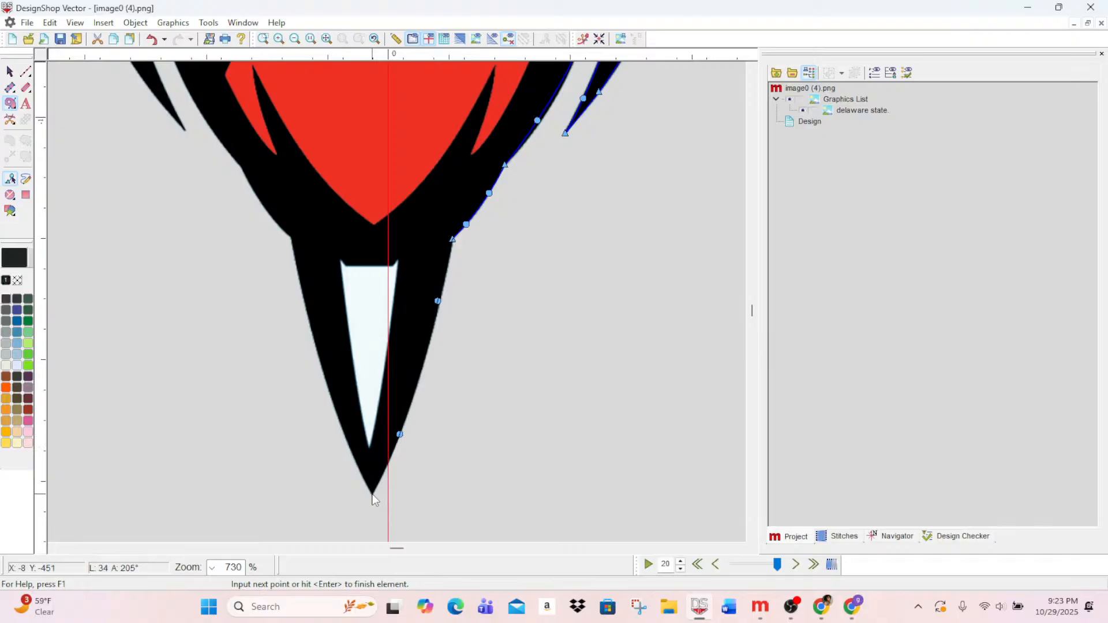
pyautogui.click(373, 494)
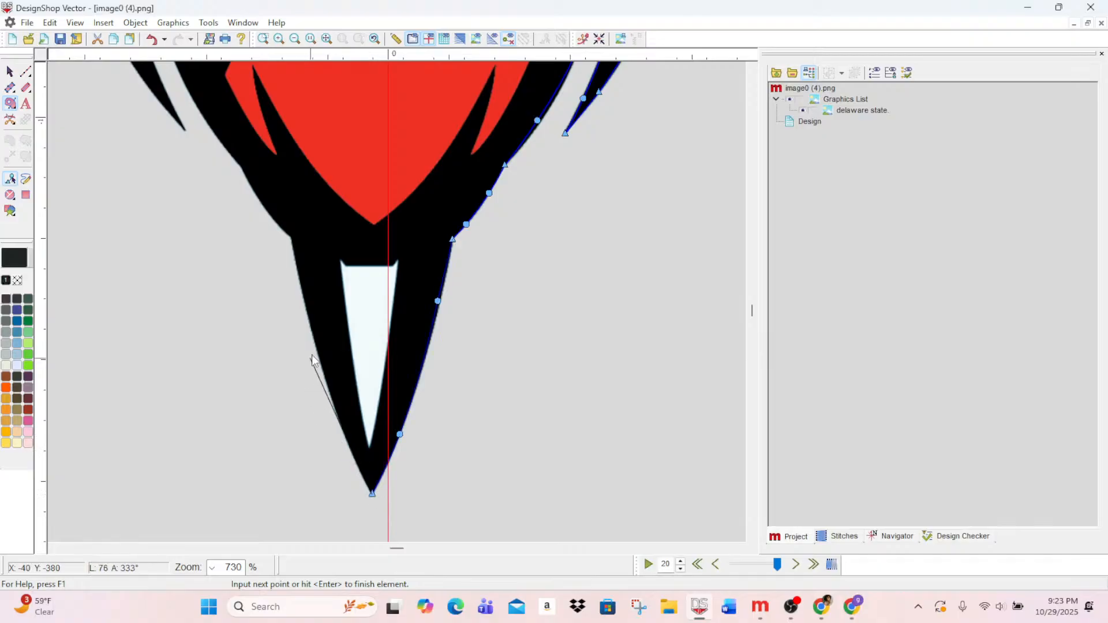
pyautogui.click(332, 401)
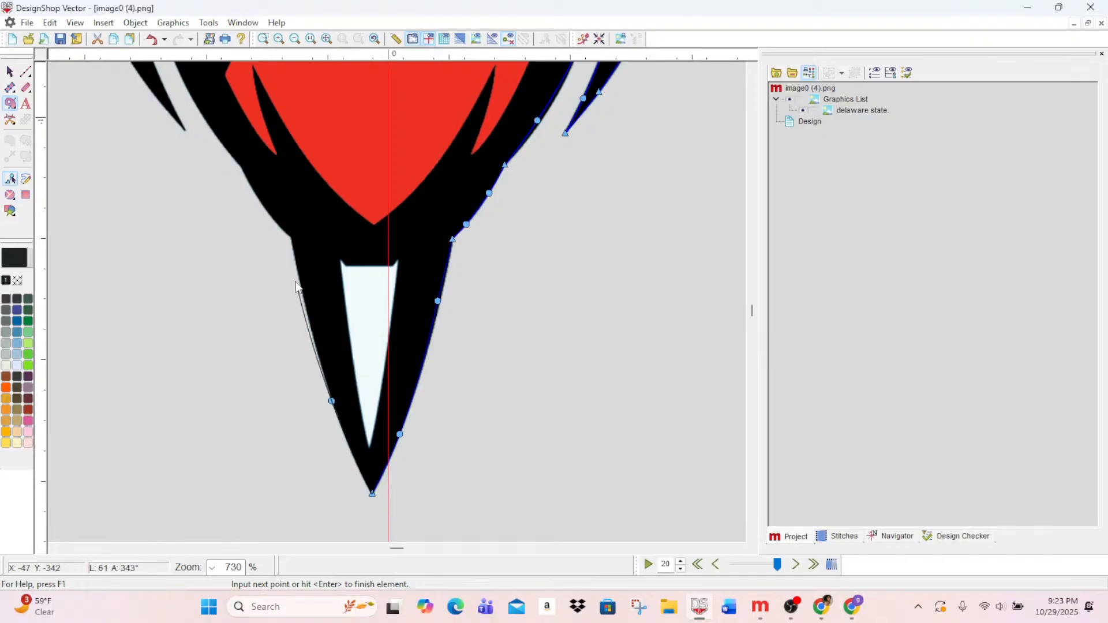
pyautogui.click(310, 325)
pyautogui.click(291, 237)
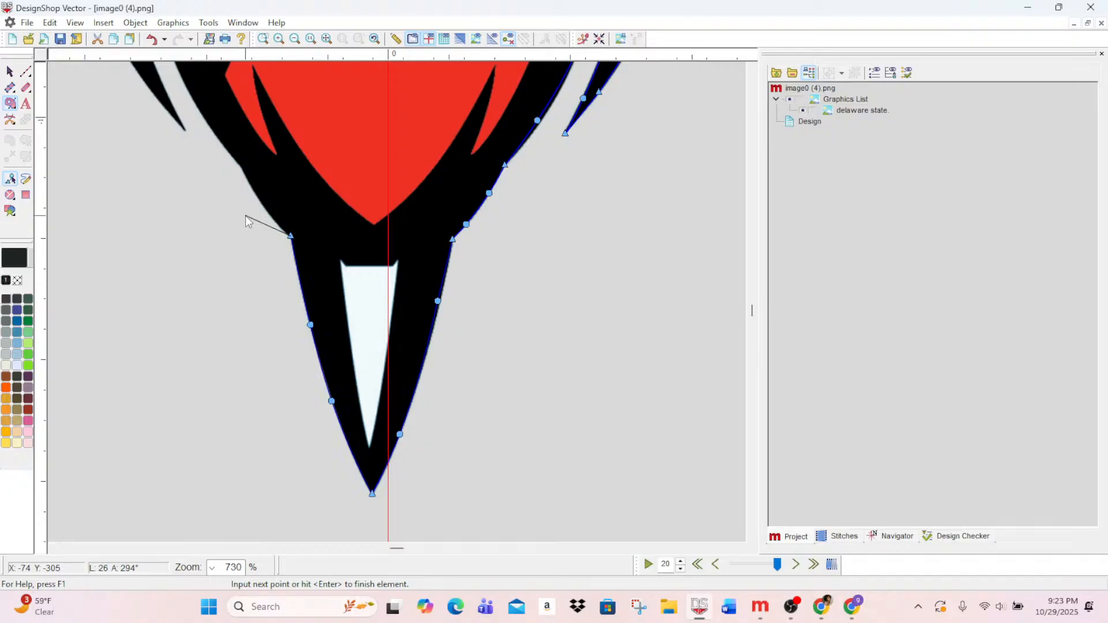
# - Outline the left side of the hornet's body from the stinger's base up to the banner
pyautogui.click(275, 221)
pyautogui.click(254, 194)
pyautogui.click(241, 167)
pyautogui.scroll(2, 167, 88)
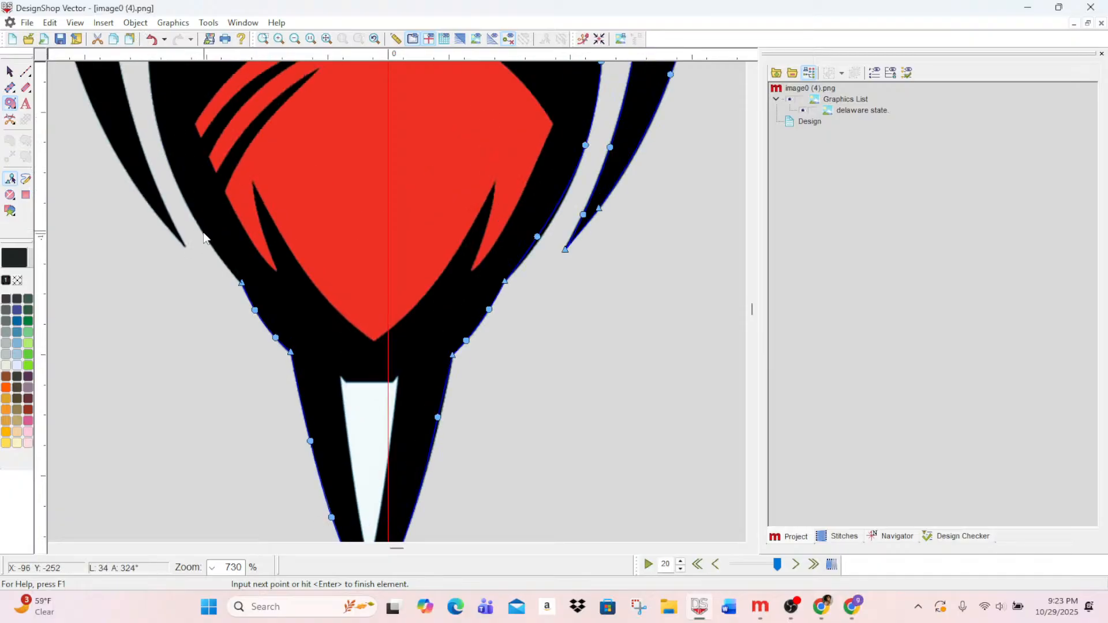
pyautogui.click(202, 233)
pyautogui.scroll(2, 202, 234)
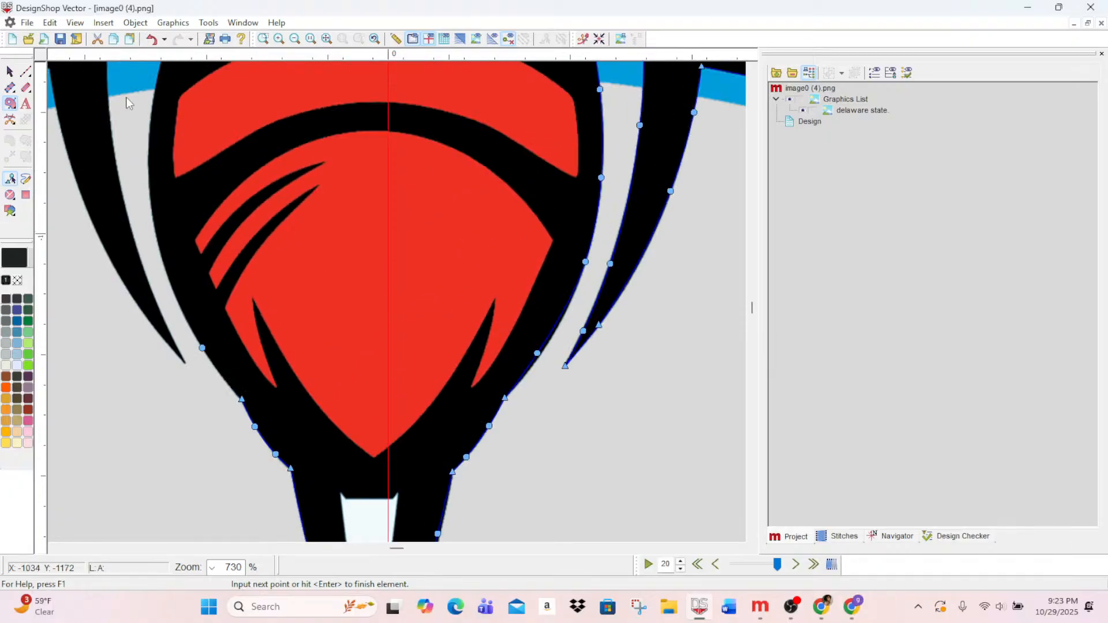
pyautogui.click(159, 244)
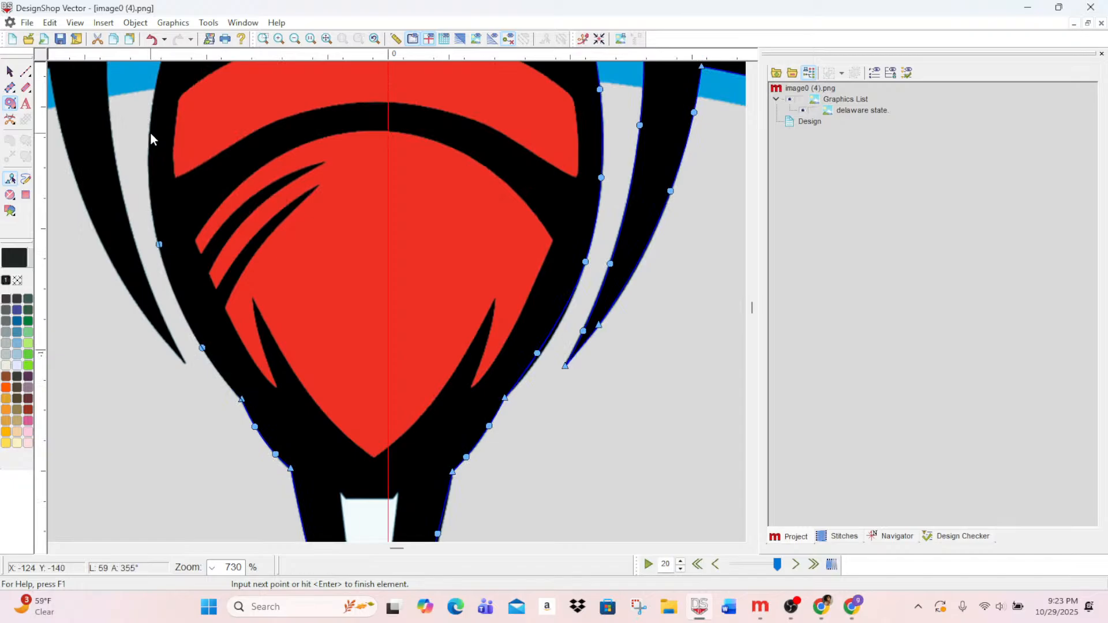
pyautogui.click(149, 140)
pyautogui.scroll(3, 148, 142)
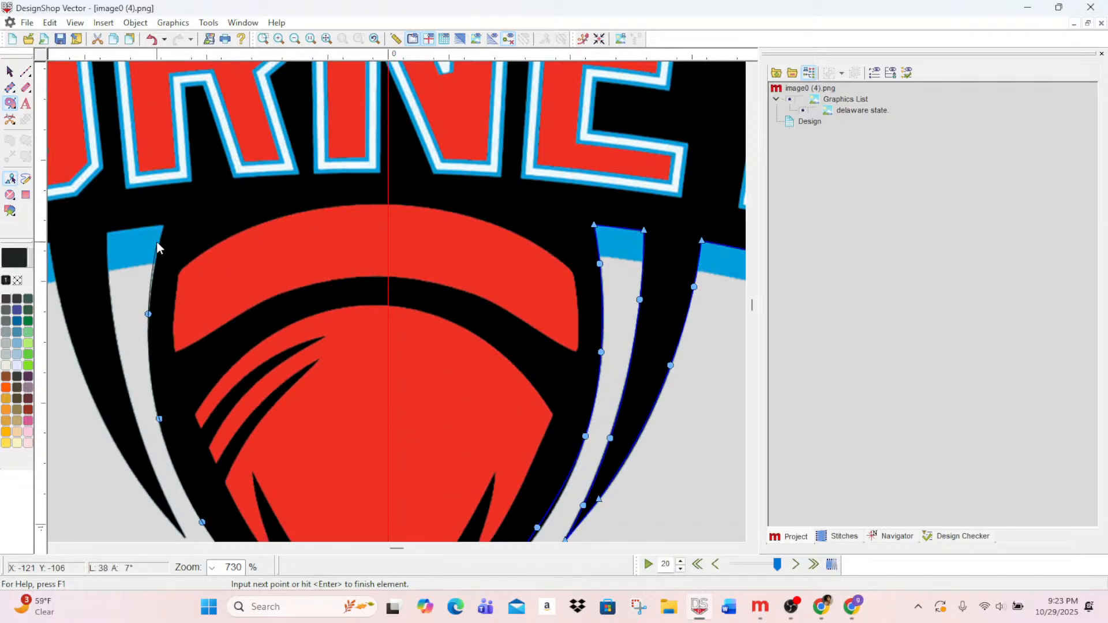
pyautogui.click(164, 225)
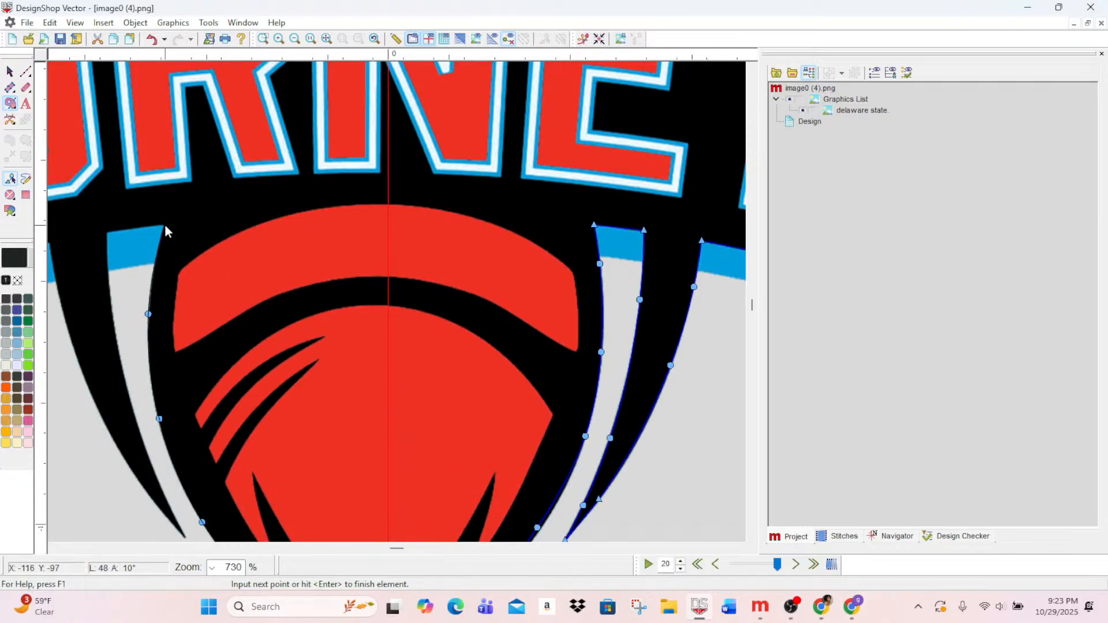
# - Trace across the gap under the banner and down the left leg's inner edge to its pointed tip
pyautogui.click(105, 233)
pyautogui.click(123, 379)
pyautogui.click(153, 470)
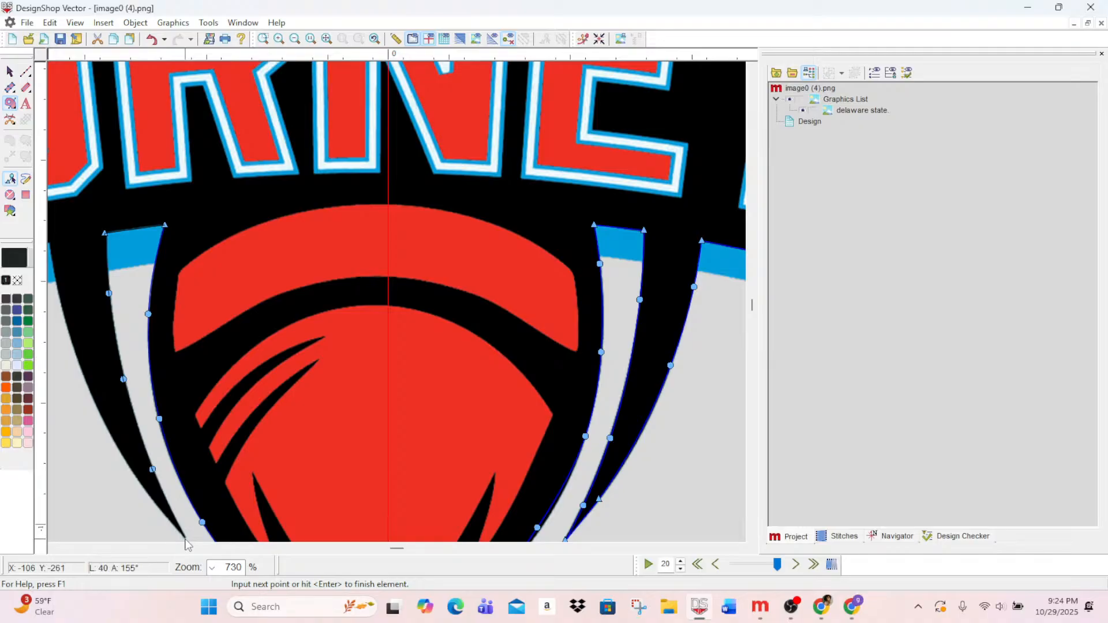
pyautogui.click(187, 539)
# - Trace the left leg's outer edge from its tip up to the banner's bottom edge
pyautogui.click(151, 500)
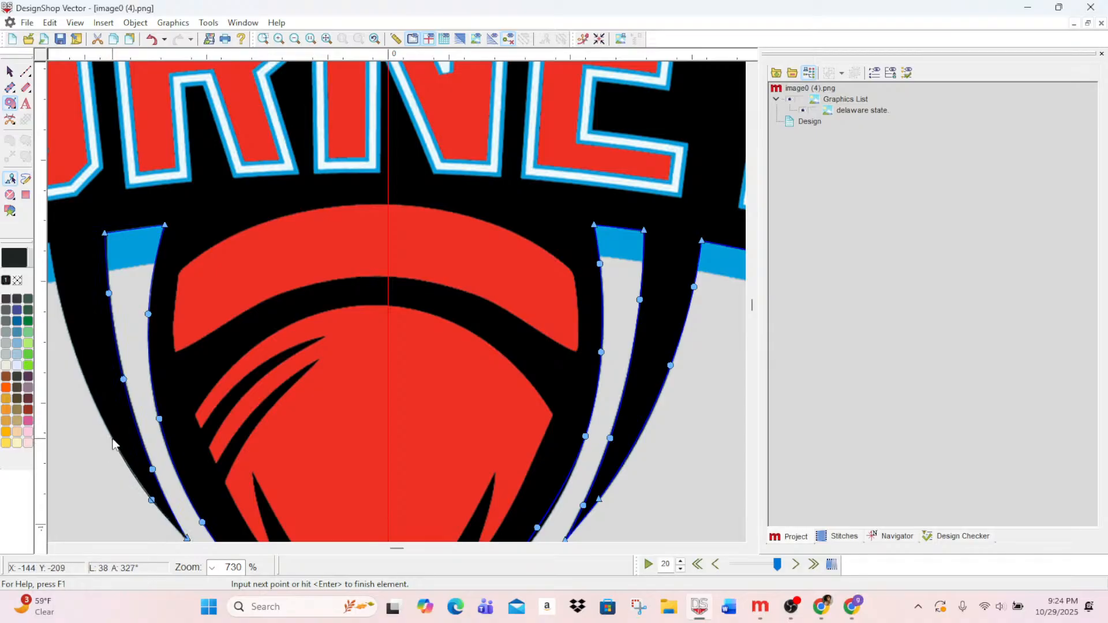
pyautogui.click(112, 438)
pyautogui.click(69, 331)
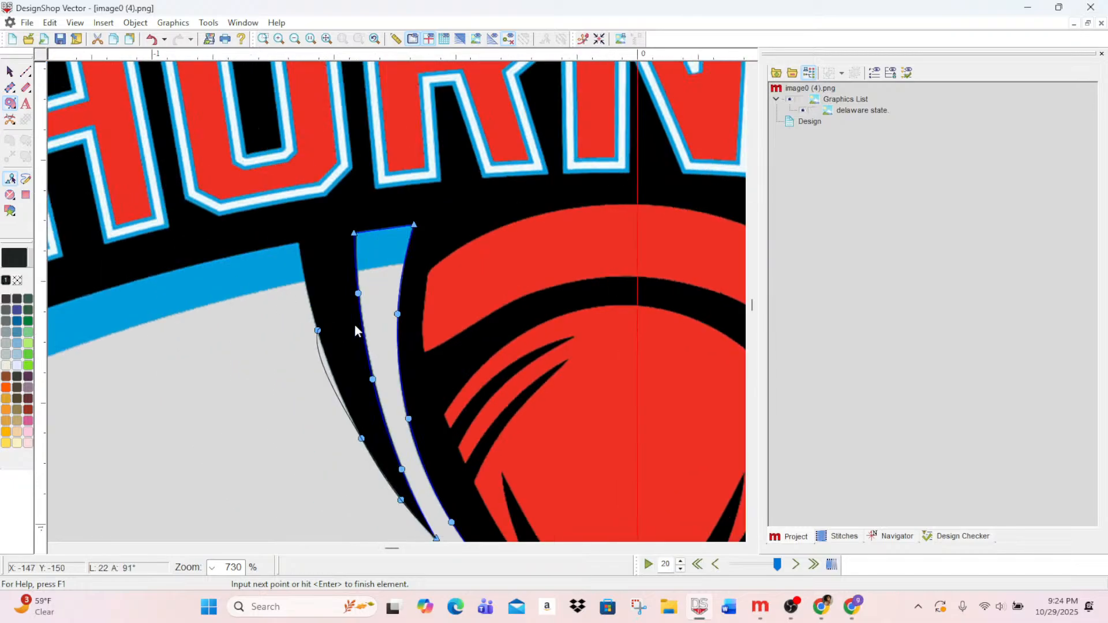
pyautogui.click(297, 242)
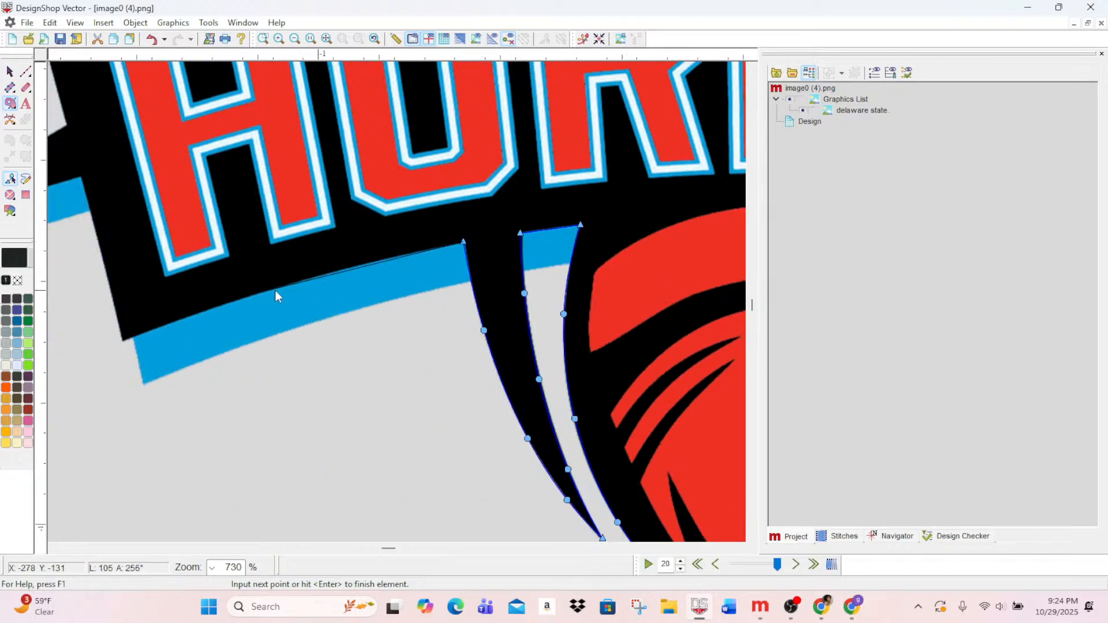
# - Trace the banner's bottom edge to its lower left corner and up to the pointed tail
pyautogui.rightClick(392, 258)
pyautogui.rightClick(292, 284)
pyautogui.click(122, 342)
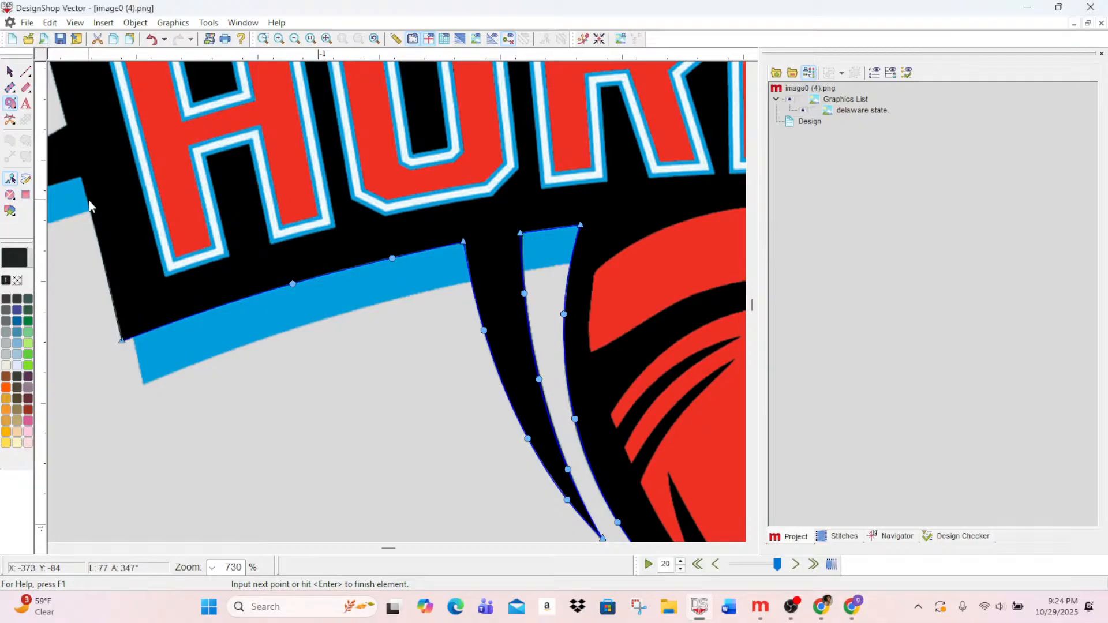
pyautogui.click(105, 265)
pyautogui.click(79, 175)
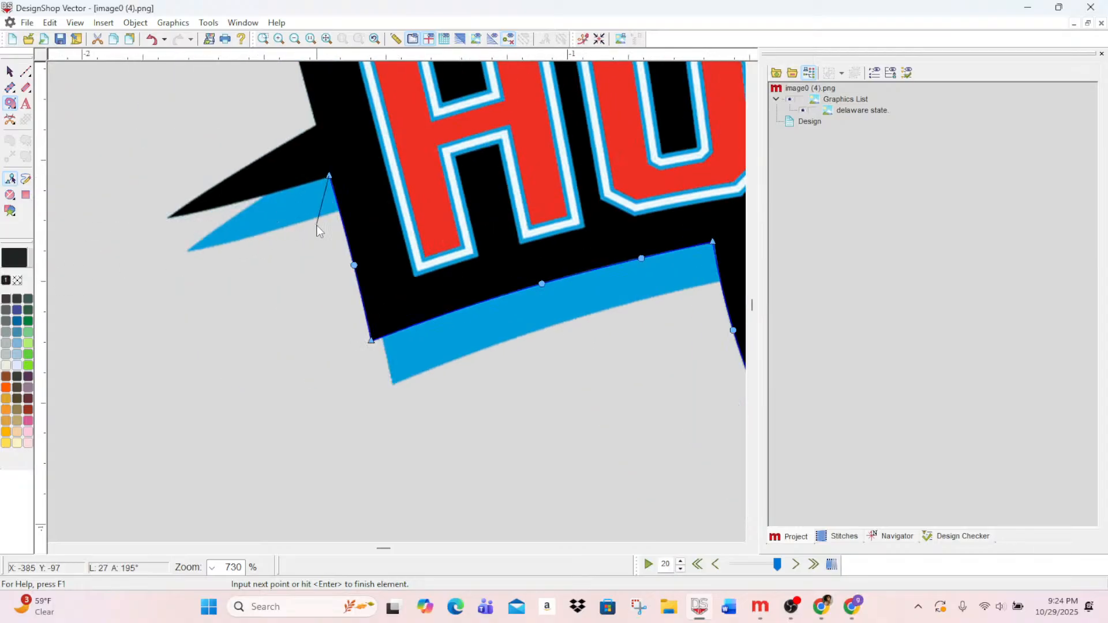
# - Outline the banner's pointed left tail around its tip and back to the banner's side
pyautogui.click(291, 187)
pyautogui.click(208, 209)
pyautogui.click(166, 219)
pyautogui.click(216, 186)
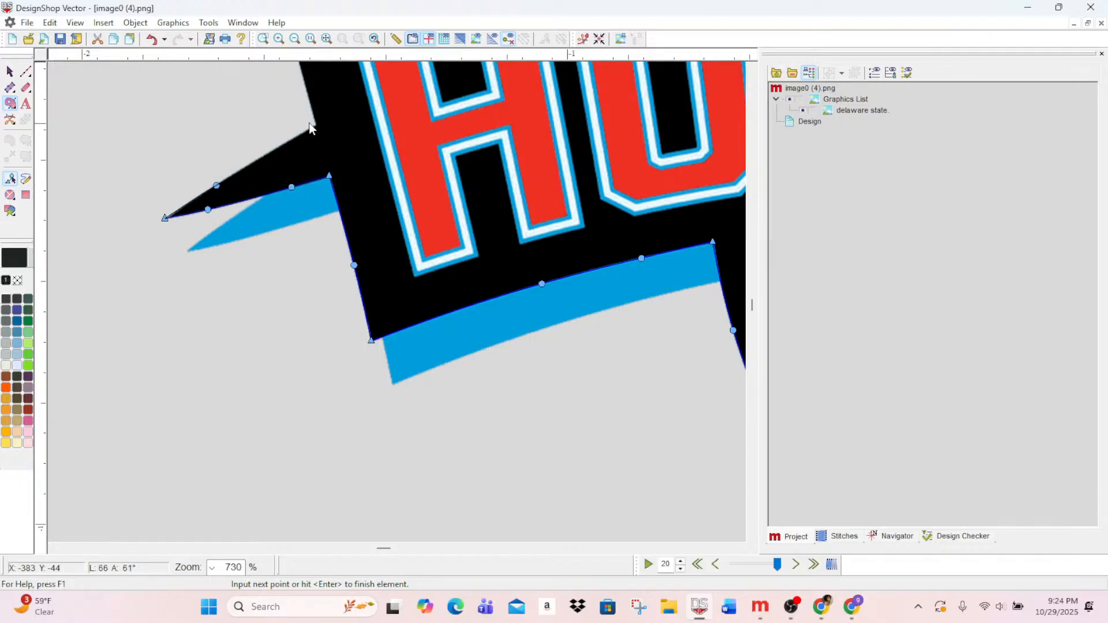
pyautogui.click(288, 143)
pyautogui.click(316, 126)
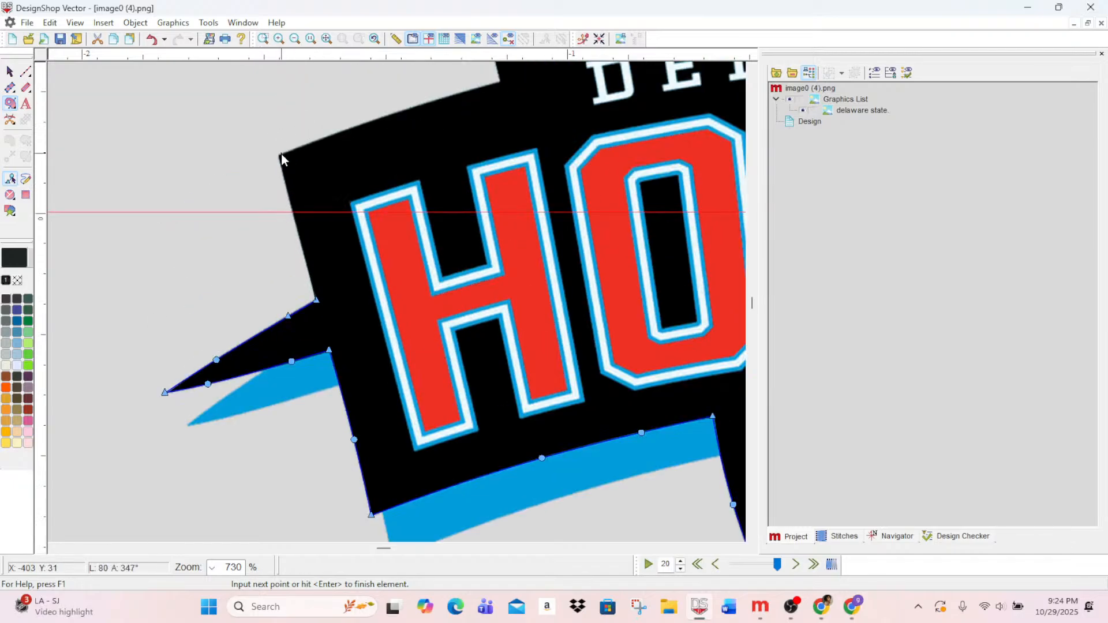
# - Trace the banner's upper left side and stepped top edge to the notch where it meets the left wing
pyautogui.click(279, 155)
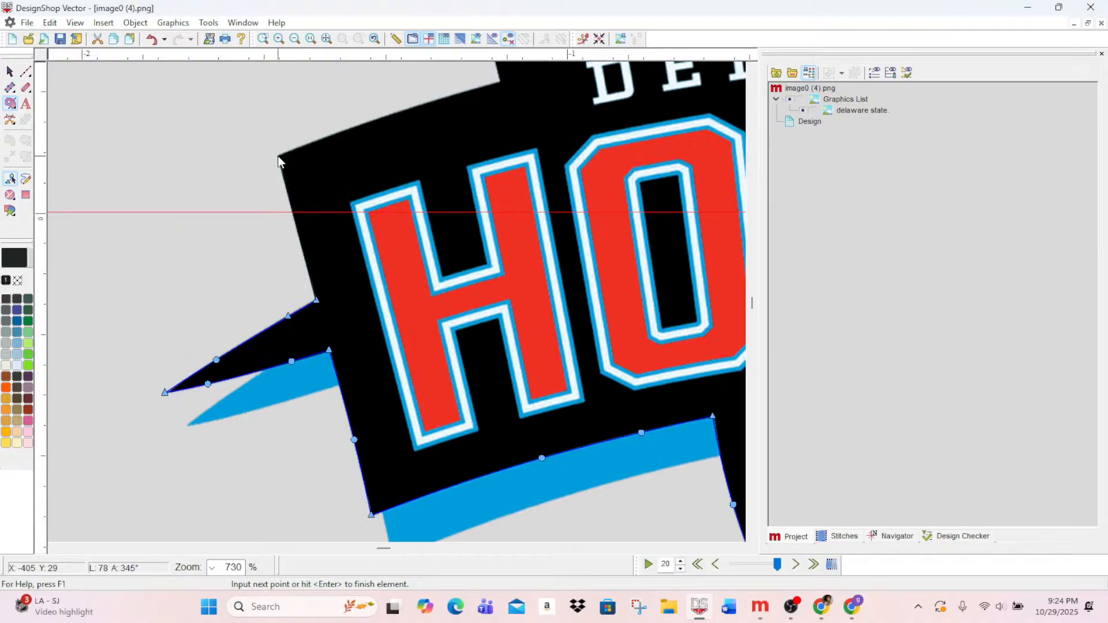
pyautogui.rightClick(332, 134)
pyautogui.rightClick(407, 110)
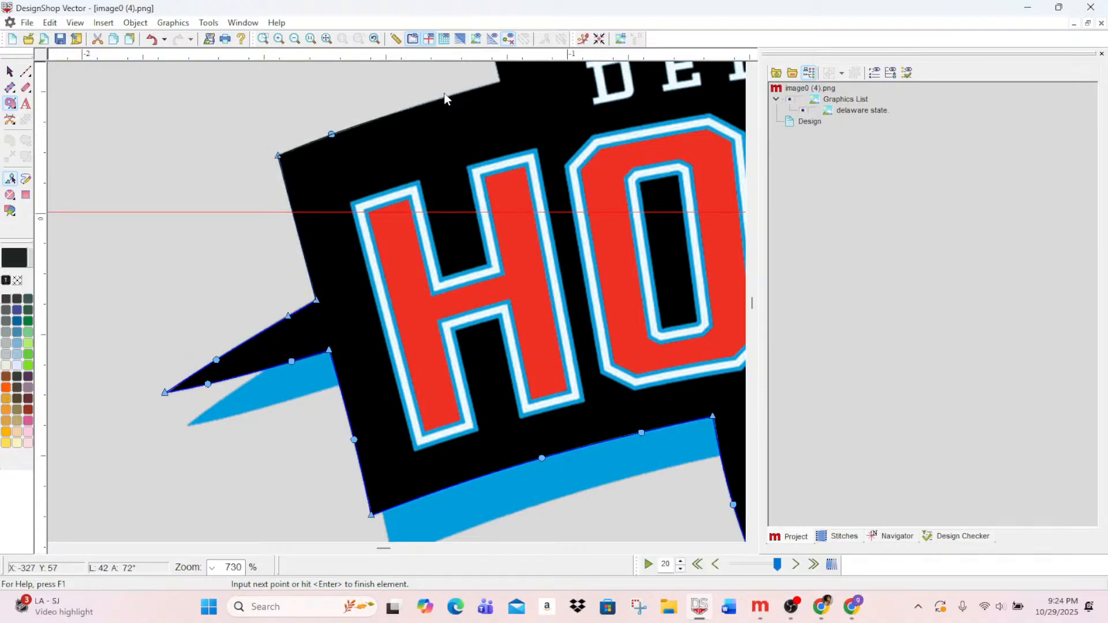
pyautogui.click(500, 82)
pyautogui.scroll(3, 500, 82)
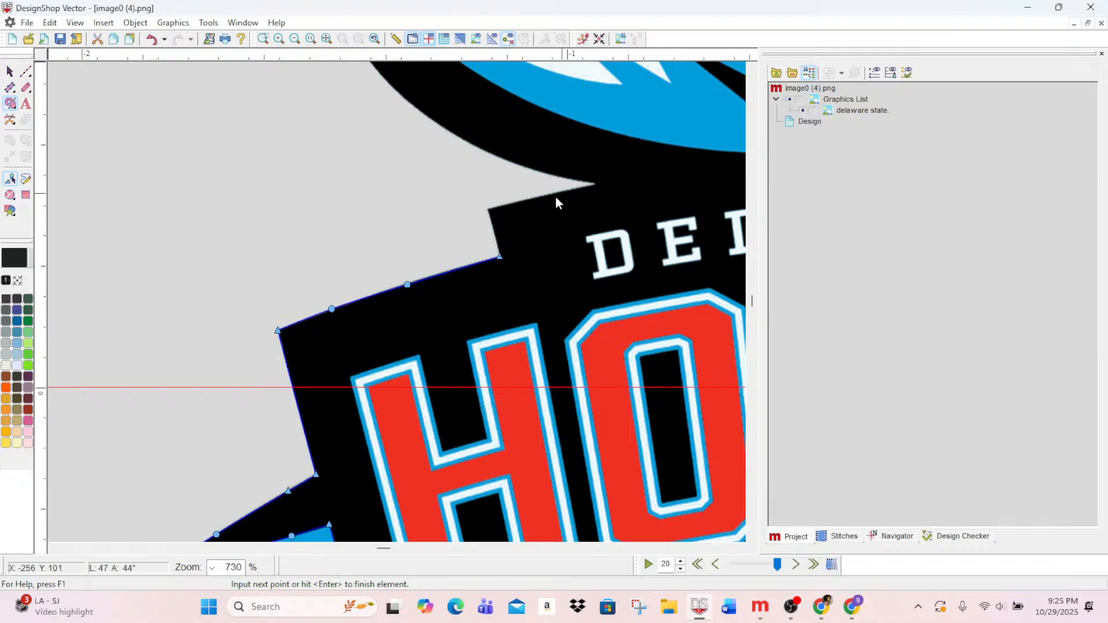
pyautogui.click(487, 209)
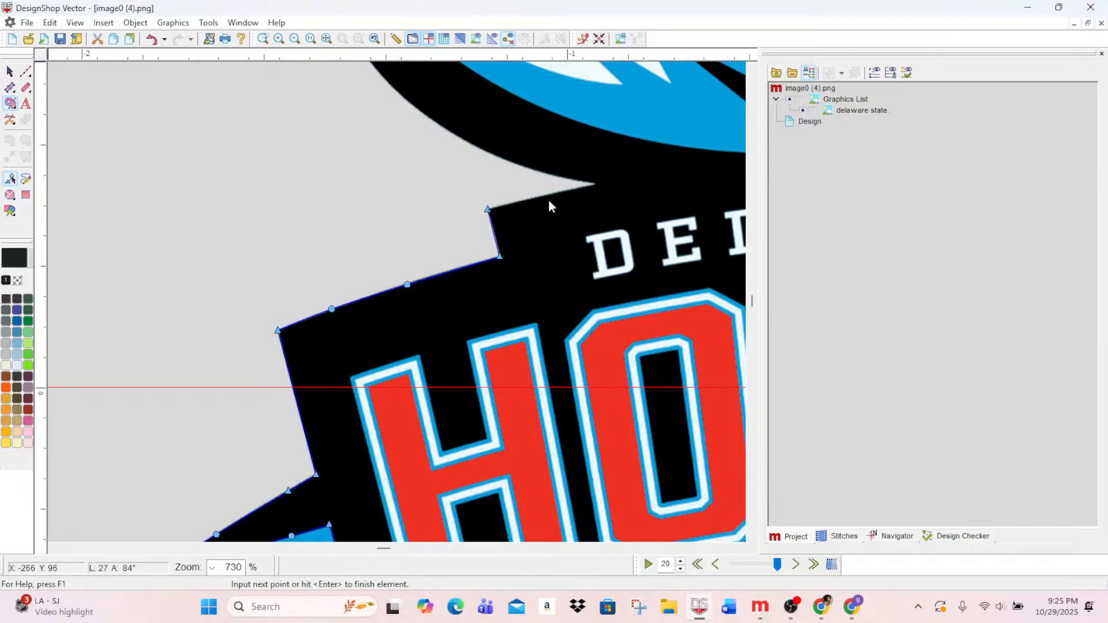
pyautogui.click(597, 184)
# - Trace the left wing's curved lower edge from the banner notch up toward the wing's tip
pyautogui.click(551, 175)
pyautogui.scroll(2, 406, 115)
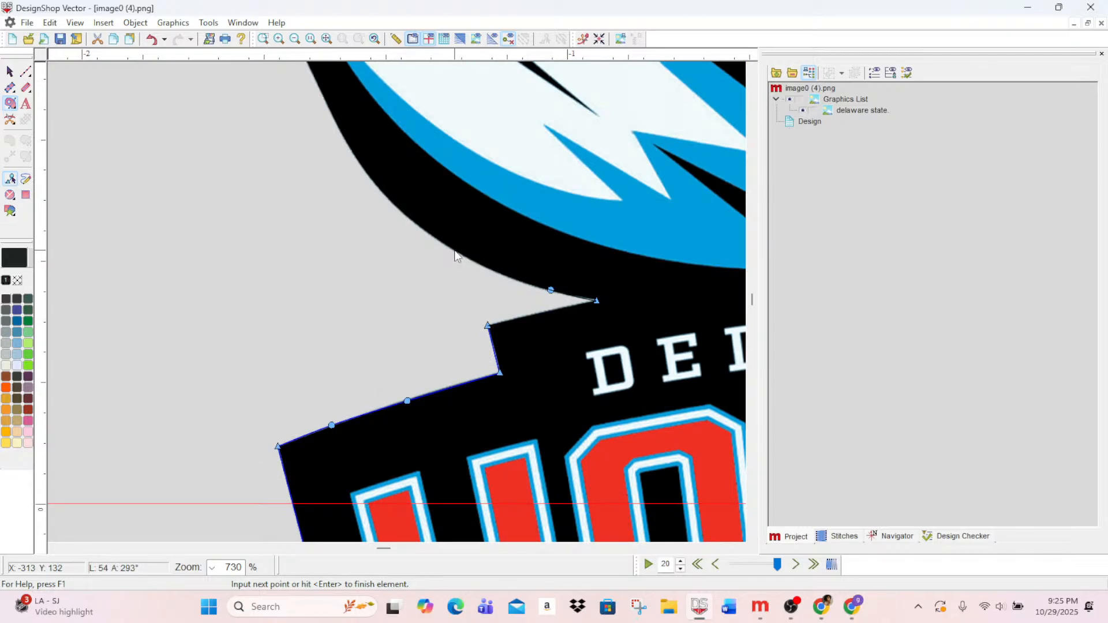
pyautogui.click(455, 250)
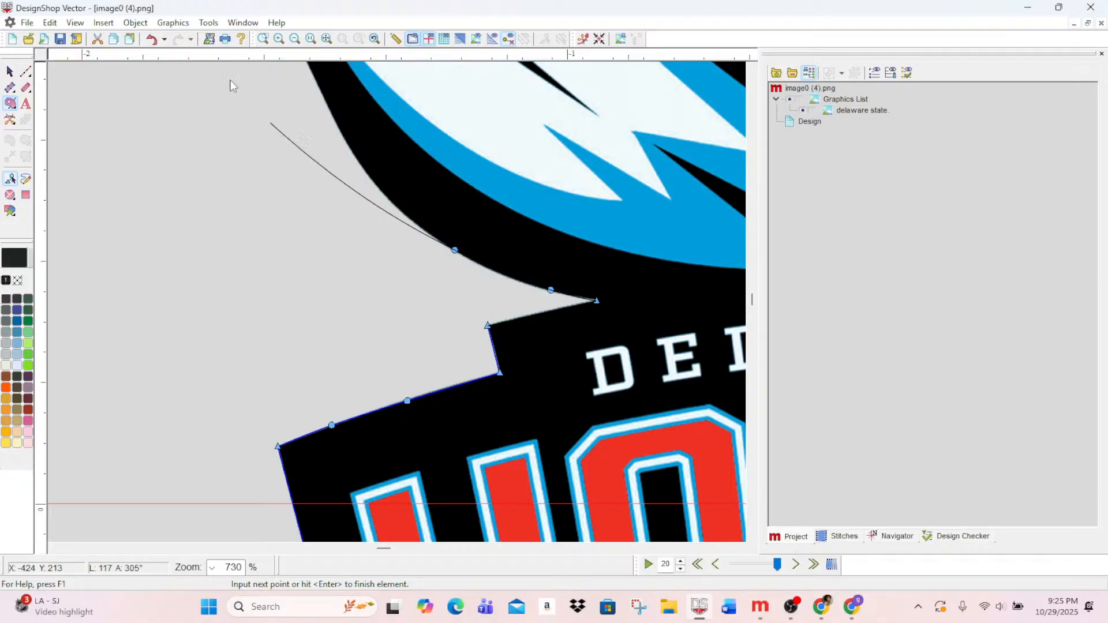
pyautogui.click(354, 156)
pyautogui.scroll(3, 354, 157)
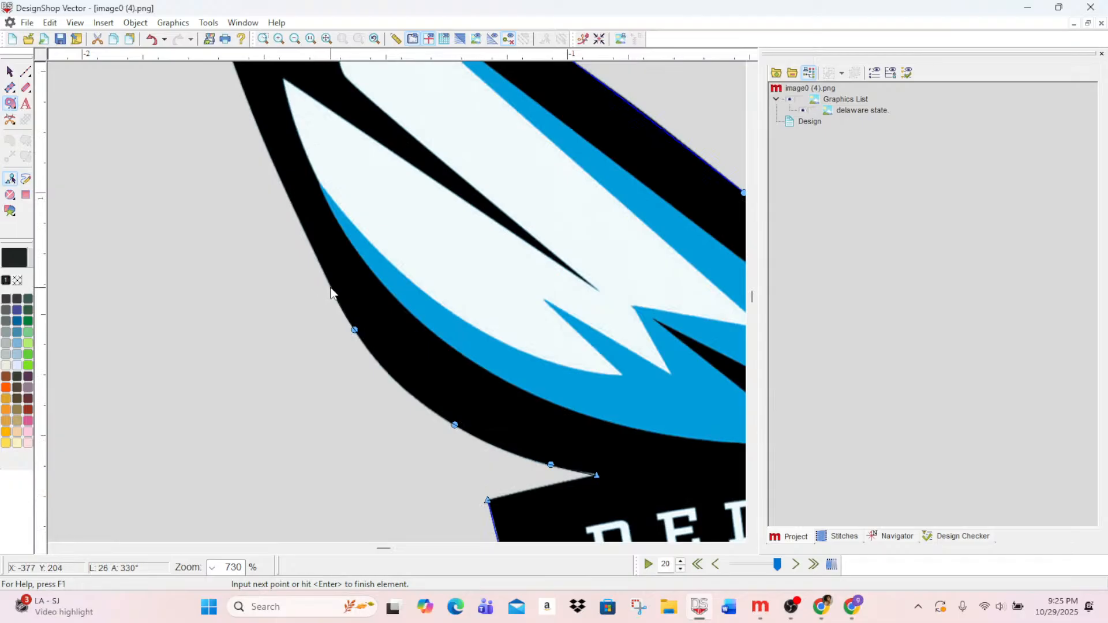
pyautogui.click(286, 189)
pyautogui.scroll(3, 285, 190)
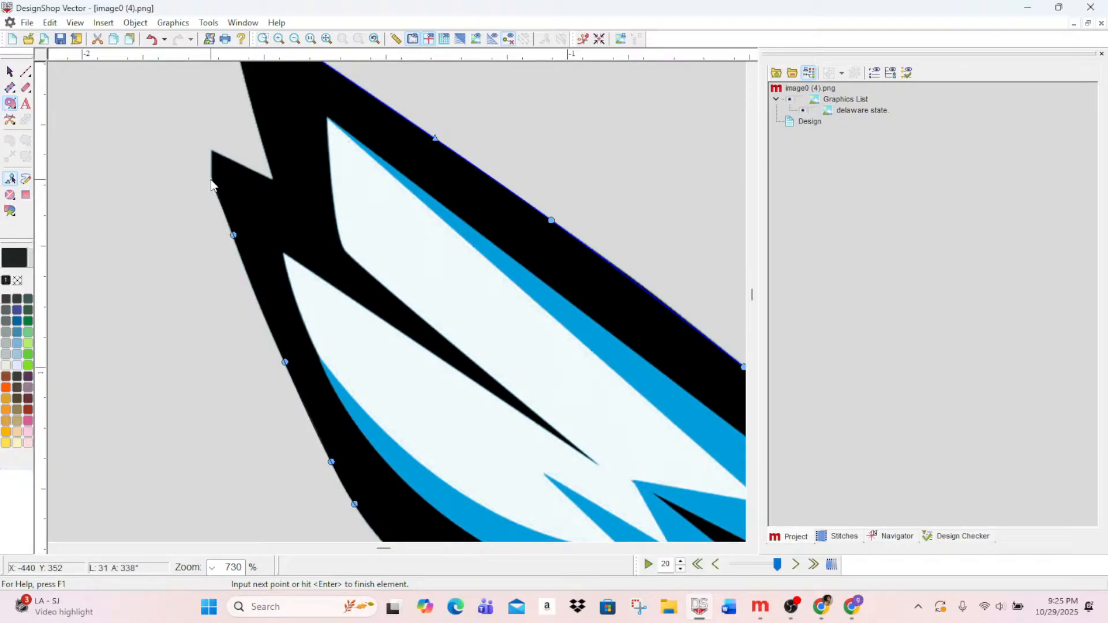
# - Trace the notch at the left wing's end, close the outline at the wing tip and finish the shape
pyautogui.click(213, 150)
pyautogui.click(273, 181)
pyautogui.scroll(3, 272, 182)
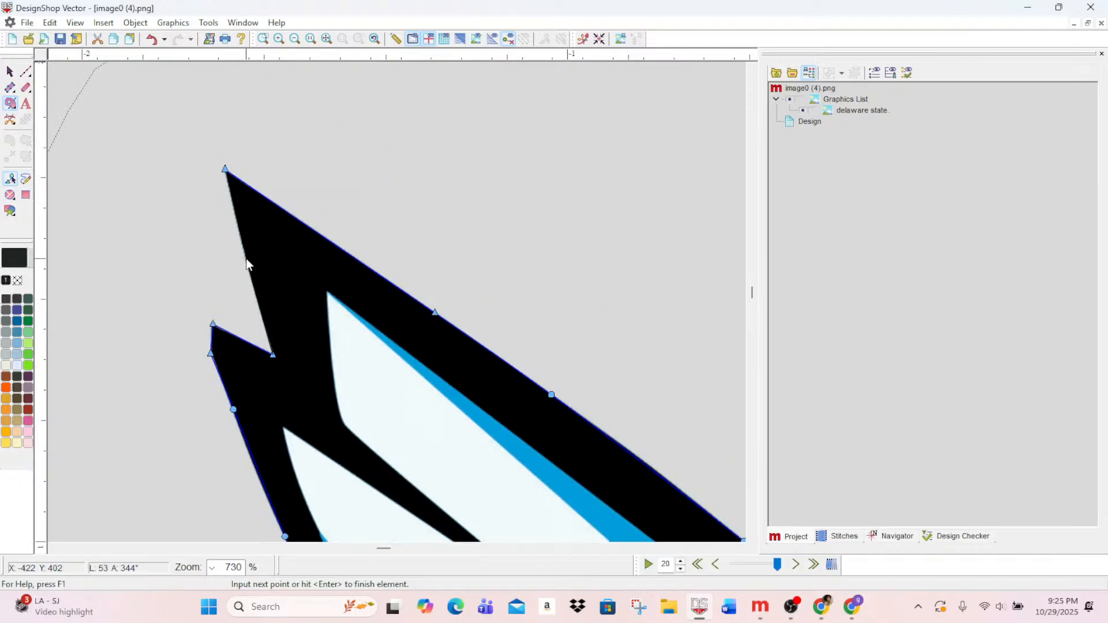
pyautogui.click(246, 258)
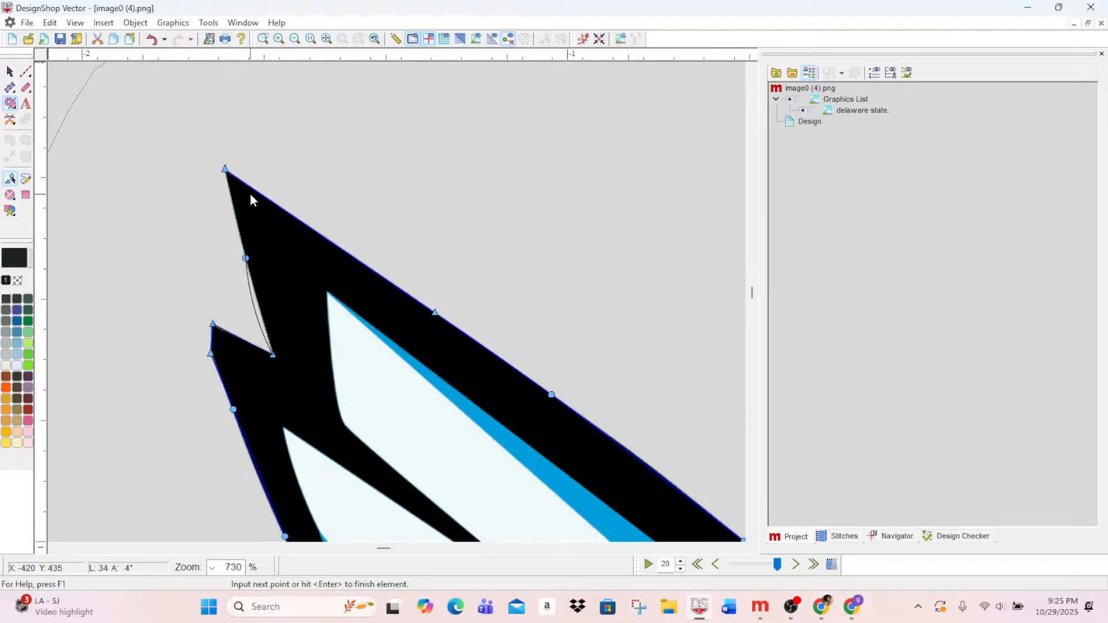
pyautogui.click(226, 172)
pyautogui.press('Return')
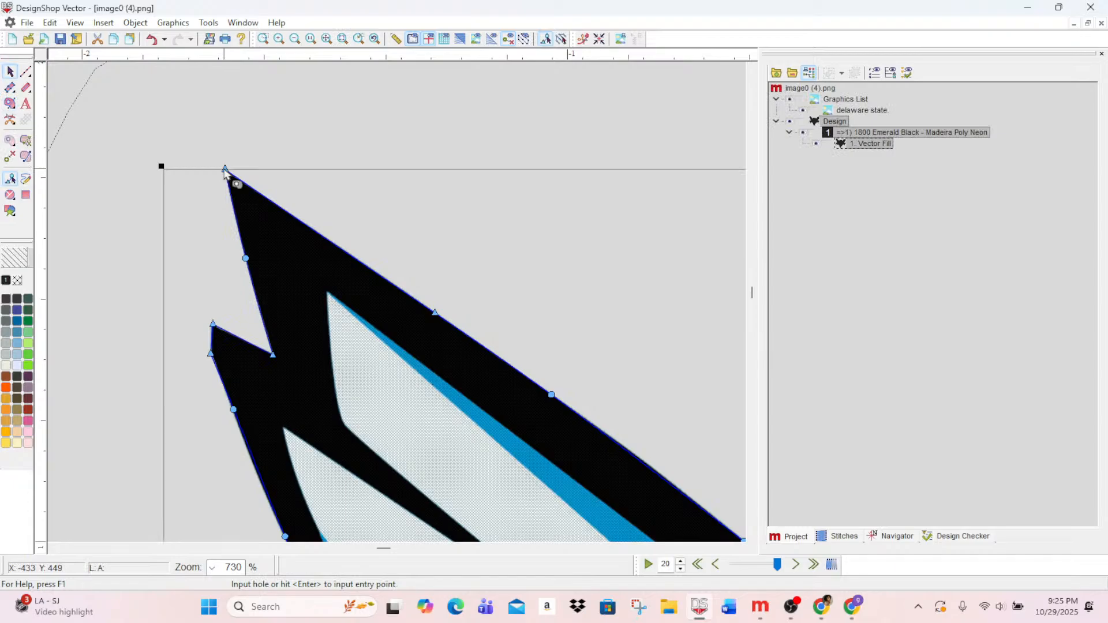
# - Start a hole in the black fill at the stinger's white inner shape, tracing from its bottom tip up its left edge
pyautogui.scroll(-3, 226, 202)
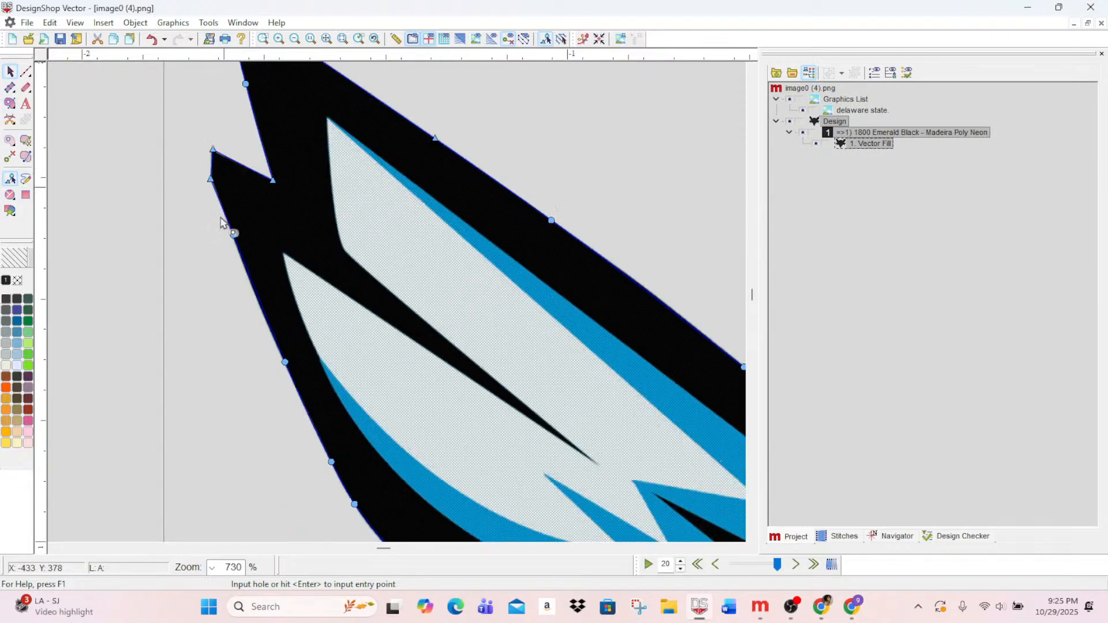
pyautogui.click(295, 40)
pyautogui.click(296, 39)
pyautogui.click(296, 39)
pyautogui.scroll(-3, 630, 321)
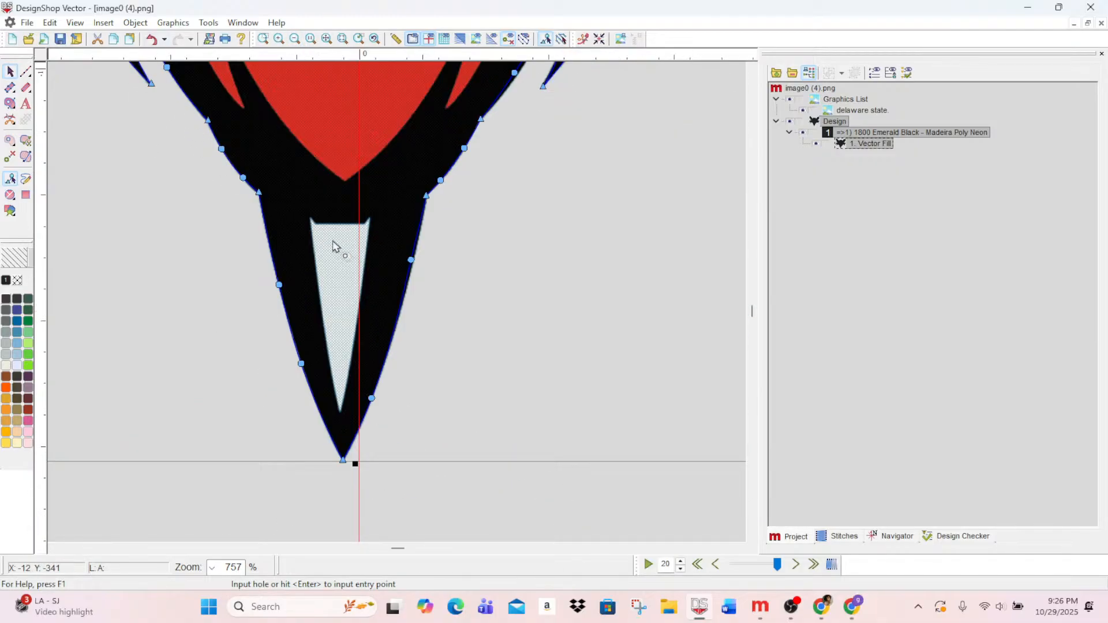
pyautogui.click(280, 39)
pyautogui.click(280, 39)
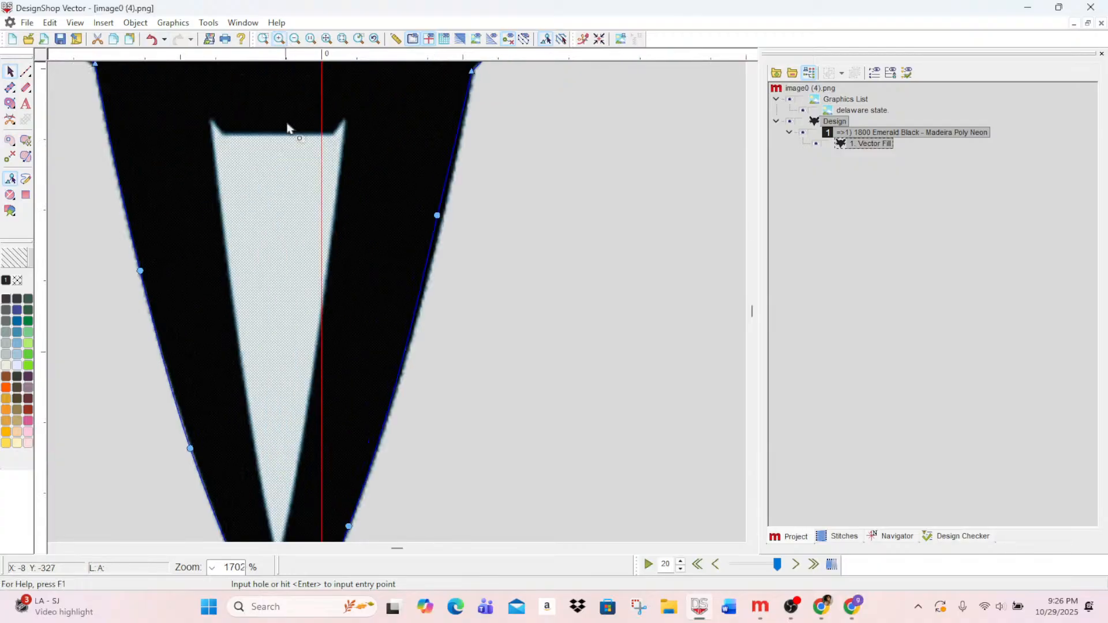
pyautogui.scroll(-3, 265, 422)
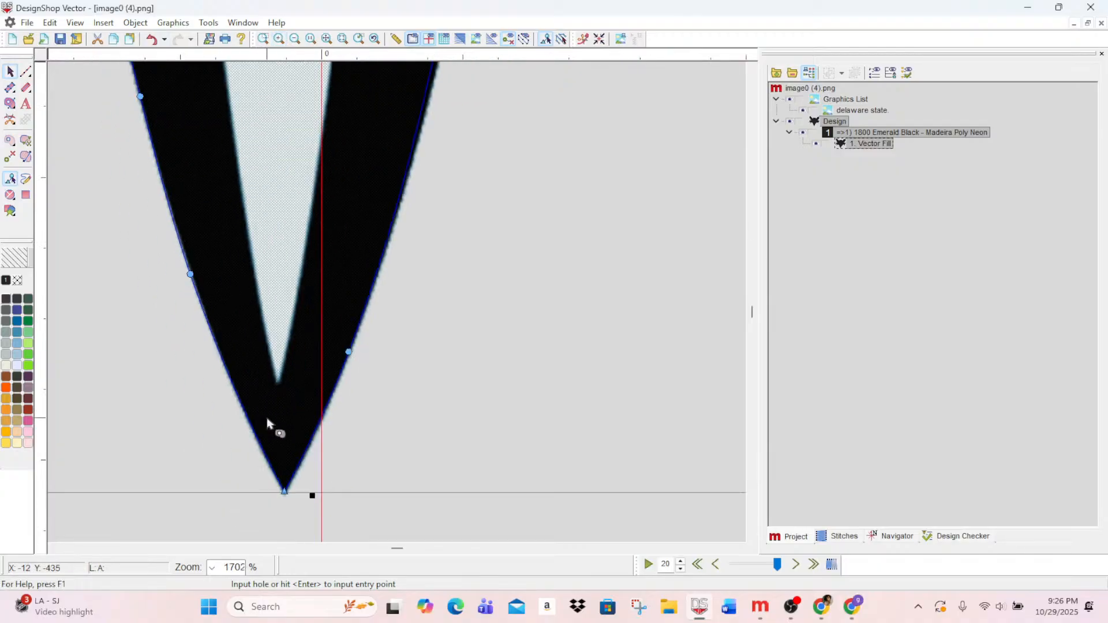
pyautogui.click(278, 383)
pyautogui.click(254, 273)
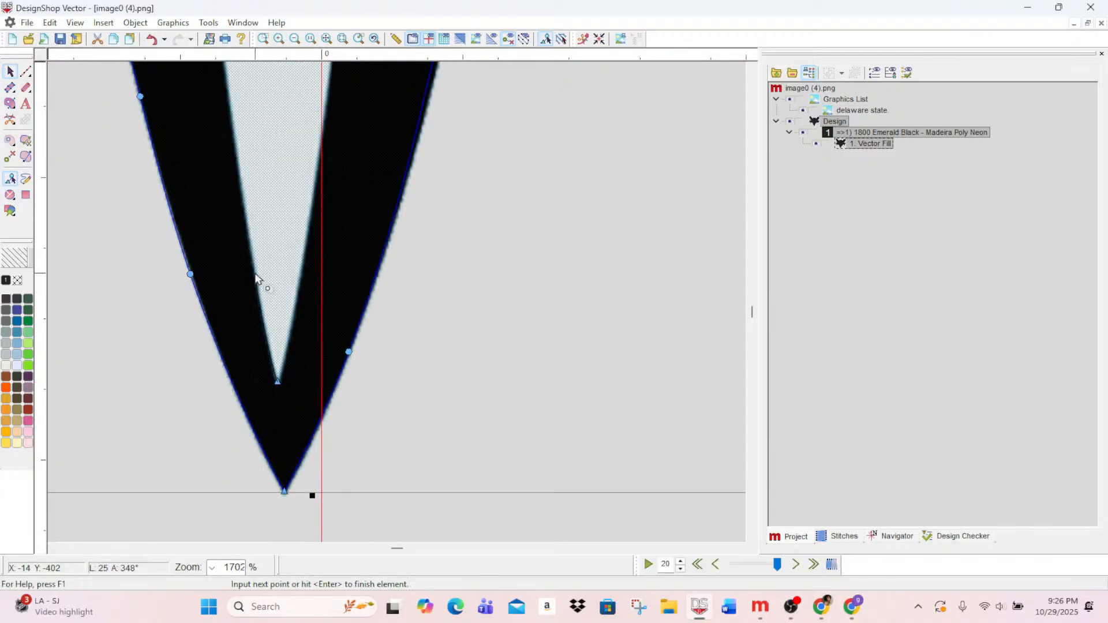
pyautogui.scroll(2, 229, 6)
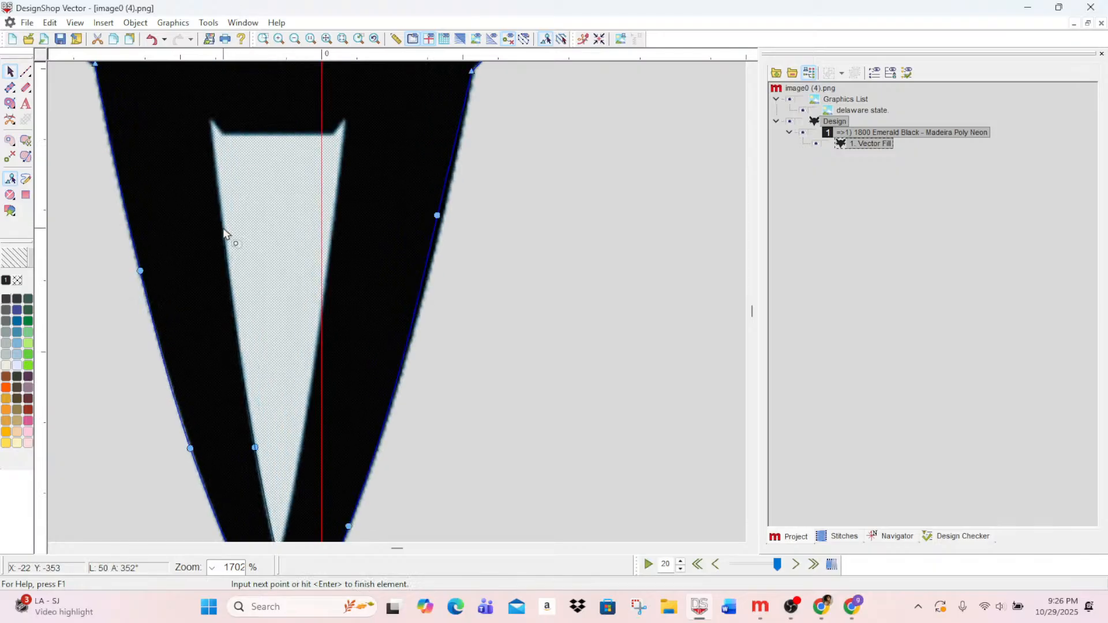
pyautogui.click(223, 228)
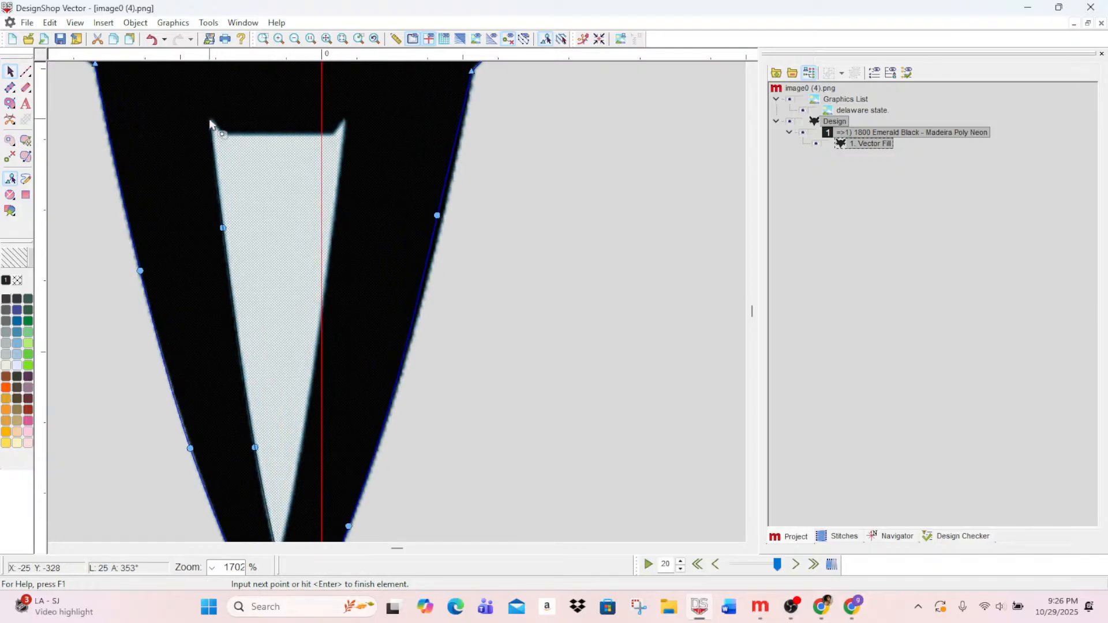
pyautogui.click(211, 119)
# - Trace the white shape's top and right edges back to its bottom tip to close the stinger hole
pyautogui.click(222, 133)
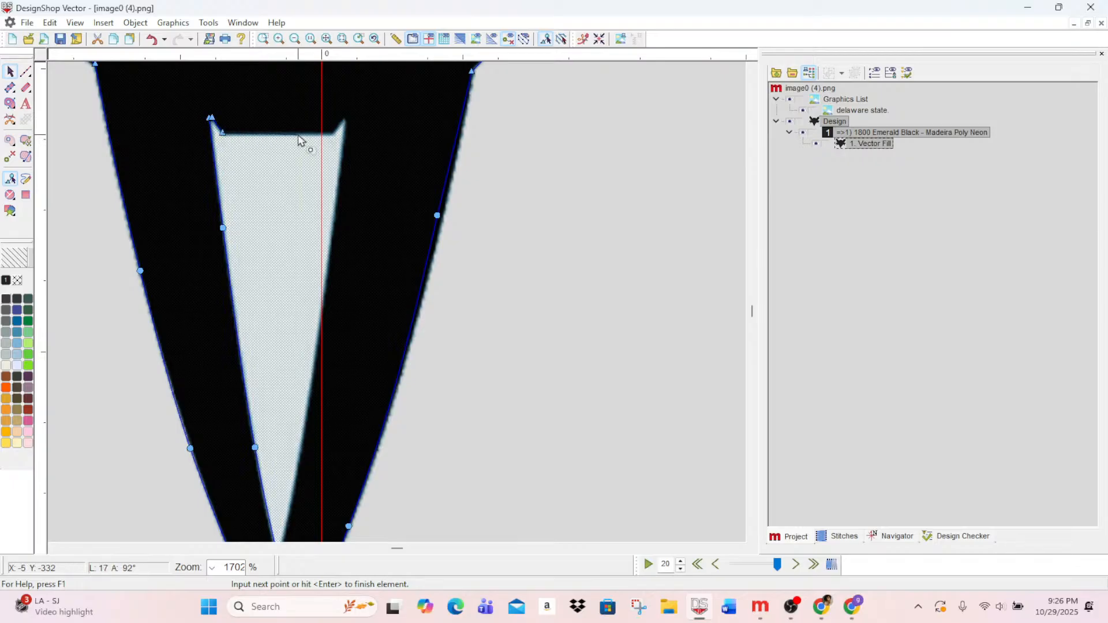
pyautogui.click(329, 134)
pyautogui.click(346, 119)
pyautogui.click(337, 189)
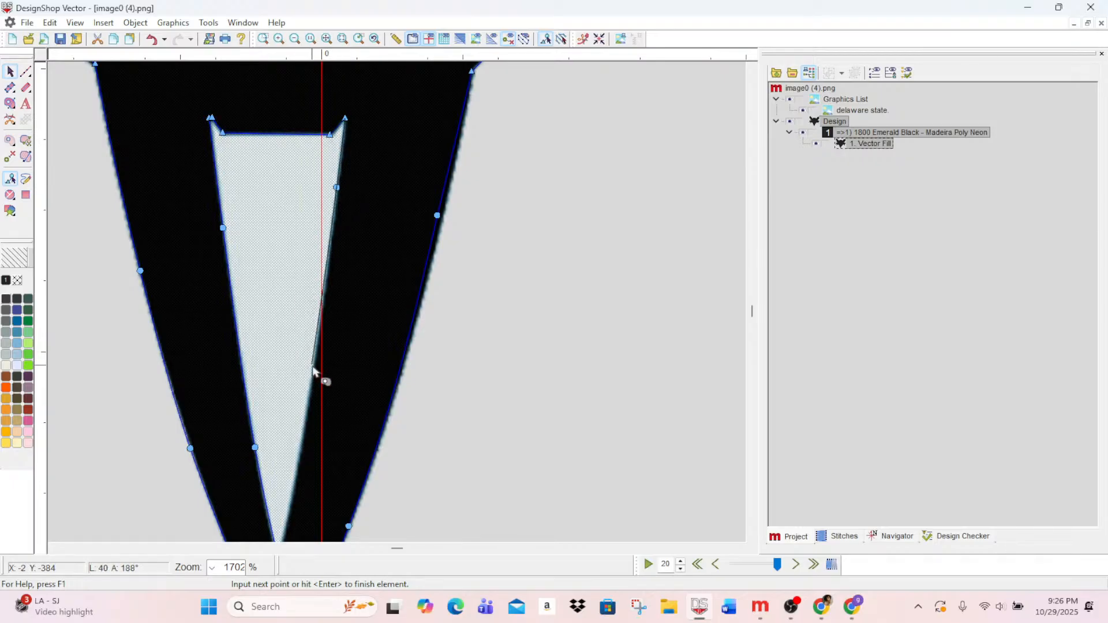
pyautogui.click(315, 371)
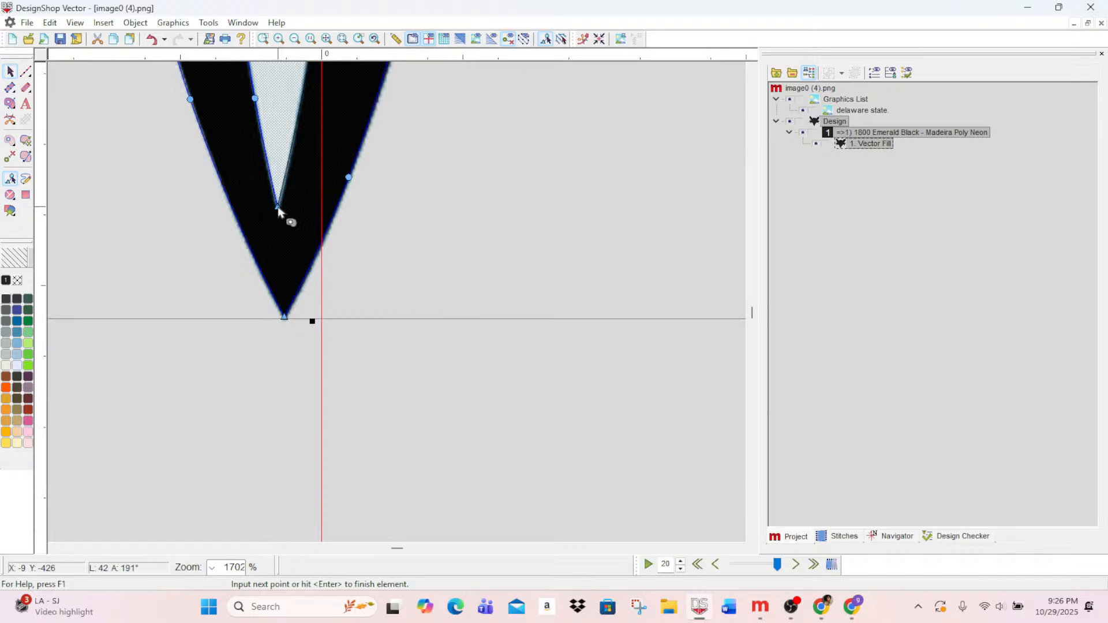
pyautogui.click(278, 208)
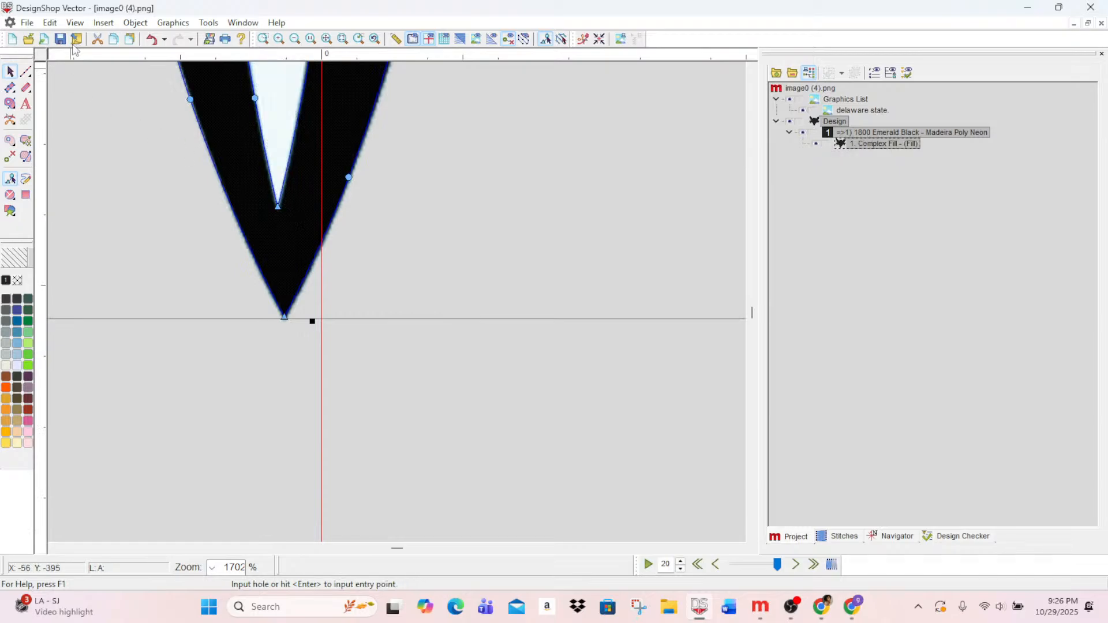
# - Finish the hole input, open the black complex fill's properties, enable Short Stitch and apply it to generate stitches
pyautogui.click(28, 73)
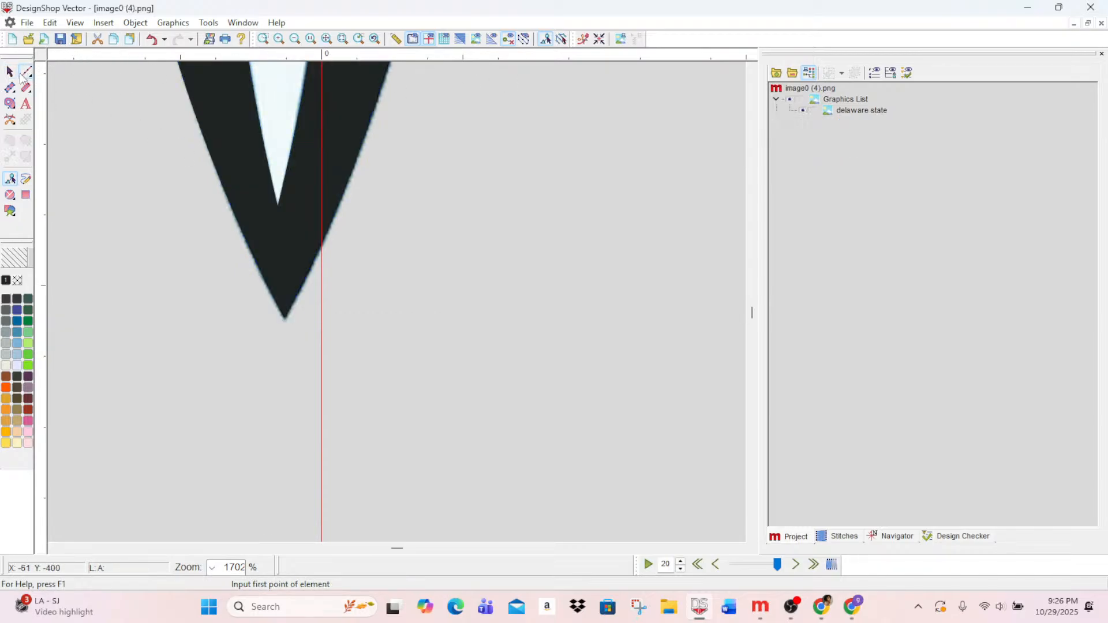
pyautogui.click(13, 74)
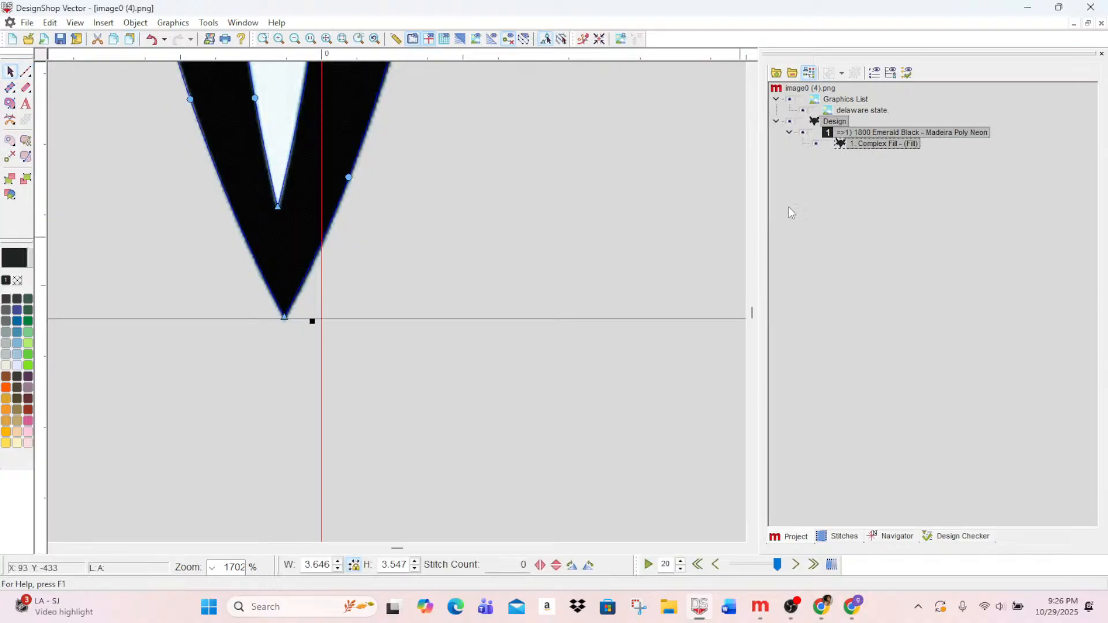
pyautogui.doubleClick(861, 145)
pyautogui.click(918, 135)
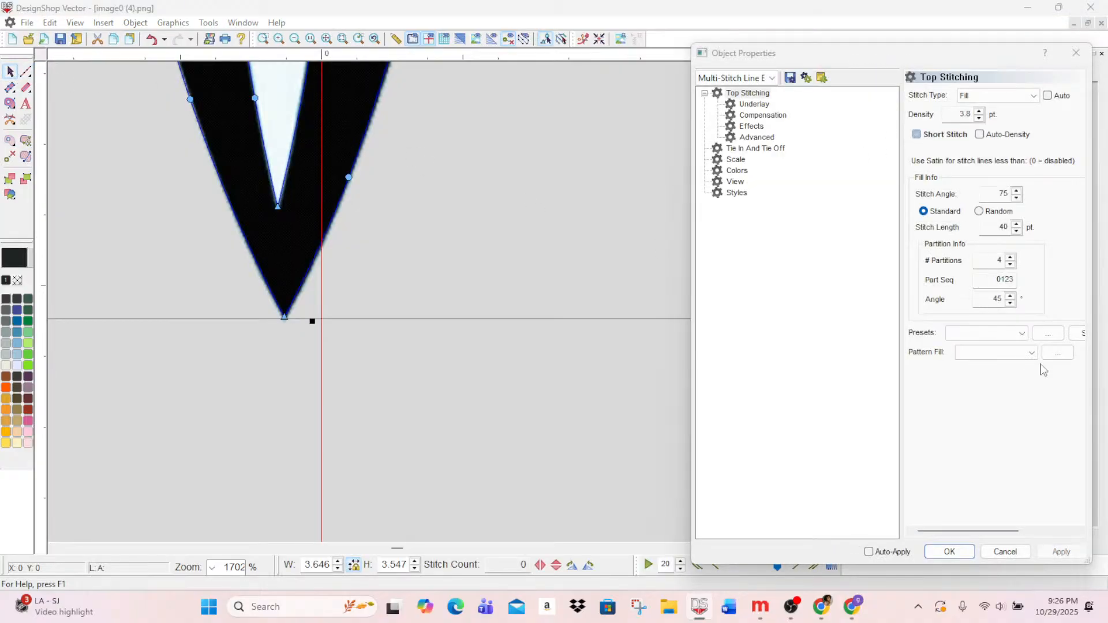
pyautogui.click(1061, 552)
pyautogui.scroll(5, 266, 289)
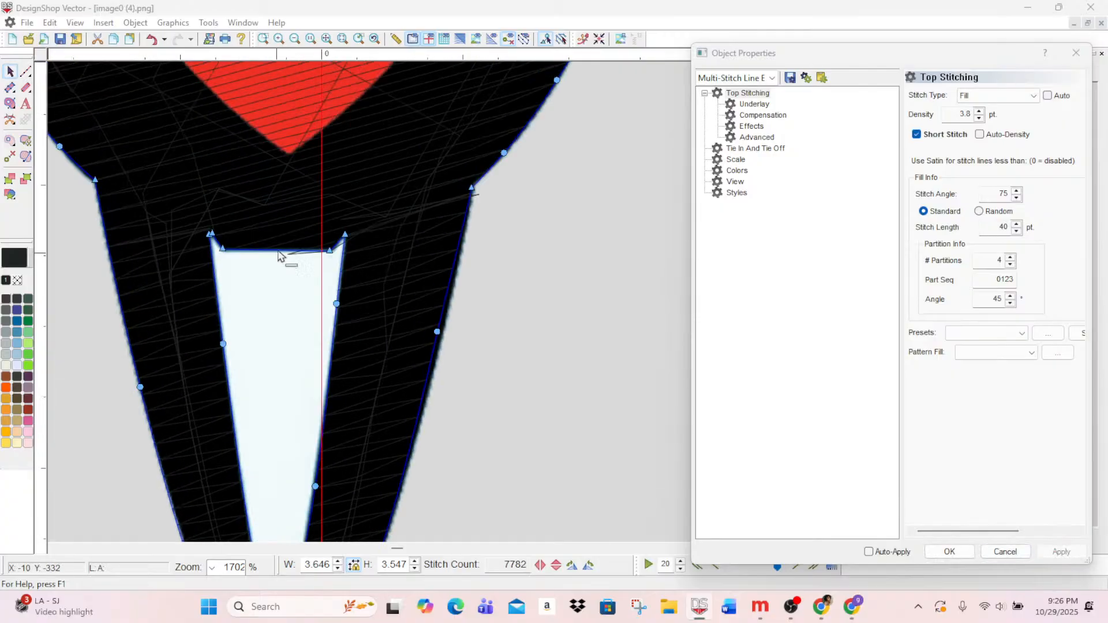
# - Turn off the black fill's auto-underlay, set the primary underlay's border margin to 6 pt and the secondary underlay to None, and apply
pyautogui.click(754, 104)
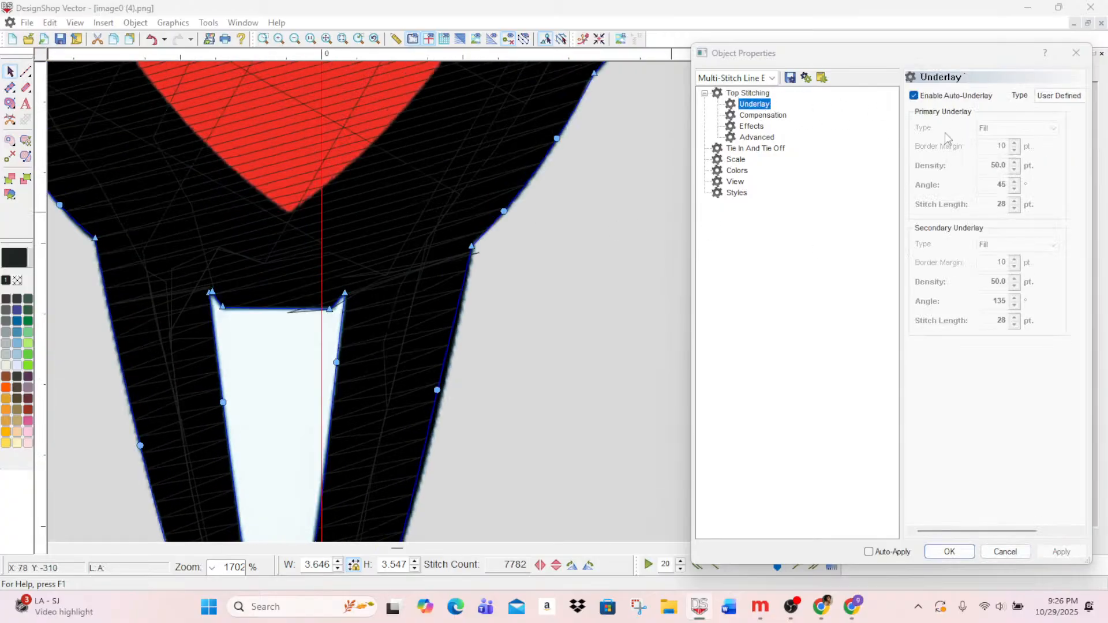
pyautogui.click(923, 96)
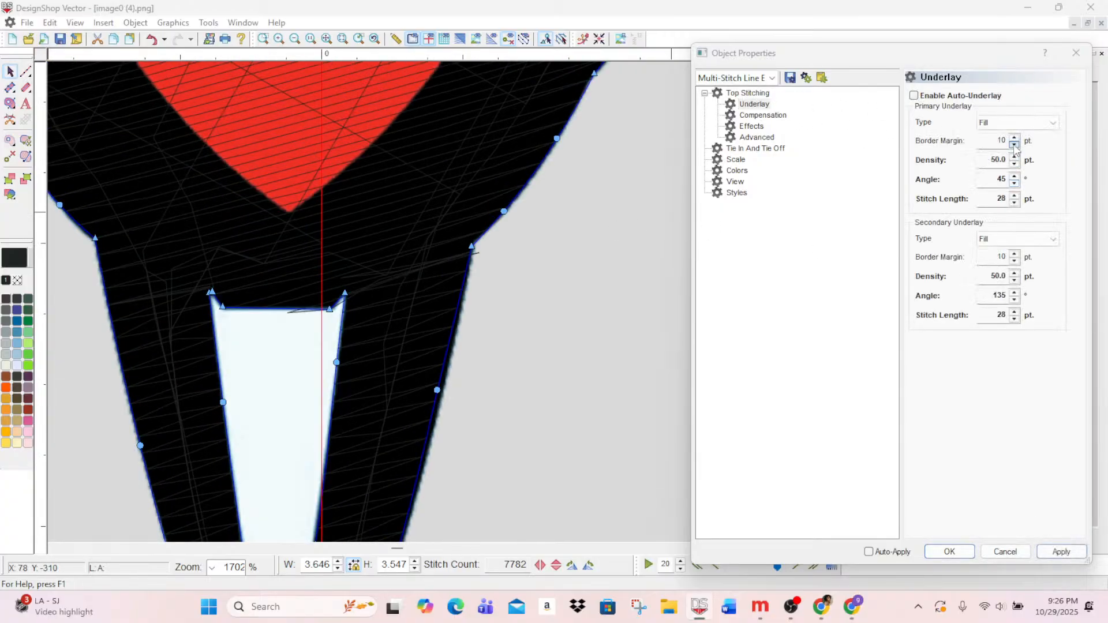
pyautogui.click(1015, 145)
pyautogui.click(1068, 547)
pyautogui.click(1046, 239)
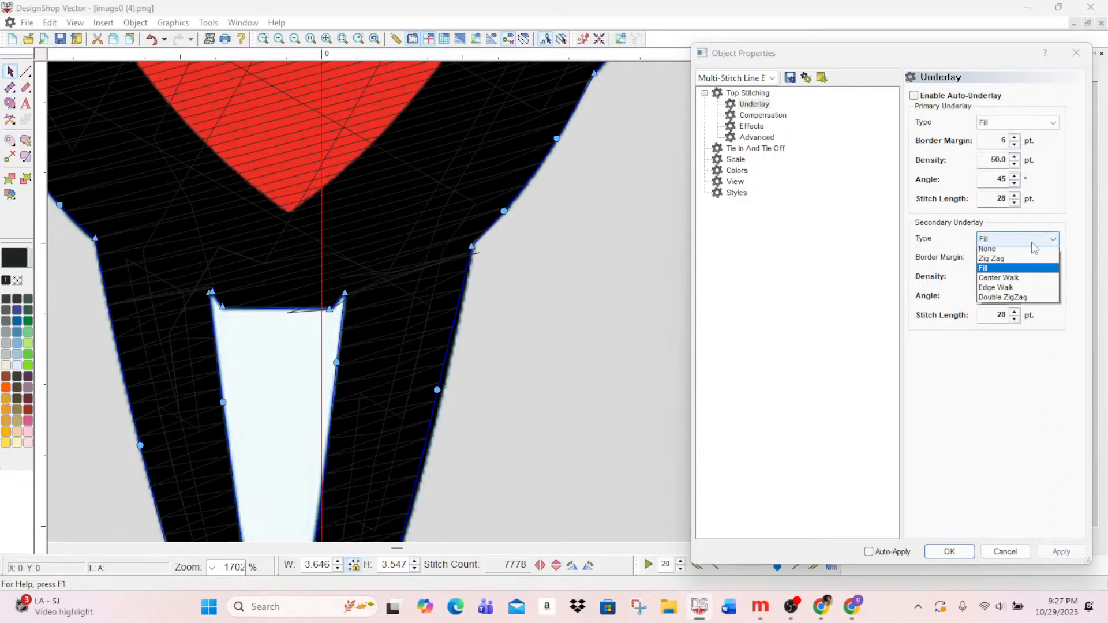
pyautogui.click(1018, 254)
pyautogui.click(1067, 556)
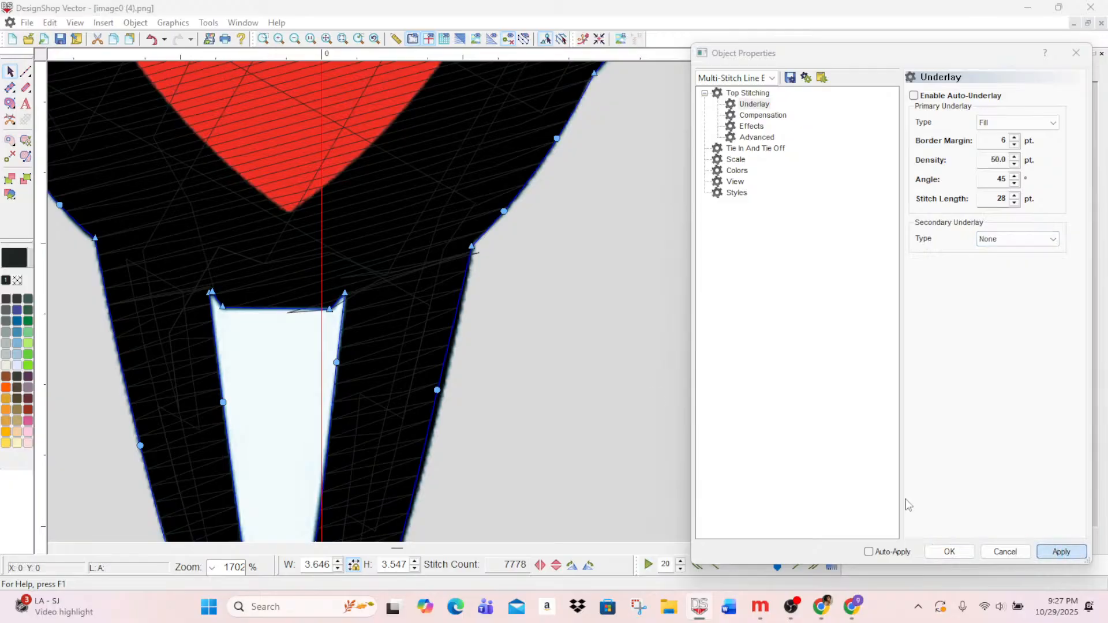
pyautogui.scroll(5, 280, 200)
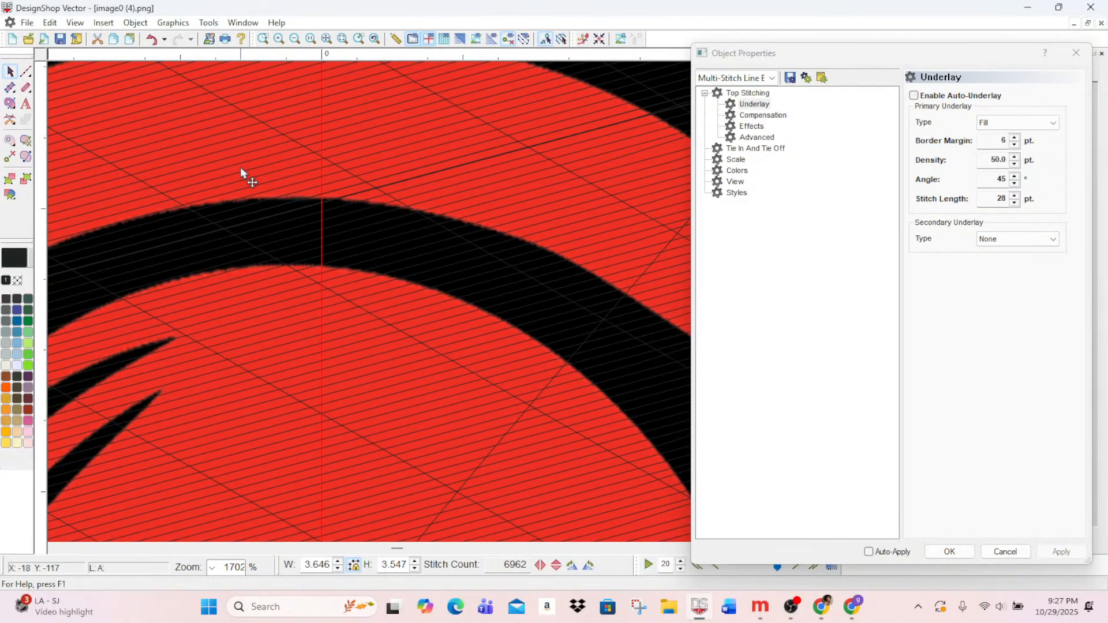
# - Save the design as dsh_1.ofm in the Delaware State folder on the PE800 (F:) drive
pyautogui.click(27, 22)
pyautogui.click(63, 118)
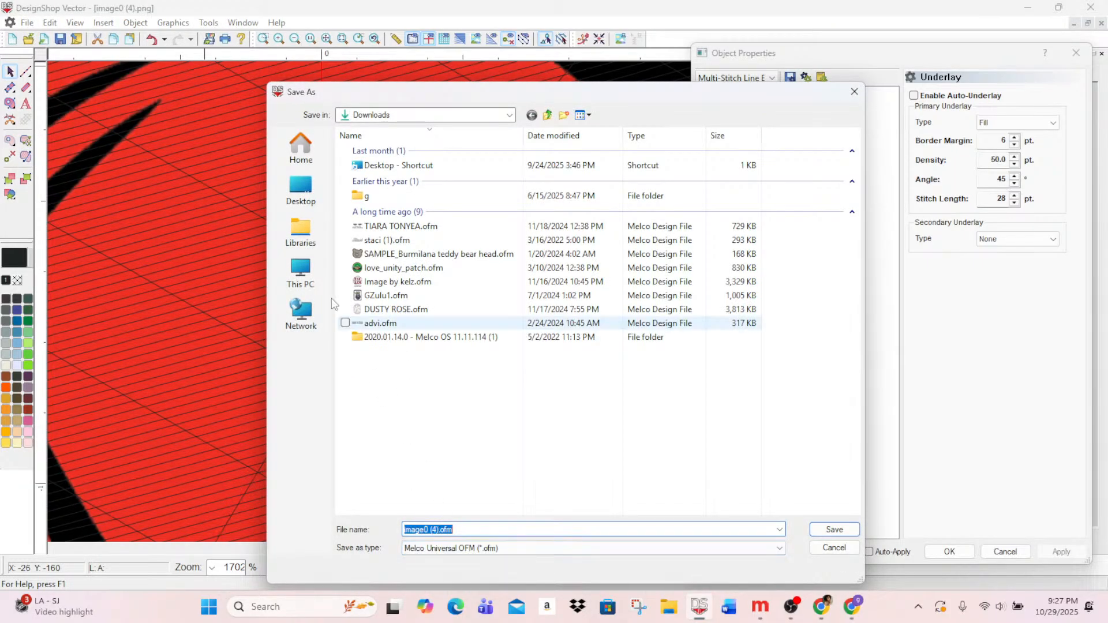
pyautogui.click(296, 277)
pyautogui.doubleClick(695, 167)
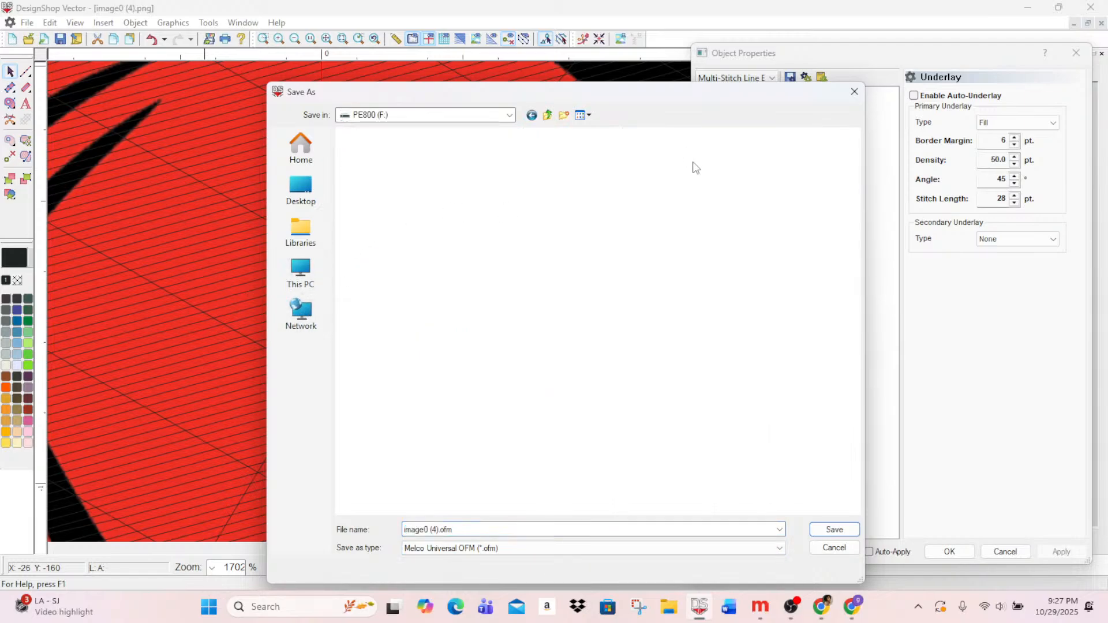
pyautogui.scroll(-7, 491, 271)
pyautogui.scroll(7, 444, 297)
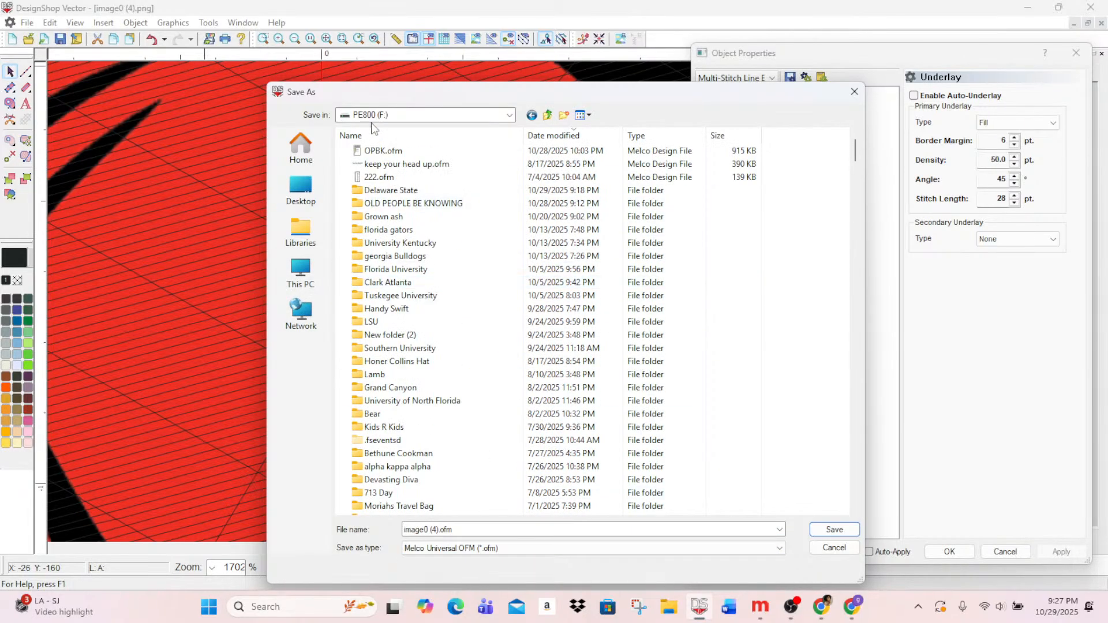
pyautogui.doubleClick(383, 190)
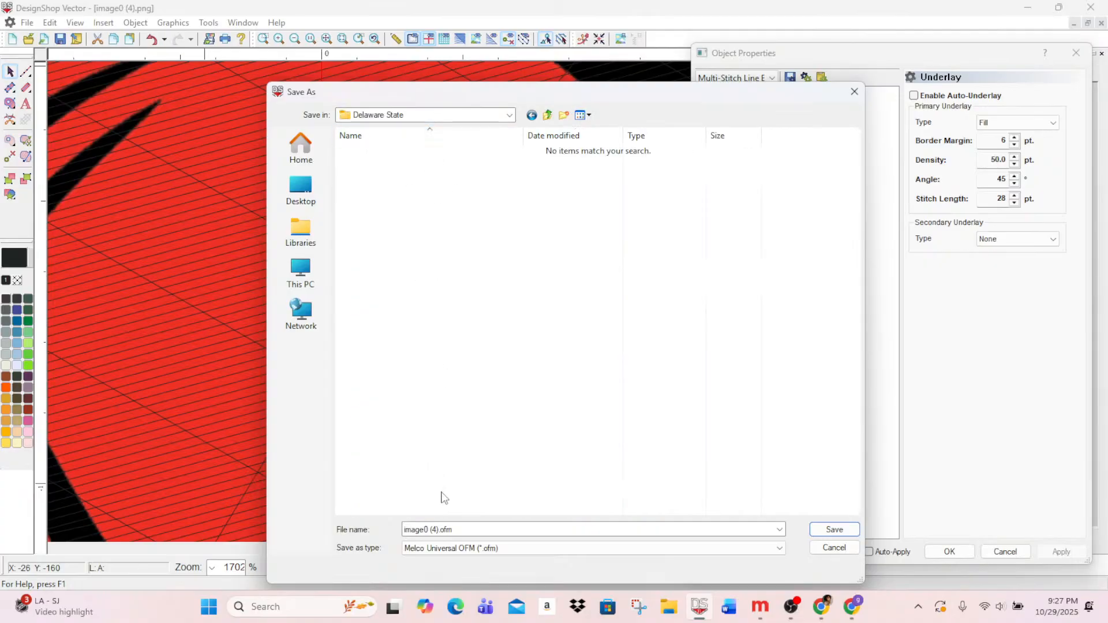
pyautogui.click(439, 529)
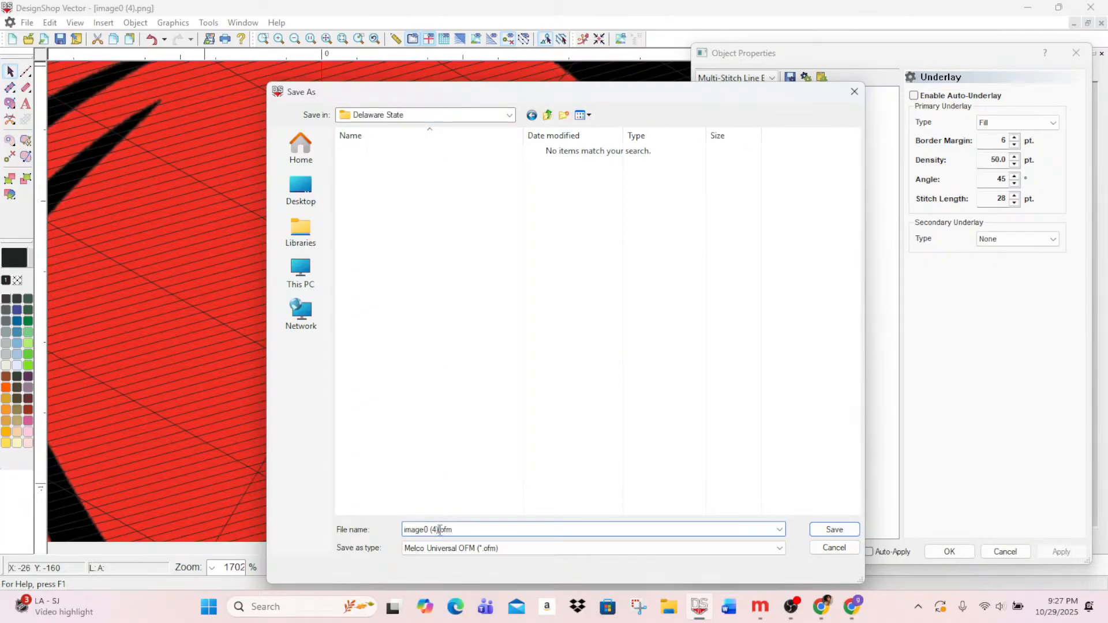
pyautogui.moveTo(439, 529); pyautogui.dragTo(279, 512)
pyautogui.write('dsh_1')
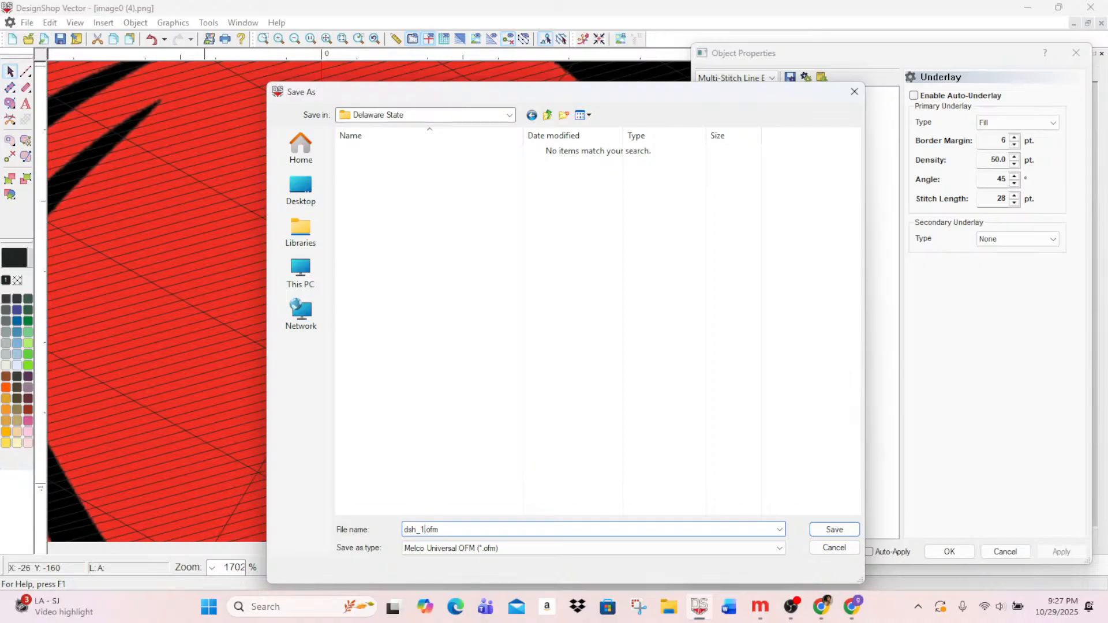
pyautogui.click(857, 530)
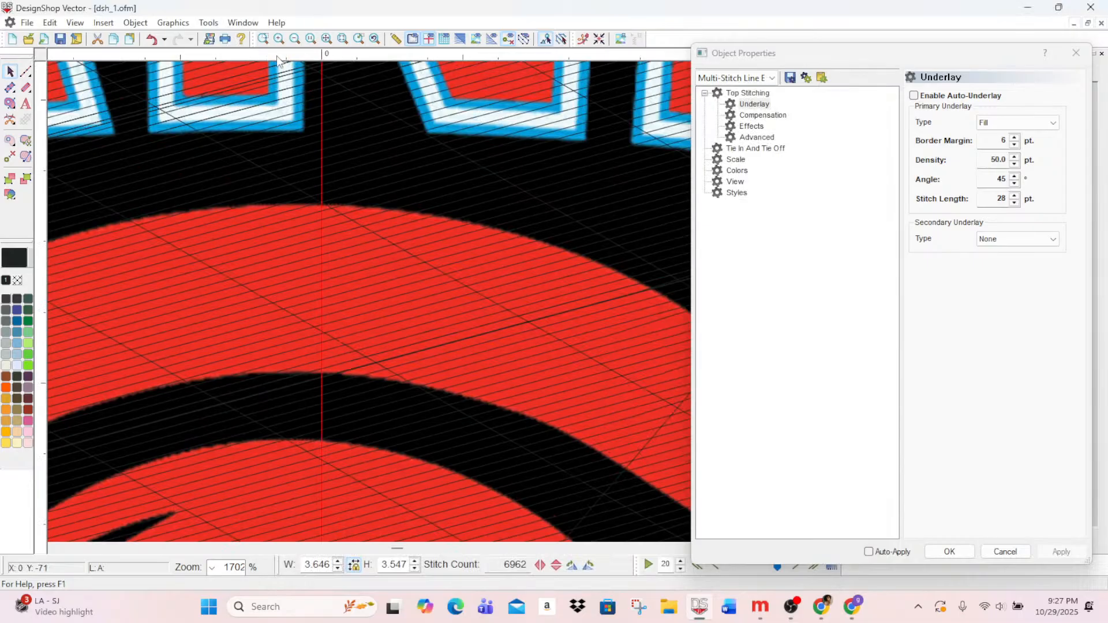
pyautogui.click(295, 39)
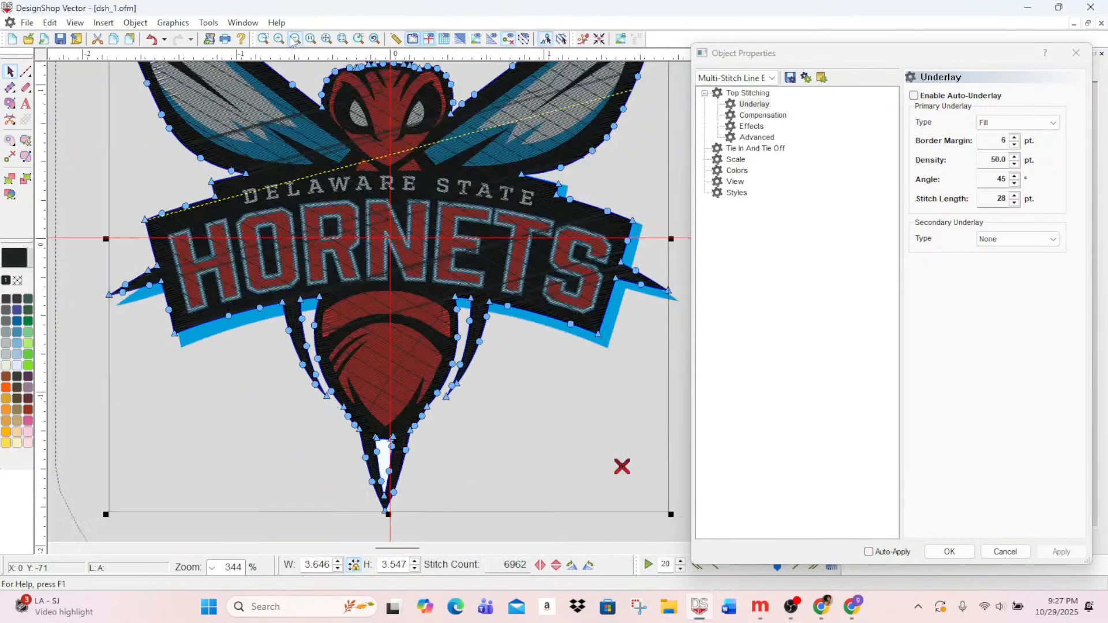
pyautogui.scroll(3, 324, 259)
pyautogui.scroll(-2, 304, 226)
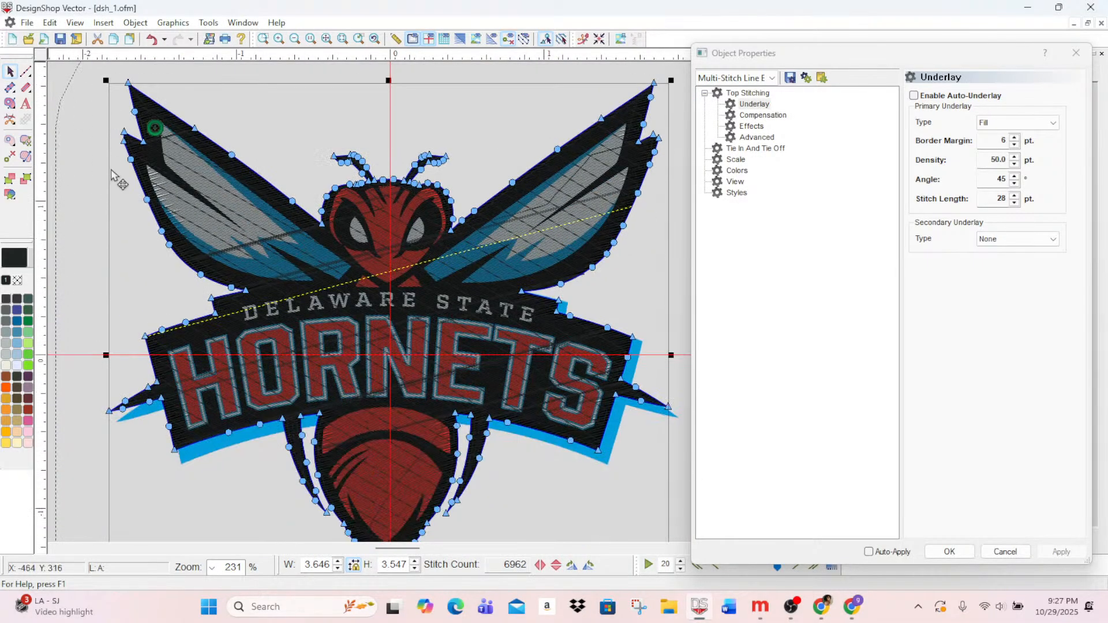
pyautogui.click(10, 144)
pyautogui.click(278, 40)
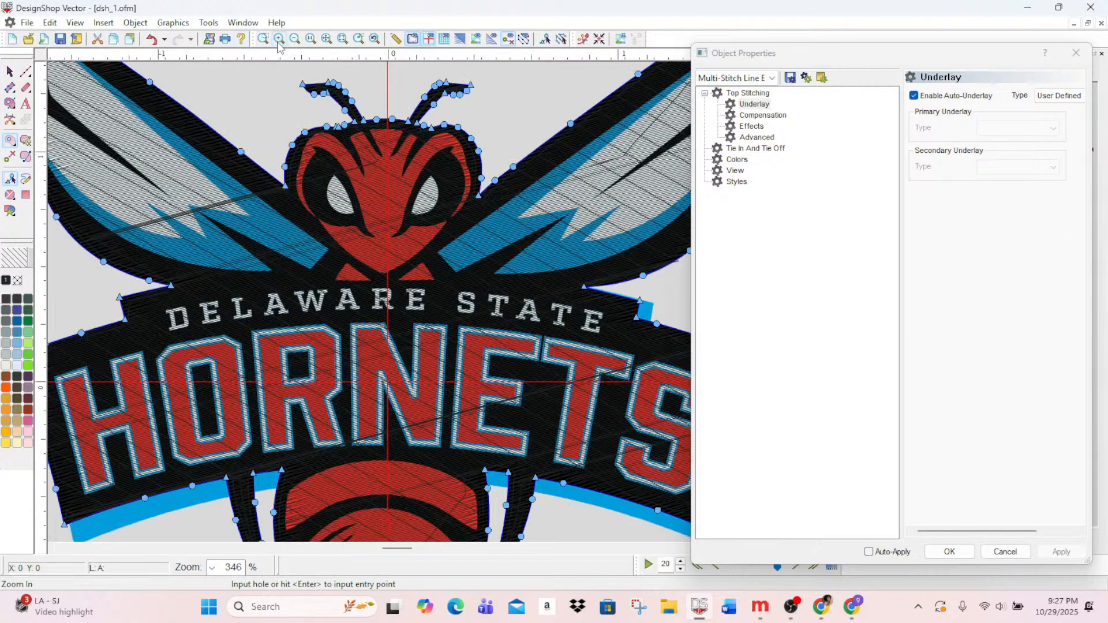
pyautogui.click(279, 39)
pyautogui.click(279, 39)
pyautogui.moveTo(401, 550); pyautogui.dragTo(389, 552)
pyautogui.scroll(2, 351, 422)
pyautogui.scroll(3, 371, 463)
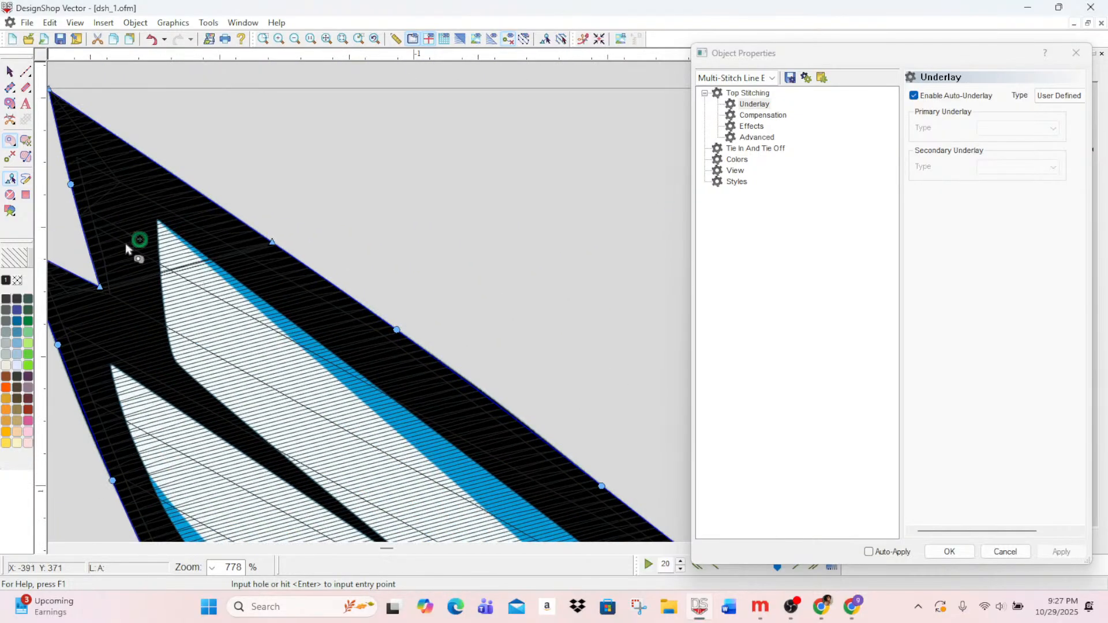
pyautogui.click(142, 241)
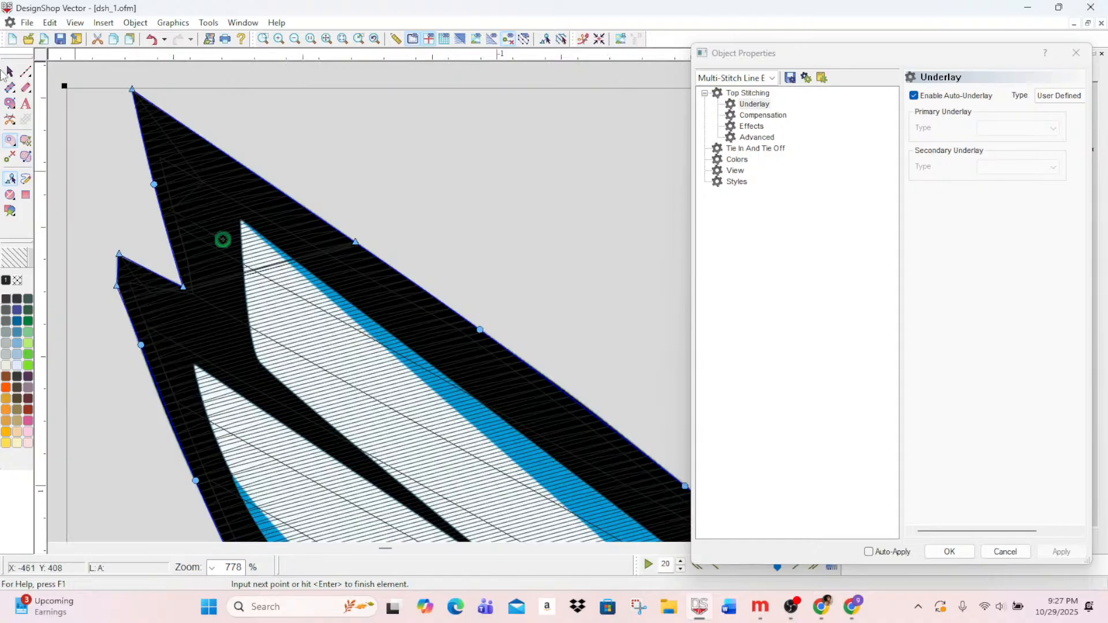
pyautogui.press('Return')
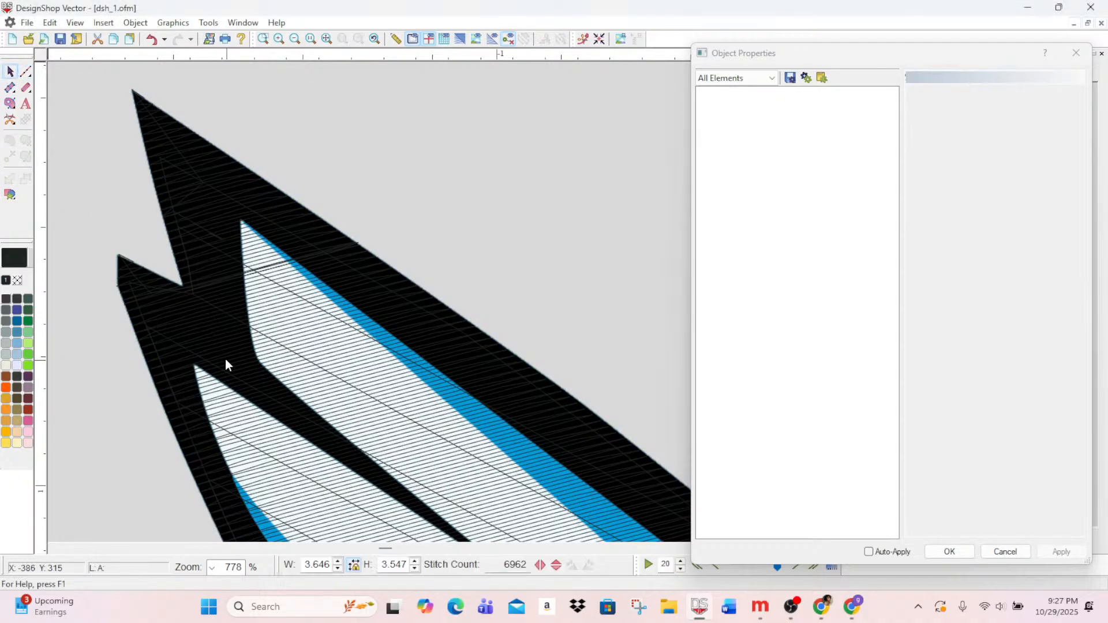
# - Select the black fill and move its green start point out to the left wing's upper tip
pyautogui.click(222, 353)
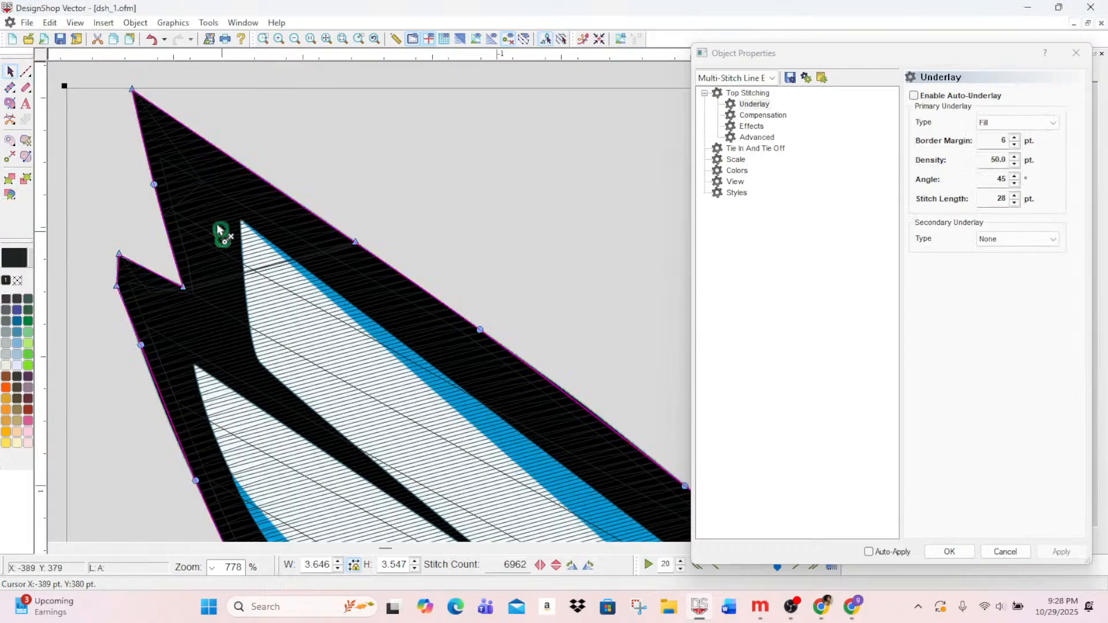
pyautogui.moveTo(217, 225); pyautogui.dragTo(130, 88)
pyautogui.scroll(-1, 347, 414)
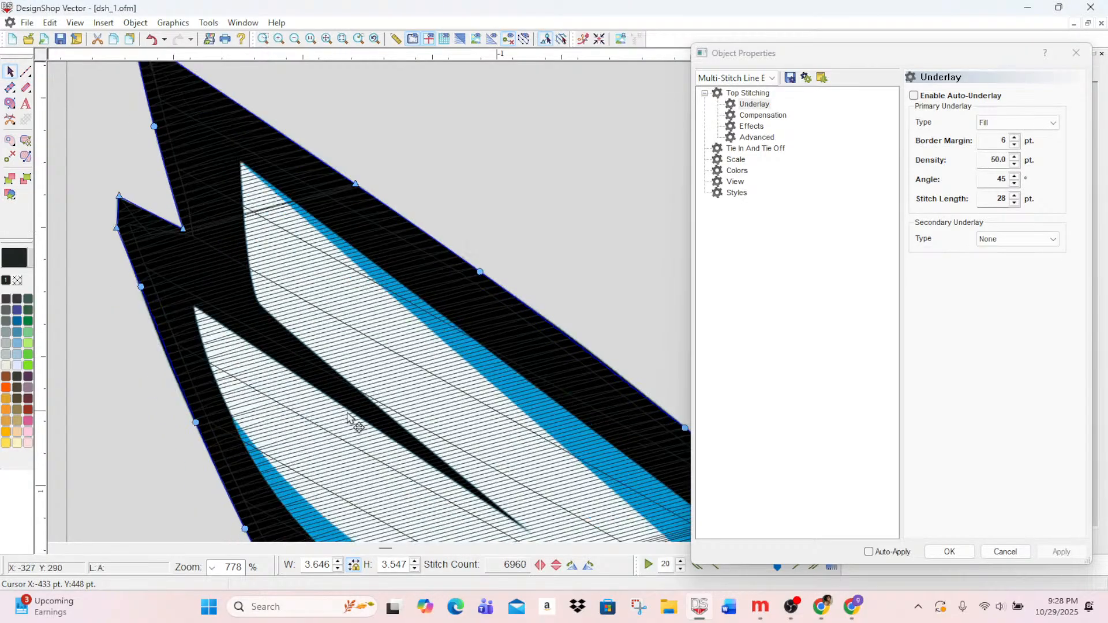
pyautogui.scroll(-2, 347, 414)
pyautogui.scroll(2, 306, 366)
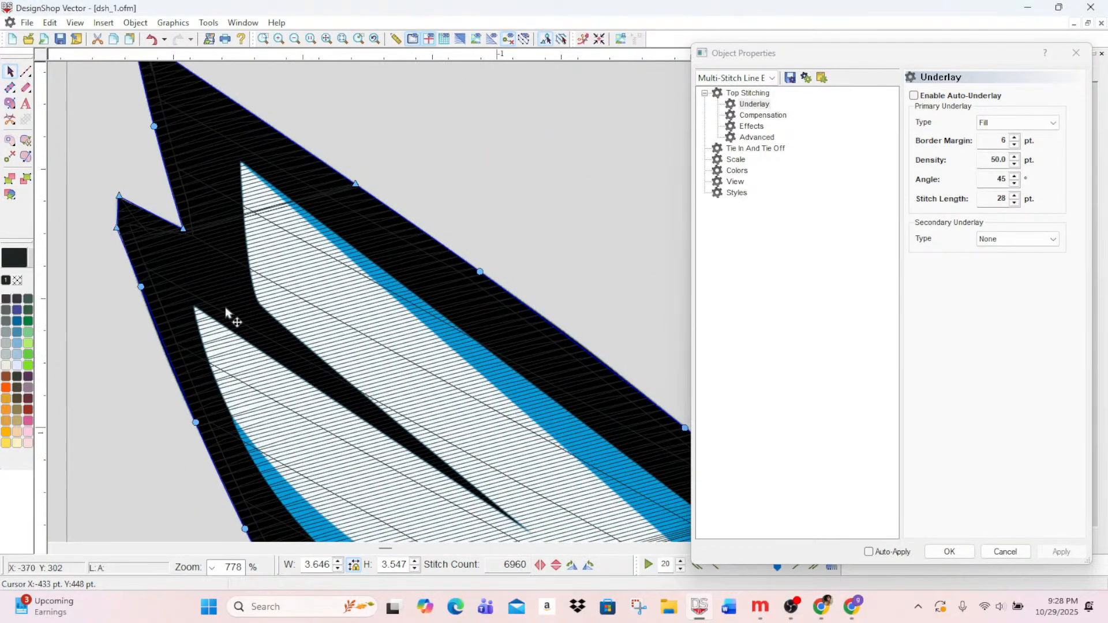
# - Start a hole in the black fill at the left wing's inner shape, tracing from its upper tip along the blue upper edge
pyautogui.click(11, 144)
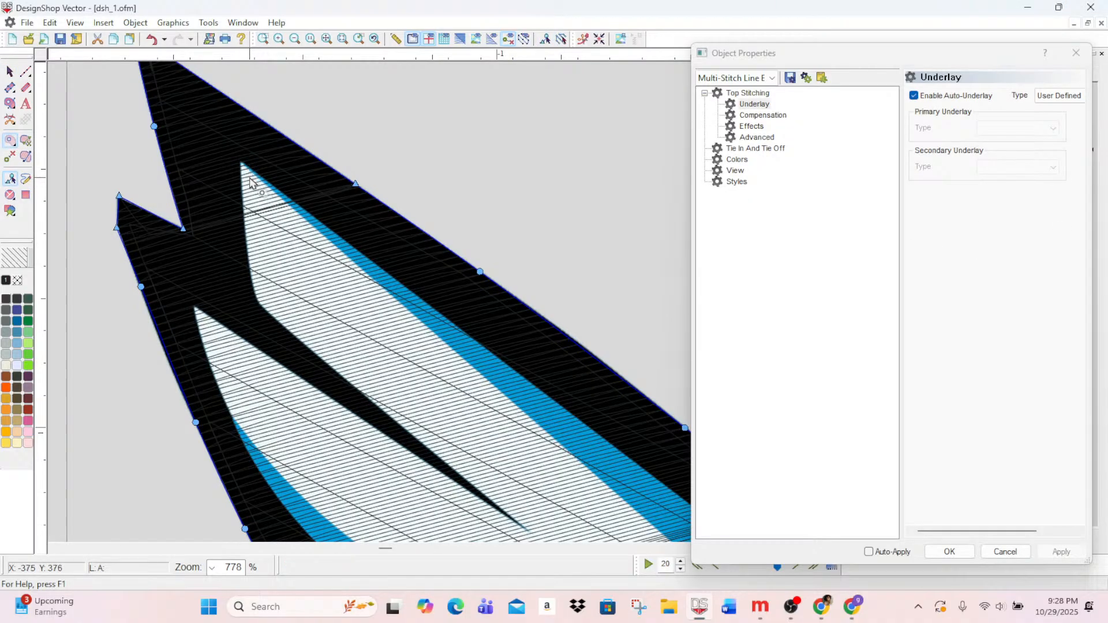
pyautogui.click(250, 178)
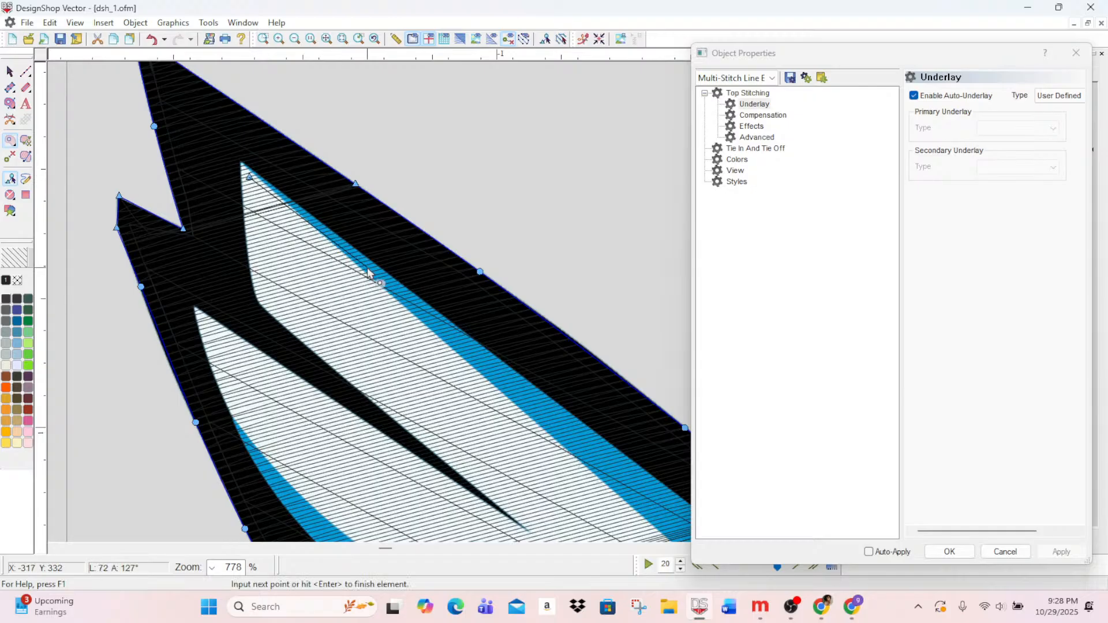
pyautogui.scroll(-3, 461, 323)
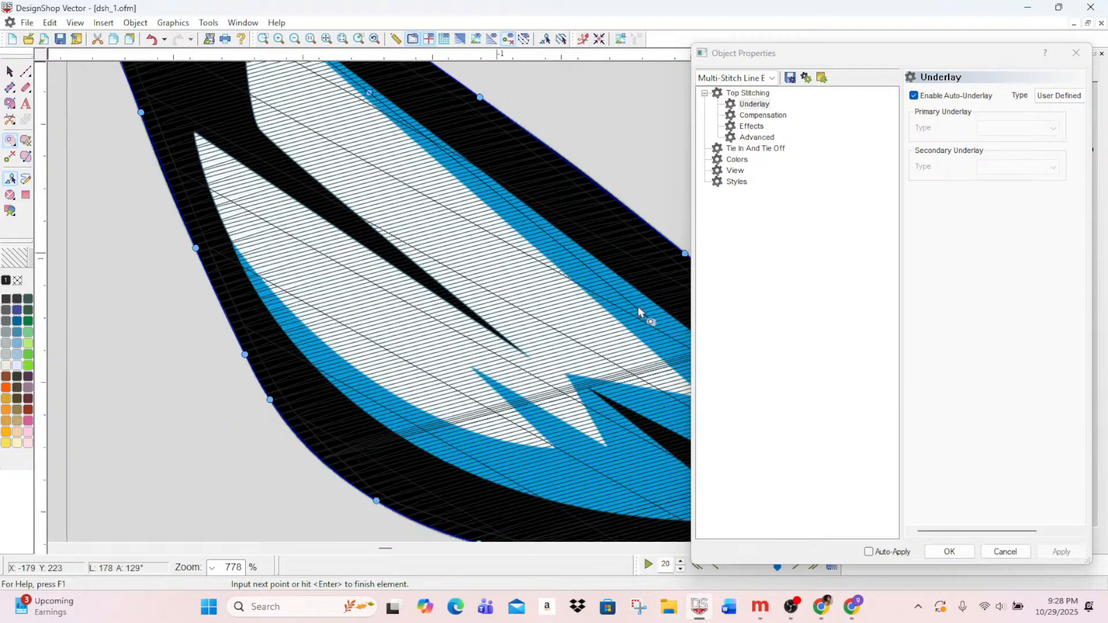
pyautogui.click(616, 282)
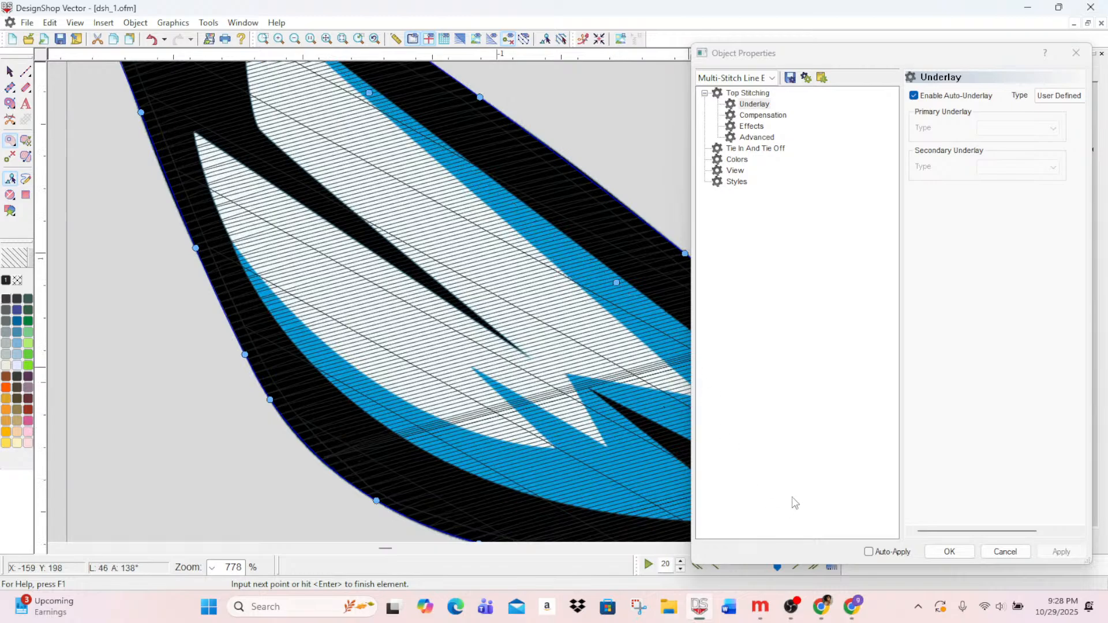
# - Close the object properties and continue the left wing hole along the blue upper edge and around its blunt inner end
pyautogui.scroll(-3, 762, 441)
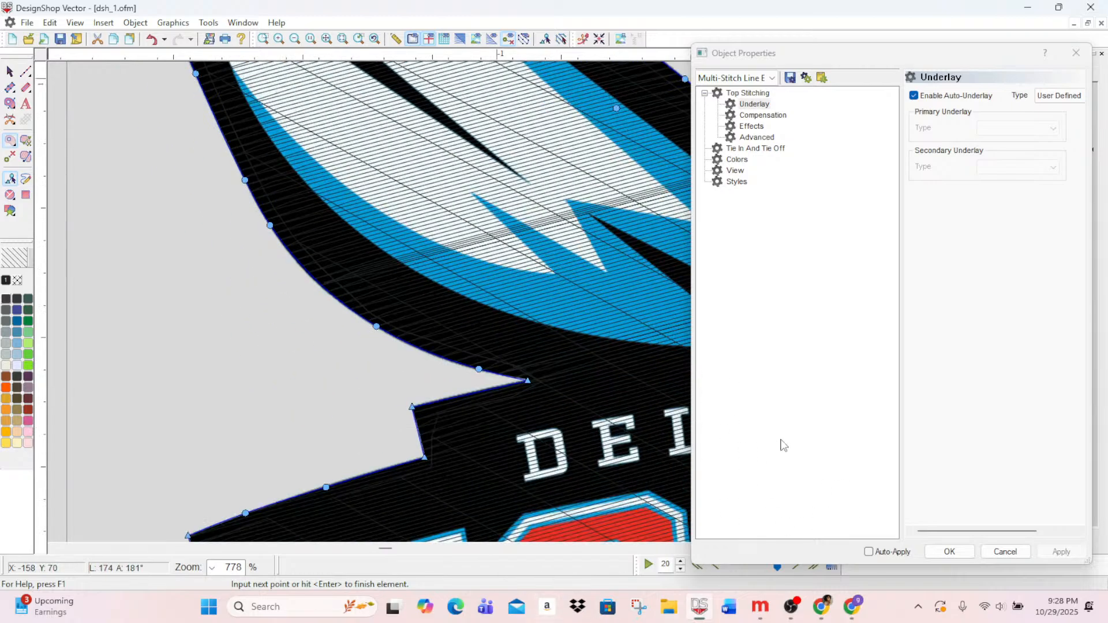
pyautogui.scroll(-6, 1000, 362)
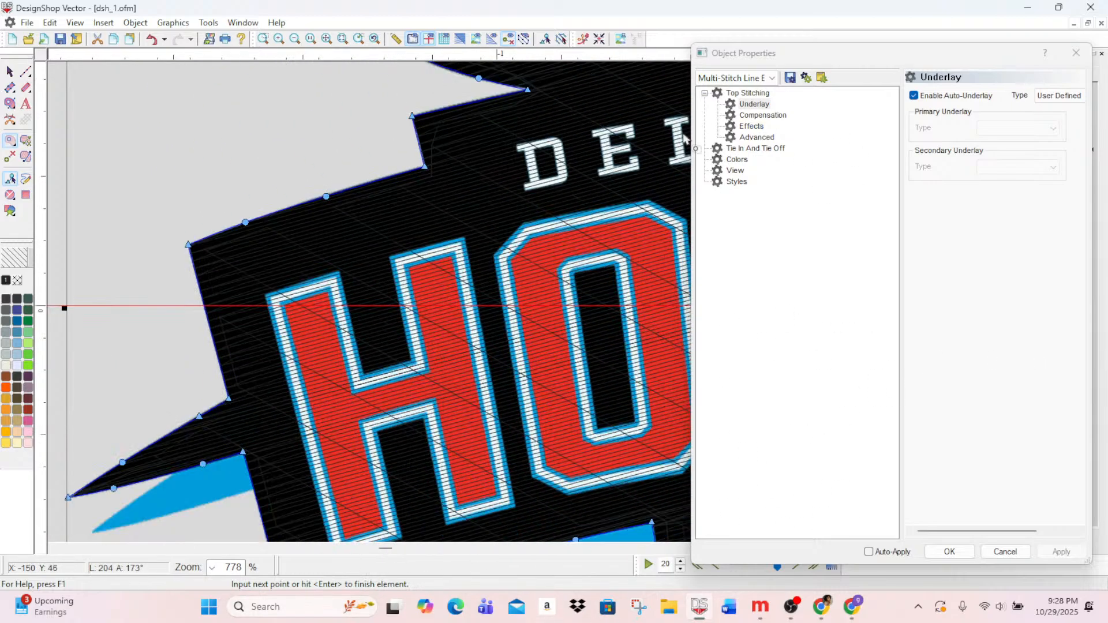
pyautogui.scroll(3, 707, 139)
pyautogui.scroll(9, 711, 495)
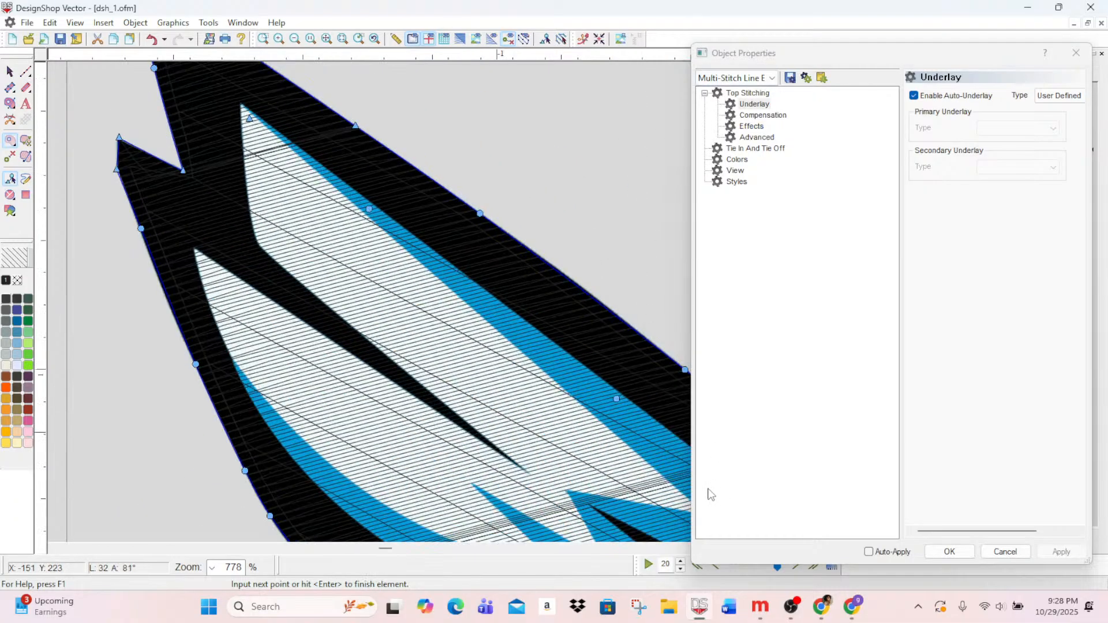
pyautogui.click(1076, 52)
pyautogui.scroll(-1, 662, 521)
pyautogui.hscroll(5, 662, 521)
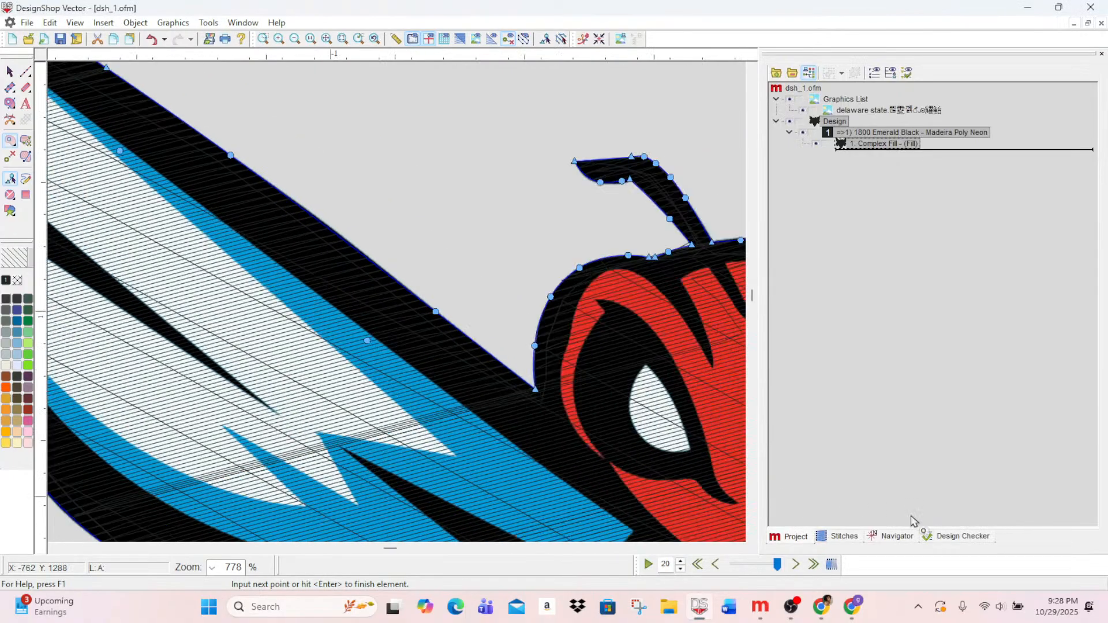
pyautogui.click(424, 442)
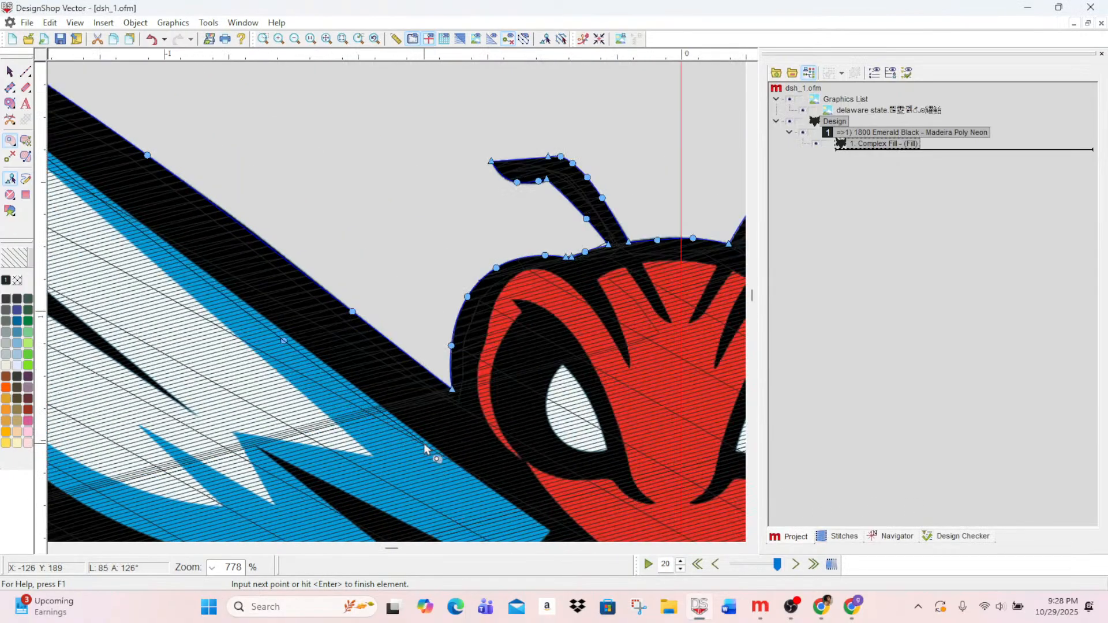
pyautogui.scroll(-2, 490, 462)
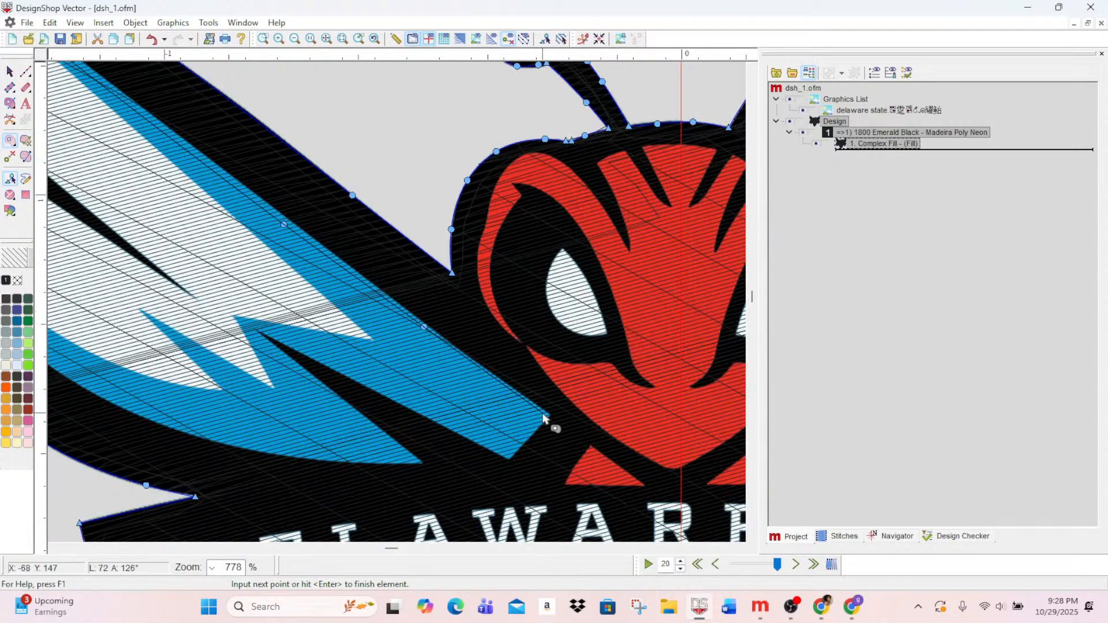
pyautogui.click(544, 414)
pyautogui.click(506, 452)
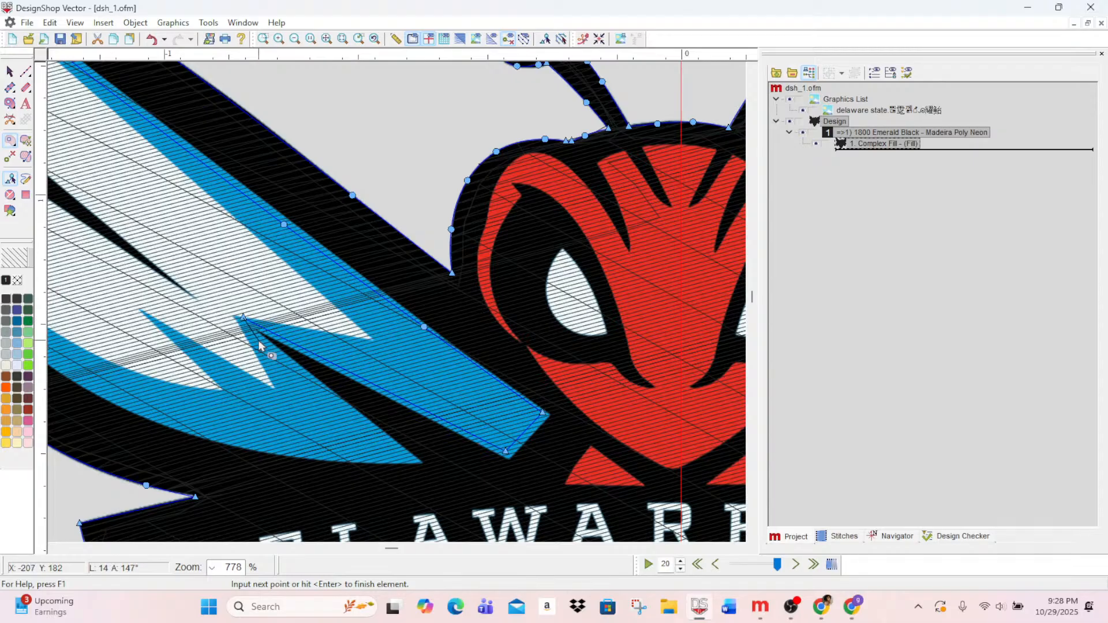
# - Continue the left wing hole around the black notch's point and along the curved lower blue edge
pyautogui.click(258, 336)
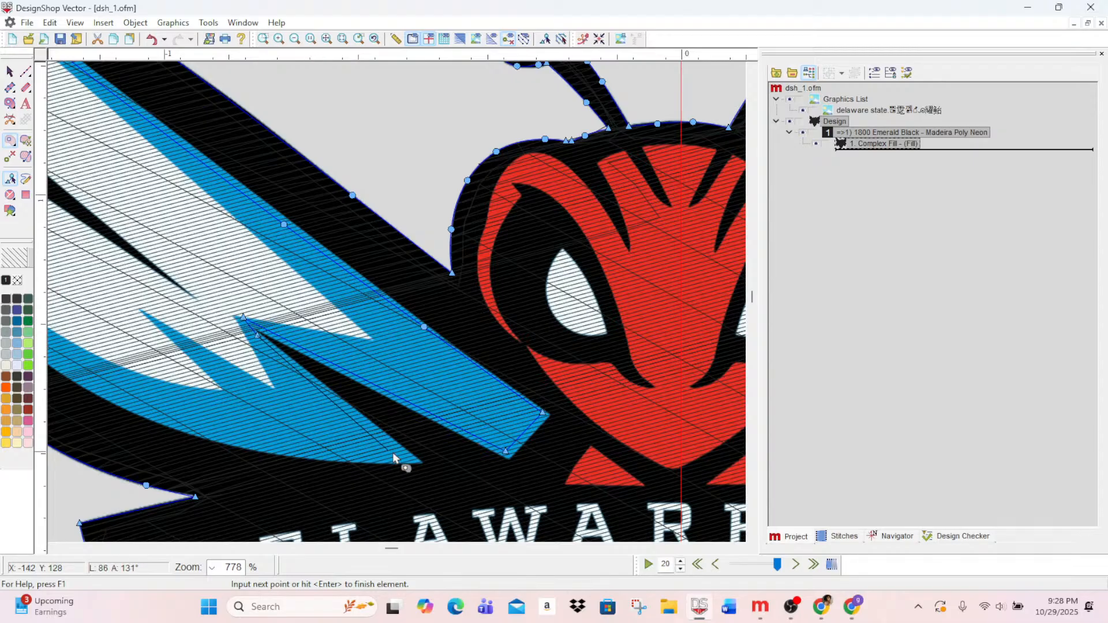
pyautogui.click(409, 458)
pyautogui.click(317, 455)
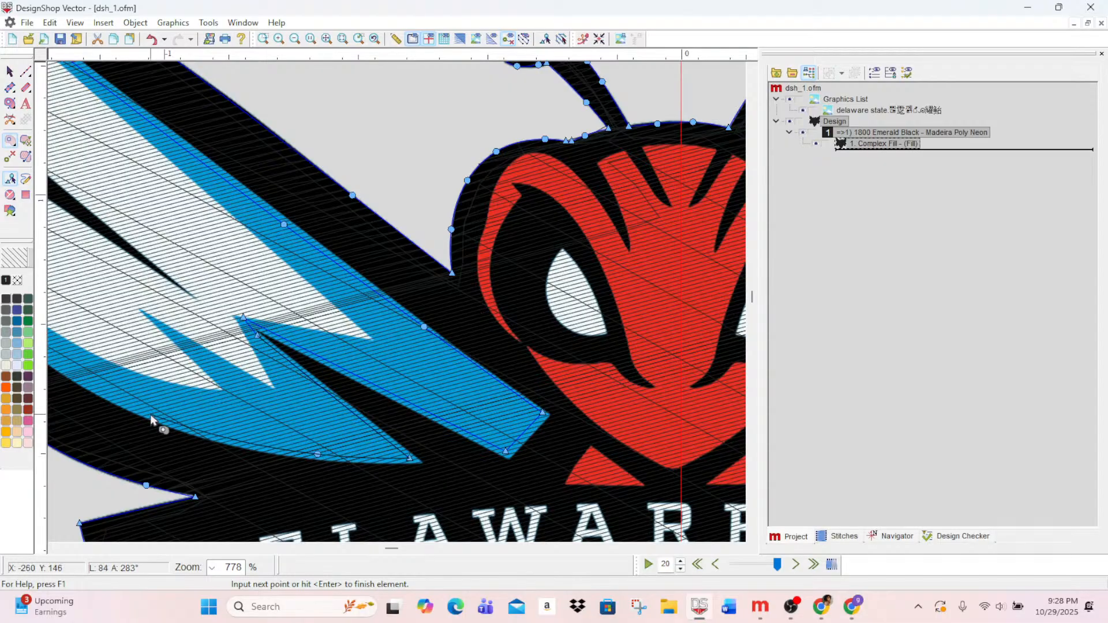
pyautogui.click(150, 414)
pyautogui.hscroll(-3, 150, 414)
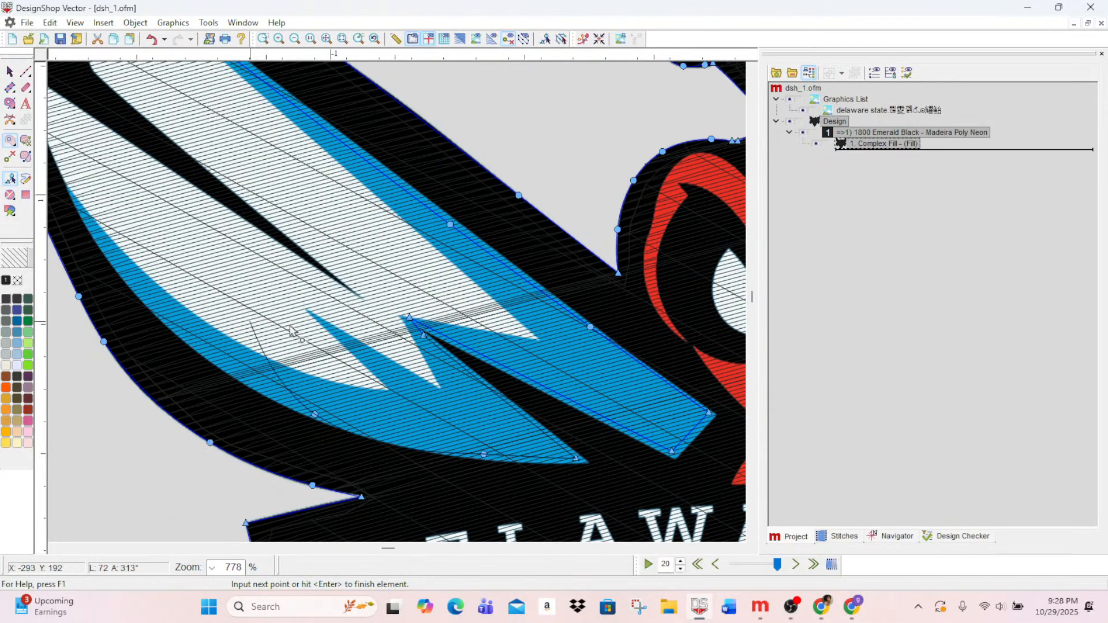
pyautogui.click(182, 334)
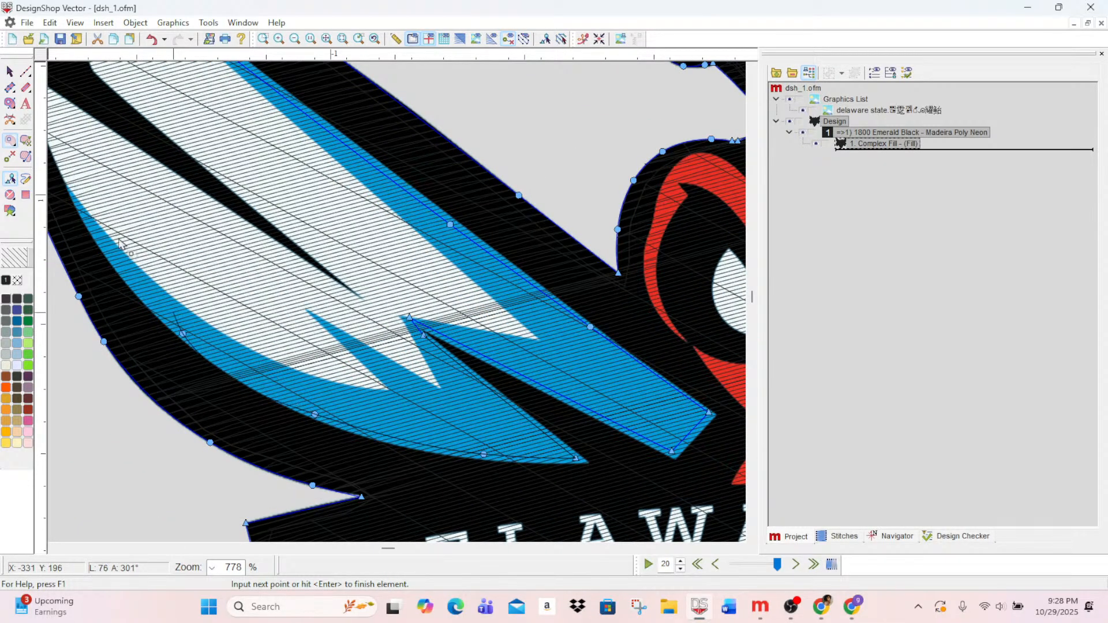
pyautogui.click(91, 221)
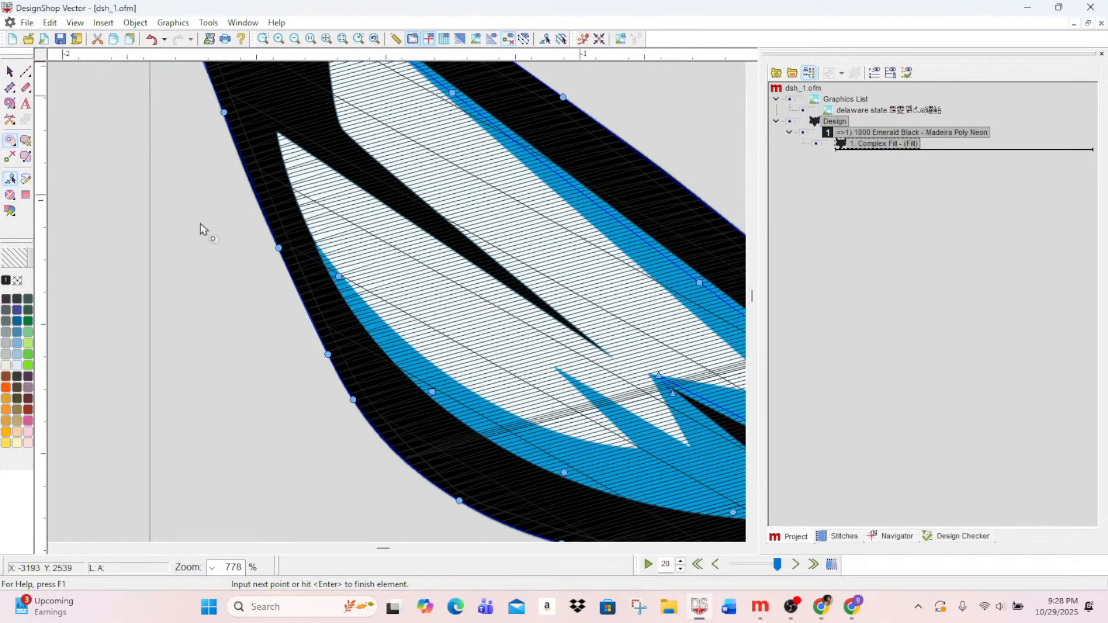
# - Trace the left wing hole from the lower feather's tip around the black sliver, and close it at the upper feather's tip
pyautogui.click(284, 142)
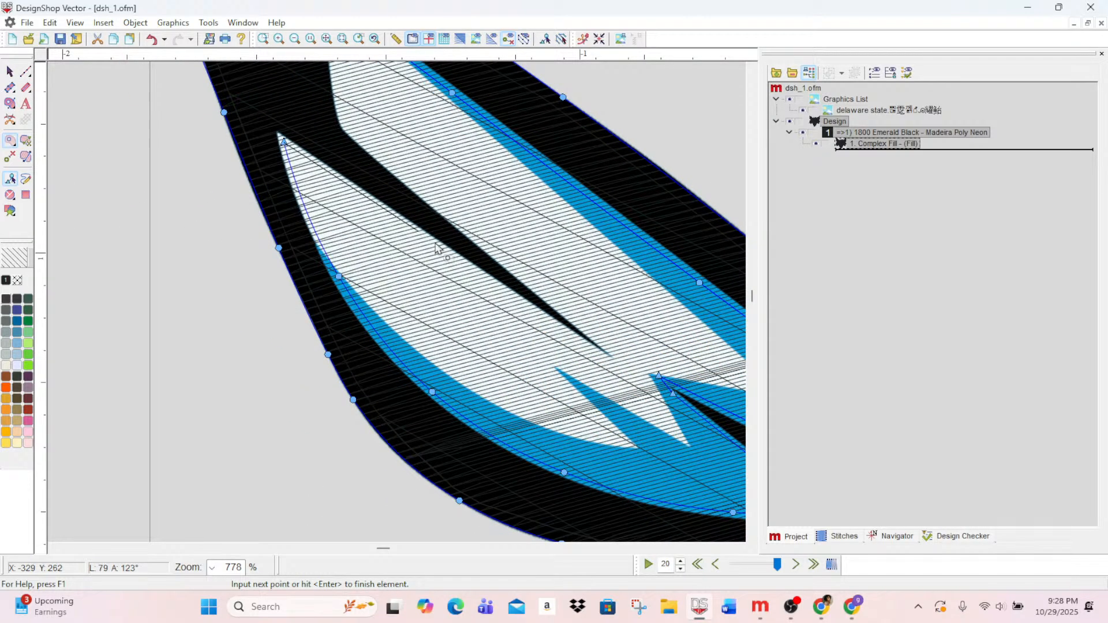
pyautogui.click(614, 367)
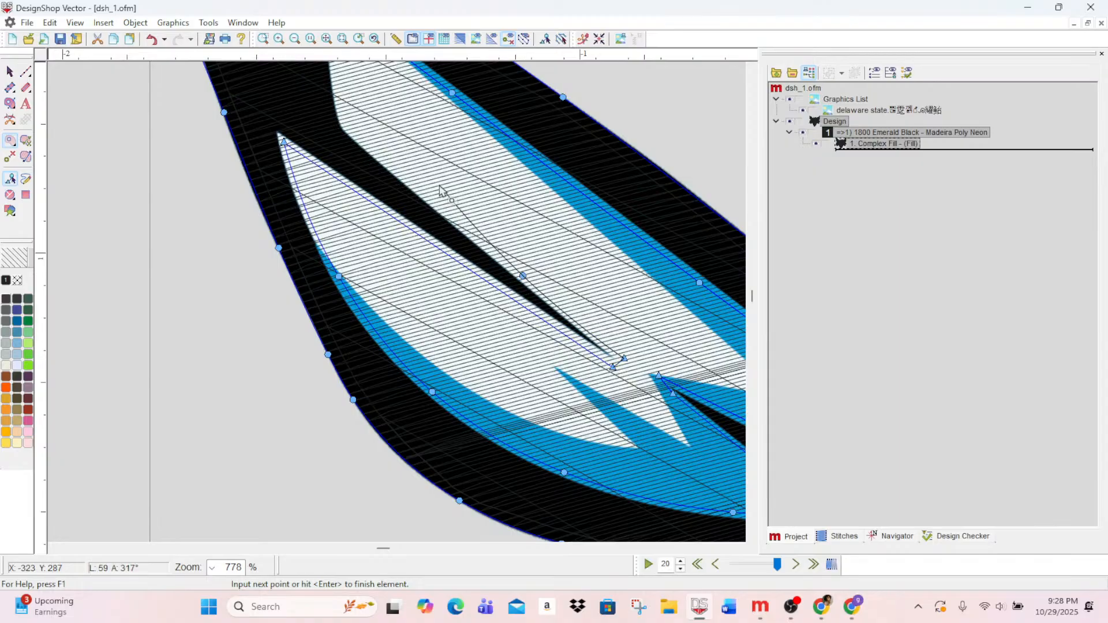
pyautogui.click(351, 130)
pyautogui.scroll(3, 351, 129)
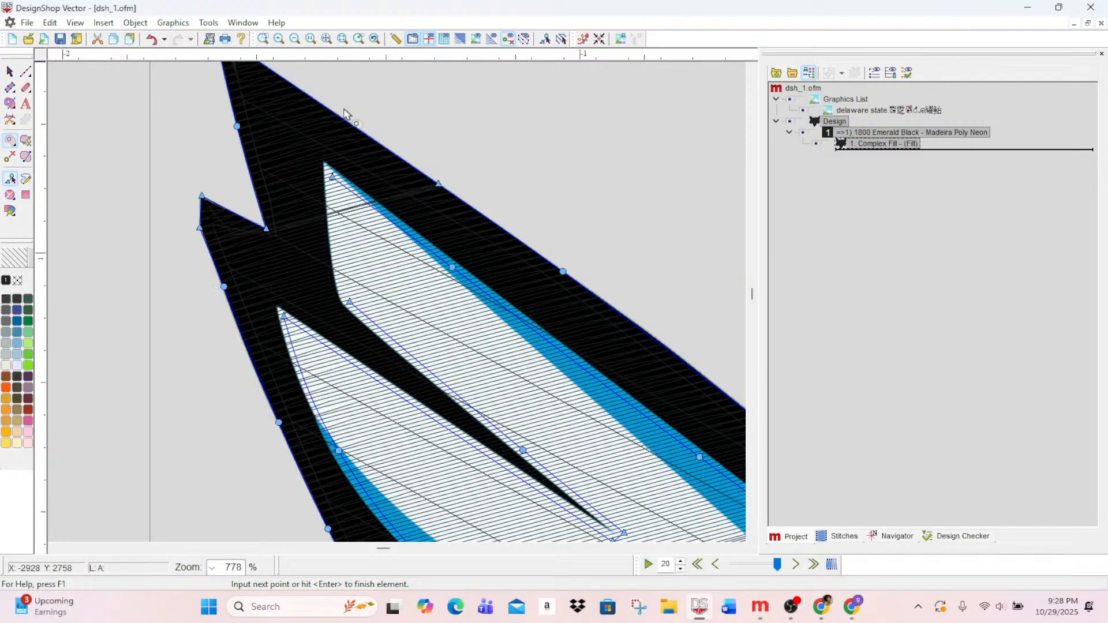
pyautogui.click(332, 179)
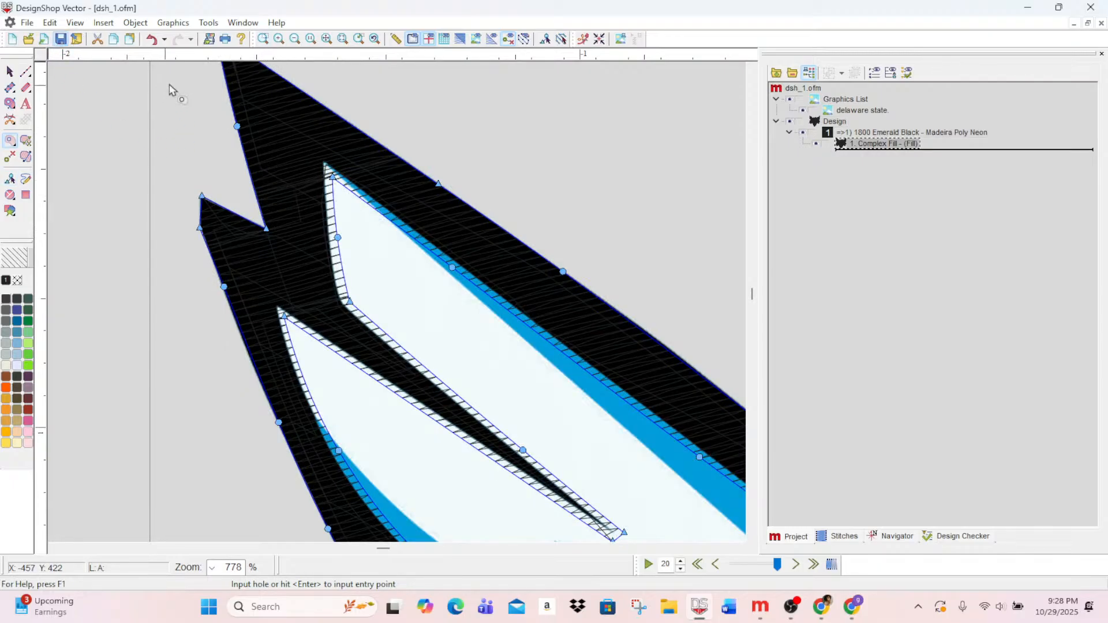
# - Start a hole at the right wing's blue inner end, tracing its upper edge out to the upper feather's tip
pyautogui.moveTo(383, 550); pyautogui.dragTo(409, 558)
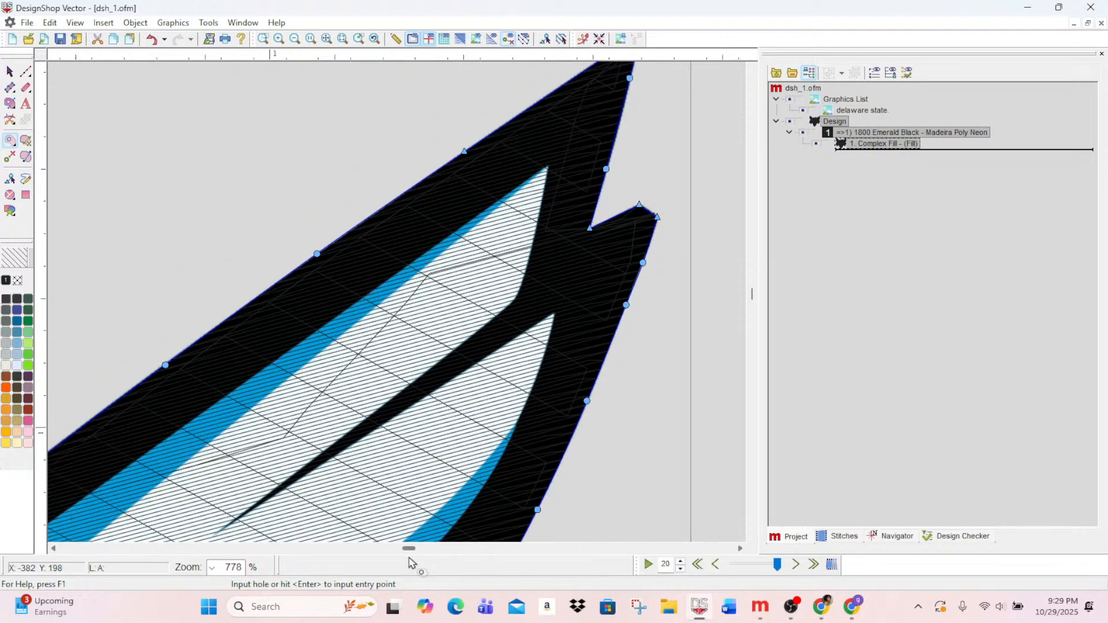
pyautogui.scroll(-3, 471, 487)
pyautogui.moveTo(411, 552); pyautogui.dragTo(407, 551)
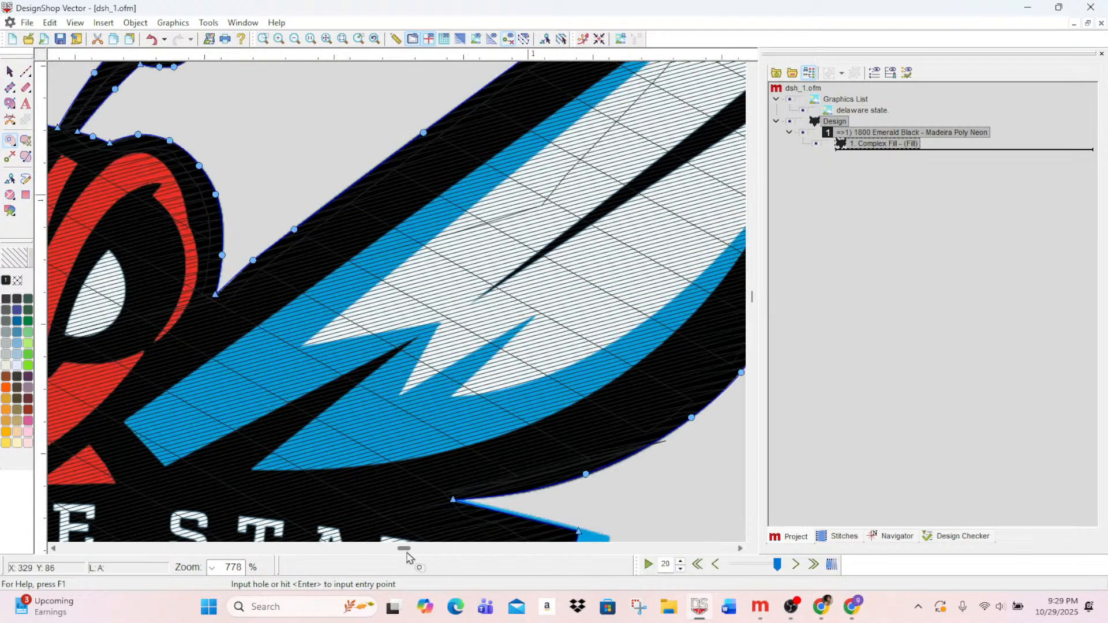
pyautogui.click(134, 421)
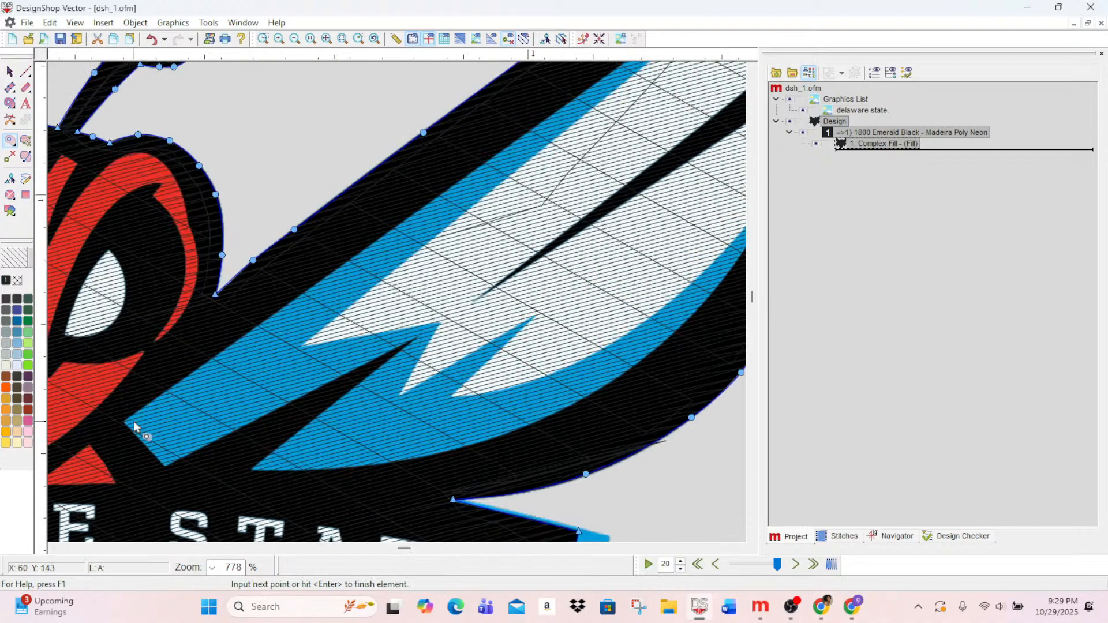
pyautogui.click(336, 281)
pyautogui.rightClick(460, 192)
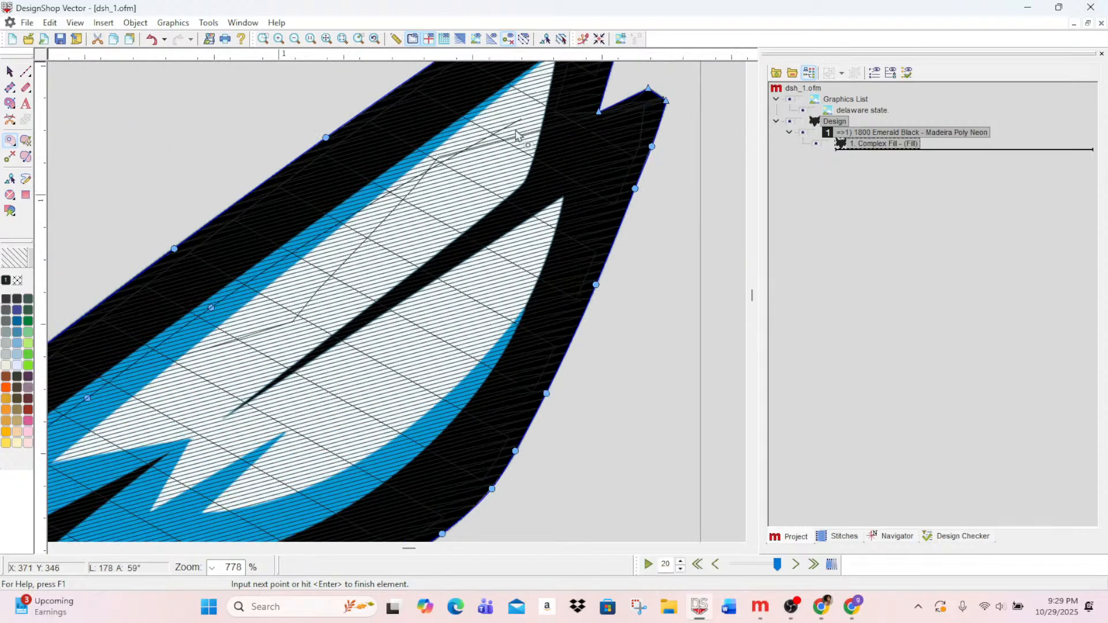
pyautogui.rightClick(438, 142)
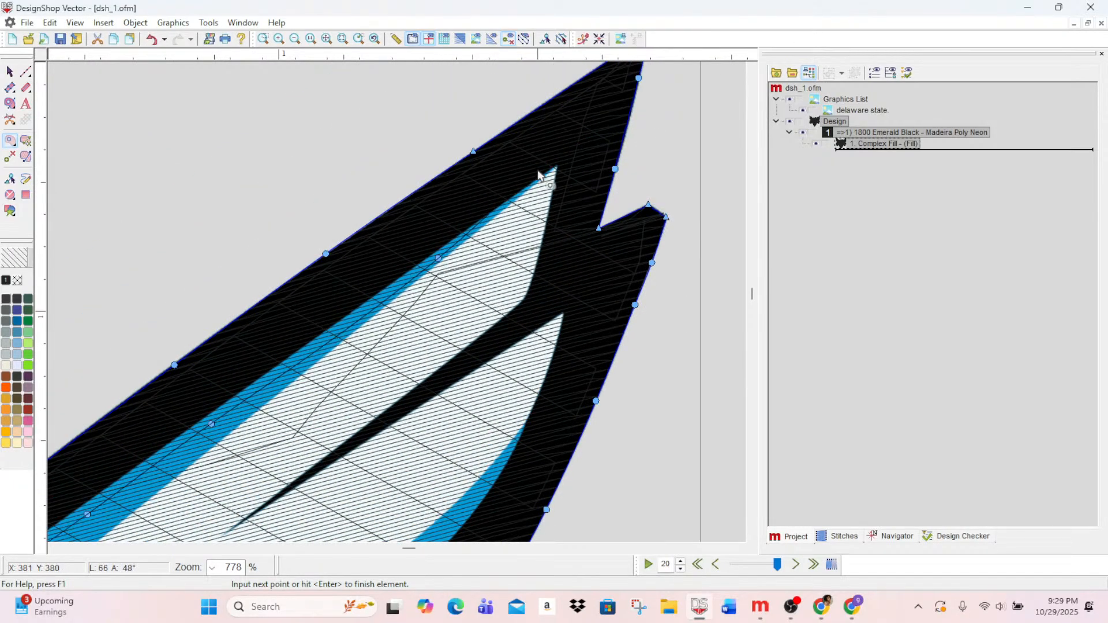
pyautogui.click(549, 180)
# - Continue the right wing hole down the upper feather's end, around the black sliver's point and out to the lower feather's tip
pyautogui.rightClick(531, 255)
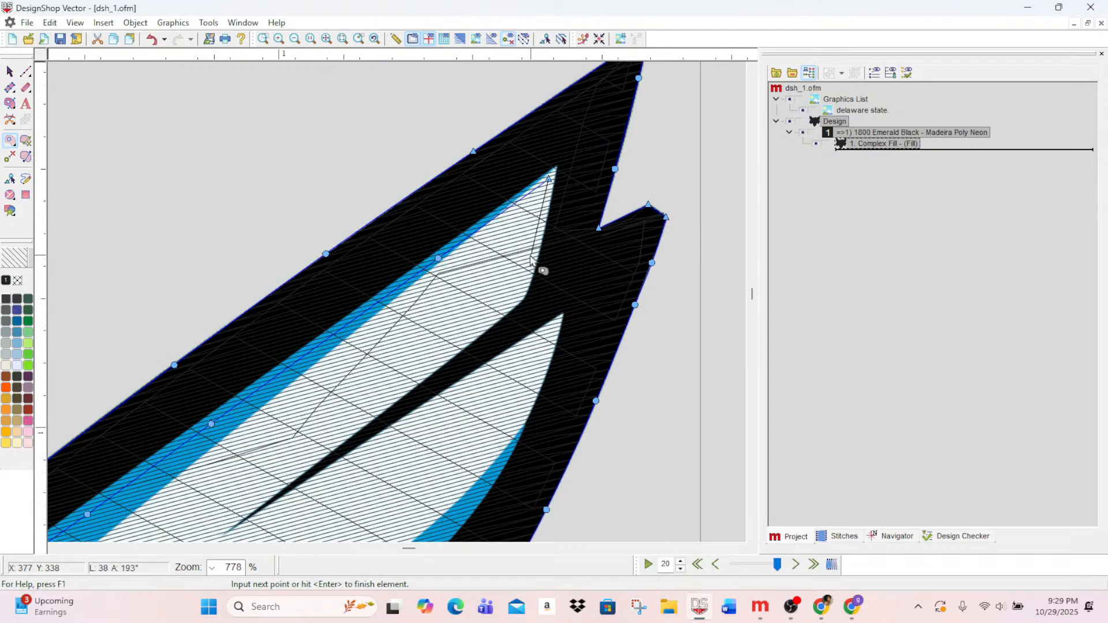
pyautogui.click(520, 293)
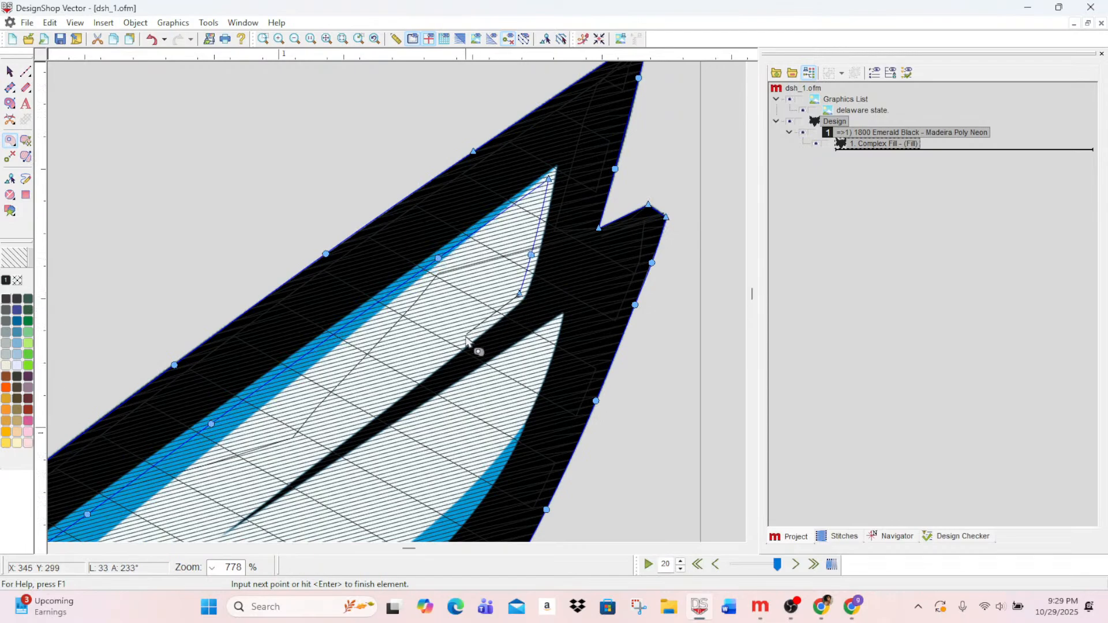
pyautogui.rightClick(466, 336)
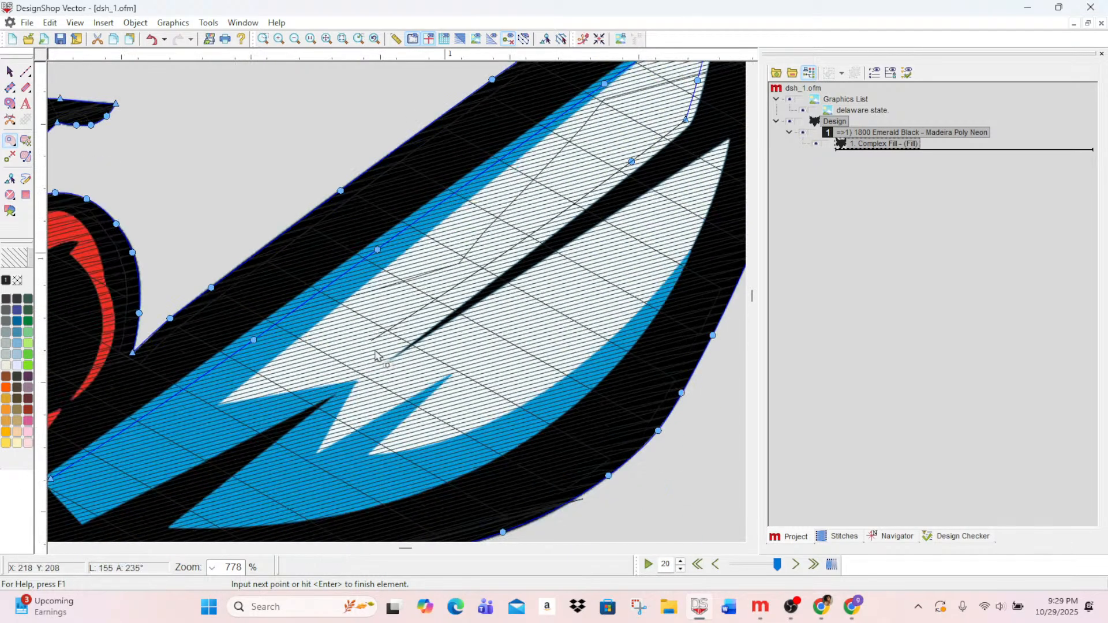
pyautogui.click(382, 359)
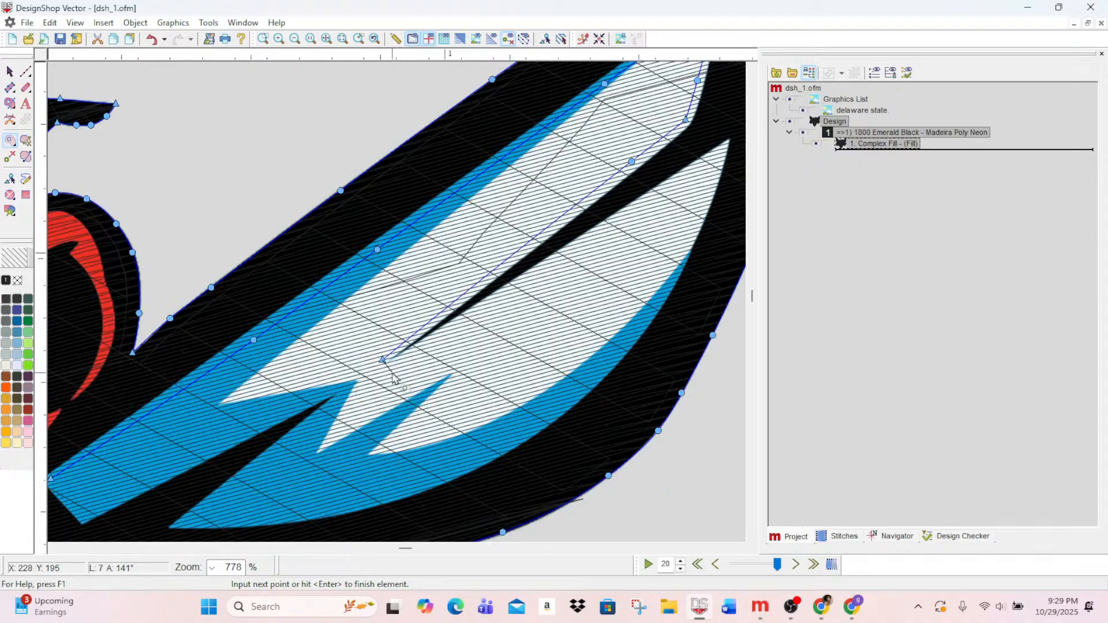
pyautogui.click(392, 368)
pyautogui.rightClick(474, 312)
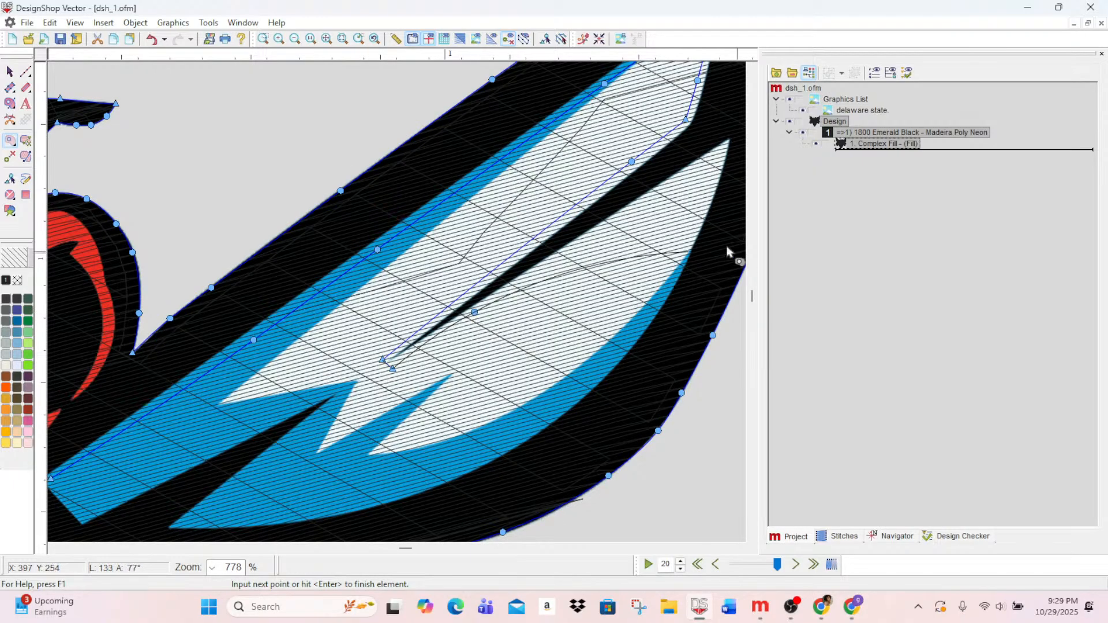
pyautogui.rightClick(623, 219)
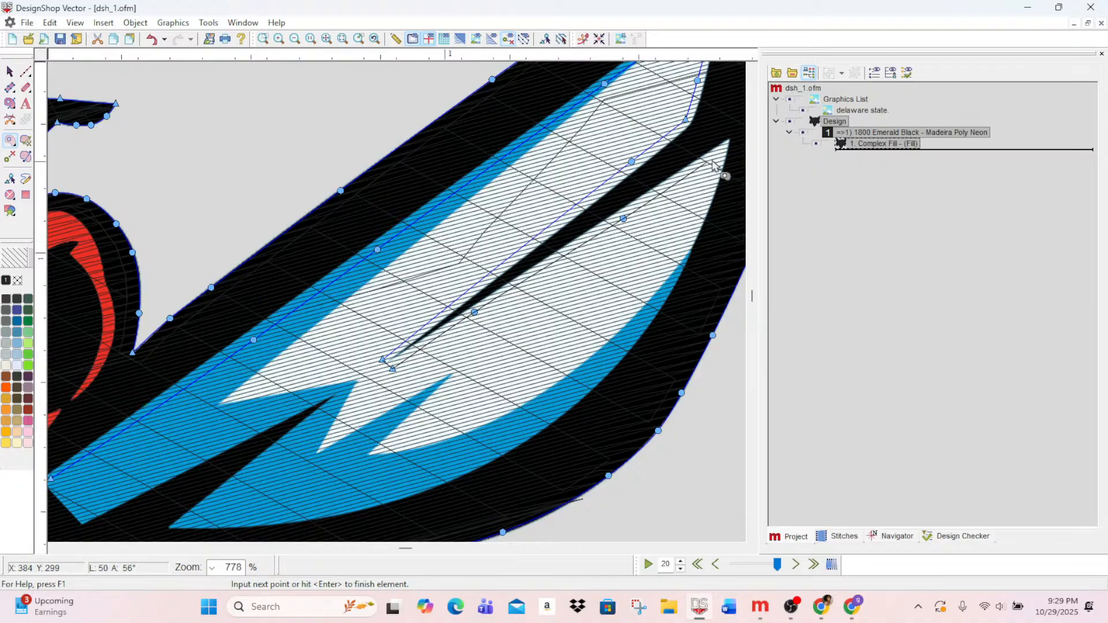
pyautogui.click(723, 150)
# - Trace the right wing hole's curved outer edge from the lower feather's tip along the lower blue border
pyautogui.rightClick(695, 229)
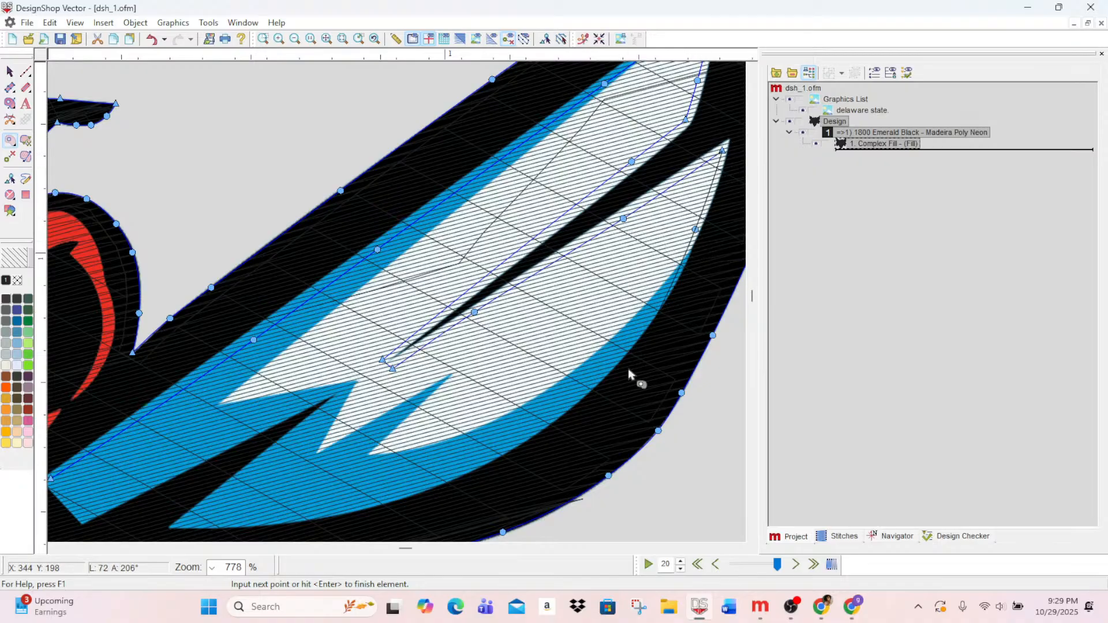
pyautogui.rightClick(623, 349)
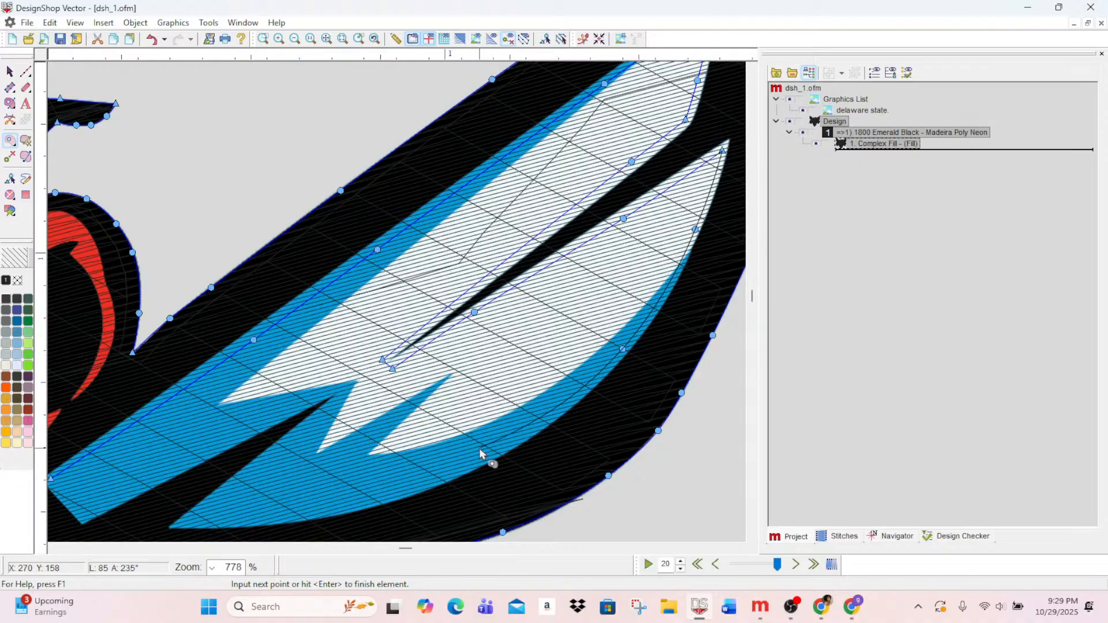
pyautogui.rightClick(473, 462)
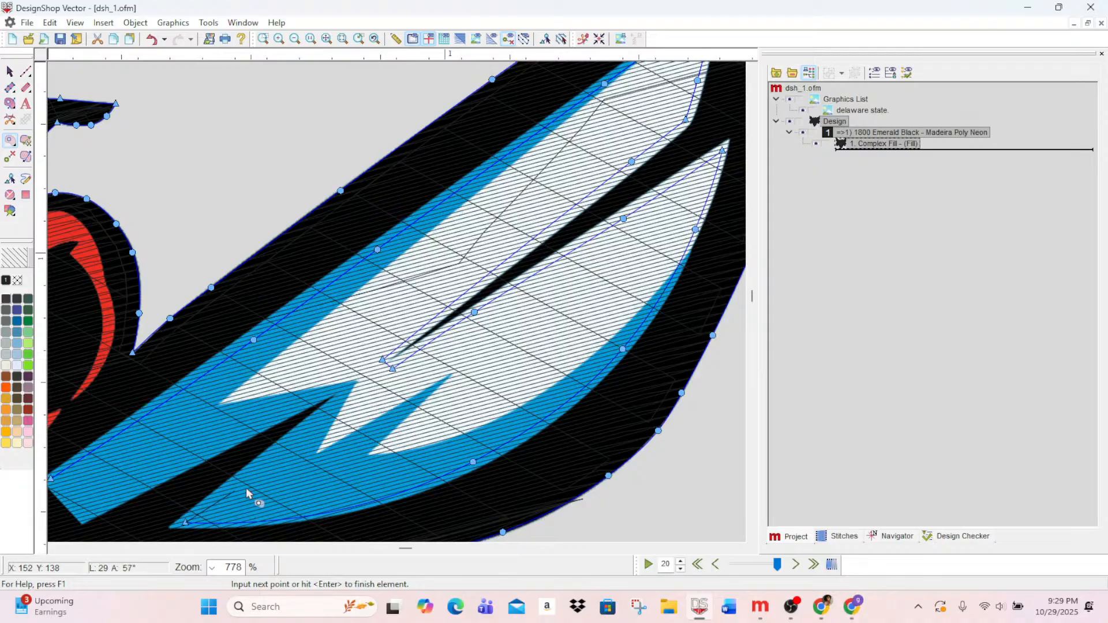
# - Trace the right wing hole around the black notch to the blue shape's inner lower corner and finish the hole
pyautogui.click(347, 393)
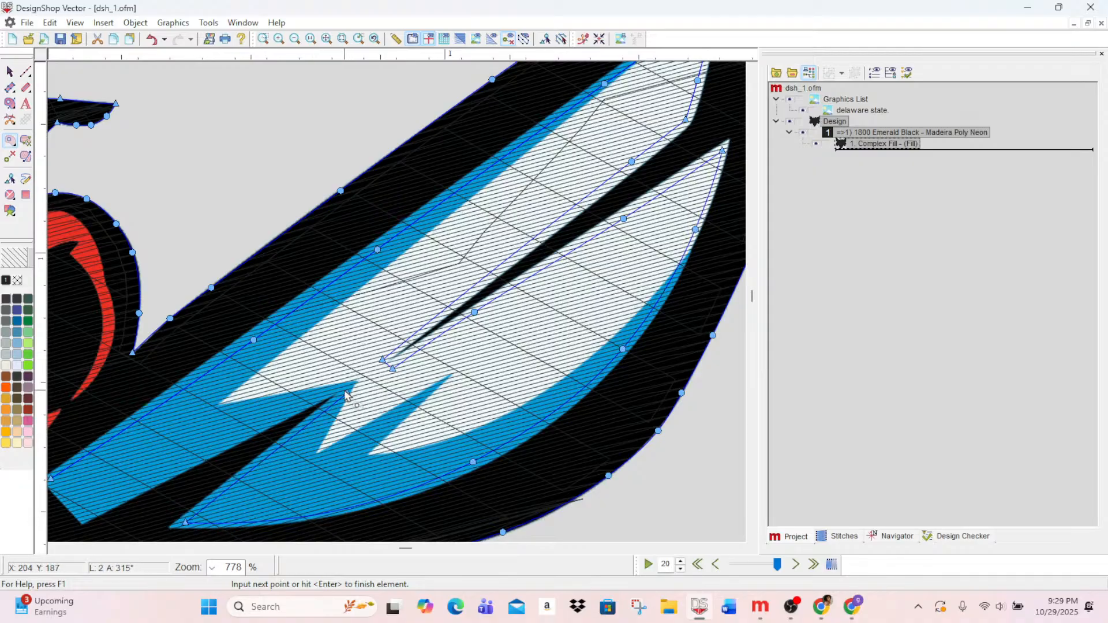
pyautogui.click(341, 383)
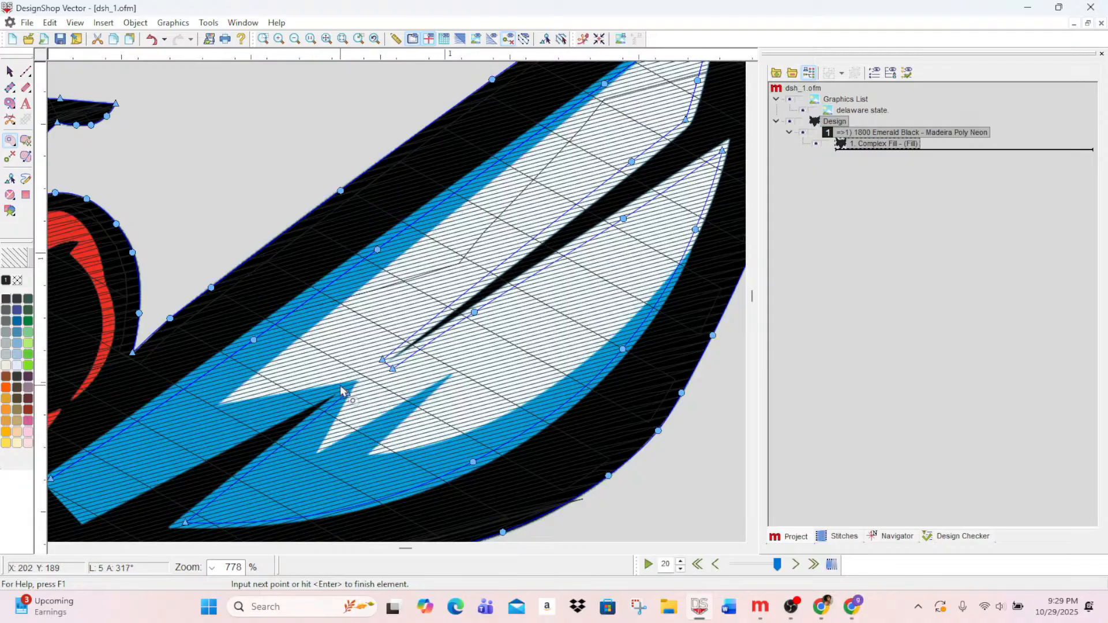
pyautogui.rightClick(286, 413)
pyautogui.rightClick(134, 488)
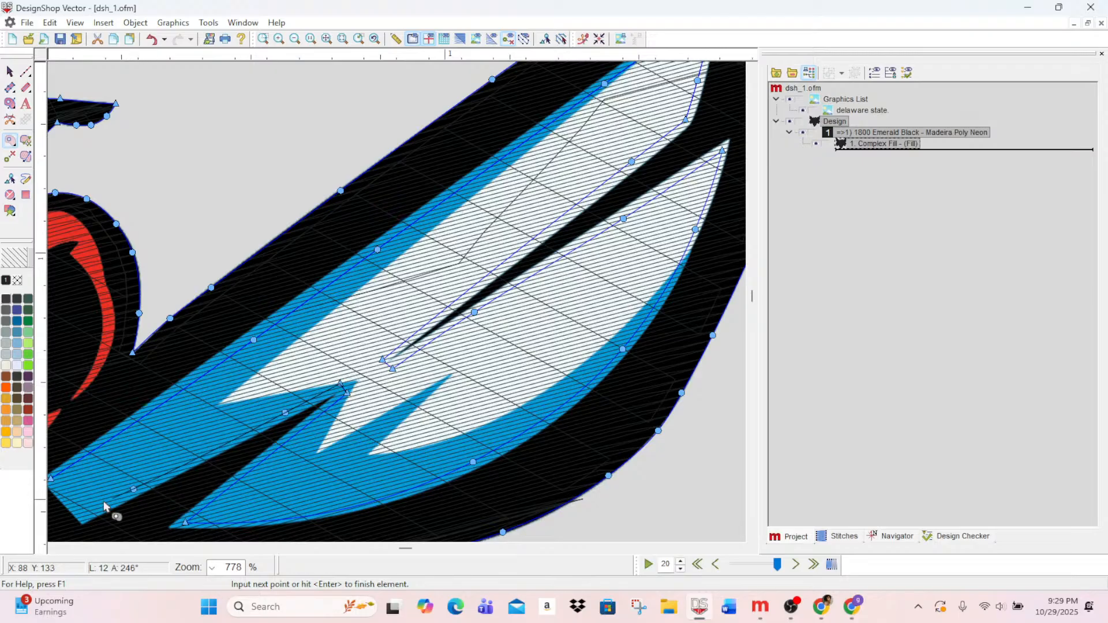
pyautogui.click(82, 518)
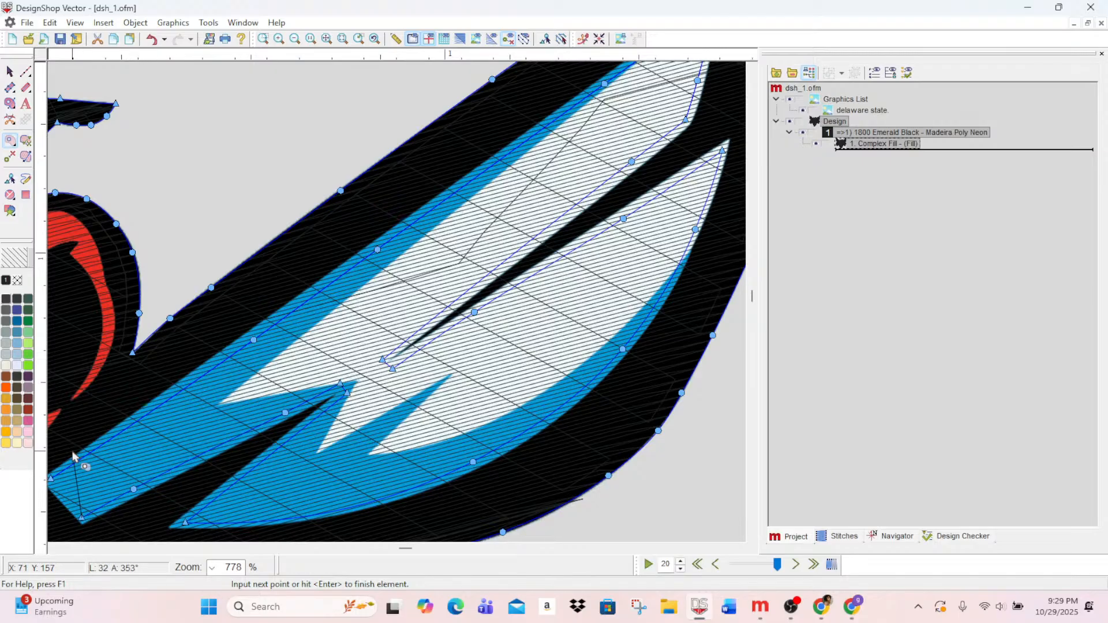
pyautogui.press('Return')
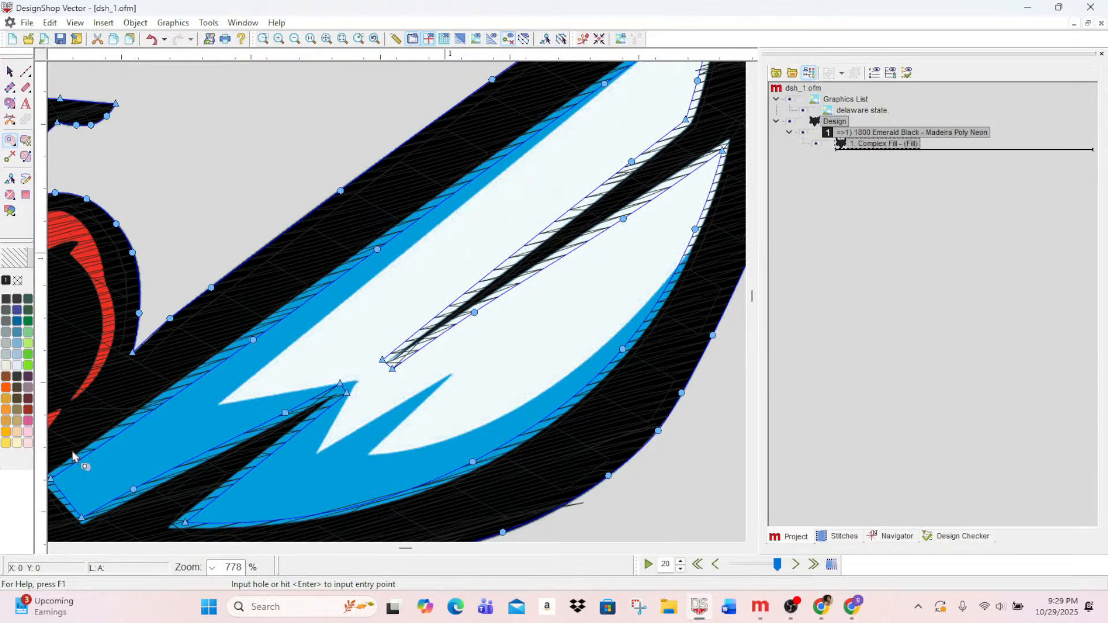
# - Cut a hole in the black fill for the hornet's white left eye, tracing just inside its outline
pyautogui.scroll(-1, 69, 427)
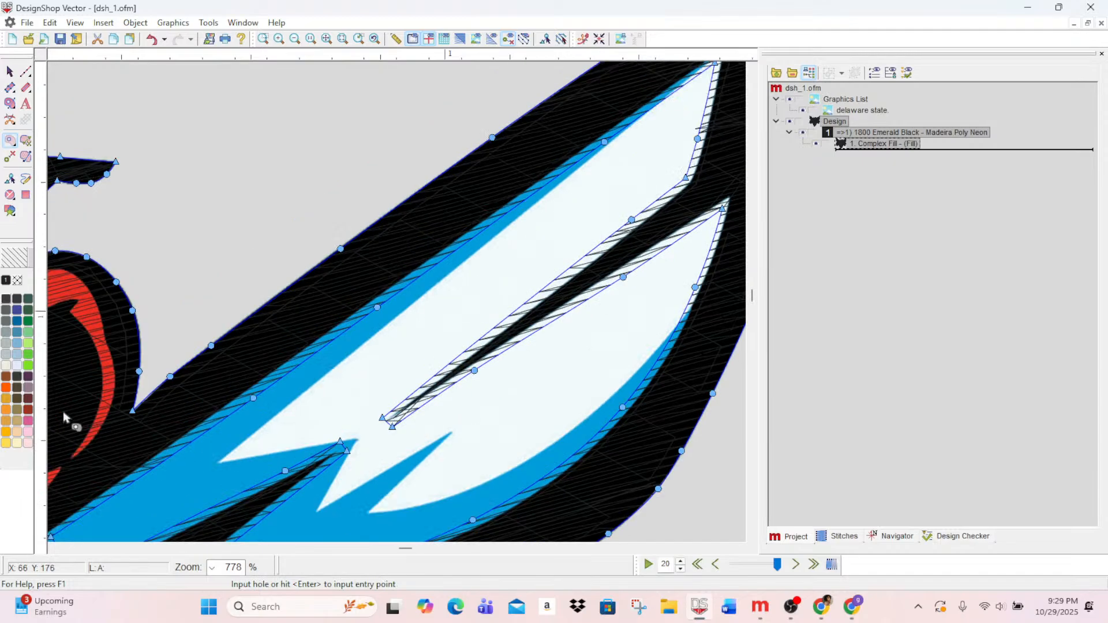
pyautogui.scroll(-1, 248, 231)
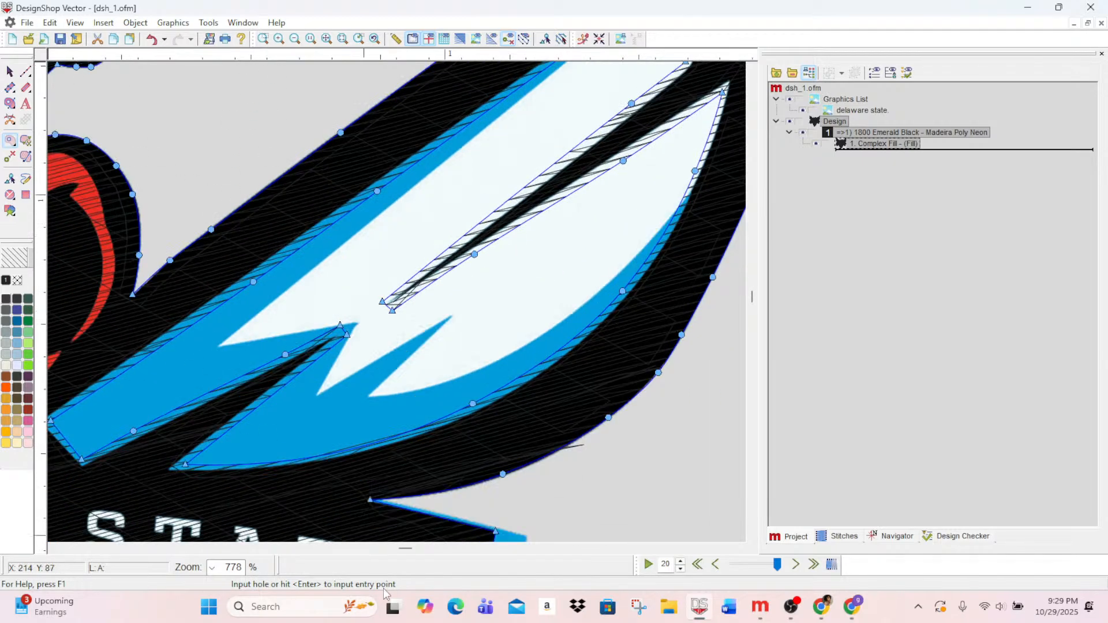
pyautogui.moveTo(406, 549); pyautogui.dragTo(396, 553)
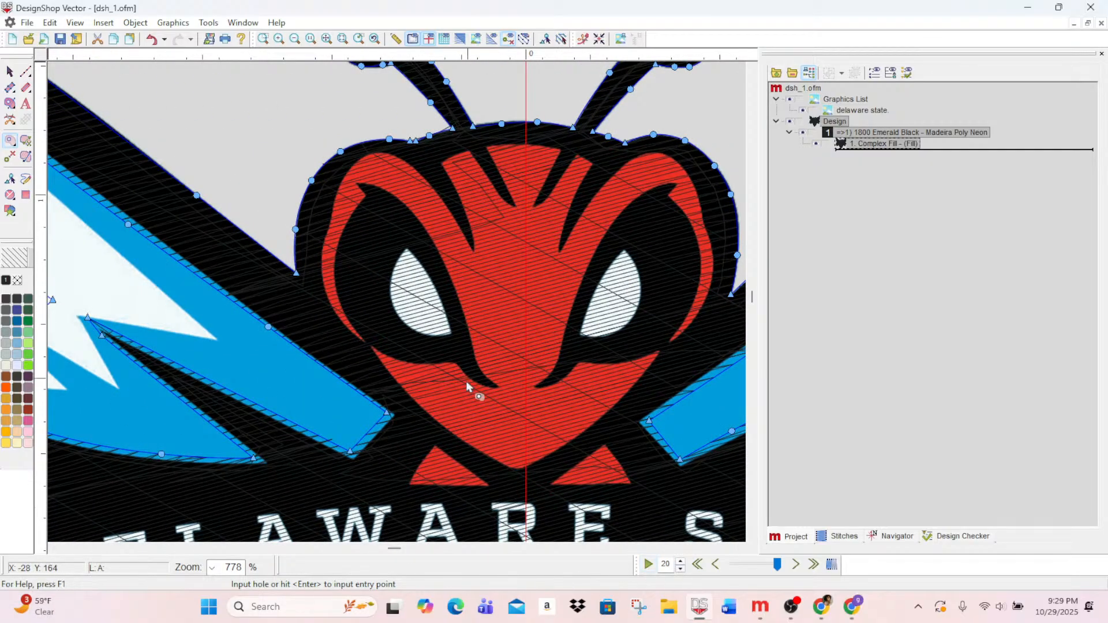
pyautogui.scroll(4, 467, 387)
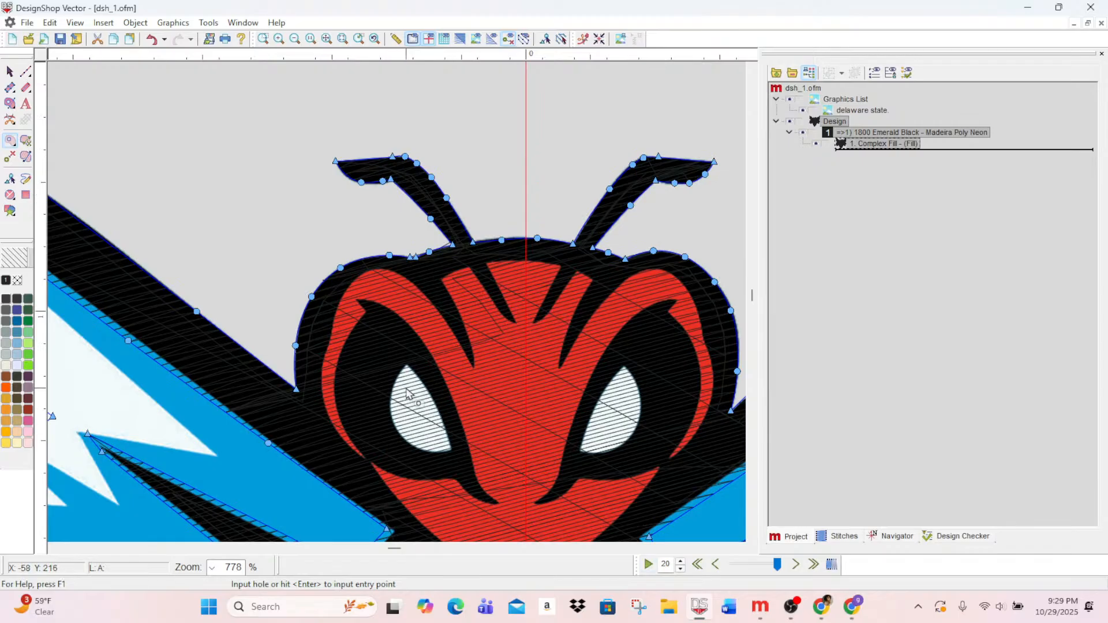
pyautogui.scroll(-5, 427, 404)
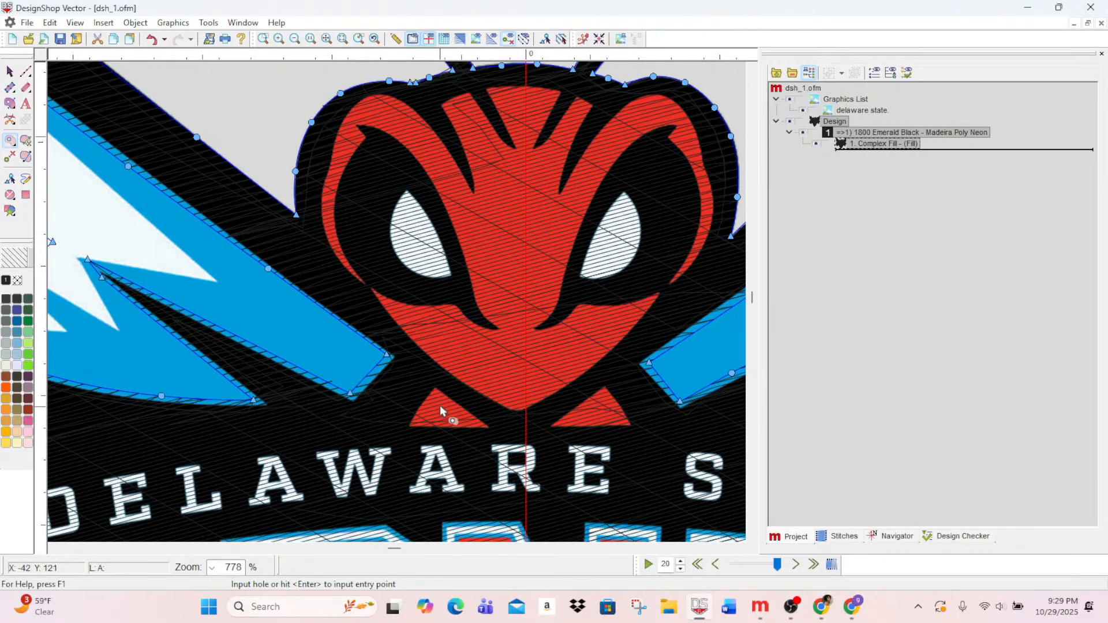
pyautogui.click(409, 200)
pyautogui.rightClick(430, 238)
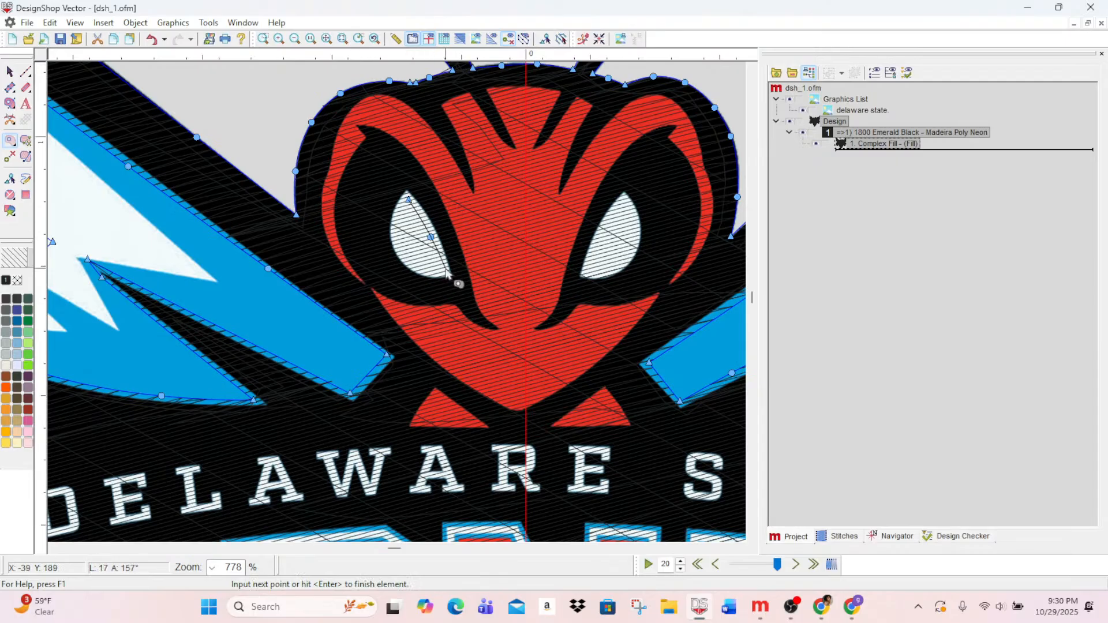
pyautogui.click(445, 270)
pyautogui.rightClick(426, 268)
pyautogui.rightClick(401, 250)
pyautogui.rightClick(398, 224)
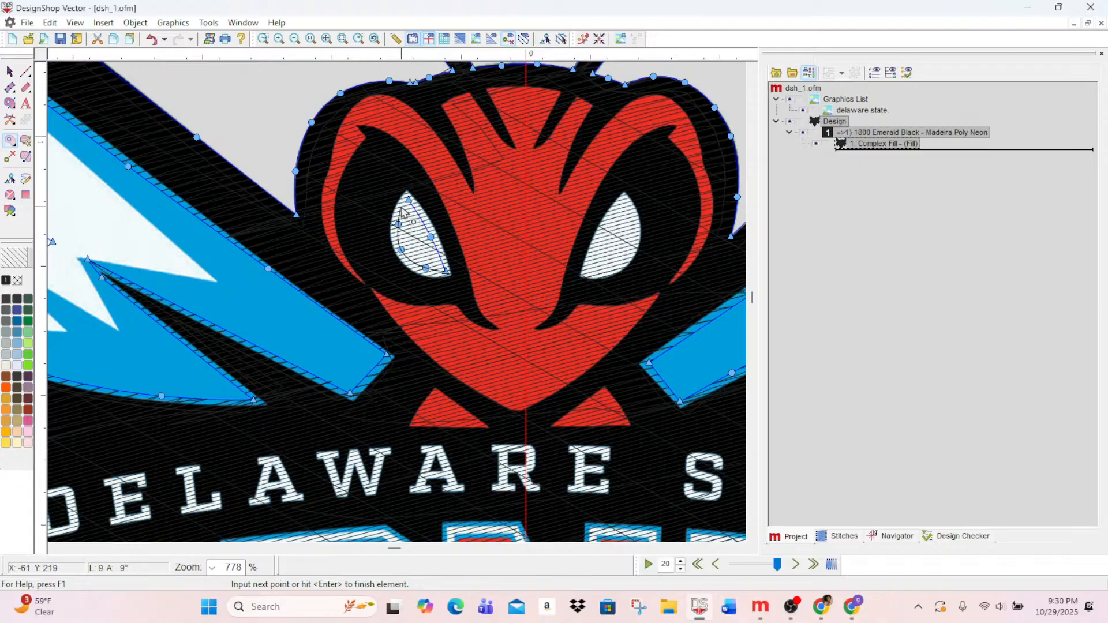
pyautogui.press('Return')
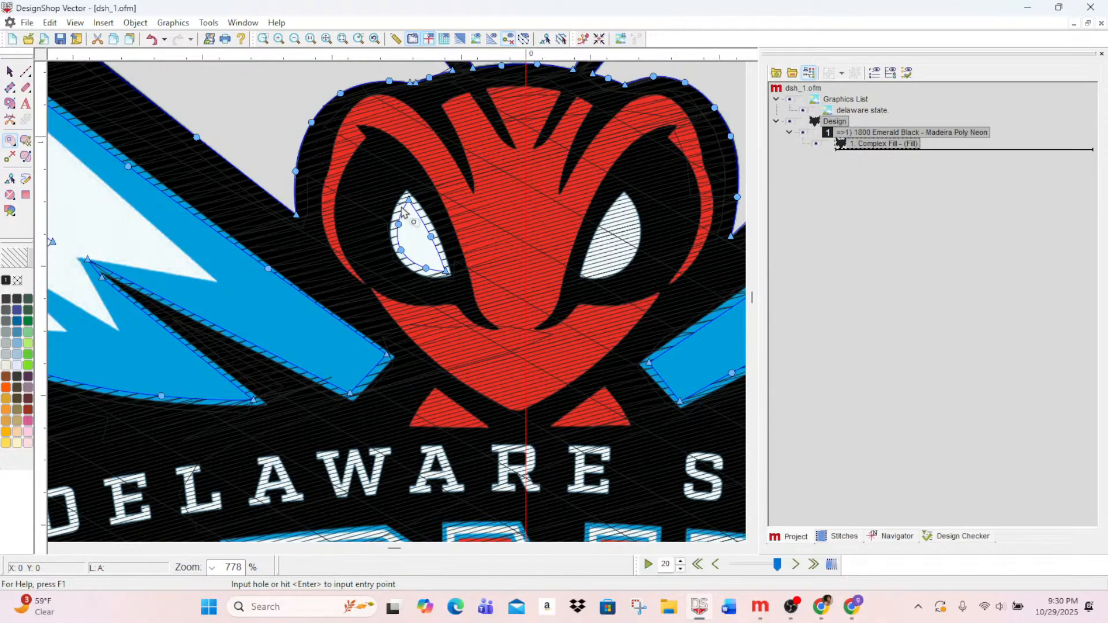
# - Cut a hole in the black fill for the white right eye, tracing just inside its outline
pyautogui.click(586, 271)
pyautogui.rightClick(598, 243)
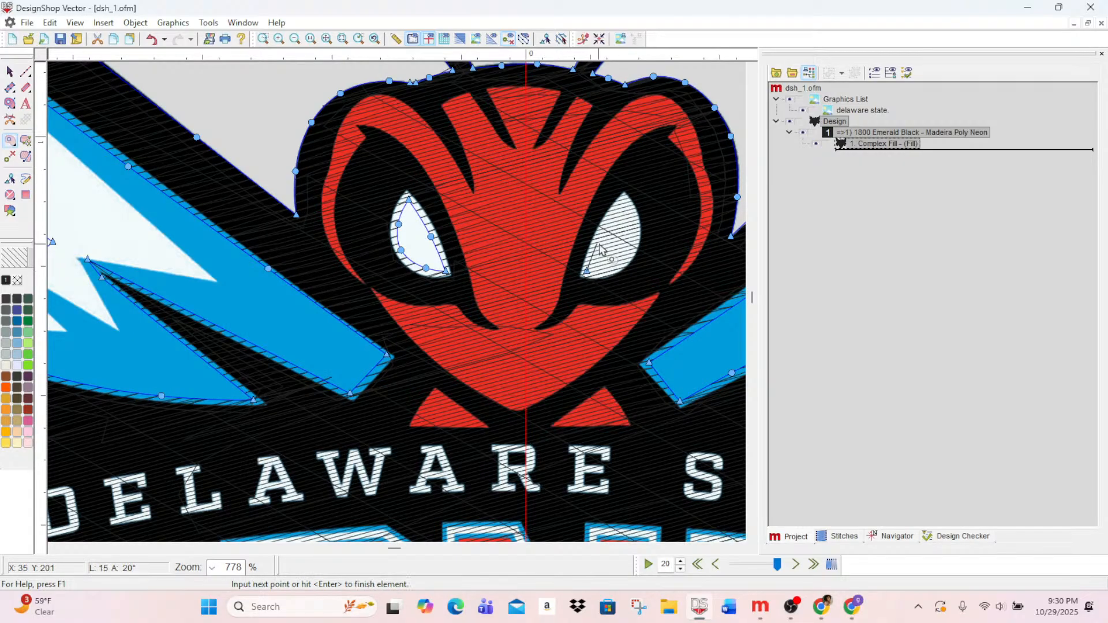
pyautogui.click(622, 199)
pyautogui.rightClick(634, 221)
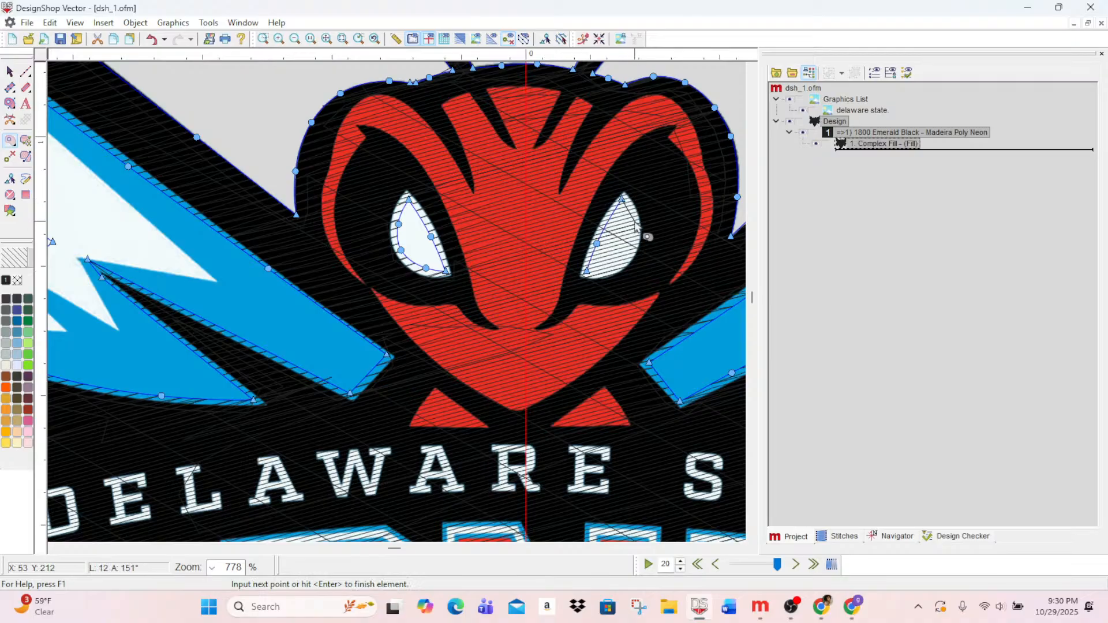
pyautogui.rightClick(626, 261)
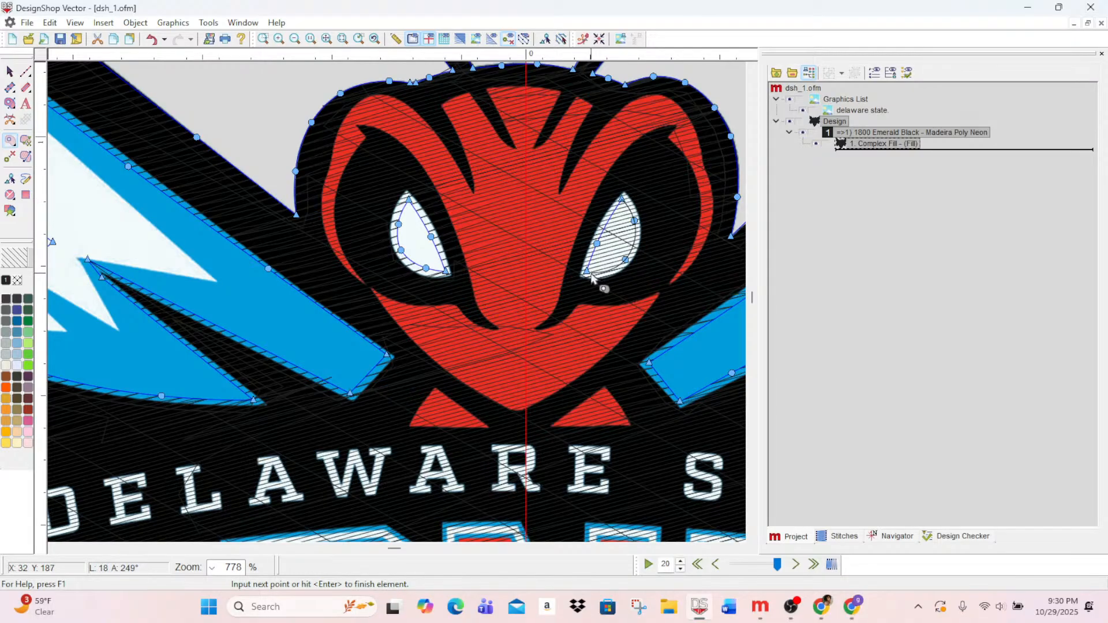
pyautogui.press('Return')
# - Start a hole for the red face at the forehead's upper edge, tracing around the right forehead stripes to the outer black stripe's lower tip
pyautogui.scroll(3, 586, 285)
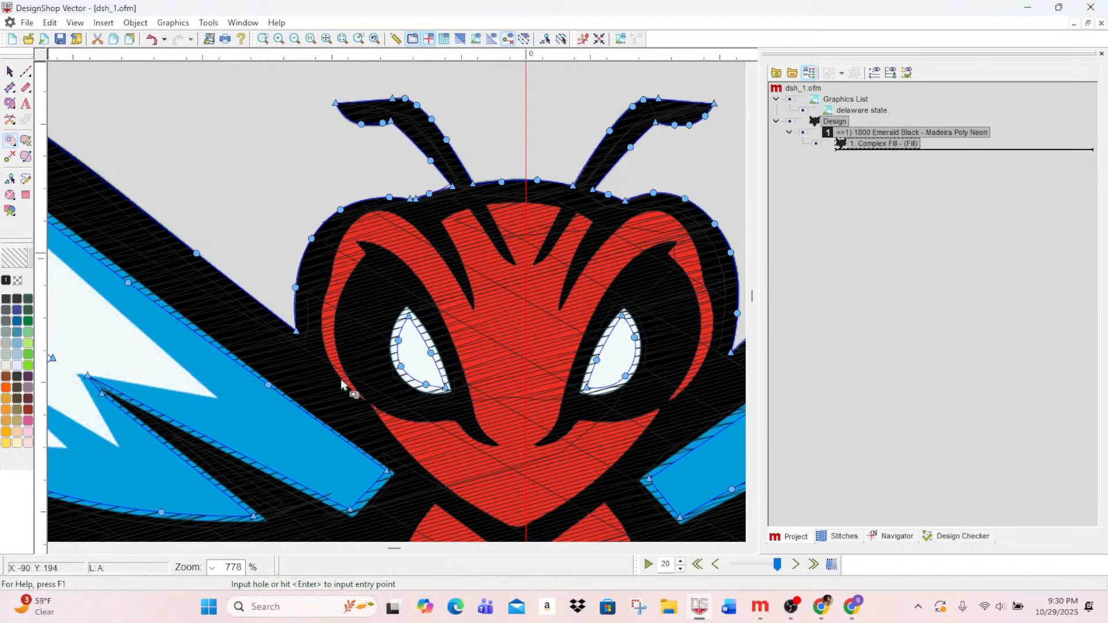
pyautogui.click(492, 209)
pyautogui.click(552, 211)
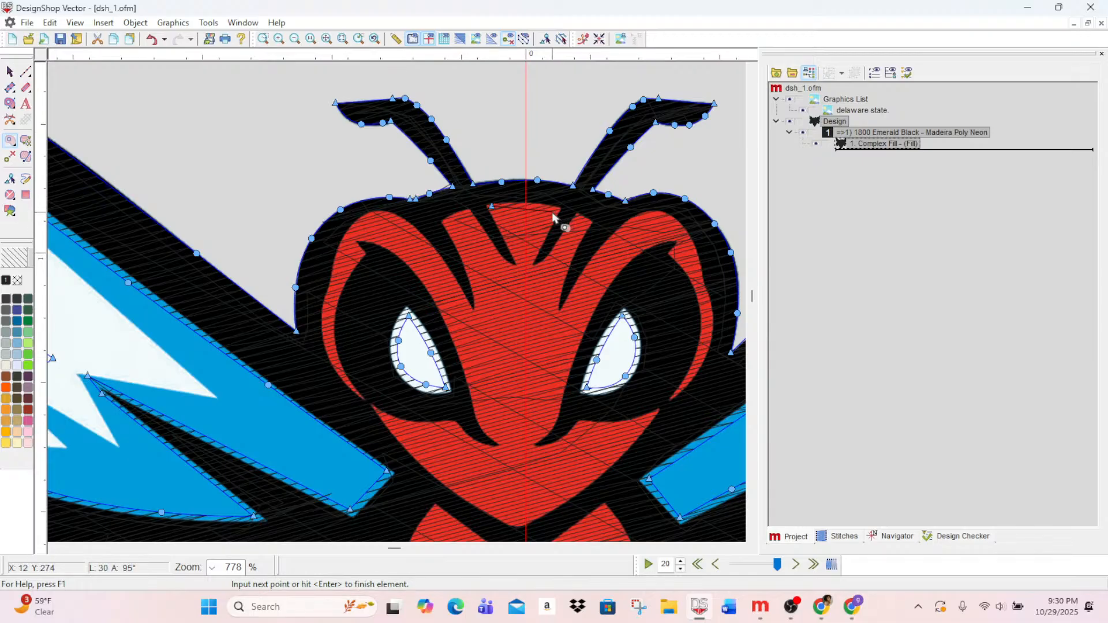
pyautogui.click(528, 265)
pyautogui.click(577, 219)
pyautogui.rightClick(573, 247)
pyautogui.rightClick(557, 301)
pyautogui.click(558, 319)
# - Continue the face hole over the red brow above the right eye and around its outer end to the brow's inner corner
pyautogui.rightClick(612, 245)
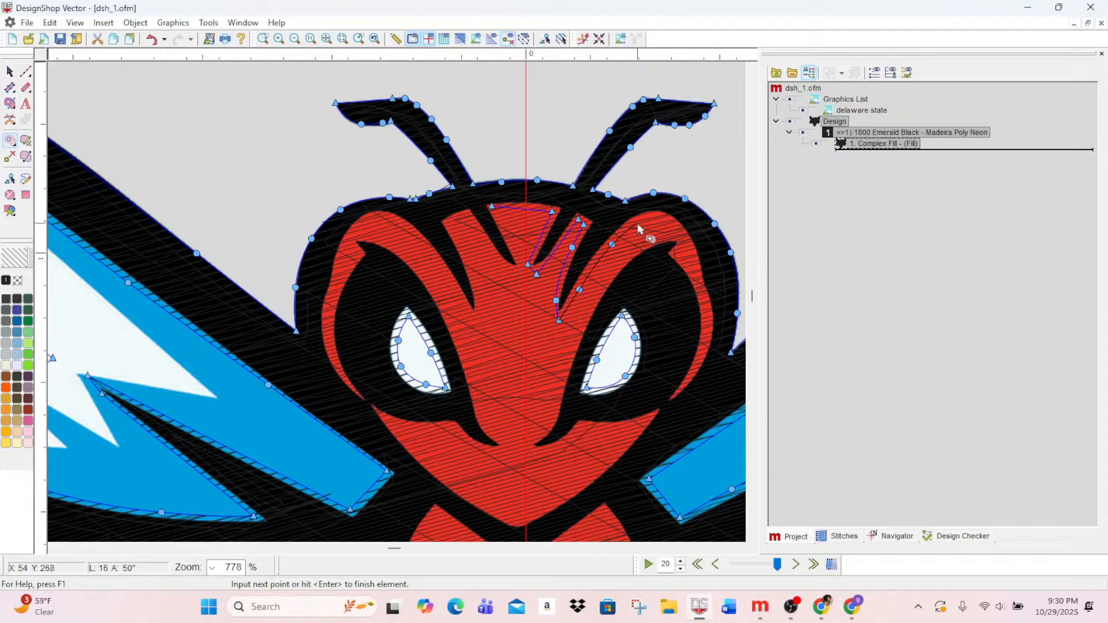
pyautogui.rightClick(662, 216)
pyautogui.rightClick(684, 238)
pyautogui.click(697, 268)
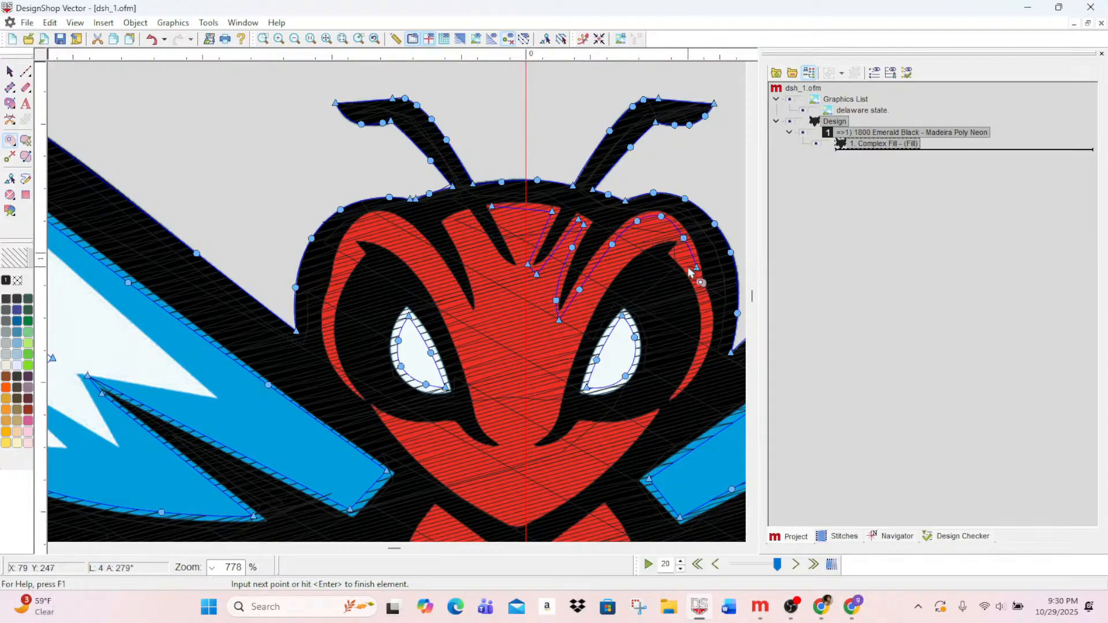
pyautogui.click(689, 267)
pyautogui.click(676, 238)
# - Trace the face hole along the black right eye area's inner edge down to the pointed tip beside the nose
pyautogui.click(651, 242)
pyautogui.click(607, 282)
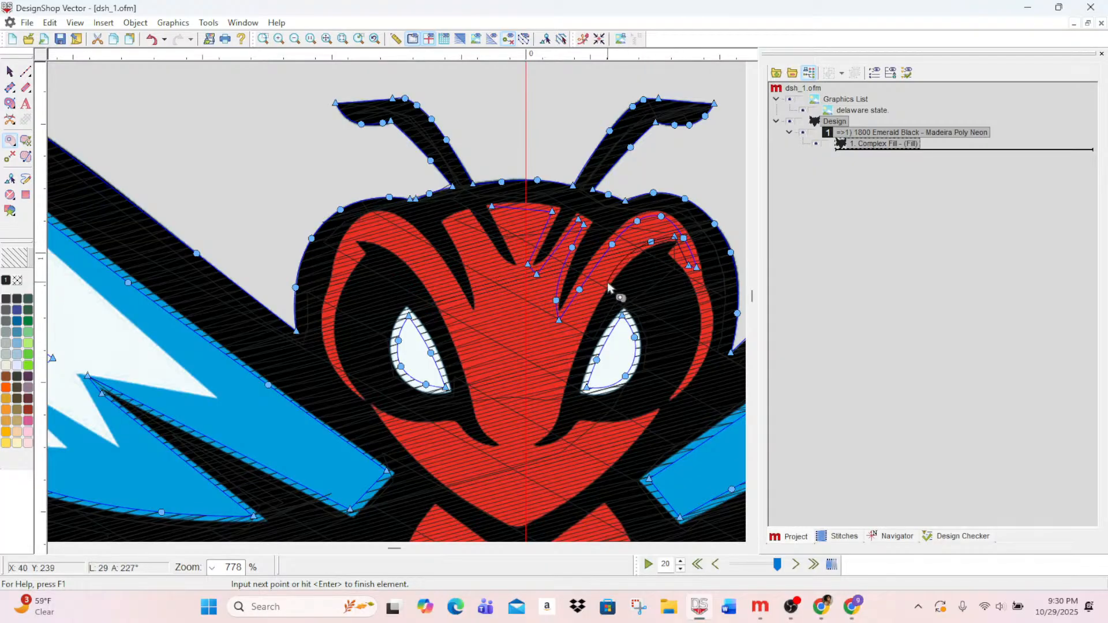
pyautogui.click(570, 357)
pyautogui.click(557, 400)
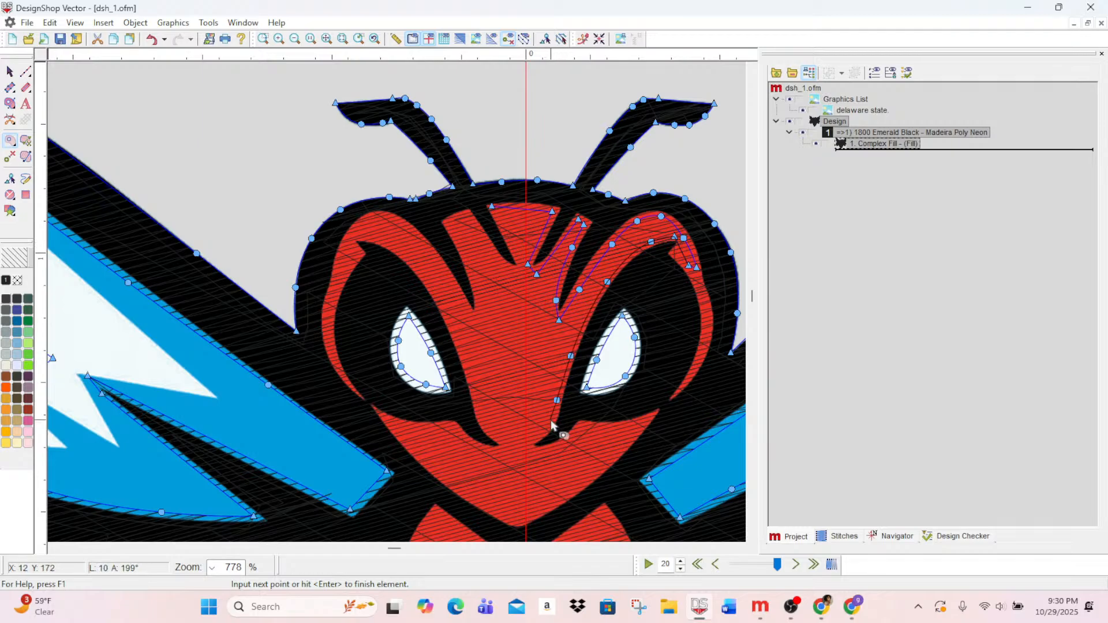
pyautogui.click(530, 443)
# - Trace the face hole around the red right cheek, down to the chin point and up to the left cheek's outer corner
pyautogui.click(579, 426)
pyautogui.click(608, 428)
pyautogui.click(647, 419)
pyautogui.click(607, 463)
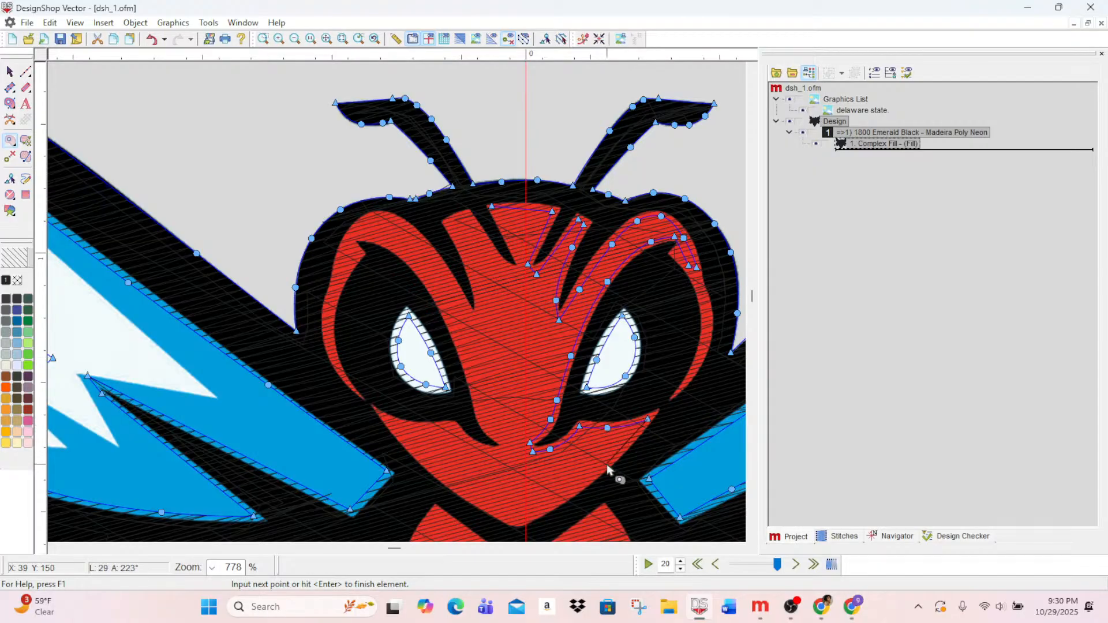
pyautogui.click(518, 523)
pyautogui.click(444, 476)
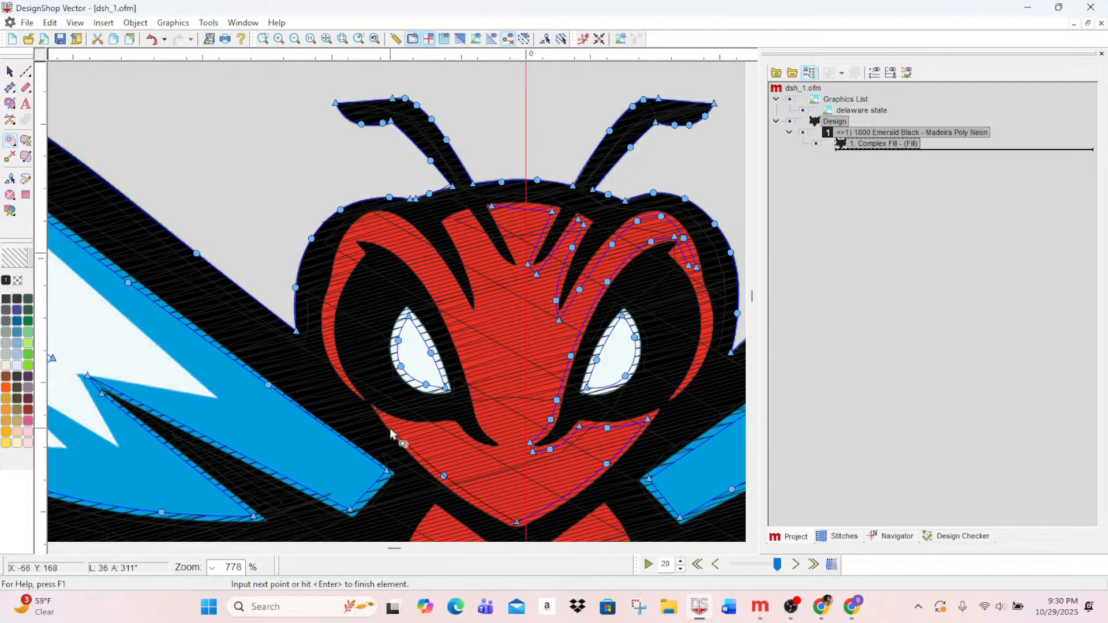
pyautogui.click(391, 422)
# - Trace the face hole along the left cheek's upper edge to the black tip beside the nose, correcting the cheek's corner point
pyautogui.click(413, 430)
pyautogui.rightClick(450, 429)
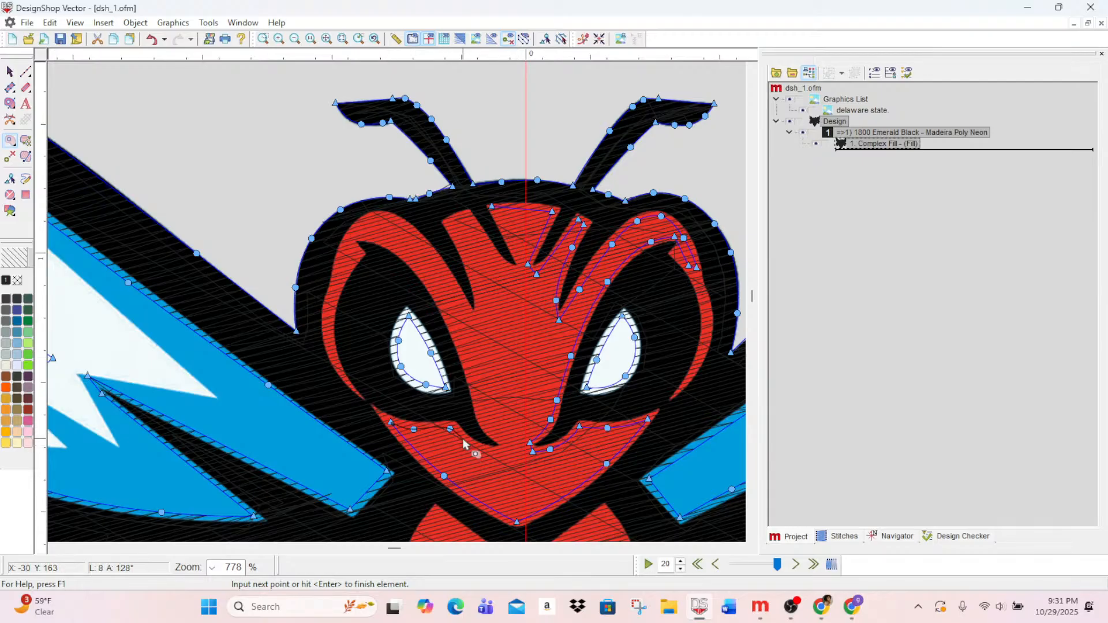
pyautogui.rightClick(462, 438)
pyautogui.click(450, 425)
pyautogui.rightClick(460, 434)
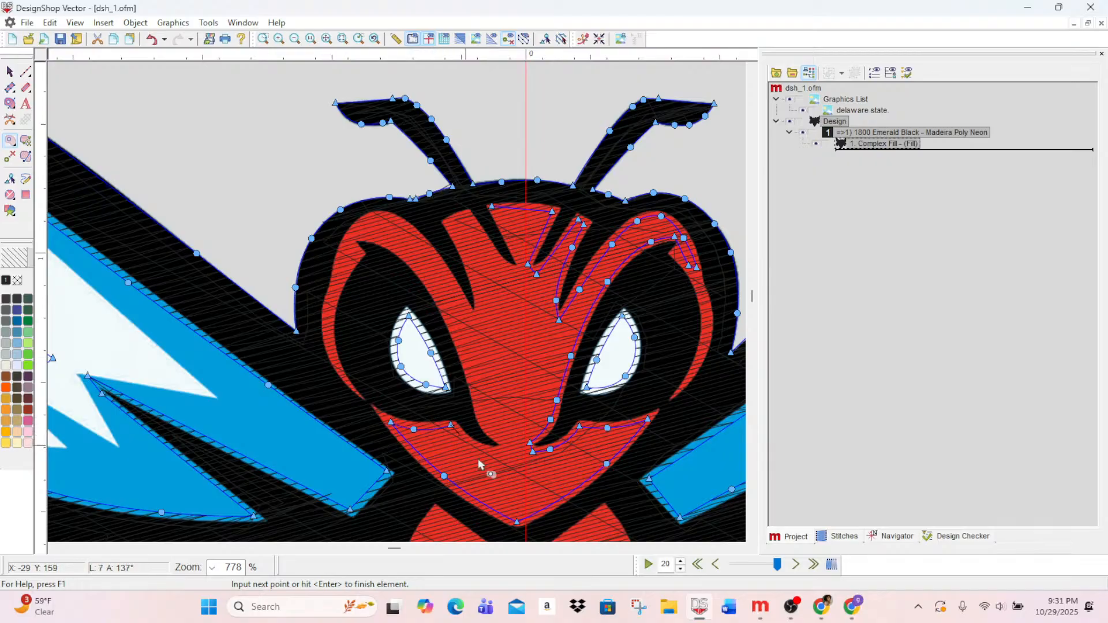
pyautogui.click(502, 438)
# - Continue the face hole up the nose's left side and along the black left eye area's upper edge to the brow's outer corner
pyautogui.rightClick(490, 431)
pyautogui.rightClick(480, 407)
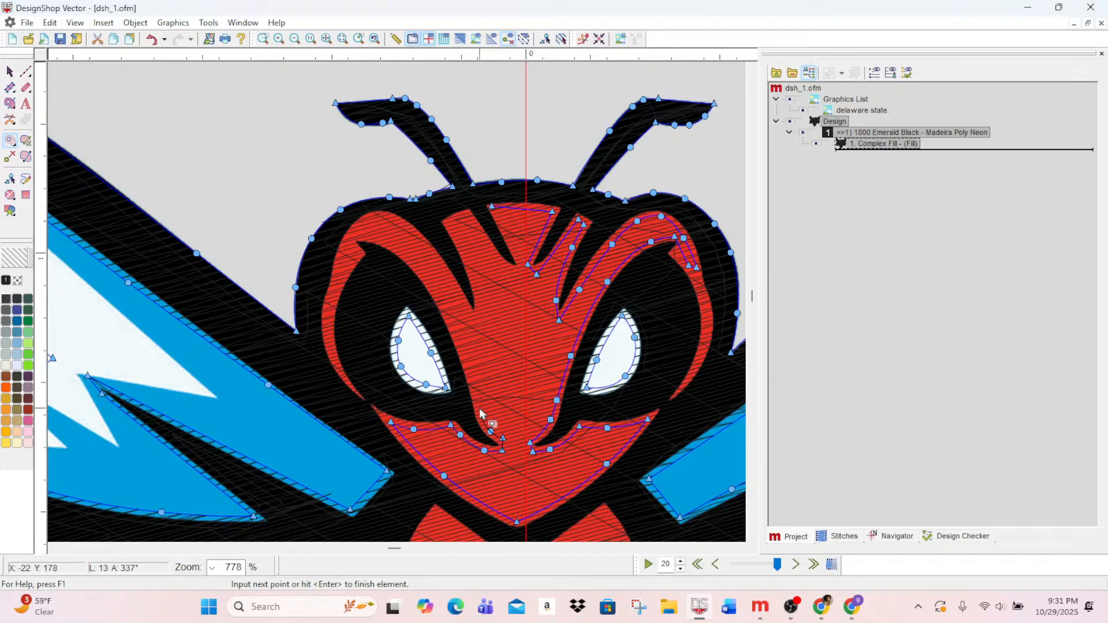
pyautogui.rightClick(462, 344)
pyautogui.rightClick(425, 272)
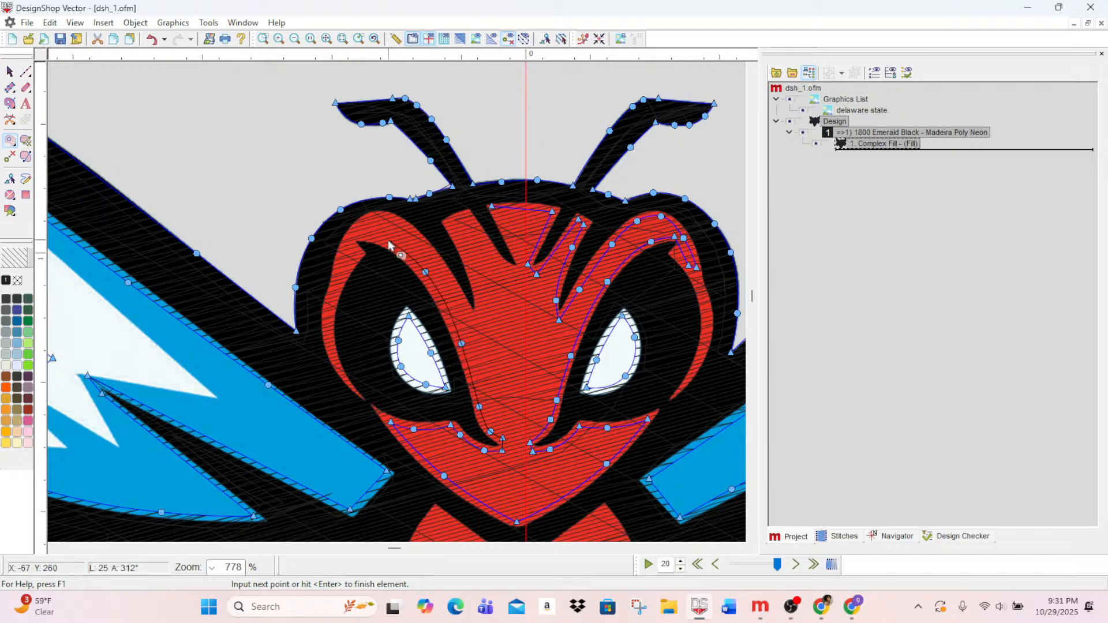
pyautogui.rightClick(388, 240)
pyautogui.click(352, 237)
# - Trace the face hole around the left brow's corner and down the red strip outside the left eye, closing off its end
pyautogui.click(353, 244)
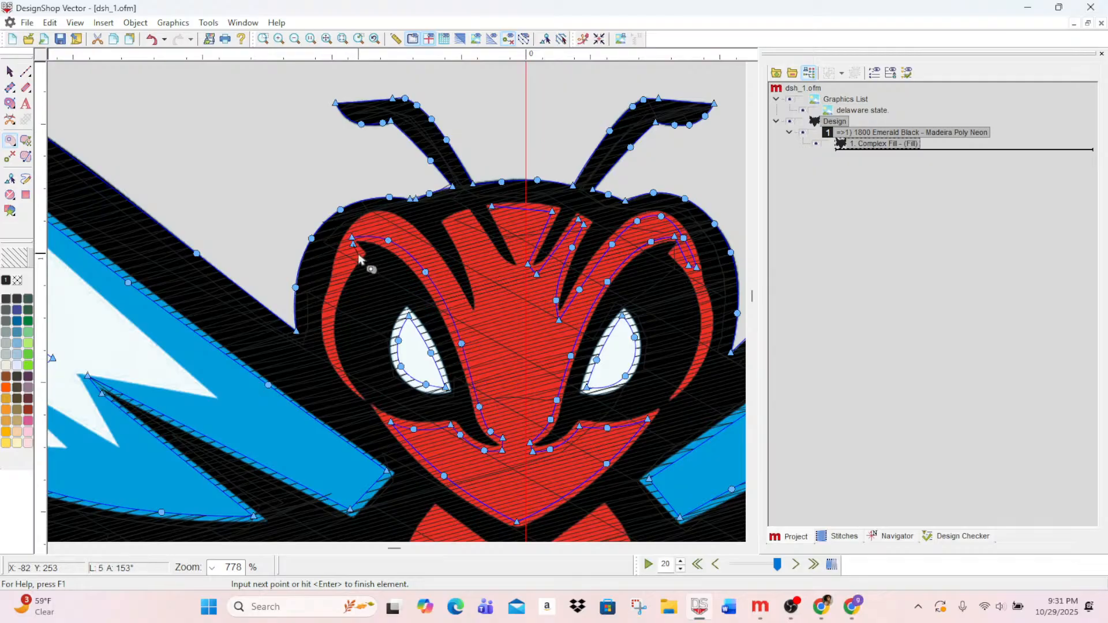
pyautogui.click(358, 253)
pyautogui.rightClick(341, 287)
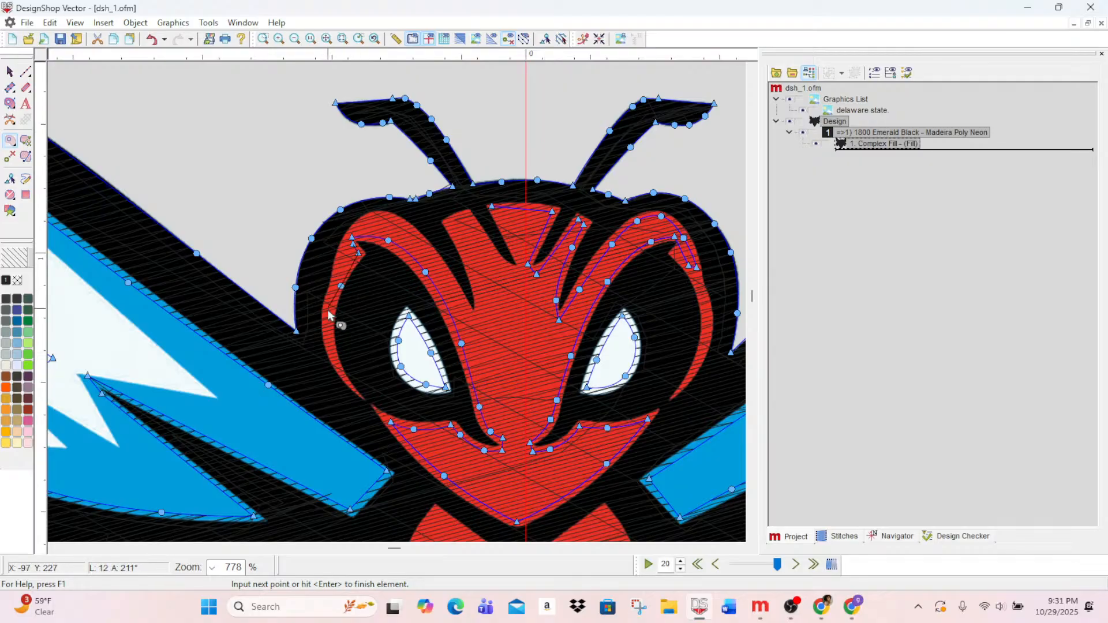
pyautogui.click(328, 311)
# - Trace the face hole back up the left brow's outer edge, over its top and down to the left black stripe's lower tip
pyautogui.rightClick(337, 274)
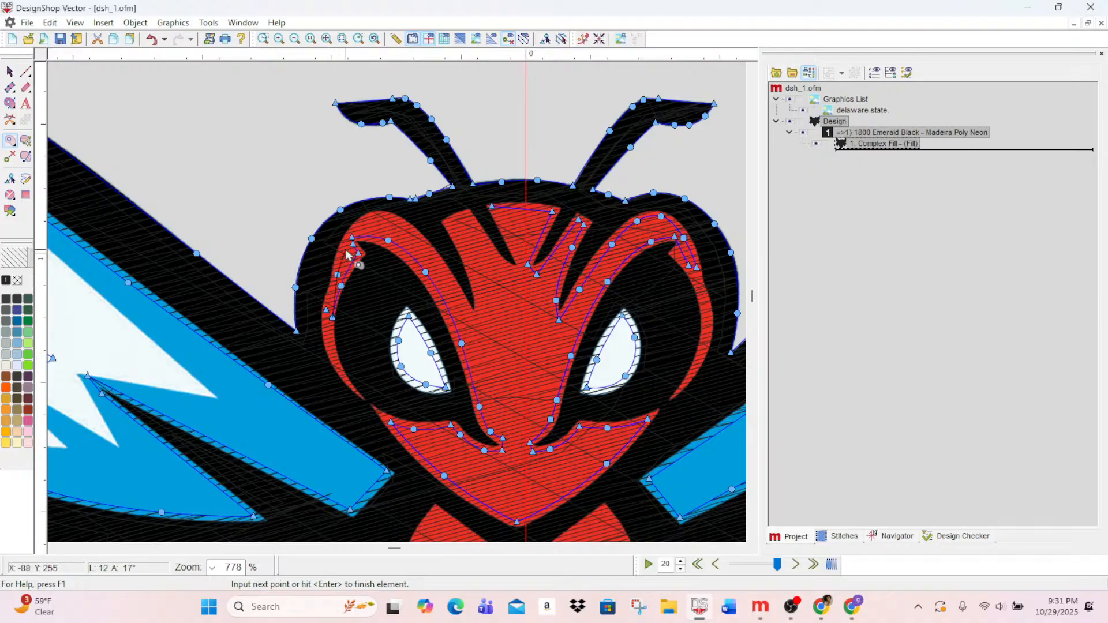
pyautogui.rightClick(344, 245)
pyautogui.rightClick(358, 223)
pyautogui.rightClick(379, 219)
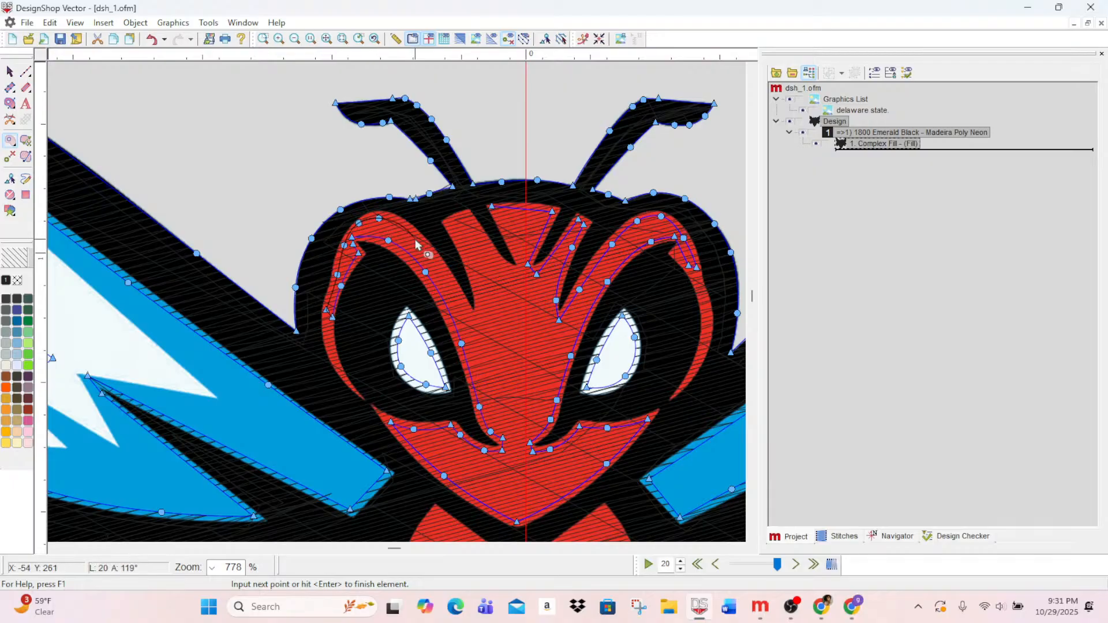
pyautogui.rightClick(415, 238)
pyautogui.rightClick(443, 278)
pyautogui.click(477, 320)
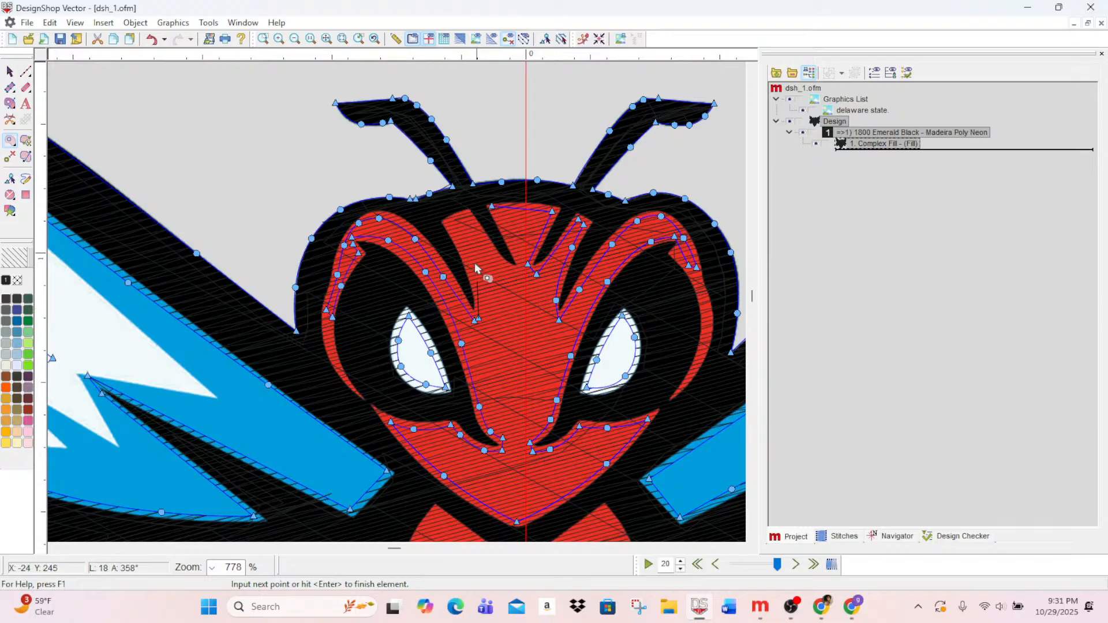
# - Trace the face hole around the left forehead stripes to the center notch, finish the hole and save the design
pyautogui.rightClick(477, 281)
pyautogui.click(448, 222)
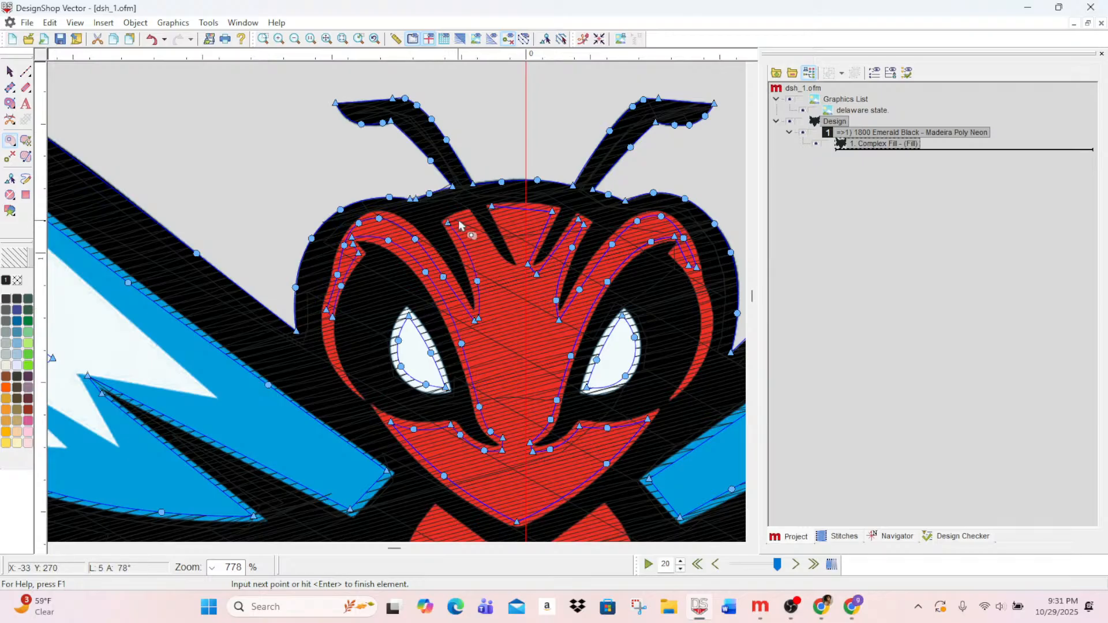
pyautogui.click(465, 216)
pyautogui.rightClick(479, 237)
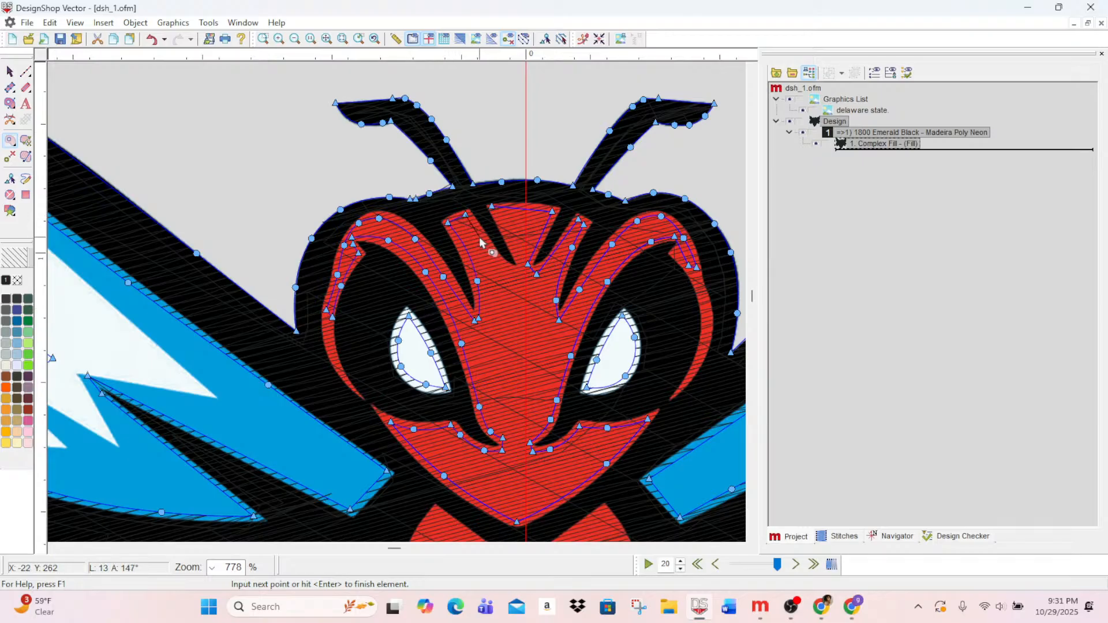
pyautogui.rightClick(497, 260)
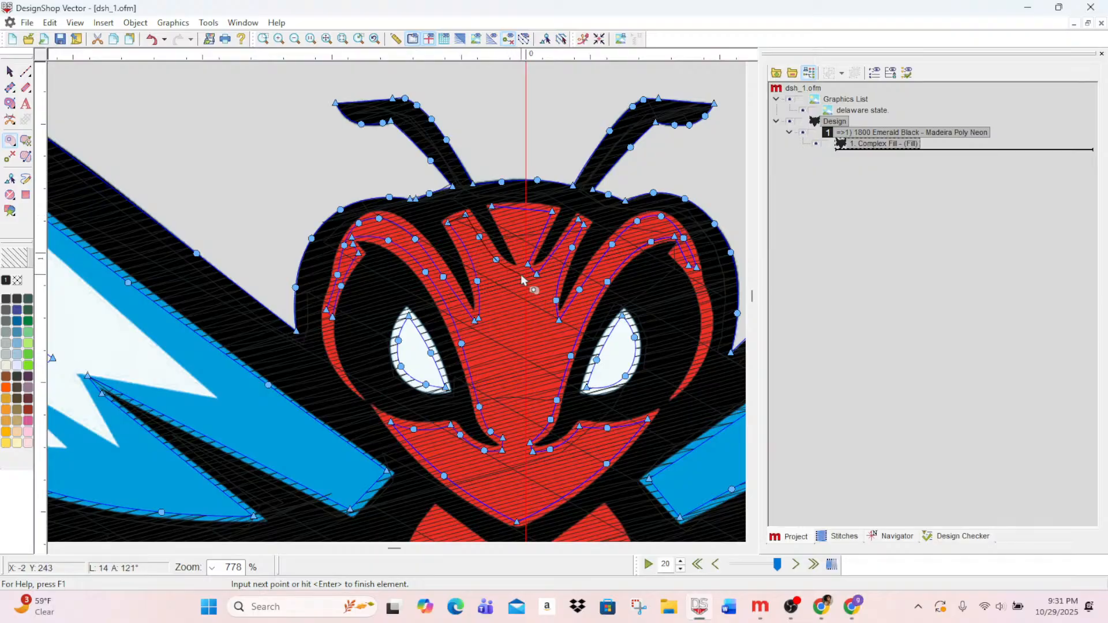
pyautogui.click(519, 273)
pyautogui.click(521, 260)
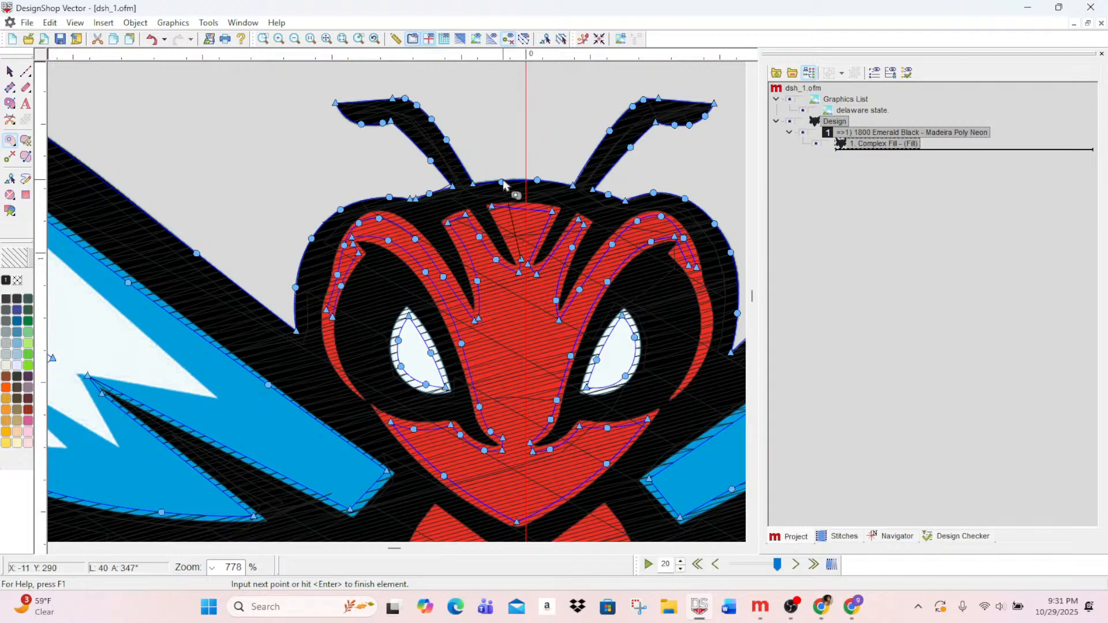
pyautogui.press('Return')
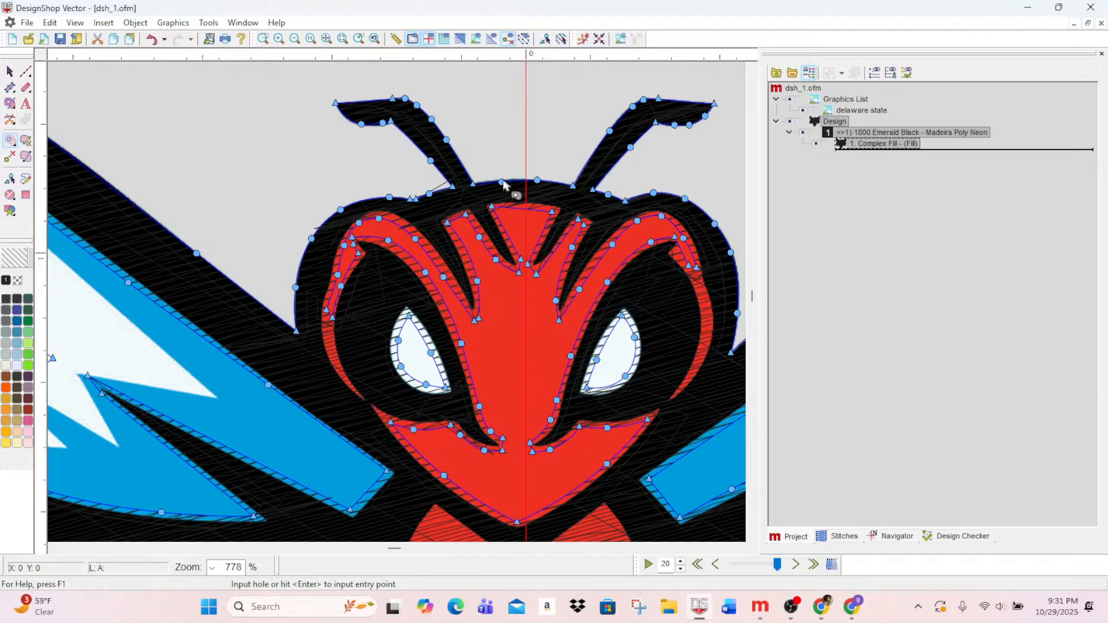
pyautogui.click(61, 40)
# - Cut a three-point hole in the black fill over the small red triangle below the chin's left side
pyautogui.scroll(-3, 461, 312)
pyautogui.scroll(1, 530, 315)
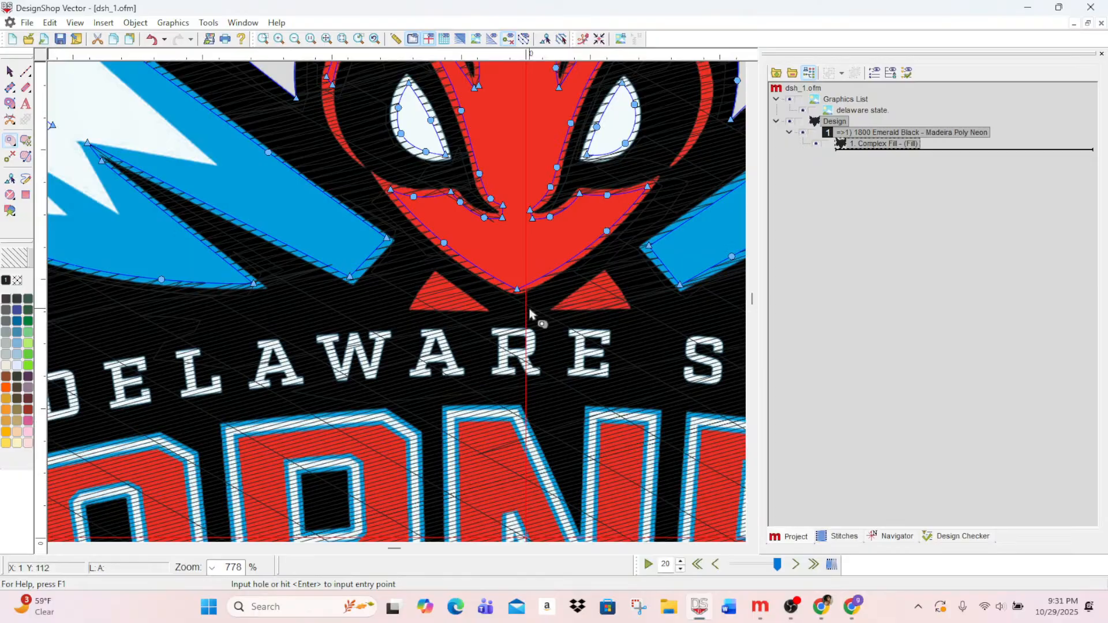
pyautogui.click(419, 304)
pyautogui.click(439, 277)
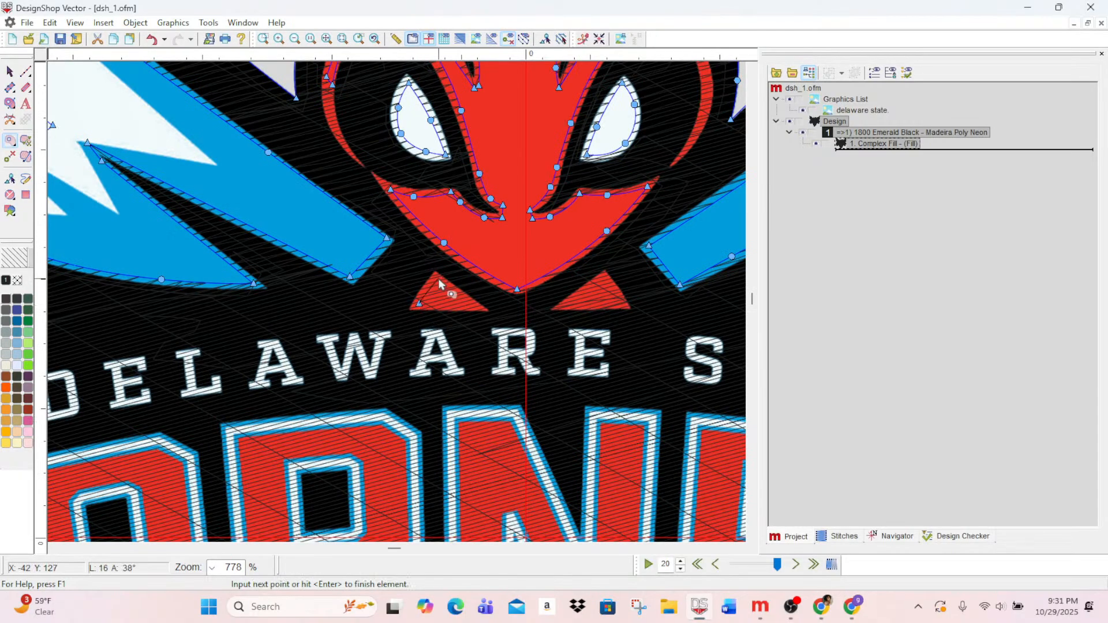
pyautogui.click(476, 305)
pyautogui.press('Return')
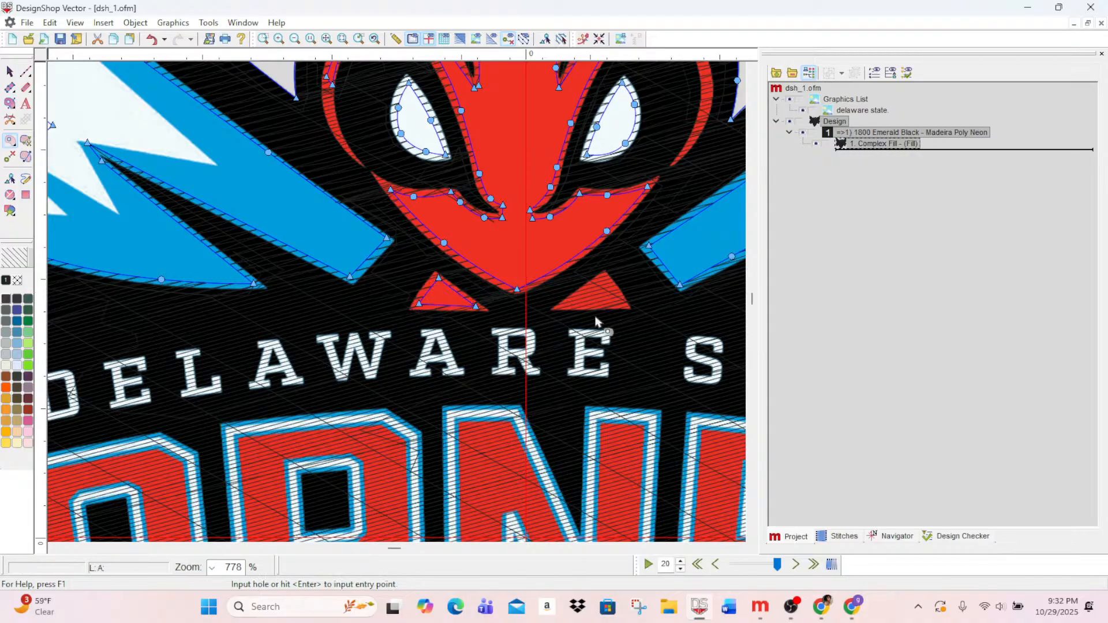
# - Cut a matching three-point hole over the small red triangle below the chin's right side
pyautogui.click(564, 305)
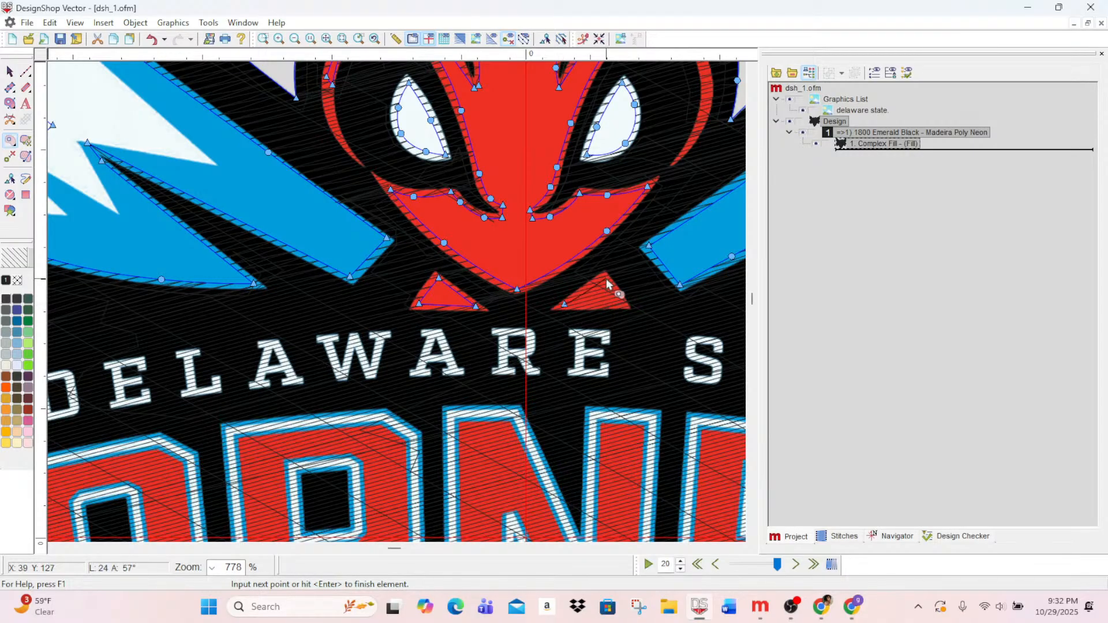
pyautogui.click(606, 279)
pyautogui.click(619, 303)
pyautogui.press('Return')
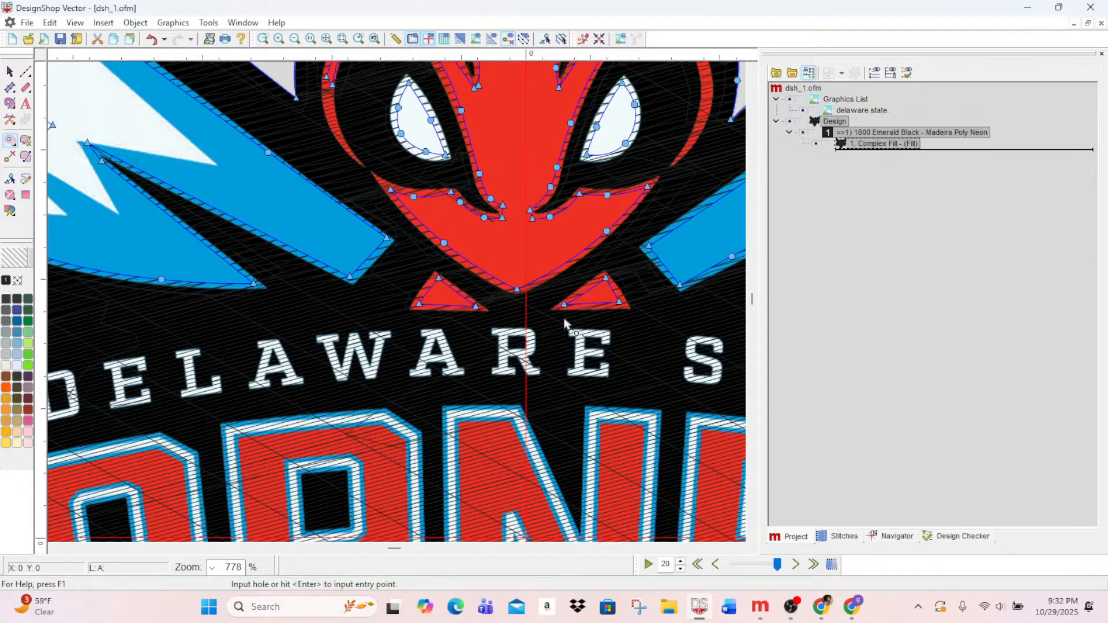
# - Move the black fill's exit point to the tip of the stinger and deselect the fill
pyautogui.click(297, 41)
pyautogui.click(297, 41)
pyautogui.click(296, 41)
pyautogui.click(296, 40)
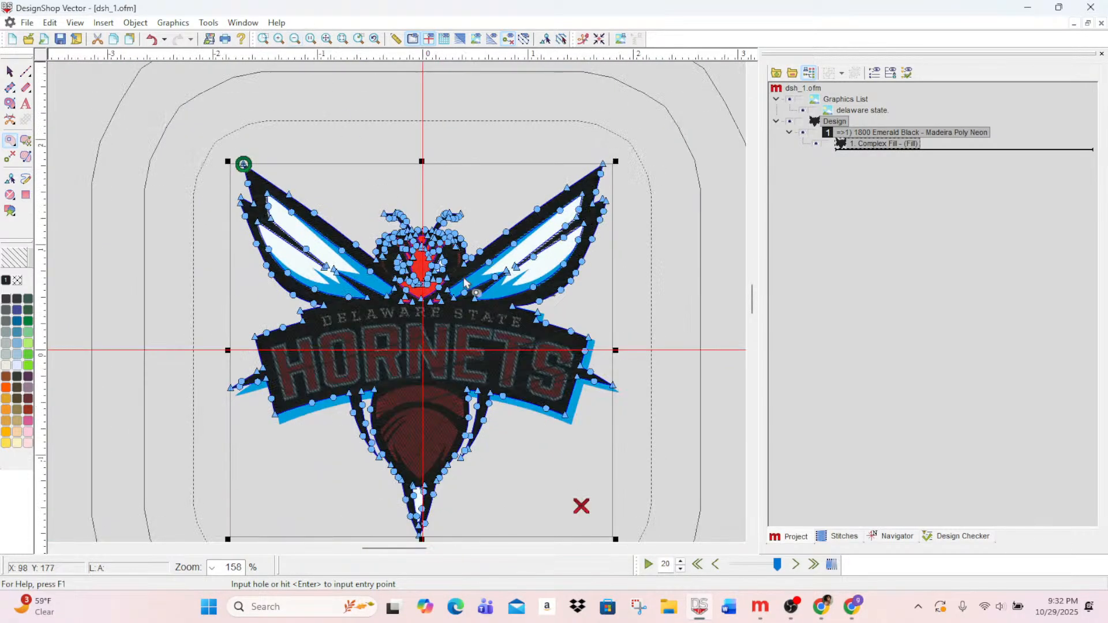
pyautogui.scroll(-3, 467, 283)
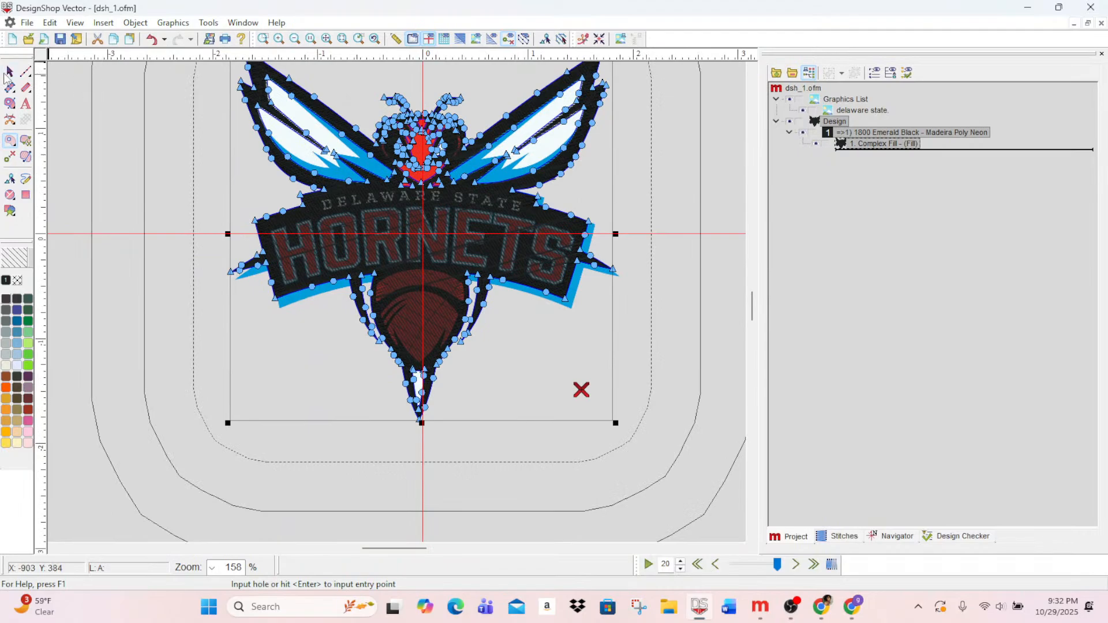
pyautogui.click(9, 71)
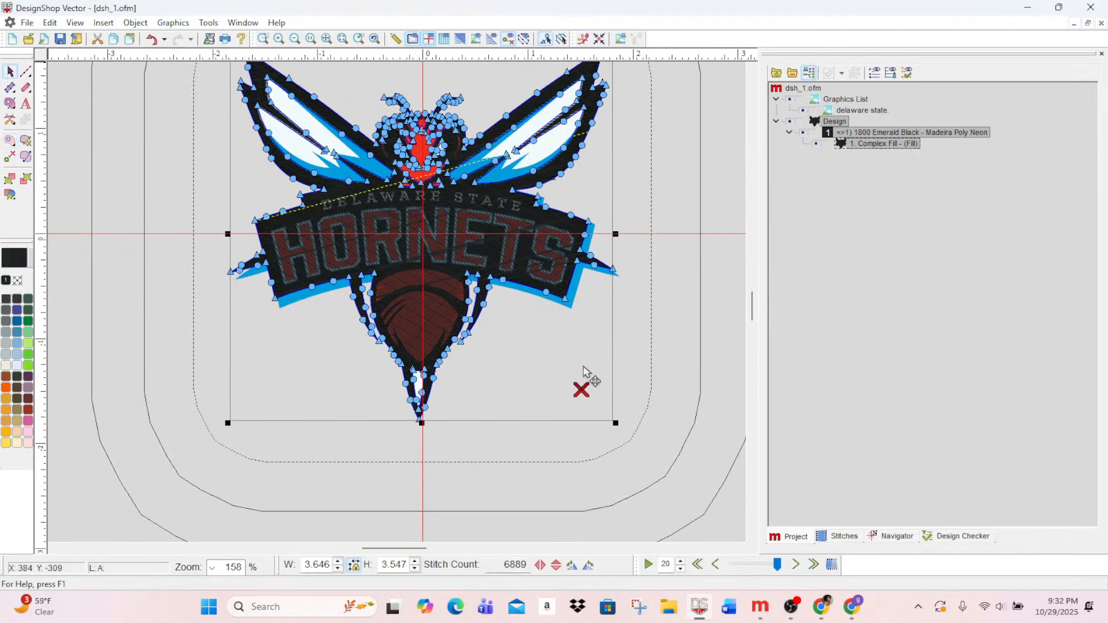
pyautogui.moveTo(581, 390)
pyautogui.mouseDown()
pyautogui.moveTo(463, 426)
pyautogui.moveTo(415, 410)
pyautogui.mouseUp()
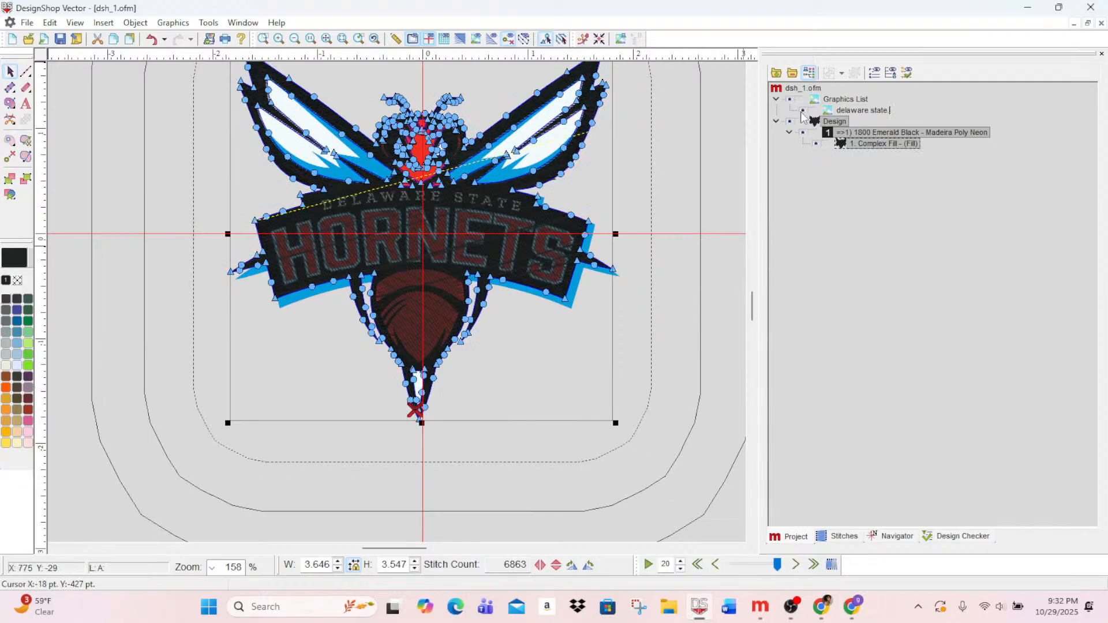
pyautogui.click(459, 42)
pyautogui.click(681, 269)
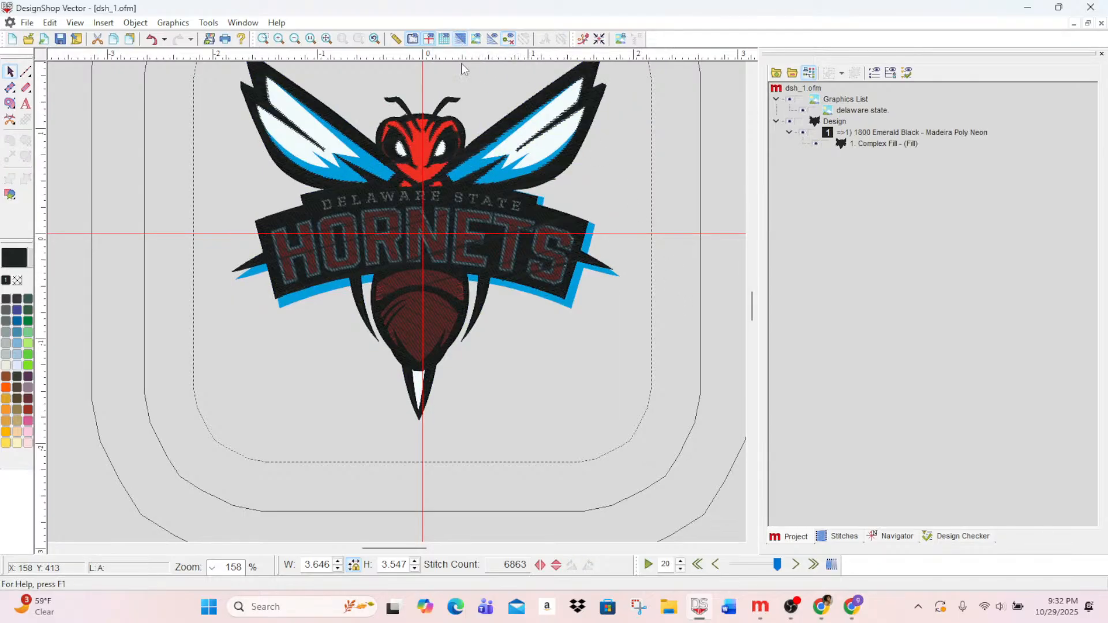
# - Start a hole in the black complex fill at the abdomen's upper red band, tracing its left end and curved lower edge
pyautogui.scroll(2, 544, 323)
pyautogui.scroll(-1, 545, 325)
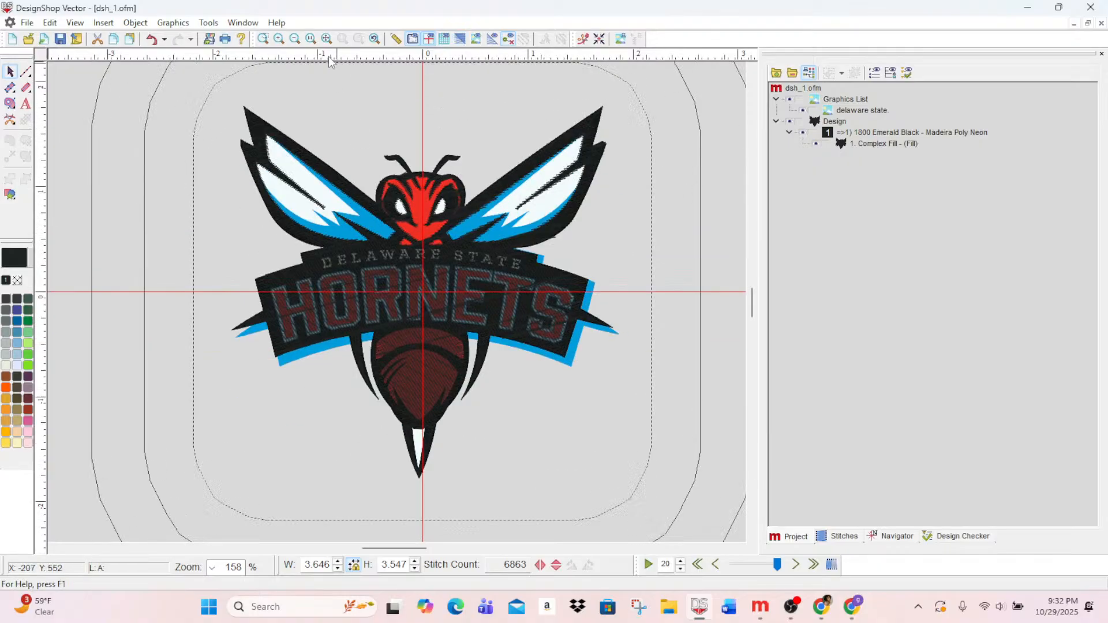
pyautogui.click(278, 38)
pyautogui.click(279, 39)
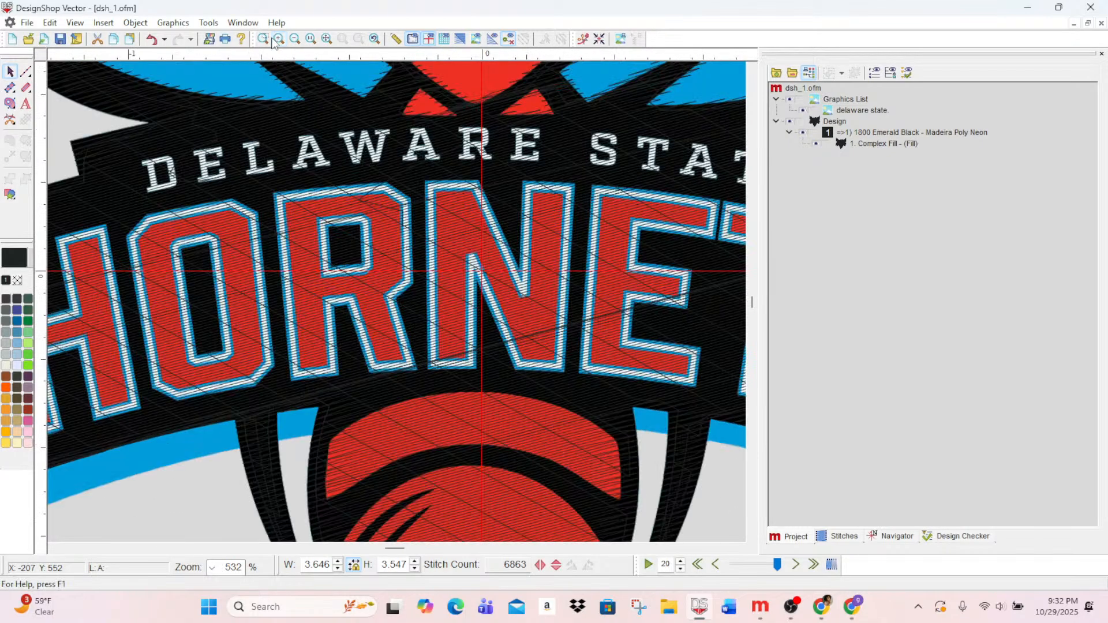
pyautogui.scroll(4, 374, 176)
pyautogui.scroll(-6, 374, 175)
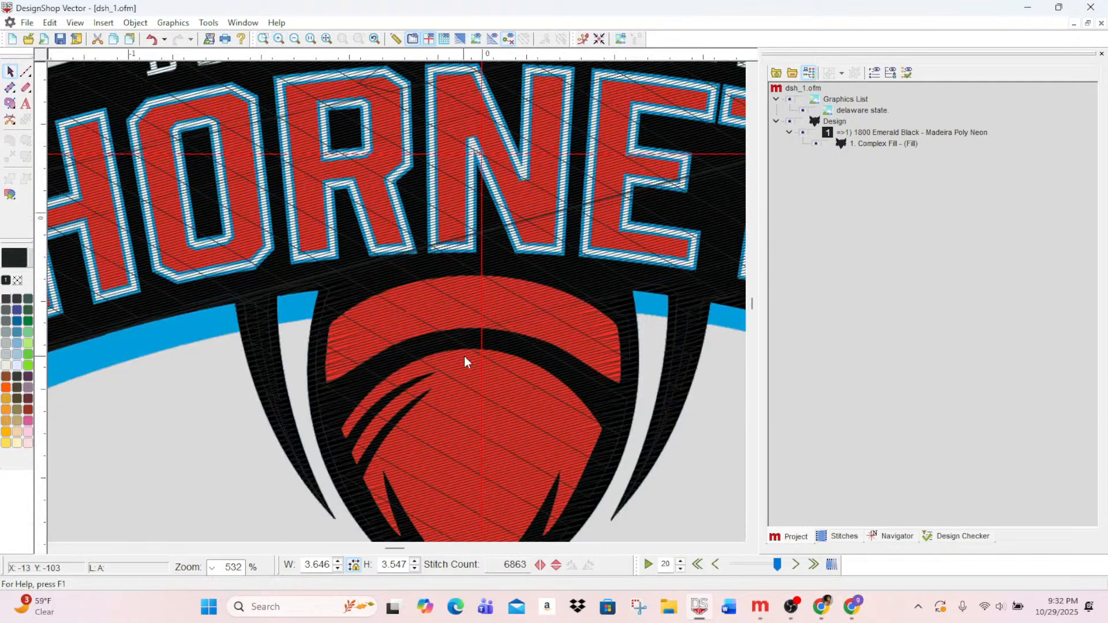
pyautogui.scroll(-1, 384, 281)
pyautogui.scroll(1, 85, 191)
pyautogui.click(873, 144)
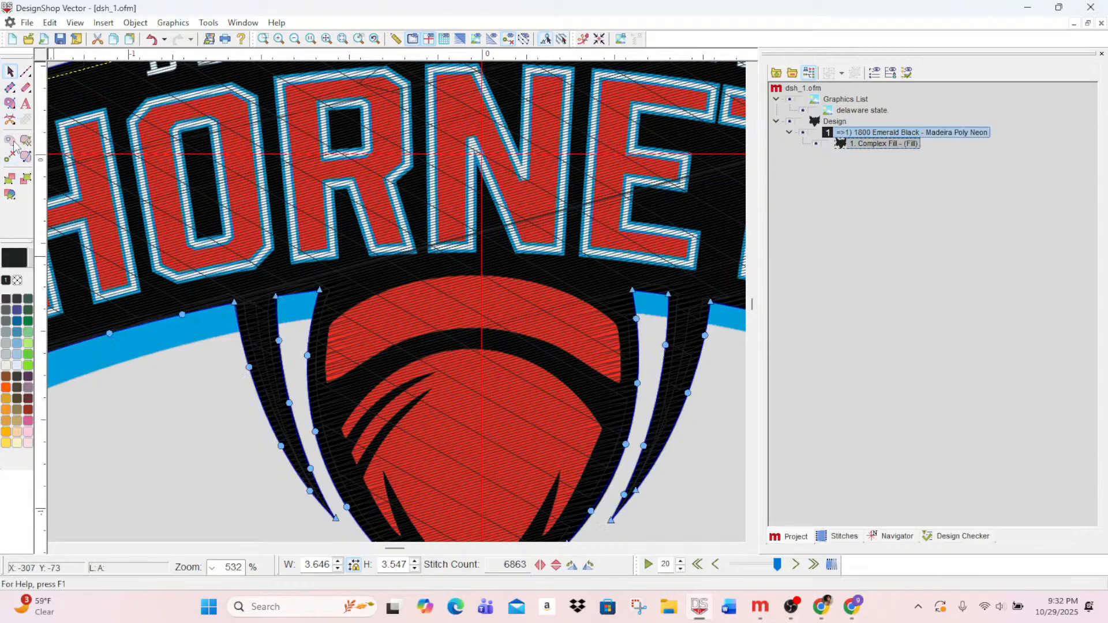
pyautogui.click(335, 327)
pyautogui.click(332, 371)
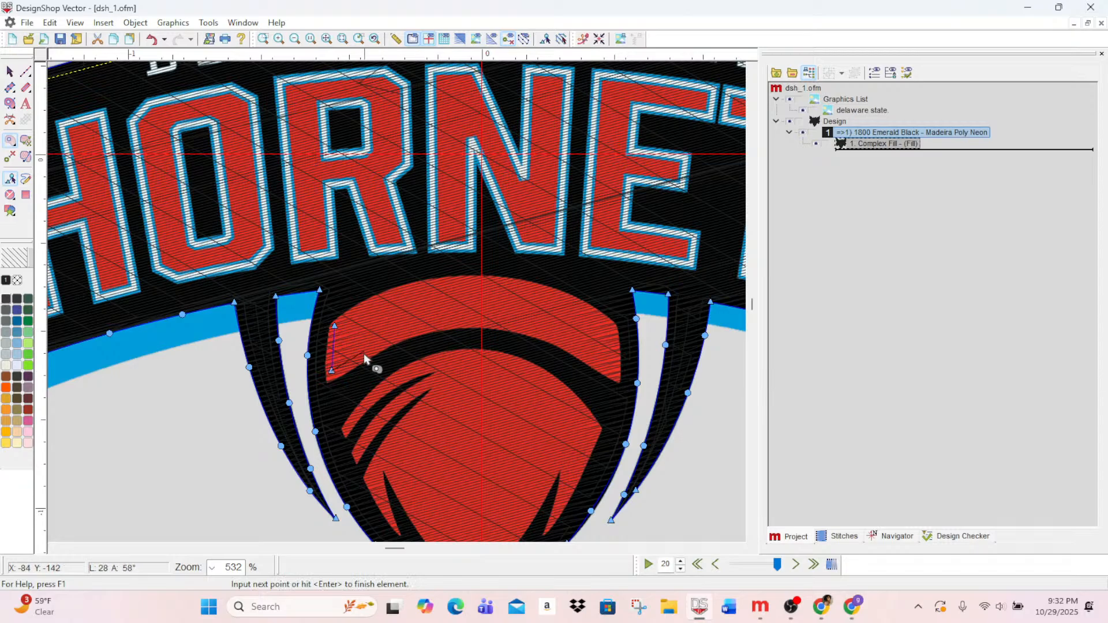
pyautogui.rightClick(364, 351)
pyautogui.rightClick(476, 320)
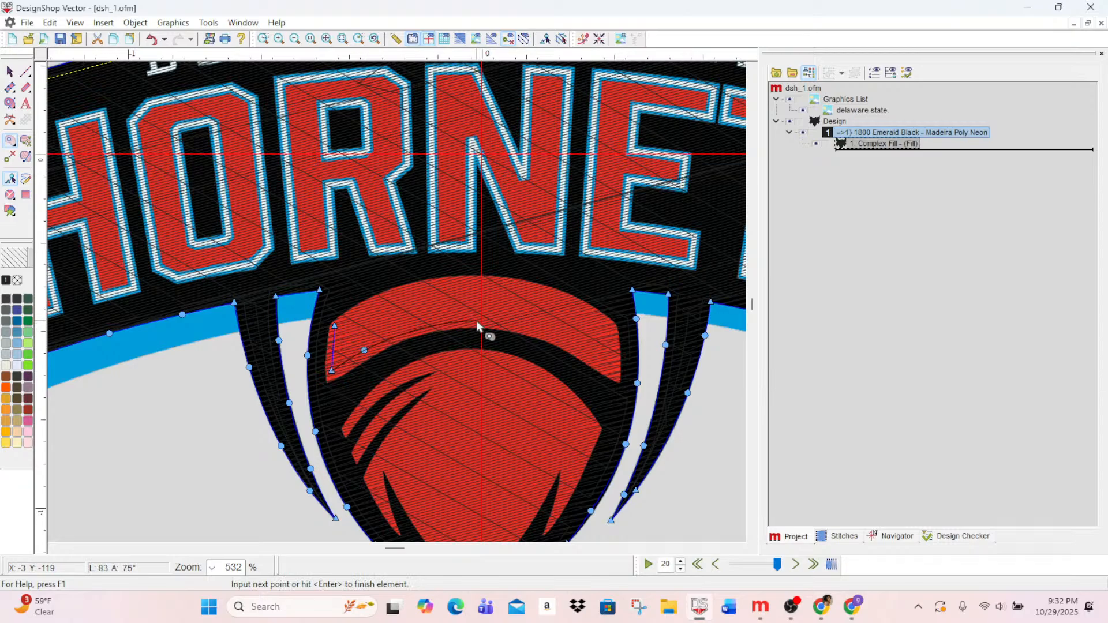
pyautogui.rightClick(564, 339)
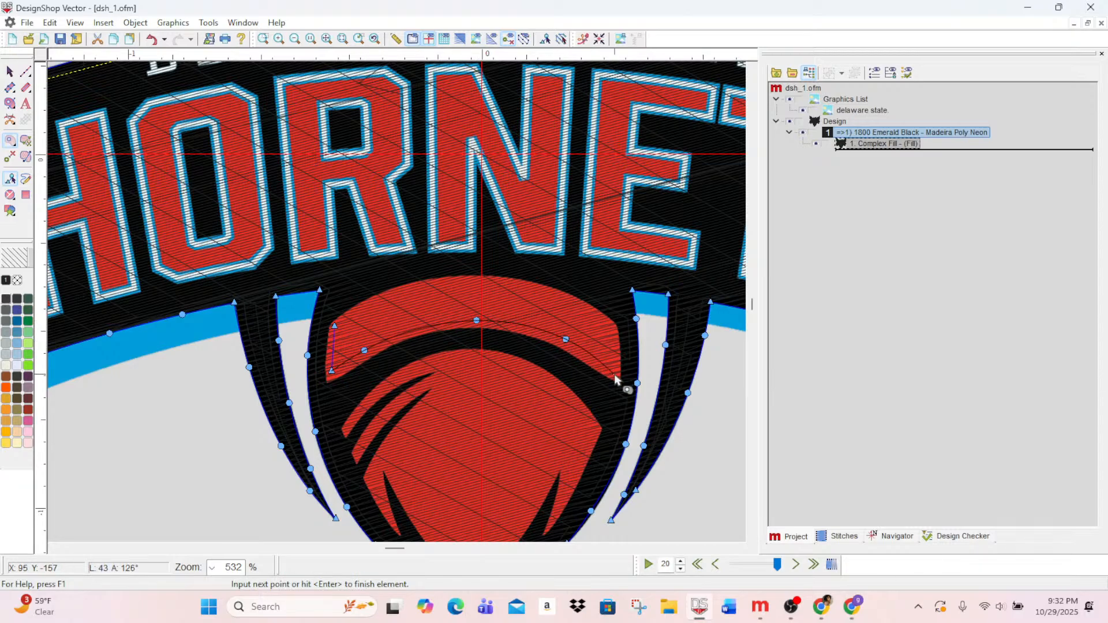
# - Trace the red band's right end and curved upper edge, and finish the hole
pyautogui.click(614, 373)
pyautogui.click(614, 331)
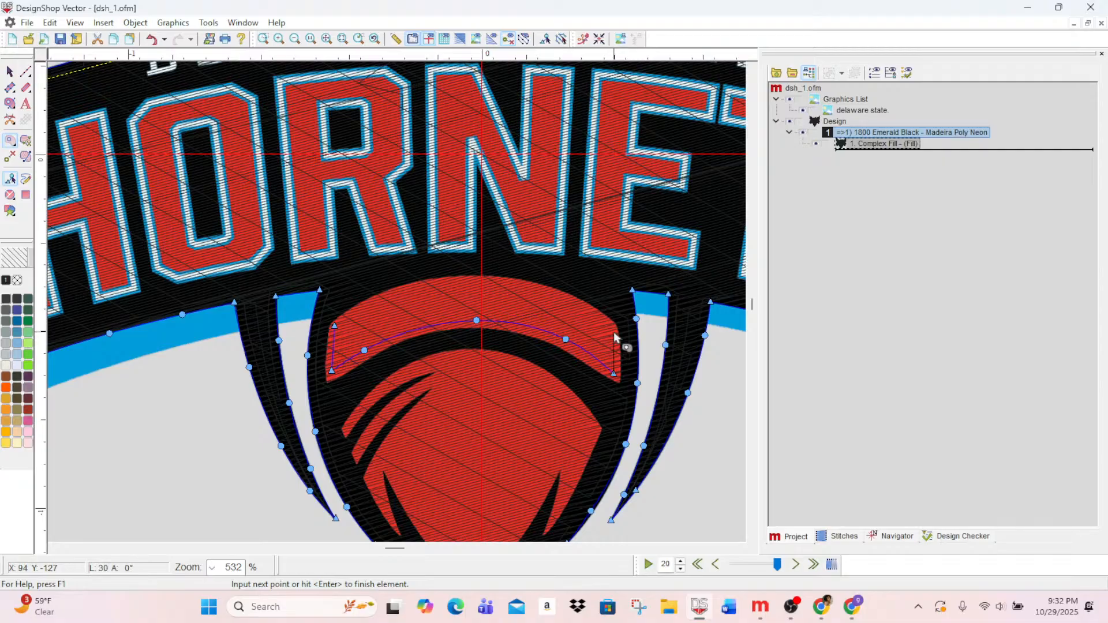
pyautogui.rightClick(577, 305)
pyautogui.rightClick(506, 283)
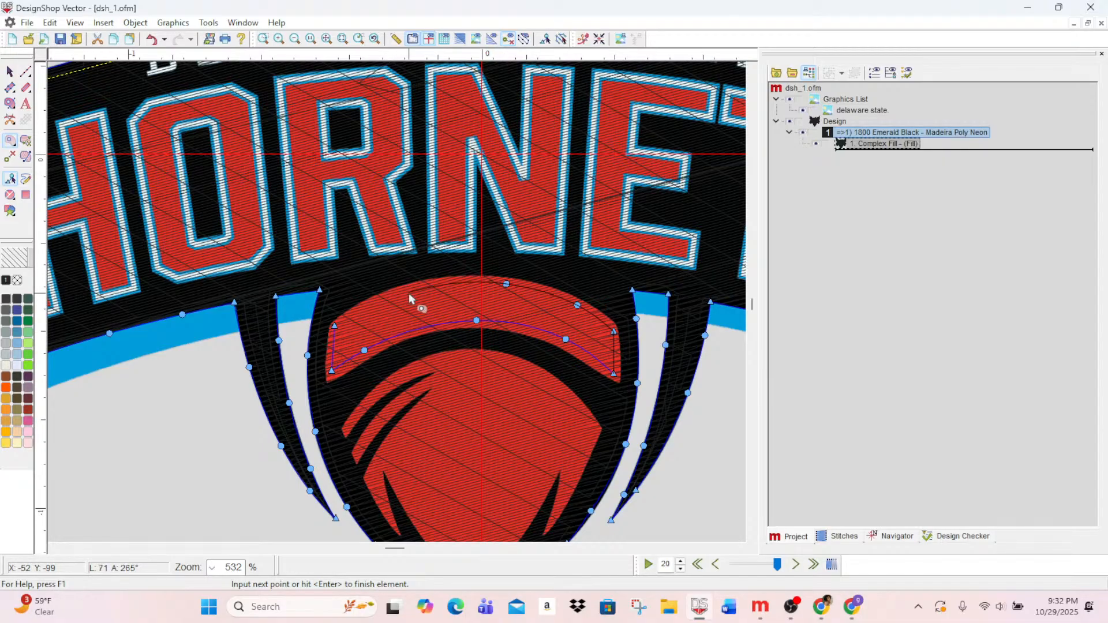
pyautogui.rightClick(408, 293)
pyautogui.press('Return')
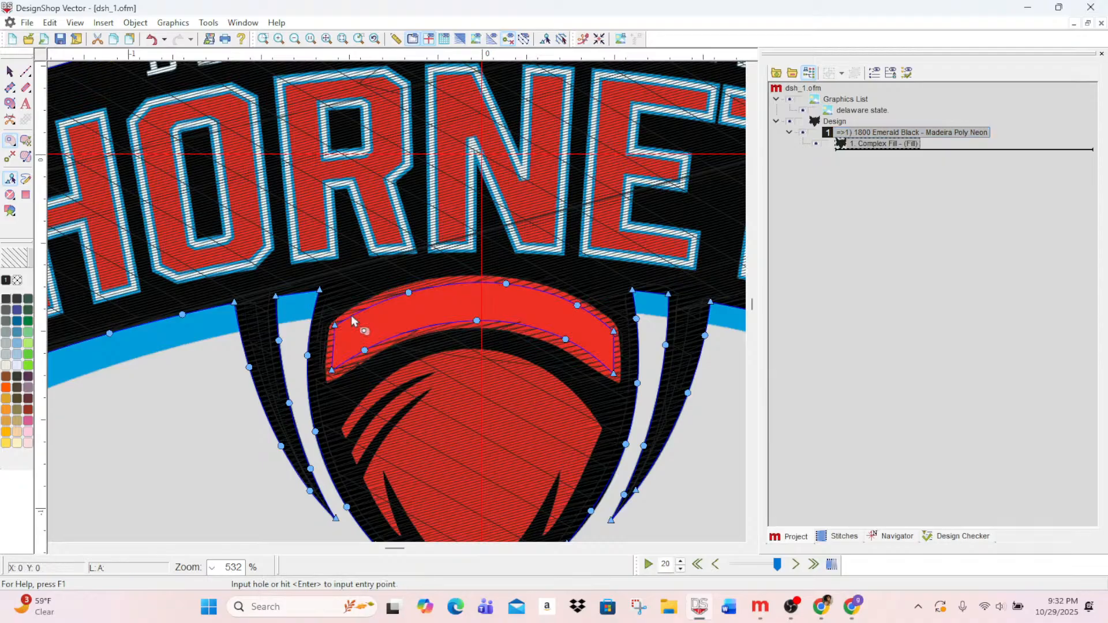
# - Start the hole for the large red abdomen shape at its left corner, tracing up past the black stripe tips to the upper-left edge
pyautogui.scroll(-3, 381, 375)
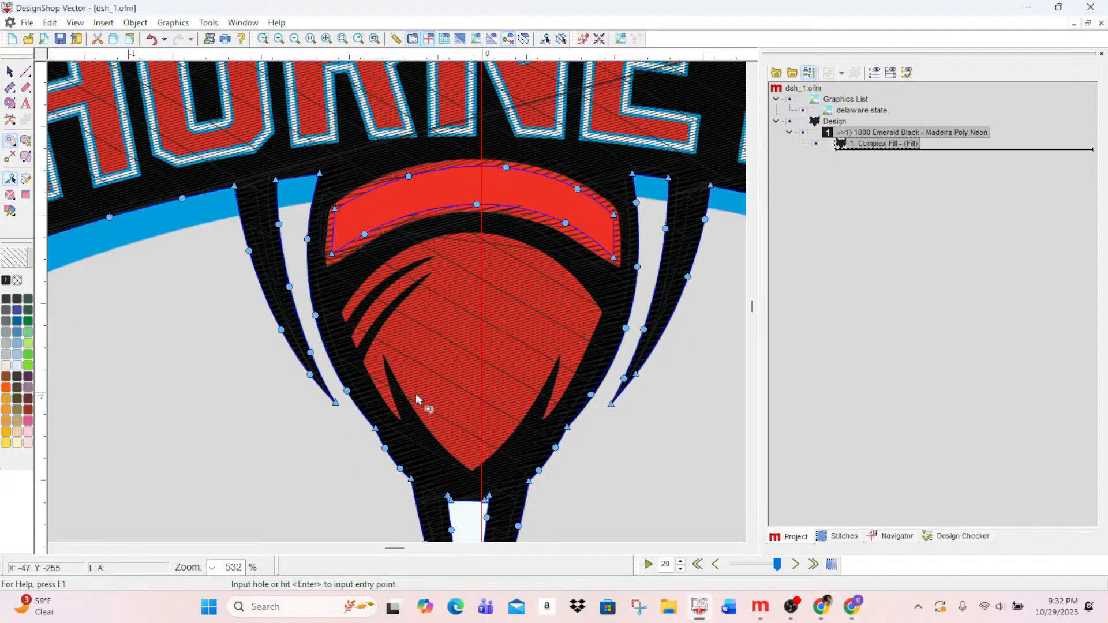
pyautogui.click(371, 359)
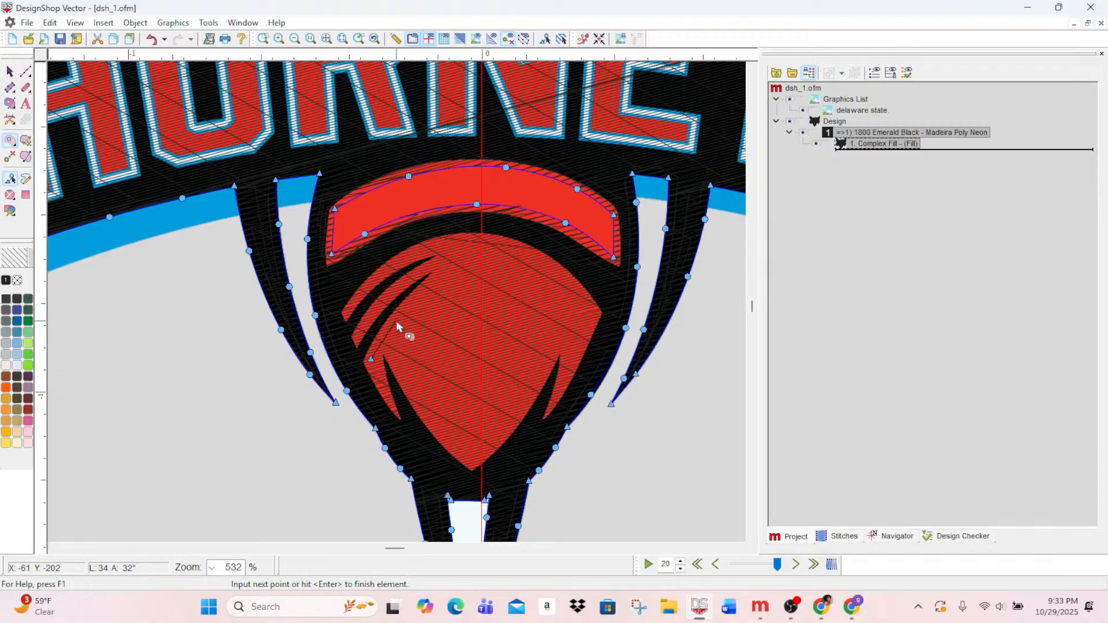
pyautogui.click(438, 280)
pyautogui.click(439, 263)
pyautogui.click(445, 256)
pyautogui.click(437, 249)
pyautogui.click(398, 266)
pyautogui.click(384, 270)
pyautogui.click(427, 247)
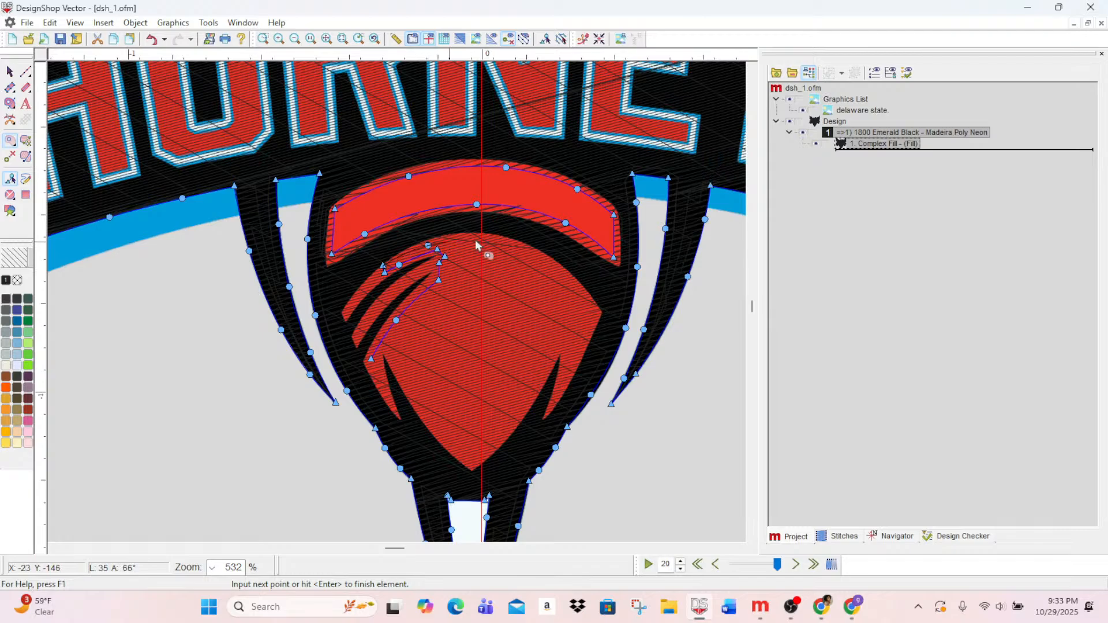
# - Continue the abdomen hole over the curved top, around the right corner and along the red sliver to the right black spike's tip
pyautogui.click(476, 238)
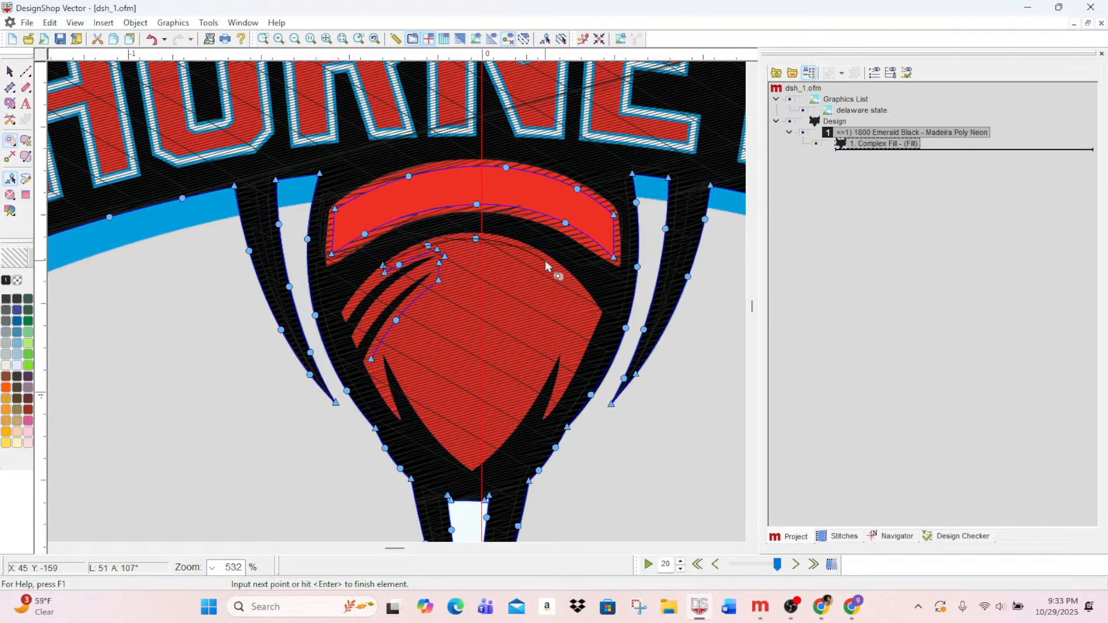
pyautogui.click(595, 312)
pyautogui.click(568, 378)
pyautogui.click(555, 397)
pyautogui.click(562, 370)
pyautogui.click(563, 343)
# - Trace the abdomen hole down to its bottom point, up around the left black spike's tip, and finish the hole
pyautogui.click(550, 362)
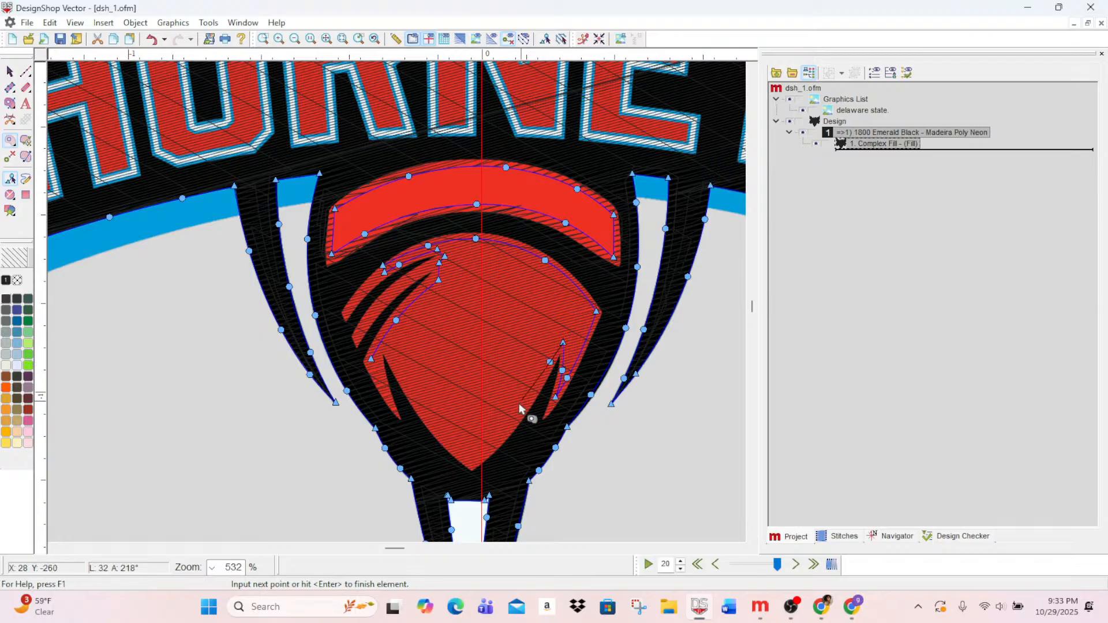
pyautogui.click(526, 400)
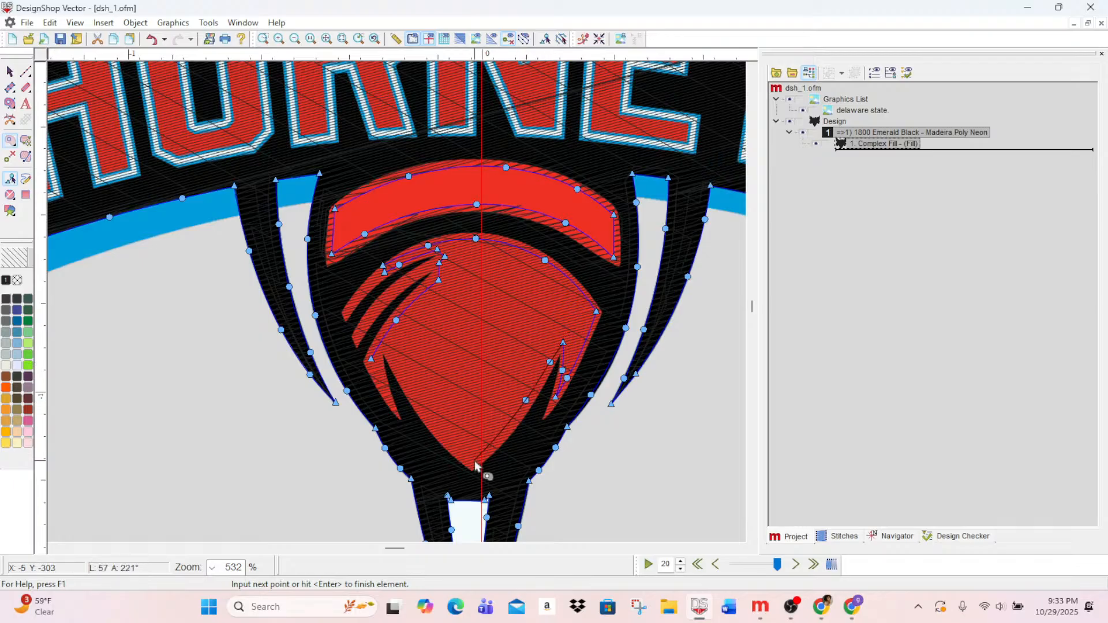
pyautogui.click(475, 463)
pyautogui.click(434, 425)
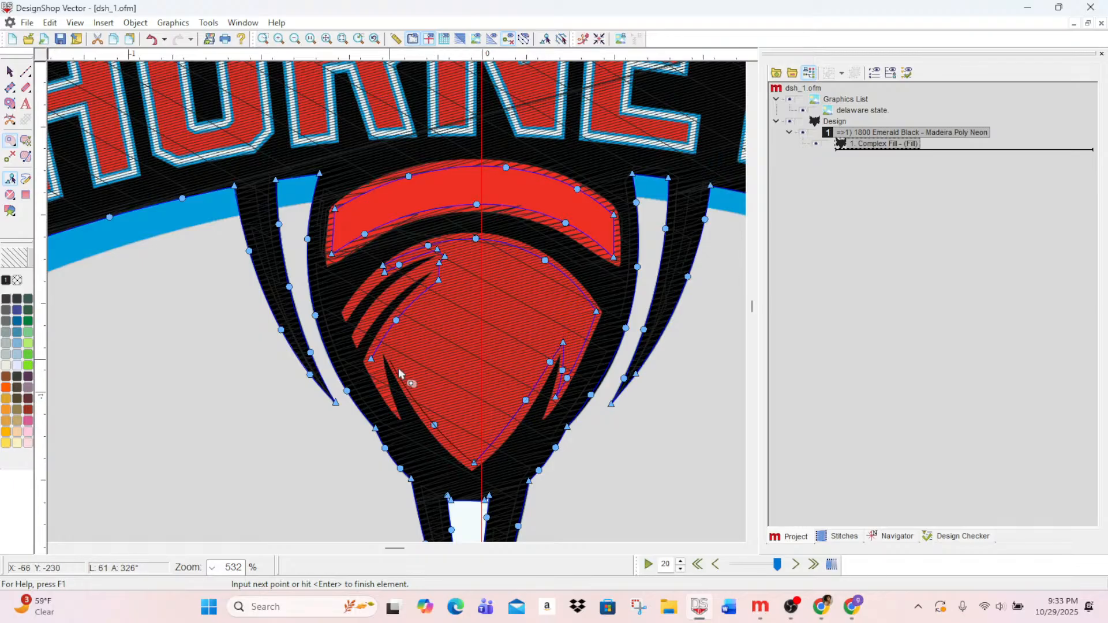
pyautogui.click(399, 372)
pyautogui.click(384, 346)
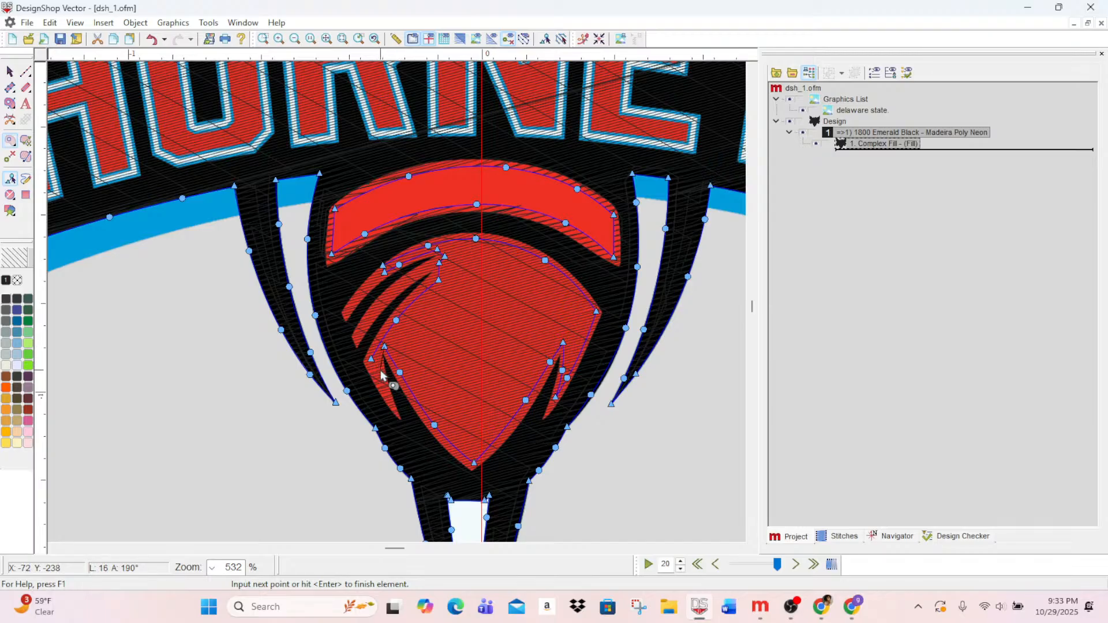
pyautogui.click(376, 360)
pyautogui.click(385, 387)
pyautogui.press('Return')
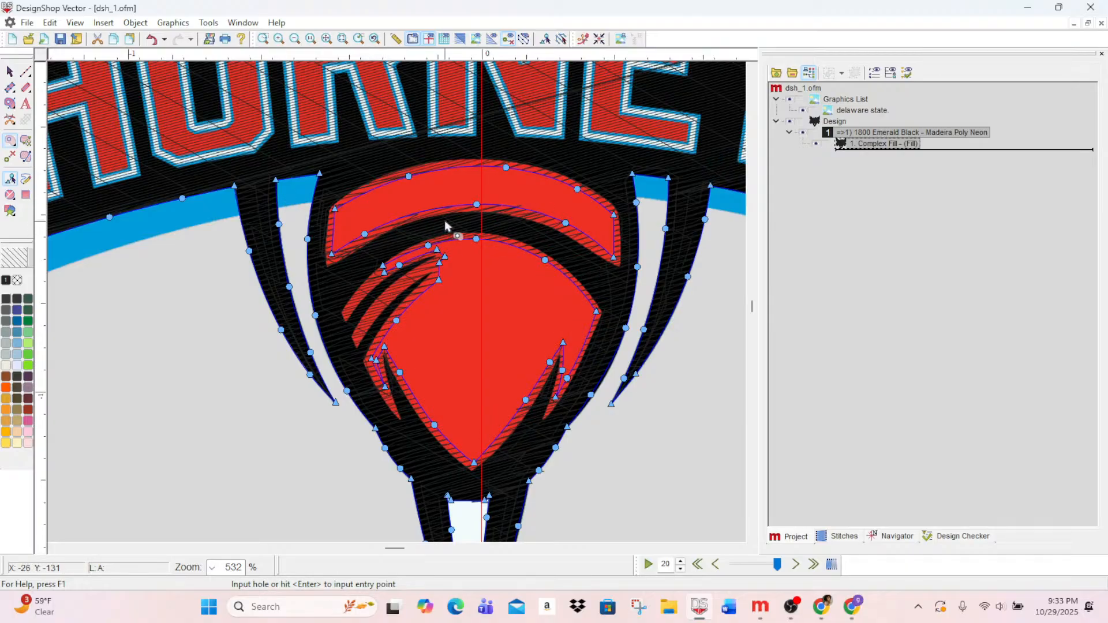
# - Start a new line element and hide the digitized design, leaving only the artwork shown around the head and lettering
pyautogui.scroll(5, 447, 226)
pyautogui.scroll(4, 440, 271)
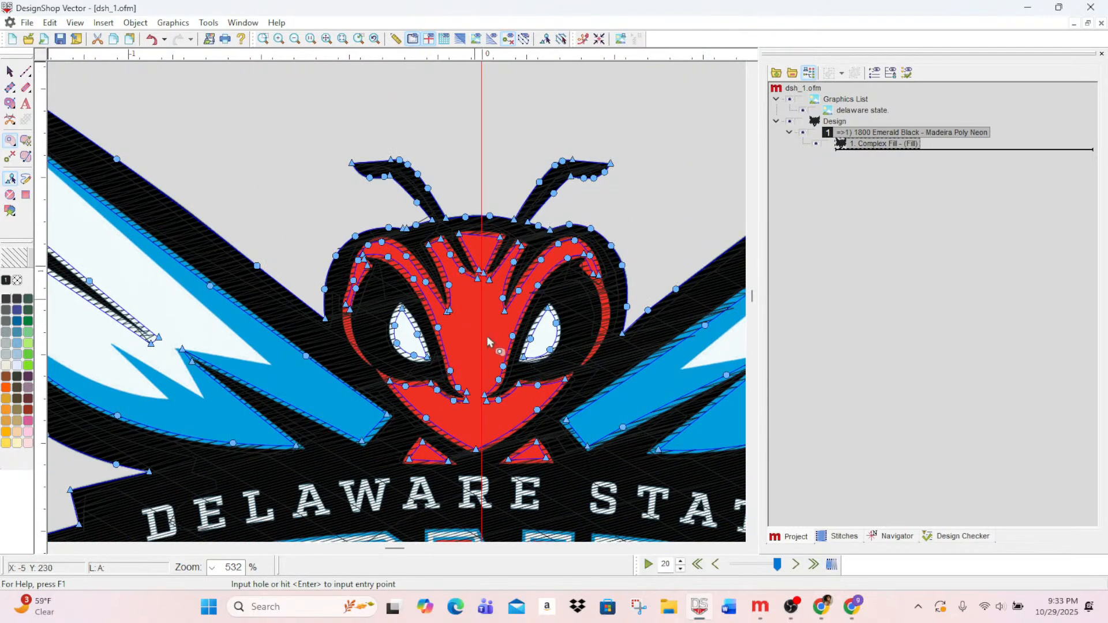
pyautogui.click(298, 43)
pyautogui.click(297, 43)
pyautogui.click(297, 43)
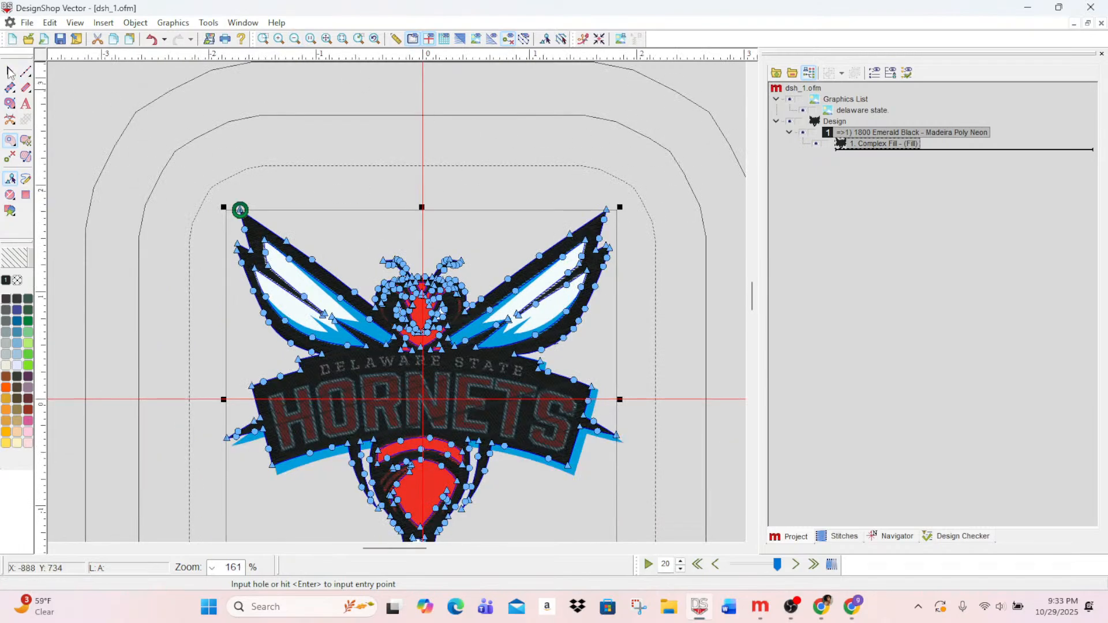
pyautogui.click(26, 71)
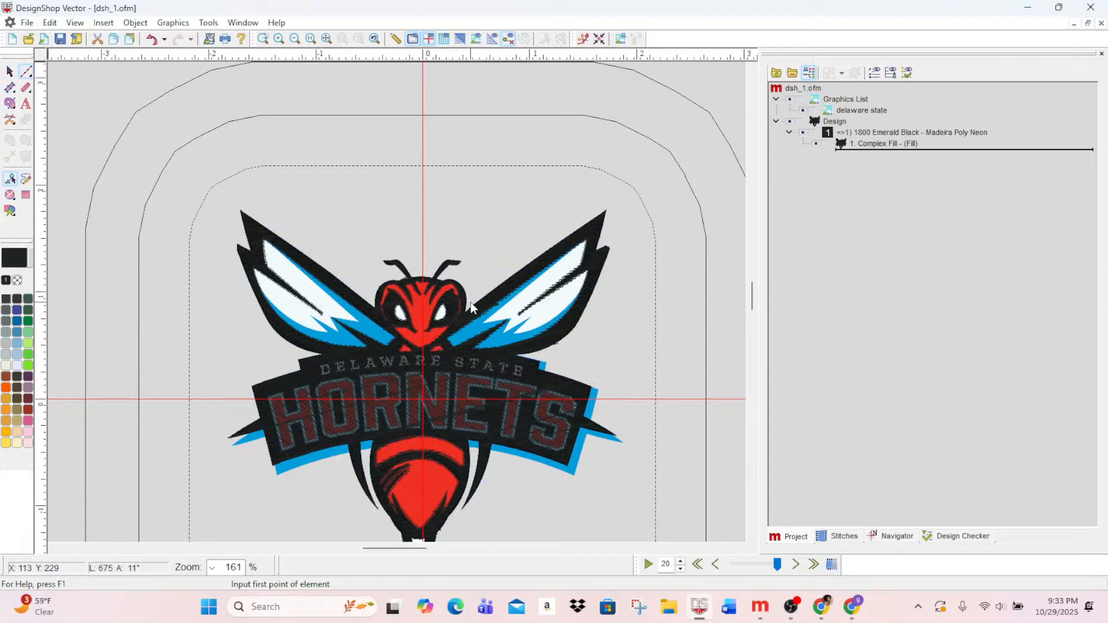
pyautogui.click(789, 123)
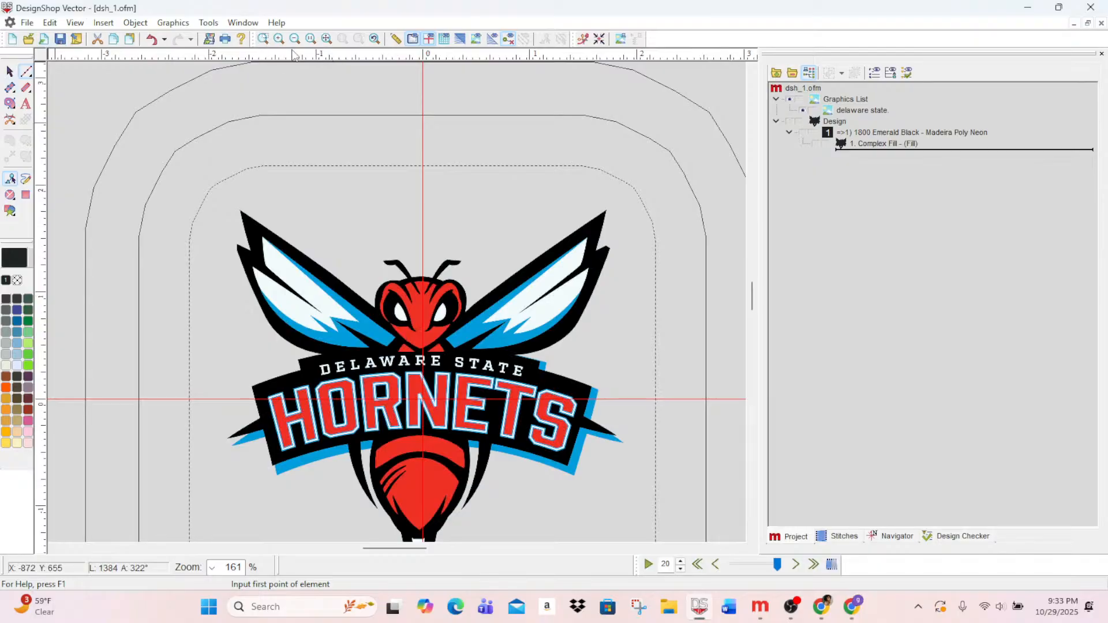
pyautogui.click(278, 39)
pyautogui.click(278, 39)
pyautogui.click(279, 40)
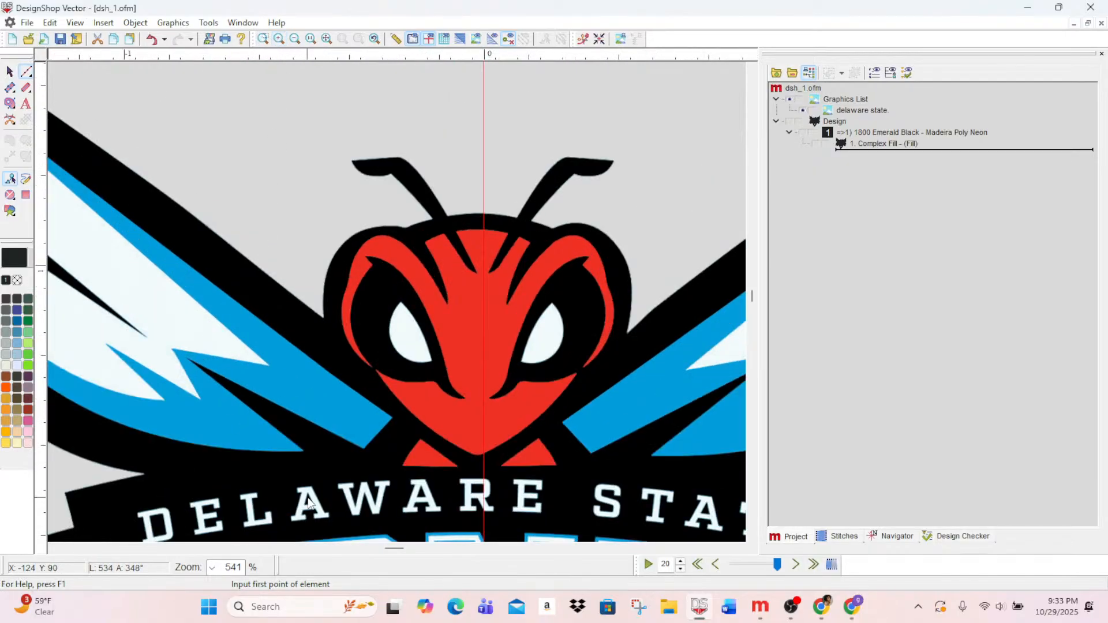
pyautogui.scroll(-2, 308, 502)
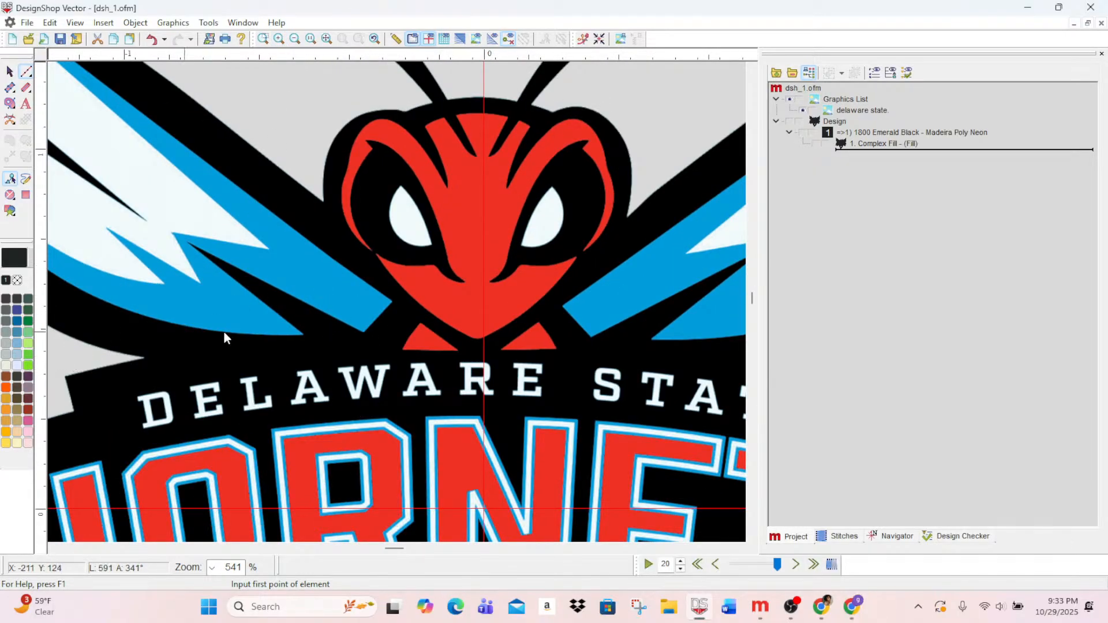
# - Start adding a second thread color from the Madeira Poly Neon chart and pick 1593 Blue Macaw
pyautogui.doubleClick(20, 291)
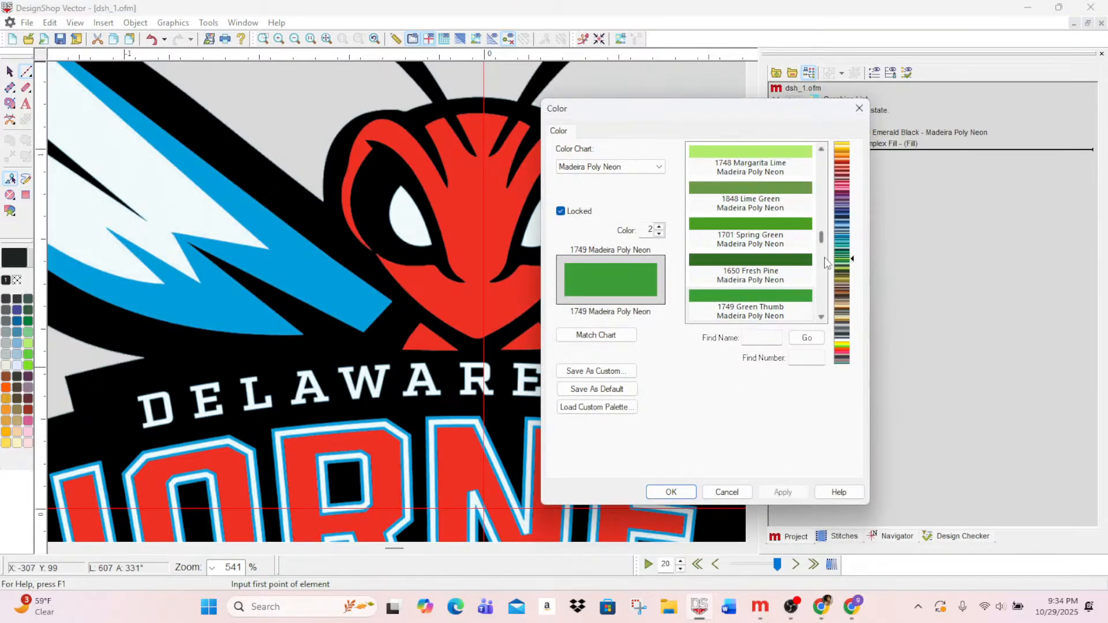
pyautogui.scroll(5, 753, 225)
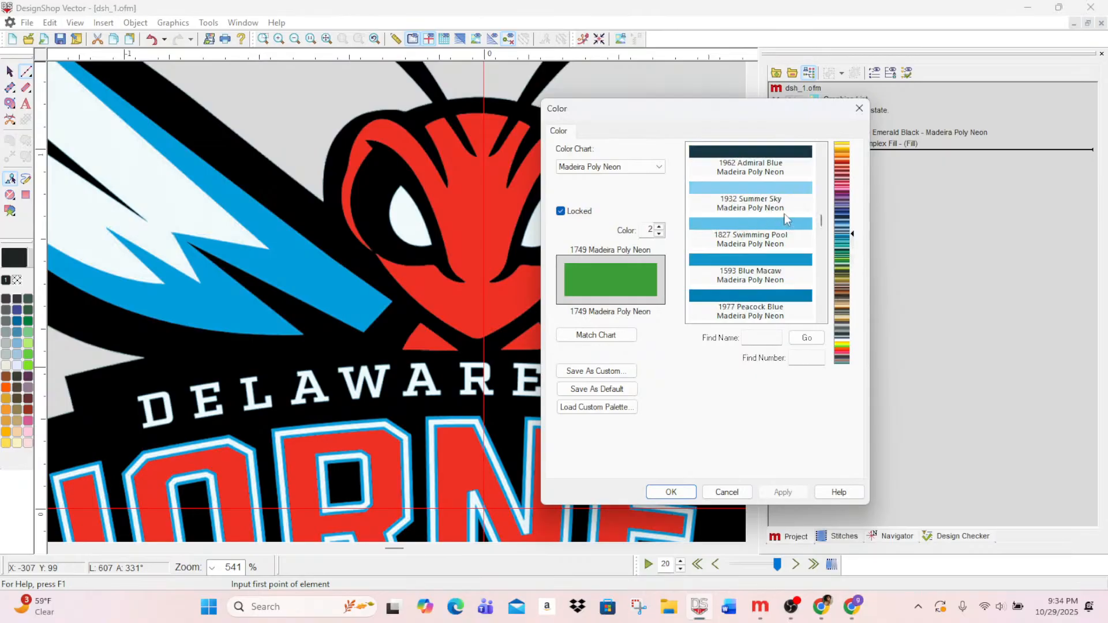
pyautogui.click(790, 268)
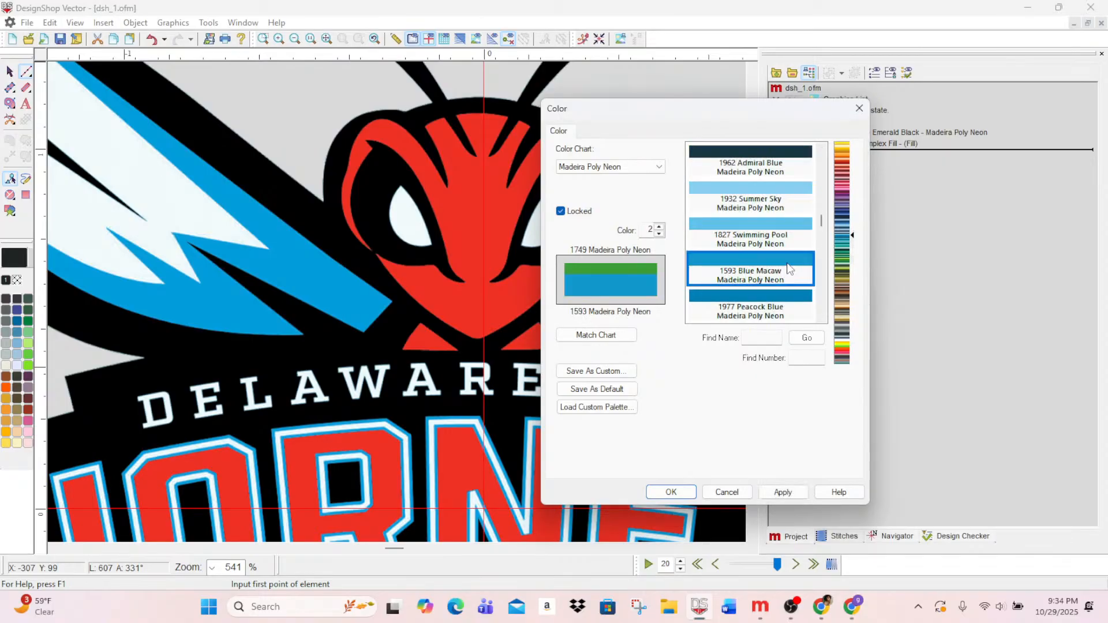
# - Compare the 1827 Swimming Pool, 1593 Blue Macaw and 1932 Summer Sky threads with the blue of the wings in the artwork
pyautogui.moveTo(661, 113); pyautogui.dragTo(410, 107)
pyautogui.click(534, 216)
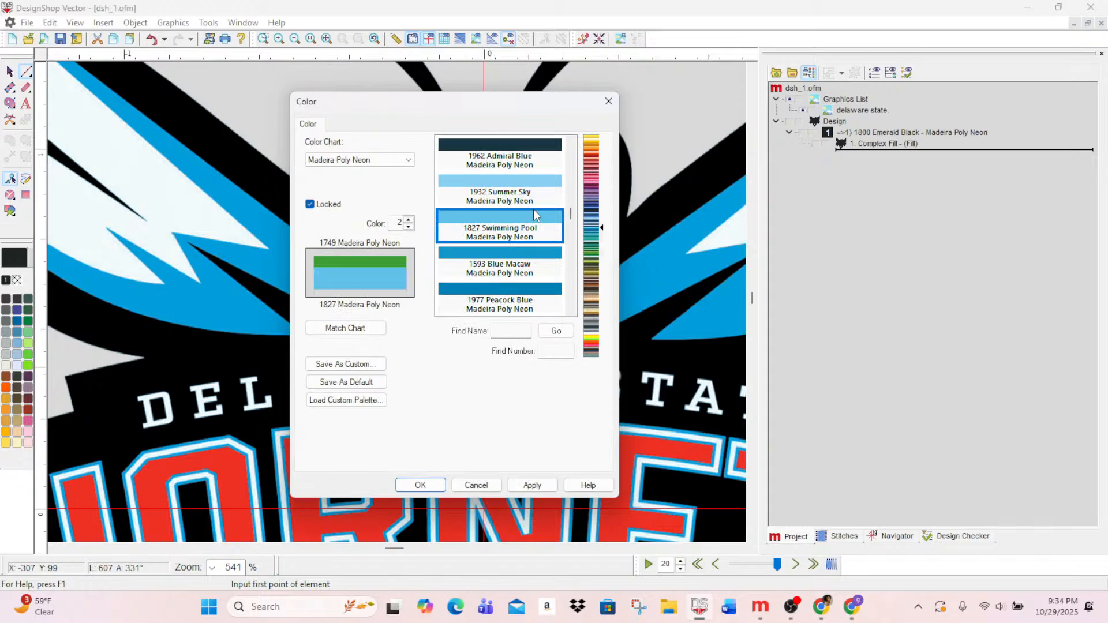
pyautogui.click(518, 254)
pyautogui.click(511, 209)
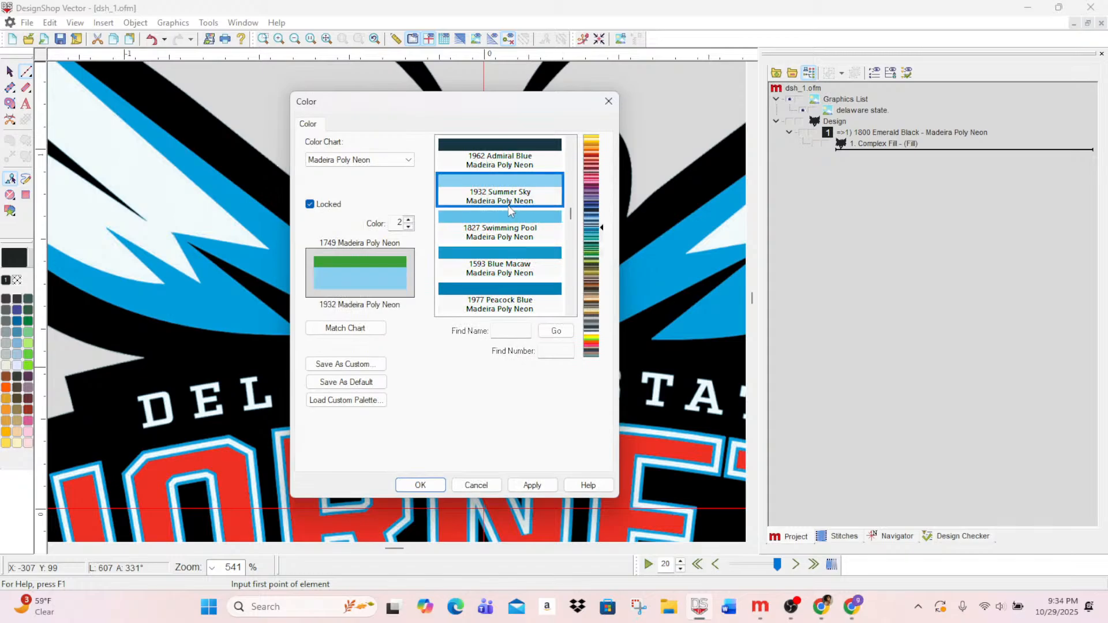
pyautogui.scroll(3, 514, 242)
pyautogui.scroll(-6, 515, 247)
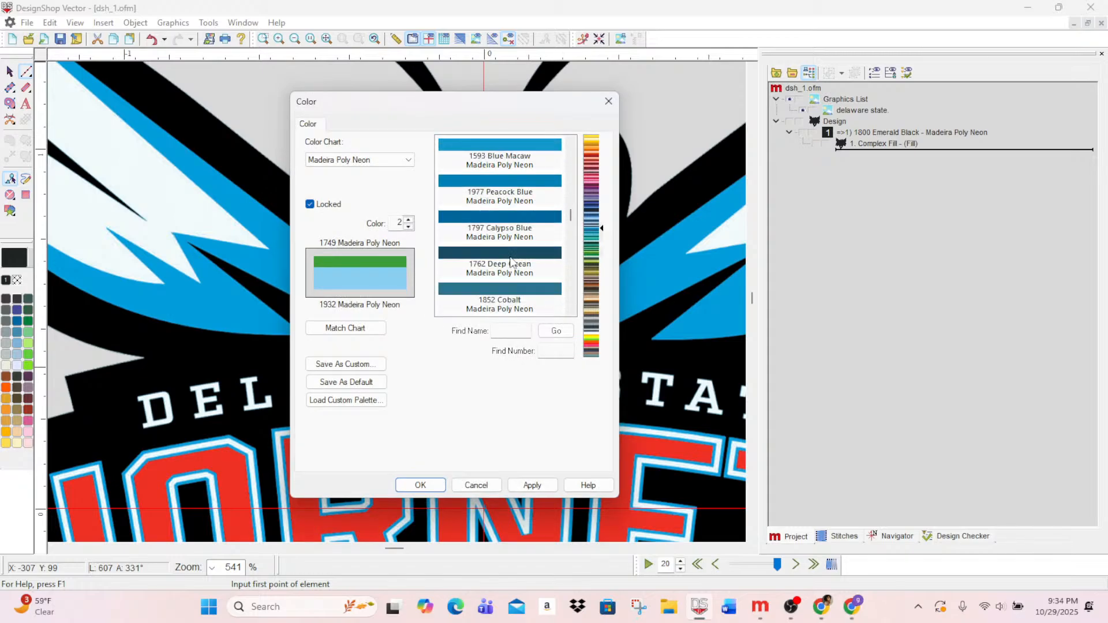
pyautogui.scroll(3, 516, 253)
pyautogui.click(517, 254)
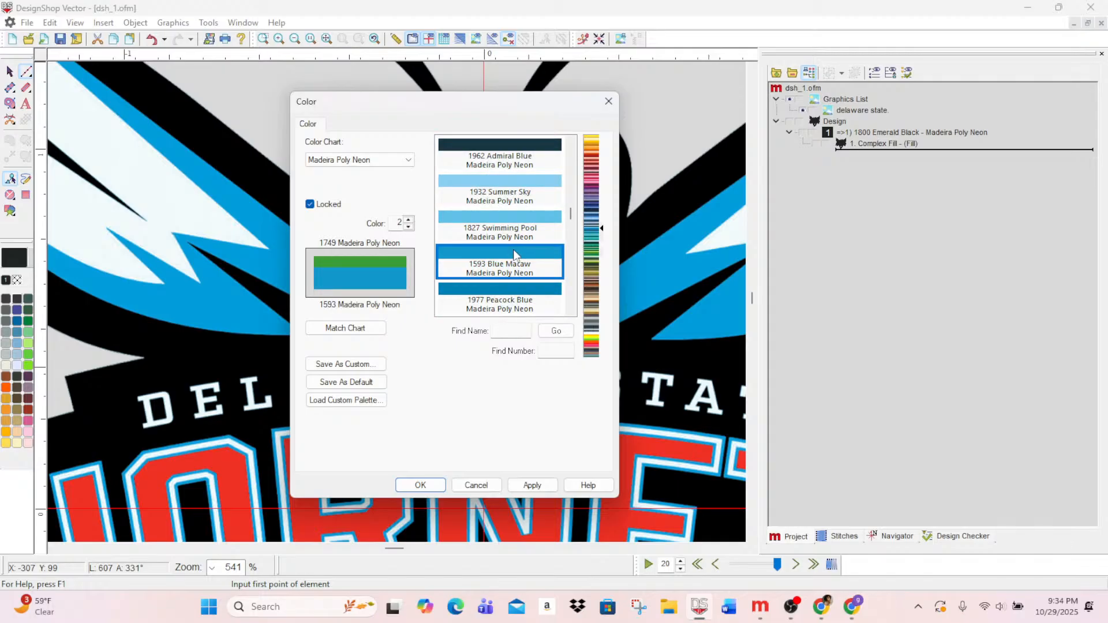
pyautogui.click(518, 219)
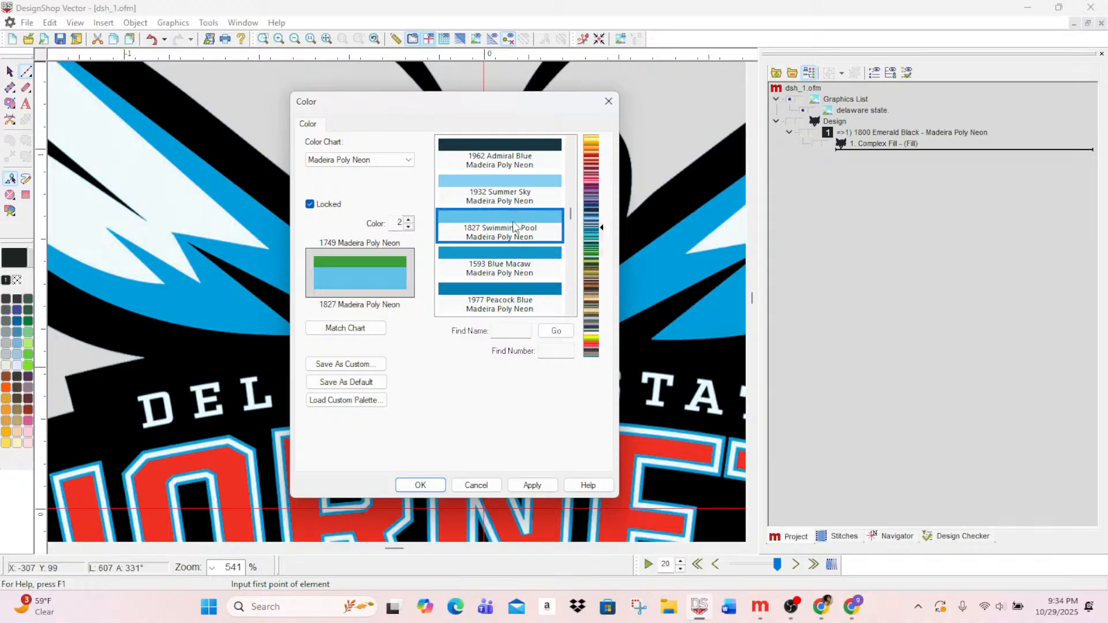
# - Choose 1593 Blue Macaw as thread color 2 and save it to the design's palette
pyautogui.click(498, 259)
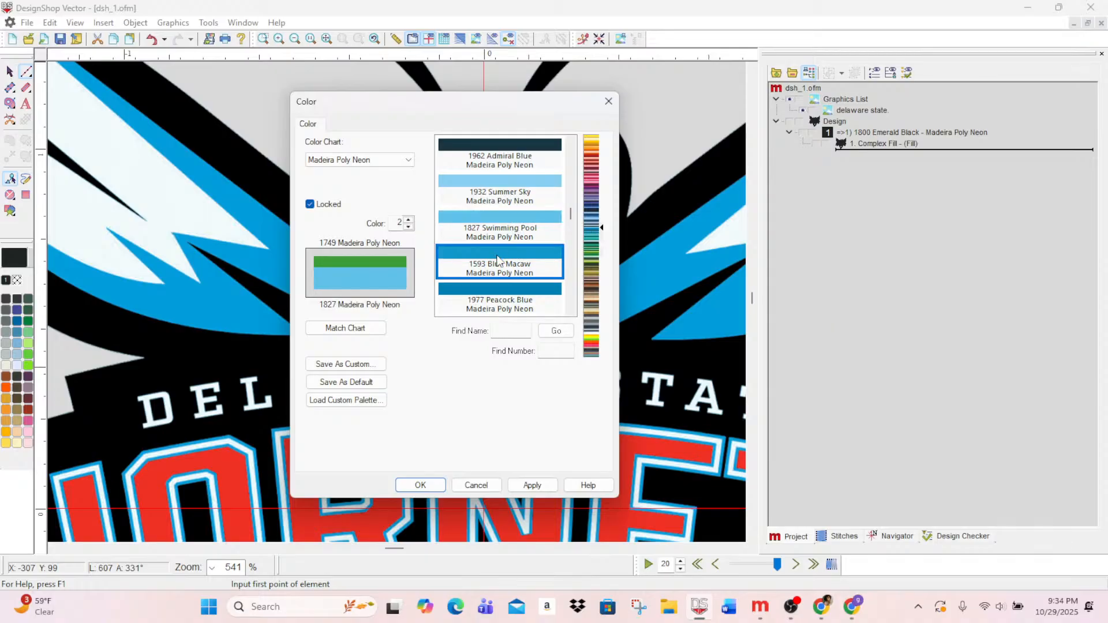
pyautogui.click(548, 487)
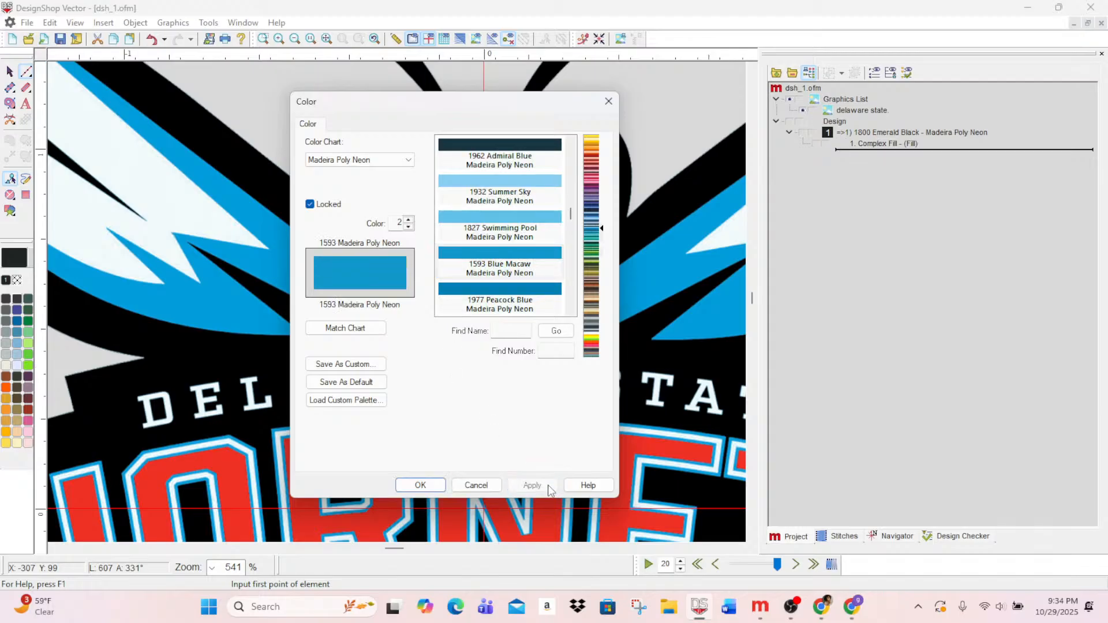
pyautogui.click(421, 485)
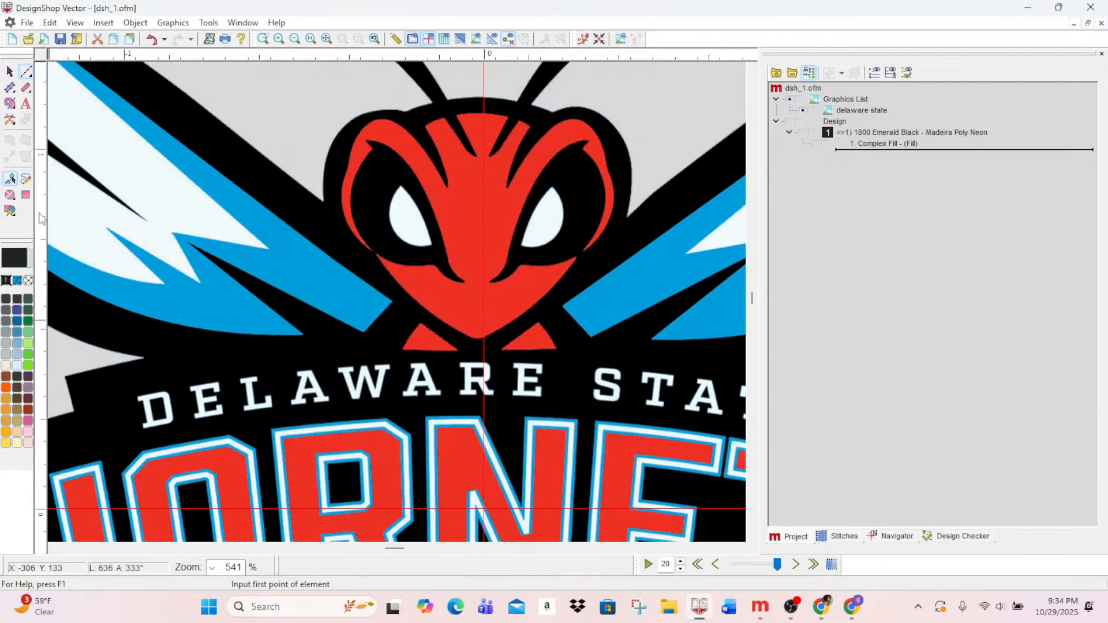
# - Start a blue fill outline on the left wing, tracing its upper edge from the tip to the inner end
pyautogui.click(17, 283)
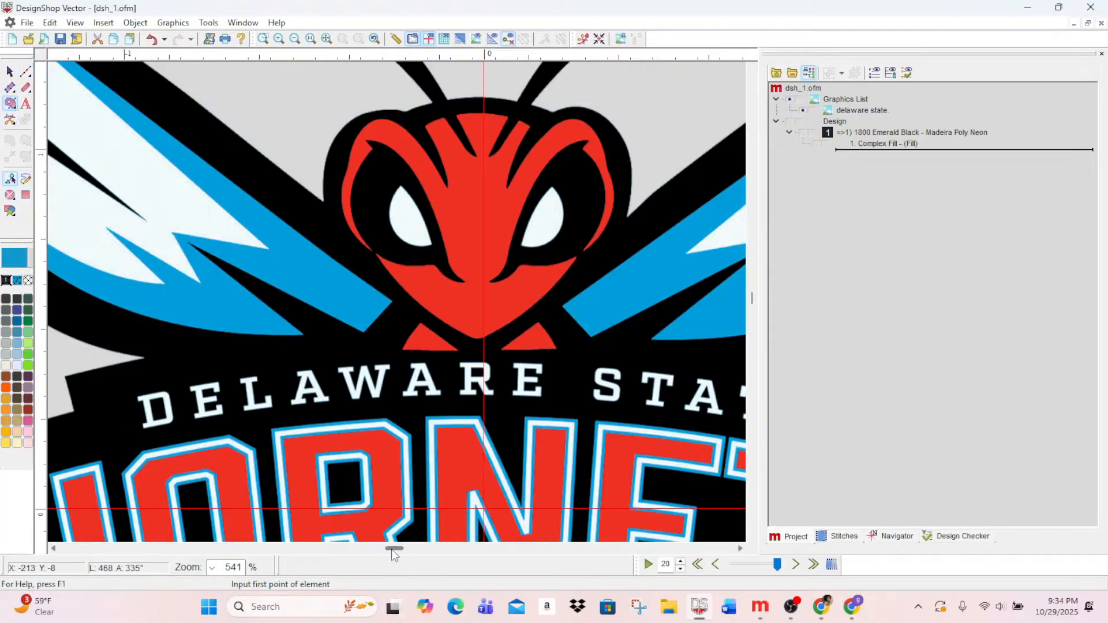
pyautogui.moveTo(391, 549); pyautogui.dragTo(380, 553)
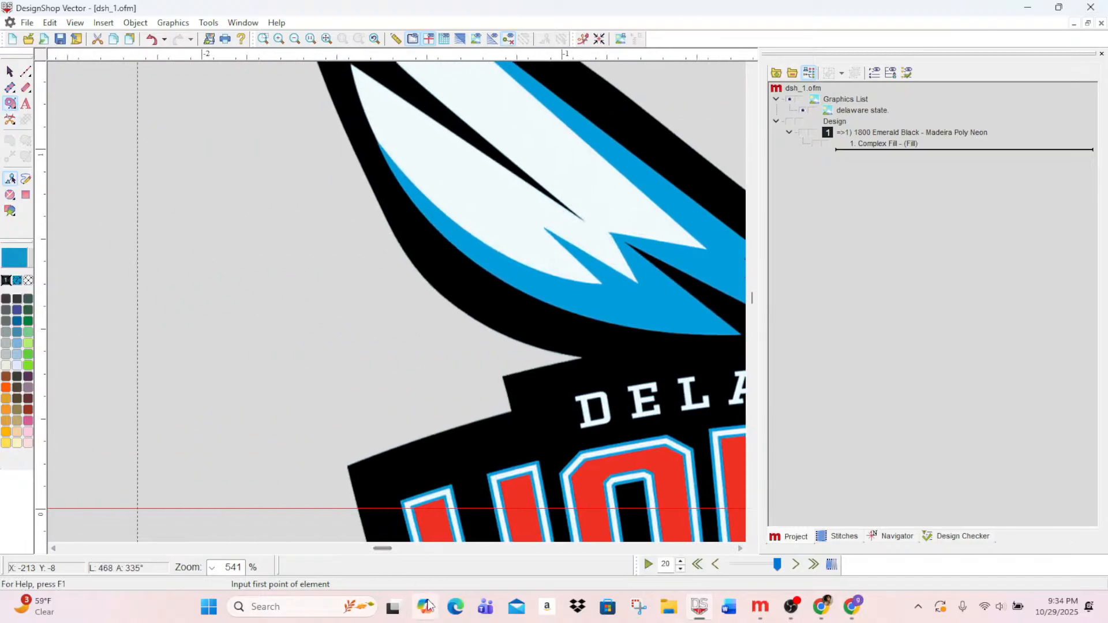
pyautogui.scroll(2, 477, 322)
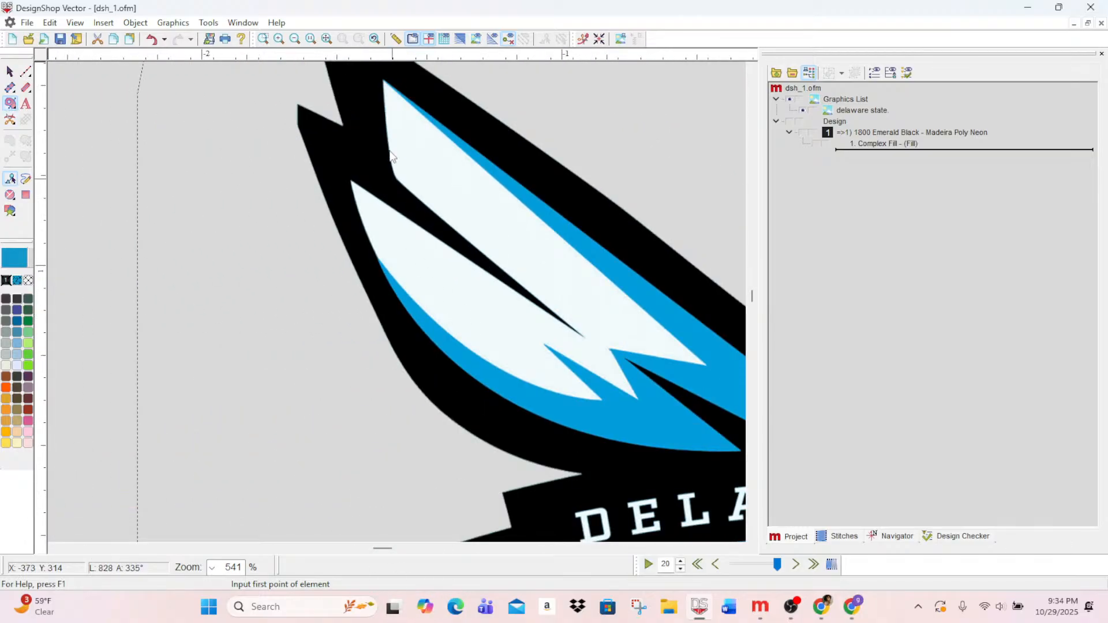
pyautogui.click(384, 81)
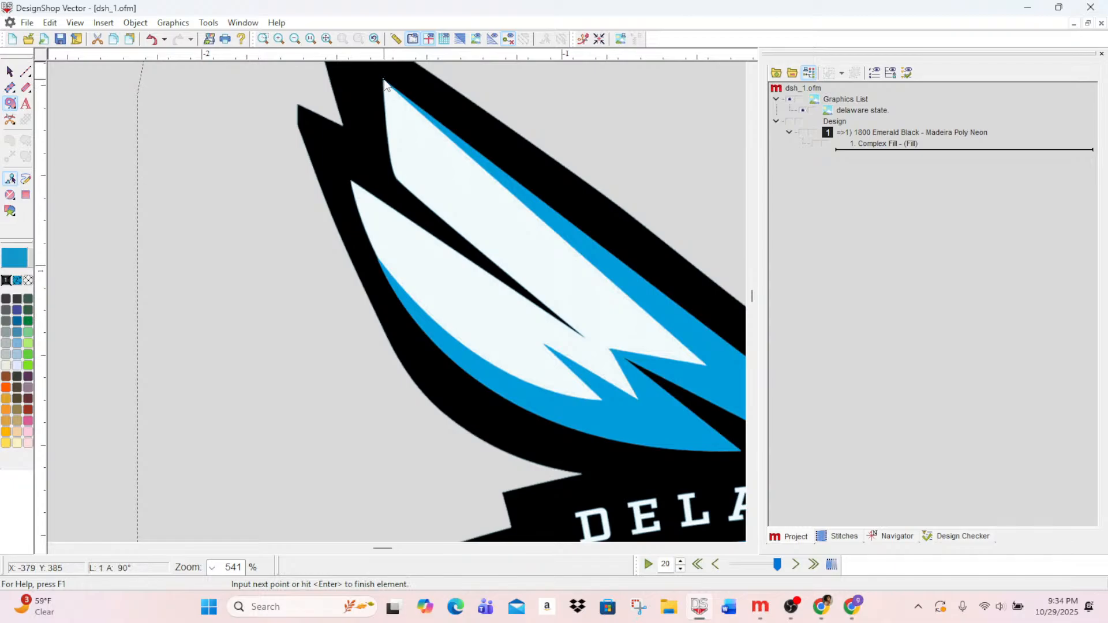
pyautogui.moveTo(826, 442)
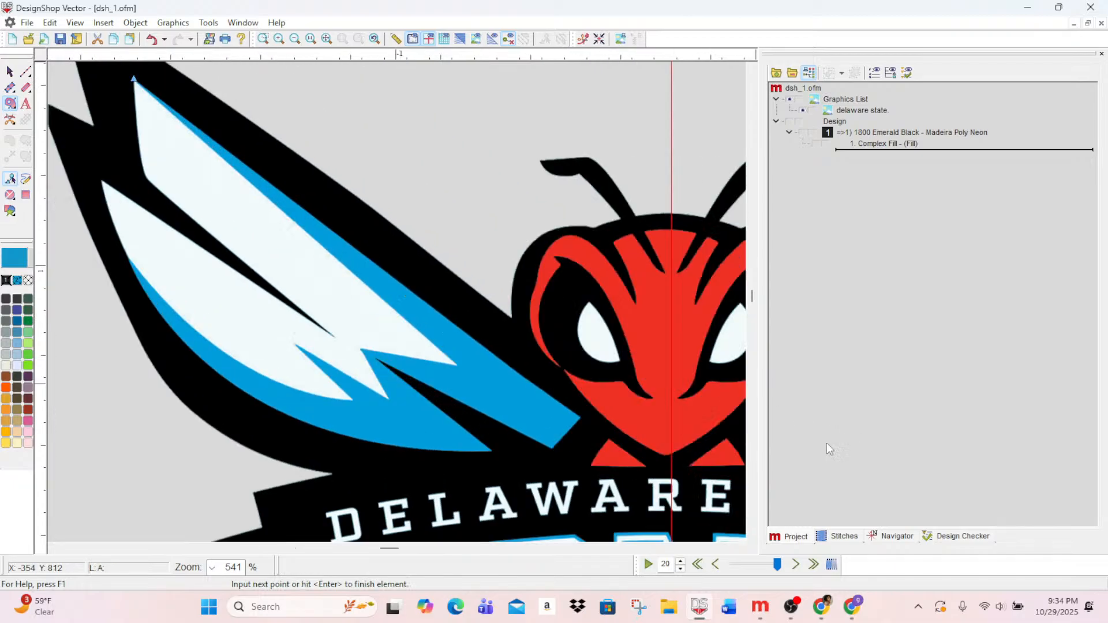
pyautogui.click(311, 214)
pyautogui.click(484, 346)
pyautogui.click(549, 450)
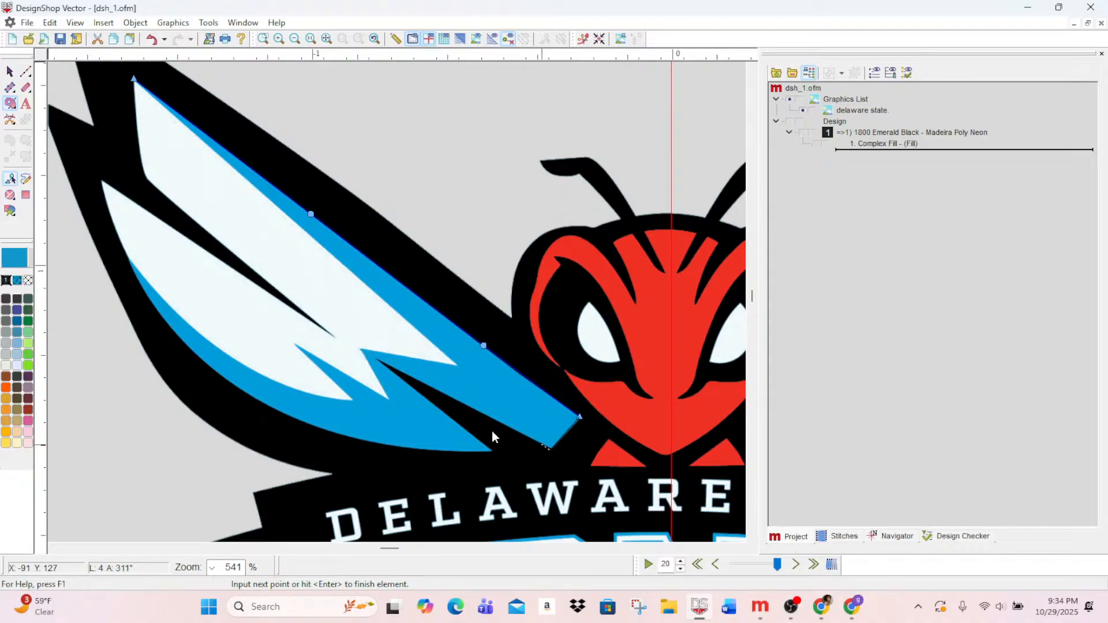
# - Continue the fill outline around the black notch and along the left wing's curved lower blue edge
pyautogui.click(377, 359)
pyautogui.click(492, 450)
pyautogui.rightClick(466, 449)
pyautogui.press('BackSpace')
pyautogui.rightClick(369, 442)
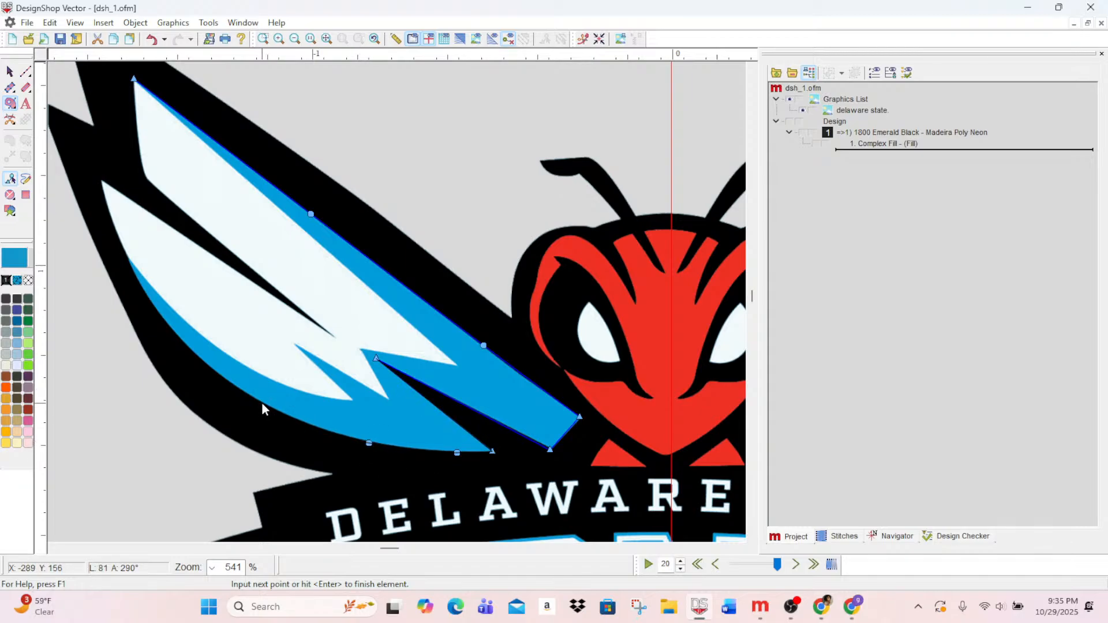
pyautogui.rightClick(262, 403)
pyautogui.rightClick(159, 316)
# - Trace the border between the blue area and the white feathers back to the wing tip, and close the fill shape
pyautogui.rightClick(157, 292)
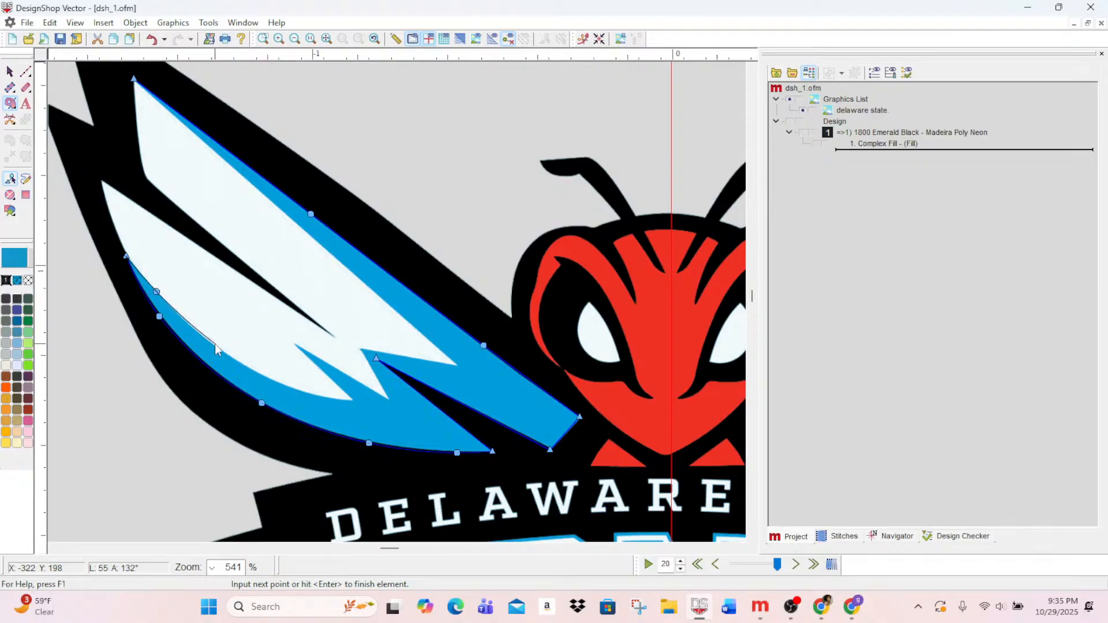
pyautogui.rightClick(215, 344)
pyautogui.rightClick(281, 382)
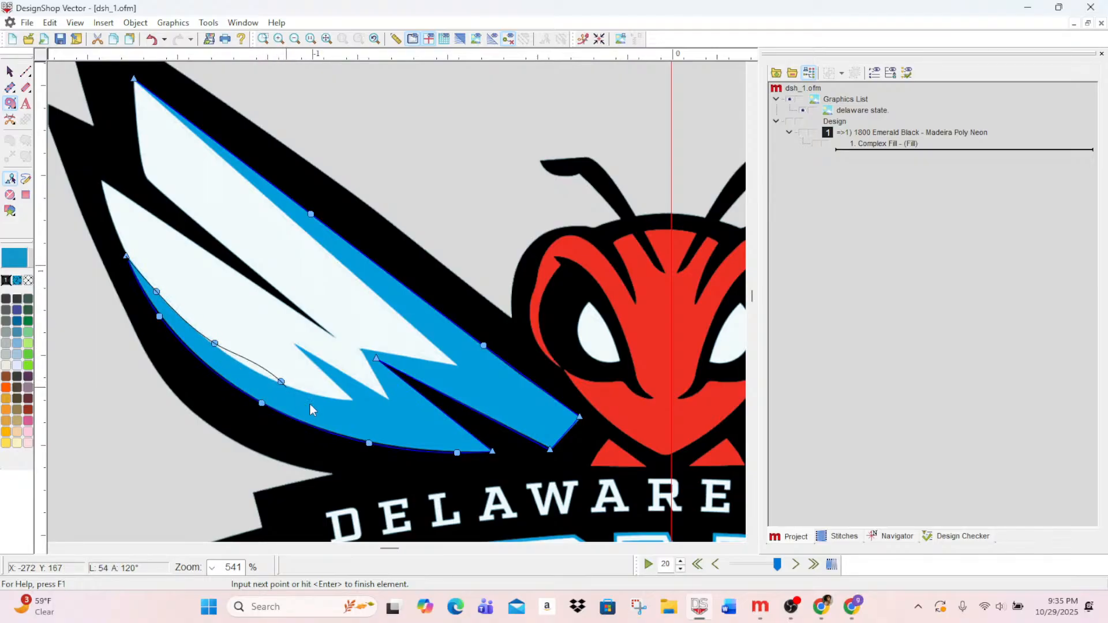
pyautogui.click(353, 400)
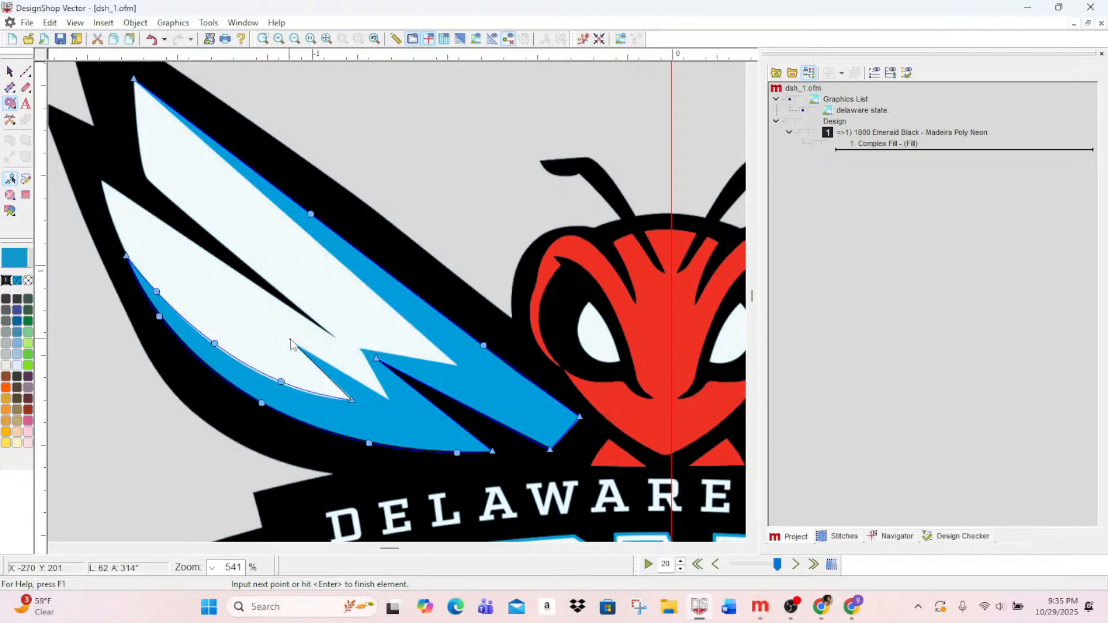
pyautogui.click(390, 399)
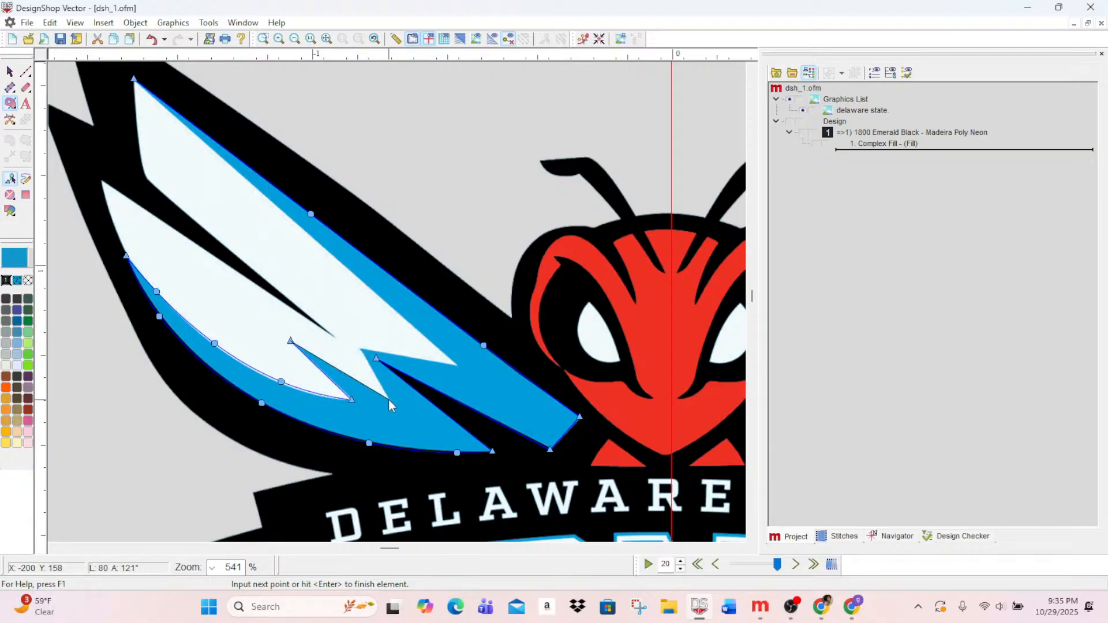
pyautogui.click(358, 347)
pyautogui.click(456, 365)
pyautogui.scroll(2, 203, 87)
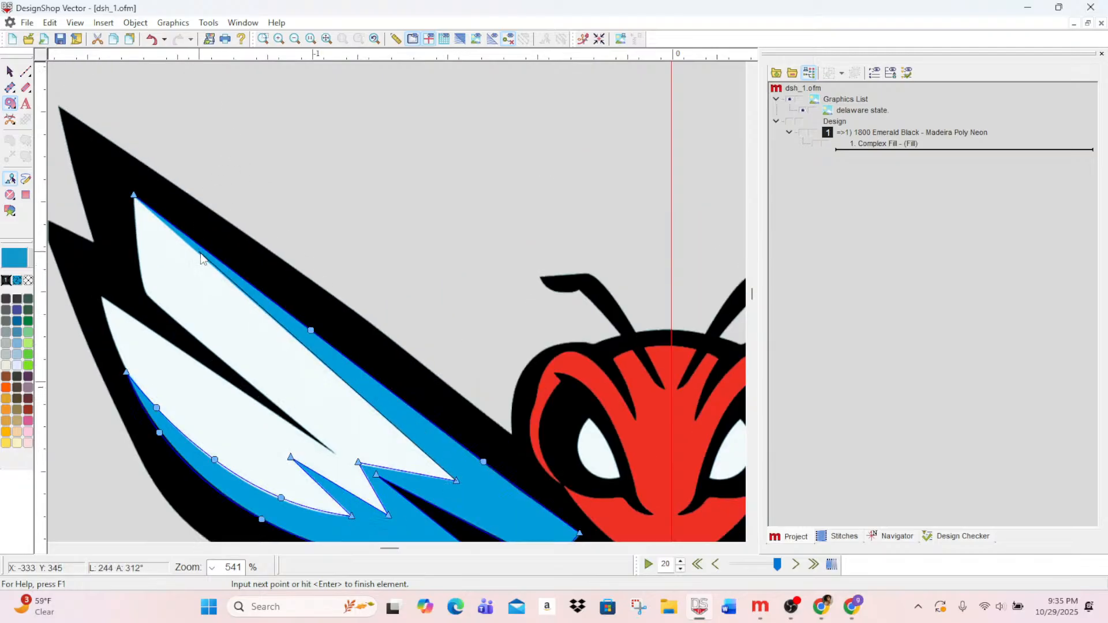
pyautogui.click(145, 176)
pyautogui.scroll(-4, 146, 177)
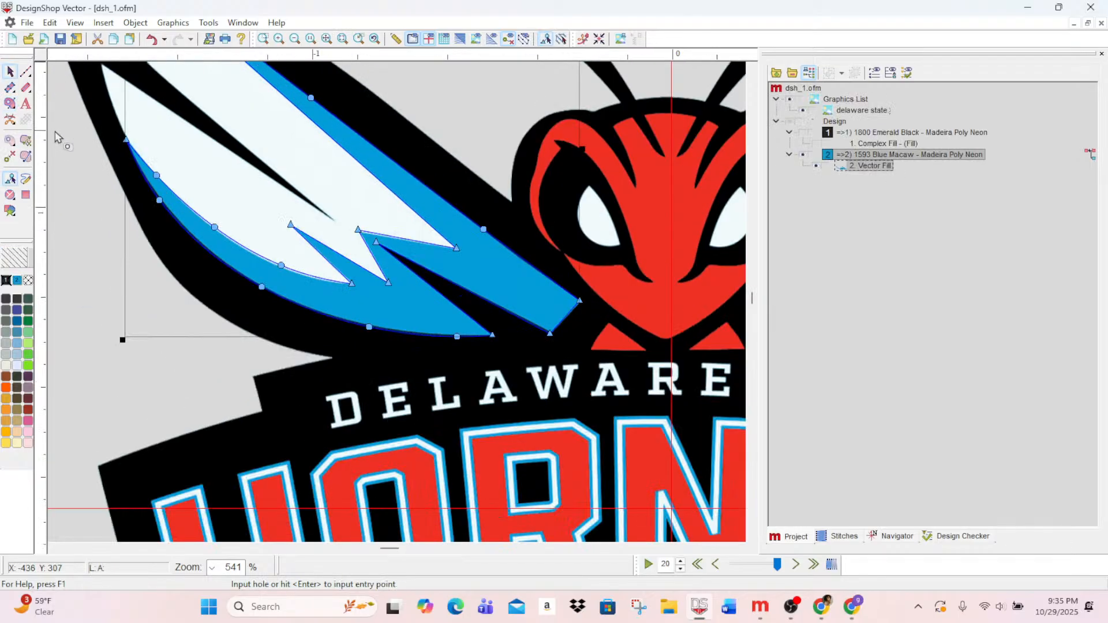
# - Duplicate the left wing's blue vector fill
pyautogui.click(299, 46)
pyautogui.click(298, 42)
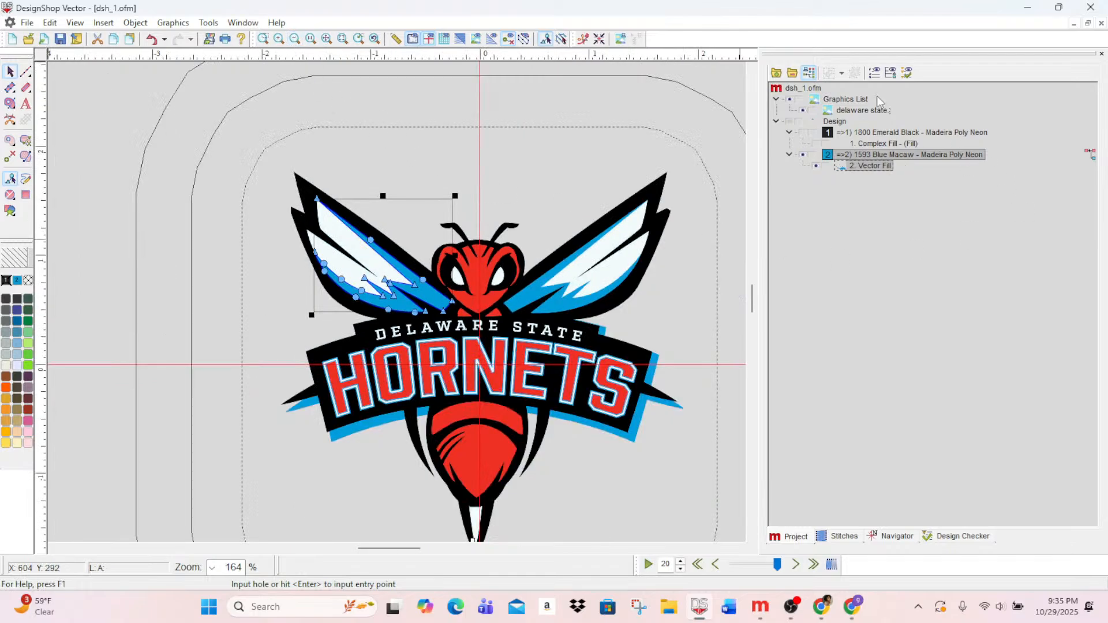
pyautogui.rightClick(863, 167)
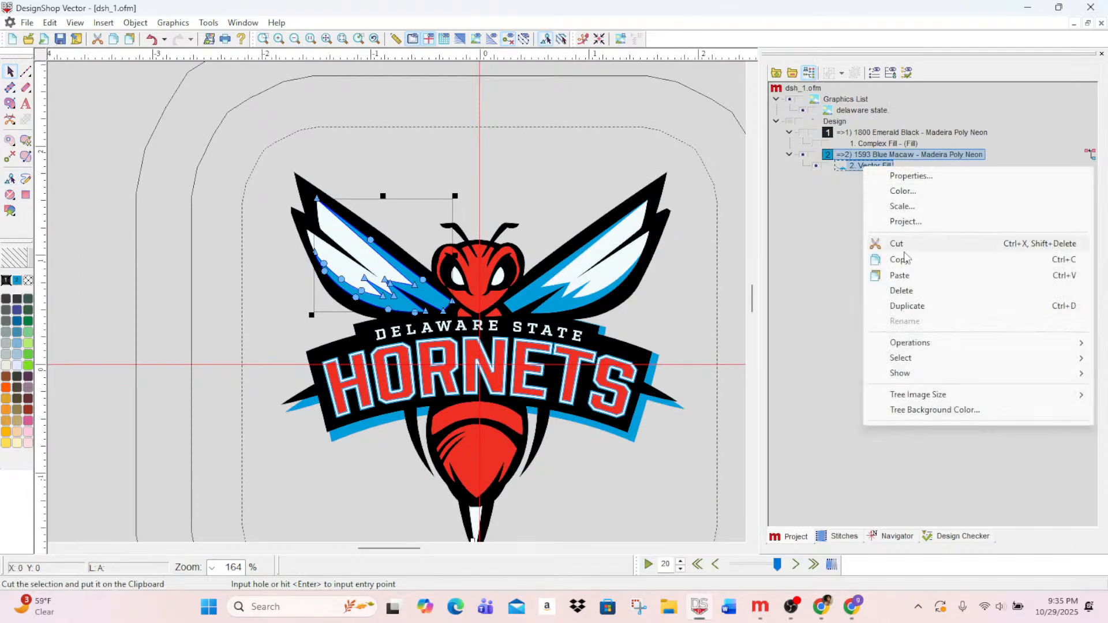
pyautogui.click(905, 313)
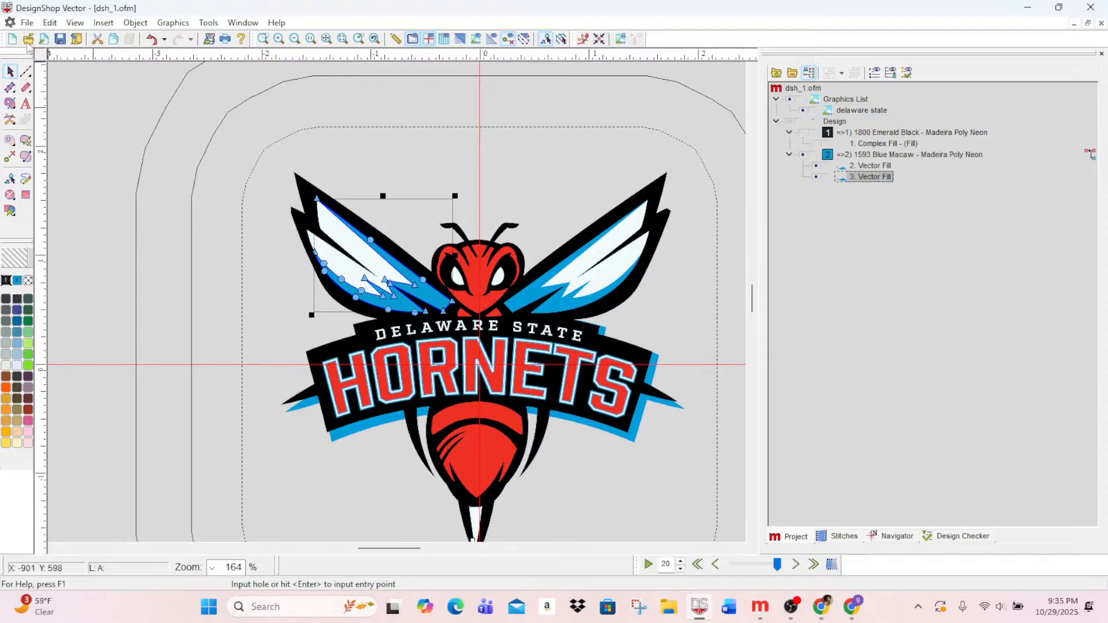
# - Mirror one of the two blue wing fills horizontally and move it onto the right wing
pyautogui.click(25, 70)
pyautogui.click(10, 72)
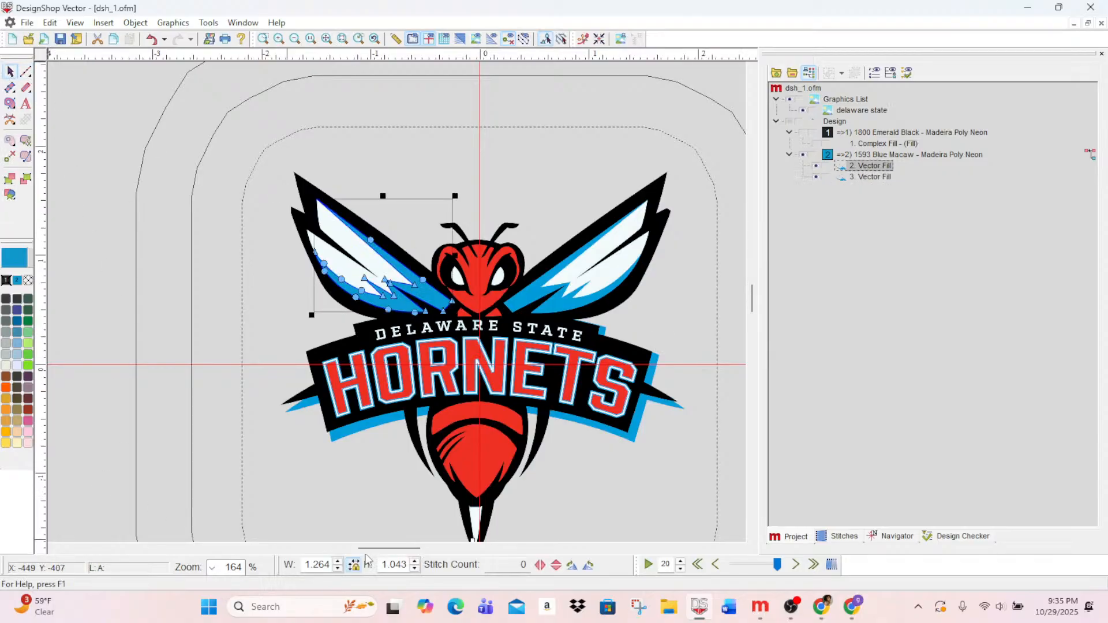
pyautogui.click(545, 568)
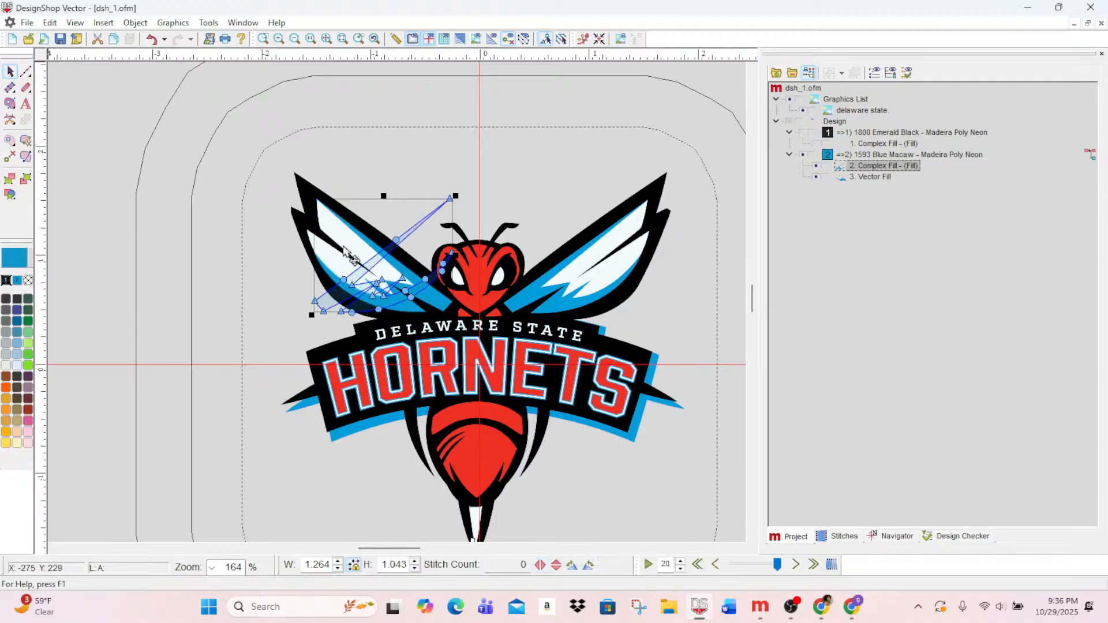
pyautogui.moveTo(423, 255); pyautogui.dragTo(606, 258)
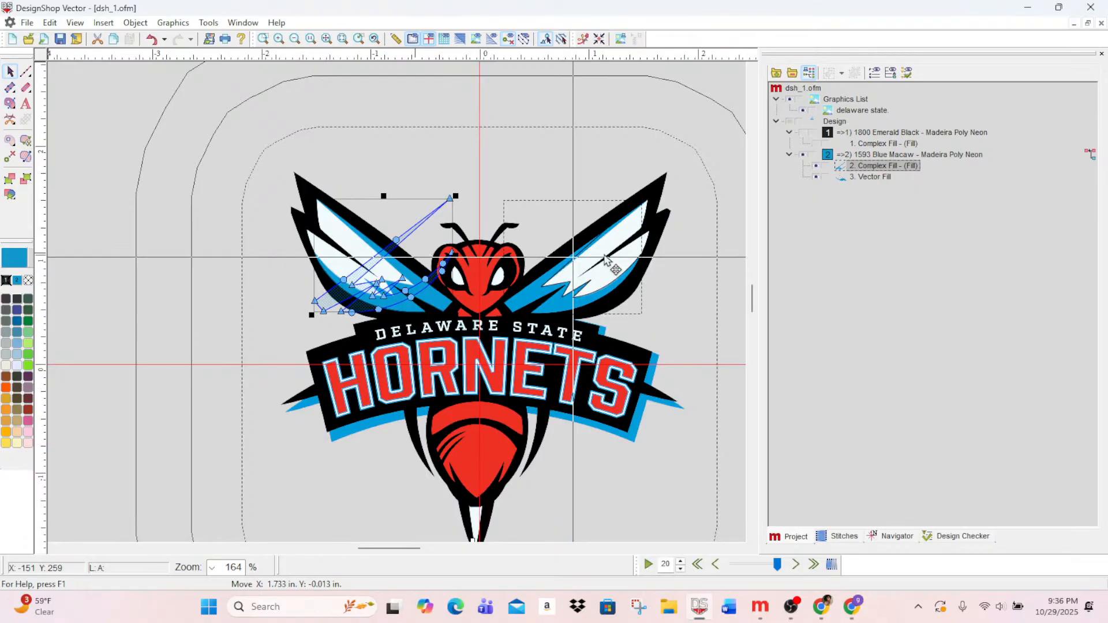
pyautogui.moveTo(606, 259); pyautogui.dragTo(609, 262)
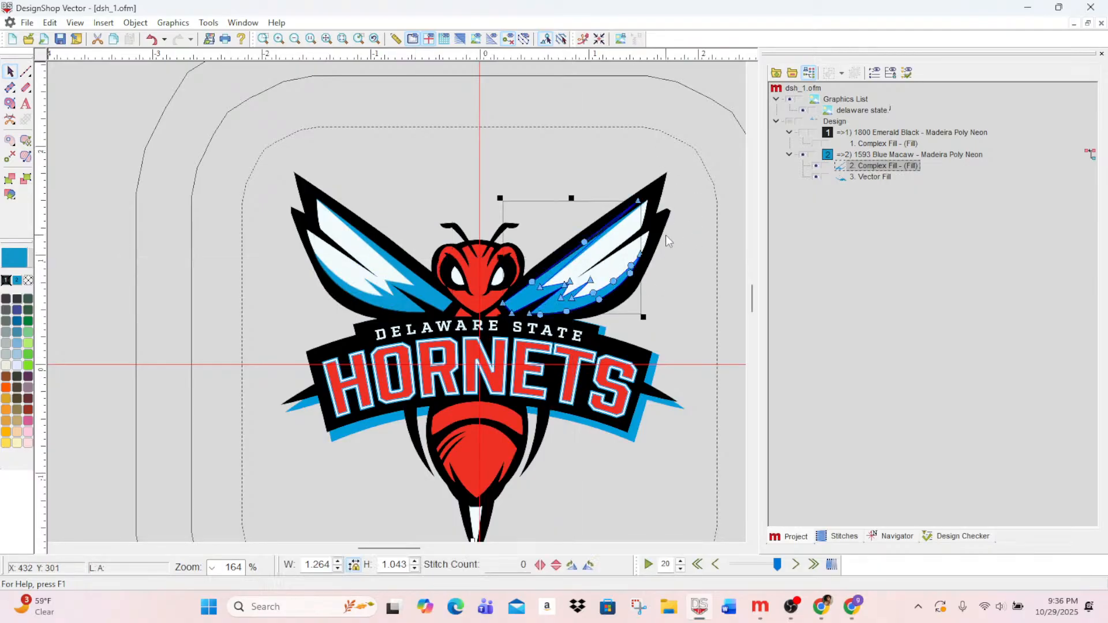
# - Move the mirrored fill's innermost corner point to match the base of the right wing's blue area
pyautogui.click(278, 39)
pyautogui.click(279, 39)
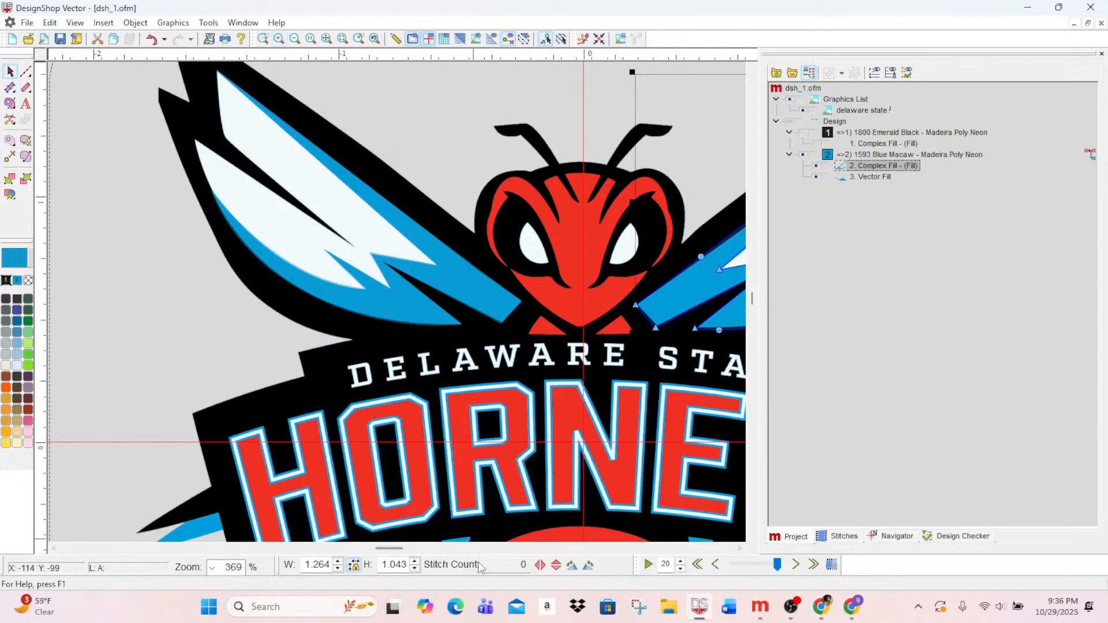
pyautogui.moveTo(395, 547); pyautogui.dragTo(406, 549)
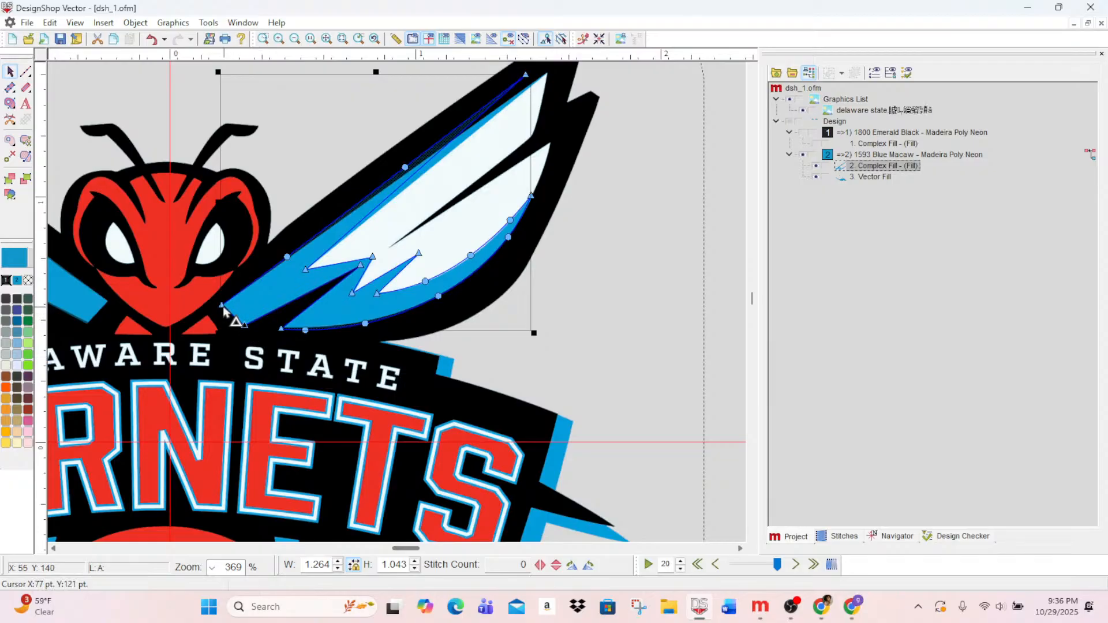
pyautogui.moveTo(222, 306); pyautogui.dragTo(225, 305)
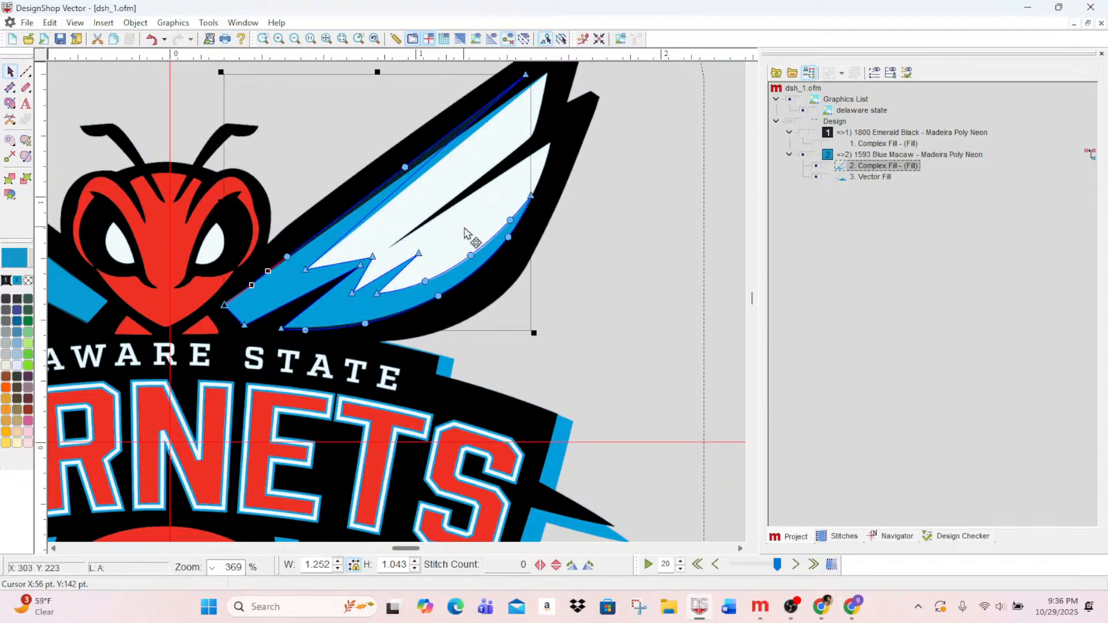
pyautogui.scroll(-2, 494, 246)
pyautogui.scroll(4, 494, 246)
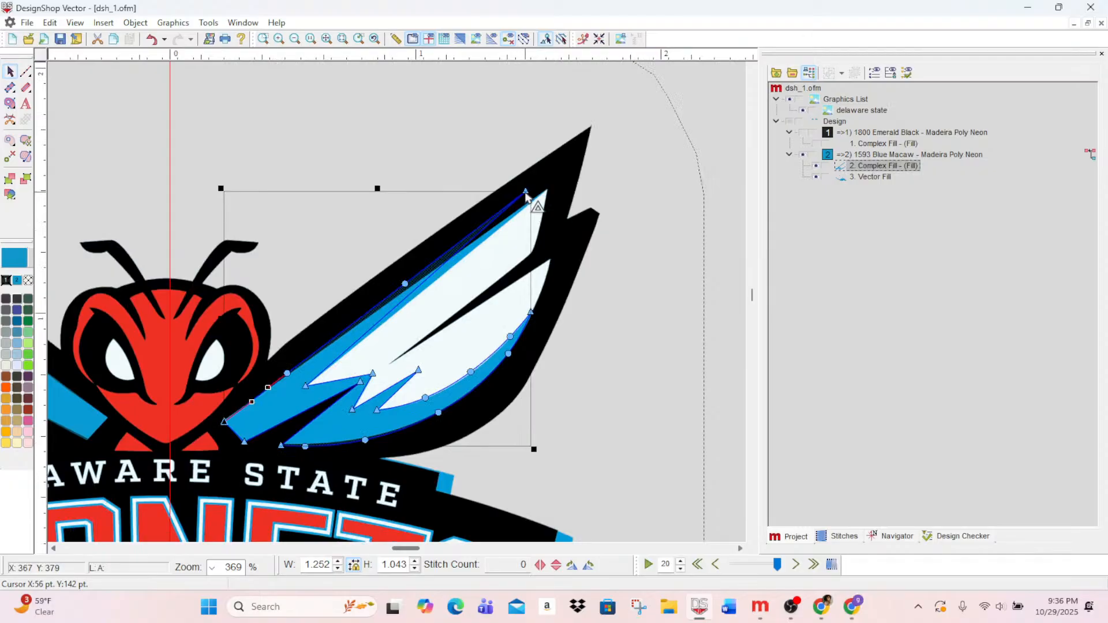
# - Reposition the tip and upper-edge points of the right wing's fill to follow the blue edge in the artwork
pyautogui.moveTo(526, 194); pyautogui.dragTo(538, 198)
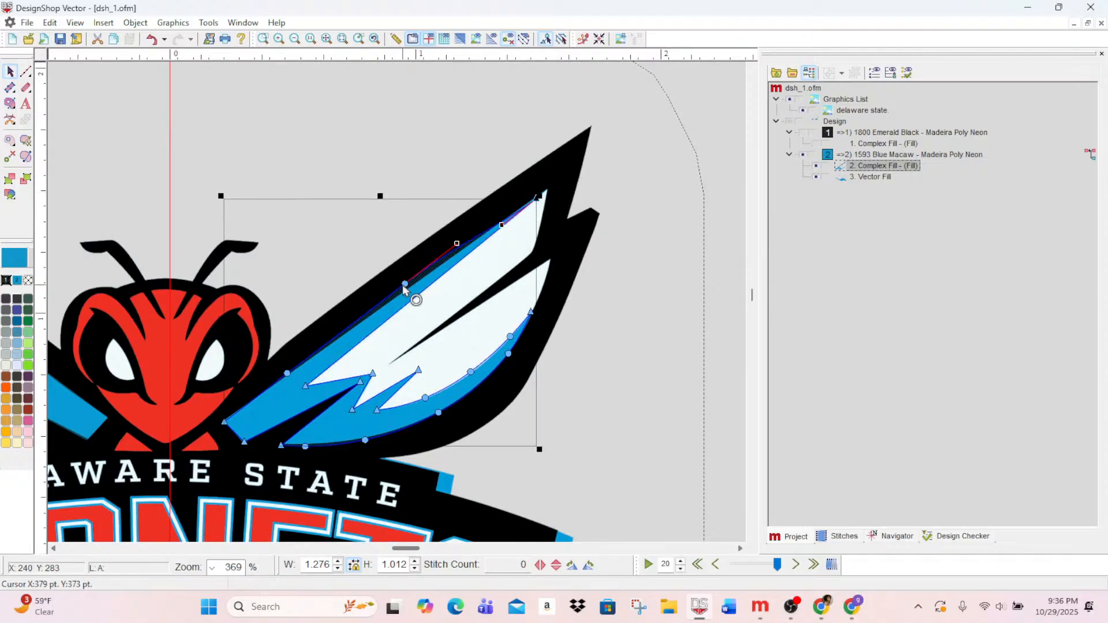
pyautogui.moveTo(405, 288); pyautogui.dragTo(406, 296)
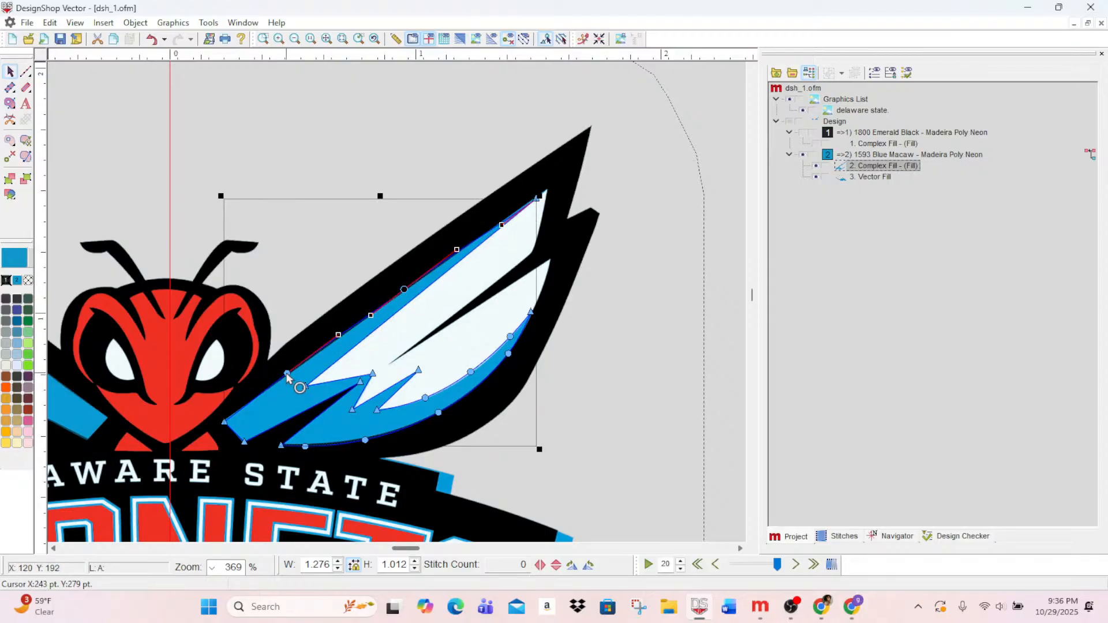
pyautogui.moveTo(287, 375); pyautogui.dragTo(289, 380)
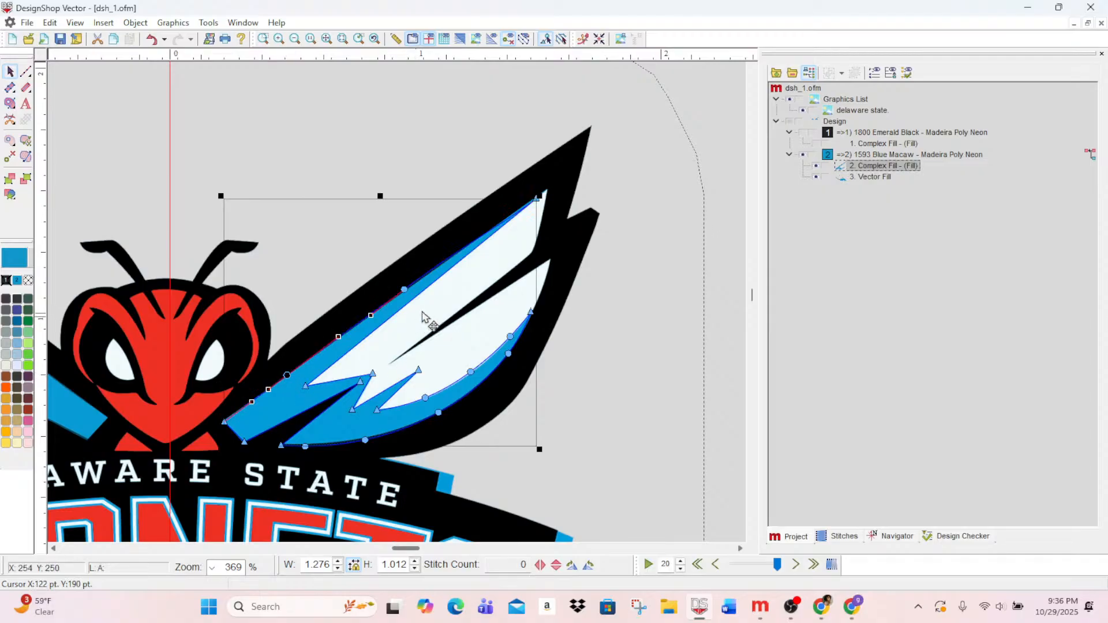
pyautogui.click(405, 291)
pyautogui.moveTo(406, 296); pyautogui.dragTo(406, 294)
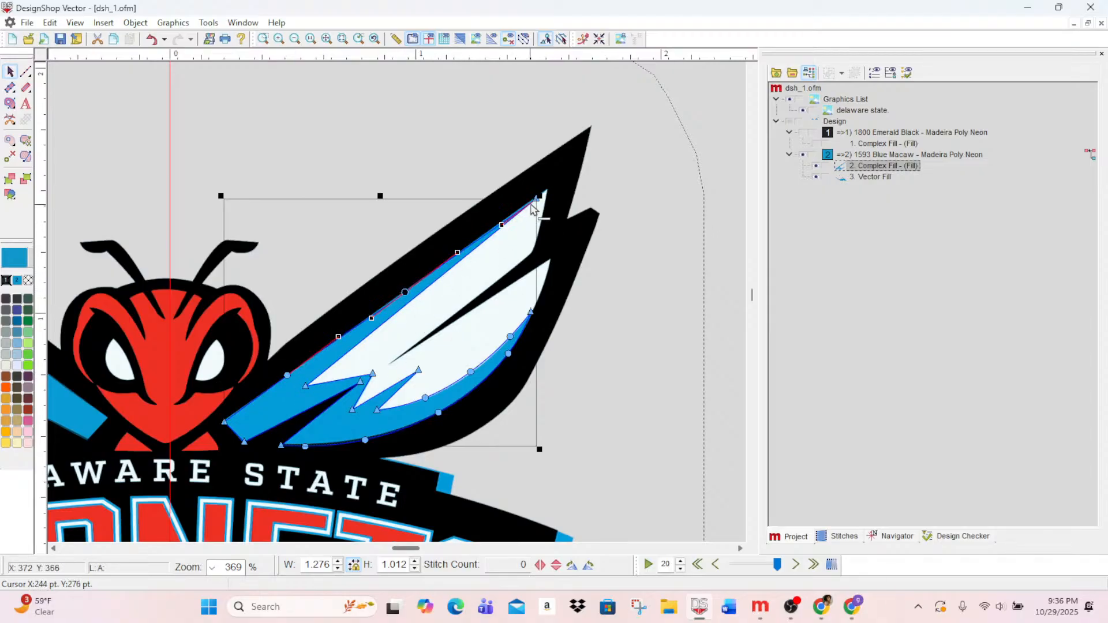
pyautogui.moveTo(539, 201)
pyautogui.mouseDown()
pyautogui.moveTo(501, 225)
pyautogui.moveTo(539, 197)
pyautogui.mouseUp()
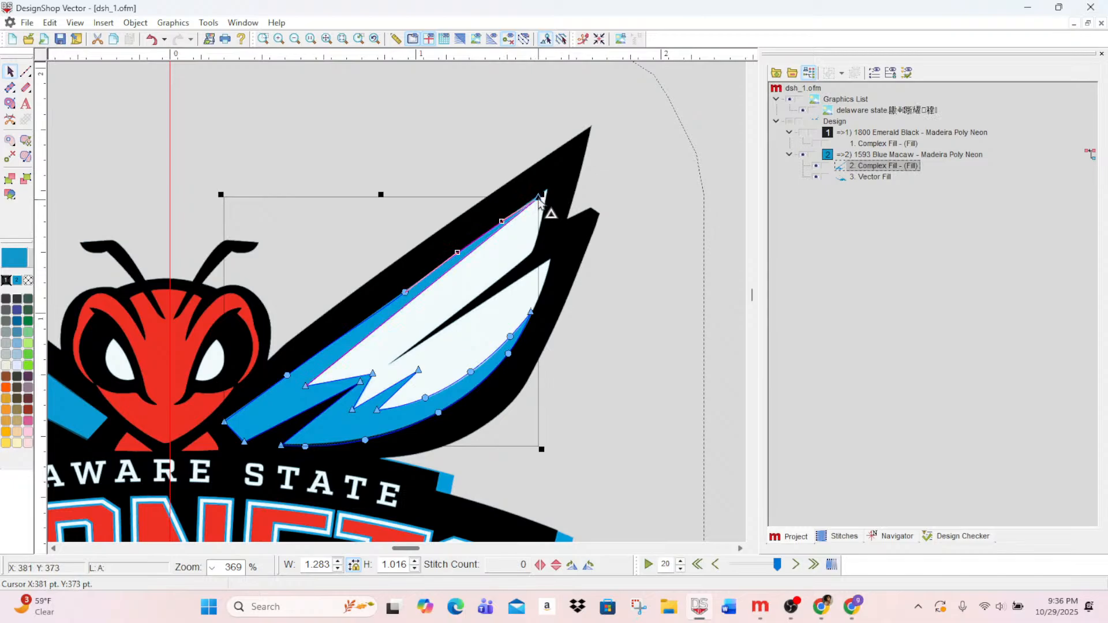
pyautogui.click(680, 219)
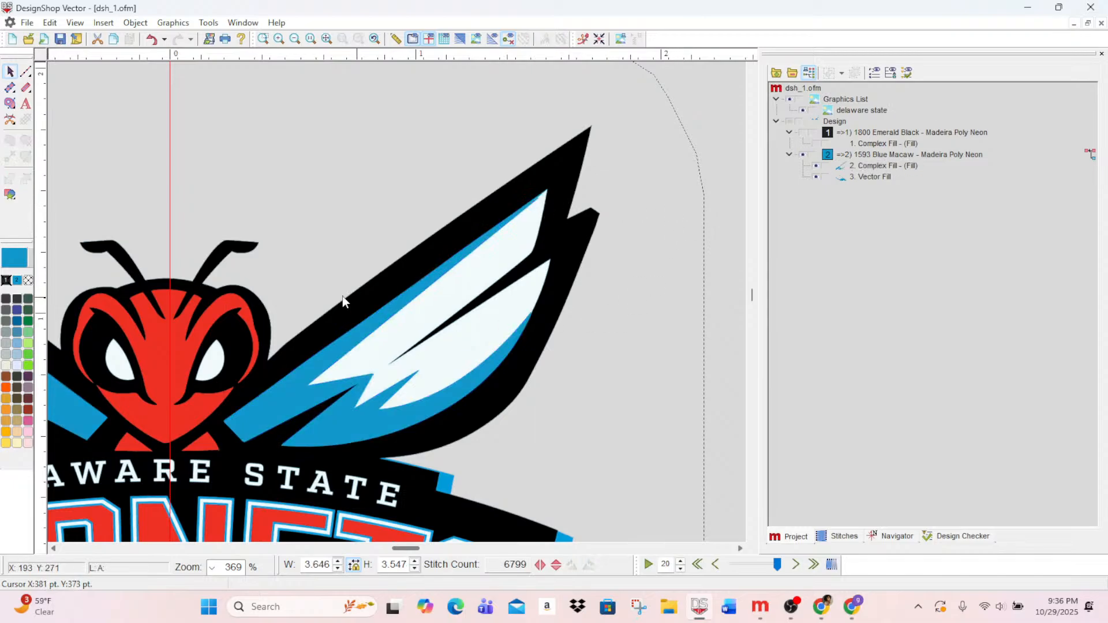
pyautogui.click(372, 333)
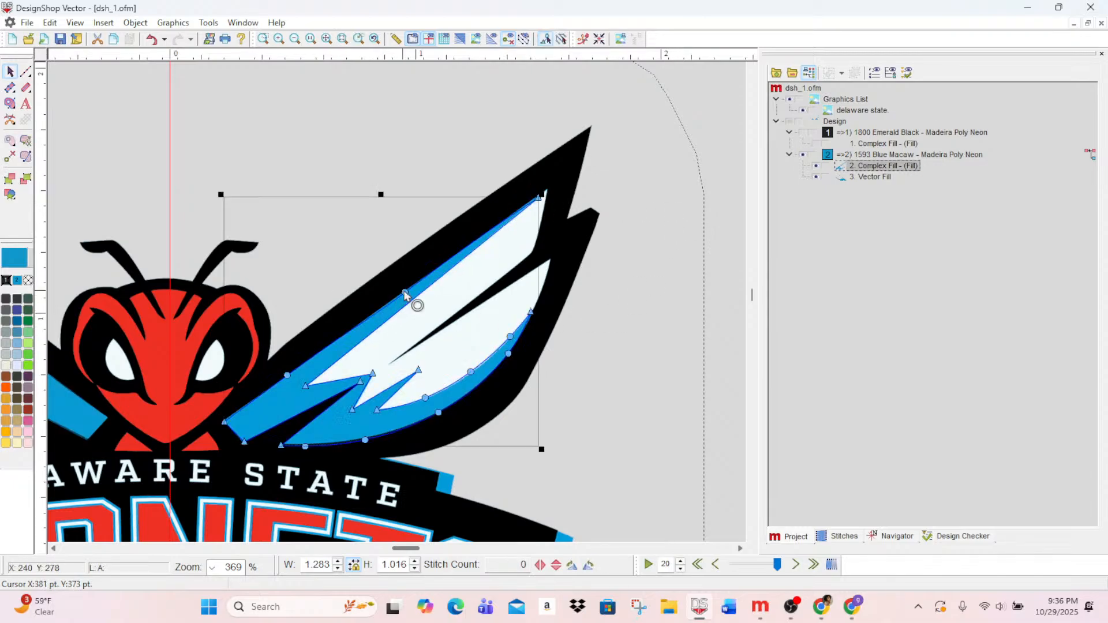
pyautogui.click(406, 293)
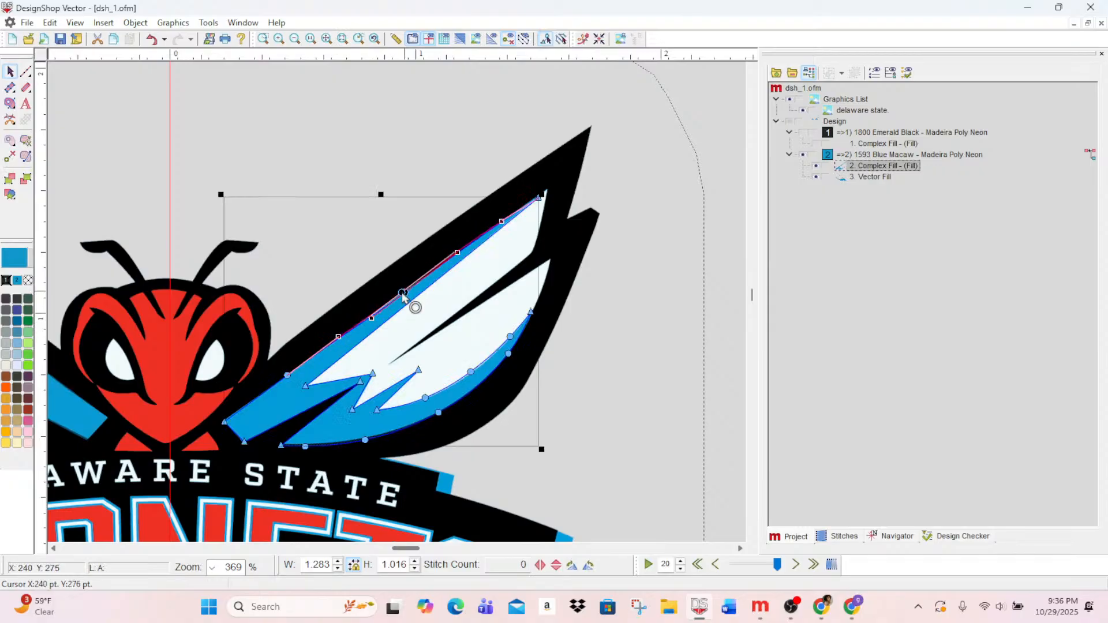
pyautogui.click(613, 278)
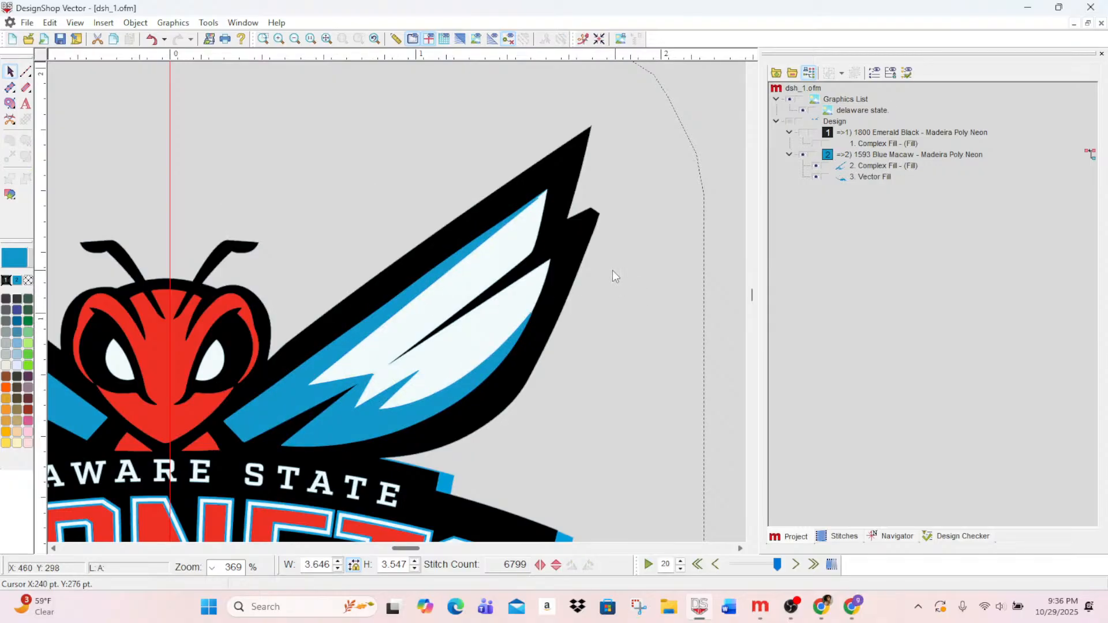
# - Enable Short Stitch for both Blue Macaw wing fills and apply the change
pyautogui.doubleClick(868, 153)
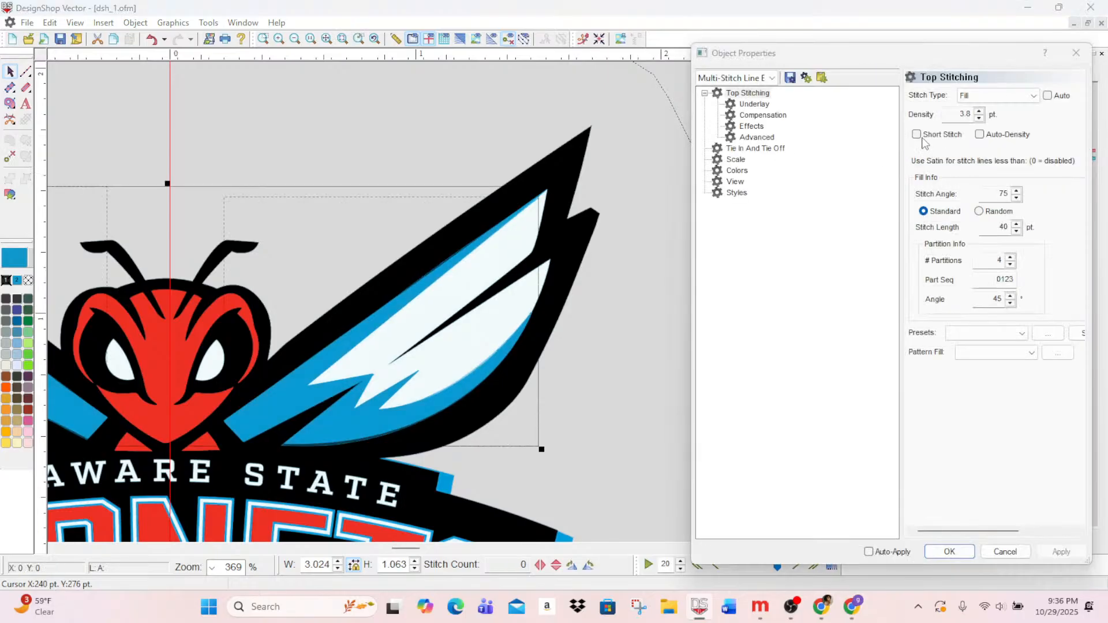
pyautogui.click(919, 134)
pyautogui.click(1046, 557)
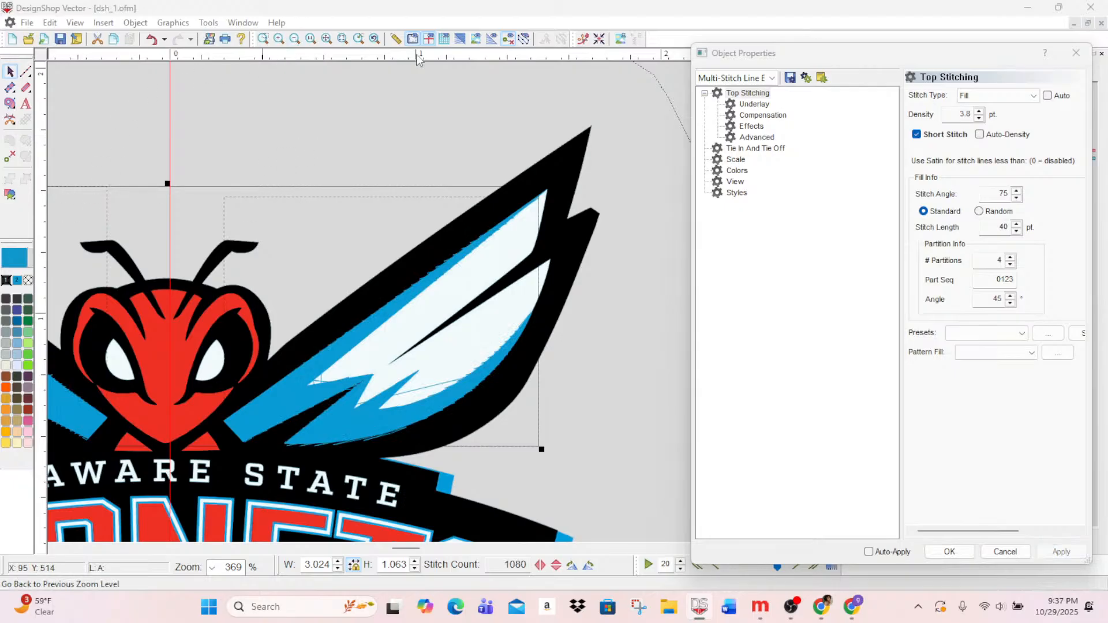
# - Show the rendered stitches and reposition both ends of the right wing fill's stitch direction line near the wing's lower edge
pyautogui.click(459, 40)
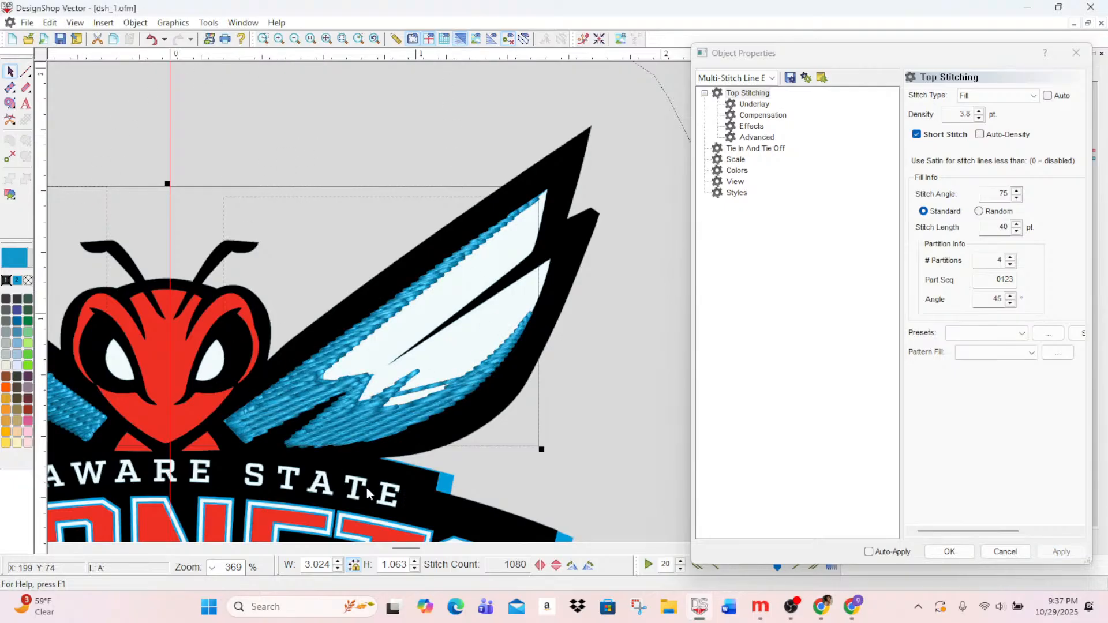
pyautogui.moveTo(406, 550)
pyautogui.mouseDown()
pyautogui.moveTo(389, 558)
pyautogui.moveTo(411, 554)
pyautogui.mouseUp()
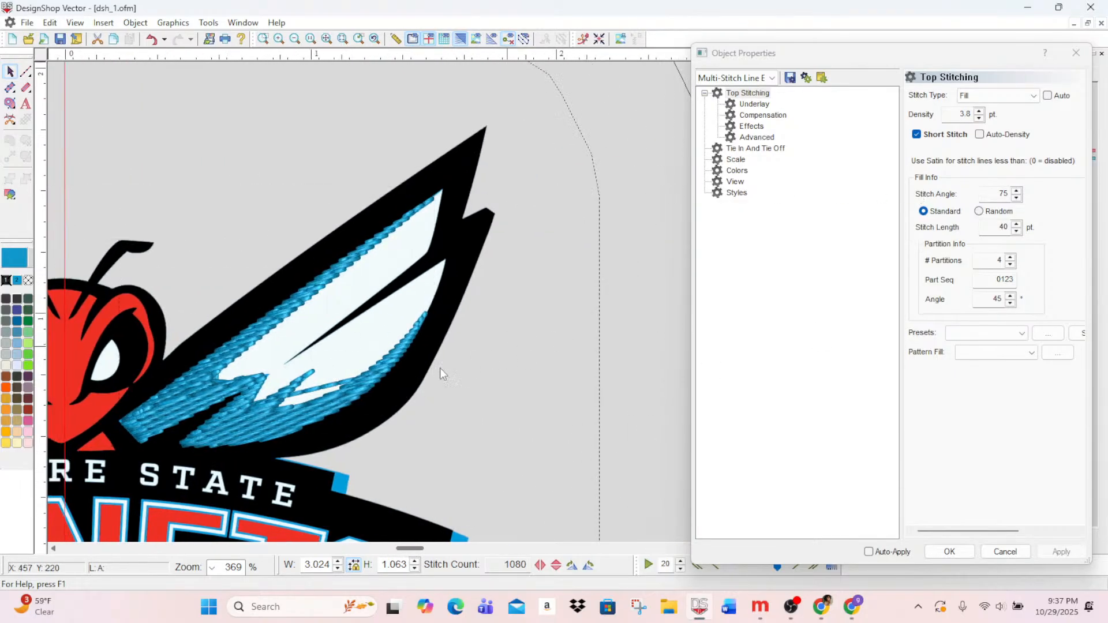
pyautogui.click(307, 408)
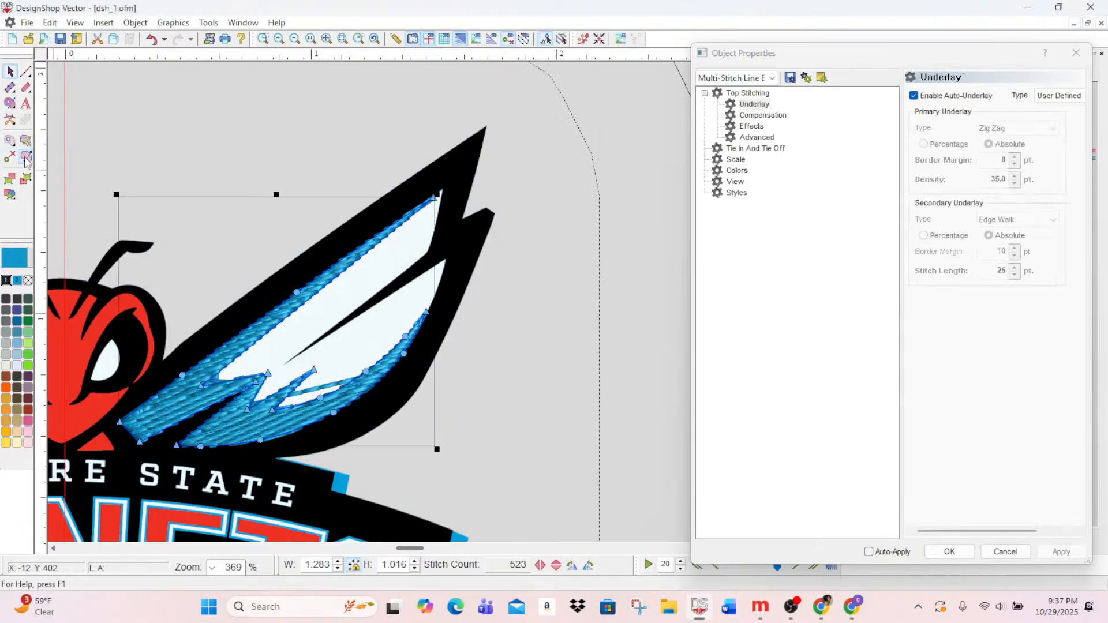
pyautogui.click(25, 156)
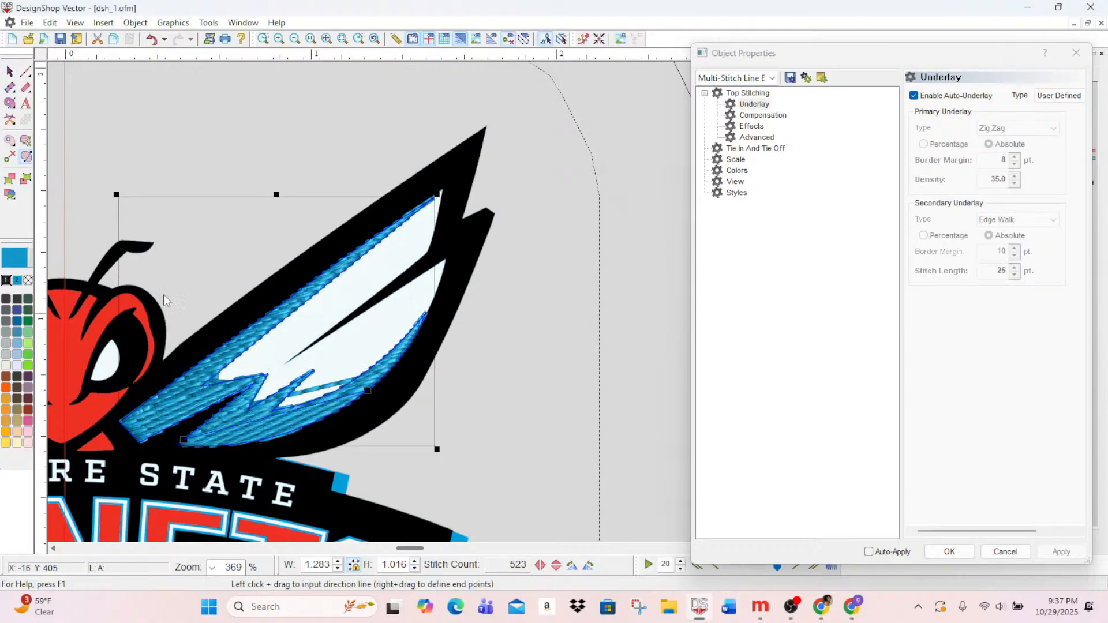
pyautogui.moveTo(368, 392); pyautogui.dragTo(261, 441)
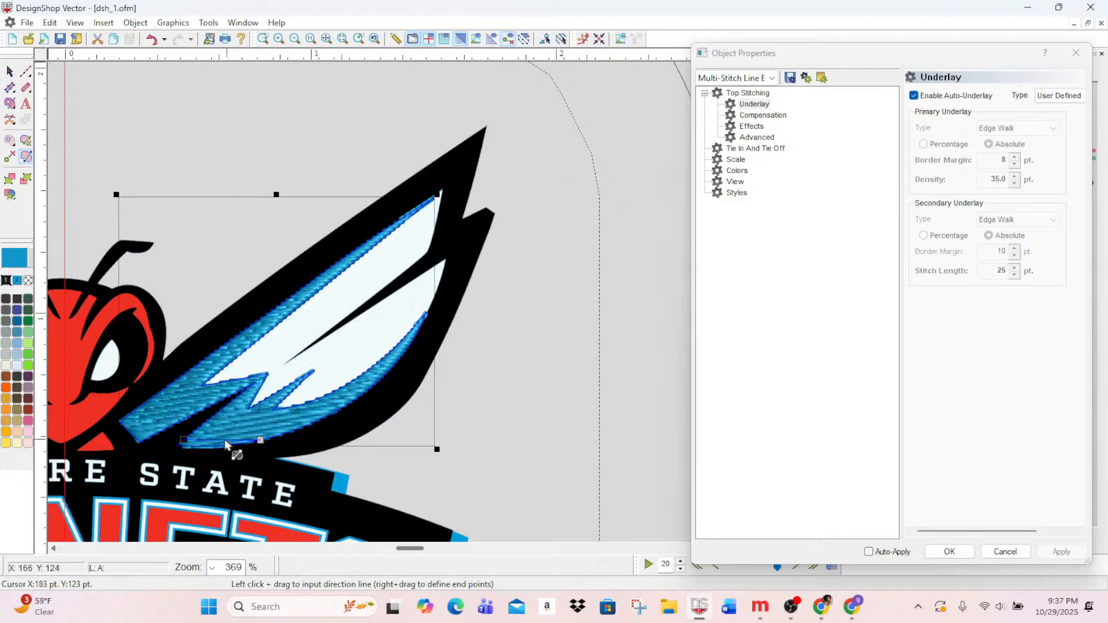
pyautogui.moveTo(184, 440); pyautogui.dragTo(196, 430)
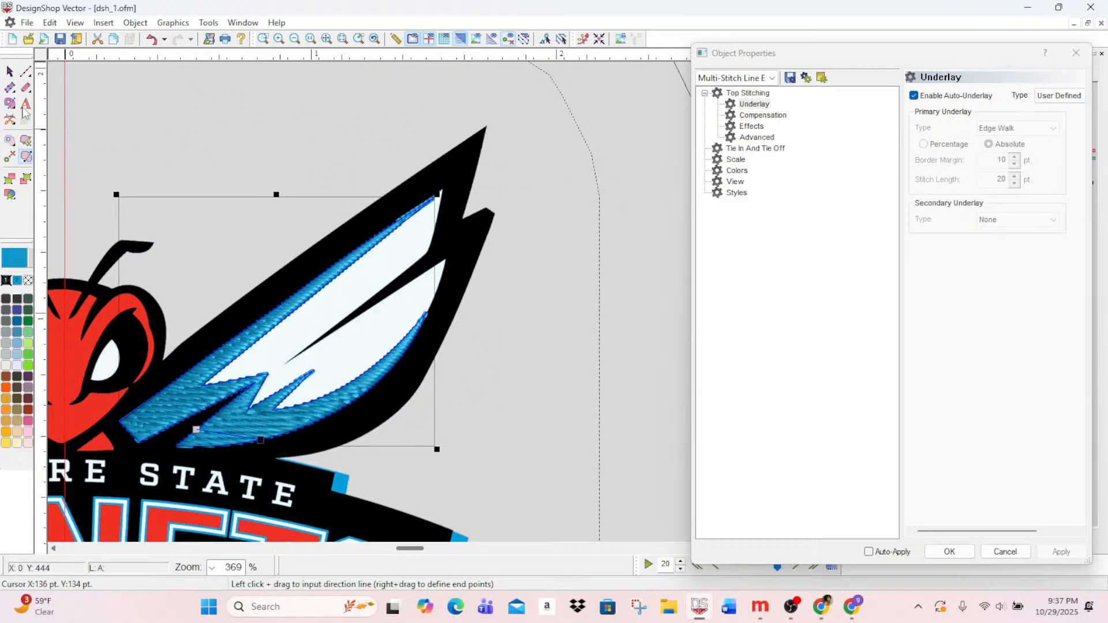
pyautogui.click(10, 71)
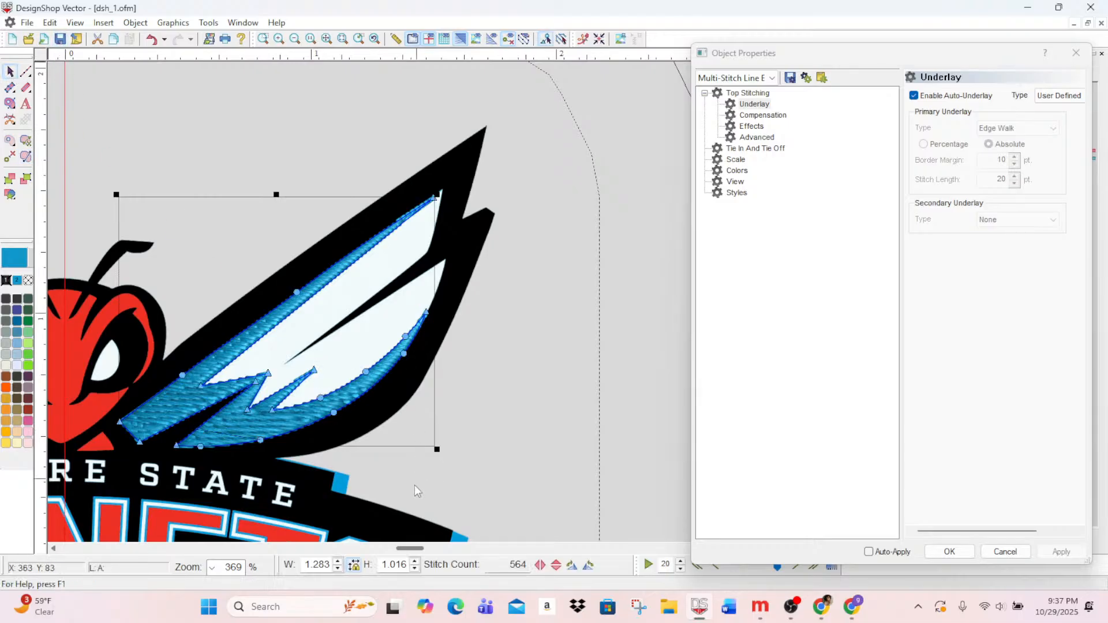
# - Outline a fill around the small pointed blue tail at the far left end of the HORNETS banner
pyautogui.moveTo(413, 548); pyautogui.dragTo(398, 551)
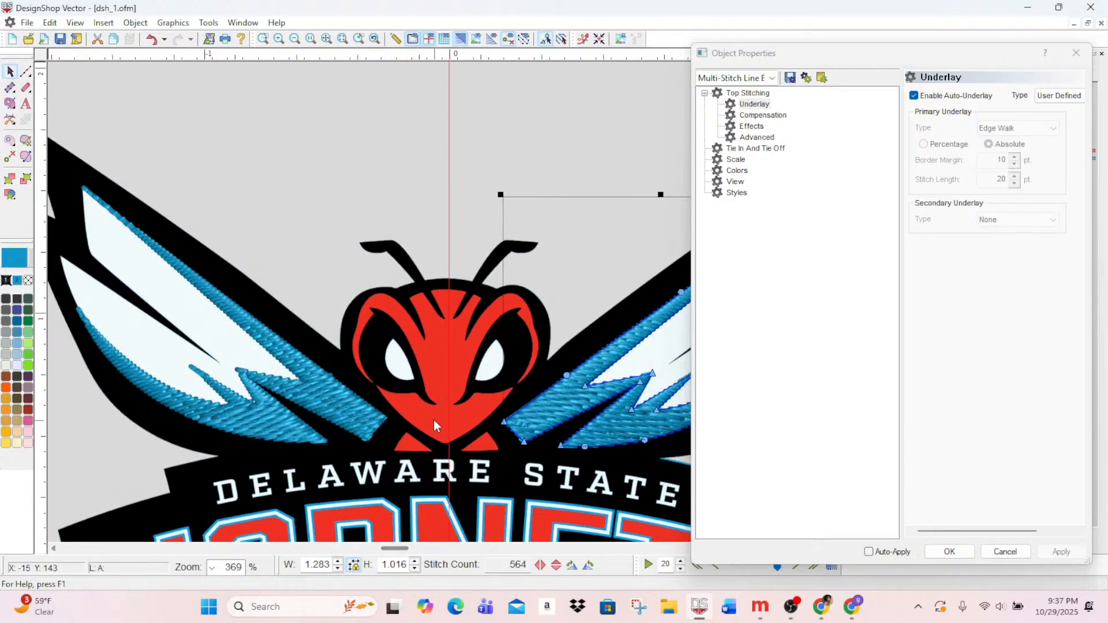
pyautogui.scroll(-2, 434, 420)
pyautogui.scroll(-2, 435, 421)
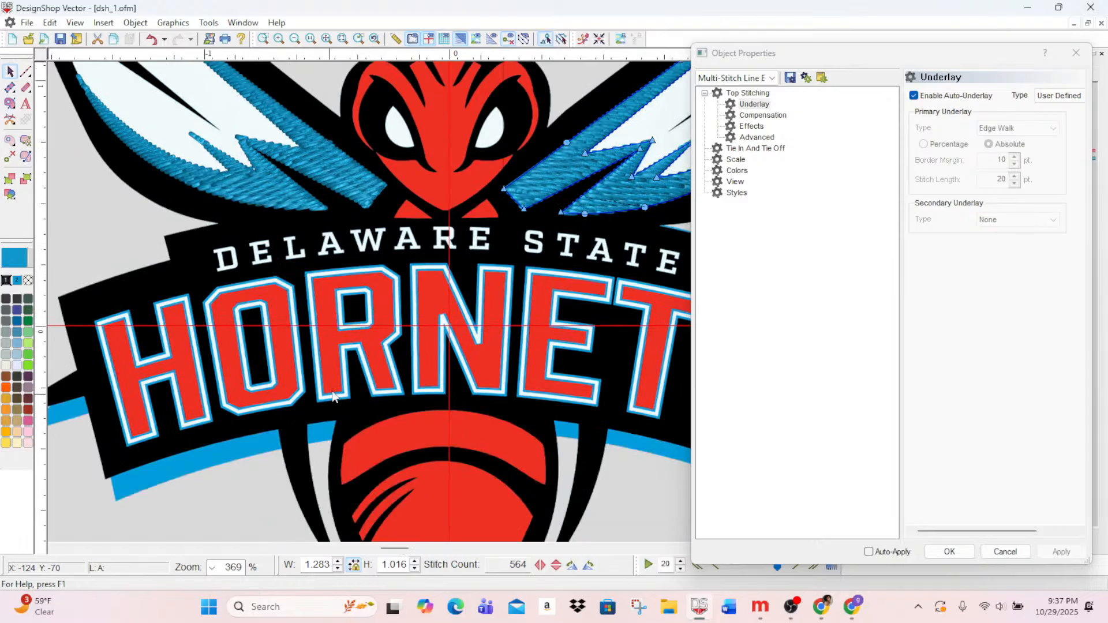
pyautogui.scroll(2, 333, 398)
pyautogui.scroll(-3, 354, 363)
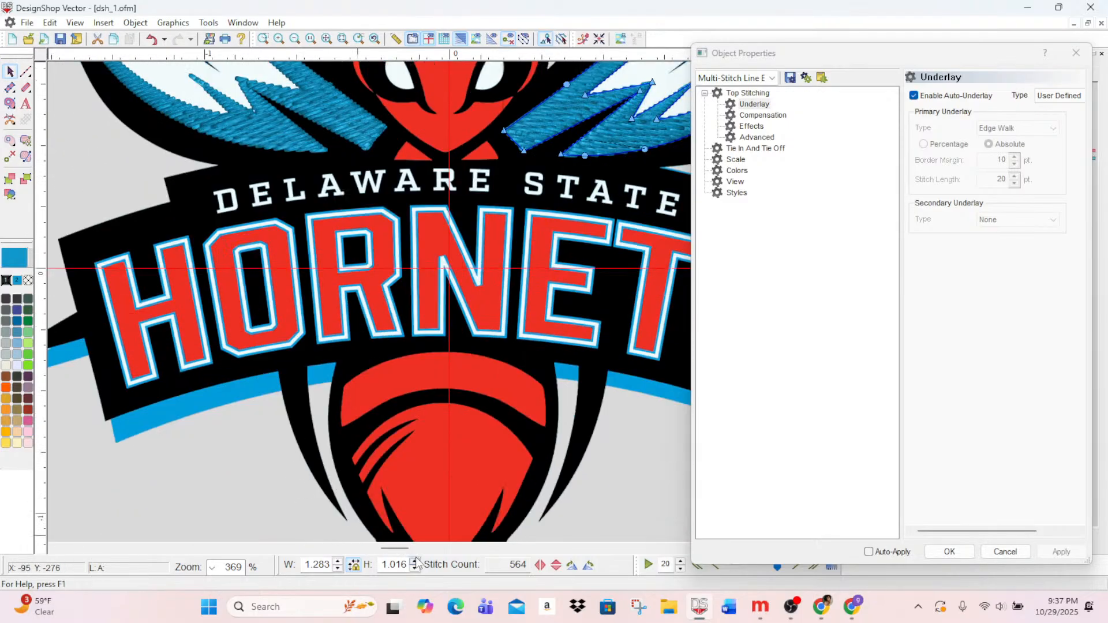
pyautogui.moveTo(389, 550); pyautogui.dragTo(383, 553)
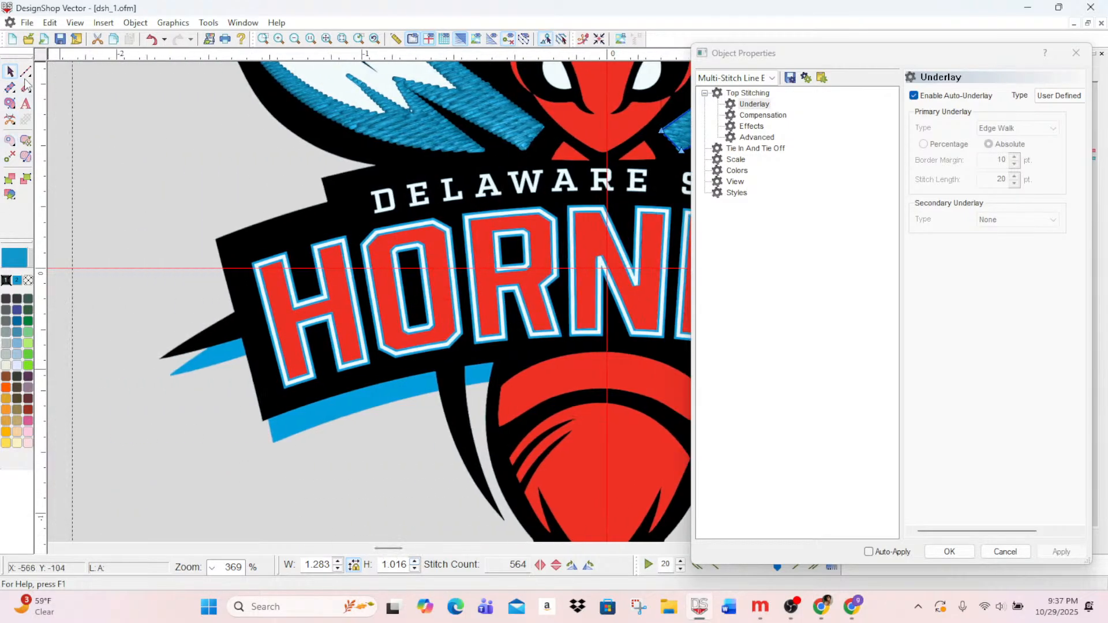
pyautogui.click(10, 104)
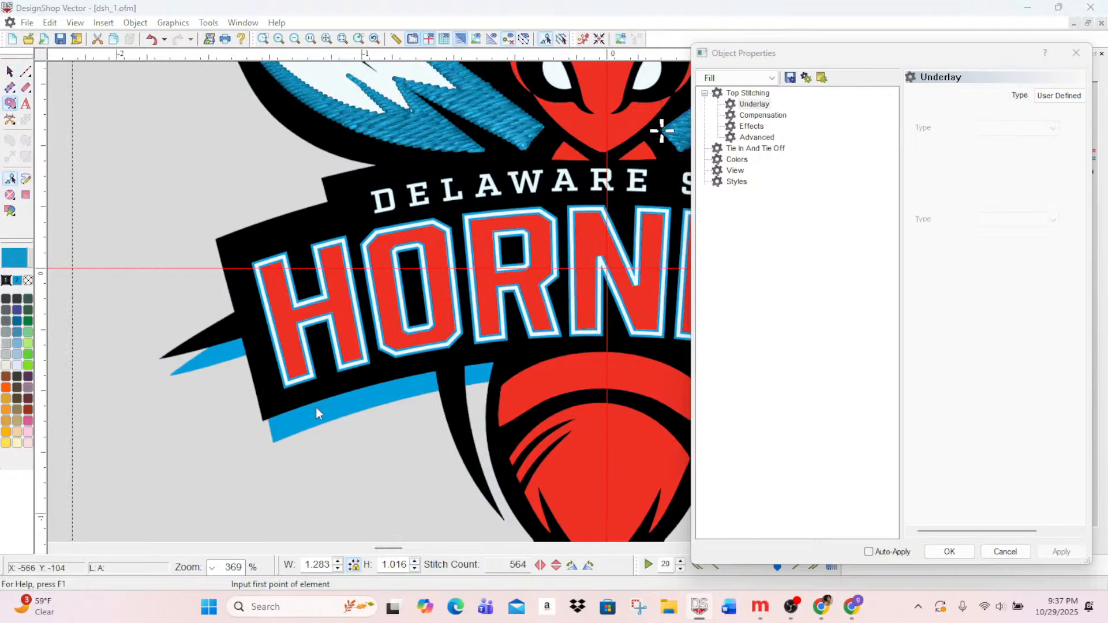
pyautogui.scroll(3, 316, 408)
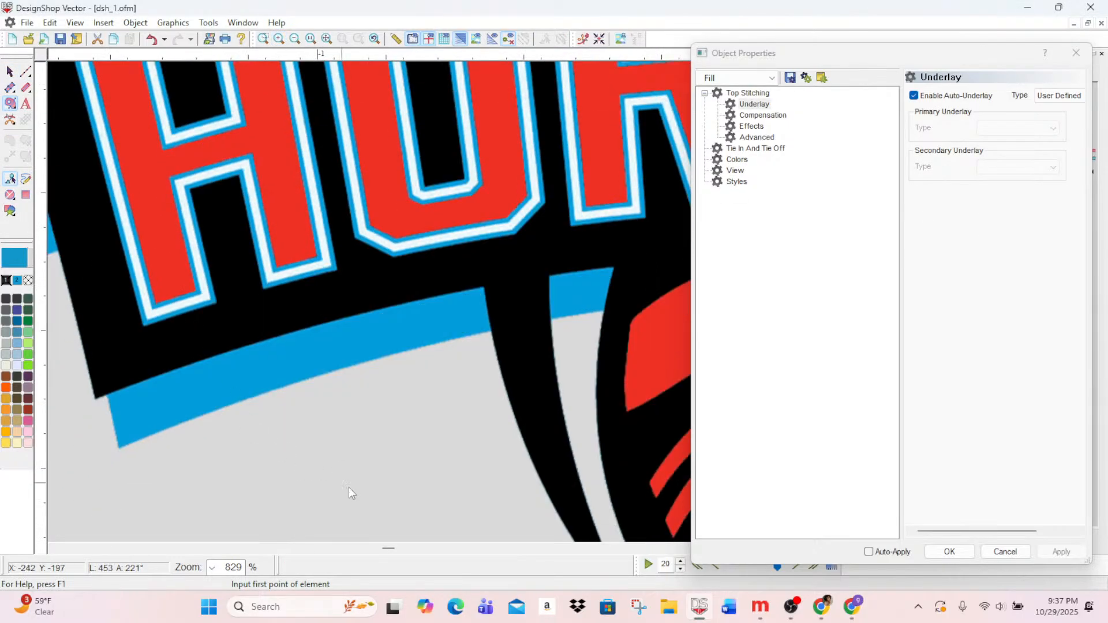
pyautogui.moveTo(389, 551); pyautogui.dragTo(383, 550)
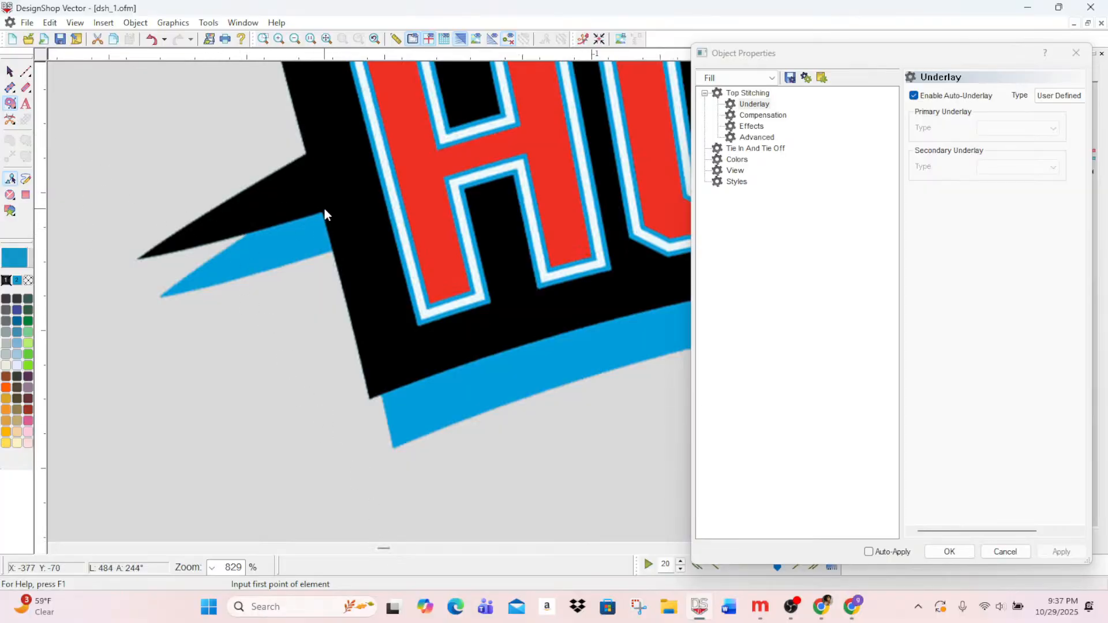
pyautogui.click(158, 296)
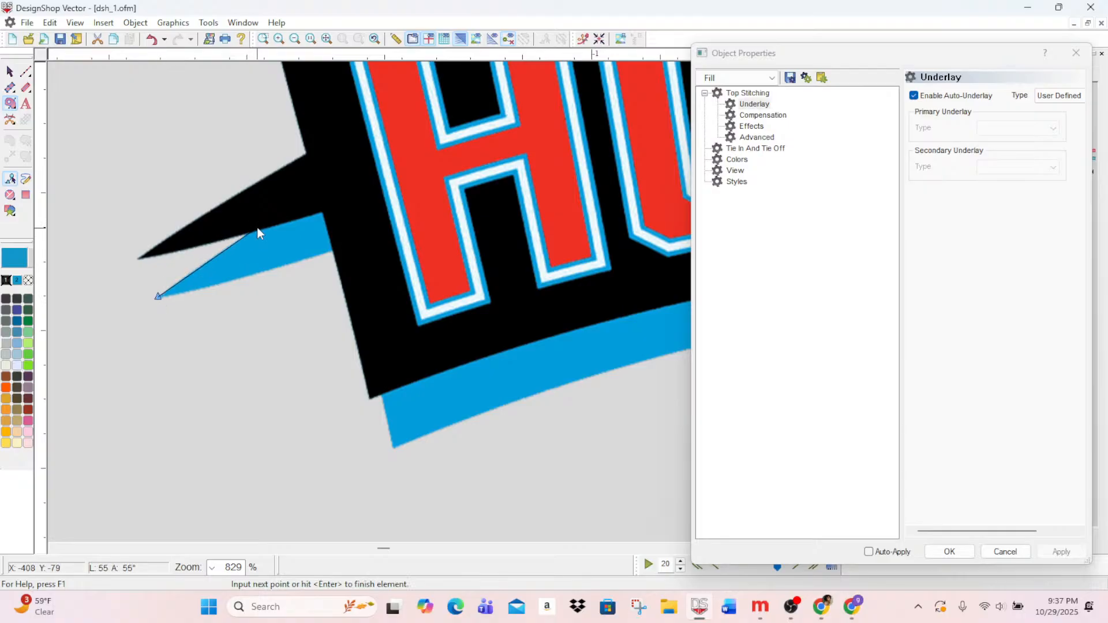
pyautogui.click(258, 224)
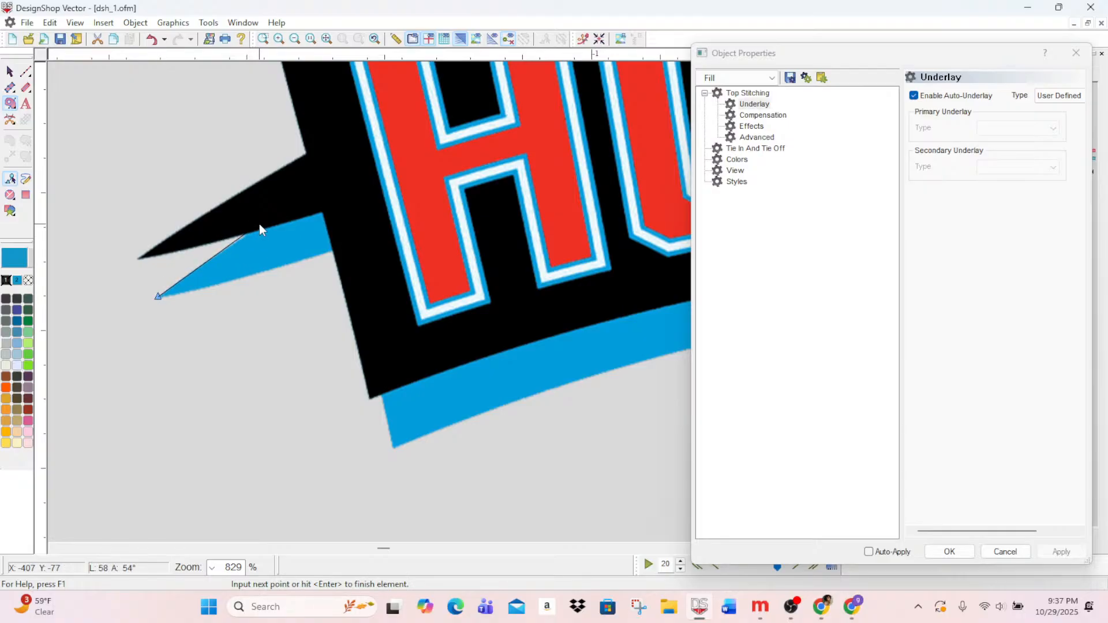
pyautogui.click(322, 206)
pyautogui.click(334, 251)
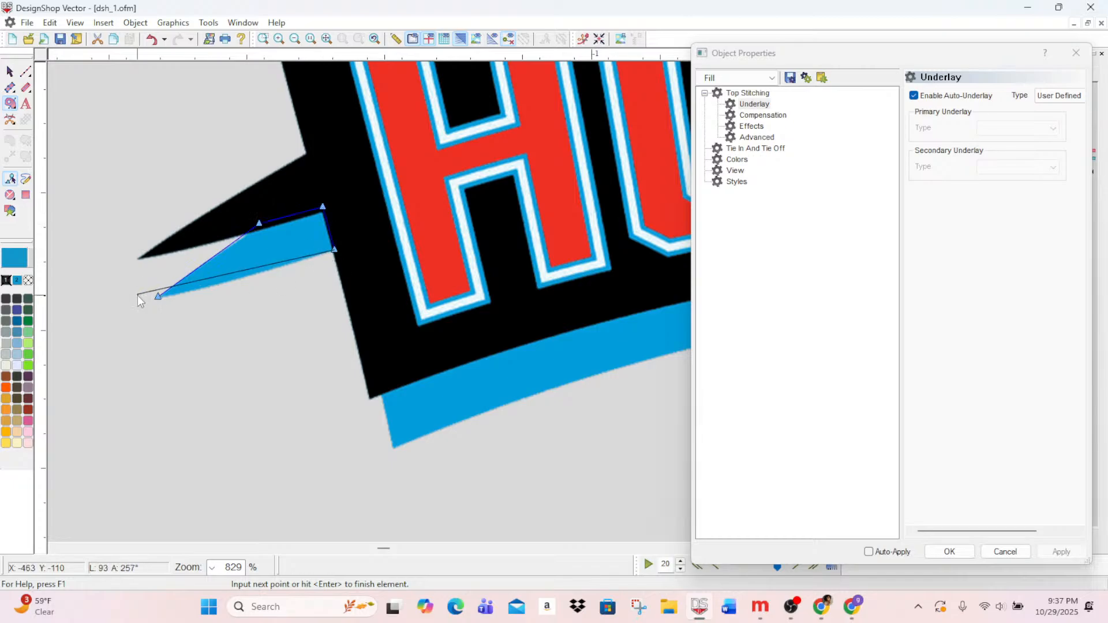
pyautogui.rightClick(229, 282)
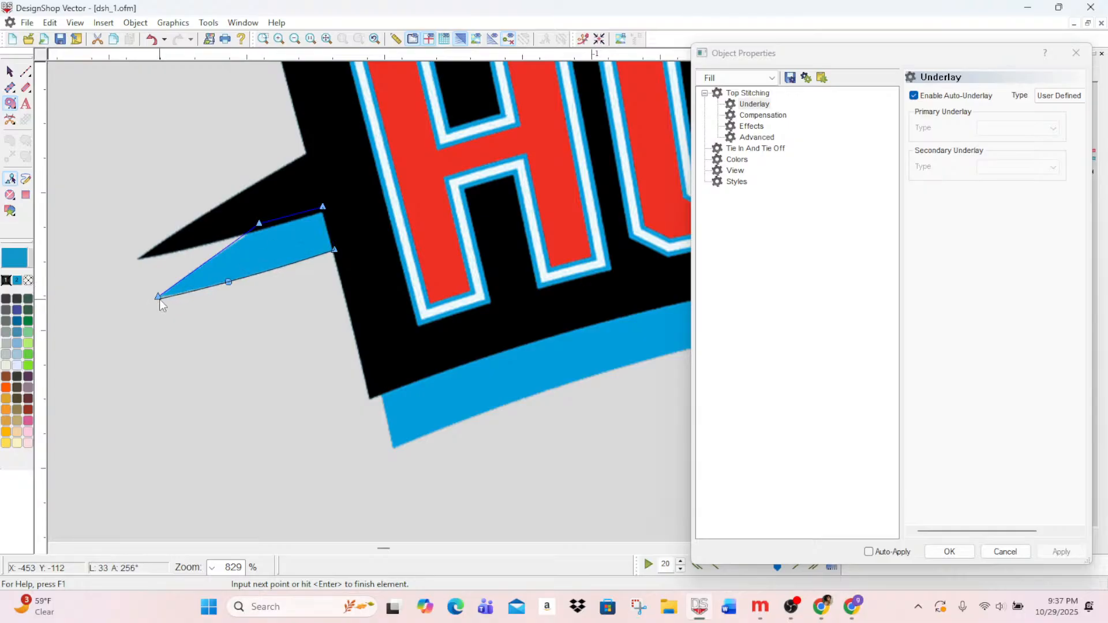
pyautogui.click(157, 300)
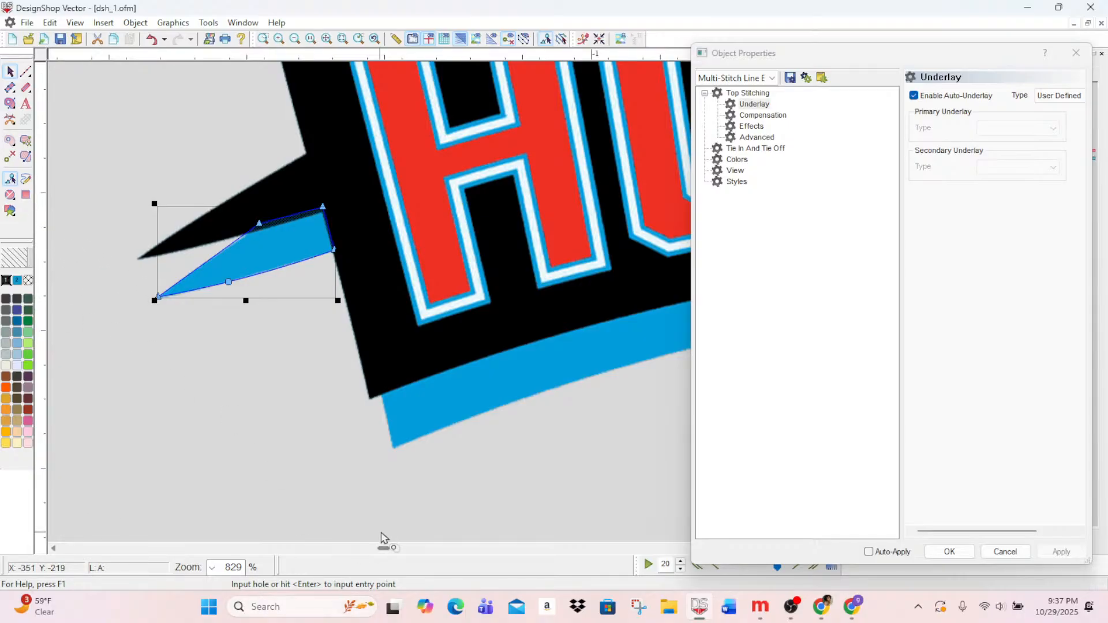
# - Outline a fill over the curved blue strip under the letters H and O, extending its upper edge slightly into the black banner
pyautogui.hscroll(3, 381, 551)
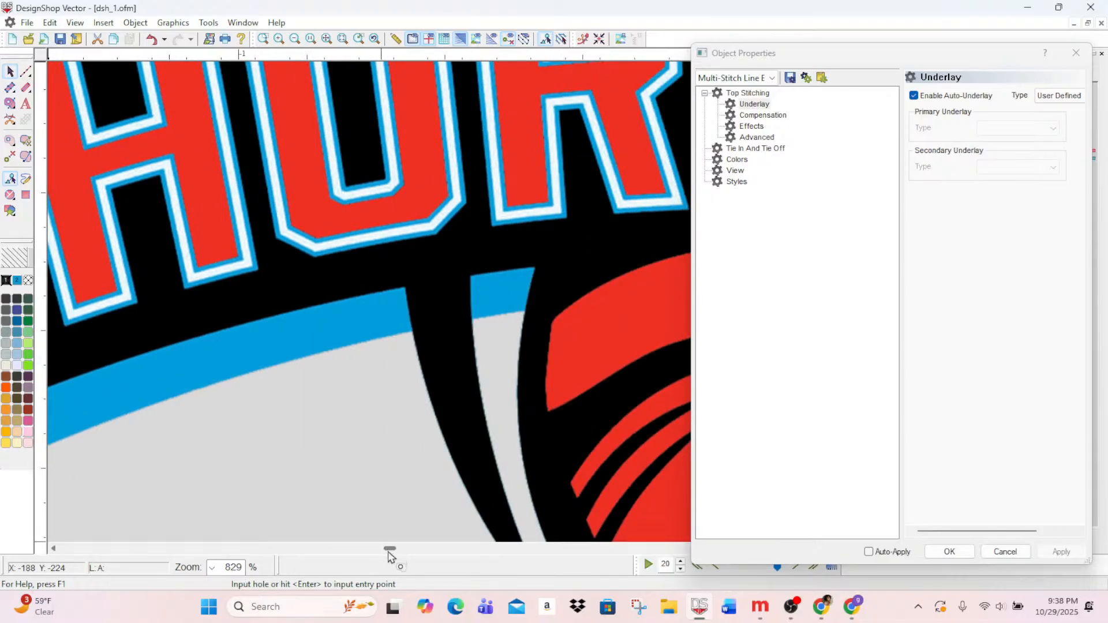
pyautogui.hscroll(-1, 390, 553)
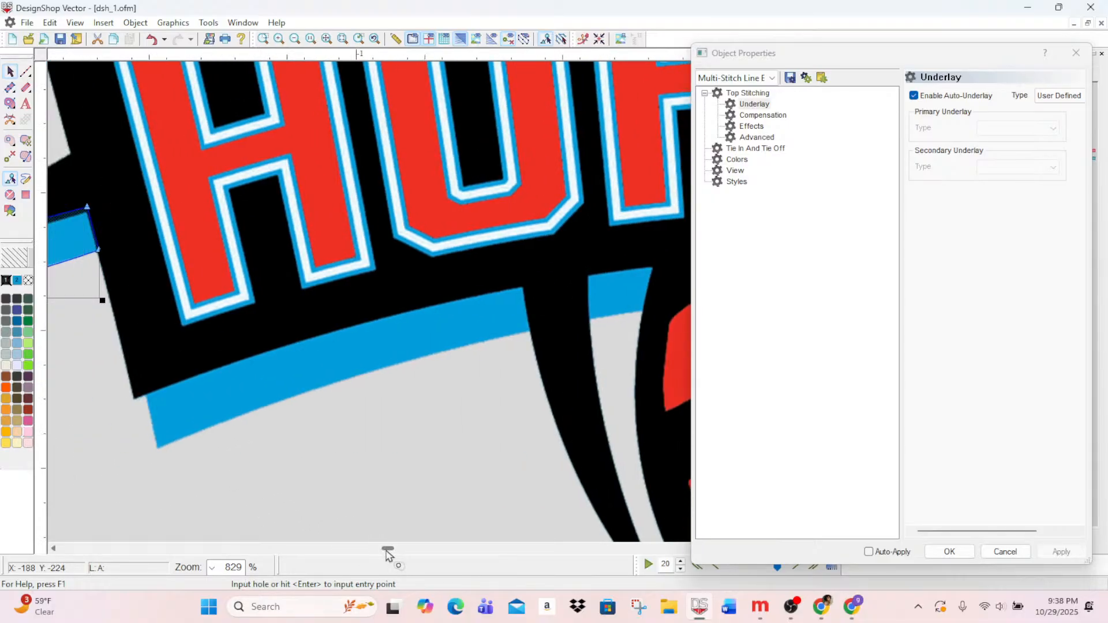
pyautogui.click(10, 103)
pyautogui.click(144, 393)
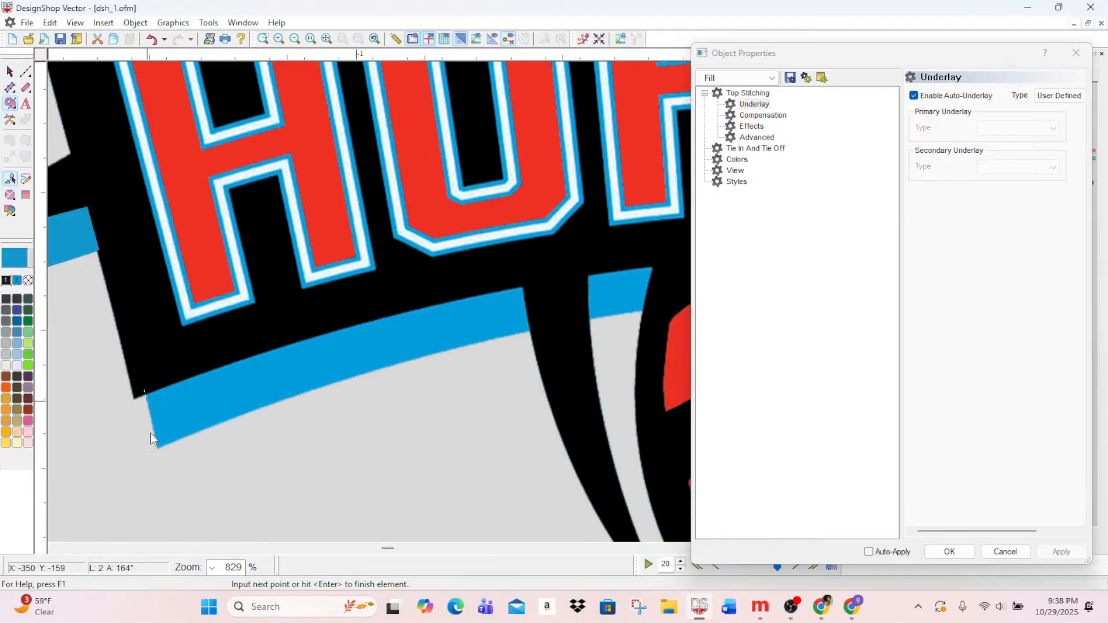
pyautogui.click(158, 449)
pyautogui.click(238, 418)
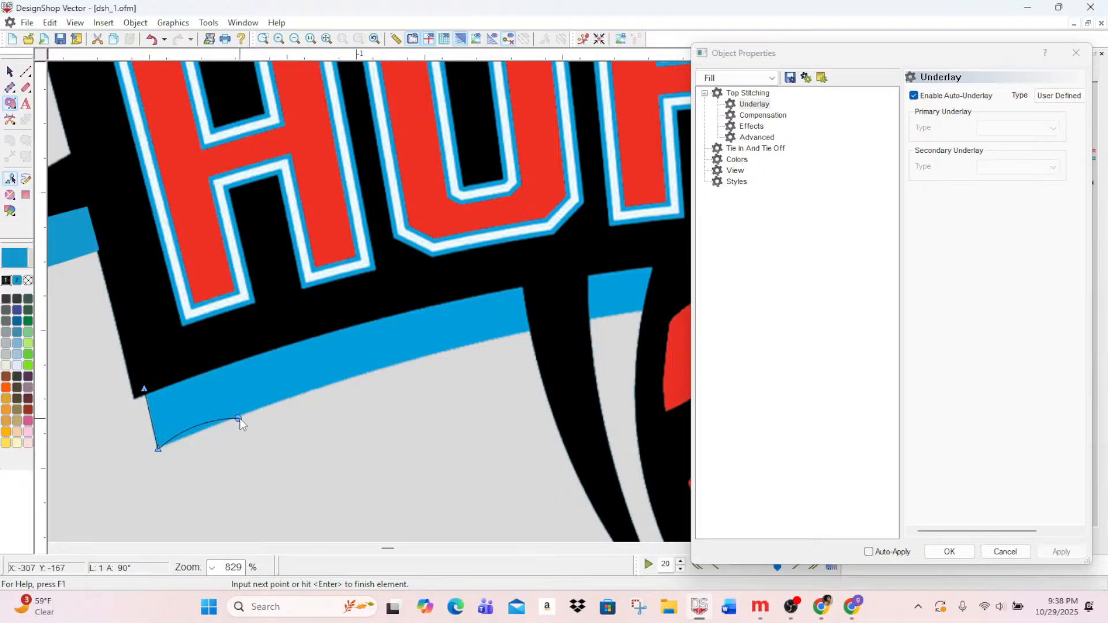
pyautogui.click(412, 362)
pyautogui.click(536, 331)
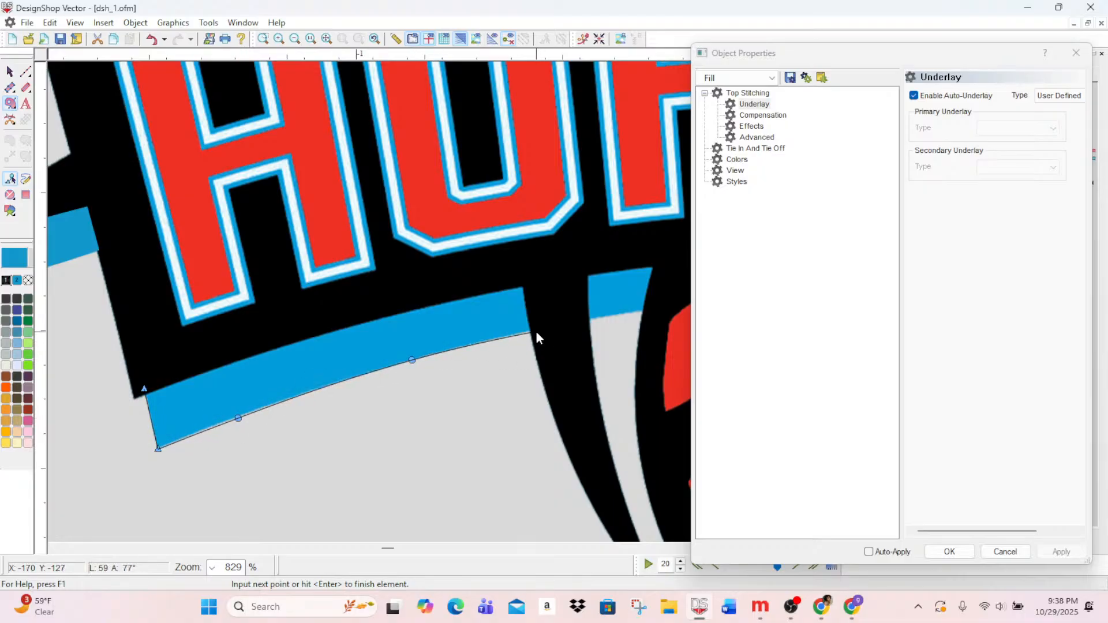
pyautogui.click(527, 279)
pyautogui.click(398, 309)
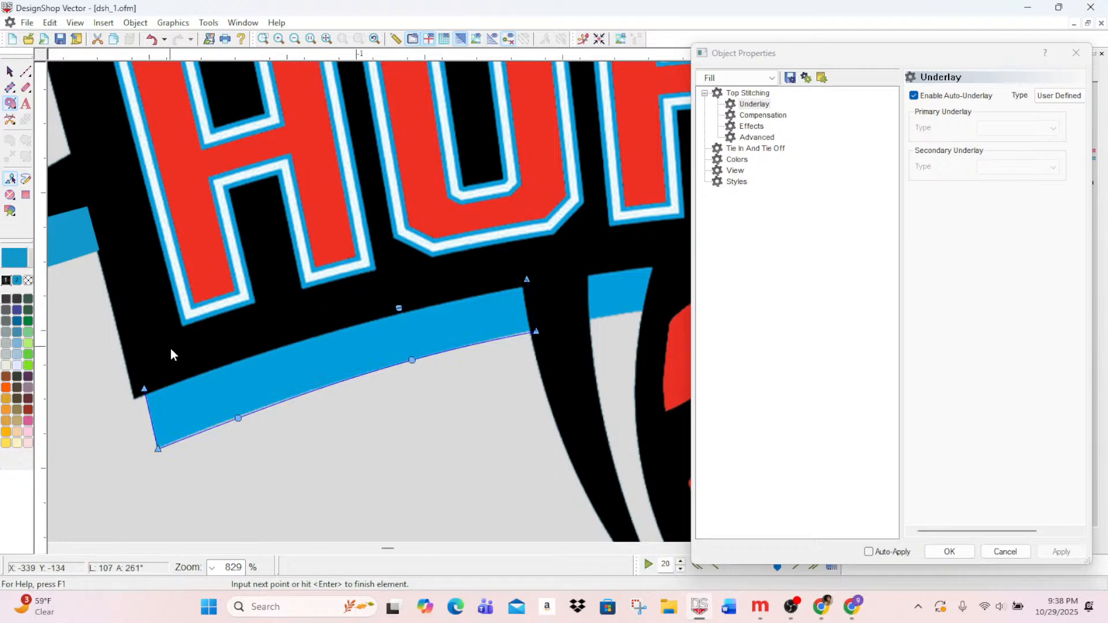
pyautogui.click(146, 383)
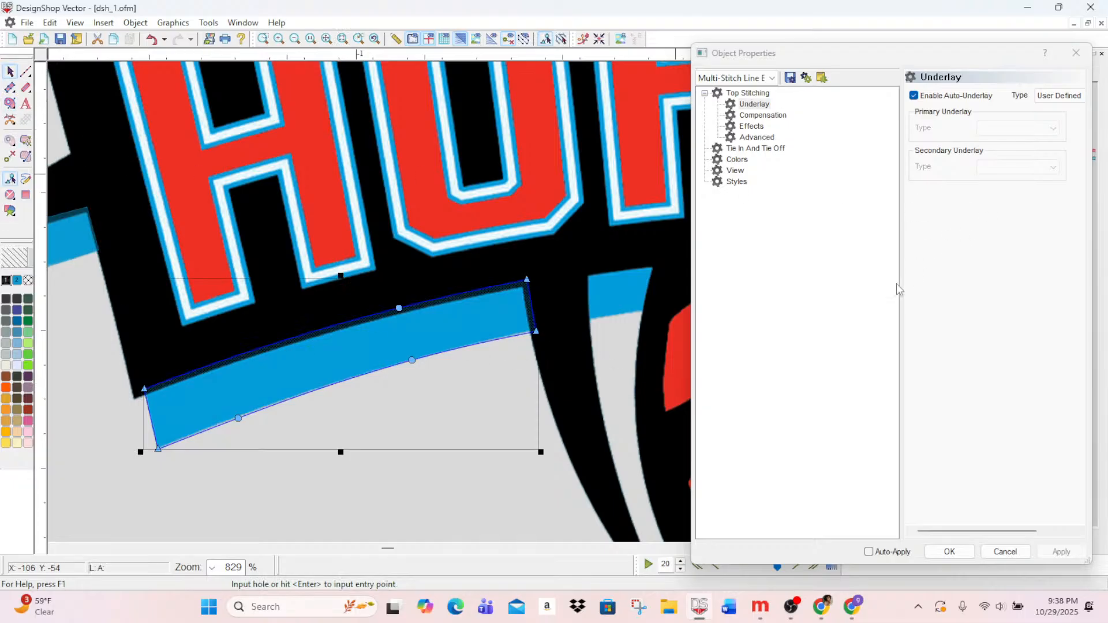
# - Close the object properties and move the two new vector fills below the wing fills in the Blue Macaw stitching order
pyautogui.click(949, 552)
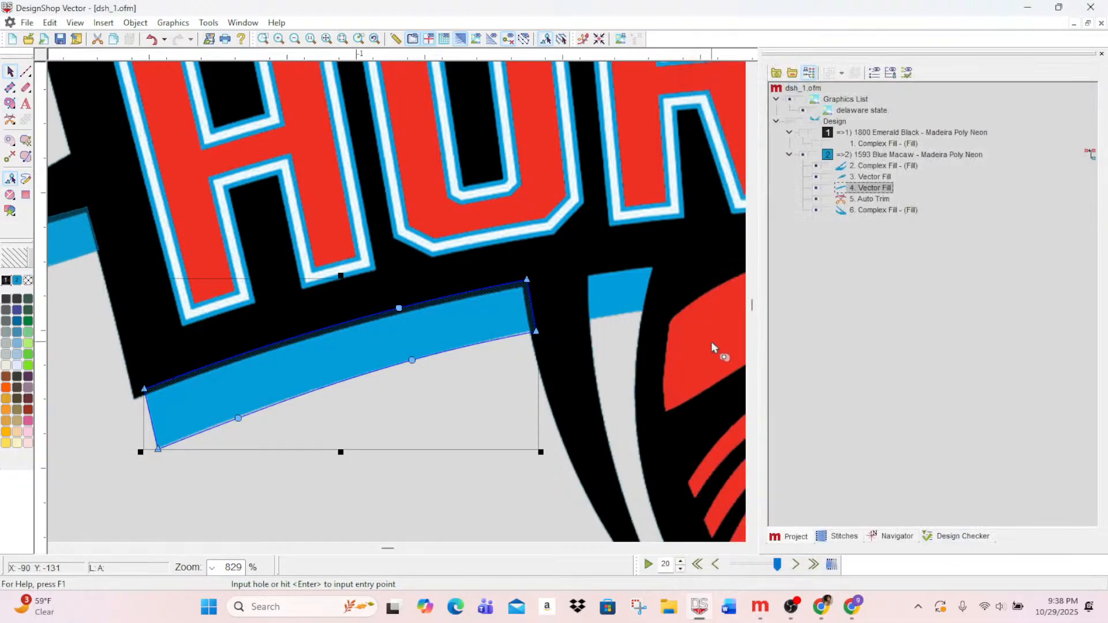
pyautogui.moveTo(875, 189)
pyautogui.mouseDown()
pyautogui.moveTo(879, 214)
pyautogui.moveTo(874, 205)
pyautogui.mouseUp()
pyautogui.click(875, 178)
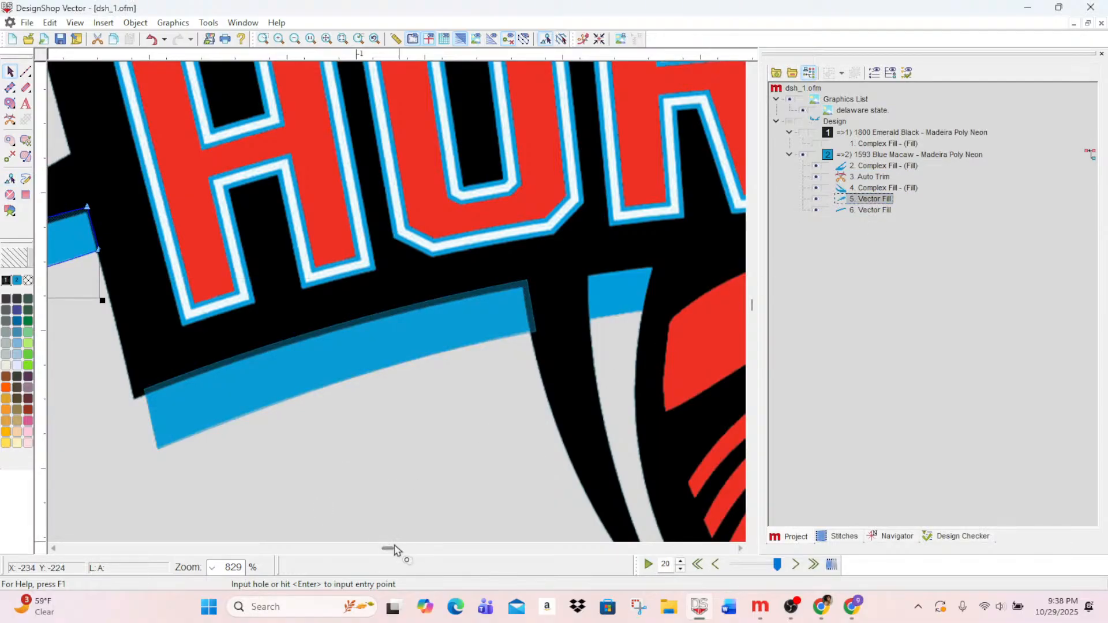
# - Outline the small blue block between the two black curves just left of the red body, slightly overlapping the surrounding black
pyautogui.moveTo(389, 549); pyautogui.dragTo(395, 551)
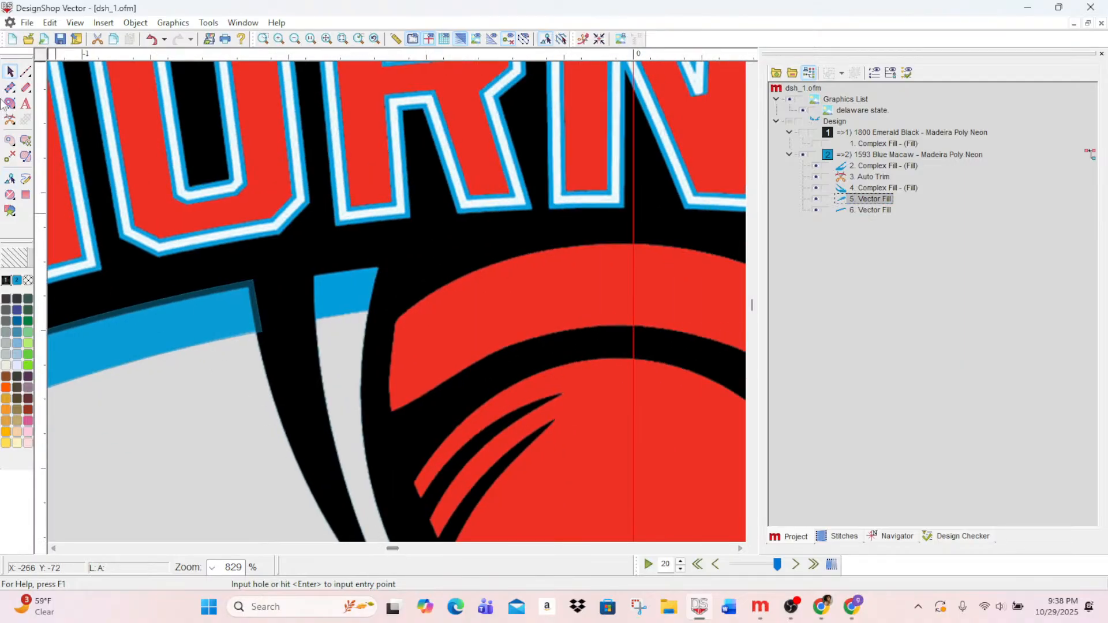
pyautogui.click(310, 270)
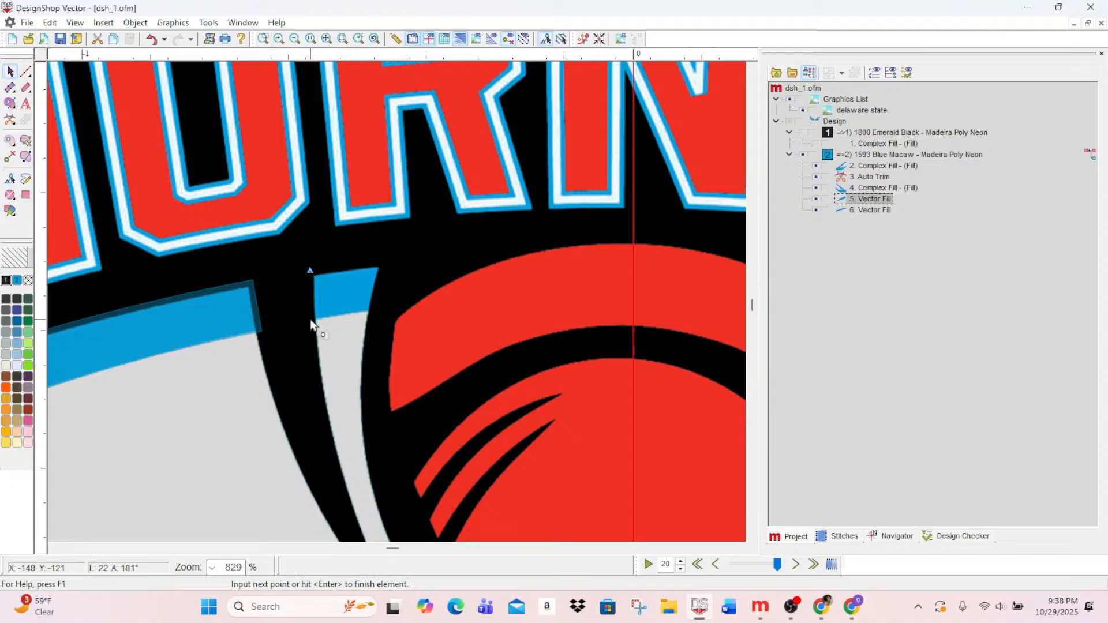
pyautogui.click(312, 320)
pyautogui.click(373, 311)
pyautogui.click(386, 261)
pyautogui.press('Return')
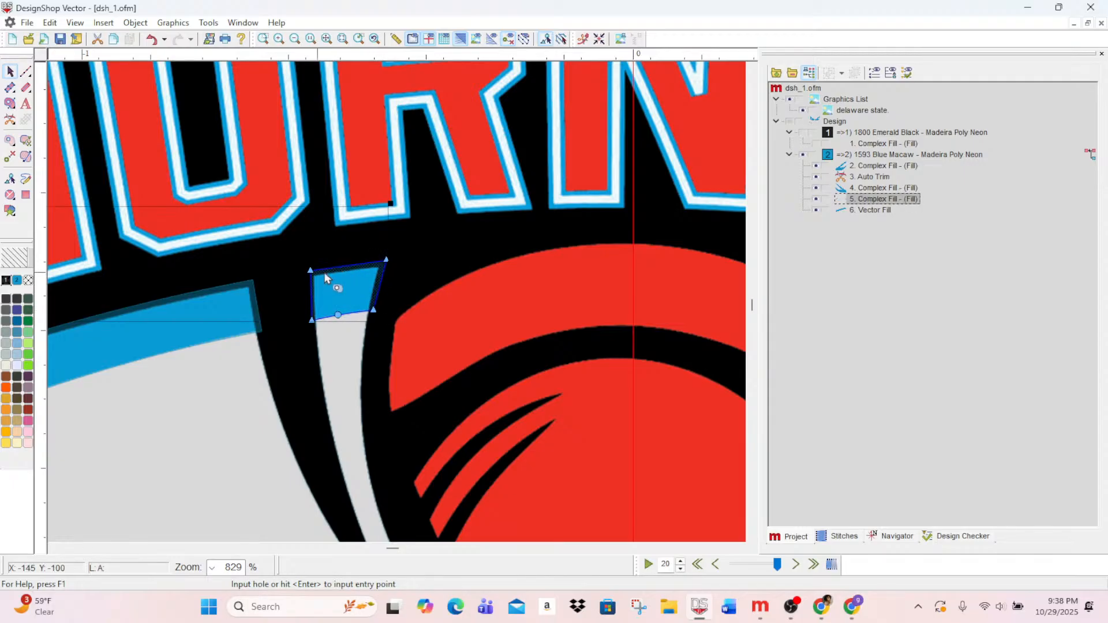
pyautogui.moveTo(393, 551); pyautogui.dragTo(400, 548)
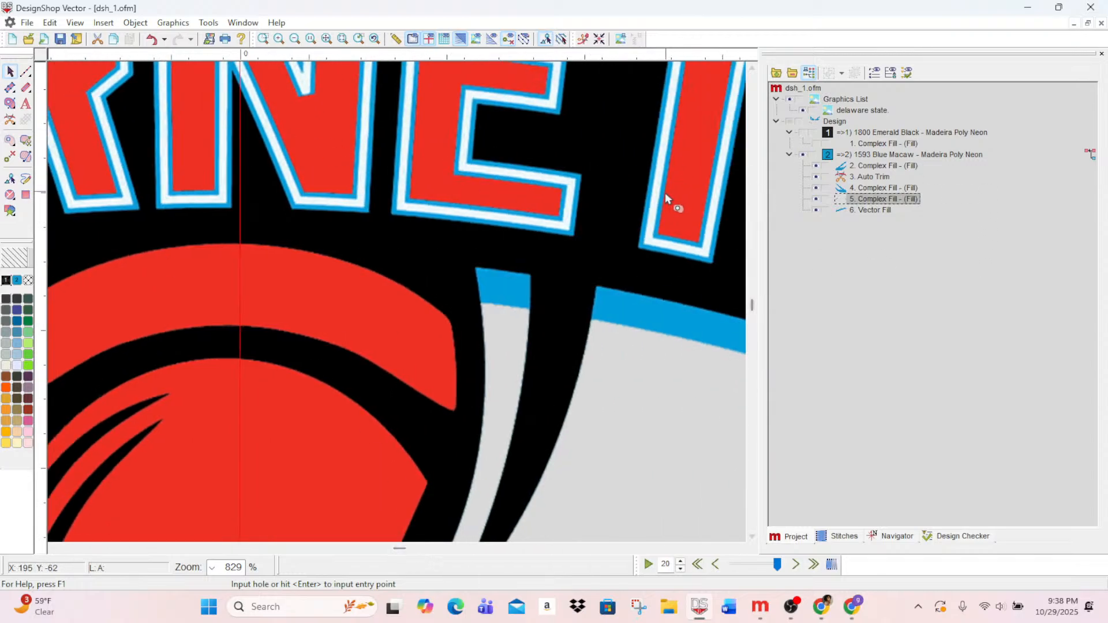
pyautogui.click(25, 71)
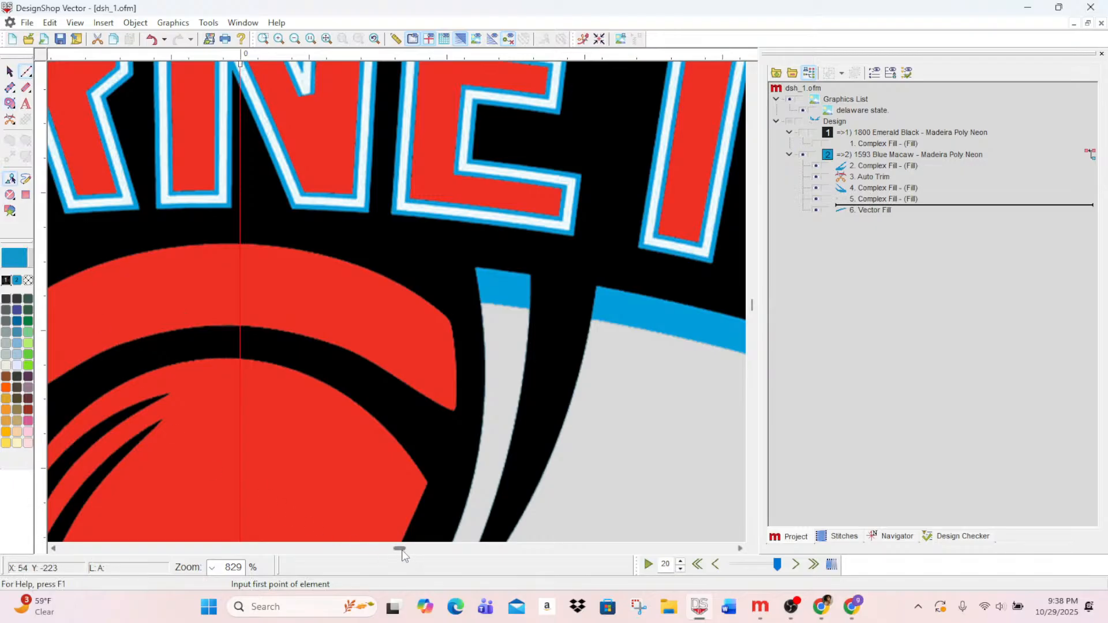
pyautogui.moveTo(402, 549); pyautogui.dragTo(392, 559)
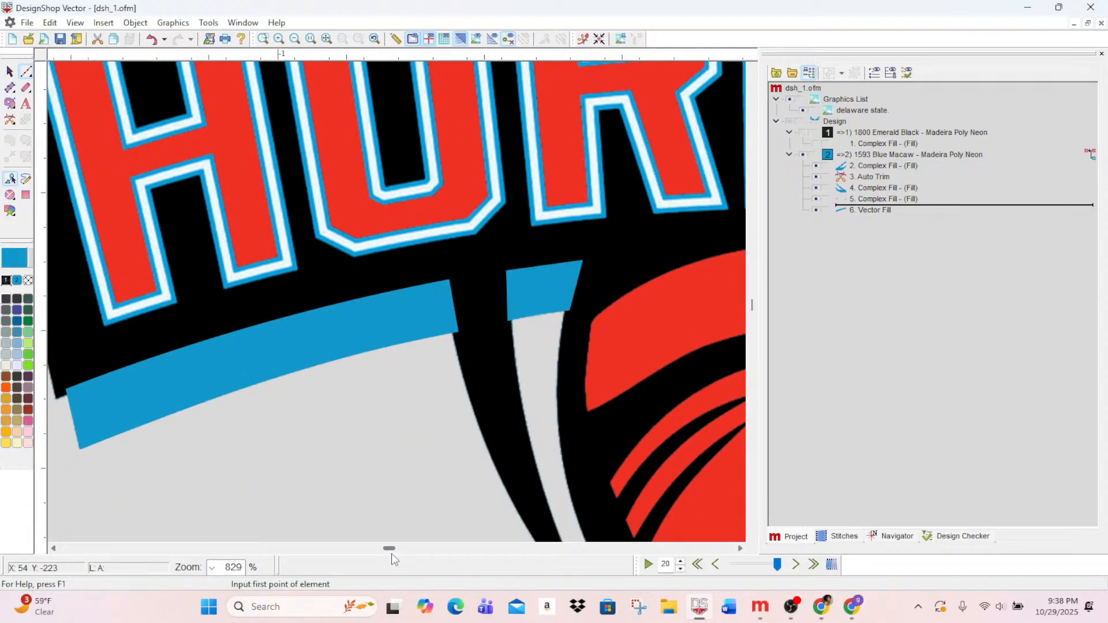
pyautogui.click(879, 199)
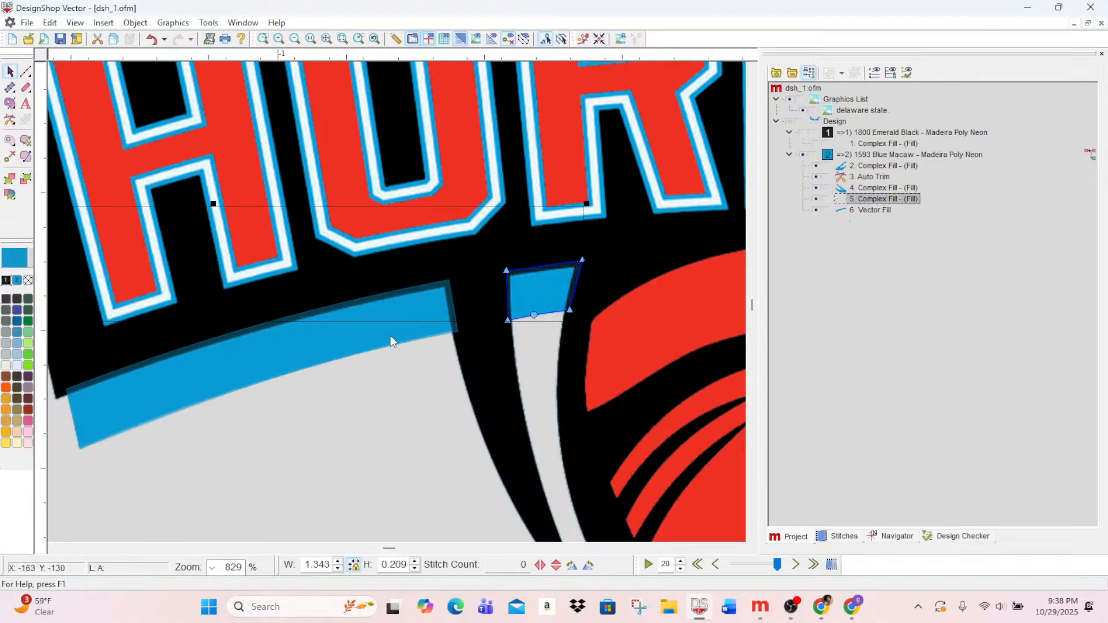
pyautogui.click(26, 71)
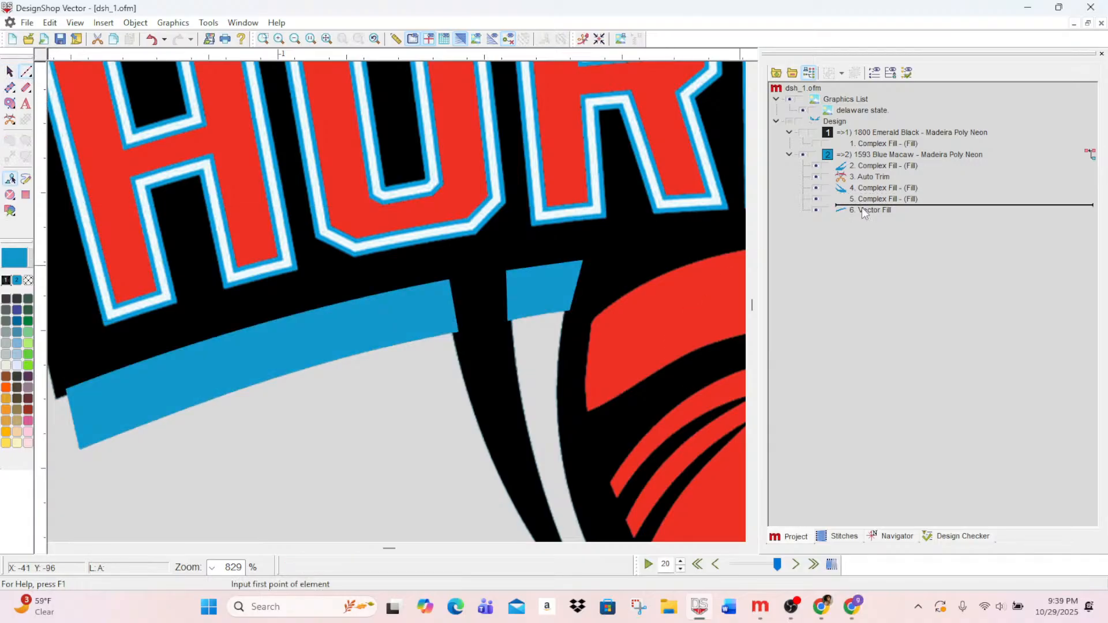
pyautogui.click(557, 294)
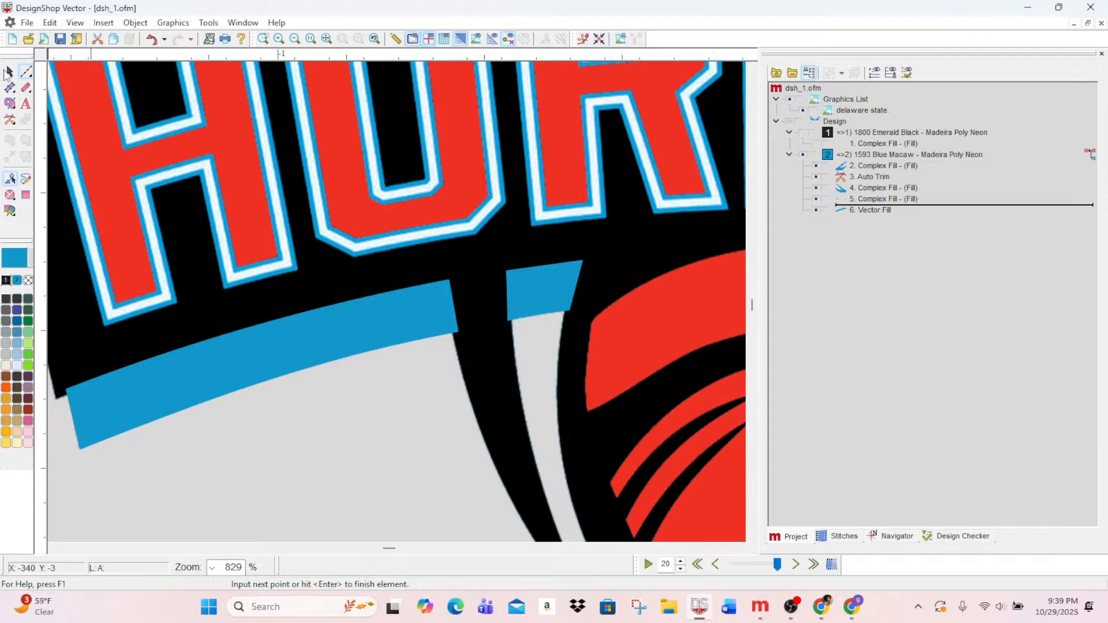
pyautogui.click(8, 72)
# - Delete the points of the small block's outline from the fill it shares with the tail
pyautogui.click(538, 283)
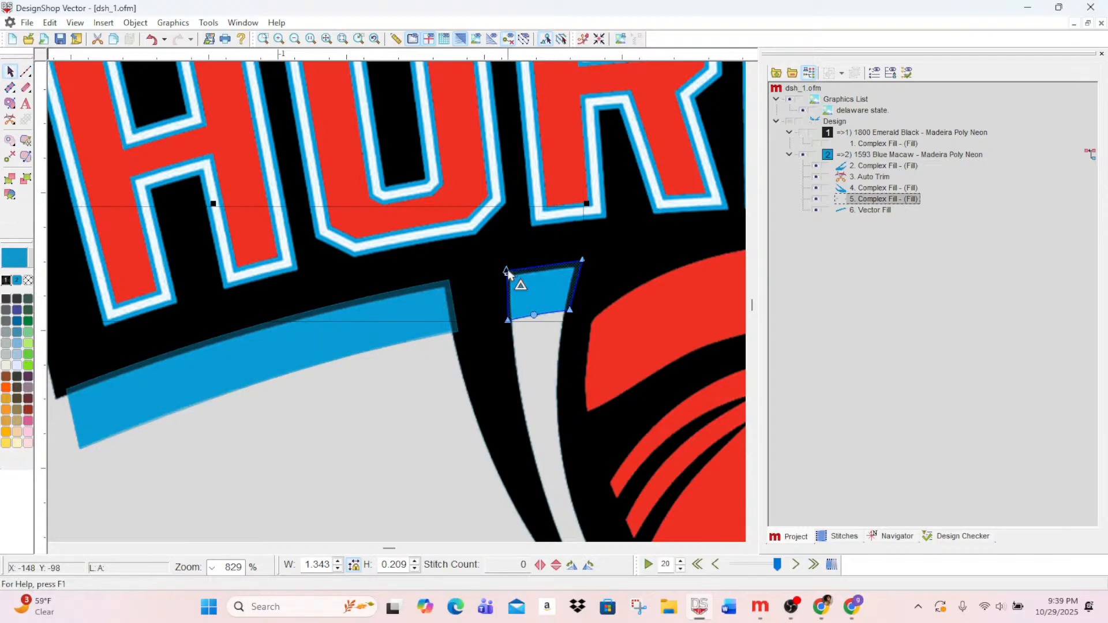
pyautogui.press('Delete')
pyautogui.press('Delete')
pyautogui.press('Delete')
pyautogui.press('Delete')
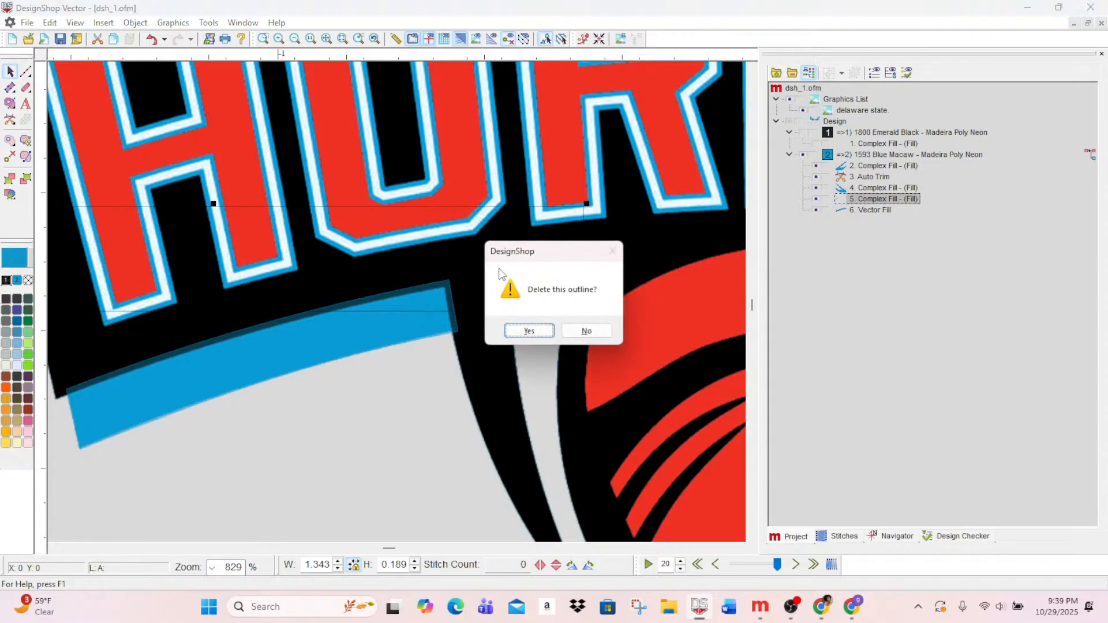
pyautogui.click(518, 324)
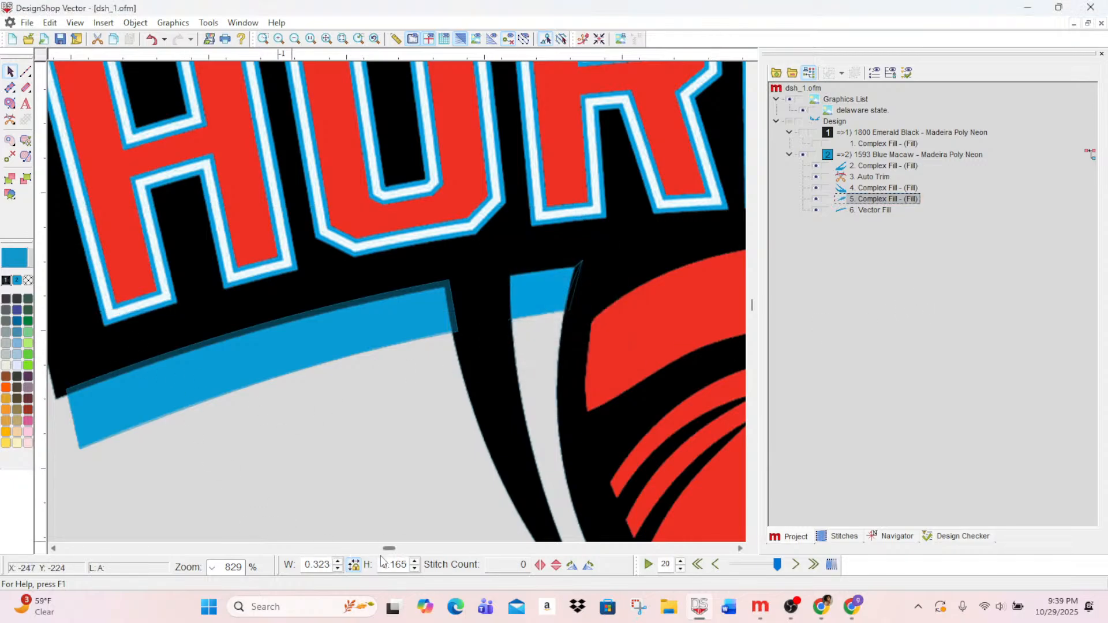
# - Undo the point deletions and the block outline that was added to the tail's fill
pyautogui.moveTo(389, 548); pyautogui.dragTo(378, 549)
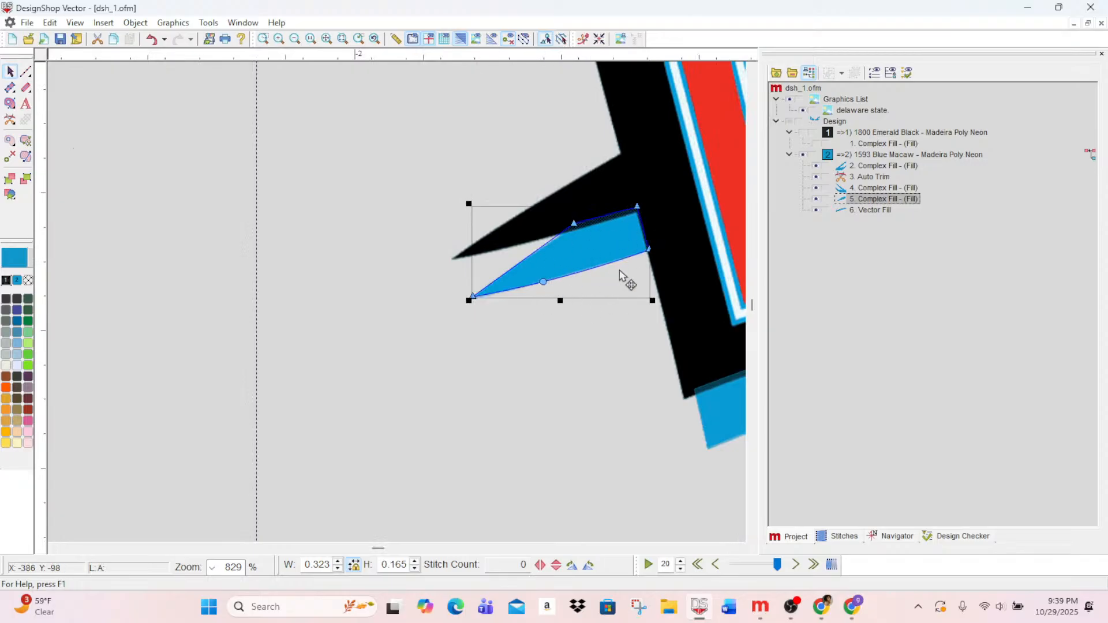
pyautogui.click(27, 71)
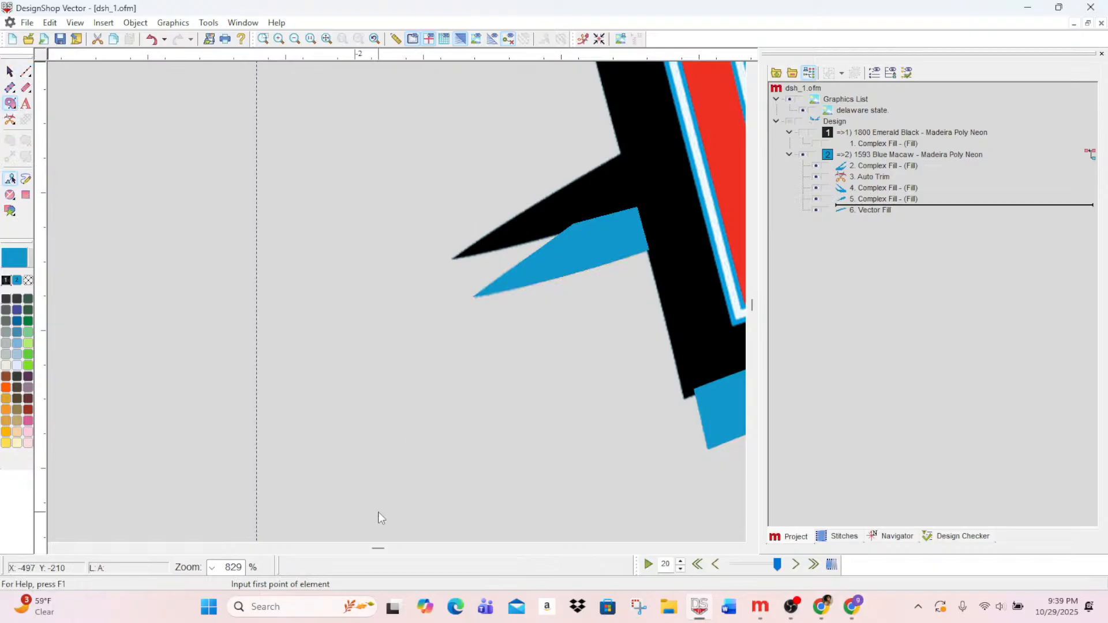
pyautogui.moveTo(380, 547); pyautogui.dragTo(396, 553)
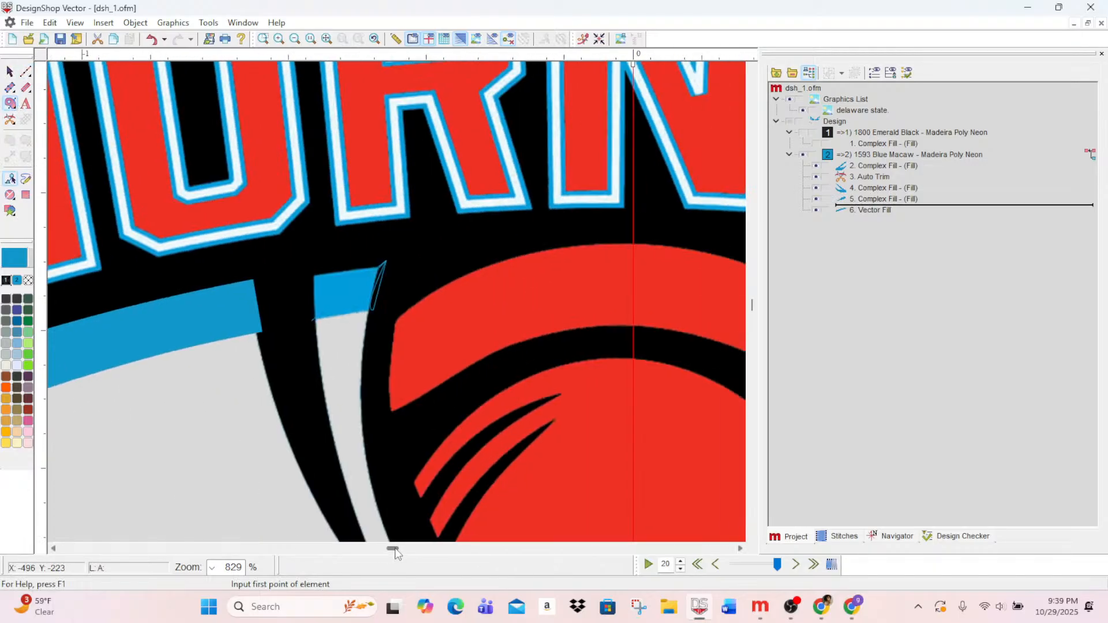
pyautogui.click(866, 208)
pyautogui.click(373, 293)
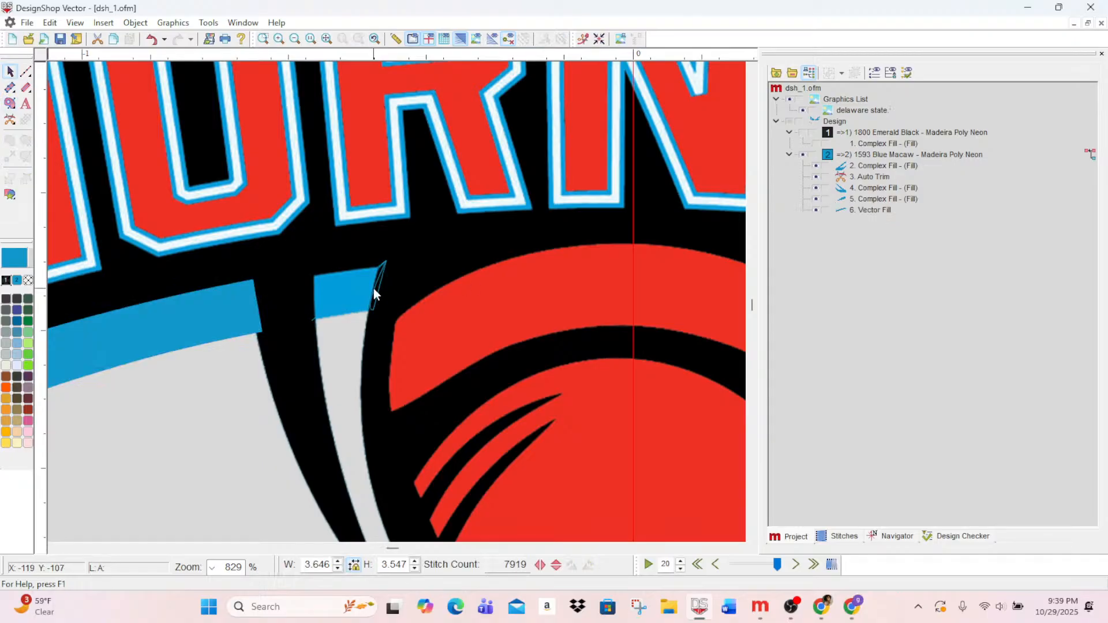
pyautogui.hotkey('ctrl', 'z')
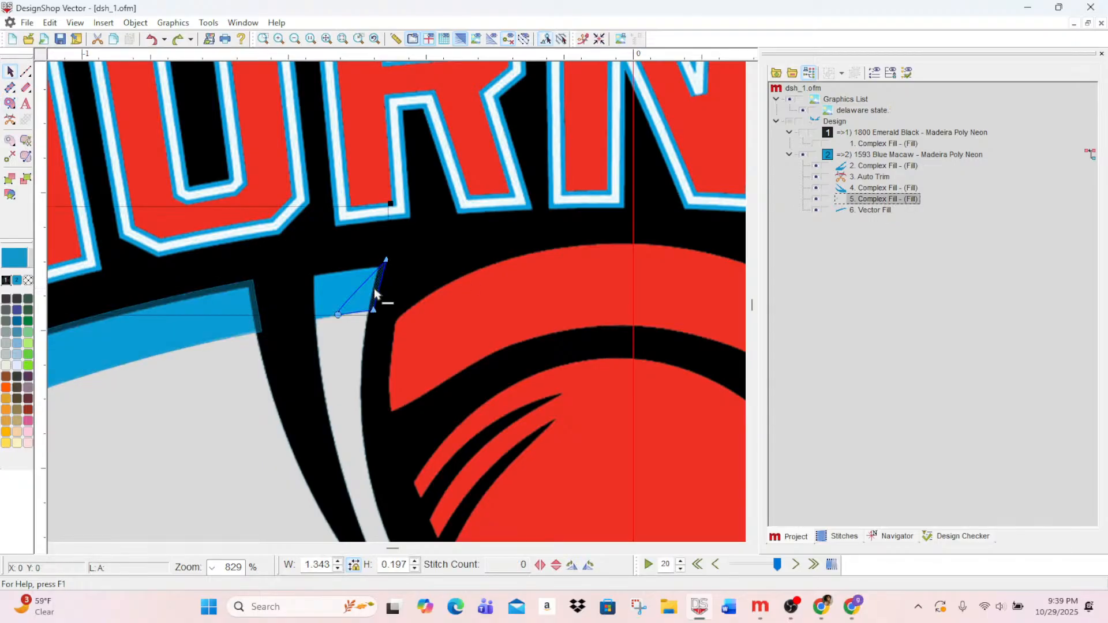
pyautogui.hotkey('ctrl', 'z')
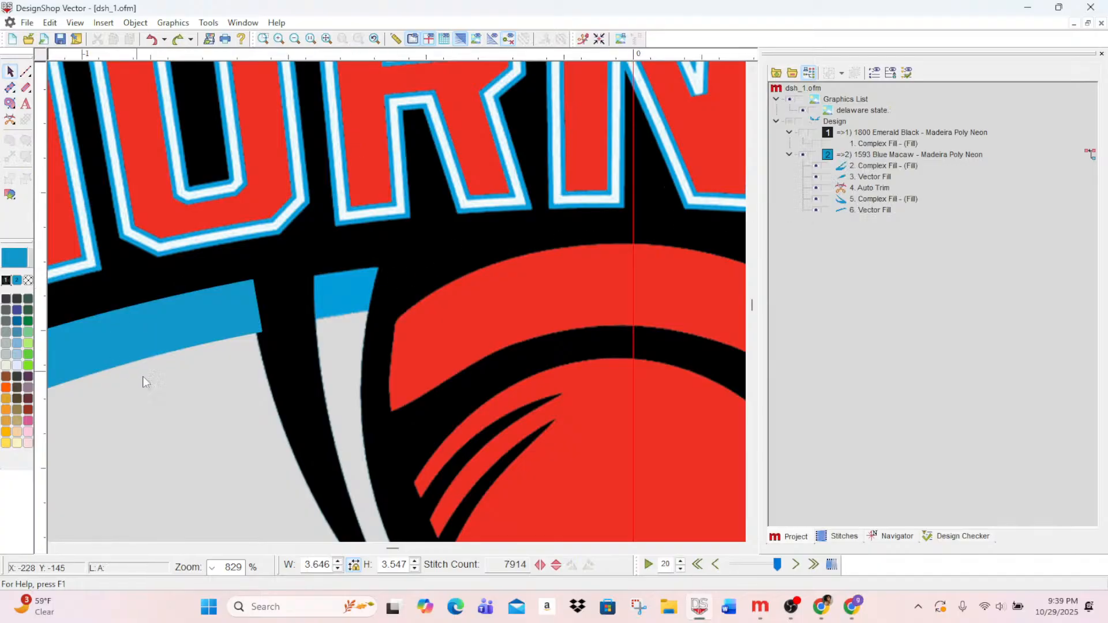
# - Outline a separate fill over the small blue block just left of the red body, placed after the curved strip's fill and slightly overlapping the black
pyautogui.click(165, 343)
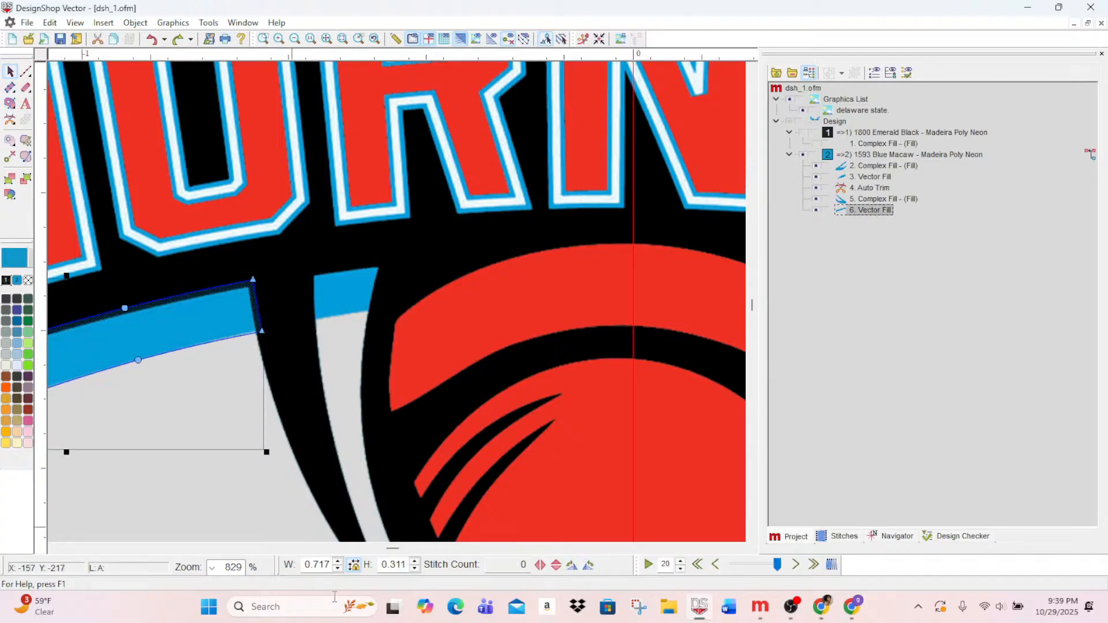
pyautogui.moveTo(398, 552); pyautogui.dragTo(391, 543)
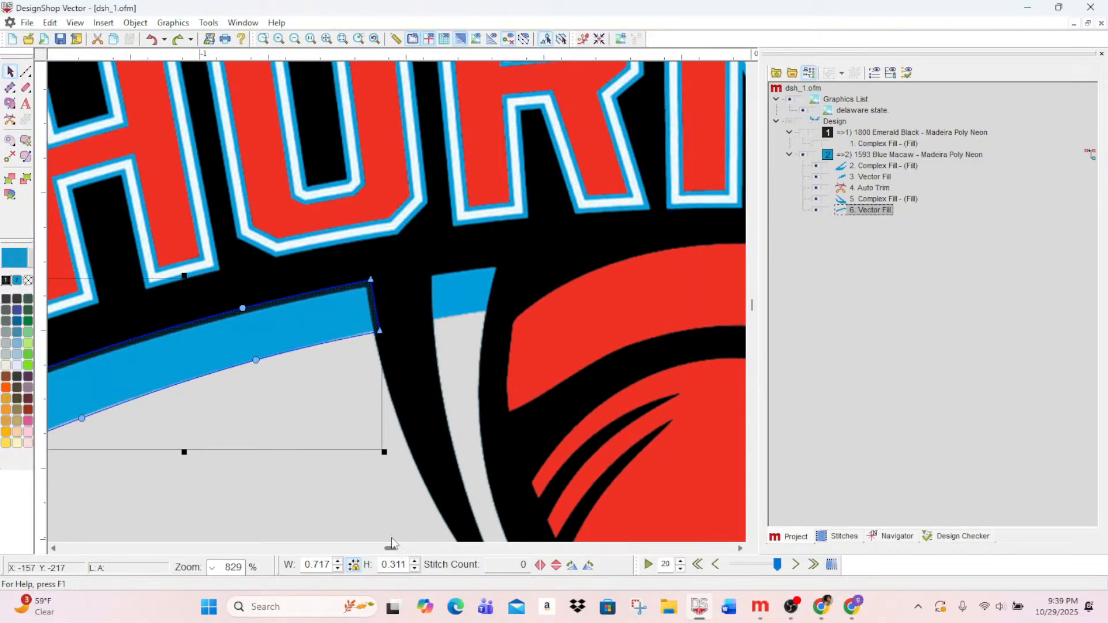
pyautogui.click(365, 512)
pyautogui.click(11, 106)
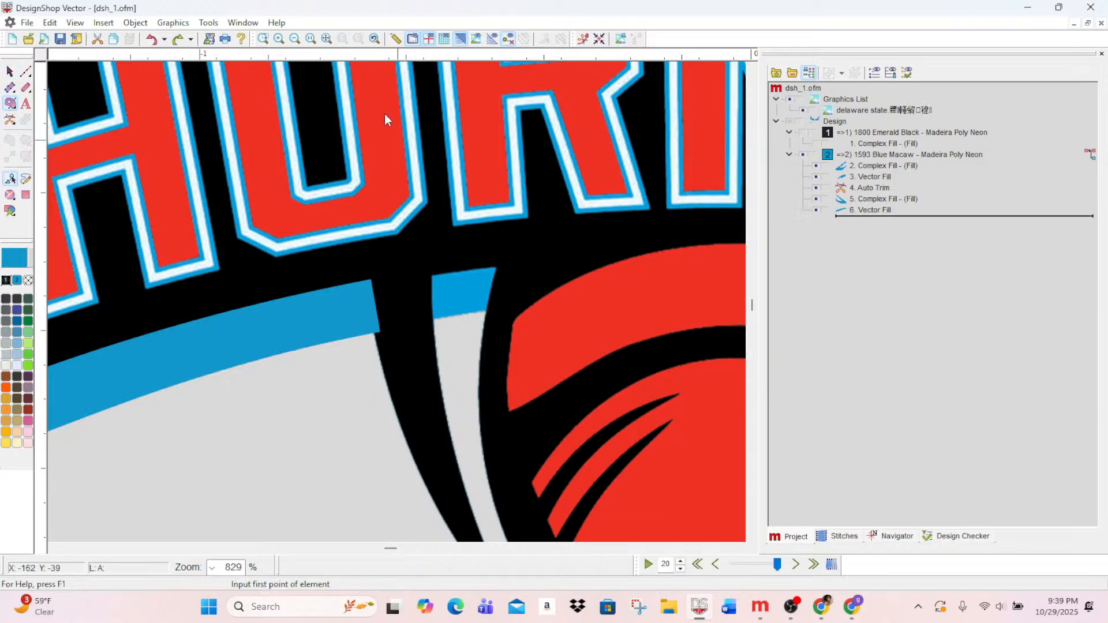
pyautogui.click(278, 41)
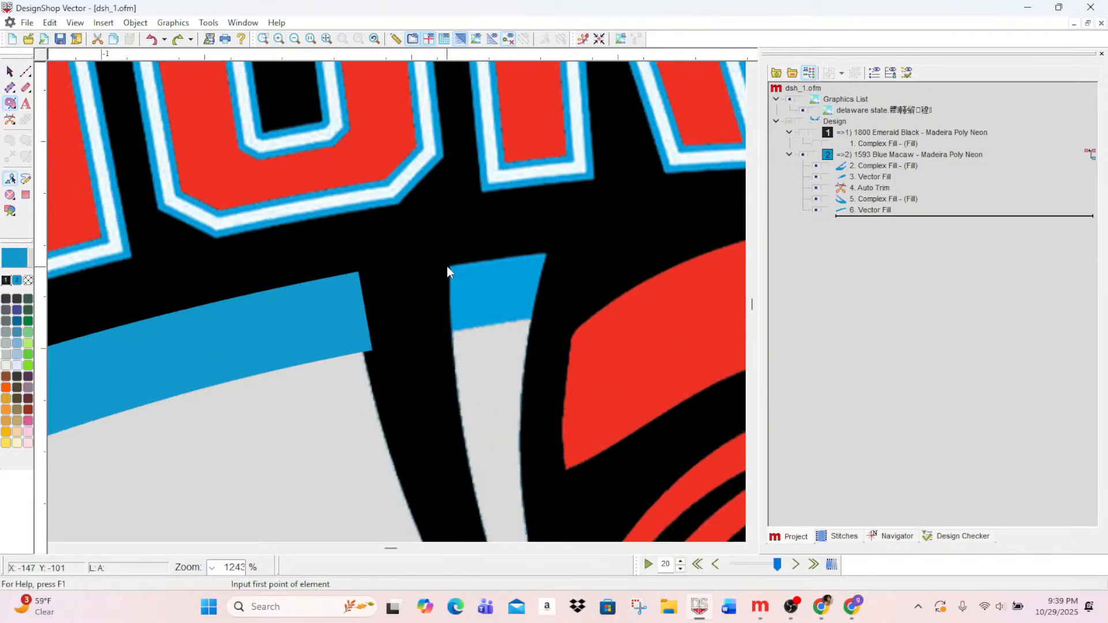
pyautogui.click(445, 263)
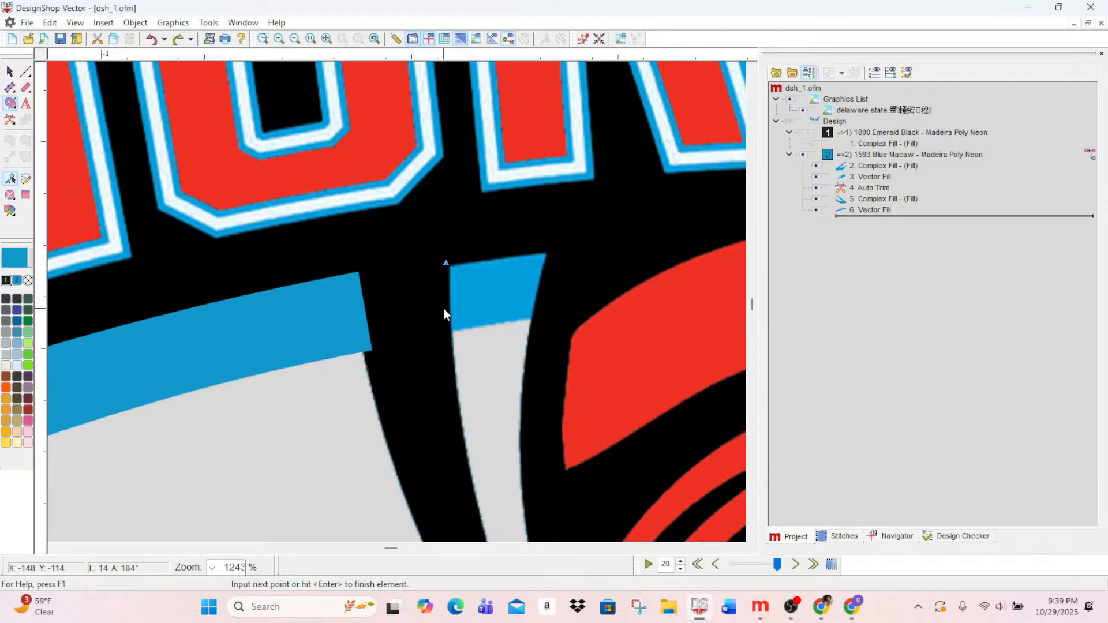
pyautogui.click(444, 307)
pyautogui.press('BackSpace')
pyautogui.click(445, 334)
pyautogui.click(492, 325)
pyautogui.click(535, 321)
pyautogui.click(553, 252)
pyautogui.click(502, 257)
pyautogui.press('Return')
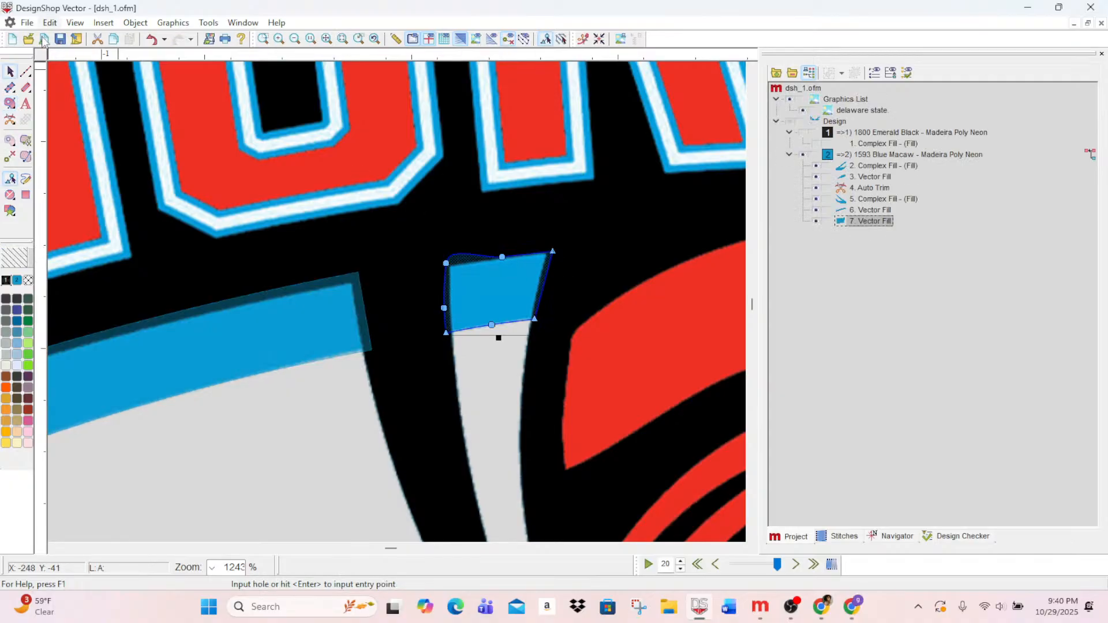
# - Turn the block fill's upper-left curve point into a sharp corner and adjust its handle to straighten the left edge
pyautogui.click(10, 71)
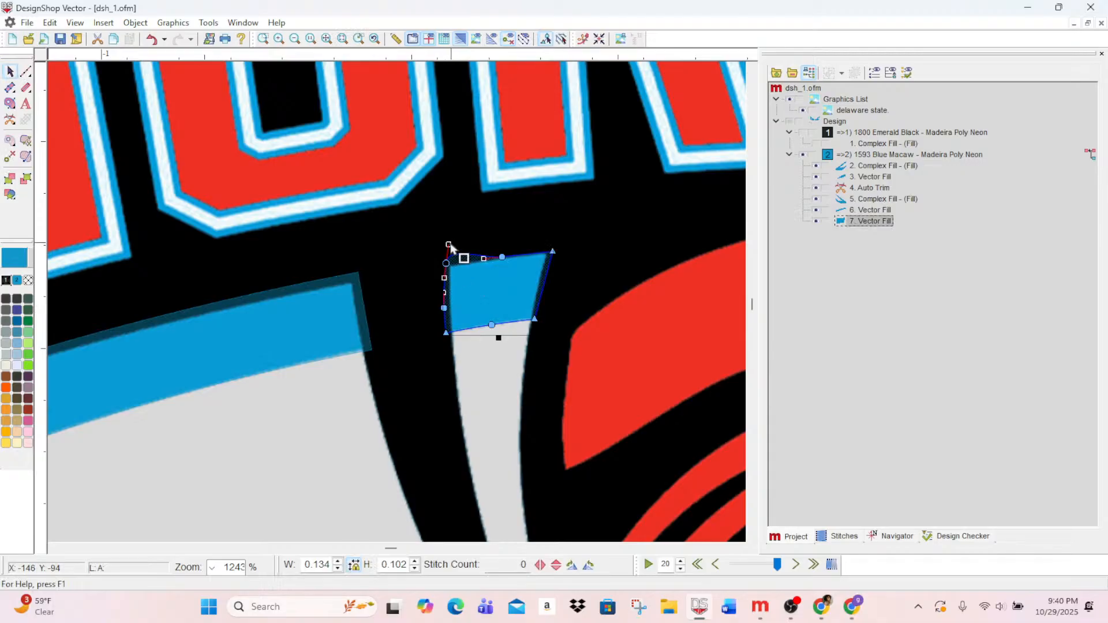
pyautogui.click(447, 263)
pyautogui.moveTo(446, 258); pyautogui.dragTo(446, 263)
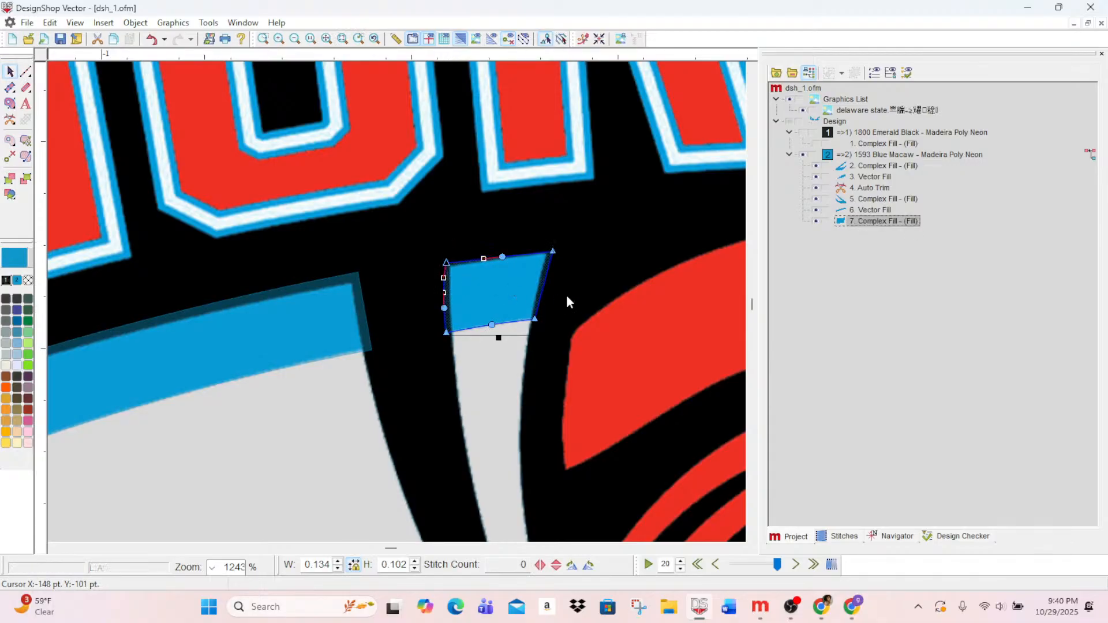
pyautogui.click(280, 40)
pyautogui.click(279, 39)
pyautogui.click(280, 40)
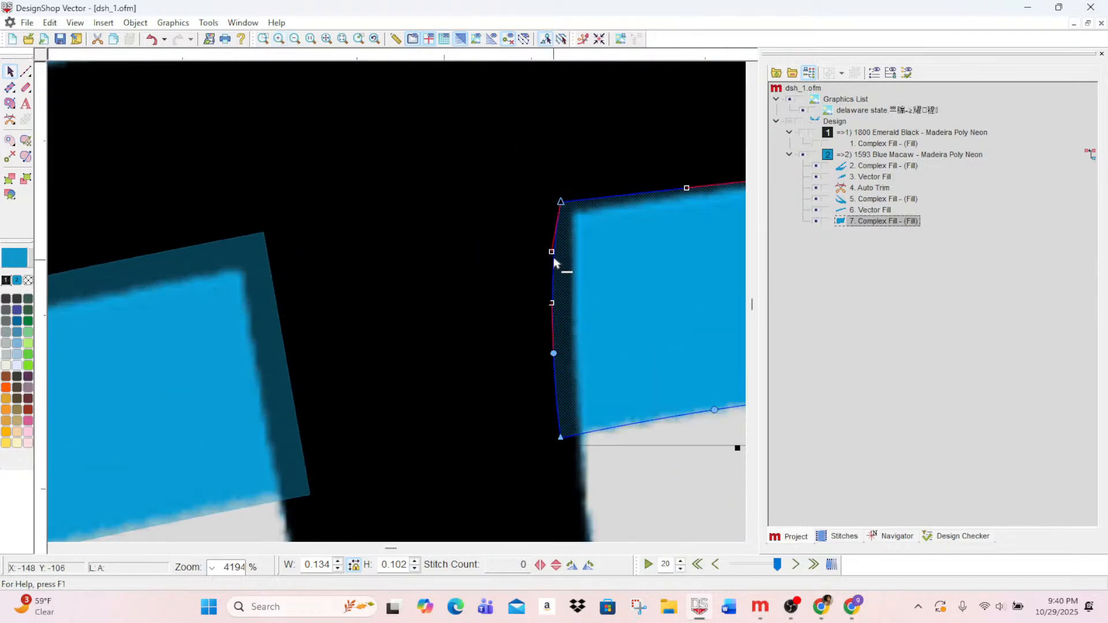
pyautogui.moveTo(552, 254); pyautogui.dragTo(557, 256)
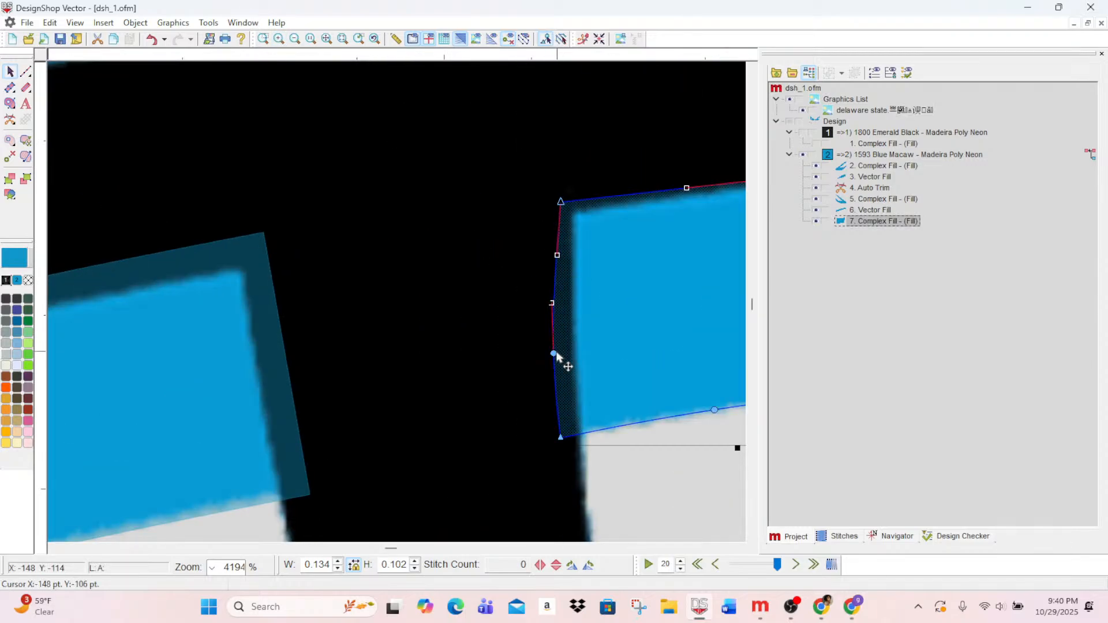
# - Save the design with the finished left block fill
pyautogui.click(294, 38)
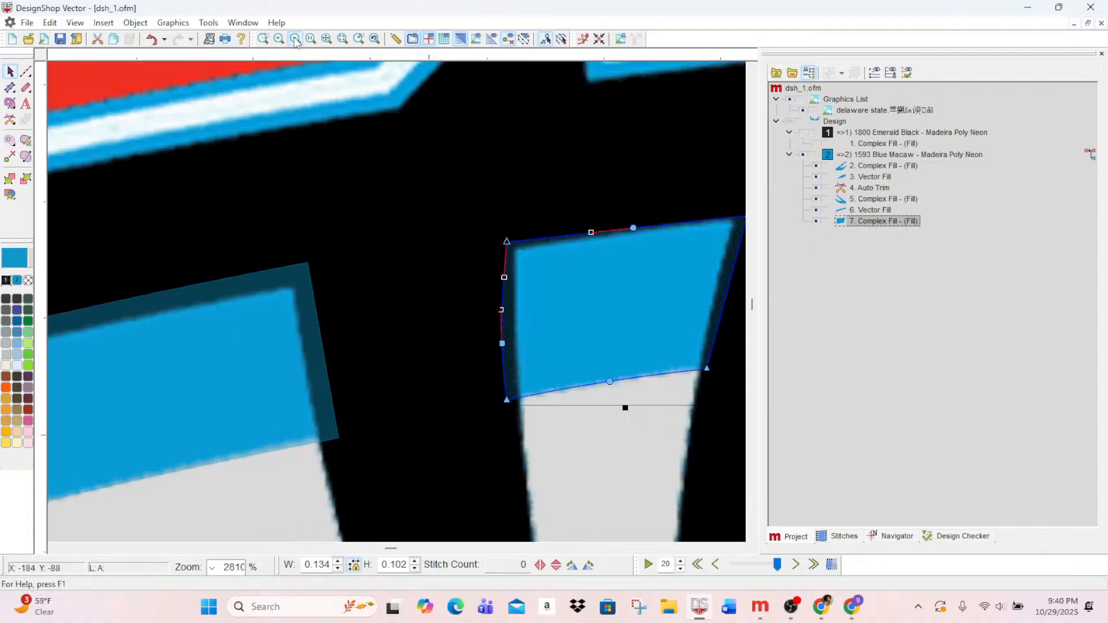
pyautogui.click(294, 39)
pyautogui.click(295, 38)
pyautogui.click(294, 39)
pyautogui.click(66, 38)
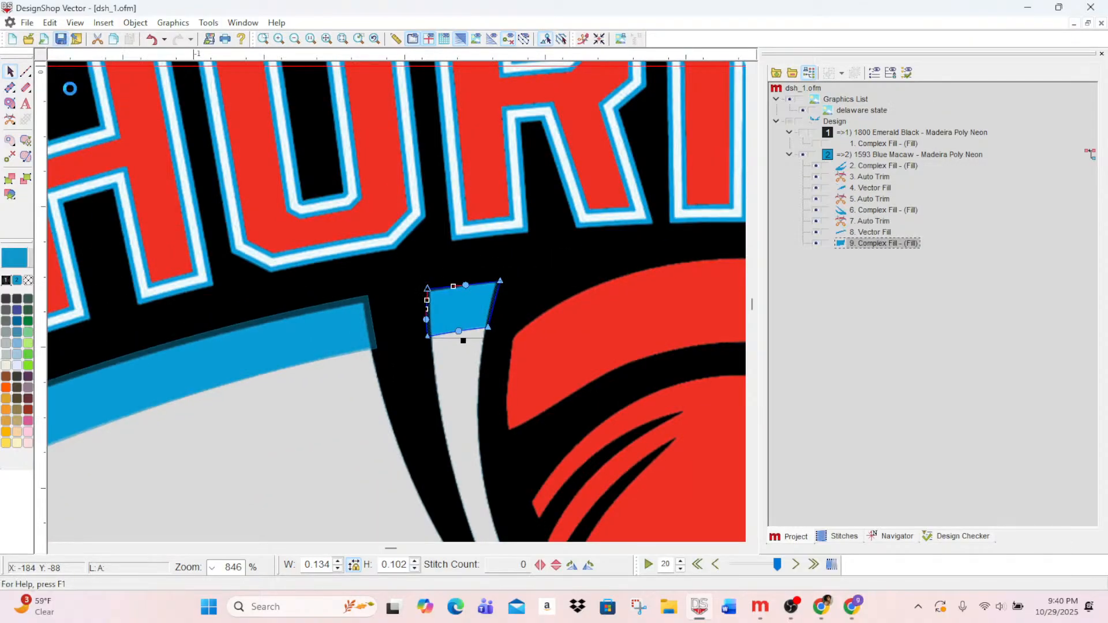
# - Outline a fill over the matching small blue block just right of the red body, slightly overlapping the surrounding black
pyautogui.moveTo(388, 549); pyautogui.dragTo(456, 542)
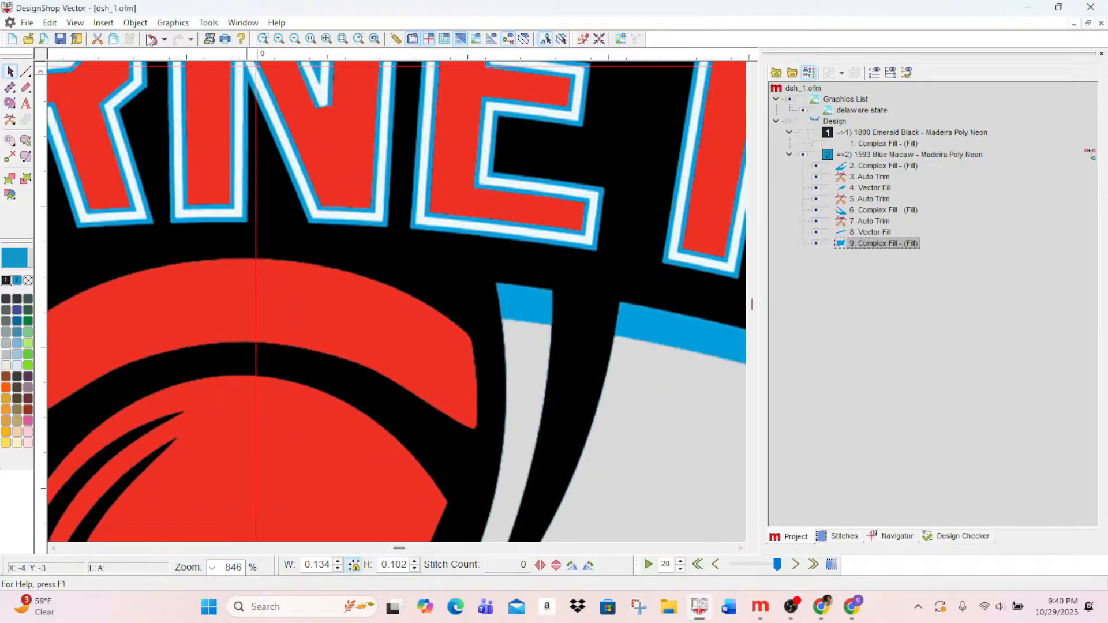
pyautogui.click(10, 103)
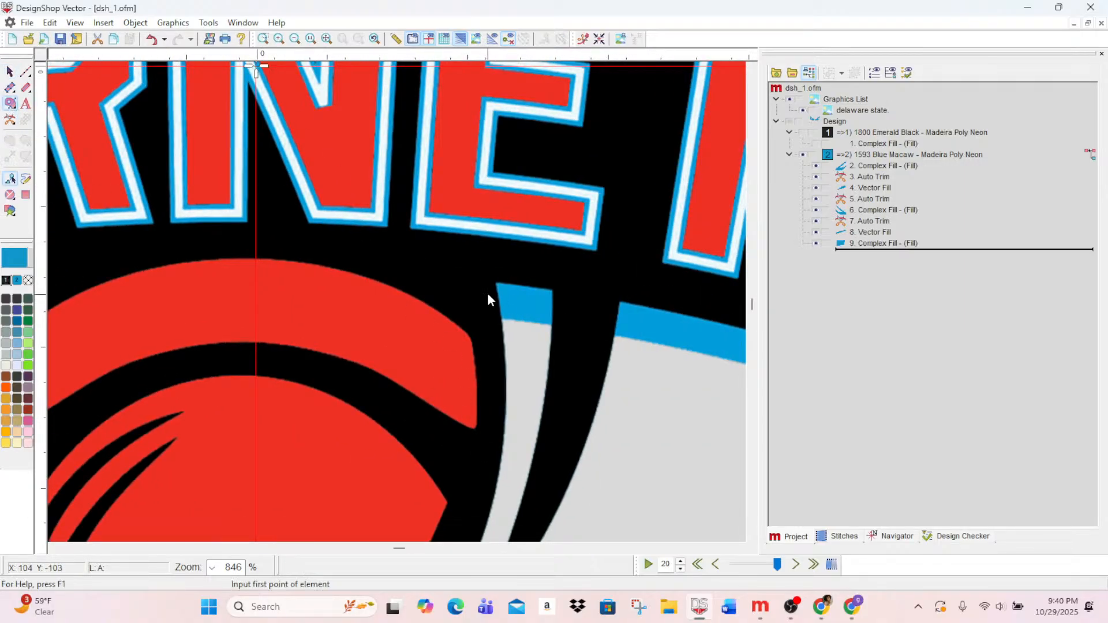
pyautogui.doubleClick(278, 41)
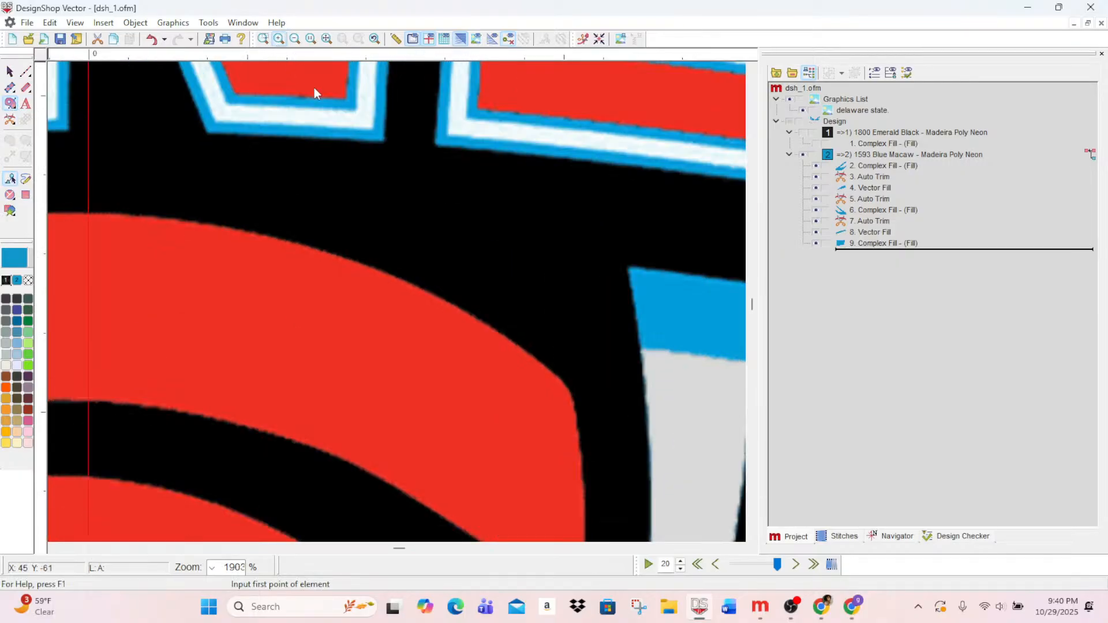
pyautogui.click(619, 263)
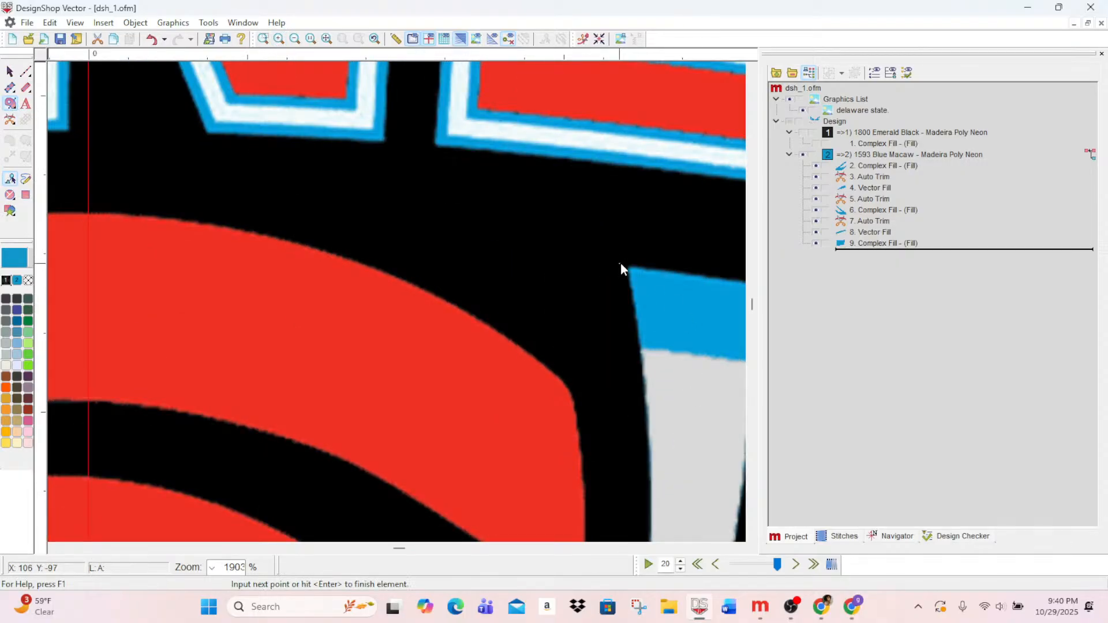
pyautogui.click(627, 305)
pyautogui.click(635, 349)
pyautogui.click(676, 351)
pyautogui.moveTo(817, 367)
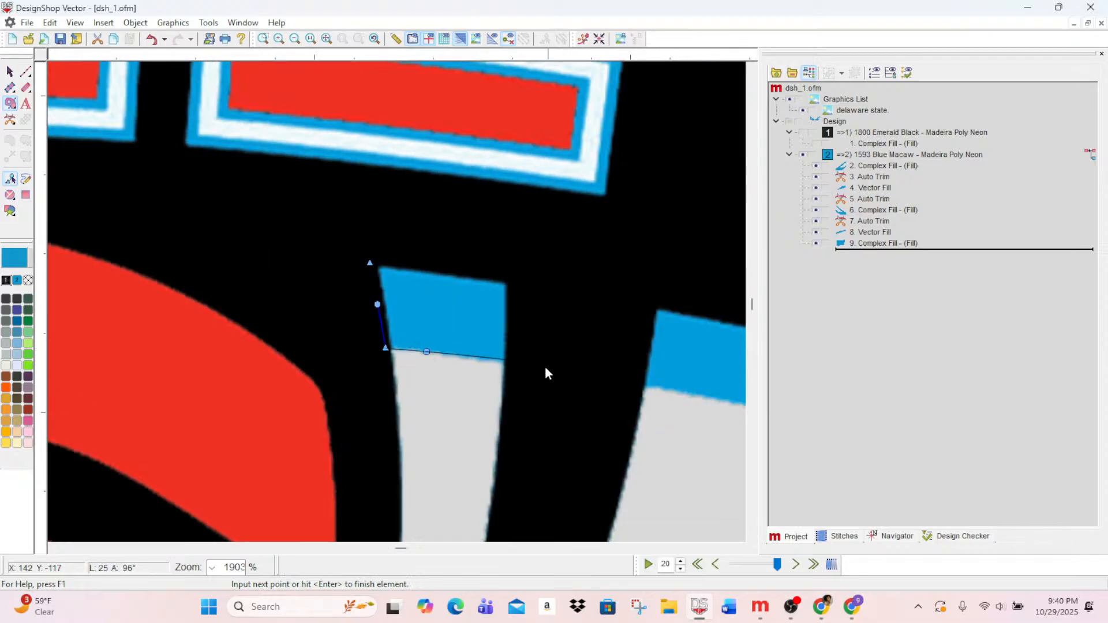
pyautogui.click(514, 364)
pyautogui.click(514, 278)
pyautogui.press('Return')
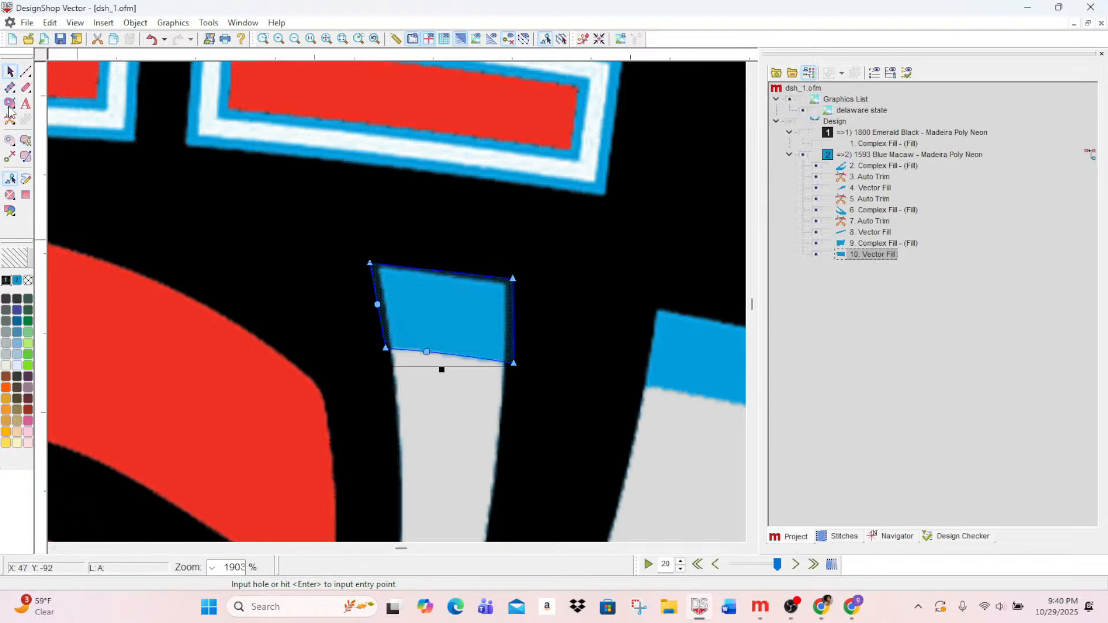
pyautogui.press('Return')
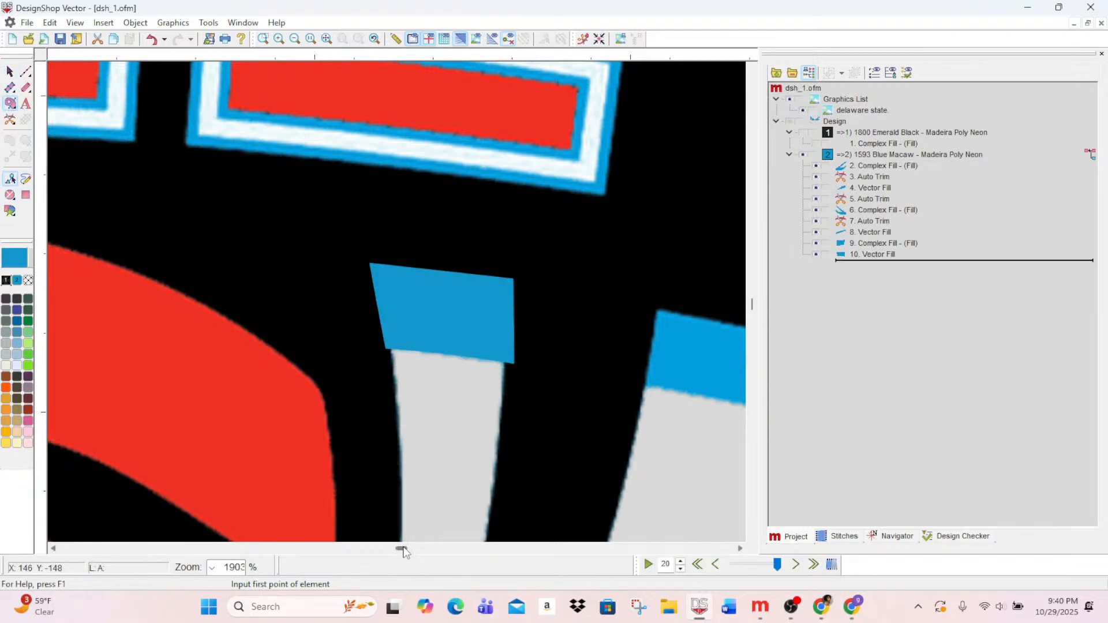
# - Start a fill outline over the blue ribbon strip right of the body, tracing its inner end and lower edge to the outer bottom corner
pyautogui.moveTo(403, 549); pyautogui.dragTo(407, 547)
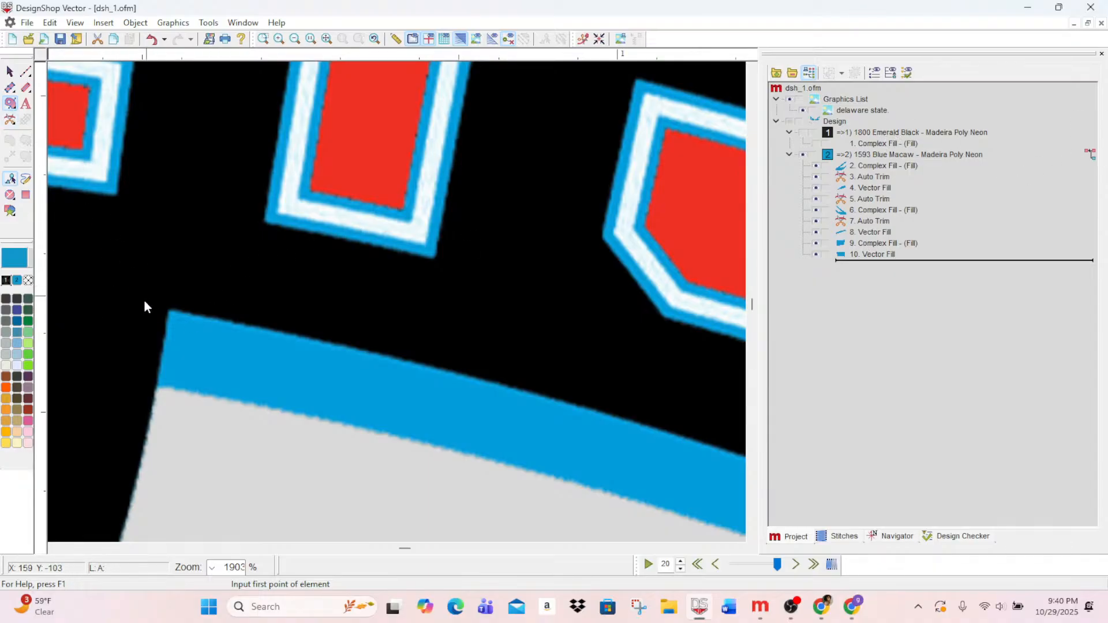
pyautogui.click(165, 304)
pyautogui.click(157, 337)
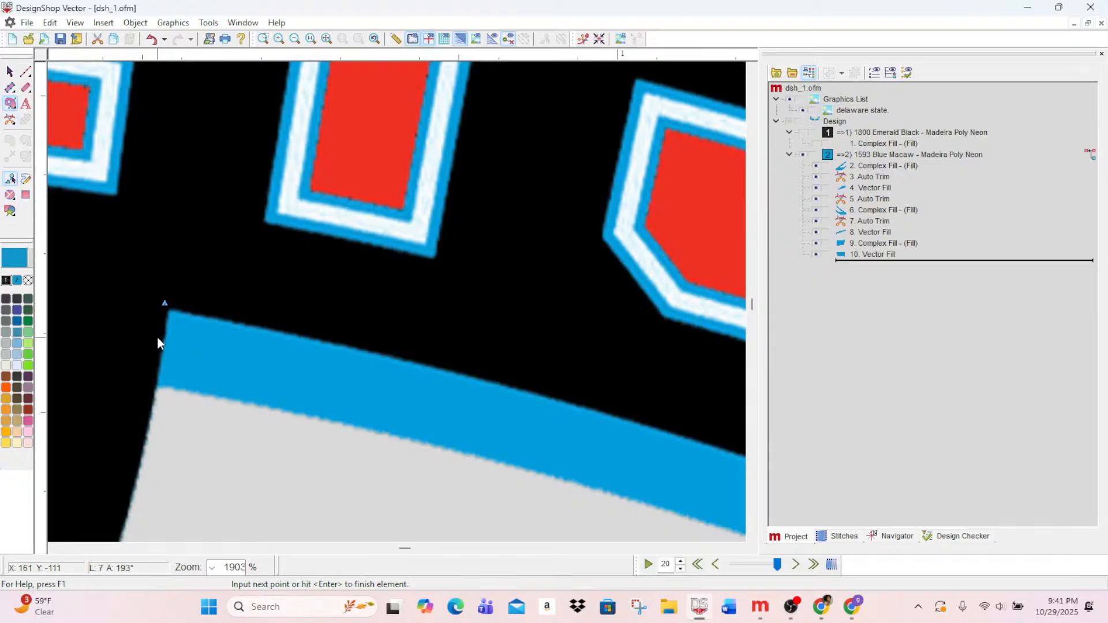
pyautogui.click(145, 386)
pyautogui.click(203, 394)
pyautogui.click(326, 420)
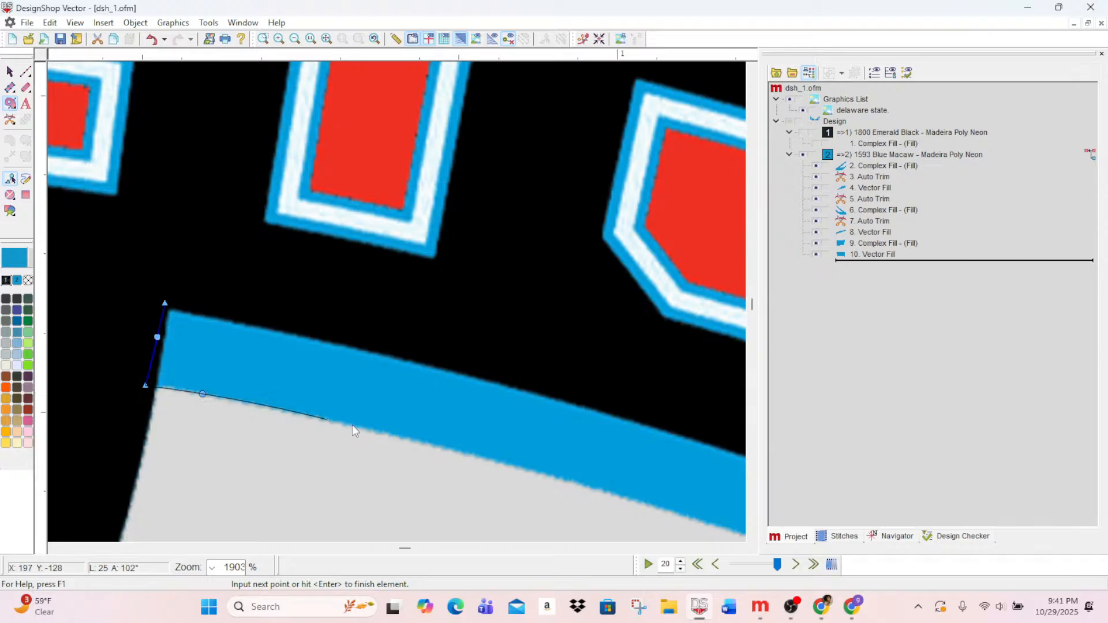
pyautogui.click(667, 510)
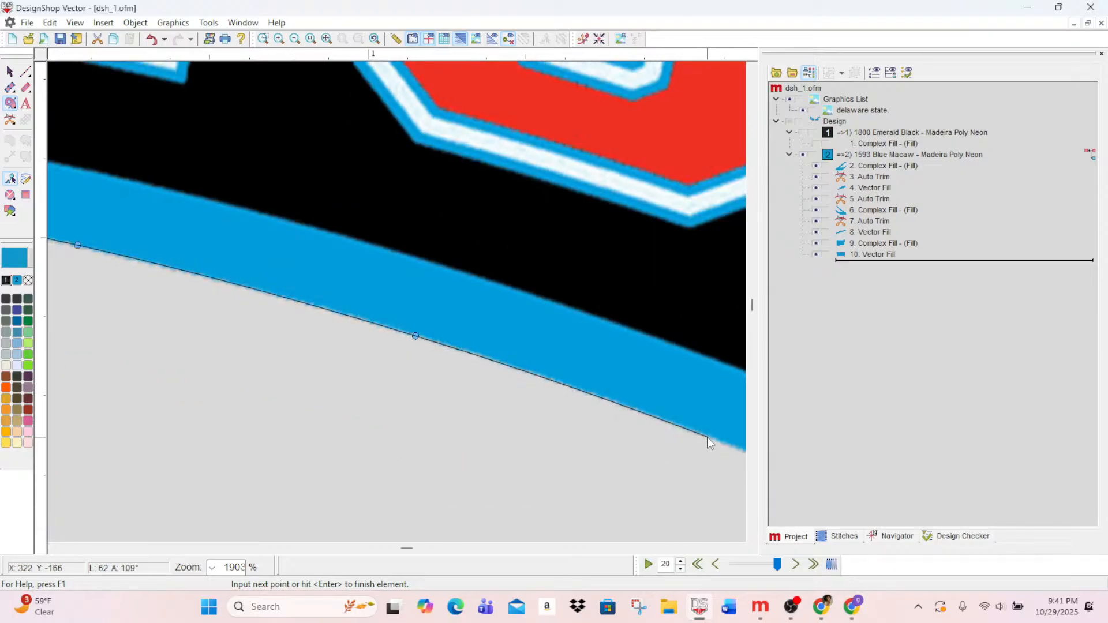
pyautogui.click(708, 437)
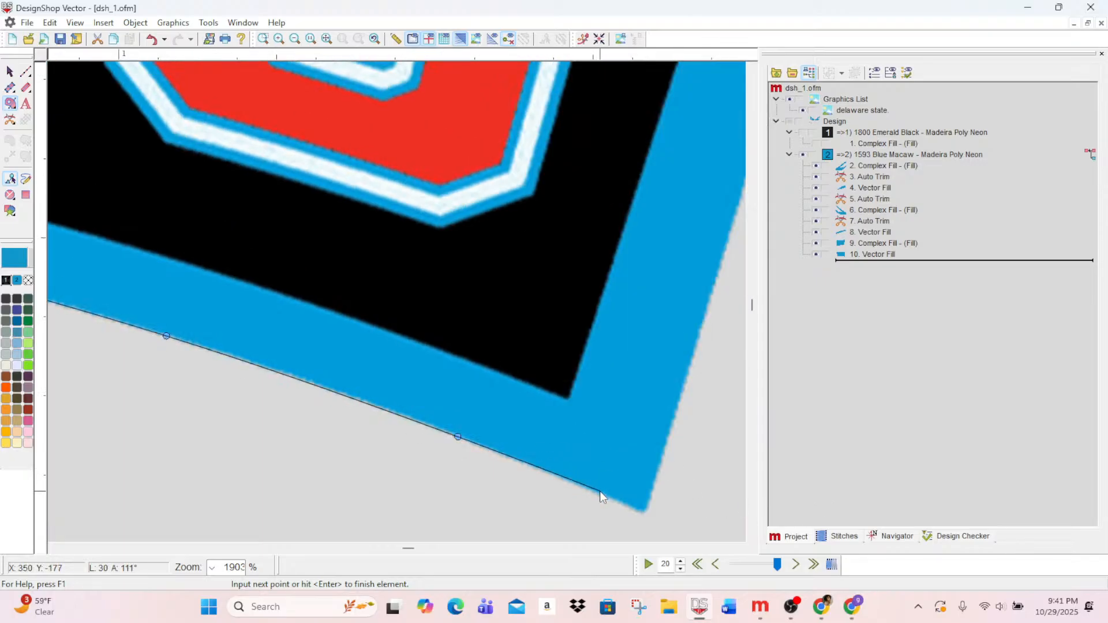
pyautogui.click(645, 513)
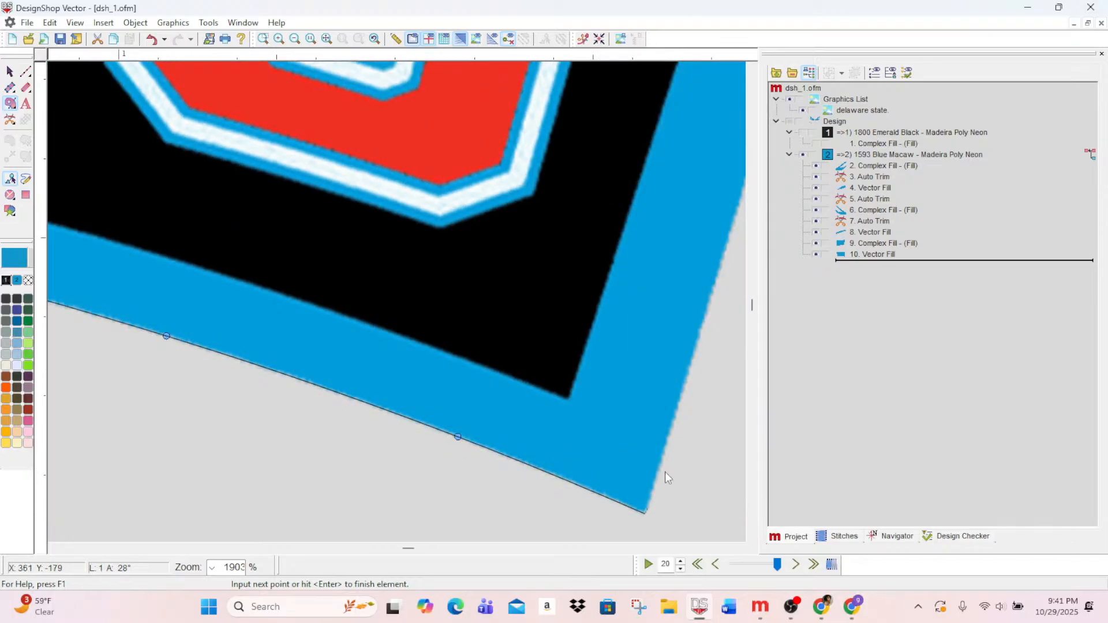
# - Continue the strip's fill outline up its outer edge and around the pointed ribbon tail, ending slightly inside the black
pyautogui.click(678, 401)
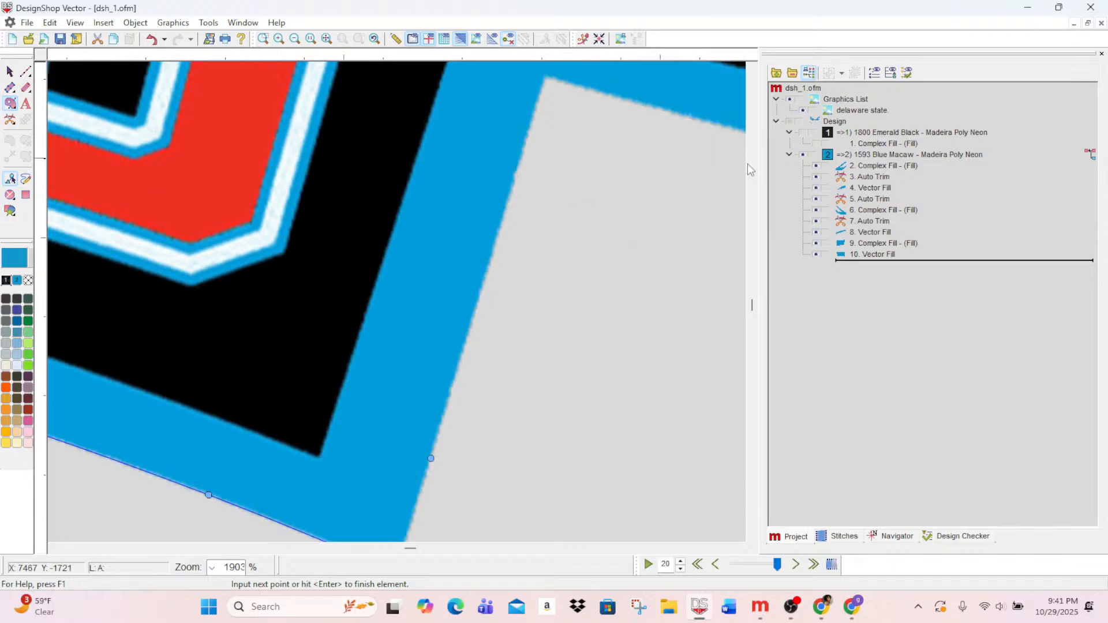
pyautogui.click(524, 150)
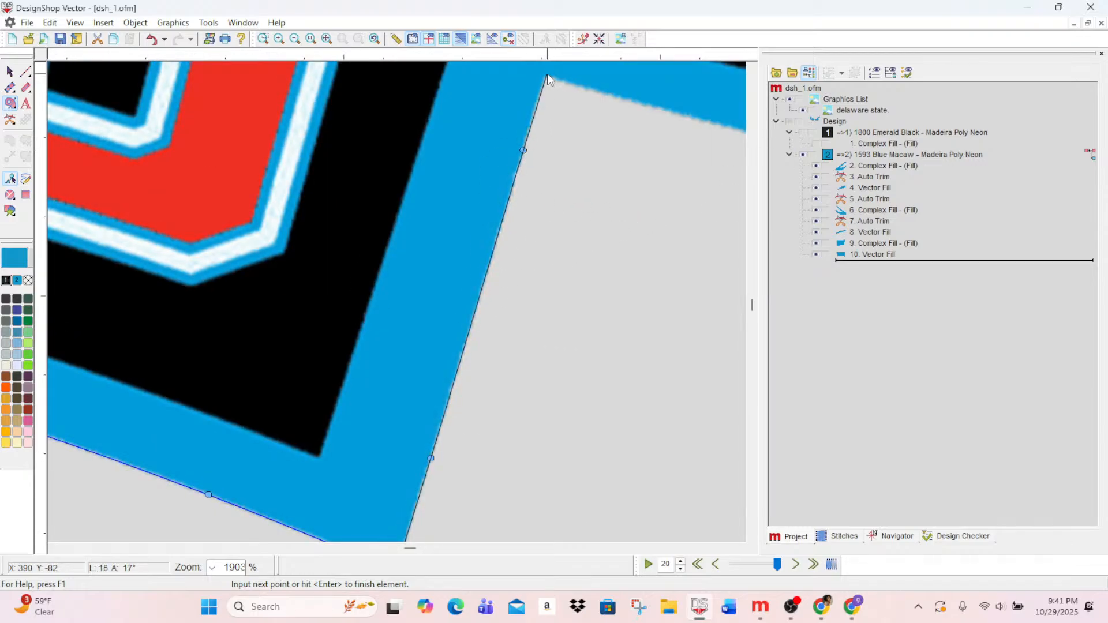
pyautogui.click(548, 74)
pyautogui.click(633, 100)
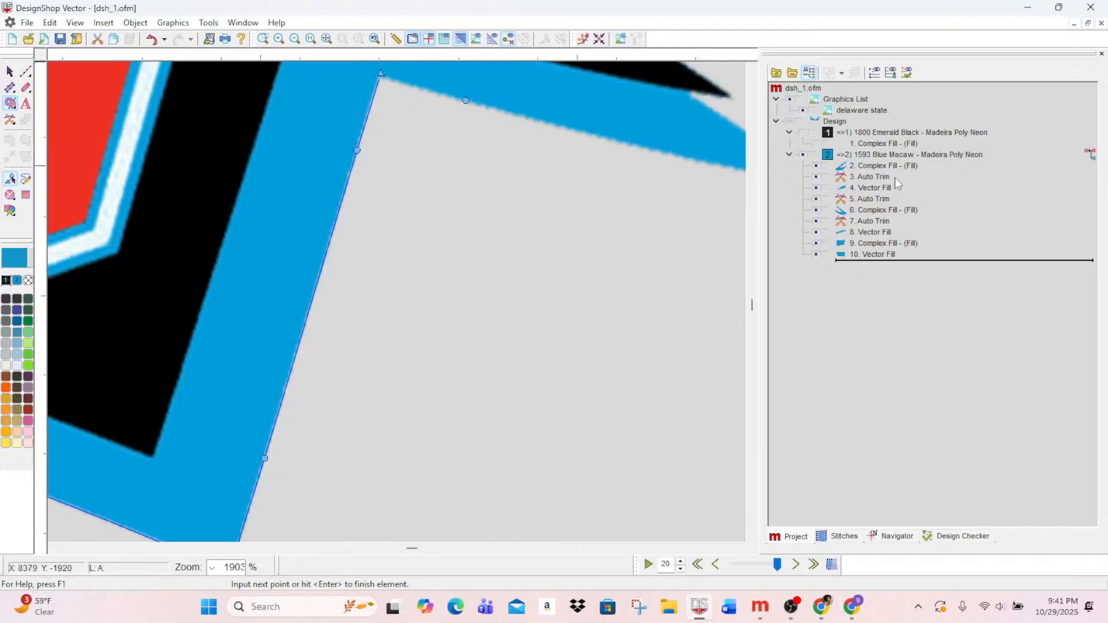
pyautogui.click(600, 157)
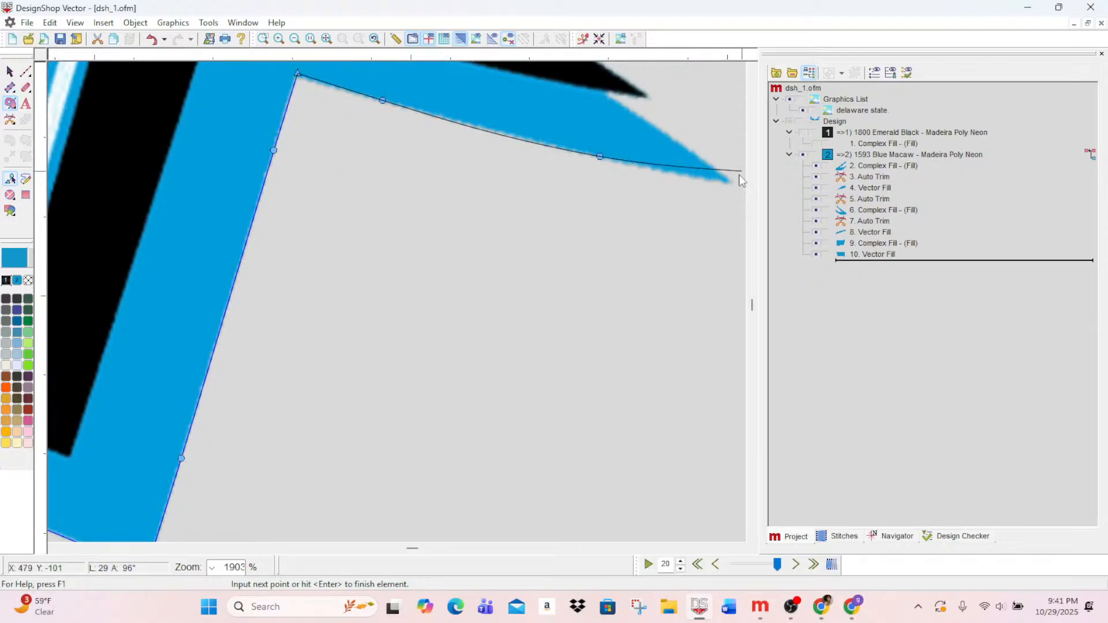
pyautogui.click(731, 182)
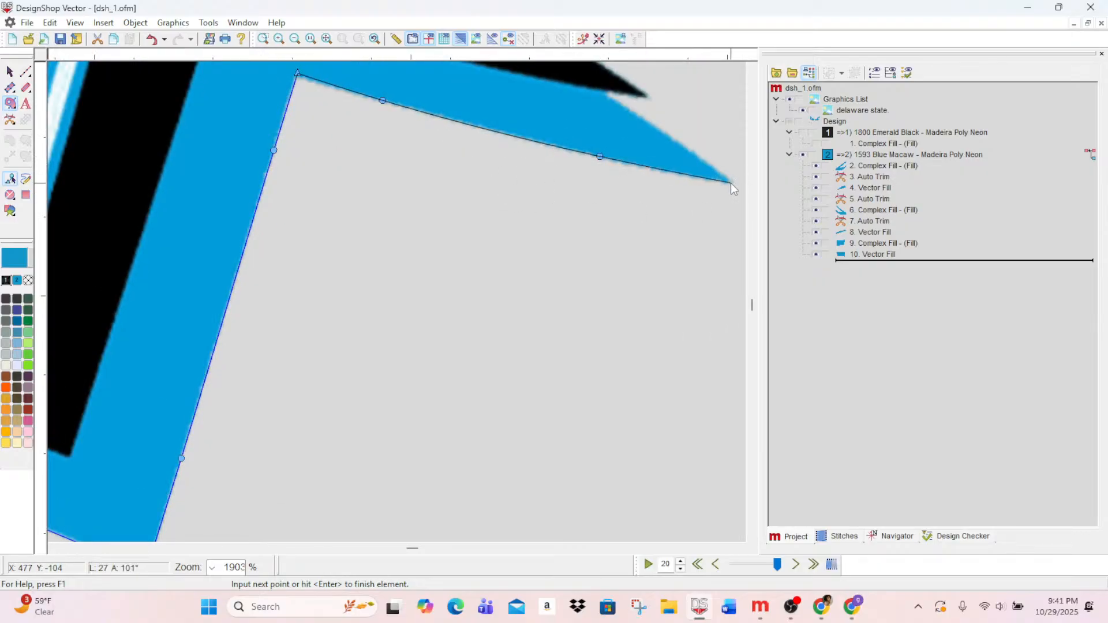
pyautogui.click(688, 152)
pyautogui.click(597, 85)
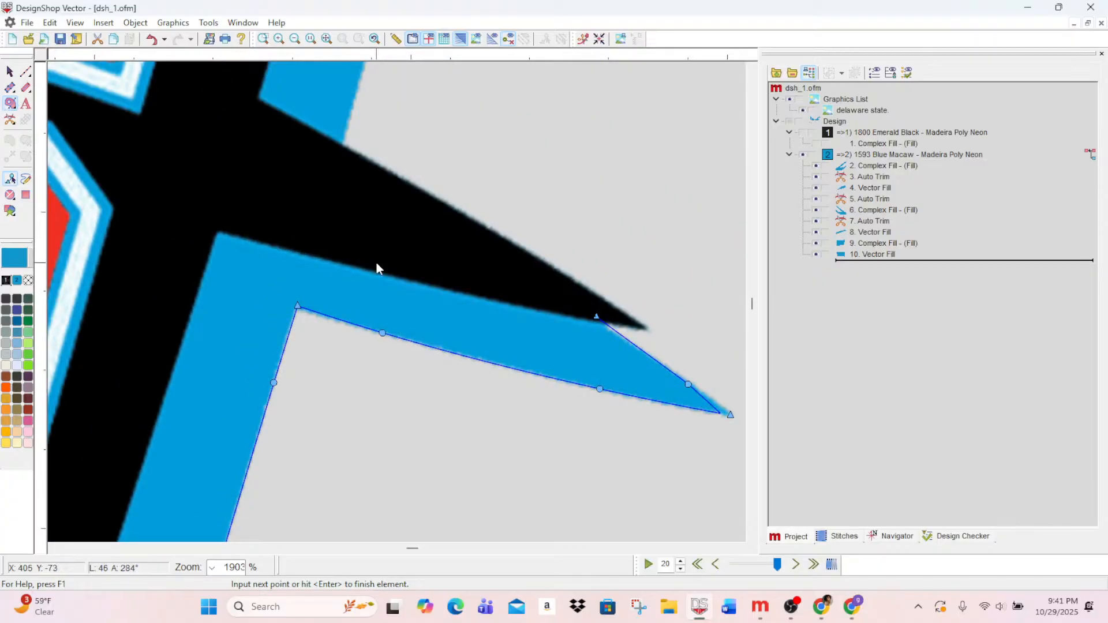
# - Trace the strip's inner edge back to the starting point, slightly overlapping the black banner, and close the fill
pyautogui.click(215, 228)
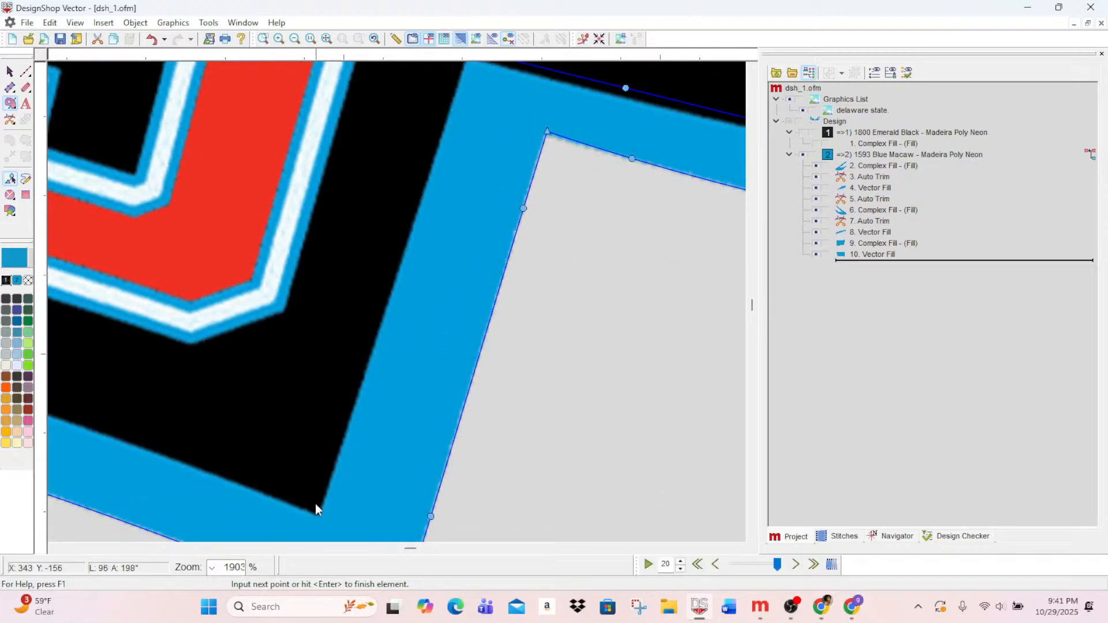
pyautogui.click(314, 505)
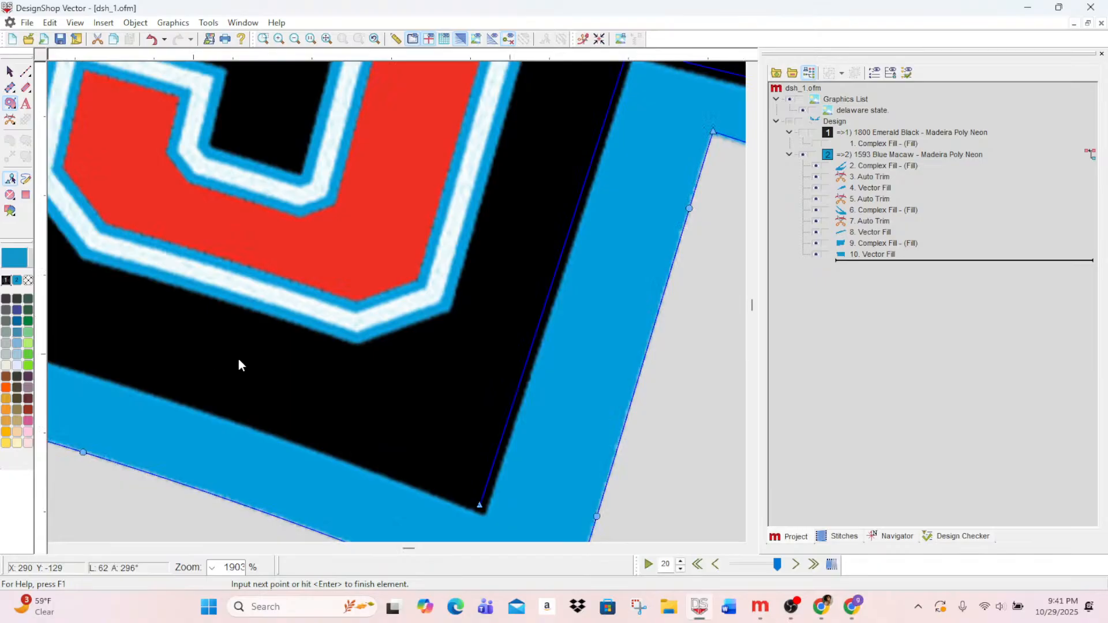
pyautogui.click(289, 433)
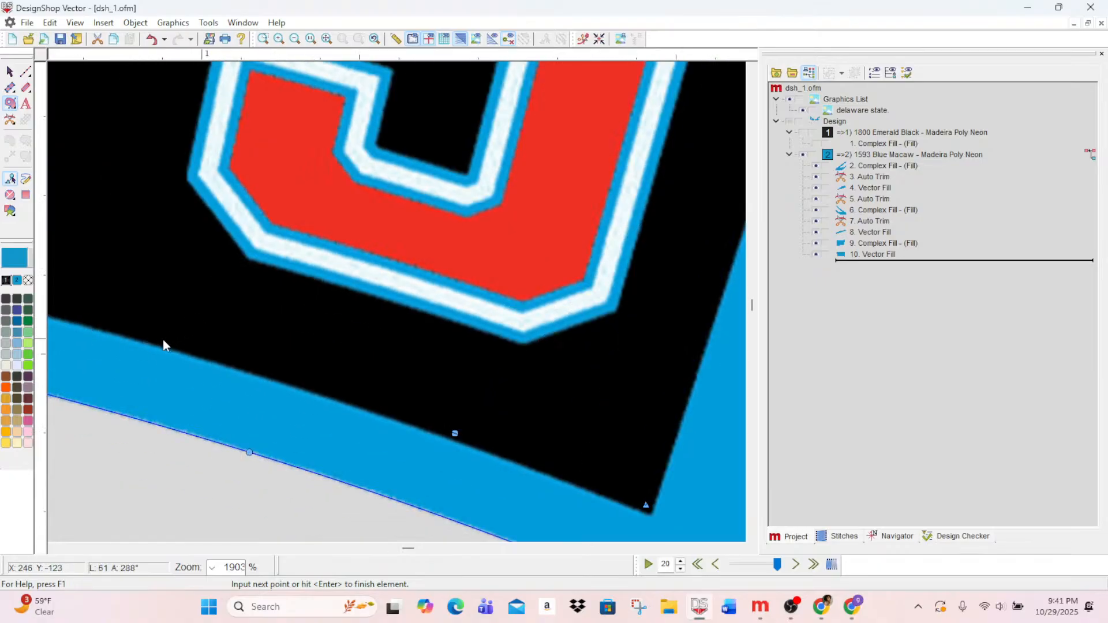
pyautogui.click(161, 340)
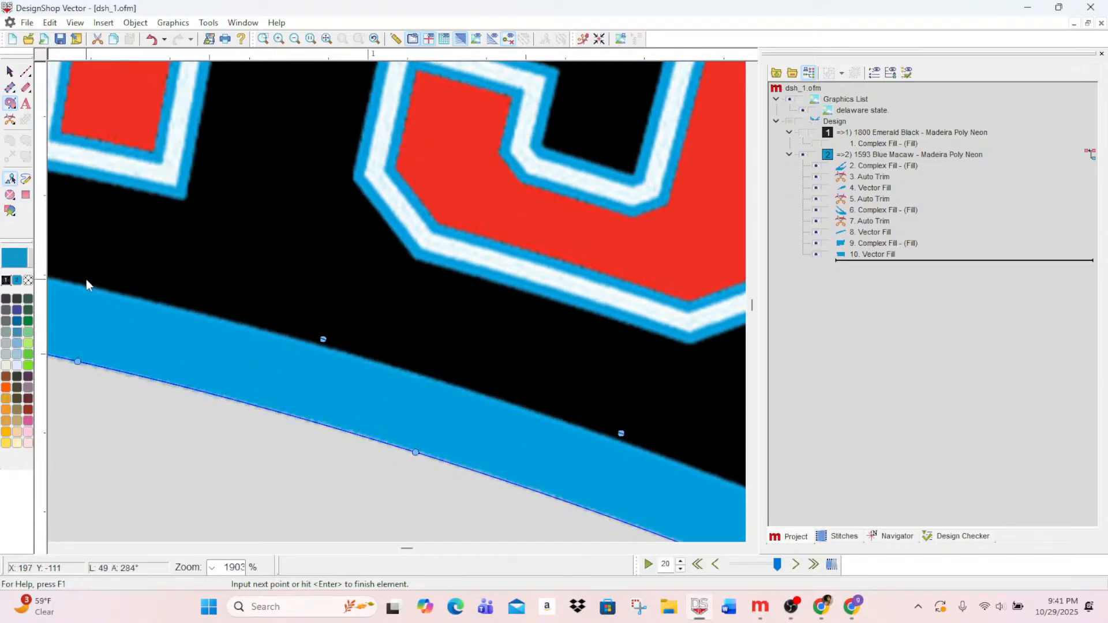
pyautogui.click(85, 279)
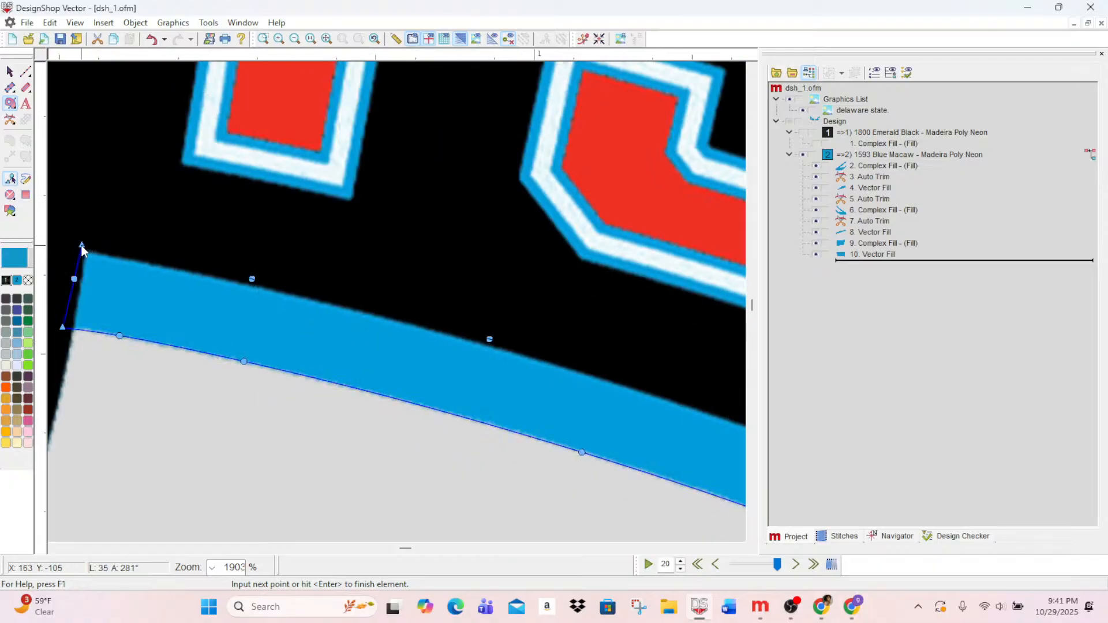
pyautogui.click(82, 247)
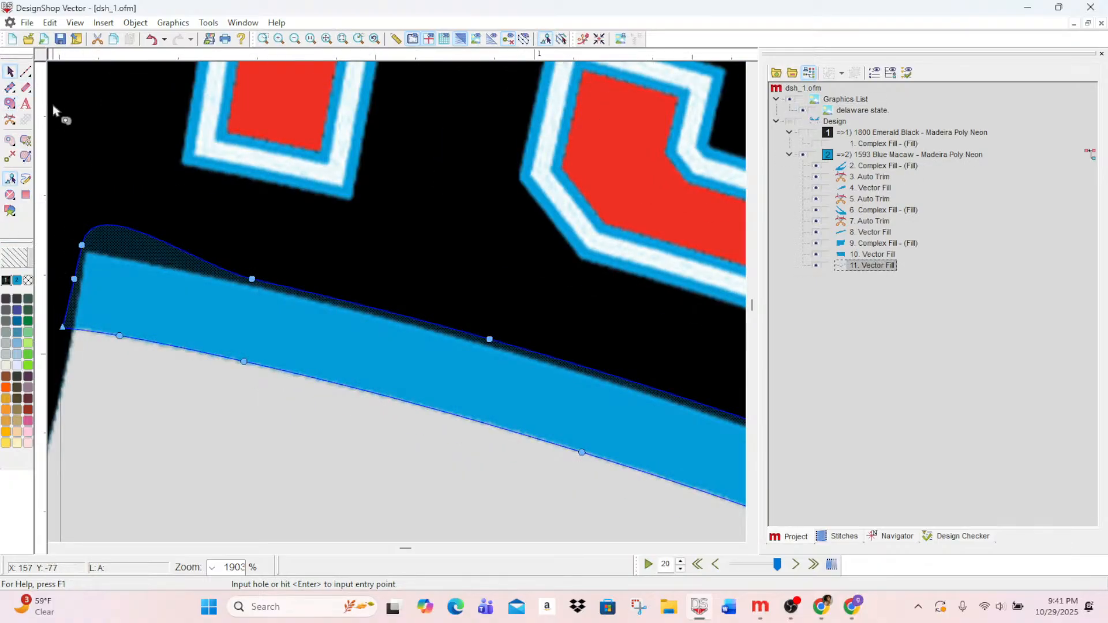
# - Shorten the curve handle at the new fill's upper-left point to flatten the bulge along its upper edge
pyautogui.click(27, 71)
pyautogui.click(10, 72)
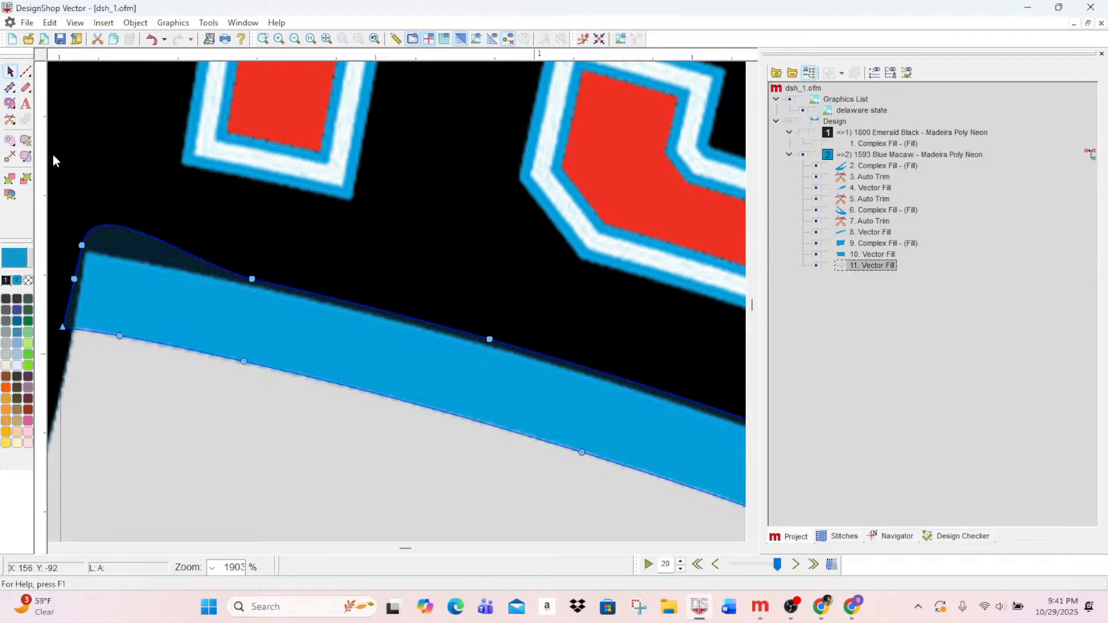
pyautogui.click(81, 246)
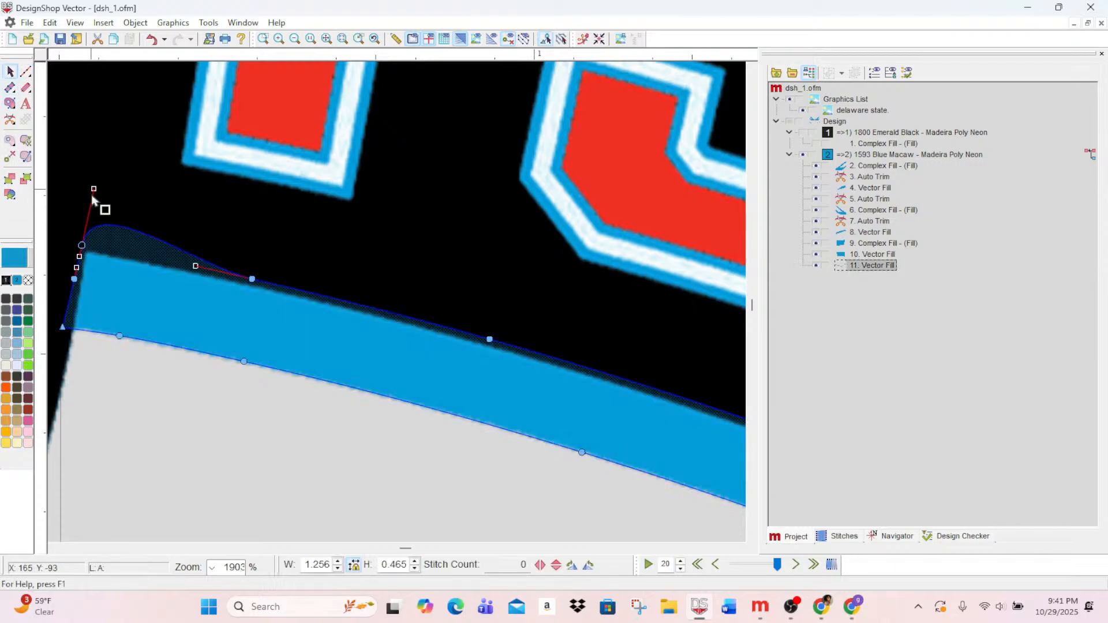
pyautogui.moveTo(94, 189); pyautogui.dragTo(83, 244)
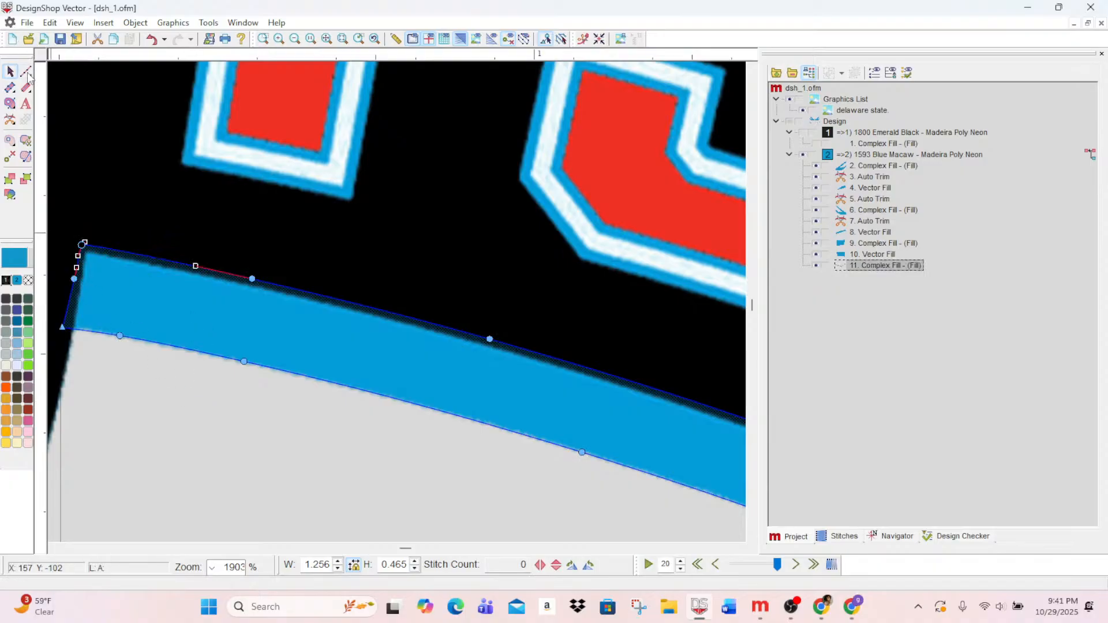
pyautogui.click(26, 71)
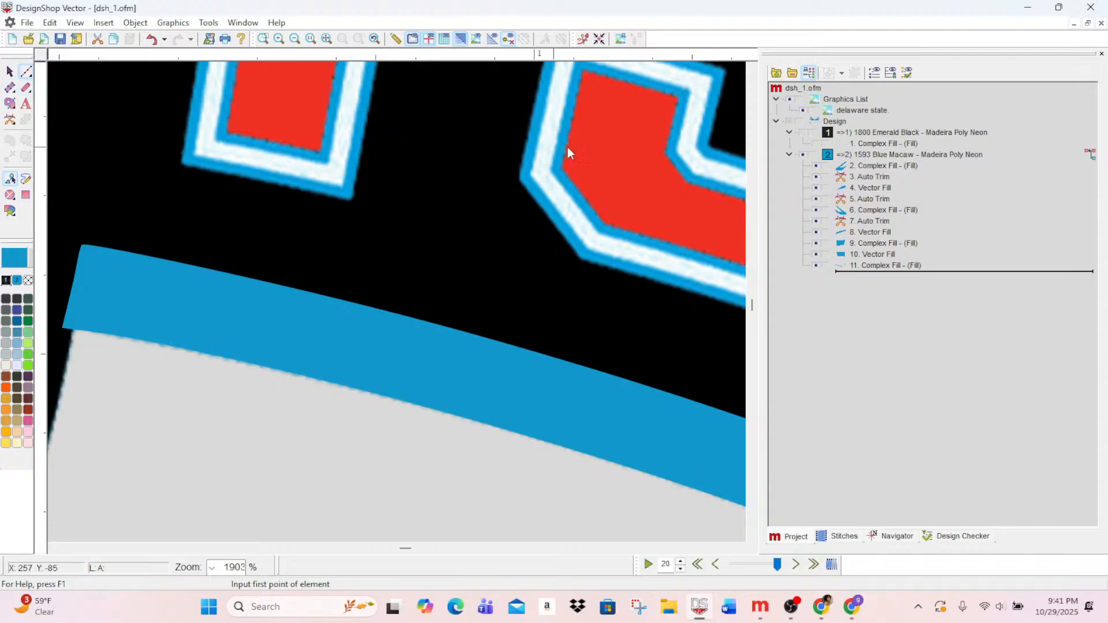
# - Move the four Blue Macaw fills beneath the banner ahead of the Emerald Black fill in the sewing order
pyautogui.click(875, 230)
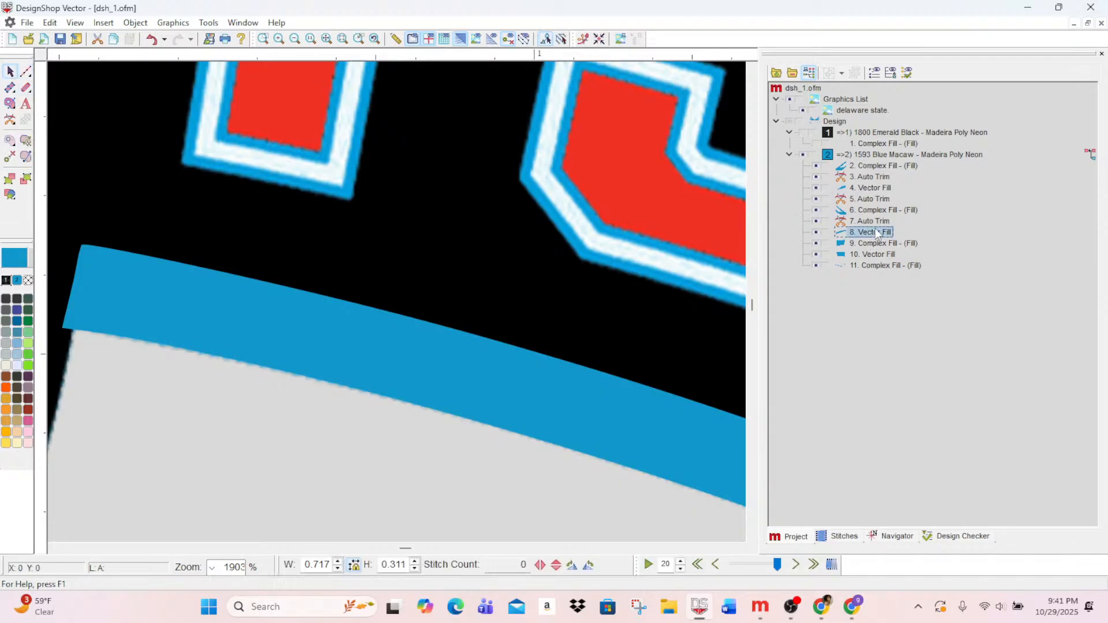
pyautogui.keyDown('shift'); pyautogui.click(858, 266); pyautogui.keyUp('shift')
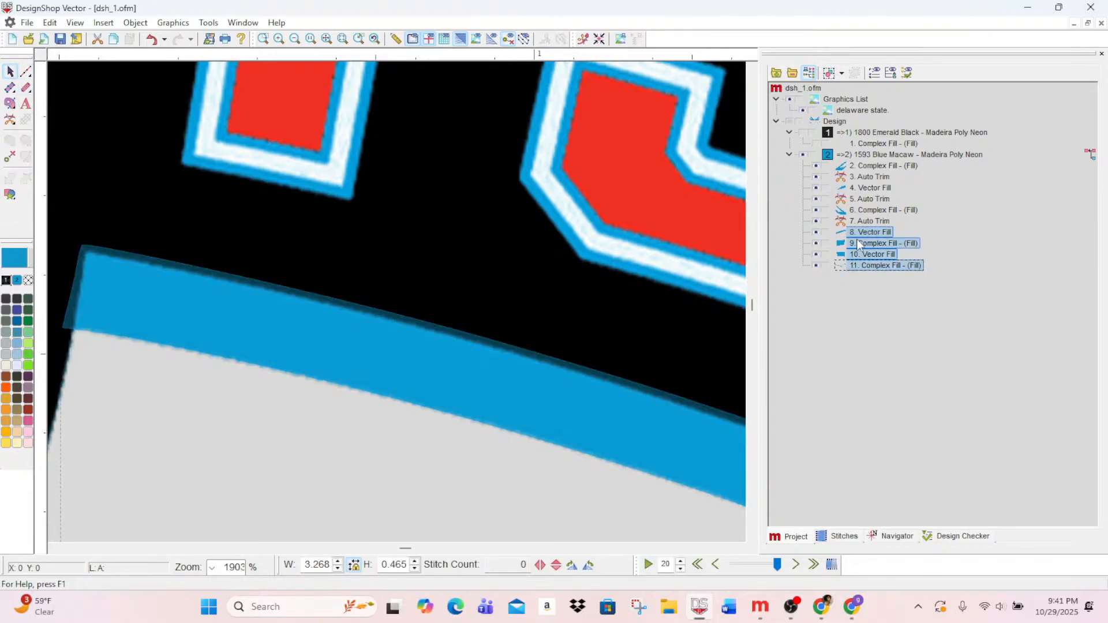
pyautogui.moveTo(858, 266); pyautogui.dragTo(870, 132)
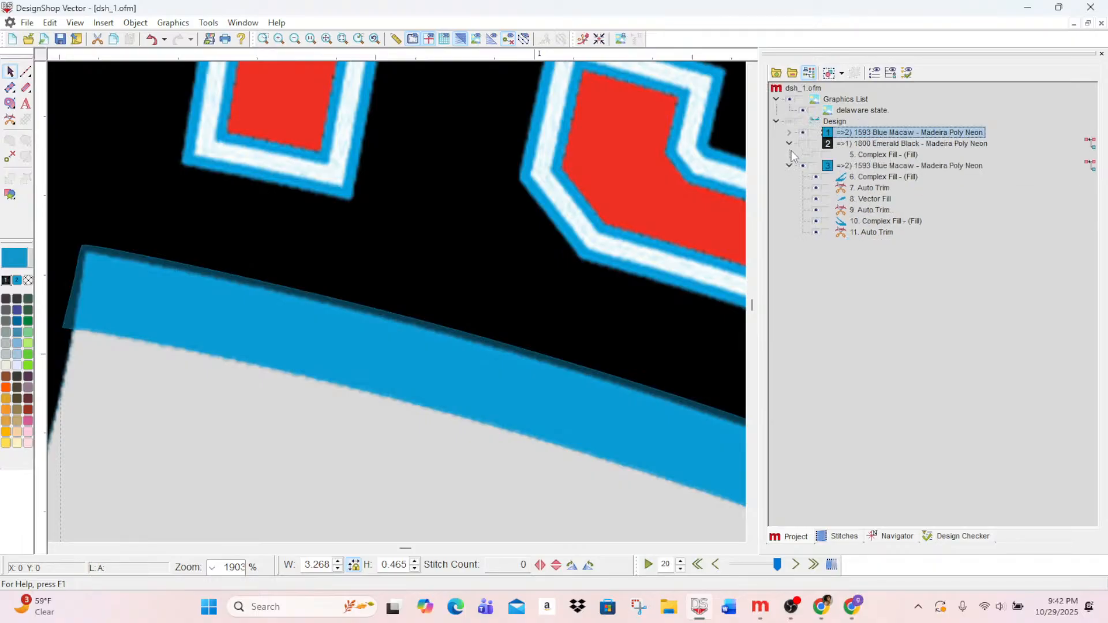
# - Turn on Short Stitch for the relocated Blue Macaw fills, apply it to generate their stitches, and check the stitched result
pyautogui.doubleClick(860, 134)
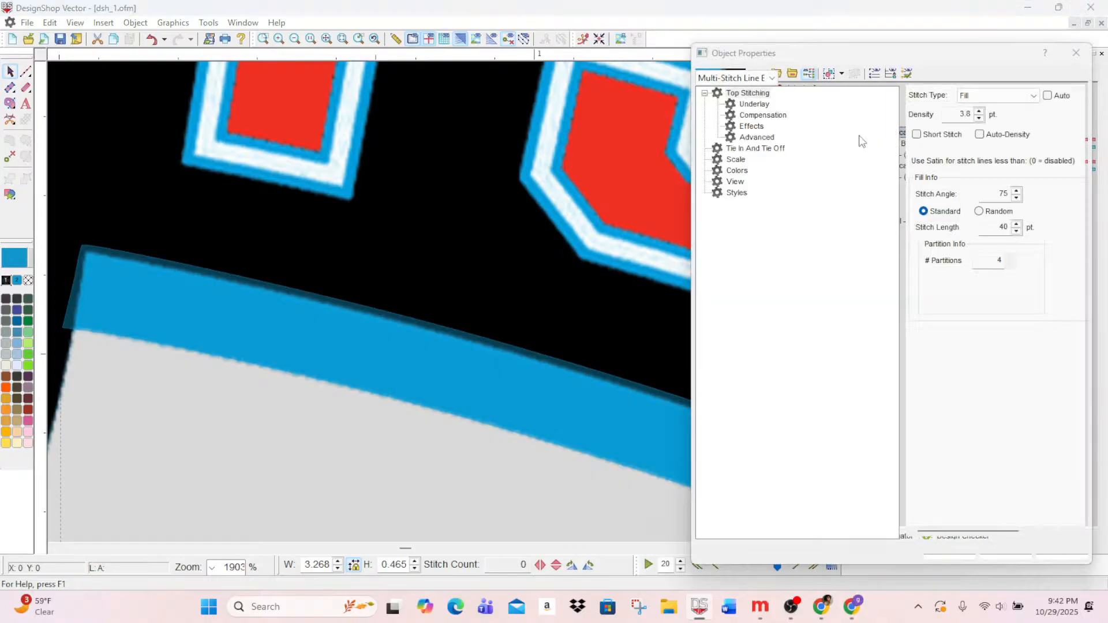
pyautogui.click(917, 134)
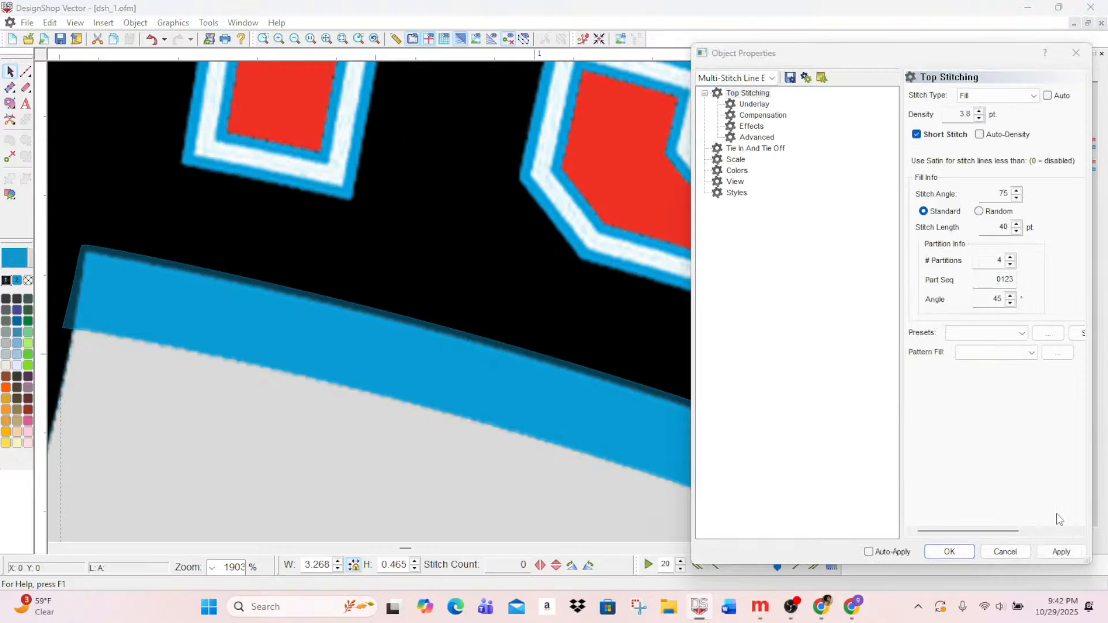
pyautogui.click(1061, 551)
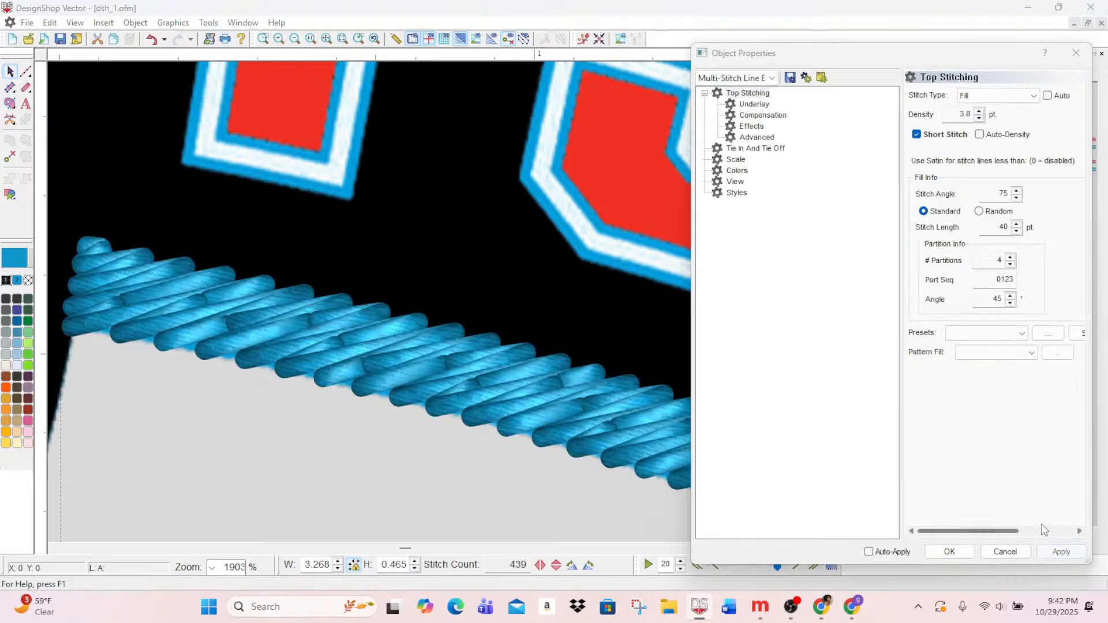
pyautogui.click(295, 38)
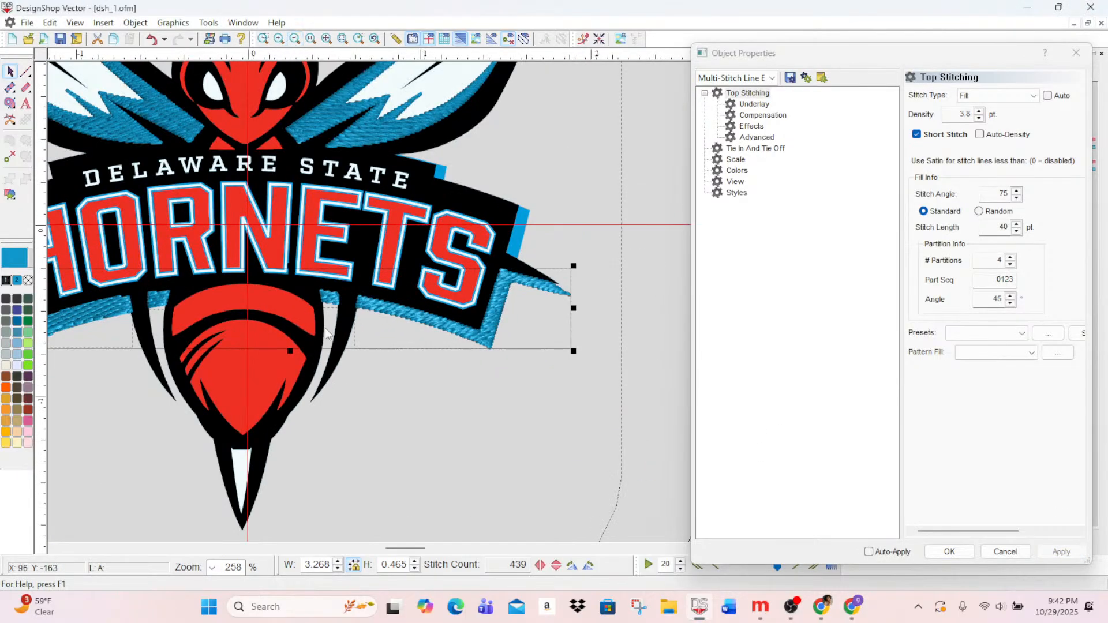
pyautogui.scroll(2, 365, 315)
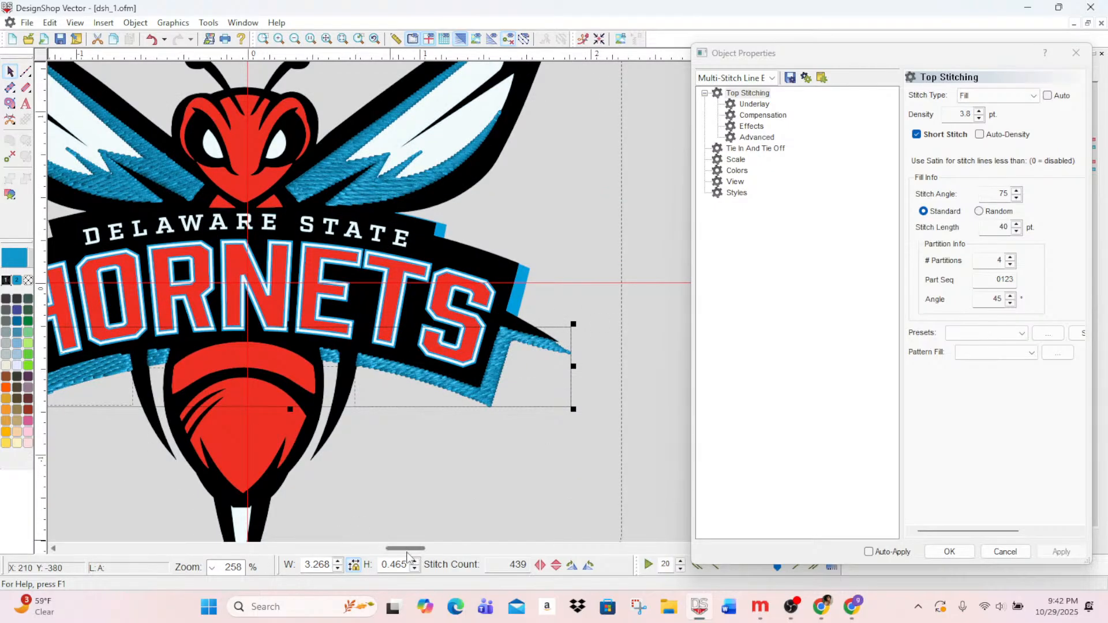
pyautogui.moveTo(408, 550)
pyautogui.mouseDown()
pyautogui.moveTo(380, 551)
pyautogui.moveTo(408, 552)
pyautogui.mouseUp()
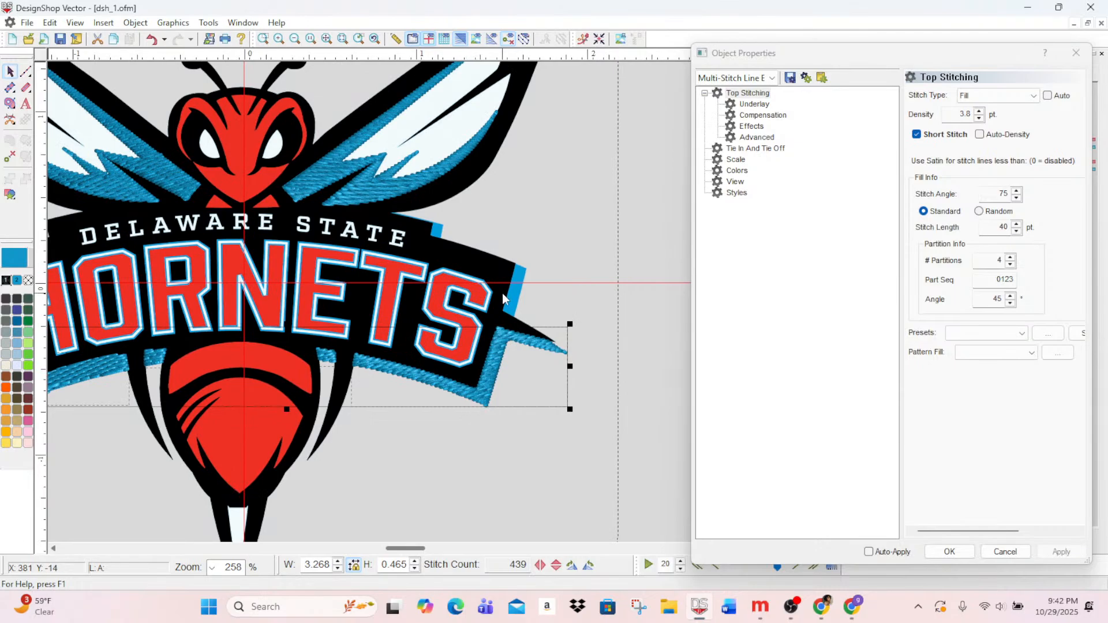
pyautogui.scroll(2, 510, 193)
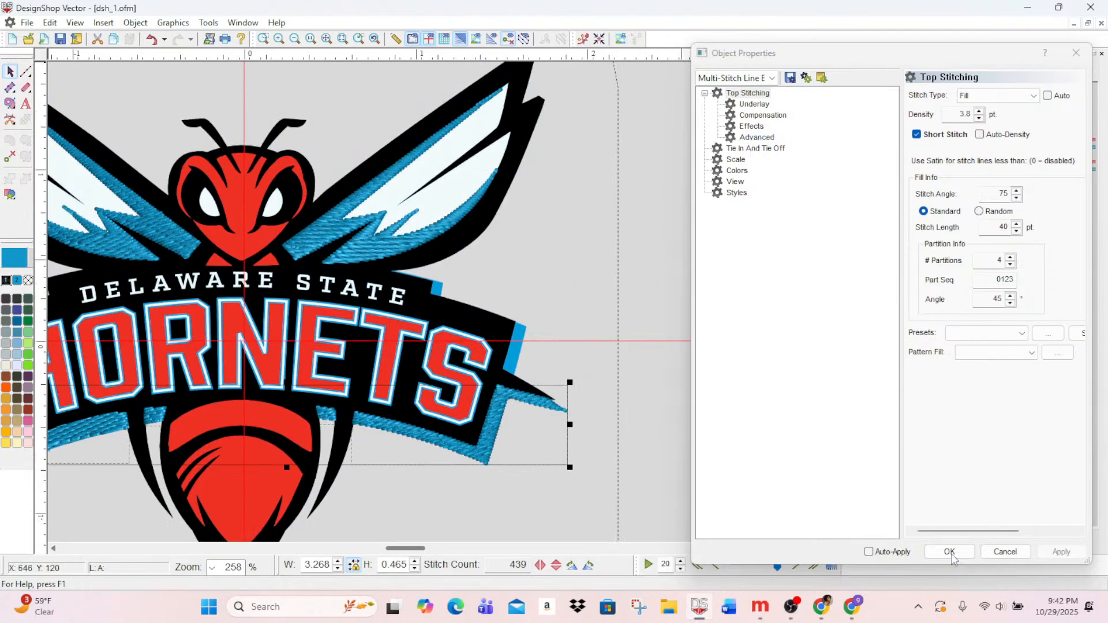
pyautogui.click(949, 552)
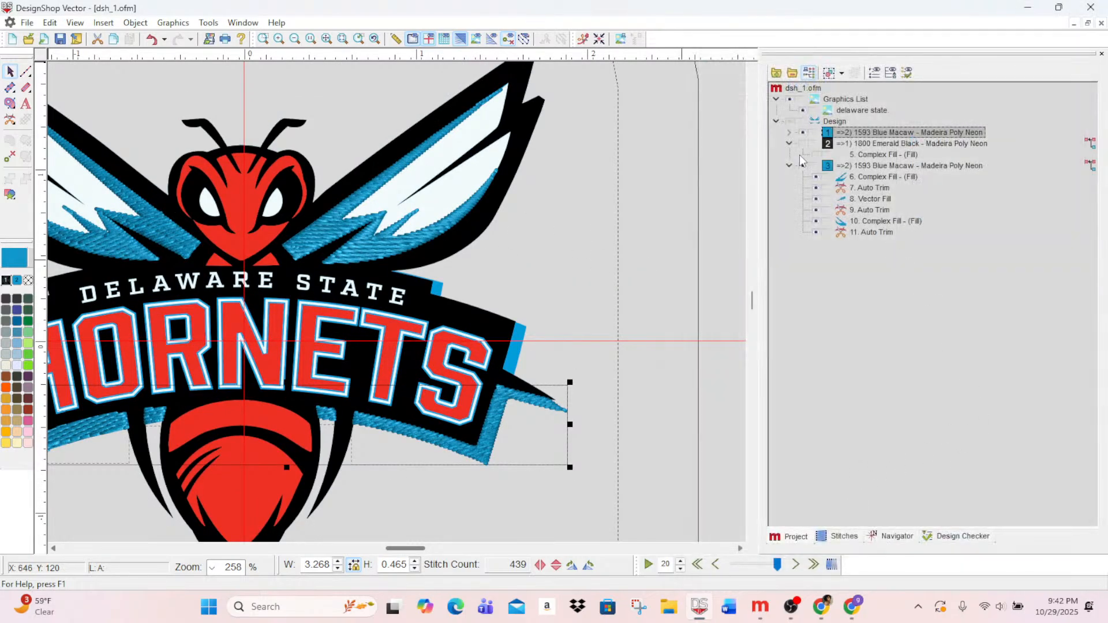
# - Collapse the Emerald Black and second Blue Macaw groups in the project tree and expand the first Blue Macaw group
pyautogui.click(789, 144)
pyautogui.click(790, 156)
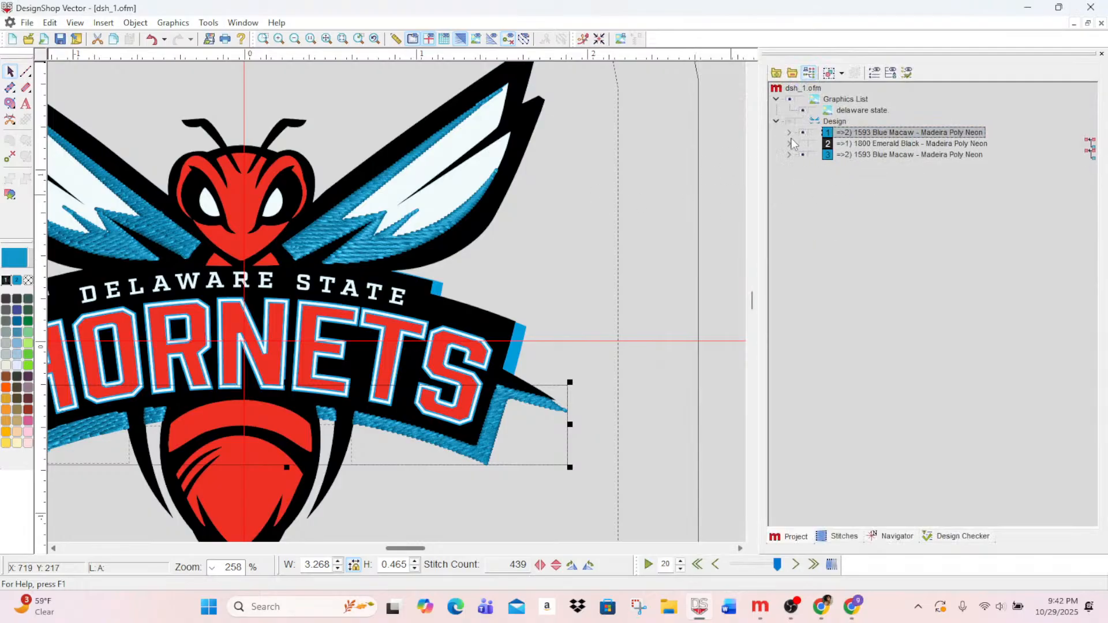
pyautogui.click(789, 132)
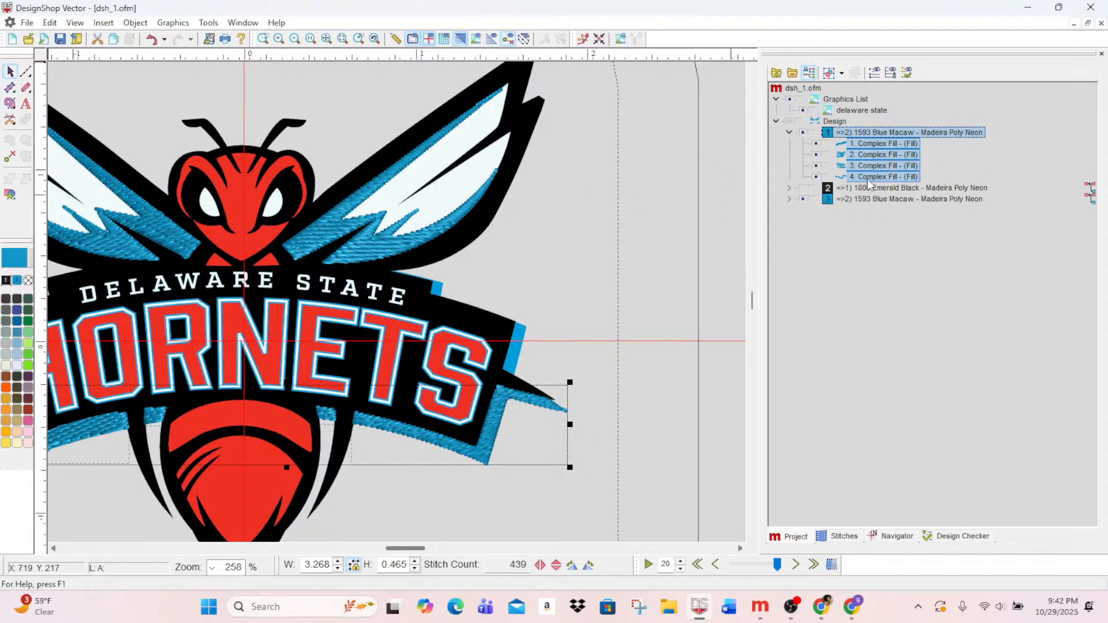
# - Digitize a new fill outline over the blue strip at the banner's right end beside the S, after the fourth Blue Macaw fill
pyautogui.click(869, 178)
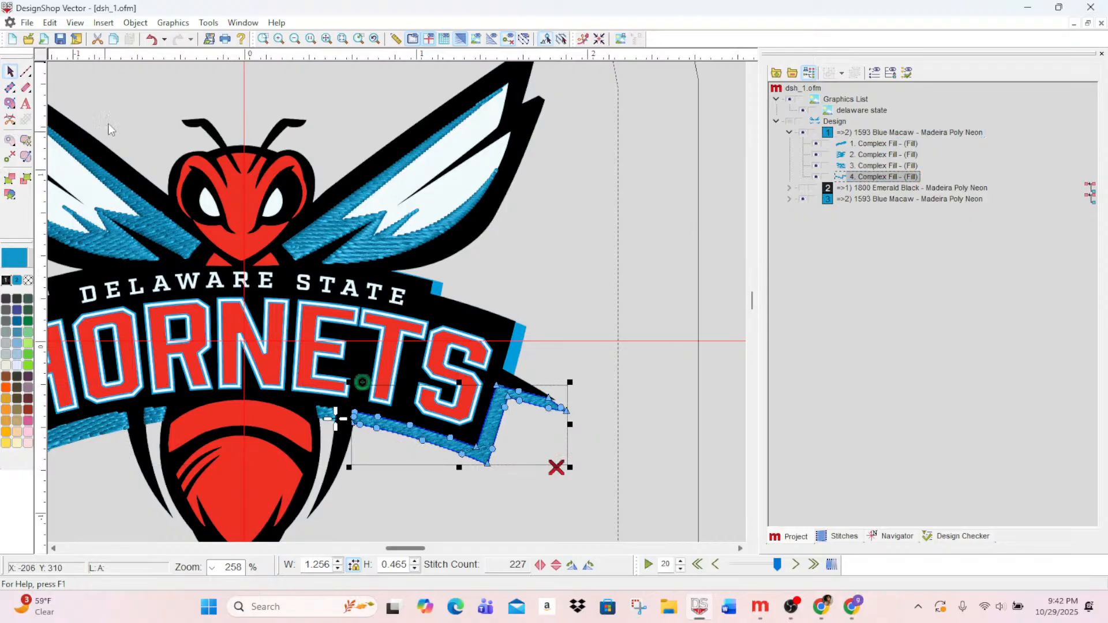
pyautogui.click(279, 38)
pyautogui.click(278, 39)
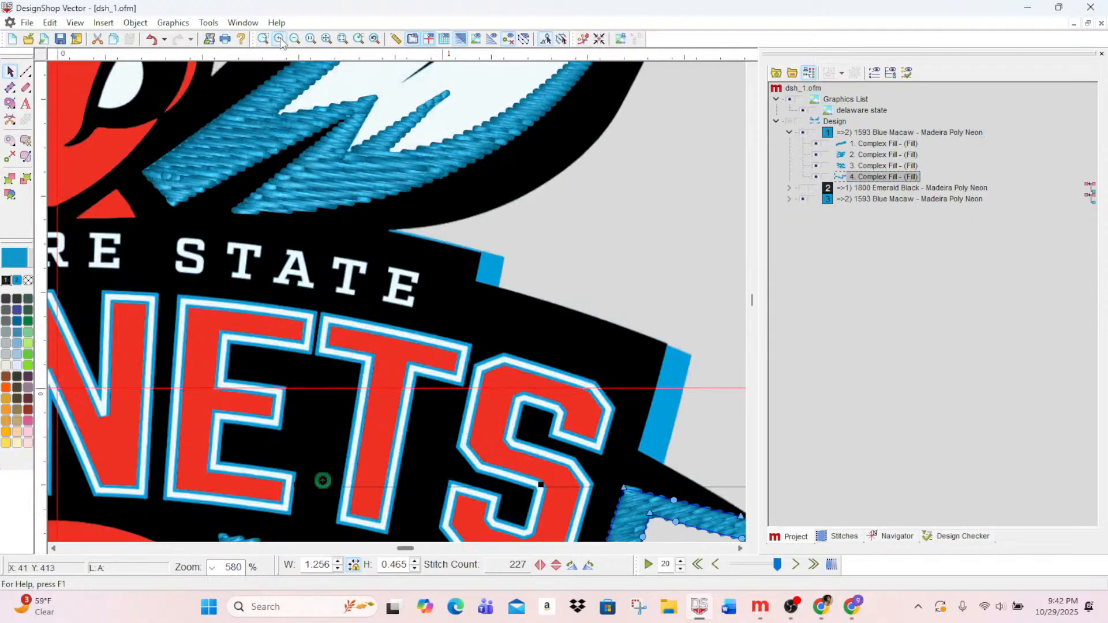
pyautogui.click(279, 39)
pyautogui.click(399, 548)
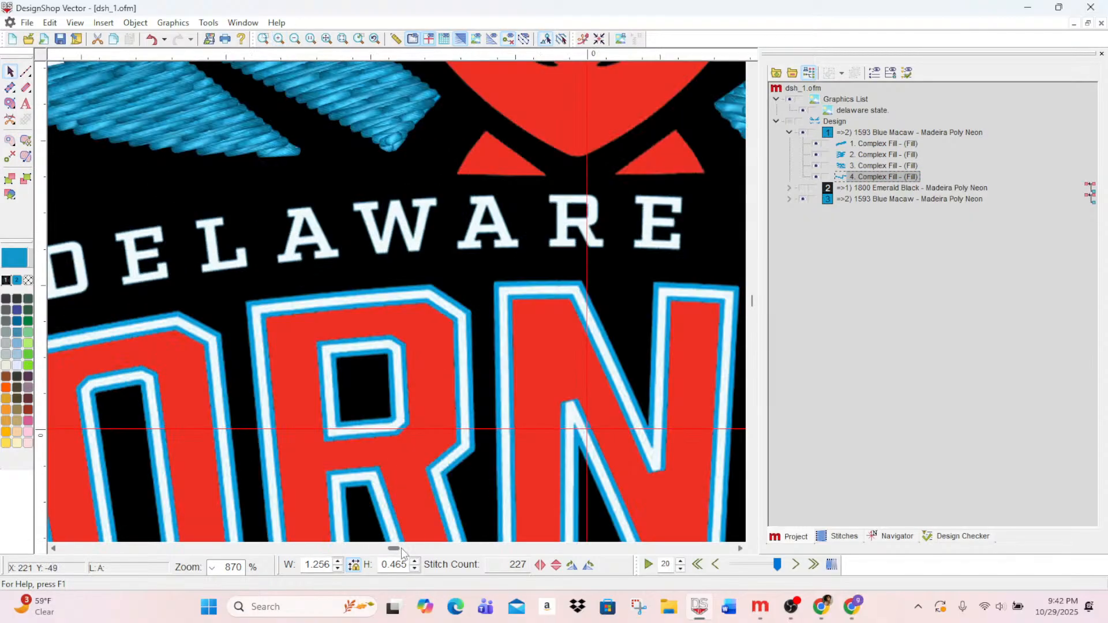
pyautogui.moveTo(403, 549); pyautogui.dragTo(419, 549)
pyautogui.scroll(-3, 475, 517)
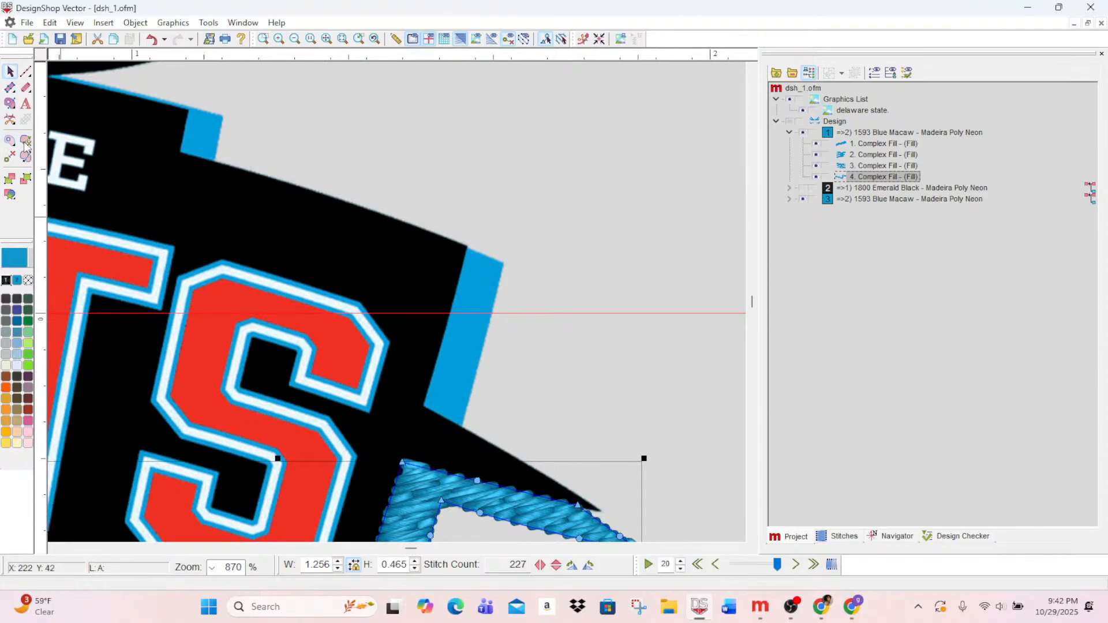
pyautogui.click(10, 103)
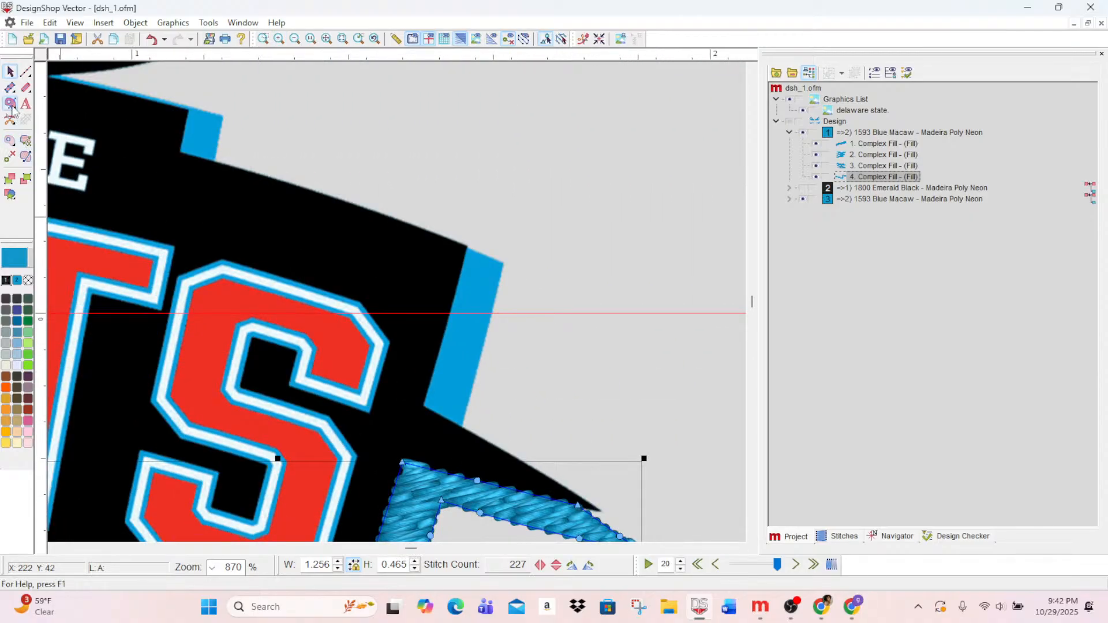
pyautogui.click(465, 246)
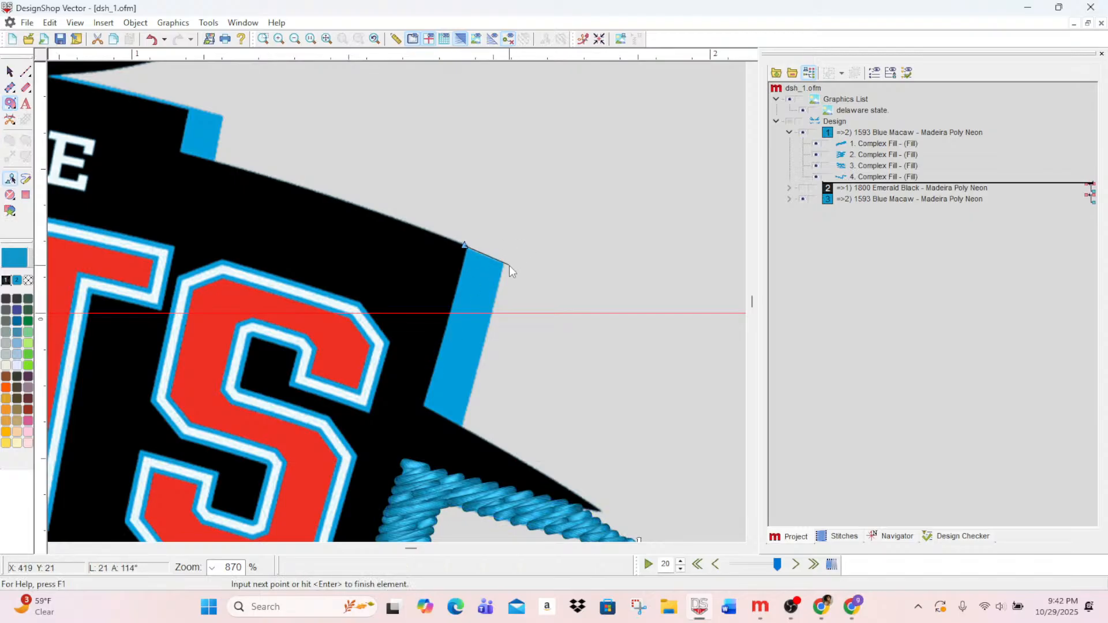
pyautogui.click(503, 263)
pyautogui.rightClick(478, 370)
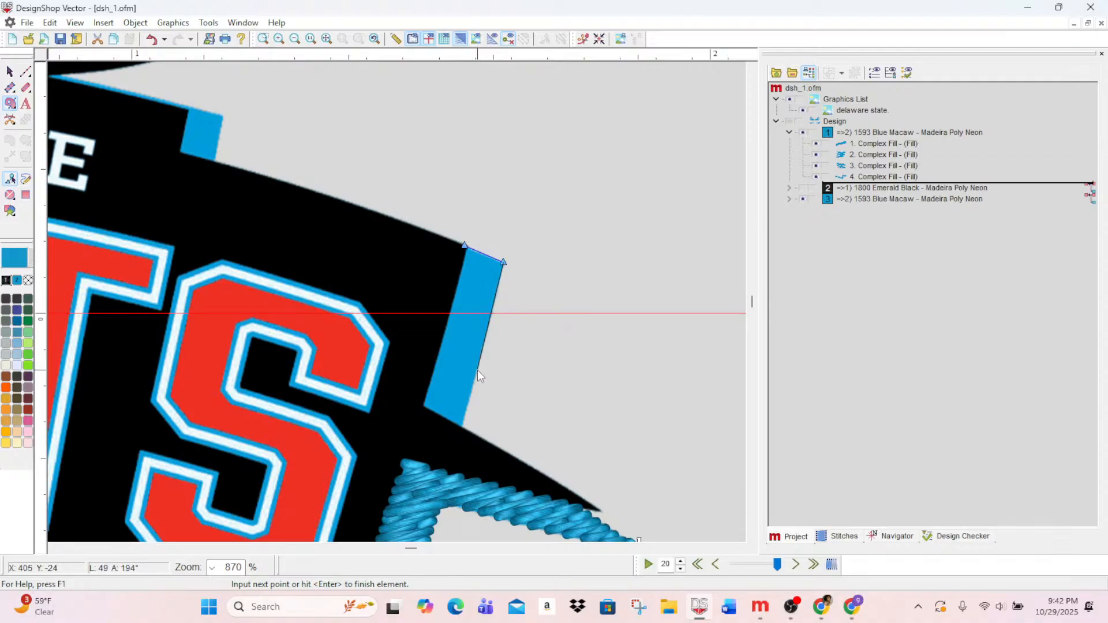
pyautogui.click(460, 434)
pyautogui.press('Return')
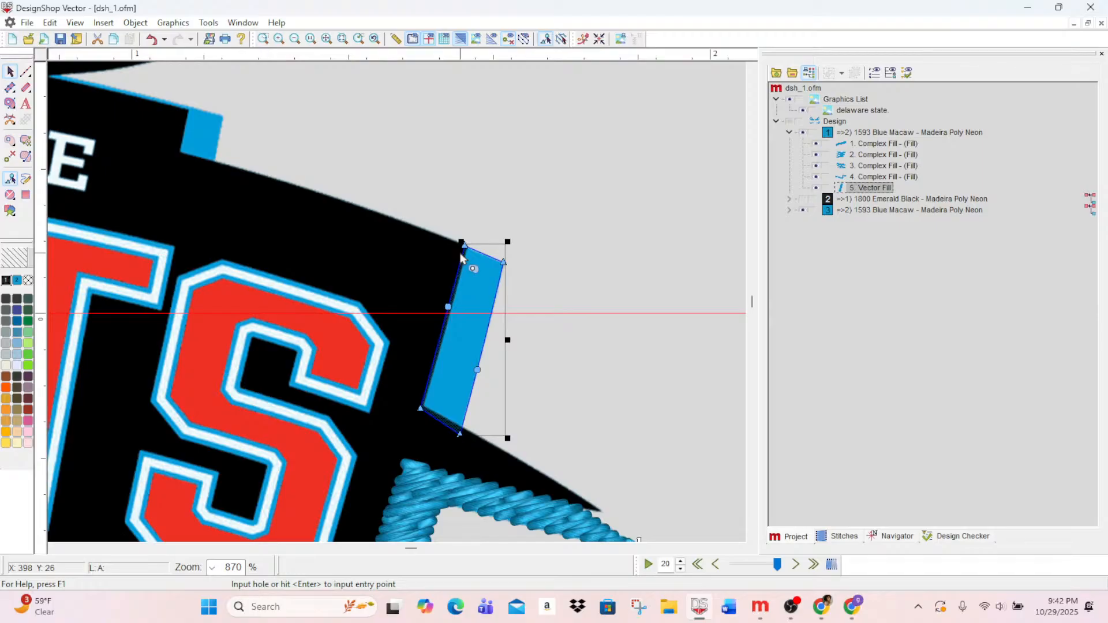
# - Finish the right-end strip fill and nudge its lower-right corner point slightly upward onto the banner edge
pyautogui.scroll(-1, 153, 445)
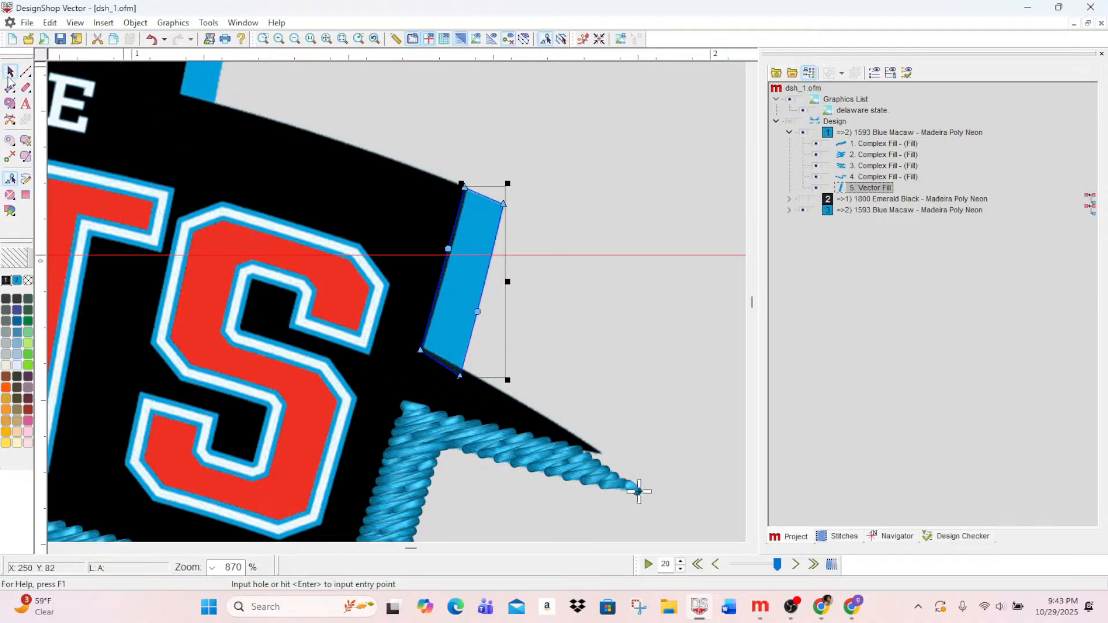
pyautogui.press('Return')
pyautogui.click(451, 356)
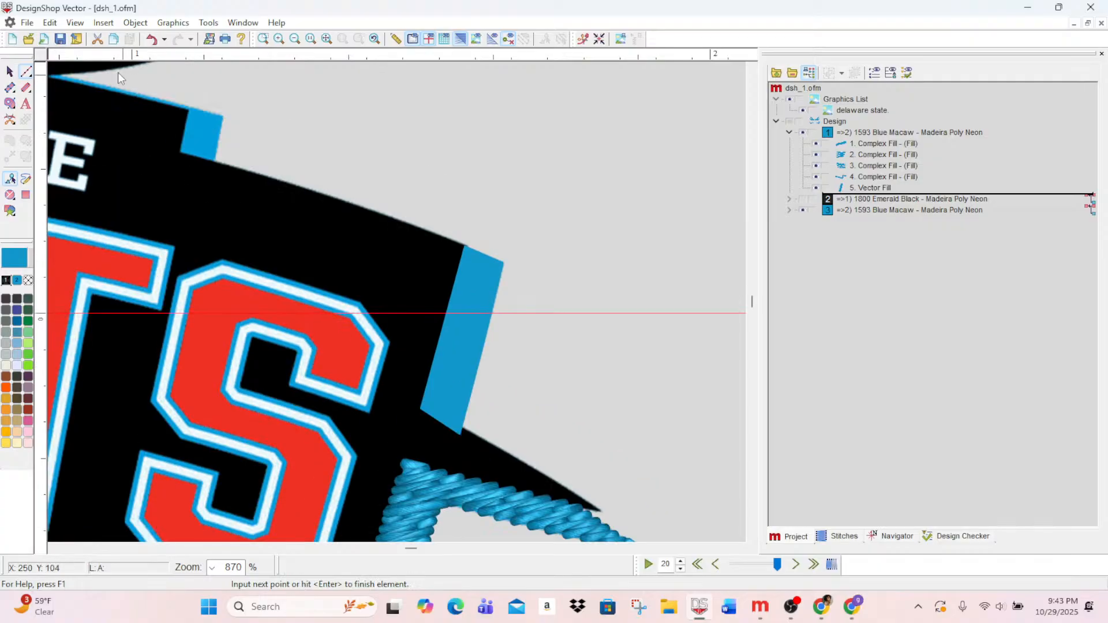
pyautogui.click(10, 72)
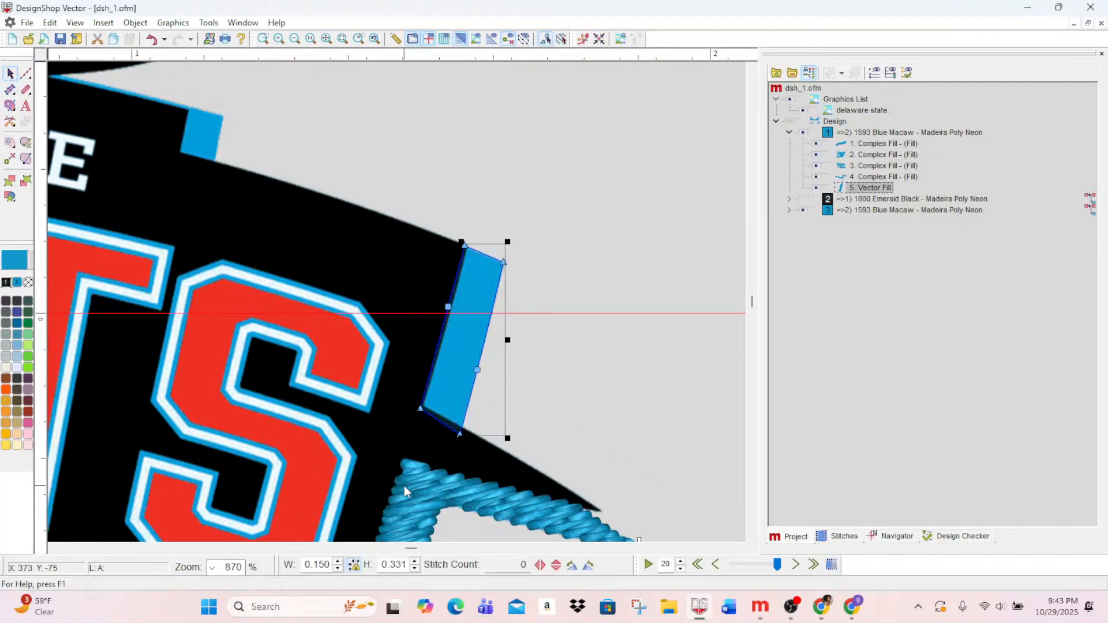
pyautogui.moveTo(460, 433); pyautogui.dragTo(461, 432)
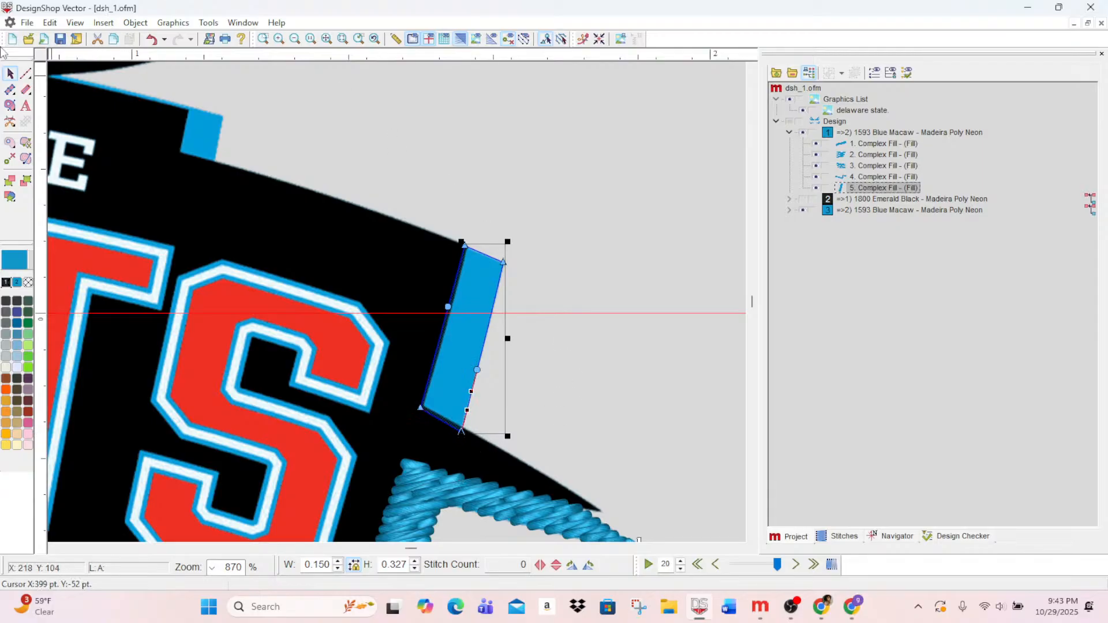
# - Digitize another fill over the thin blue band and small block at the banner's upper edge, just right of STATE
pyautogui.moveTo(409, 552); pyautogui.dragTo(406, 551)
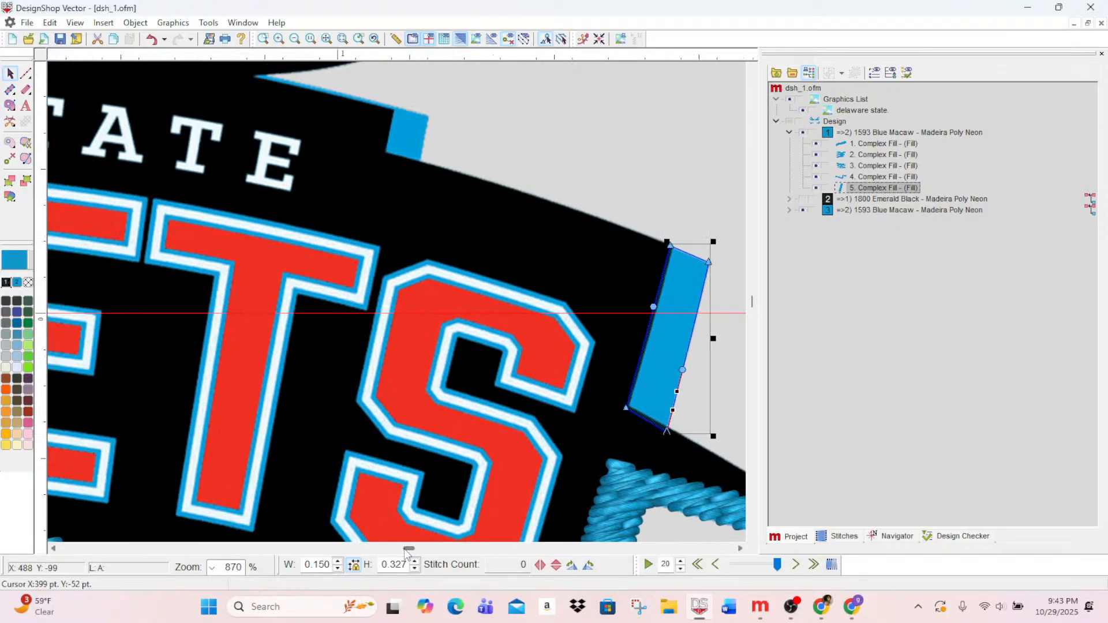
pyautogui.scroll(2, 386, 507)
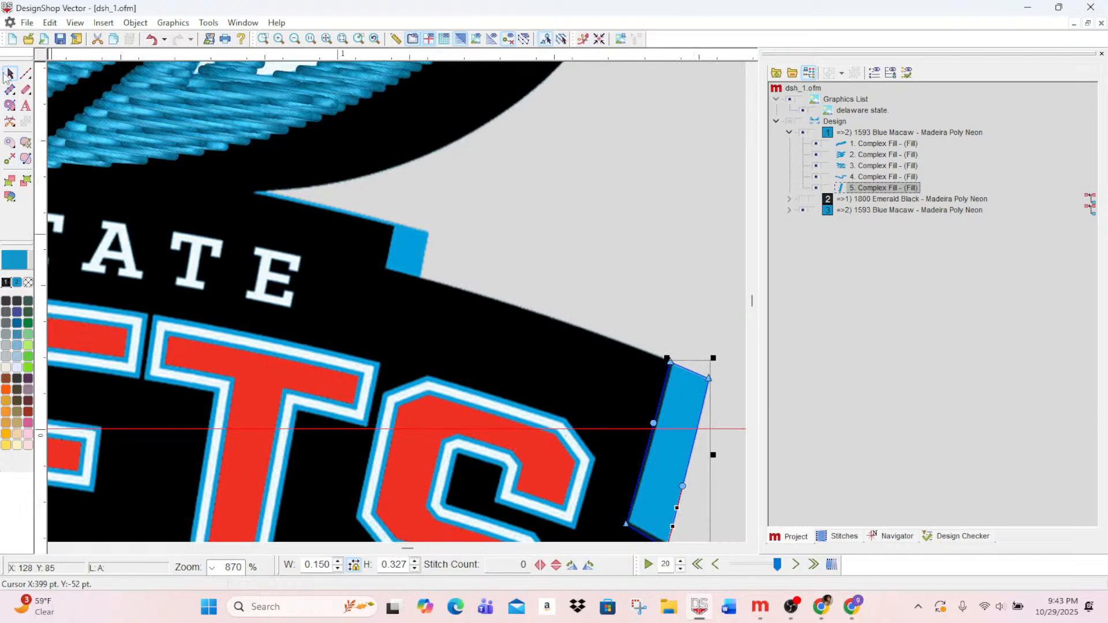
pyautogui.click(9, 107)
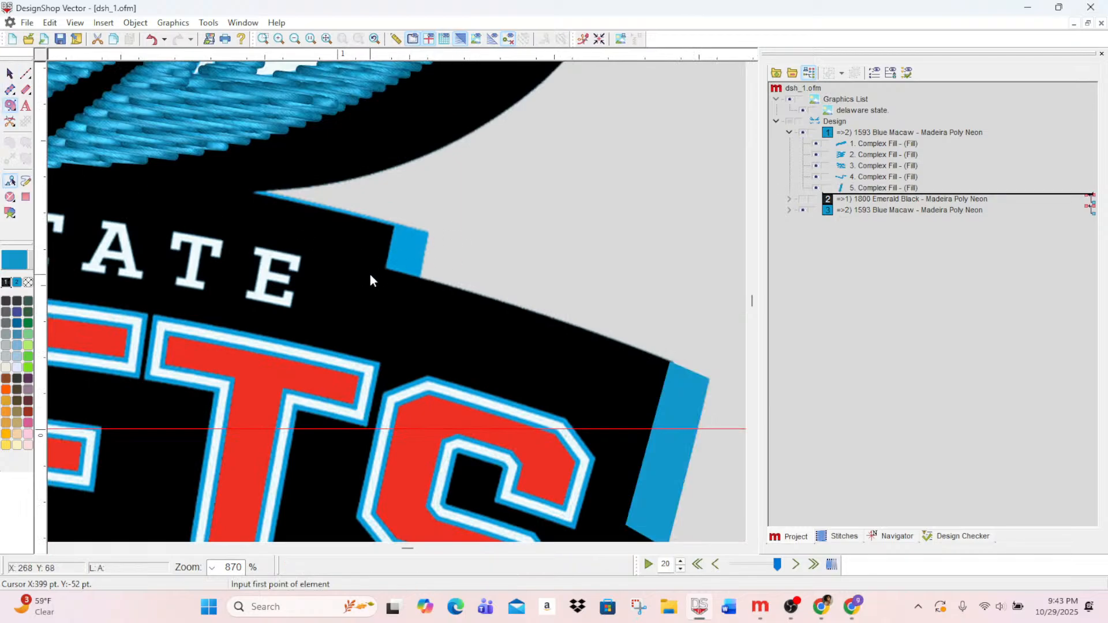
pyautogui.click(252, 188)
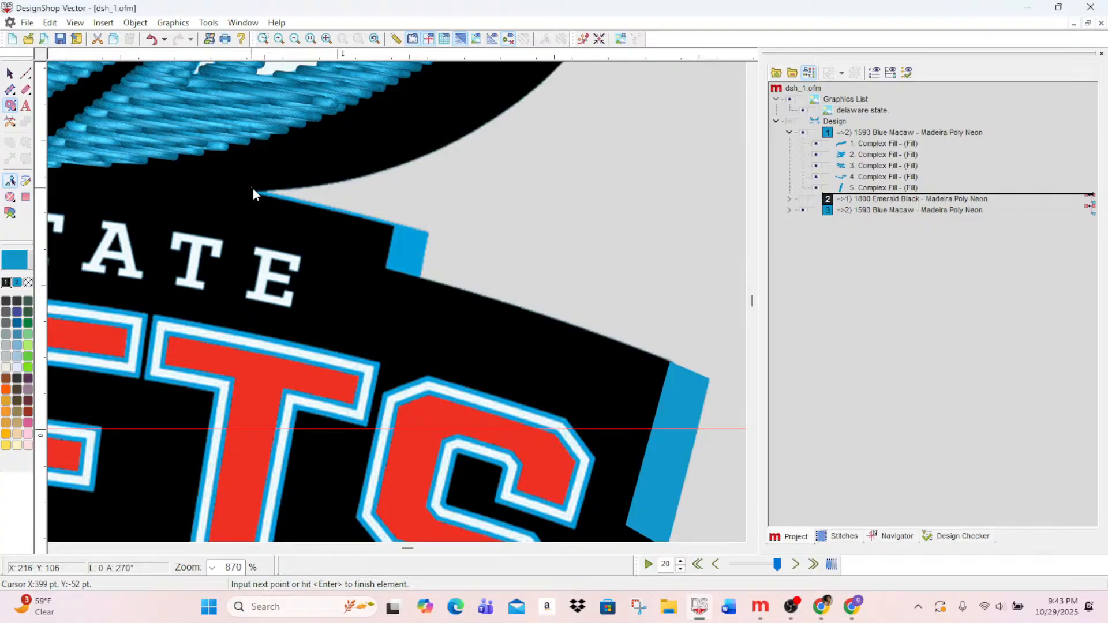
pyautogui.click(428, 230)
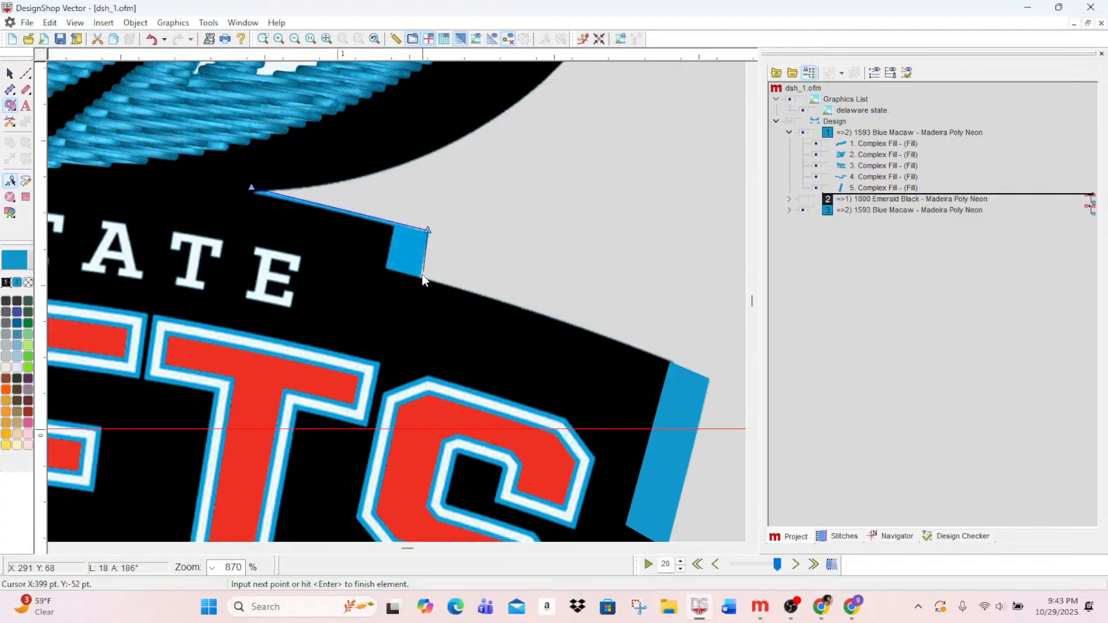
pyautogui.click(379, 272)
pyautogui.click(247, 195)
pyautogui.press('Return')
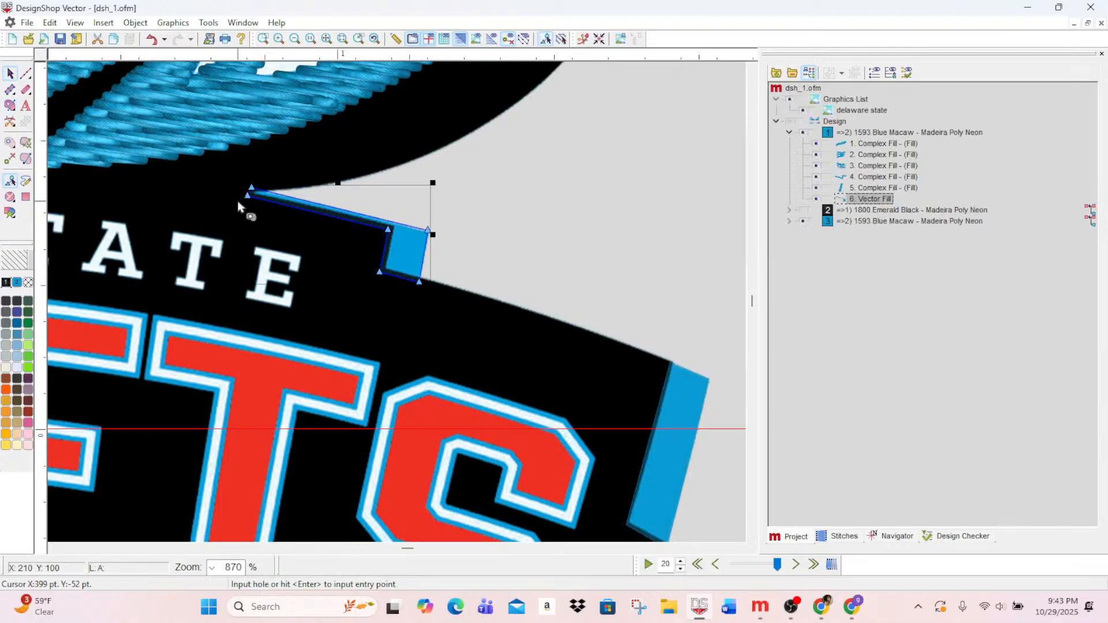
pyautogui.click(26, 74)
# - Turn on Short Stitch for the strip fill beside the S and apply it to generate its stitches
pyautogui.click(842, 221)
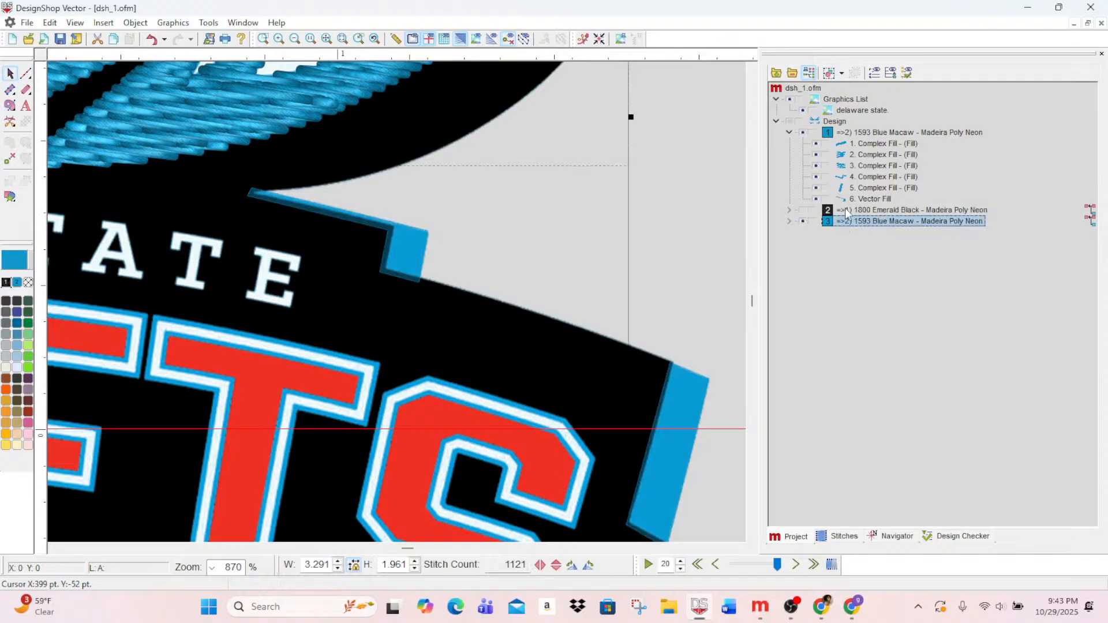
pyautogui.doubleClick(855, 190)
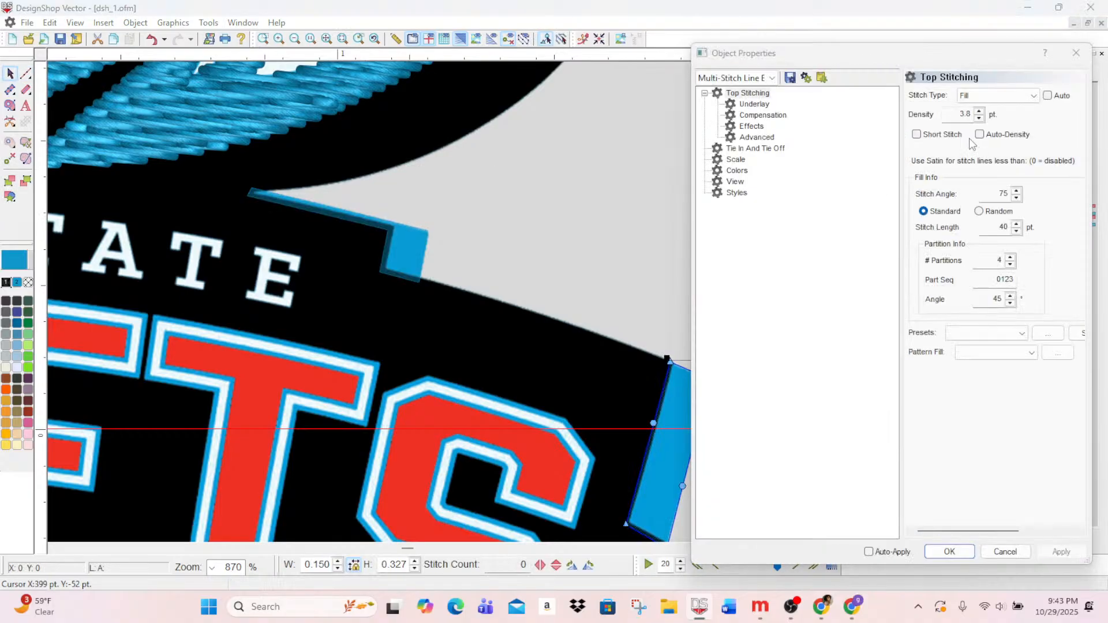
pyautogui.click(924, 137)
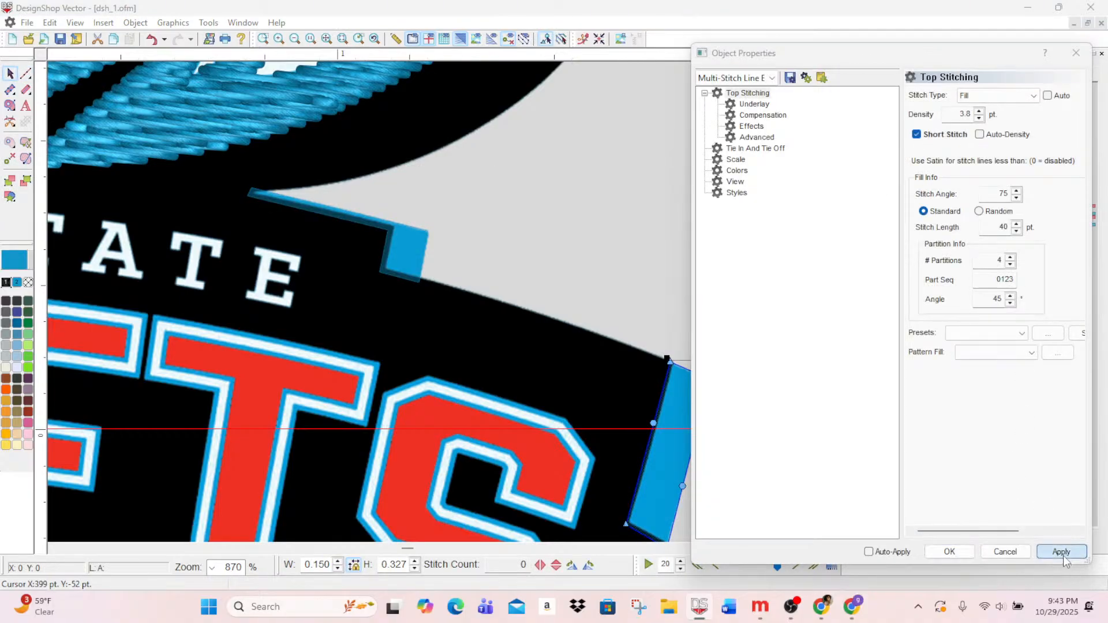
pyautogui.click(1062, 552)
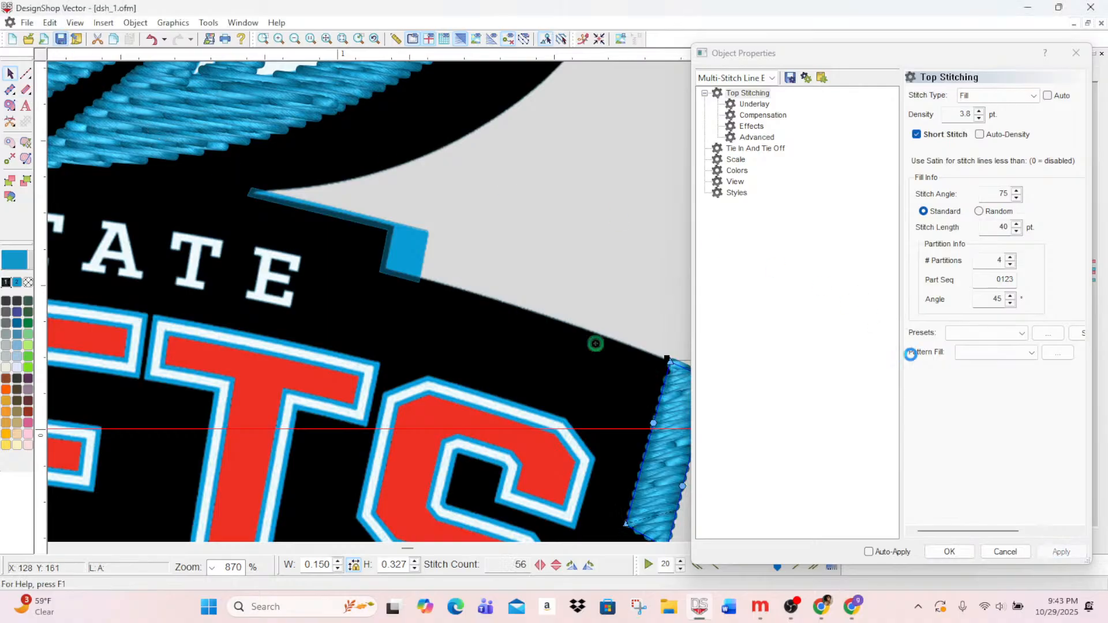
pyautogui.click(972, 555)
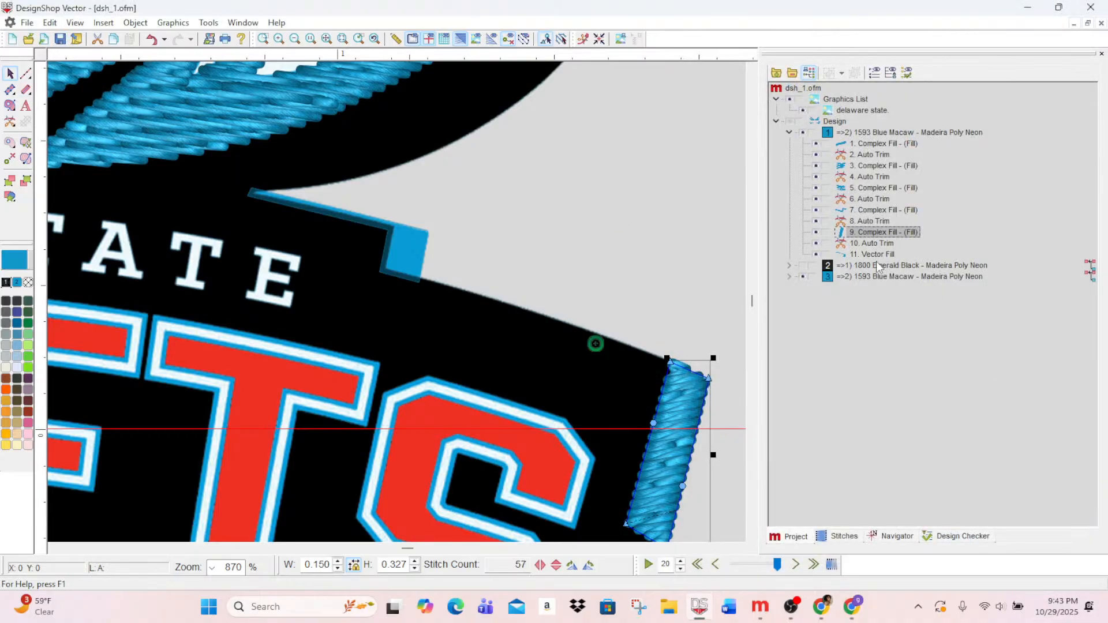
# - Turn on Short Stitch for the fill right of STATE, apply it, and reposition its entry and exit points onto the shape
pyautogui.doubleClick(858, 257)
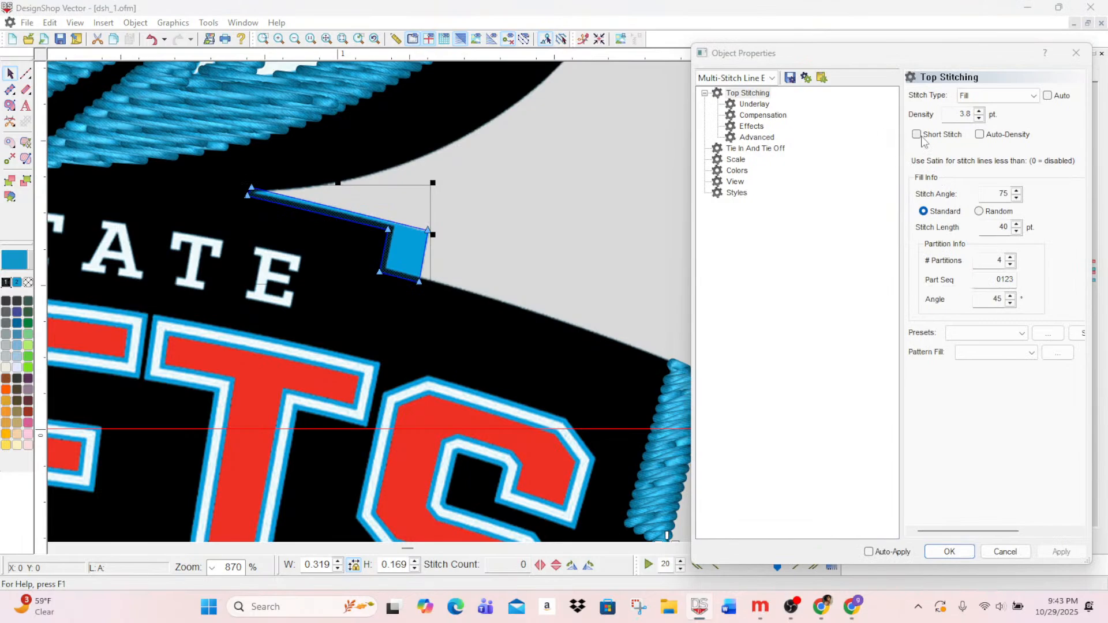
pyautogui.click(918, 135)
pyautogui.click(1062, 553)
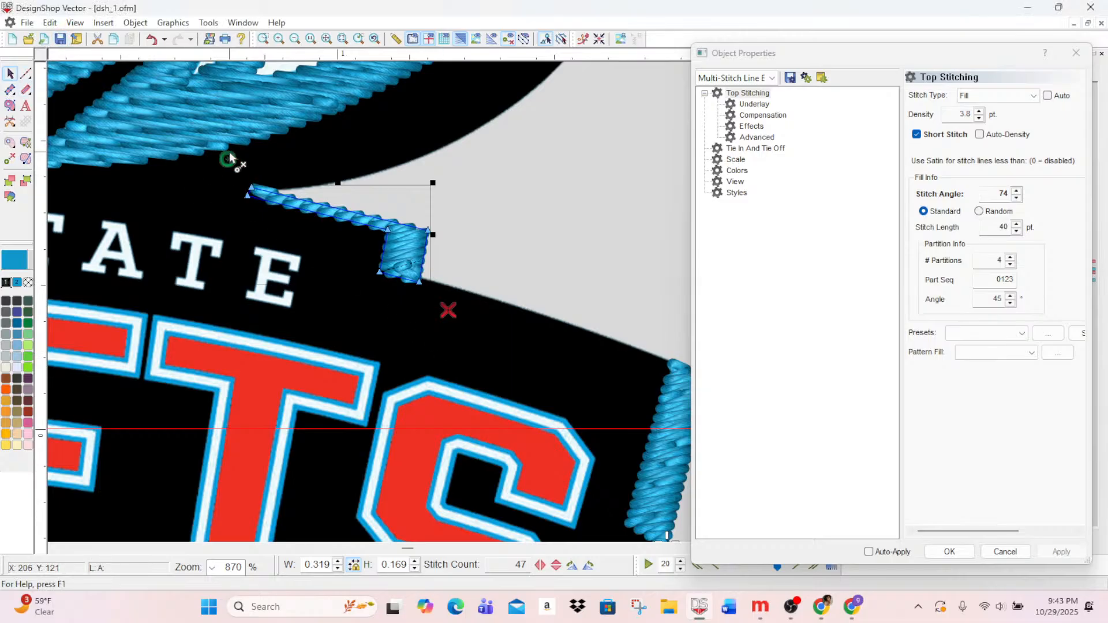
pyautogui.moveTo(229, 159)
pyautogui.mouseDown()
pyautogui.moveTo(436, 290)
pyautogui.moveTo(253, 188)
pyautogui.mouseUp()
# - Add stitch direction lines across the block and the thin band of the fill right of STATE, tilting the block's line slightly
pyautogui.click(25, 160)
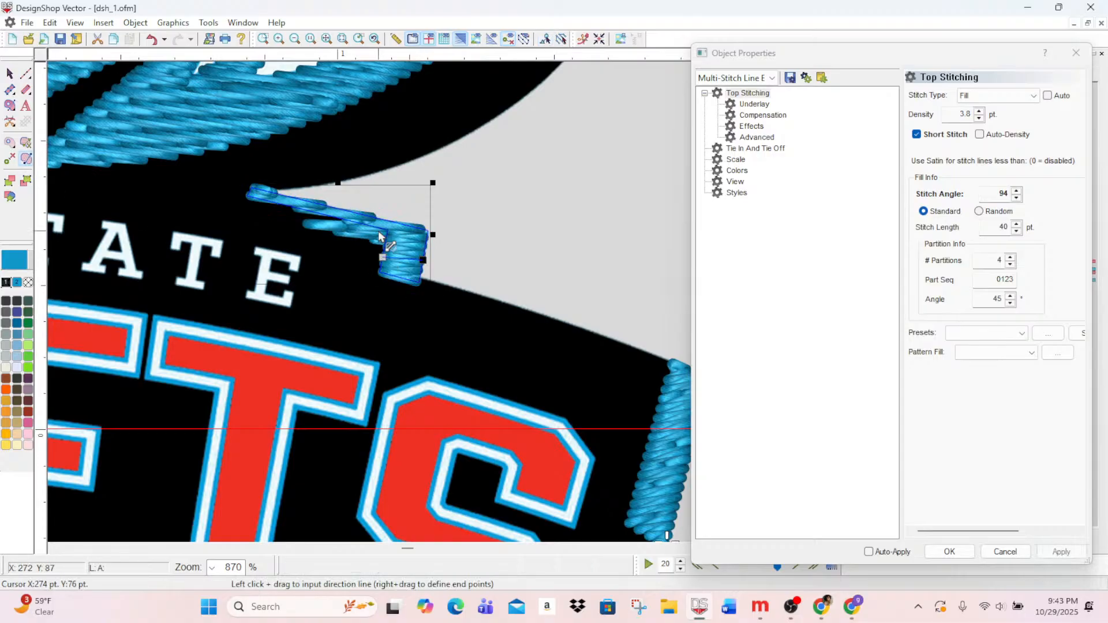
pyautogui.moveTo(382, 259); pyautogui.dragTo(370, 217)
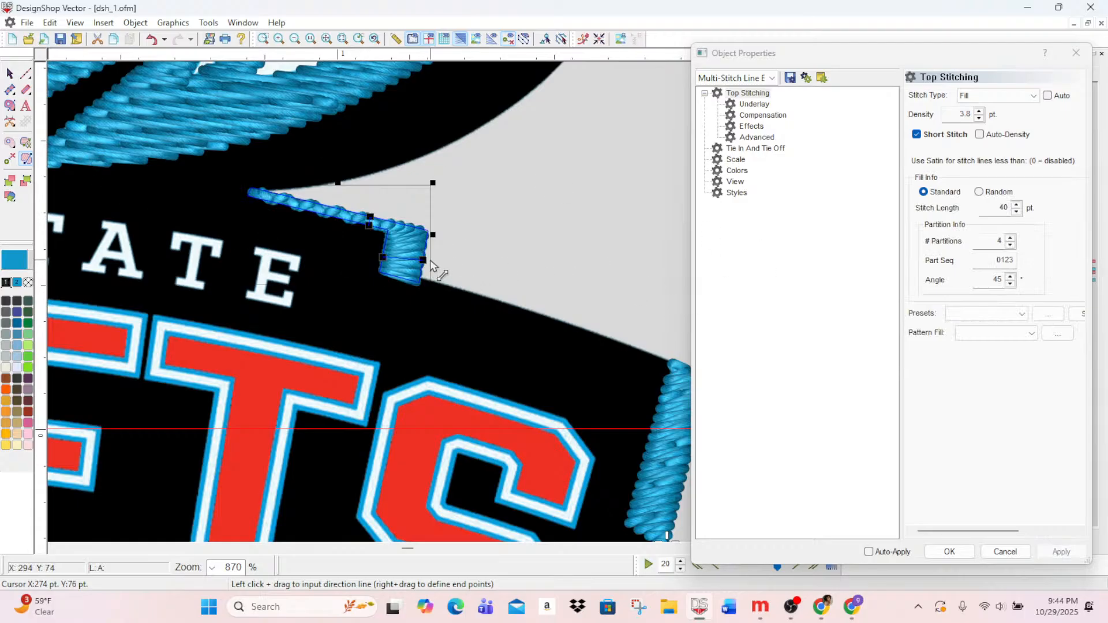
pyautogui.moveTo(424, 260); pyautogui.dragTo(423, 266)
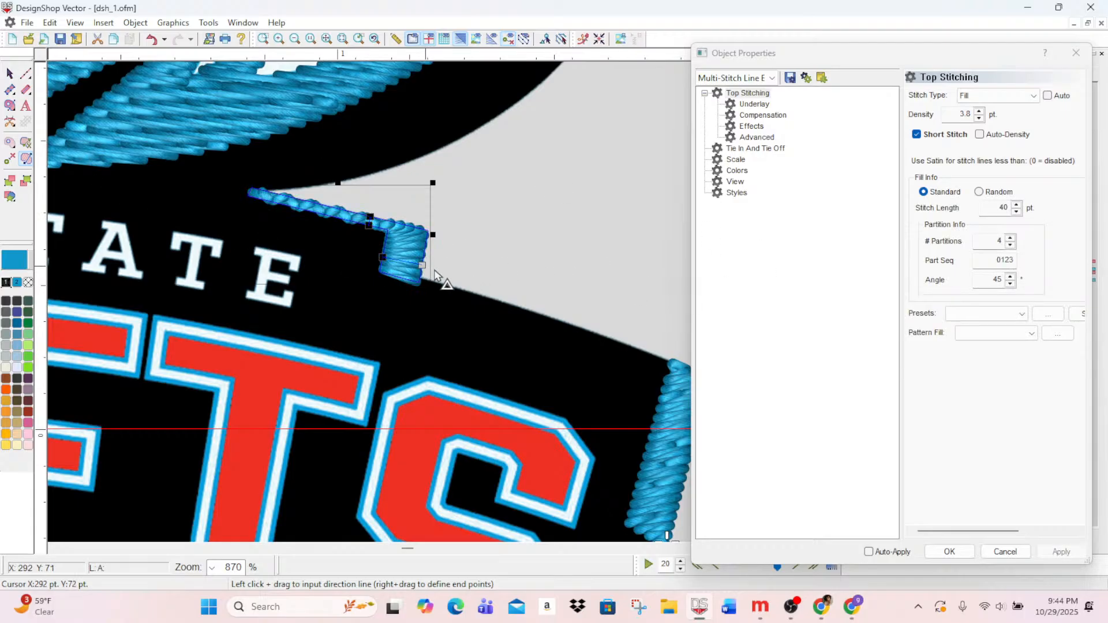
# - Set the Pull Offset of the fill right of STATE to 1 pt, after trying 8 pt, and apply it
pyautogui.click(773, 116)
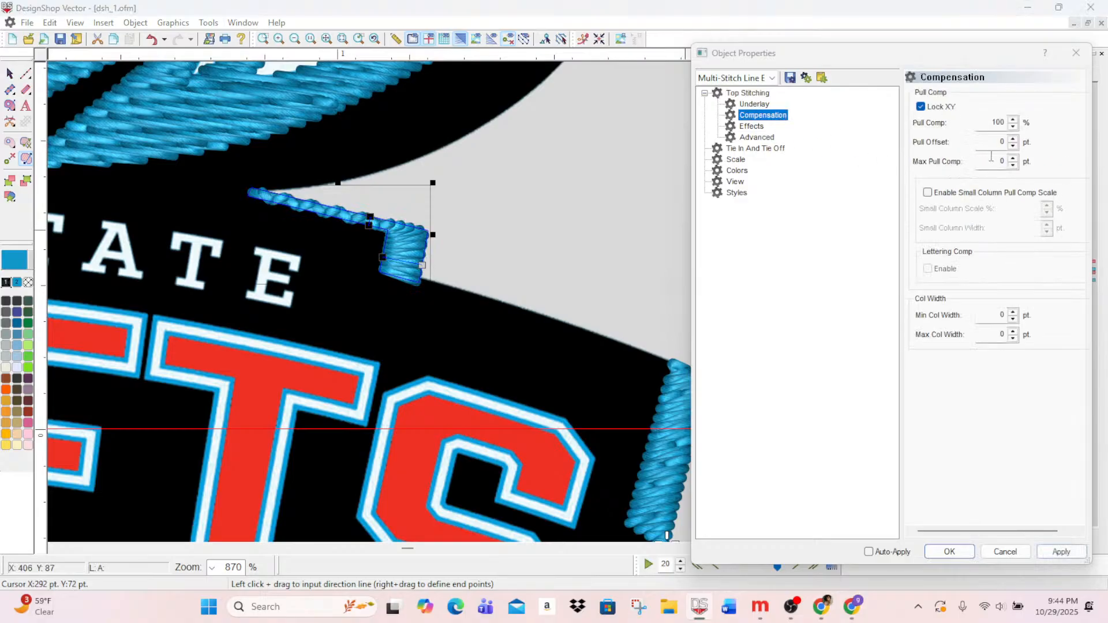
pyautogui.click(1014, 139)
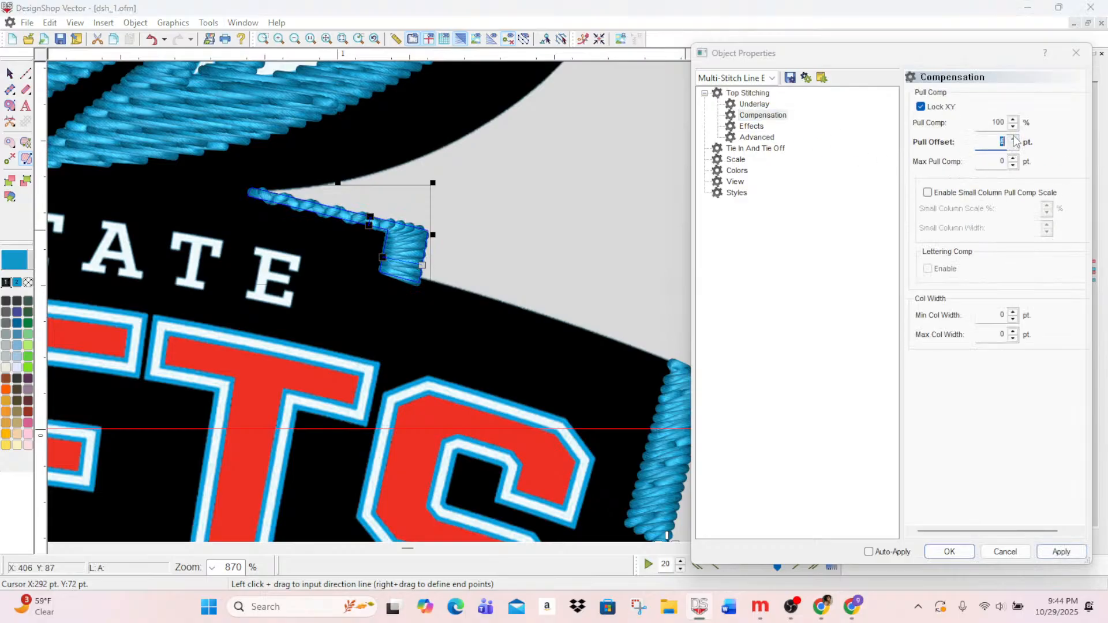
pyautogui.click(1014, 139)
pyautogui.click(1060, 551)
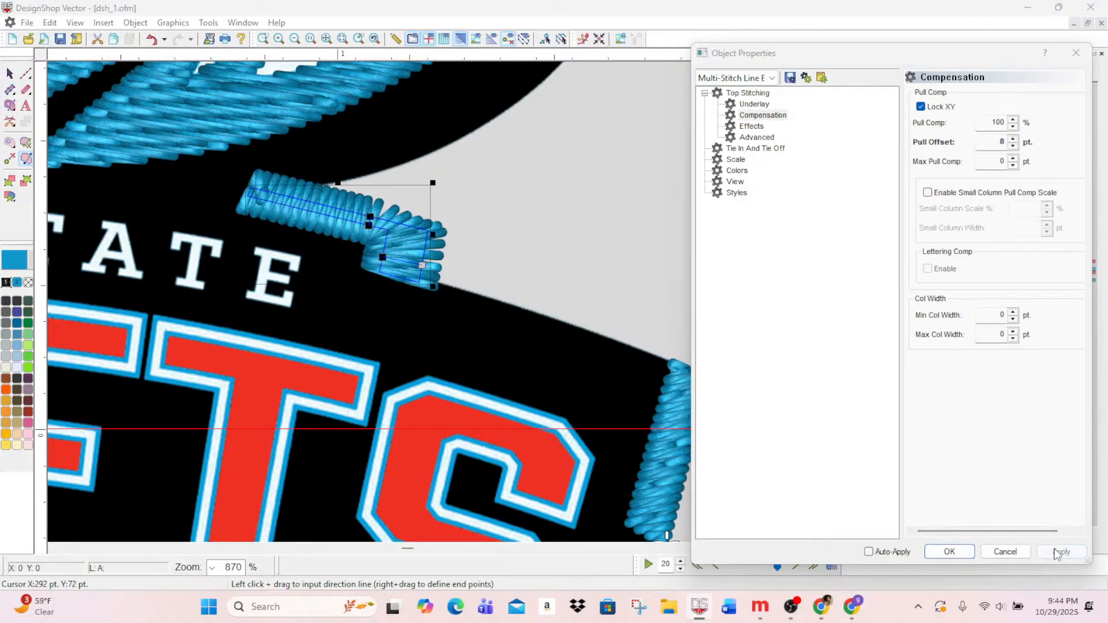
pyautogui.click(1013, 147)
pyautogui.click(1061, 551)
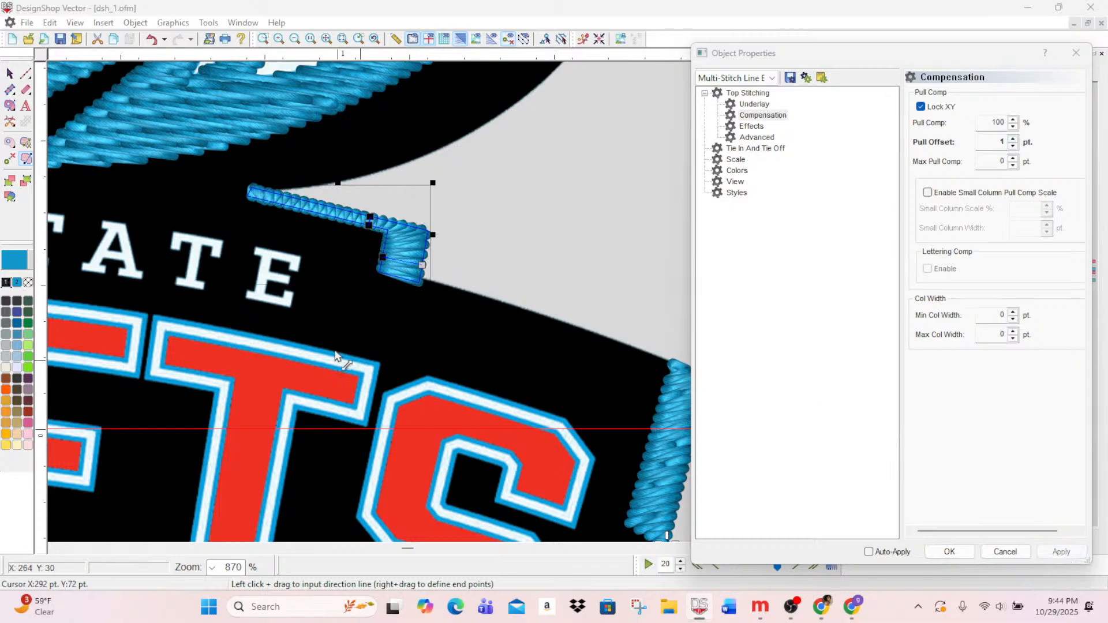
# - Move the entry point of the strip fill beside the S to its lower-right corner and the exit point to its upper-left corner
pyautogui.moveTo(405, 549); pyautogui.dragTo(410, 549)
pyautogui.press('Escape')
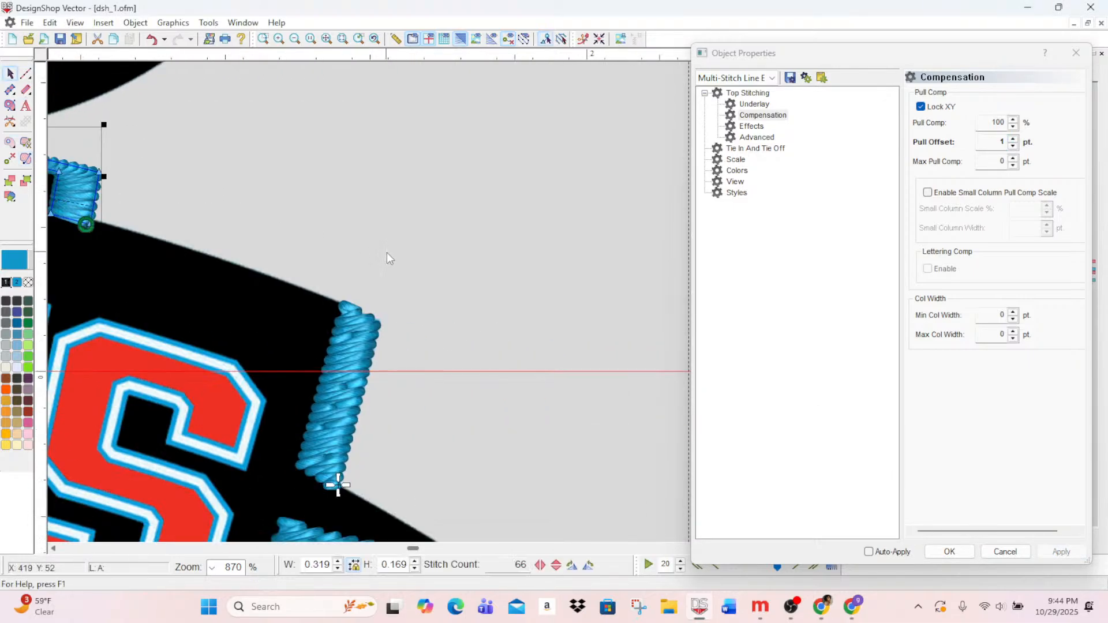
pyautogui.click(370, 368)
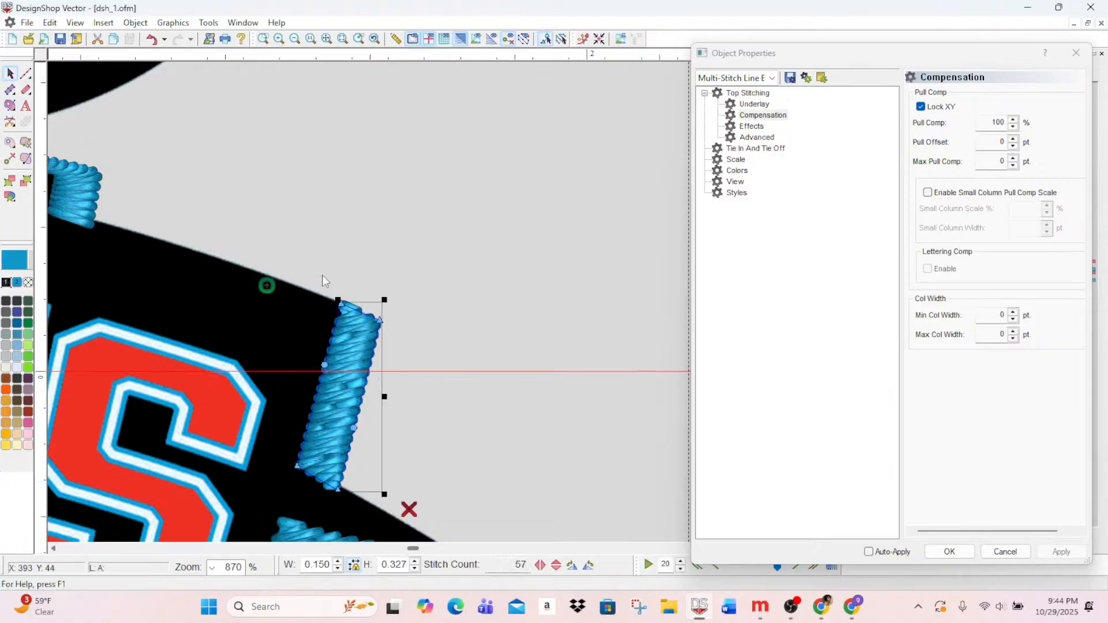
pyautogui.moveTo(273, 288); pyautogui.dragTo(339, 491)
pyautogui.moveTo(411, 510); pyautogui.dragTo(344, 309)
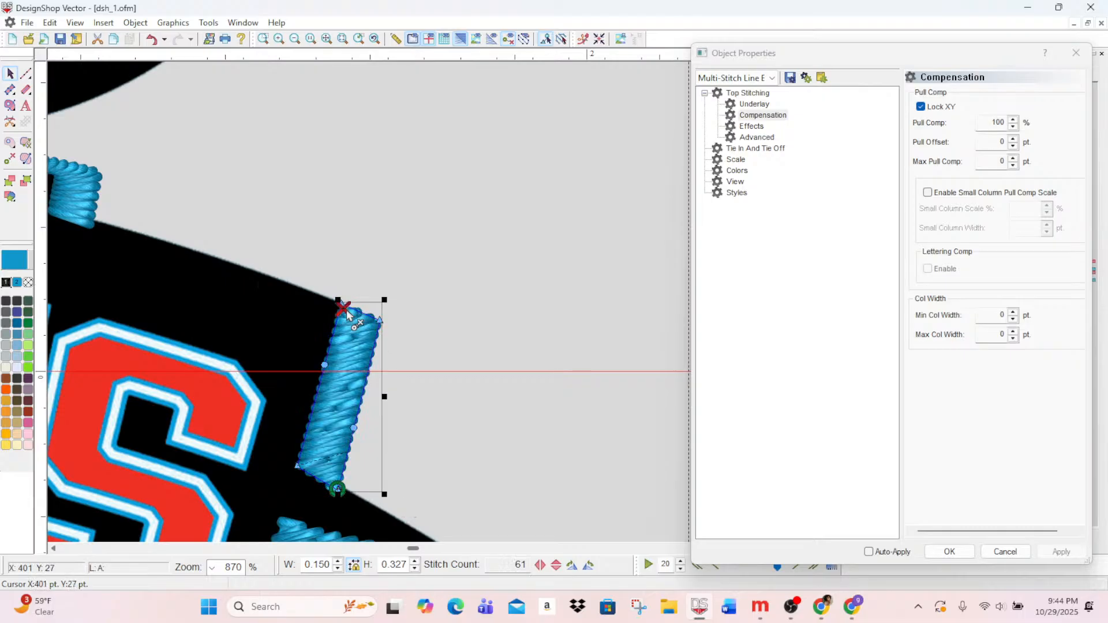
# - Realign the stitch direction line of the strip fill beside the S so it runs squarely across the strip
pyautogui.click(25, 158)
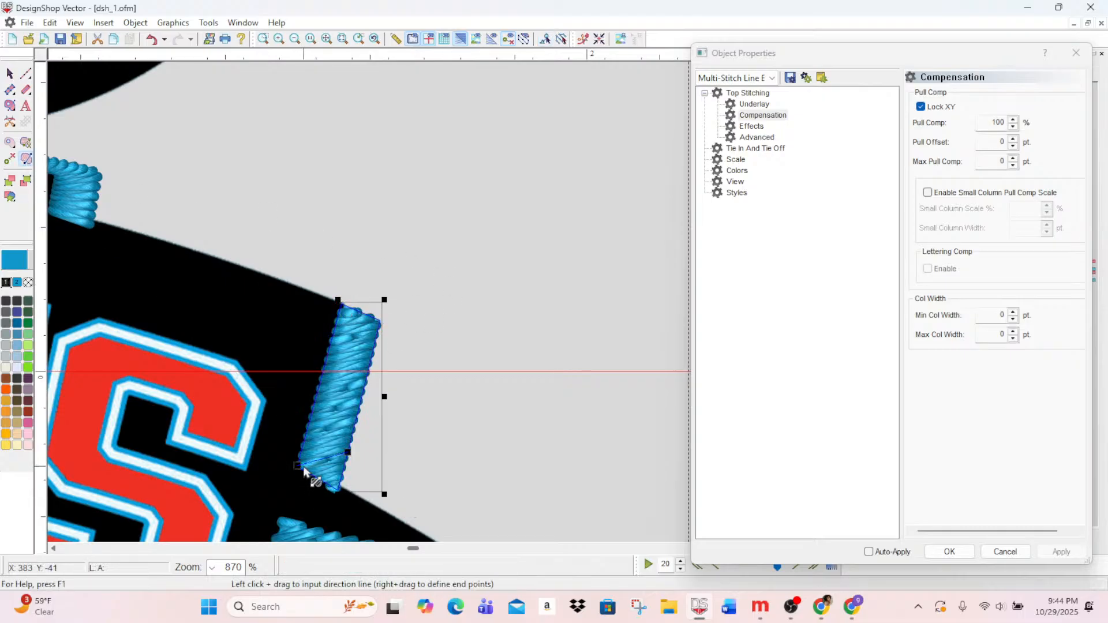
pyautogui.moveTo(298, 466); pyautogui.dragTo(303, 437)
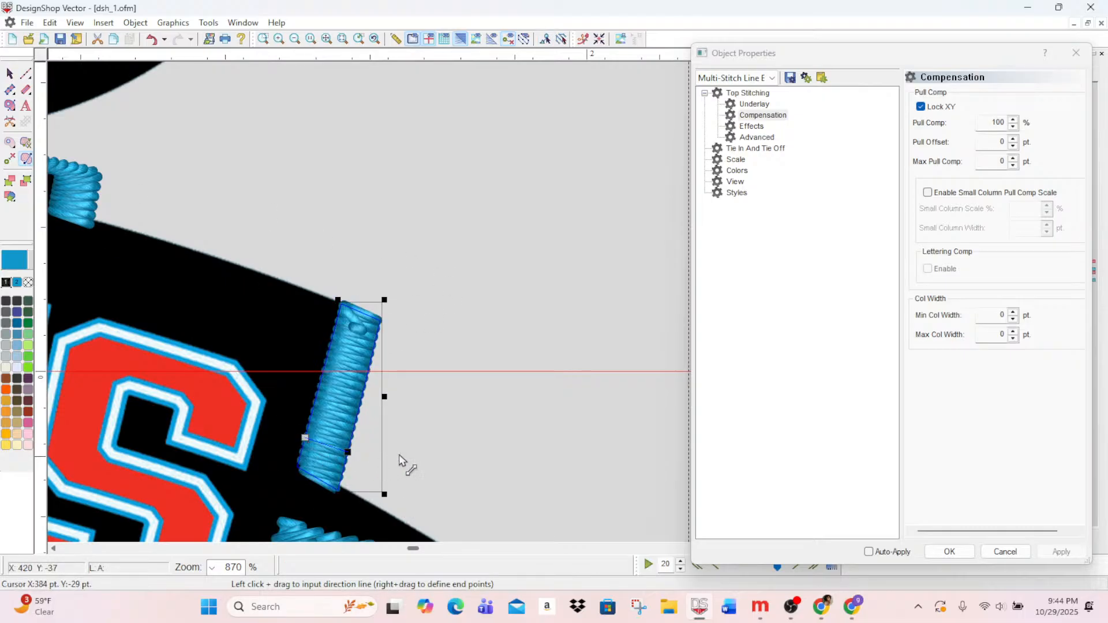
pyautogui.scroll(-3, 500, 408)
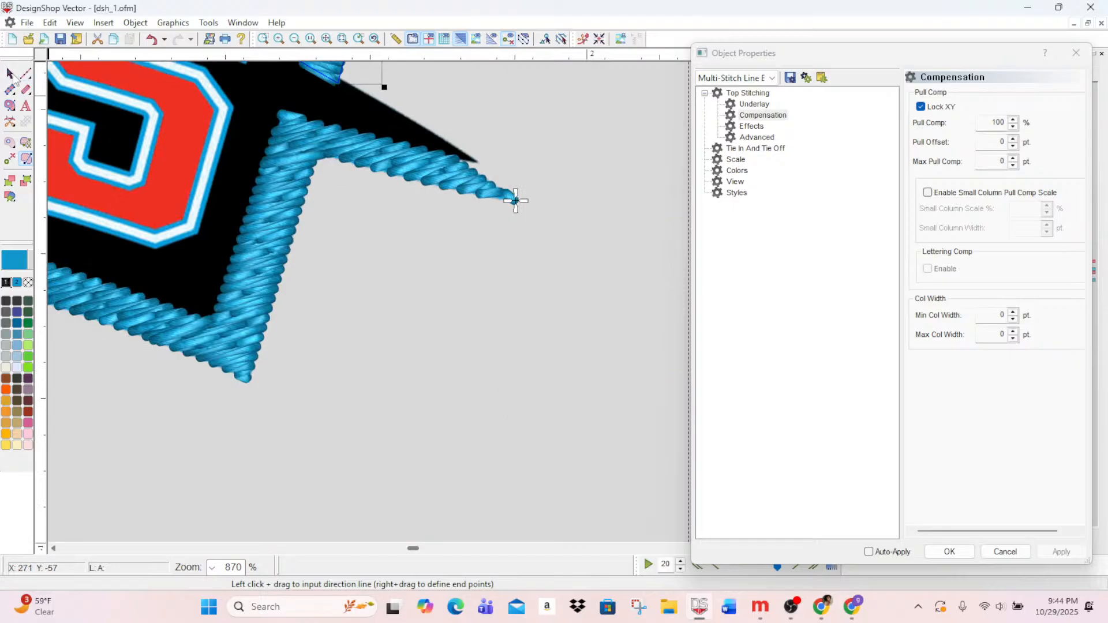
pyautogui.click(10, 74)
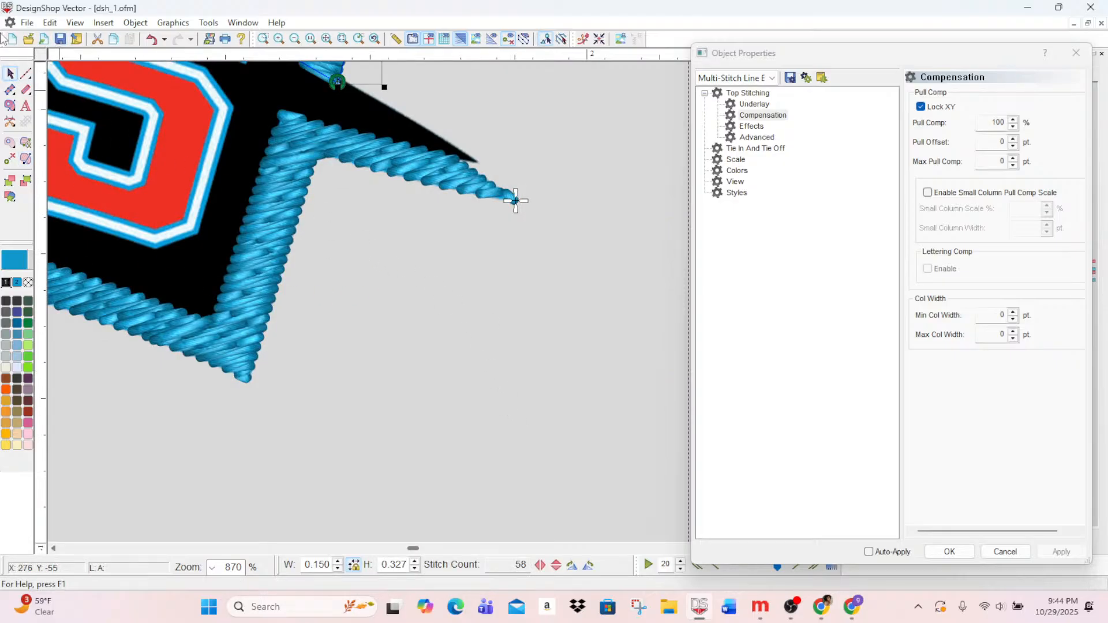
# - Move the exit point of the zigzag ribbon fill under the S to its far left end and the entry point to its upper inner corner
pyautogui.click(361, 154)
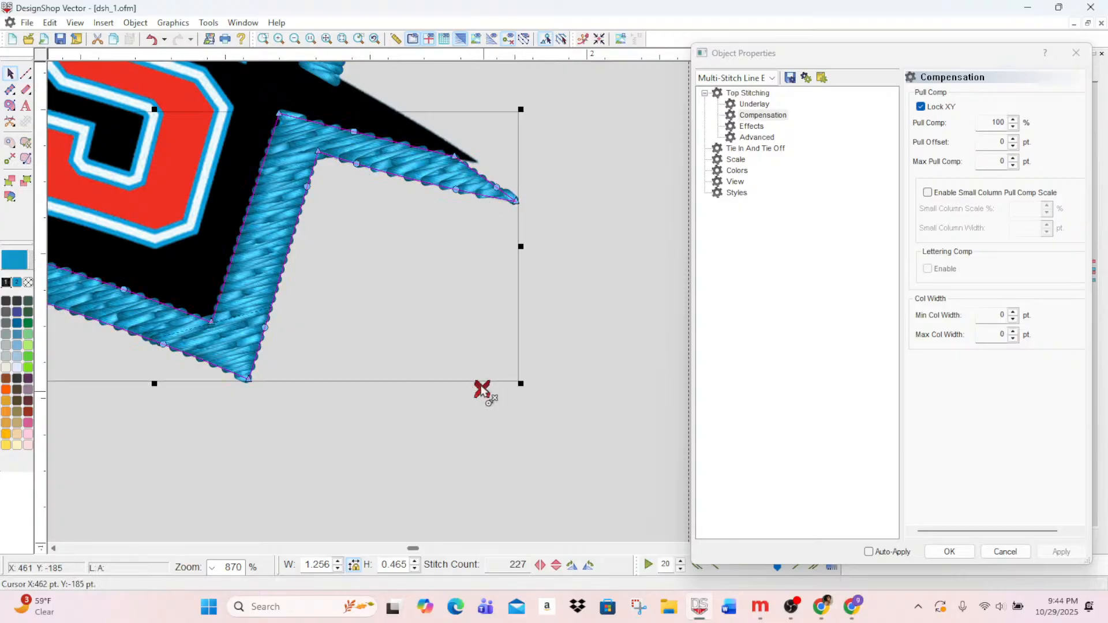
pyautogui.moveTo(485, 390)
pyautogui.mouseDown()
pyautogui.moveTo(193, 383)
pyautogui.moveTo(246, 375)
pyautogui.mouseUp()
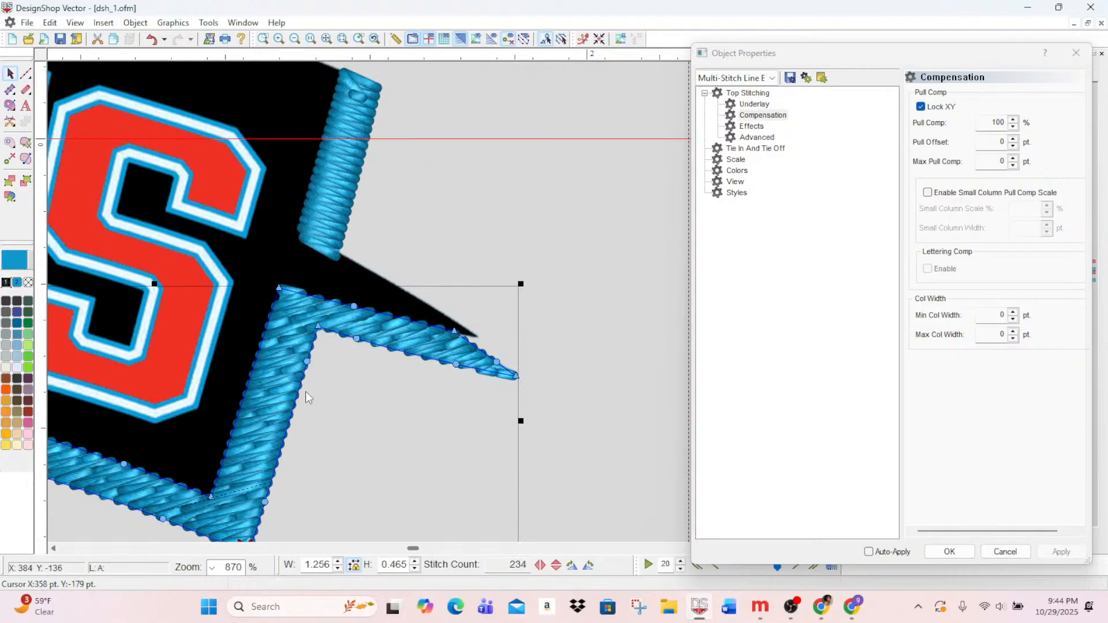
pyautogui.moveTo(416, 548); pyautogui.dragTo(409, 548)
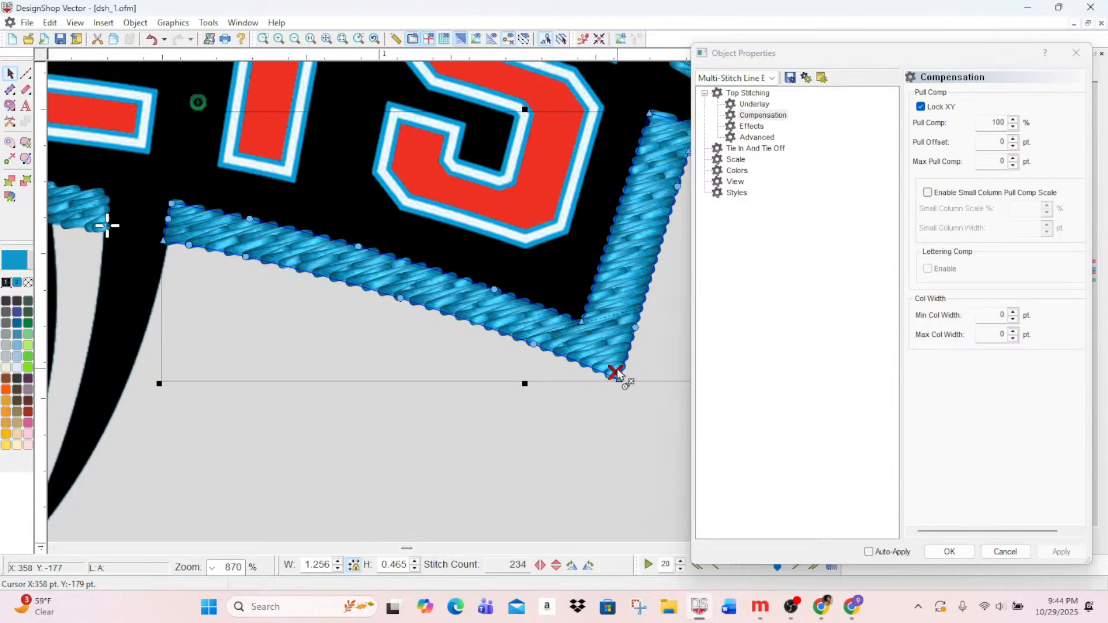
pyautogui.moveTo(616, 374)
pyautogui.mouseDown()
pyautogui.moveTo(237, 287)
pyautogui.moveTo(167, 241)
pyautogui.mouseUp()
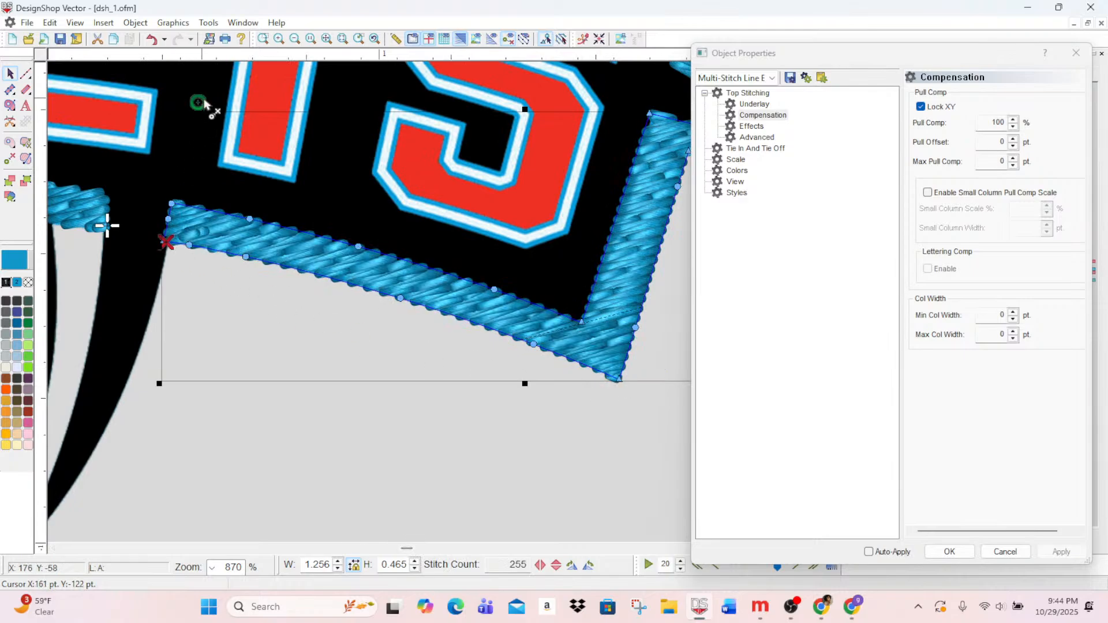
pyautogui.moveTo(198, 103)
pyautogui.mouseDown()
pyautogui.moveTo(611, 94)
pyautogui.moveTo(650, 112)
pyautogui.mouseUp()
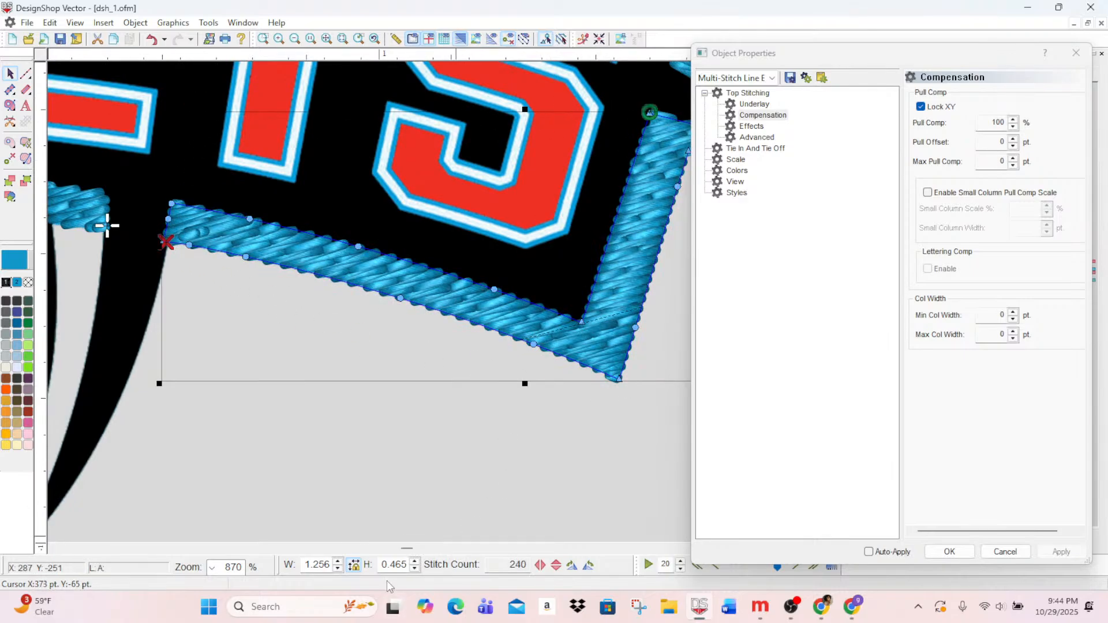
# - Set stitch direction lines across the pointed arm, upright and lower band of the zigzag ribbon fill under the S, tilting the upright's line slightly
pyautogui.moveTo(407, 551); pyautogui.dragTo(409, 551)
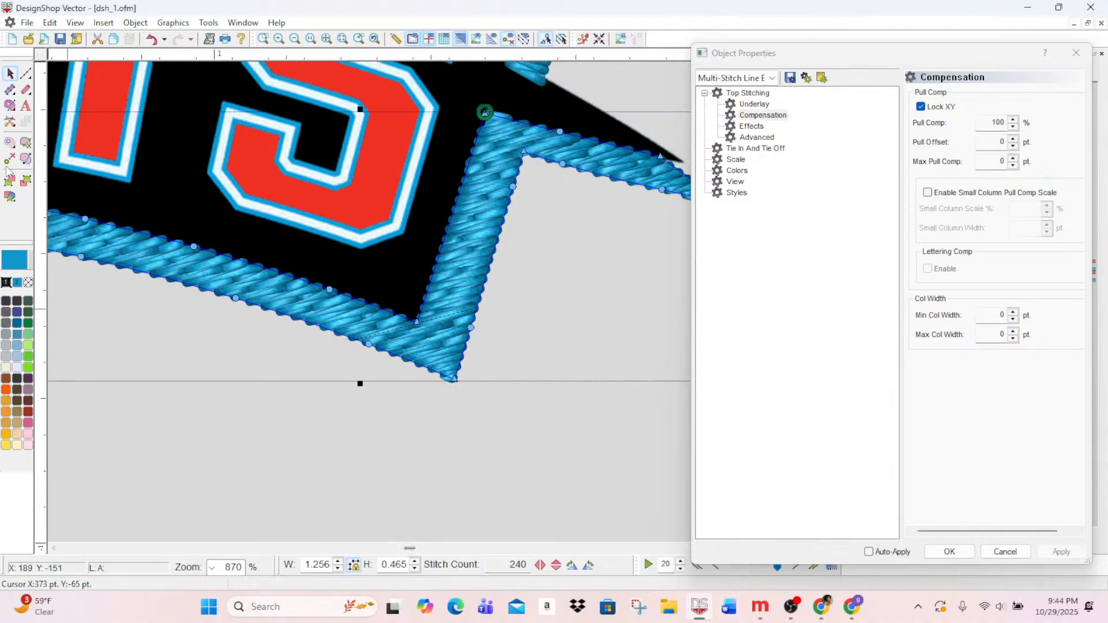
pyautogui.click(26, 160)
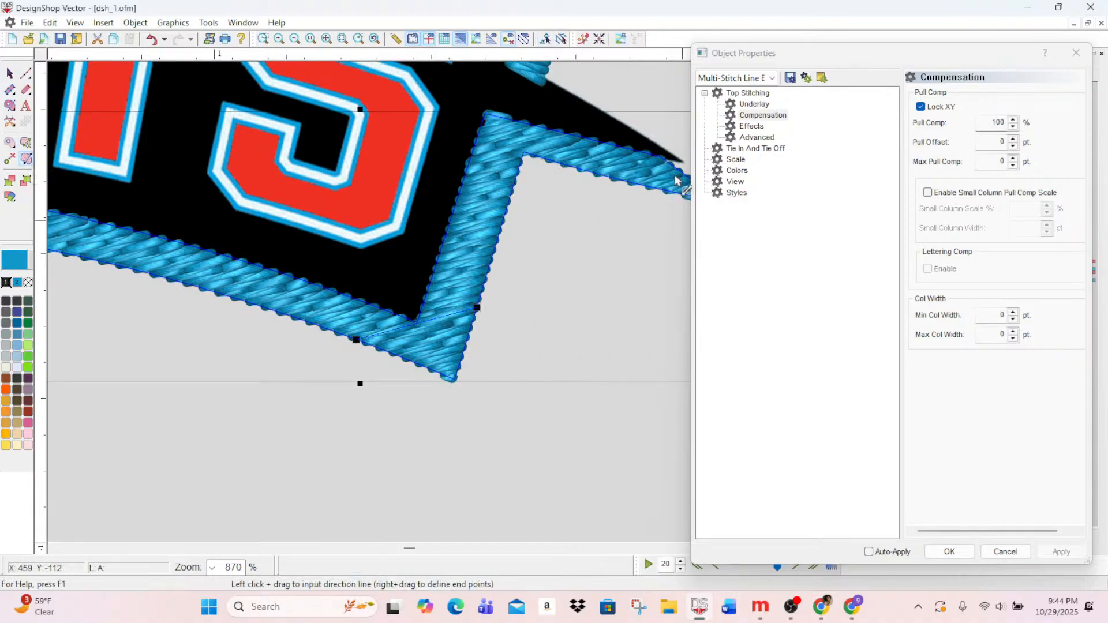
pyautogui.moveTo(642, 142); pyautogui.dragTo(627, 191)
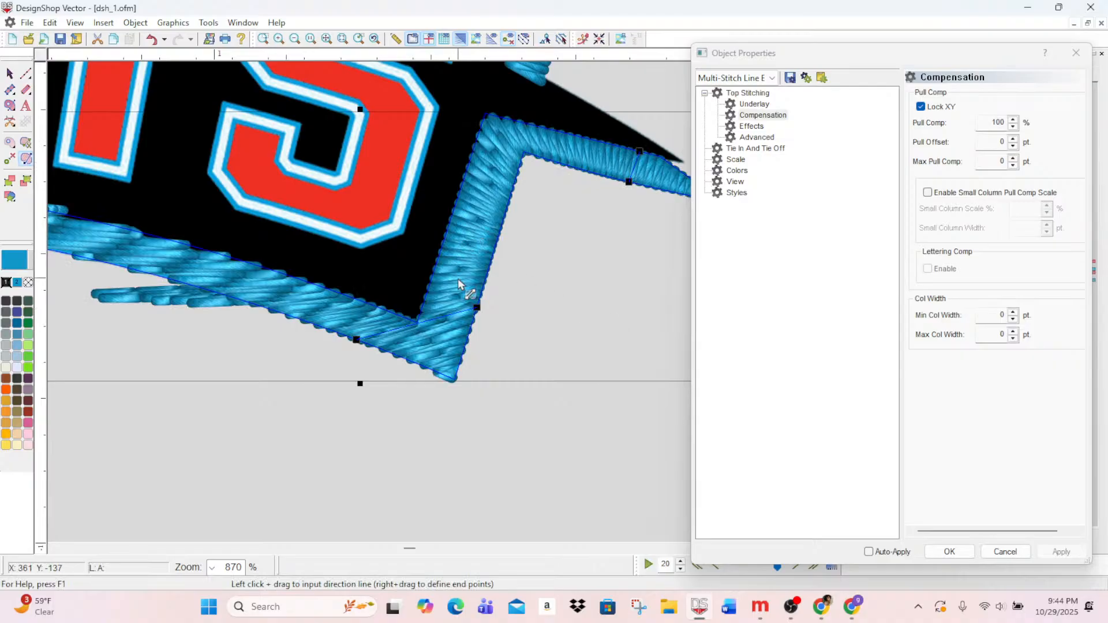
pyautogui.moveTo(437, 256)
pyautogui.mouseDown()
pyautogui.moveTo(490, 297)
pyautogui.moveTo(484, 283)
pyautogui.moveTo(396, 315)
pyautogui.moveTo(370, 305)
pyautogui.mouseUp()
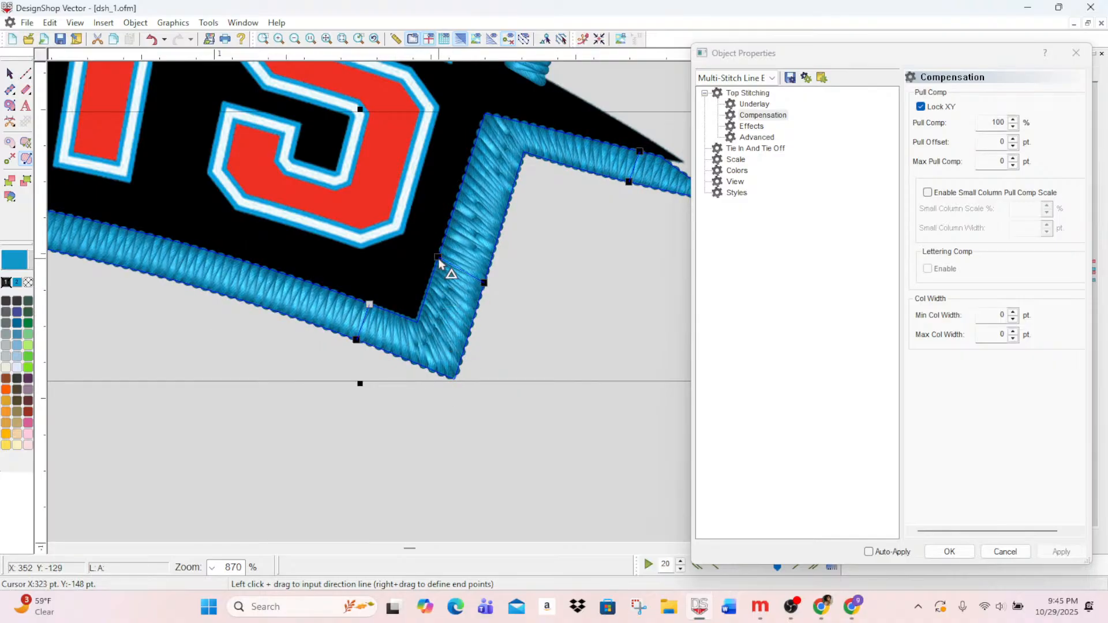
pyautogui.moveTo(437, 257); pyautogui.dragTo(434, 269)
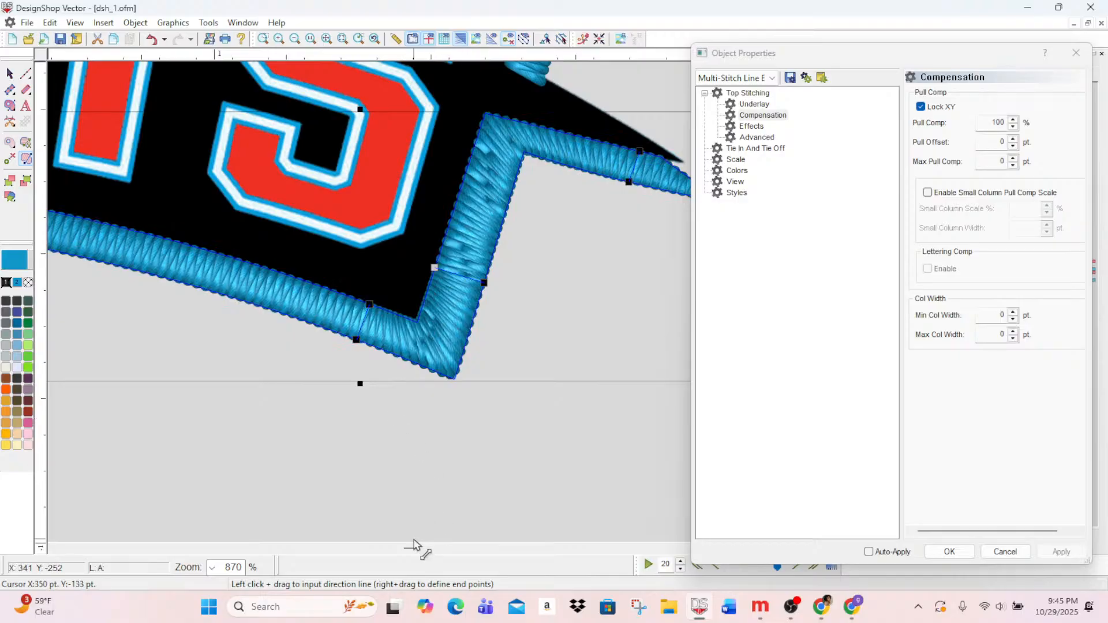
# - Save the design and finish editing the zigzag ribbon fill's stitch direction
pyautogui.moveTo(411, 548); pyautogui.dragTo(406, 548)
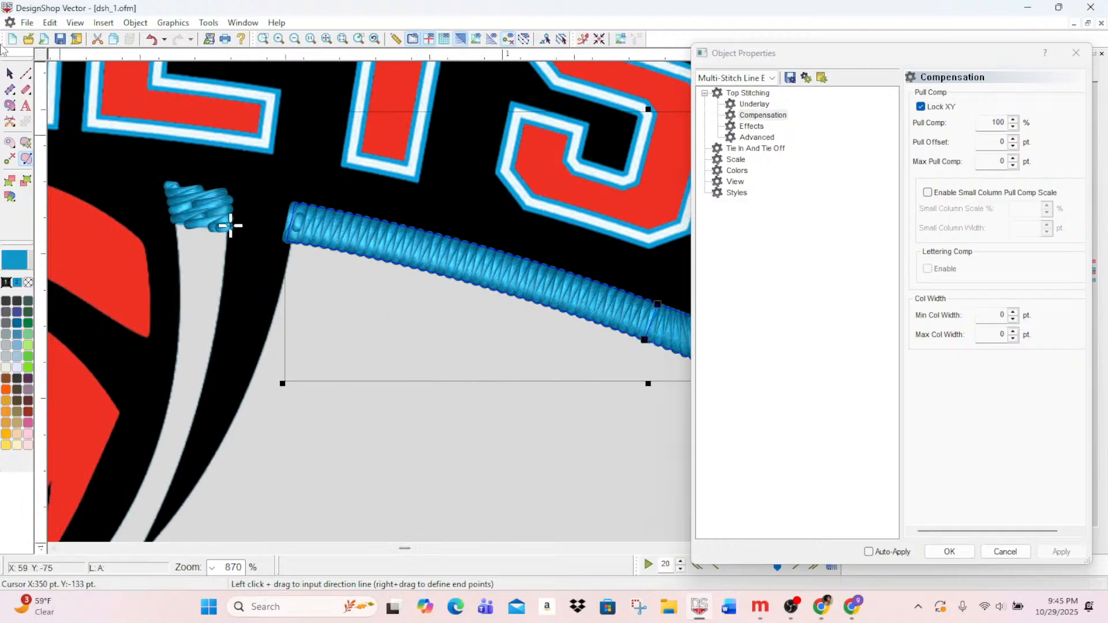
pyautogui.click(60, 40)
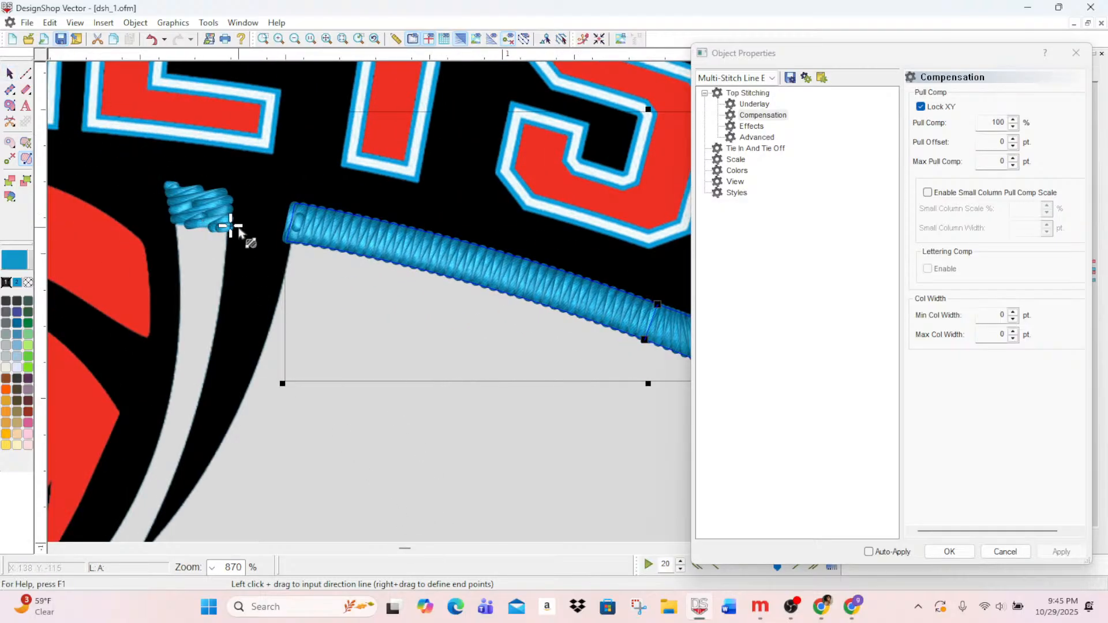
pyautogui.press('Escape')
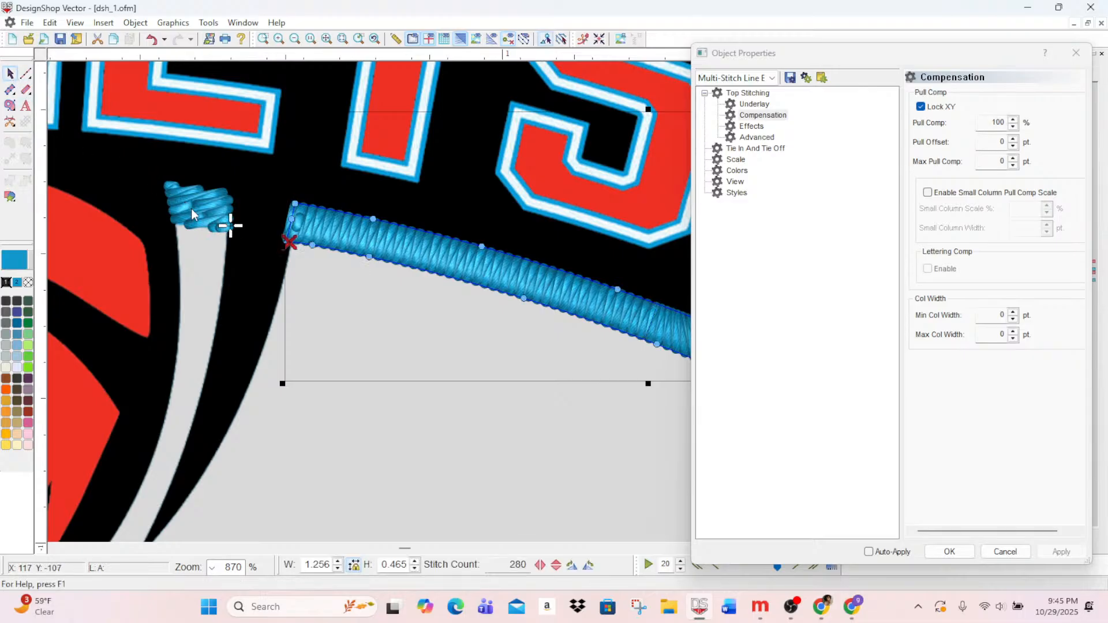
# - Place the small fill below the E's entry point at its lower-right corner and exit at its lower-left, and run its direction line nearly vertically
pyautogui.click(192, 209)
pyautogui.moveTo(136, 153); pyautogui.dragTo(228, 227)
pyautogui.moveTo(266, 269); pyautogui.dragTo(176, 225)
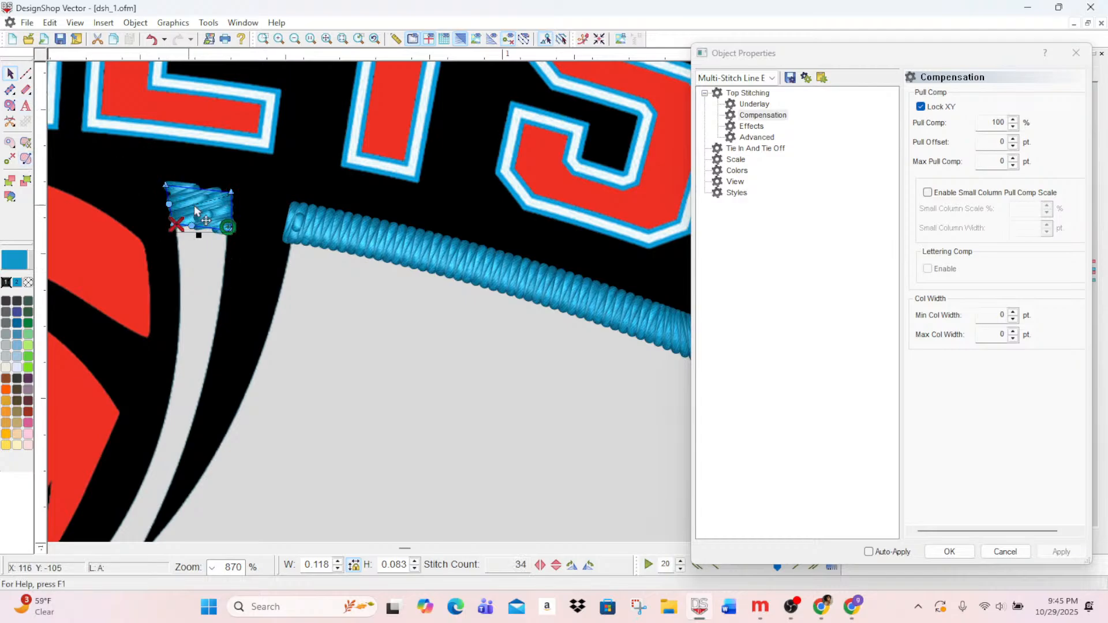
pyautogui.click(26, 160)
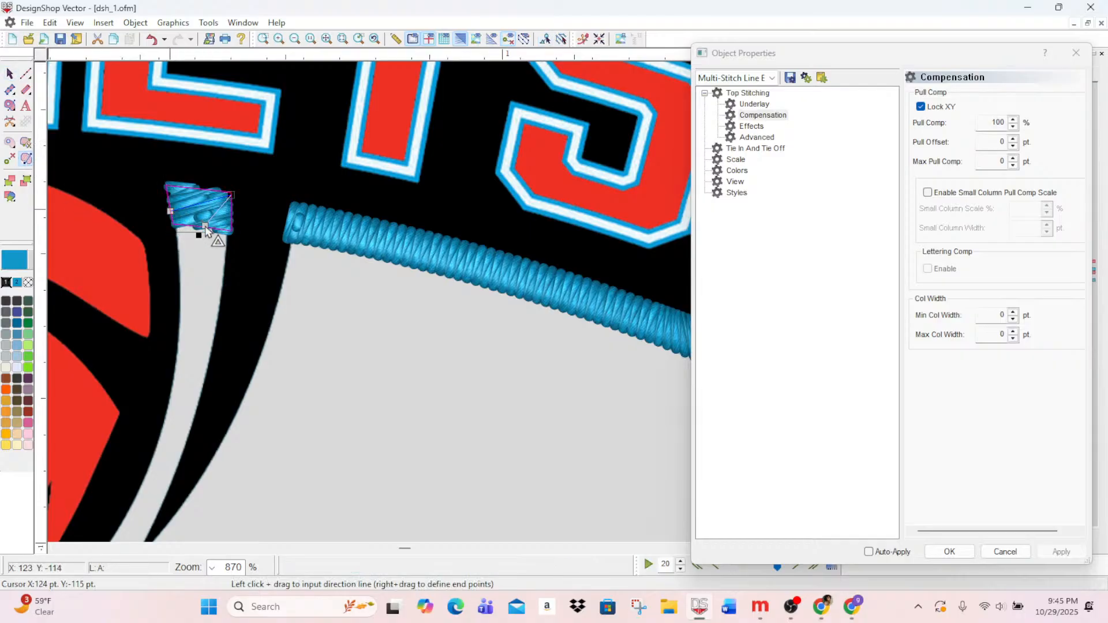
pyautogui.moveTo(207, 231); pyautogui.dragTo(212, 188)
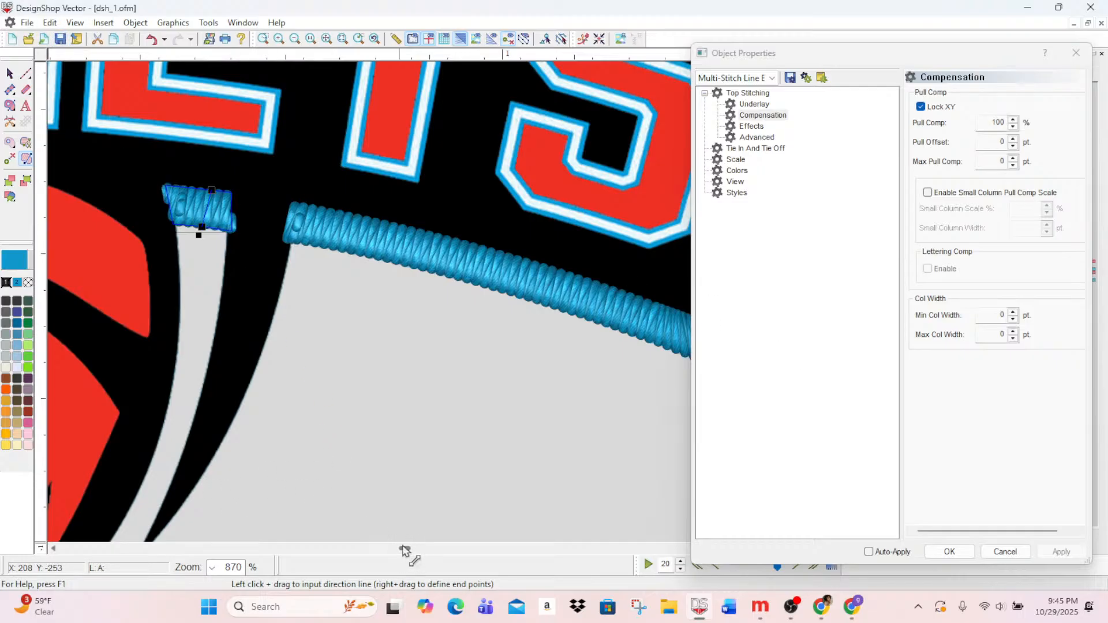
# - Move the entry point of the small fill below the R to its lower-right corner and the exit point to its lower-left corner
pyautogui.moveTo(407, 549); pyautogui.dragTo(392, 549)
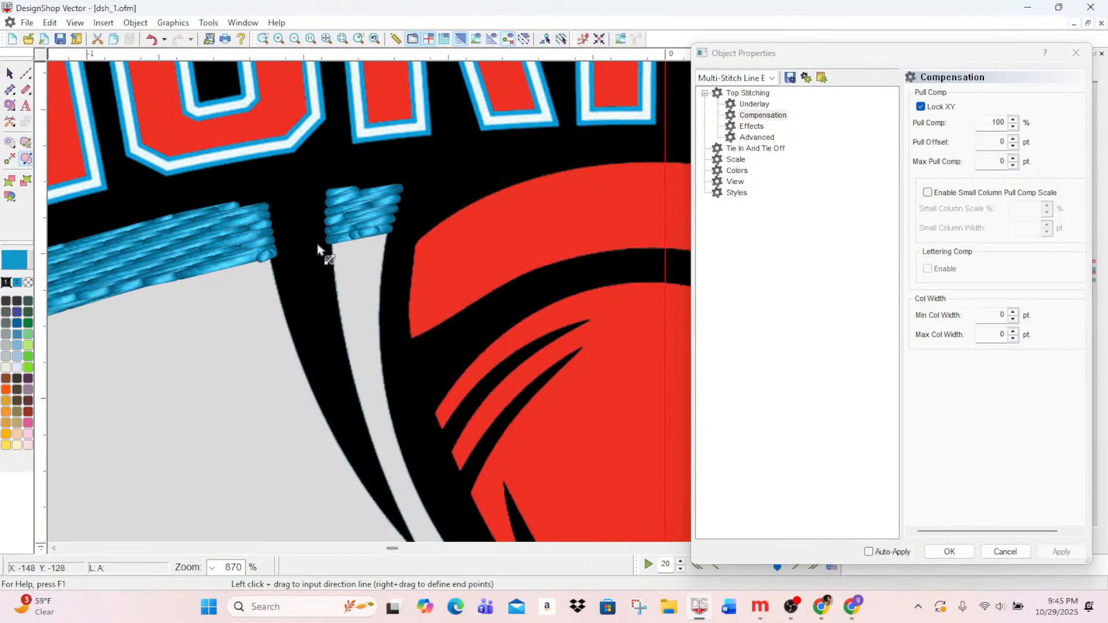
pyautogui.click(11, 73)
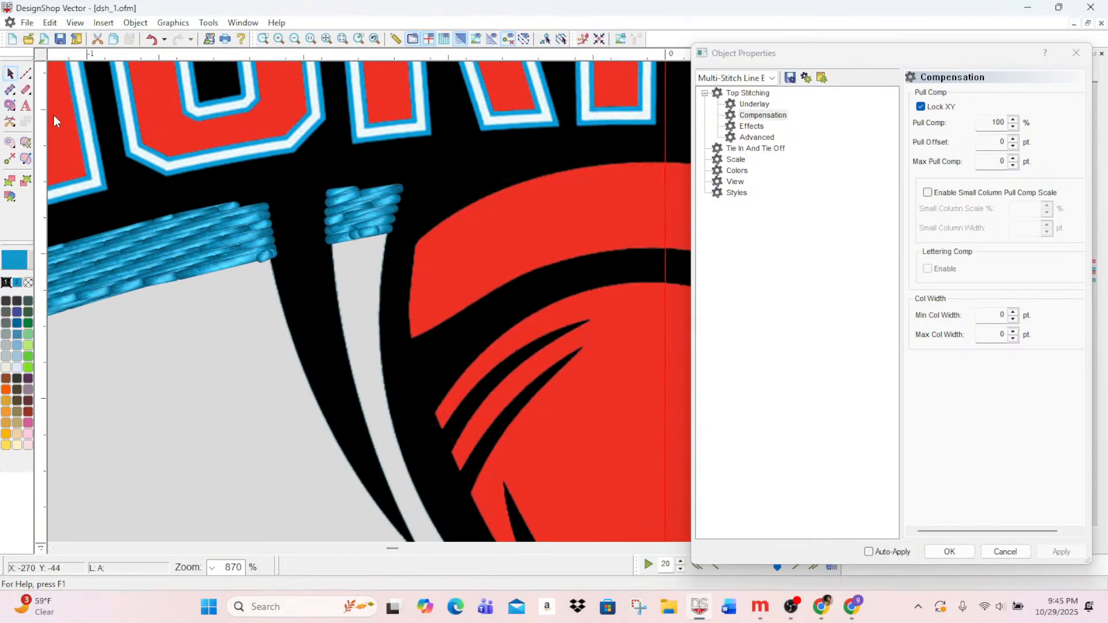
pyautogui.click(359, 229)
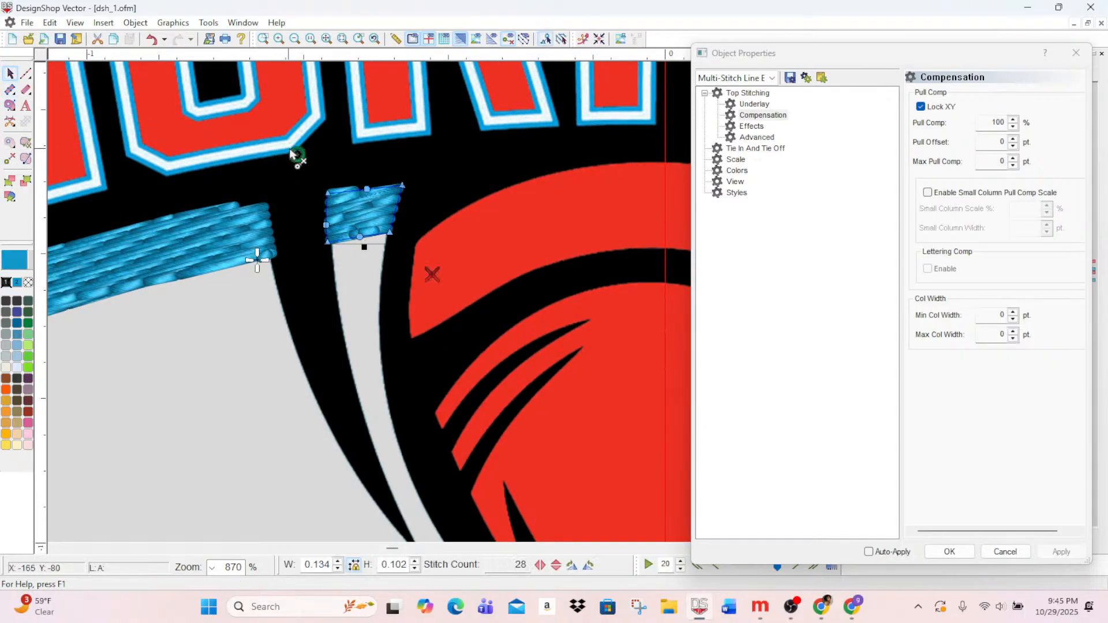
pyautogui.click(390, 232)
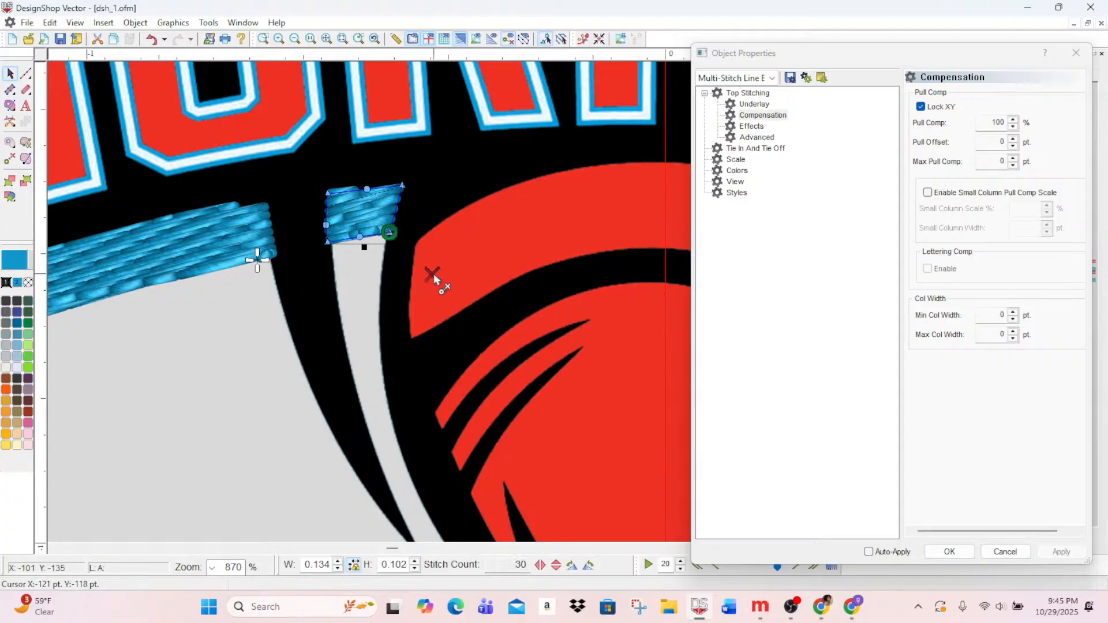
pyautogui.click(326, 239)
# - Reposition the stitch direction line of the small fill below the R to run nearly vertically through its middle
pyautogui.click(26, 158)
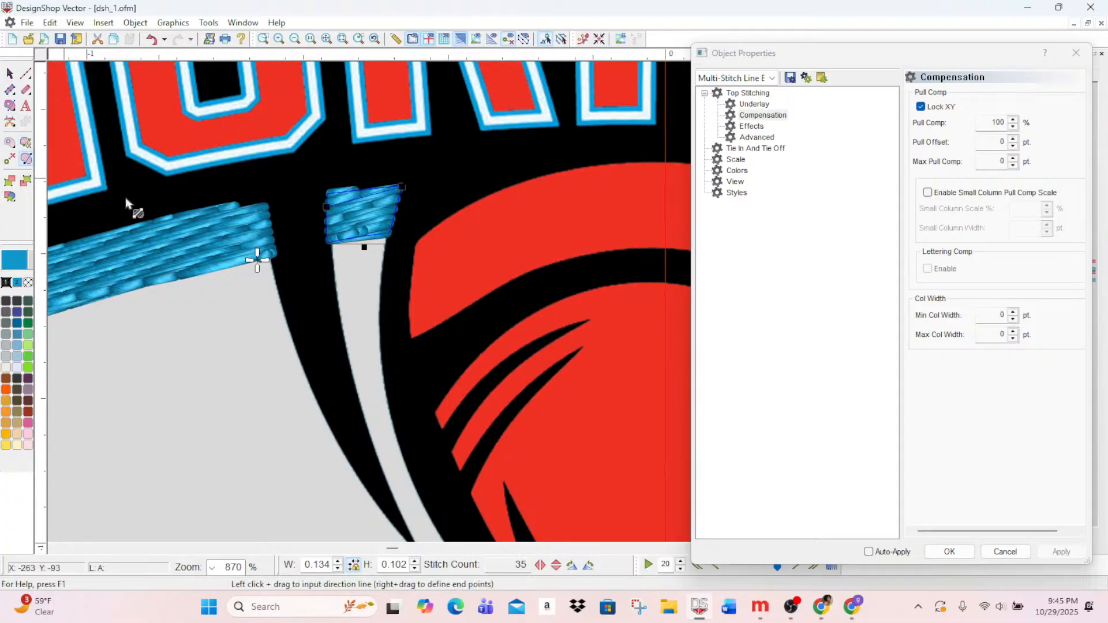
pyautogui.moveTo(355, 245); pyautogui.dragTo(360, 237)
pyautogui.moveTo(401, 188); pyautogui.dragTo(364, 190)
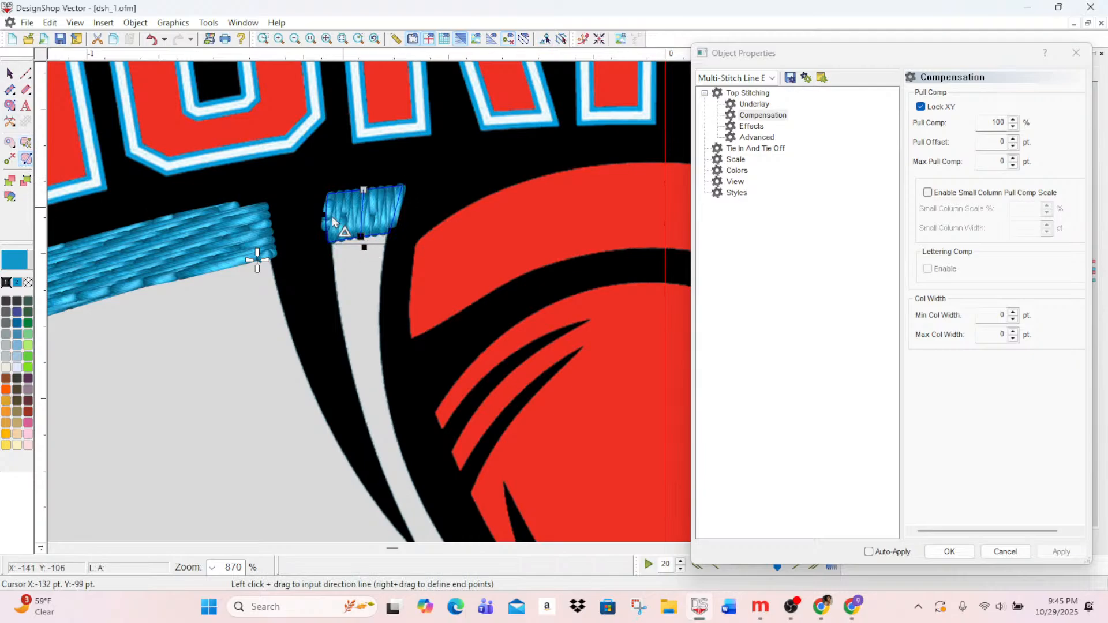
pyautogui.click(9, 73)
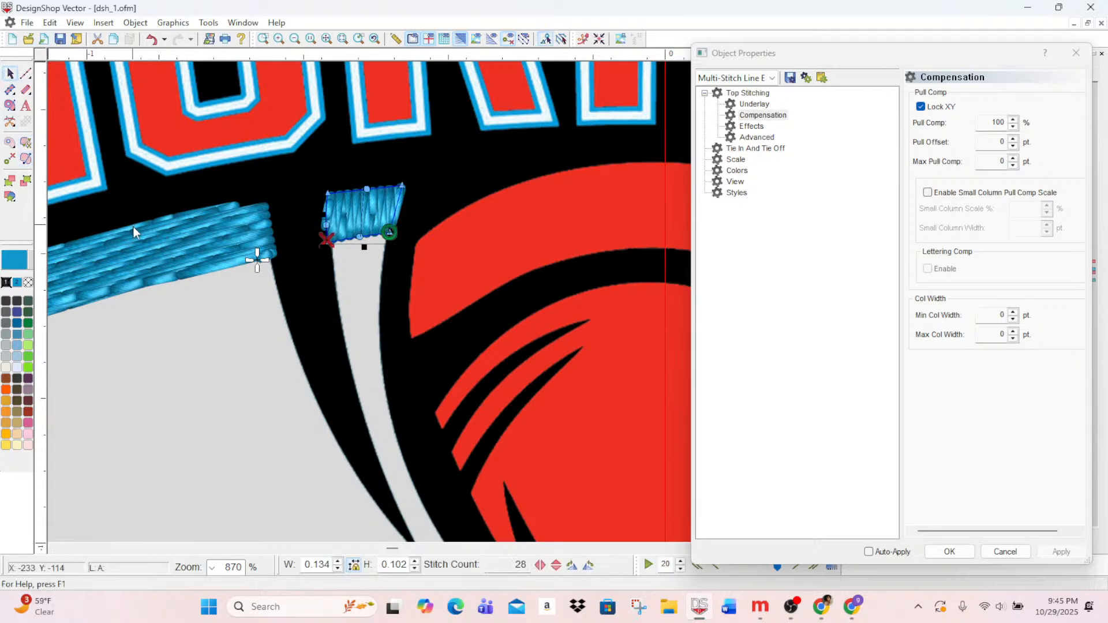
# - Set the stitch direction line of the long ribbon fill below the H and O across the middle of the band
pyautogui.click(142, 253)
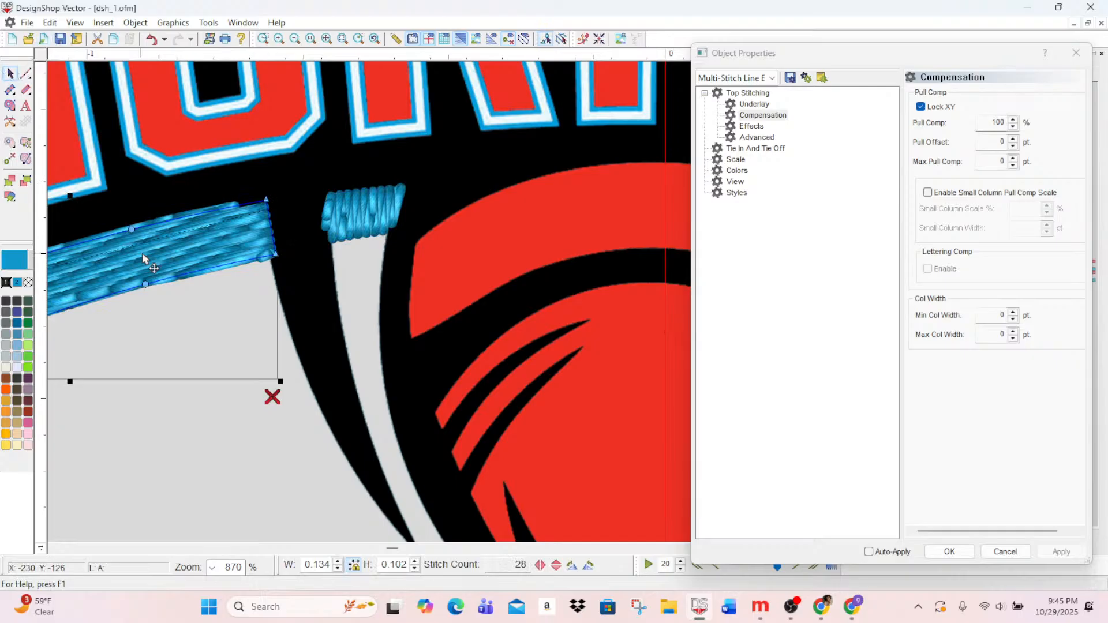
pyautogui.click(26, 159)
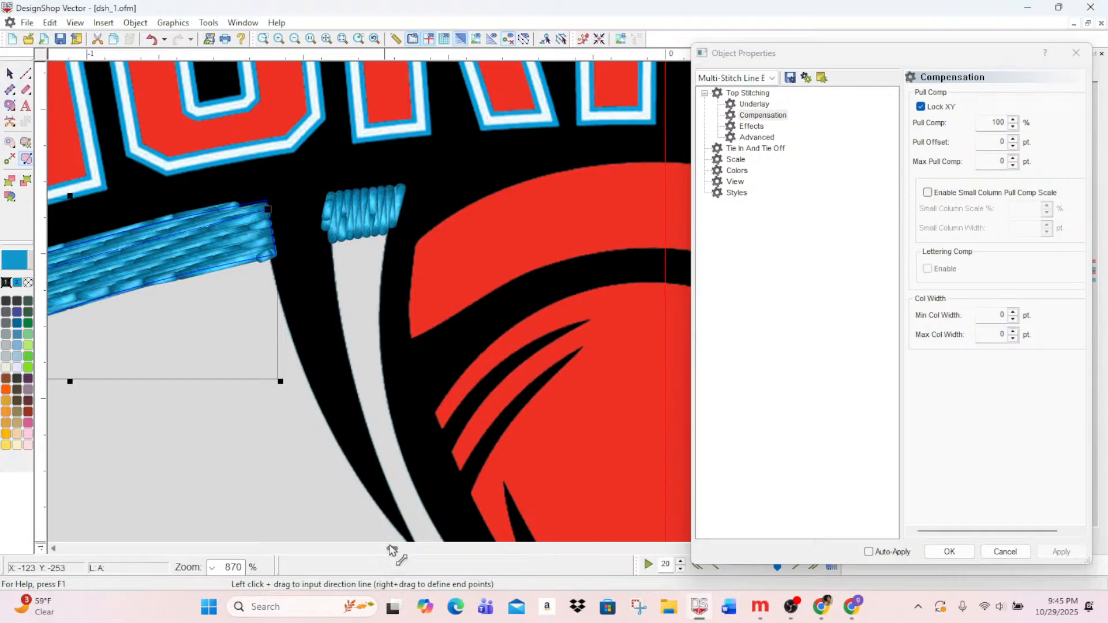
pyautogui.moveTo(392, 550); pyautogui.dragTo(386, 551)
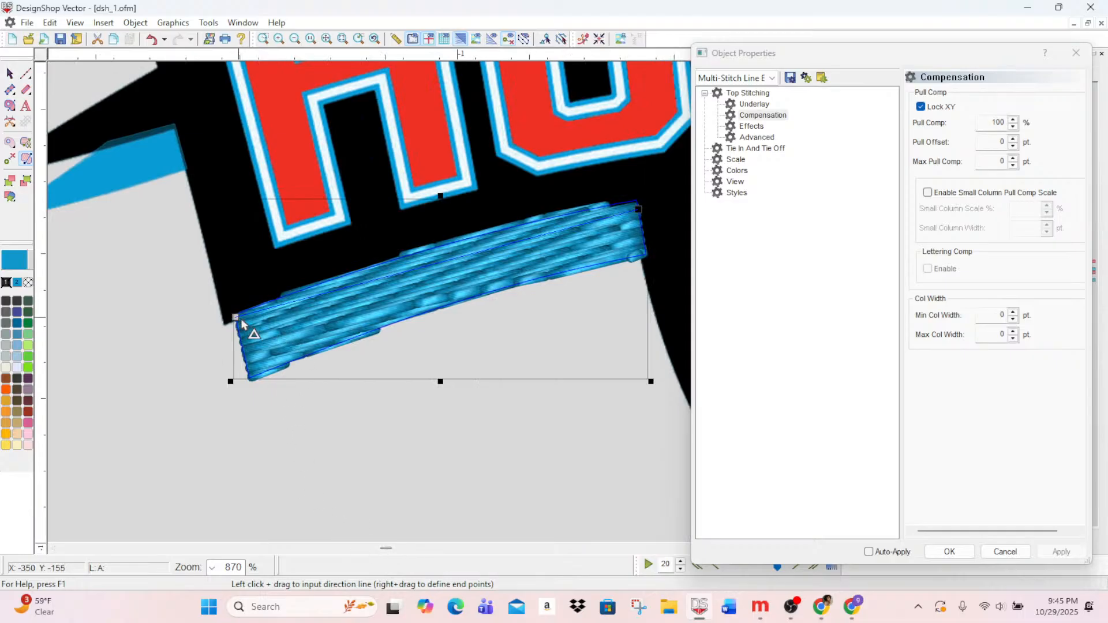
pyautogui.moveTo(423, 314)
pyautogui.mouseDown()
pyautogui.moveTo(650, 234)
pyautogui.moveTo(638, 210)
pyautogui.moveTo(468, 226)
pyautogui.moveTo(411, 254)
pyautogui.mouseUp()
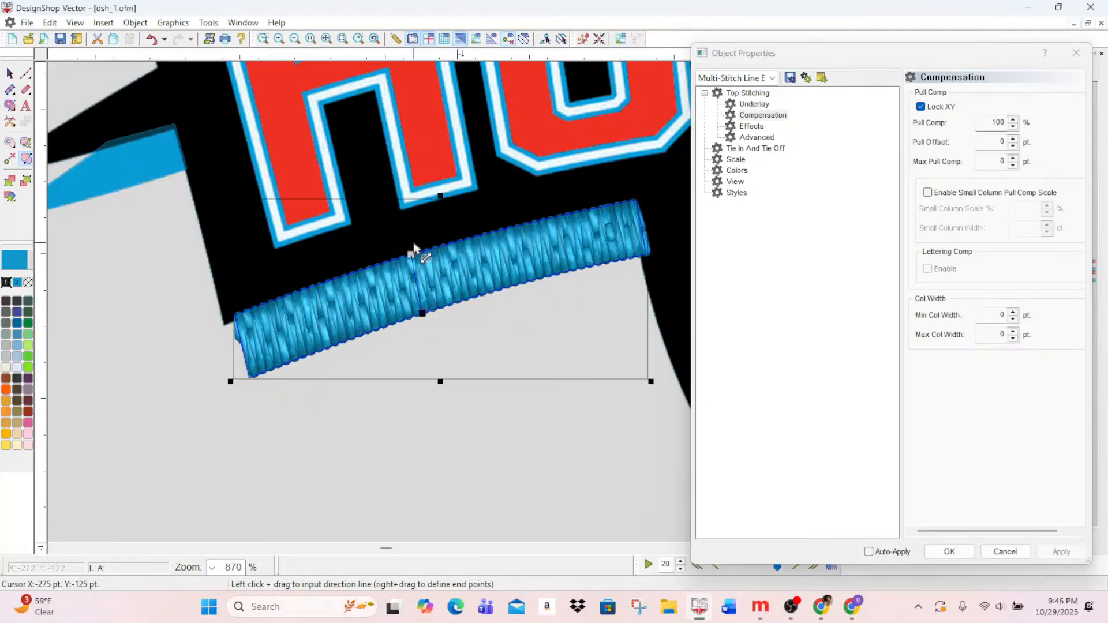
# - Check the ribbon fill below the H, and close the object properties to inspect the blue ribbon tail beside the H
pyautogui.scroll(-1, 317, 262)
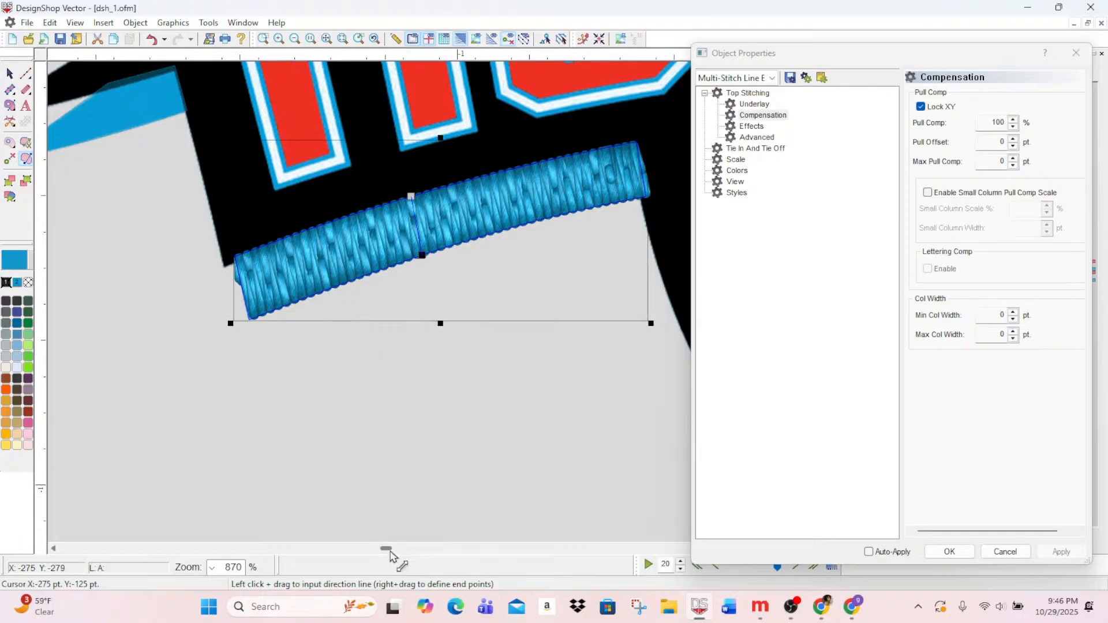
pyautogui.moveTo(390, 551); pyautogui.dragTo(392, 551)
pyautogui.scroll(3, 358, 457)
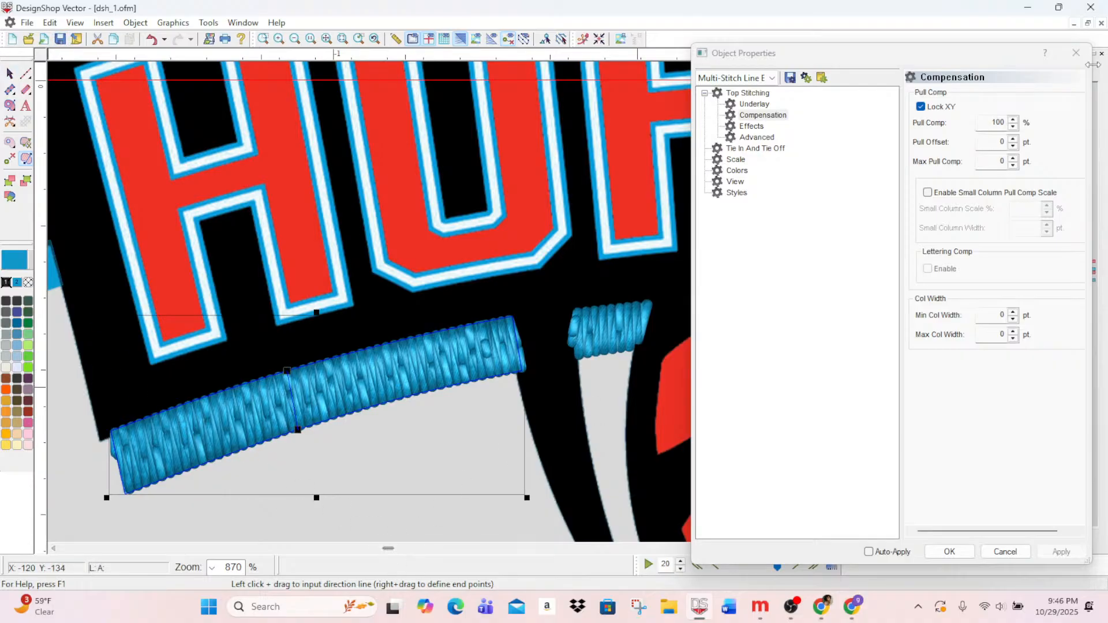
pyautogui.click(1076, 54)
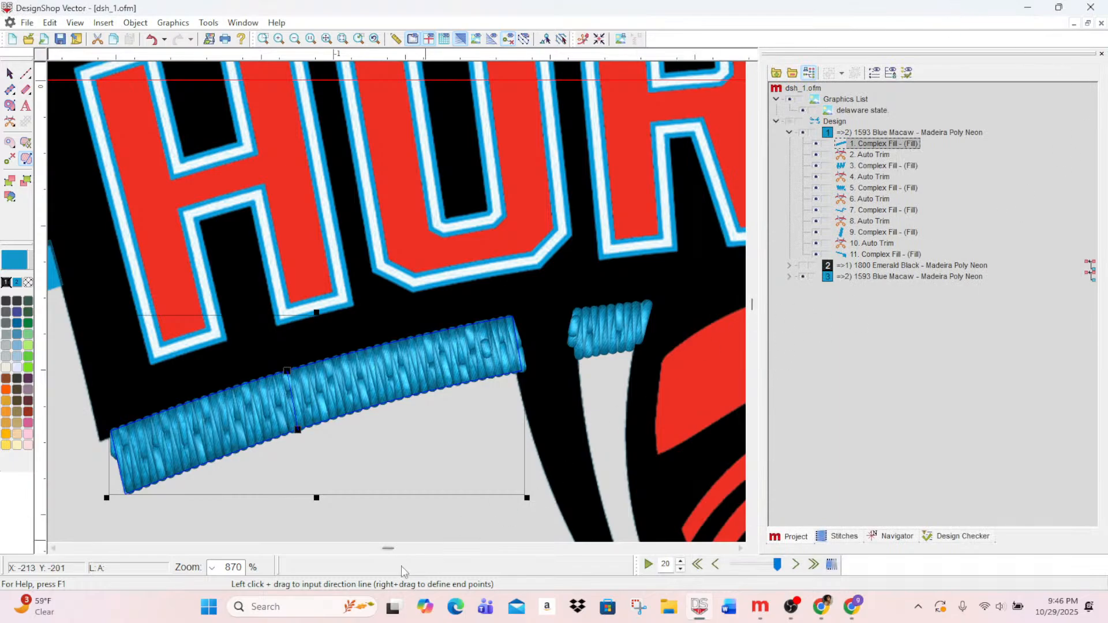
pyautogui.moveTo(389, 549); pyautogui.dragTo(383, 550)
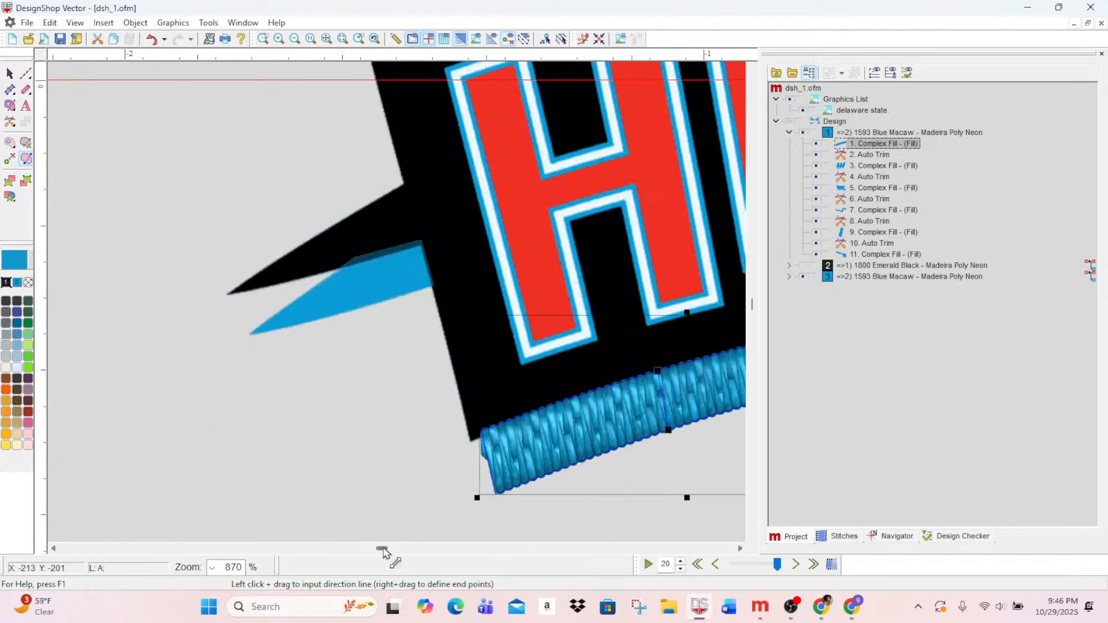
# - Convert the blue ribbon tail beside the H to a fill with Short Stitch enabled
pyautogui.click(9, 74)
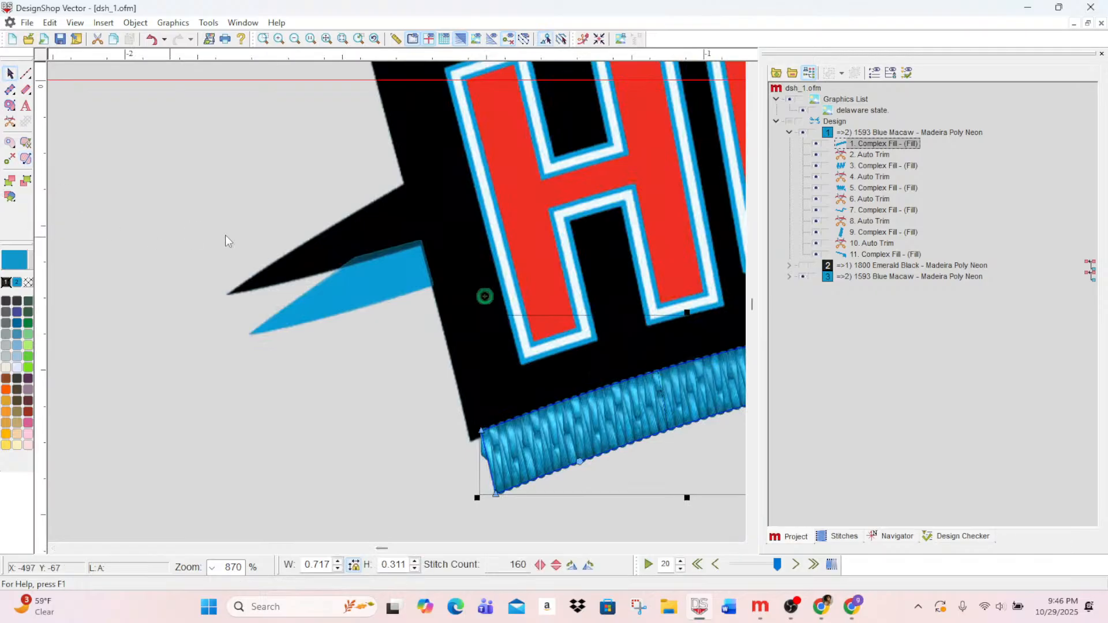
pyautogui.click(354, 302)
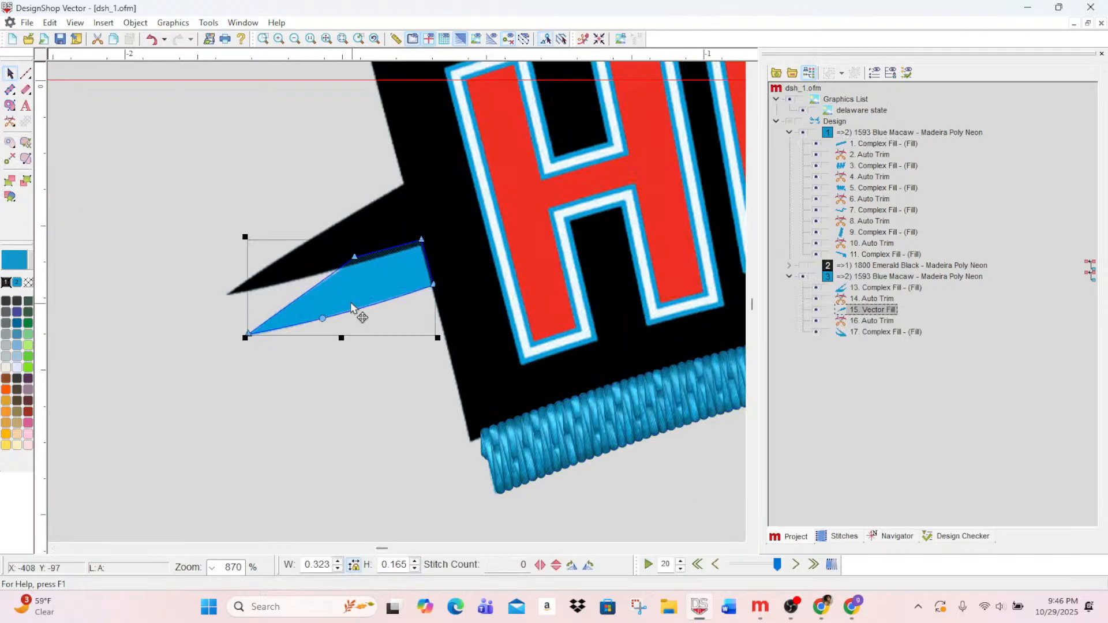
pyautogui.doubleClick(883, 310)
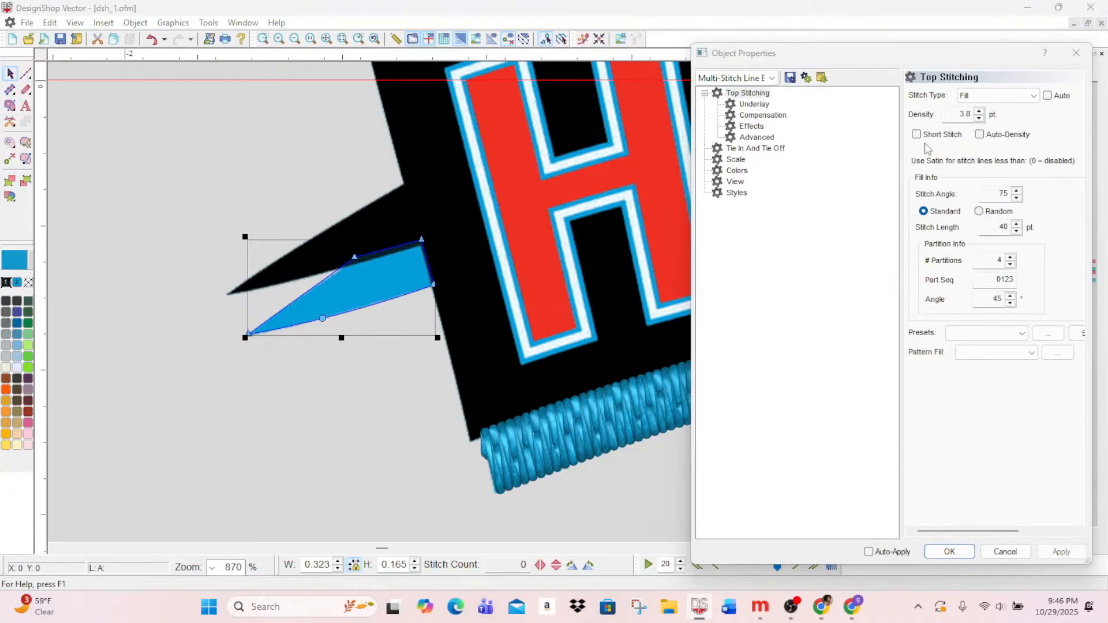
pyautogui.click(917, 134)
pyautogui.click(1061, 552)
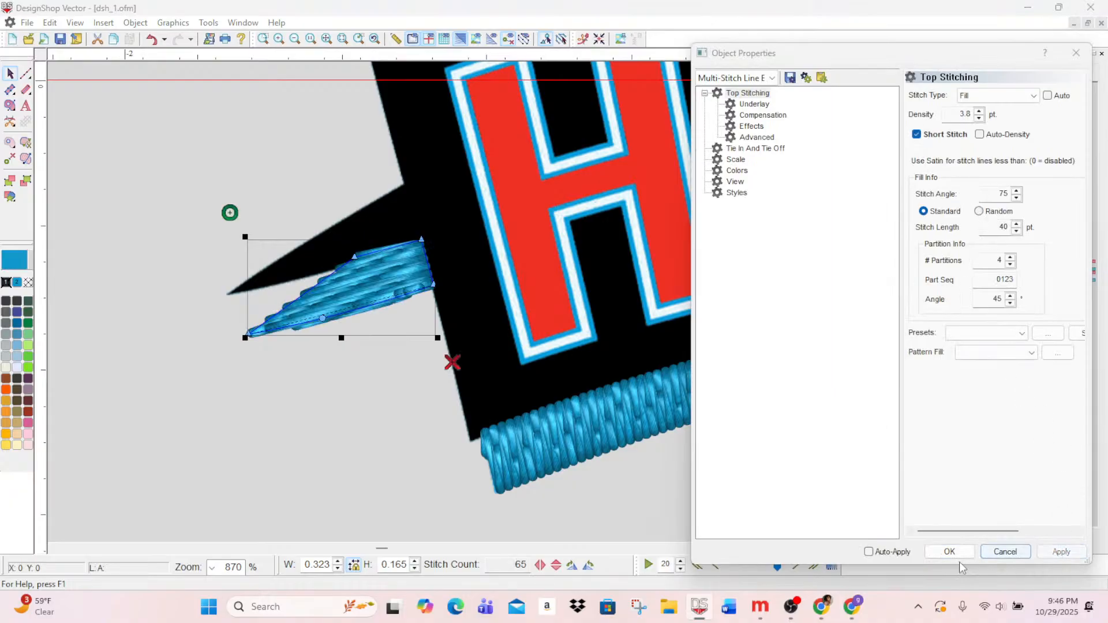
pyautogui.click(949, 552)
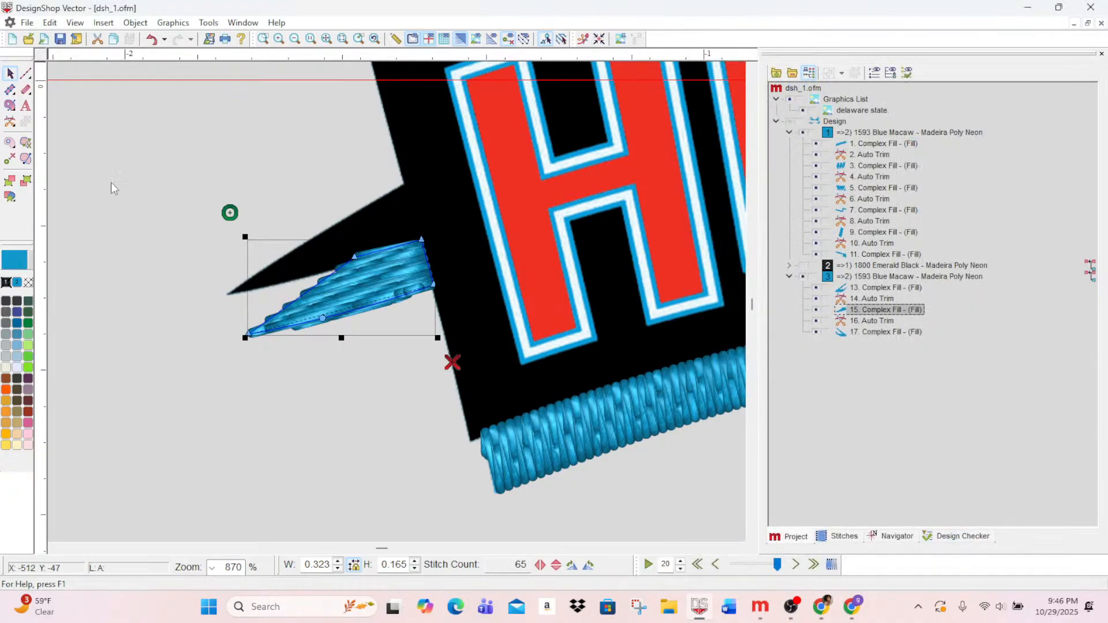
# - Place the tail fill's exit at its pointed tip and entry at its inner lower corner, and run the stitch direction across its width
pyautogui.moveTo(453, 362); pyautogui.dragTo(243, 330)
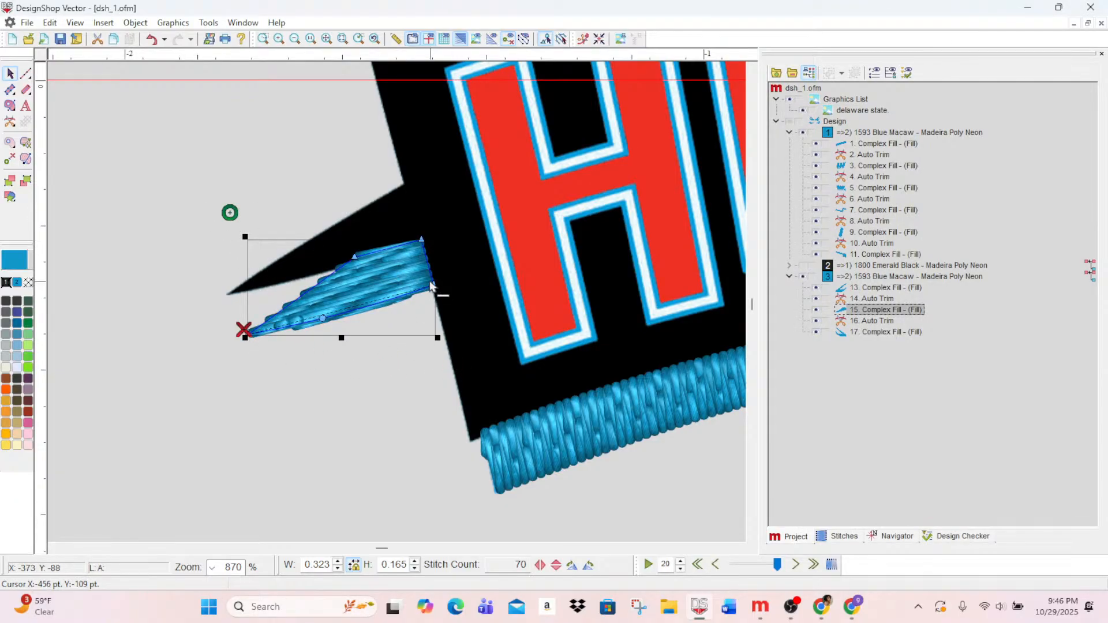
pyautogui.moveTo(228, 211)
pyautogui.mouseDown()
pyautogui.moveTo(440, 301)
pyautogui.moveTo(431, 288)
pyautogui.mouseUp()
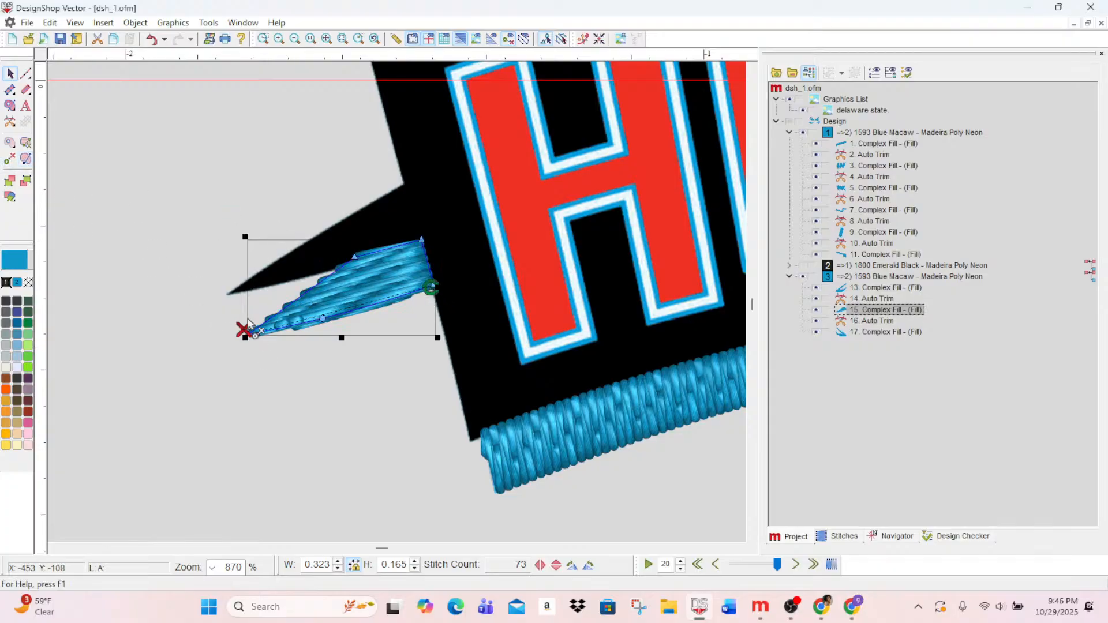
pyautogui.click(26, 158)
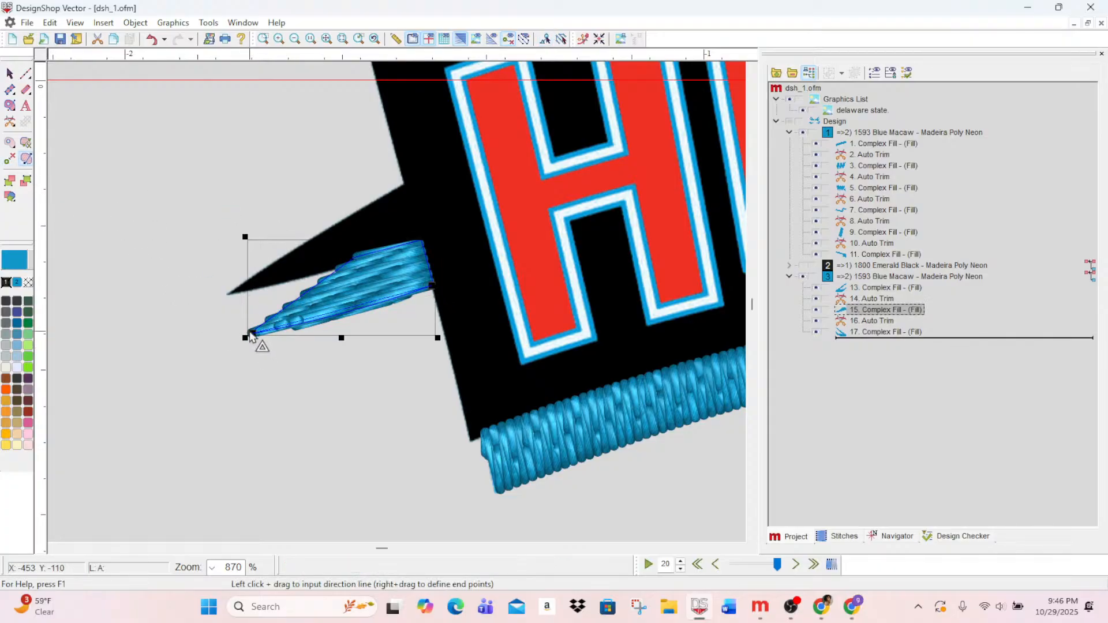
pyautogui.moveTo(290, 329); pyautogui.dragTo(341, 322)
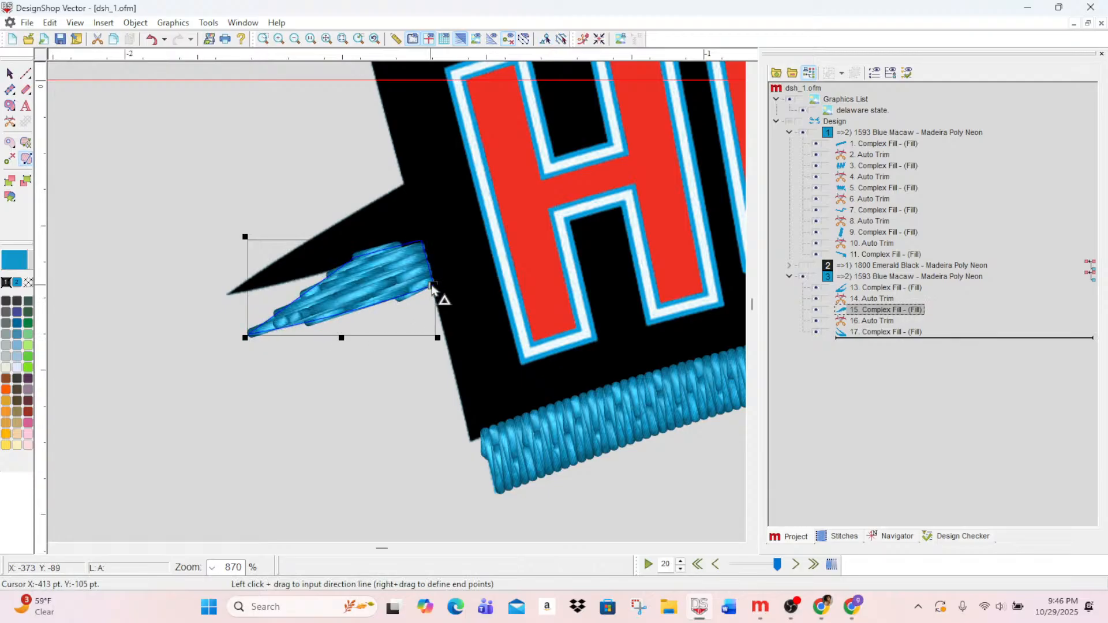
pyautogui.moveTo(433, 285); pyautogui.dragTo(406, 243)
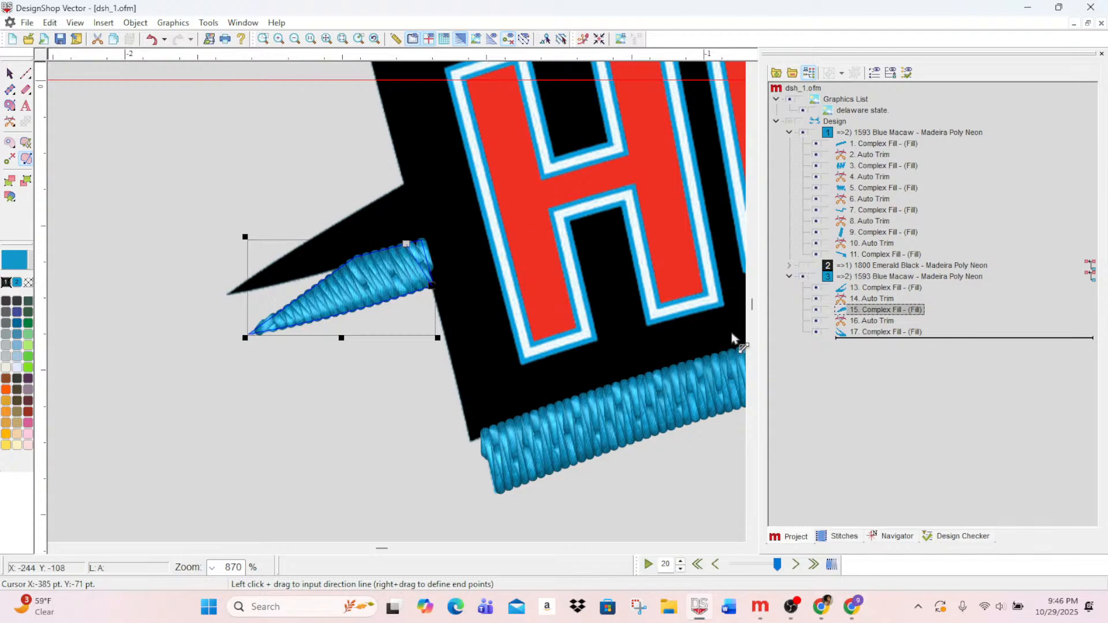
# - Try moving the left wing's blue fill to the end of the first Blue Macaw color block
pyautogui.click(883, 290)
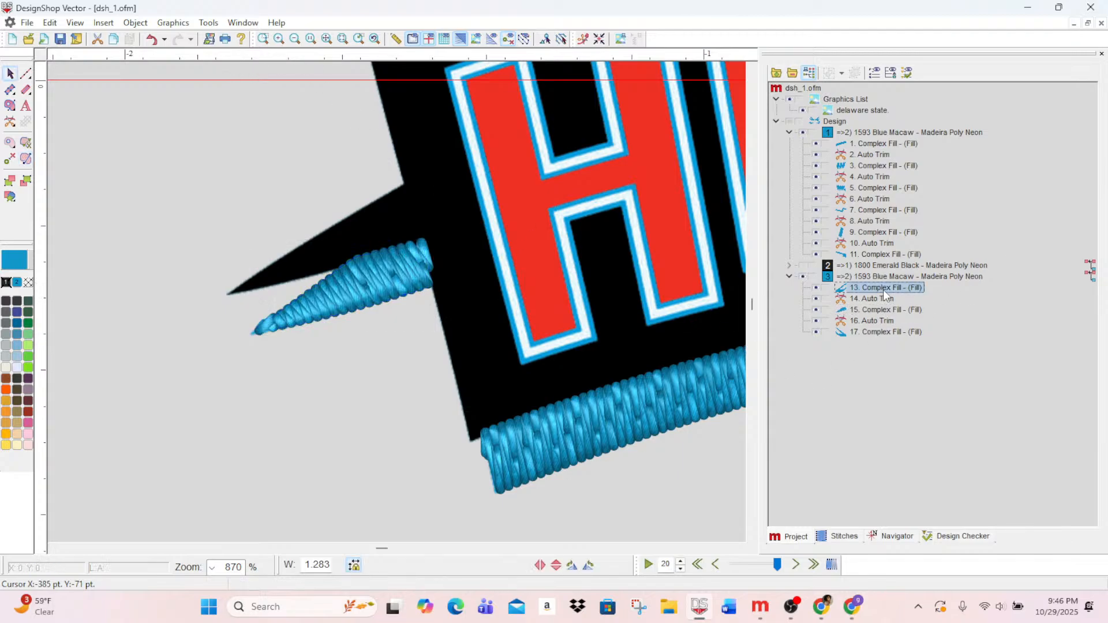
pyautogui.click(886, 332)
pyautogui.moveTo(888, 334); pyautogui.dragTo(884, 255)
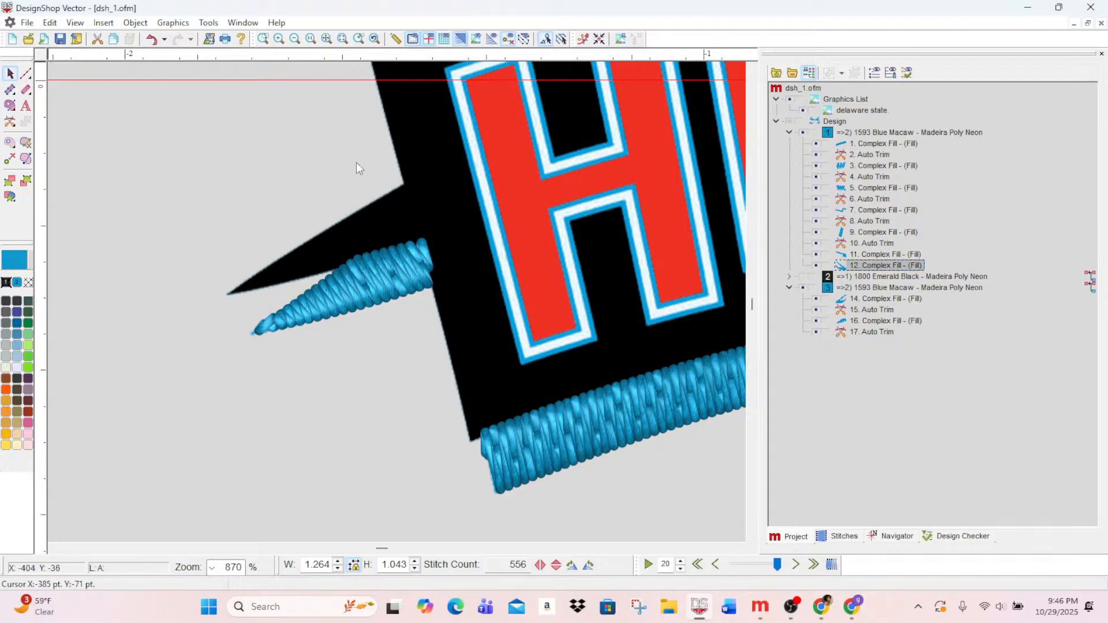
pyautogui.click(295, 39)
pyautogui.click(295, 39)
pyautogui.click(295, 40)
pyautogui.click(295, 40)
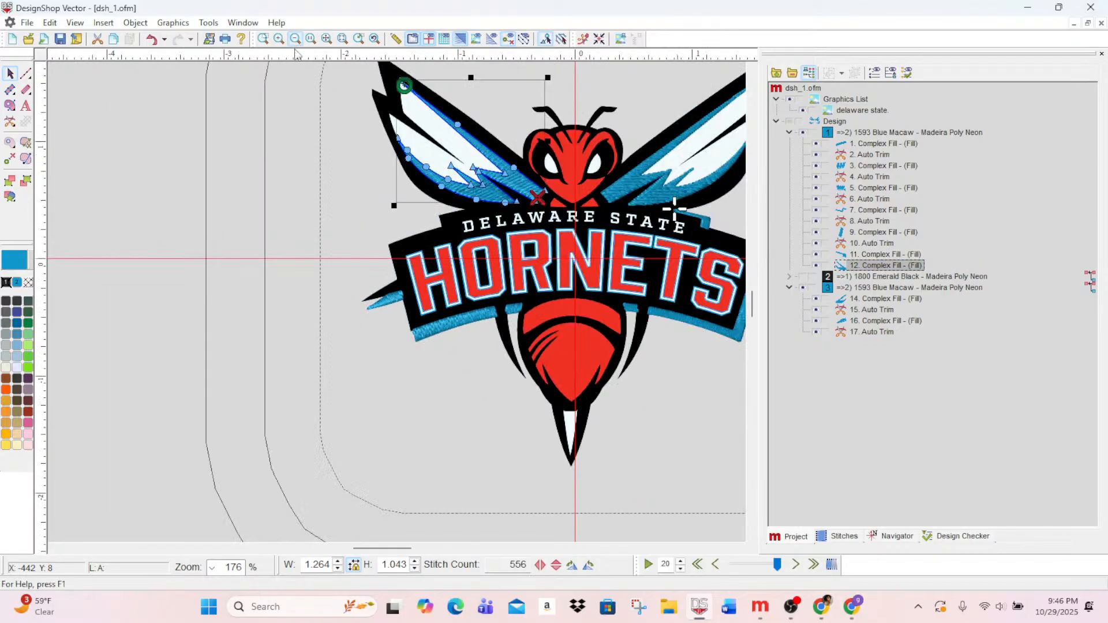
# - Return the left wing fill to the last Blue Macaw block, and move the ribbon tail fill to the end of the first block
pyautogui.click(699, 465)
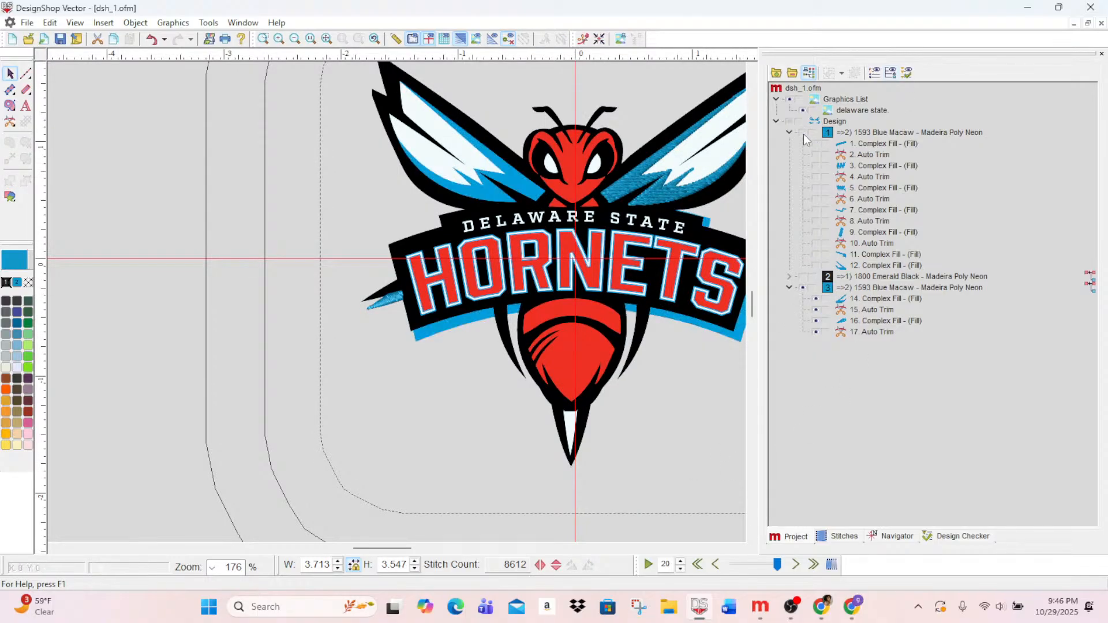
pyautogui.click(856, 300)
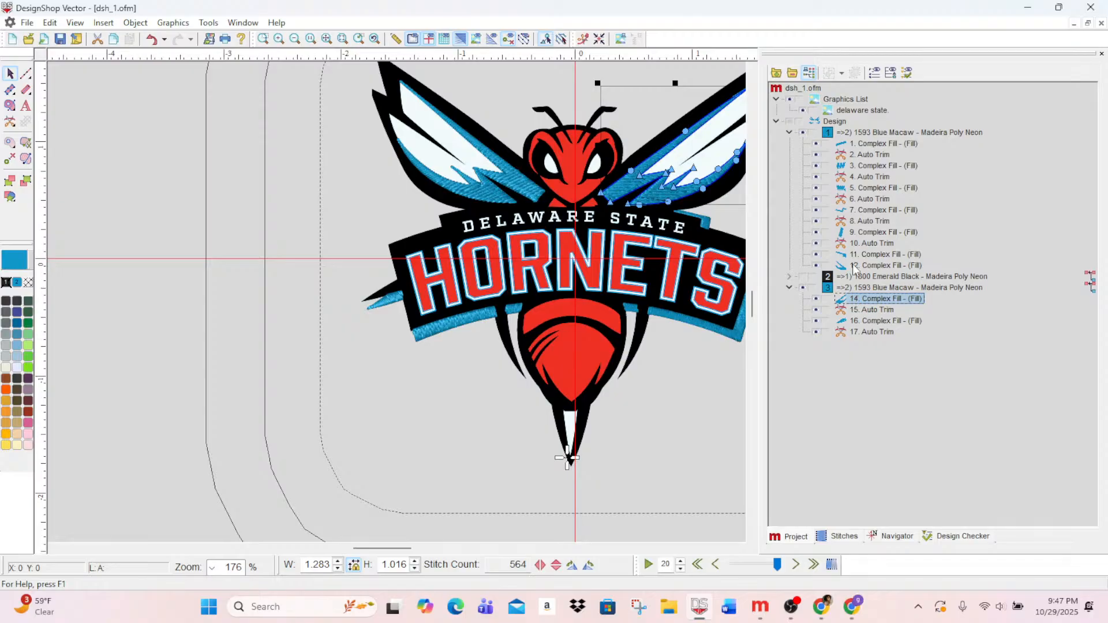
pyautogui.moveTo(855, 268); pyautogui.dragTo(864, 295)
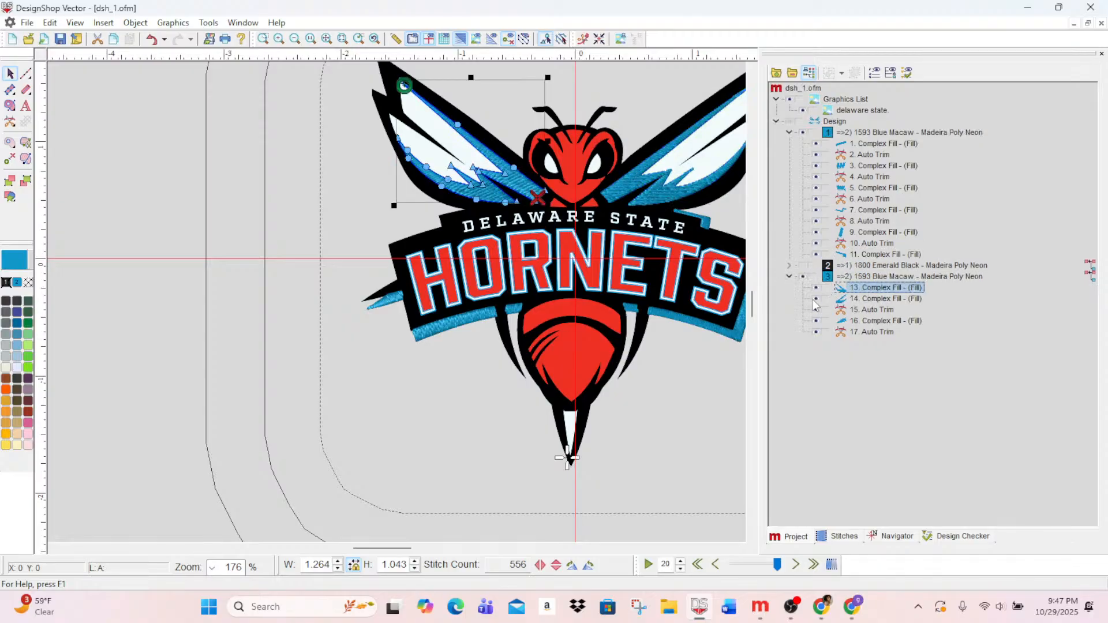
pyautogui.click(861, 323)
pyautogui.moveTo(877, 329); pyautogui.dragTo(865, 272)
pyautogui.click(684, 417)
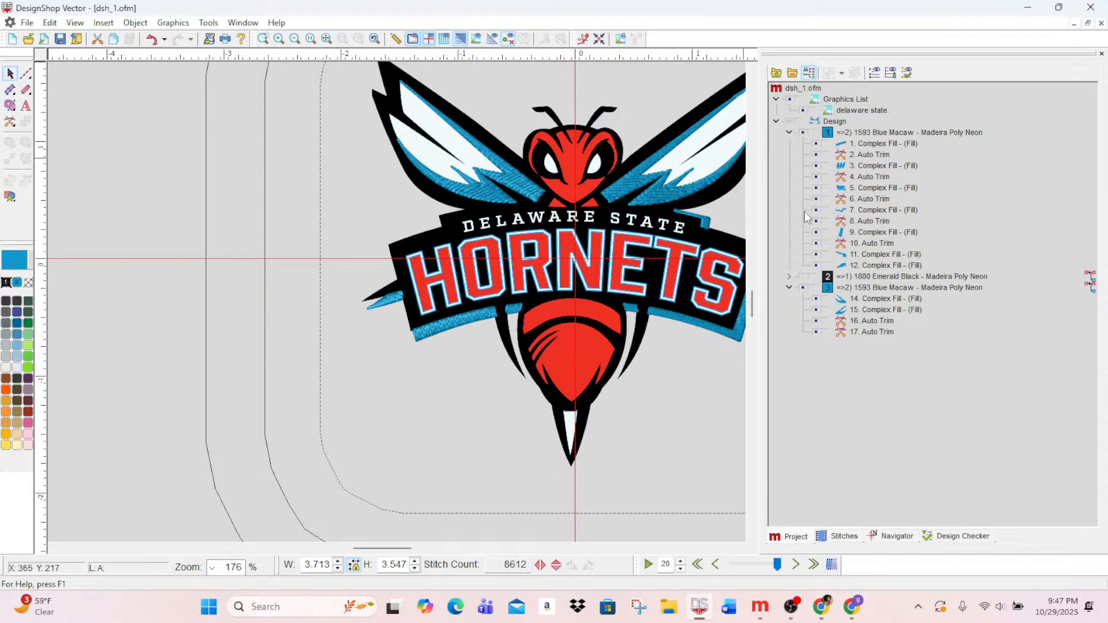
# - Check the whole design with the Emerald Black fills shown, and hide both the Emerald Black and last Blue Macaw blocks
pyautogui.click(802, 277)
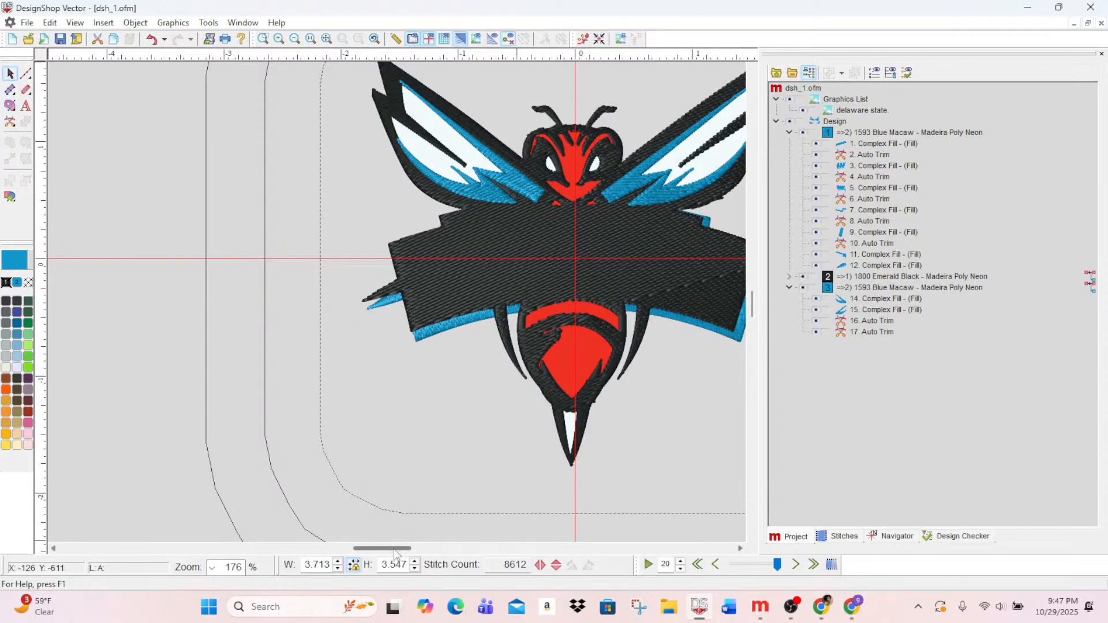
pyautogui.moveTo(395, 549); pyautogui.dragTo(405, 552)
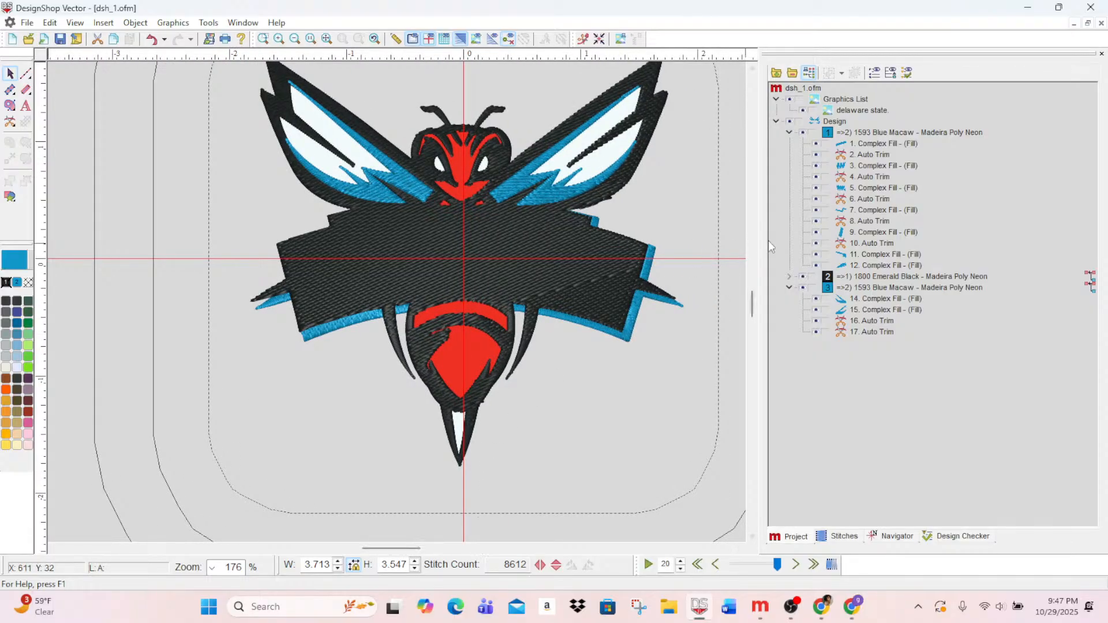
pyautogui.click(788, 288)
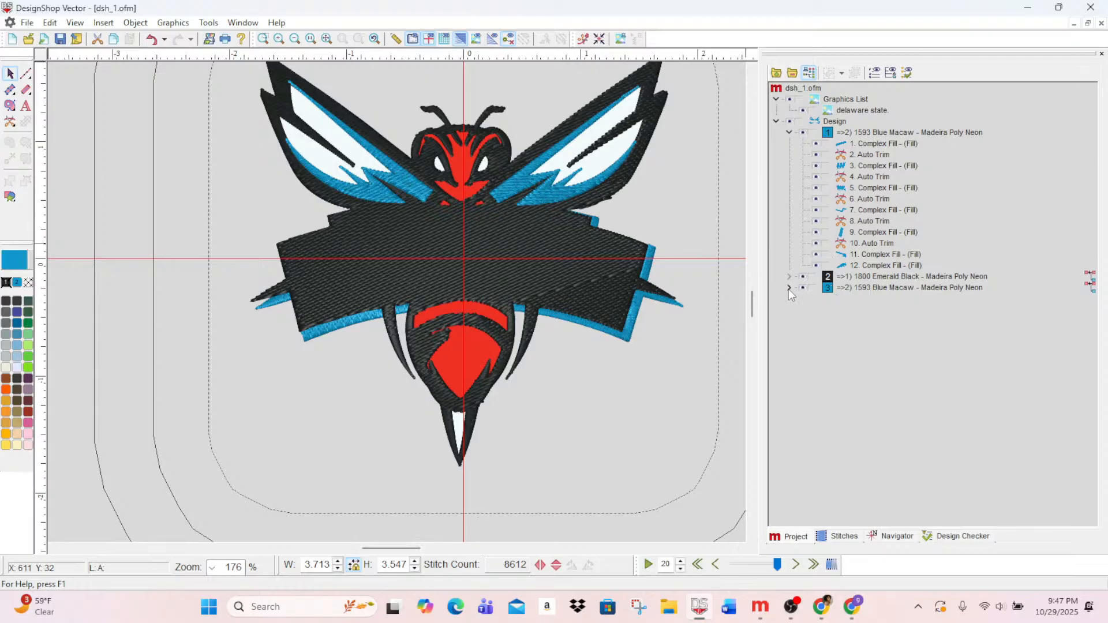
pyautogui.click(802, 277)
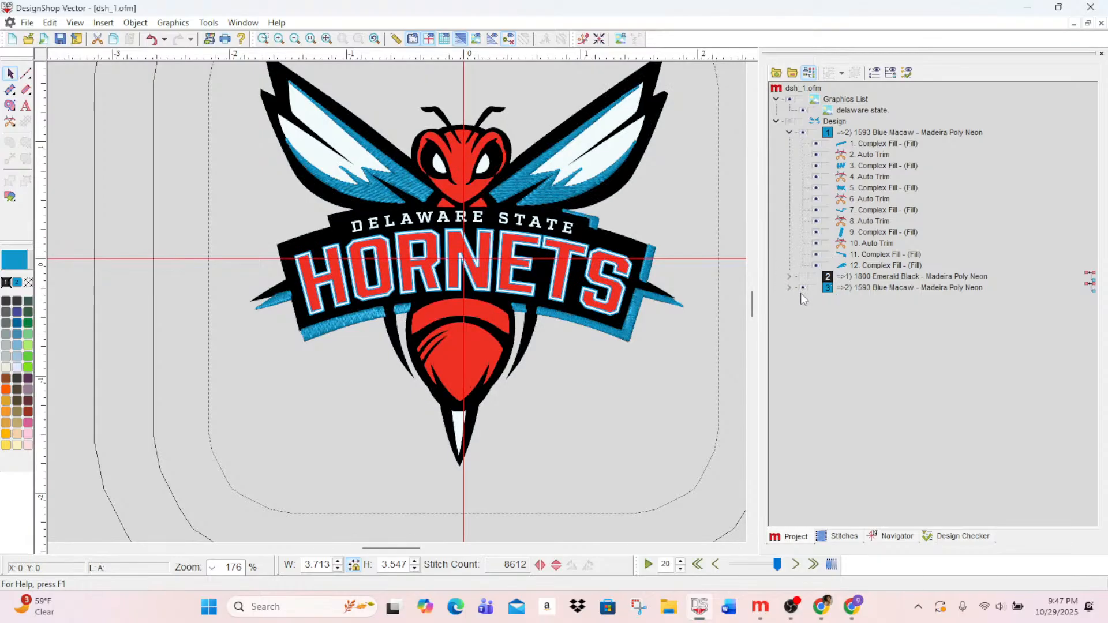
pyautogui.click(803, 288)
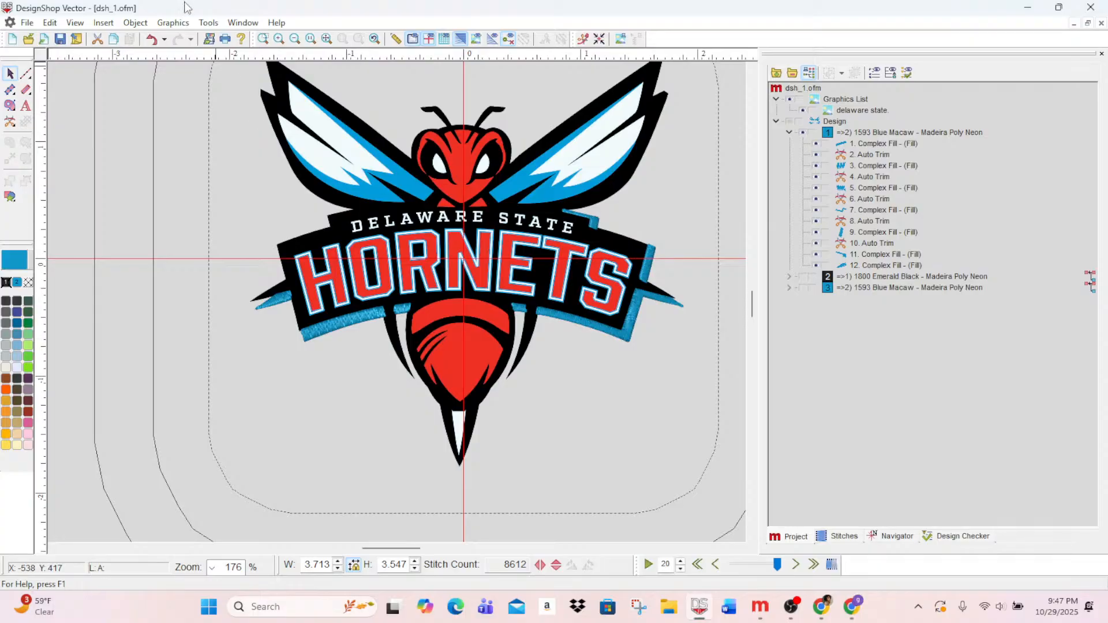
# - Start a white fill outline on the left wing, tracing from the upper feather's tip down its straight edge and around the zigzag notches
pyautogui.click(278, 39)
pyautogui.click(279, 39)
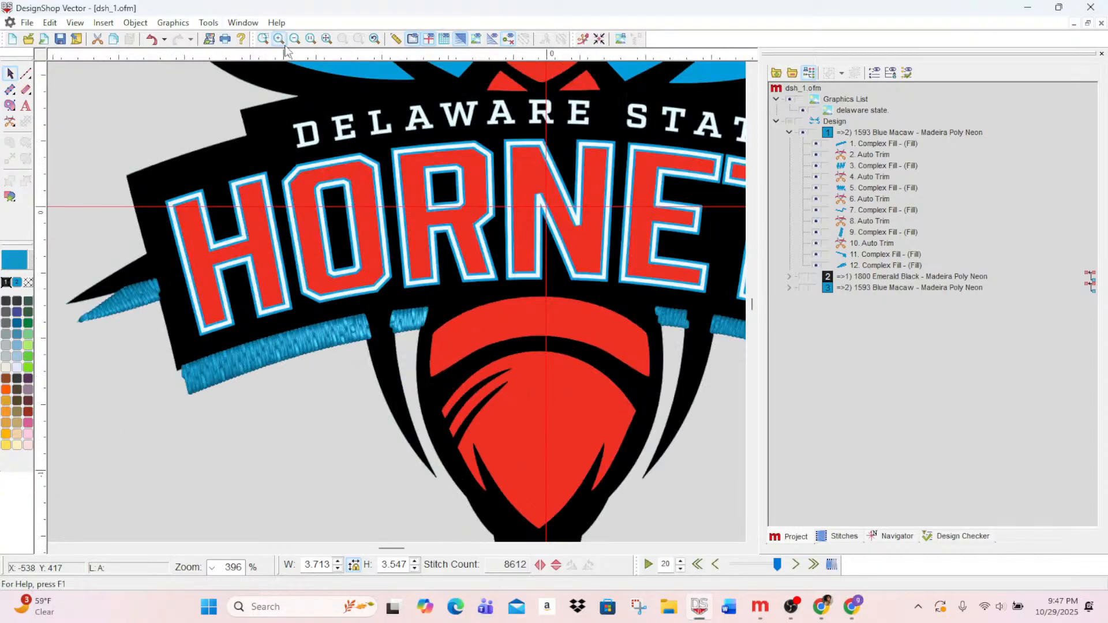
pyautogui.click(279, 39)
pyautogui.scroll(10, 495, 317)
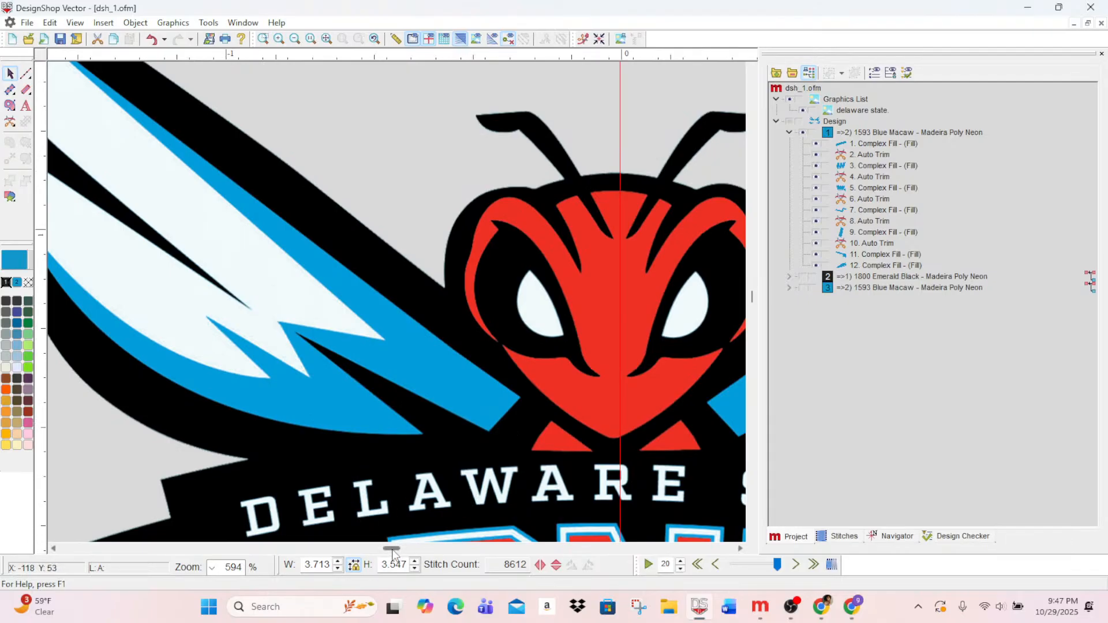
pyautogui.moveTo(391, 549); pyautogui.dragTo(389, 549)
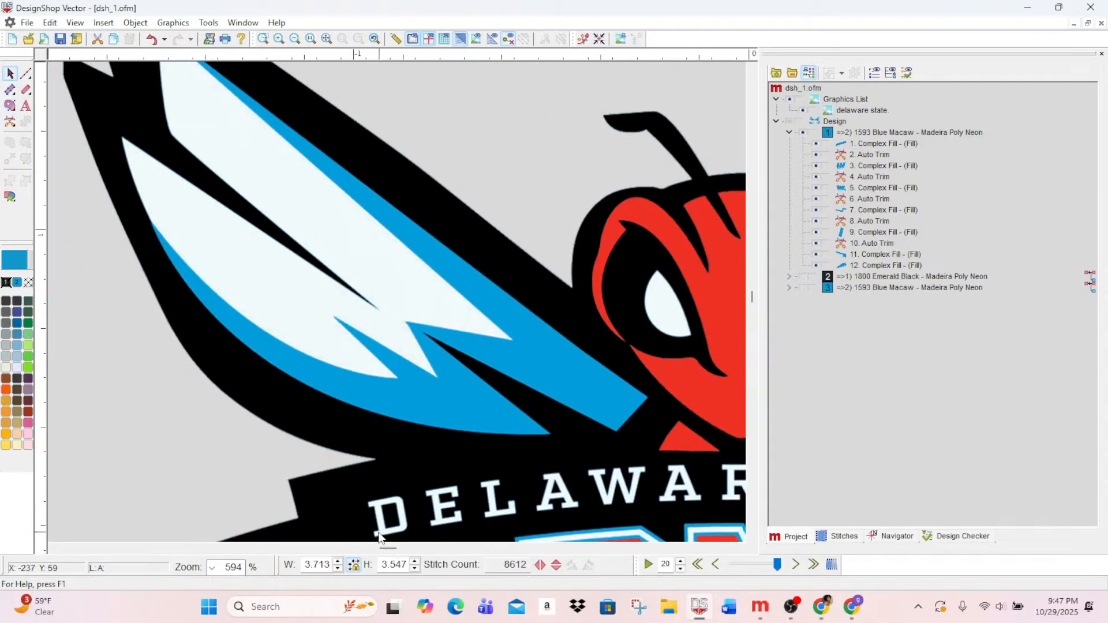
pyautogui.scroll(2, 312, 440)
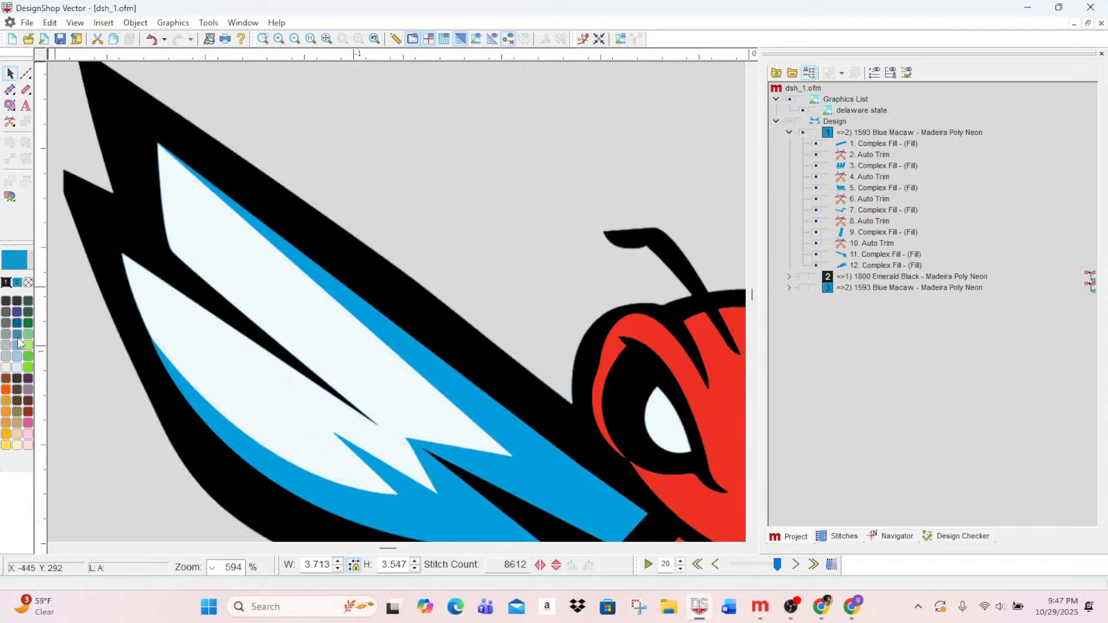
pyautogui.click(10, 107)
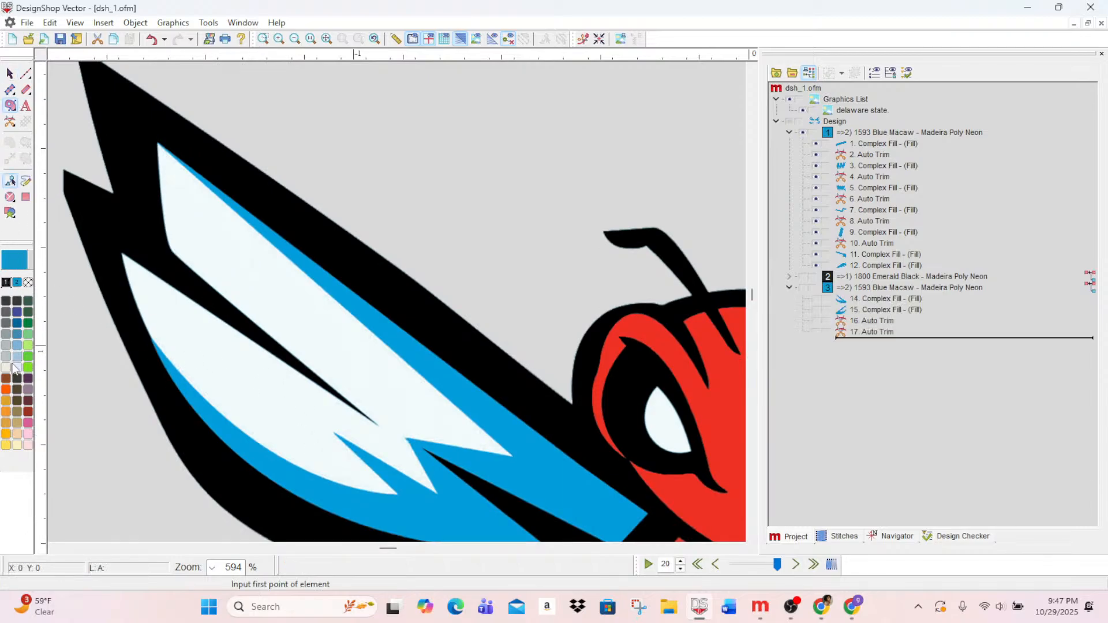
pyautogui.click(17, 368)
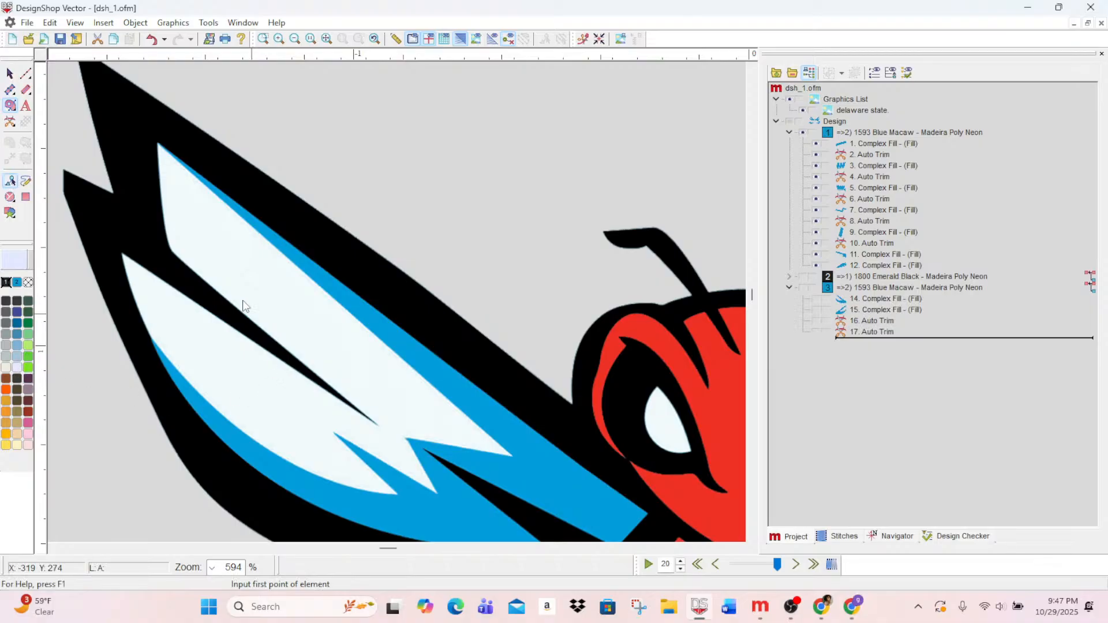
pyautogui.click(157, 143)
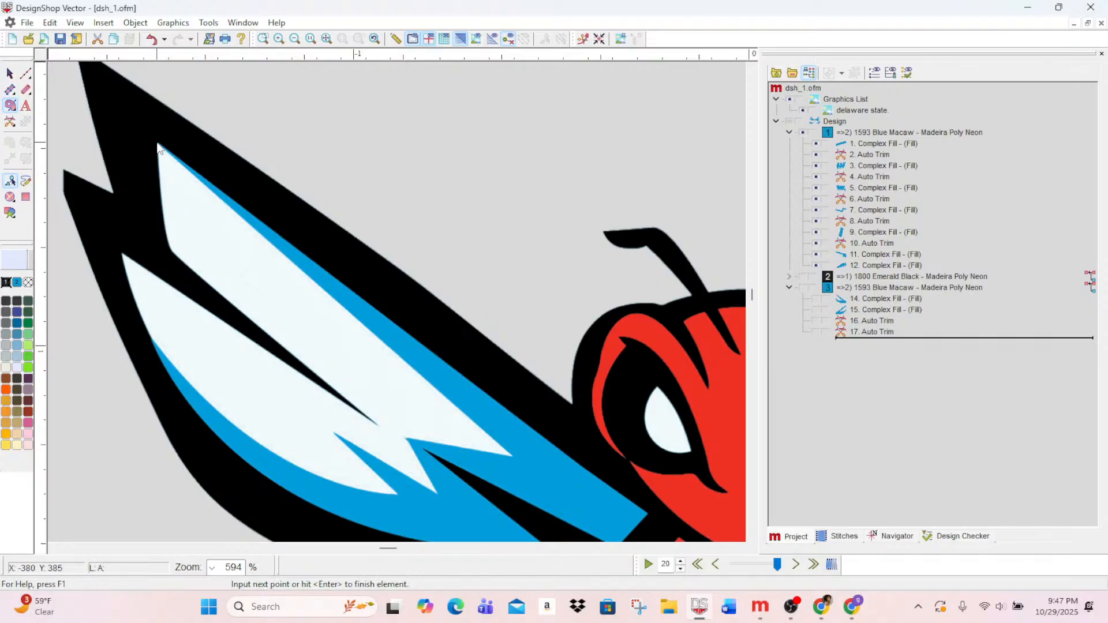
pyautogui.click(512, 456)
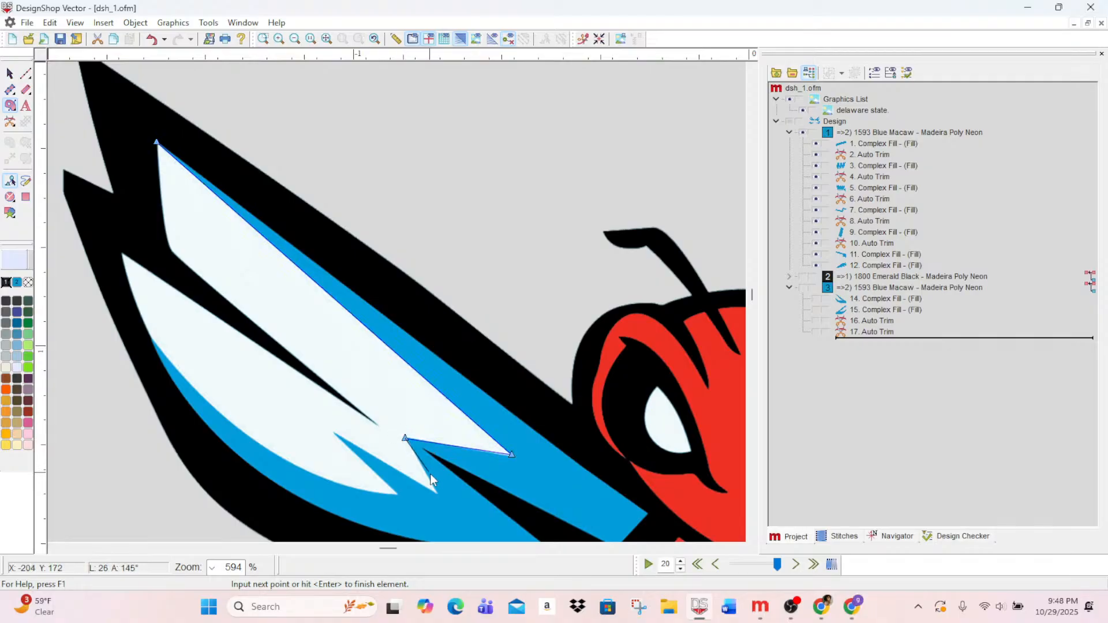
pyautogui.click(439, 494)
pyautogui.click(333, 433)
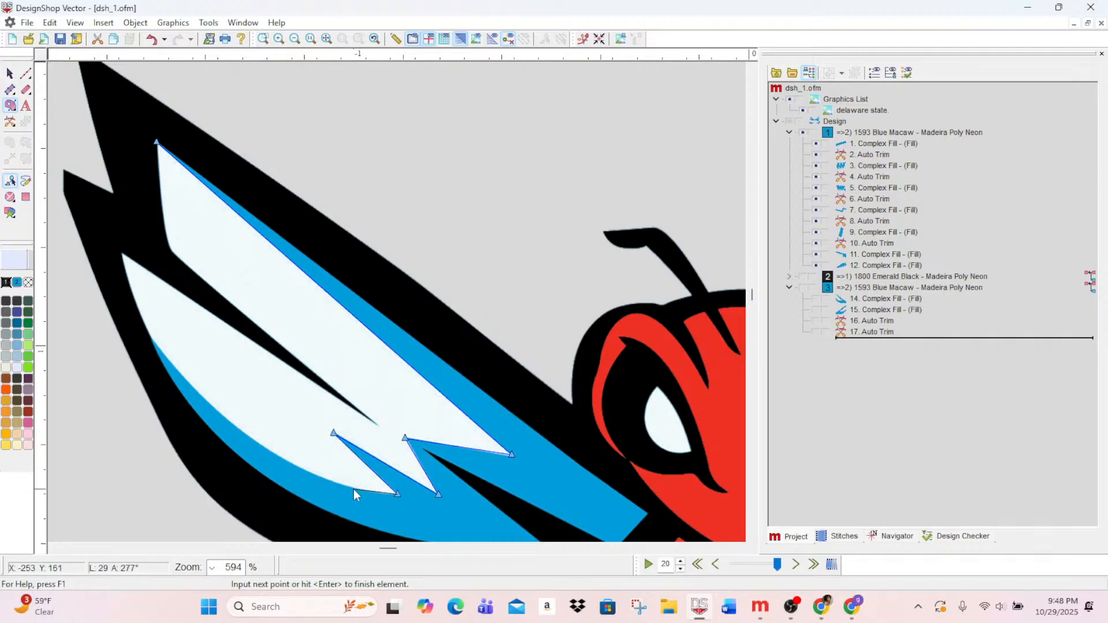
# - Continue the white fill outline along the lower feather's curved outer edge up to its tip
pyautogui.click(310, 472)
pyautogui.click(215, 409)
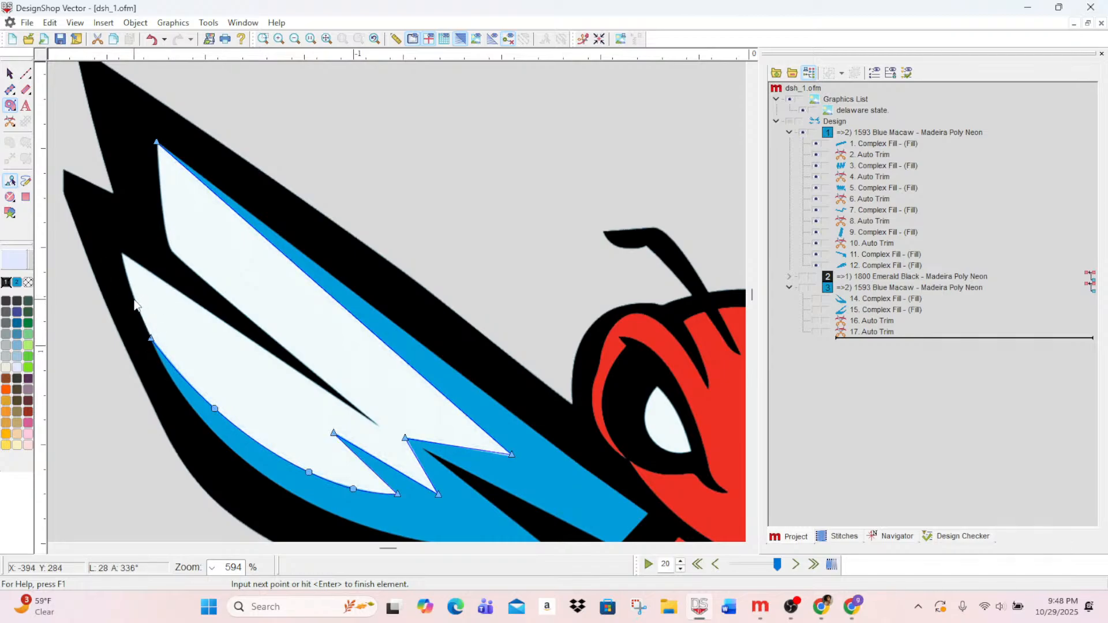
pyautogui.click(134, 299)
pyautogui.click(121, 253)
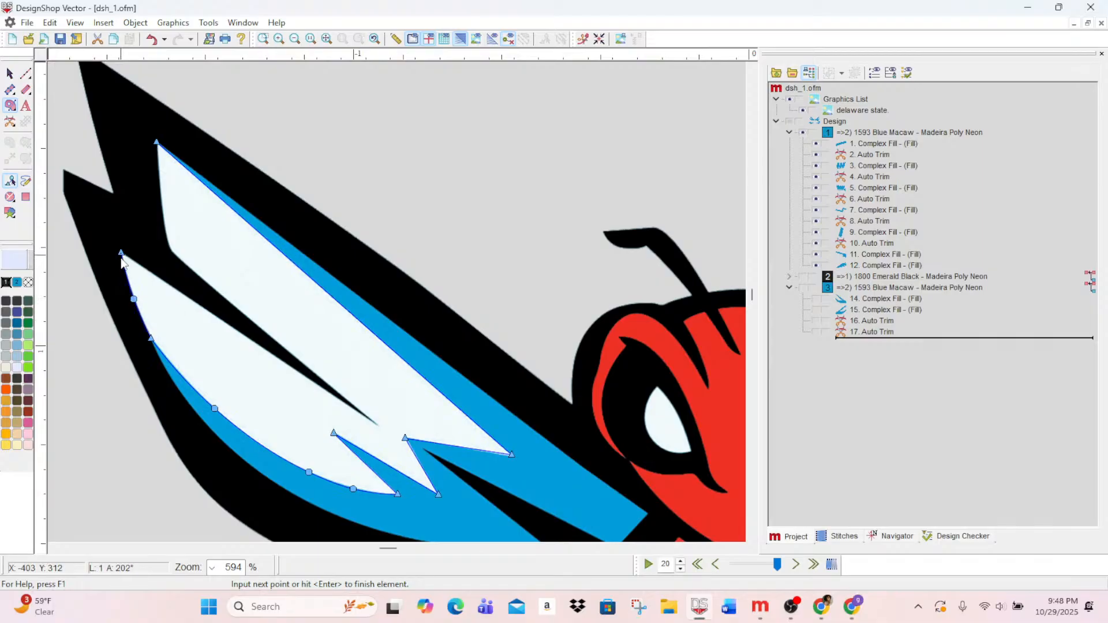
# - Trace the gap between the two feathers and the upper feather's inner edge, and close the white fill outline
pyautogui.click(378, 425)
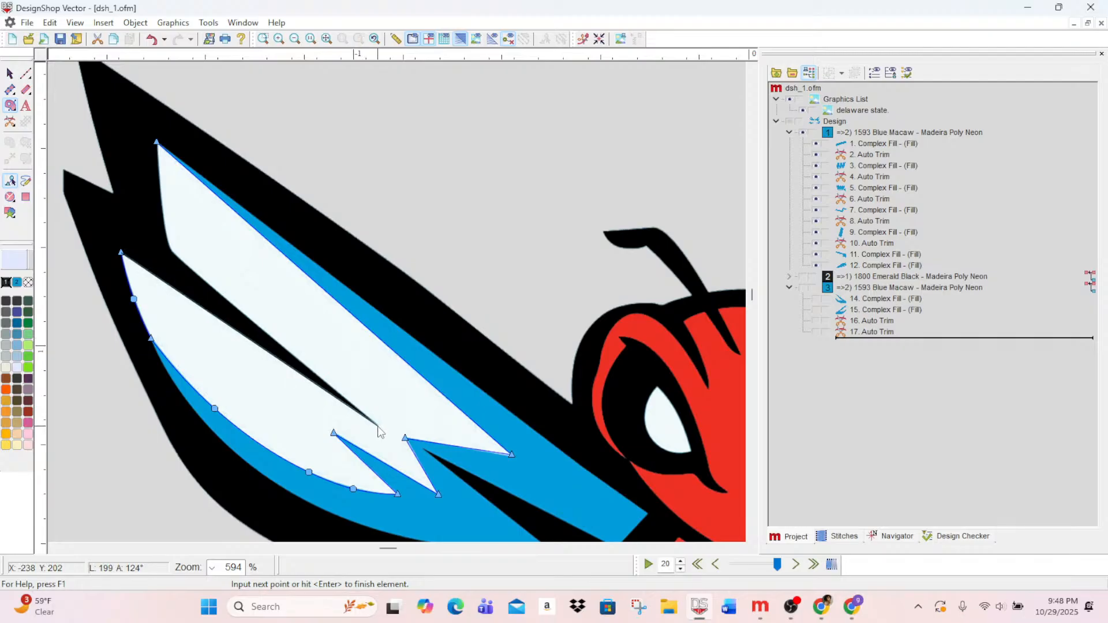
pyautogui.rightClick(314, 374)
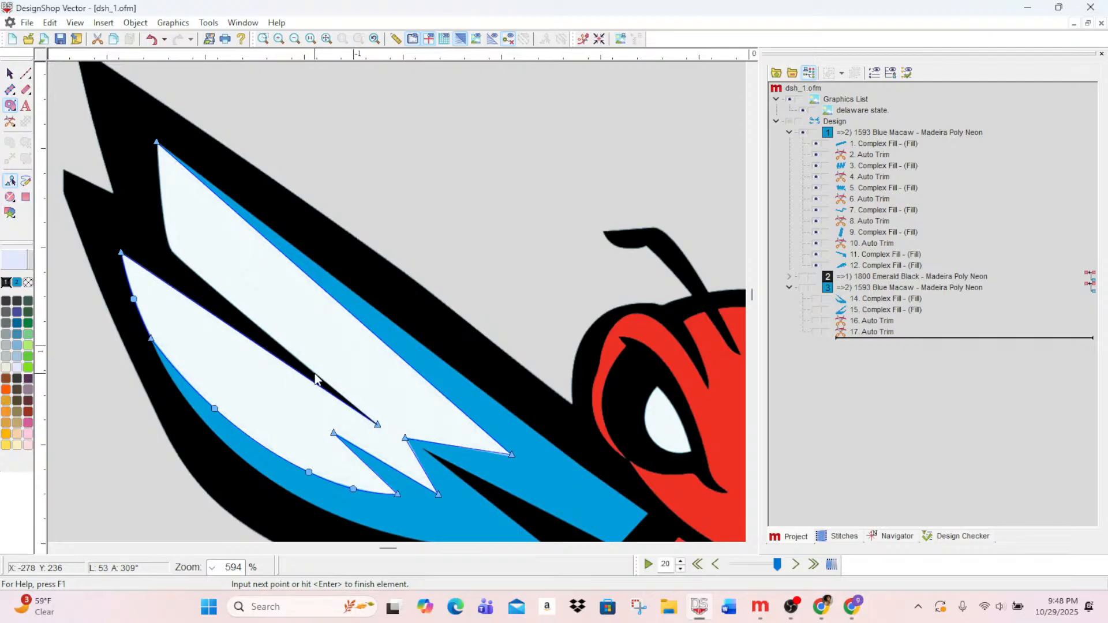
pyautogui.rightClick(212, 288)
pyautogui.rightClick(179, 260)
pyautogui.rightClick(169, 250)
pyautogui.click(165, 231)
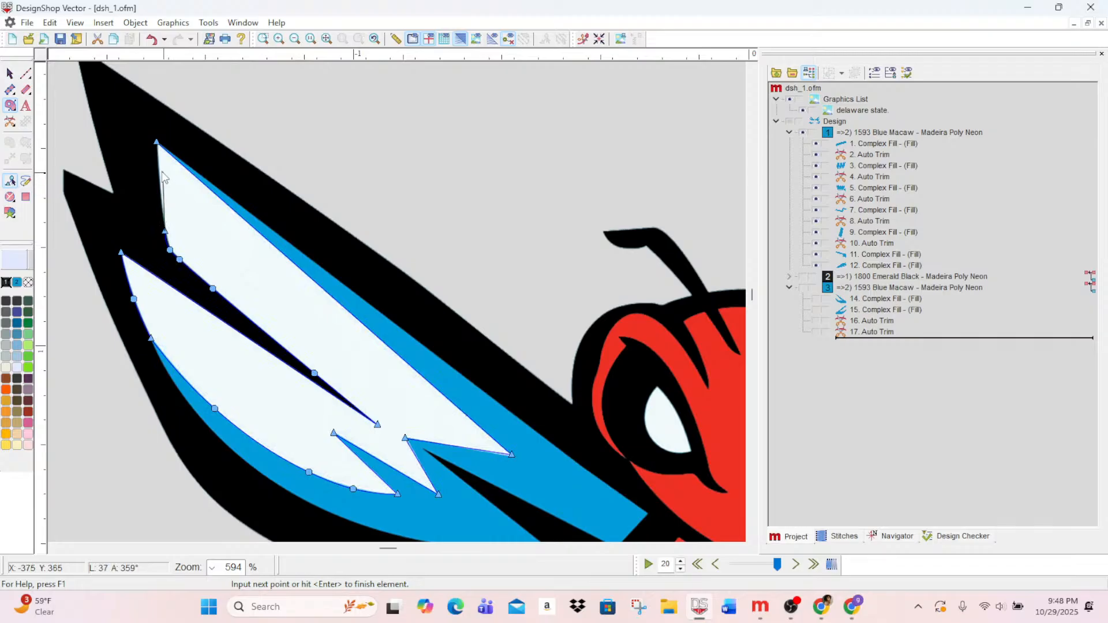
pyautogui.press('Return')
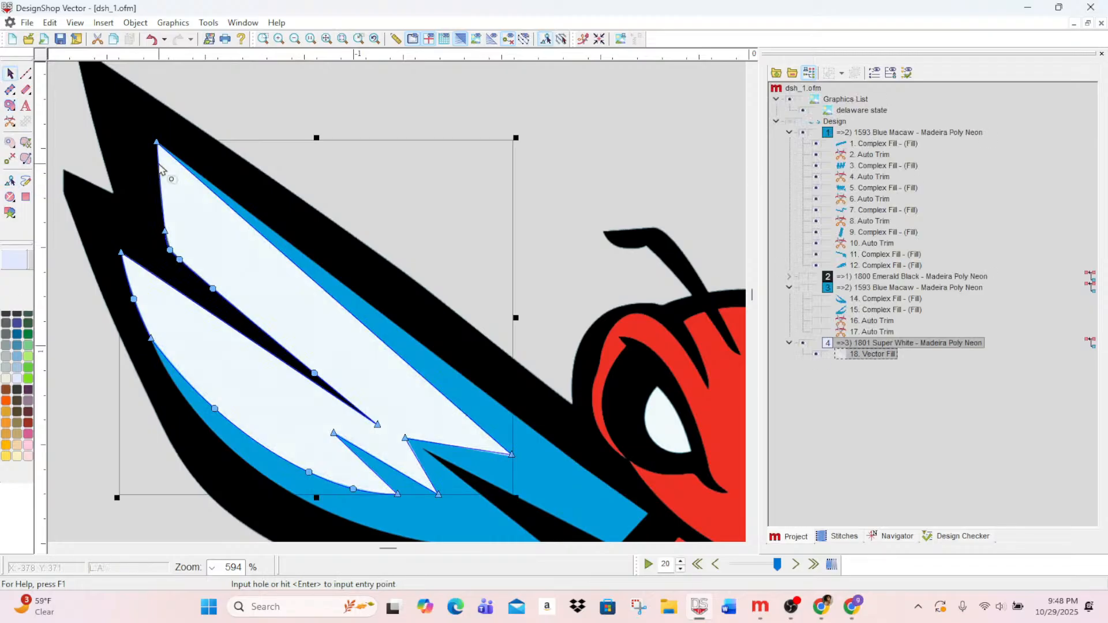
# - Show the left wing's blue fill in the last Blue Macaw block, and select the new white fill
pyautogui.click(874, 301)
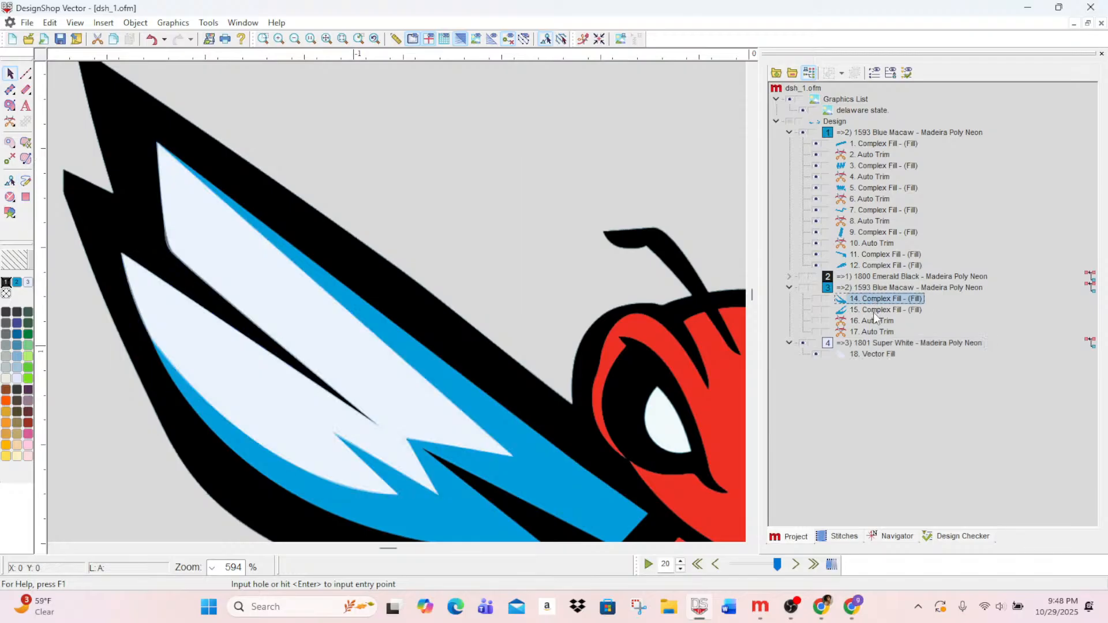
pyautogui.click(875, 312)
pyautogui.click(872, 300)
pyautogui.click(869, 354)
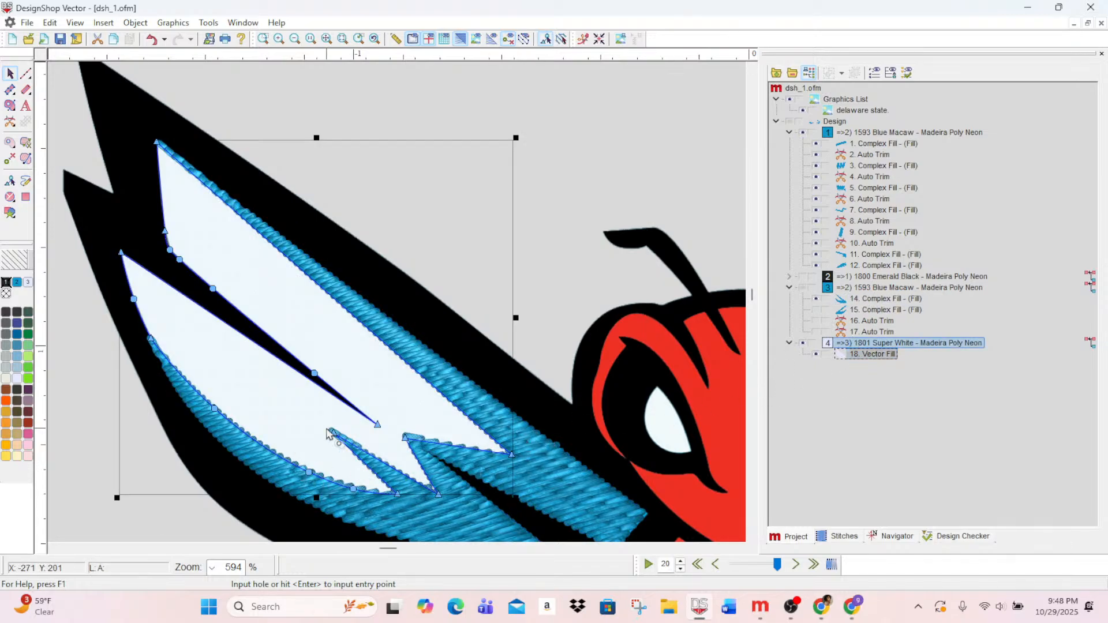
# - Compare the notch points of the white and blue wing fills, and finish the point input to return to object selection
pyautogui.scroll(-2, 355, 366)
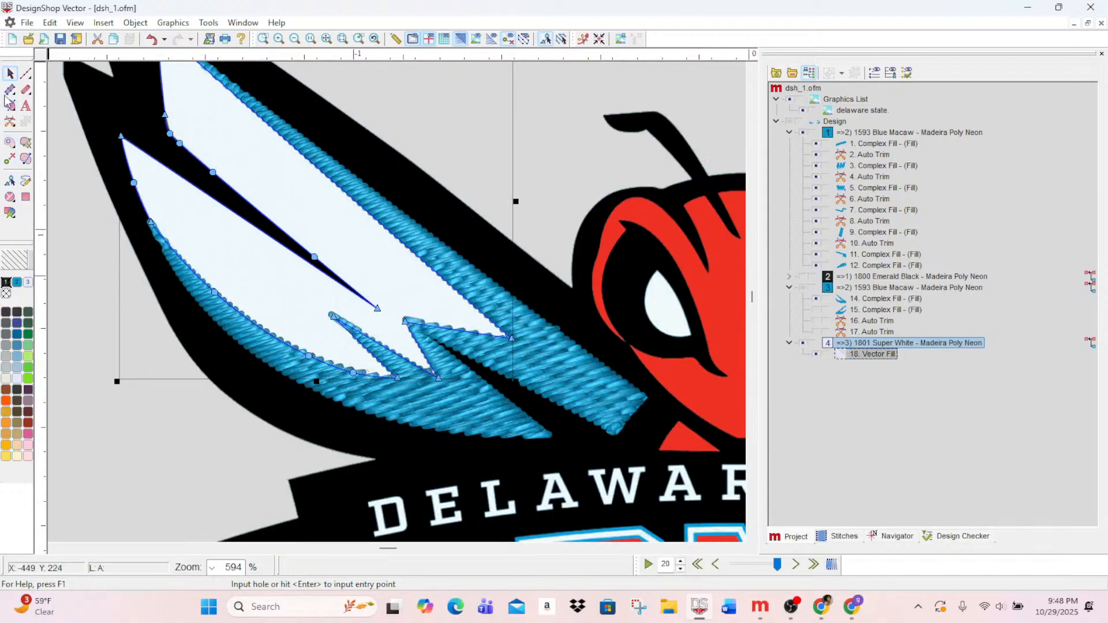
pyautogui.click(334, 319)
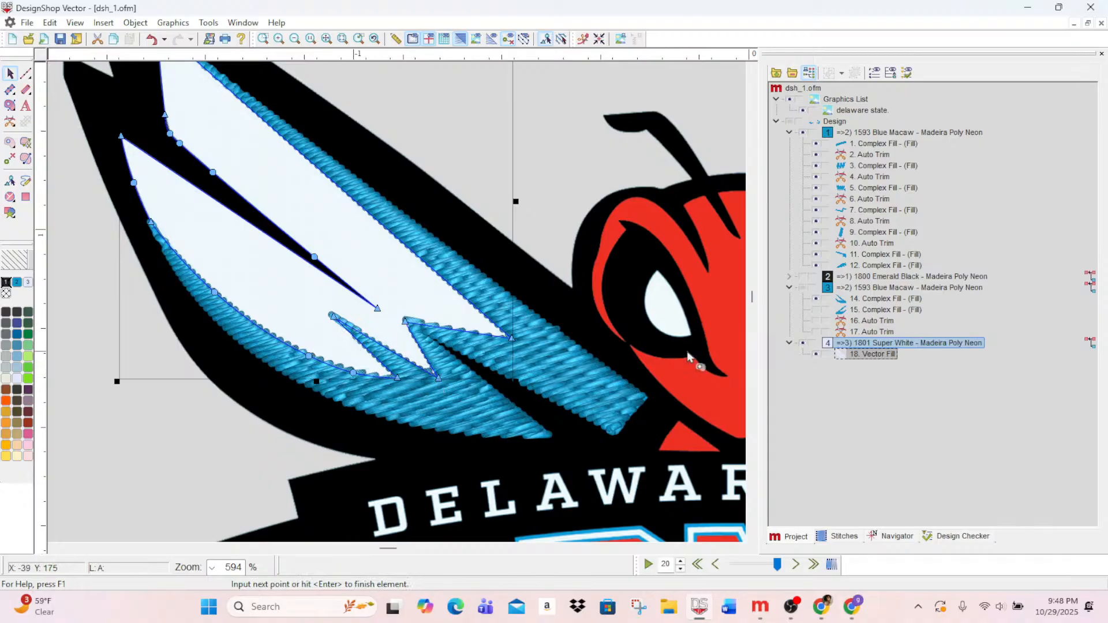
pyautogui.click(881, 310)
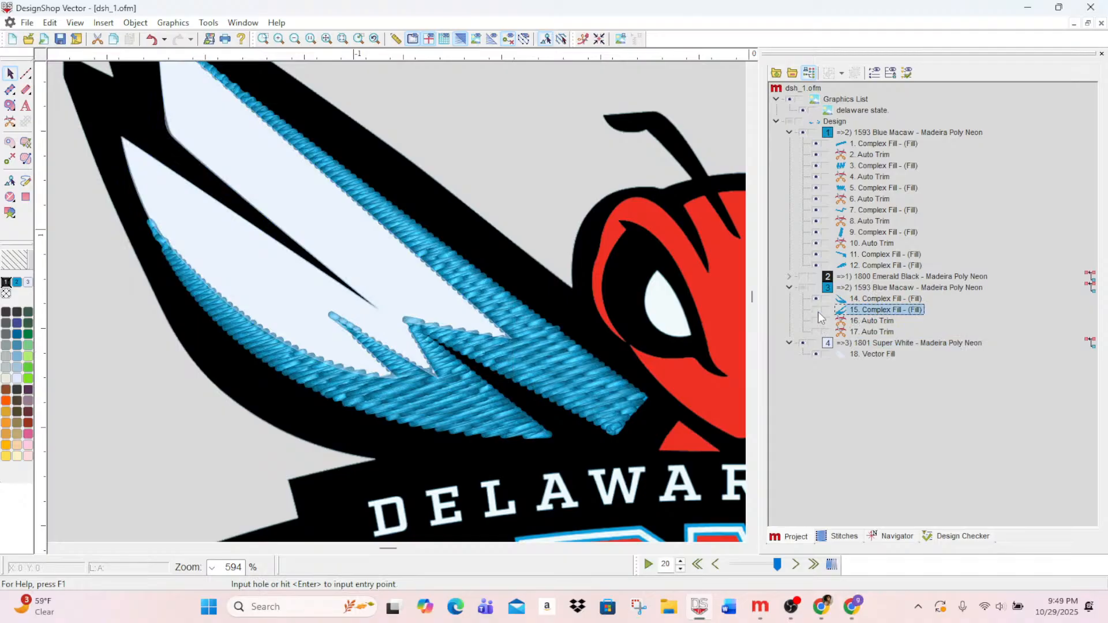
pyautogui.click(873, 299)
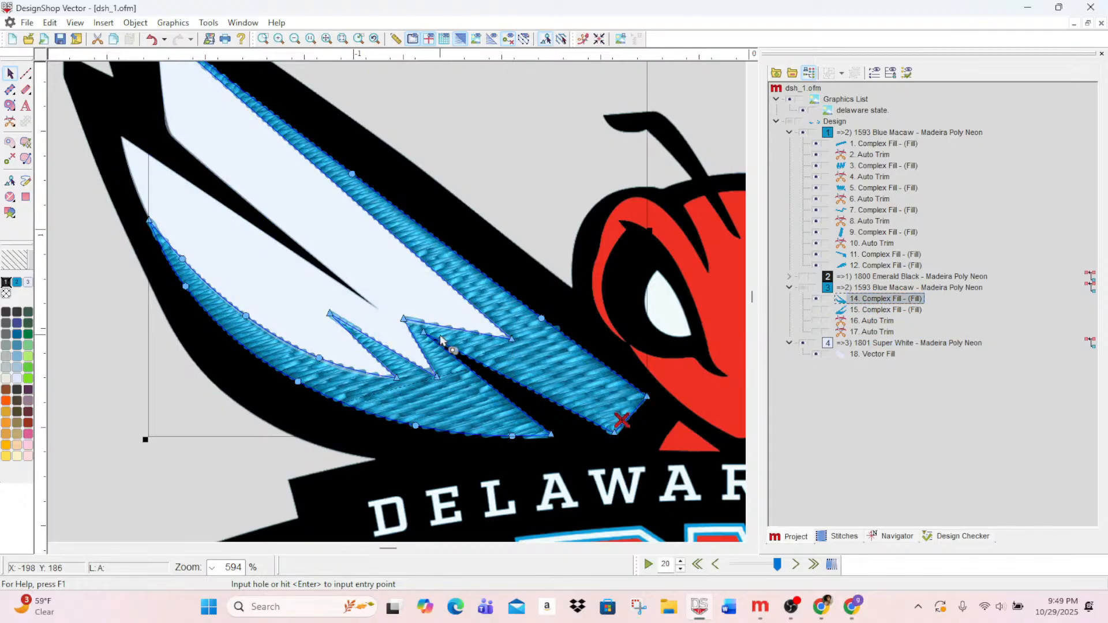
pyautogui.click(331, 316)
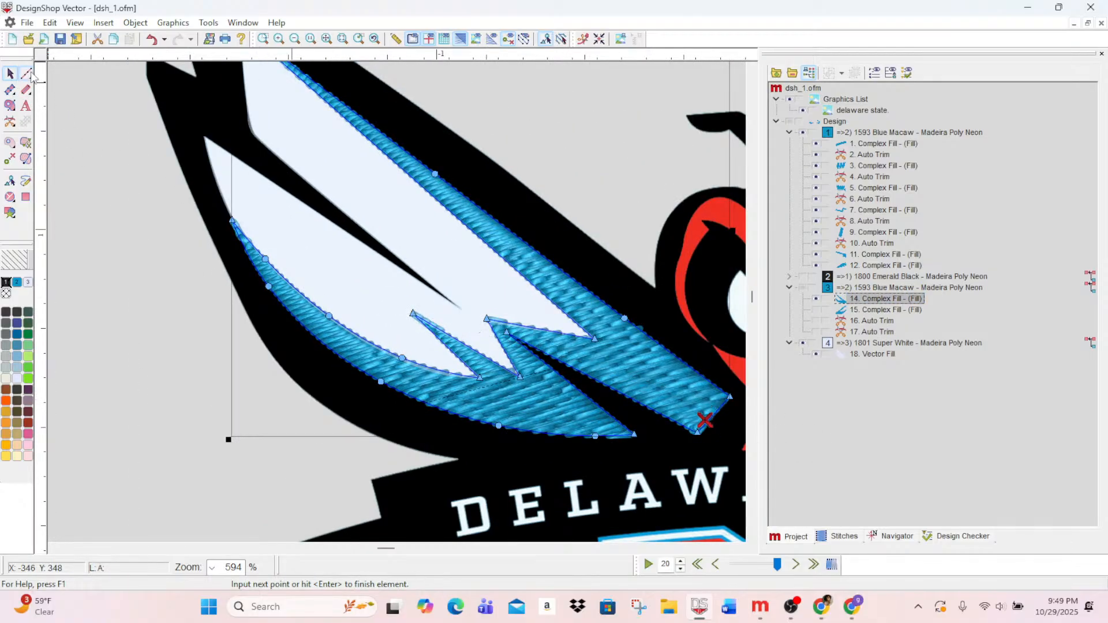
pyautogui.press('Return')
pyautogui.click(10, 73)
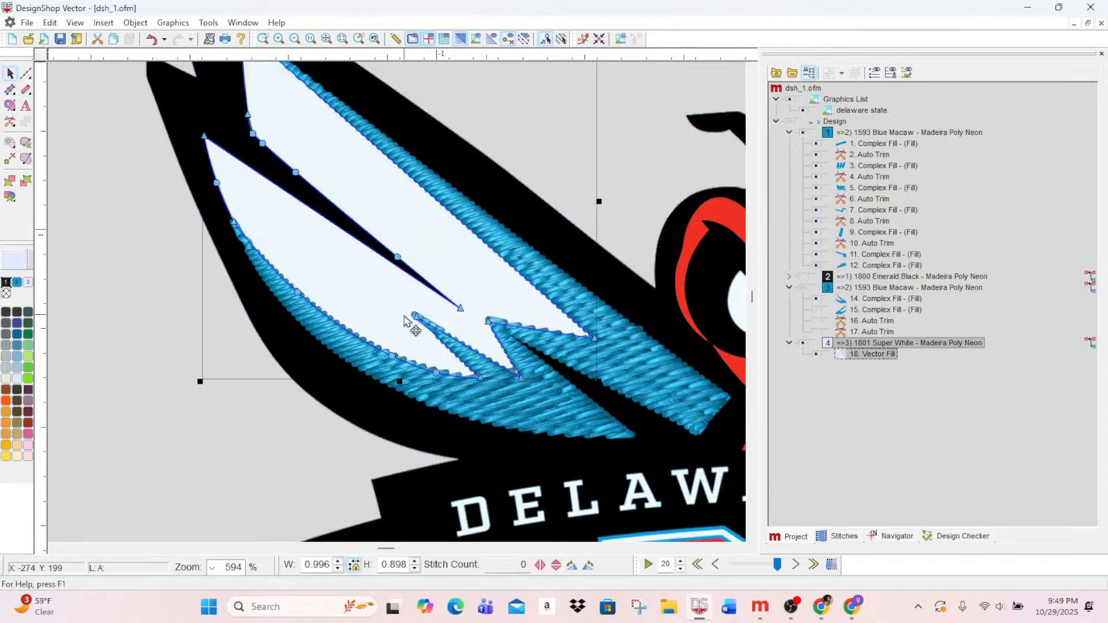
# - Try moving the white fill's lower notch point deeper into the feather, compare it with the blue fill, and undo the move
pyautogui.moveTo(415, 316); pyautogui.dragTo(398, 300)
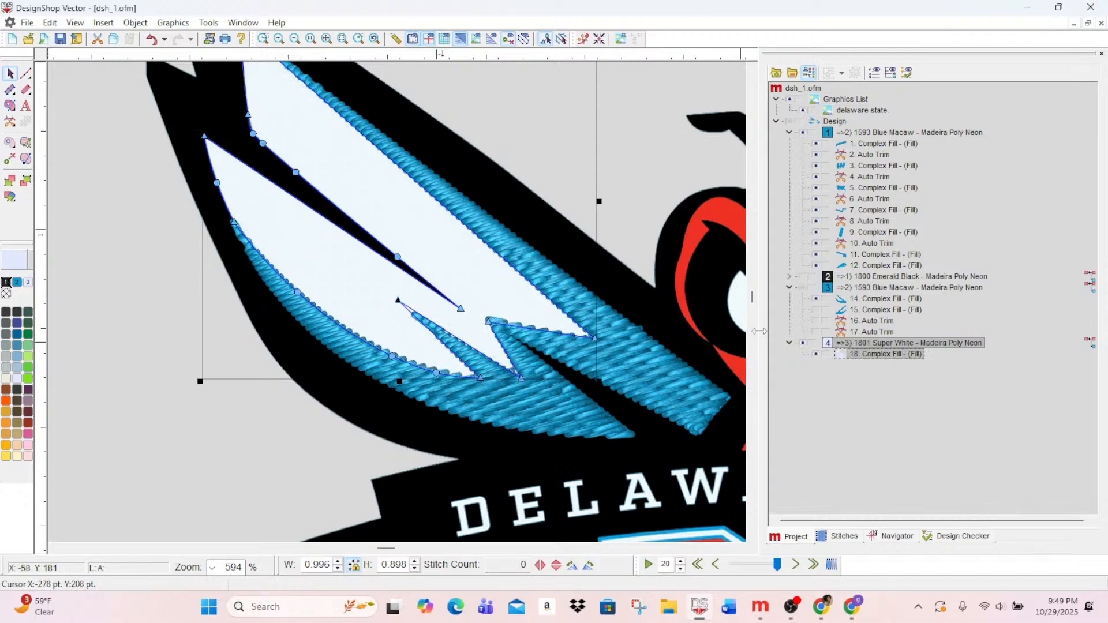
pyautogui.click(892, 300)
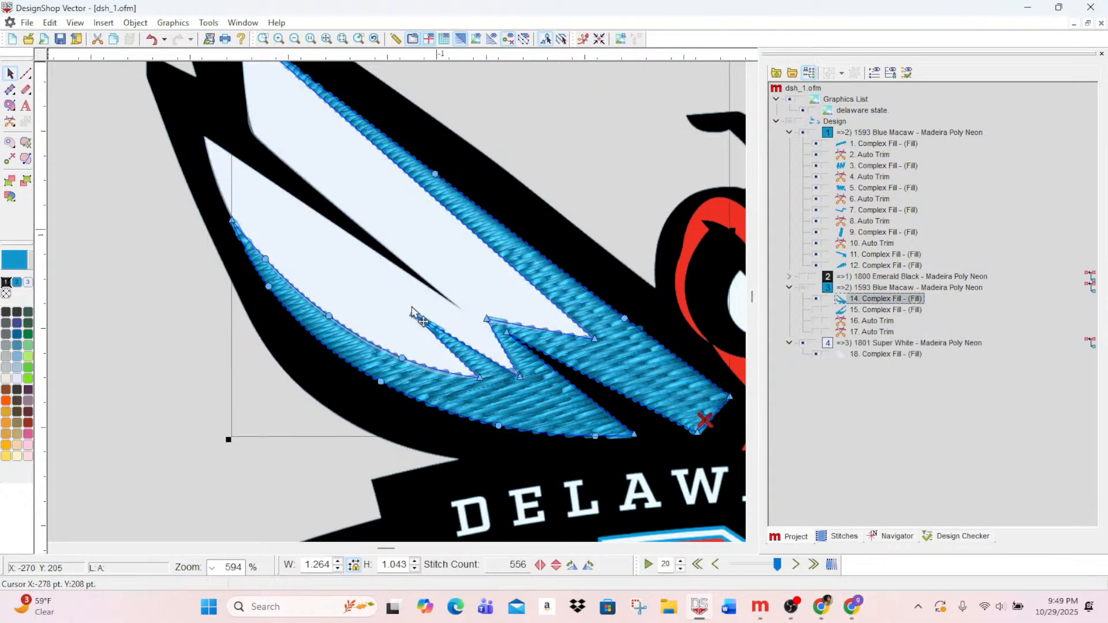
pyautogui.click(853, 355)
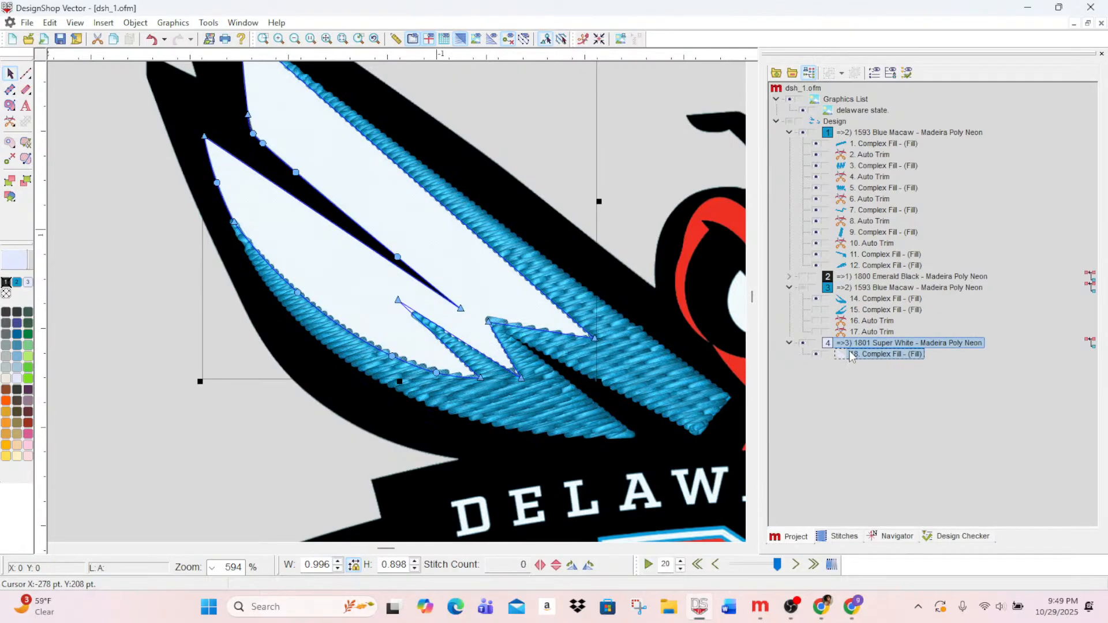
pyautogui.hotkey('ctrl', 'z')
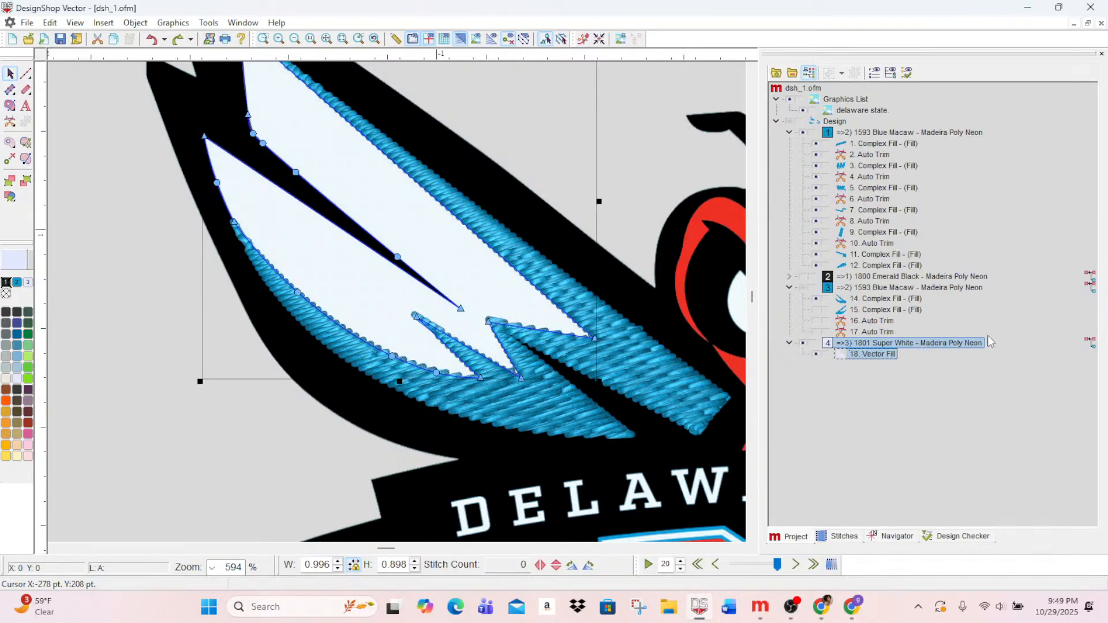
# - Pull the blue wing fill's zigzag corner points inward so its edge extends beneath the white fill
pyautogui.click(898, 301)
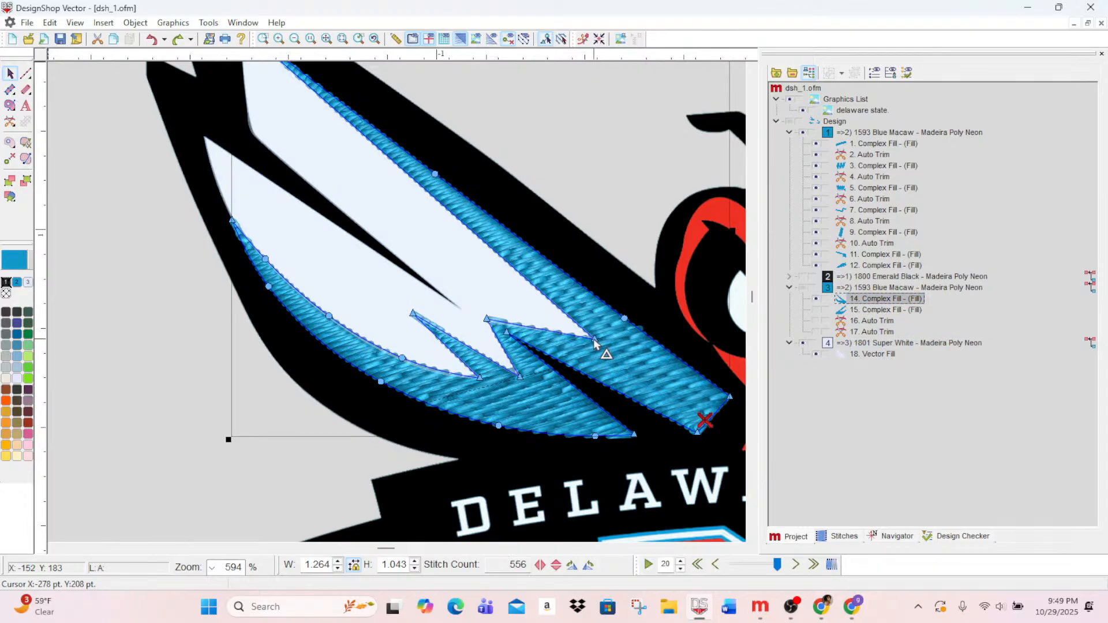
pyautogui.moveTo(594, 339); pyautogui.dragTo(568, 325)
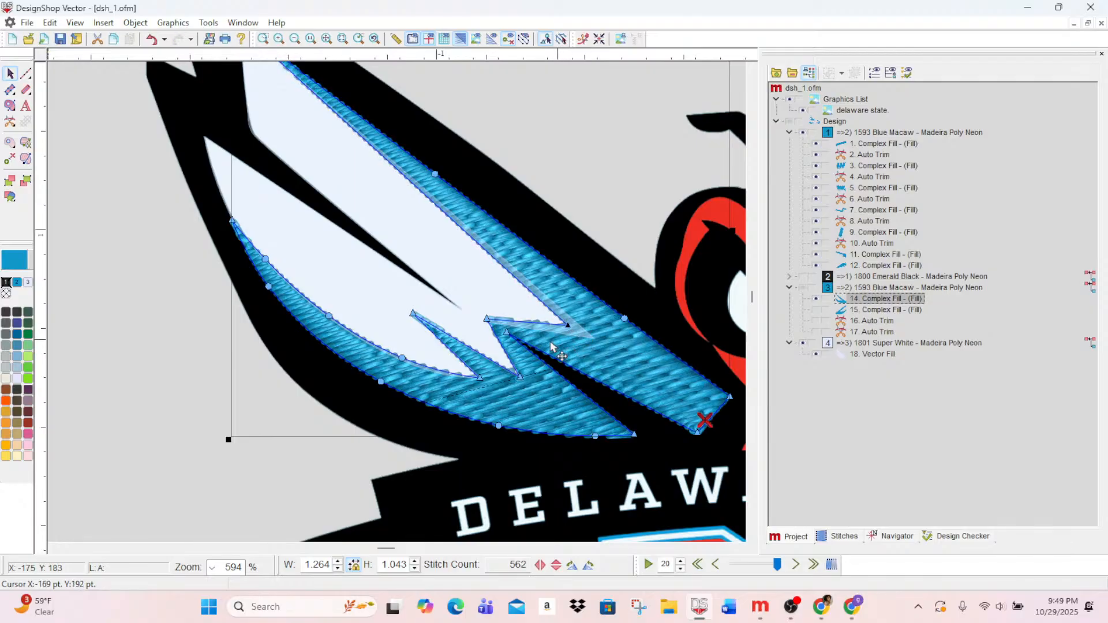
pyautogui.moveTo(488, 323); pyautogui.dragTo(477, 314)
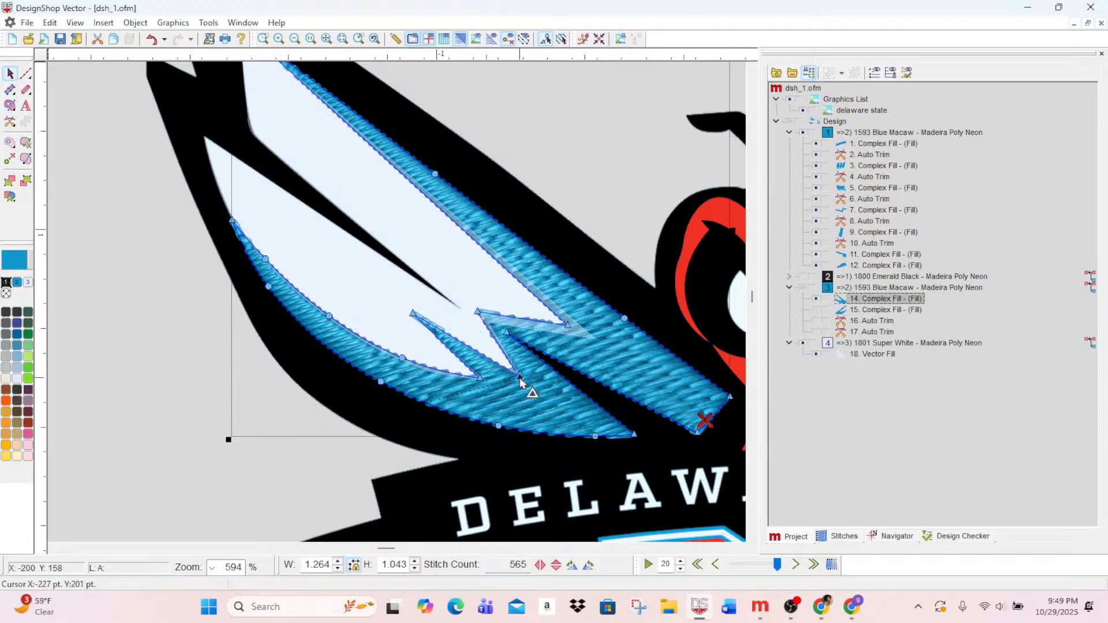
pyautogui.moveTo(520, 380); pyautogui.dragTo(457, 366)
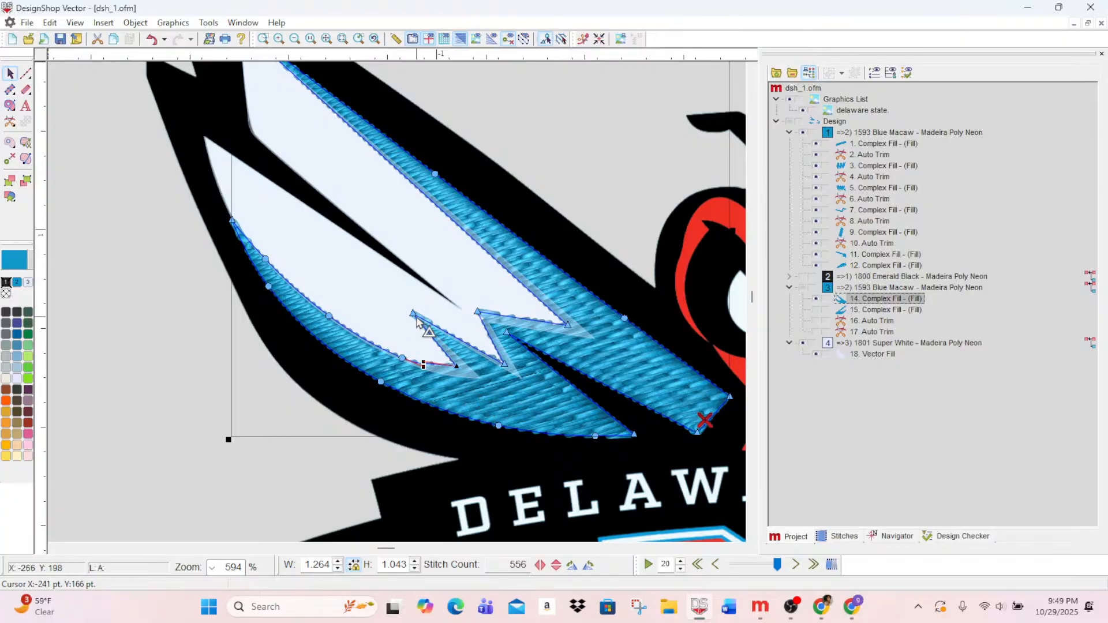
pyautogui.moveTo(416, 317); pyautogui.dragTo(397, 302)
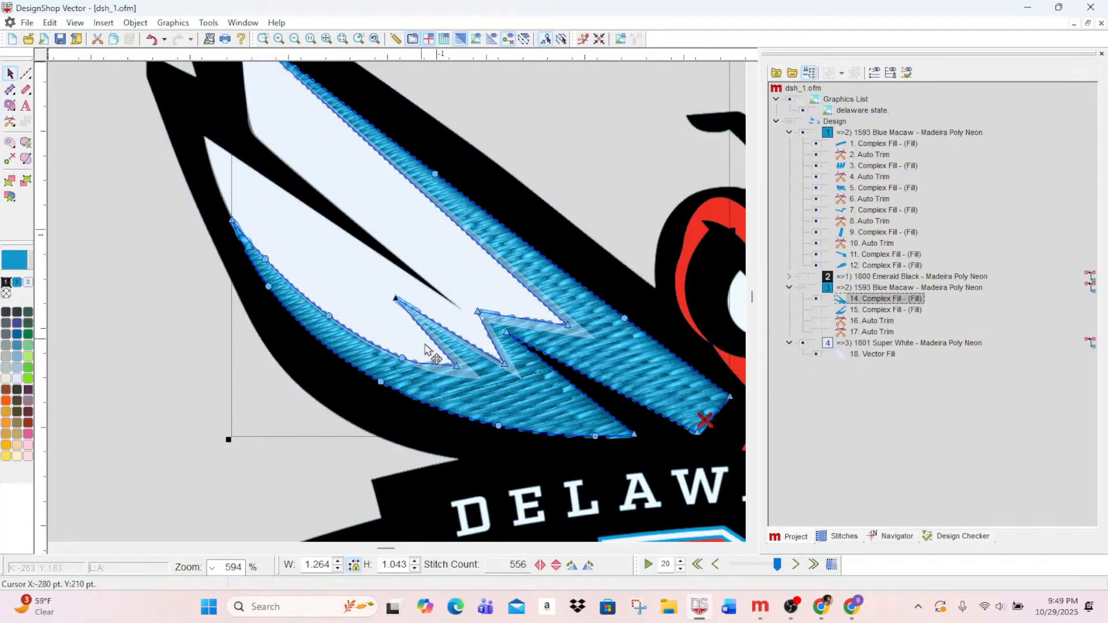
# - Adjust the blue fill's upper tip and shift its lower feather's inner curve points inward to overlap beneath the white area
pyautogui.scroll(3, 331, 327)
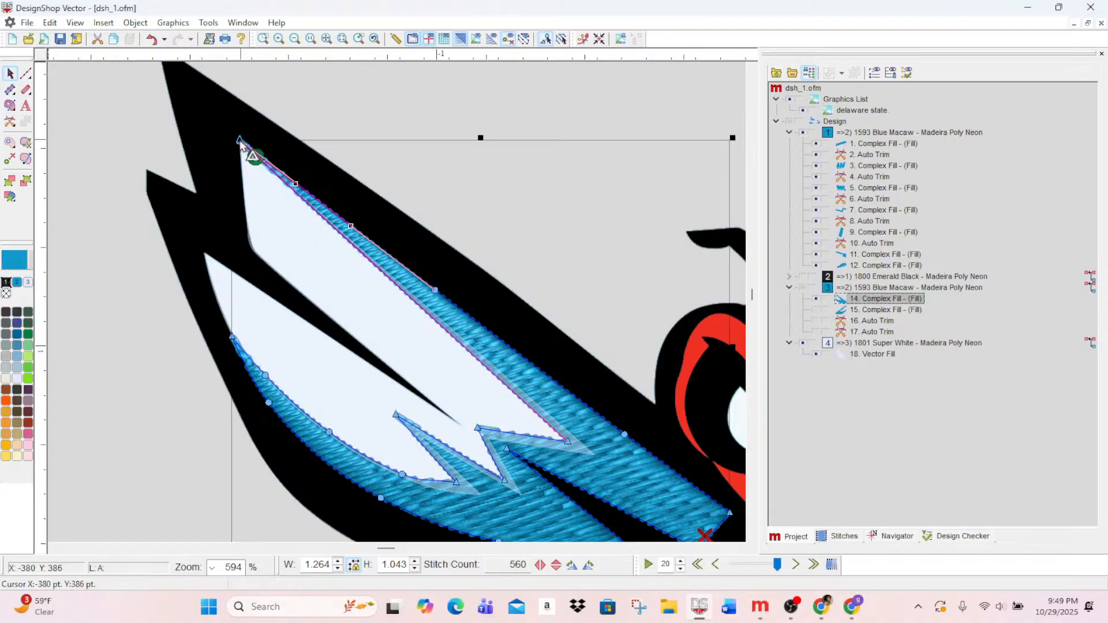
pyautogui.moveTo(240, 142); pyautogui.dragTo(240, 144)
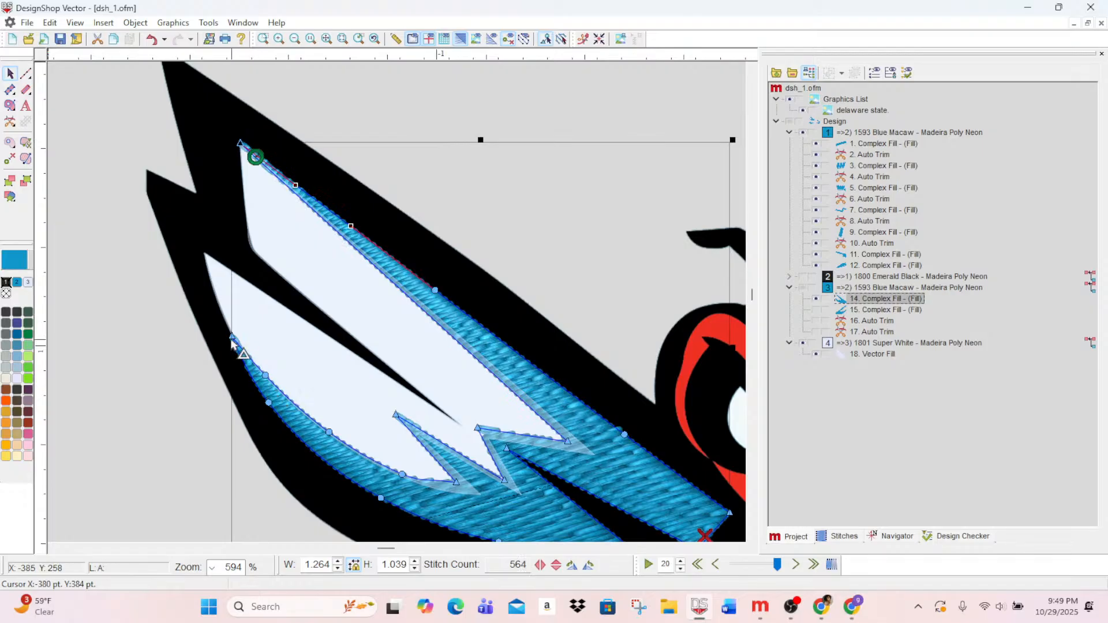
pyautogui.moveTo(266, 377); pyautogui.dragTo(271, 373)
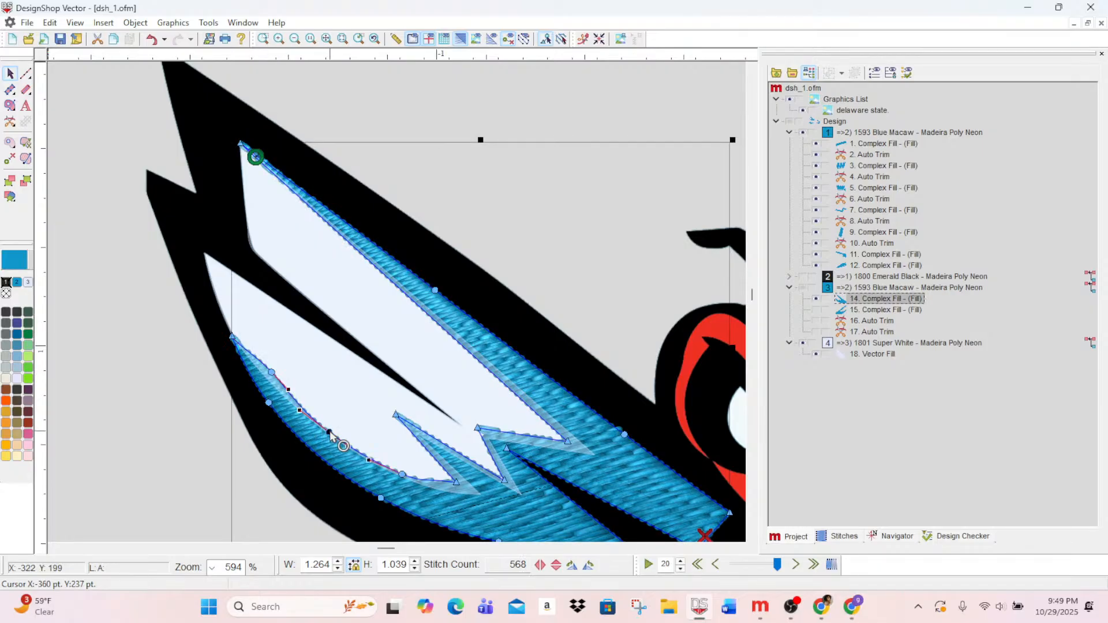
pyautogui.moveTo(330, 433); pyautogui.dragTo(333, 427)
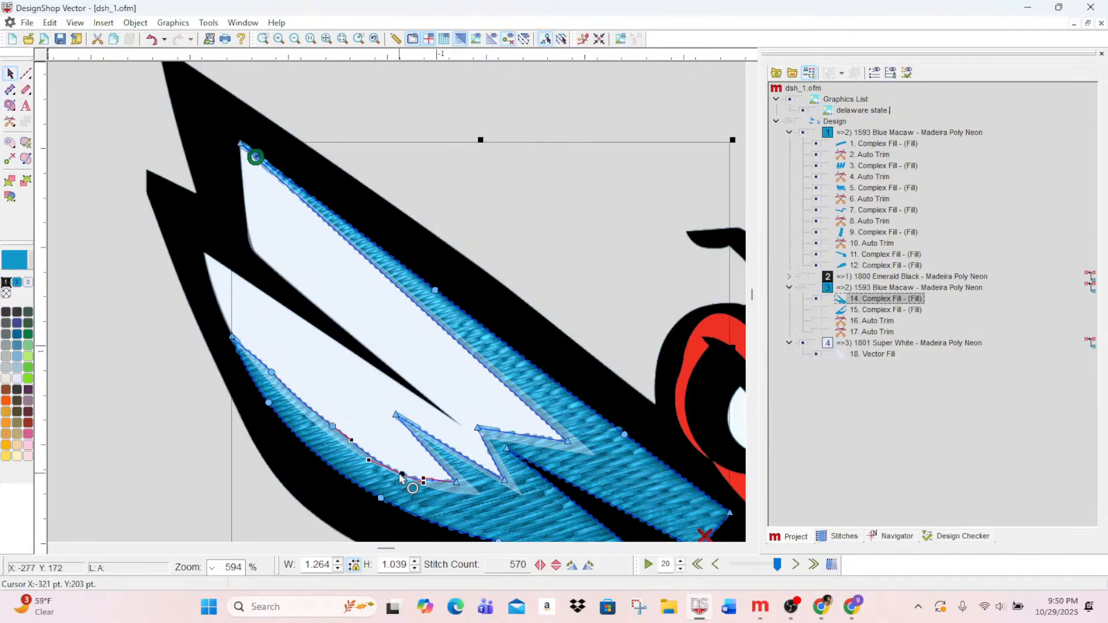
pyautogui.moveTo(400, 474); pyautogui.dragTo(401, 468)
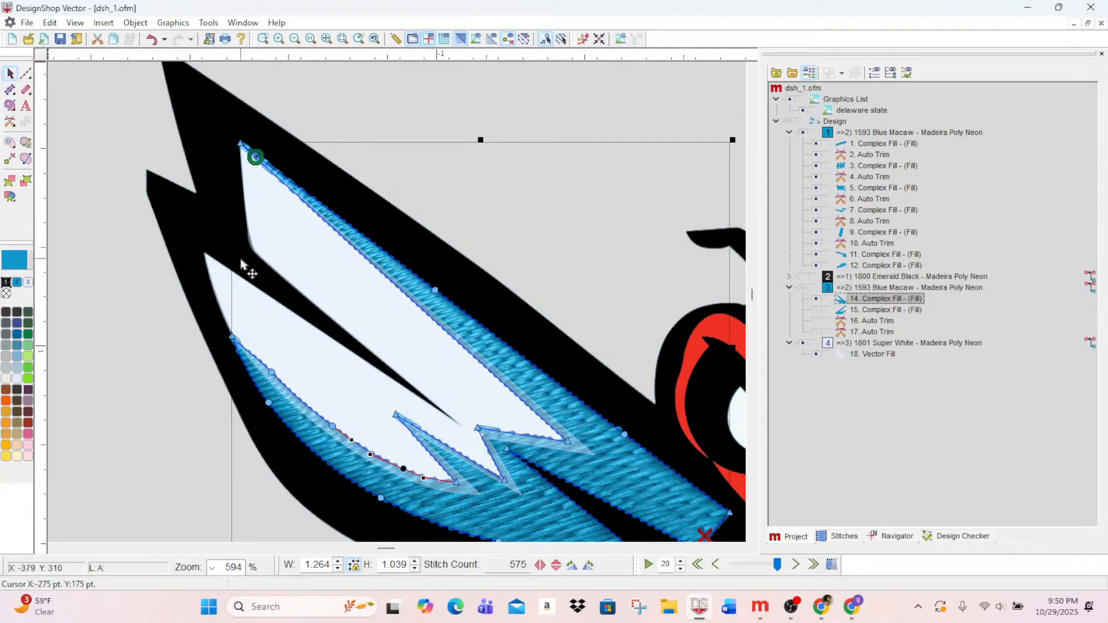
# - Enable Short Stitch for the white wing fill, apply its fill stitching, and save the design
pyautogui.doubleClick(884, 354)
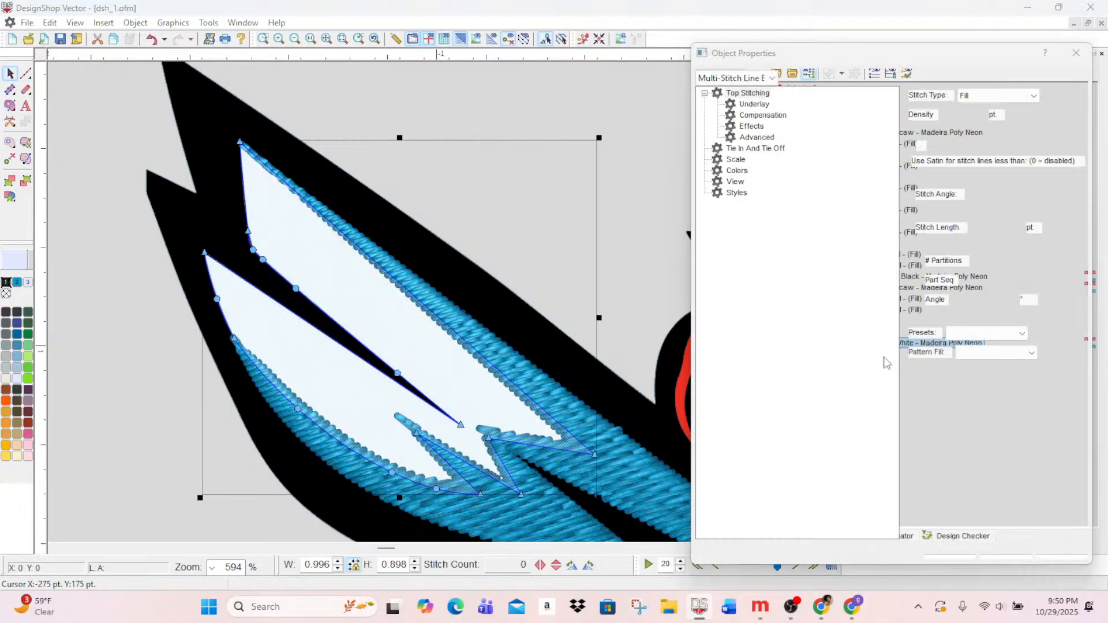
pyautogui.click(916, 134)
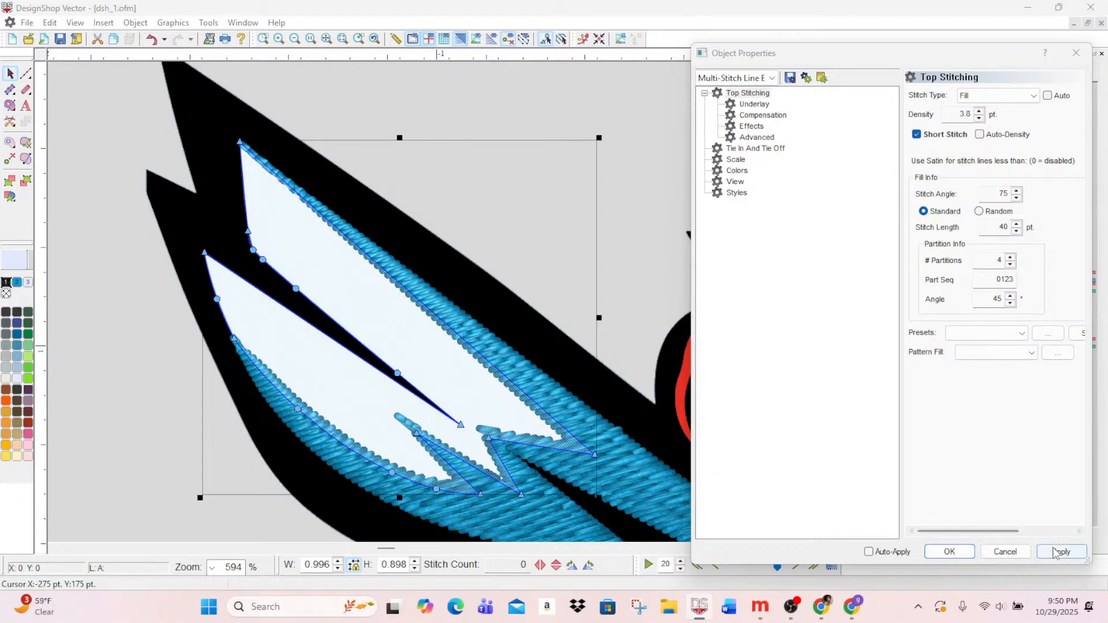
pyautogui.click(1061, 552)
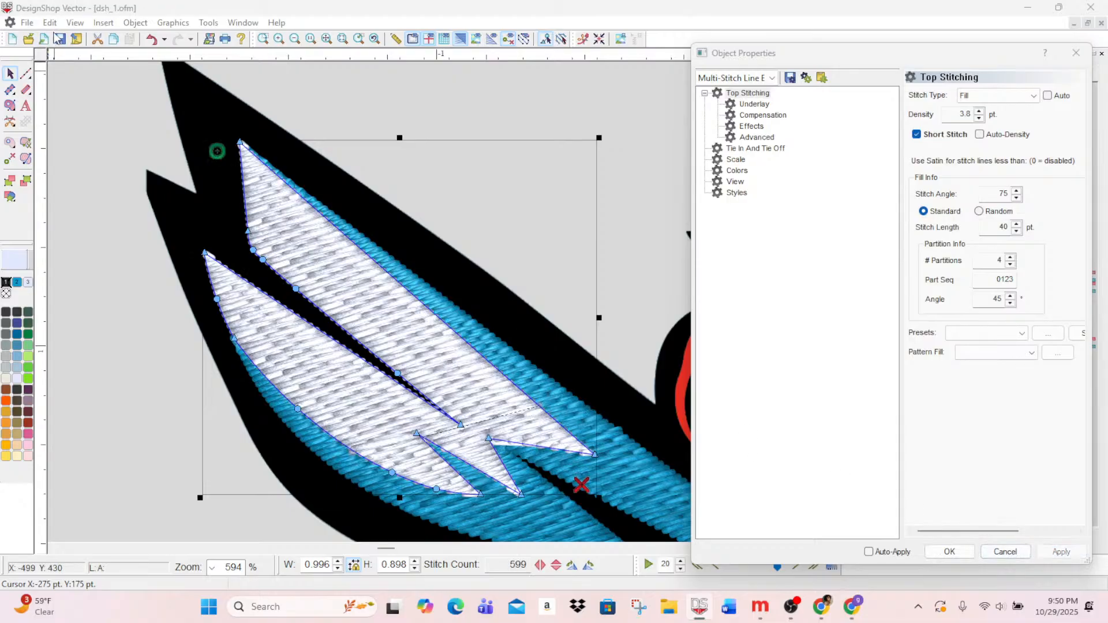
pyautogui.click(60, 39)
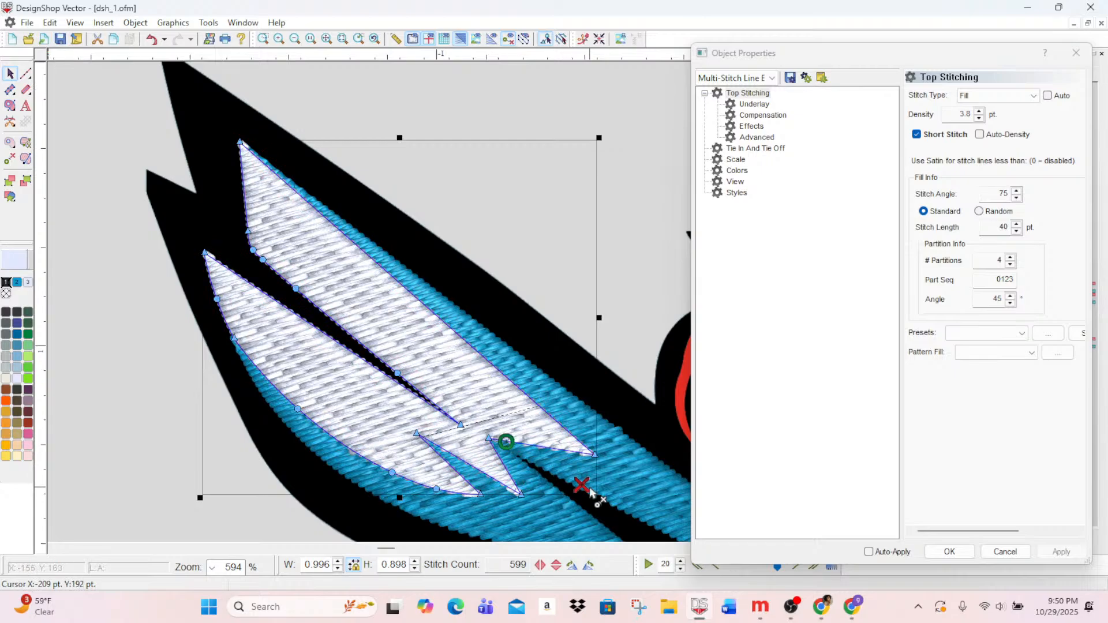
# - Move the white fill's exit point beside its entry point at the upper feather's notch, and redraw the stitch direction at 32 degrees
pyautogui.moveTo(586, 486); pyautogui.dragTo(496, 443)
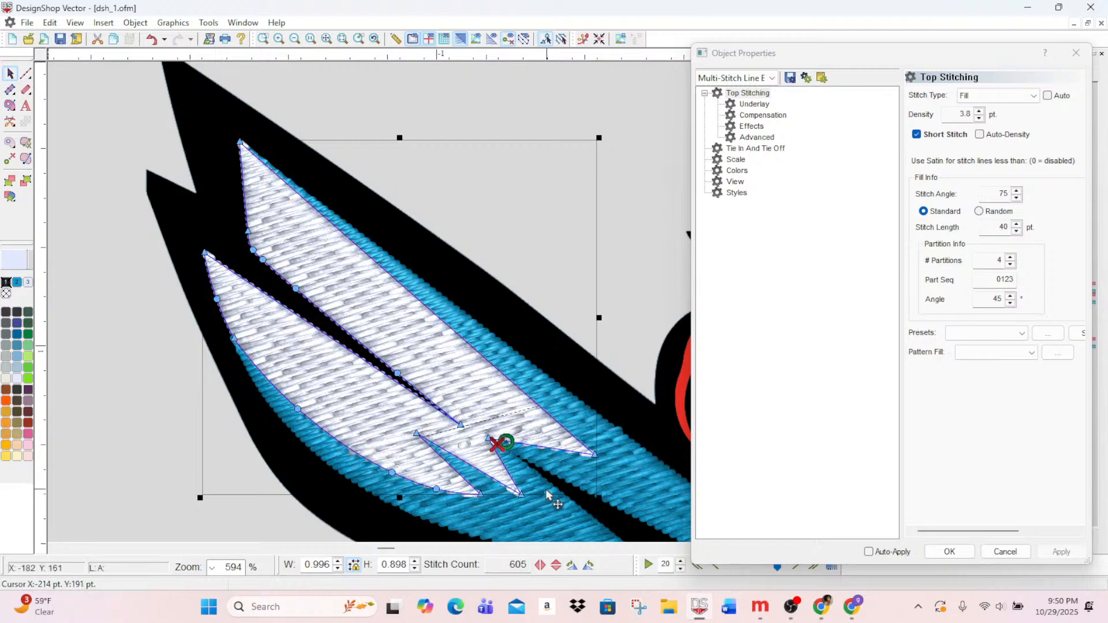
pyautogui.click(26, 159)
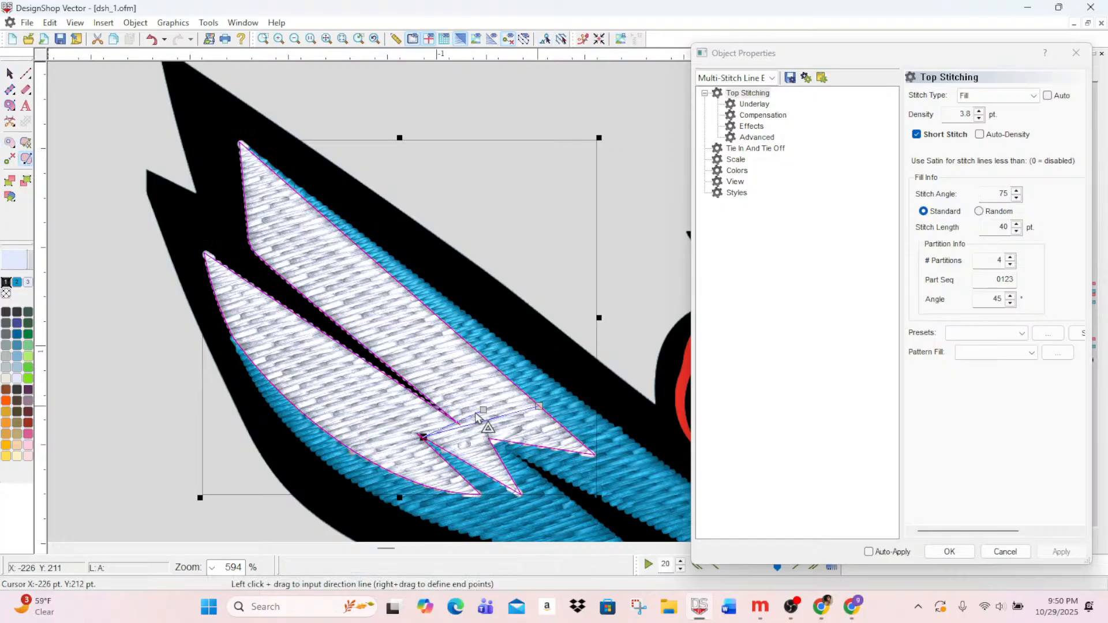
pyautogui.moveTo(477, 418); pyautogui.dragTo(439, 411)
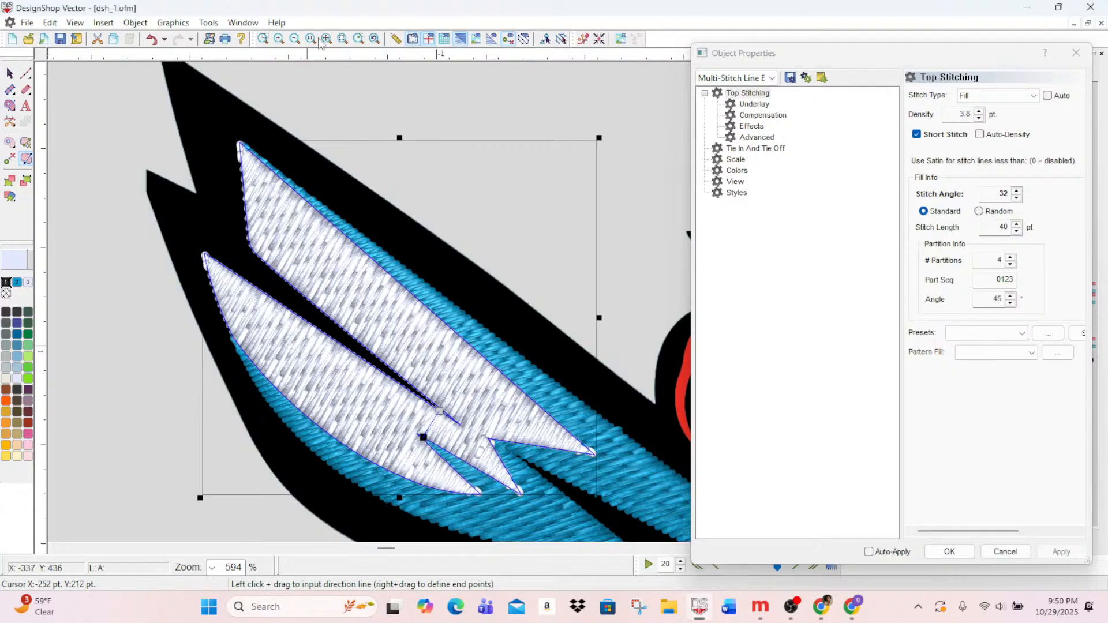
# - Confirm the left wing's white fill properties with the 32-degree stitch angle
pyautogui.click(294, 39)
pyautogui.click(295, 40)
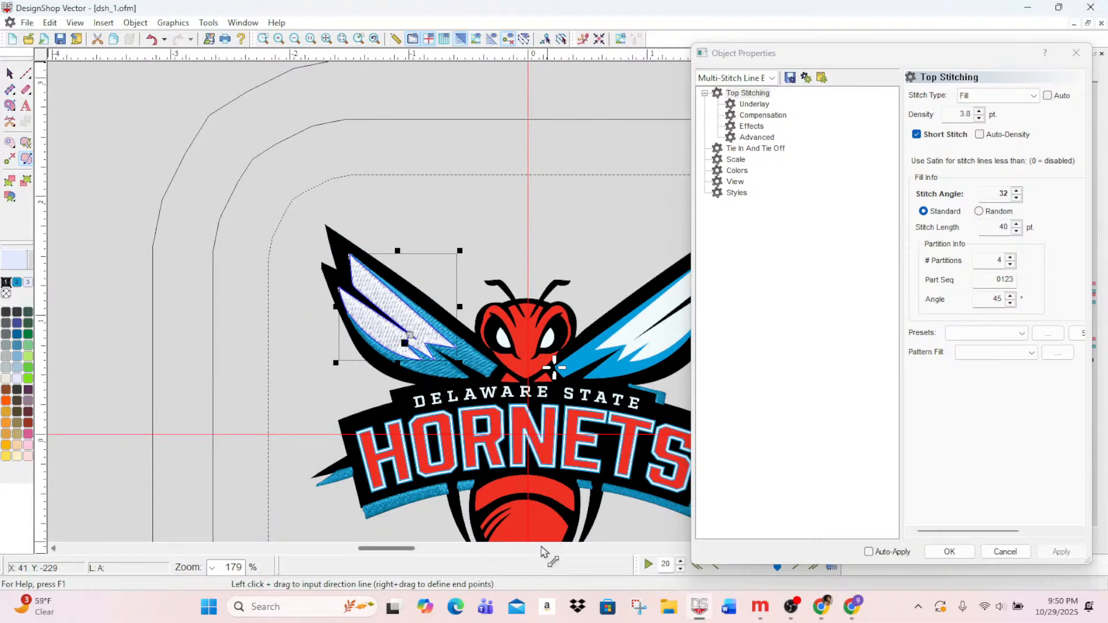
pyautogui.moveTo(404, 549); pyautogui.dragTo(416, 549)
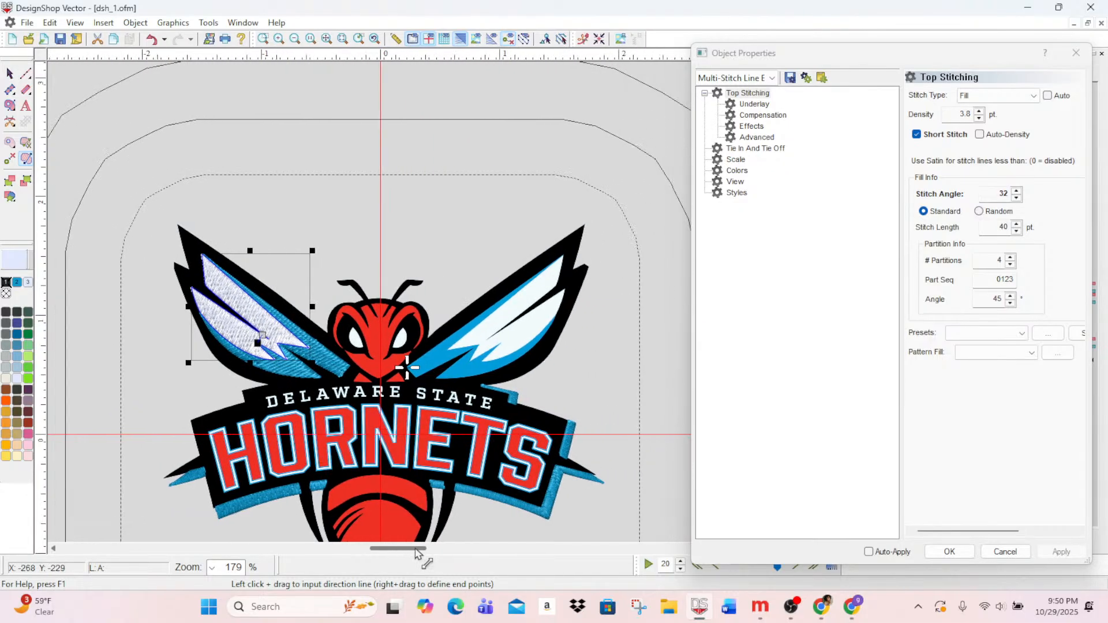
pyautogui.click(951, 552)
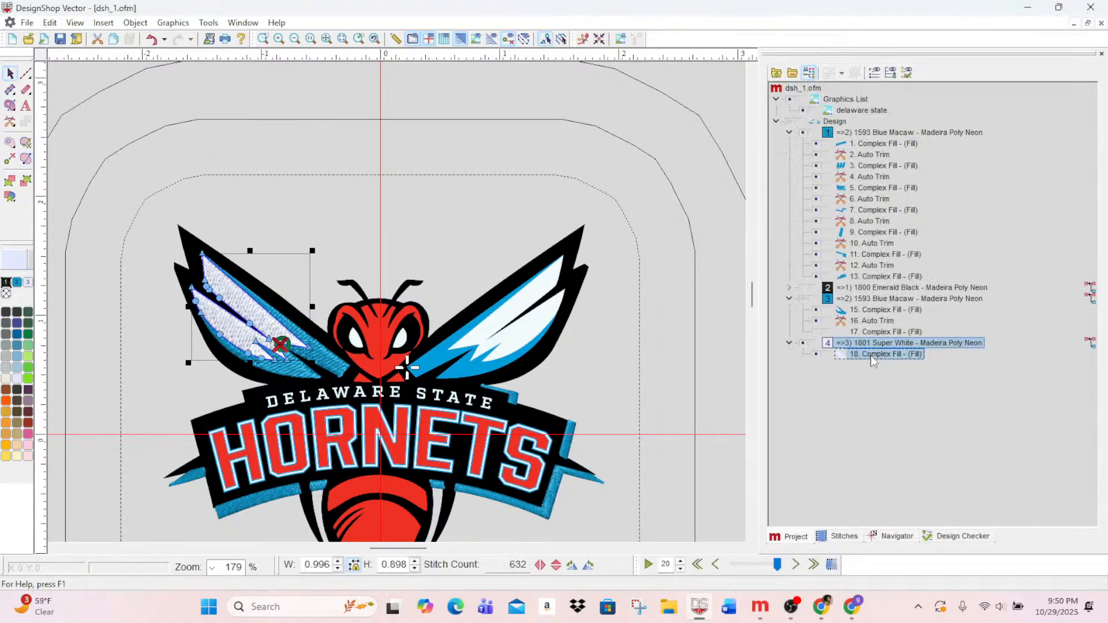
# - Duplicate the left wing's white fill, mirror the copy horizontally and place it over the right wing's white area
pyautogui.rightClick(871, 355)
pyautogui.click(923, 240)
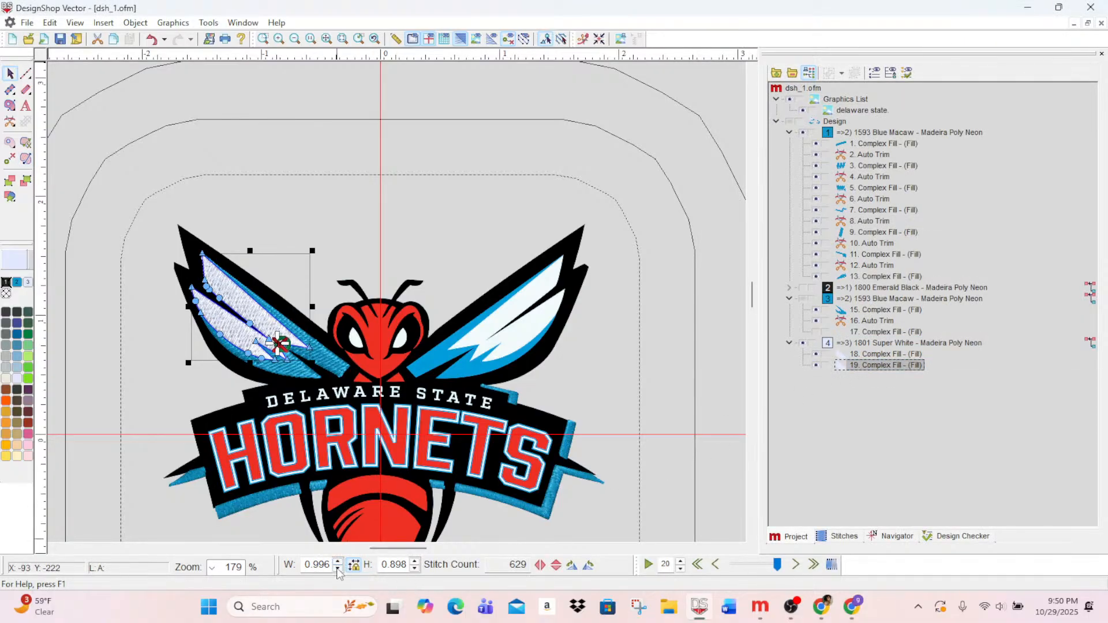
pyautogui.click(540, 564)
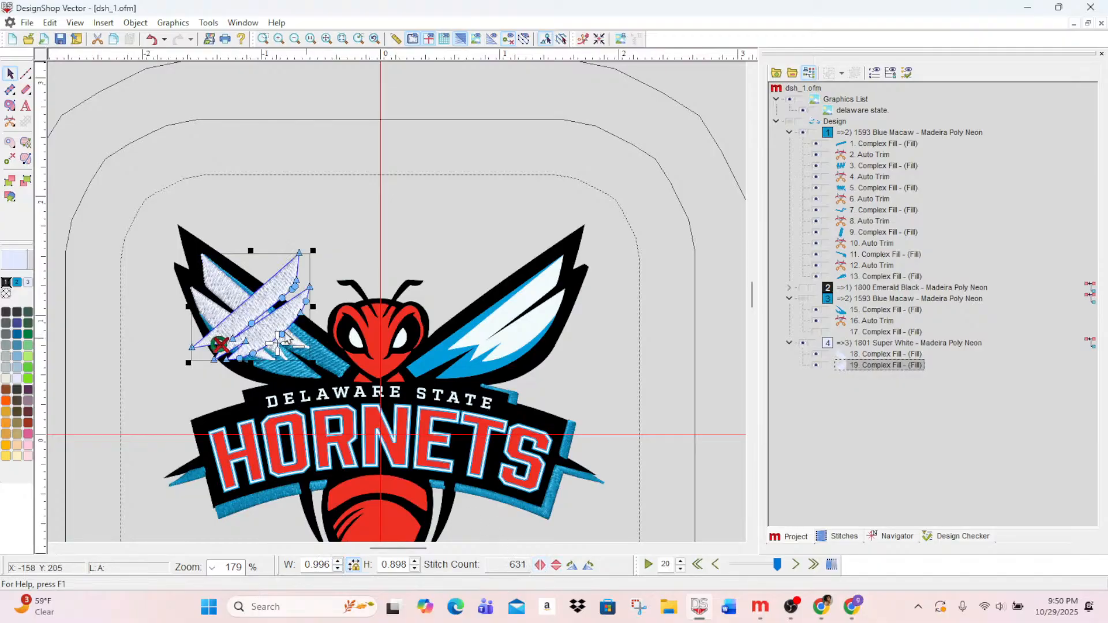
pyautogui.moveTo(273, 329); pyautogui.dragTo(526, 336)
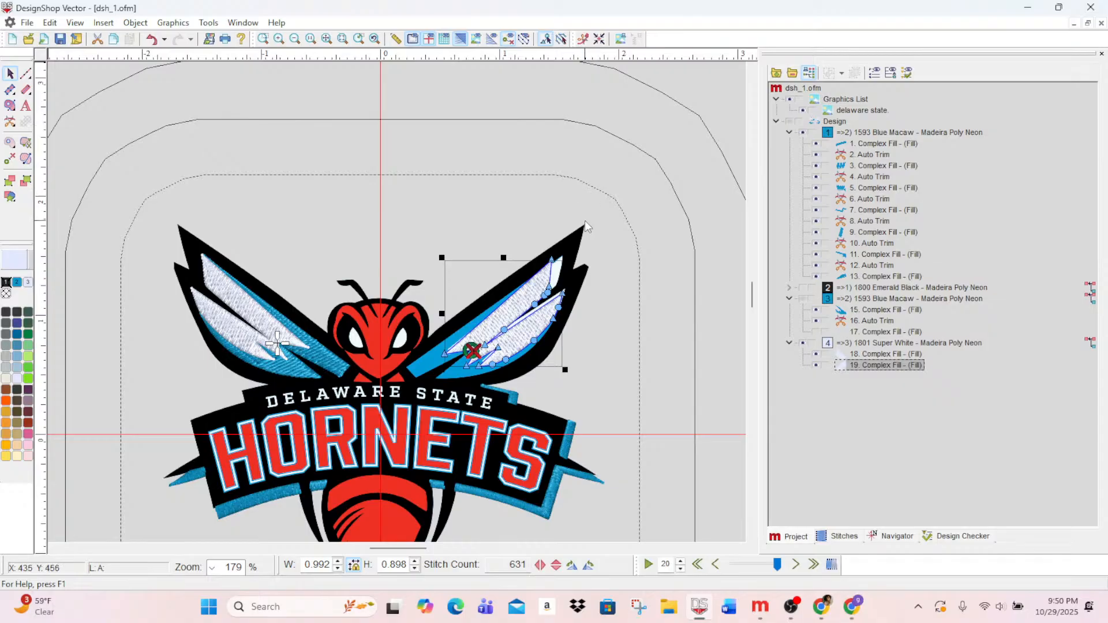
# - With the right wing's blue fill shown, extend the white copy's upper feather outline at its inner and outer ends to match the artwork
pyautogui.click(278, 40)
pyautogui.click(279, 39)
pyautogui.click(278, 39)
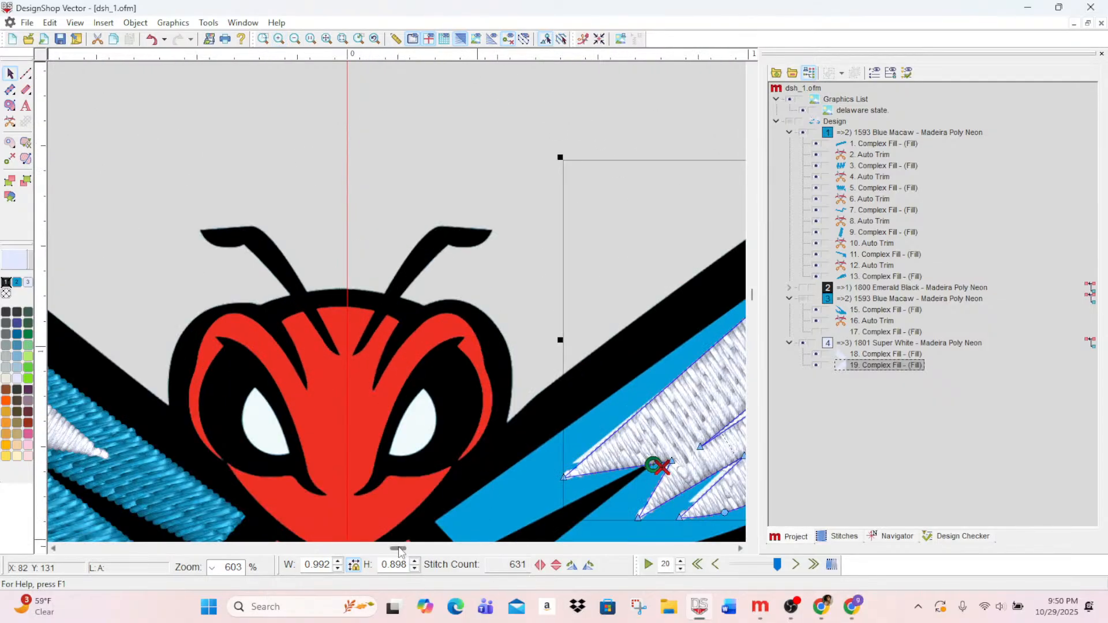
pyautogui.moveTo(399, 549); pyautogui.dragTo(409, 549)
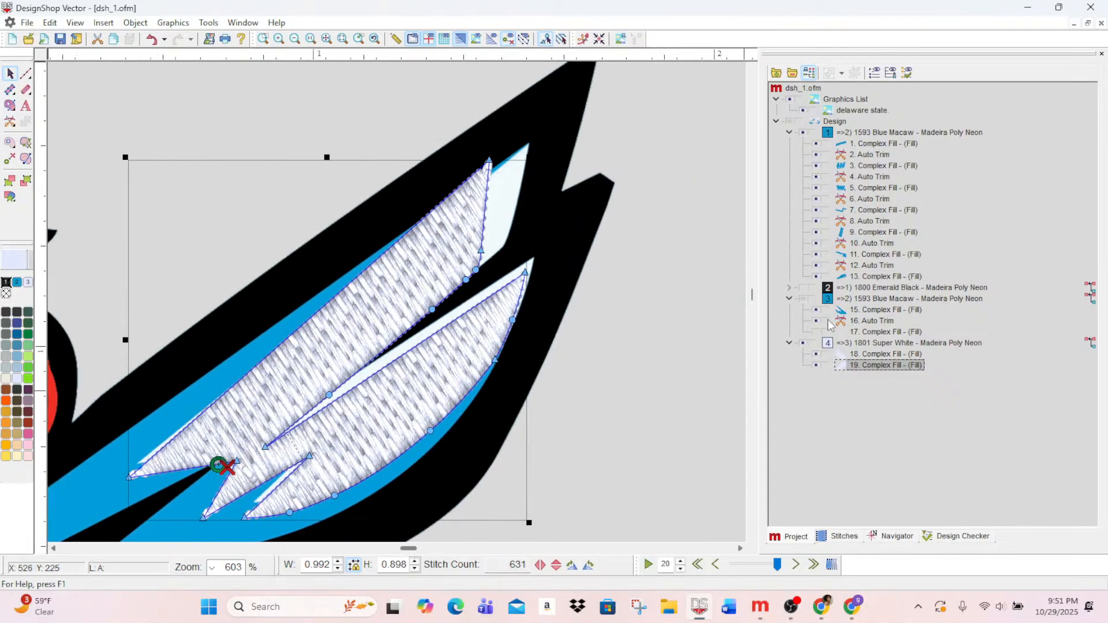
pyautogui.click(817, 333)
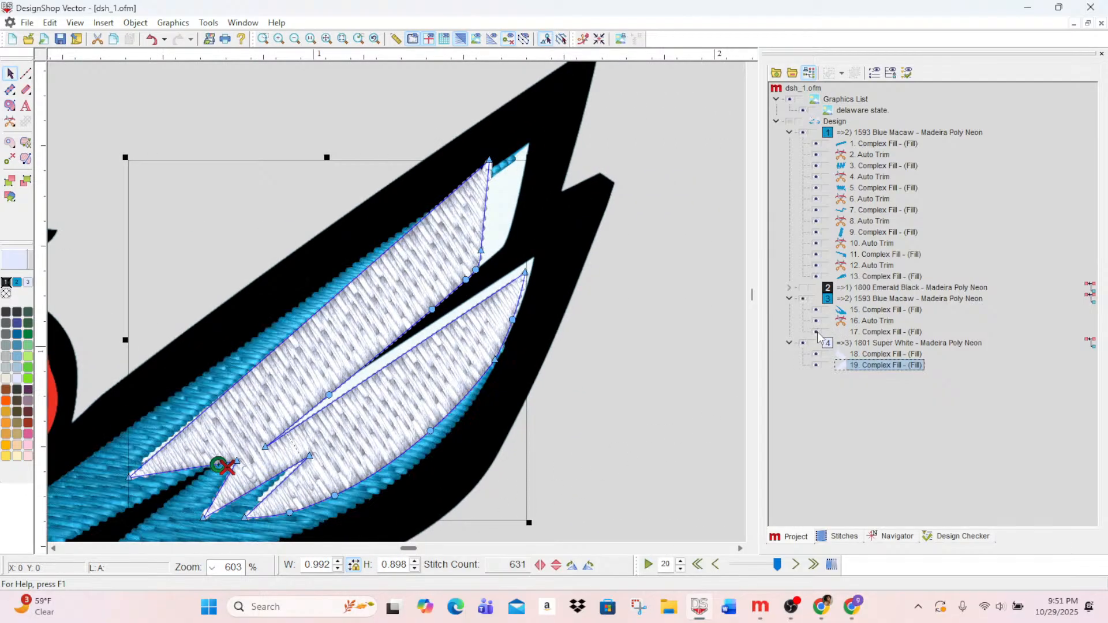
pyautogui.scroll(-2, 635, 399)
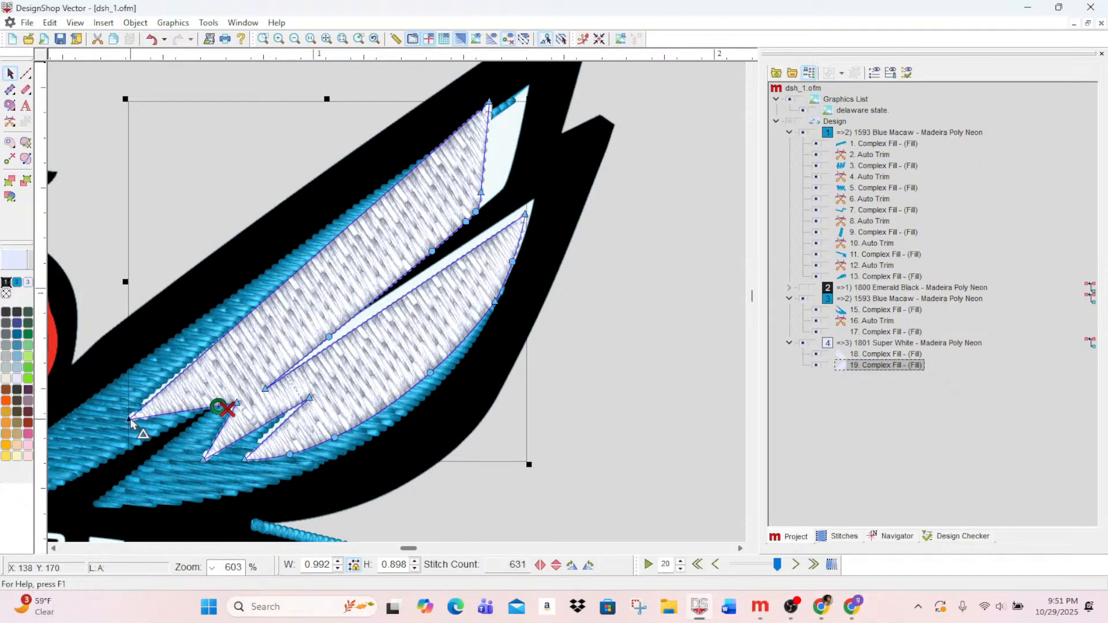
pyautogui.moveTo(130, 422); pyautogui.dragTo(118, 419)
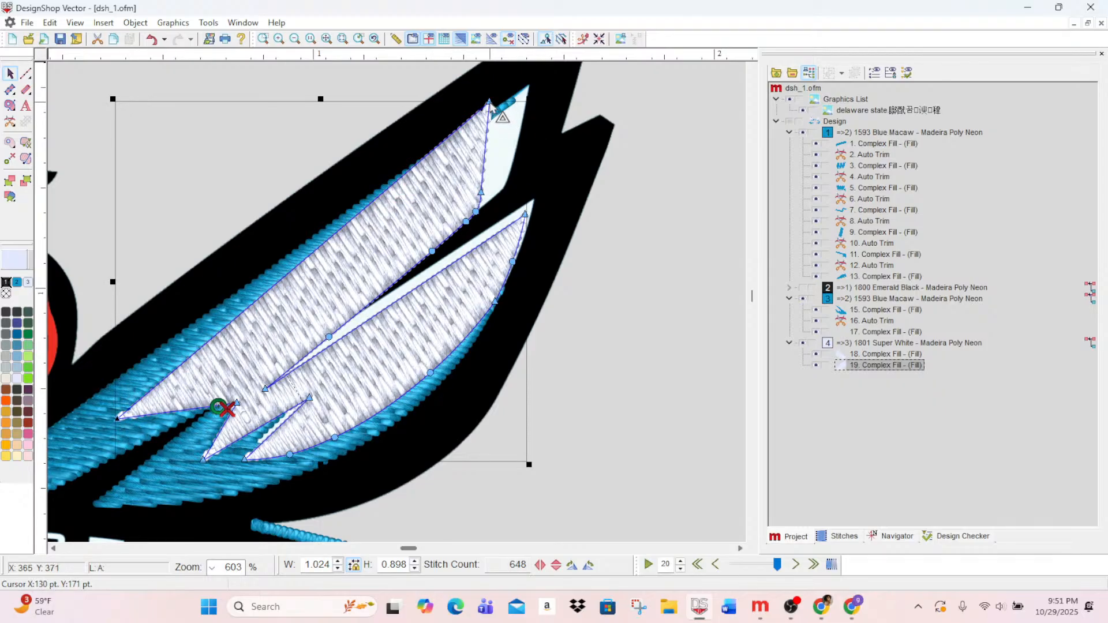
pyautogui.moveTo(494, 107); pyautogui.dragTo(529, 85)
pyautogui.moveTo(481, 195); pyautogui.dragTo(513, 163)
pyautogui.moveTo(477, 213); pyautogui.dragTo(502, 190)
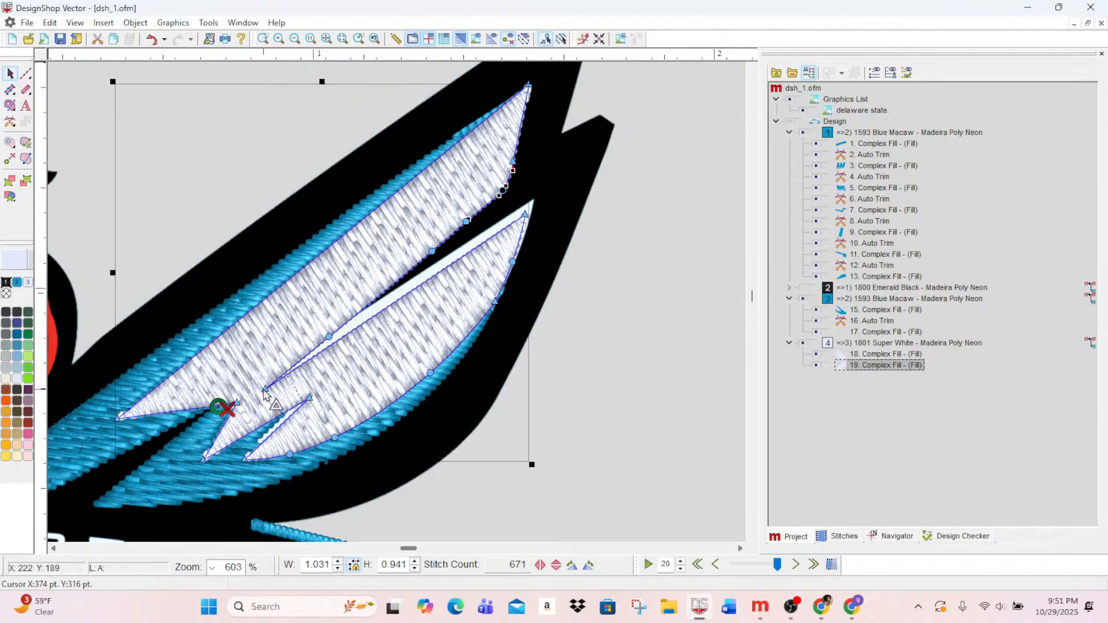
# - Reshape the white copy's edge points along the black gap between the two feathers to follow the artwork
pyautogui.moveTo(265, 387); pyautogui.dragTo(254, 392)
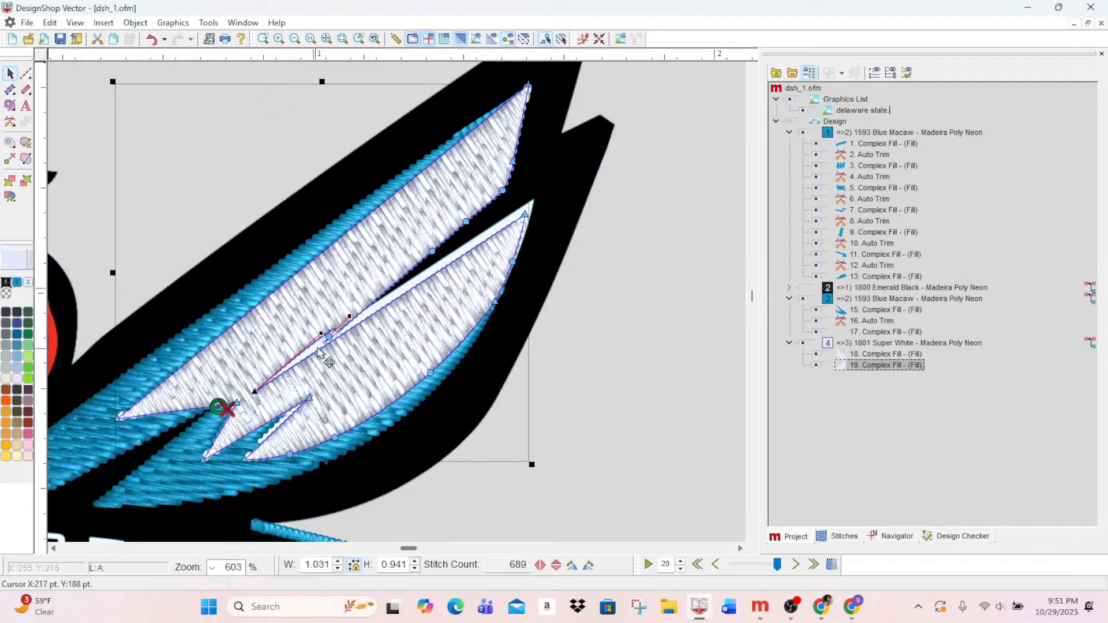
pyautogui.click(329, 337)
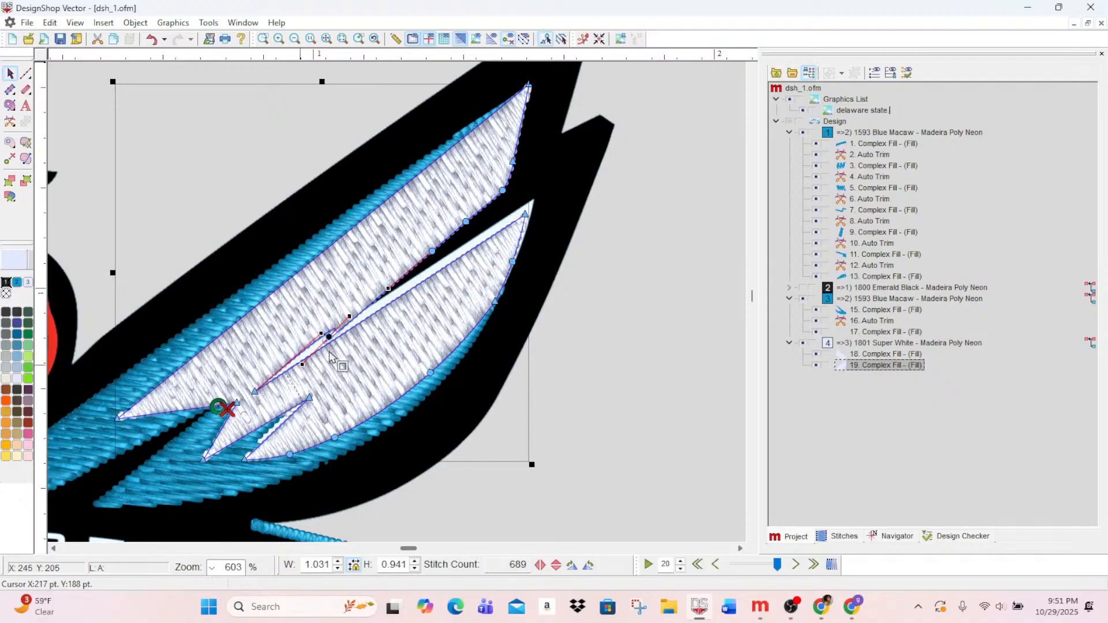
pyautogui.moveTo(340, 337); pyautogui.dragTo(329, 313)
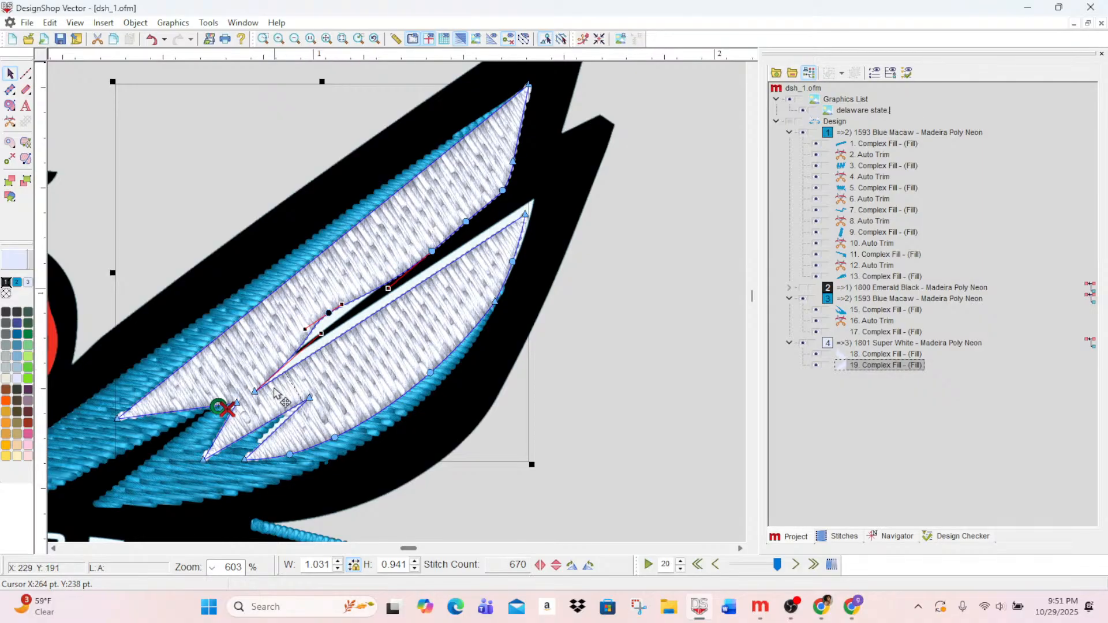
pyautogui.moveTo(255, 393)
pyautogui.mouseDown()
pyautogui.moveTo(244, 380)
pyautogui.moveTo(249, 391)
pyautogui.moveTo(268, 376)
pyautogui.mouseUp()
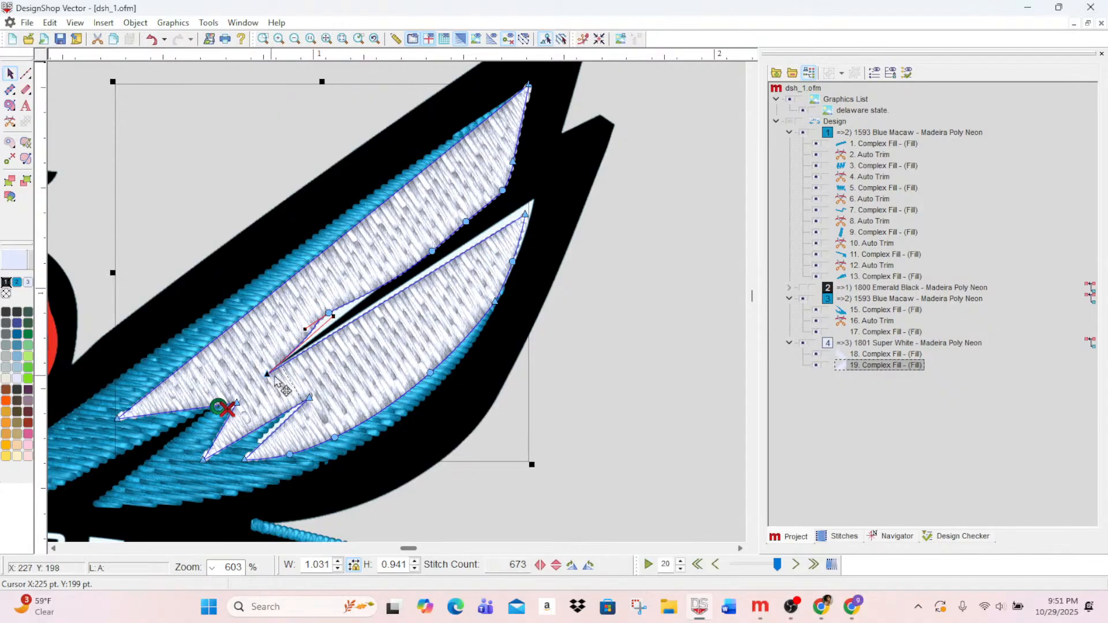
pyautogui.click(330, 314)
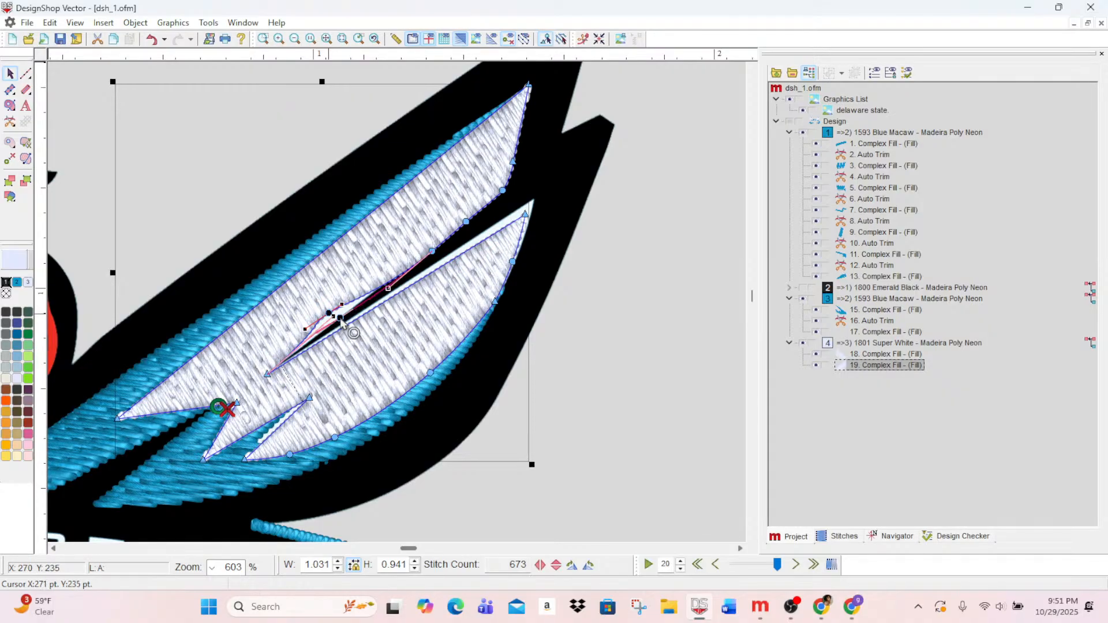
pyautogui.moveTo(340, 321); pyautogui.dragTo(419, 259)
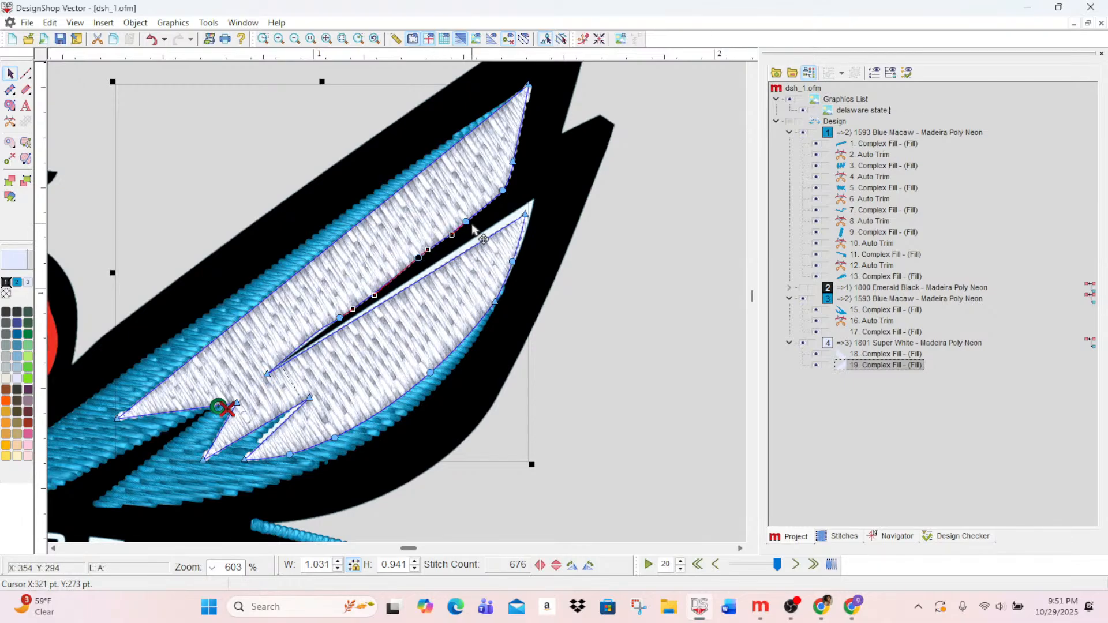
pyautogui.moveTo(466, 222); pyautogui.dragTo(470, 215)
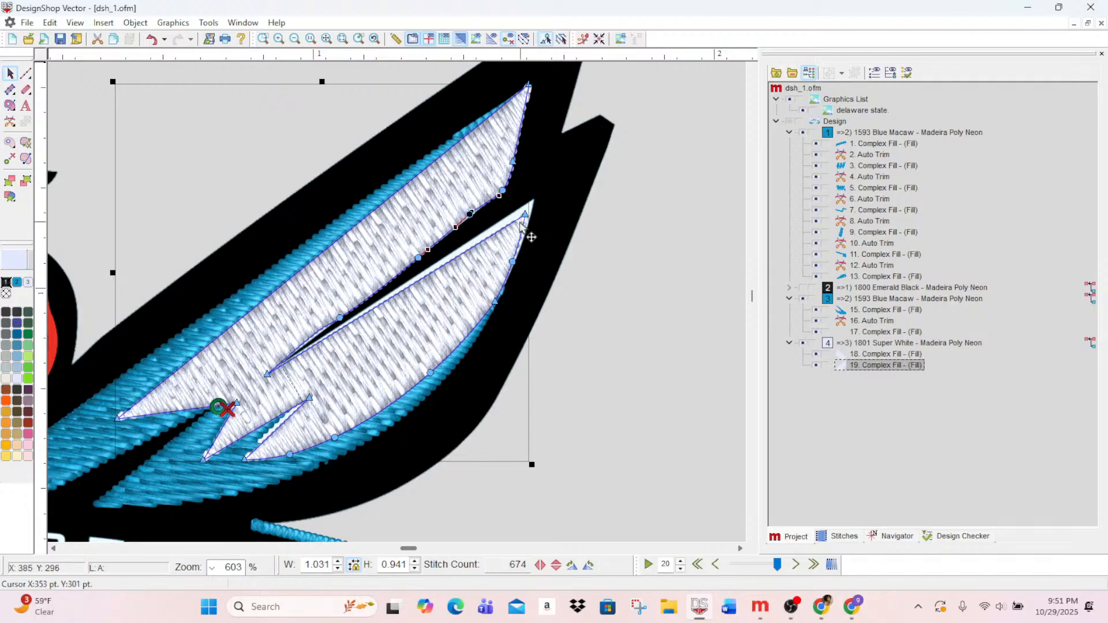
# - Fit the white copy's lower feather tip to the artwork and extend its zigzag corner points farther over the blue fill
pyautogui.moveTo(526, 218); pyautogui.dragTo(537, 198)
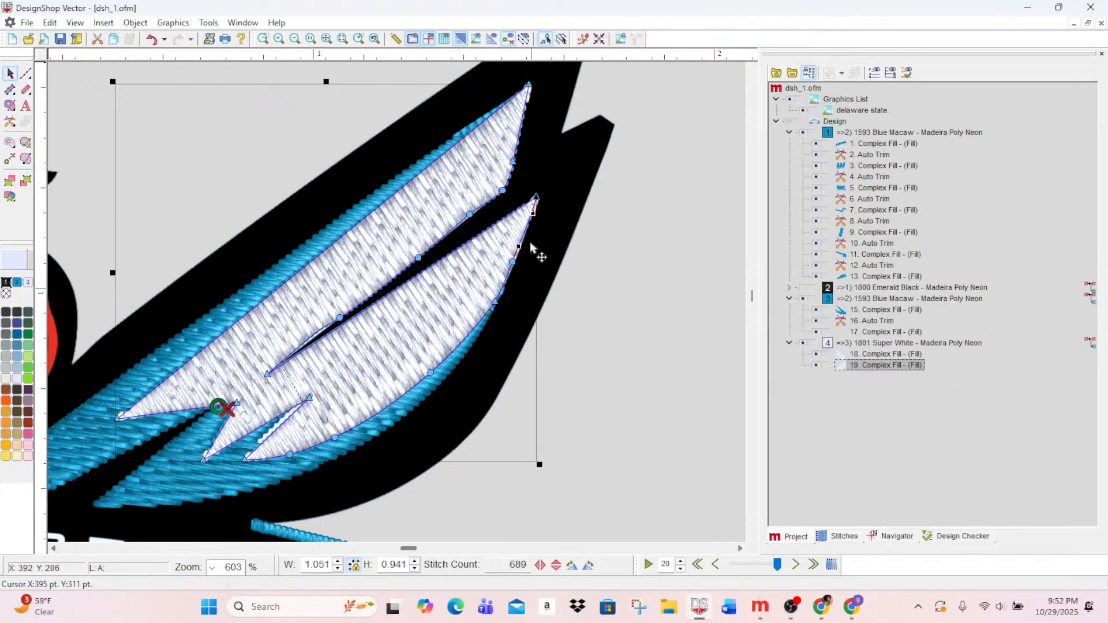
pyautogui.moveTo(512, 262); pyautogui.dragTo(516, 259)
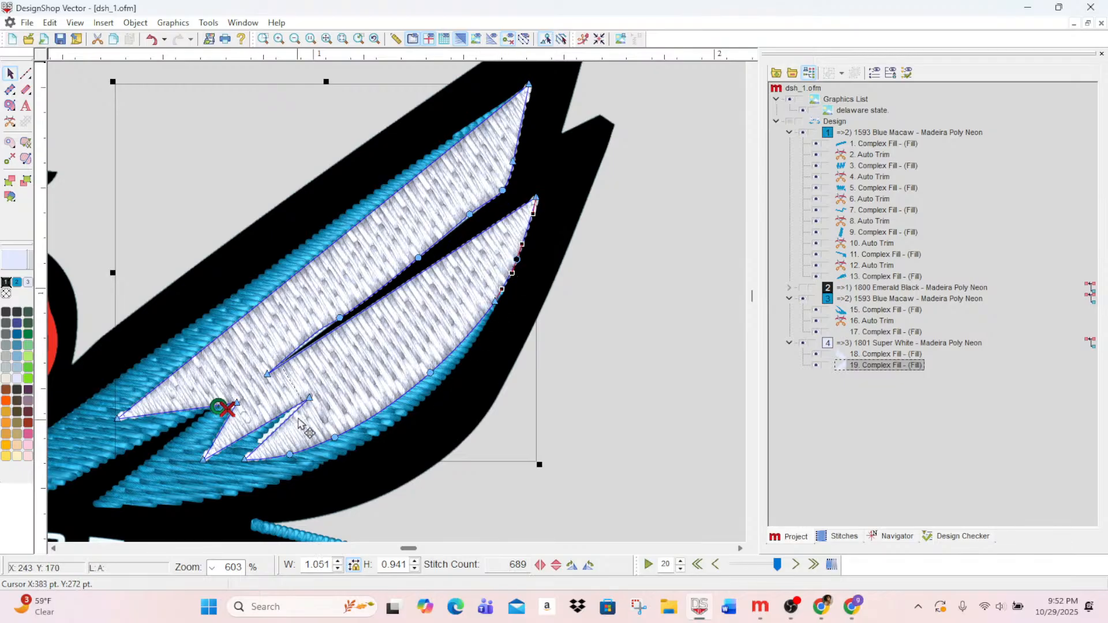
pyautogui.moveTo(310, 398); pyautogui.dragTo(294, 405)
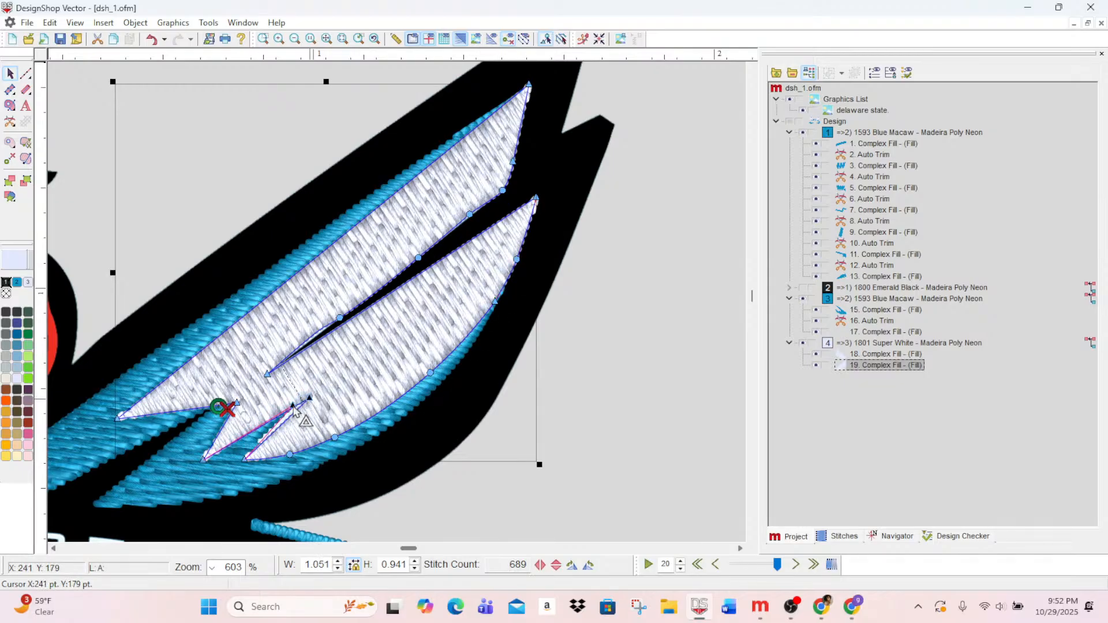
pyautogui.moveTo(245, 461); pyautogui.dragTo(194, 469)
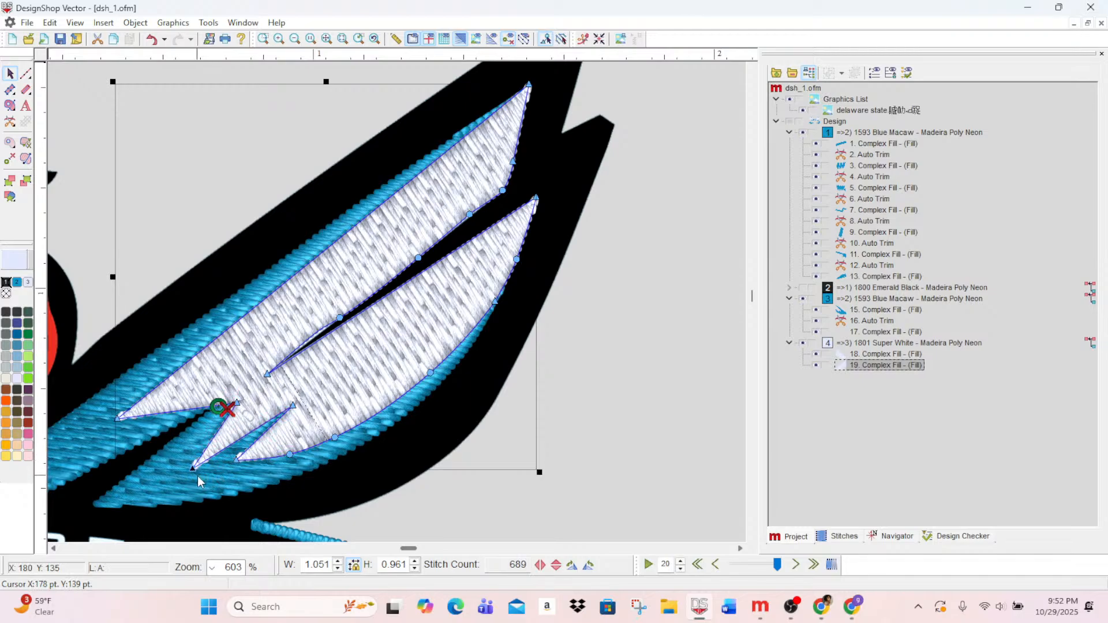
pyautogui.moveTo(118, 423); pyautogui.dragTo(105, 425)
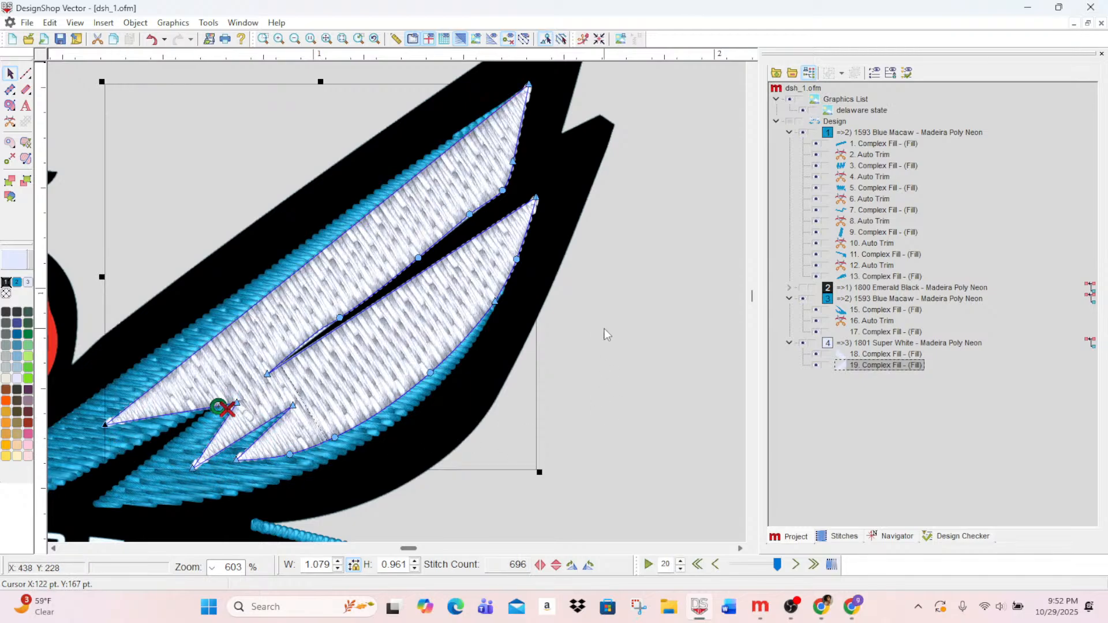
# - Turn off the 3D stitch display and move the right blue fill's lower zigzag corner points farther beneath the white fill
pyautogui.click(649, 331)
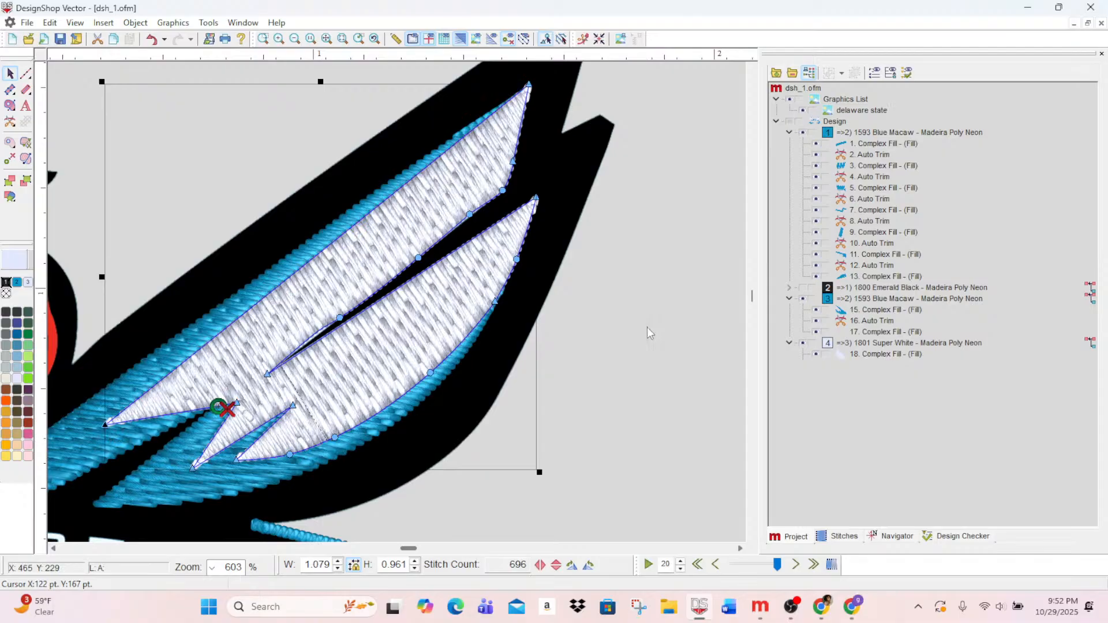
pyautogui.click(462, 43)
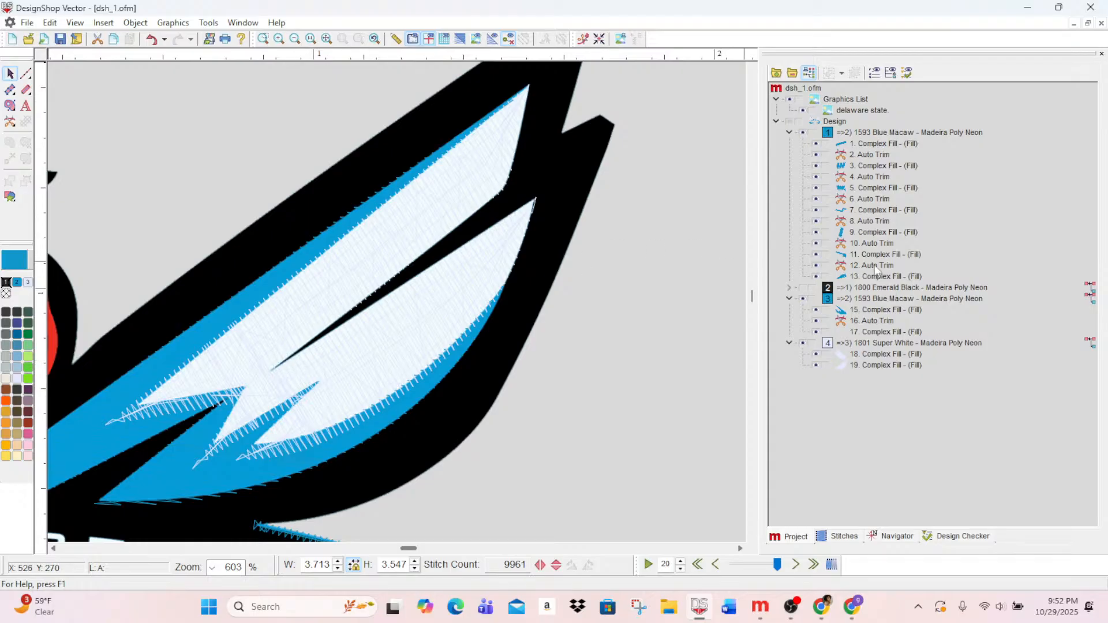
pyautogui.click(869, 332)
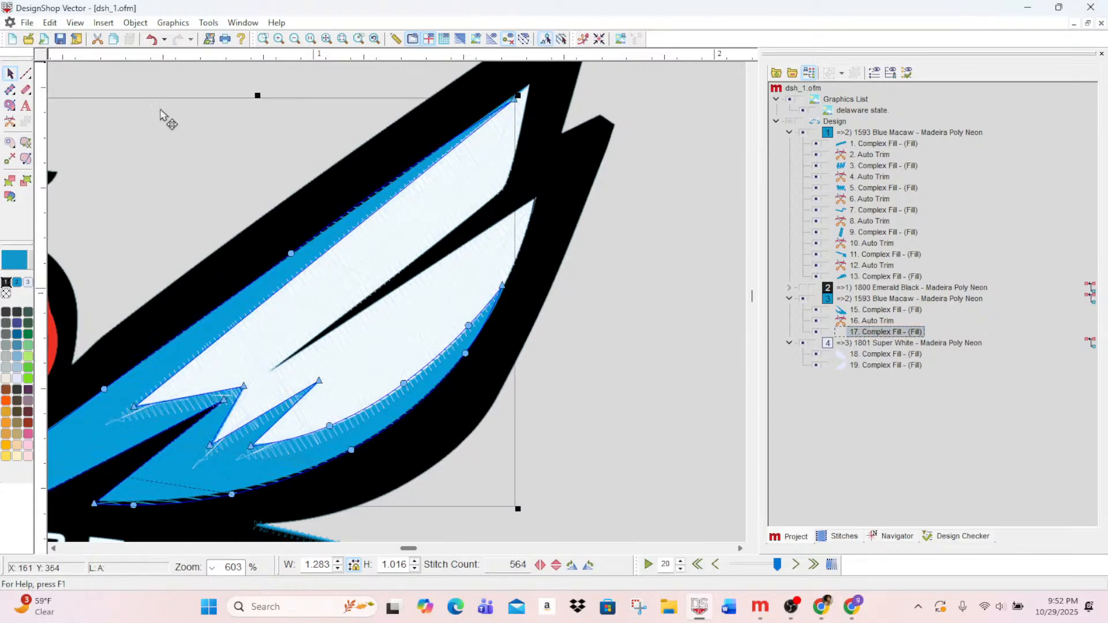
pyautogui.click(279, 38)
pyautogui.click(279, 39)
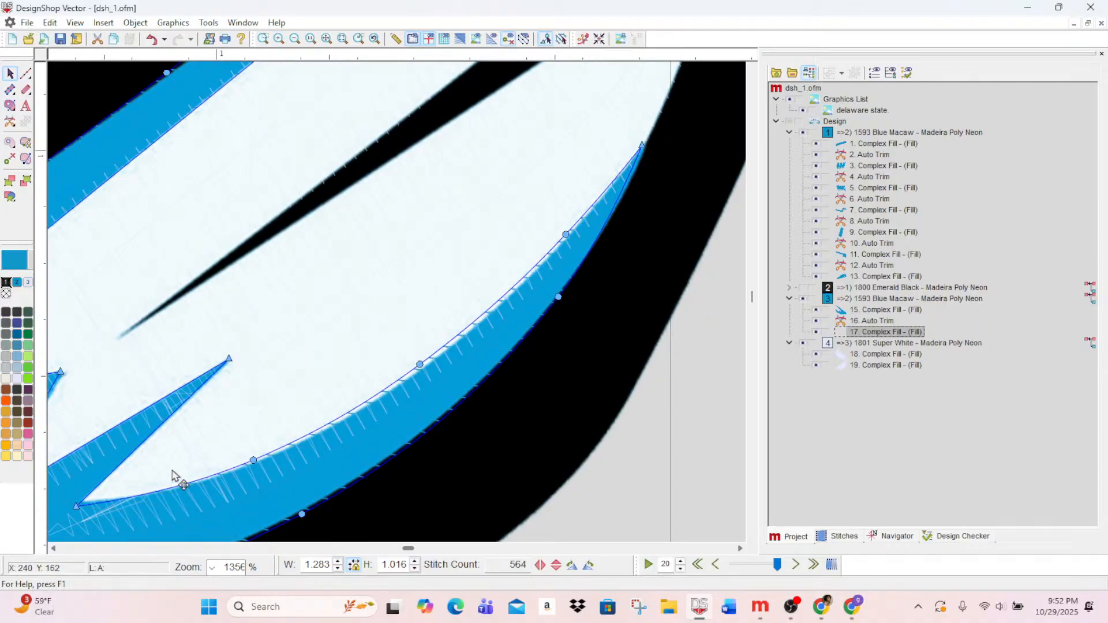
pyautogui.moveTo(230, 359); pyautogui.dragTo(271, 333)
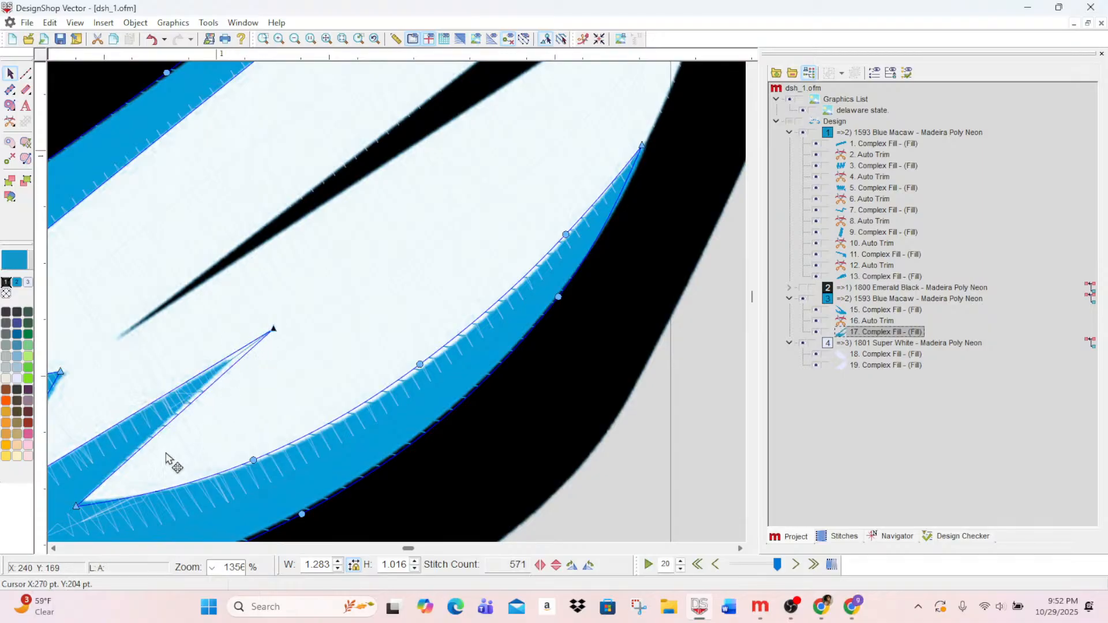
pyautogui.moveTo(78, 507); pyautogui.dragTo(102, 494)
pyautogui.click(339, 548)
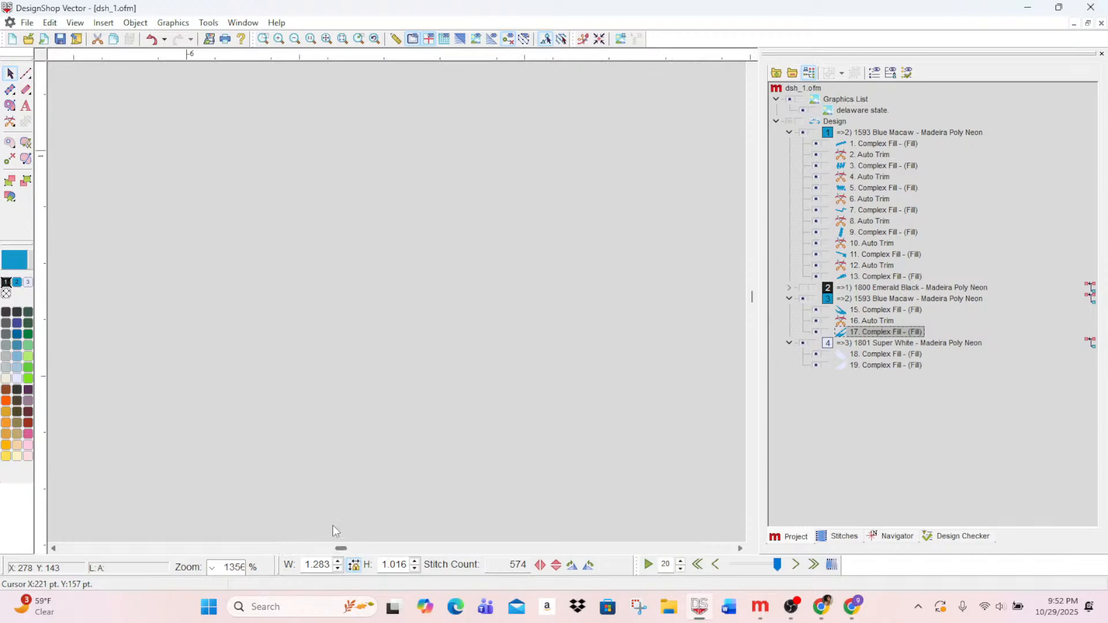
# - Save the dsh_1 design
pyautogui.click(60, 39)
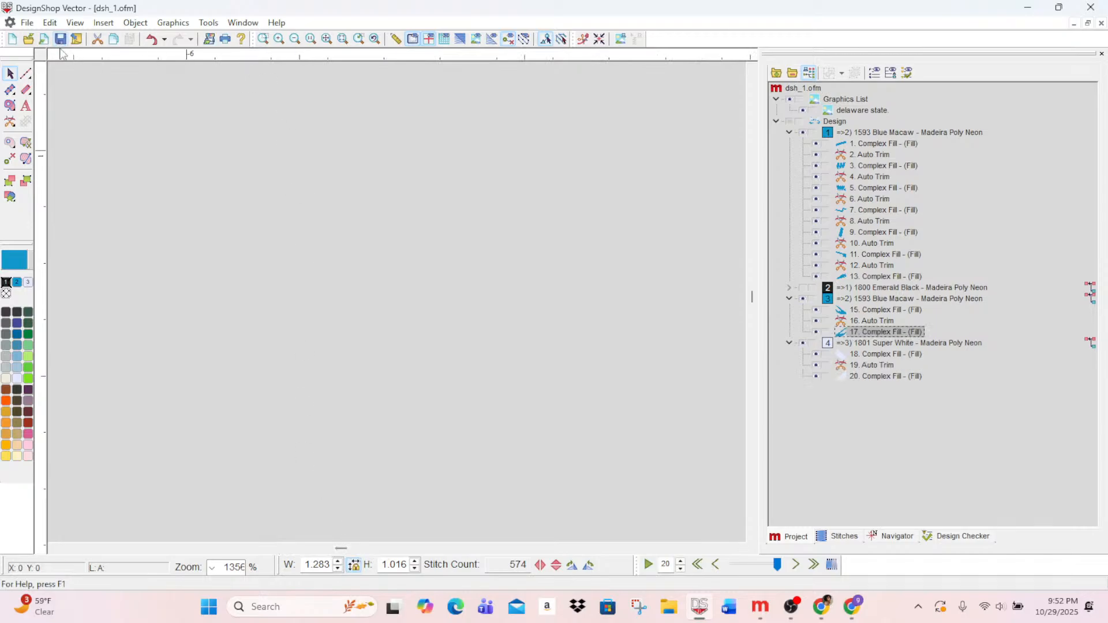
pyautogui.click(296, 40)
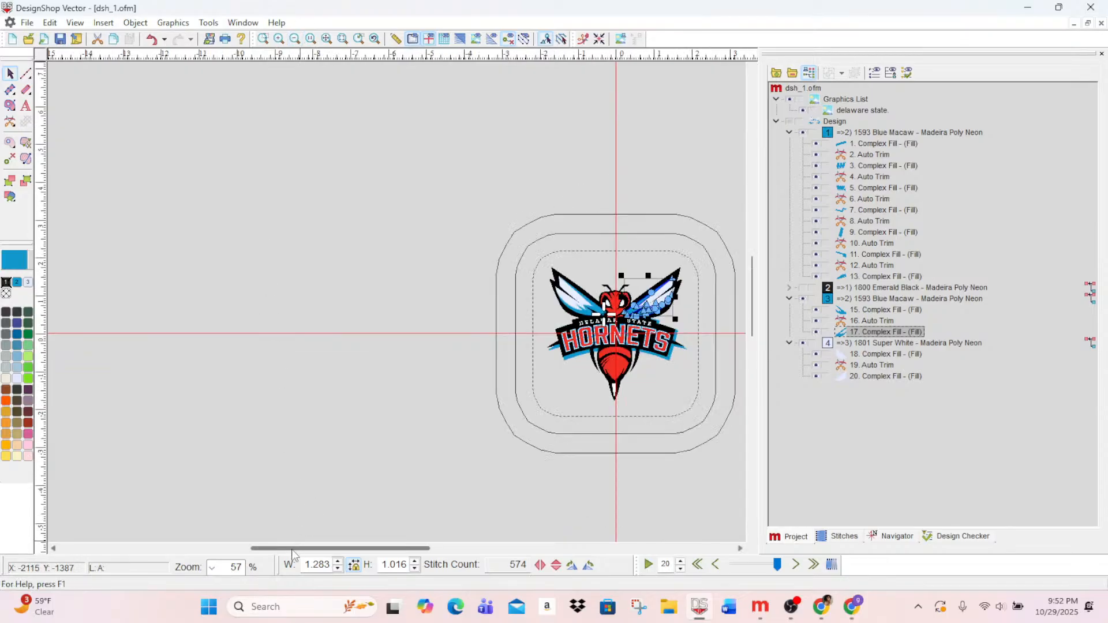
pyautogui.hscroll(5, 301, 543)
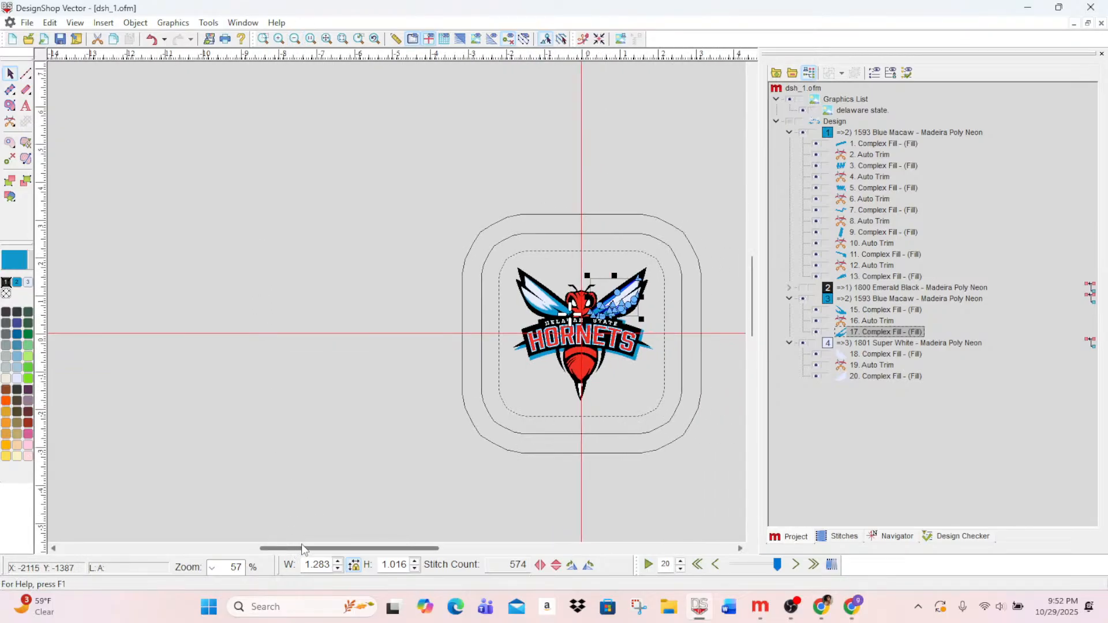
pyautogui.click(279, 40)
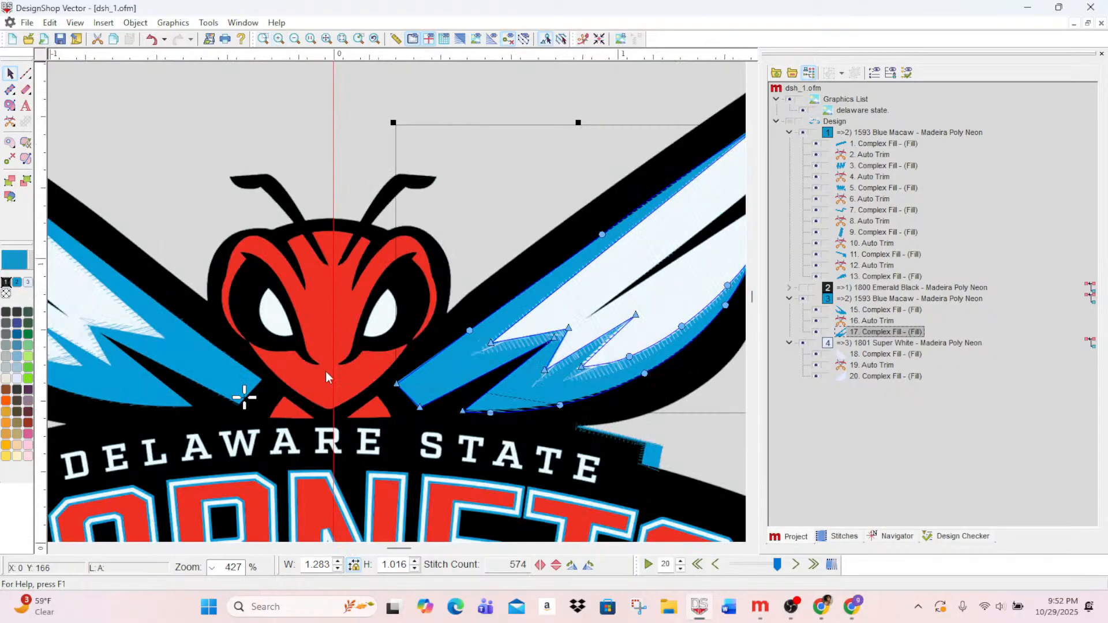
pyautogui.hscroll(6, 397, 548)
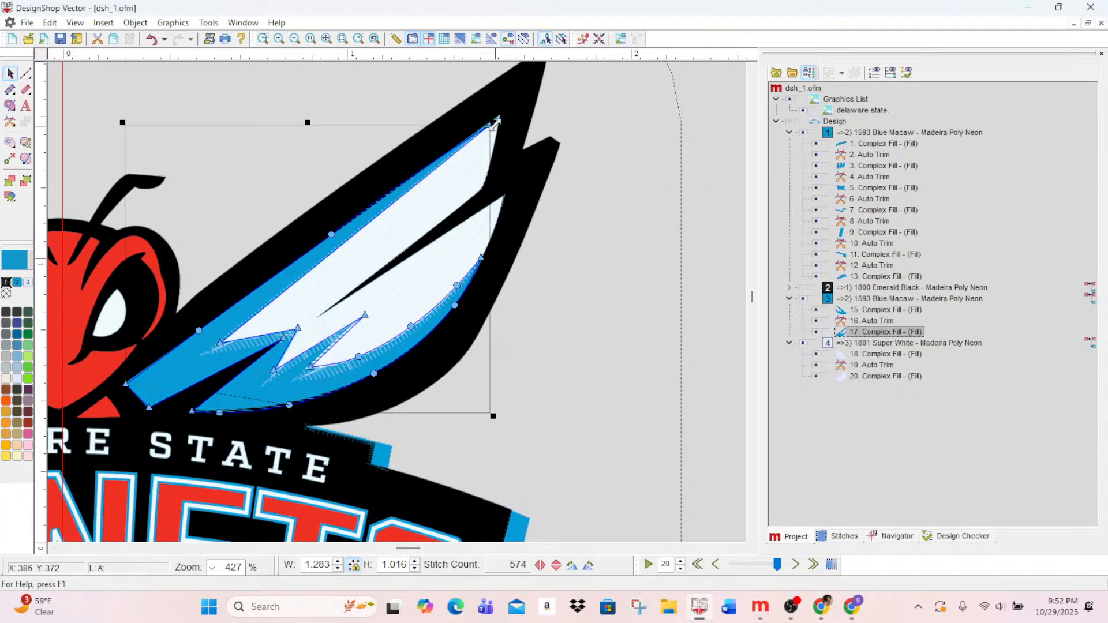
# - Extend the right blue fill's upper tip along the feather and pull its left zigzag corner points farther beneath the white fill
pyautogui.moveTo(490, 125); pyautogui.dragTo(497, 118)
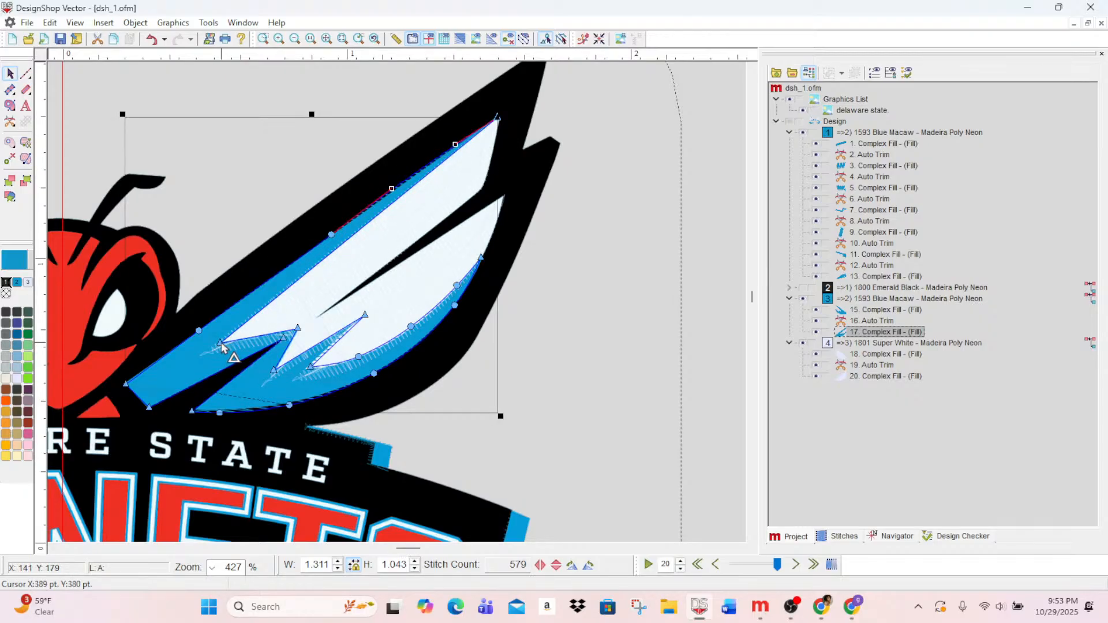
pyautogui.moveTo(221, 343); pyautogui.dragTo(303, 328)
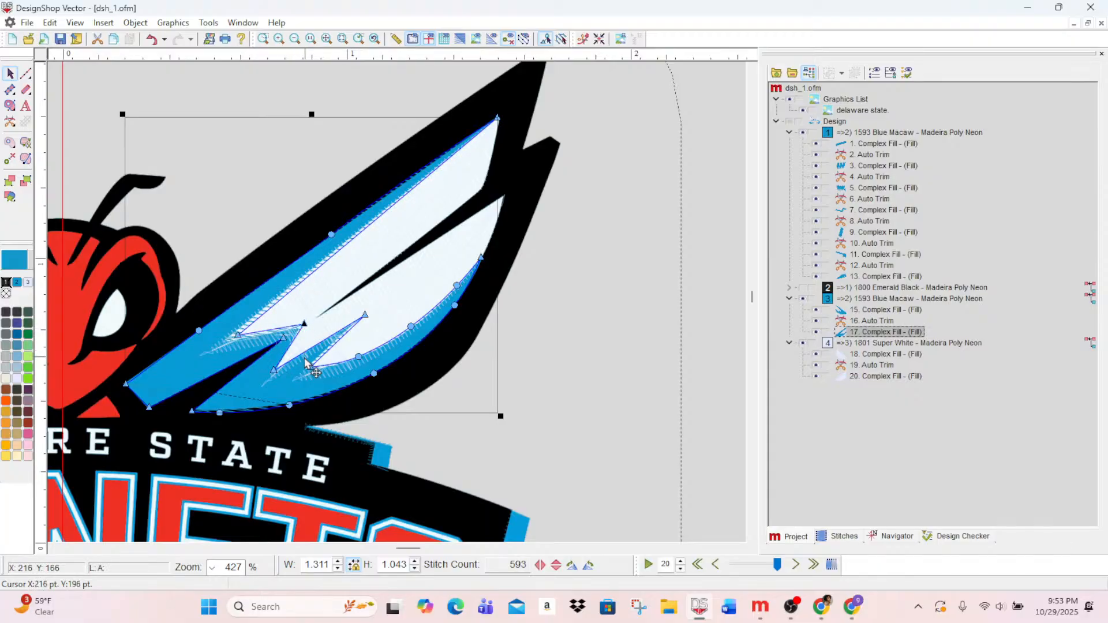
pyautogui.click(277, 363)
pyautogui.moveTo(273, 371); pyautogui.dragTo(287, 361)
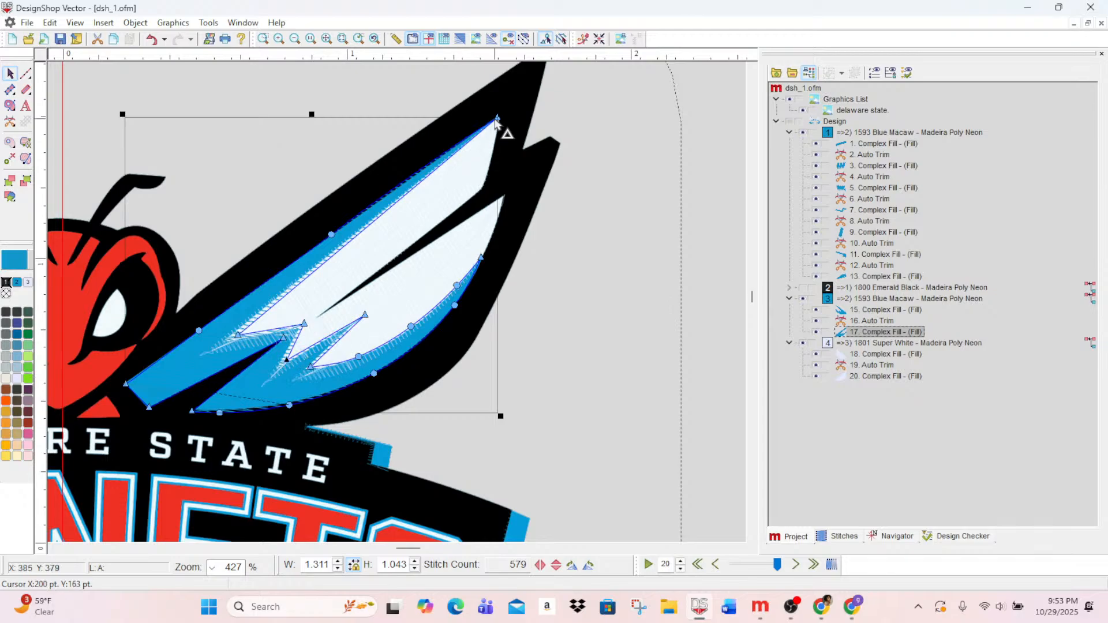
# - Nudge the blue fill's upper tip slightly outward and adjust the curve of its upper outer edge to the artwork
pyautogui.moveTo(497, 118)
pyautogui.mouseDown()
pyautogui.moveTo(497, 128)
pyautogui.moveTo(501, 115)
pyautogui.mouseUp()
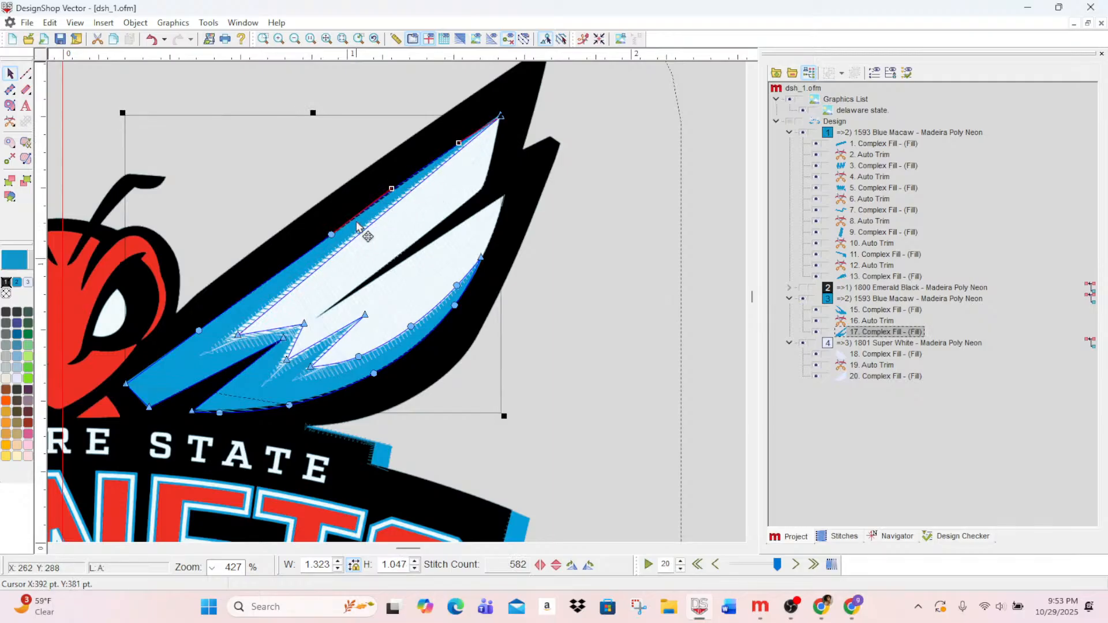
pyautogui.click(331, 236)
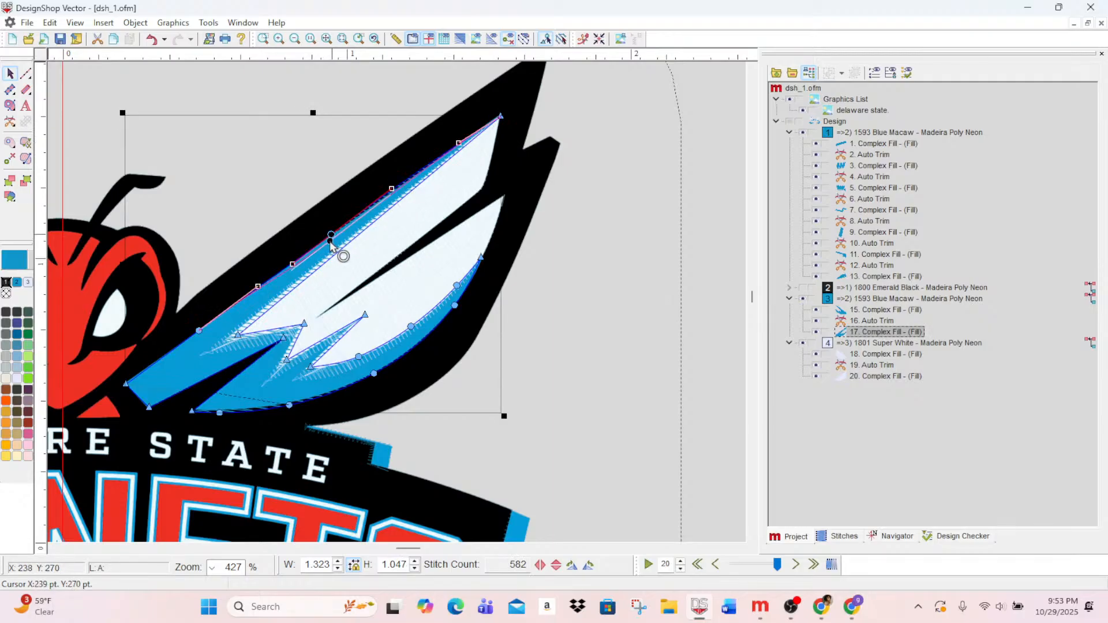
pyautogui.moveTo(330, 242); pyautogui.dragTo(328, 237)
pyautogui.moveTo(388, 191); pyautogui.dragTo(397, 202)
# - Fine-tune two inner zigzag corners of the blue fill beneath the white fill and turn on the 3D stitch display
pyautogui.scroll(1, 437, 206)
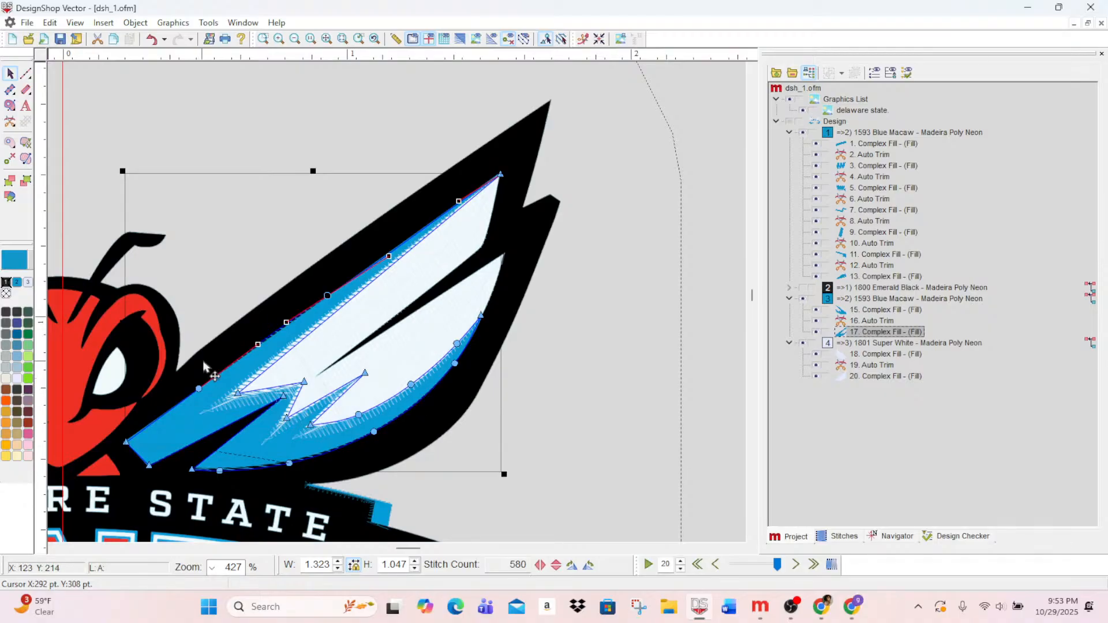
pyautogui.moveTo(312, 428); pyautogui.dragTo(318, 426)
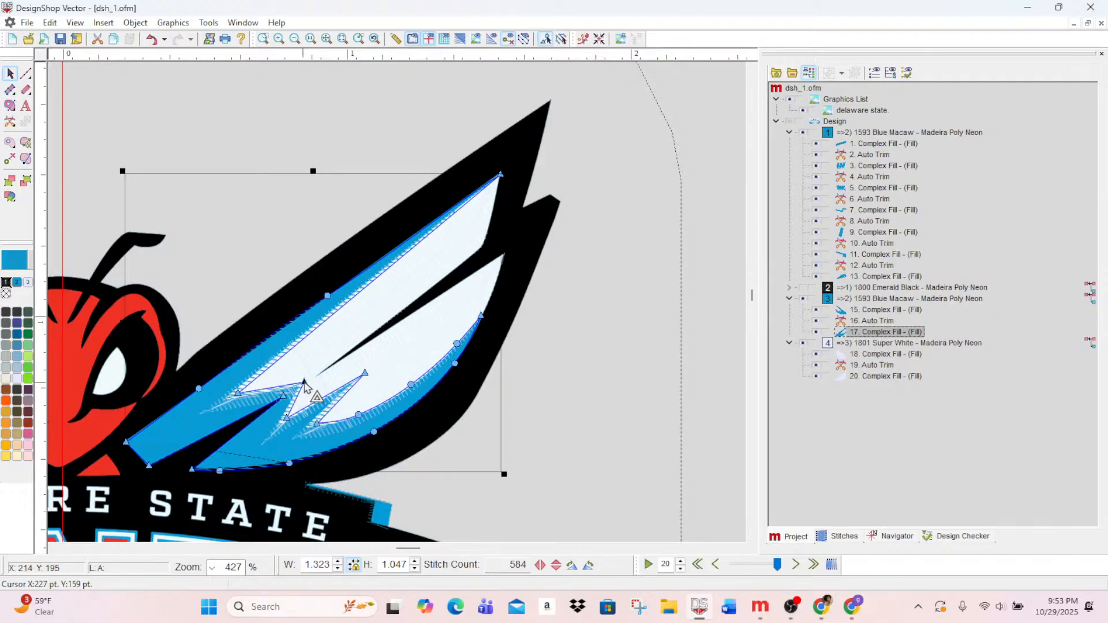
pyautogui.moveTo(304, 382); pyautogui.dragTo(307, 379)
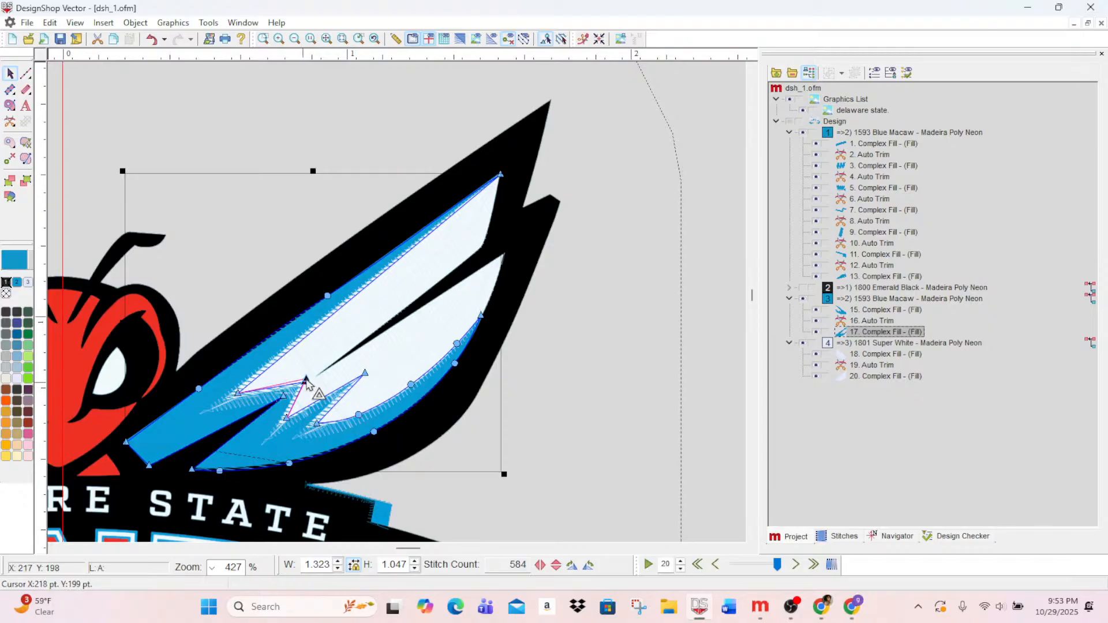
pyautogui.click(459, 40)
pyautogui.click(597, 281)
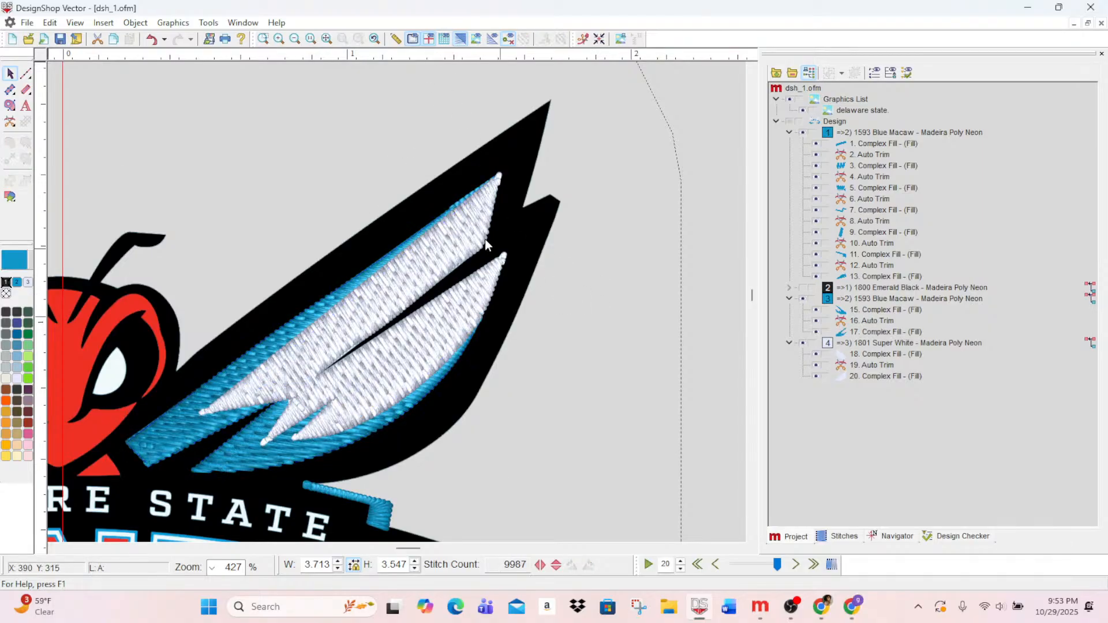
# - Set the insertion position after the last Super White complex fill, ready for digitizing the hornet's eyes
pyautogui.click(278, 40)
pyautogui.click(281, 41)
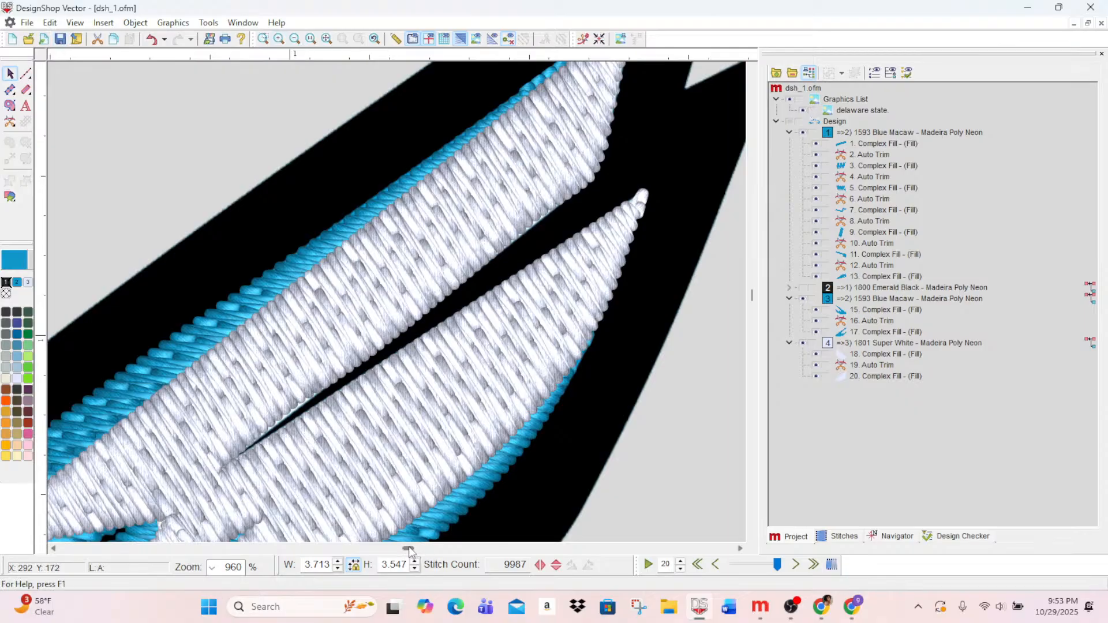
pyautogui.moveTo(409, 550)
pyautogui.mouseDown()
pyautogui.moveTo(387, 550)
pyautogui.moveTo(395, 547)
pyautogui.mouseUp()
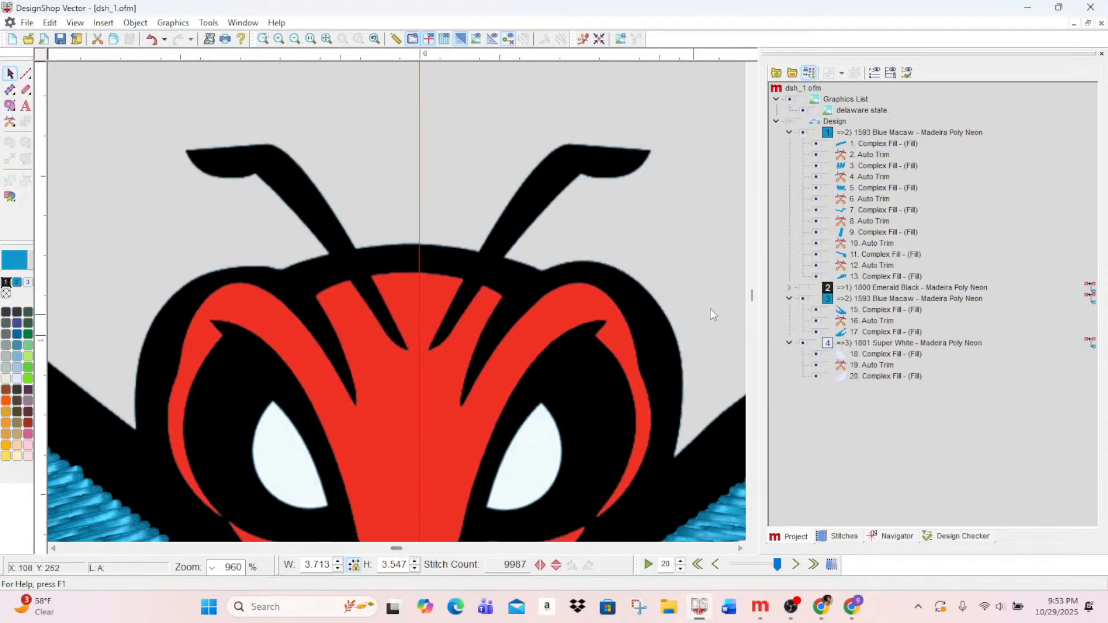
pyautogui.click(803, 344)
pyautogui.click(852, 356)
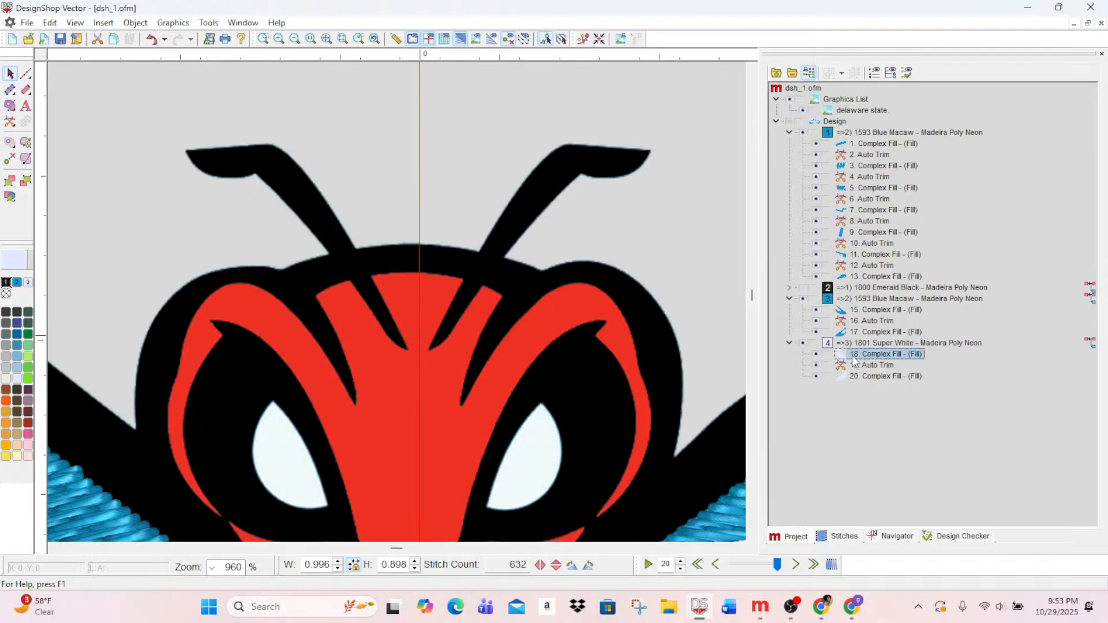
pyautogui.scroll(-3, 507, 339)
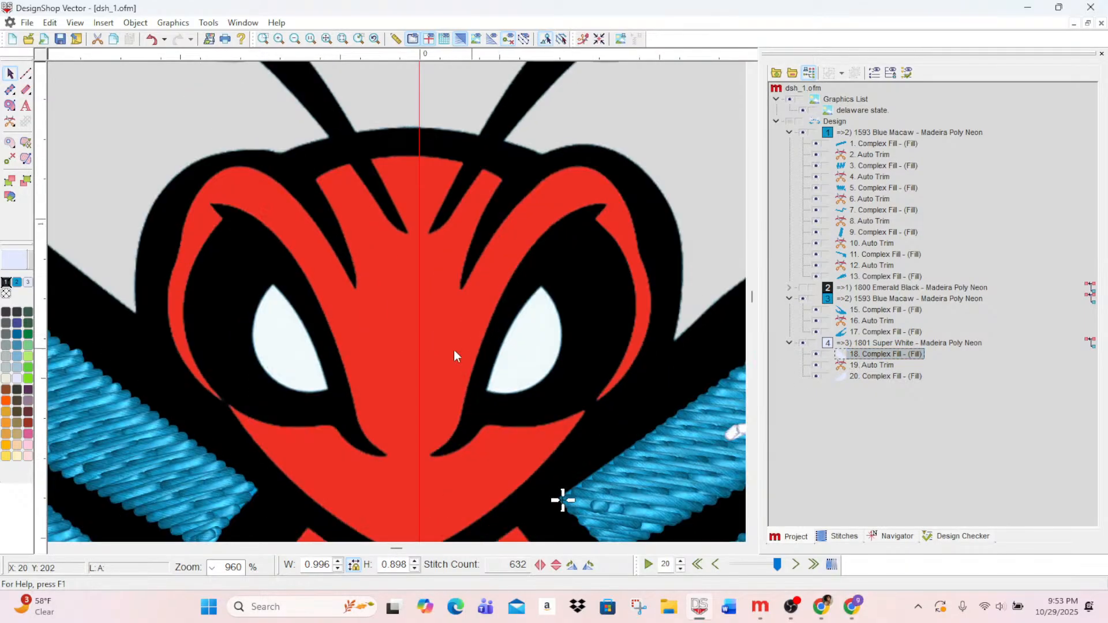
pyautogui.click(10, 106)
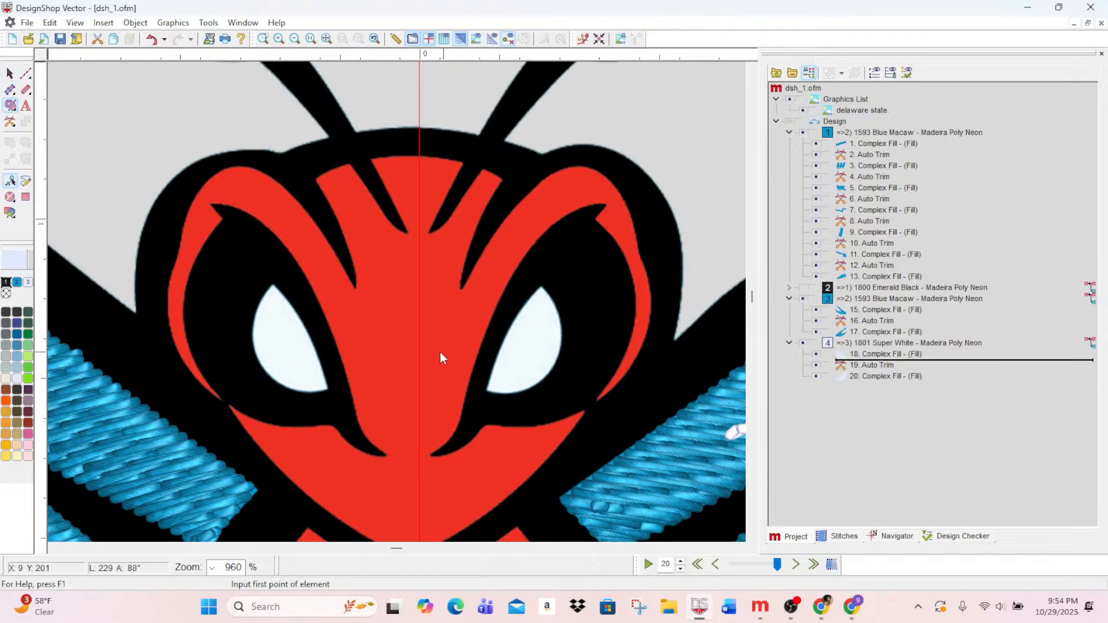
pyautogui.click(873, 376)
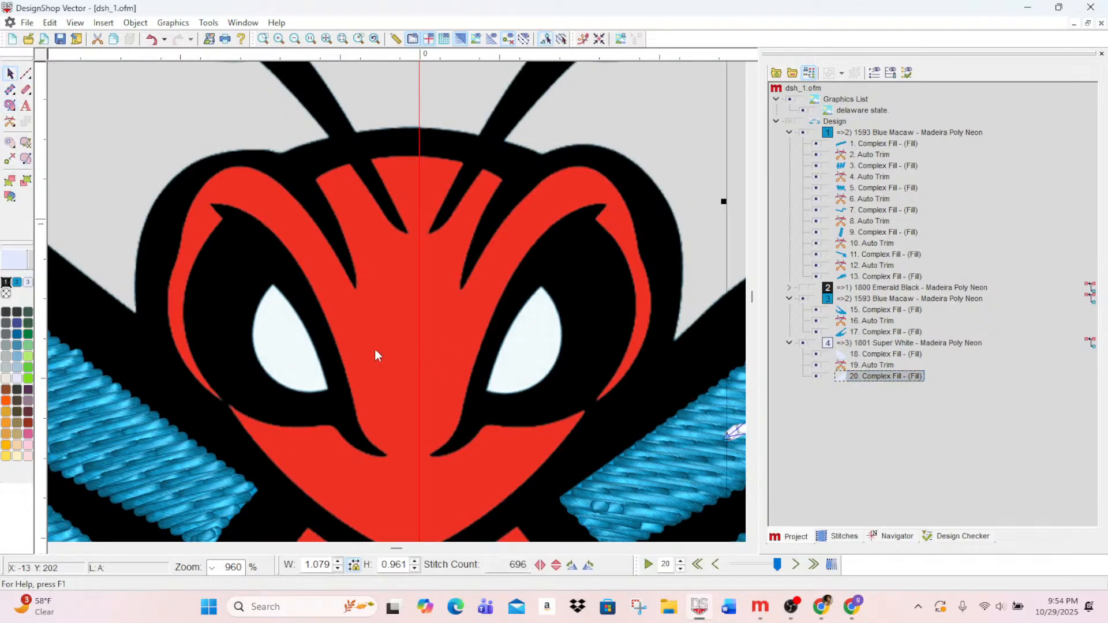
pyautogui.click(274, 289)
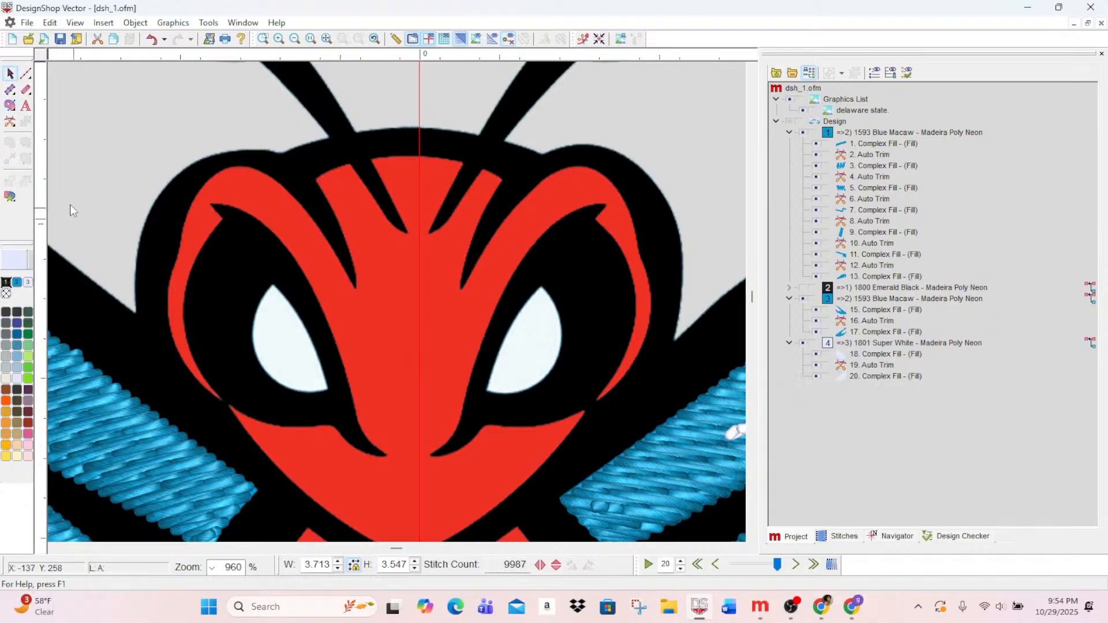
# - Outline the hornet's left eye as a closed white fill shape, about 0.12 wide and 0.18 high
pyautogui.click(11, 107)
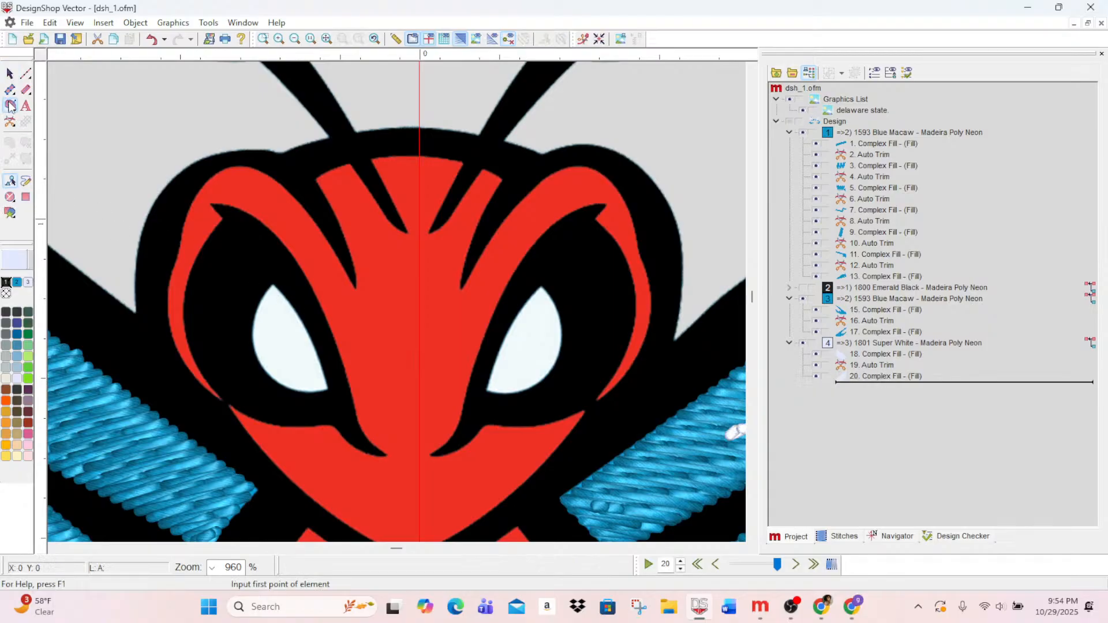
pyautogui.click(273, 284)
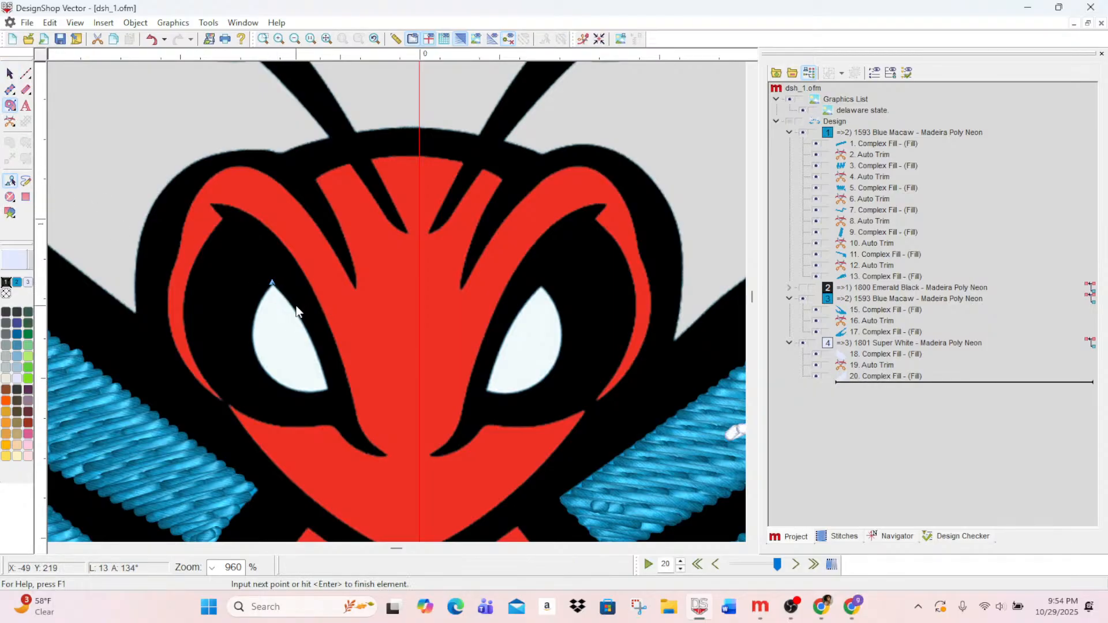
pyautogui.click(295, 306)
pyautogui.click(290, 302)
pyautogui.click(318, 356)
pyautogui.click(314, 392)
pyautogui.click(258, 360)
pyautogui.click(252, 328)
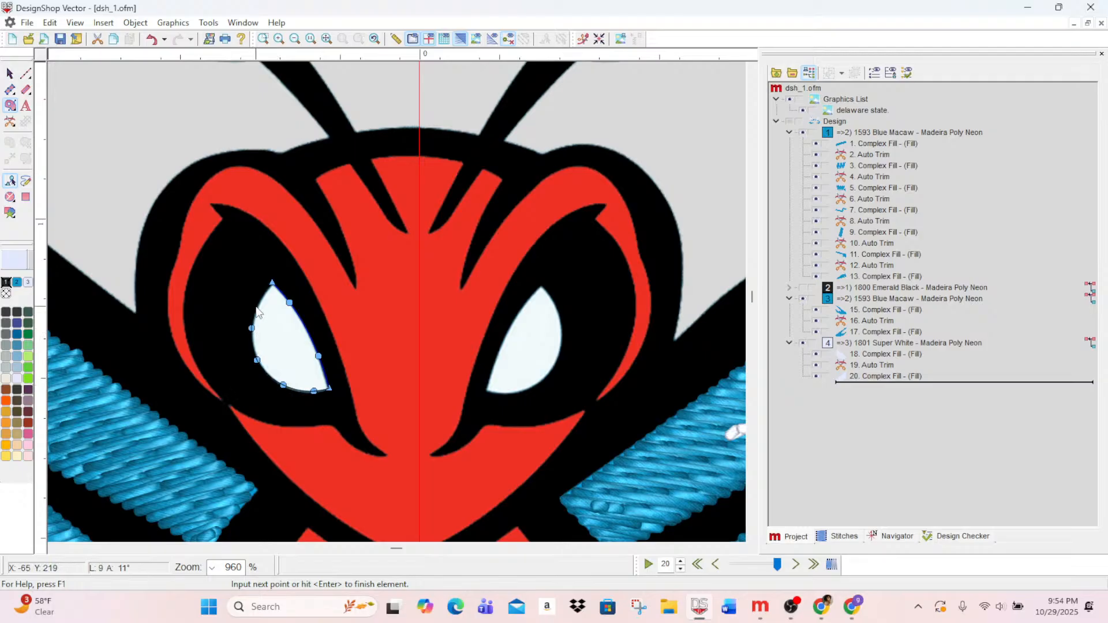
pyautogui.click(258, 305)
pyautogui.press('Return')
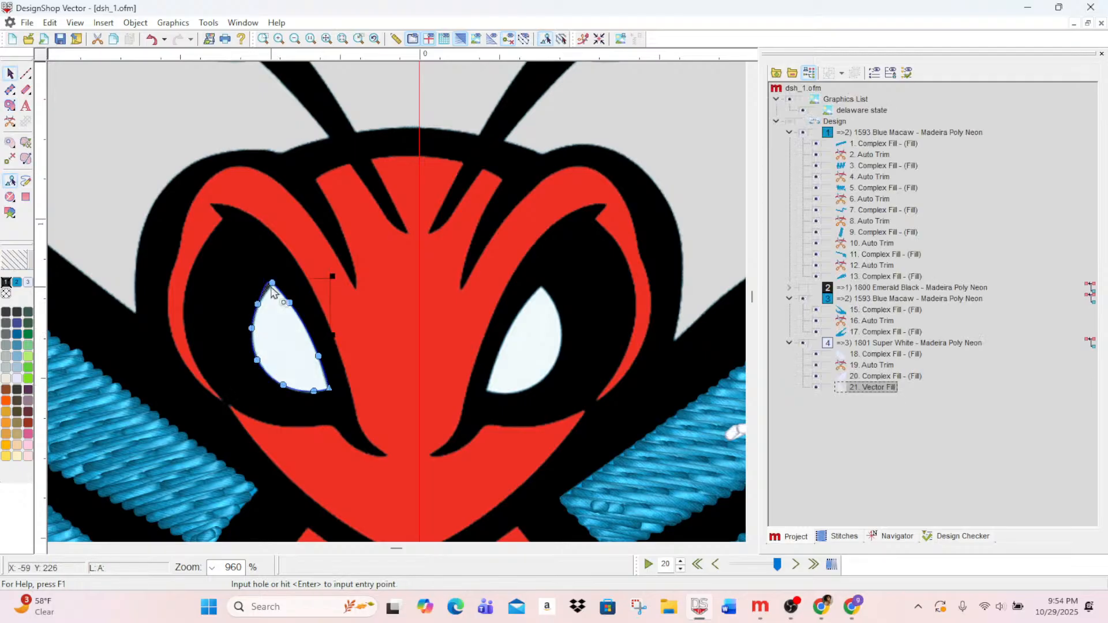
# - Change the left eye shape's top point to a corner point and convert the vector fill to a complex fill
pyautogui.click(24, 75)
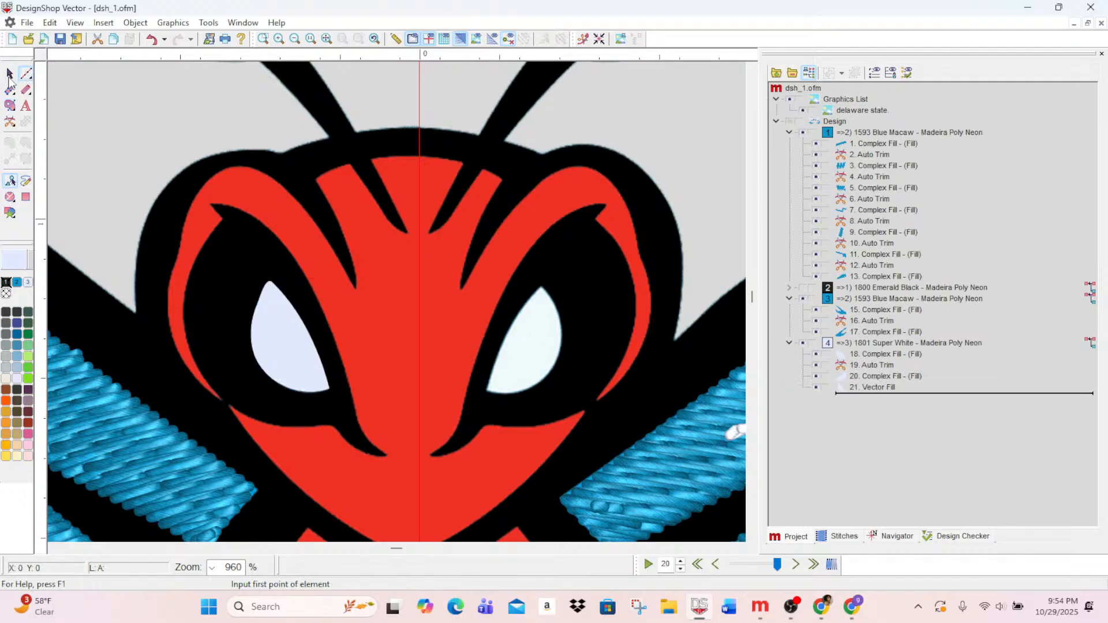
pyautogui.click(10, 75)
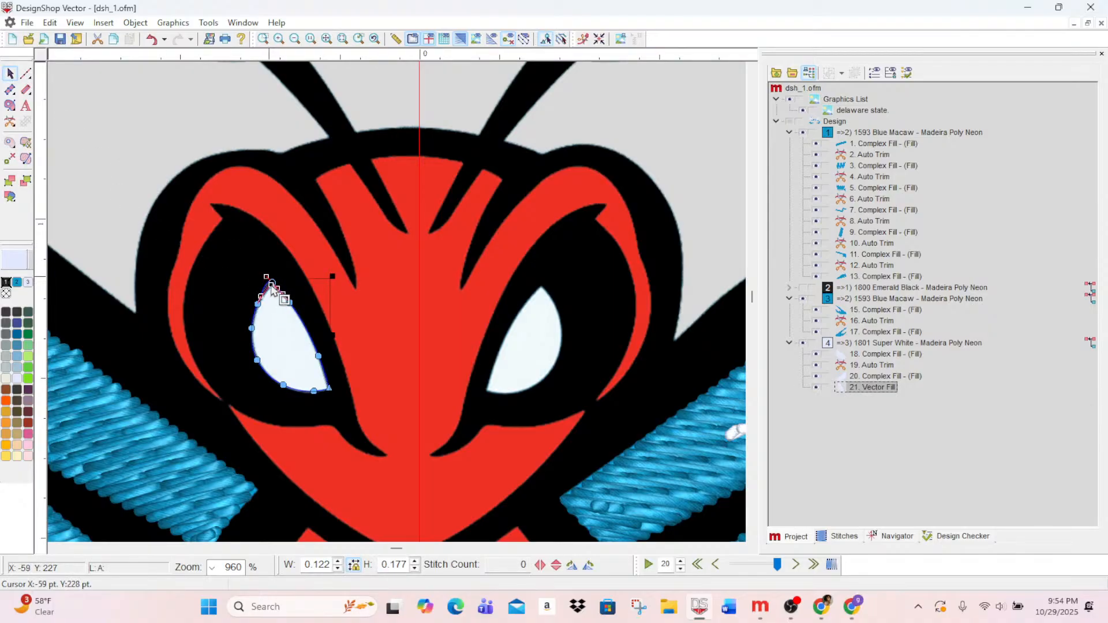
pyautogui.doubleClick(271, 285)
# - Enable Short Stitch in the left eye fill's top stitching properties
pyautogui.click(881, 388)
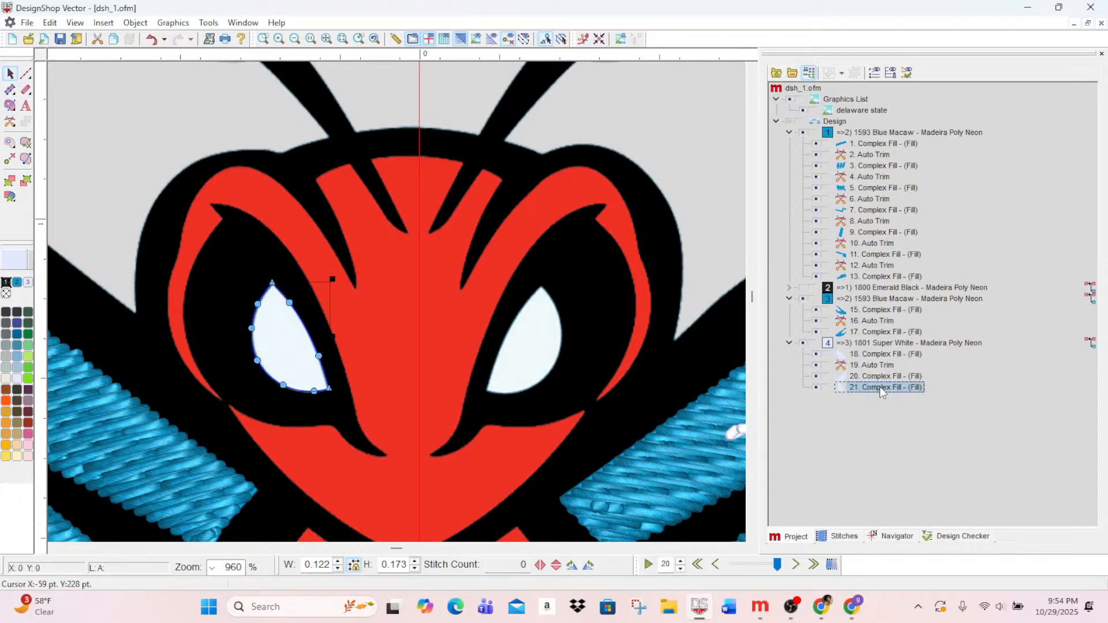
pyautogui.doubleClick(881, 388)
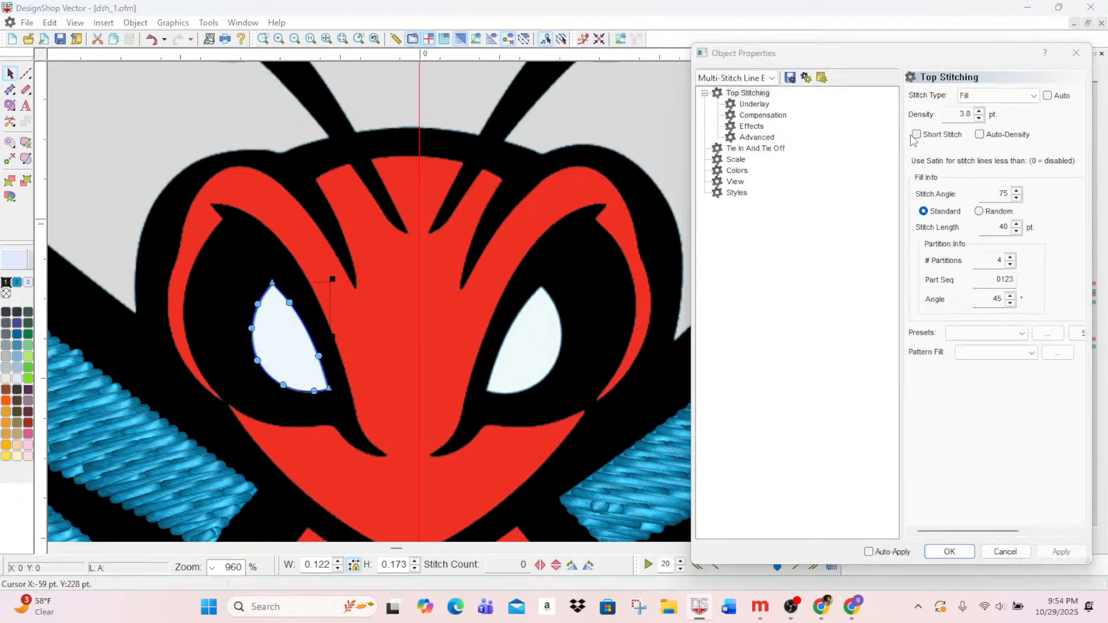
pyautogui.click(917, 135)
pyautogui.click(1060, 552)
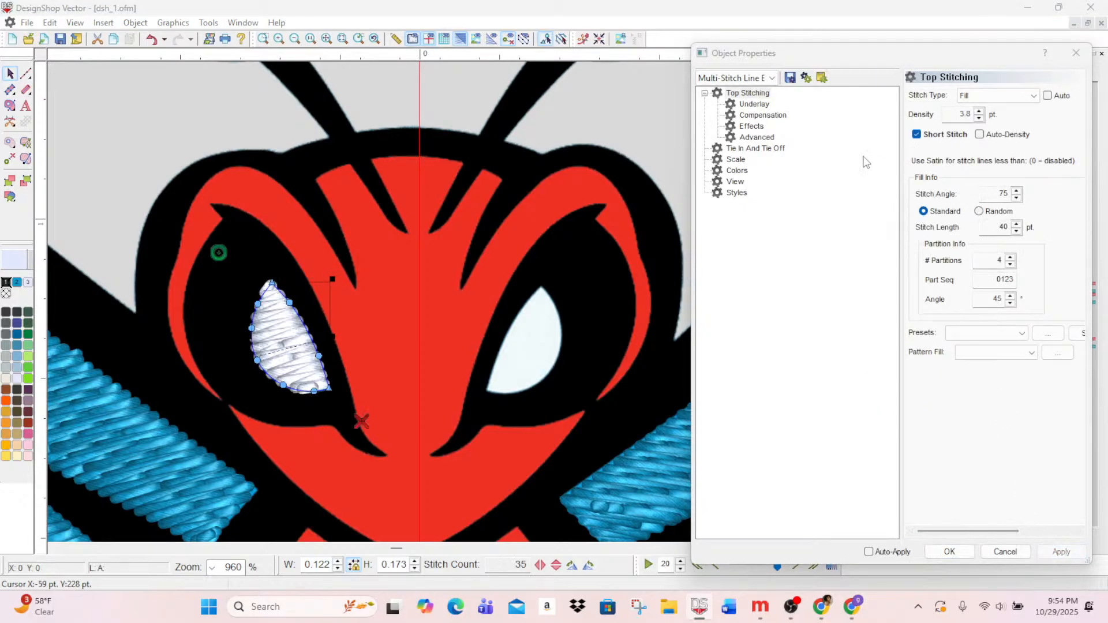
# - Disable Auto-Underlay for the left eye fill and set its Edge Walk border margin to 6 pt
pyautogui.click(755, 104)
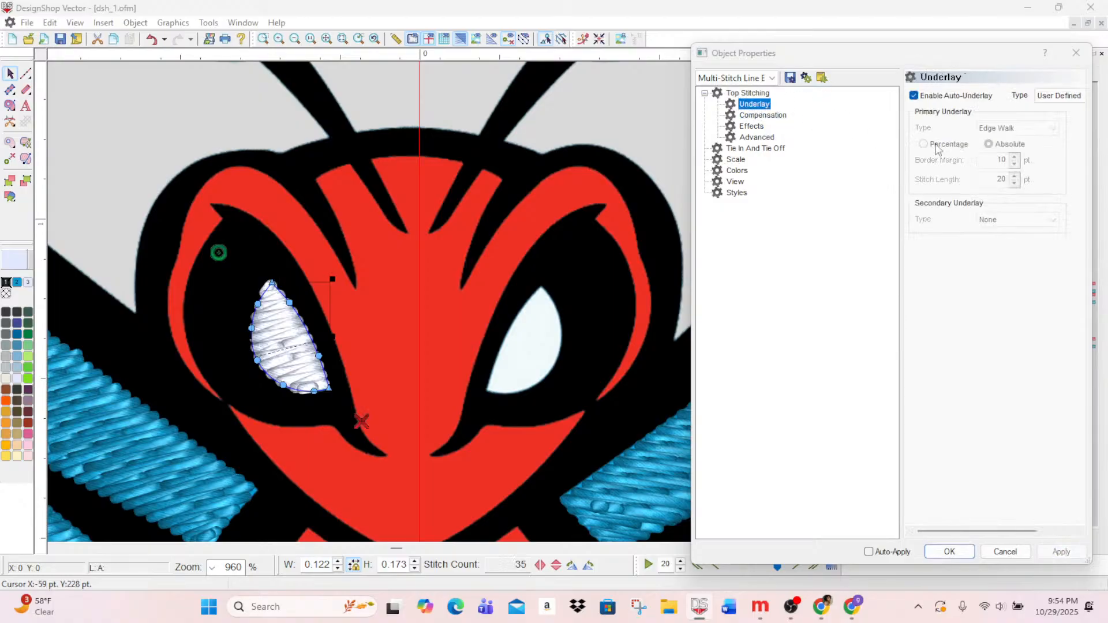
pyautogui.click(915, 96)
pyautogui.tripleClick(1019, 159)
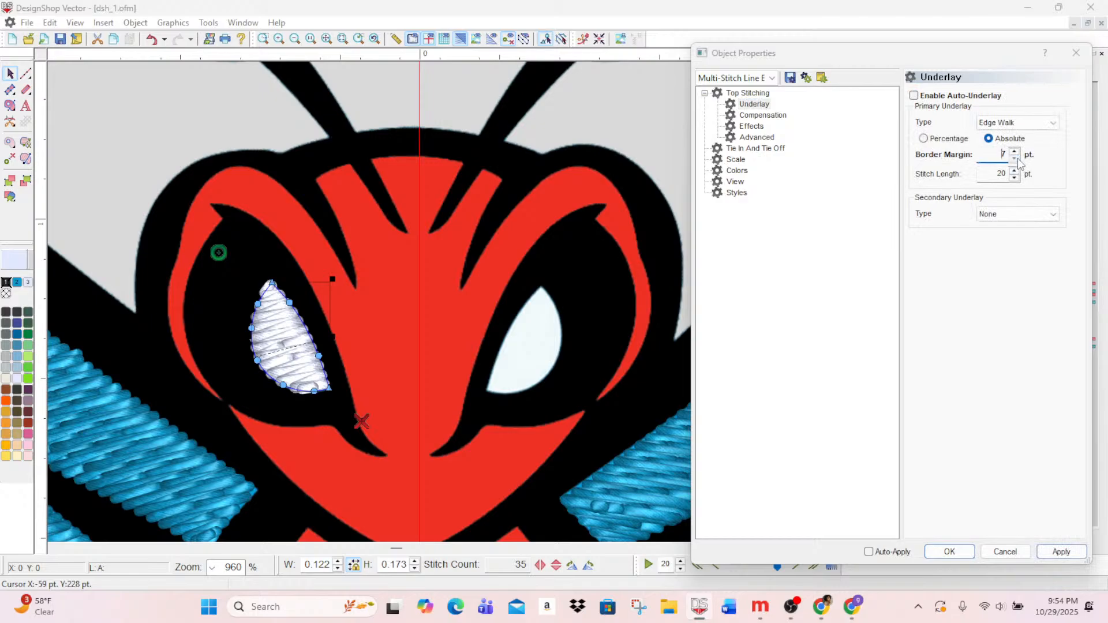
pyautogui.click(1059, 554)
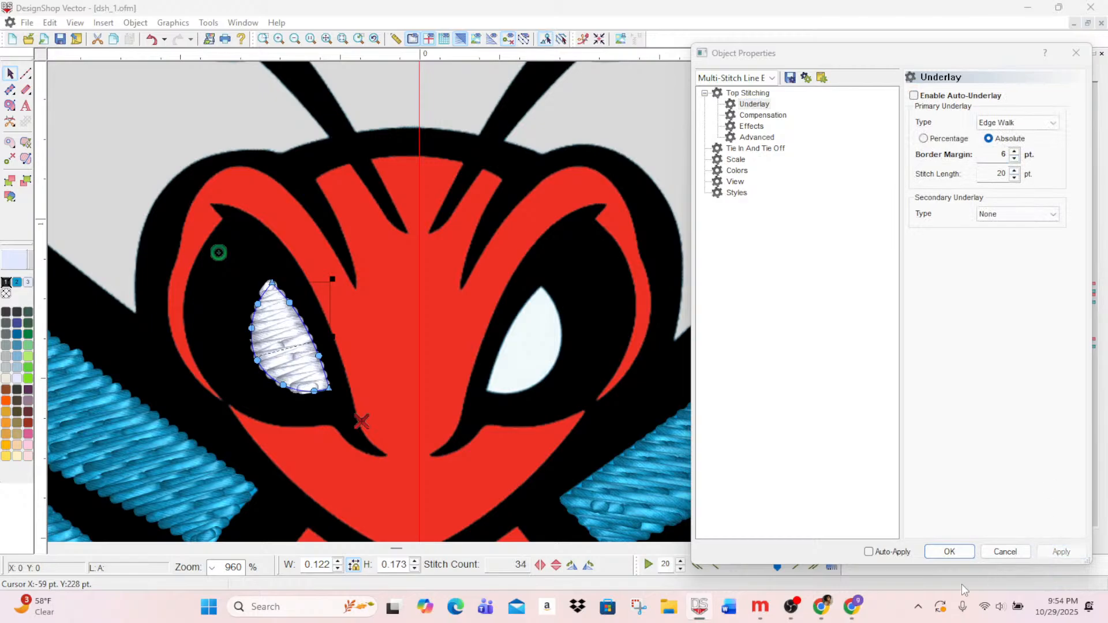
pyautogui.click(972, 554)
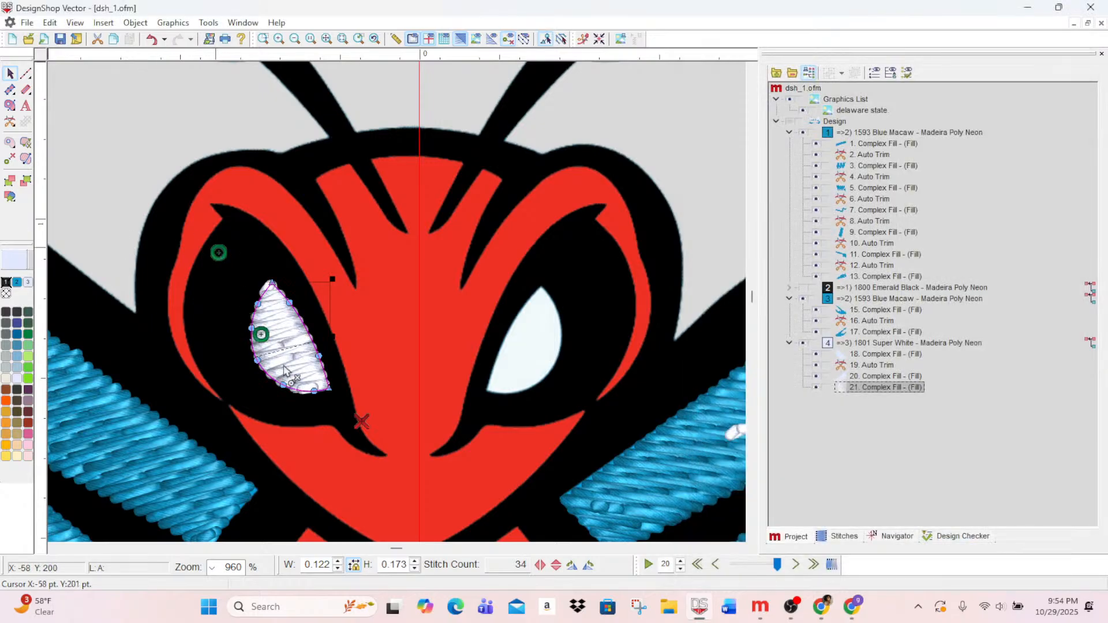
# - Place the left eye fill's entry and exit points at its lower inner corner and redraw its stitch direction line
pyautogui.click(327, 391)
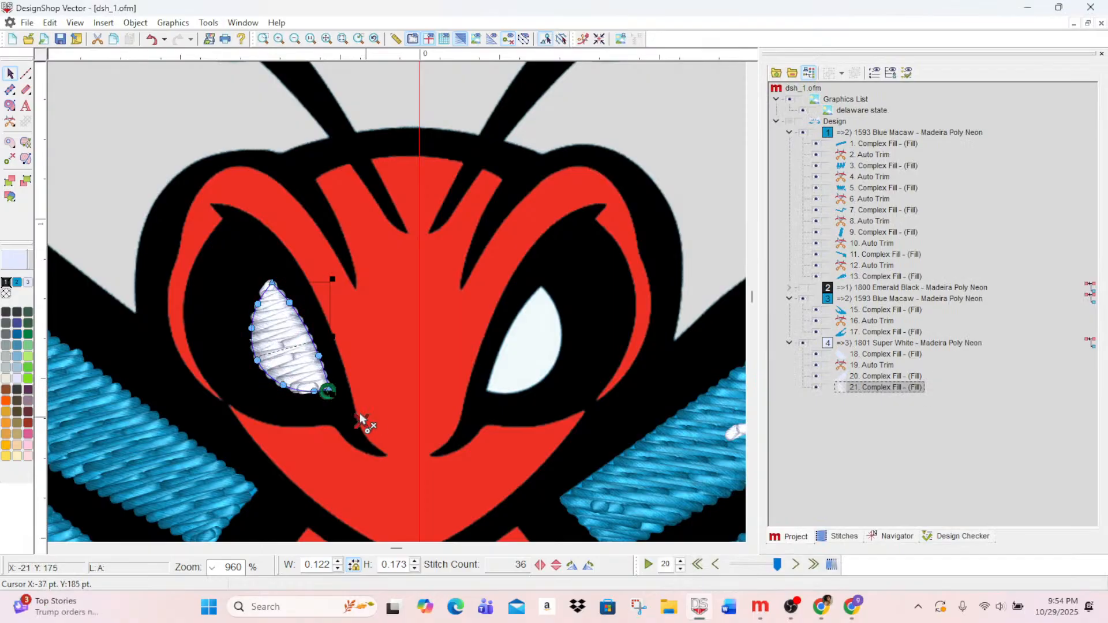
pyautogui.click(327, 391)
pyautogui.click(27, 159)
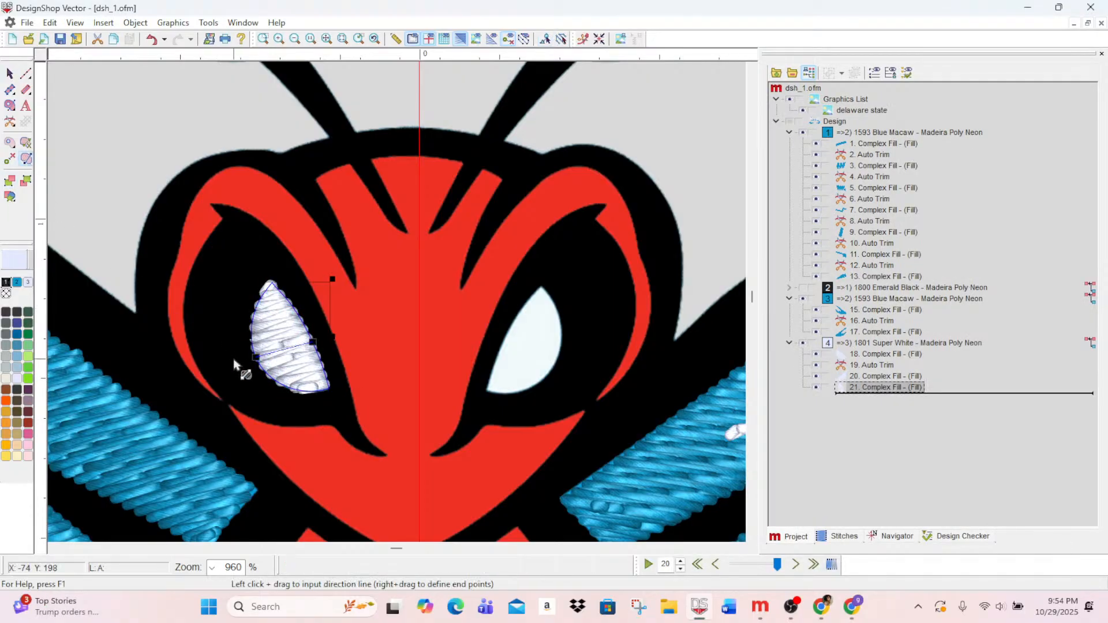
pyautogui.moveTo(263, 370); pyautogui.dragTo(261, 366)
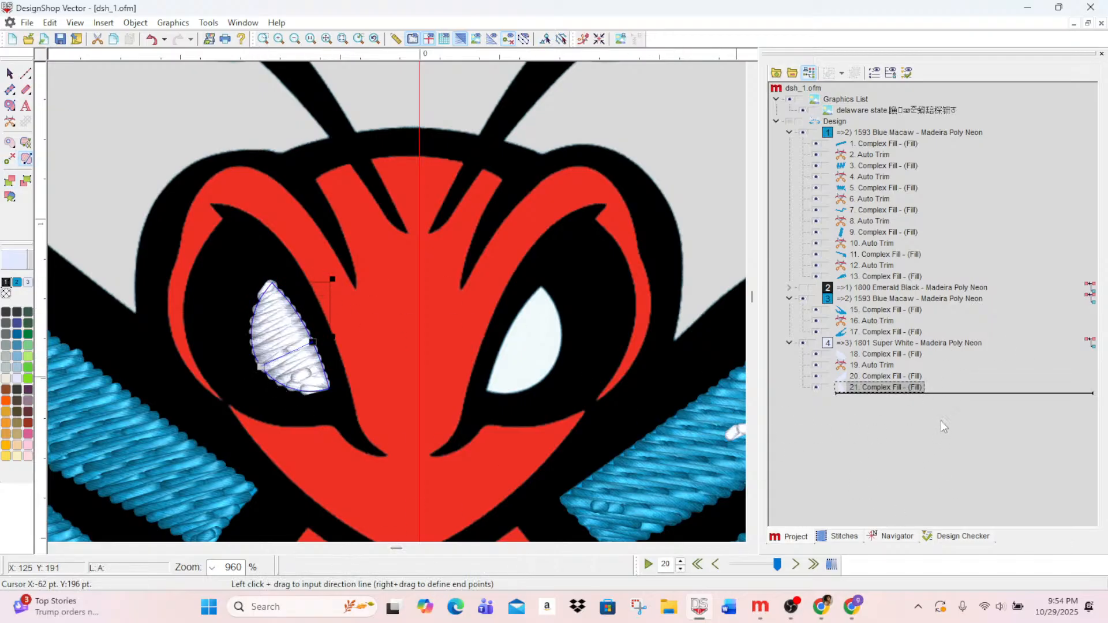
# - Duplicate the left eye fill, mirror the copy horizontally onto the right eye, and briefly show the black stitching to check both
pyautogui.rightClick(878, 387)
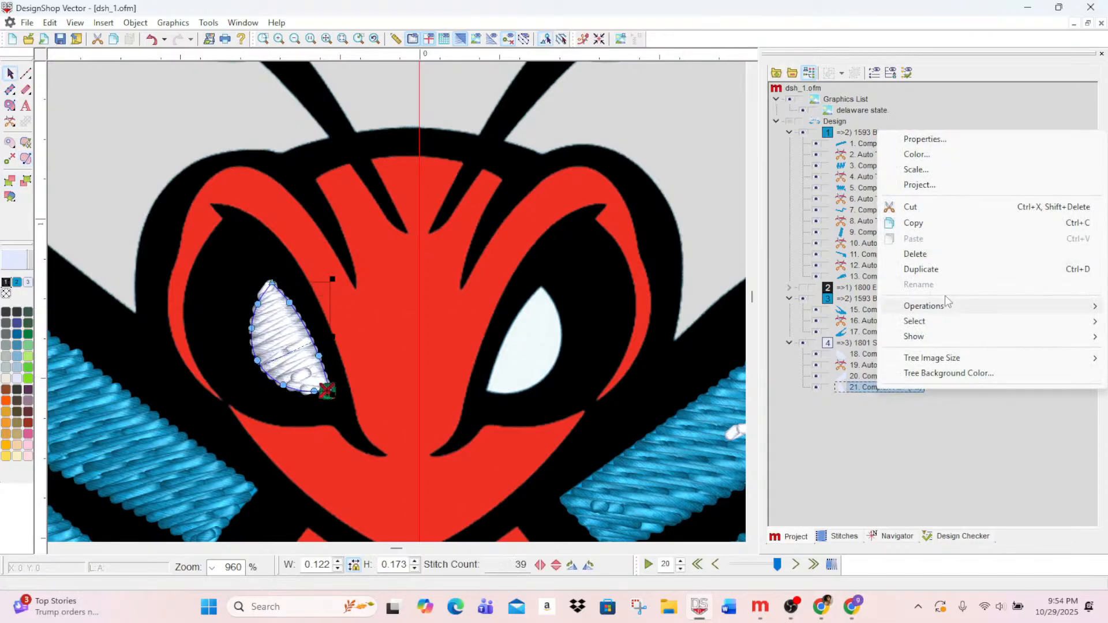
pyautogui.click(930, 269)
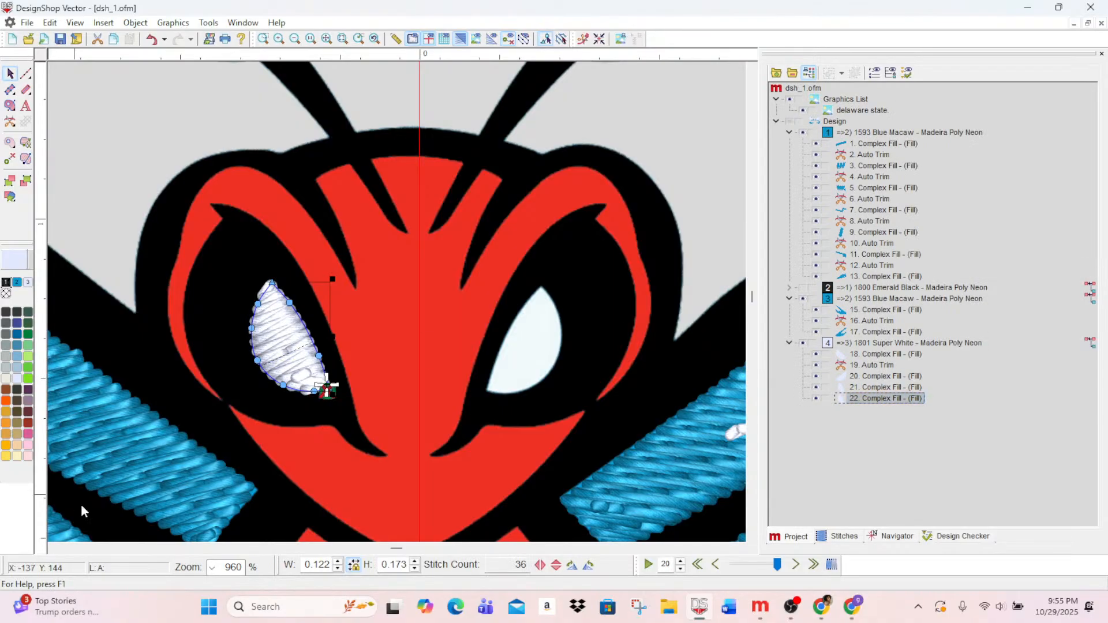
pyautogui.click(541, 566)
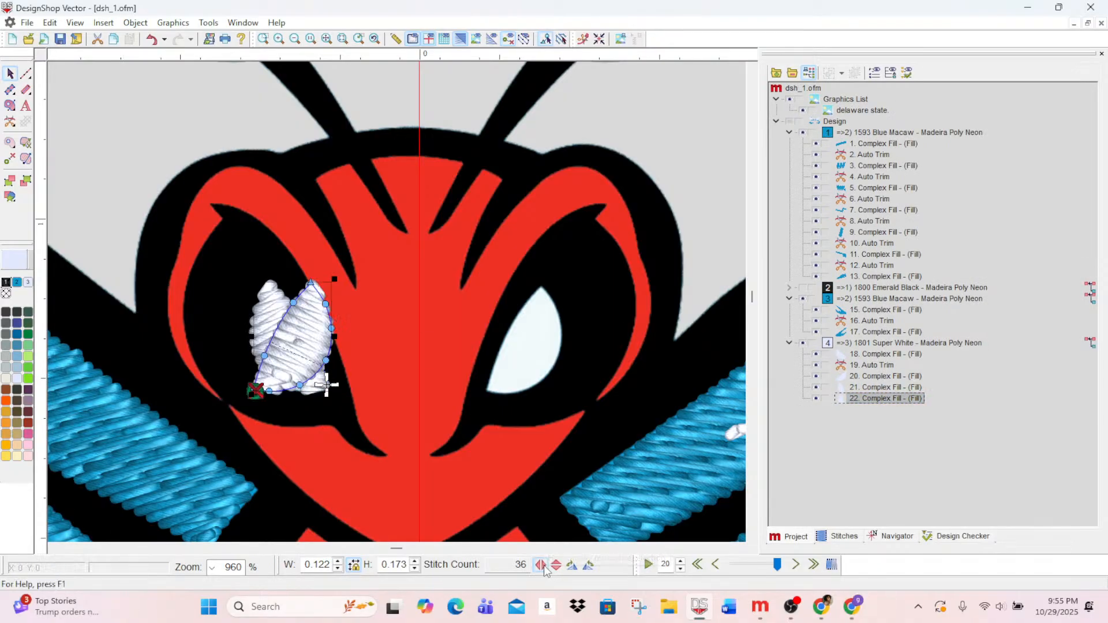
pyautogui.moveTo(313, 369); pyautogui.dragTo(540, 372)
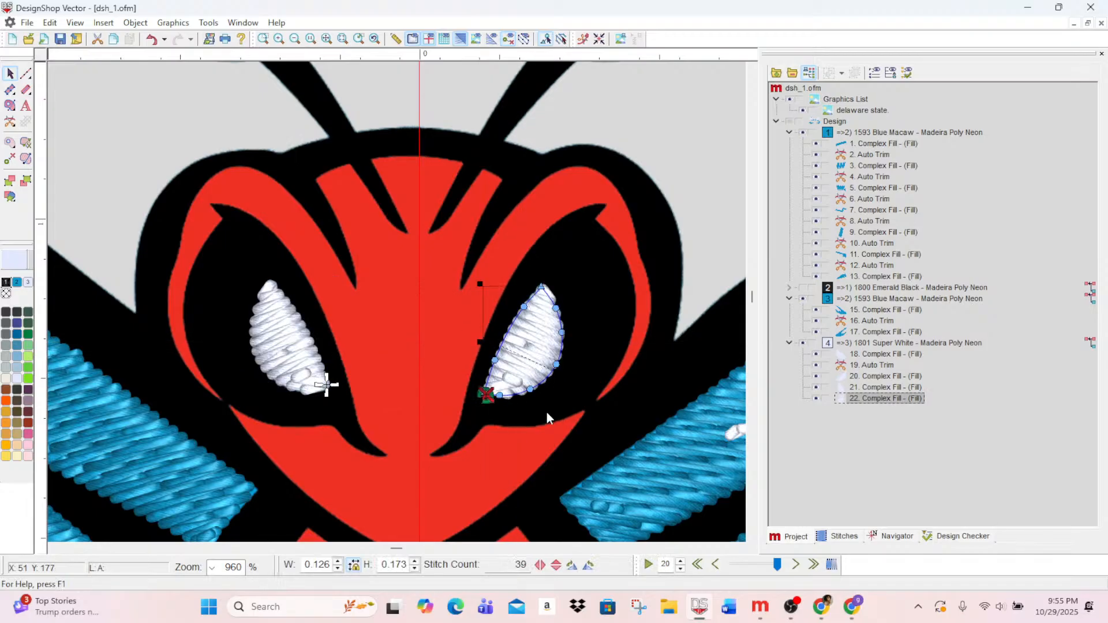
pyautogui.click(801, 286)
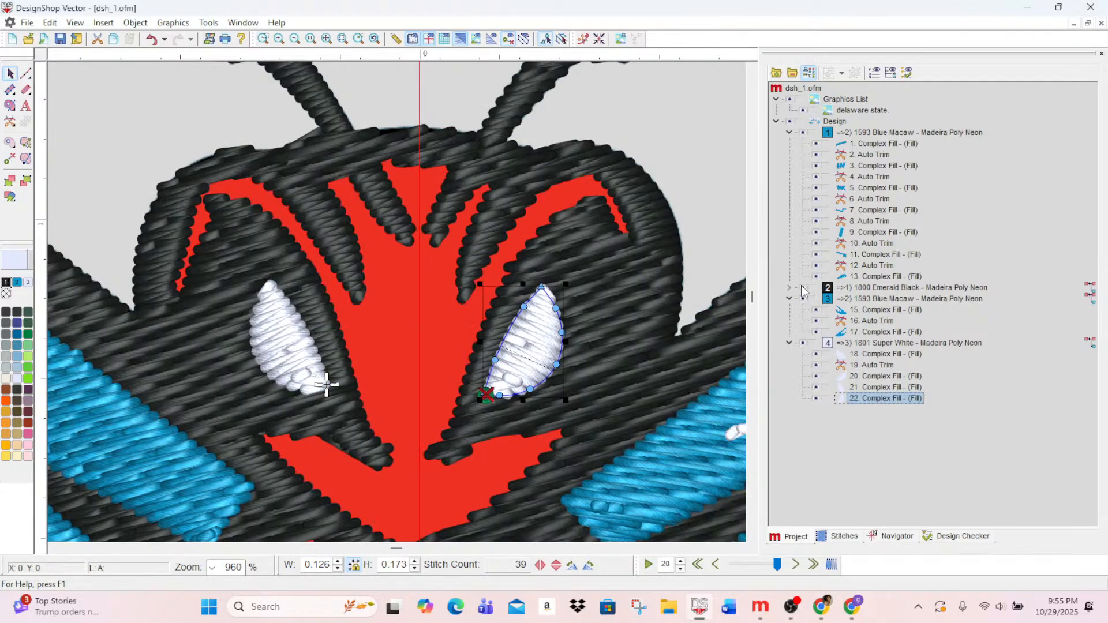
pyautogui.click(803, 288)
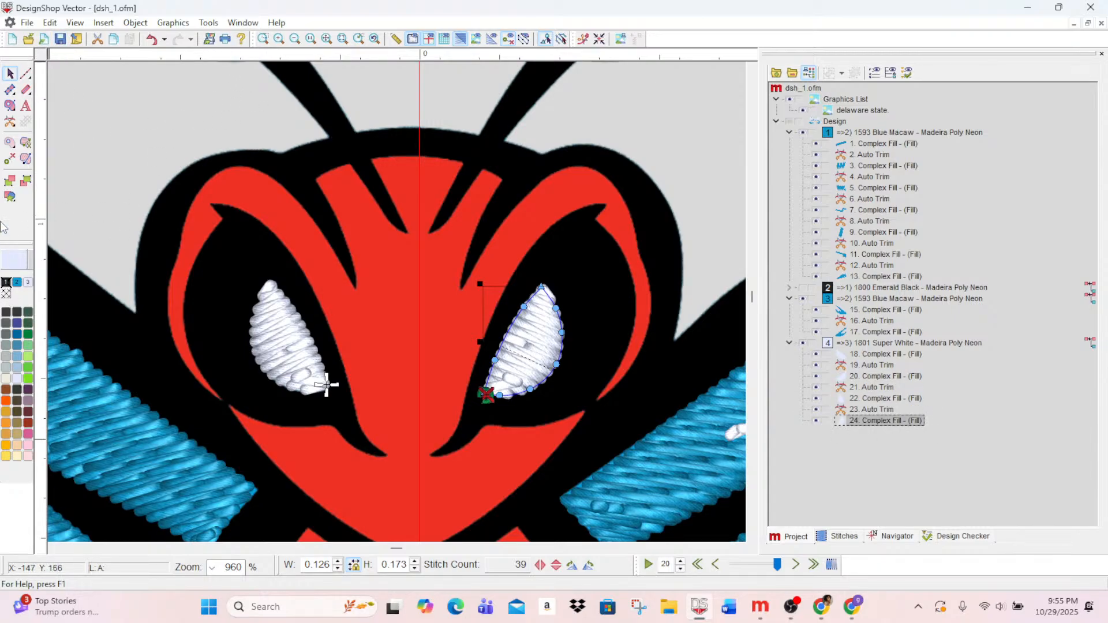
# - Start defining new palette colour 4 from the Madeira Poly Neon chart and select the red thread 1588 Salsa
pyautogui.click(8, 293)
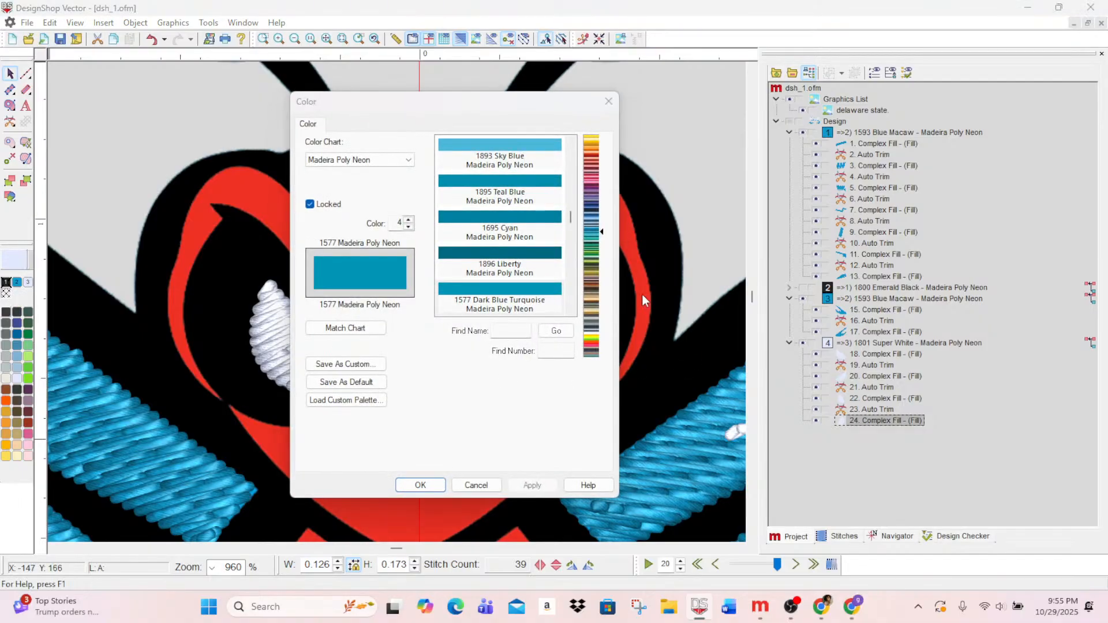
pyautogui.moveTo(485, 100); pyautogui.dragTo(687, 136)
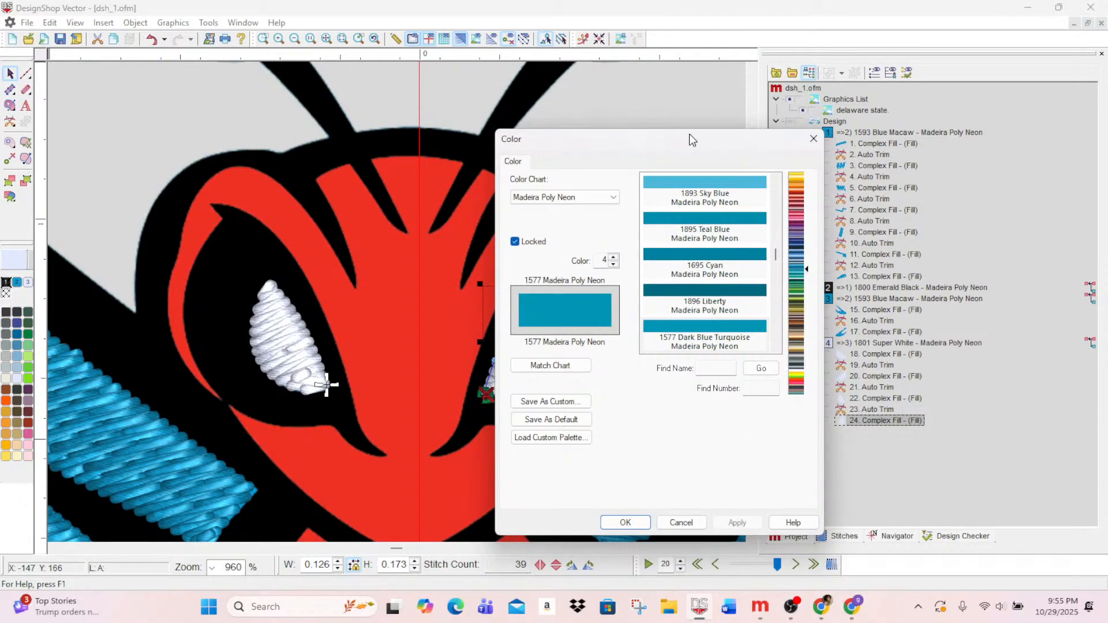
pyautogui.click(805, 196)
pyautogui.moveTo(806, 196); pyautogui.dragTo(807, 193)
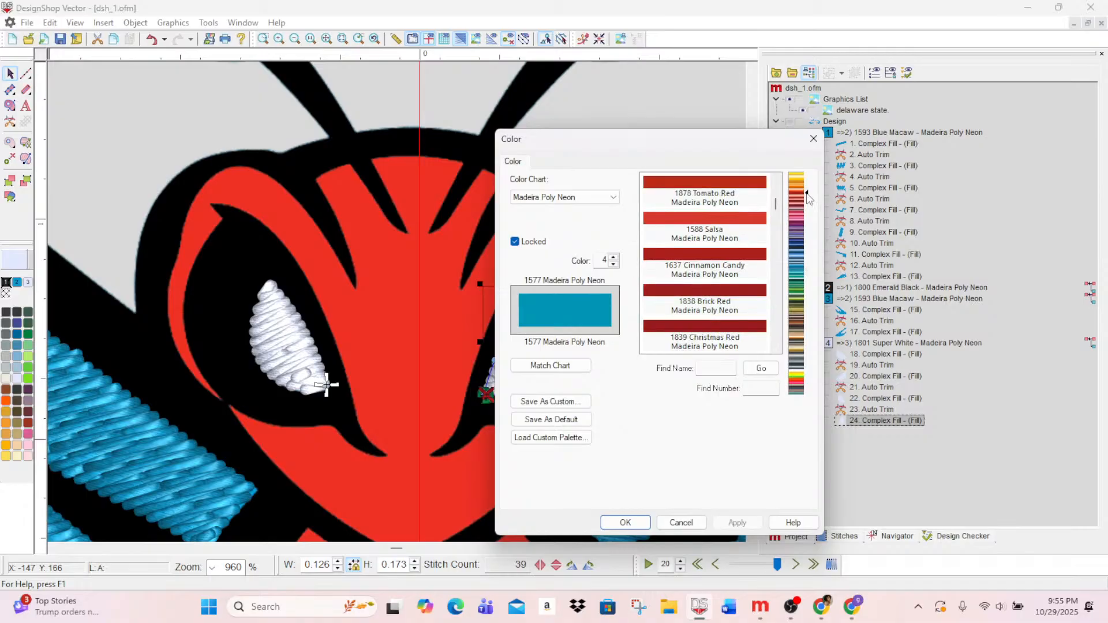
pyautogui.moveTo(807, 196)
pyautogui.mouseDown()
pyautogui.moveTo(806, 215)
pyautogui.moveTo(807, 193)
pyautogui.mouseUp()
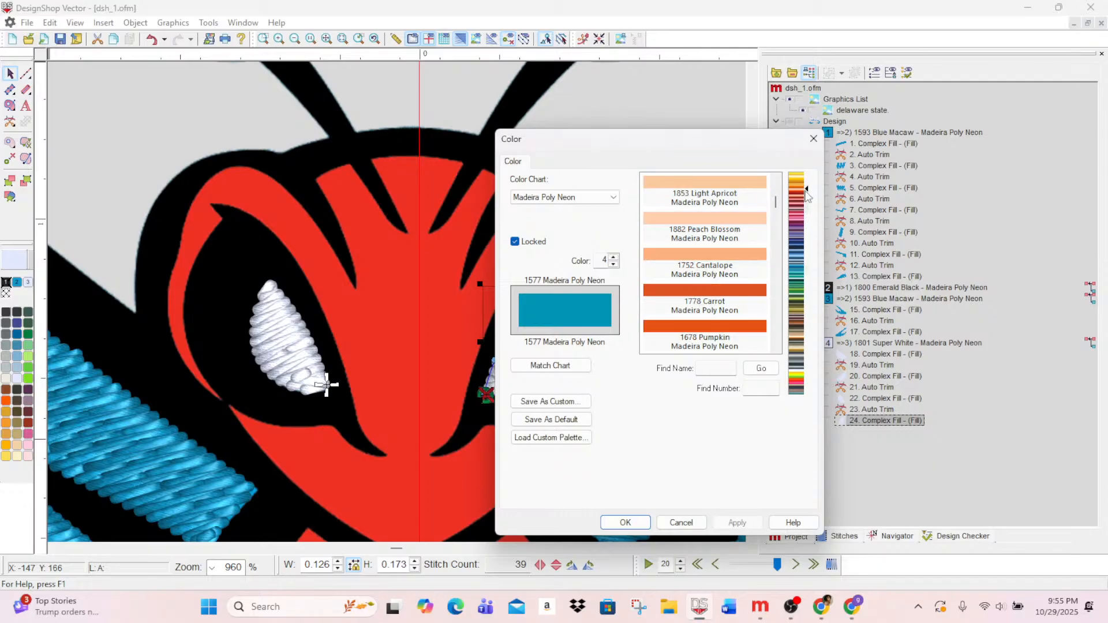
pyautogui.click(706, 296)
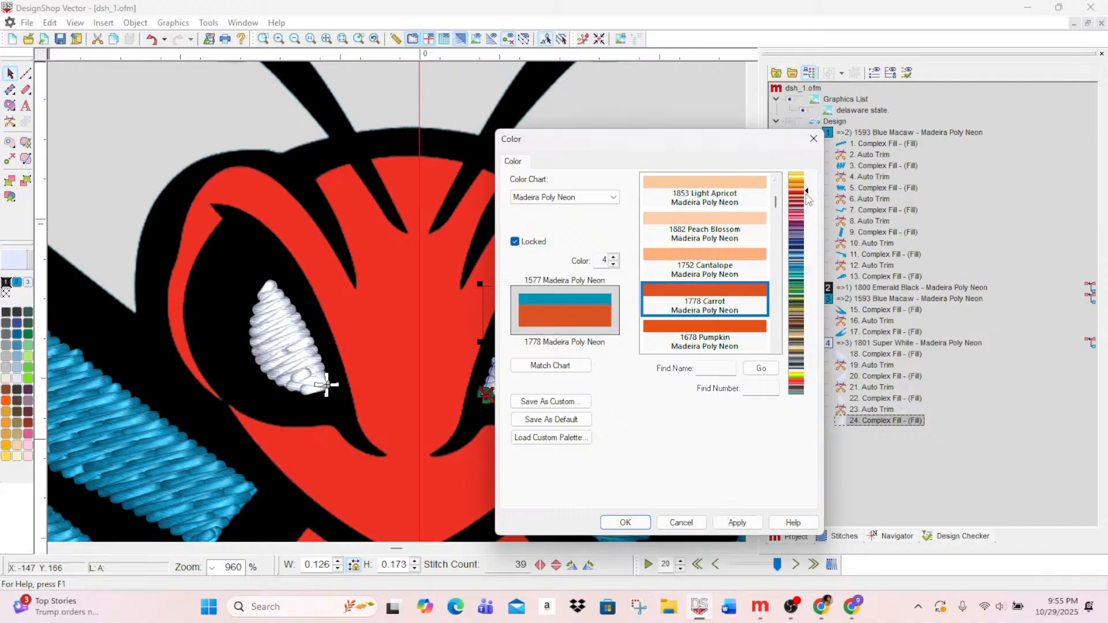
pyautogui.moveTo(807, 196); pyautogui.dragTo(809, 196)
pyautogui.click(718, 228)
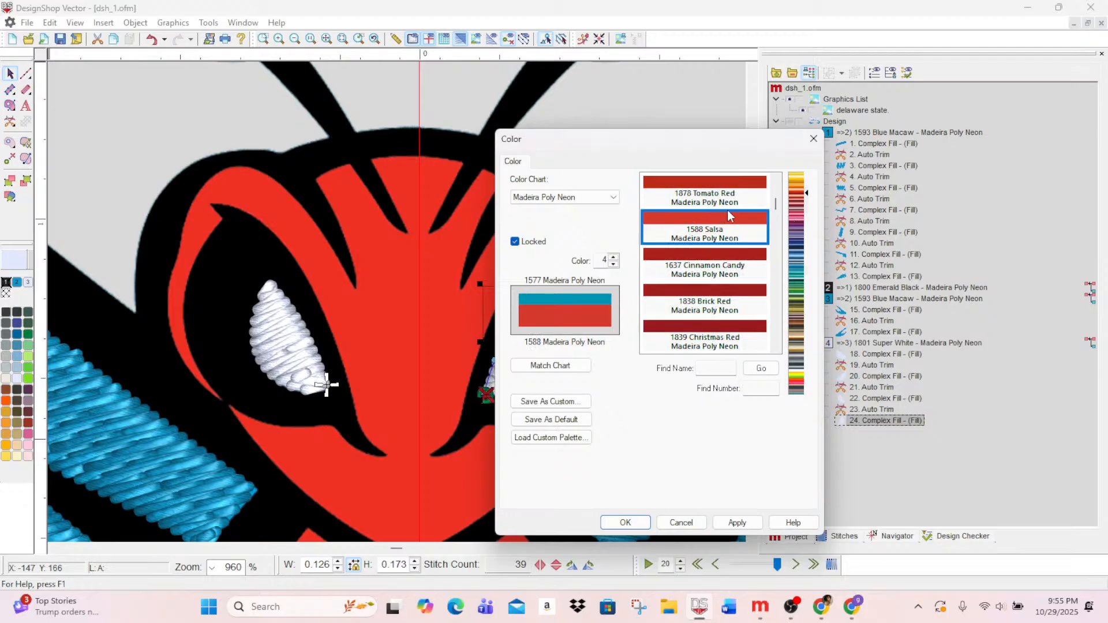
# - Try the threads 1987 Paprika, 1678 Pumpkin and 1778 Carrot for the new palette colour against the artwork's red
pyautogui.scroll(1, 730, 216)
pyautogui.click(735, 255)
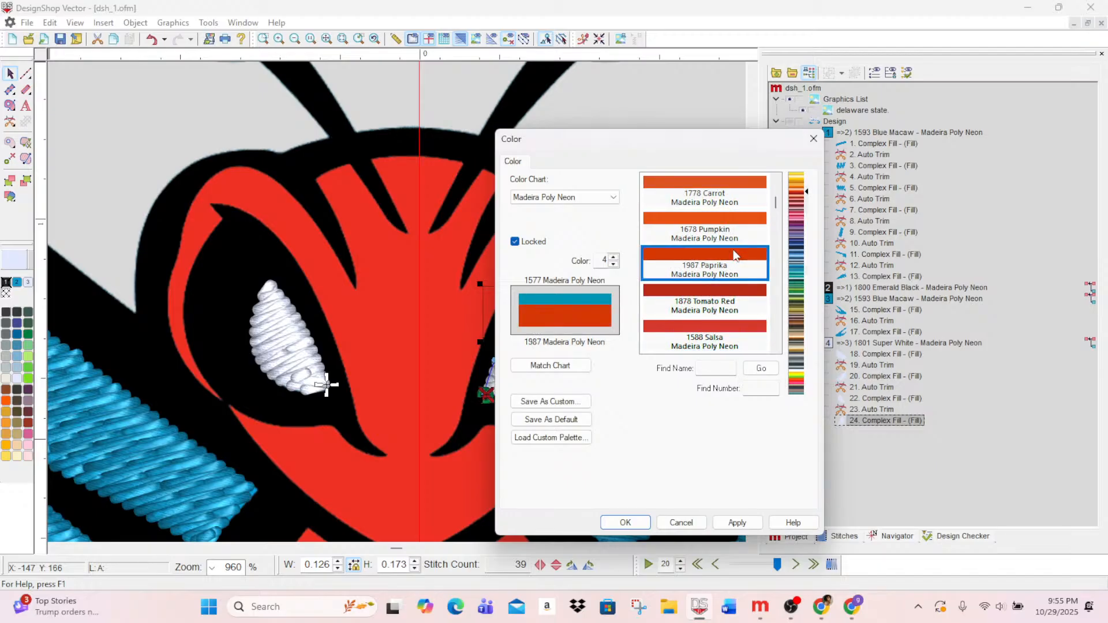
pyautogui.click(721, 229)
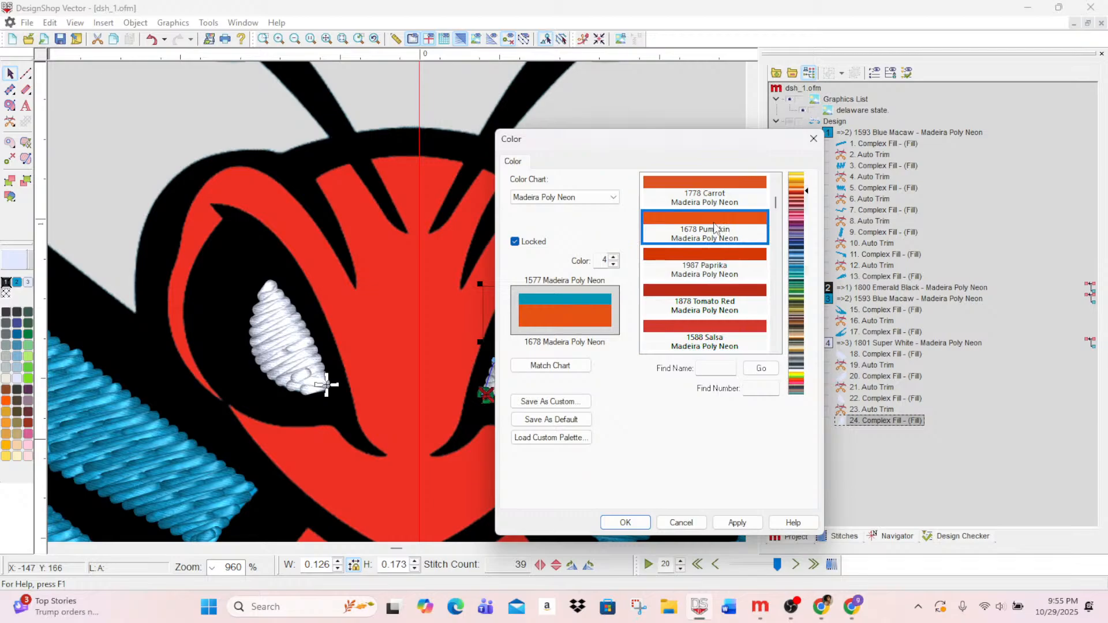
pyautogui.click(721, 263)
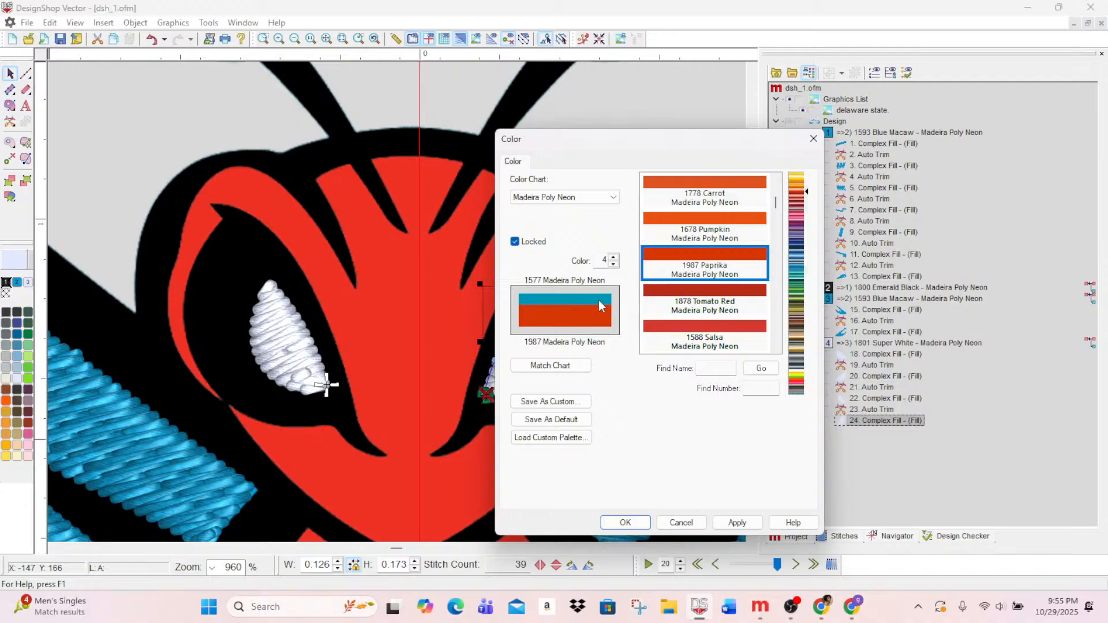
pyautogui.scroll(1, 693, 254)
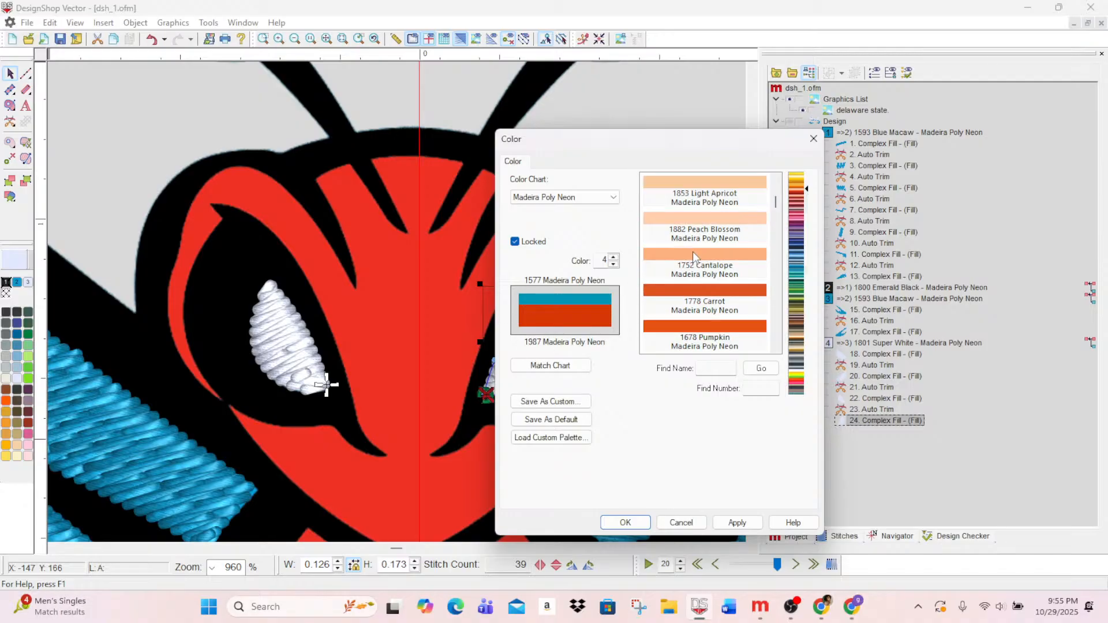
pyautogui.click(695, 298)
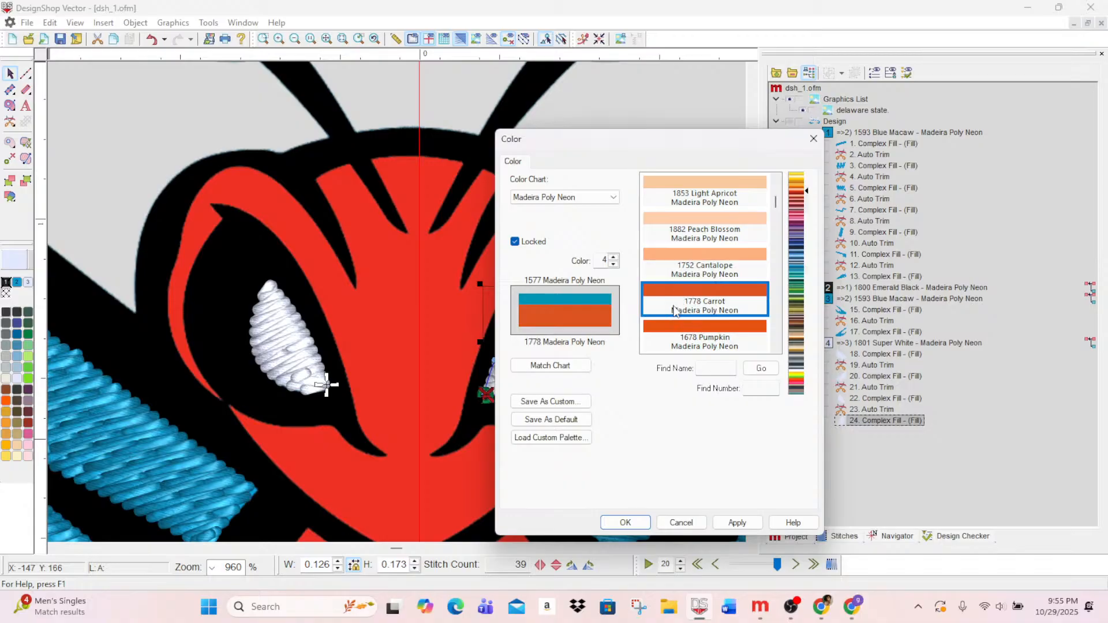
# - Apply 1588 Salsa as the new palette colour and finish the colour setup
pyautogui.scroll(-1, 676, 310)
pyautogui.click(692, 325)
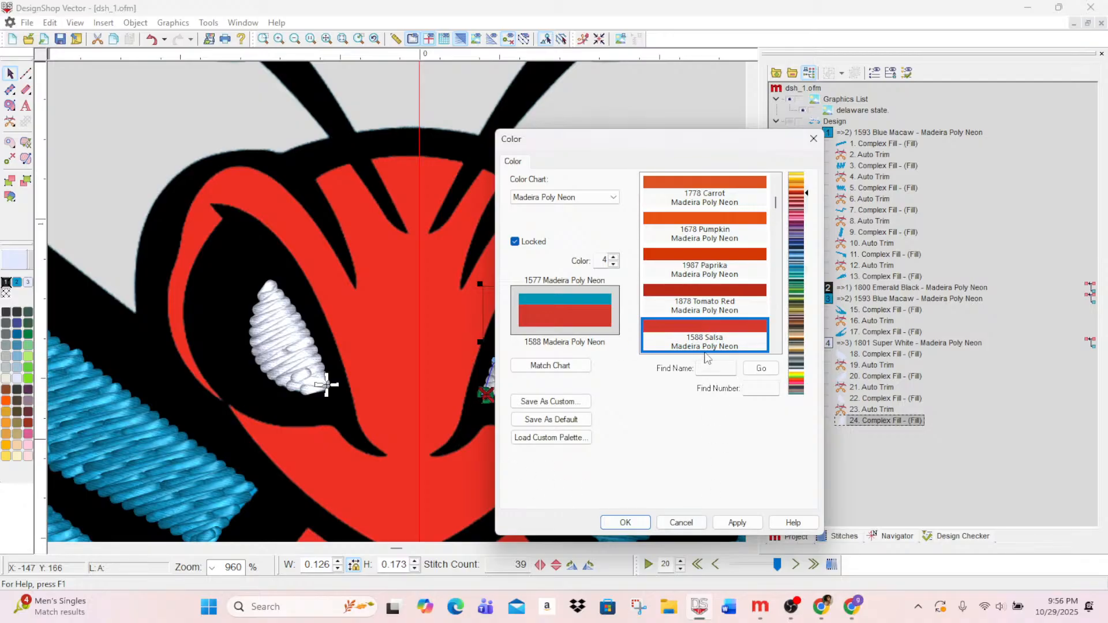
pyautogui.click(738, 522)
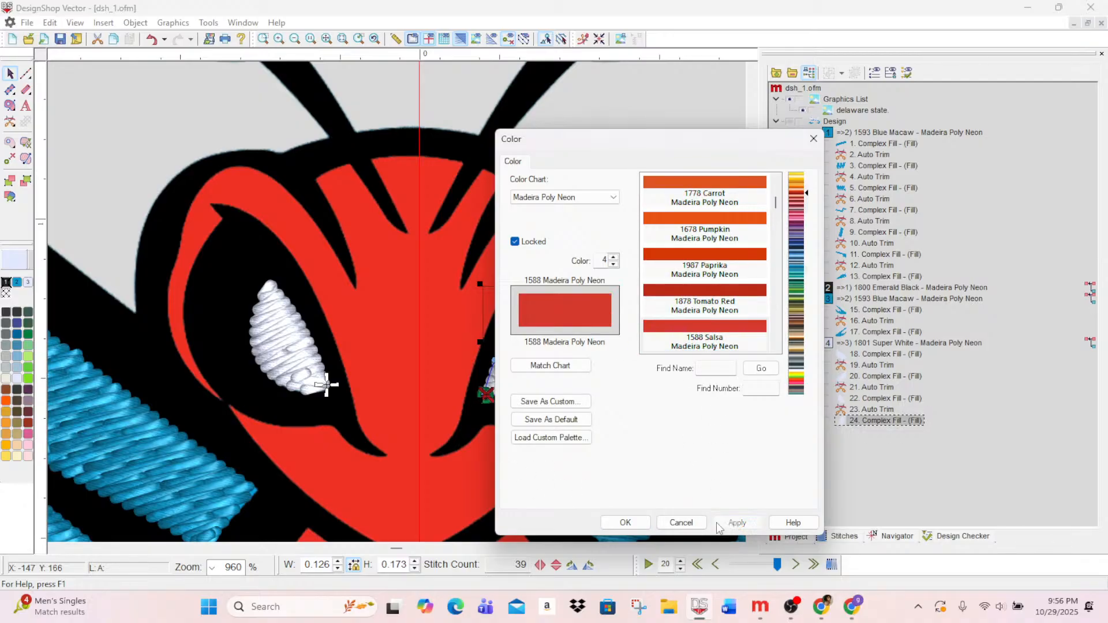
pyautogui.click(626, 522)
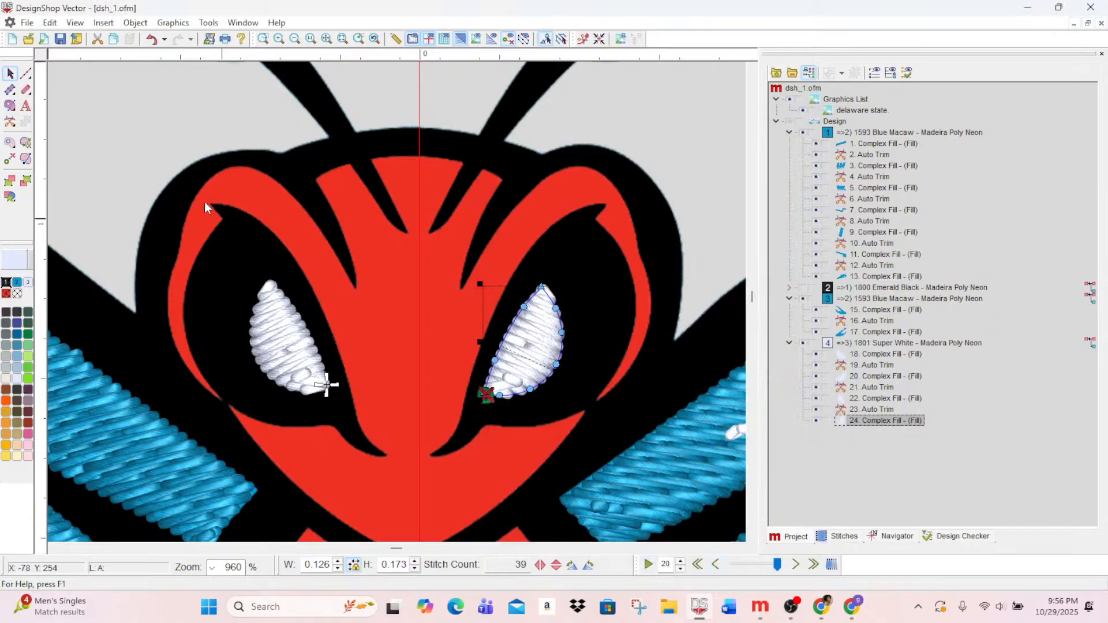
# - Start a complex fill in the new red and trace the outer left edge of the face up from its lower tip
pyautogui.click(9, 107)
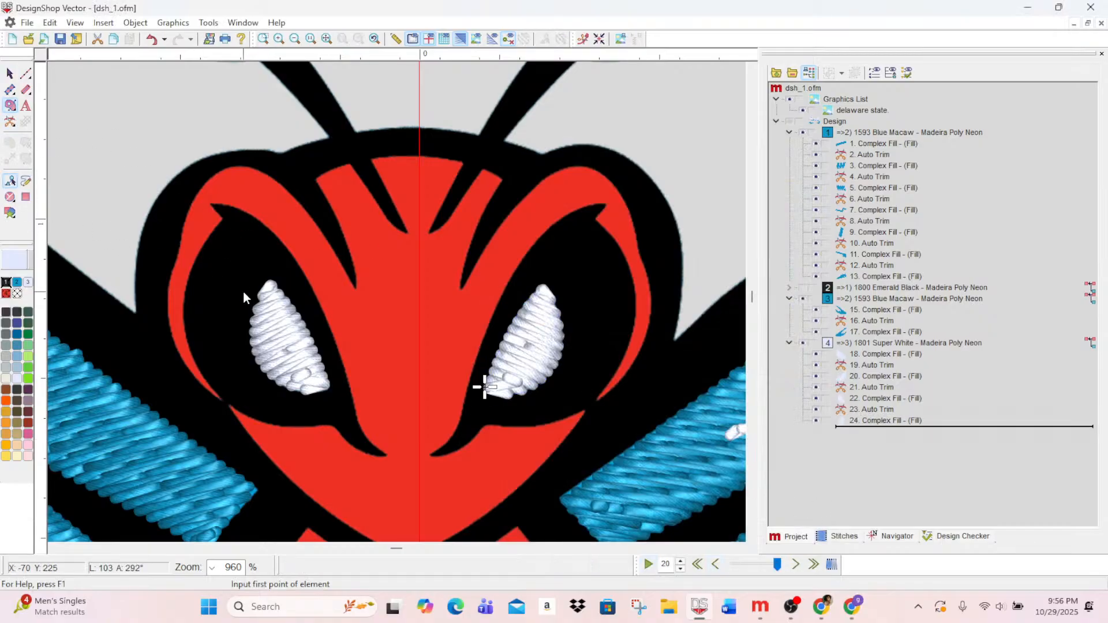
pyautogui.scroll(-1, 242, 287)
pyautogui.scroll(1, 241, 284)
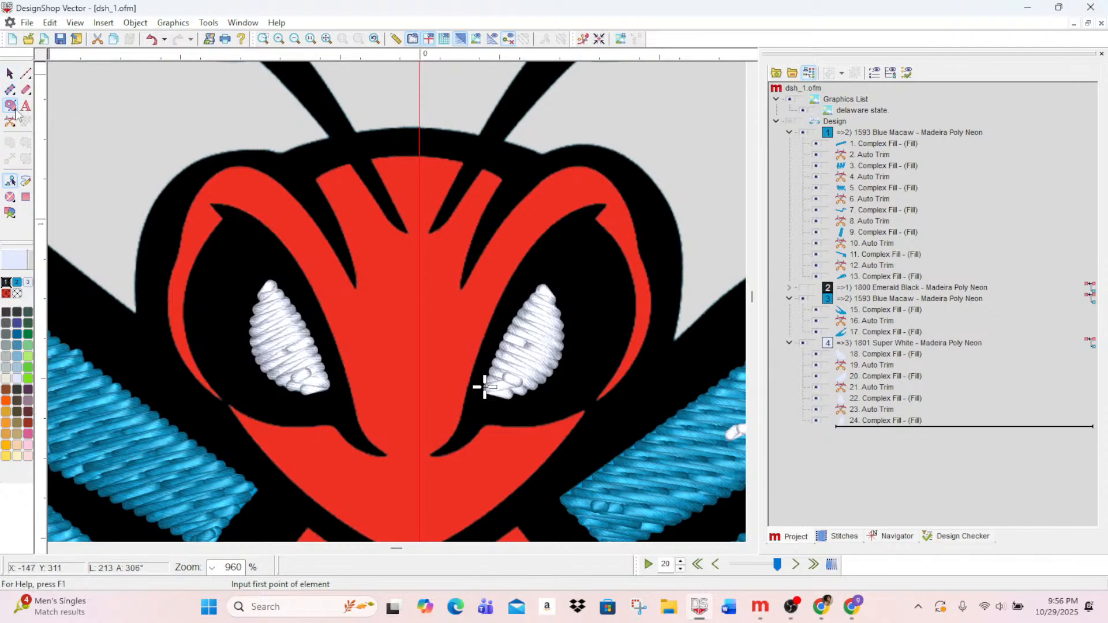
pyautogui.click(5, 294)
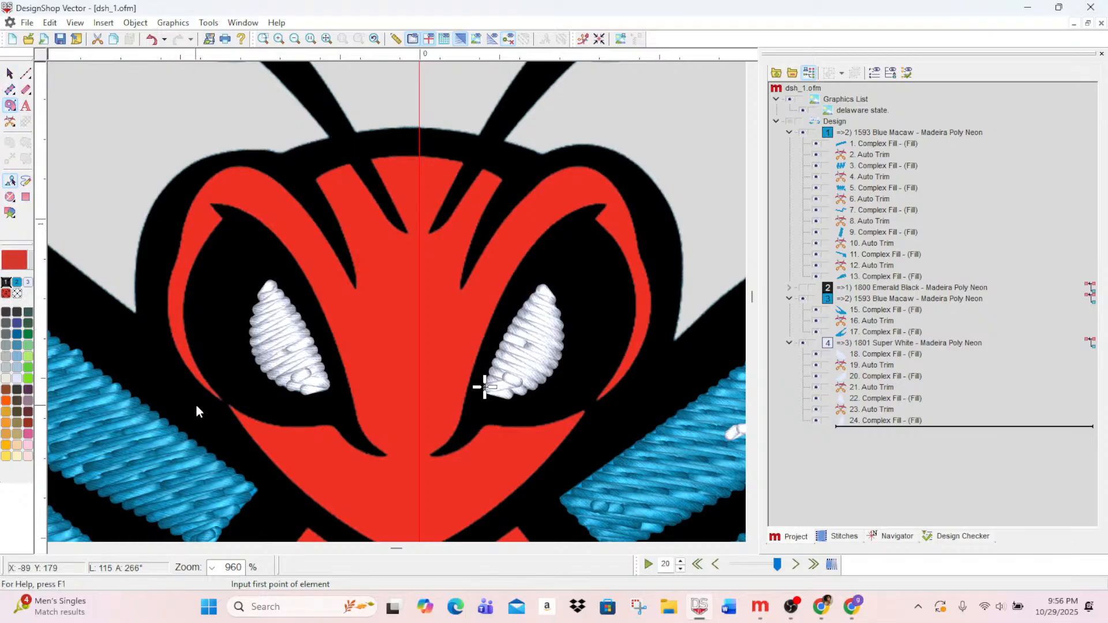
pyautogui.click(219, 399)
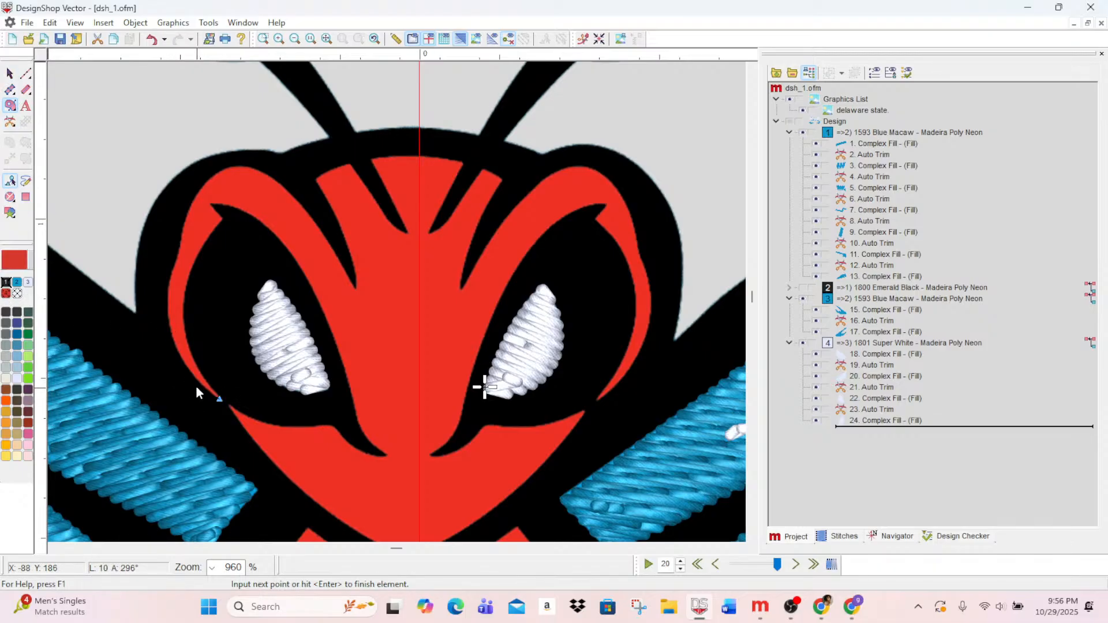
pyautogui.click(195, 379)
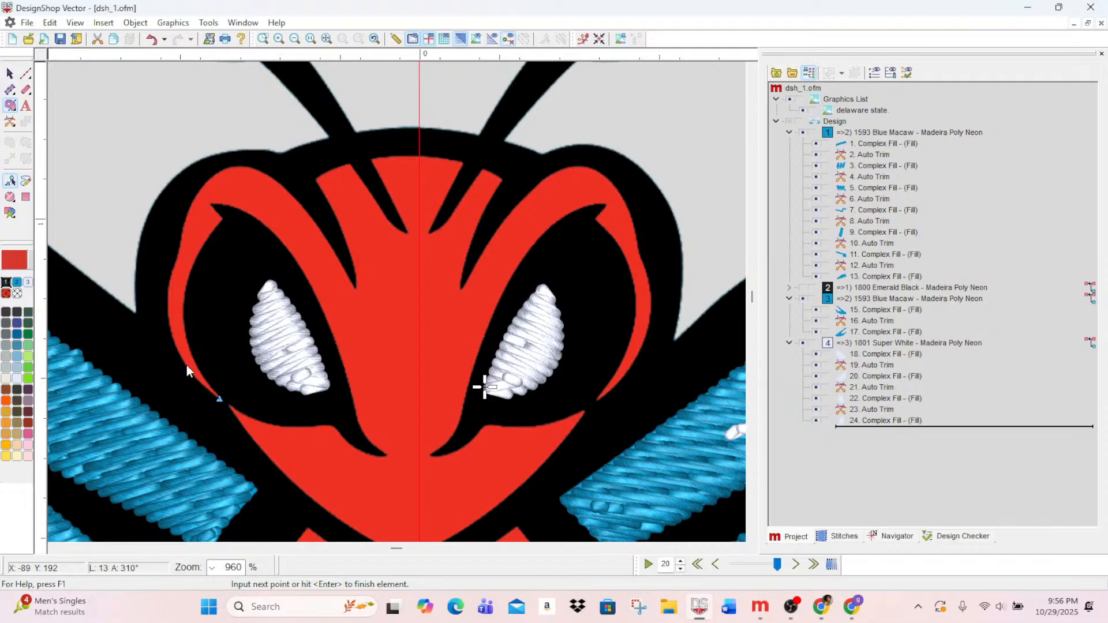
pyautogui.click(170, 330)
pyautogui.click(168, 301)
pyautogui.click(171, 273)
pyautogui.click(178, 256)
pyautogui.click(181, 233)
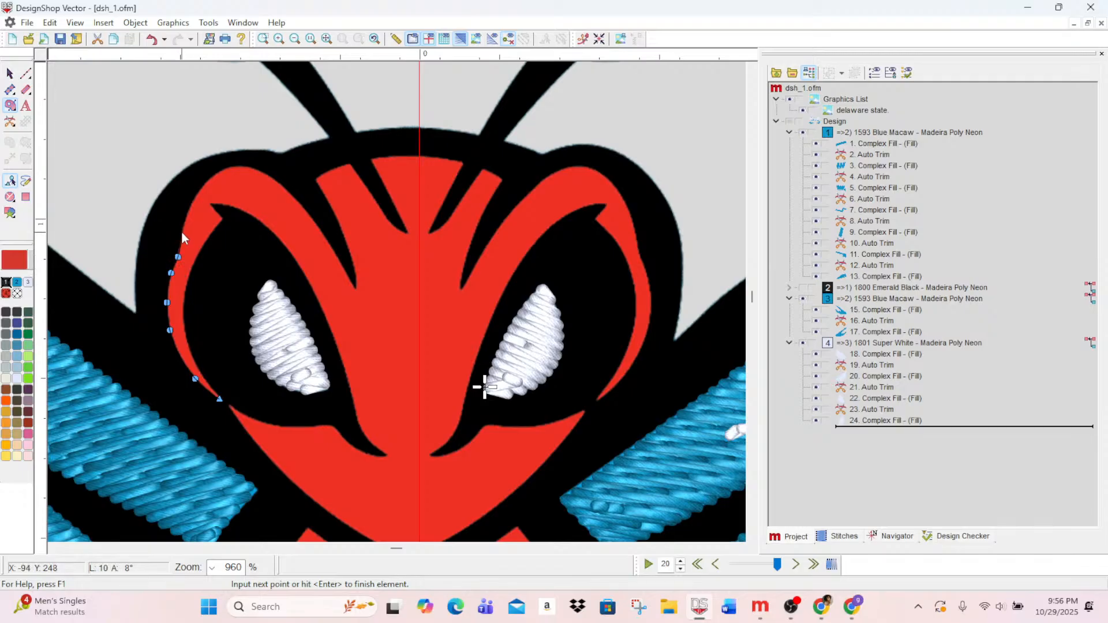
# - Continue the red fill outline over the left brow and down to the inner point beside the forehead
pyautogui.click(193, 199)
pyautogui.click(214, 173)
pyautogui.click(247, 166)
pyautogui.click(302, 205)
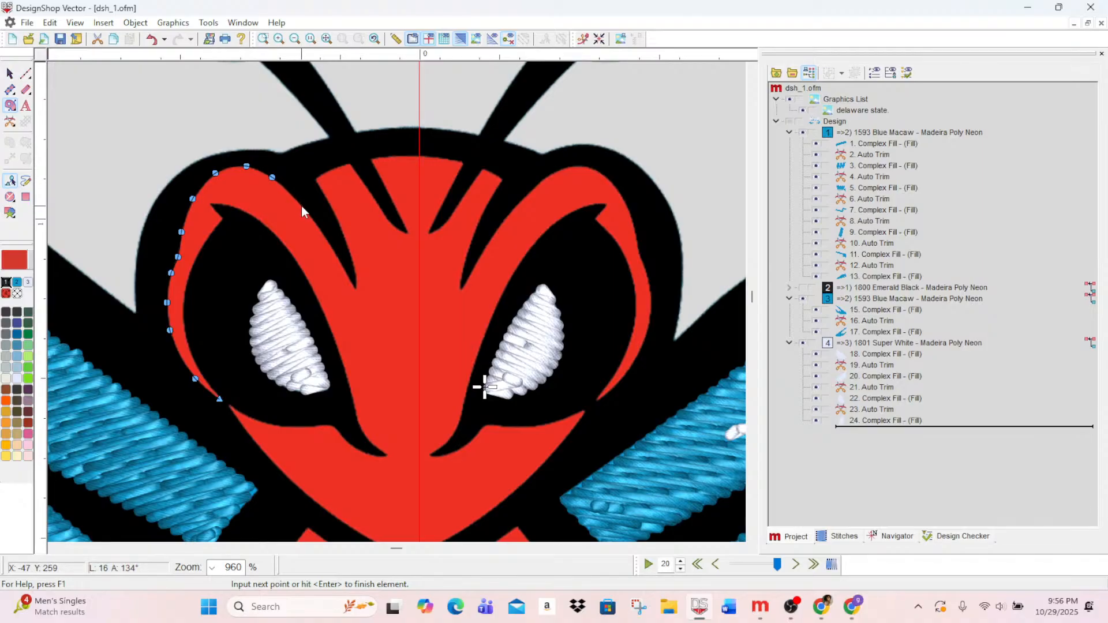
pyautogui.click(342, 265)
pyautogui.click(355, 288)
# - Outline the left forehead stripe up its outer edge, across its tip and down to the notch beside the centre wedge
pyautogui.click(354, 270)
pyautogui.click(340, 230)
pyautogui.click(326, 195)
pyautogui.click(315, 178)
pyautogui.click(347, 163)
pyautogui.click(360, 177)
pyautogui.click(381, 207)
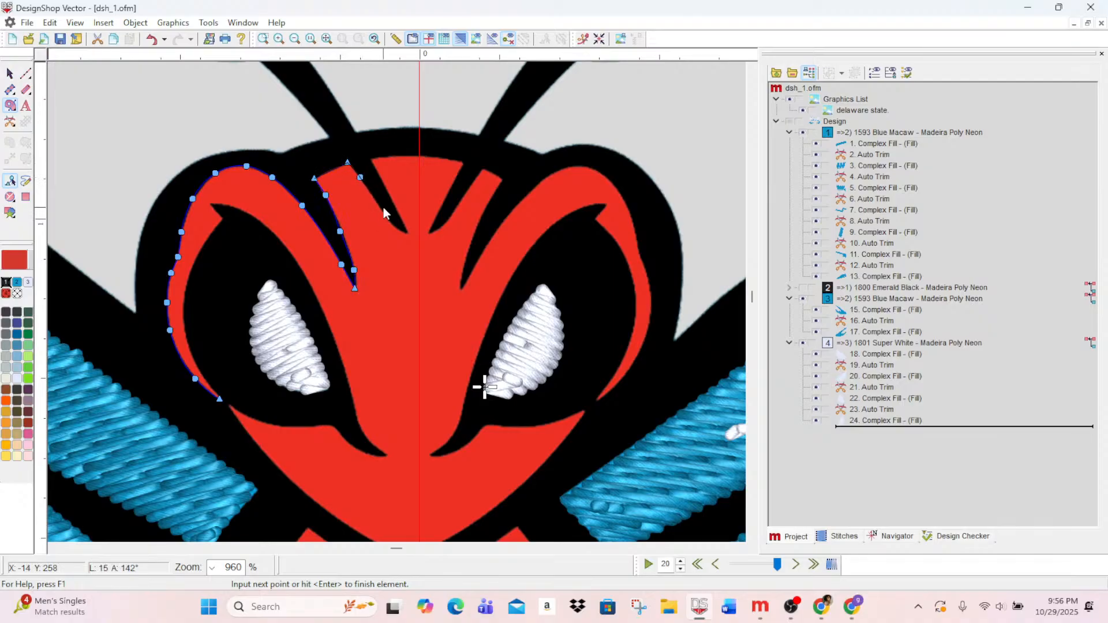
pyautogui.click(389, 221)
pyautogui.click(397, 227)
pyautogui.click(409, 234)
# - Trace the centre forehead wedge across its curved top and down to the notch on its right side
pyautogui.click(370, 158)
pyautogui.rightClick(395, 154)
pyautogui.rightClick(425, 157)
pyautogui.click(462, 162)
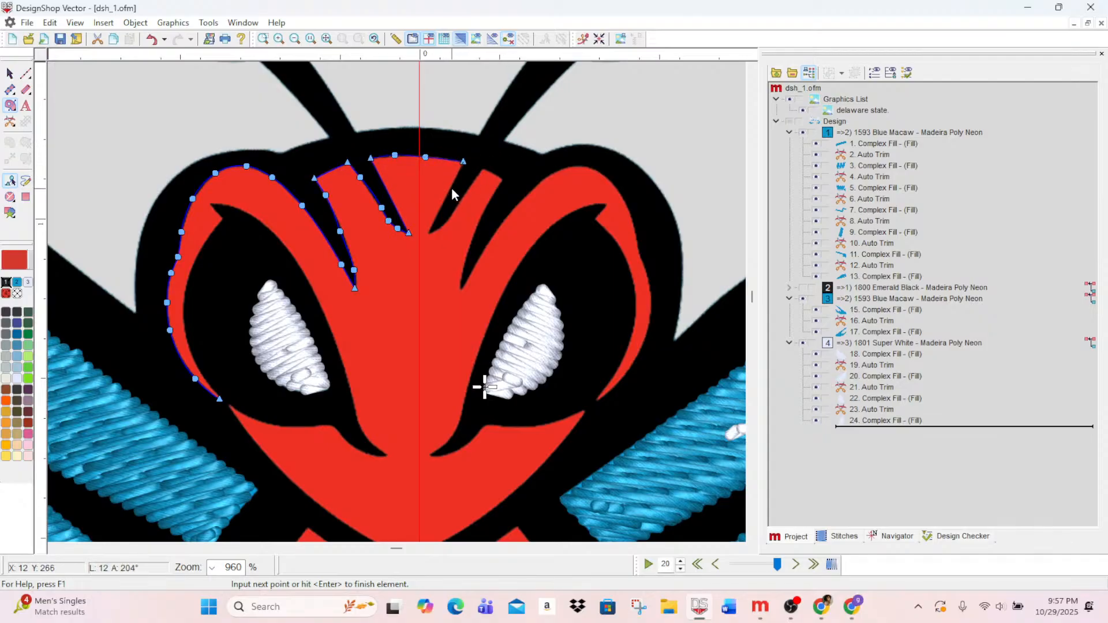
pyautogui.rightClick(449, 190)
pyautogui.rightClick(434, 220)
pyautogui.click(429, 233)
# - Outline the right forehead stripe up its inner edge, around its tip and down to the inner point of the right brow
pyautogui.rightClick(440, 229)
pyautogui.rightClick(449, 219)
pyautogui.rightClick(463, 195)
pyautogui.click(482, 168)
pyautogui.rightClick(496, 172)
pyautogui.click(502, 179)
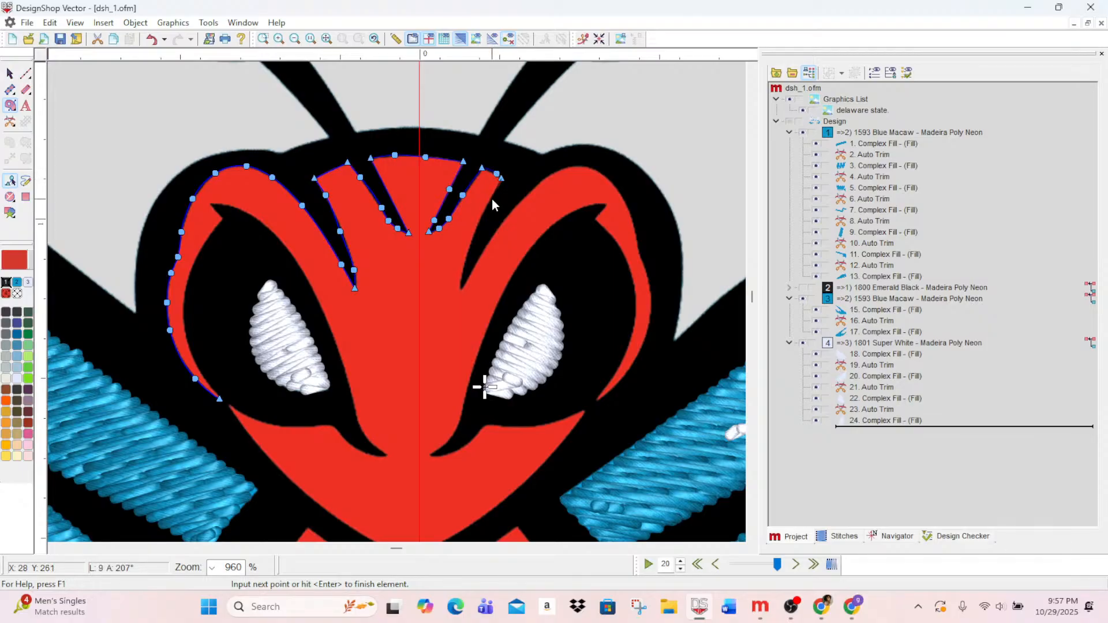
pyautogui.rightClick(470, 243)
pyautogui.click(460, 290)
# - Trace the right brow's outer curve over the top and down the side of the face to its lower tip
pyautogui.rightClick(477, 257)
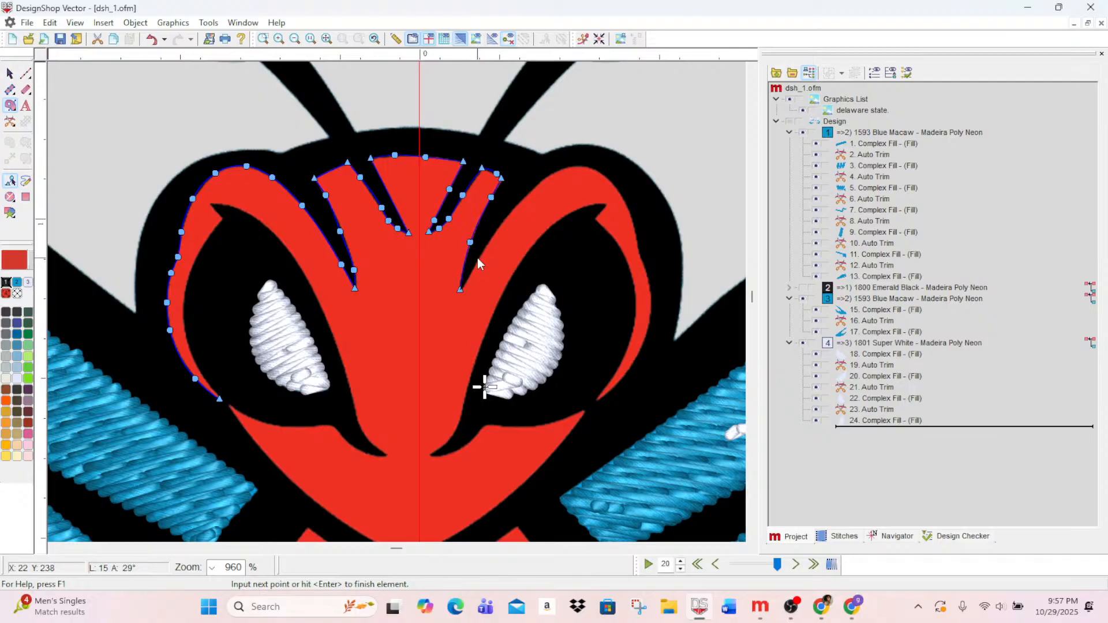
pyautogui.rightClick(515, 207)
pyautogui.rightClick(537, 183)
pyautogui.rightClick(554, 172)
pyautogui.rightClick(580, 165)
pyautogui.rightClick(603, 173)
pyautogui.rightClick(633, 216)
pyautogui.rightClick(646, 268)
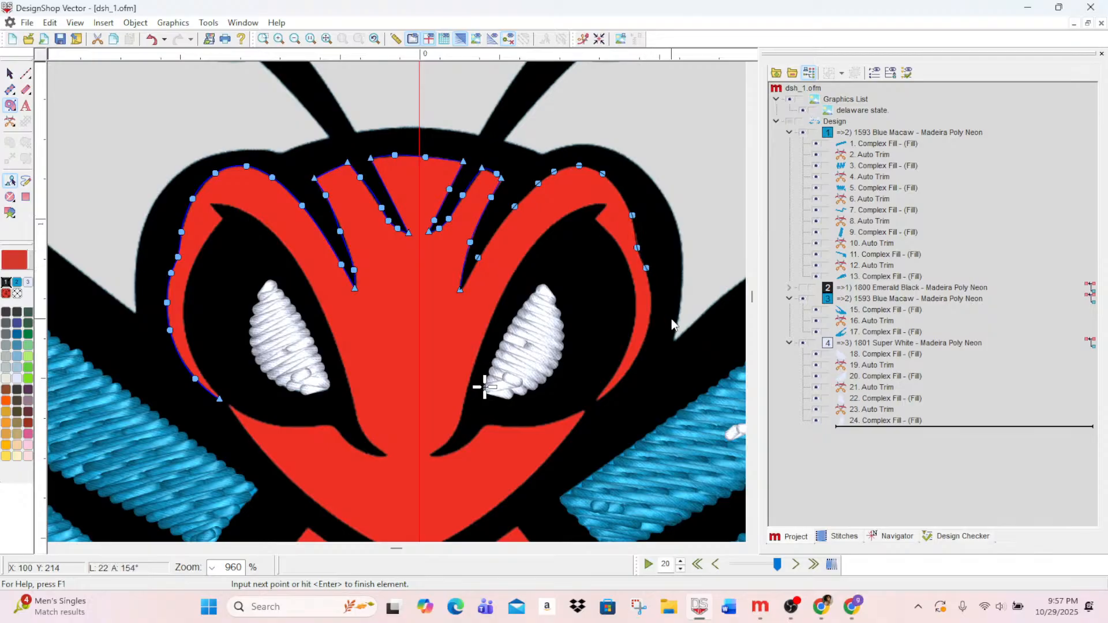
pyautogui.rightClick(651, 306)
pyautogui.rightClick(641, 351)
pyautogui.click(594, 401)
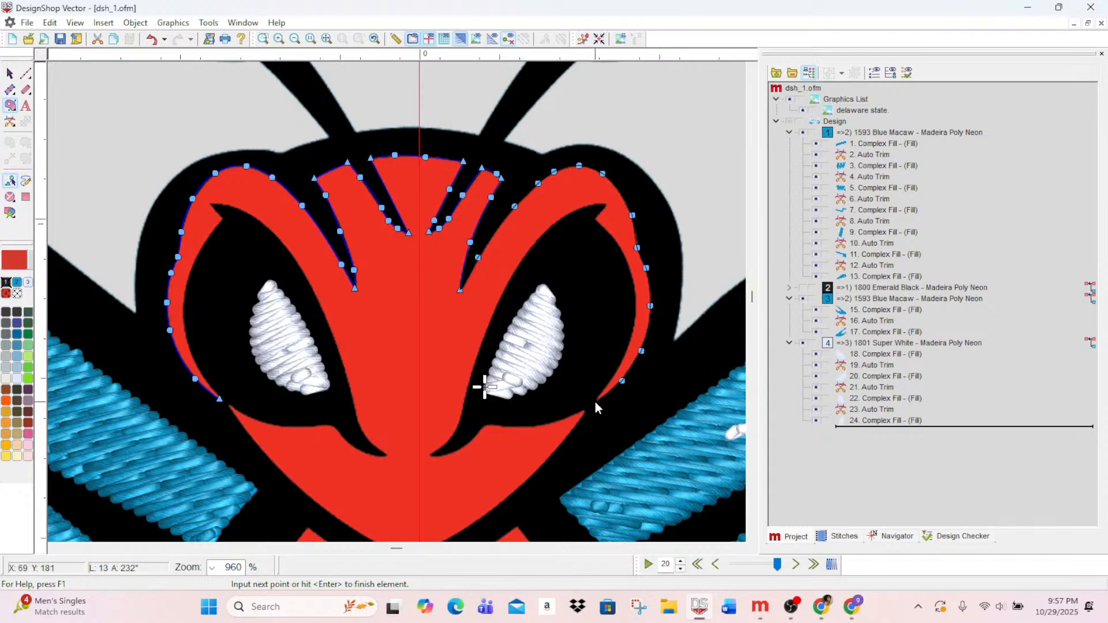
# - Follow the inner edge of the right side band up to the notch and pointed corner beneath the brow
pyautogui.rightClick(617, 370)
pyautogui.rightClick(632, 332)
pyautogui.rightClick(635, 290)
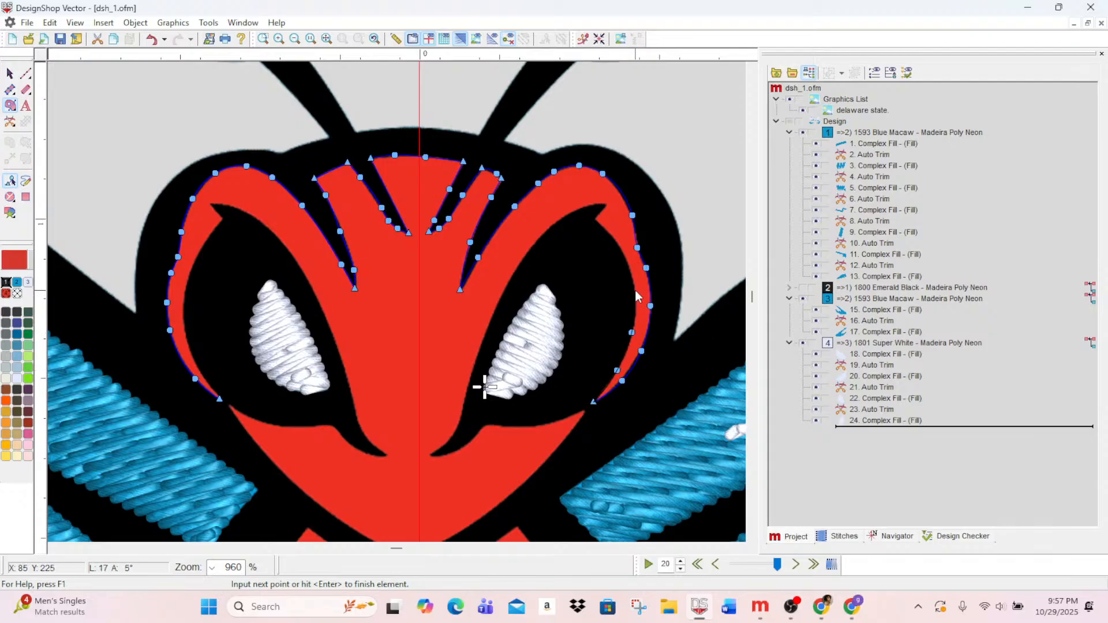
pyautogui.rightClick(622, 250)
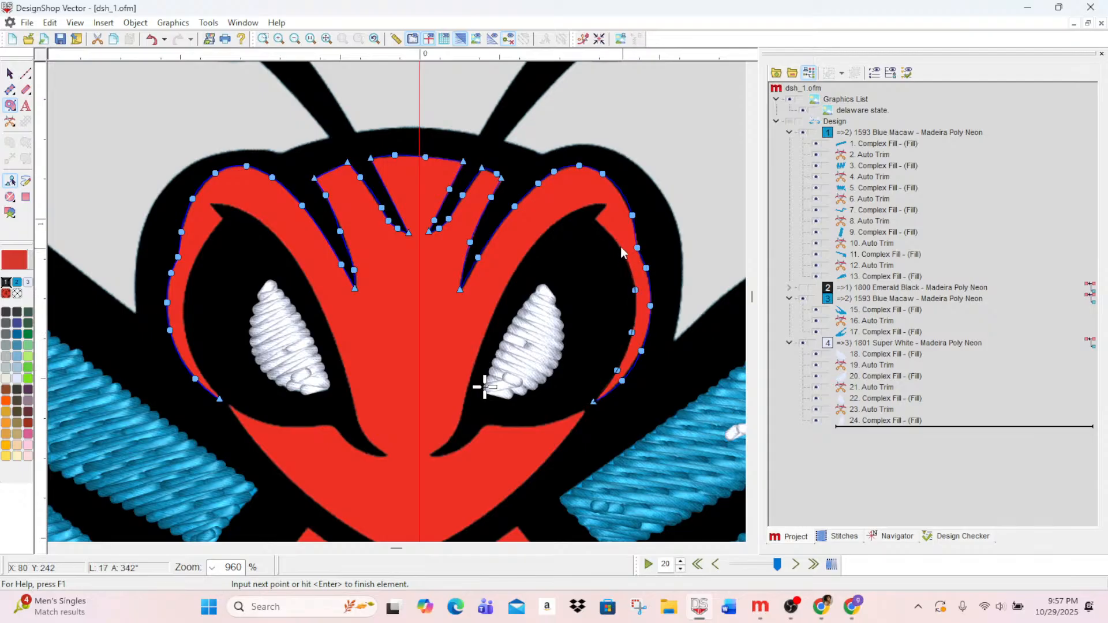
pyautogui.click(595, 218)
pyautogui.click(606, 204)
# - Trace the right brow's lower edge down past the white eye to the black point beside the nose
pyautogui.rightClick(589, 206)
pyautogui.rightClick(548, 229)
pyautogui.rightClick(520, 263)
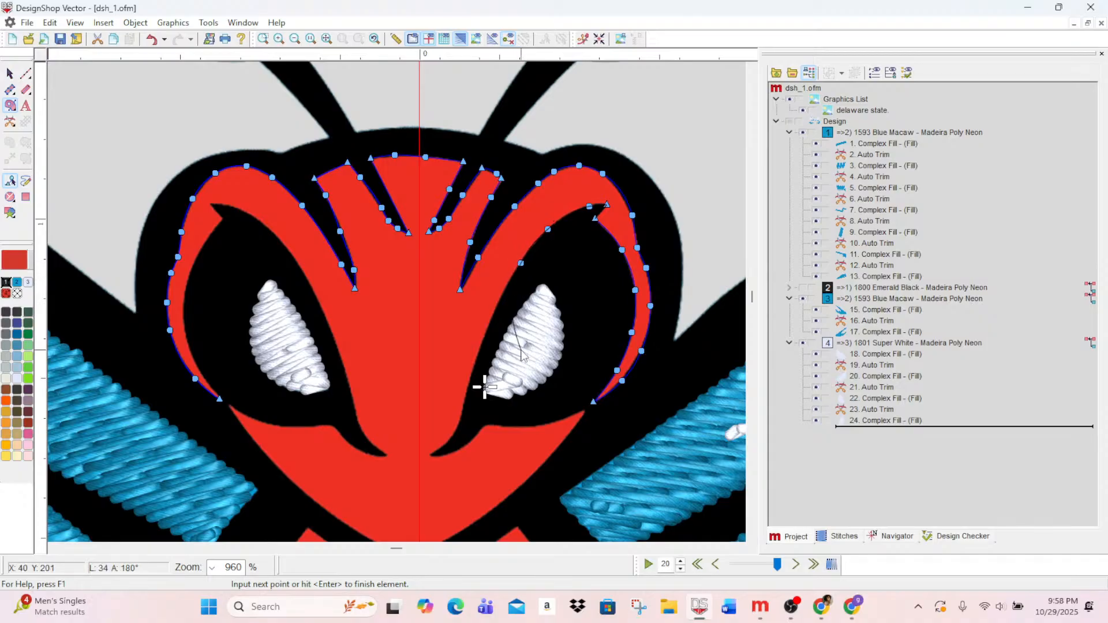
pyautogui.rightClick(492, 317)
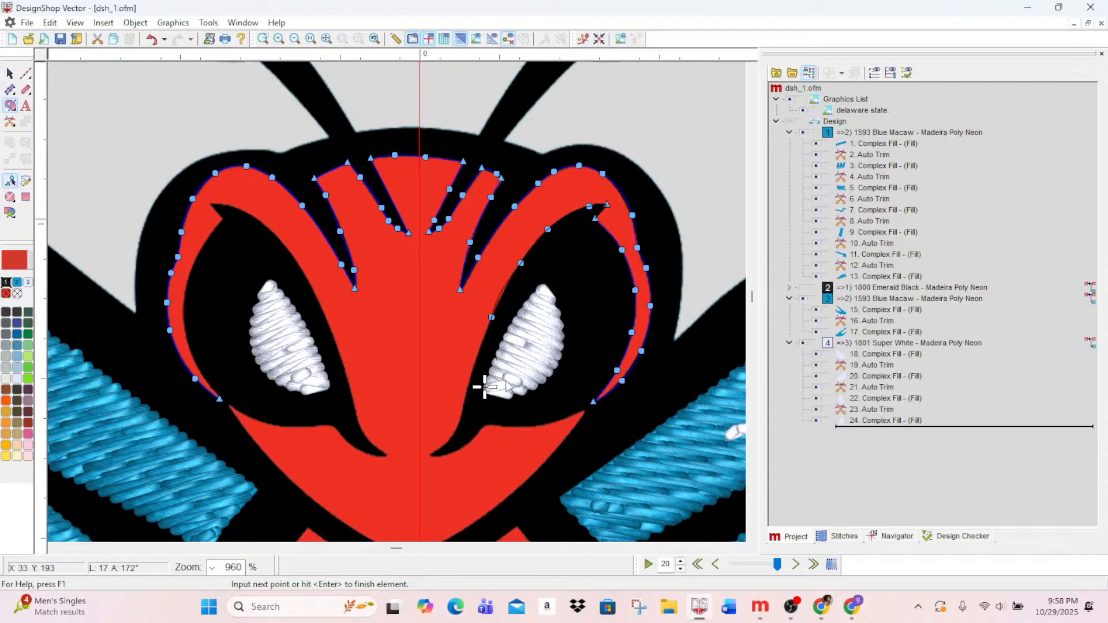
pyautogui.rightClick(476, 358)
pyautogui.rightClick(466, 388)
pyautogui.click(462, 410)
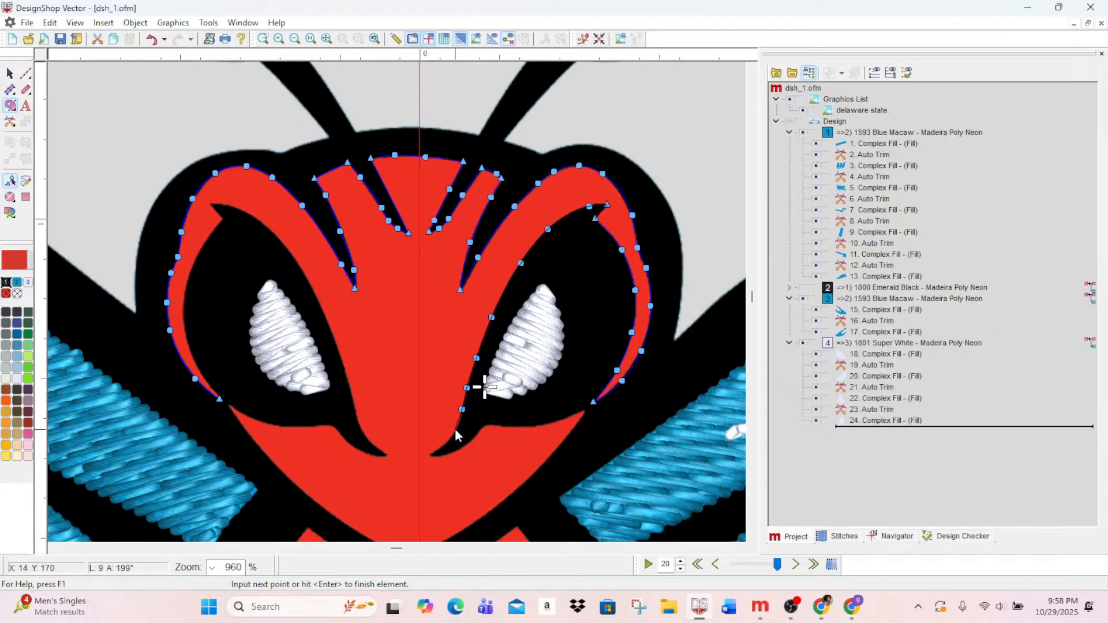
pyautogui.click(458, 427)
pyautogui.click(442, 447)
# - Trace the upper edge of the right cheek from the point beside the nose out to the cheek's outer corner
pyautogui.click(447, 453)
pyautogui.click(466, 445)
pyautogui.click(480, 430)
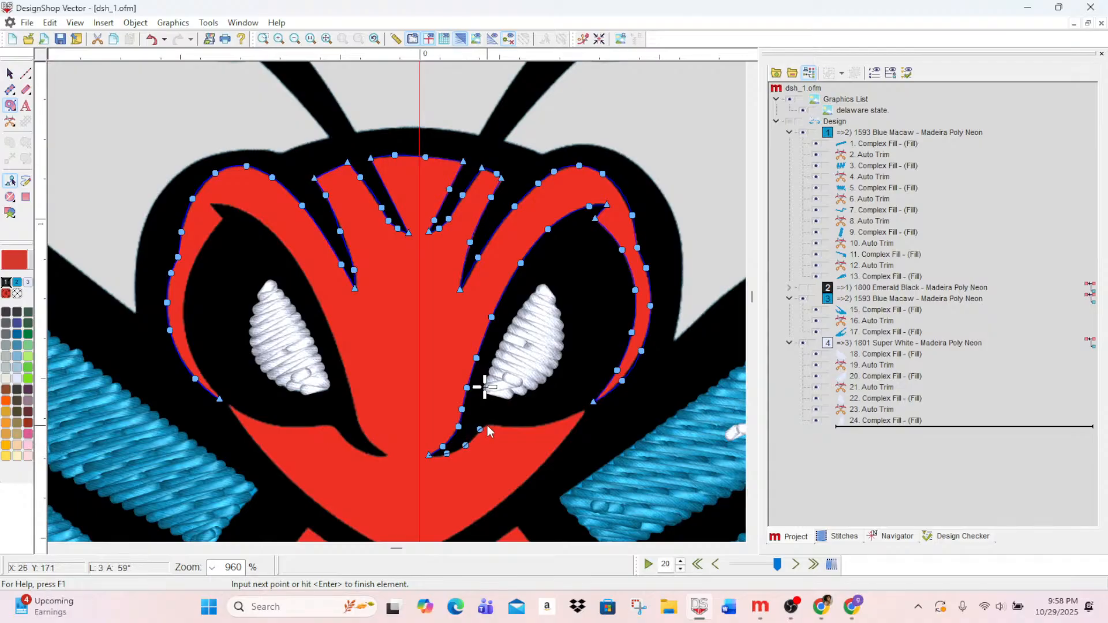
pyautogui.click(488, 425)
pyautogui.click(502, 426)
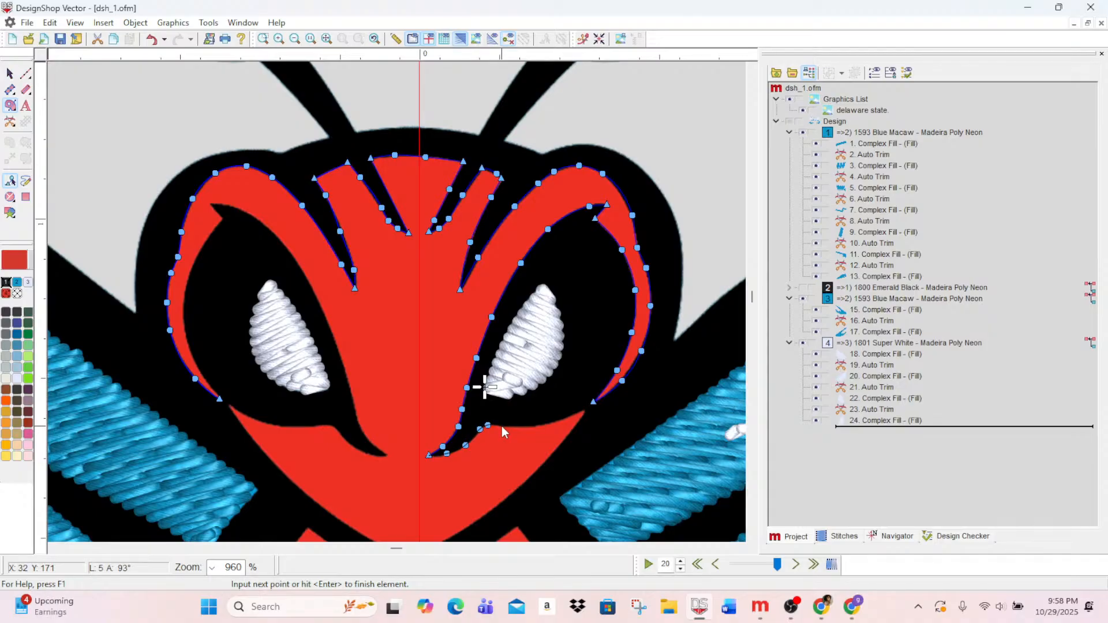
pyautogui.click(541, 426)
pyautogui.click(565, 418)
pyautogui.click(585, 410)
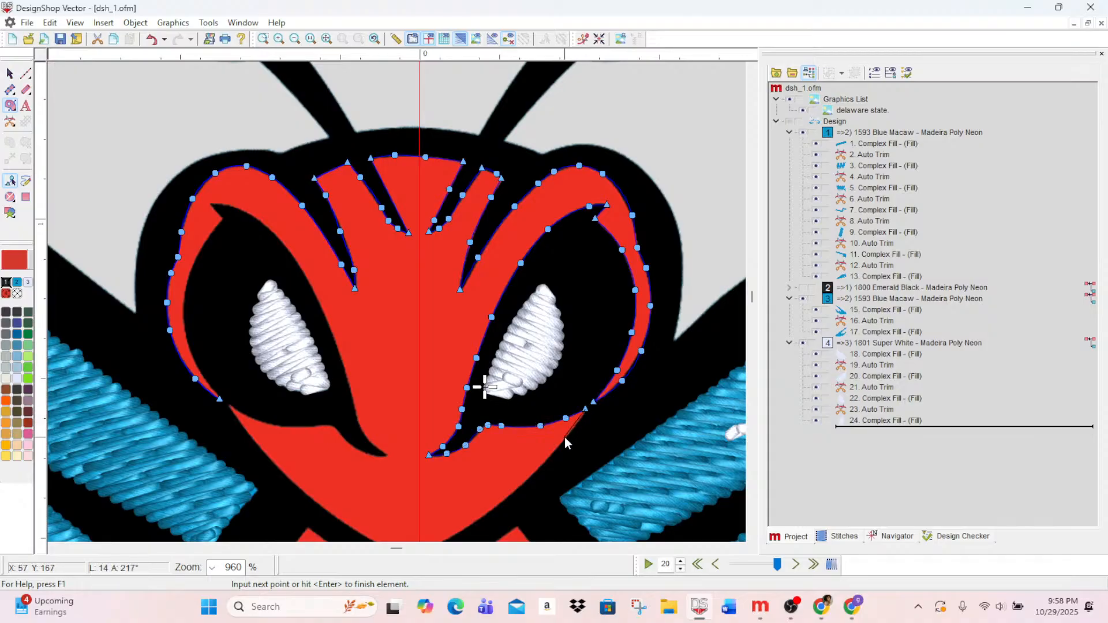
# - Trace the face's lower edge from the right cheek around the chin and up to the left cheek's outer corner
pyautogui.click(513, 492)
pyautogui.scroll(-3, 454, 536)
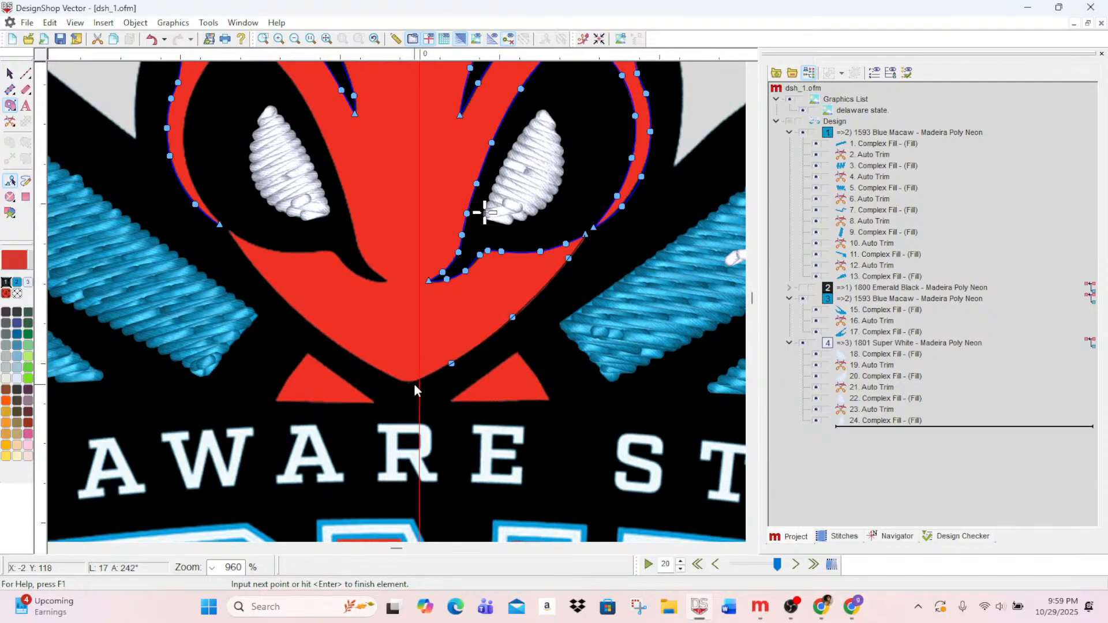
pyautogui.click(415, 383)
pyautogui.click(403, 382)
pyautogui.click(382, 372)
pyautogui.click(328, 339)
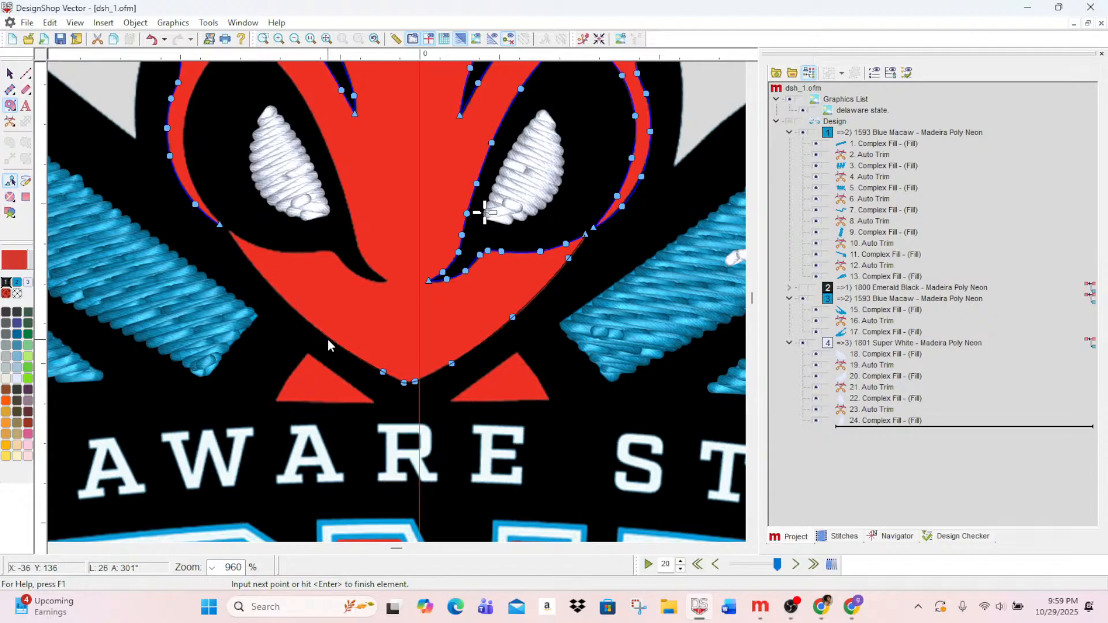
pyautogui.click(274, 290)
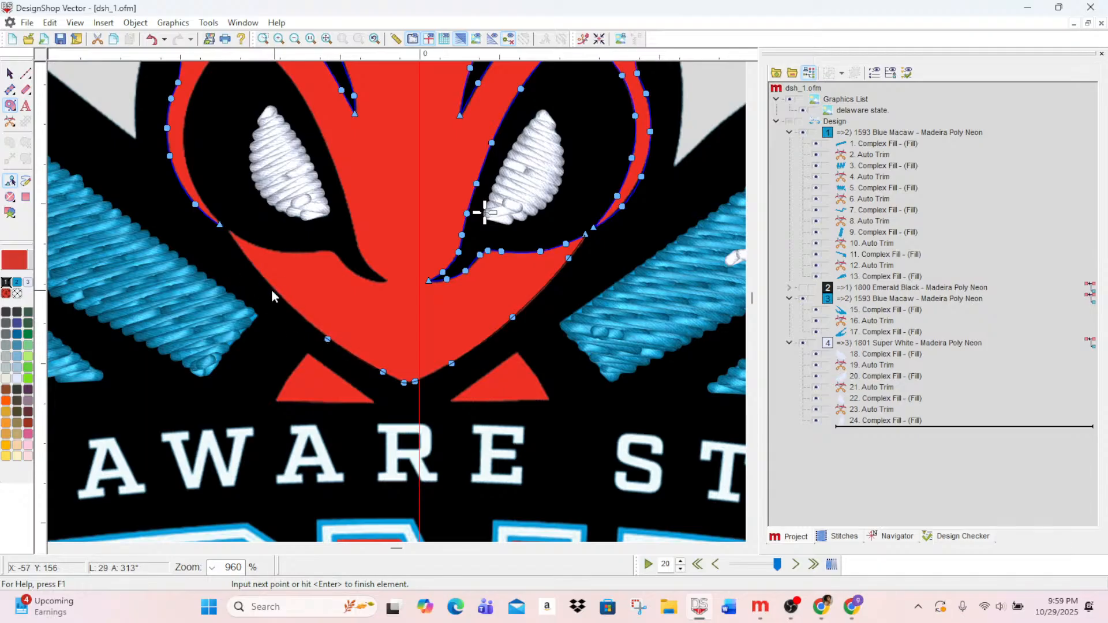
pyautogui.click(229, 230)
# - Trace the upper edge of the left cheek from its outer corner to the black point beside the nose
pyautogui.click(243, 238)
pyautogui.click(285, 252)
pyautogui.click(326, 251)
pyautogui.click(343, 264)
pyautogui.click(387, 280)
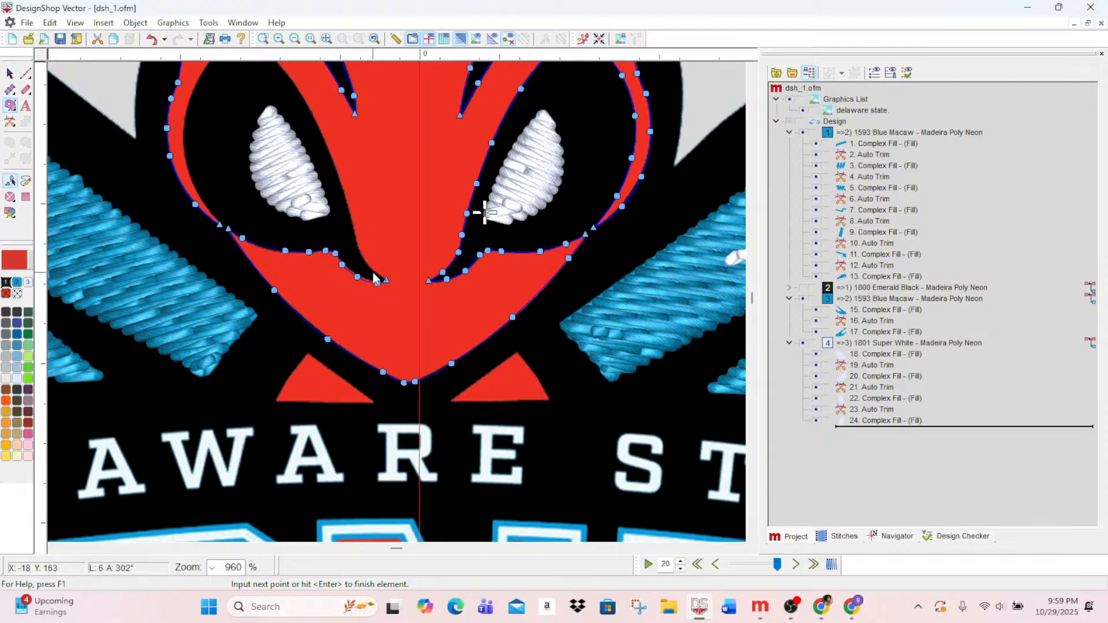
# - Trace the left brow's lower edge from the point beside the nose up past the white eye to its pointed corner
pyautogui.click(373, 272)
pyautogui.click(360, 253)
pyautogui.click(353, 228)
pyautogui.click(340, 180)
pyautogui.click(319, 127)
pyautogui.scroll(3, 277, 249)
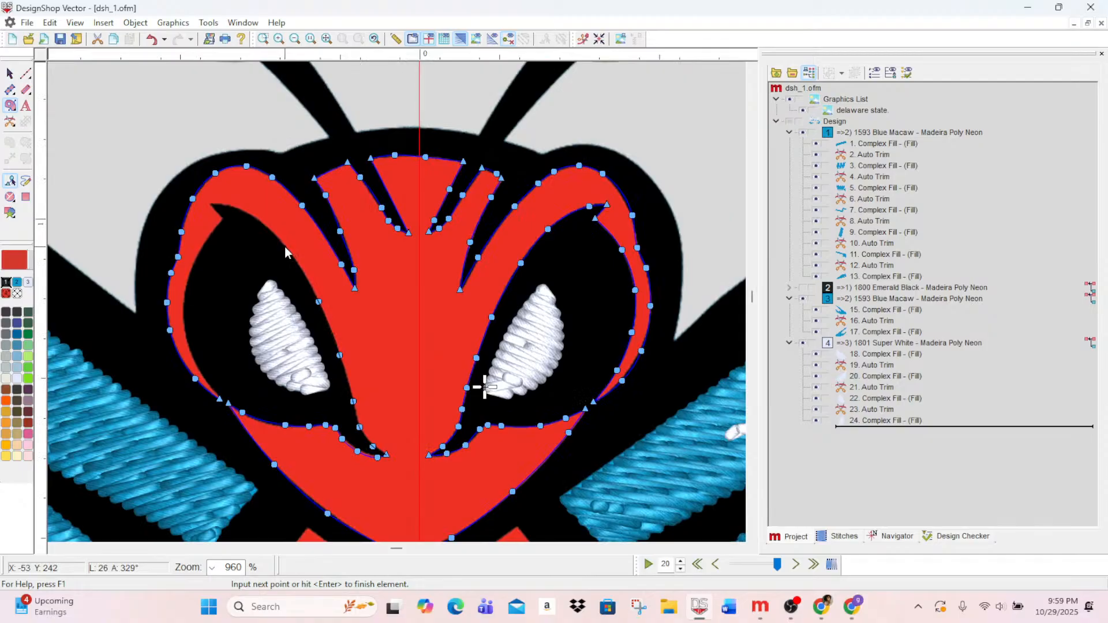
pyautogui.click(285, 247)
pyautogui.rightClick(249, 215)
pyautogui.rightClick(218, 206)
pyautogui.click(209, 204)
# - Follow the inner edge of the left side band down from the notch to its lower tip and finish the face outline
pyautogui.click(222, 218)
pyautogui.rightClick(206, 238)
pyautogui.rightClick(184, 290)
pyautogui.rightClick(186, 343)
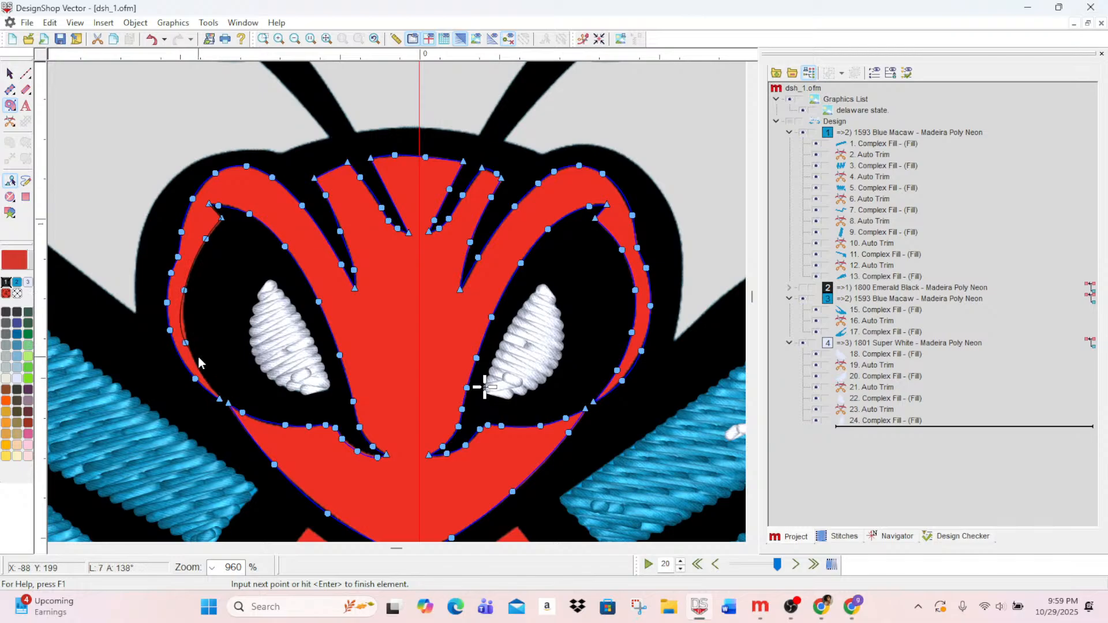
pyautogui.press('BackSpace')
pyautogui.rightClick(185, 335)
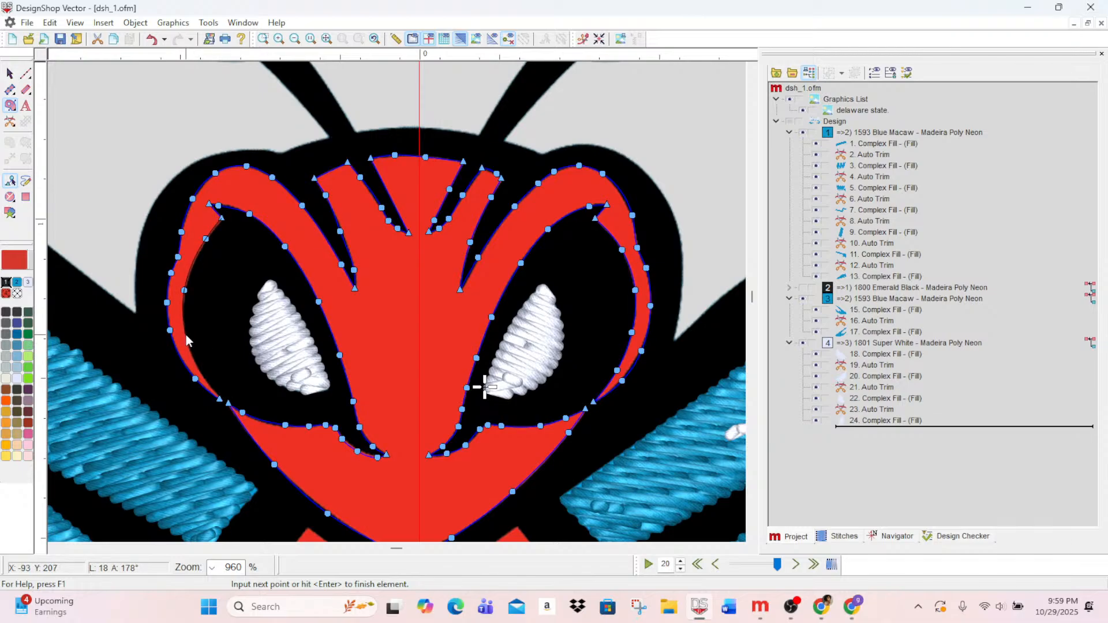
pyautogui.rightClick(202, 375)
pyautogui.press('Return')
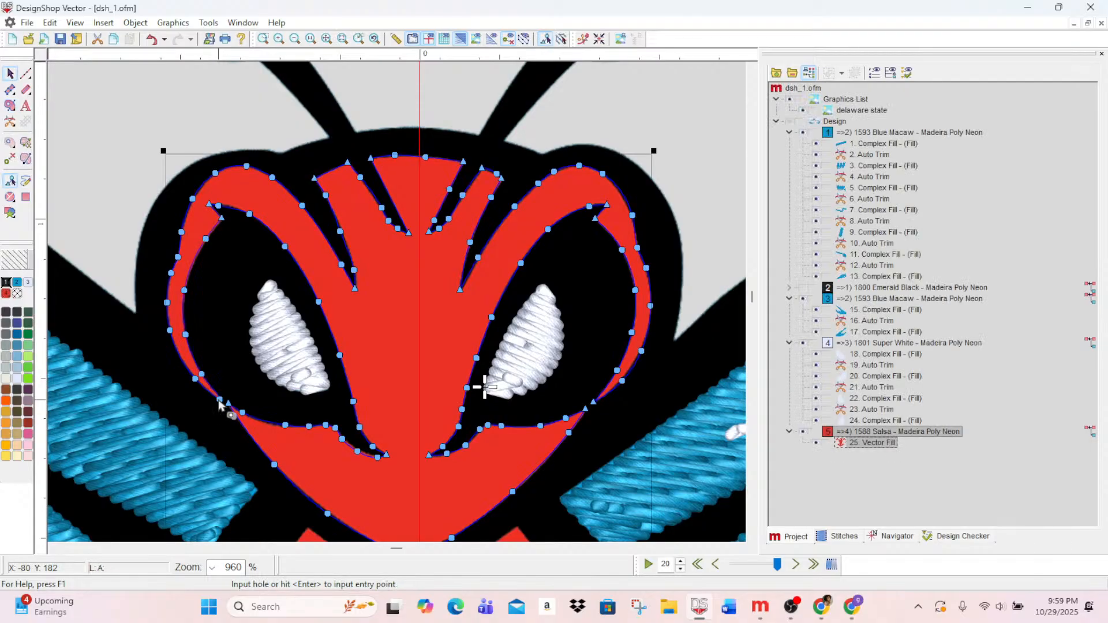
pyautogui.scroll(-3, 309, 393)
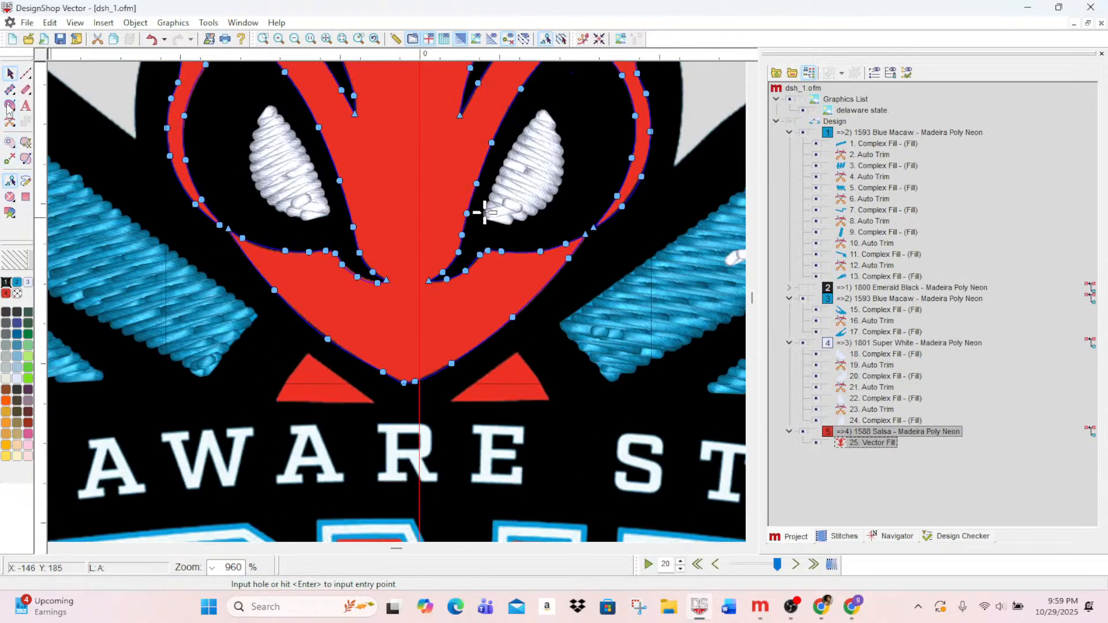
pyautogui.press('Return')
# - Trace the small red triangle below the left side of the chin as a closed complex fill
pyautogui.scroll(3, 153, 328)
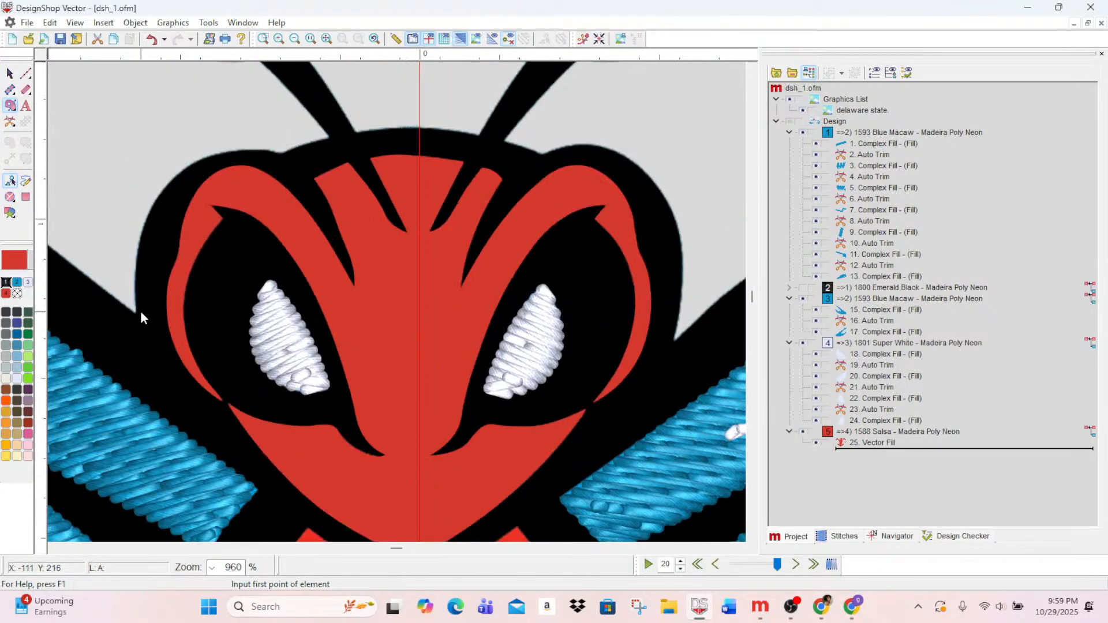
pyautogui.scroll(-2, 141, 310)
pyautogui.scroll(-2, 186, 351)
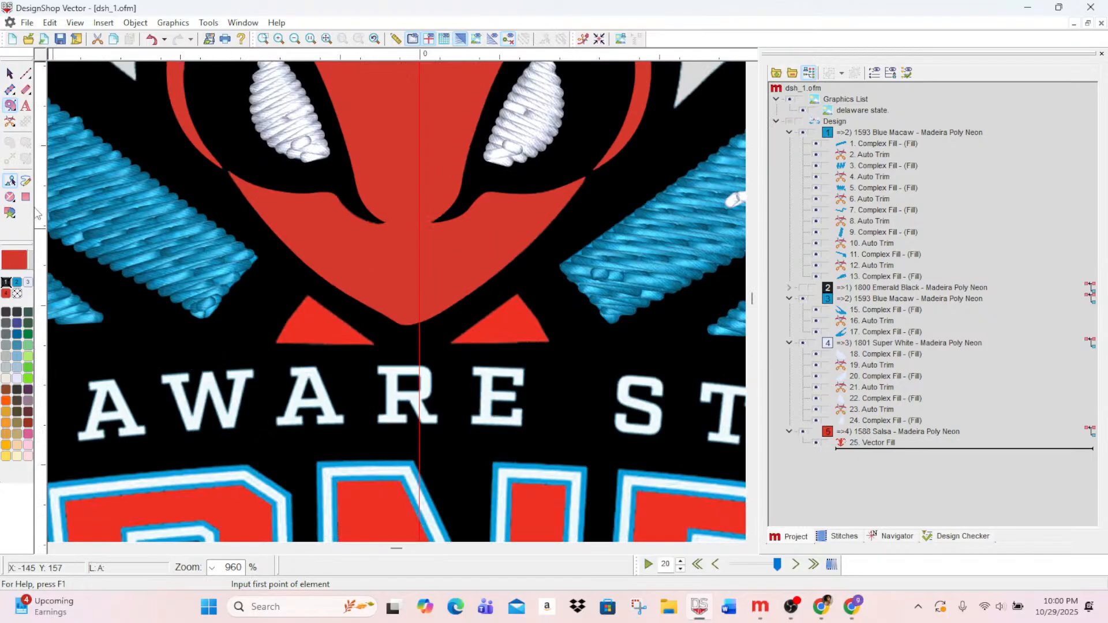
pyautogui.click(276, 339)
pyautogui.click(286, 320)
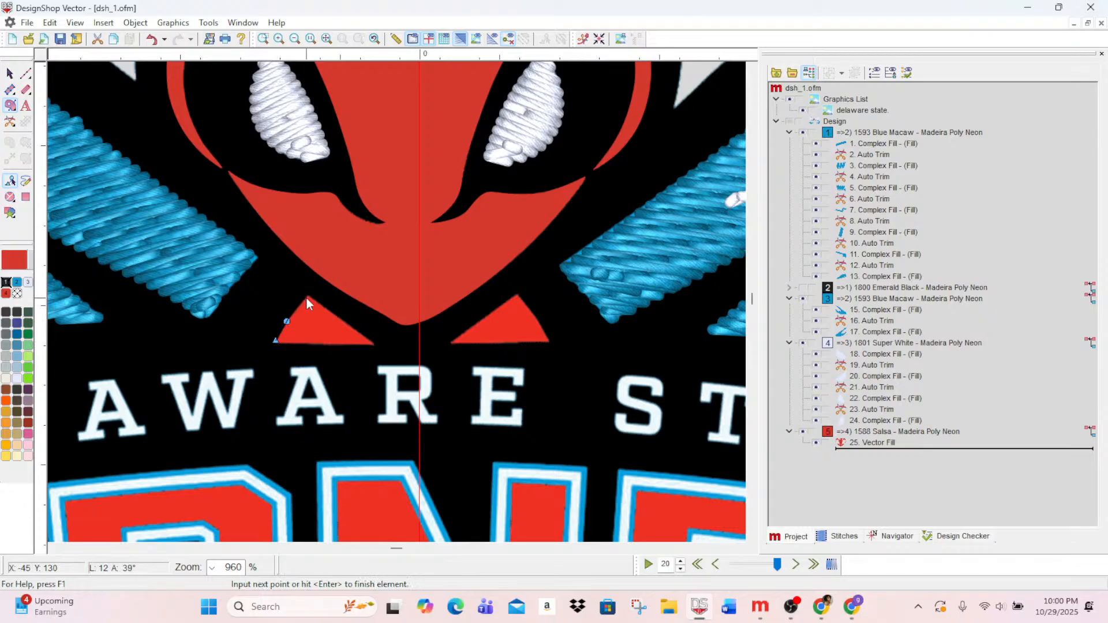
pyautogui.click(308, 295)
pyautogui.click(348, 324)
pyautogui.click(375, 344)
pyautogui.click(340, 345)
pyautogui.click(275, 341)
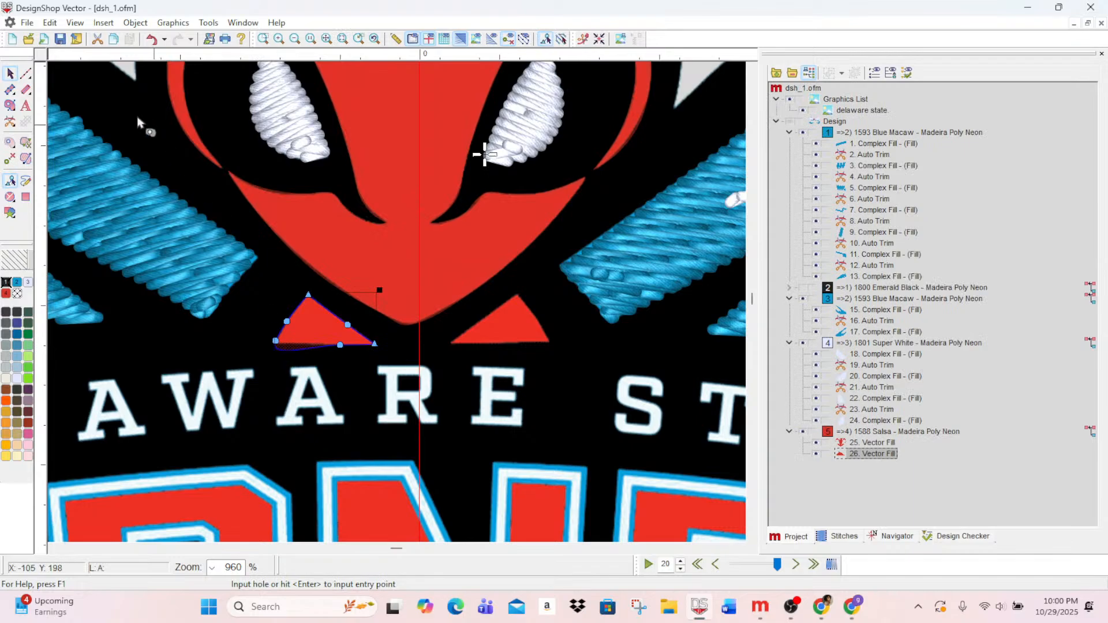
# - Adjust the curve at the left triangle's outer lower corner so its bottom edge follows the artwork
pyautogui.click(10, 74)
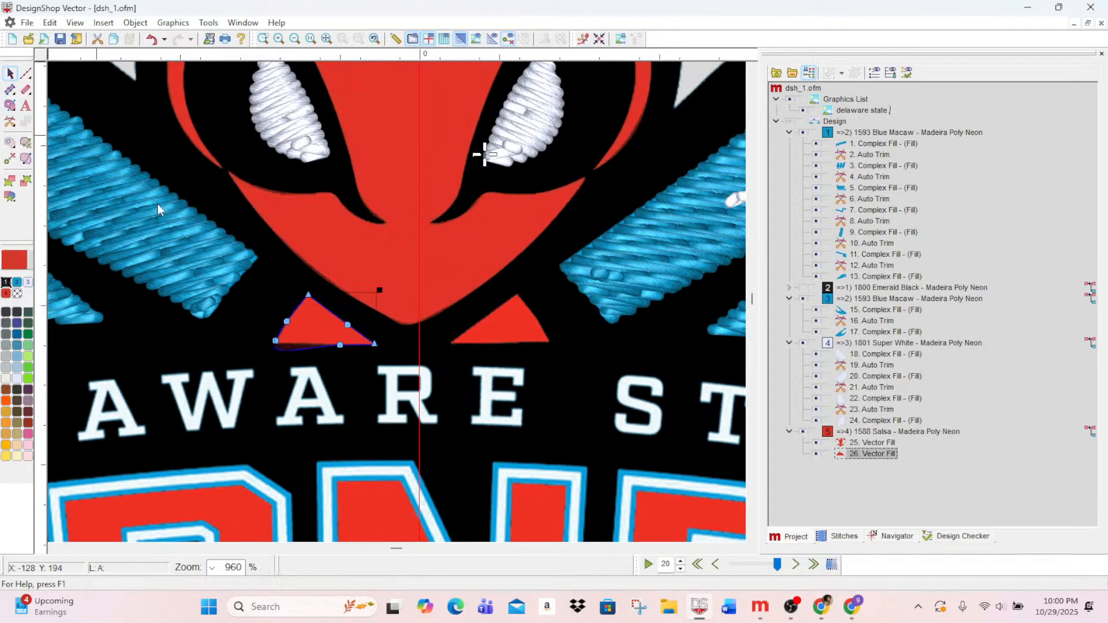
pyautogui.click(276, 341)
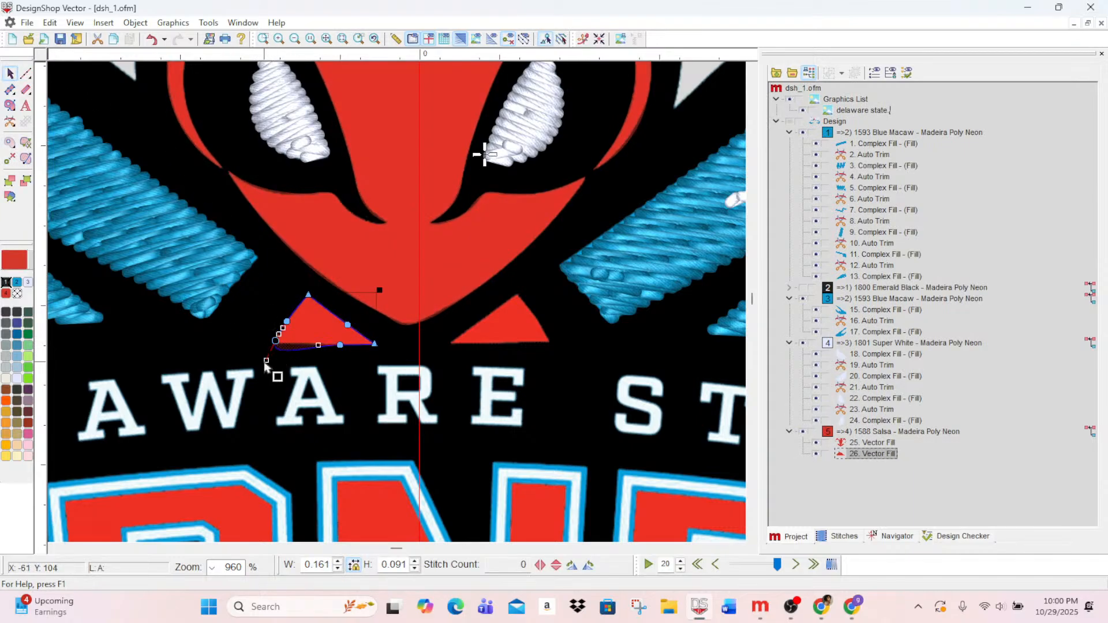
pyautogui.moveTo(266, 361); pyautogui.dragTo(274, 344)
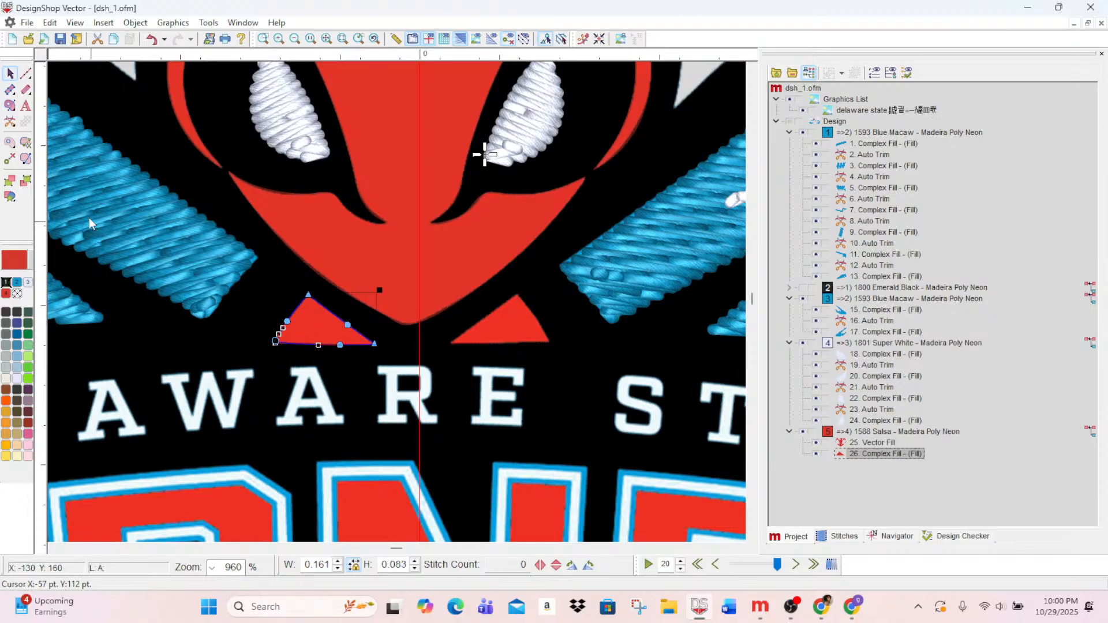
# - Trace the small red triangle below the right side of the chin as a closed complex fill
pyautogui.click(10, 106)
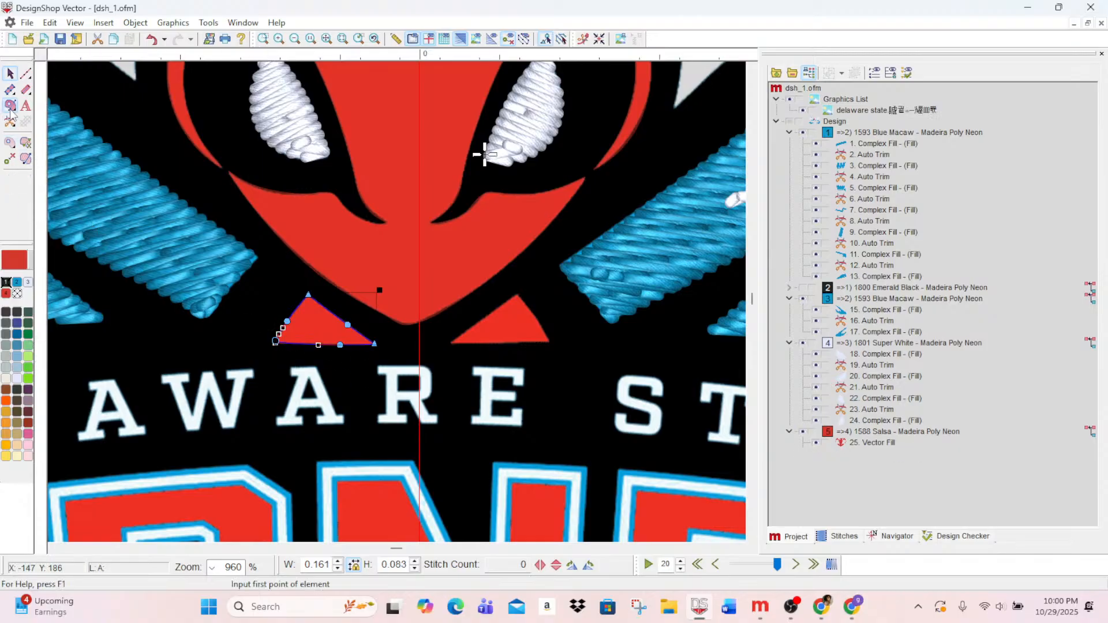
pyautogui.click(449, 342)
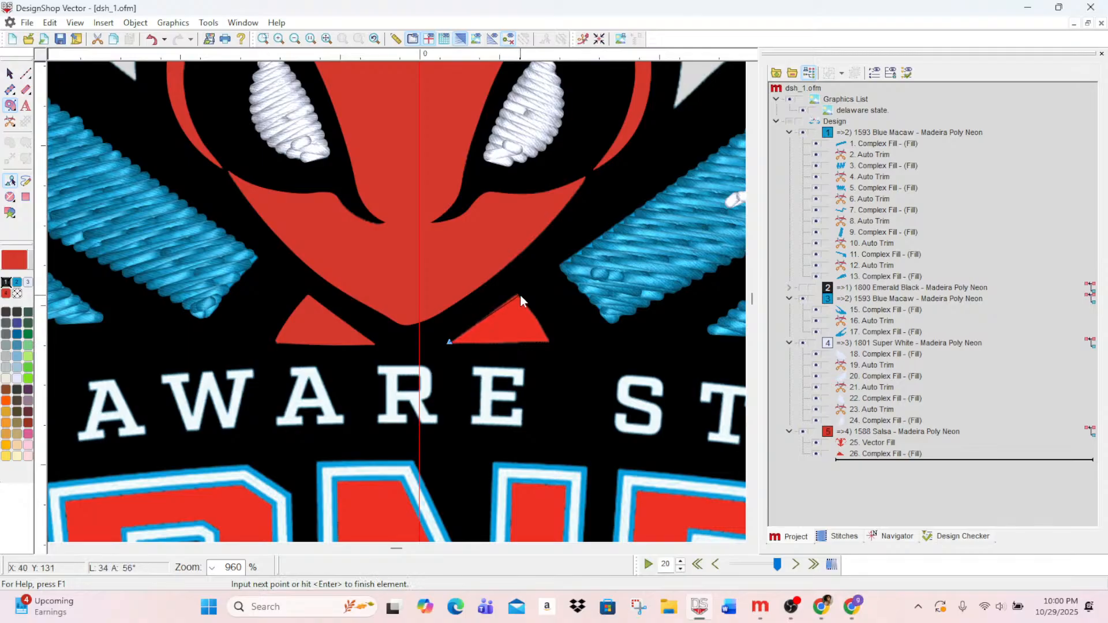
pyautogui.click(517, 295)
pyautogui.rightClick(533, 315)
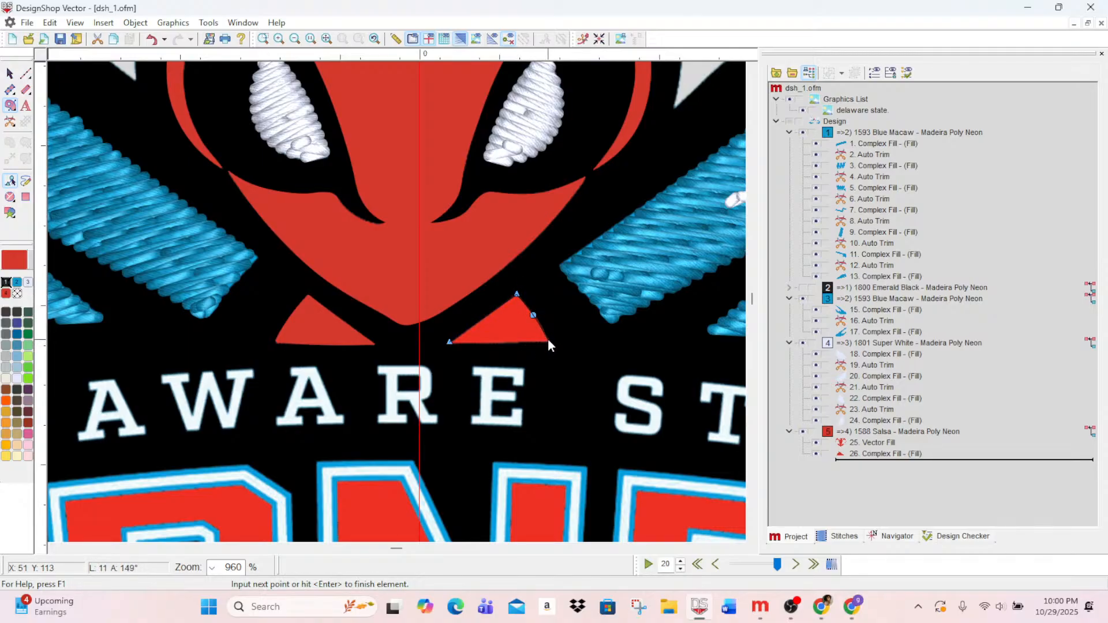
pyautogui.rightClick(506, 342)
pyautogui.click(450, 343)
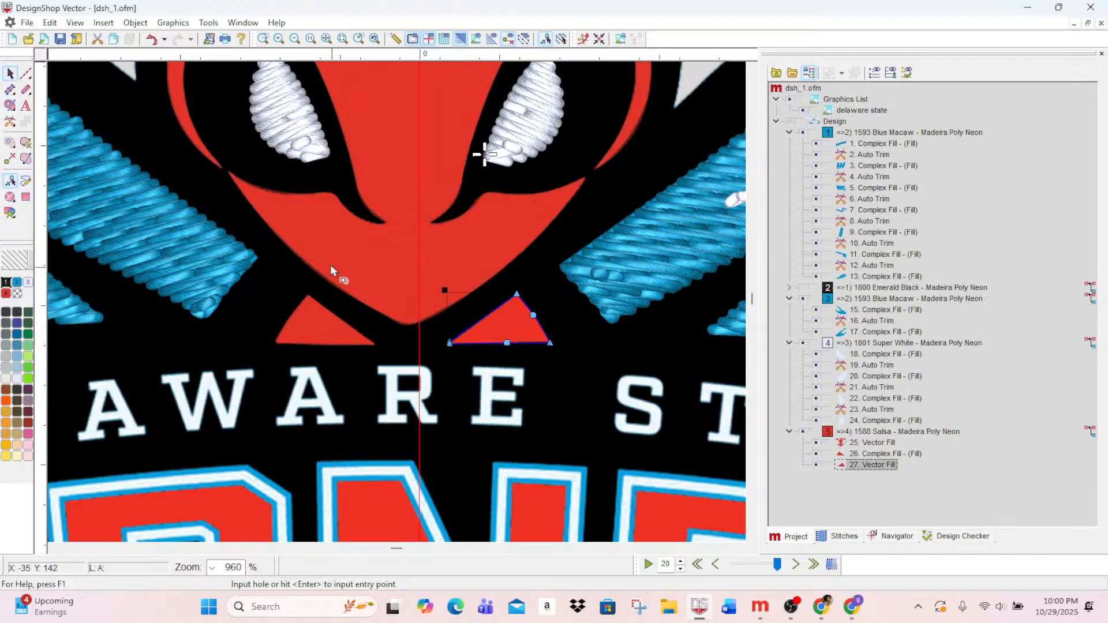
# - Start a complex fill on the abdomen's uppermost red band and trace its arched top edge from left to right
pyautogui.scroll(-10, 346, 257)
pyautogui.scroll(-2, 347, 264)
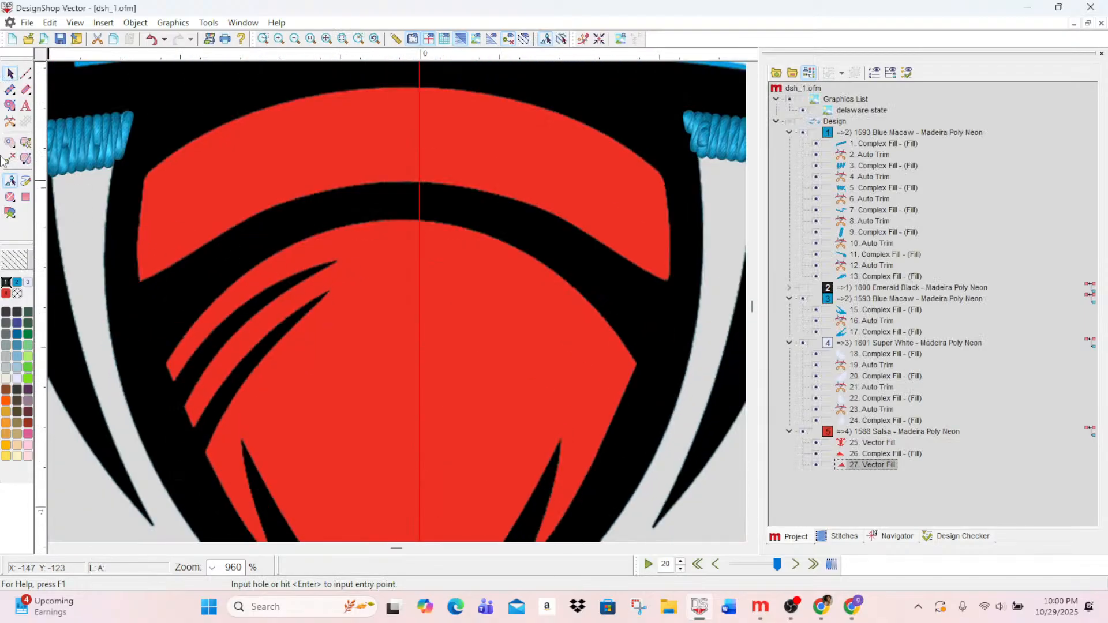
pyautogui.click(10, 105)
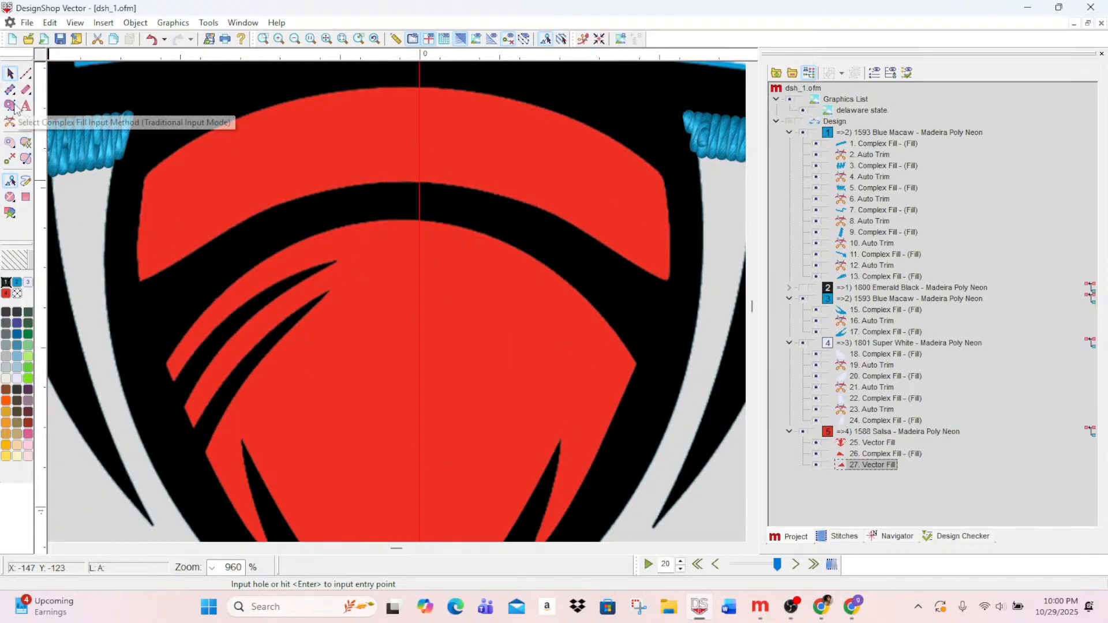
pyautogui.click(145, 178)
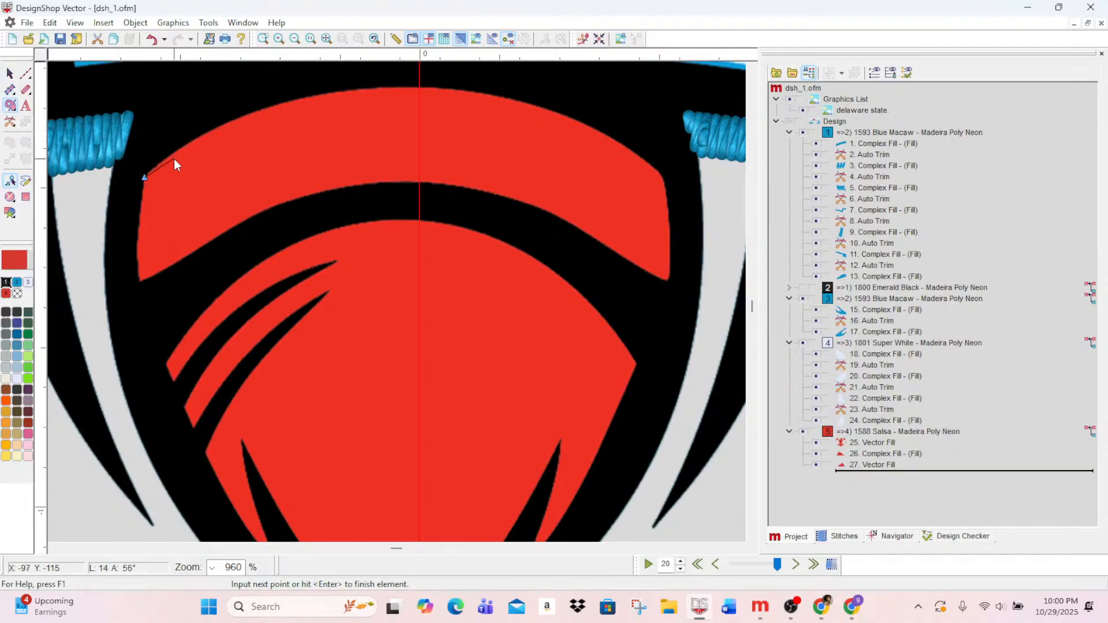
pyautogui.press('BackSpace')
pyautogui.click(143, 178)
pyautogui.click(161, 162)
pyautogui.click(265, 109)
pyautogui.click(371, 89)
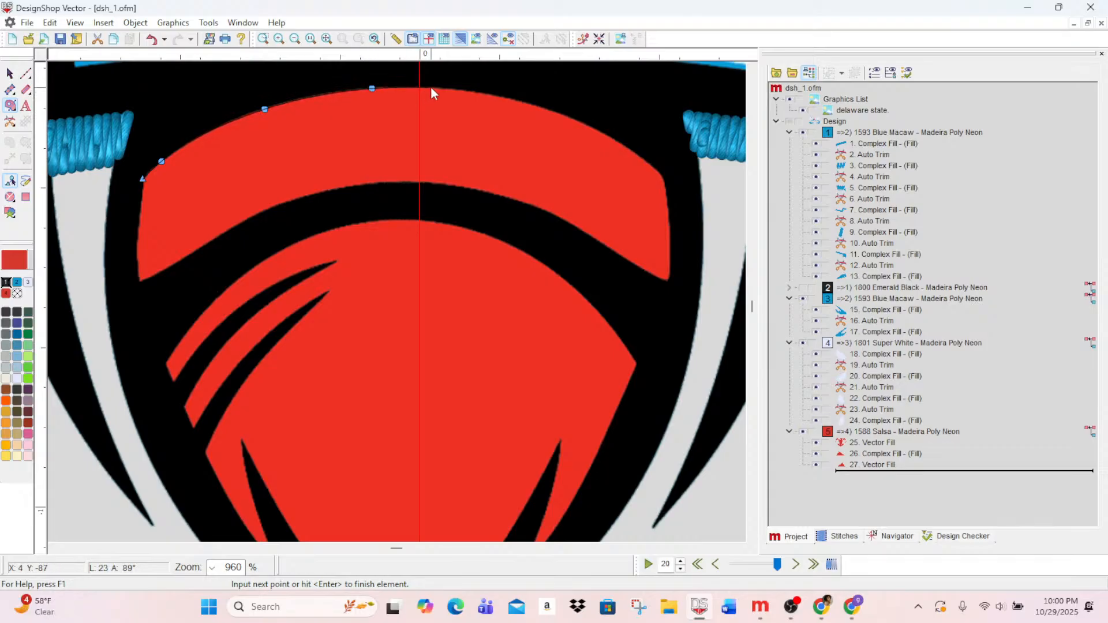
pyautogui.click(430, 87)
pyautogui.click(508, 98)
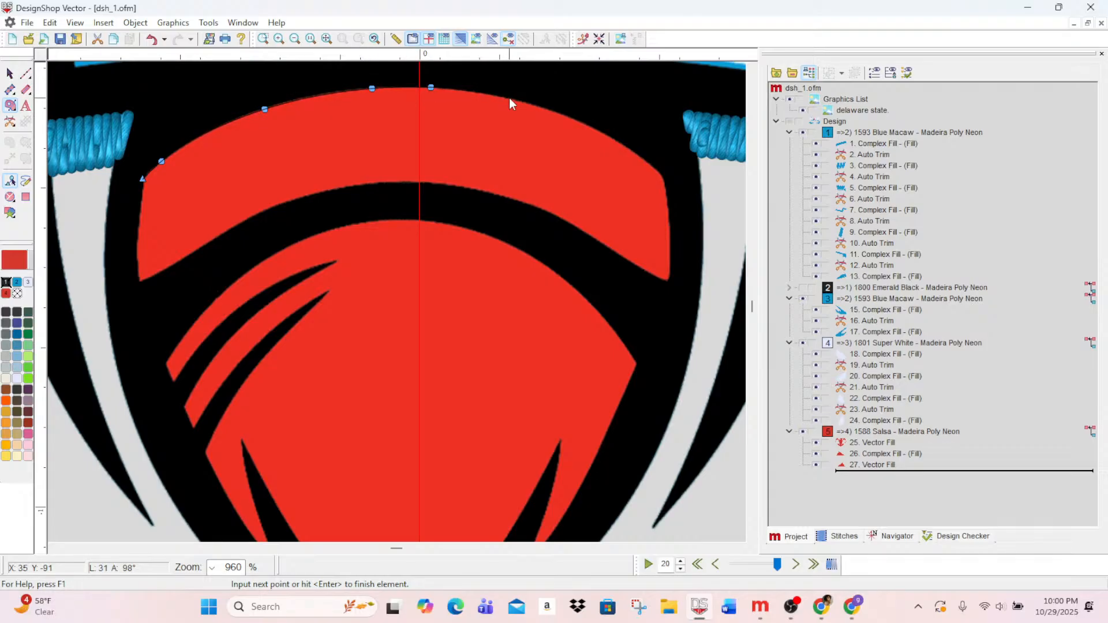
pyautogui.click(611, 139)
pyautogui.click(657, 170)
# - Trace the right end of the red band down to its lower corner
pyautogui.click(662, 179)
pyautogui.click(667, 196)
pyautogui.click(672, 269)
# - Trace the red band's arched lower edge from the right corner back to the lower left corner
pyautogui.click(638, 267)
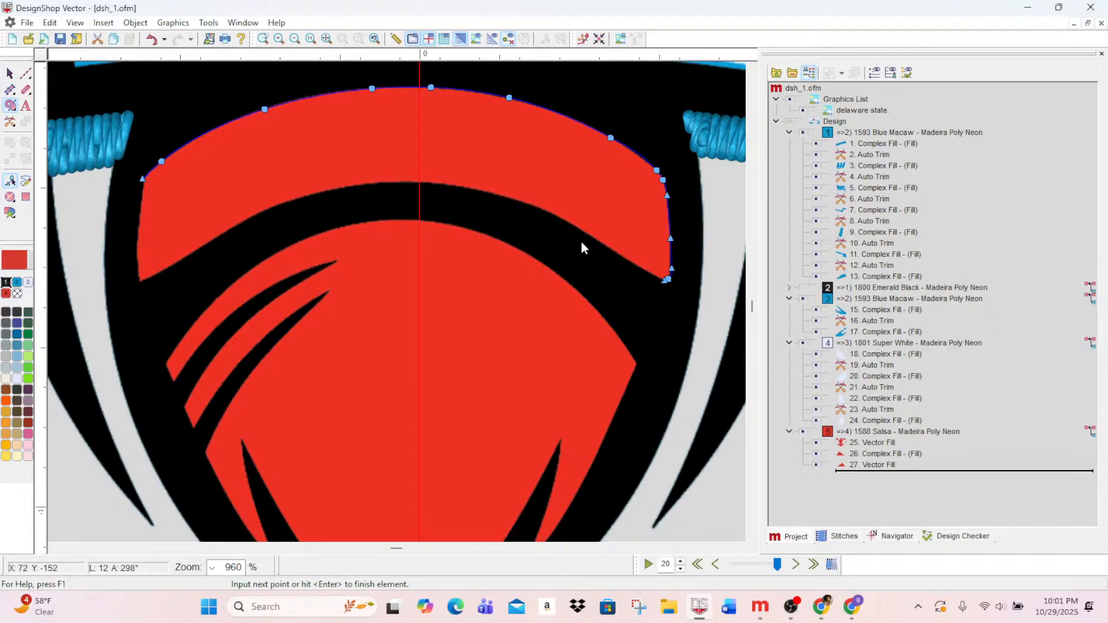
pyautogui.click(580, 231)
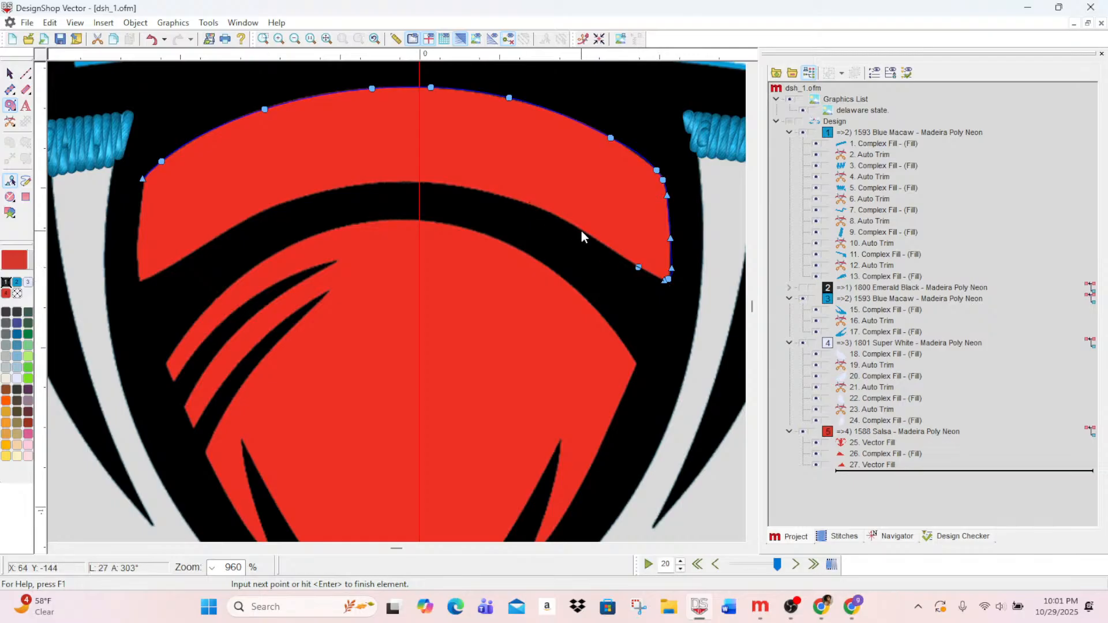
pyautogui.click(465, 188)
pyautogui.click(380, 184)
pyautogui.click(293, 200)
pyautogui.click(166, 269)
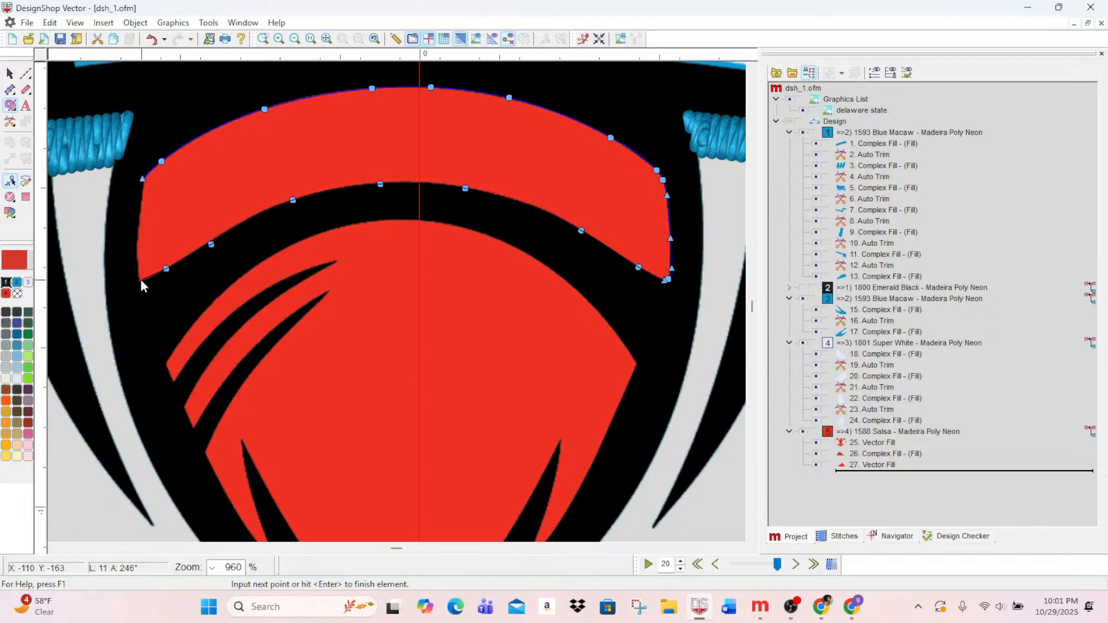
pyautogui.click(139, 282)
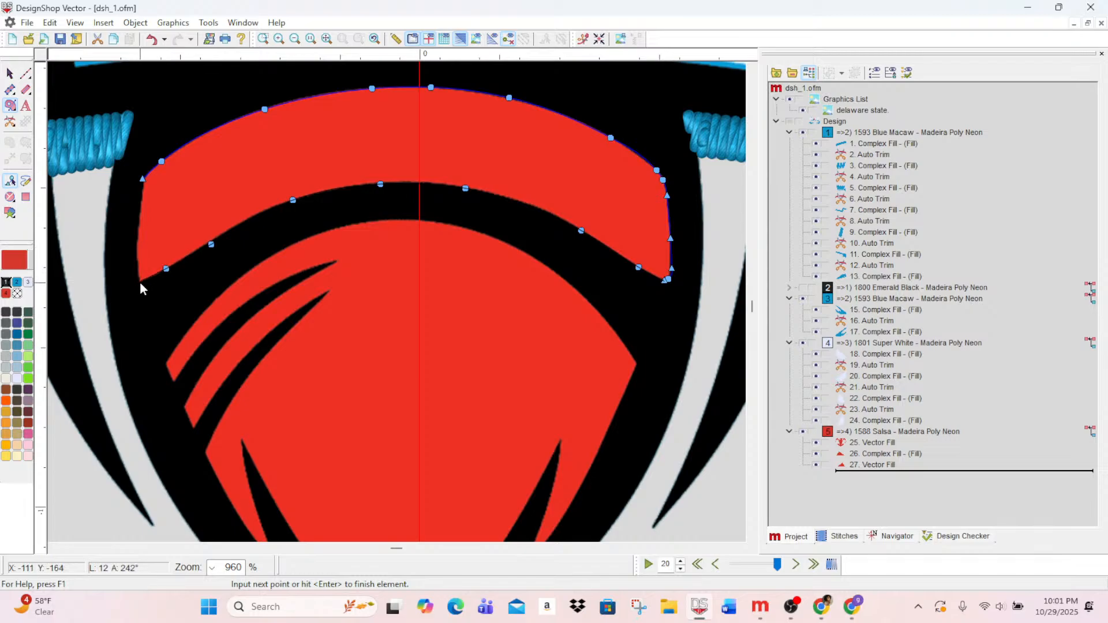
# - Trace up the red band's left end and finish its outline
pyautogui.click(135, 241)
pyautogui.click(140, 198)
pyautogui.press('Return')
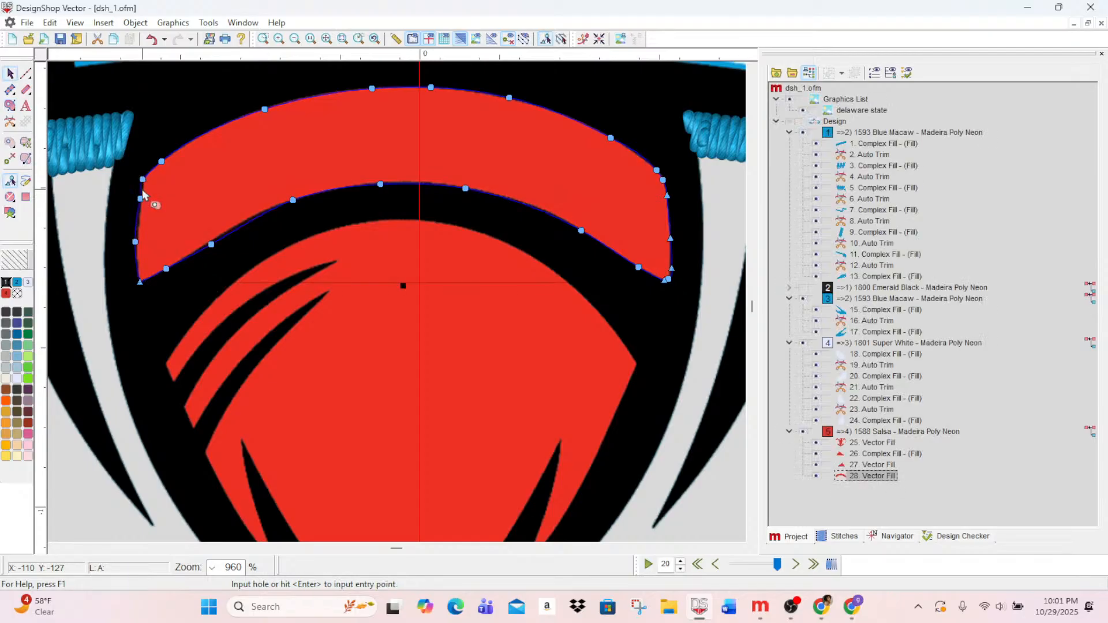
# - Adjust the points on the red band's left end so the outline follows the artwork's edge
pyautogui.click(25, 76)
pyautogui.click(14, 75)
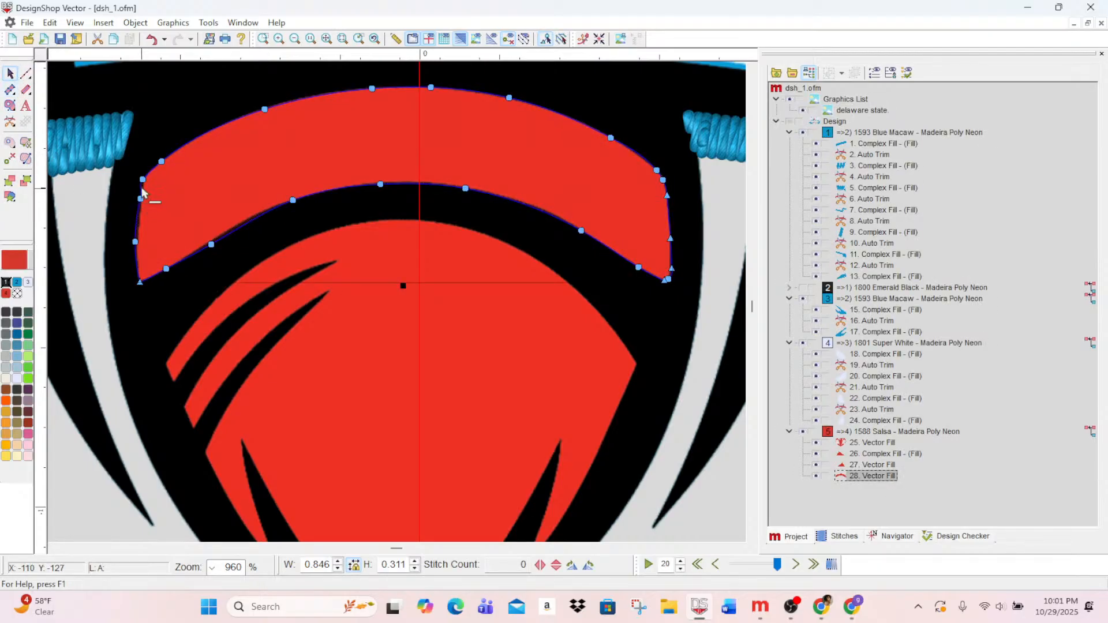
pyautogui.moveTo(138, 184); pyautogui.dragTo(142, 188)
pyautogui.moveTo(136, 245); pyautogui.dragTo(138, 243)
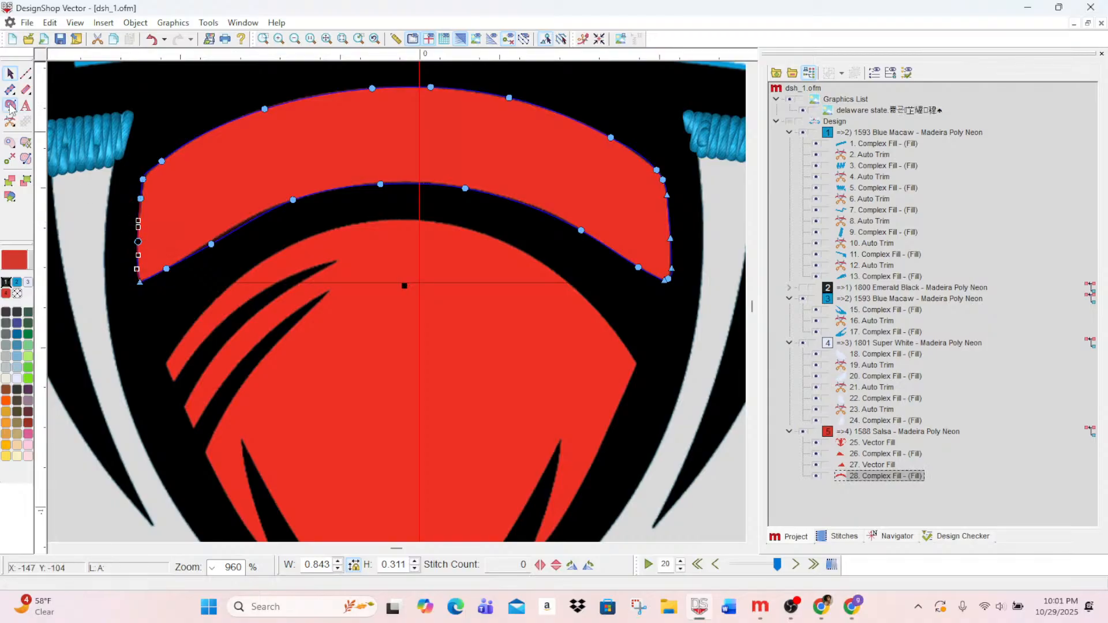
# - Reselect the red band and nudge the point on the left part of its lower edge onto the artwork's edge
pyautogui.click(10, 105)
pyautogui.click(9, 73)
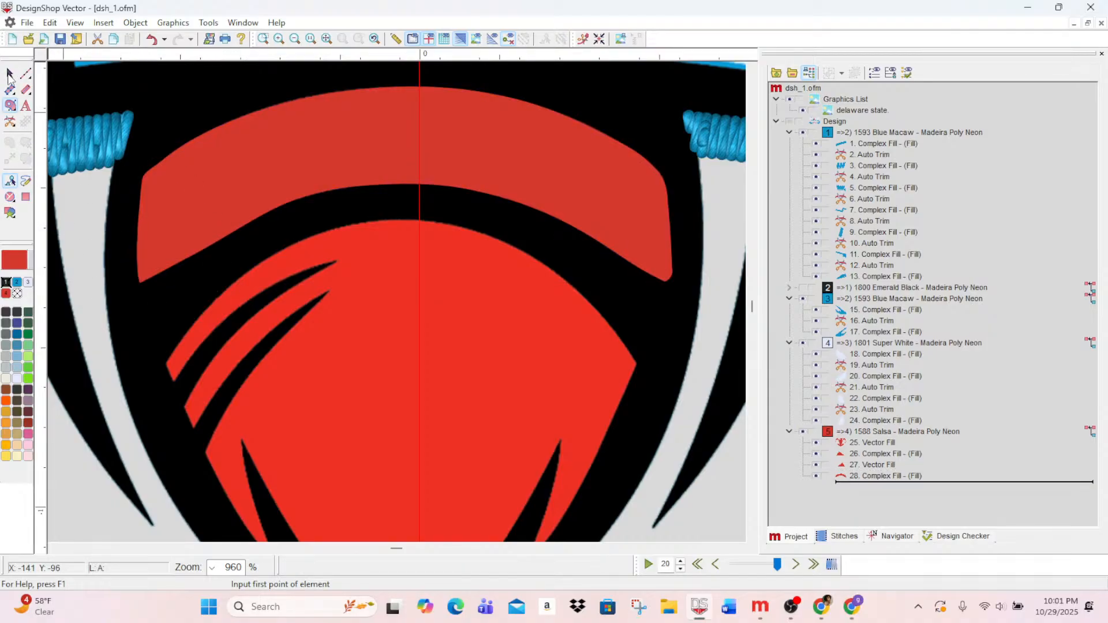
pyautogui.click(220, 222)
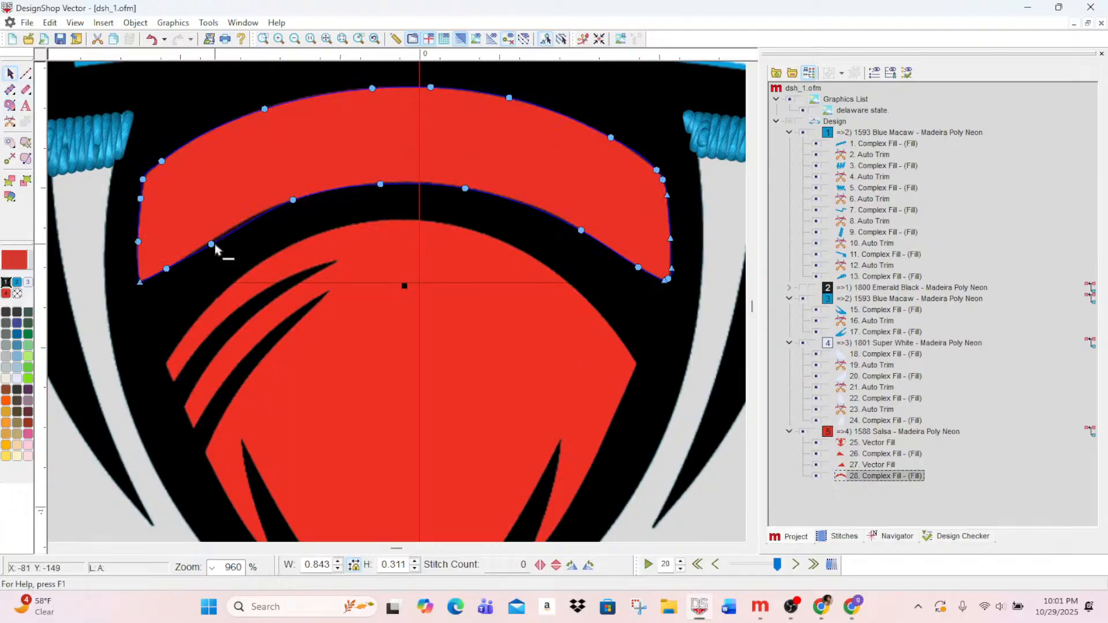
pyautogui.click(213, 240)
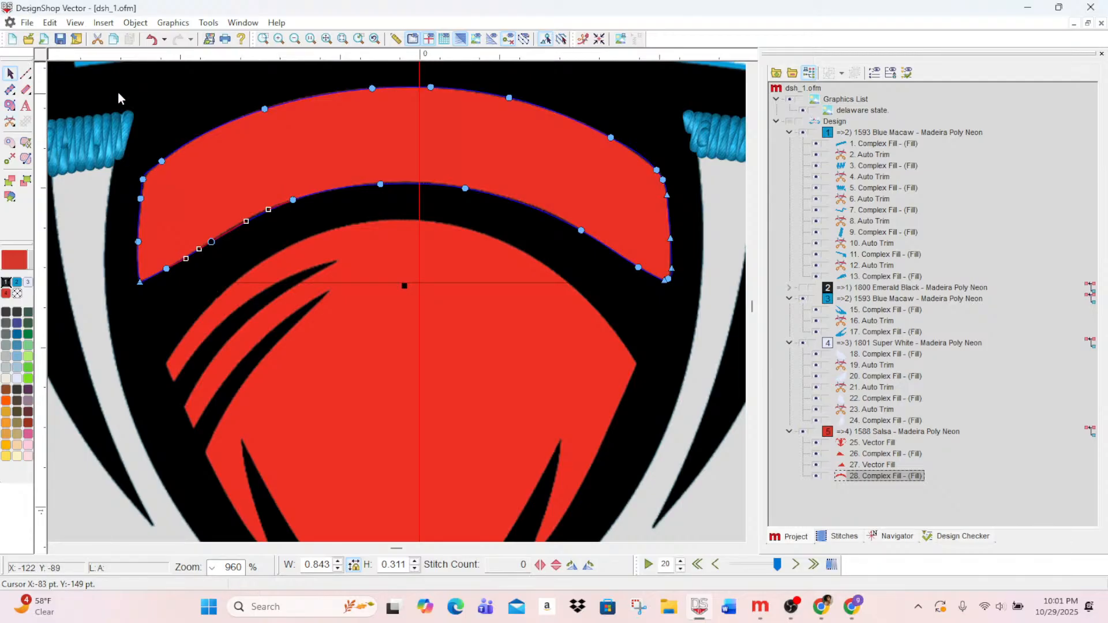
# - Start a new complex fill for the lower red abdomen section and trace its arched upper edge from the left tip toward the right corner
pyautogui.scroll(-2, 123, 92)
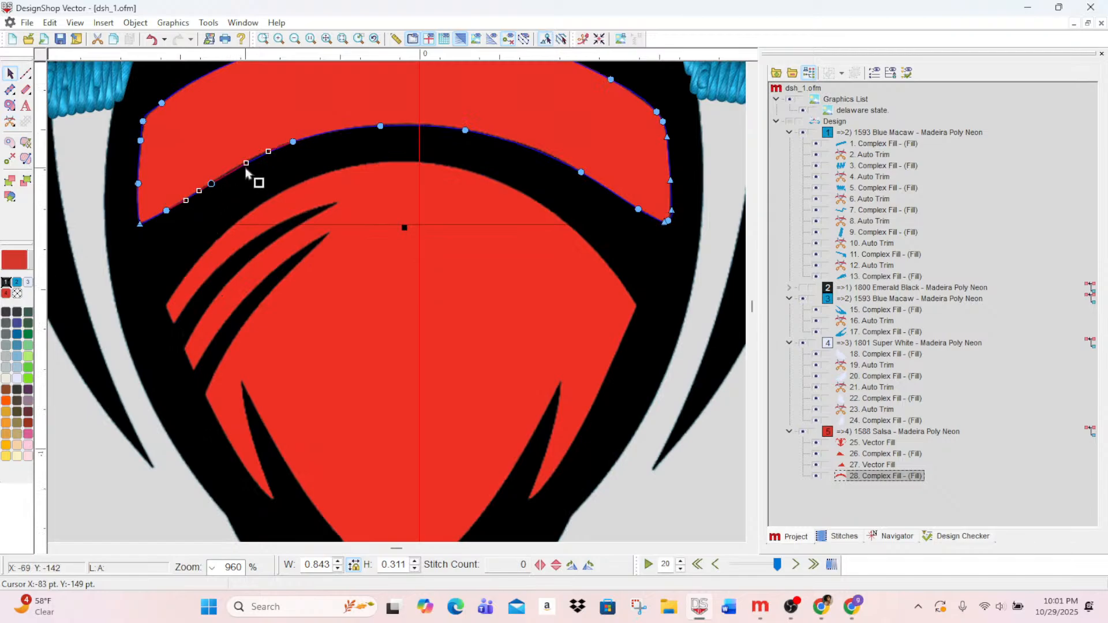
pyautogui.click(10, 106)
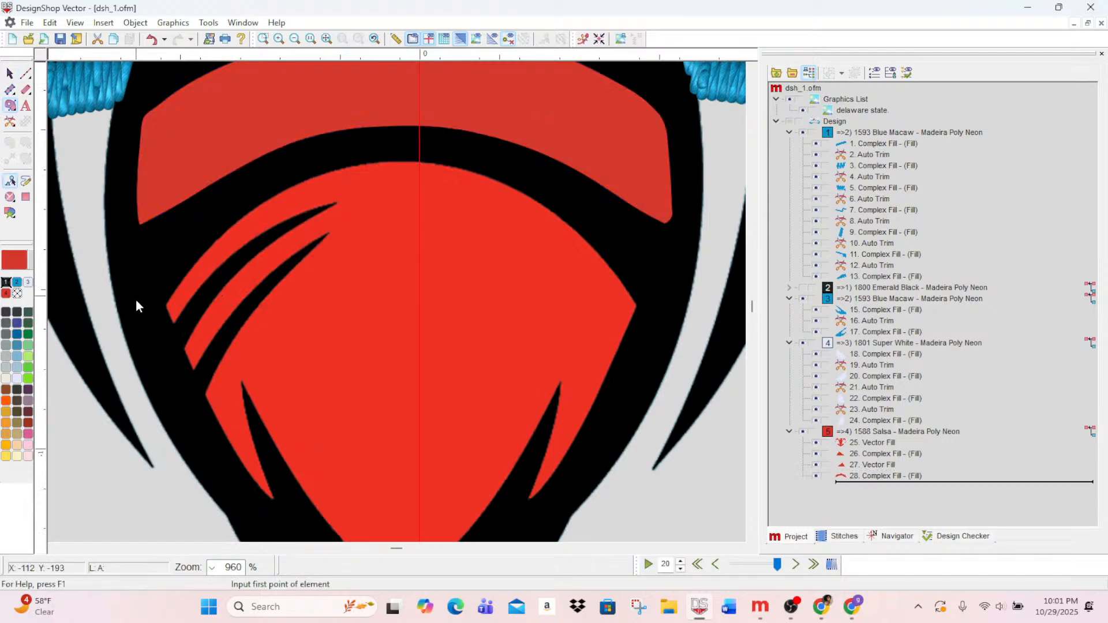
pyautogui.click(166, 304)
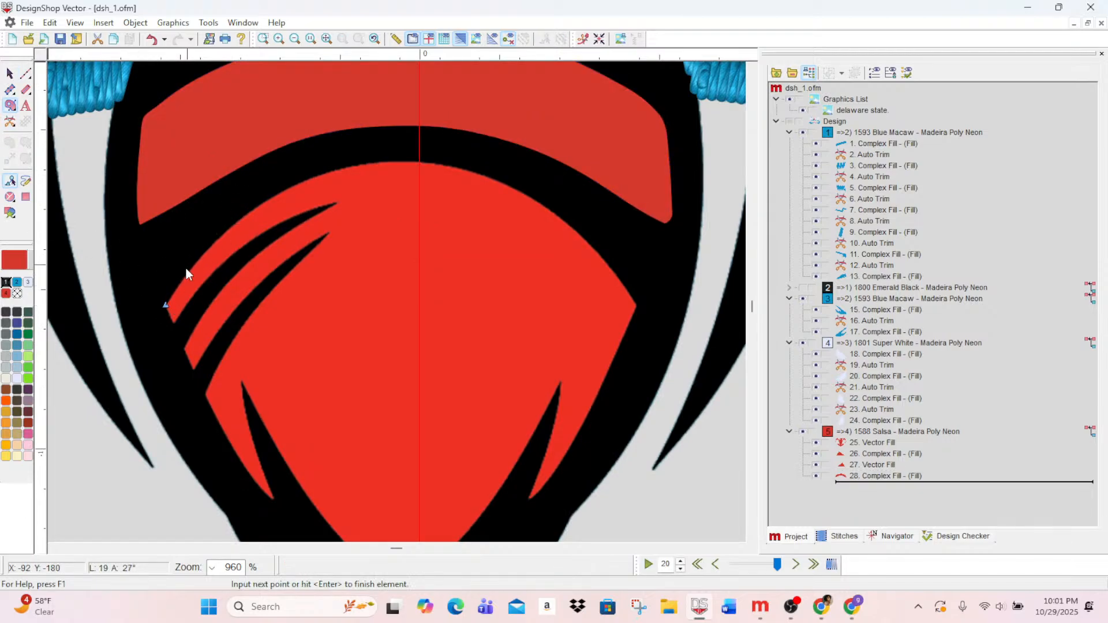
pyautogui.click(187, 274)
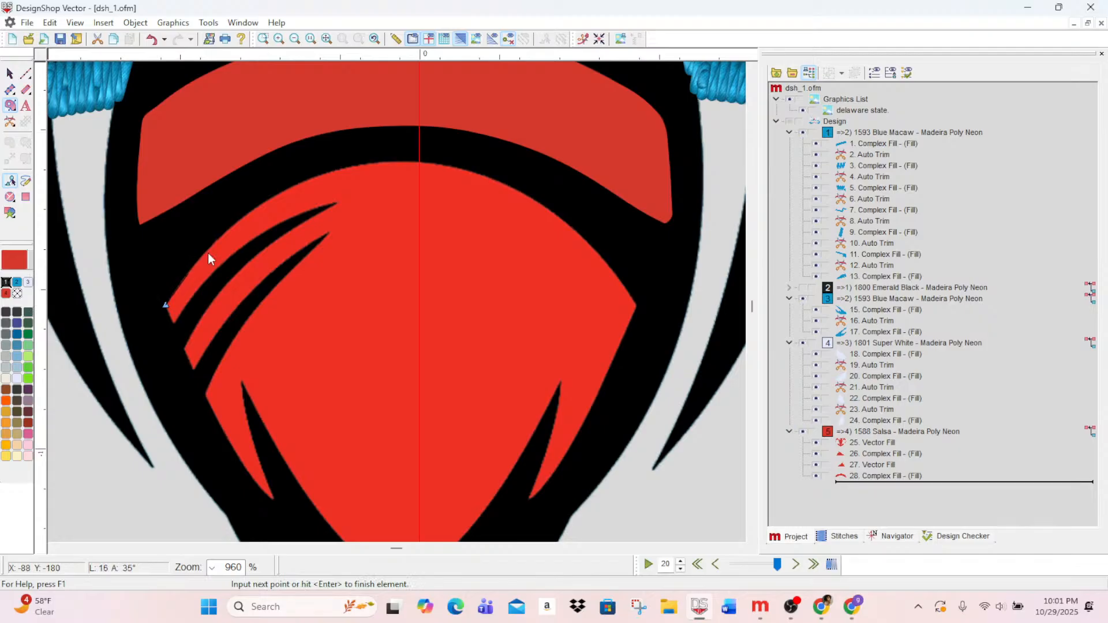
pyautogui.click(234, 224)
pyautogui.click(283, 192)
pyautogui.click(416, 163)
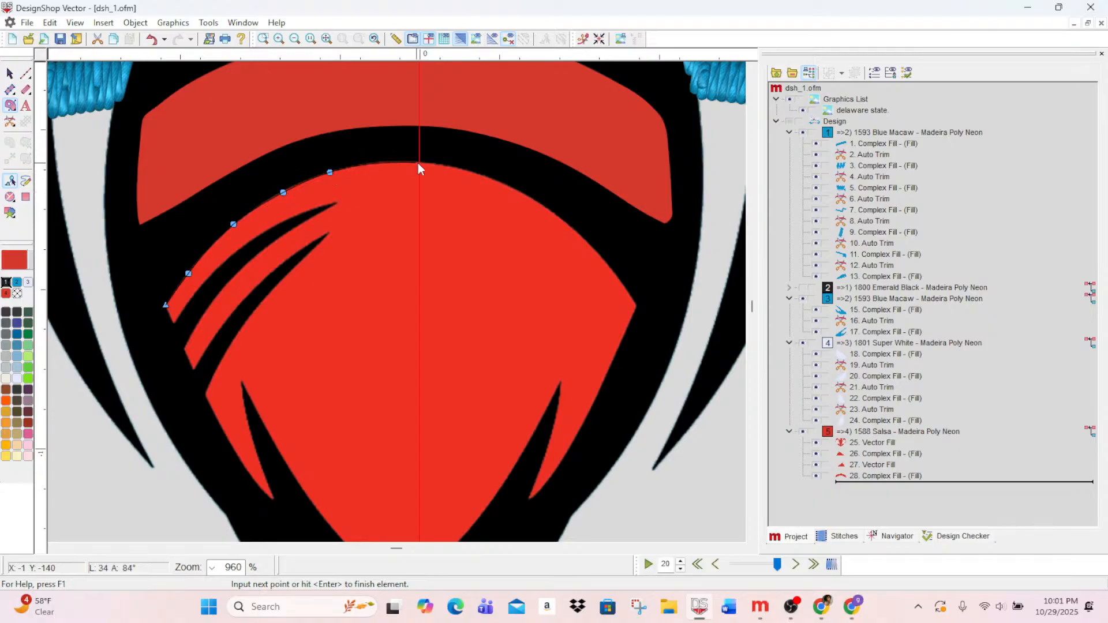
pyautogui.click(520, 191)
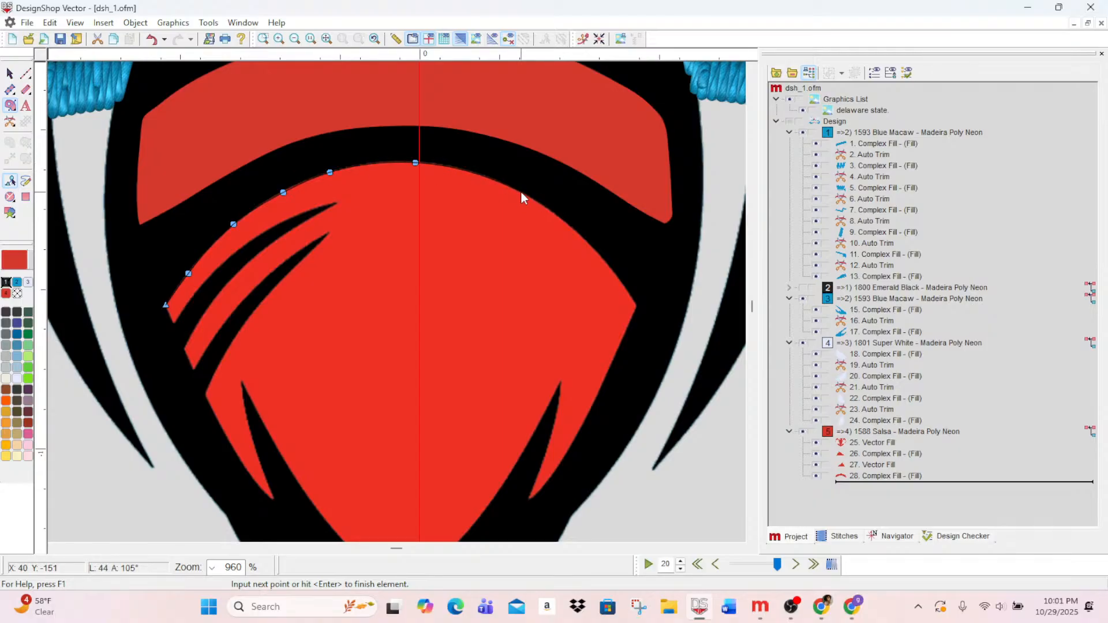
pyautogui.click(590, 245)
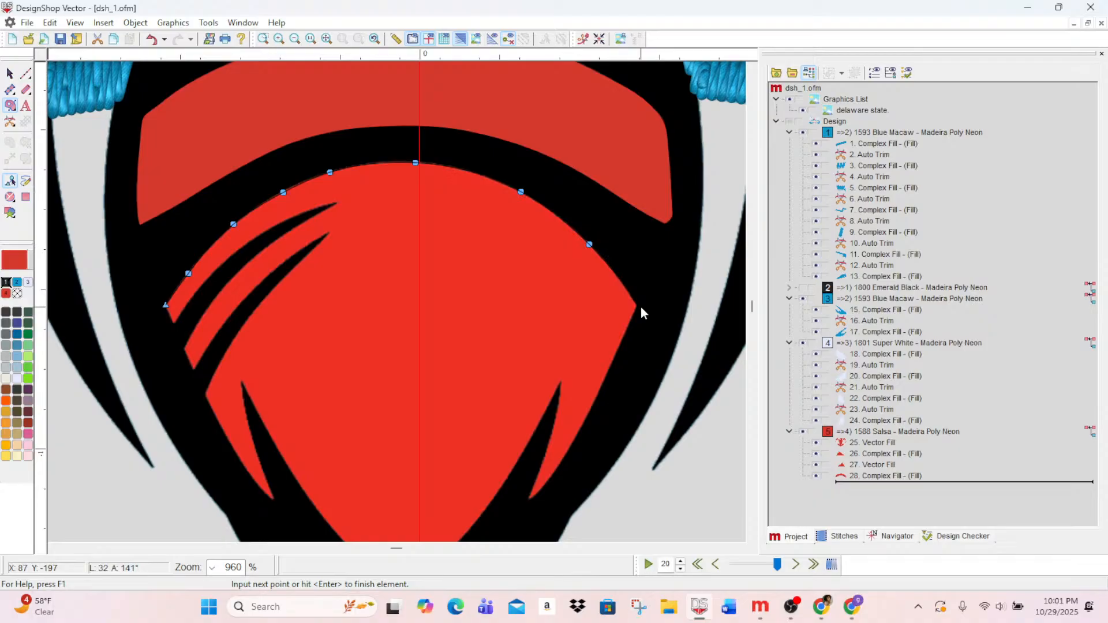
# - Trace the abdomen's right side down to its lower tip and around the black notch onto the inner edge
pyautogui.click(625, 335)
pyautogui.click(553, 475)
pyautogui.click(528, 500)
pyautogui.click(538, 472)
pyautogui.click(553, 426)
pyautogui.click(502, 486)
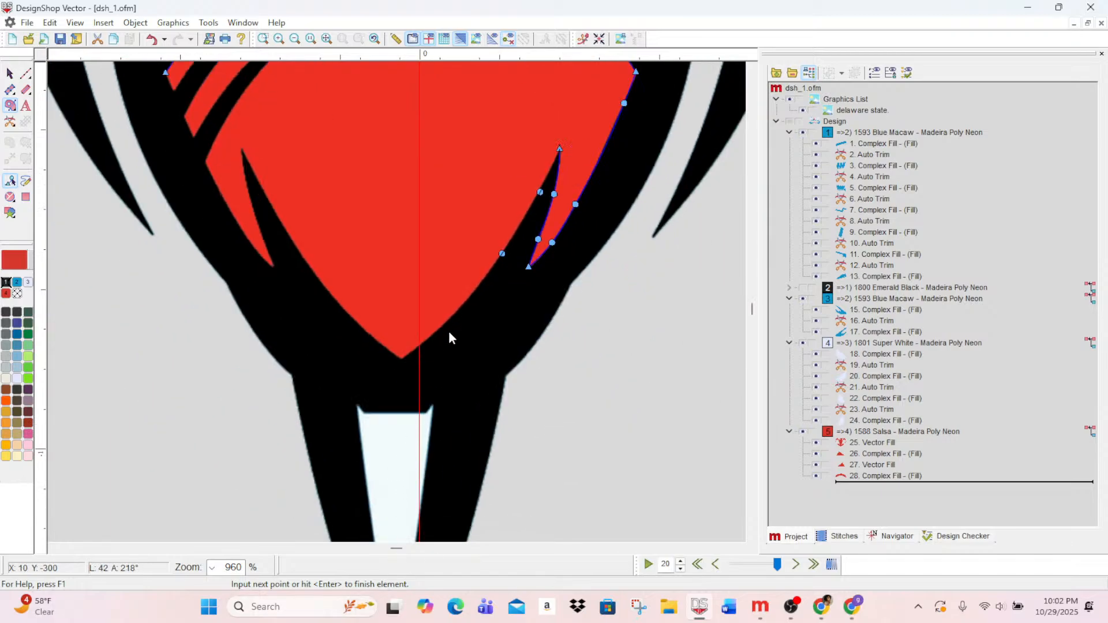
# - Trace the abdomen's outline around its bottom point and up the inner edge to the peak of the left black notch
pyautogui.click(403, 358)
pyautogui.press('BackSpace')
pyautogui.click(359, 324)
pyautogui.click(311, 268)
pyautogui.click(266, 196)
pyautogui.click(242, 151)
# - Trace down the left notch, around the lower left tip, and up the left side along the lower black stripe
pyautogui.click(248, 189)
pyautogui.click(261, 233)
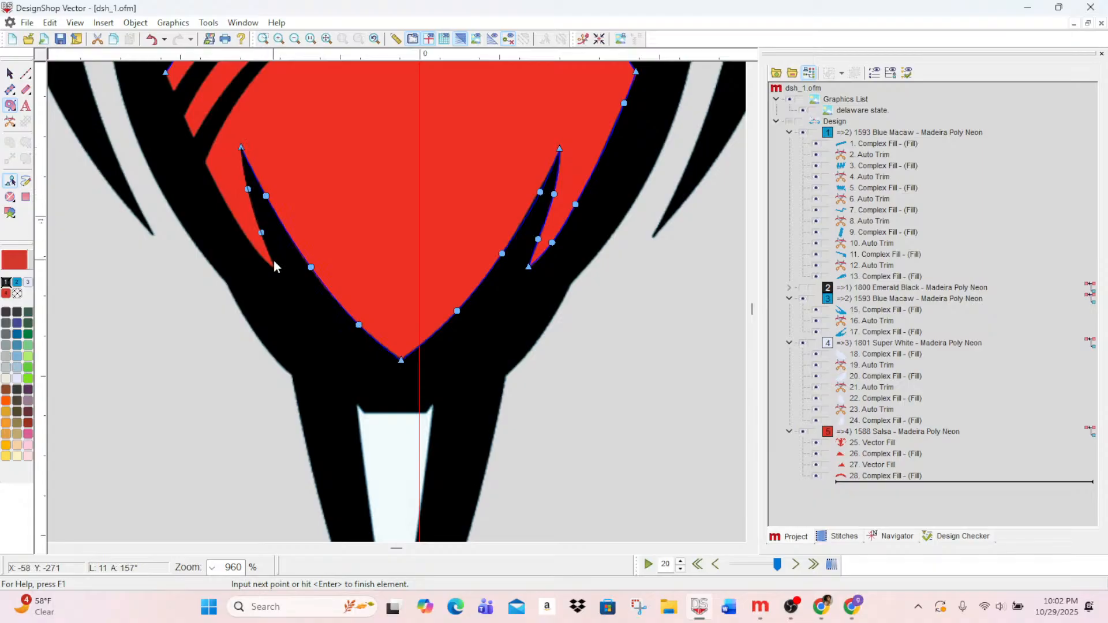
pyautogui.click(275, 268)
pyautogui.click(224, 196)
pyautogui.click(205, 162)
pyautogui.click(258, 75)
pyautogui.scroll(5, 257, 75)
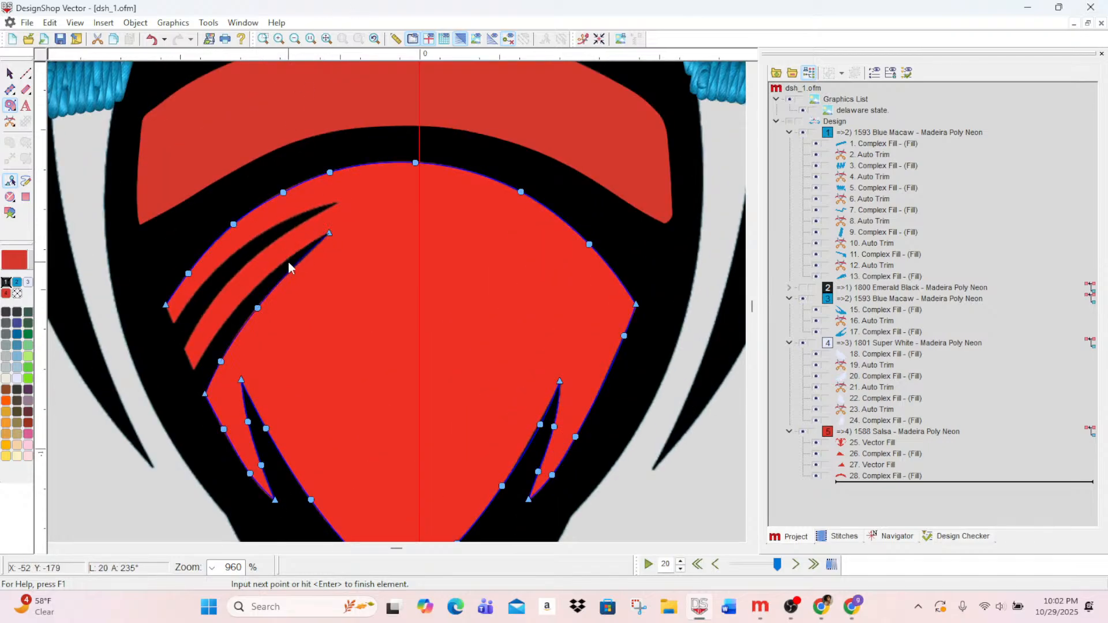
# - Trace around the middle red stripe, from the lower black stripe's point to the tip of the upper black stripe
pyautogui.click(256, 287)
pyautogui.click(208, 347)
pyautogui.click(193, 372)
pyautogui.click(185, 348)
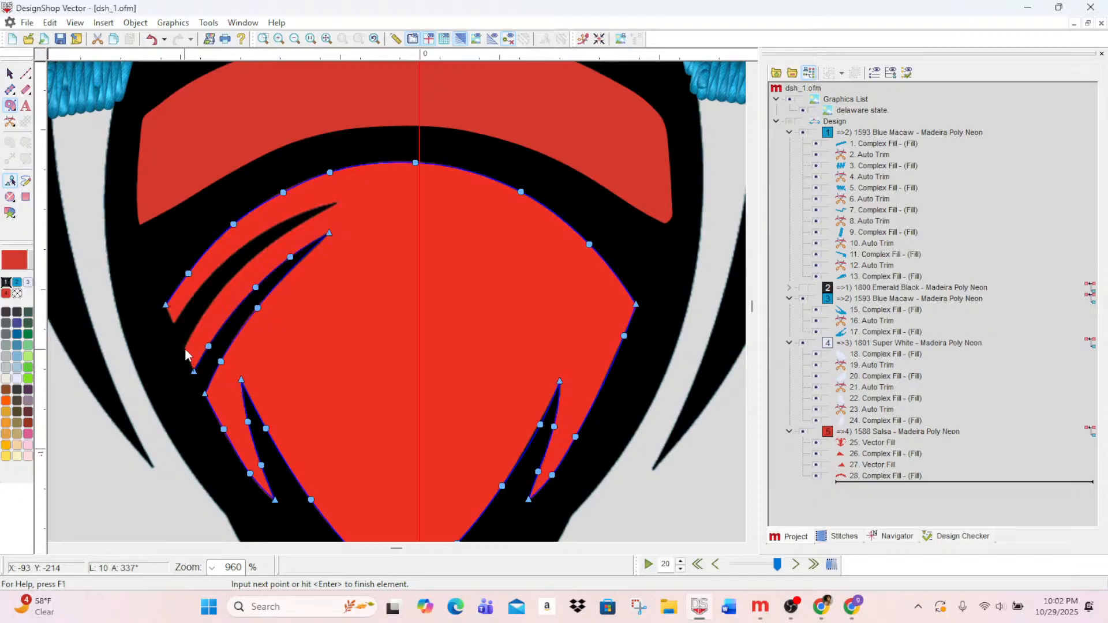
pyautogui.click(200, 320)
pyautogui.click(282, 237)
pyautogui.click(337, 202)
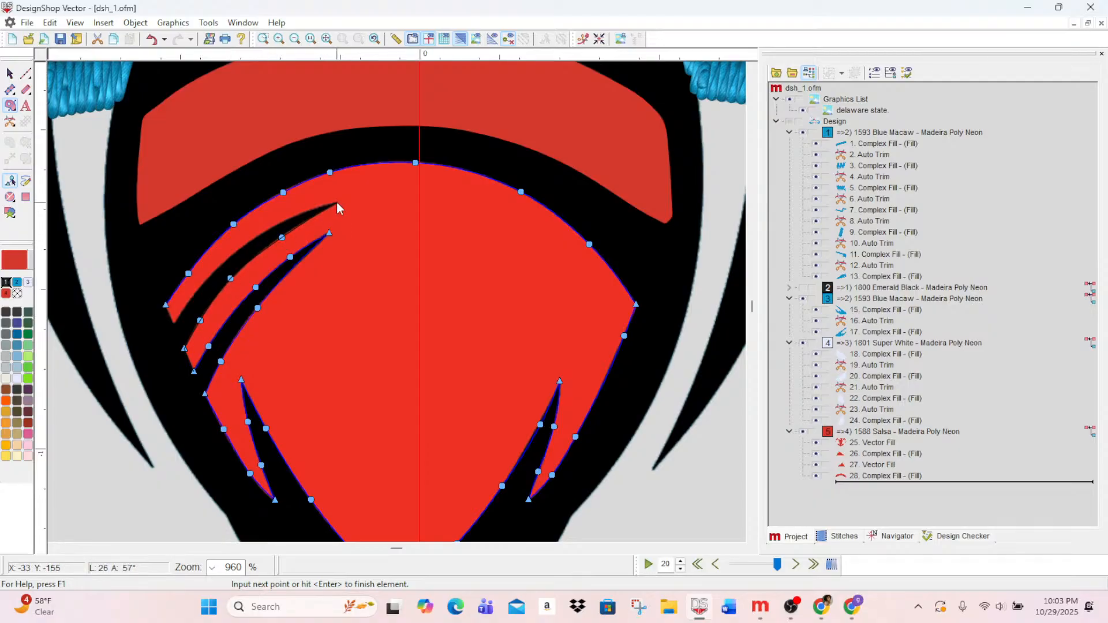
# - Trace the upper black stripe's upper edge back to the abdomen's left end and finish the complex fill outline
pyautogui.click(302, 213)
pyautogui.click(240, 248)
pyautogui.click(209, 278)
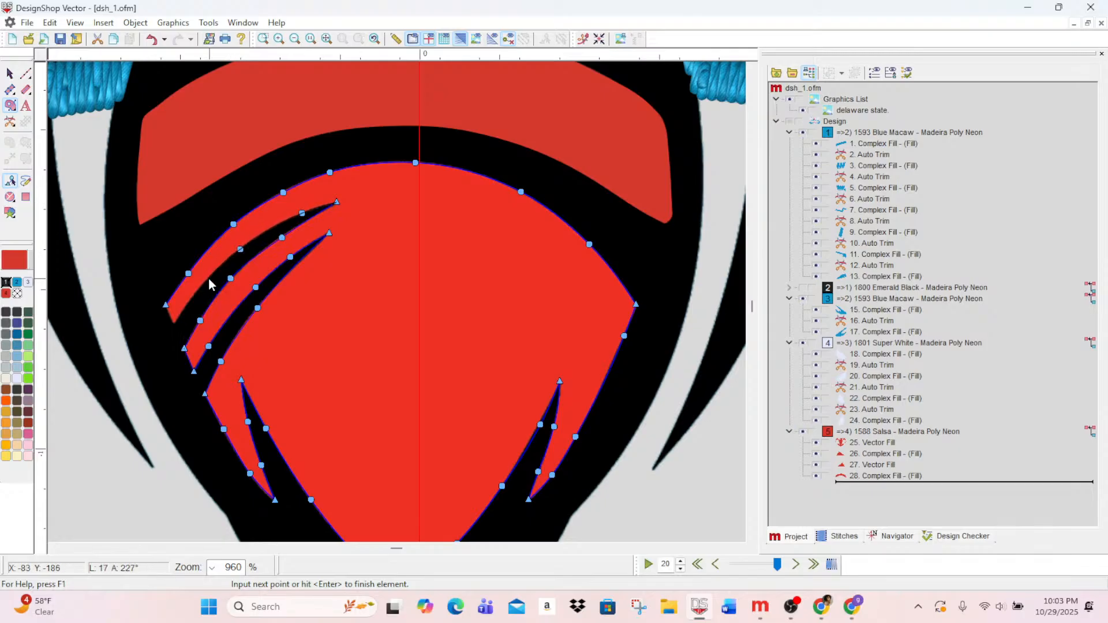
pyautogui.click(174, 324)
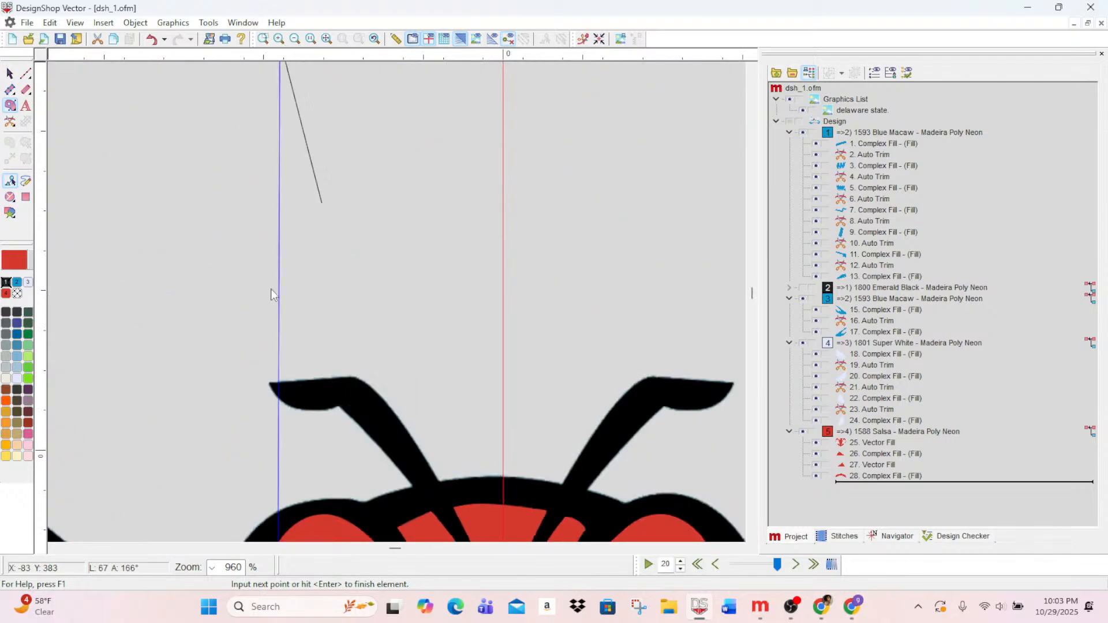
pyautogui.press('BackSpace')
pyautogui.scroll(1, 512, 428)
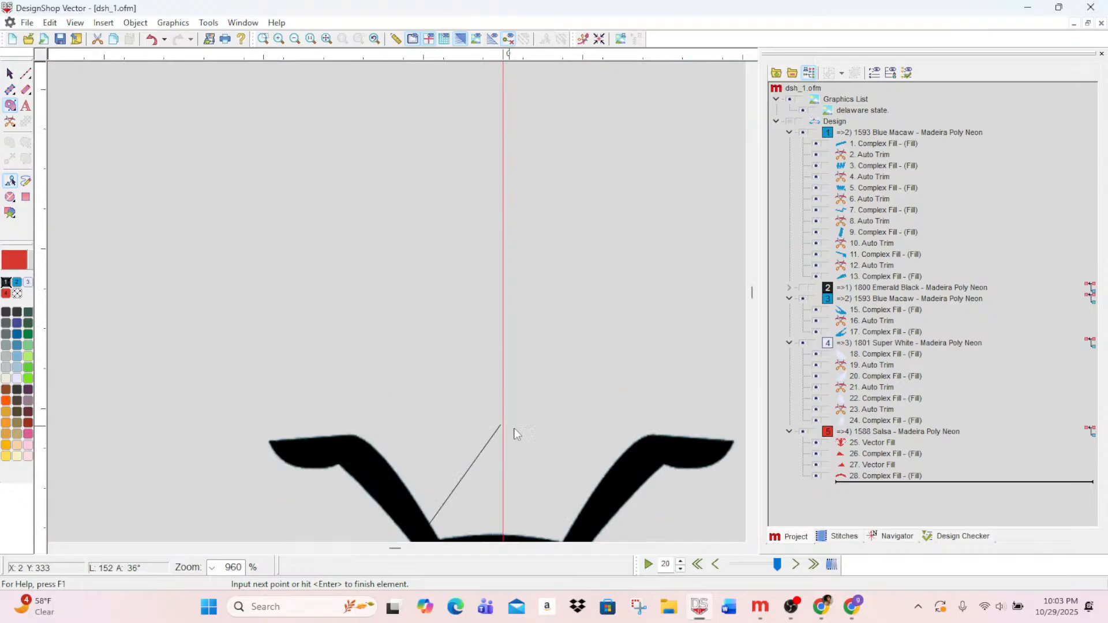
pyautogui.scroll(-4, 462, 435)
pyautogui.scroll(-3, 431, 444)
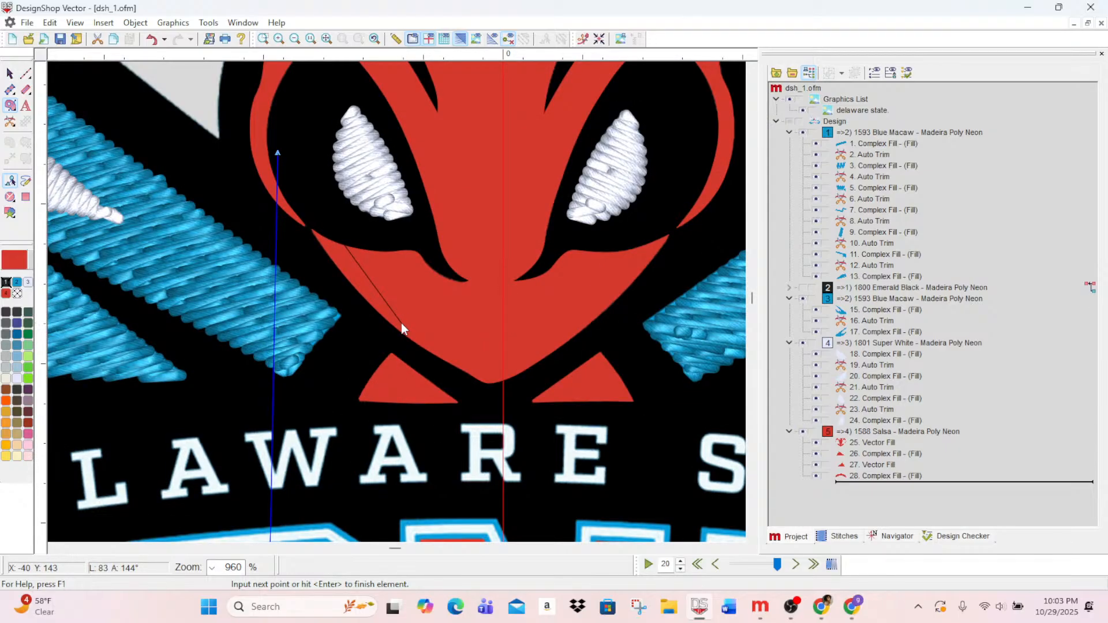
pyautogui.press('Return')
pyautogui.press('Return')
pyautogui.scroll(1, 399, 326)
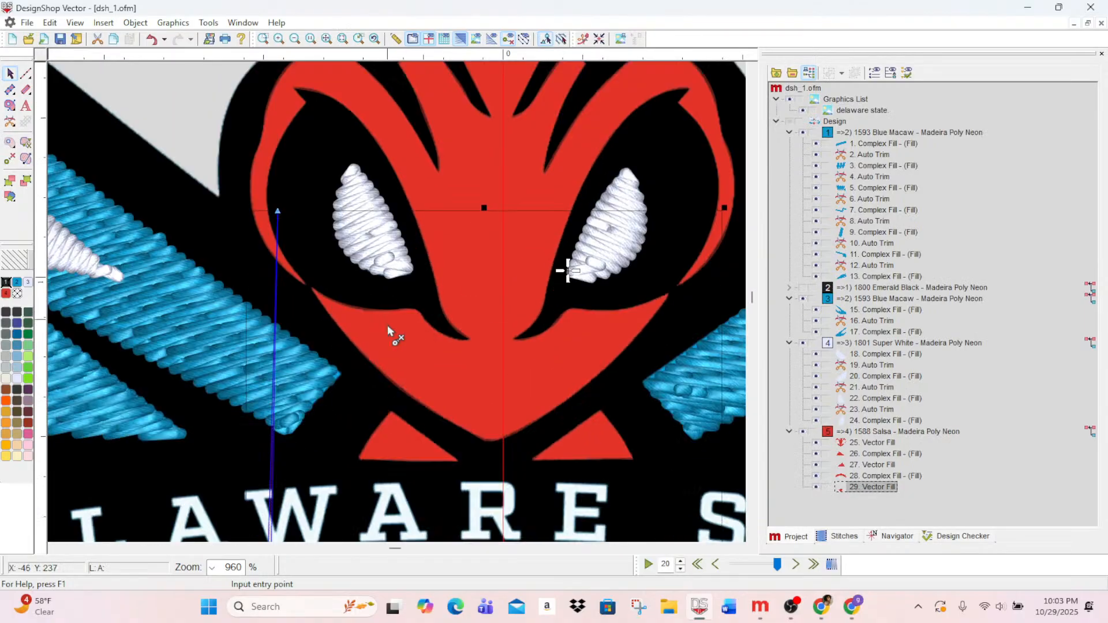
# - Delete the abdomen fill's stray point beside the hornet's left eye
pyautogui.scroll(-5, 385, 325)
pyautogui.scroll(4, 383, 323)
pyautogui.scroll(-5, 383, 323)
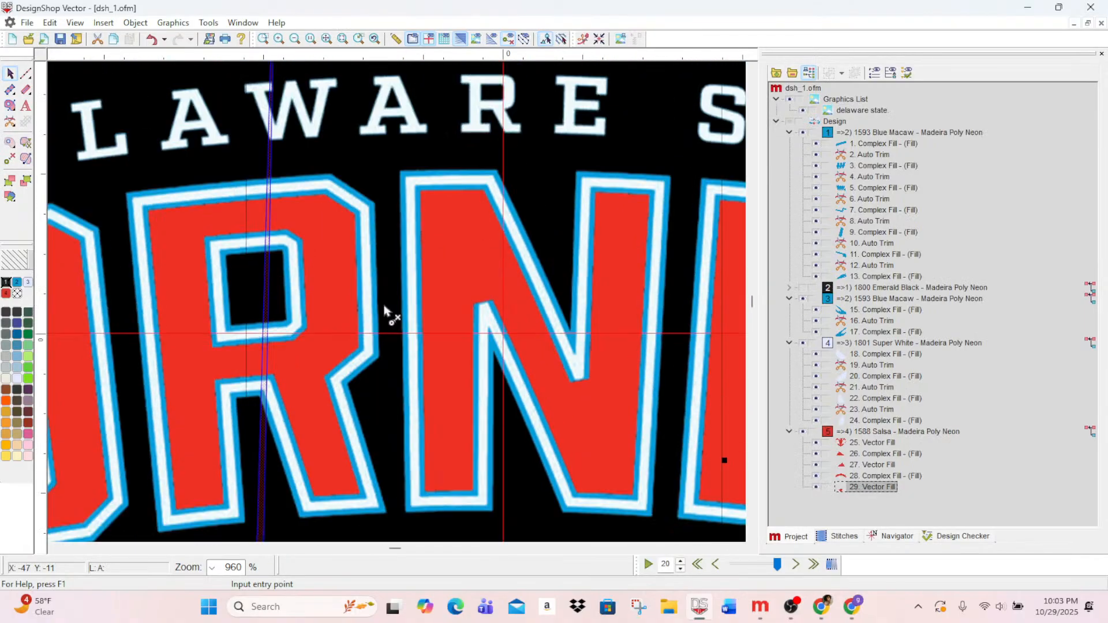
pyautogui.scroll(5, 272, 182)
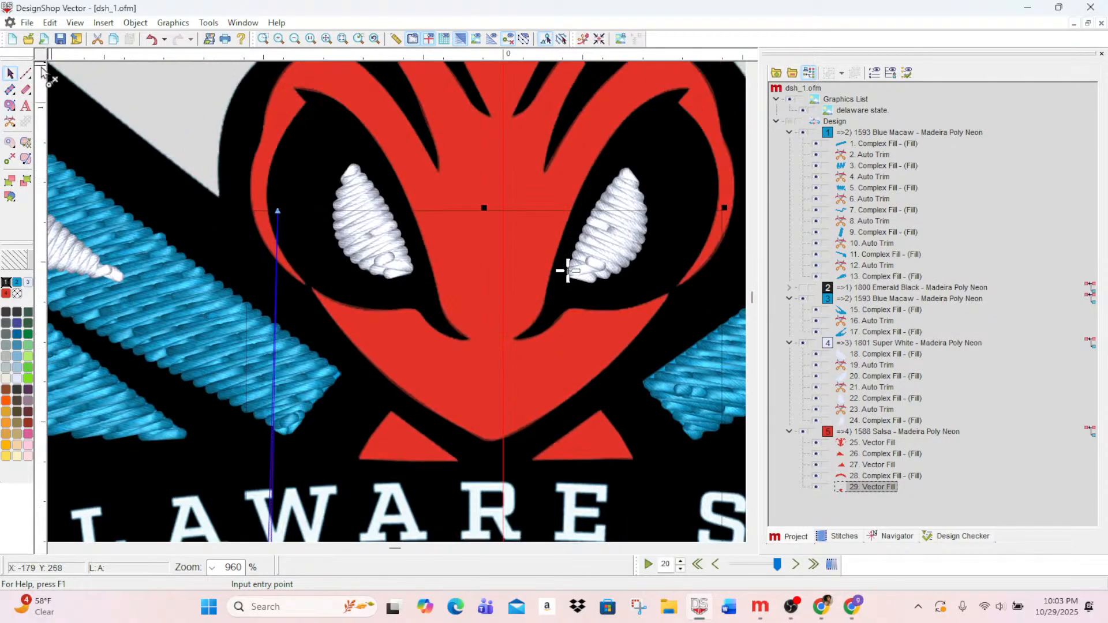
pyautogui.click(26, 75)
pyautogui.click(10, 74)
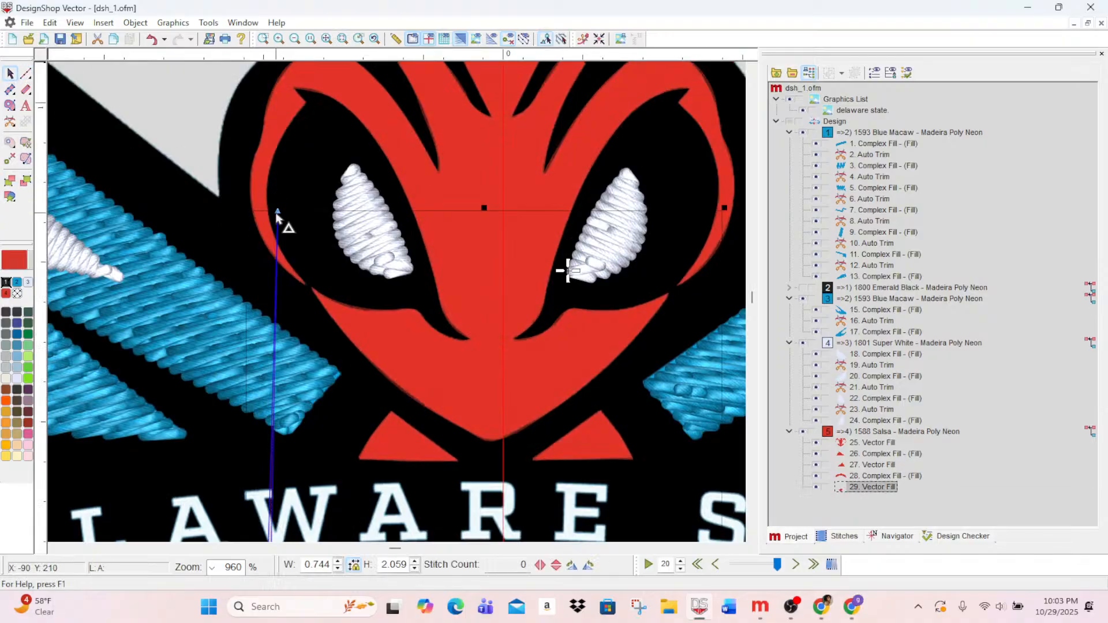
pyautogui.press('Delete')
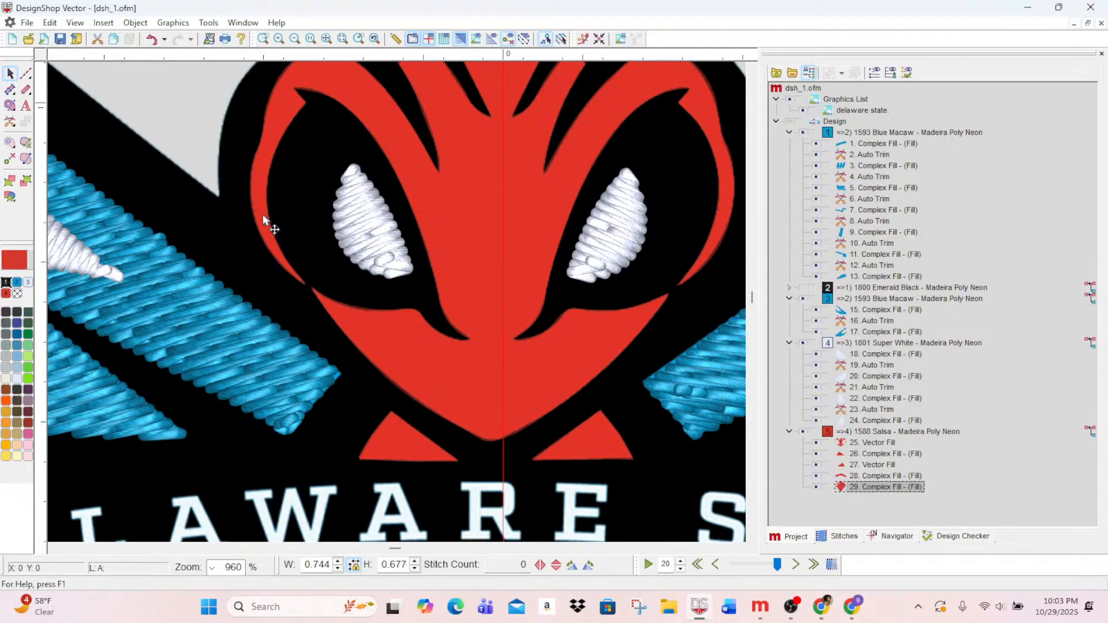
# - Enable Short Stitch for all fills in the 1588 Salsa block and apply it to generate their stitches
pyautogui.scroll(-5, 341, 210)
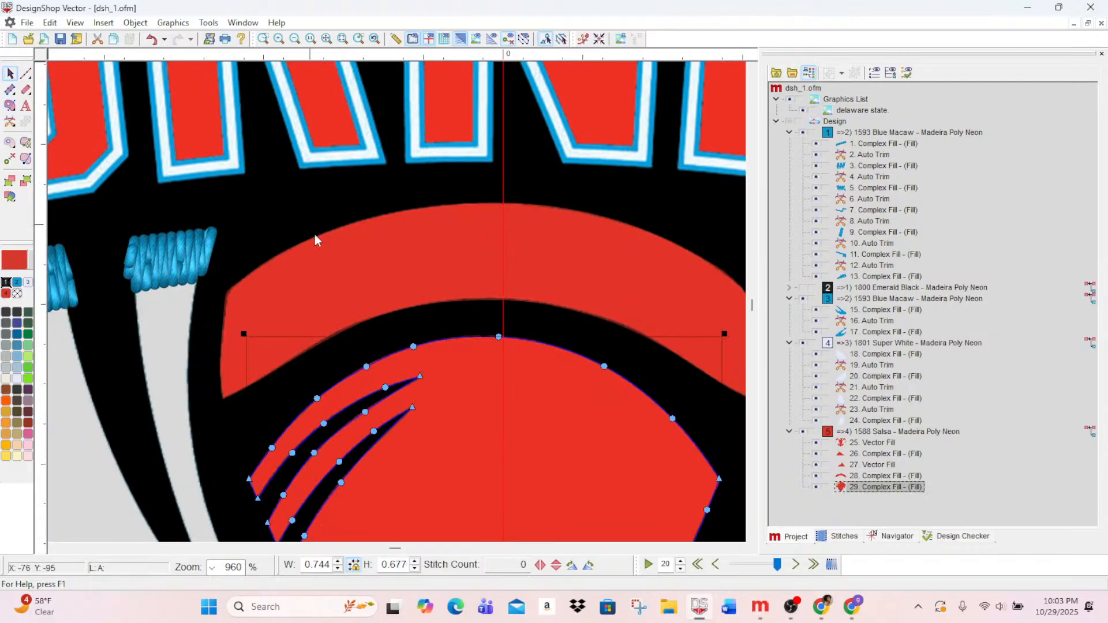
pyautogui.scroll(-2, 72, 164)
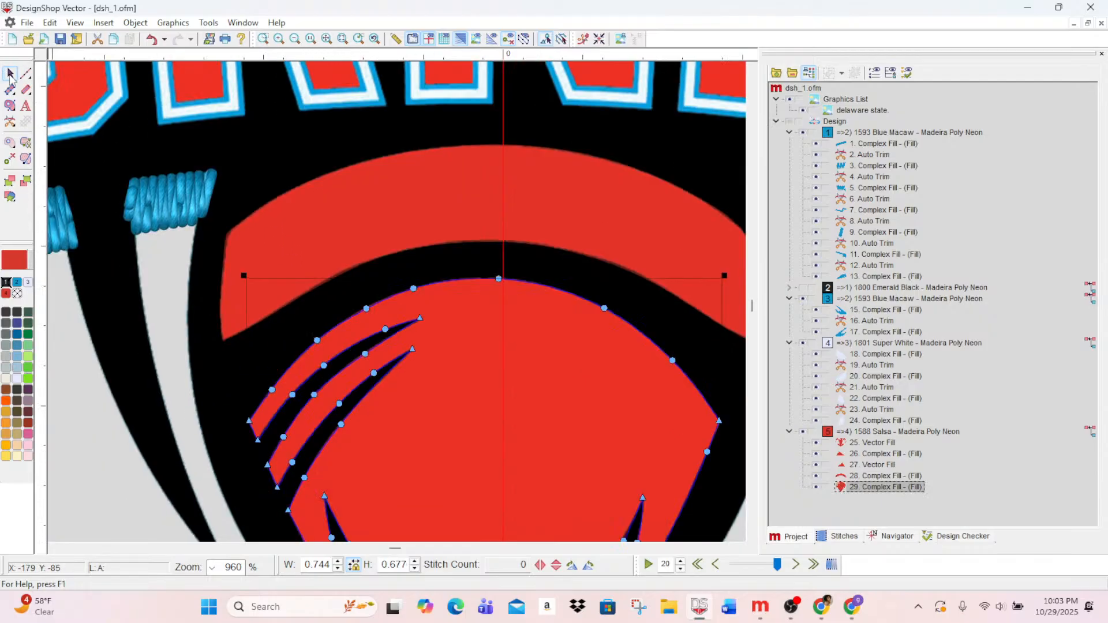
pyautogui.click(25, 74)
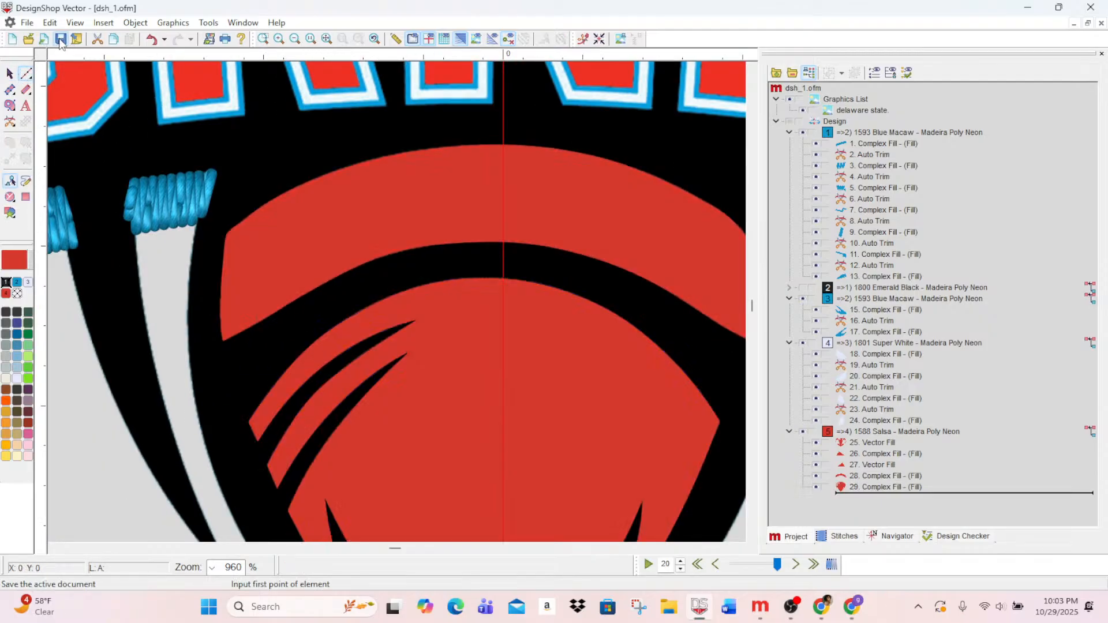
pyautogui.doubleClick(866, 433)
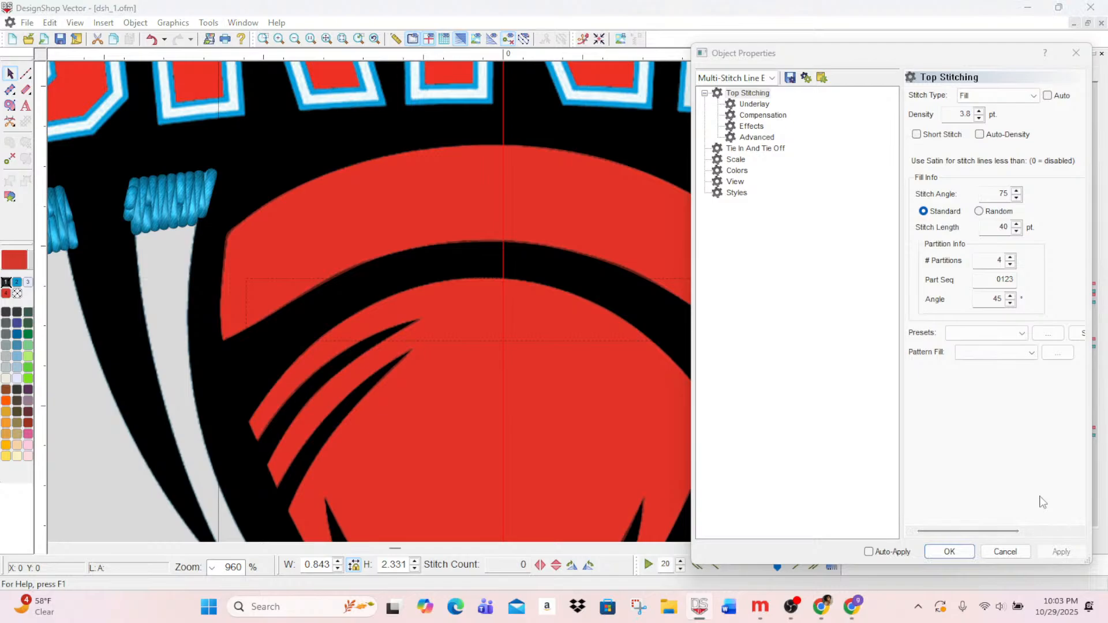
pyautogui.click(917, 135)
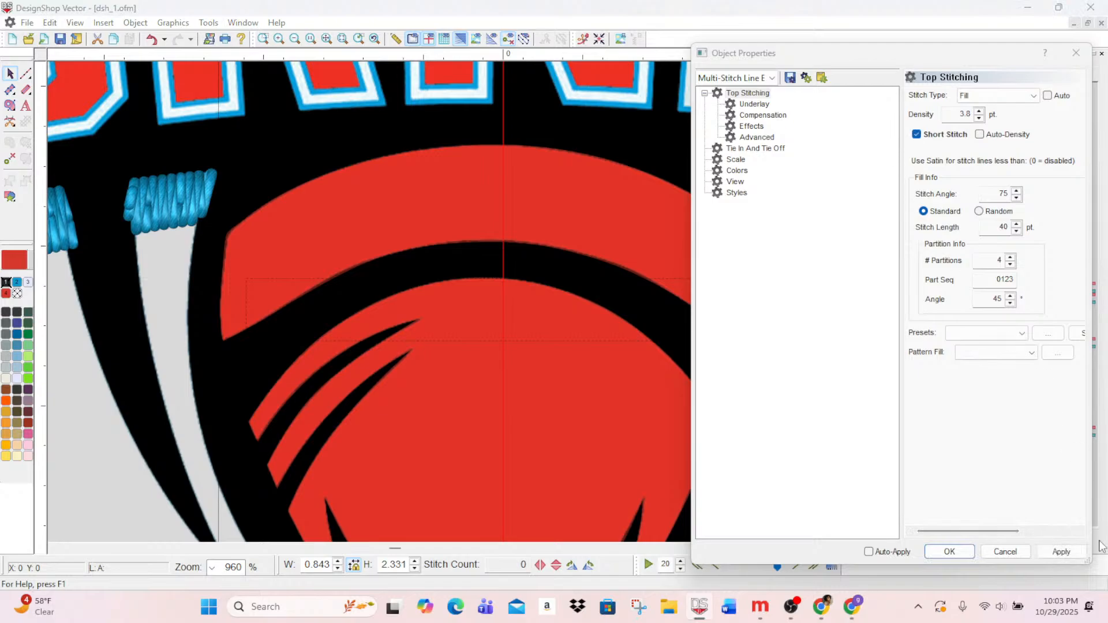
pyautogui.click(1071, 557)
pyautogui.click(950, 553)
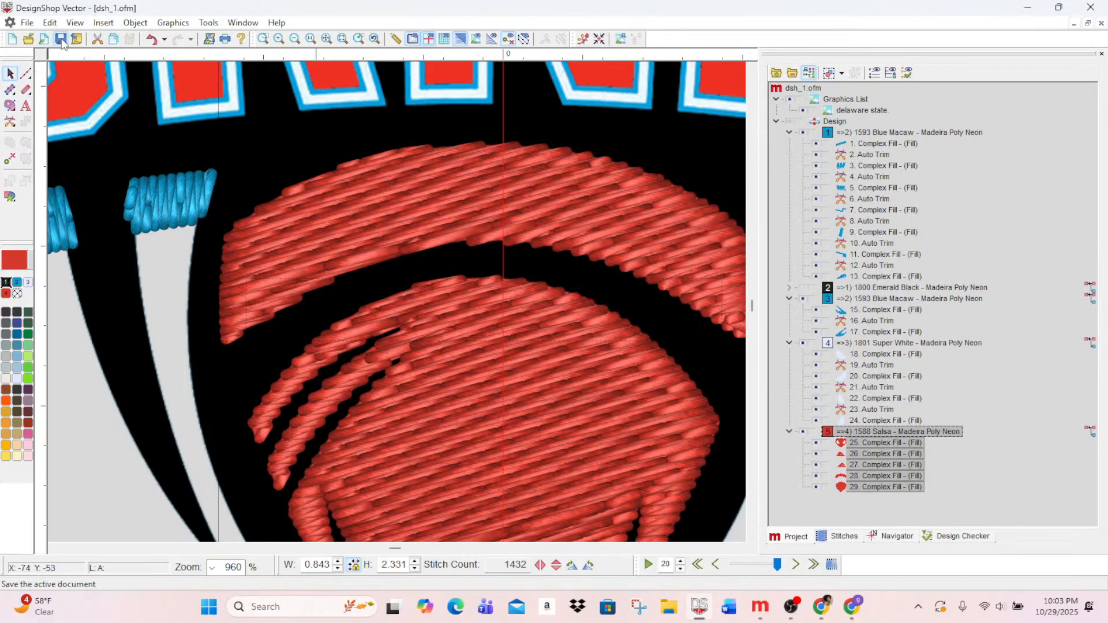
# - Select the whole design, show the hidden 1800 Emerald Black layer again, and review the complete stitched hornet
pyautogui.scroll(10, 600, 269)
pyautogui.scroll(-5, 473, 246)
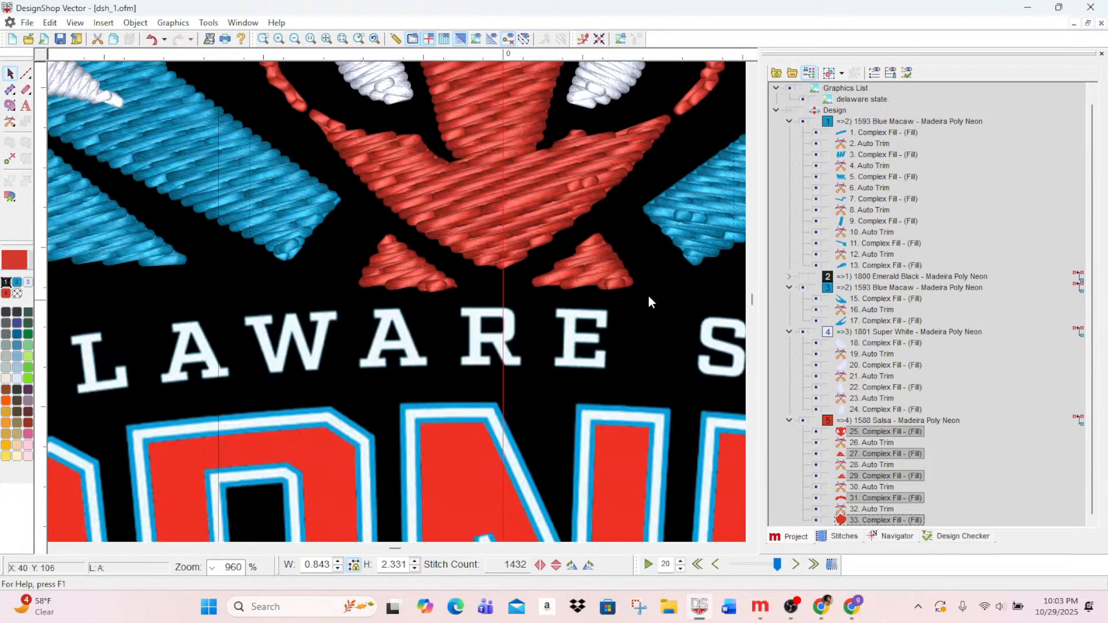
pyautogui.click(829, 122)
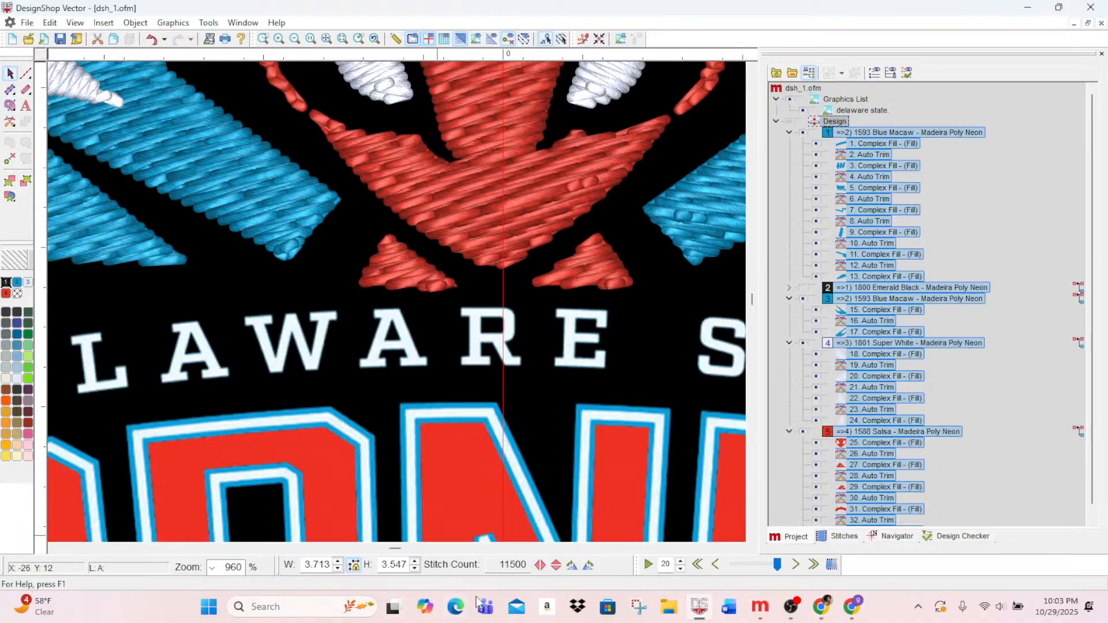
pyautogui.scroll(5, 468, 280)
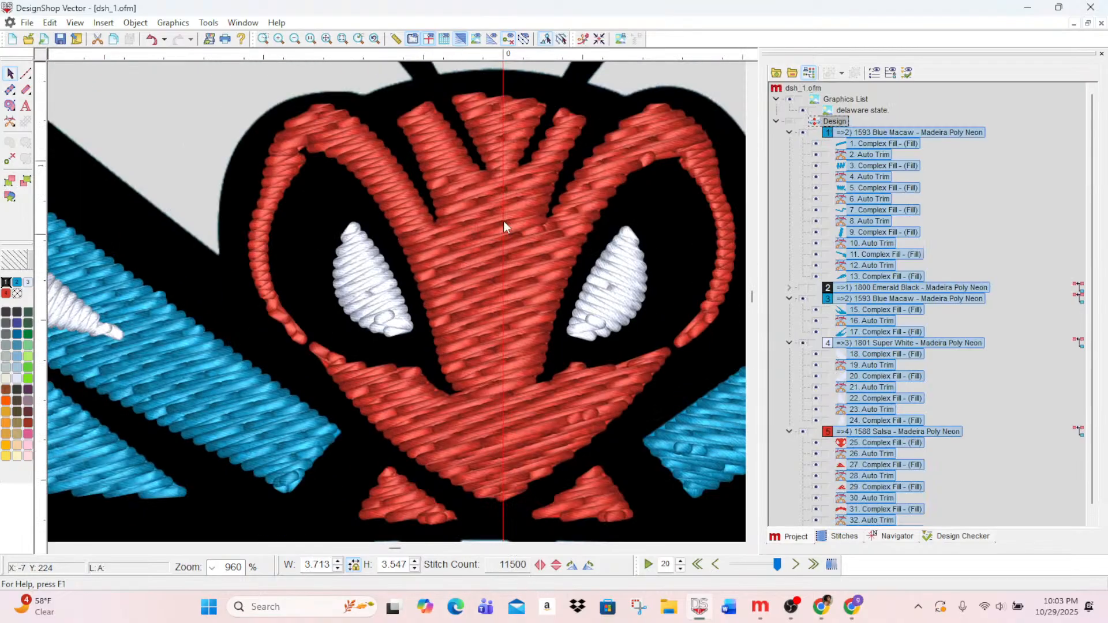
pyautogui.click(807, 287)
pyautogui.click(804, 288)
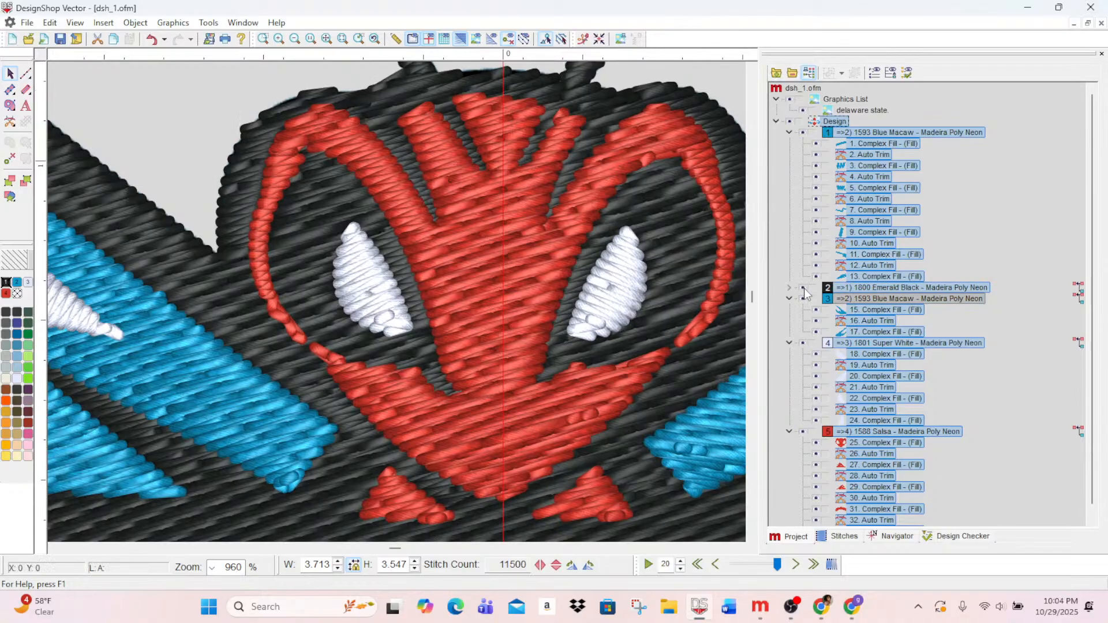
pyautogui.scroll(-3, 754, 277)
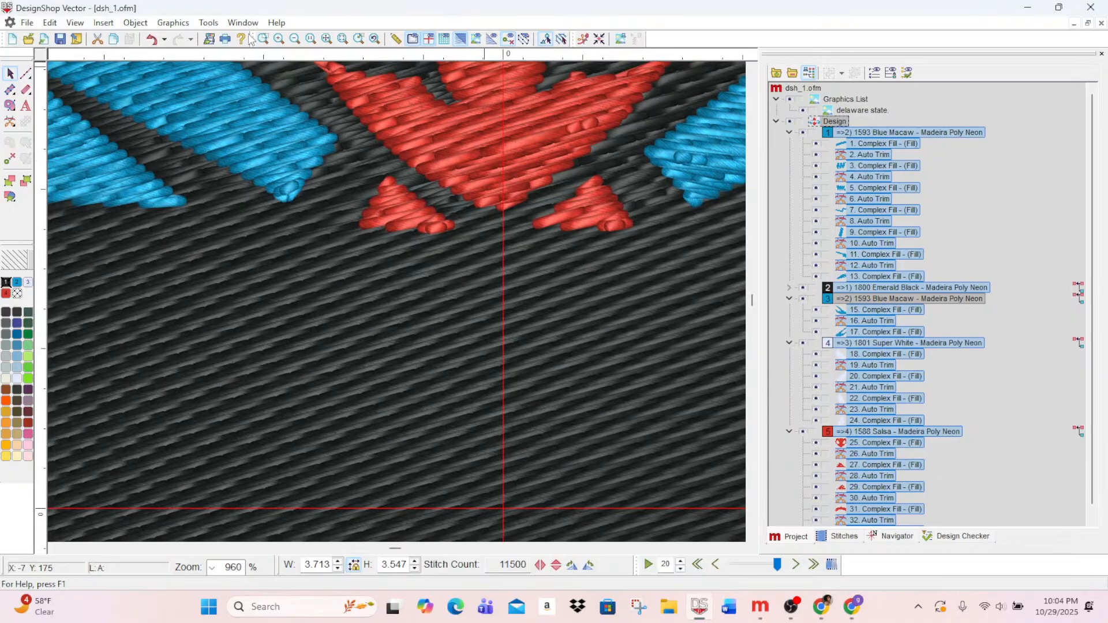
pyautogui.click(295, 39)
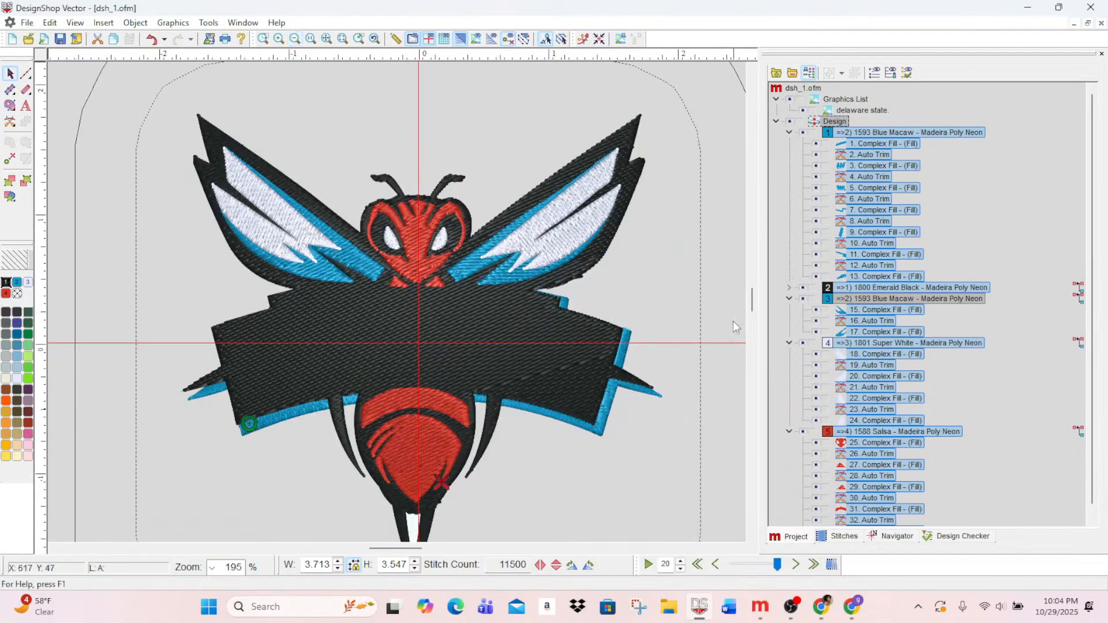
pyautogui.scroll(-3, 733, 321)
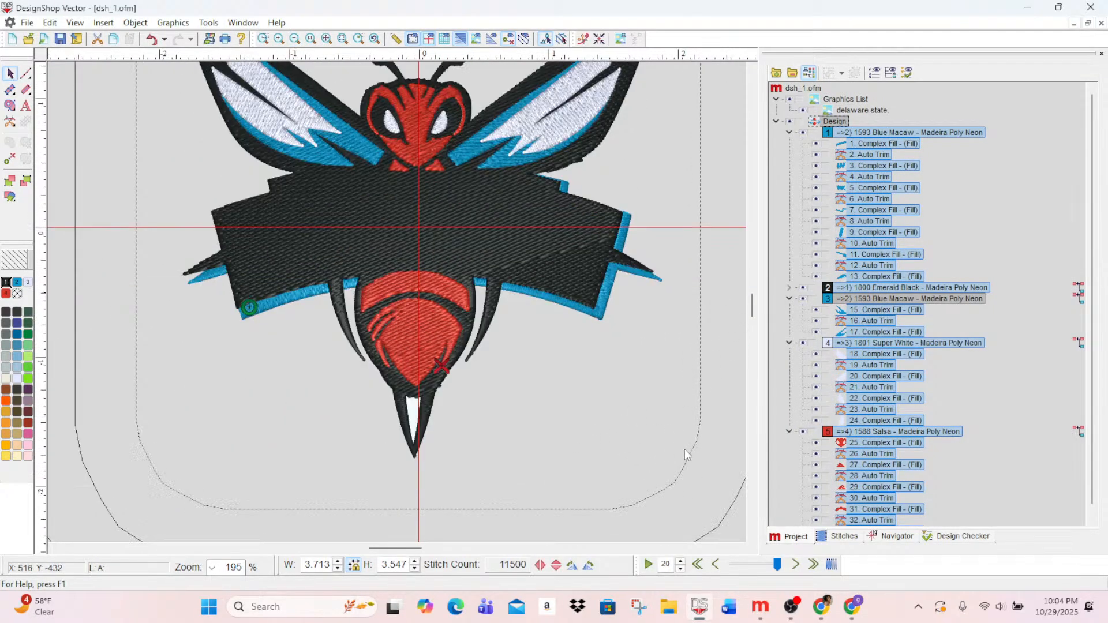
pyautogui.scroll(2, 621, 426)
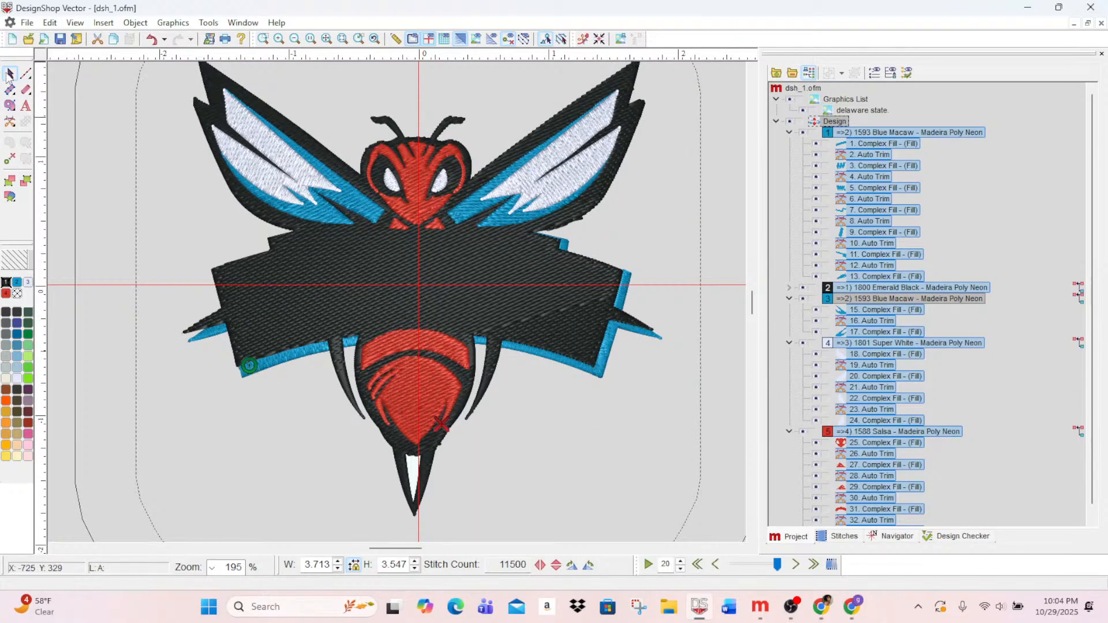
# - Set a vertical stitch direction for the curved red stripe across the top of the abdomen
pyautogui.click(577, 490)
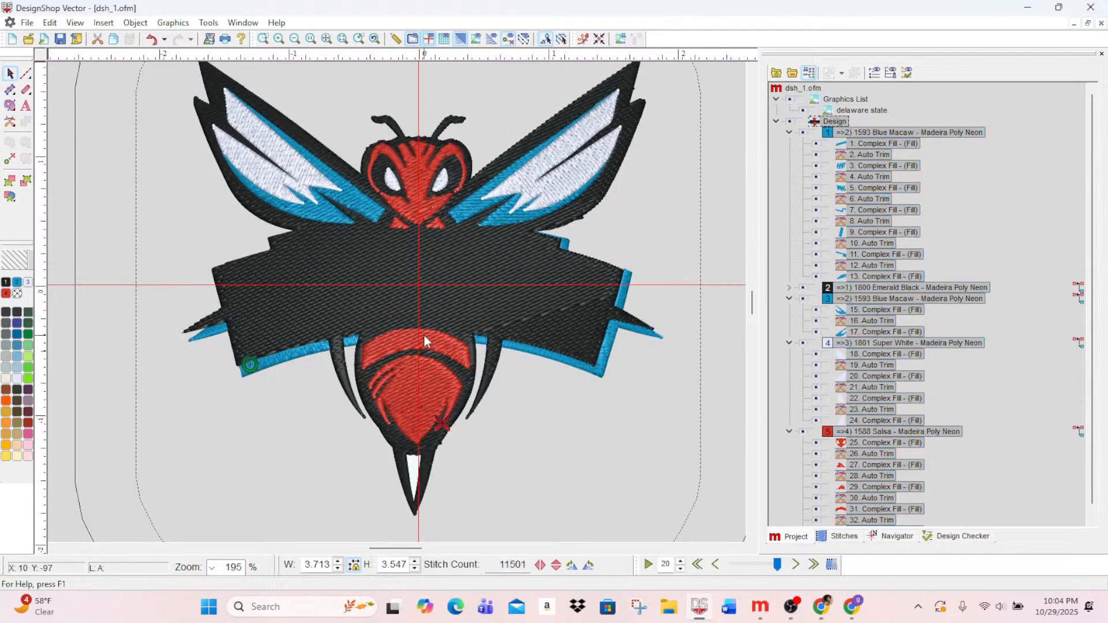
pyautogui.click(869, 453)
pyautogui.click(863, 498)
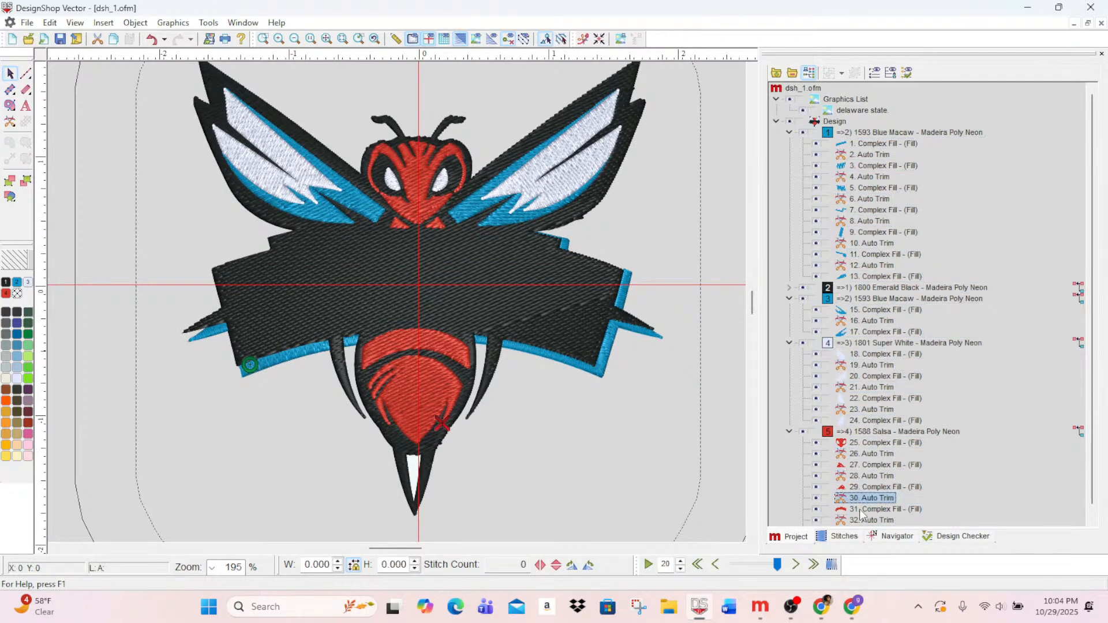
pyautogui.click(861, 509)
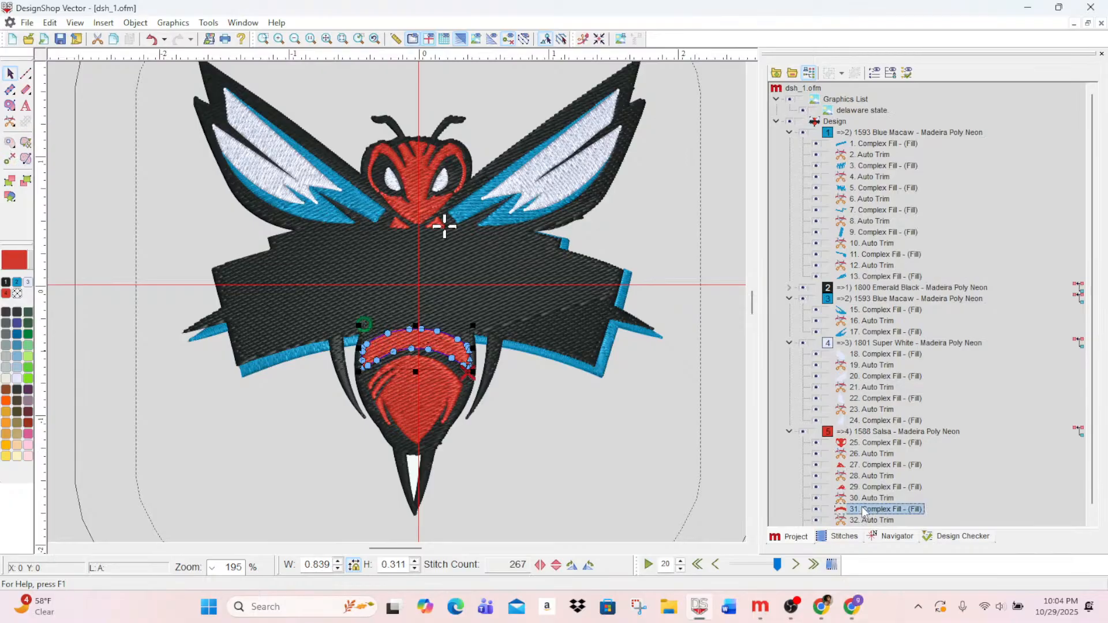
pyautogui.click(25, 158)
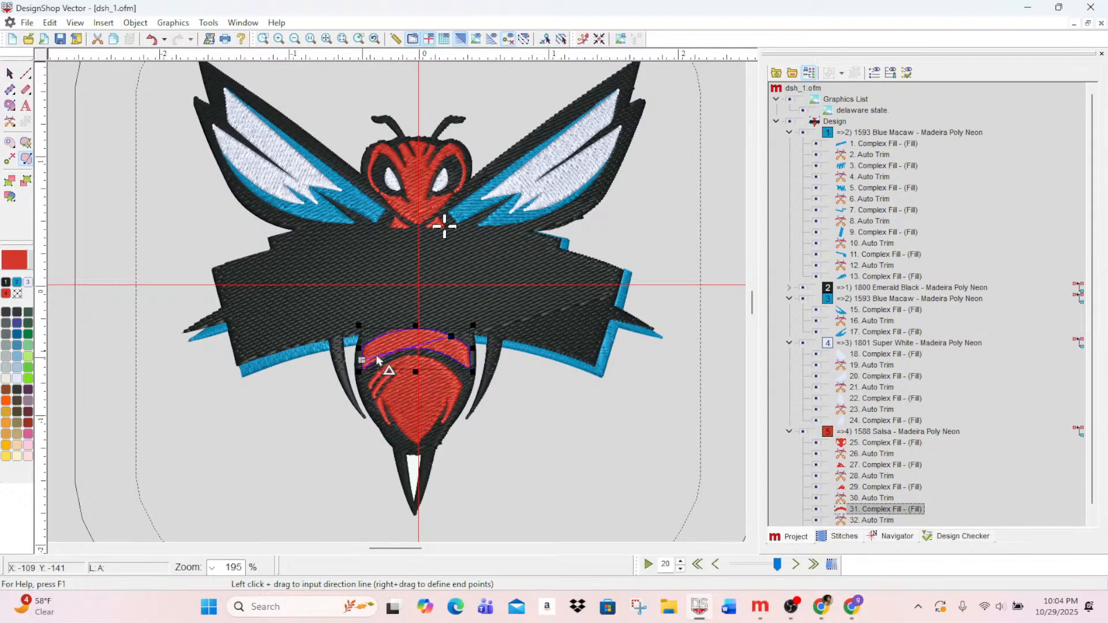
pyautogui.moveTo(362, 359); pyautogui.dragTo(425, 330)
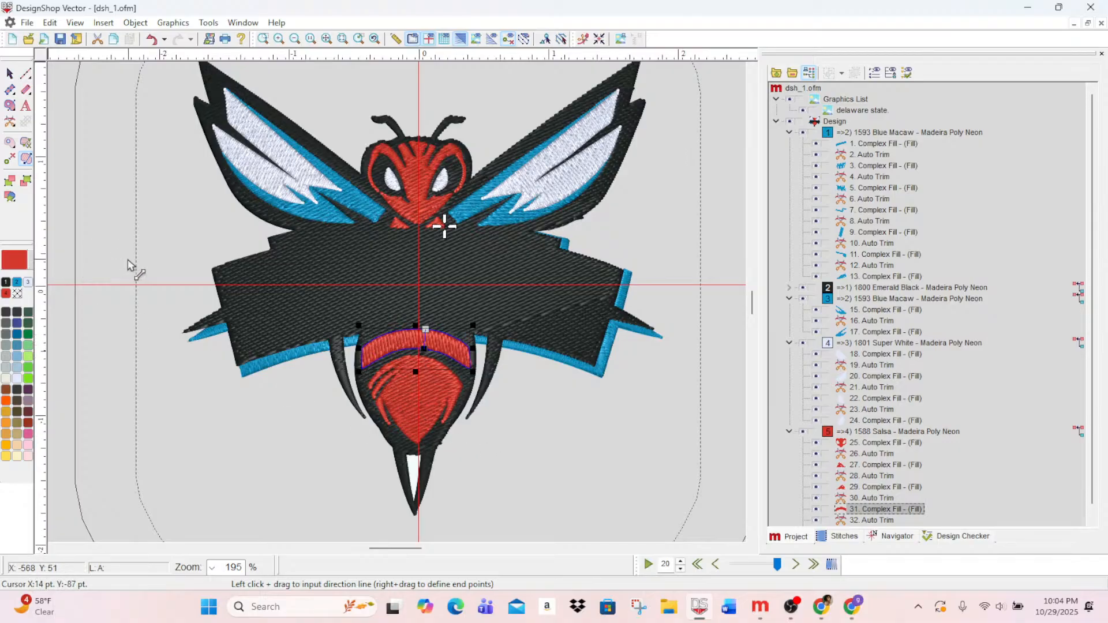
pyautogui.click(9, 73)
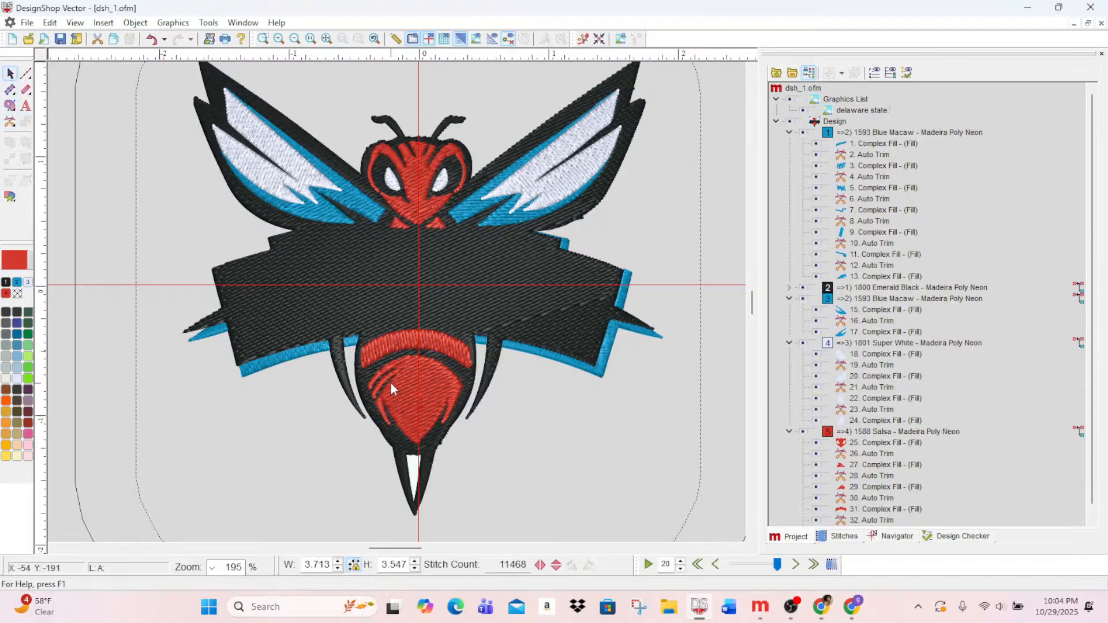
# - Move the stitch start point of the lower red abdomen fill to the abdomen's bottom tip
pyautogui.click(405, 393)
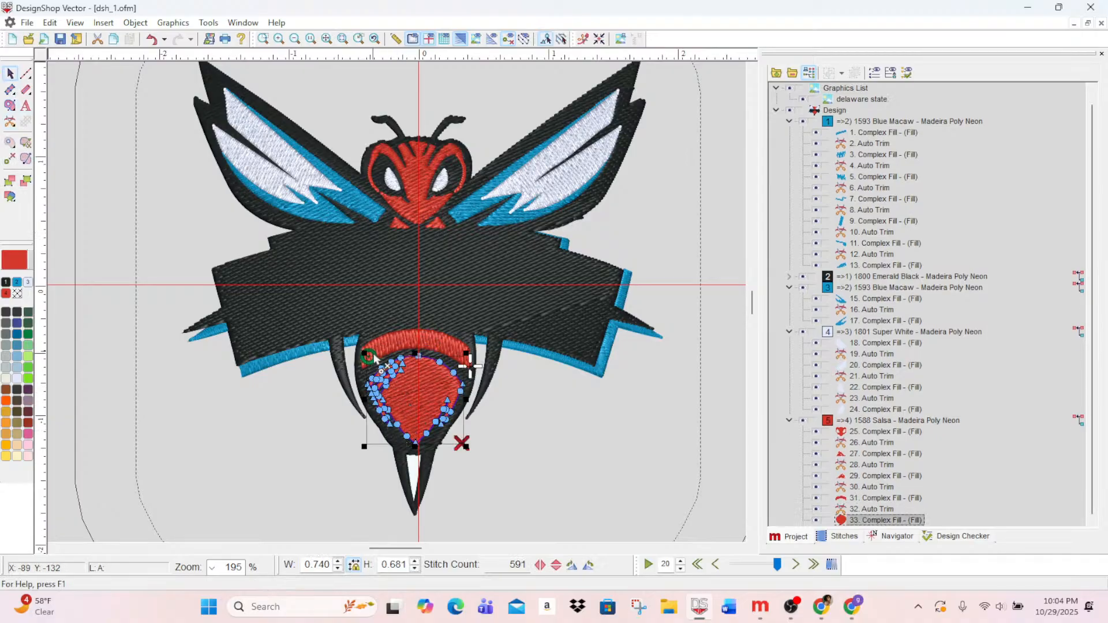
pyautogui.moveTo(374, 358); pyautogui.dragTo(413, 442)
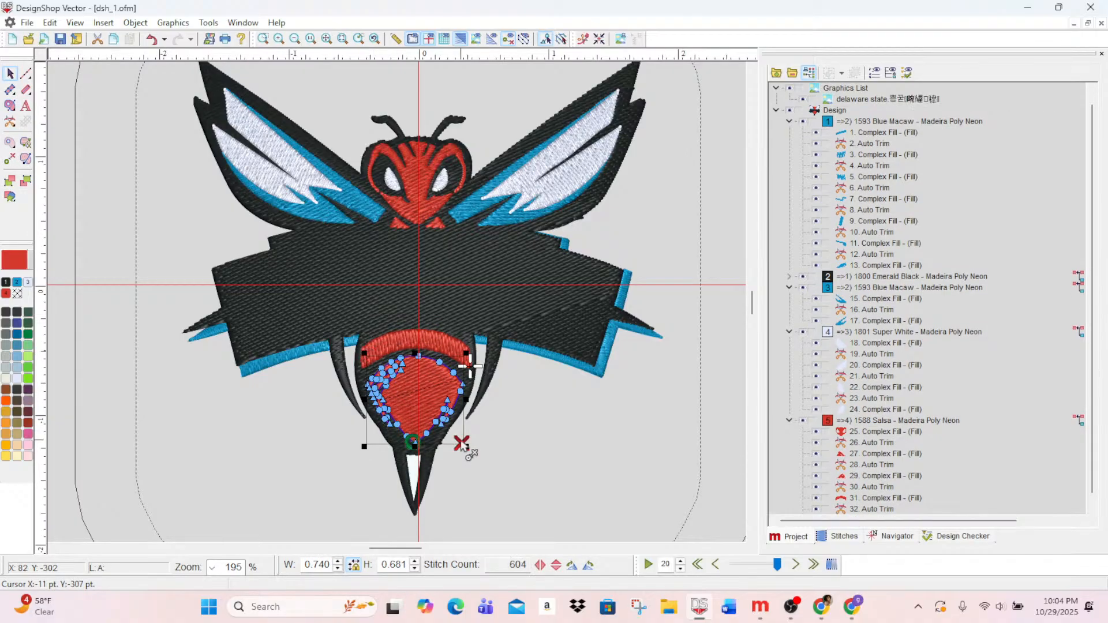
pyautogui.click(534, 470)
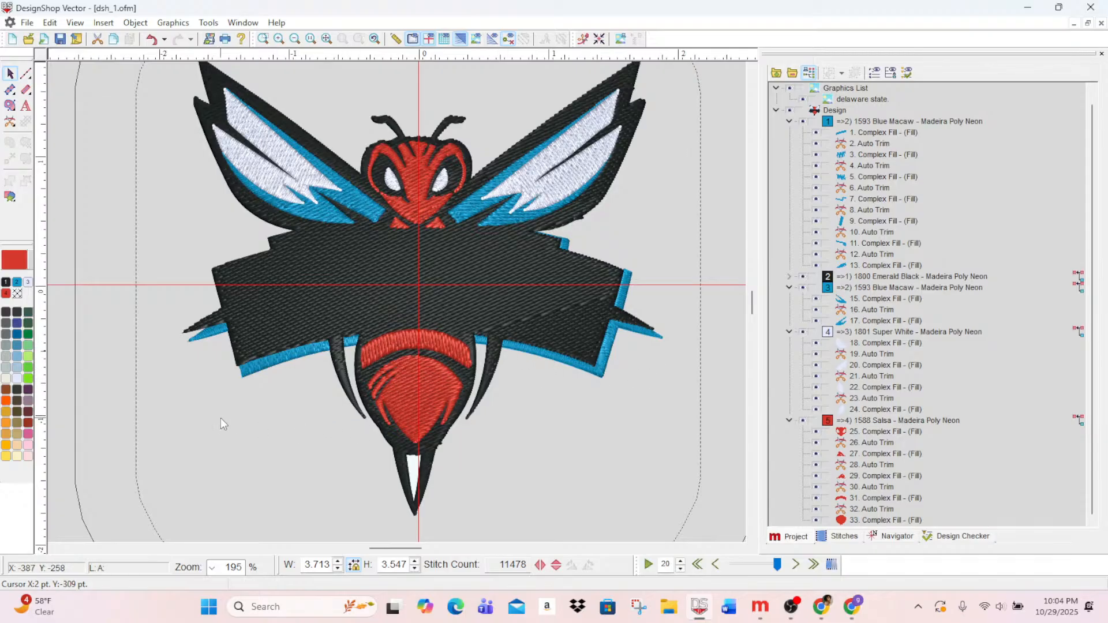
# - Start a black single line border at the left wing's upper tip and trace down the wing's upper edge
pyautogui.click(27, 90)
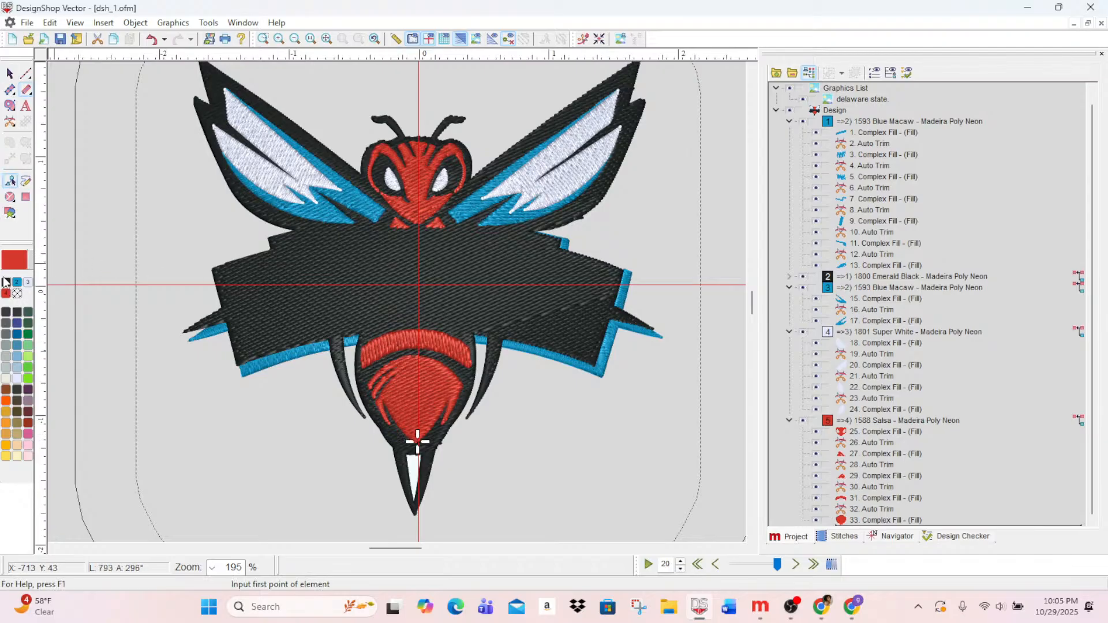
pyautogui.click(6, 282)
pyautogui.scroll(3, 122, 291)
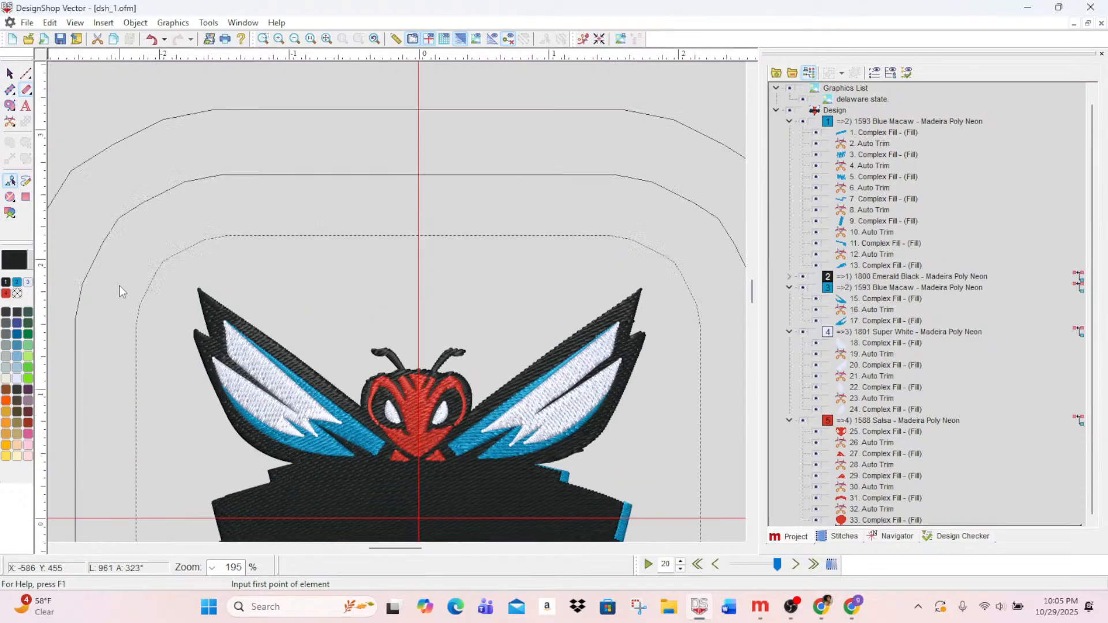
pyautogui.click(280, 39)
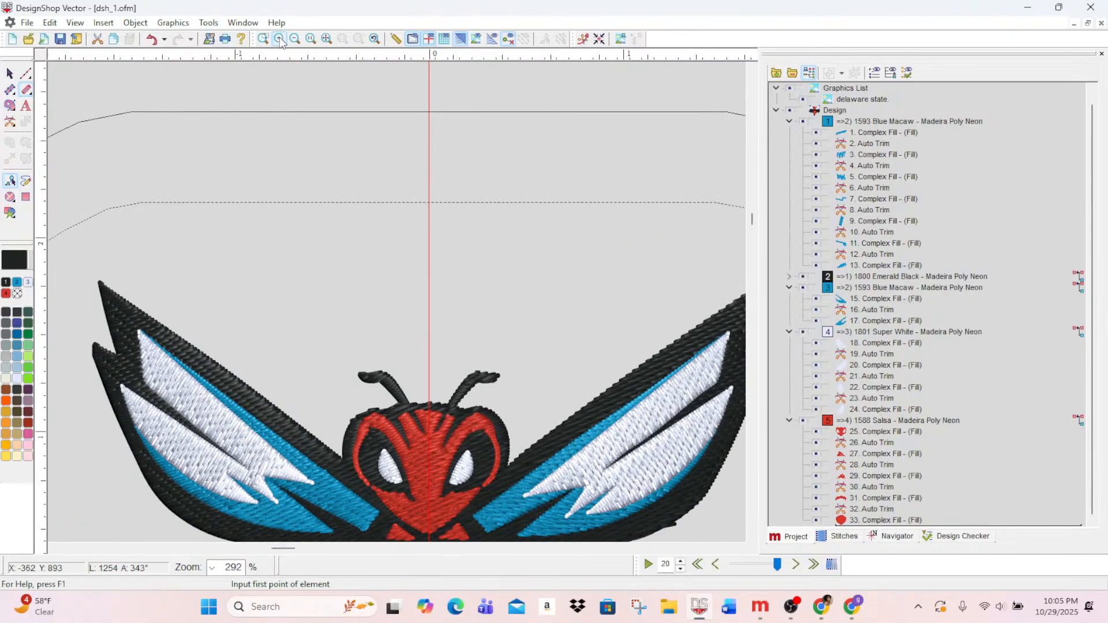
pyautogui.click(279, 39)
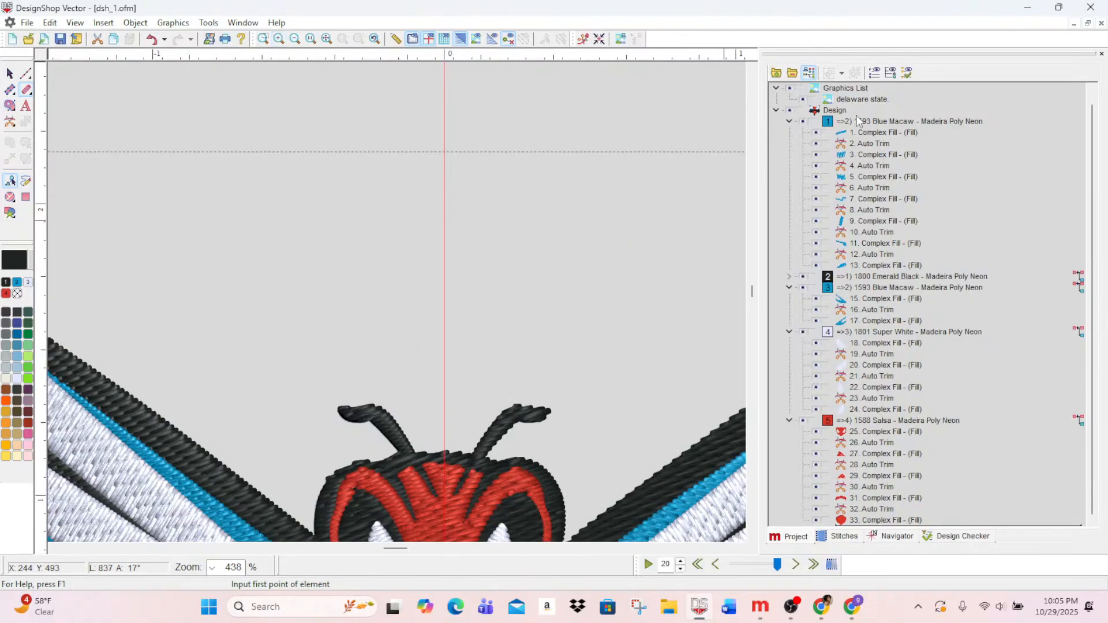
pyautogui.scroll(-5, 283, 427)
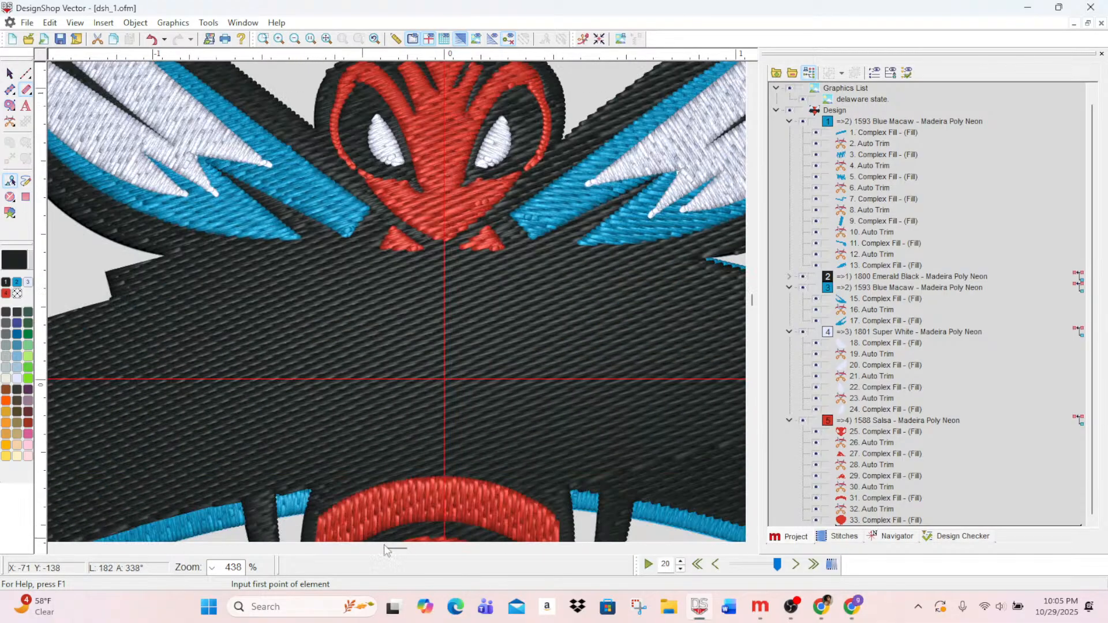
pyautogui.moveTo(397, 547); pyautogui.dragTo(391, 546)
pyautogui.scroll(5, 394, 516)
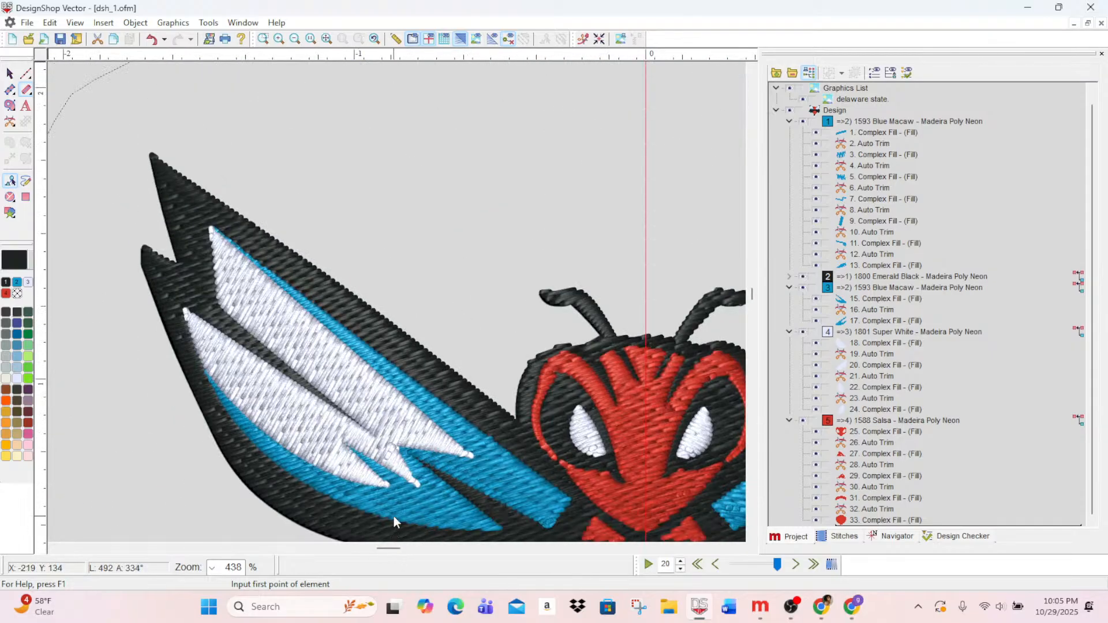
pyautogui.click(153, 152)
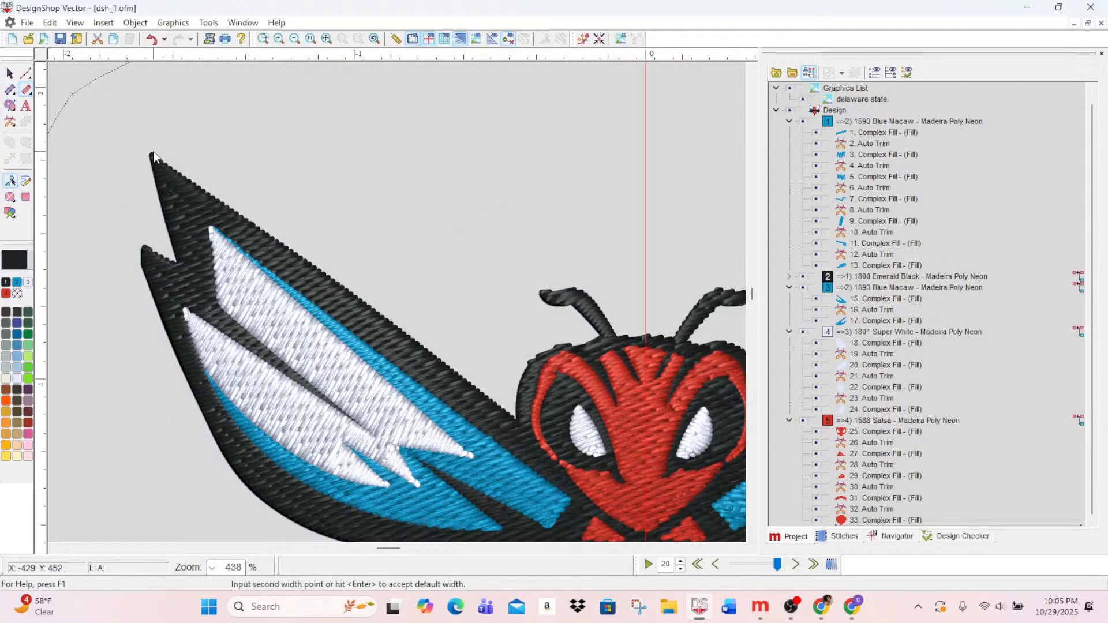
pyautogui.press('Escape')
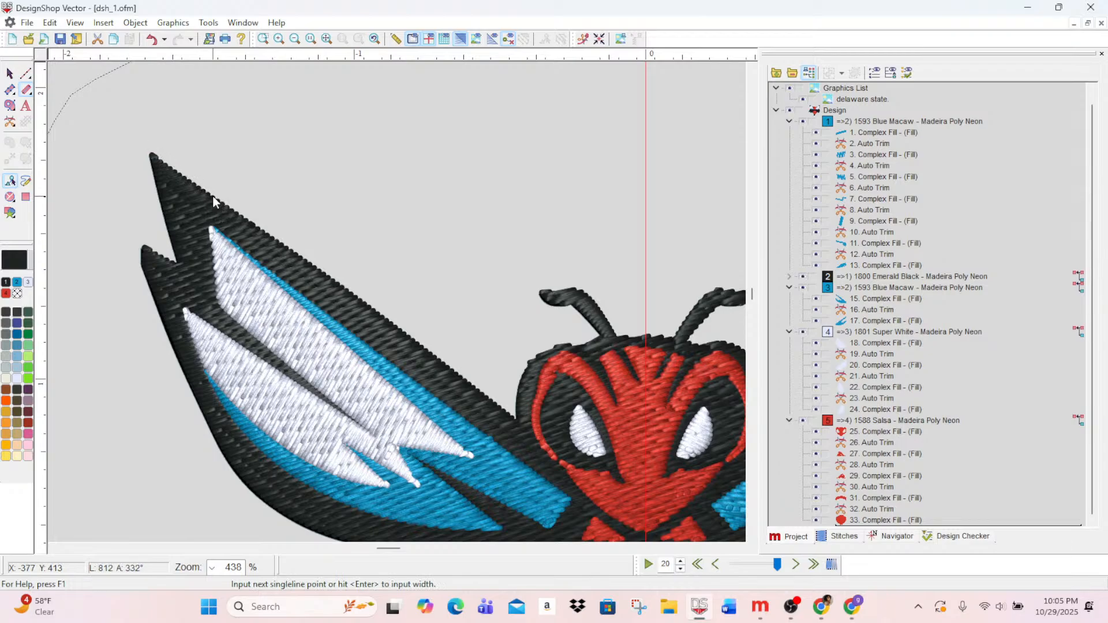
pyautogui.click(150, 152)
pyautogui.click(320, 269)
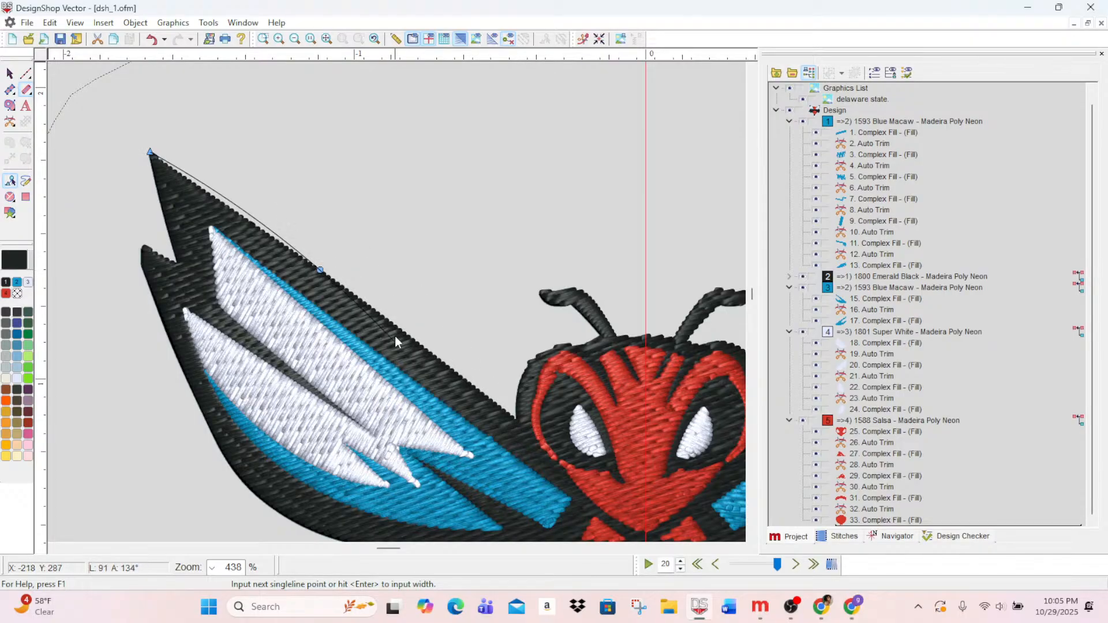
pyautogui.click(407, 334)
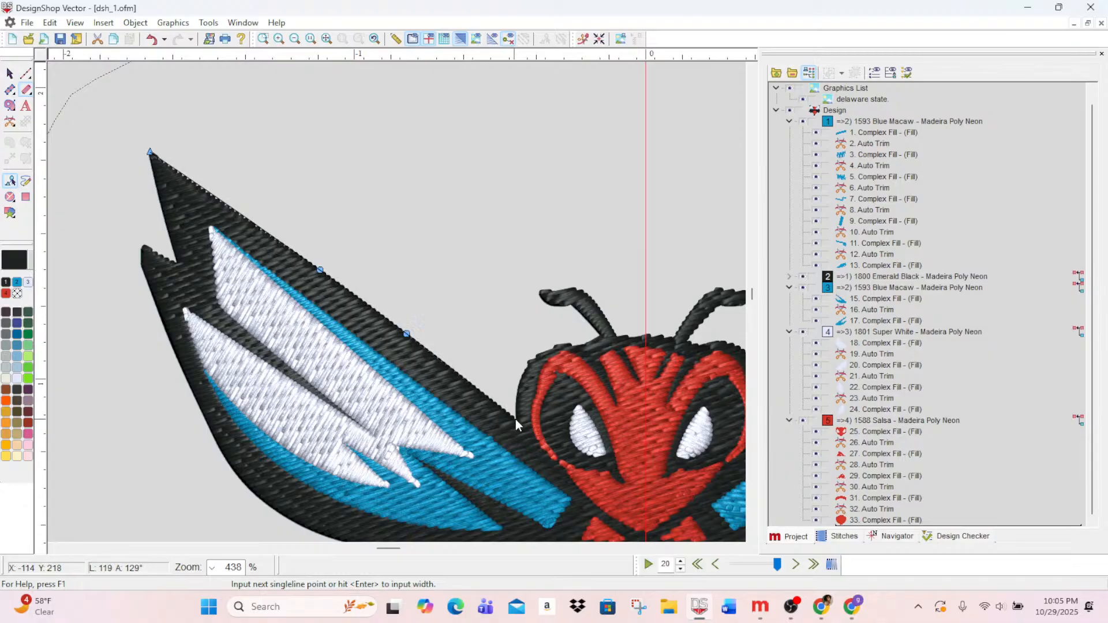
# - Continue the border up the left side of the head and around the left antenna to its base
pyautogui.click(517, 388)
pyautogui.click(536, 357)
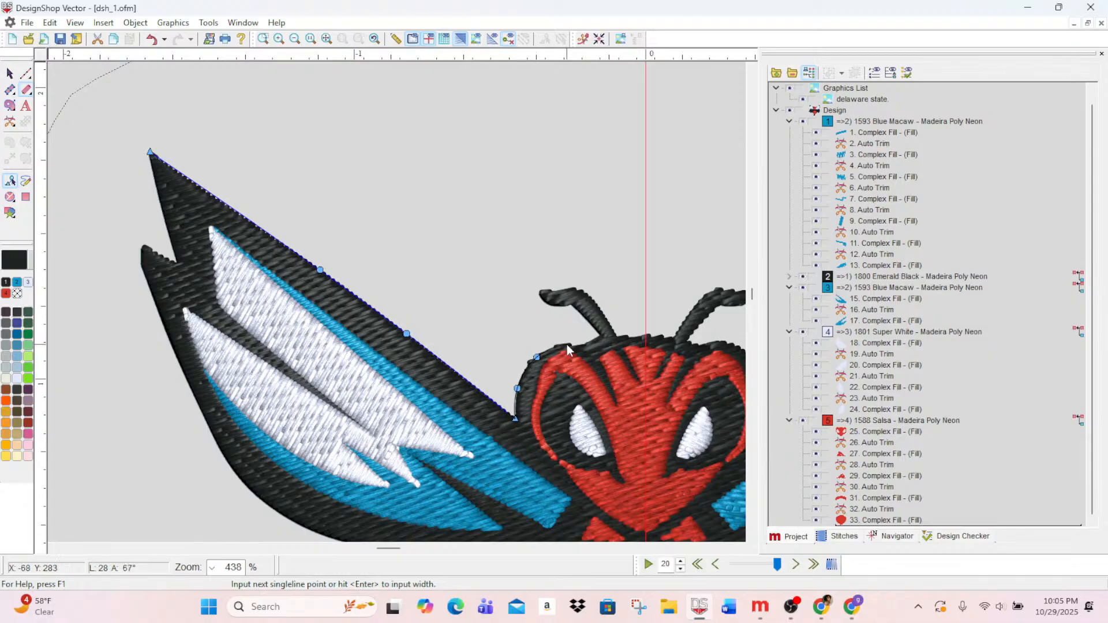
pyautogui.click(599, 336)
pyautogui.click(571, 303)
pyautogui.click(559, 308)
pyautogui.click(553, 291)
pyautogui.click(576, 285)
pyautogui.click(589, 293)
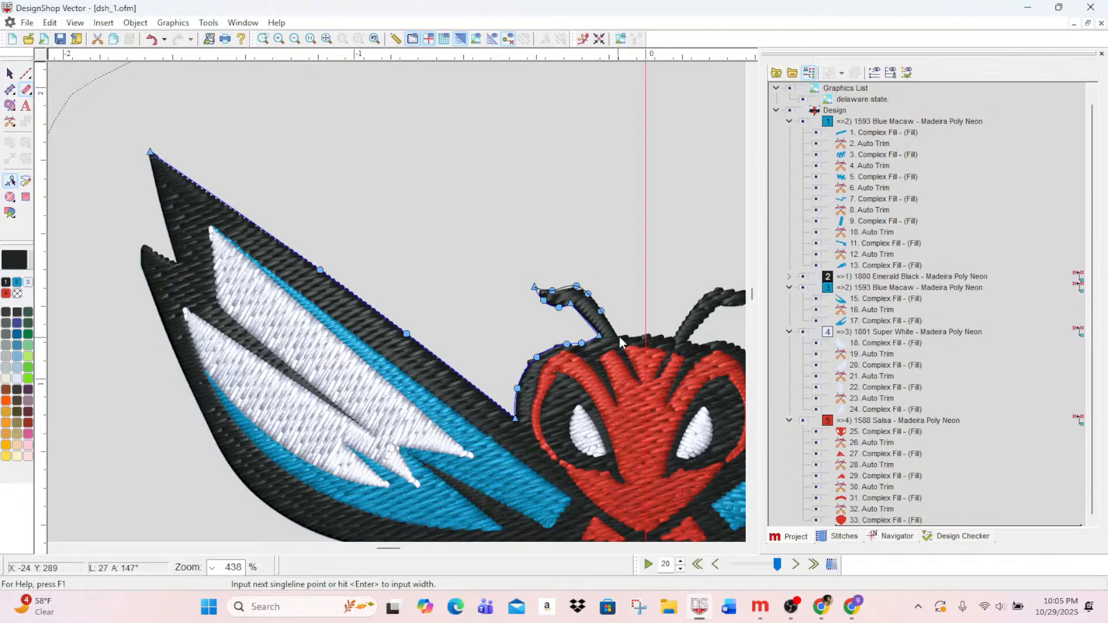
pyautogui.click(618, 337)
# - Extend the border across the crown between the antennae and around the right antenna
pyautogui.click(674, 337)
pyautogui.click(694, 307)
pyautogui.click(715, 289)
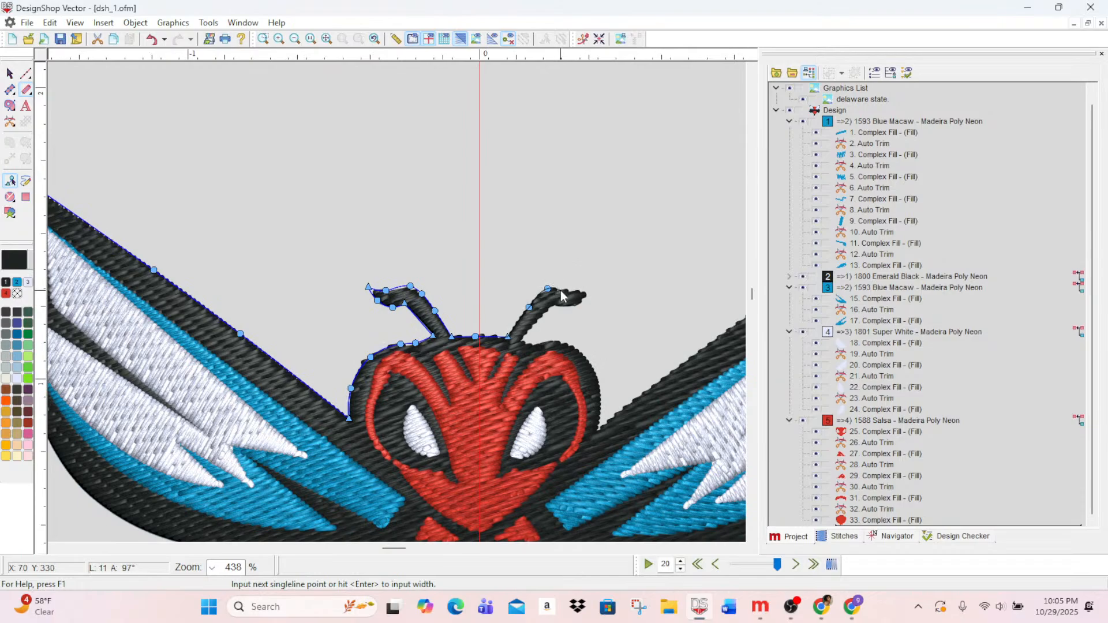
pyautogui.click(585, 293)
pyautogui.rightClick(580, 302)
pyautogui.click(554, 304)
pyautogui.rightClick(535, 324)
pyautogui.click(520, 340)
# - Trace the border around the right side of the head down to the right wing
pyautogui.rightClick(555, 341)
pyautogui.rightClick(596, 376)
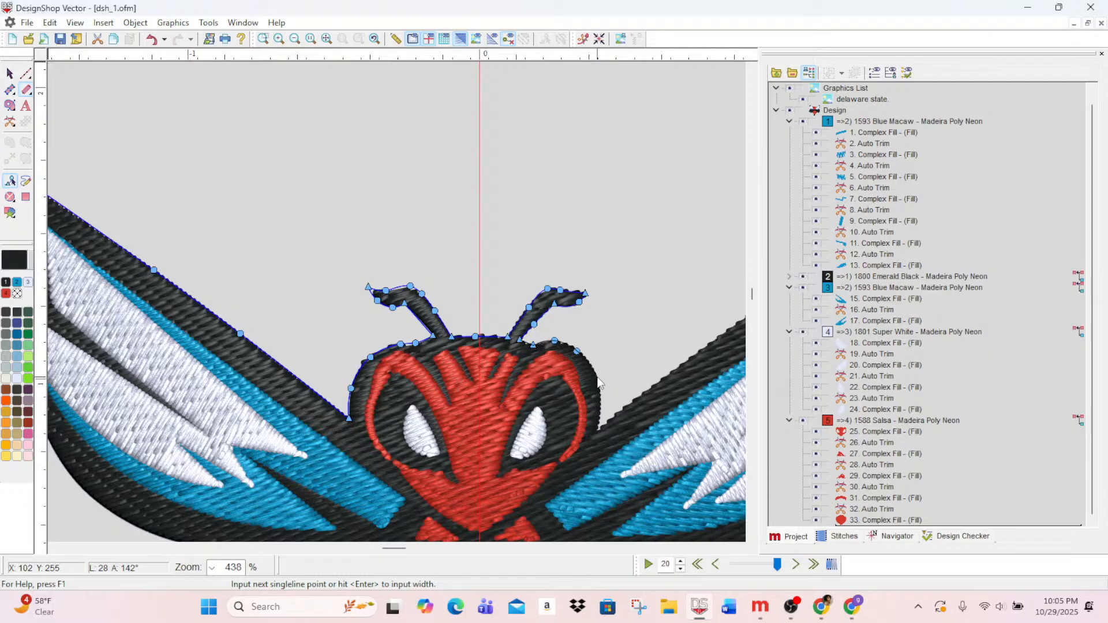
pyautogui.click(598, 430)
# - Trace the border along the right wing's upper edge to its tip and back into the notch
pyautogui.hscroll(4, 713, 335)
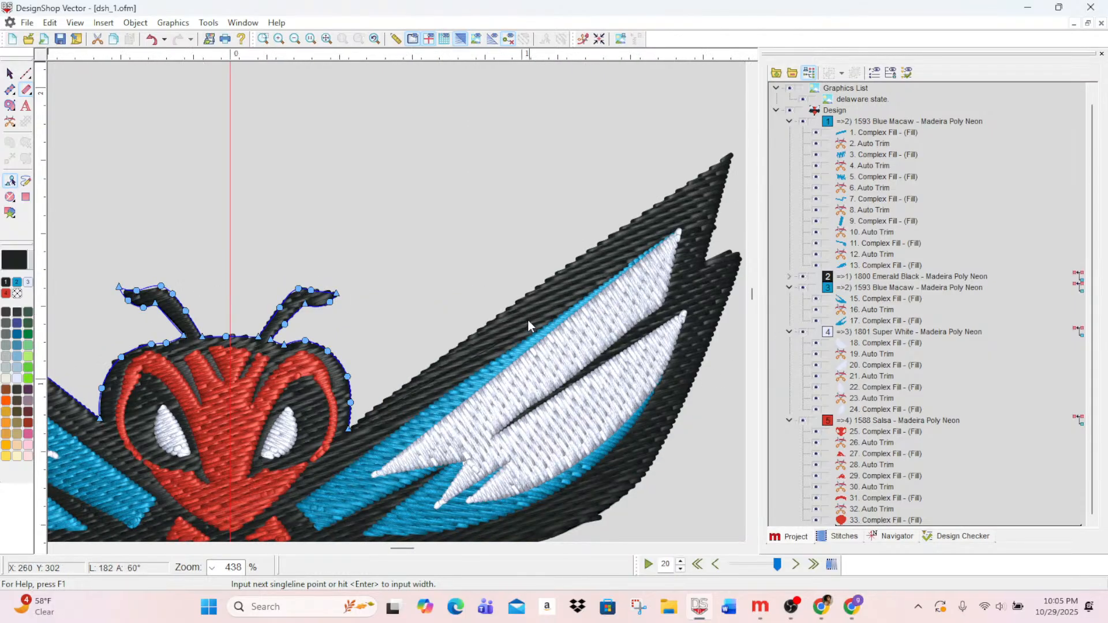
pyautogui.rightClick(440, 359)
pyautogui.rightClick(559, 272)
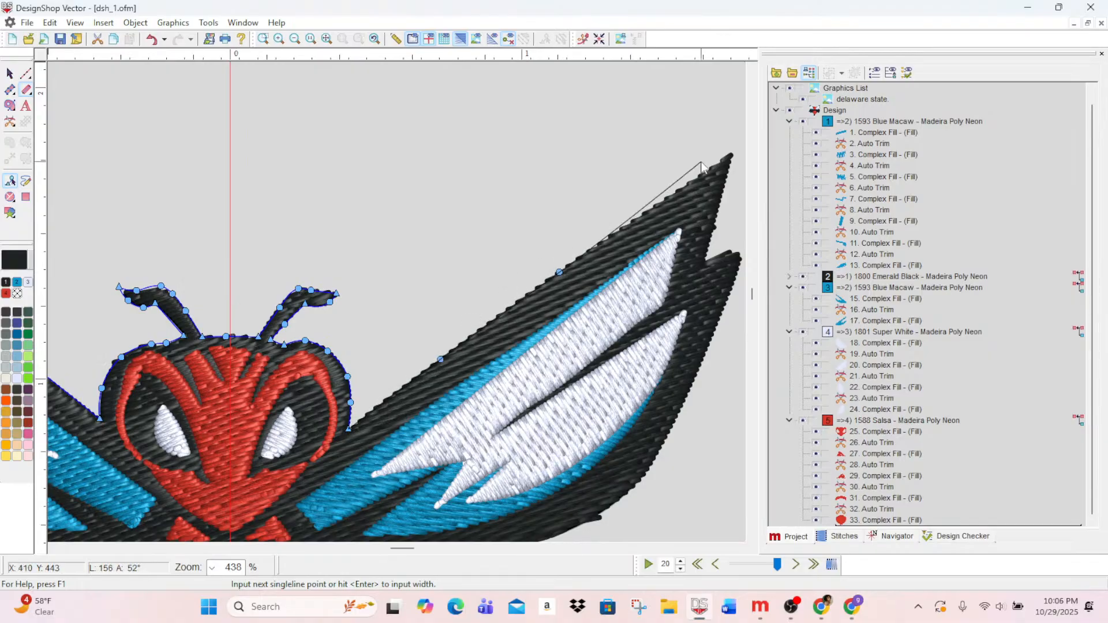
pyautogui.click(732, 155)
pyautogui.click(704, 262)
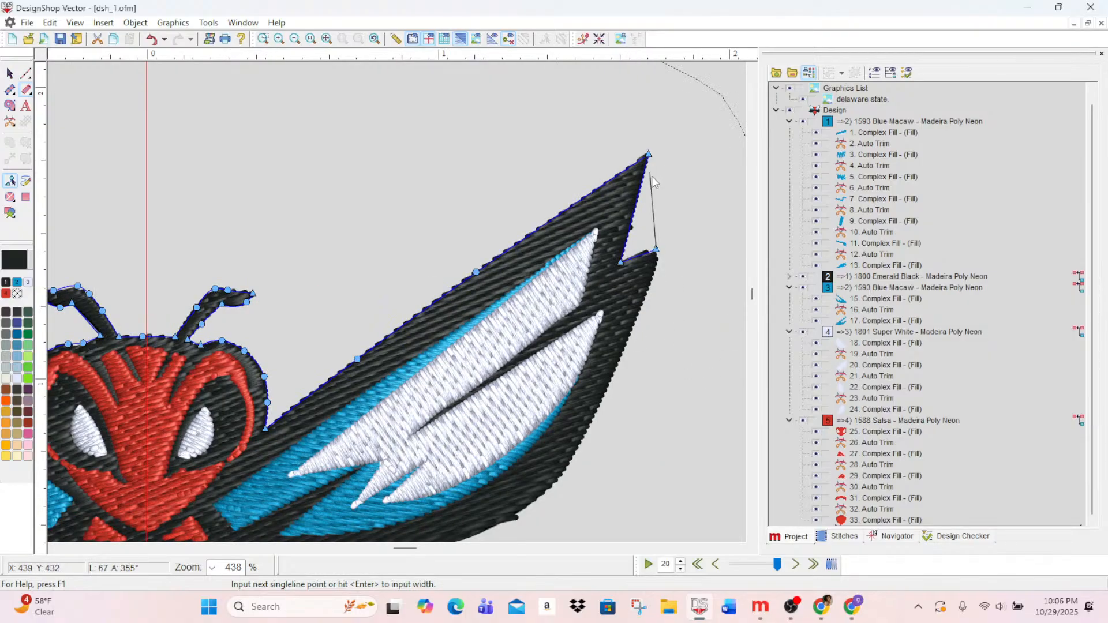
# - Continue the border from the right wing's second tip down its curved outer edge to the corner where it meets the banner
pyautogui.rightClick(656, 260)
pyautogui.rightClick(645, 298)
pyautogui.rightClick(615, 367)
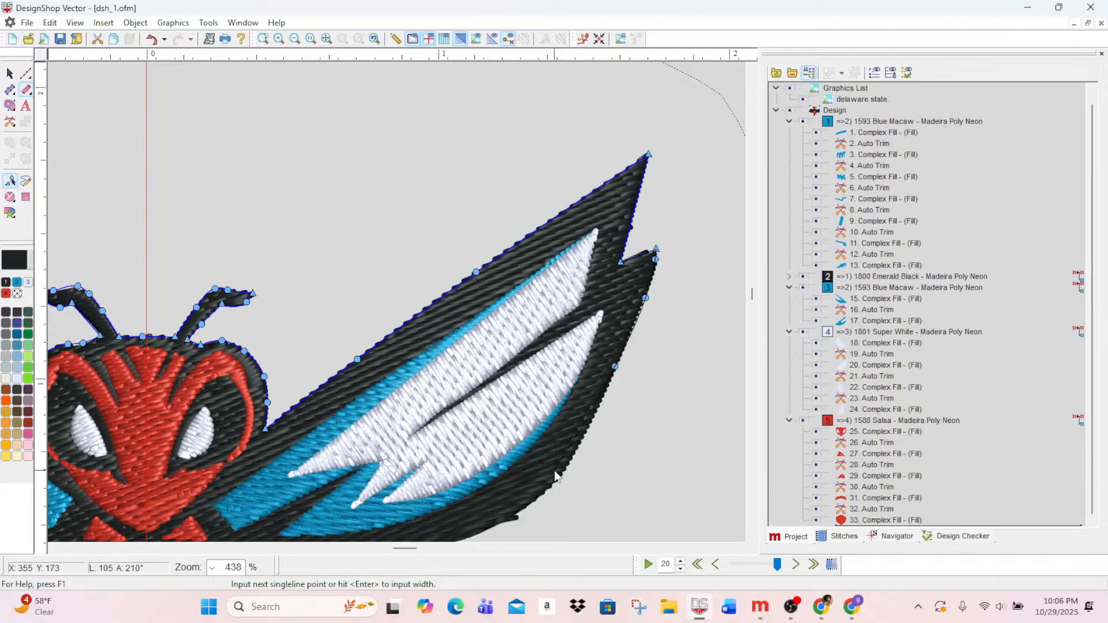
pyautogui.rightClick(571, 459)
pyautogui.rightClick(539, 497)
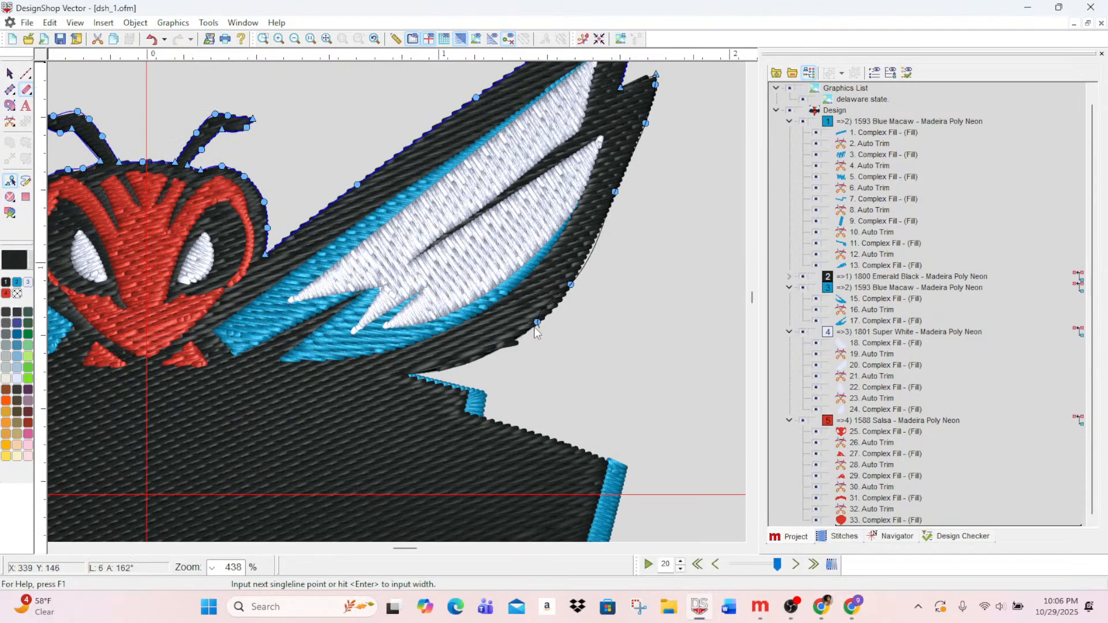
pyautogui.rightClick(512, 345)
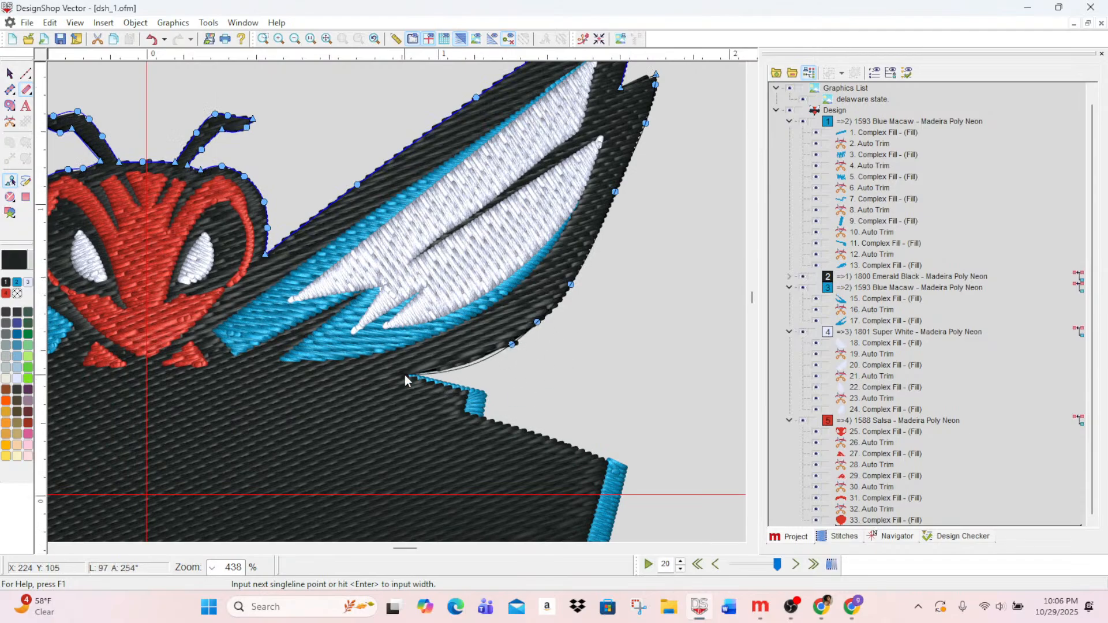
pyautogui.rightClick(492, 352)
pyautogui.click(408, 374)
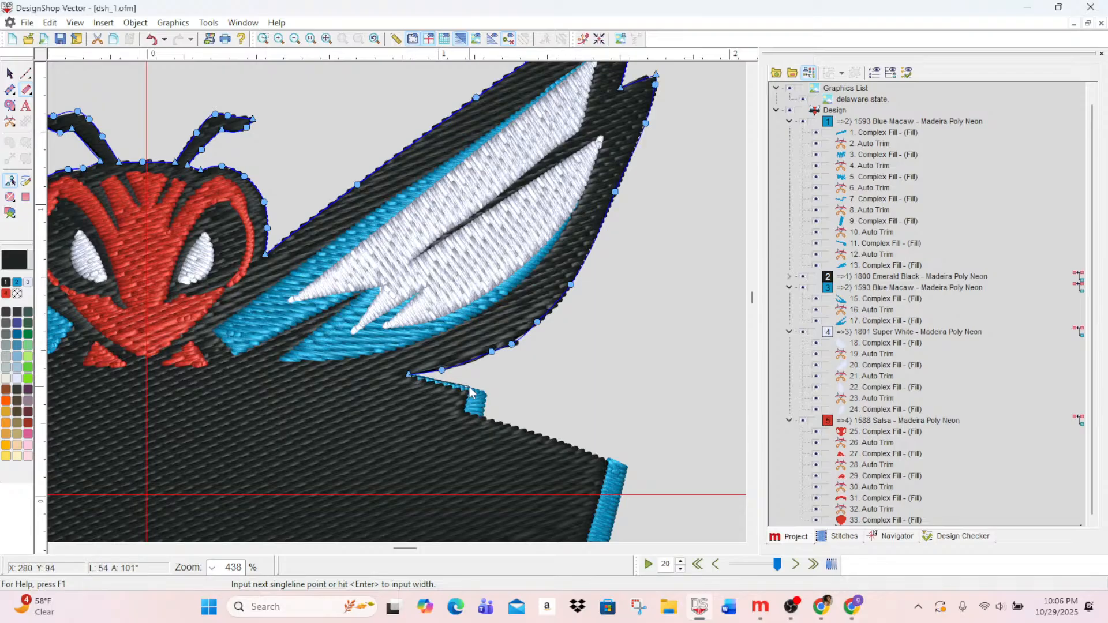
# - Trace the border around the banner's upper right step and down its right blue edge to the spike
pyautogui.click(469, 385)
pyautogui.click(486, 391)
pyautogui.click(482, 417)
pyautogui.rightClick(552, 438)
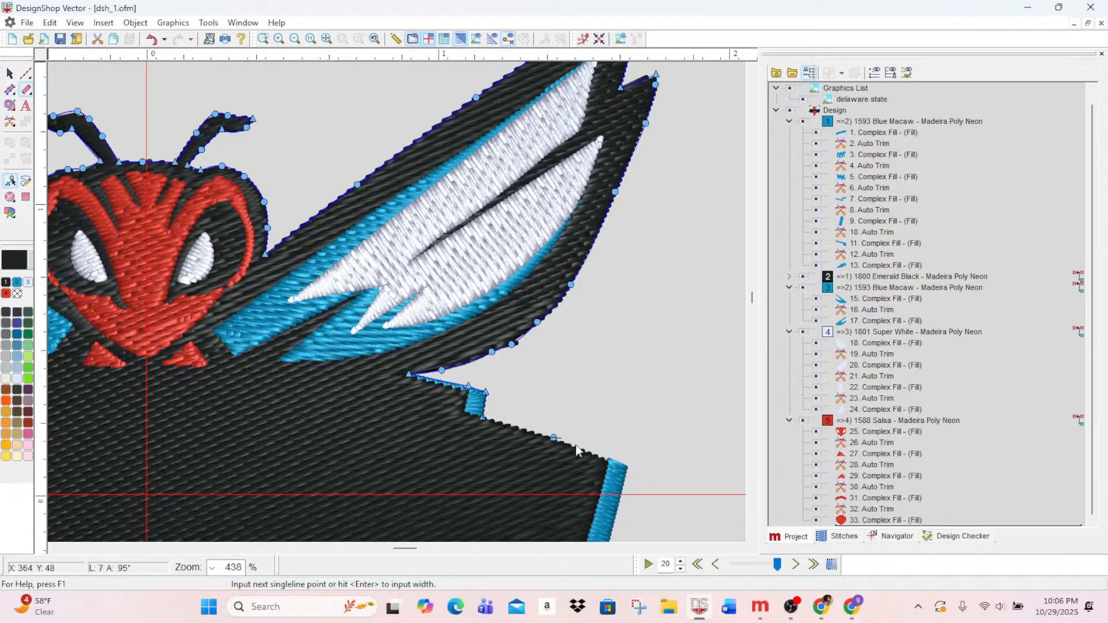
pyautogui.click(628, 467)
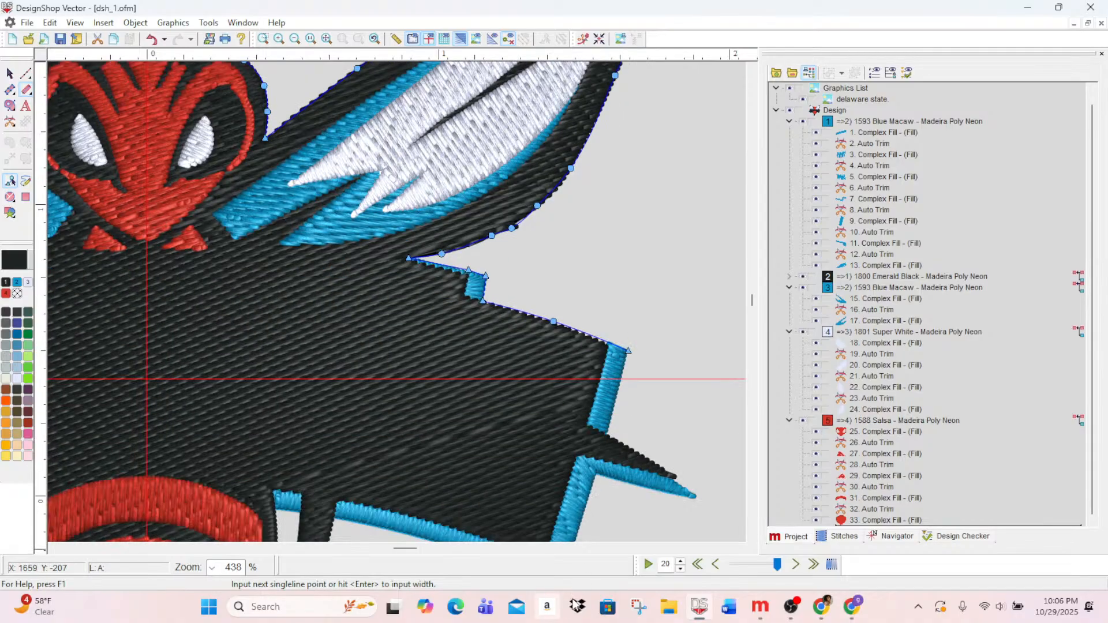
pyautogui.click(608, 376)
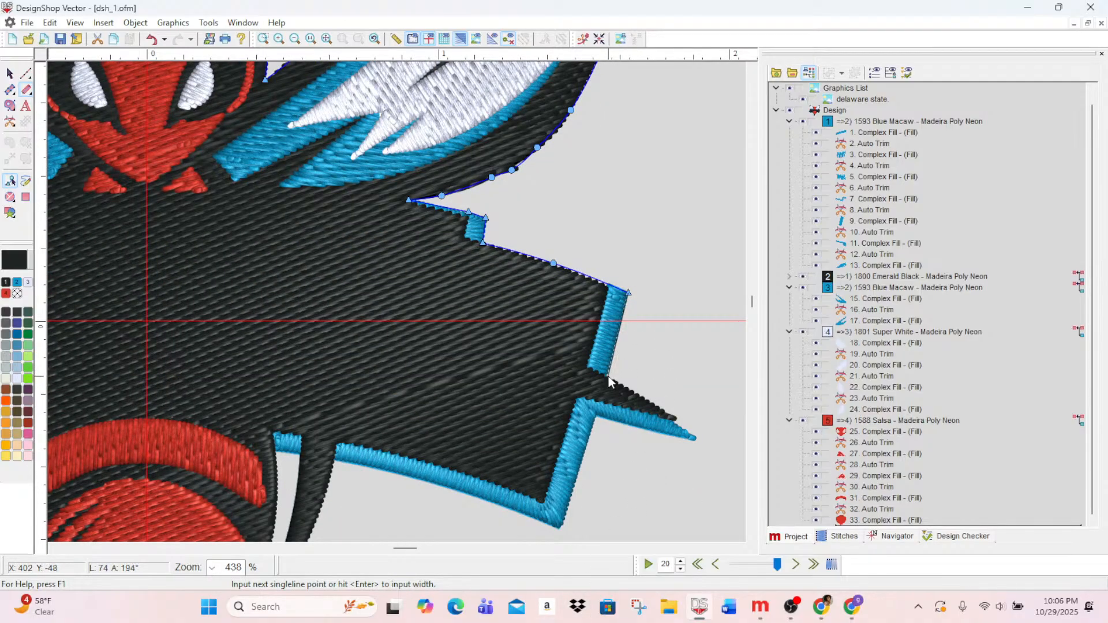
# - Trace the border along the right spike's upper edge past its black point to the blue tip
pyautogui.click(680, 420)
pyautogui.press('BackSpace')
pyautogui.scroll(1, 715, 428)
pyautogui.scroll(-1, 695, 528)
pyautogui.click(678, 420)
pyautogui.click(678, 416)
pyautogui.click(673, 423)
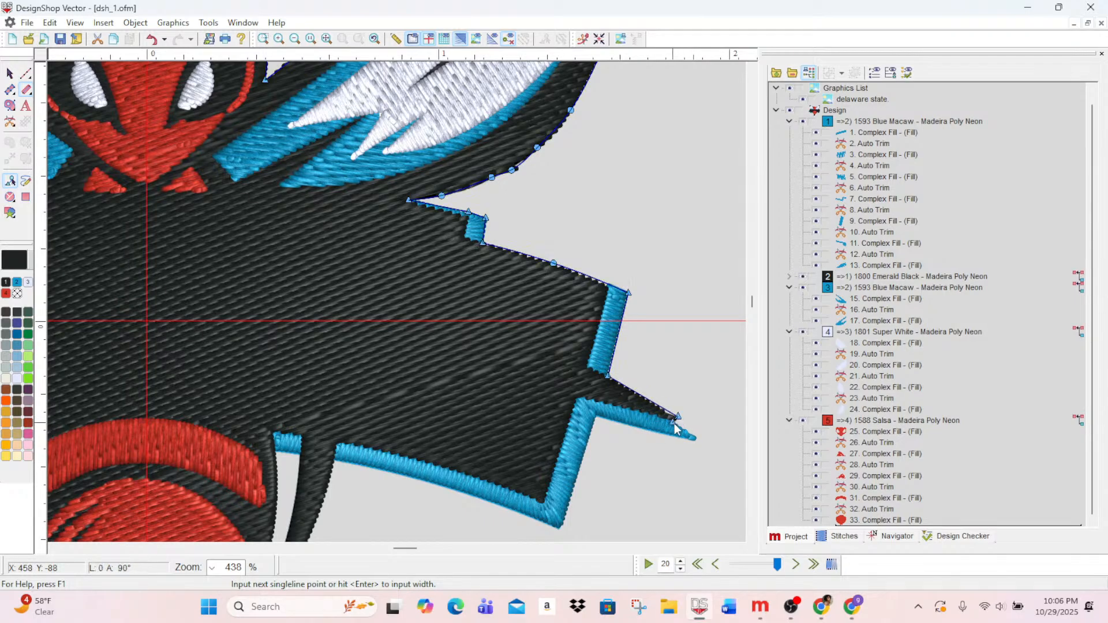
pyautogui.click(695, 439)
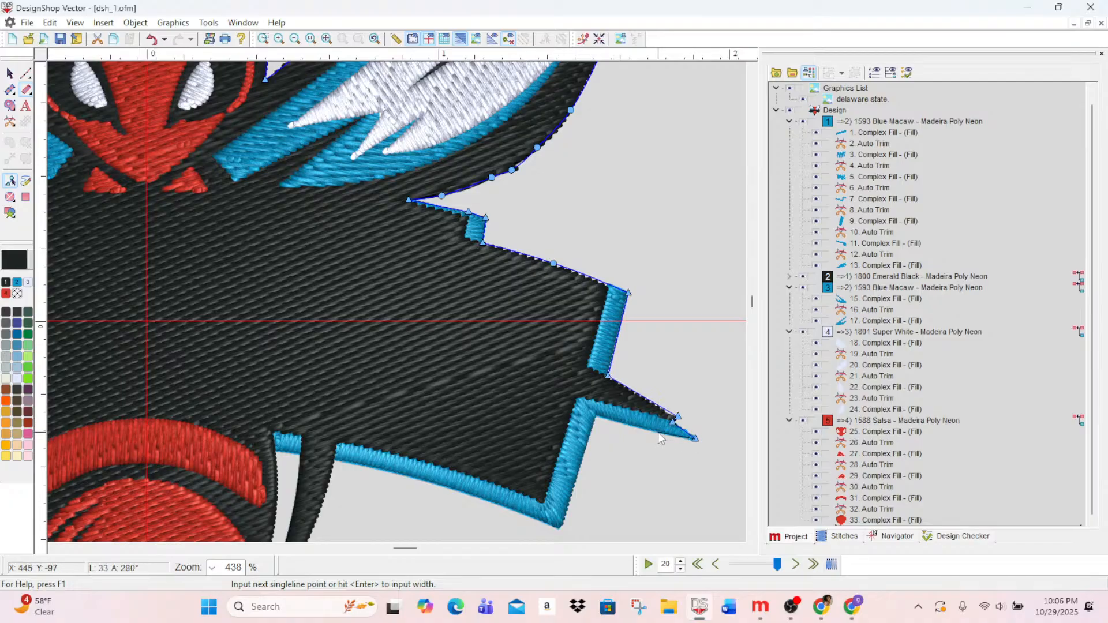
# - Trace the border back along the right spike's lower edge and down the banner's right blue edge to its lower corner
pyautogui.rightClick(658, 433)
pyautogui.click(598, 415)
pyautogui.scroll(-3, 598, 416)
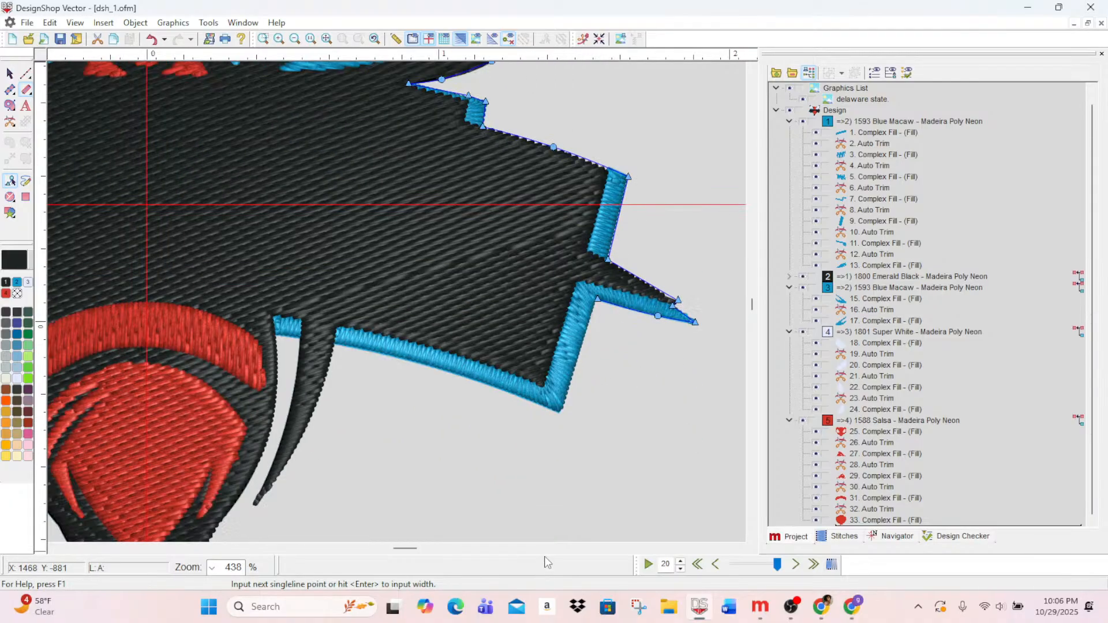
pyautogui.click(559, 355)
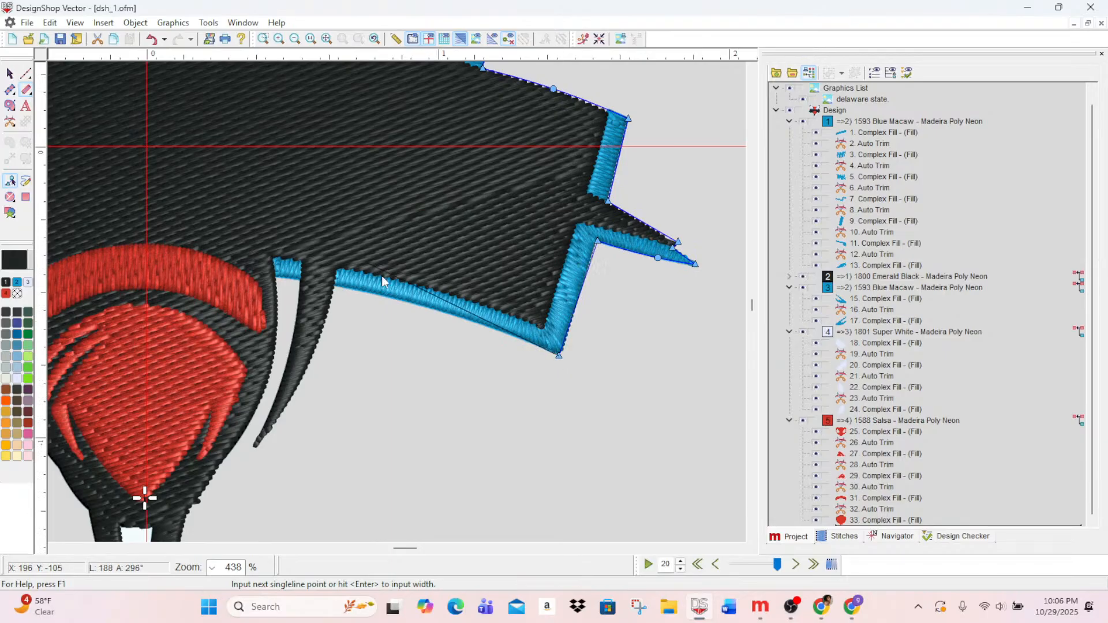
# - Trace the border along the curved lower blue edge of the banner's right half to the right leg
pyautogui.rightClick(504, 333)
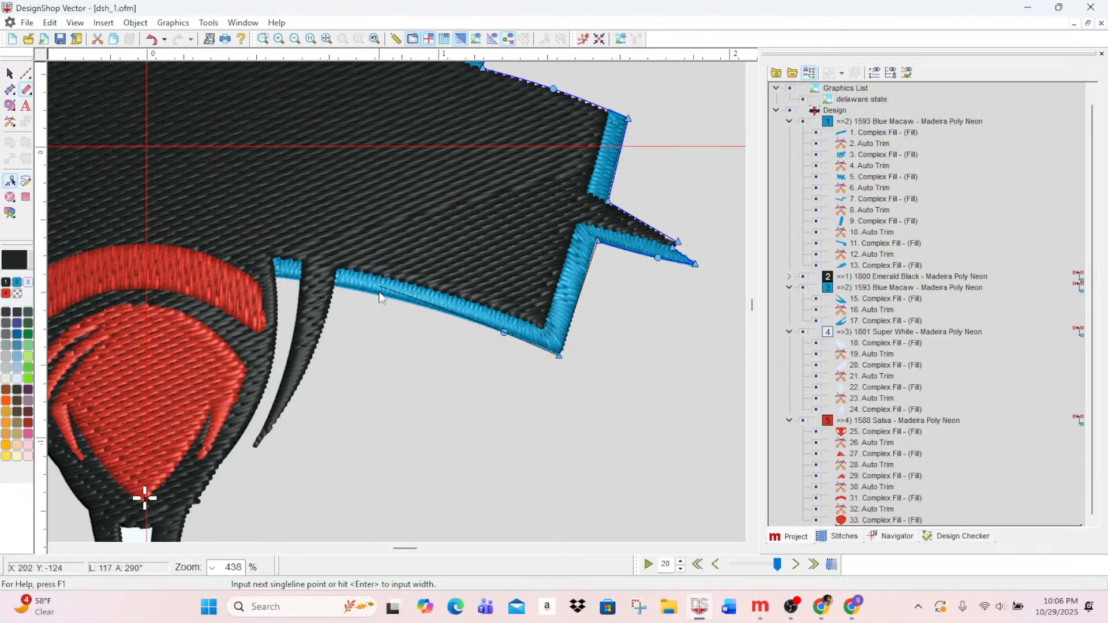
pyautogui.rightClick(377, 294)
pyautogui.click(334, 285)
# - Trace the border down the right leg's outer edge, around its tip and up the inner edge to the banner
pyautogui.rightClick(329, 310)
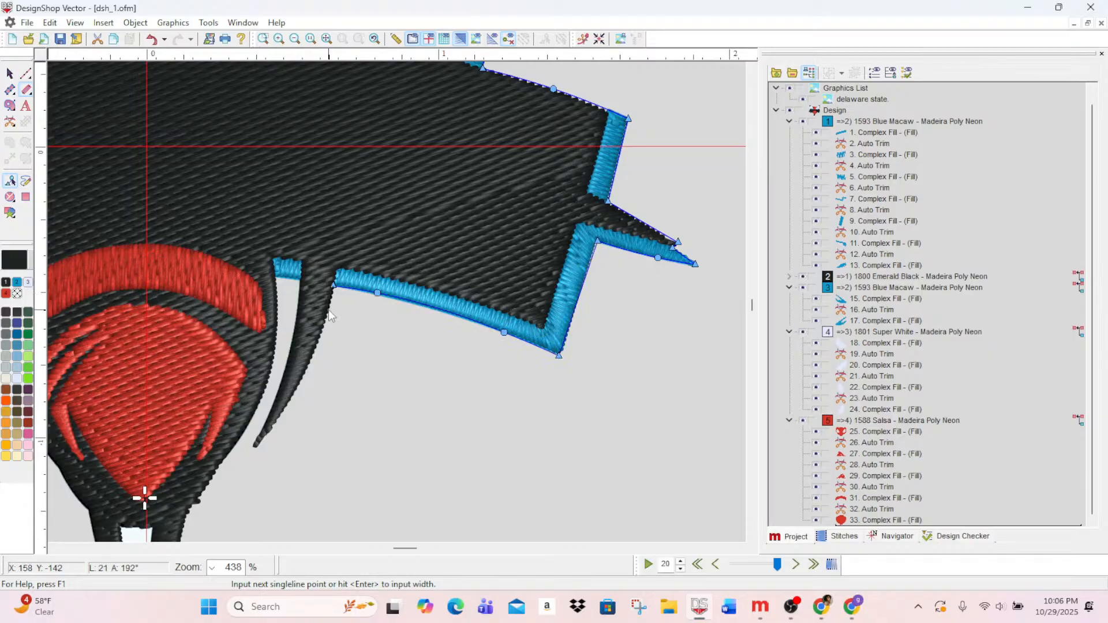
pyautogui.rightClick(294, 393)
pyautogui.click(255, 449)
pyautogui.click(253, 442)
pyautogui.rightClick(267, 414)
pyautogui.rightClick(292, 333)
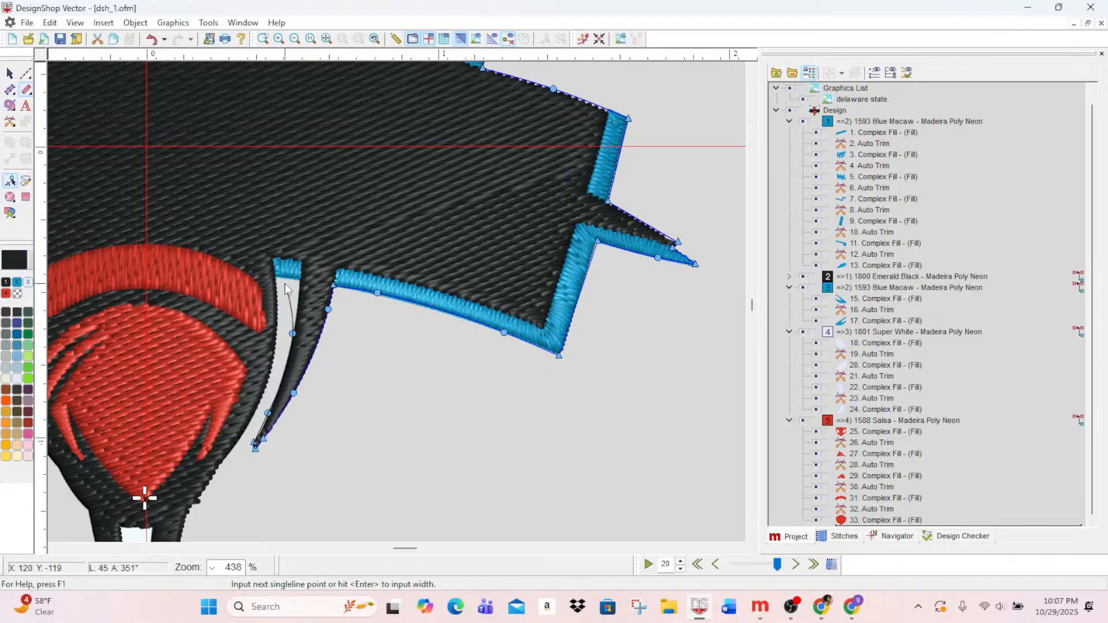
pyautogui.click(301, 280)
pyautogui.rightClick(279, 325)
pyautogui.rightClick(268, 371)
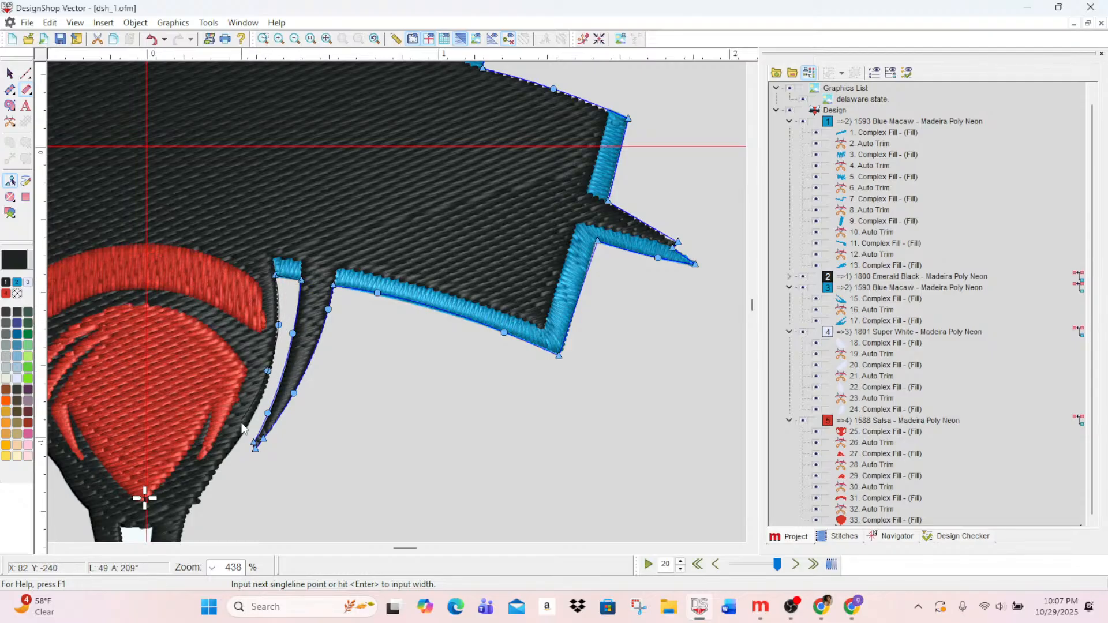
pyautogui.press('BackSpace')
pyautogui.press('BackSpace')
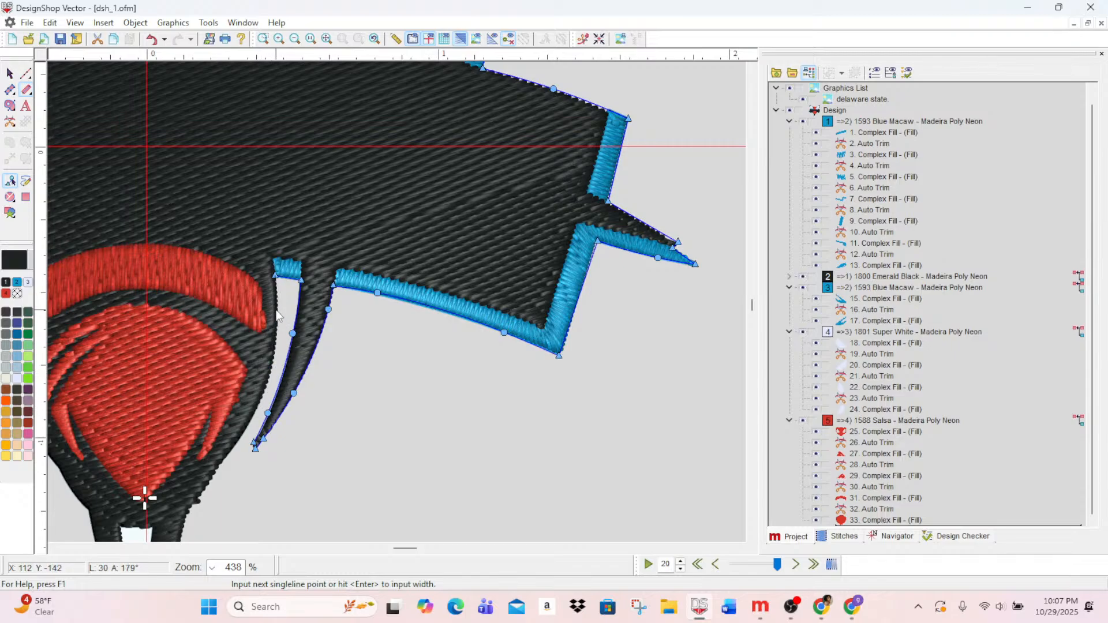
# - Trace the border down the right side of the abdomen to where the stinger begins
pyautogui.rightClick(276, 310)
pyautogui.rightClick(269, 373)
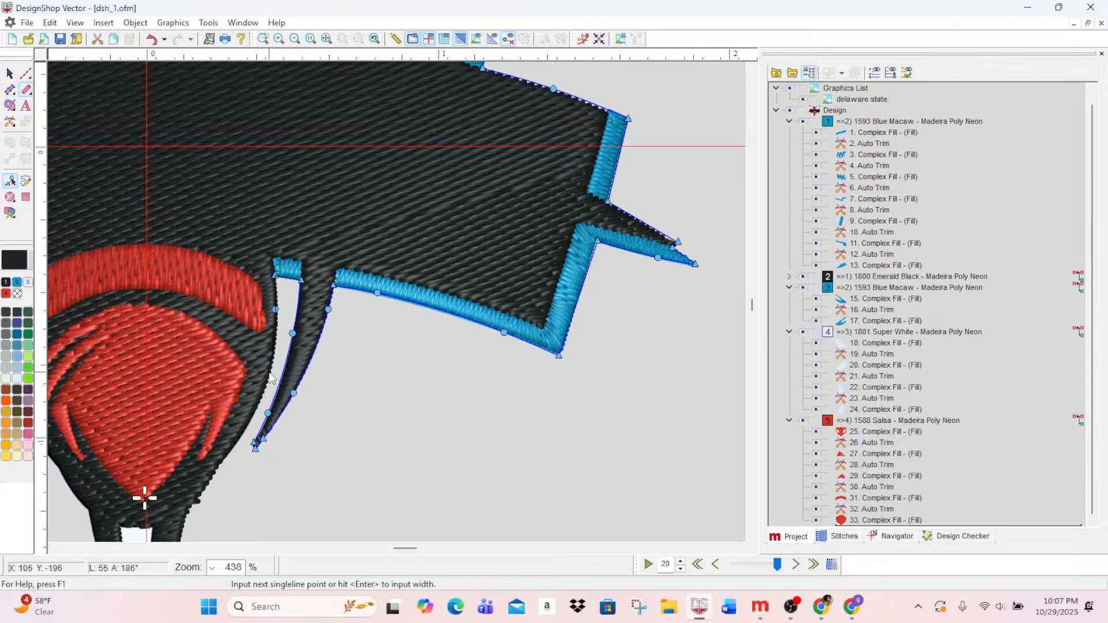
pyautogui.rightClick(241, 438)
pyautogui.rightClick(186, 516)
# - Continue the border down the stinger's right edge to its bottom point
pyautogui.scroll(-2, 187, 514)
pyautogui.rightClick(176, 431)
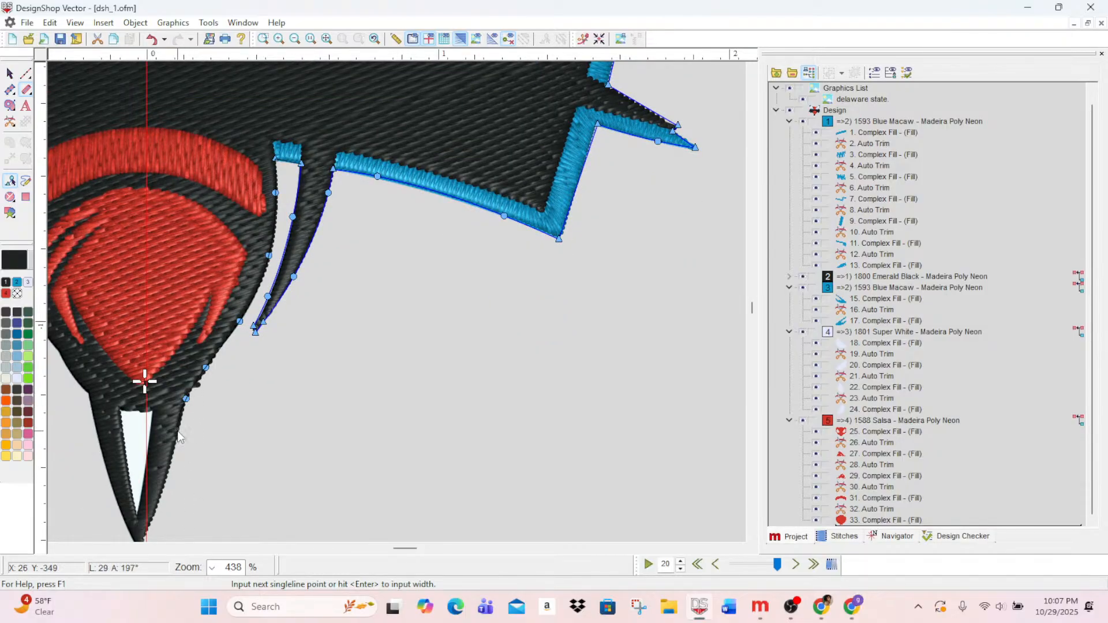
pyautogui.rightClick(162, 486)
pyautogui.scroll(-2, 138, 540)
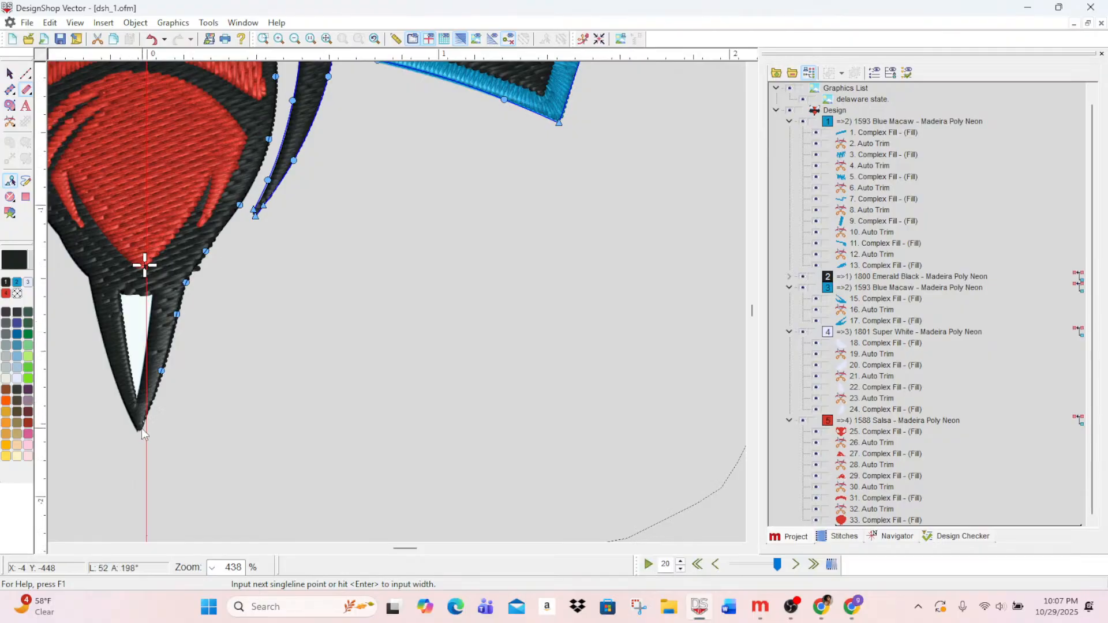
pyautogui.click(137, 429)
# - Trace the border up the stinger's left edge and the abdomen's left side to the small blue banner piece
pyautogui.rightClick(119, 385)
pyautogui.click(91, 276)
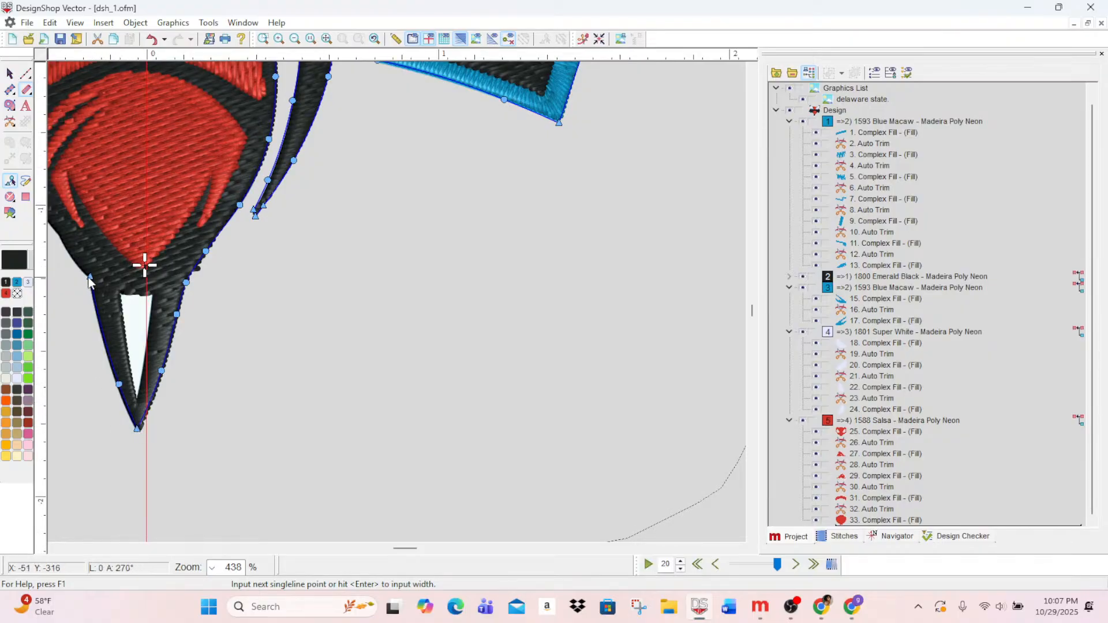
pyautogui.hscroll(-2, 49, 275)
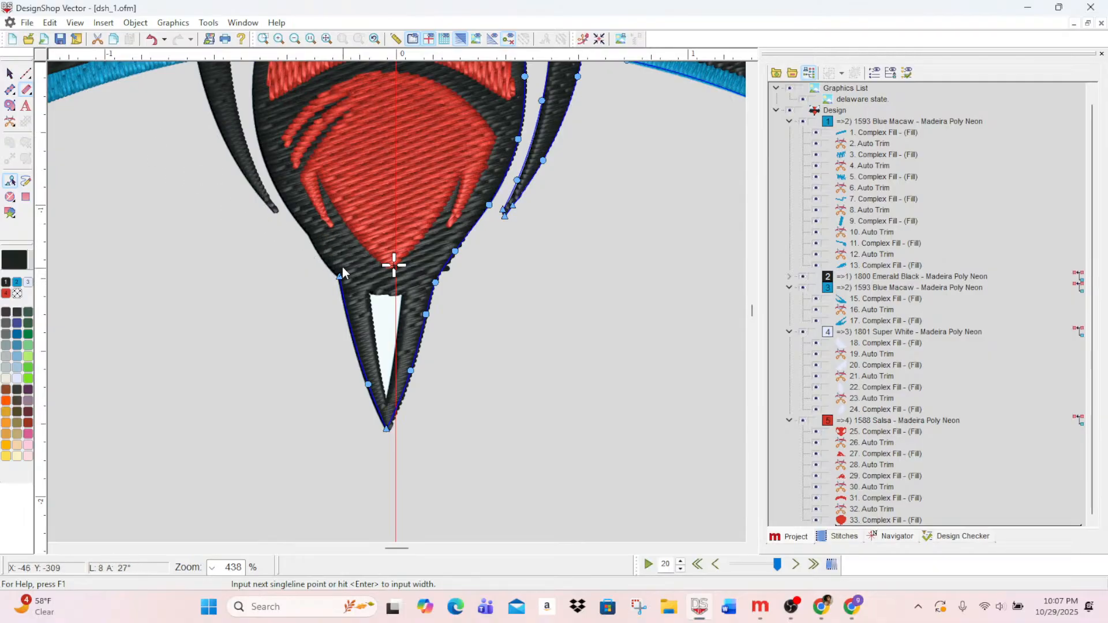
pyautogui.click(311, 235)
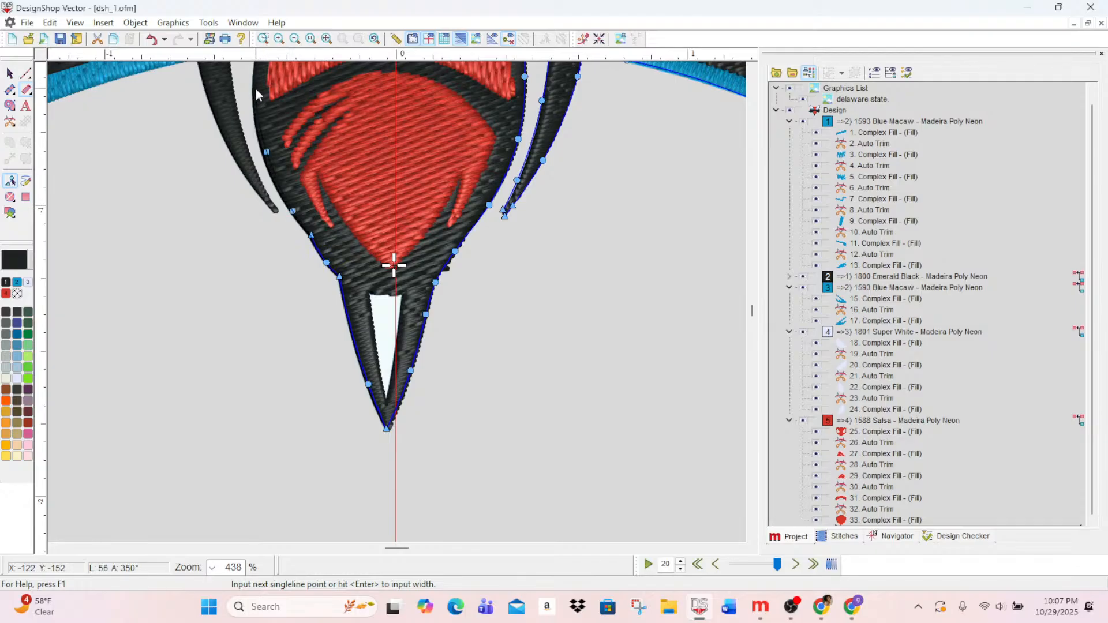
pyautogui.scroll(2, 255, 89)
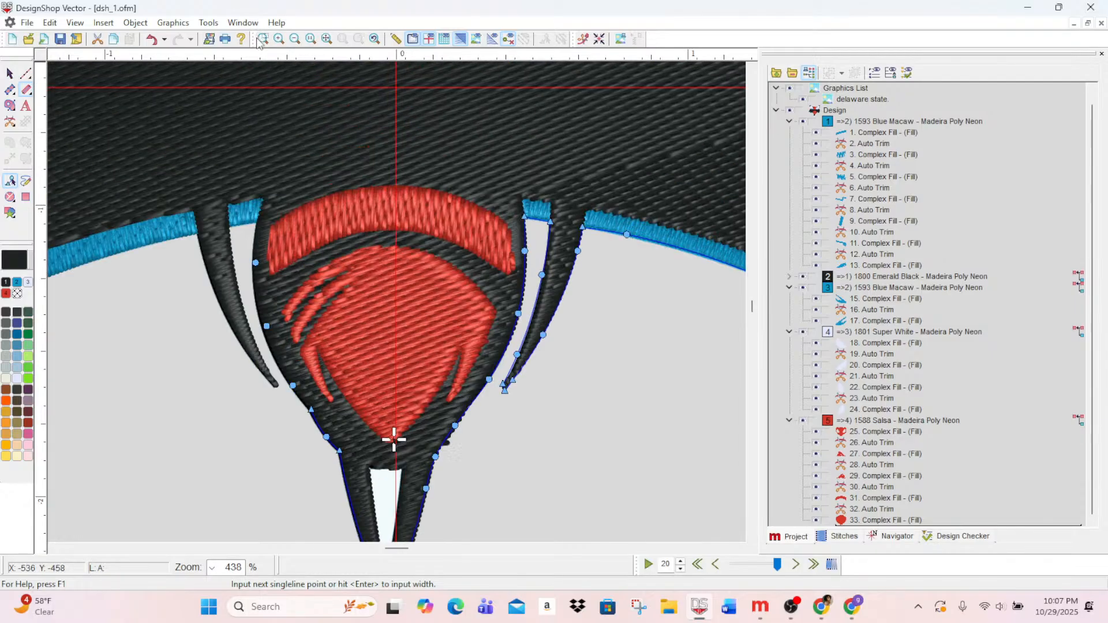
pyautogui.click(257, 223)
# - Trace the border under the small blue piece, down the left leg's inner edge and up its outer edge to the banner
pyautogui.rightClick(243, 221)
pyautogui.rightClick(230, 268)
pyautogui.rightClick(250, 338)
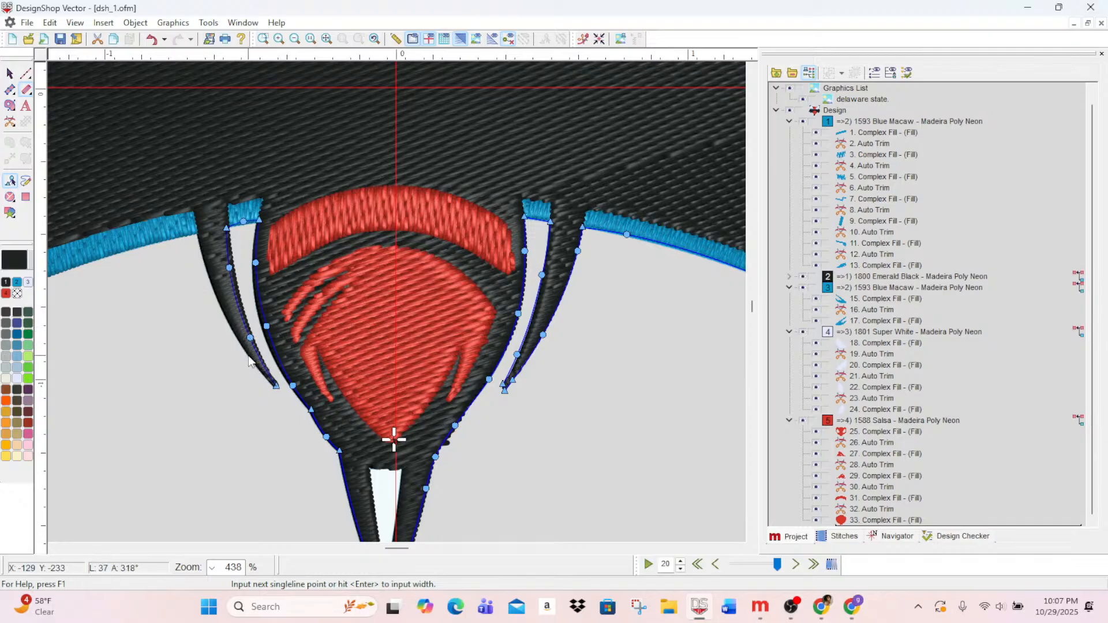
pyautogui.rightClick(251, 351)
pyautogui.click(215, 286)
pyautogui.click(198, 234)
pyautogui.scroll(1, 149, 221)
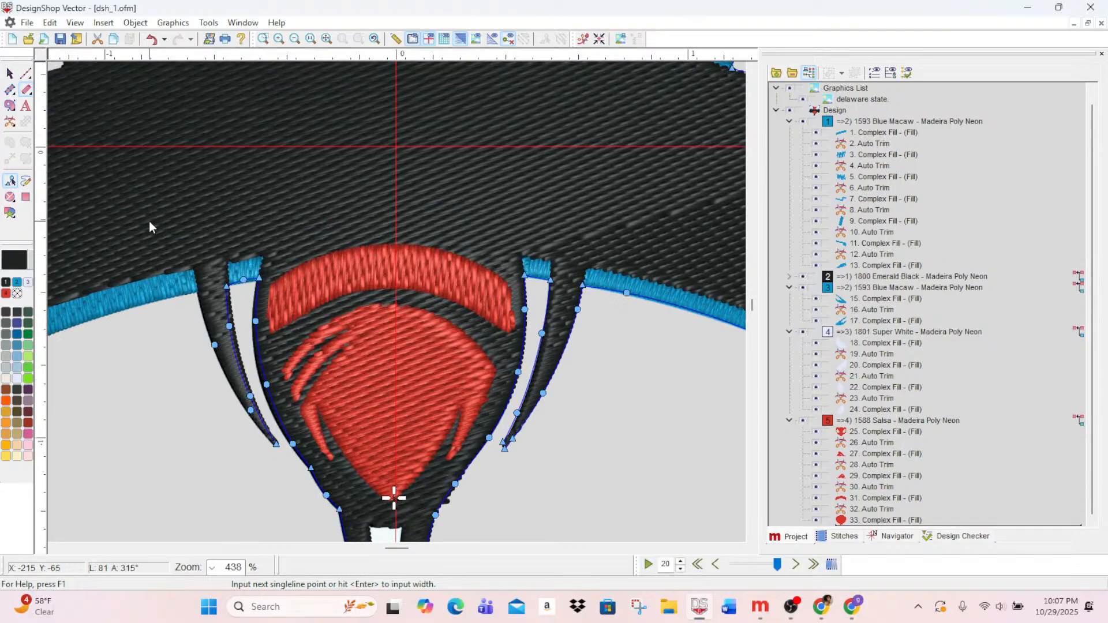
pyautogui.click(197, 288)
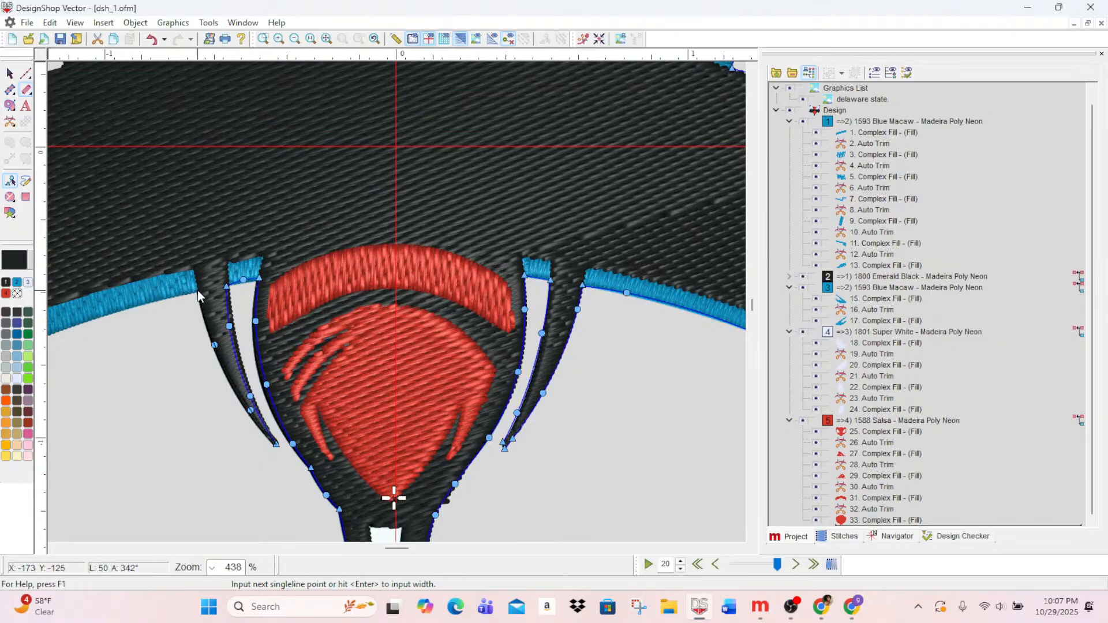
# - Trace the border along the banner's lower left blue edge, around its corner and up the left edge to the blue spike
pyautogui.rightClick(145, 301)
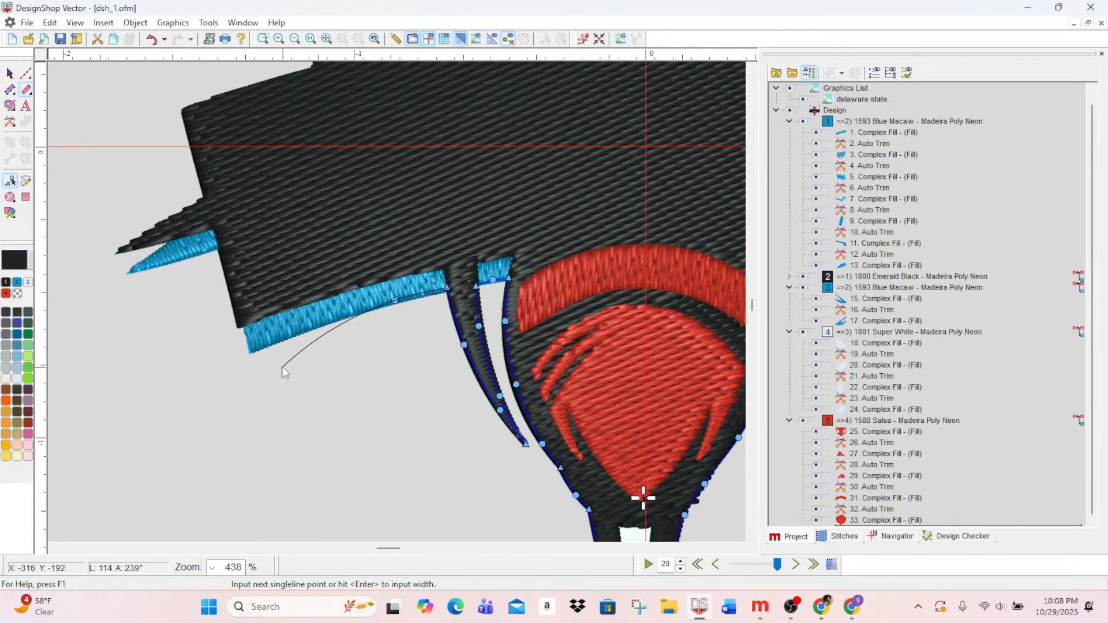
pyautogui.click(237, 324)
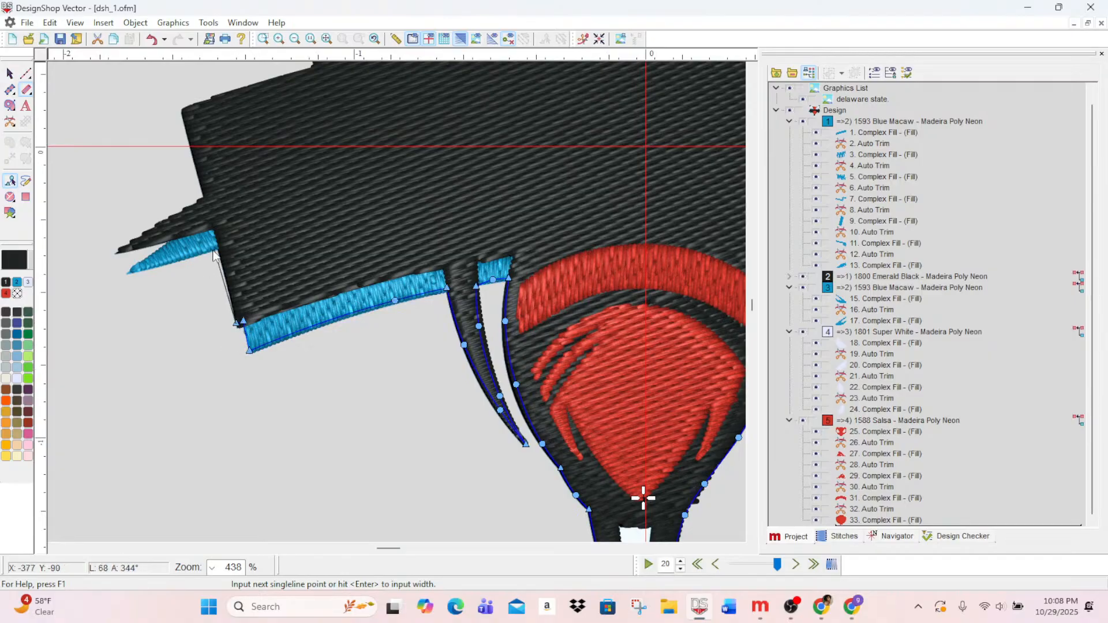
pyautogui.press('BackSpace')
pyautogui.click(238, 321)
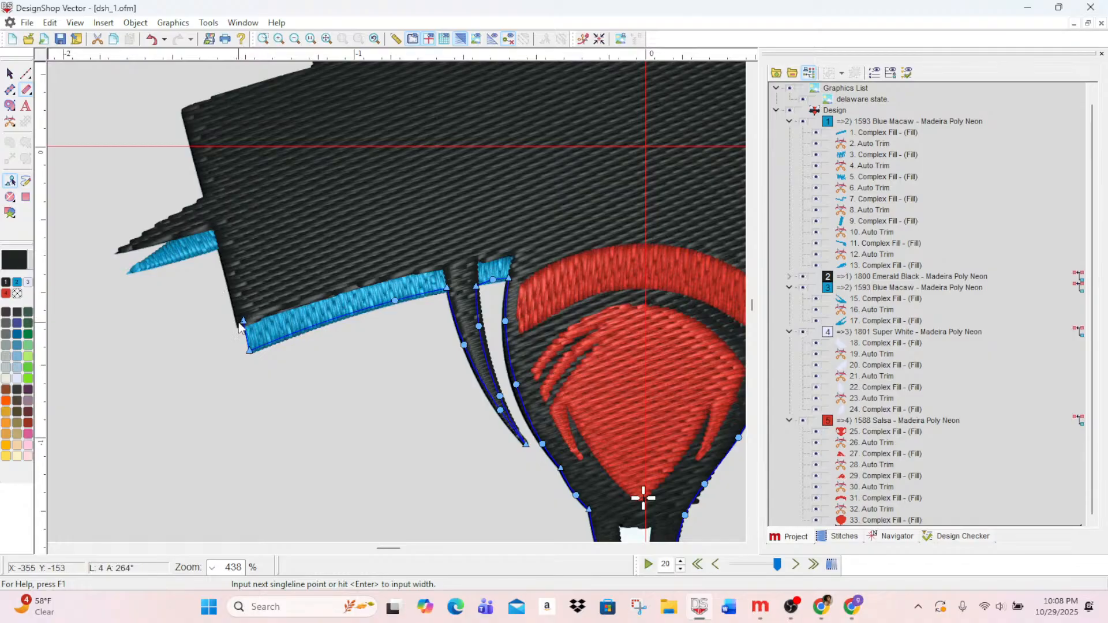
pyautogui.click(219, 247)
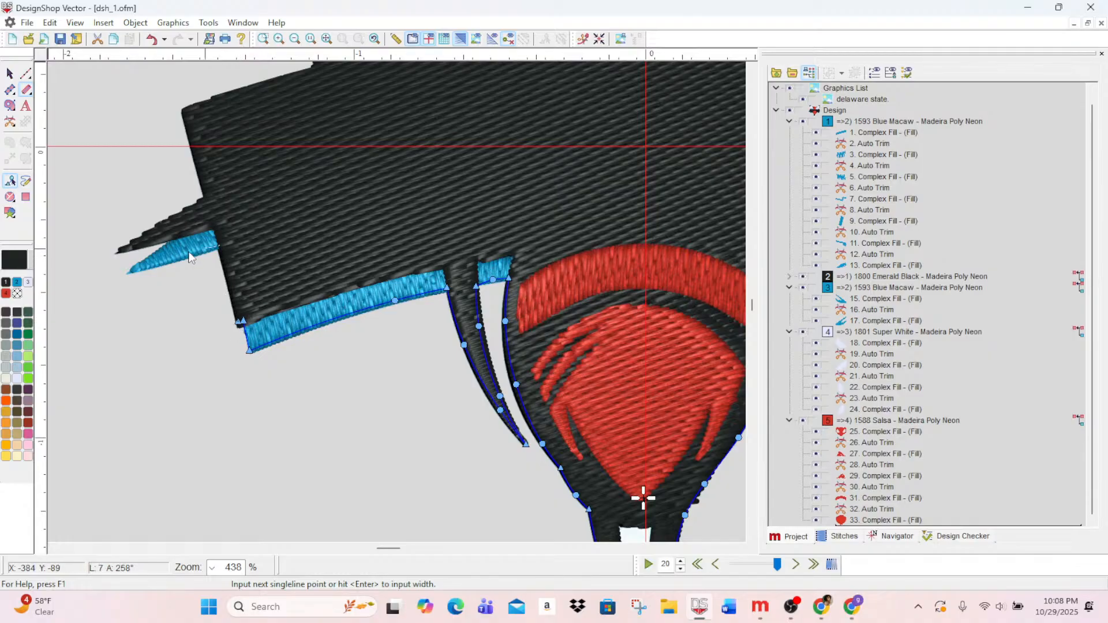
# - Trace the border around the blue and black points of the left spike back to the banner's edge
pyautogui.click(130, 271)
pyautogui.click(178, 237)
pyautogui.rightClick(142, 233)
pyautogui.click(207, 202)
# - Trace the border up the banner's left edge, along its upper left edge and around the step to the left wing
pyautogui.click(181, 109)
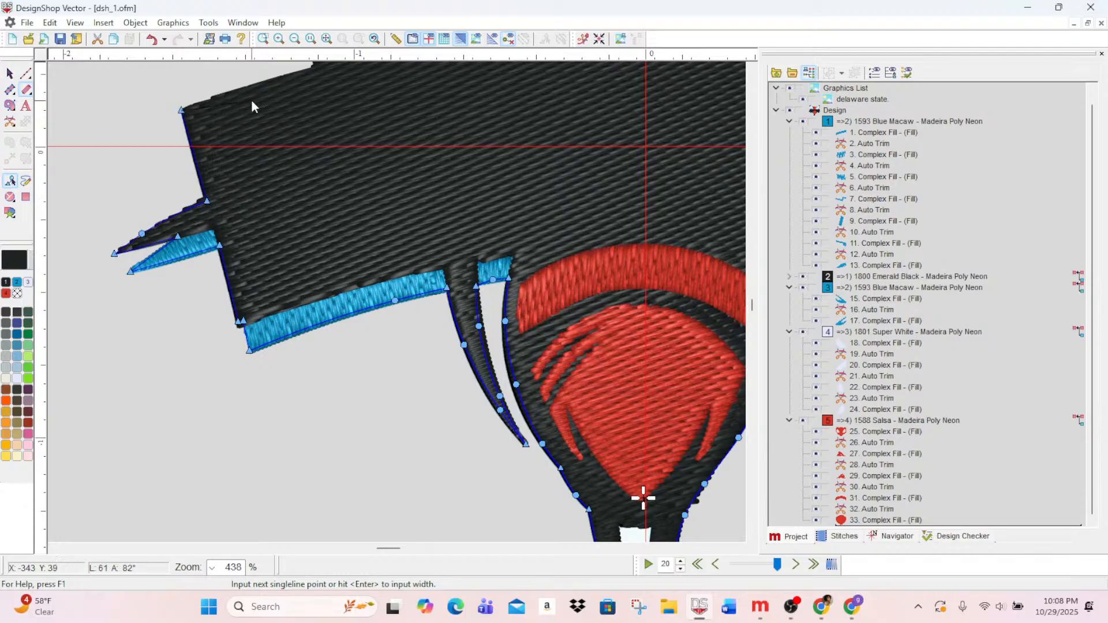
pyautogui.click(313, 71)
pyautogui.scroll(3, 313, 70)
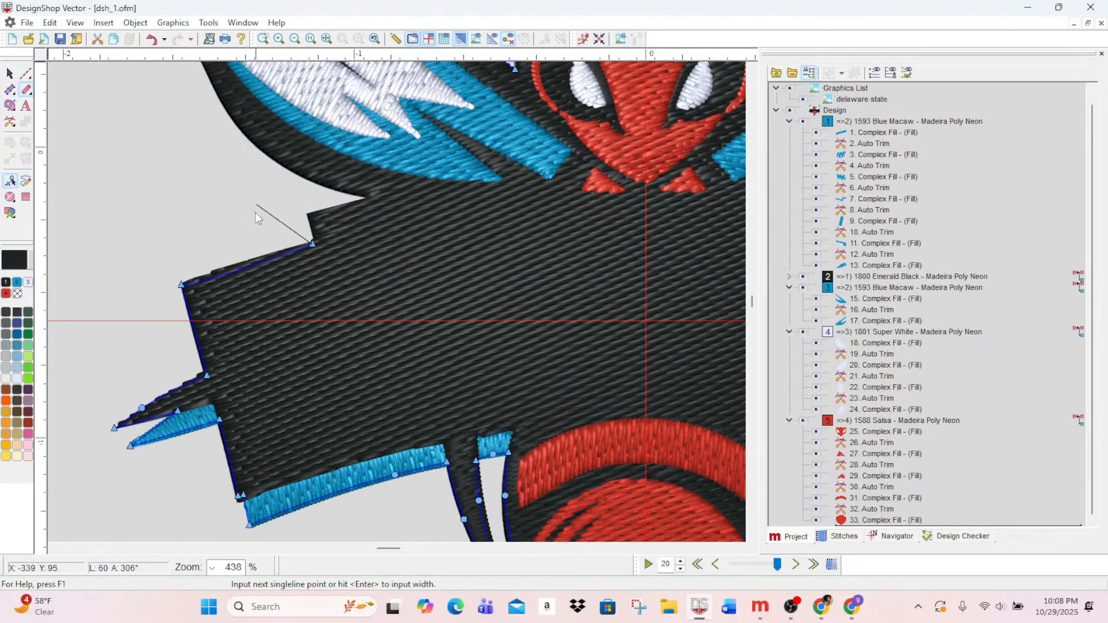
pyautogui.click(317, 240)
pyautogui.click(310, 217)
pyautogui.click(373, 199)
# - Trace the border up the left wing's curved outer edge to its lower tip
pyautogui.click(344, 190)
pyautogui.click(279, 159)
pyautogui.click(235, 120)
pyautogui.scroll(3, 220, 107)
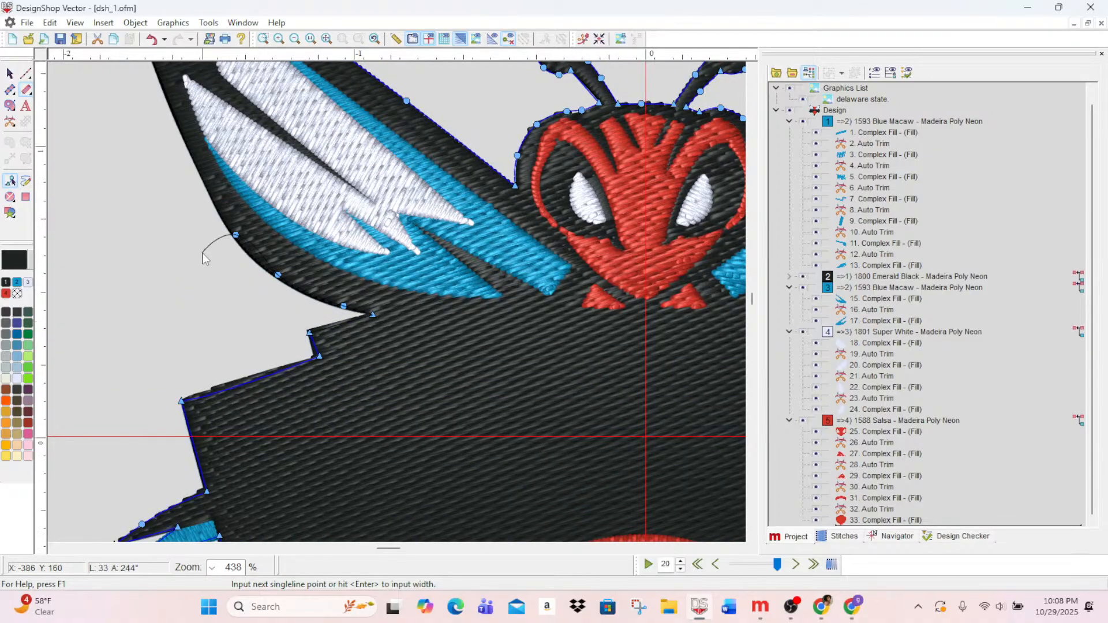
pyautogui.click(204, 172)
pyautogui.scroll(4, 202, 173)
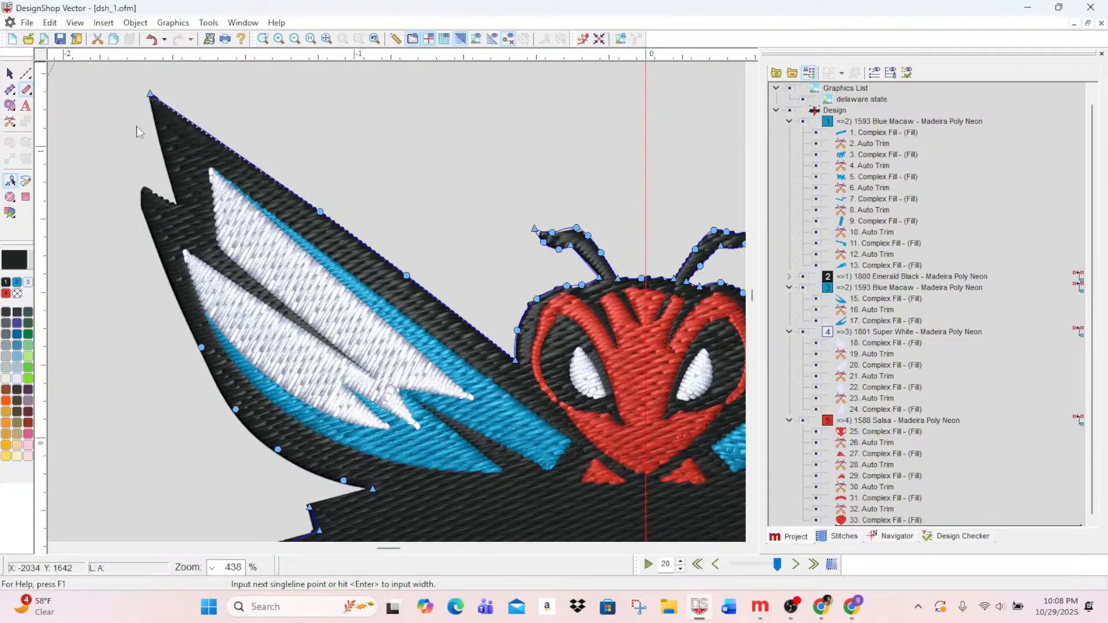
pyautogui.click(146, 210)
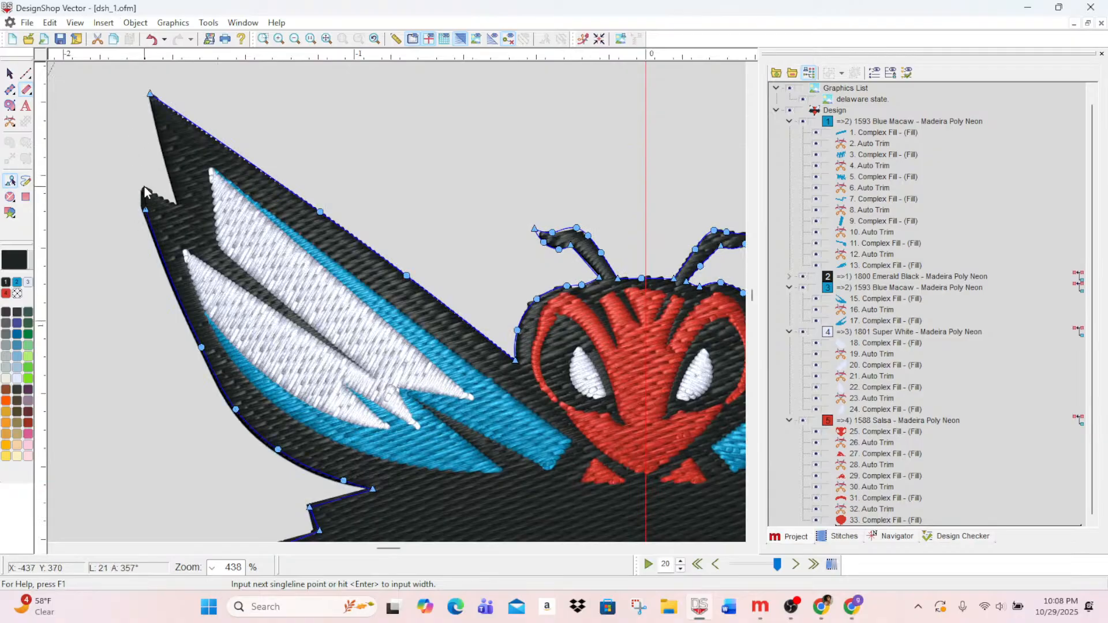
# - Trace the border through the left wing's notch up to the starting tip and finish the single line with the default width
pyautogui.click(178, 209)
pyautogui.click(180, 208)
pyautogui.click(165, 154)
pyautogui.click(152, 97)
pyautogui.press('Return')
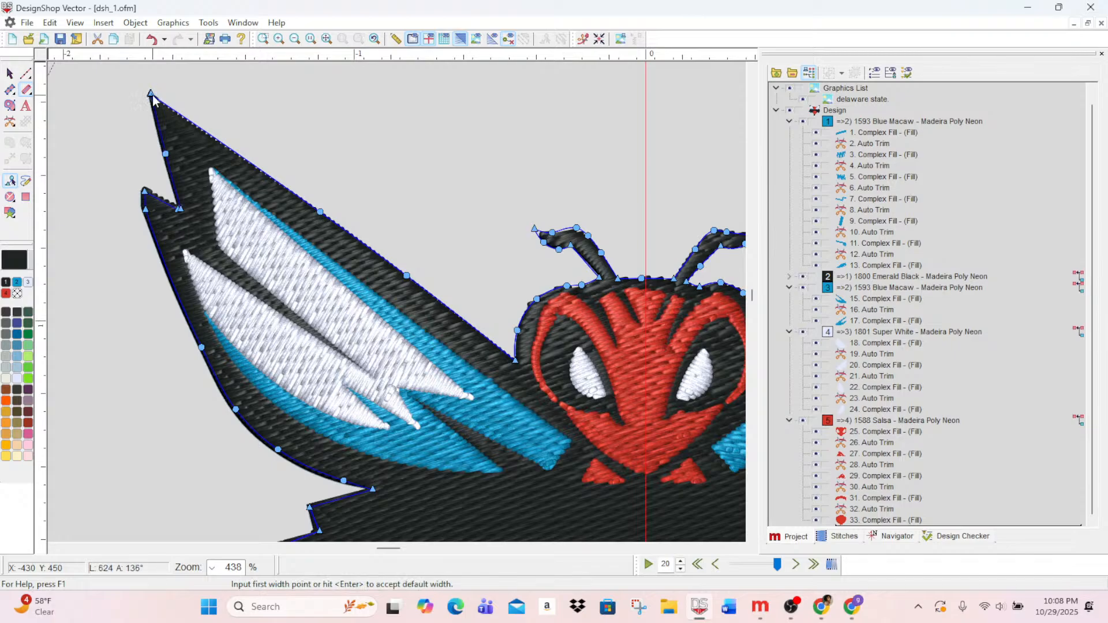
pyautogui.press('Return')
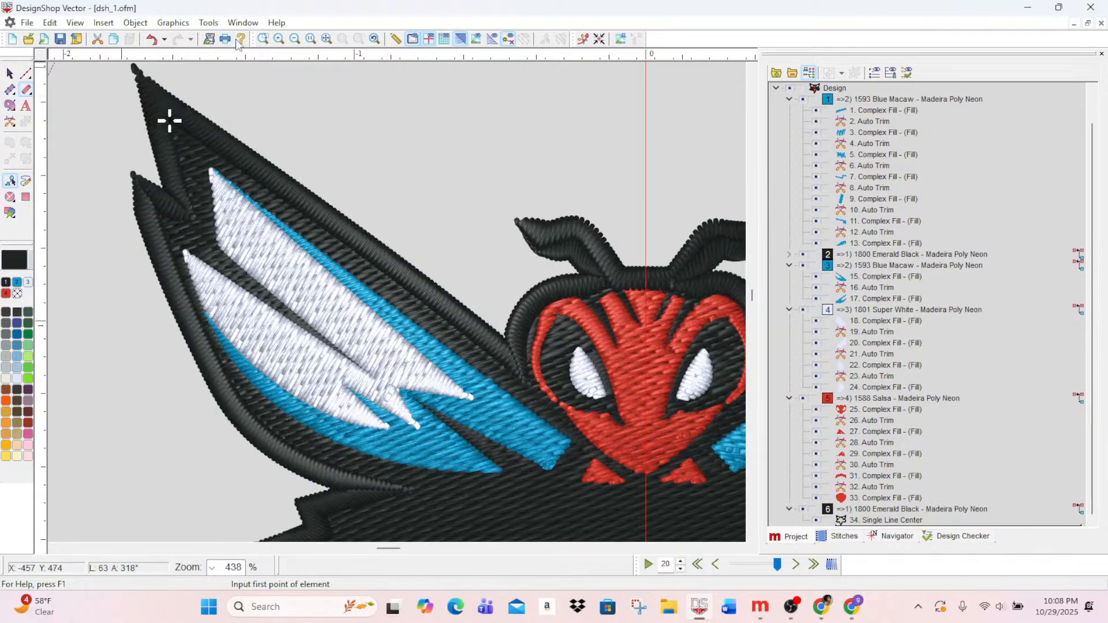
# - Save the design and move the single line border to the first position in the sewing order
pyautogui.click(62, 39)
pyautogui.moveTo(877, 508); pyautogui.dragTo(884, 93)
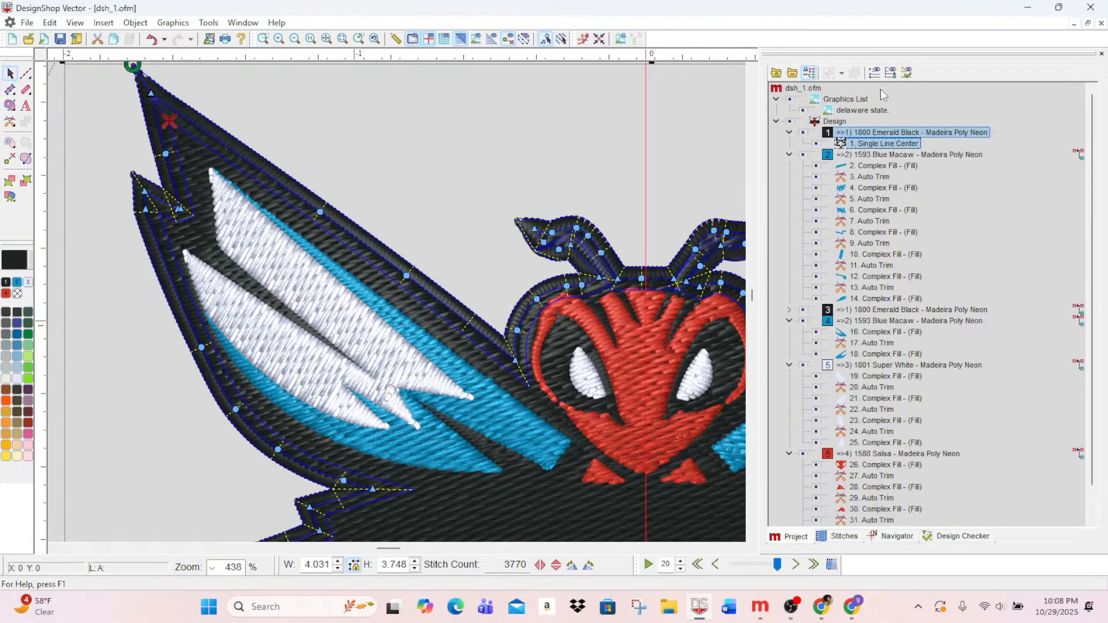
pyautogui.click(295, 38)
pyautogui.click(295, 38)
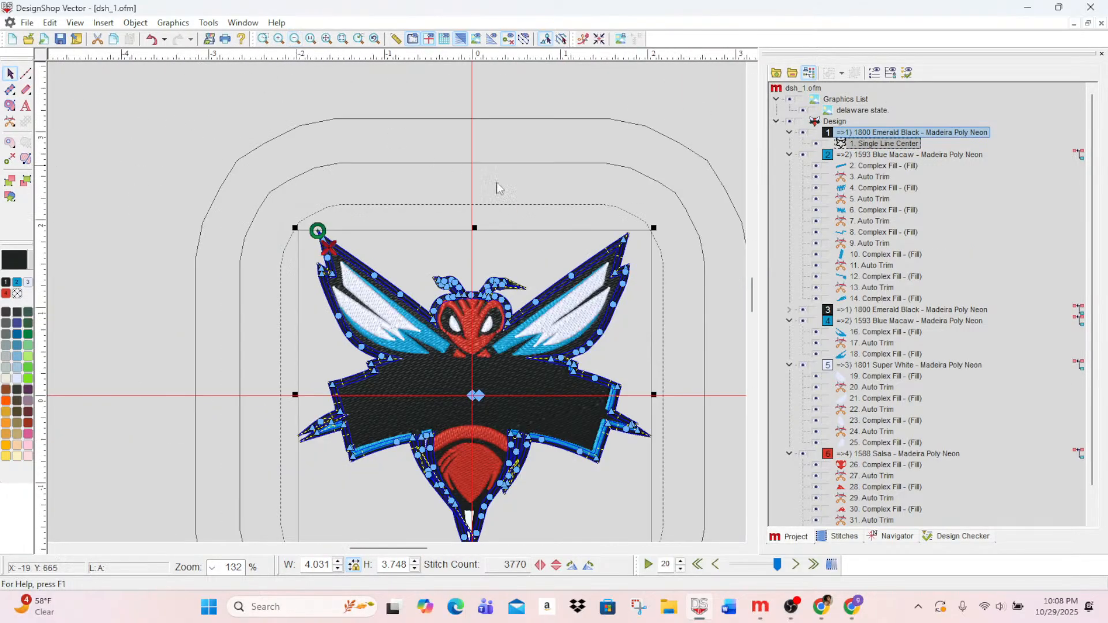
pyautogui.click(668, 141)
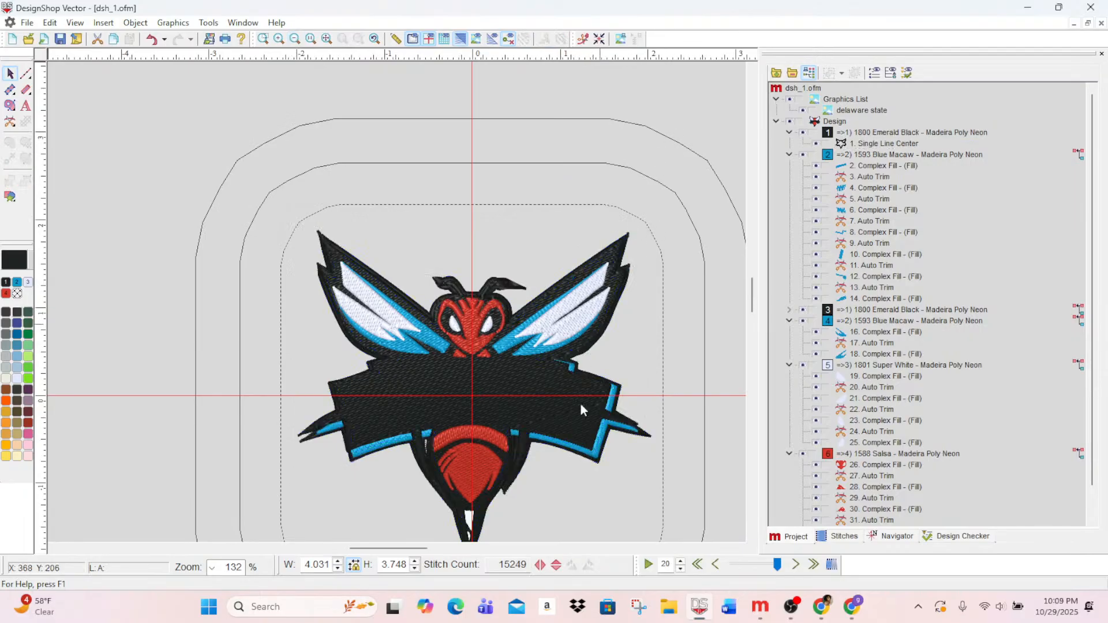
pyautogui.scroll(-2, 548, 477)
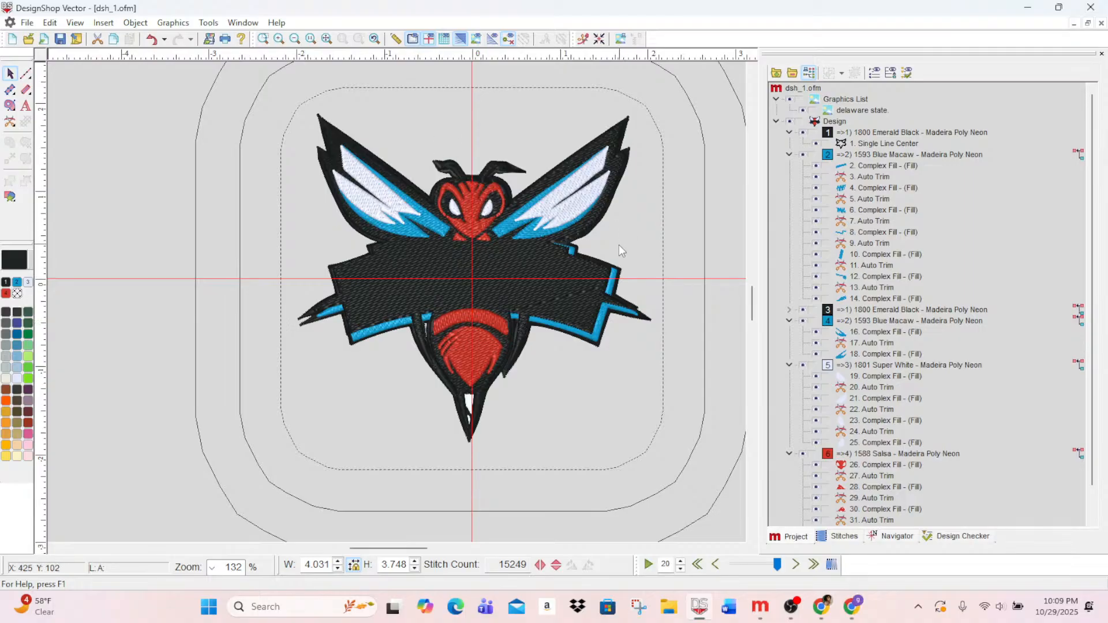
# - Open the border single line's properties and apply its top stitching with Auto-Density turned off
pyautogui.doubleClick(893, 144)
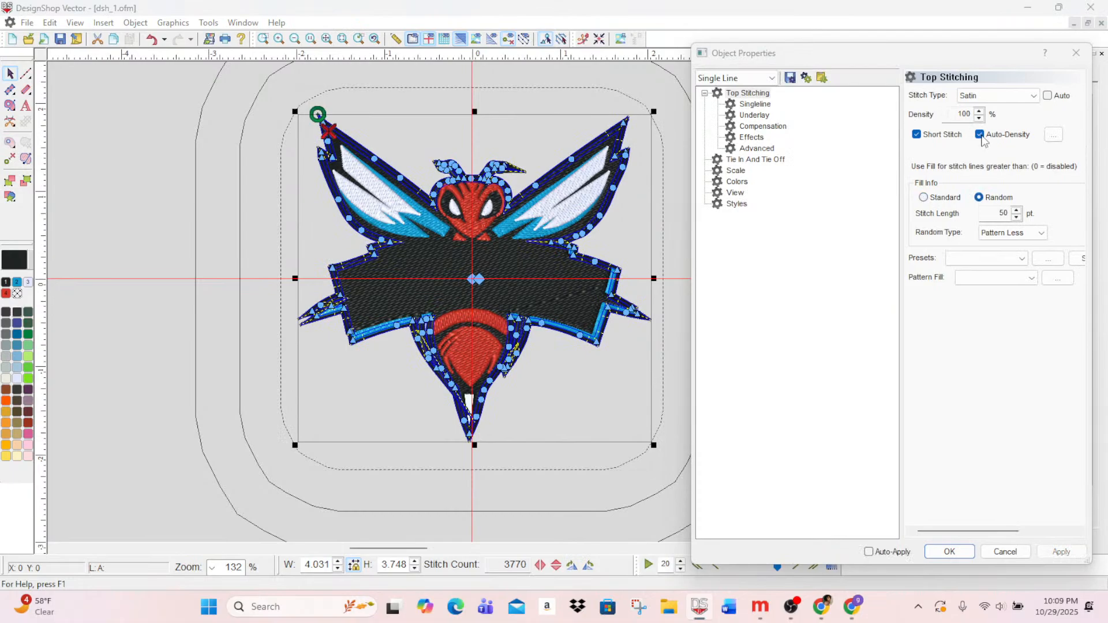
pyautogui.click(980, 134)
pyautogui.click(1061, 552)
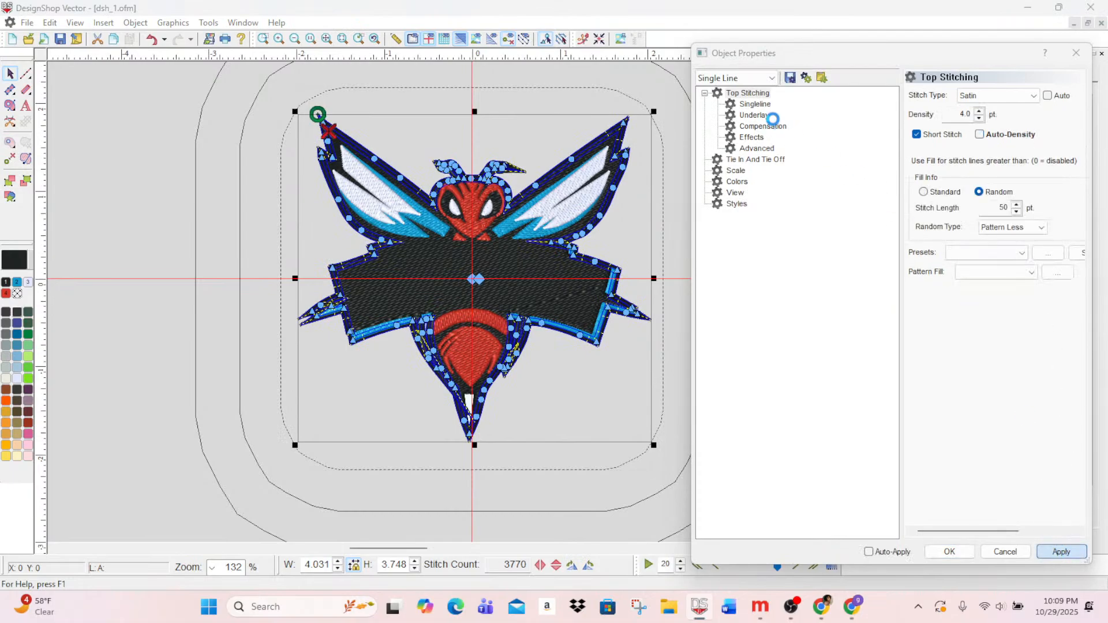
# - Set the border's single line width to 15 pt with a custom offset of 24% and check the result on the deselected design
pyautogui.click(757, 104)
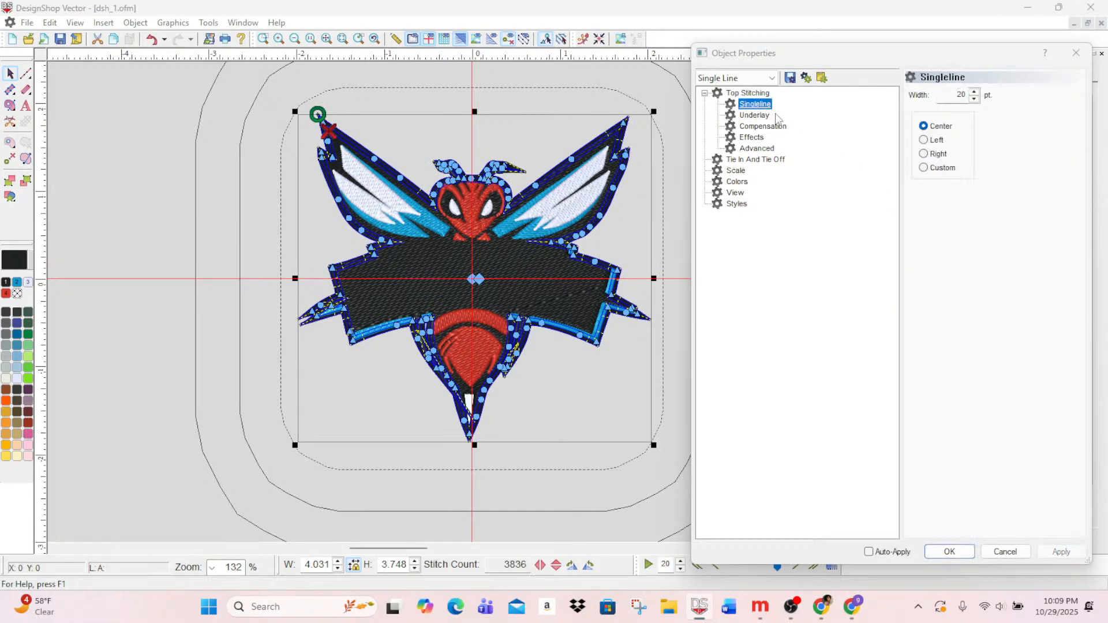
pyautogui.click(973, 99)
pyautogui.click(974, 98)
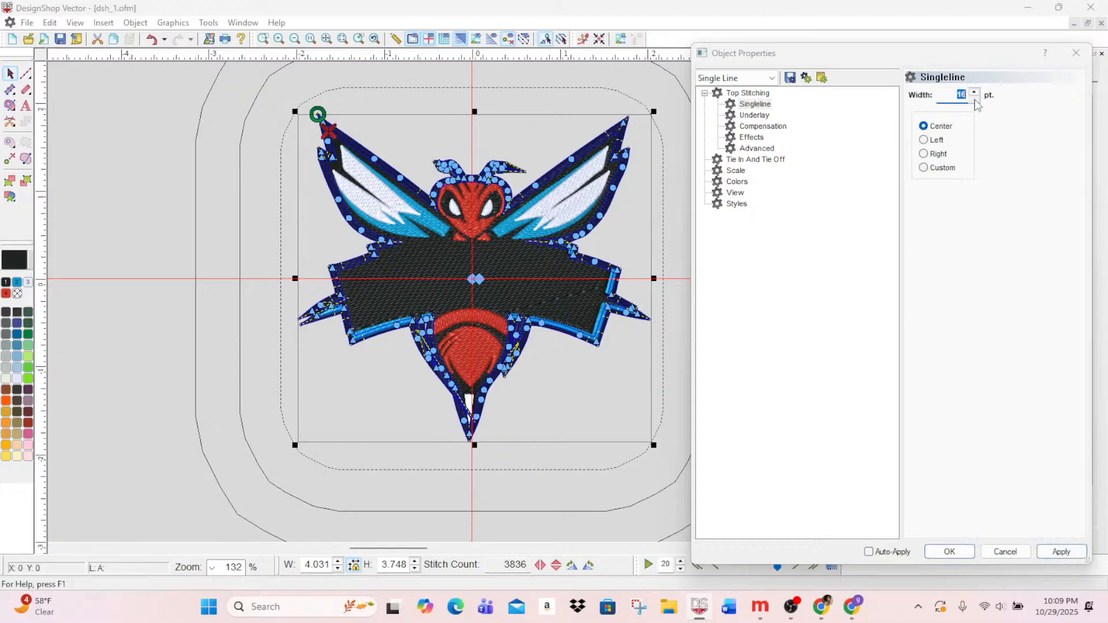
pyautogui.click(924, 168)
pyautogui.moveTo(989, 225); pyautogui.dragTo(974, 227)
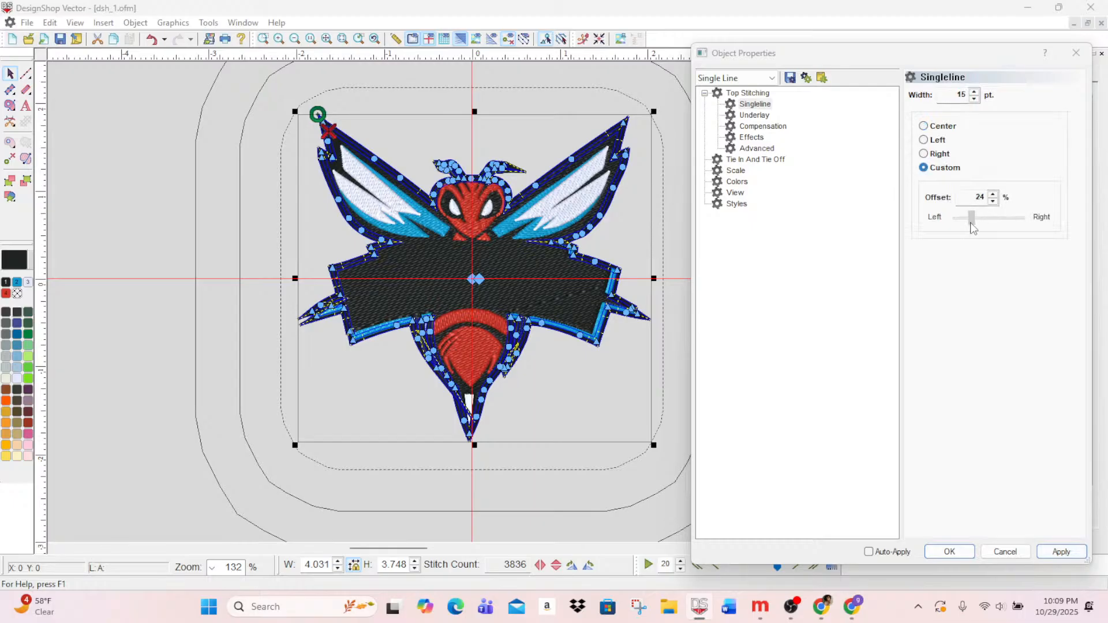
pyautogui.click(1059, 553)
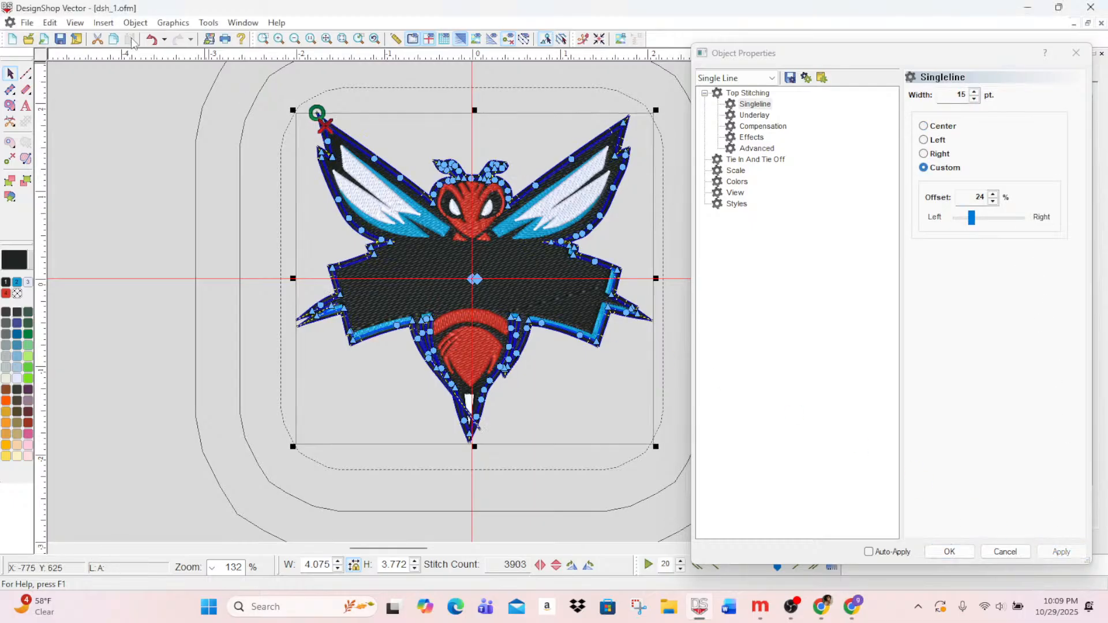
pyautogui.click(354, 283)
pyautogui.click(567, 478)
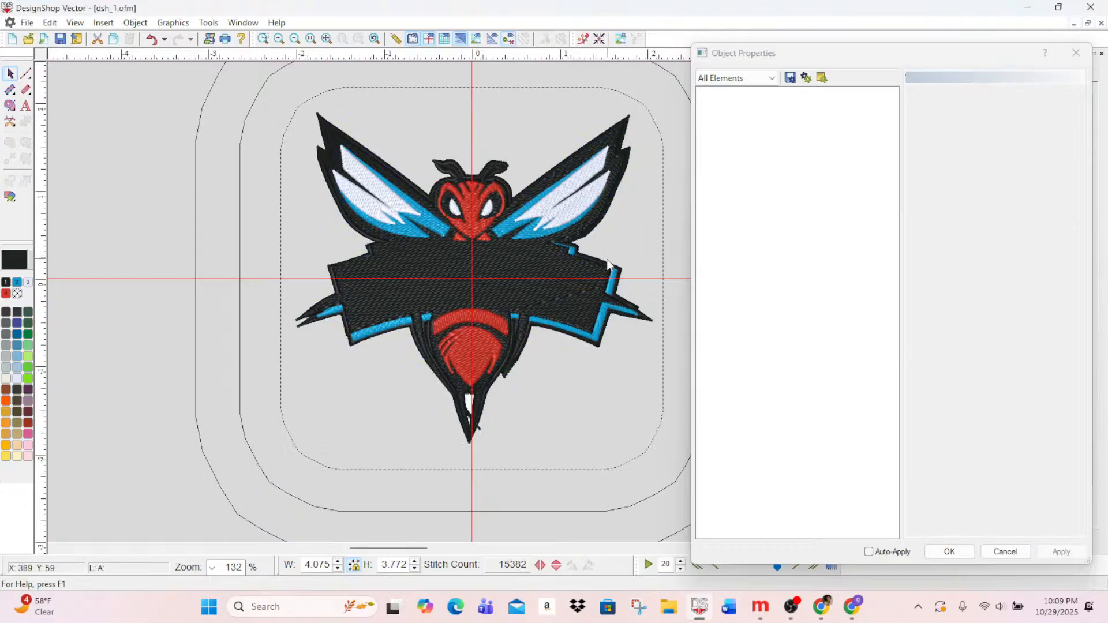
# - Try a custom offset of 70% on the border, inspect the deselected design and close the object properties
pyautogui.click(364, 150)
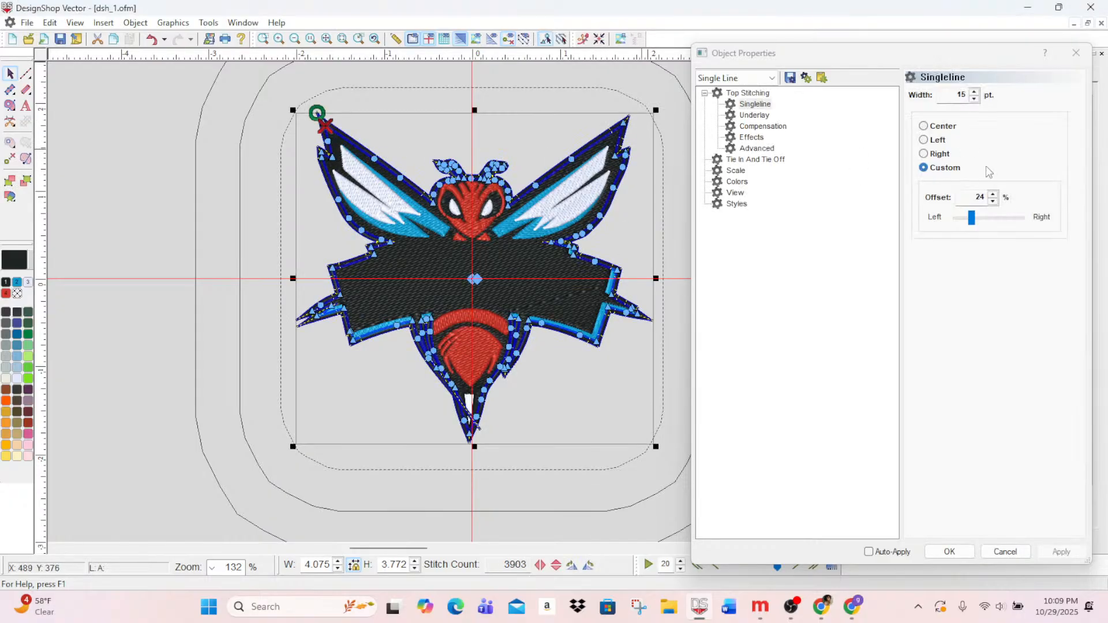
pyautogui.moveTo(972, 226); pyautogui.dragTo(1001, 219)
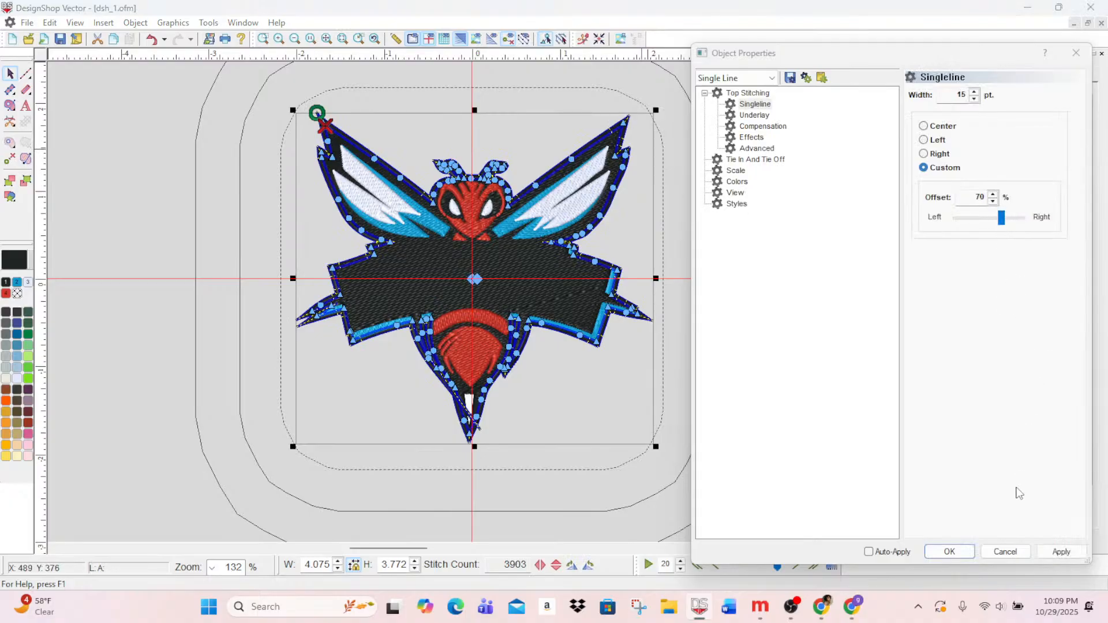
pyautogui.click(1058, 552)
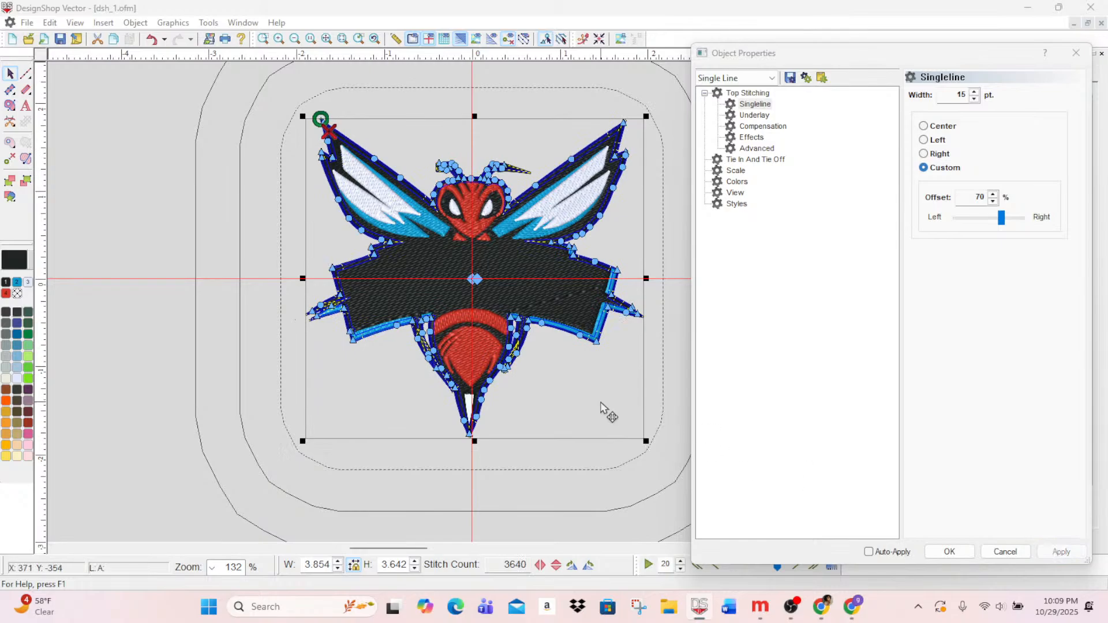
pyautogui.click(683, 432)
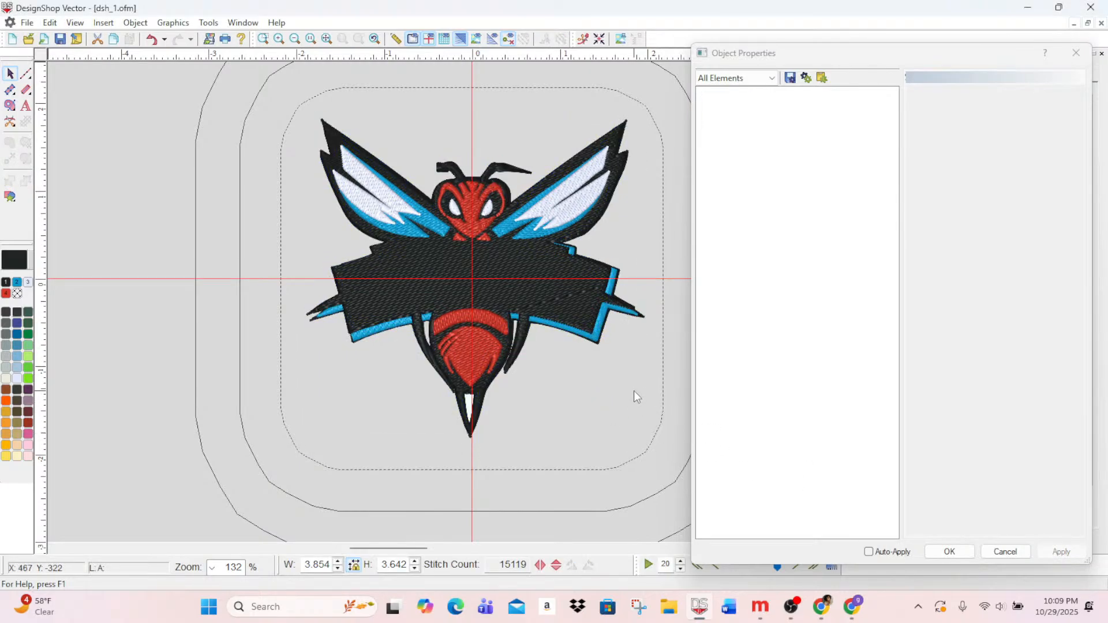
pyautogui.scroll(-2, 598, 371)
pyautogui.click(949, 551)
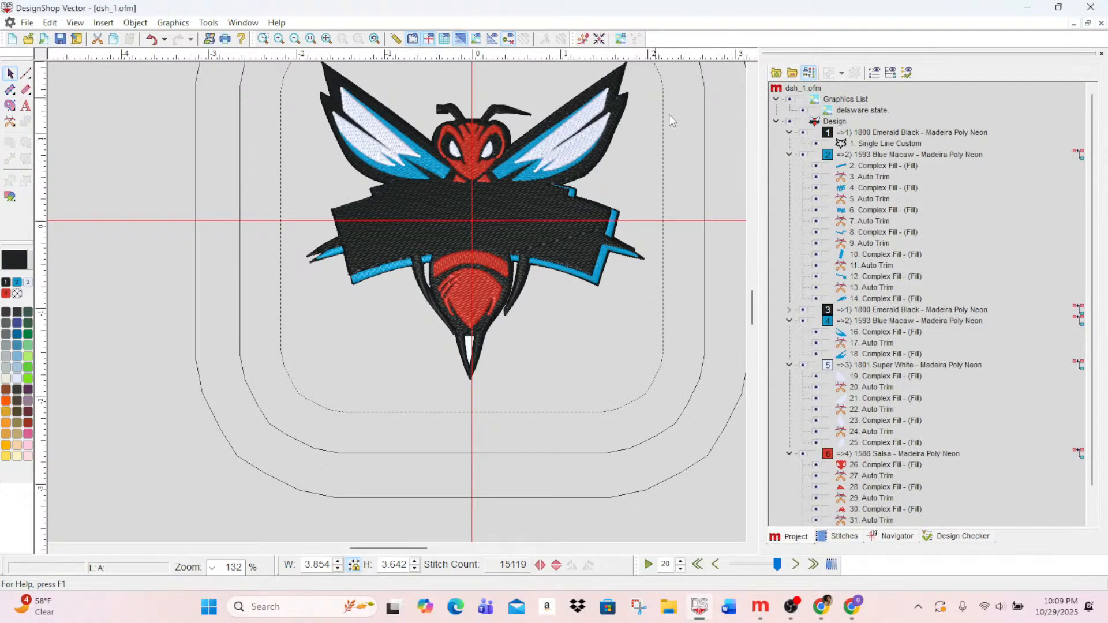
# - Reopen the border's properties and apply a custom single line offset of 39%
pyautogui.doubleClick(872, 146)
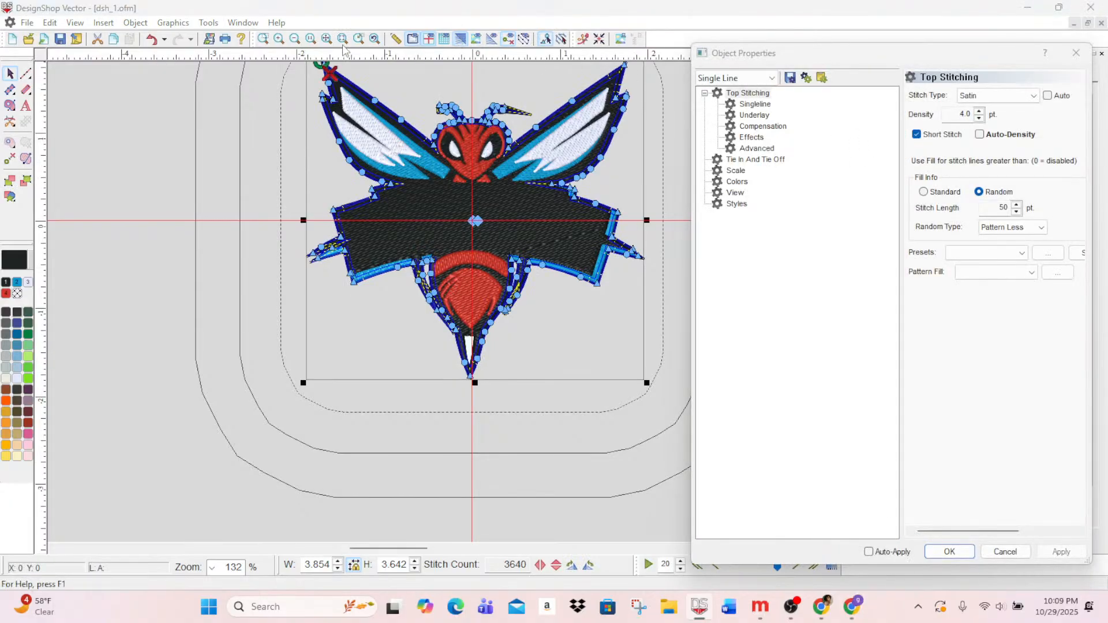
pyautogui.click(278, 39)
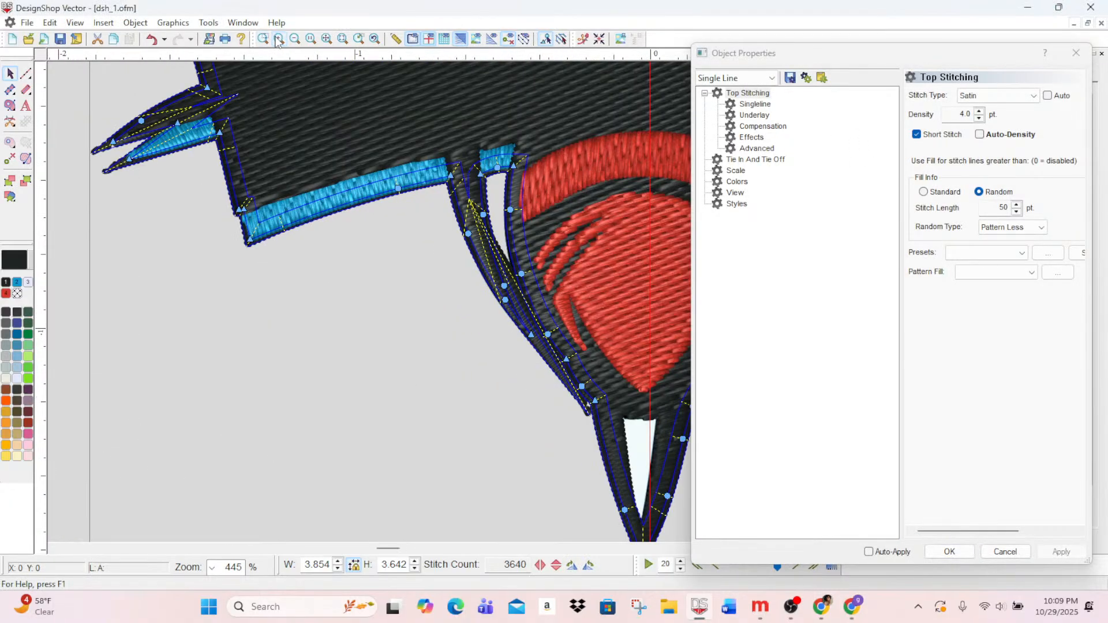
pyautogui.click(756, 115)
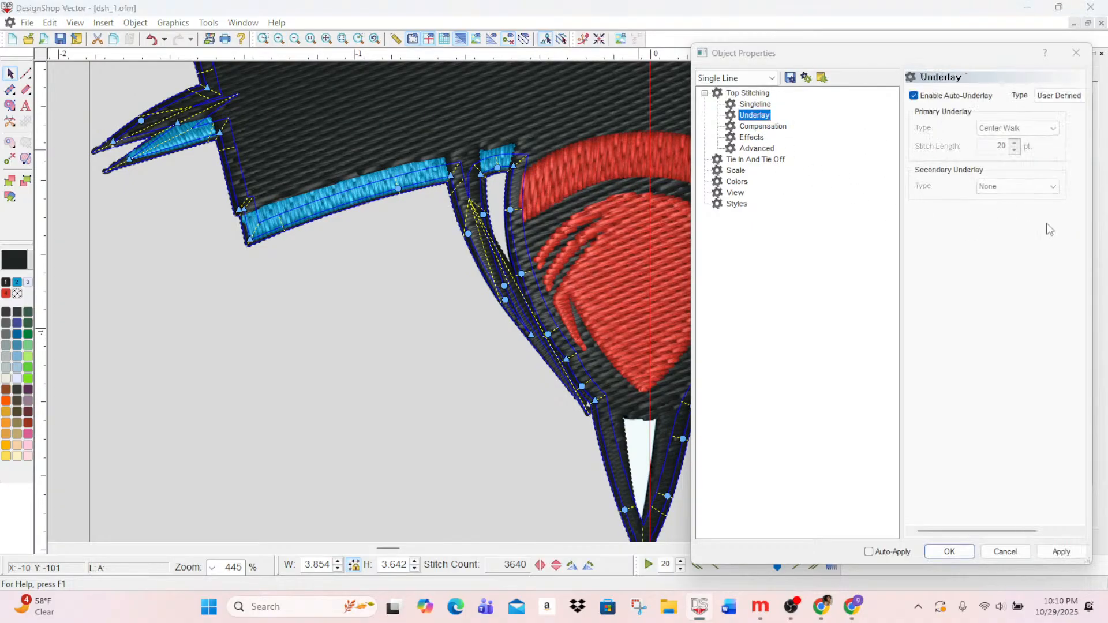
pyautogui.click(756, 105)
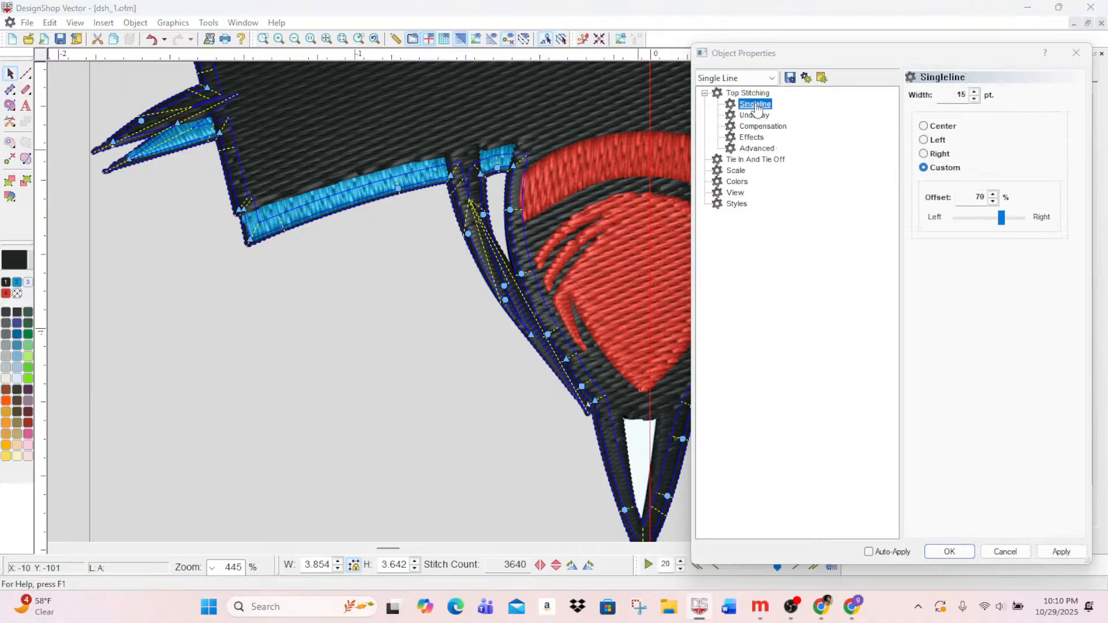
pyautogui.moveTo(1000, 223); pyautogui.dragTo(983, 230)
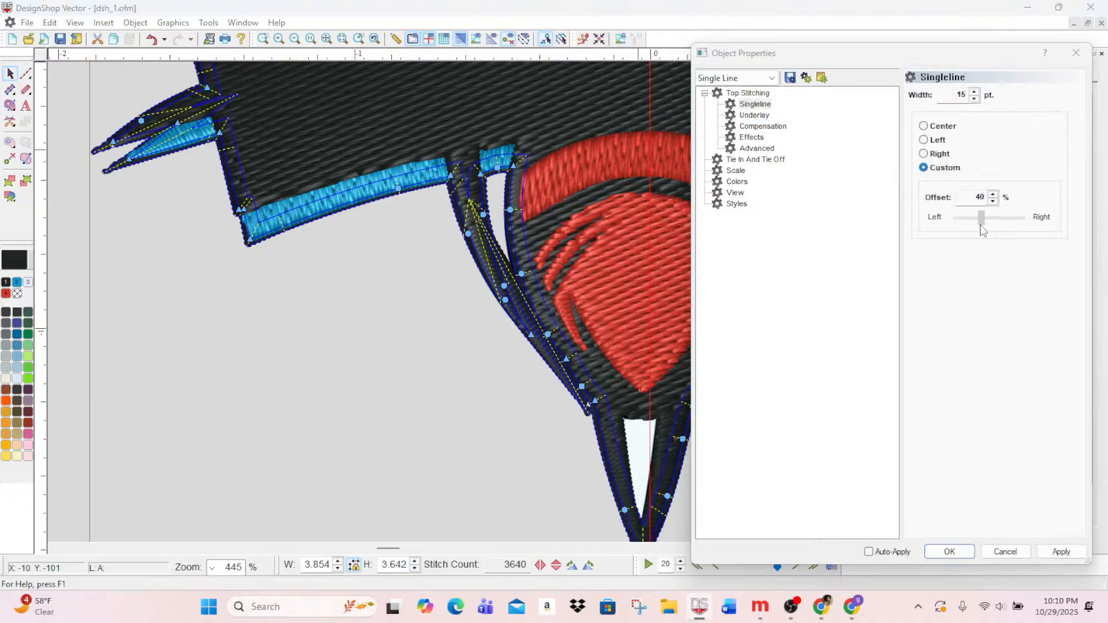
pyautogui.click(1068, 552)
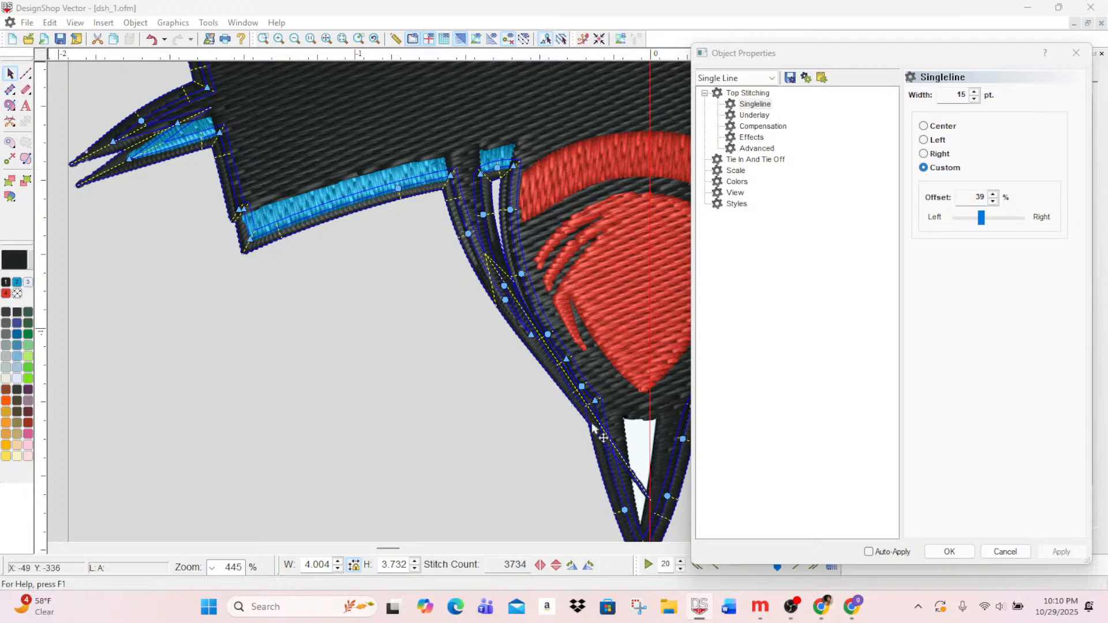
# - Move a border point on the lower left leg, delete an extra point near the leg's tip, and save the design
pyautogui.click(530, 337)
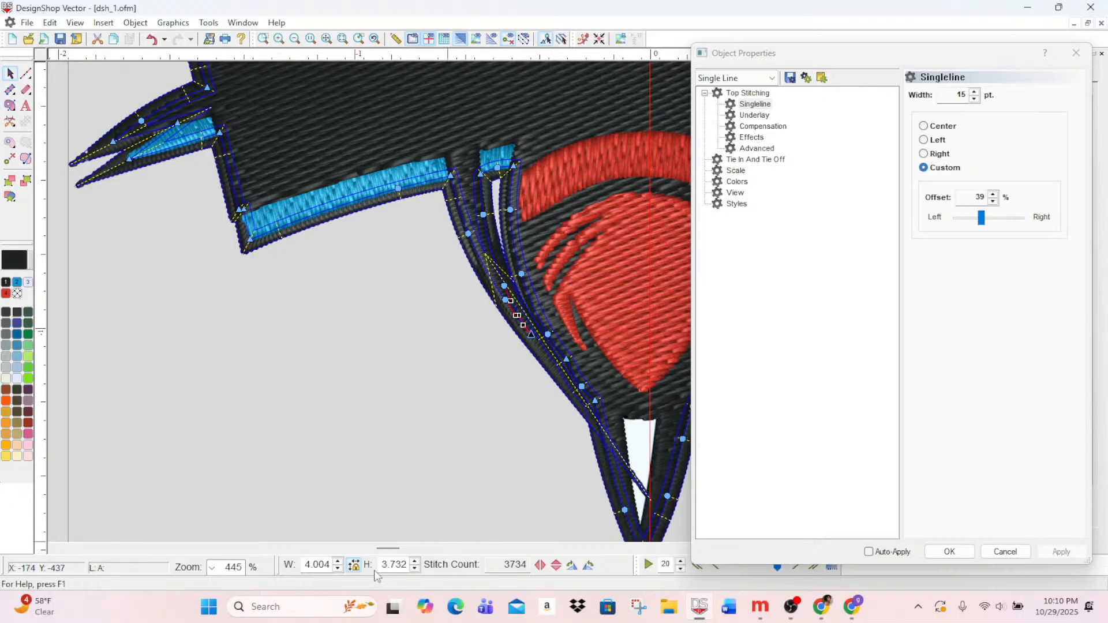
pyautogui.moveTo(389, 550); pyautogui.dragTo(395, 549)
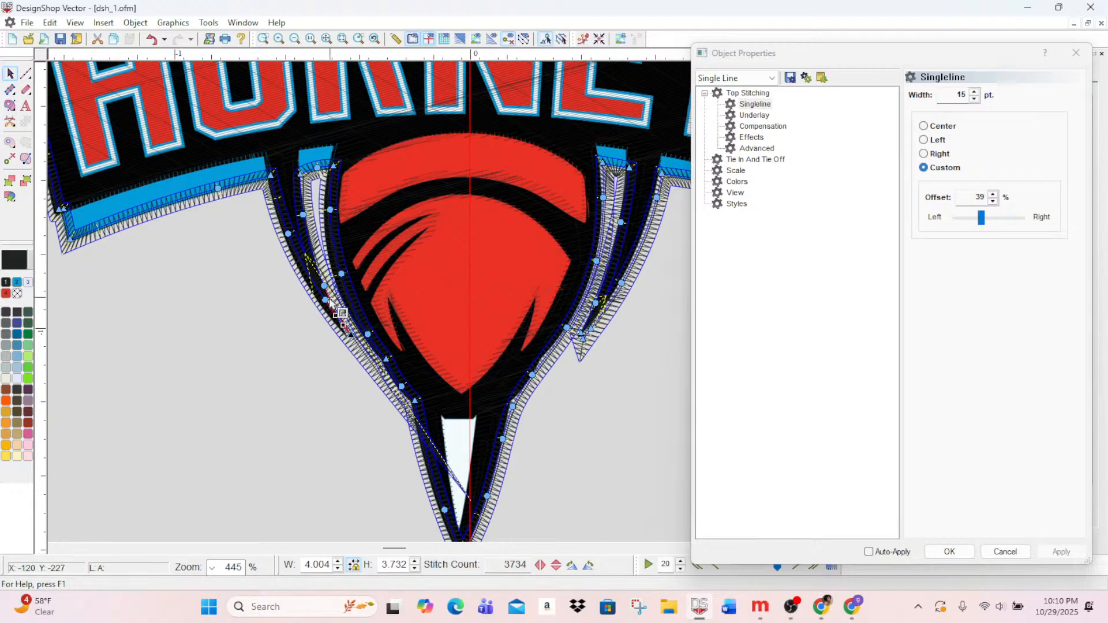
pyautogui.moveTo(326, 301)
pyautogui.mouseDown()
pyautogui.moveTo(339, 321)
pyautogui.moveTo(332, 290)
pyautogui.mouseUp()
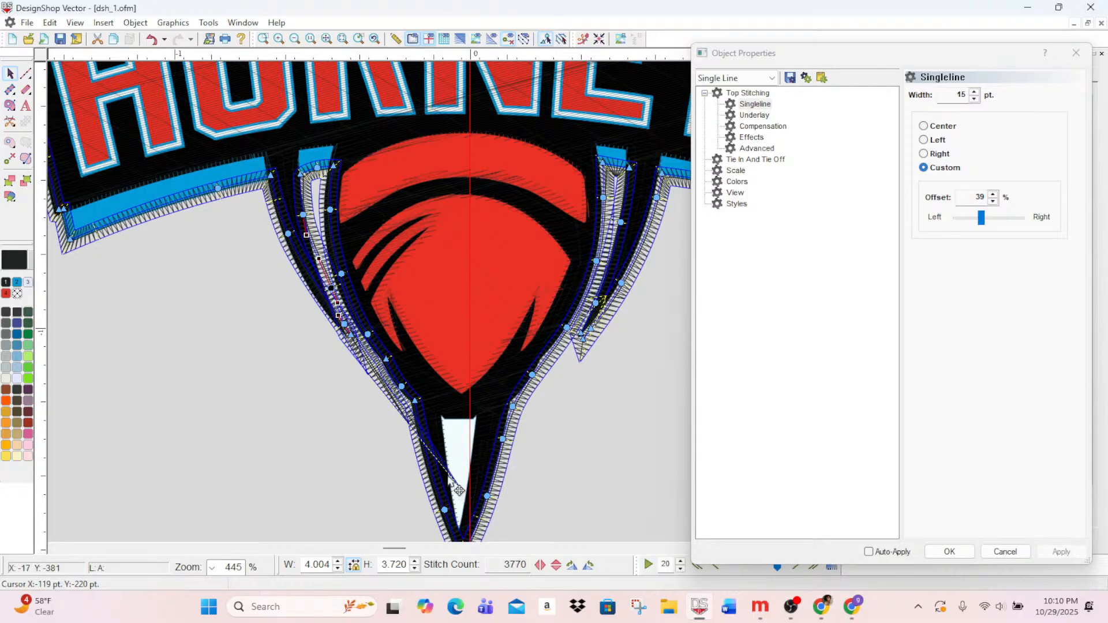
pyautogui.click(338, 323)
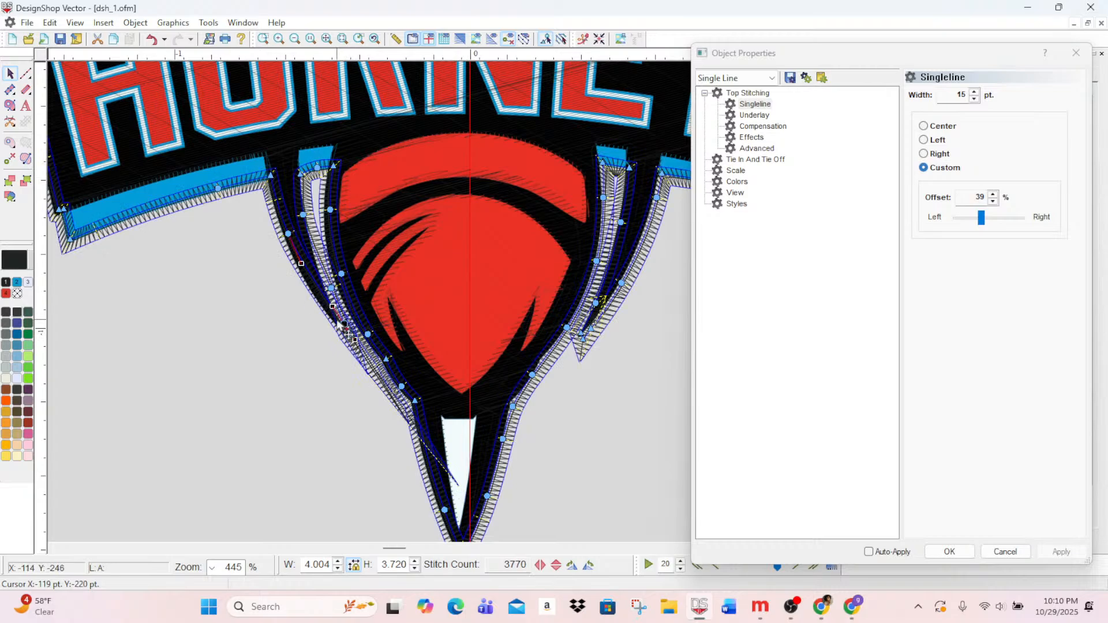
pyautogui.press('Delete')
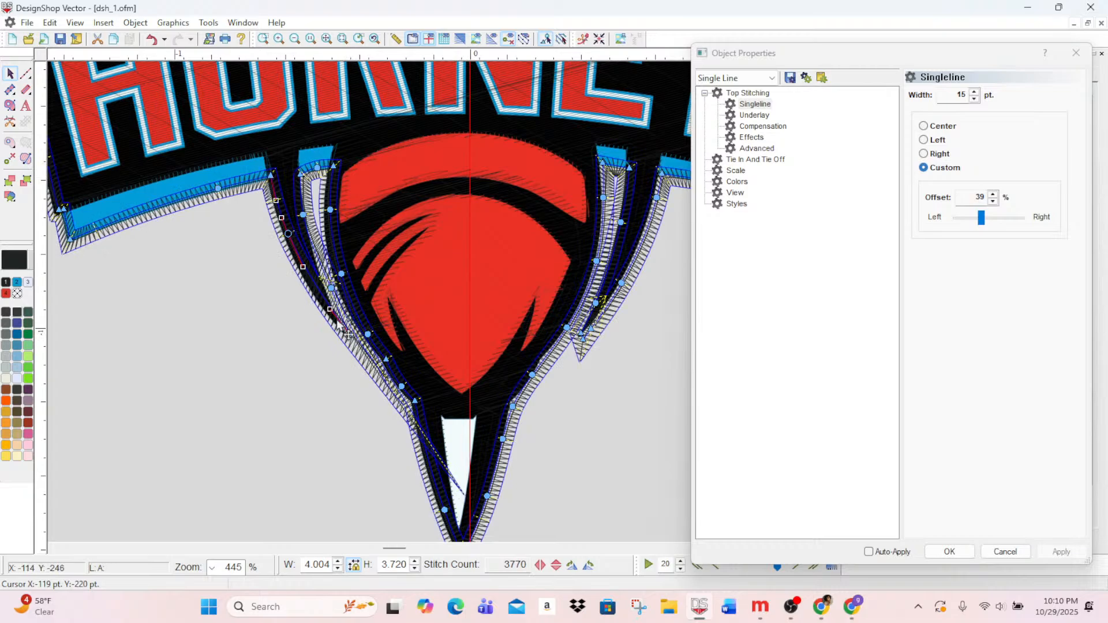
pyautogui.click(61, 40)
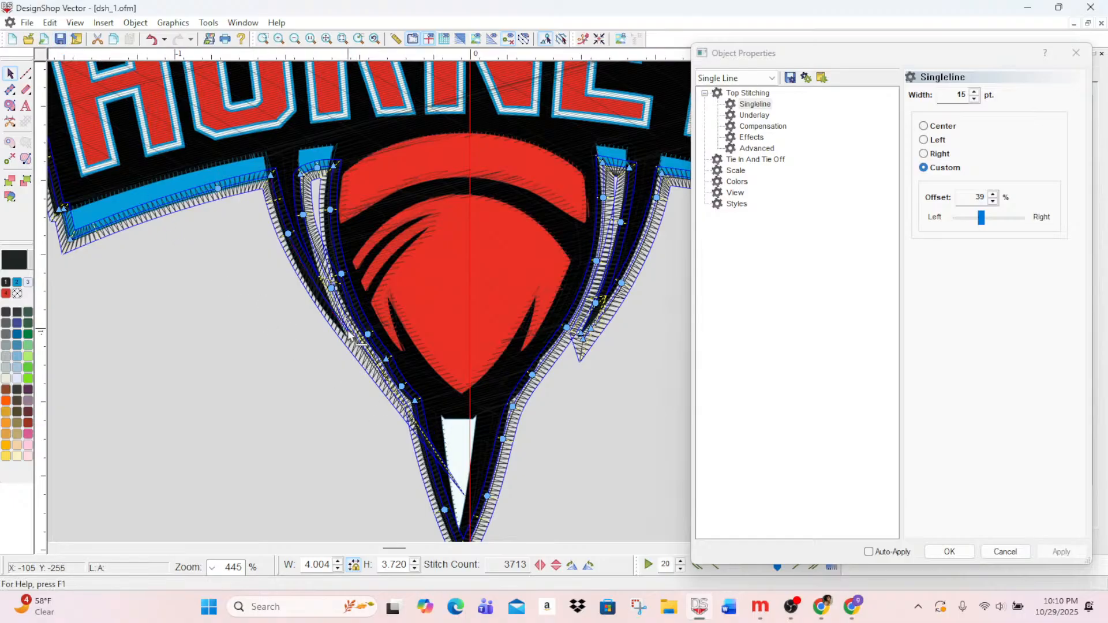
# - Delete the border point at the left leg's tip and pull the neighbouring point down towards the tip
pyautogui.moveTo(351, 333); pyautogui.dragTo(336, 318)
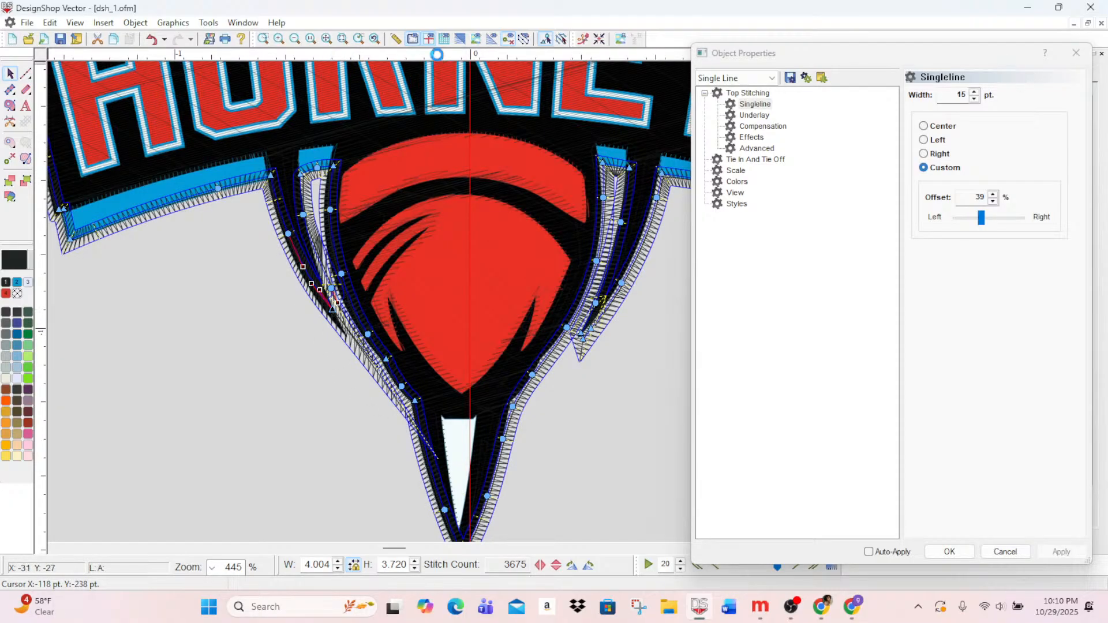
pyautogui.press('Delete')
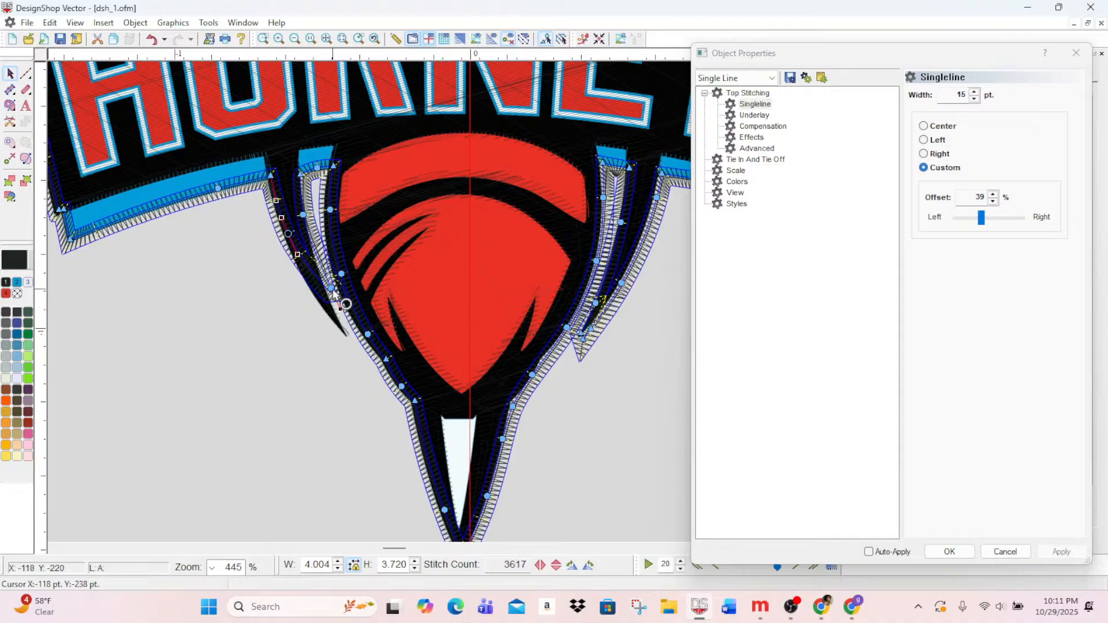
pyautogui.moveTo(333, 294); pyautogui.dragTo(331, 324)
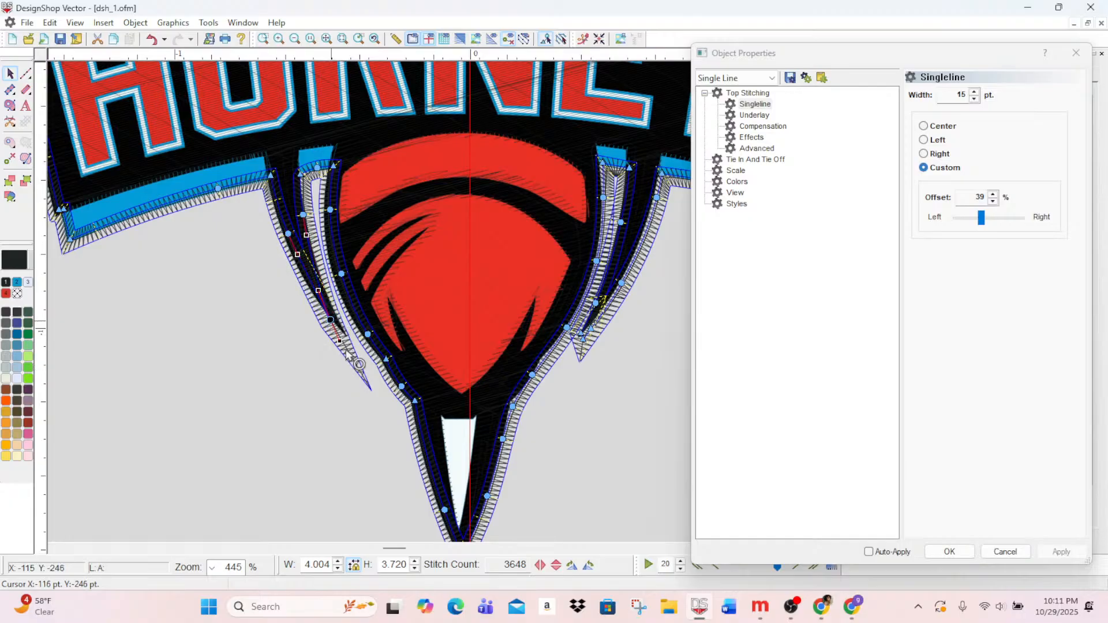
pyautogui.moveTo(344, 338); pyautogui.dragTo(339, 324)
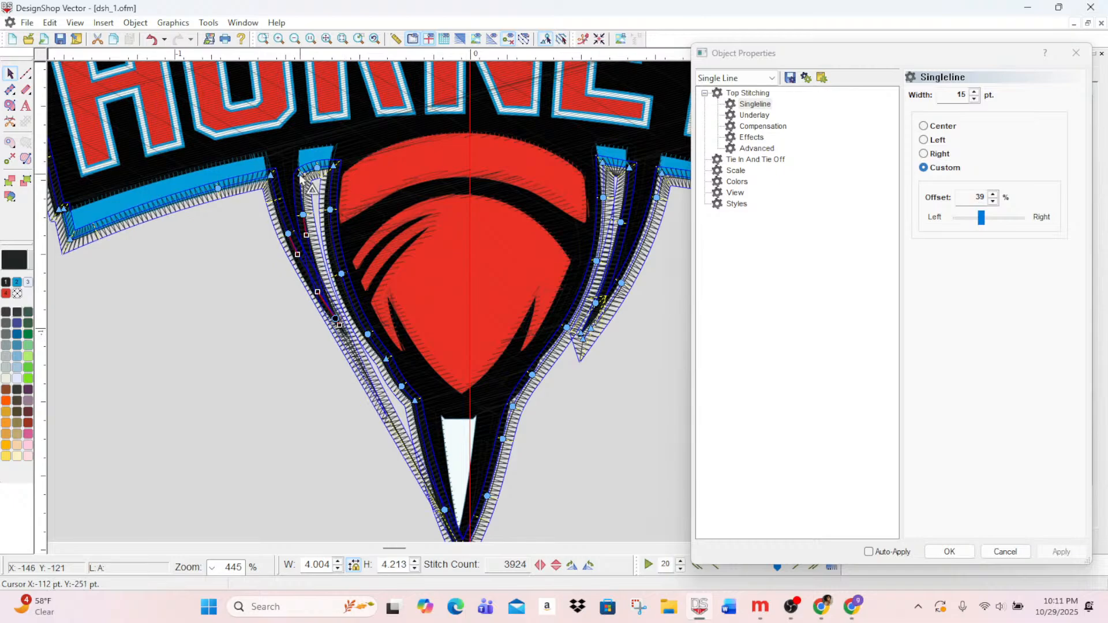
# - Adjust the border corner at the top of the left leg's inner edge and delete the point near the leg's tip
pyautogui.moveTo(300, 175); pyautogui.dragTo(302, 180)
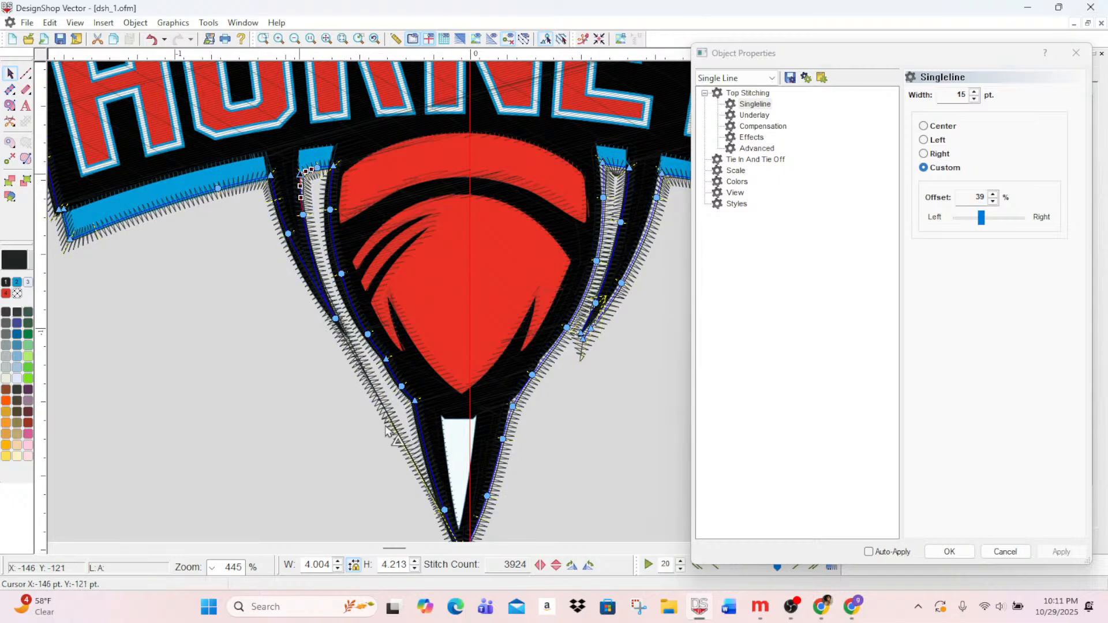
pyautogui.click(336, 318)
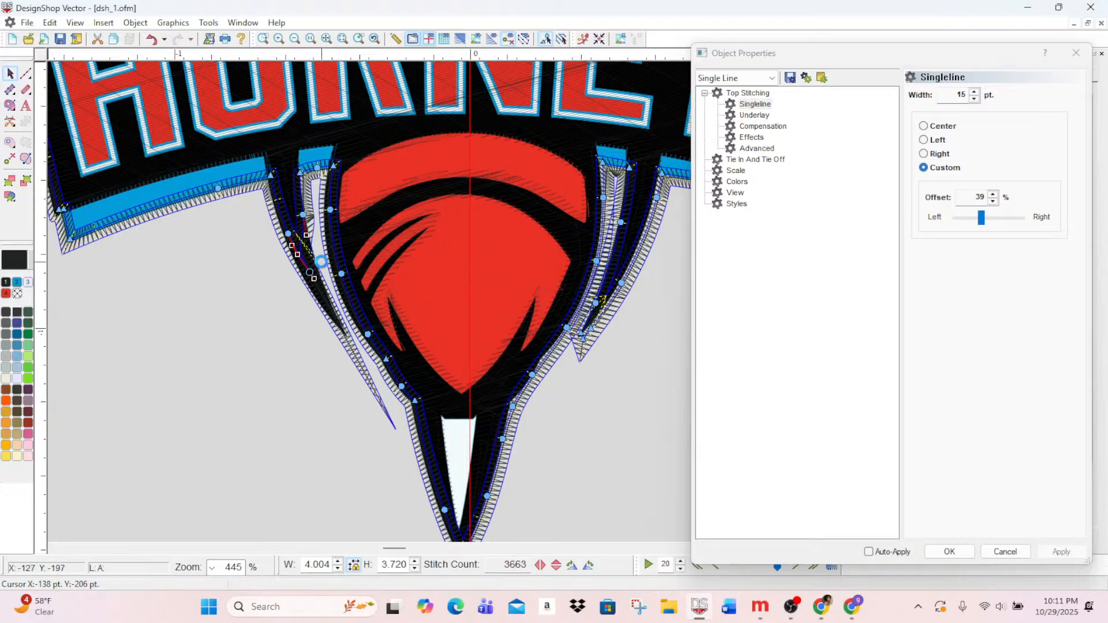
pyautogui.press('Delete')
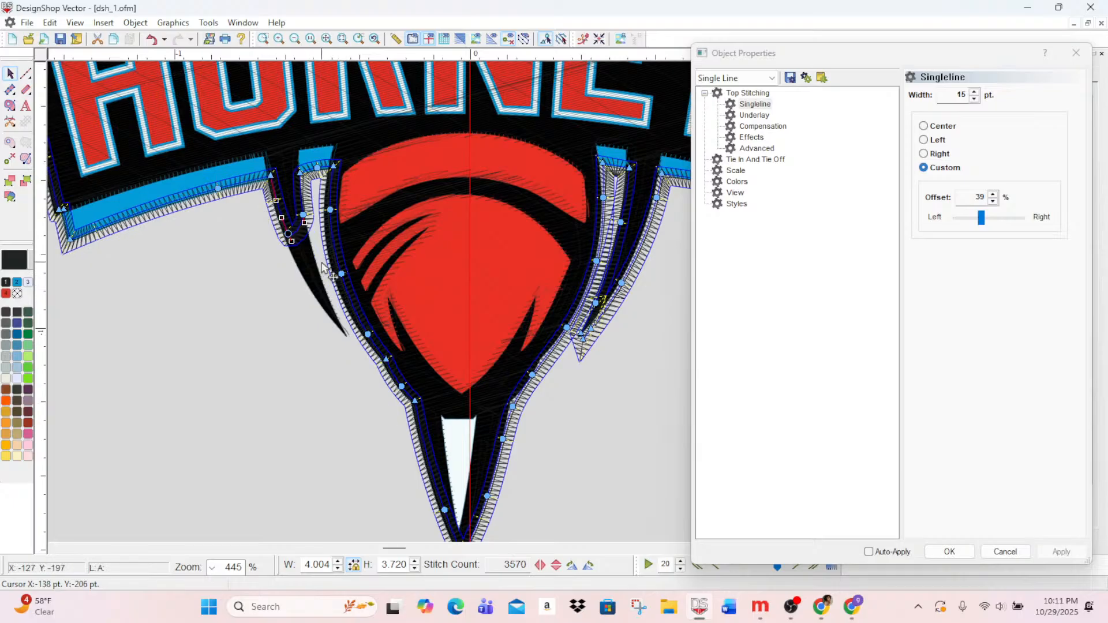
# - Move the left leg's remaining outer curve point down towards the tip and adjust its handles to follow the leg's shape
pyautogui.click(291, 236)
pyautogui.moveTo(288, 235); pyautogui.dragTo(324, 296)
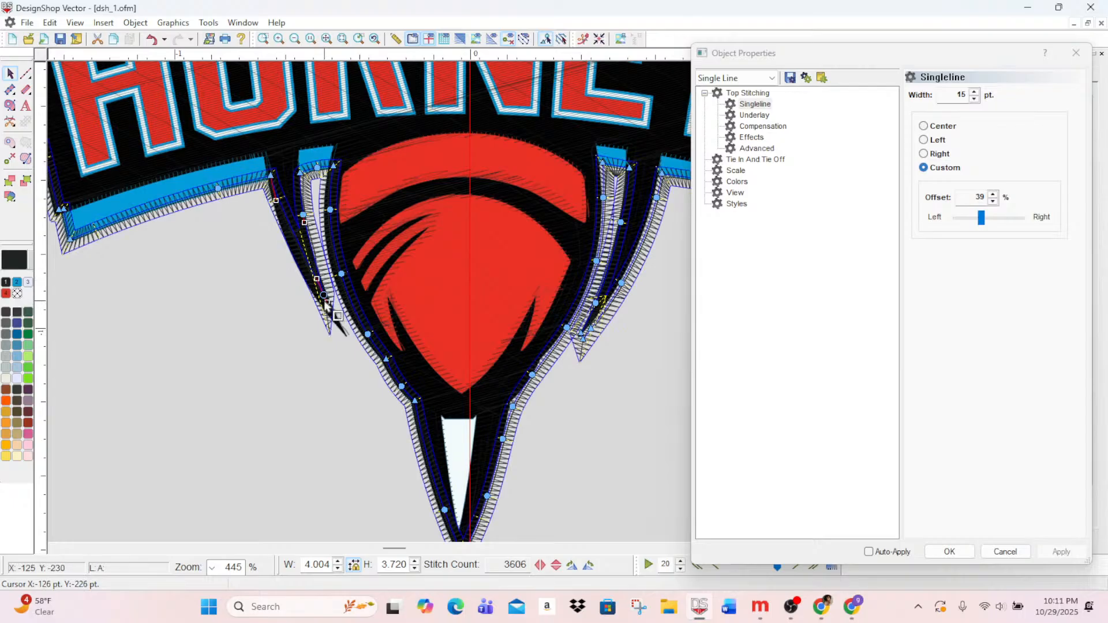
pyautogui.moveTo(327, 303); pyautogui.dragTo(337, 322)
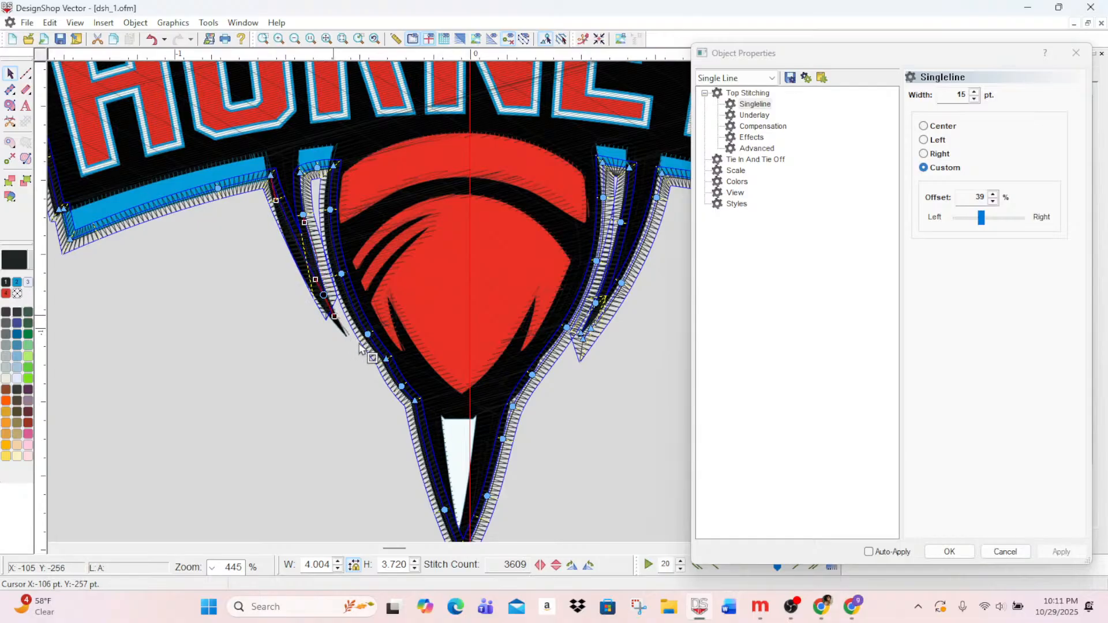
pyautogui.moveTo(335, 317); pyautogui.dragTo(347, 332)
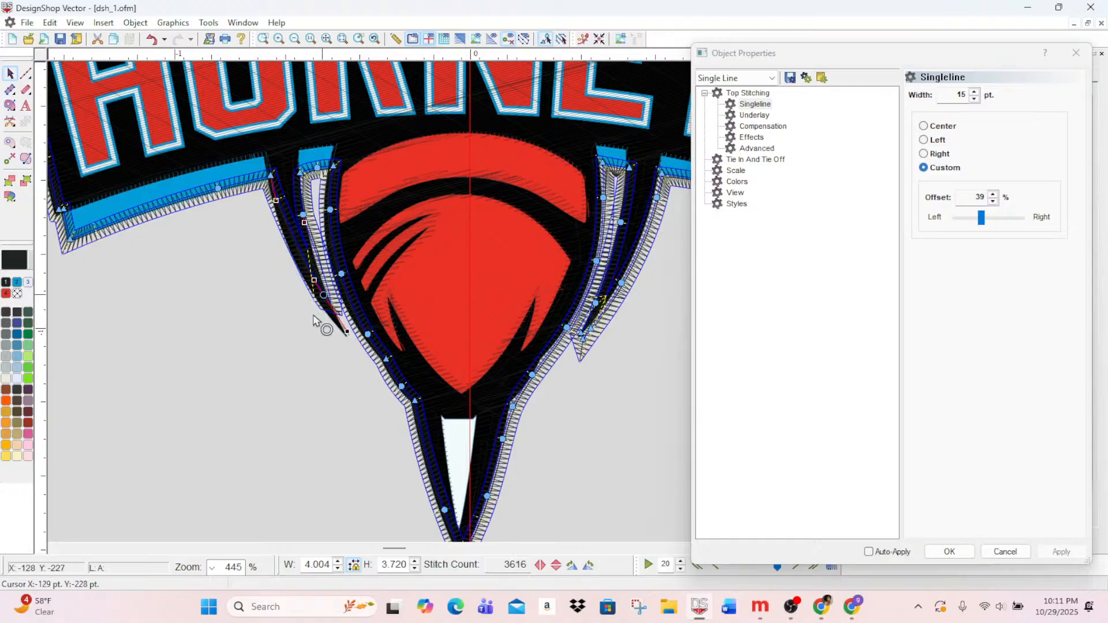
pyautogui.moveTo(323, 295); pyautogui.dragTo(320, 297)
# - Apply a custom single line offset of 29% to the border
pyautogui.moveTo(979, 220); pyautogui.dragTo(975, 223)
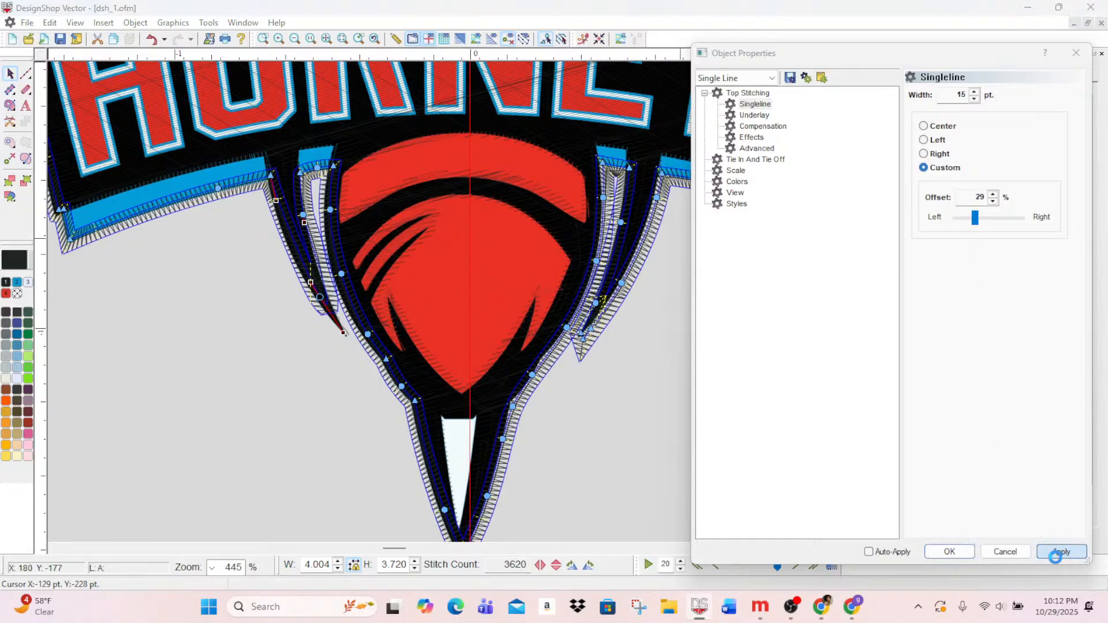
# - Set the border's single line width to 12 pt and apply it
pyautogui.click(1060, 552)
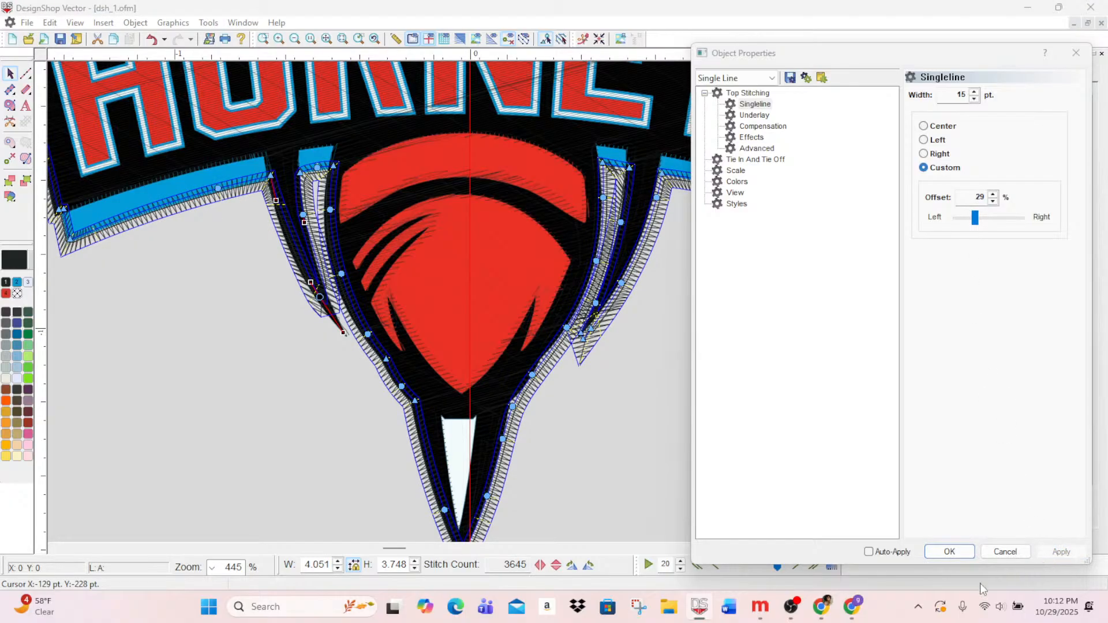
pyautogui.click(974, 99)
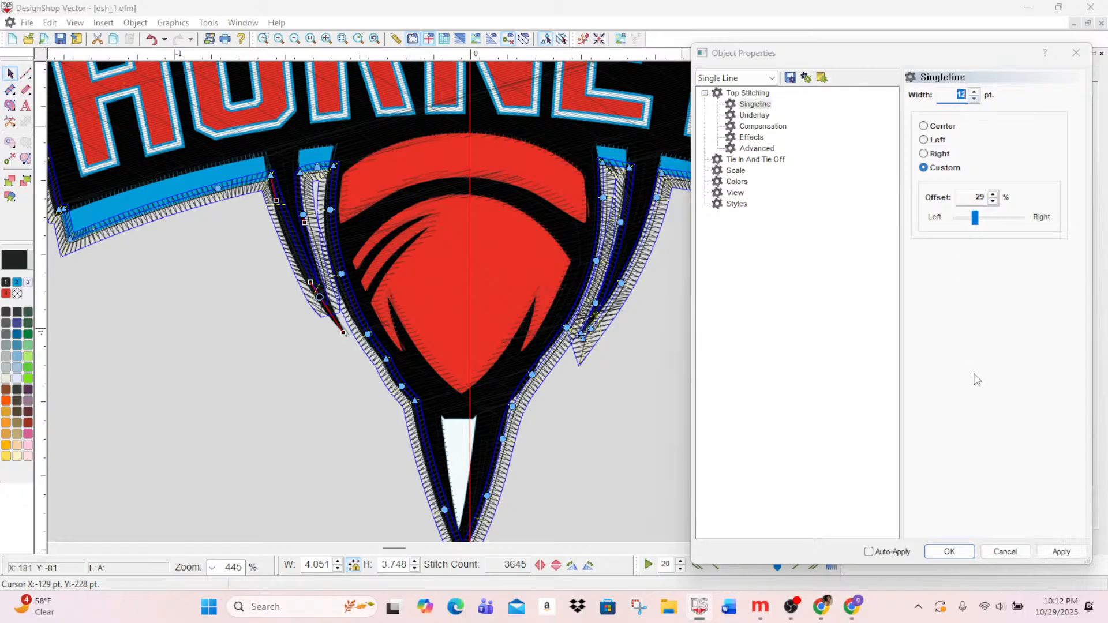
pyautogui.click(1071, 554)
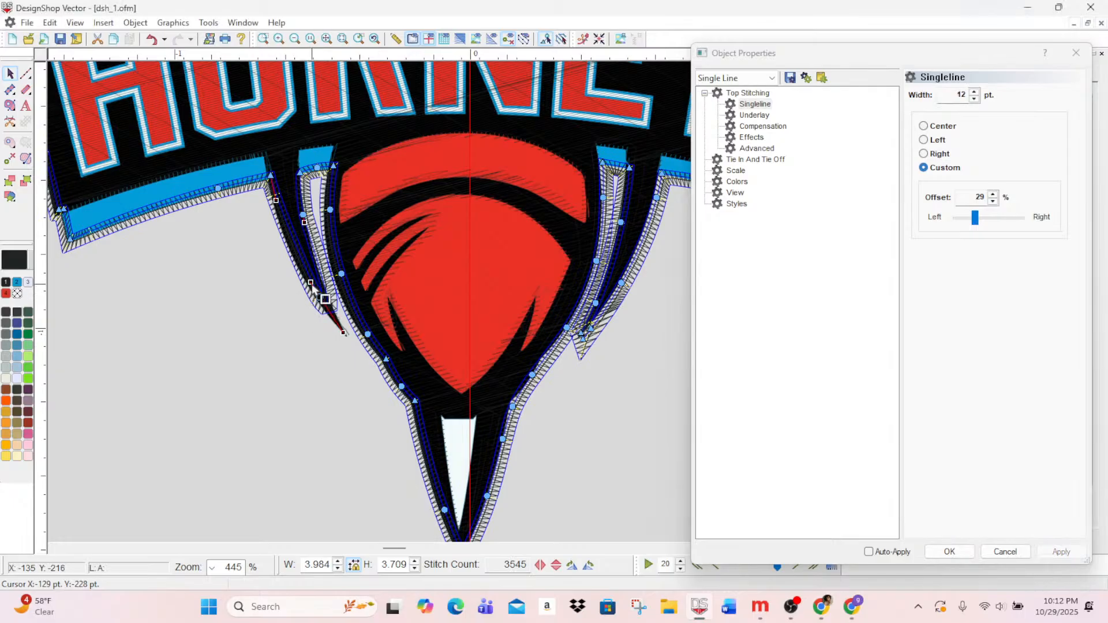
# - Reposition the left leg's outer tip point and upper corner point, adjusting the handles so the border follows the leg's curve
pyautogui.moveTo(311, 283); pyautogui.dragTo(318, 301)
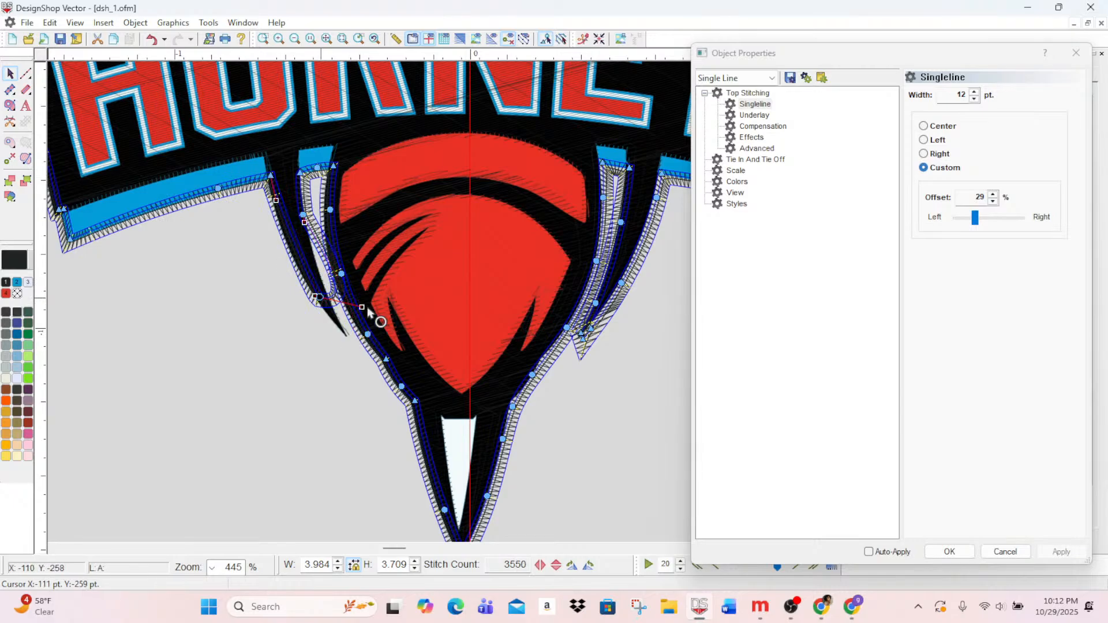
pyautogui.moveTo(383, 343); pyautogui.dragTo(349, 334)
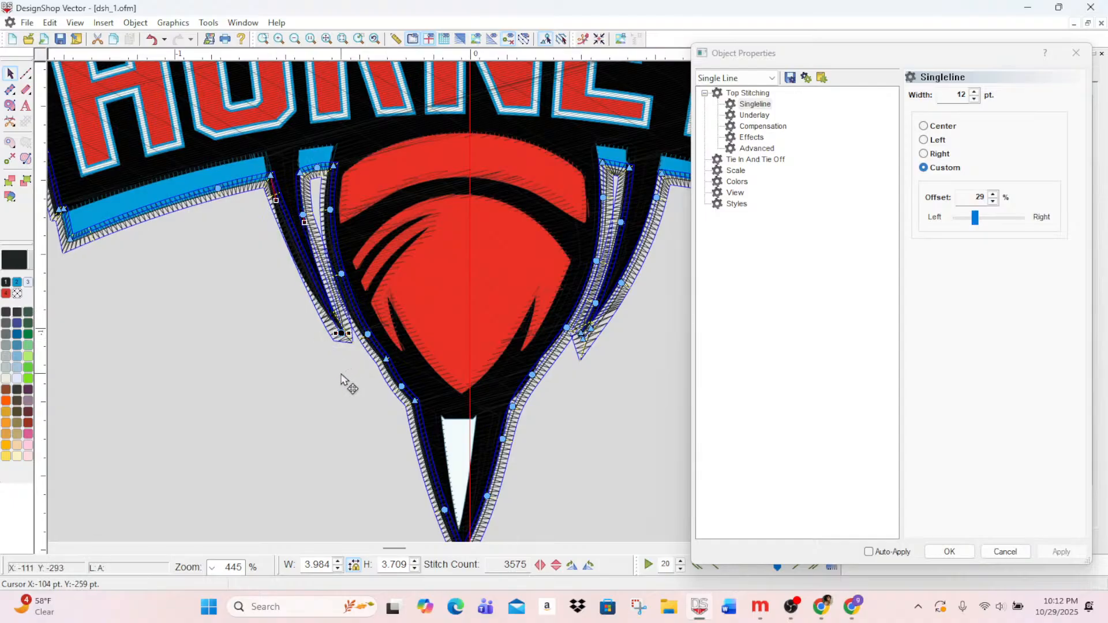
pyautogui.moveTo(348, 333); pyautogui.dragTo(337, 332)
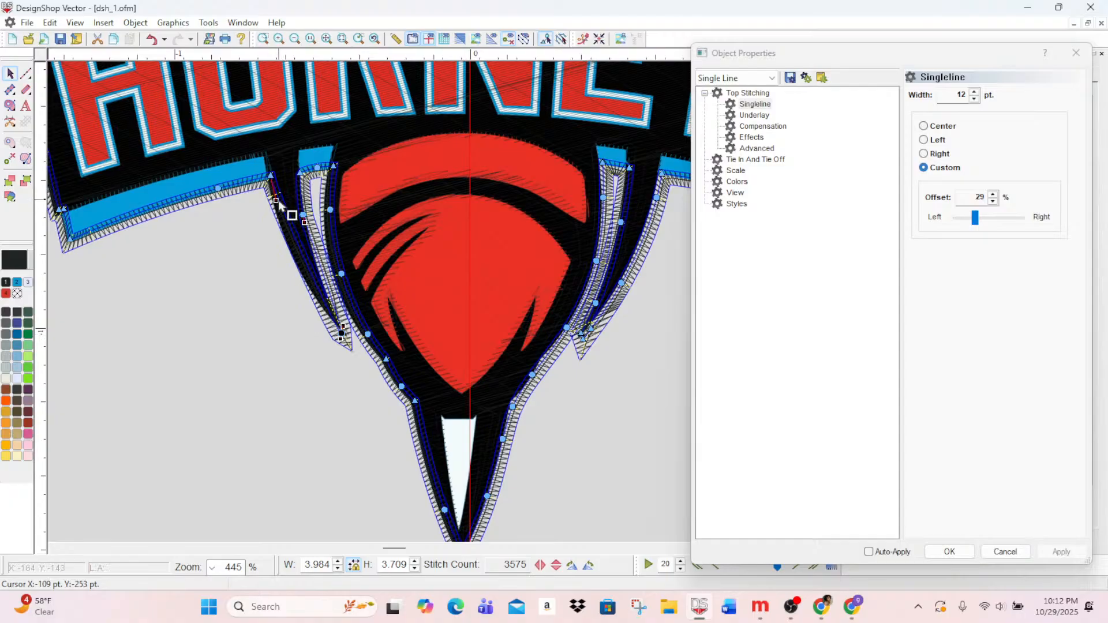
pyautogui.moveTo(276, 201); pyautogui.dragTo(266, 205)
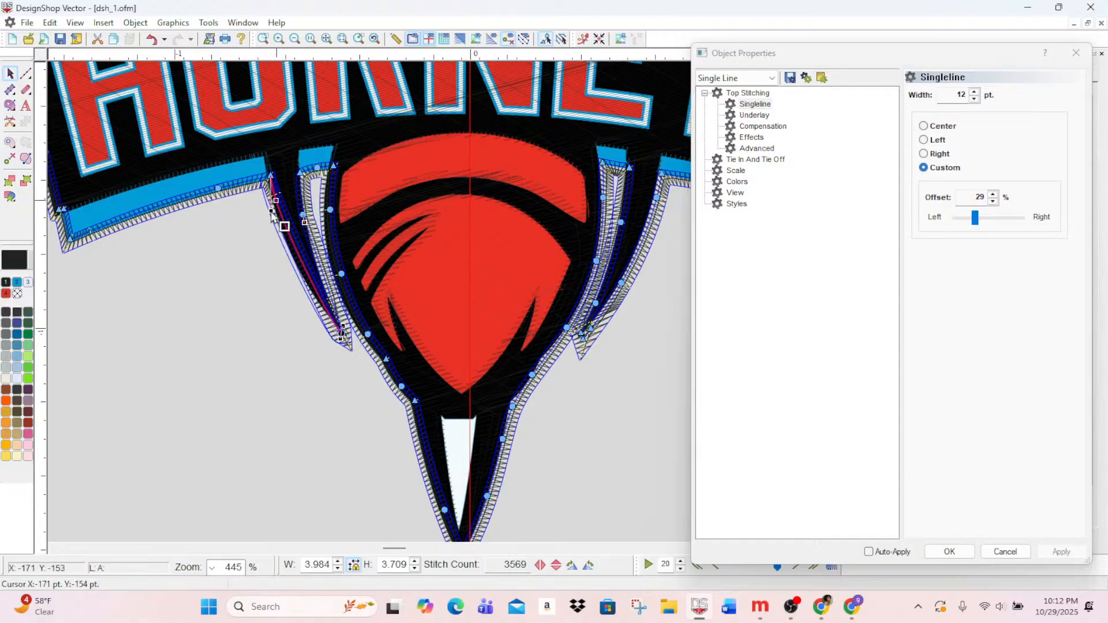
pyautogui.click(272, 178)
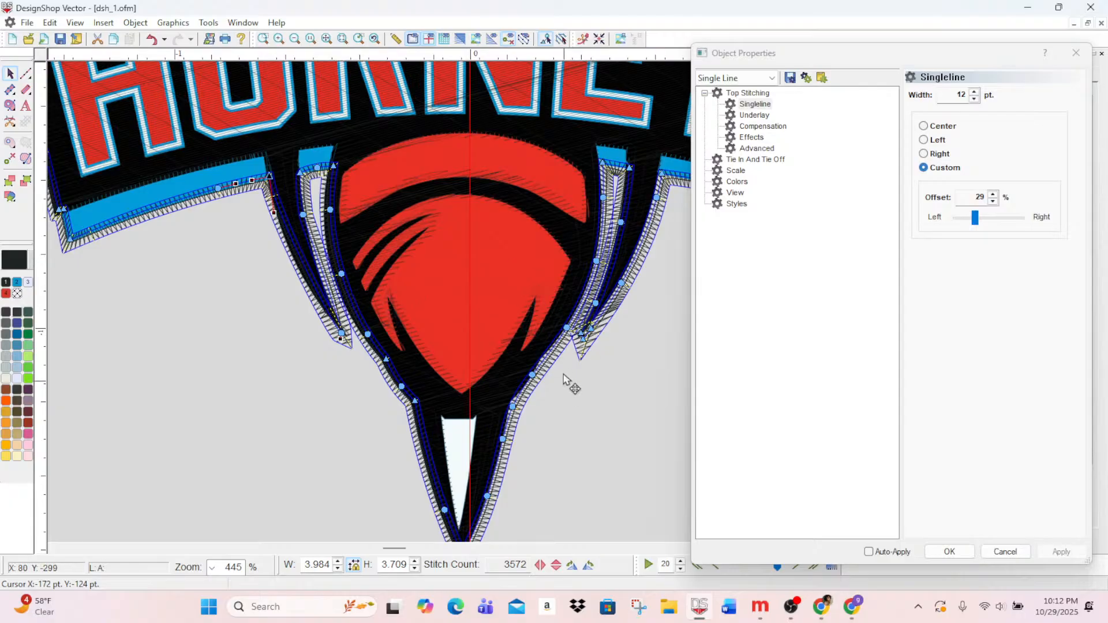
# - Adjust the border point at the right leg's tip and confirm the object properties
pyautogui.click(579, 333)
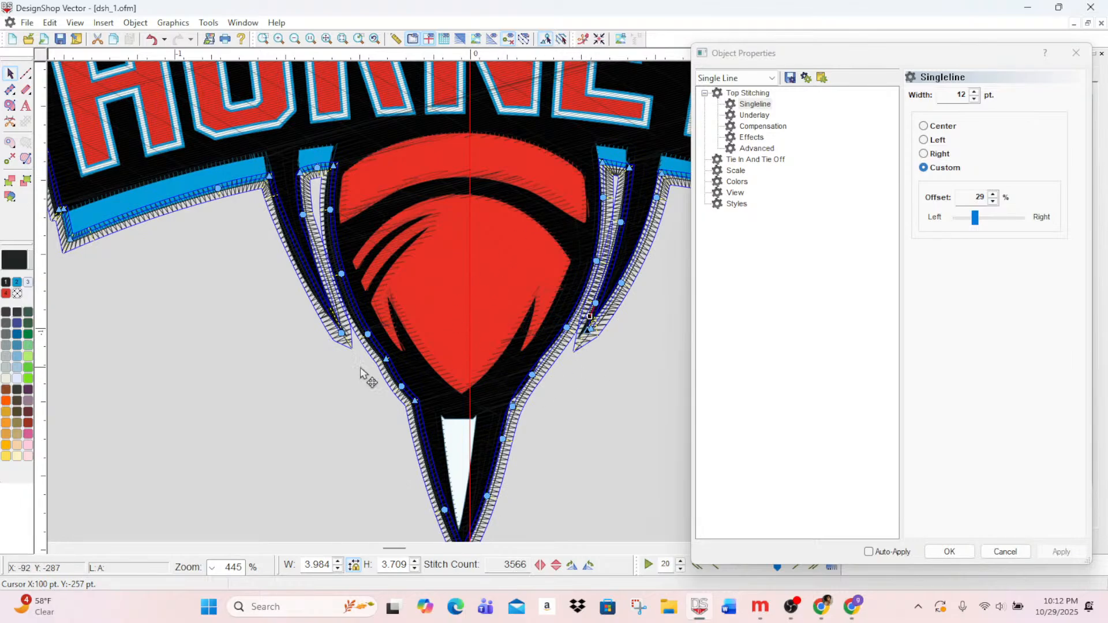
pyautogui.scroll(3, 364, 372)
pyautogui.scroll(5, 364, 373)
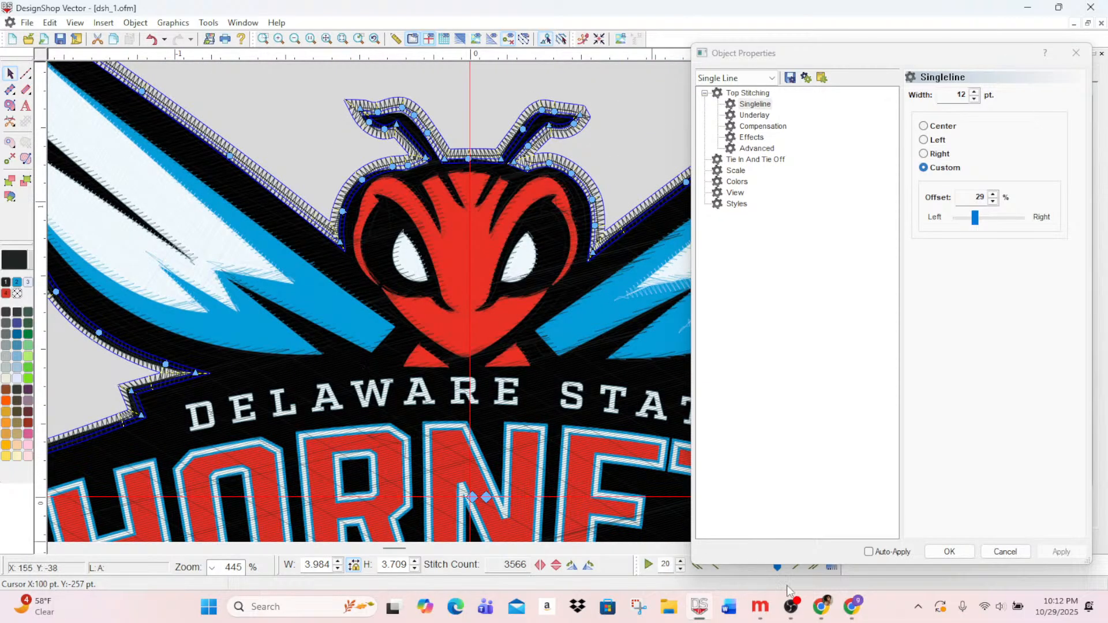
pyautogui.click(949, 552)
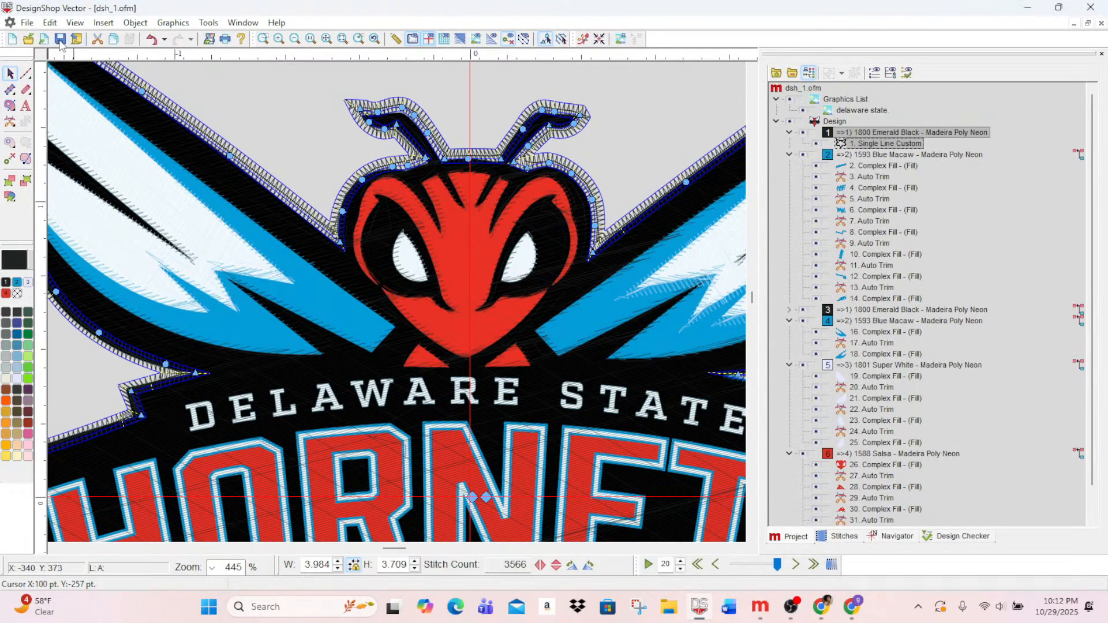
# - Render the stitches in 3D and inspect the whole design with nothing selected
pyautogui.click(460, 39)
pyautogui.scroll(-5, 433, 312)
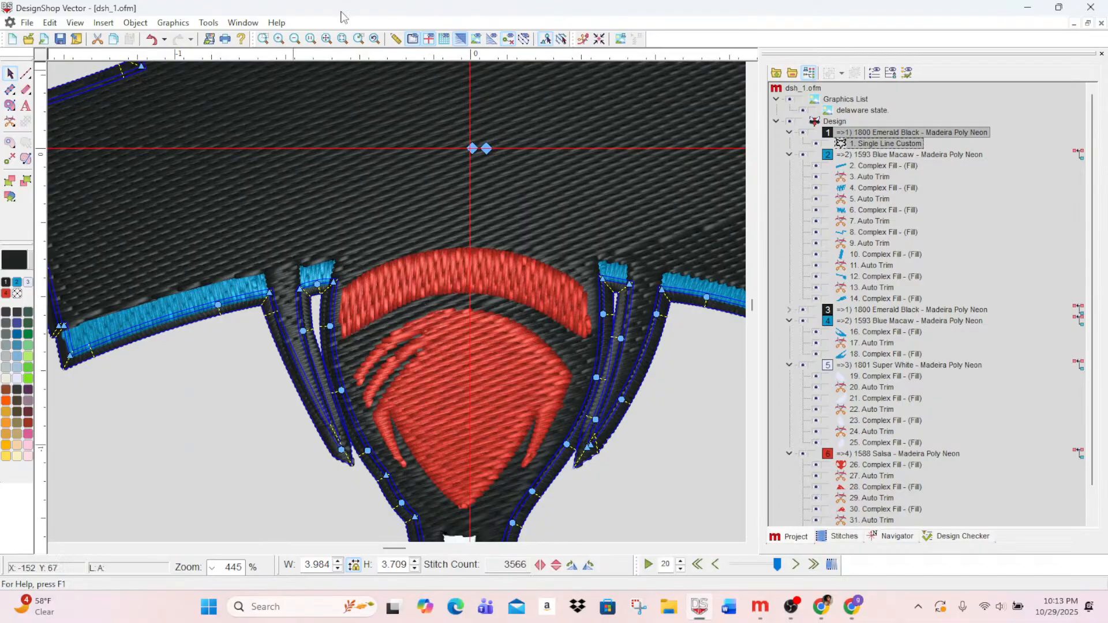
pyautogui.click(294, 38)
pyautogui.click(294, 38)
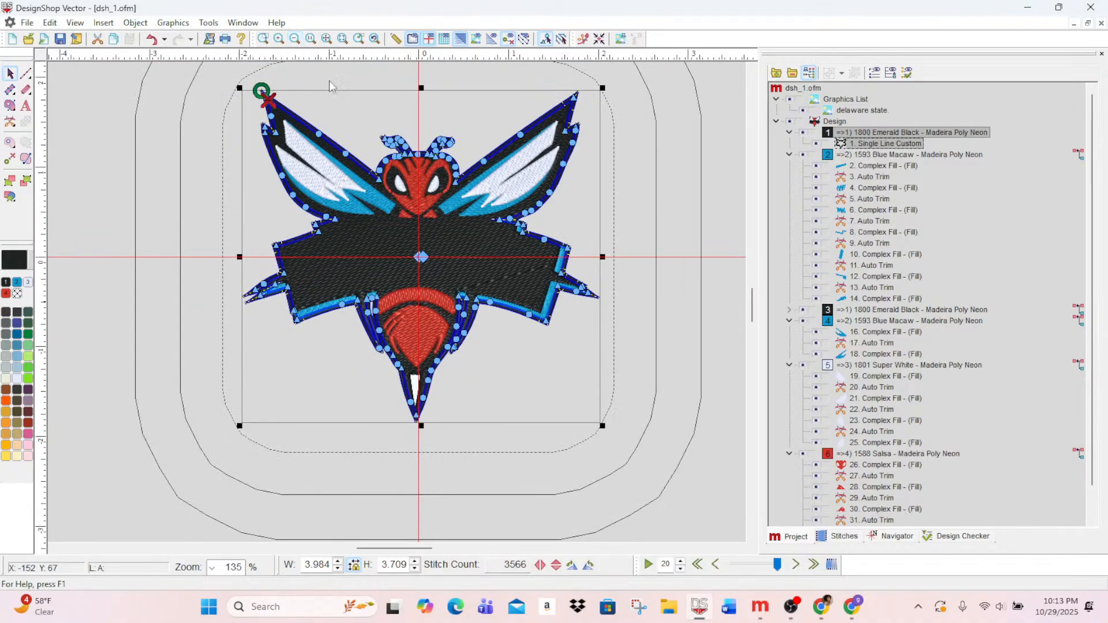
pyautogui.click(629, 176)
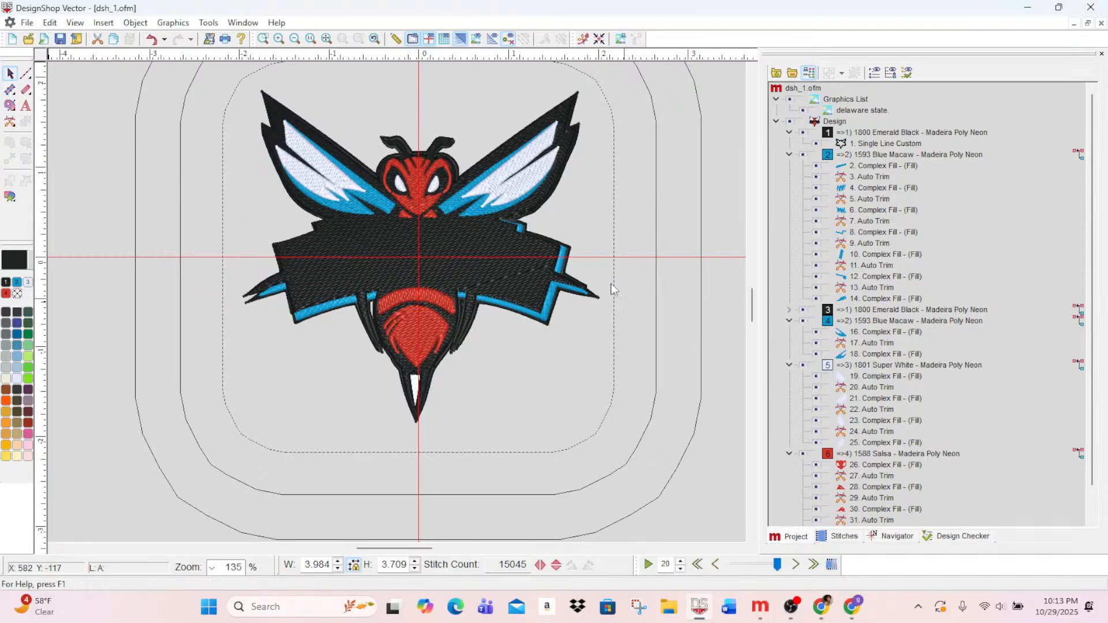
# - Hide the stitched design and examine the HORNETS and DELAWARE STATE lettering in the original artwork
pyautogui.click(776, 122)
pyautogui.click(790, 121)
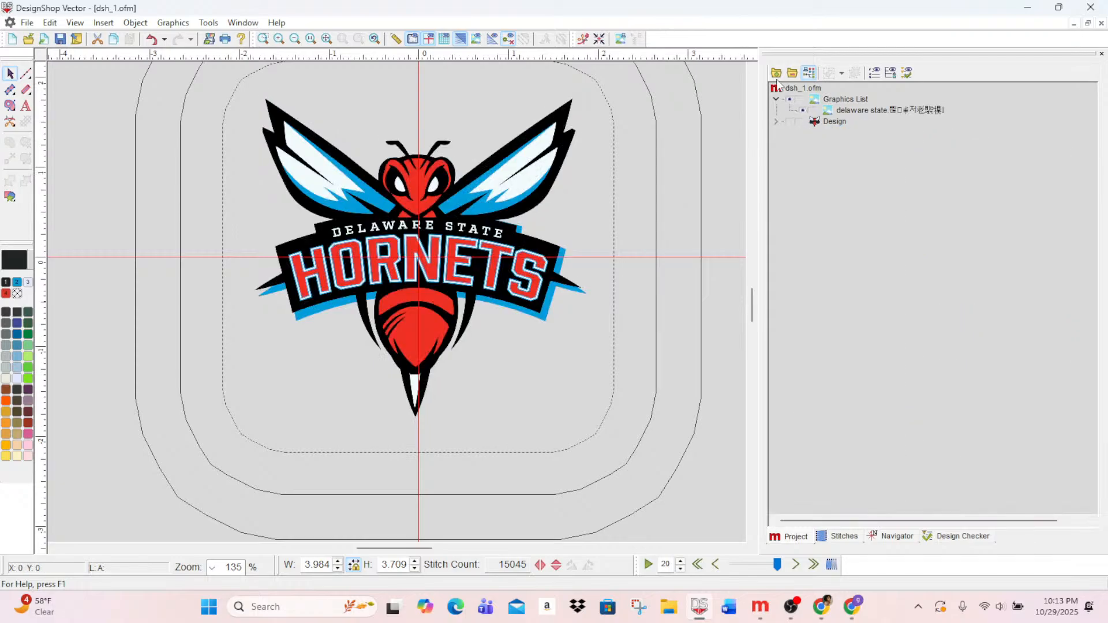
pyautogui.click(279, 39)
pyautogui.click(279, 39)
pyautogui.click(278, 39)
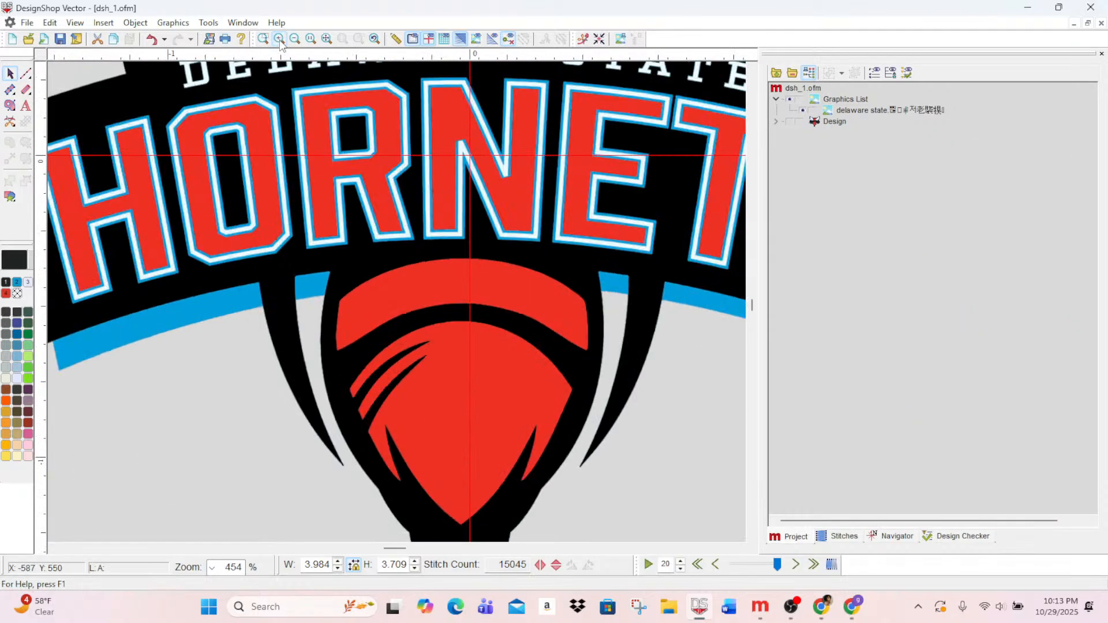
pyautogui.scroll(2, 189, 208)
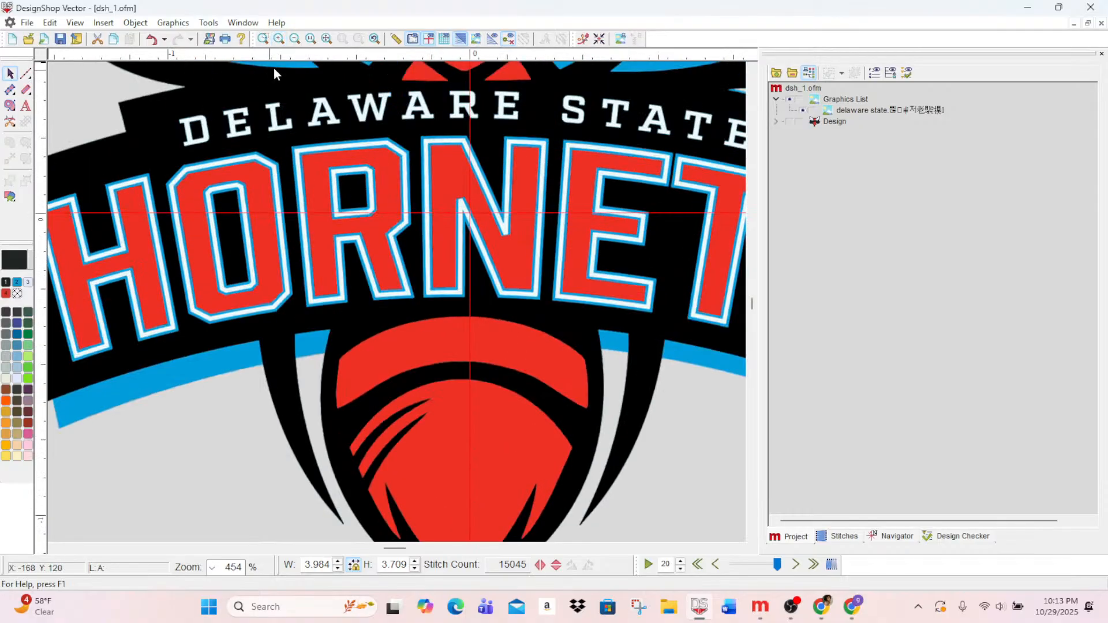
pyautogui.click(294, 40)
pyautogui.click(294, 39)
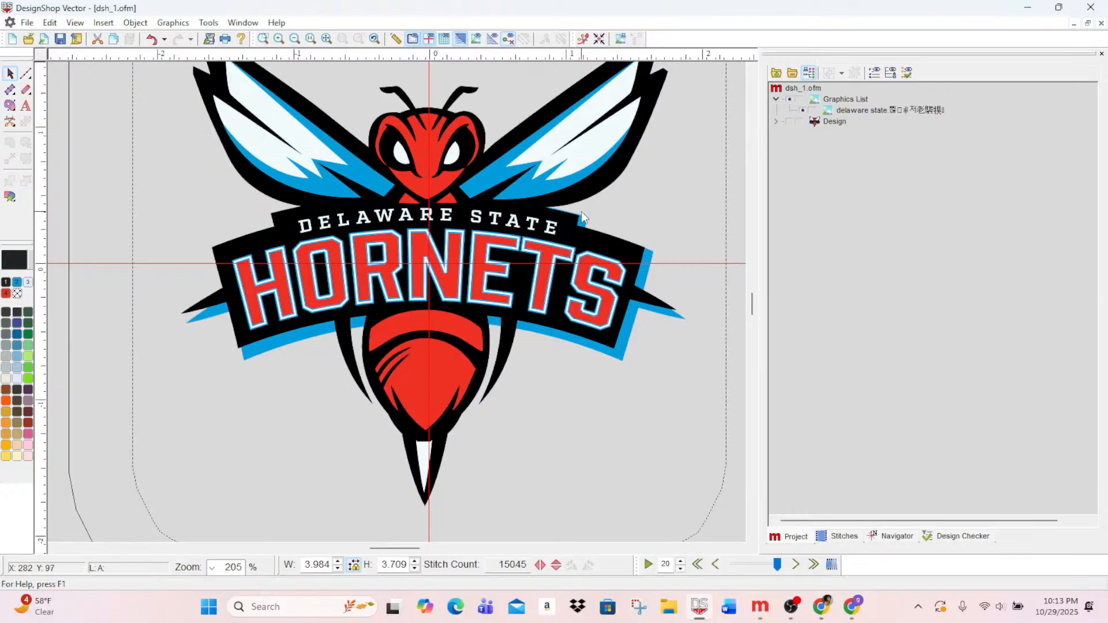
# - Add a lettering object reading HORNETS below the banner artwork and recolor it to the design's red thread
pyautogui.scroll(-4, 364, 404)
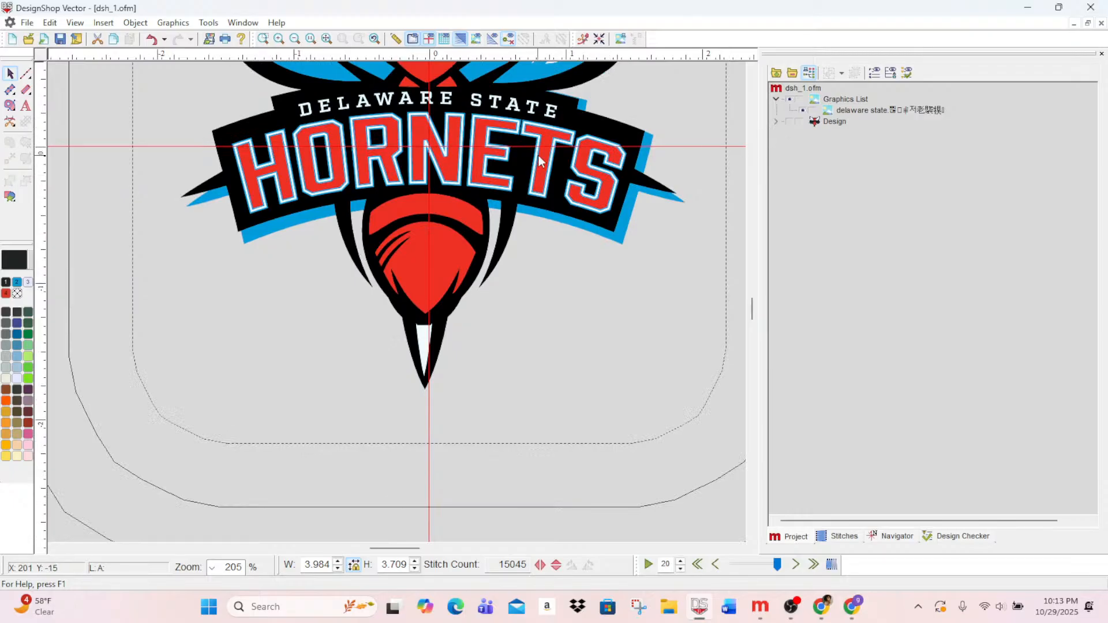
pyautogui.click(25, 106)
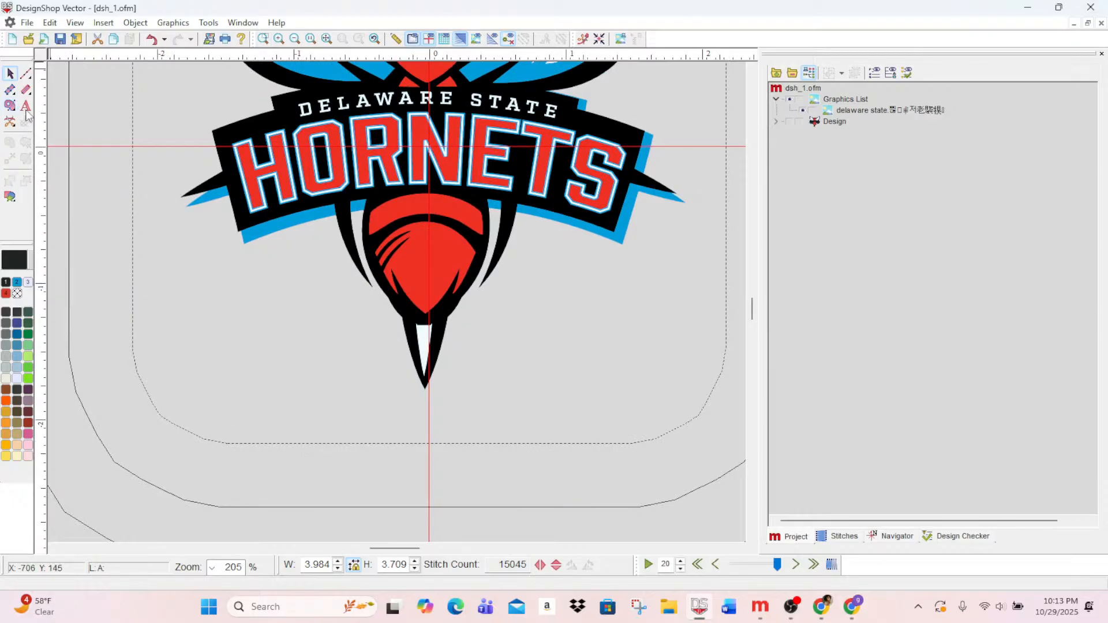
pyautogui.click(264, 466)
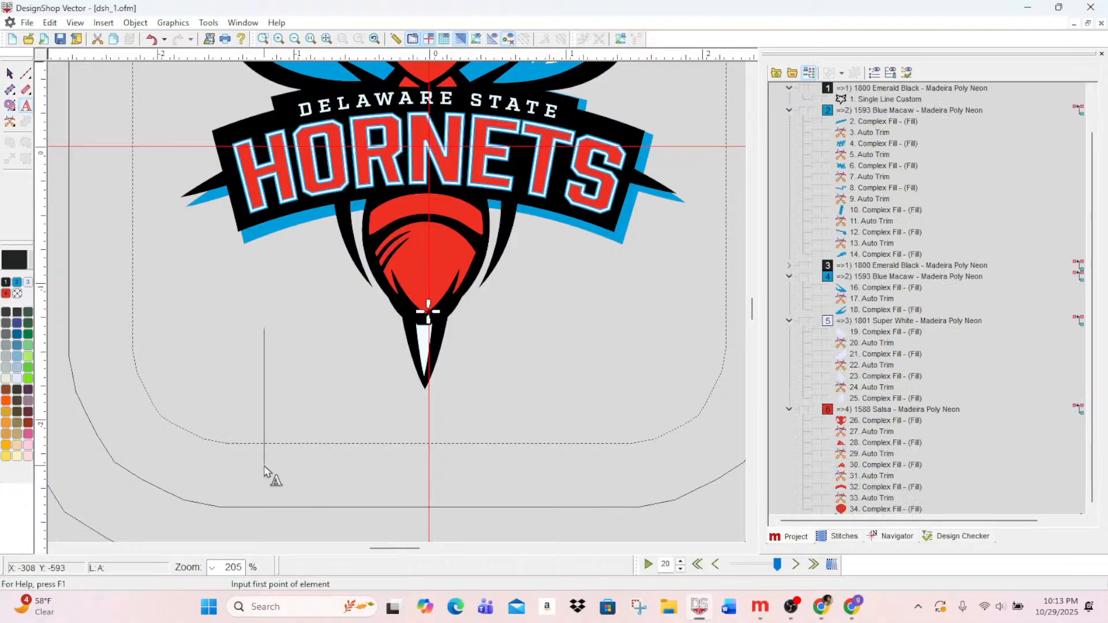
pyautogui.write('HOR')
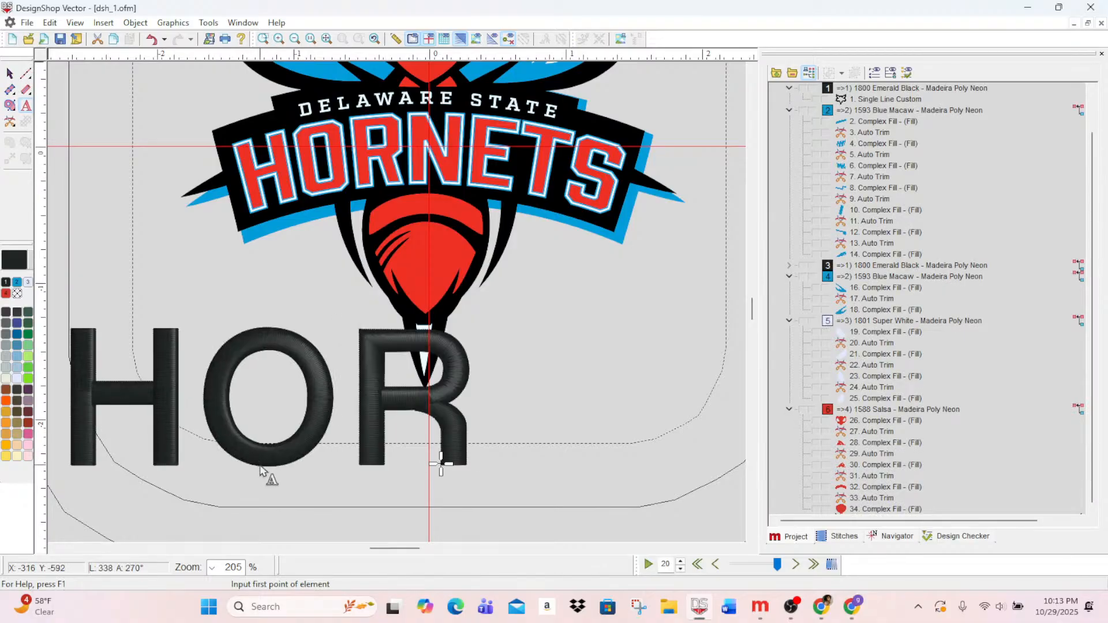
pyautogui.write('NETS')
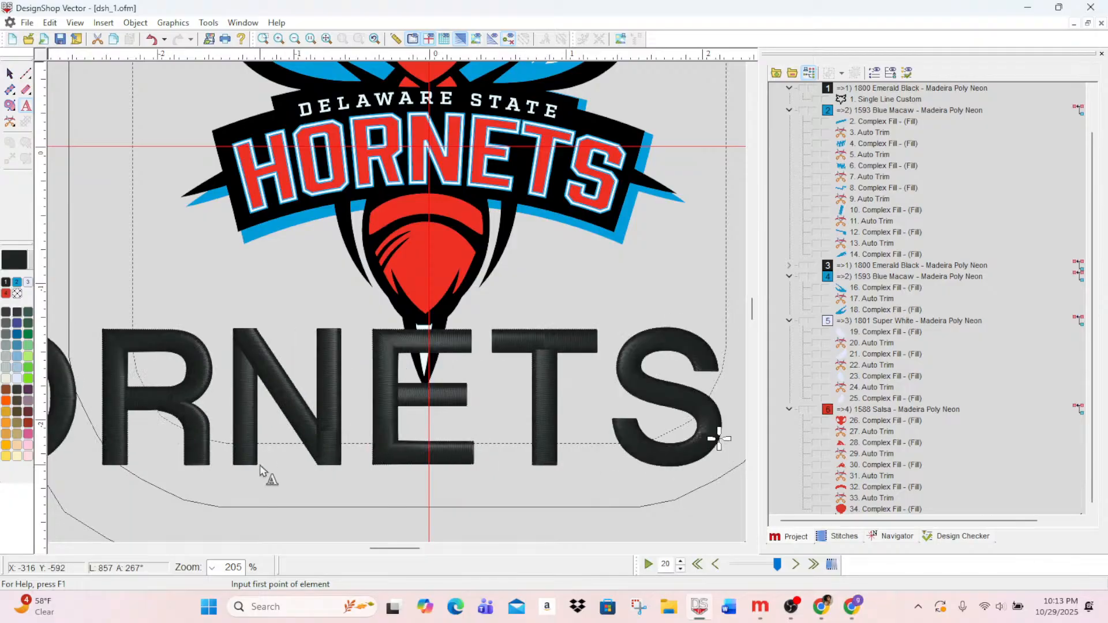
pyautogui.press('Return')
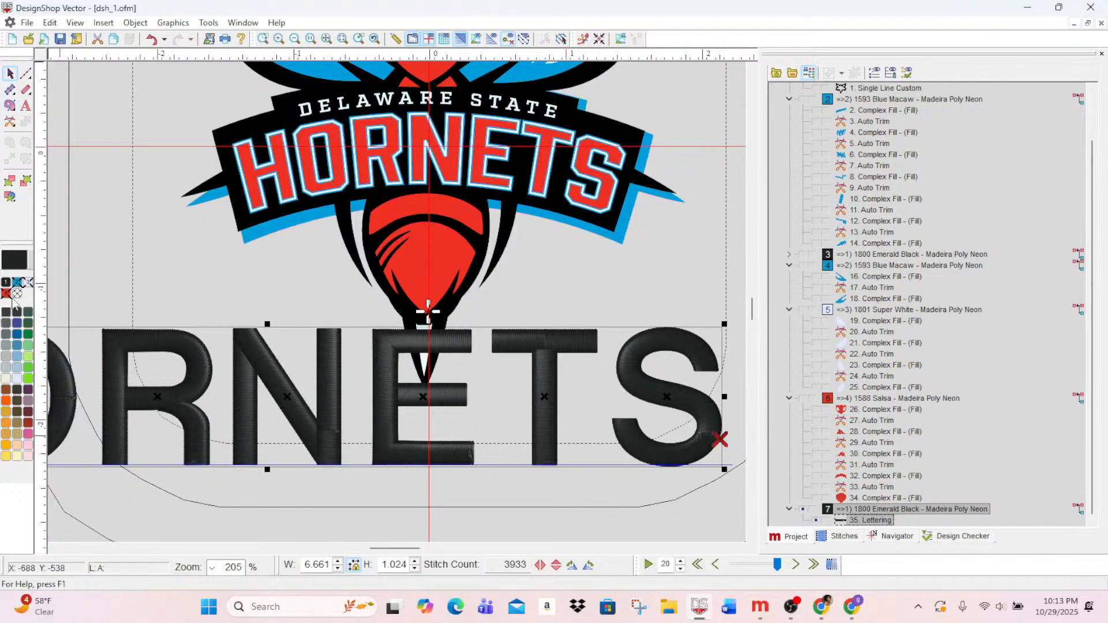
pyautogui.click(6, 293)
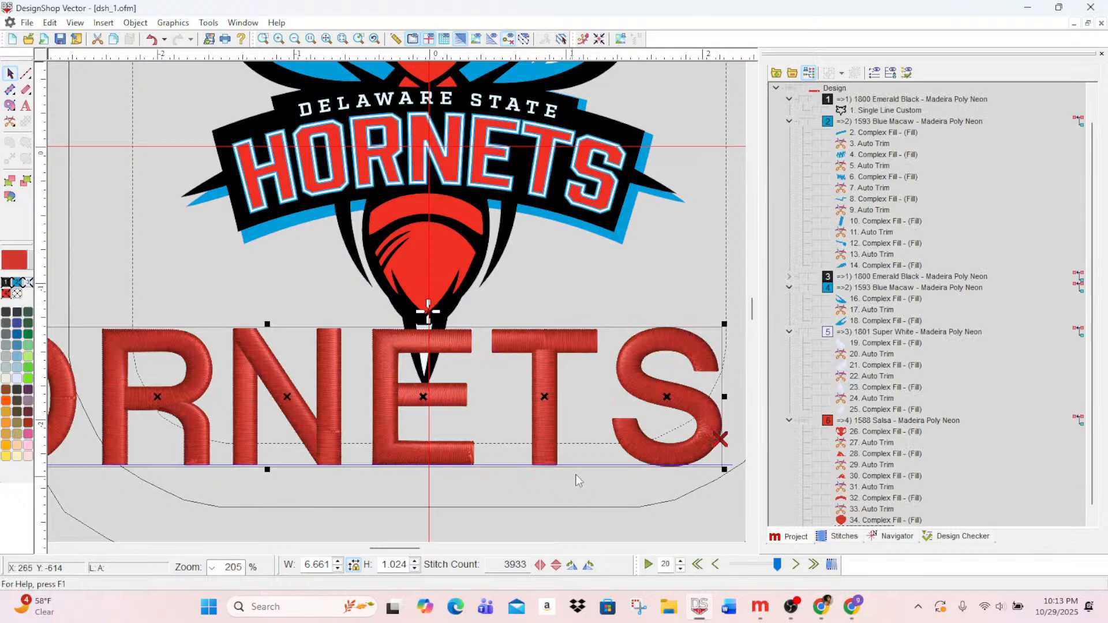
# - Reduce the HORNETS lettering's width proportionally to 2.760 and center it beneath the hornet's stinger
pyautogui.click(337, 568)
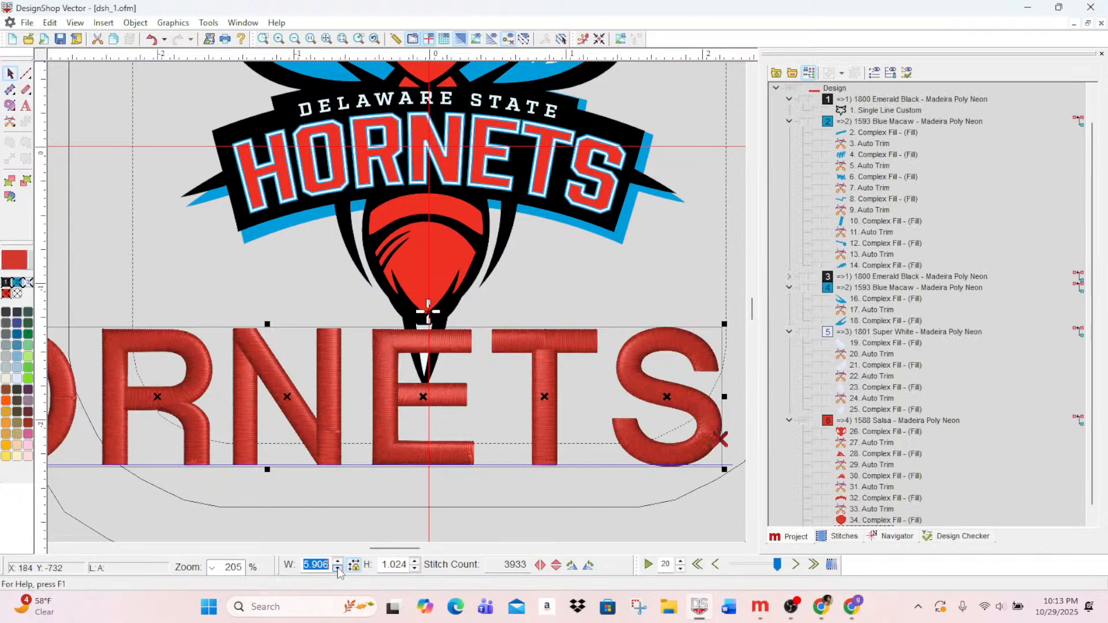
pyautogui.click(337, 570)
pyautogui.click(337, 569)
pyautogui.click(338, 570)
pyautogui.click(337, 569)
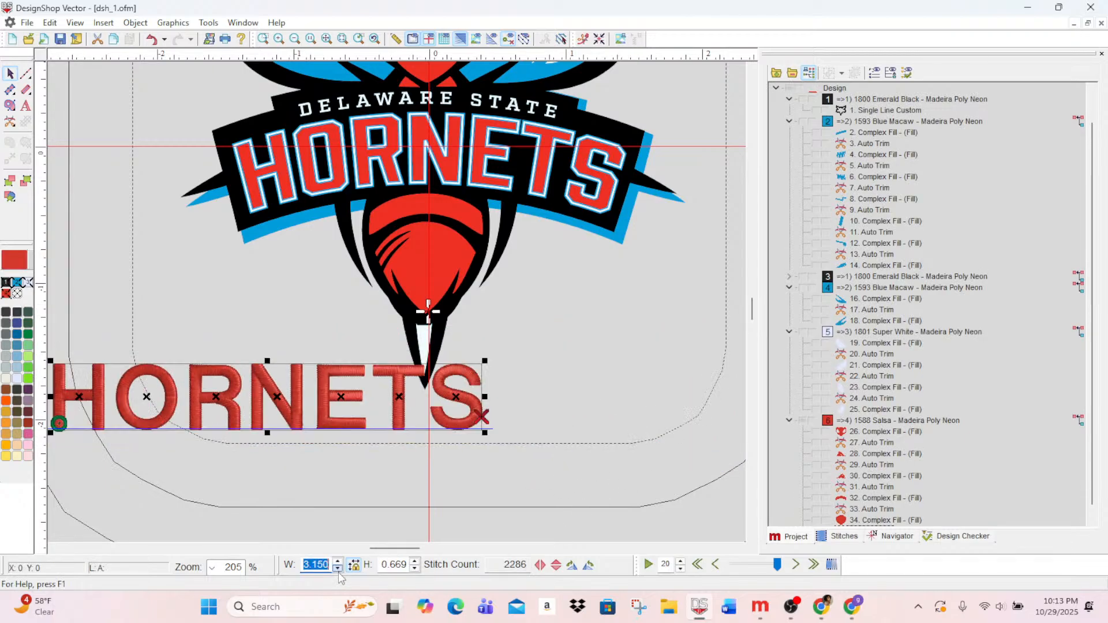
pyautogui.moveTo(345, 418); pyautogui.dragTo(507, 449)
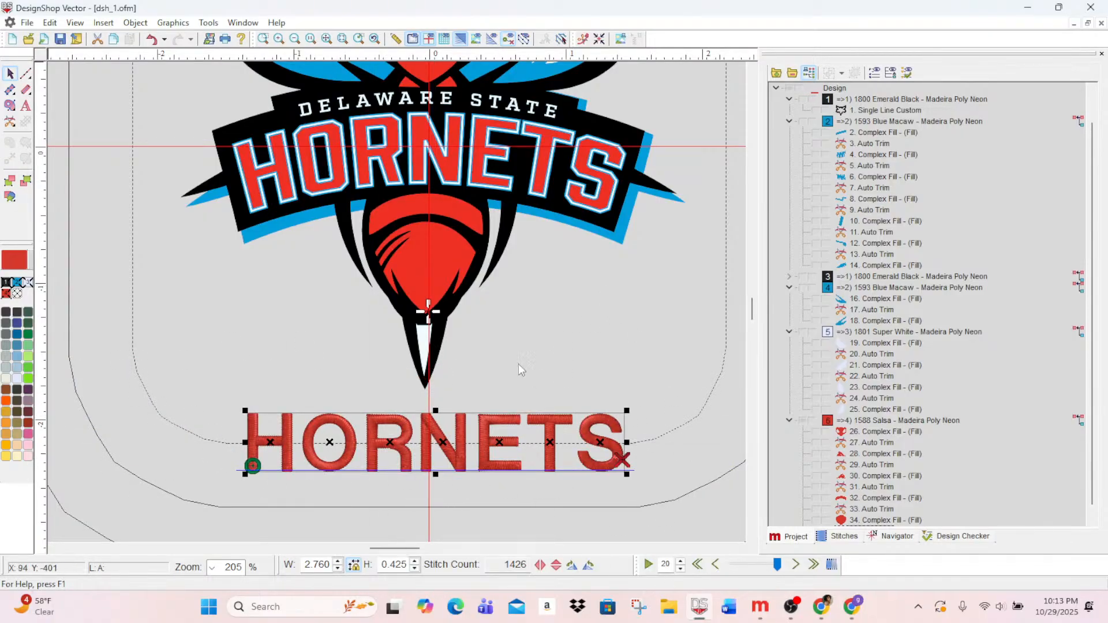
# - Preview the Block alphabets available for the HORNETS lettering, leaving its alphabet unchanged and closing its properties
pyautogui.scroll(-1, 895, 510)
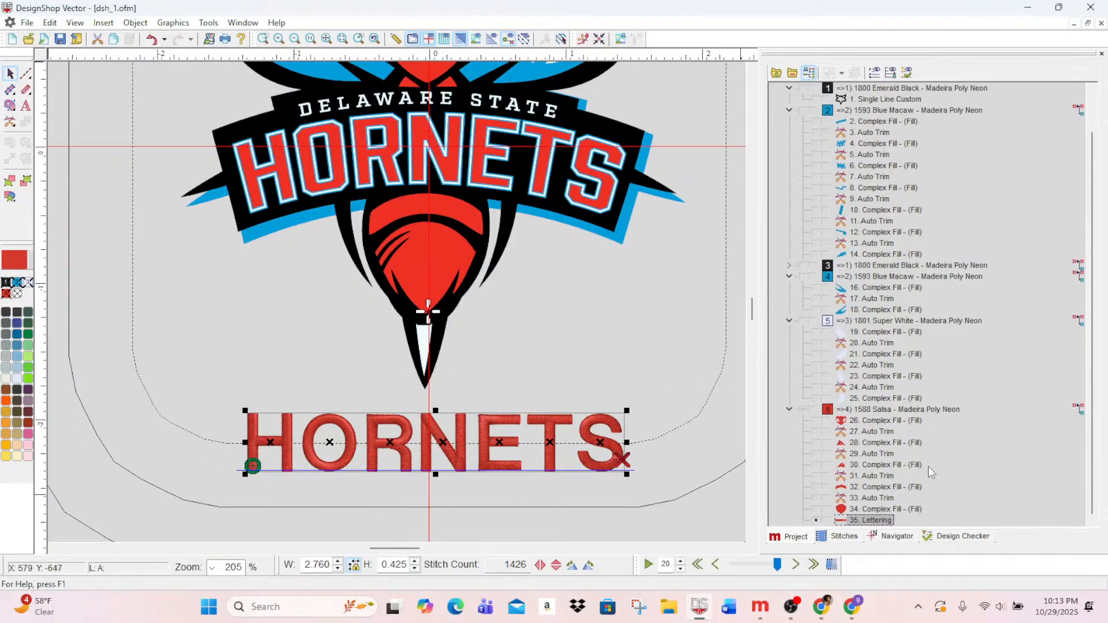
pyautogui.doubleClick(882, 522)
pyautogui.click(1049, 97)
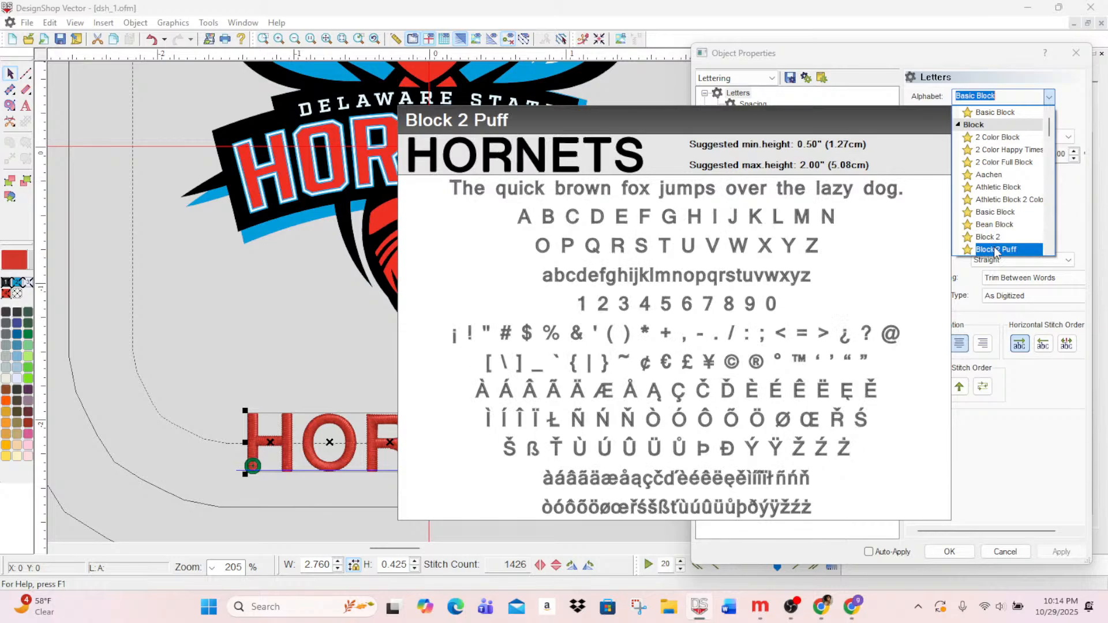
pyautogui.scroll(-1, 996, 252)
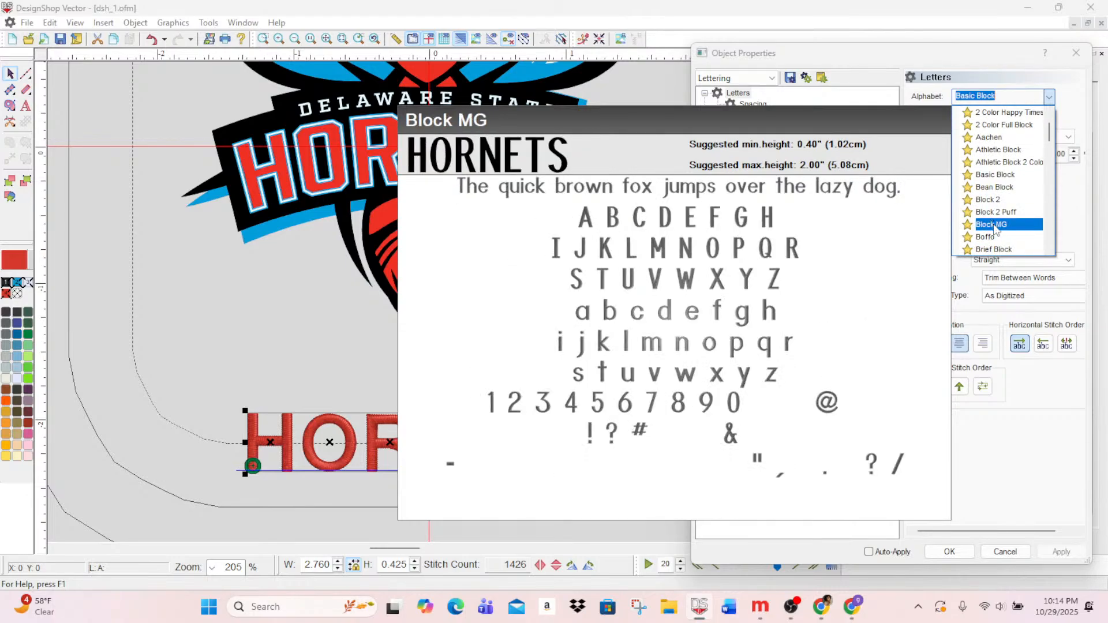
pyautogui.scroll(-1, 994, 237)
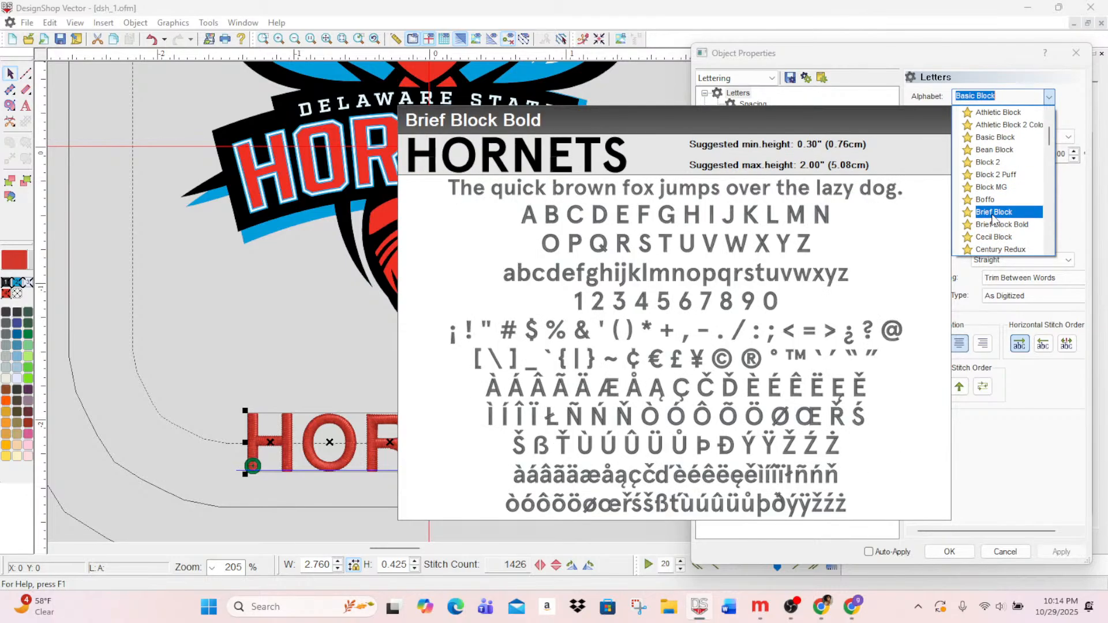
pyautogui.scroll(-1, 994, 230)
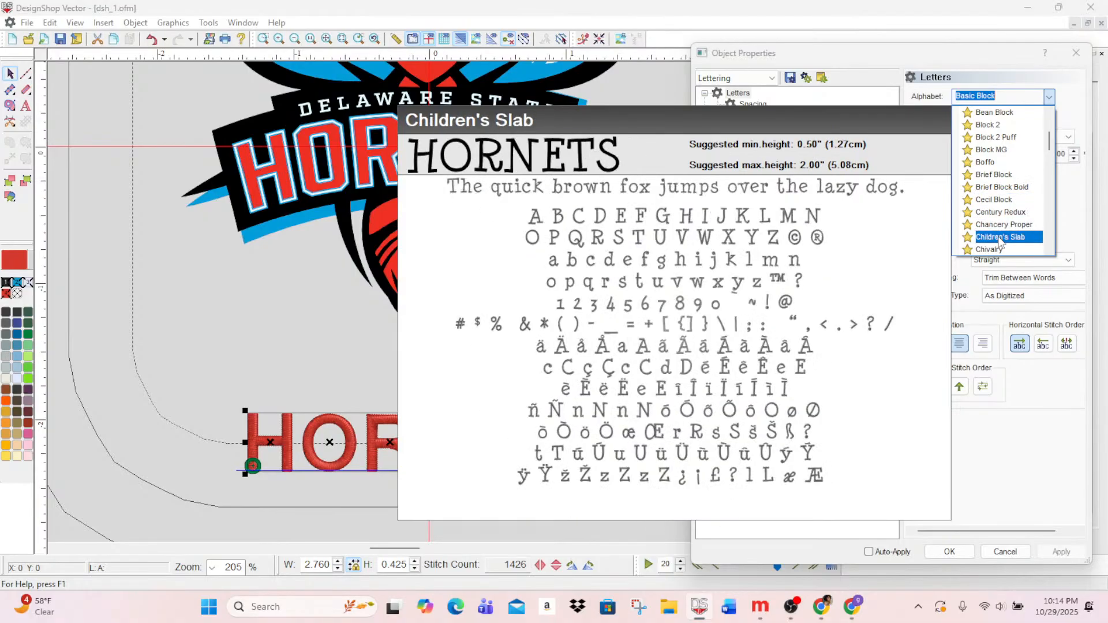
pyautogui.scroll(-1, 1000, 241)
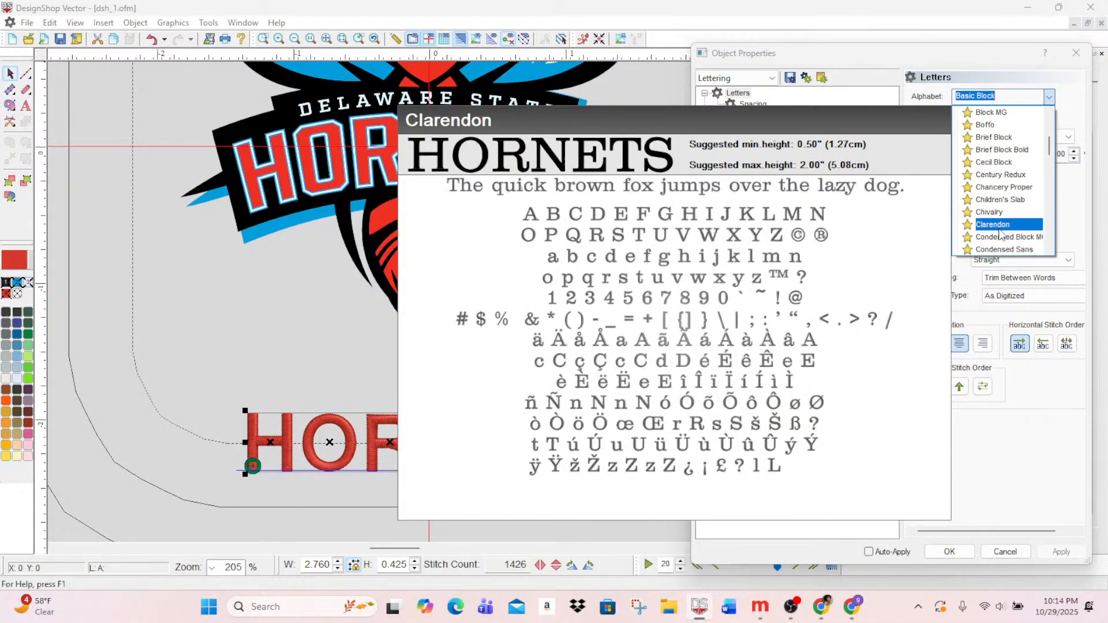
pyautogui.scroll(-1, 1000, 222)
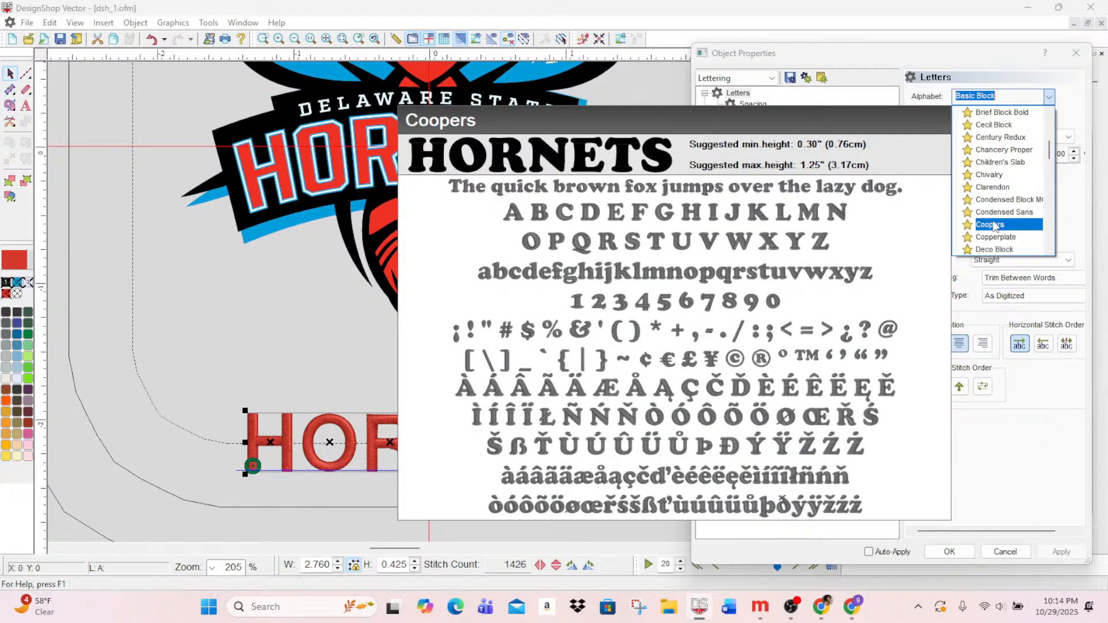
pyautogui.scroll(-18, 993, 220)
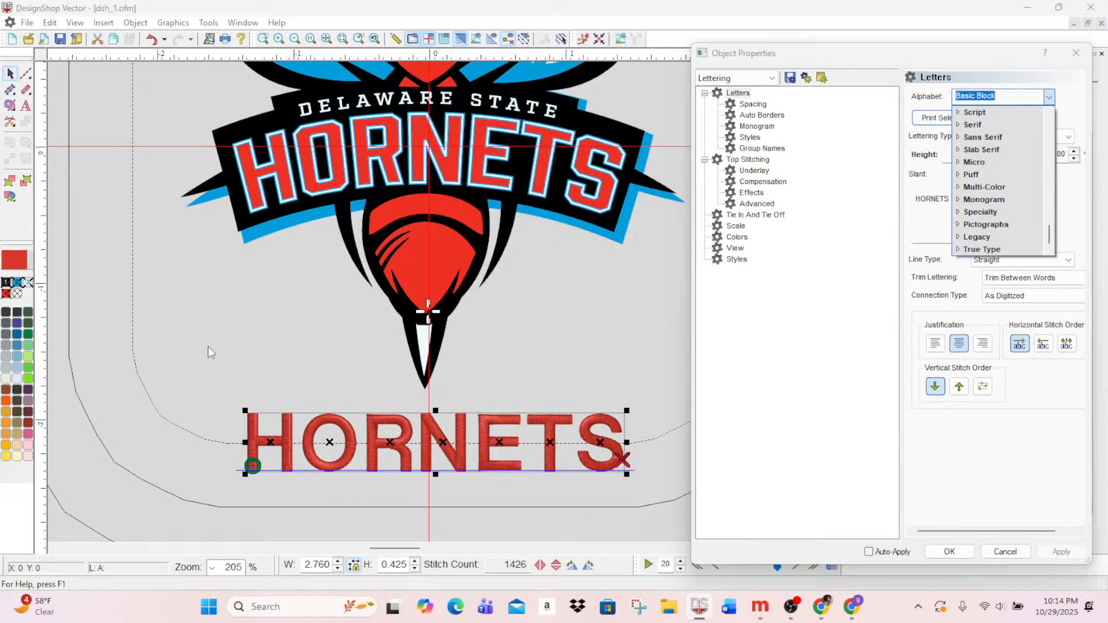
pyautogui.click(208, 347)
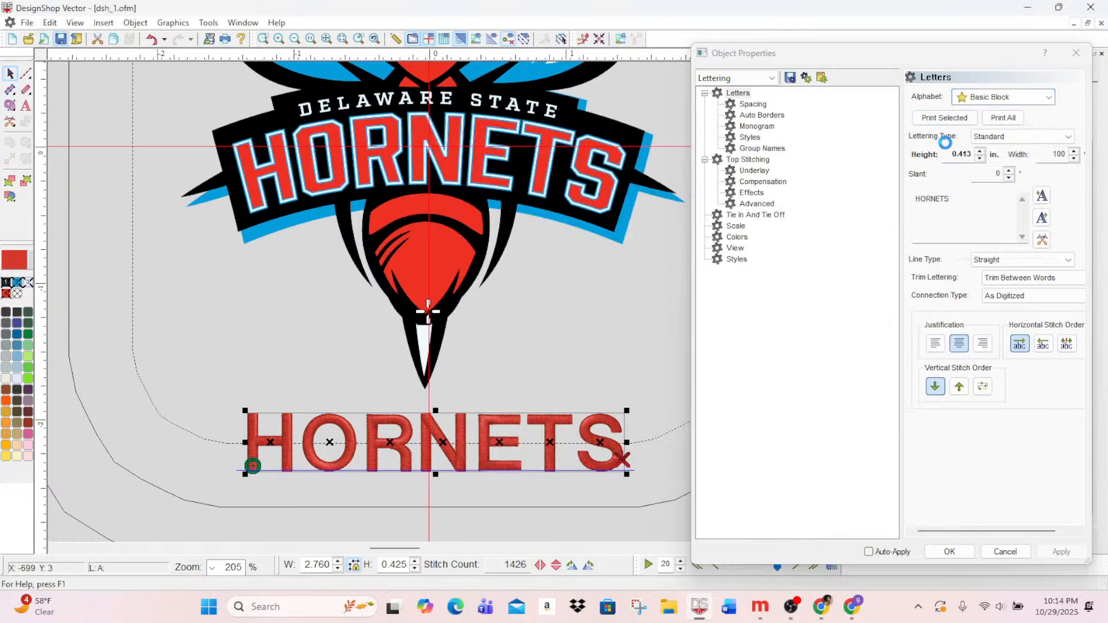
pyautogui.click(1077, 51)
# - Switch to the Grown ash_2 design and bring the whole Grown Ash Brothers artwork into view
pyautogui.click(1075, 23)
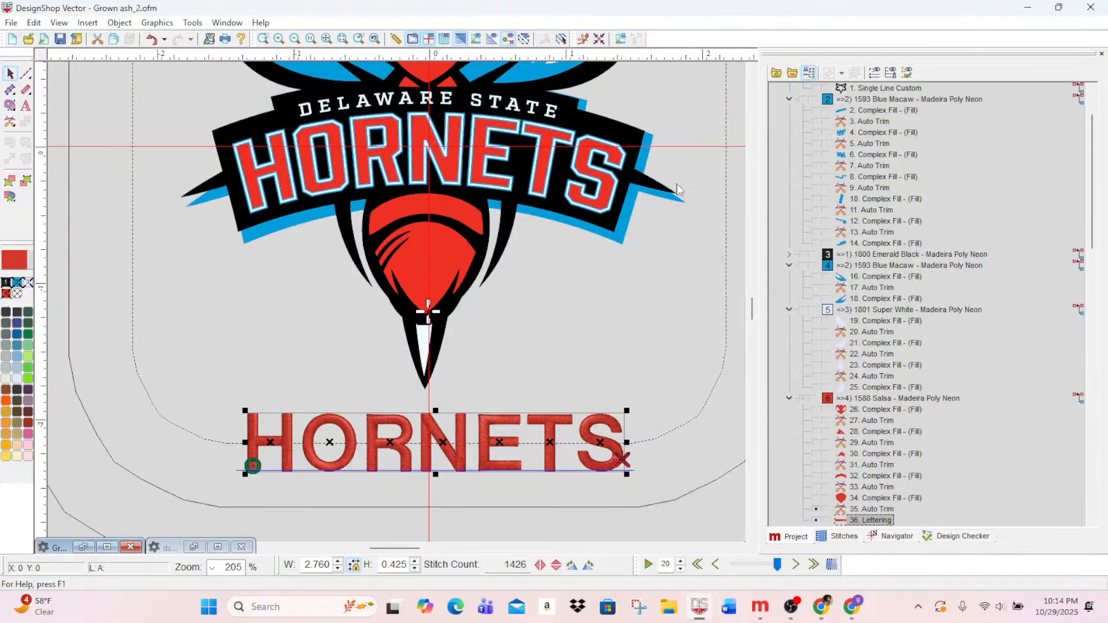
pyautogui.click(107, 546)
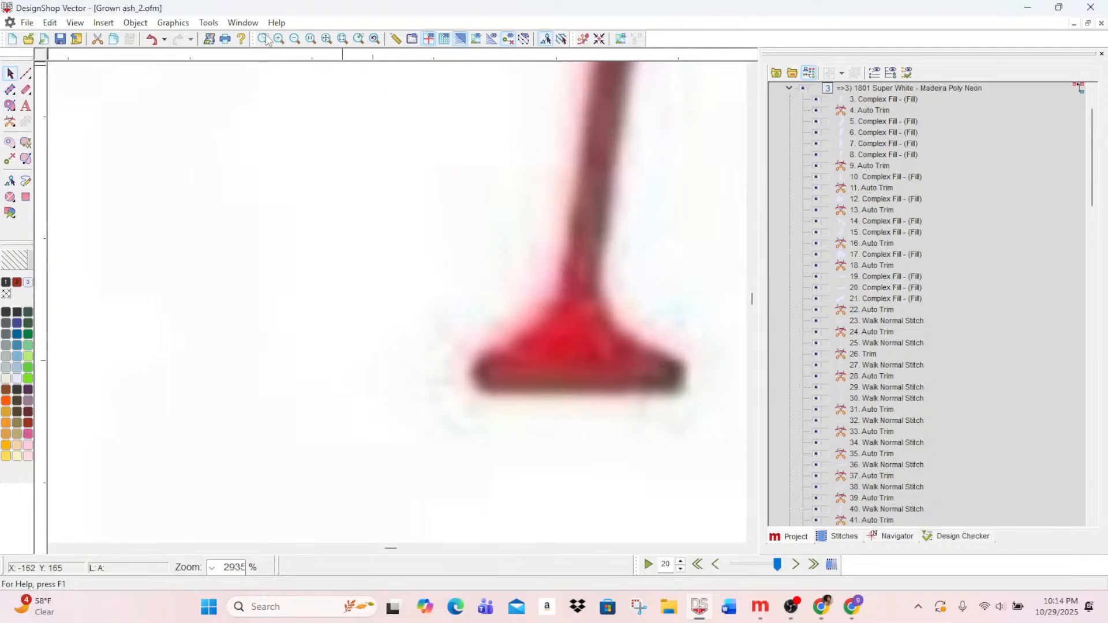
pyautogui.click(295, 38)
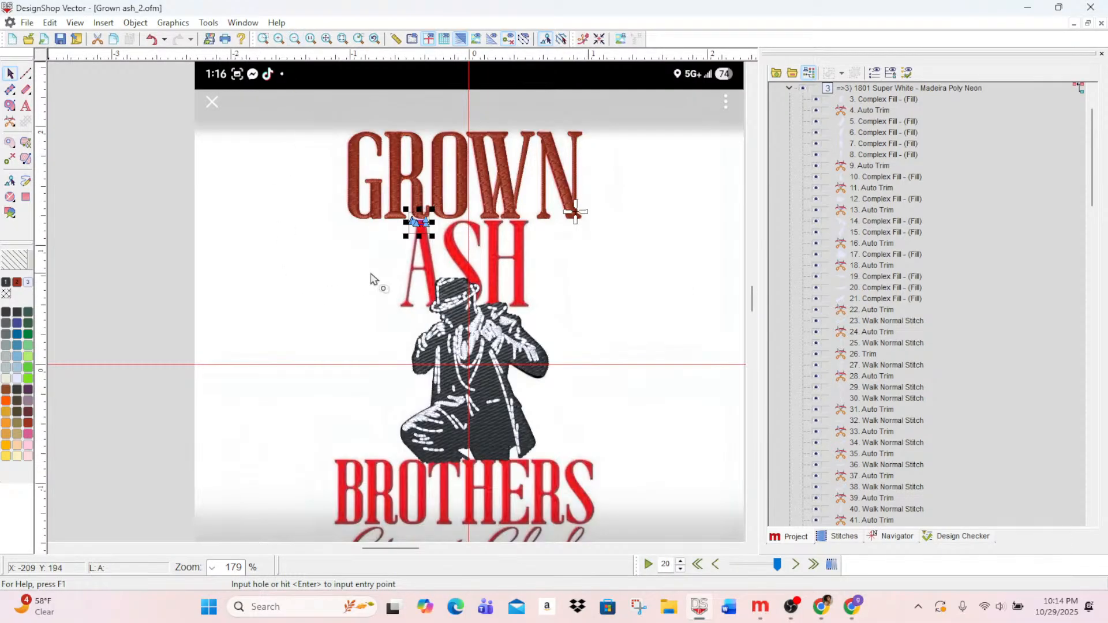
pyautogui.scroll(-2, 375, 280)
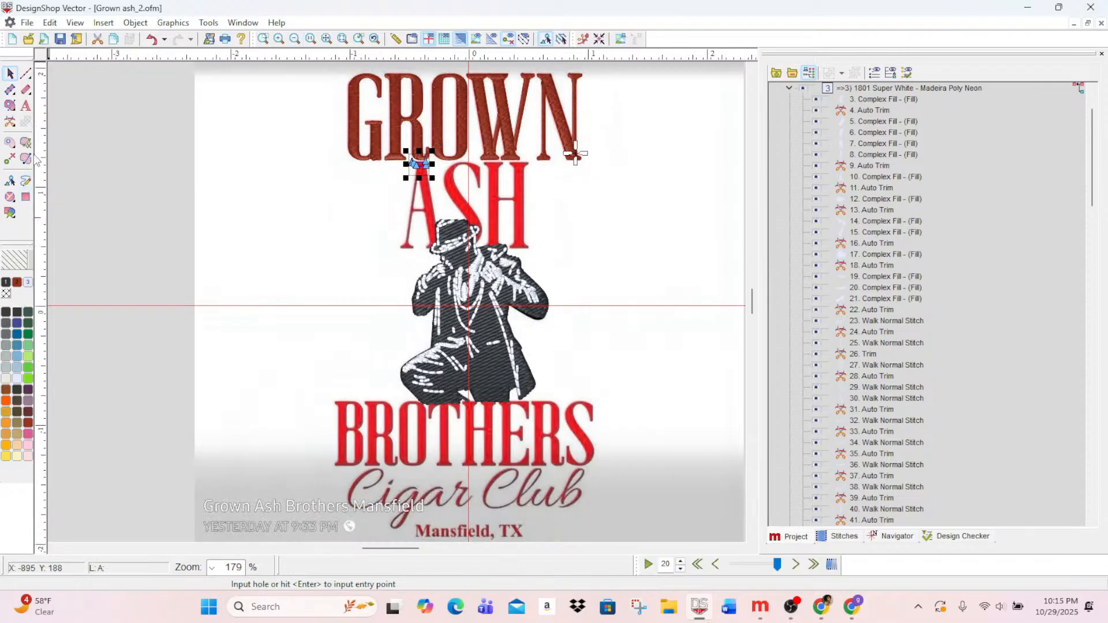
# - Add a lettering object reading ASH beside the artwork's ASH and reduce its width proportionally to 1.181
pyautogui.click(26, 105)
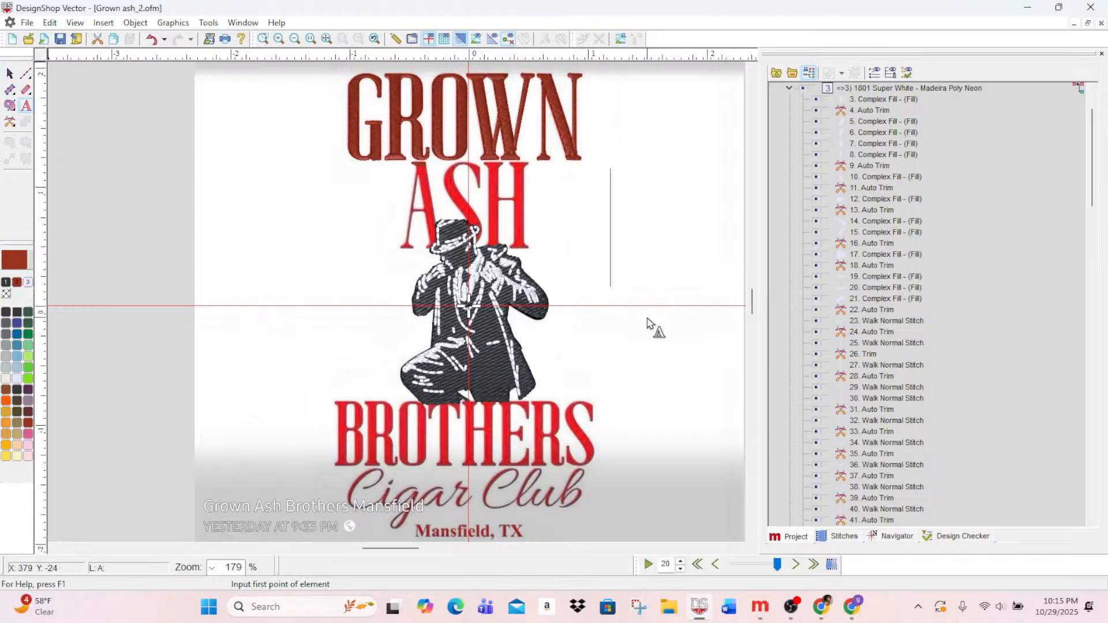
pyautogui.write('a')
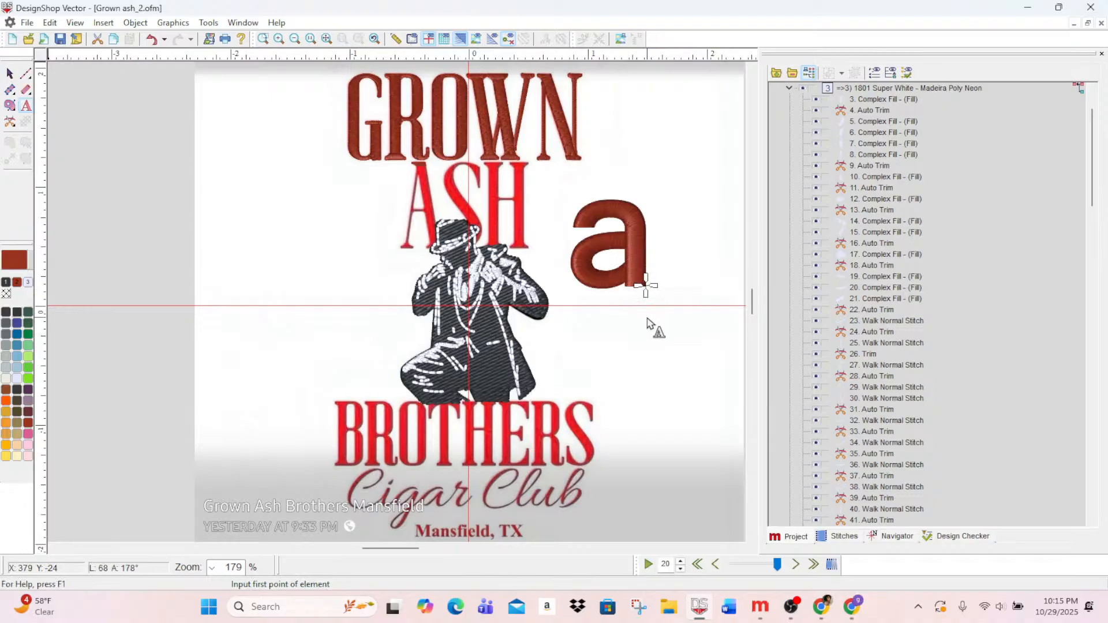
pyautogui.press('Escape')
pyautogui.write('A')
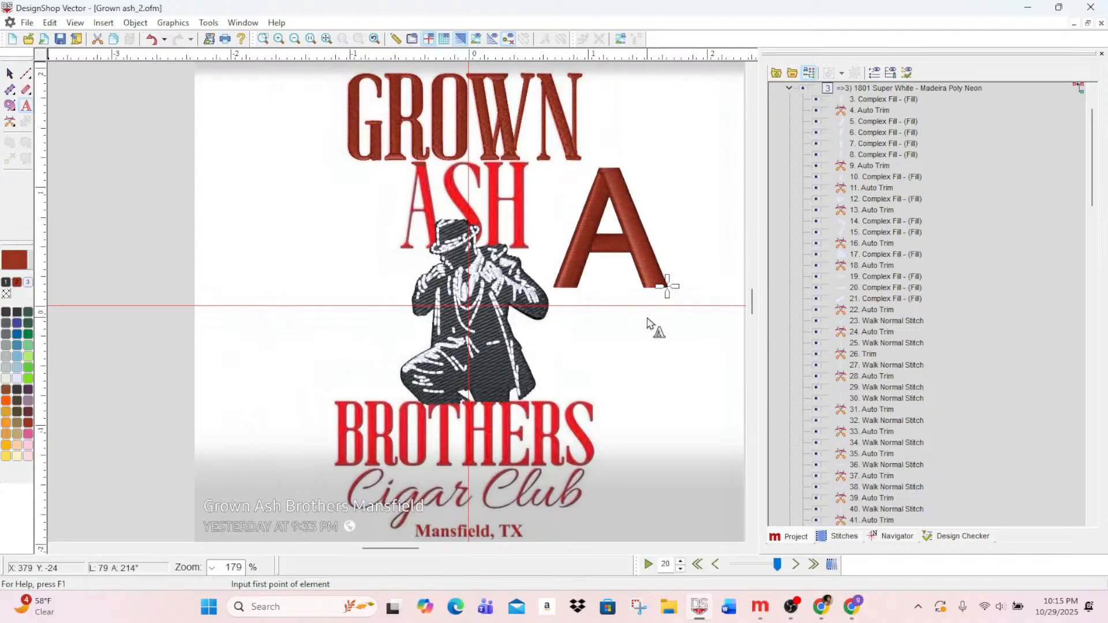
pyautogui.write('SH')
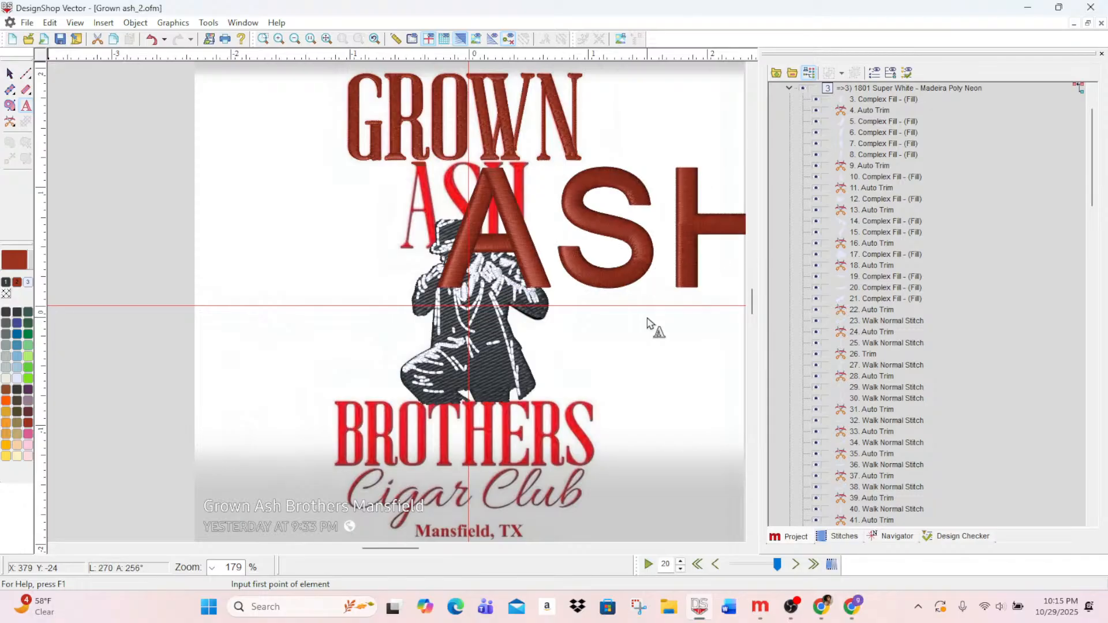
pyautogui.click(10, 73)
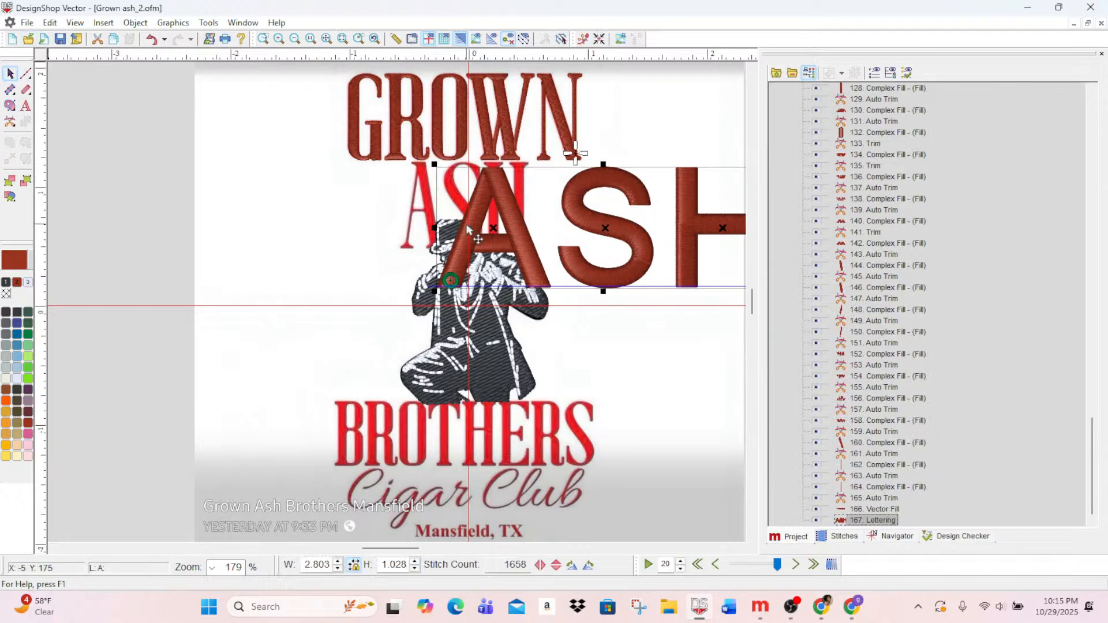
pyautogui.click(339, 569)
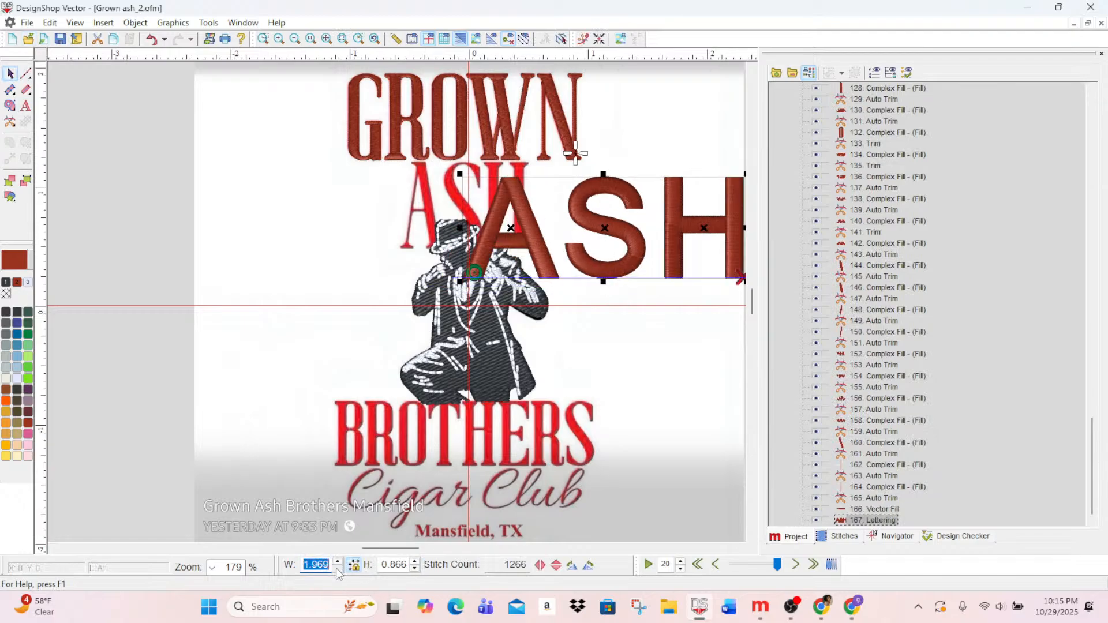
# - Change the ASH lettering's alphabet to Clarendon and apply it
pyautogui.doubleClick(869, 520)
pyautogui.click(1049, 96)
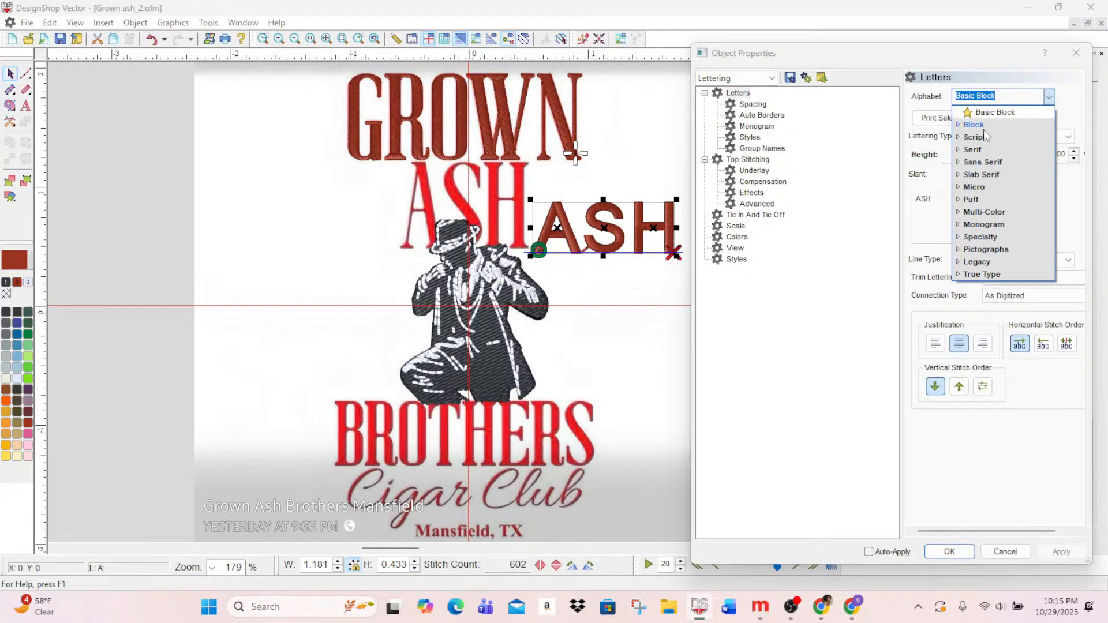
pyautogui.write('CLARE')
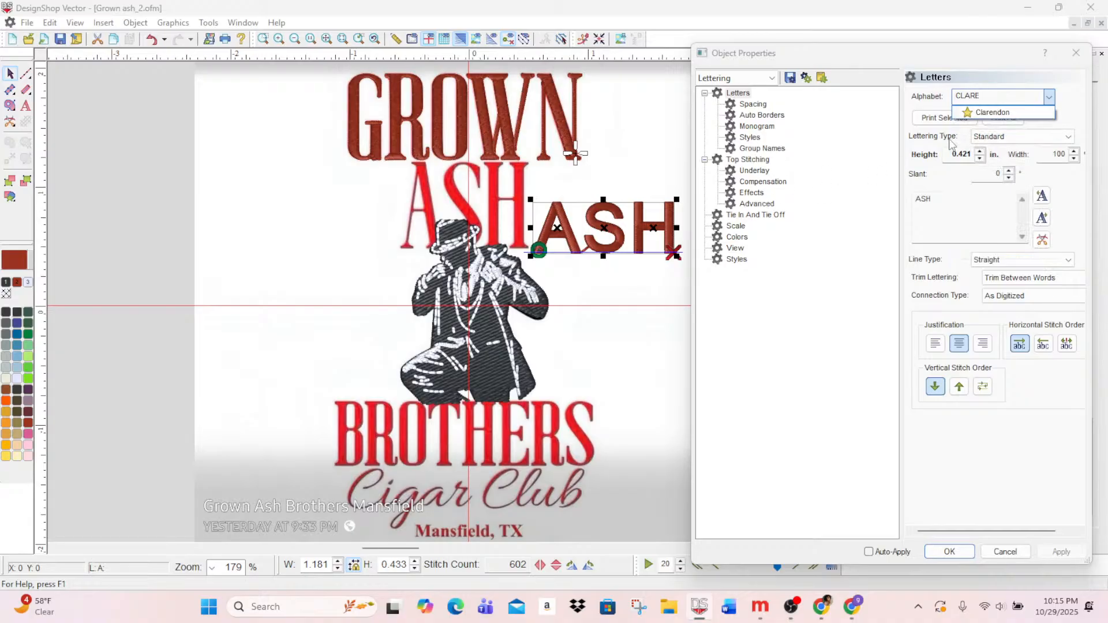
pyautogui.click(980, 114)
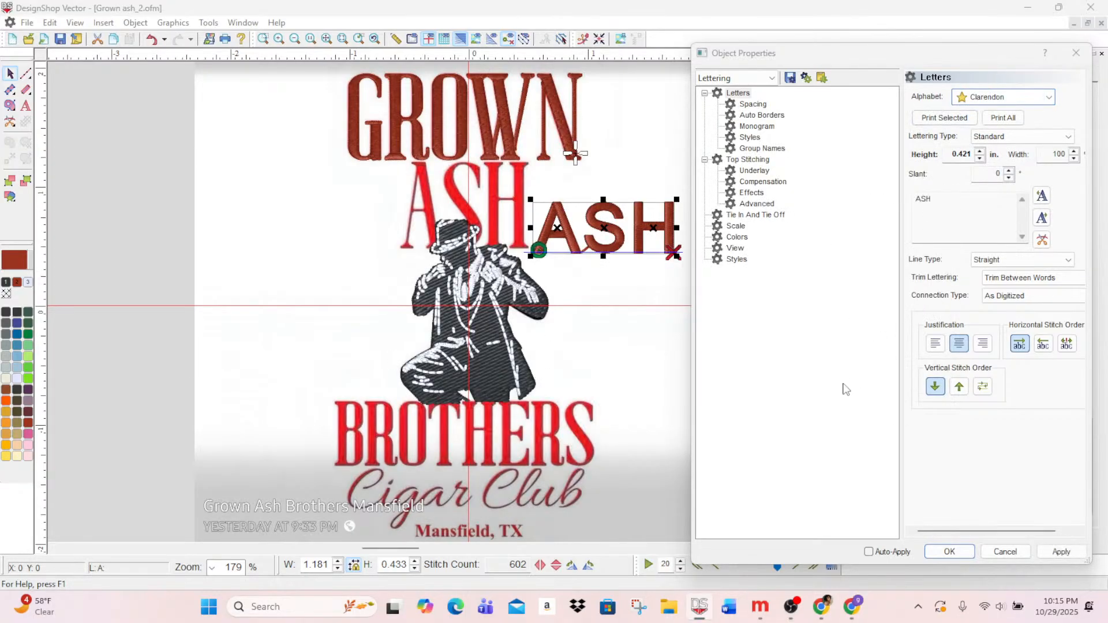
pyautogui.click(1061, 552)
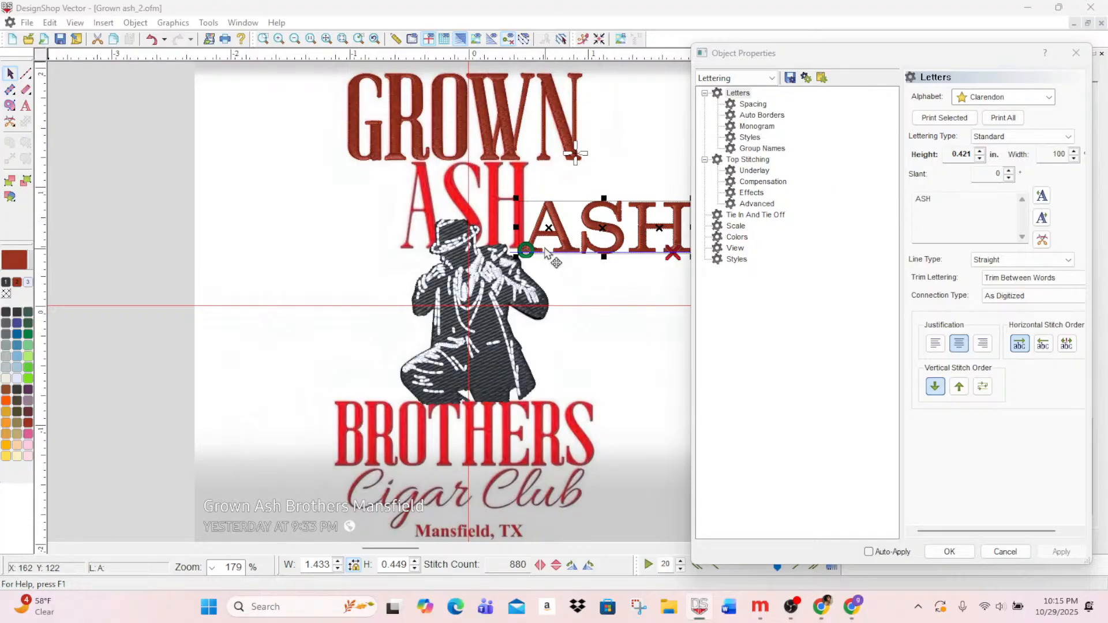
# - Move the stitched letter A beside the artwork's A and stretch it to about 0.710 in high at 59% width, closing the properties
pyautogui.moveTo(526, 234); pyautogui.dragTo(339, 180)
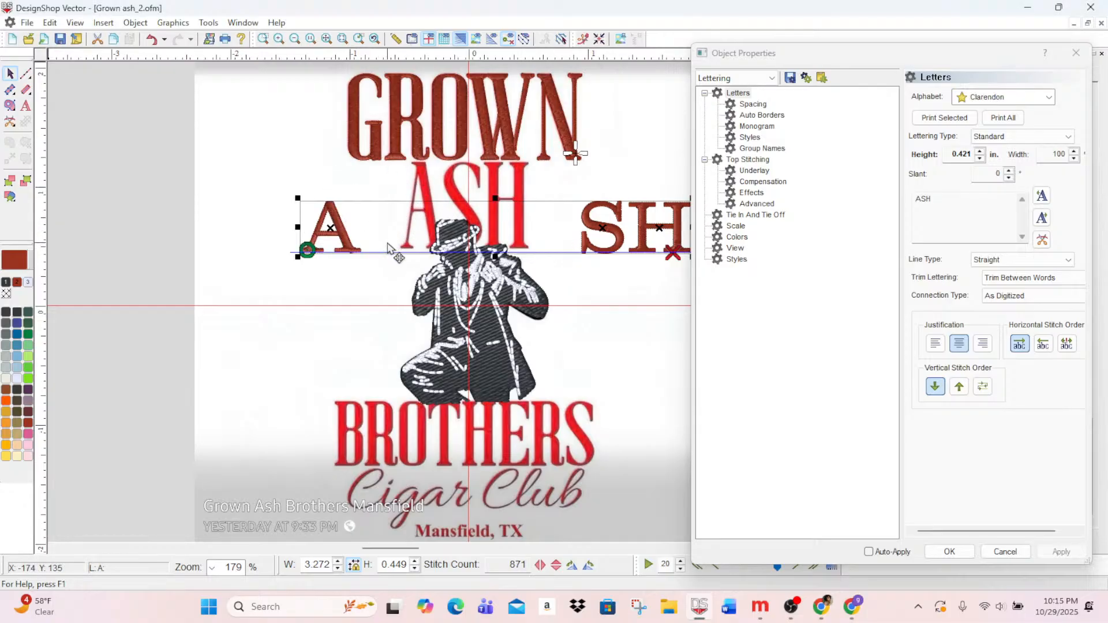
pyautogui.moveTo(332, 228); pyautogui.dragTo(327, 158)
pyautogui.click(329, 230)
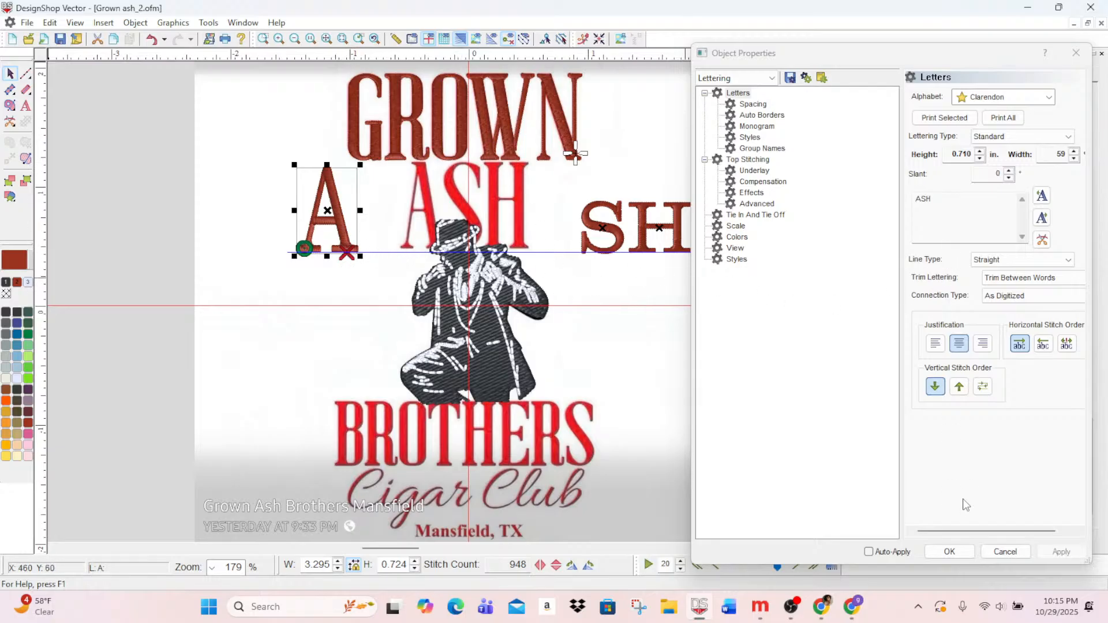
pyautogui.click(1006, 551)
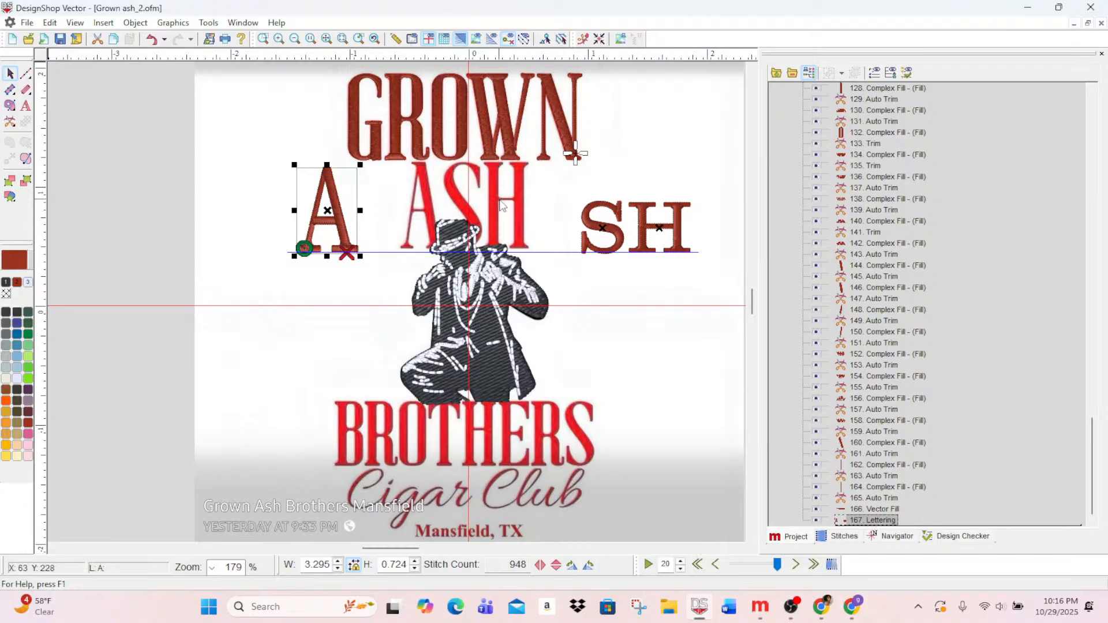
# - Place the stitched H over the artwork's H and adjust its width and height to fit, about 0.760 in high
pyautogui.click(663, 235)
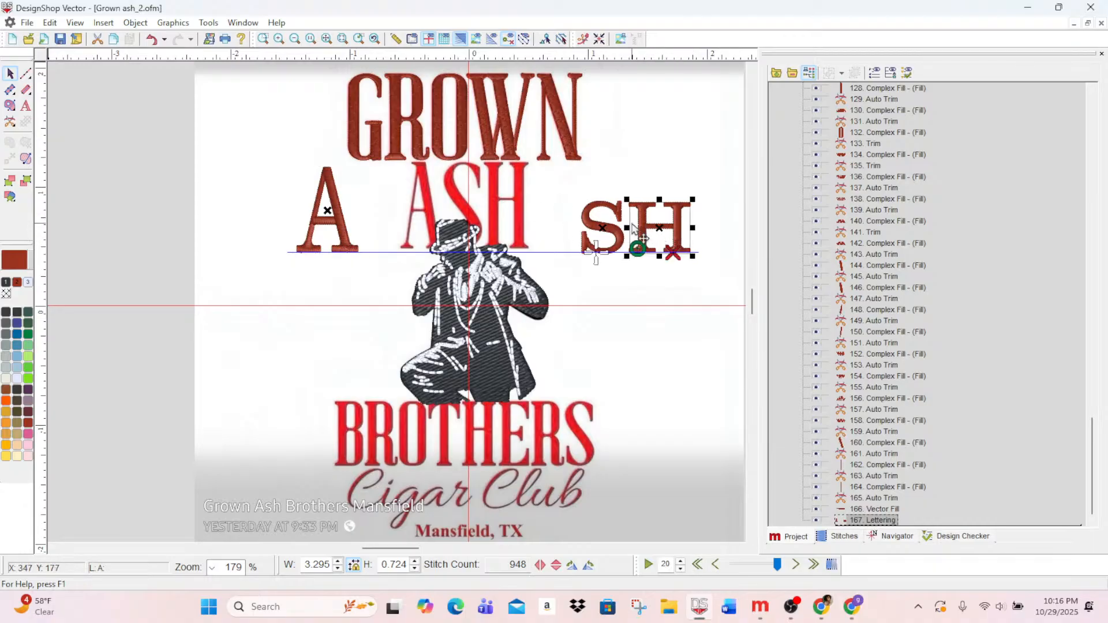
pyautogui.moveTo(625, 228); pyautogui.dragTo(508, 154)
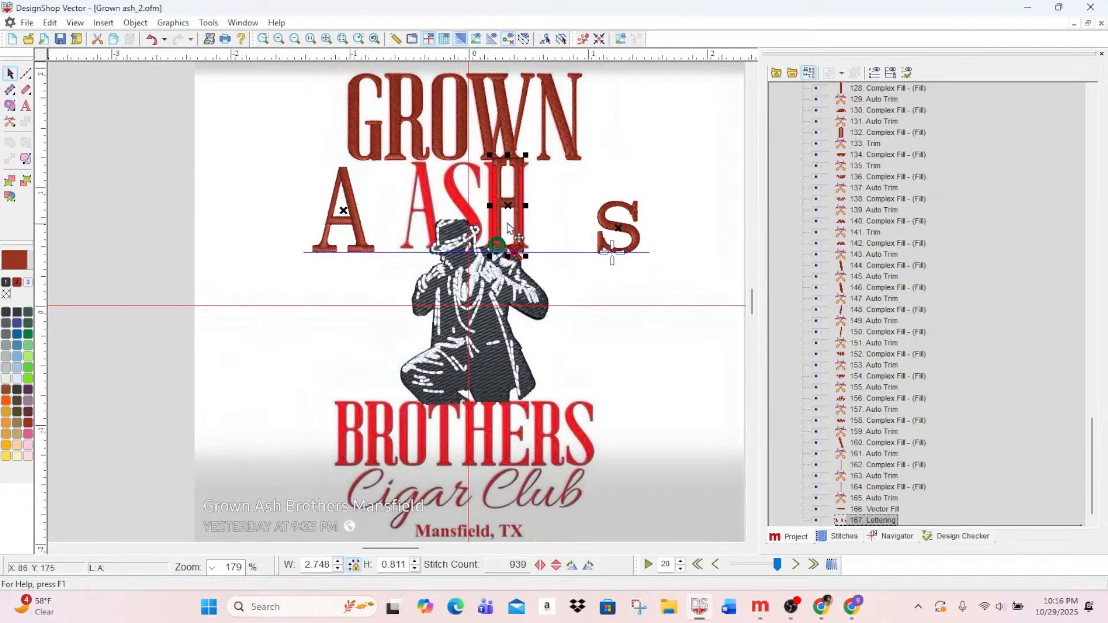
pyautogui.moveTo(491, 203); pyautogui.dragTo(478, 203)
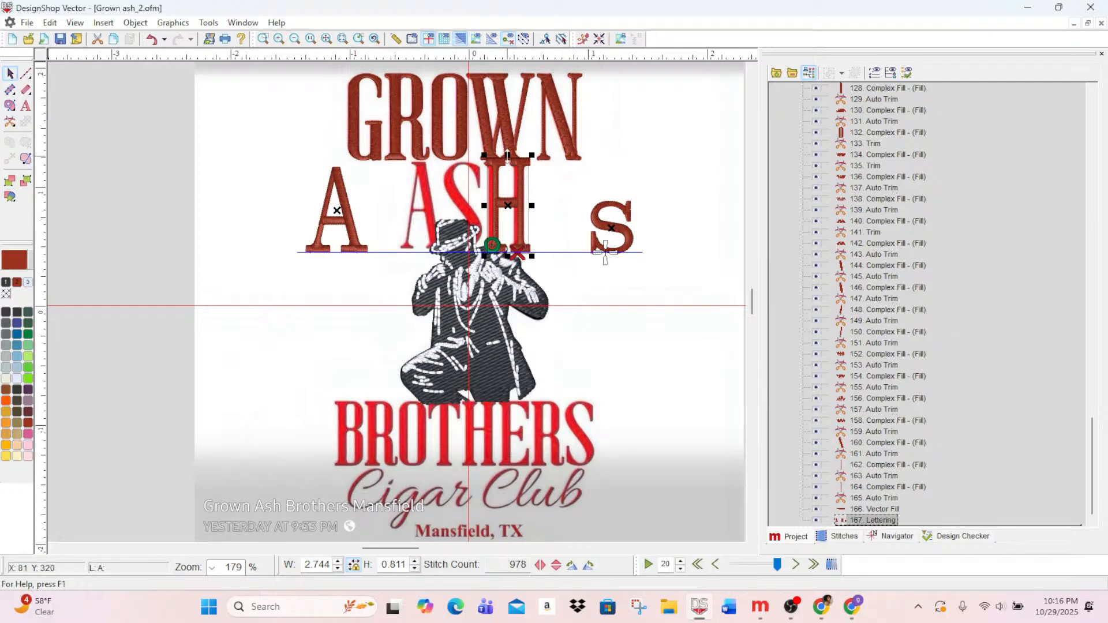
pyautogui.moveTo(508, 156); pyautogui.dragTo(509, 165)
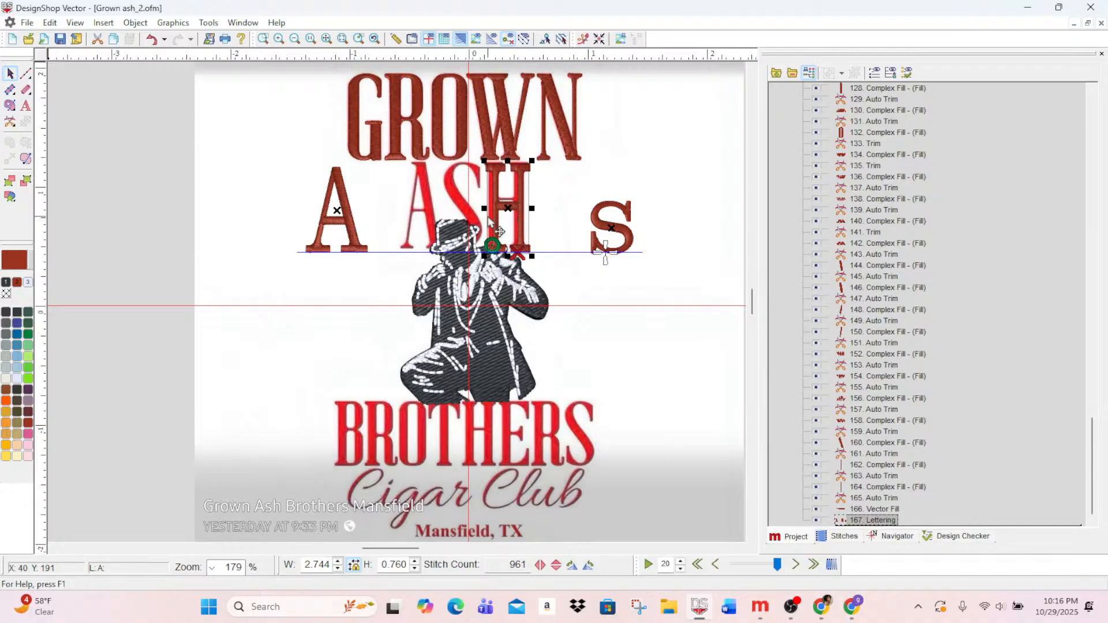
pyautogui.moveTo(508, 211); pyautogui.dragTo(505, 211)
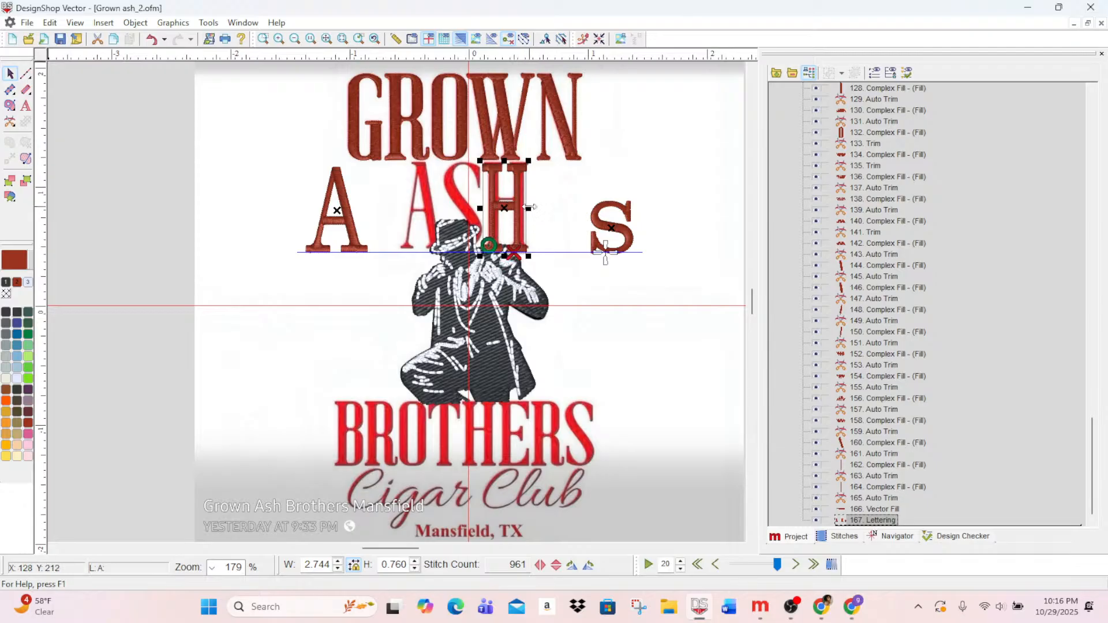
pyautogui.moveTo(530, 206); pyautogui.dragTo(532, 207)
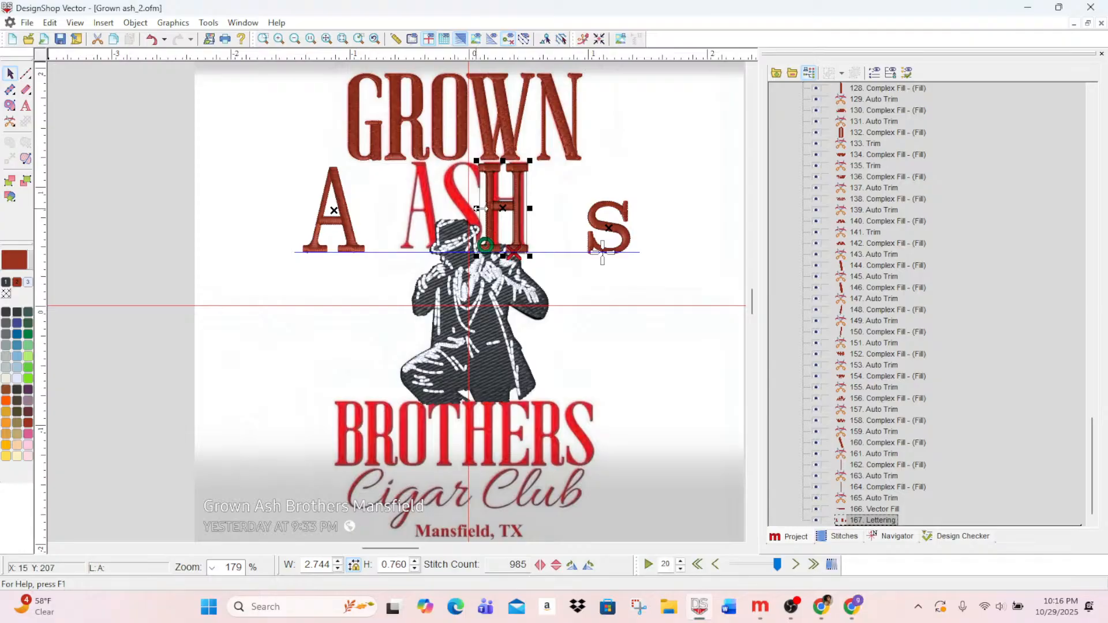
pyautogui.moveTo(484, 208); pyautogui.dragTo(488, 208)
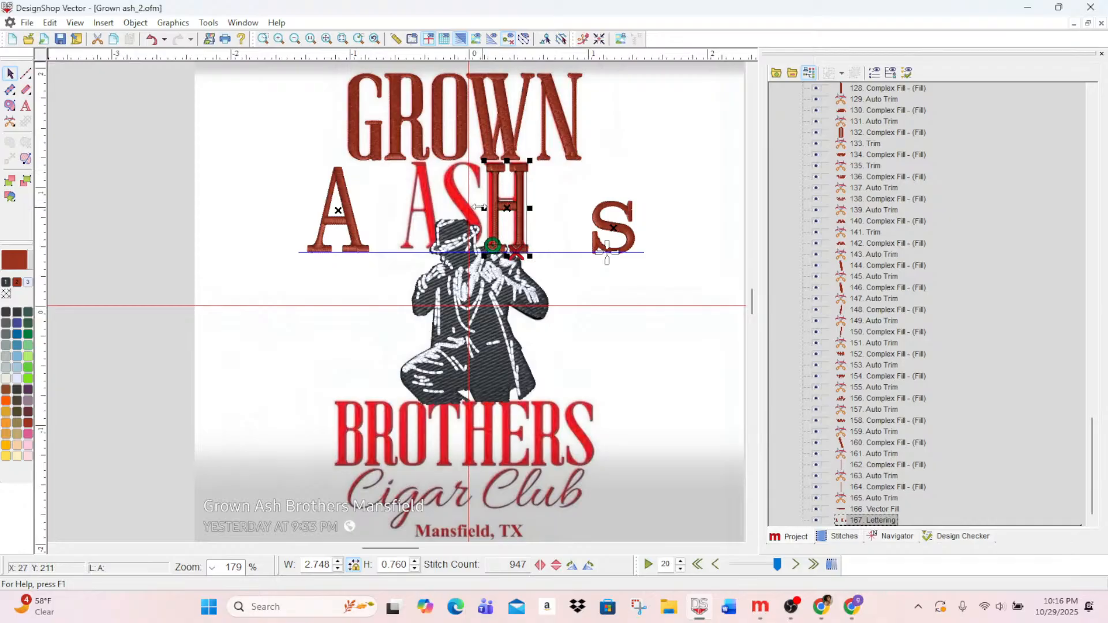
pyautogui.moveTo(479, 207); pyautogui.dragTo(478, 206)
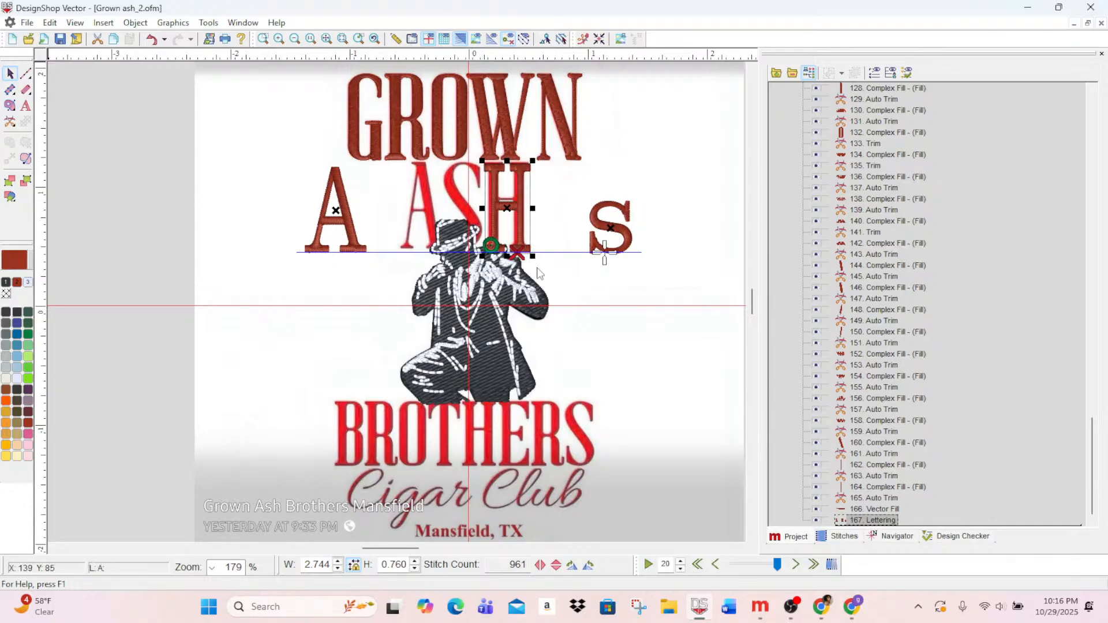
# - Place the stitched S over the artwork's S, stretch it to about 0.803 in high and narrow it slightly to fit
pyautogui.moveTo(617, 247); pyautogui.dragTo(476, 217)
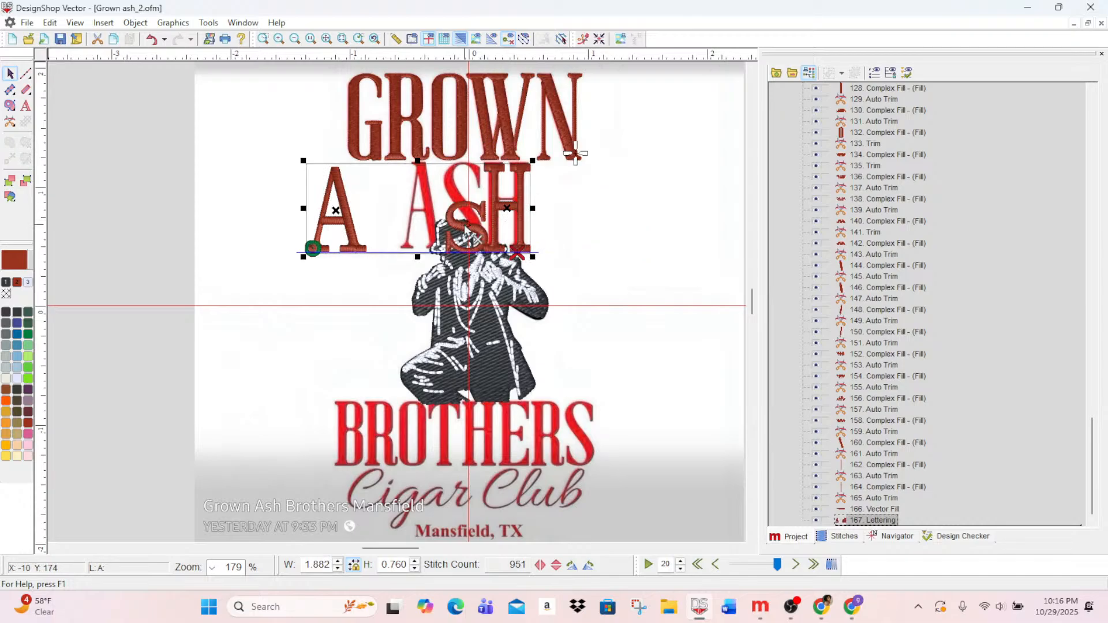
pyautogui.click(474, 234)
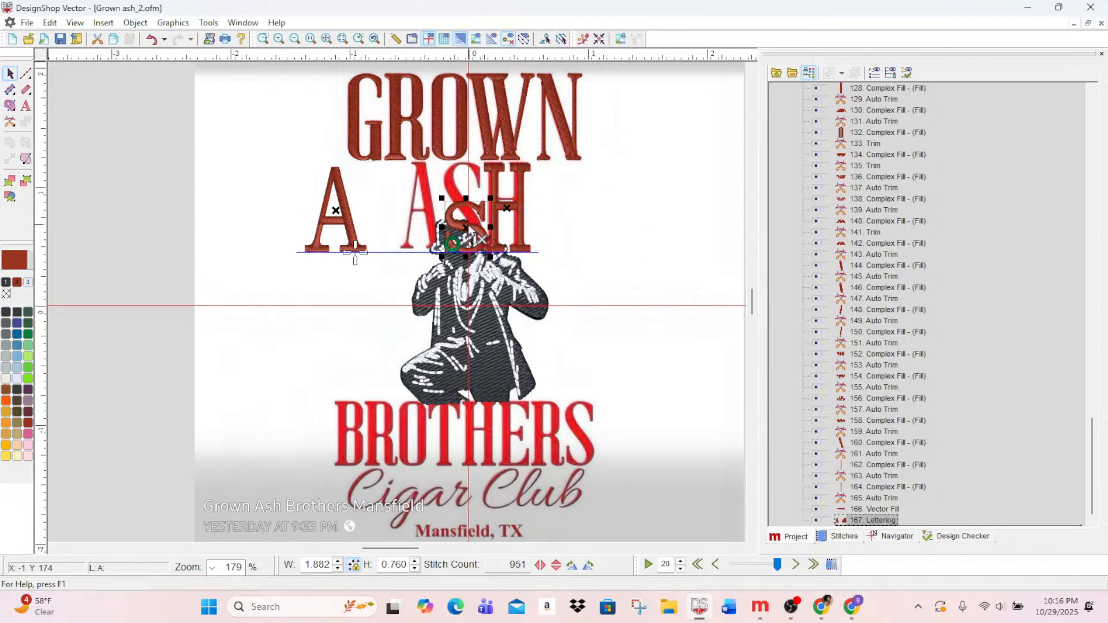
pyautogui.moveTo(474, 233); pyautogui.dragTo(468, 153)
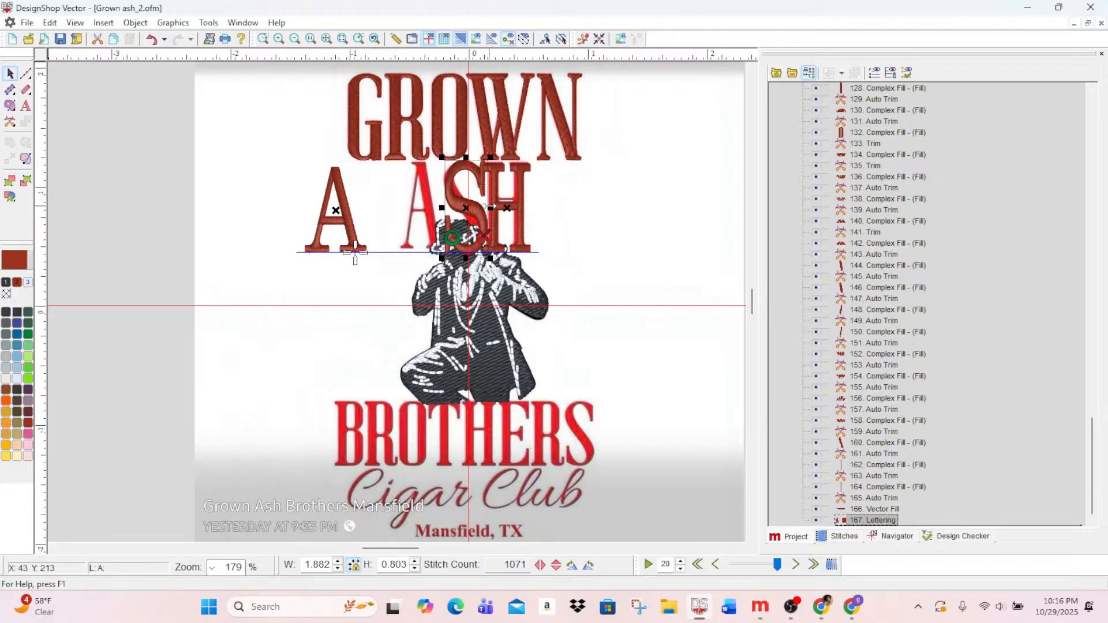
pyautogui.moveTo(491, 207); pyautogui.dragTo(487, 207)
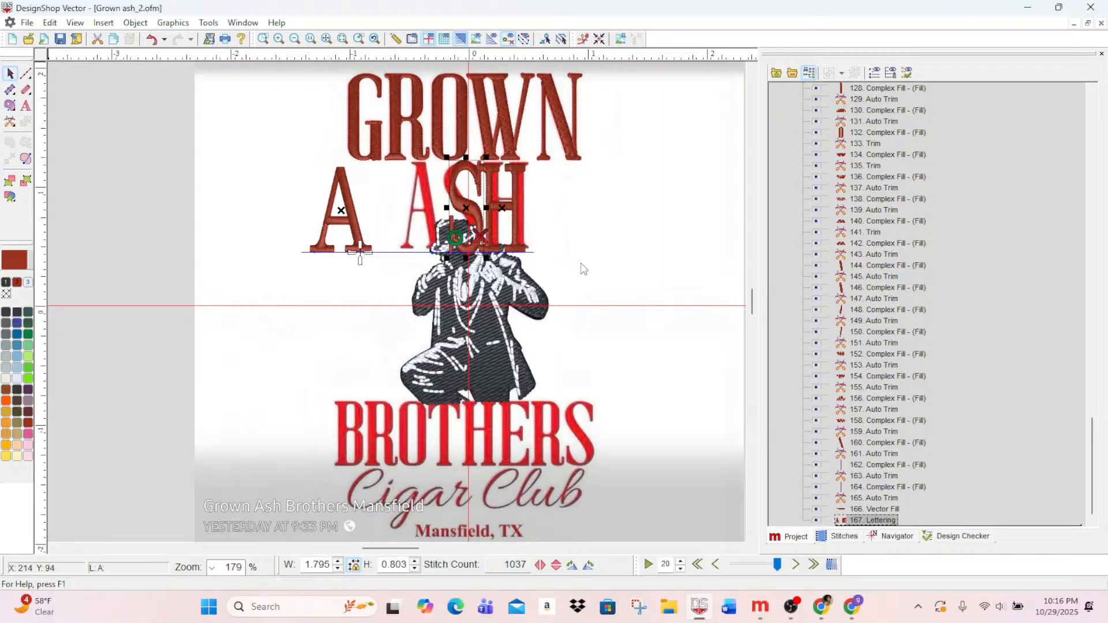
# - Delete the ASH lettering object from the end of the Grown Ash design and save the file
pyautogui.click(879, 523)
pyautogui.click(753, 462)
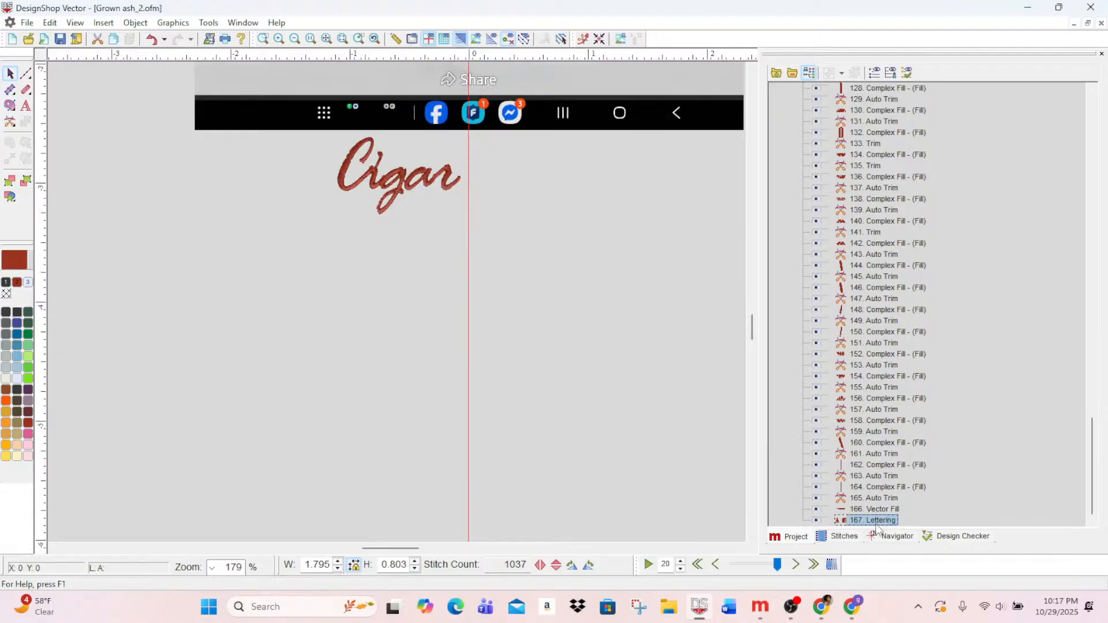
pyautogui.click(642, 453)
pyautogui.scroll(6, 620, 434)
pyautogui.scroll(-6, 647, 451)
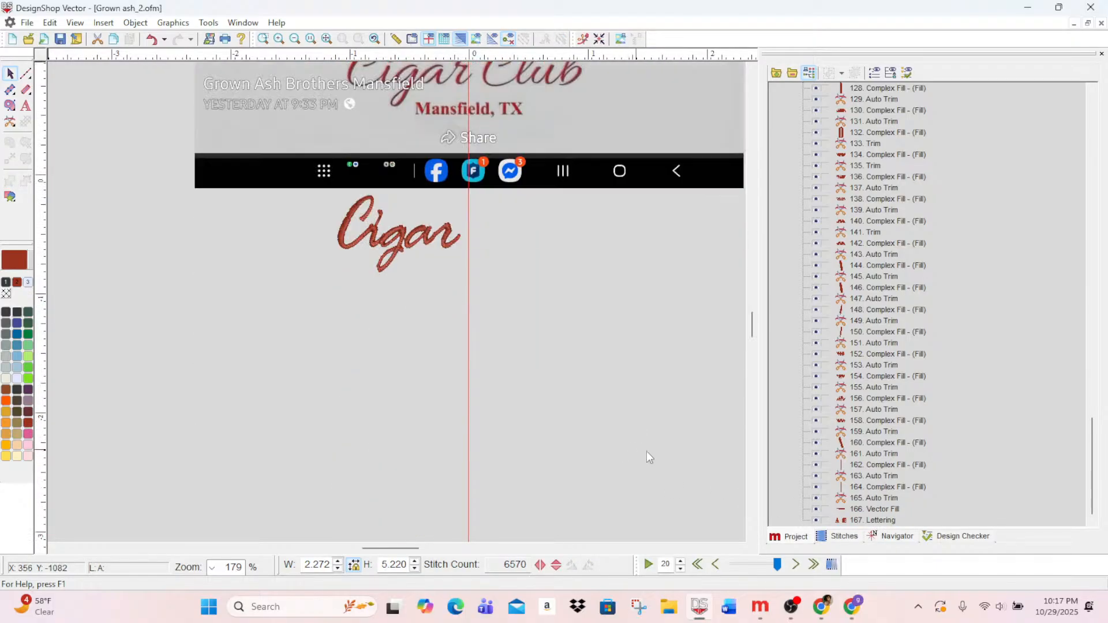
pyautogui.scroll(5, 817, 515)
pyautogui.scroll(-5, 817, 515)
pyautogui.scroll(-12, 631, 470)
pyautogui.scroll(8, 779, 464)
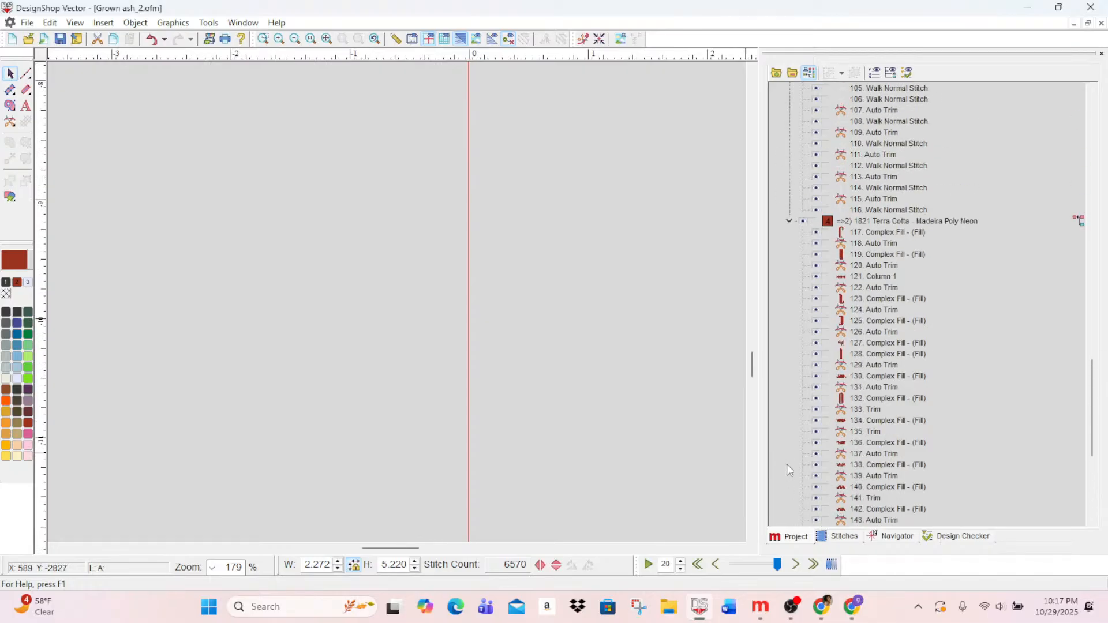
pyautogui.scroll(-8, 788, 465)
pyautogui.click(862, 522)
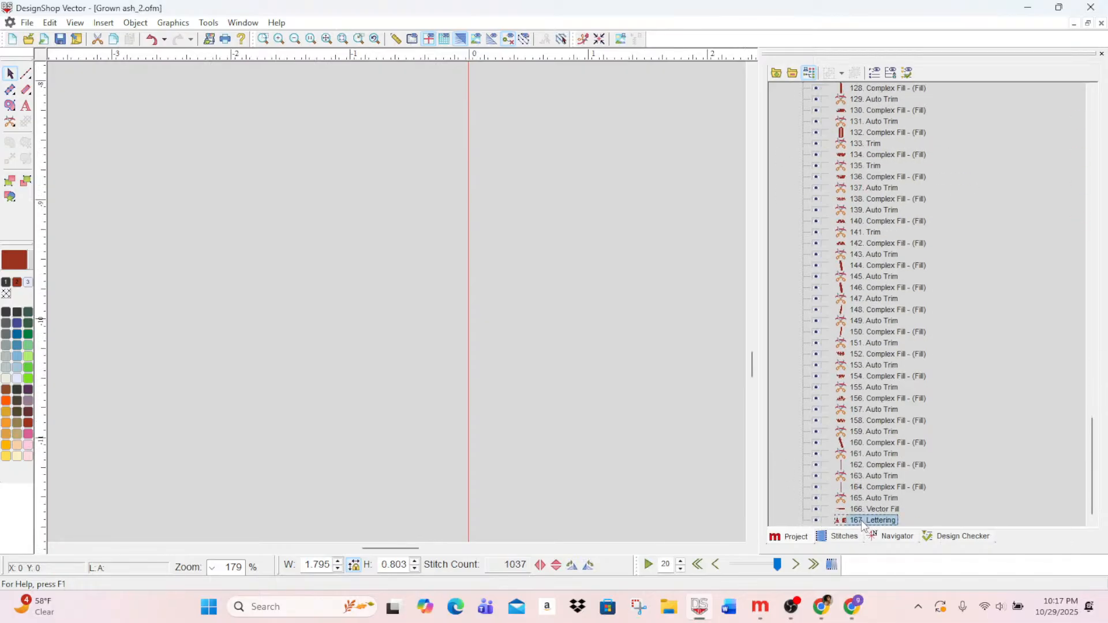
pyautogui.press('Delete')
pyautogui.click(60, 39)
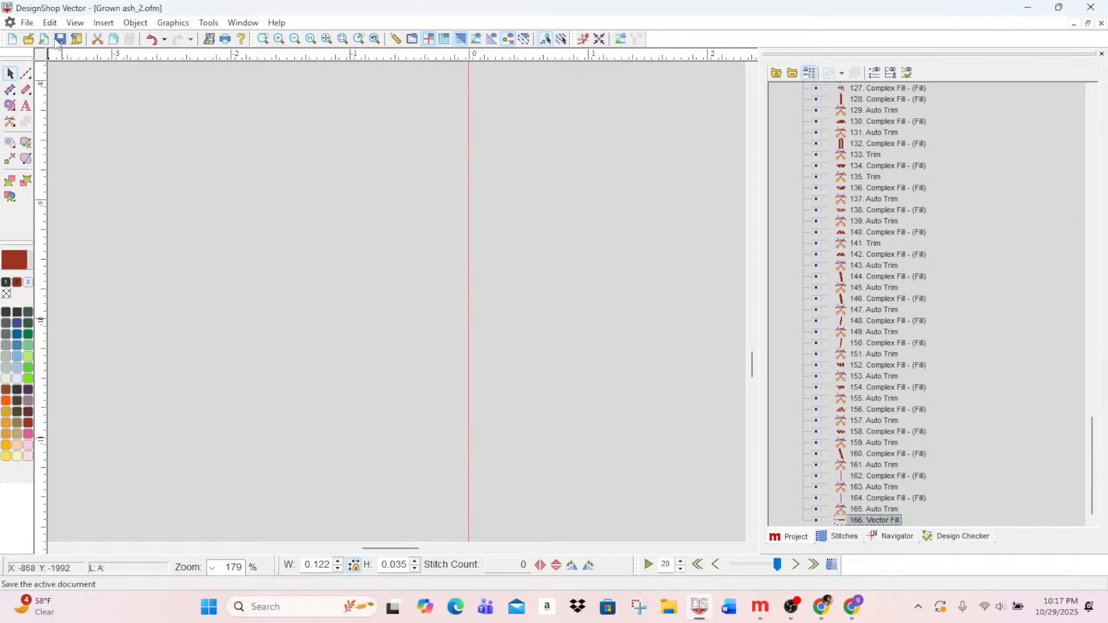
# - Minimize the Grown Ash design and bring the dsh_1.ofm HORNETS design back to full size
pyautogui.scroll(-2, 304, 268)
pyautogui.scroll(4, 372, 289)
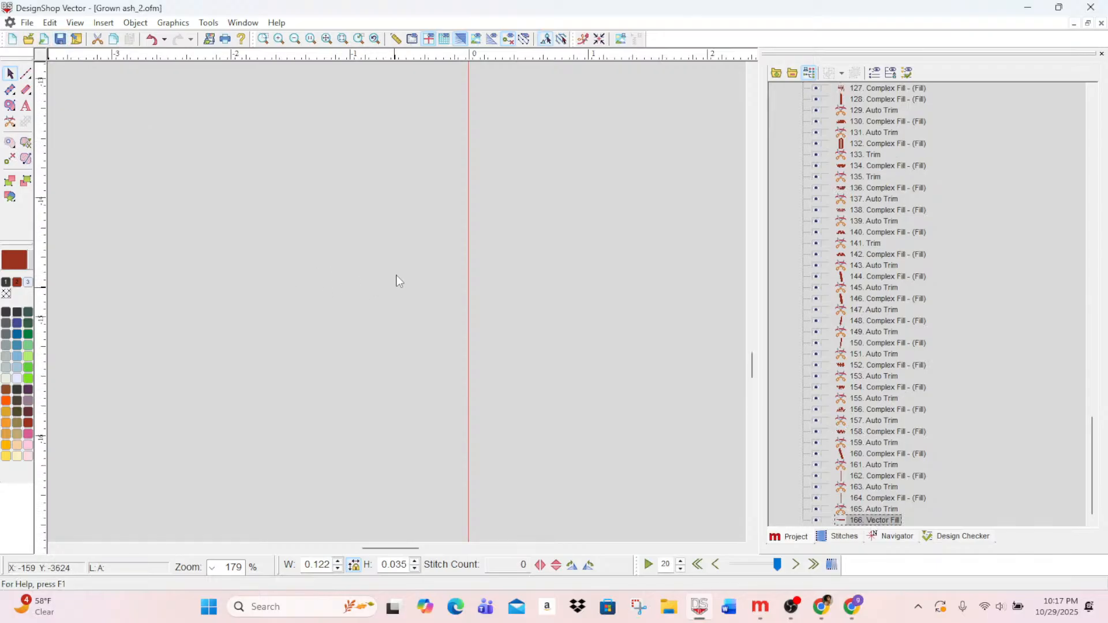
pyautogui.scroll(2, 394, 273)
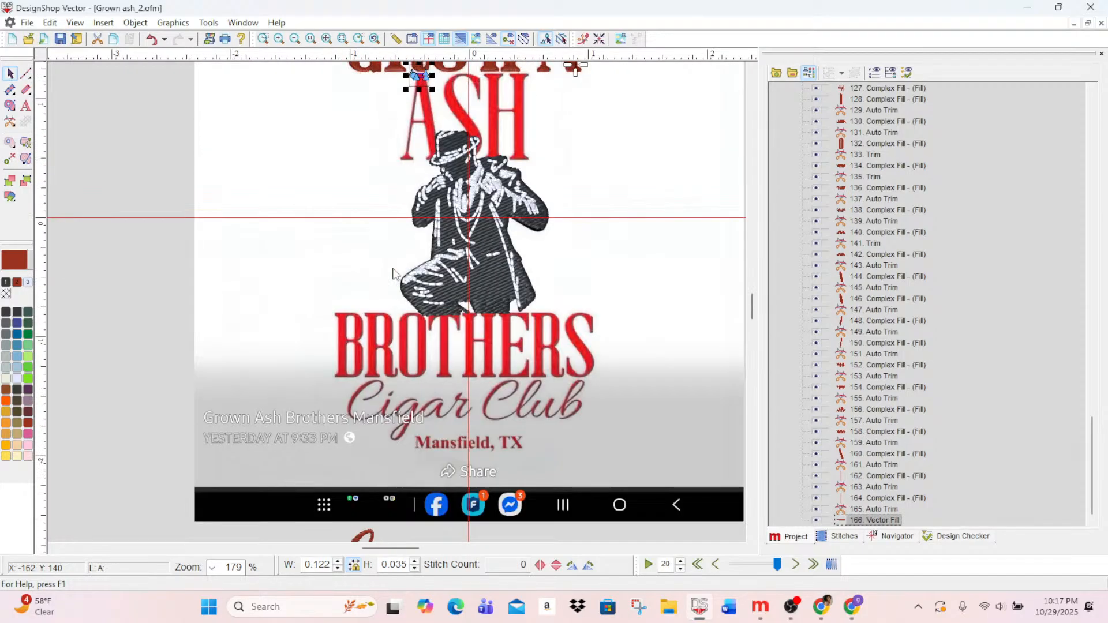
pyautogui.scroll(5, 394, 272)
pyautogui.scroll(-5, 393, 272)
pyautogui.click(1074, 23)
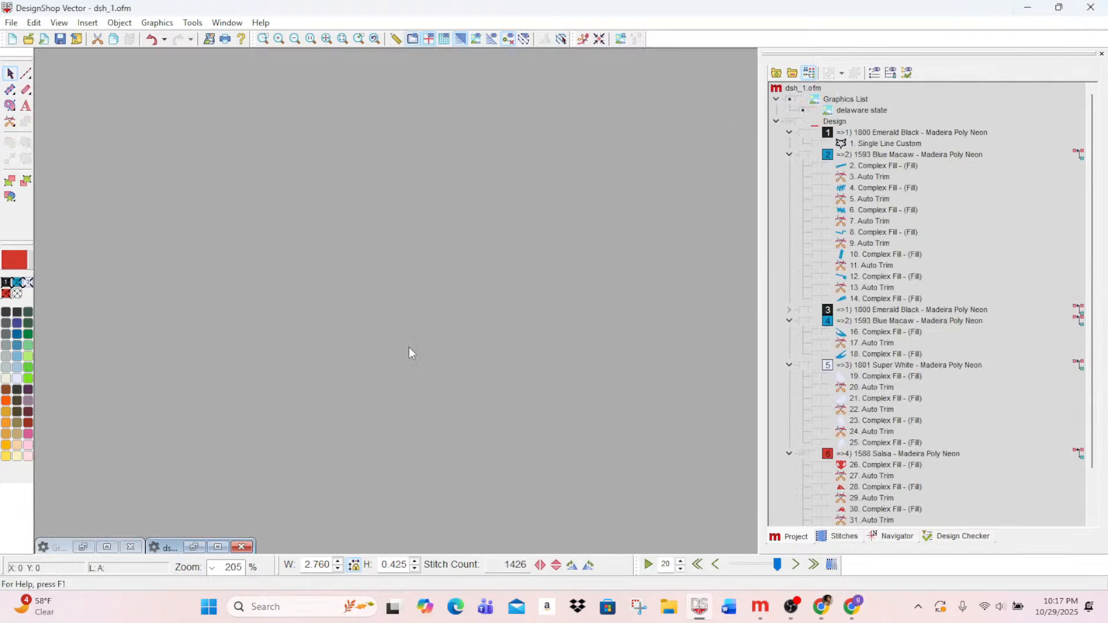
pyautogui.click(106, 548)
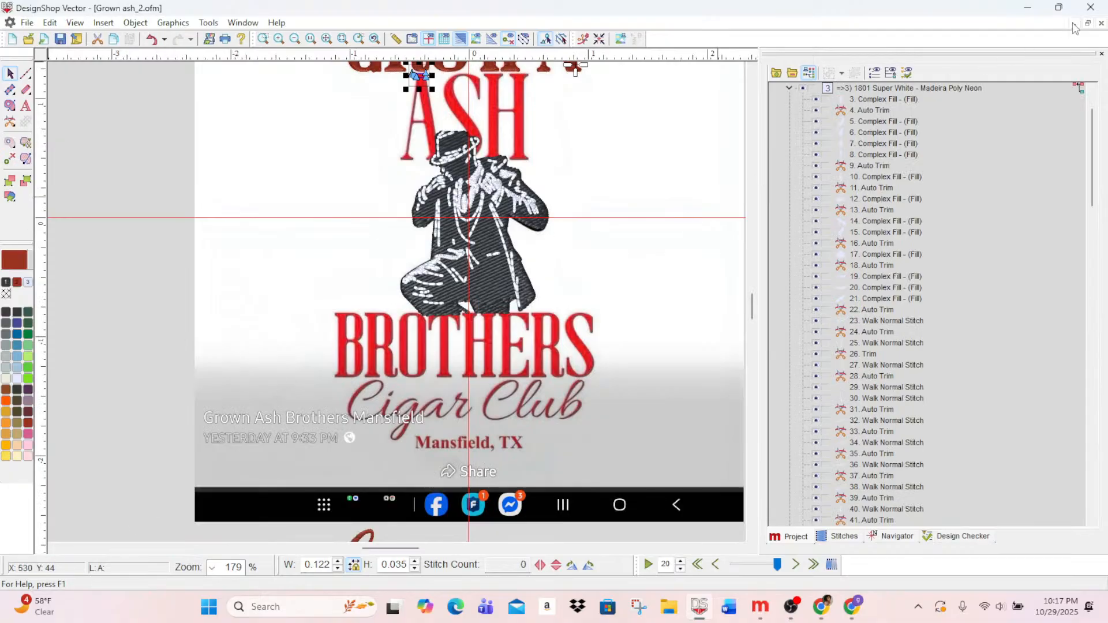
pyautogui.click(1074, 23)
pyautogui.click(217, 546)
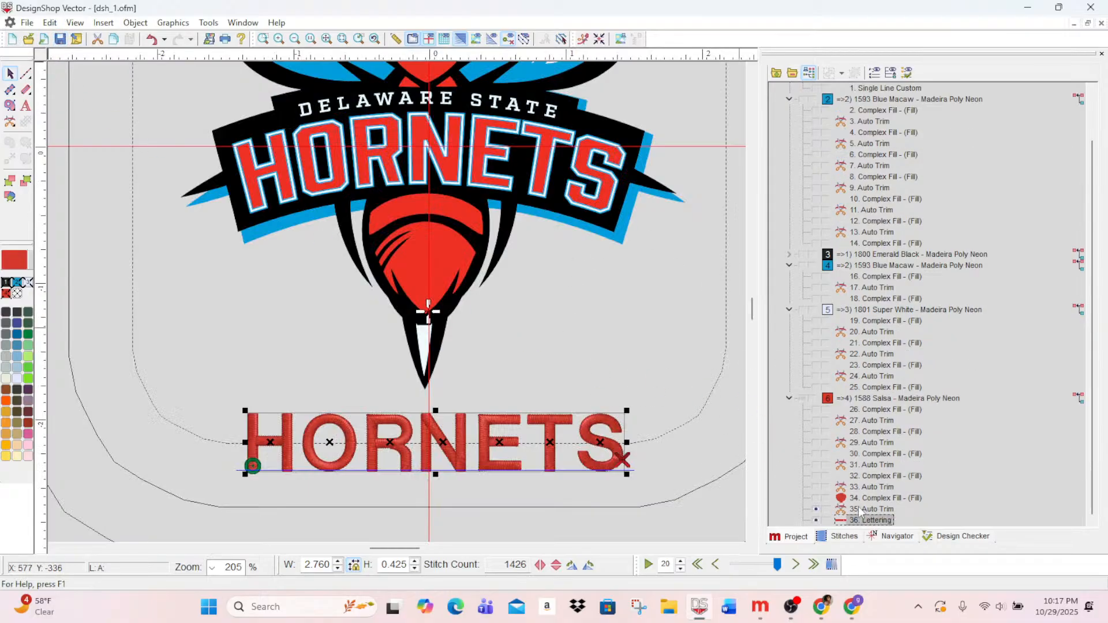
# - Open the HORNETS lettering's properties and expand the Legacy group of alphabets
pyautogui.doubleClick(863, 521)
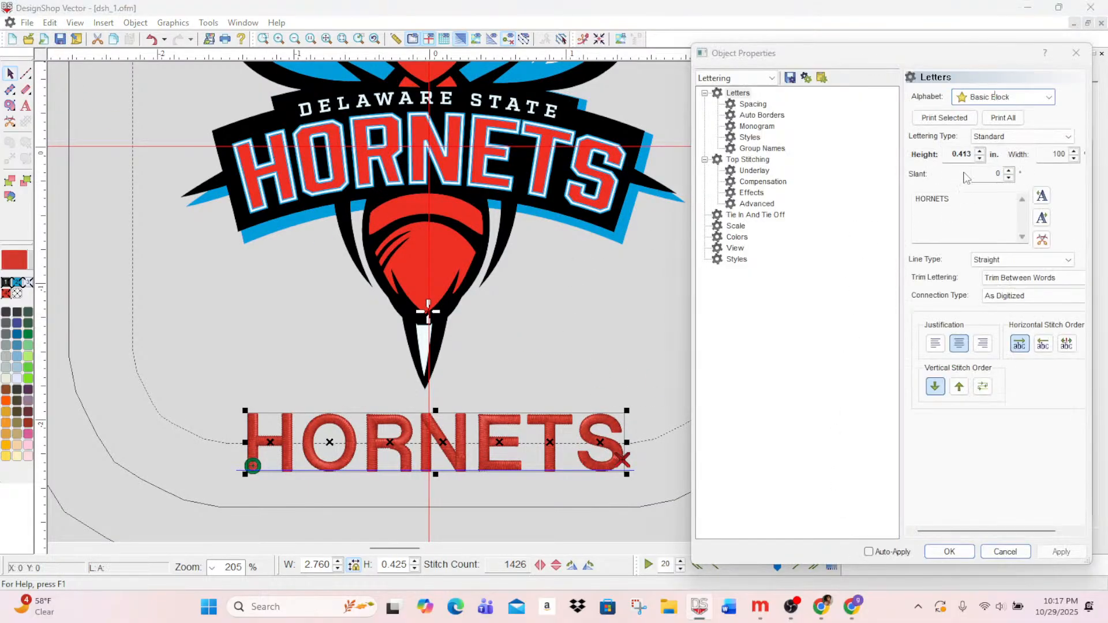
pyautogui.click(1048, 97)
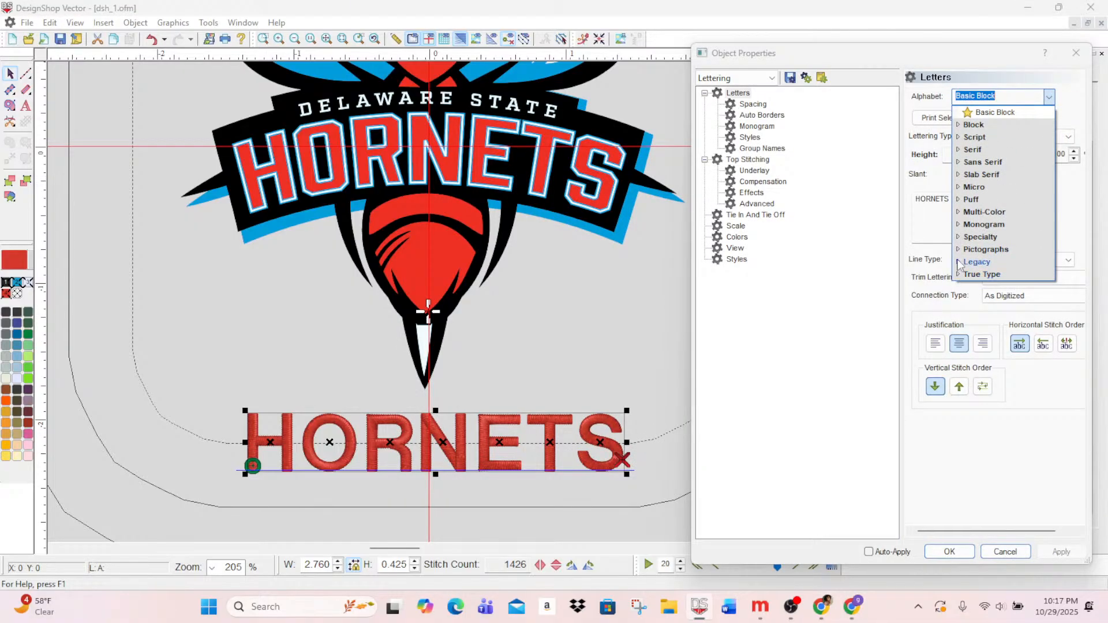
pyautogui.click(959, 262)
pyautogui.scroll(-3, 988, 190)
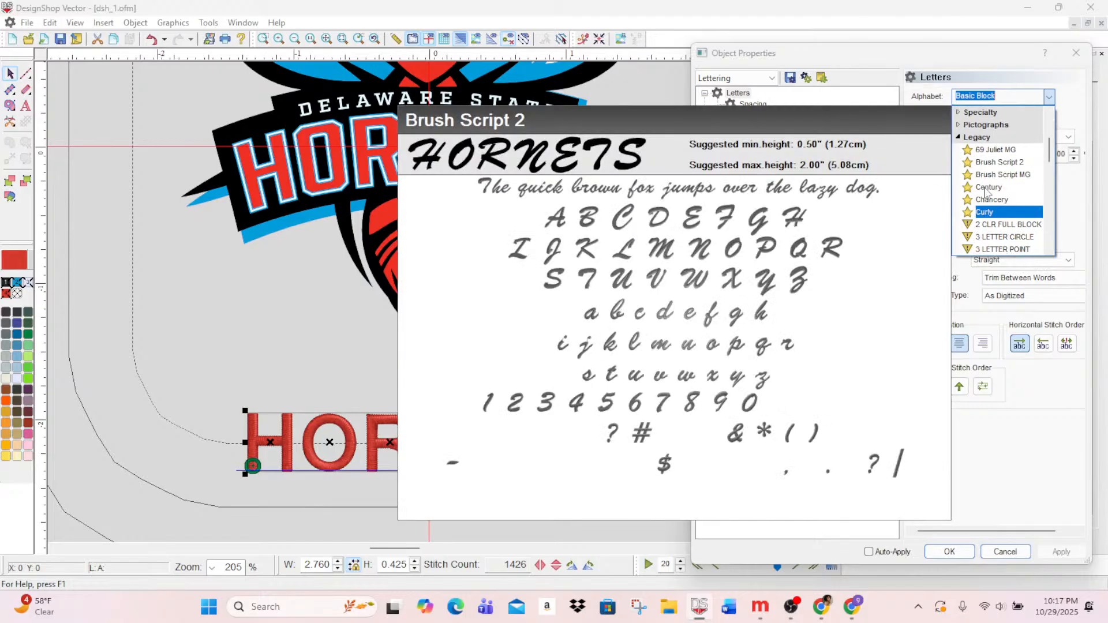
# - Preview the HORNETS text in the Legacy alphabets through ATHLETIC FILL #2, comparing their letter shapes with the artwork
pyautogui.press('Down')
pyautogui.press('Down')
pyautogui.press('Down')
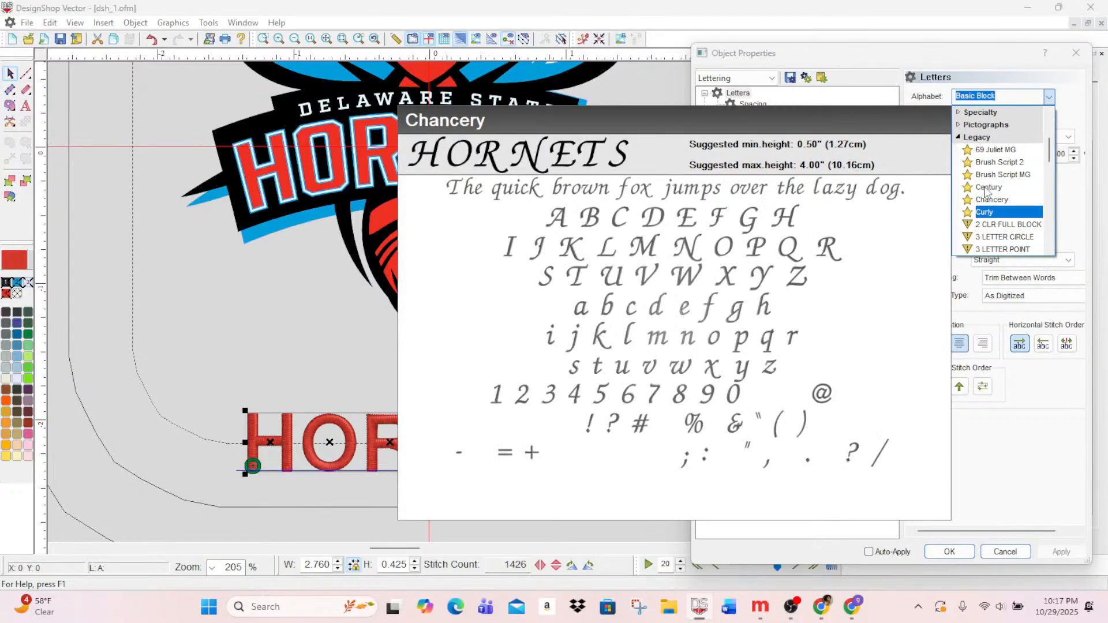
pyautogui.press('Down')
pyautogui.press('Down')
pyautogui.press('Down')
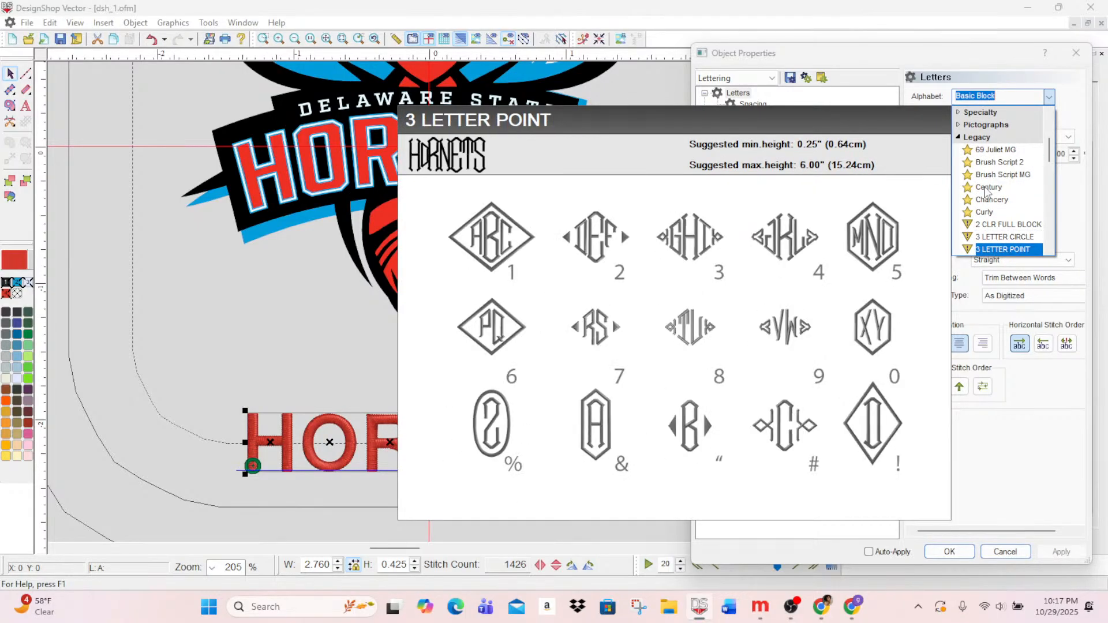
pyautogui.press('Down')
pyautogui.press('Down')
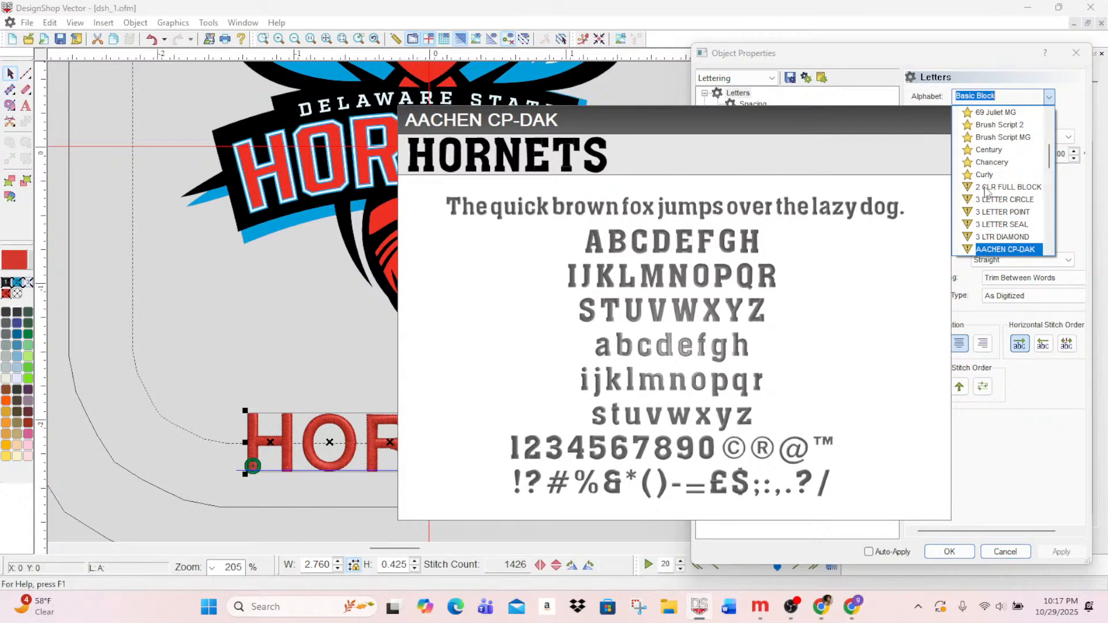
pyautogui.press('Down')
pyautogui.press('Down')
pyautogui.press('Down')
pyautogui.press('Down')
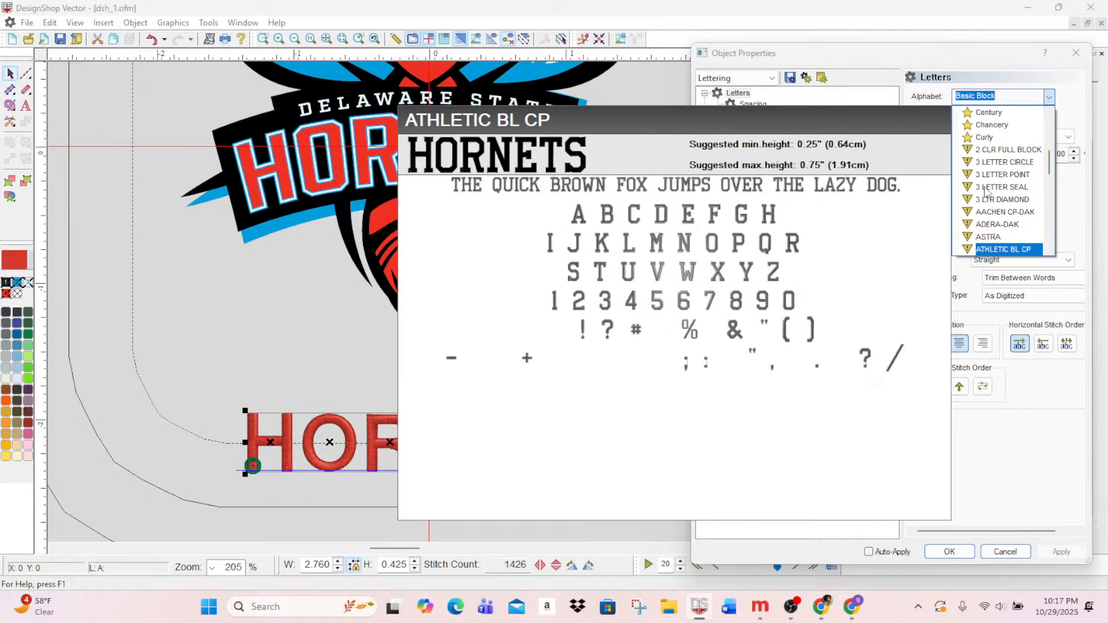
pyautogui.press('Up')
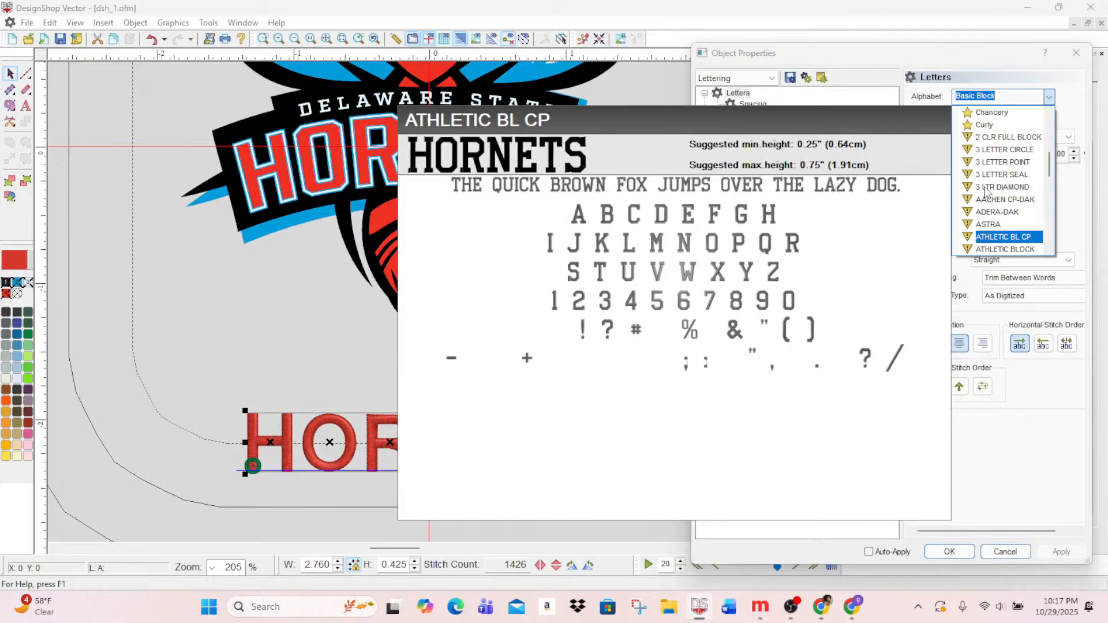
pyautogui.press('Down')
pyautogui.press('Down')
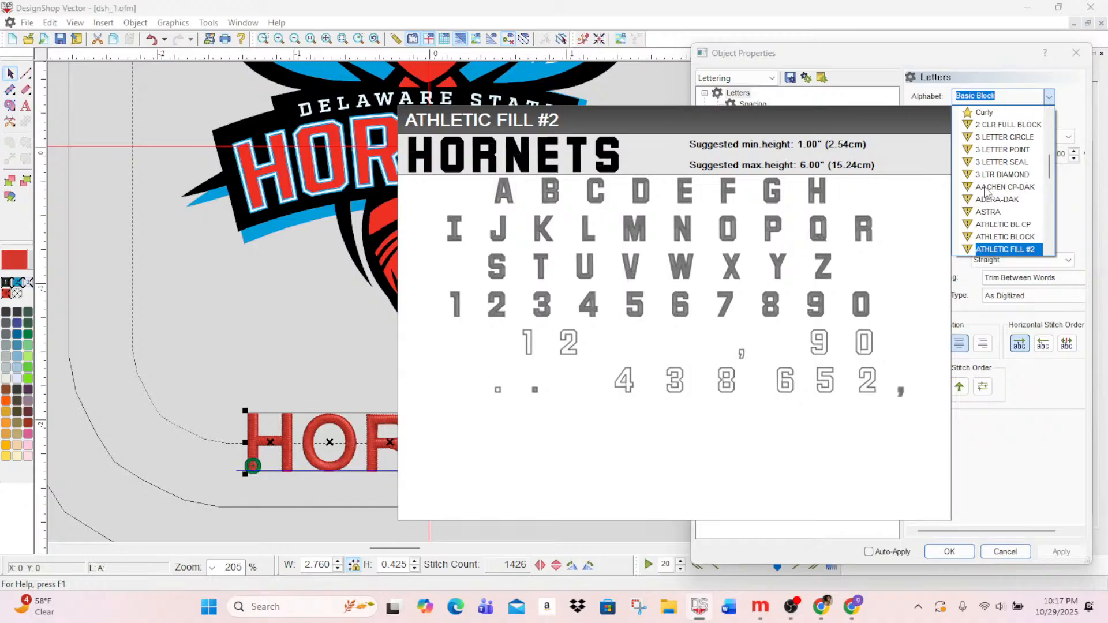
# - Preview the HORNETS text in the Legacy alphabets from ATHLETIC FLAIR through GOUDYSAN CP-DAK
pyautogui.press('Down')
pyautogui.press('Down')
pyautogui.press('Down')
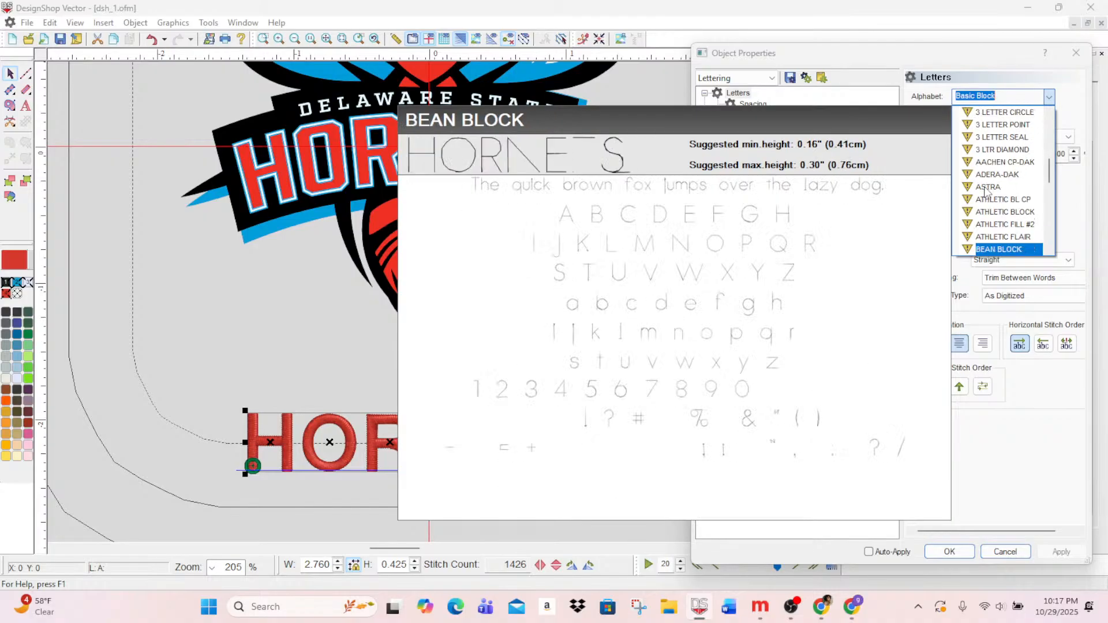
pyautogui.press('Down')
pyautogui.press('Down')
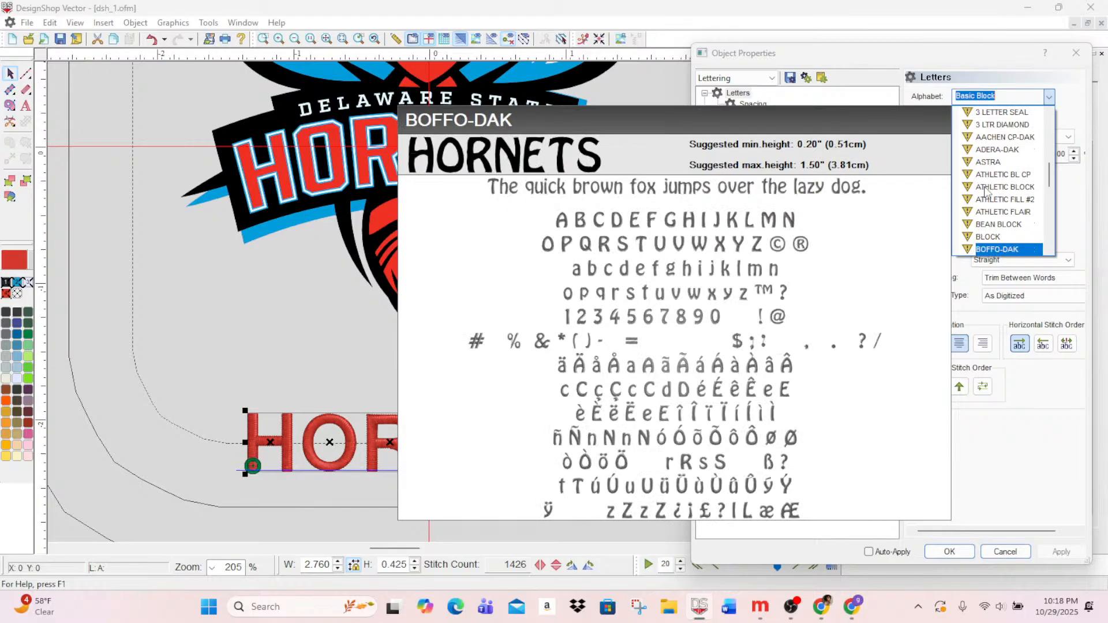
pyautogui.press('Down')
pyautogui.press('Down')
pyautogui.press('Down')
pyautogui.press('Down')
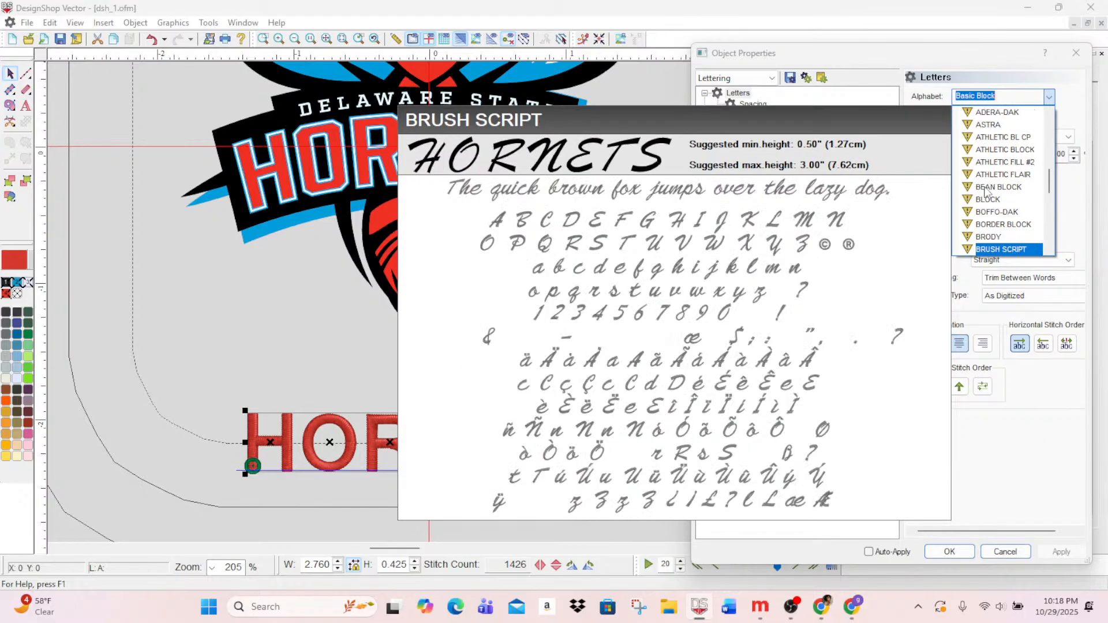
pyautogui.press('Down')
pyautogui.press('Down')
pyautogui.press('Down')
pyautogui.press('Down')
pyautogui.press('Down')
pyautogui.press('Down')
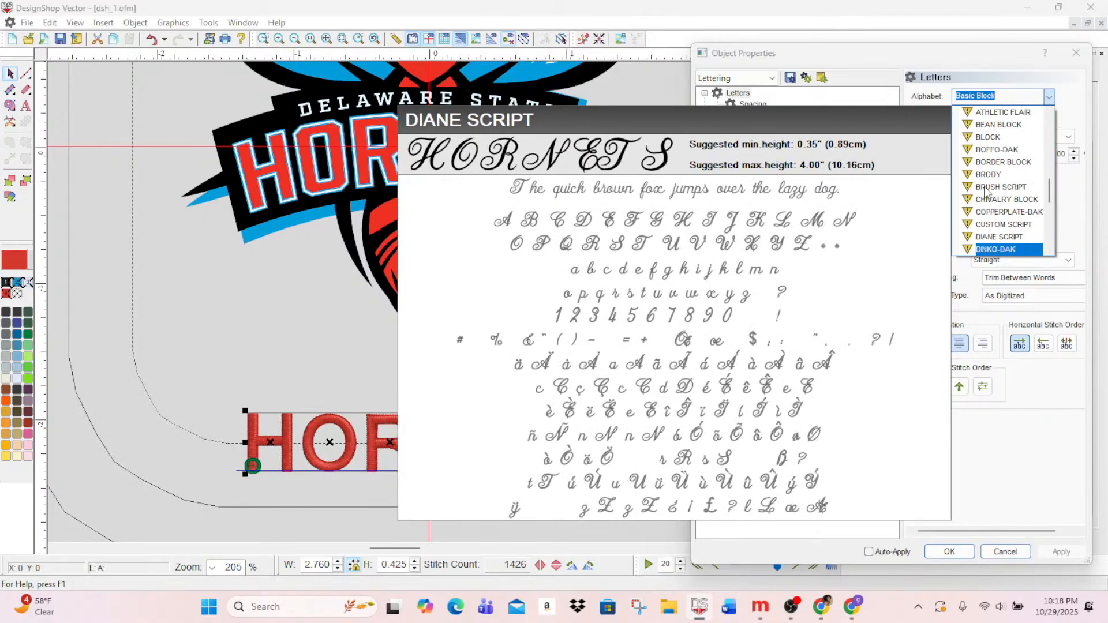
pyautogui.press('Down')
pyautogui.press('Down')
pyautogui.press('Down')
pyautogui.press('Down')
pyautogui.press('Down')
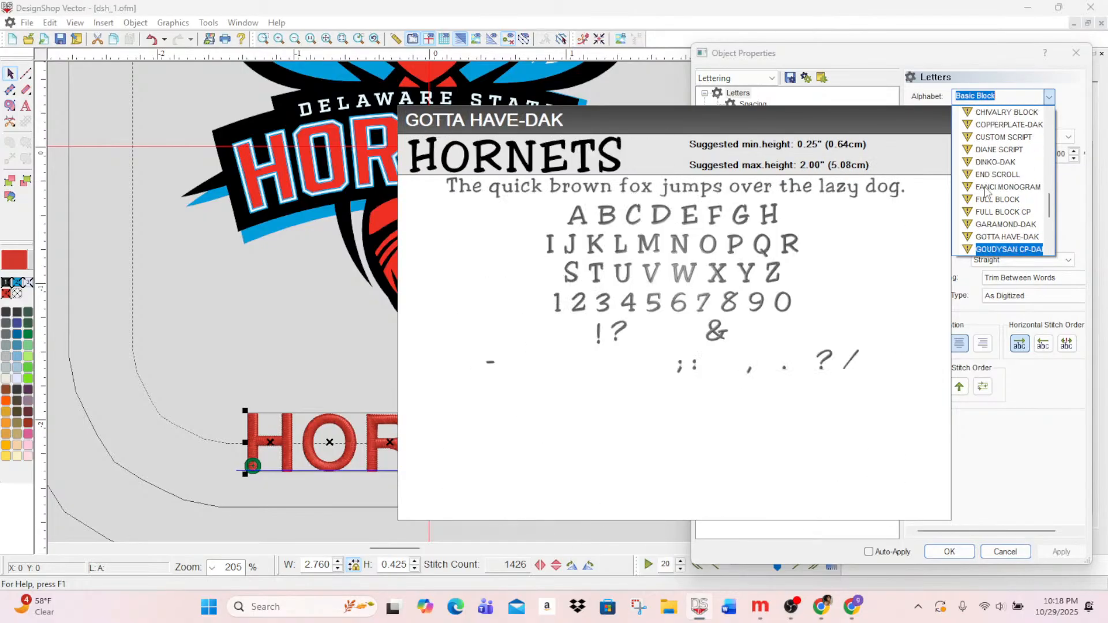
# - Go back through the Legacy alphabets to ATHLETIC FILL #2 and re-examine its block letters against the HORNETS artwork
pyautogui.press('Up')
pyautogui.press('Up')
pyautogui.press('Up')
pyautogui.press('Up')
pyautogui.press('Up')
pyautogui.press('Up')
pyautogui.press('Up')
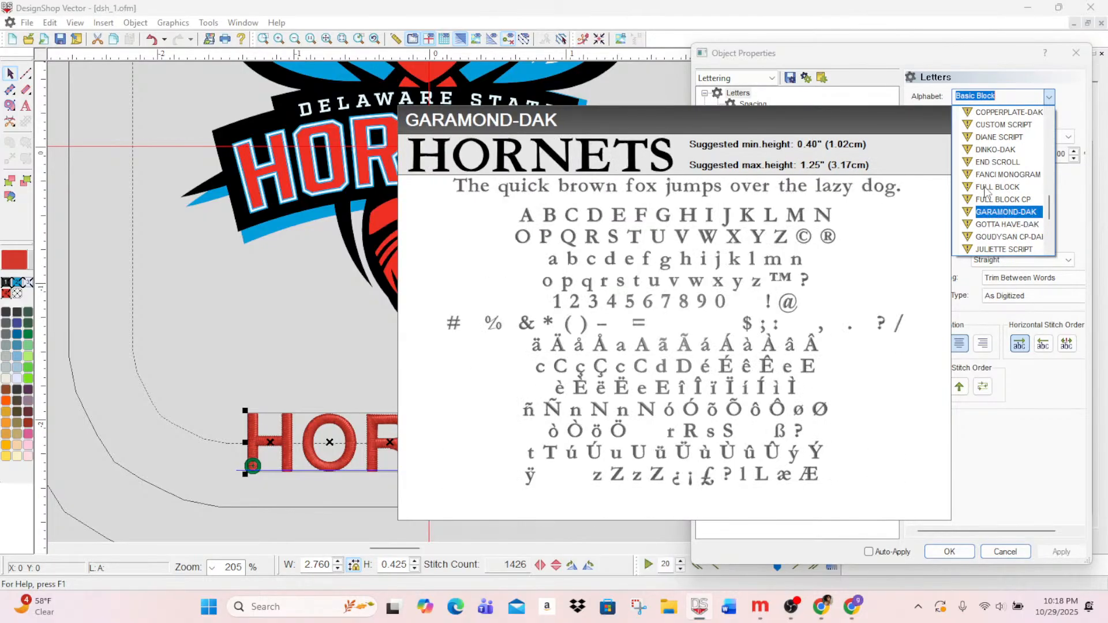
pyautogui.press('Up')
pyautogui.press('Up')
pyautogui.press('Up')
pyautogui.press('Up')
pyautogui.press('Up')
pyautogui.press('Up')
pyautogui.press('Up')
pyautogui.press('Up')
pyautogui.press('Up')
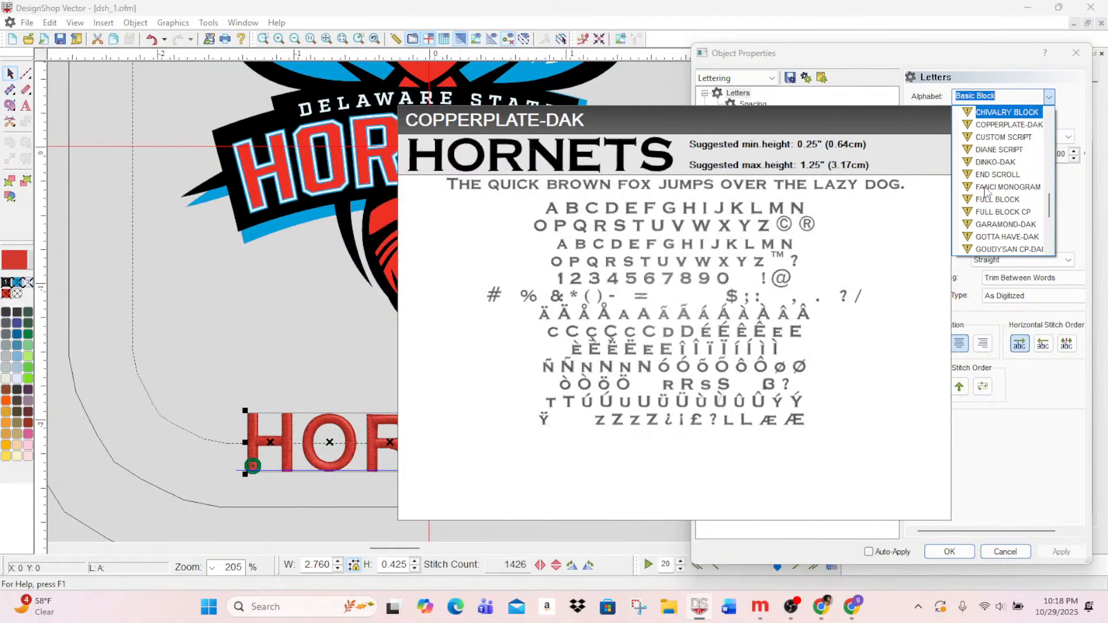
pyautogui.press('Up')
pyautogui.press('Up')
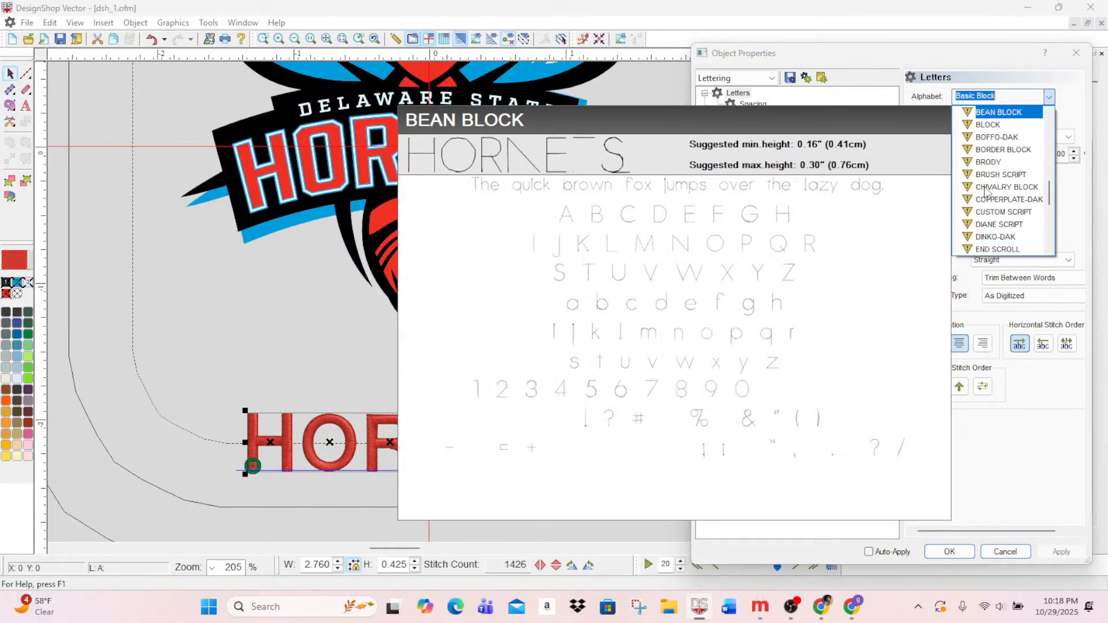
pyautogui.press('Up')
pyautogui.press('Up')
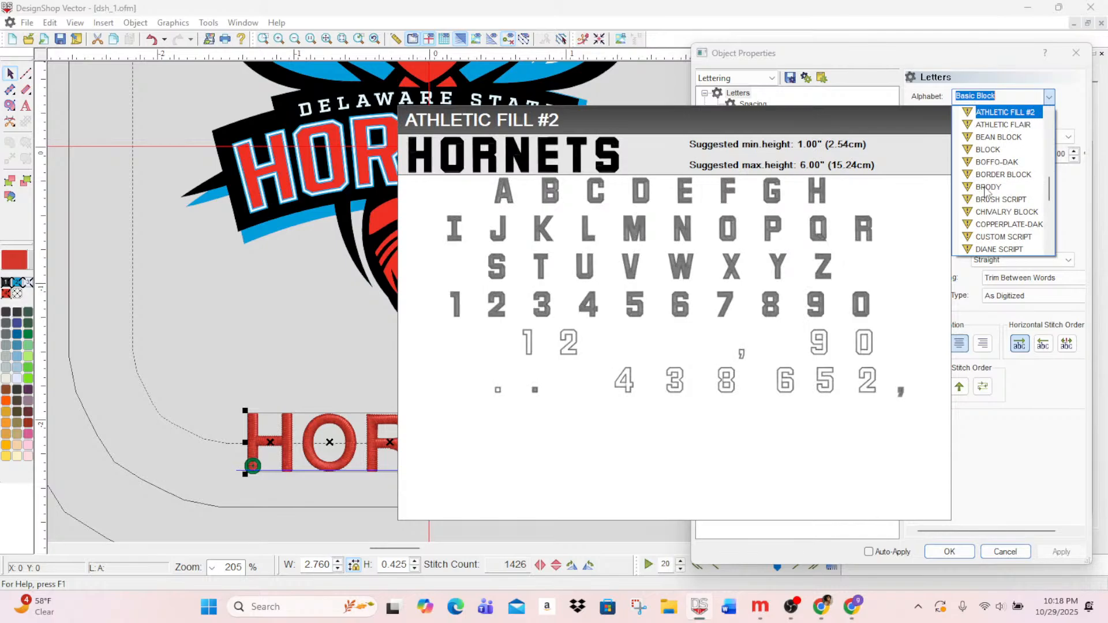
# - Preview the HORNETS text in the Legacy alphabets from ATHLETIC FLAIR through JULIETTE SCRIPT
pyautogui.press('Down')
pyautogui.press('Down')
pyautogui.press('Down')
pyautogui.press('Down')
pyautogui.press('Down')
pyautogui.press('Down')
pyautogui.press('Down')
pyautogui.press('Down')
pyautogui.press('Down')
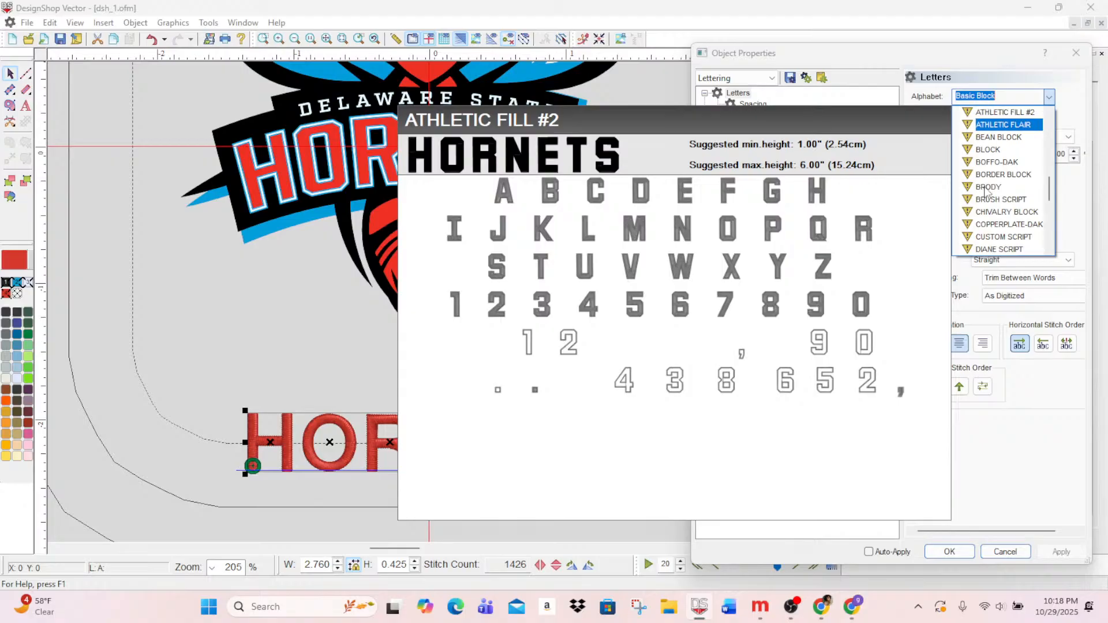
pyautogui.press('Down')
pyautogui.press('Down')
pyautogui.press('Down')
pyautogui.press('Down')
pyautogui.press('Down')
pyautogui.press('Down')
pyautogui.press('Down')
pyautogui.press('Down')
pyautogui.press('Down')
pyautogui.press('Down')
pyautogui.press('Down')
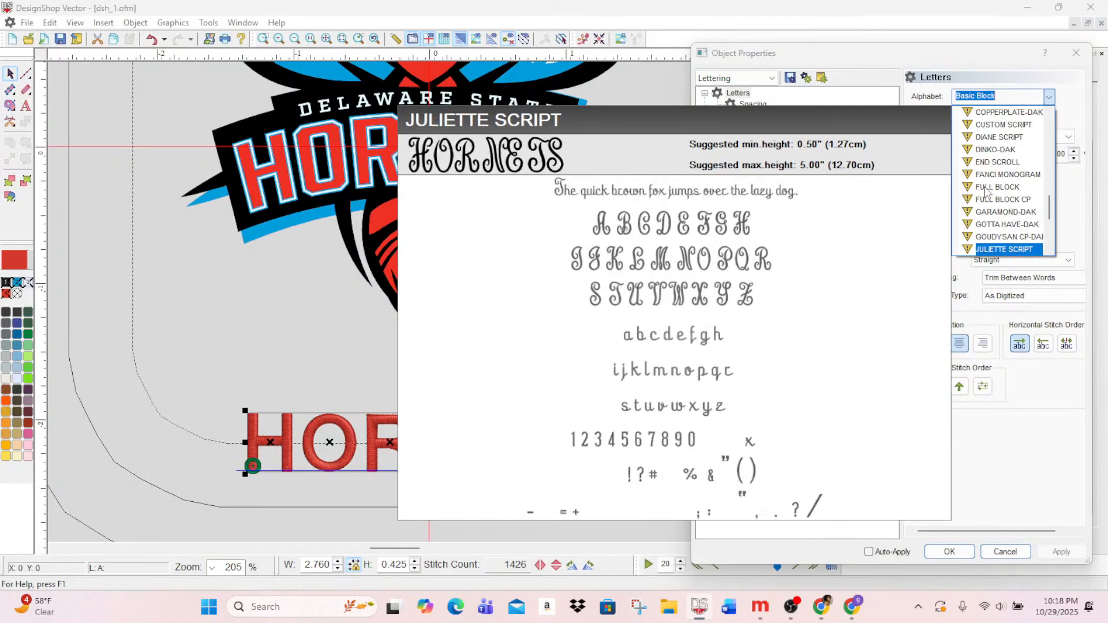
# - Preview the HORNETS text in the remaining Legacy alphabets through TUDORSCRIPT-DAK, and collapse the Legacy group
pyautogui.press('Down')
pyautogui.press('Down')
pyautogui.press('Down')
pyautogui.press('Down')
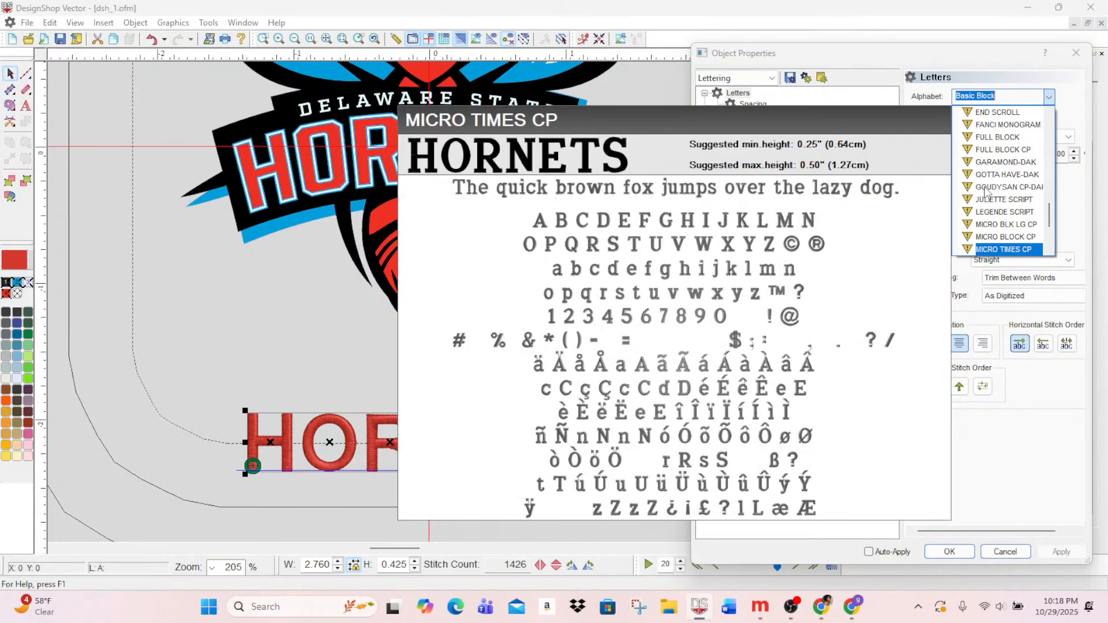
pyautogui.press('Up')
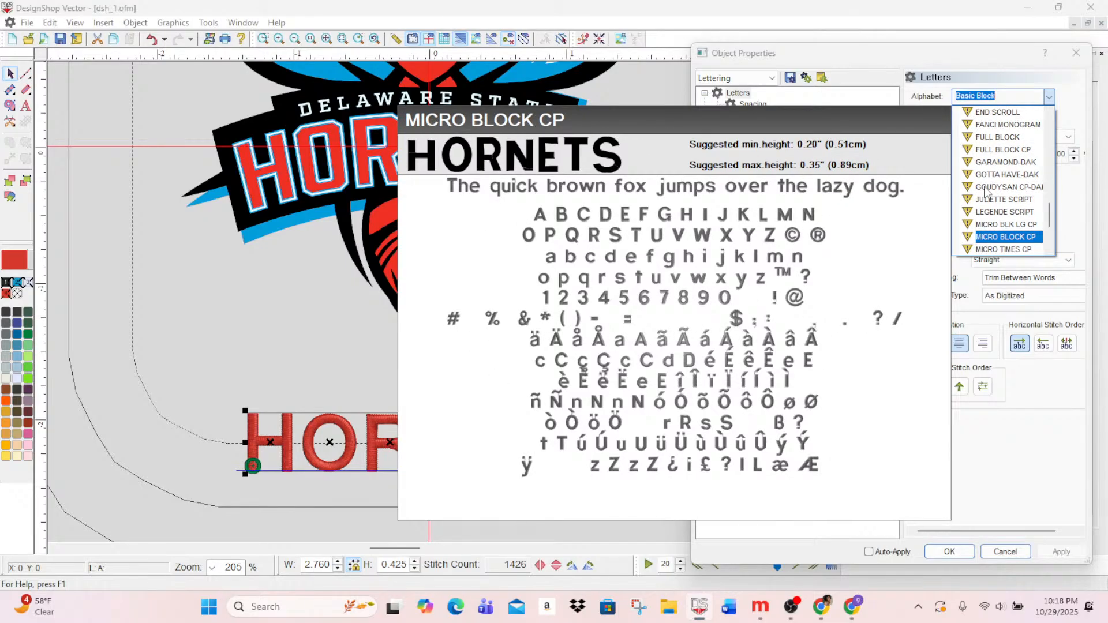
pyautogui.press('Down')
pyautogui.press('Down')
pyautogui.press('Down')
pyautogui.press('Down')
pyautogui.press('Down')
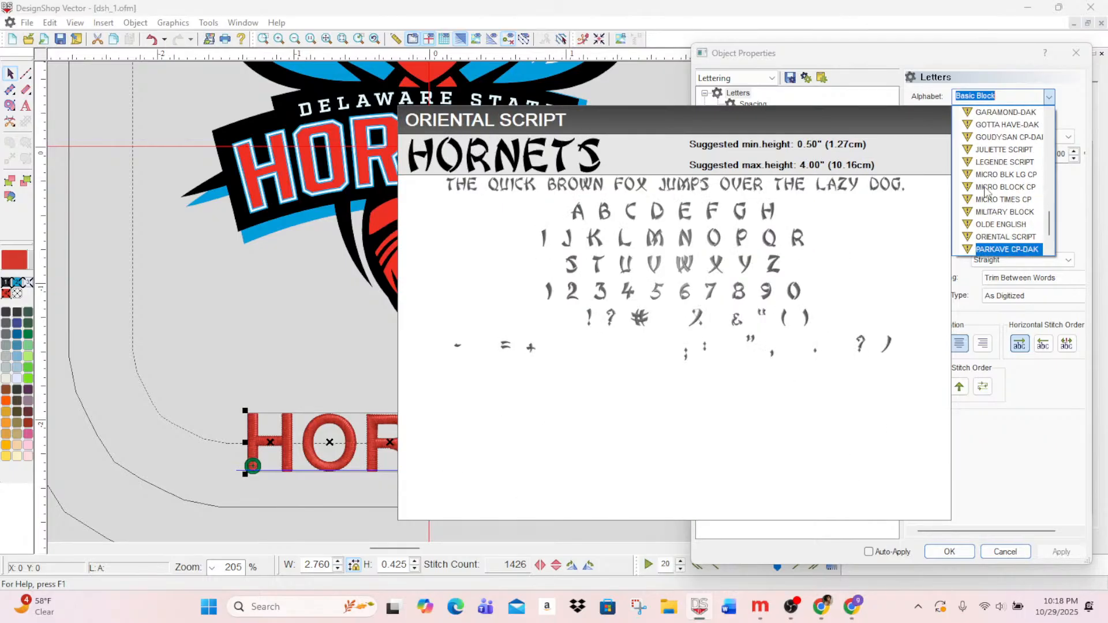
pyautogui.press('Down')
pyautogui.press('Down')
pyautogui.press('Down')
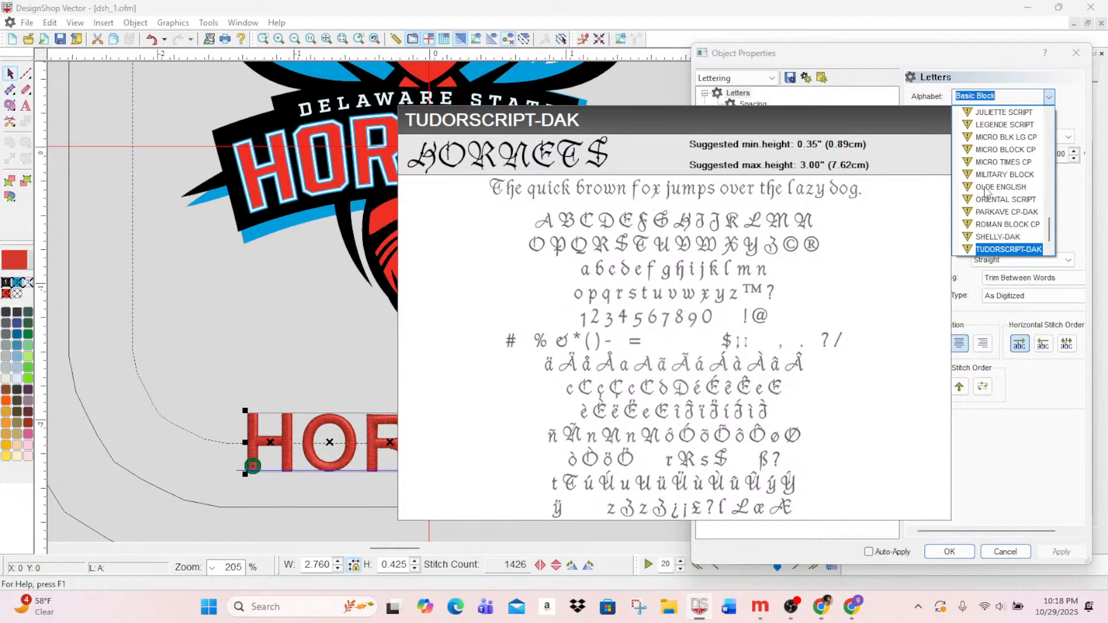
pyautogui.press('Down')
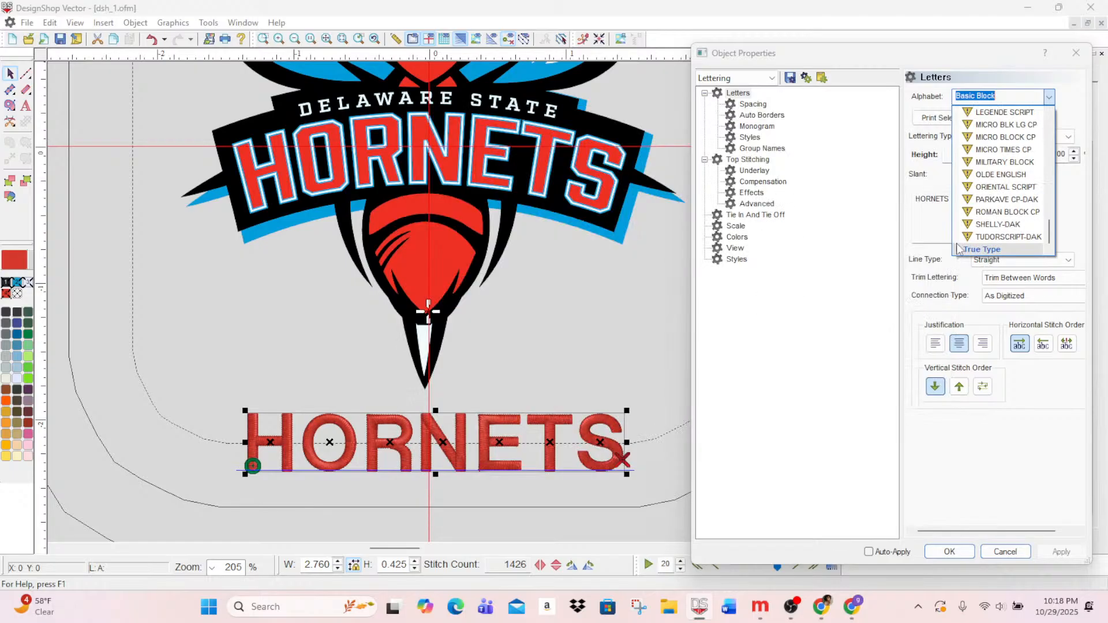
pyautogui.moveTo(1051, 235); pyautogui.dragTo(1052, 144)
pyautogui.click(958, 199)
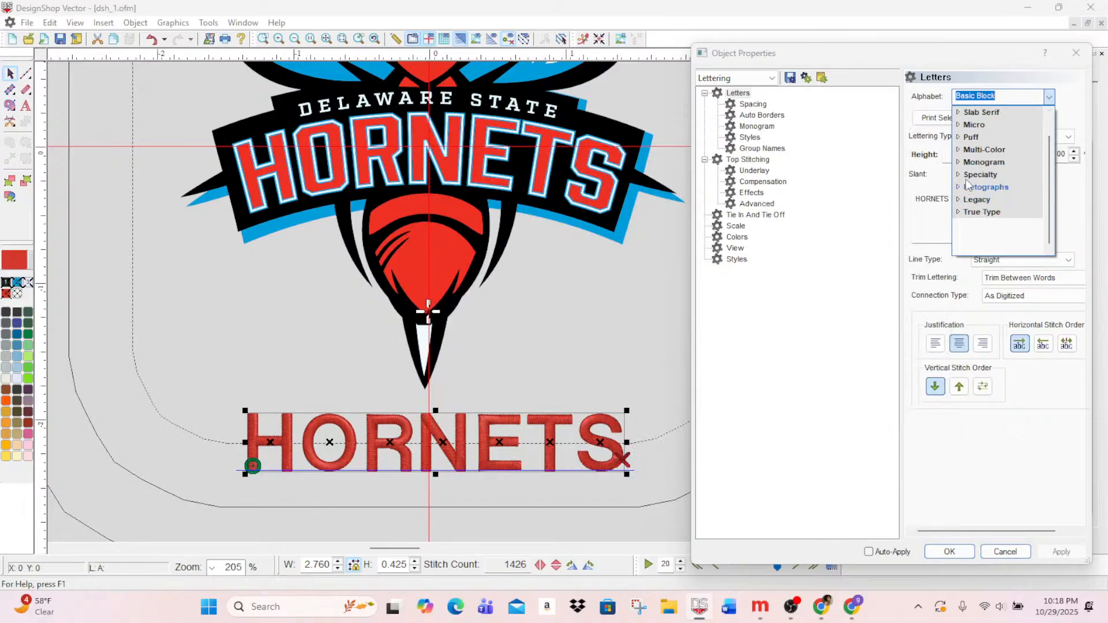
# - Expand the Specialty alphabets and preview HORNETS through 4" TACKLE TWILL, comparing the 2" TACKLE TWILL and 4" GREEK T T letter shapes
pyautogui.click(960, 175)
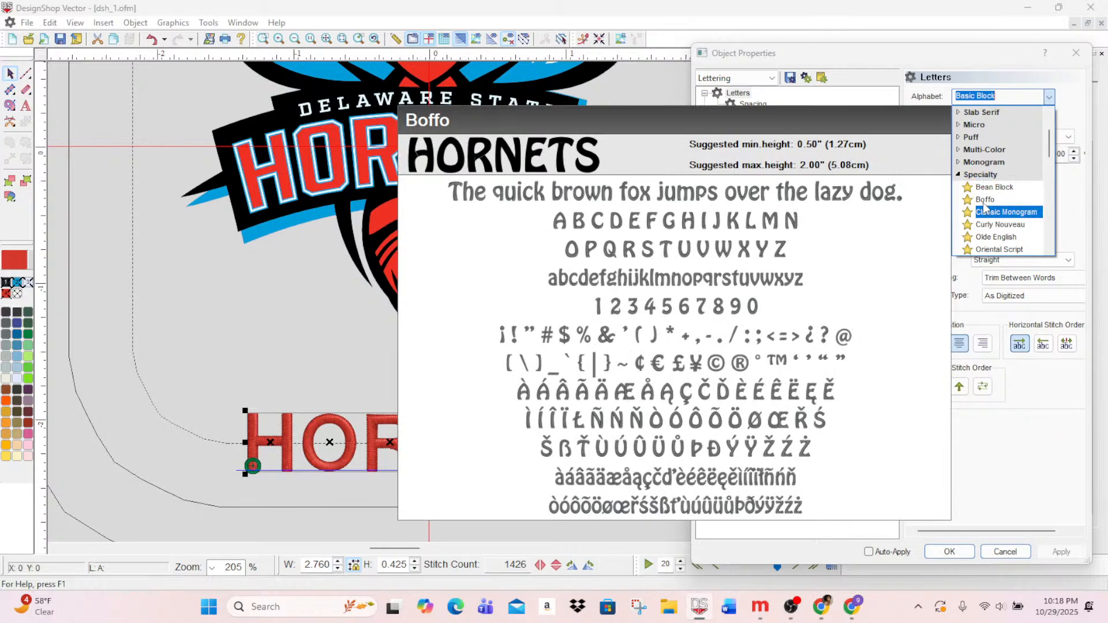
pyautogui.press('Down')
pyautogui.press('Down')
pyautogui.press('Down')
pyautogui.press('Down')
pyautogui.press('Down')
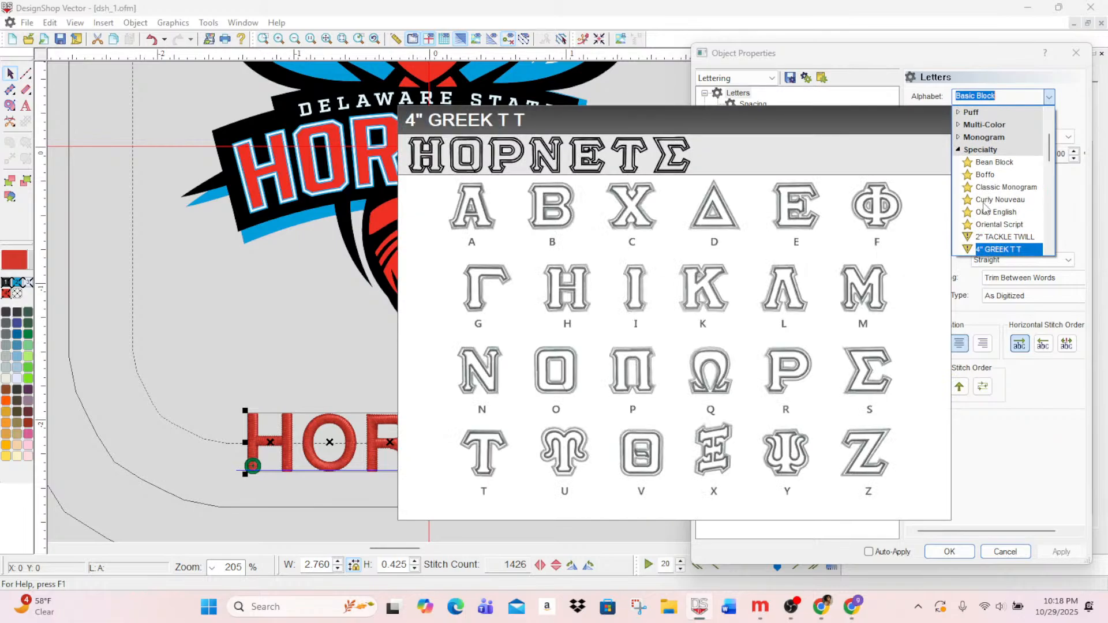
pyautogui.press('Up')
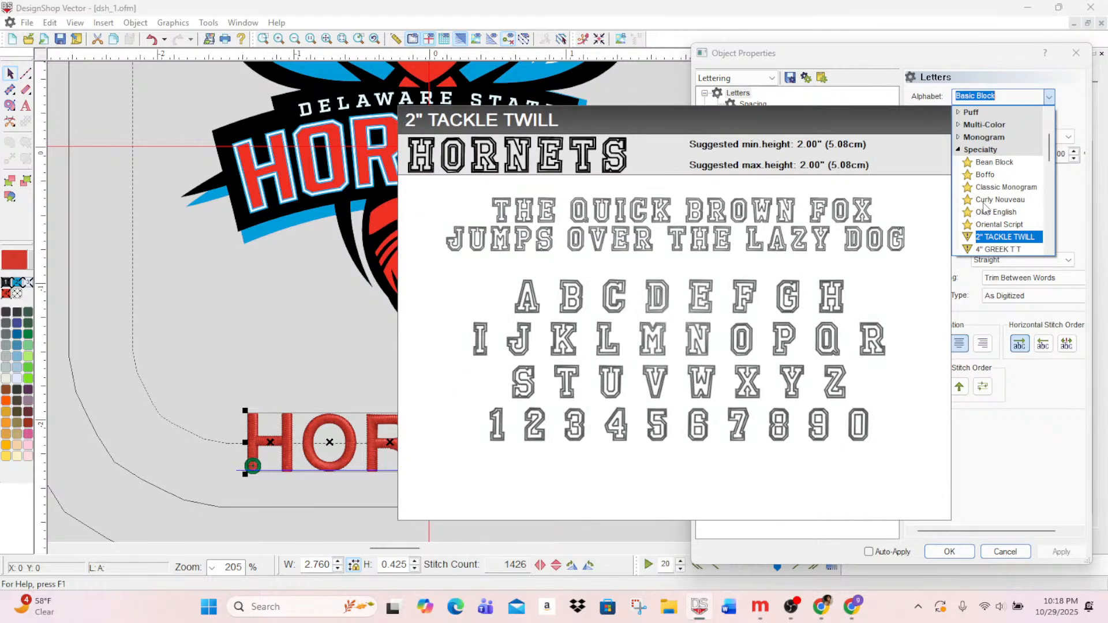
pyautogui.press('Down')
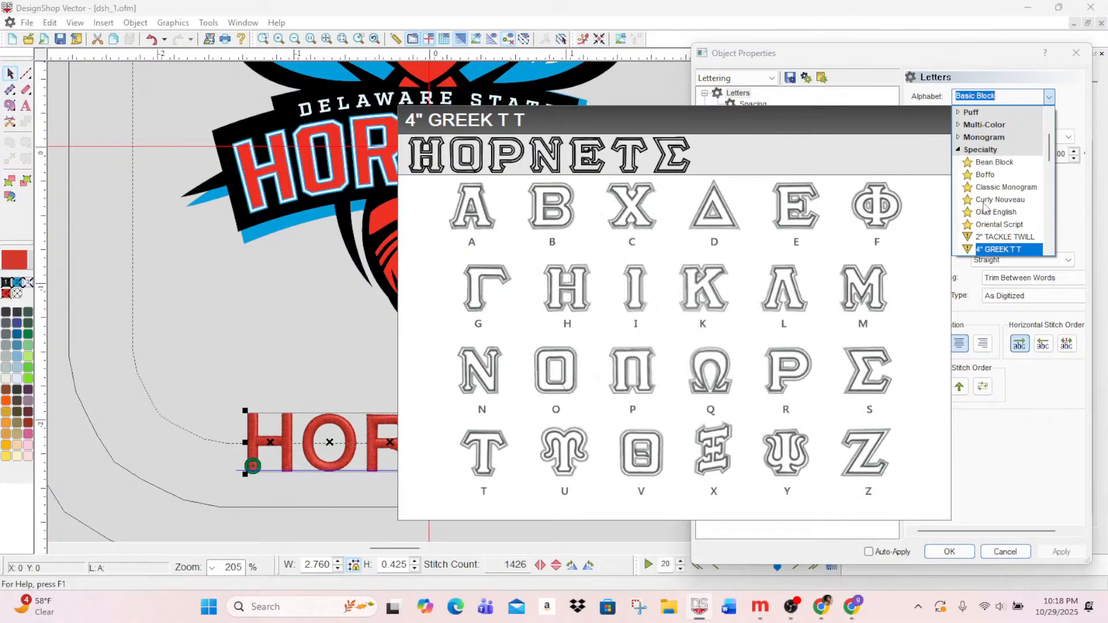
pyautogui.press('Up')
pyautogui.press('Up')
pyautogui.press('Down')
pyautogui.press('Down')
pyautogui.press('Down')
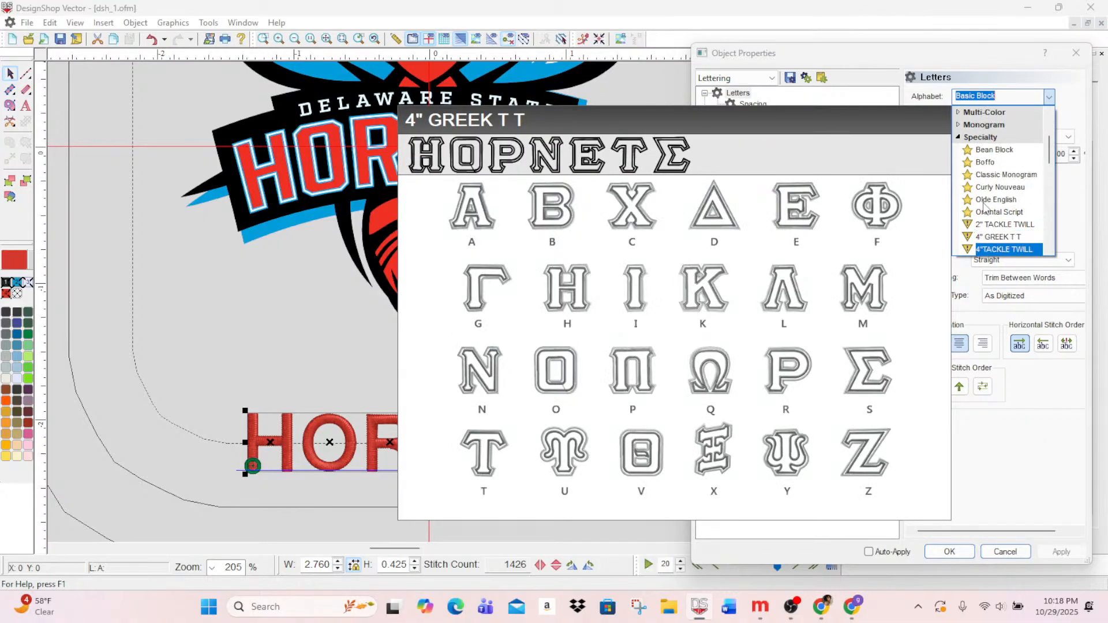
pyautogui.press('Down')
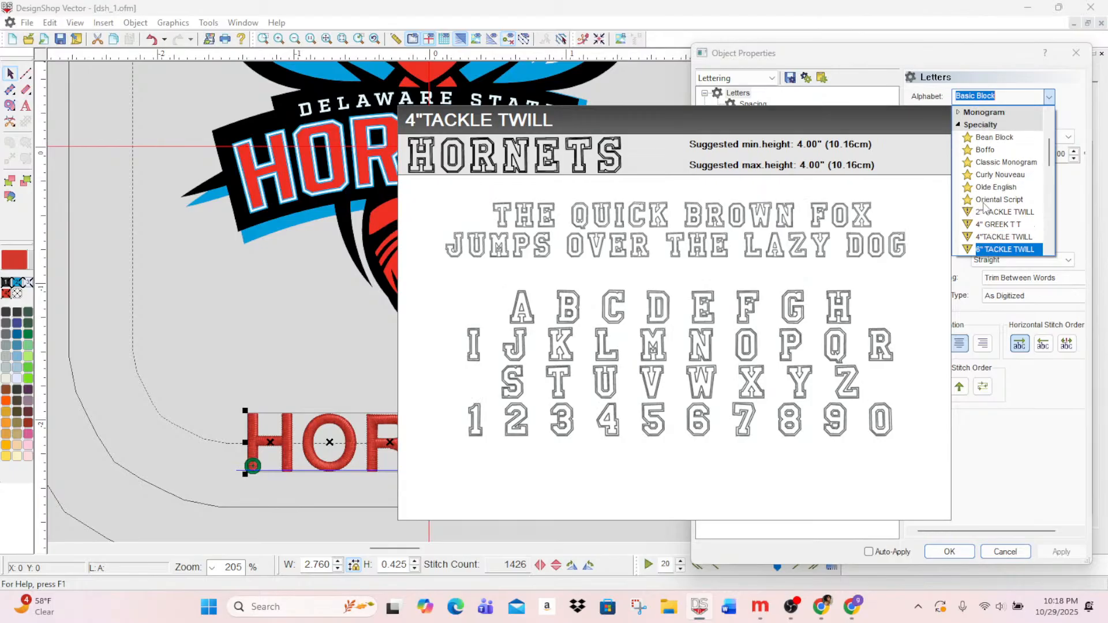
# - Preview the HORNETS text in the Specialty alphabets from 6" TACKLE TWILL through COOPER-DAK
pyautogui.press('Down')
pyautogui.press('Down')
pyautogui.press('Down')
pyautogui.press('Down')
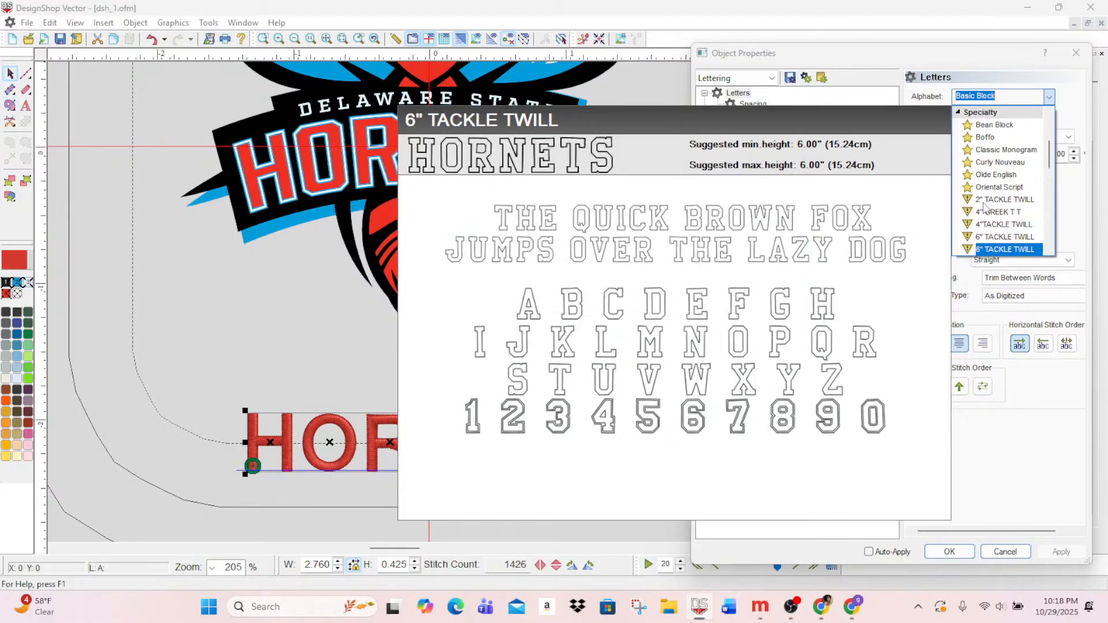
pyautogui.press('Down')
pyautogui.press('Down')
pyautogui.press('Down')
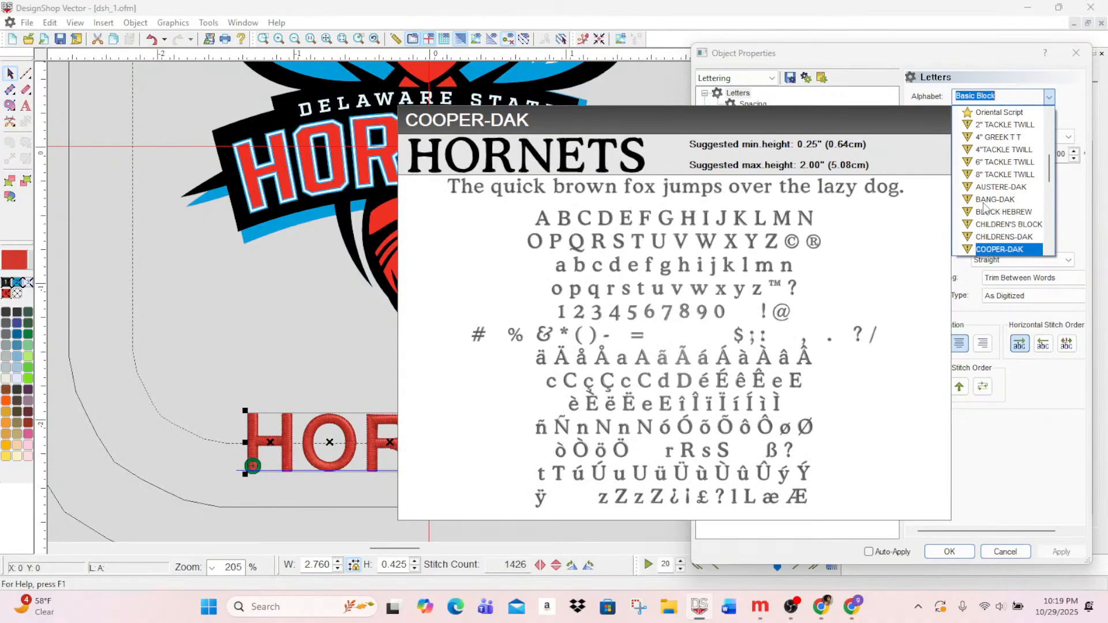
# - Look through the remaining Specialty alphabets down to WESTMINSTER-DAK, and collapse the Specialty group
pyautogui.press('Down')
pyautogui.scroll(1, 983, 202)
pyautogui.scroll(-4, 983, 206)
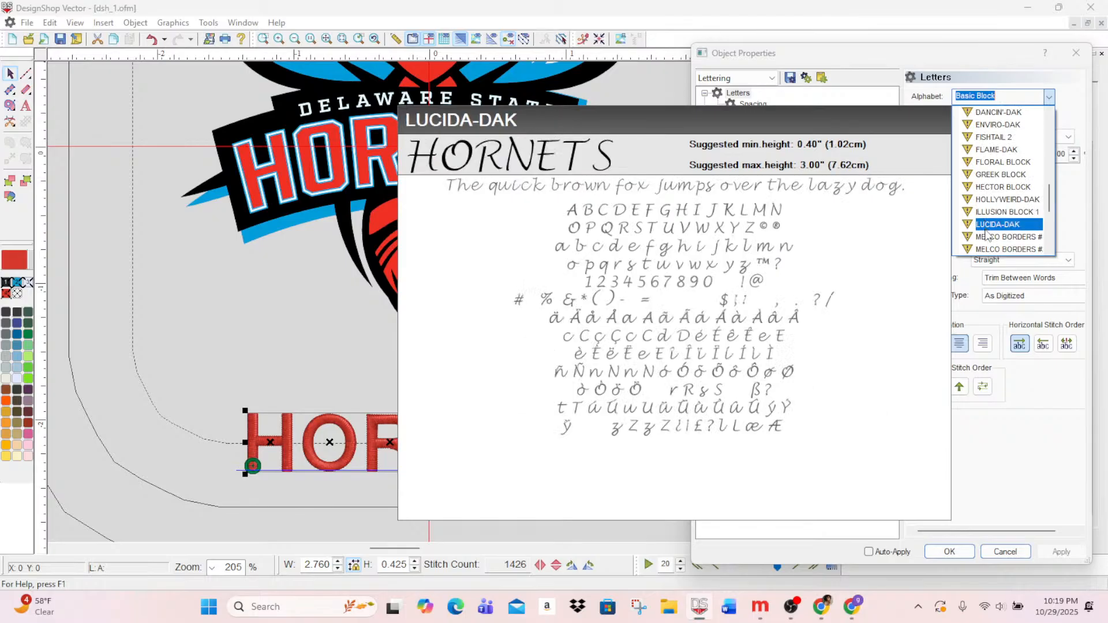
pyautogui.scroll(-3, 1001, 231)
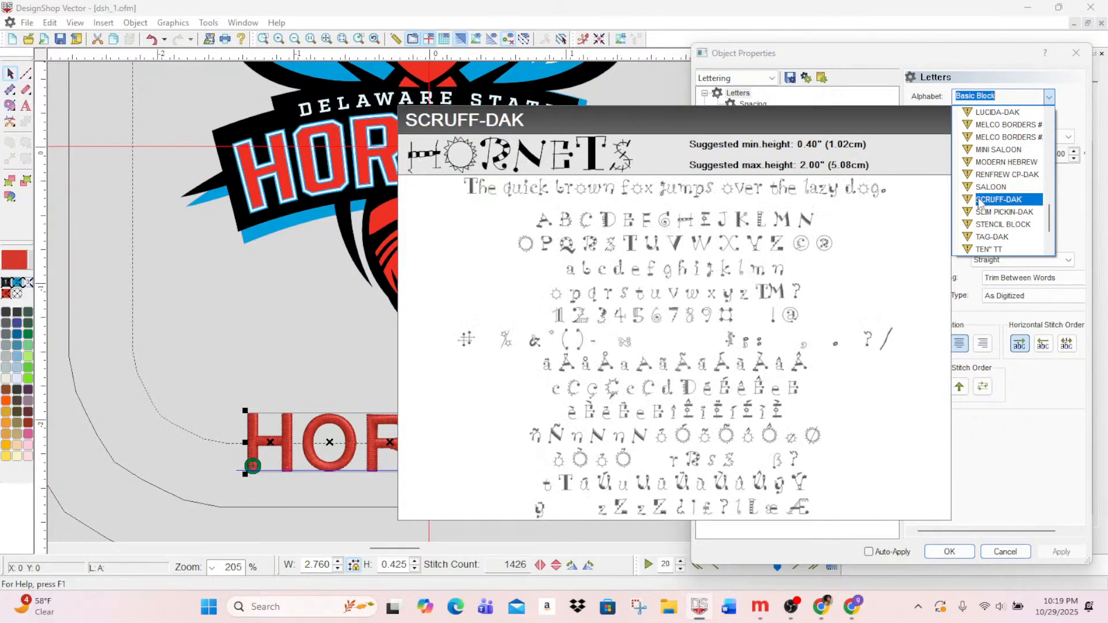
pyautogui.scroll(-2, 981, 208)
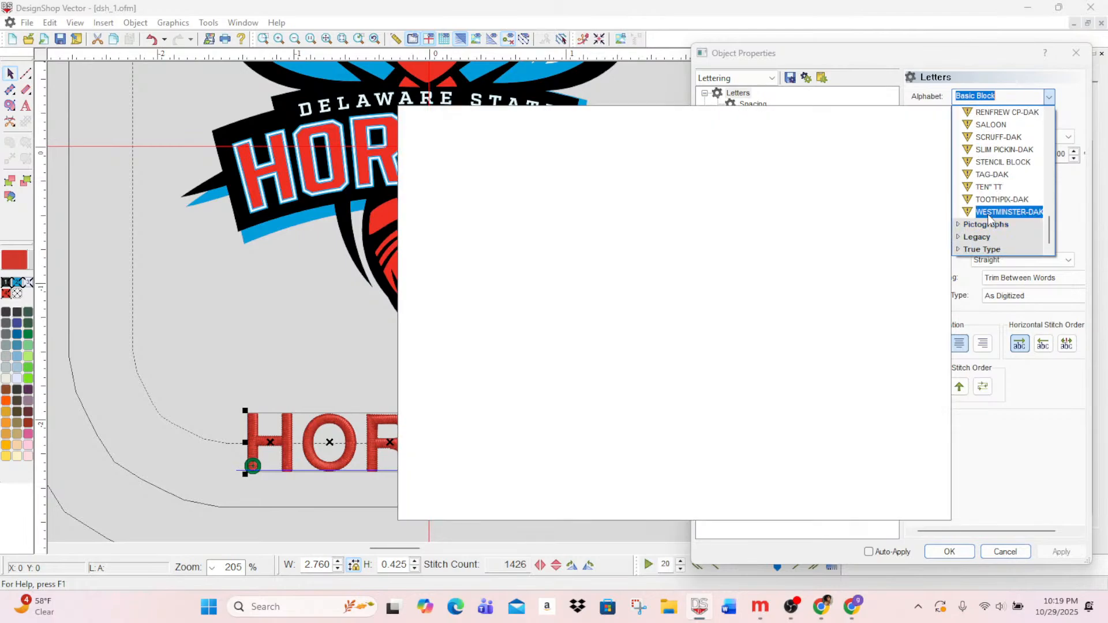
pyautogui.scroll(12, 985, 225)
pyautogui.scroll(-3, 984, 205)
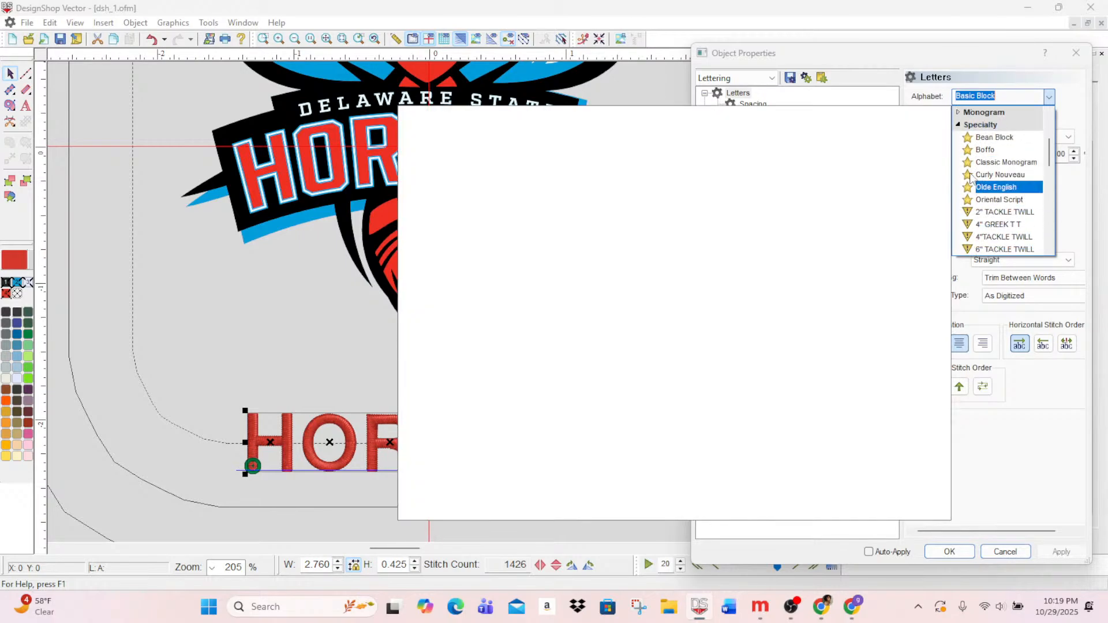
pyautogui.click(960, 124)
pyautogui.scroll(3, 978, 155)
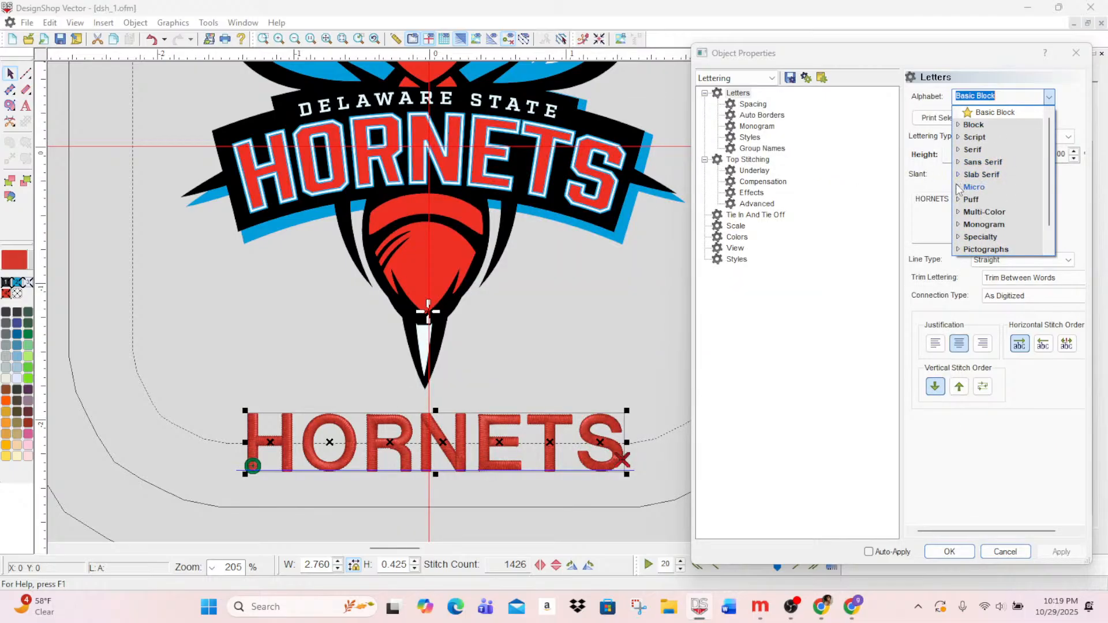
# - Expand the Slab Serif alphabets and preview HORNETS from 2 Color Happy Times through Century Redux, including both Athletic Block versions
pyautogui.click(958, 175)
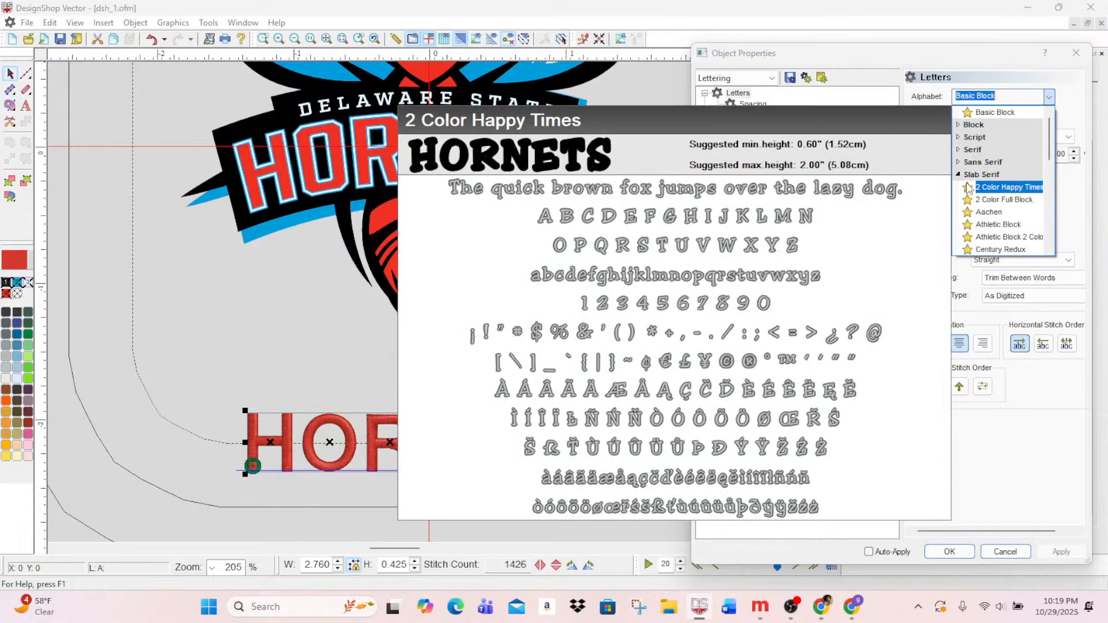
pyautogui.press('Down')
pyautogui.press('Down')
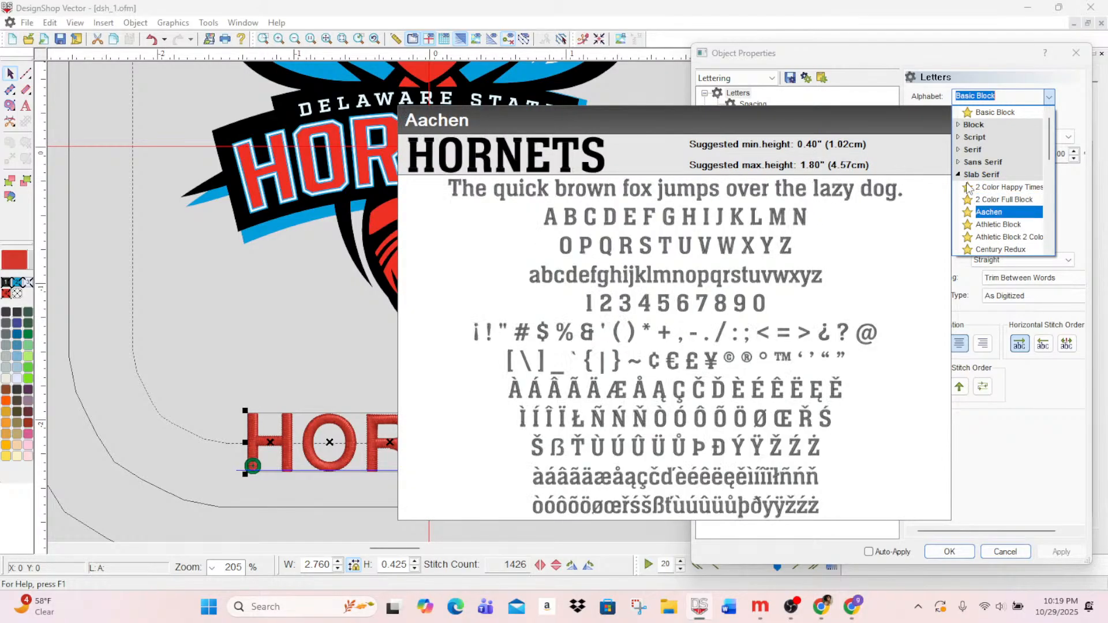
pyautogui.press('Down')
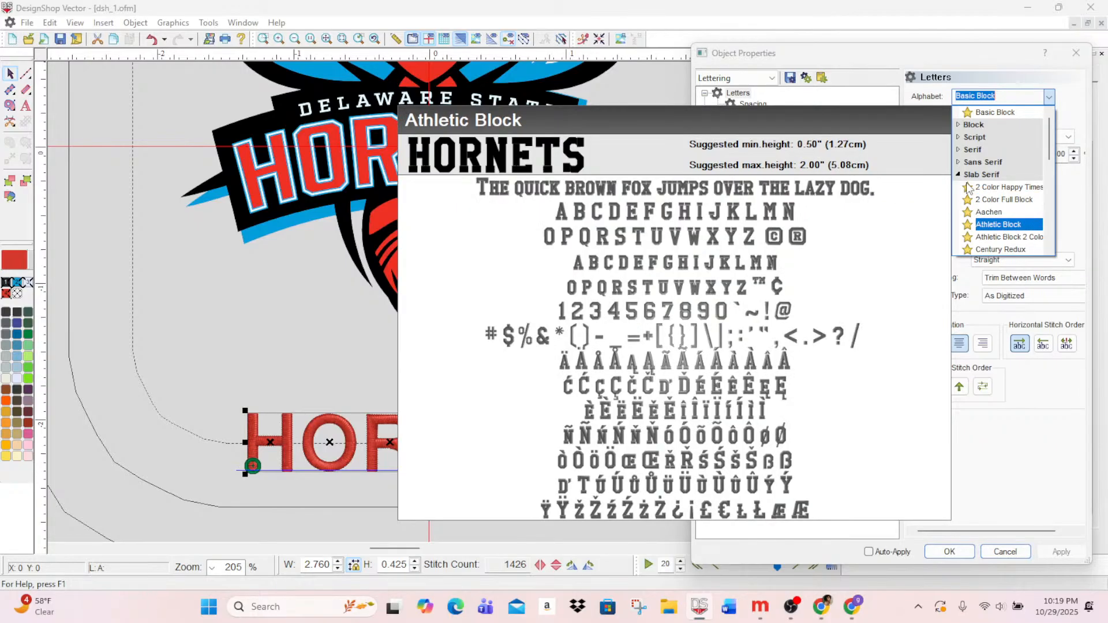
pyautogui.press('Down')
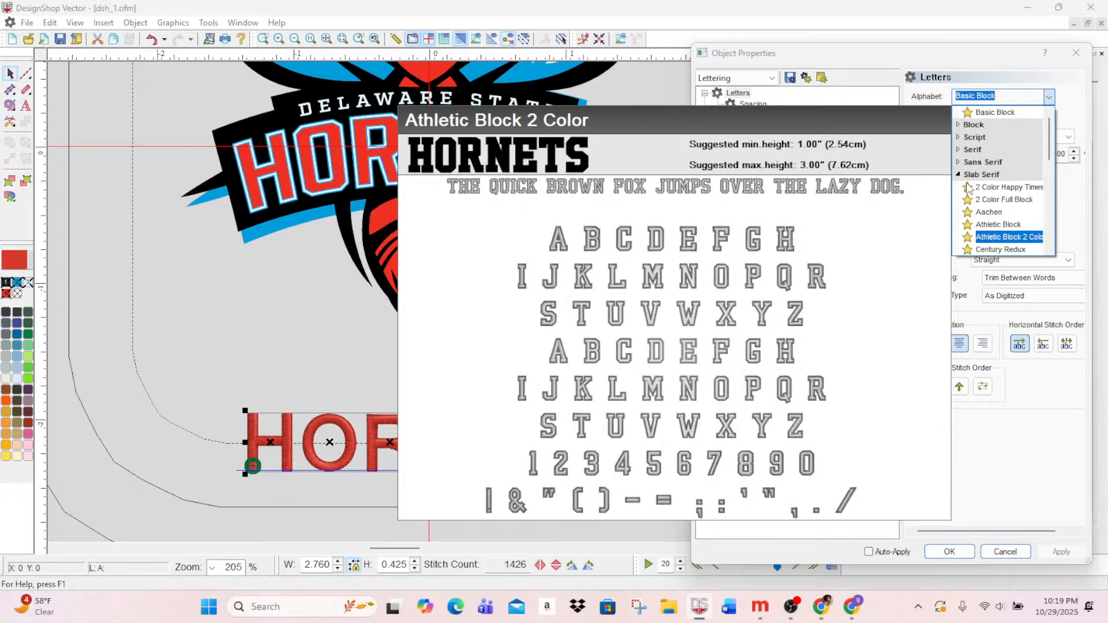
pyautogui.press('Down')
pyautogui.press('Down')
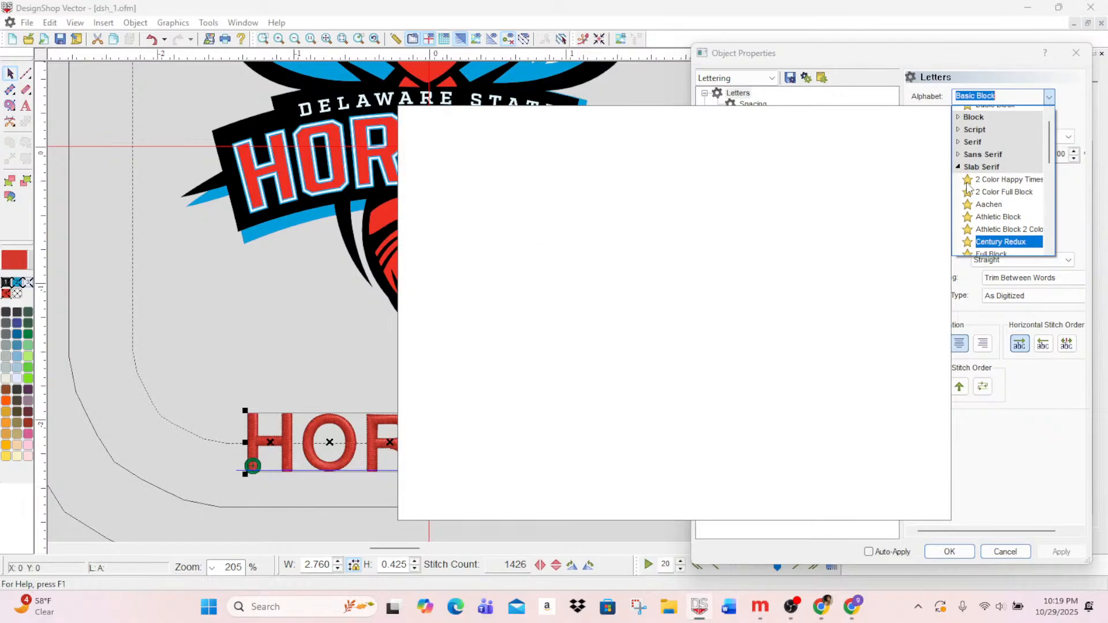
# - Preview the HORNETS text in the Slab Serif alphabets from Full Block through 8" TACKLE TWILL
pyautogui.press('Down')
pyautogui.press('Down')
pyautogui.press('Down')
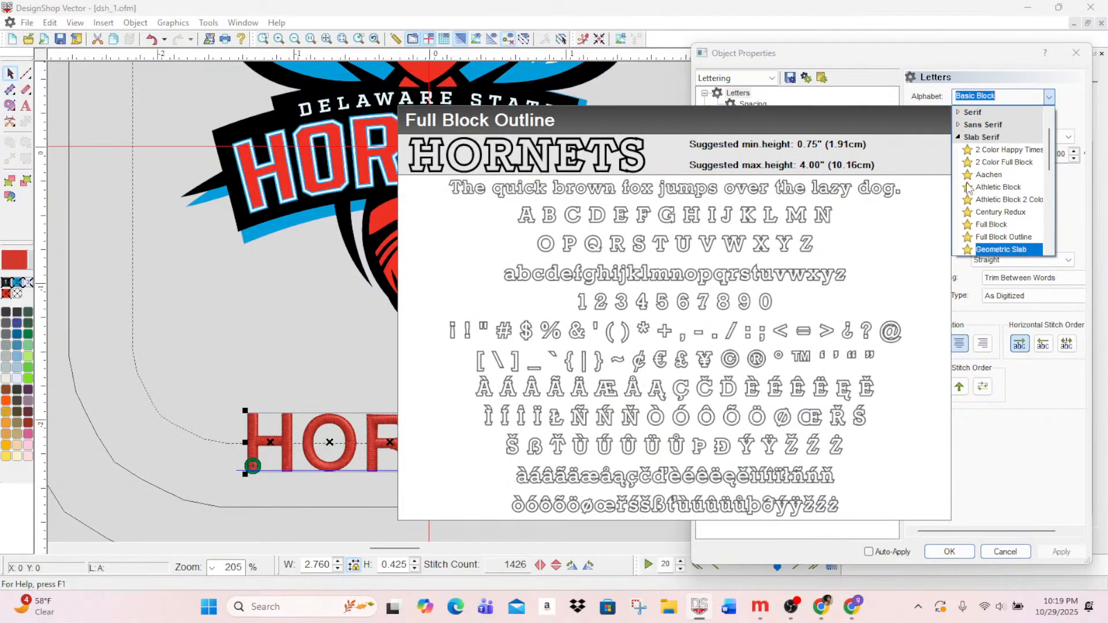
pyautogui.press('Down')
pyautogui.press('Down')
pyautogui.press('Down')
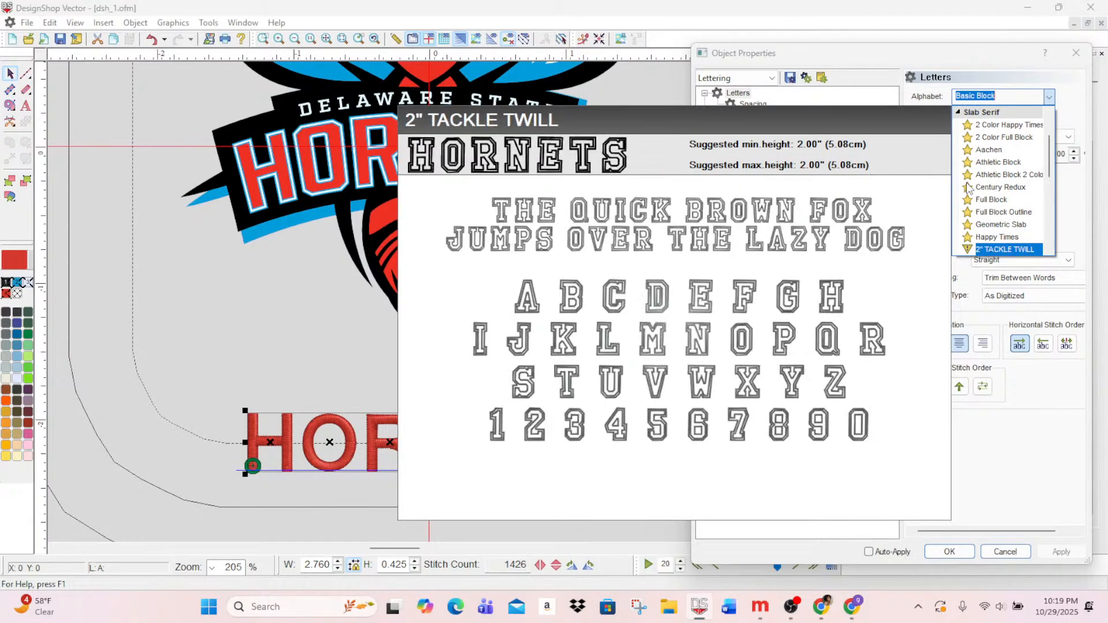
pyautogui.press('Down')
pyautogui.press('Down')
pyautogui.press('Down')
pyautogui.press('Down')
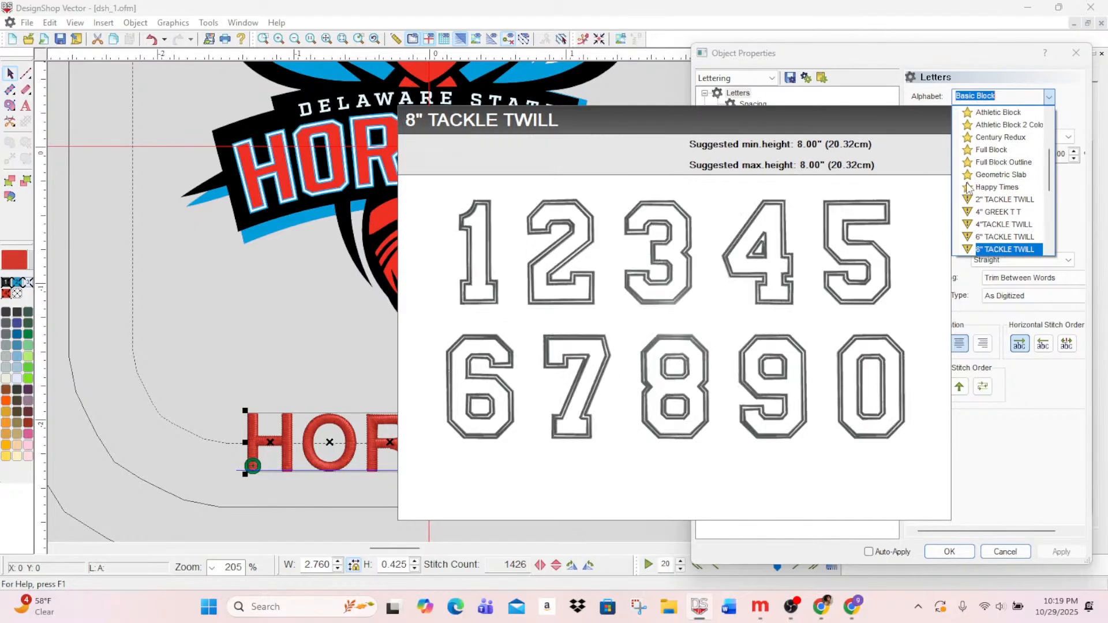
# - Preview HORNETS in the Slab Serif alphabets from GMETRICSLAB-DAK through TEN" TT, re-examining J R BLOCK, and collapse the group
pyautogui.press('Down')
pyautogui.press('Down')
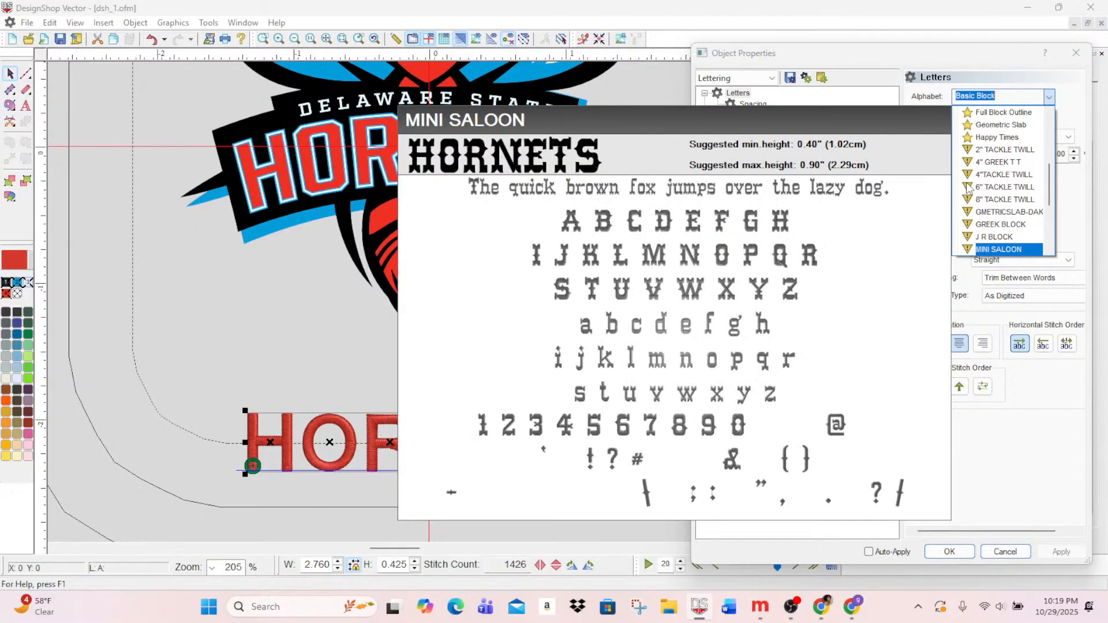
pyautogui.press('Up')
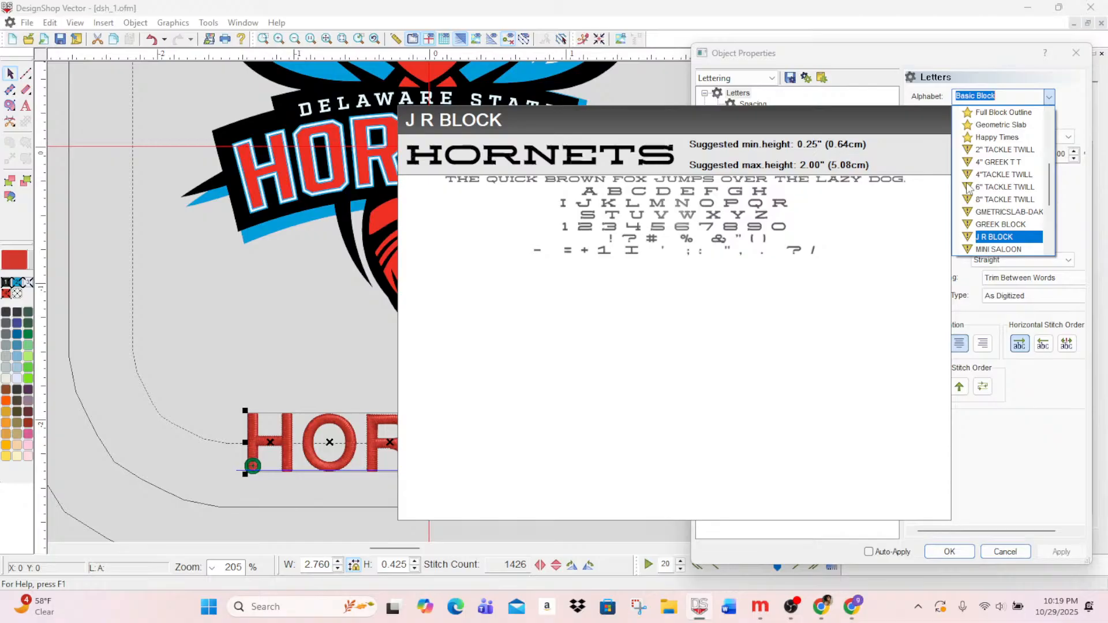
pyautogui.press('Down')
pyautogui.press('Down')
pyautogui.press('Down')
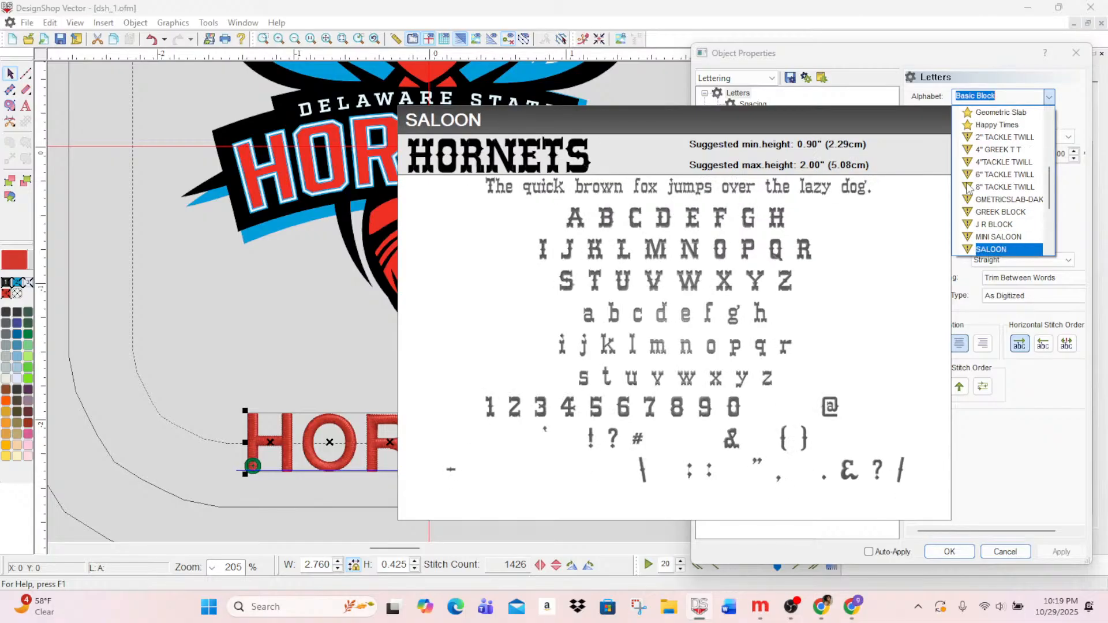
pyautogui.press('Down')
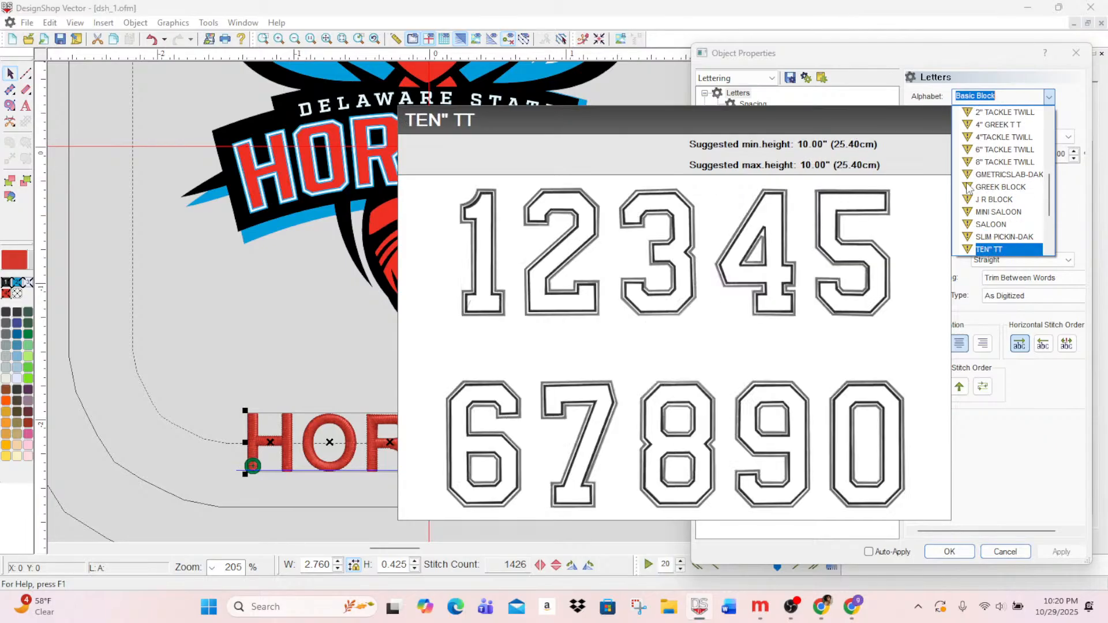
pyautogui.press('Down')
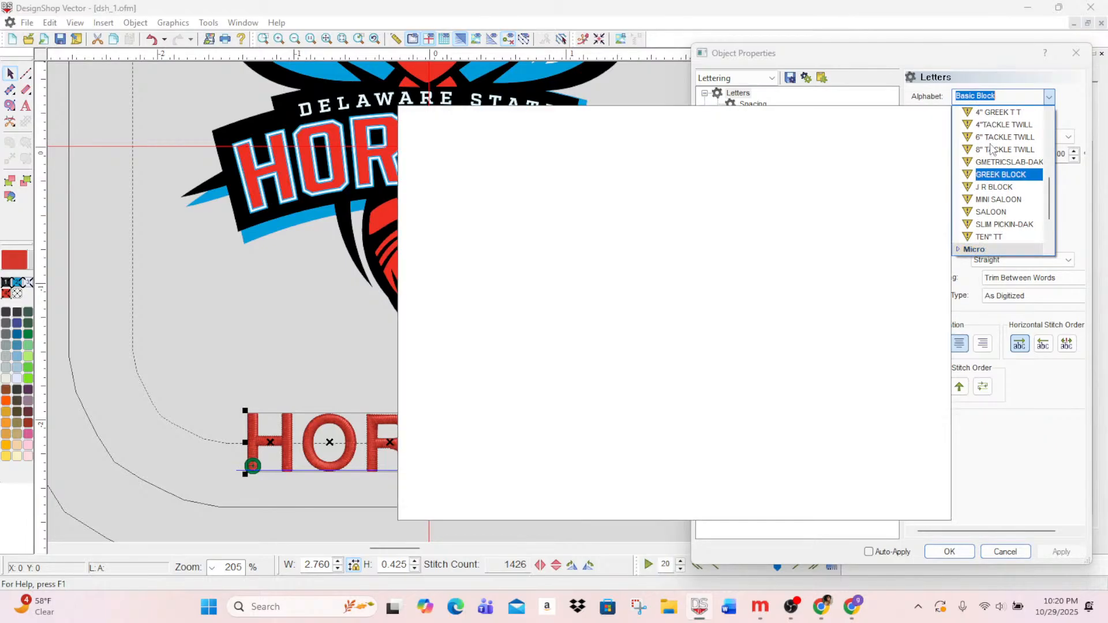
pyautogui.scroll(10, 968, 187)
pyautogui.click(958, 175)
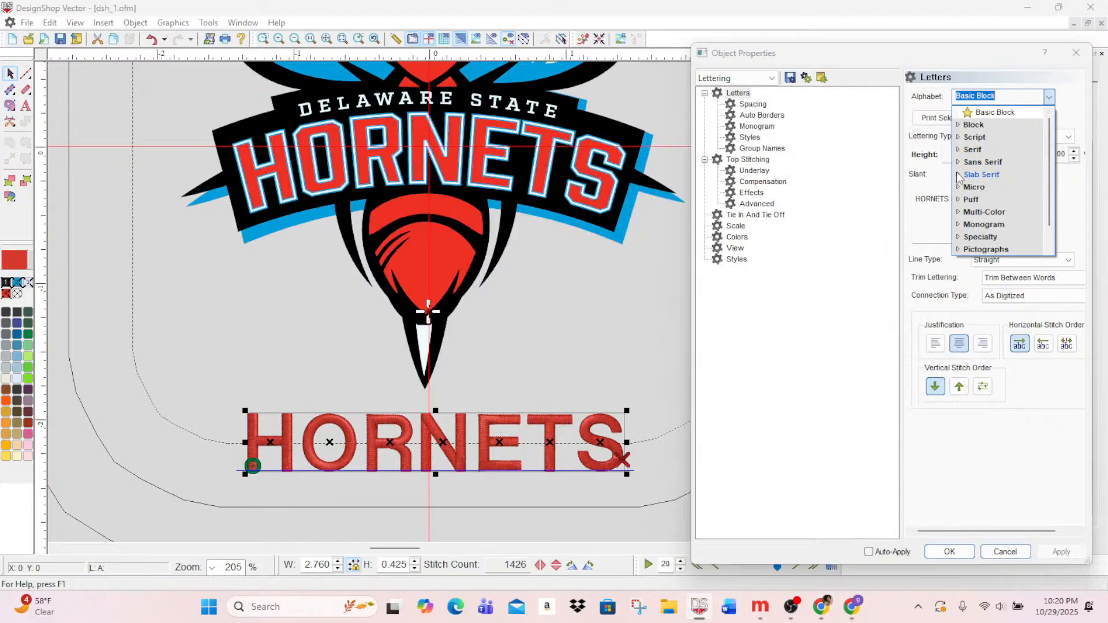
# - Expand the Serif alphabets and preview the HORNETS text from 2 Color Happy Times through STENCIL BLOCK
pyautogui.click(958, 149)
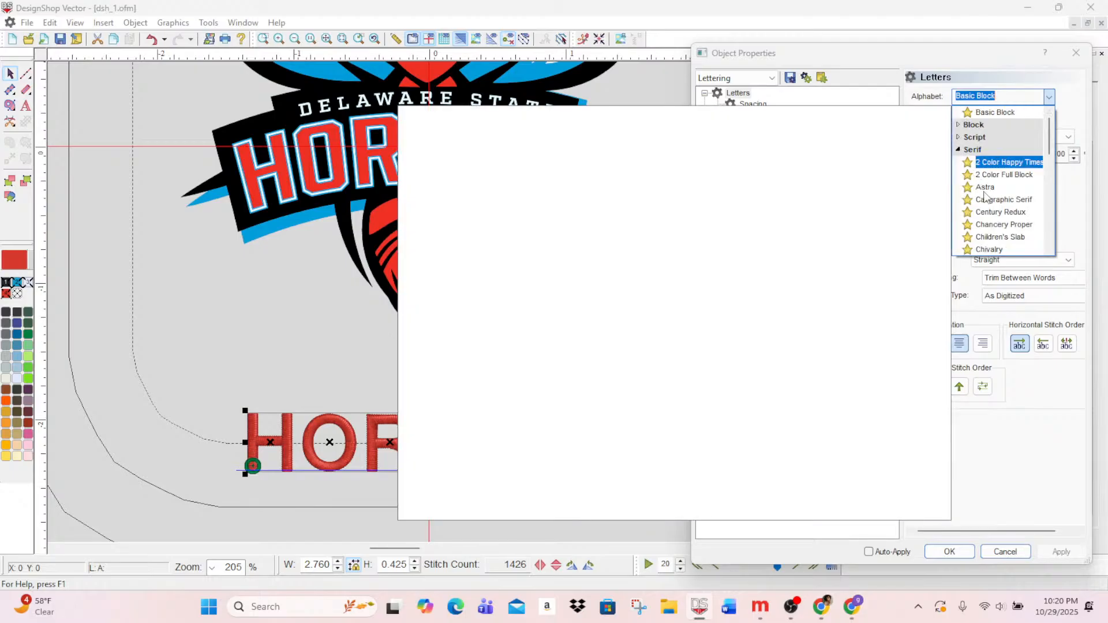
pyautogui.scroll(-1, 981, 226)
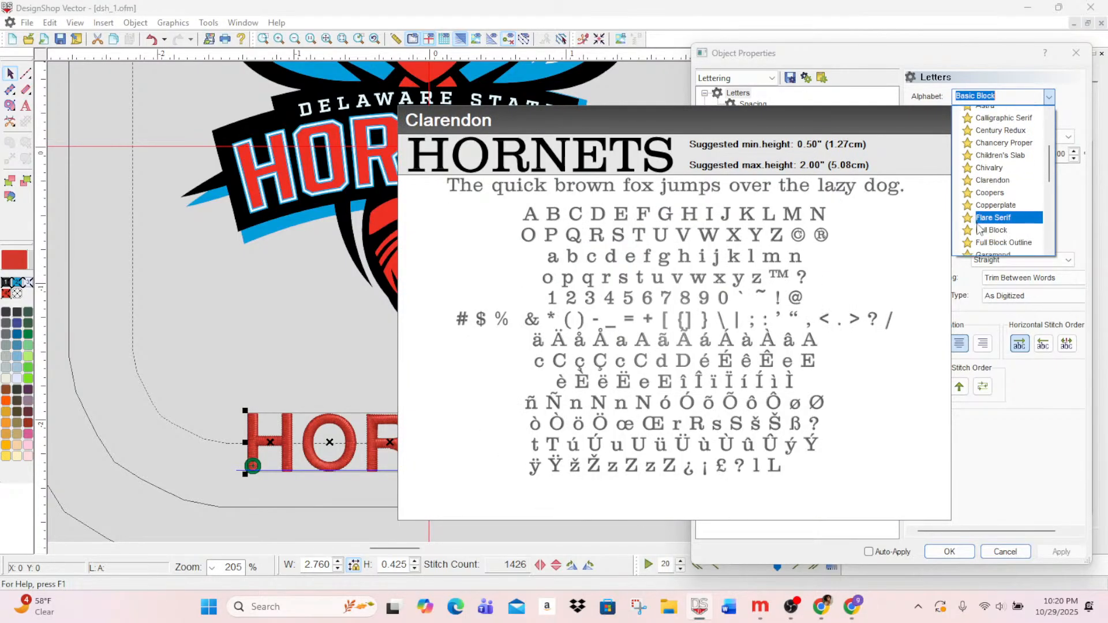
pyautogui.scroll(-3, 982, 225)
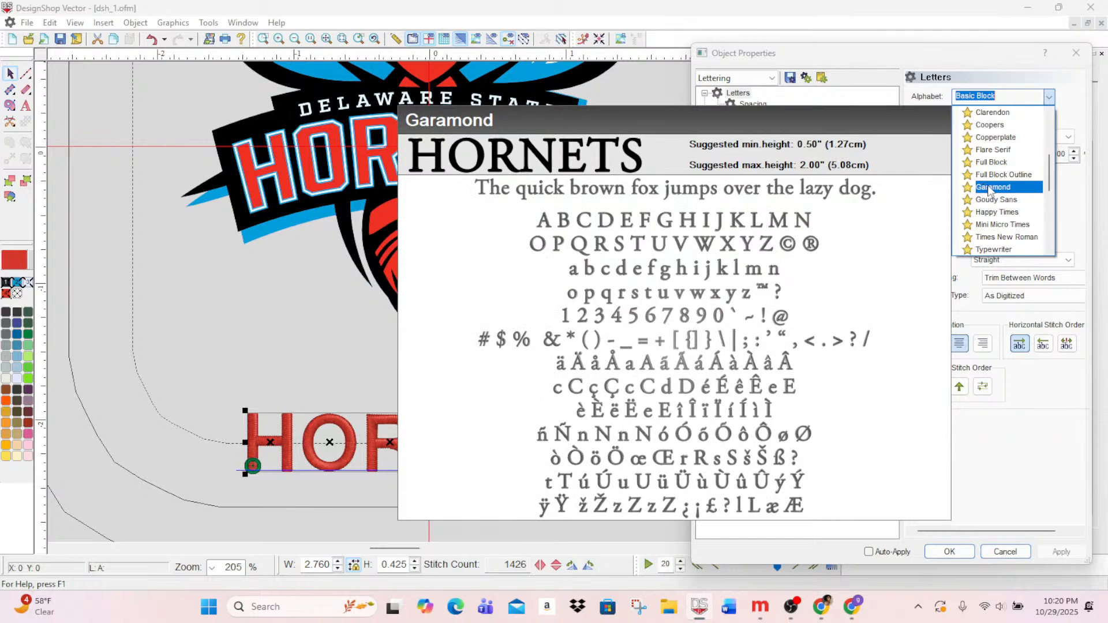
pyautogui.scroll(-1, 990, 193)
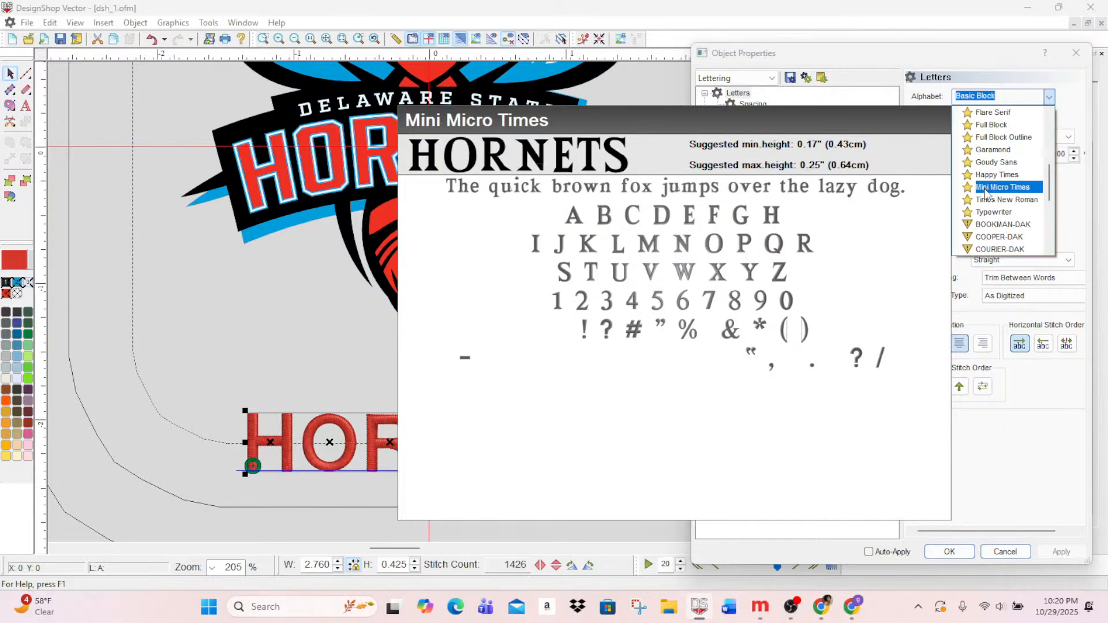
pyautogui.scroll(-2, 1001, 237)
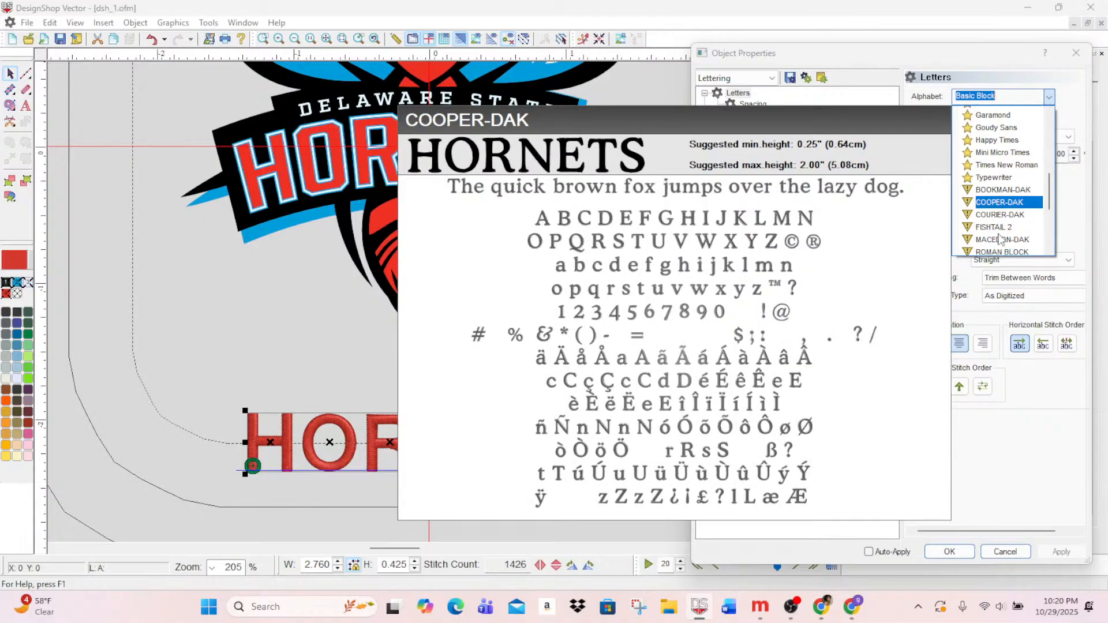
pyautogui.scroll(-1, 1000, 238)
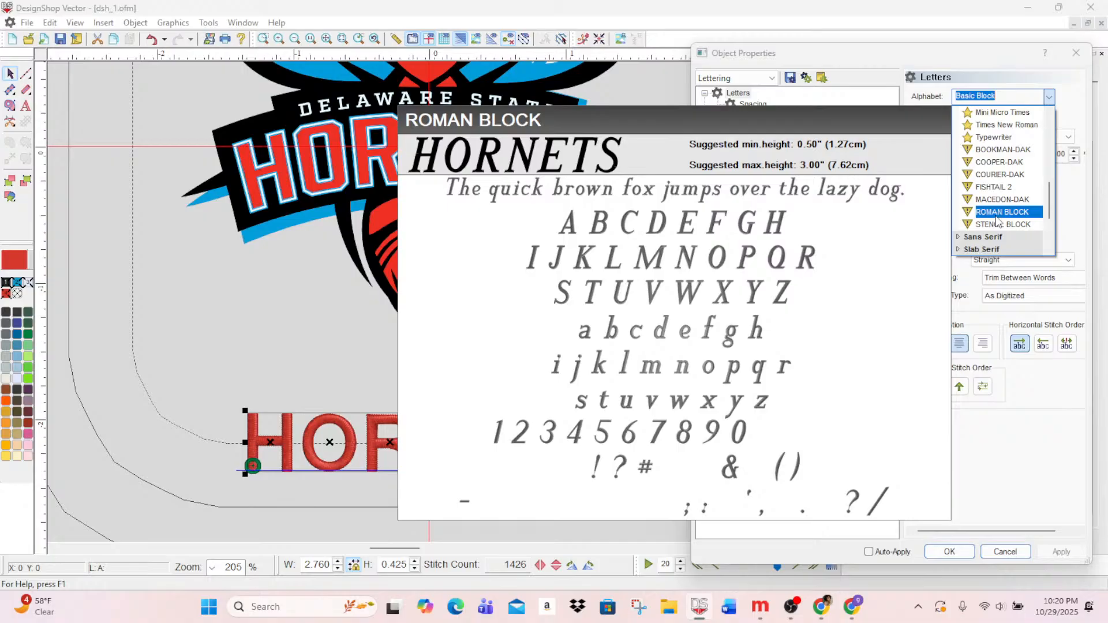
pyautogui.scroll(-3, 960, 289)
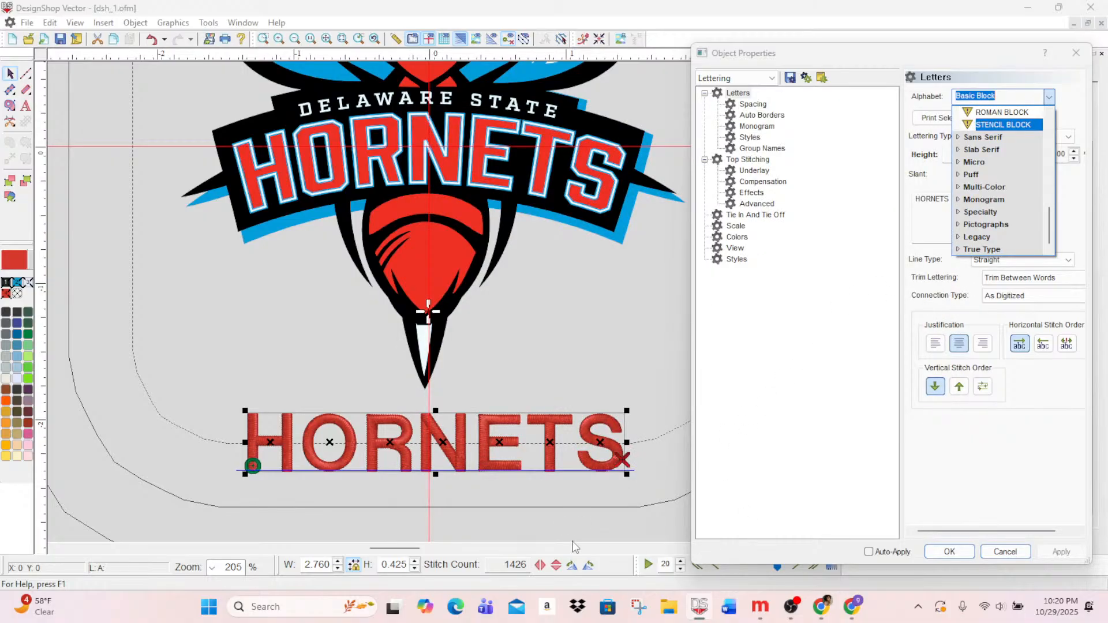
pyautogui.moveTo(797, 610)
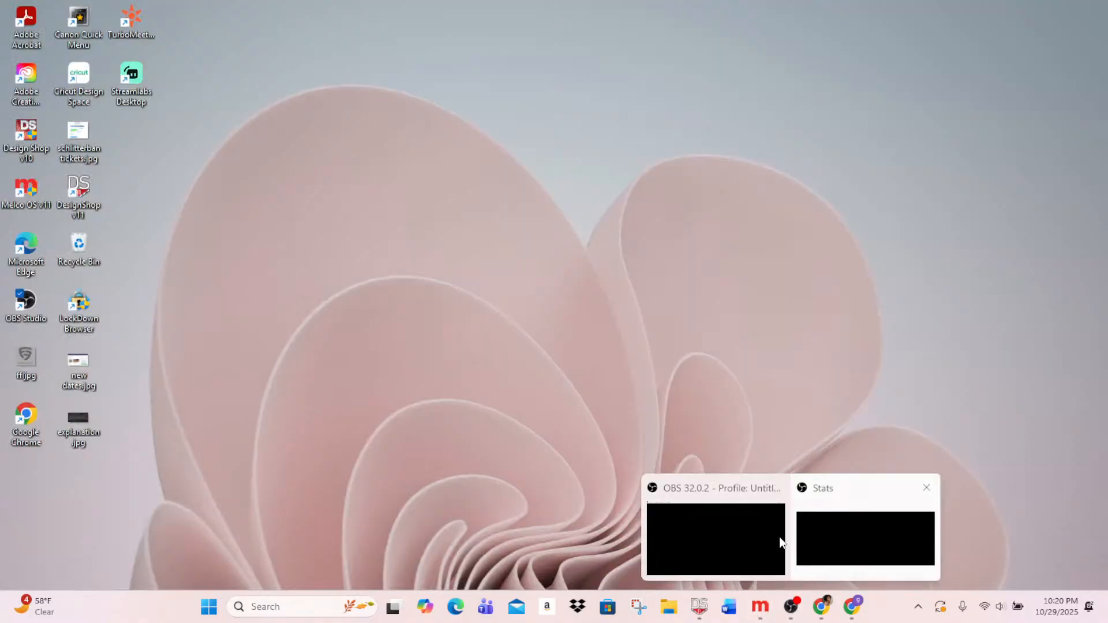
pyautogui.click(732, 528)
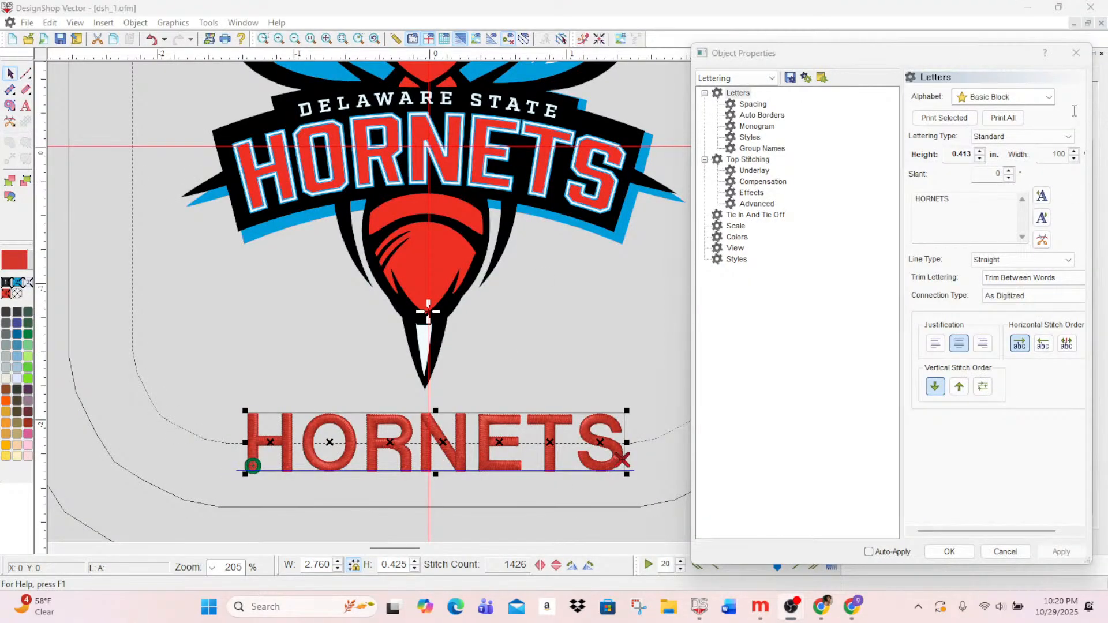